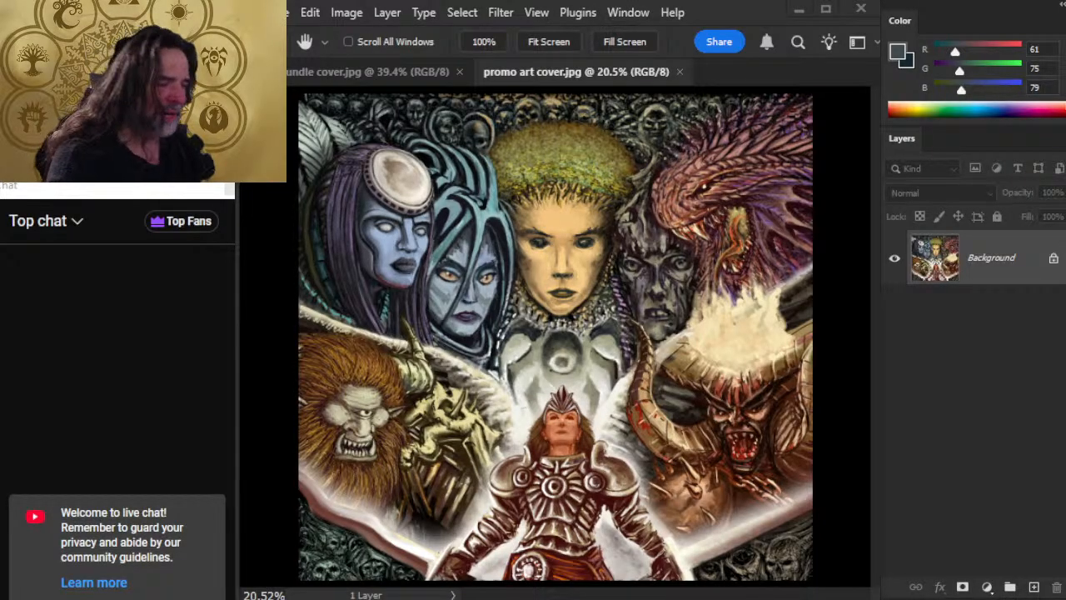
Switch to OBS and make the background desktop source visible in the stream.
{"action": "key", "text": "alt+Tab"}
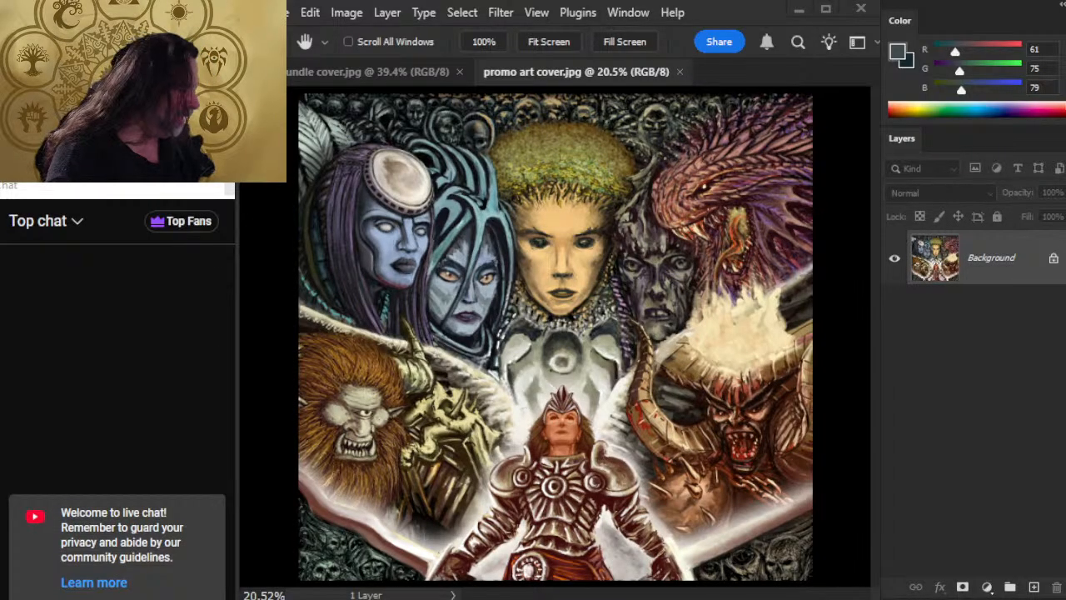
{"action": "left_click", "coordinate": [1058, 489]}
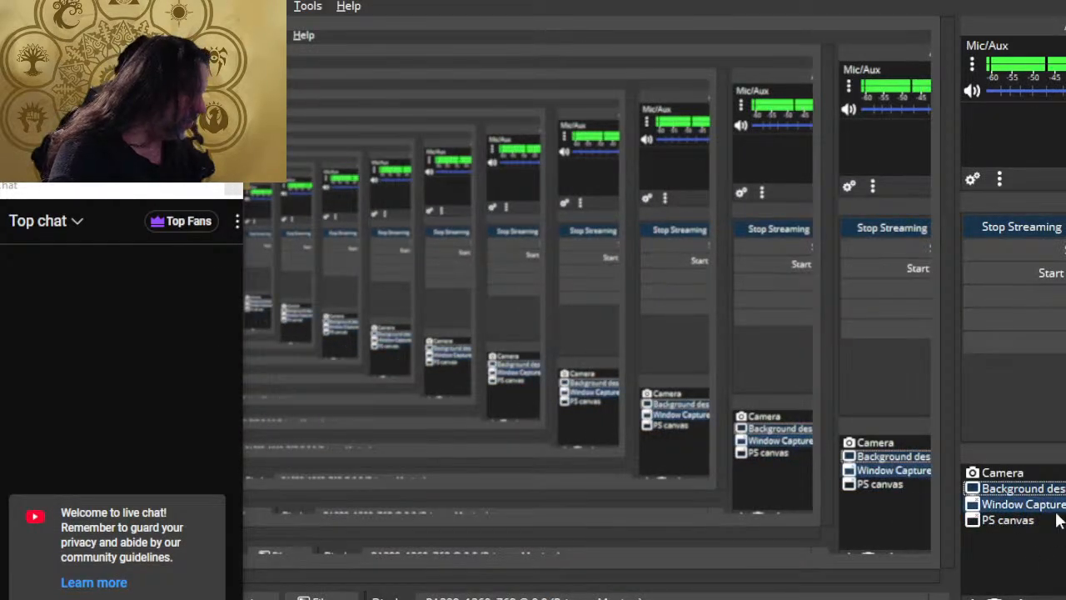
Switch to the YouTube page of the Color Mana live stream in Chrome and like the stream.
{"action": "key", "text": "alt+Tab"}
{"action": "scroll", "coordinate": [671, 466], "scroll_direction": "down", "scroll_amount": 2}
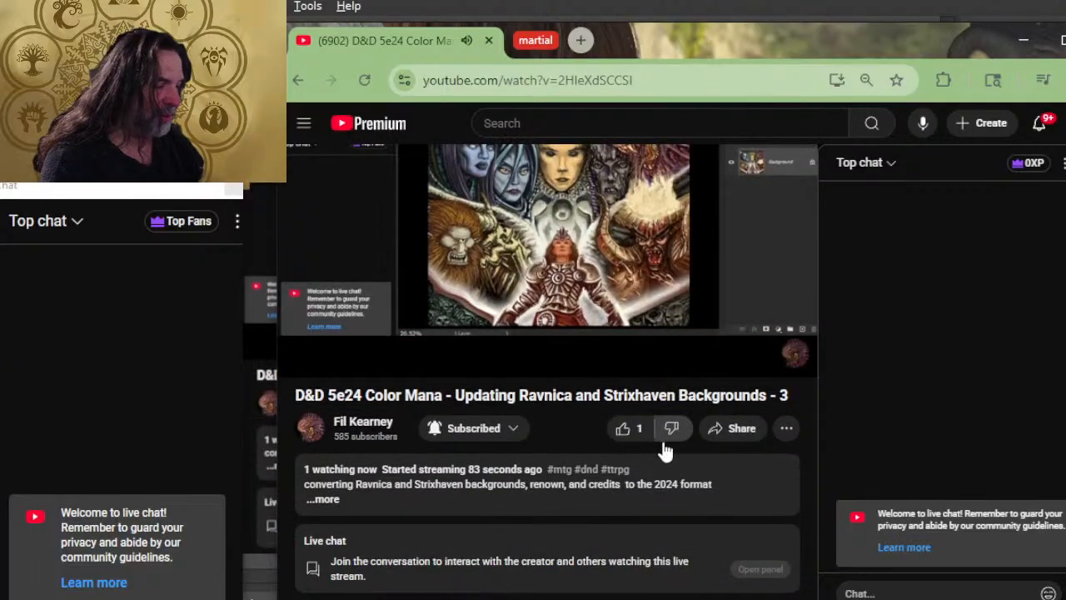
{"action": "left_click", "coordinate": [635, 445]}
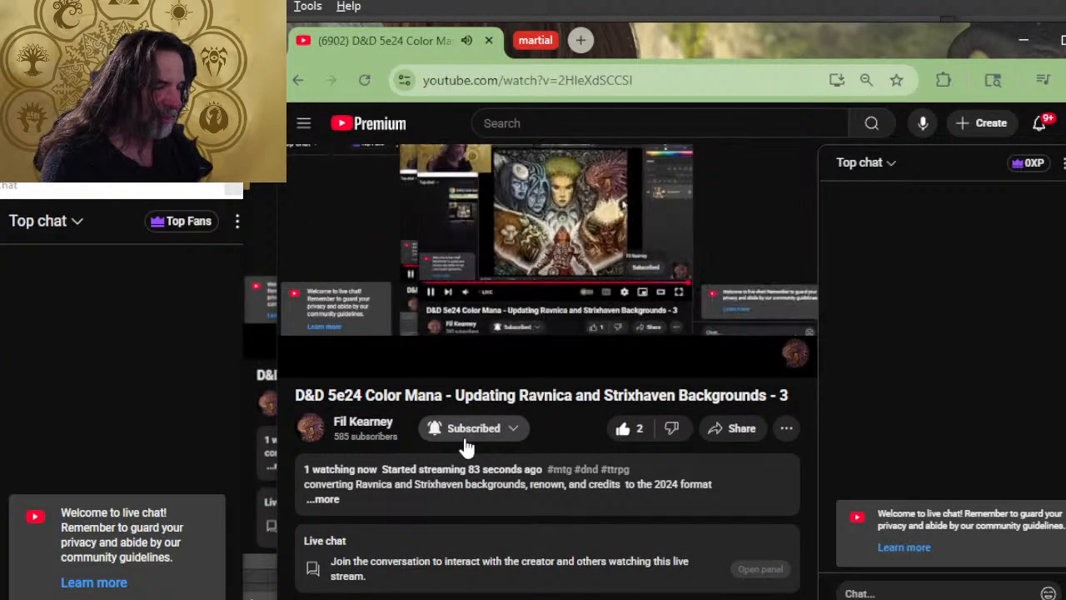
Expand the stream description, open the linked 5e24 Color Mana Playtest Doc and skim its introduction.
{"action": "scroll", "coordinate": [454, 419], "scroll_direction": "down", "scroll_amount": 2}
{"action": "left_click", "coordinate": [325, 344]}
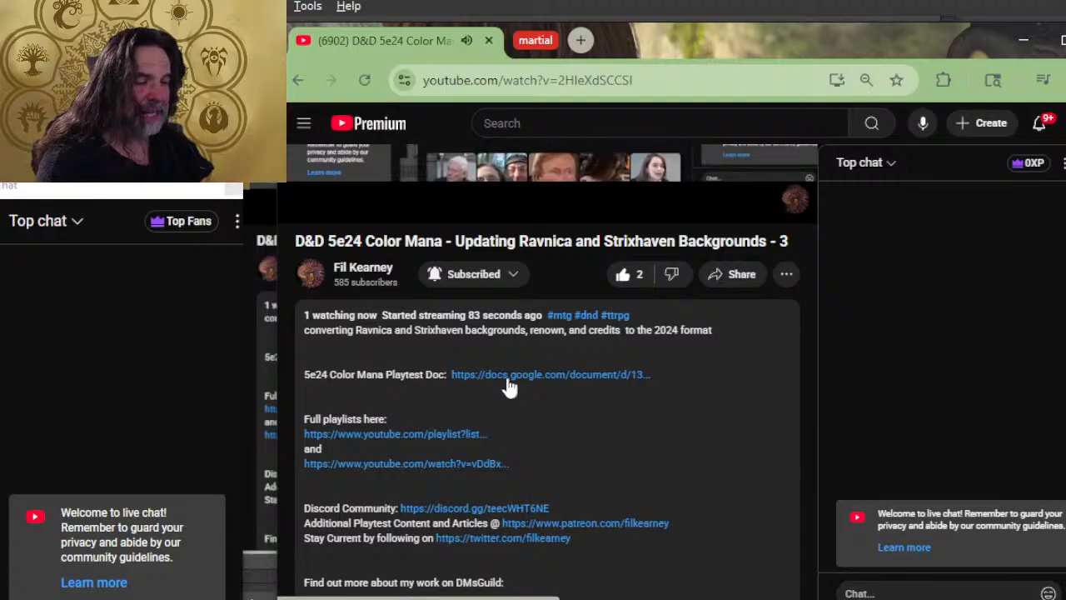
{"action": "left_click", "coordinate": [464, 379]}
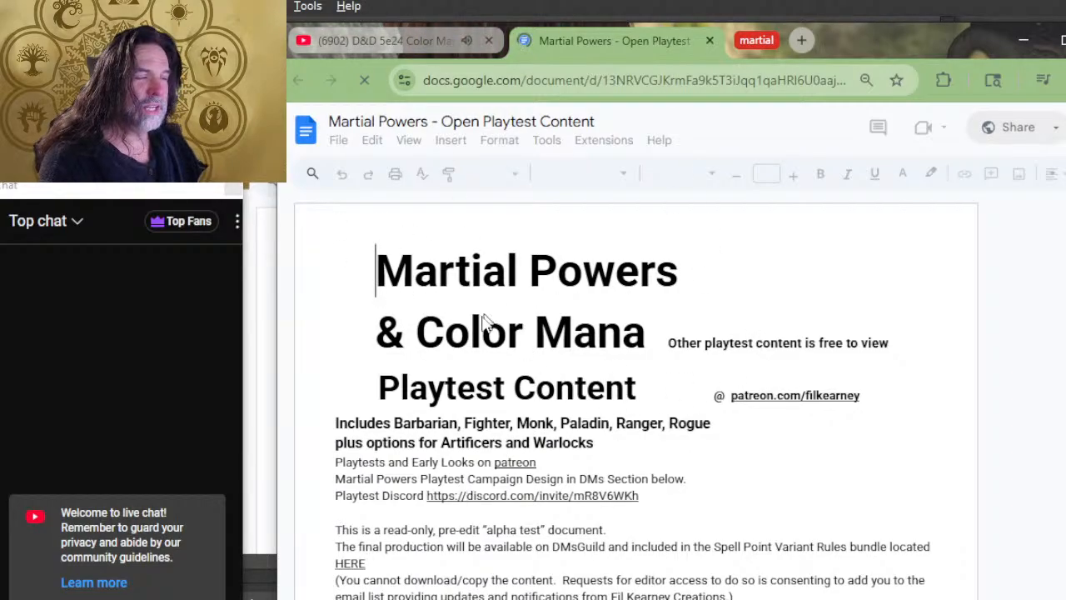
{"action": "scroll", "coordinate": [715, 425], "scroll_direction": "down", "scroll_amount": 10}
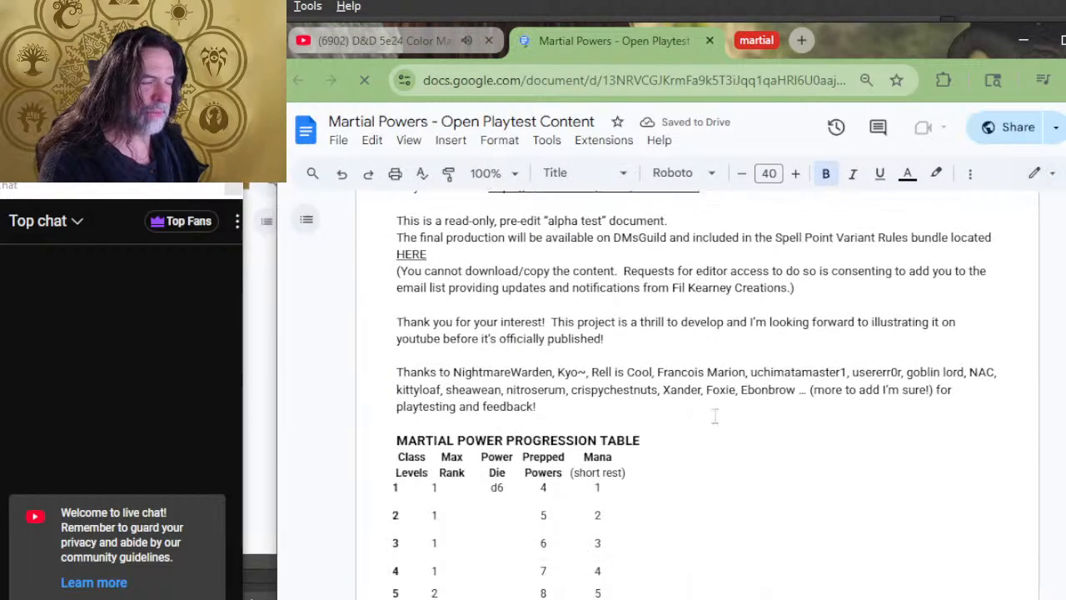
{"action": "scroll", "coordinate": [713, 418], "scroll_direction": "up", "scroll_amount": 10}
Look through the playlist, community and DMsGuild links in the stream description, and return to the Martial Powers document.
{"action": "left_click", "coordinate": [351, 41]}
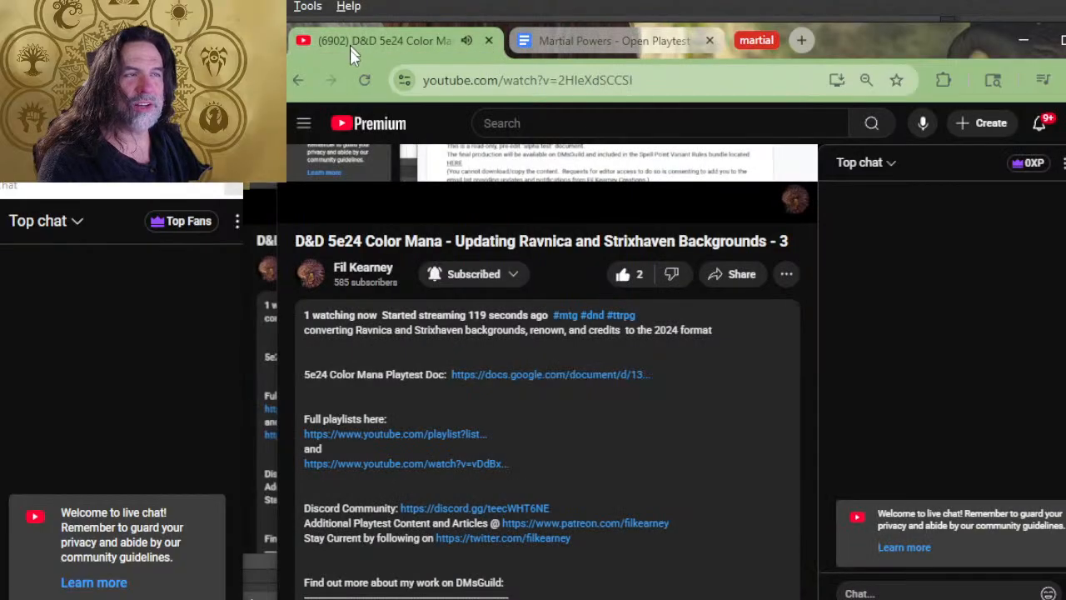
{"action": "scroll", "coordinate": [480, 393], "scroll_direction": "down", "scroll_amount": 10}
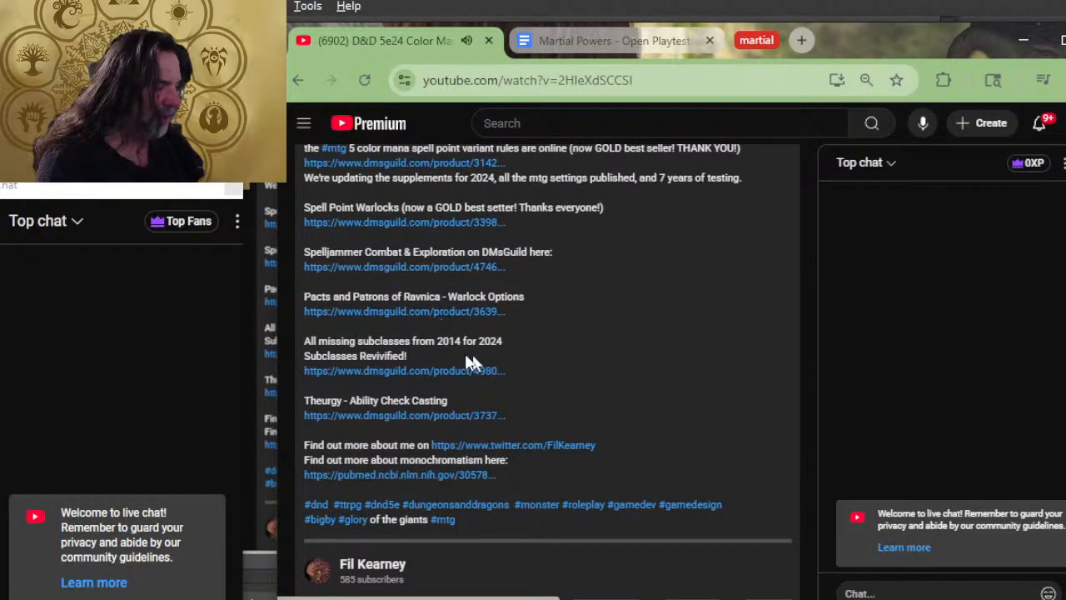
{"action": "scroll", "coordinate": [461, 346], "scroll_direction": "up", "scroll_amount": 1}
{"action": "scroll", "coordinate": [392, 316], "scroll_direction": "up", "scroll_amount": 3}
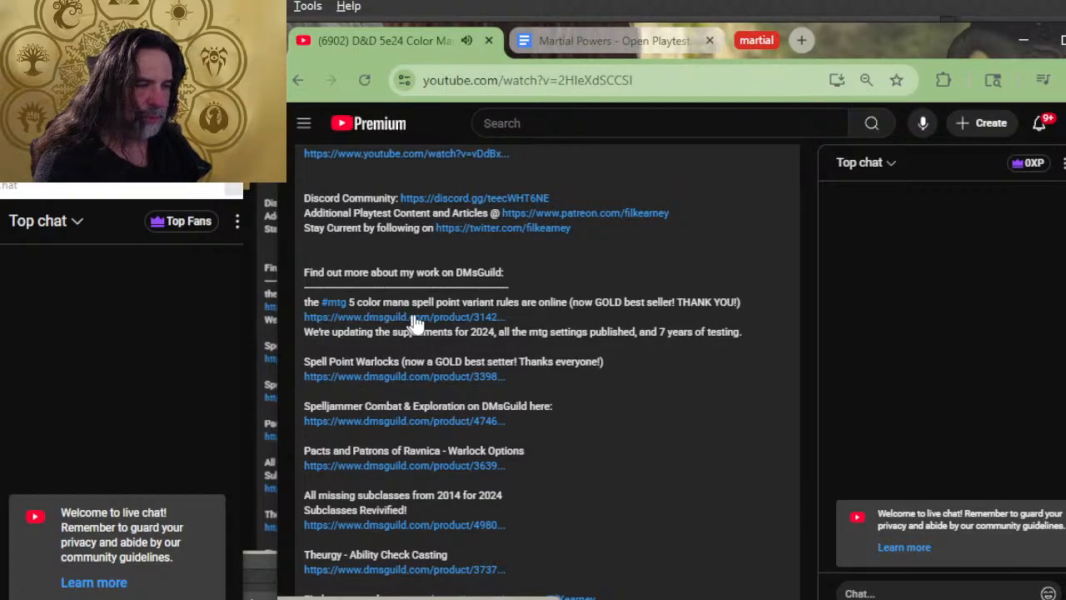
{"action": "scroll", "coordinate": [500, 337], "scroll_direction": "up", "scroll_amount": 3}
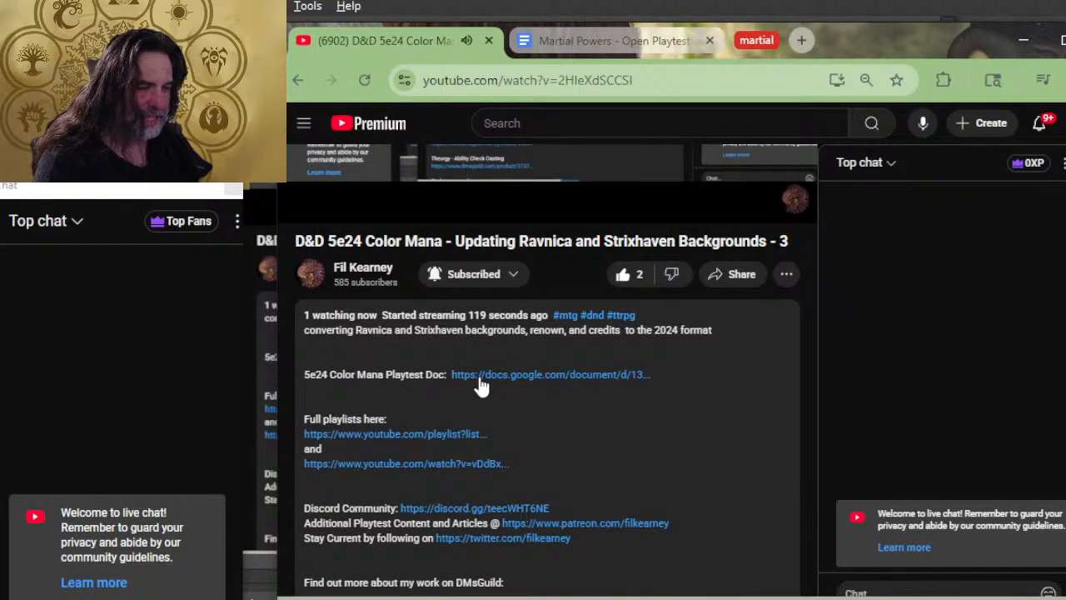
{"action": "left_click", "coordinate": [537, 42]}
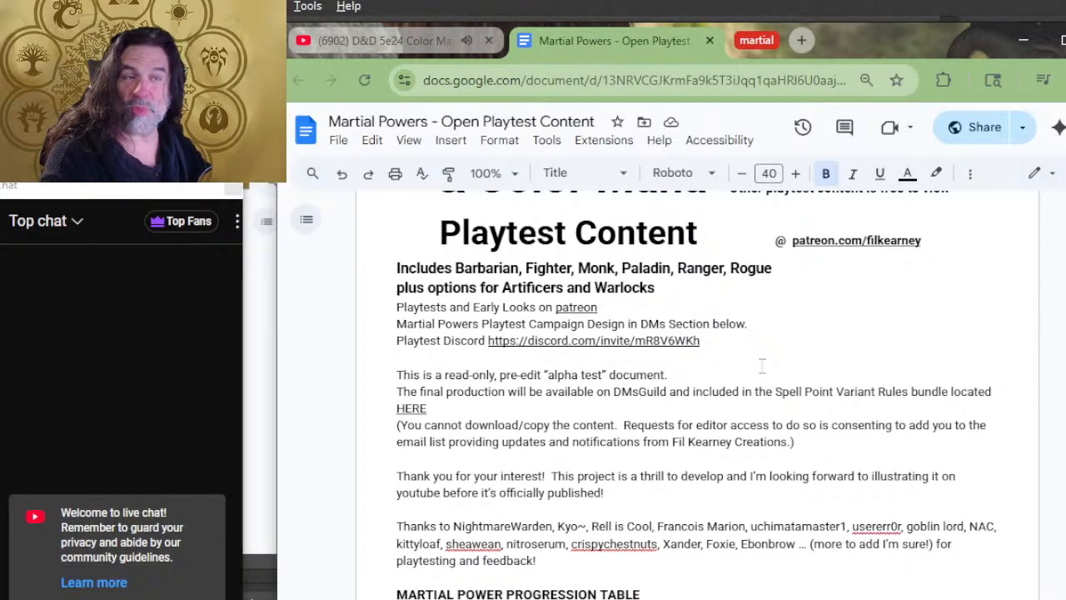
{"action": "key", "text": "alt+Tab"}
{"action": "key", "text": "alt+Tab"}
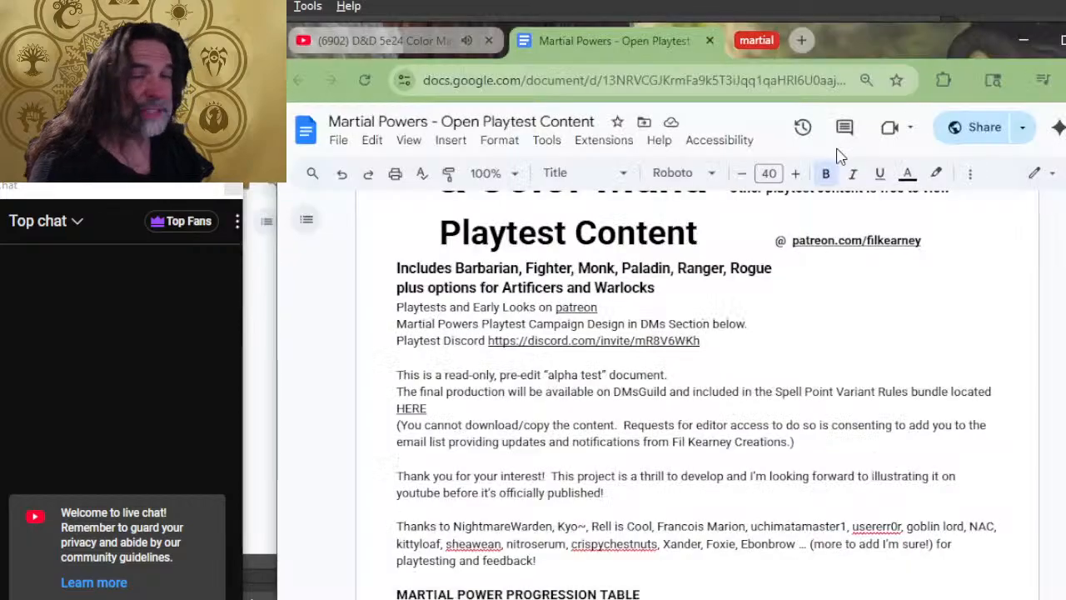
Detach the YouTube stream tab into its own window lower on the desktop and reposition the Martial Powers window.
{"action": "left_click", "coordinate": [400, 40]}
{"action": "left_click_drag", "start_coordinate": [405, 75], "coordinate": [402, 98]}
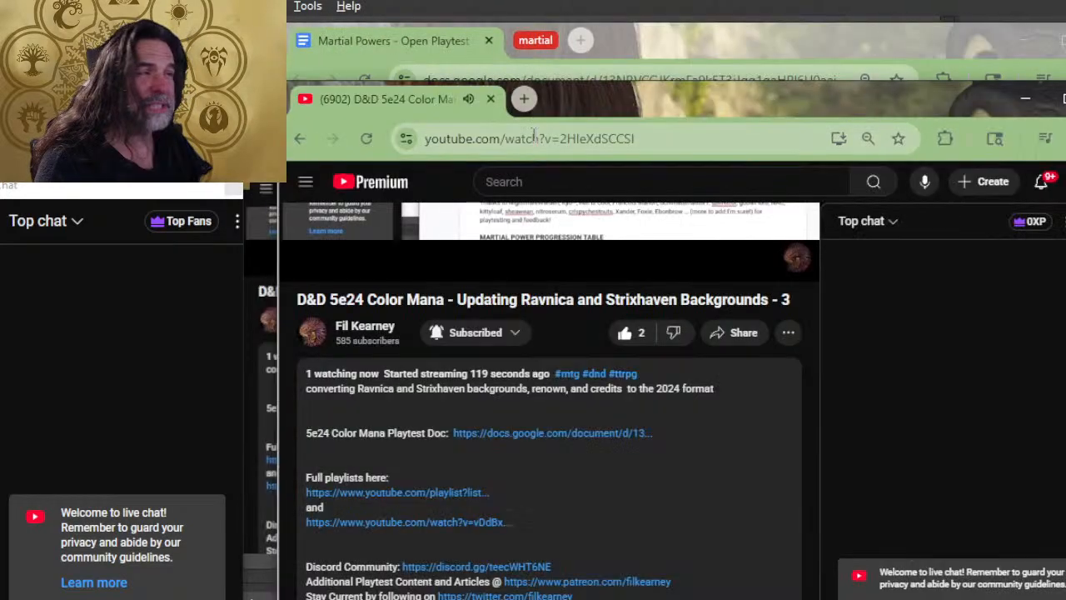
{"action": "left_click_drag", "start_coordinate": [558, 104], "coordinate": [530, 86]}
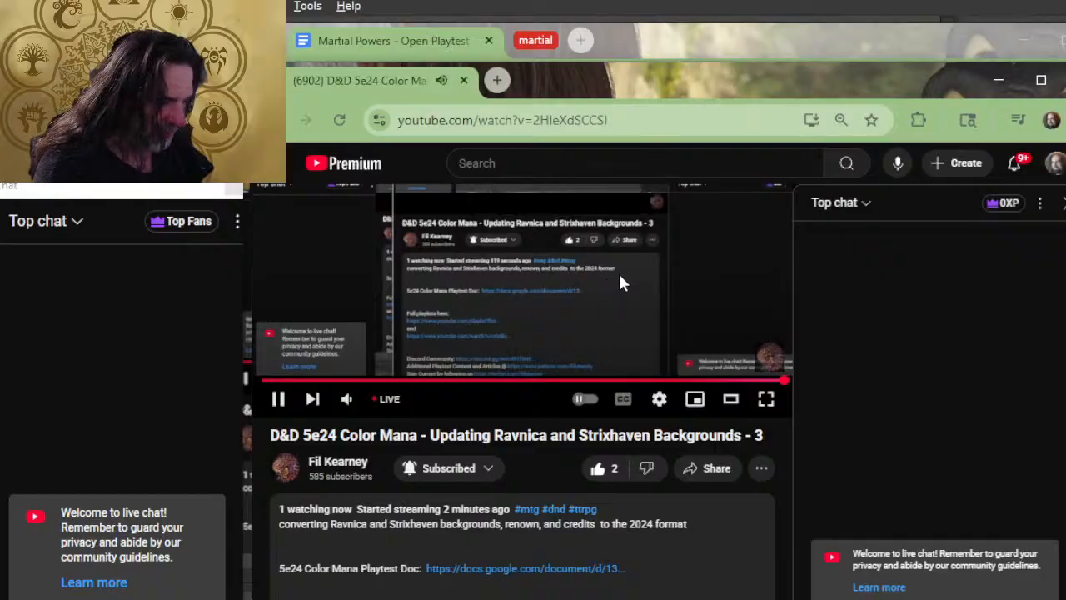
{"action": "left_click_drag", "start_coordinate": [627, 88], "coordinate": [628, 208]}
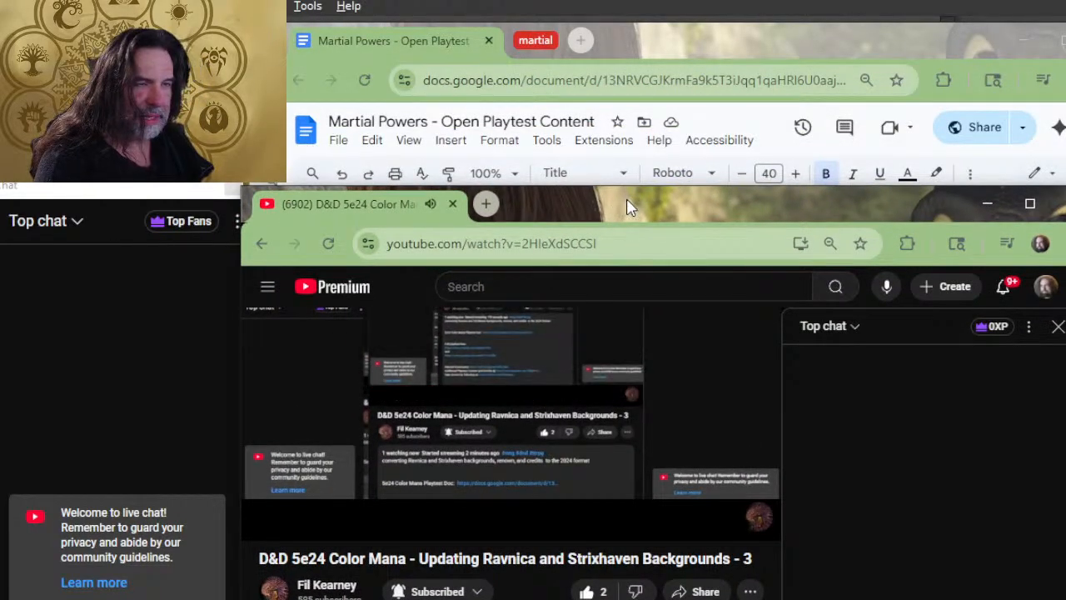
{"action": "left_click", "coordinate": [627, 42]}
{"action": "left_click_drag", "start_coordinate": [629, 52], "coordinate": [595, 55]}
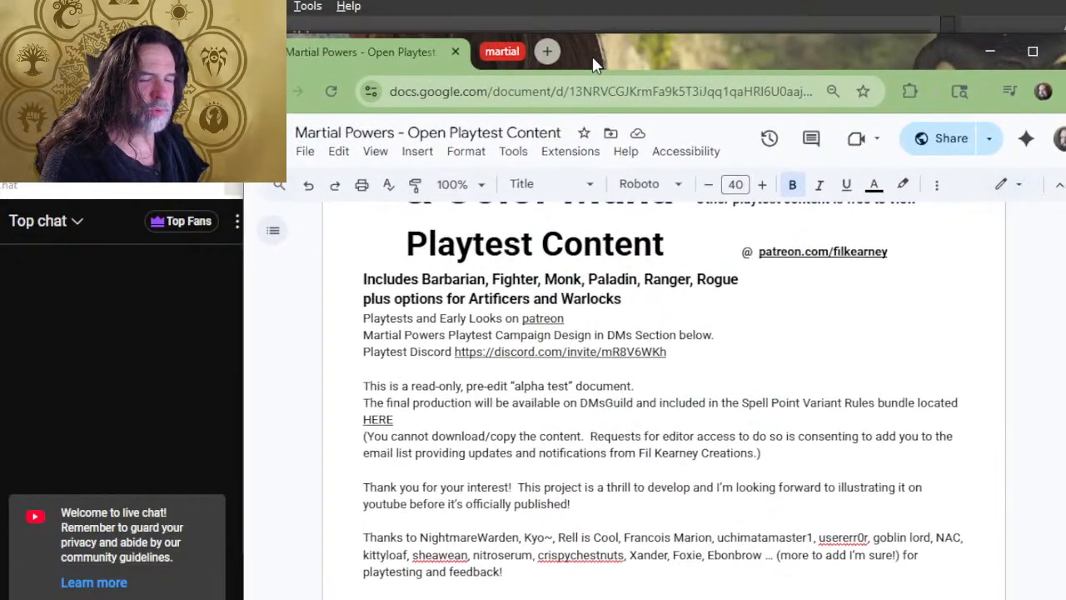
{"action": "key", "text": "alt+Tab"}
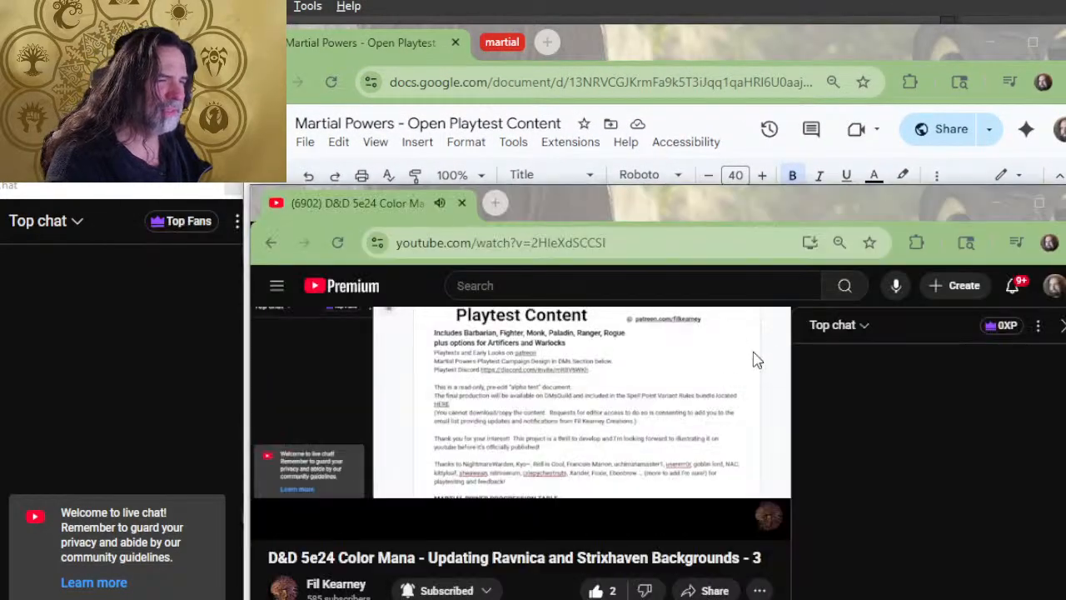
{"action": "key", "text": "alt+Tab"}
{"action": "key", "text": "alt+Tab"}
{"action": "key", "text": "alt+Tab"}
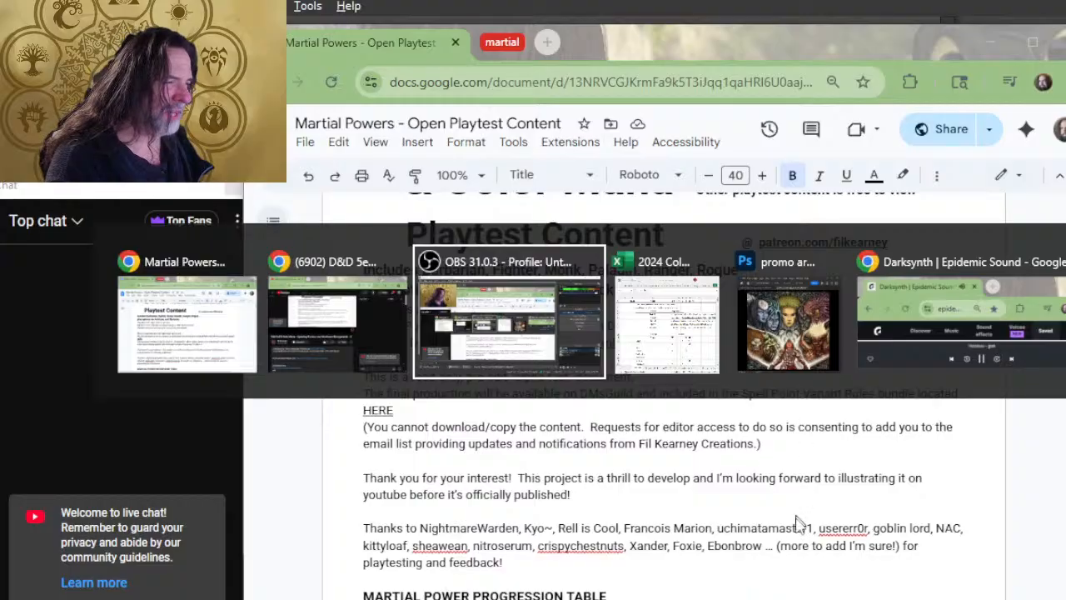
{"action": "key", "text": "alt+Tab"}
{"action": "key", "text": "alt+Tab"}
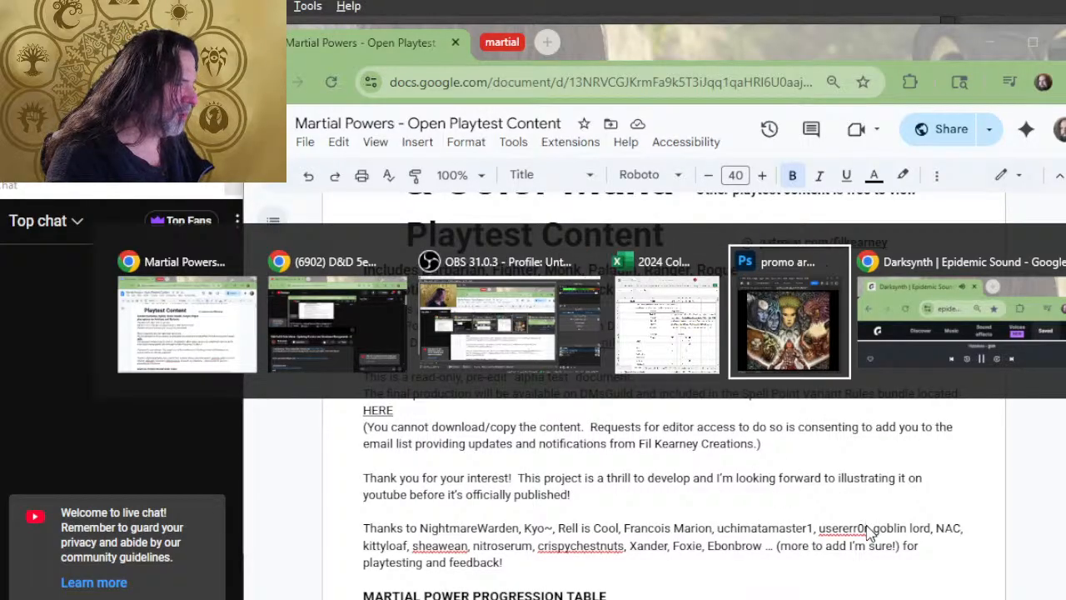
{"action": "key", "text": "alt+shift+Tab"}
{"action": "key", "text": "alt+shift+Tab"}
{"action": "key", "text": "alt+shift+Tab"}
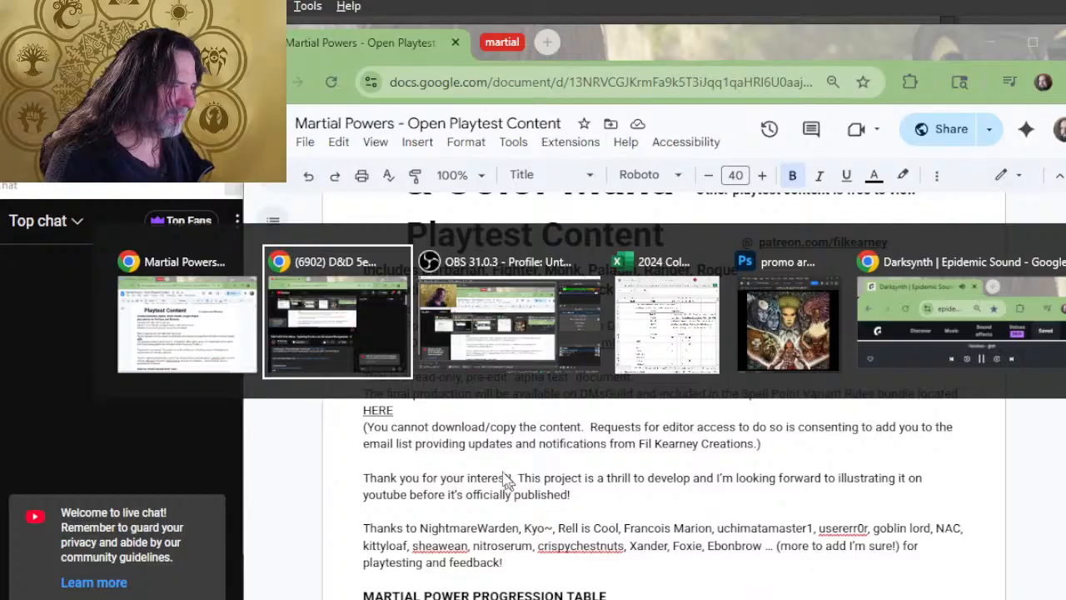
{"action": "key", "text": "alt+shift+Tab"}
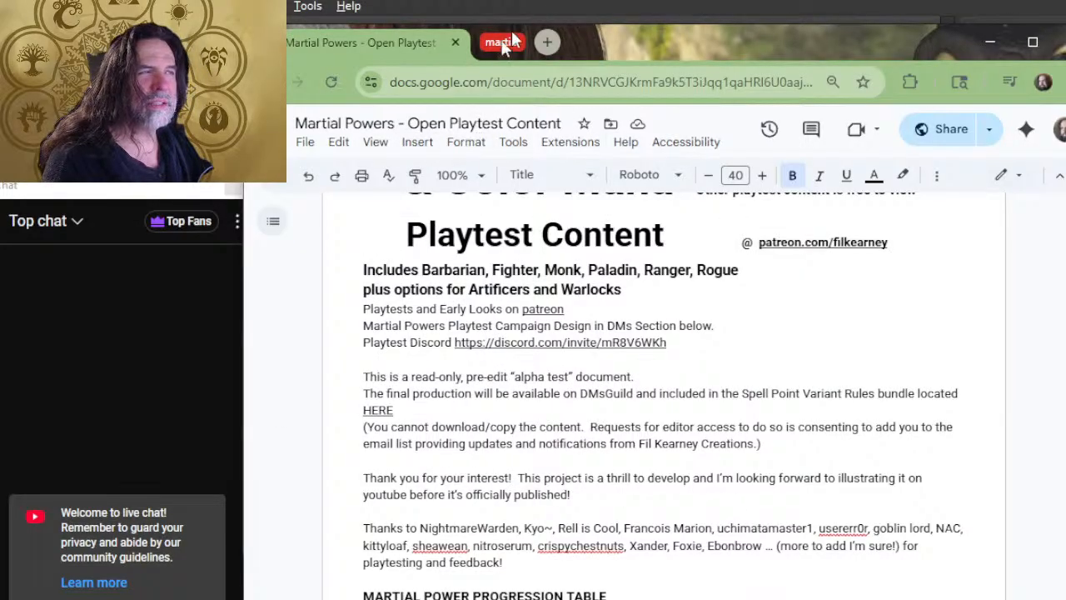
Split the ungrouped Martial Powers document into its own window and bring the window with the martial tab group forward.
{"action": "left_click_drag", "start_coordinate": [412, 40], "coordinate": [413, 123]}
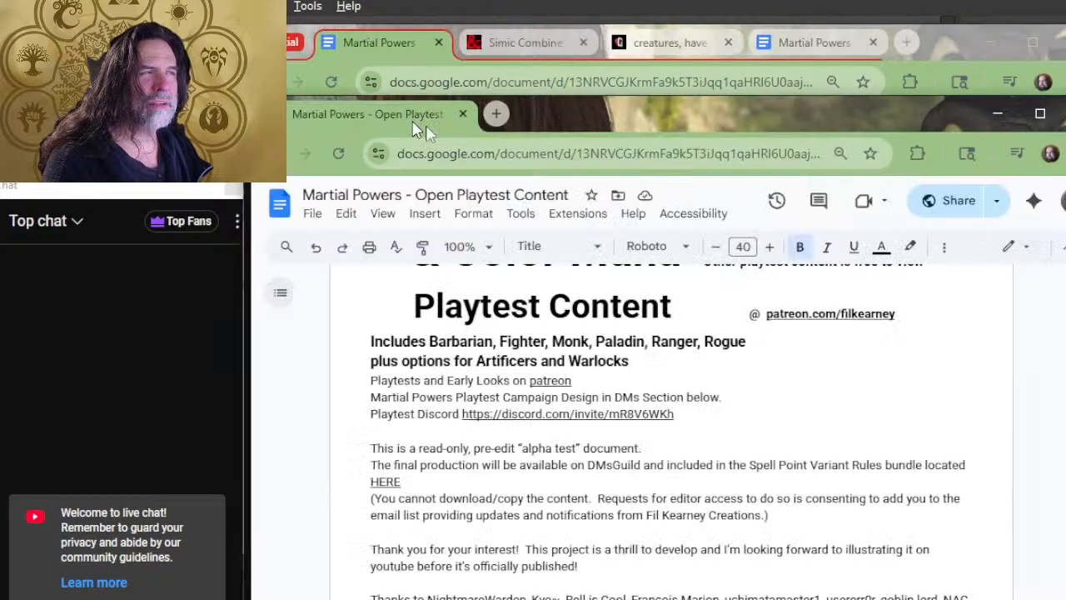
{"action": "left_click_drag", "start_coordinate": [573, 108], "coordinate": [574, 2]}
{"action": "left_click_drag", "start_coordinate": [953, 59], "coordinate": [979, 32]}
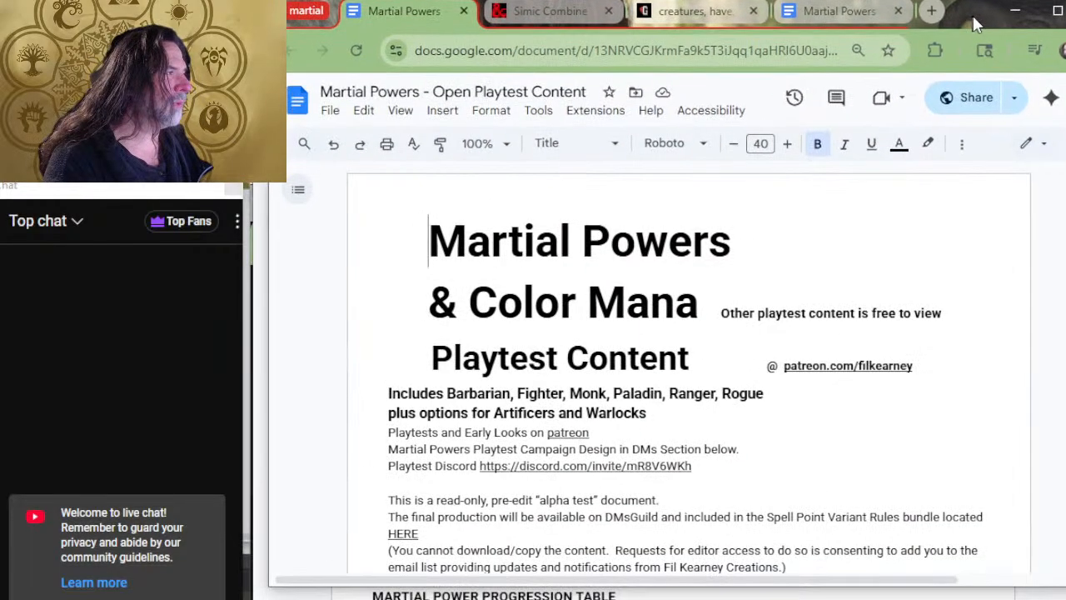
Show the Simic Combine page on D&D Beyond from the martial tab group and reduce its page zoom.
{"action": "left_click", "coordinate": [566, 17]}
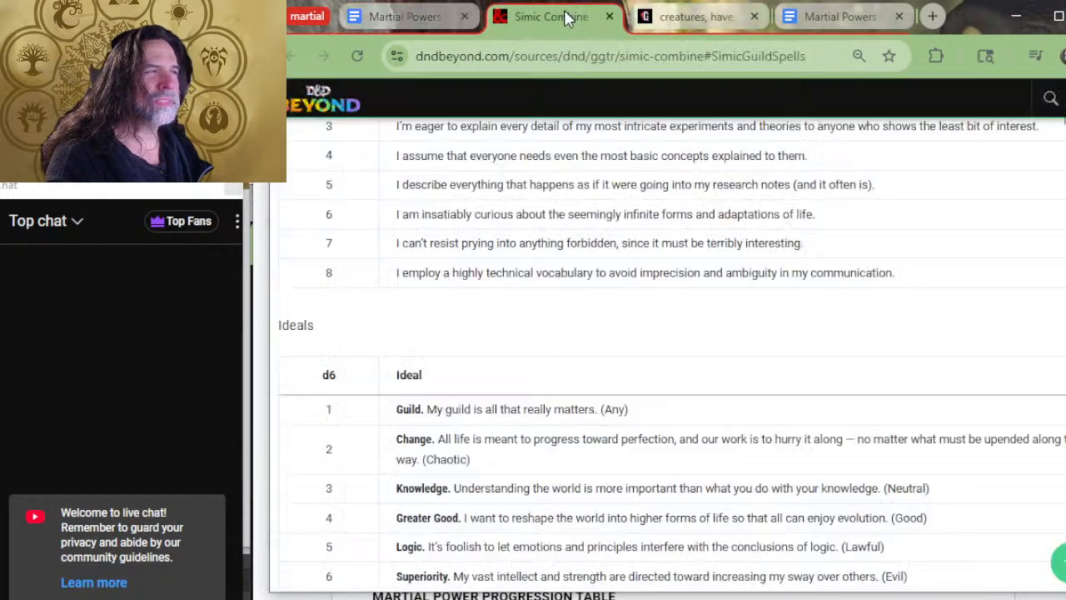
{"action": "key", "text": "ctrl+minus"}
{"action": "key", "text": "ctrl+minus"}
{"action": "scroll", "coordinate": [624, 305], "scroll_direction": "up", "scroll_amount": 10}
Show the Gatherer card results for "creatures, have, hexproof" and reduce the page zoom to 125%.
{"action": "left_click", "coordinate": [725, 16]}
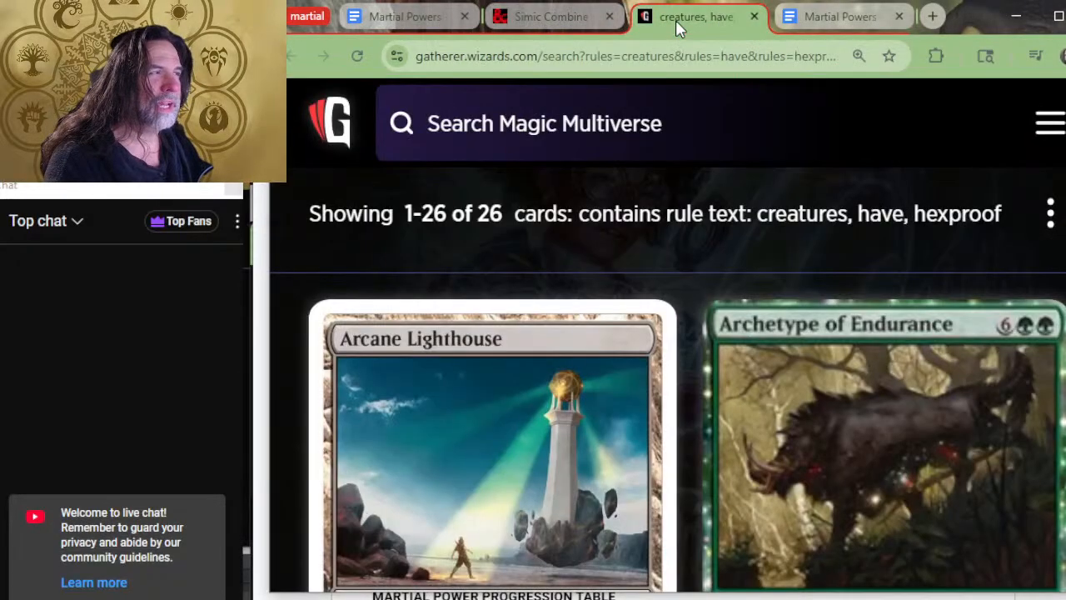
{"action": "key", "text": "ctrl+minus"}
{"action": "key", "text": "ctrl+minus"}
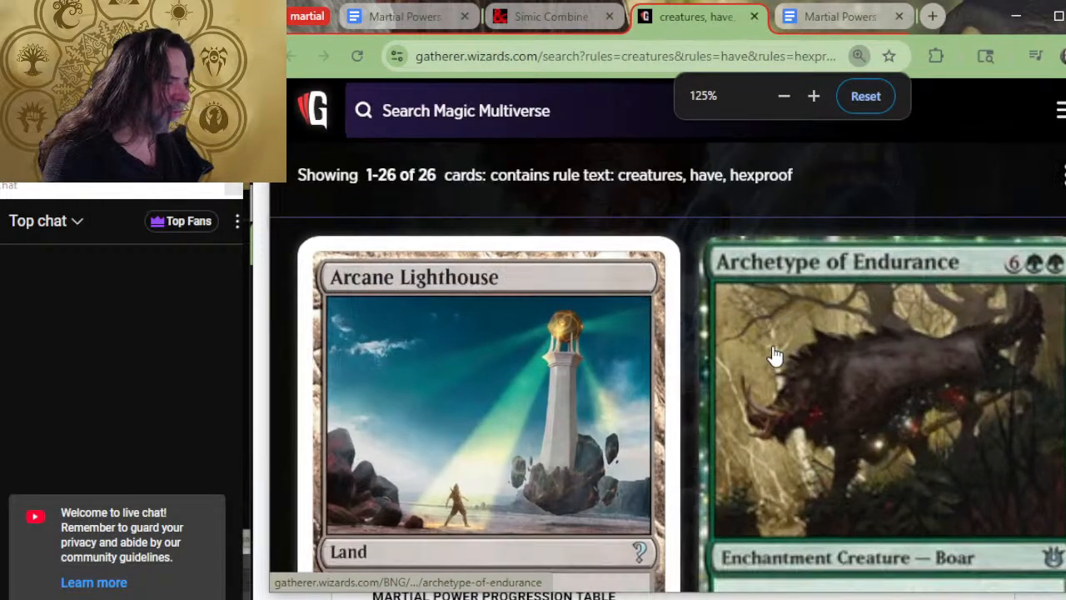
Open the last Martial Powers document in the tab group and look through it down to the Exploits list.
{"action": "left_click", "coordinate": [825, 25]}
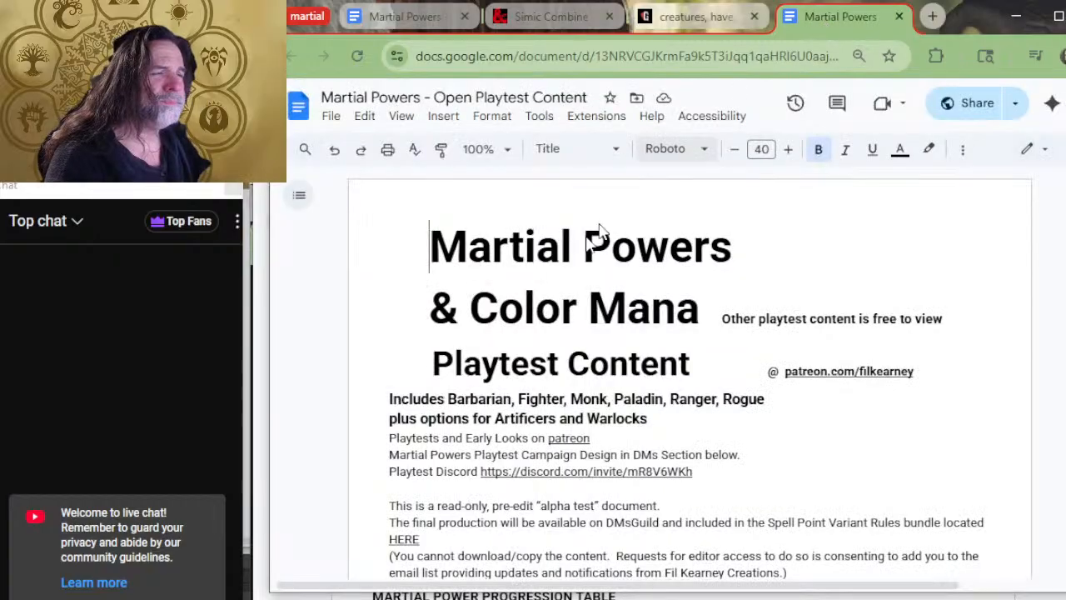
{"action": "scroll", "coordinate": [574, 371], "scroll_direction": "down", "scroll_amount": 20}
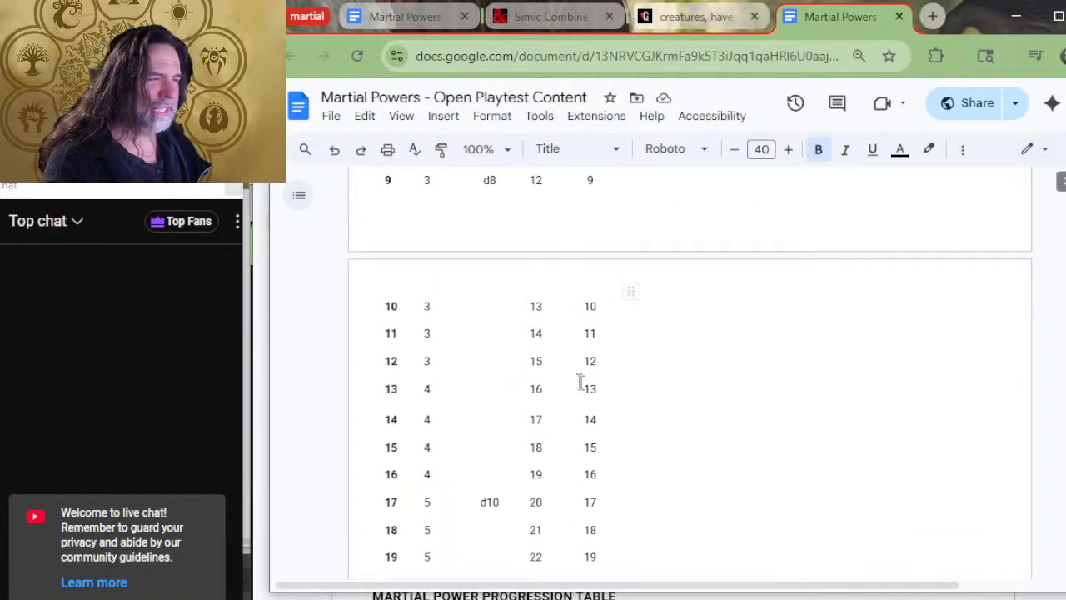
{"action": "scroll", "coordinate": [652, 358], "scroll_direction": "down", "scroll_amount": 10}
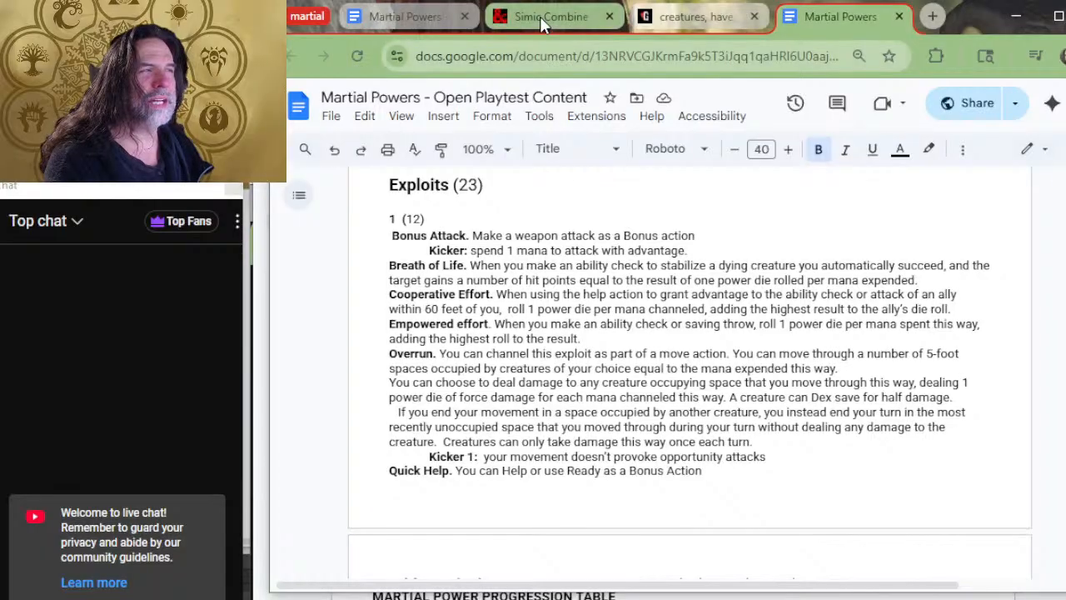
Switch to the 2024 spell list workbook in Excel and examine the color aspects, damage types and level 0 spells on the 2024 PH sheet.
{"action": "left_click", "coordinate": [540, 16]}
{"action": "key", "text": "alt+Tab"}
{"action": "key", "text": "alt+Tab"}
{"action": "key", "text": "alt+Tab"}
{"action": "key", "text": "alt+Tab"}
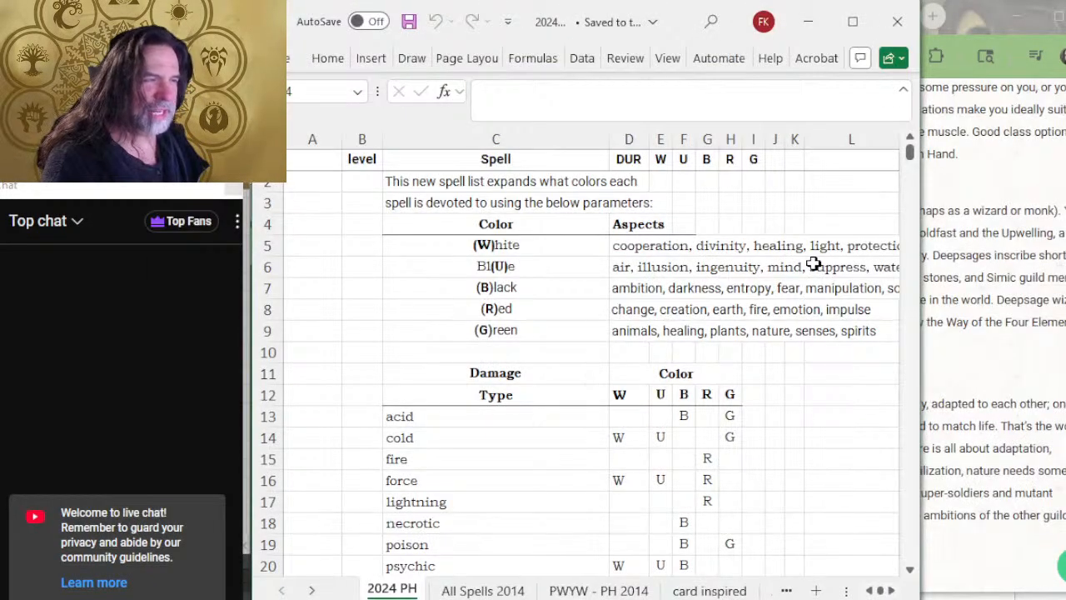
{"action": "scroll", "coordinate": [623, 274], "scroll_direction": "down", "scroll_amount": 7}
{"action": "scroll", "coordinate": [623, 273], "scroll_direction": "up", "scroll_amount": 7}
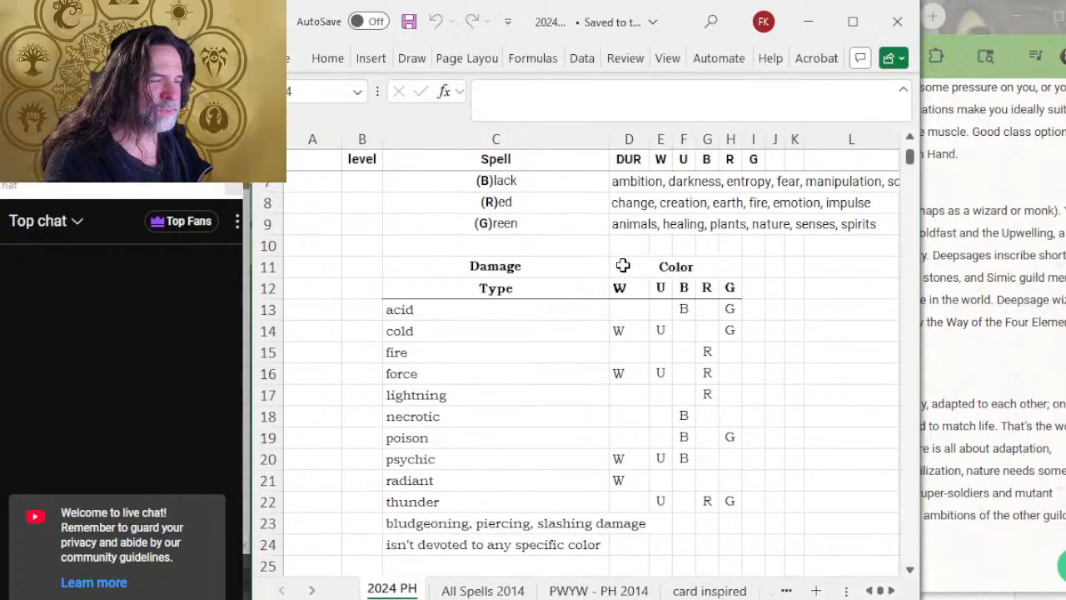
{"action": "scroll", "coordinate": [646, 270], "scroll_direction": "down", "scroll_amount": 7}
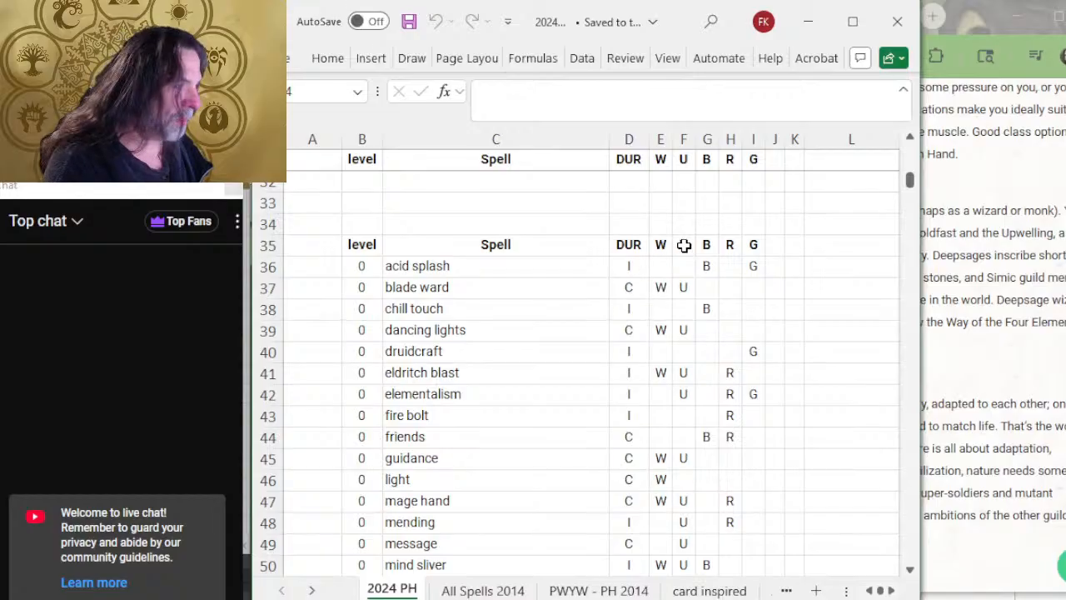
Switch to the separate Martial Powers document window in Chrome and look through it down to the types of powers section.
{"action": "key", "text": "alt+Tab"}
{"action": "key", "text": "alt+Tab"}
{"action": "key", "text": "alt+Tab"}
{"action": "key", "text": "Tab"}
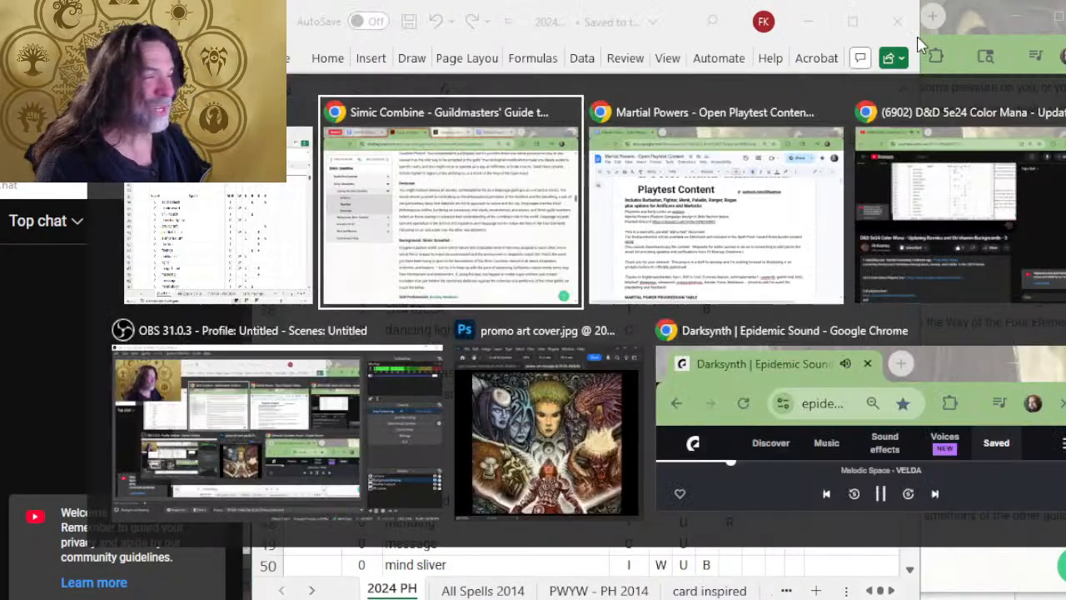
{"action": "scroll", "coordinate": [680, 214], "scroll_direction": "down", "scroll_amount": 15}
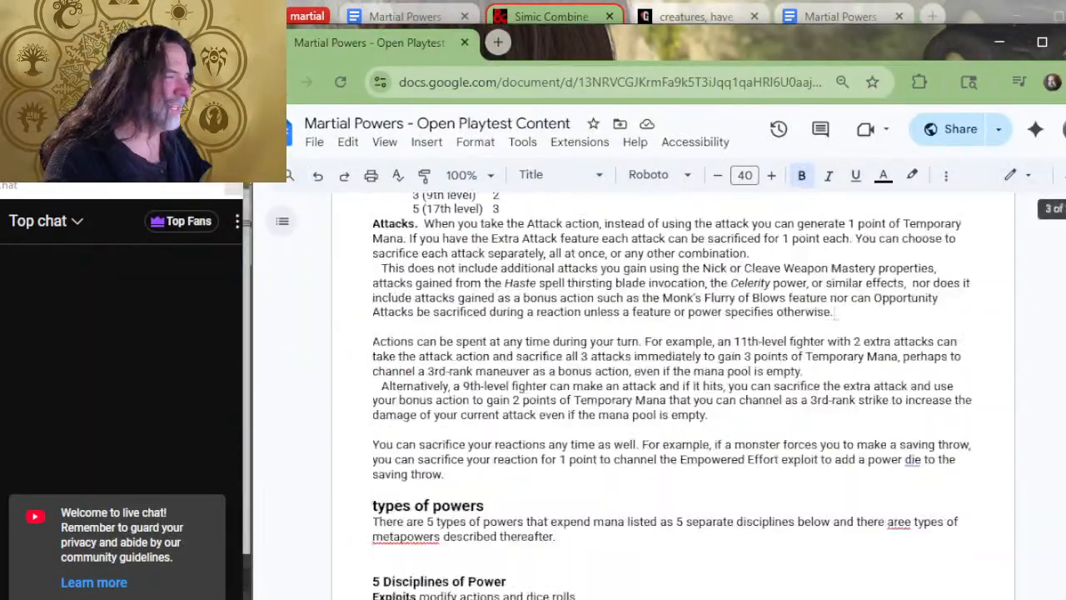
Look through the Martial Powers document from the bard colleges across the cleric domains to the Druid section.
{"action": "left_click_drag", "start_coordinate": [1065, 209], "coordinate": [1065, 436]}
{"action": "scroll", "coordinate": [858, 355], "scroll_direction": "down", "scroll_amount": 13}
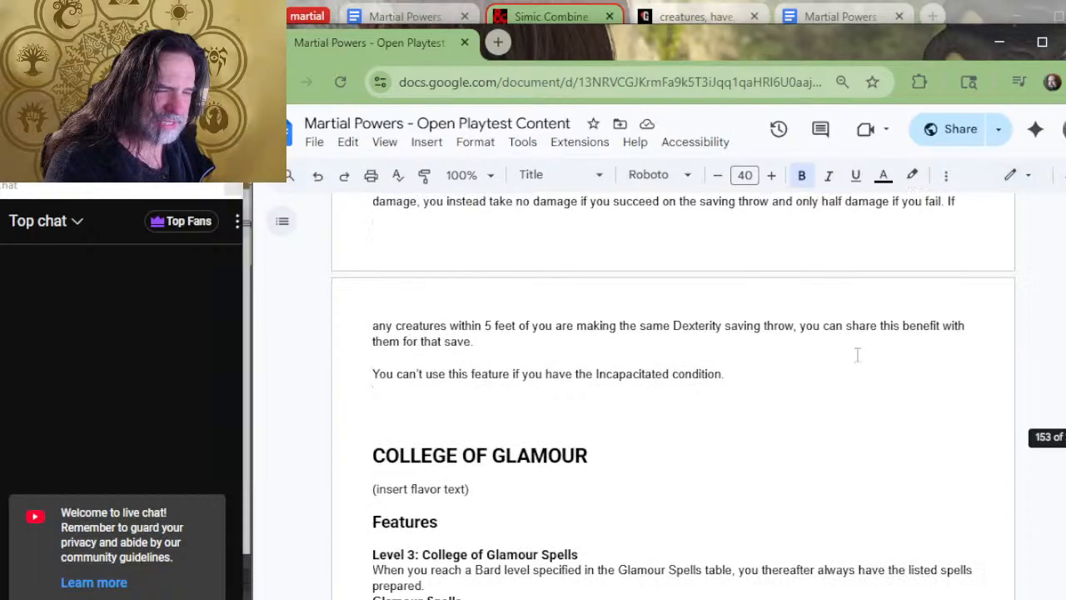
{"action": "scroll", "coordinate": [668, 348], "scroll_direction": "down", "scroll_amount": 20}
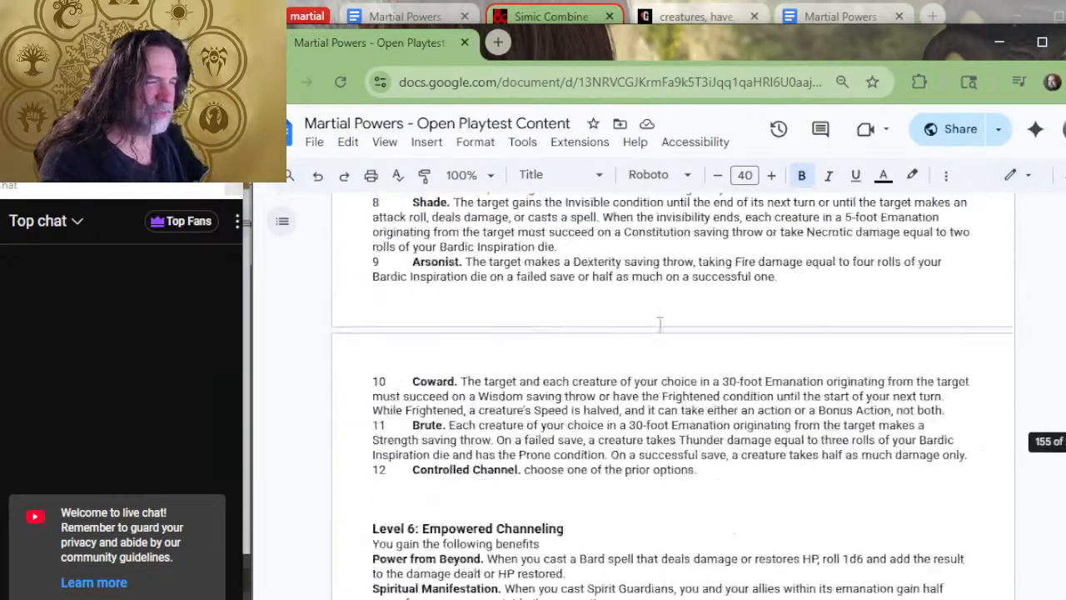
{"action": "scroll", "coordinate": [661, 300], "scroll_direction": "down", "scroll_amount": 20}
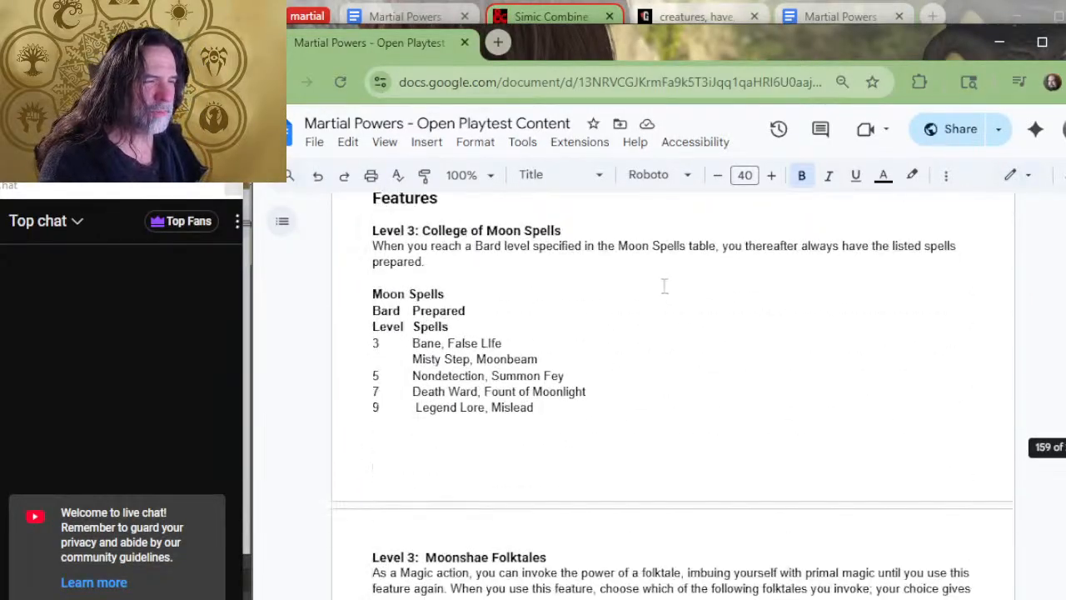
{"action": "scroll", "coordinate": [680, 262], "scroll_direction": "down", "scroll_amount": 20}
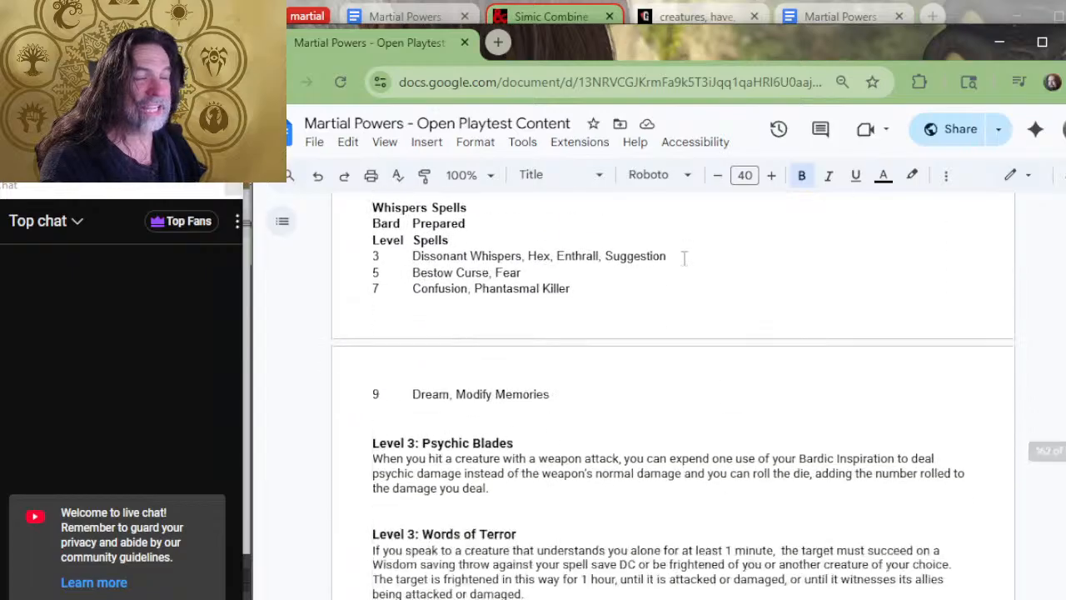
{"action": "scroll", "coordinate": [693, 258], "scroll_direction": "down", "scroll_amount": 20}
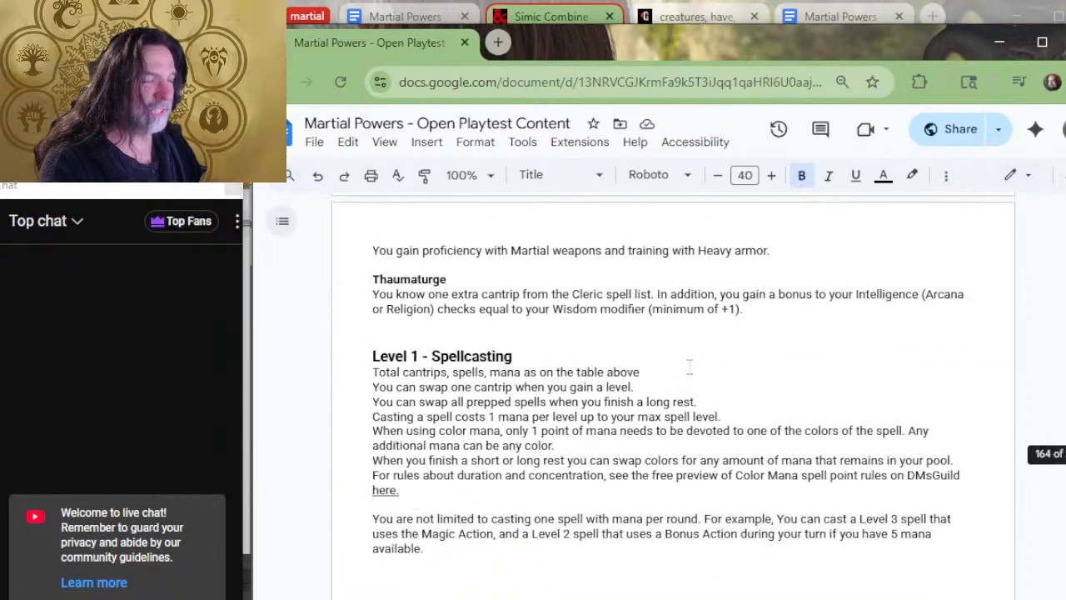
{"action": "scroll", "coordinate": [638, 348], "scroll_direction": "down", "scroll_amount": 20}
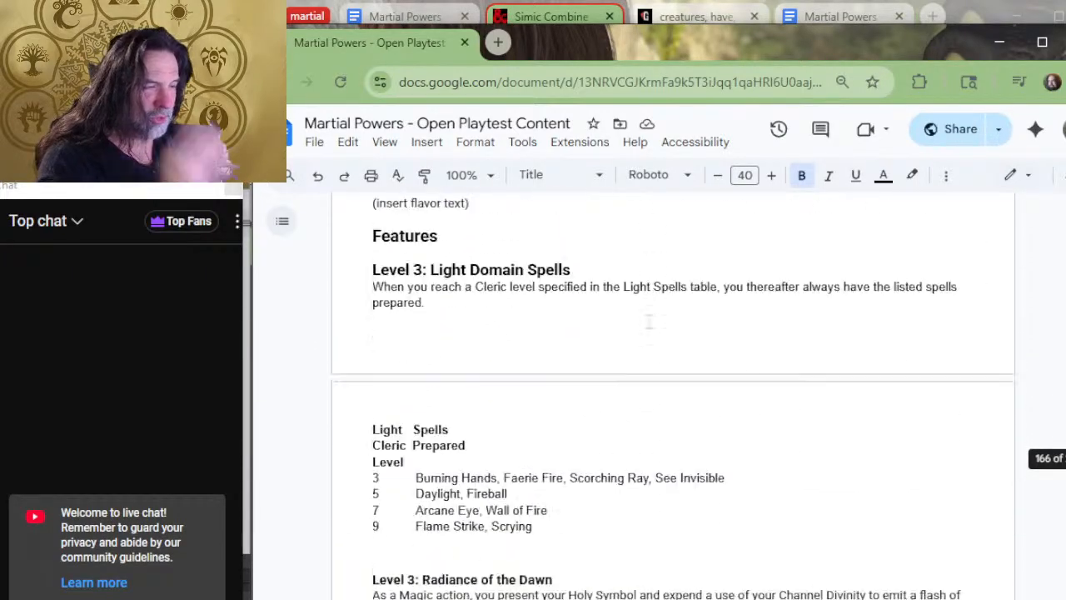
{"action": "scroll", "coordinate": [656, 293], "scroll_direction": "down", "scroll_amount": 20}
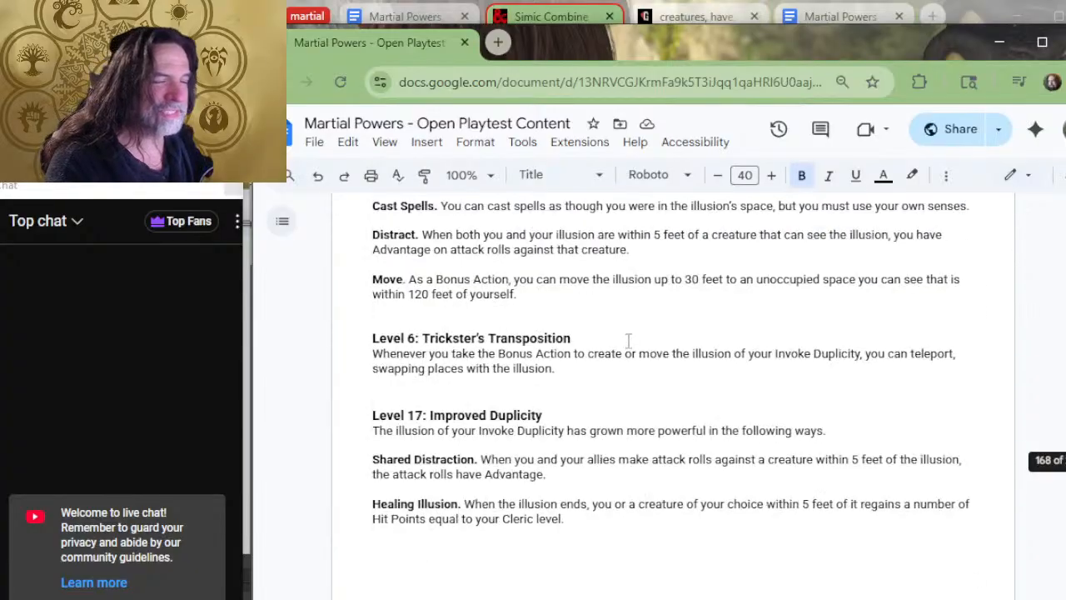
{"action": "scroll", "coordinate": [610, 339], "scroll_direction": "down", "scroll_amount": 20}
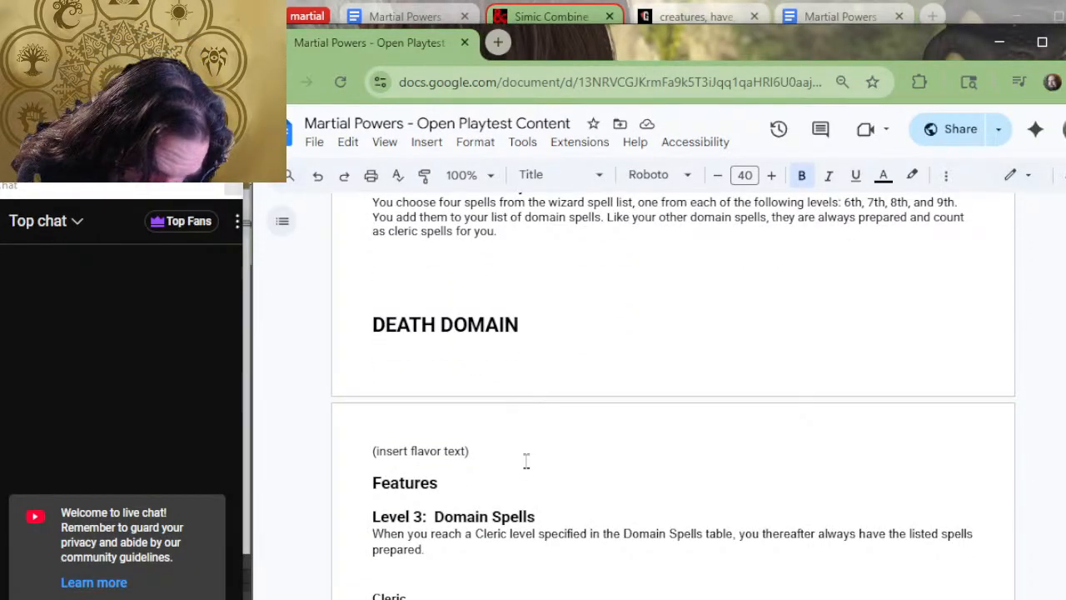
{"action": "scroll", "coordinate": [524, 454], "scroll_direction": "down", "scroll_amount": 3}
{"action": "scroll", "coordinate": [538, 424], "scroll_direction": "up", "scroll_amount": 2}
{"action": "scroll", "coordinate": [548, 407], "scroll_direction": "down", "scroll_amount": 20}
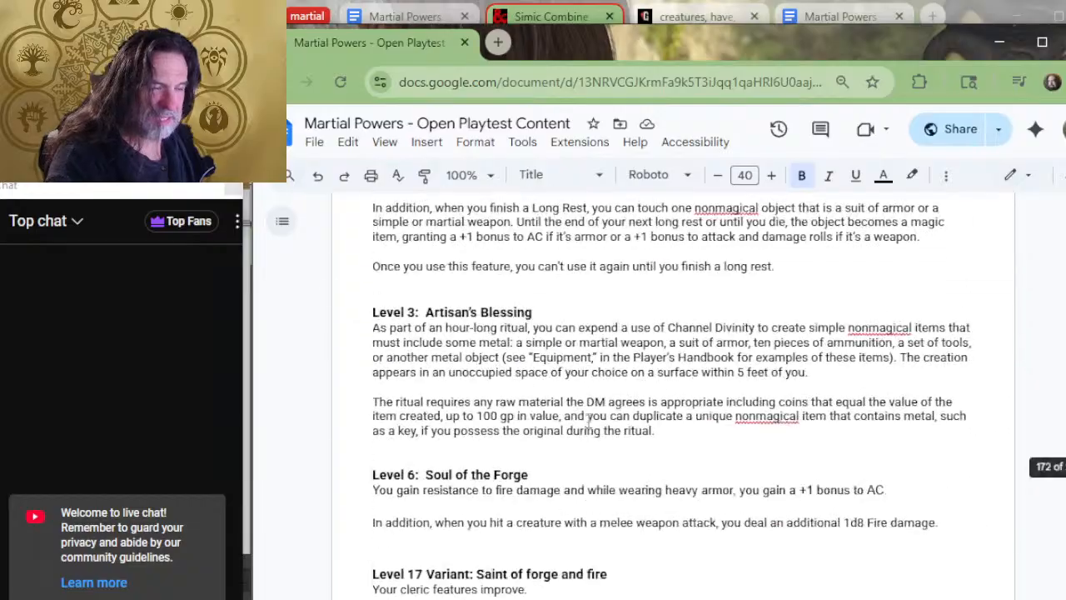
{"action": "scroll", "coordinate": [597, 581], "scroll_direction": "down", "scroll_amount": 20}
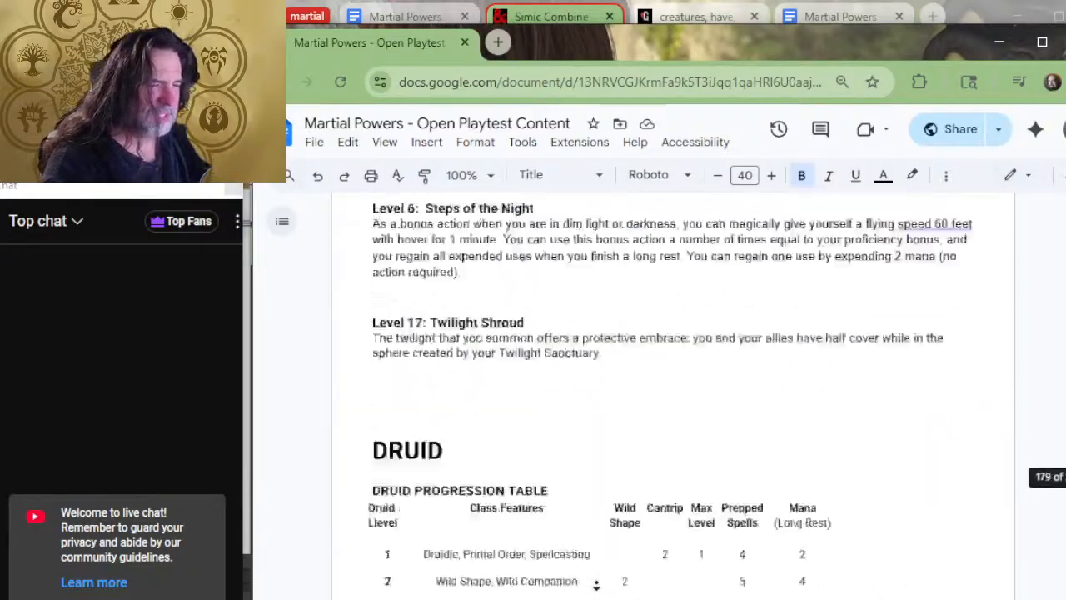
Look through the Psion and Sorcerer sections, checking the telepathic subclass features, Psionic Feats heading and Sorcerer progression table.
{"action": "scroll", "coordinate": [571, 283], "scroll_direction": "down", "scroll_amount": 20}
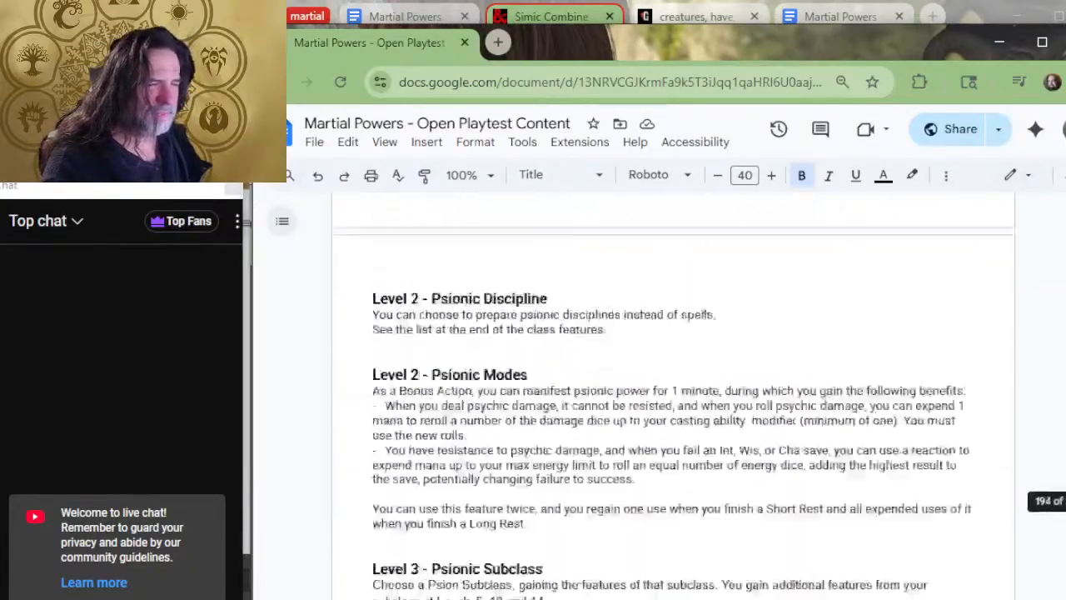
{"action": "scroll", "coordinate": [571, 283], "scroll_direction": "down", "scroll_amount": 20}
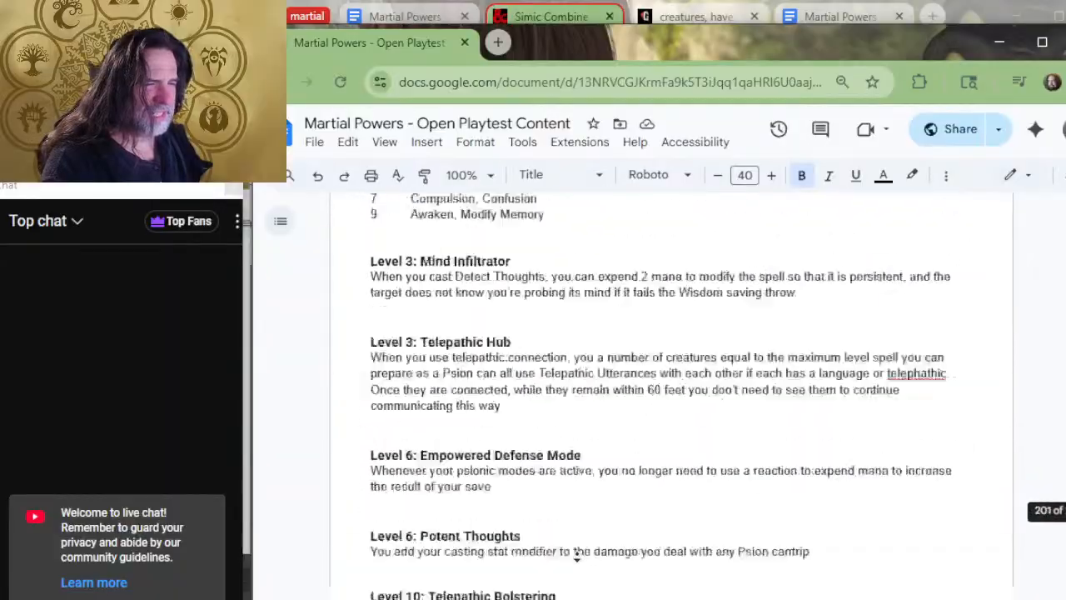
{"action": "scroll", "coordinate": [580, 459], "scroll_direction": "up", "scroll_amount": 10}
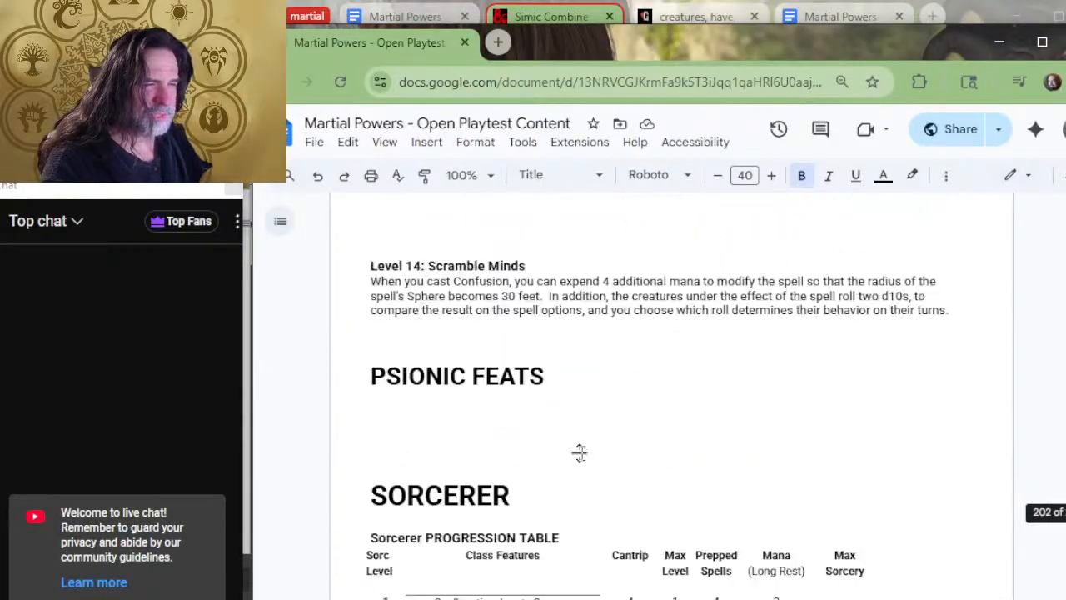
{"action": "scroll", "coordinate": [589, 439], "scroll_direction": "down", "scroll_amount": 3}
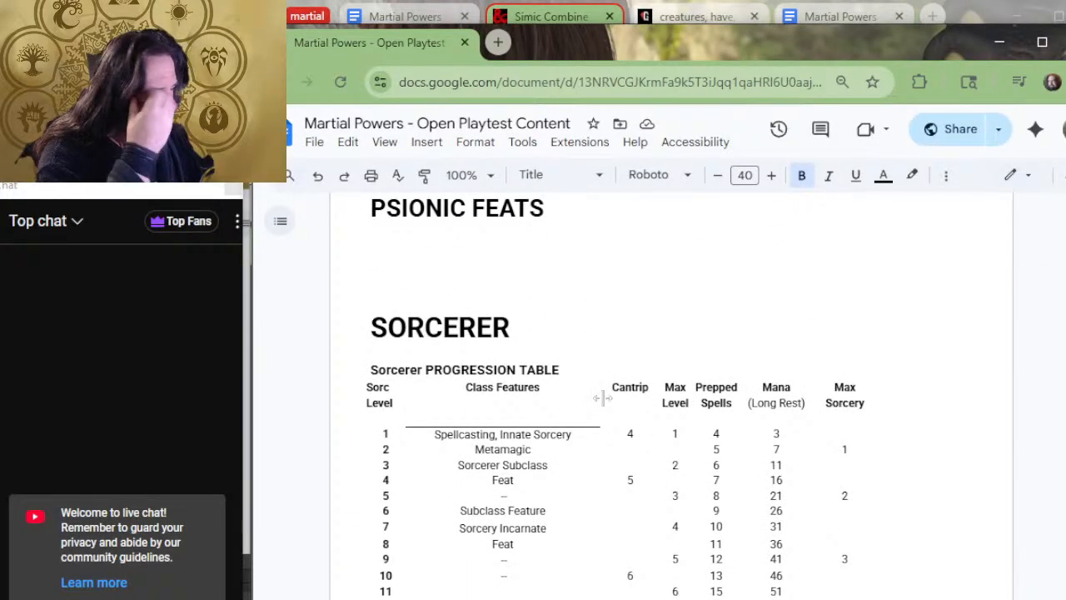
{"action": "scroll", "coordinate": [603, 398], "scroll_direction": "up", "scroll_amount": 5}
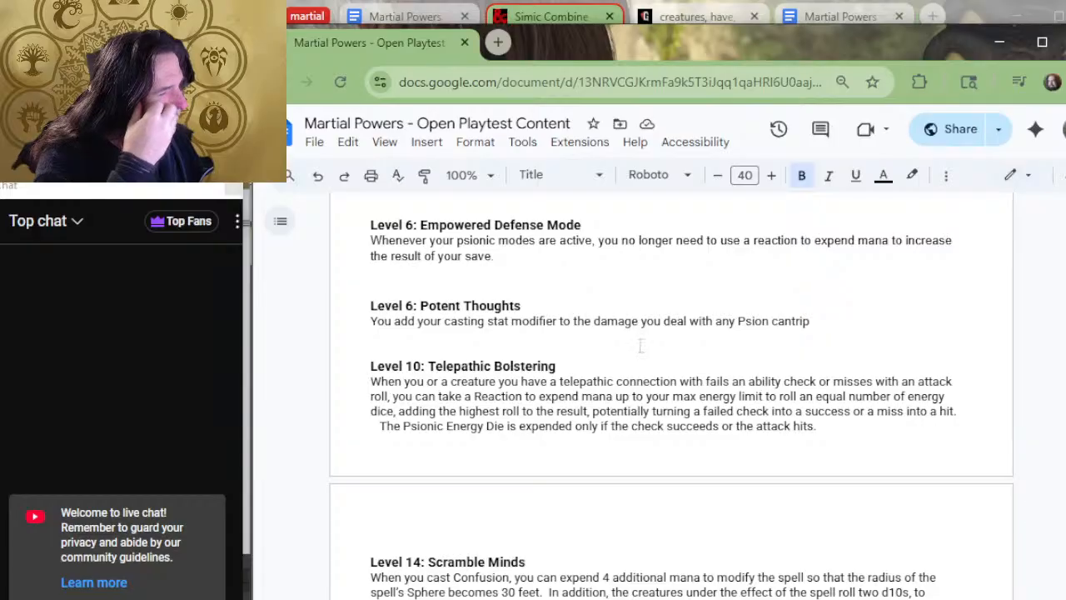
{"action": "scroll", "coordinate": [638, 347], "scroll_direction": "down", "scroll_amount": 20}
{"action": "scroll", "coordinate": [583, 596], "scroll_direction": "down", "scroll_amount": 20}
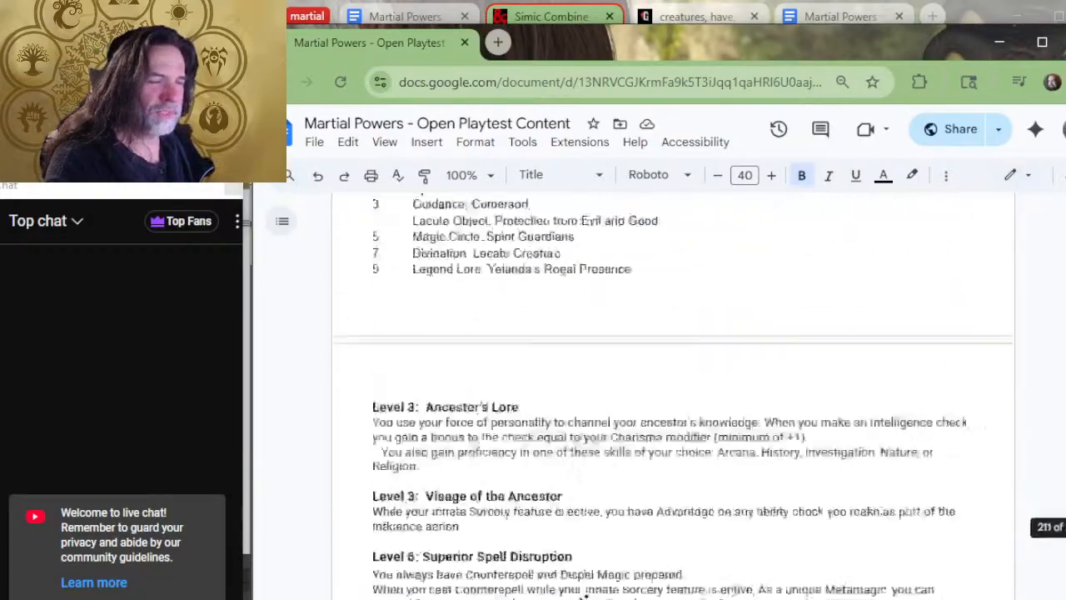
Find the Ravnica guild bonus powers, look over the Izzet and Dimir entries, and return to the Azorius table.
{"action": "scroll", "coordinate": [605, 511], "scroll_direction": "down", "scroll_amount": 20}
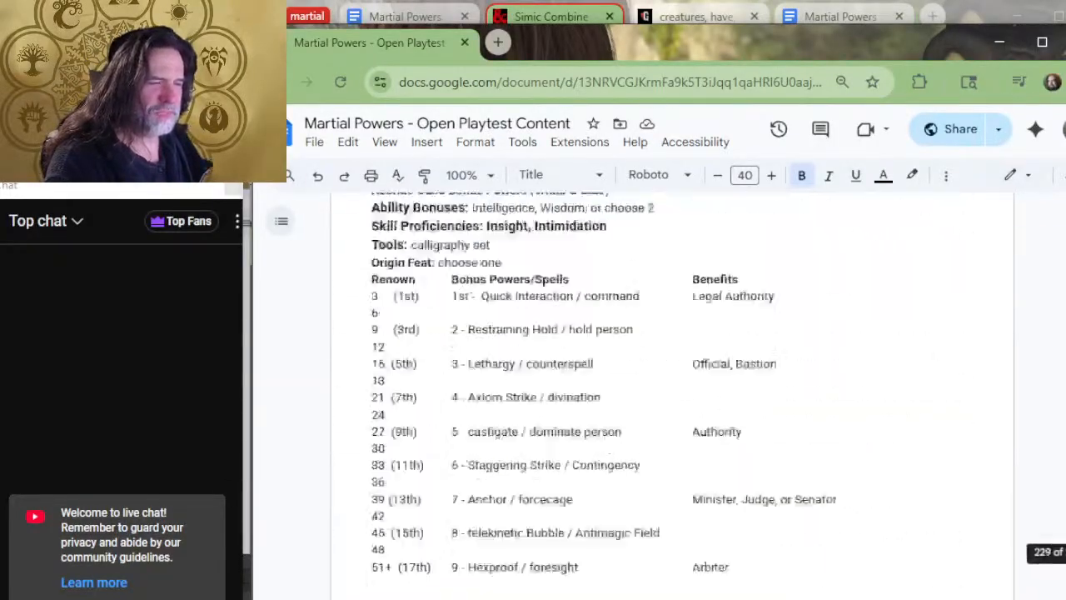
{"action": "scroll", "coordinate": [605, 511], "scroll_direction": "up", "scroll_amount": 15}
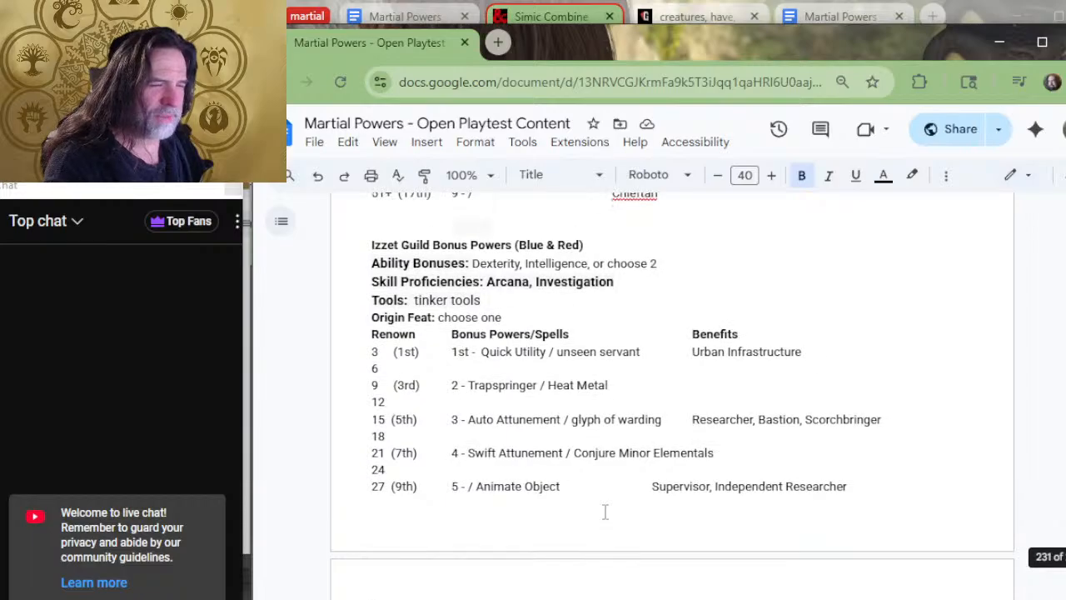
{"action": "scroll", "coordinate": [606, 511], "scroll_direction": "up", "scroll_amount": 20}
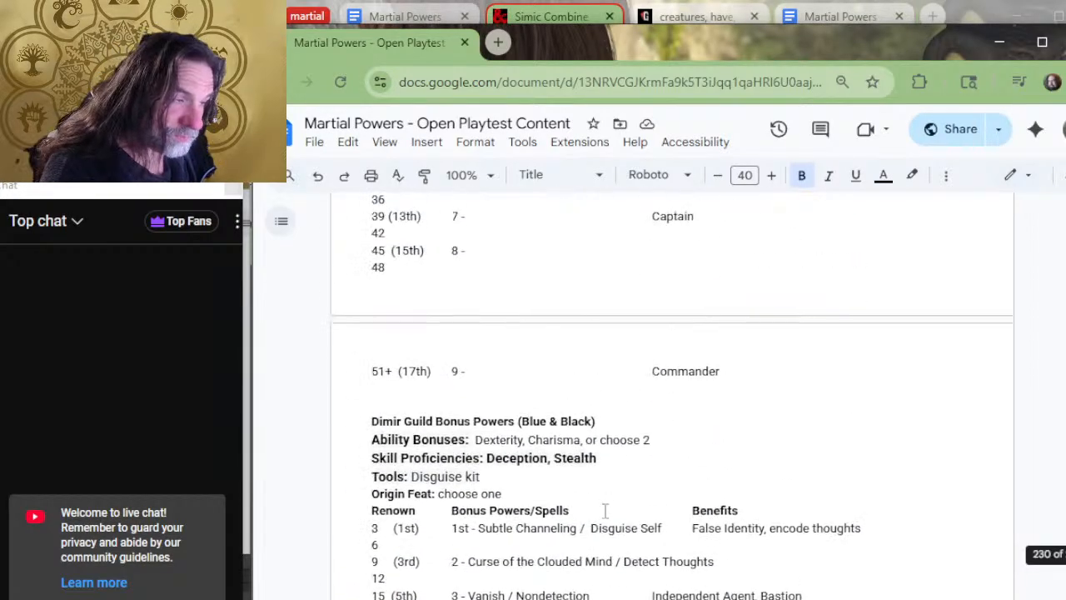
{"action": "scroll", "coordinate": [621, 489], "scroll_direction": "up", "scroll_amount": 4}
{"action": "scroll", "coordinate": [621, 475], "scroll_direction": "down", "scroll_amount": 9}
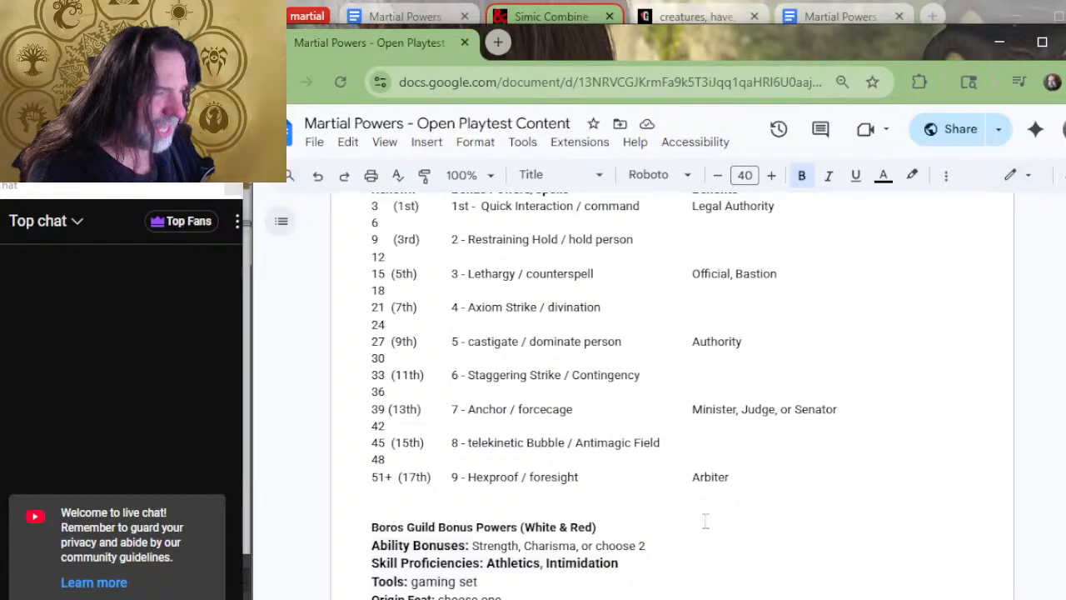
{"action": "scroll", "coordinate": [614, 381], "scroll_direction": "up", "scroll_amount": 2}
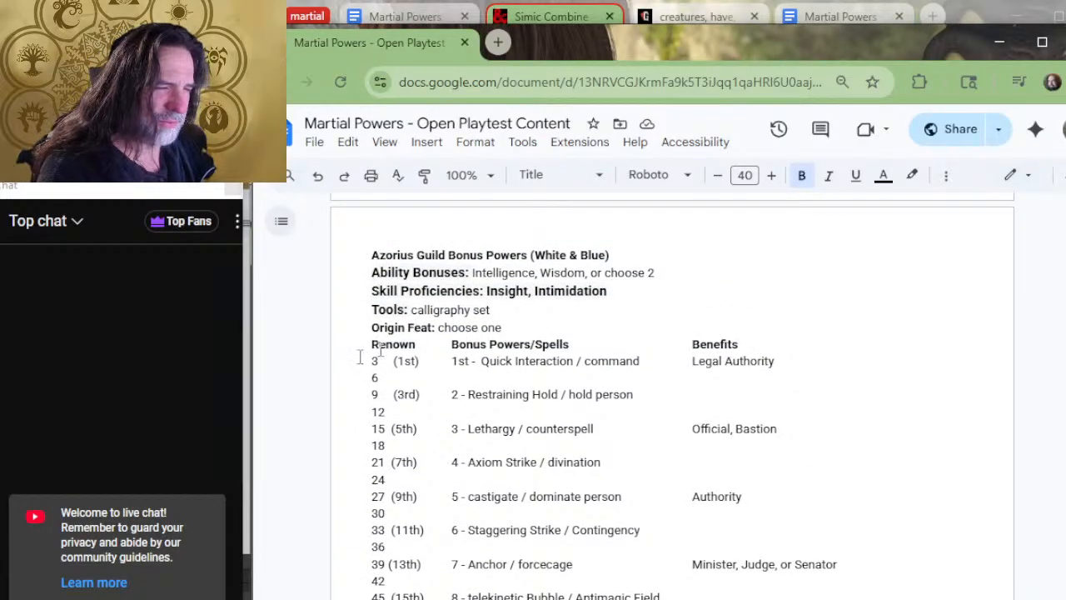
Open the Simic Combine page, read the Simic Characters section, and return to the Azorius table in the Martial Powers document.
{"action": "left_click", "coordinate": [578, 16]}
{"action": "scroll", "coordinate": [700, 299], "scroll_direction": "up", "scroll_amount": 7}
{"action": "scroll", "coordinate": [750, 275], "scroll_direction": "up", "scroll_amount": 6}
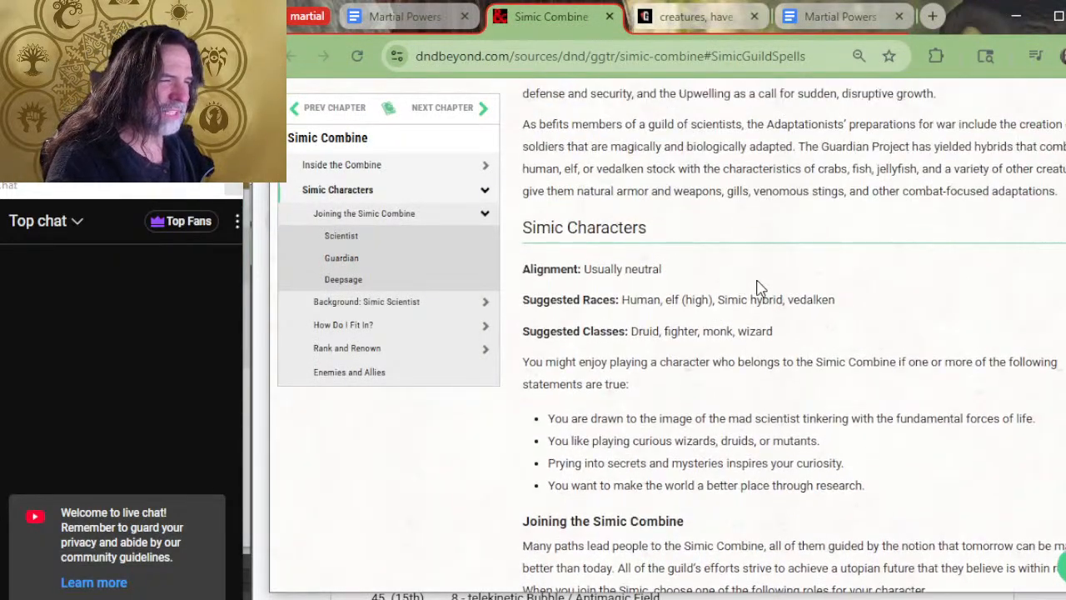
{"action": "scroll", "coordinate": [791, 250], "scroll_direction": "down", "scroll_amount": 6}
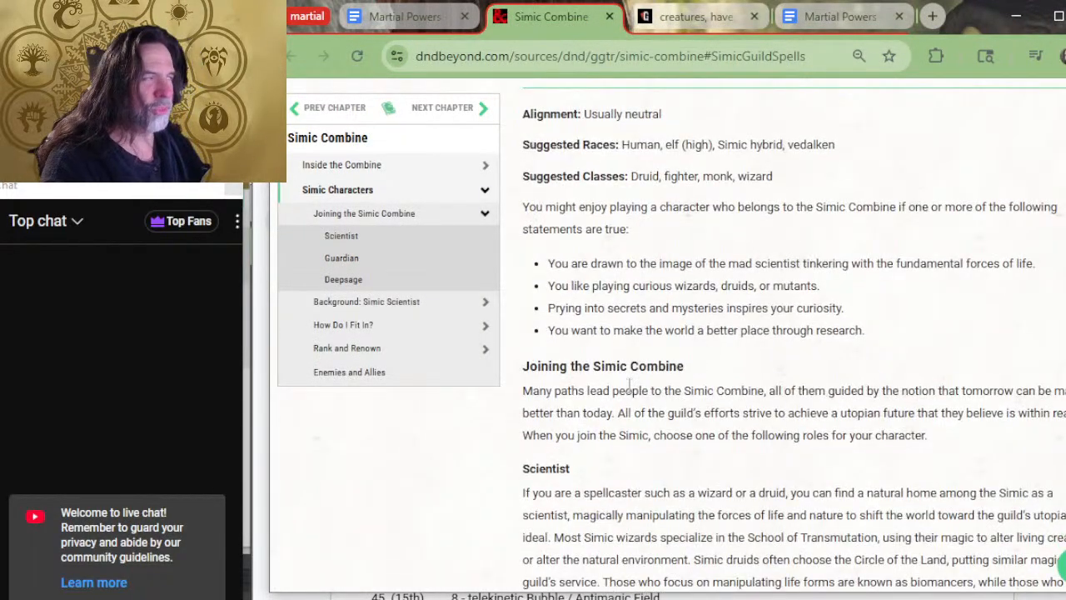
{"action": "left_click", "coordinate": [409, 11]}
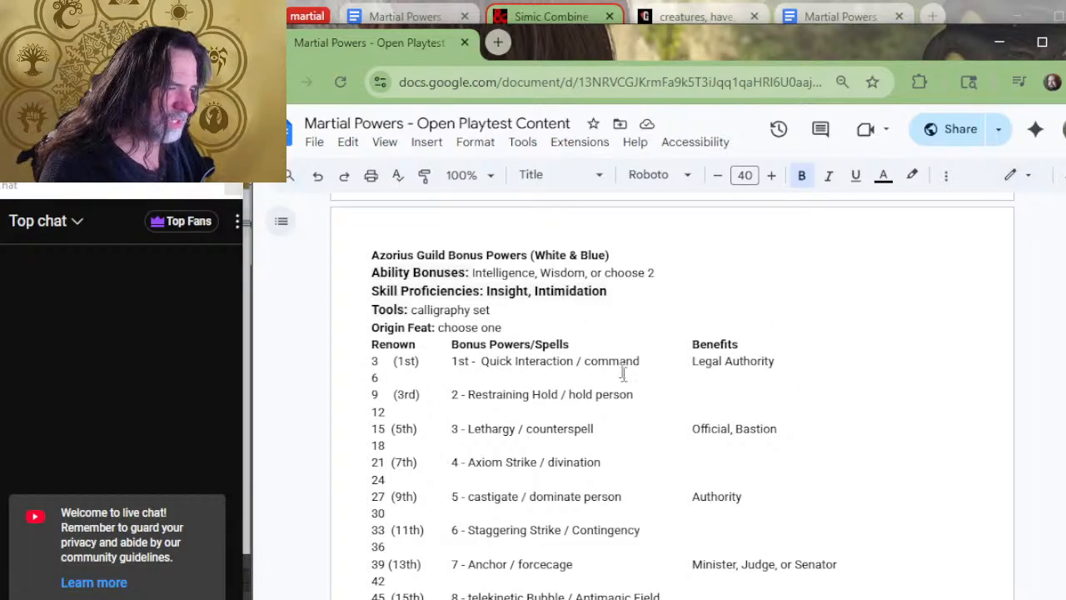
Highlight part of the Azorius Legal Authority benefit, and read the Scientist, Guardian and Deepsage roles on the Simic Combine page.
{"action": "left_click_drag", "start_coordinate": [794, 362], "coordinate": [709, 370]}
{"action": "key", "text": "ctrl+Tab"}
{"action": "scroll", "coordinate": [697, 341], "scroll_direction": "down", "scroll_amount": 3}
{"action": "scroll", "coordinate": [690, 287], "scroll_direction": "down", "scroll_amount": 3}
{"action": "scroll", "coordinate": [631, 219], "scroll_direction": "up", "scroll_amount": 4}
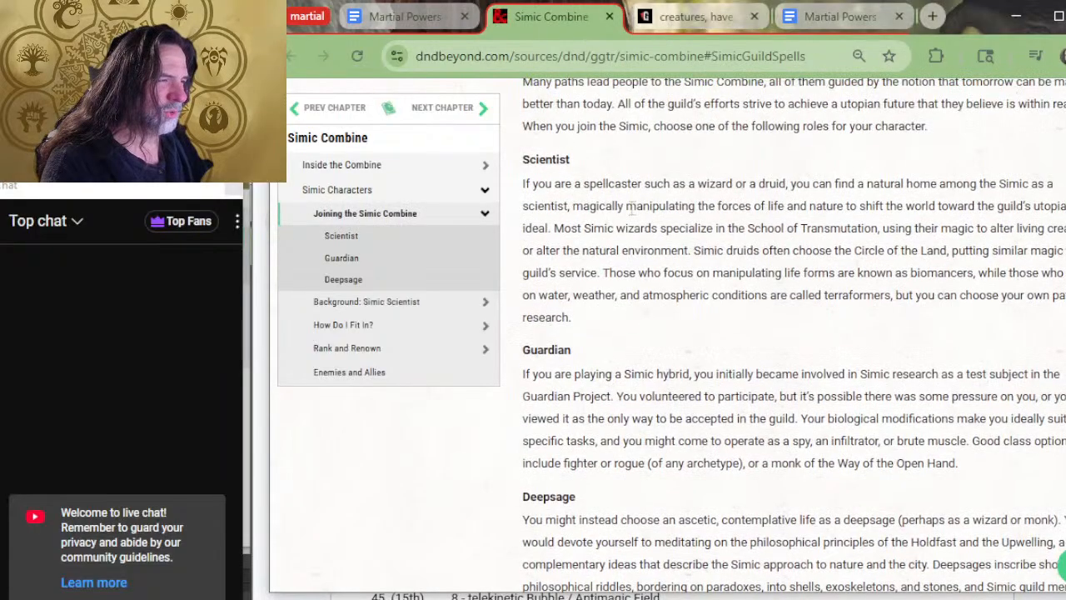
{"action": "scroll", "coordinate": [639, 218], "scroll_direction": "down", "scroll_amount": 1}
{"action": "scroll", "coordinate": [678, 288], "scroll_direction": "down", "scroll_amount": 8}
{"action": "scroll", "coordinate": [683, 295], "scroll_direction": "up", "scroll_amount": 10}
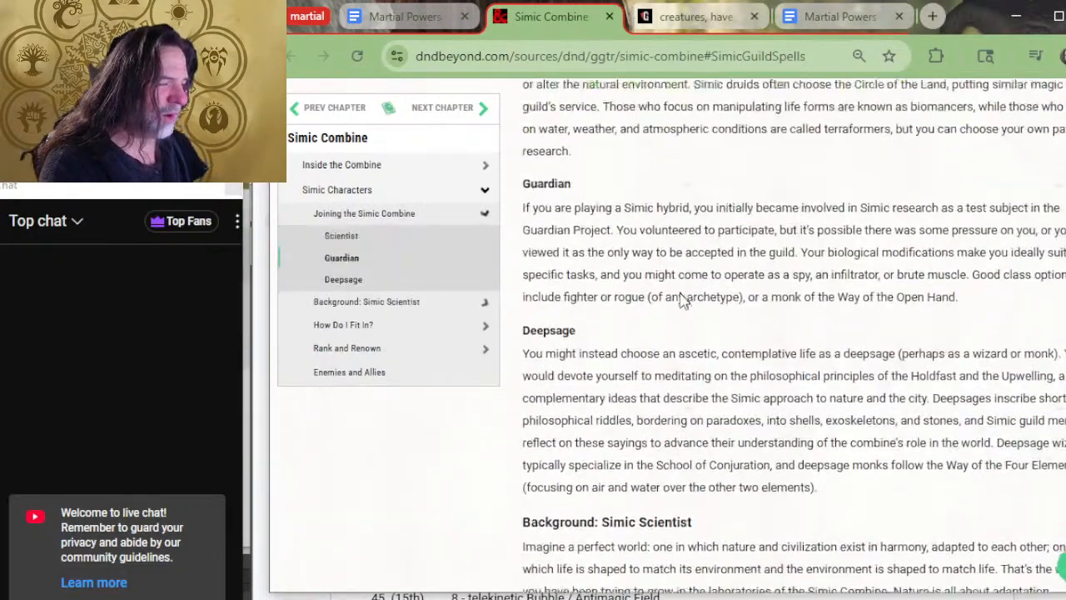
Switch back to the Martial Powers window, examine the Azorius renown table, and place the text cursor after "command" in the 1st-level row.
{"action": "key", "text": "alt+Tab"}
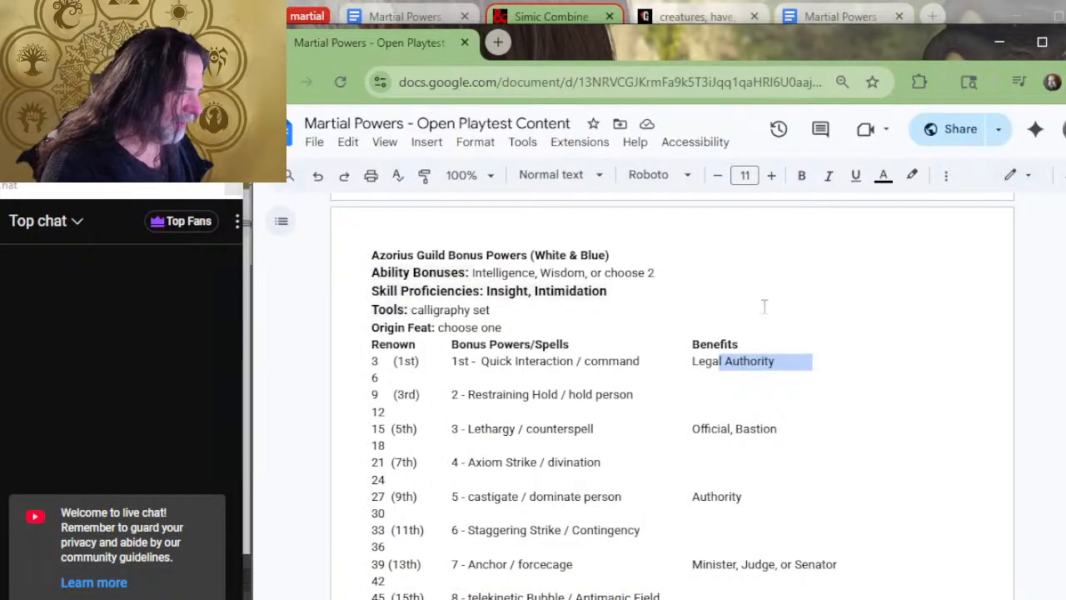
{"action": "scroll", "coordinate": [764, 302], "scroll_direction": "down", "scroll_amount": 2}
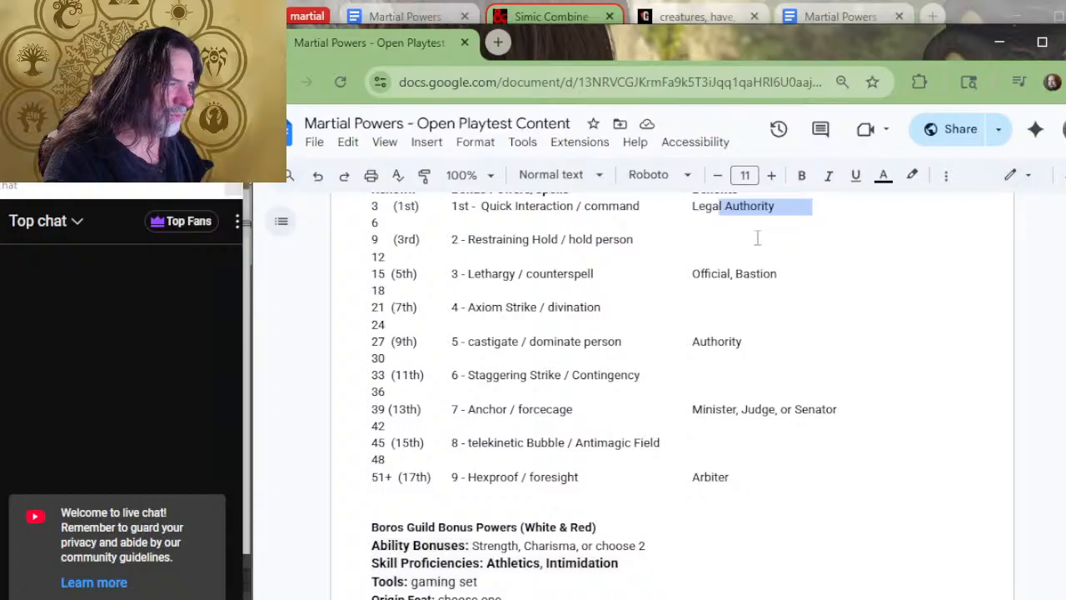
{"action": "scroll", "coordinate": [755, 298], "scroll_direction": "up", "scroll_amount": 2}
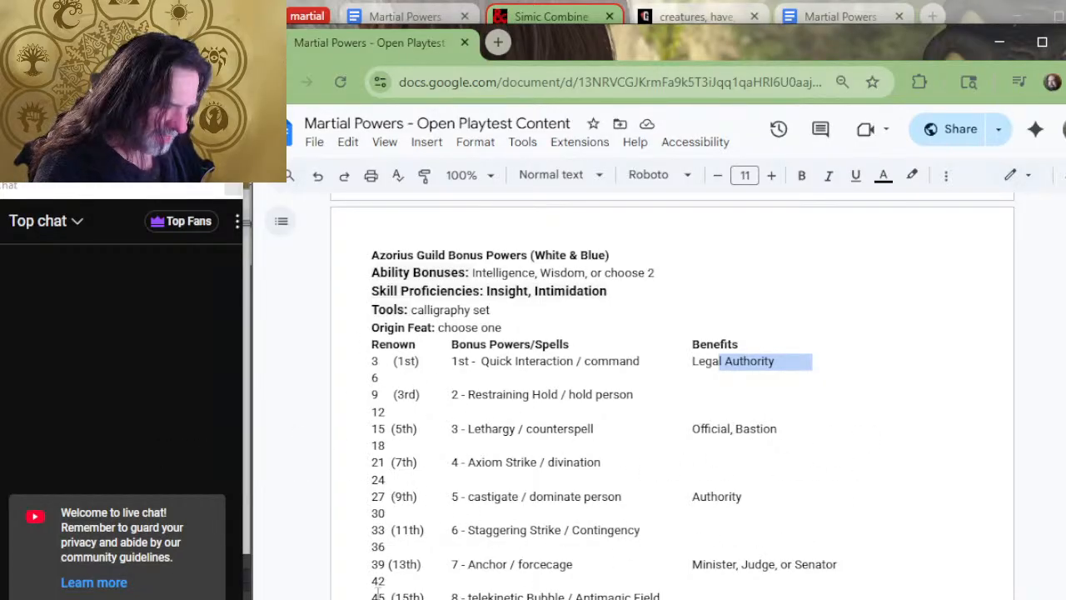
{"action": "scroll", "coordinate": [395, 575], "scroll_direction": "down", "scroll_amount": 2}
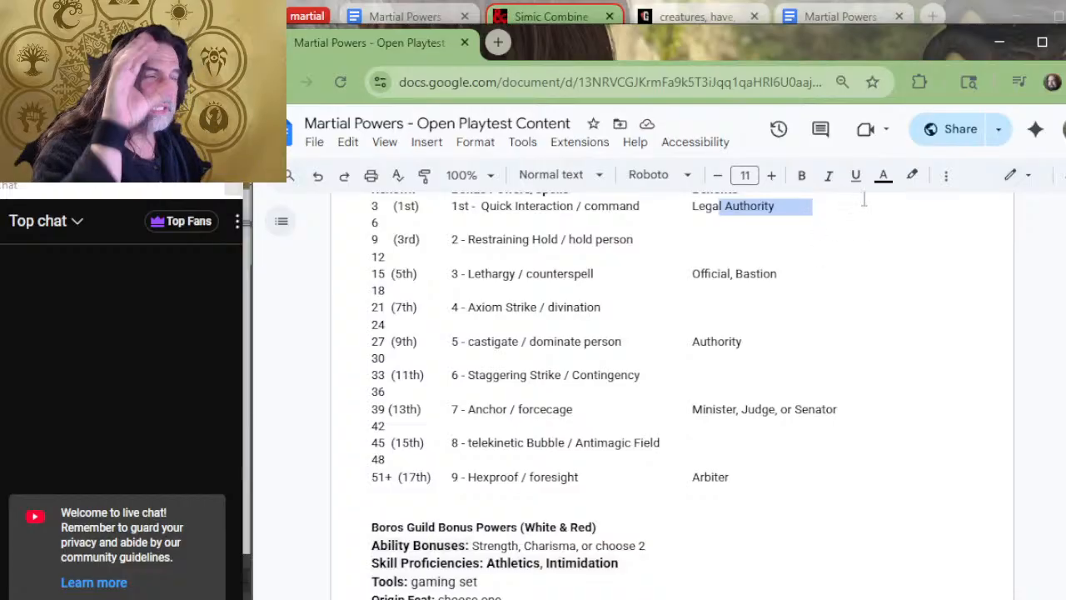
{"action": "scroll", "coordinate": [683, 274], "scroll_direction": "up", "scroll_amount": 2}
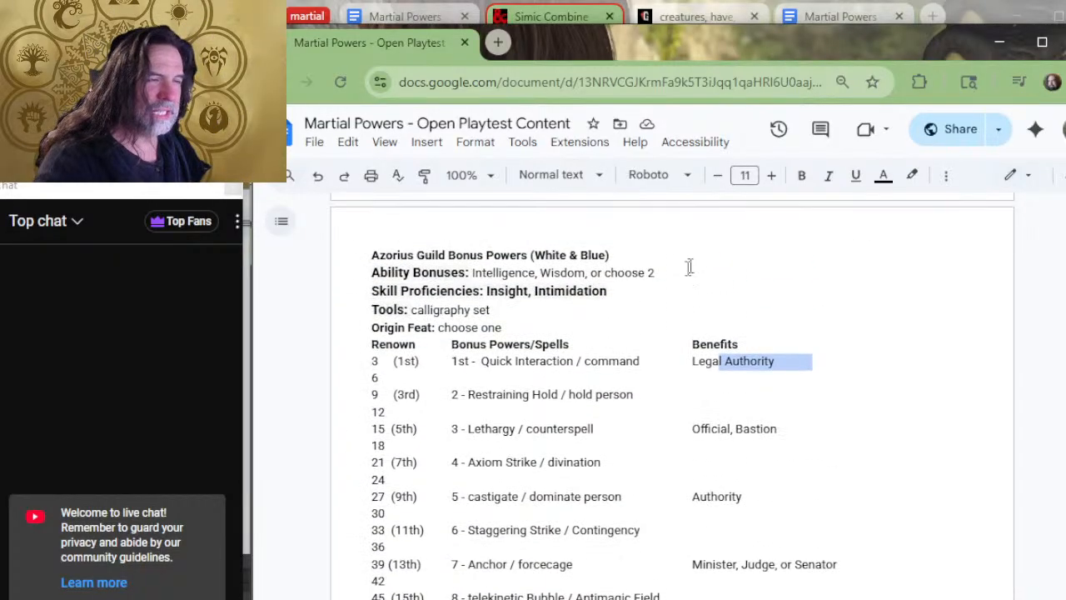
{"action": "scroll", "coordinate": [418, 354], "scroll_direction": "down", "scroll_amount": 2}
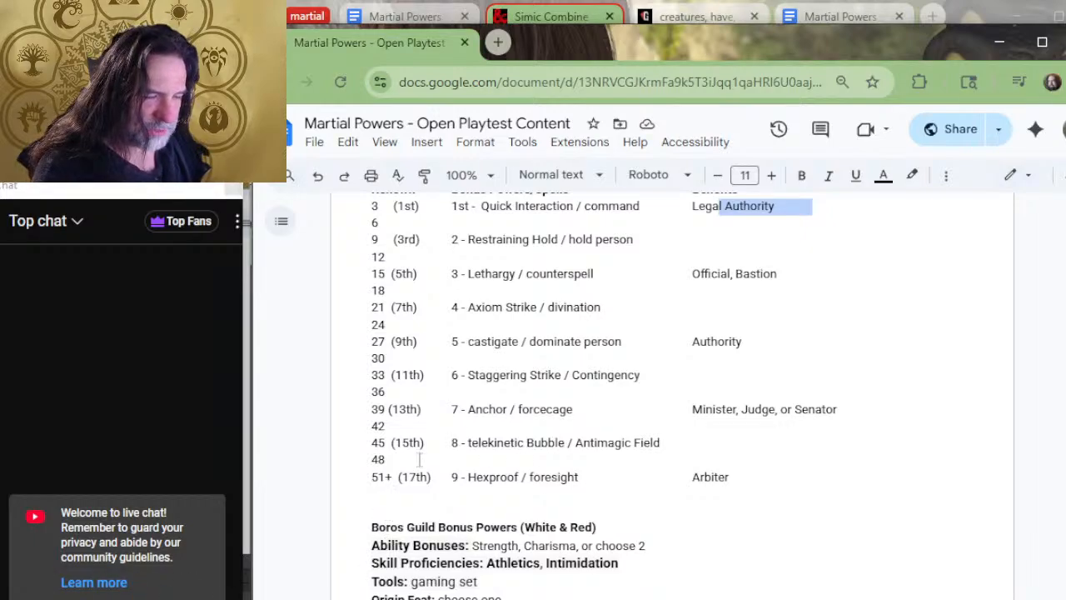
{"action": "scroll", "coordinate": [435, 455], "scroll_direction": "up", "scroll_amount": 2}
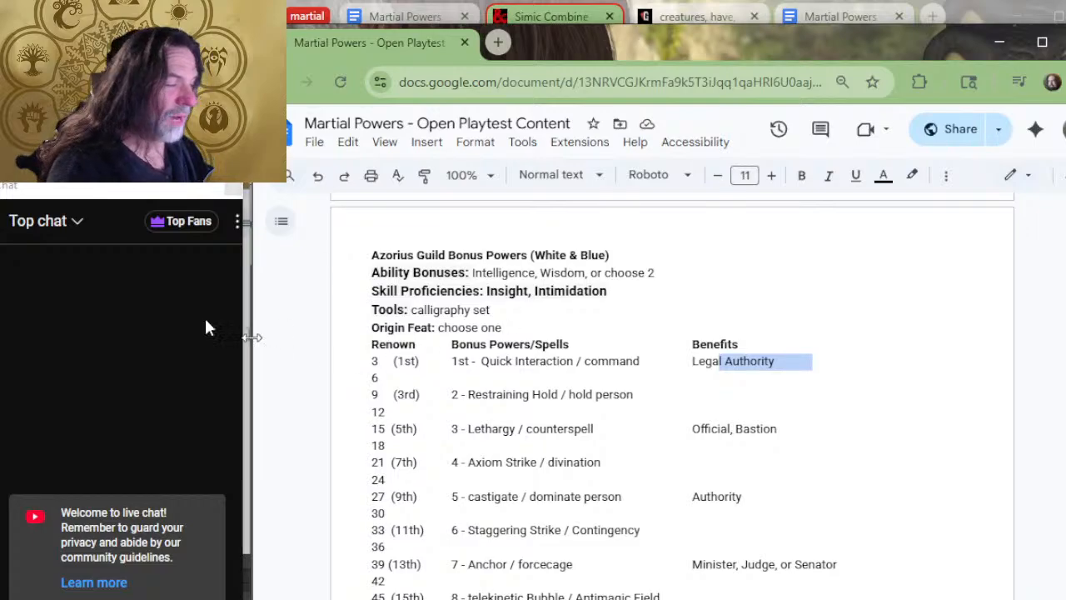
{"action": "left_click", "coordinate": [711, 386]}
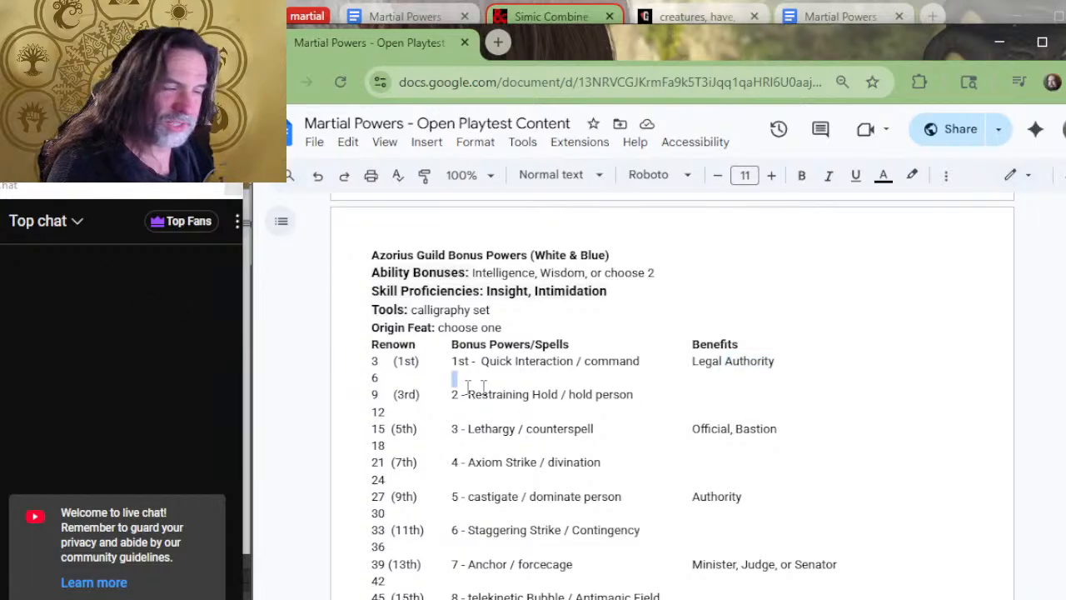
{"action": "left_click", "coordinate": [669, 365]}
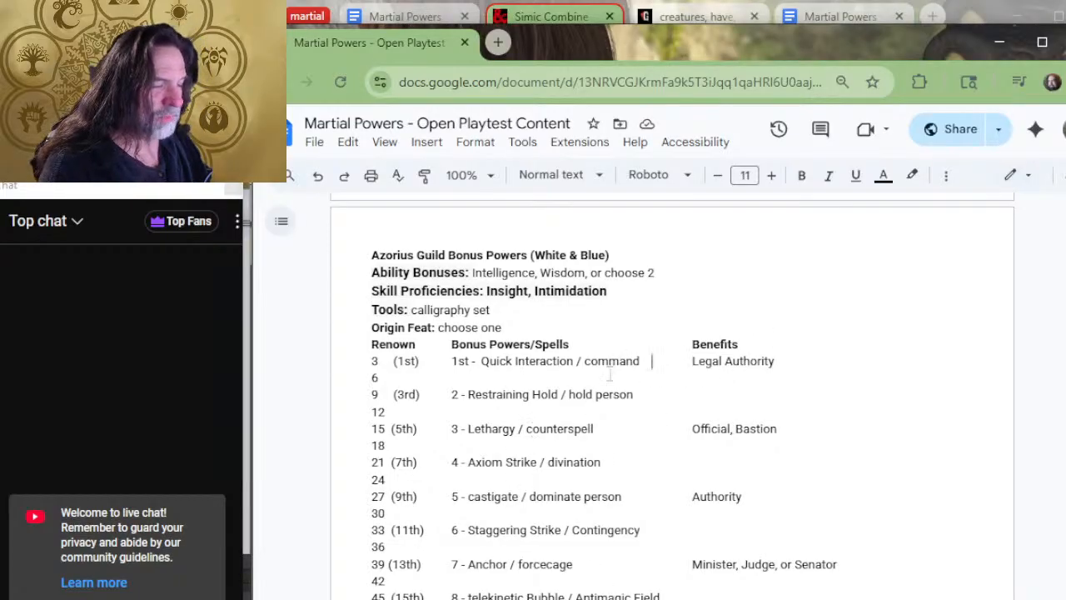
Examine the Azorius and Boros guild bonus powers, including their renown tables and benefits, and return to the Azorius heading.
{"action": "key", "text": "Left"}
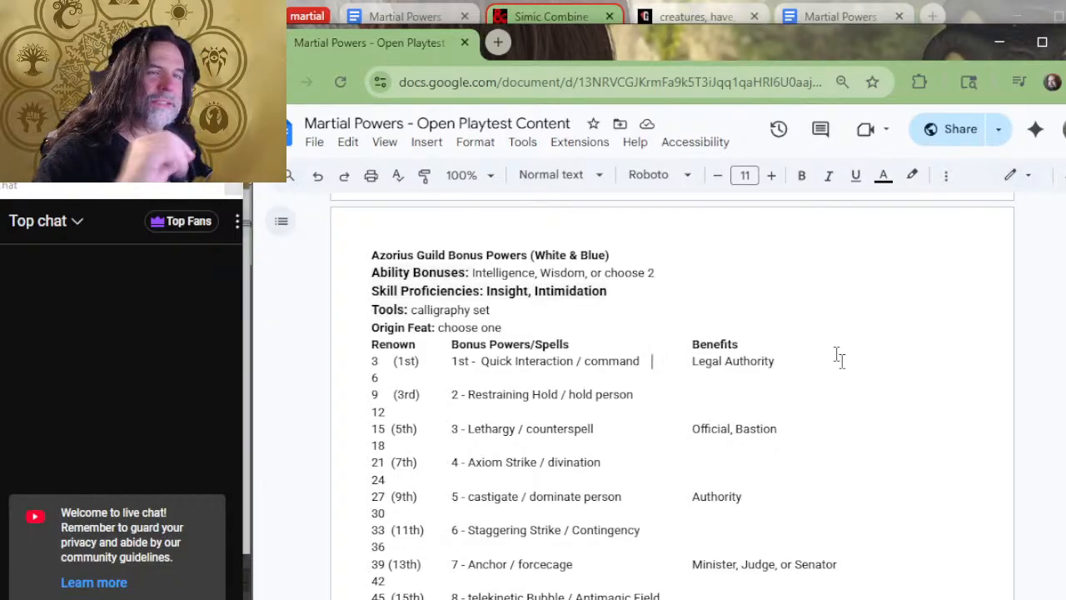
{"action": "scroll", "coordinate": [676, 273], "scroll_direction": "down", "scroll_amount": 4}
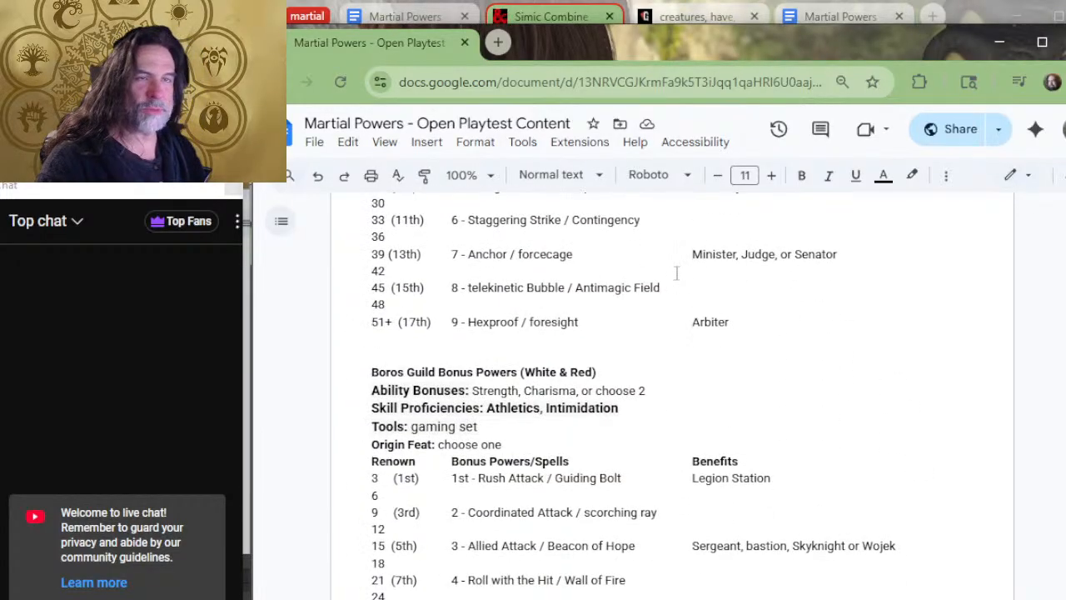
{"action": "scroll", "coordinate": [586, 356], "scroll_direction": "up", "scroll_amount": 2}
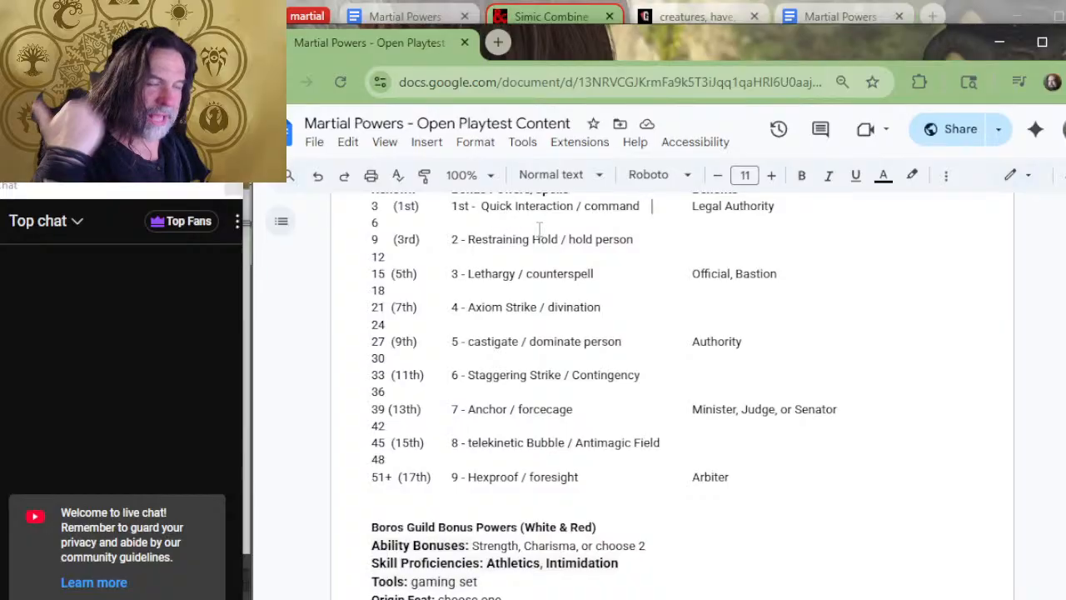
{"action": "scroll", "coordinate": [541, 233], "scroll_direction": "up", "scroll_amount": 2}
{"action": "scroll", "coordinate": [570, 265], "scroll_direction": "down", "scroll_amount": 2}
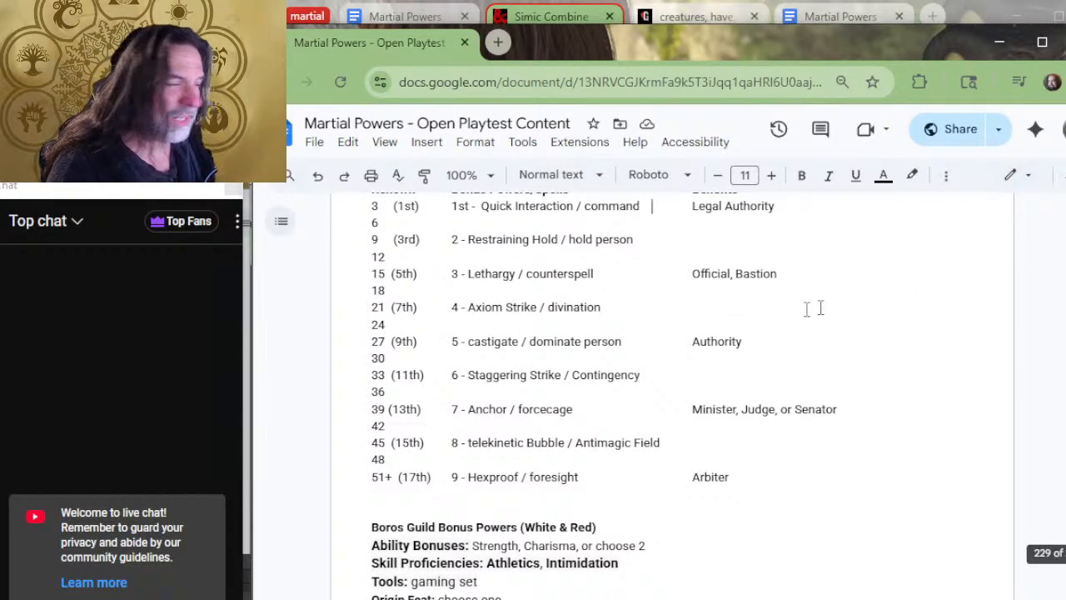
{"action": "scroll", "coordinate": [852, 303], "scroll_direction": "down", "scroll_amount": 12}
{"action": "scroll", "coordinate": [726, 357], "scroll_direction": "up", "scroll_amount": 15}
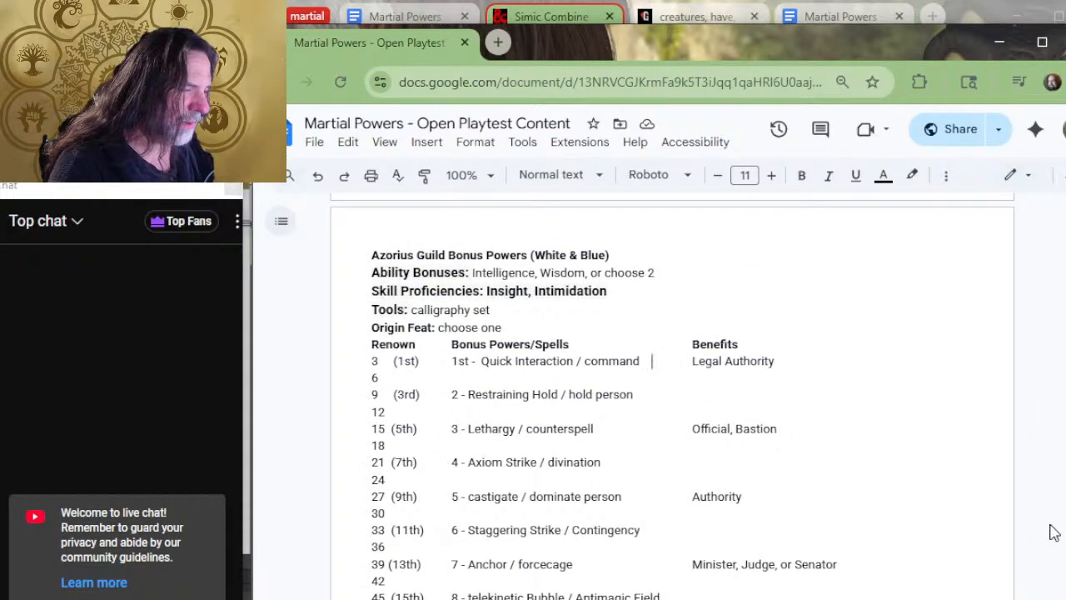
Highlight "Bastion" in the Azorius 5th-level benefits and part of the Azorius Guild heading, and place the text cursor after "Bastion".
{"action": "left_click_drag", "start_coordinate": [777, 430], "coordinate": [736, 444]}
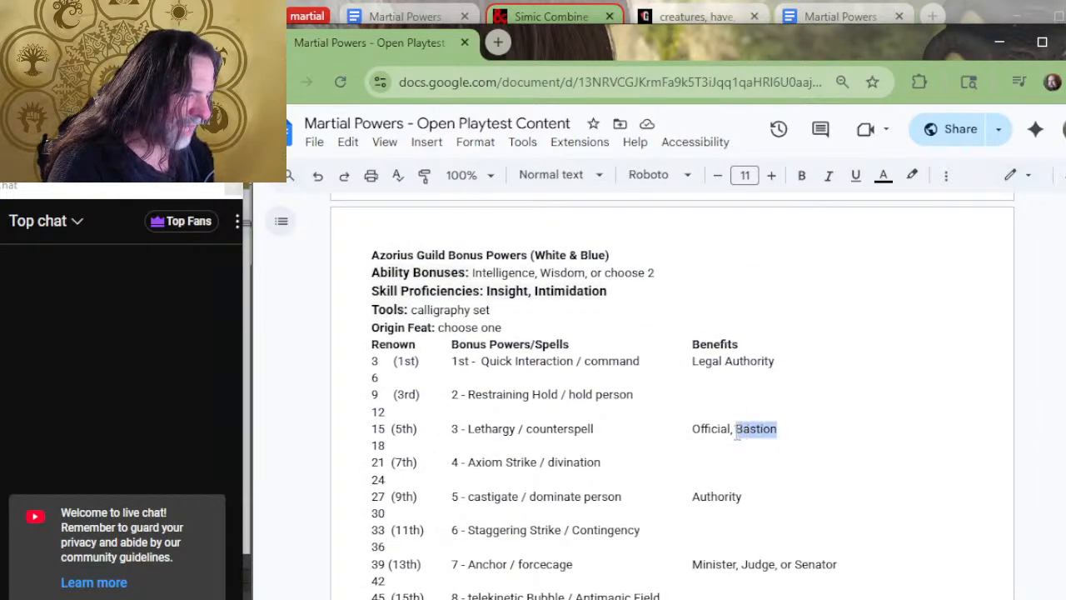
{"action": "left_click", "coordinate": [436, 255]}
{"action": "left_click_drag", "start_coordinate": [445, 257], "coordinate": [387, 256]}
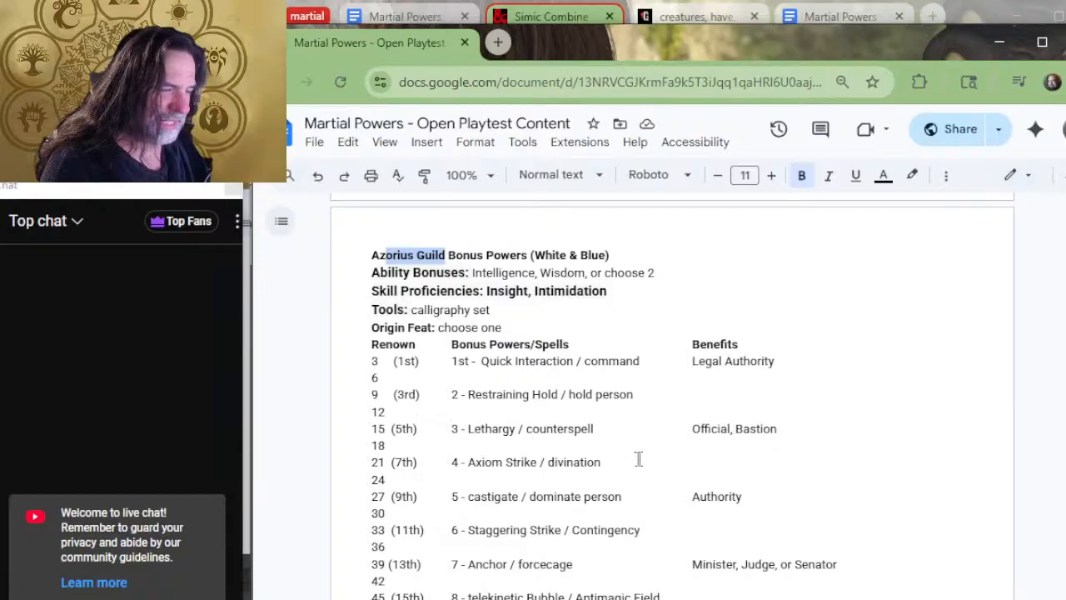
{"action": "left_click", "coordinate": [786, 427]}
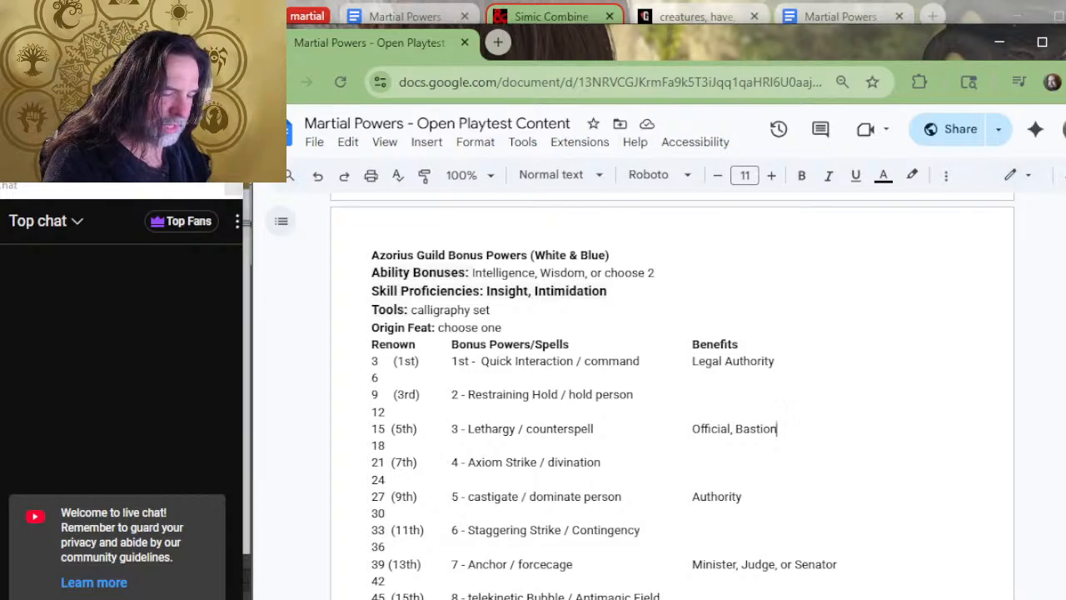
Bring up the 2024 Color Magic spell list in Excel, switch to the YouTube live stream page, and look over its video title and description.
{"action": "mouse_move", "coordinate": [486, 599]}
{"action": "left_mouse_down"}
{"action": "mouse_move", "coordinate": [485, 583]}
{"action": "mouse_move", "coordinate": [493, 592]}
{"action": "left_mouse_up"}
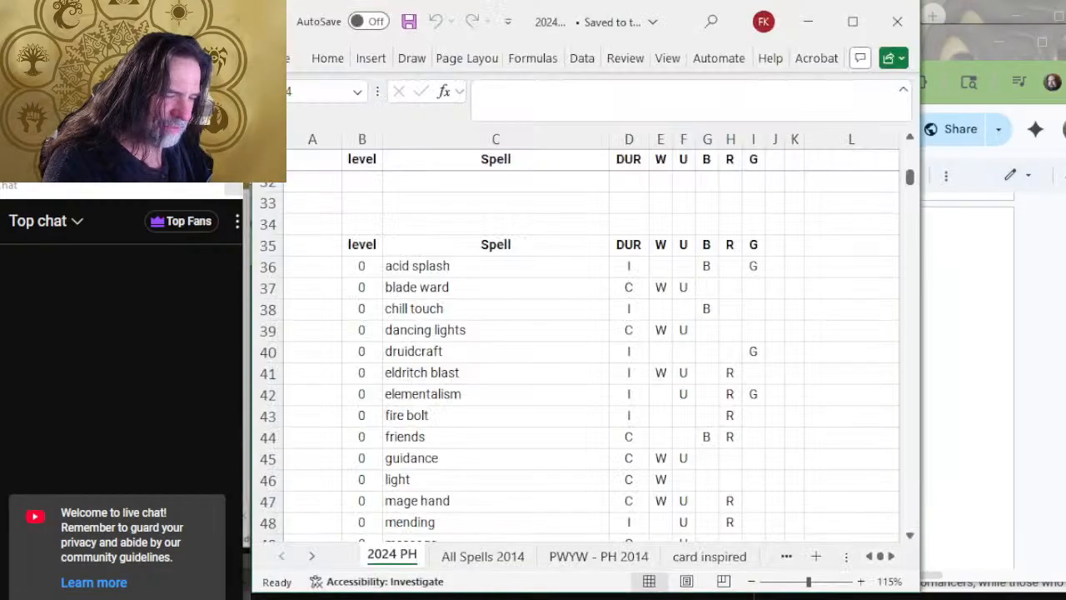
{"action": "key", "text": "alt+Tab"}
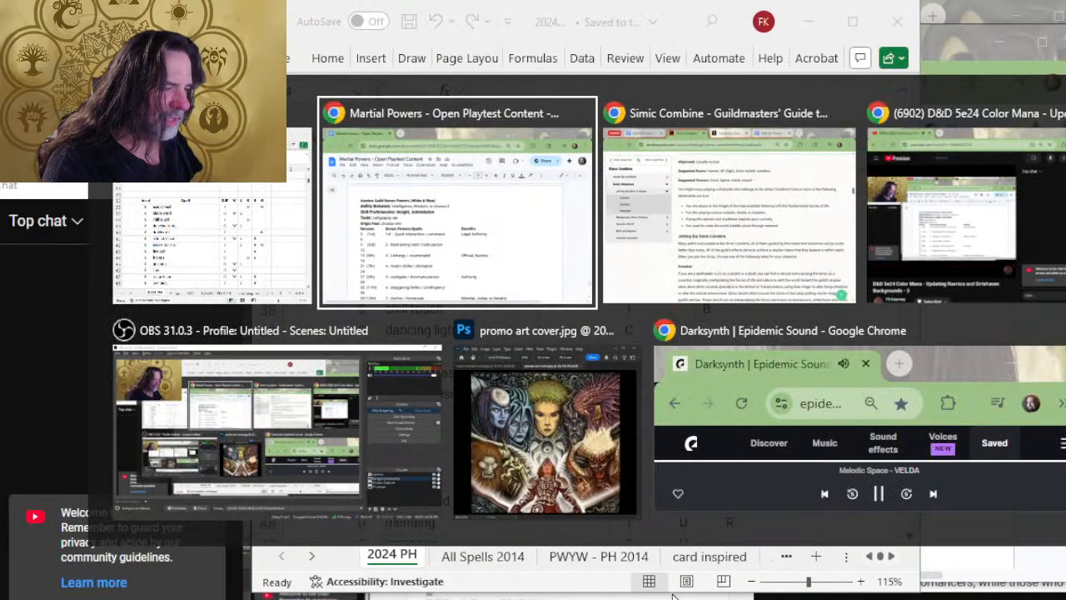
{"action": "key", "text": "alt+Tab"}
{"action": "key", "text": "alt+Tab"}
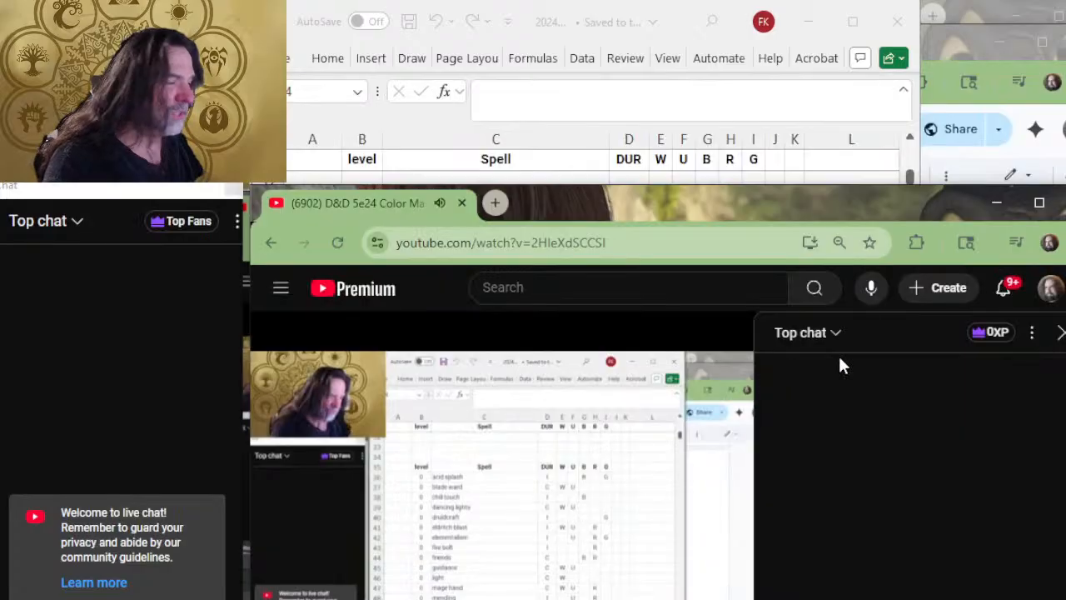
{"action": "scroll", "coordinate": [733, 367], "scroll_direction": "down", "scroll_amount": 2}
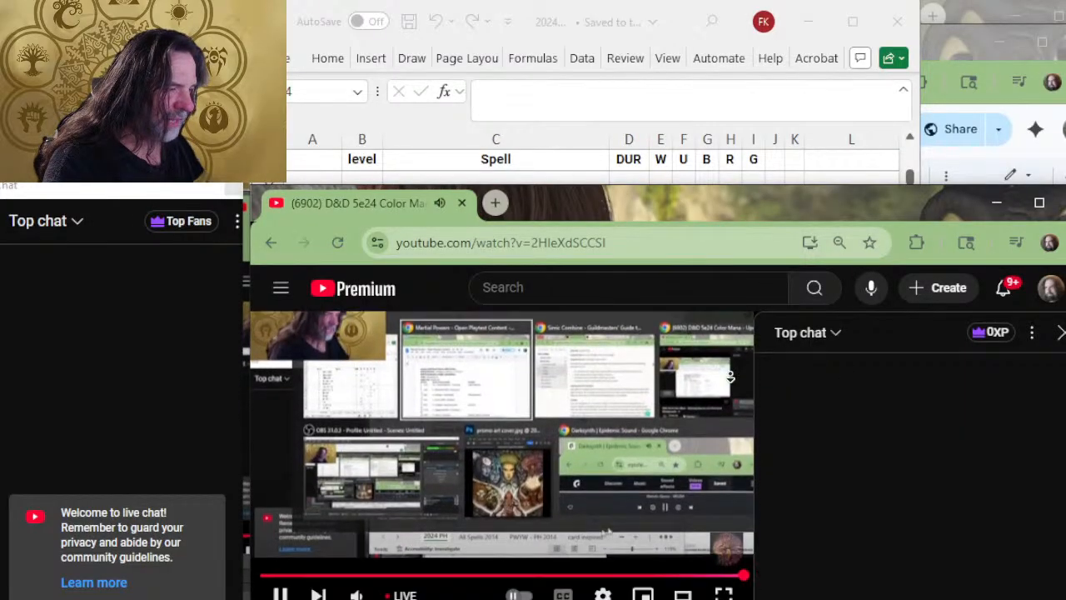
{"action": "scroll", "coordinate": [625, 574], "scroll_direction": "down", "scroll_amount": 1}
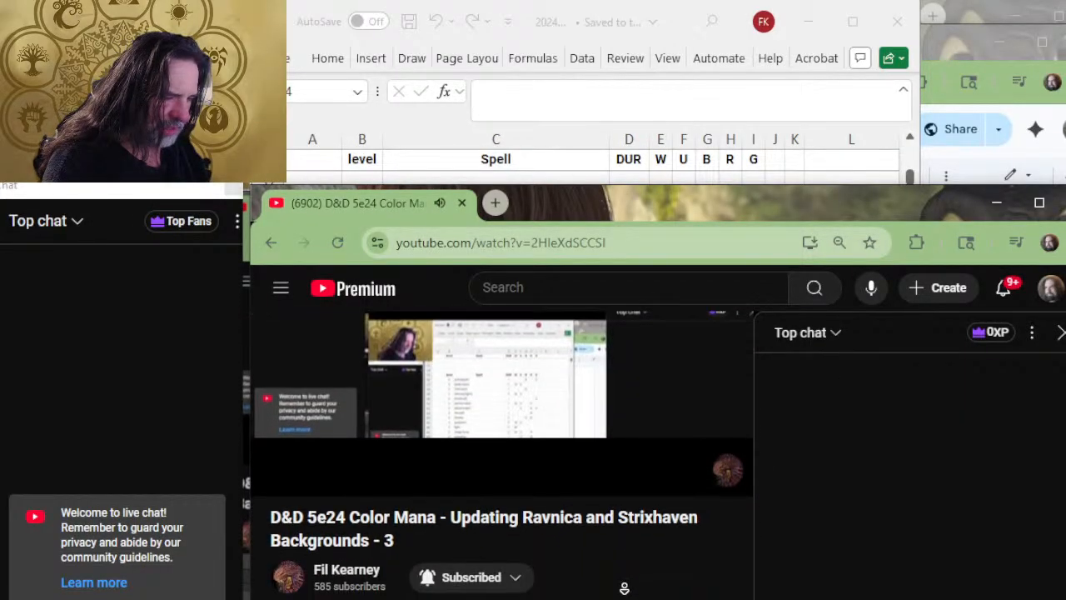
{"action": "scroll", "coordinate": [629, 588], "scroll_direction": "up", "scroll_amount": 3}
{"action": "scroll", "coordinate": [629, 588], "scroll_direction": "down", "scroll_amount": 5}
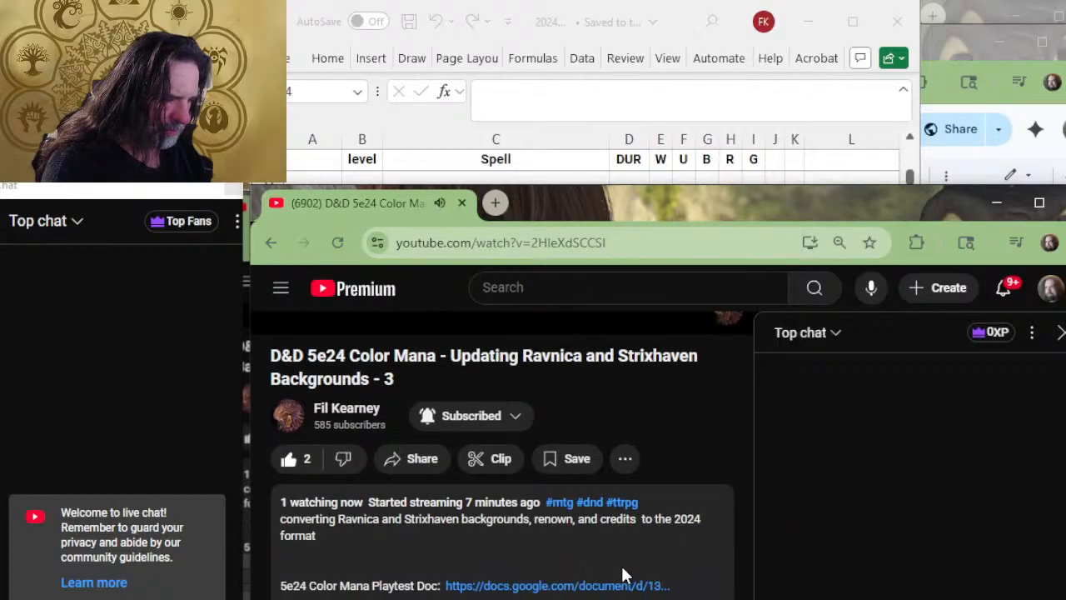
{"action": "scroll", "coordinate": [625, 574], "scroll_direction": "up", "scroll_amount": 2}
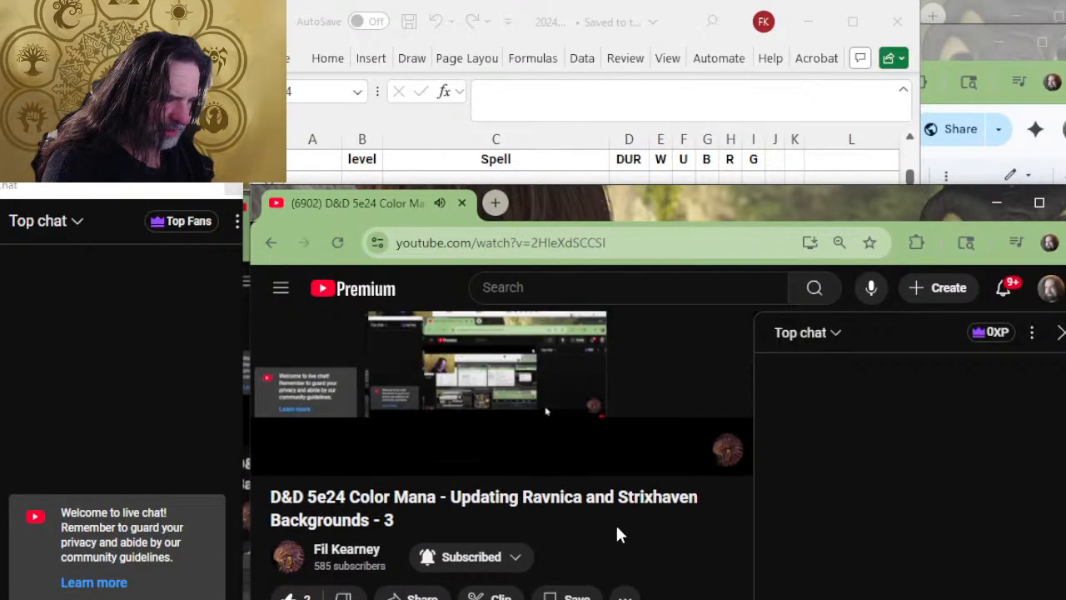
Switch back to the Martial Powers window showing the Azorius guild bonus powers.
{"action": "key", "text": "alt+Tab"}
{"action": "key", "text": "alt+Tab"}
{"action": "key", "text": "alt+Tab"}
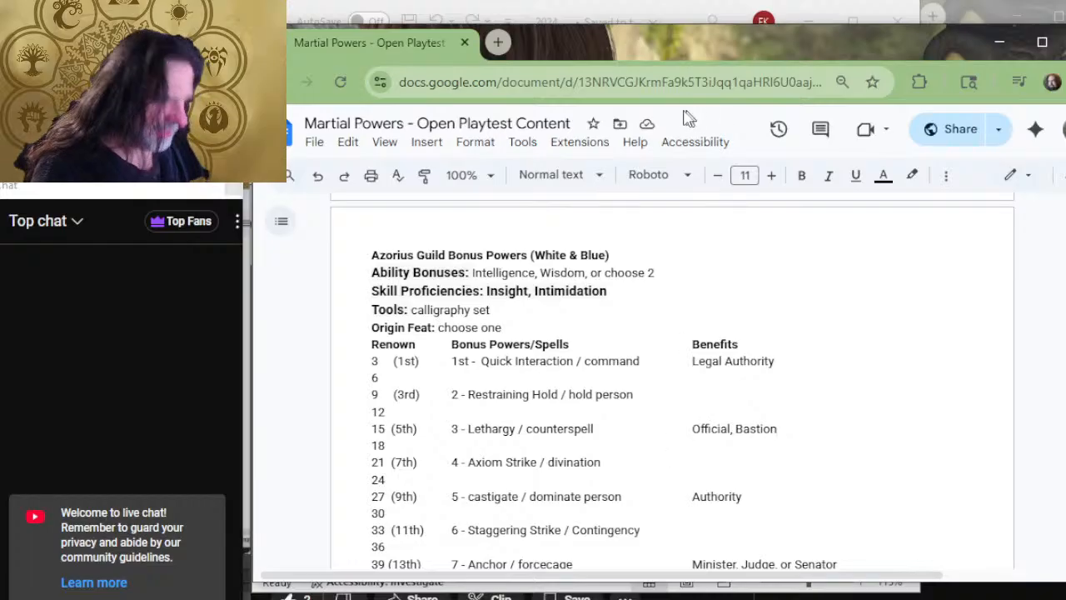
{"action": "key", "text": "alt+Tab"}
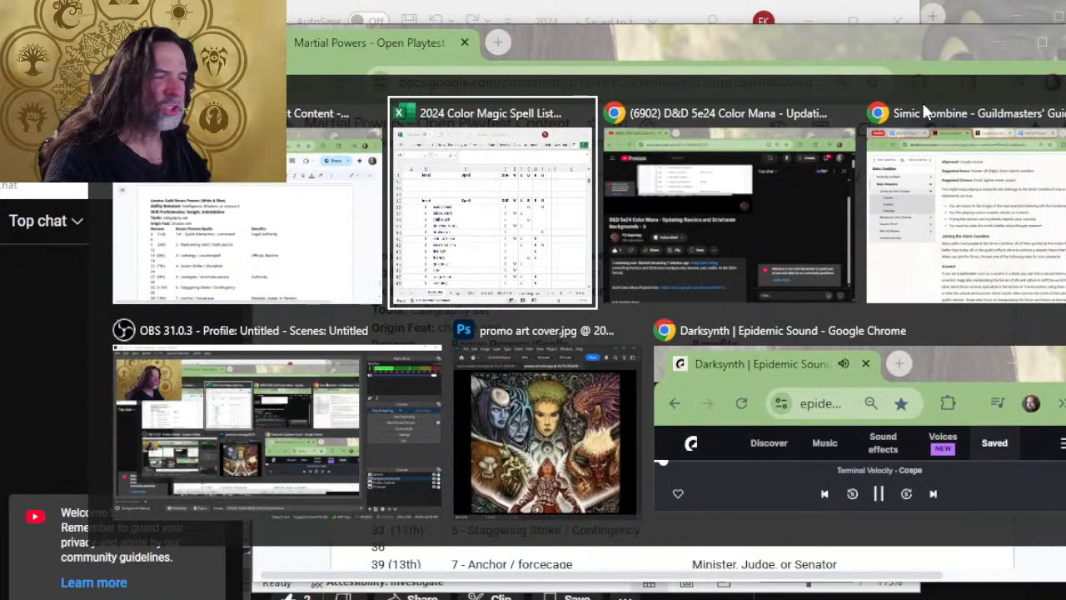
{"action": "scroll", "coordinate": [566, 359], "scroll_direction": "down", "scroll_amount": 1}
{"action": "scroll", "coordinate": [564, 364], "scroll_direction": "up", "scroll_amount": 4}
{"action": "scroll", "coordinate": [566, 354], "scroll_direction": "down", "scroll_amount": 6}
{"action": "key", "text": "alt+Tab"}
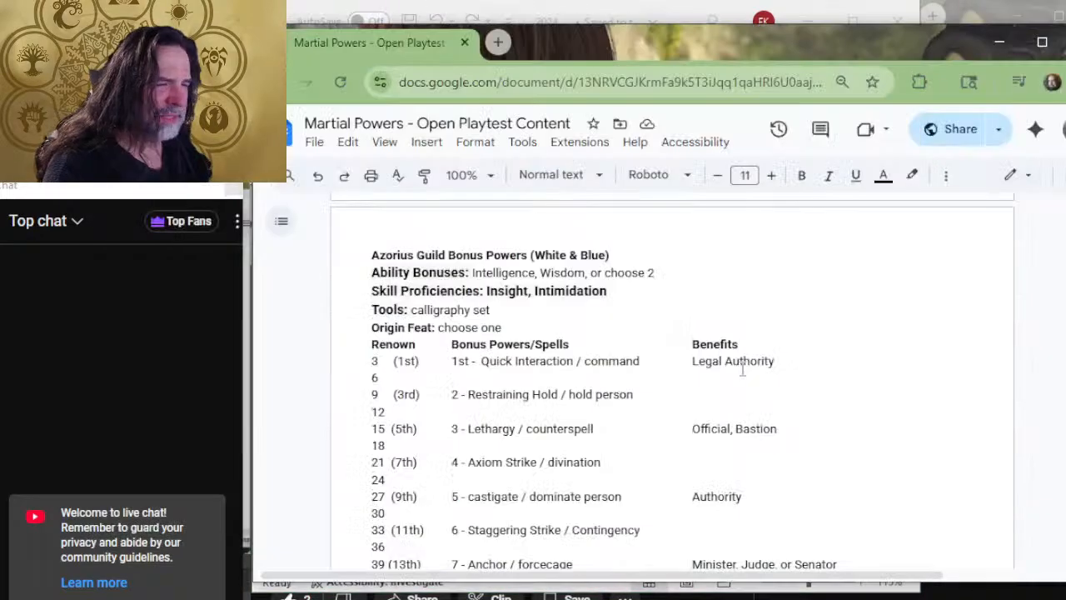
Switch to the Simic Combine page and read the Simic Scientist background down to the Simic Guild Spells table.
{"action": "key", "text": "alt+Tab"}
{"action": "left_click", "coordinate": [675, 183]}
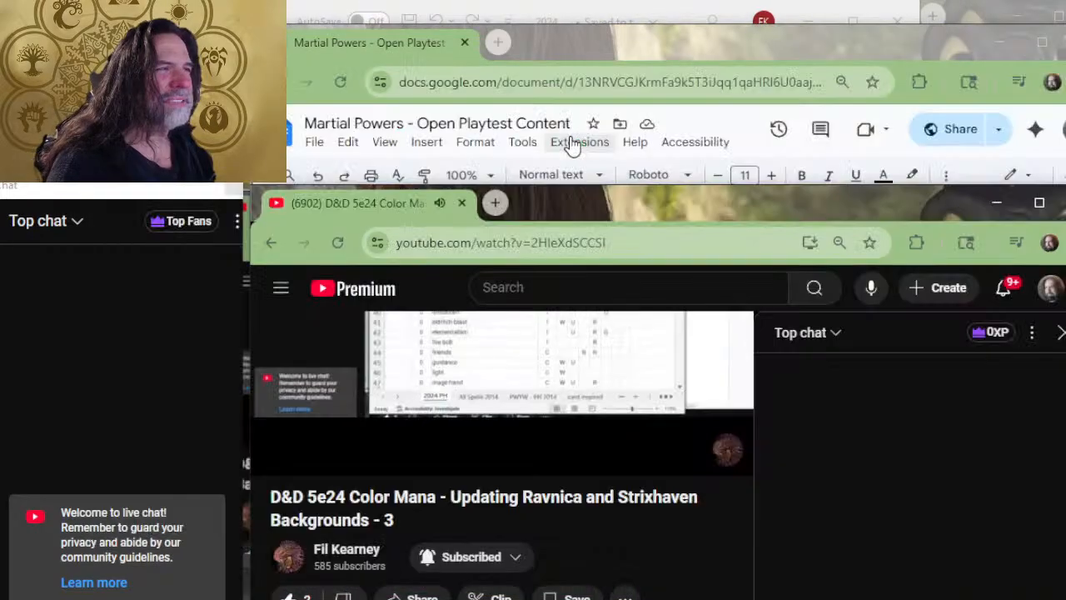
{"action": "key", "text": "alt+Tab"}
{"action": "key", "text": "Tab"}
{"action": "key", "text": "Tab"}
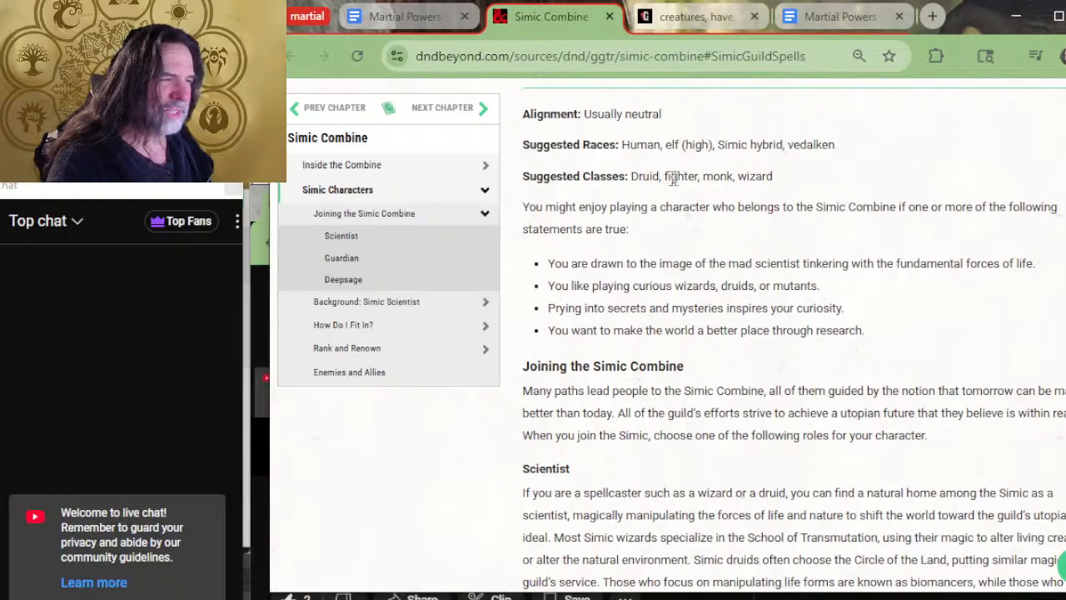
{"action": "scroll", "coordinate": [658, 383], "scroll_direction": "up", "scroll_amount": 5}
{"action": "scroll", "coordinate": [650, 399], "scroll_direction": "up", "scroll_amount": 5}
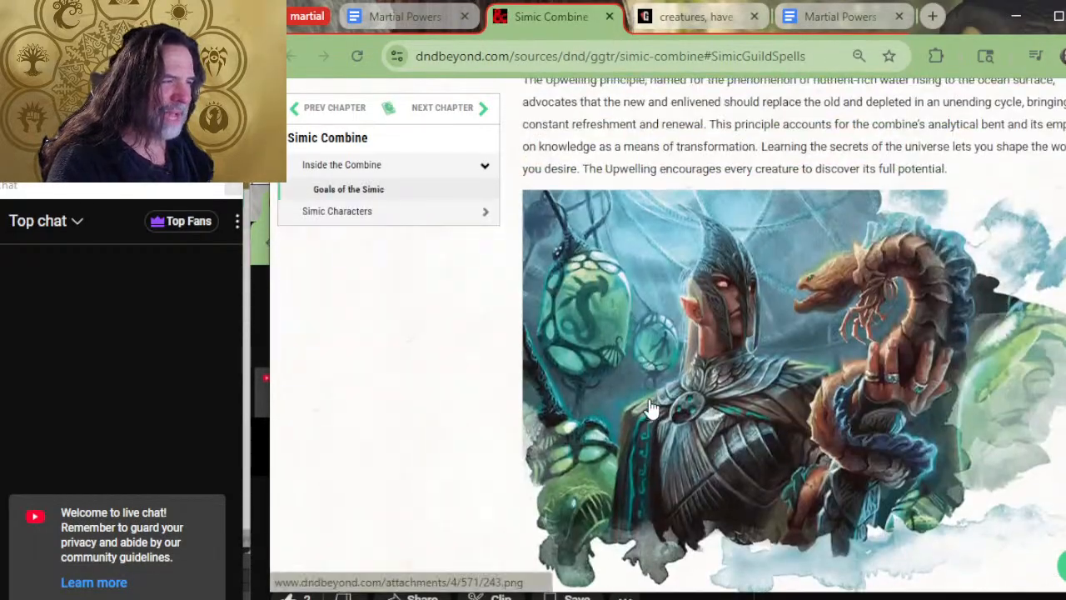
{"action": "scroll", "coordinate": [691, 412], "scroll_direction": "down", "scroll_amount": 10}
{"action": "scroll", "coordinate": [698, 409], "scroll_direction": "down", "scroll_amount": 20}
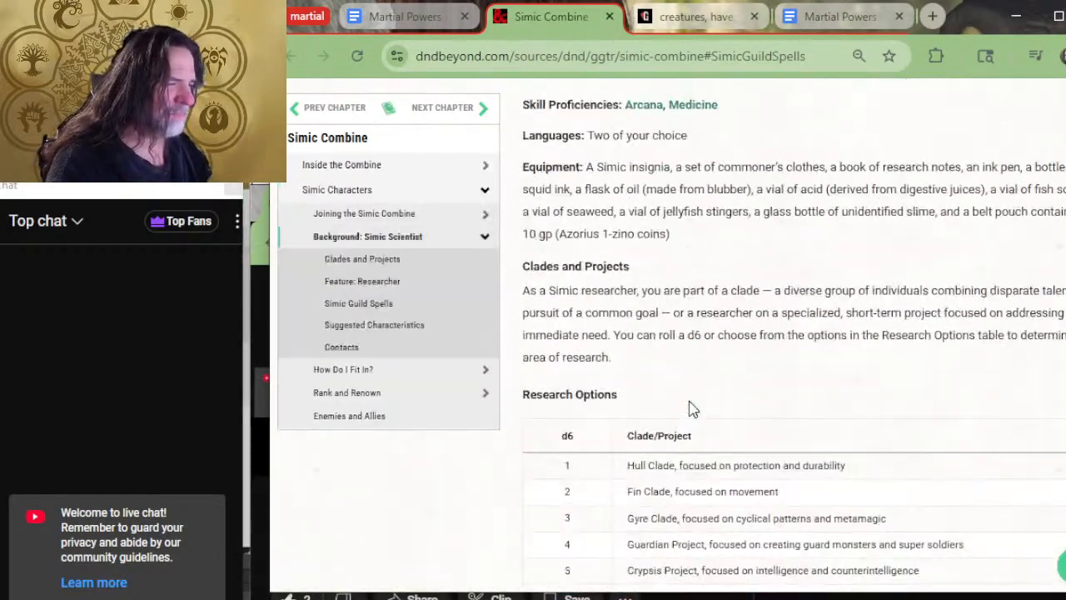
{"action": "scroll", "coordinate": [758, 350], "scroll_direction": "up", "scroll_amount": 2}
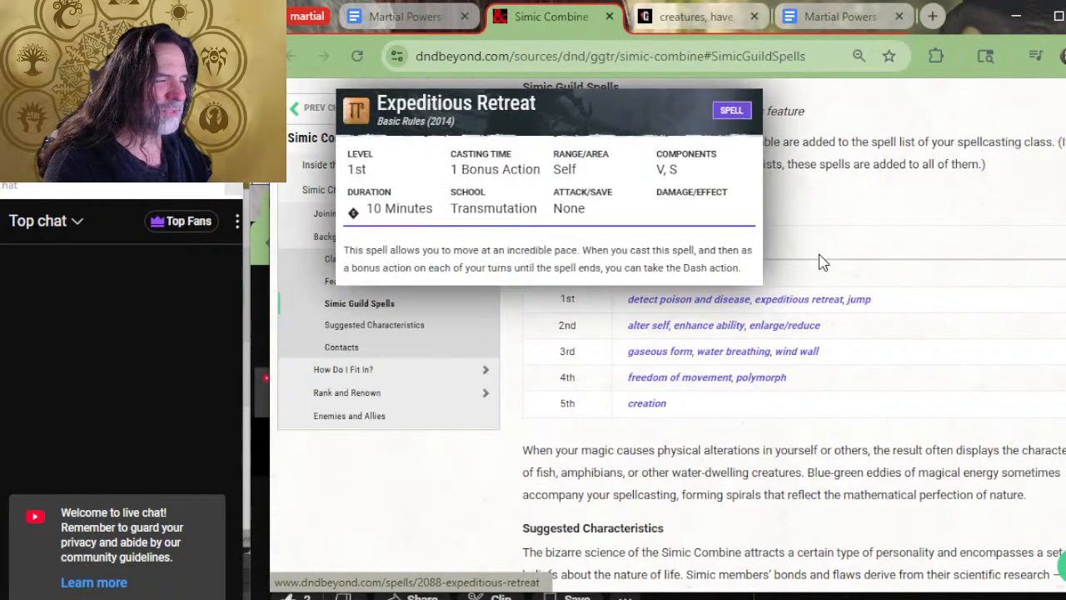
{"action": "mouse_move", "coordinate": [916, 302]}
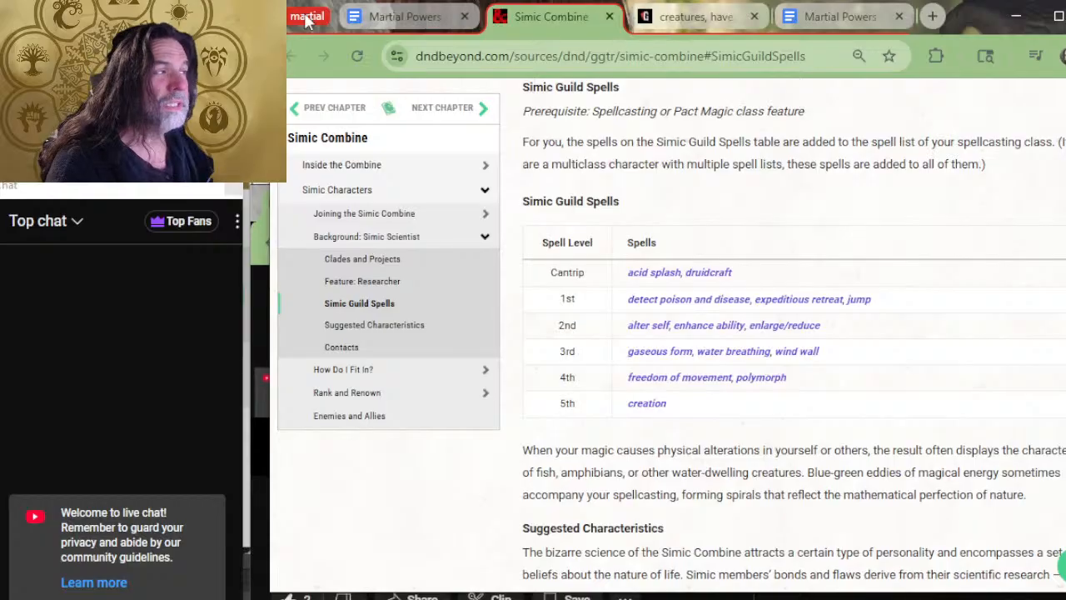
Open the other Martial Powers copy beside the Simic Combine page, and review its title page and Martial Power Progression Table.
{"action": "left_click", "coordinate": [849, 18]}
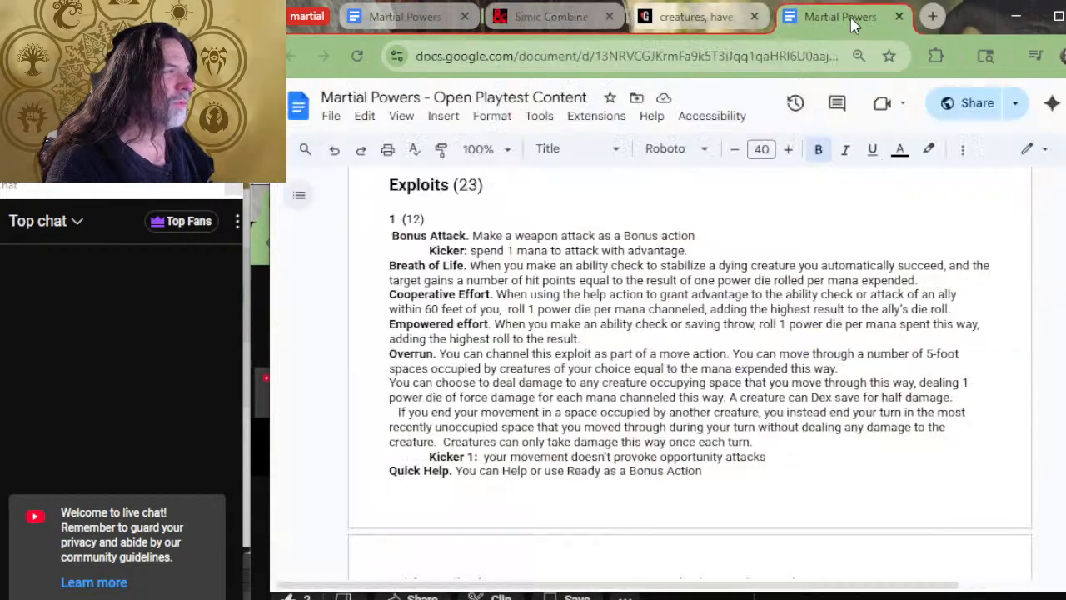
{"action": "scroll", "coordinate": [621, 278], "scroll_direction": "up", "scroll_amount": 20}
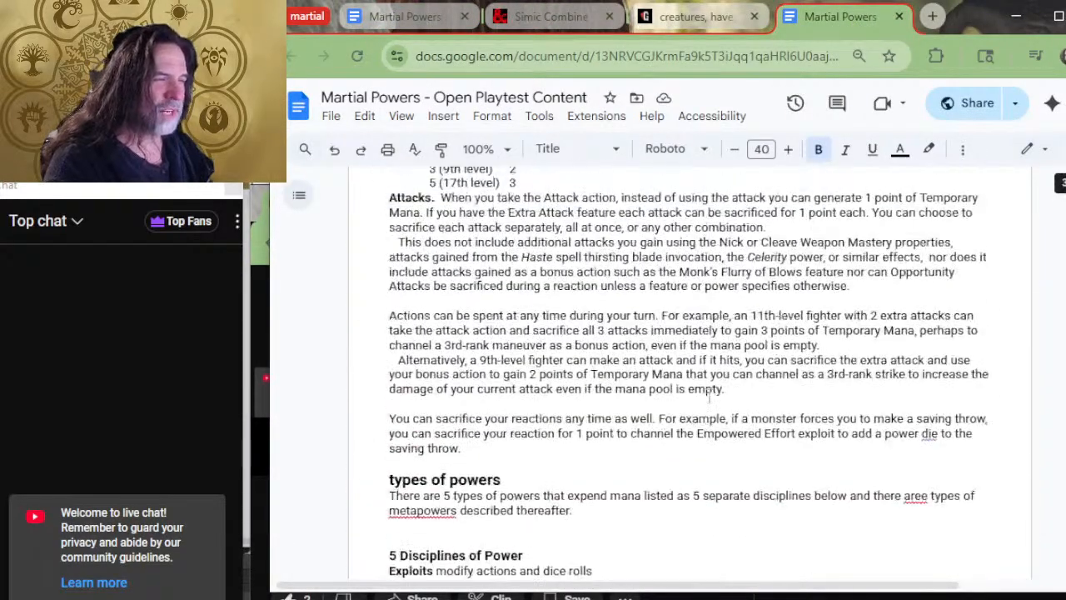
{"action": "scroll", "coordinate": [708, 391], "scroll_direction": "up", "scroll_amount": 10}
{"action": "scroll", "coordinate": [625, 316], "scroll_direction": "down", "scroll_amount": 5}
{"action": "scroll", "coordinate": [602, 314], "scroll_direction": "up", "scroll_amount": 5}
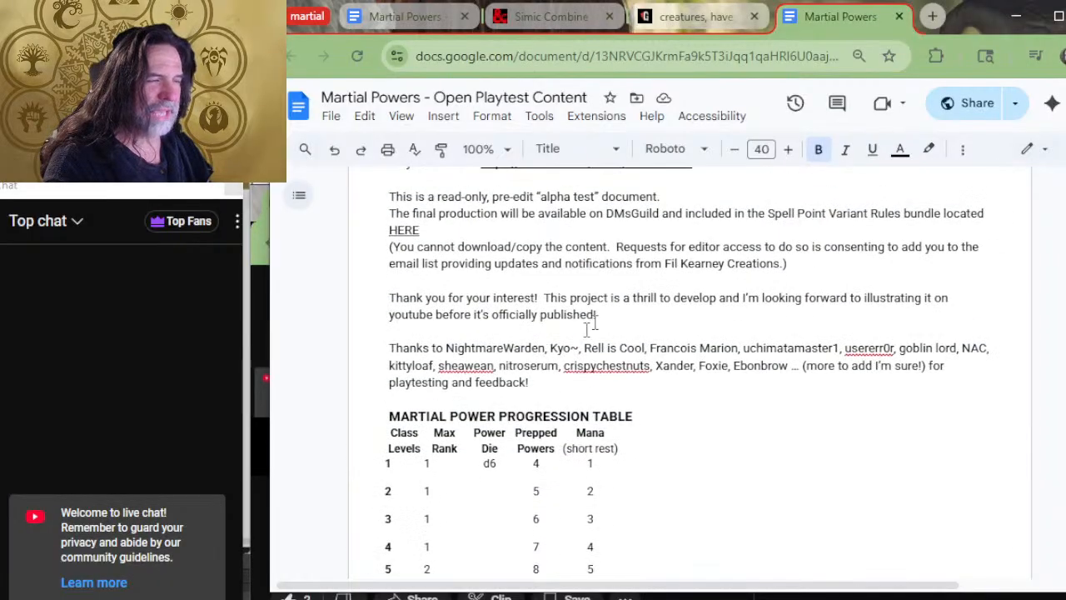
{"action": "scroll", "coordinate": [498, 391], "scroll_direction": "up", "scroll_amount": 5}
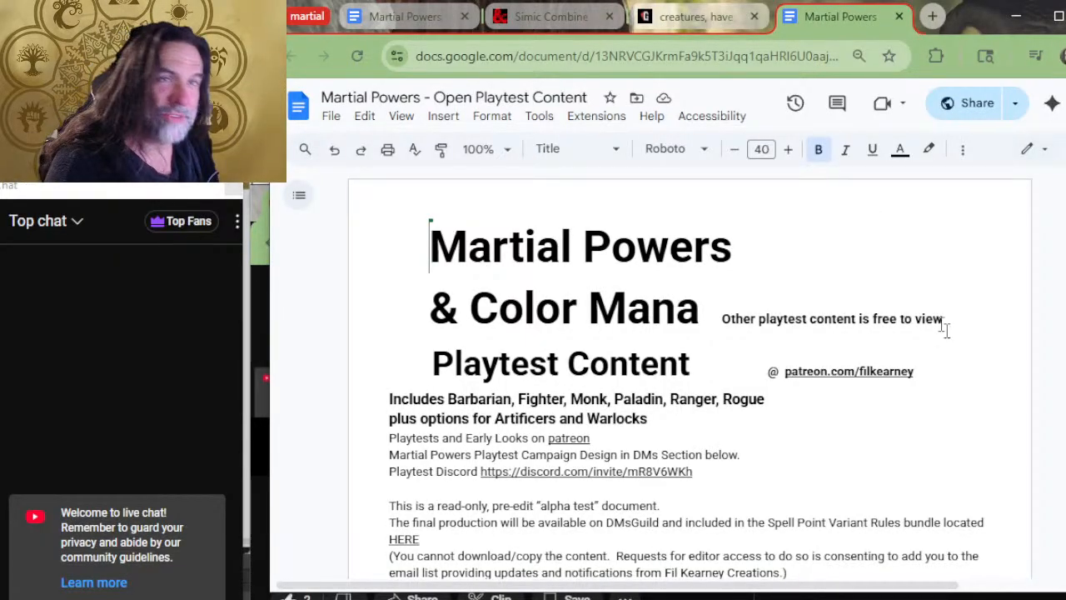
{"action": "scroll", "coordinate": [925, 257], "scroll_direction": "down", "scroll_amount": 4}
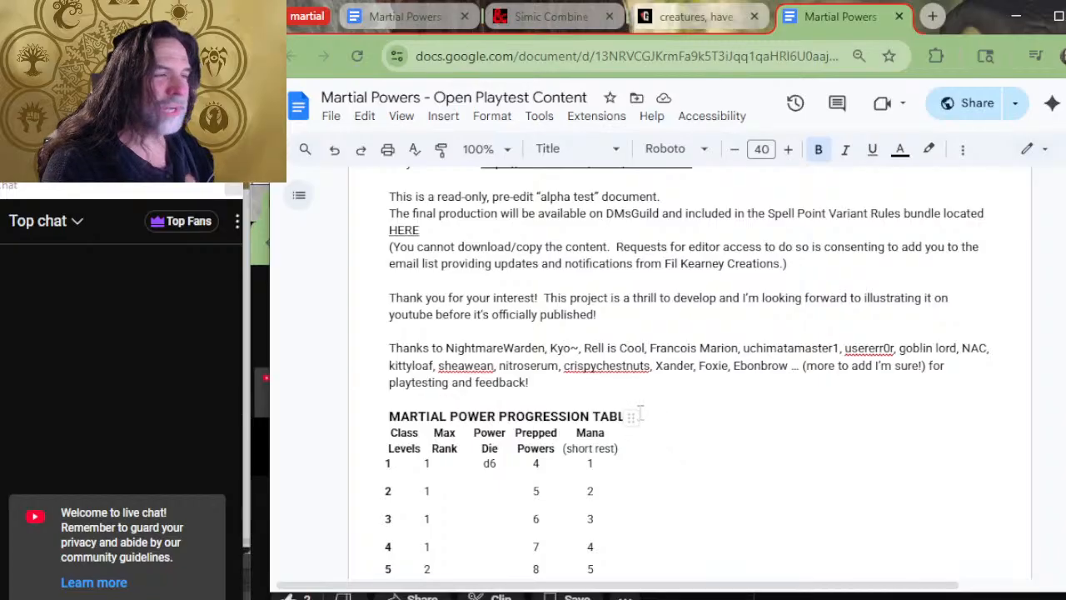
{"action": "scroll", "coordinate": [681, 403], "scroll_direction": "down", "scroll_amount": 2}
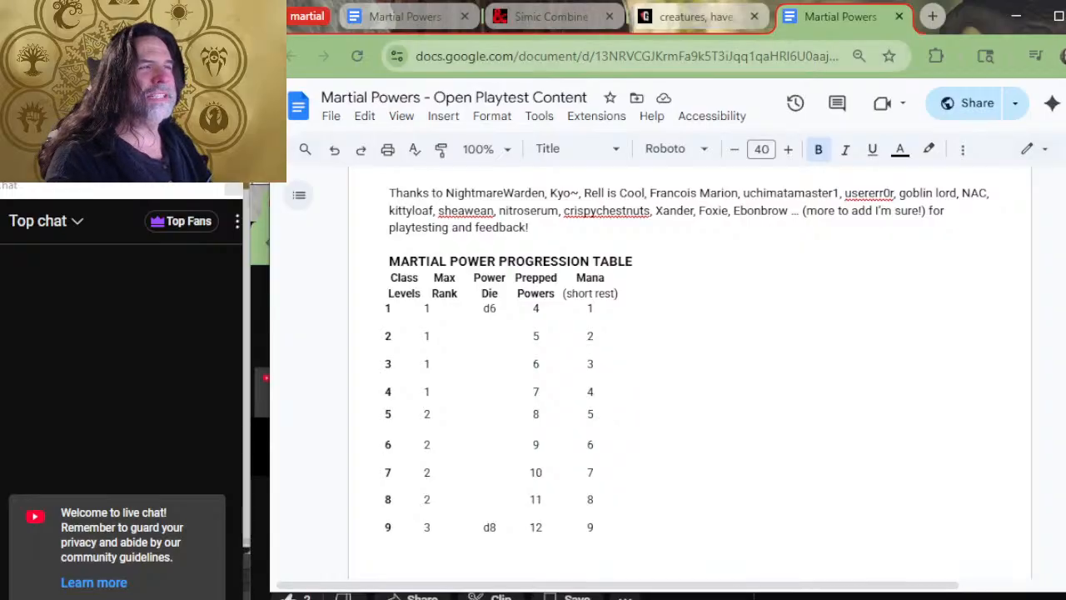
Return to the Martial Powers window with the Azorius entry and review its renown table down to the 17th-level row.
{"action": "key", "text": "alt+Tab"}
{"action": "key", "text": "alt+Tab"}
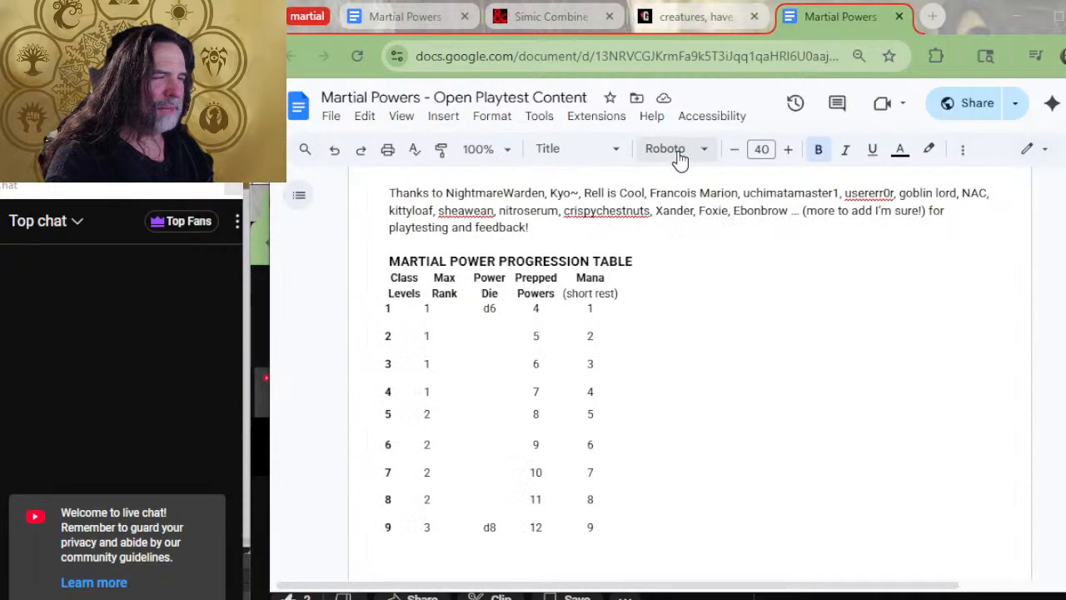
{"action": "key", "text": "alt+Tab"}
{"action": "key", "text": "alt+Tab"}
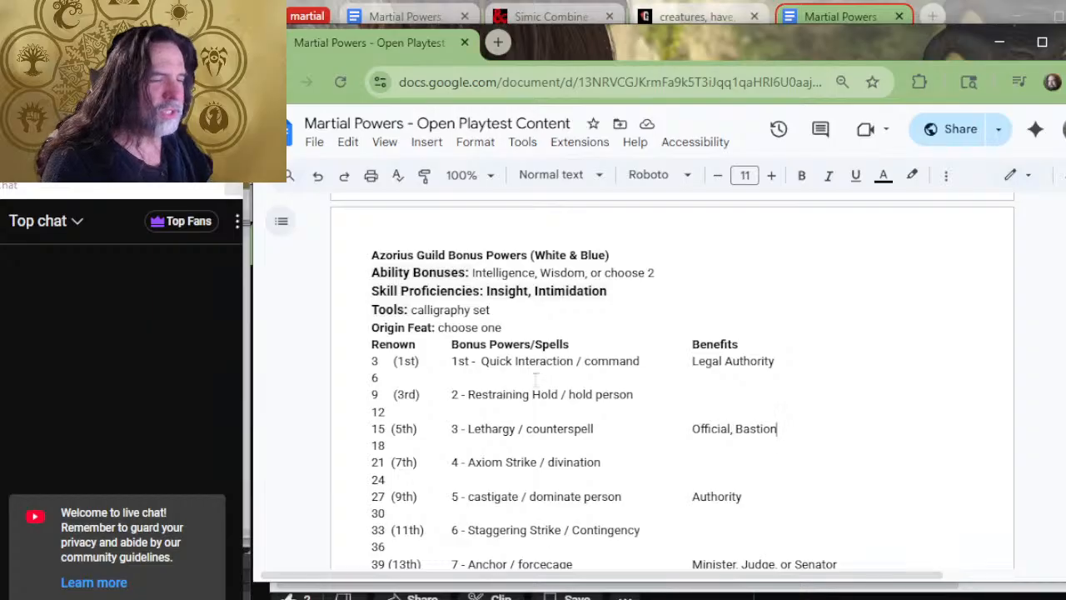
{"action": "scroll", "coordinate": [595, 309], "scroll_direction": "down", "scroll_amount": 3}
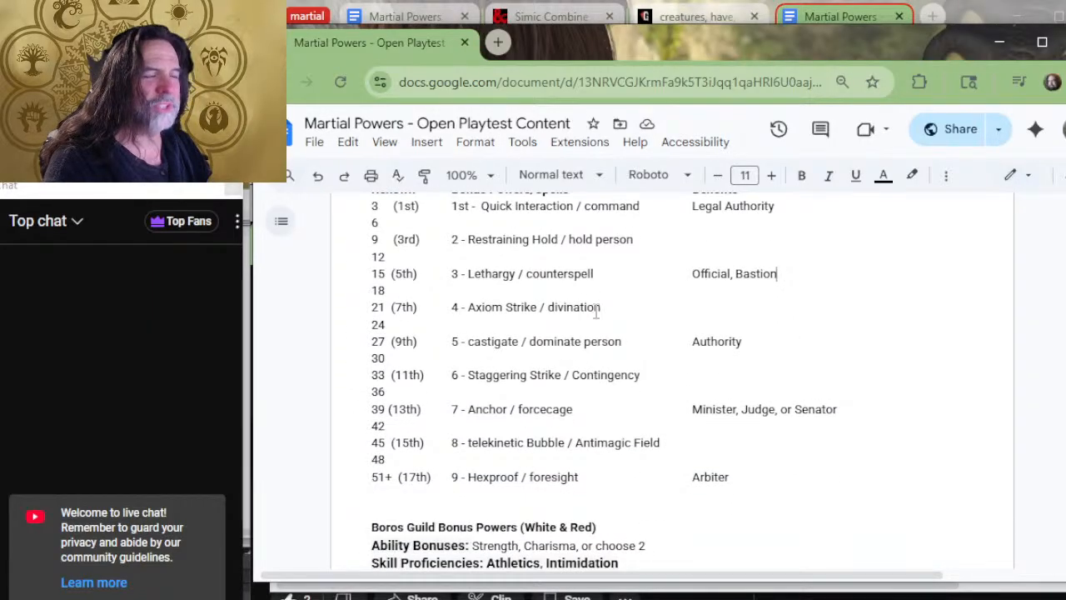
{"action": "scroll", "coordinate": [526, 343], "scroll_direction": "up", "scroll_amount": 3}
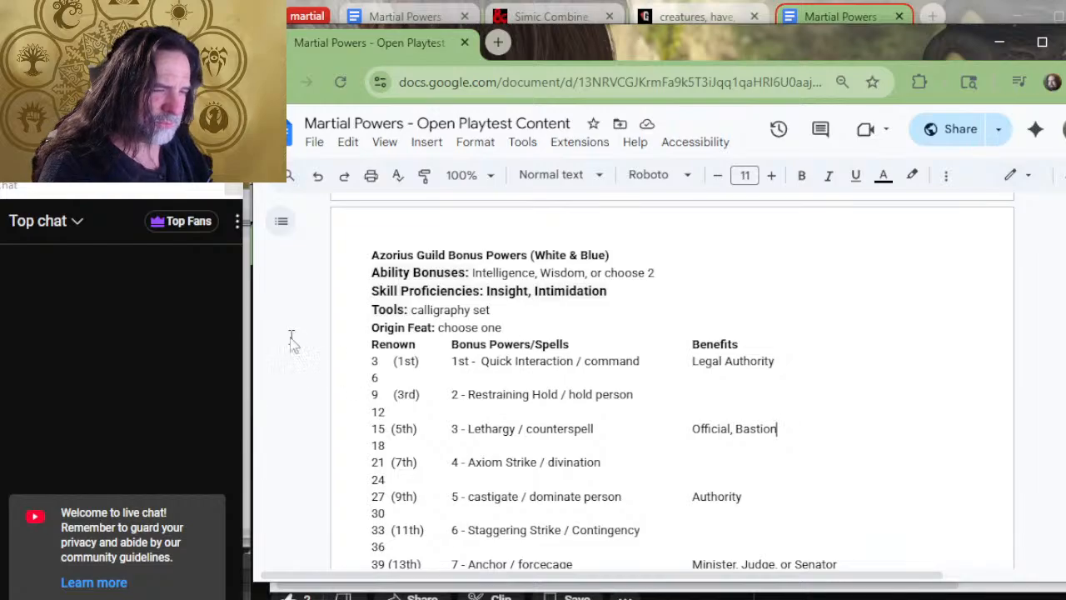
{"action": "scroll", "coordinate": [505, 295], "scroll_direction": "down", "scroll_amount": 3}
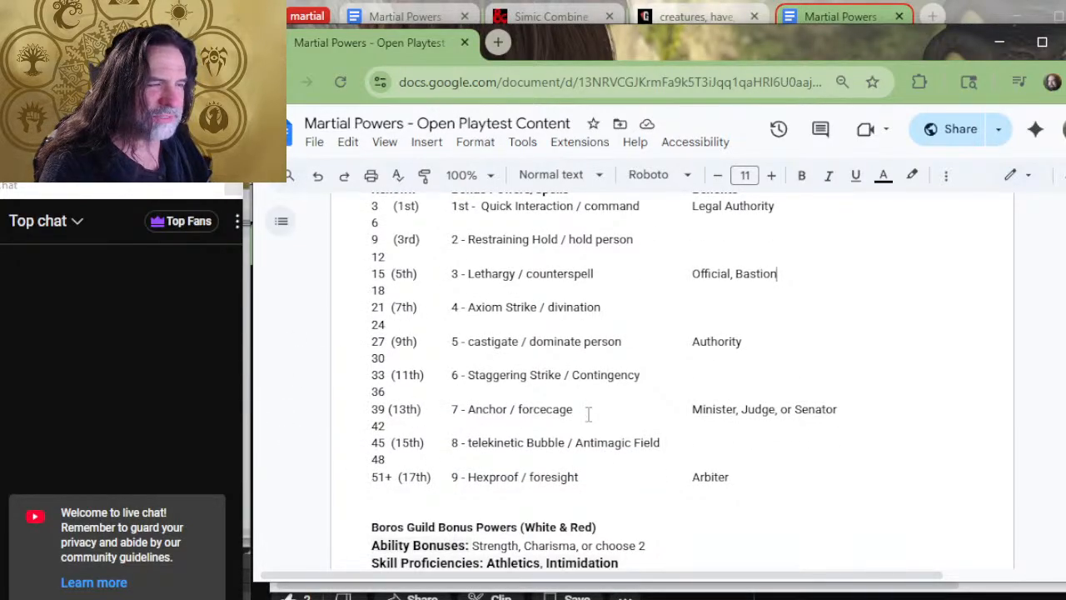
Examine the Azorius guild's ability bonuses, proficiencies and origin feat alongside its renown, bonus powers/spells and benefits table.
{"action": "scroll", "coordinate": [591, 413], "scroll_direction": "up", "scroll_amount": 3}
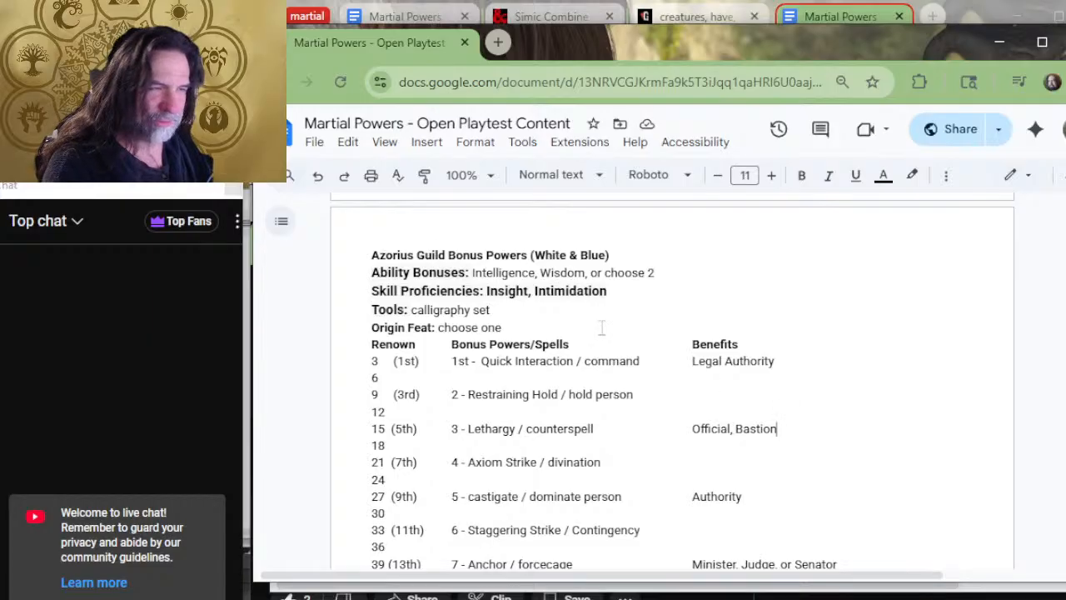
{"action": "scroll", "coordinate": [665, 265], "scroll_direction": "down", "scroll_amount": 3}
{"action": "scroll", "coordinate": [642, 239], "scroll_direction": "up", "scroll_amount": 3}
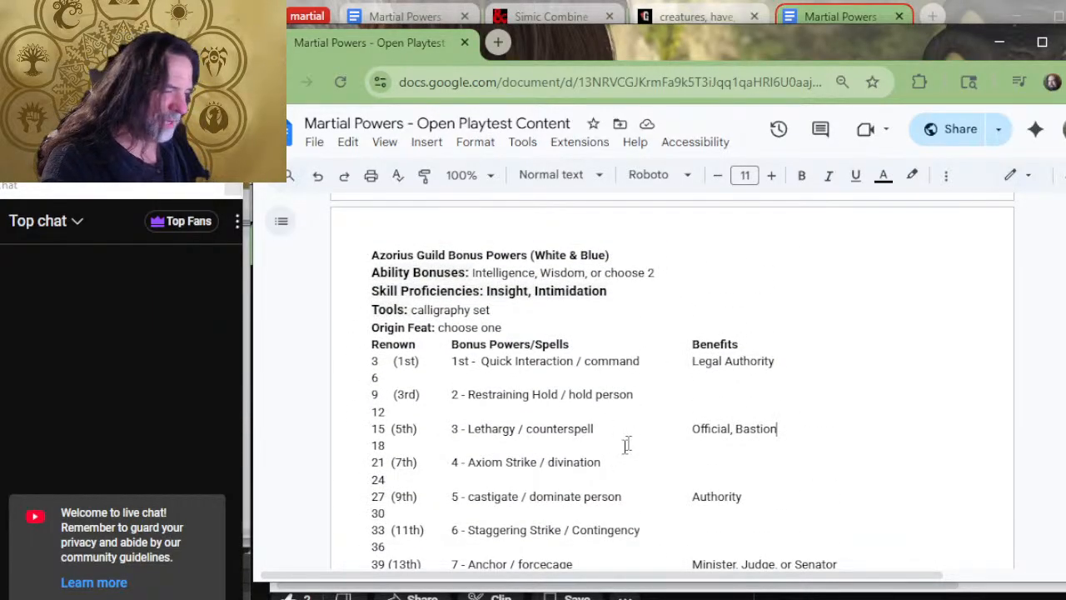
{"action": "scroll", "coordinate": [621, 452], "scroll_direction": "down", "scroll_amount": 3}
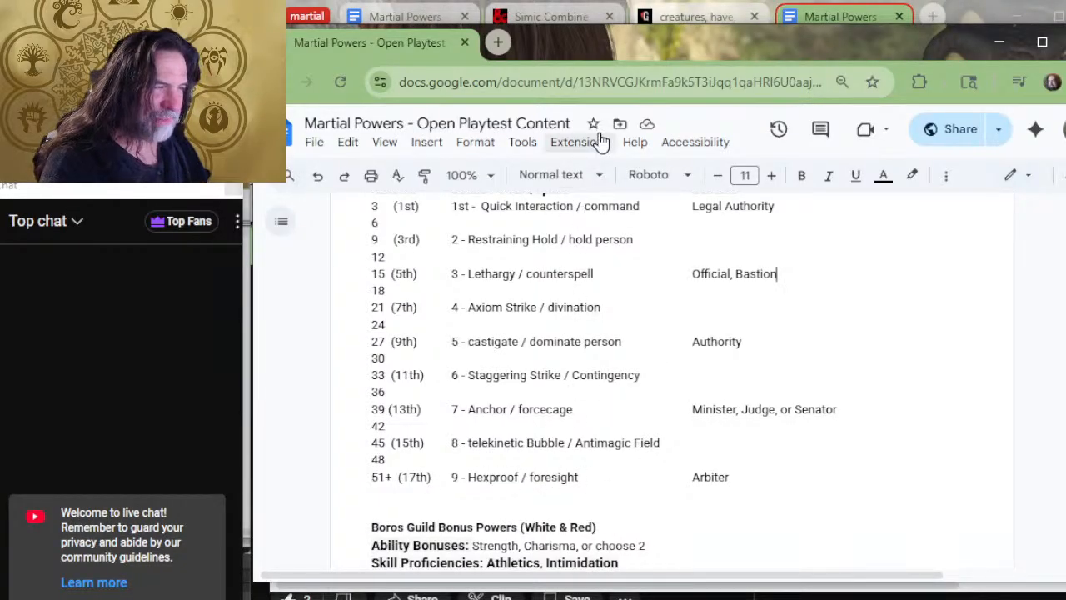
{"action": "scroll", "coordinate": [623, 335], "scroll_direction": "up", "scroll_amount": 3}
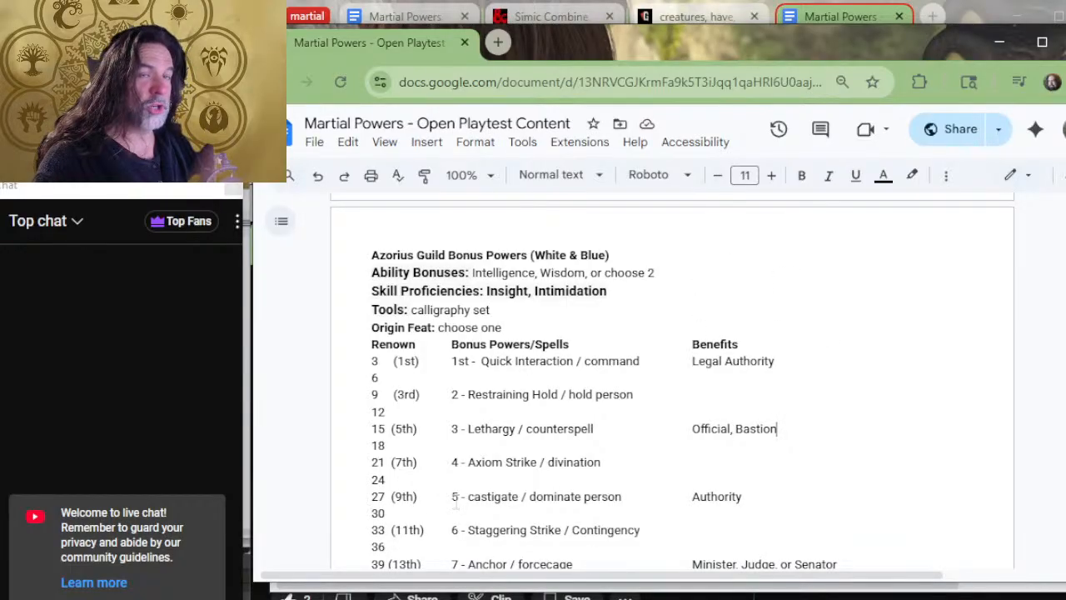
{"action": "scroll", "coordinate": [531, 405], "scroll_direction": "down", "scroll_amount": 3}
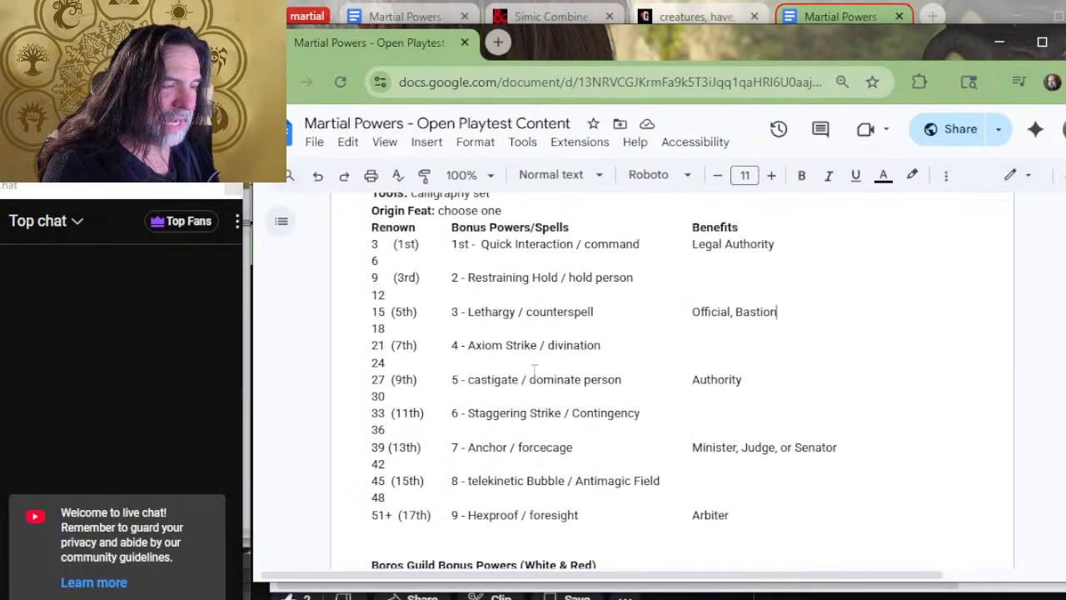
Switch to the other Martial Powers copy and review the Martial Power Progression Table through level 20 and the term definitions below it.
{"action": "left_click", "coordinate": [386, 16]}
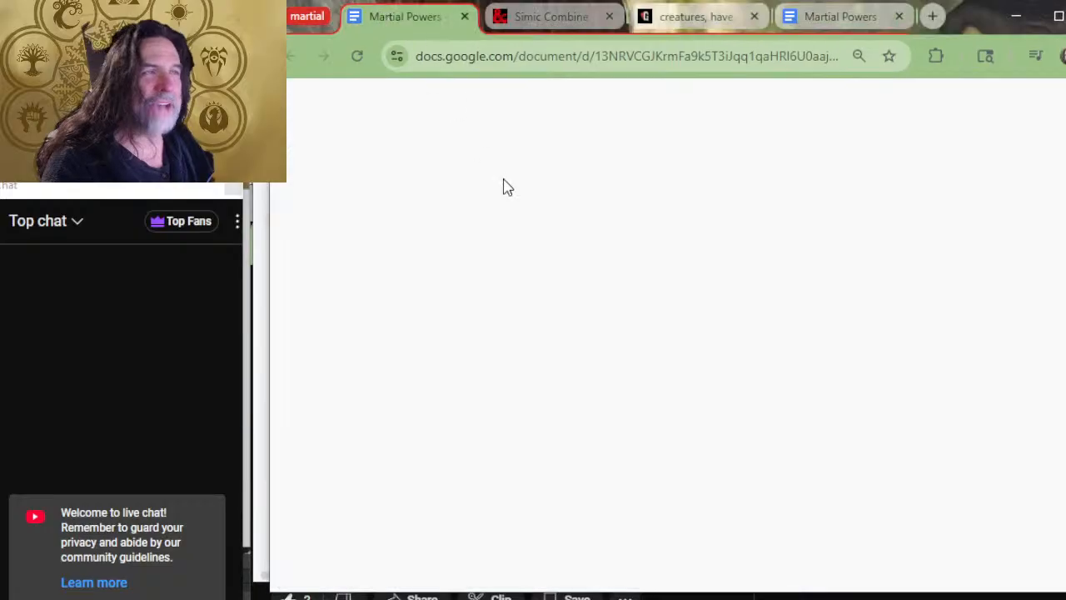
{"action": "scroll", "coordinate": [556, 298], "scroll_direction": "down", "scroll_amount": 15}
{"action": "scroll", "coordinate": [556, 298], "scroll_direction": "down", "scroll_amount": 2}
{"action": "scroll", "coordinate": [556, 298], "scroll_direction": "up", "scroll_amount": 6}
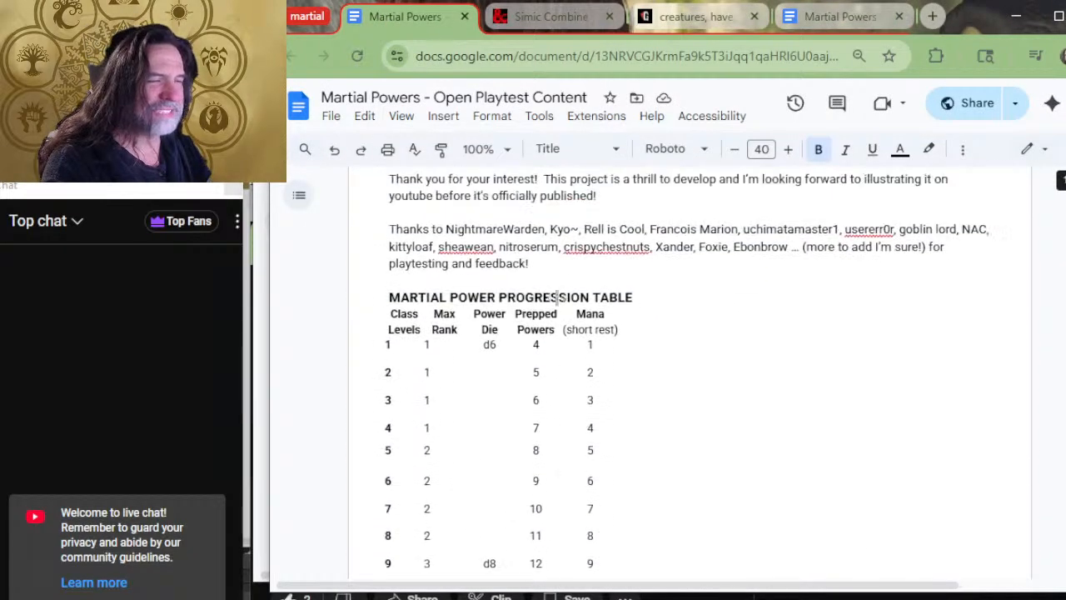
{"action": "scroll", "coordinate": [556, 298], "scroll_direction": "down", "scroll_amount": 2}
{"action": "scroll", "coordinate": [554, 300], "scroll_direction": "down", "scroll_amount": 3}
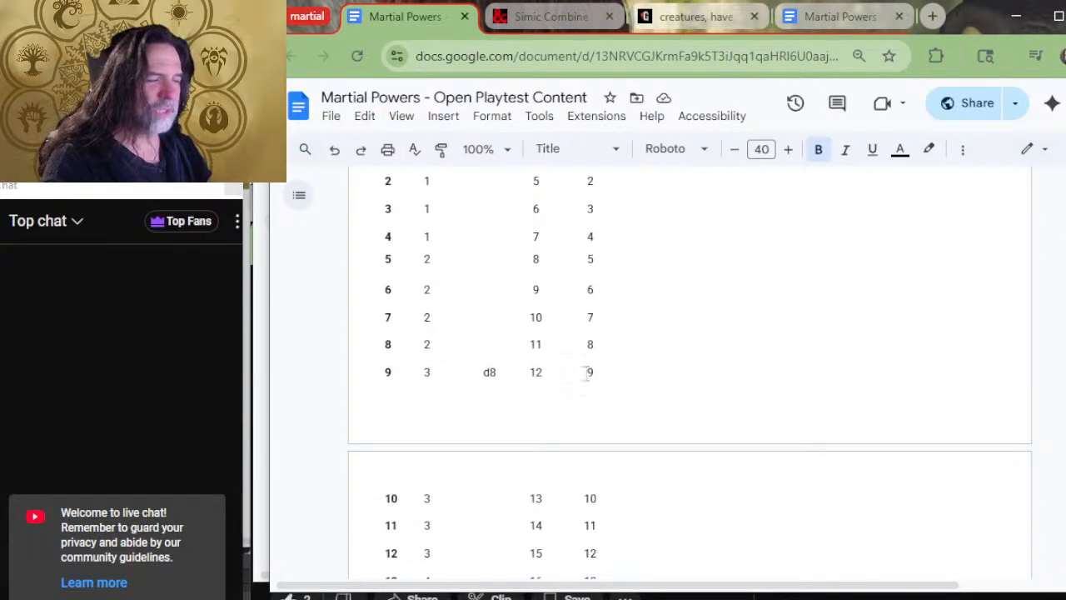
{"action": "scroll", "coordinate": [587, 366], "scroll_direction": "down", "scroll_amount": 6}
{"action": "scroll", "coordinate": [589, 364], "scroll_direction": "down", "scroll_amount": 4}
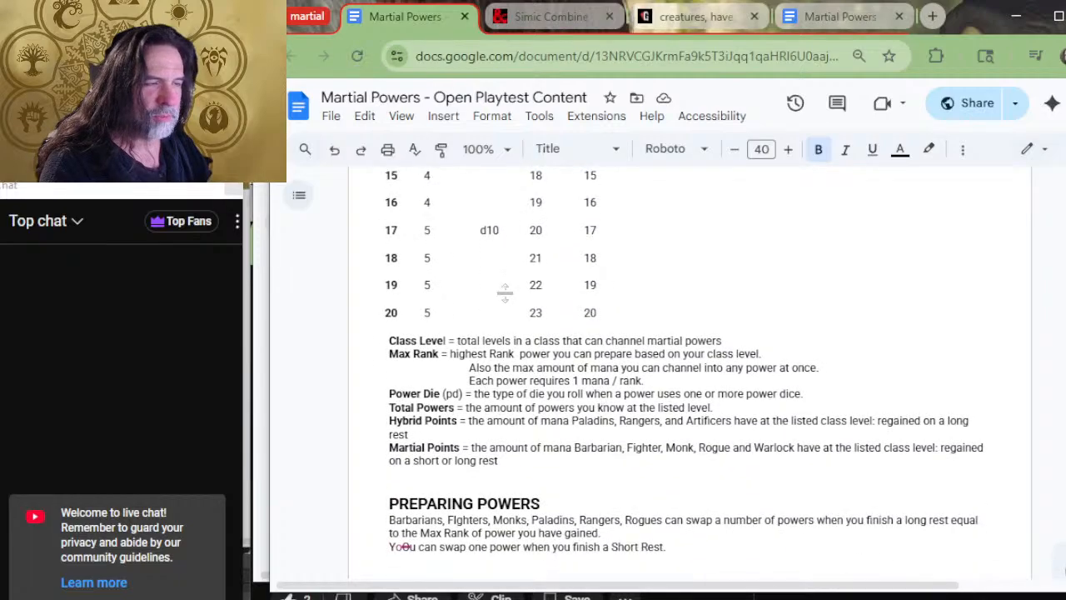
{"action": "scroll", "coordinate": [505, 326], "scroll_direction": "up", "scroll_amount": 4}
{"action": "scroll", "coordinate": [441, 416], "scroll_direction": "down", "scroll_amount": 4}
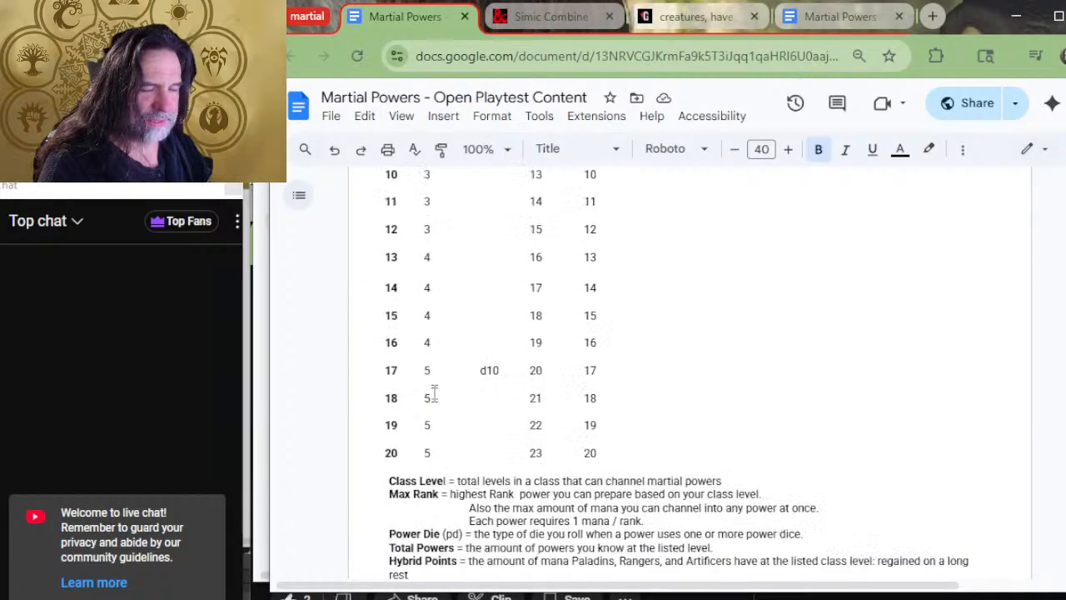
{"action": "scroll", "coordinate": [409, 266], "scroll_direction": "up", "scroll_amount": 4}
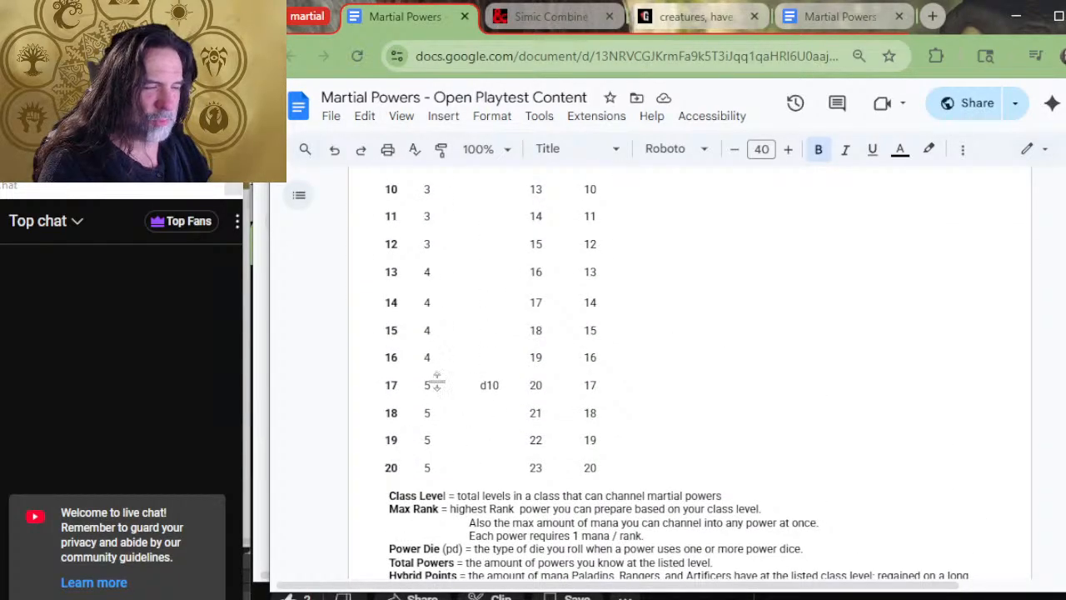
Return to the Martial Powers window with the Azorius entry and review its bonus powers table and the Guild Benefits paragraph above it.
{"action": "key", "text": "alt+Tab"}
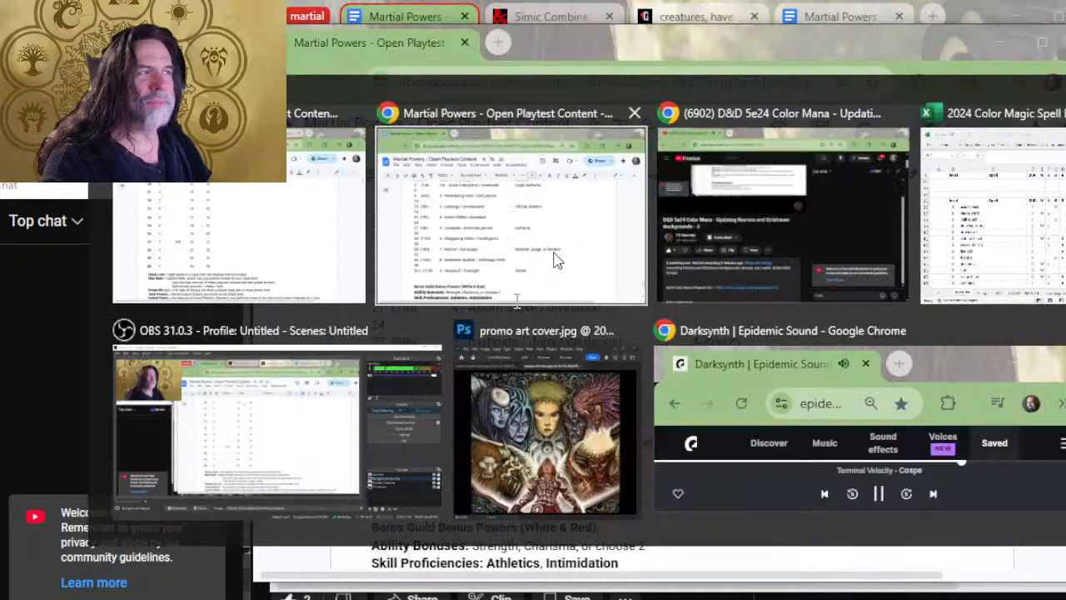
{"action": "scroll", "coordinate": [442, 369], "scroll_direction": "up", "scroll_amount": 2}
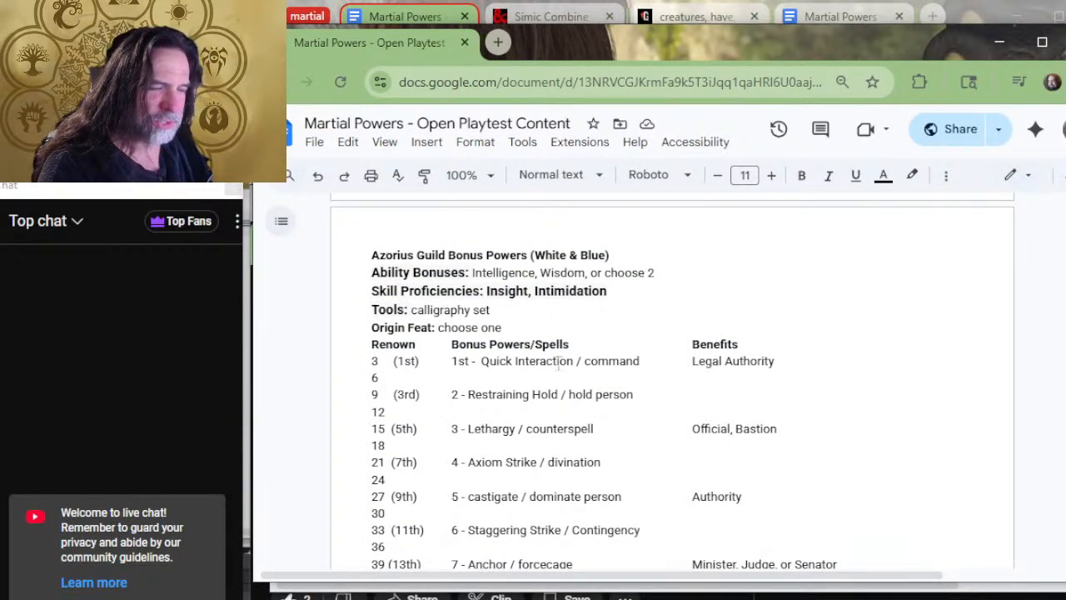
{"action": "scroll", "coordinate": [539, 377], "scroll_direction": "down", "scroll_amount": 2}
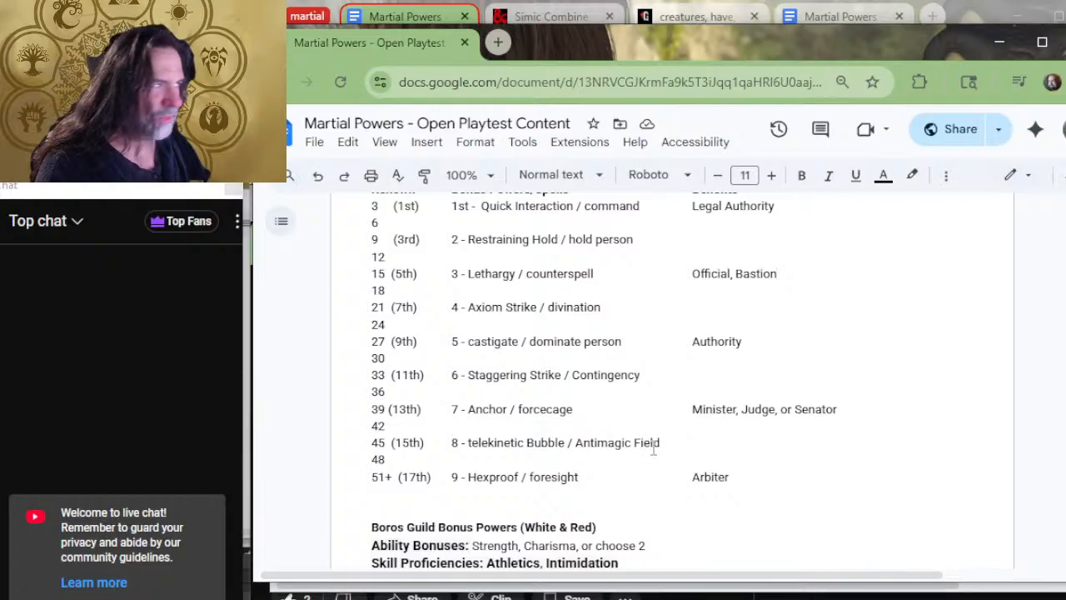
{"action": "scroll", "coordinate": [507, 420], "scroll_direction": "up", "scroll_amount": 4}
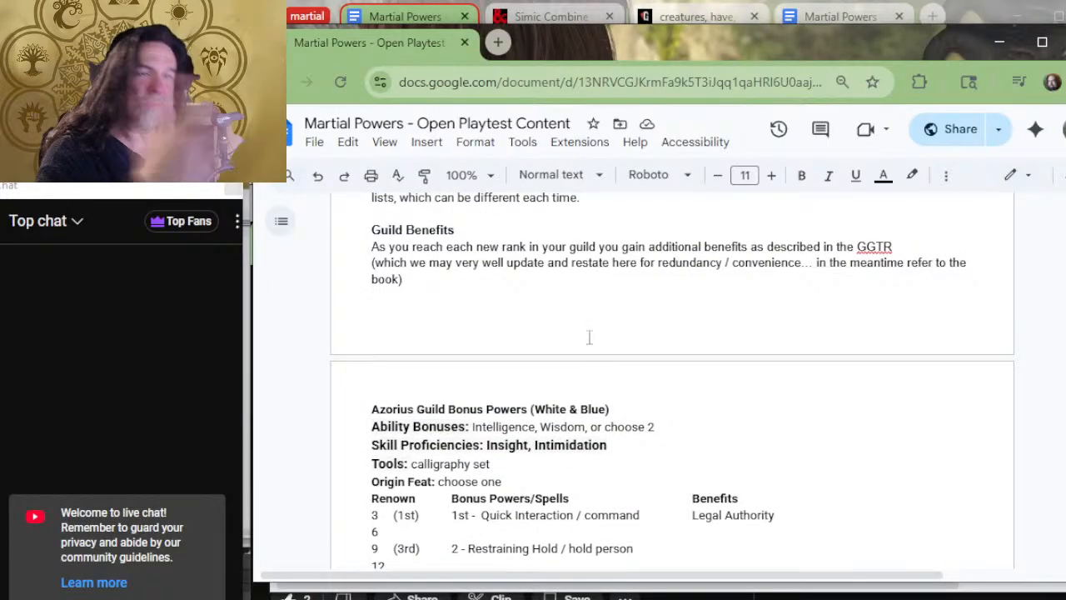
{"action": "scroll", "coordinate": [586, 337], "scroll_direction": "down", "scroll_amount": 2}
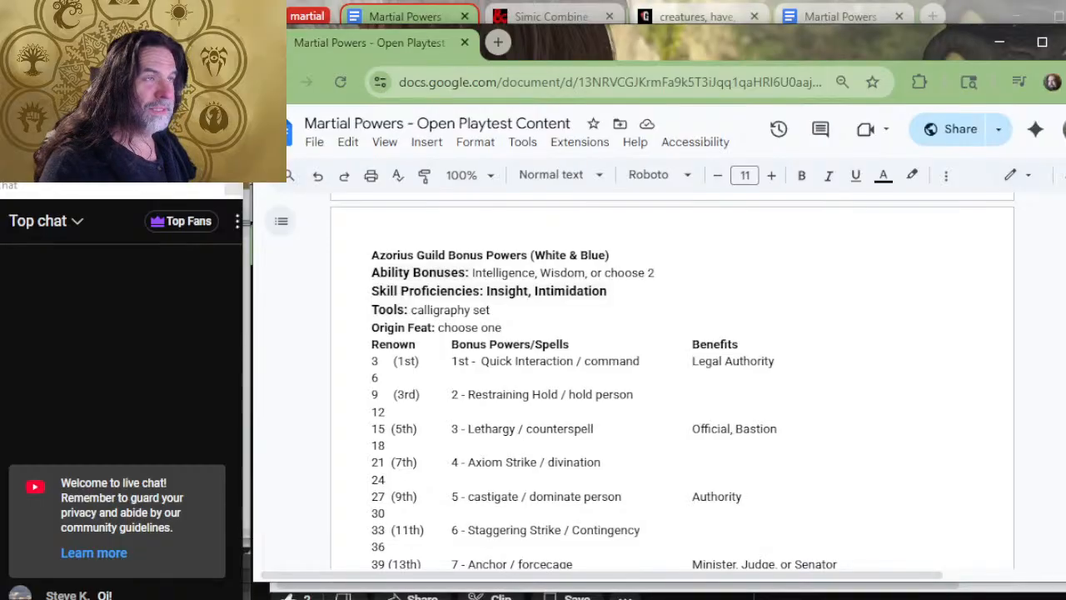
Switch to the 2024 Color Magic Spell workbook in Excel and review the color assignments of the cantrips and first level 1 spells.
{"action": "key", "text": "alt+Tab"}
{"action": "key", "text": "alt+Tab"}
{"action": "key", "text": "alt+Tab"}
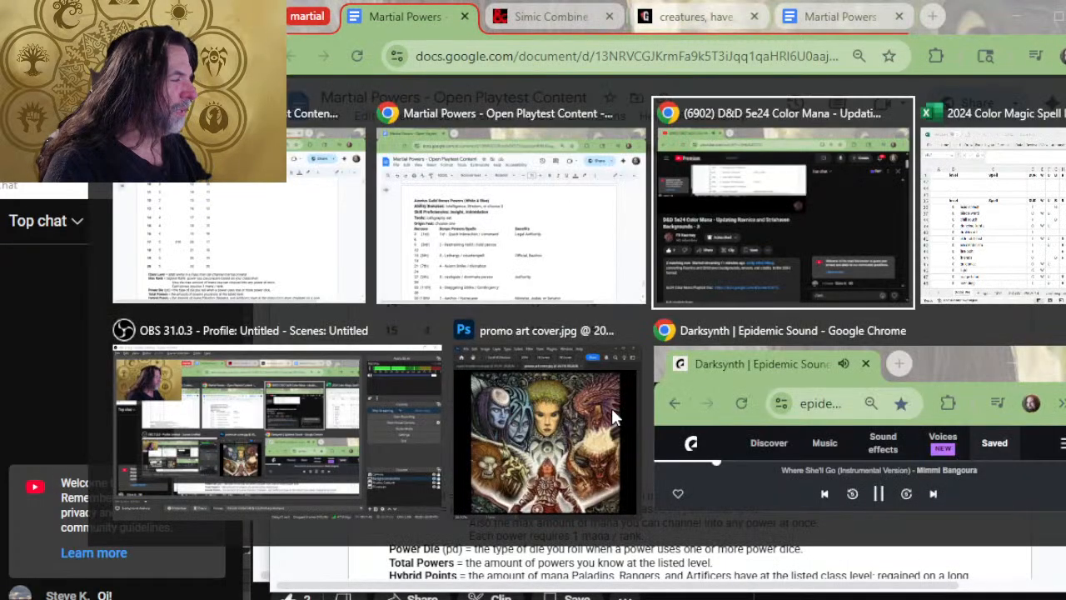
{"action": "key", "text": "alt+Tab"}
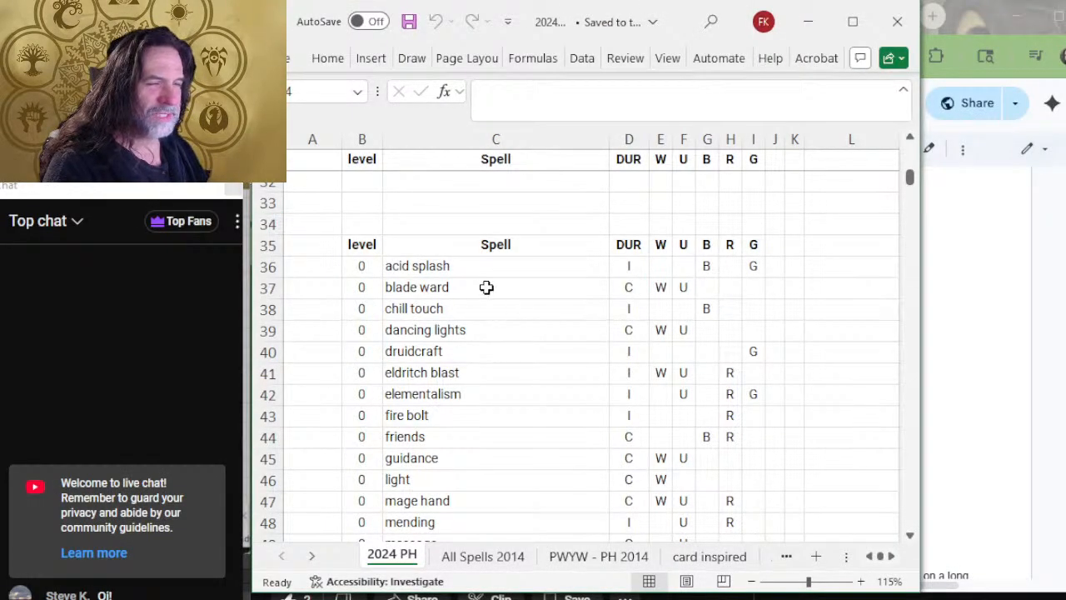
{"action": "scroll", "coordinate": [486, 287], "scroll_direction": "down", "scroll_amount": 13}
{"action": "scroll", "coordinate": [561, 307], "scroll_direction": "up", "scroll_amount": 3}
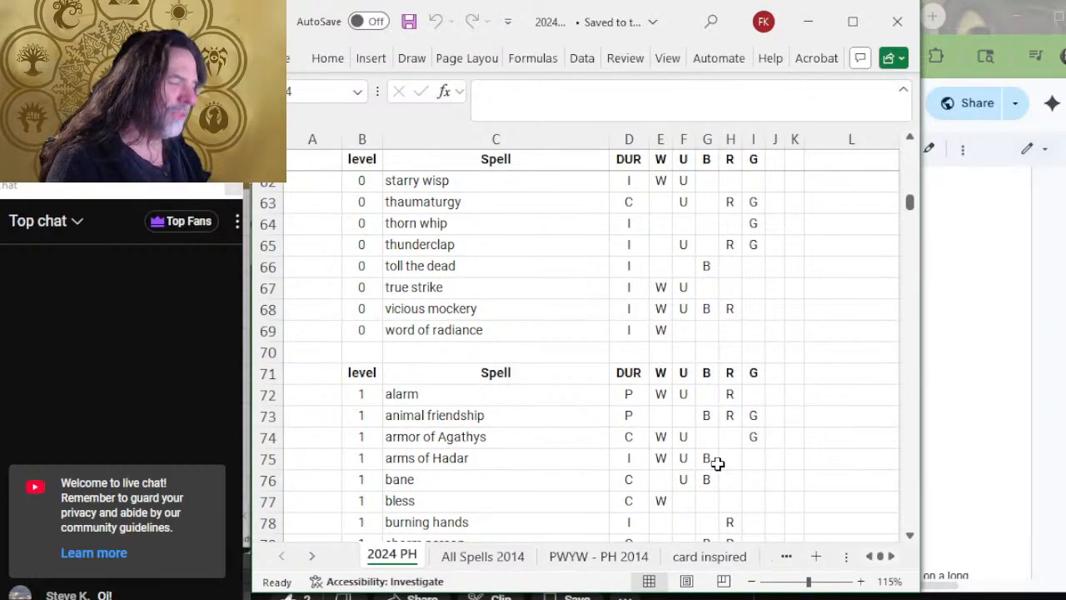
{"action": "scroll", "coordinate": [661, 439], "scroll_direction": "up", "scroll_amount": 7}
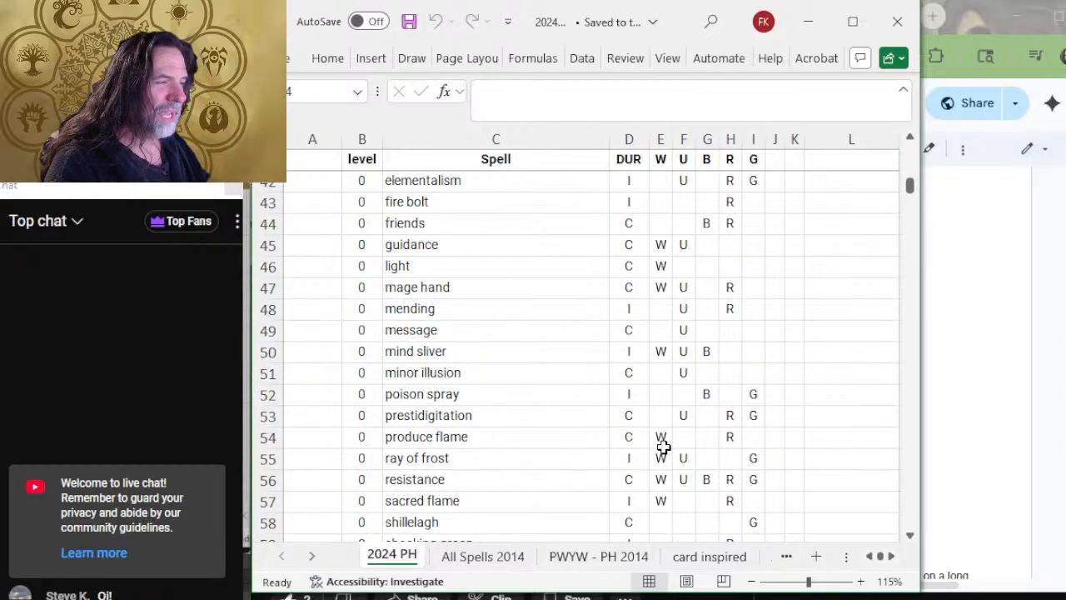
Examine the damage type color table on the 2024 PH sheet and select the green entry for cold damage.
{"action": "scroll", "coordinate": [661, 447], "scroll_direction": "up", "scroll_amount": 13}
{"action": "scroll", "coordinate": [673, 449], "scroll_direction": "down", "scroll_amount": 5}
{"action": "scroll", "coordinate": [647, 439], "scroll_direction": "up", "scroll_amount": 3}
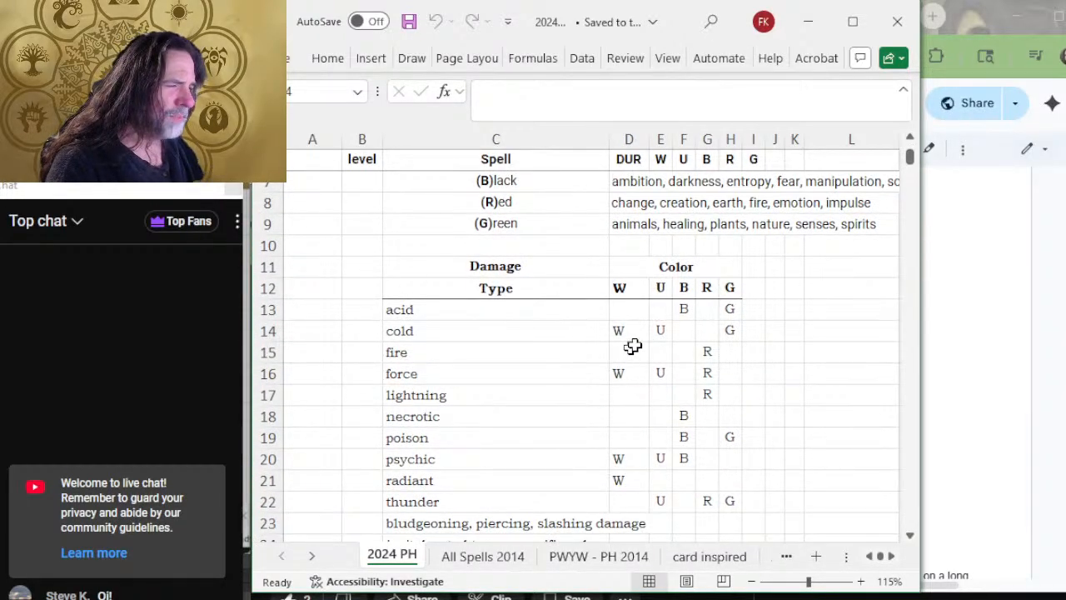
{"action": "left_click", "coordinate": [733, 331]}
{"action": "type", "text": "G"}
{"action": "scroll", "coordinate": [629, 371], "scroll_direction": "down", "scroll_amount": 8}
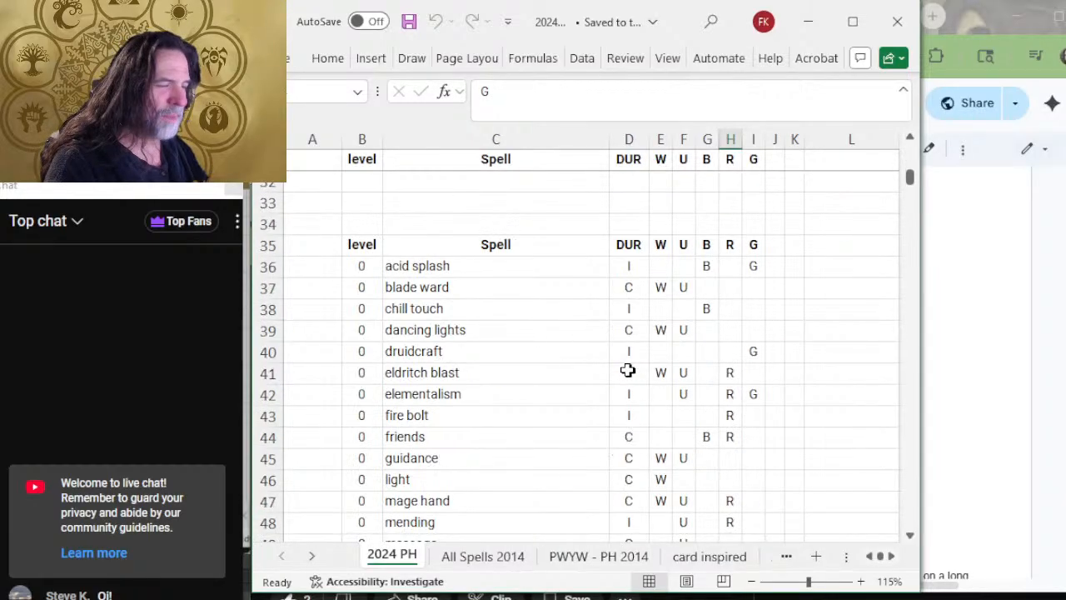
Find armor of Agathys among the level 1 spells and inspect its white and blue color entries.
{"action": "scroll", "coordinate": [503, 333], "scroll_direction": "down", "scroll_amount": 3}
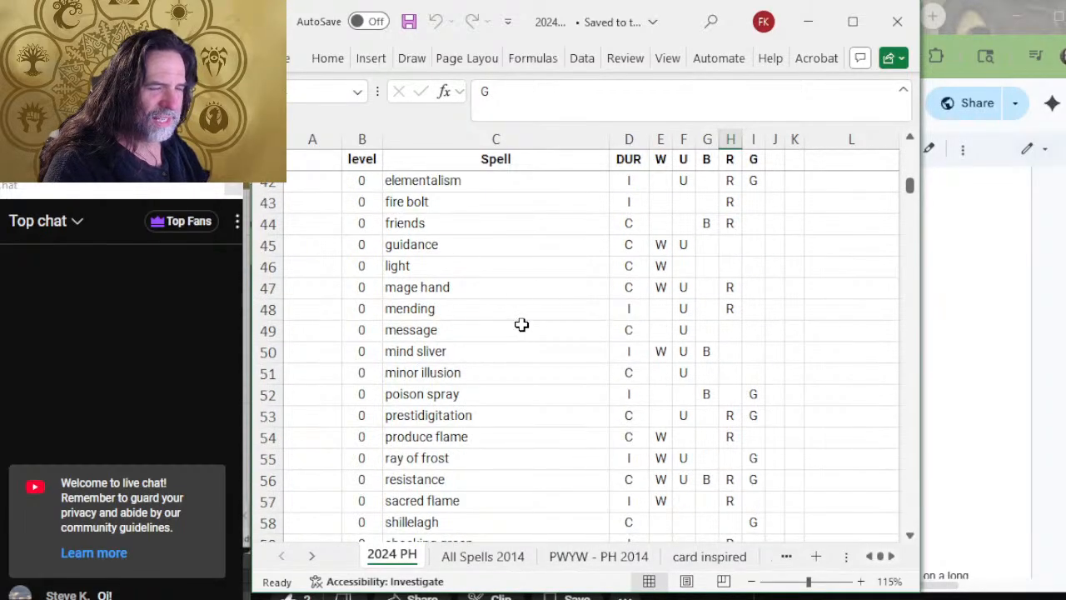
{"action": "scroll", "coordinate": [521, 324], "scroll_direction": "down", "scroll_amount": 6}
{"action": "scroll", "coordinate": [521, 324], "scroll_direction": "down", "scroll_amount": 2}
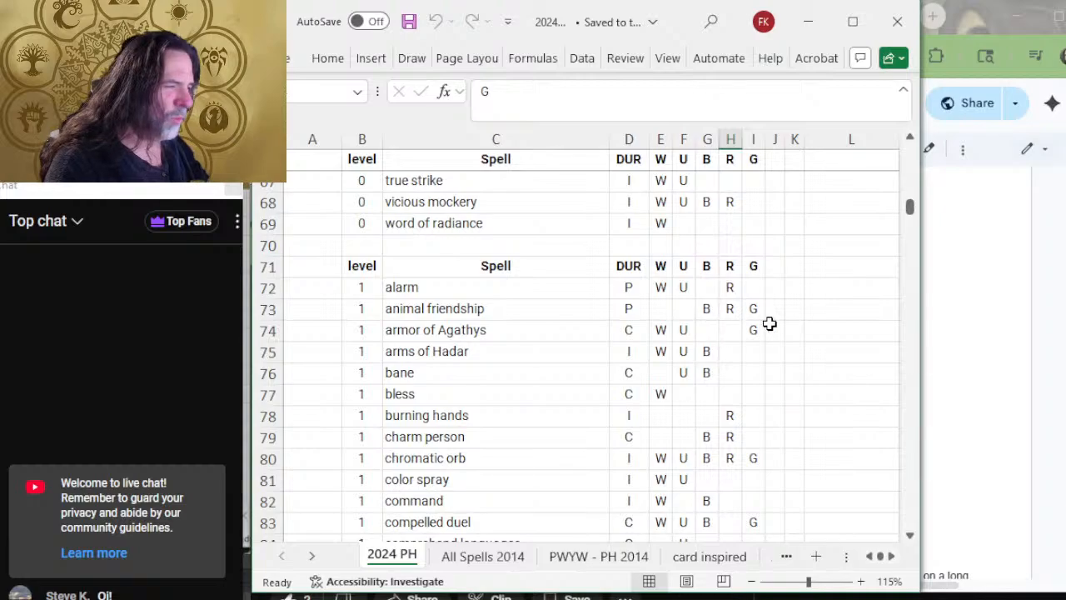
{"action": "left_click", "coordinate": [663, 329]}
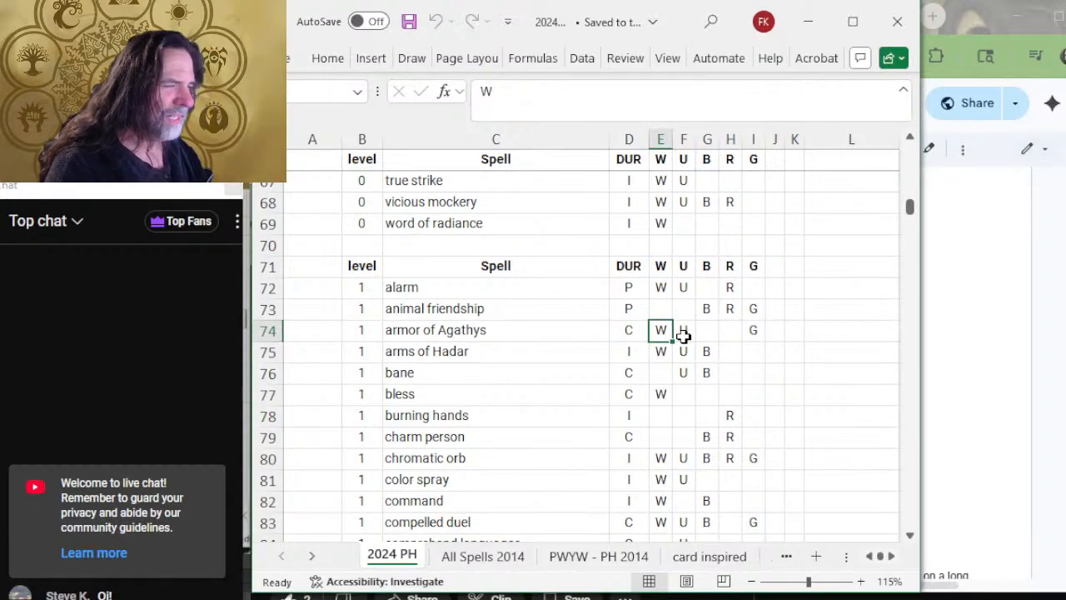
{"action": "left_click", "coordinate": [685, 327]}
{"action": "type", "text": "U"}
{"action": "key", "text": "ctrl+Return"}
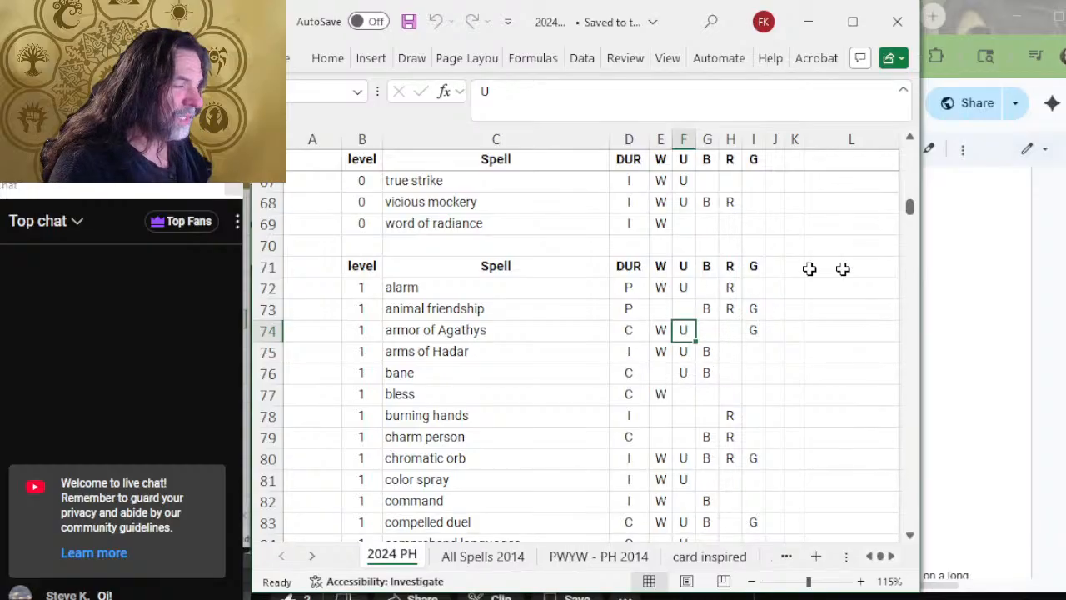
Browse the remaining level 1 spells and the level 2 spells, examining their duration and color entries.
{"action": "scroll", "coordinate": [492, 354], "scroll_direction": "down", "scroll_amount": 2}
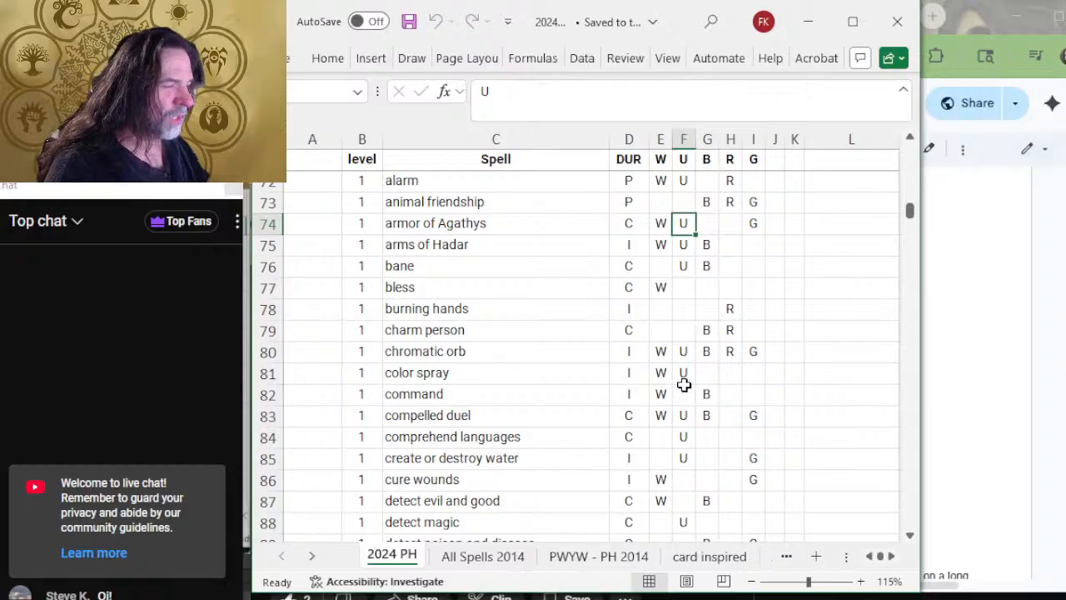
{"action": "scroll", "coordinate": [688, 380], "scroll_direction": "down", "scroll_amount": 3}
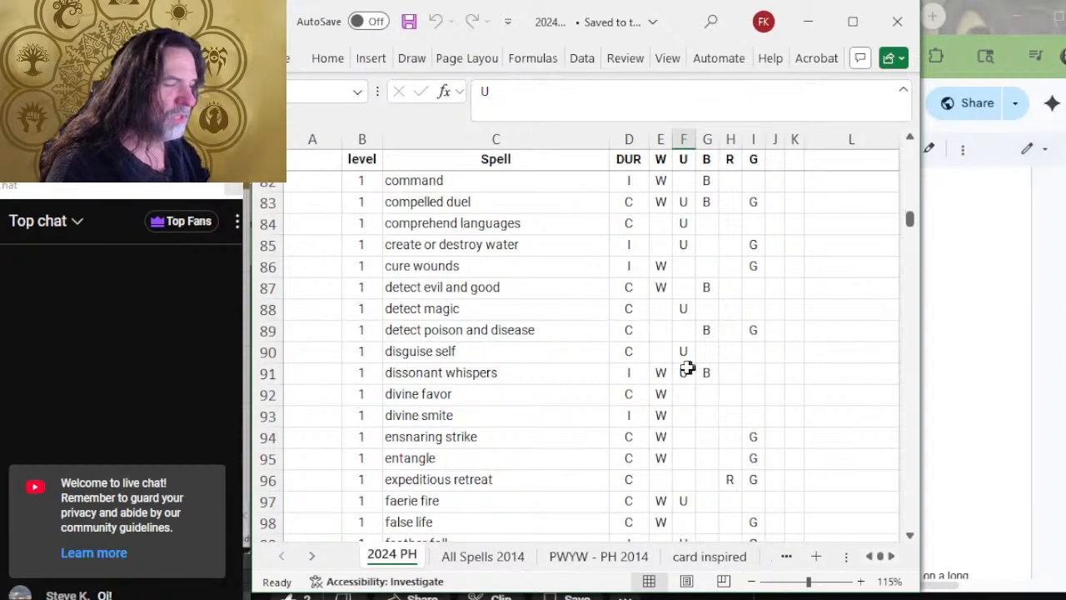
{"action": "scroll", "coordinate": [692, 385], "scroll_direction": "down", "scroll_amount": 2}
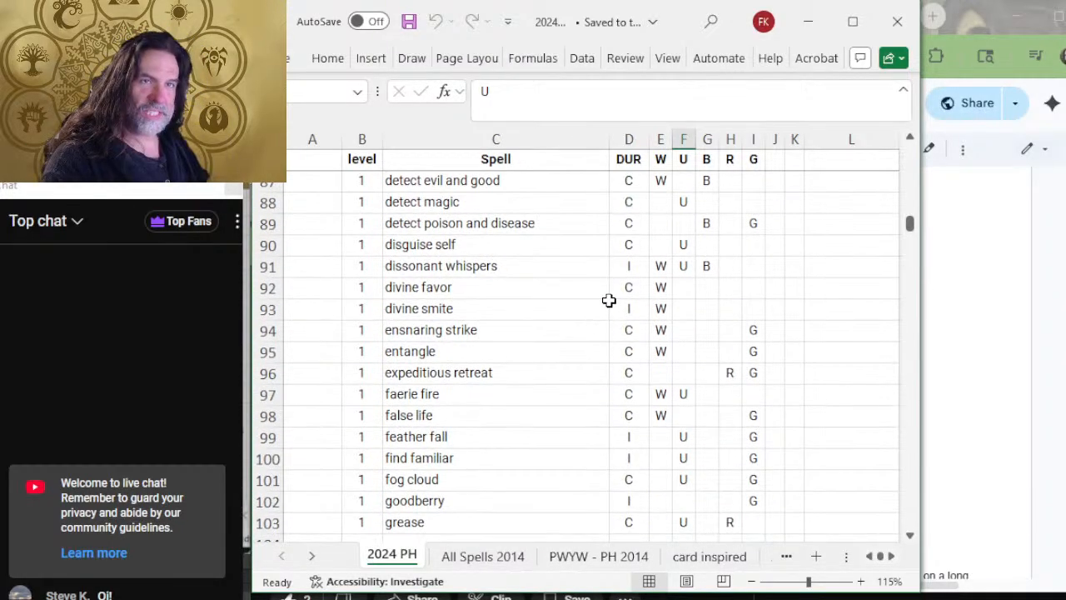
{"action": "scroll", "coordinate": [606, 299], "scroll_direction": "up", "scroll_amount": 2}
{"action": "scroll", "coordinate": [650, 269], "scroll_direction": "down", "scroll_amount": 20}
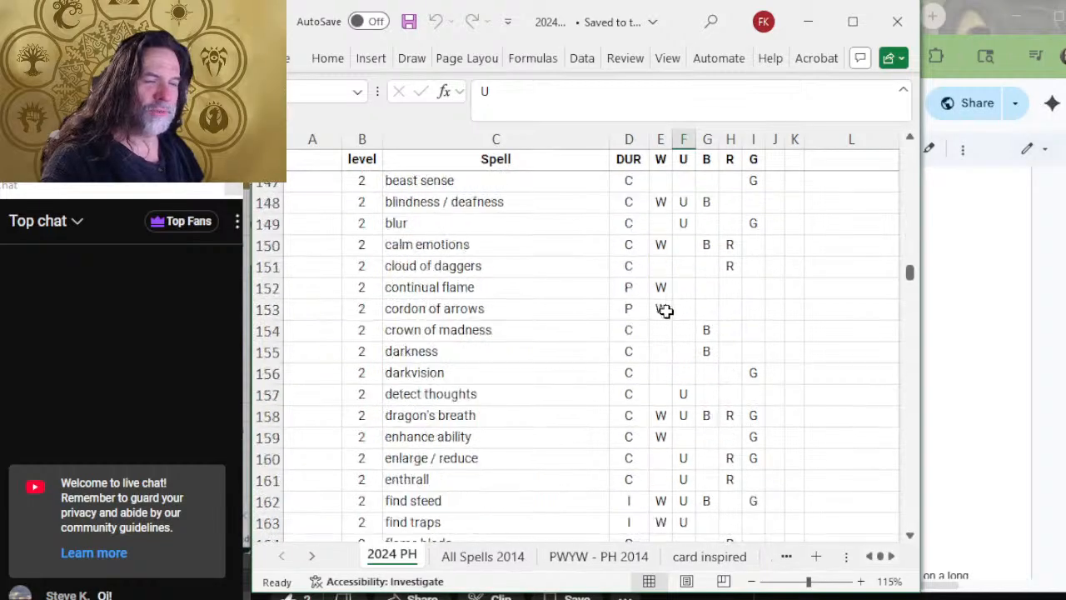
{"action": "scroll", "coordinate": [670, 317], "scroll_direction": "down", "scroll_amount": 13}
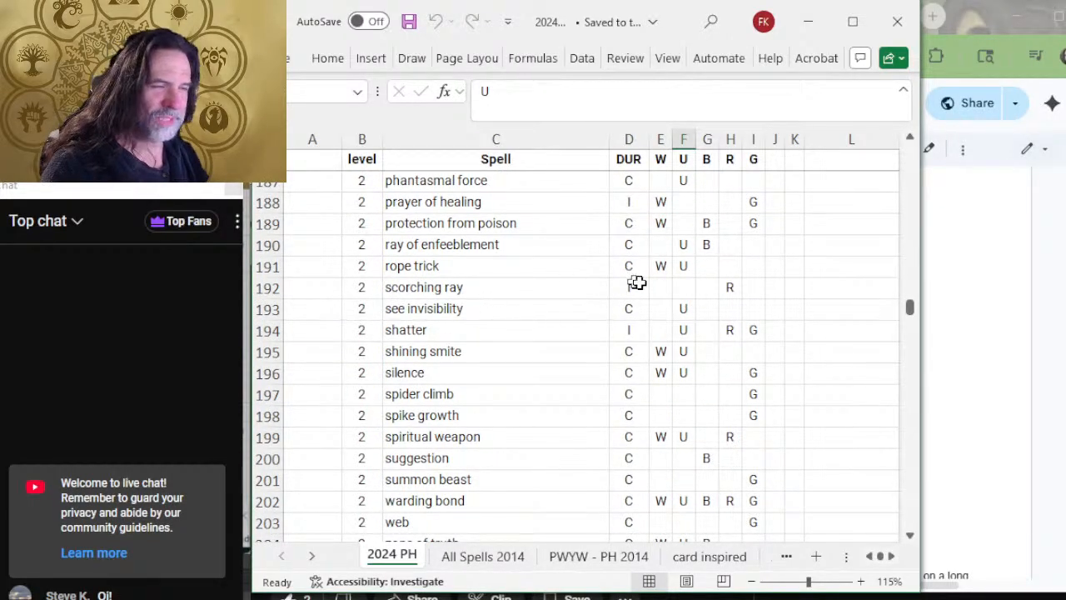
Inspect the level 2 scorching ray row, checking its red color entry and selecting the spell's name.
{"action": "left_click", "coordinate": [683, 309]}
{"action": "type", "text": "U"}
{"action": "left_click", "coordinate": [471, 289]}
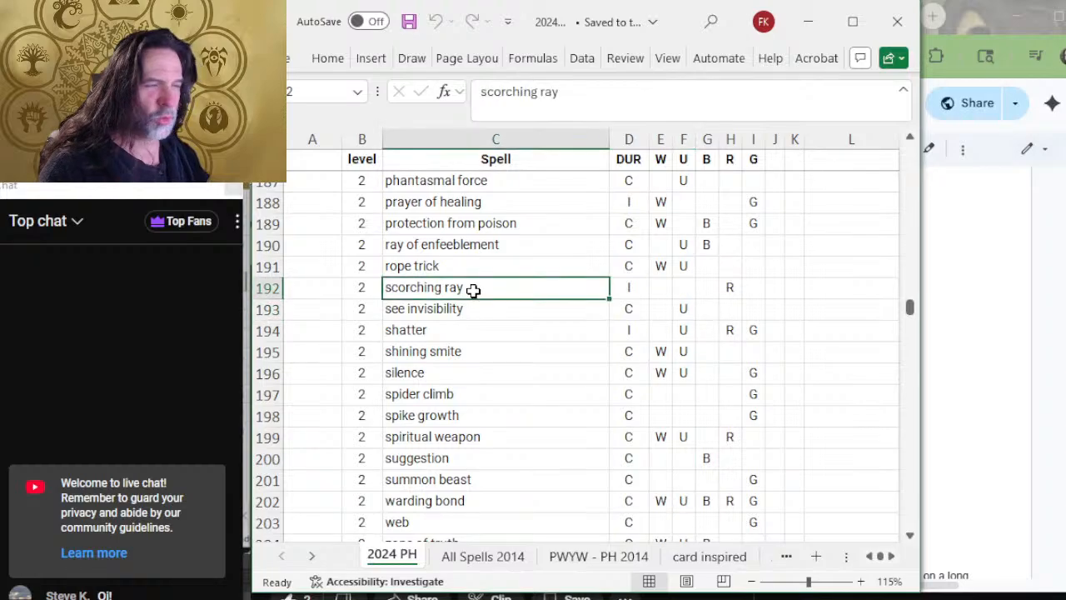
{"action": "left_click", "coordinate": [728, 288]}
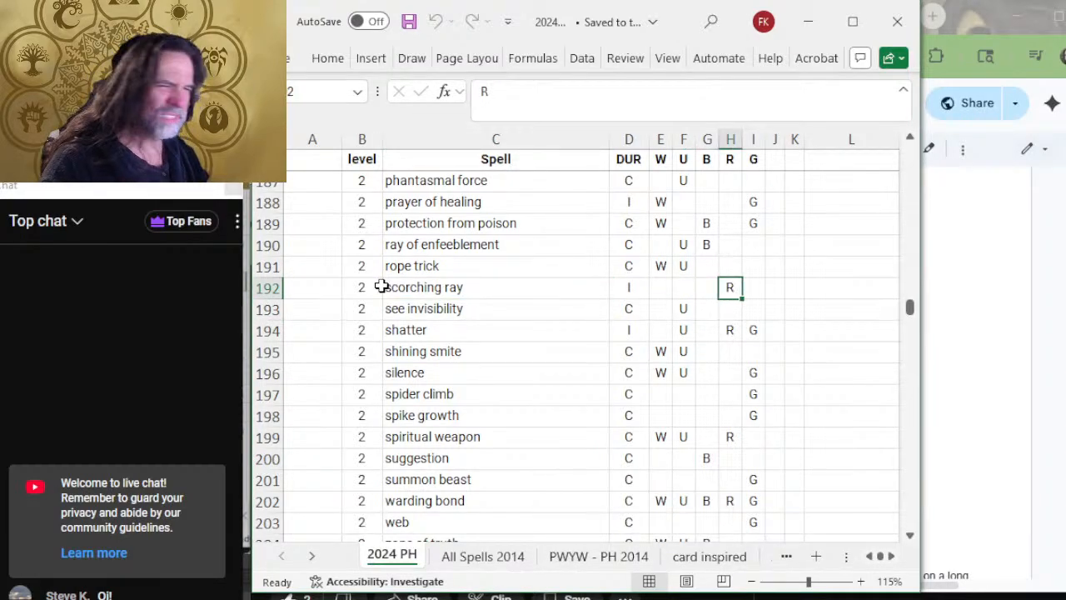
{"action": "left_click", "coordinate": [447, 285]}
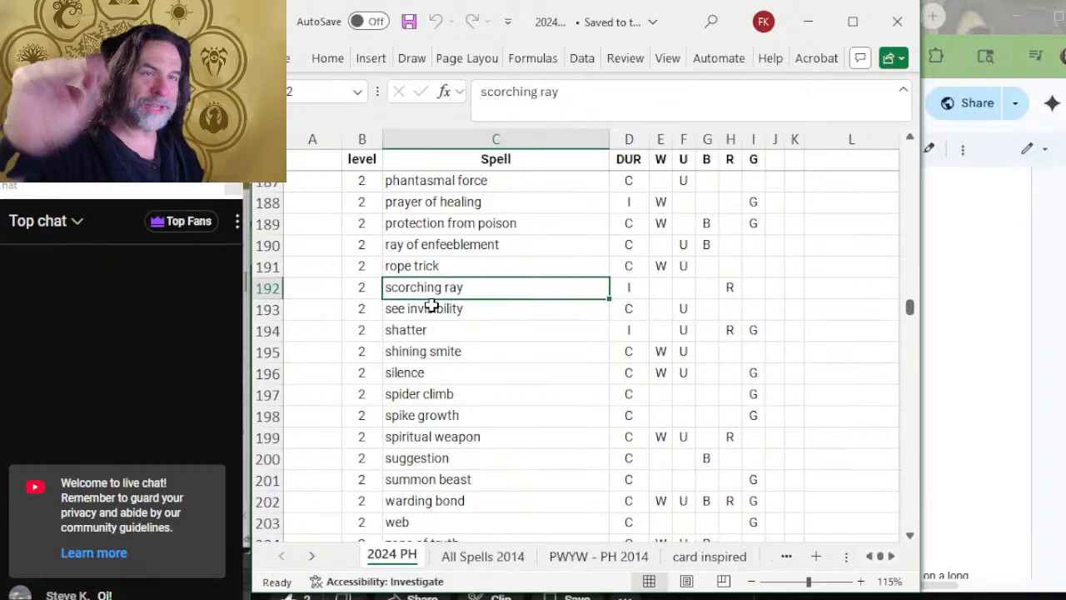
{"action": "key", "text": "alt+Tab"}
{"action": "key", "text": "alt+Tab"}
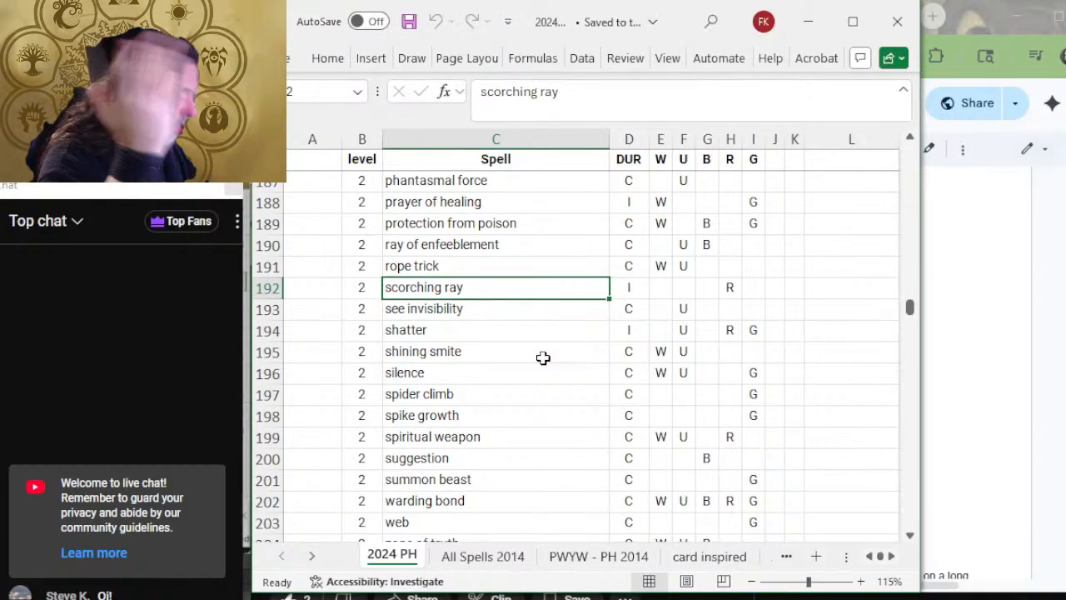
Switch to the guild bonus powers in the Martial Powers document and examine the Azorius, Boros and Dimir power and spell lists.
{"action": "key", "text": "alt+Tab"}
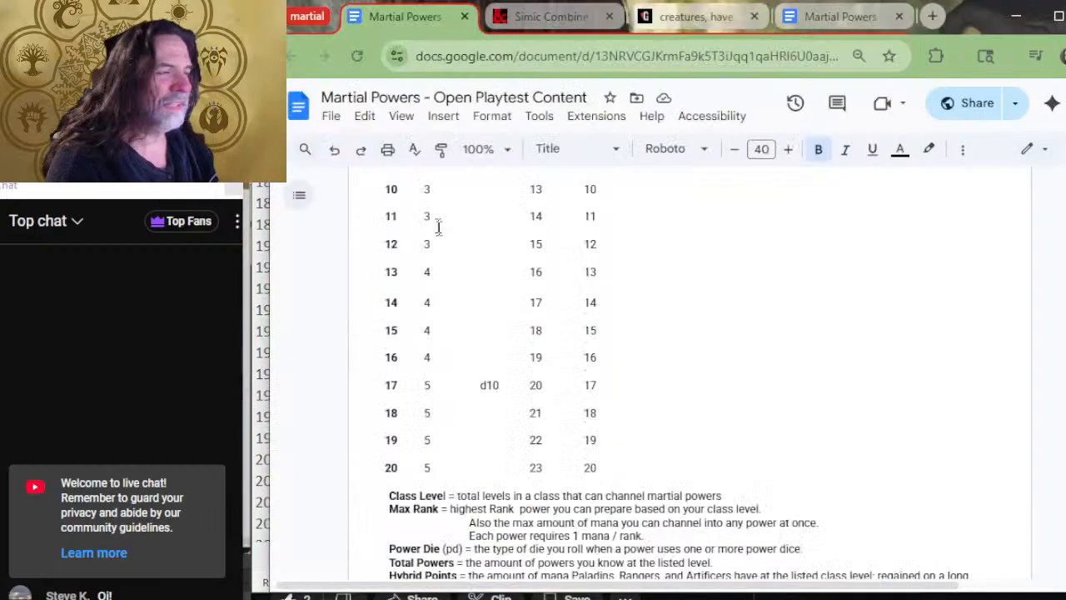
{"action": "key", "text": "alt+Tab"}
{"action": "key", "text": "alt+Tab"}
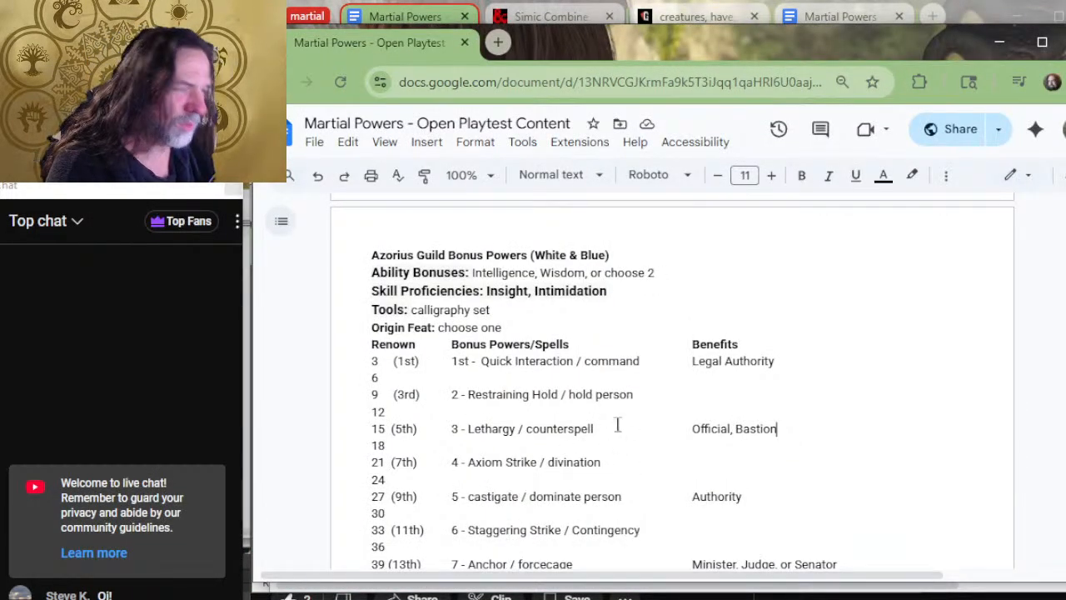
{"action": "scroll", "coordinate": [287, 462], "scroll_direction": "down", "scroll_amount": 5}
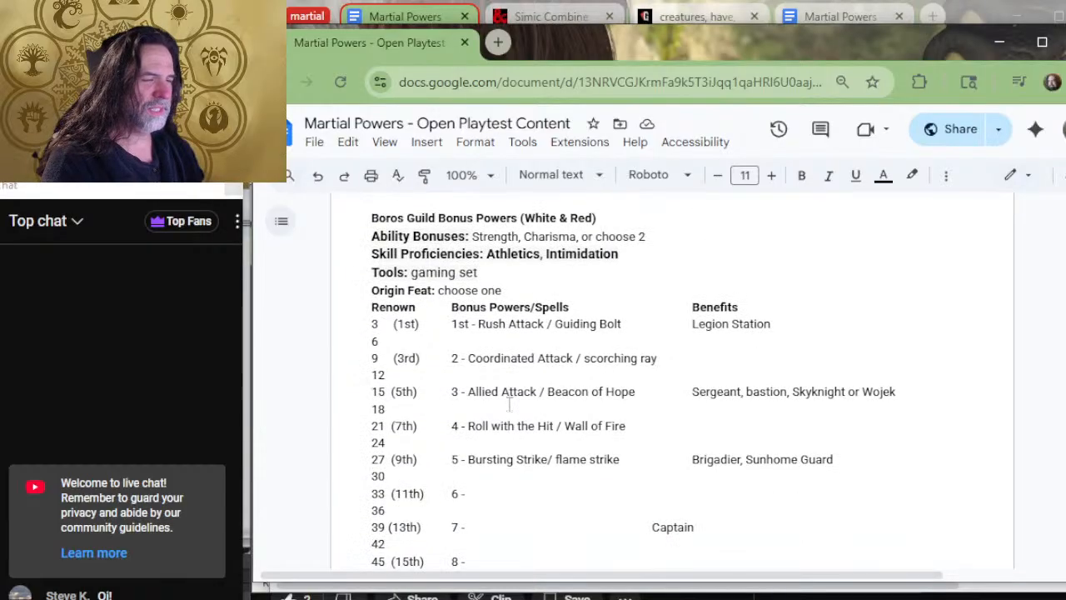
{"action": "scroll", "coordinate": [563, 426], "scroll_direction": "down", "scroll_amount": 2}
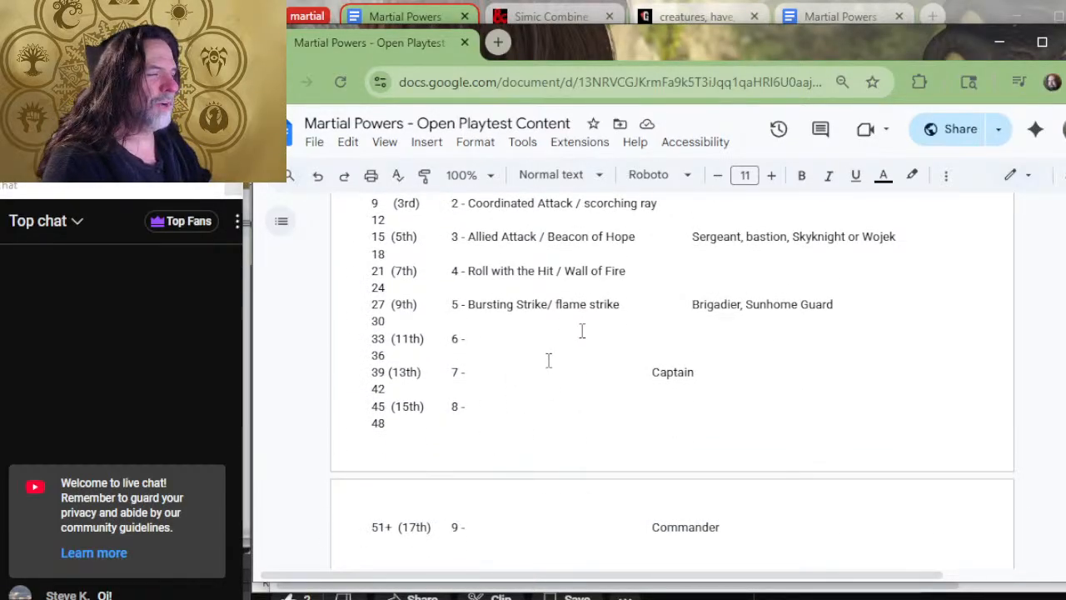
{"action": "scroll", "coordinate": [527, 270], "scroll_direction": "down", "scroll_amount": 5}
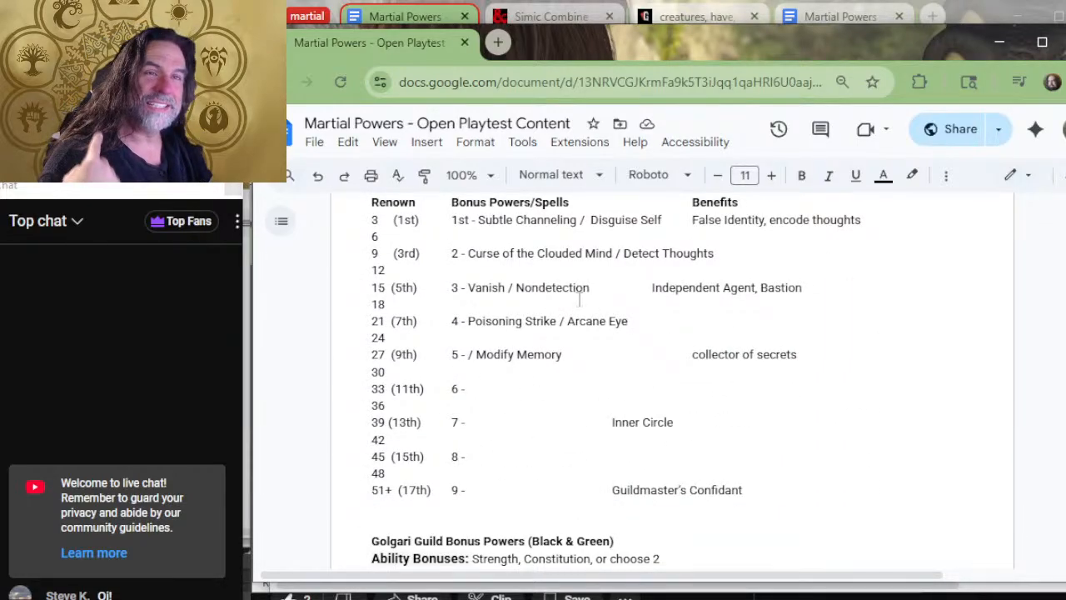
{"action": "scroll", "coordinate": [532, 293], "scroll_direction": "up", "scroll_amount": 4}
{"action": "scroll", "coordinate": [516, 289], "scroll_direction": "up", "scroll_amount": 4}
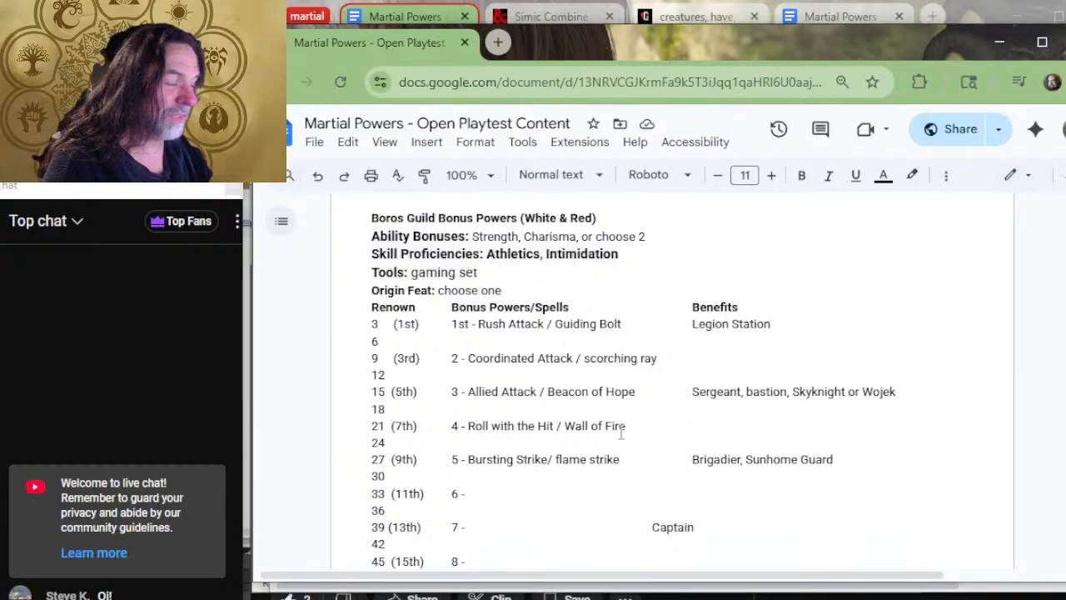
Compare the higher-rank entries of the Azorius and Boros guilds with those of the remaining guilds, including Golgari and Rakdos.
{"action": "scroll", "coordinate": [650, 391], "scroll_direction": "down", "scroll_amount": 2}
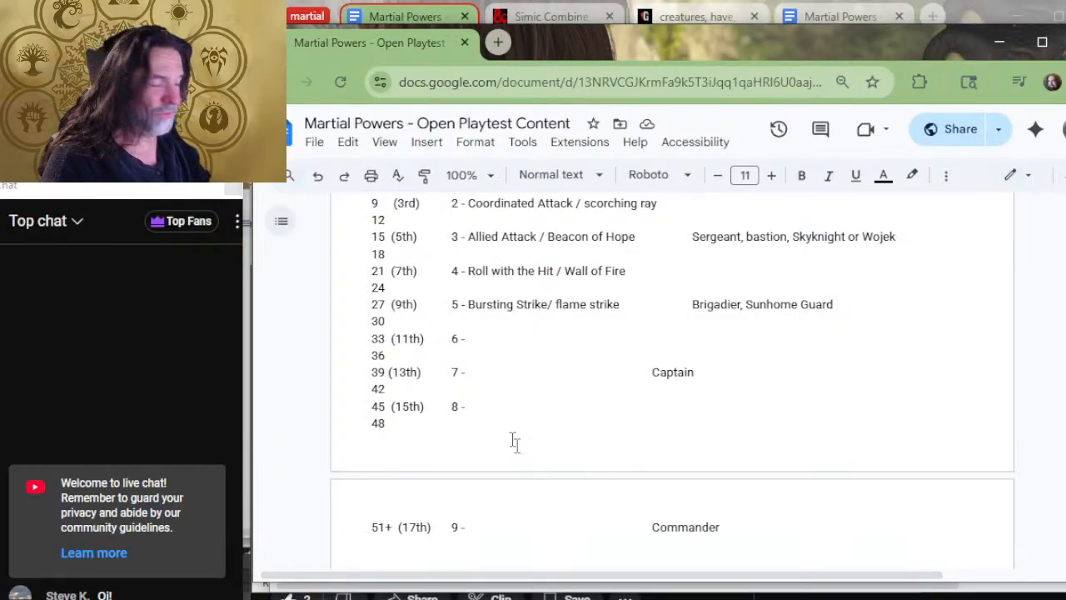
{"action": "scroll", "coordinate": [633, 328], "scroll_direction": "up", "scroll_amount": 4}
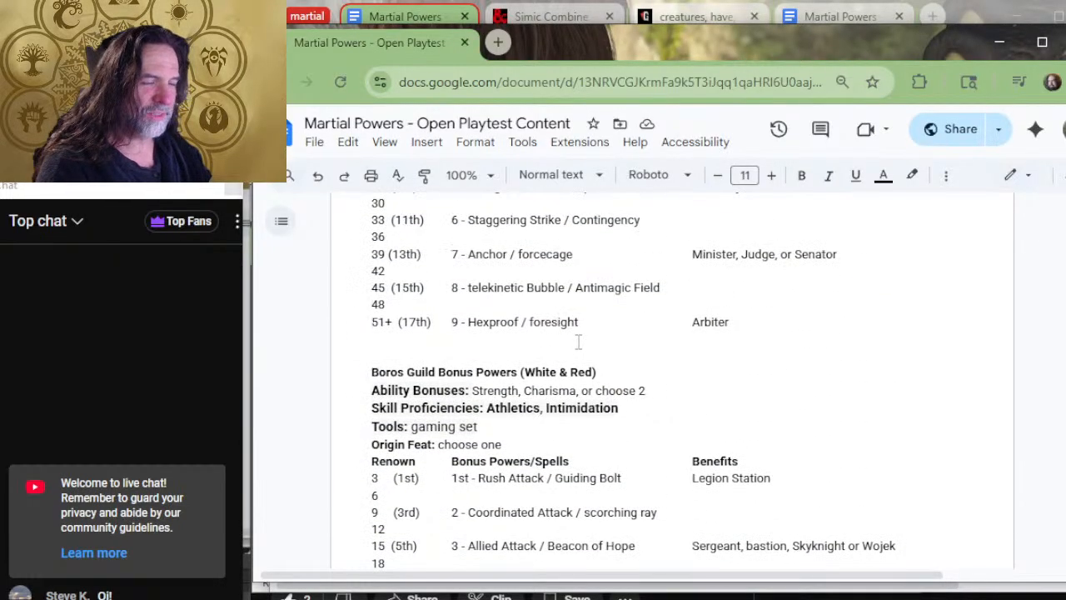
{"action": "scroll", "coordinate": [621, 358], "scroll_direction": "down", "scroll_amount": 20}
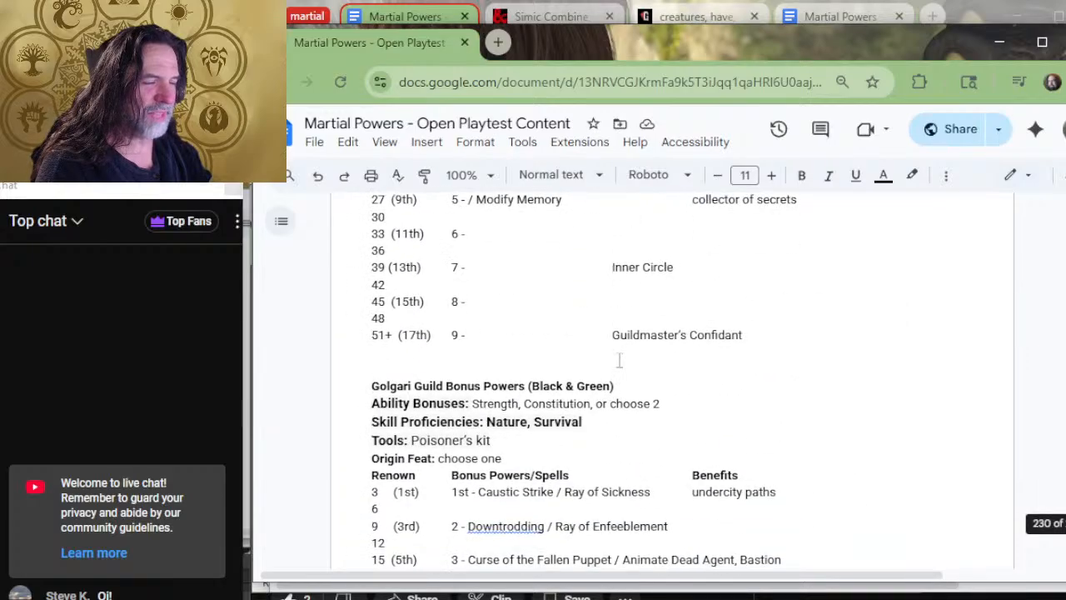
{"action": "scroll", "coordinate": [623, 363], "scroll_direction": "down", "scroll_amount": 12}
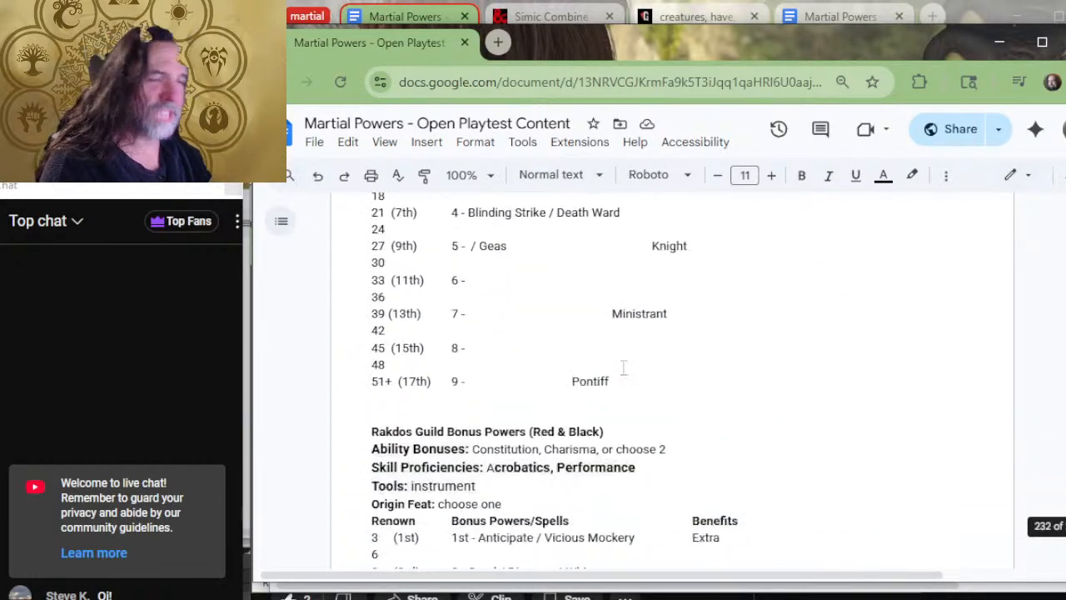
{"action": "scroll", "coordinate": [623, 367], "scroll_direction": "down", "scroll_amount": 5}
{"action": "scroll", "coordinate": [641, 375], "scroll_direction": "up", "scroll_amount": 20}
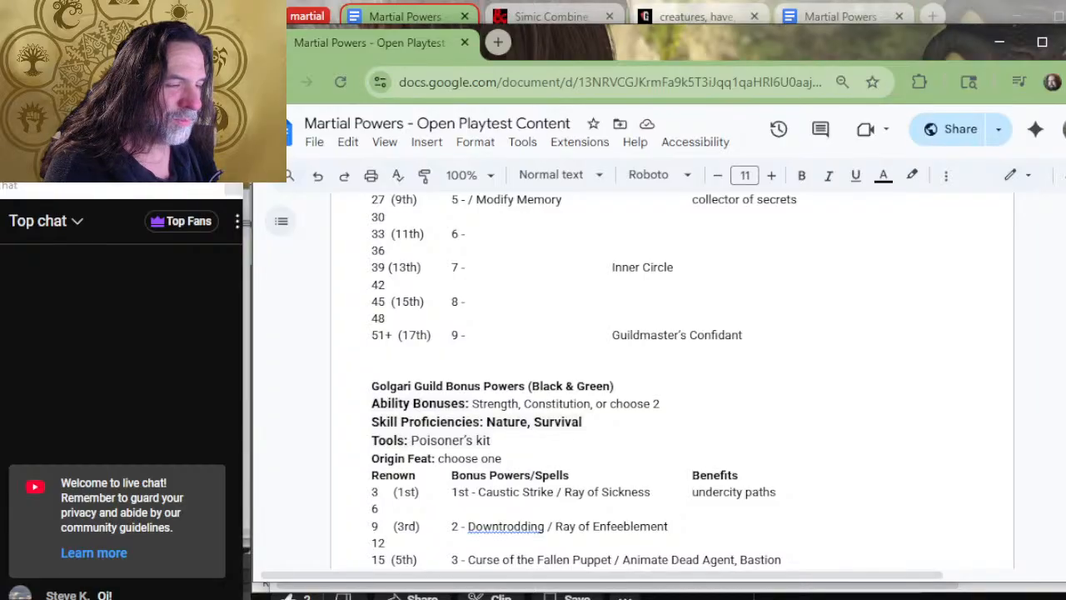
Examine ranks 5 to 9 of the Dimir guild bonus powers and place the cursor at the empty rank 6 entry.
{"action": "scroll", "coordinate": [637, 479], "scroll_direction": "up", "scroll_amount": 2}
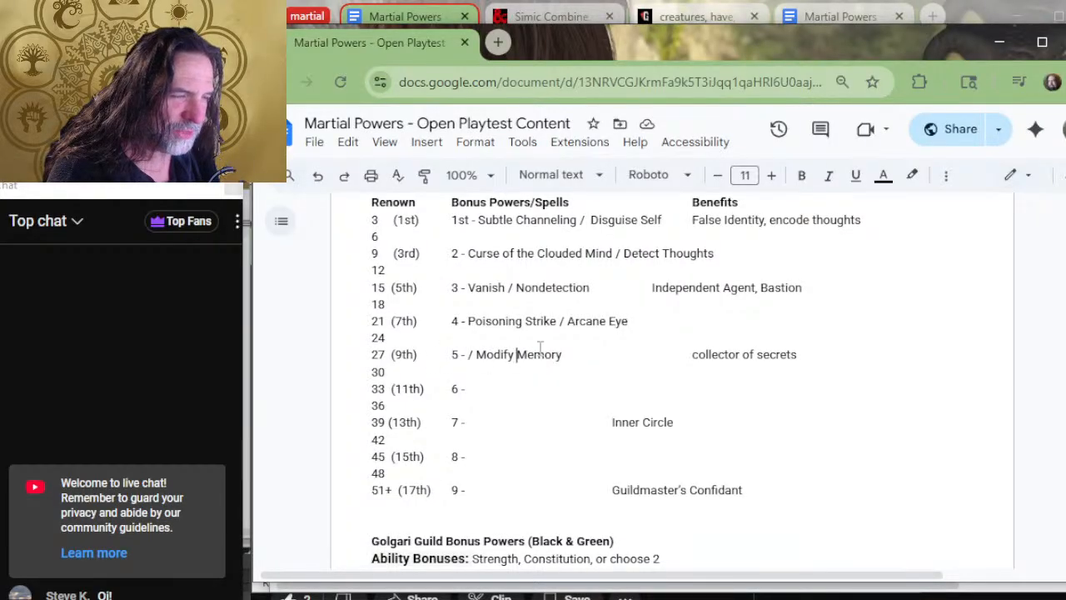
{"action": "left_click", "coordinate": [476, 393]}
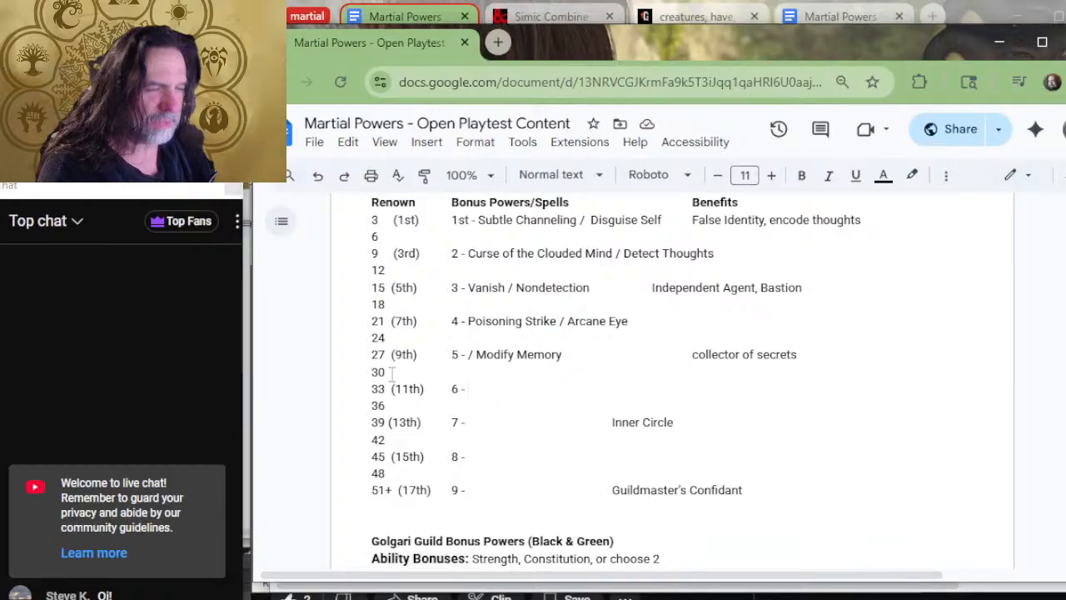
{"action": "left_click", "coordinate": [500, 491]}
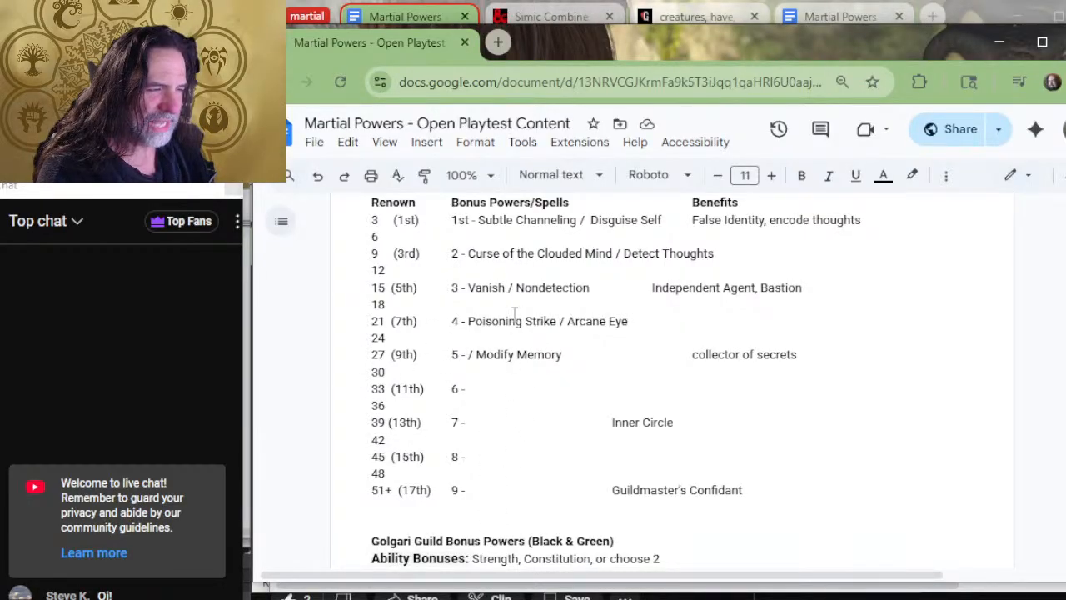
{"action": "left_click", "coordinate": [456, 405]}
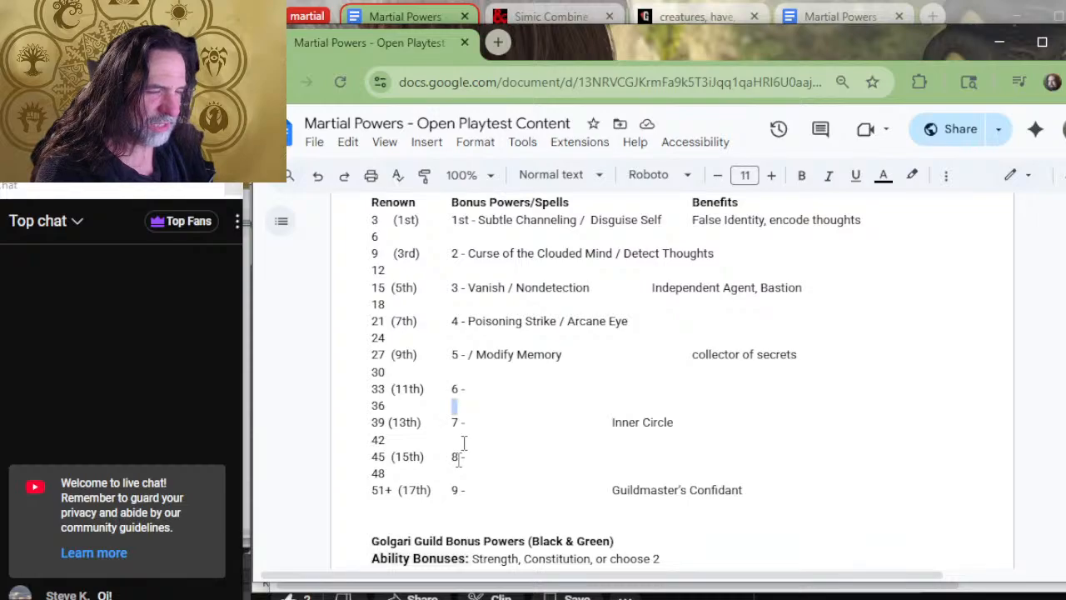
{"action": "left_click", "coordinate": [467, 388]}
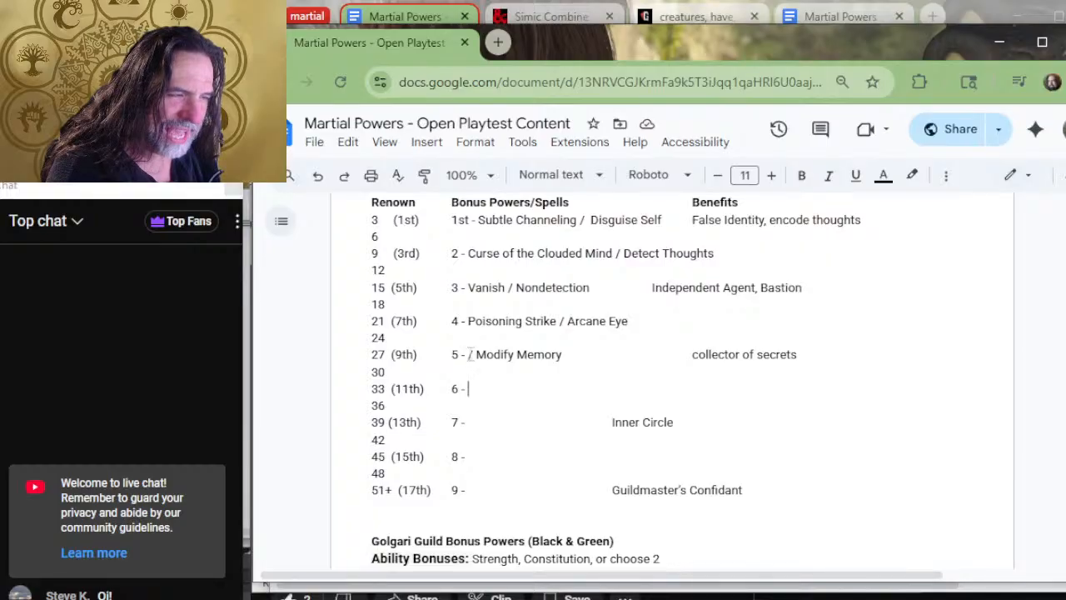
Return to the Boros guild bonus powers and place the cursor at the empty rank 6 entry.
{"action": "scroll", "coordinate": [470, 353], "scroll_direction": "up", "scroll_amount": 2}
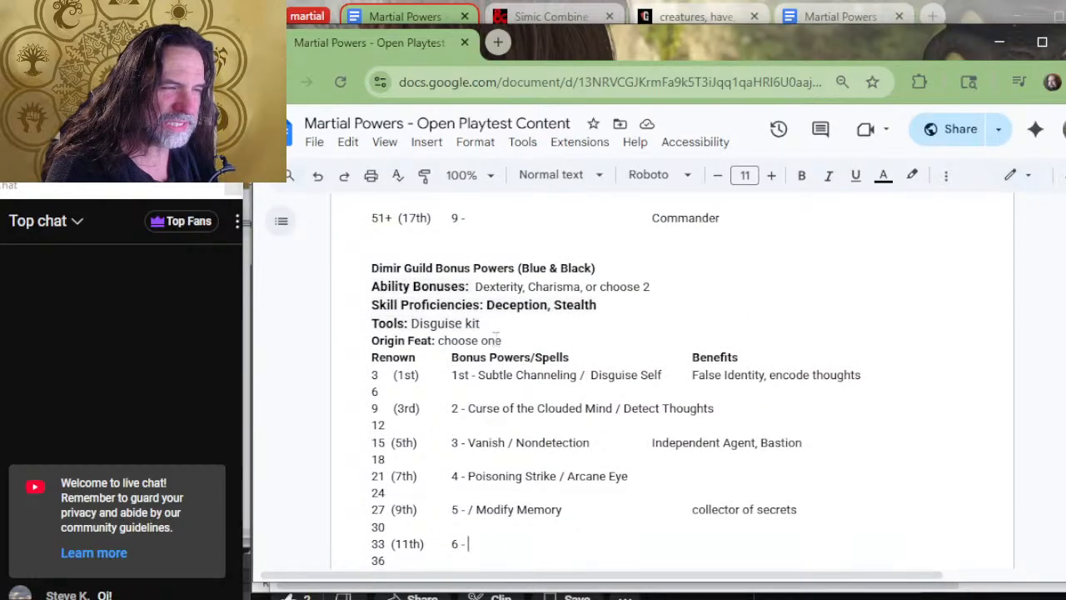
{"action": "scroll", "coordinate": [496, 340], "scroll_direction": "up", "scroll_amount": 6}
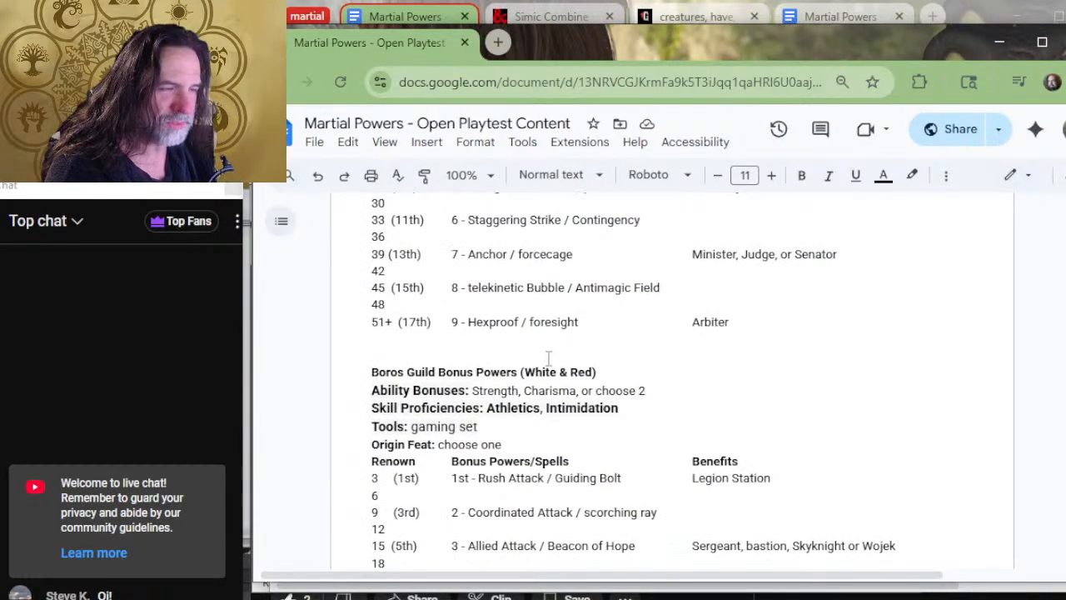
{"action": "scroll", "coordinate": [549, 358], "scroll_direction": "down", "scroll_amount": 2}
{"action": "left_click", "coordinate": [505, 498]}
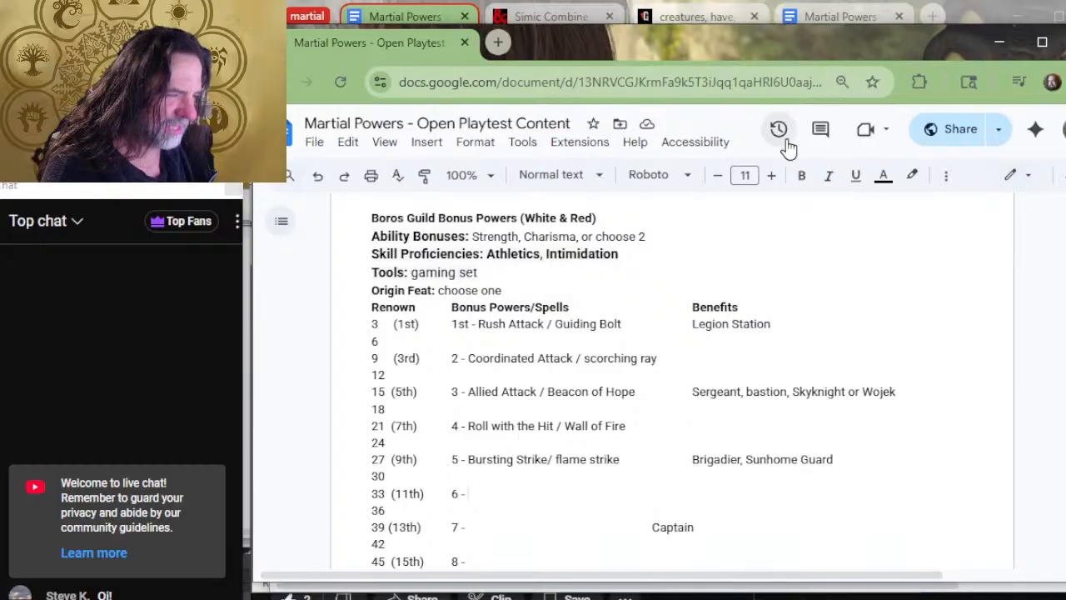
Switch to the 2024 PH spell spreadsheet and find the start of the level 6 spells.
{"action": "key", "text": "alt+Tab"}
{"action": "key", "text": "alt+Tab"}
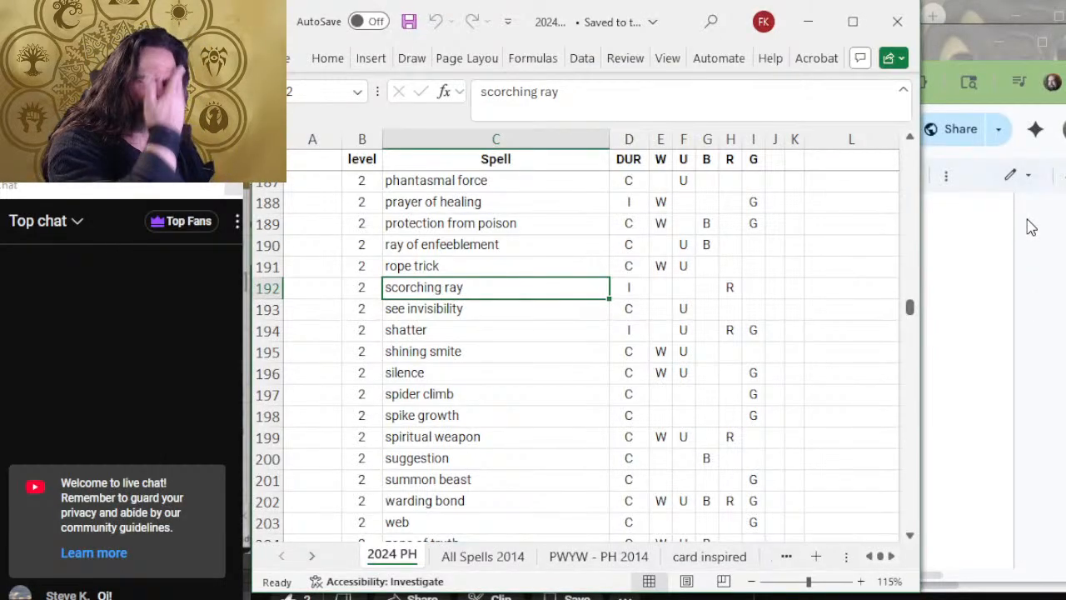
{"action": "scroll", "coordinate": [790, 335], "scroll_direction": "down", "scroll_amount": 18}
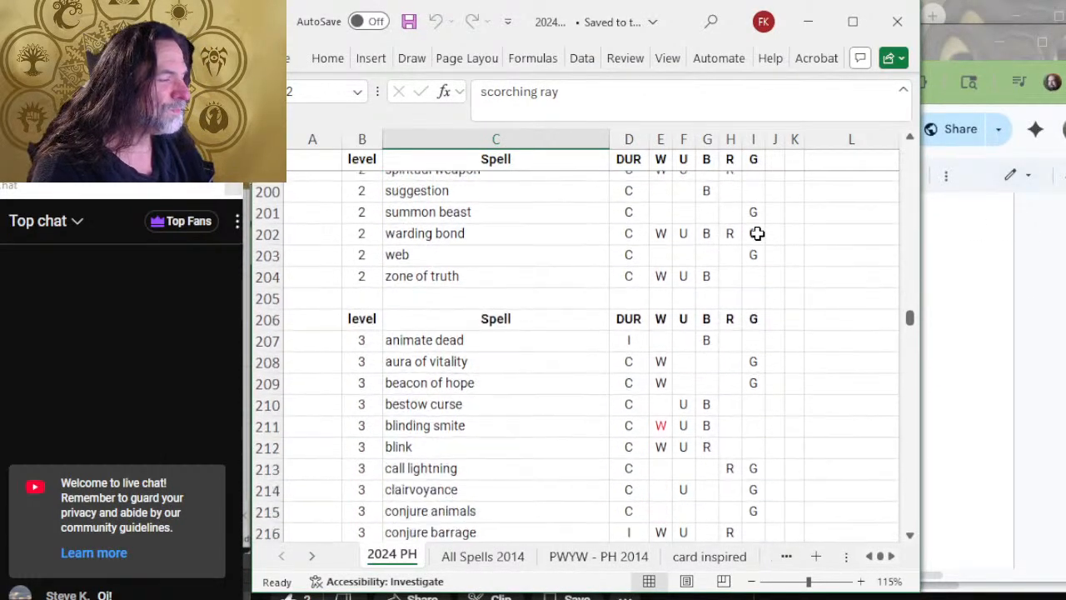
{"action": "scroll", "coordinate": [723, 259], "scroll_direction": "down", "scroll_amount": 20}
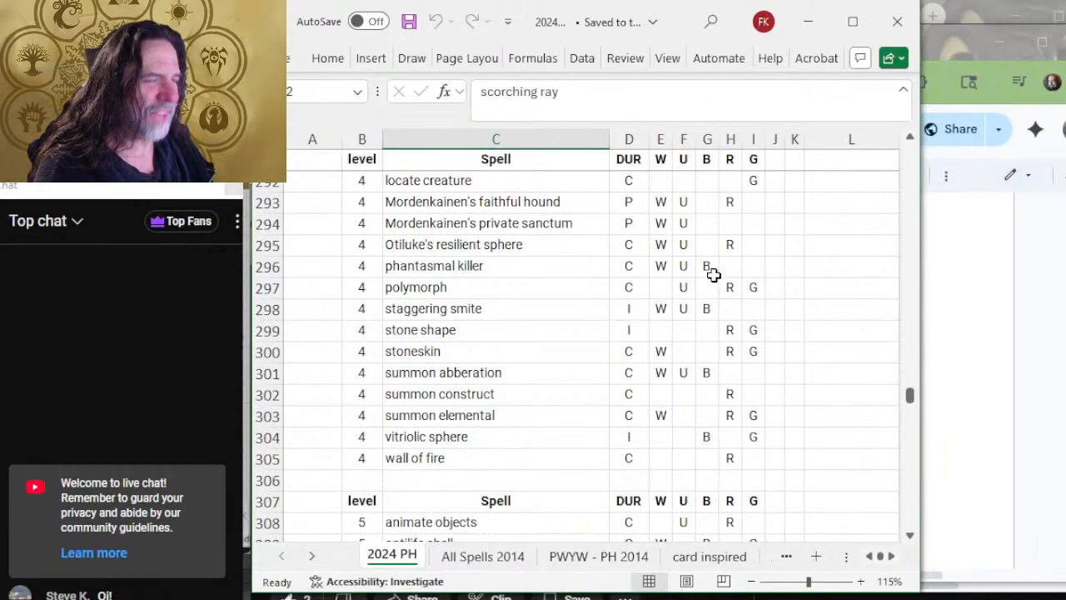
{"action": "scroll", "coordinate": [703, 281], "scroll_direction": "down", "scroll_amount": 5}
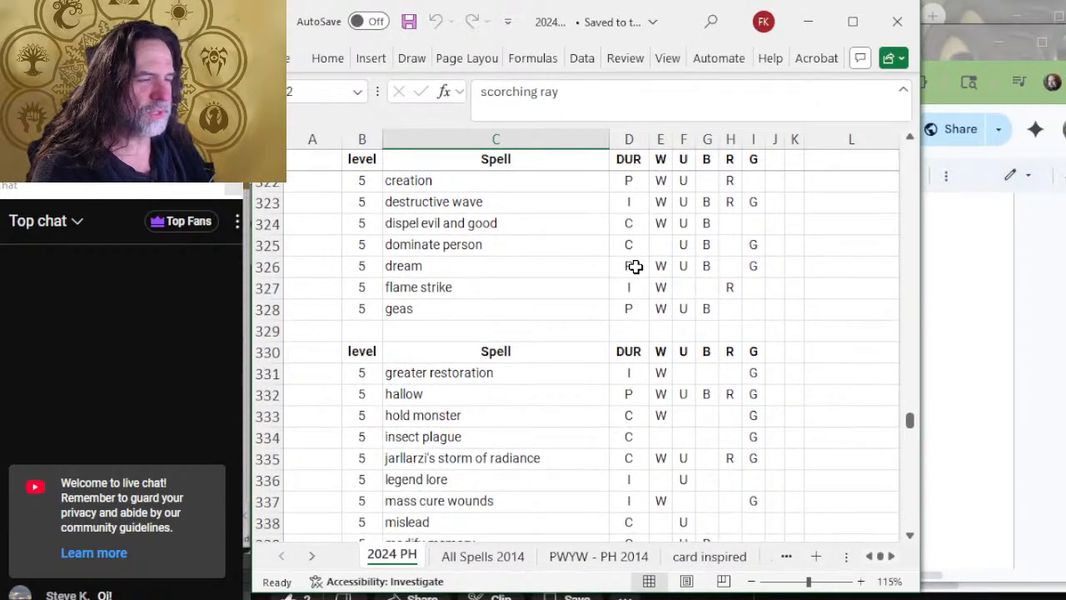
{"action": "scroll", "coordinate": [636, 266], "scroll_direction": "down", "scroll_amount": 13}
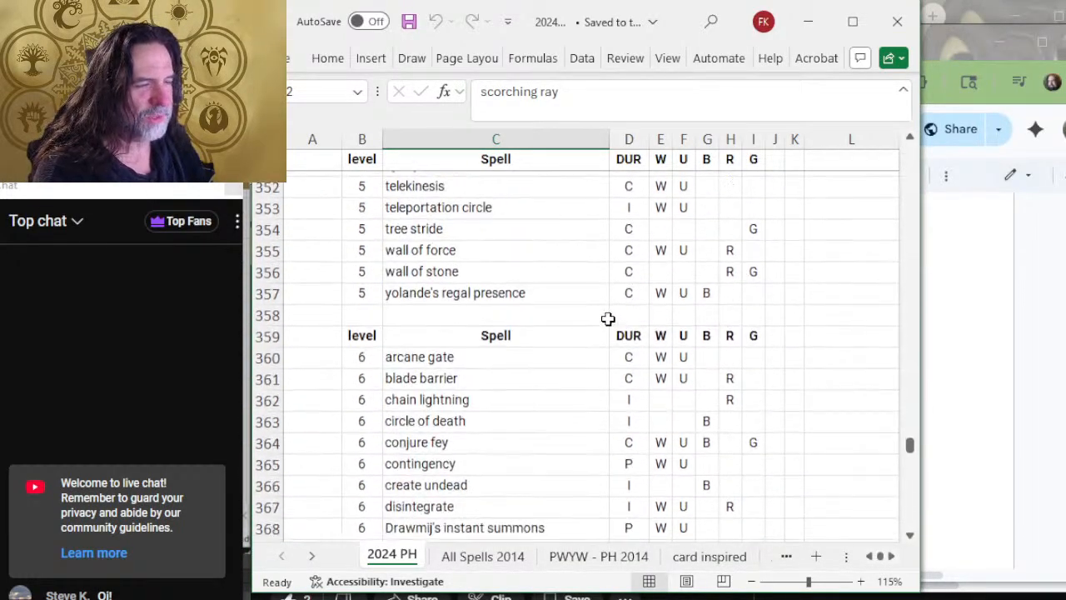
Switch to the Martial Powers rules text and review the power descriptions up to rank 4.
{"action": "key", "text": "alt+Tab"}
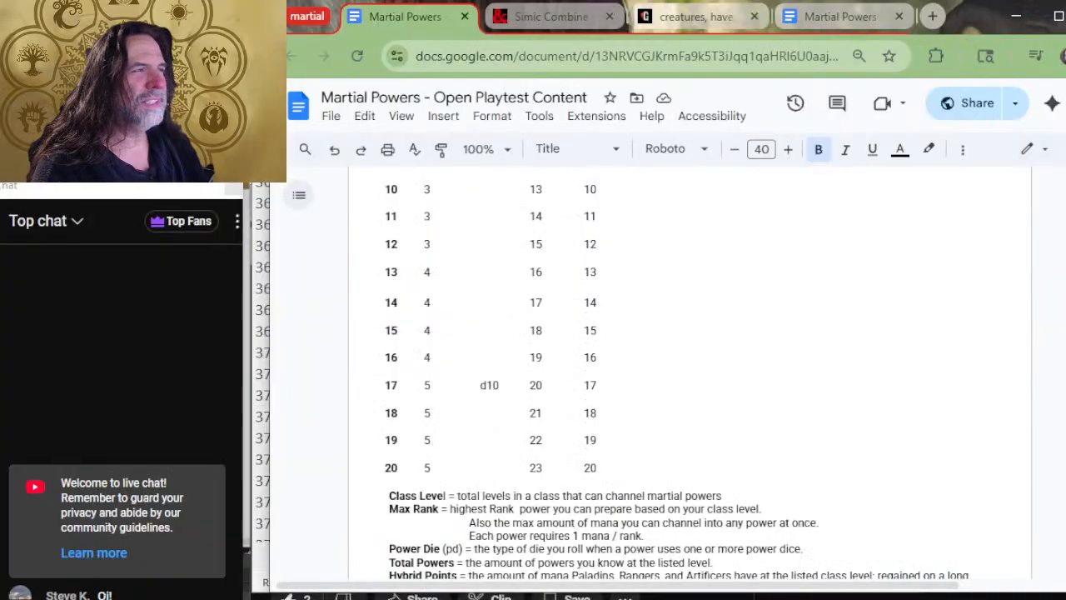
{"action": "scroll", "coordinate": [402, 230], "scroll_direction": "down", "scroll_amount": 20}
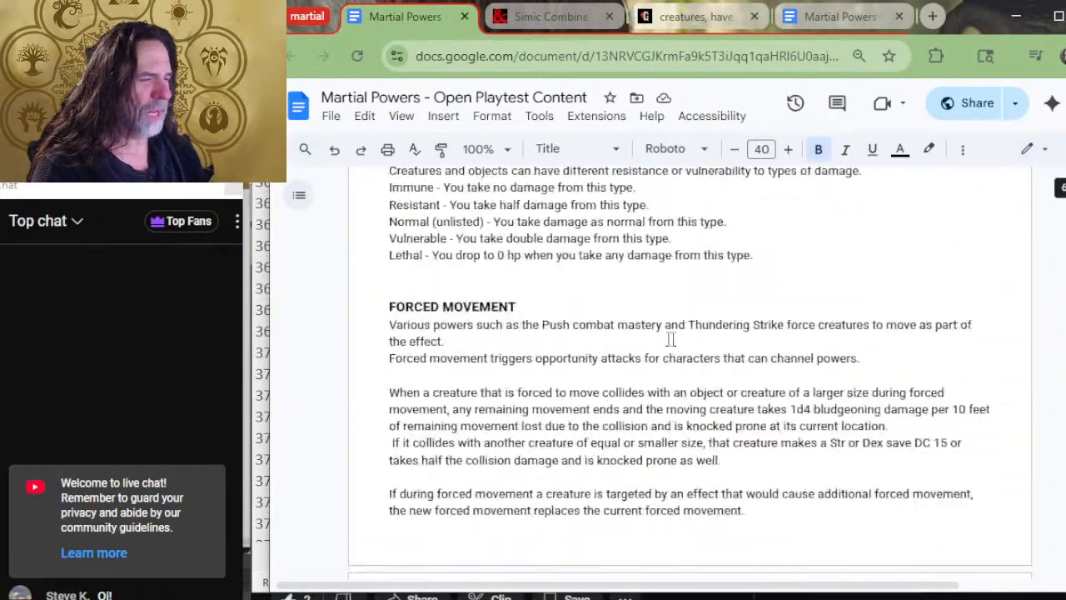
{"action": "scroll", "coordinate": [658, 353], "scroll_direction": "up", "scroll_amount": 15}
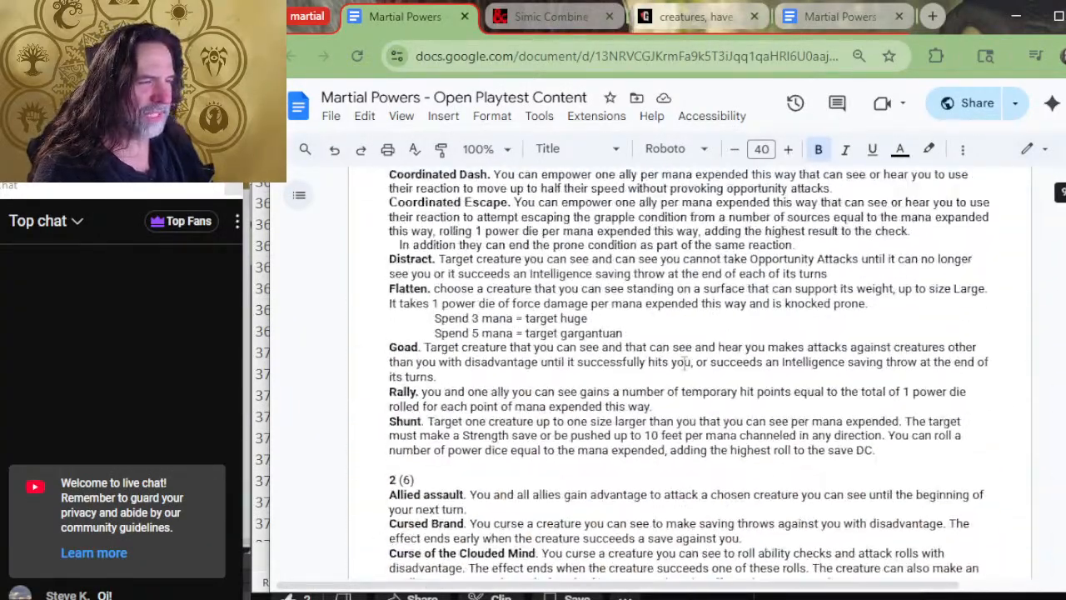
{"action": "scroll", "coordinate": [684, 363], "scroll_direction": "down", "scroll_amount": 10}
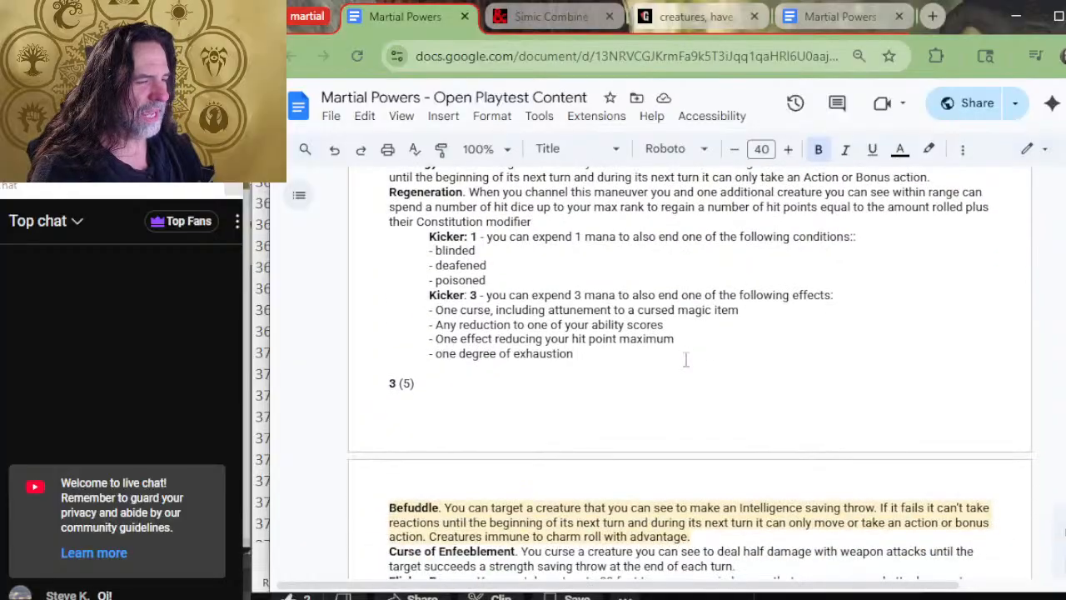
{"action": "scroll", "coordinate": [650, 370], "scroll_direction": "down", "scroll_amount": 2}
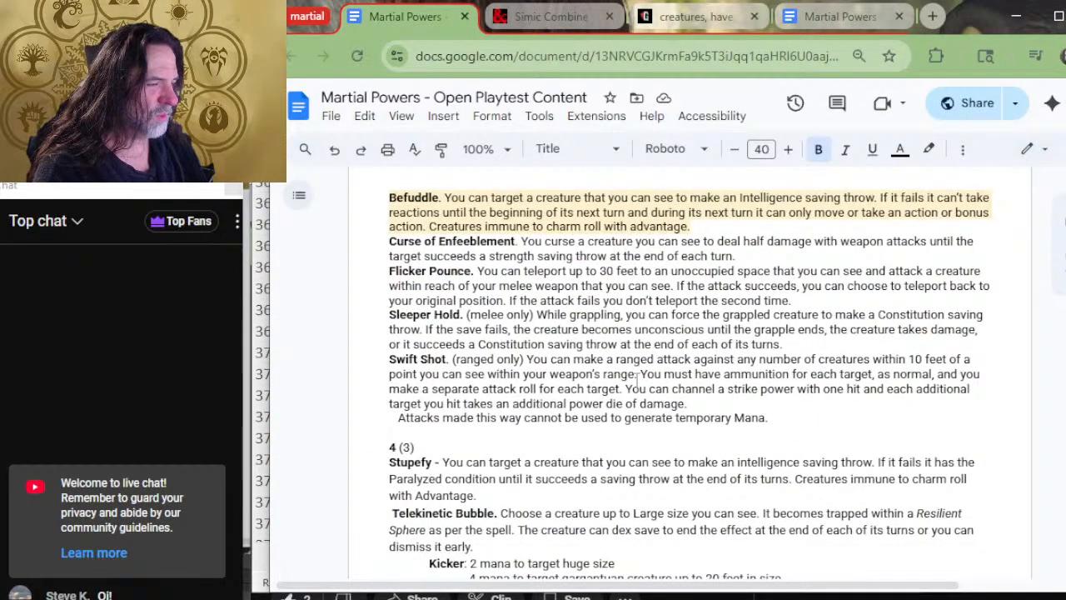
Check the level 6 spells' color entries against the unfilled Boros guild ranks from 6 upward.
{"action": "key", "text": "alt+Tab"}
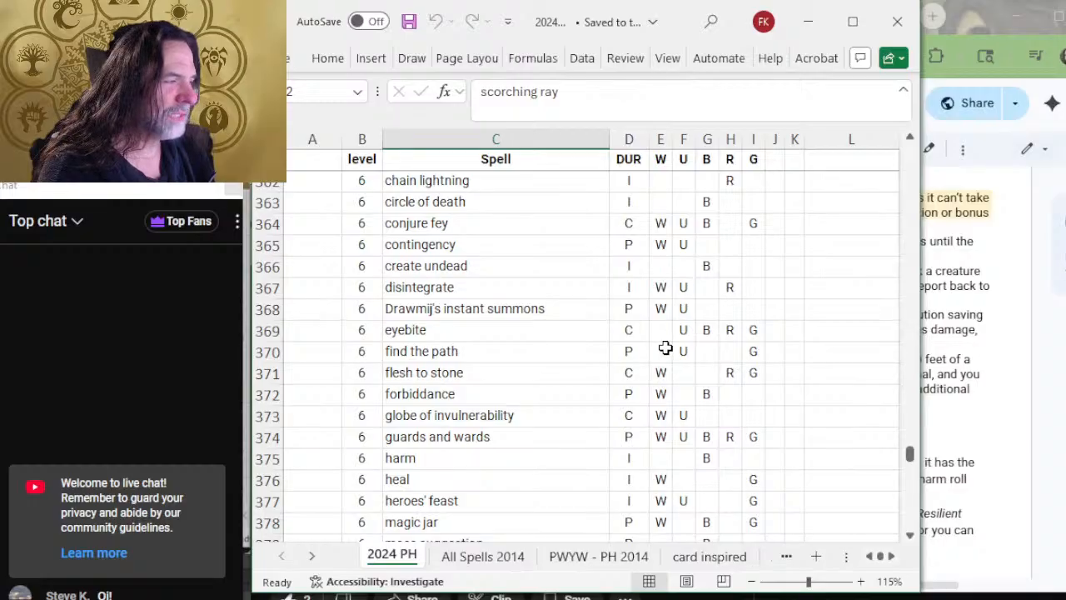
{"action": "scroll", "coordinate": [652, 343], "scroll_direction": "up", "scroll_amount": 2}
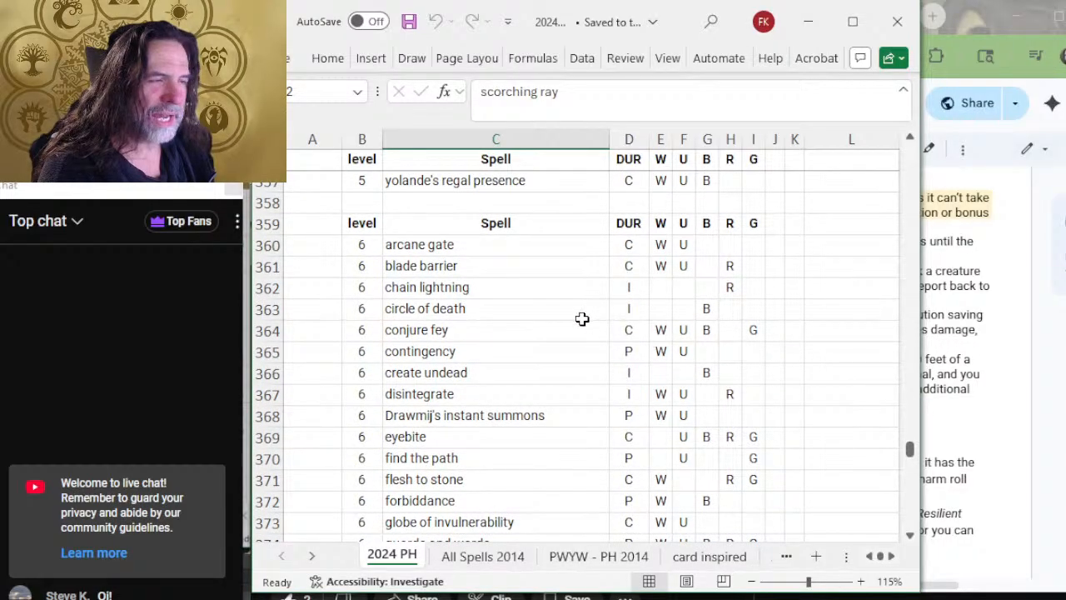
{"action": "key", "text": "alt+Tab"}
{"action": "key", "text": "alt+Tab"}
{"action": "key", "text": "alt+Tab"}
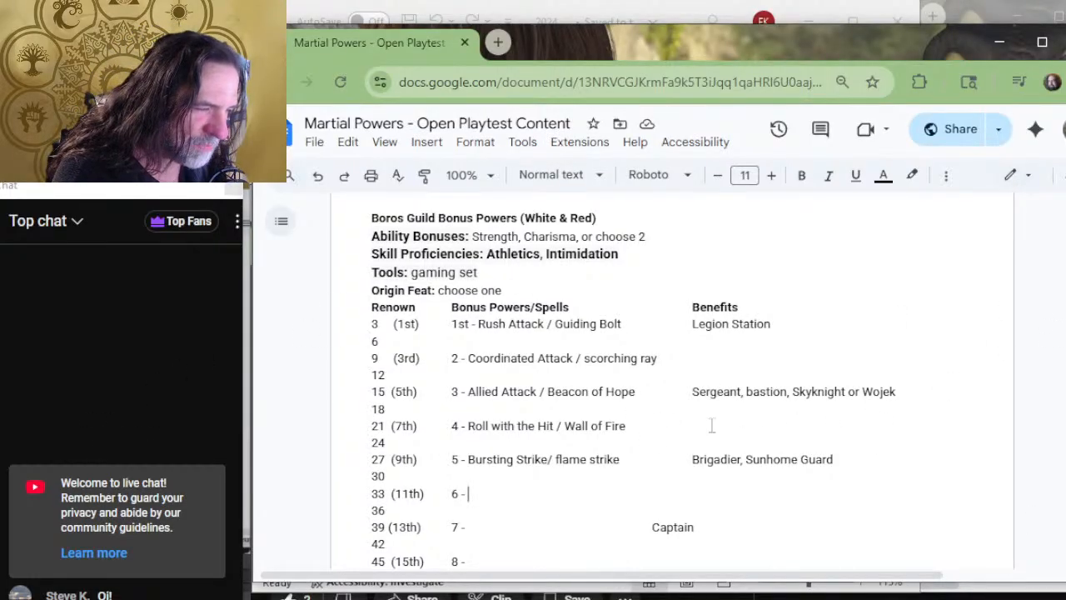
{"action": "scroll", "coordinate": [709, 399], "scroll_direction": "down", "scroll_amount": 2}
Select blade barrier among the level 6 spells on the 2024 PH sheet and examine the color entries of the spells below it.
{"action": "key", "text": "alt+Tab"}
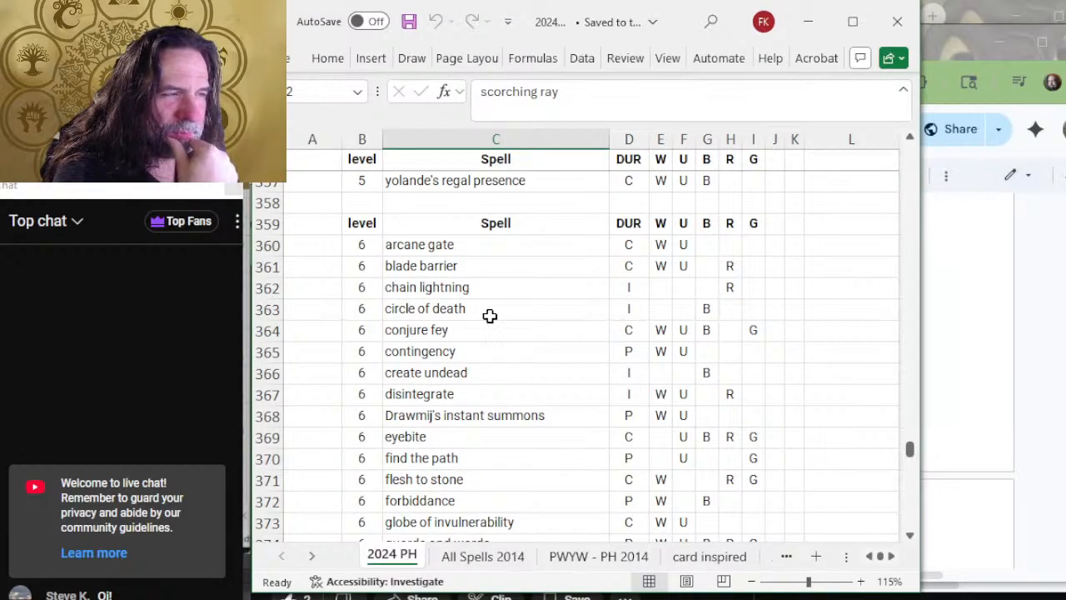
{"action": "left_click", "coordinate": [487, 269]}
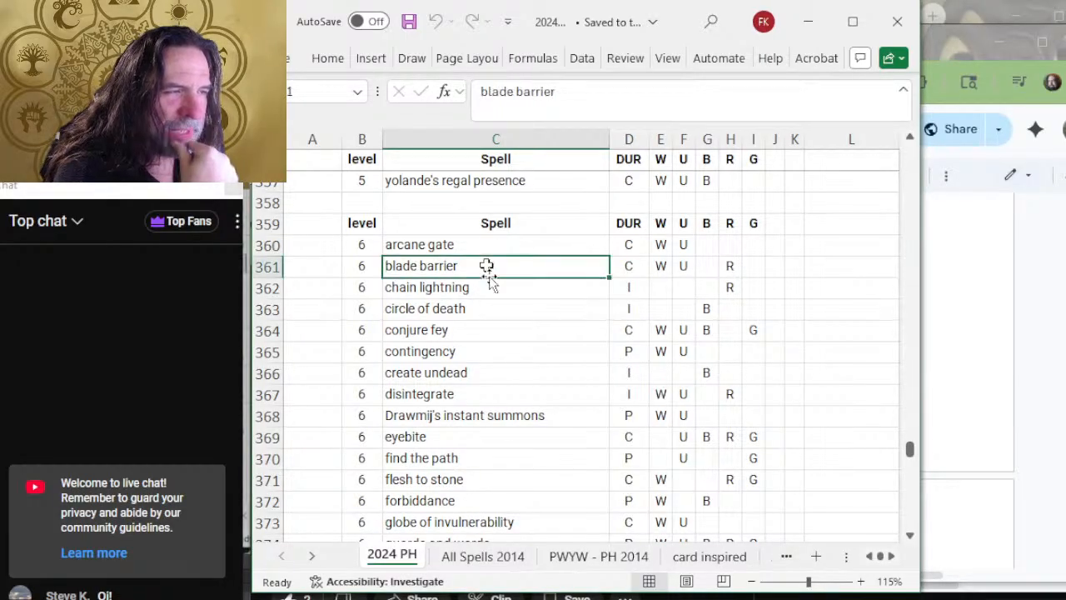
{"action": "scroll", "coordinate": [554, 356], "scroll_direction": "down", "scroll_amount": 3}
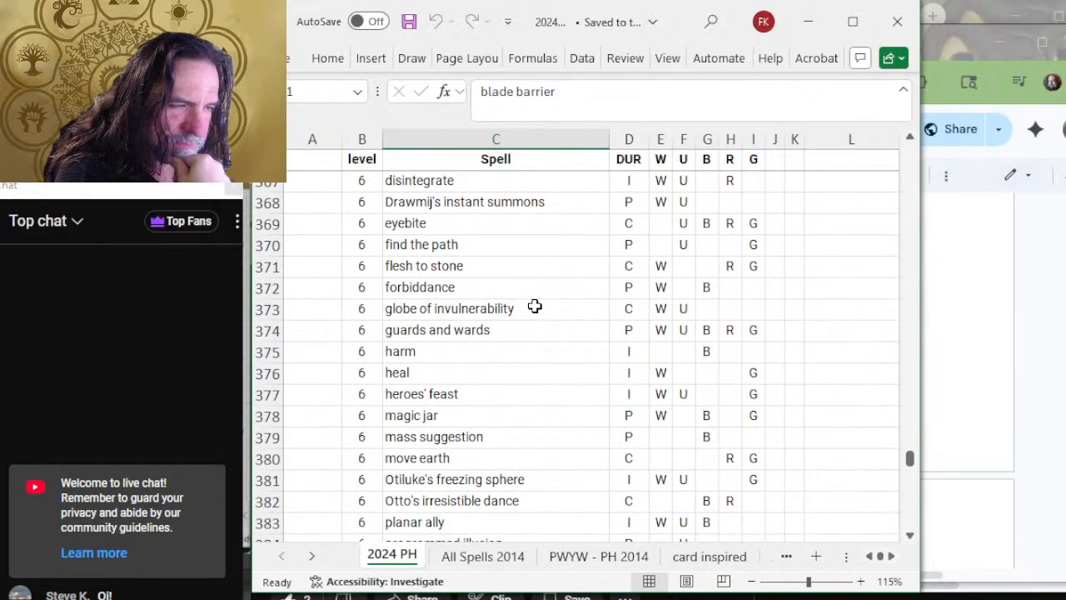
Add planar ally and sunbeam to the selected level 6 spell candidates and check the remaining level 6 entries.
{"action": "scroll", "coordinate": [535, 303], "scroll_direction": "down", "scroll_amount": 2}
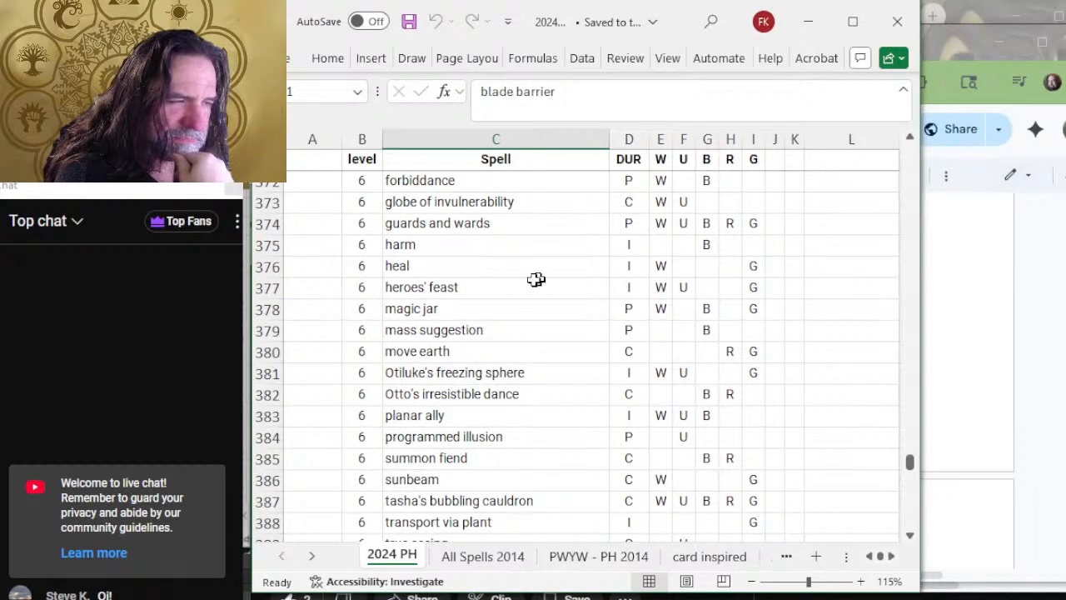
{"action": "scroll", "coordinate": [528, 281], "scroll_direction": "down", "scroll_amount": 2}
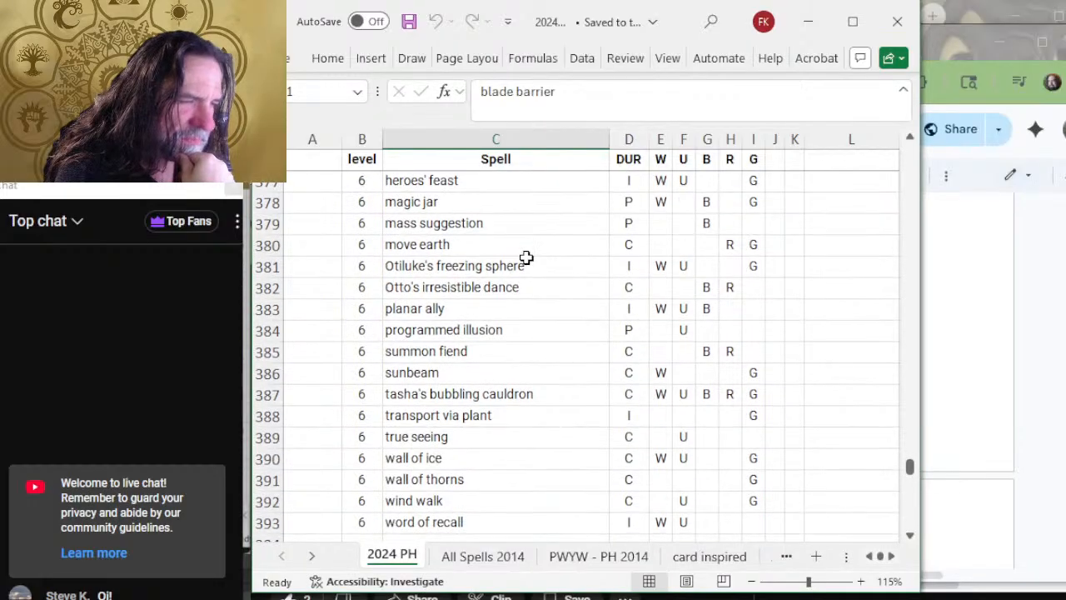
{"action": "left_click", "coordinate": [492, 310], "text": "ctrl"}
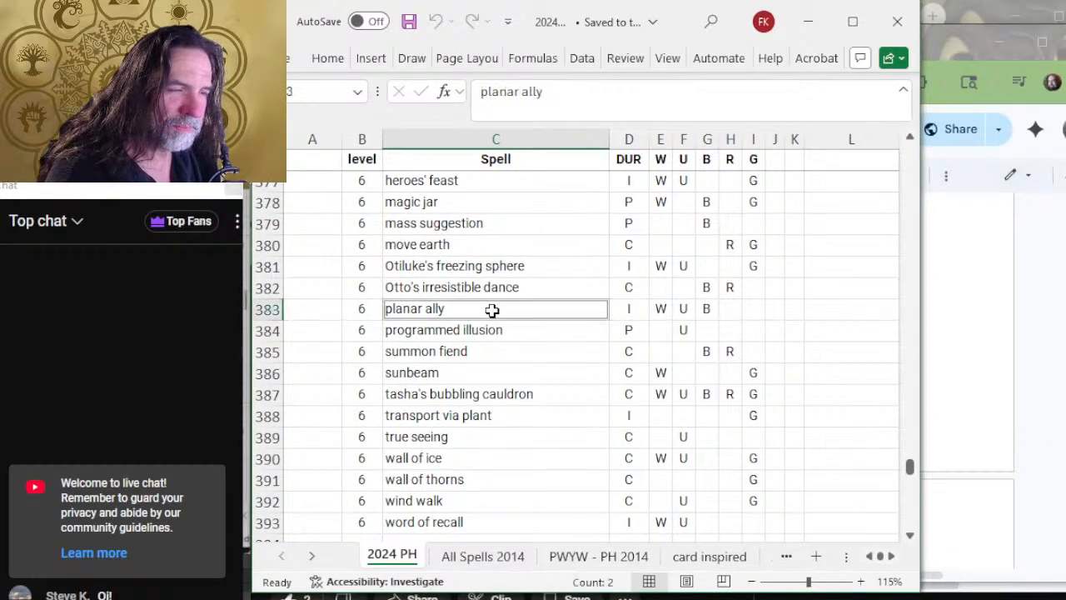
{"action": "left_click", "coordinate": [497, 379], "text": "ctrl"}
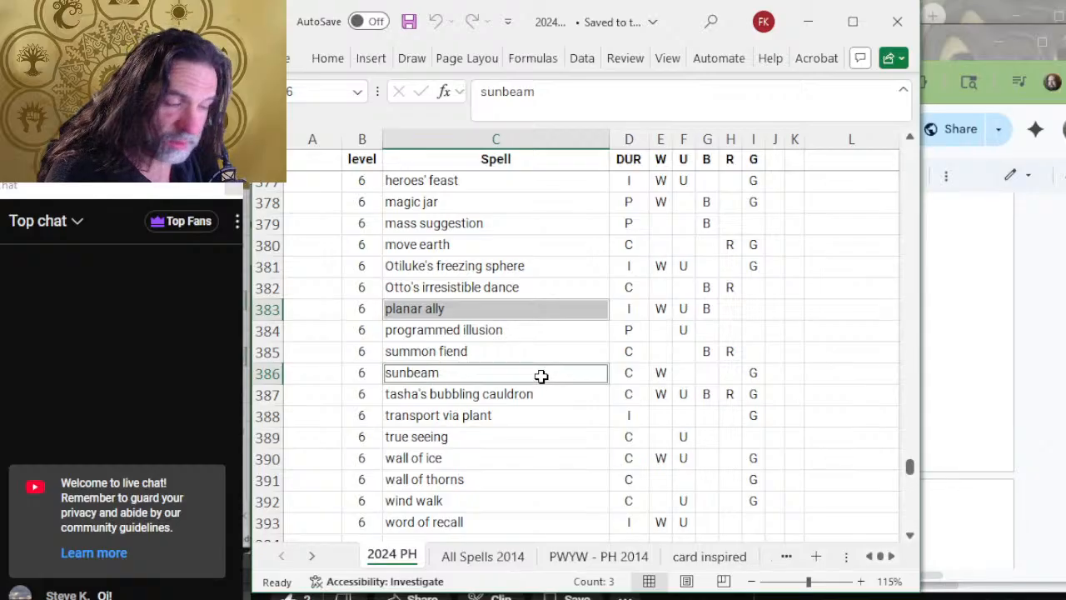
{"action": "scroll", "coordinate": [541, 376], "scroll_direction": "down", "scroll_amount": 2}
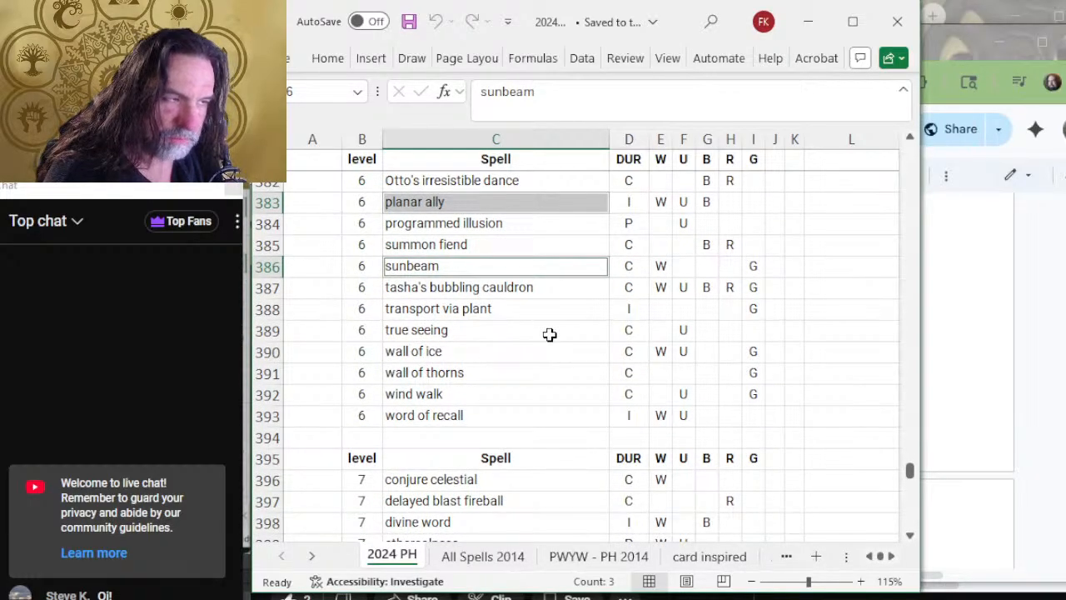
{"action": "scroll", "coordinate": [573, 340], "scroll_direction": "up", "scroll_amount": 2}
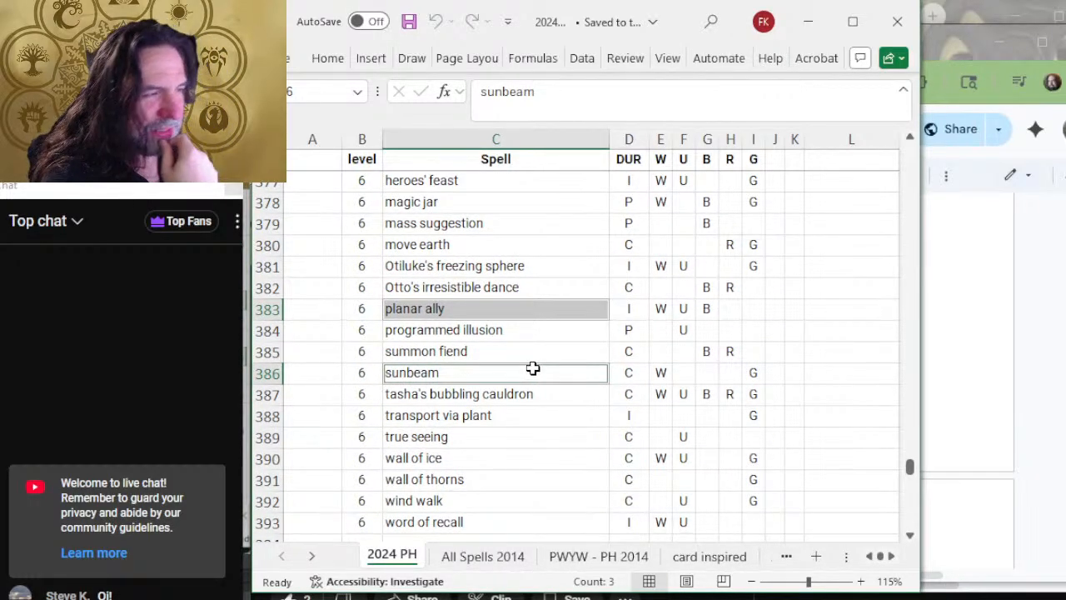
Remove blade barrier from the multiple selection of level 6 spell candidates.
{"action": "scroll", "coordinate": [532, 368], "scroll_direction": "up", "scroll_amount": 6}
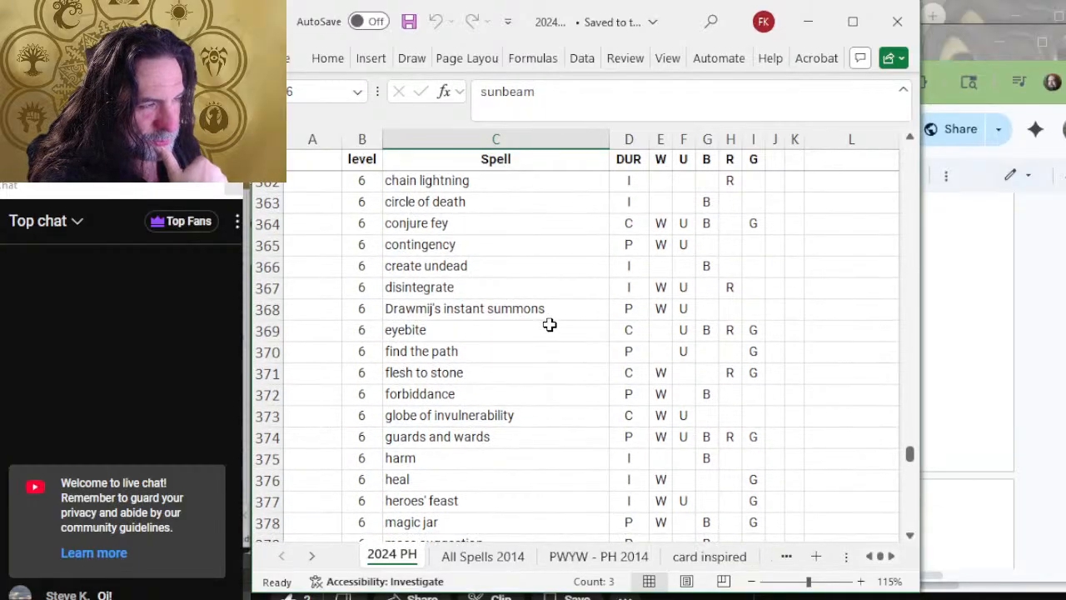
{"action": "scroll", "coordinate": [550, 324], "scroll_direction": "up", "scroll_amount": 2}
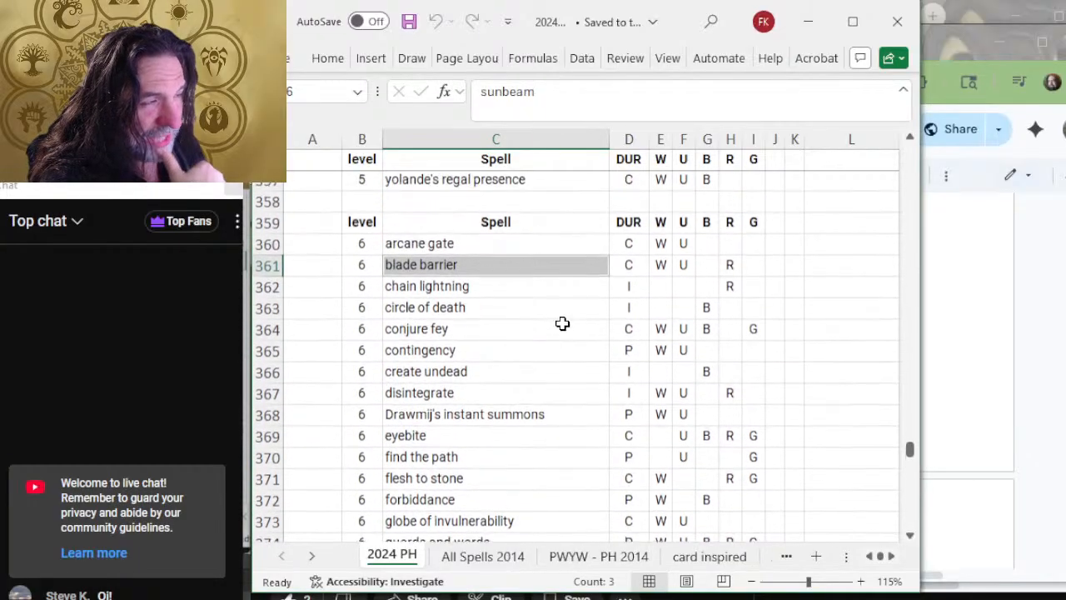
{"action": "left_click", "coordinate": [508, 269], "text": "ctrl"}
{"action": "scroll", "coordinate": [571, 381], "scroll_direction": "down", "scroll_amount": 5}
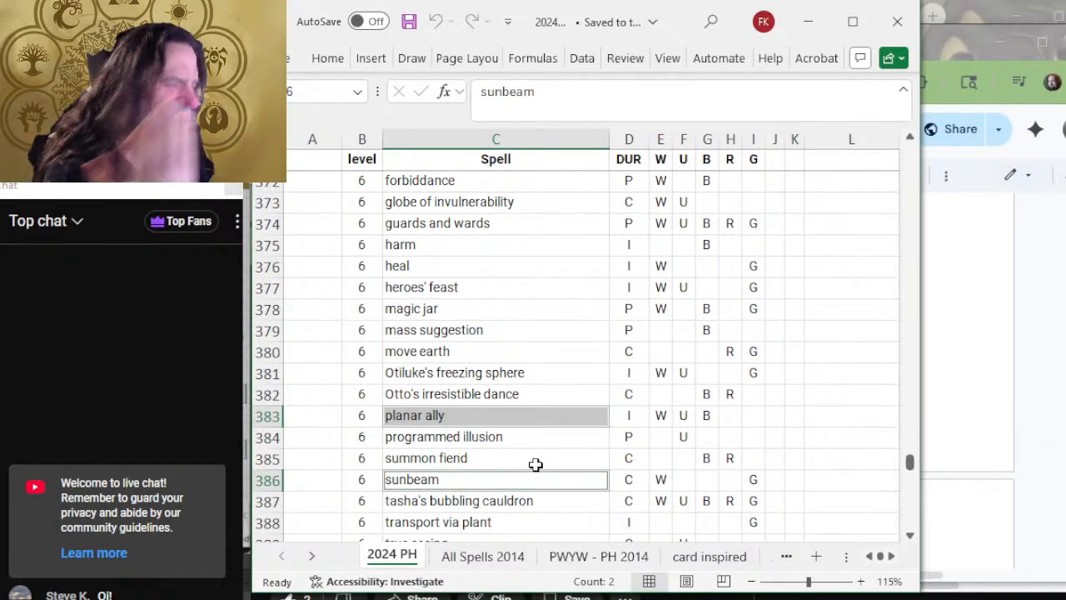
In the Martial Powers document, enter "/ sunbeam" for Boros rank 6 and "/" for rank 7, removing excess spacing before Captain.
{"action": "key", "text": "alt+Tab"}
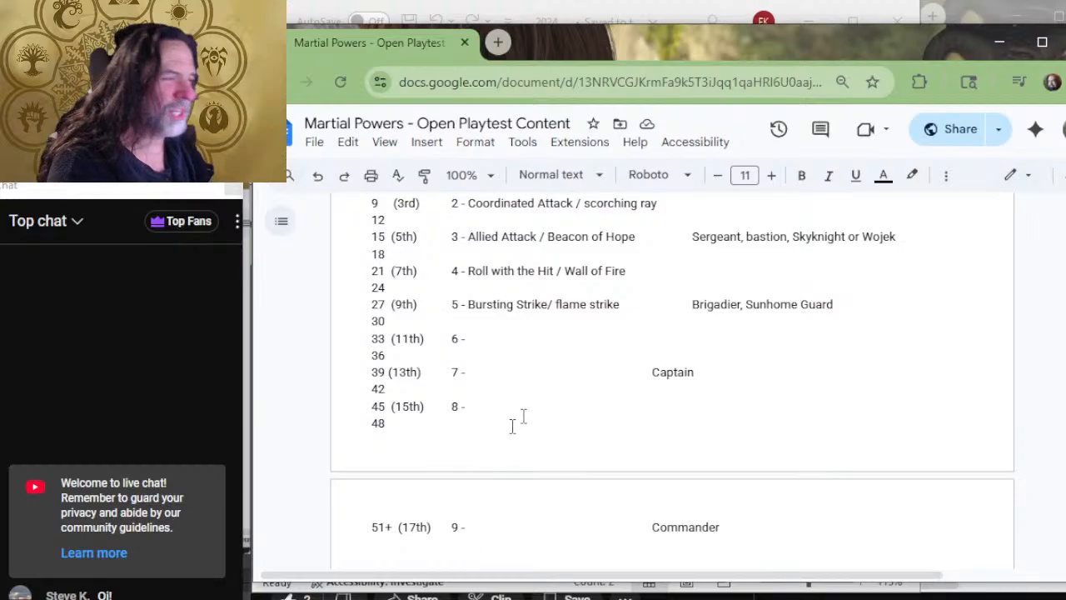
{"action": "type", "text": "/ sunbeam"}
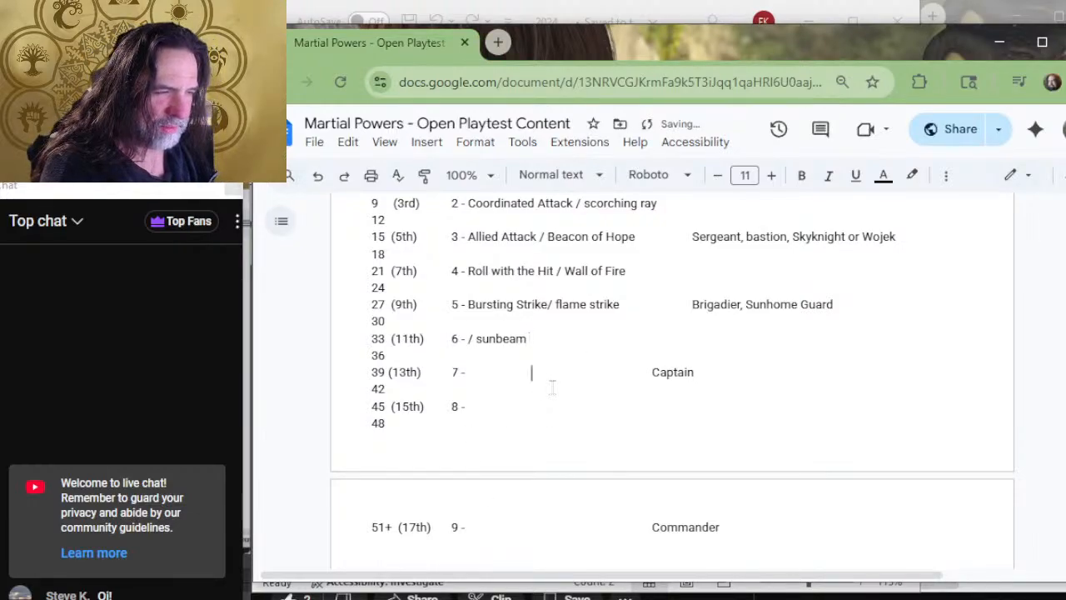
{"action": "key", "text": "BackSpace"}
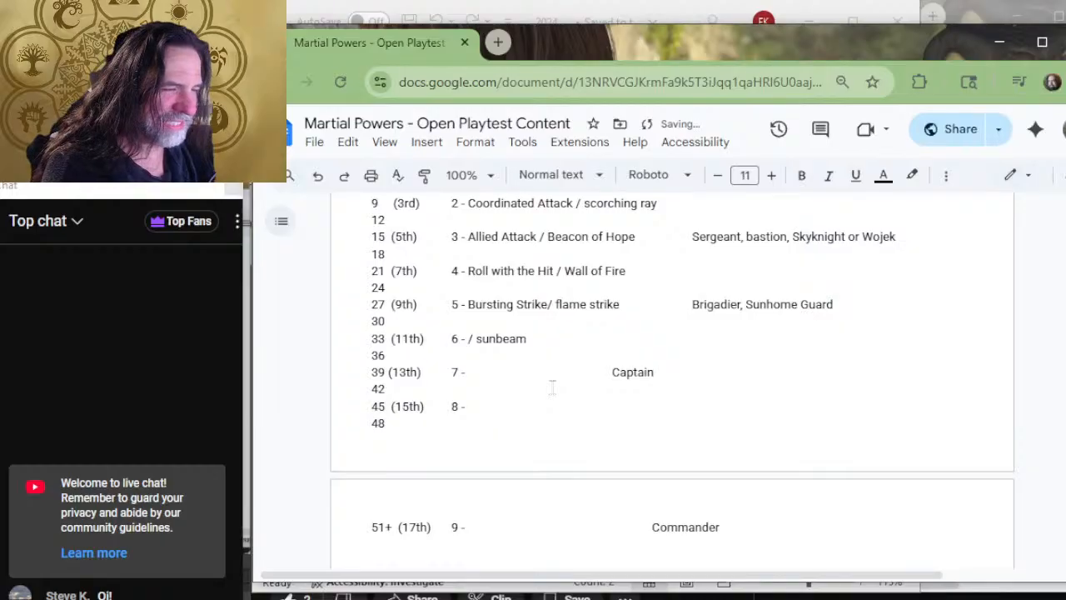
{"action": "key", "text": "BackSpace"}
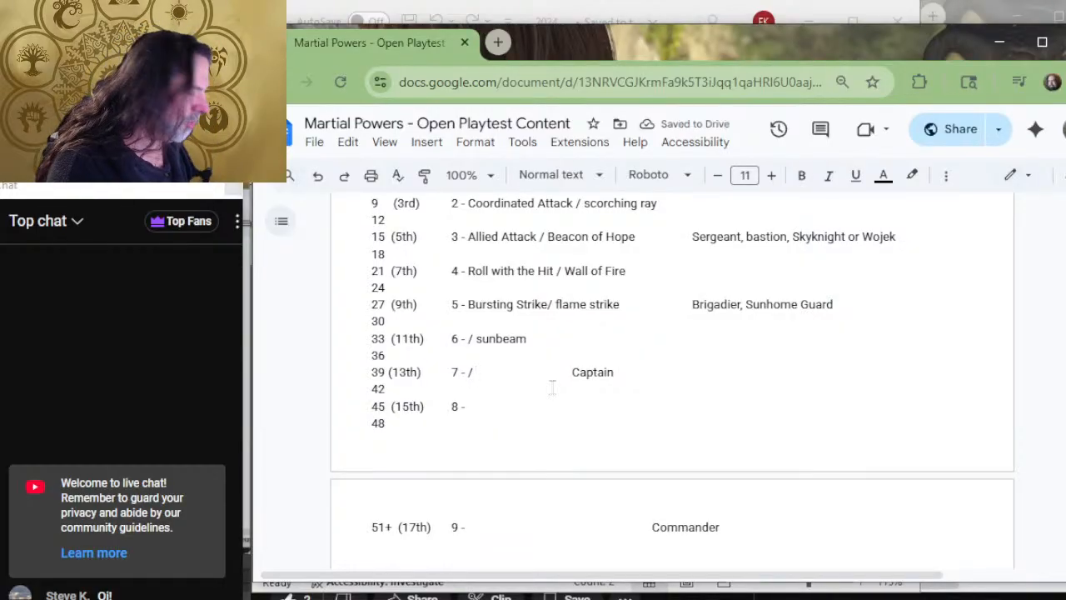
Switch back to the 2024 PH spell spreadsheet and go to the start of the level 7 spells.
{"action": "key", "text": "alt+Tab"}
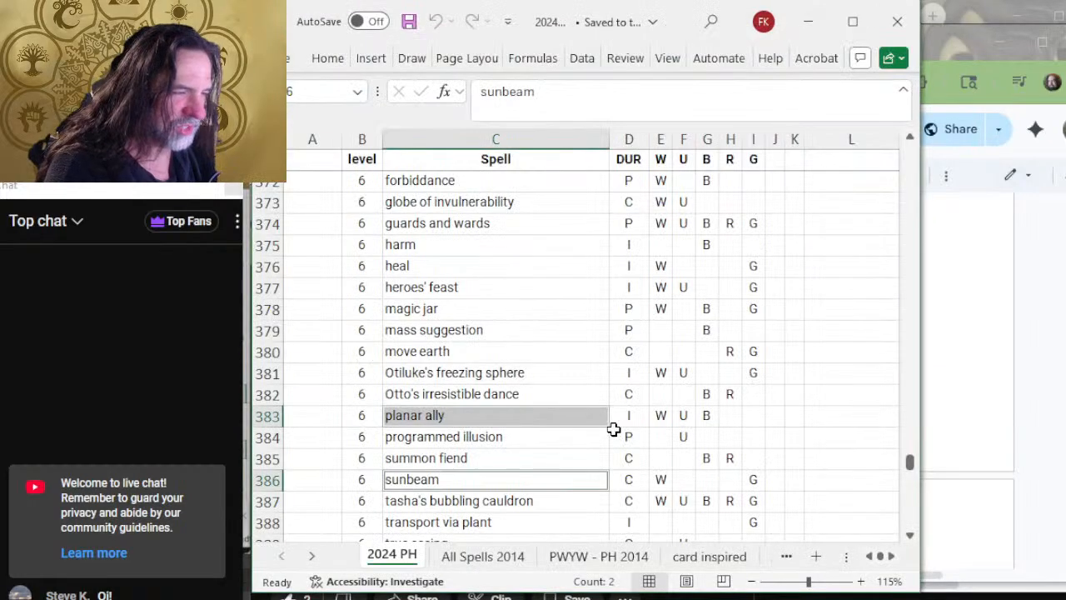
{"action": "scroll", "coordinate": [587, 349], "scroll_direction": "down", "scroll_amount": 1}
{"action": "scroll", "coordinate": [589, 345], "scroll_direction": "down", "scroll_amount": 5}
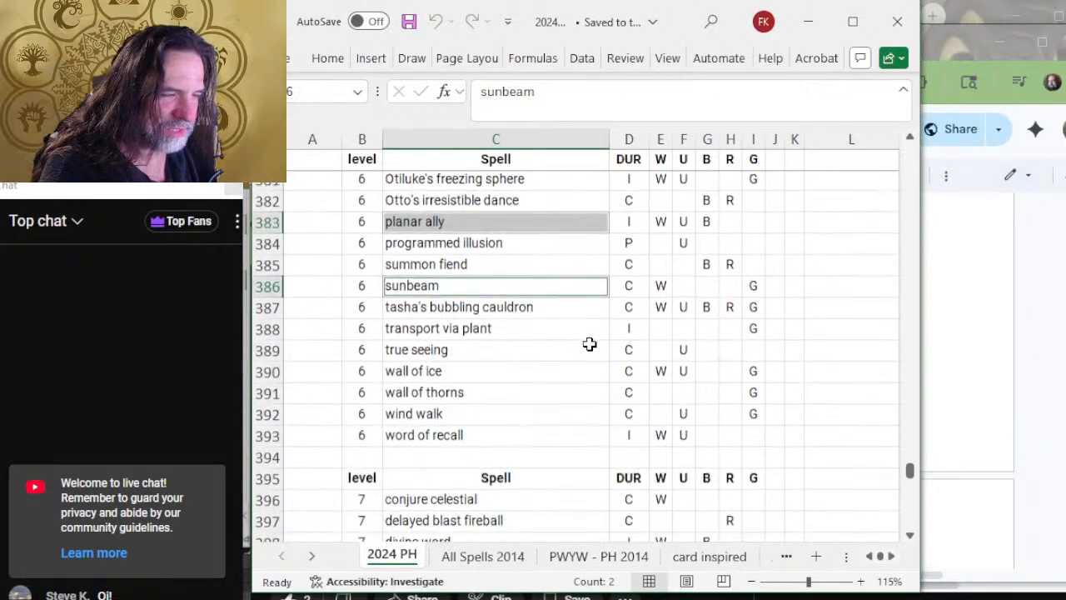
{"action": "left_click", "coordinate": [553, 273]}
{"action": "left_click", "coordinate": [551, 285]}
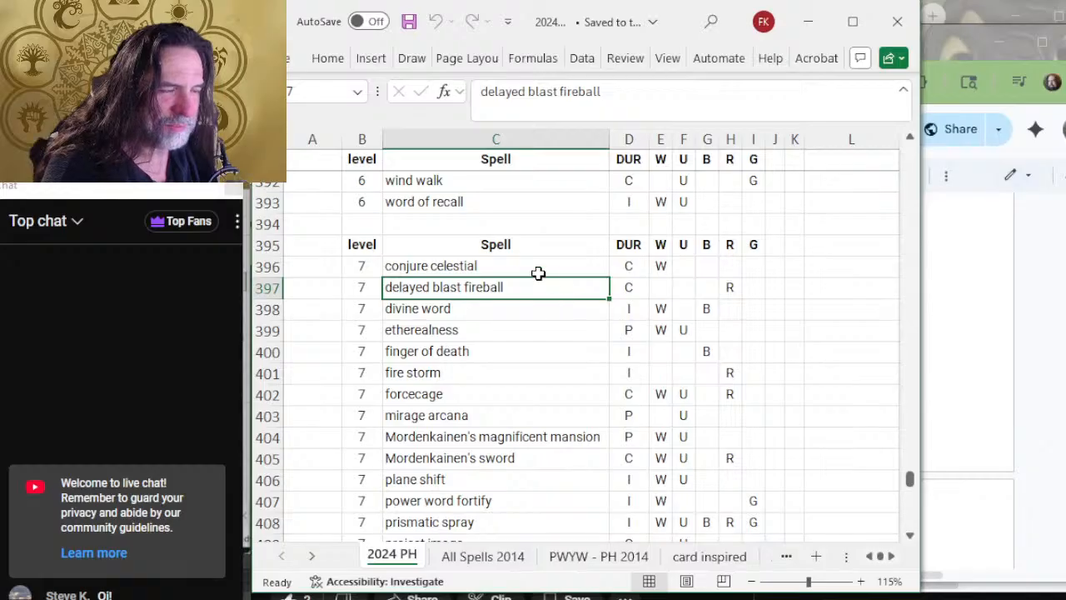
{"action": "left_click", "coordinate": [496, 378], "text": "ctrl"}
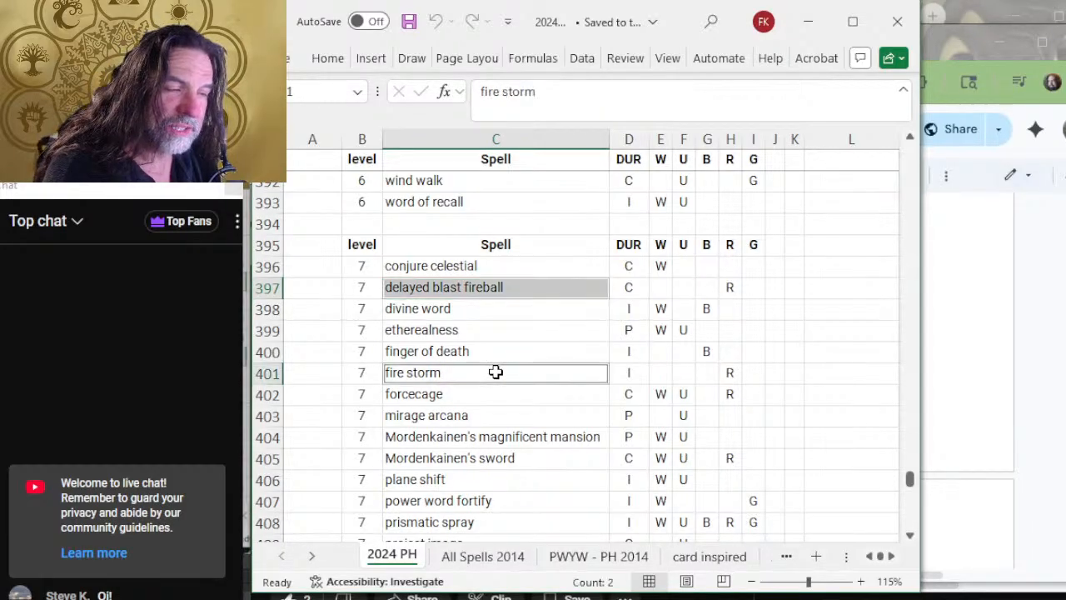
{"action": "left_click", "coordinate": [479, 308], "text": "ctrl"}
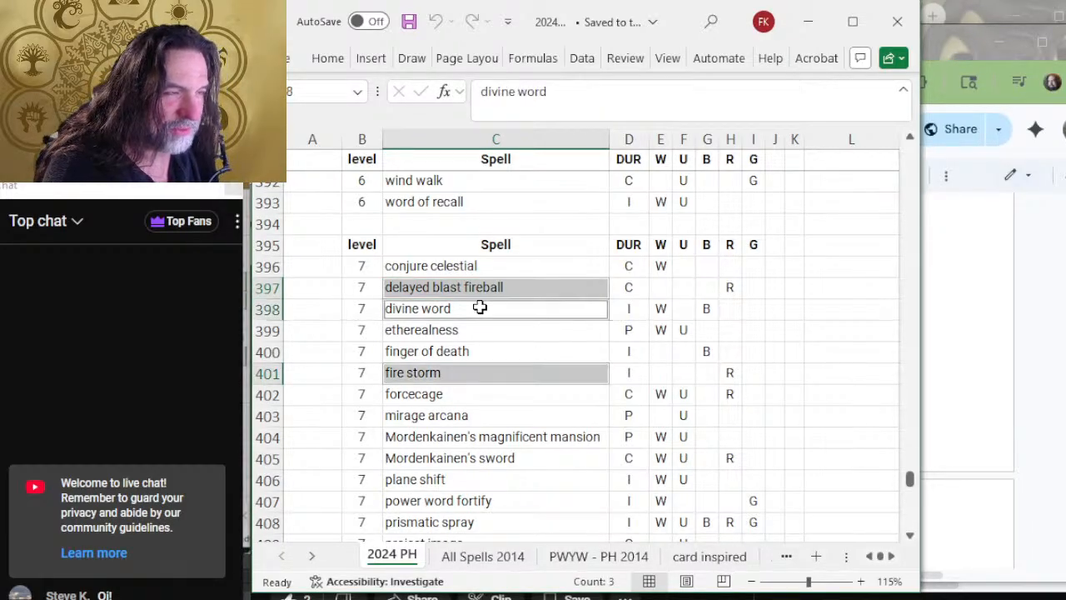
{"action": "left_click", "coordinate": [495, 250], "text": "ctrl"}
Select conjure celestial, delayed blast fireball, divine word, fire storm and Mordenkainen's sword together as level 7 candidates.
{"action": "left_click", "coordinate": [515, 267]}
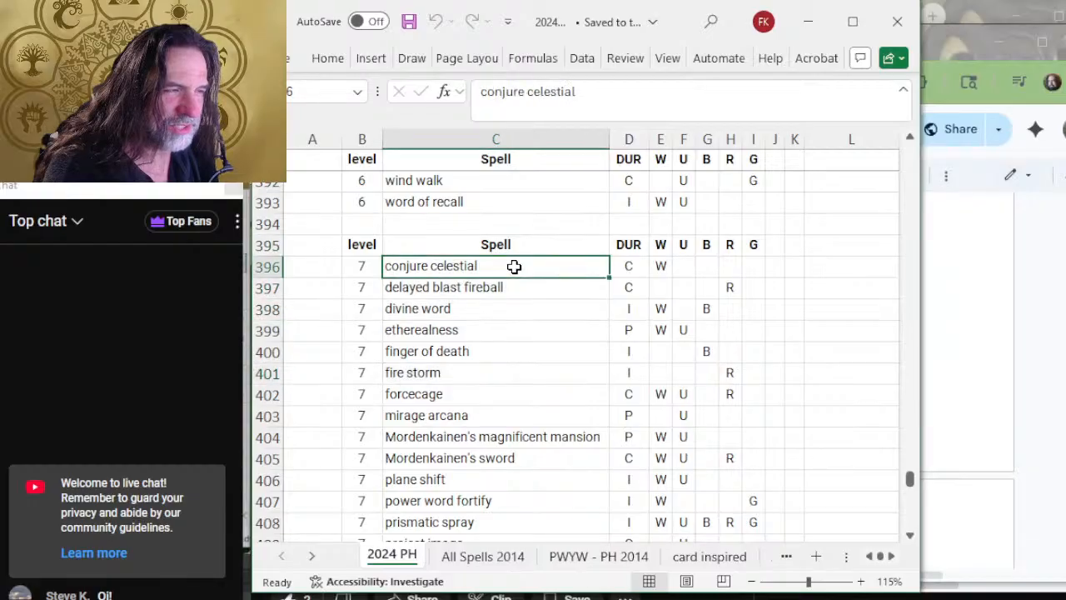
{"action": "left_click", "coordinate": [524, 288], "text": "ctrl"}
{"action": "left_click", "coordinate": [523, 308], "text": "ctrl"}
{"action": "left_click", "coordinate": [513, 373], "text": "ctrl"}
{"action": "scroll", "coordinate": [574, 341], "scroll_direction": "down", "scroll_amount": 2}
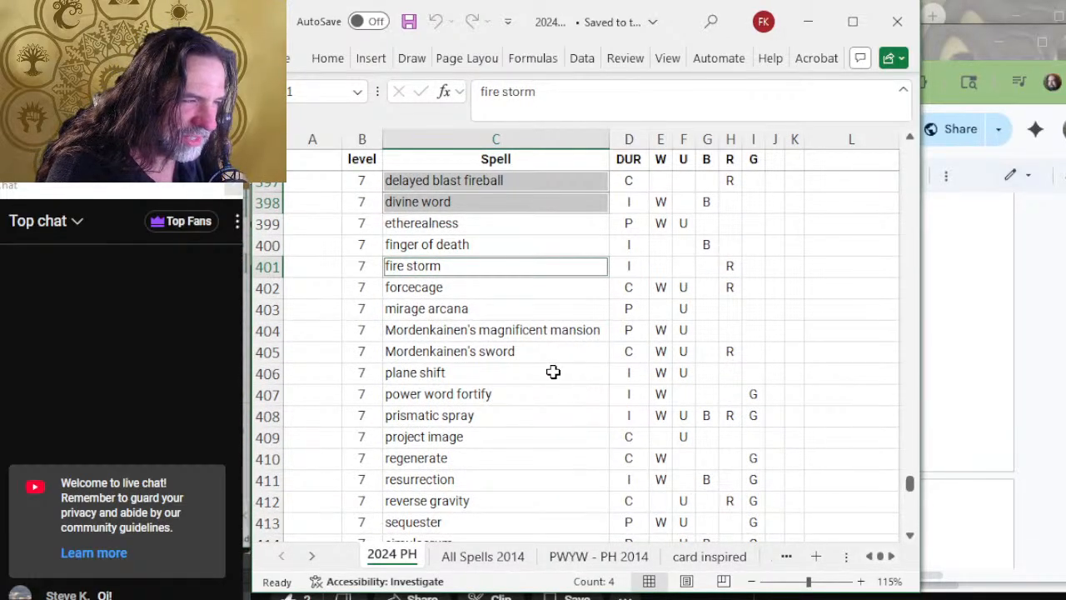
{"action": "left_click", "coordinate": [564, 354], "text": "ctrl"}
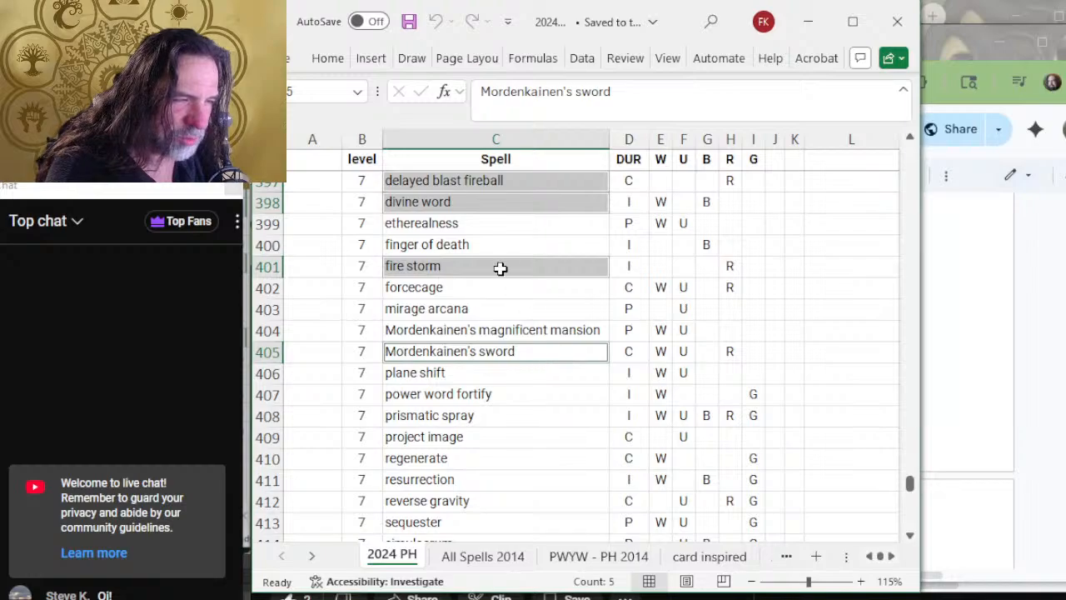
Review the rest of the level 7 spells and remove Mordenkainen's sword from the selected candidates.
{"action": "scroll", "coordinate": [566, 367], "scroll_direction": "down", "scroll_amount": 2}
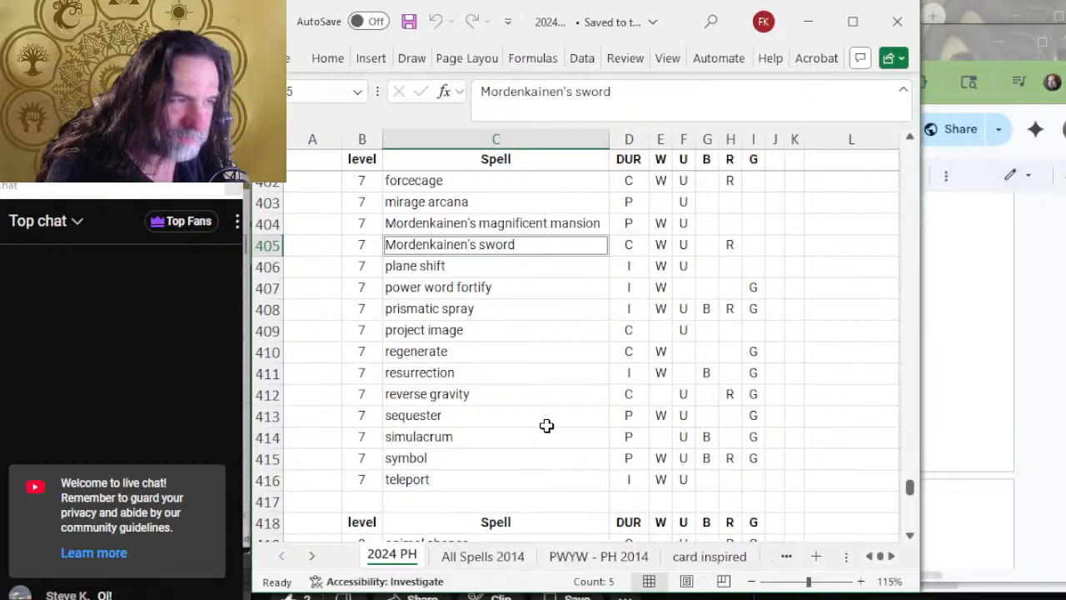
{"action": "scroll", "coordinate": [546, 425], "scroll_direction": "up", "scroll_amount": 2}
{"action": "scroll", "coordinate": [546, 426], "scroll_direction": "up", "scroll_amount": 2}
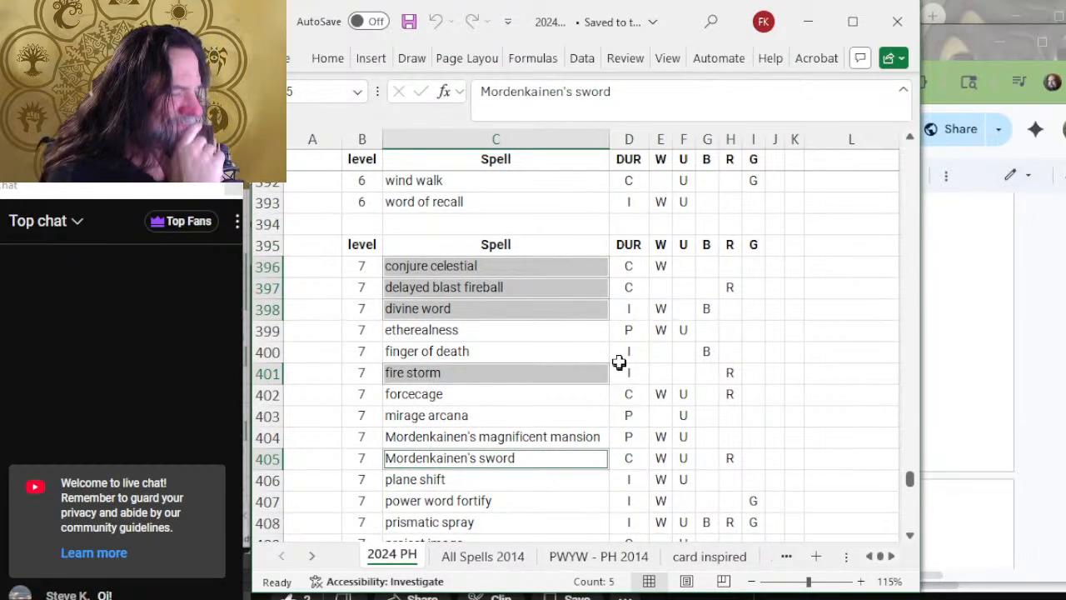
{"action": "left_click", "coordinate": [566, 463], "text": "ctrl"}
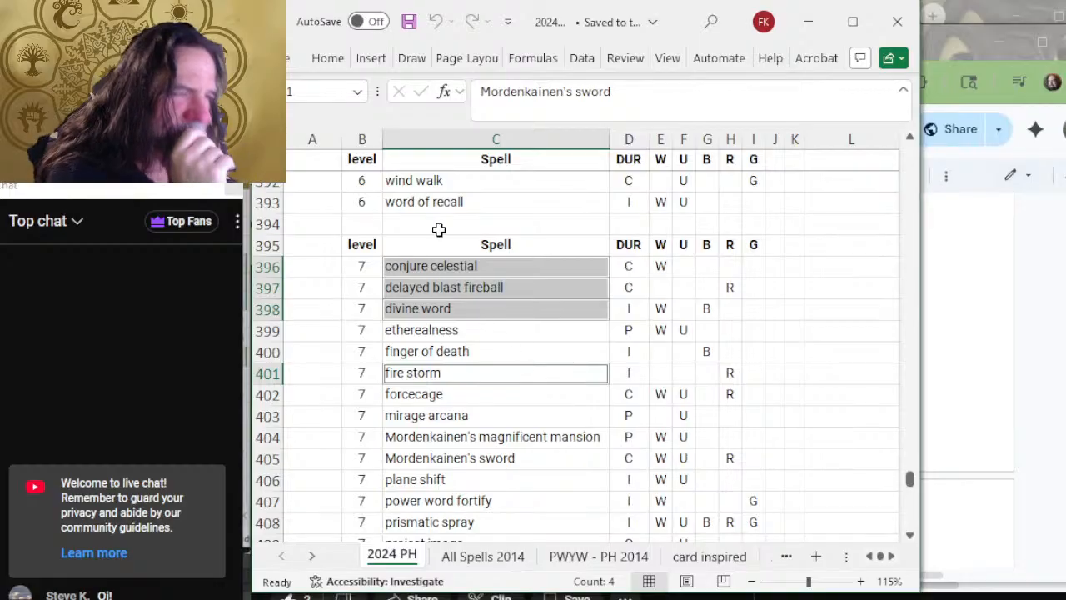
Switch to the browser's Simic Combine page and open the Guildmasters' Guide to Ravnica contents in a new tab.
{"action": "key", "text": "alt+Tab"}
{"action": "key", "text": "alt+Tab"}
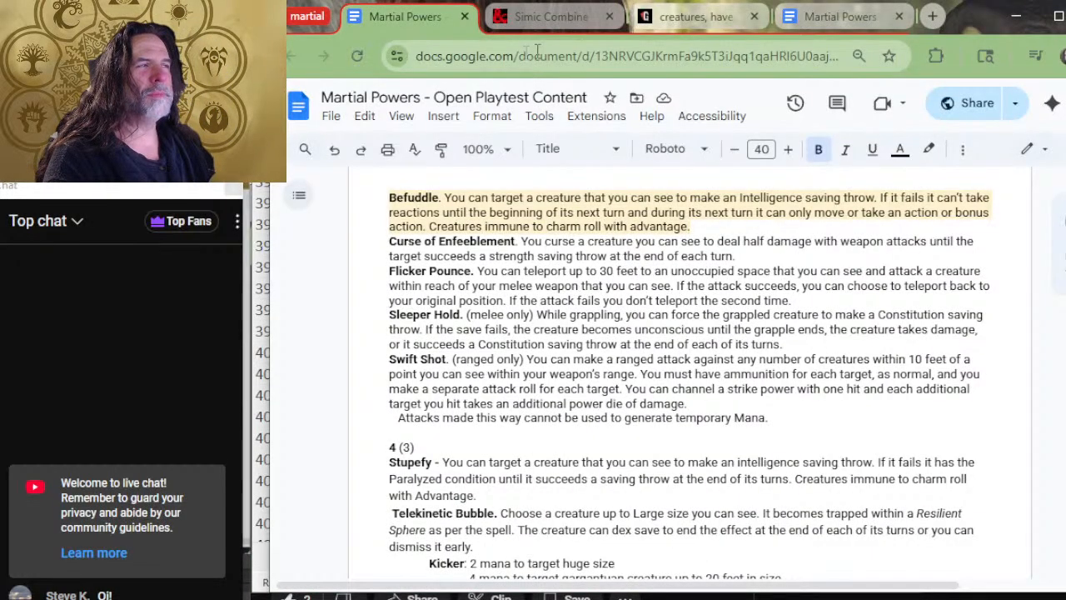
{"action": "left_click", "coordinate": [512, 19]}
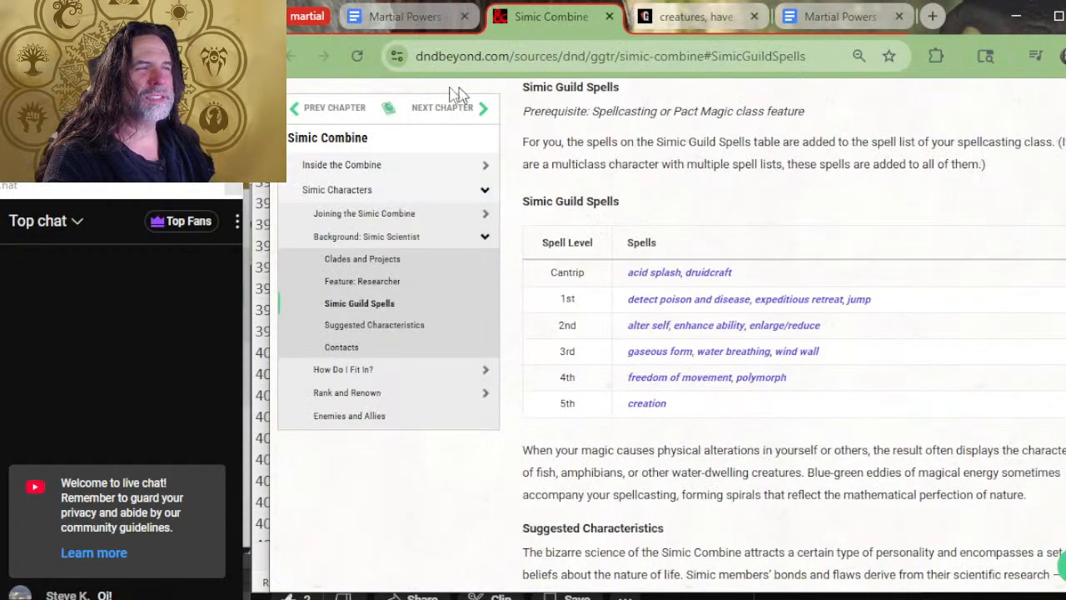
{"action": "right_click", "coordinate": [381, 107]}
{"action": "left_click", "coordinate": [441, 131]}
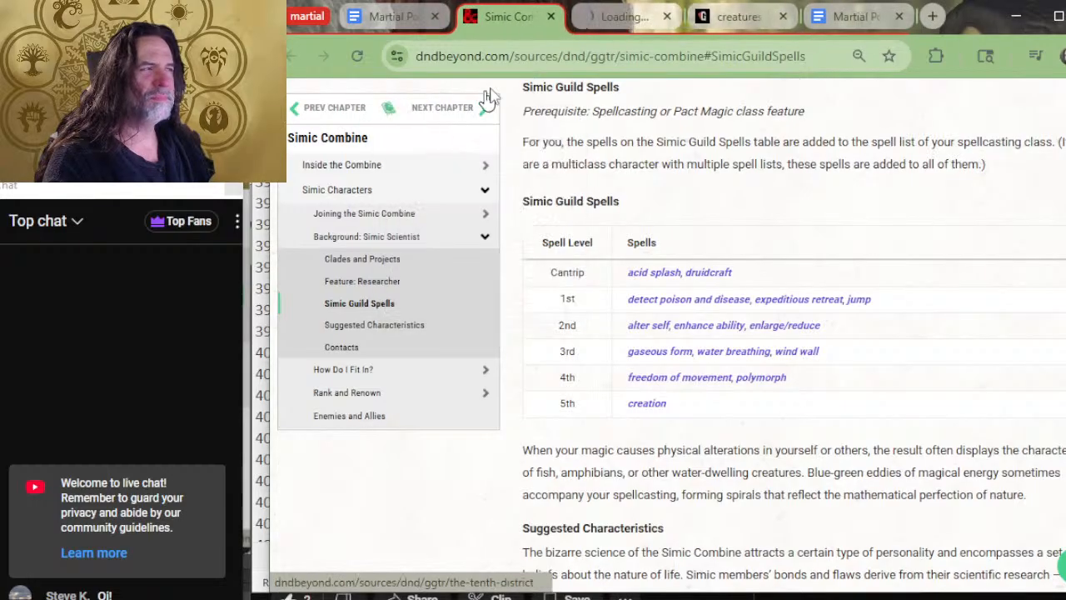
{"action": "left_click", "coordinate": [596, 18]}
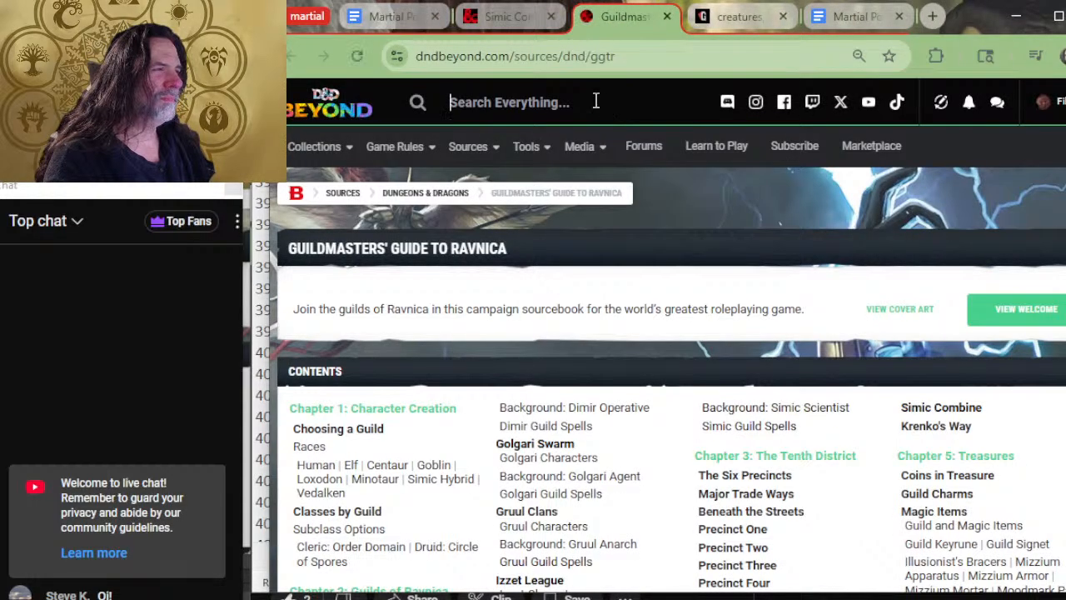
Search D&D Beyond for "divine word", open the Player's Handbook version and read its effects against the selected level 7 candidates.
{"action": "type", "text": "divine word"}
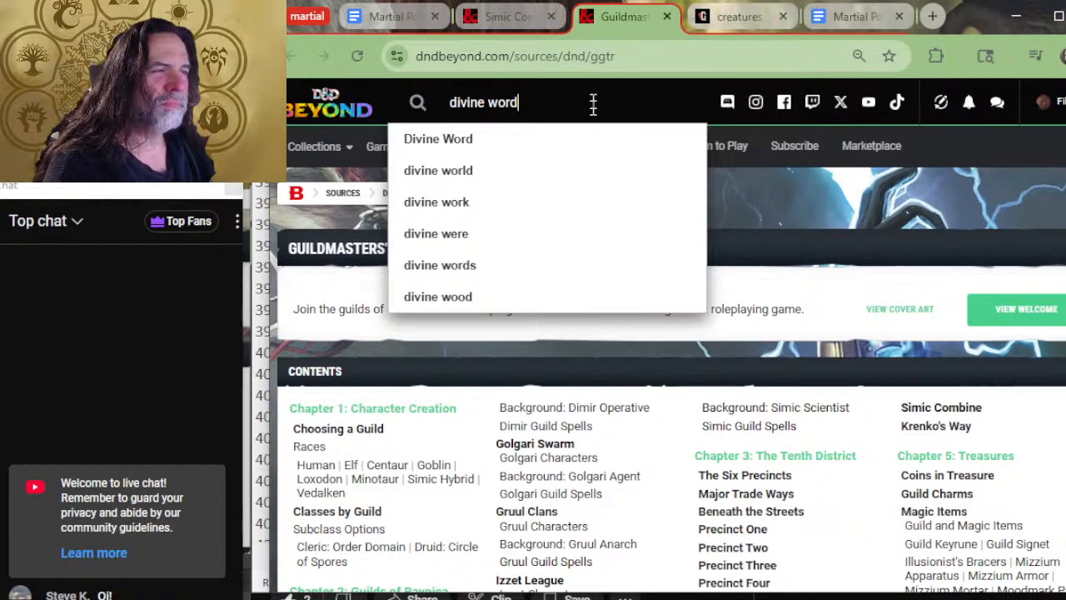
{"action": "left_click", "coordinate": [557, 146]}
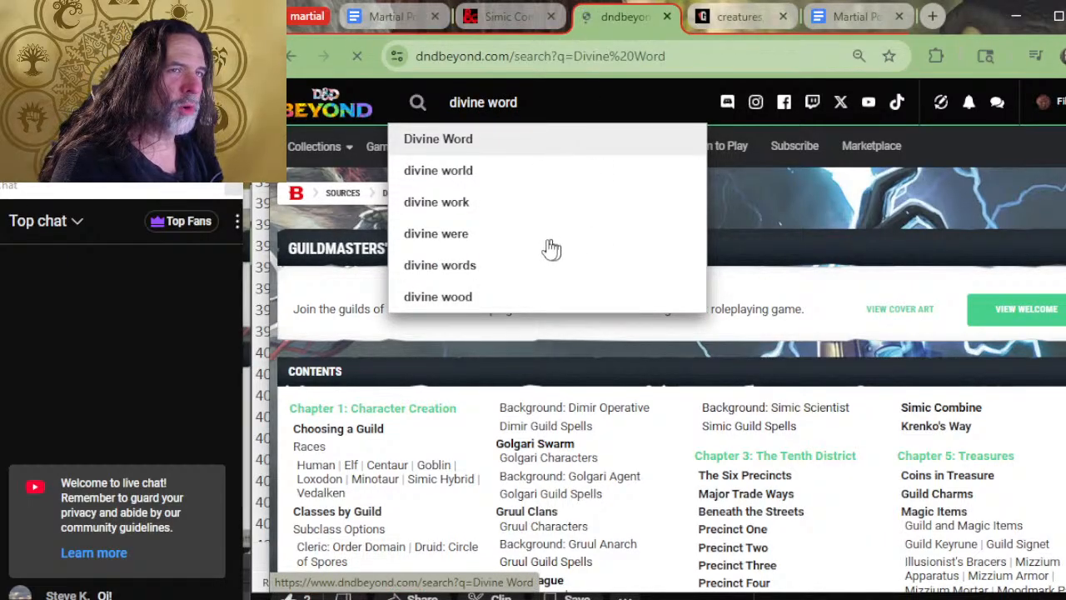
{"action": "scroll", "coordinate": [512, 308], "scroll_direction": "down", "scroll_amount": 2}
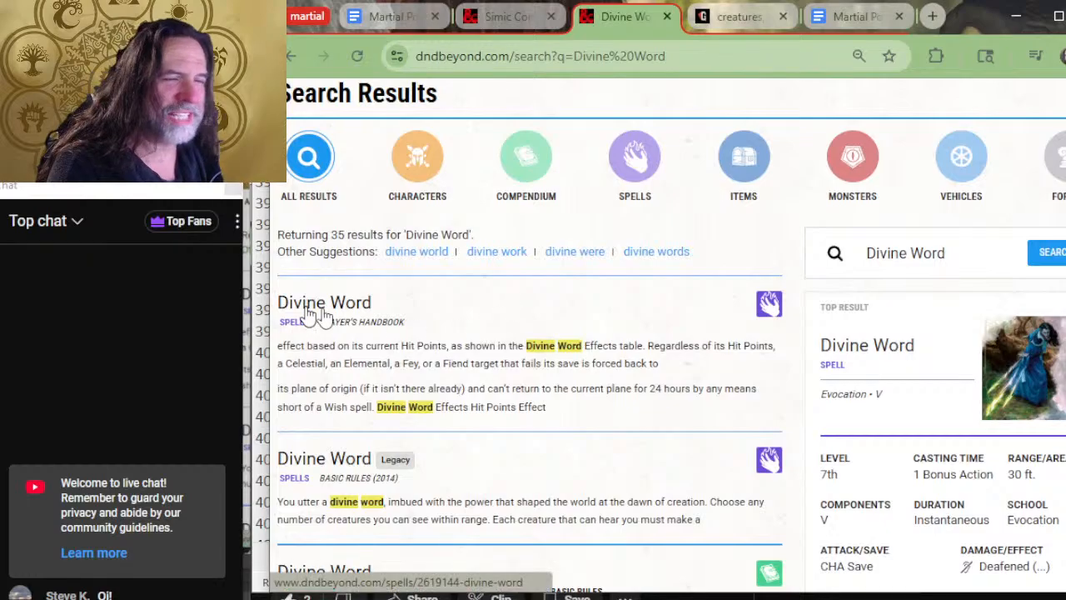
{"action": "left_click", "coordinate": [333, 315]}
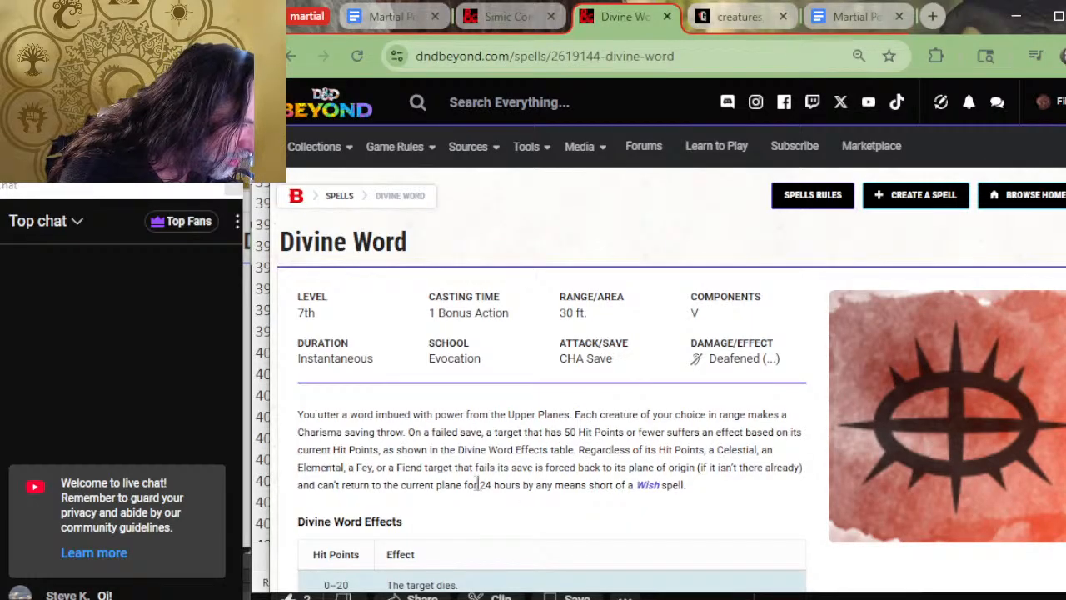
{"action": "scroll", "coordinate": [481, 464], "scroll_direction": "down", "scroll_amount": 3}
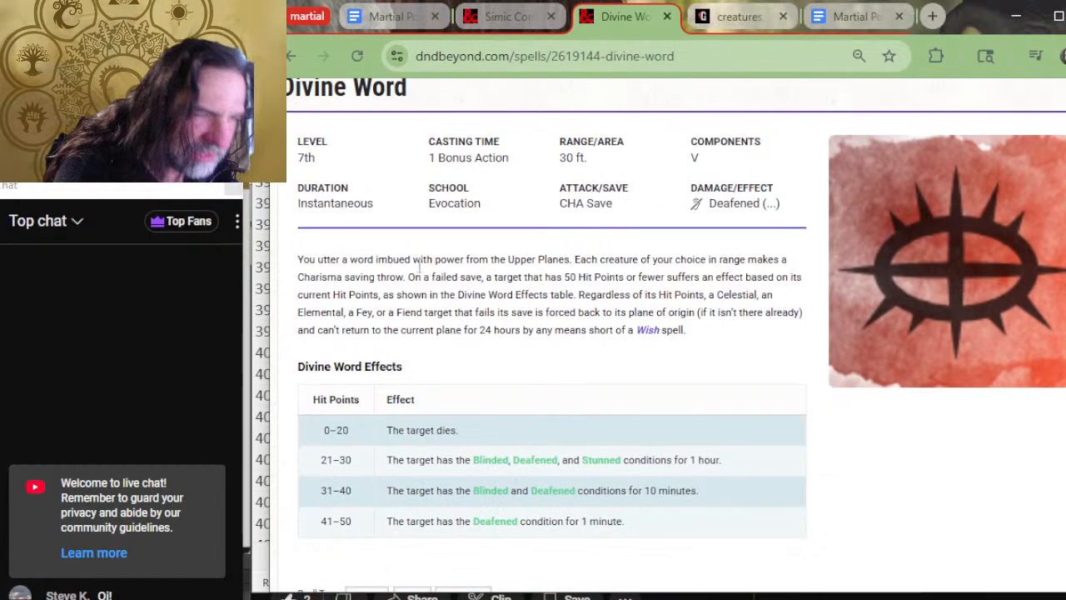
{"action": "key", "text": "alt+Tab"}
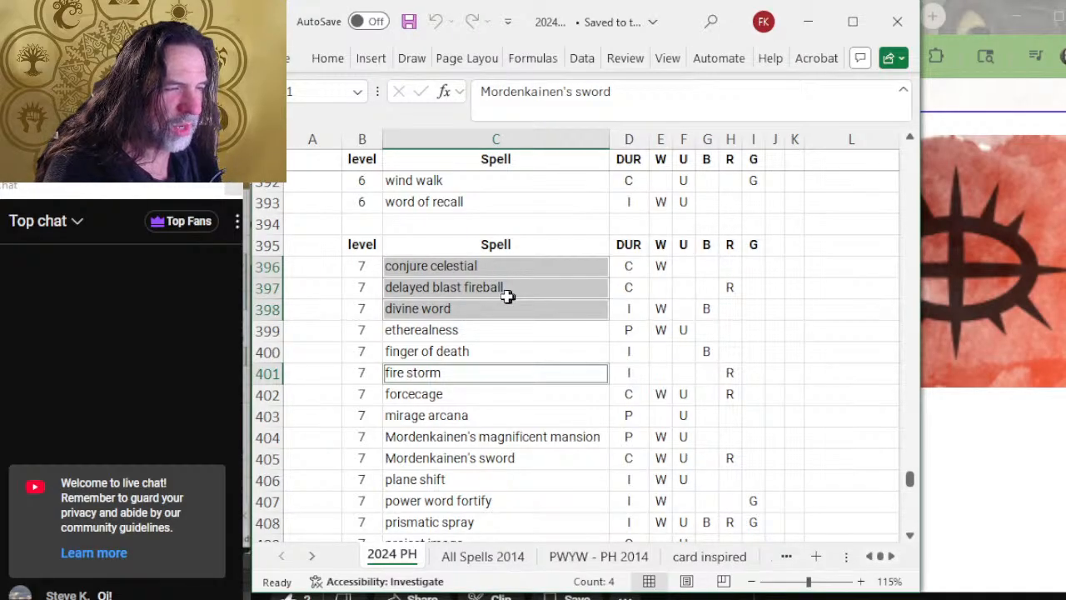
{"action": "key", "text": "alt+Tab"}
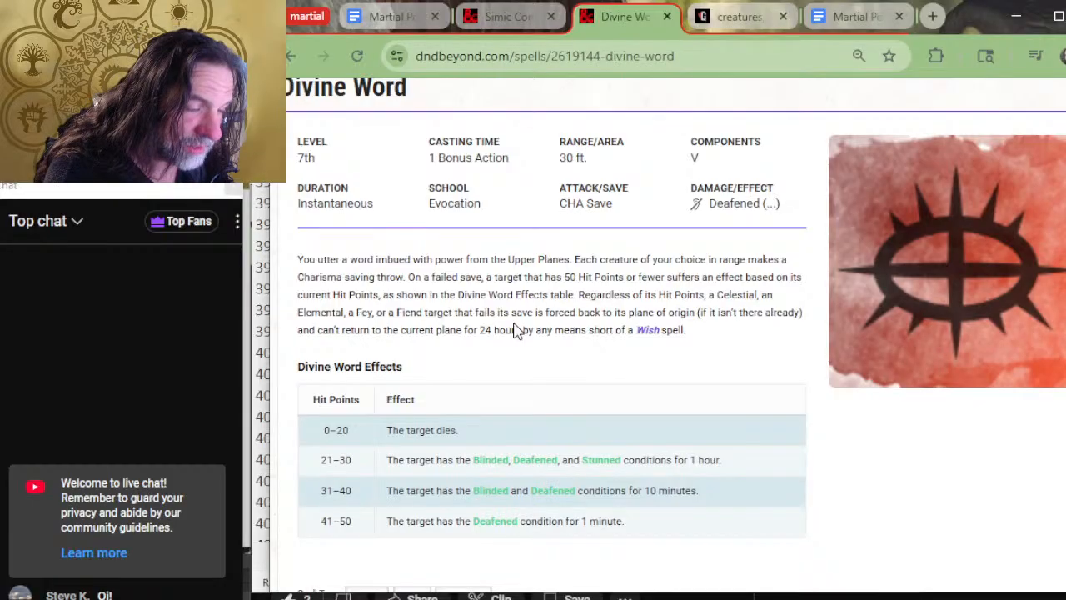
Switch to the spell workbook and remove divine word from the selected level 7 candidates.
{"action": "key", "text": "alt+Tab"}
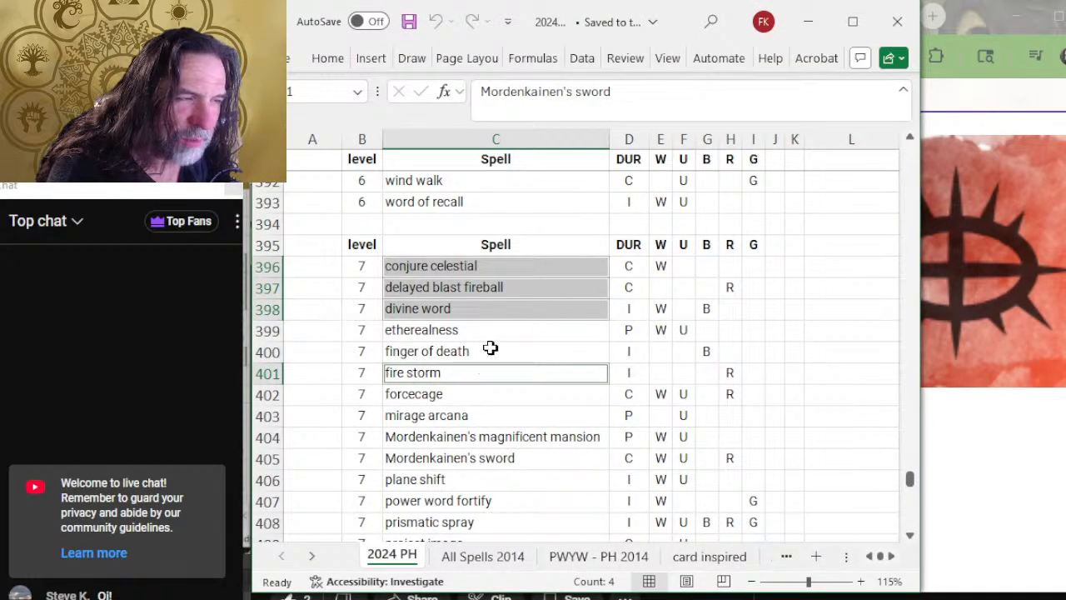
{"action": "left_click", "coordinate": [482, 308], "text": "ctrl"}
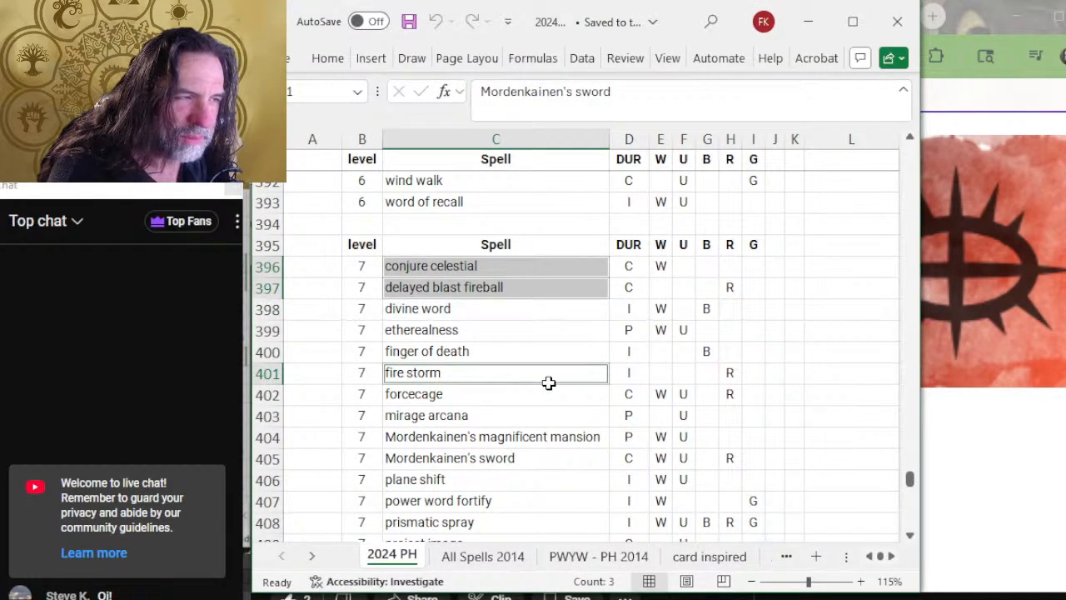
Search D&D Beyond in the browser for "Conjure Celestial", open its spell page and read its effects.
{"action": "key", "text": "alt+Tab"}
{"action": "scroll", "coordinate": [574, 371], "scroll_direction": "up", "scroll_amount": 2}
{"action": "mouse_move", "coordinate": [530, 161]}
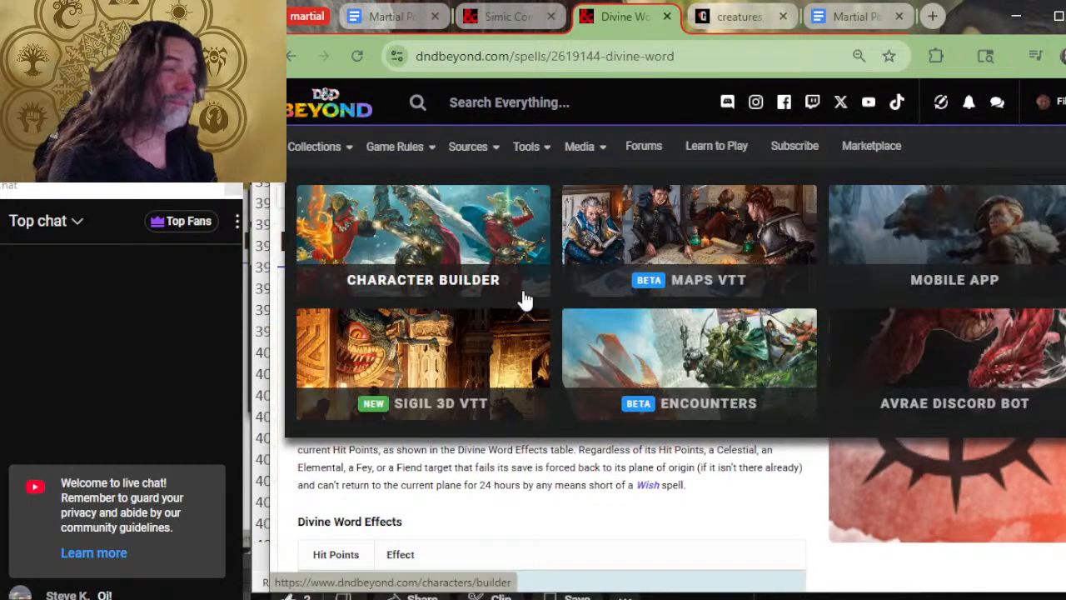
{"action": "type", "text": "conjure"}
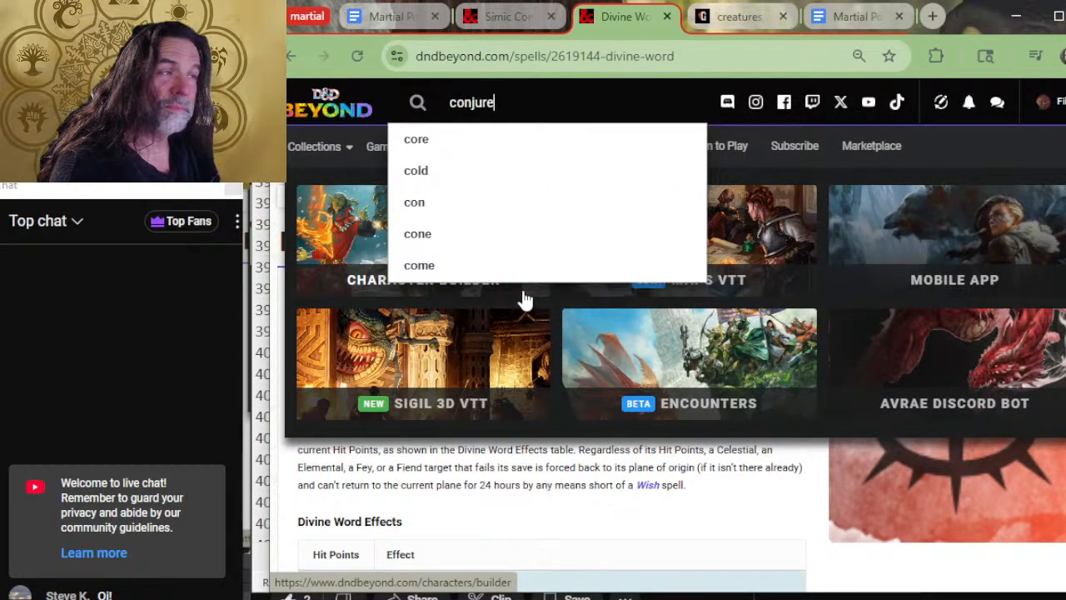
{"action": "type", "text": " celes"}
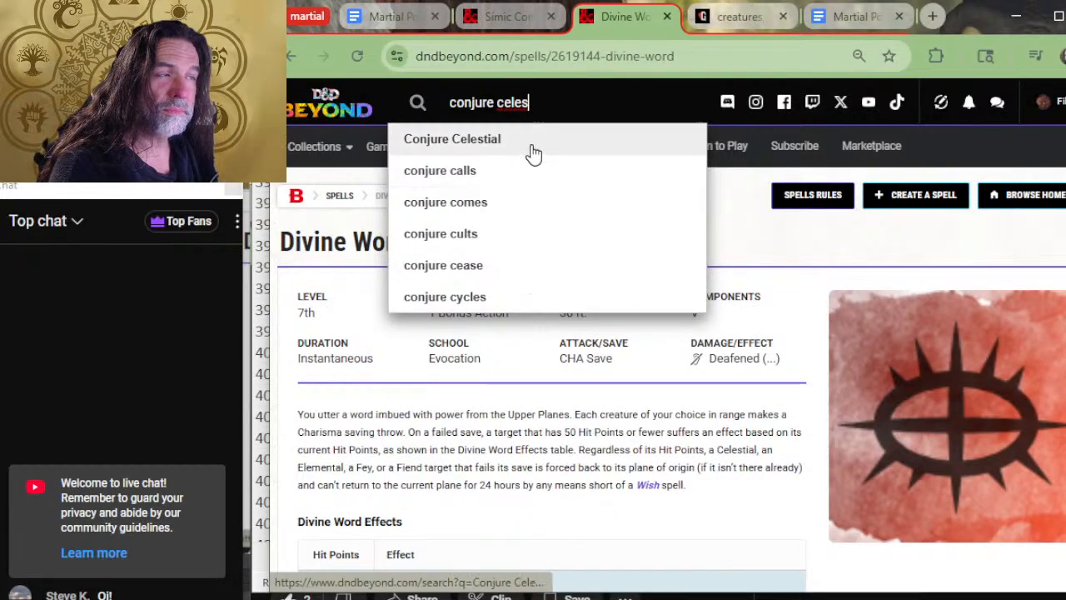
{"action": "left_click", "coordinate": [525, 143]}
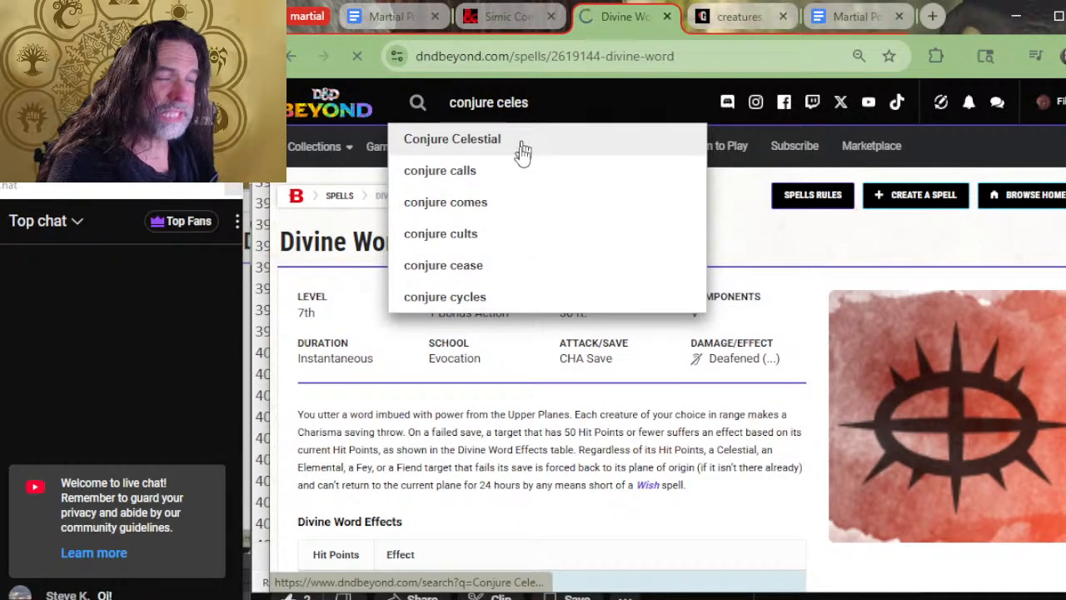
{"action": "left_click", "coordinate": [371, 471]}
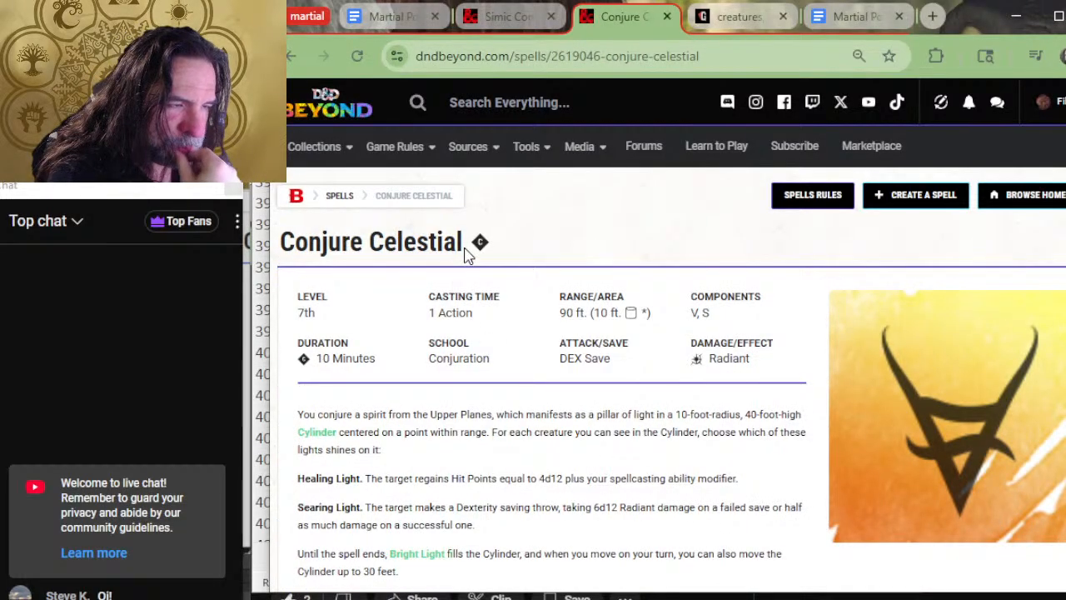
{"action": "scroll", "coordinate": [459, 259], "scroll_direction": "down", "scroll_amount": 2}
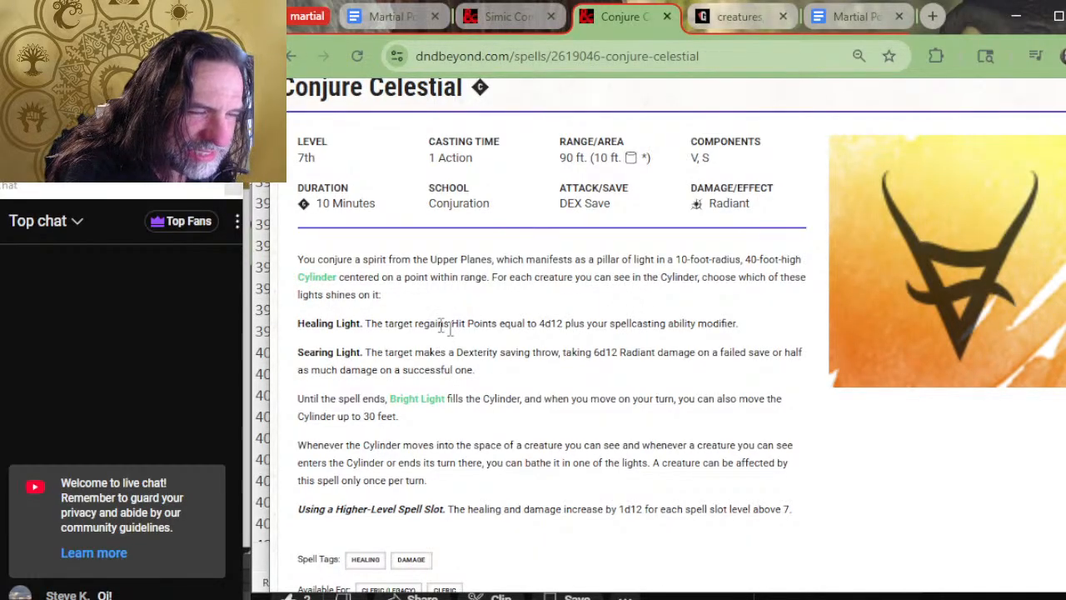
Compare the Conjure Celestial description with the remaining level 7 candidates in the spell workbook.
{"action": "left_click", "coordinate": [583, 597]}
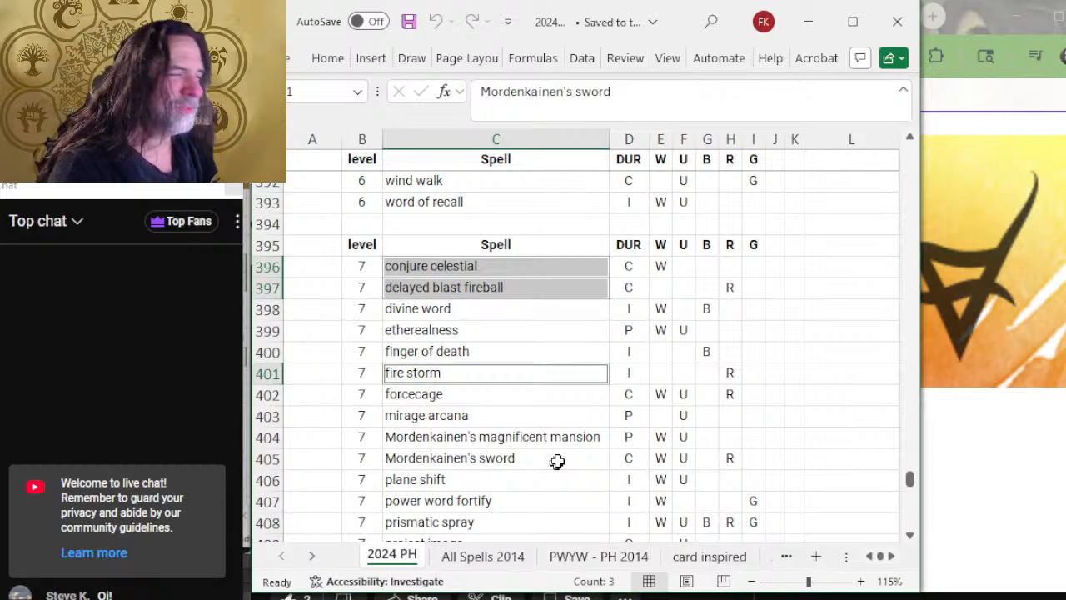
{"action": "key", "text": "alt+Tab"}
{"action": "key", "text": "alt+Tab"}
{"action": "key", "text": "alt+Tab"}
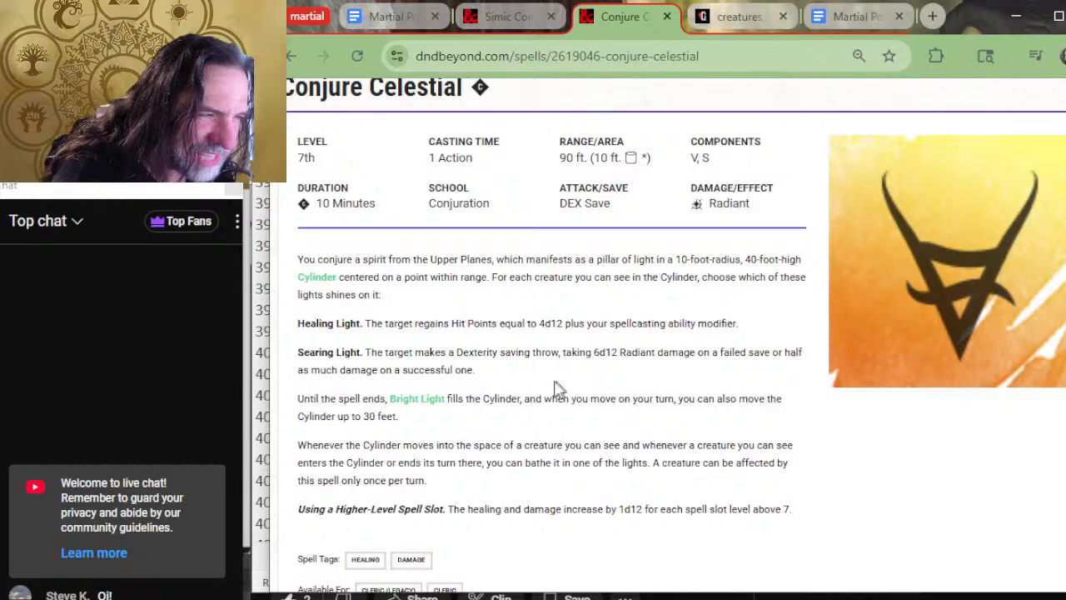
{"action": "scroll", "coordinate": [599, 519], "scroll_direction": "down", "scroll_amount": 2}
{"action": "scroll", "coordinate": [599, 518], "scroll_direction": "up", "scroll_amount": 2}
Enter "Conjure Celestial" as the rank 7 spell in the Martial Powers document and add a slash to the rank 8 line.
{"action": "key", "text": "alt+Tab"}
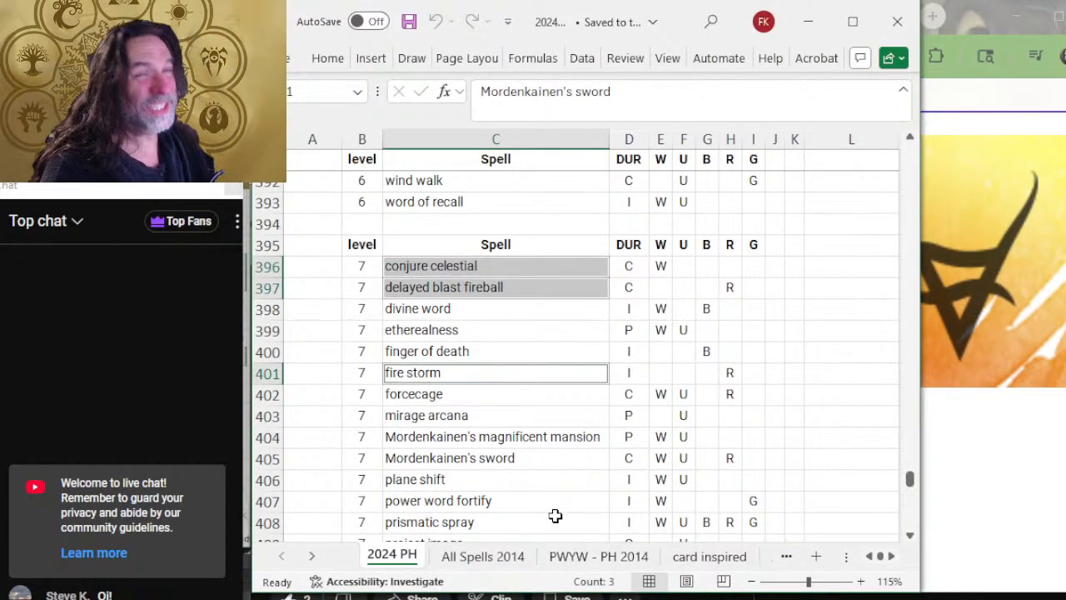
{"action": "key", "text": "alt+Tab"}
{"action": "key", "text": "alt+Tab"}
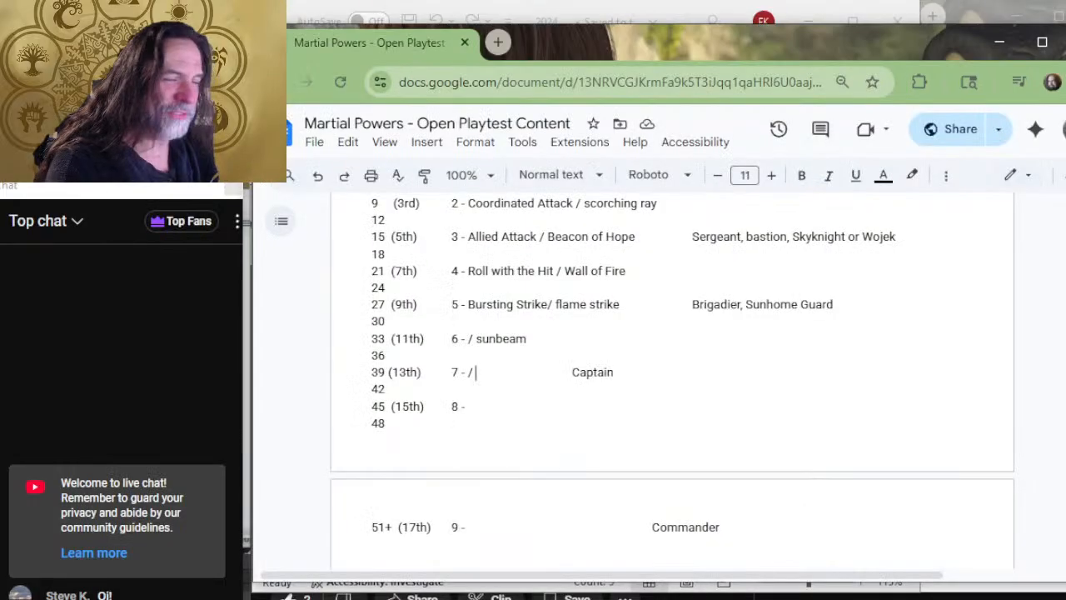
{"action": "type", "text": "B"}
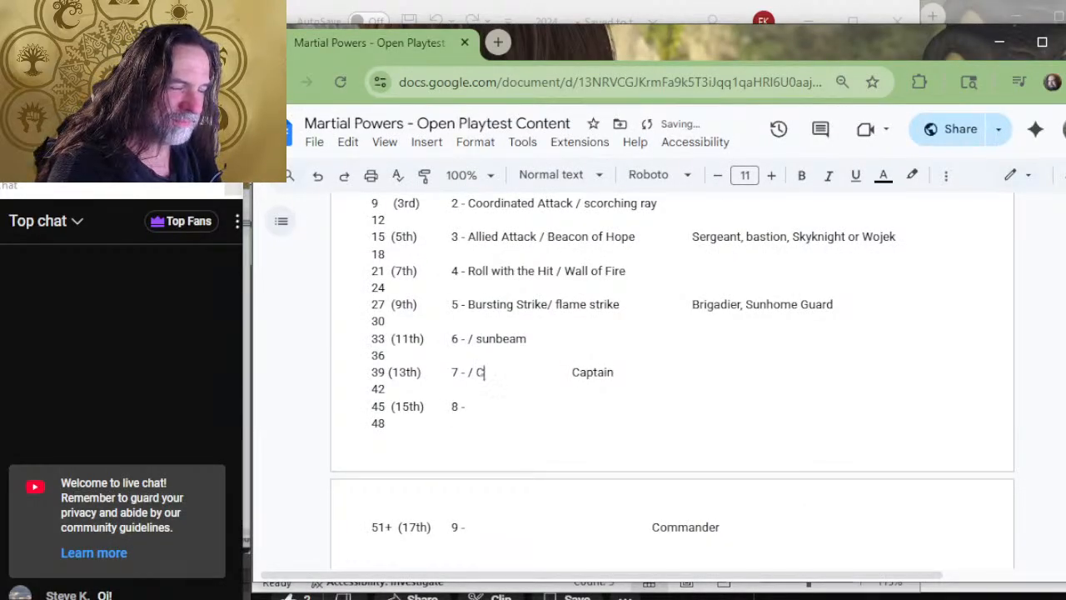
{"action": "type", "text": "onju"}
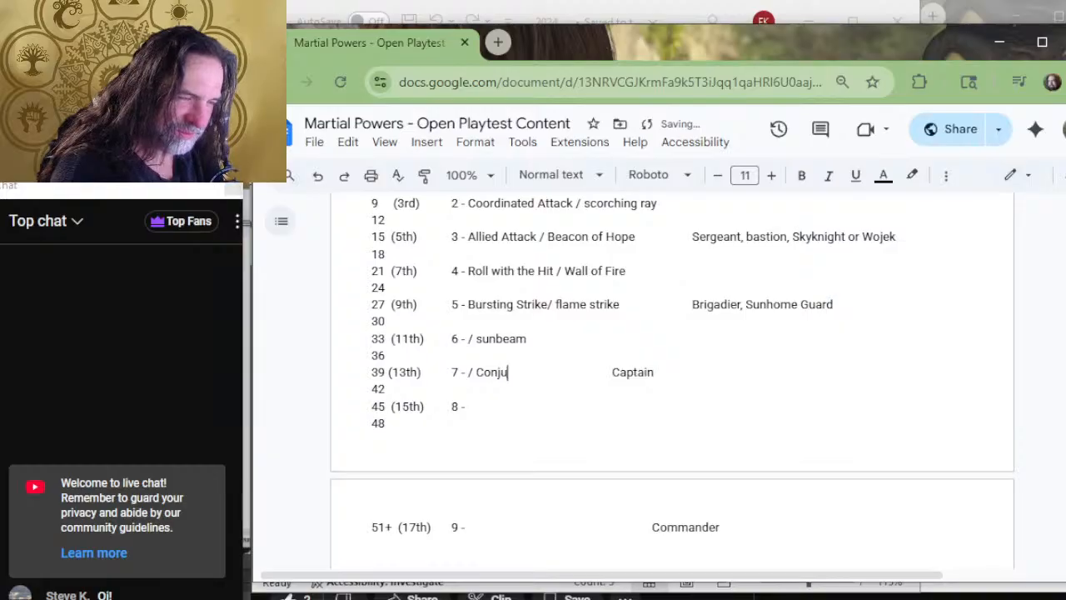
{"action": "type", "text": "re C"}
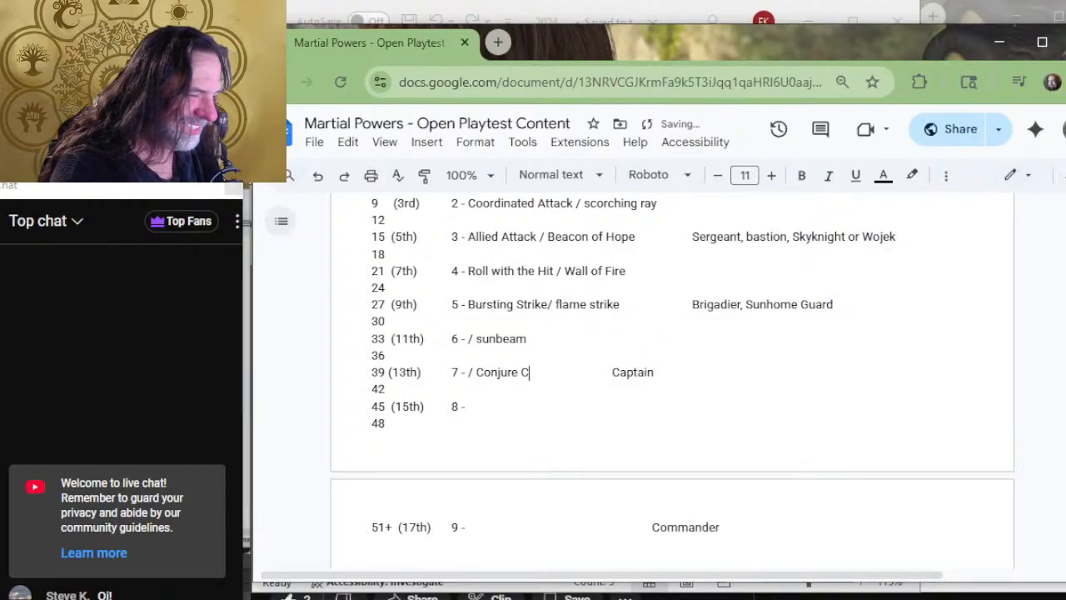
{"action": "type", "text": "elestial"}
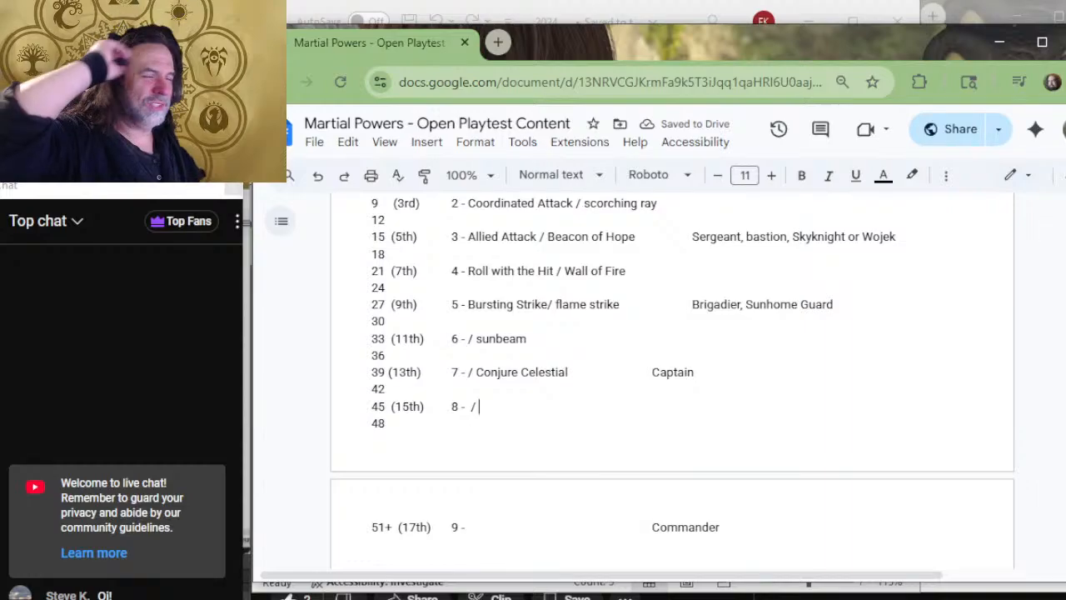
Review the level 8 spells in the spell workbook and select holy aura and sunburst as candidates.
{"action": "key", "text": "alt+Tab"}
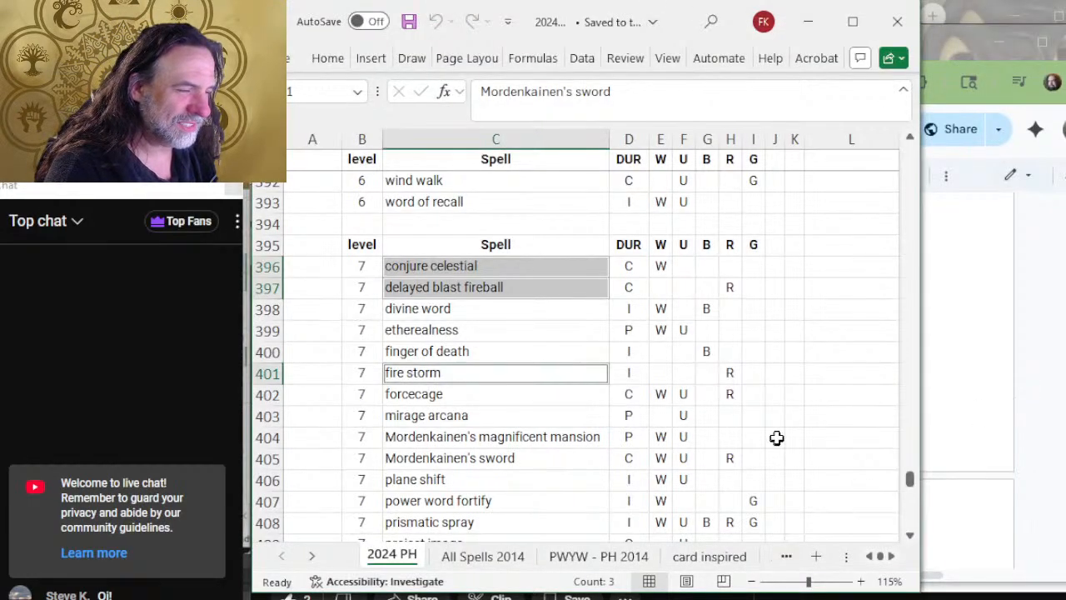
{"action": "scroll", "coordinate": [480, 326], "scroll_direction": "down", "scroll_amount": 3}
{"action": "left_click", "coordinate": [497, 328]}
{"action": "scroll", "coordinate": [499, 328], "scroll_direction": "down", "scroll_amount": 3}
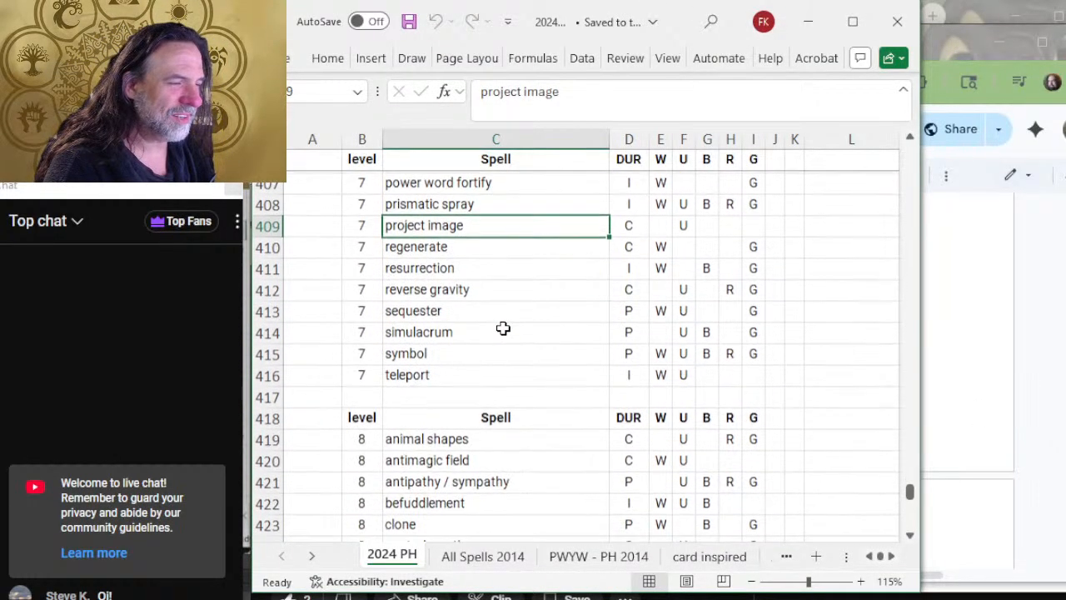
{"action": "left_click", "coordinate": [521, 284]}
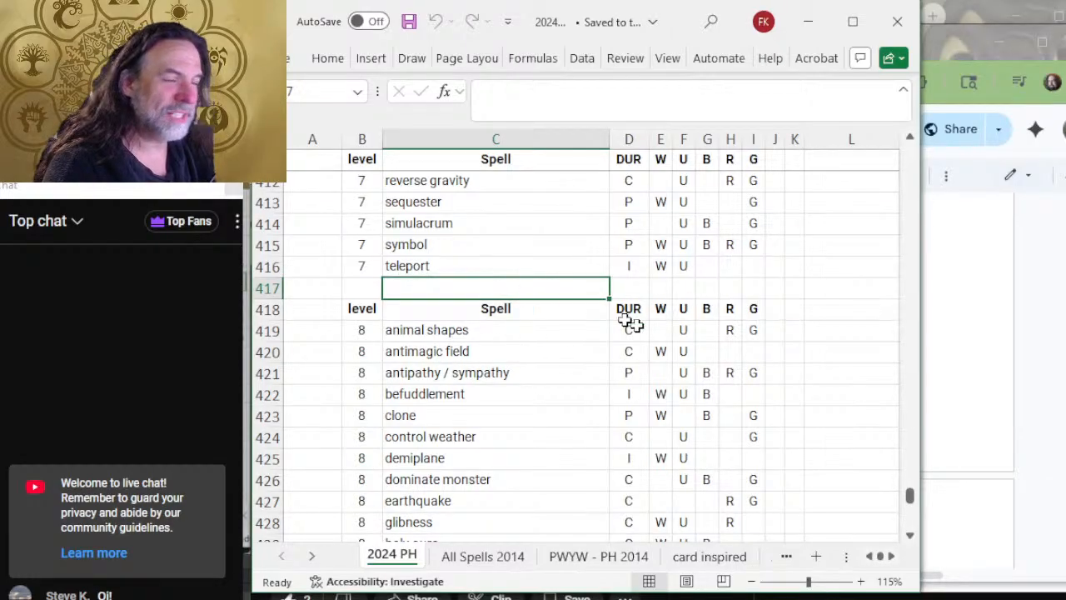
{"action": "scroll", "coordinate": [565, 332], "scroll_direction": "down", "scroll_amount": 2}
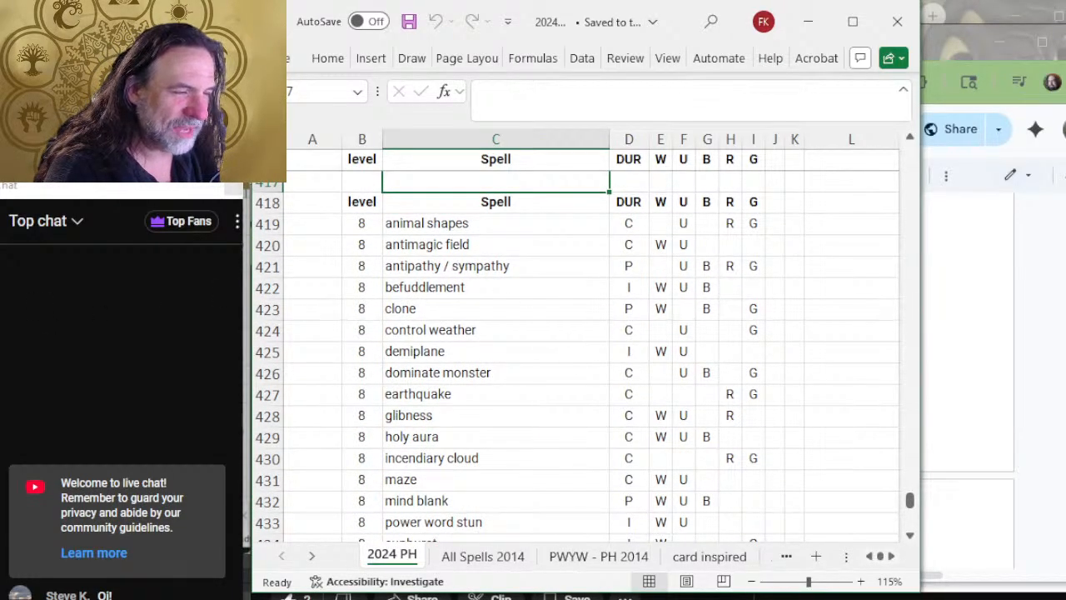
{"action": "scroll", "coordinate": [583, 242], "scroll_direction": "down", "scroll_amount": 2}
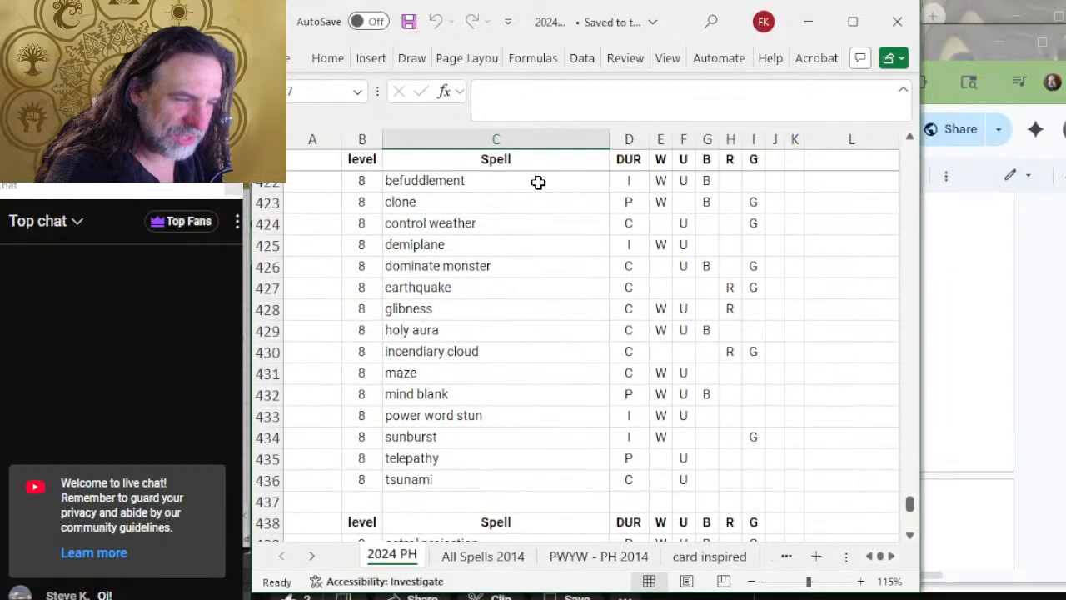
{"action": "left_click", "coordinate": [464, 331]}
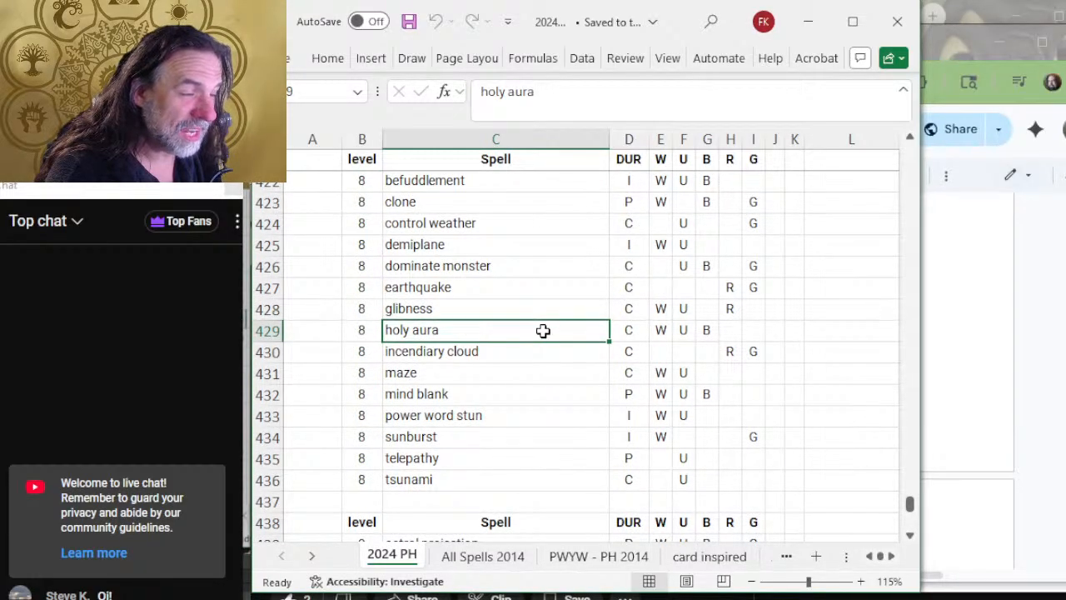
{"action": "left_click", "coordinate": [453, 437], "text": "ctrl"}
{"action": "scroll", "coordinate": [593, 426], "scroll_direction": "up", "scroll_amount": 3}
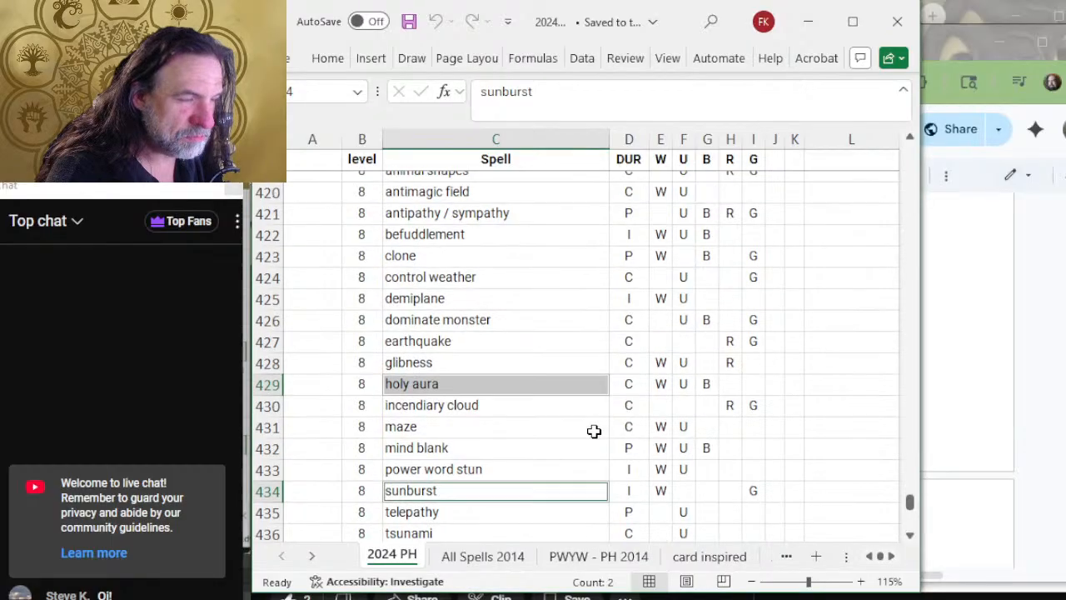
{"action": "scroll", "coordinate": [531, 330], "scroll_direction": "down", "scroll_amount": 3}
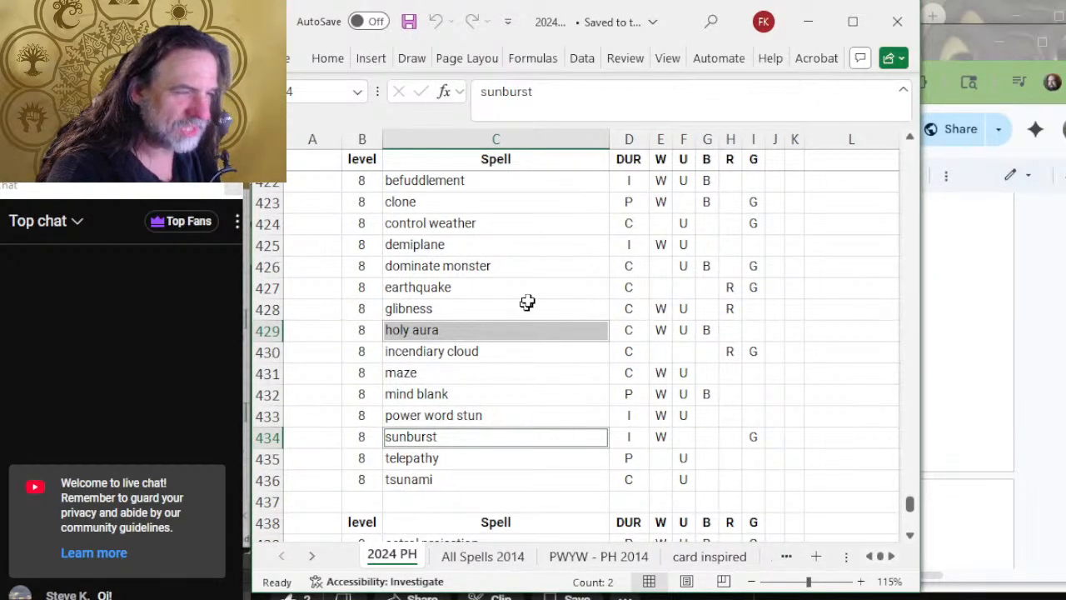
Search D&D Beyond in the browser for "Holy Aura", open the Player's Handbook version and read its effects.
{"action": "key", "text": "alt+Tab"}
{"action": "key", "text": "alt+Tab"}
{"action": "key", "text": "alt+Tab"}
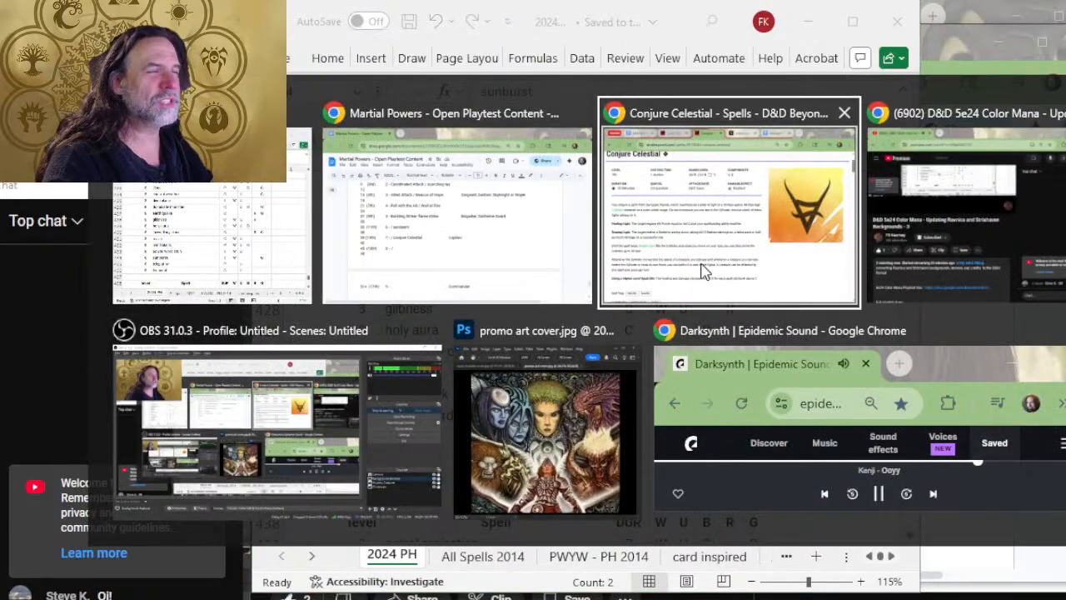
{"action": "left_click", "coordinate": [703, 258]}
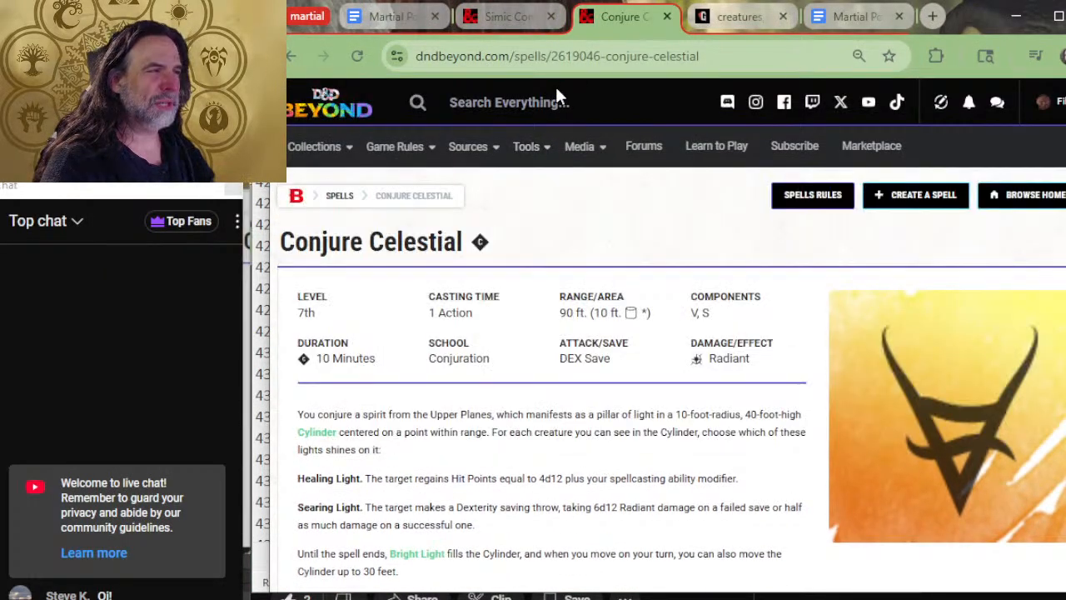
{"action": "mouse_move", "coordinate": [533, 148]}
{"action": "type", "text": "holy aura"}
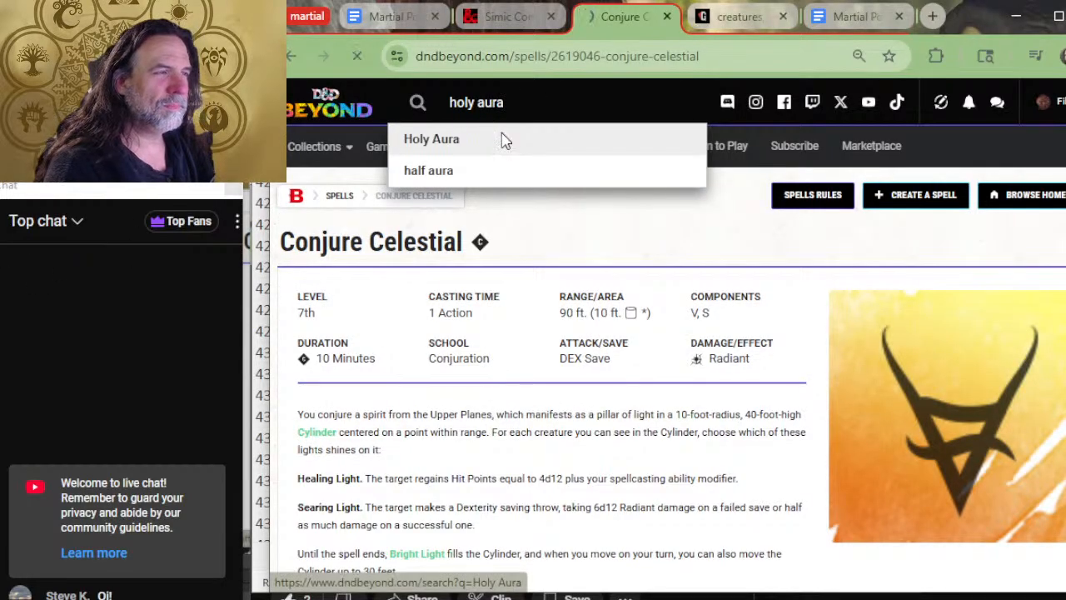
{"action": "left_click", "coordinate": [505, 140]}
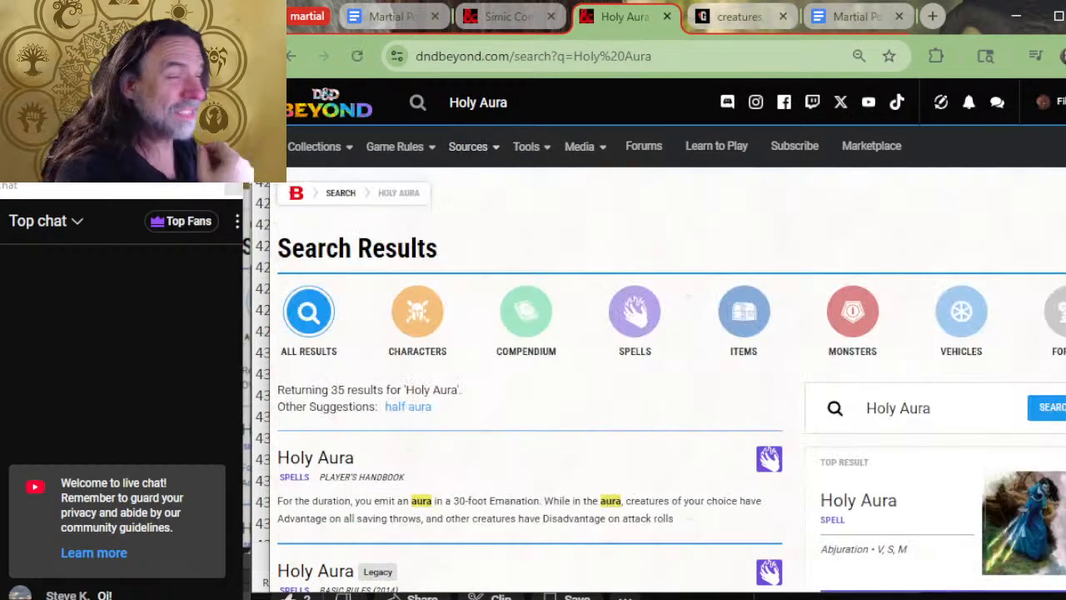
{"action": "left_click", "coordinate": [293, 466]}
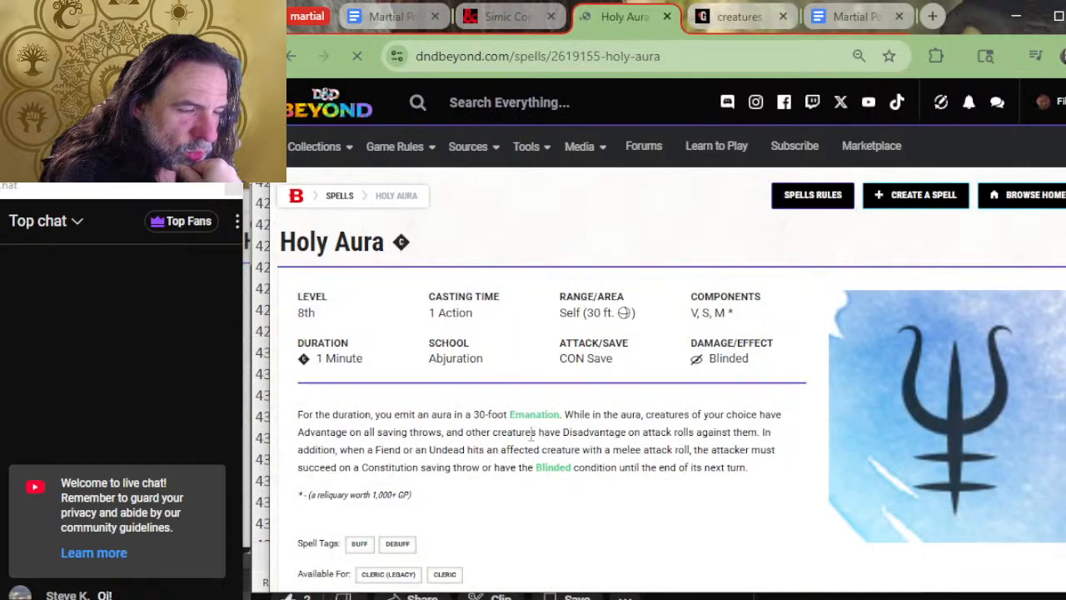
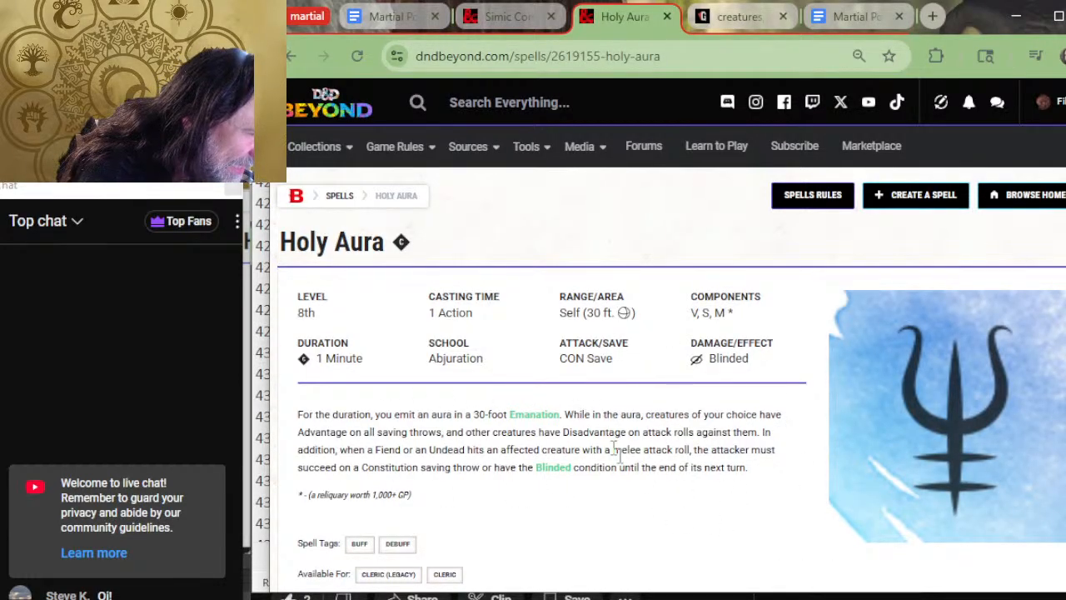
Enter "Holy Aura" as the rank 8 spell in the Martial Powers document and add a slash to the rank 9 line.
{"action": "key", "text": "alt+Tab"}
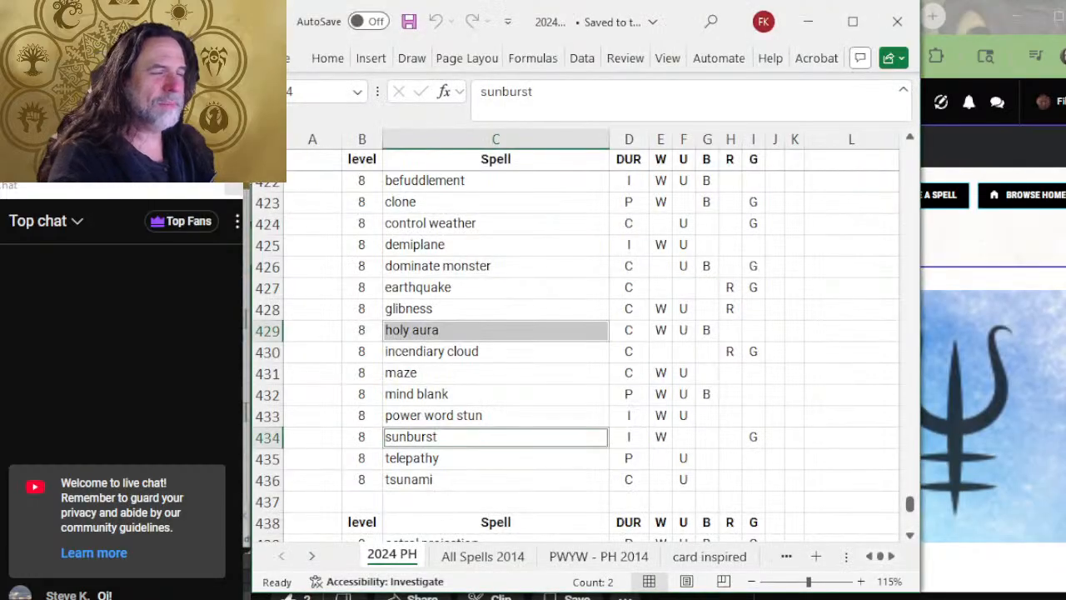
{"action": "key", "text": "alt+Tab"}
{"action": "key", "text": "Tab"}
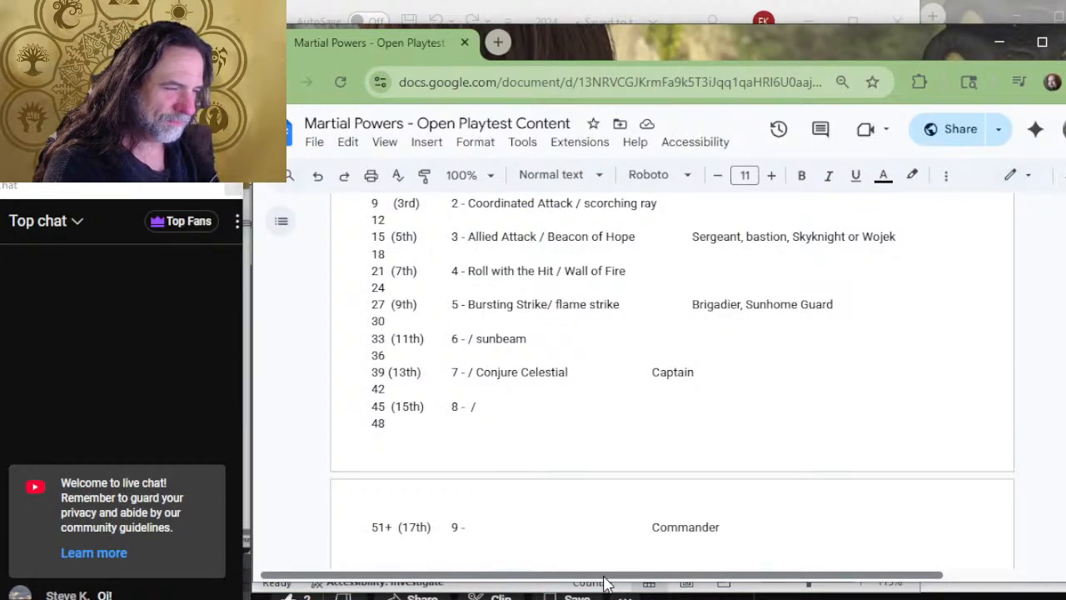
{"action": "type", "text": "HO"}
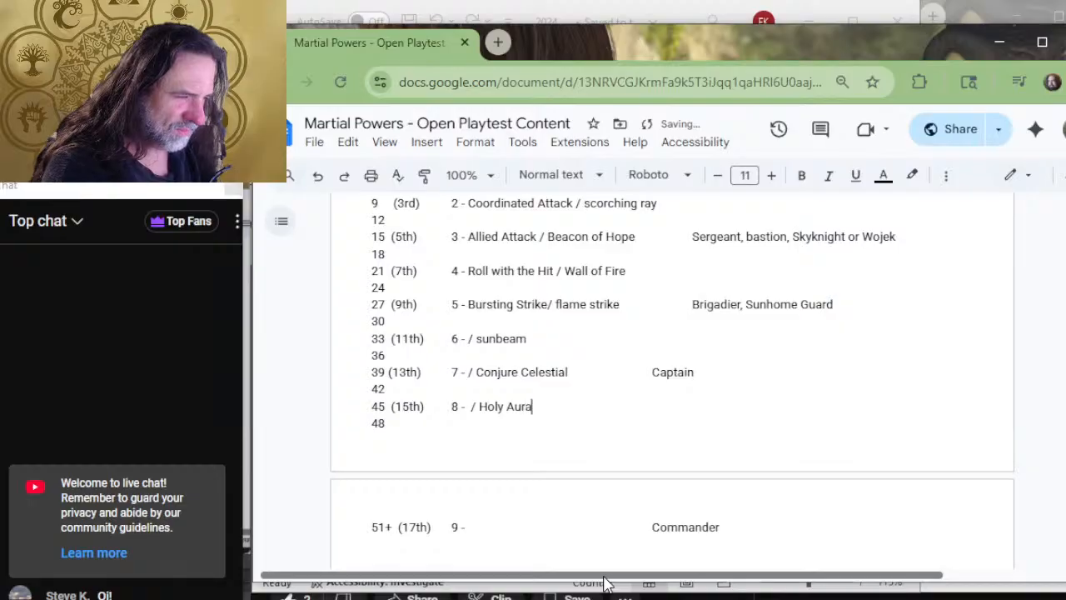
{"action": "key", "text": "BackSpace"}
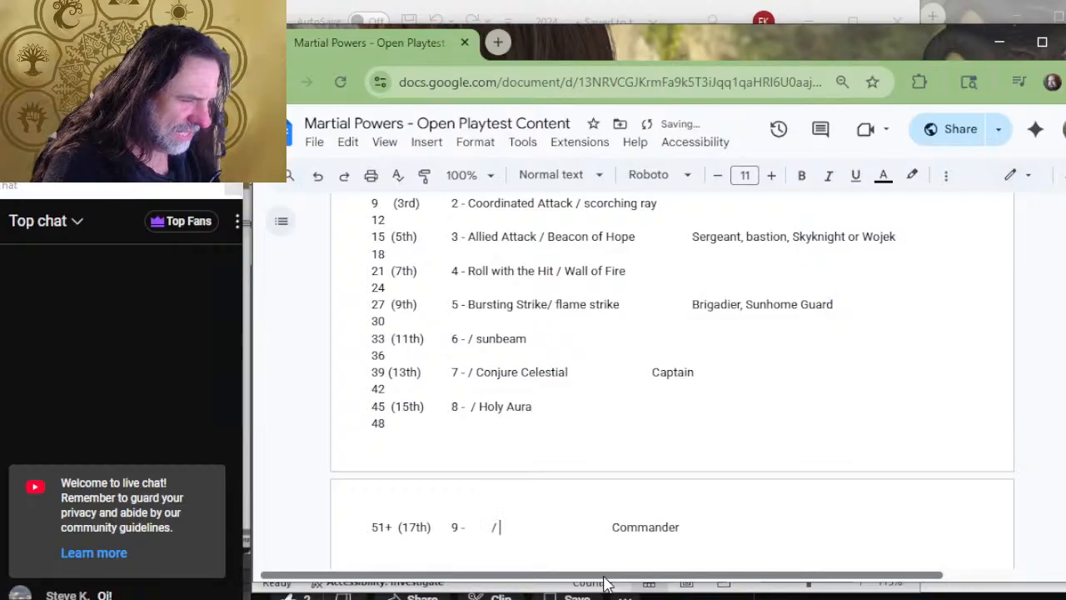
Review the level 9 spells in the 2024 PH sheet of the spell workbook and select power word heal and meteor swarm as candidates.
{"action": "left_click", "coordinate": [605, 581]}
{"action": "scroll", "coordinate": [620, 339], "scroll_direction": "down", "scroll_amount": 3}
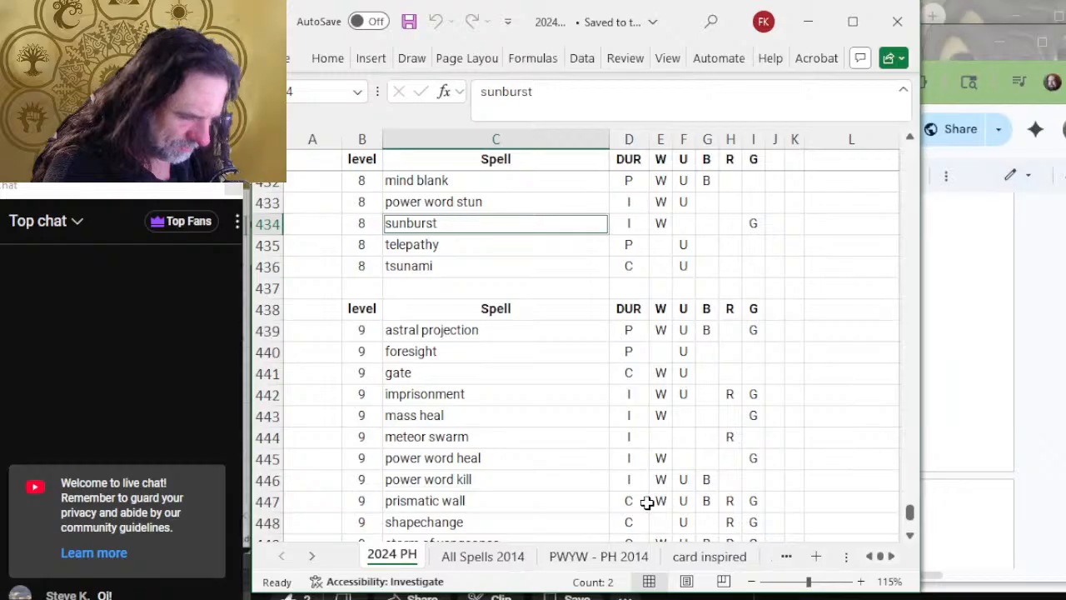
{"action": "scroll", "coordinate": [647, 502], "scroll_direction": "down", "scroll_amount": 2}
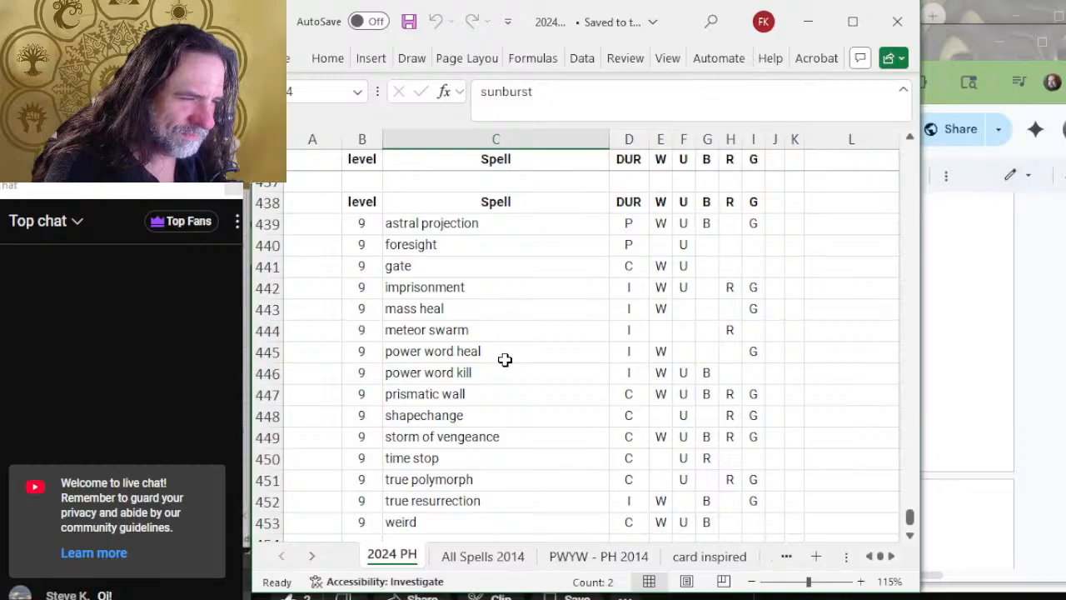
{"action": "left_click", "coordinate": [504, 359]}
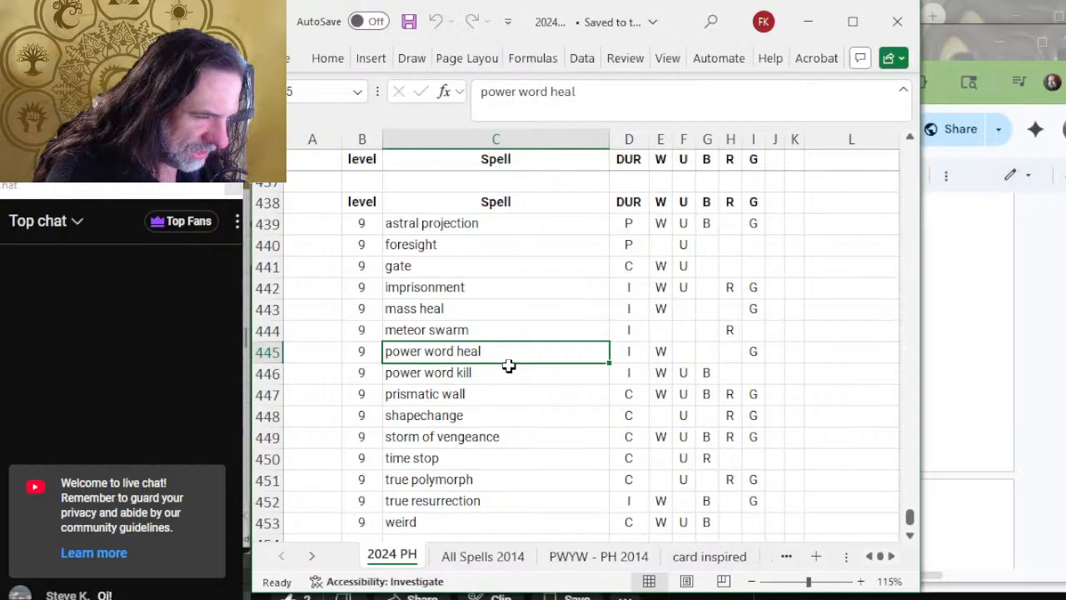
{"action": "scroll", "coordinate": [537, 370], "scroll_direction": "down", "scroll_amount": 2}
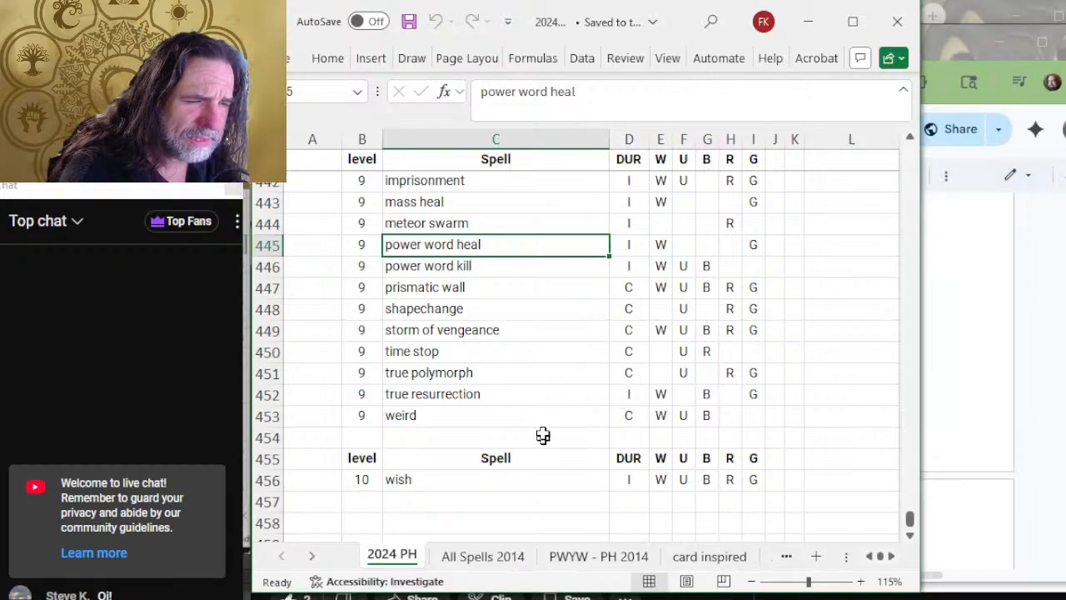
{"action": "scroll", "coordinate": [540, 449], "scroll_direction": "up", "scroll_amount": 2}
{"action": "left_click", "coordinate": [528, 330]}
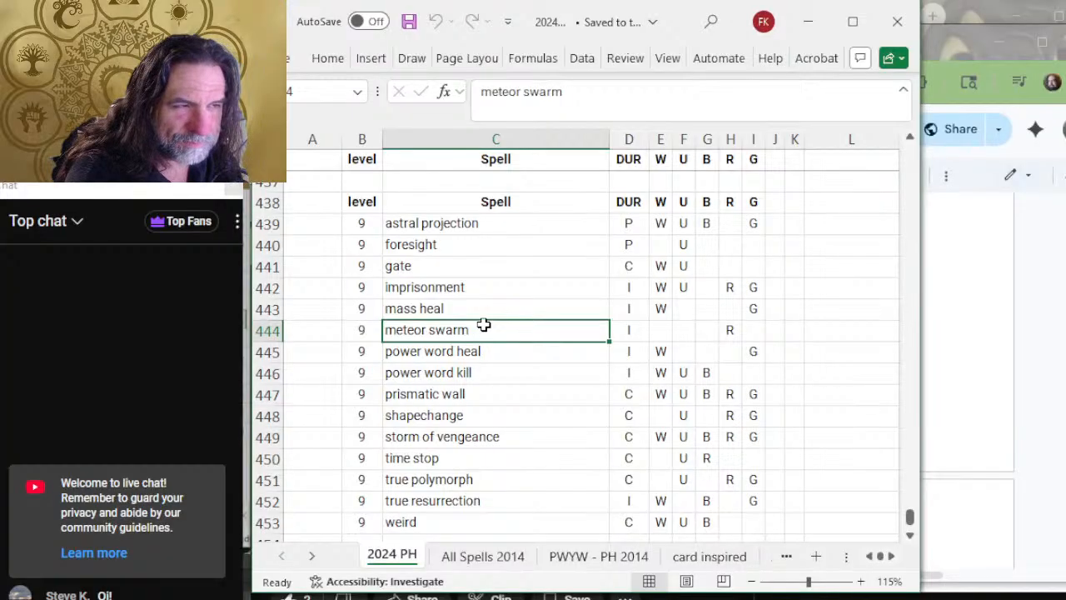
Switch to D&D Beyond in the browser and search the site for "meteor swarm".
{"action": "key", "text": "alt+Tab"}
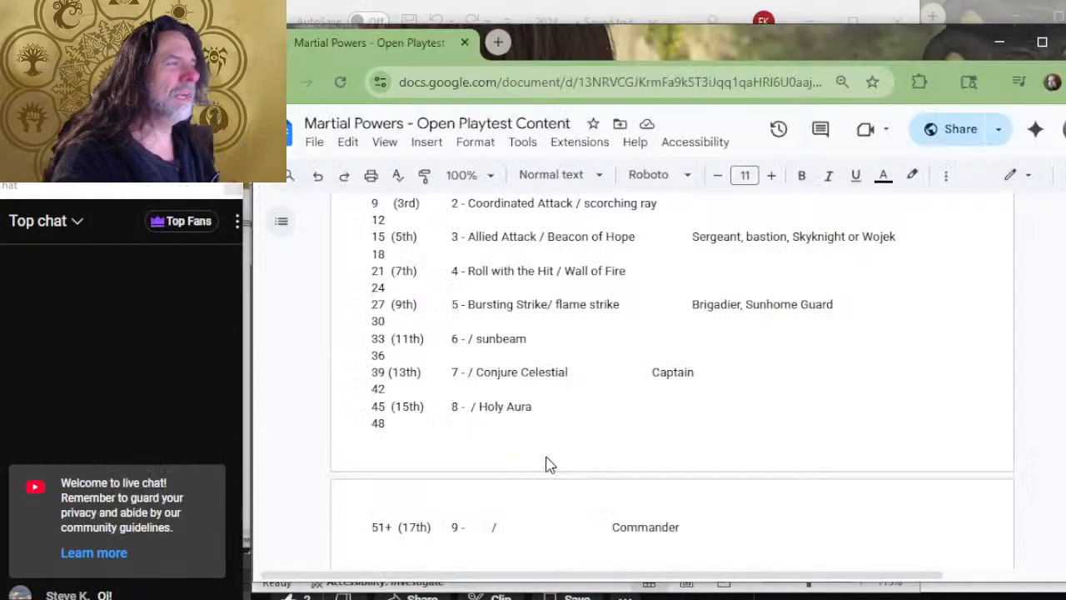
{"action": "key", "text": "alt+Tab"}
{"action": "key", "text": "alt+Tab"}
{"action": "key", "text": "alt+Tab"}
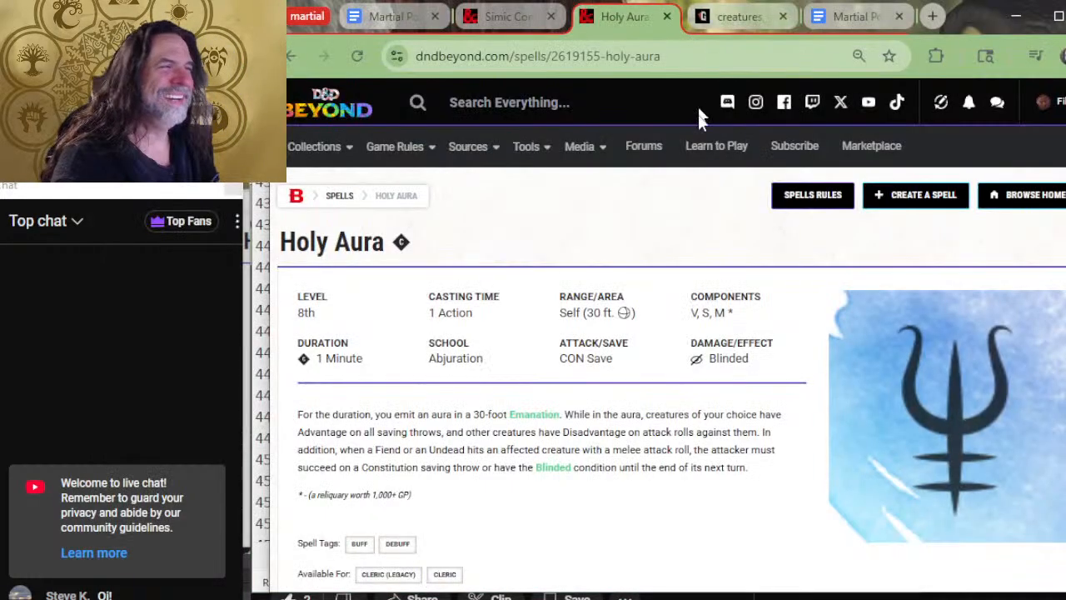
{"action": "left_click", "coordinate": [611, 101]}
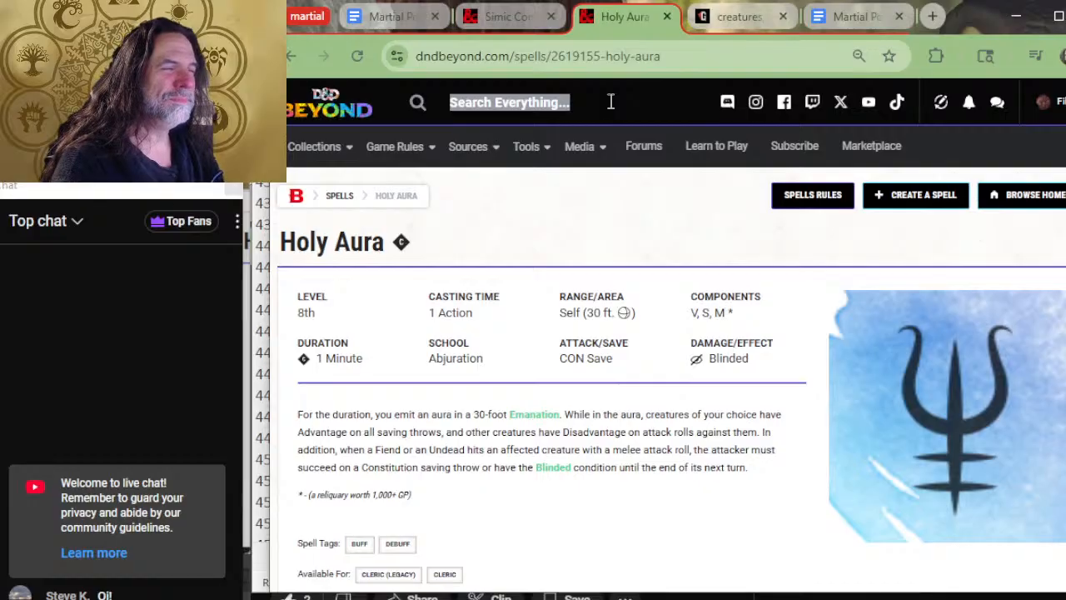
{"action": "left_click", "coordinate": [630, 104]}
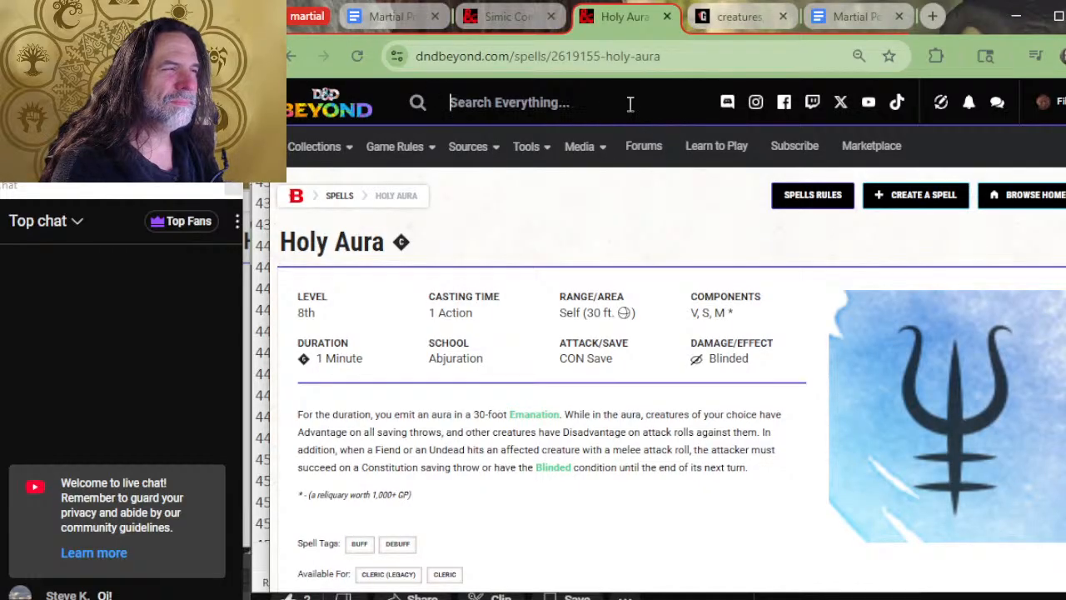
{"action": "type", "text": "meteo"}
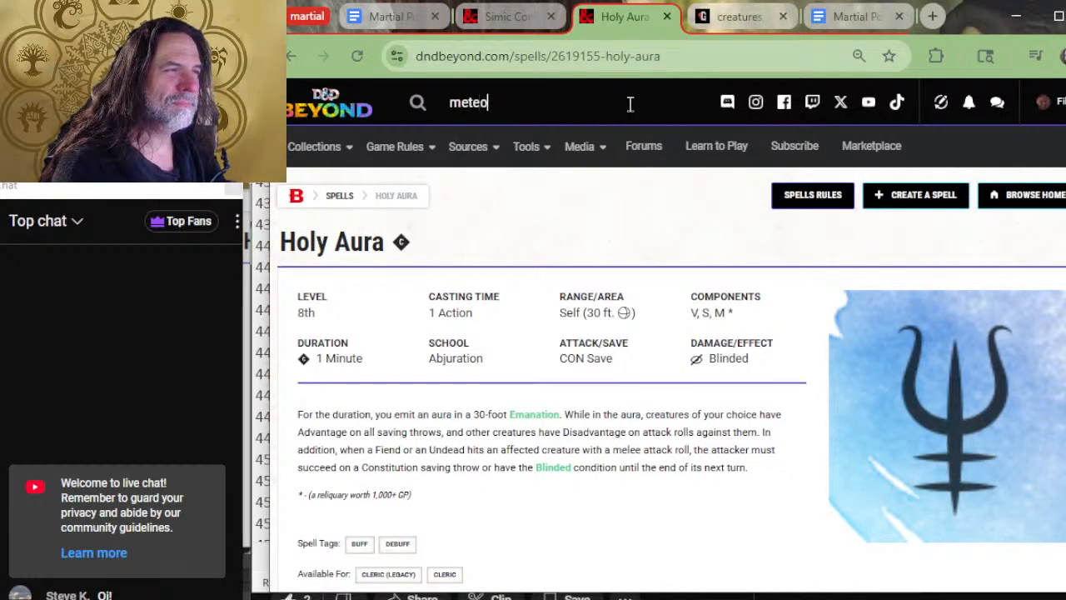
{"action": "type", "text": "r swarm"}
{"action": "key", "text": "Return"}
Go over the level 9 spells in the workbook again, comparing meteor swarm, true resurrection and storm of vengeance.
{"action": "key", "text": "alt+Tab"}
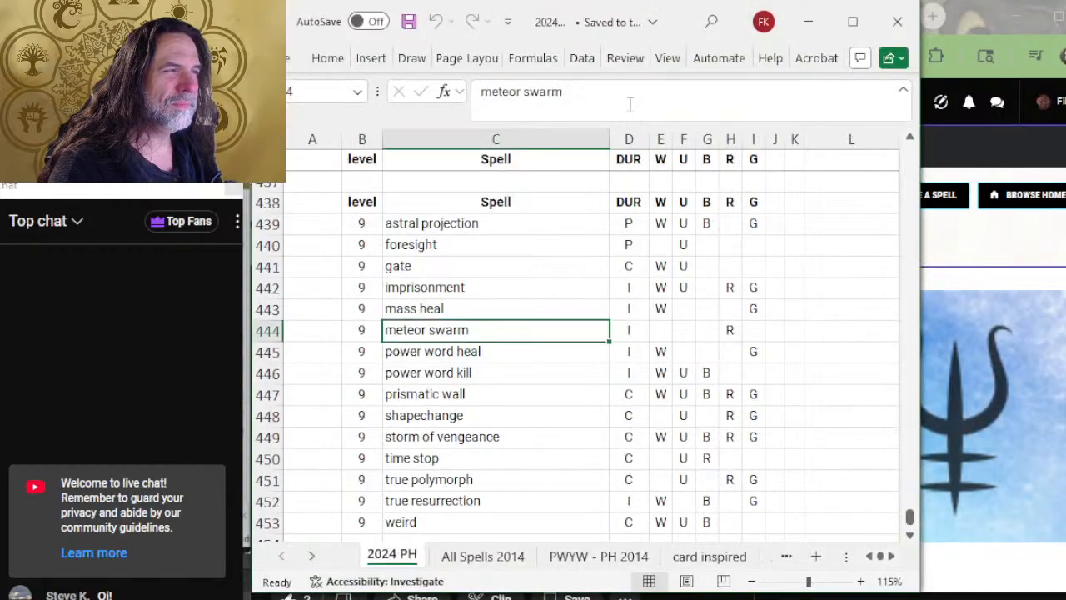
{"action": "left_click_drag", "start_coordinate": [463, 225], "coordinate": [442, 527]}
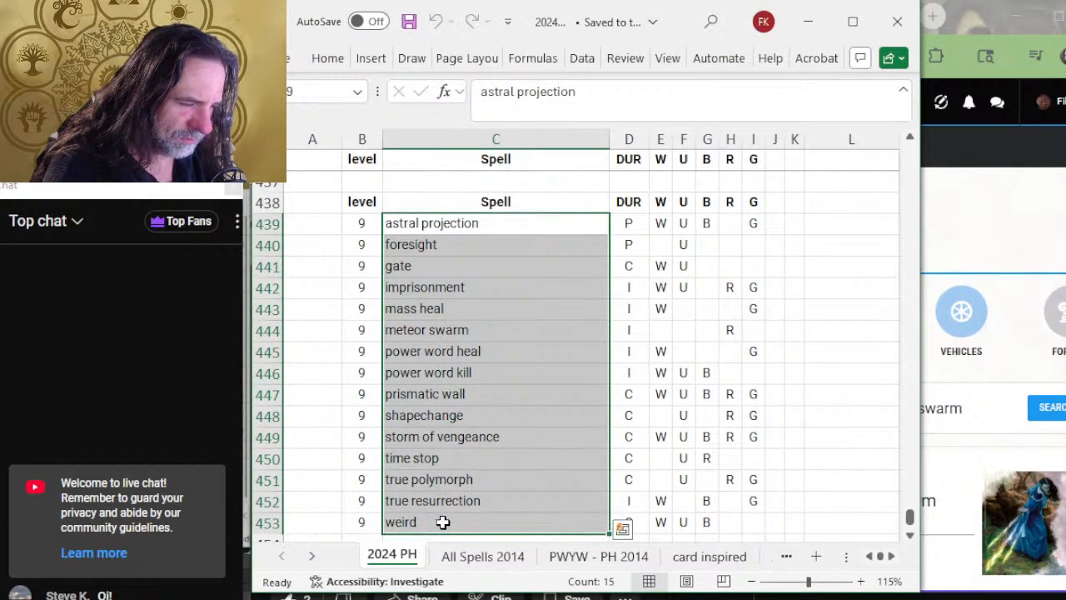
{"action": "scroll", "coordinate": [443, 500], "scroll_direction": "down", "scroll_amount": 2}
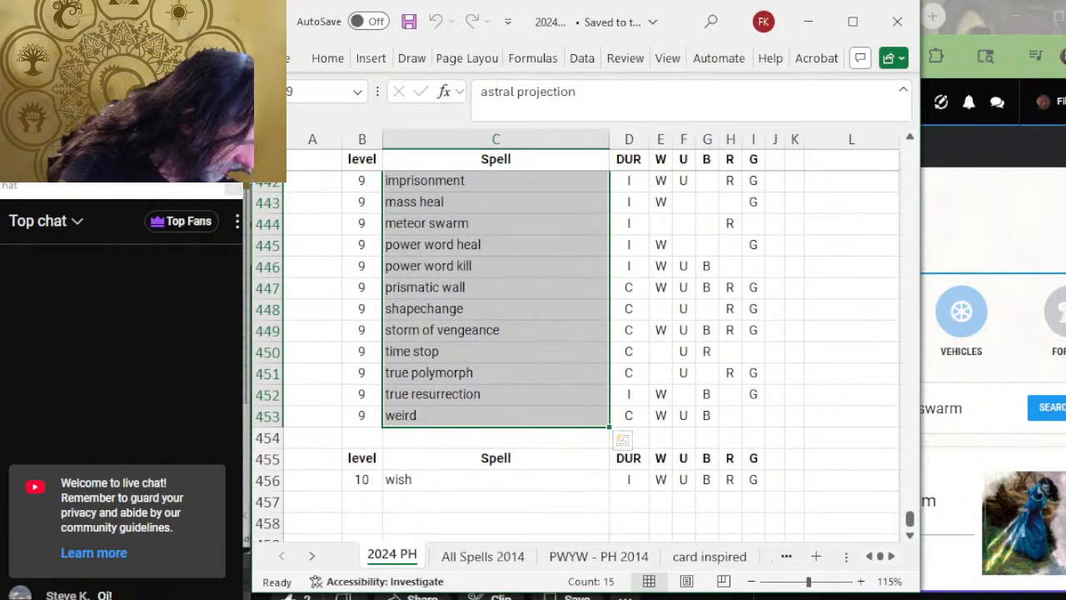
{"action": "left_click", "coordinate": [487, 333]}
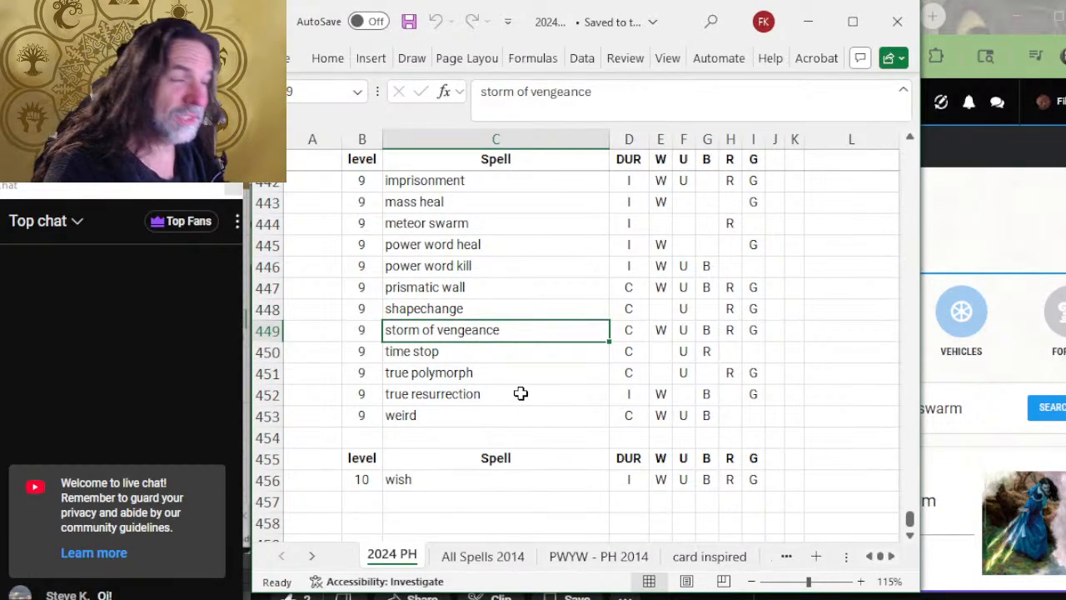
{"action": "left_click", "coordinate": [315, 287]}
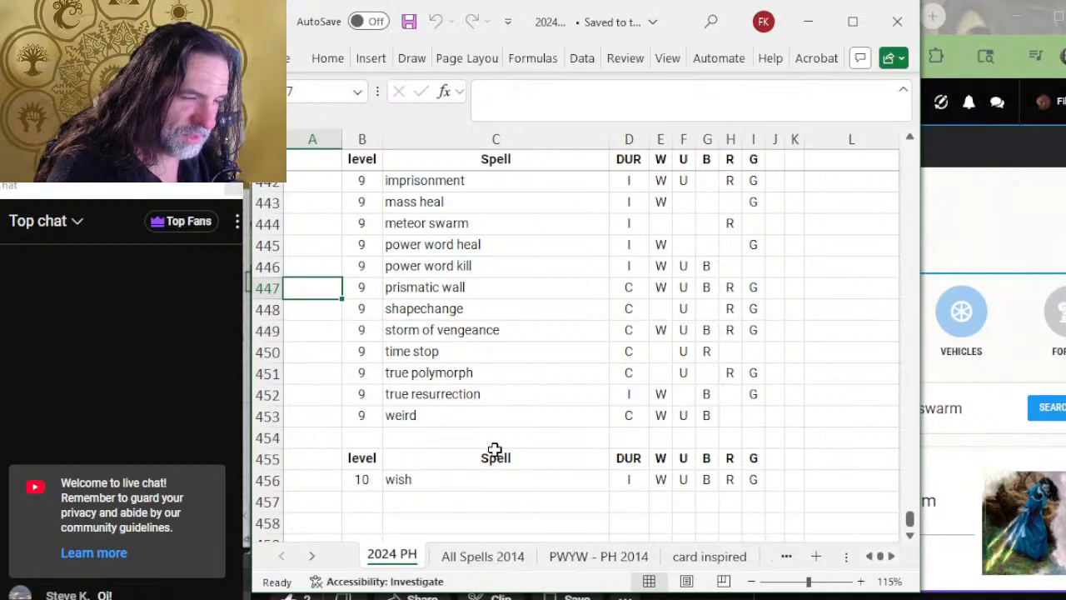
{"action": "left_click", "coordinate": [458, 394]}
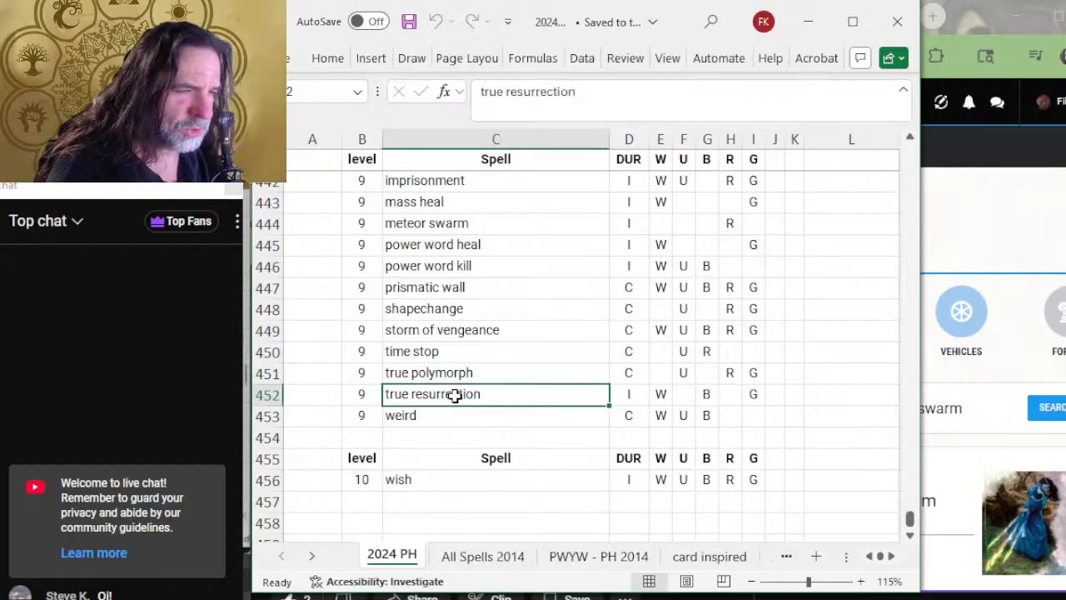
{"action": "scroll", "coordinate": [497, 372], "scroll_direction": "up", "scroll_amount": 2}
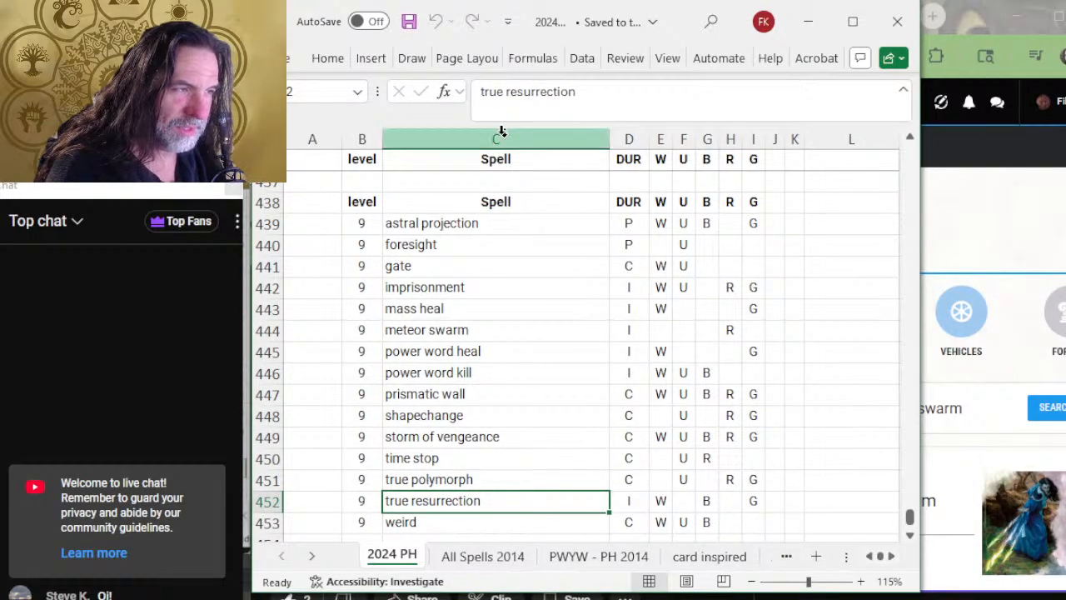
{"action": "left_click", "coordinate": [469, 330]}
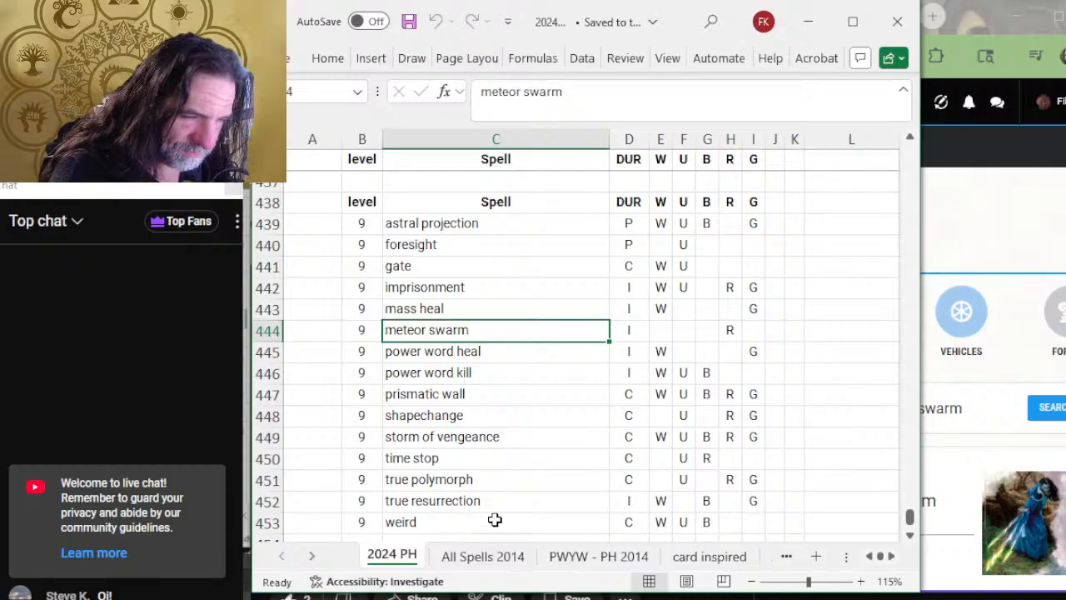
{"action": "left_click", "coordinate": [532, 435]}
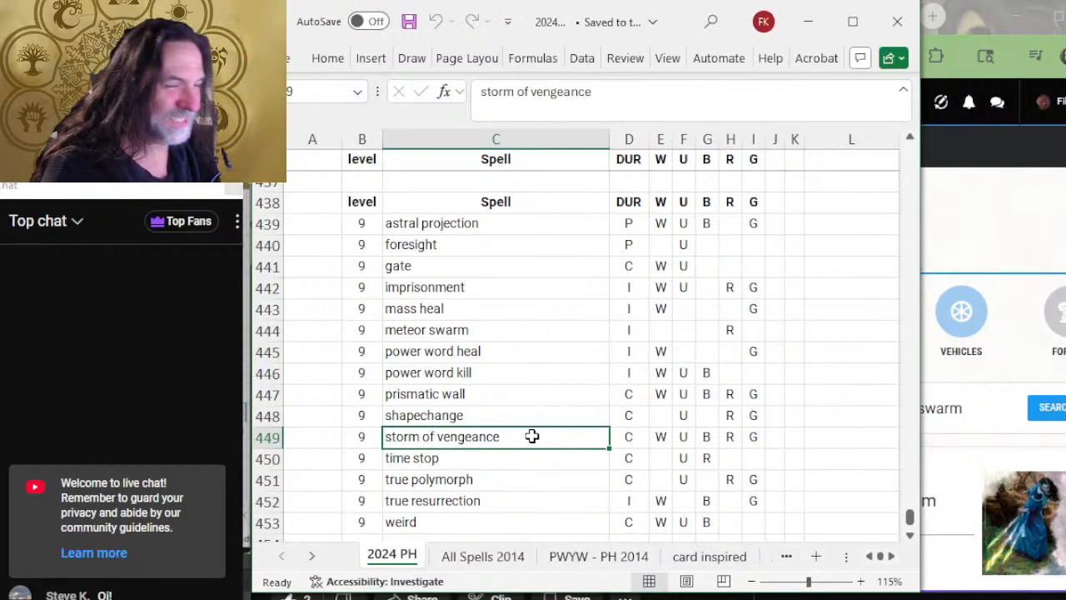
Open the Player's Handbook version of Meteor Swarm on D&D Beyond and read its effects.
{"action": "key", "text": "alt+Tab"}
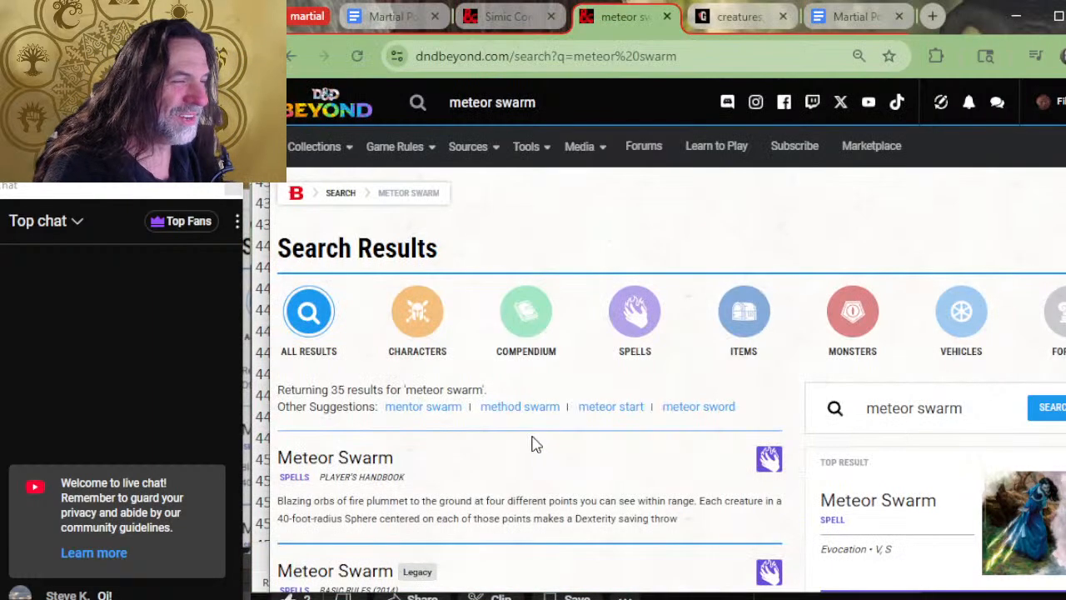
{"action": "left_click", "coordinate": [303, 460]}
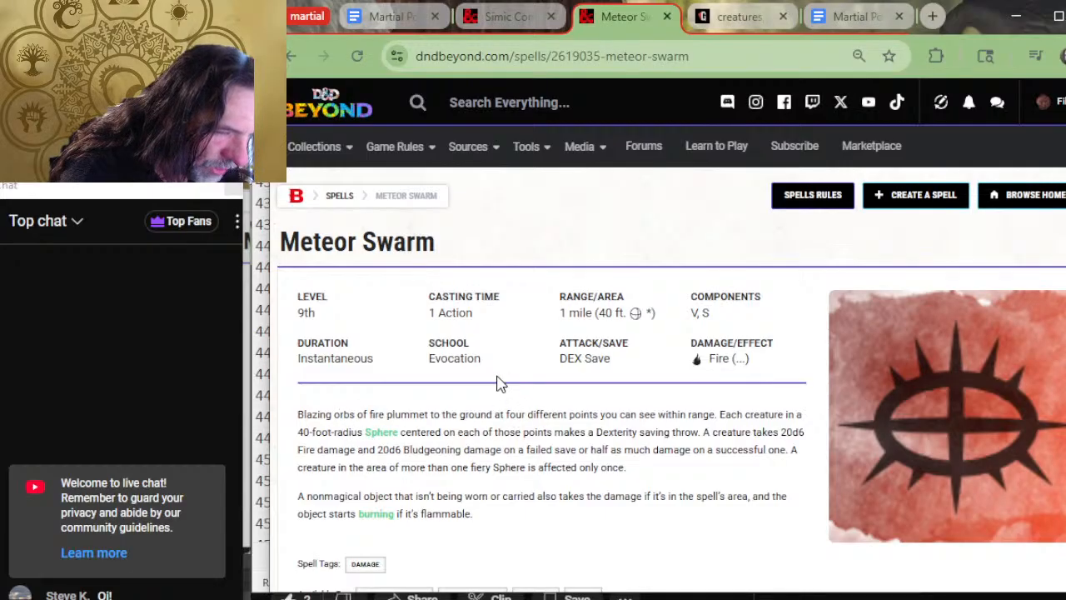
Enter "Meteor Swarm" as the rank 9 spell in the Boros list of the Martial Powers document and remove the extra gap before the slash.
{"action": "key", "text": "alt+Tab"}
{"action": "key", "text": "alt+Tab"}
{"action": "key", "text": "alt+Tab"}
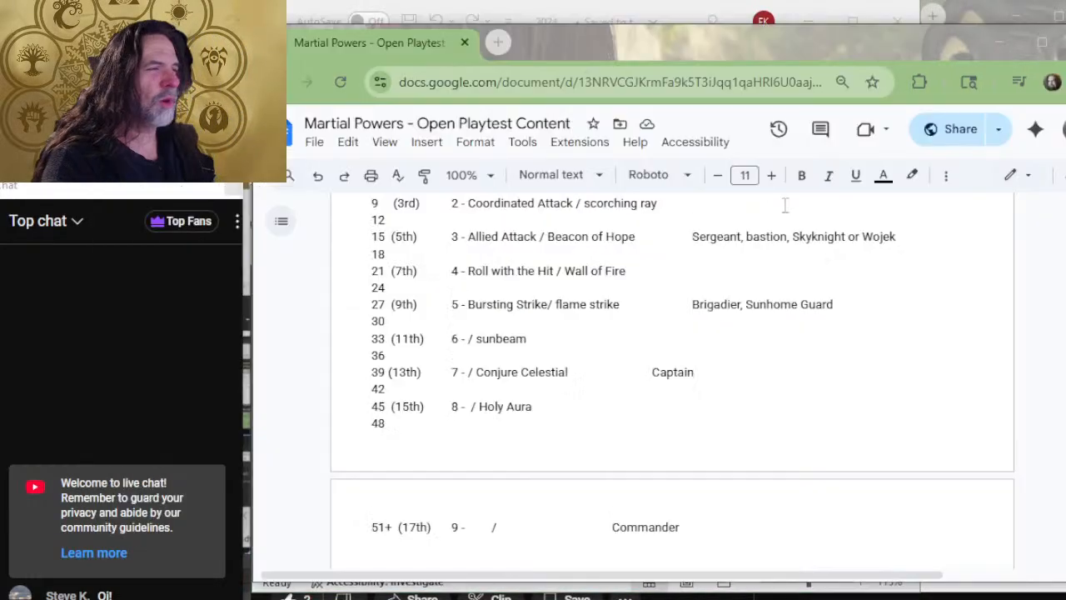
{"action": "type", "text": "Met"}
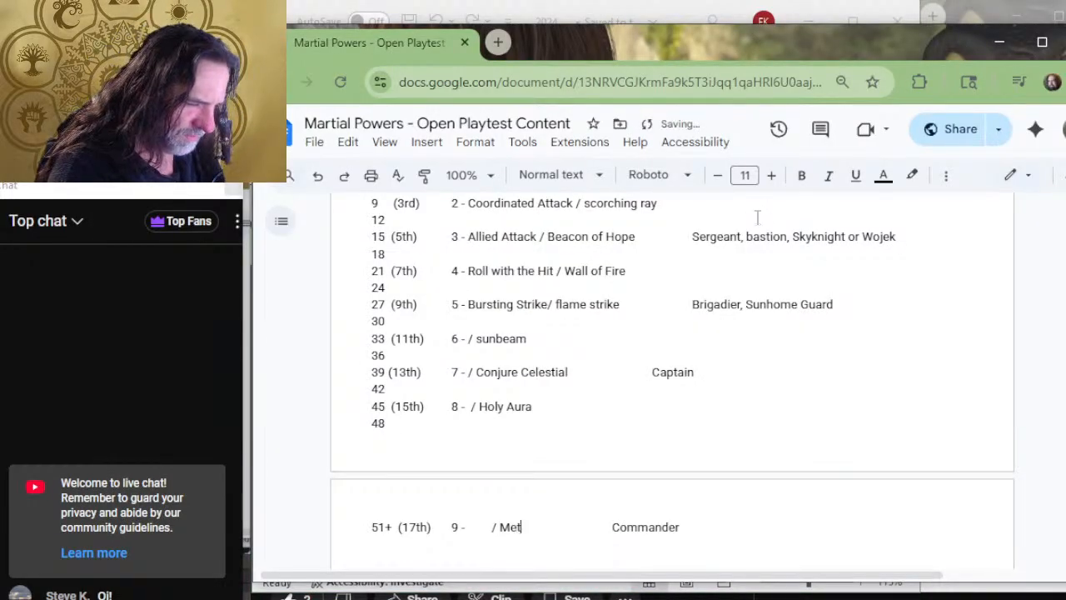
{"action": "type", "text": "eor Swarm"}
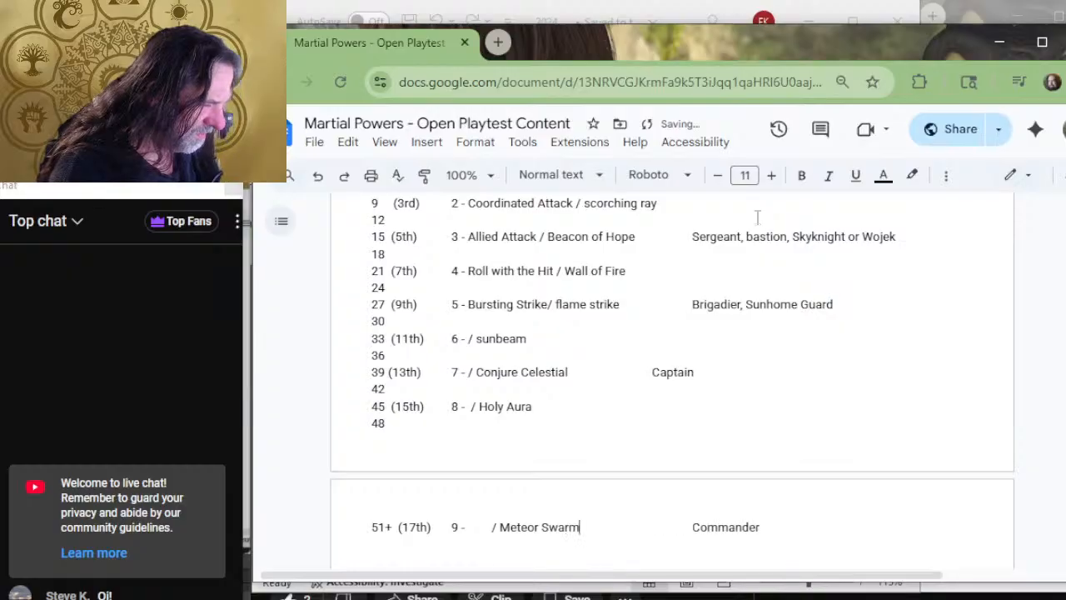
{"action": "key", "text": "Left"}
{"action": "key", "text": "Left"}
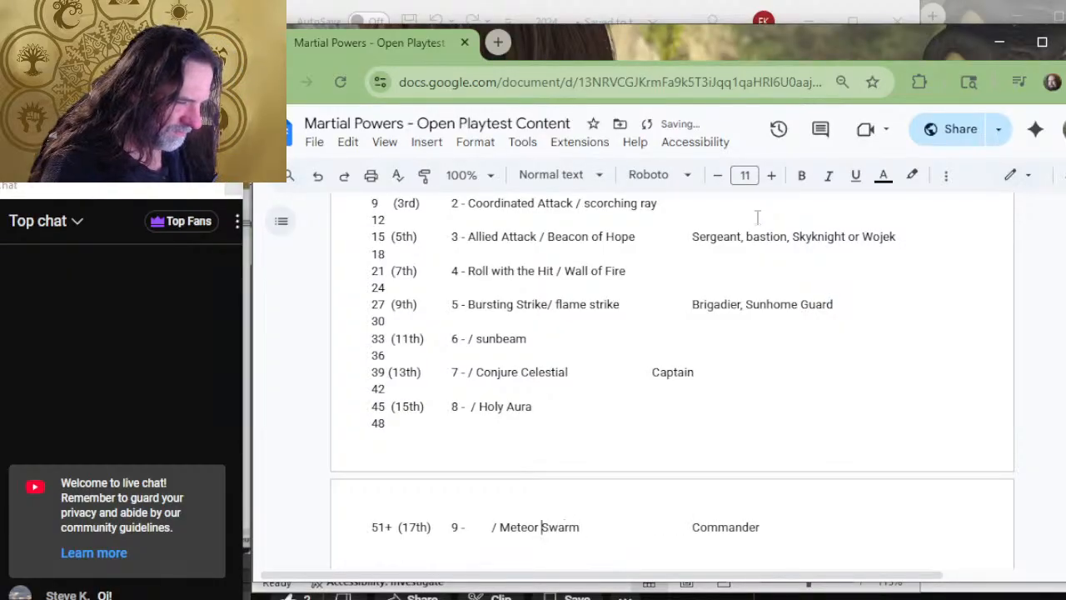
{"action": "key", "text": "Left"}
{"action": "key", "text": "Left"}
{"action": "key", "text": "Left"}
{"action": "key", "text": "Left"}
{"action": "key", "text": "BackSpace"}
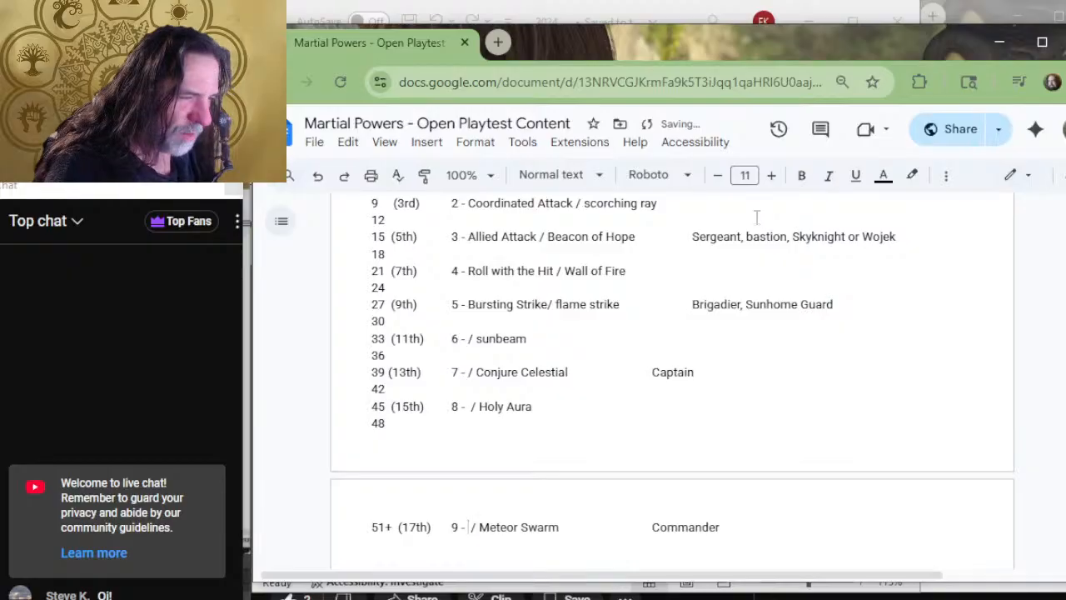
Check the martial power descriptions in the other Martial Powers window against the ranks in the Boros Guild bonus powers list.
{"action": "key", "text": "alt+Tab"}
{"action": "key", "text": "alt+Tab"}
{"action": "key", "text": "Tab"}
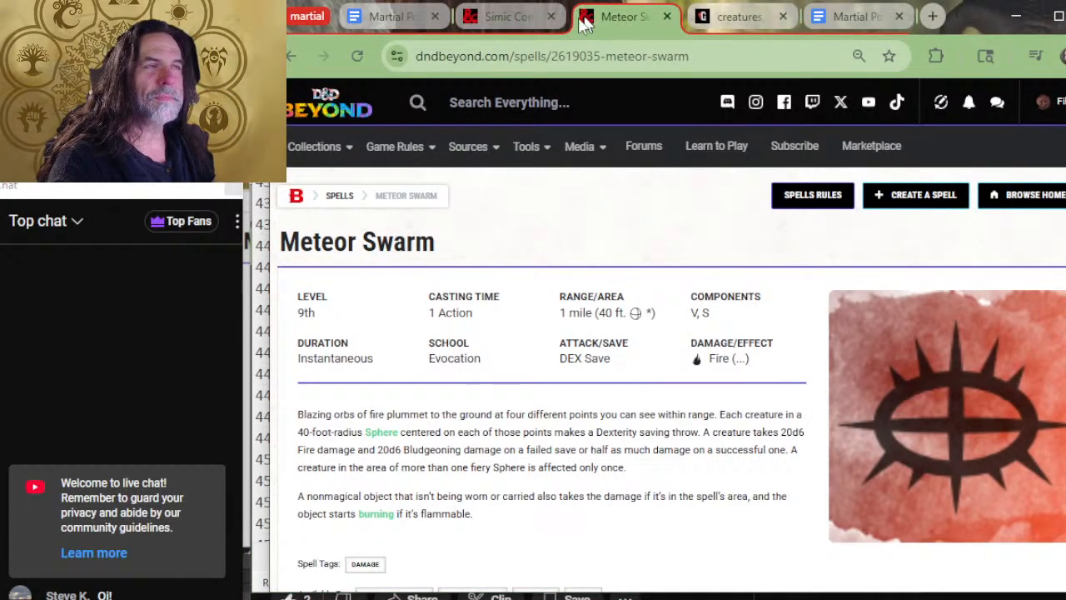
{"action": "left_click", "coordinate": [393, 18]}
{"action": "scroll", "coordinate": [682, 466], "scroll_direction": "up", "scroll_amount": 6}
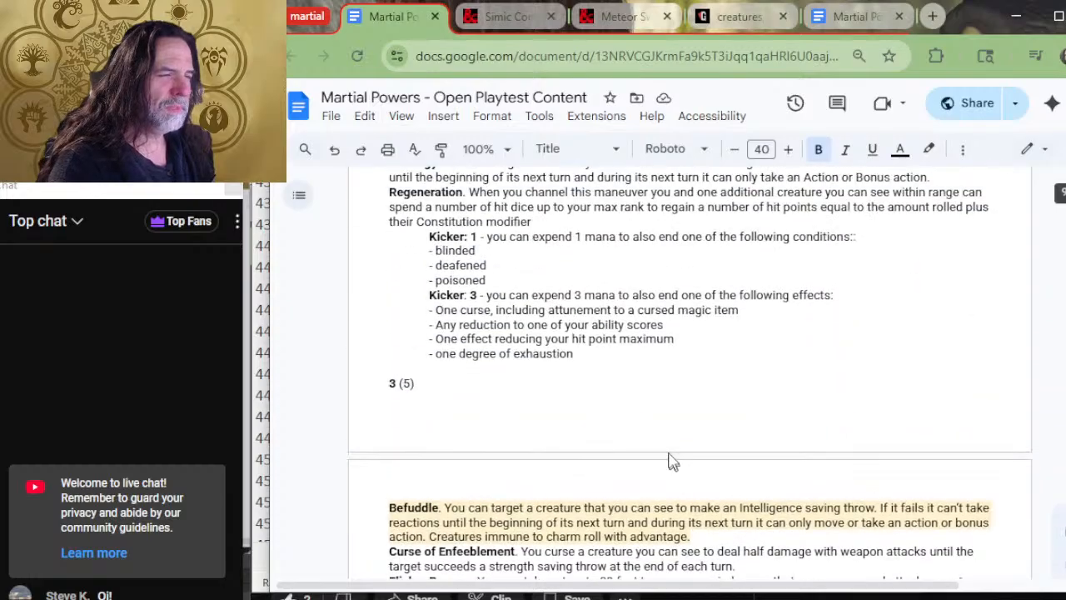
{"action": "scroll", "coordinate": [683, 467], "scroll_direction": "down", "scroll_amount": 6}
{"action": "key", "text": "alt+Tab"}
{"action": "key", "text": "alt+Tab"}
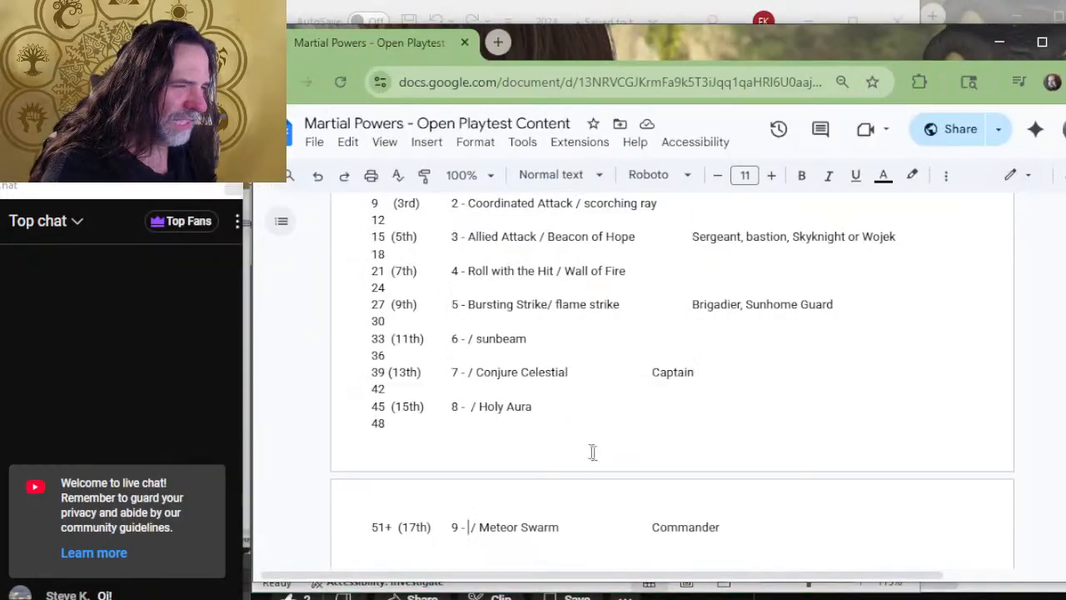
{"action": "key", "text": "alt+Tab"}
{"action": "key", "text": "alt+Tab"}
{"action": "key", "text": "alt+Tab"}
{"action": "key", "text": "alt+Tab"}
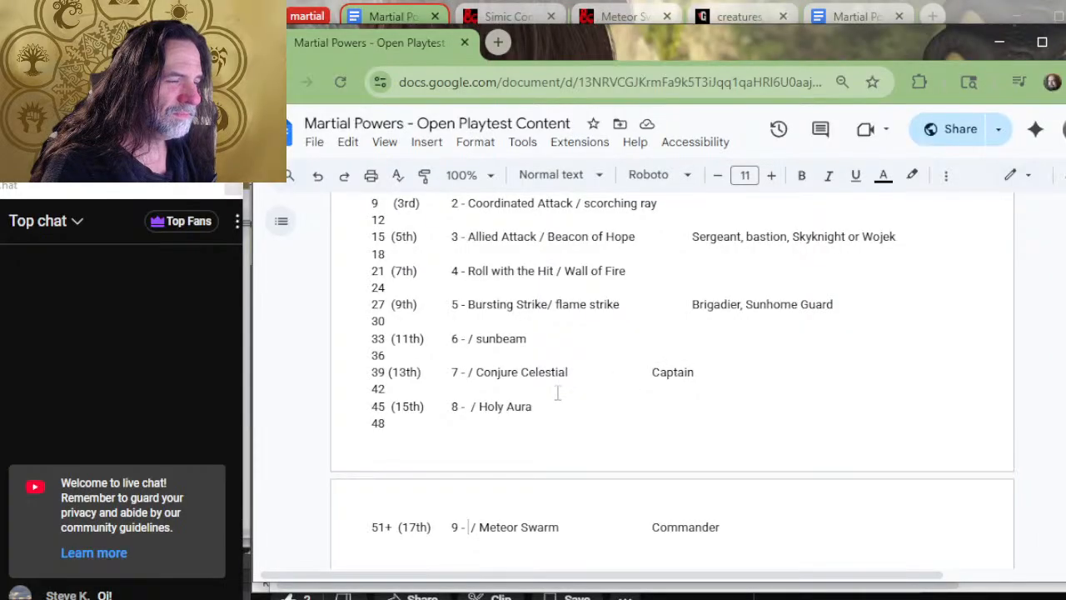
{"action": "scroll", "coordinate": [547, 385], "scroll_direction": "up", "scroll_amount": 3}
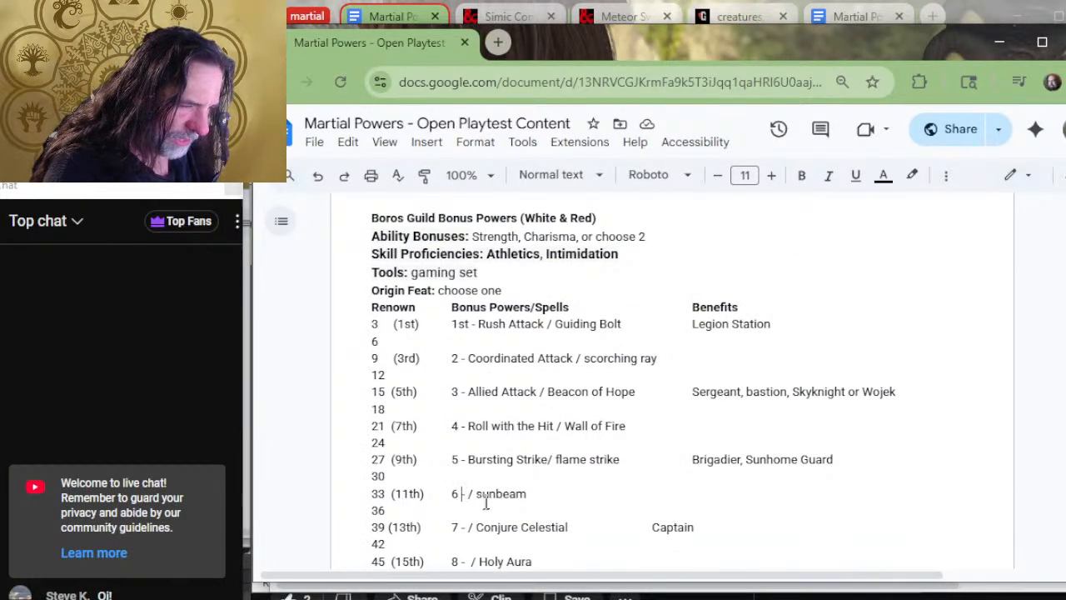
{"action": "scroll", "coordinate": [512, 393], "scroll_direction": "down", "scroll_amount": 3}
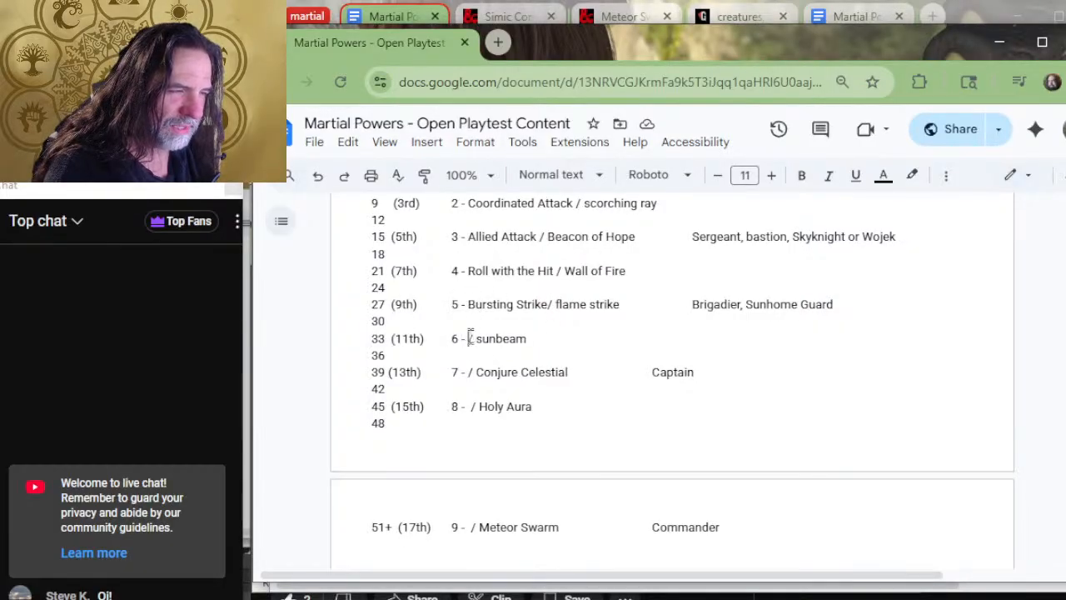
Review the rank 3 and 4 maneuvers and the Reactions powers in the other Martial Powers window for a Boros rank 6 power.
{"action": "key", "text": "alt+Tab"}
{"action": "scroll", "coordinate": [568, 334], "scroll_direction": "down", "scroll_amount": 3}
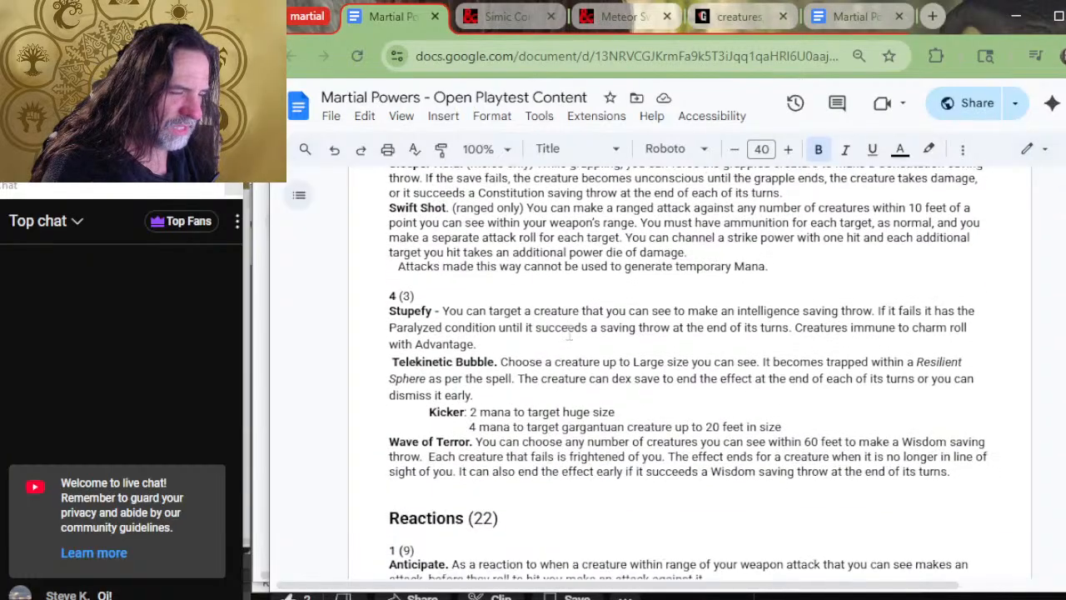
{"action": "scroll", "coordinate": [568, 333], "scroll_direction": "down", "scroll_amount": 3}
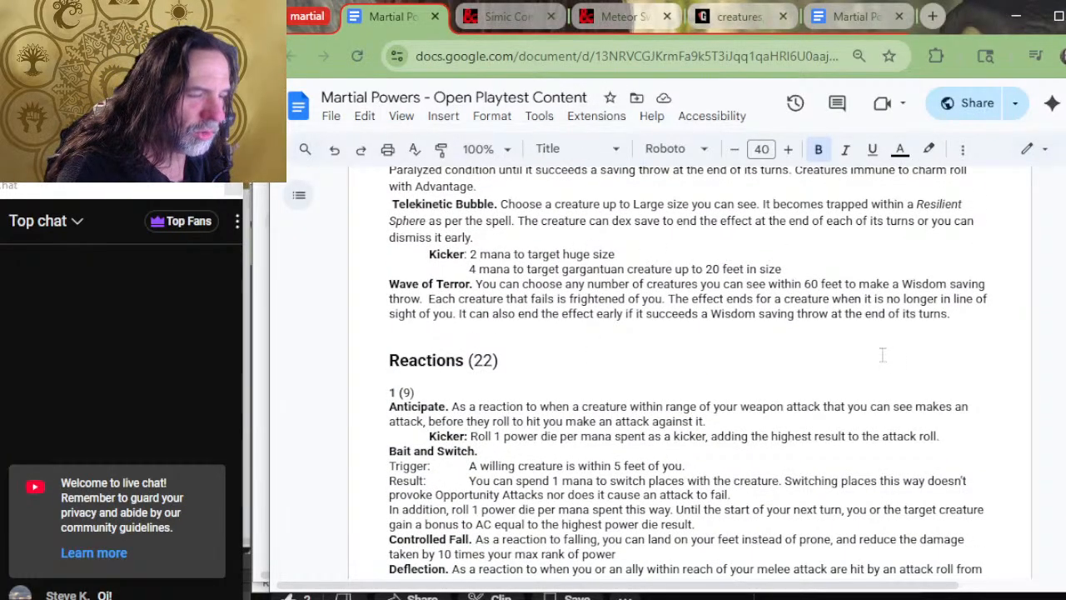
{"action": "scroll", "coordinate": [869, 354], "scroll_direction": "down", "scroll_amount": 5}
{"action": "scroll", "coordinate": [762, 250], "scroll_direction": "up", "scroll_amount": 3}
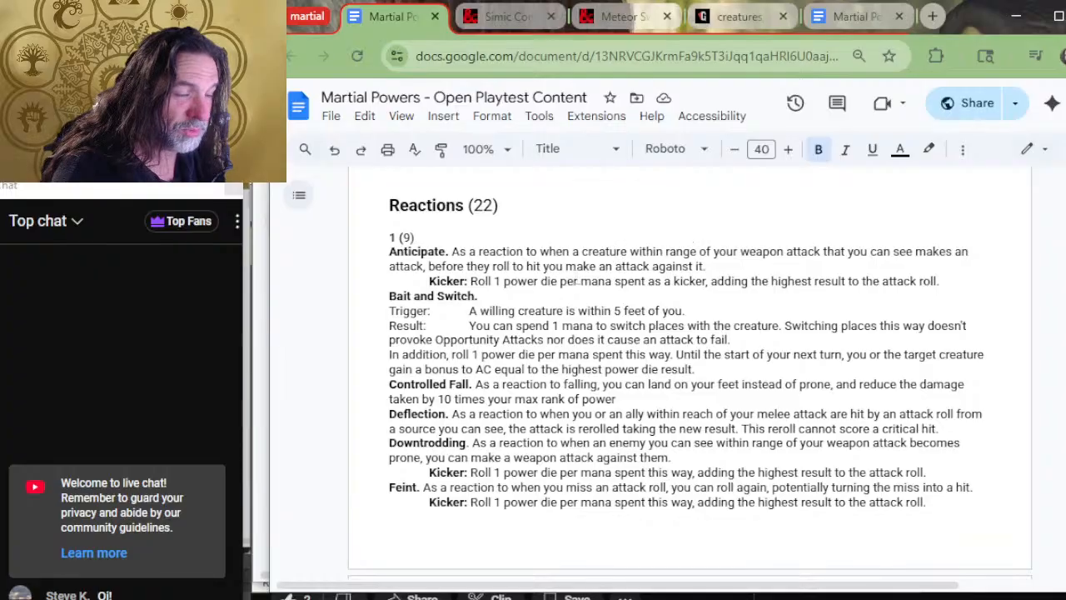
{"action": "scroll", "coordinate": [671, 328], "scroll_direction": "down", "scroll_amount": 15}
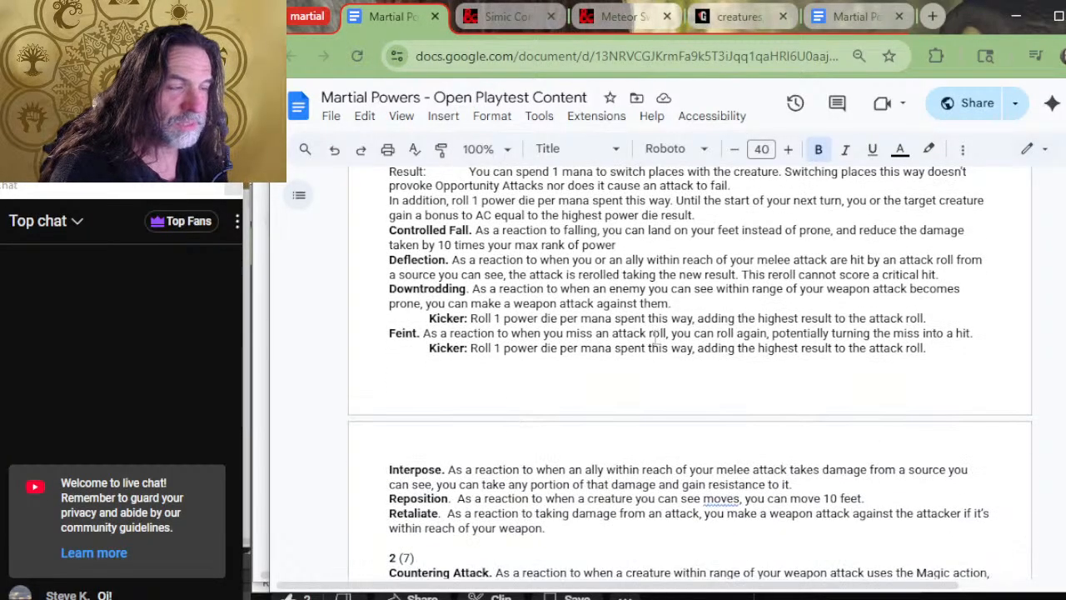
{"action": "scroll", "coordinate": [662, 353], "scroll_direction": "up", "scroll_amount": 5}
{"action": "scroll", "coordinate": [662, 354], "scroll_direction": "up", "scroll_amount": 3}
{"action": "scroll", "coordinate": [632, 334], "scroll_direction": "down", "scroll_amount": 10}
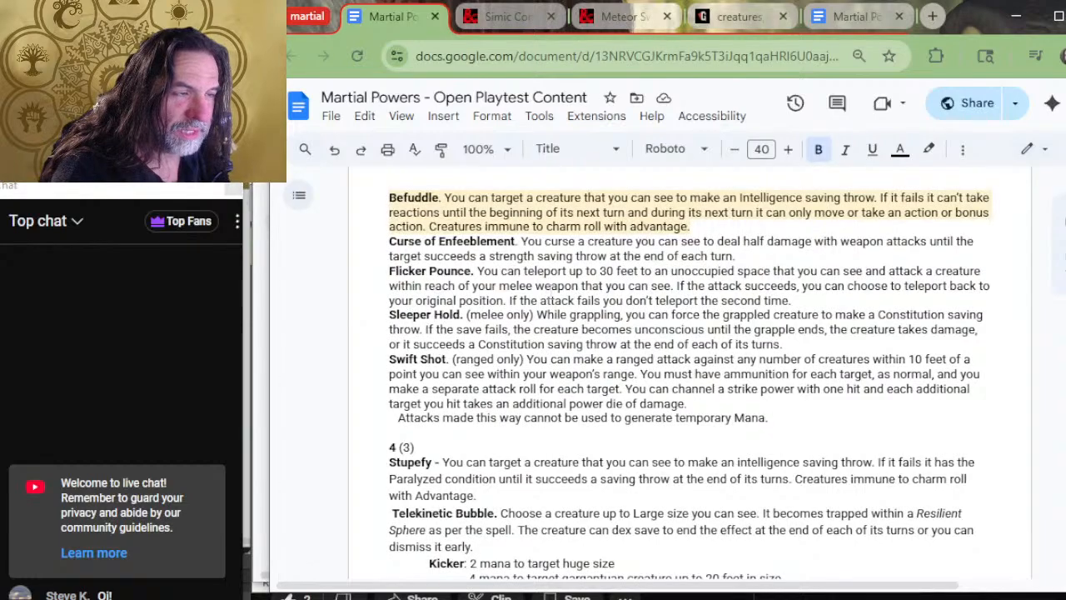
{"action": "left_click", "coordinate": [565, 316]}
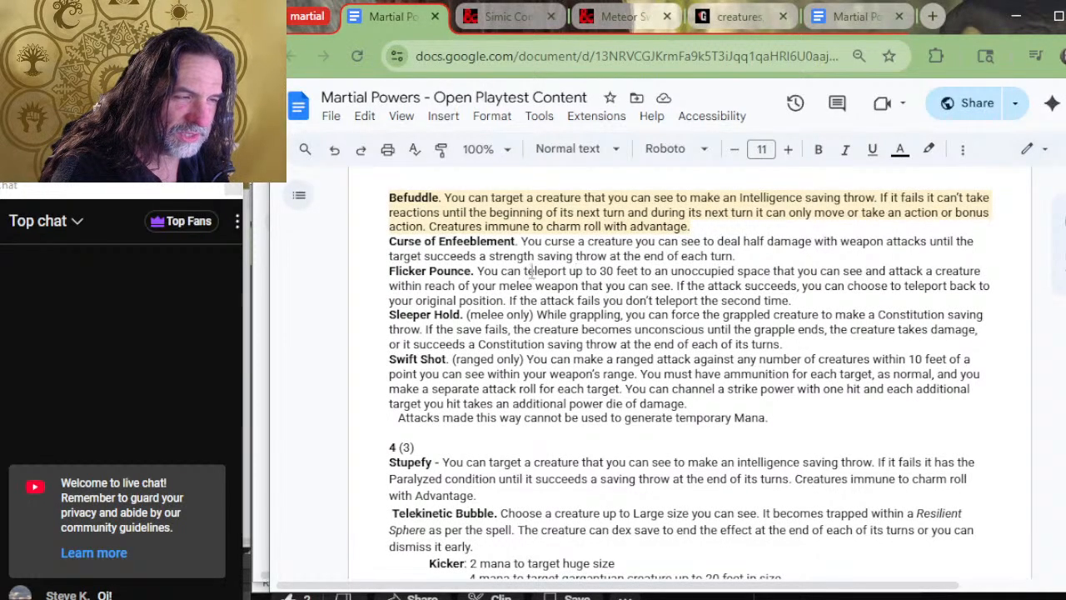
{"action": "scroll", "coordinate": [592, 300], "scroll_direction": "down", "scroll_amount": 2}
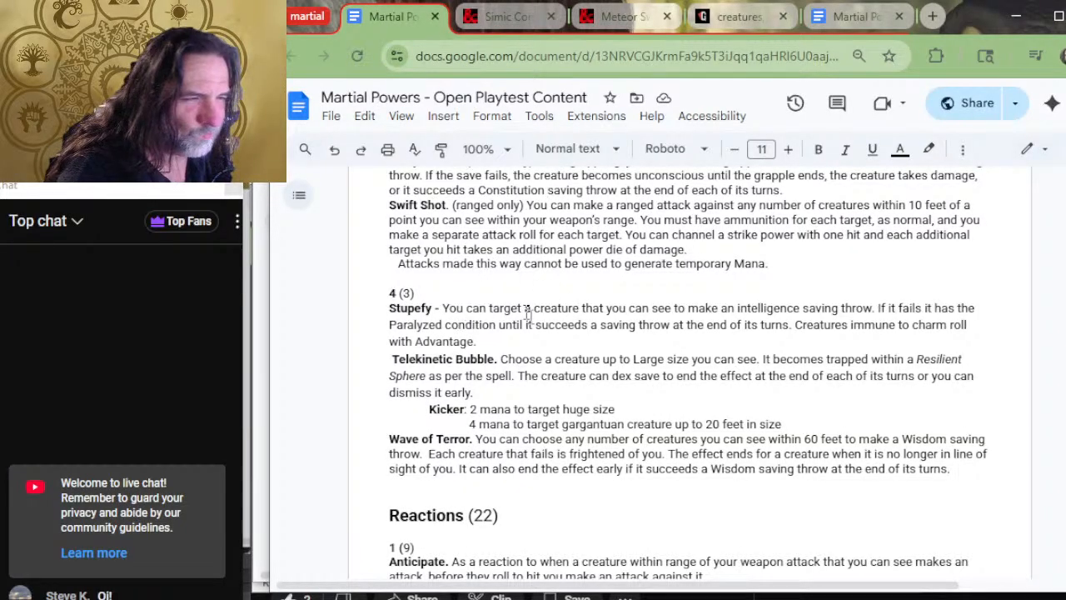
{"action": "scroll", "coordinate": [526, 314], "scroll_direction": "down", "scroll_amount": 4}
{"action": "scroll", "coordinate": [541, 296], "scroll_direction": "down", "scroll_amount": 2}
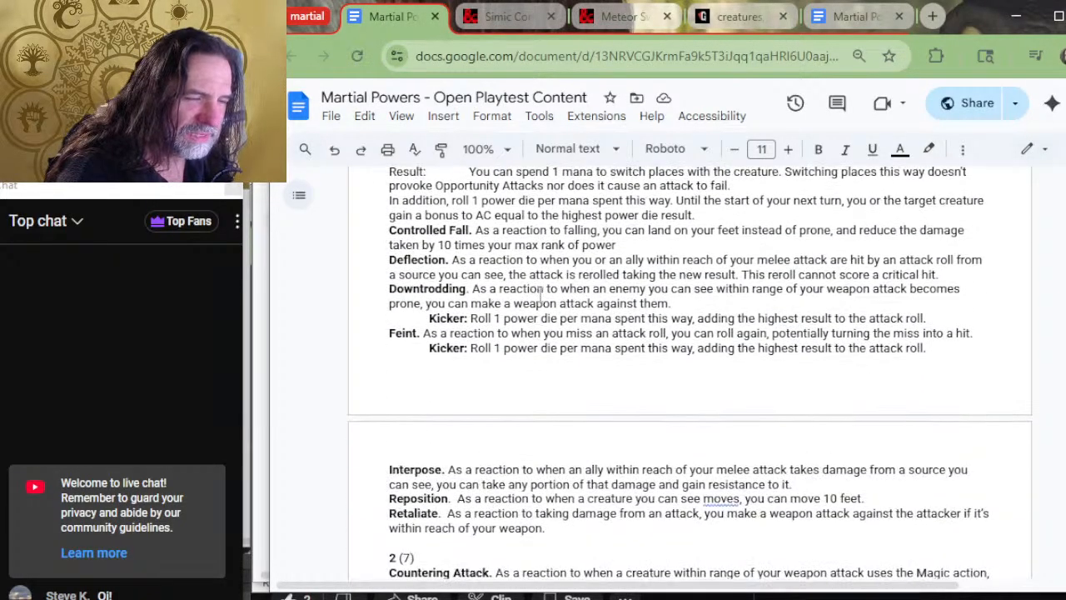
{"action": "scroll", "coordinate": [541, 293], "scroll_direction": "down", "scroll_amount": 2}
{"action": "scroll", "coordinate": [549, 376], "scroll_direction": "down", "scroll_amount": 5}
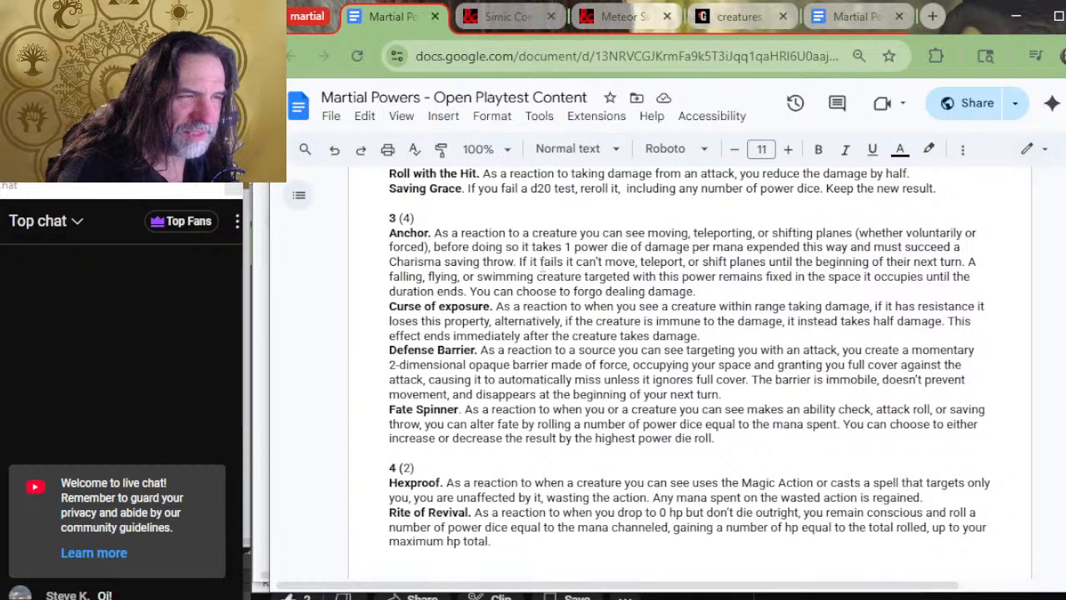
Read through the Strikes powers and the Sustained powers up to rank 3, comparing Celerity, Daunting Presence, Ghostwalker and Mindsense.
{"action": "scroll", "coordinate": [563, 222], "scroll_direction": "down", "scroll_amount": 10}
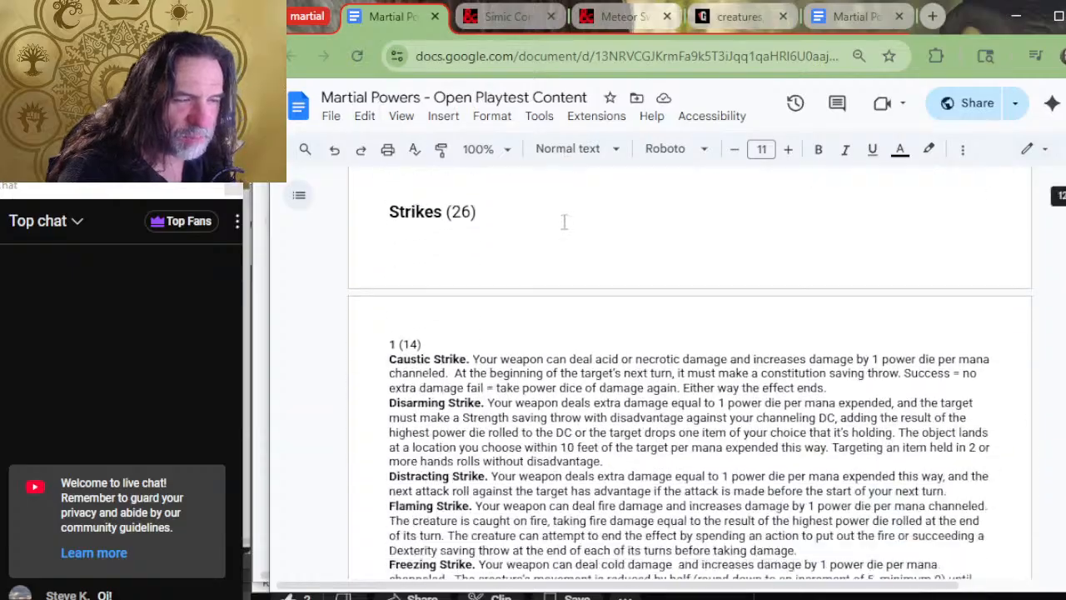
{"action": "scroll", "coordinate": [555, 350], "scroll_direction": "down", "scroll_amount": 5}
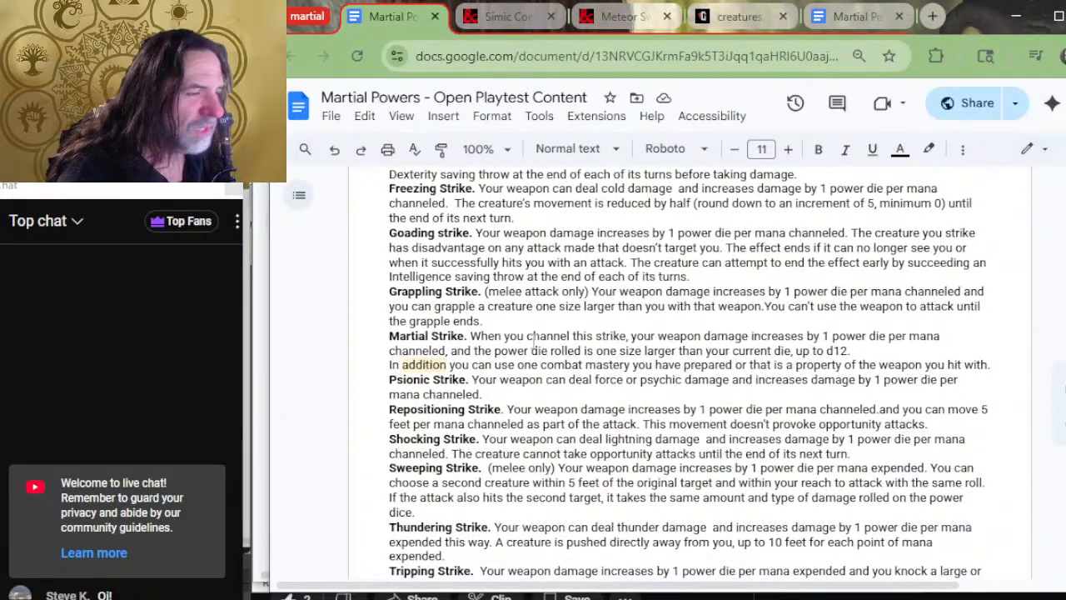
{"action": "scroll", "coordinate": [555, 350], "scroll_direction": "down", "scroll_amount": 6}
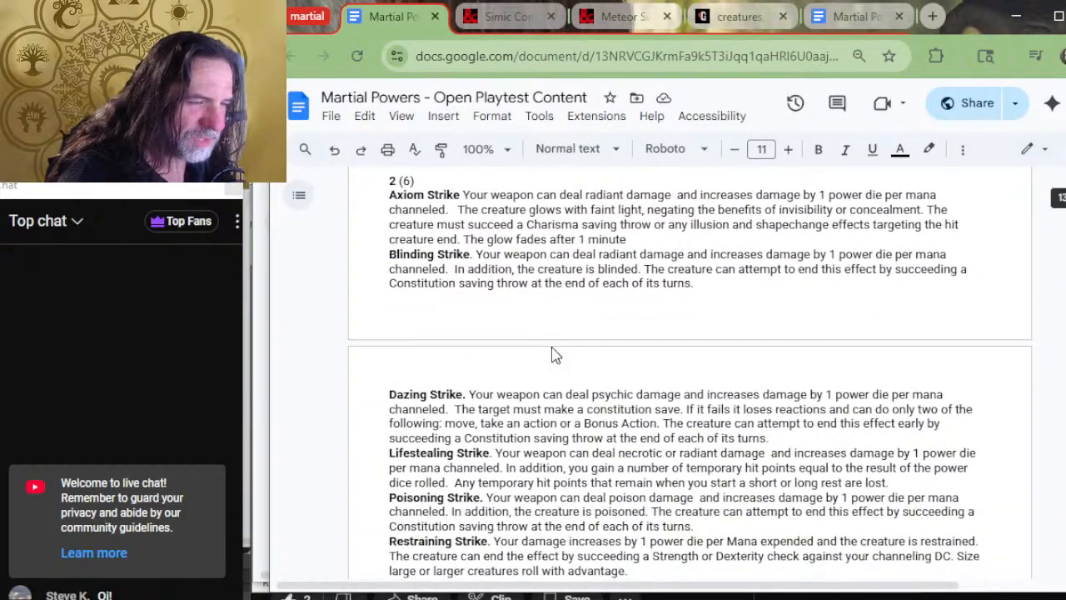
{"action": "scroll", "coordinate": [555, 350], "scroll_direction": "down", "scroll_amount": 3}
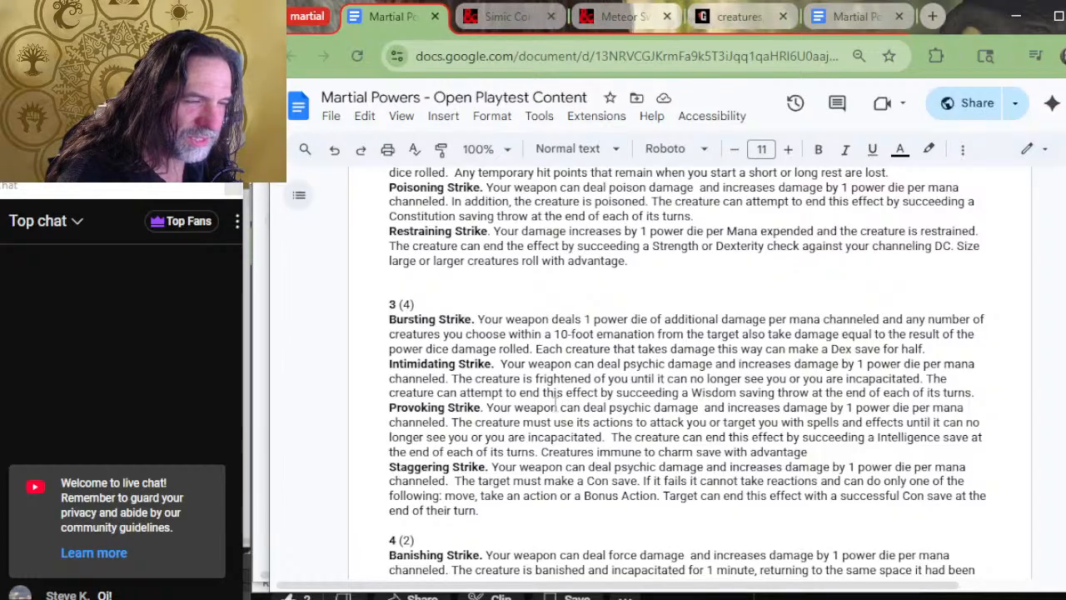
{"action": "scroll", "coordinate": [569, 275], "scroll_direction": "down", "scroll_amount": 3}
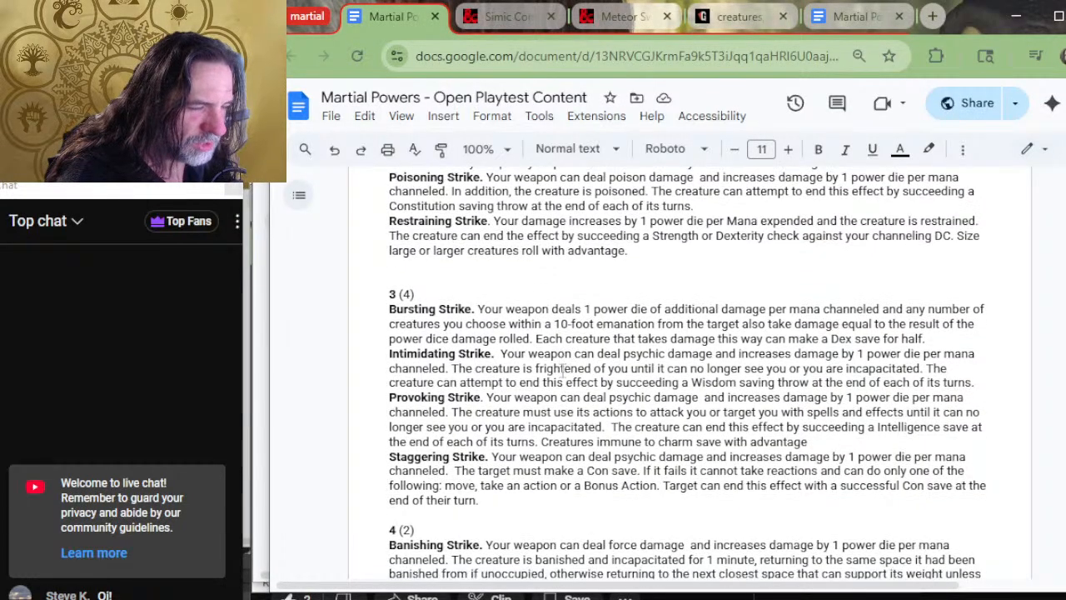
{"action": "scroll", "coordinate": [570, 275], "scroll_direction": "down", "scroll_amount": 9}
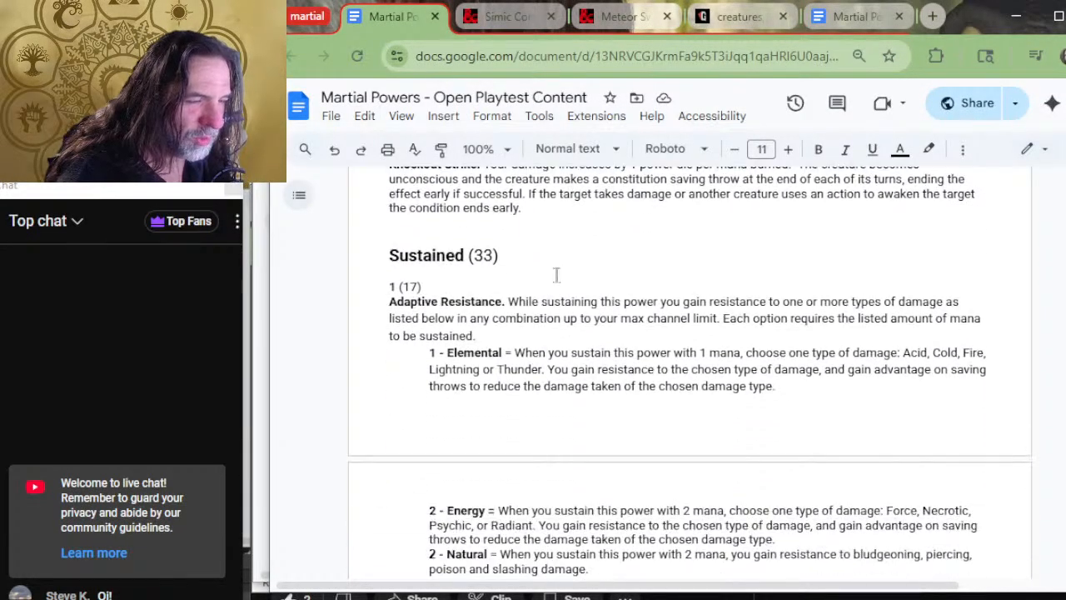
{"action": "scroll", "coordinate": [554, 277], "scroll_direction": "down", "scroll_amount": 20}
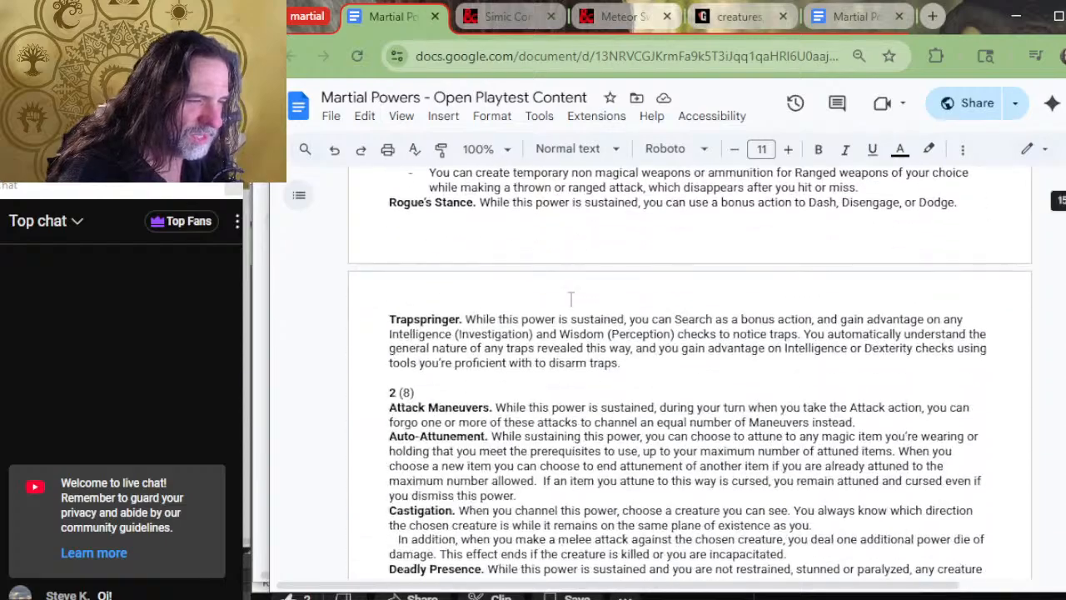
{"action": "scroll", "coordinate": [571, 301], "scroll_direction": "down", "scroll_amount": 12}
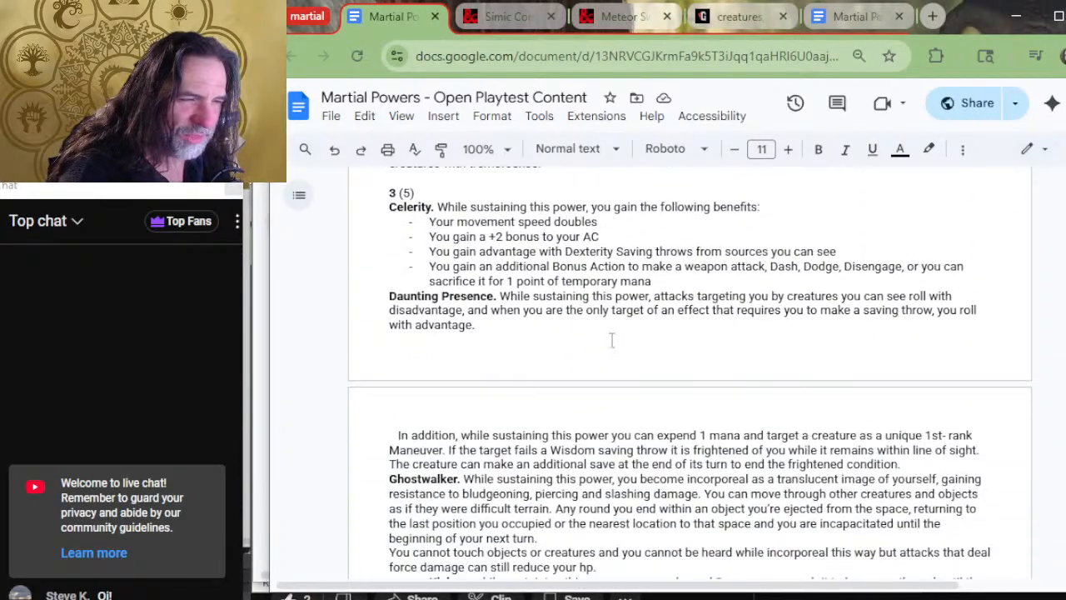
{"action": "scroll", "coordinate": [559, 338], "scroll_direction": "down", "scroll_amount": 3}
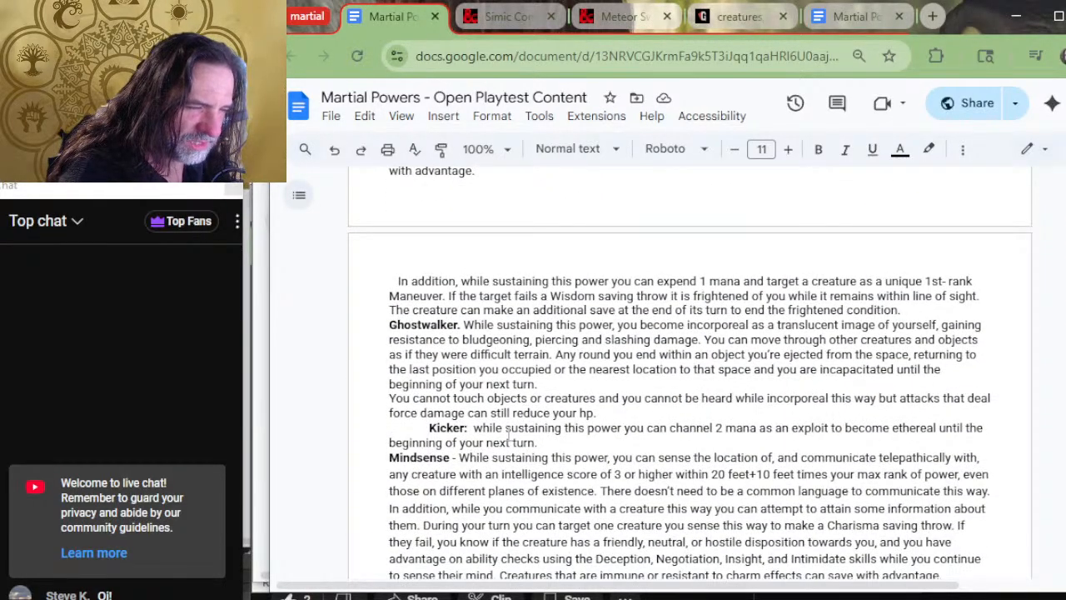
{"action": "scroll", "coordinate": [518, 377], "scroll_direction": "down", "scroll_amount": 3}
{"action": "scroll", "coordinate": [541, 382], "scroll_direction": "up", "scroll_amount": 3}
{"action": "scroll", "coordinate": [541, 381], "scroll_direction": "up", "scroll_amount": 3}
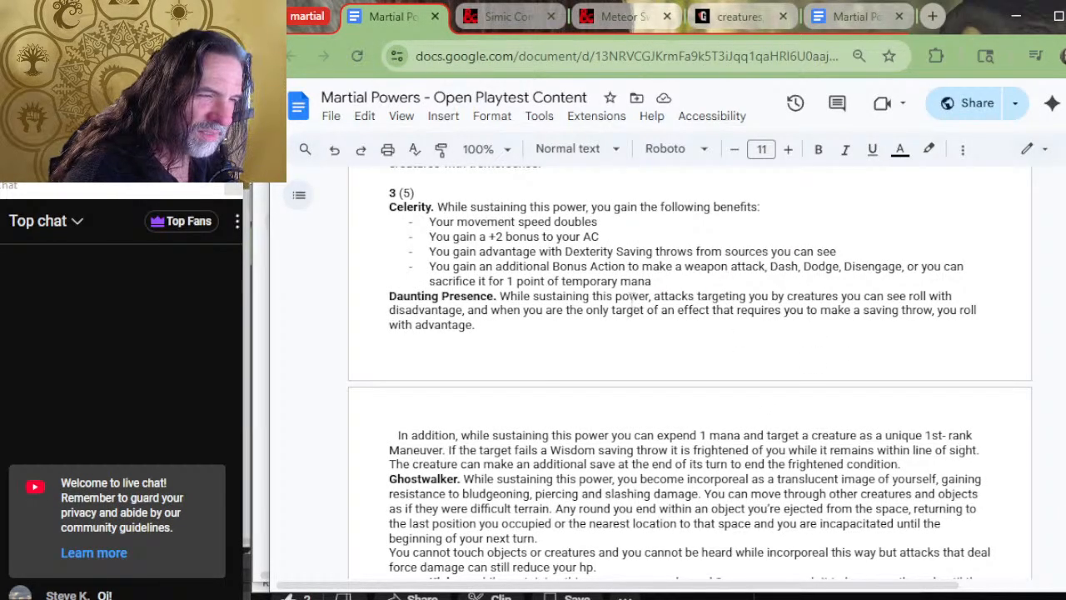
Enter "Daunting Presence" as the rank 6 martial power in the Boros list and capitalize "Sunbeam" after the slash.
{"action": "key", "text": "alt+Tab"}
{"action": "type", "text": "Daunt"}
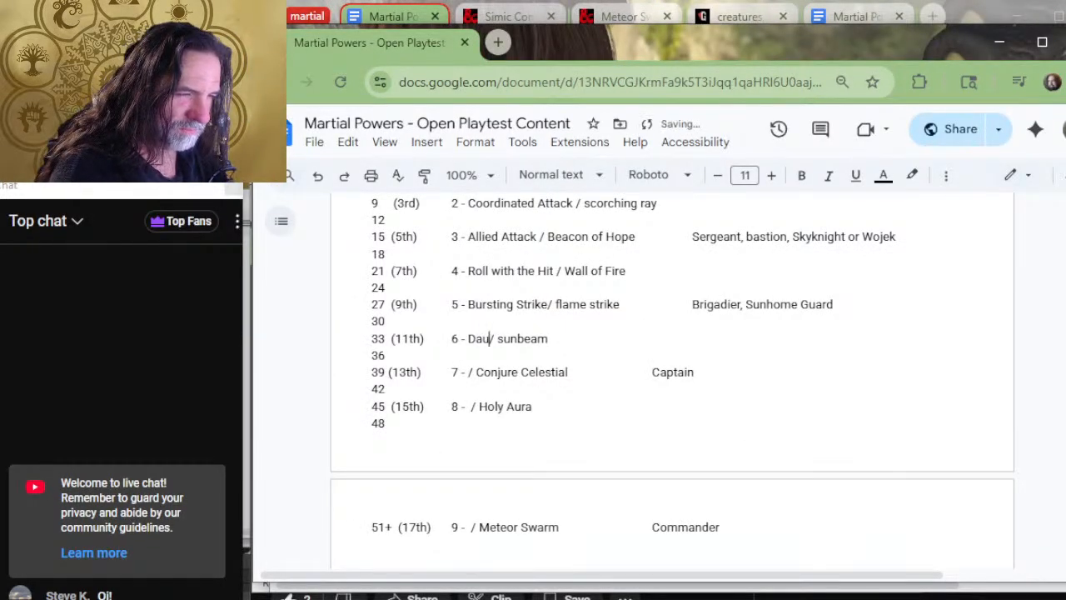
{"action": "type", "text": "ing PResence"}
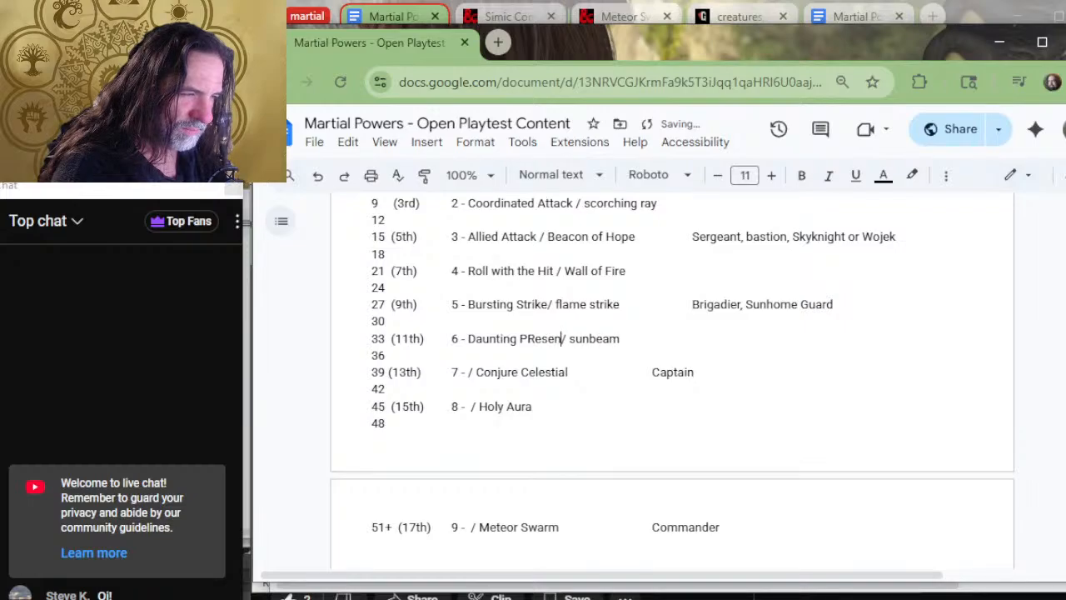
{"action": "key", "text": "BackSpace"}
{"action": "key", "text": "BackSpace"}
{"action": "key", "text": "BackSpace"}
{"action": "key", "text": "BackSpace"}
{"action": "key", "text": "BackSpace"}
{"action": "key", "text": "BackSpace"}
{"action": "key", "text": "BackSpace"}
{"action": "type", "text": "rese"}
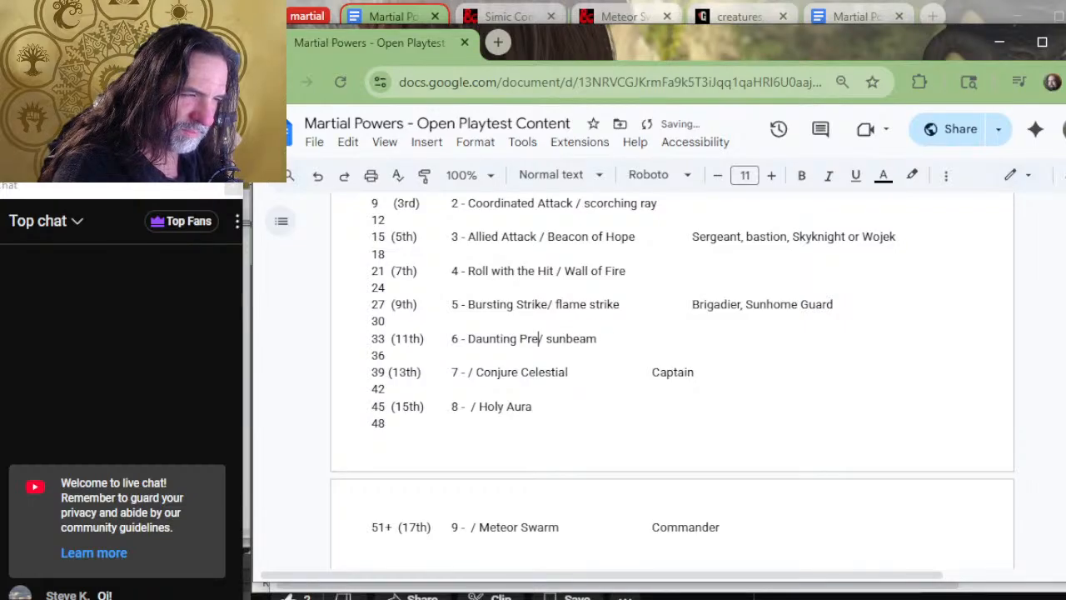
{"action": "type", "text": "nce"}
{"action": "key", "text": "Right"}
{"action": "key", "text": "Right"}
{"action": "key", "text": "Delete"}
{"action": "type", "text": "S"}
Enter "Indestructible" from the rank 4 sustained powers as the Boros rank 7 martial power and realign the "Captain" title with the titles above.
{"action": "key", "text": "Down"}
{"action": "key", "text": "Down"}
{"action": "key", "text": "Left"}
{"action": "key", "text": "Left"}
{"action": "key", "text": "Left"}
{"action": "key", "text": "Left"}
{"action": "key", "text": "Left"}
{"action": "key", "text": "Left"}
{"action": "key", "text": "Left"}
{"action": "key", "text": "Left"}
{"action": "key", "text": "Left"}
{"action": "key", "text": "Left"}
{"action": "key", "text": "Left"}
{"action": "key", "text": "Left"}
{"action": "key", "text": "Left"}
{"action": "key", "text": "Left"}
{"action": "key", "text": "Left"}
{"action": "key", "text": "Left"}
{"action": "key", "text": "Left"}
{"action": "key", "text": "Left"}
{"action": "key", "text": "Left"}
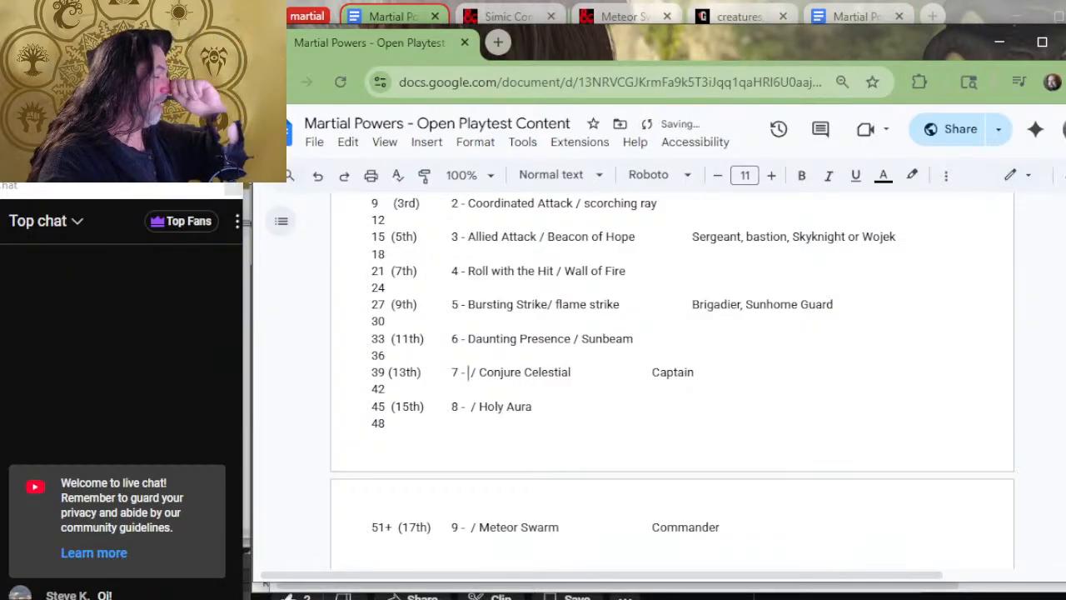
{"action": "key", "text": "alt+Tab"}
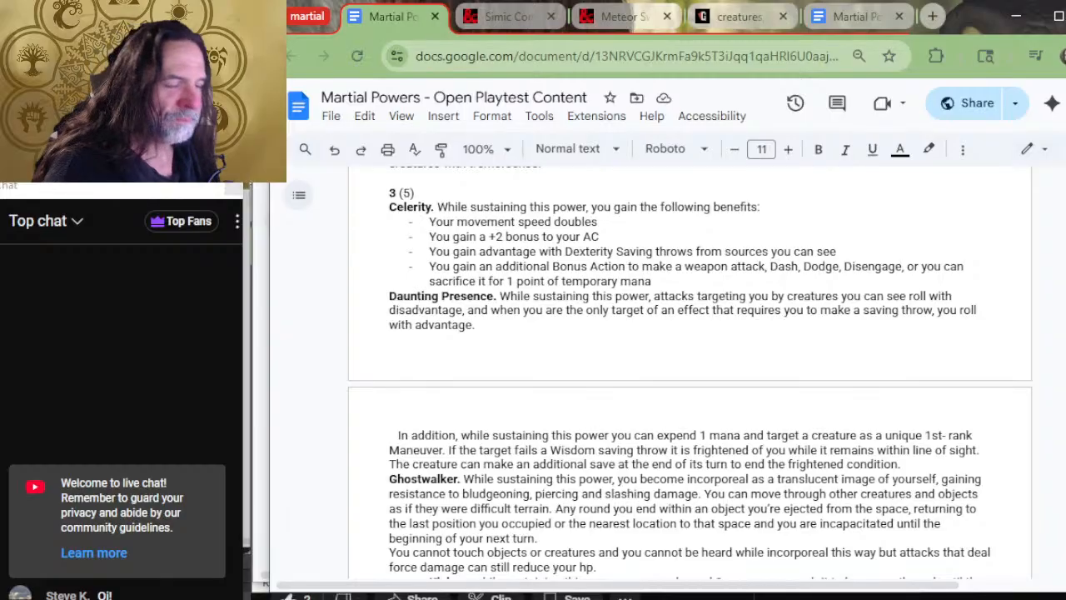
{"action": "scroll", "coordinate": [717, 398], "scroll_direction": "down", "scroll_amount": 9}
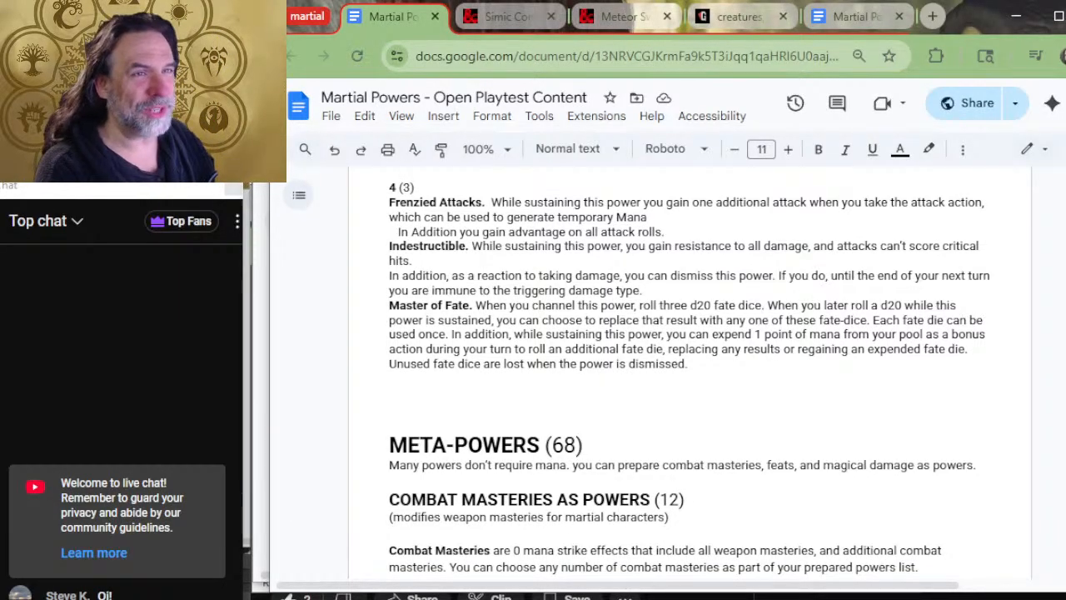
{"action": "mouse_move", "coordinate": [470, 597]}
{"action": "left_click", "coordinate": [433, 558]}
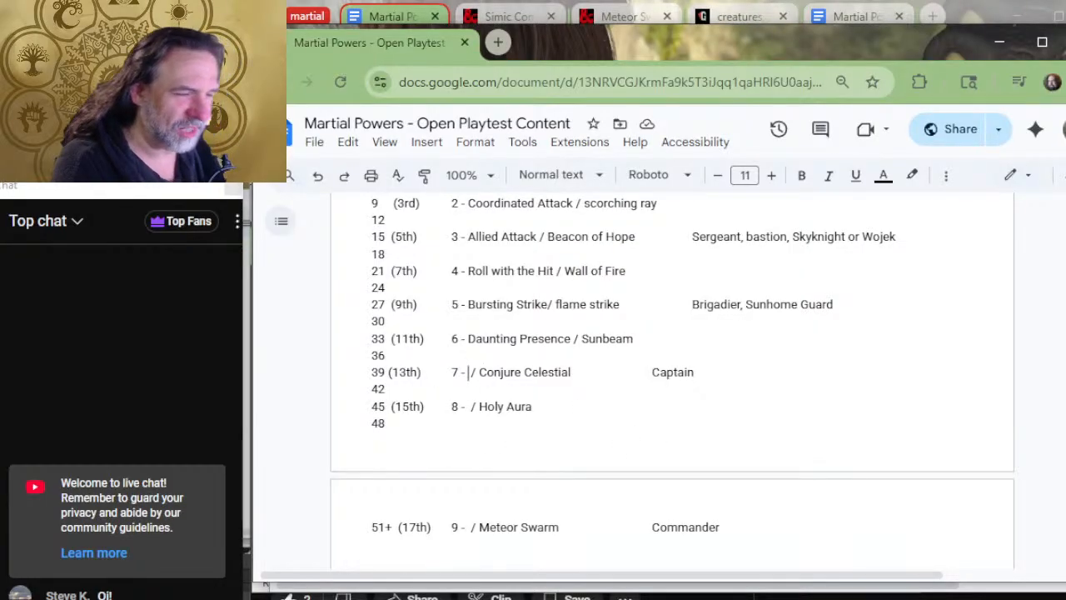
{"action": "type", "text": "Indesc"}
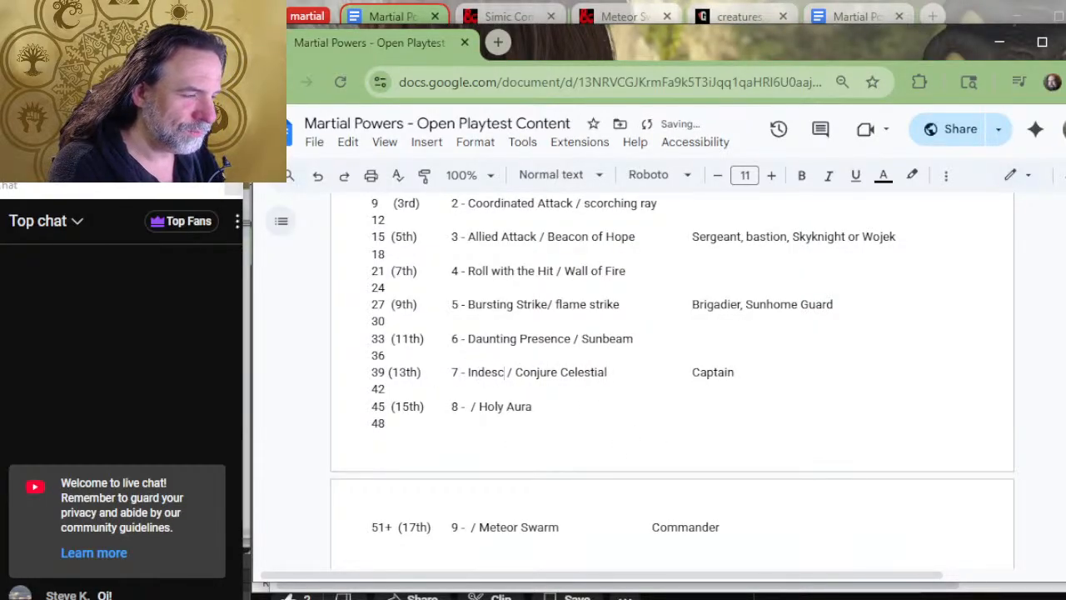
{"action": "key", "text": "BackSpace"}
{"action": "type", "text": "tructible"}
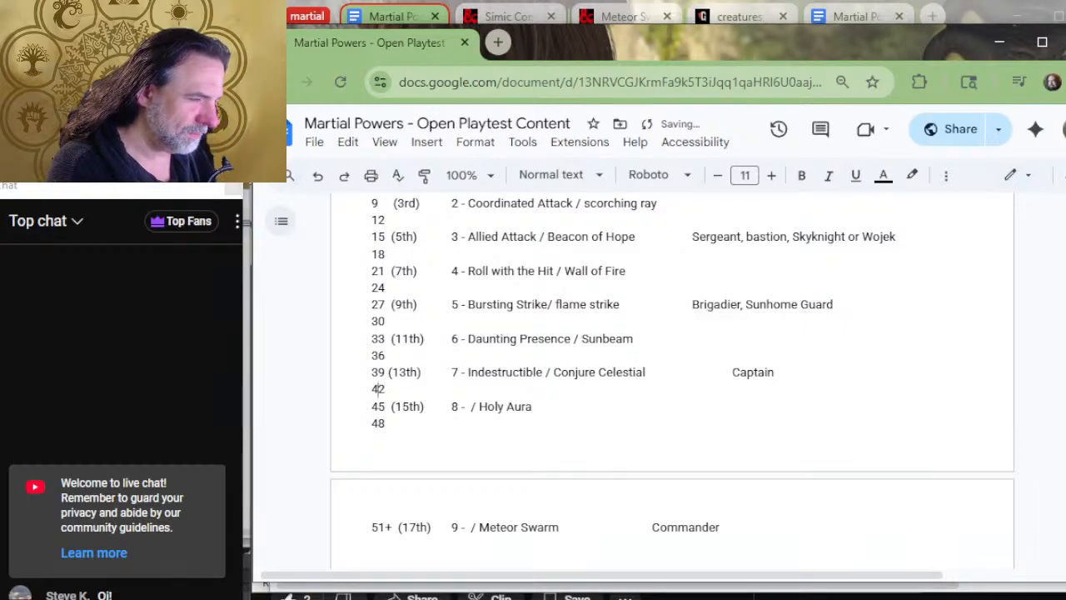
{"action": "left_click", "coordinate": [775, 372]}
{"action": "key", "text": "BackSpace"}
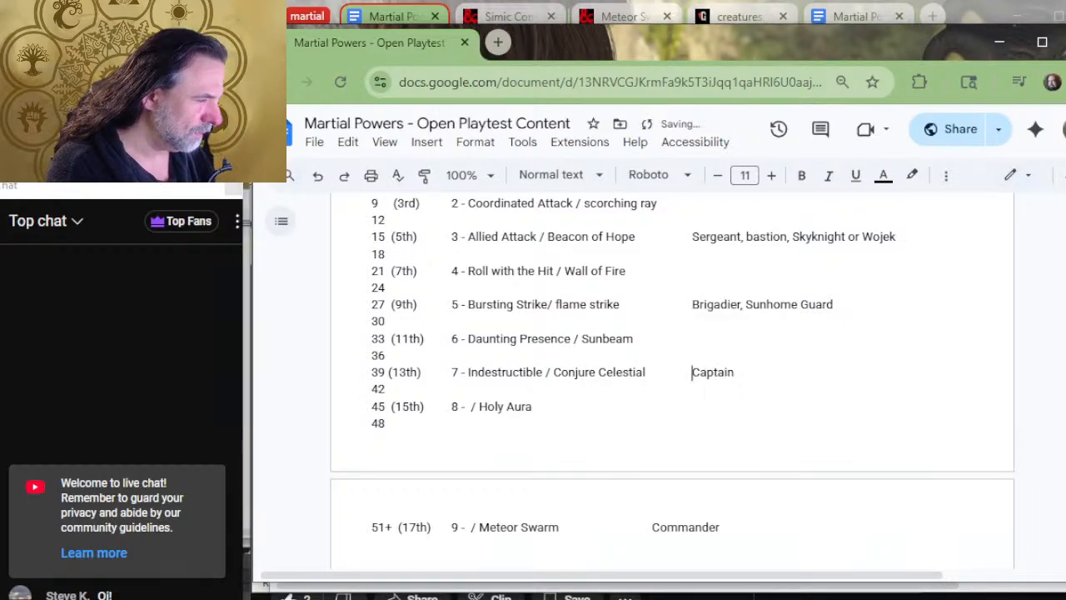
Ready the Boros rank 8 entry and review the Sustained and Strikes powers in the other Martial Powers window, highlighting part of Banishing Strike.
{"action": "left_click", "coordinate": [468, 407]}
{"action": "key", "text": "alt+Tab"}
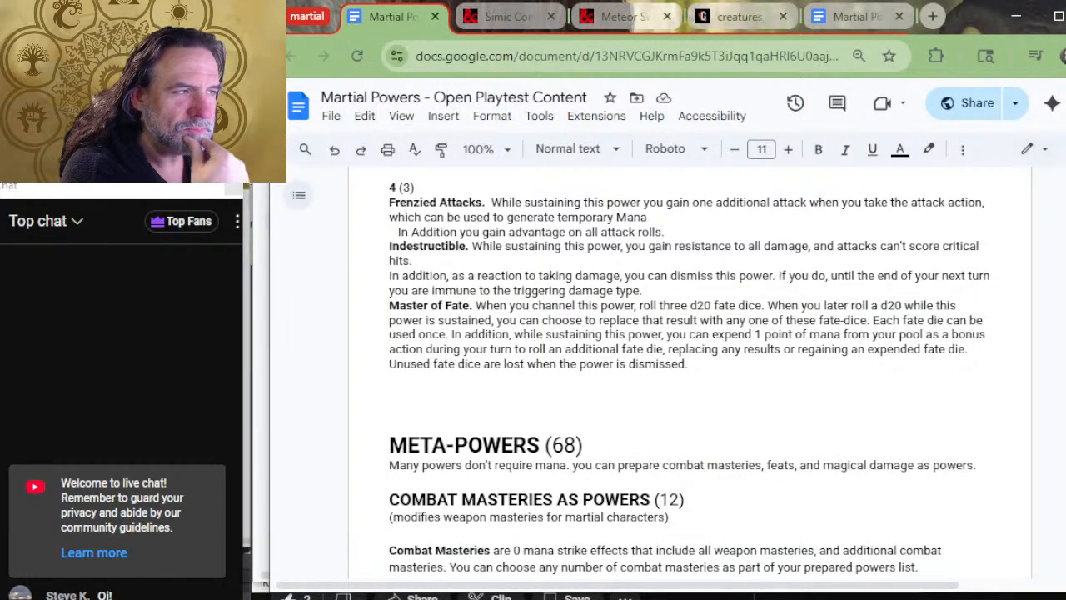
{"action": "scroll", "coordinate": [554, 204], "scroll_direction": "up", "scroll_amount": 3}
{"action": "scroll", "coordinate": [545, 320], "scroll_direction": "up", "scroll_amount": 12}
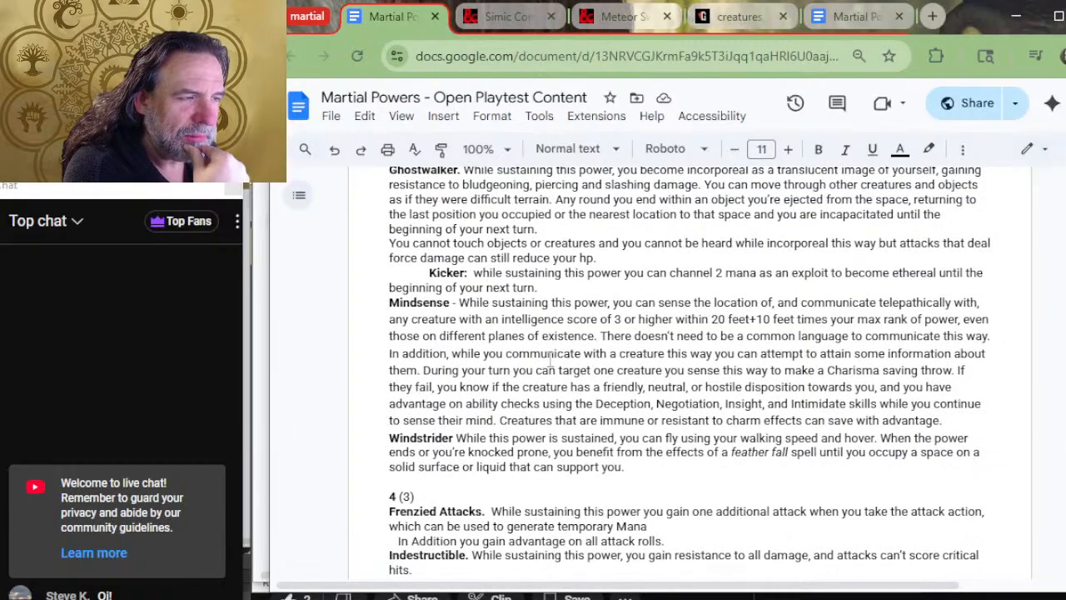
{"action": "scroll", "coordinate": [555, 369], "scroll_direction": "up", "scroll_amount": 15}
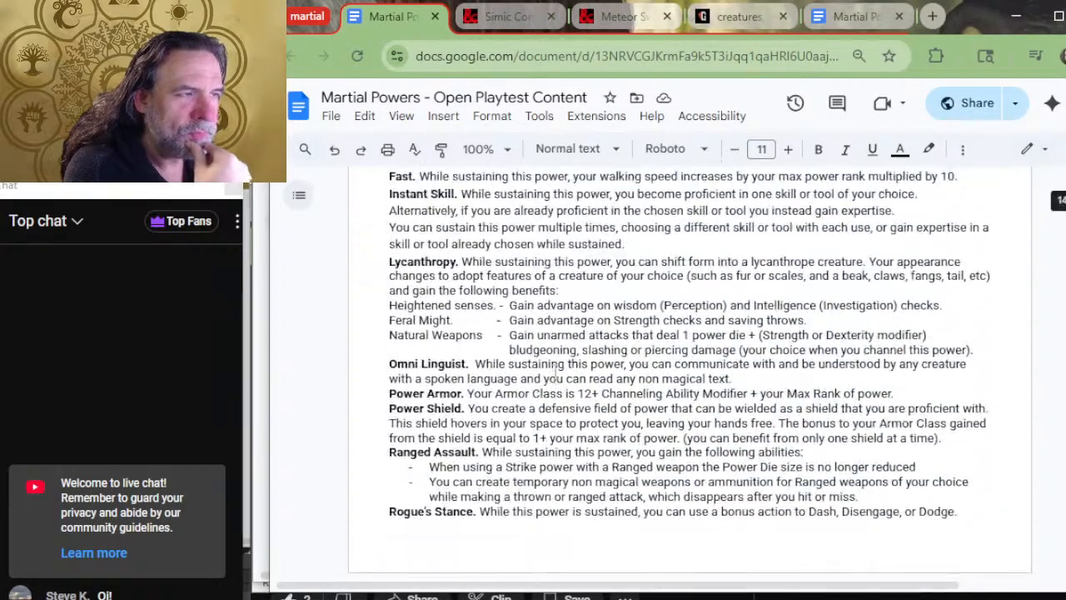
{"action": "scroll", "coordinate": [555, 370], "scroll_direction": "up", "scroll_amount": 8}
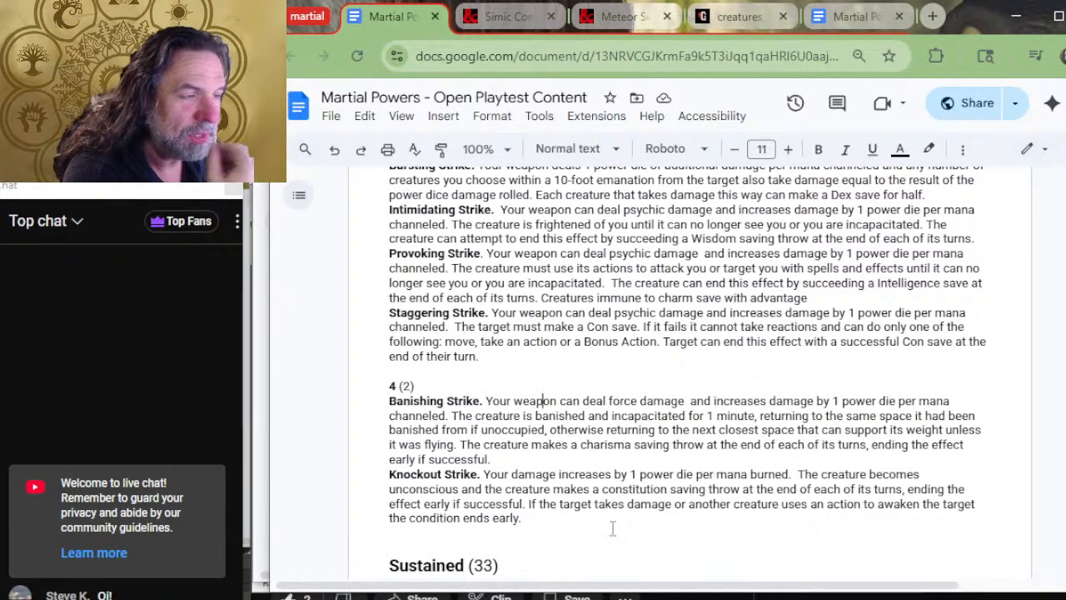
{"action": "left_click_drag", "start_coordinate": [501, 430], "coordinate": [378, 397]}
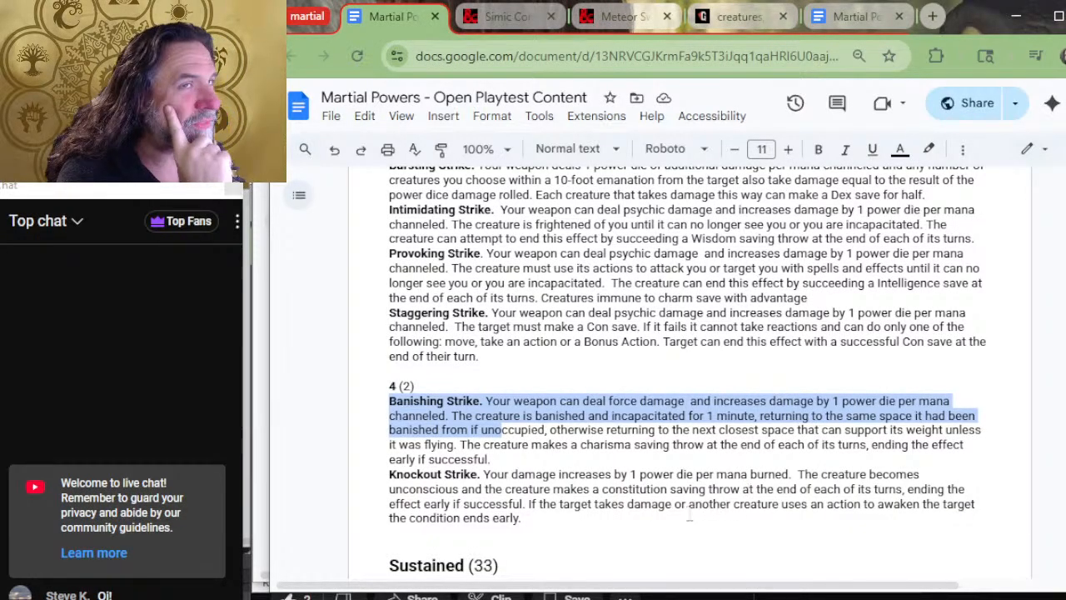
{"action": "scroll", "coordinate": [673, 443], "scroll_direction": "up", "scroll_amount": 10}
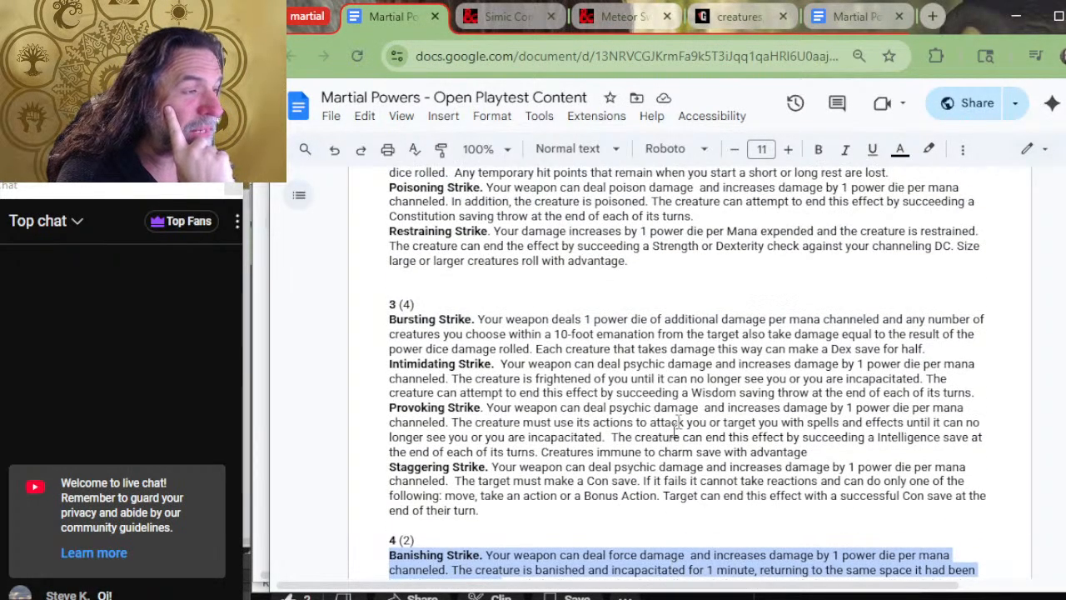
{"action": "scroll", "coordinate": [679, 414], "scroll_direction": "up", "scroll_amount": 10}
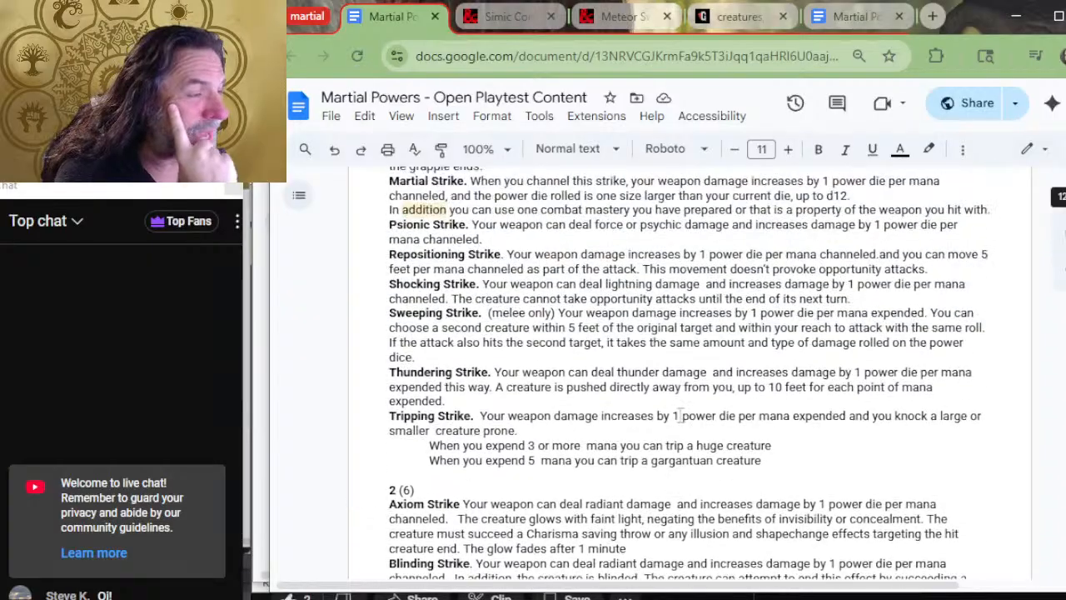
{"action": "scroll", "coordinate": [559, 388], "scroll_direction": "up", "scroll_amount": 5}
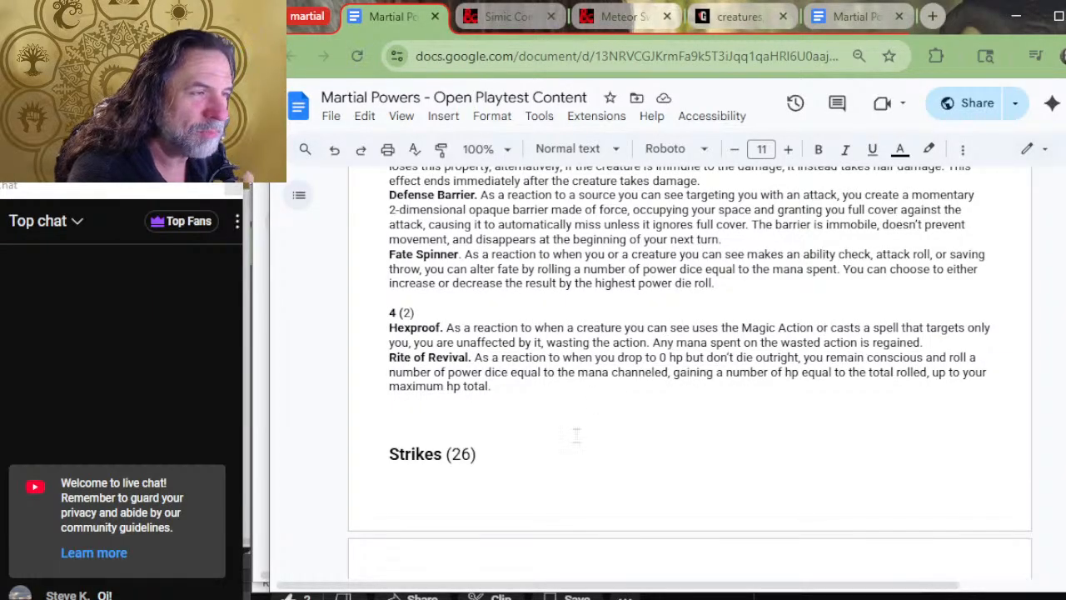
Read back through the Reactions, the Maneuvers and the rank 3 and 4 powers above them for a Boros rank 8 candidate.
{"action": "scroll", "coordinate": [563, 367], "scroll_direction": "up", "scroll_amount": 2}
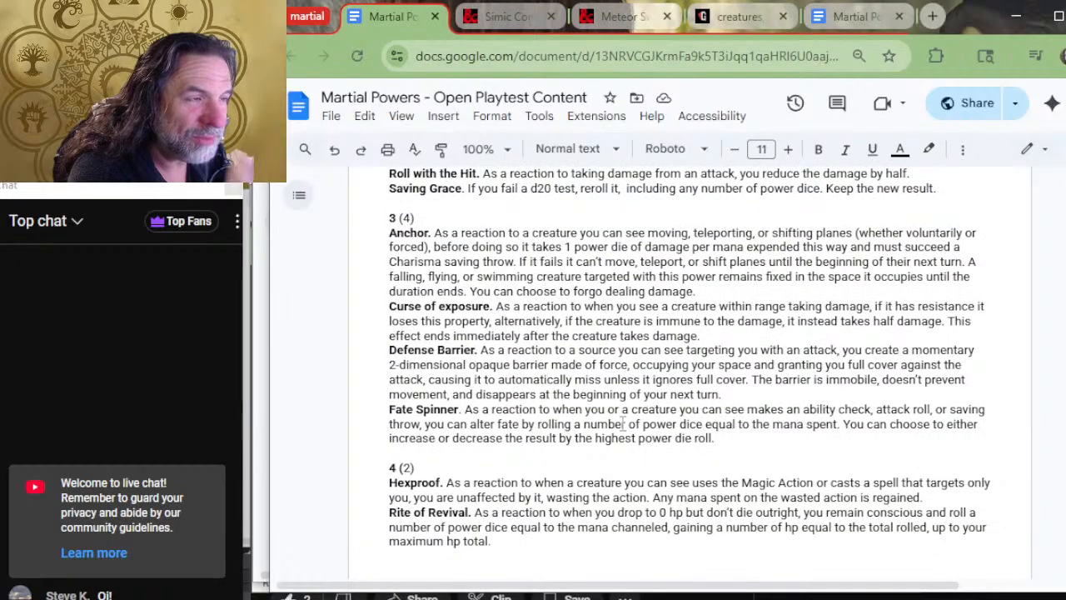
{"action": "scroll", "coordinate": [626, 426], "scroll_direction": "up", "scroll_amount": 5}
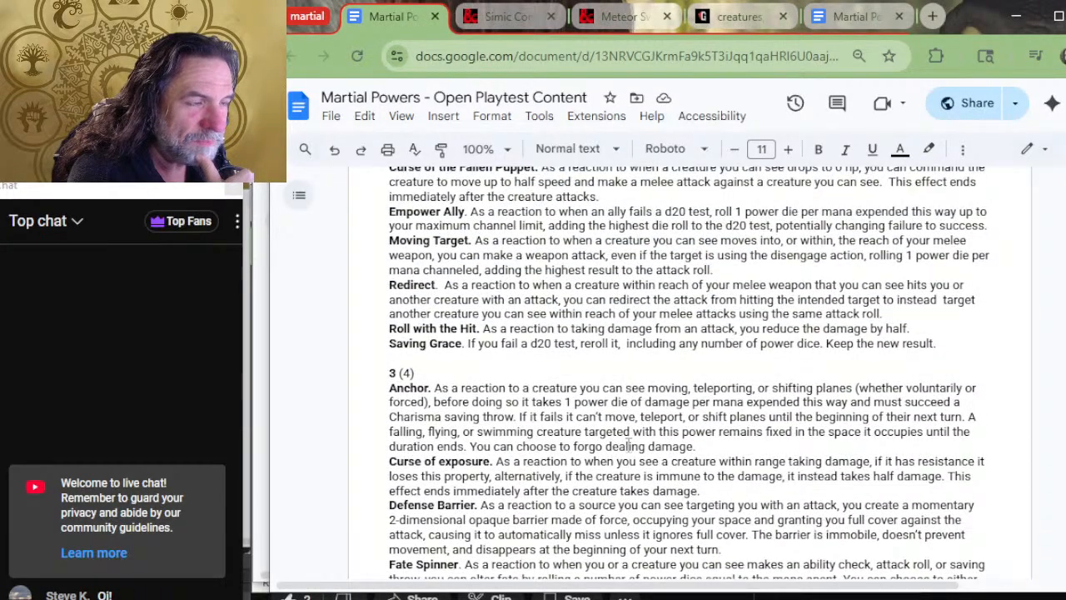
{"action": "scroll", "coordinate": [628, 444], "scroll_direction": "up", "scroll_amount": 8}
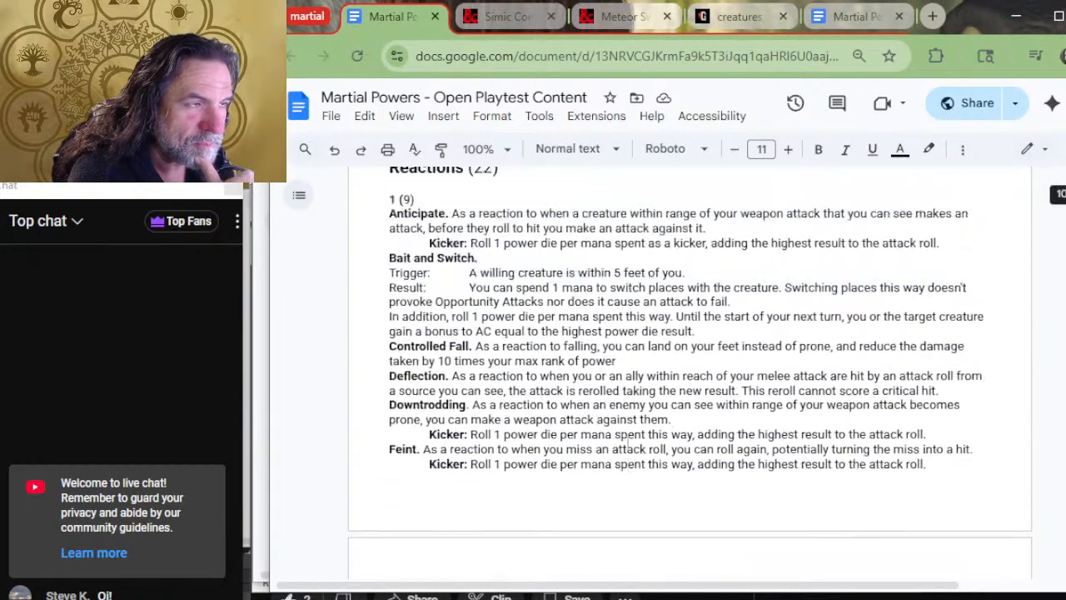
{"action": "scroll", "coordinate": [628, 444], "scroll_direction": "up", "scroll_amount": 2}
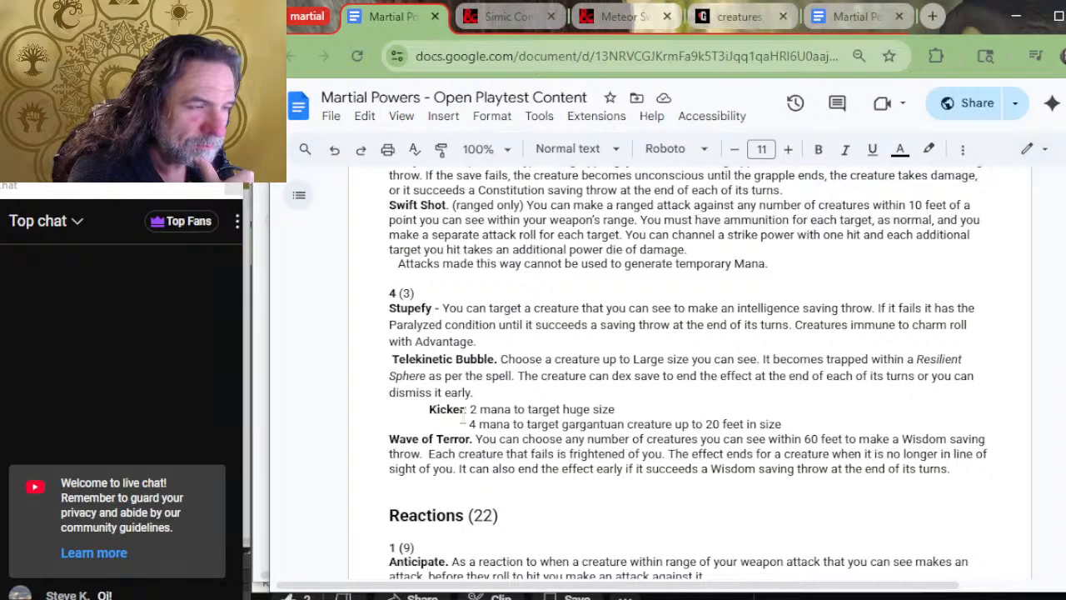
{"action": "scroll", "coordinate": [598, 448], "scroll_direction": "up", "scroll_amount": 8}
{"action": "scroll", "coordinate": [598, 448], "scroll_direction": "up", "scroll_amount": 2}
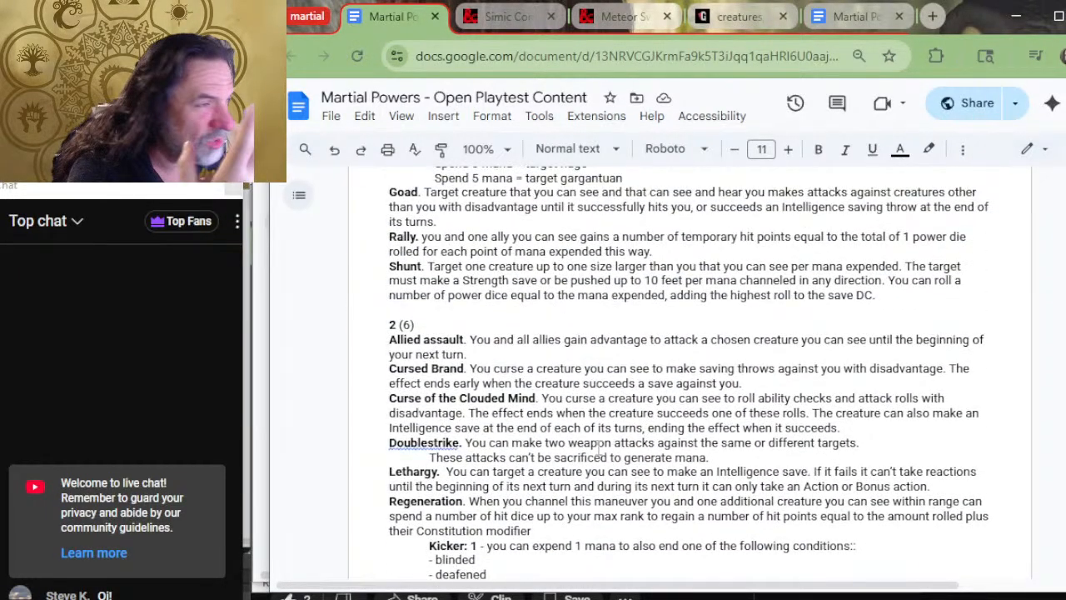
{"action": "scroll", "coordinate": [600, 450], "scroll_direction": "up", "scroll_amount": 2}
{"action": "scroll", "coordinate": [602, 445], "scroll_direction": "up", "scroll_amount": 6}
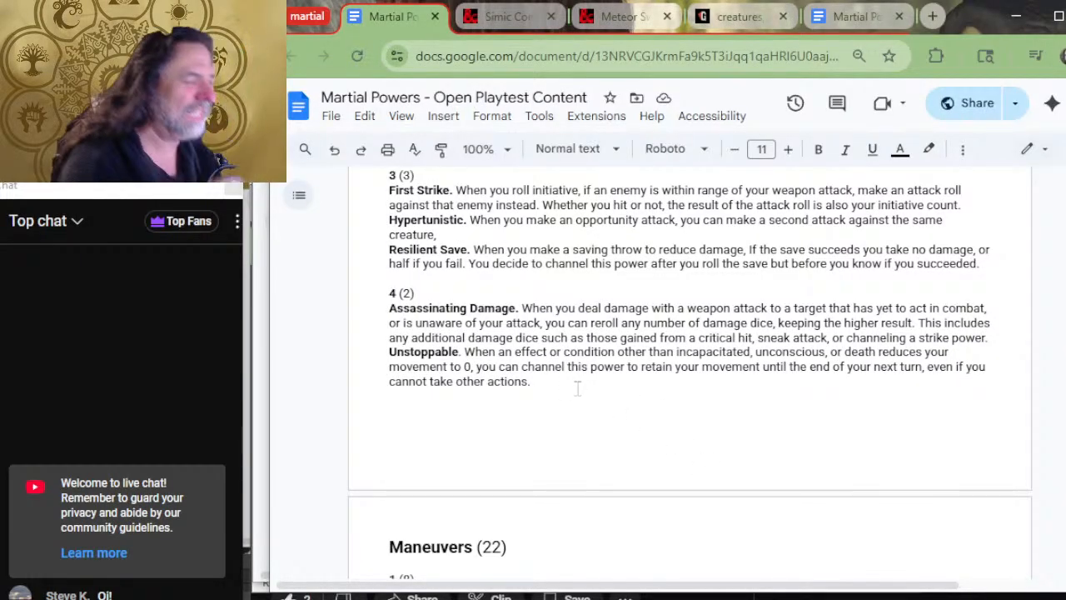
{"action": "scroll", "coordinate": [542, 333], "scroll_direction": "down", "scroll_amount": 2}
{"action": "scroll", "coordinate": [544, 308], "scroll_direction": "up", "scroll_amount": 2}
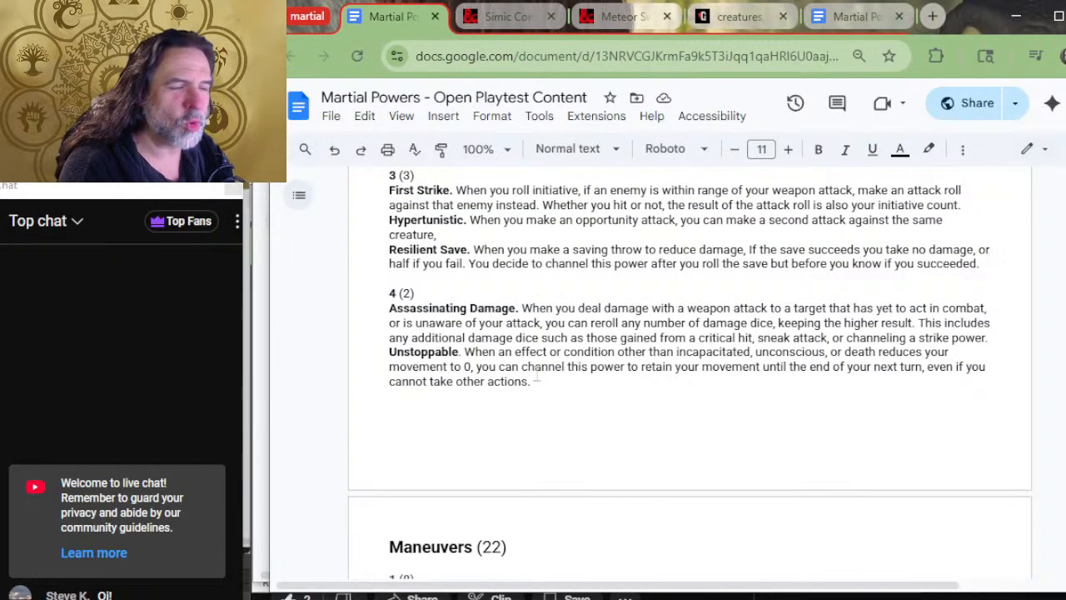
{"action": "scroll", "coordinate": [541, 358], "scroll_direction": "down", "scroll_amount": 6}
{"action": "scroll", "coordinate": [556, 341], "scroll_direction": "down", "scroll_amount": 8}
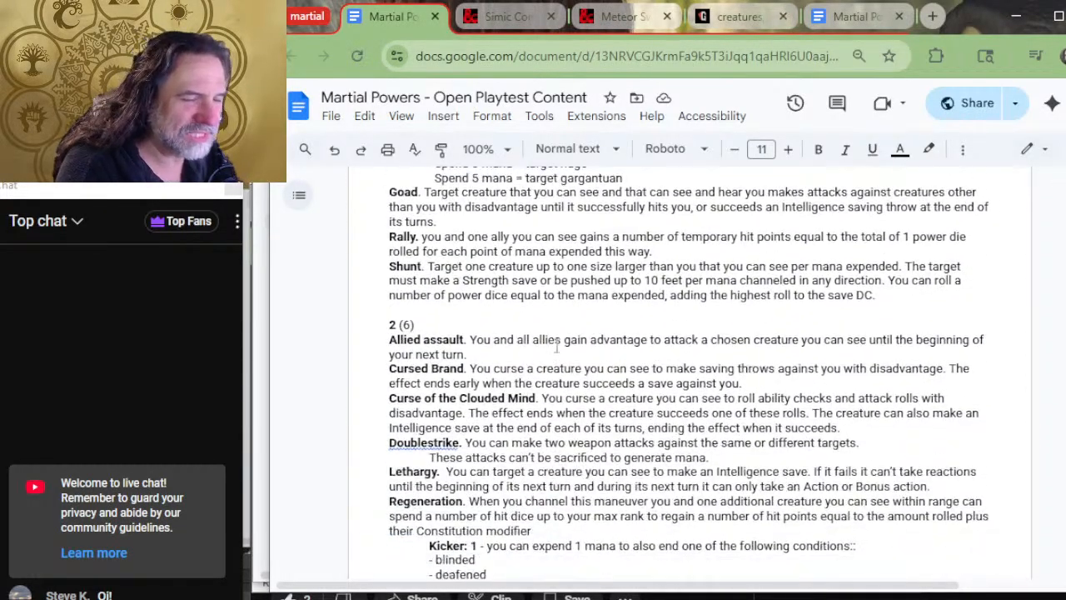
Enter "Banishing Strike" as the Boros rank 8 martial power before Holy Aura and place the cursor before "/ Meteor Swarm" at rank 9.
{"action": "key", "text": "alt+Tab"}
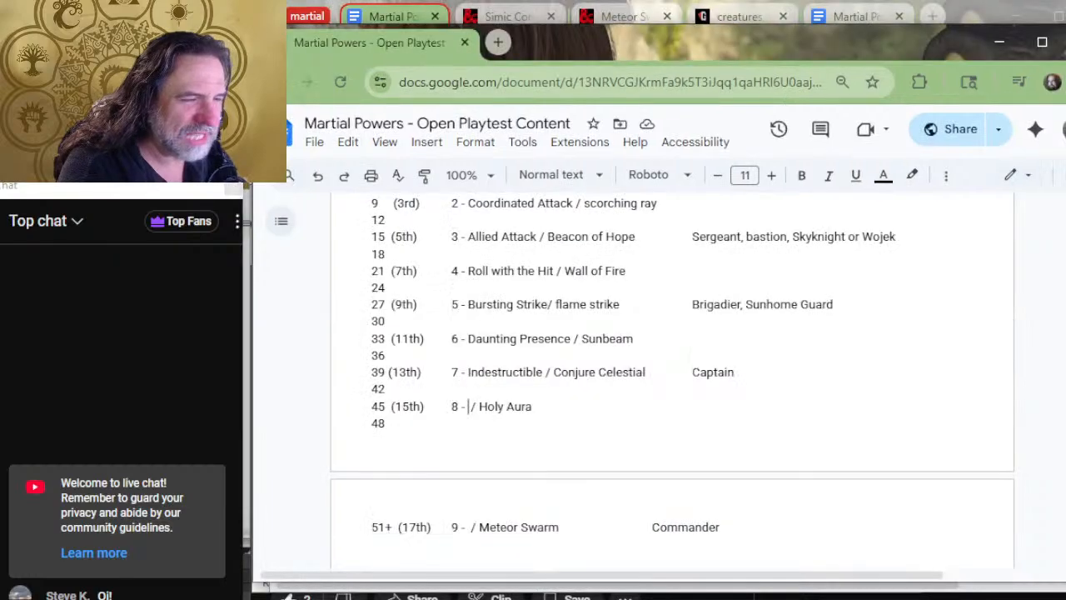
{"action": "type", "text": "Ba"}
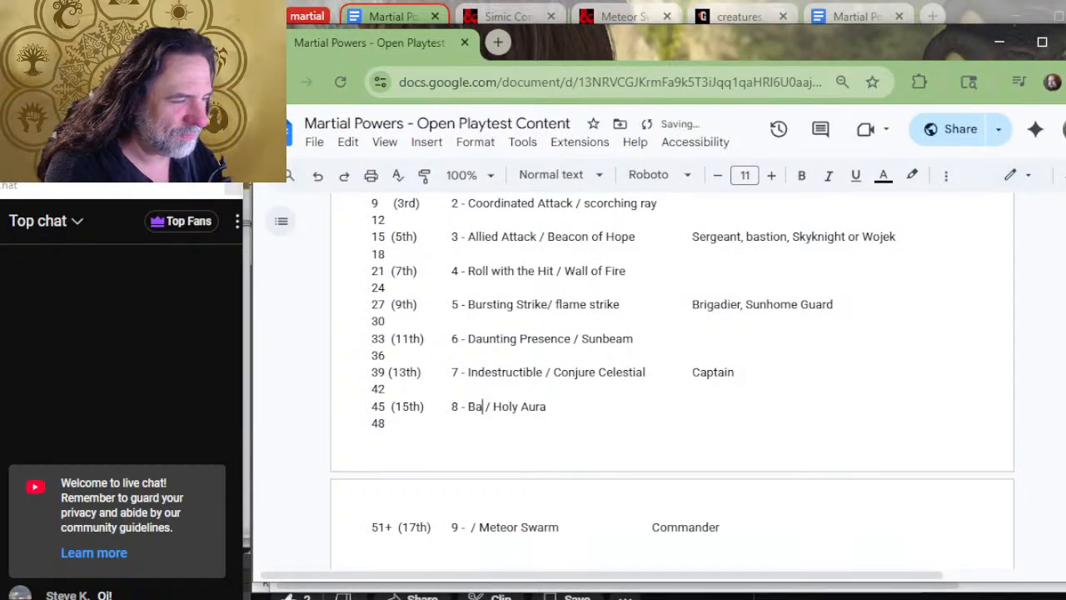
{"action": "type", "text": "nishing Strik"}
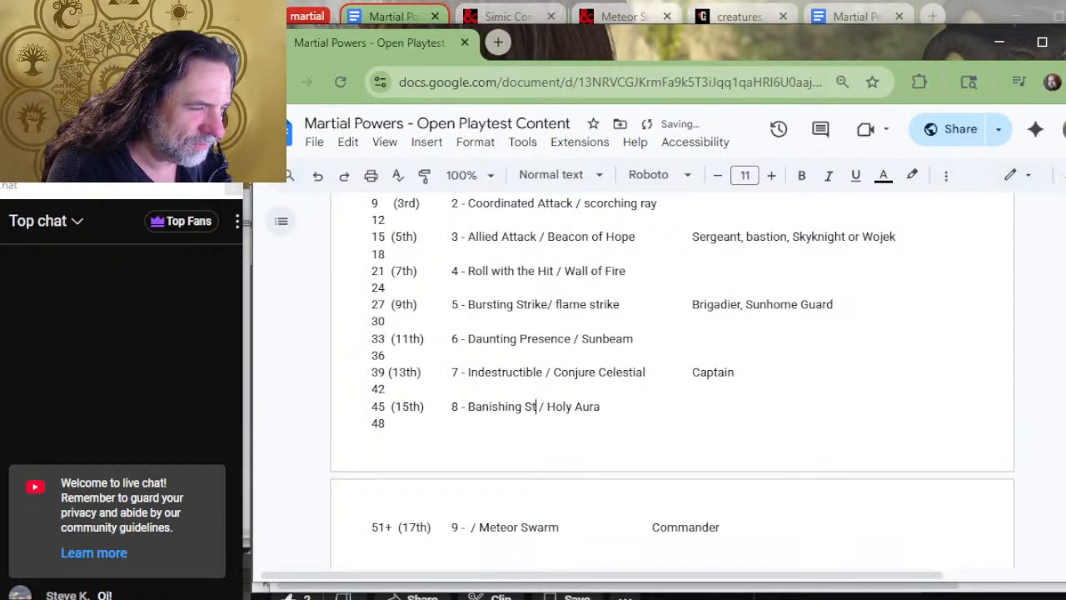
{"action": "type", "text": "e"}
{"action": "key", "text": "Left"}
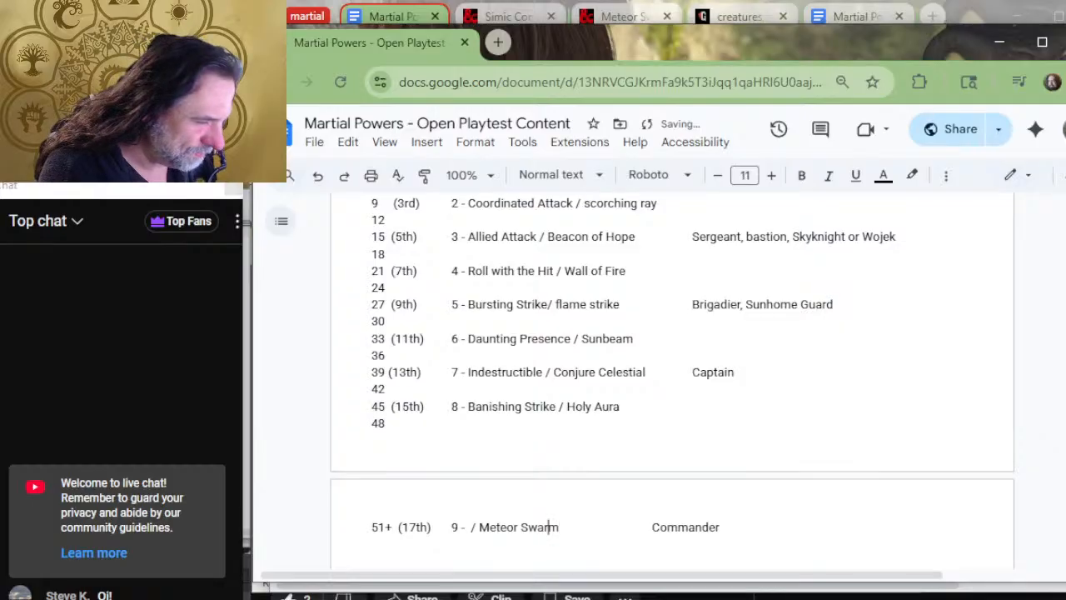
{"action": "key", "text": "Left"}
{"action": "key", "text": "Left"}
{"action": "key", "text": "Left"}
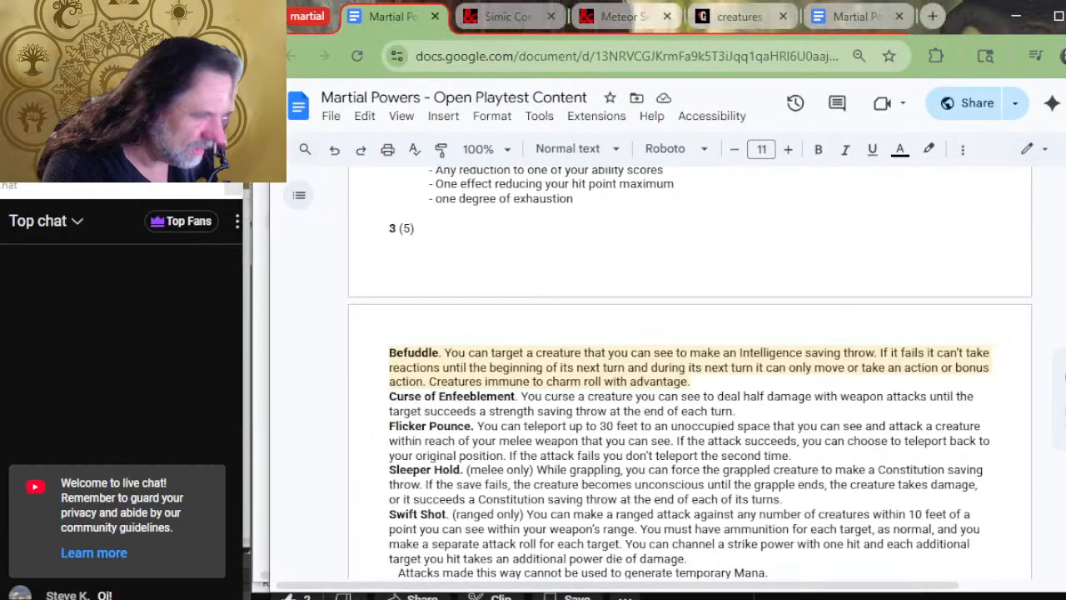
Scan the higher-rank Maneuvers, Reactions, Strikes and Sustained powers for a Boros rank 9 martial power, checking against the Boros list.
{"action": "scroll", "coordinate": [652, 303], "scroll_direction": "down", "scroll_amount": 6}
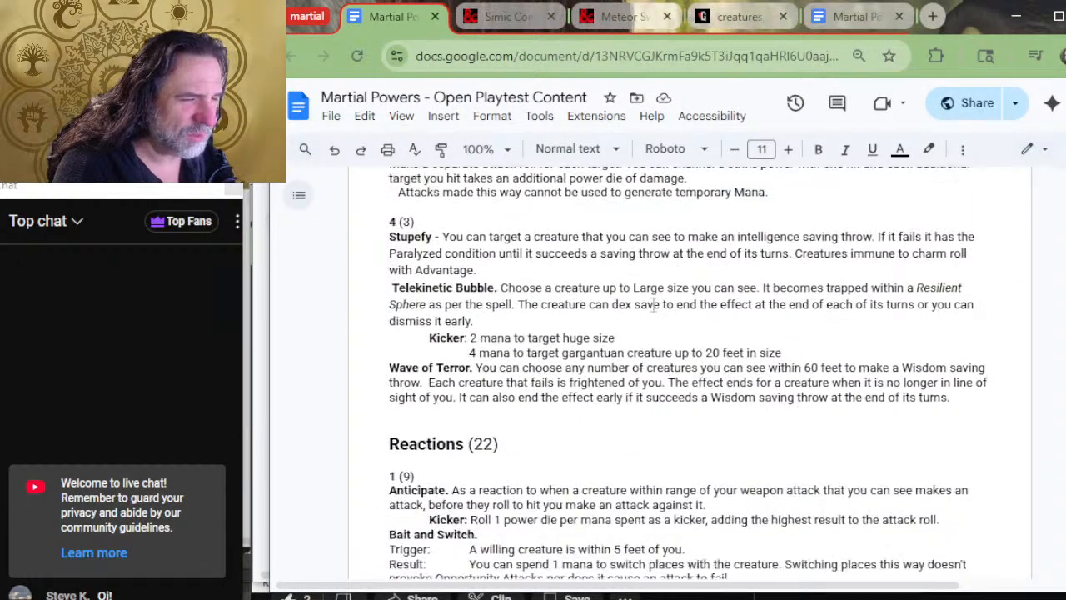
{"action": "scroll", "coordinate": [652, 303], "scroll_direction": "down", "scroll_amount": 9}
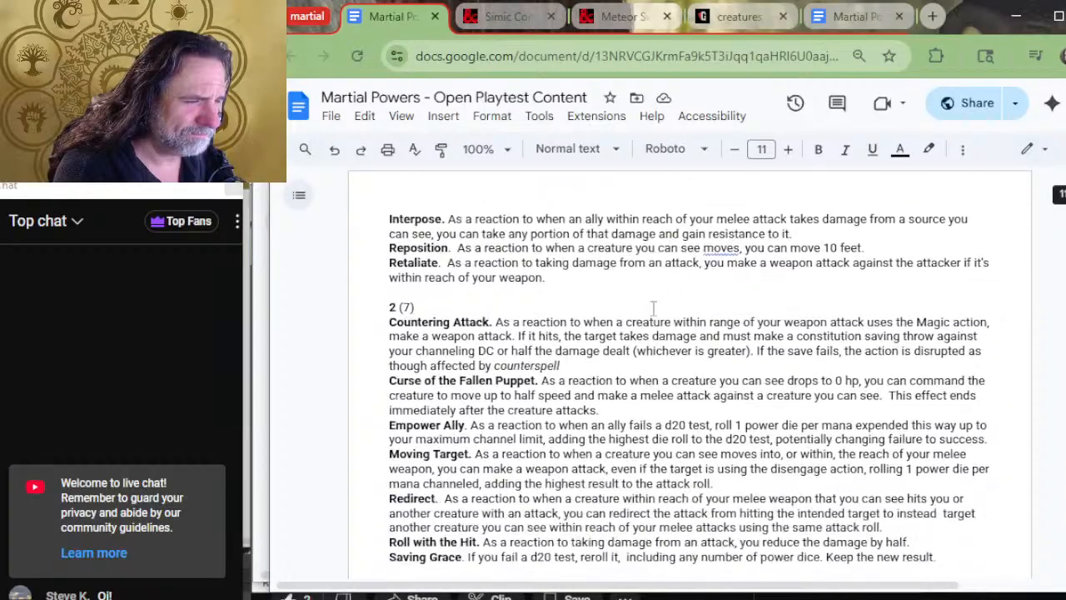
{"action": "scroll", "coordinate": [633, 329], "scroll_direction": "down", "scroll_amount": 6}
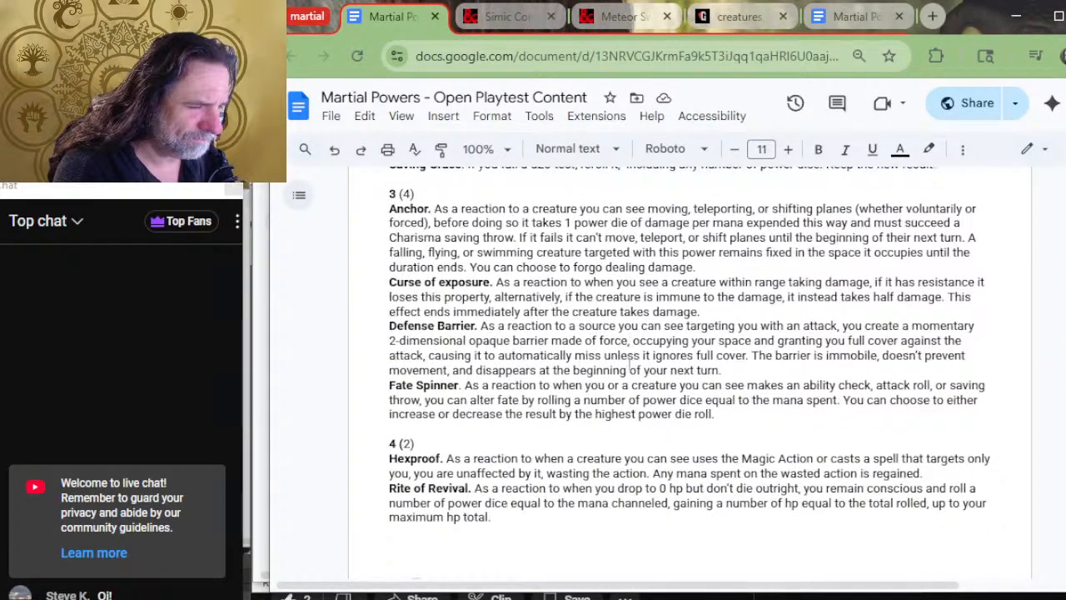
{"action": "scroll", "coordinate": [631, 365], "scroll_direction": "down", "scroll_amount": 8}
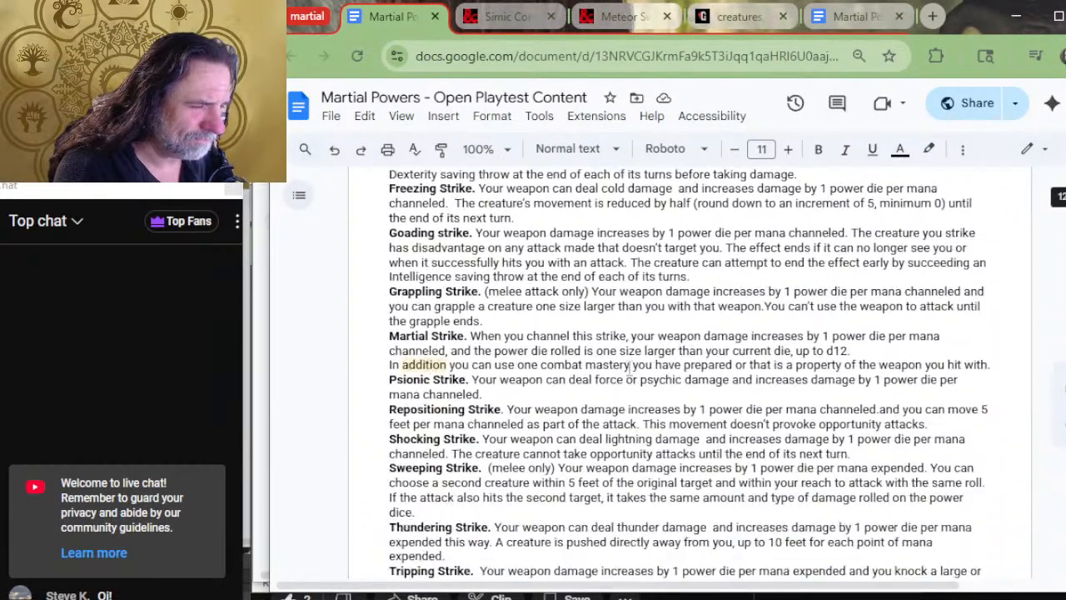
{"action": "key", "text": "alt+Tab"}
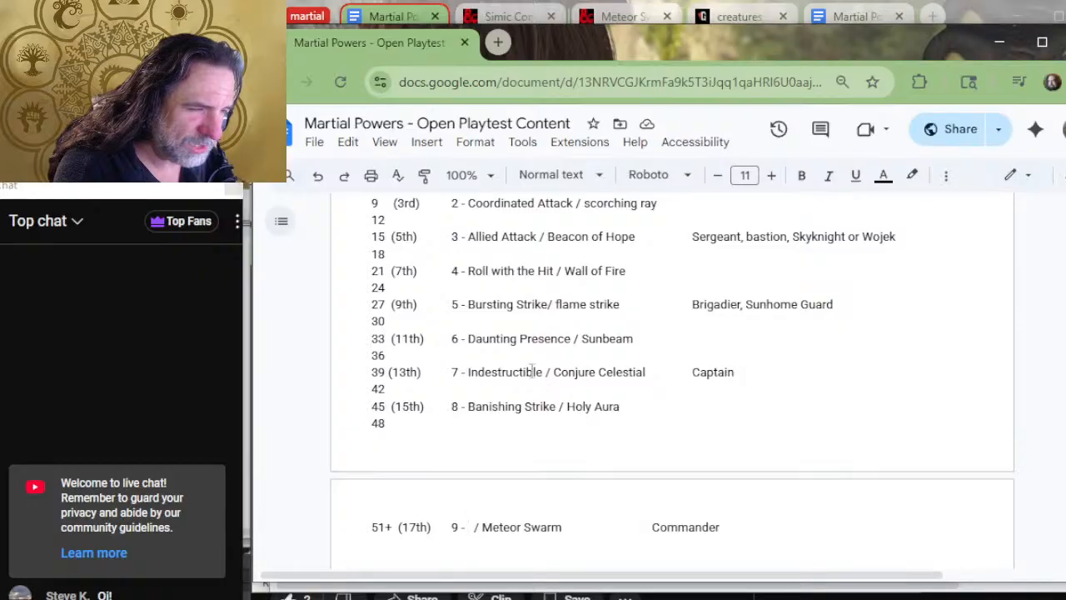
{"action": "key", "text": "alt+Tab"}
{"action": "scroll", "coordinate": [533, 417], "scroll_direction": "down", "scroll_amount": 9}
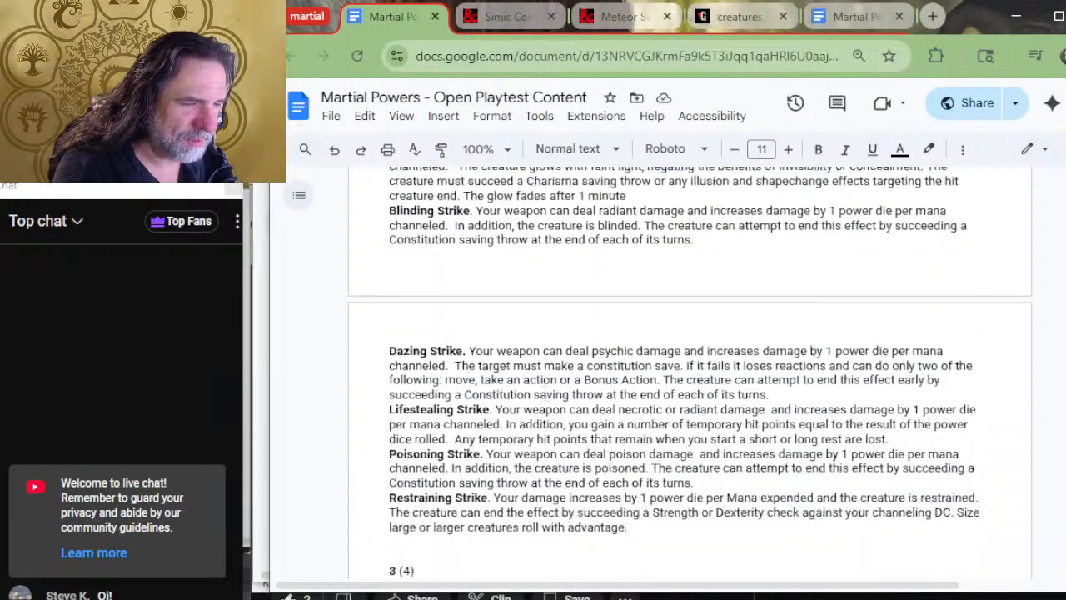
{"action": "scroll", "coordinate": [537, 415], "scroll_direction": "down", "scroll_amount": 4}
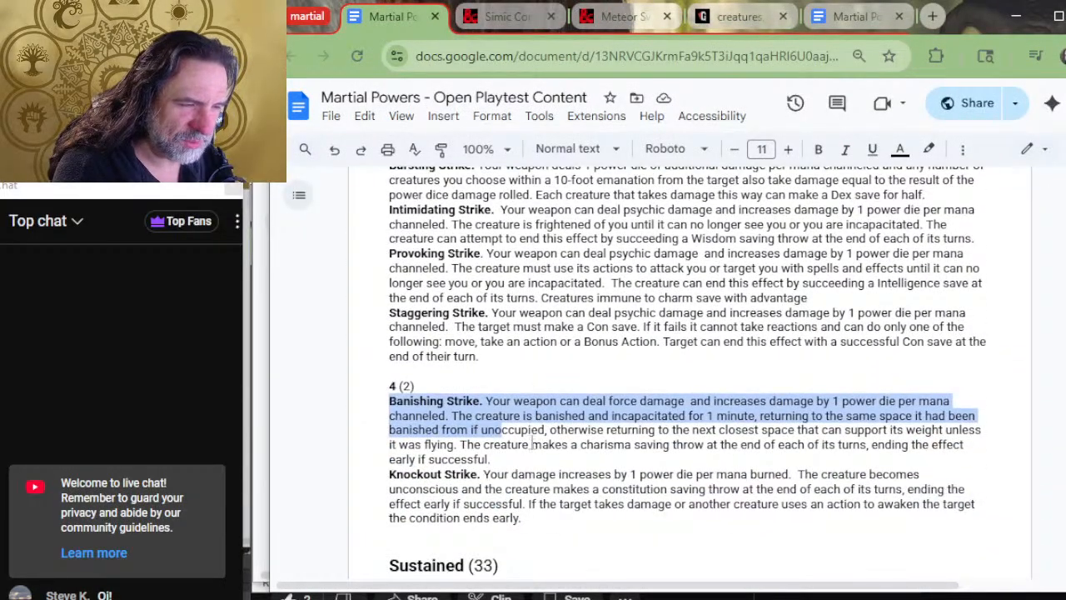
{"action": "key", "text": "alt+Tab"}
{"action": "key", "text": "alt+Tab"}
{"action": "scroll", "coordinate": [533, 444], "scroll_direction": "down", "scroll_amount": 5}
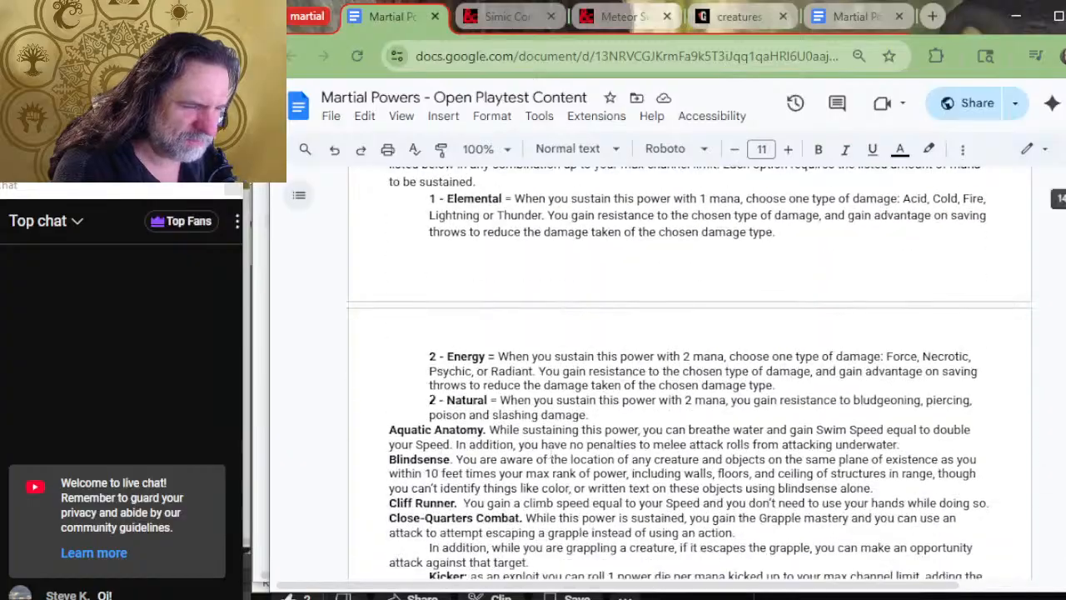
{"action": "scroll", "coordinate": [552, 454], "scroll_direction": "down", "scroll_amount": 2}
{"action": "scroll", "coordinate": [514, 477], "scroll_direction": "up", "scroll_amount": 15}
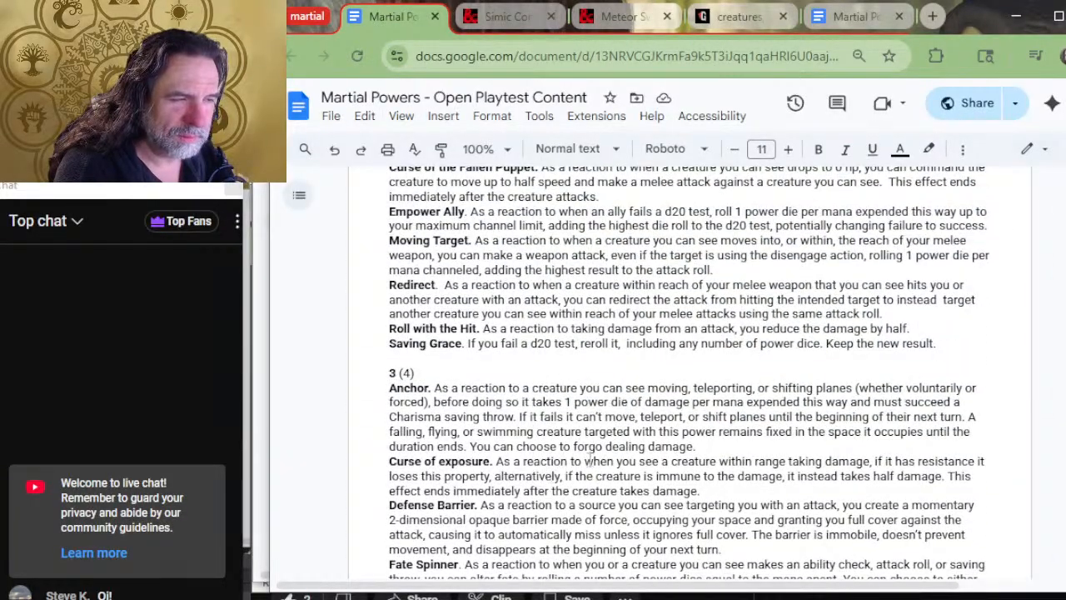
Review the martial reaction powers by tier and compare them with the guild's blank 9th-level bonus power entry.
{"action": "scroll", "coordinate": [588, 460], "scroll_direction": "up", "scroll_amount": 12}
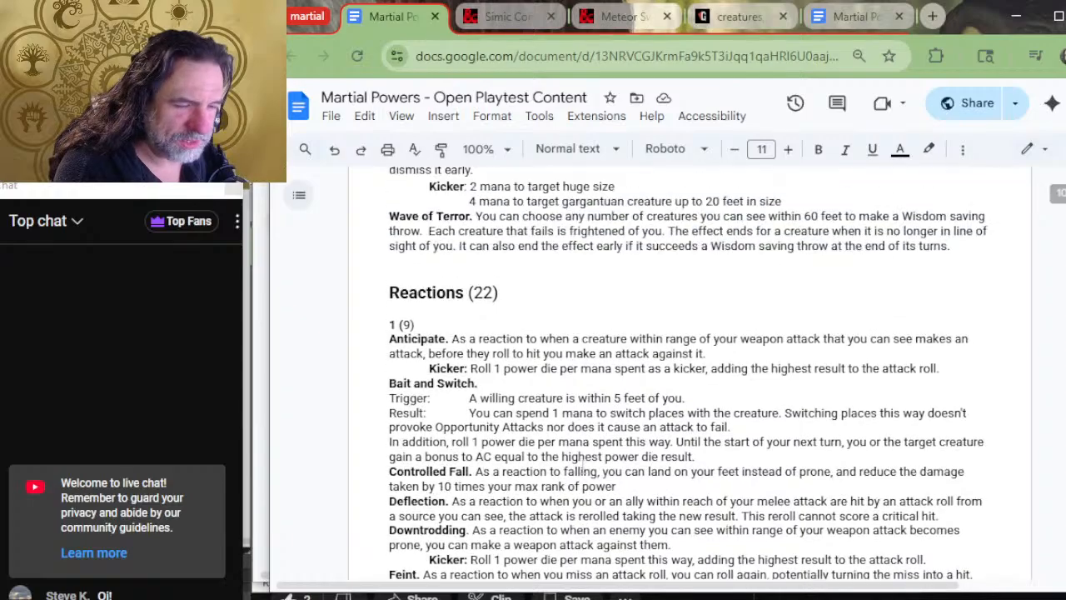
{"action": "scroll", "coordinate": [582, 465], "scroll_direction": "up", "scroll_amount": 2}
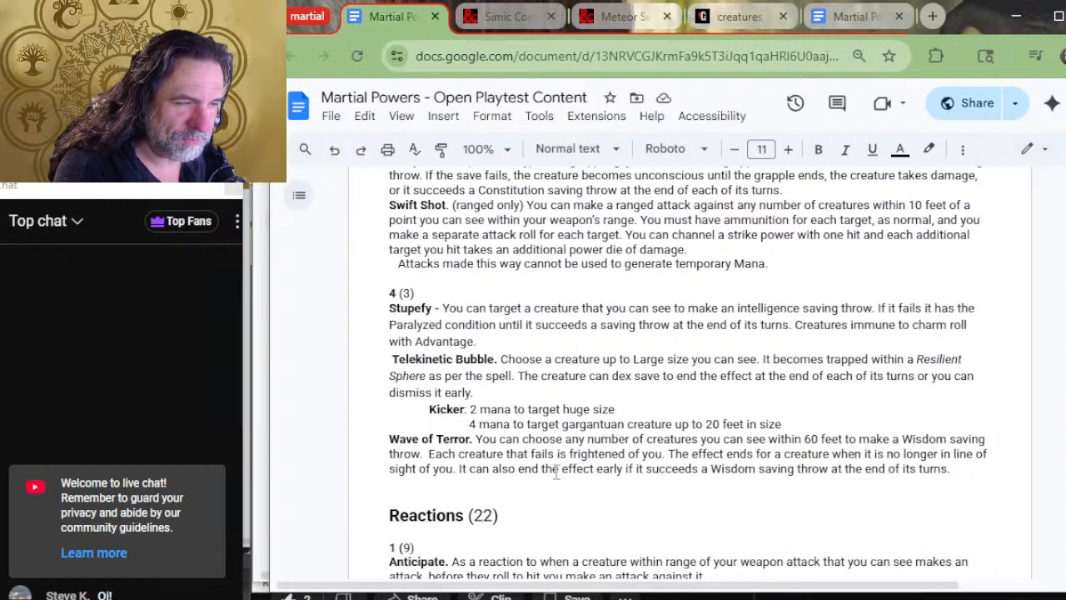
{"action": "scroll", "coordinate": [576, 433], "scroll_direction": "down", "scroll_amount": 8}
{"action": "scroll", "coordinate": [576, 433], "scroll_direction": "down", "scroll_amount": 5}
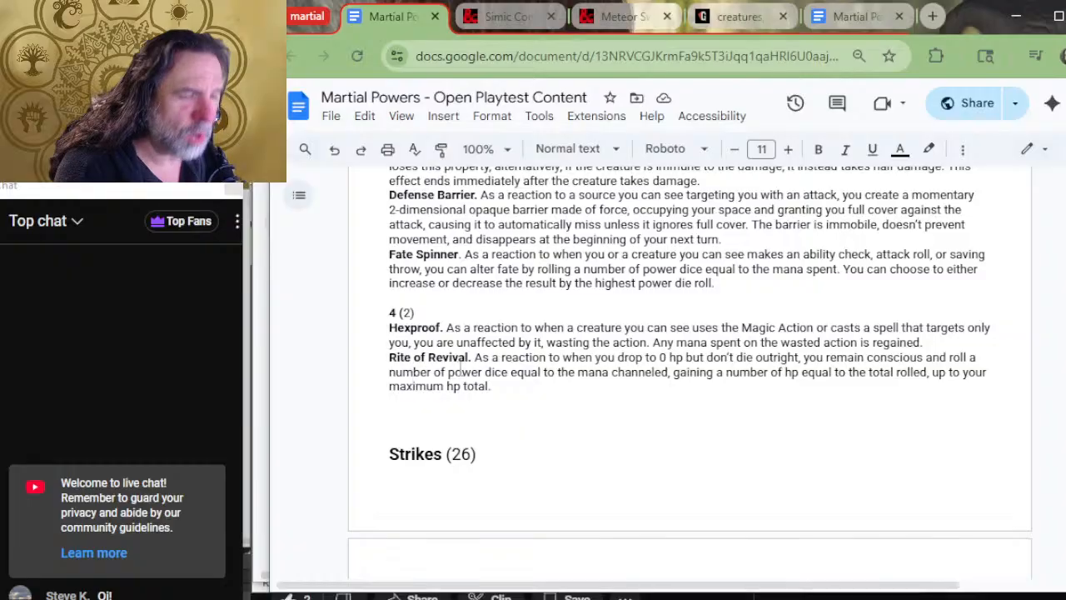
{"action": "key", "text": "alt+Tab"}
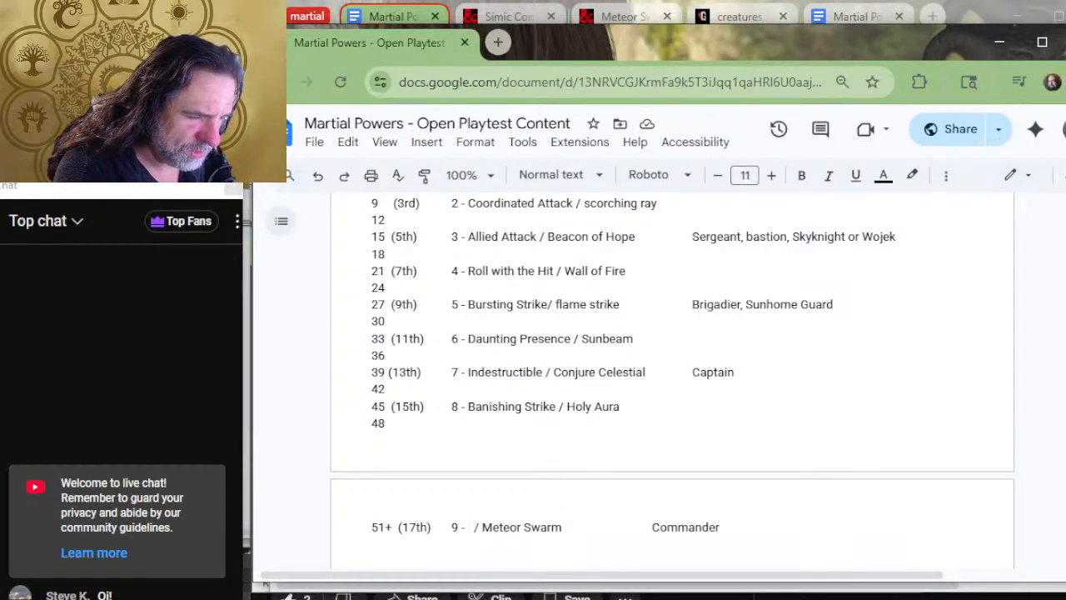
{"action": "key", "text": "alt+Tab"}
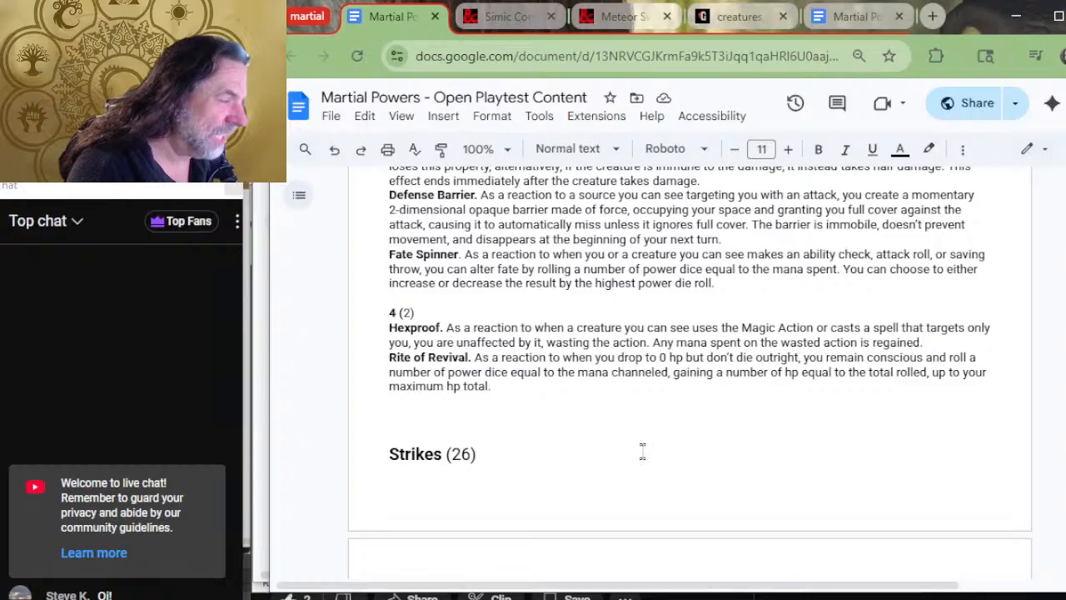
{"action": "key", "text": "alt+Tab"}
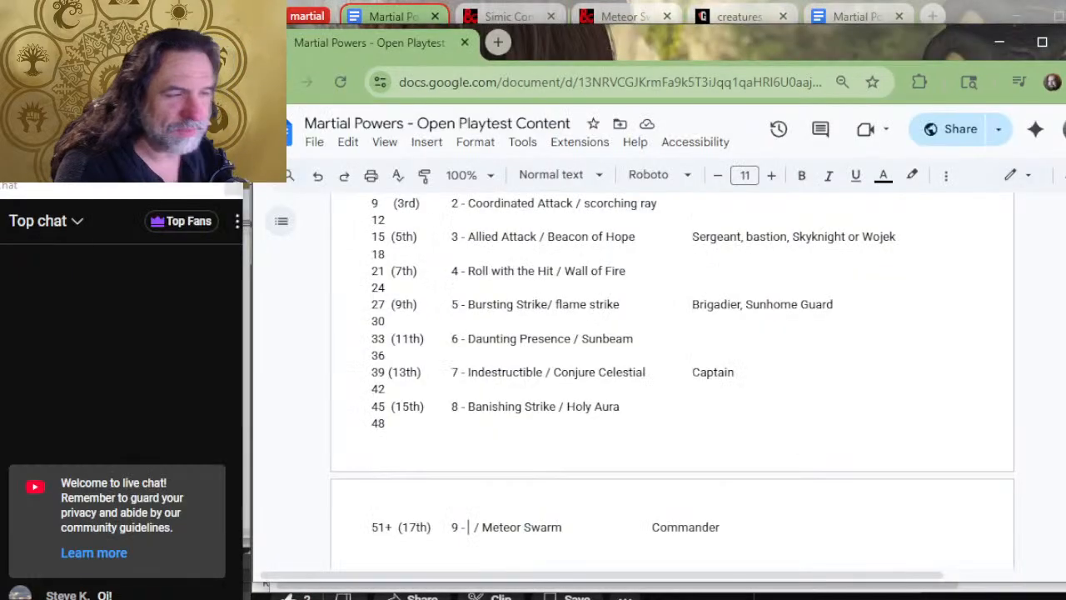
{"action": "key", "text": "alt+Tab"}
{"action": "key", "text": "alt+Tab"}
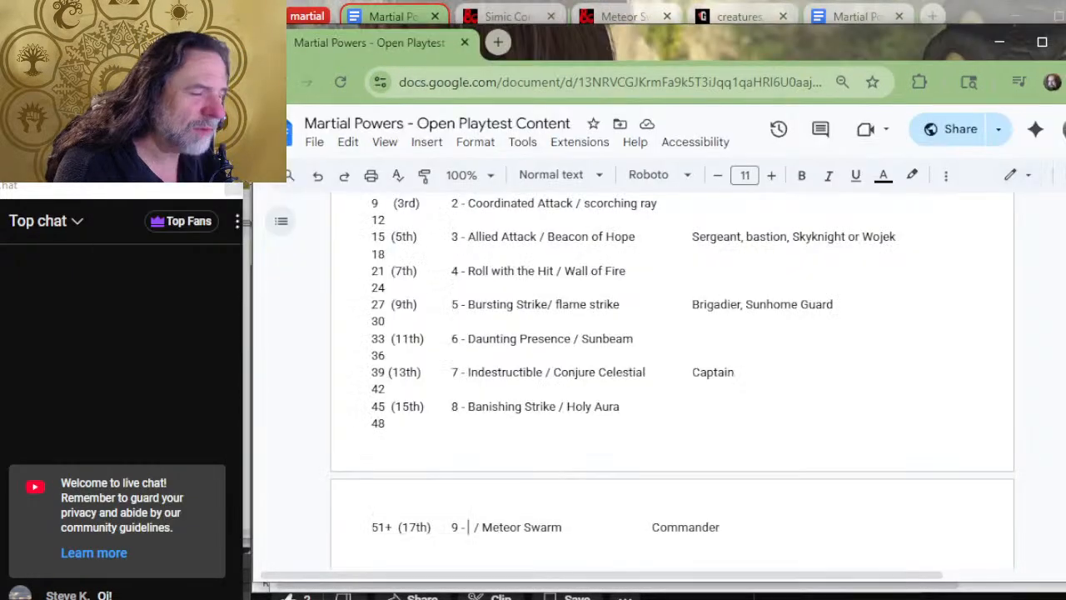
Enter Rite of Revival as the 9th-level bonus power before Meteor Swarm in the 51+ (17th) renown row.
{"action": "type", "text": "R"}
{"action": "key", "text": "BackSpace"}
{"action": "type", "text": "Ri"}
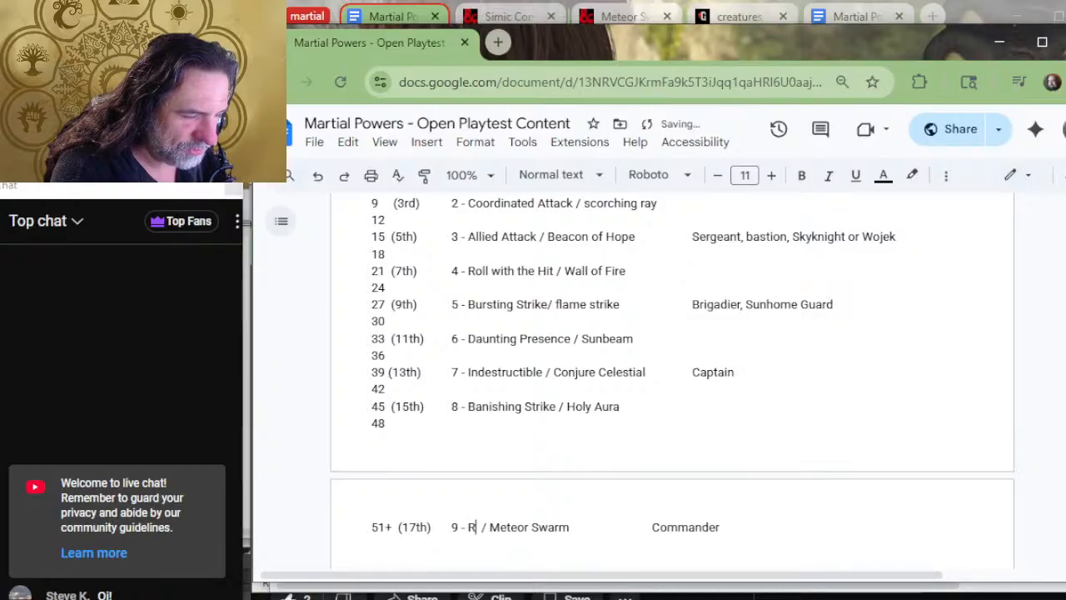
{"action": "type", "text": "te of Revival"}
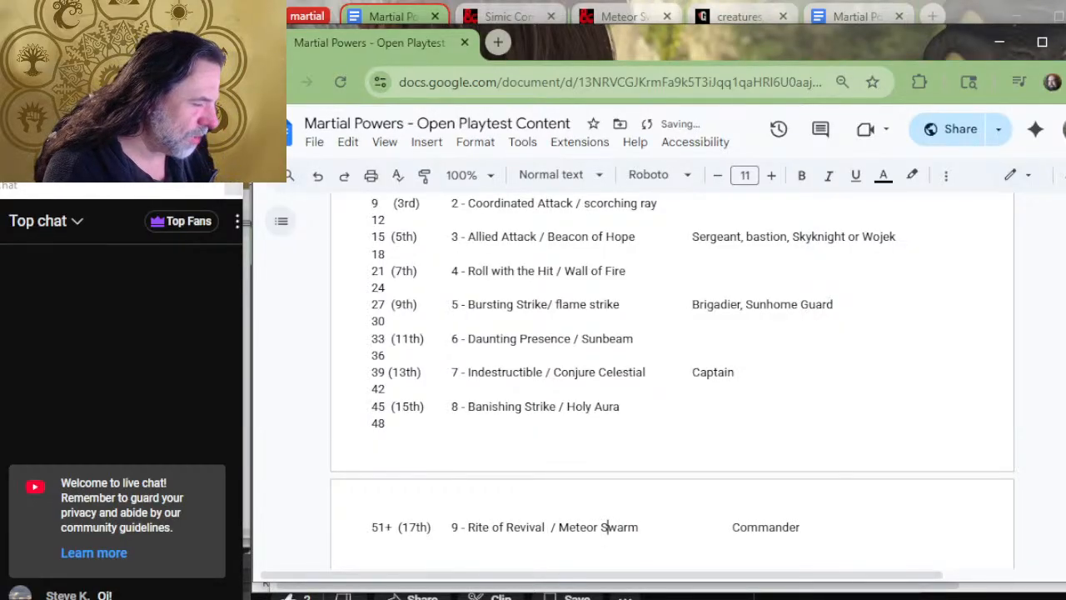
Realign the Commander benefit in the 51+ row with the other entries in the Benefits column.
{"action": "key", "text": "Right"}
{"action": "key", "text": "Right"}
{"action": "key", "text": "Delete"}
{"action": "key", "text": "Delete"}
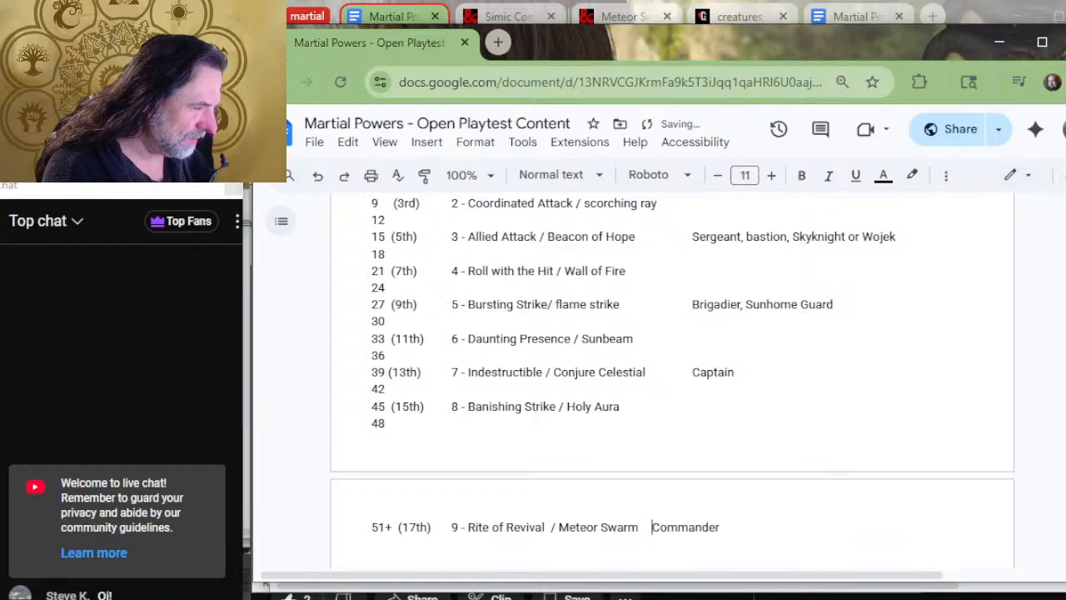
{"action": "key", "text": "Tab"}
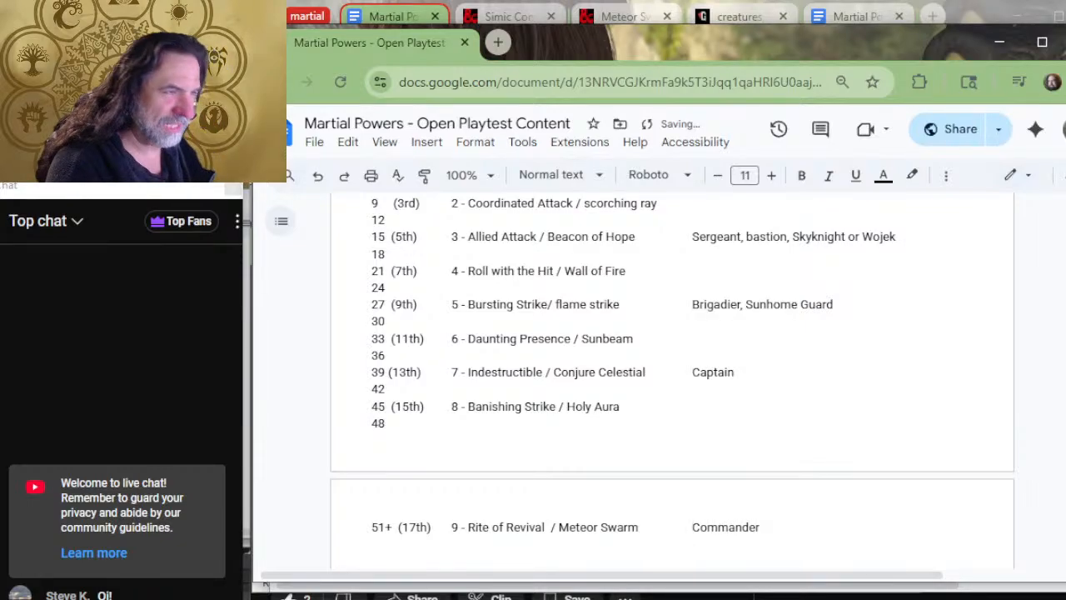
Check the open rows of the guild table above Golgari, and switch to Excel to examine the level 9 spells.
{"action": "scroll", "coordinate": [541, 495], "scroll_direction": "up", "scroll_amount": 10}
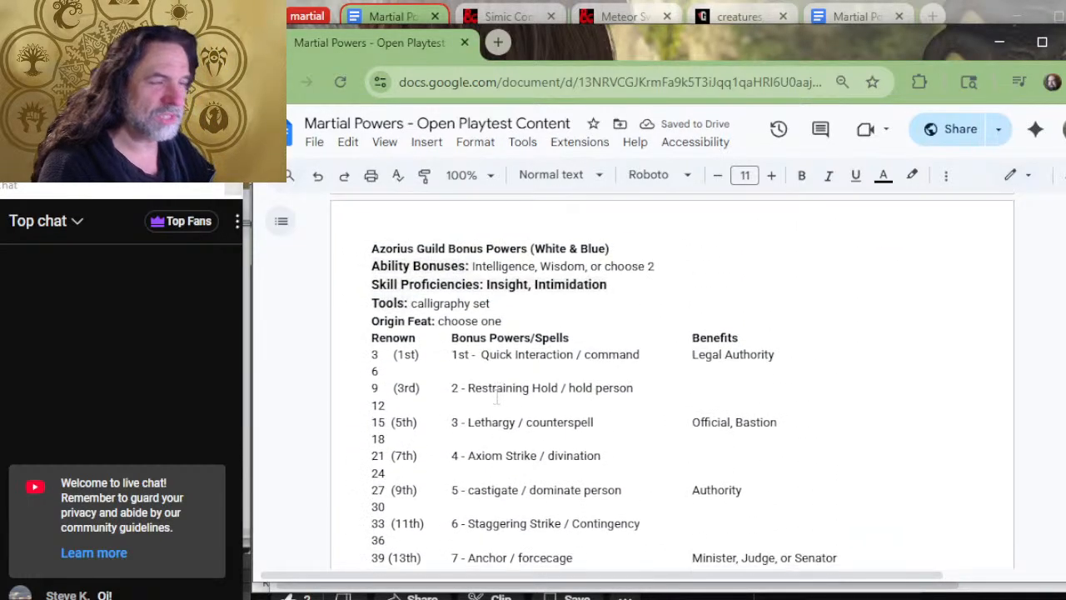
{"action": "scroll", "coordinate": [539, 408], "scroll_direction": "down", "scroll_amount": 12}
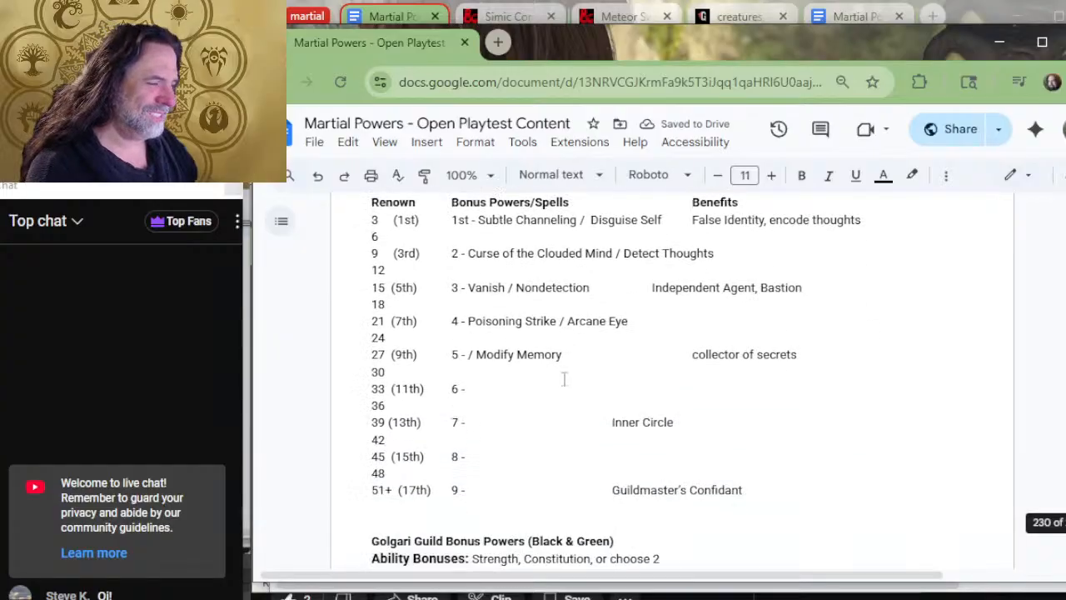
{"action": "scroll", "coordinate": [508, 383], "scroll_direction": "up", "scroll_amount": 3}
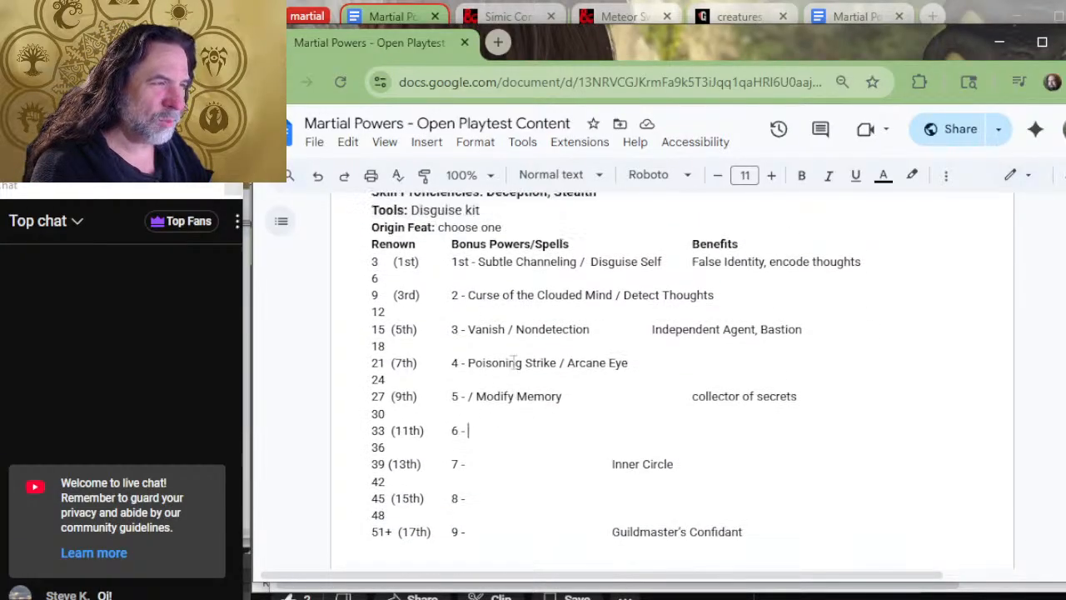
{"action": "scroll", "coordinate": [520, 391], "scroll_direction": "down", "scroll_amount": 3}
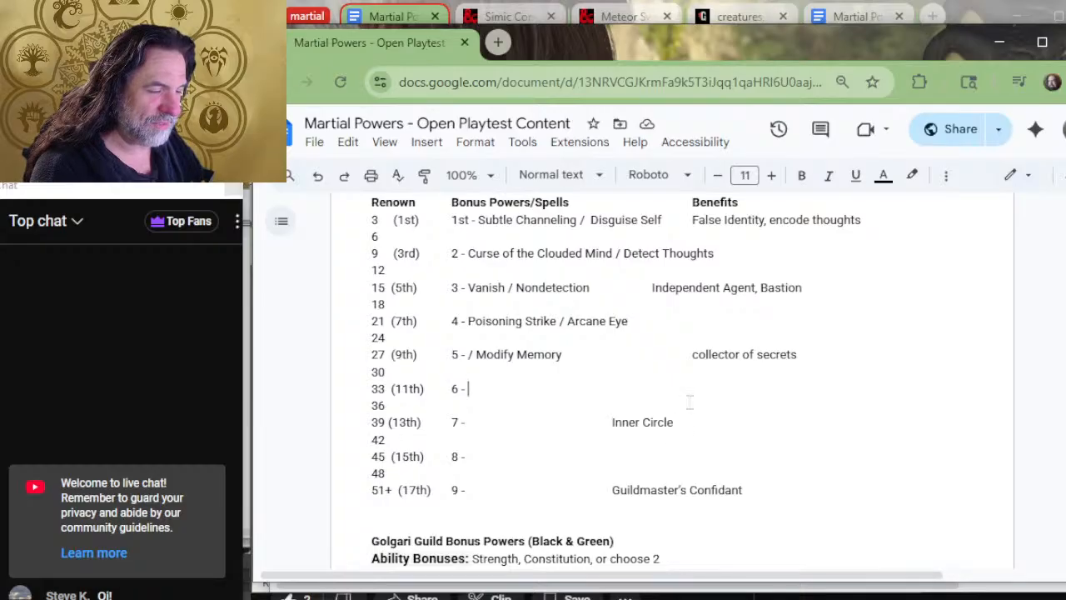
{"action": "key", "text": "alt+Tab"}
{"action": "key", "text": "alt+Tab"}
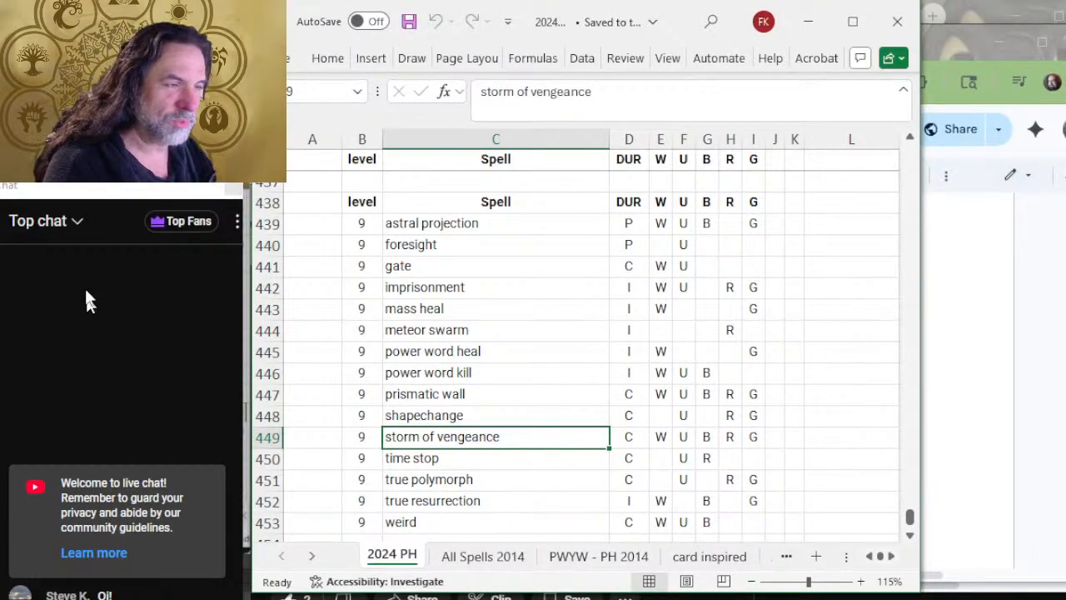
{"action": "scroll", "coordinate": [587, 343], "scroll_direction": "down", "scroll_amount": 2}
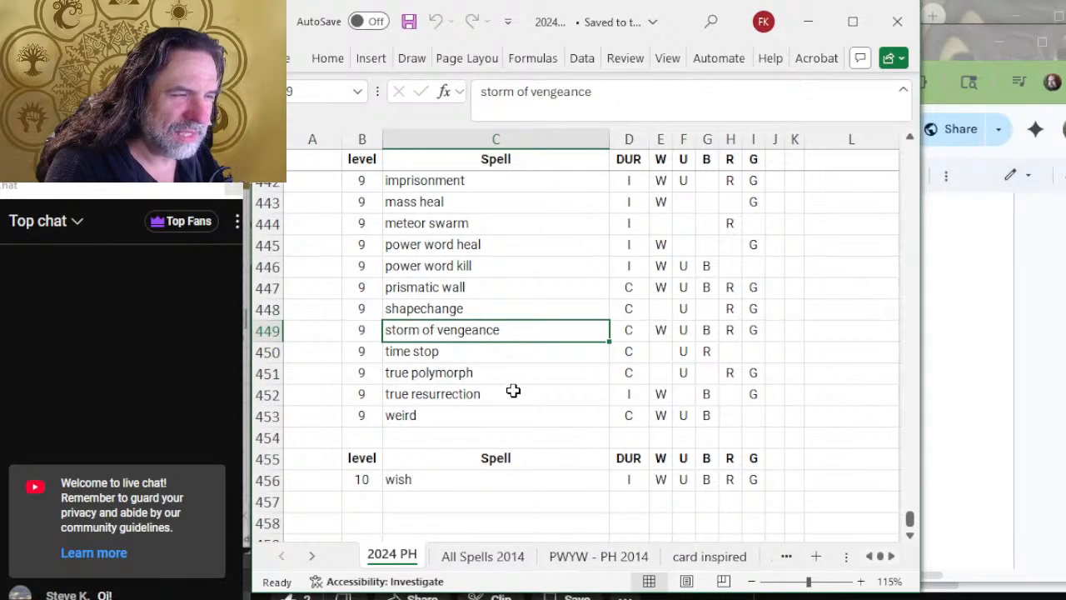
{"action": "scroll", "coordinate": [511, 388], "scroll_direction": "up", "scroll_amount": 2}
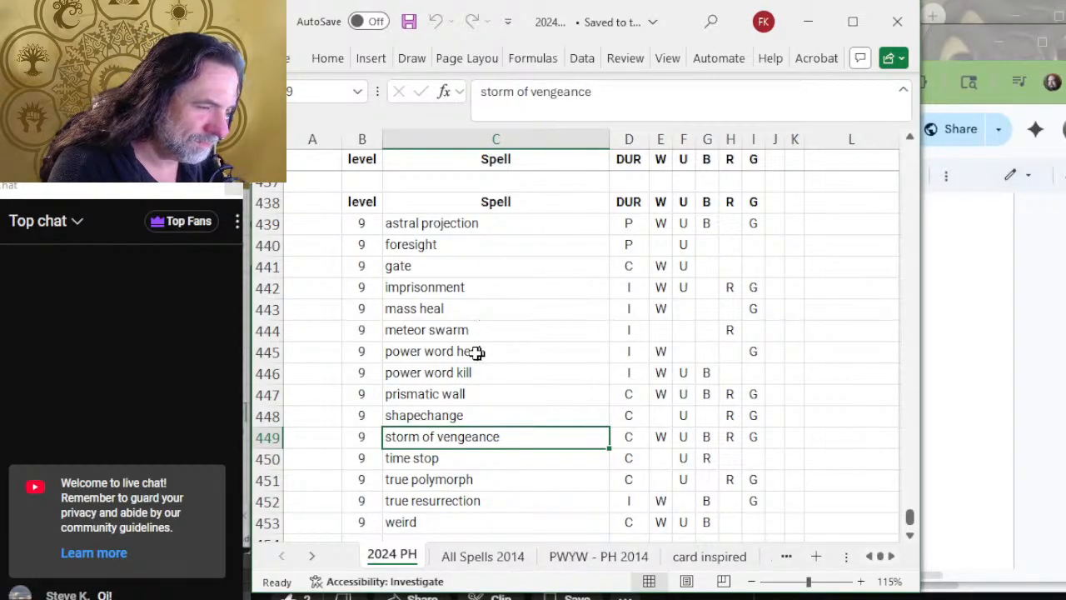
{"action": "left_click", "coordinate": [487, 453]}
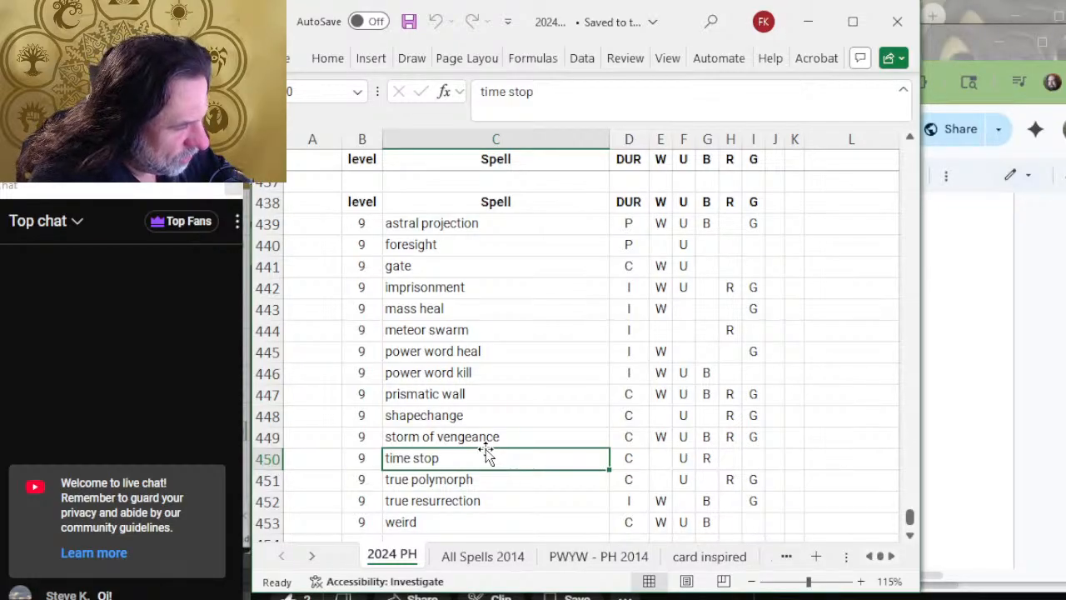
Back in the Google Docs document, add "/ Weird" as the 9th-level spell in the Guildmaster's Confidant row.
{"action": "key", "text": "alt+Tab"}
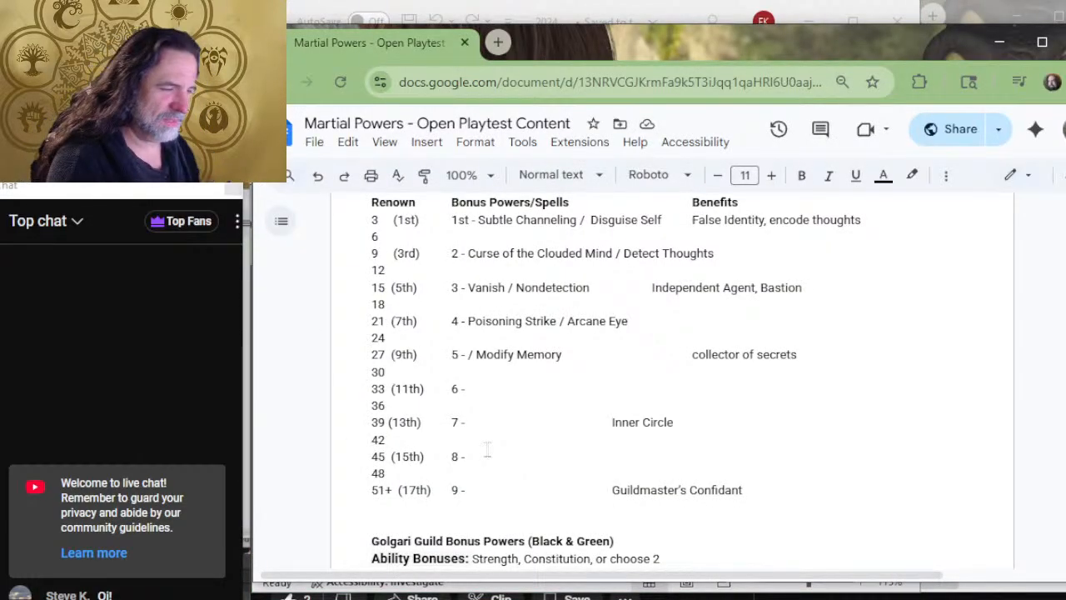
{"action": "key", "text": "alt+Tab"}
{"action": "key", "text": "alt+Tab"}
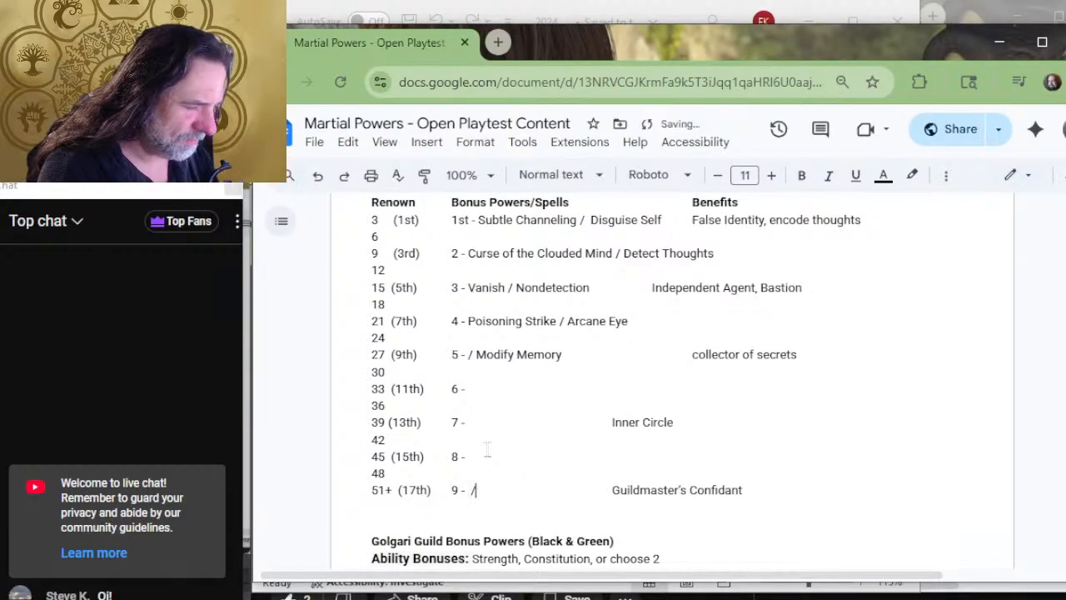
{"action": "type", "text": "/ Weird"}
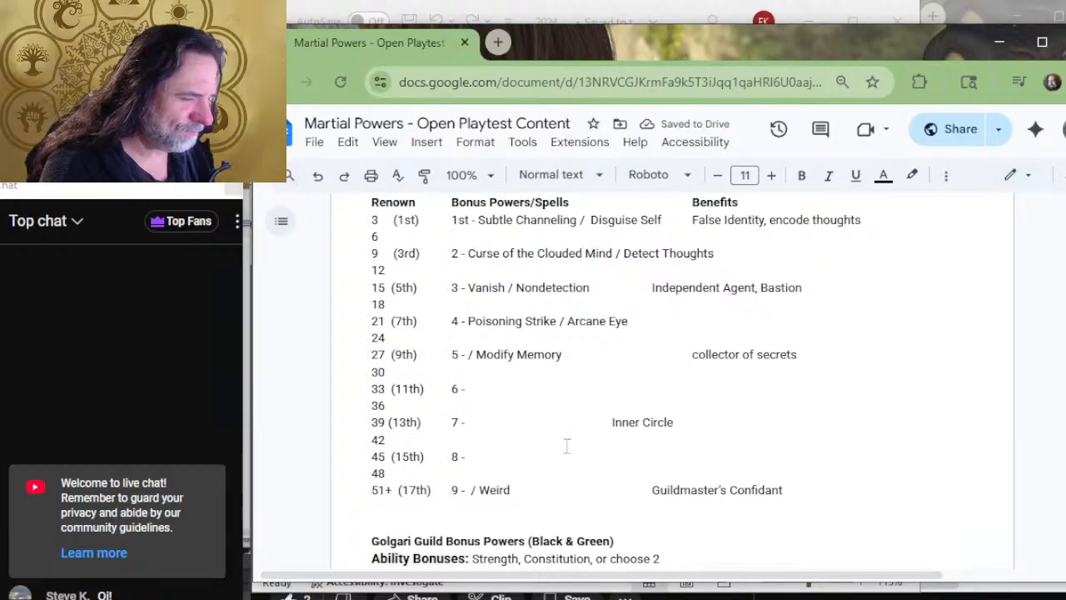
Place the cursor at the Golgari table's 9th-level entry and examine the level 9 spells and their colours in the Excel list.
{"action": "scroll", "coordinate": [566, 446], "scroll_direction": "down", "scroll_amount": 5}
{"action": "scroll", "coordinate": [533, 406], "scroll_direction": "down", "scroll_amount": 3}
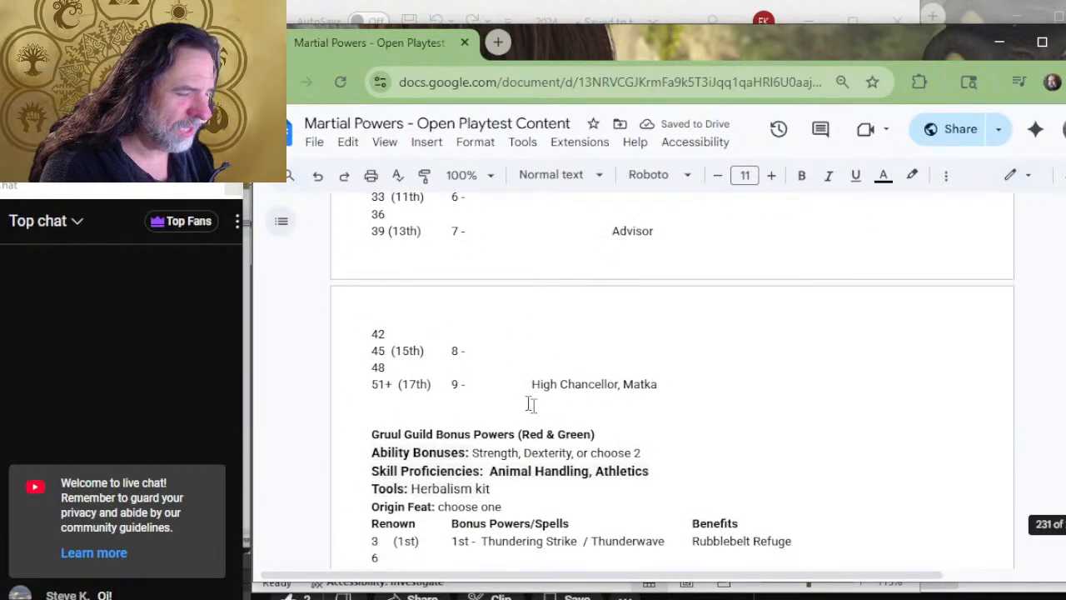
{"action": "left_click", "coordinate": [472, 385]}
{"action": "key", "text": "alt+Tab"}
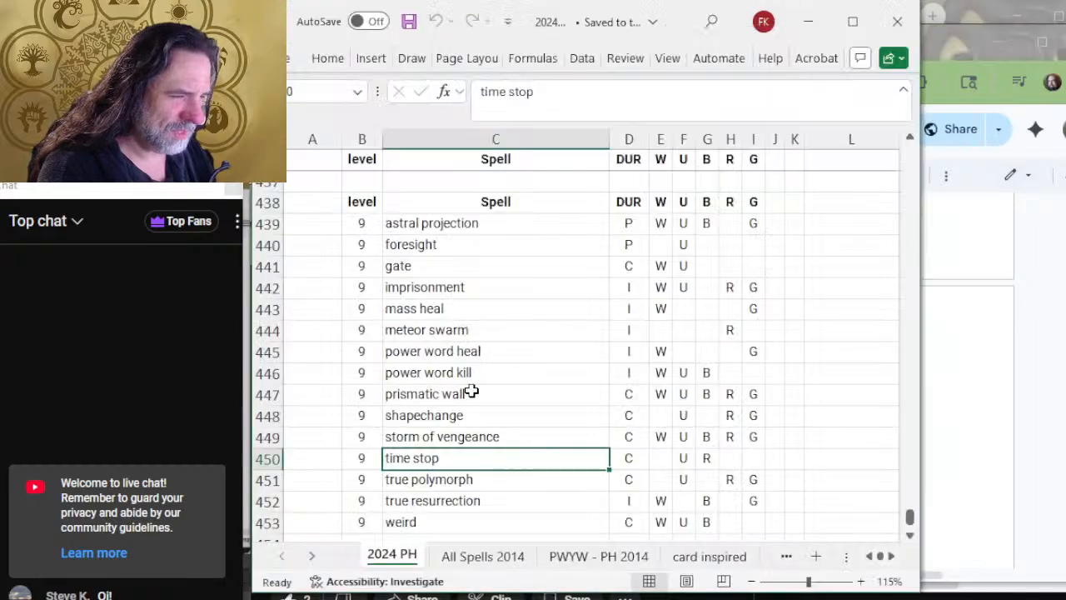
{"action": "left_click", "coordinate": [494, 478]}
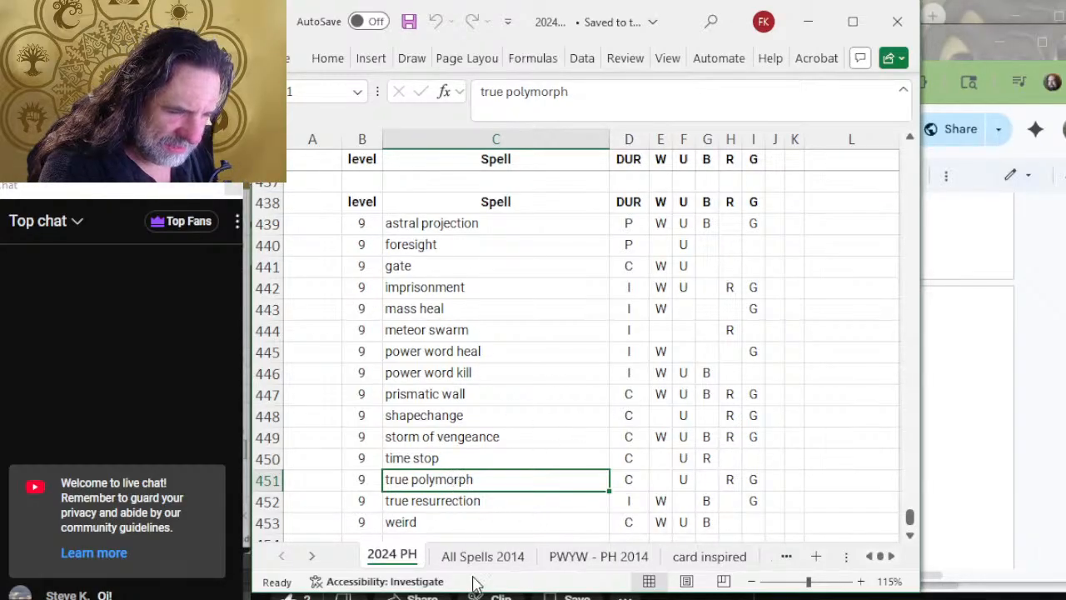
{"action": "left_click", "coordinate": [454, 505]}
{"action": "left_click", "coordinate": [483, 527]}
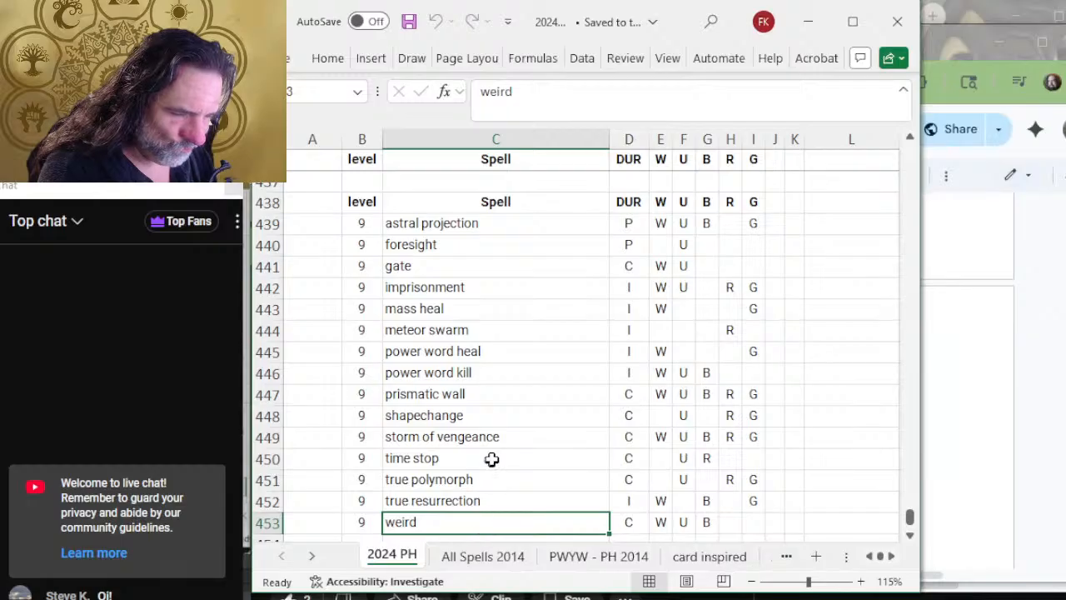
{"action": "left_click", "coordinate": [448, 412]}
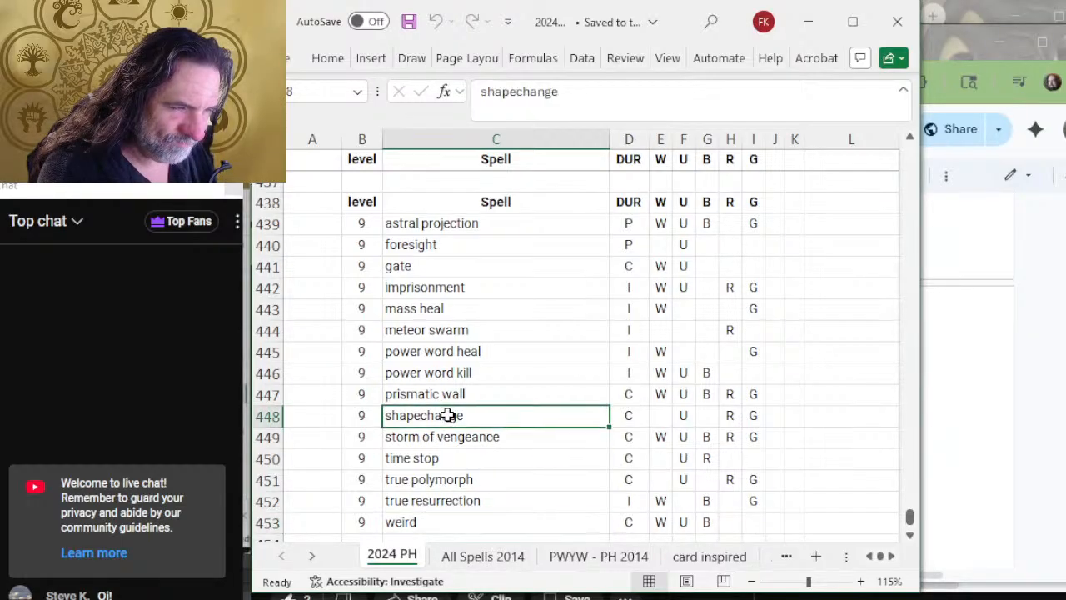
{"action": "left_click", "coordinate": [464, 397]}
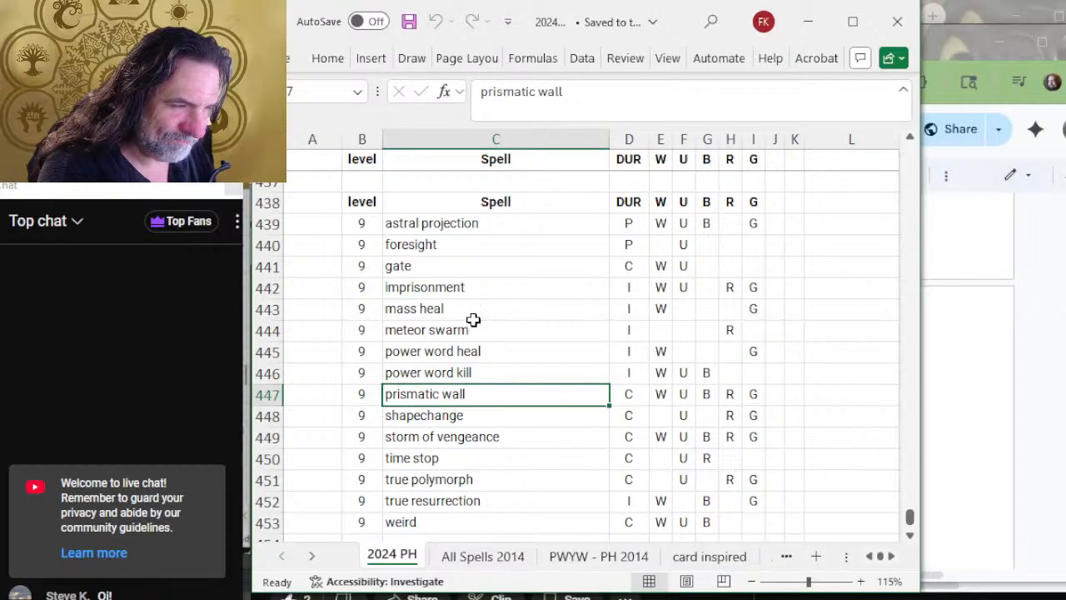
{"action": "left_click", "coordinate": [508, 349]}
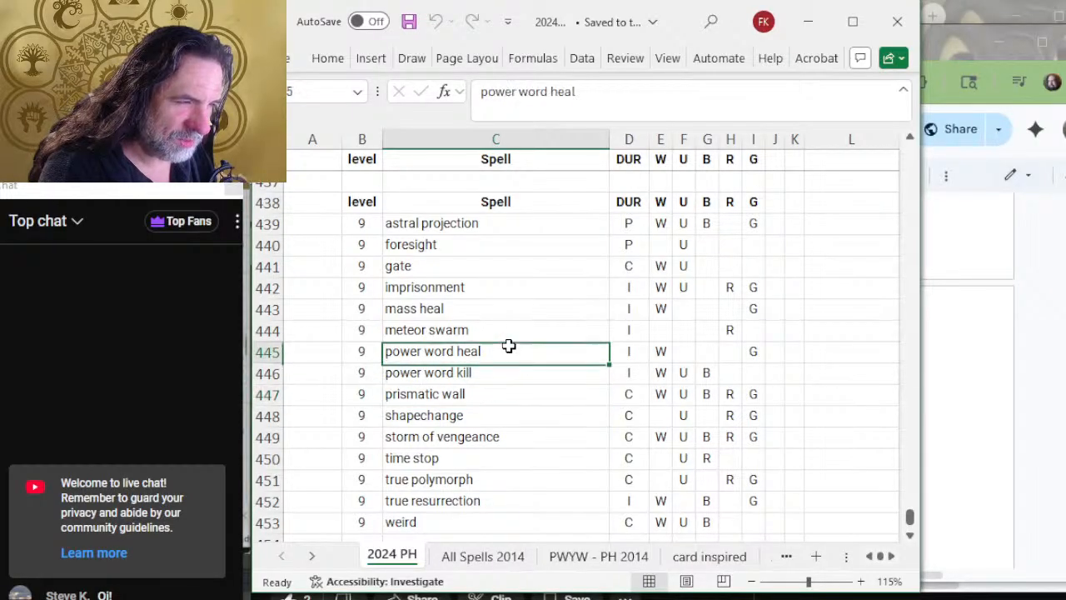
{"action": "left_click", "coordinate": [508, 330]}
{"action": "left_click", "coordinate": [507, 293]}
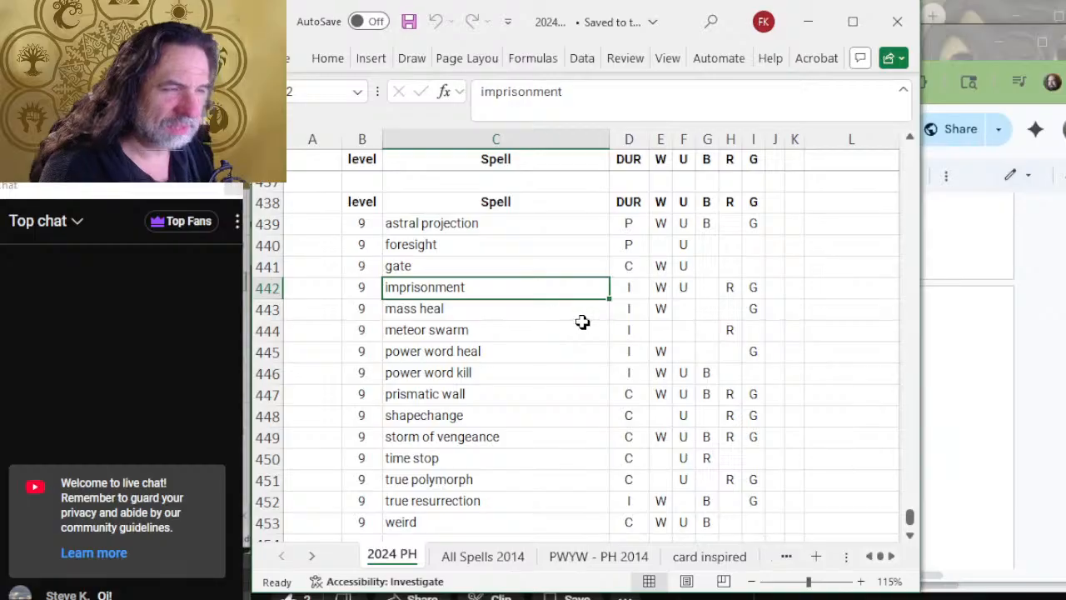
{"action": "left_click", "coordinate": [438, 247]}
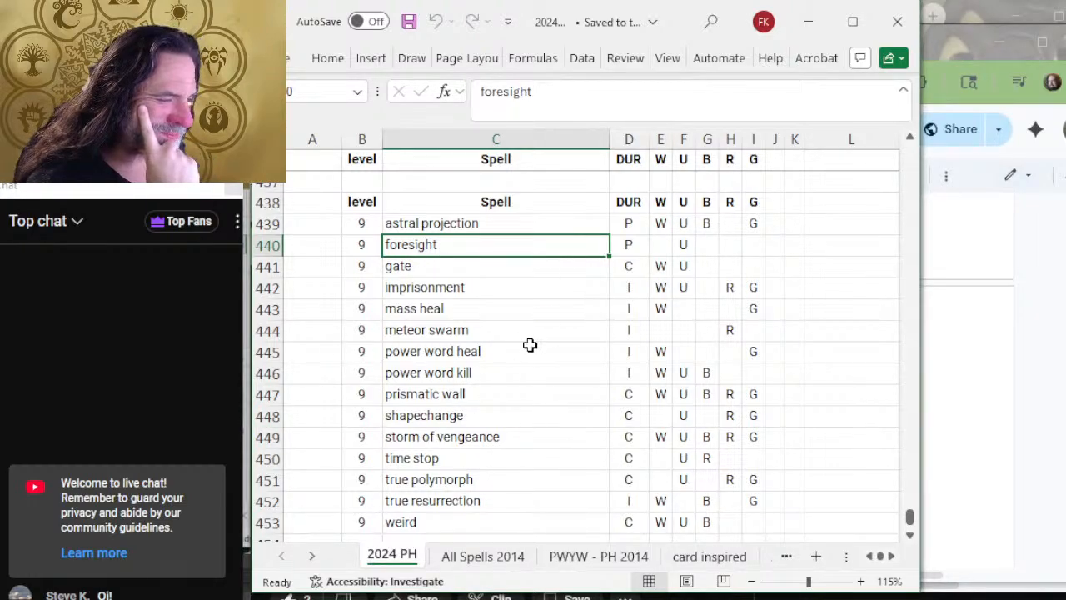
Look over the level 8 spells in the 2024 PH sheet and return to the level 9 group.
{"action": "scroll", "coordinate": [531, 355], "scroll_direction": "up", "scroll_amount": 2}
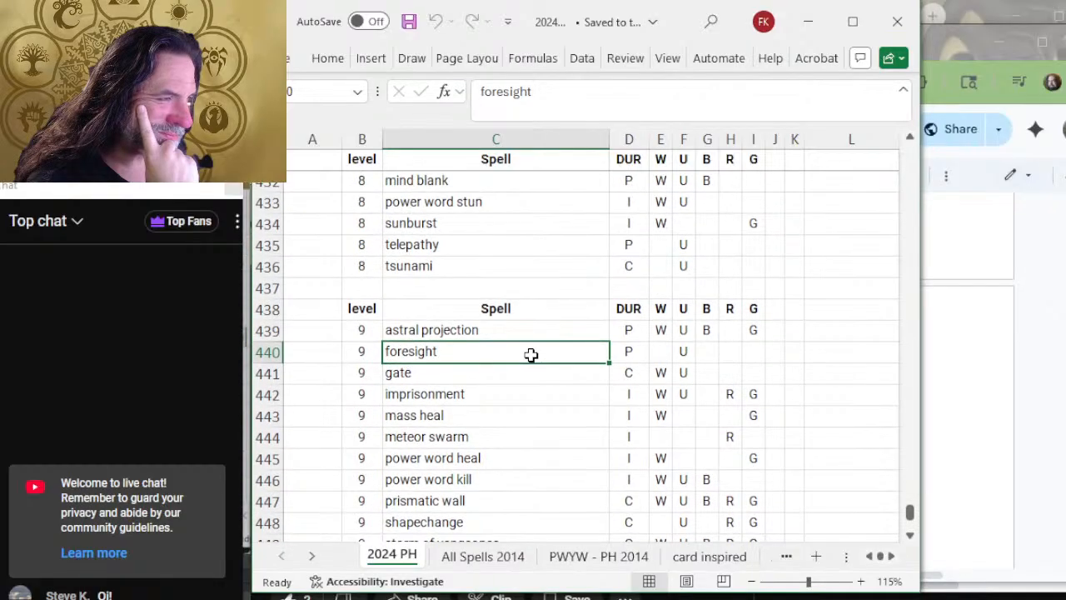
{"action": "scroll", "coordinate": [531, 354], "scroll_direction": "up", "scroll_amount": 4}
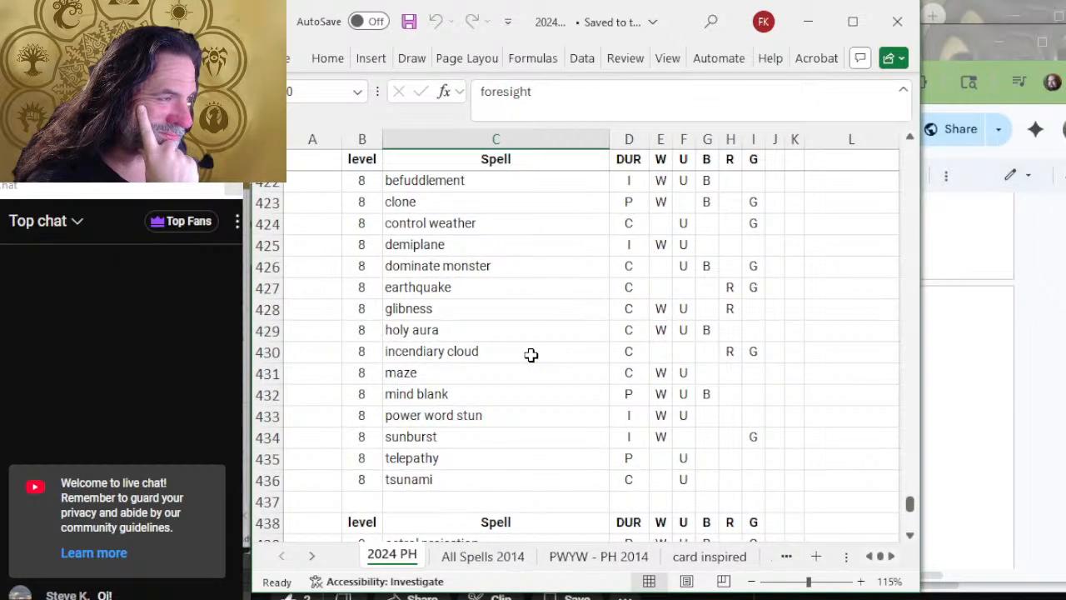
{"action": "scroll", "coordinate": [531, 354], "scroll_direction": "up", "scroll_amount": 2}
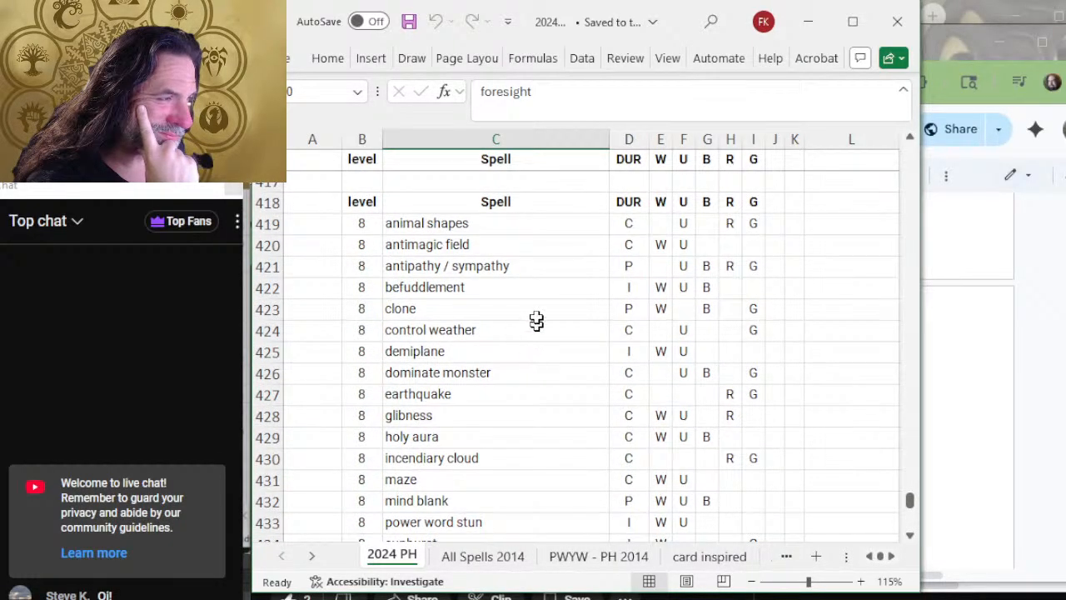
{"action": "scroll", "coordinate": [507, 242], "scroll_direction": "down", "scroll_amount": 6}
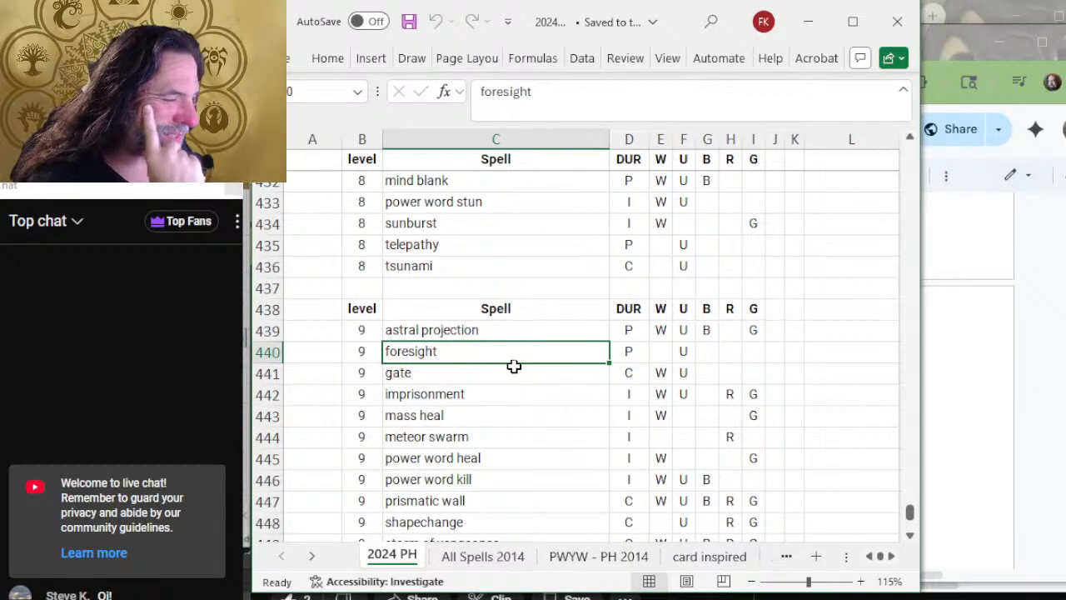
Go through the level 9 spells in the 2024 PH sheet, comparing their colour letters for the Golgari entry.
{"action": "scroll", "coordinate": [513, 366], "scroll_direction": "down", "scroll_amount": 2}
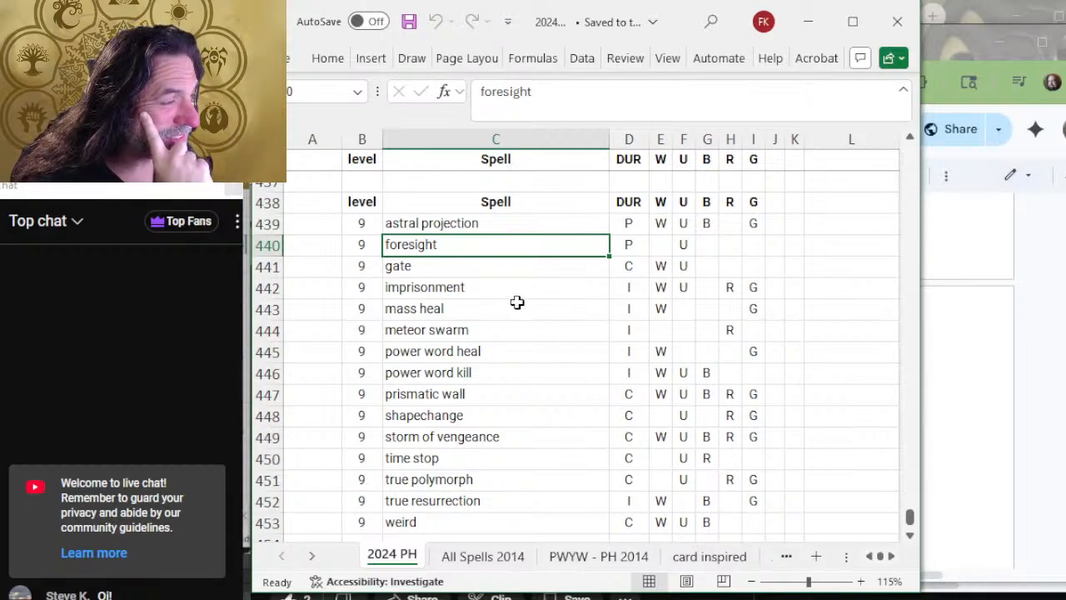
{"action": "key", "text": "Down"}
{"action": "key", "text": "Down"}
{"action": "key", "text": "Down"}
{"action": "left_click", "coordinate": [501, 332]}
{"action": "left_click", "coordinate": [508, 348]}
{"action": "left_click", "coordinate": [512, 372]}
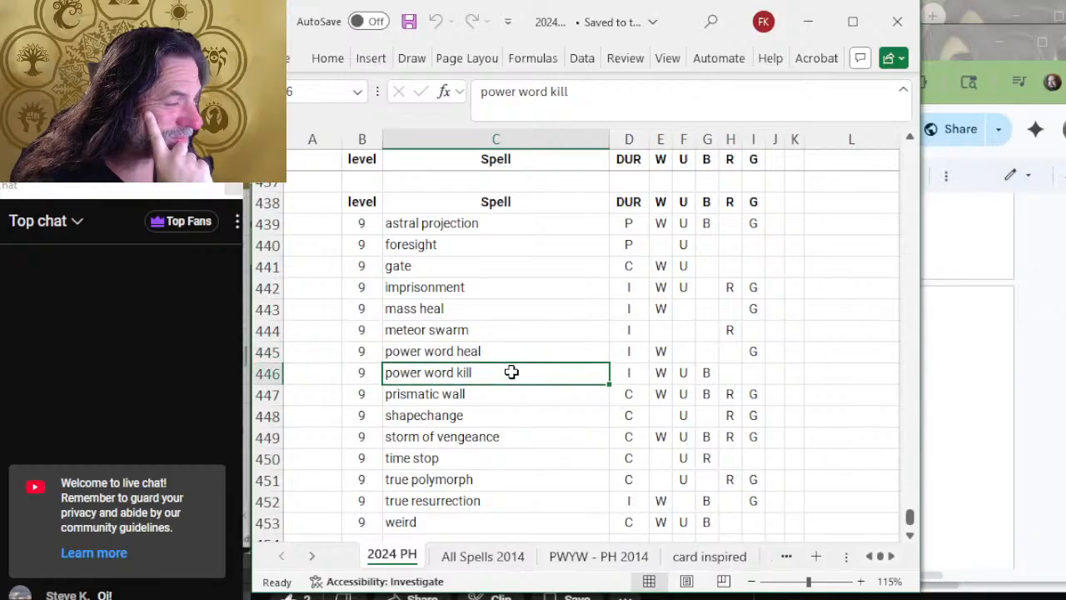
{"action": "left_click", "coordinate": [521, 396]}
{"action": "left_click", "coordinate": [517, 420]}
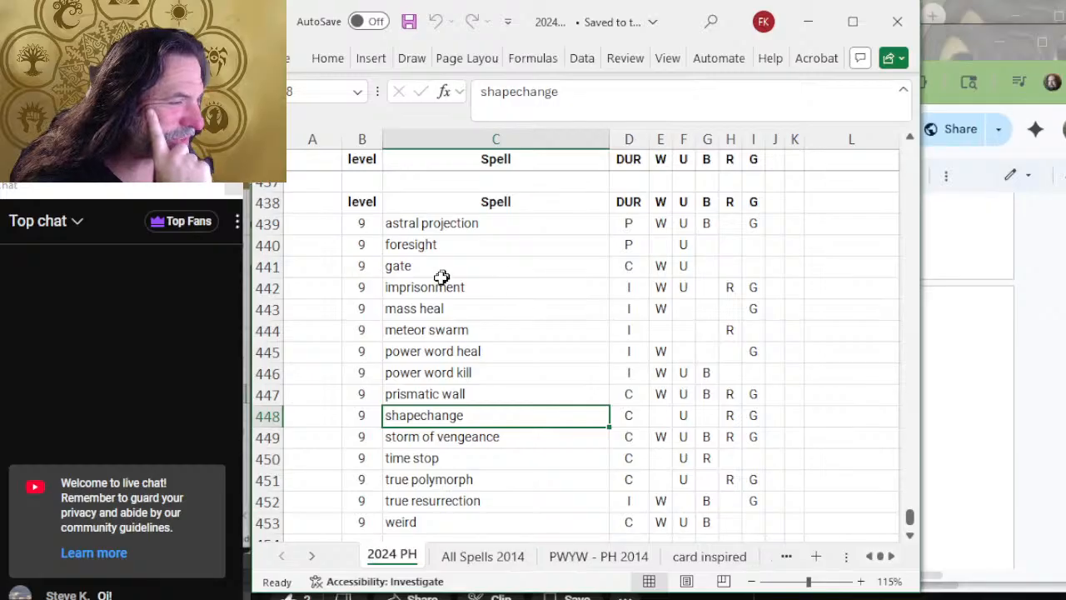
{"action": "left_click", "coordinate": [506, 307]}
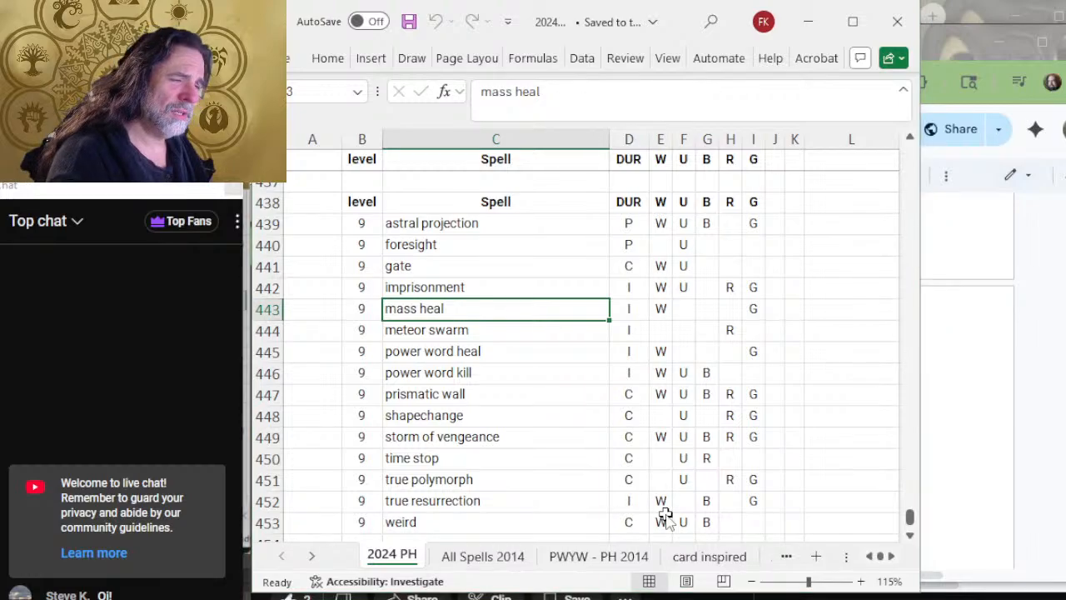
Switch back to the Google Docs document and insert a tab before "Agent, Bastion" in Golgari's 5th-level row.
{"action": "key", "text": "alt+Tab"}
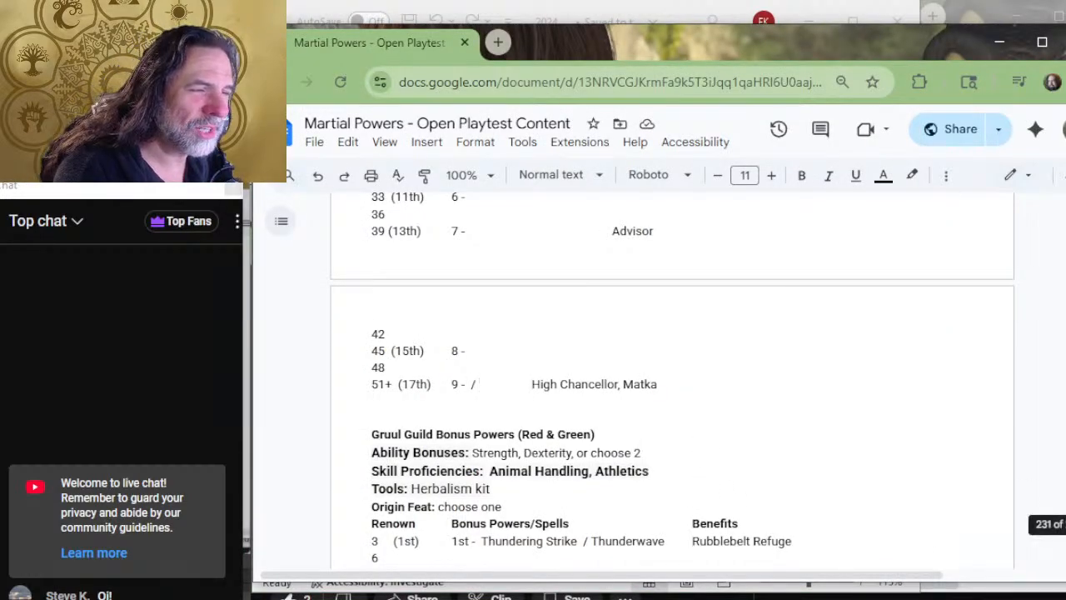
{"action": "scroll", "coordinate": [925, 330], "scroll_direction": "up", "scroll_amount": 3}
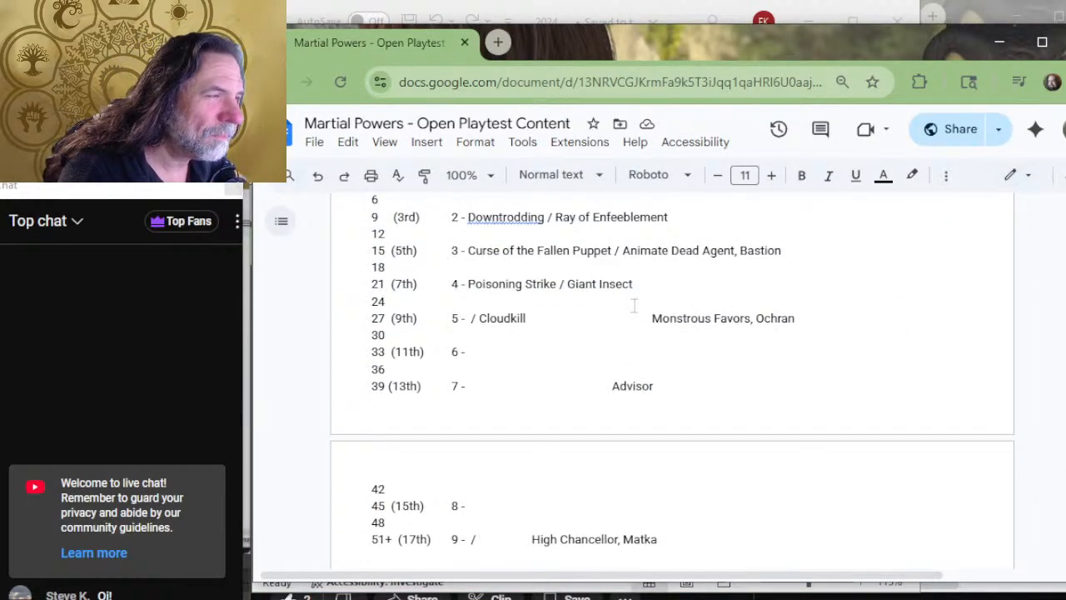
{"action": "scroll", "coordinate": [631, 350], "scroll_direction": "up", "scroll_amount": 3}
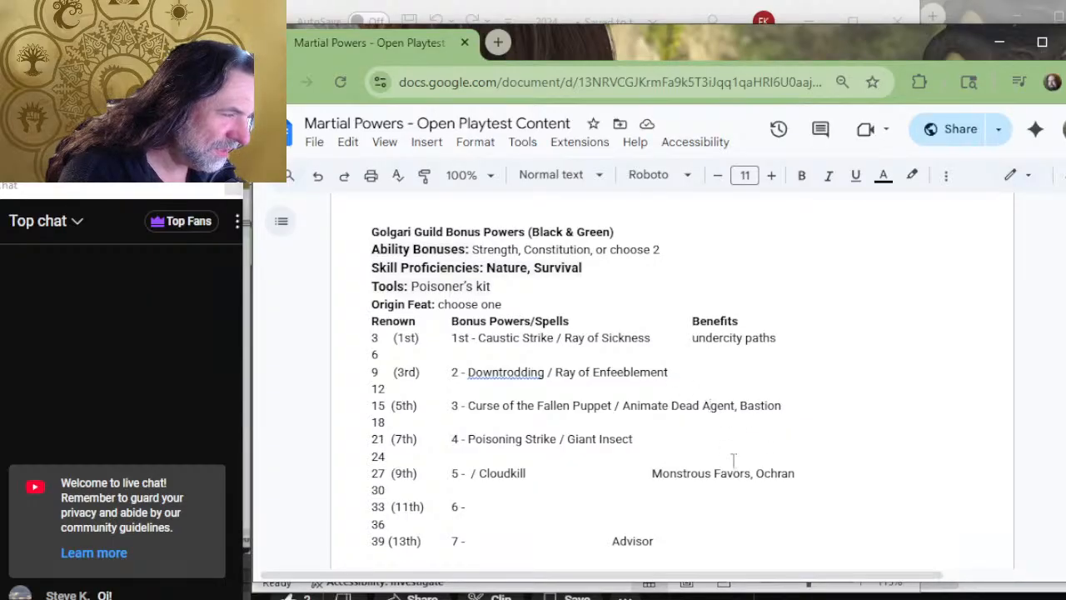
{"action": "key", "text": "Tab"}
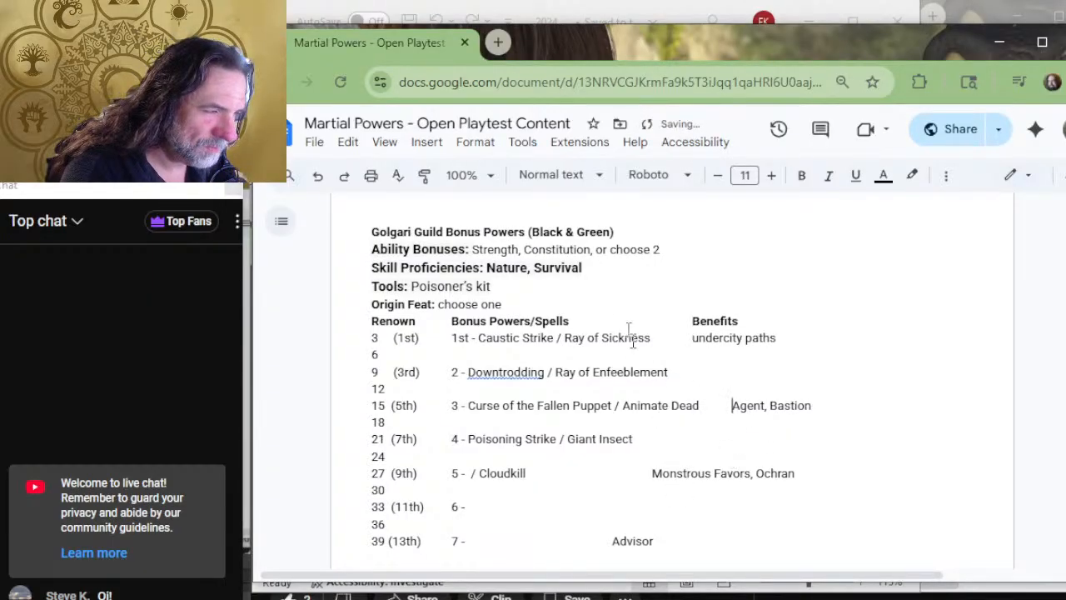
Check Golgari's open rows, and switch to Excel to review the remaining level 9 spells from power word kill down.
{"action": "scroll", "coordinate": [599, 375], "scroll_direction": "down", "scroll_amount": 3}
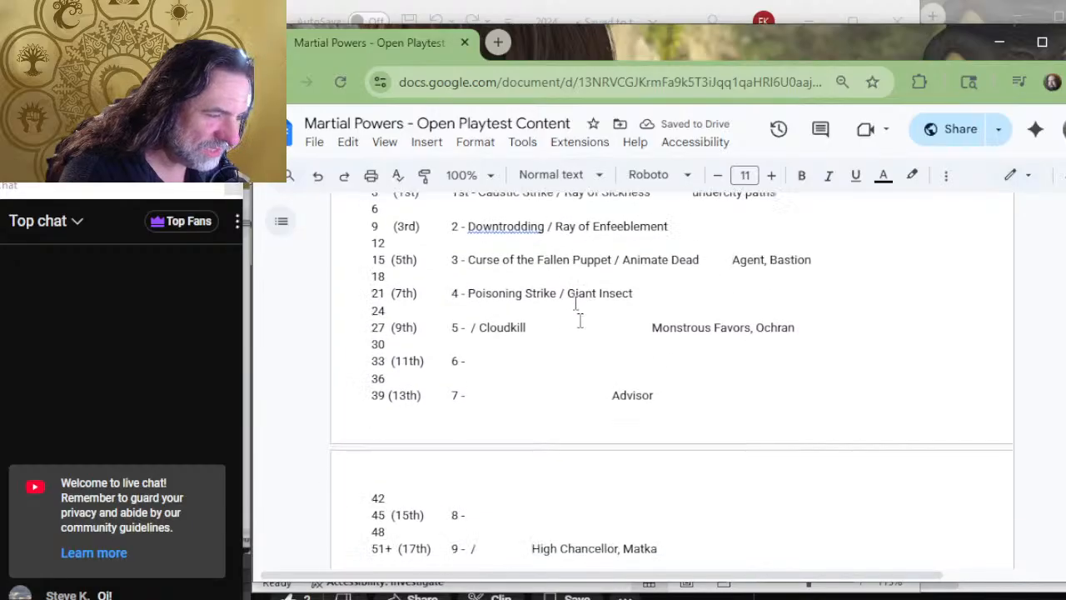
{"action": "key", "text": "alt+Tab"}
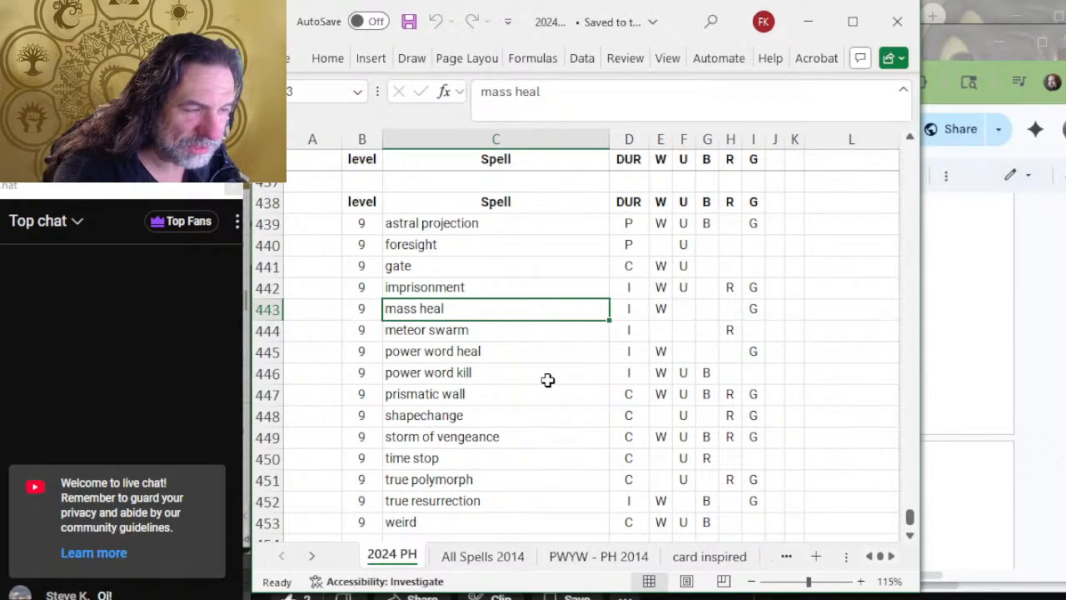
{"action": "left_click", "coordinate": [549, 378]}
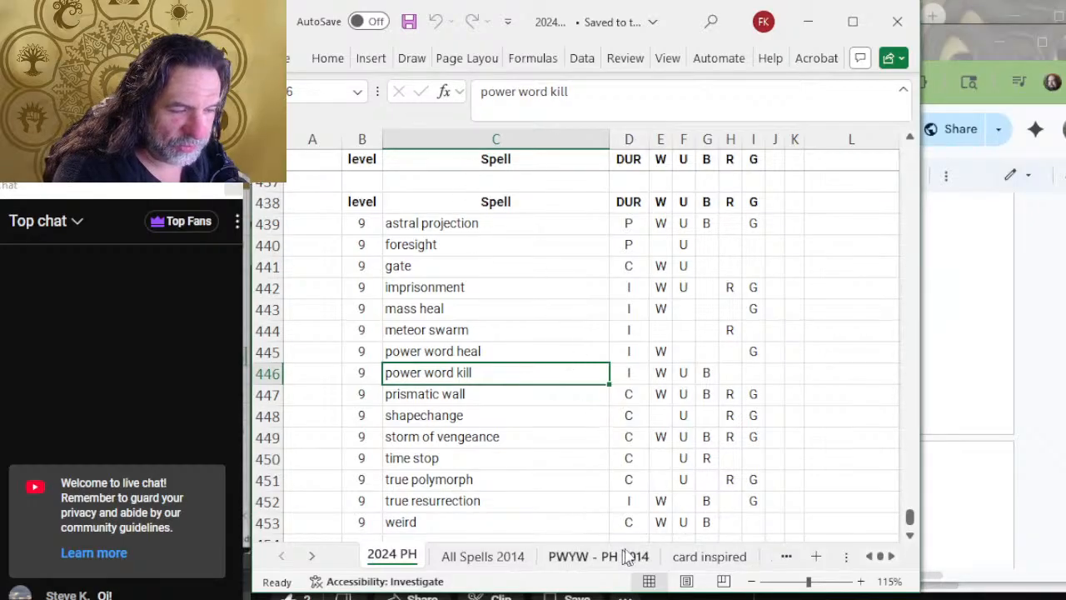
{"action": "scroll", "coordinate": [516, 274], "scroll_direction": "down", "scroll_amount": 2}
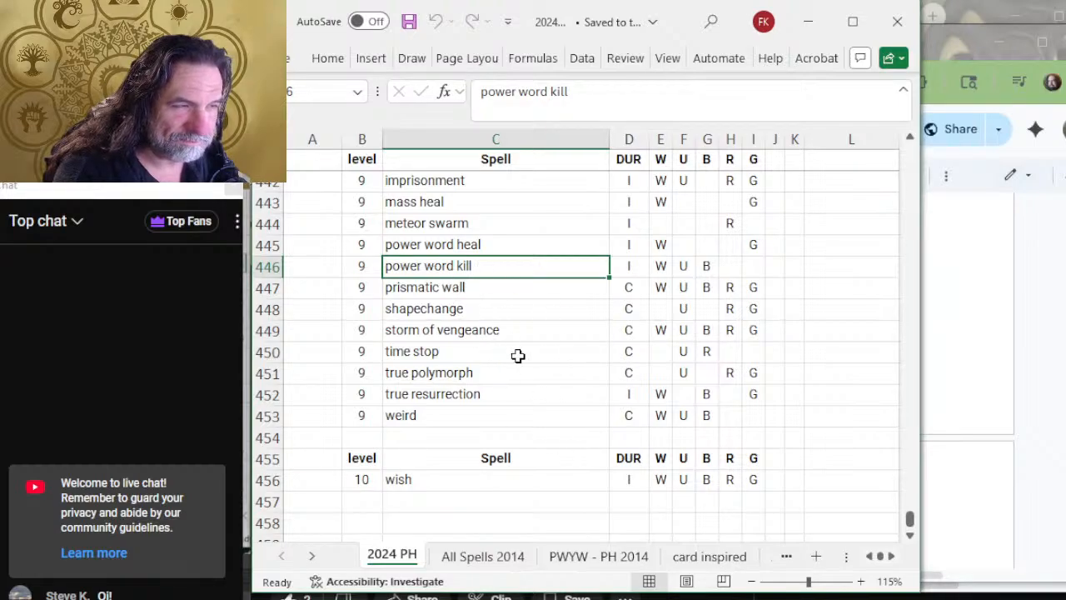
Back in the Google Docs document, add "Storm of Vengeance" as the 9th-level spell in Gruul's 17th-level row and tighten the spacing there.
{"action": "key", "text": "alt+Tab"}
{"action": "scroll", "coordinate": [549, 329], "scroll_direction": "down", "scroll_amount": 2}
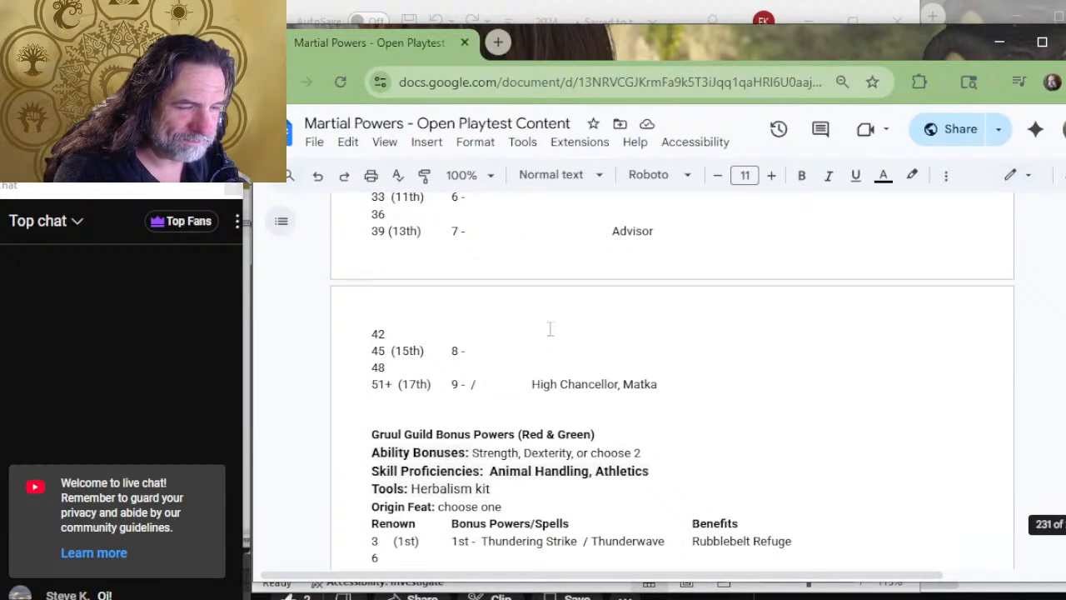
{"action": "scroll", "coordinate": [551, 329], "scroll_direction": "down", "scroll_amount": 4}
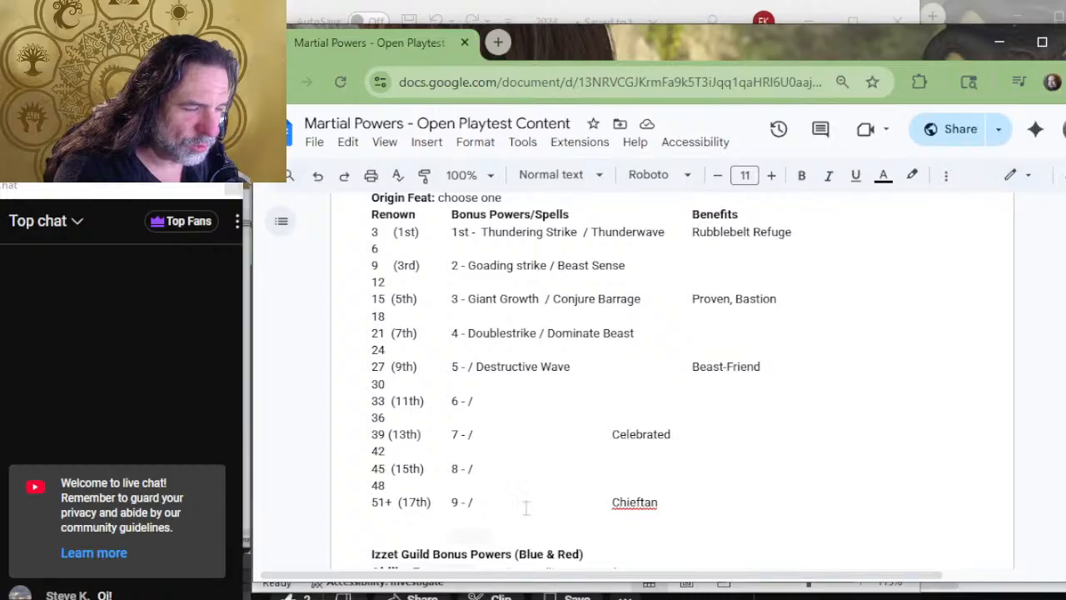
{"action": "key", "text": "Delete"}
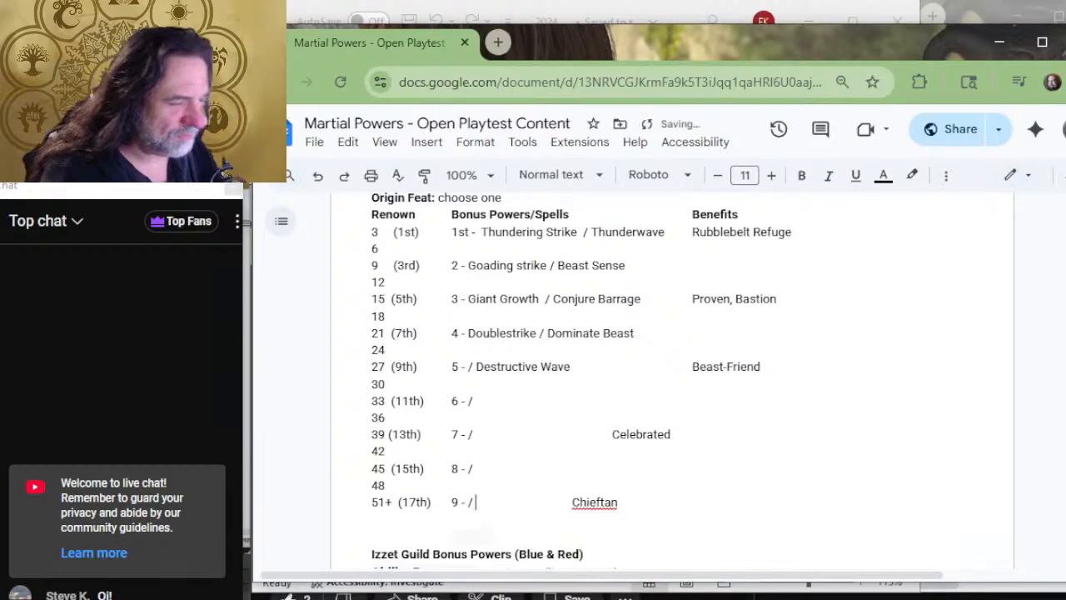
{"action": "type", "text": "St "}
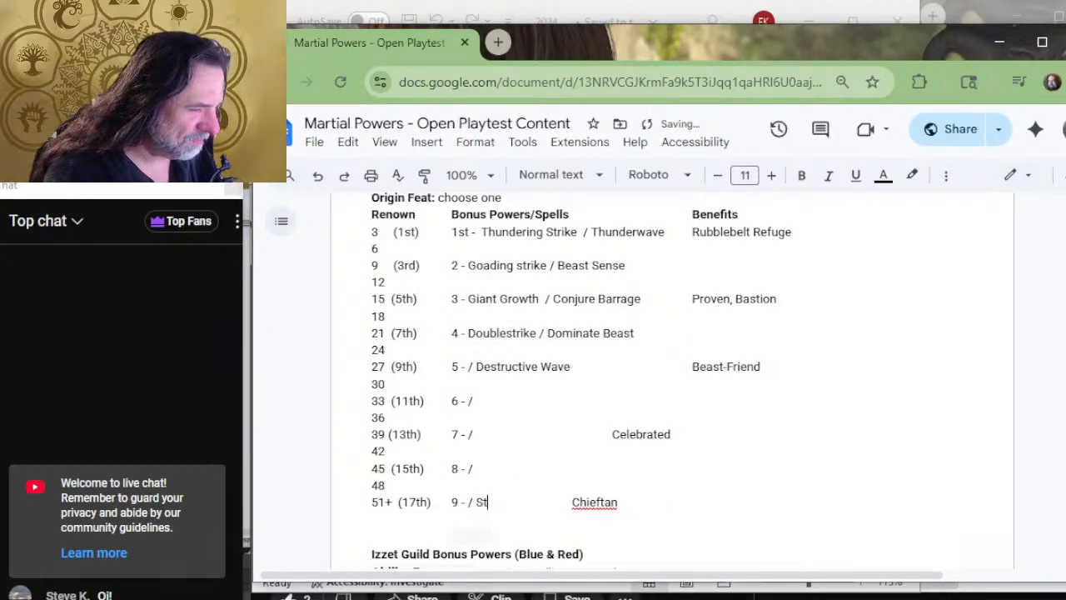
{"action": "type", "text": "orm of Vengea"}
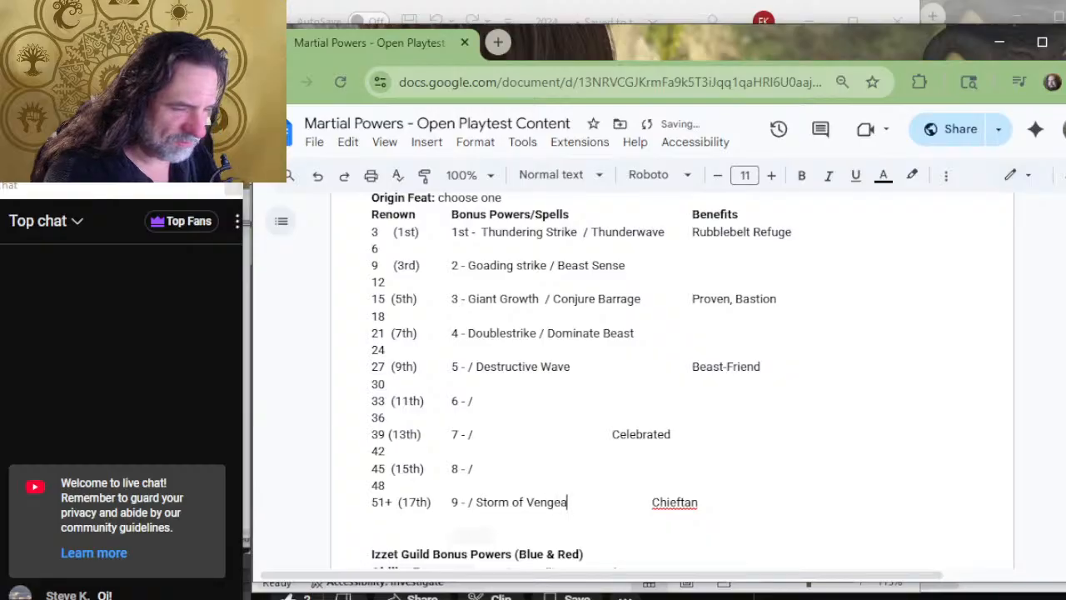
{"action": "type", "text": "nce"}
{"action": "mouse_move", "coordinate": [463, 598]}
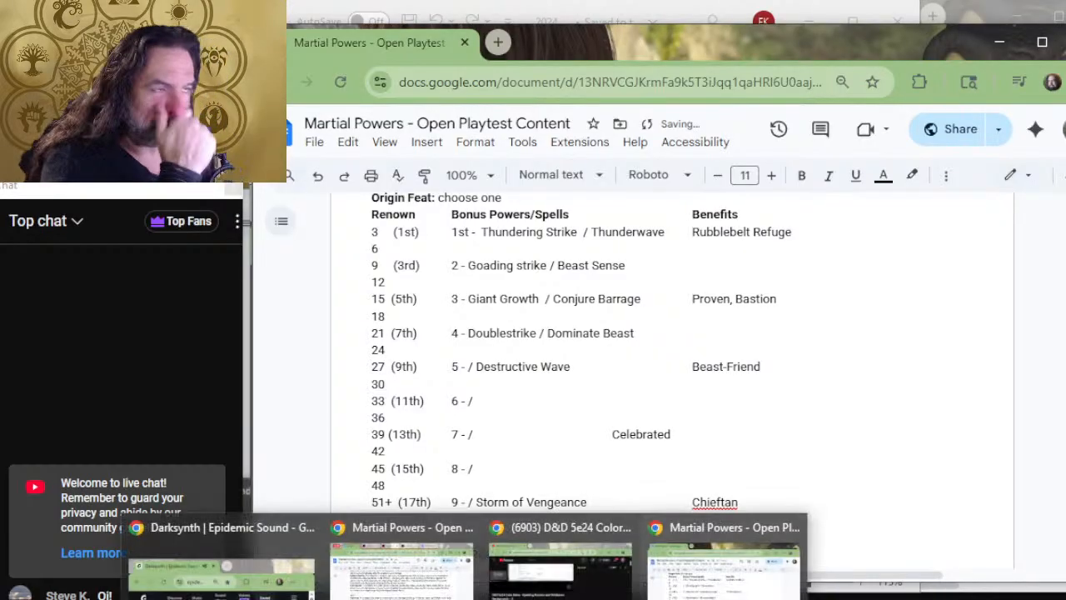
In Orzhov's Pontiff row, remove the extra spacing after "9 -" and add a slash for the spell entry.
{"action": "scroll", "coordinate": [724, 391], "scroll_direction": "down", "scroll_amount": 5}
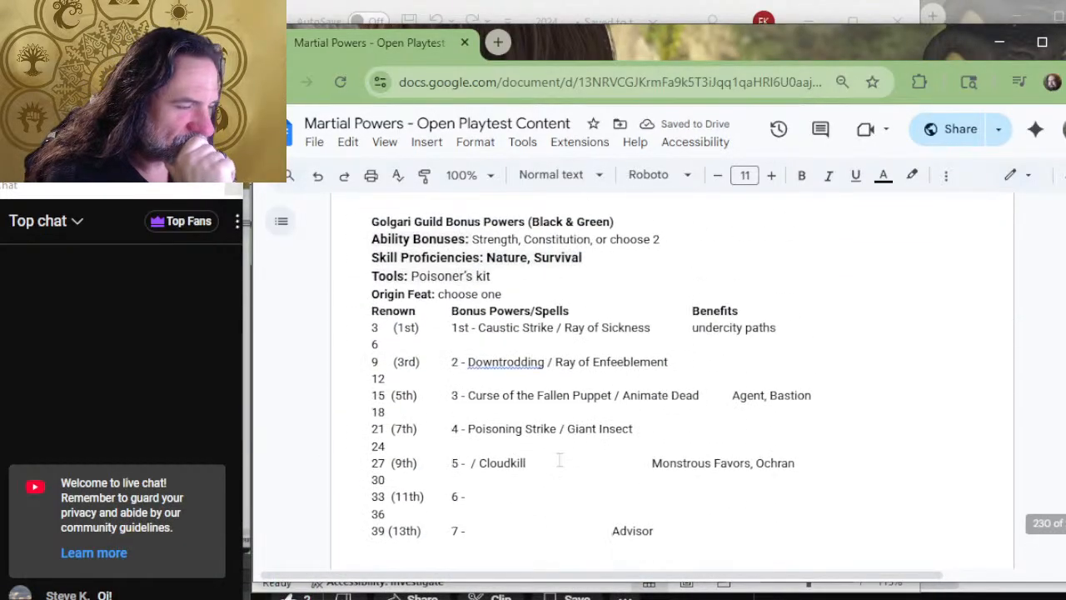
{"action": "scroll", "coordinate": [566, 433], "scroll_direction": "up", "scroll_amount": 10}
{"action": "scroll", "coordinate": [570, 433], "scroll_direction": "down", "scroll_amount": 3}
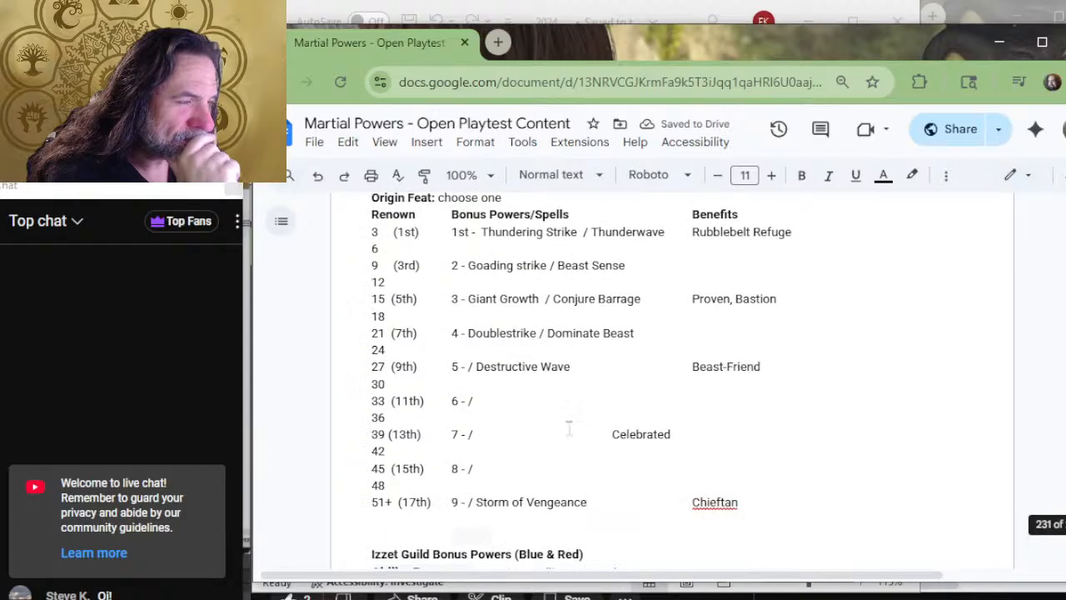
{"action": "scroll", "coordinate": [572, 434], "scroll_direction": "down", "scroll_amount": 6}
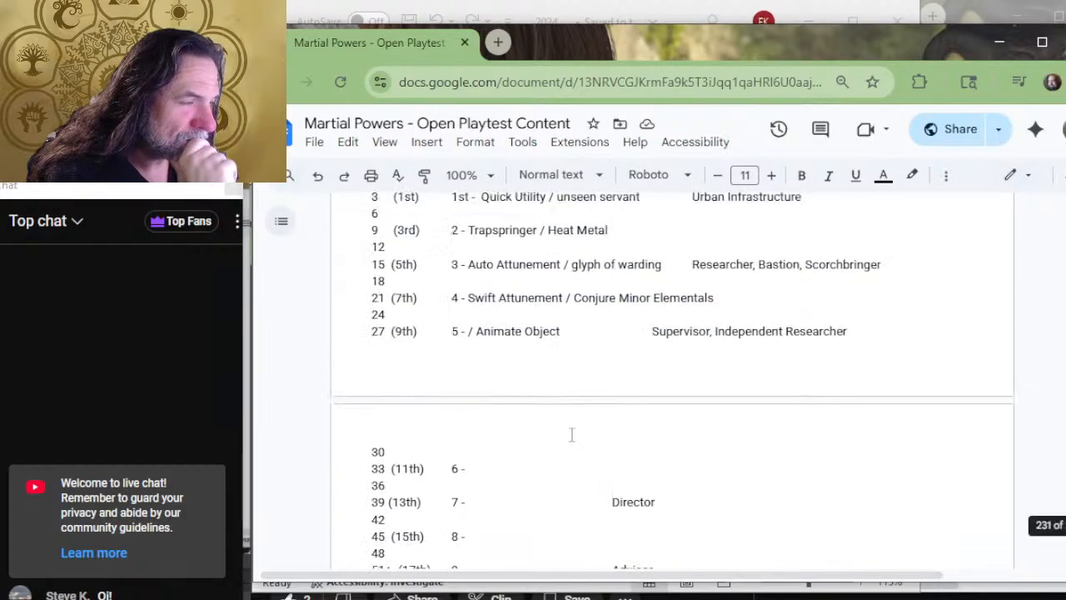
{"action": "scroll", "coordinate": [572, 434], "scroll_direction": "down", "scroll_amount": 4}
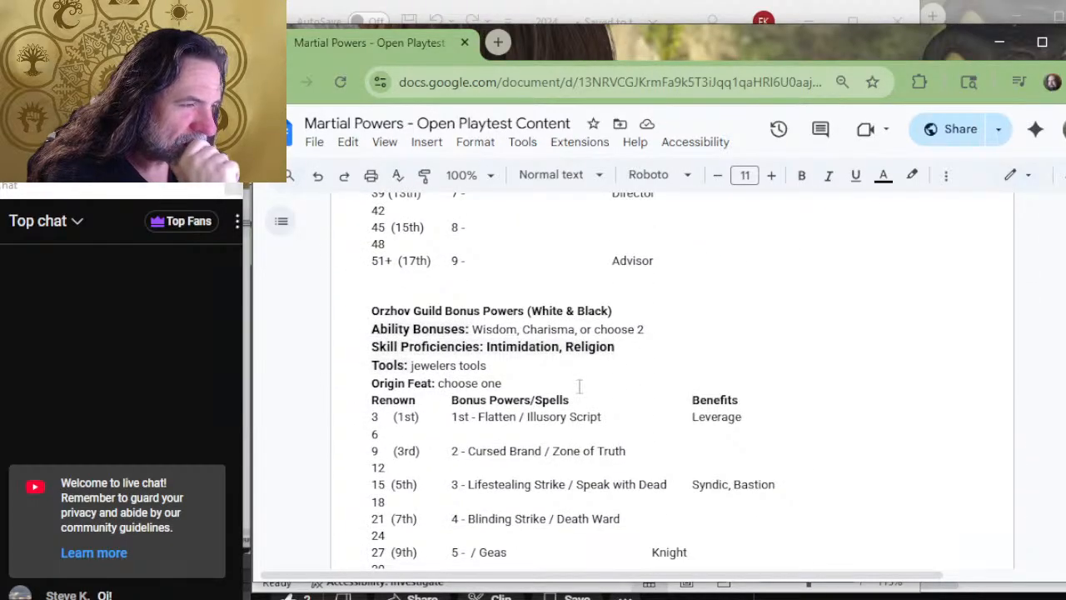
{"action": "scroll", "coordinate": [579, 388], "scroll_direction": "down", "scroll_amount": 4}
{"action": "left_click", "coordinate": [481, 377]}
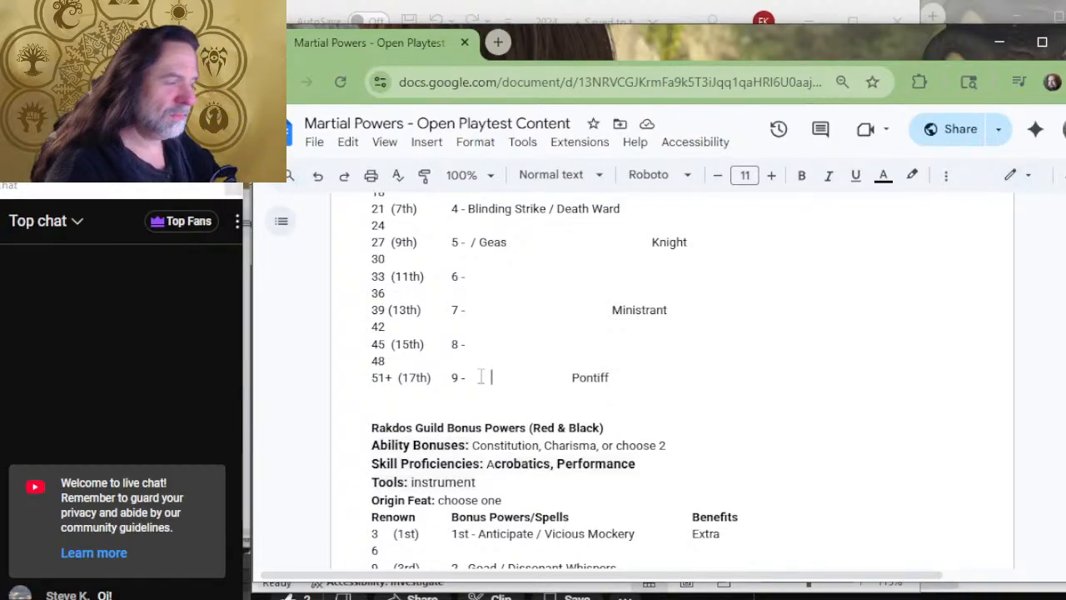
{"action": "key", "text": "Delete"}
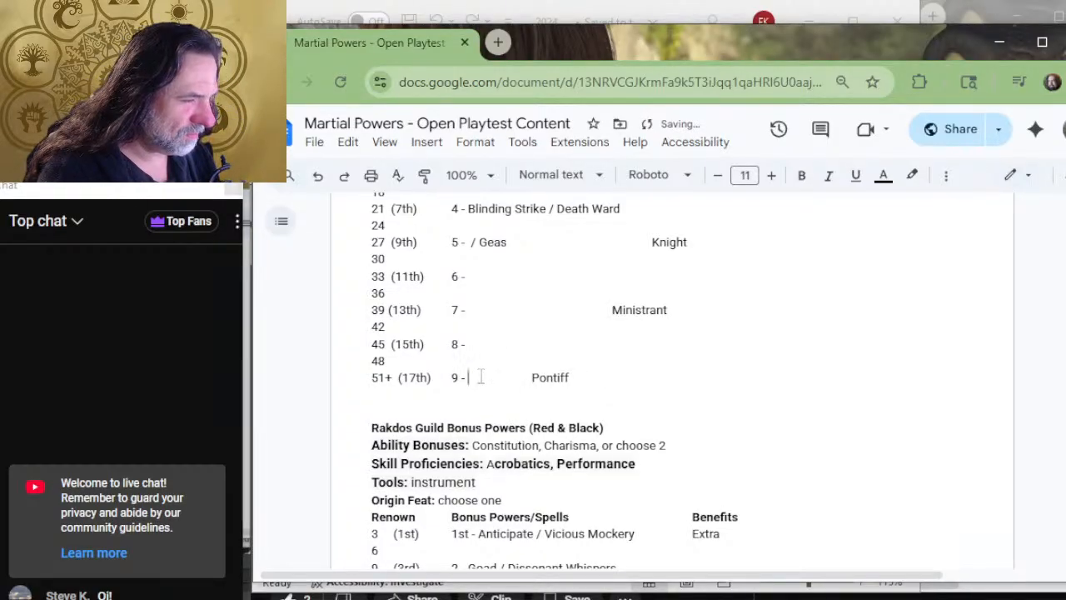
Switch to Excel and compare the level 9 spells suited to Orzhov, including power word heal, prismatic wall, foresight and imprisonment.
{"action": "key", "text": "alt+Tab"}
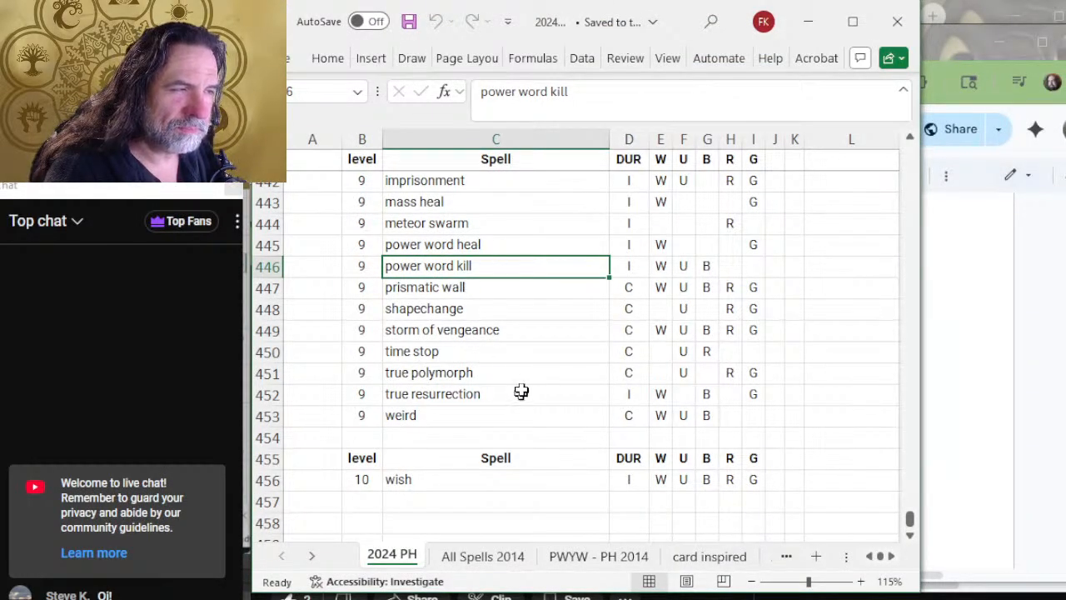
{"action": "scroll", "coordinate": [518, 366], "scroll_direction": "up", "scroll_amount": 1}
{"action": "scroll", "coordinate": [518, 363], "scroll_direction": "up", "scroll_amount": 1}
{"action": "left_click", "coordinate": [512, 347]}
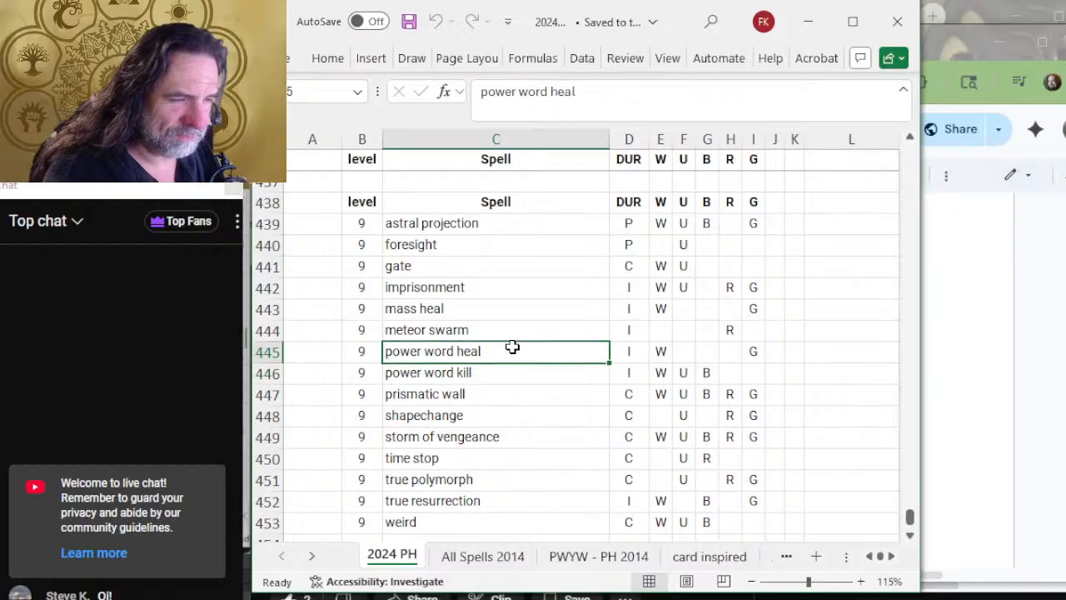
{"action": "left_click", "coordinate": [506, 387]}
{"action": "left_click", "coordinate": [509, 350]}
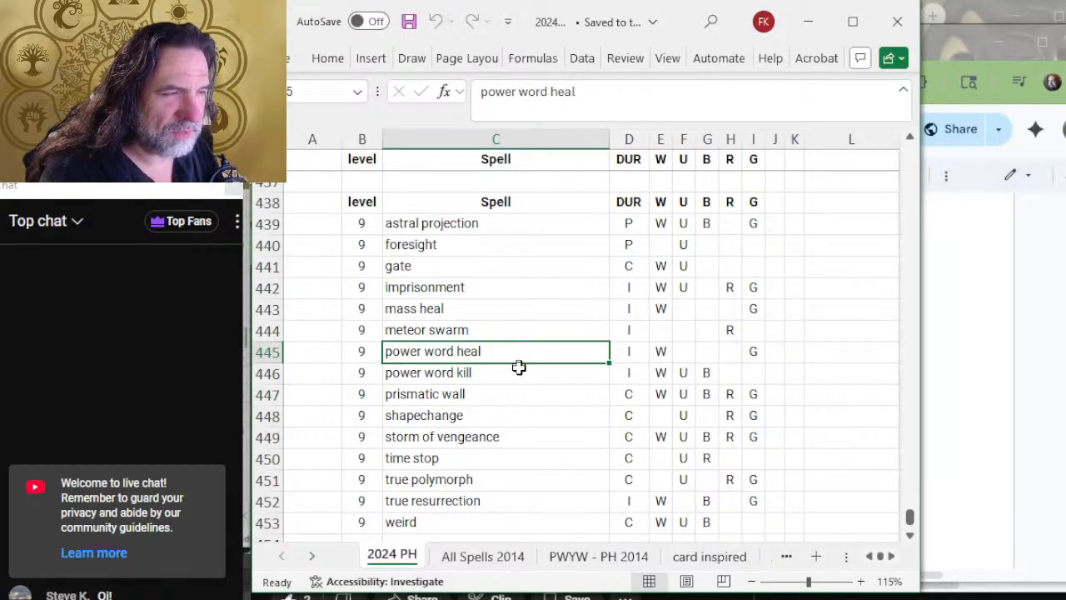
{"action": "left_click", "coordinate": [487, 283]}
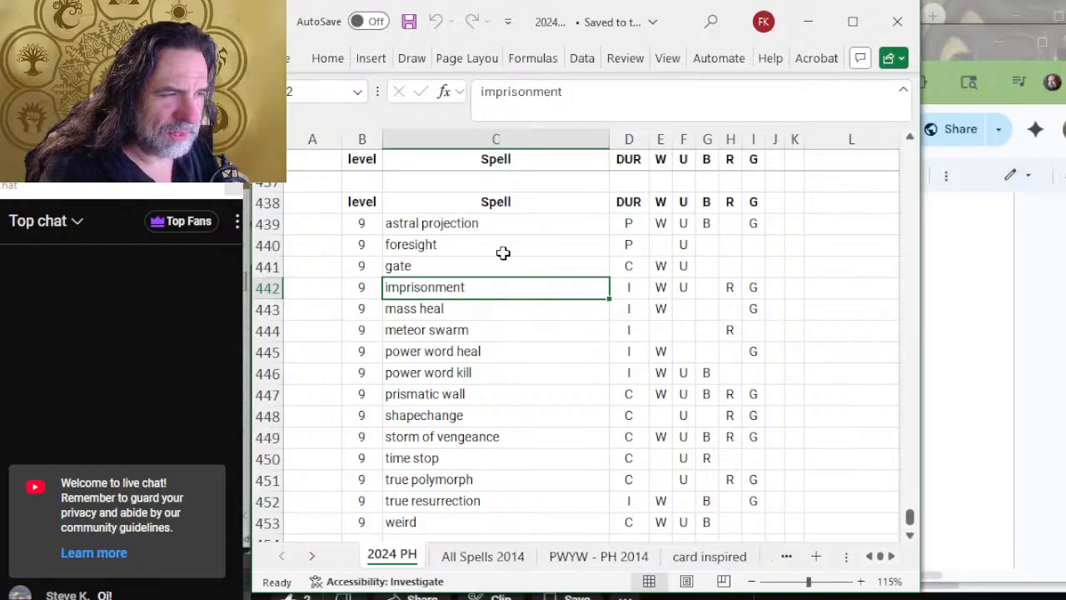
{"action": "key", "text": "alt+Tab"}
{"action": "key", "text": "alt+Tab"}
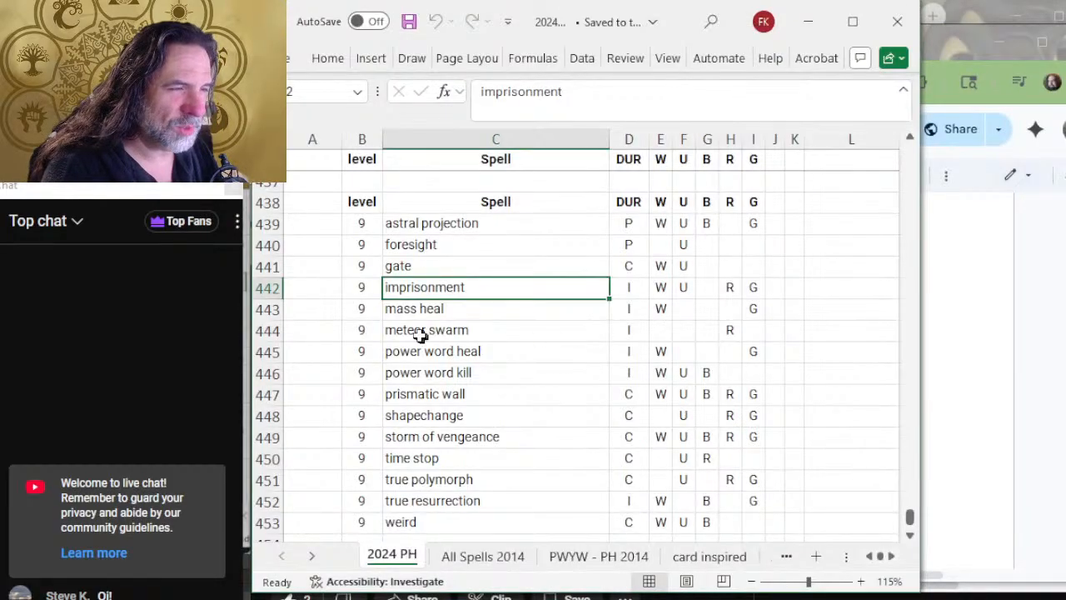
{"action": "left_click", "coordinate": [475, 251]}
{"action": "left_click", "coordinate": [492, 291]}
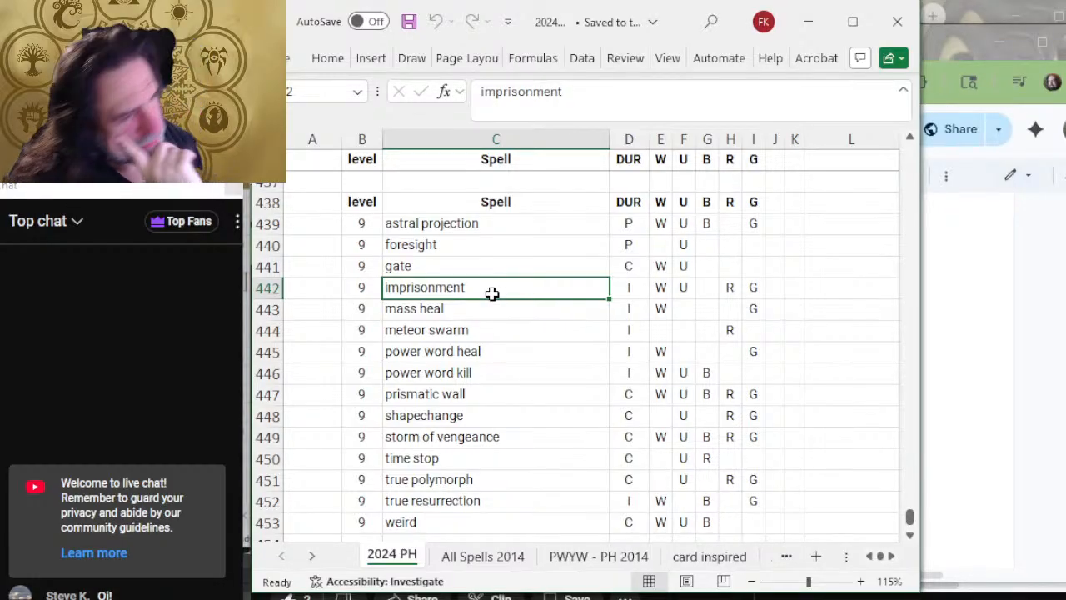
Back in the Google Docs document, add "Imprisonment" as the 9th-level spell in Golgari's 17th-level row (High Chancellor, Matka).
{"action": "key", "text": "alt+Tab"}
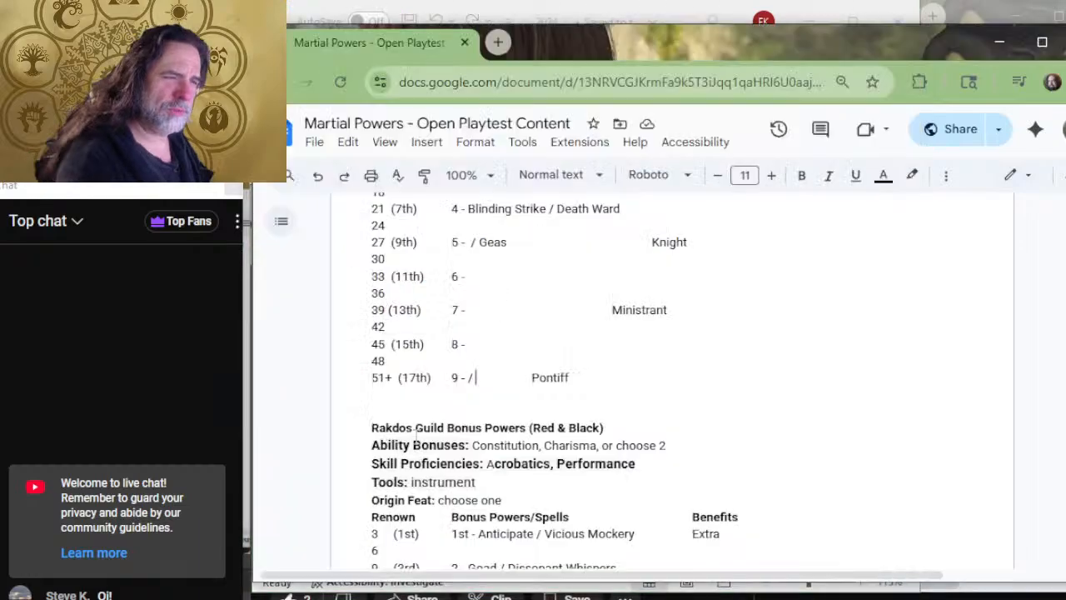
{"action": "scroll", "coordinate": [802, 469], "scroll_direction": "up", "scroll_amount": 4}
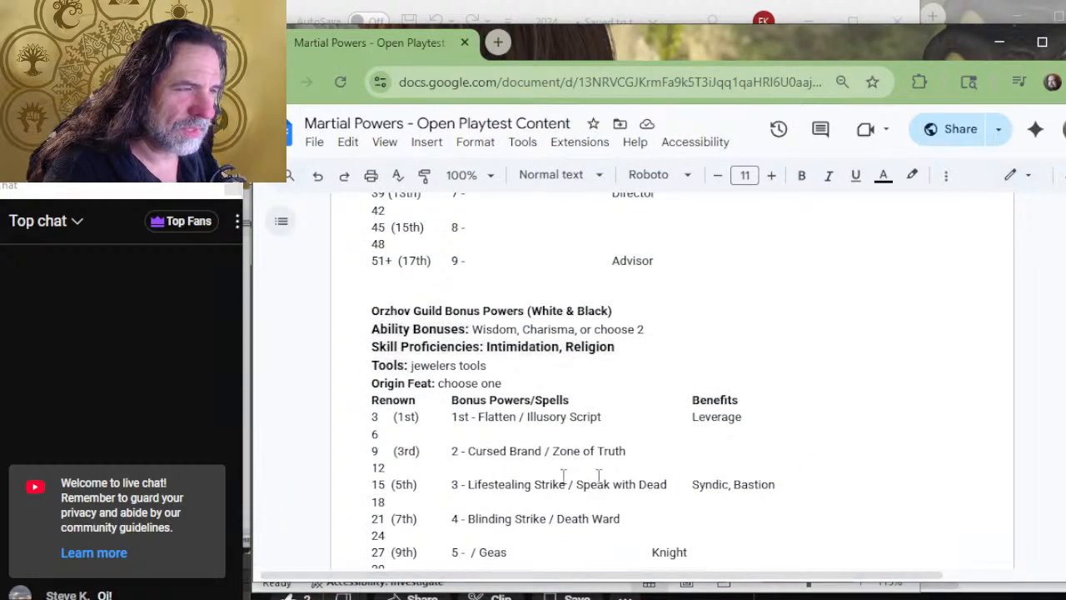
{"action": "scroll", "coordinate": [507, 476], "scroll_direction": "up", "scroll_amount": 4}
{"action": "scroll", "coordinate": [378, 349], "scroll_direction": "up", "scroll_amount": 7}
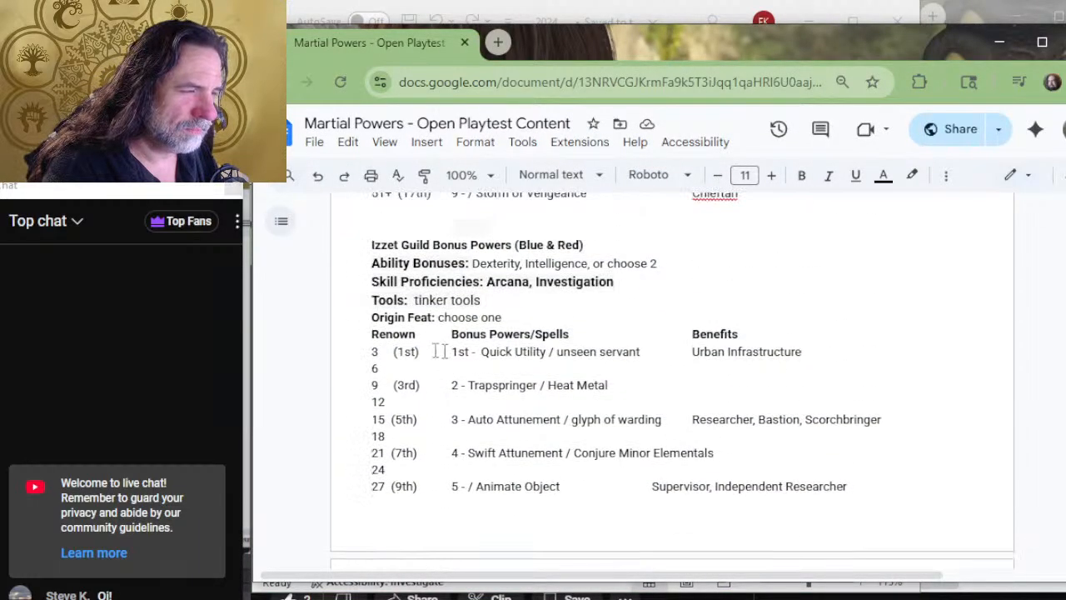
{"action": "scroll", "coordinate": [623, 386], "scroll_direction": "up", "scroll_amount": 2}
{"action": "scroll", "coordinate": [614, 408], "scroll_direction": "up", "scroll_amount": 1}
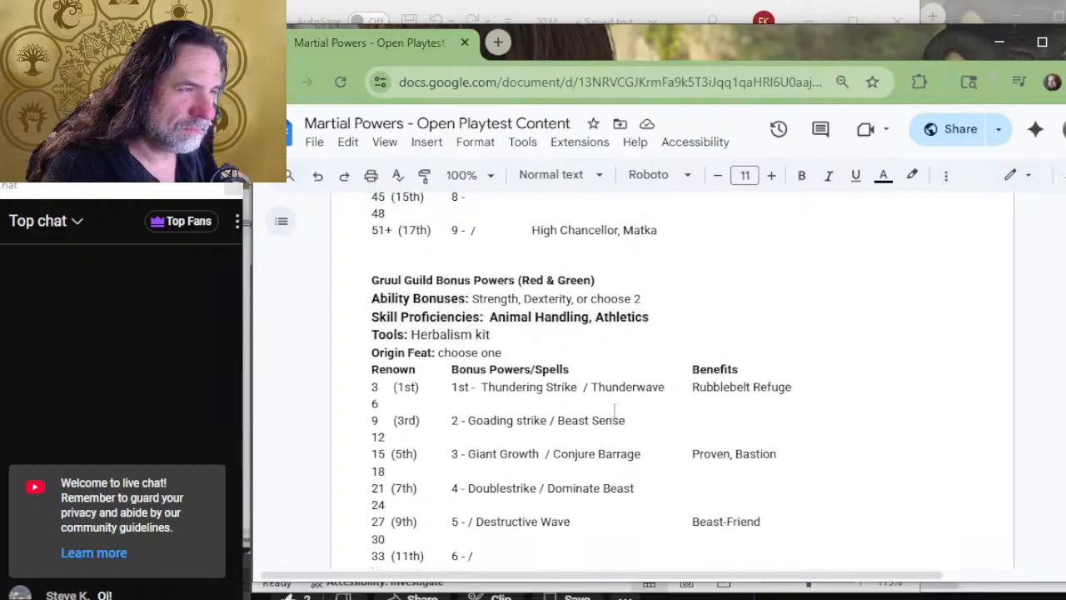
{"action": "scroll", "coordinate": [614, 408], "scroll_direction": "up", "scroll_amount": 3}
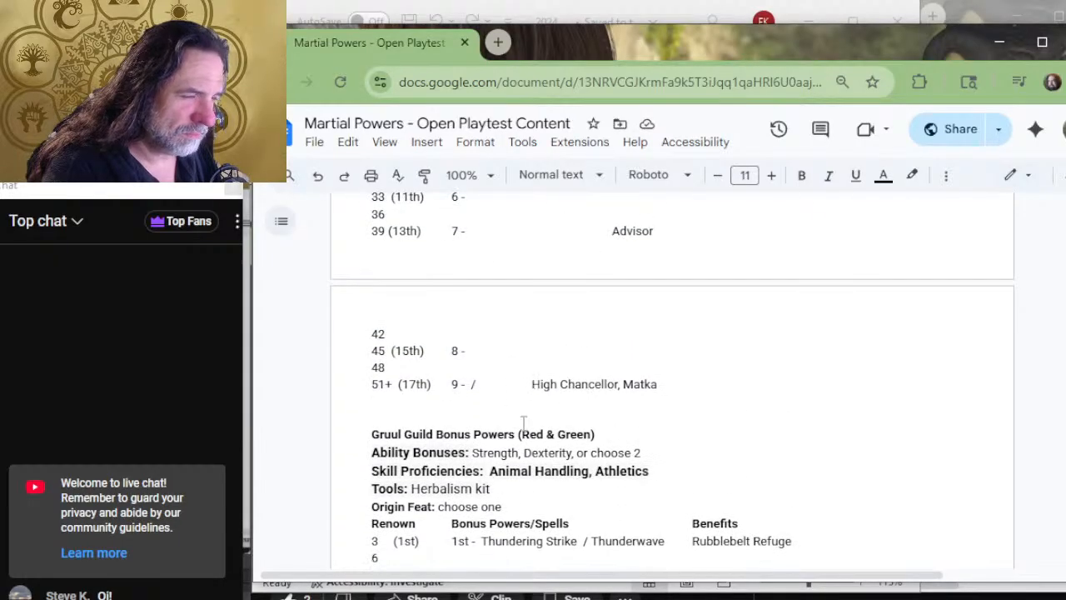
{"action": "type", "text": "I"}
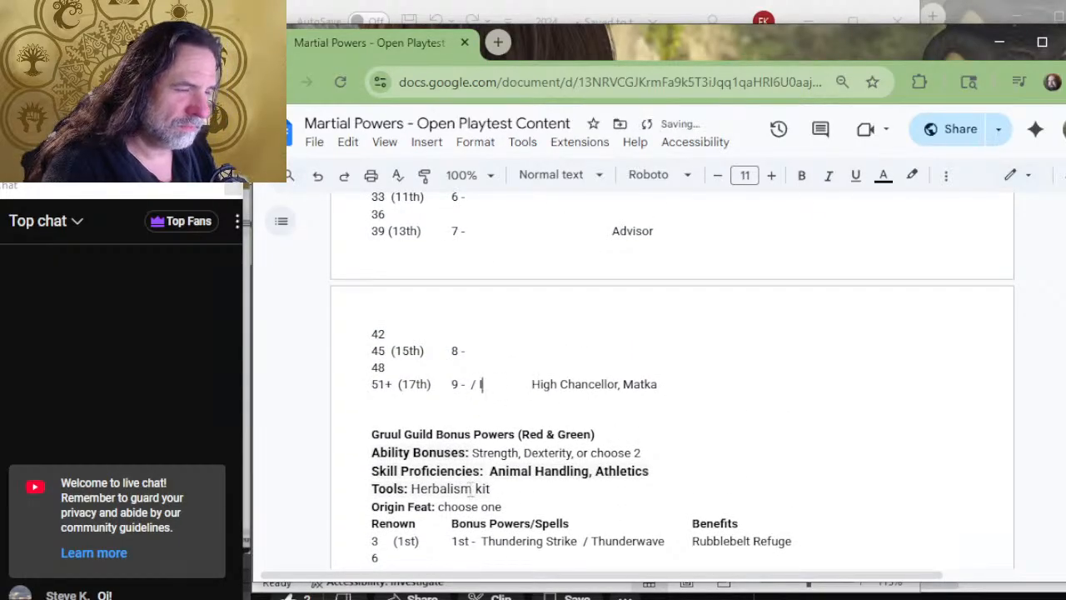
{"action": "type", "text": "mpris"}
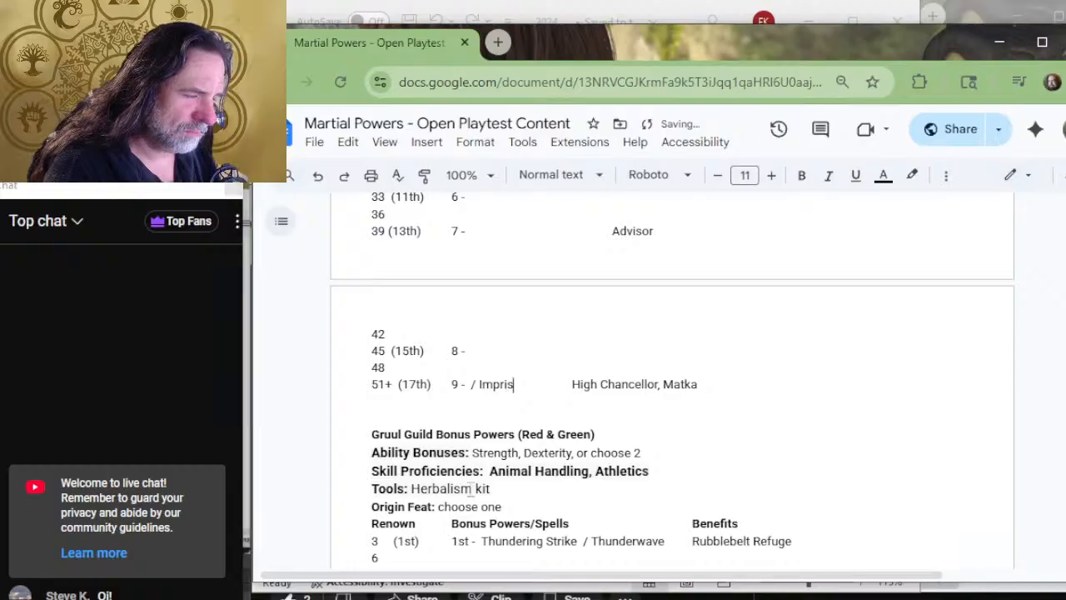
{"action": "type", "text": "onment"}
Check the level 9 spells in Excel and, back in Google Docs, review the guild tables from the one above Golgari down to Izzet.
{"action": "key", "text": "alt+Tab"}
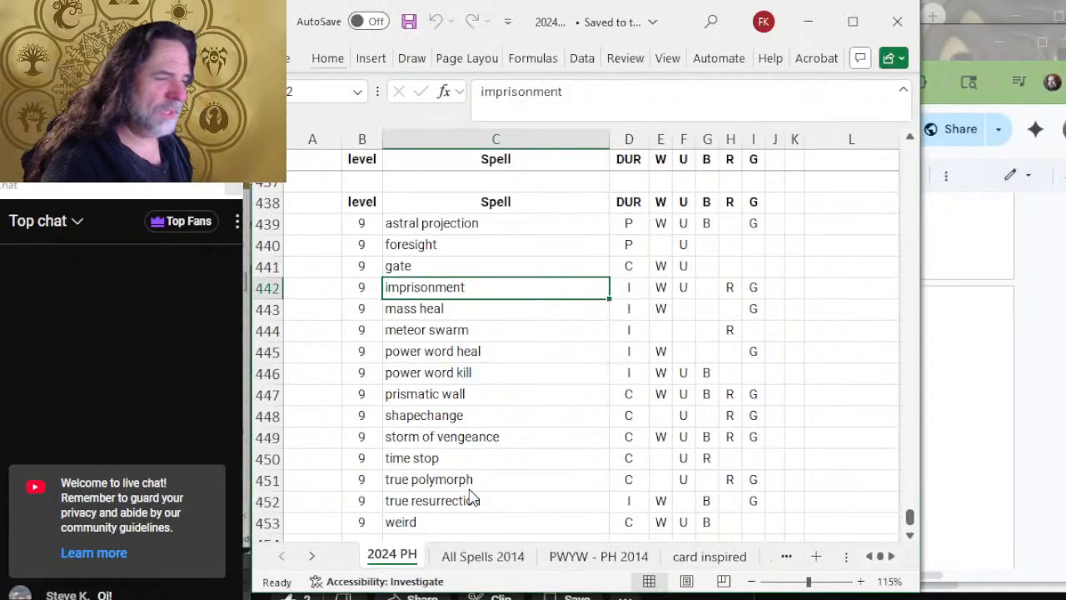
{"action": "key", "text": "alt+Tab"}
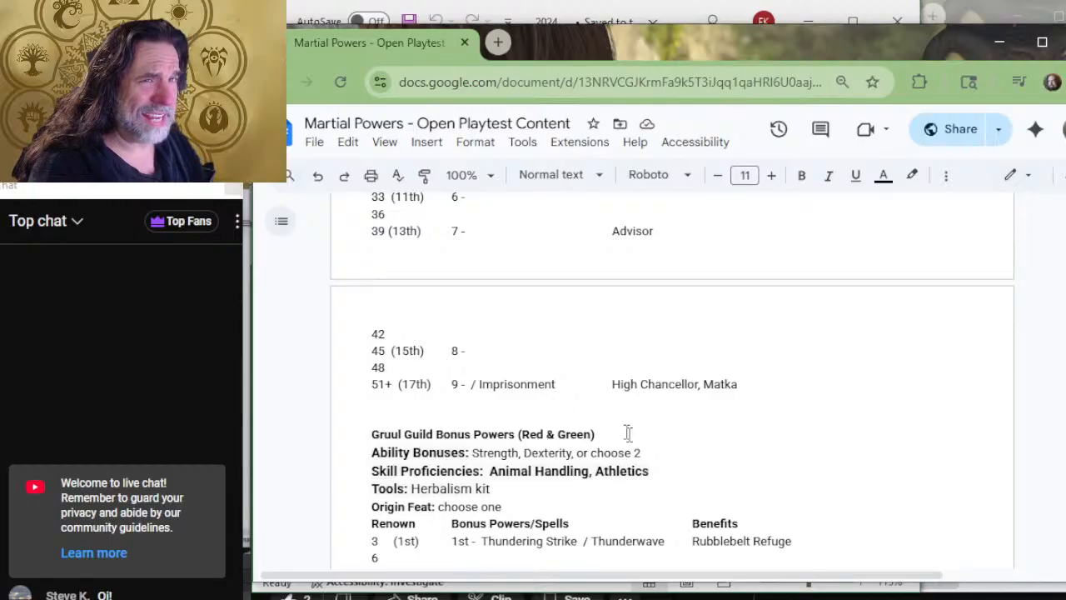
{"action": "scroll", "coordinate": [630, 433], "scroll_direction": "up", "scroll_amount": 7}
{"action": "scroll", "coordinate": [583, 375], "scroll_direction": "up", "scroll_amount": 5}
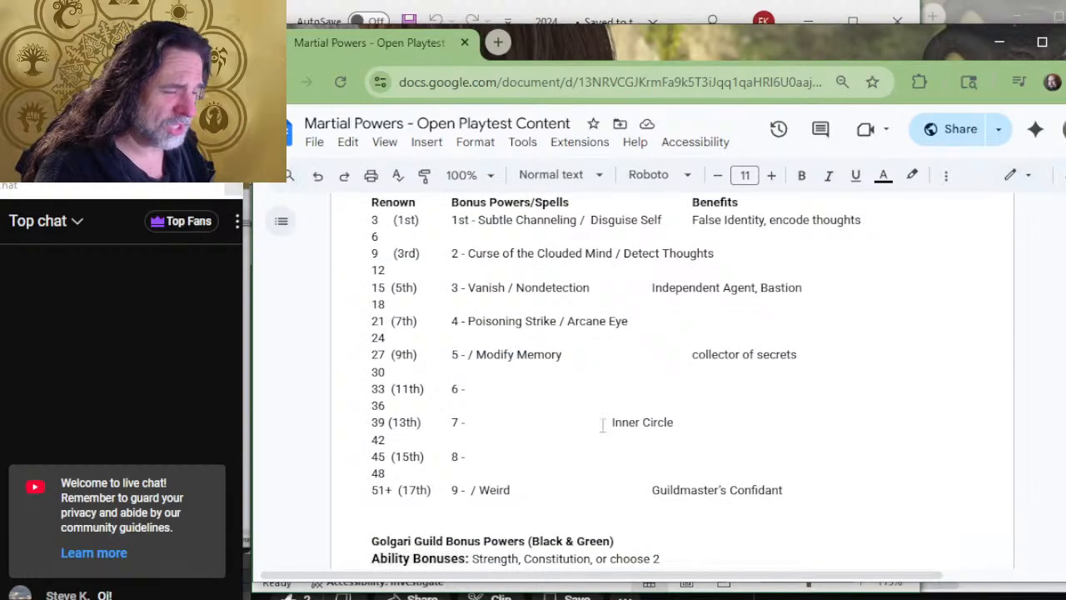
{"action": "scroll", "coordinate": [587, 408], "scroll_direction": "up", "scroll_amount": 2}
{"action": "scroll", "coordinate": [635, 400], "scroll_direction": "down", "scroll_amount": 10}
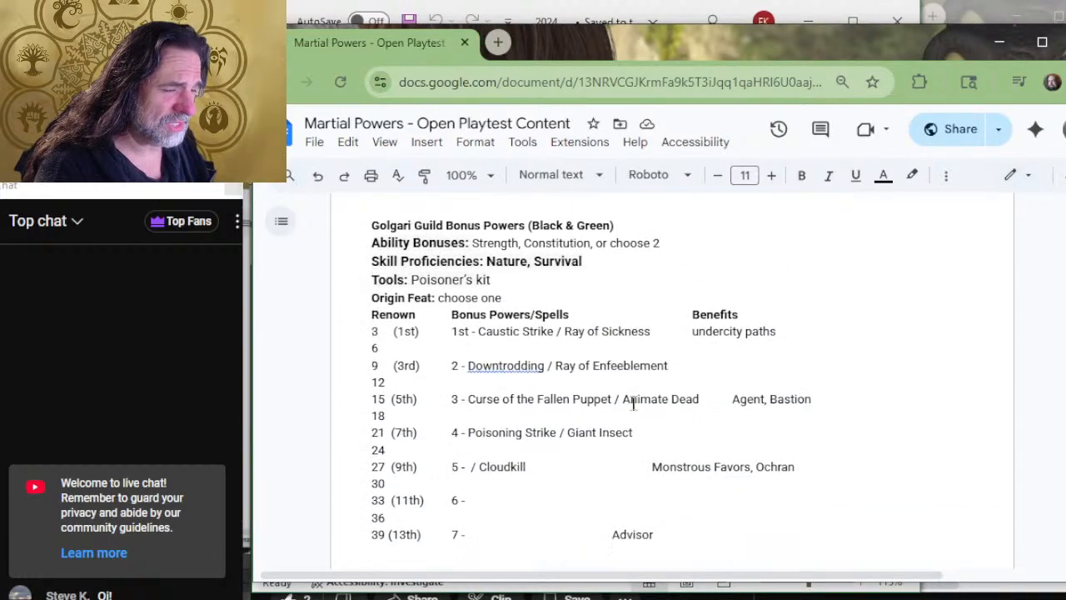
{"action": "scroll", "coordinate": [634, 398], "scroll_direction": "down", "scroll_amount": 8}
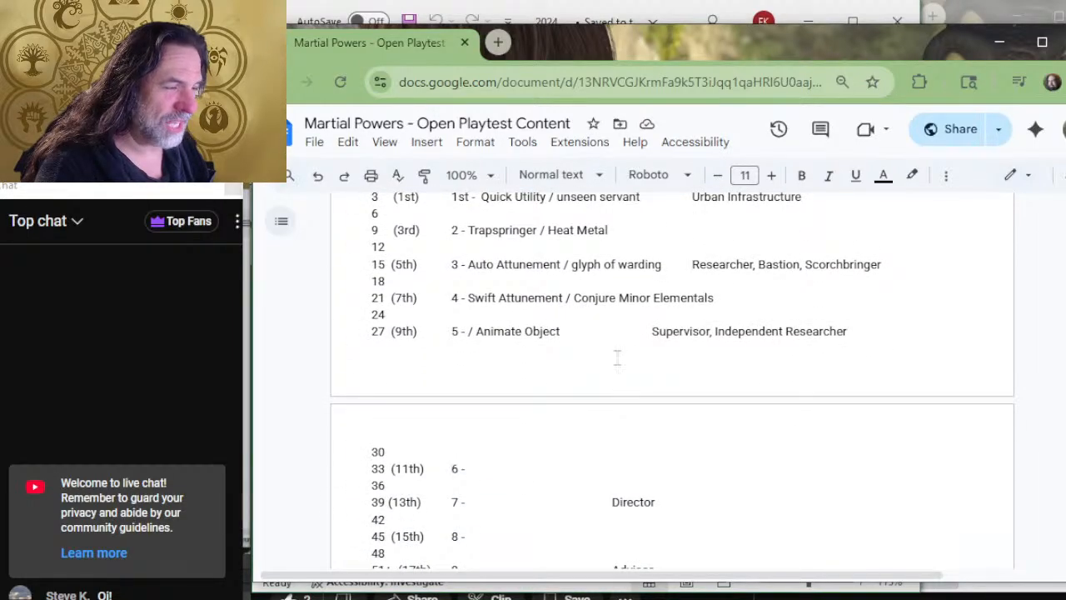
{"action": "scroll", "coordinate": [618, 366], "scroll_direction": "up", "scroll_amount": 2}
{"action": "scroll", "coordinate": [617, 358], "scroll_direction": "down", "scroll_amount": 4}
{"action": "scroll", "coordinate": [608, 366], "scroll_direction": "up", "scroll_amount": 4}
{"action": "scroll", "coordinate": [606, 366], "scroll_direction": "up", "scroll_amount": 6}
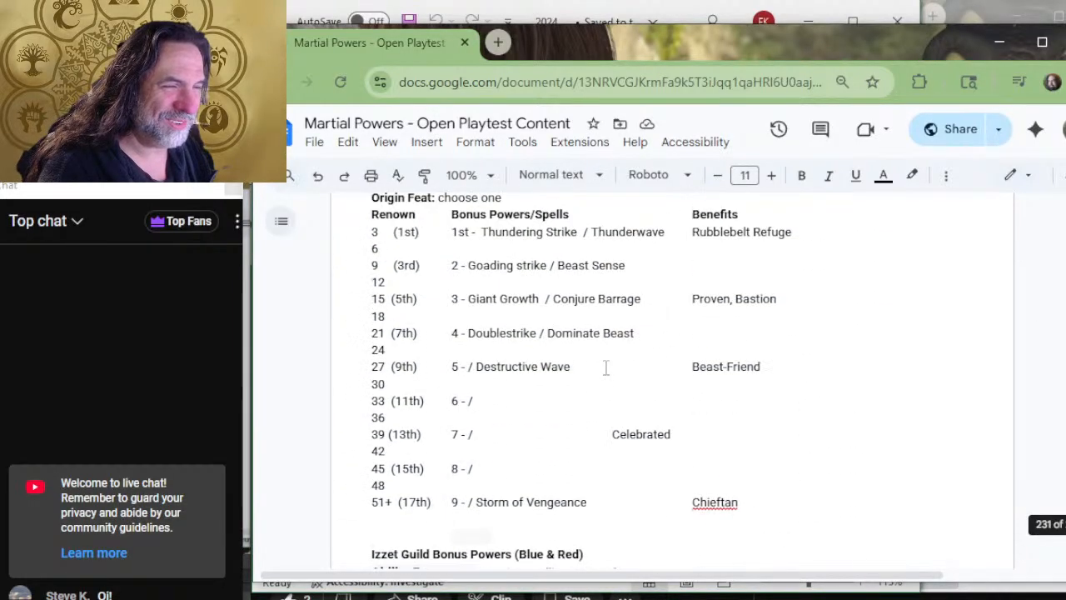
{"action": "scroll", "coordinate": [607, 367], "scroll_direction": "down", "scroll_amount": 4}
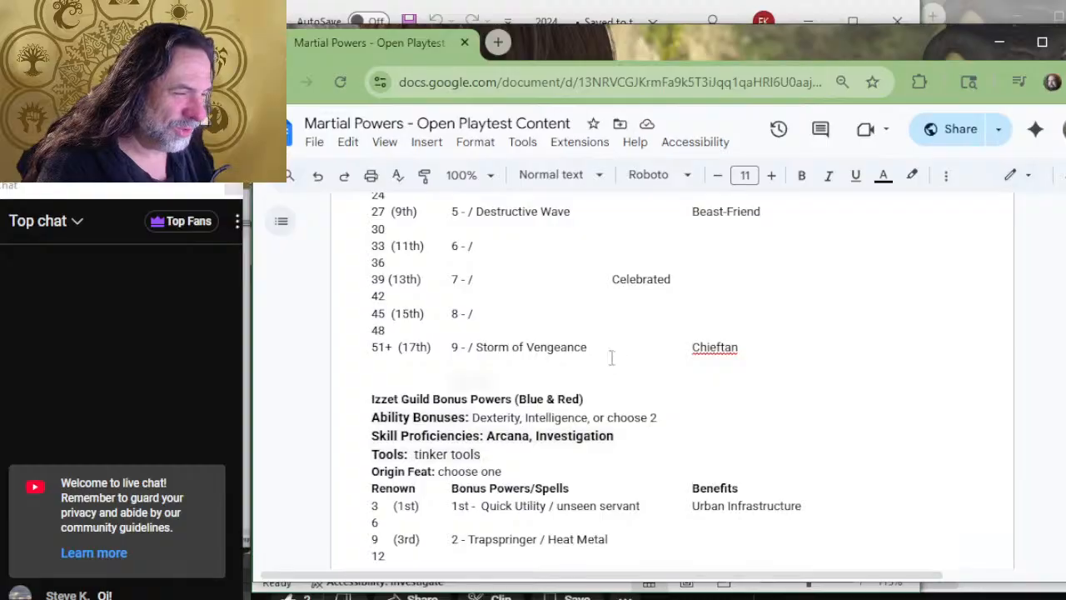
In Izzet's 17th-level row, add a slash and enter "Prismatic Wall" as the 9th-level spell, chosen from the Excel spell list.
{"action": "scroll", "coordinate": [611, 357], "scroll_direction": "down", "scroll_amount": 6}
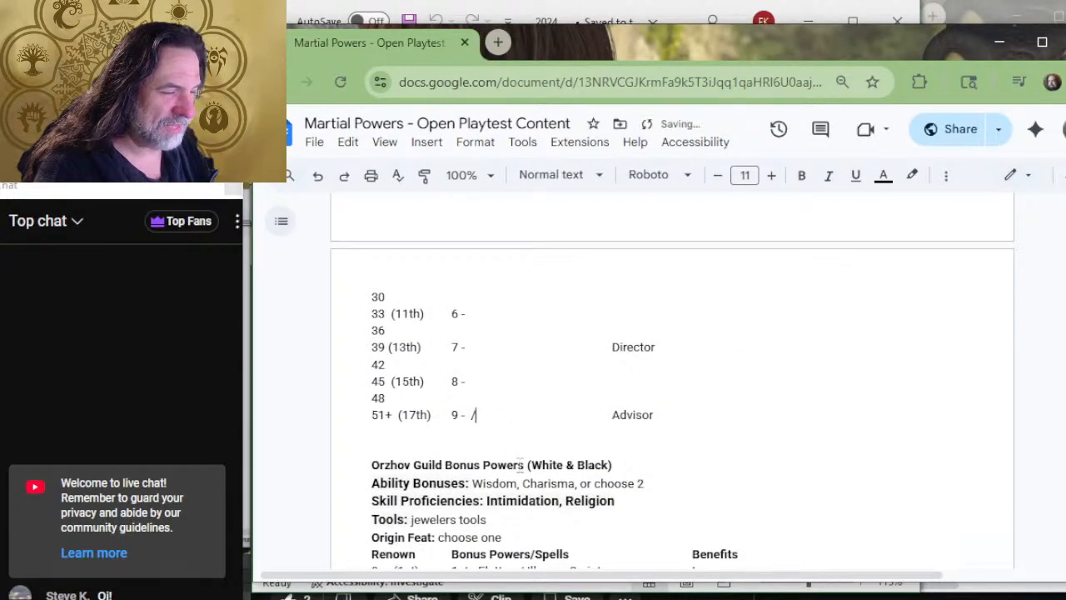
{"action": "key", "text": "alt+Tab"}
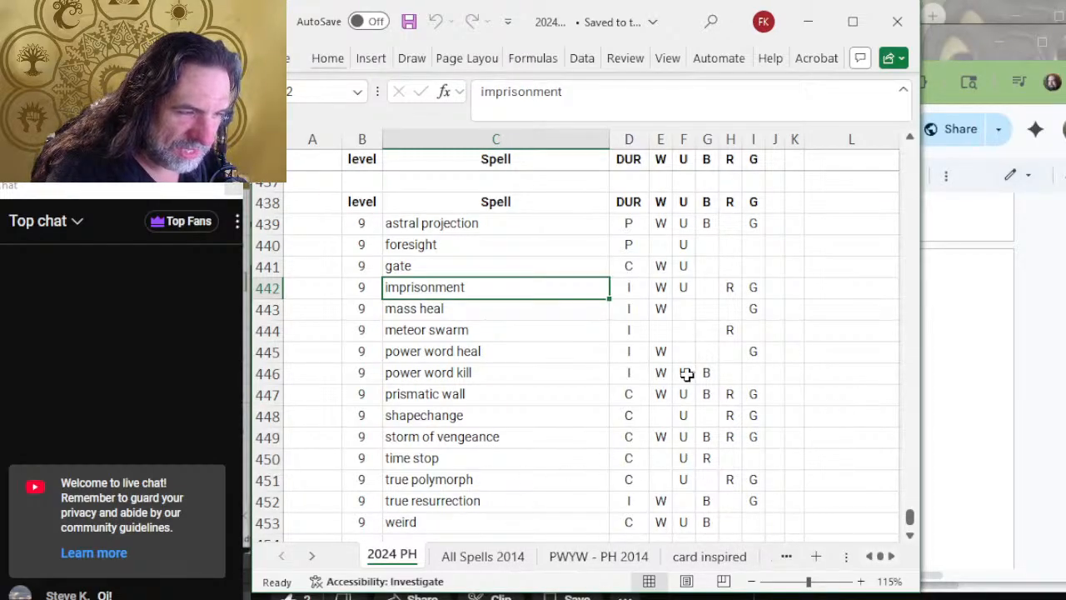
{"action": "left_click", "coordinate": [488, 392]}
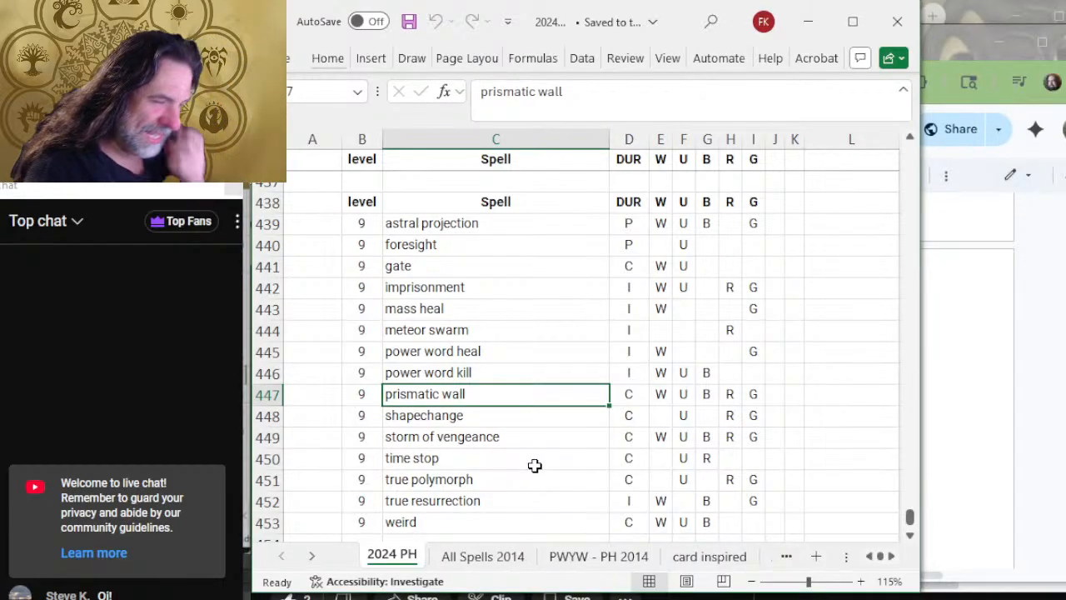
{"action": "key", "text": "alt+Tab"}
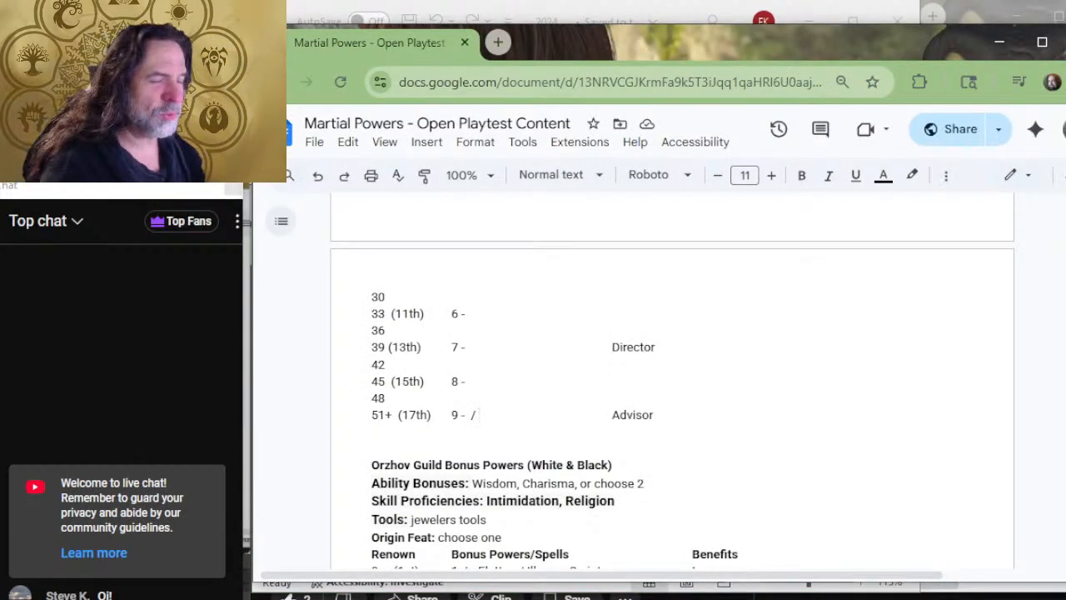
{"action": "type", "text": "Prismatic Wall"}
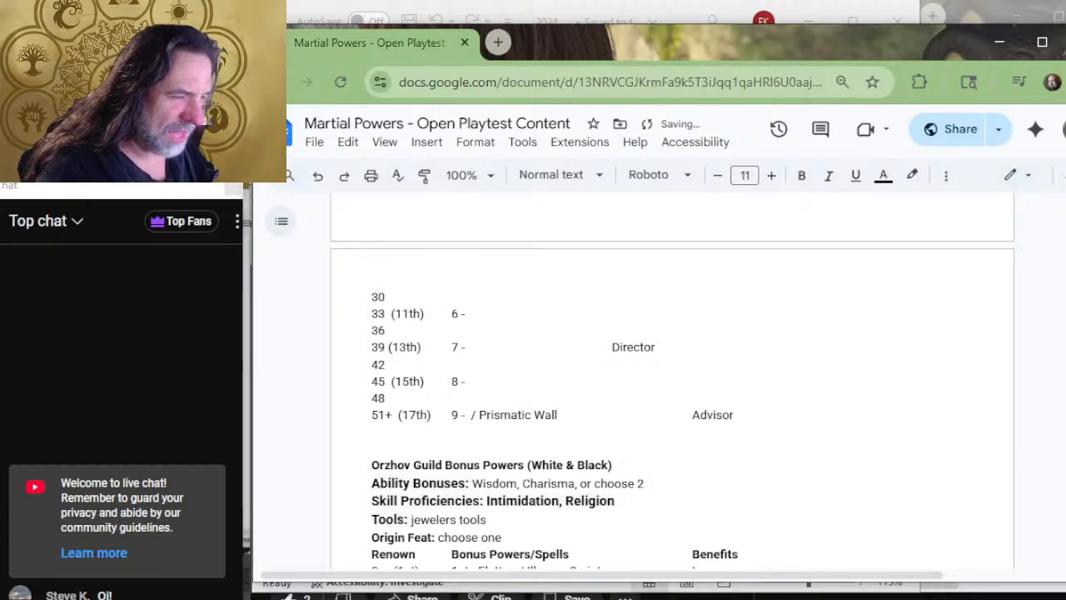
{"action": "key", "text": "Up"}
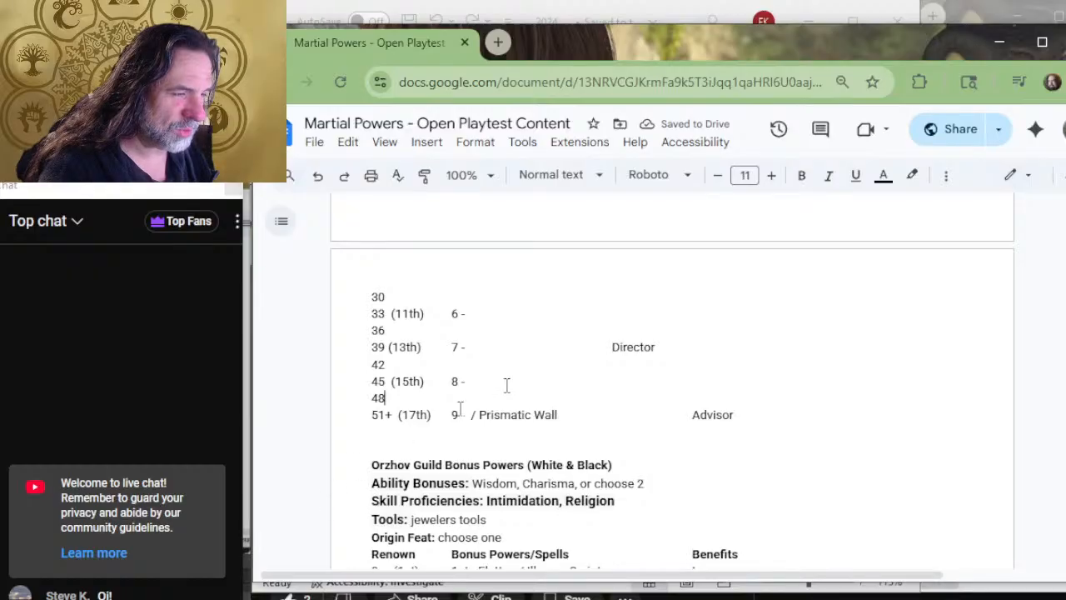
Recheck the level 9 spells in Excel and enter "Power Word Heal" as the 9th-level spell in Orzhov's Pontiff row in Google Docs.
{"action": "scroll", "coordinate": [499, 392], "scroll_direction": "down", "scroll_amount": 5}
{"action": "scroll", "coordinate": [566, 258], "scroll_direction": "up", "scroll_amount": 2}
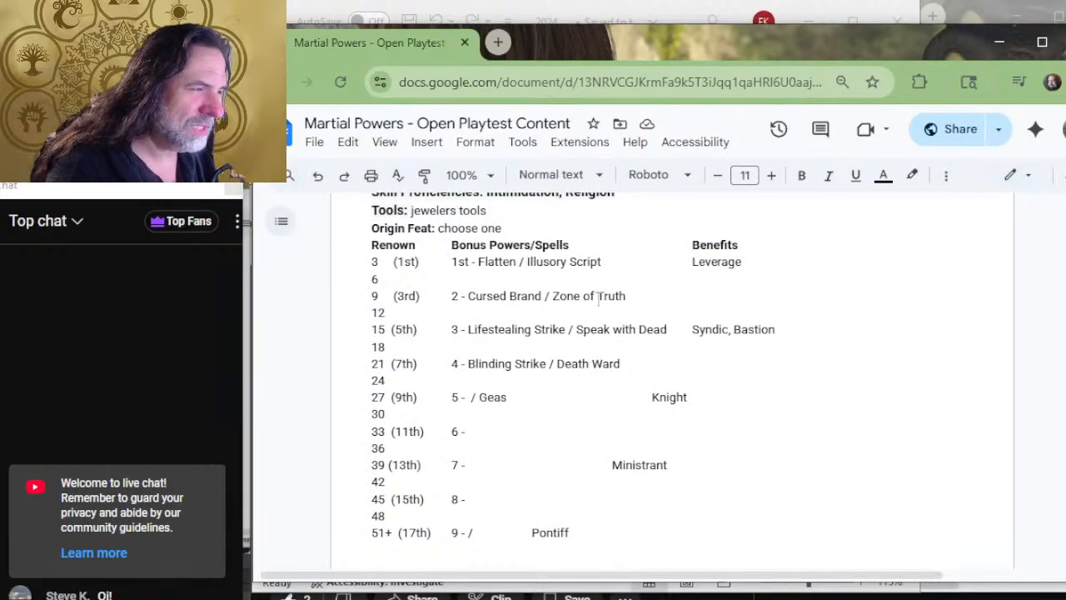
{"action": "key", "text": "alt+Tab"}
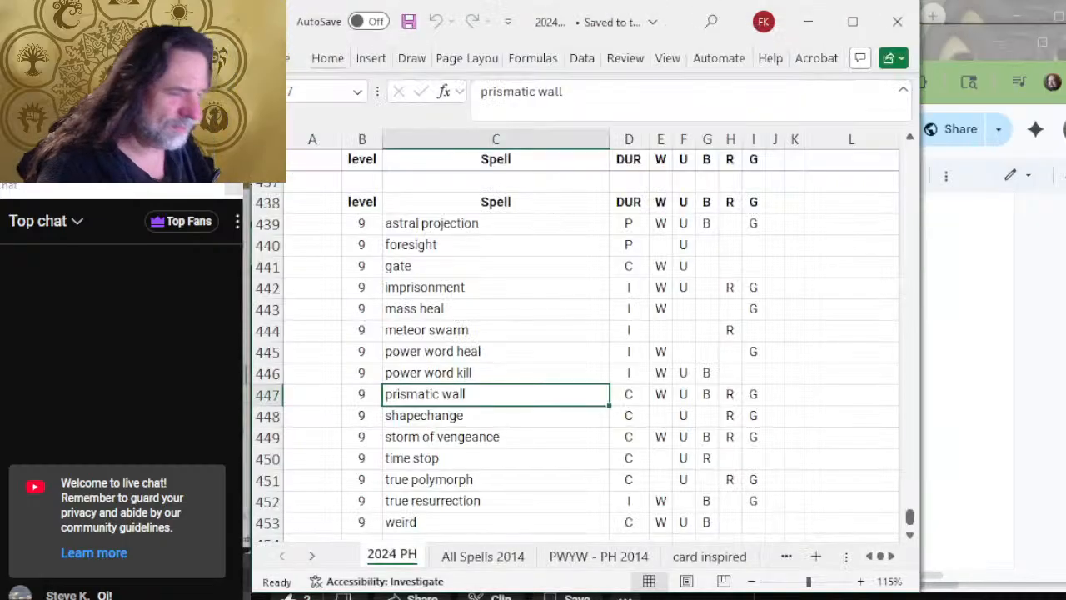
{"action": "key", "text": "alt+Tab"}
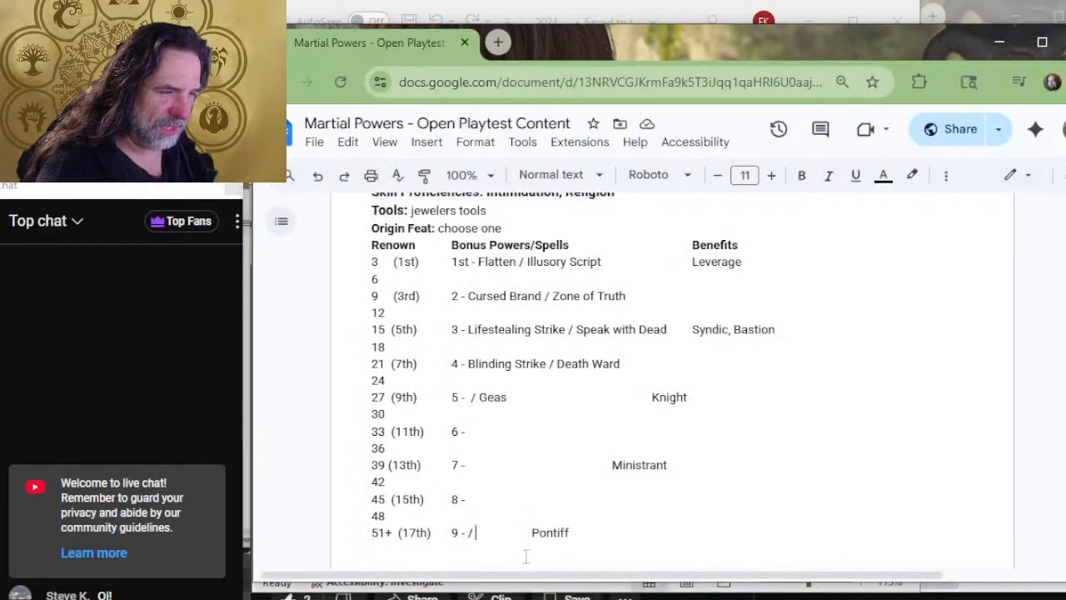
{"action": "type", "text": "Power"}
{"action": "key", "text": "BackSpace"}
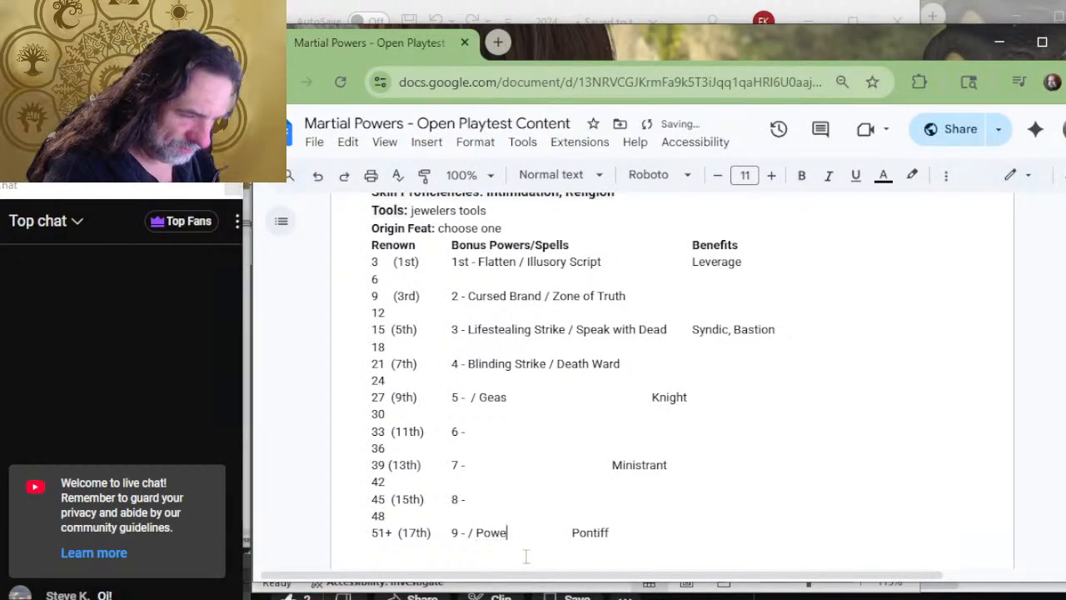
{"action": "type", "text": "Word Heal"}
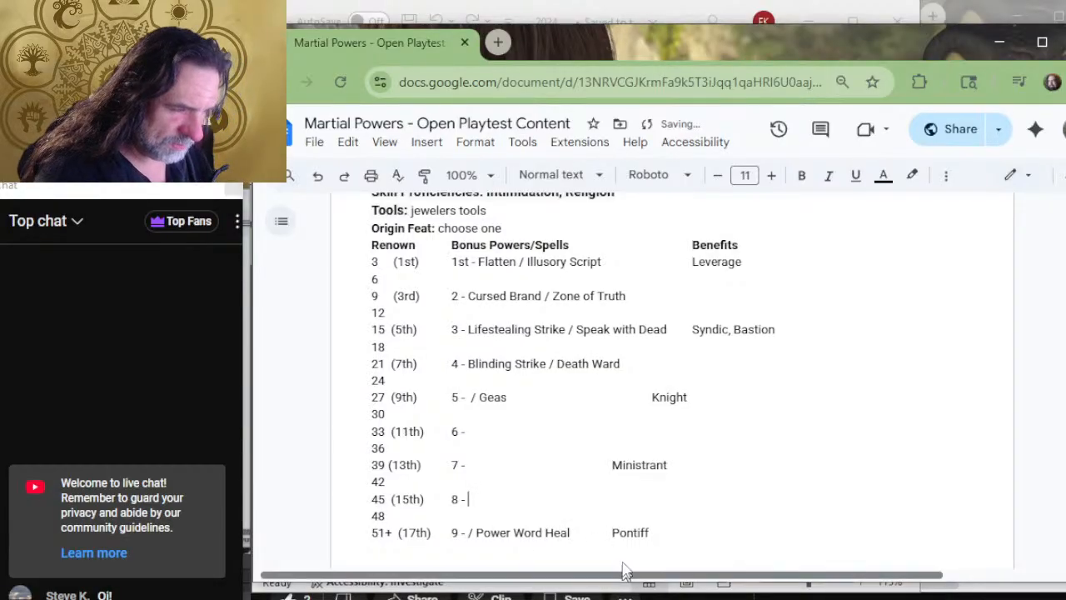
In Rakdos's Ringmaster row, remove the extra spacing after "9 -" and enter "/ Power Word Kill" as the 9th-level spell.
{"action": "scroll", "coordinate": [525, 556], "scroll_direction": "down", "scroll_amount": 4}
{"action": "scroll", "coordinate": [564, 383], "scroll_direction": "down", "scroll_amount": 4}
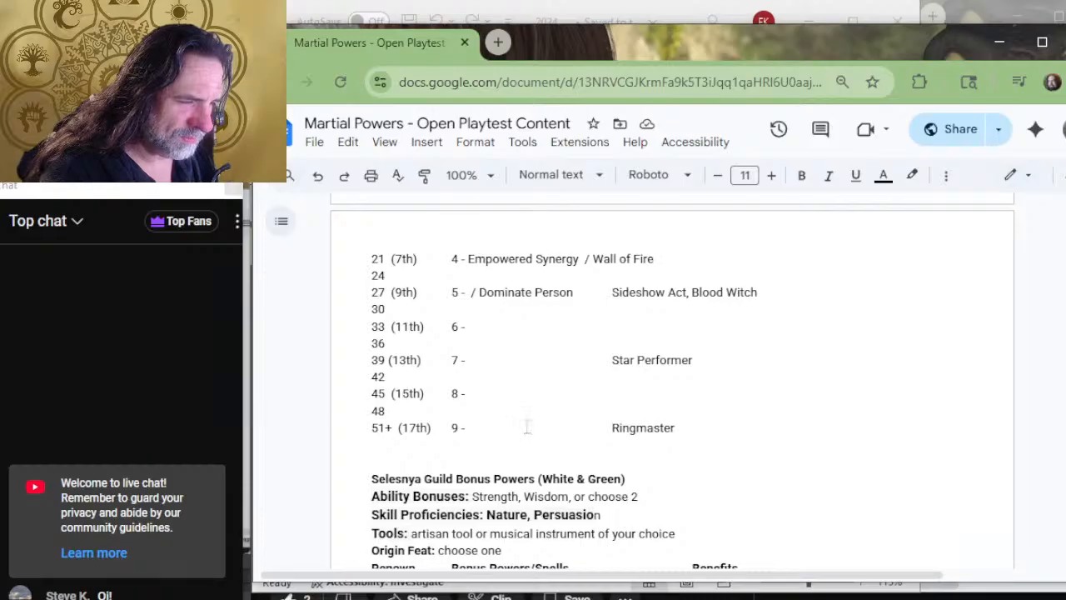
{"action": "key", "text": "BackSpace"}
{"action": "key", "text": "BackSpace"}
{"action": "type", "text": "/ Power Word Kill"}
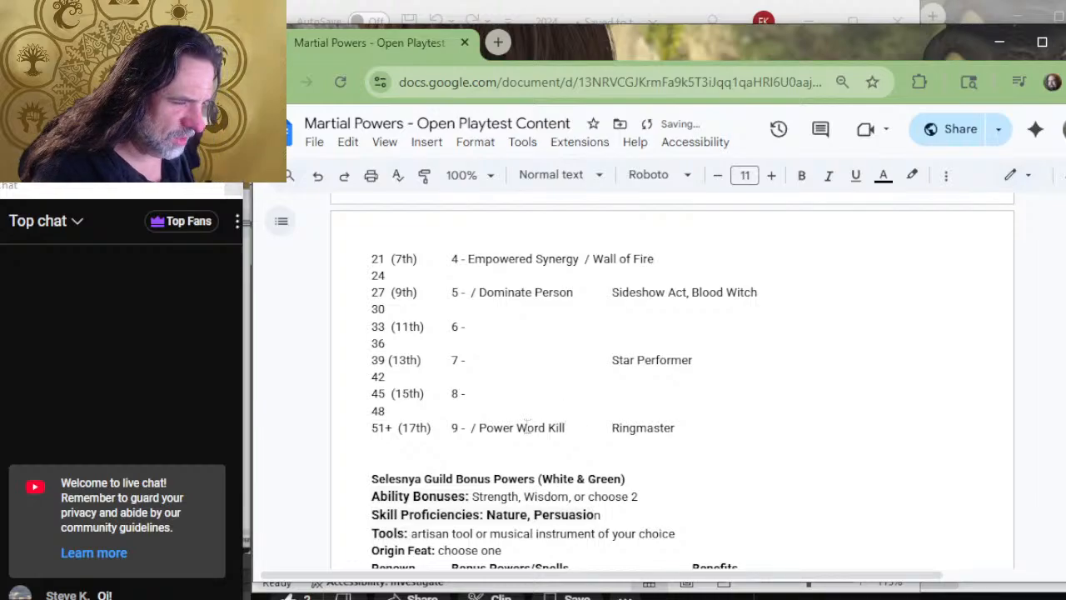
Switch to Excel and compare power word heal and imprisonment among the level 9 spells.
{"action": "key", "text": "alt+Tab"}
{"action": "left_click", "coordinate": [527, 350]}
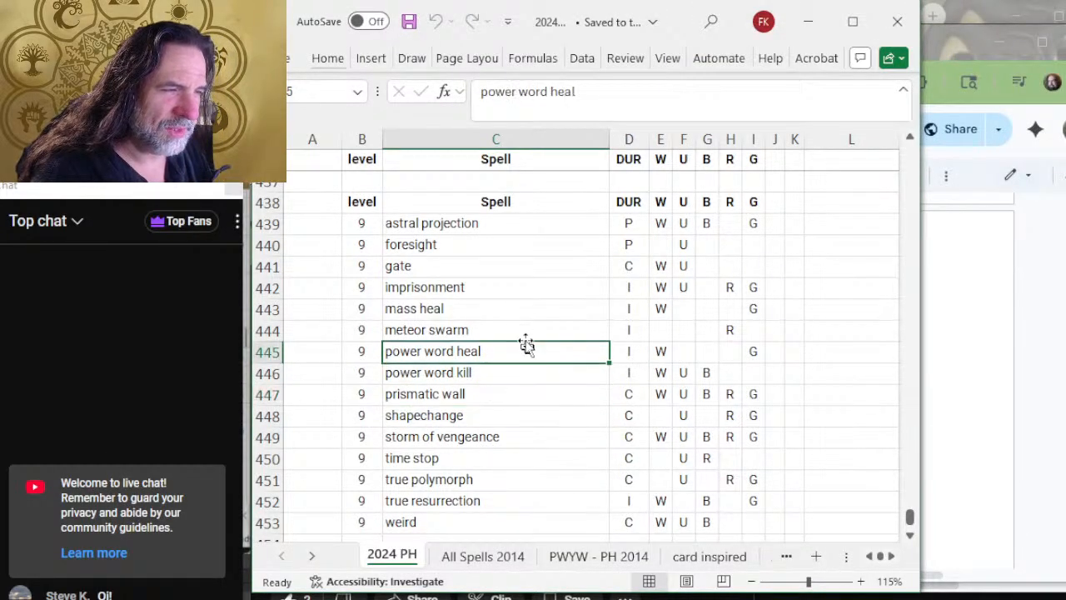
{"action": "left_click_drag", "start_coordinate": [512, 285], "coordinate": [507, 277]}
{"action": "left_click", "coordinate": [507, 280]}
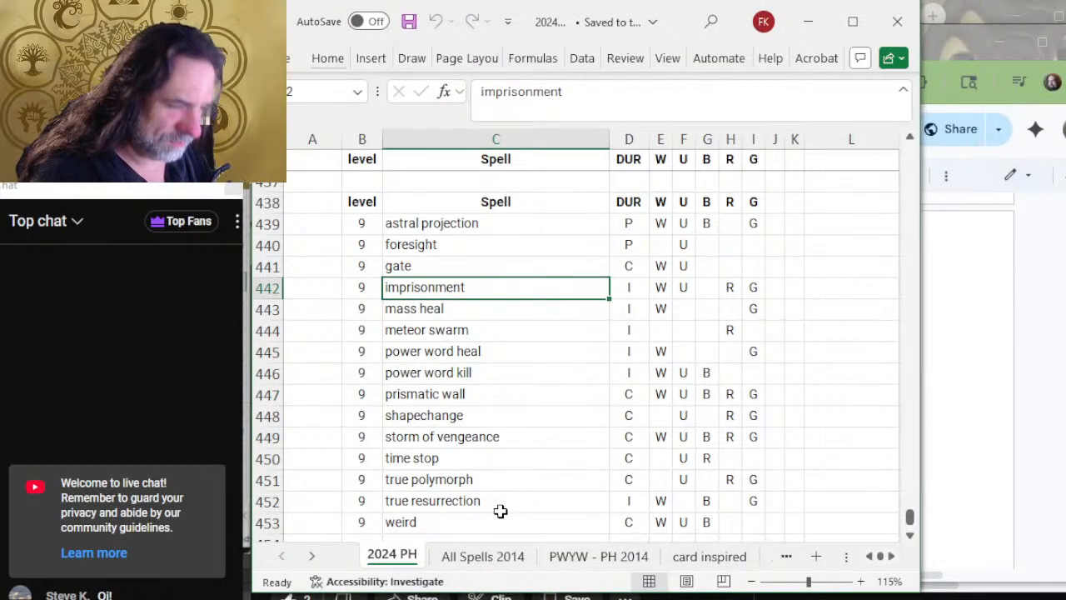
Switch to Google Docs and enter "/ True Resurrection" as the 9th-level spell in Selesnya's Dignitary row, removing the extra spacing.
{"action": "key", "text": "alt+Tab"}
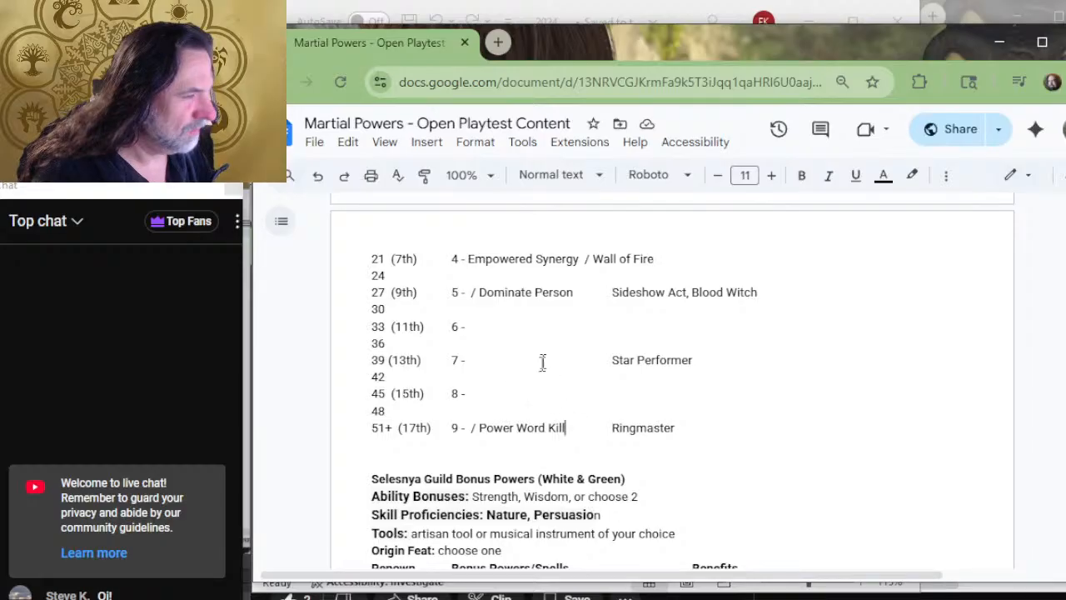
{"action": "scroll", "coordinate": [566, 335], "scroll_direction": "down", "scroll_amount": 4}
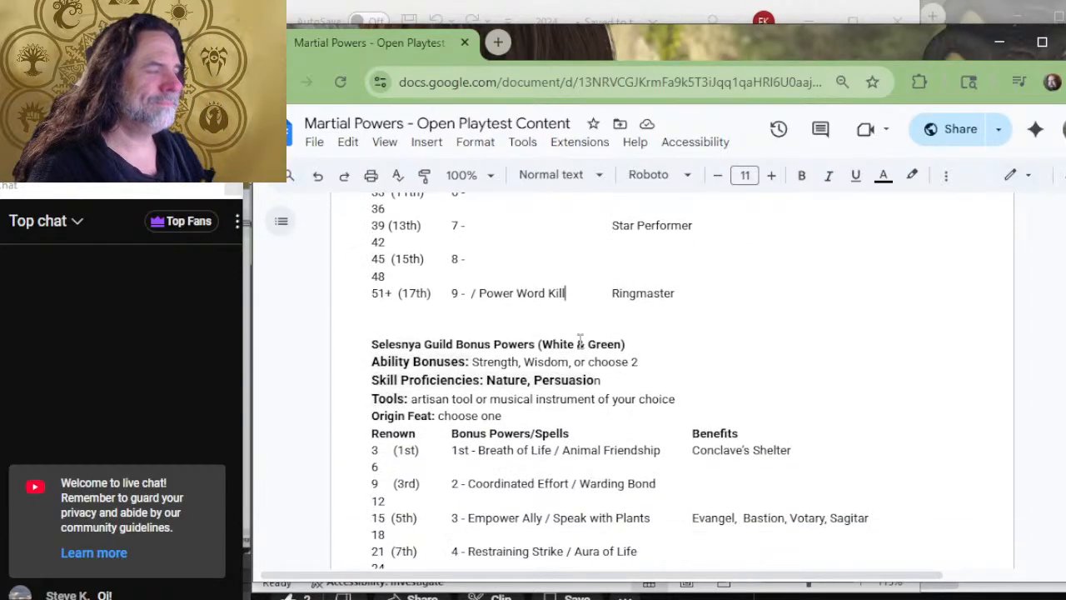
{"action": "scroll", "coordinate": [578, 342], "scroll_direction": "down", "scroll_amount": 2}
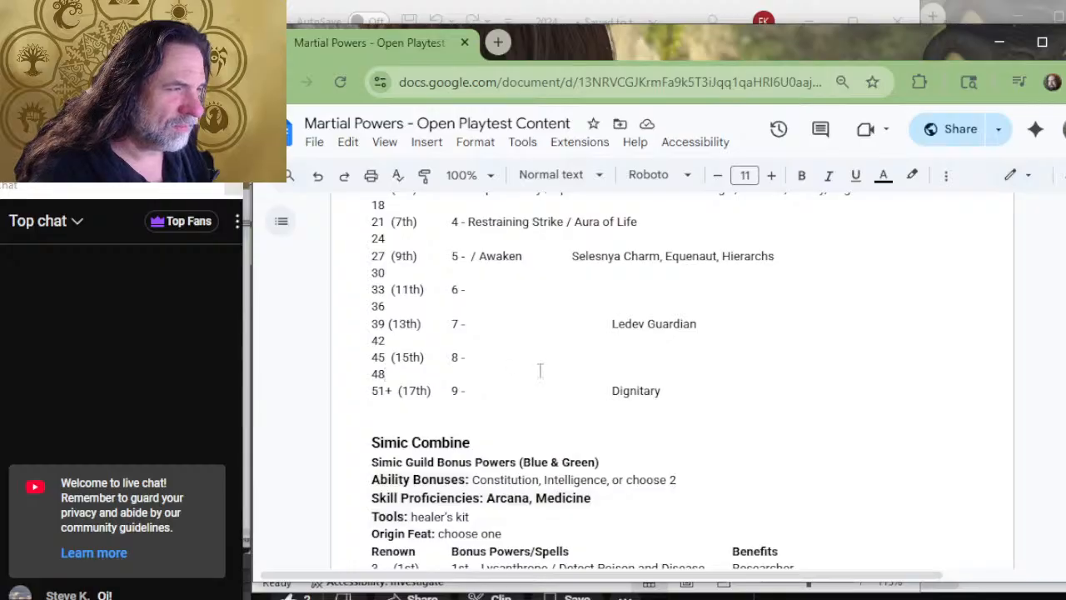
{"action": "scroll", "coordinate": [540, 371], "scroll_direction": "up", "scroll_amount": 2}
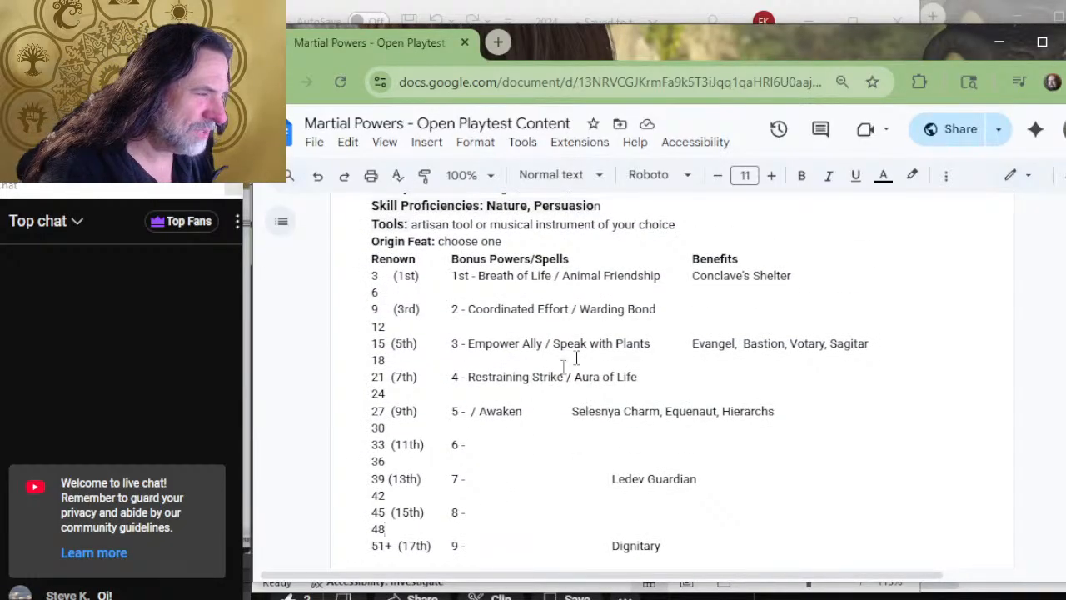
{"action": "scroll", "coordinate": [581, 379], "scroll_direction": "down", "scroll_amount": 2}
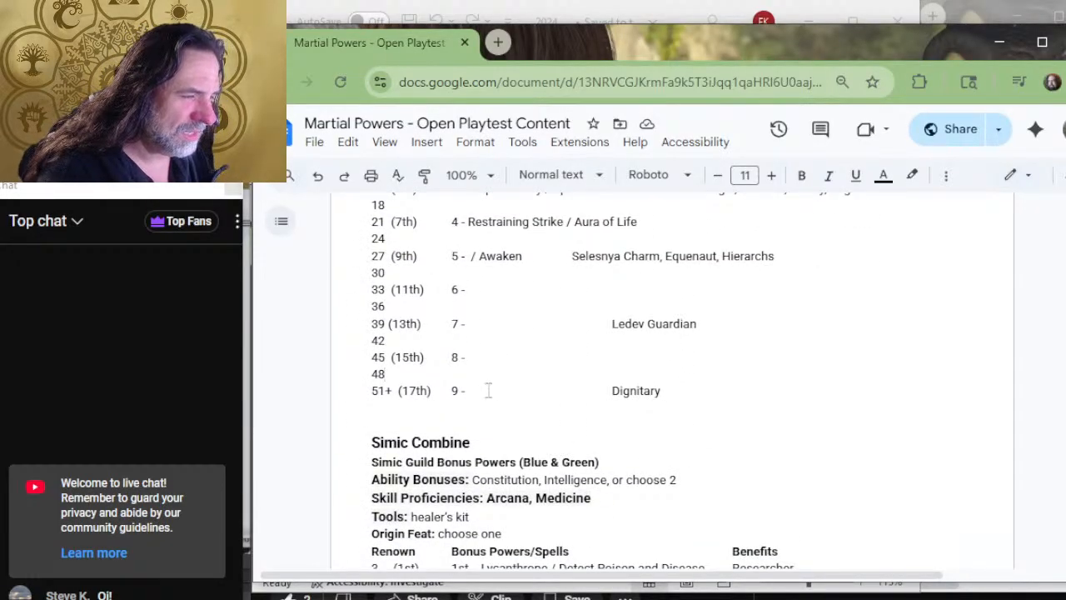
{"action": "key", "text": "BackSpace"}
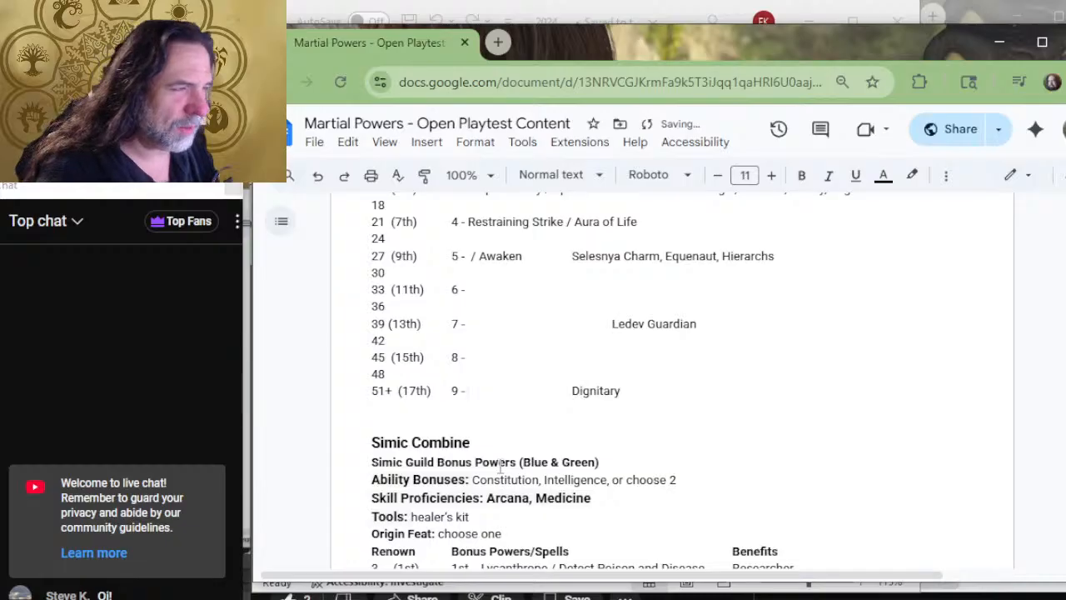
{"action": "type", "text": "True Resurrection"}
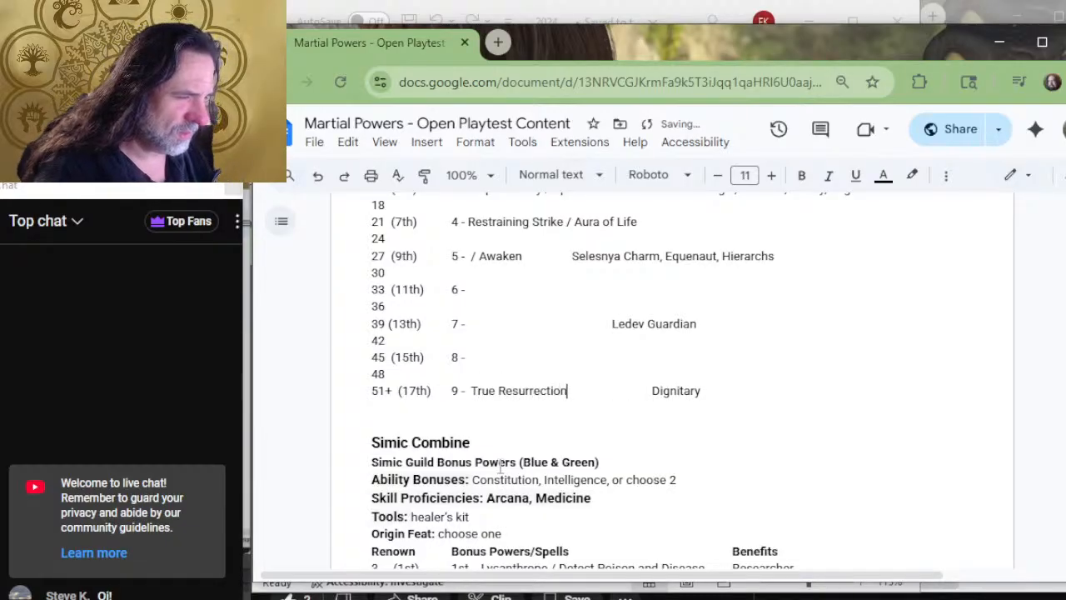
{"action": "key", "text": "ctrl+Left"}
{"action": "key", "text": "ctrl+Left"}
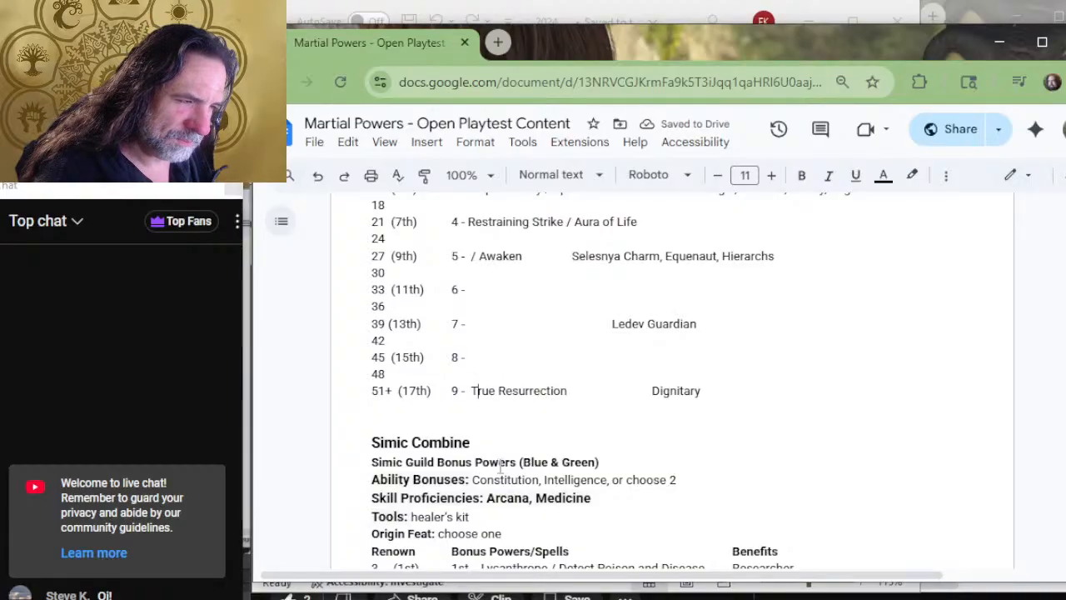
{"action": "type", "text": "/"}
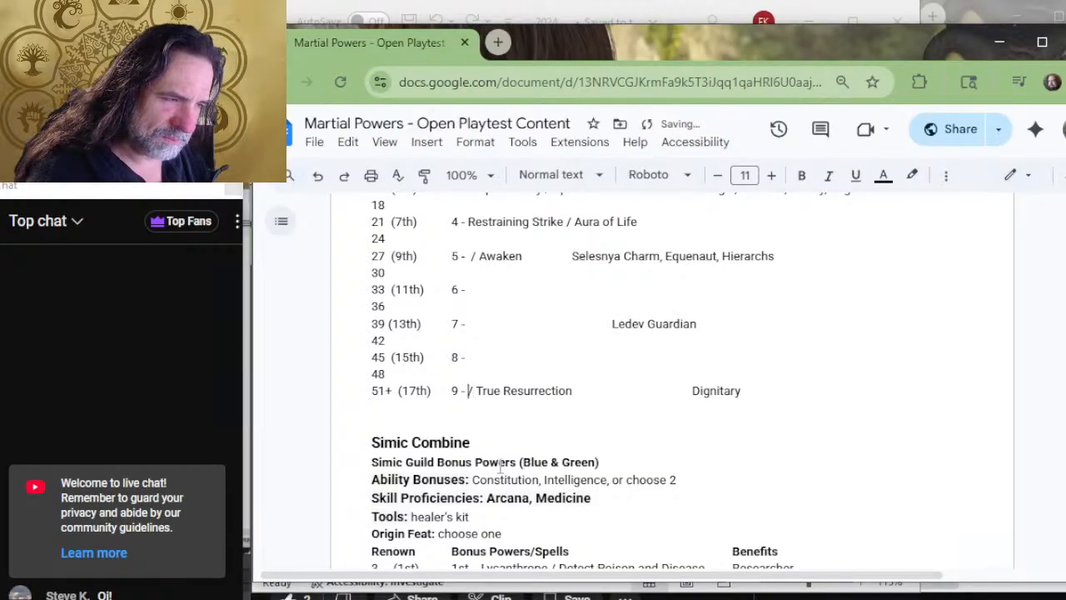
In Simic's 17th-level row, remove the extra spacing after "9 -" and enter "/ Shapechange" as the 9th-level spell.
{"action": "scroll", "coordinate": [502, 468], "scroll_direction": "down", "scroll_amount": 6}
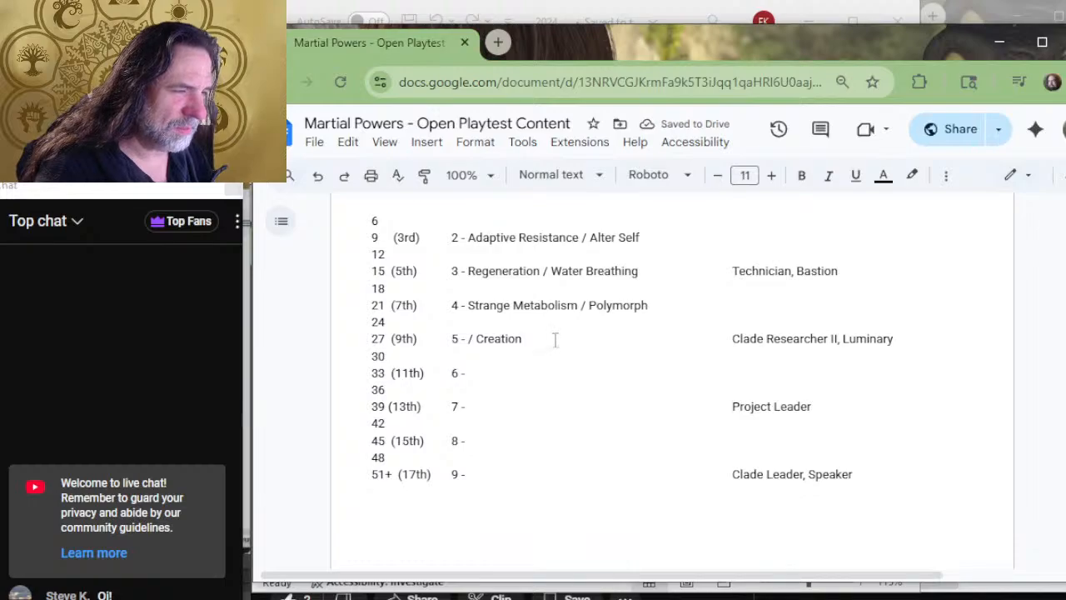
{"action": "left_click", "coordinate": [526, 470]}
{"action": "key", "text": "BackSpace"}
{"action": "key", "text": "BackSpace"}
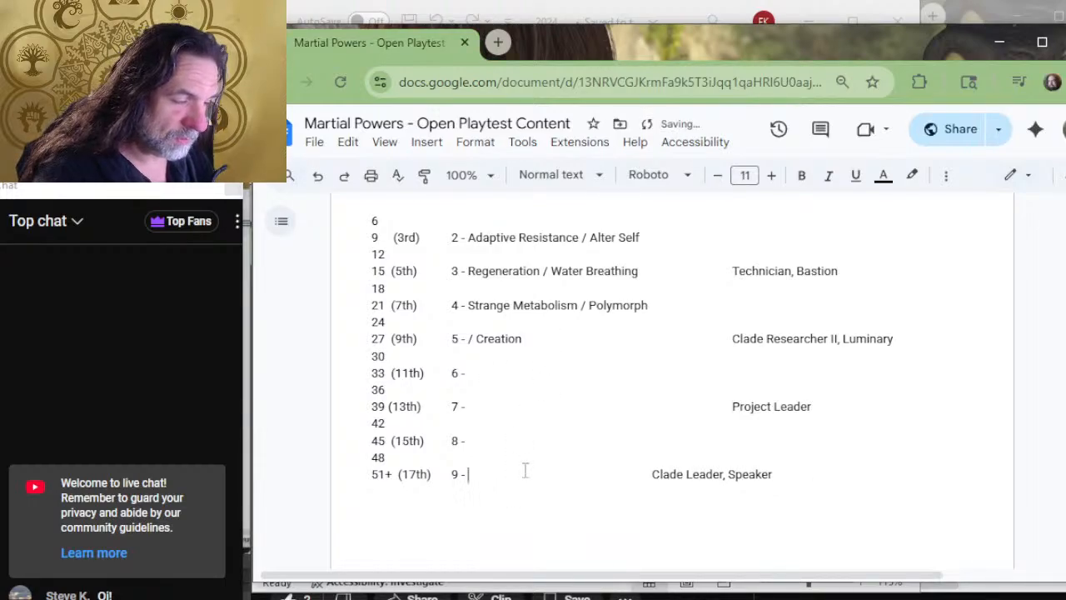
{"action": "type", "text": "/"}
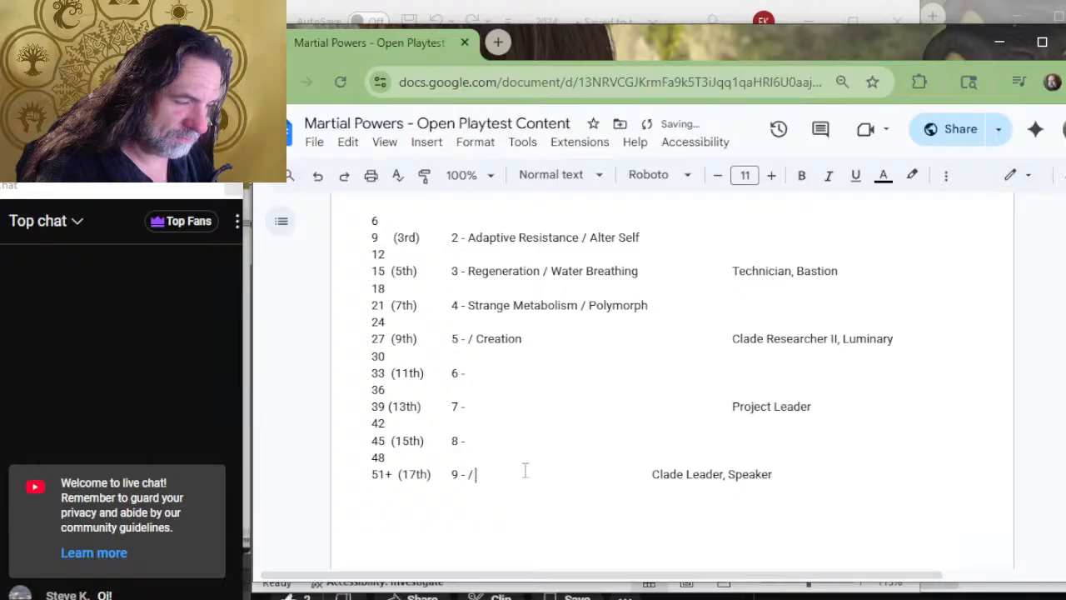
{"action": "type", "text": "Shapechange"}
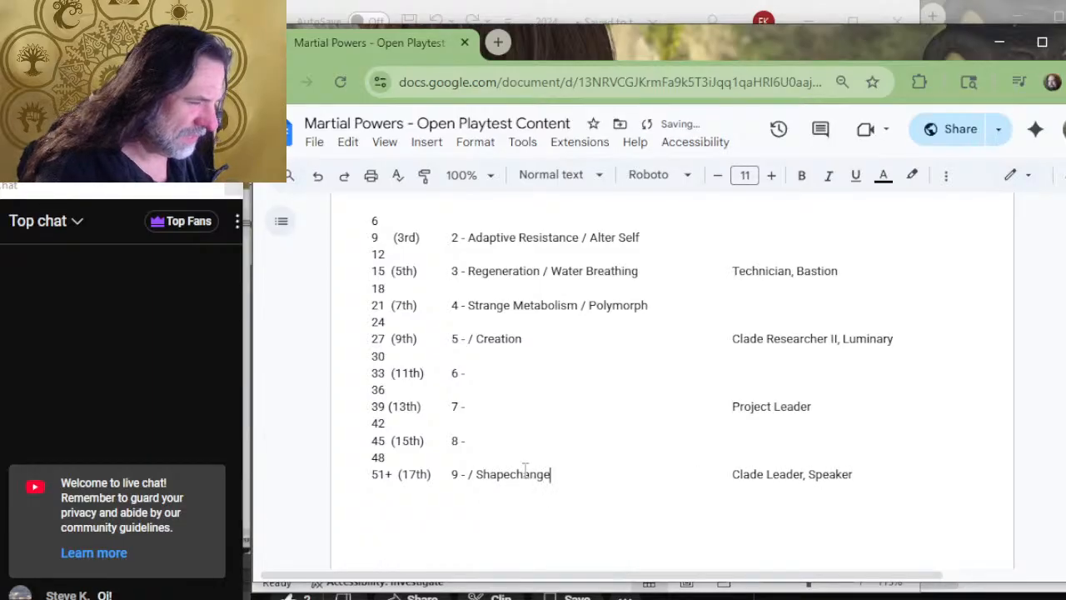
{"action": "type", "text": "-"}
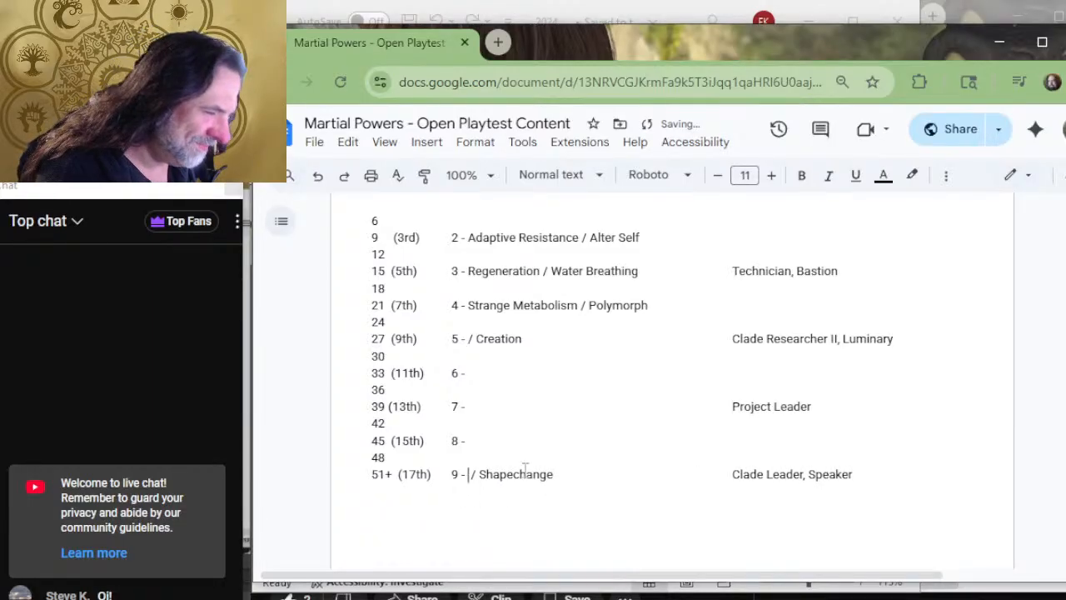
Review the Selesnya and Simic tables, then switch to Excel and compare the level 8 spells from tsunami up to dominate monster.
{"action": "scroll", "coordinate": [575, 459], "scroll_direction": "up", "scroll_amount": 4}
{"action": "scroll", "coordinate": [571, 454], "scroll_direction": "up", "scroll_amount": 5}
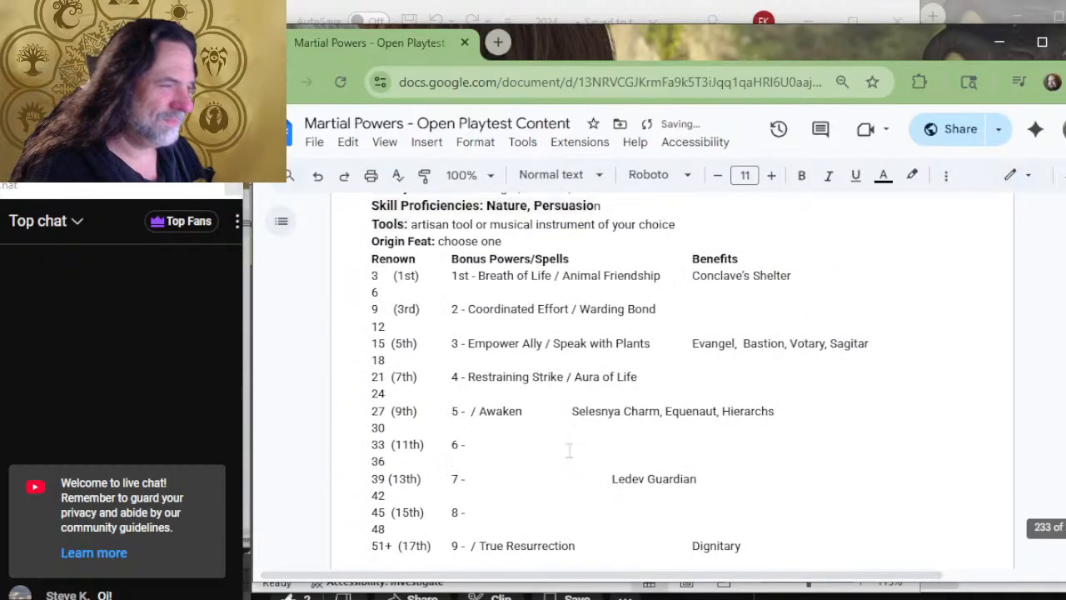
{"action": "scroll", "coordinate": [566, 456], "scroll_direction": "down", "scroll_amount": 8}
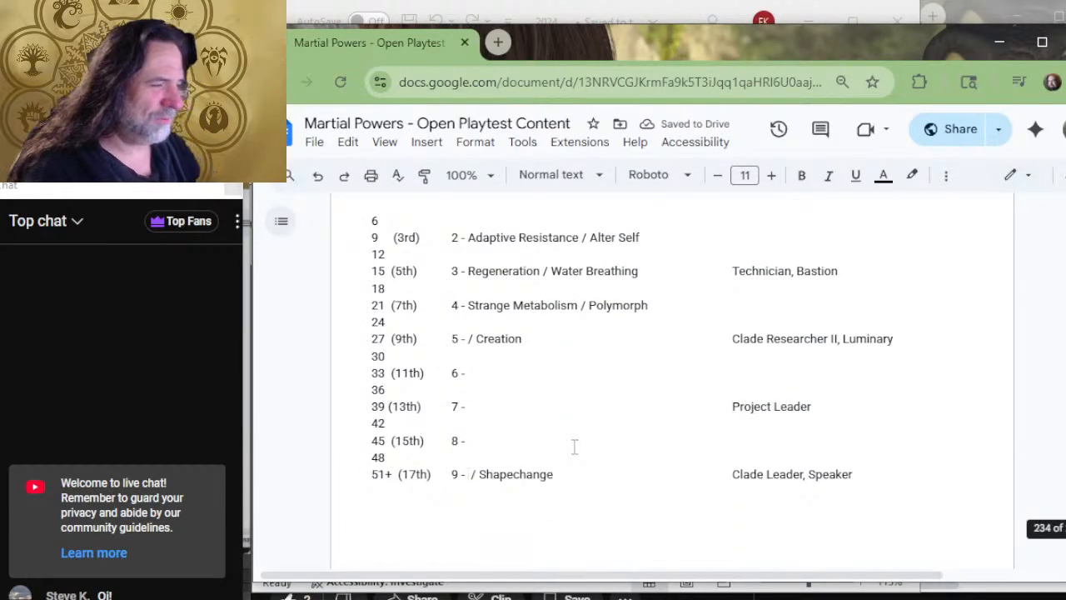
{"action": "key", "text": "alt+Tab"}
{"action": "scroll", "coordinate": [477, 317], "scroll_direction": "up", "scroll_amount": 7}
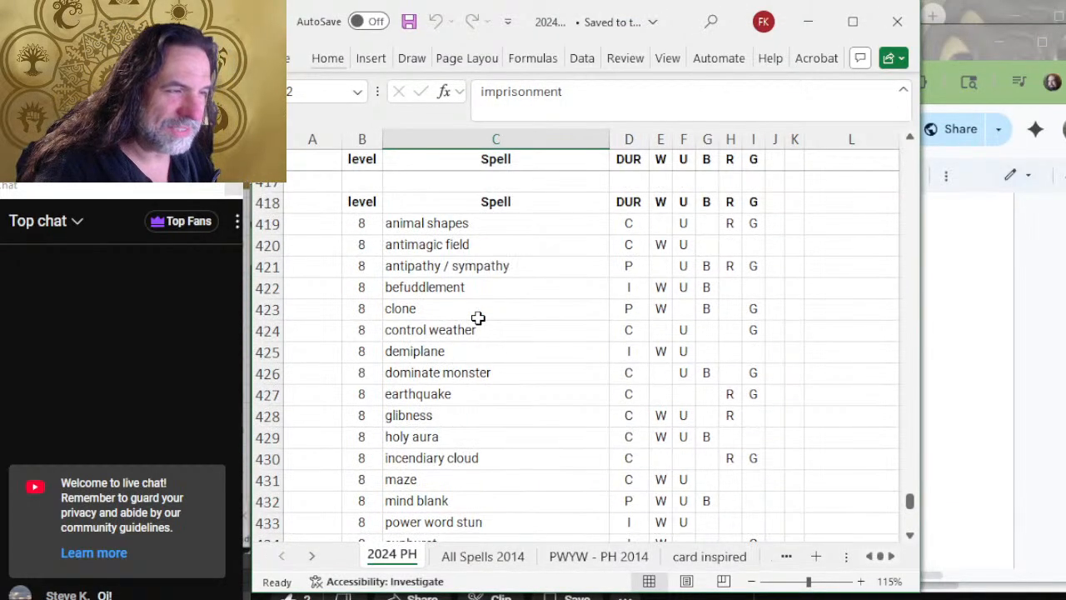
{"action": "scroll", "coordinate": [477, 322], "scroll_direction": "down", "scroll_amount": 3}
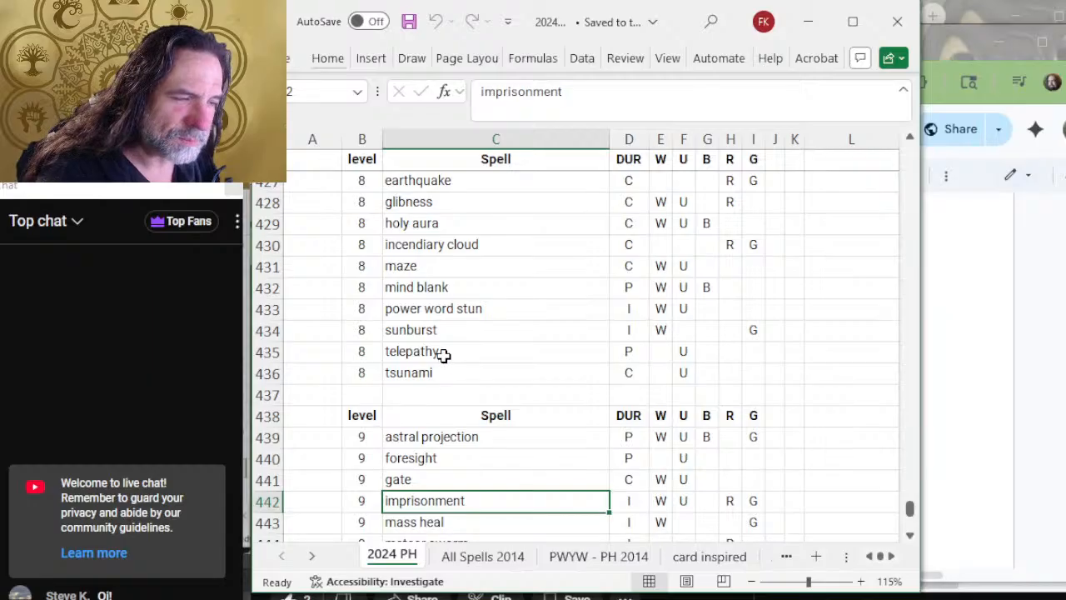
{"action": "left_click", "coordinate": [447, 354]}
{"action": "left_click", "coordinate": [466, 373]}
{"action": "left_click", "coordinate": [495, 335]}
{"action": "left_click", "coordinate": [492, 351]}
{"action": "left_click", "coordinate": [496, 308]}
{"action": "scroll", "coordinate": [500, 316], "scroll_direction": "up", "scroll_amount": 2}
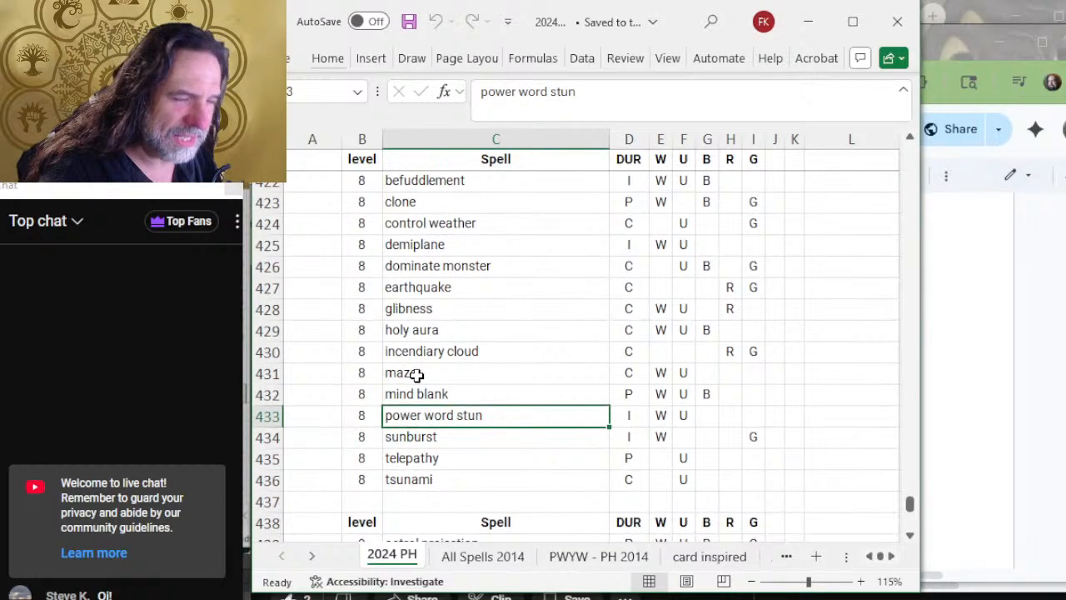
{"action": "left_click", "coordinate": [487, 352]}
{"action": "left_click", "coordinate": [511, 330]}
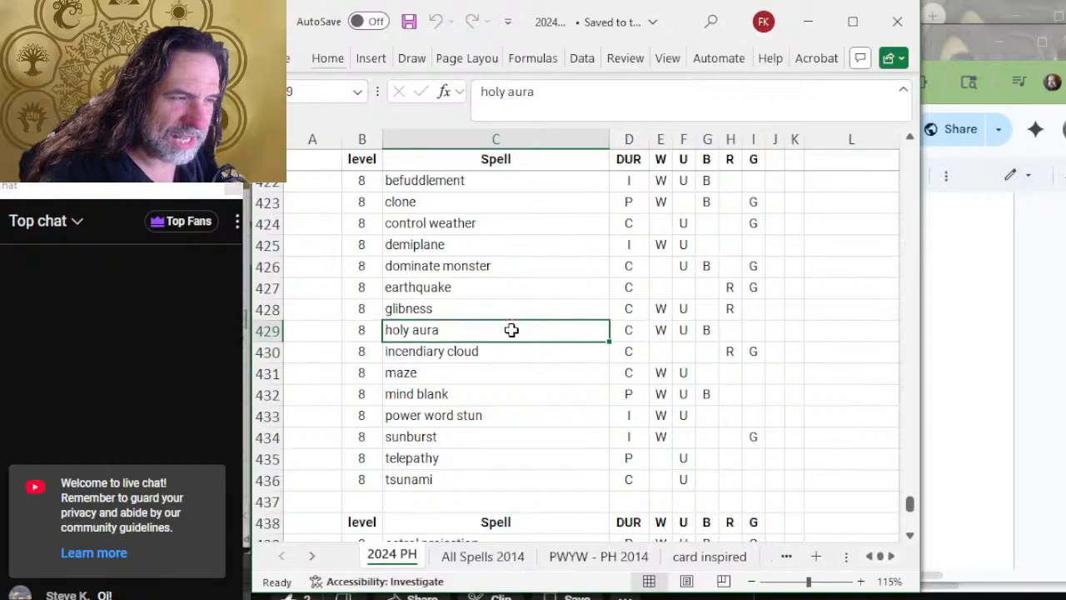
{"action": "left_click", "coordinate": [476, 303]}
{"action": "left_click", "coordinate": [508, 284]}
{"action": "left_click", "coordinate": [520, 267]}
{"action": "left_click", "coordinate": [516, 284]}
Check the Simic table against Excel's level 8 list and enter "/ Clone" as the 8th-level spell in Simic's 15th-level row in Google Docs.
{"action": "key", "text": "alt+Tab"}
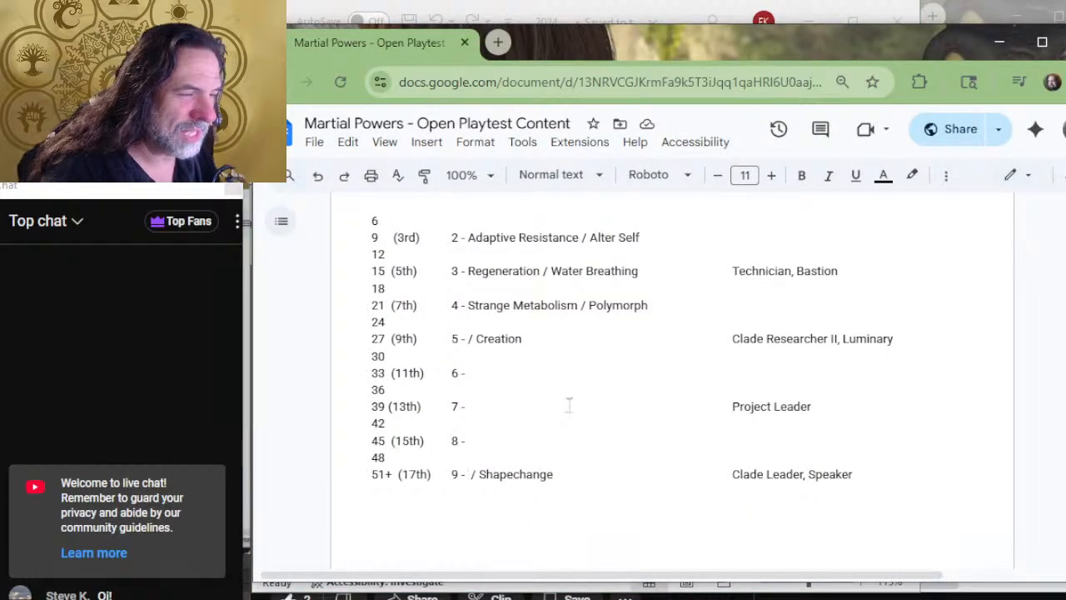
{"action": "scroll", "coordinate": [568, 399], "scroll_direction": "up", "scroll_amount": 4}
{"action": "scroll", "coordinate": [569, 400], "scroll_direction": "down", "scroll_amount": 2}
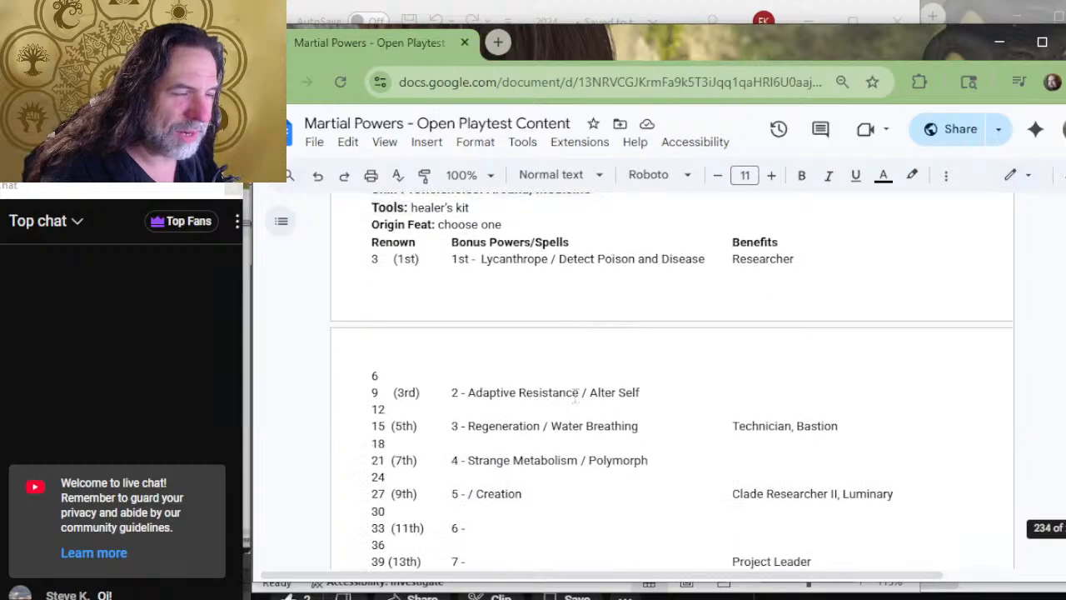
{"action": "key", "text": "alt+Tab"}
{"action": "scroll", "coordinate": [504, 312], "scroll_direction": "up", "scroll_amount": 2}
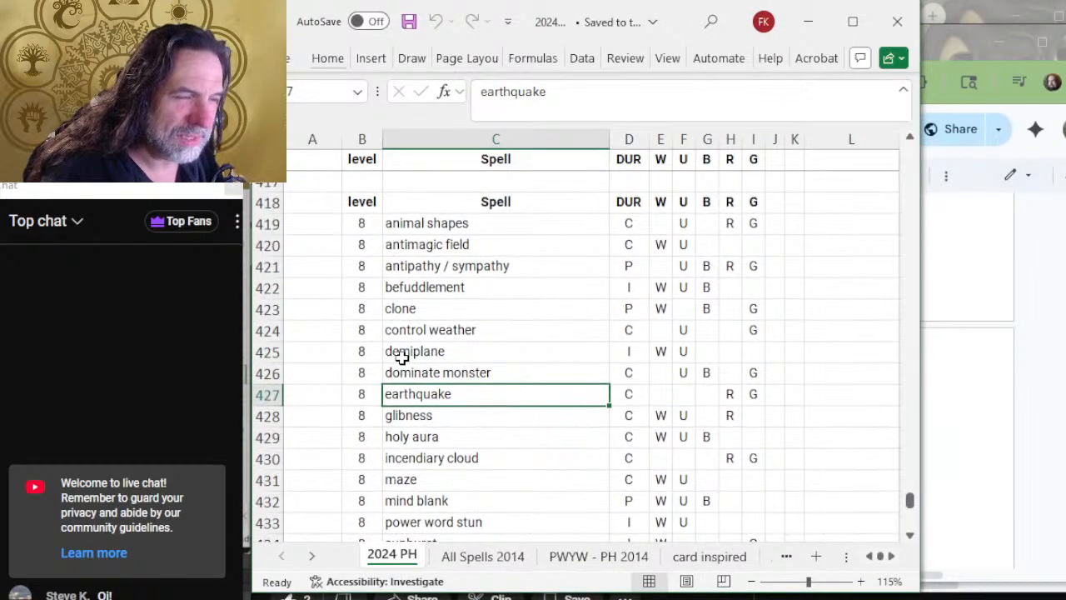
{"action": "left_click", "coordinate": [452, 309]}
{"action": "key", "text": "alt+Tab"}
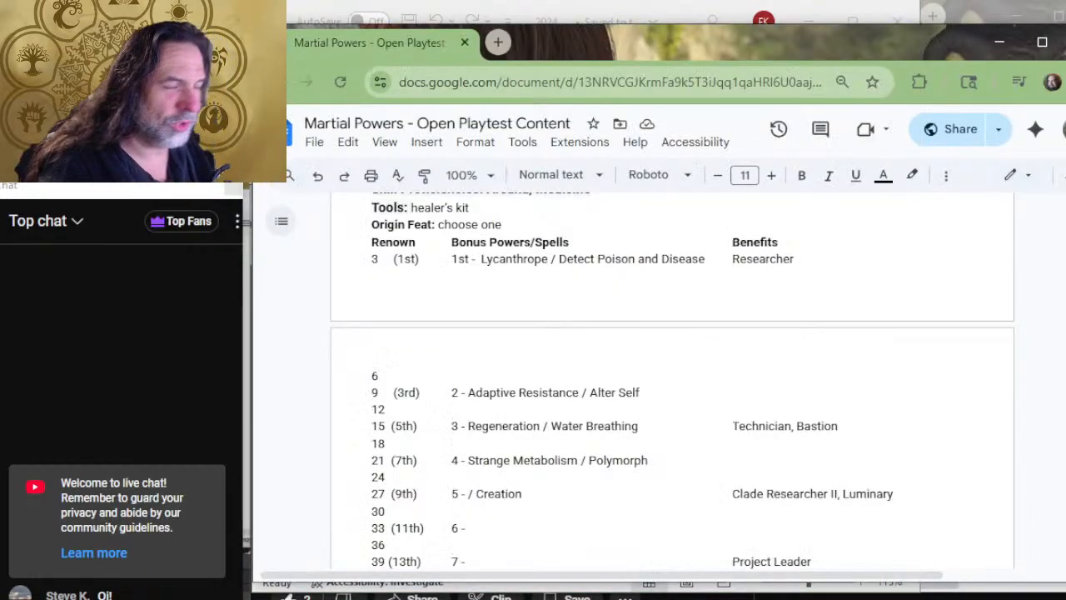
{"action": "scroll", "coordinate": [493, 460], "scroll_direction": "down", "scroll_amount": 2}
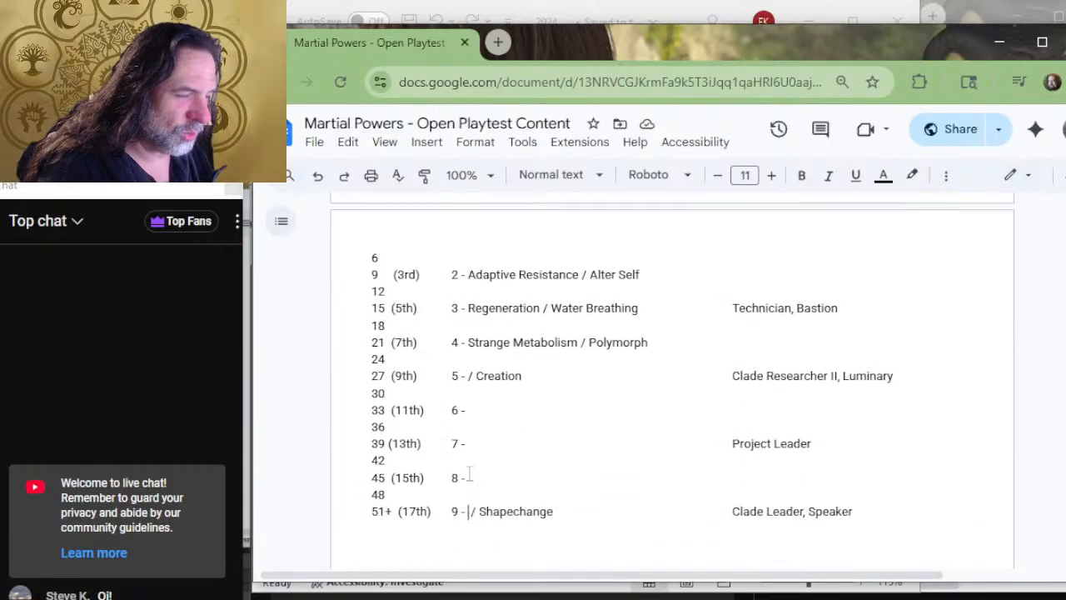
{"action": "left_click", "coordinate": [493, 443]}
{"action": "type", "text": "/ Clo"}
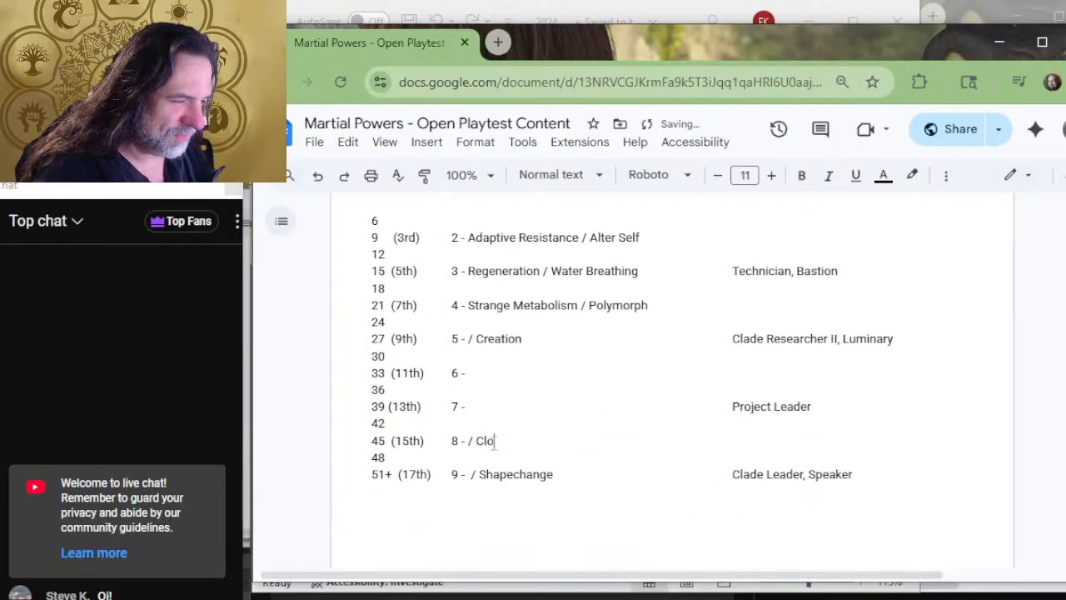
Recheck the level 8 spells in Excel and enter "/ Sunburst" as the 8th-level spell in Selesnya's 15th-level row in Google Docs.
{"action": "key", "text": "alt+Tab"}
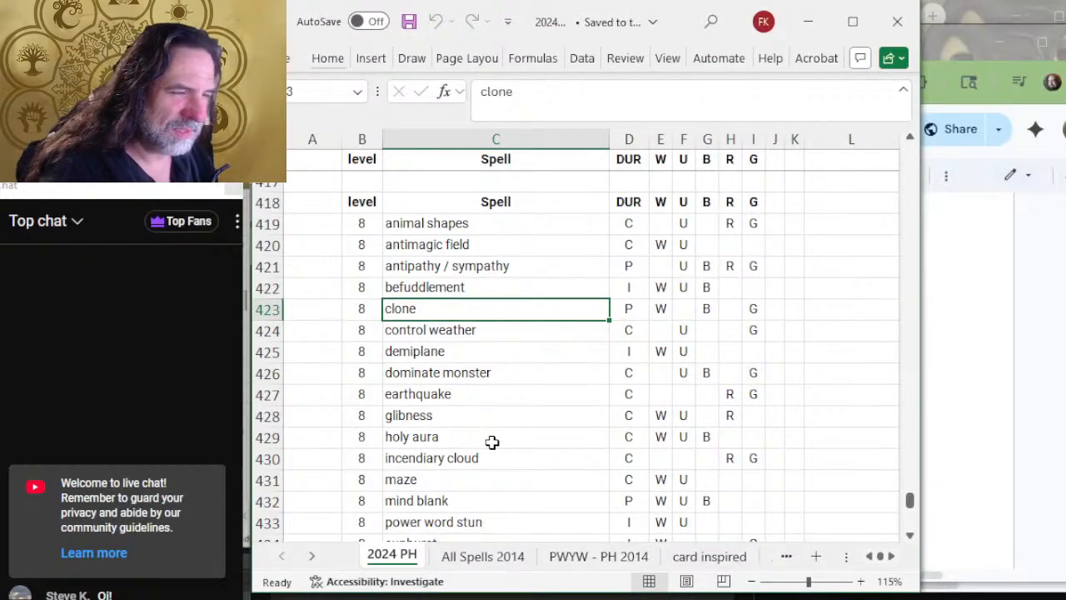
{"action": "scroll", "coordinate": [442, 236], "scroll_direction": "up", "scroll_amount": 2}
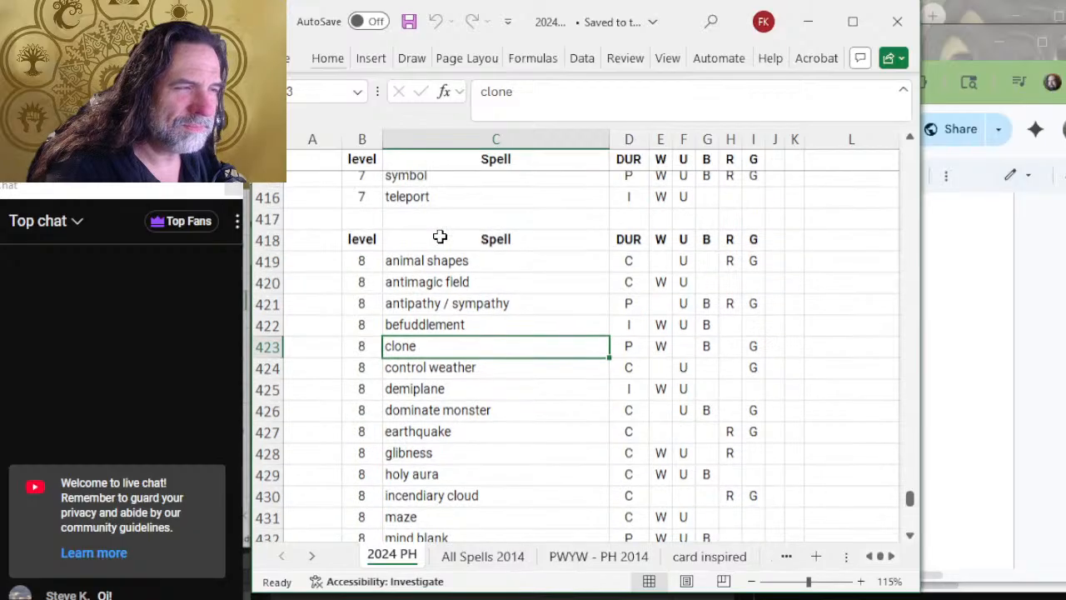
{"action": "scroll", "coordinate": [486, 261], "scroll_direction": "down", "scroll_amount": 2}
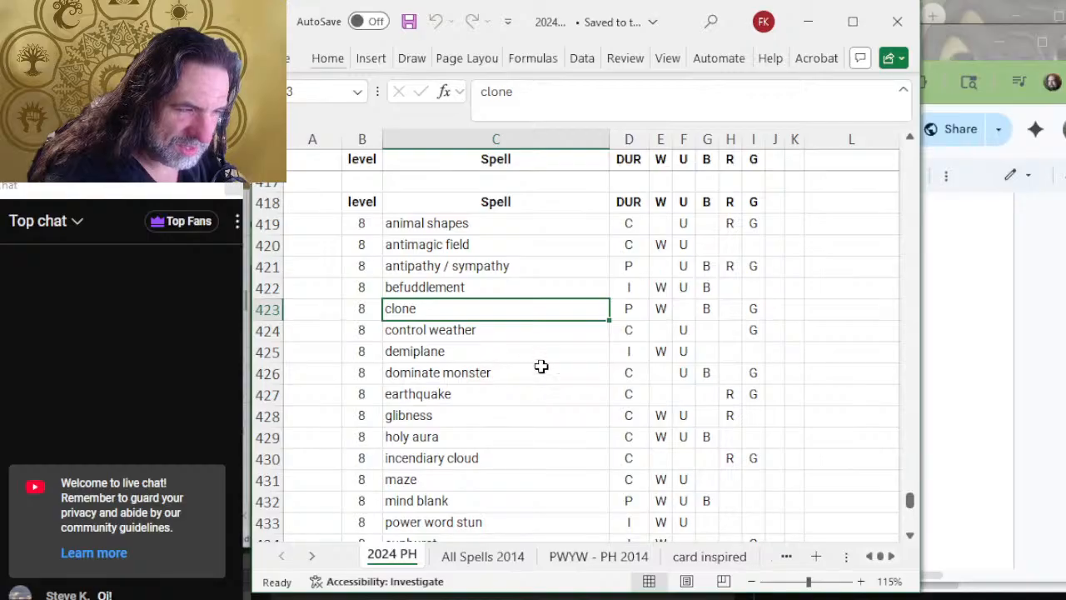
{"action": "scroll", "coordinate": [519, 322], "scroll_direction": "down", "scroll_amount": 2}
{"action": "key", "text": "alt+Tab"}
{"action": "scroll", "coordinate": [636, 380], "scroll_direction": "up", "scroll_amount": 6}
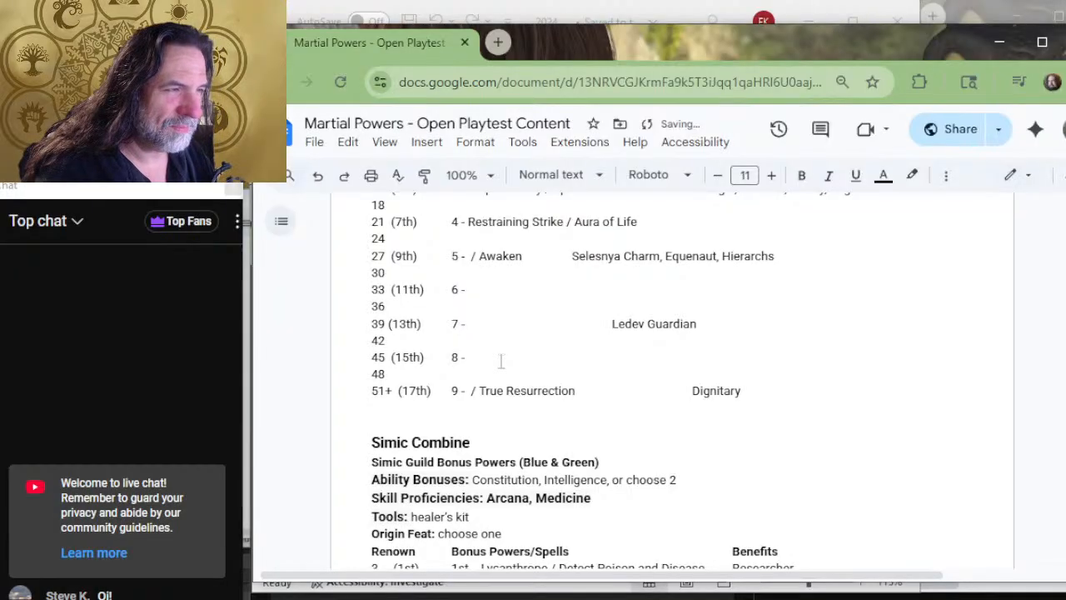
{"action": "key", "text": "alt+Tab"}
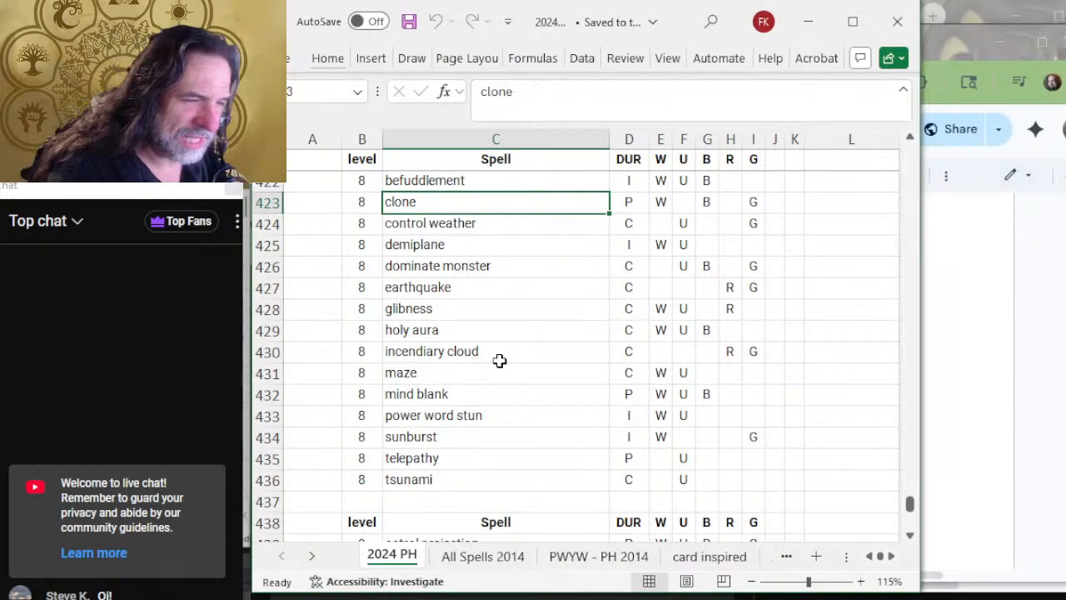
{"action": "left_click", "coordinate": [436, 431]}
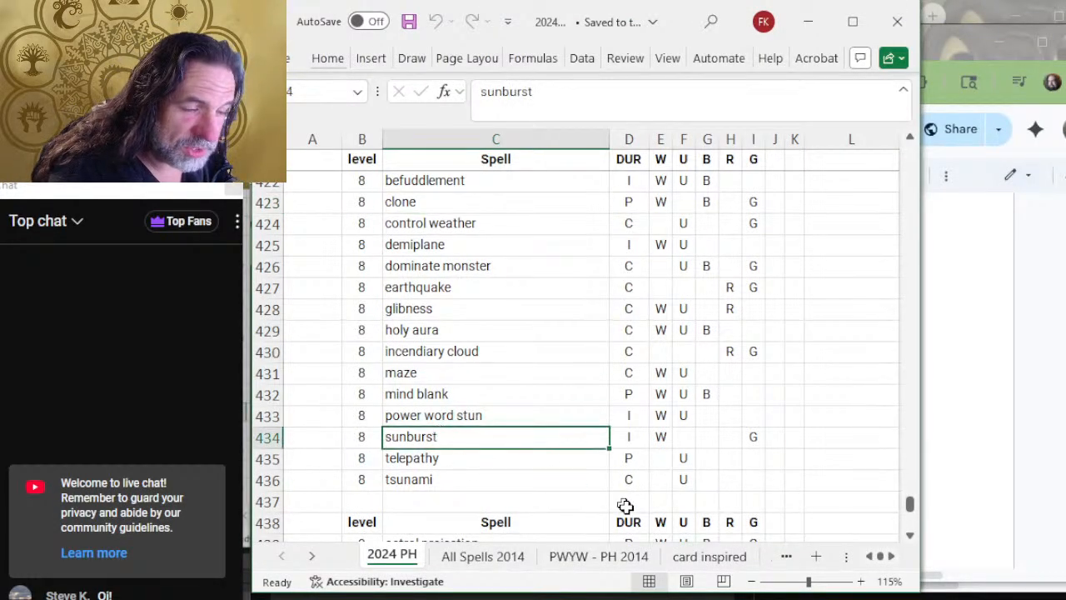
{"action": "key", "text": "alt+Tab"}
{"action": "type", "text": "/ Sum"}
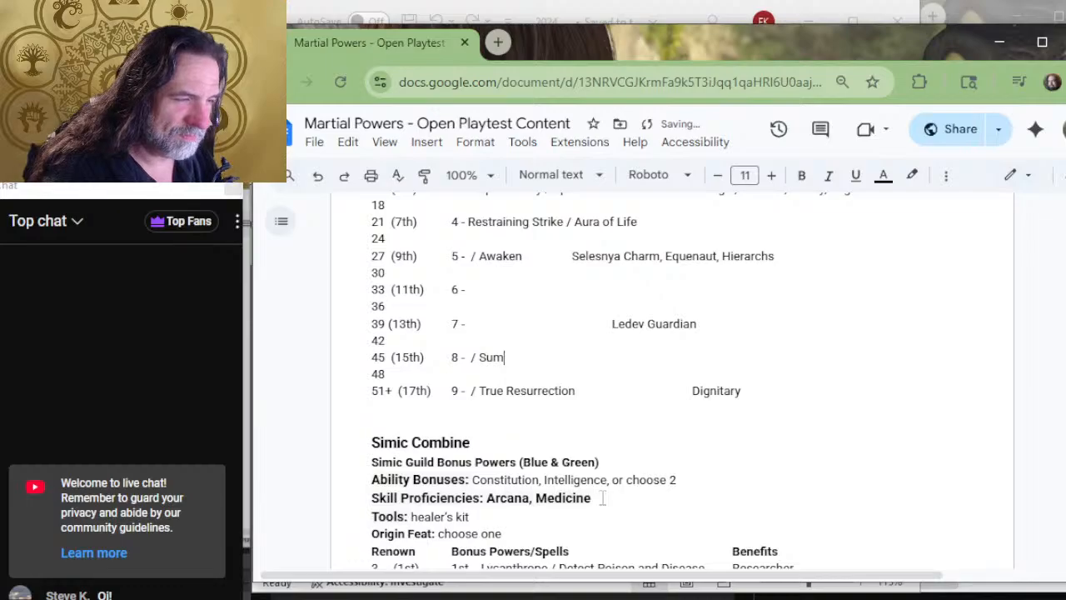
{"action": "key", "text": "BackSpace"}
{"action": "type", "text": "nburst"}
{"action": "key", "text": "BackSpace"}
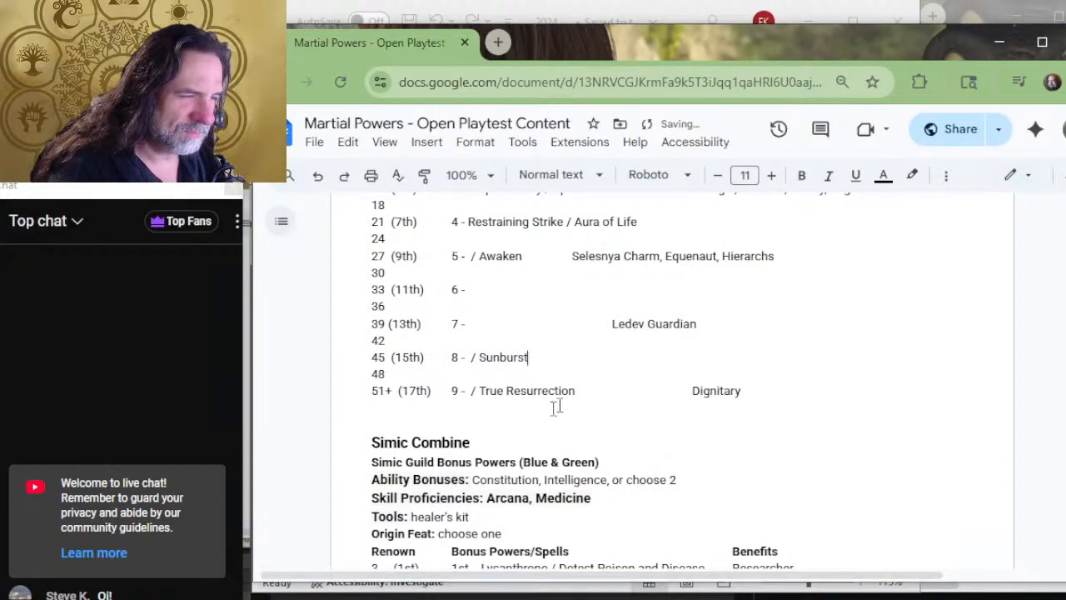
Switch to the D&D Beyond browser tab, search for "Sunburst", and open the Player's Handbook version of the spell to read it.
{"action": "key", "text": "alt+Tab"}
{"action": "key", "text": "alt+Tab"}
{"action": "key", "text": "alt+Tab"}
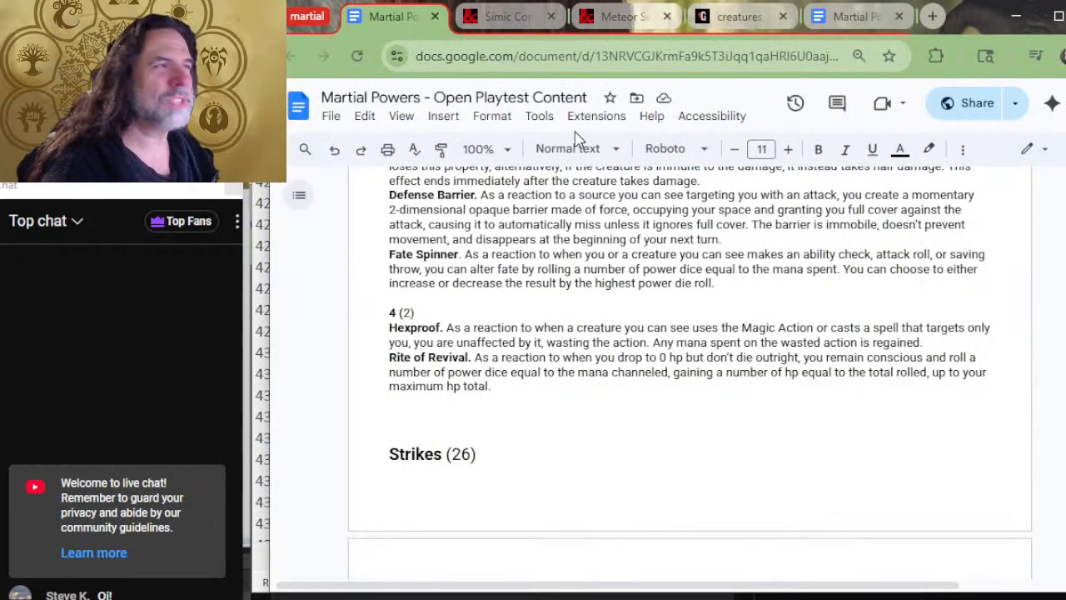
{"action": "left_click", "coordinate": [620, 16]}
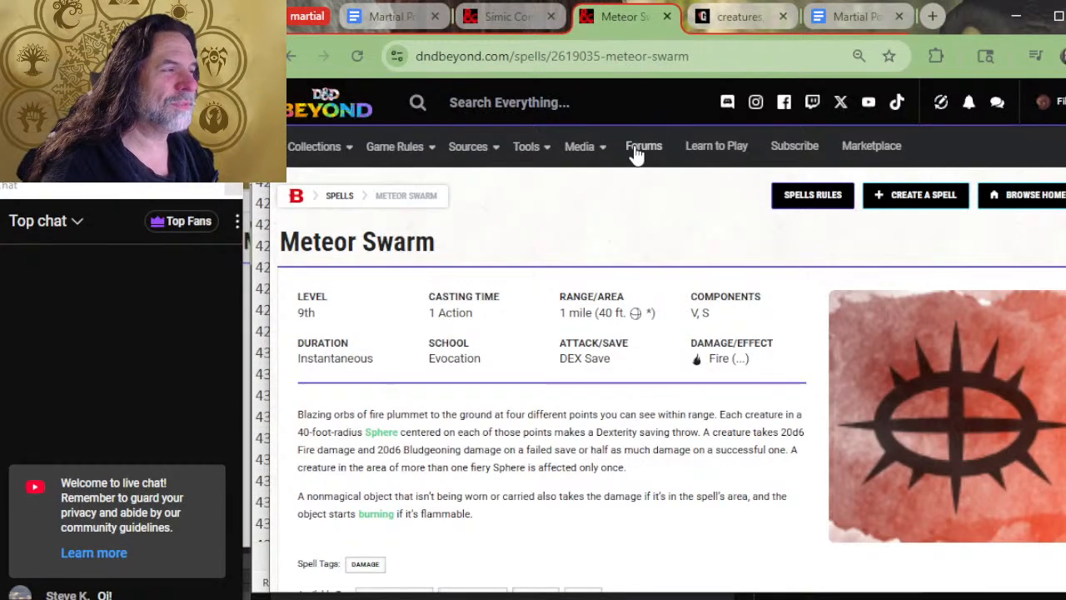
{"action": "left_click", "coordinate": [602, 100]}
{"action": "type", "text": "S"}
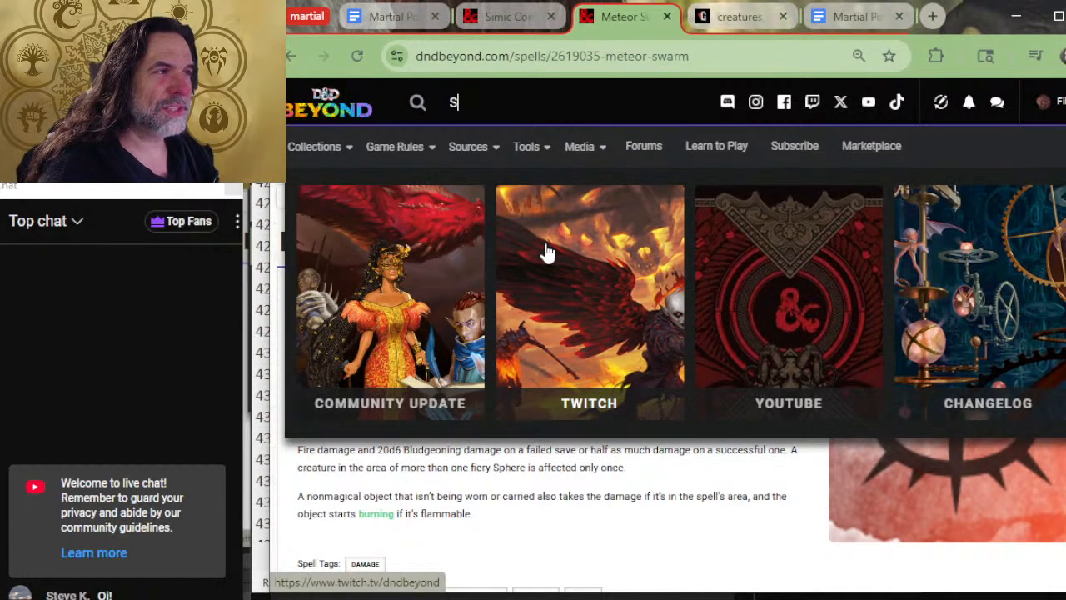
{"action": "type", "text": "unburst"}
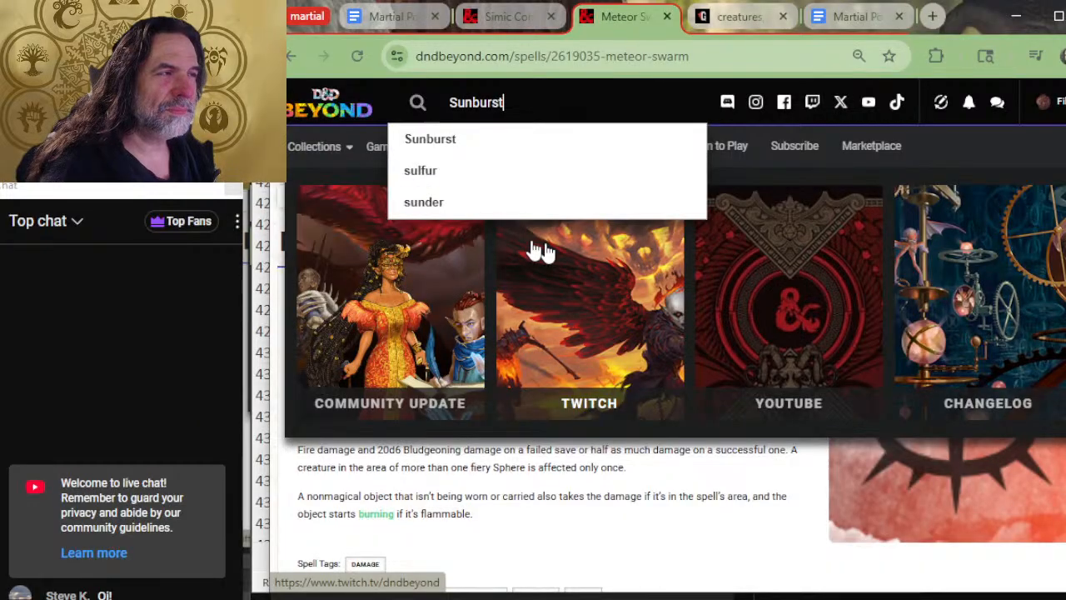
{"action": "left_click", "coordinate": [431, 139]}
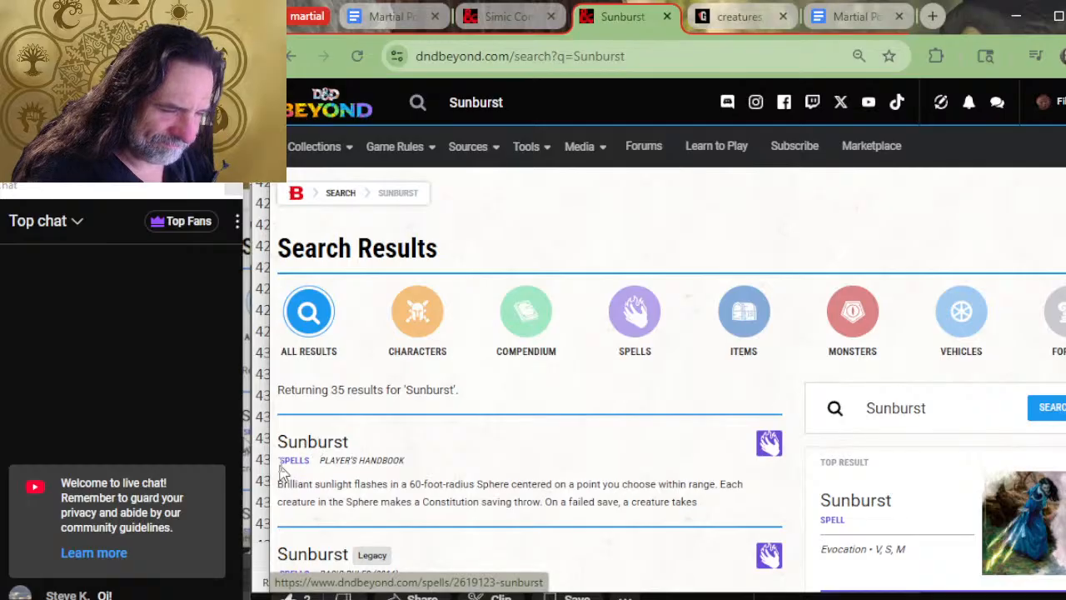
{"action": "left_click", "coordinate": [308, 442]}
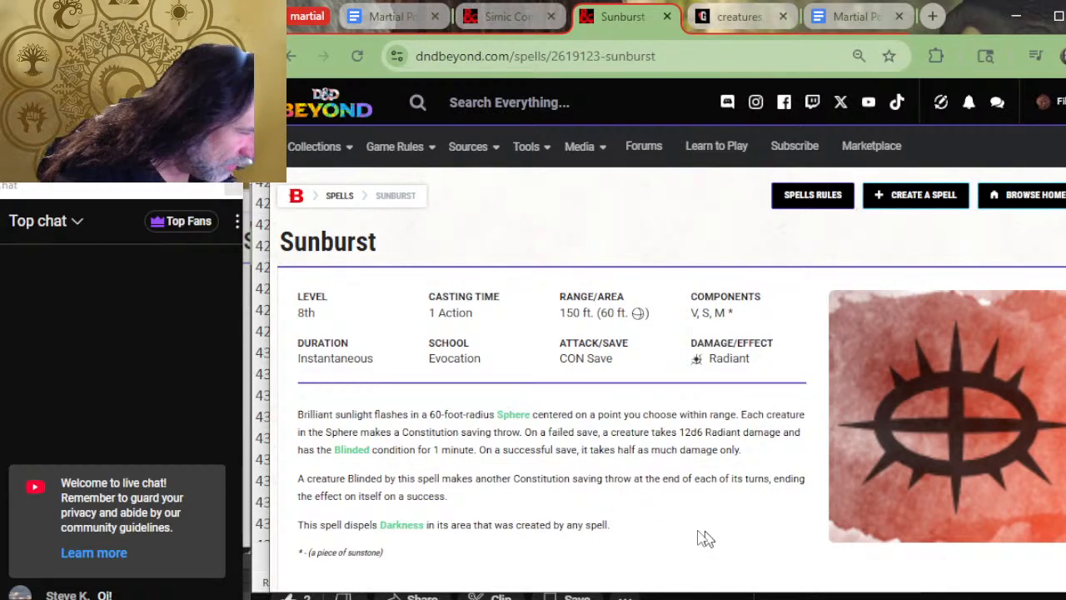
Return to the Martial Powers document in Google Docs and review the guild renown tables from Boros through Selesnya for missing 8th-level spells.
{"action": "key", "text": "alt+Tab"}
{"action": "key", "text": "alt+Tab"}
{"action": "key", "text": "alt+Tab"}
{"action": "key", "text": "alt+Tab"}
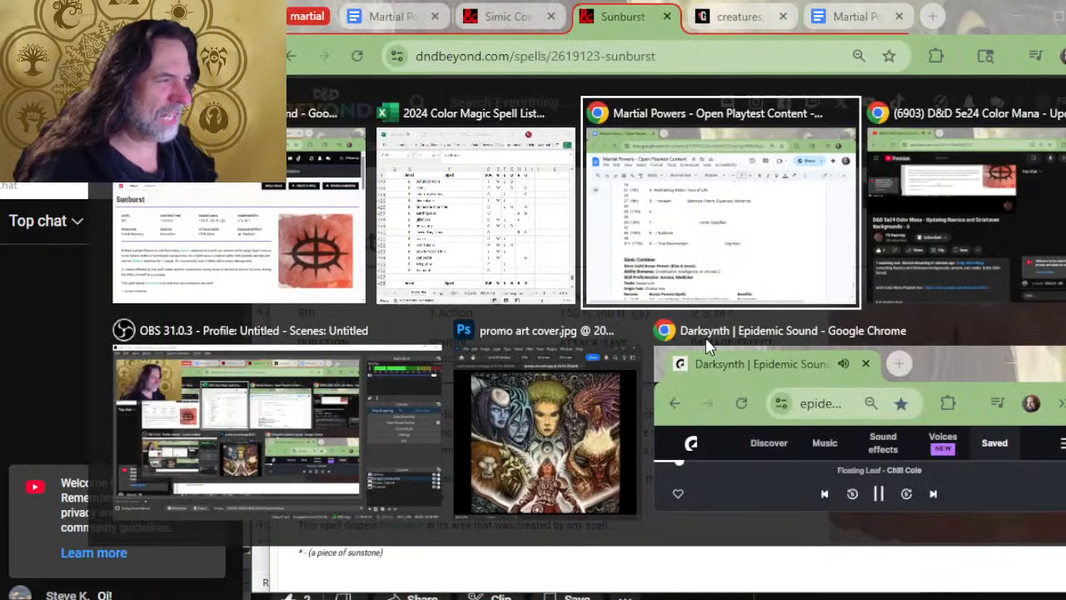
{"action": "scroll", "coordinate": [635, 374], "scroll_direction": "up", "scroll_amount": 20}
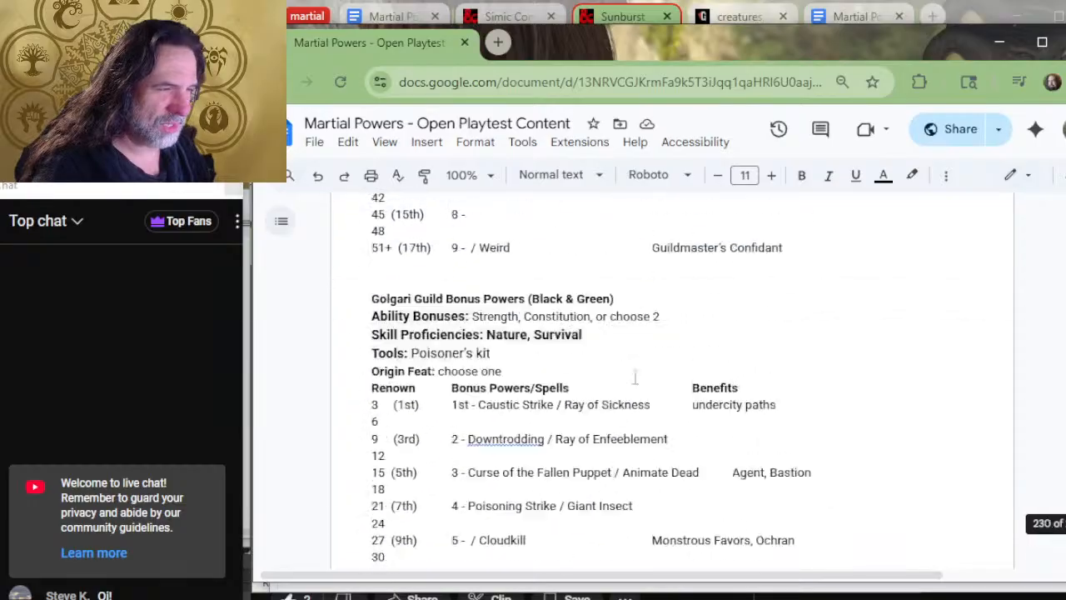
{"action": "scroll", "coordinate": [553, 346], "scroll_direction": "up", "scroll_amount": 2}
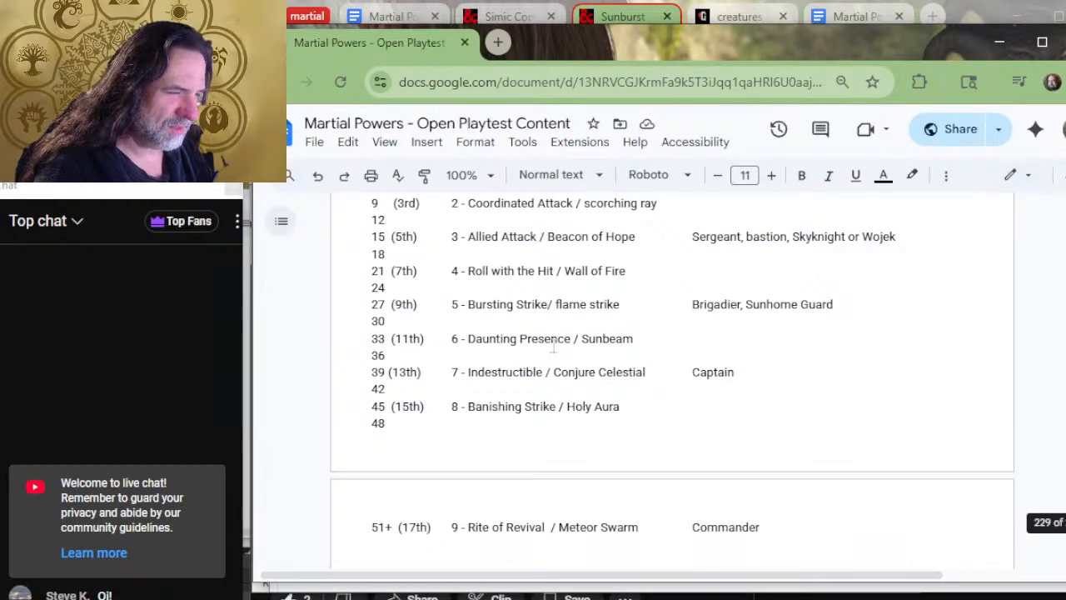
{"action": "scroll", "coordinate": [630, 375], "scroll_direction": "up", "scroll_amount": 4}
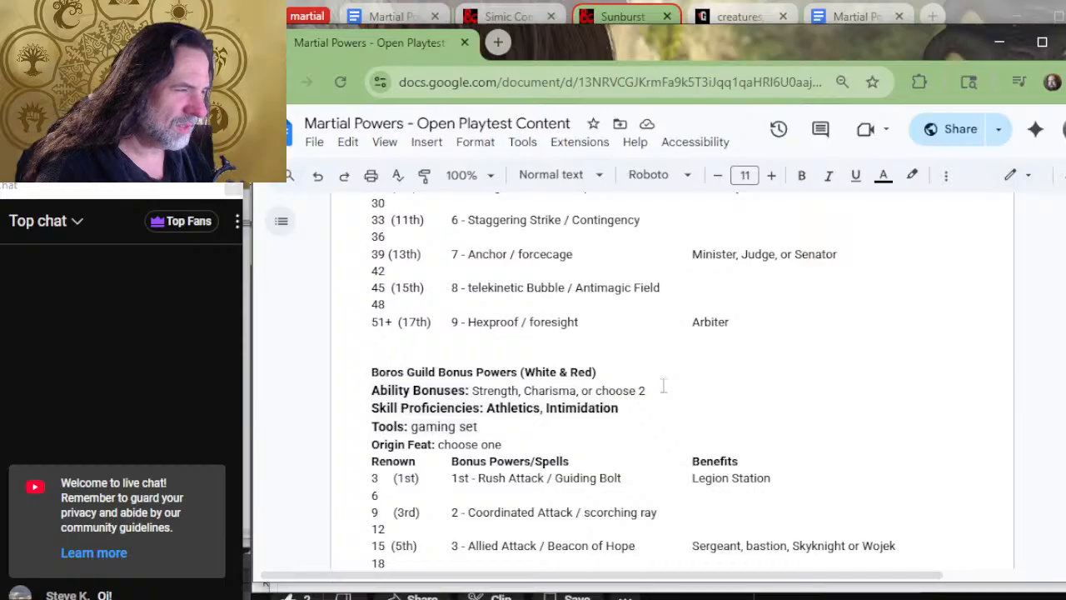
{"action": "scroll", "coordinate": [663, 384], "scroll_direction": "down", "scroll_amount": 12}
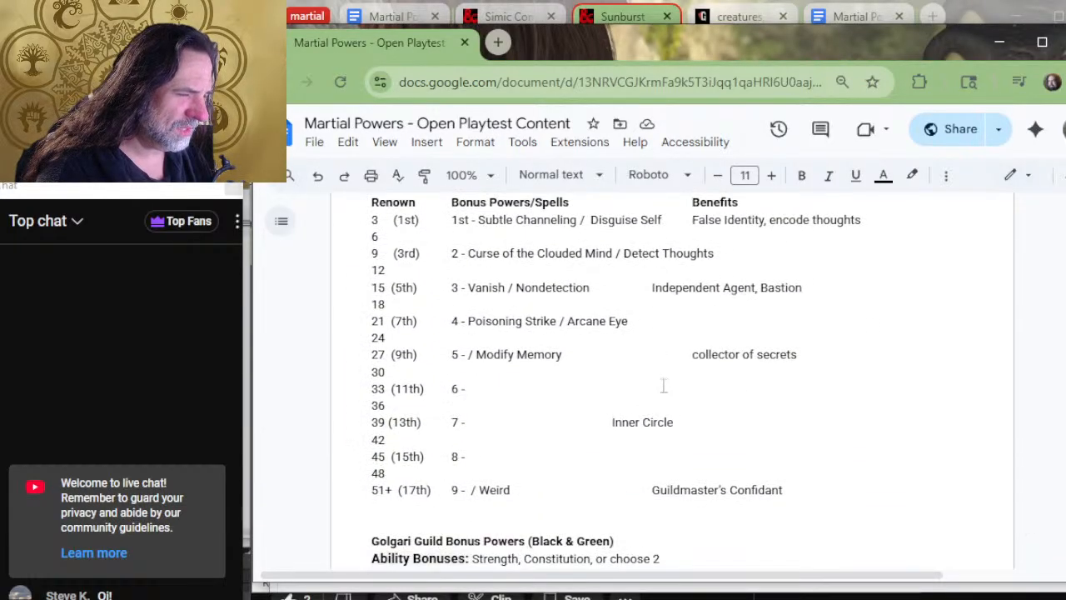
{"action": "scroll", "coordinate": [663, 385], "scroll_direction": "down", "scroll_amount": 10}
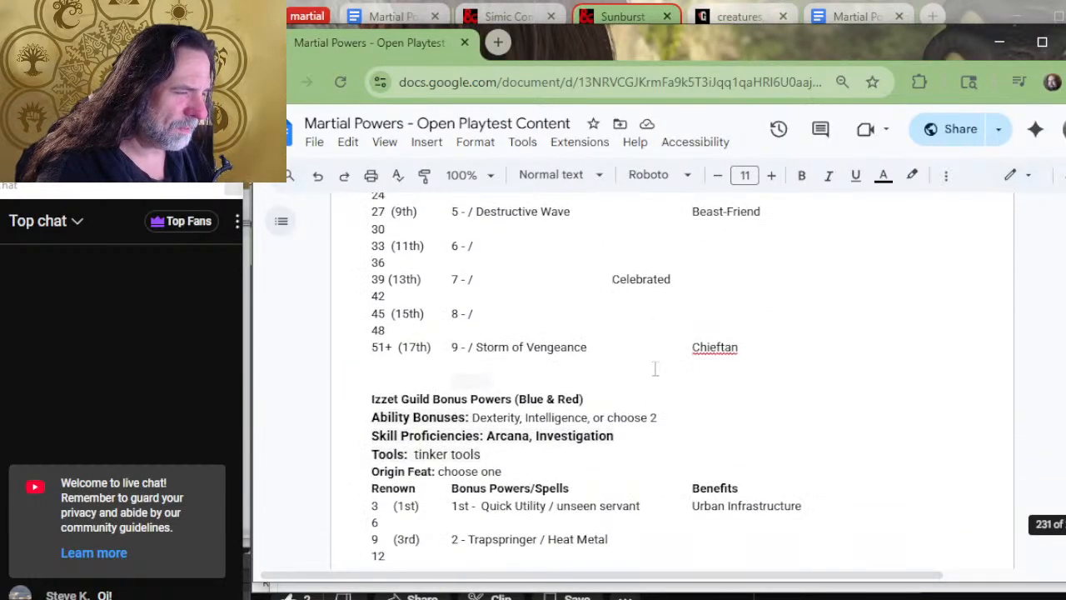
{"action": "scroll", "coordinate": [655, 369], "scroll_direction": "down", "scroll_amount": 9}
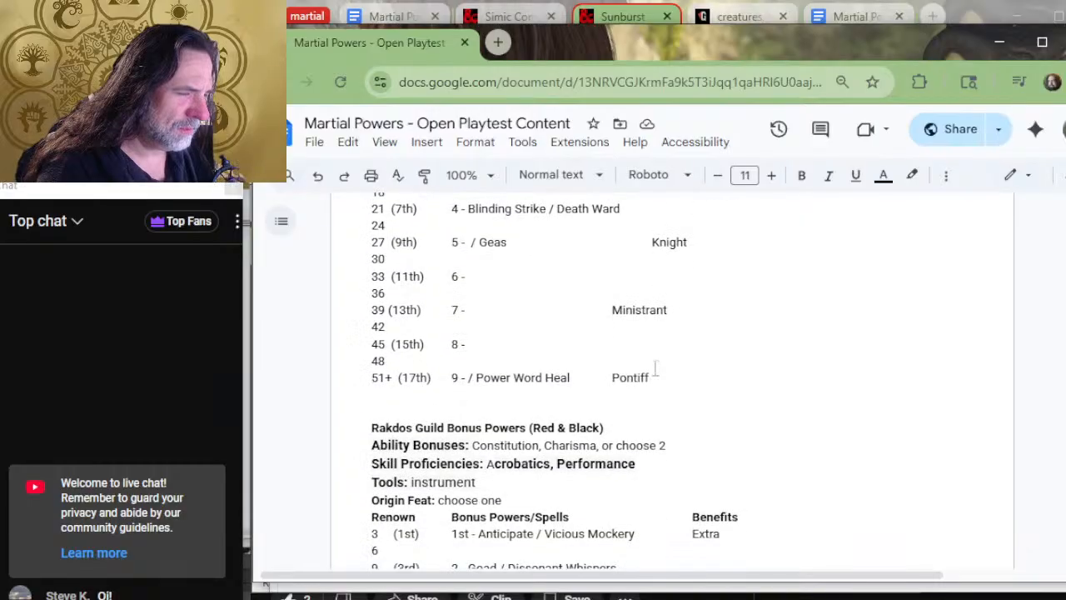
{"action": "scroll", "coordinate": [656, 369], "scroll_direction": "down", "scroll_amount": 7}
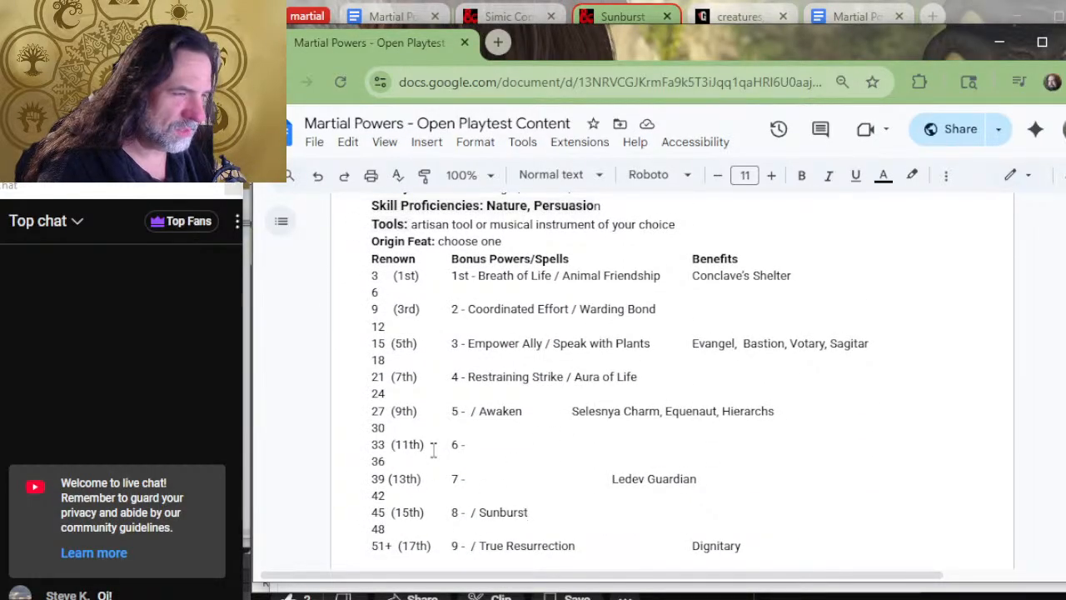
{"action": "scroll", "coordinate": [440, 458], "scroll_direction": "down", "scroll_amount": 4}
Add a "/" separator after "8 -" in Rakdos's 15th-level row.
{"action": "scroll", "coordinate": [452, 406], "scroll_direction": "up", "scroll_amount": 7}
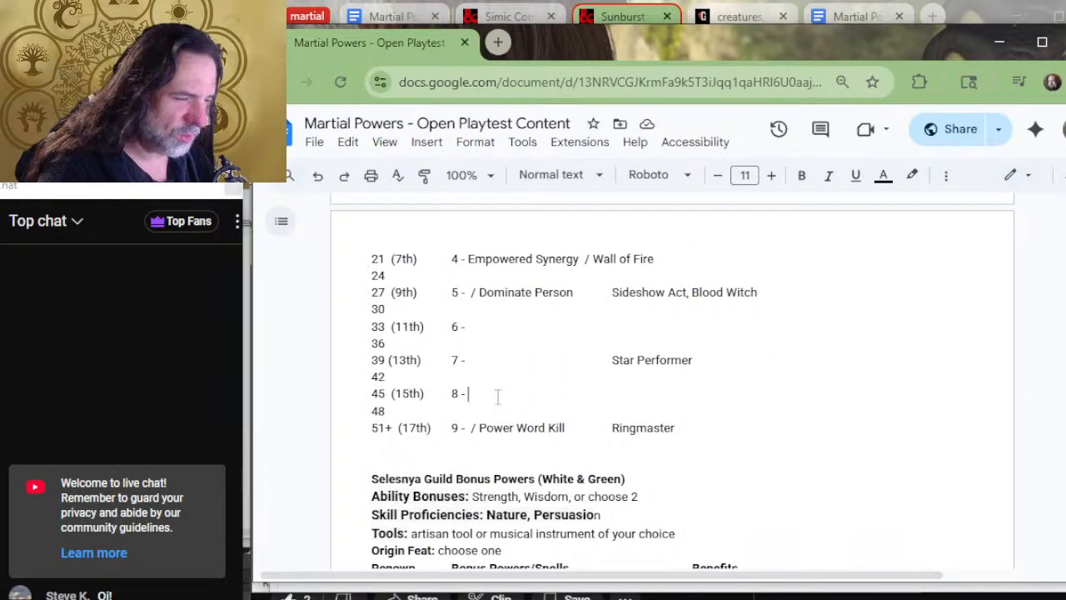
{"action": "scroll", "coordinate": [499, 398], "scroll_direction": "up", "scroll_amount": 4}
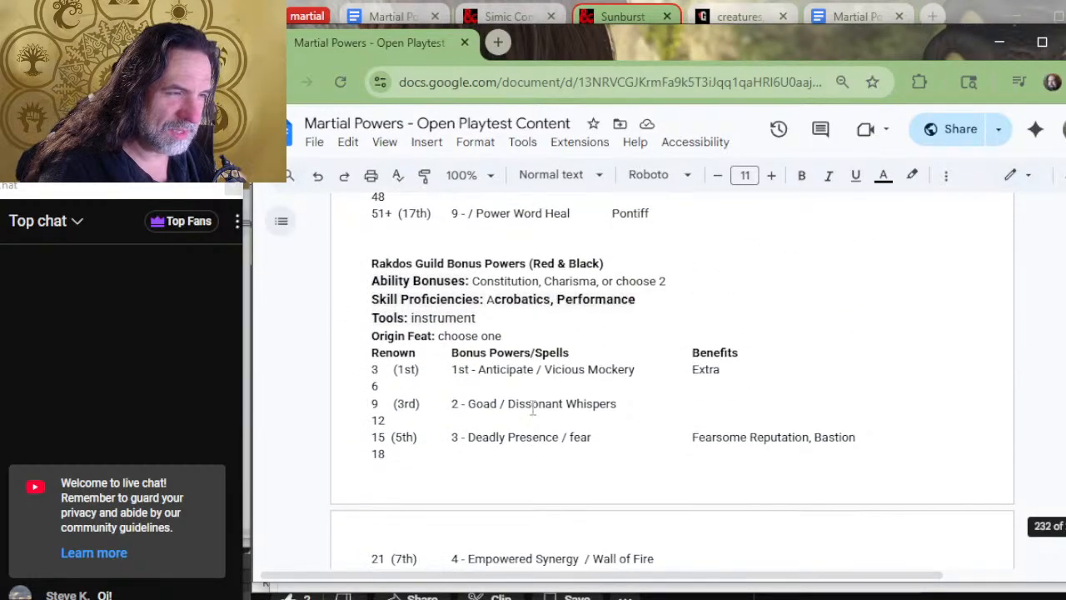
{"action": "scroll", "coordinate": [533, 405], "scroll_direction": "down", "scroll_amount": 5}
{"action": "type", "text": "/"}
Compare the level 8 spells in Excel and enter "Dominate Monster" after the slash in Rakdos's 15th-level row in Google Docs.
{"action": "key", "text": "alt+Tab"}
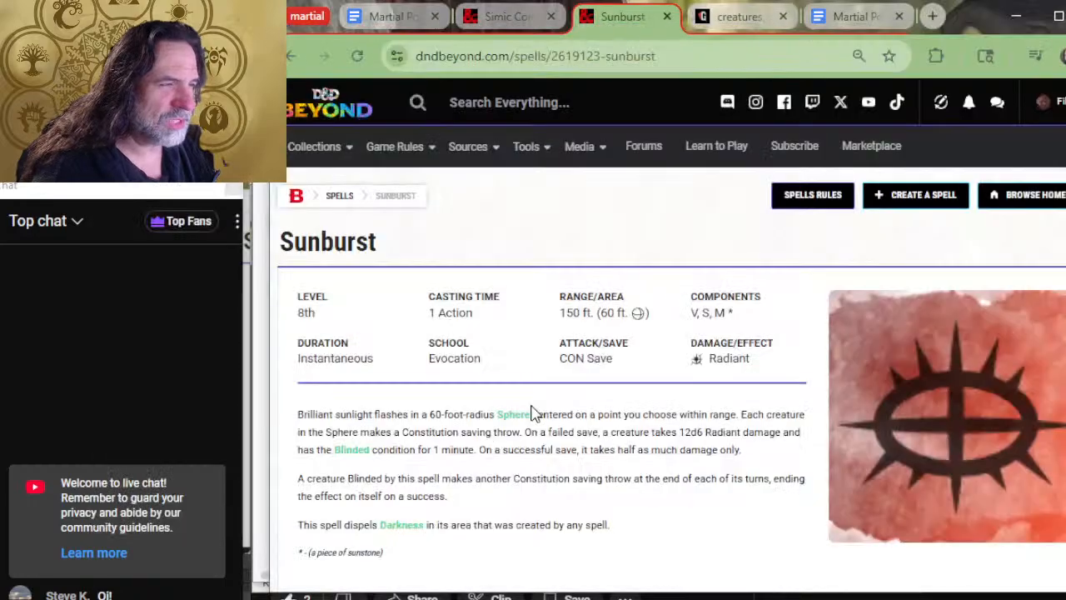
{"action": "key", "text": "alt+Tab"}
{"action": "key", "text": "alt+Tab"}
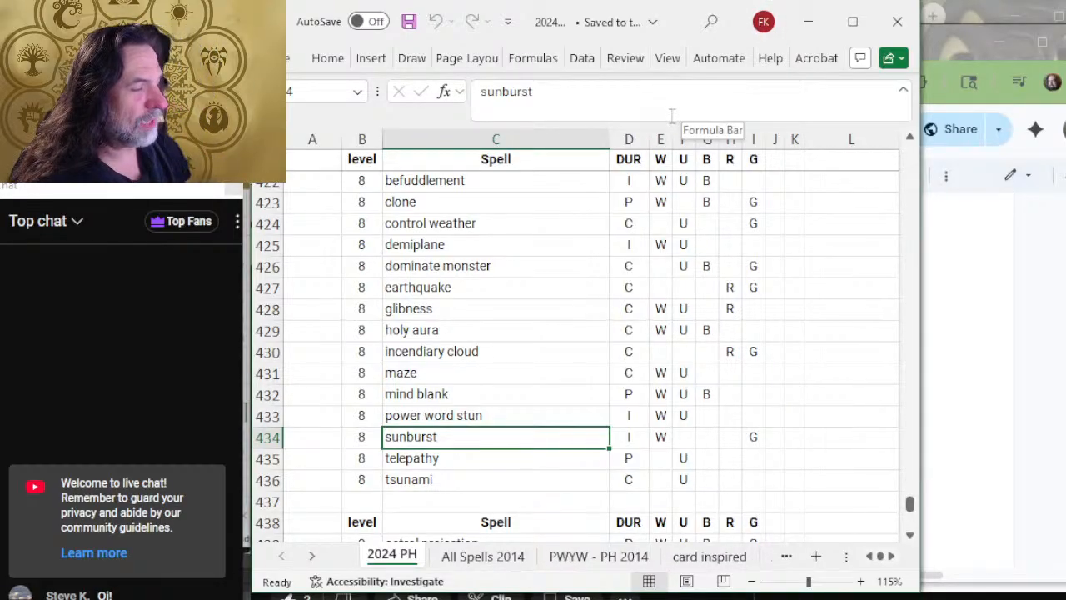
{"action": "left_click", "coordinate": [474, 393]}
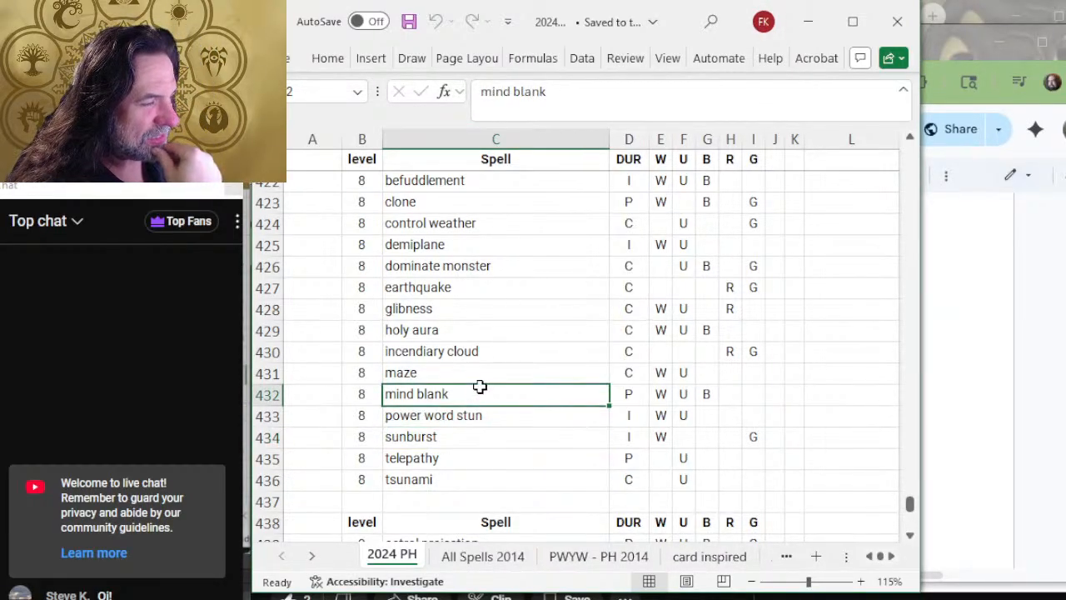
{"action": "left_click", "coordinate": [488, 308]}
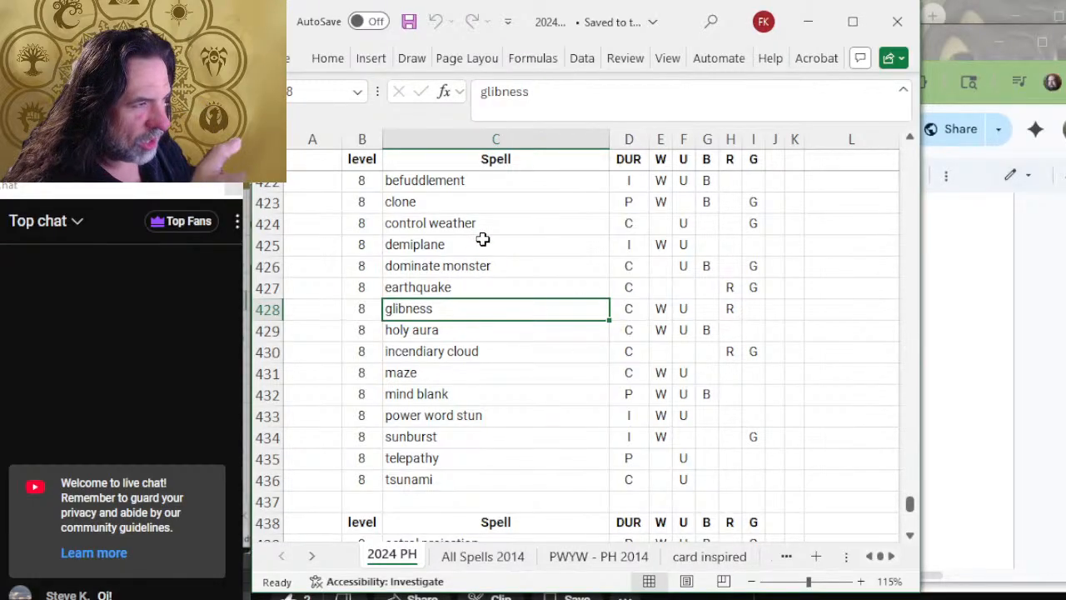
{"action": "scroll", "coordinate": [521, 267], "scroll_direction": "up", "scroll_amount": 2}
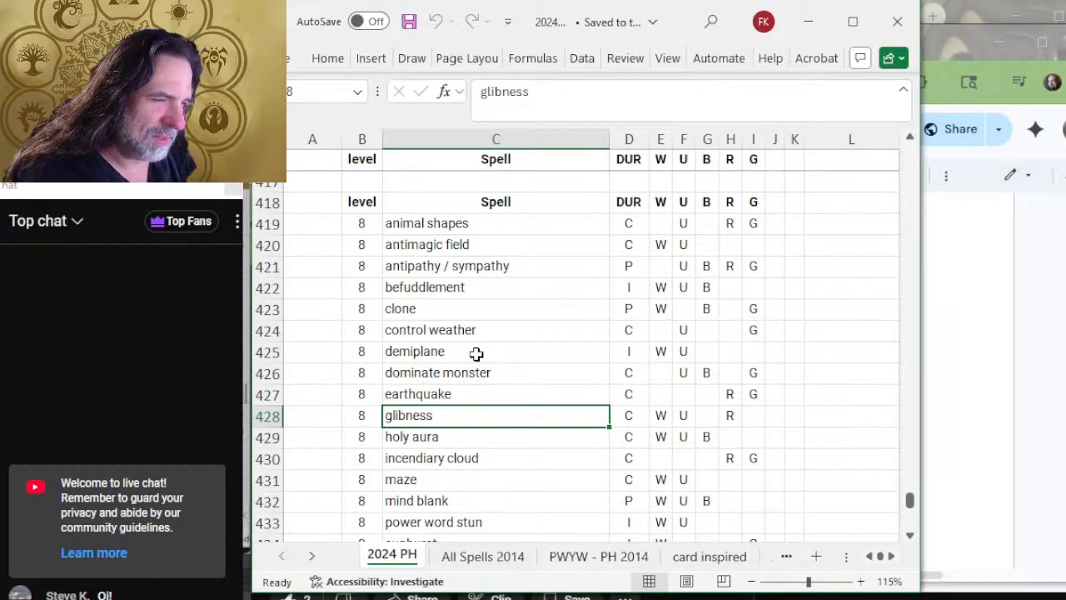
{"action": "key", "text": "alt+Tab"}
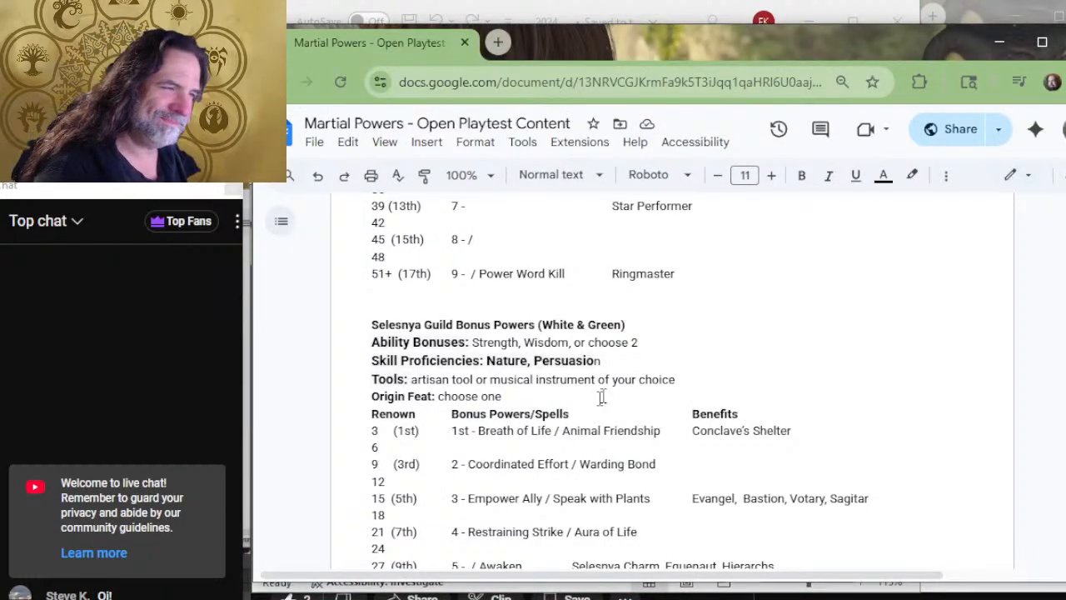
{"action": "scroll", "coordinate": [629, 361], "scroll_direction": "up", "scroll_amount": 2}
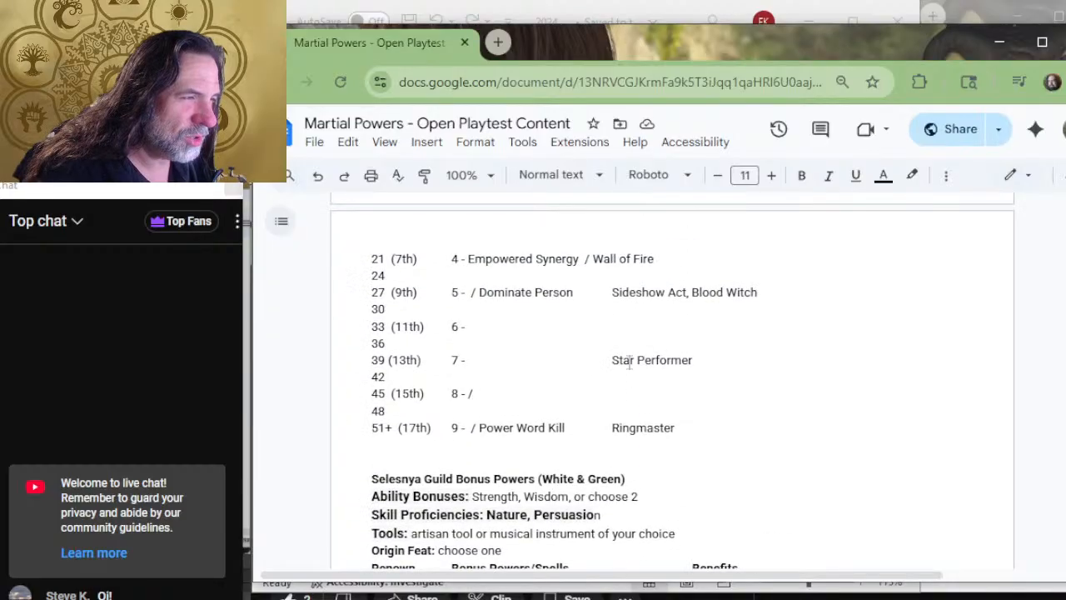
{"action": "scroll", "coordinate": [604, 352], "scroll_direction": "up", "scroll_amount": 4}
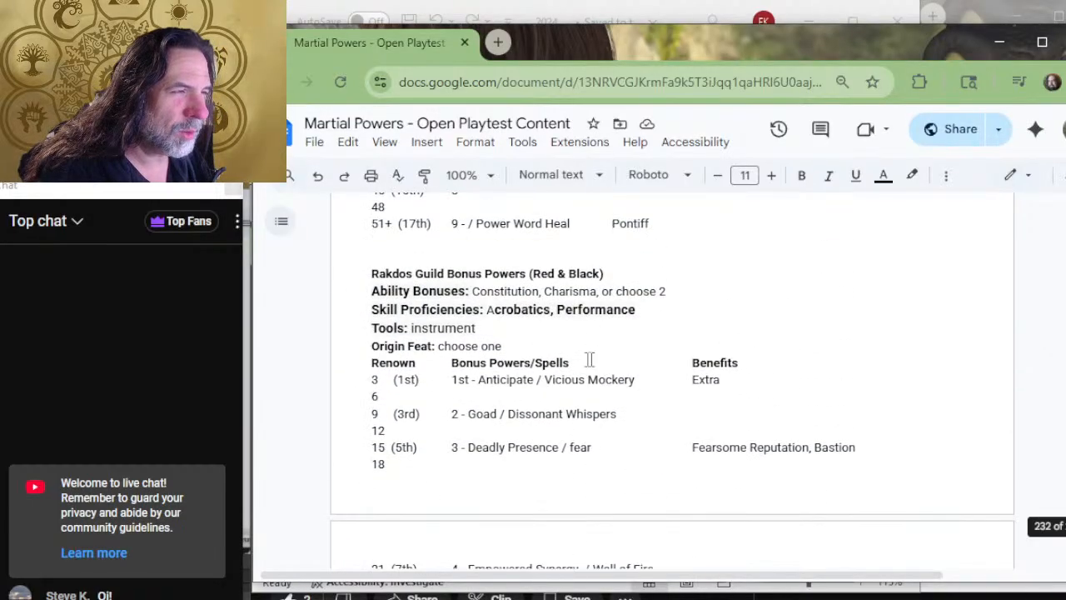
{"action": "scroll", "coordinate": [503, 374], "scroll_direction": "down", "scroll_amount": 6}
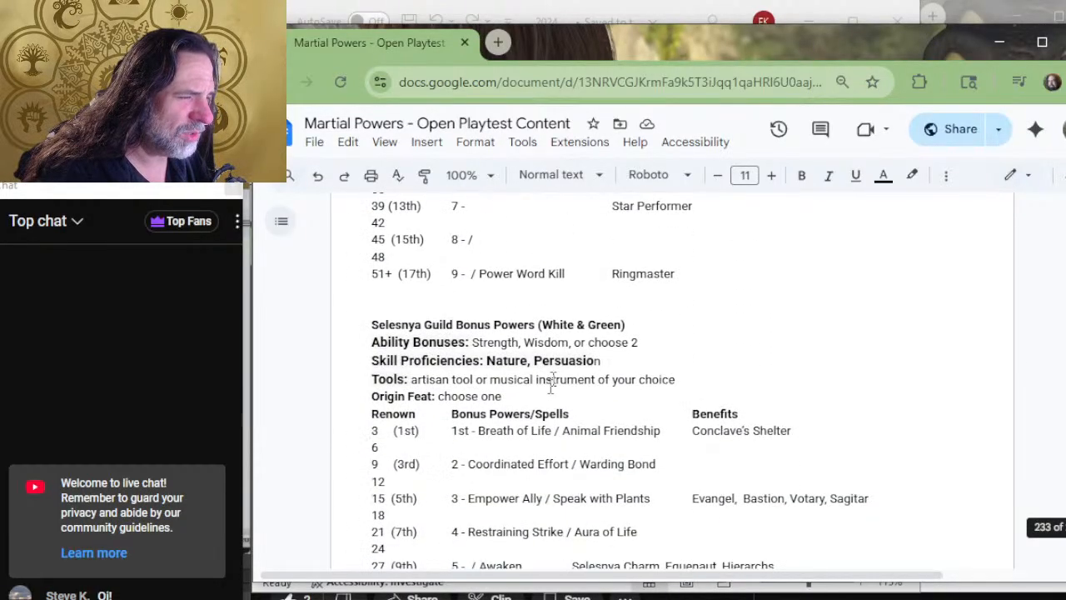
{"action": "type", "text": "D"}
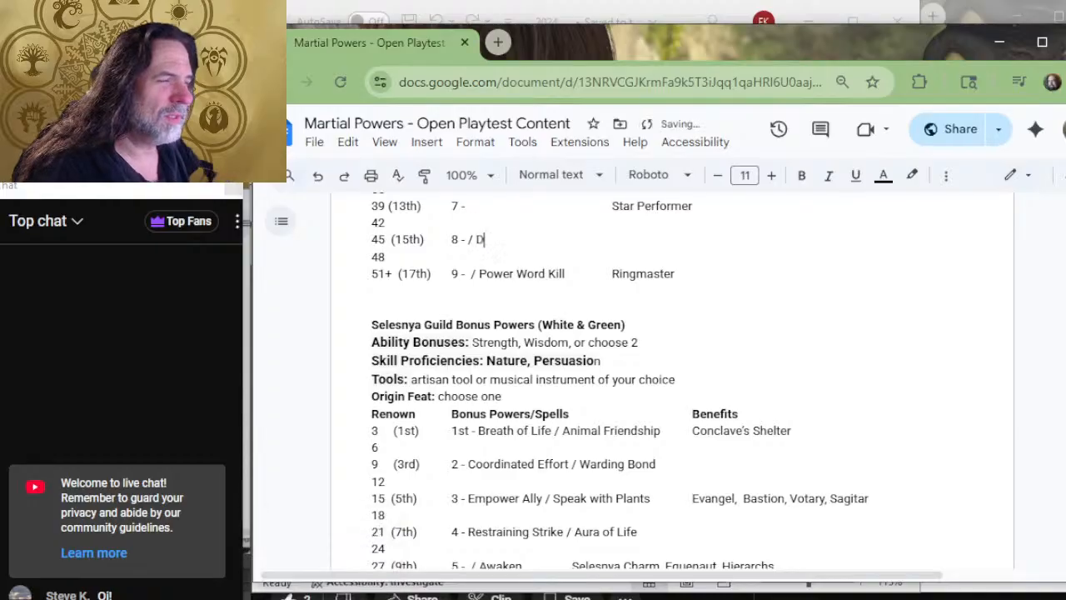
{"action": "type", "text": "ominate Monster"}
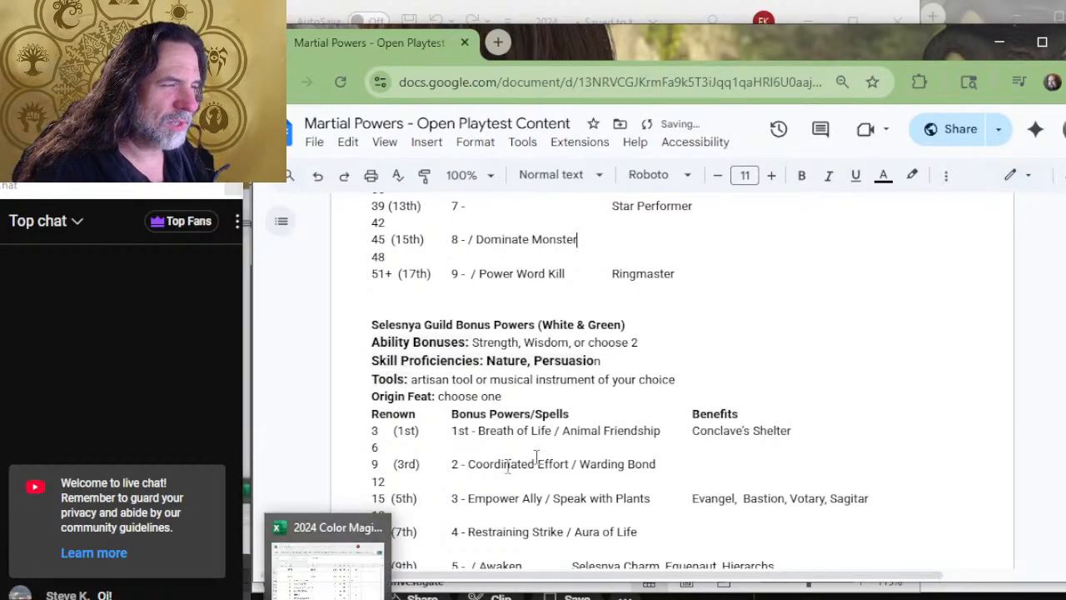
Add a "/" separator after "7 -" in Rakdos's 13th-level row, and place the cursor after "8 -" in Orzhov's 15th-level row.
{"action": "scroll", "coordinate": [457, 454], "scroll_direction": "up", "scroll_amount": 2}
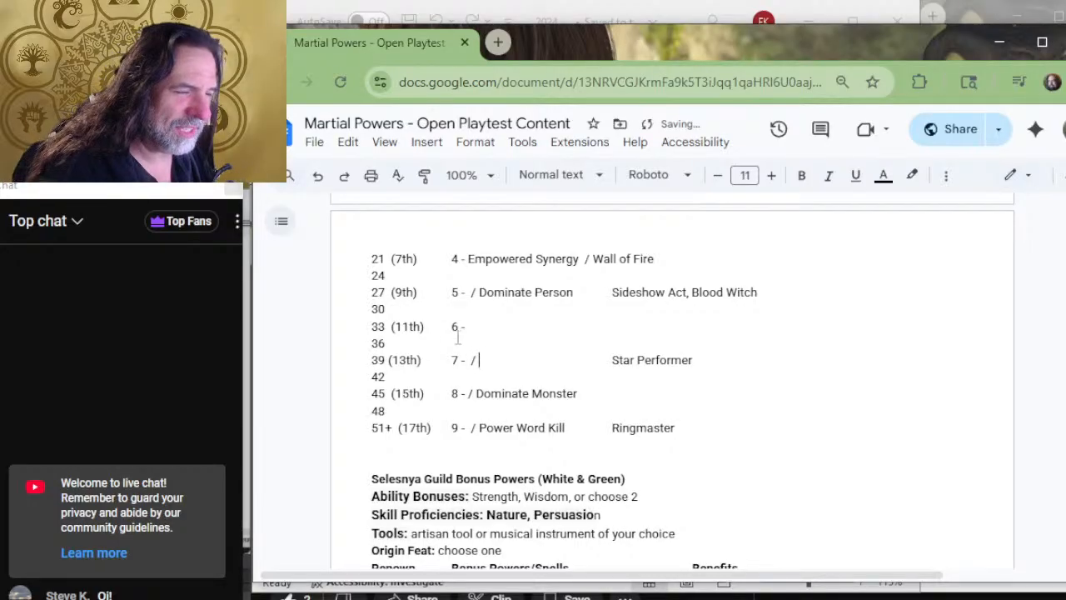
{"action": "scroll", "coordinate": [498, 333], "scroll_direction": "up", "scroll_amount": 5}
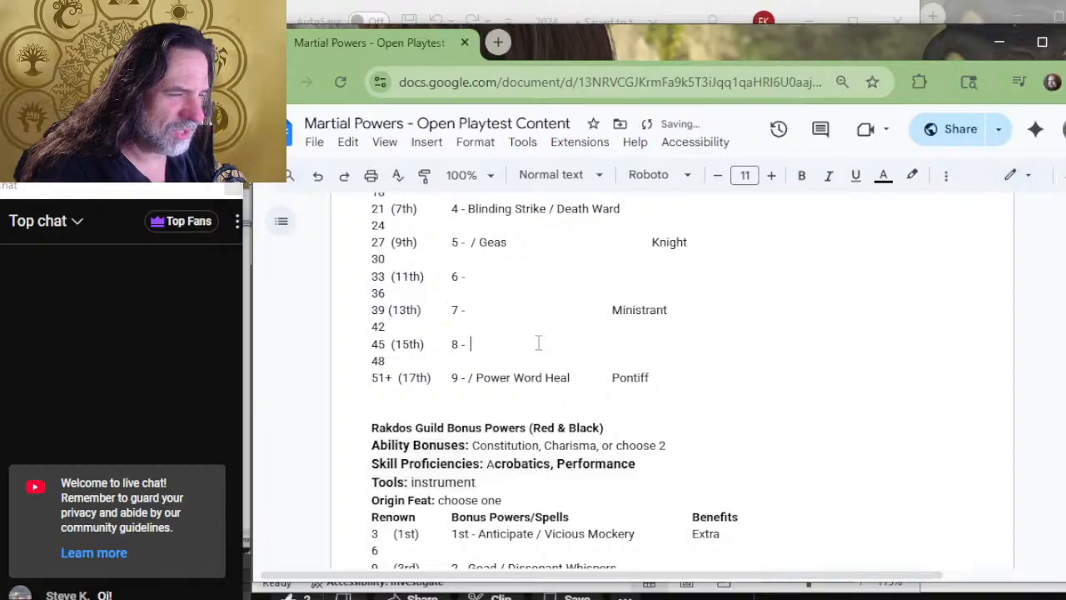
{"action": "scroll", "coordinate": [538, 343], "scroll_direction": "up", "scroll_amount": 4}
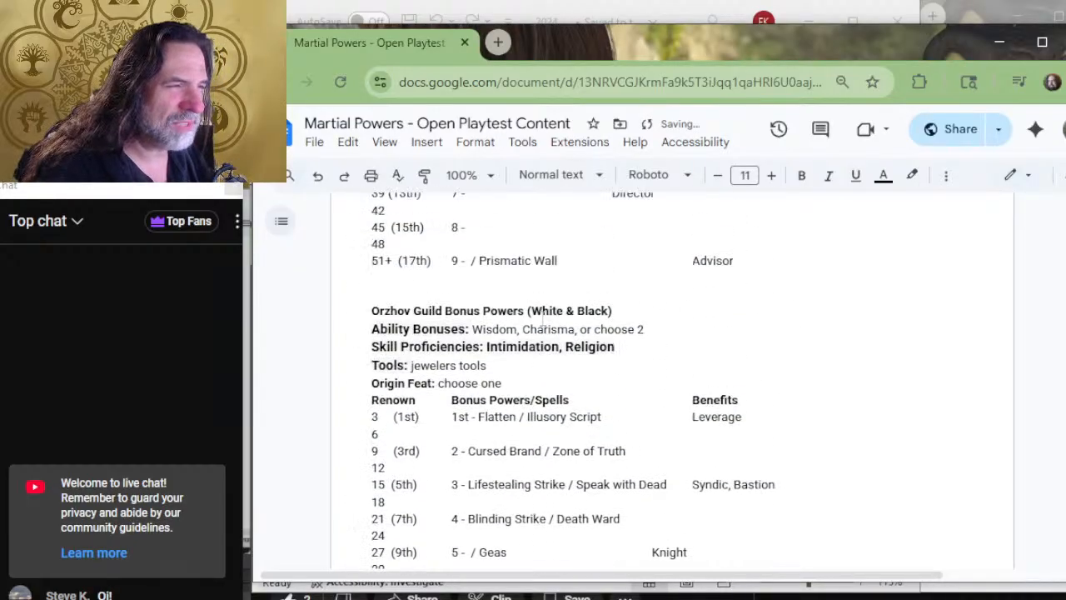
Switch to the spell spreadsheet in Excel and compare the level 8 spells, from antipathy / sympathy through holy aura, for Orzhov's white and black colors.
{"action": "key", "text": "alt+Tab"}
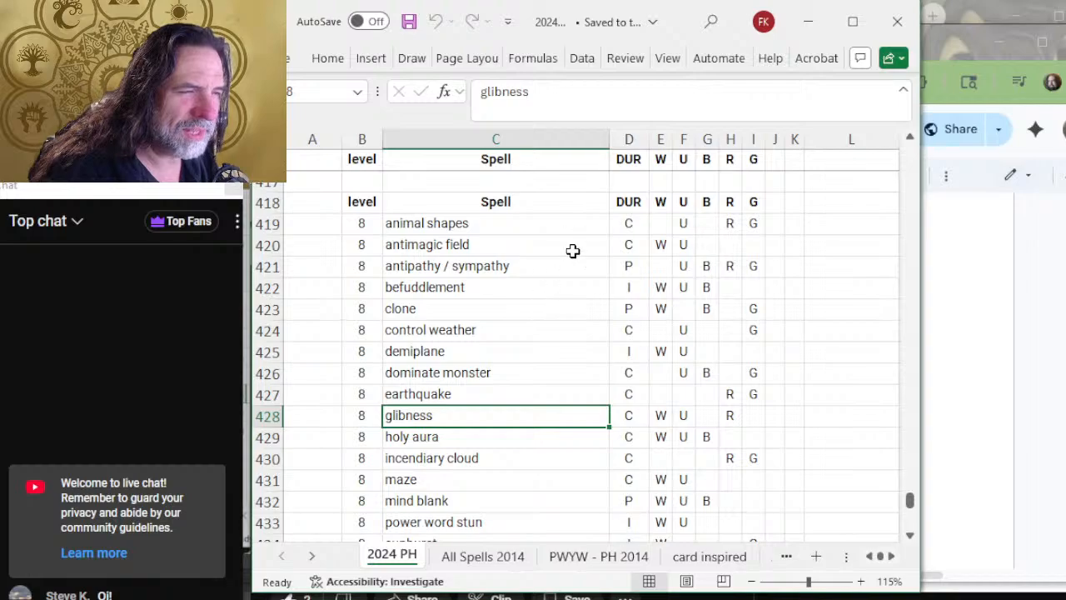
{"action": "key", "text": "Up"}
{"action": "key", "text": "Up"}
{"action": "key", "text": "Up"}
{"action": "key", "text": "Up"}
{"action": "key", "text": "Up"}
{"action": "key", "text": "Up"}
{"action": "key", "text": "Up"}
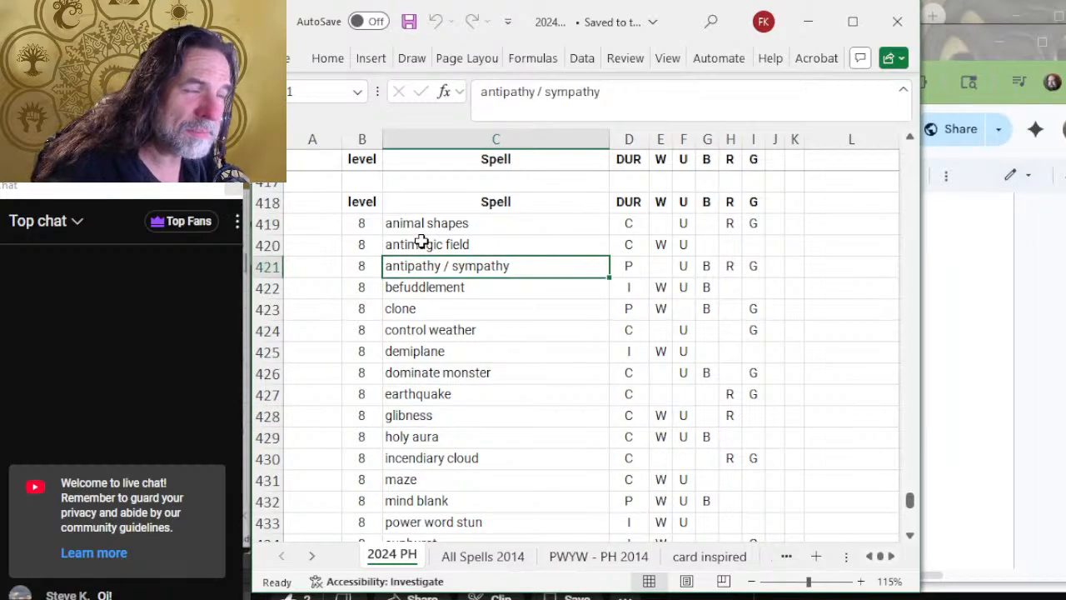
{"action": "scroll", "coordinate": [506, 275], "scroll_direction": "down", "scroll_amount": 2}
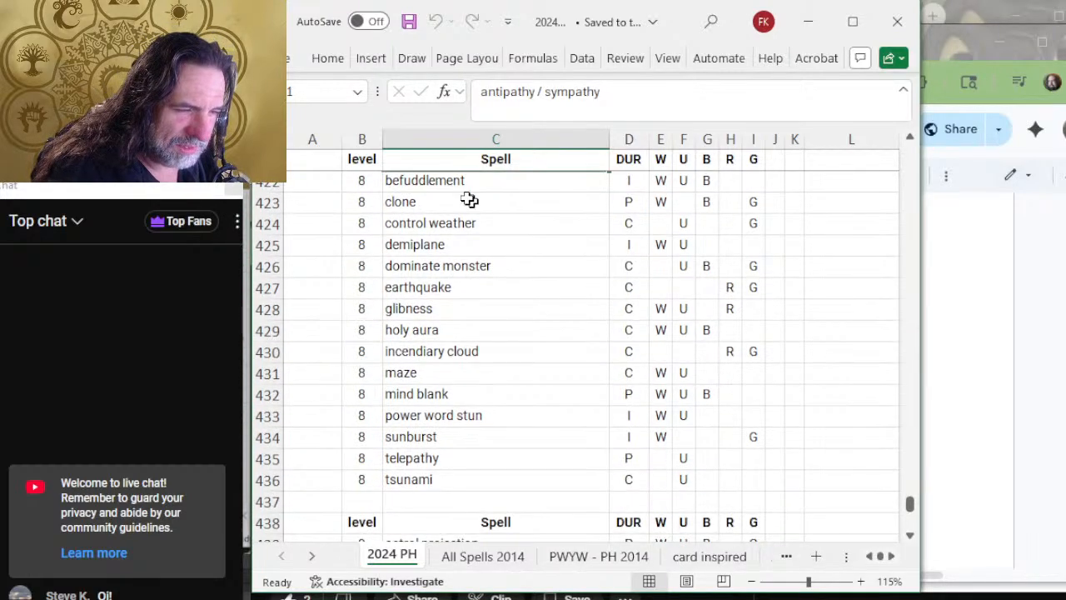
{"action": "left_click", "coordinate": [466, 331]}
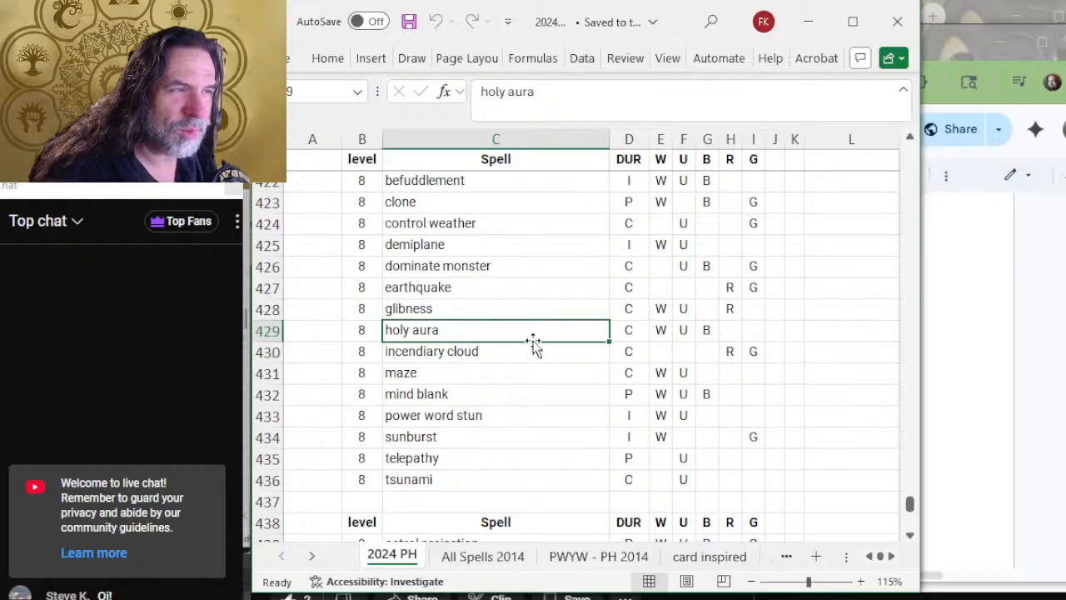
{"action": "scroll", "coordinate": [649, 309], "scroll_direction": "up", "scroll_amount": 1}
{"action": "scroll", "coordinate": [649, 309], "scroll_direction": "up", "scroll_amount": 1}
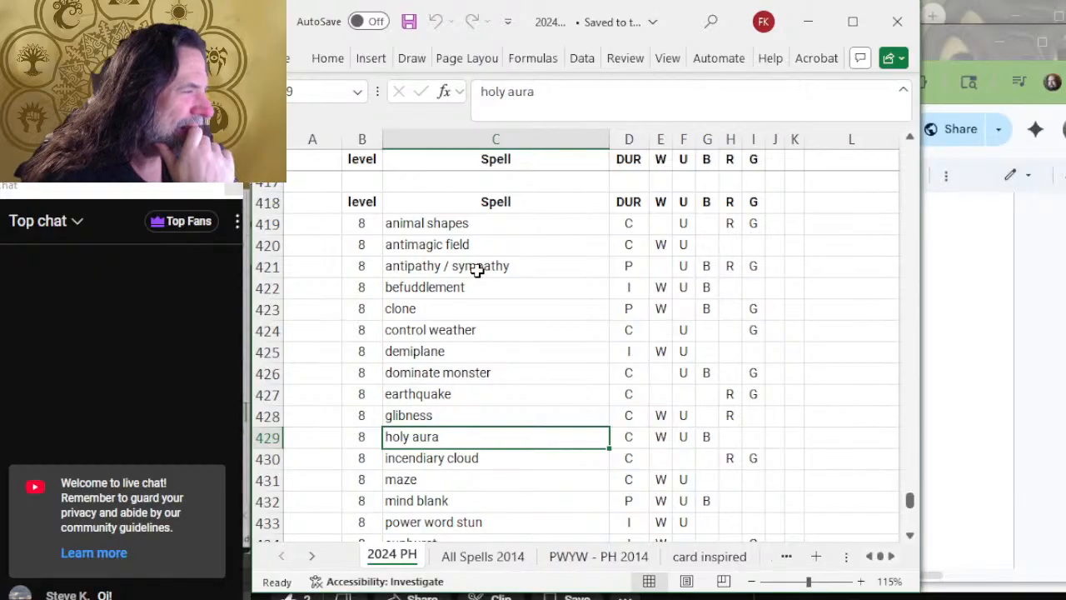
{"action": "left_click", "coordinate": [512, 269]}
Search D&D Beyond in the browser for "Antipathy/Sympathy", open the Player's Handbook spell and read its full description.
{"action": "key", "text": "alt+Tab"}
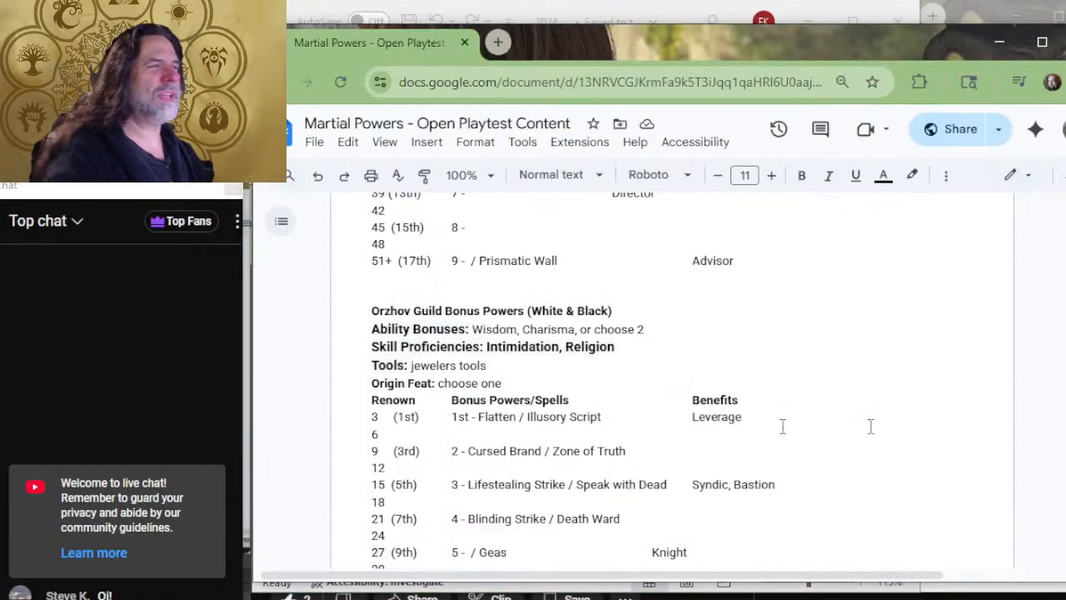
{"action": "key", "text": "alt+Tab"}
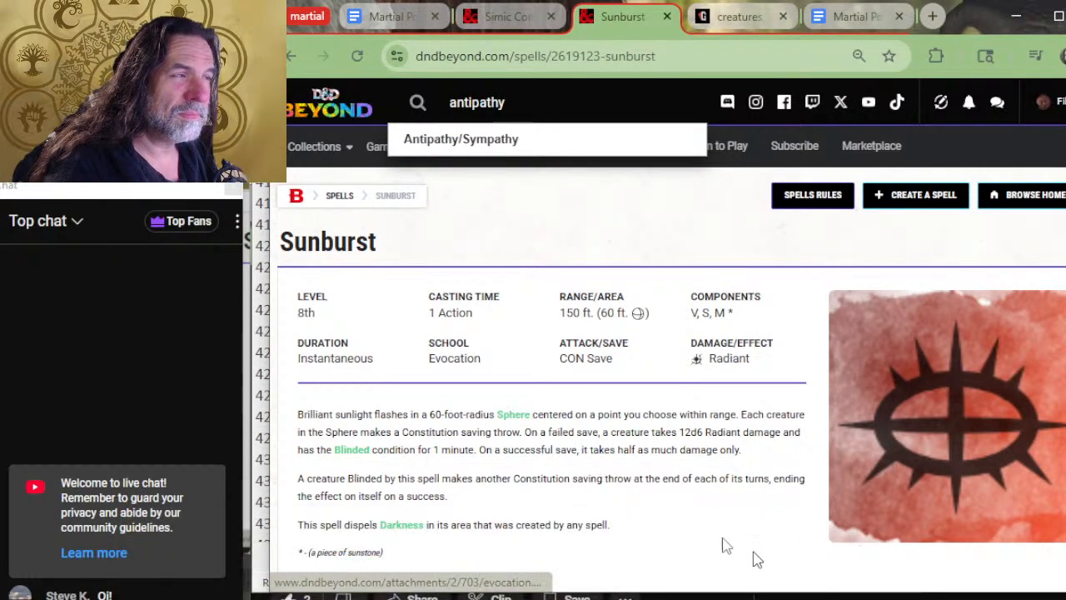
{"action": "left_click", "coordinate": [448, 152]}
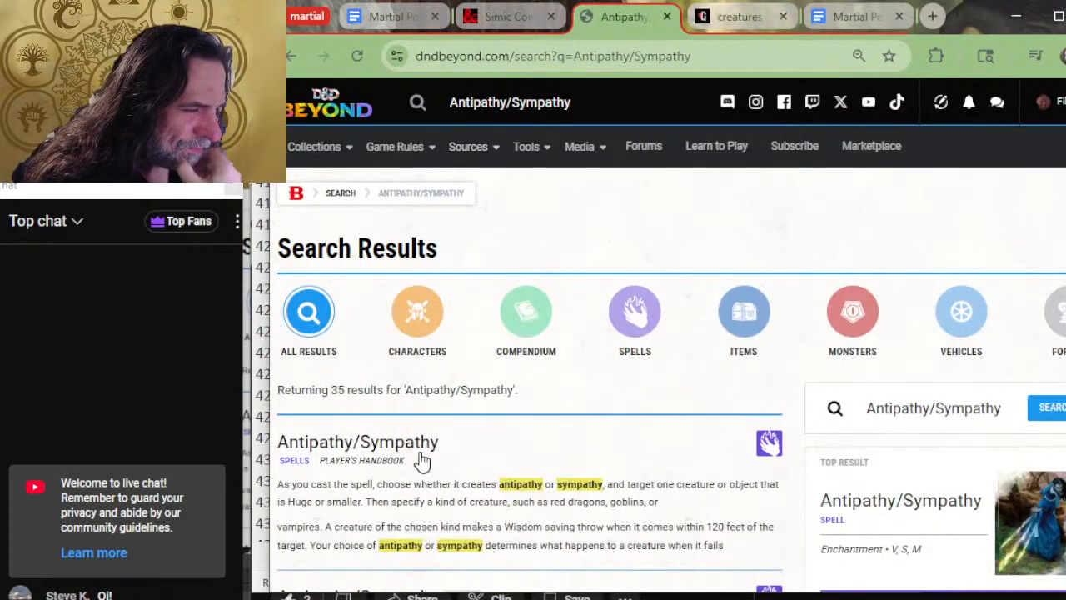
{"action": "left_click", "coordinate": [357, 442]}
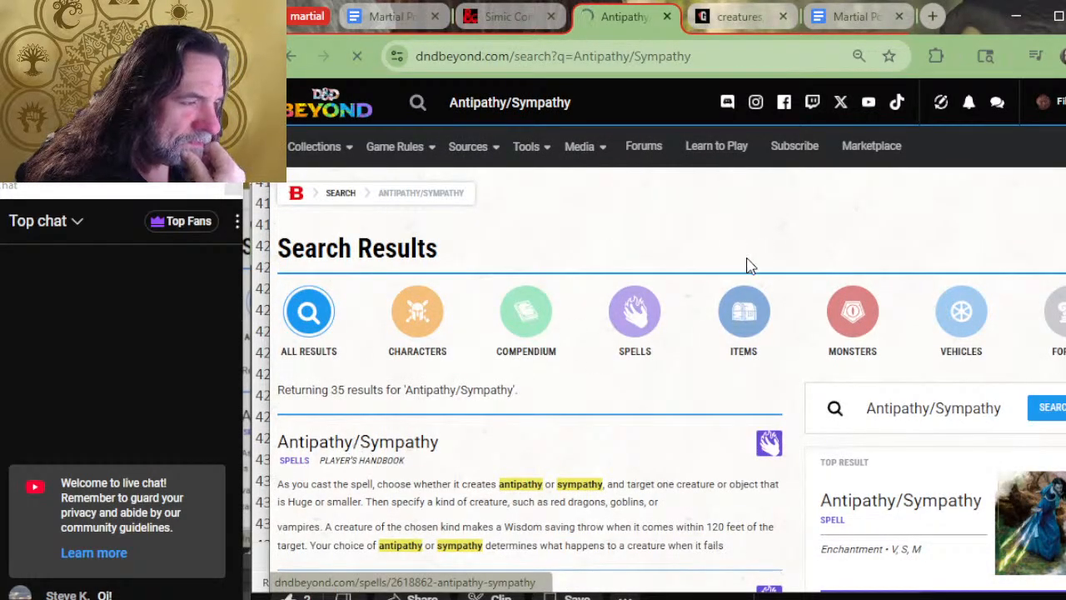
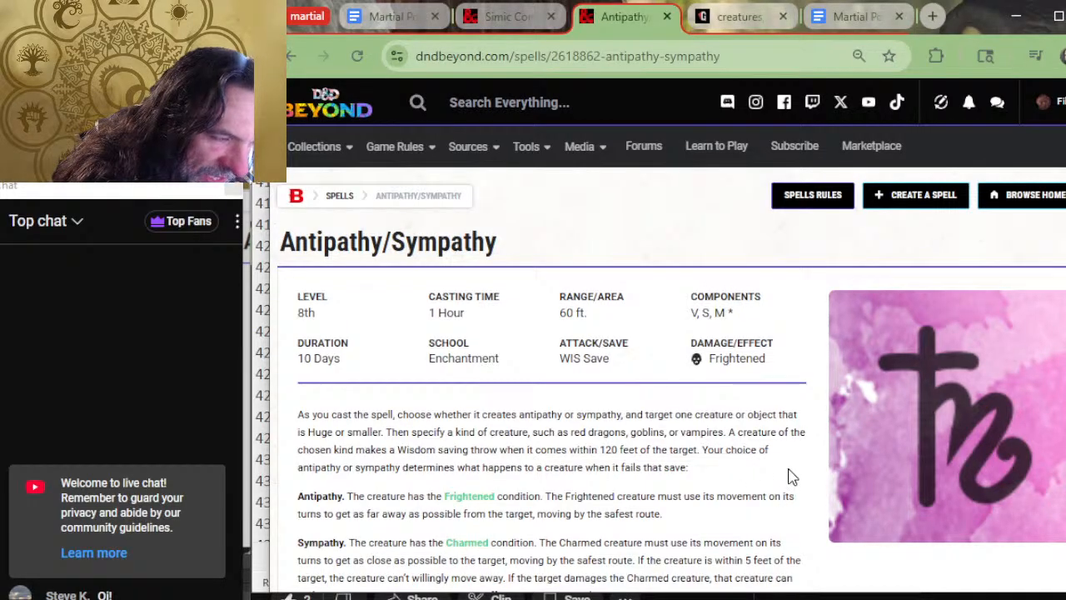
{"action": "scroll", "coordinate": [724, 469], "scroll_direction": "down", "scroll_amount": 2}
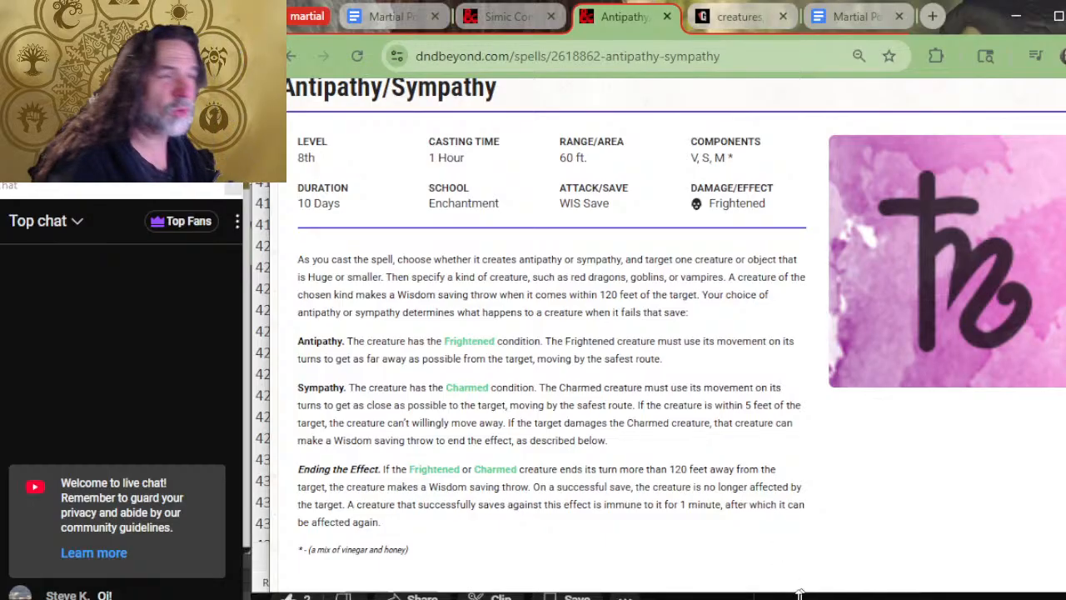
Return to the Martial Powers document in Google Docs and enter "Antipathy/Sympathy" after the slash in Orzhov's 15th-level row.
{"action": "key", "text": "alt+Tab"}
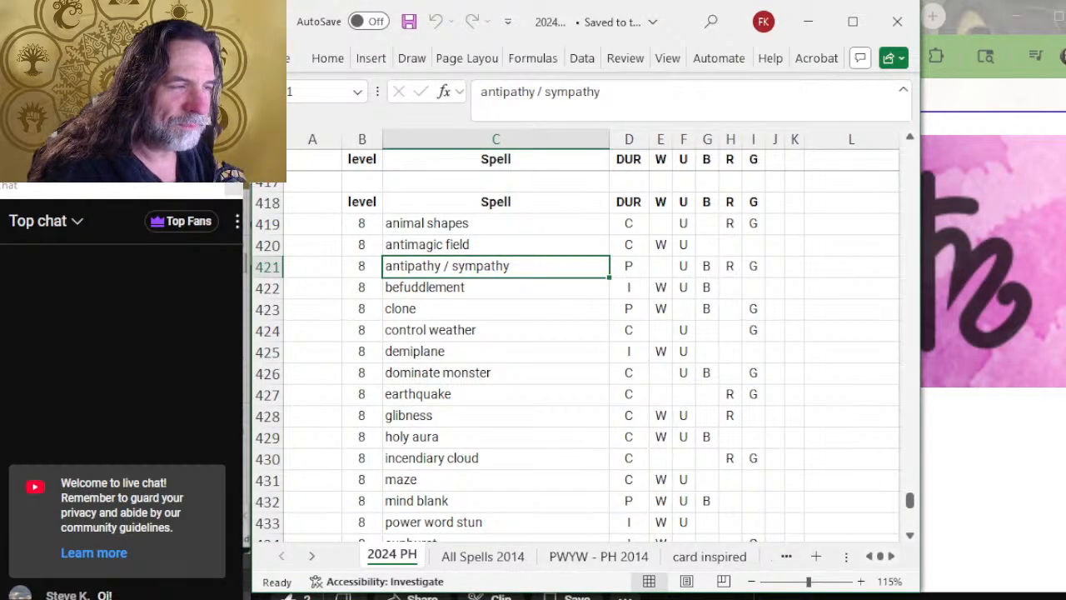
{"action": "key", "text": "alt+Tab"}
{"action": "key", "text": "alt+Tab"}
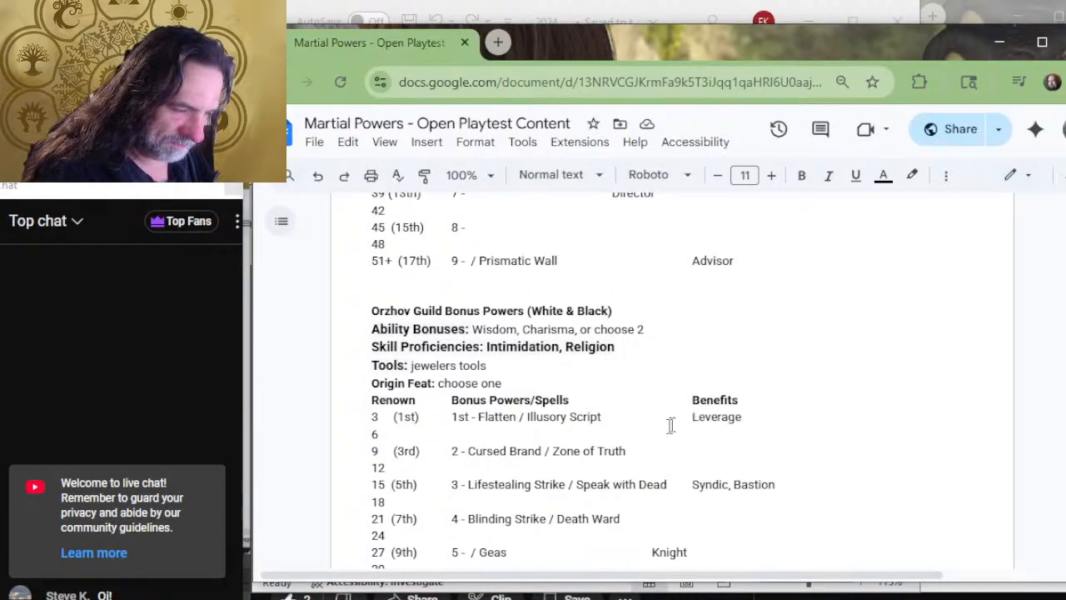
{"action": "scroll", "coordinate": [617, 413], "scroll_direction": "up", "scroll_amount": 2}
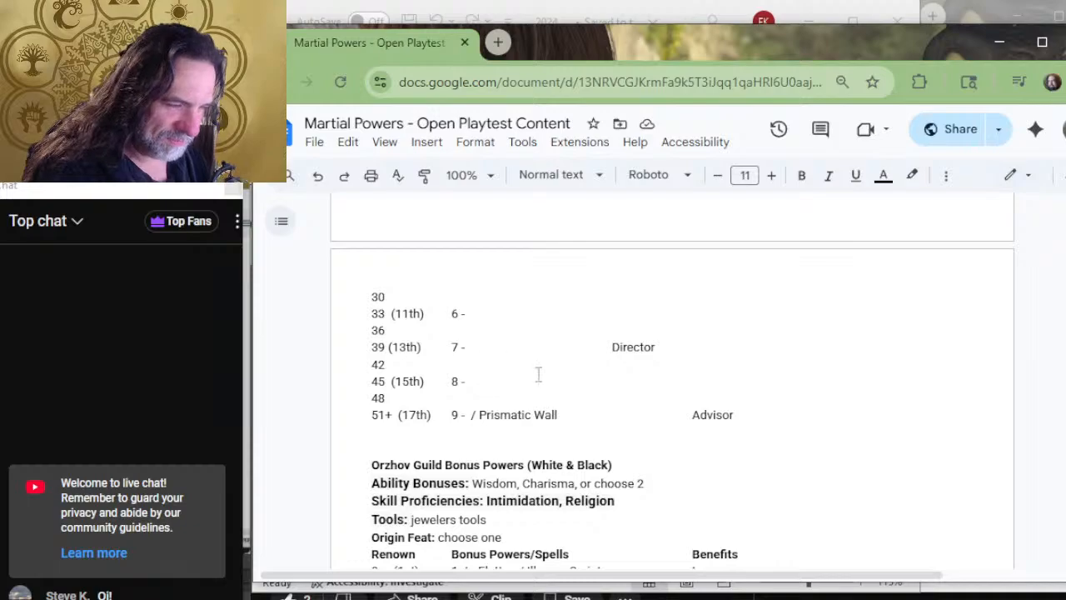
{"action": "scroll", "coordinate": [552, 414], "scroll_direction": "down", "scroll_amount": 6}
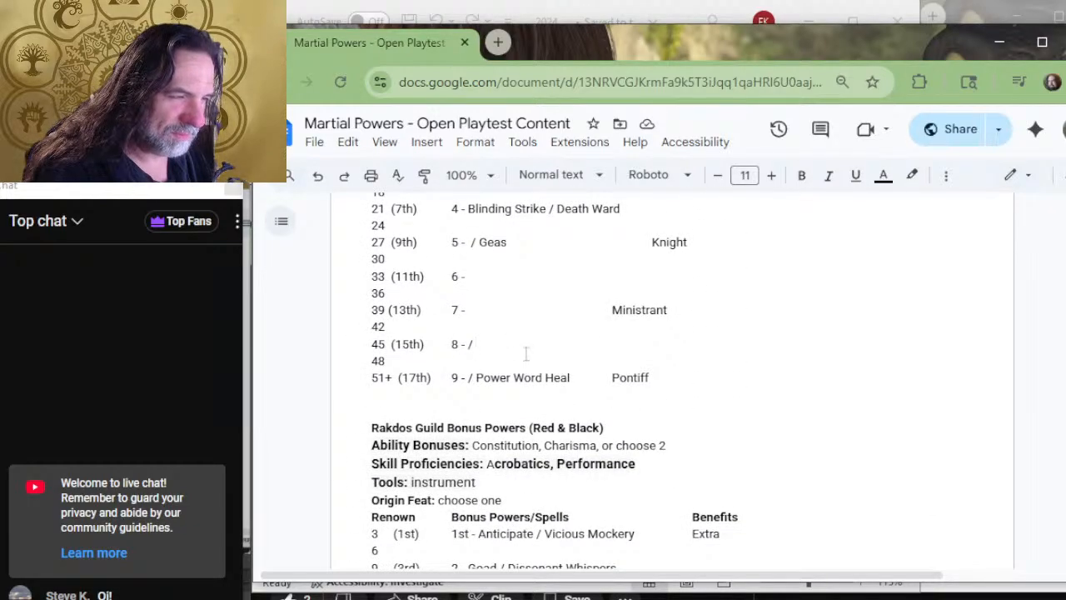
{"action": "type", "text": "Antipathy/Sympathy"}
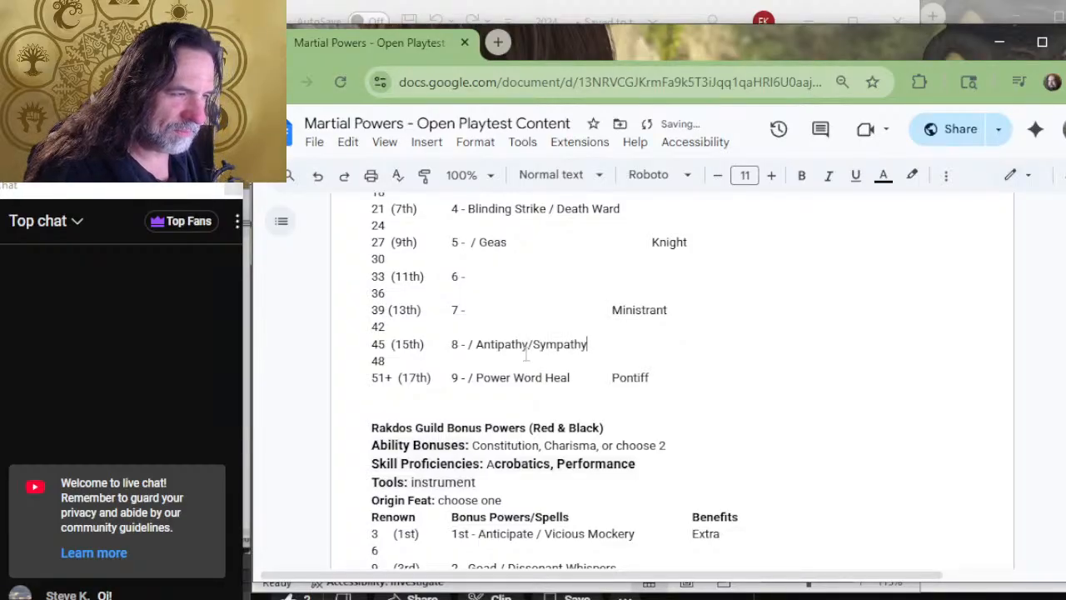
Add a "/" separator after "8 -" in Izzet's 15th-level row.
{"action": "scroll", "coordinate": [526, 354], "scroll_direction": "up", "scroll_amount": 15}
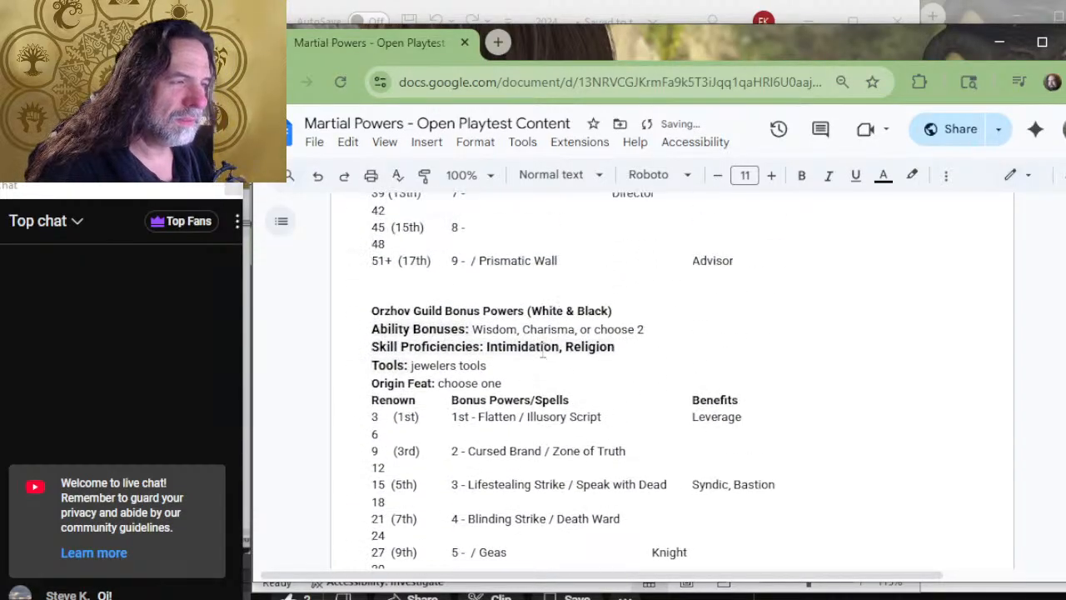
{"action": "scroll", "coordinate": [542, 351], "scroll_direction": "up", "scroll_amount": 2}
{"action": "scroll", "coordinate": [545, 391], "scroll_direction": "down", "scroll_amount": 4}
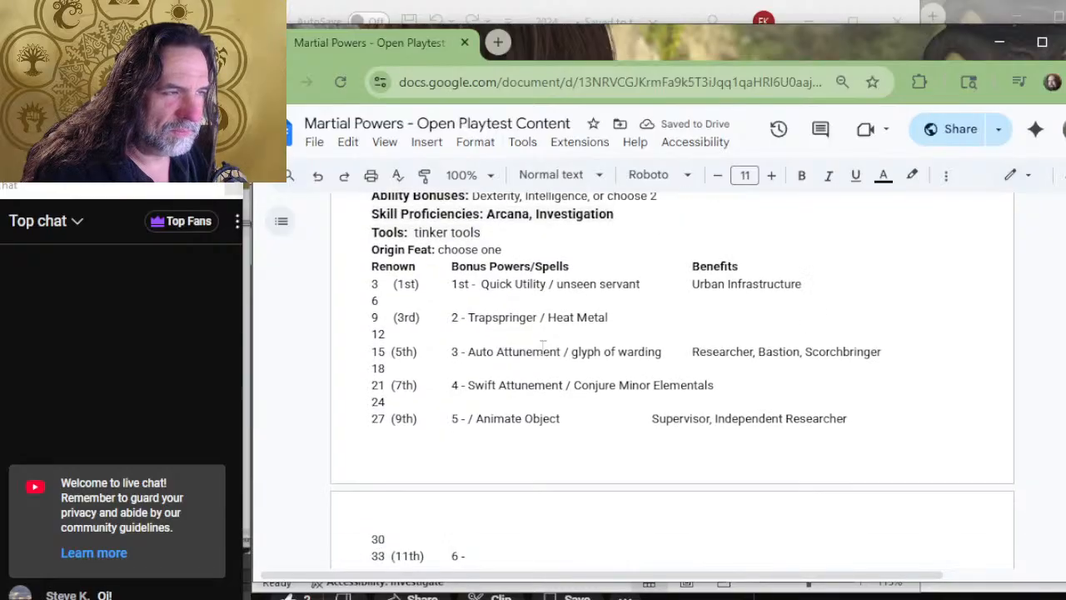
{"action": "left_click", "coordinate": [532, 380]}
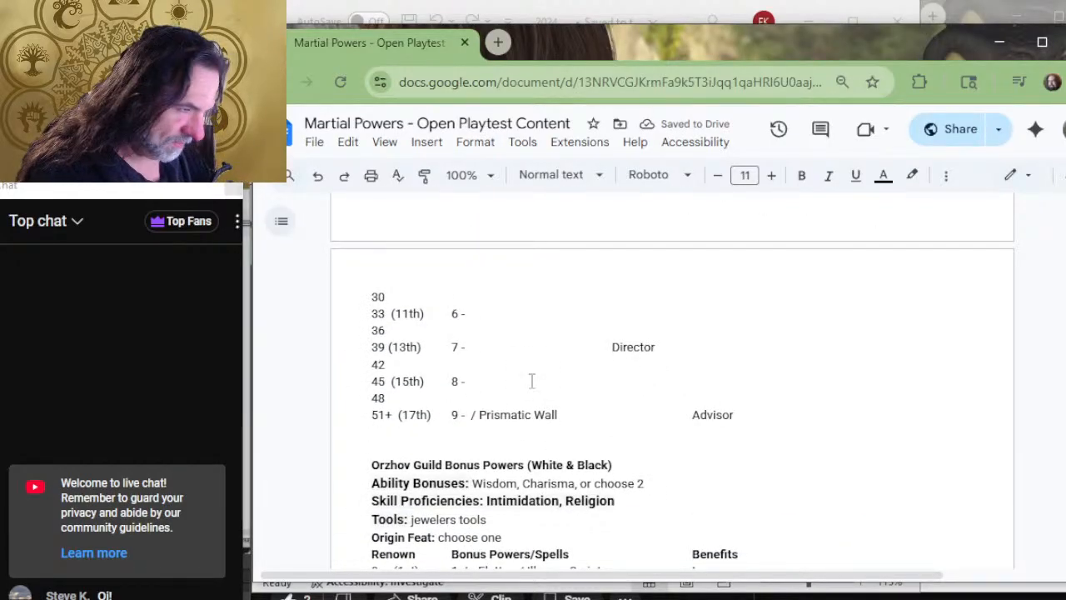
Compare the level 8 spells in Excel for Izzet's blue and red colors, checking clone, demiplane, incendiary cloud and antimagic field.
{"action": "key", "text": "alt+Tab"}
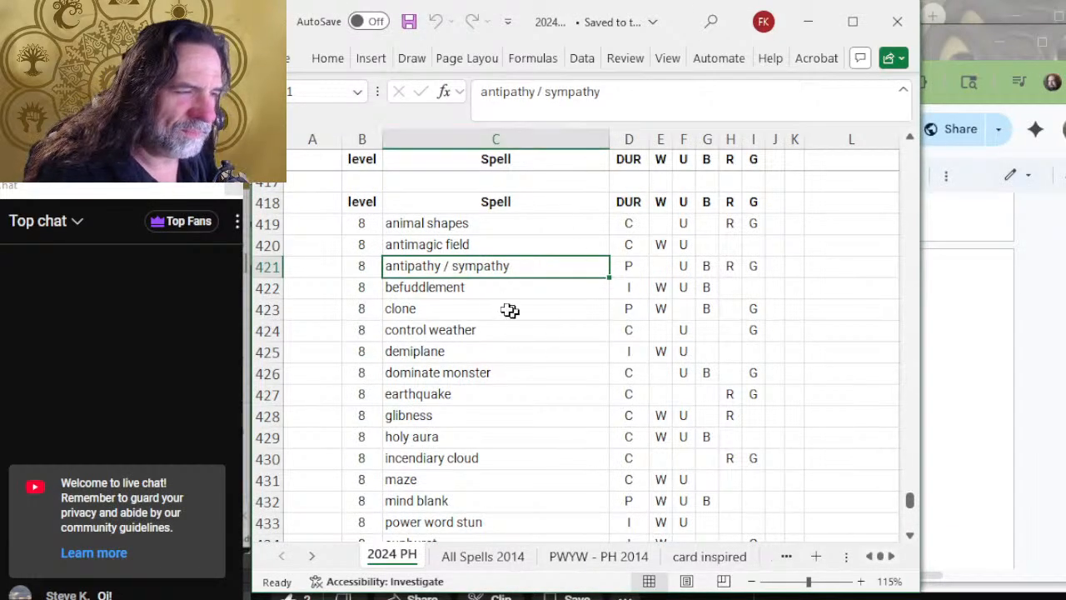
{"action": "left_click", "coordinate": [491, 307]}
{"action": "left_click", "coordinate": [487, 351]}
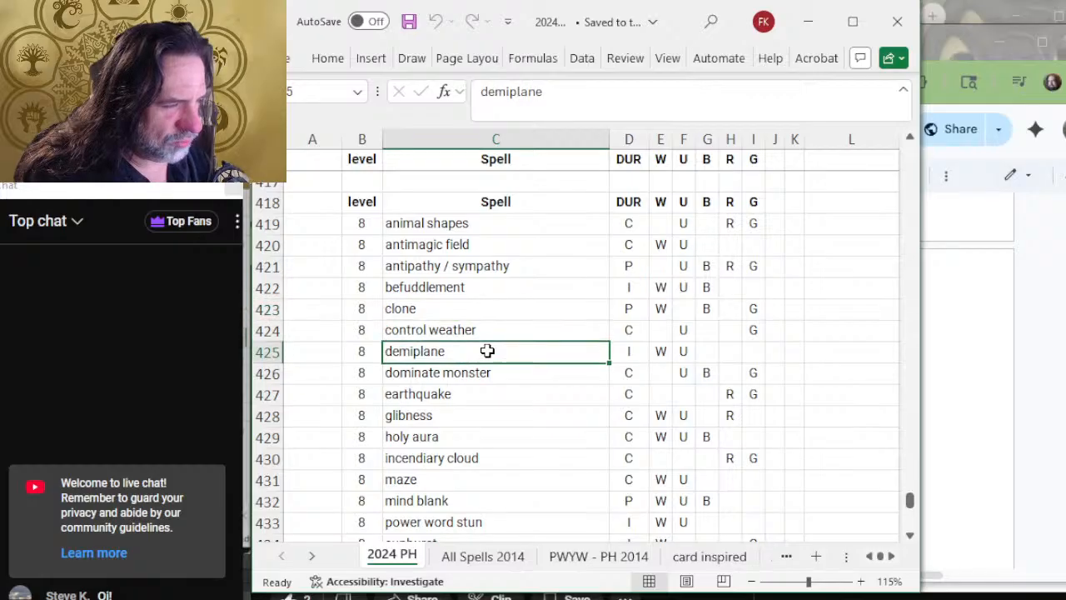
{"action": "scroll", "coordinate": [518, 352], "scroll_direction": "down", "scroll_amount": 2}
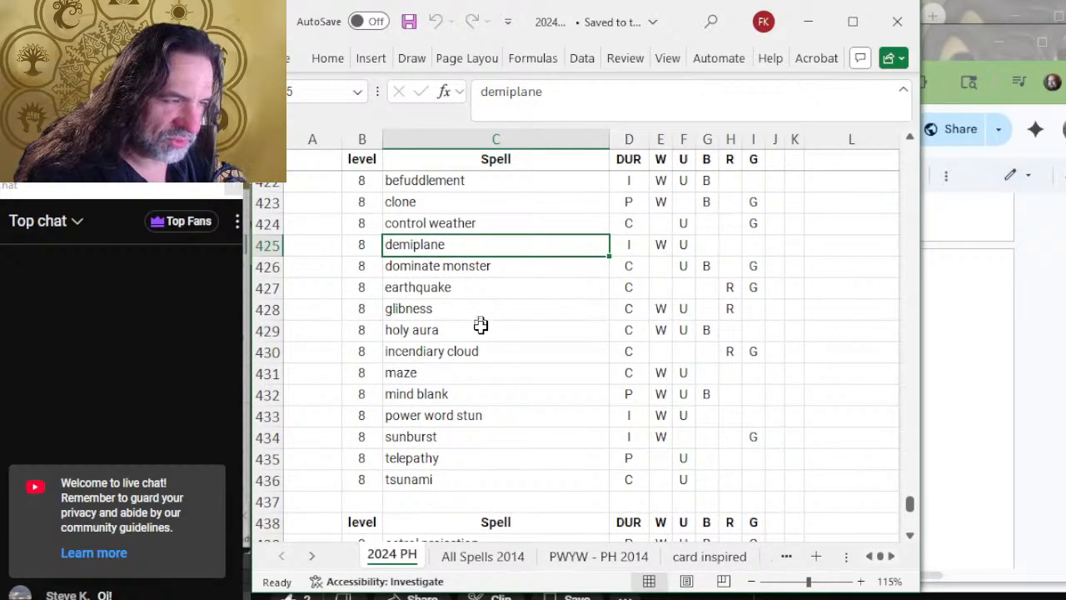
{"action": "left_click", "coordinate": [516, 357]}
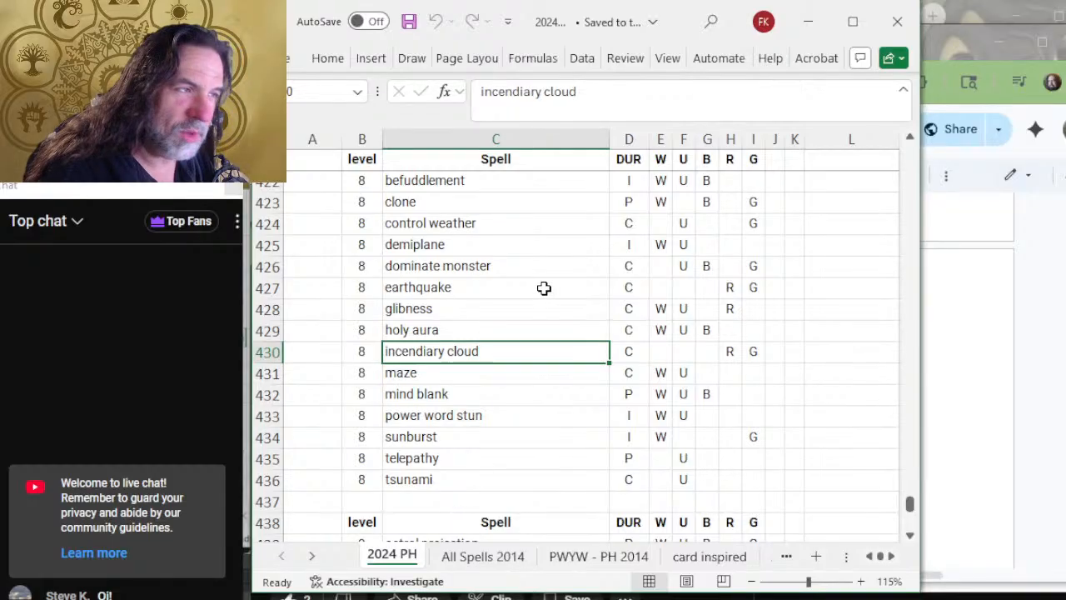
{"action": "scroll", "coordinate": [542, 288], "scroll_direction": "up", "scroll_amount": 2}
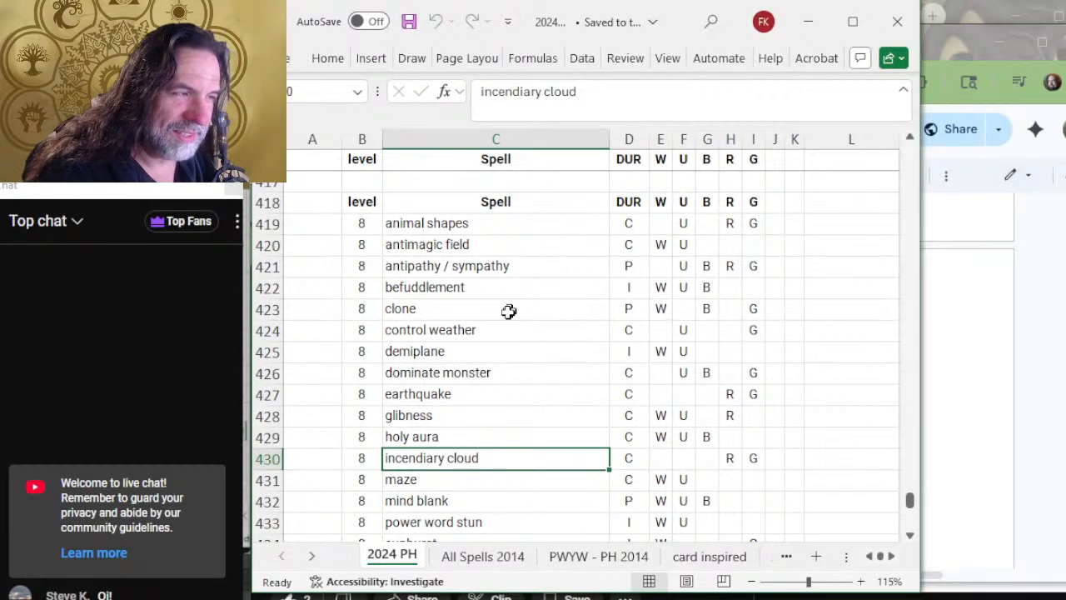
{"action": "left_click", "coordinate": [487, 250]}
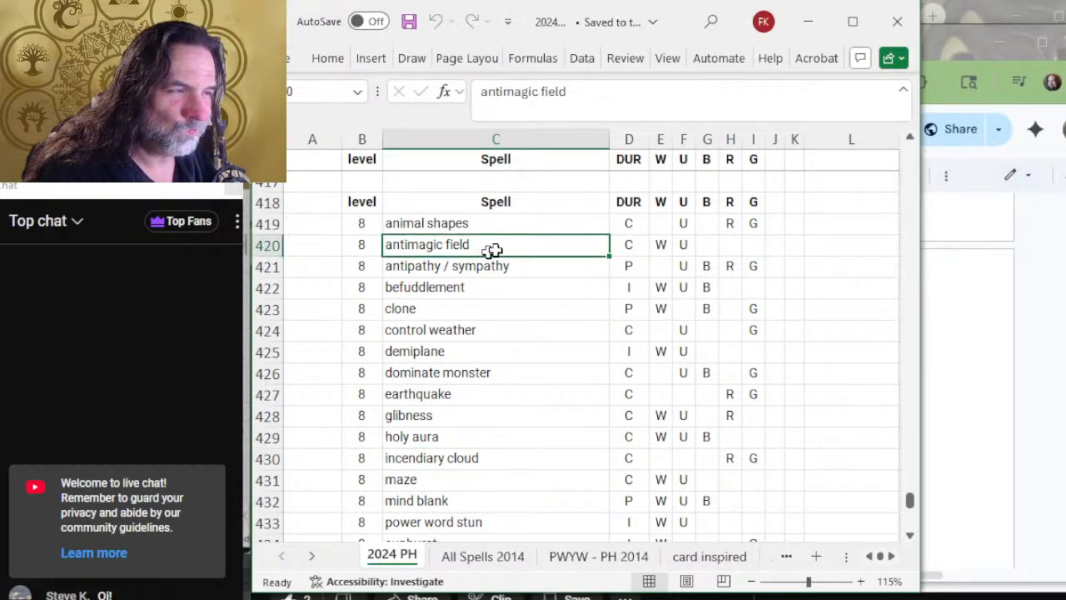
Review the renown tables from Izzet back up to the guild before Boros in Google Docs for 8th-level spells already assigned.
{"action": "key", "text": "alt+Tab"}
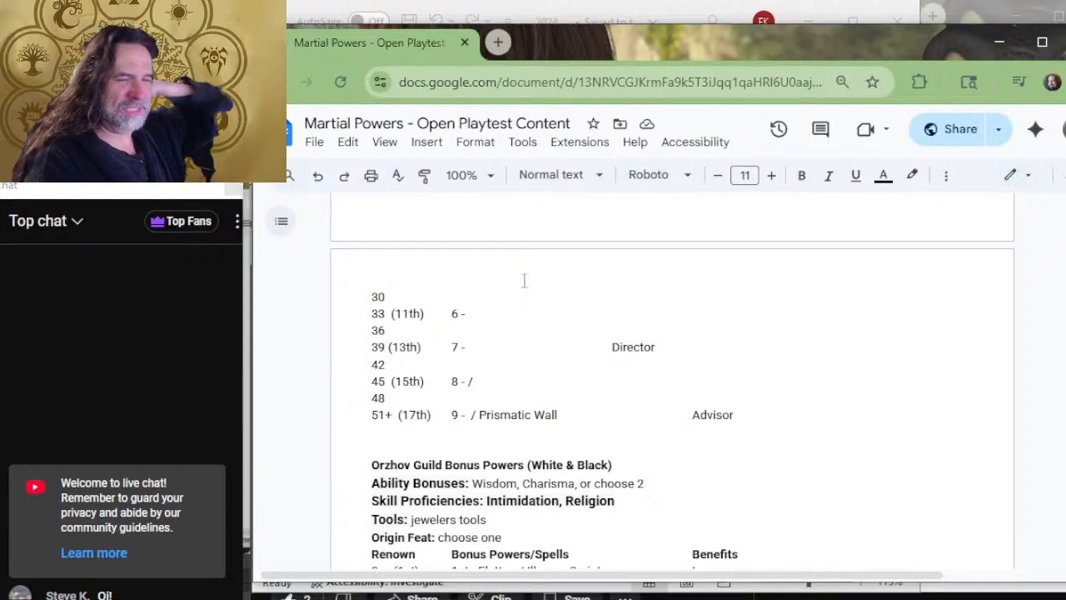
{"action": "scroll", "coordinate": [524, 280], "scroll_direction": "up", "scroll_amount": 10}
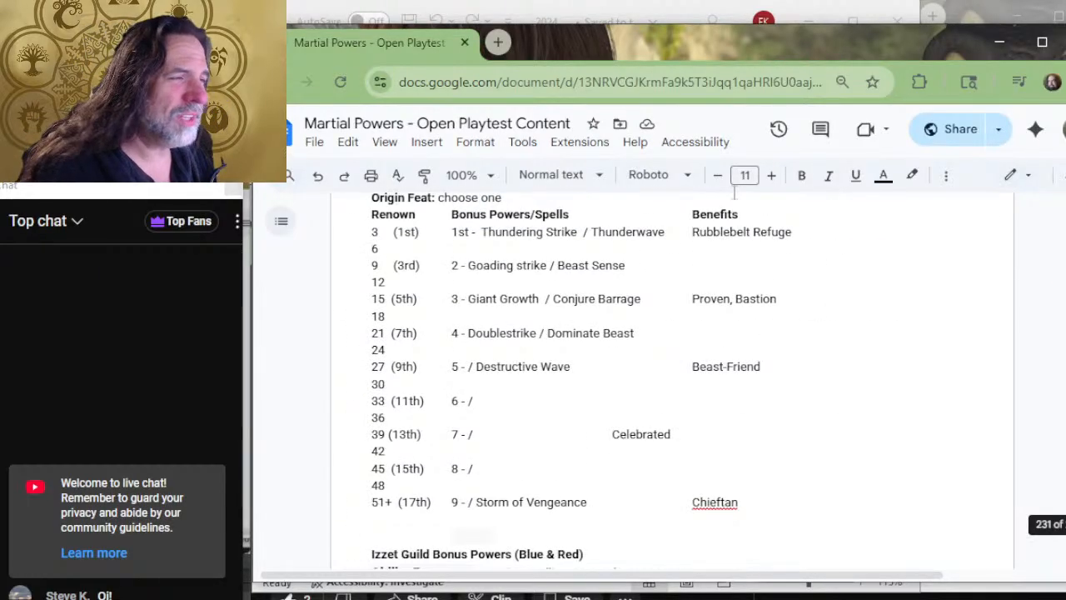
{"action": "scroll", "coordinate": [487, 415], "scroll_direction": "up", "scroll_amount": 15}
{"action": "scroll", "coordinate": [487, 417], "scroll_direction": "up", "scroll_amount": 10}
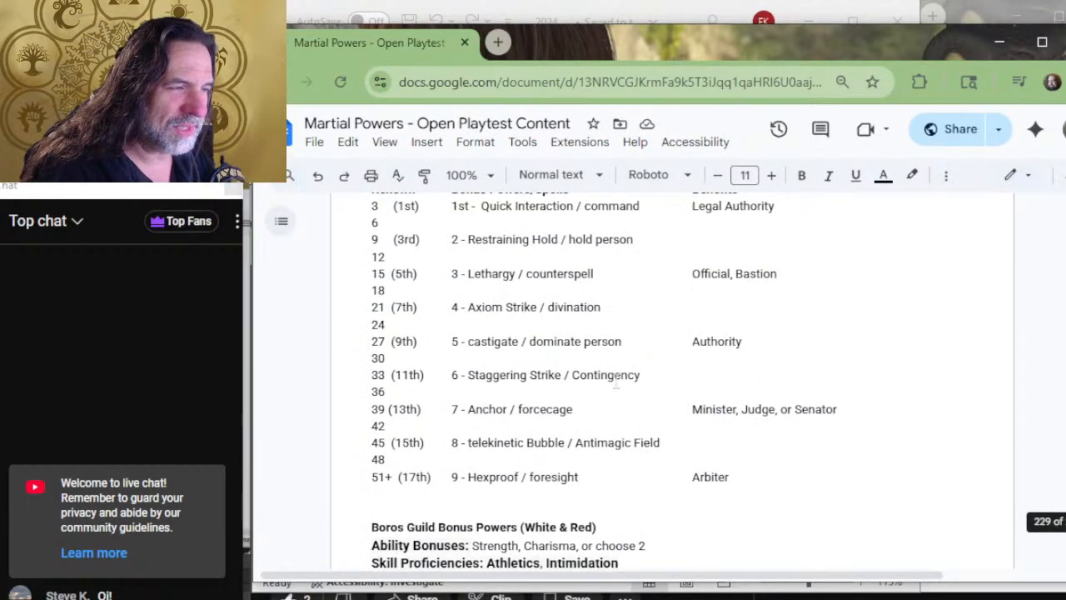
{"action": "scroll", "coordinate": [617, 350], "scroll_direction": "down", "scroll_amount": 15}
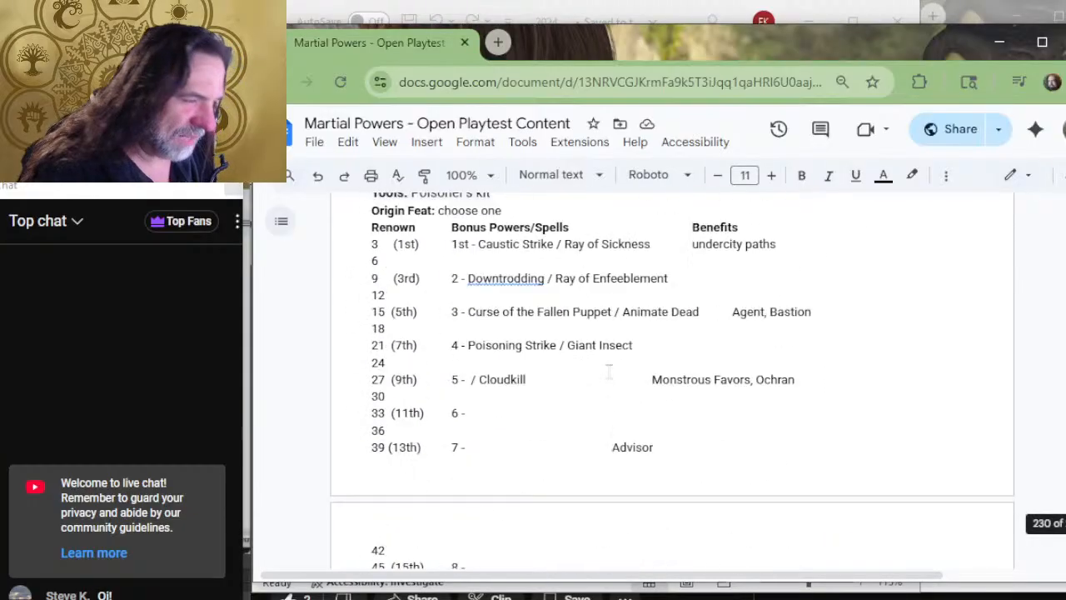
{"action": "scroll", "coordinate": [606, 343], "scroll_direction": "down", "scroll_amount": 3}
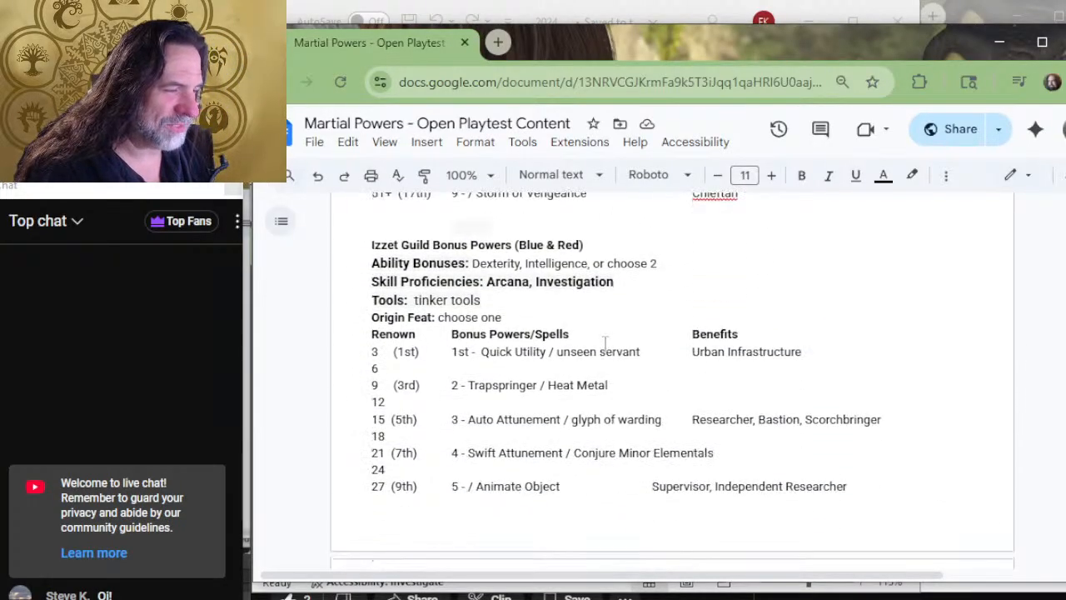
{"action": "scroll", "coordinate": [606, 344], "scroll_direction": "down", "scroll_amount": 6}
{"action": "scroll", "coordinate": [605, 344], "scroll_direction": "up", "scroll_amount": 1}
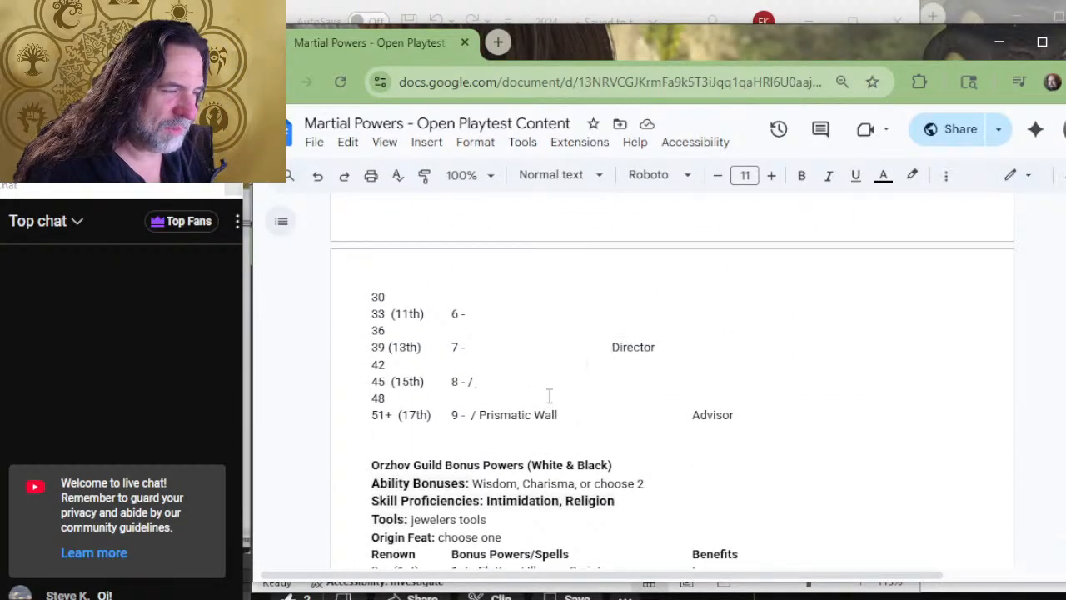
Compare level 8 spells by color in Excel, checking clone, and skim the guild tables from Izzet to Simic in the Martial Powers document.
{"action": "key", "text": "alt+Tab"}
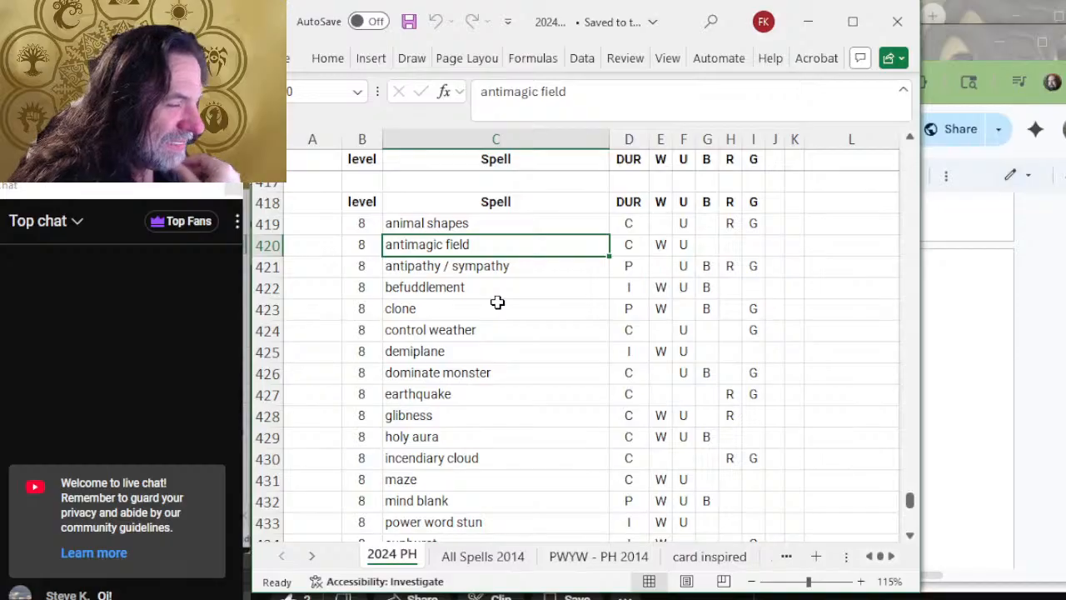
{"action": "scroll", "coordinate": [497, 302], "scroll_direction": "down", "scroll_amount": 2}
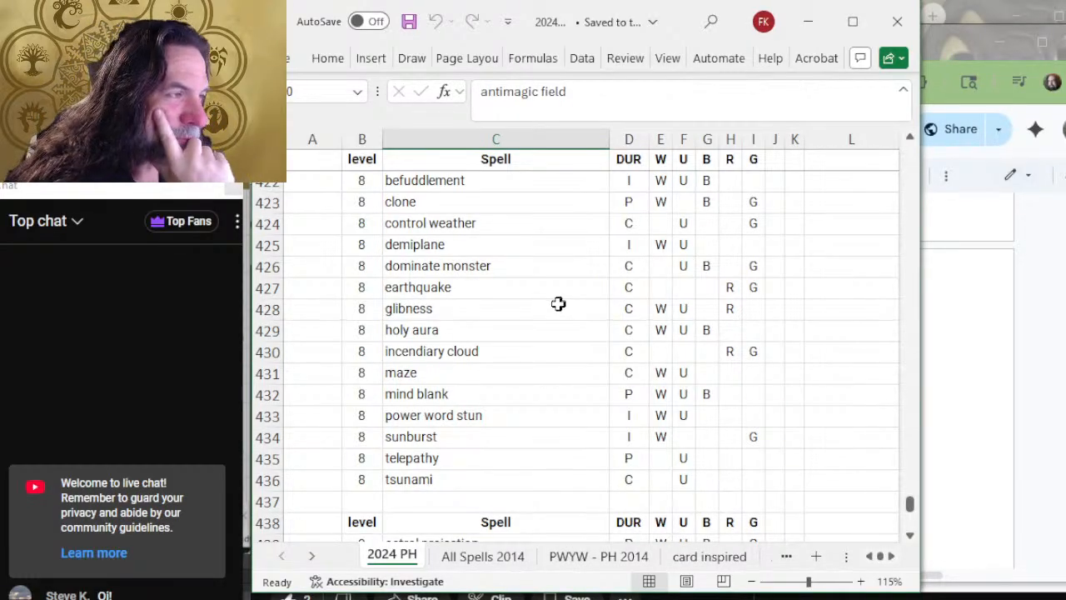
{"action": "scroll", "coordinate": [558, 303], "scroll_direction": "up", "scroll_amount": 2}
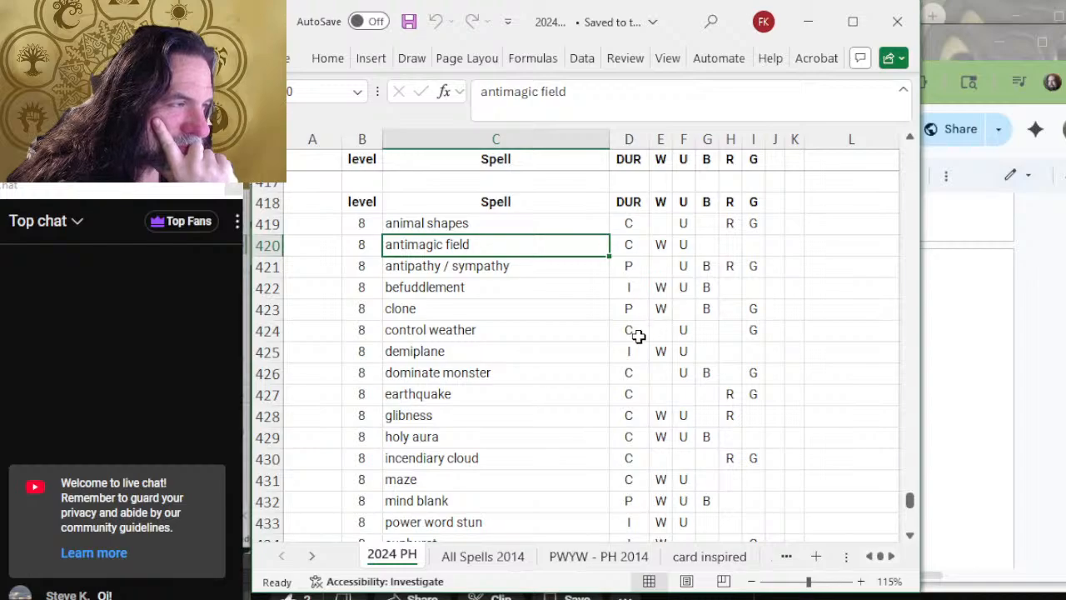
{"action": "left_click", "coordinate": [500, 308]}
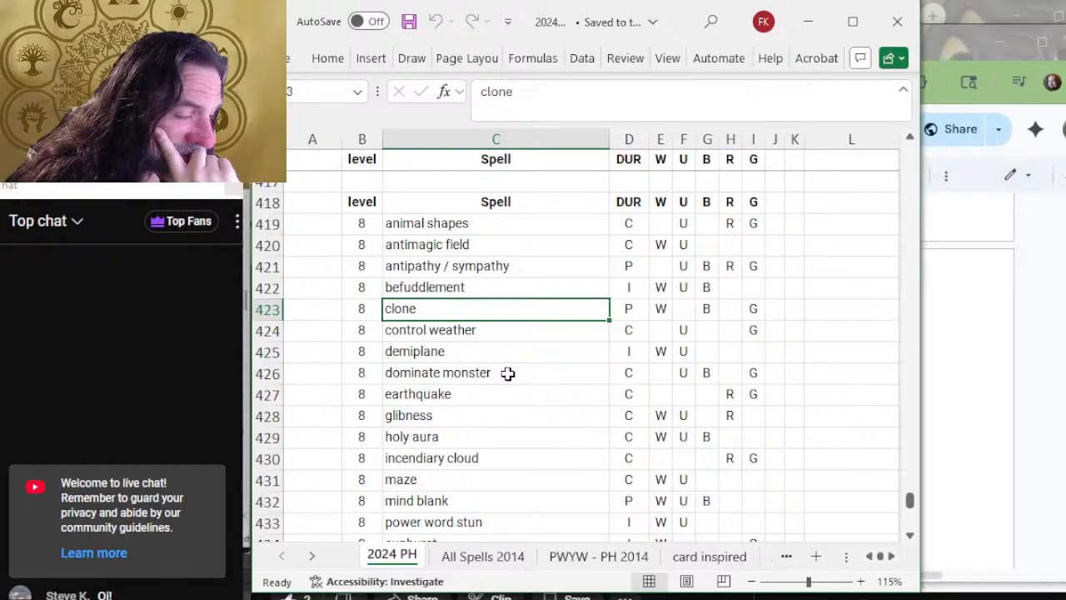
{"action": "key", "text": "alt+Tab"}
{"action": "scroll", "coordinate": [576, 395], "scroll_direction": "down", "scroll_amount": 15}
{"action": "scroll", "coordinate": [571, 398], "scroll_direction": "up", "scroll_amount": 15}
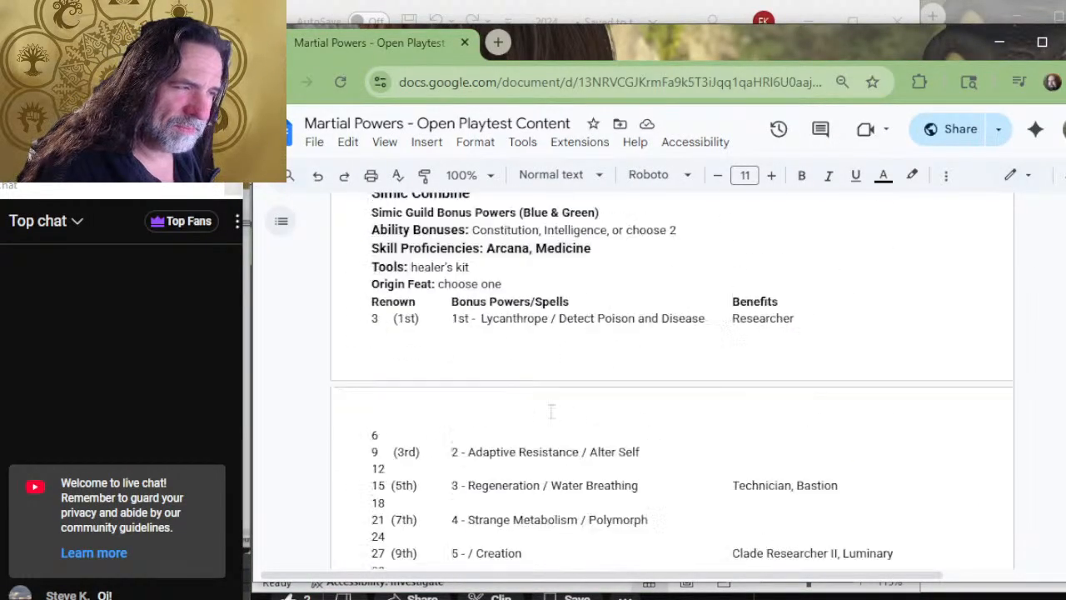
{"action": "scroll", "coordinate": [550, 406], "scroll_direction": "up", "scroll_amount": 2}
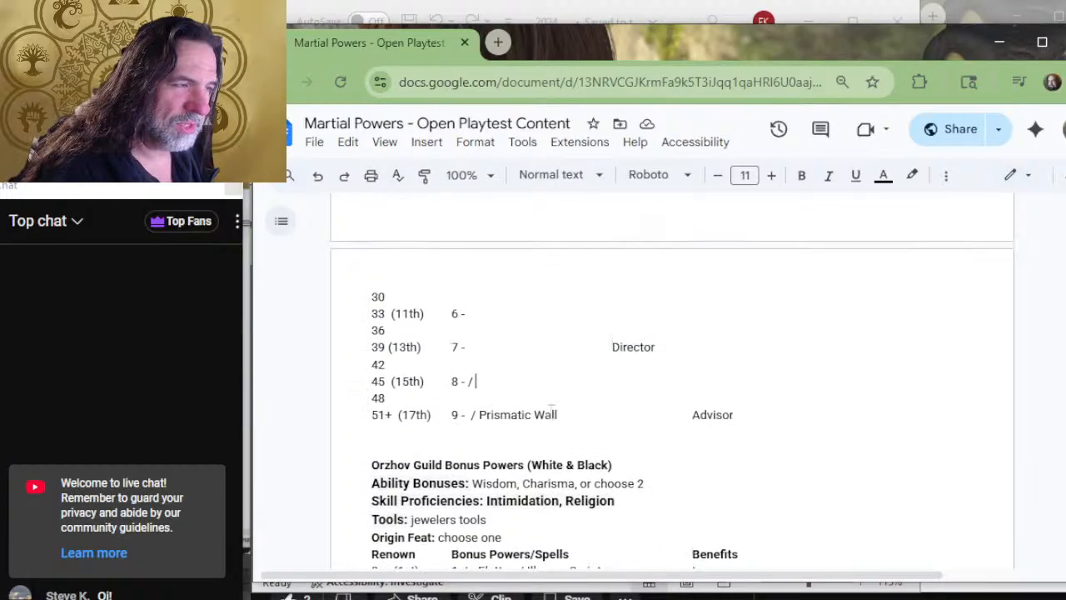
Enter "Incendiary Cloud" after the slash in Izzet's 15th-level row, using the Excel spell list as reference.
{"action": "key", "text": "alt+Tab"}
{"action": "key", "text": "alt+Tab"}
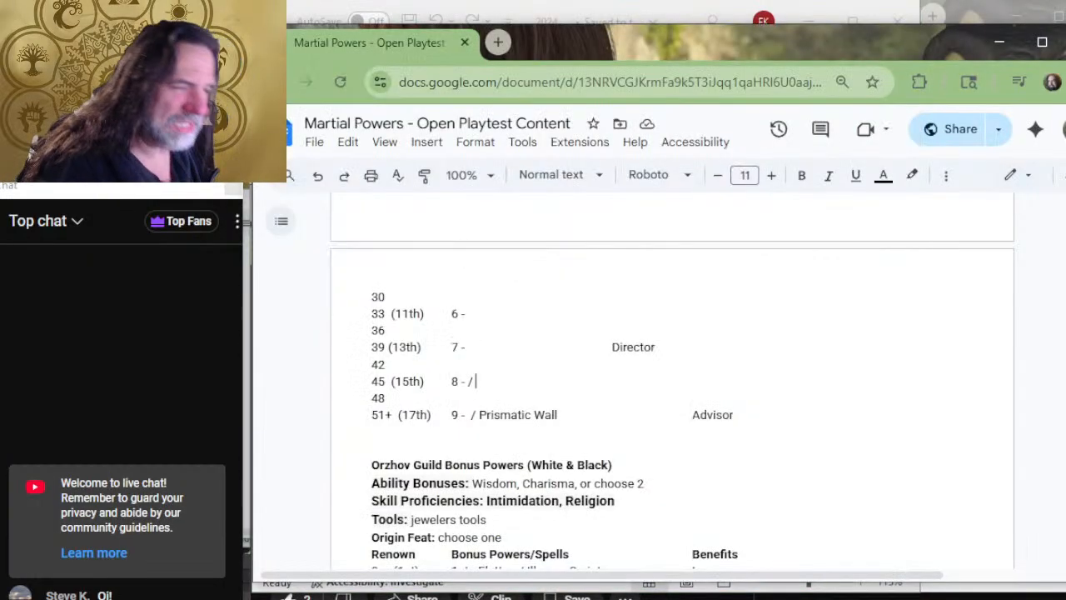
{"action": "type", "text": "IN"}
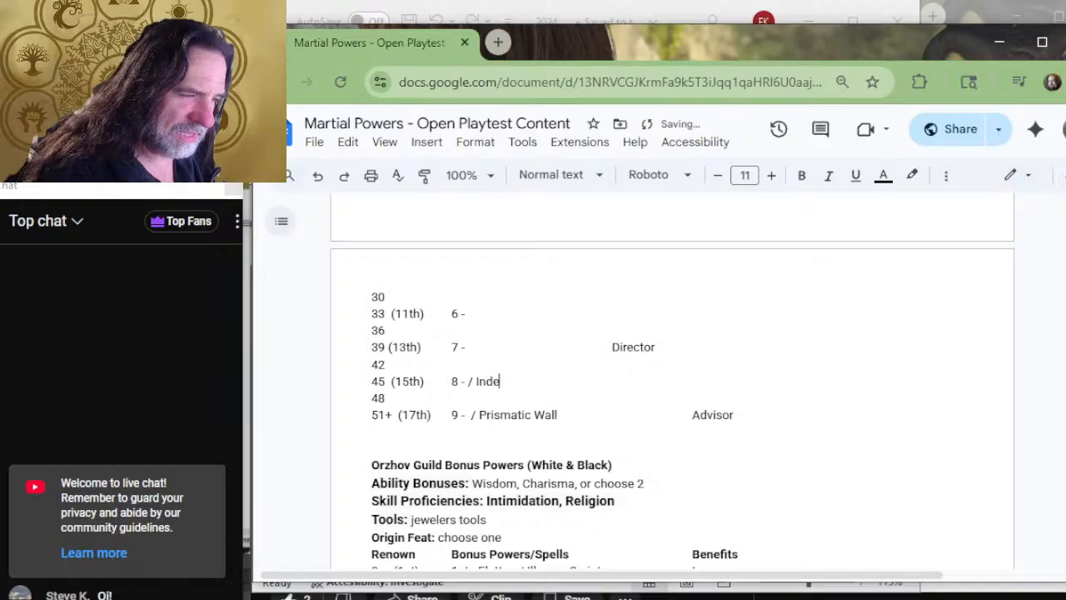
{"action": "type", "text": "cediary Cloud"}
{"action": "key", "text": "alt+Tab"}
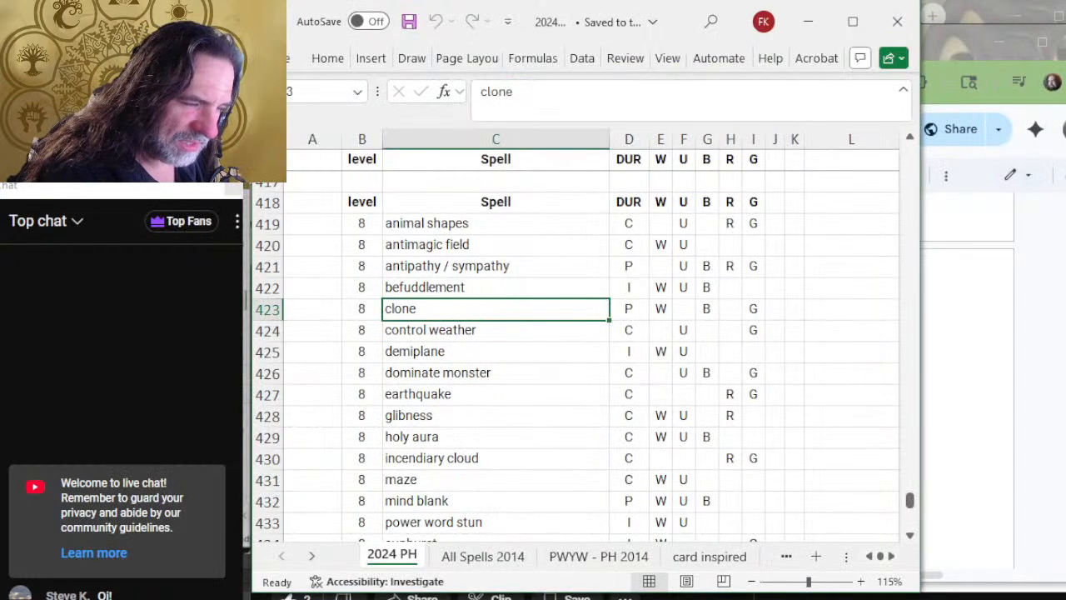
{"action": "key", "text": "alt+Tab"}
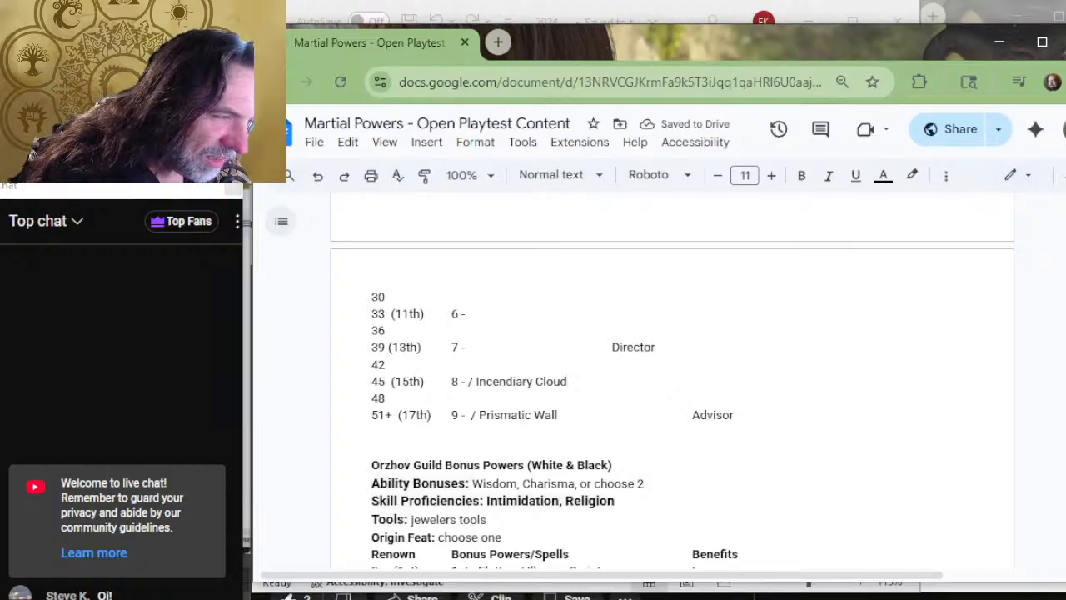
{"action": "key", "text": "alt+Tab"}
{"action": "key", "text": "alt+Tab"}
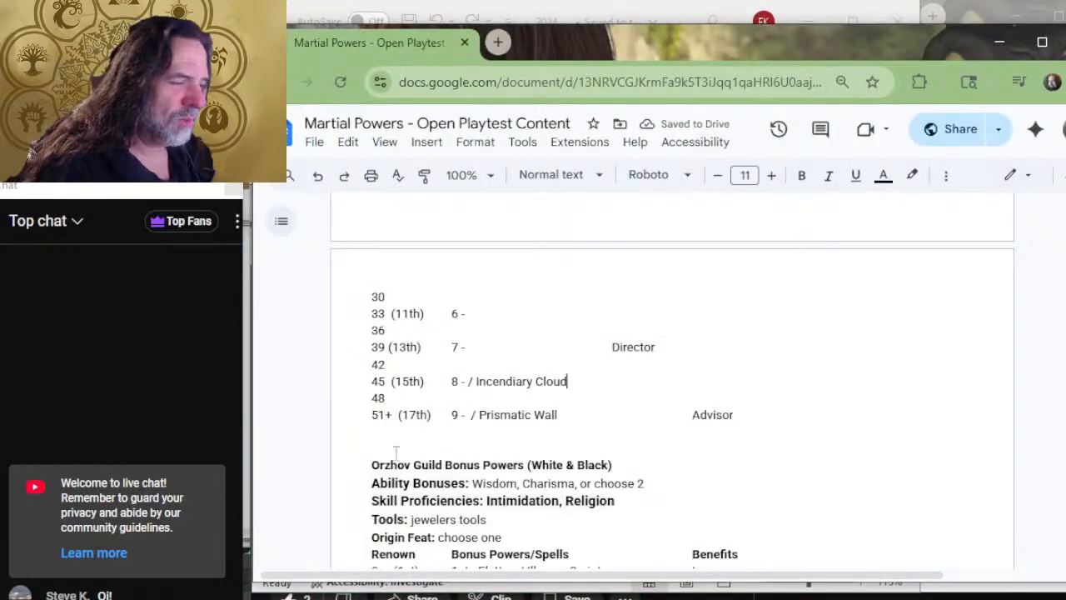
Look up "Incendiary Cloud" on D&D Beyond using the name from Izzet's row, and read its full spell description.
{"action": "left_click_drag", "start_coordinate": [572, 381], "coordinate": [483, 377]}
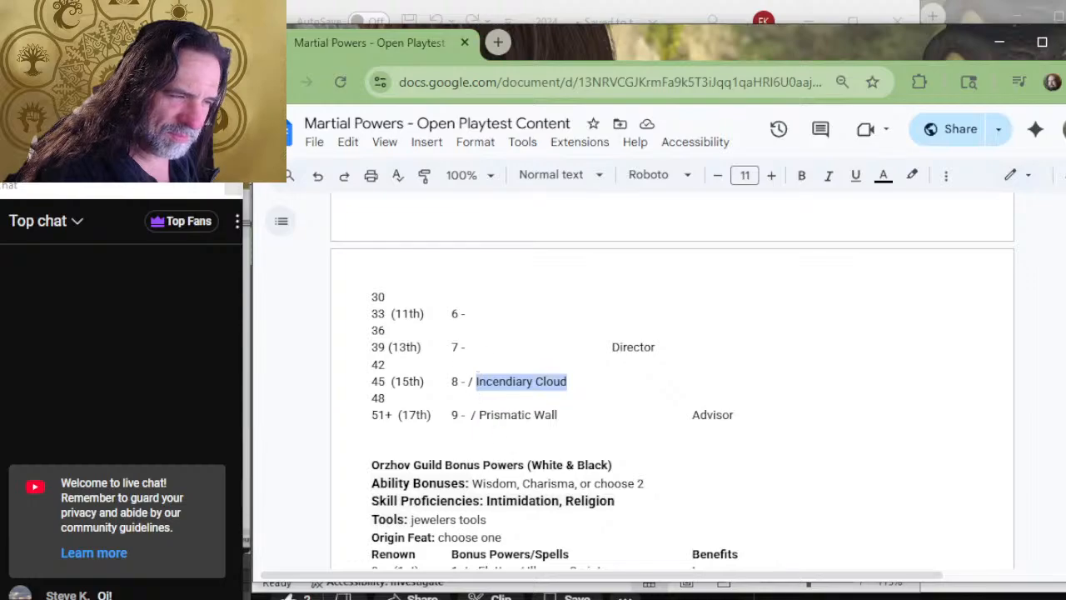
{"action": "key", "text": "alt+Tab"}
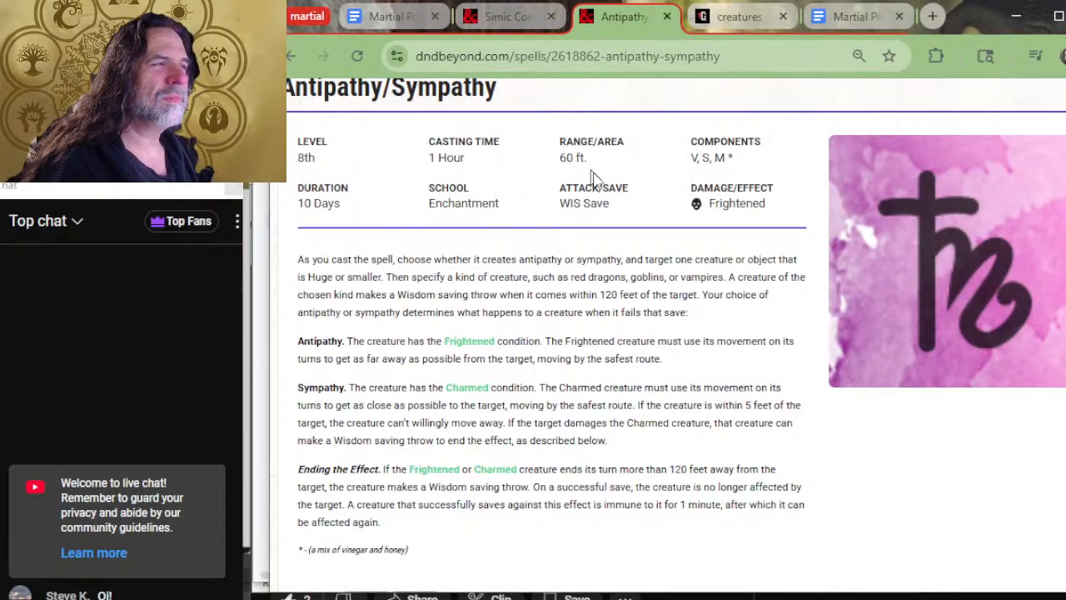
{"action": "scroll", "coordinate": [587, 174], "scroll_direction": "up", "scroll_amount": 1}
{"action": "left_click", "coordinate": [567, 106]}
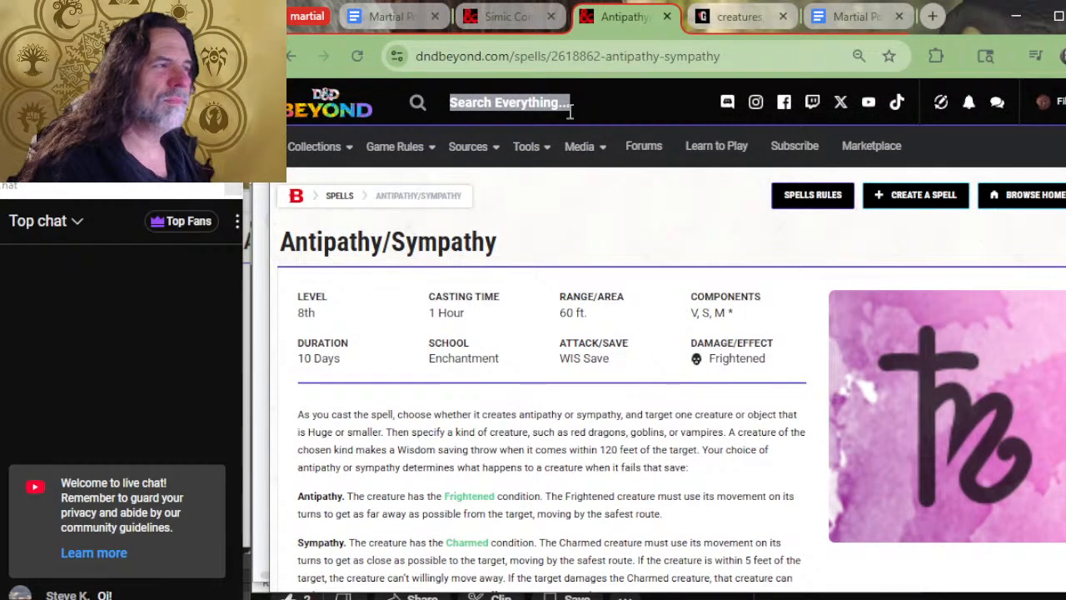
{"action": "type", "text": "Incendiary Clou"}
{"action": "type", "text": "d"}
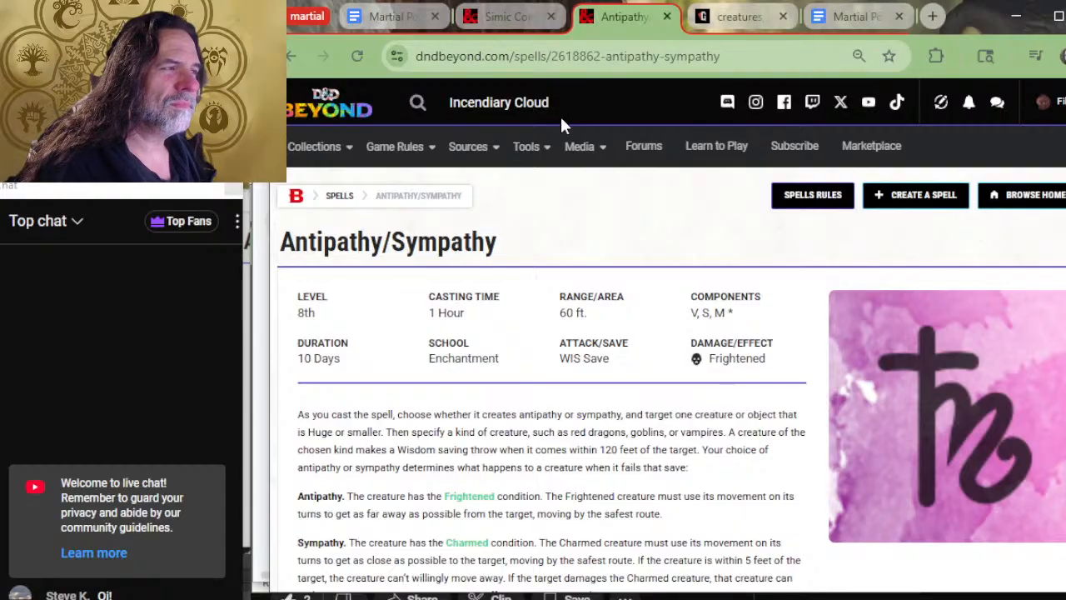
{"action": "left_click", "coordinate": [529, 143]}
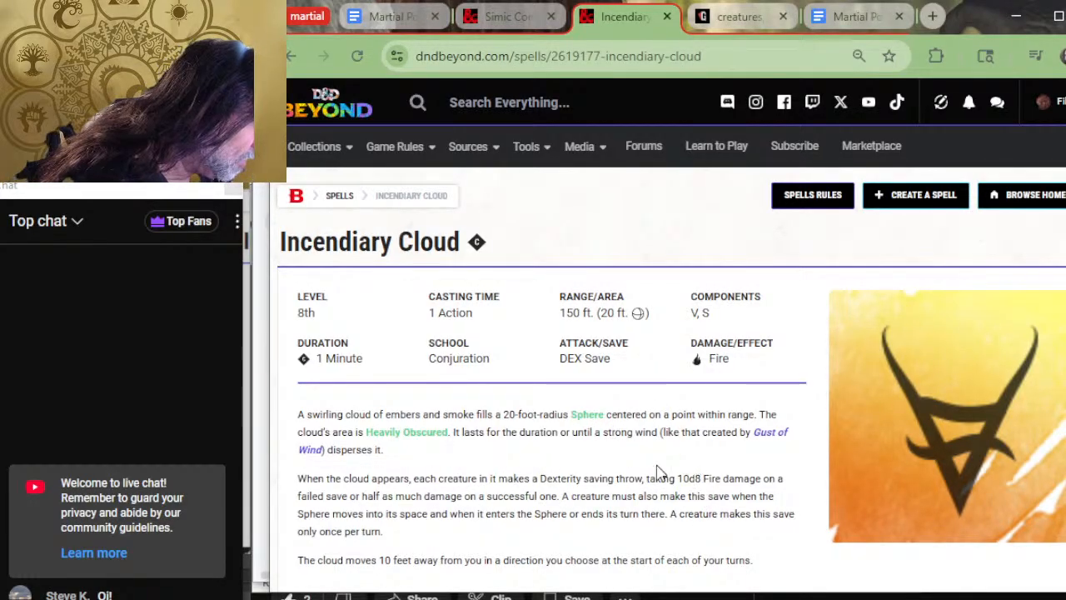
{"action": "scroll", "coordinate": [525, 325], "scroll_direction": "down", "scroll_amount": 2}
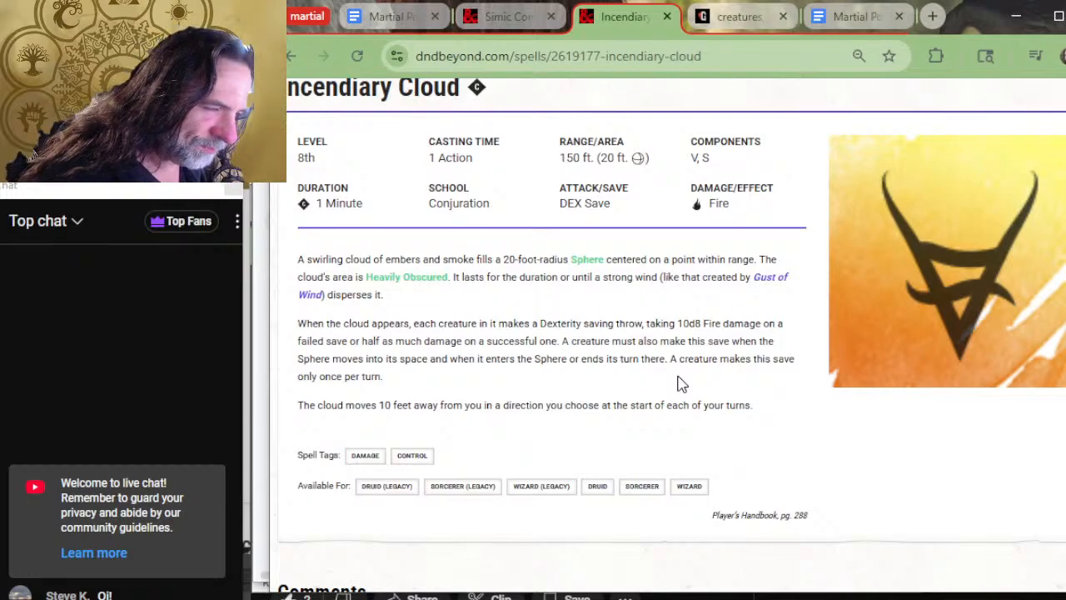
Return to the Martial Powers document in Google Docs and find Gruul's renown table above Izzet's to review its bonus spells.
{"action": "key", "text": "alt+Tab"}
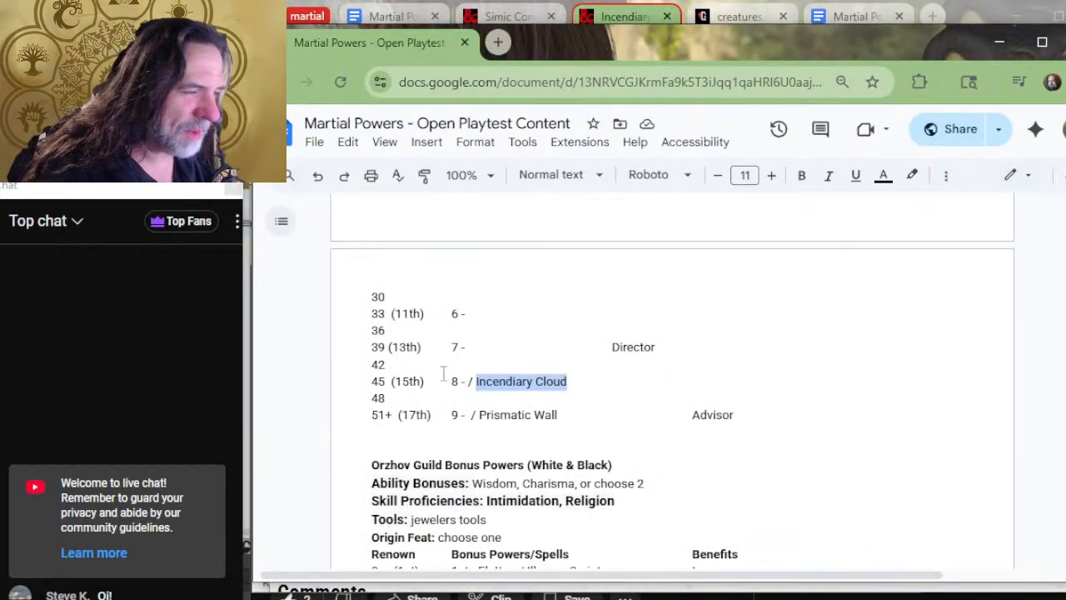
{"action": "scroll", "coordinate": [573, 313], "scroll_direction": "down", "scroll_amount": 8}
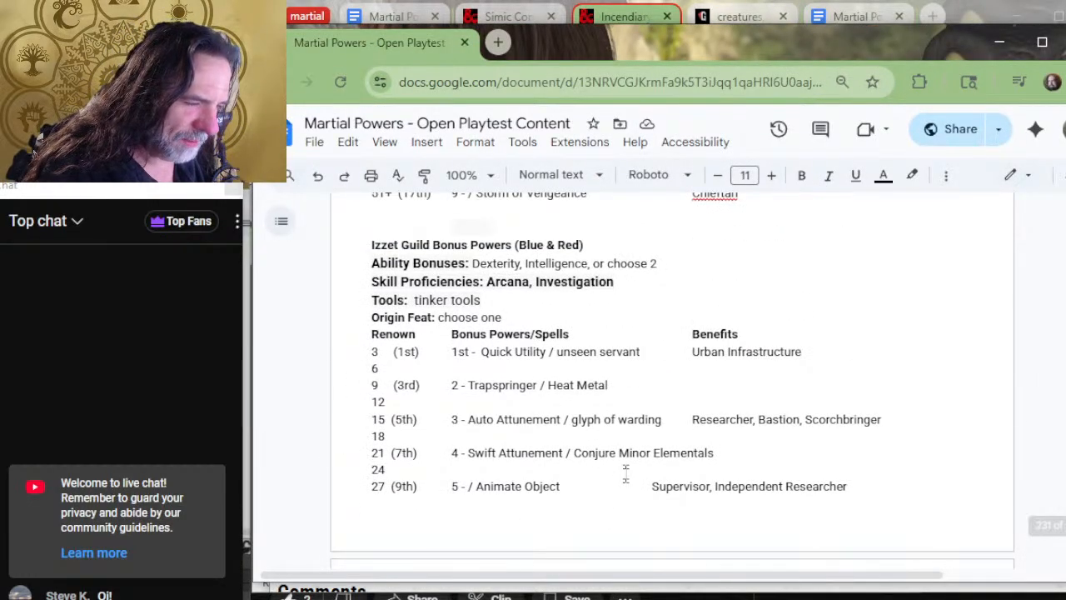
{"action": "scroll", "coordinate": [583, 407], "scroll_direction": "down", "scroll_amount": 4}
{"action": "scroll", "coordinate": [579, 393], "scroll_direction": "up", "scroll_amount": 5}
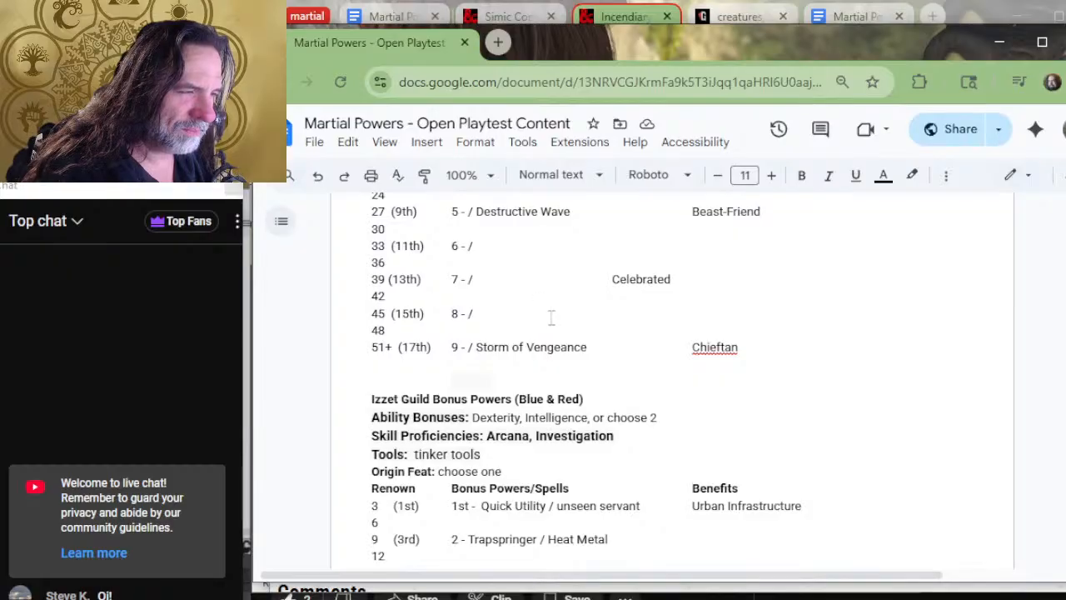
{"action": "scroll", "coordinate": [549, 319], "scroll_direction": "up", "scroll_amount": 4}
{"action": "scroll", "coordinate": [543, 323], "scroll_direction": "down", "scroll_amount": 2}
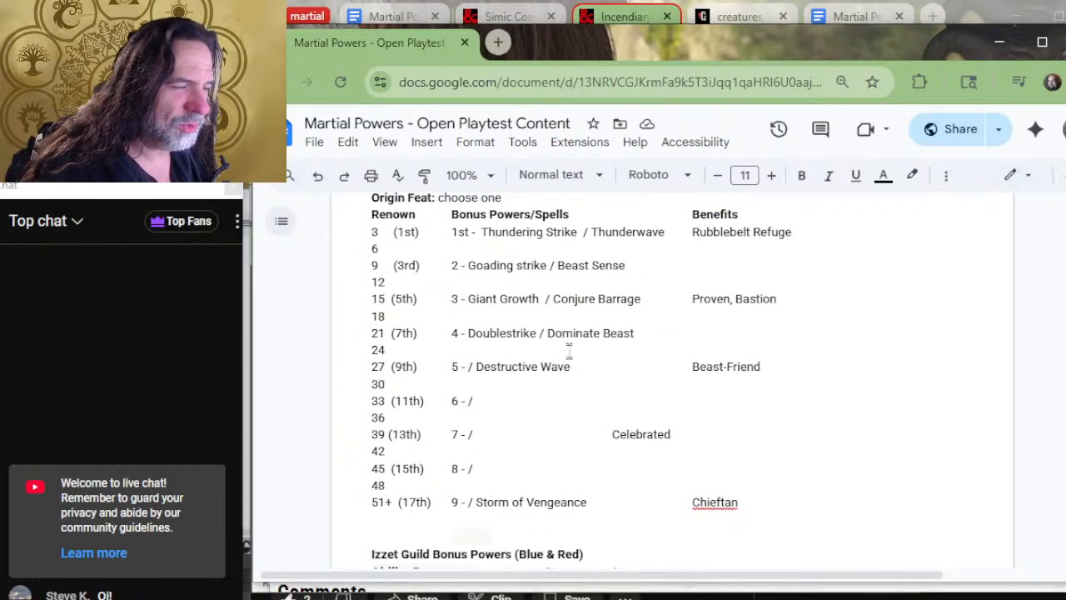
Switch to Excel and compare the level 8 spells for Gruul's red and green colors, checking earthquake.
{"action": "key", "text": "alt+Tab"}
{"action": "key", "text": "alt+Tab"}
{"action": "key", "text": "alt+Tab"}
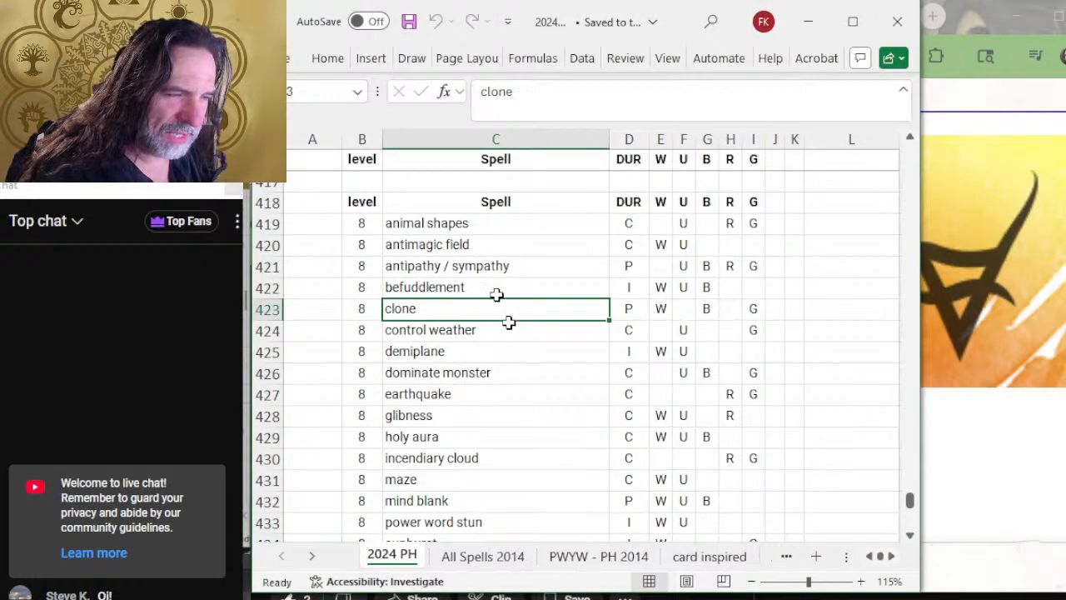
{"action": "left_click", "coordinate": [516, 355]}
{"action": "left_click", "coordinate": [503, 399]}
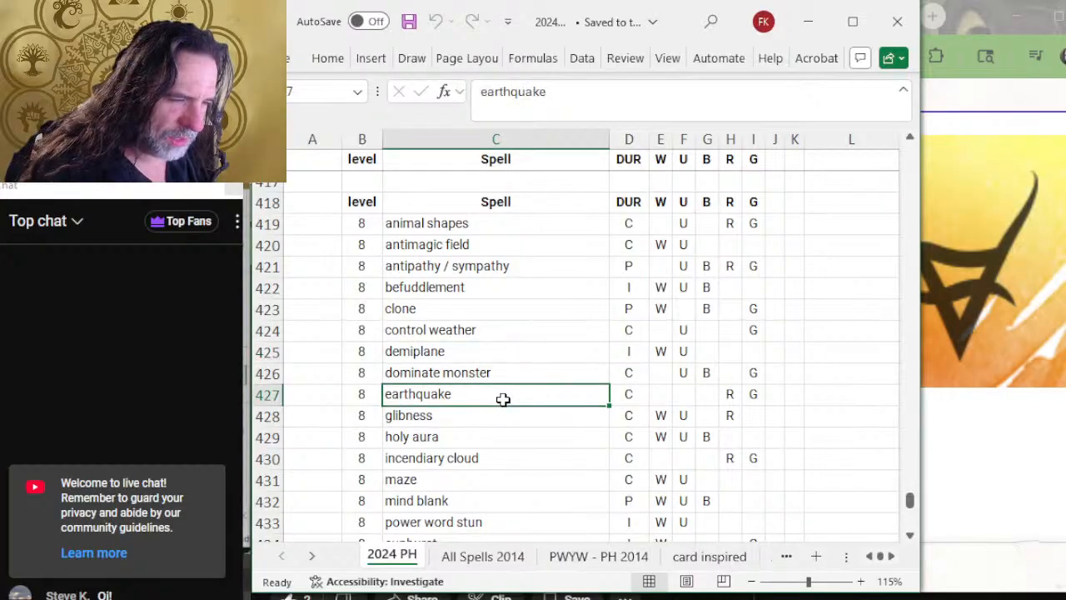
{"action": "scroll", "coordinate": [534, 352], "scroll_direction": "down", "scroll_amount": 2}
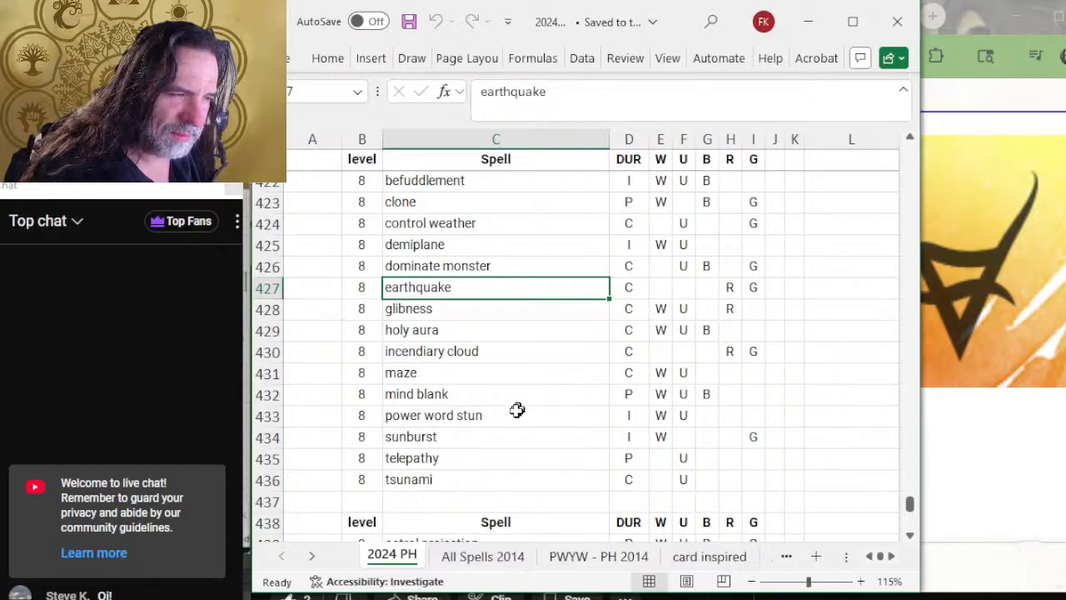
{"action": "scroll", "coordinate": [564, 375], "scroll_direction": "up", "scroll_amount": 2}
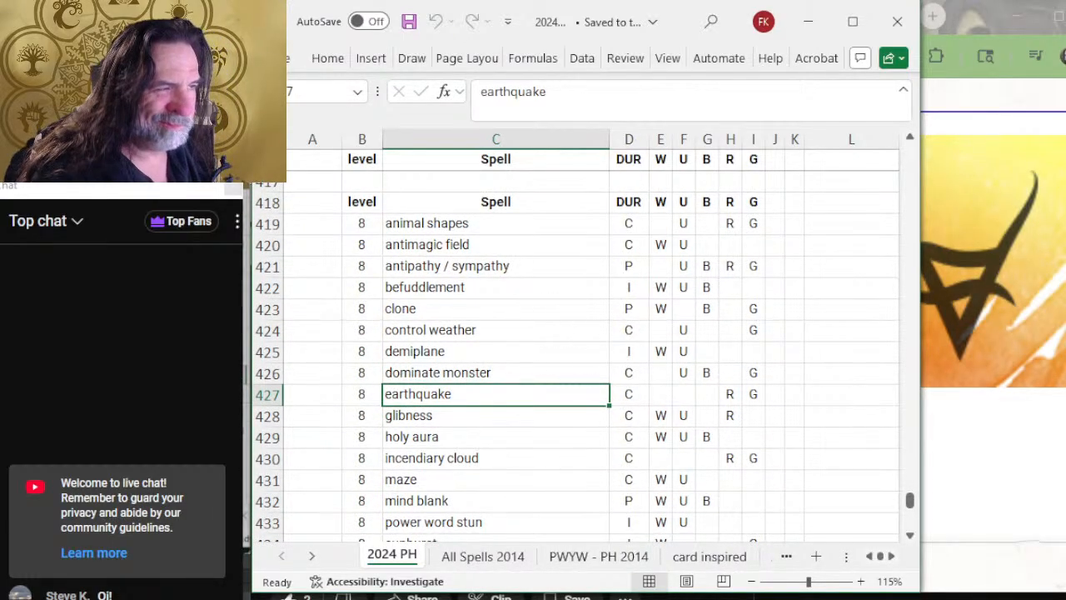
Return to the Martial Powers document in Google Docs and enter "Earthquake" after the slash in Gruul's 15th-level row.
{"action": "key", "text": "alt+Tab"}
{"action": "key", "text": "alt+Tab"}
{"action": "key", "text": "alt+Tab"}
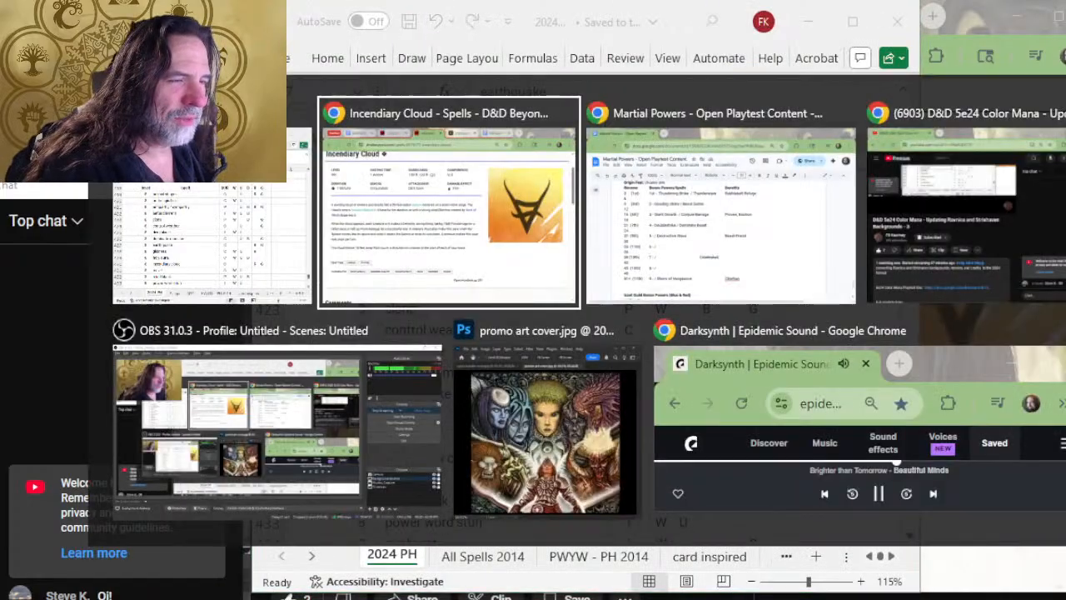
{"action": "type", "text": "Earthquake"}
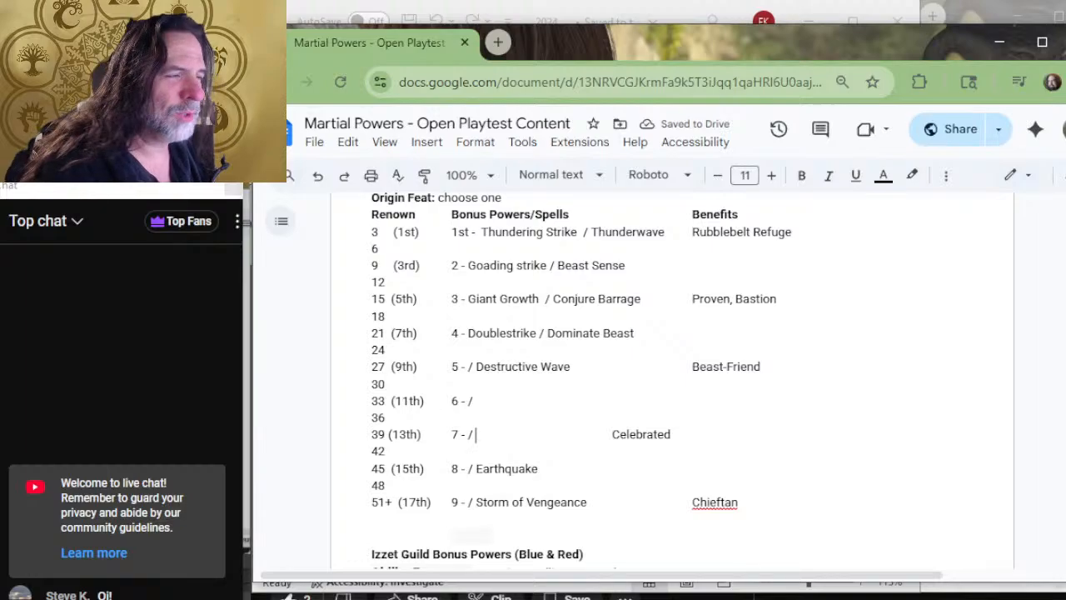
Add a "/" separator after "8 -" in the 15th-level row of Golgari's renown table.
{"action": "scroll", "coordinate": [507, 299], "scroll_direction": "up", "scroll_amount": 10}
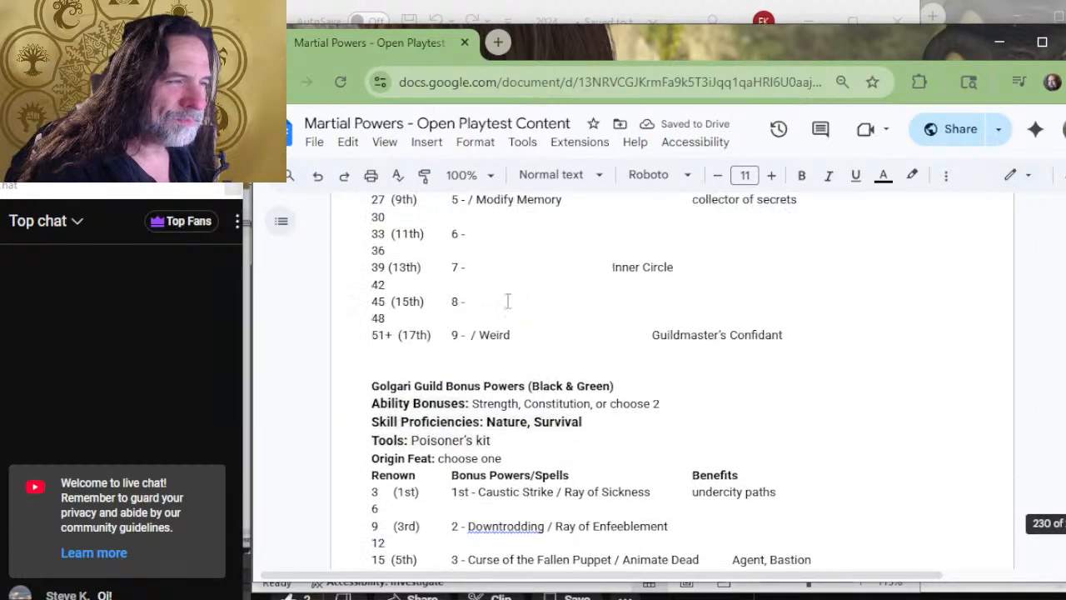
{"action": "scroll", "coordinate": [521, 333], "scroll_direction": "down", "scroll_amount": 4}
{"action": "scroll", "coordinate": [543, 411], "scroll_direction": "down", "scroll_amount": 2}
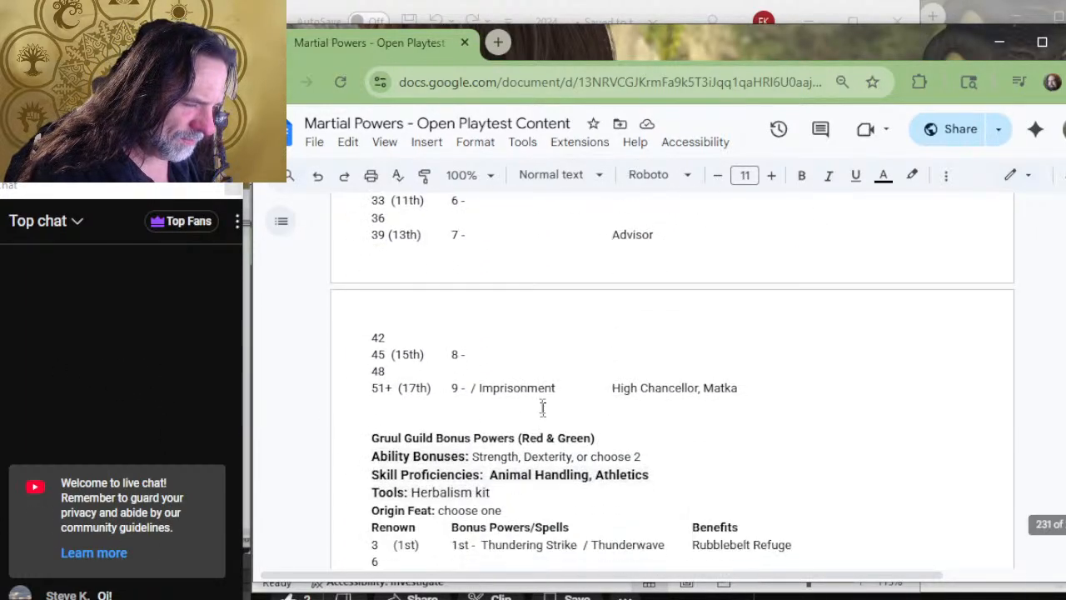
{"action": "left_click", "coordinate": [516, 337]}
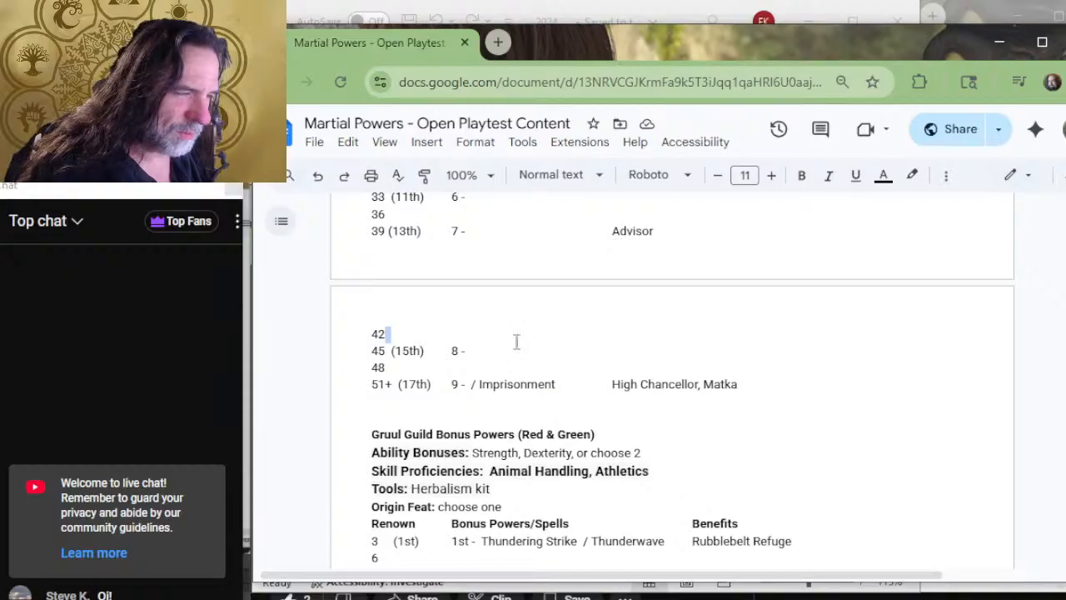
Compare the level 8 spells in Excel for Golgari's black and green colors, checking dominate monster, and return to the Google Docs document.
{"action": "key", "text": "alt+Tab"}
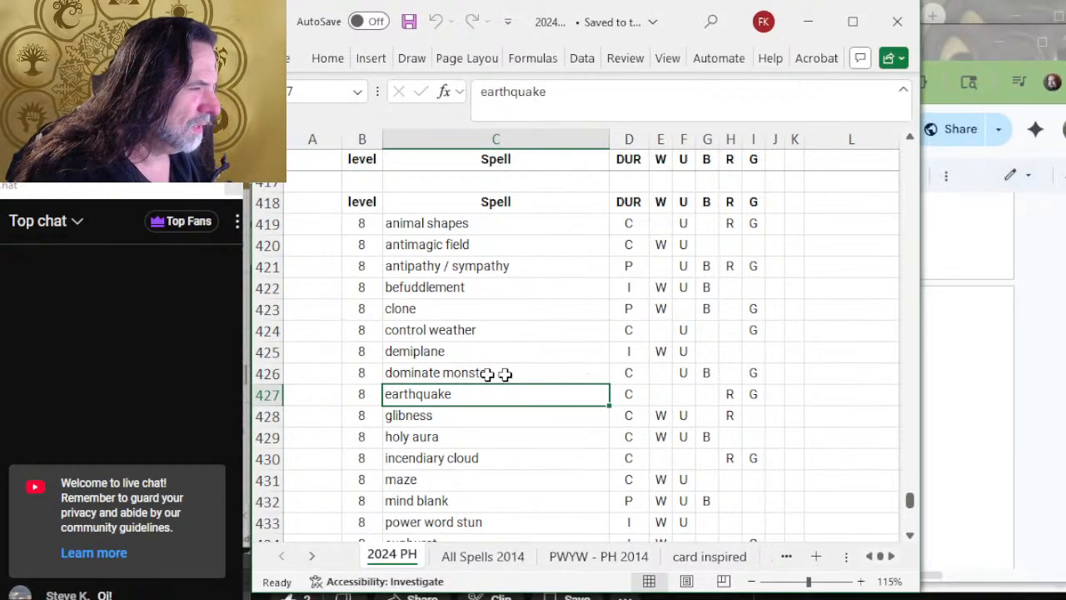
{"action": "left_click", "coordinate": [521, 373]}
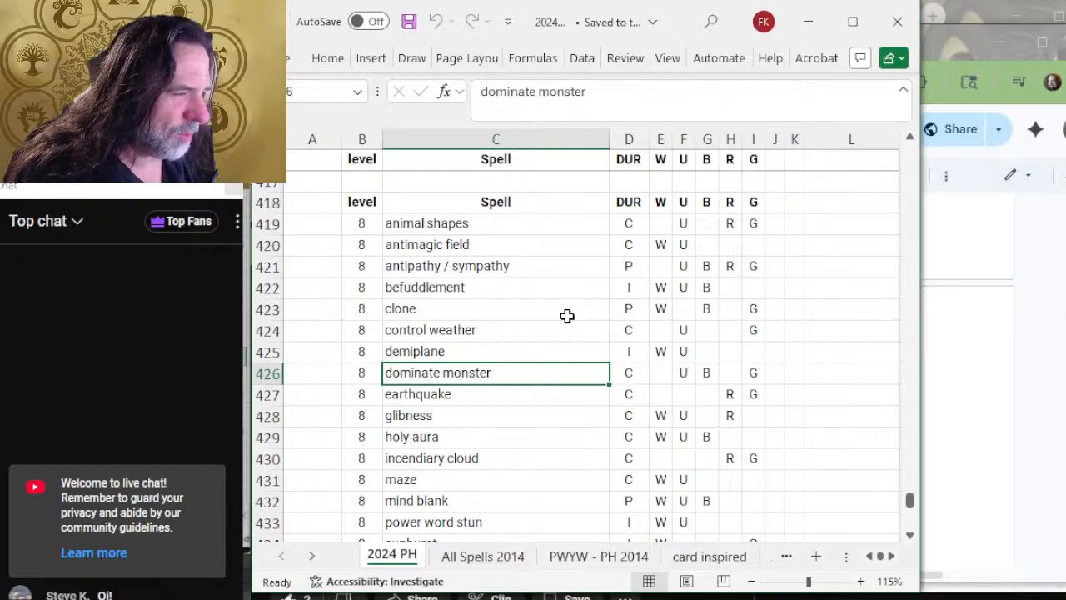
{"action": "scroll", "coordinate": [565, 333], "scroll_direction": "down", "scroll_amount": 2}
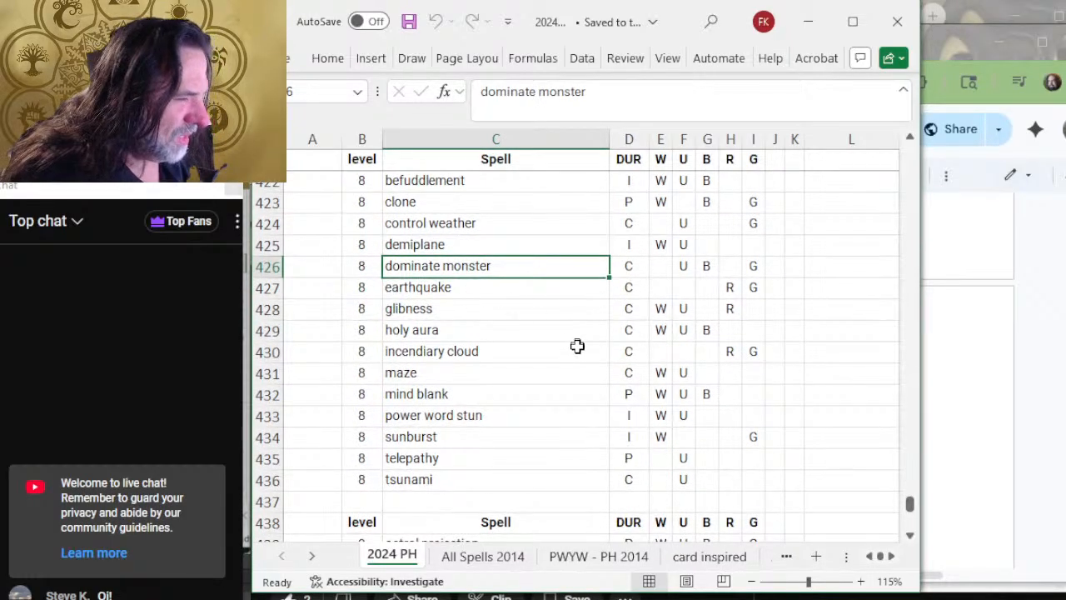
{"action": "scroll", "coordinate": [535, 433], "scroll_direction": "up", "scroll_amount": 2}
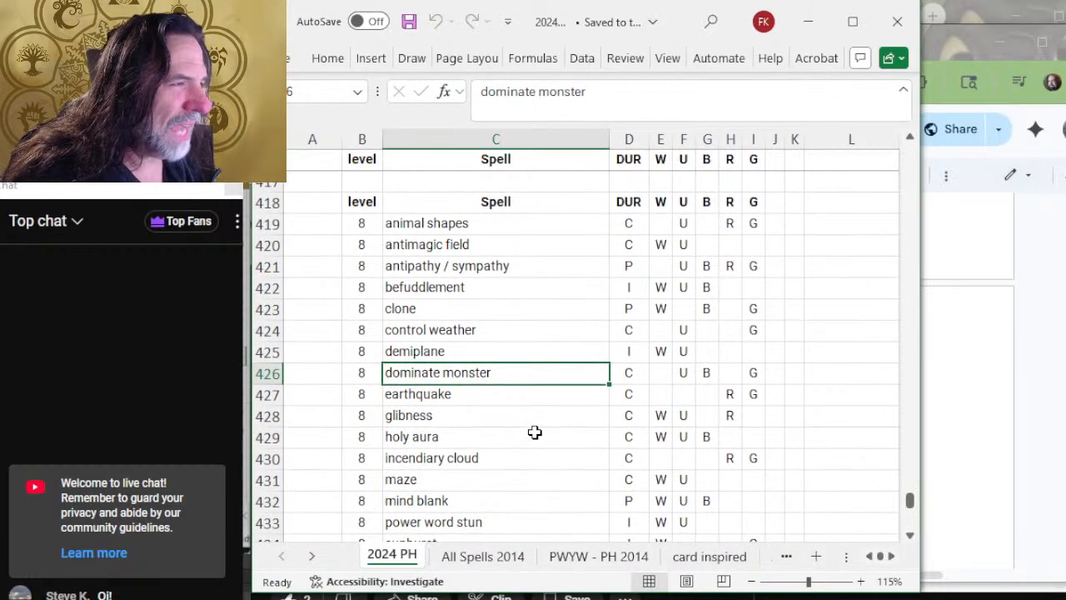
{"action": "left_click", "coordinate": [586, 595]}
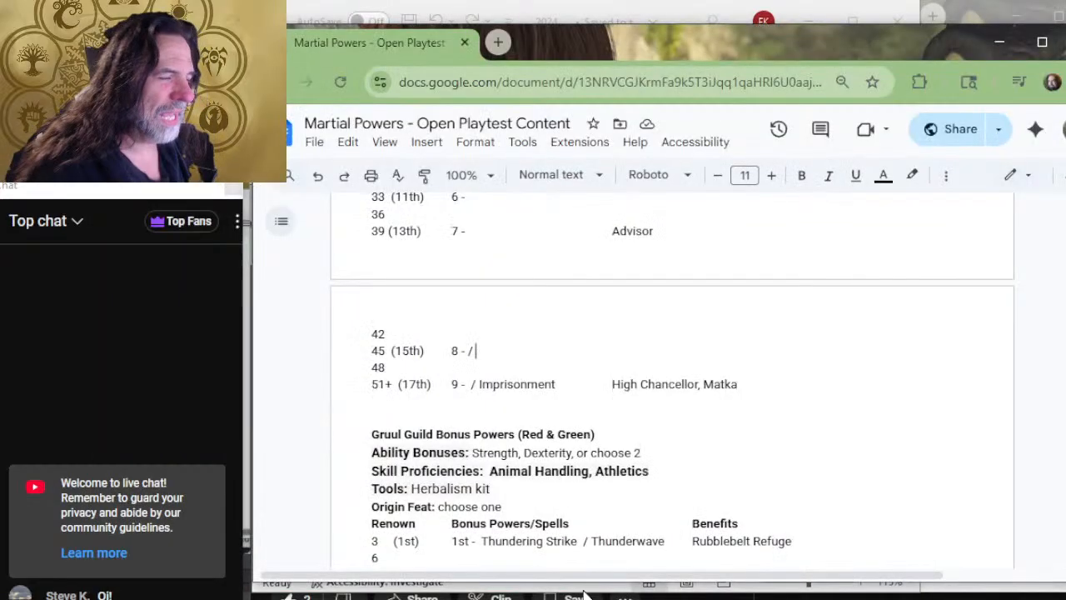
Try starting a spell name in Golgari's 15th-level row, and review the 8th-level bonus spells in the other guilds' tables.
{"action": "type", "text": "Anima"}
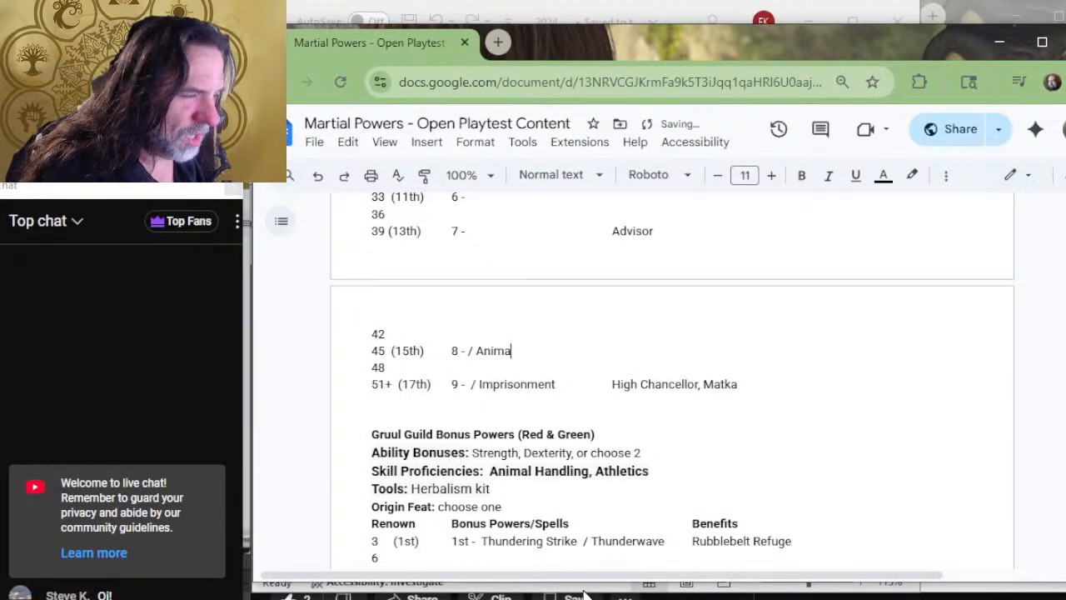
{"action": "scroll", "coordinate": [632, 329], "scroll_direction": "down", "scroll_amount": 20}
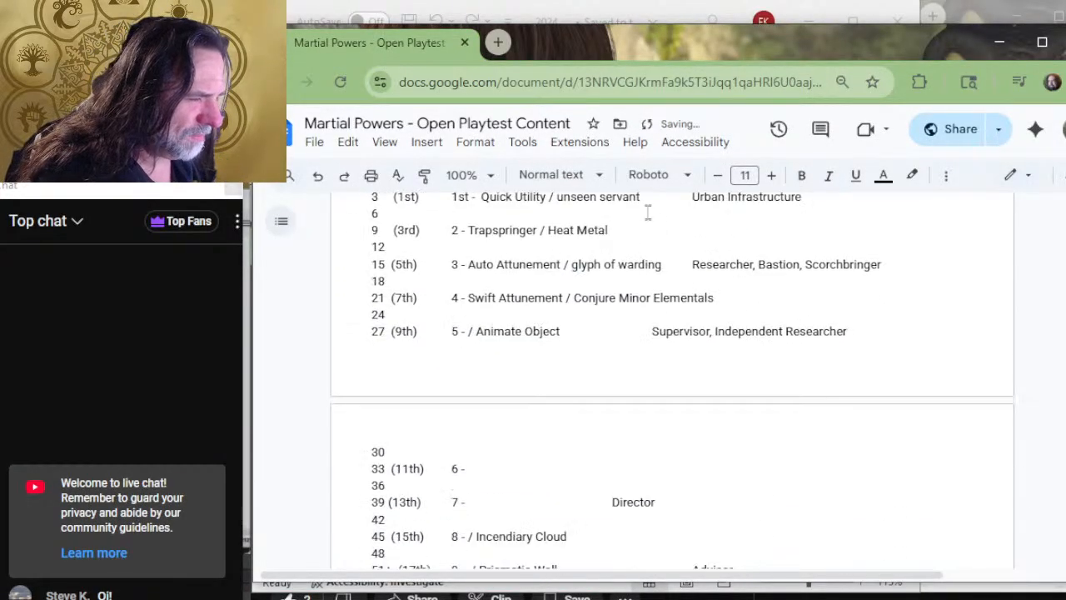
{"action": "scroll", "coordinate": [633, 329], "scroll_direction": "down", "scroll_amount": 6}
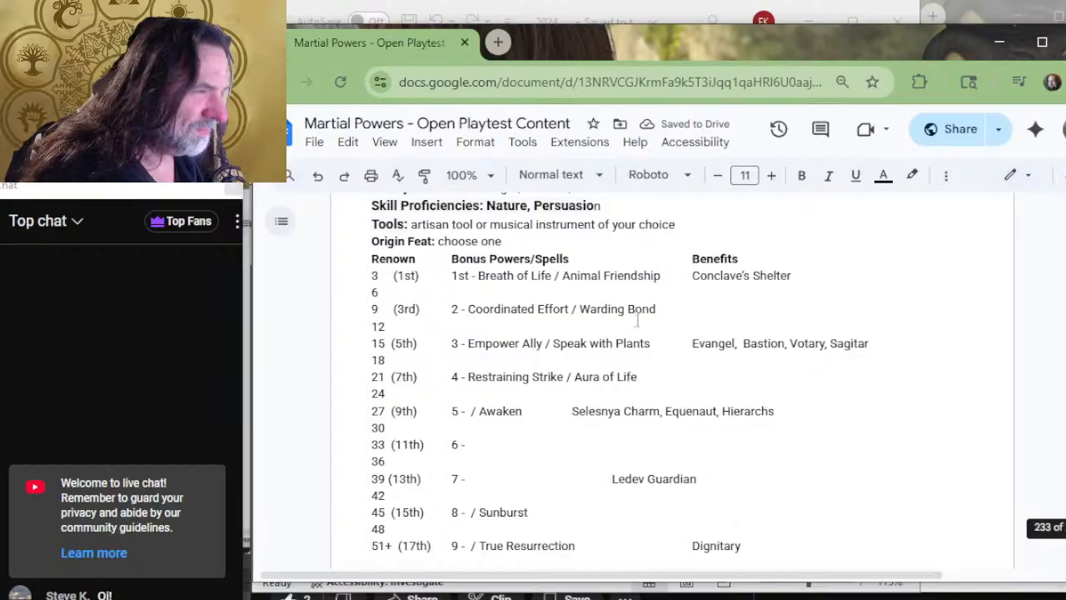
{"action": "scroll", "coordinate": [637, 320], "scroll_direction": "up", "scroll_amount": 2}
{"action": "scroll", "coordinate": [637, 320], "scroll_direction": "down", "scroll_amount": 2}
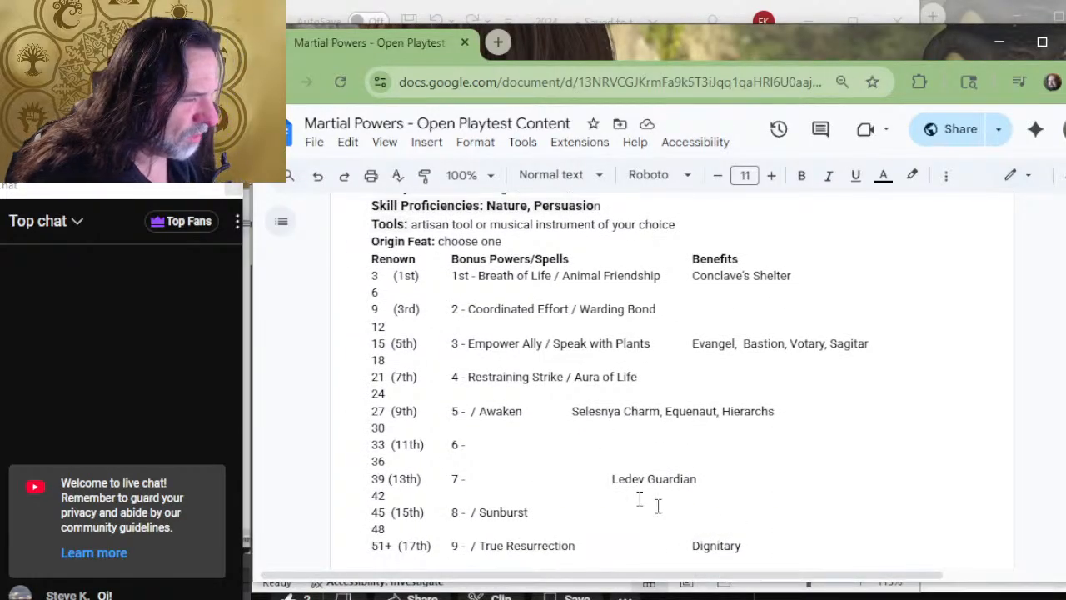
{"action": "key", "text": "alt+Tab"}
{"action": "key", "text": "alt+Tab"}
{"action": "key", "text": "alt+Tab"}
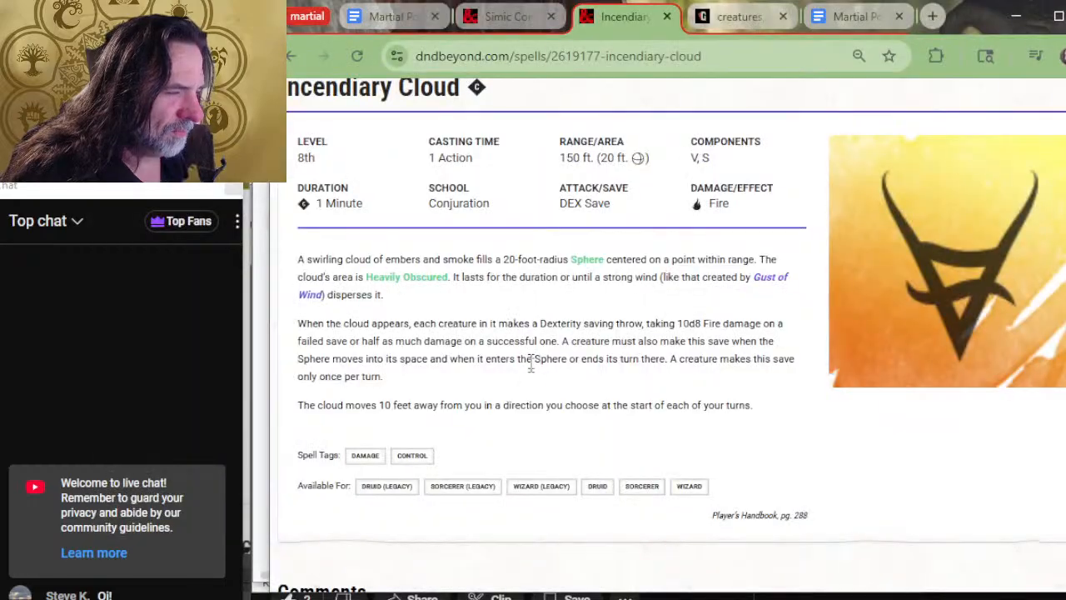
{"action": "key", "text": "alt+Tab"}
{"action": "key", "text": "alt+Tab"}
{"action": "key", "text": "alt+Tab"}
{"action": "scroll", "coordinate": [565, 383], "scroll_direction": "down", "scroll_amount": 10}
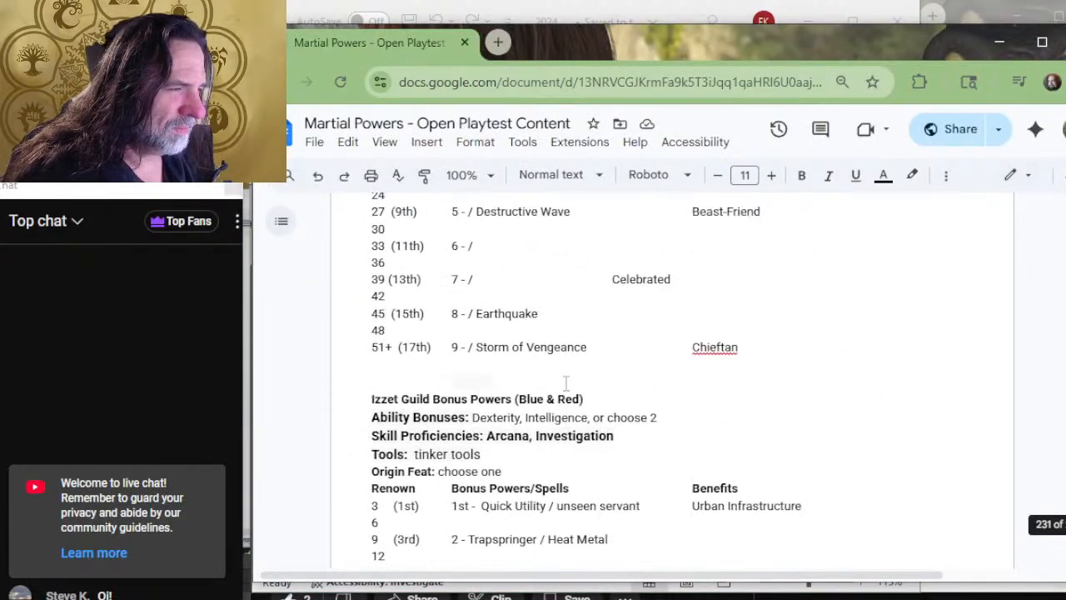
{"action": "scroll", "coordinate": [565, 382], "scroll_direction": "up", "scroll_amount": 5}
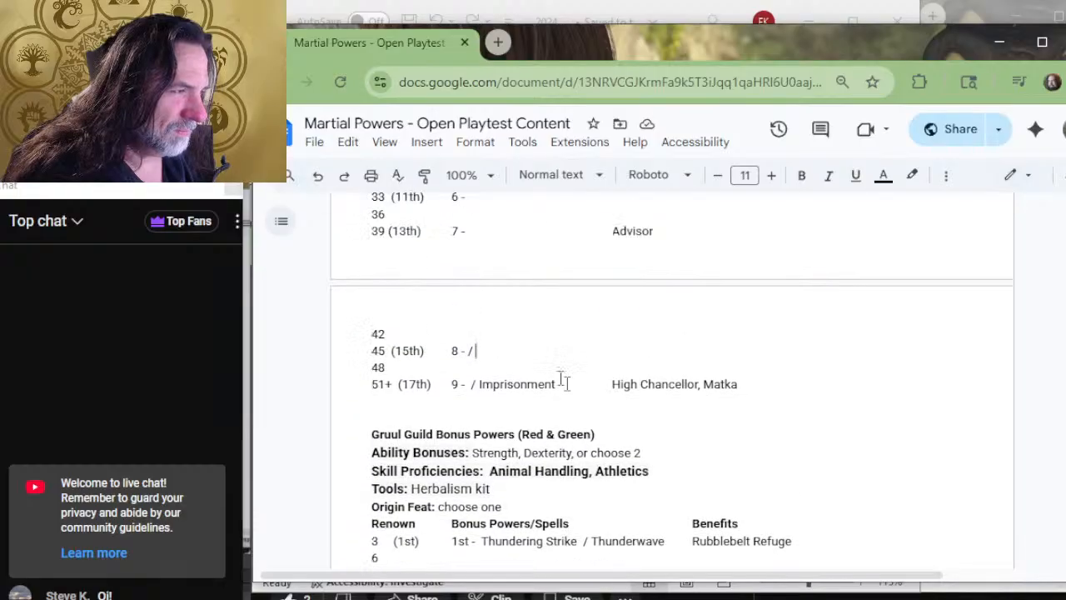
Recheck the level 8 spells in Excel, return to Google Docs and enter "Animal Shapes" after the slash in Golgari's 15th-level row.
{"action": "key", "text": "alt+Tab"}
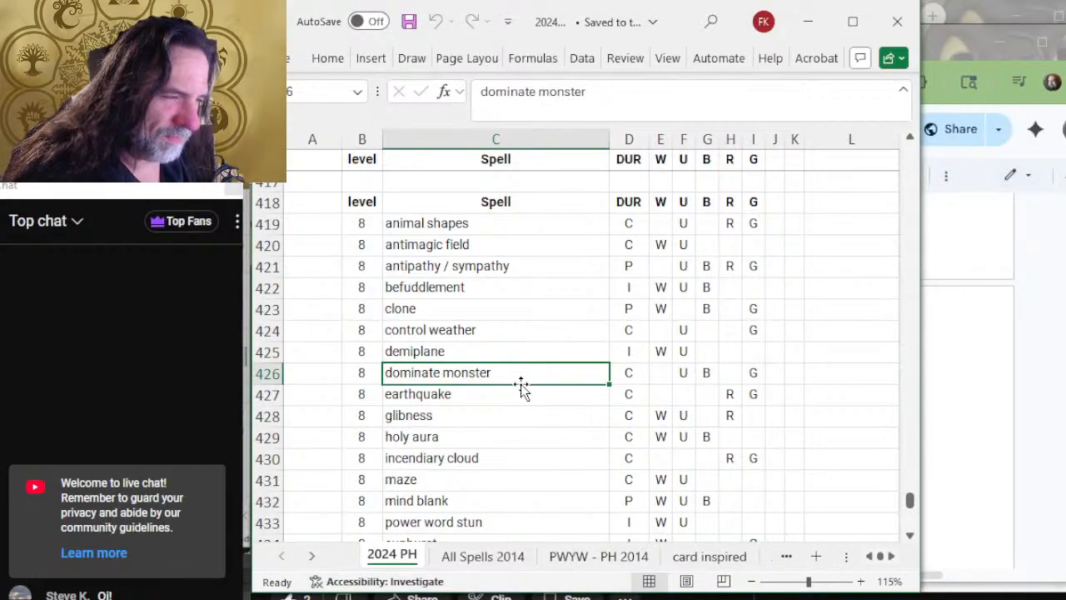
{"action": "scroll", "coordinate": [499, 350], "scroll_direction": "down", "scroll_amount": 2}
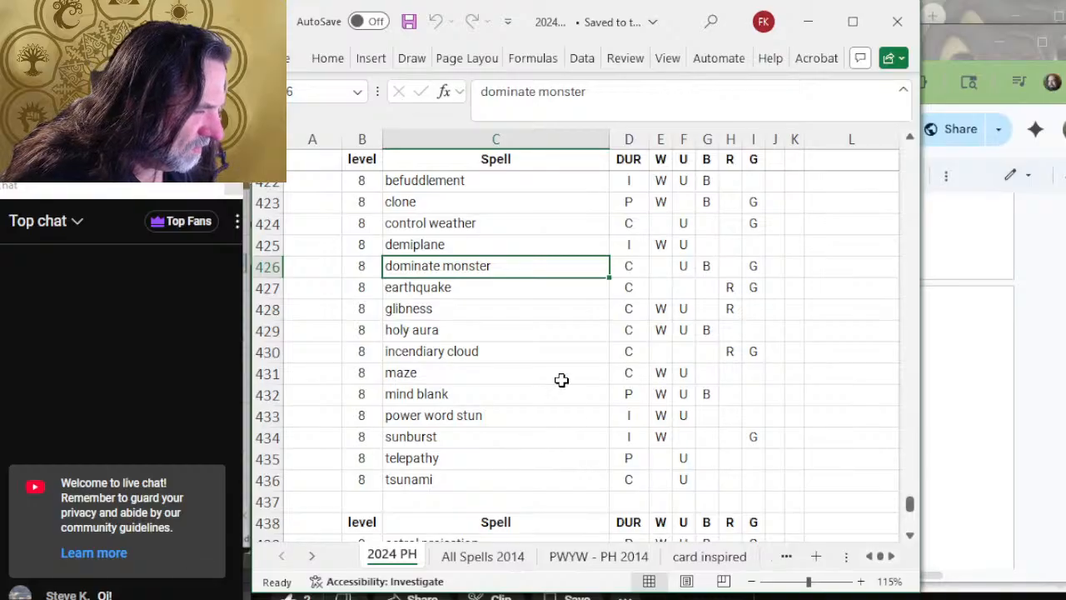
{"action": "scroll", "coordinate": [533, 342], "scroll_direction": "up", "scroll_amount": 2}
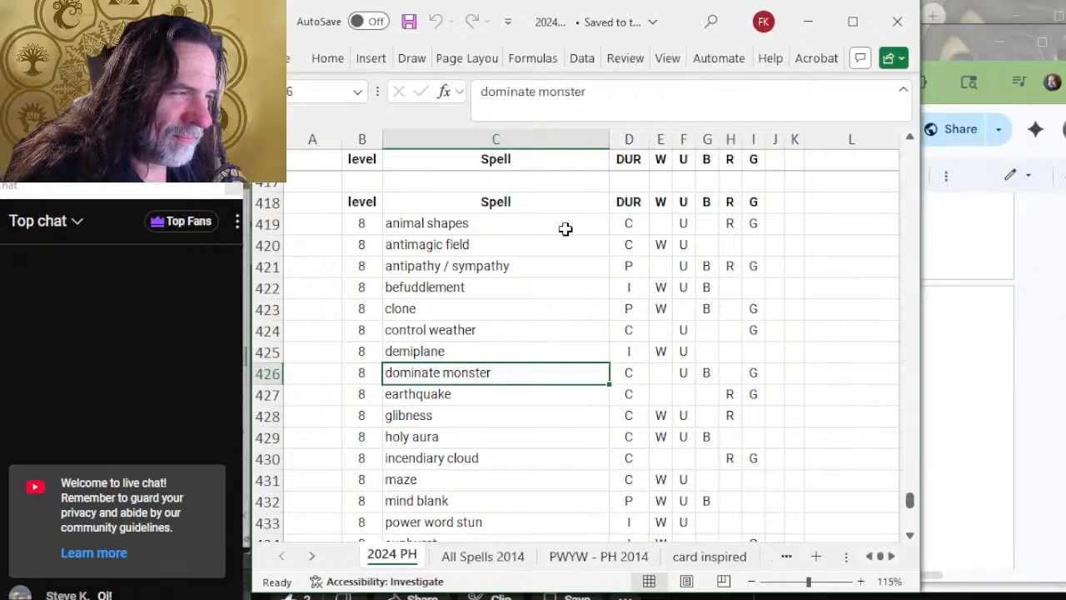
{"action": "key", "text": "alt+Tab"}
{"action": "type", "text": "A"}
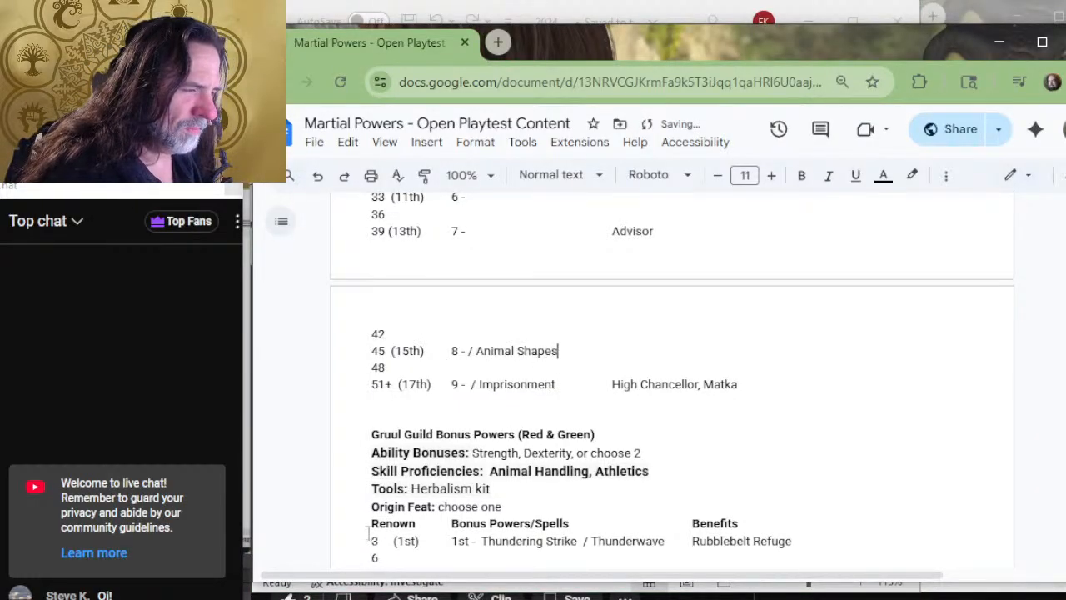
Check the level 8 spells in Excel for Dimir, return to Google Docs and enter "/ Mind Blank" in Dimir's 15th-level row.
{"action": "scroll", "coordinate": [681, 412], "scroll_direction": "up", "scroll_amount": 2}
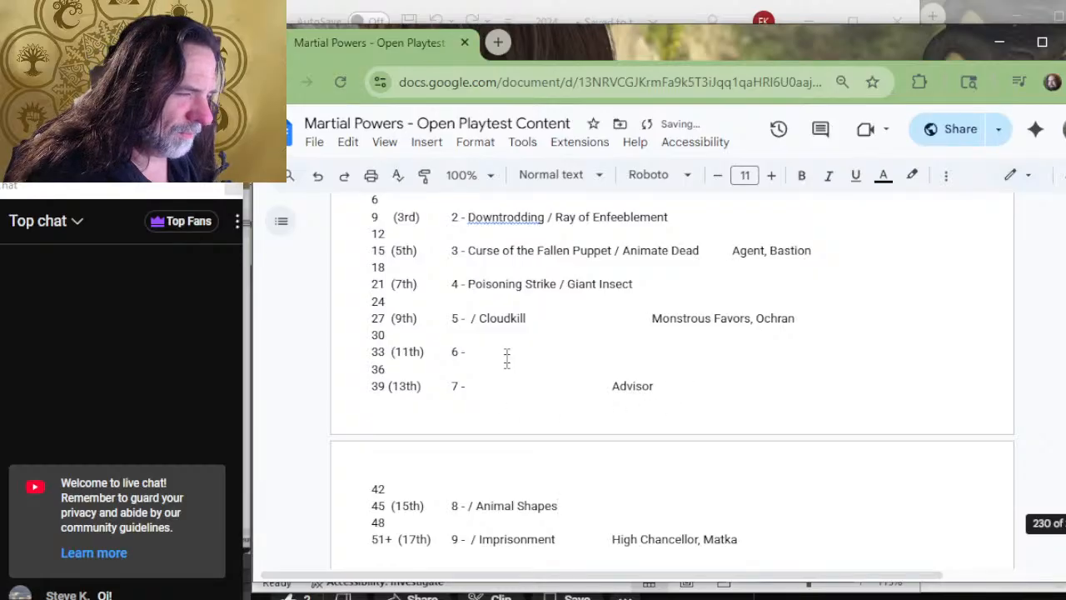
{"action": "scroll", "coordinate": [504, 357], "scroll_direction": "up", "scroll_amount": 4}
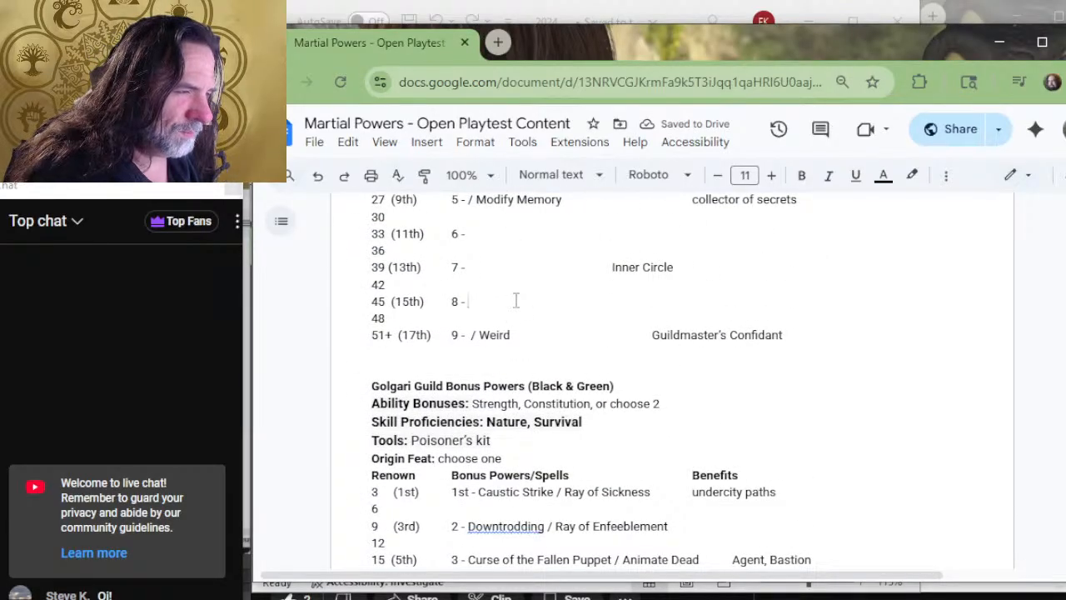
{"action": "scroll", "coordinate": [517, 300], "scroll_direction": "up", "scroll_amount": 2}
{"action": "scroll", "coordinate": [516, 300], "scroll_direction": "up", "scroll_amount": 2}
{"action": "scroll", "coordinate": [517, 300], "scroll_direction": "down", "scroll_amount": 2}
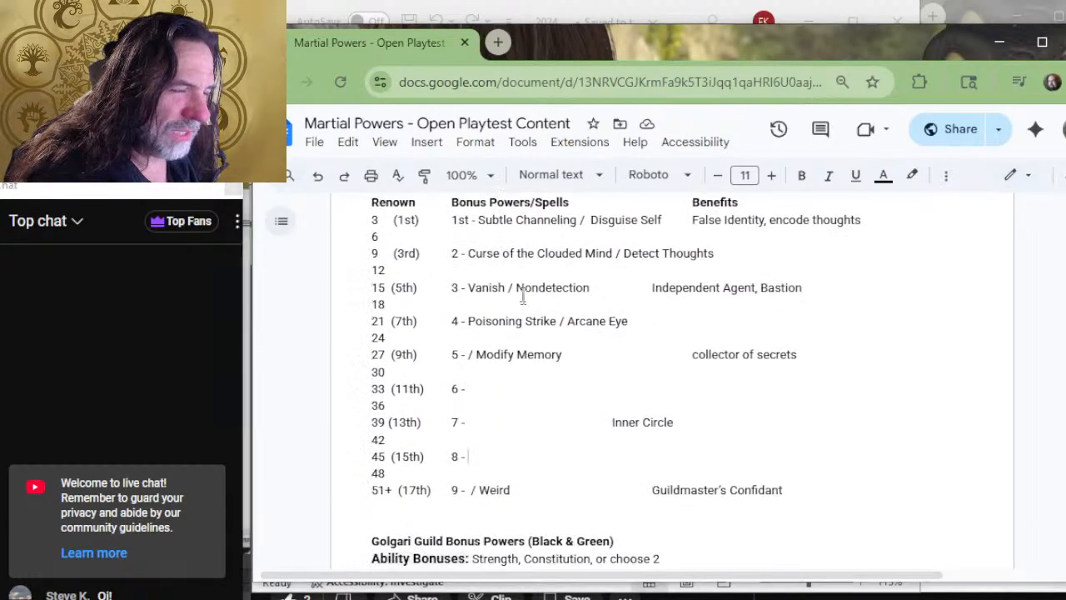
{"action": "key", "text": "alt+Tab"}
{"action": "scroll", "coordinate": [538, 378], "scroll_direction": "down", "scroll_amount": 2}
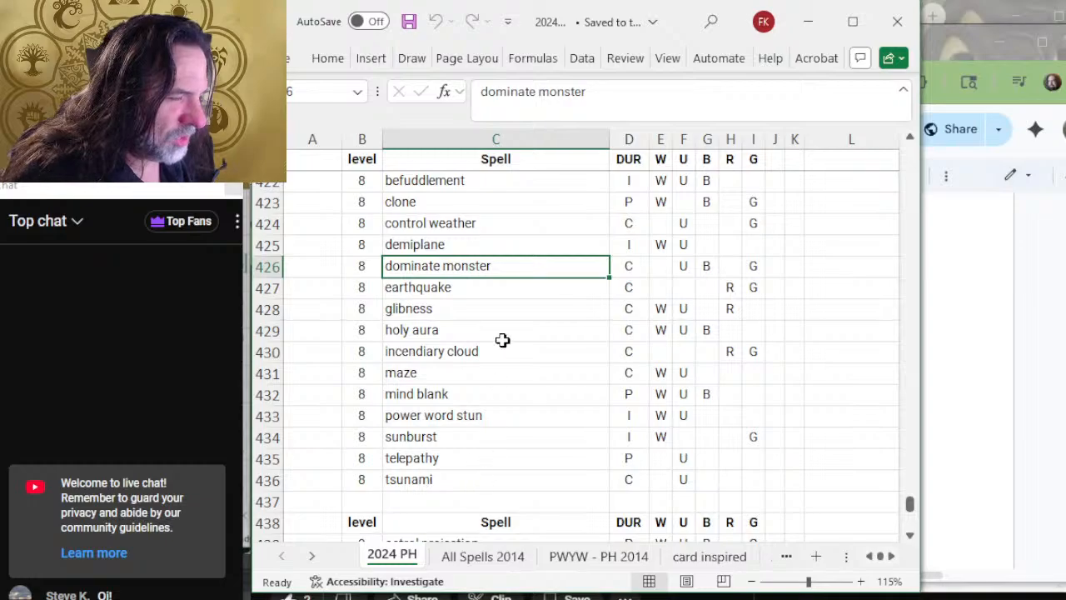
{"action": "left_click", "coordinate": [463, 377]}
{"action": "key", "text": "alt+Tab"}
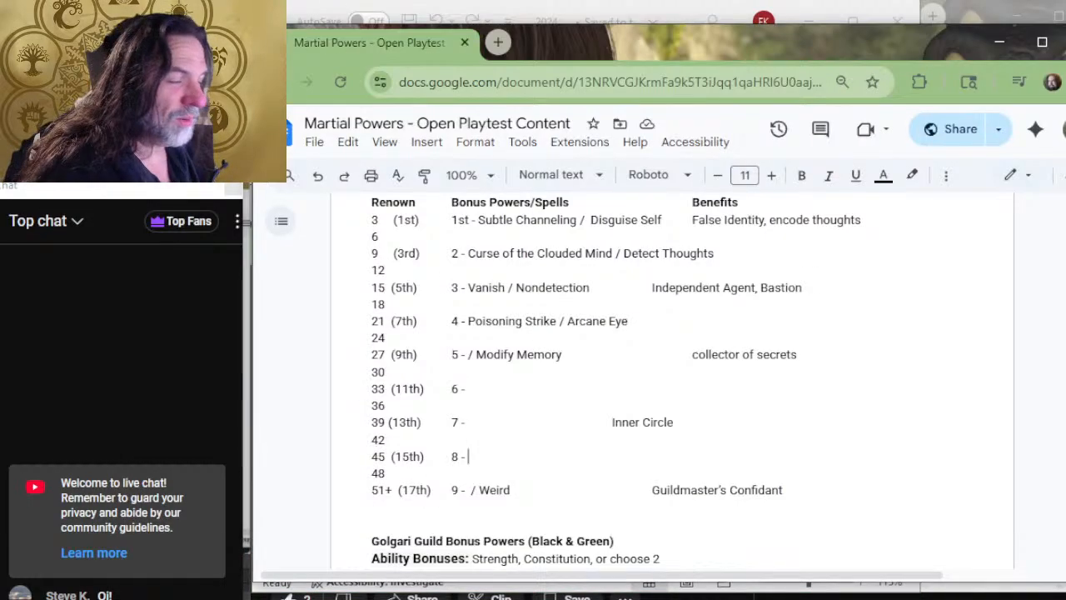
{"action": "type", "text": "/ Mind Blank"}
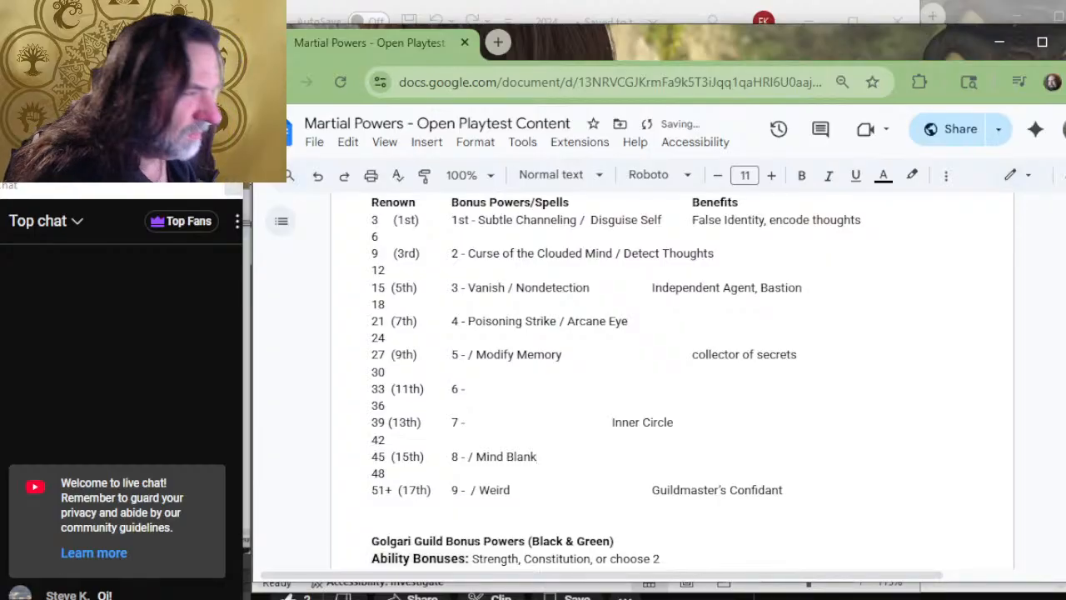
Review the guild renown tables around Dimir and Golgari for their bonus spell entries and blank rows.
{"action": "scroll", "coordinate": [666, 383], "scroll_direction": "up", "scroll_amount": 2}
{"action": "scroll", "coordinate": [483, 576], "scroll_direction": "down", "scroll_amount": 2}
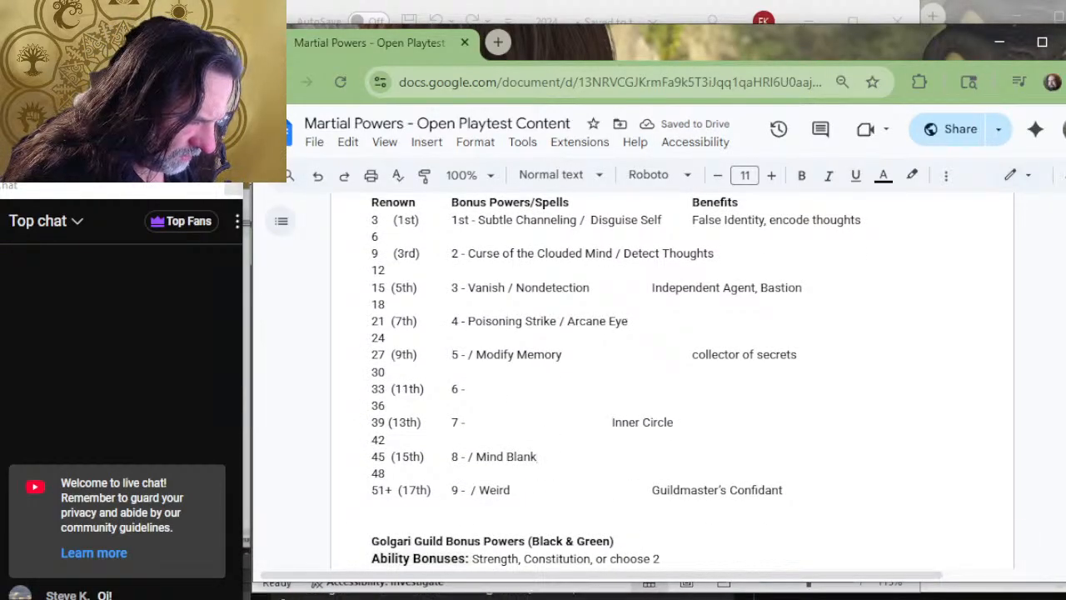
{"action": "left_click", "coordinate": [473, 594]}
{"action": "scroll", "coordinate": [473, 594], "scroll_direction": "up", "scroll_amount": 1}
{"action": "key", "text": "alt+Tab"}
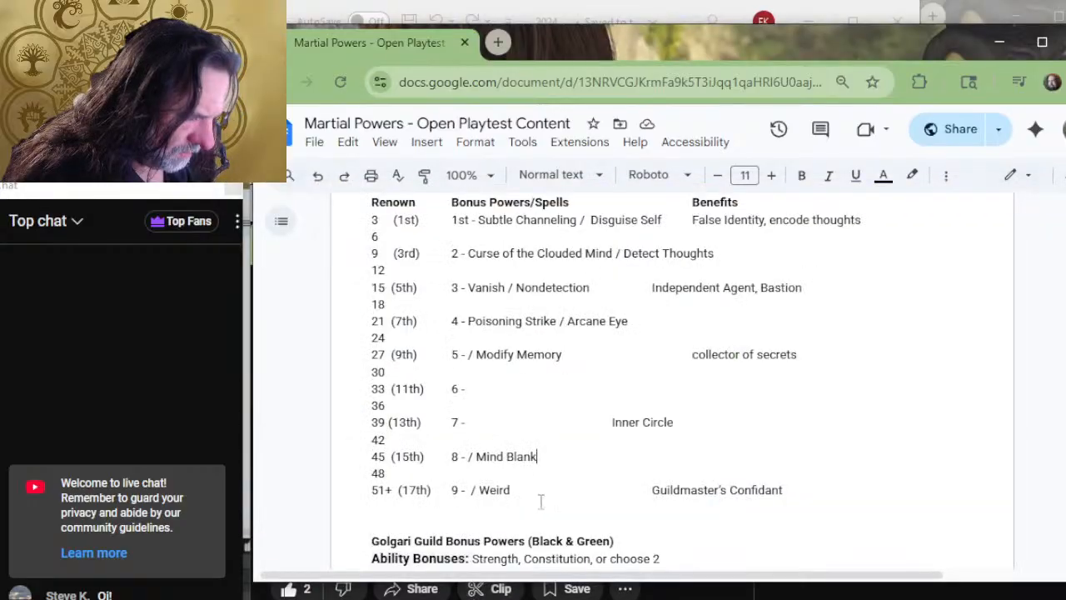
{"action": "scroll", "coordinate": [579, 391], "scroll_direction": "up", "scroll_amount": 2}
{"action": "key", "text": "alt+Tab"}
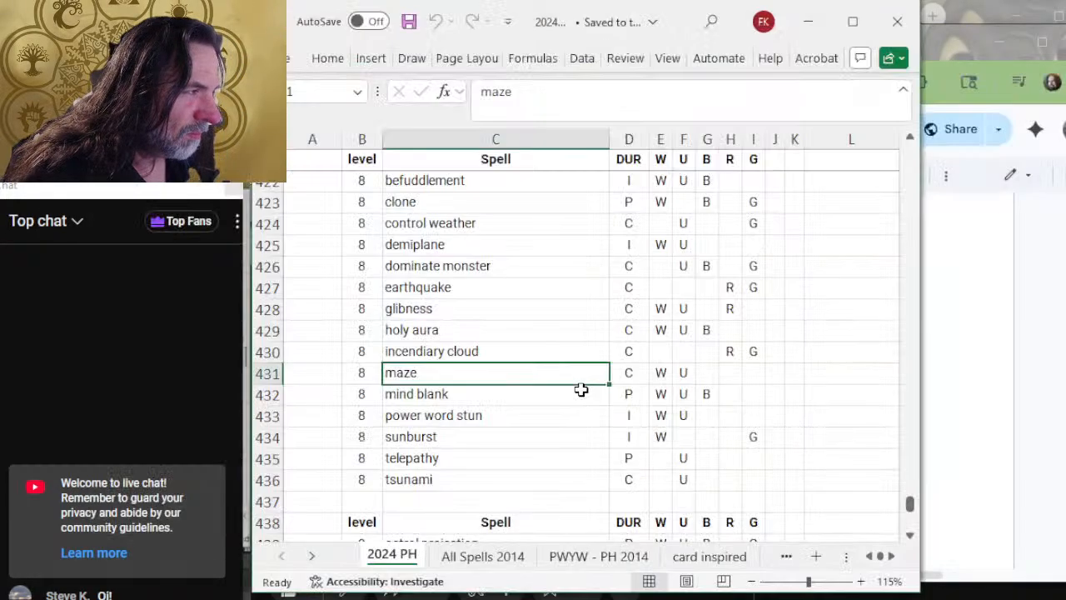
{"action": "key", "text": "alt+Tab"}
{"action": "scroll", "coordinate": [582, 398], "scroll_direction": "up", "scroll_amount": 10}
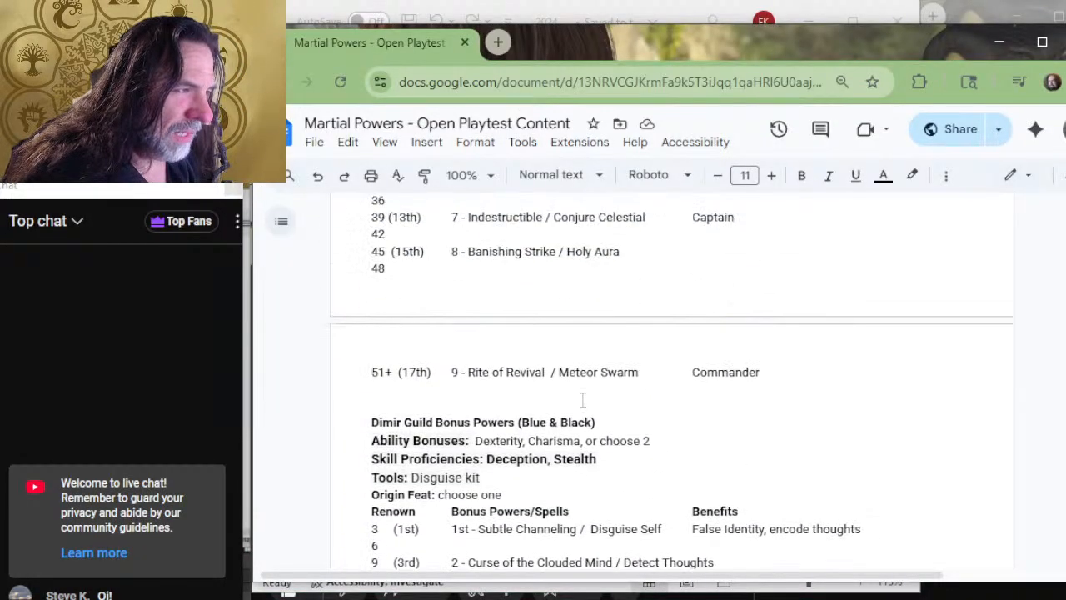
{"action": "scroll", "coordinate": [586, 391], "scroll_direction": "down", "scroll_amount": 12}
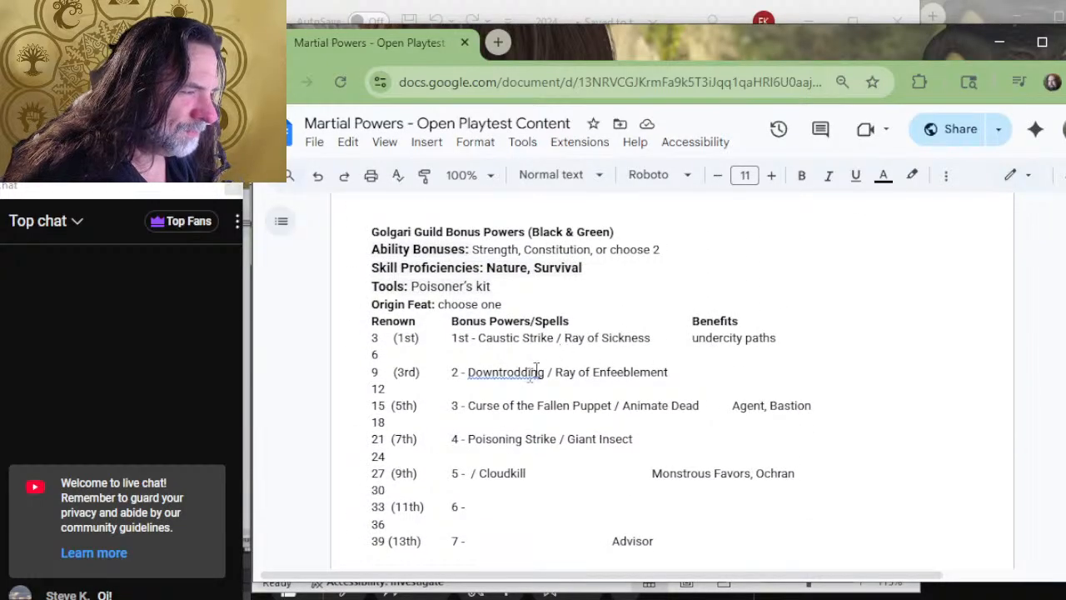
{"action": "scroll", "coordinate": [540, 366], "scroll_direction": "down", "scroll_amount": 6}
{"action": "scroll", "coordinate": [531, 369], "scroll_direction": "up", "scroll_amount": 9}
{"action": "scroll", "coordinate": [531, 369], "scroll_direction": "up", "scroll_amount": 10}
{"action": "scroll", "coordinate": [537, 366], "scroll_direction": "down", "scroll_amount": 8}
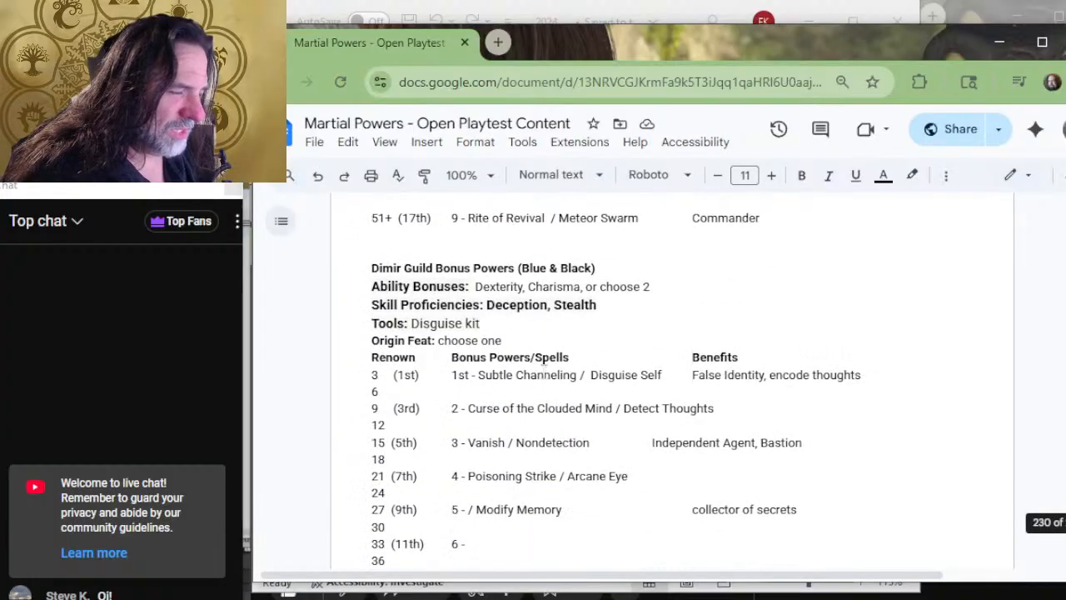
{"action": "scroll", "coordinate": [539, 371], "scroll_direction": "down", "scroll_amount": 2}
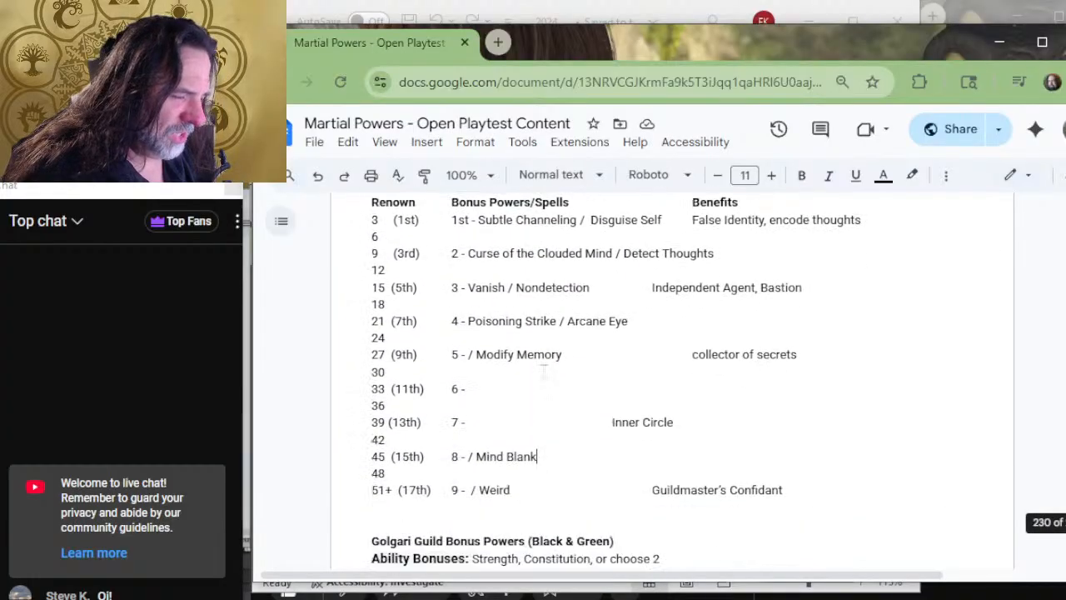
Add a "/" separator after "7 -" in Dimir's 13th-level row and remove one tab before "Inner Circle".
{"action": "left_click", "coordinate": [512, 422]}
{"action": "key", "text": "Delete"}
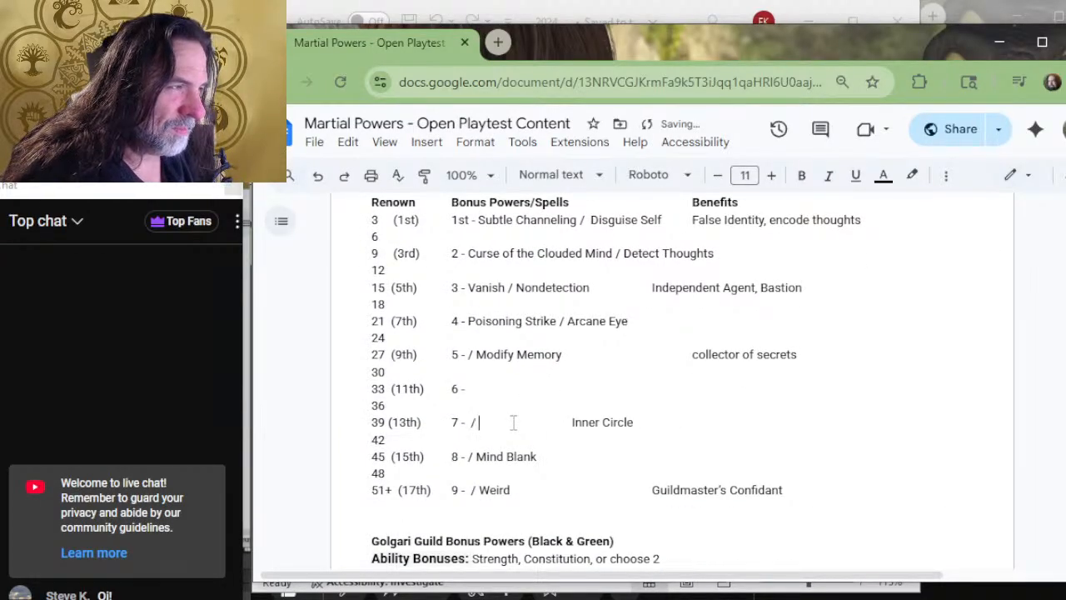
{"action": "scroll", "coordinate": [594, 302], "scroll_direction": "up", "scroll_amount": 2}
{"action": "scroll", "coordinate": [611, 392], "scroll_direction": "down", "scroll_amount": 1}
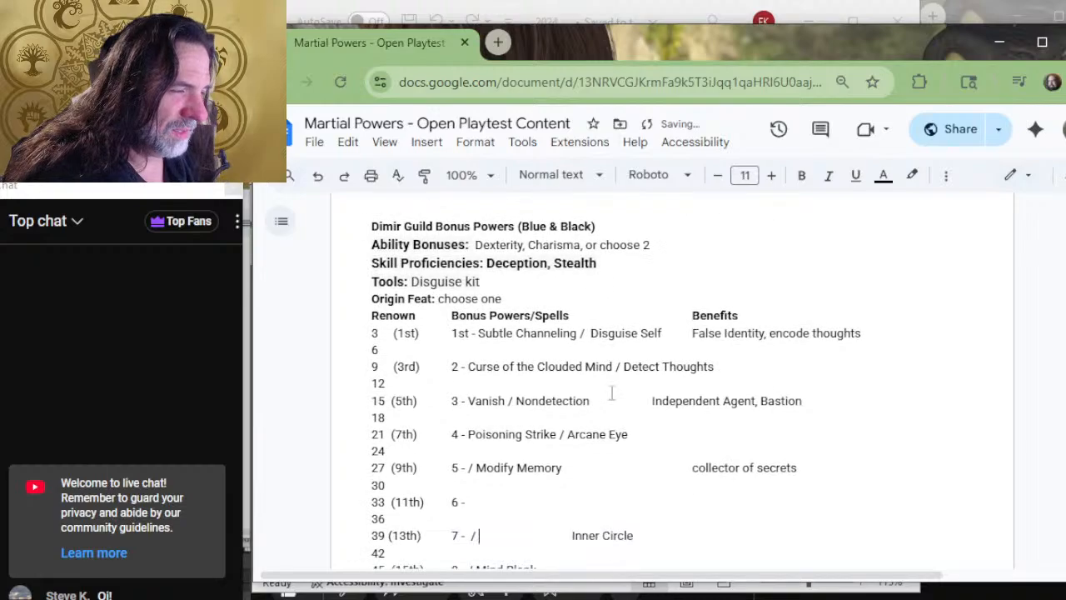
Switch to Excel and examine the level 7 spells for Dimir's blue and black colors, checking simulacrum up through project image.
{"action": "key", "text": "alt+Tab"}
{"action": "scroll", "coordinate": [608, 404], "scroll_direction": "up", "scroll_amount": 7}
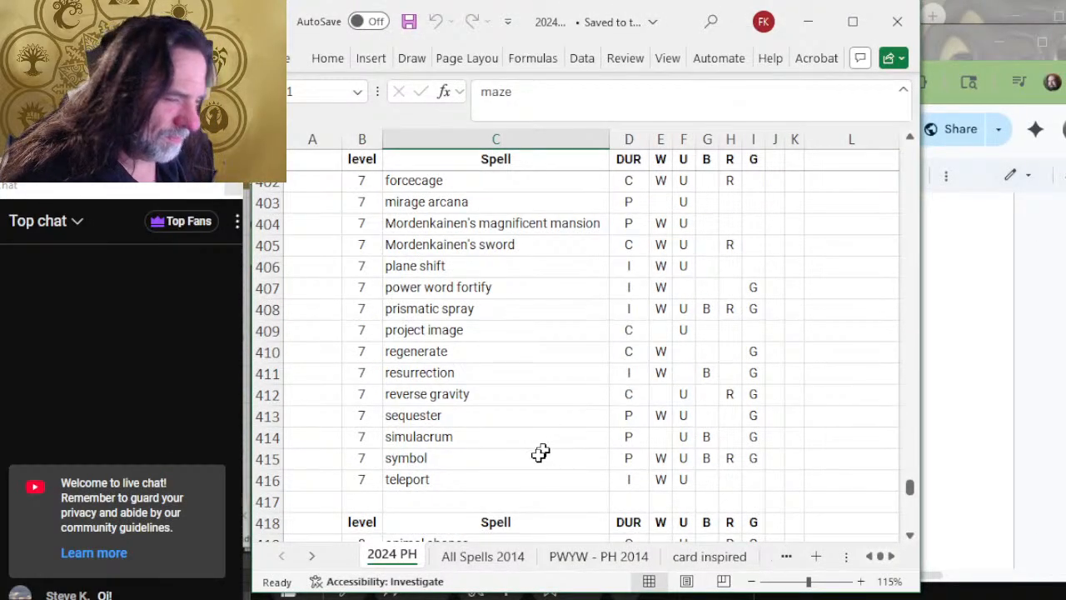
{"action": "left_click", "coordinate": [490, 429]}
{"action": "left_click", "coordinate": [507, 415]}
{"action": "left_click", "coordinate": [530, 398]}
{"action": "left_click", "coordinate": [529, 374]}
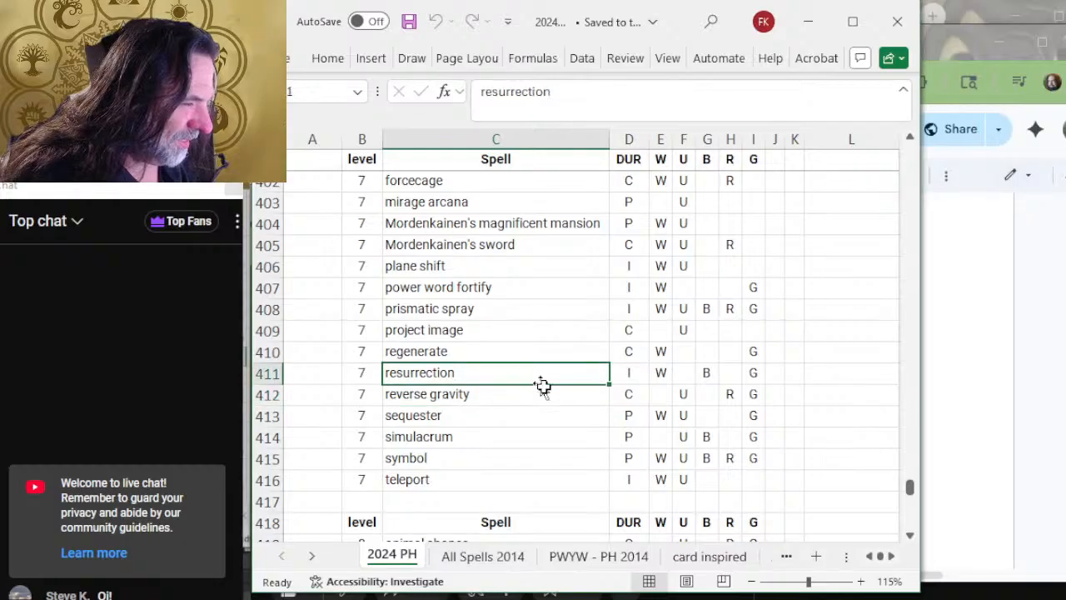
{"action": "left_click", "coordinate": [519, 328]}
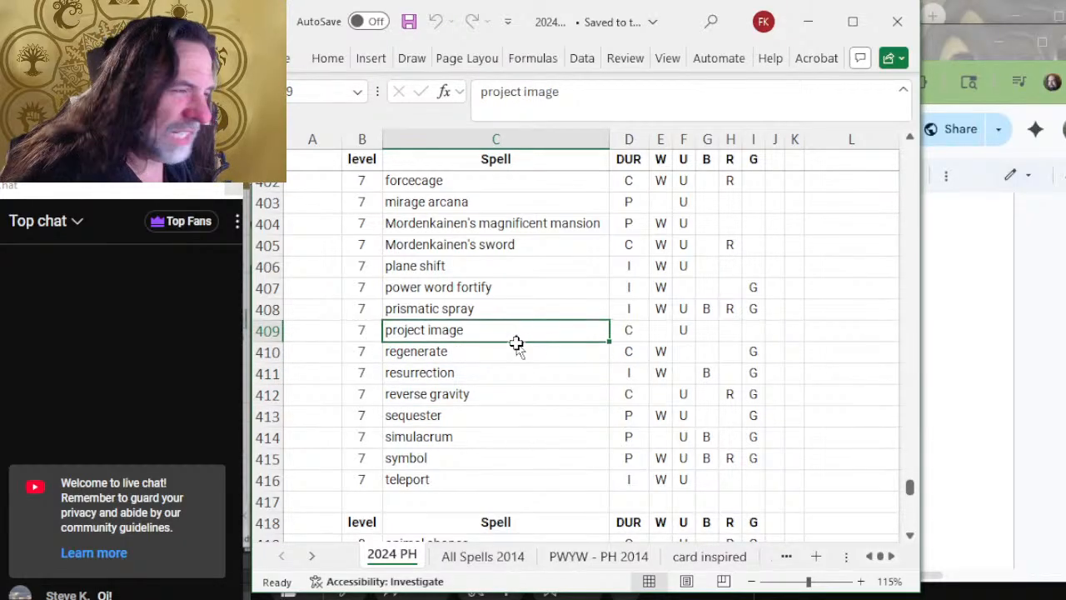
Examine the rest of the level 7 spell list, checking forcecage and mirage arcana, and return to the Google Docs document.
{"action": "scroll", "coordinate": [571, 378], "scroll_direction": "up", "scroll_amount": 2}
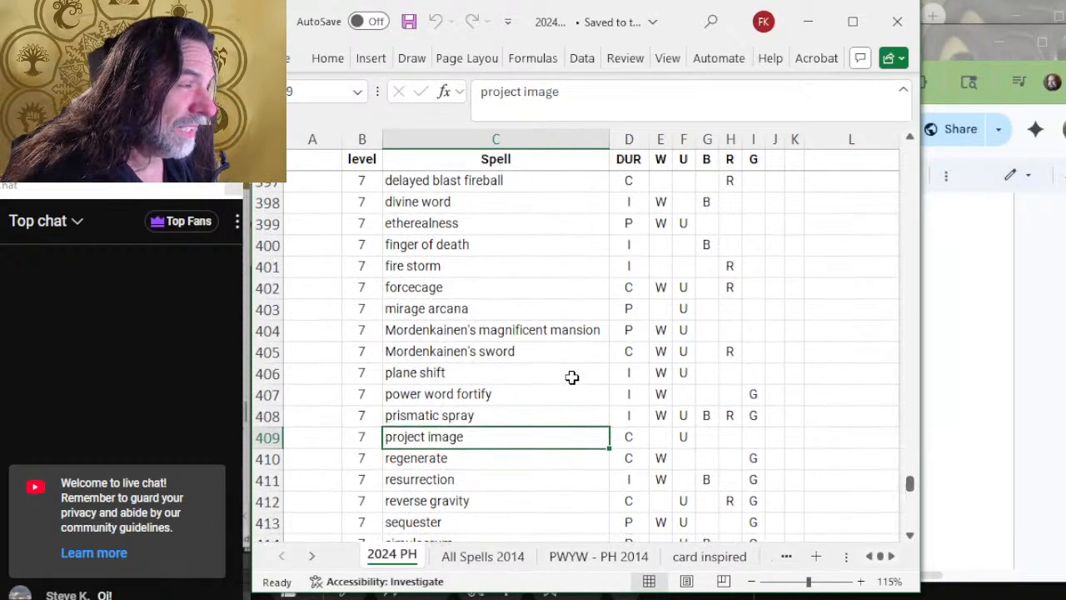
{"action": "scroll", "coordinate": [616, 416], "scroll_direction": "up", "scroll_amount": 2}
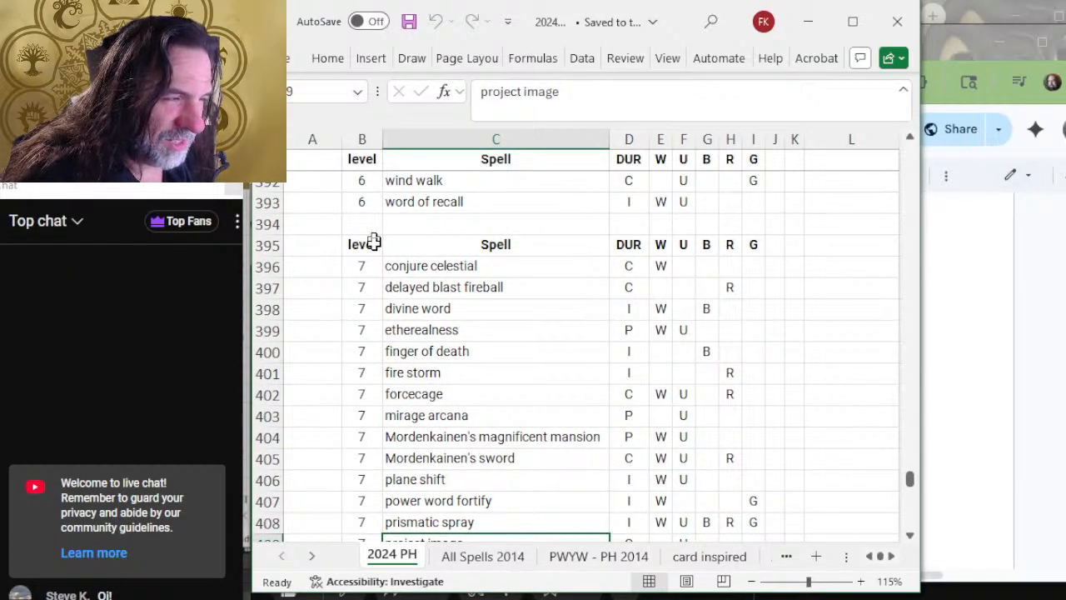
{"action": "scroll", "coordinate": [588, 324], "scroll_direction": "down", "scroll_amount": 2}
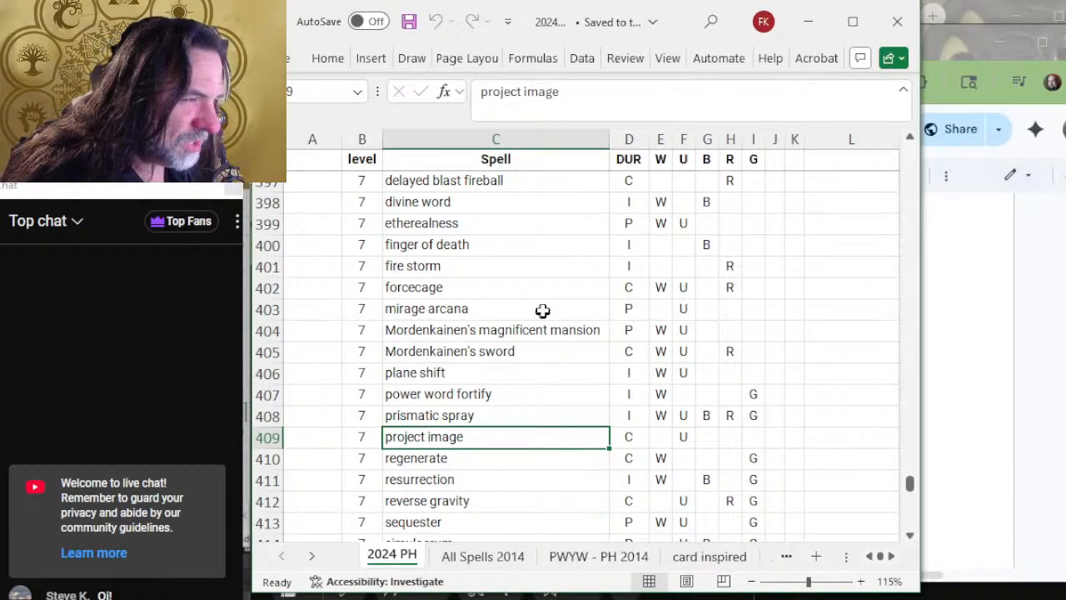
{"action": "left_click", "coordinate": [501, 293]}
{"action": "left_click", "coordinate": [504, 309]}
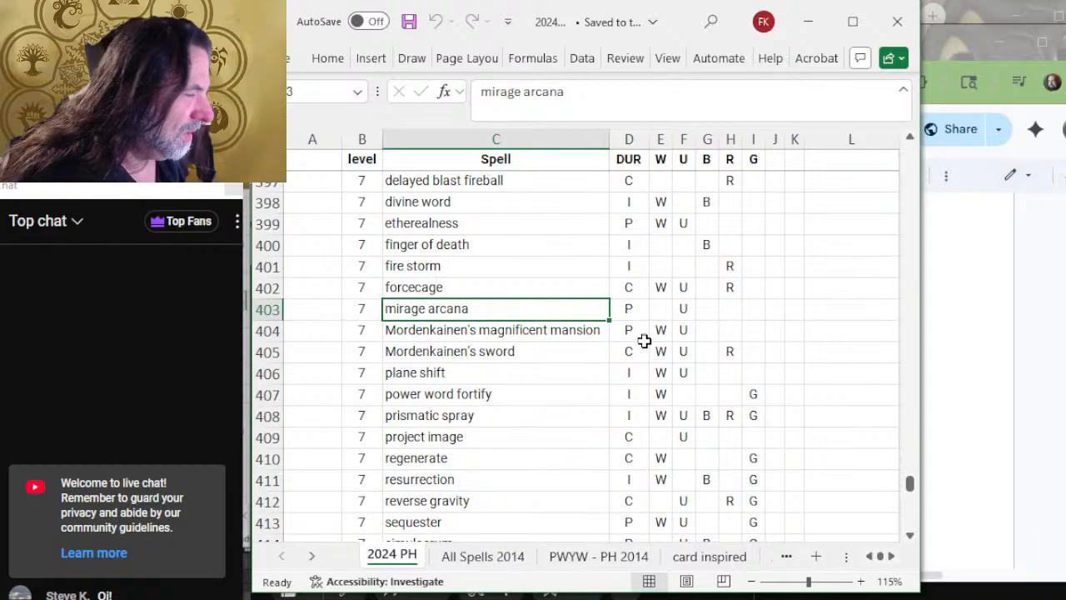
{"action": "scroll", "coordinate": [624, 340], "scroll_direction": "down", "scroll_amount": 2}
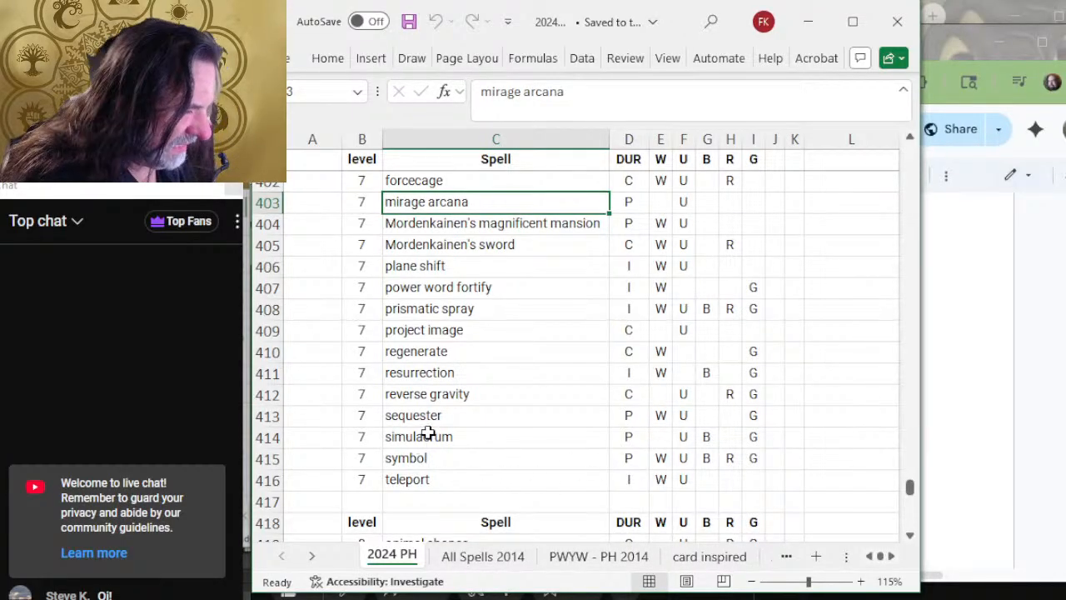
{"action": "key", "text": "alt+Tab"}
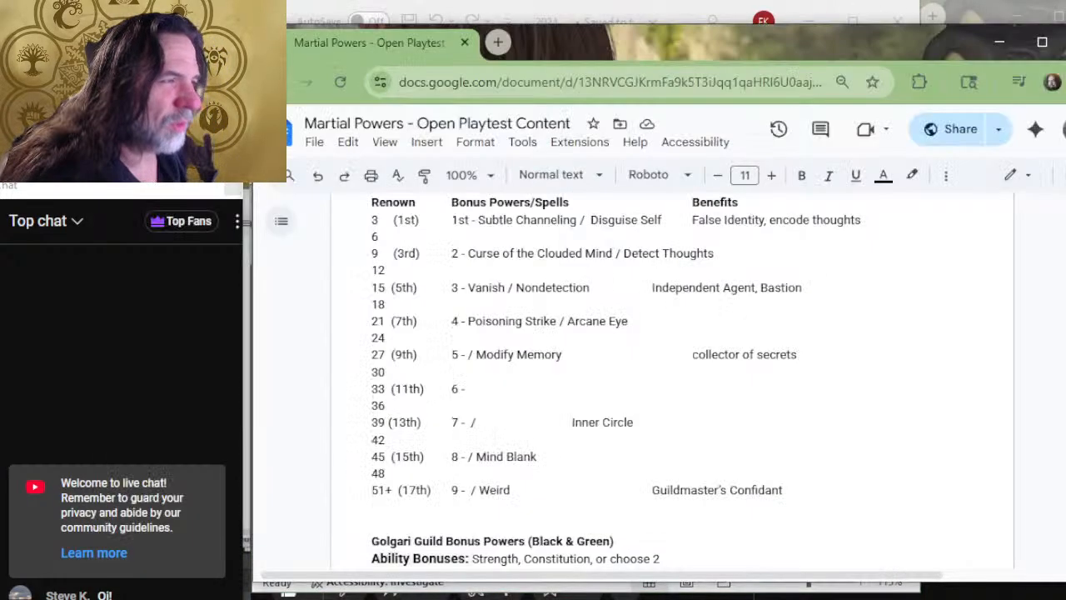
Switch to D&D Beyond in the browser and search for the Mirage Arcane spell.
{"action": "key", "text": "alt+Tab"}
{"action": "key", "text": "alt+Tab"}
{"action": "key", "text": "Tab"}
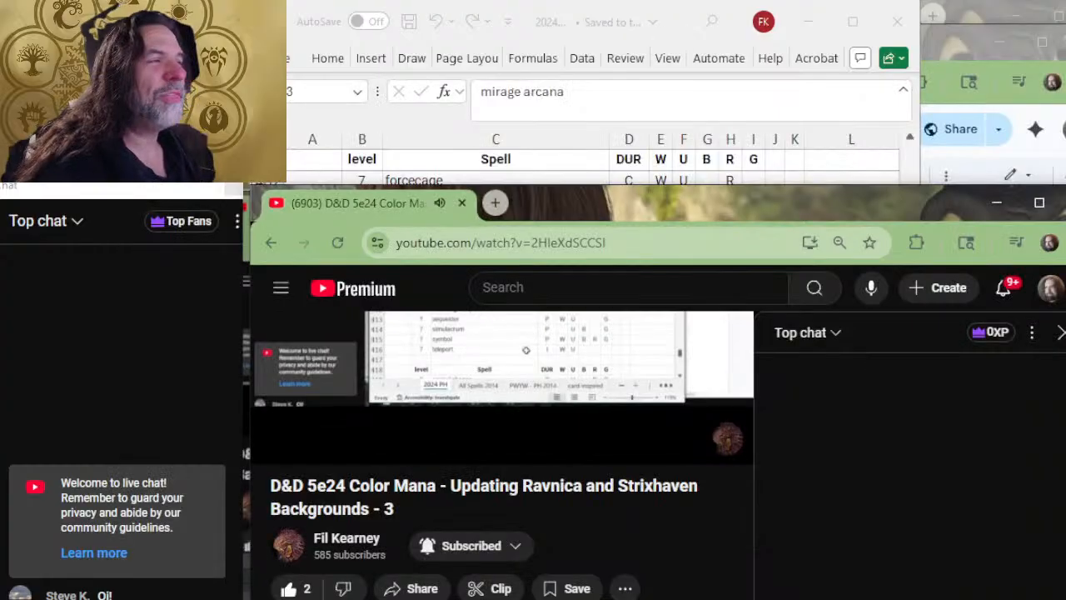
{"action": "key", "text": "alt+Tab"}
{"action": "key", "text": "alt+Tab"}
{"action": "key", "text": "Tab"}
{"action": "key", "text": "Tab"}
{"action": "mouse_move", "coordinate": [603, 157]}
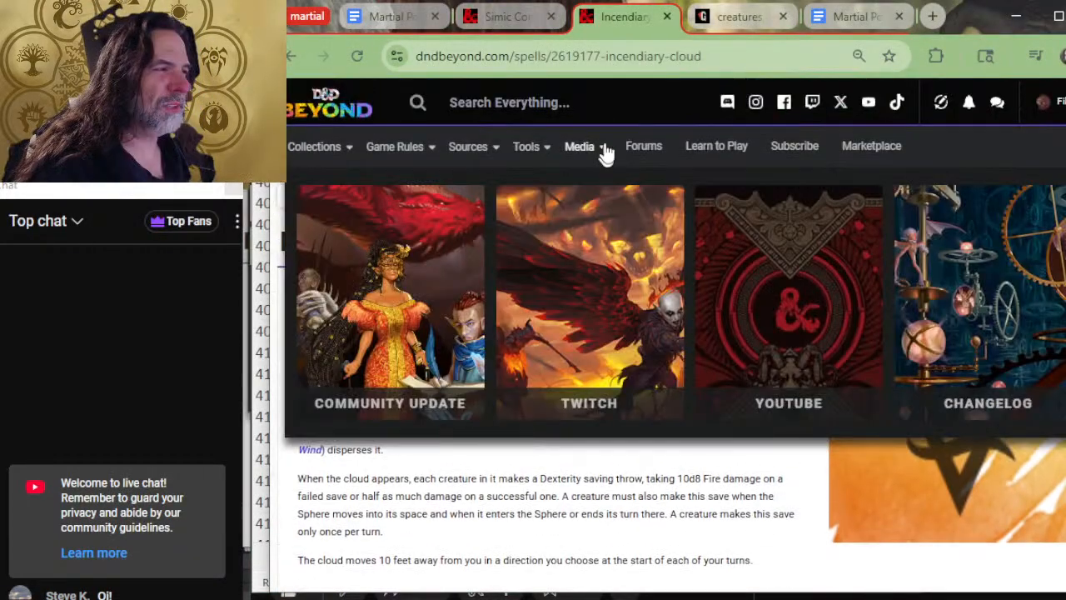
{"action": "left_click", "coordinate": [581, 104]}
{"action": "type", "text": "mirage arcana"}
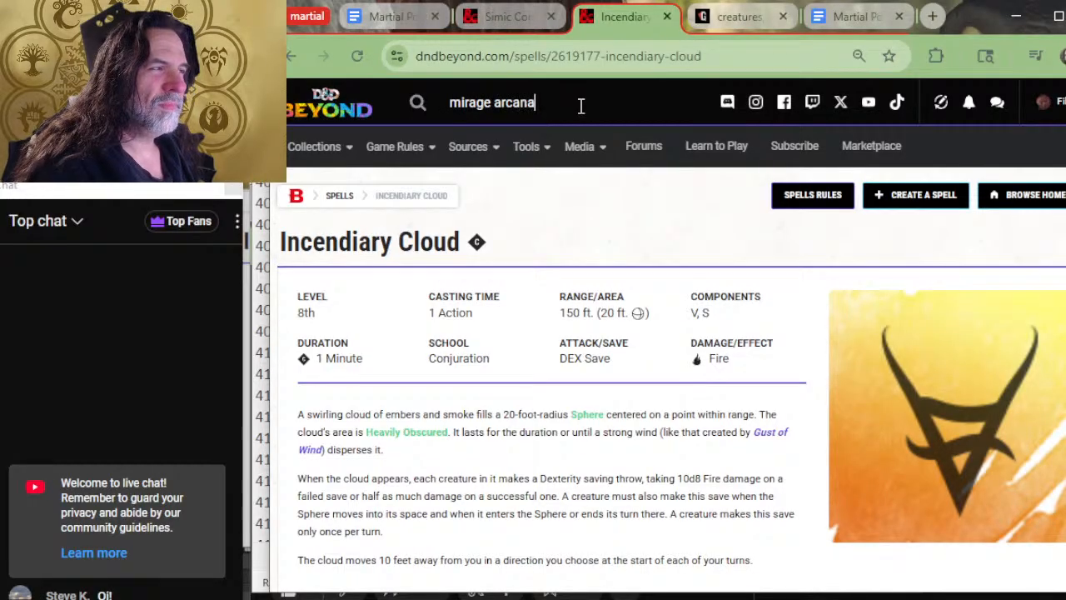
{"action": "left_click", "coordinate": [498, 140]}
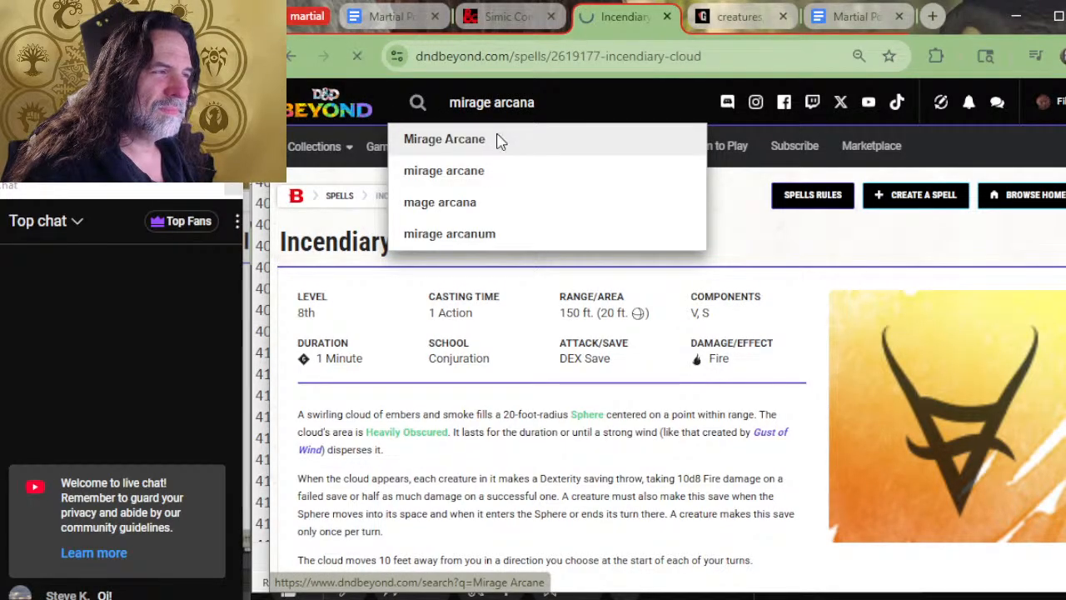
Open the Player's Handbook entry for Mirage Arcane from the search results and read its description.
{"action": "mouse_move", "coordinate": [516, 159]}
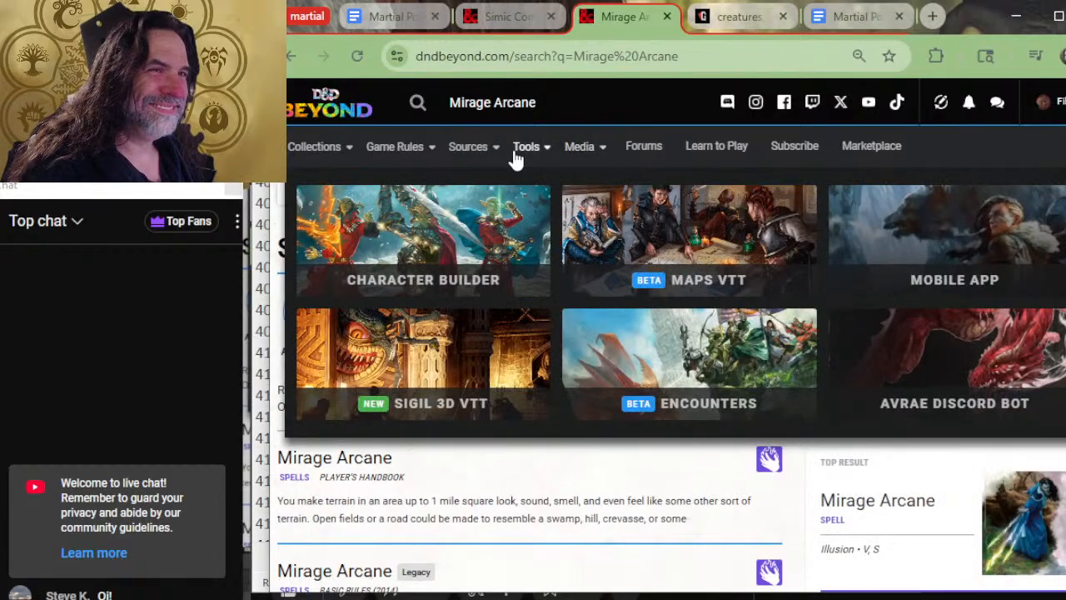
{"action": "scroll", "coordinate": [531, 559], "scroll_direction": "down", "scroll_amount": 2}
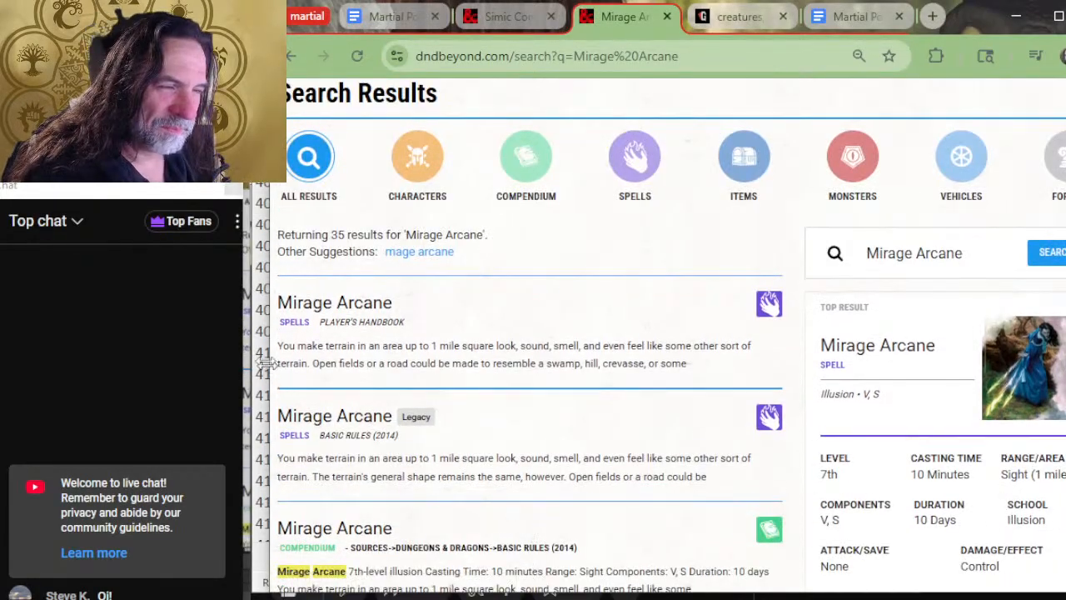
{"action": "left_click", "coordinate": [305, 308]}
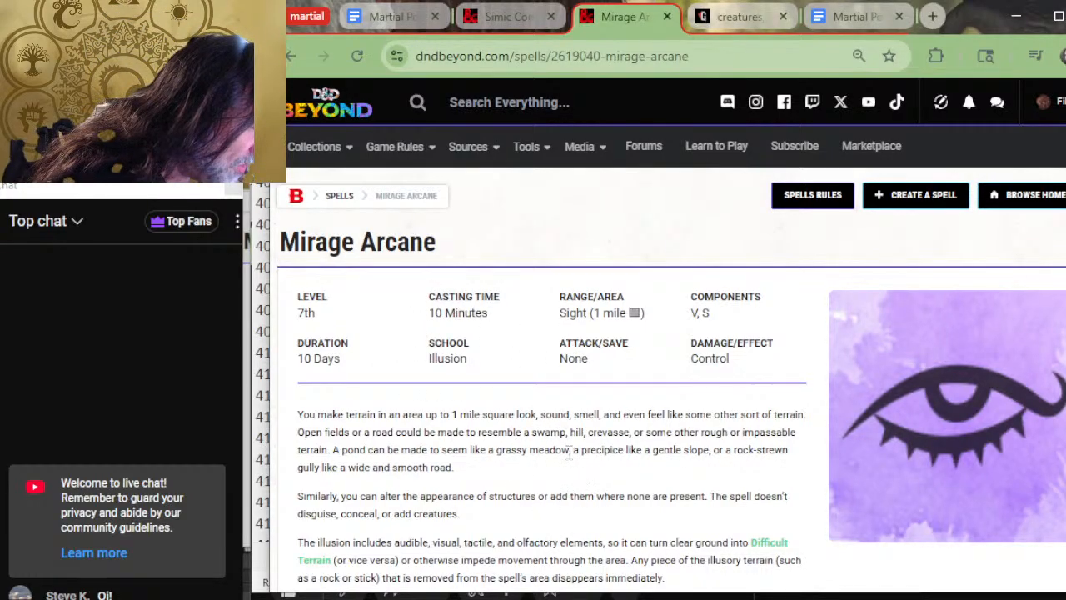
Select project image in the Excel spell list, then look it up on D&D Beyond and read its Player's Handbook entry.
{"action": "key", "text": "alt+Tab"}
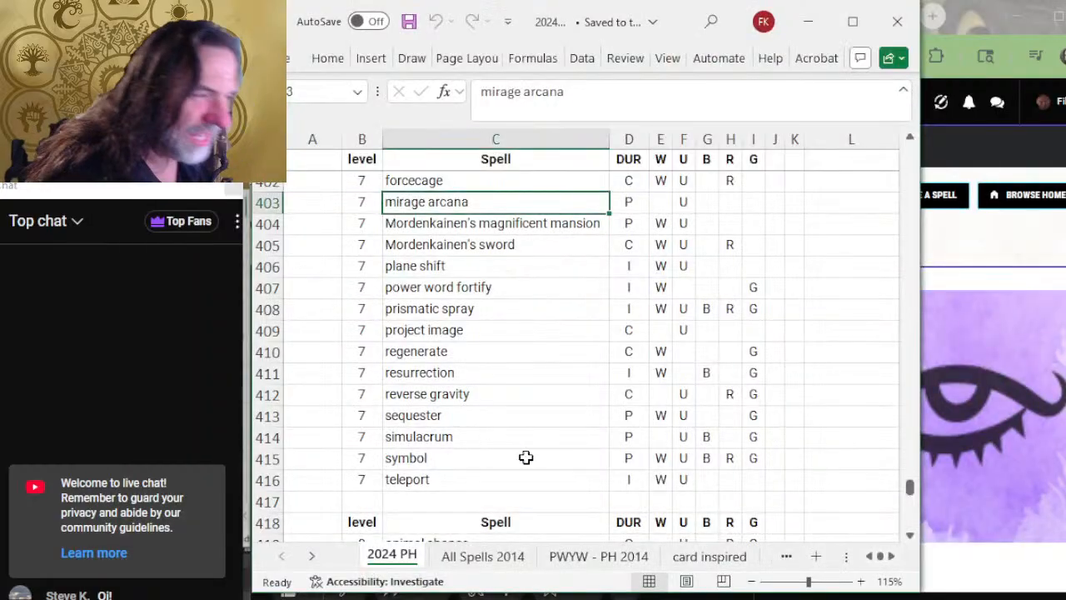
{"action": "left_click", "coordinate": [503, 334]}
{"action": "key", "text": "alt+Tab"}
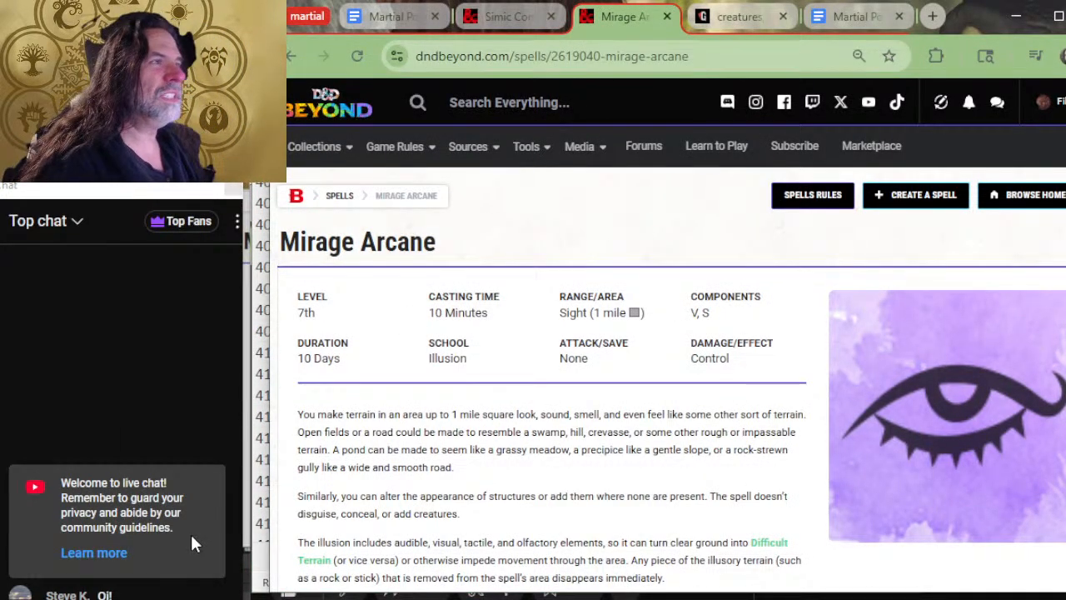
{"action": "type", "text": "project image"}
{"action": "key", "text": "Return"}
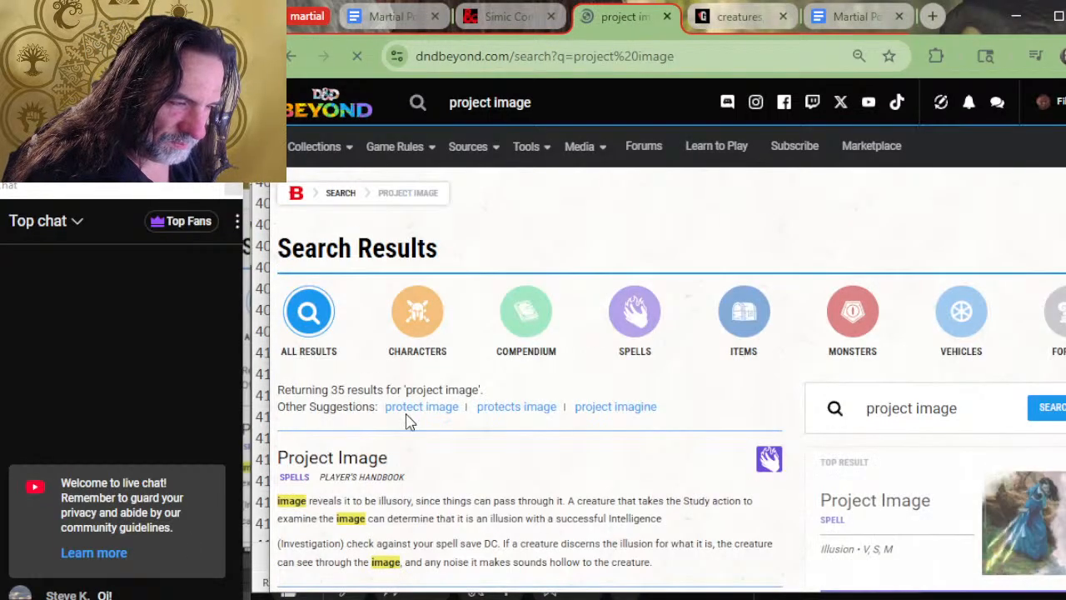
{"action": "left_click", "coordinate": [344, 466]}
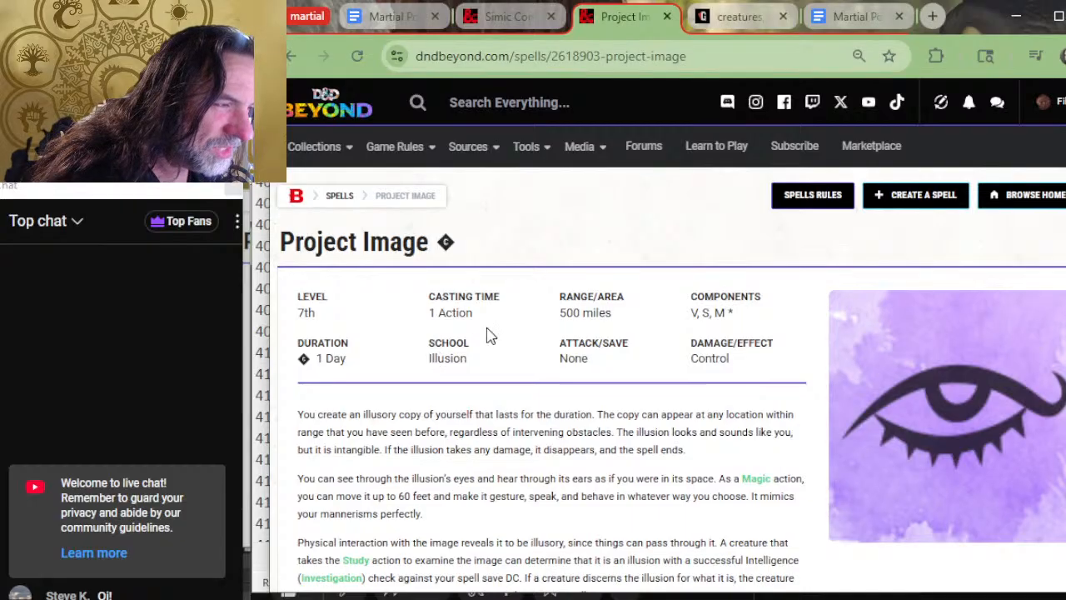
{"action": "scroll", "coordinate": [557, 408], "scroll_direction": "down", "scroll_amount": 2}
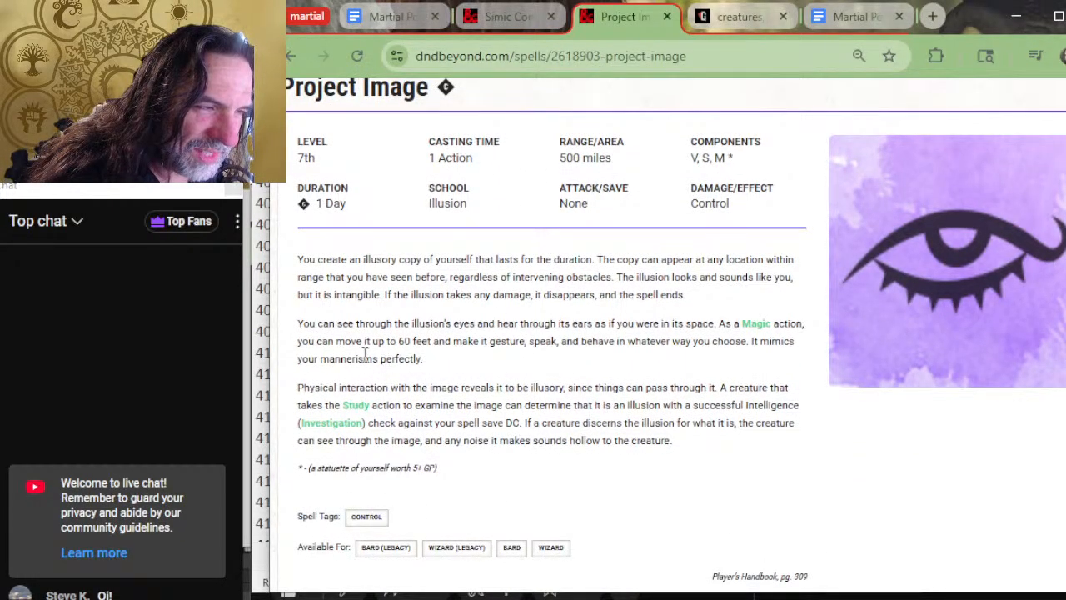
In Google Docs, enter "Project Image" as Dimir's 7th-level spell and replace one tab with "/" after "7 -" in Golgari's 13th-level row.
{"action": "key", "text": "alt+Tab"}
{"action": "key", "text": "alt+Tab"}
{"action": "key", "text": "alt+Tab"}
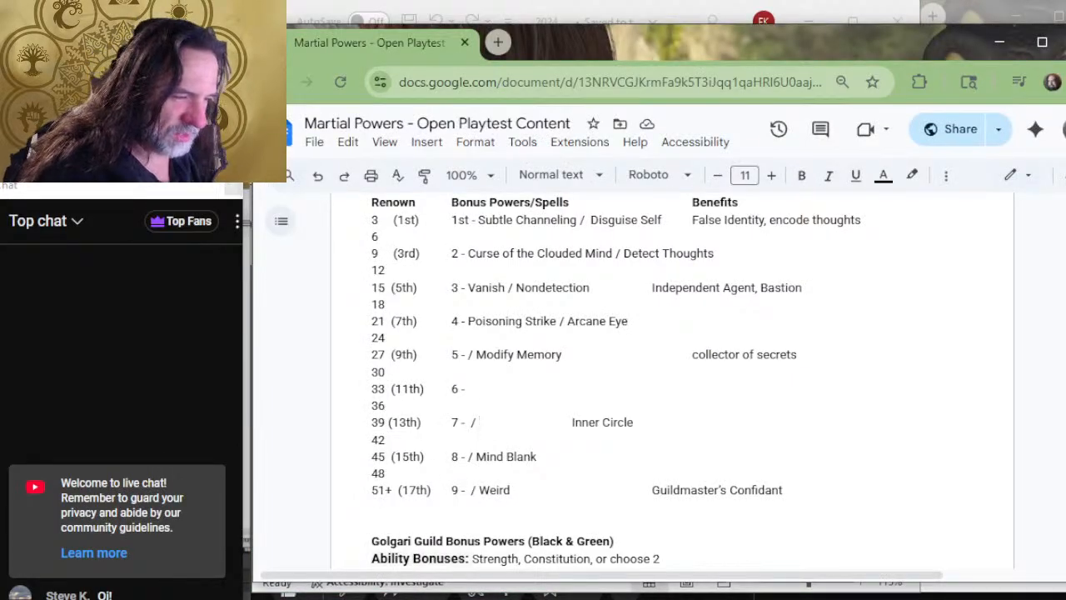
{"action": "type", "text": "Project Ima"}
{"action": "scroll", "coordinate": [485, 377], "scroll_direction": "down", "scroll_amount": 5}
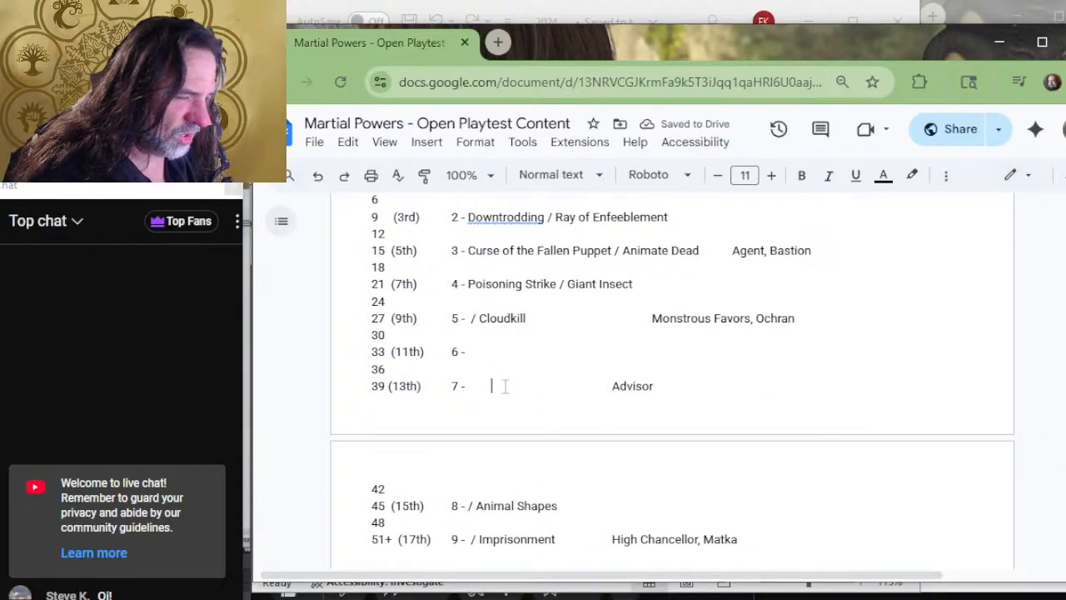
{"action": "key", "text": "BackSpace"}
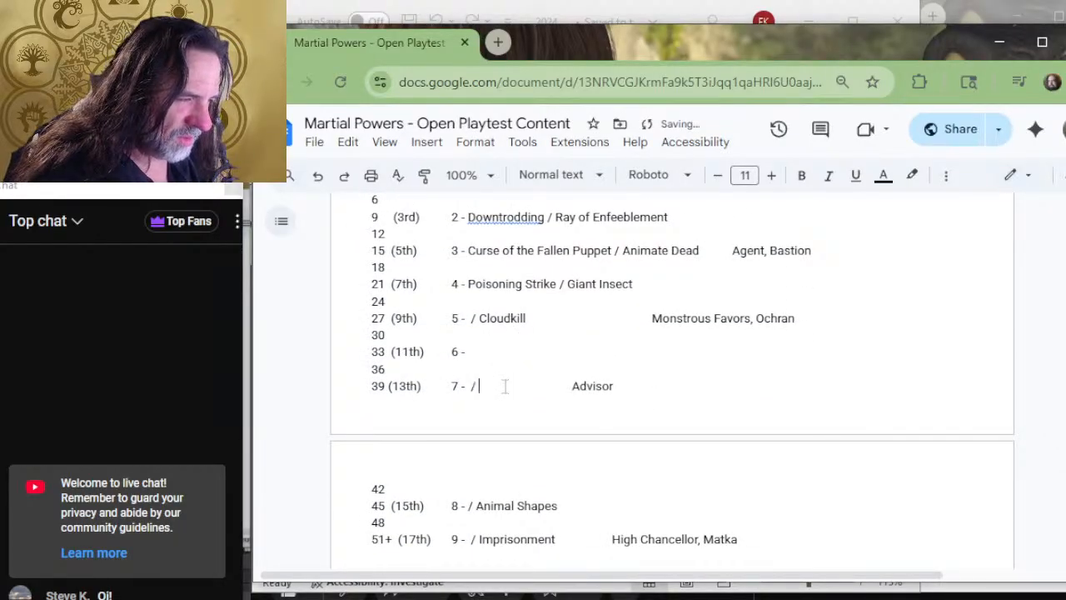
Switch to Excel and examine the level 7 spells for Golgari's black and green colors, checking symbol and finger of death.
{"action": "key", "text": "alt+Tab"}
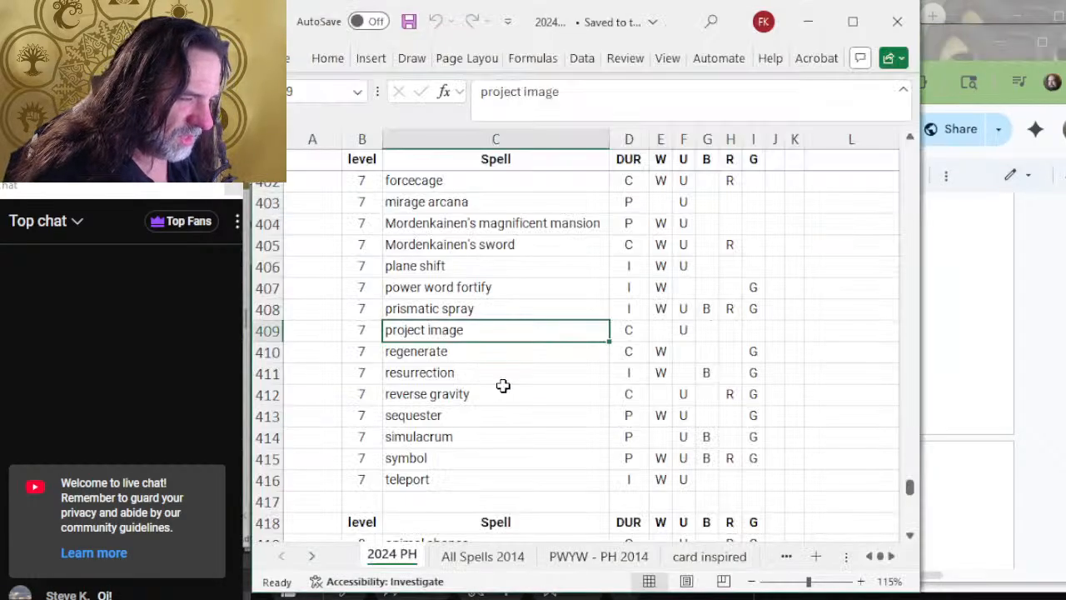
{"action": "left_click", "coordinate": [483, 458]}
{"action": "scroll", "coordinate": [516, 405], "scroll_direction": "up", "scroll_amount": 2}
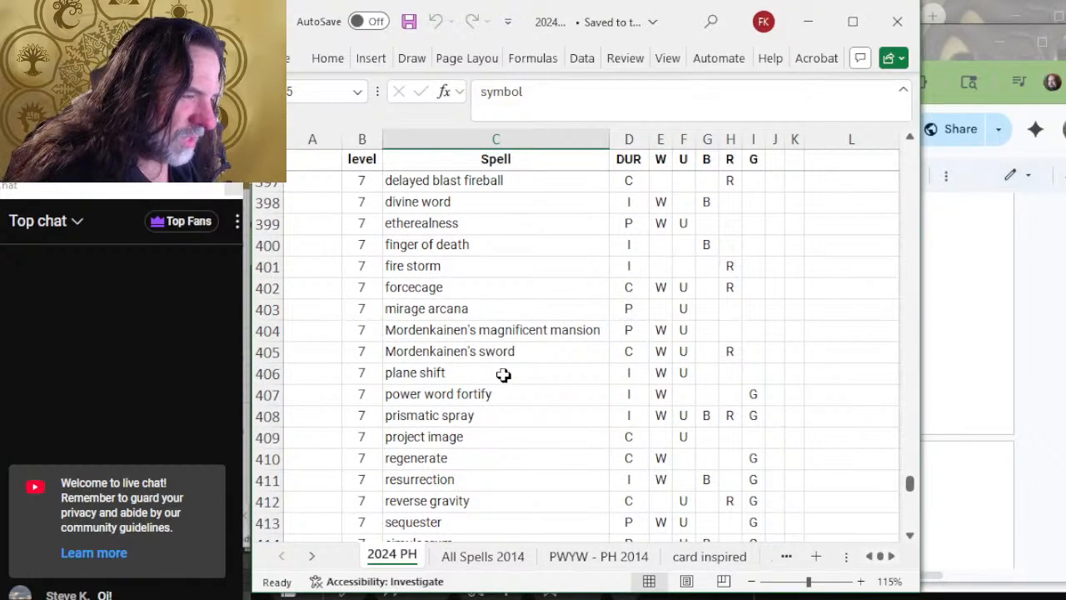
{"action": "scroll", "coordinate": [475, 423], "scroll_direction": "up", "scroll_amount": 2}
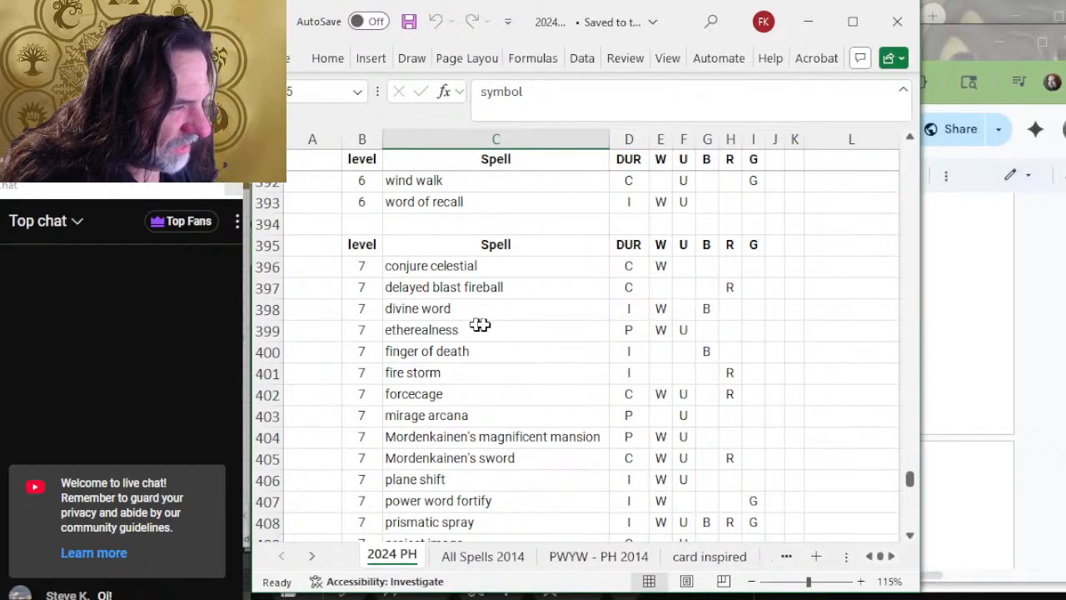
{"action": "left_click", "coordinate": [495, 355]}
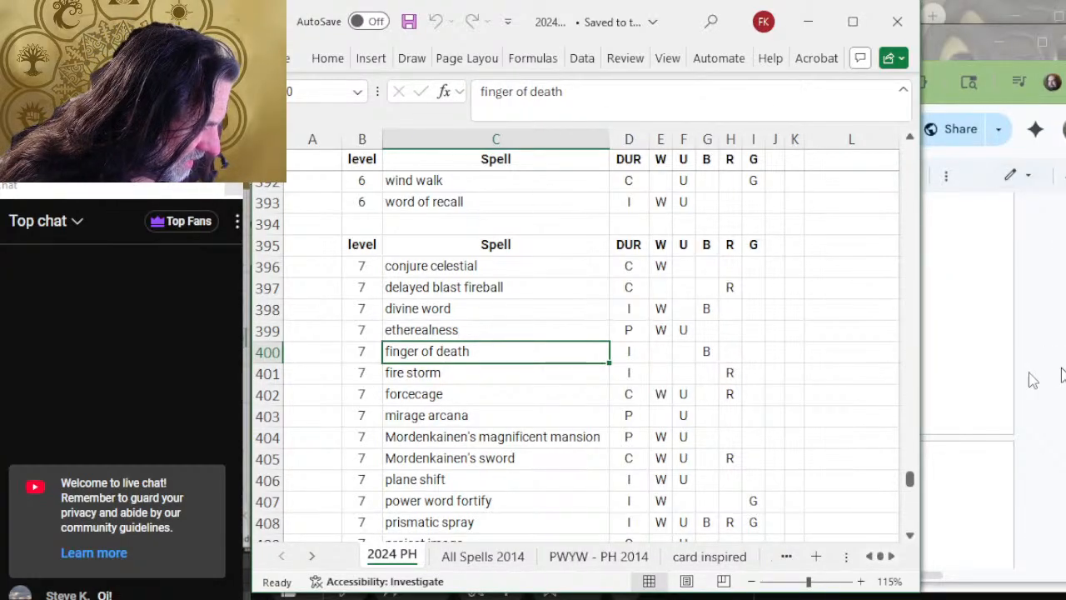
{"action": "scroll", "coordinate": [649, 243], "scroll_direction": "down", "scroll_amount": 2}
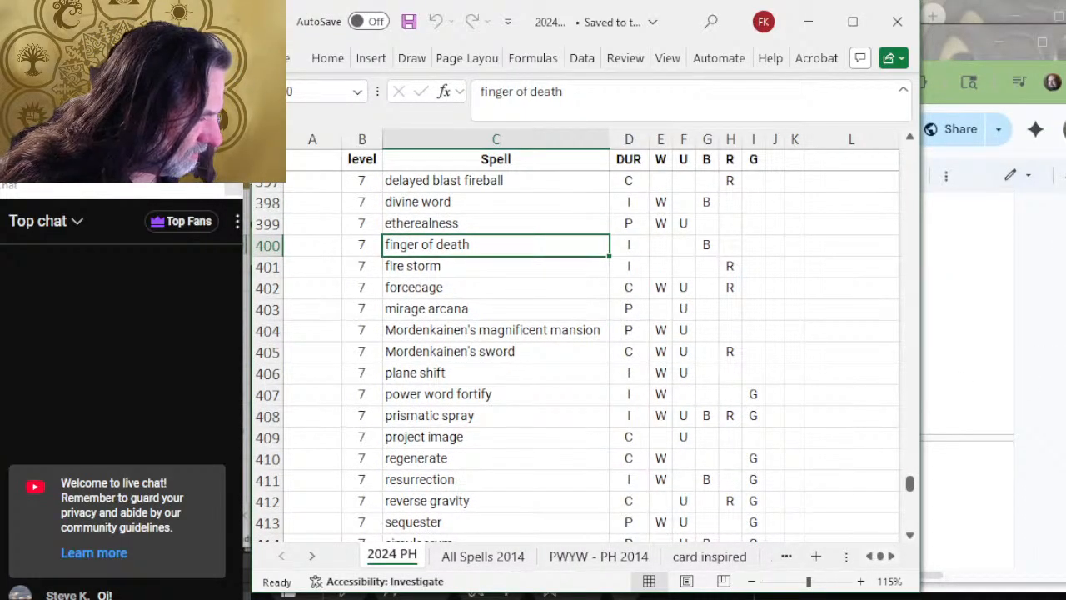
{"action": "scroll", "coordinate": [501, 332], "scroll_direction": "down", "scroll_amount": 1}
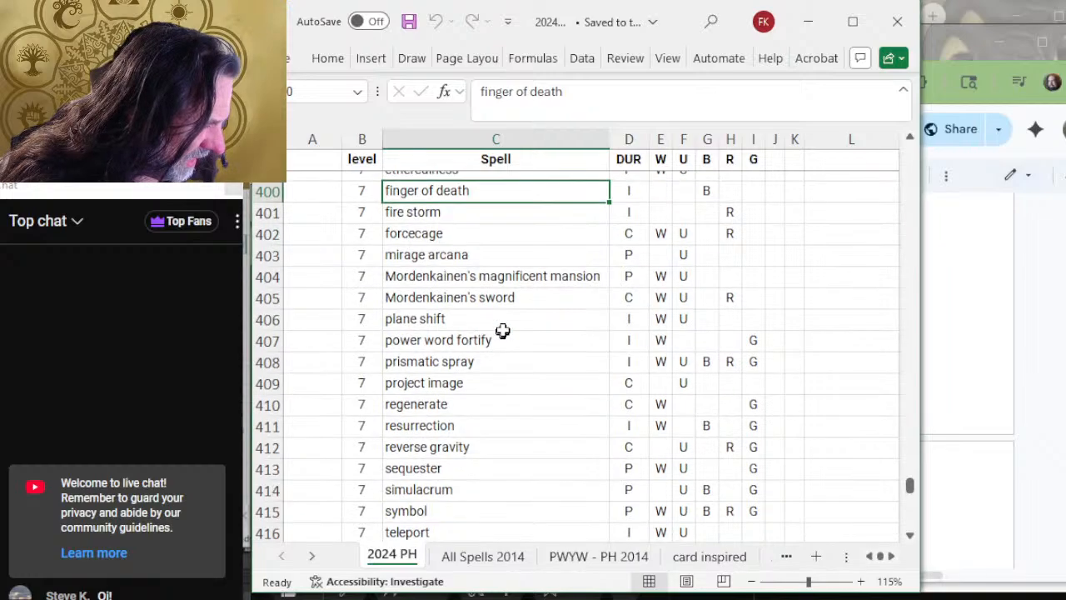
{"action": "scroll", "coordinate": [501, 333], "scroll_direction": "down", "scroll_amount": 1}
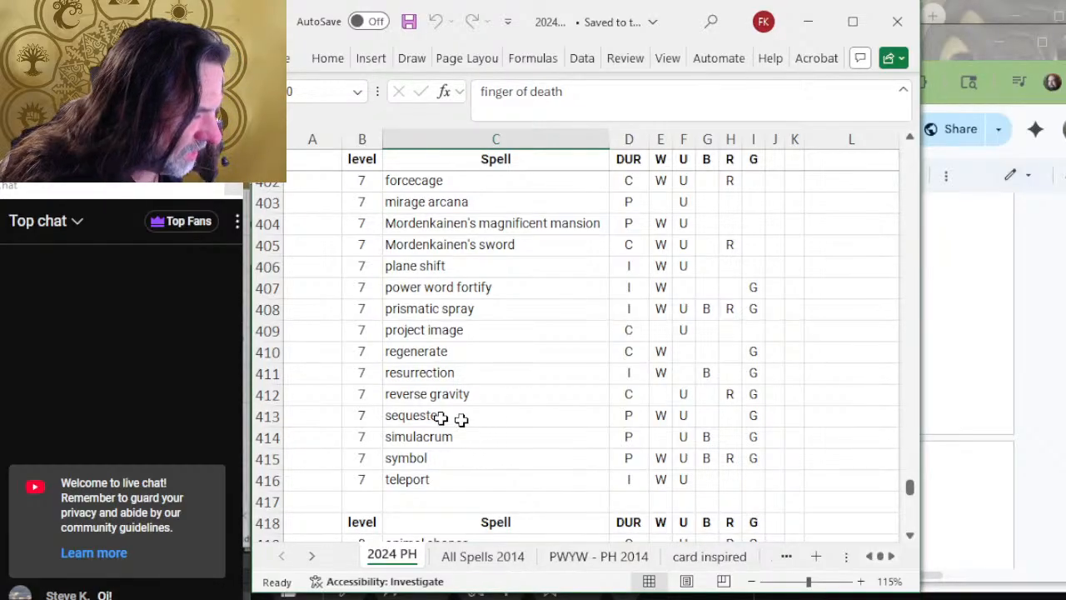
Switch to D&D Beyond, search for the sequester spell and open its Player's Handbook entry.
{"action": "key", "text": "alt+Tab"}
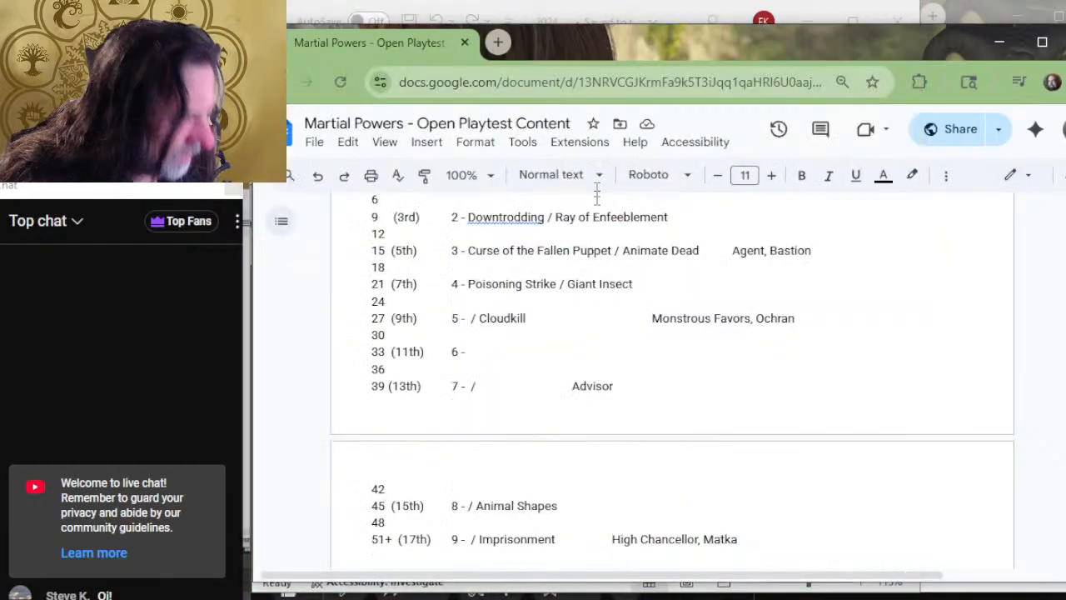
{"action": "key", "text": "alt+Tab"}
{"action": "key", "text": "alt+Tab"}
{"action": "key", "text": "alt+Tab"}
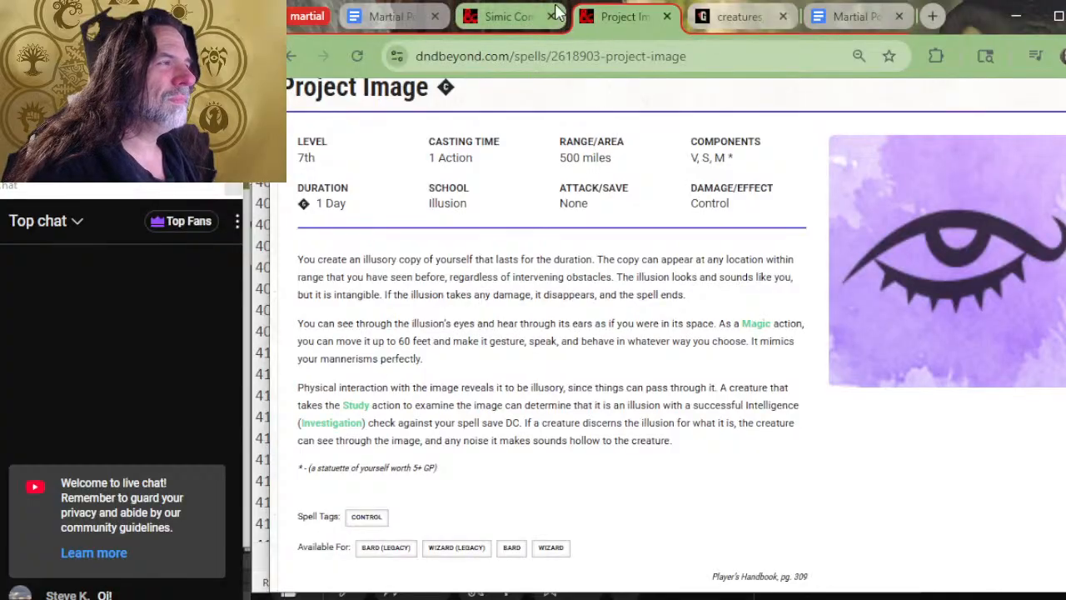
{"action": "scroll", "coordinate": [541, 179], "scroll_direction": "up", "scroll_amount": 2}
{"action": "type", "text": "s"}
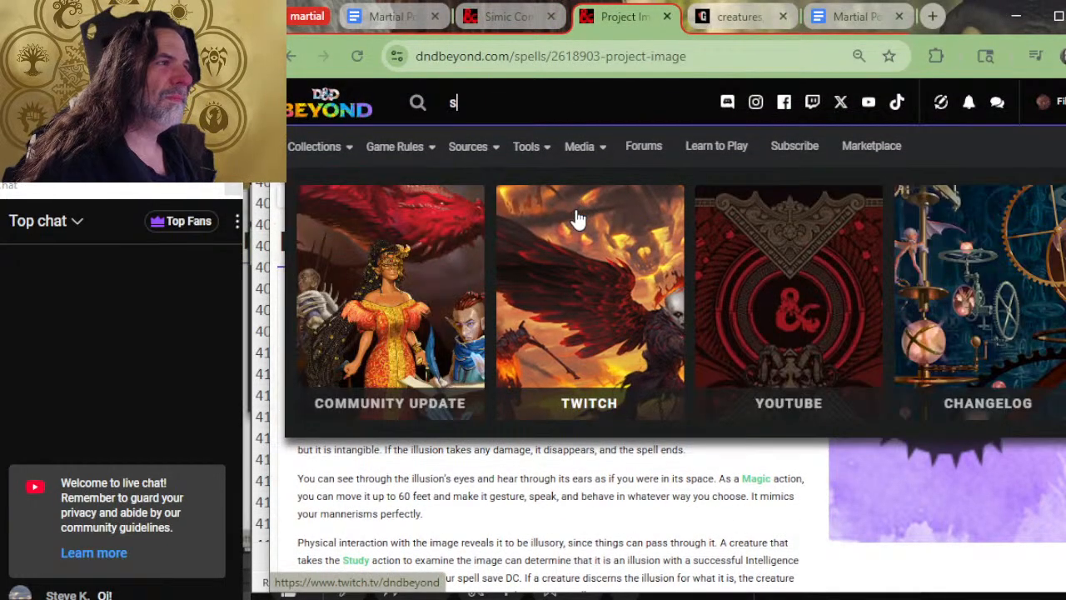
{"action": "type", "text": "equester"}
{"action": "key", "text": "Return"}
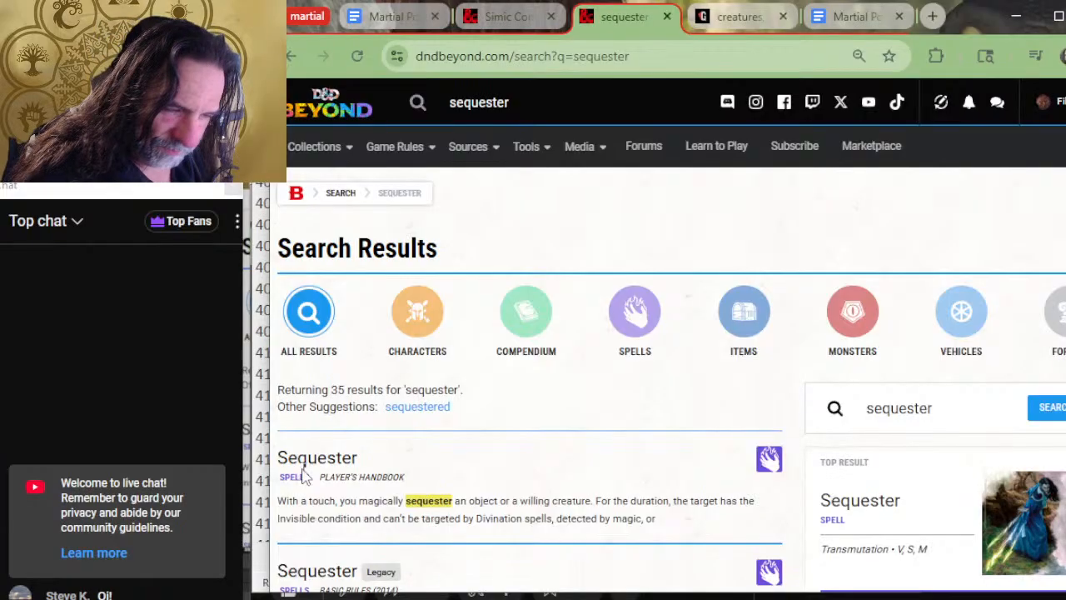
{"action": "left_click", "coordinate": [304, 464]}
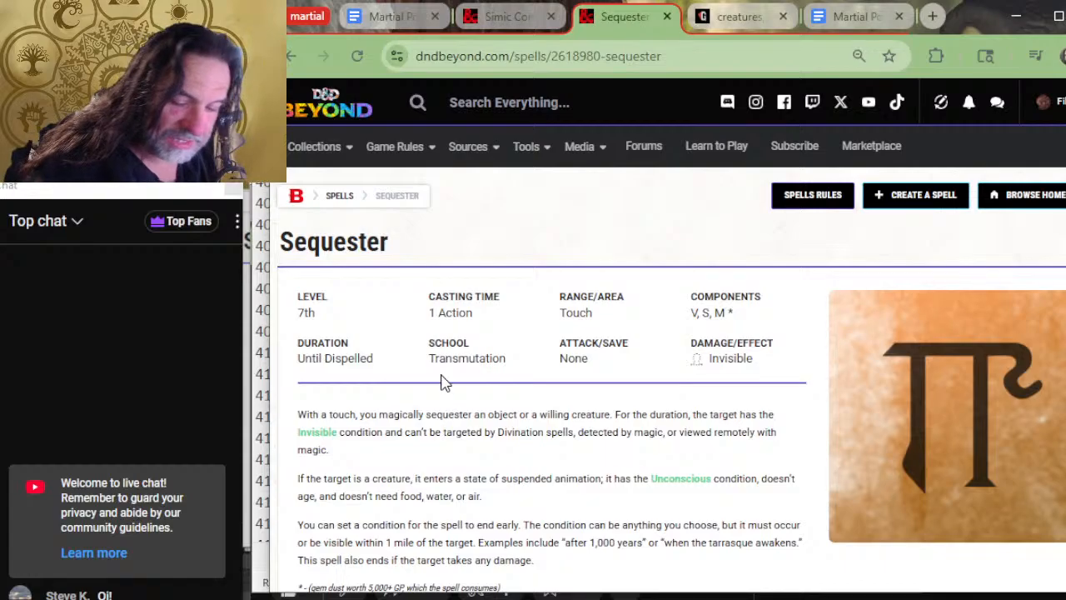
Return to the Google Docs document and review the spells listed in Dimir's renown table.
{"action": "key", "text": "alt+Tab"}
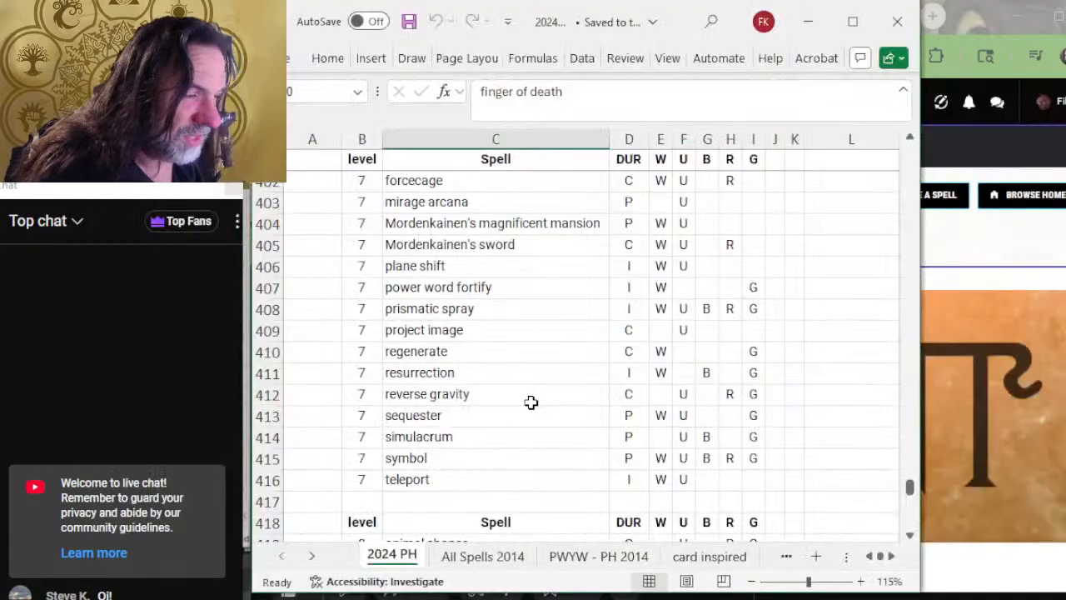
{"action": "key", "text": "alt+Tab"}
{"action": "key", "text": "alt+Tab"}
{"action": "key", "text": "alt+Tab"}
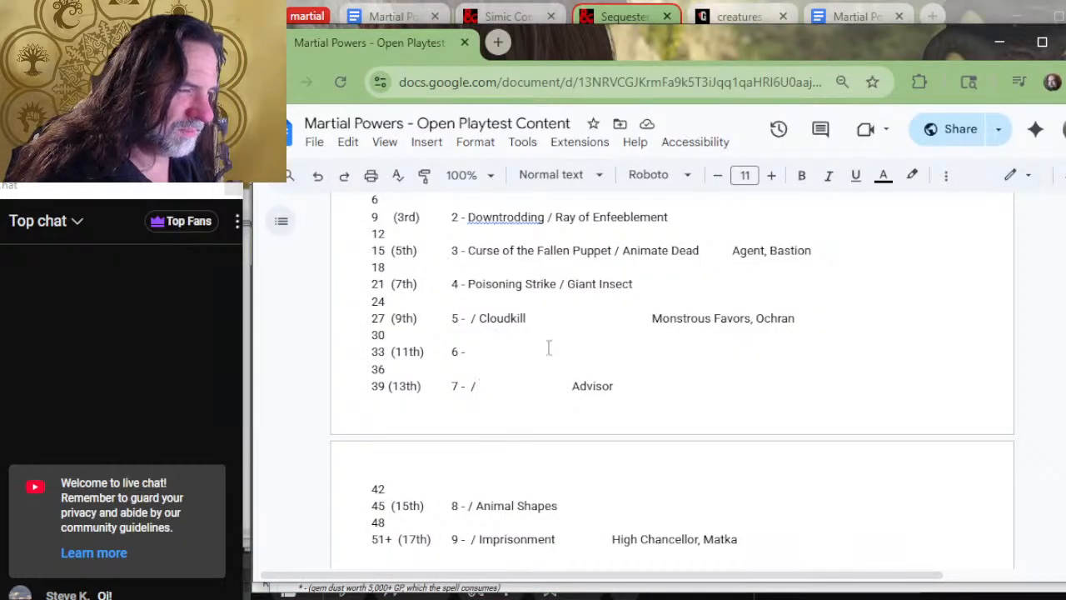
{"action": "scroll", "coordinate": [548, 348], "scroll_direction": "up", "scroll_amount": 2}
{"action": "scroll", "coordinate": [549, 348], "scroll_direction": "up", "scroll_amount": 3}
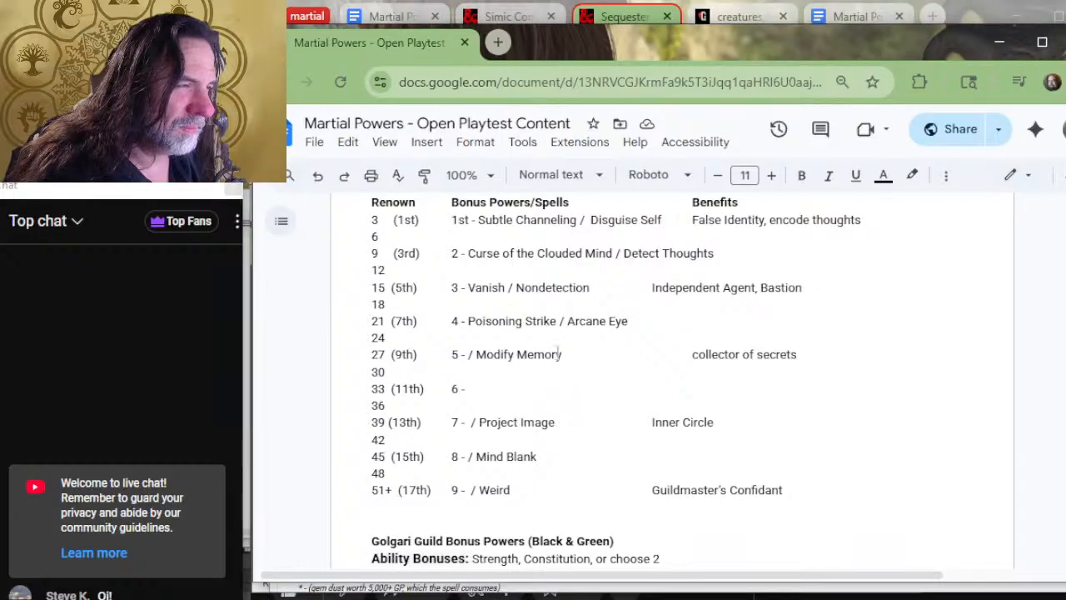
{"action": "scroll", "coordinate": [557, 356], "scroll_direction": "up", "scroll_amount": 2}
{"action": "scroll", "coordinate": [557, 354], "scroll_direction": "down", "scroll_amount": 2}
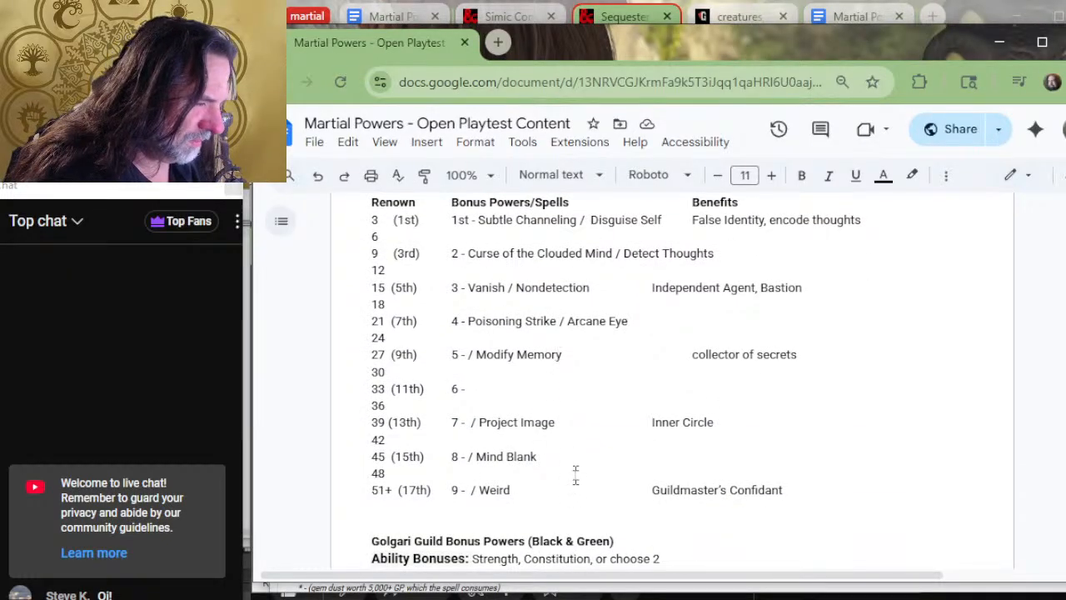
Read the rest of the Sequester entry on D&D Beyond and recheck the level 7 spells around finger of death in Excel.
{"action": "key", "text": "alt+Tab"}
{"action": "scroll", "coordinate": [521, 356], "scroll_direction": "down", "scroll_amount": 2}
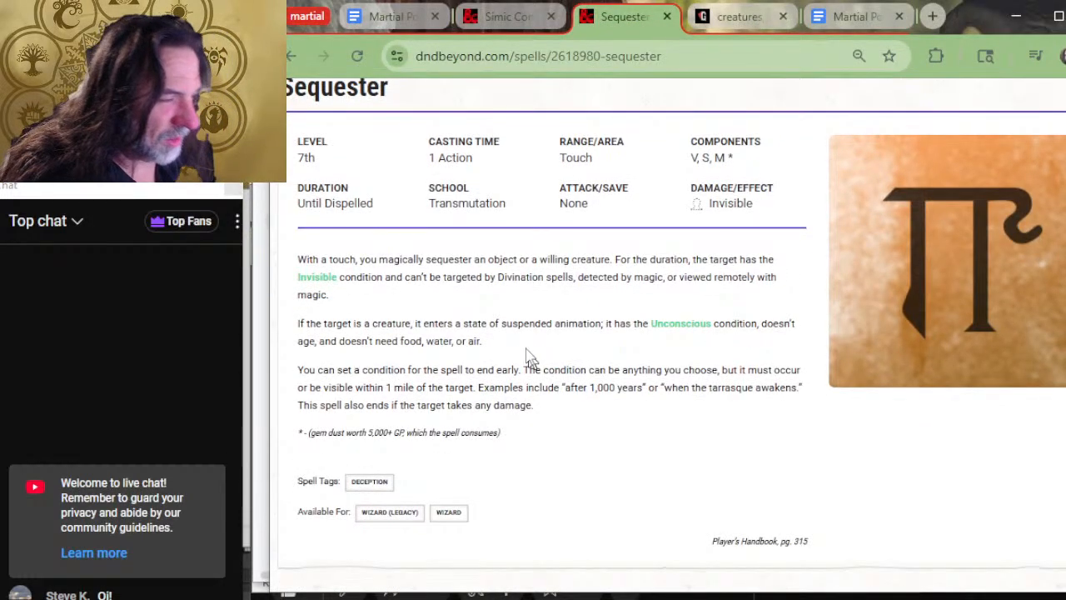
{"action": "key", "text": "alt+Tab"}
{"action": "key", "text": "alt+Tab"}
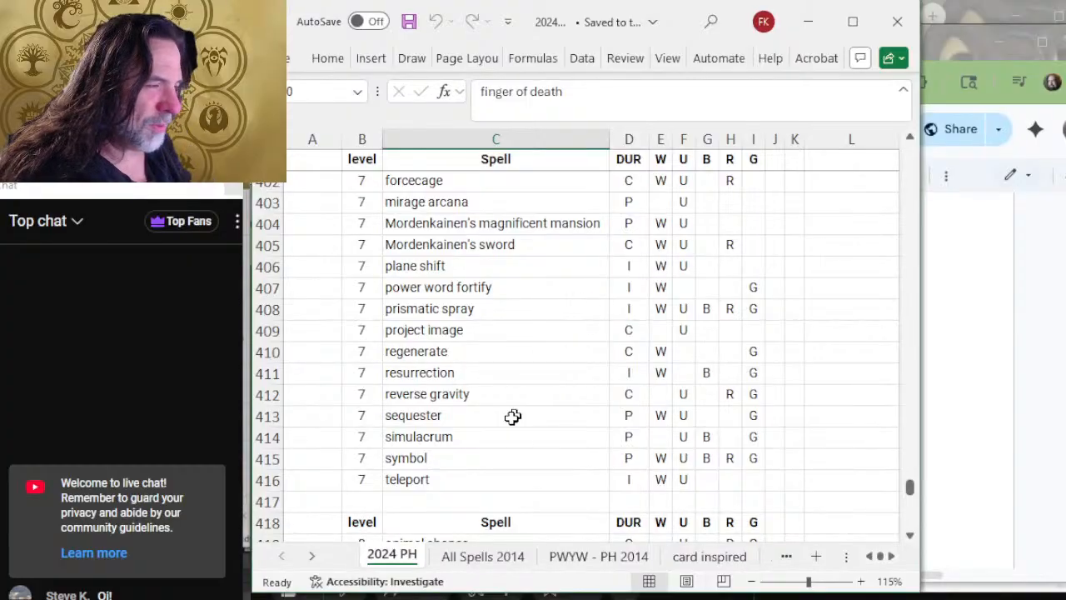
{"action": "scroll", "coordinate": [511, 326], "scroll_direction": "up", "scroll_amount": 2}
{"action": "scroll", "coordinate": [513, 328], "scroll_direction": "up", "scroll_amount": 2}
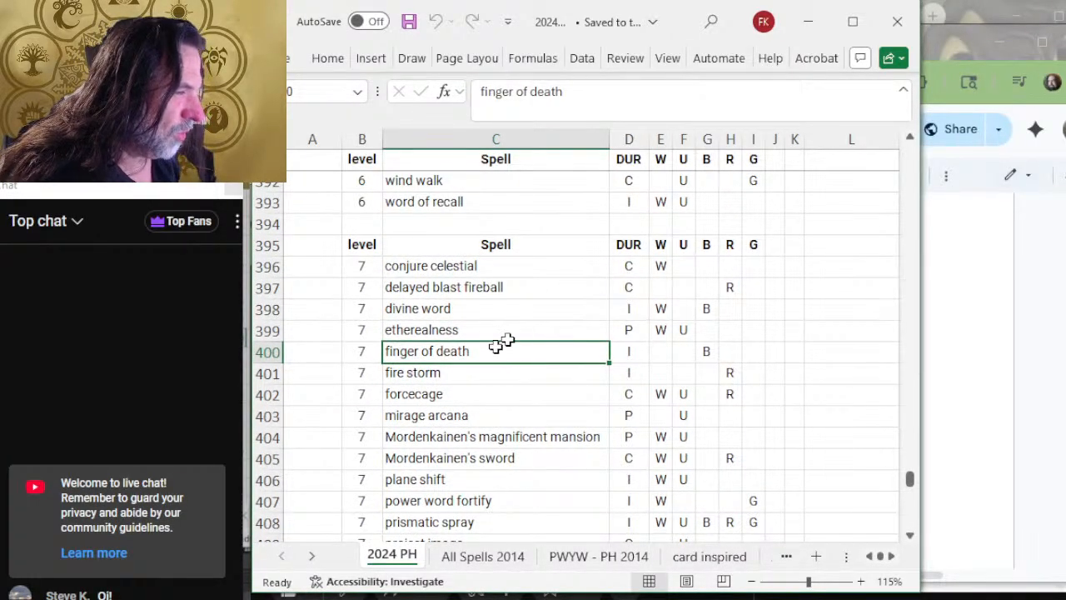
Switch to the Google Docs document and enter Finger of Death as the 7th-level spell in Golgari's renown table.
{"action": "key", "text": "alt+Tab"}
{"action": "key", "text": "alt+Tab"}
{"action": "key", "text": "alt+Tab"}
{"action": "scroll", "coordinate": [621, 438], "scroll_direction": "down", "scroll_amount": 2}
{"action": "scroll", "coordinate": [625, 417], "scroll_direction": "down", "scroll_amount": 6}
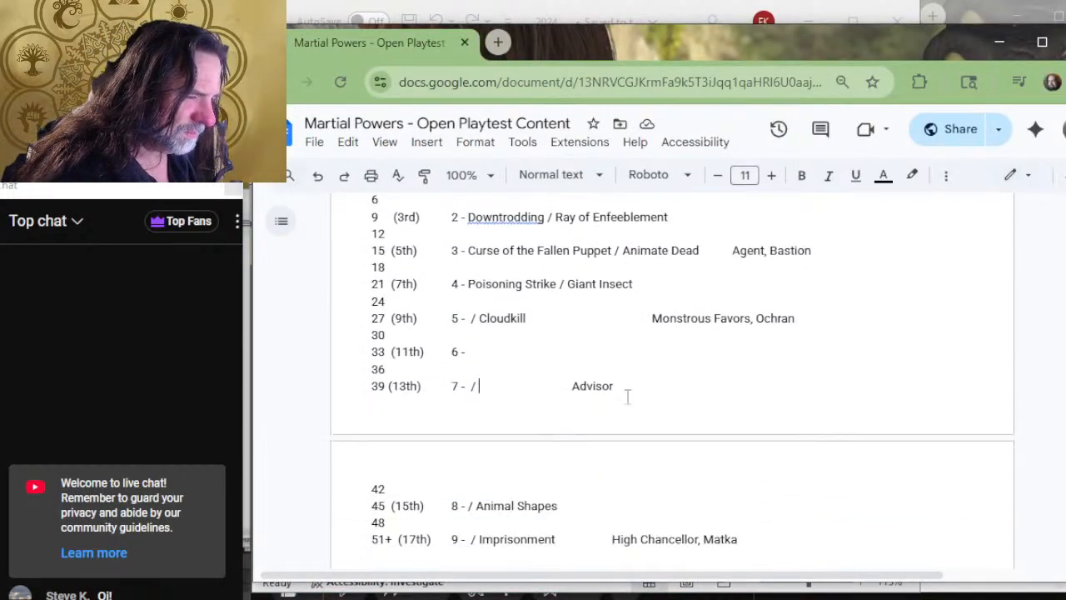
{"action": "type", "text": "F"}
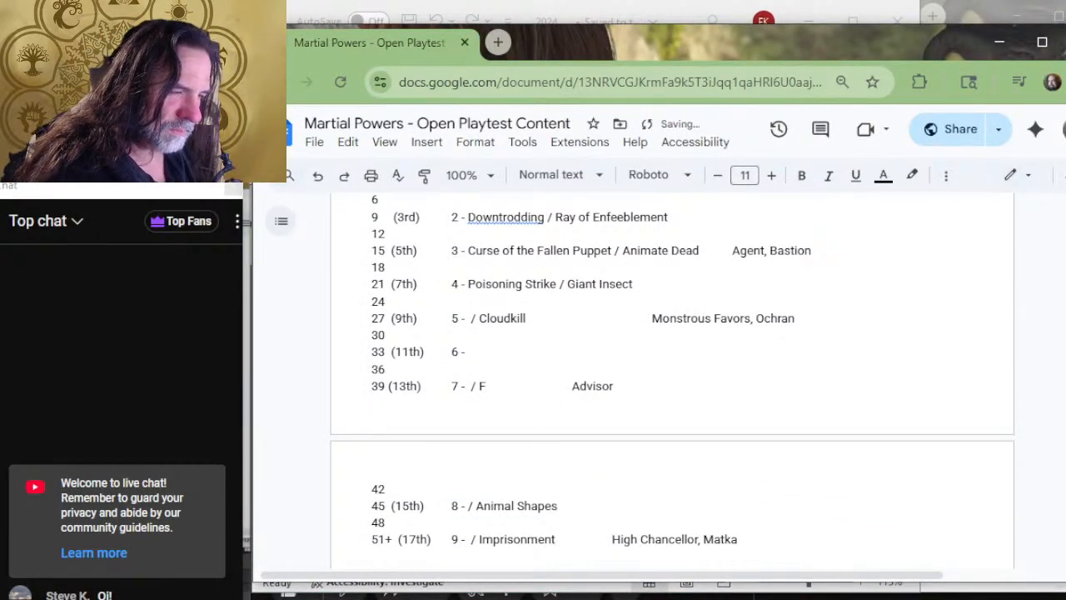
{"action": "type", "text": "inger of Death"}
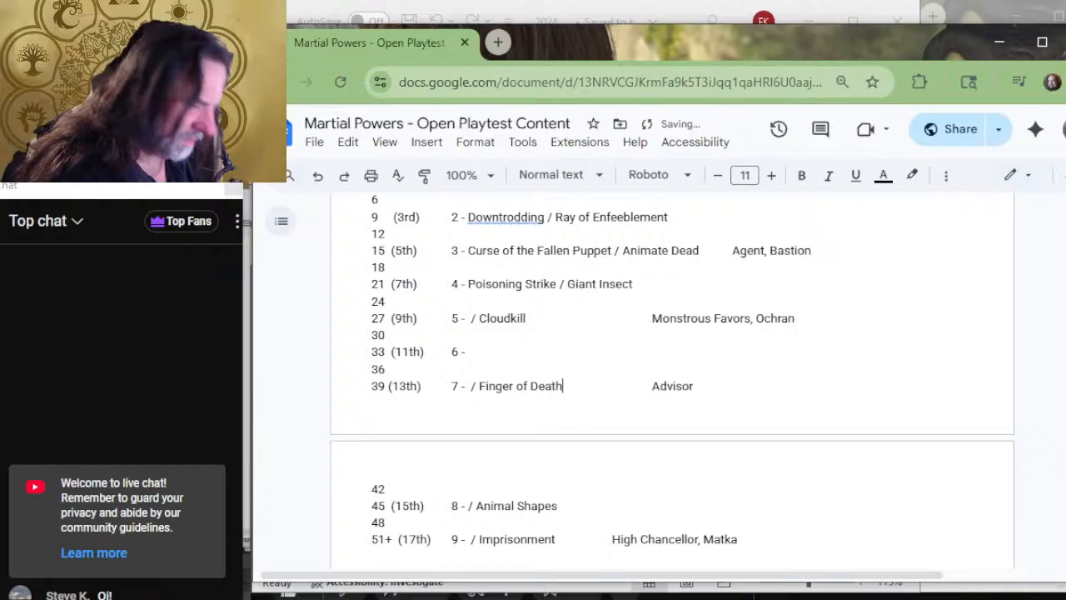
Review Gruul's renown table, then switch to Excel and examine the level 7 spells for red and green, starting at fire storm.
{"action": "mouse_move", "coordinate": [191, 599]}
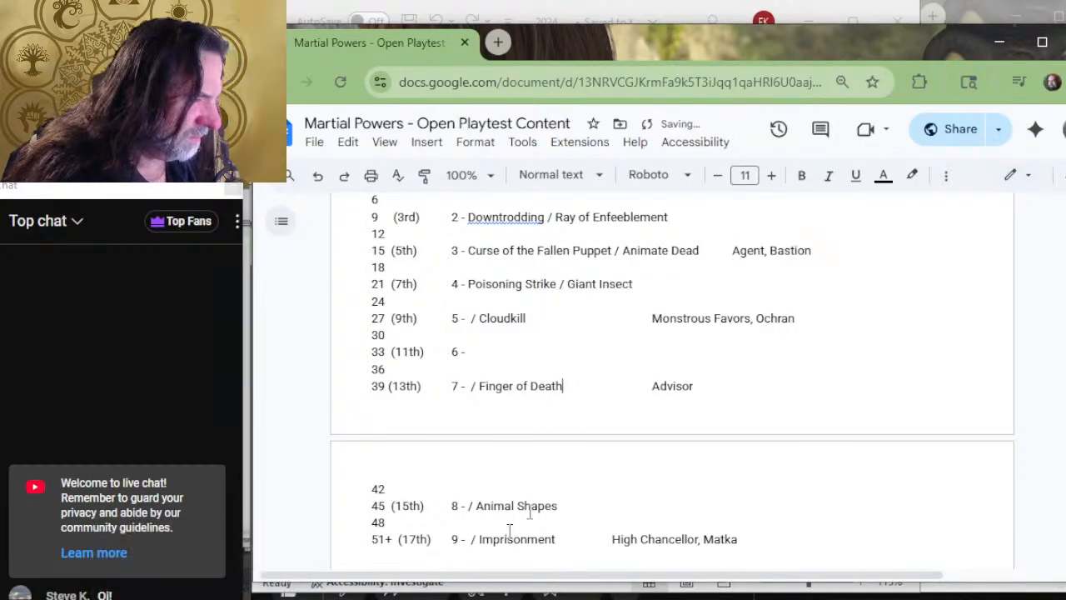
{"action": "scroll", "coordinate": [588, 419], "scroll_direction": "down", "scroll_amount": 3}
{"action": "scroll", "coordinate": [573, 413], "scroll_direction": "down", "scroll_amount": 2}
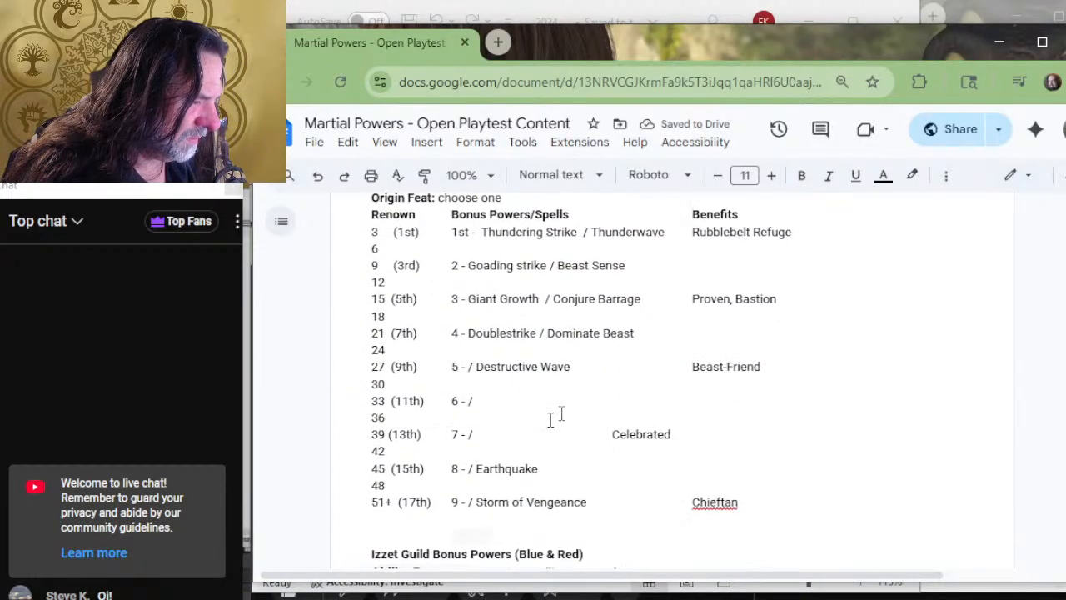
{"action": "scroll", "coordinate": [497, 430], "scroll_direction": "up", "scroll_amount": 3}
{"action": "scroll", "coordinate": [497, 430], "scroll_direction": "down", "scroll_amount": 3}
{"action": "key", "text": "alt+Tab"}
{"action": "left_click", "coordinate": [424, 367]}
{"action": "scroll", "coordinate": [494, 345], "scroll_direction": "down", "scroll_amount": 2}
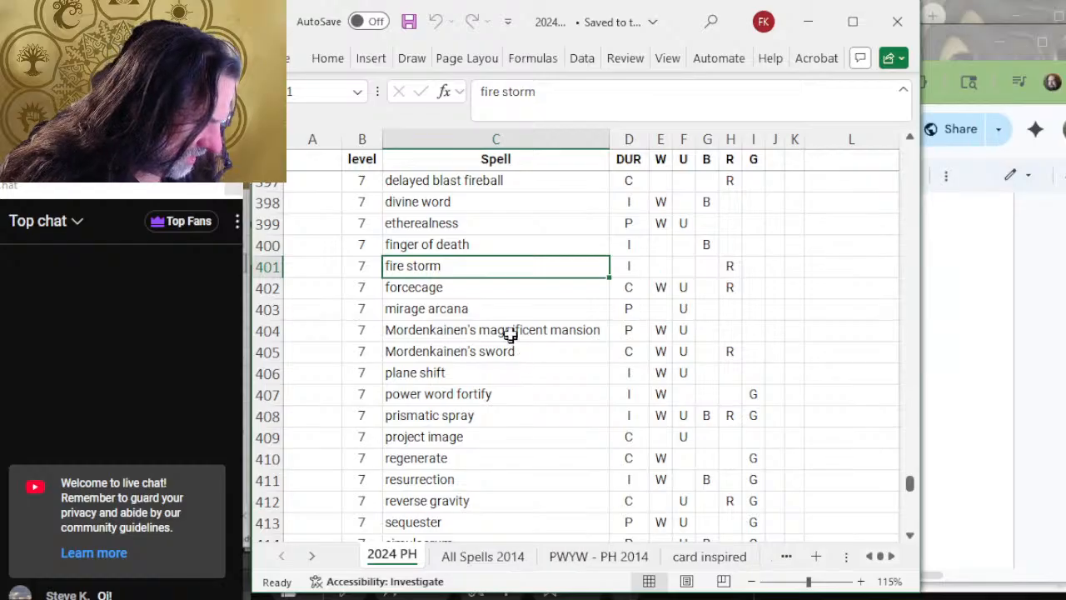
{"action": "scroll", "coordinate": [510, 332], "scroll_direction": "down", "scroll_amount": 2}
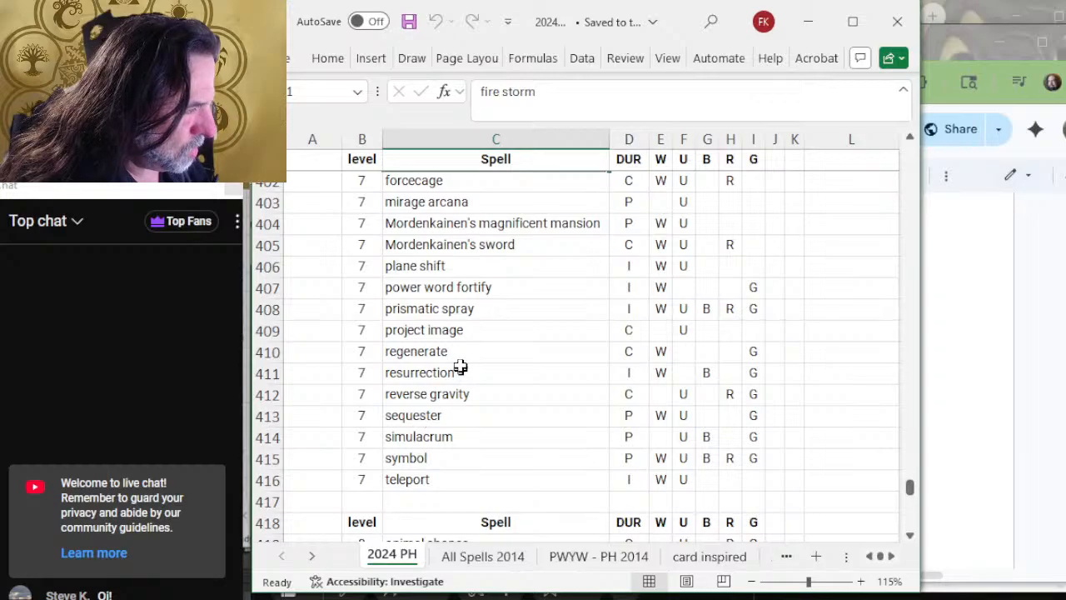
Recheck Gruul's guild colors in the Google Docs document and rescan the level 7 spells around fire storm in Excel.
{"action": "key", "text": "alt+Tab"}
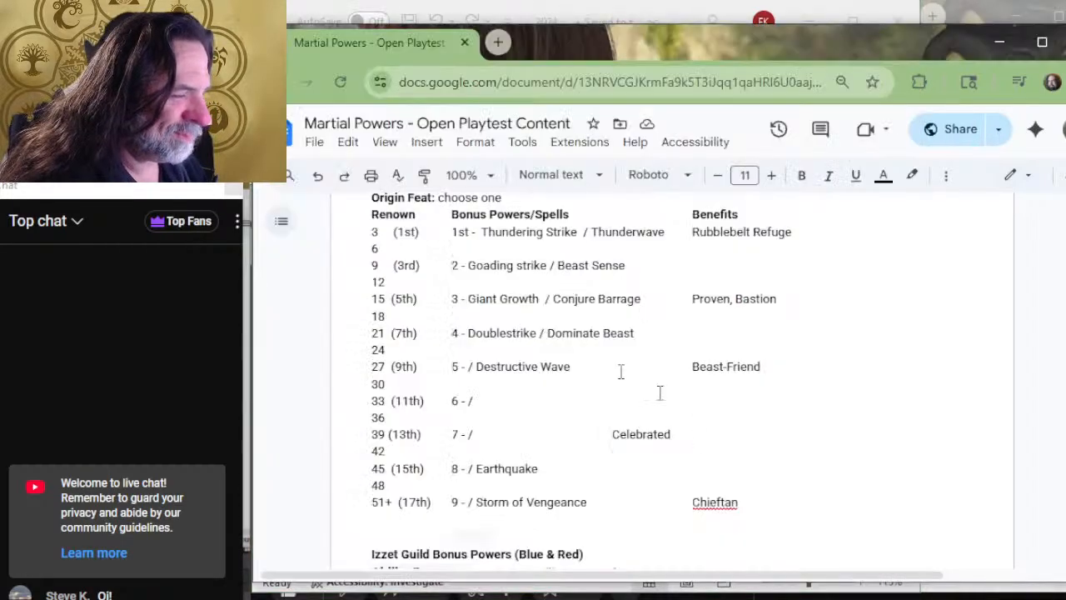
{"action": "scroll", "coordinate": [602, 408], "scroll_direction": "up", "scroll_amount": 2}
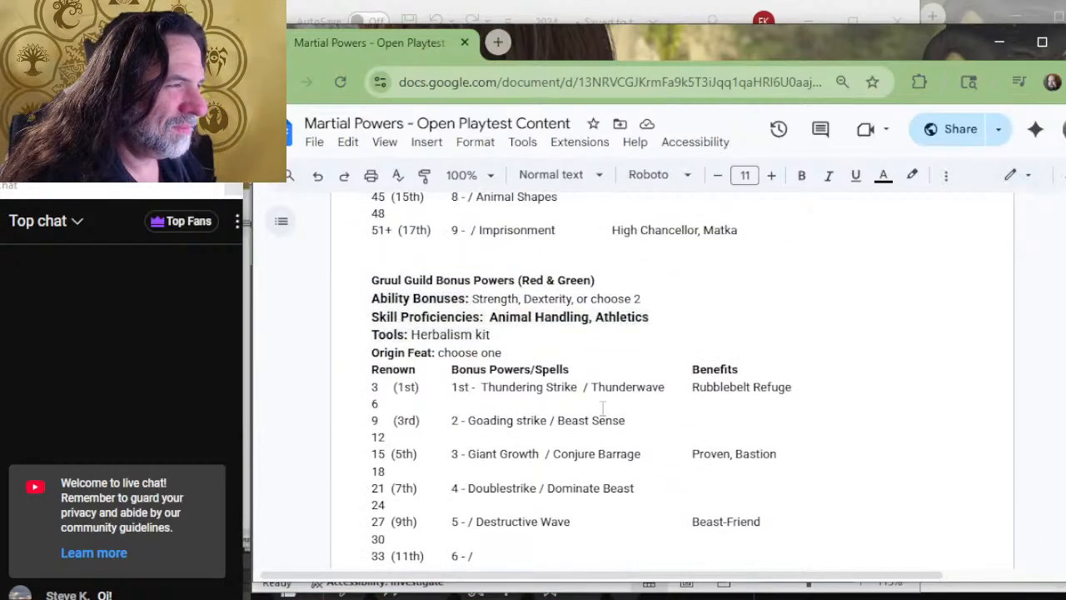
{"action": "key", "text": "alt+Tab"}
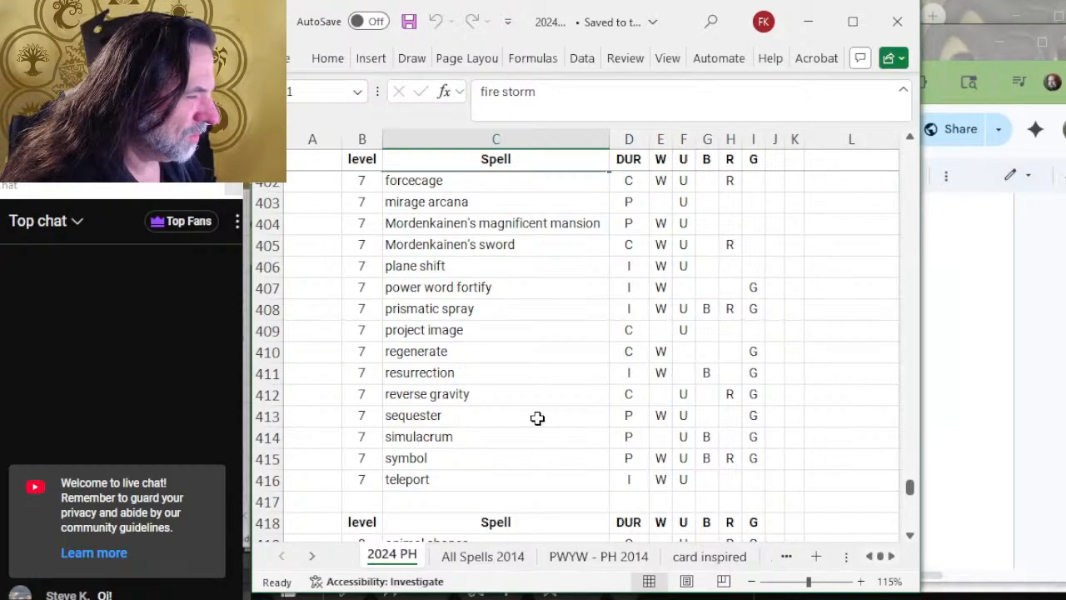
{"action": "scroll", "coordinate": [489, 403], "scroll_direction": "up", "scroll_amount": 2}
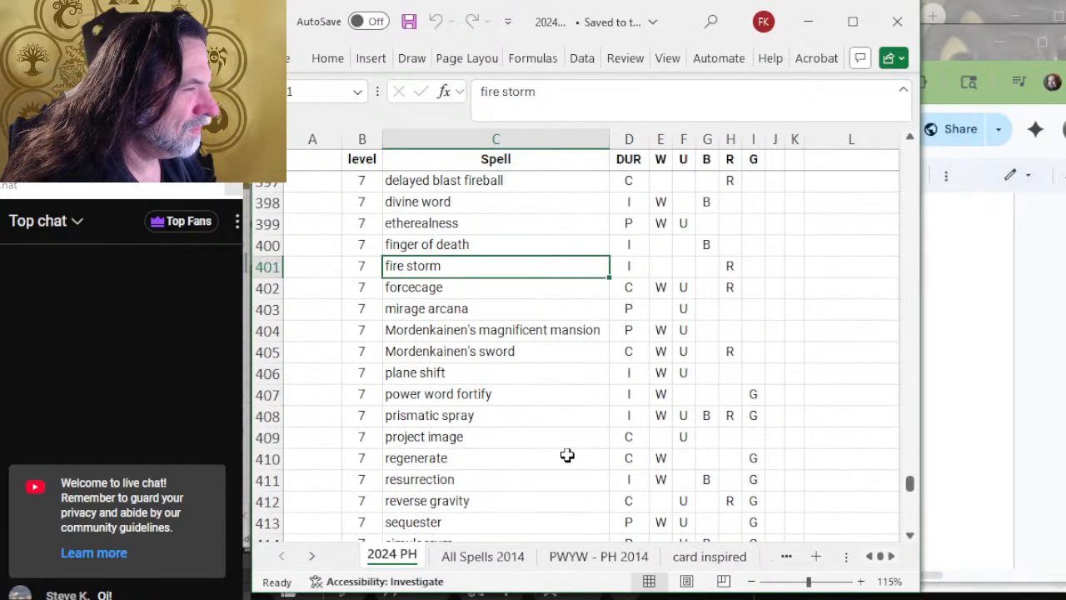
{"action": "key", "text": "alt+Tab"}
{"action": "key", "text": "alt+Tab"}
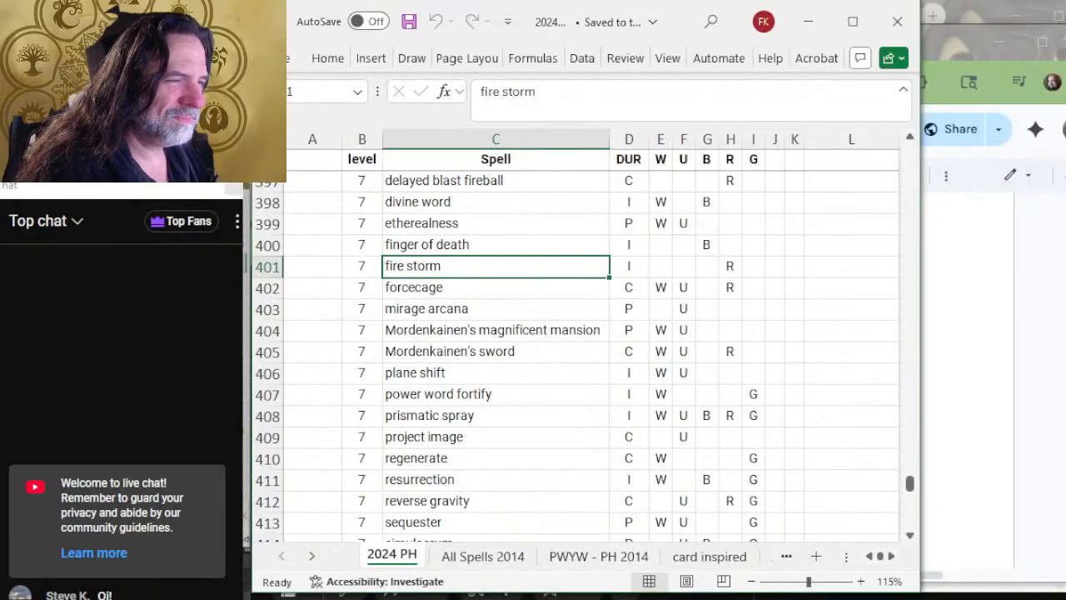
Switch to the Google Docs document and review the spells already assigned in the Boros, Dimir and Golgari renown tables.
{"action": "key", "text": "alt+Tab"}
{"action": "scroll", "coordinate": [374, 450], "scroll_direction": "up", "scroll_amount": 4}
{"action": "scroll", "coordinate": [374, 450], "scroll_direction": "up", "scroll_amount": 15}
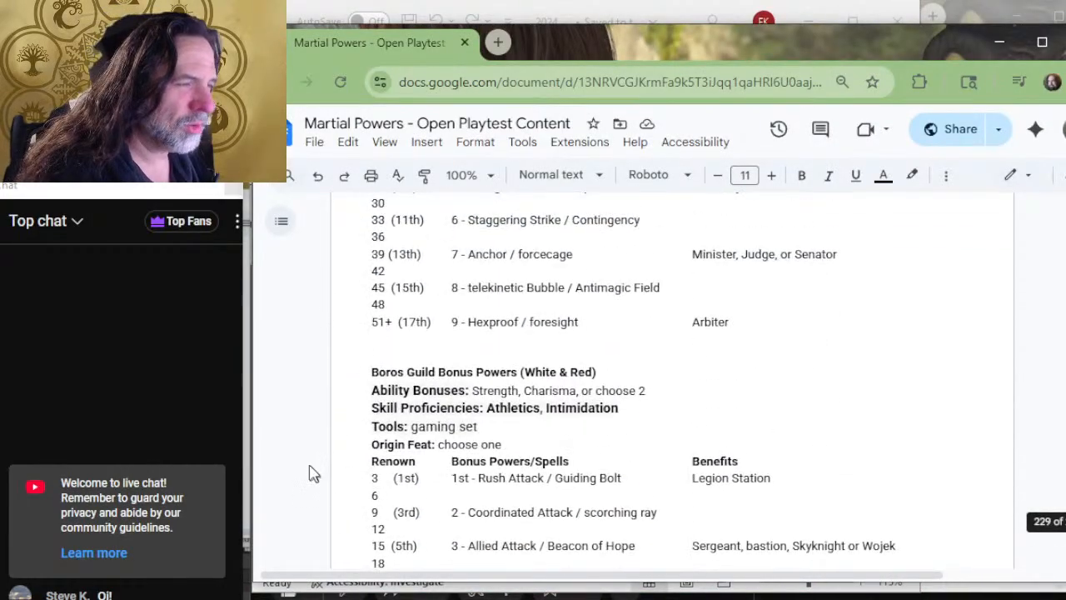
{"action": "scroll", "coordinate": [425, 412], "scroll_direction": "up", "scroll_amount": 1}
{"action": "scroll", "coordinate": [530, 402], "scroll_direction": "down", "scroll_amount": 10}
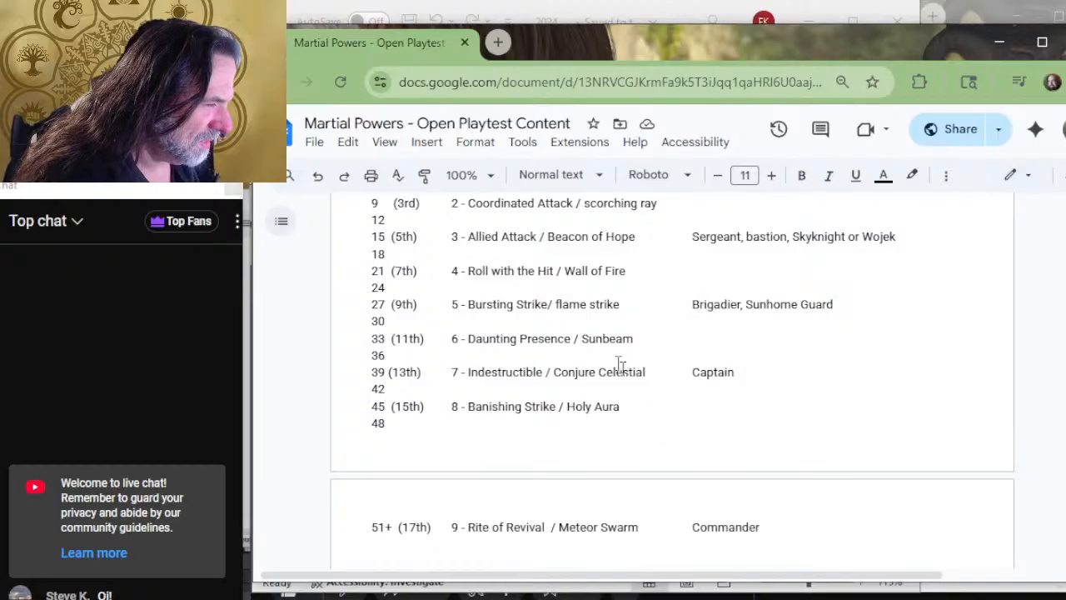
{"action": "scroll", "coordinate": [597, 337], "scroll_direction": "down", "scroll_amount": 8}
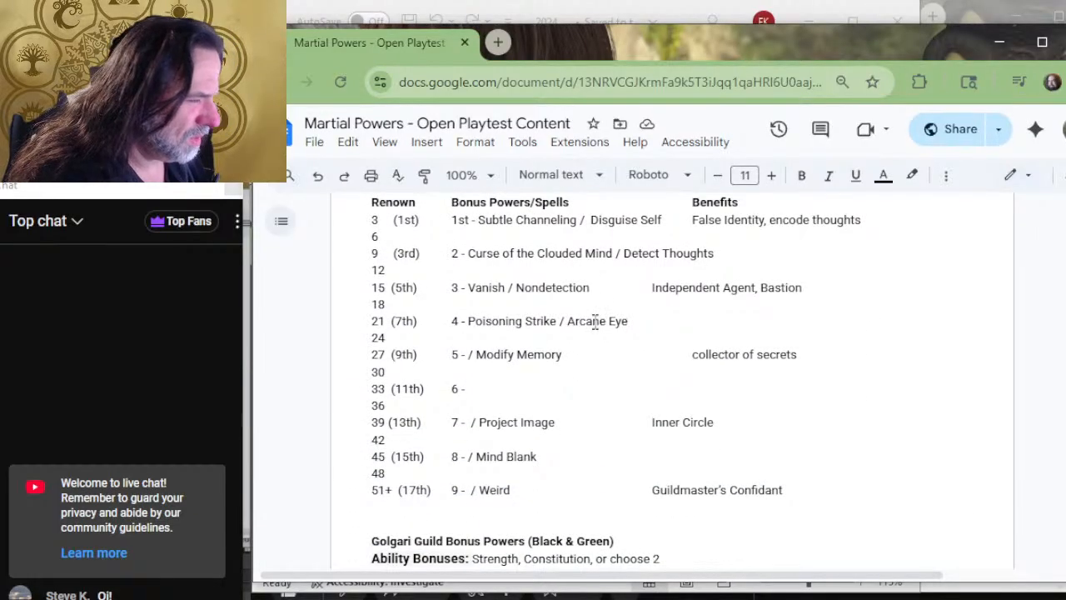
{"action": "scroll", "coordinate": [594, 327], "scroll_direction": "down", "scroll_amount": 10}
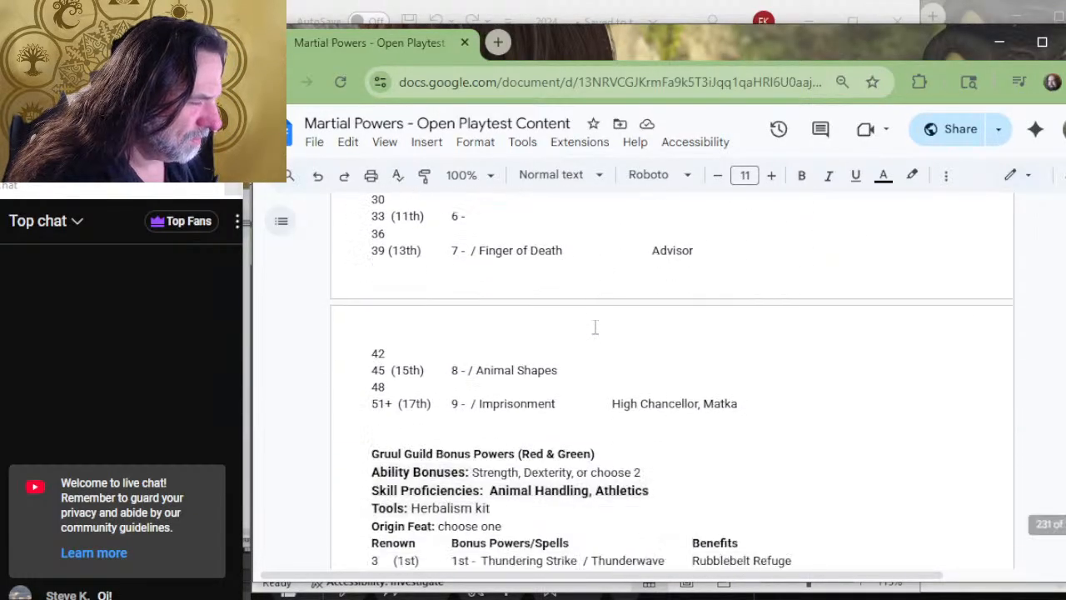
Enter Fire Storm as the 7th-level spell in Gruul's renown table, after a glance at its name in Excel.
{"action": "scroll", "coordinate": [594, 327], "scroll_direction": "down", "scroll_amount": 4}
{"action": "left_click", "coordinate": [492, 433]}
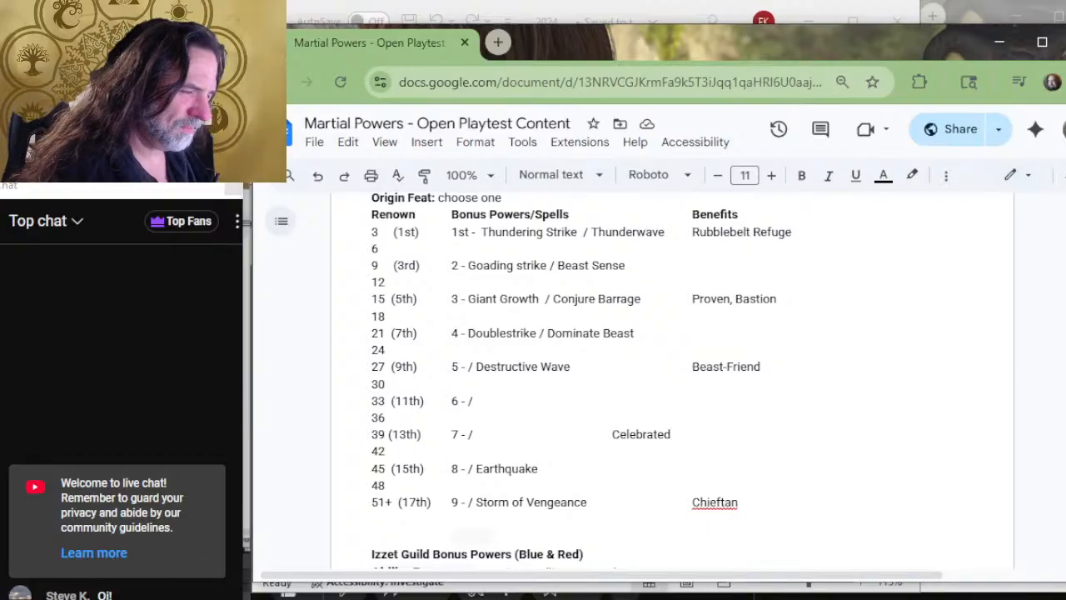
{"action": "key", "text": "BackSpace"}
{"action": "key", "text": "alt+Tab"}
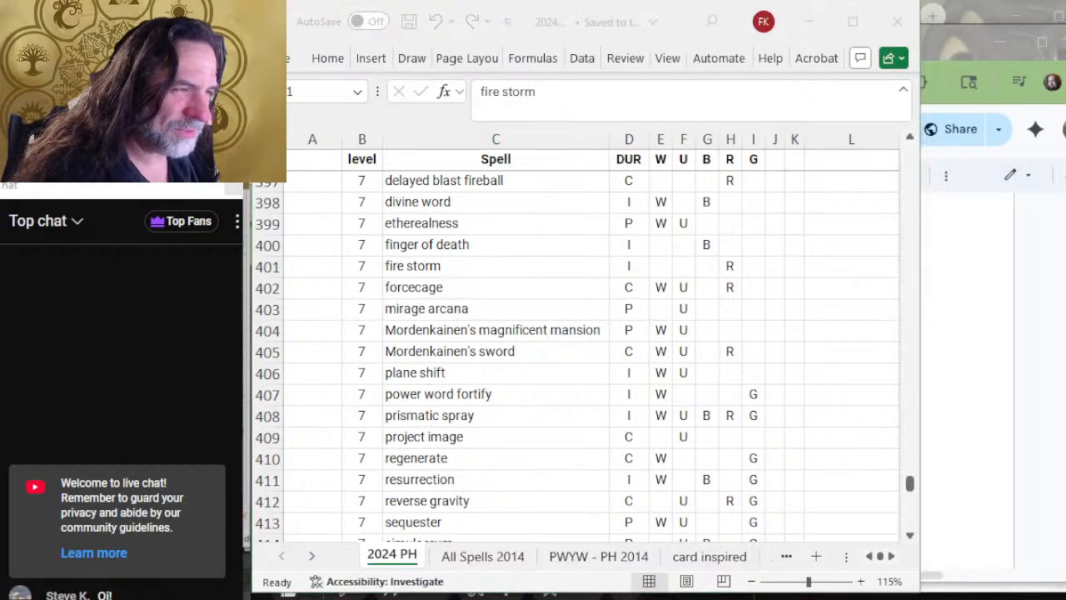
{"action": "key", "text": "alt+Tab"}
{"action": "type", "text": "Fire Storm Celebrated"}
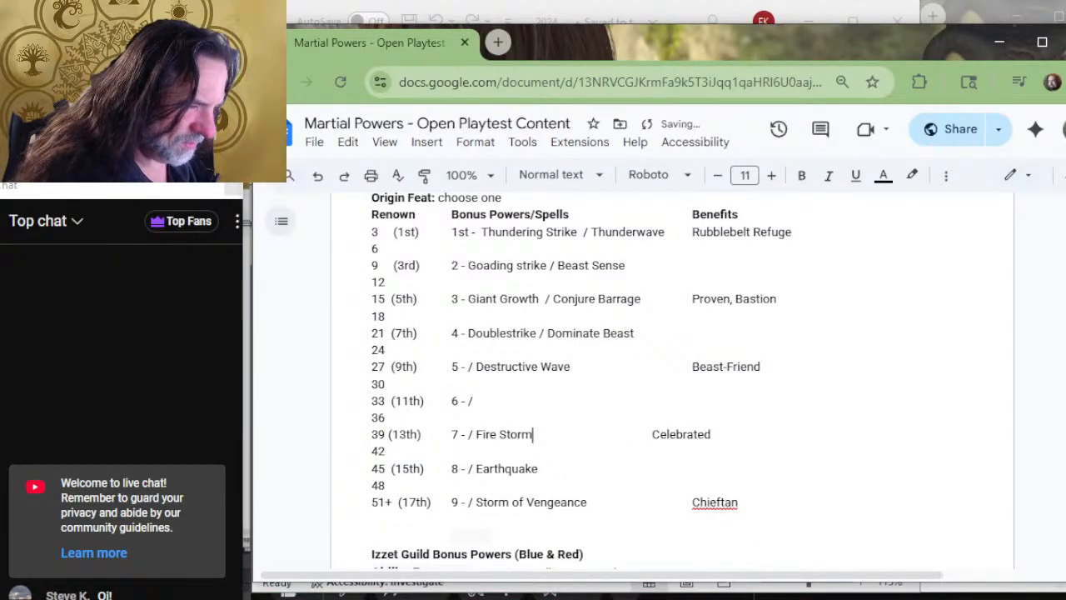
Replace the extra spacing in Izzet's 7th-level row with a slash and the spell Reverse Gravity.
{"action": "scroll", "coordinate": [516, 367], "scroll_direction": "down", "scroll_amount": 5}
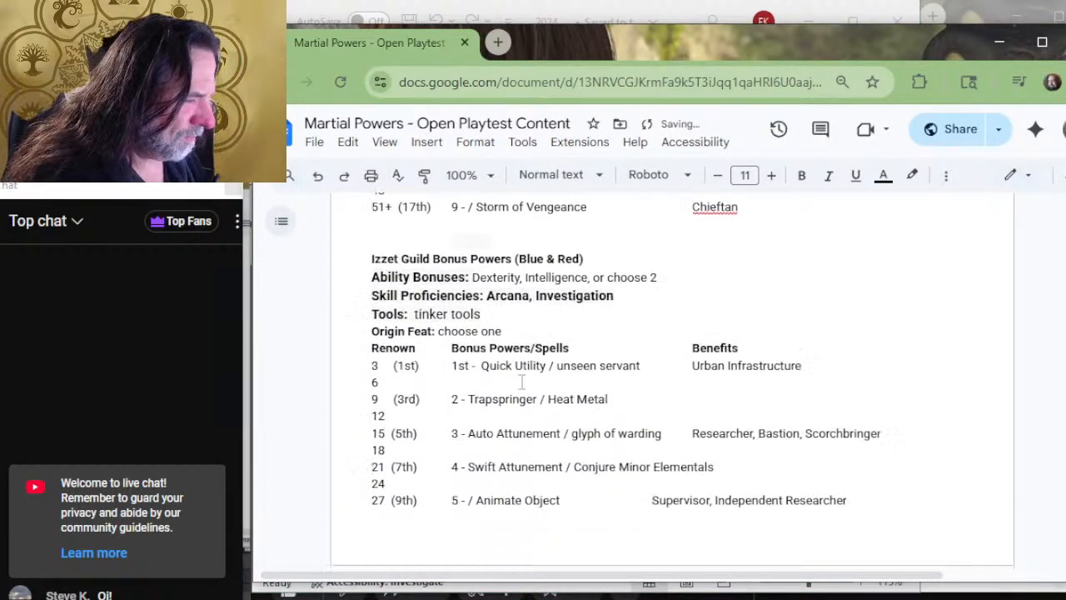
{"action": "scroll", "coordinate": [516, 367], "scroll_direction": "down", "scroll_amount": 3}
{"action": "left_click", "coordinate": [512, 350]}
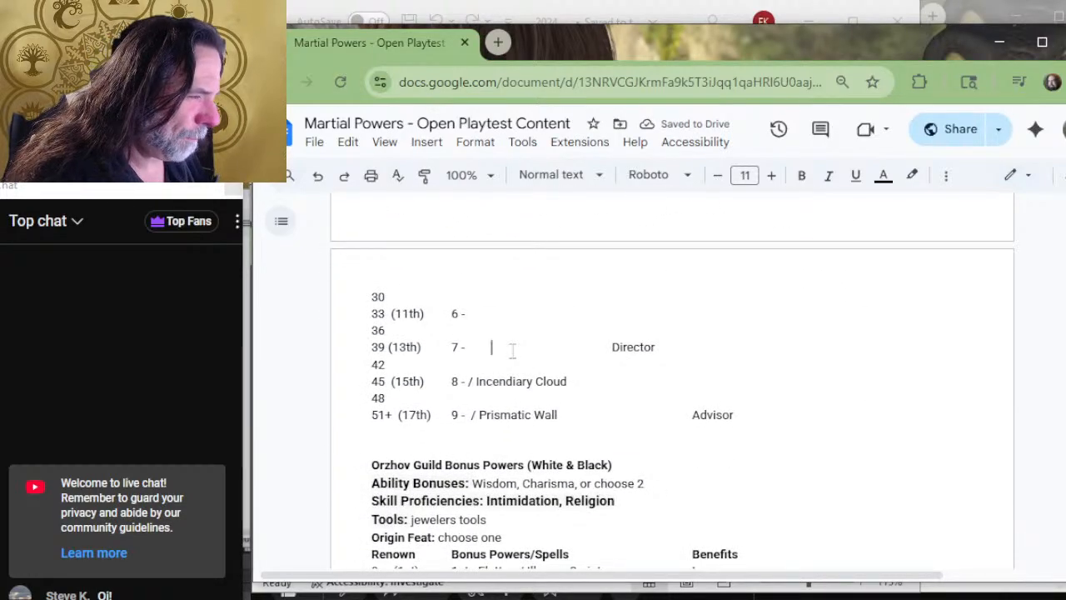
{"action": "key", "text": "Delete"}
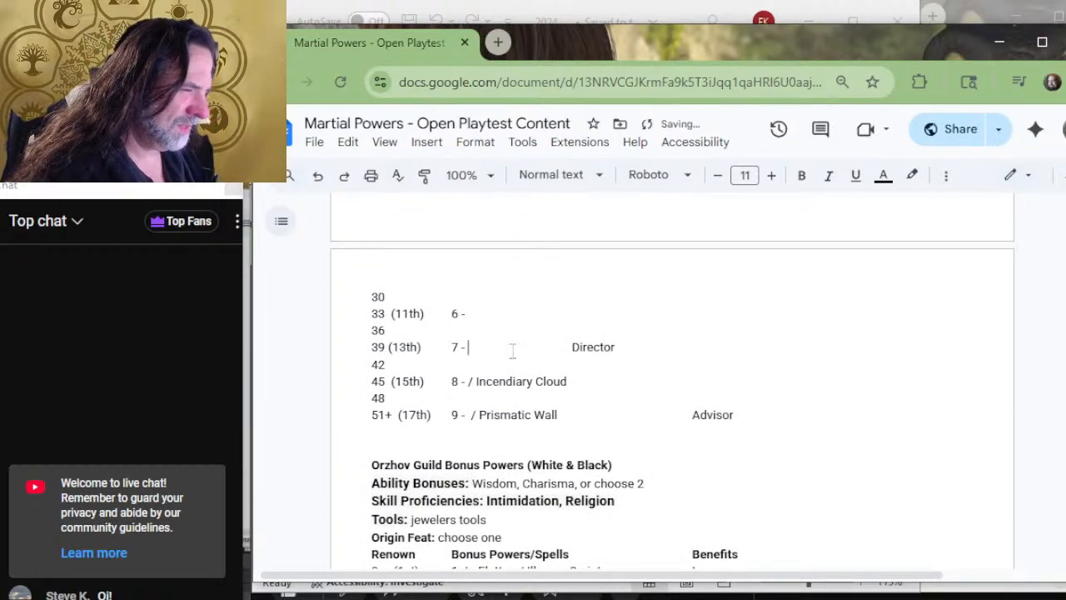
{"action": "type", "text": "/ Revers "}
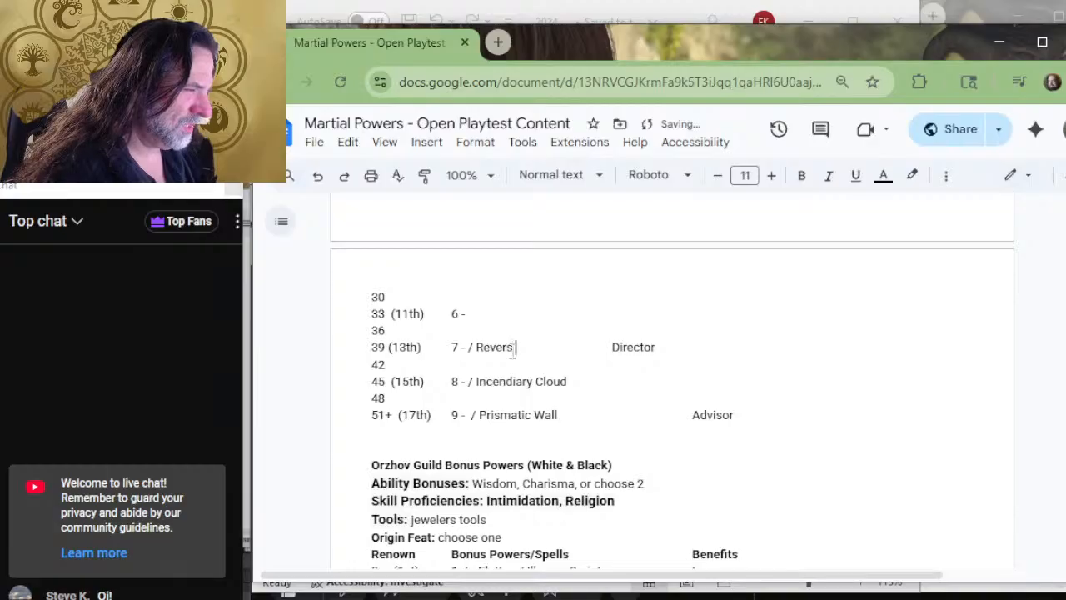
{"action": "type", "text": "e Gravity"}
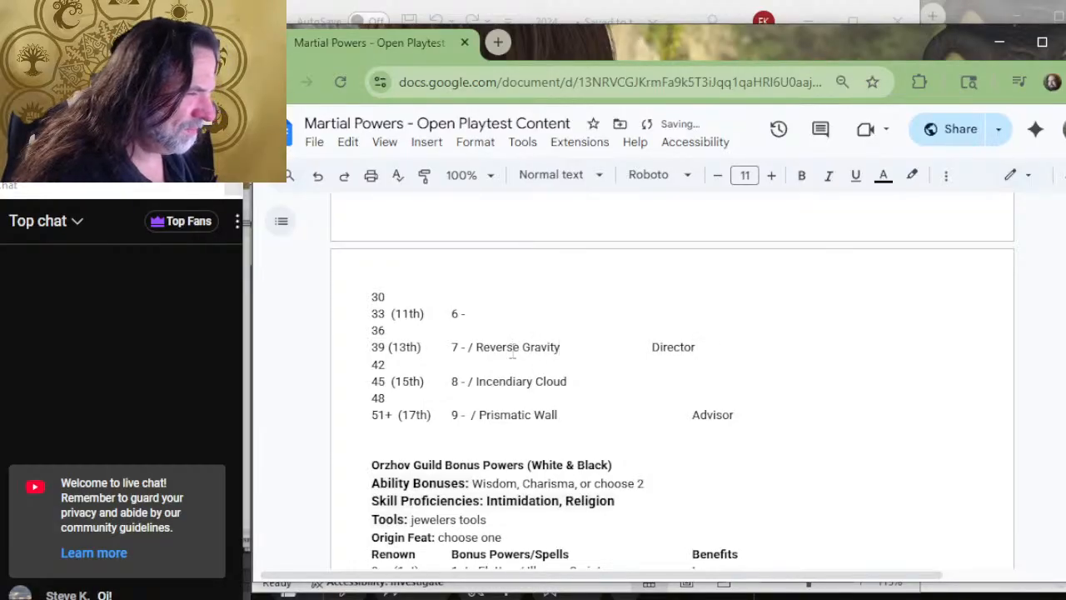
Remove the extra spacing after the dash in Orzhov's 7th-level row and check the guild's colors.
{"action": "scroll", "coordinate": [528, 334], "scroll_direction": "down", "scroll_amount": 4}
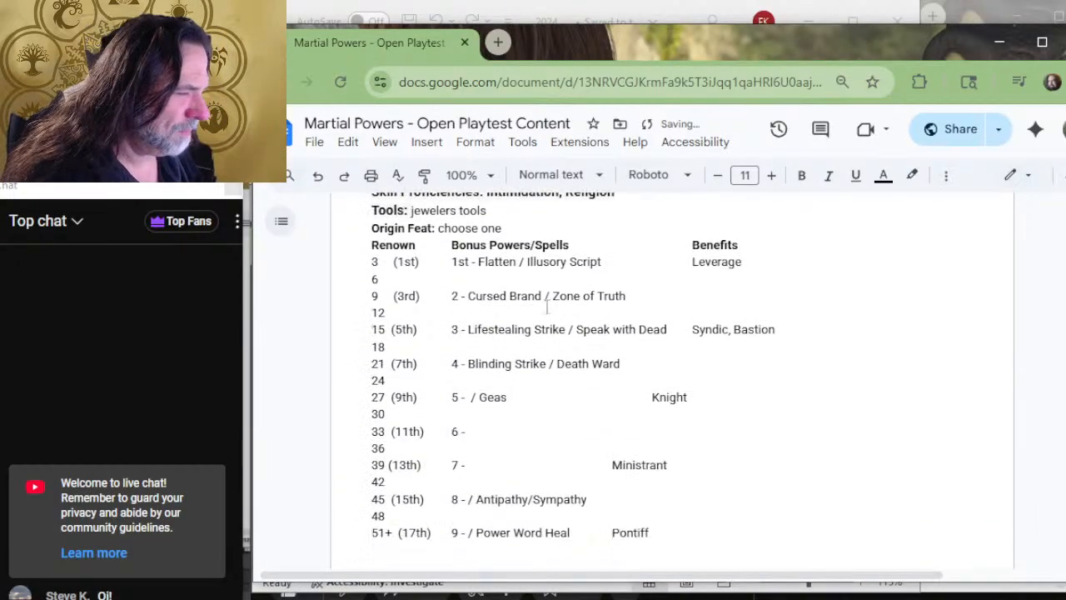
{"action": "key", "text": "BackSpace"}
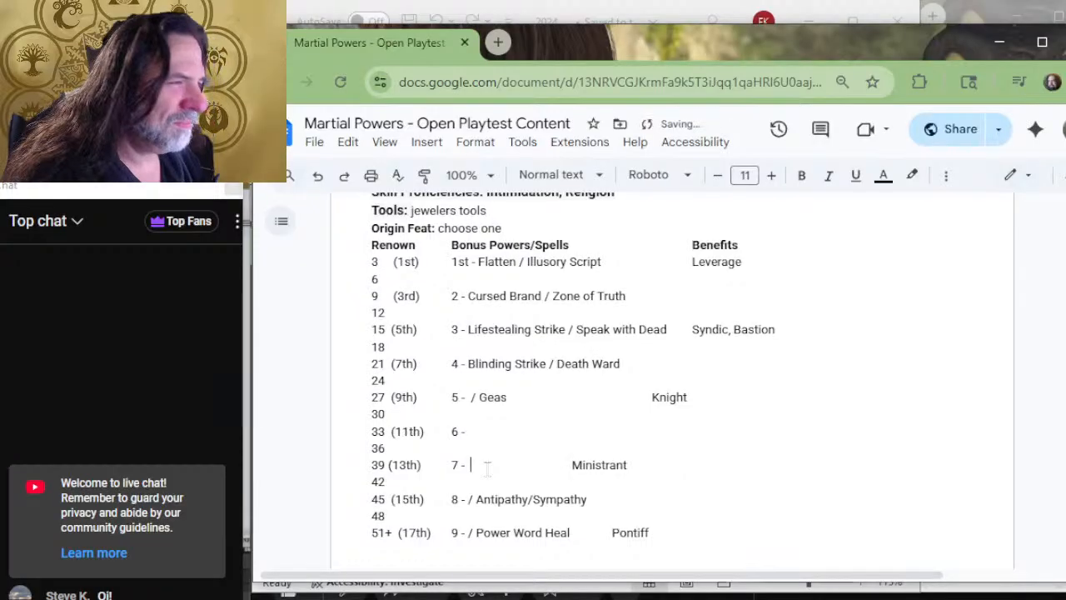
{"action": "scroll", "coordinate": [654, 335], "scroll_direction": "up", "scroll_amount": 3}
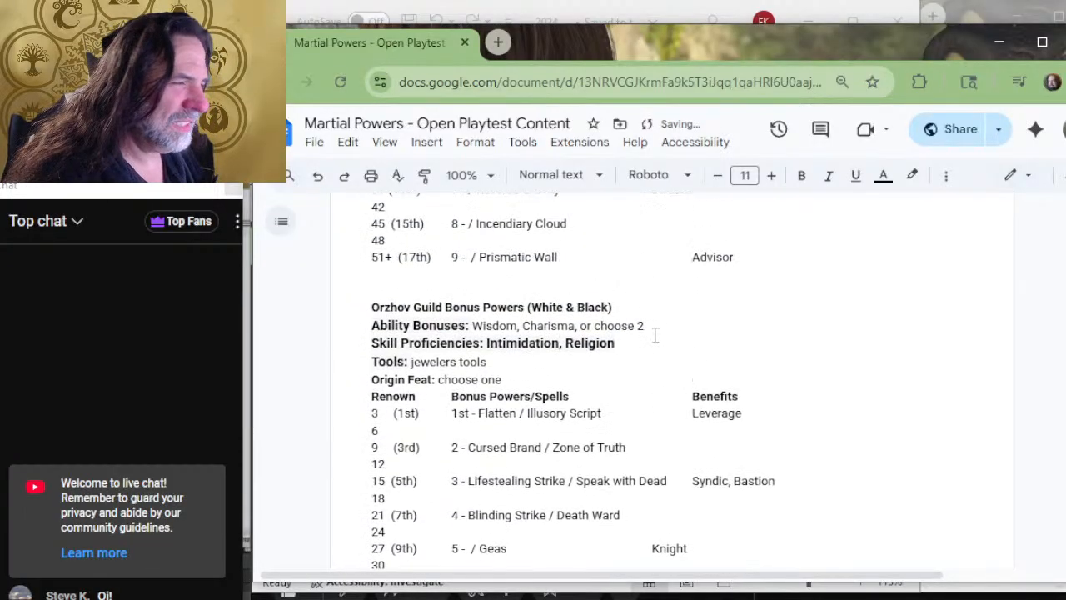
{"action": "scroll", "coordinate": [654, 335], "scroll_direction": "down", "scroll_amount": 3}
Switch to Excel and examine the level 7 spells for Orzhov's white and black colors, checking forcecage and symbol.
{"action": "key", "text": "alt+Tab"}
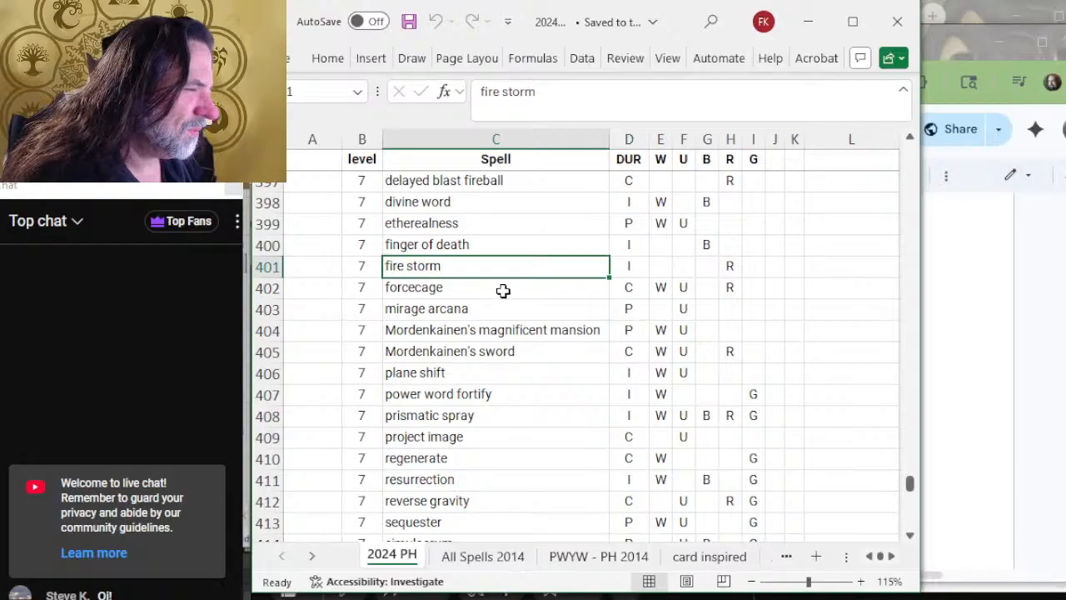
{"action": "scroll", "coordinate": [568, 344], "scroll_direction": "up", "scroll_amount": 2}
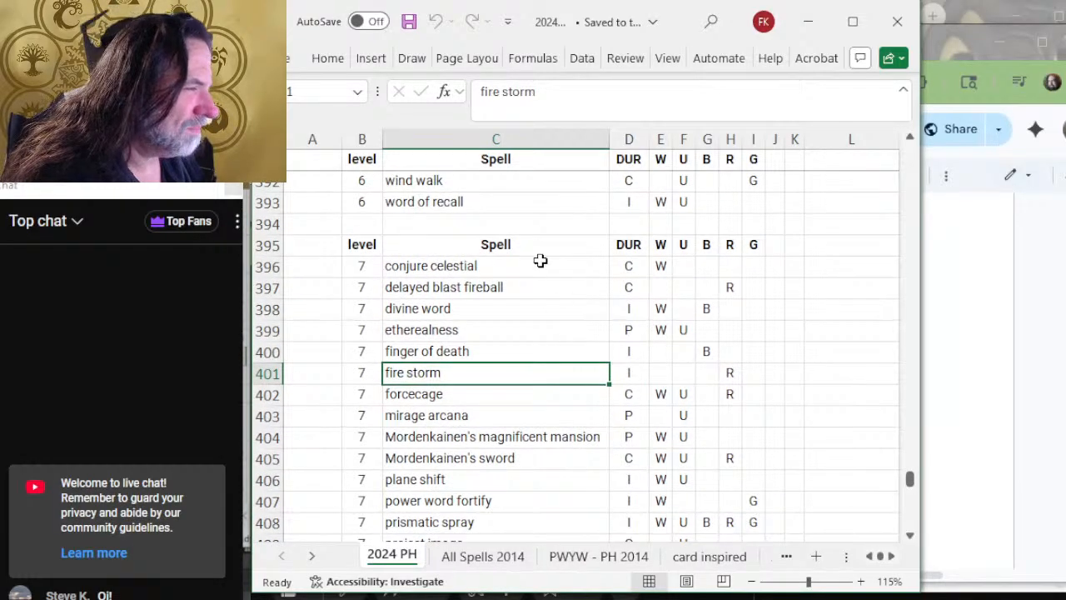
{"action": "left_click", "coordinate": [460, 397]}
{"action": "scroll", "coordinate": [578, 275], "scroll_direction": "down", "scroll_amount": 2}
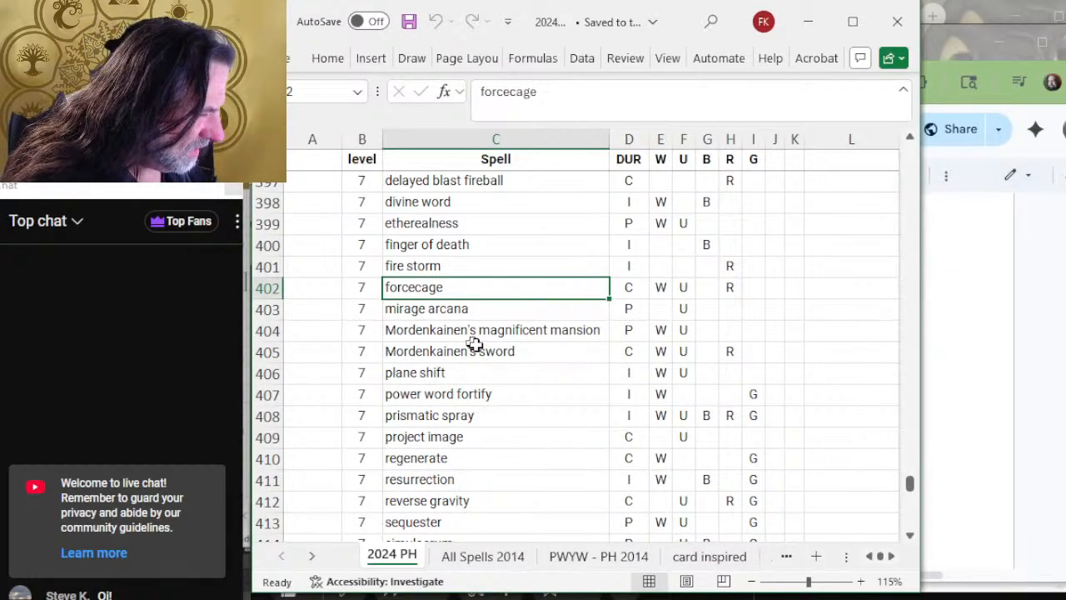
{"action": "scroll", "coordinate": [487, 345], "scroll_direction": "down", "scroll_amount": 2}
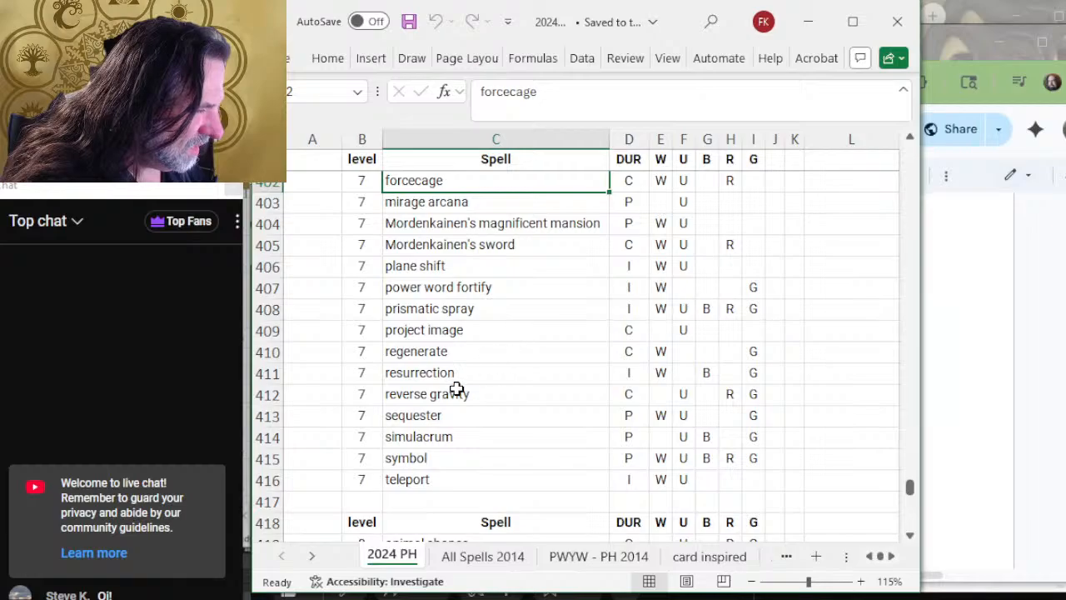
{"action": "left_click", "coordinate": [434, 459]}
Switch to D&D Beyond, search for the symbol spell and open its Player's Handbook entry.
{"action": "key", "text": "alt+Tab"}
{"action": "key", "text": "alt+Tab"}
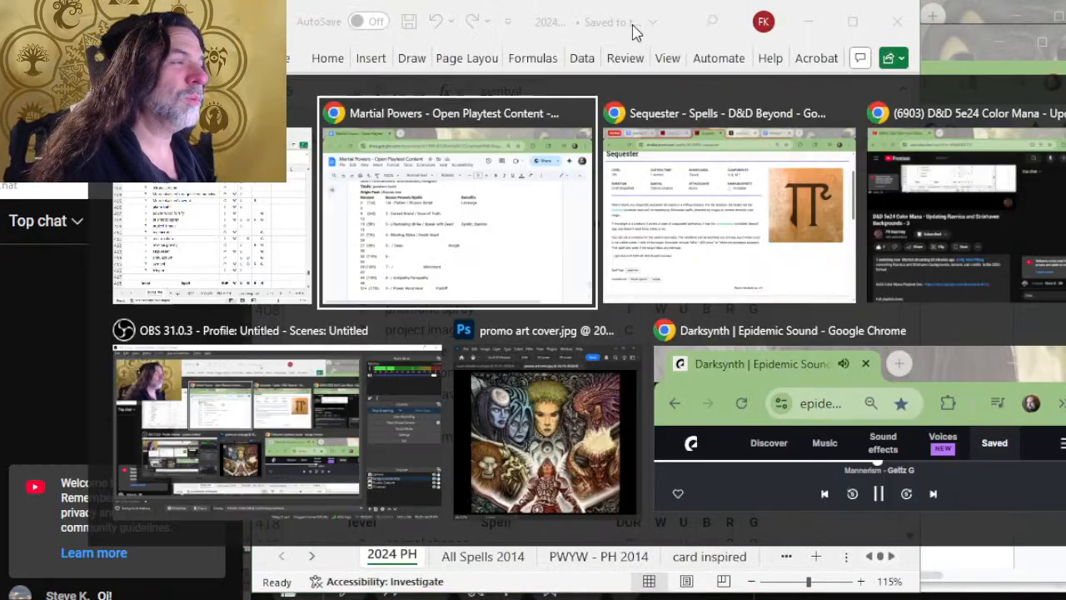
{"action": "scroll", "coordinate": [533, 167], "scroll_direction": "up", "scroll_amount": 2}
{"action": "left_click", "coordinate": [557, 102]}
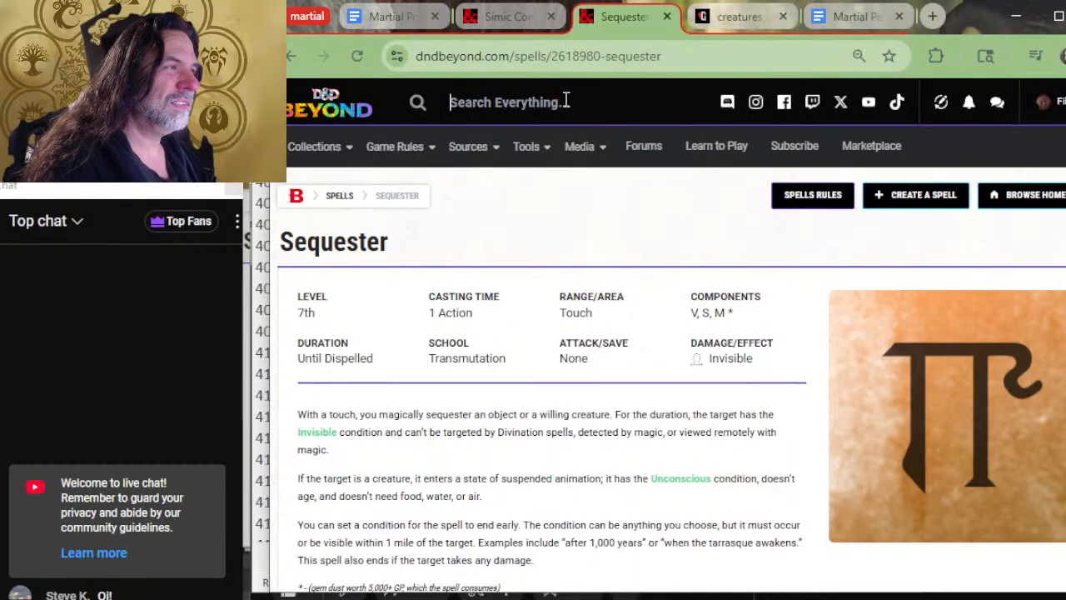
{"action": "type", "text": "symbol"}
{"action": "key", "text": "Return"}
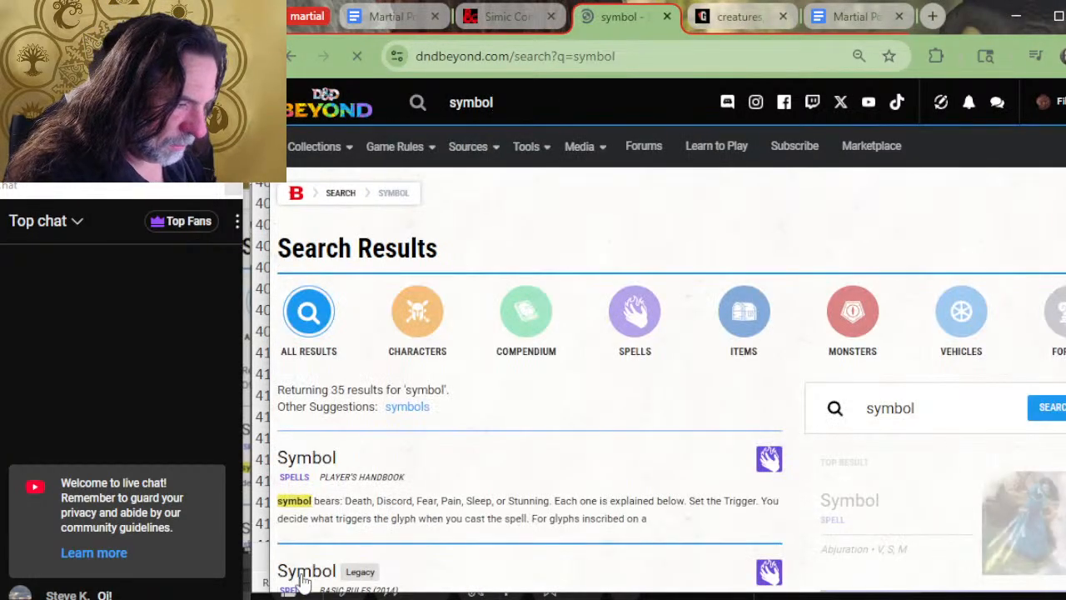
{"action": "left_click", "coordinate": [330, 463]}
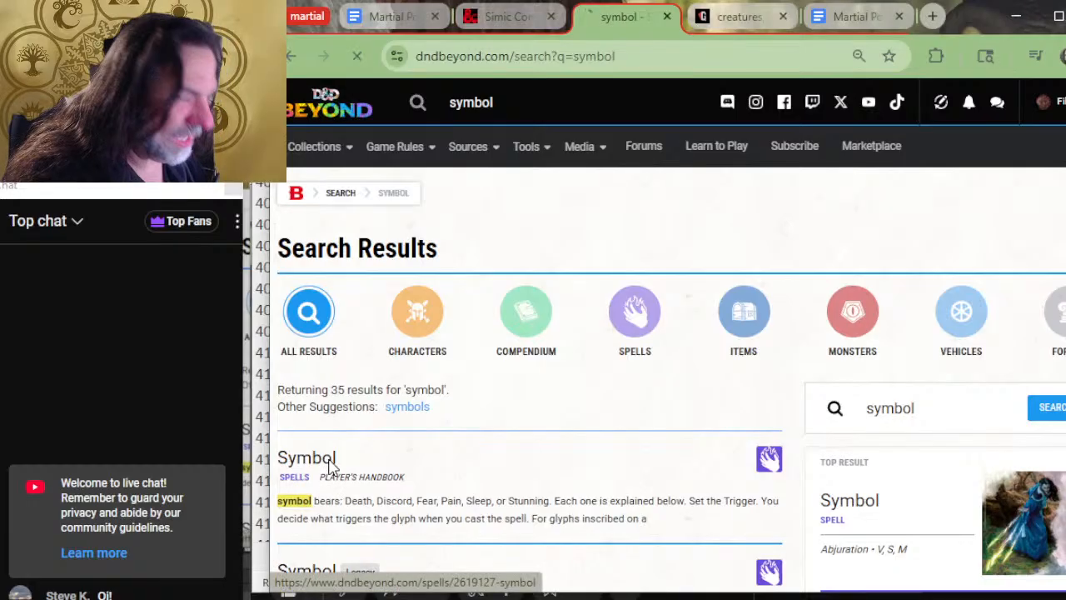
Read the Symbol spell's full description, including its trigger rules and each effect from Death to Stunning.
{"action": "scroll", "coordinate": [574, 388], "scroll_direction": "down", "scroll_amount": 2}
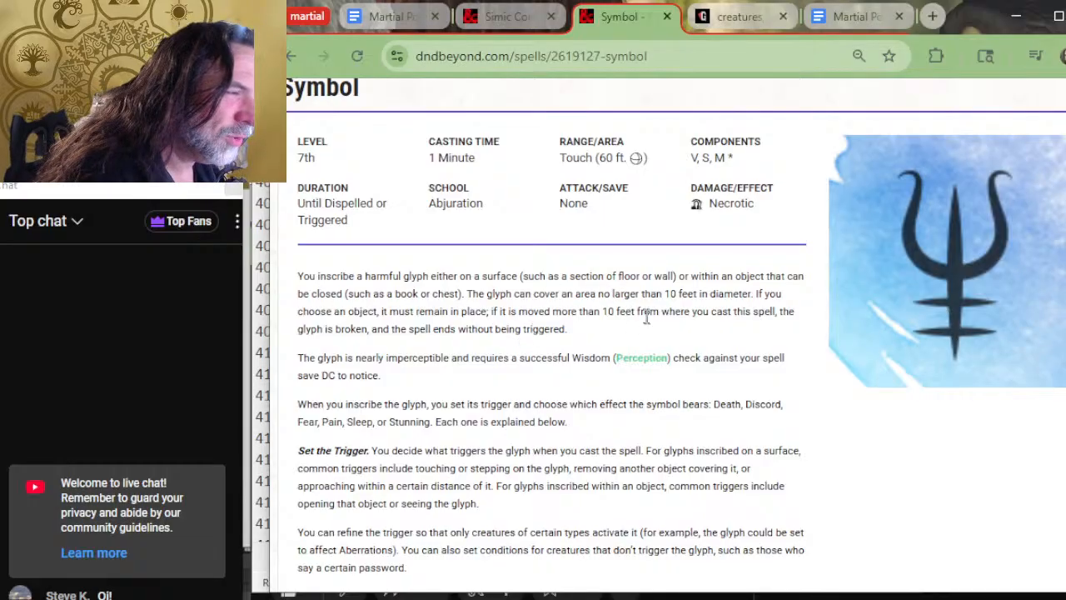
{"action": "scroll", "coordinate": [484, 370], "scroll_direction": "down", "scroll_amount": 2}
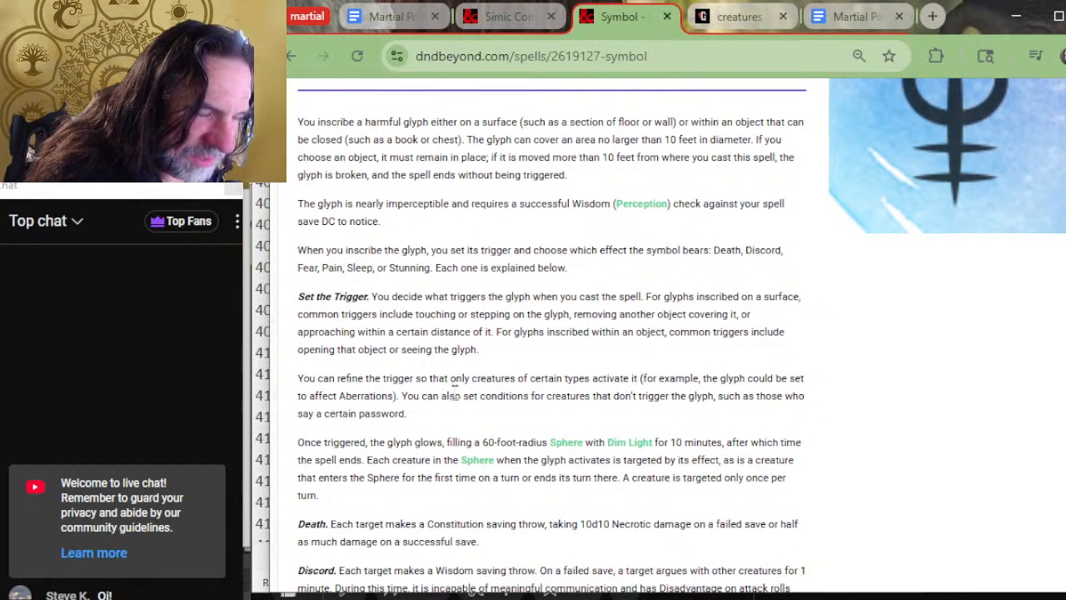
{"action": "scroll", "coordinate": [611, 429], "scroll_direction": "down", "scroll_amount": 2}
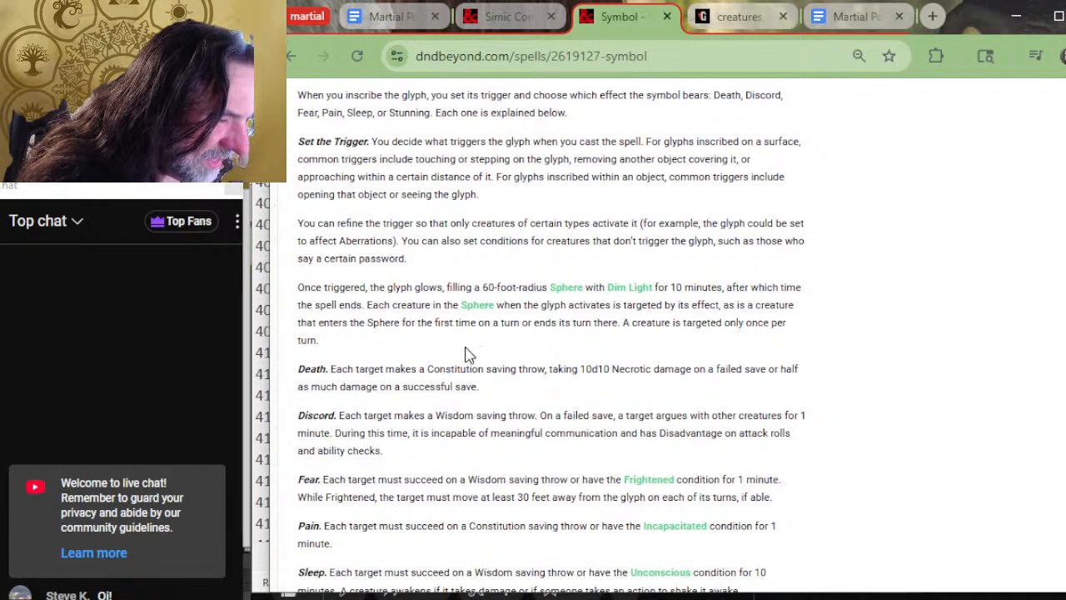
{"action": "scroll", "coordinate": [481, 343], "scroll_direction": "down", "scroll_amount": 2}
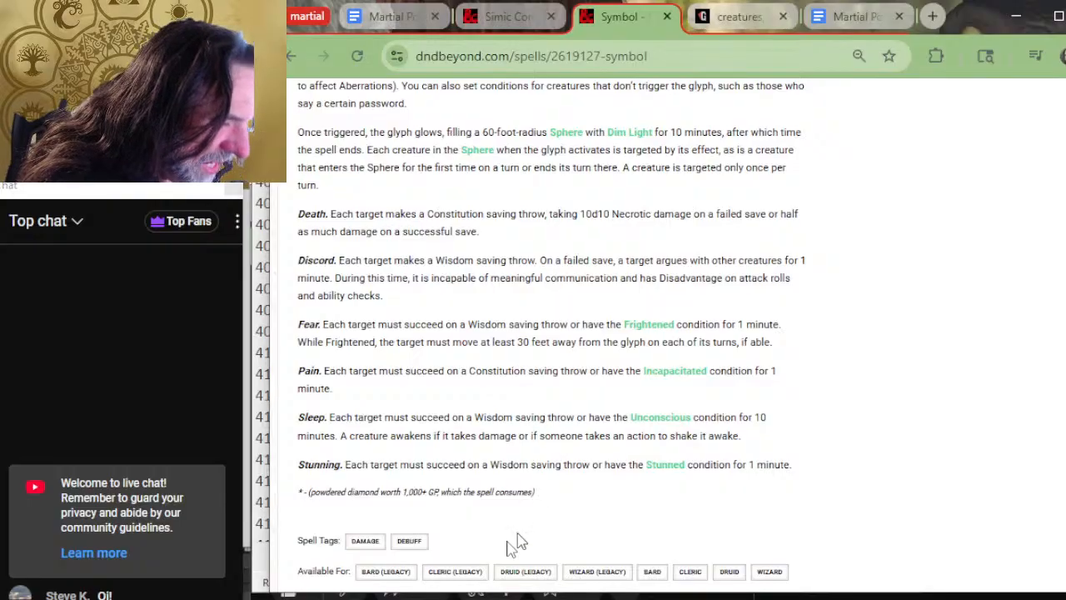
Switch to the Martial Powers document in Google Docs and enter Symbol as the spell in Orzhov's 7th-level row.
{"action": "key", "text": "alt+Tab"}
{"action": "key", "text": "alt+Tab"}
{"action": "key", "text": "alt+Tab"}
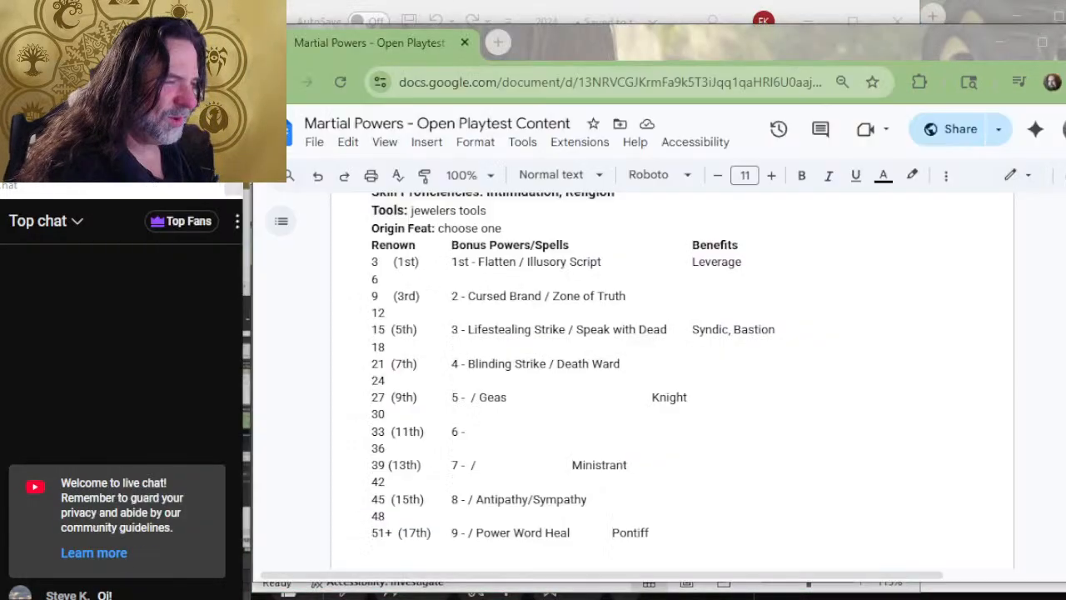
{"action": "type", "text": "Symbo"}
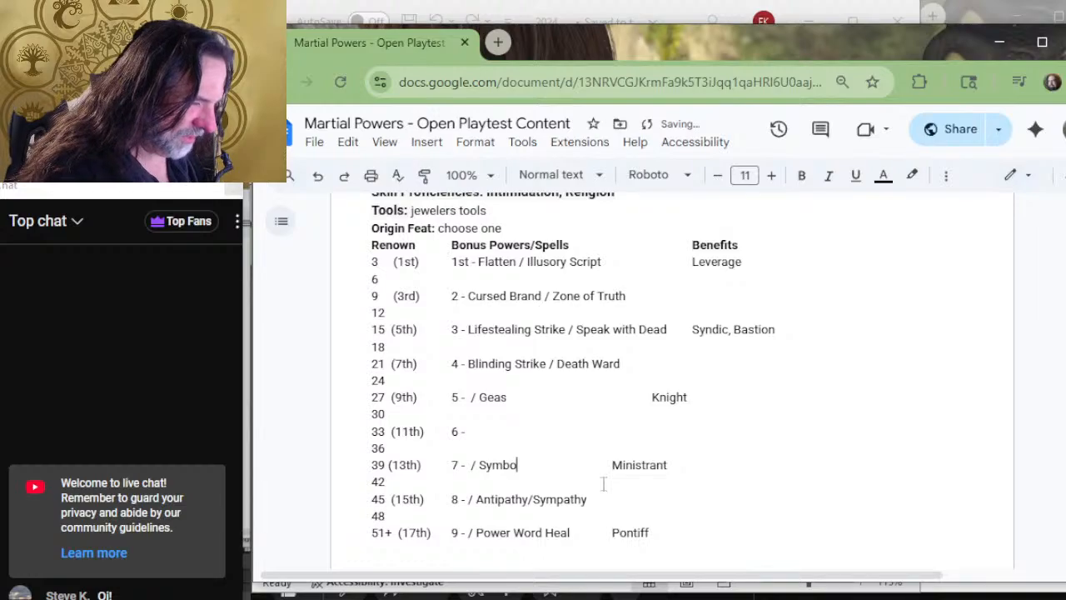
{"action": "scroll", "coordinate": [608, 475], "scroll_direction": "down", "scroll_amount": 4}
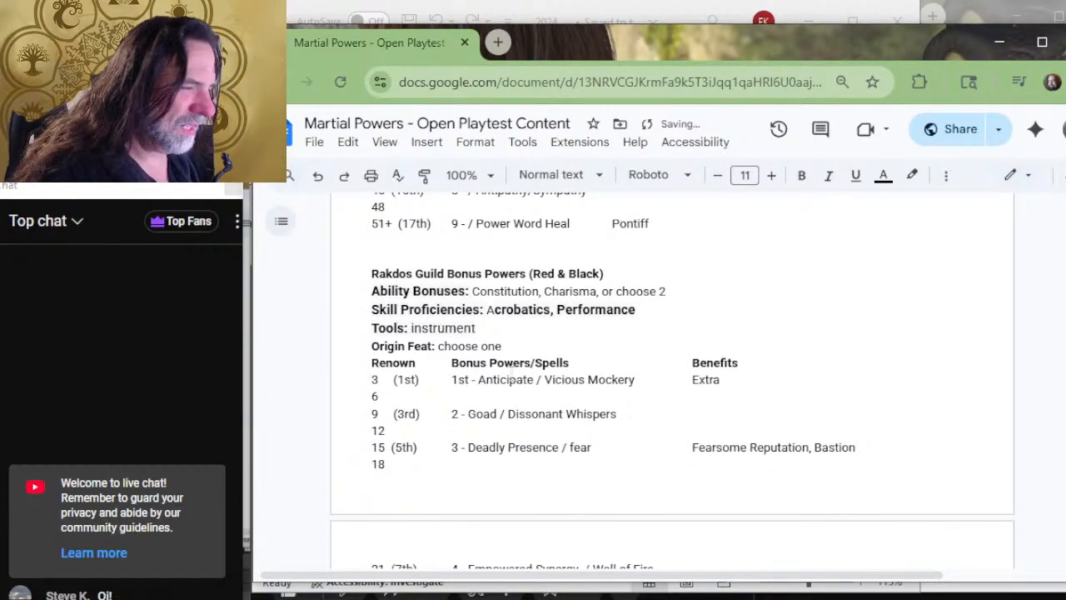
Prepare the level 7 entry in the Rakdos table's 39 (13th) row with a slash and remove the surplus spacing after it.
{"action": "scroll", "coordinate": [513, 365], "scroll_direction": "down", "scroll_amount": 5}
{"action": "left_click", "coordinate": [508, 362]}
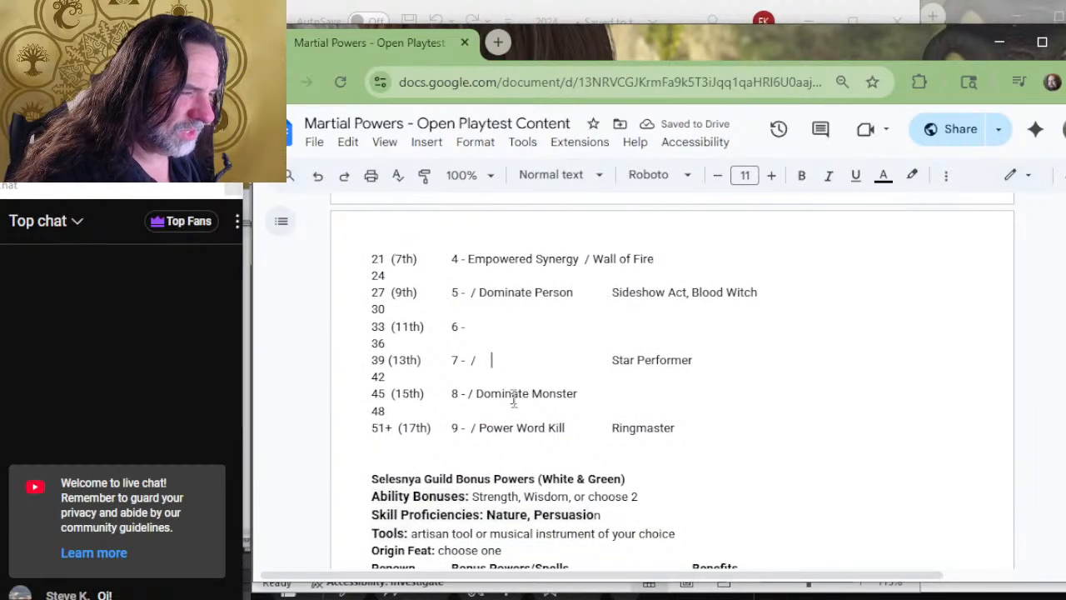
{"action": "key", "text": "BackSpace"}
Switch to the Excel spell list and review the level 7 spells and their colors for a Rakdos (red and black) spell.
{"action": "key", "text": "alt+Tab"}
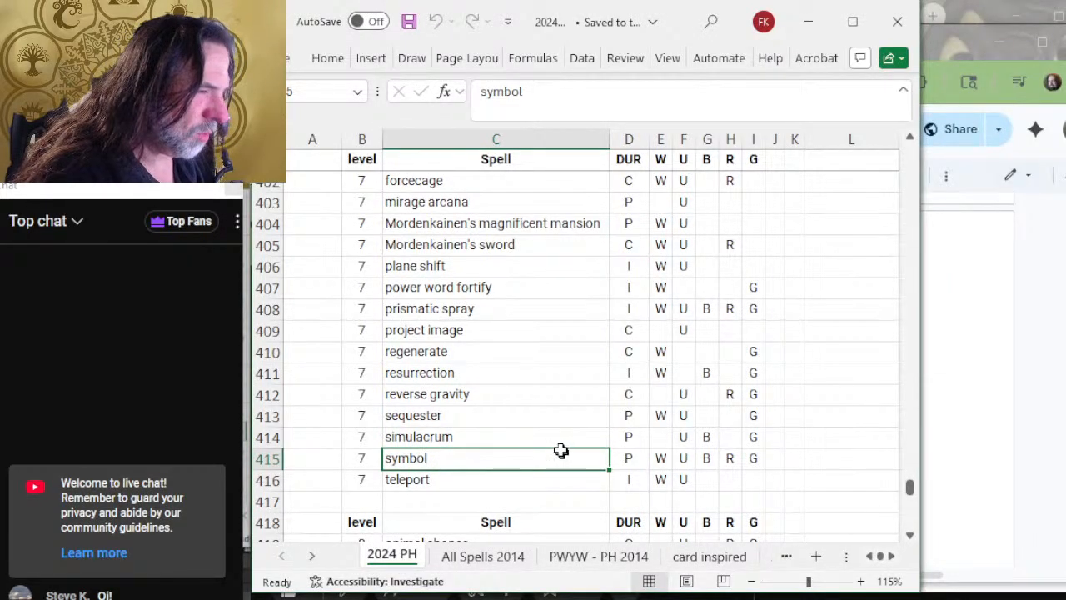
{"action": "scroll", "coordinate": [560, 431], "scroll_direction": "up", "scroll_amount": 2}
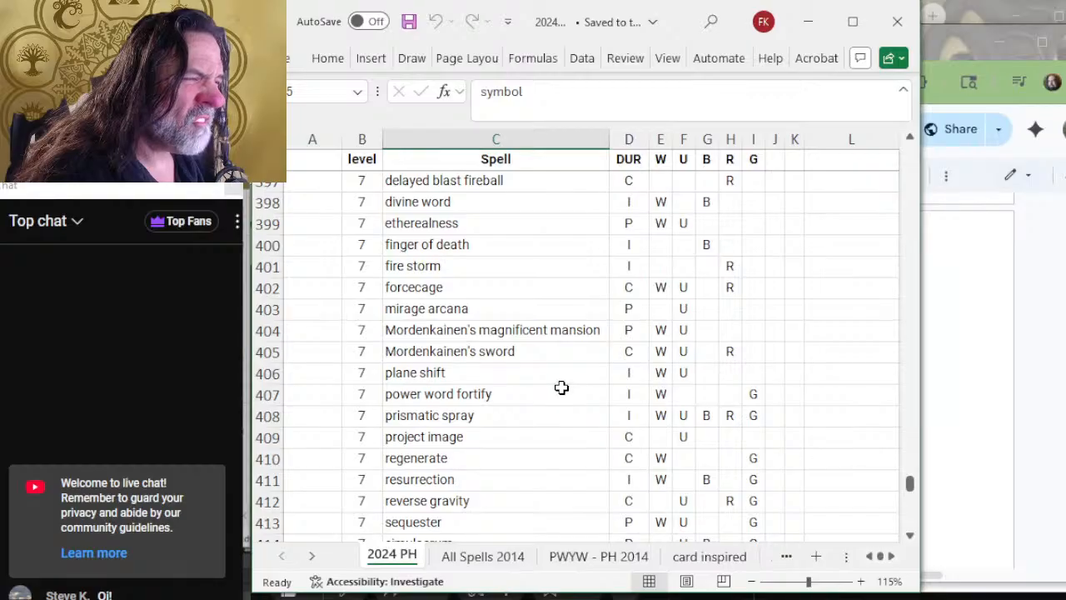
{"action": "scroll", "coordinate": [561, 387], "scroll_direction": "up", "scroll_amount": 2}
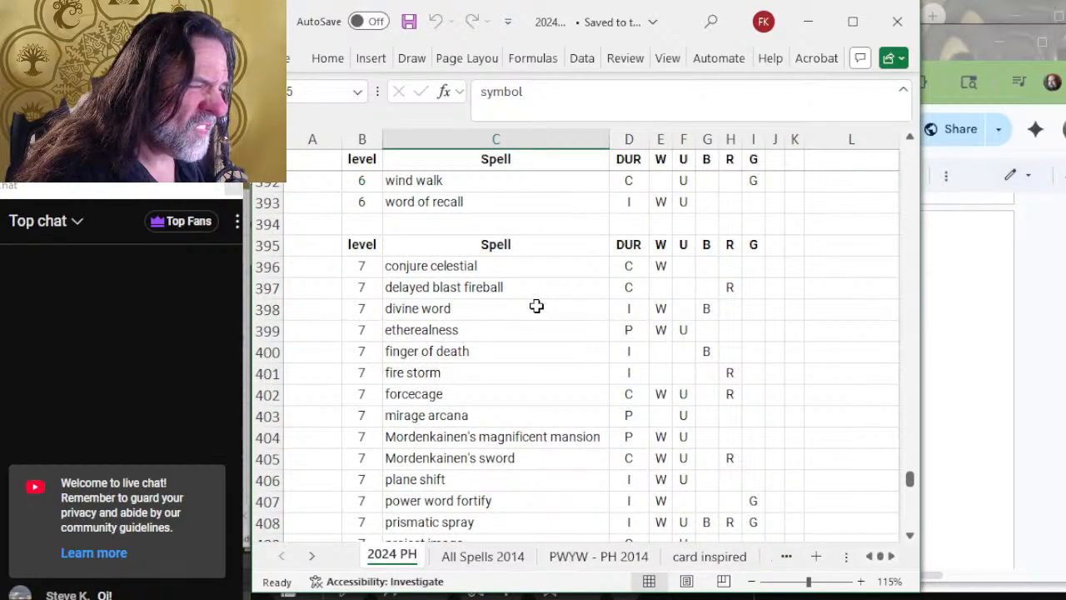
{"action": "scroll", "coordinate": [542, 309], "scroll_direction": "down", "scroll_amount": 2}
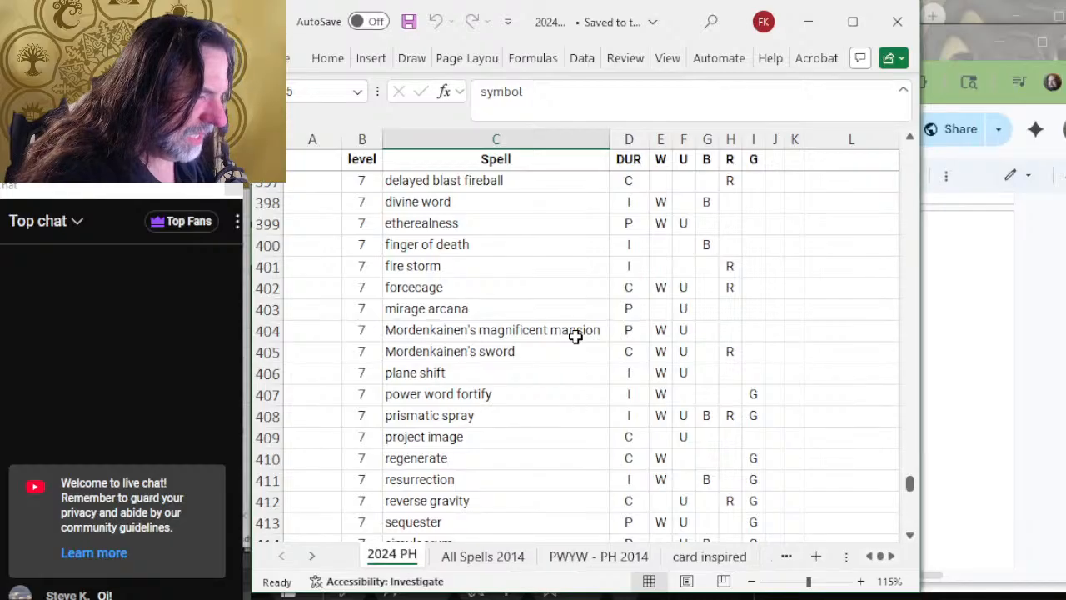
{"action": "scroll", "coordinate": [491, 327], "scroll_direction": "up", "scroll_amount": 2}
{"action": "left_click", "coordinate": [464, 266]}
{"action": "left_click", "coordinate": [468, 286]}
{"action": "scroll", "coordinate": [485, 298], "scroll_direction": "down", "scroll_amount": 2}
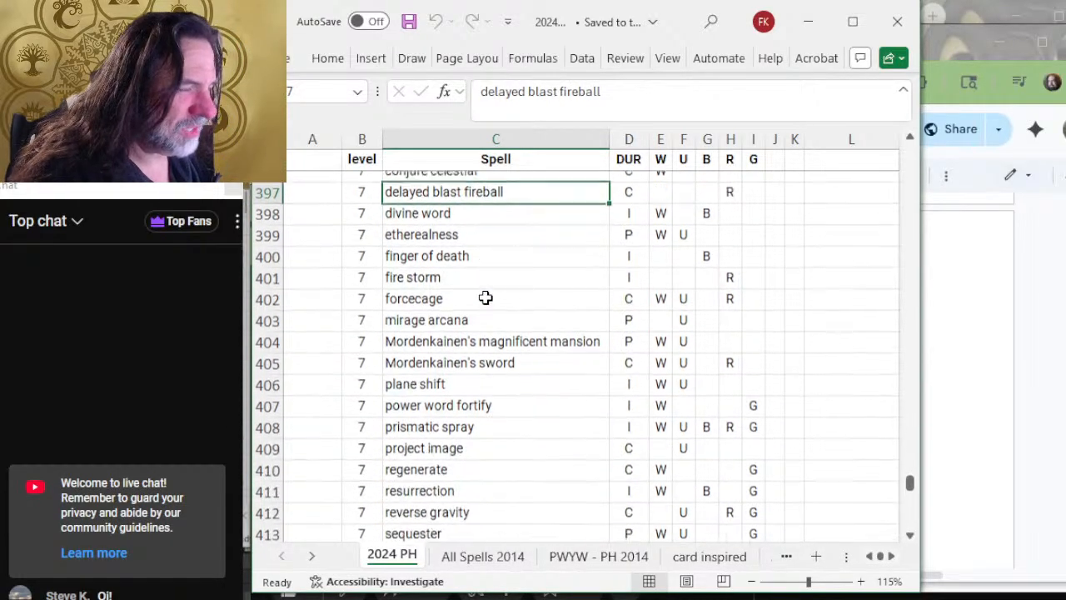
{"action": "scroll", "coordinate": [546, 350], "scroll_direction": "down", "scroll_amount": 2}
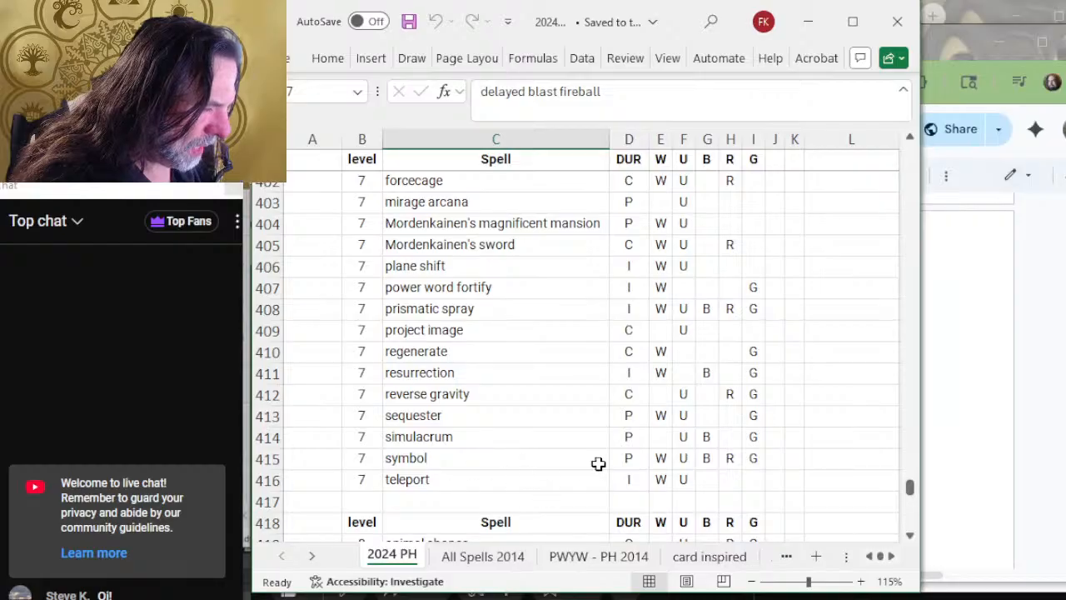
{"action": "key", "text": "alt+Tab"}
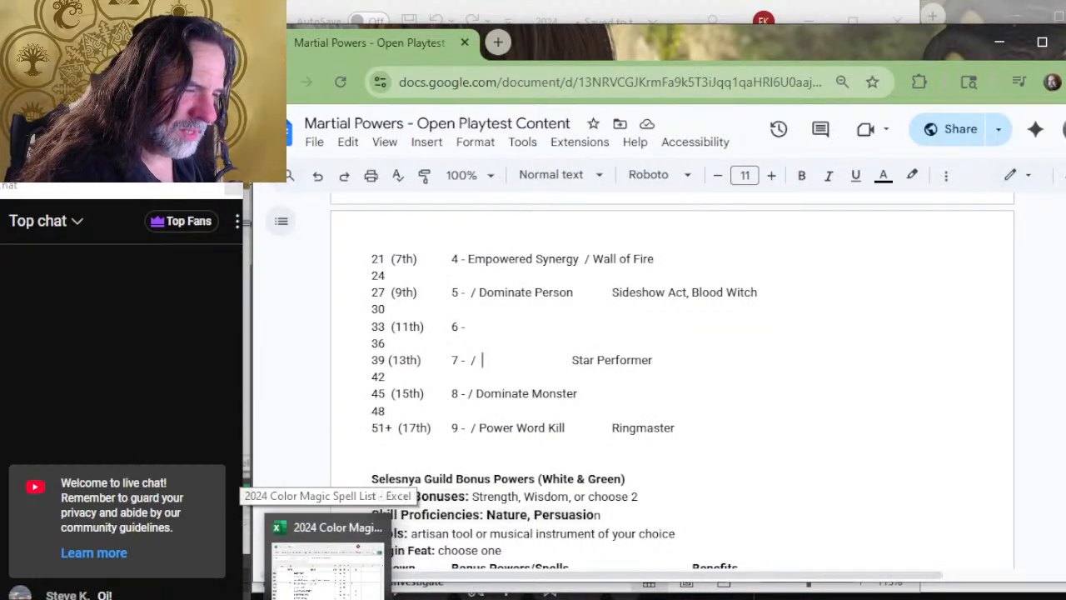
Enter "Delayed Blast Fireball" as the level 7 spell in the Rakdos table of the Google Docs document.
{"action": "type", "text": "Delayed"}
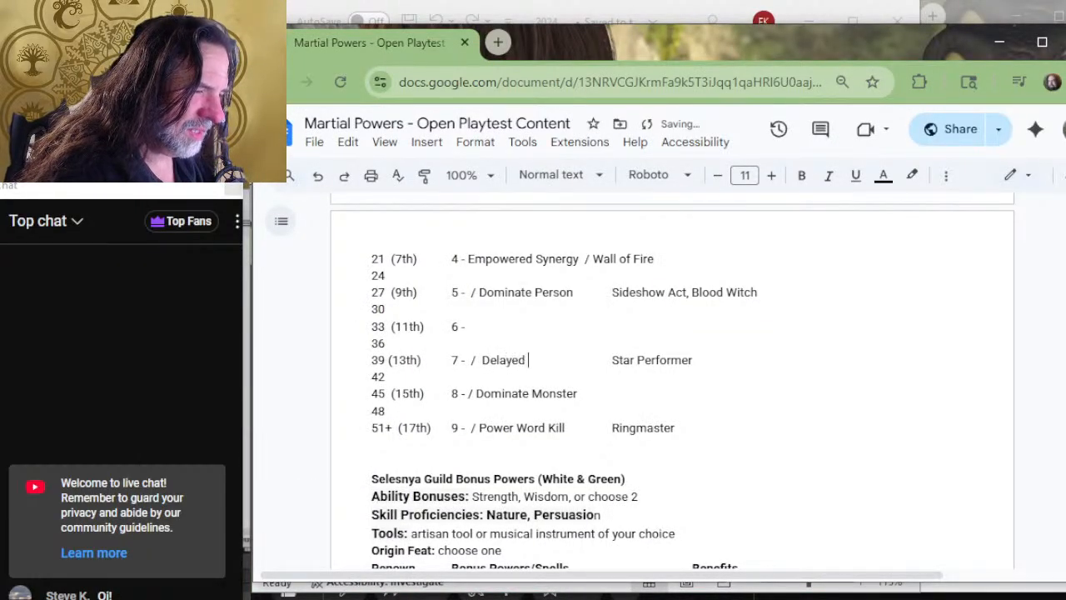
{"action": "type", "text": " Blast Firfeb"}
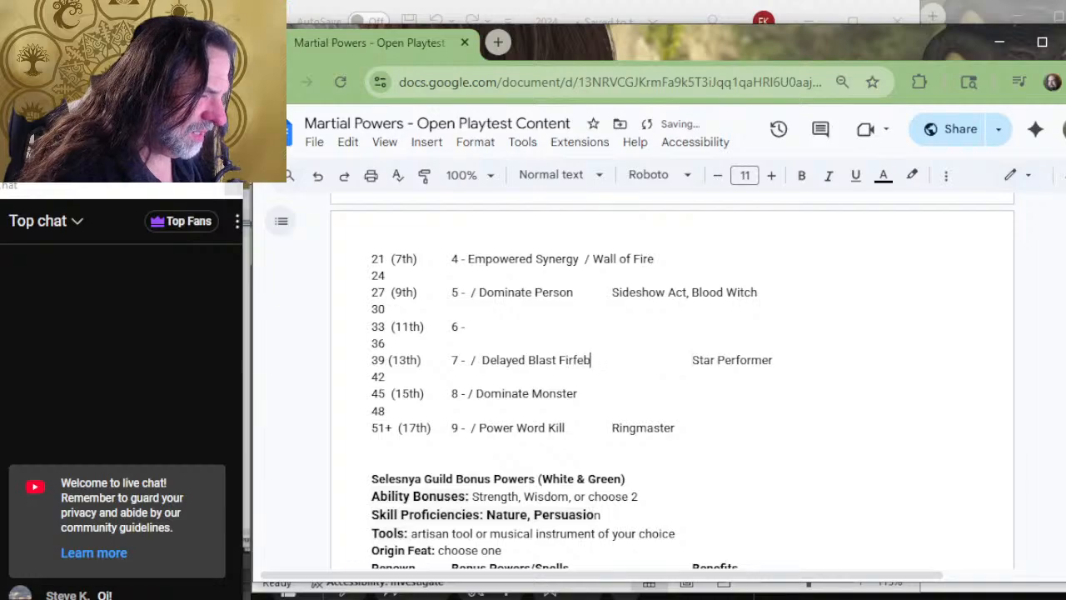
{"action": "key", "text": "BackSpace"}
{"action": "key", "text": "BackSpace"}
{"action": "key", "text": "BackSpace"}
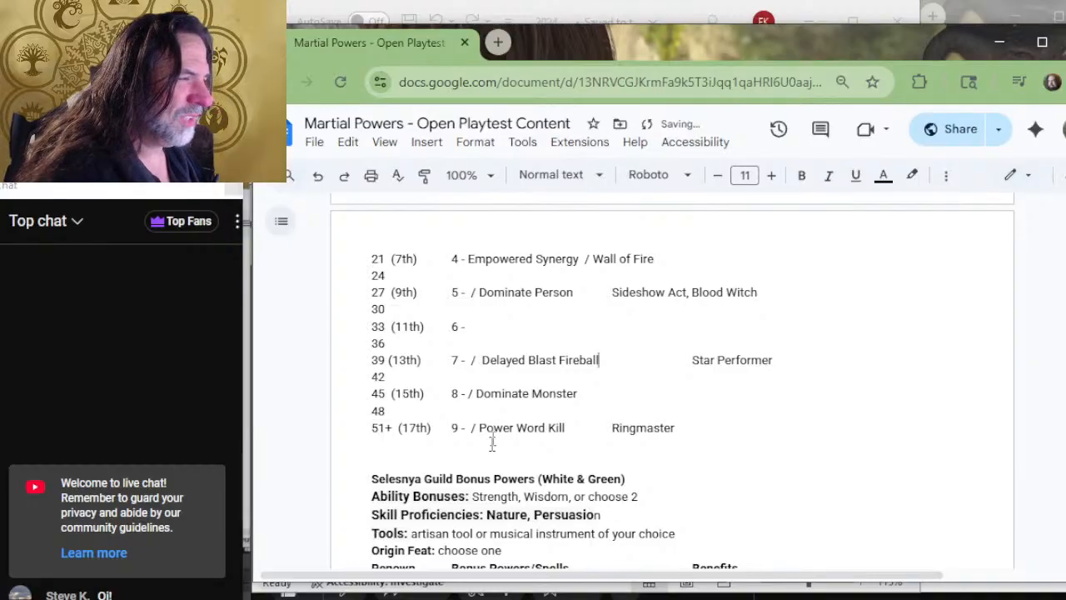
Prepare the level 7 entry in the Selesnya table's 39 (13th) row with a slash, removing the surplus spacing after the dash.
{"action": "scroll", "coordinate": [491, 449], "scroll_direction": "up", "scroll_amount": 4}
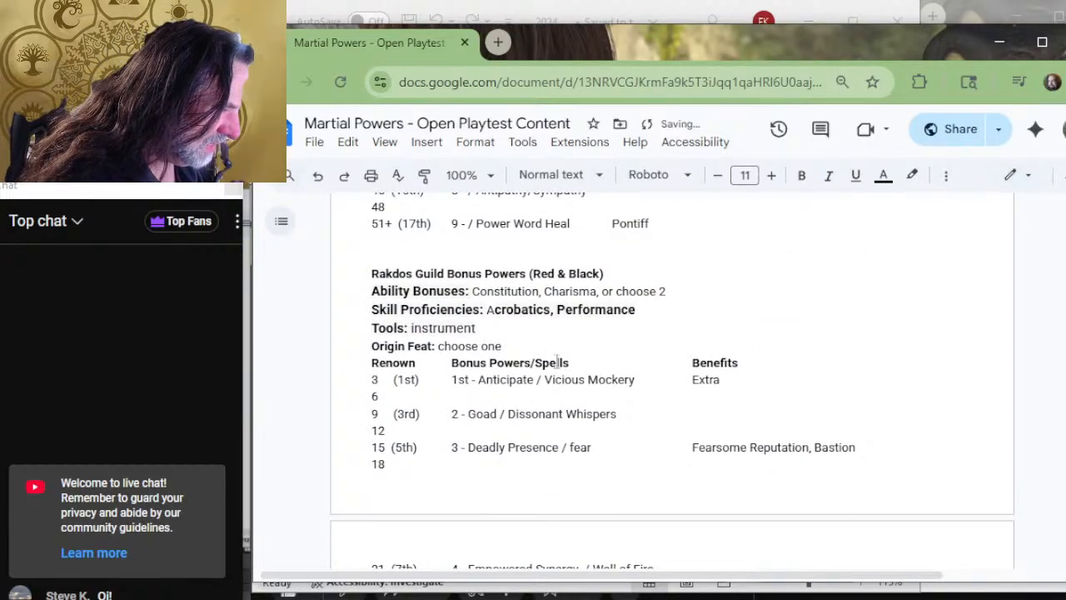
{"action": "scroll", "coordinate": [633, 388], "scroll_direction": "down", "scroll_amount": 2}
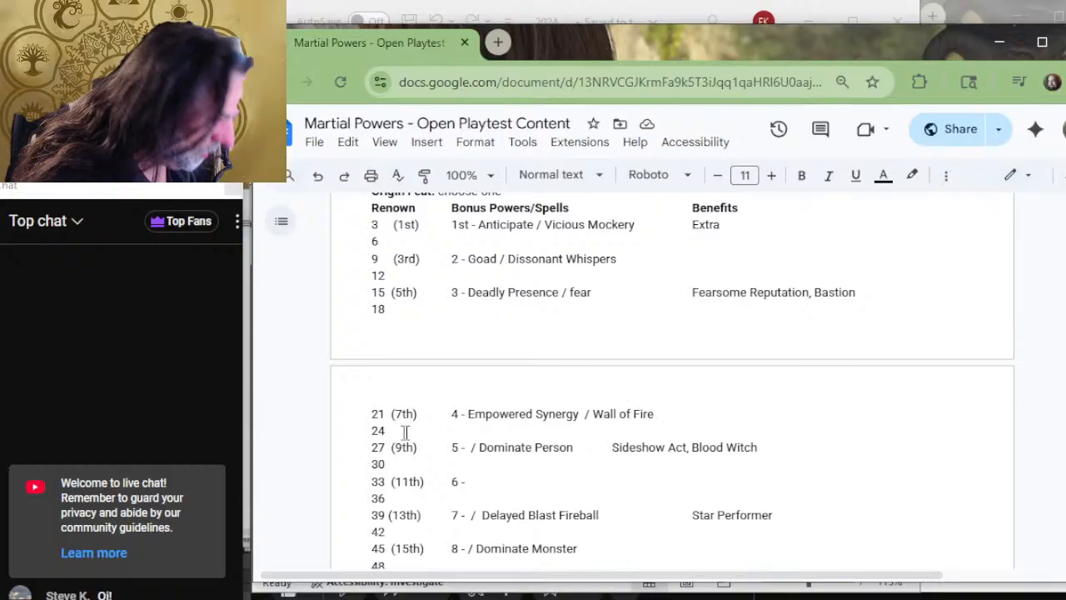
{"action": "scroll", "coordinate": [580, 406], "scroll_direction": "down", "scroll_amount": 2}
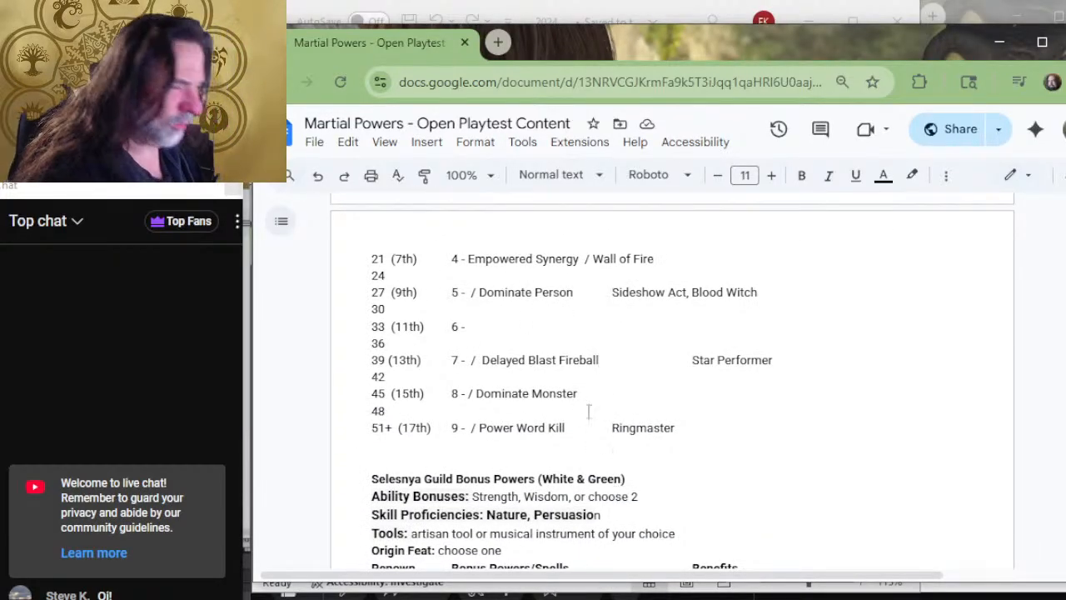
{"action": "scroll", "coordinate": [588, 412], "scroll_direction": "down", "scroll_amount": 4}
{"action": "left_click", "coordinate": [537, 478]}
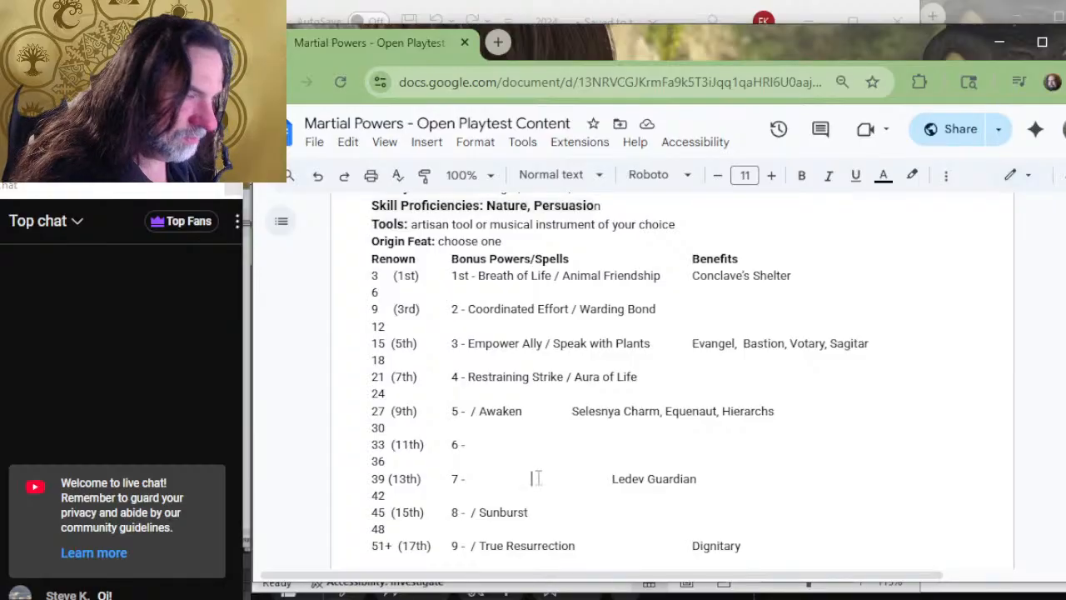
{"action": "scroll", "coordinate": [633, 509], "scroll_direction": "up", "scroll_amount": 2}
{"action": "scroll", "coordinate": [631, 500], "scroll_direction": "down", "scroll_amount": 2}
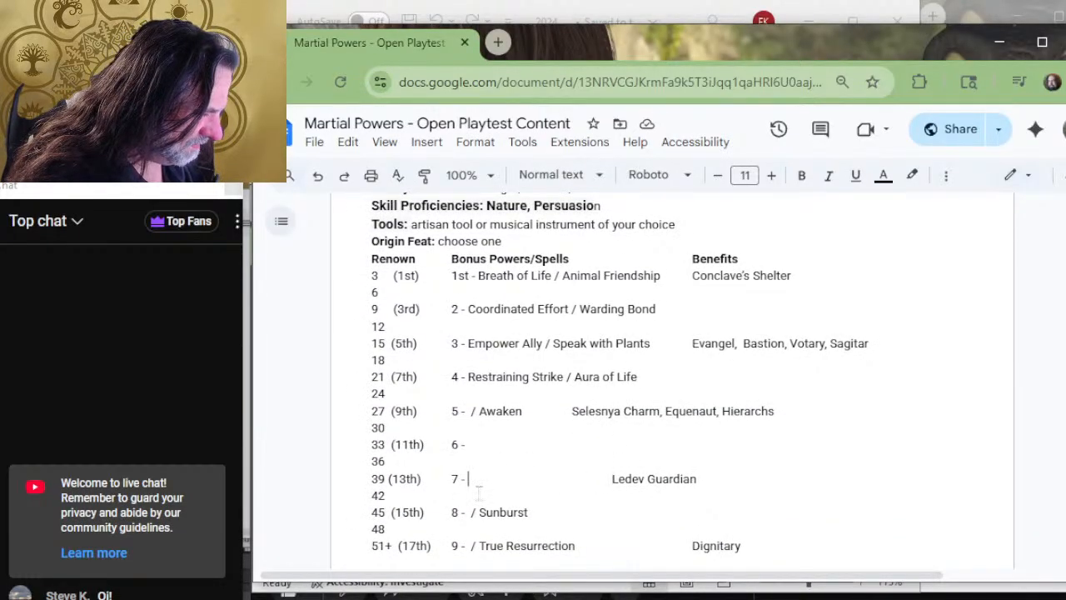
Check the level 7 spells in the Excel list for a white and green spell, including resurrection and power word fortify.
{"action": "key", "text": "alt+Tab"}
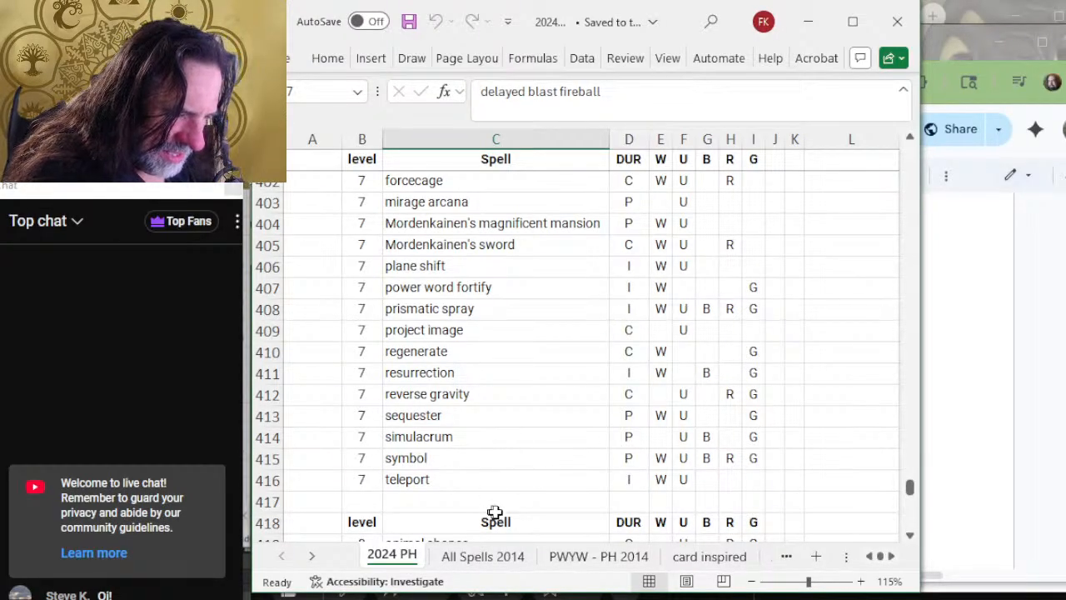
{"action": "left_click", "coordinate": [495, 373]}
{"action": "scroll", "coordinate": [519, 372], "scroll_direction": "up", "scroll_amount": 2}
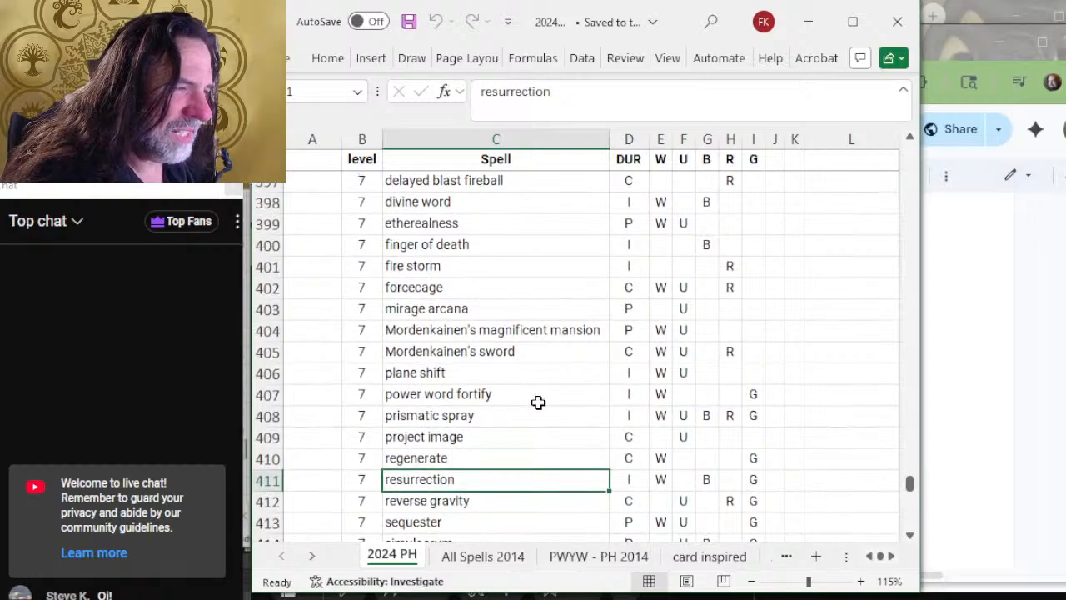
{"action": "scroll", "coordinate": [537, 402], "scroll_direction": "up", "scroll_amount": 2}
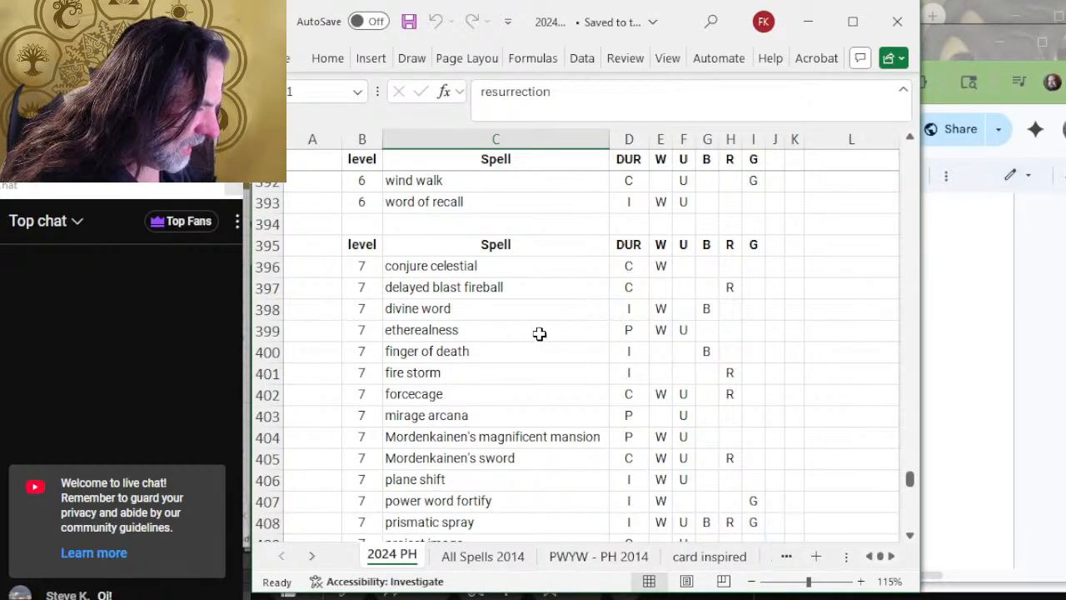
{"action": "scroll", "coordinate": [543, 325], "scroll_direction": "down", "scroll_amount": 2}
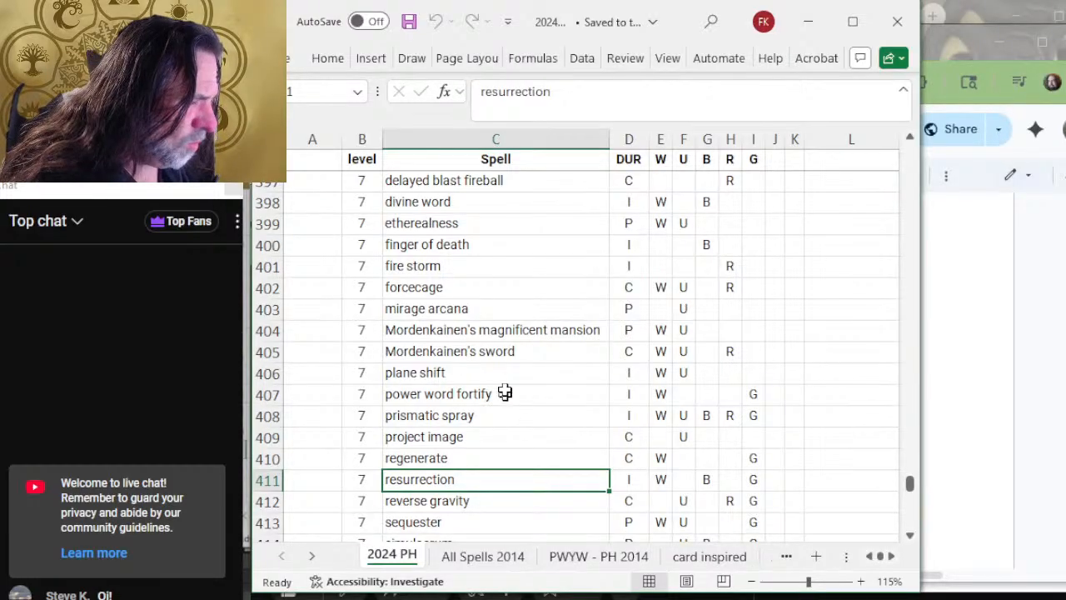
{"action": "left_click_drag", "start_coordinate": [503, 377], "coordinate": [503, 390]}
{"action": "left_click", "coordinate": [543, 390]}
{"action": "scroll", "coordinate": [587, 299], "scroll_direction": "down", "scroll_amount": 2}
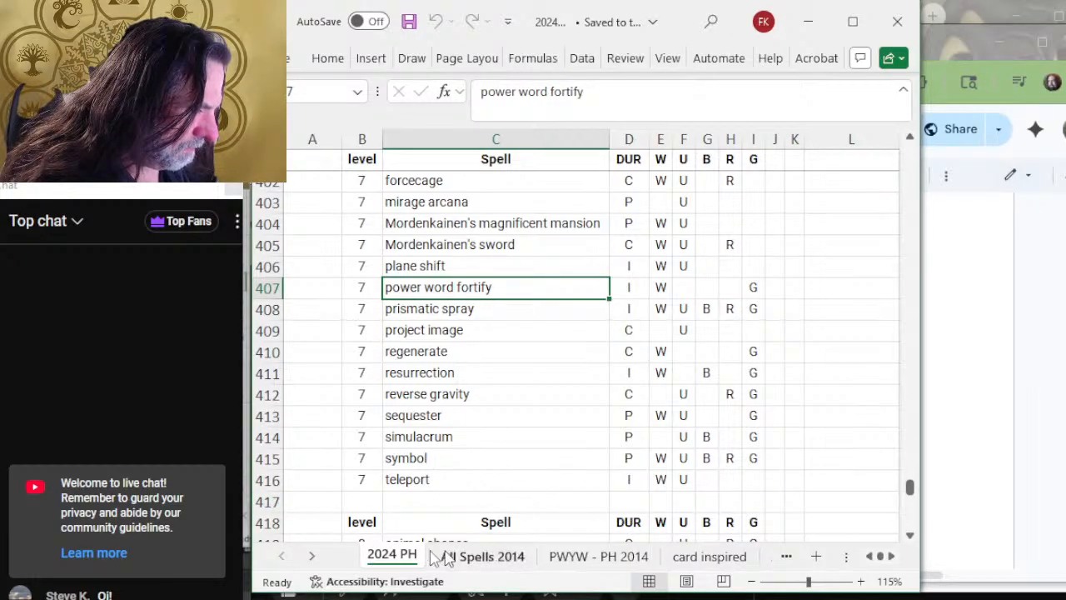
{"action": "key", "text": "alt+Tab"}
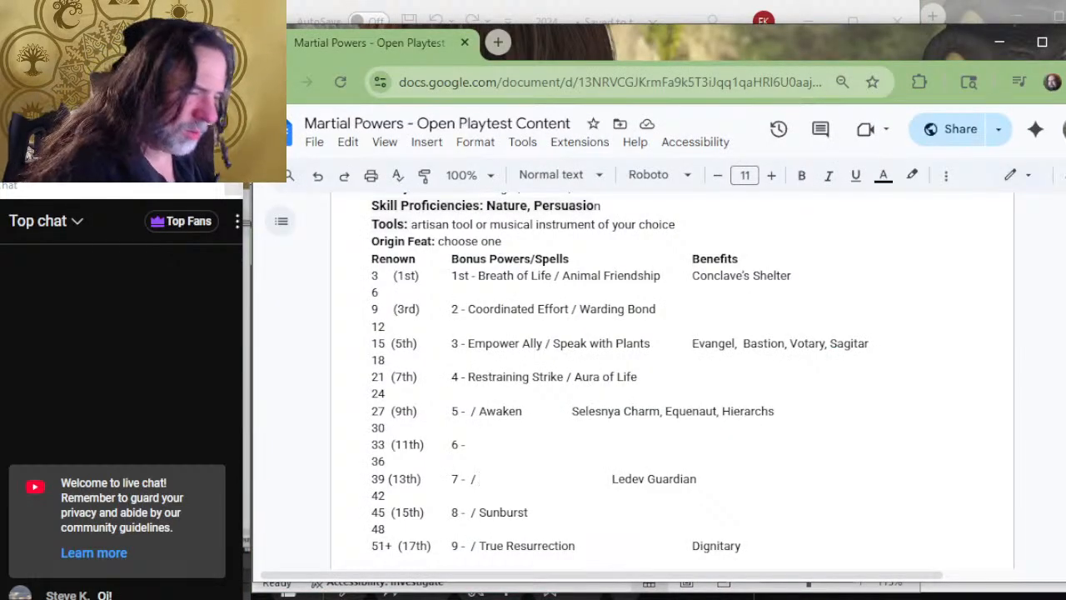
Enter "Power Word Fortify" as the level 7 spell in the Selesnya table's 39 (13th) row.
{"action": "type", "text": "Power w"}
{"action": "key", "text": "BackSpace"}
{"action": "key", "text": "BackSpace"}
{"action": "type", "text": "Word Fortify"}
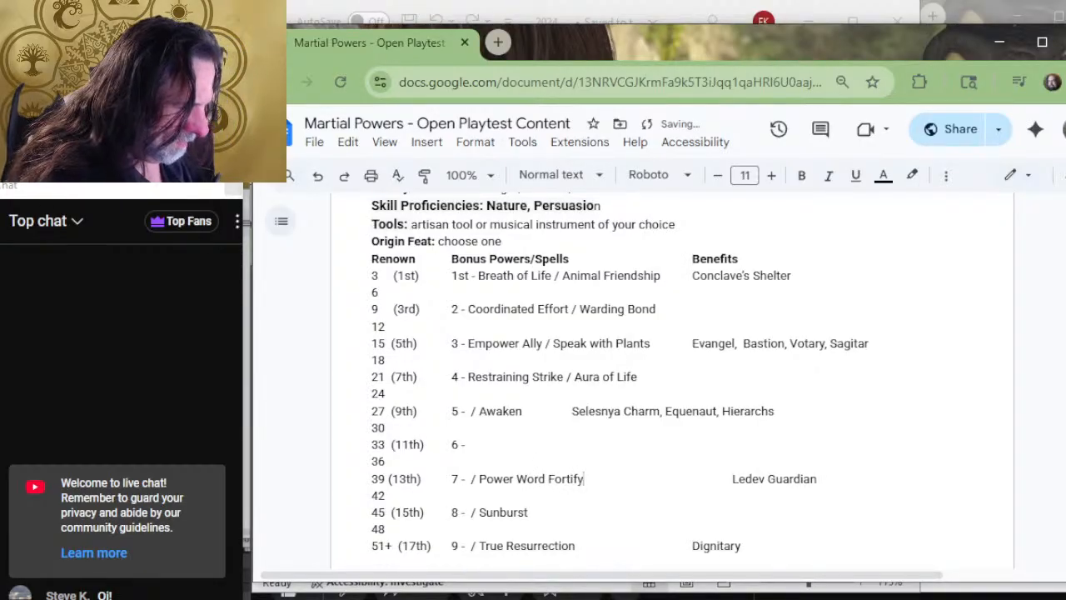
Add "/ Simulacrum" as the level 7 spell in the Project Leader row, checking the Excel list, and remove the surplus tabs before Project Leader.
{"action": "scroll", "coordinate": [728, 417], "scroll_direction": "down", "scroll_amount": 9}
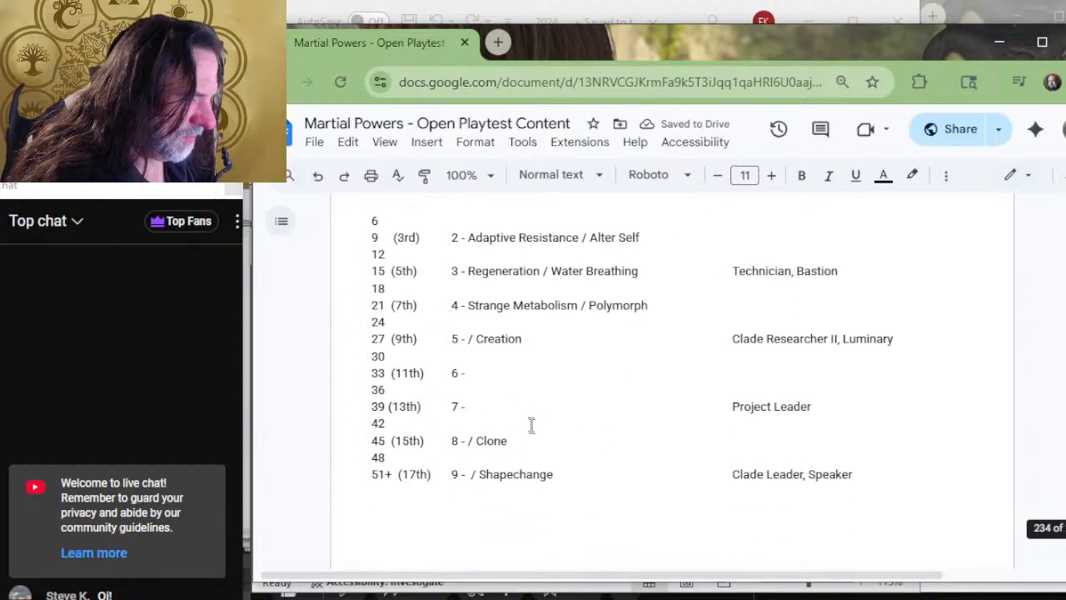
{"action": "left_click", "coordinate": [518, 408]}
{"action": "key", "text": "Delete"}
{"action": "key", "text": "Delete"}
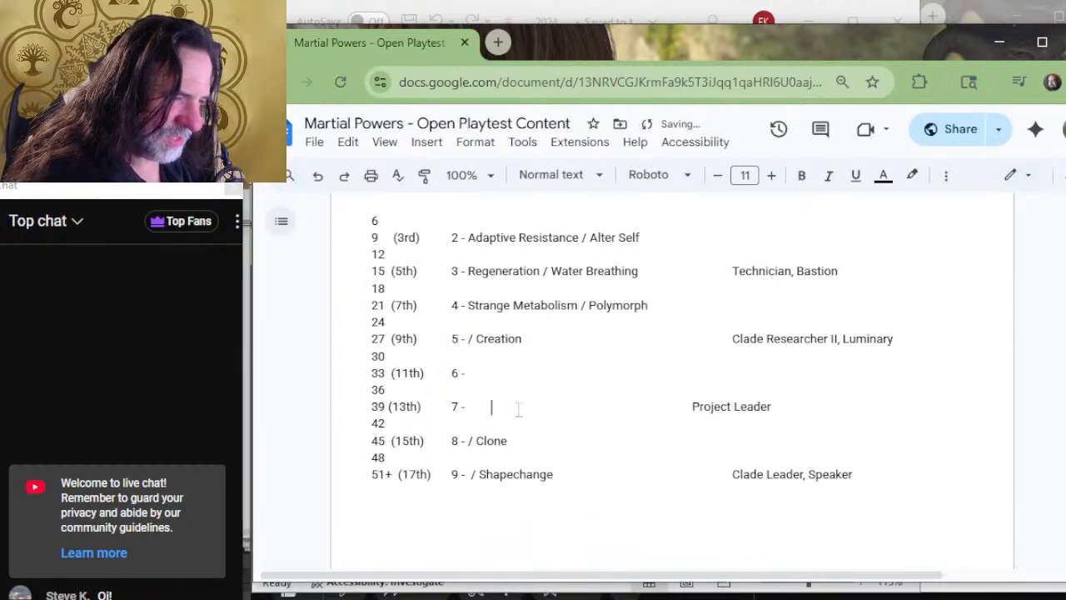
{"action": "key", "text": "alt+Tab"}
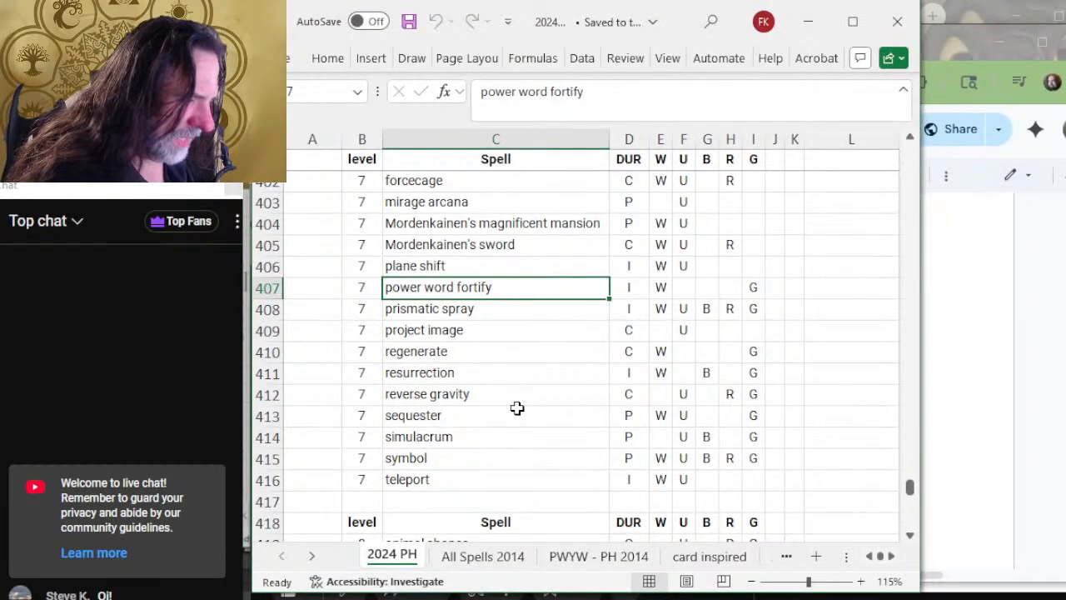
{"action": "key", "text": "alt+Tab"}
{"action": "type", "text": "Si"}
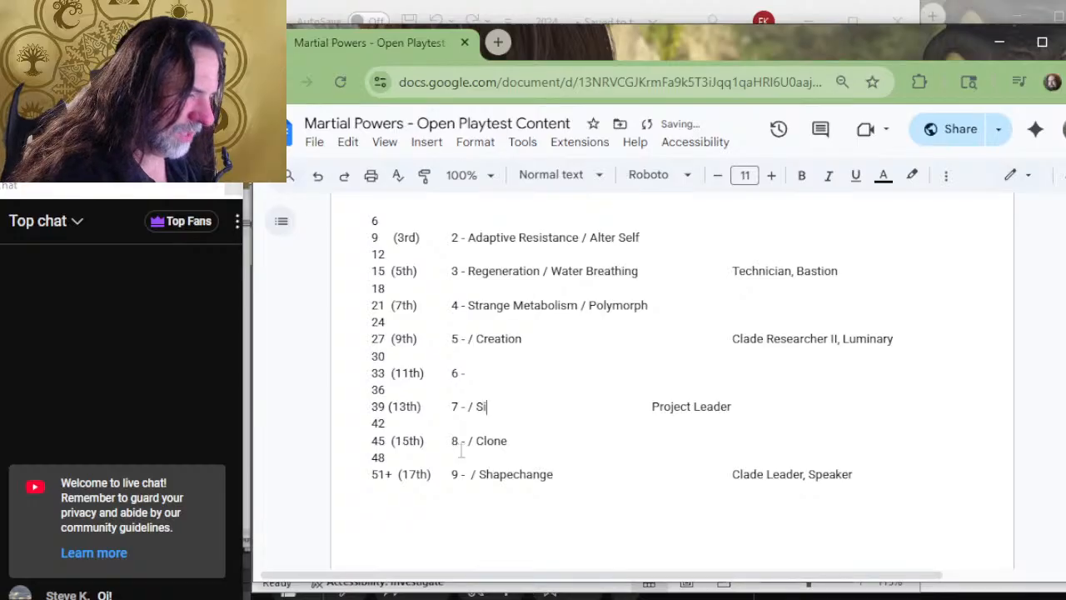
{"action": "type", "text": "mulacru"}
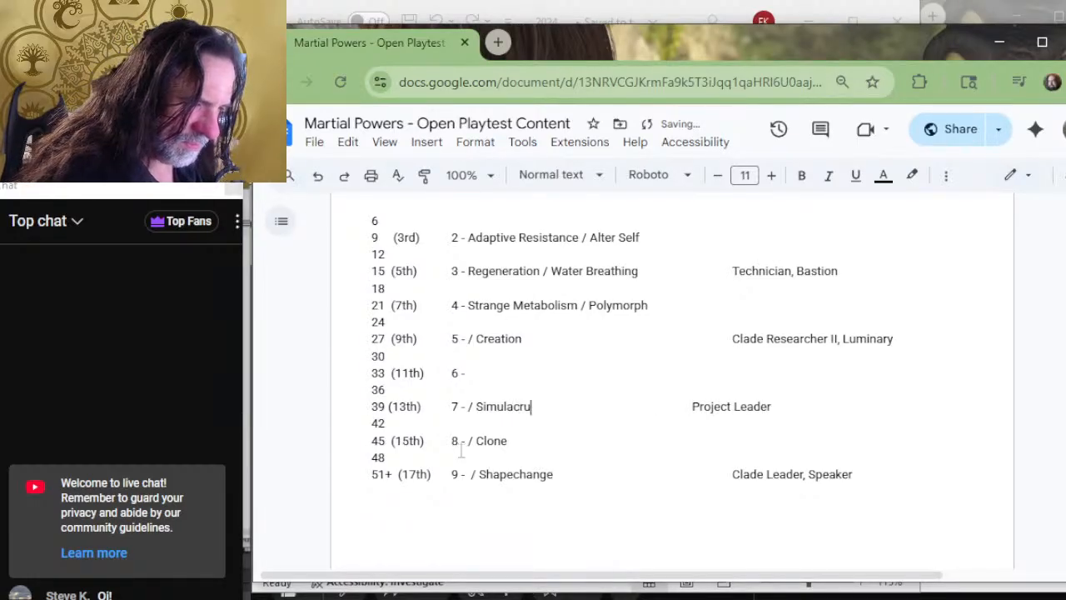
{"action": "type", "text": "m"}
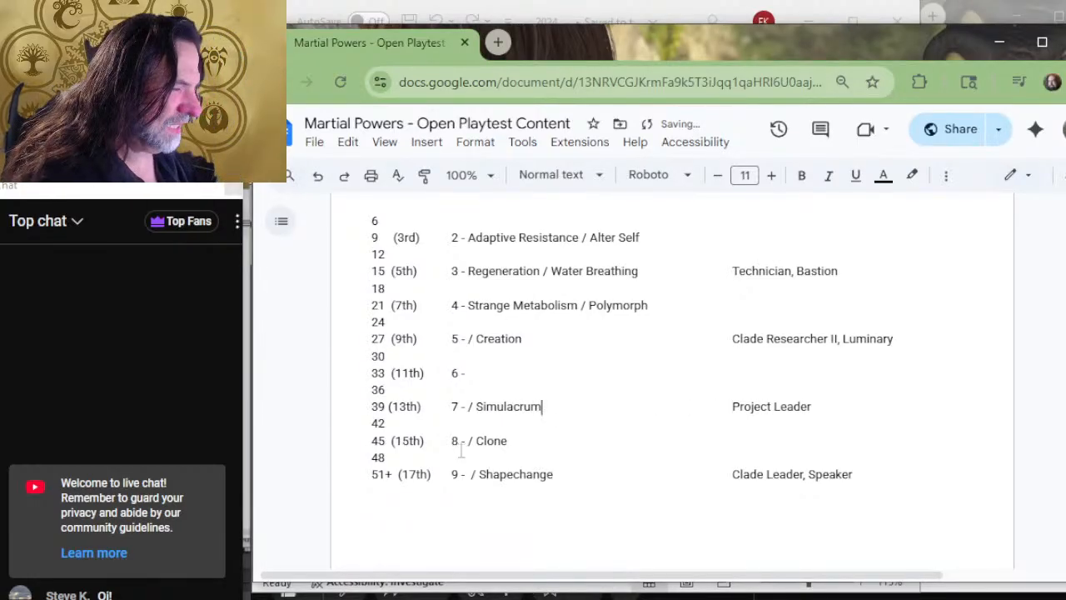
{"action": "key", "text": "Delete"}
{"action": "key", "text": "Down"}
{"action": "key", "text": "End"}
{"action": "key", "text": "Delete"}
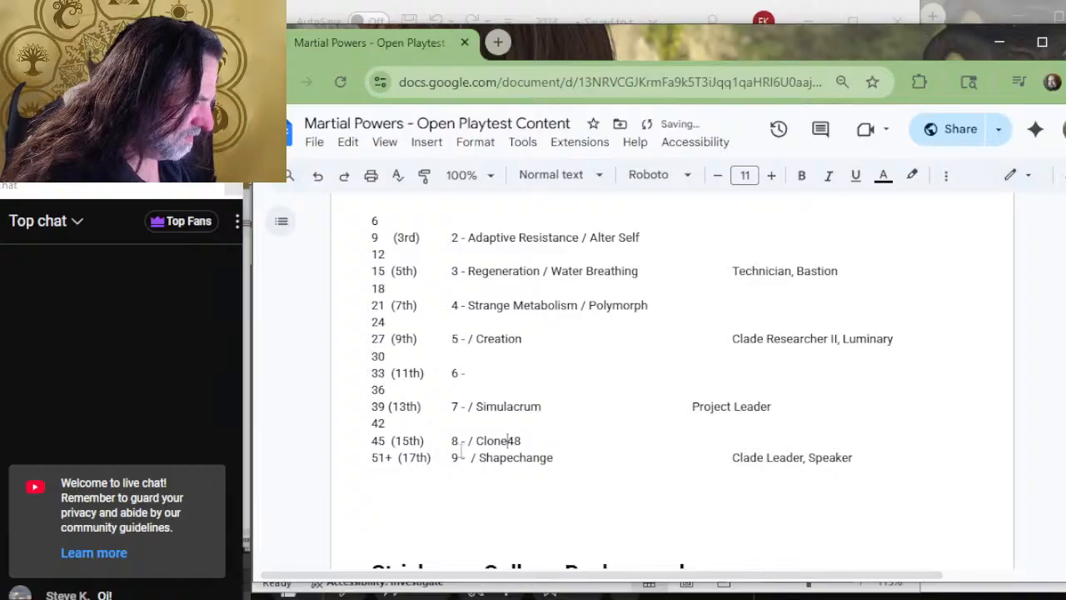
{"action": "key", "text": "Return"}
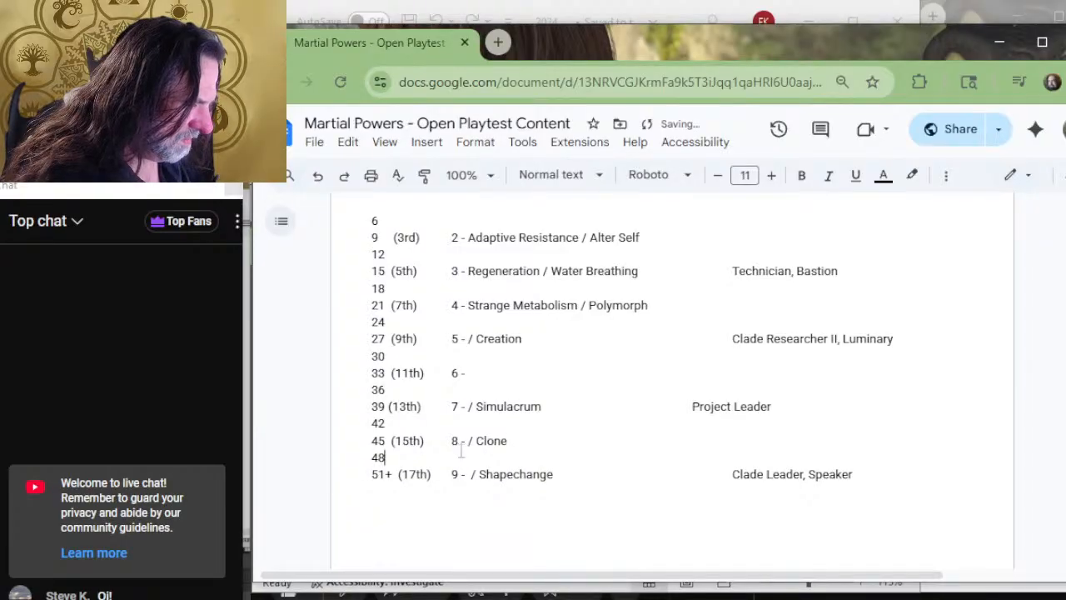
{"action": "key", "text": "Up"}
{"action": "key", "text": "Right"}
{"action": "key", "text": "Left"}
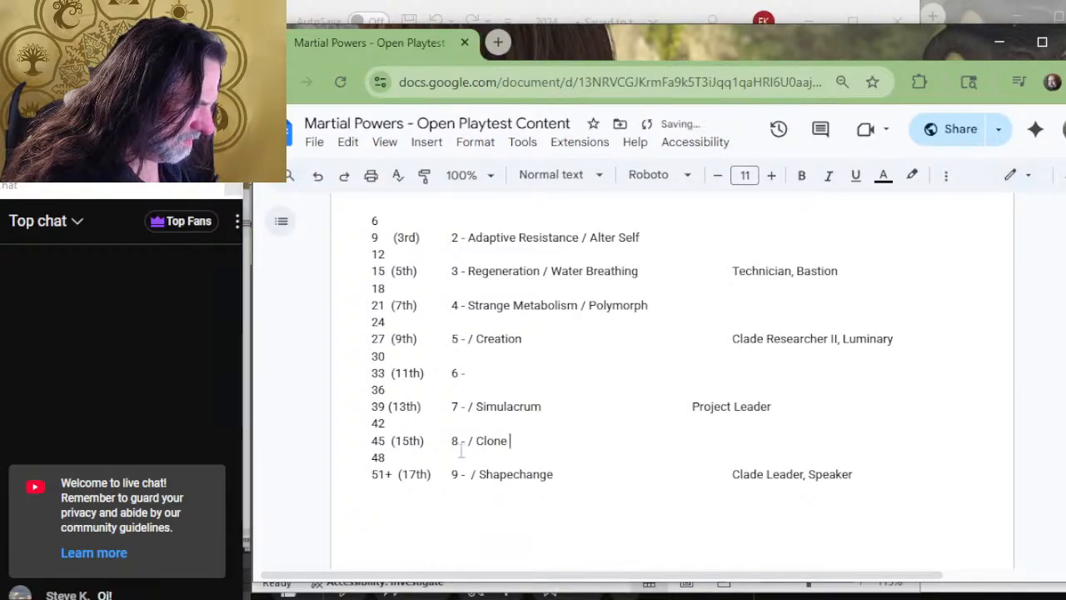
{"action": "key", "text": "Delete"}
{"action": "key", "text": "Return"}
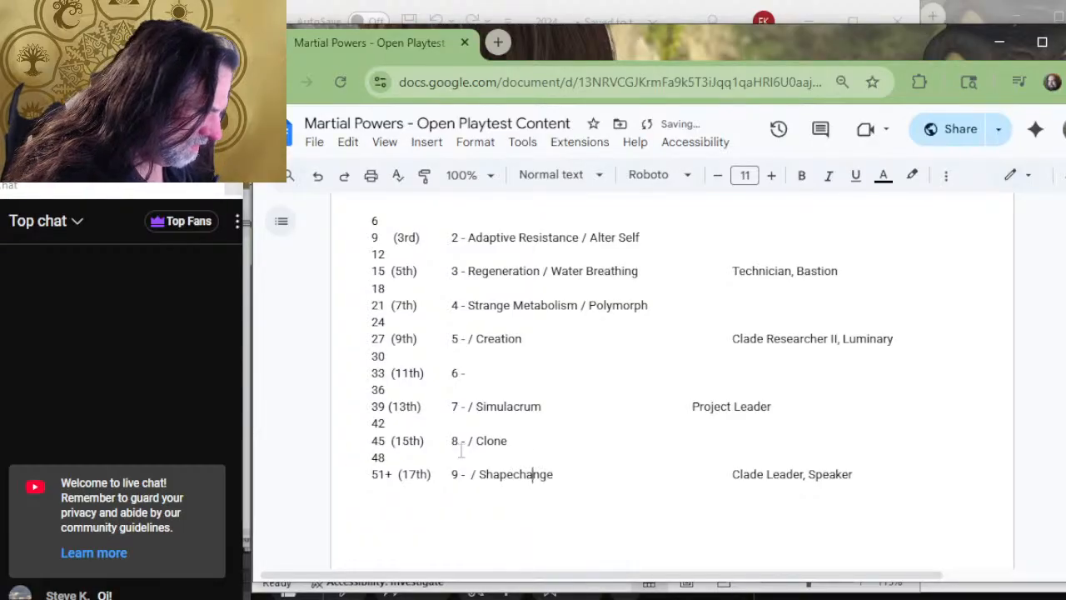
Remove the surplus tabs before Clade Leader, Speaker and before Clade Researcher II, Luminary in the Simic Combine table.
{"action": "key", "text": "Delete"}
{"action": "key", "text": "Up"}
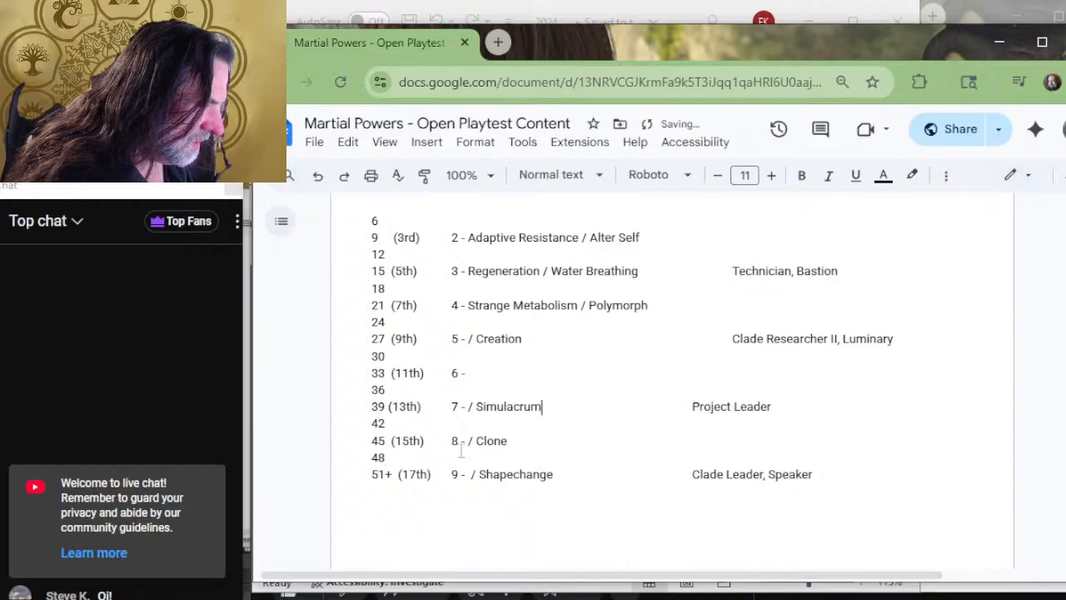
{"action": "key", "text": "Delete"}
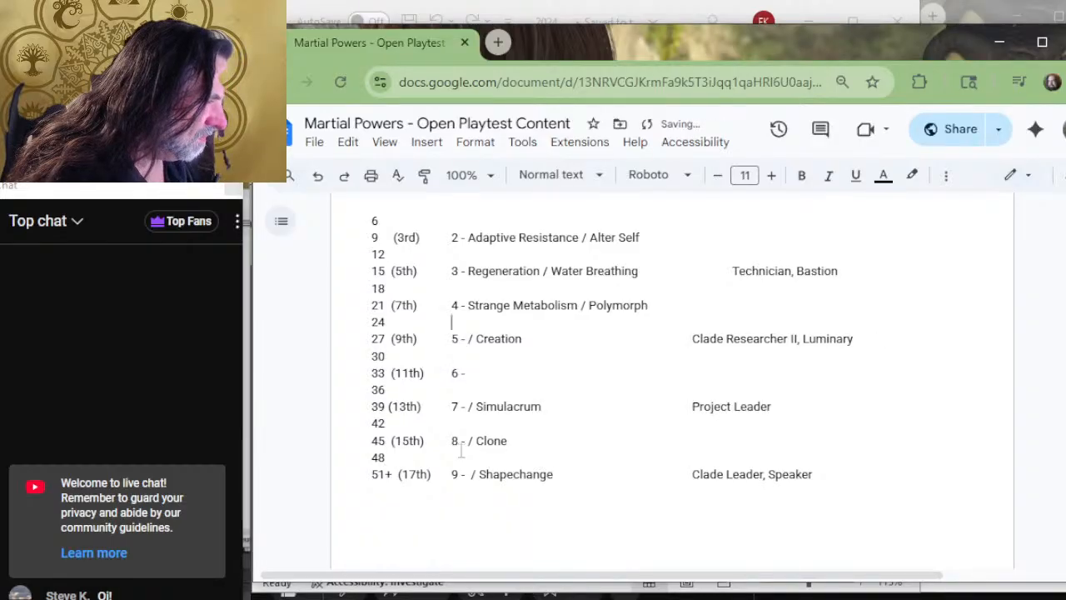
{"action": "key", "text": "End"}
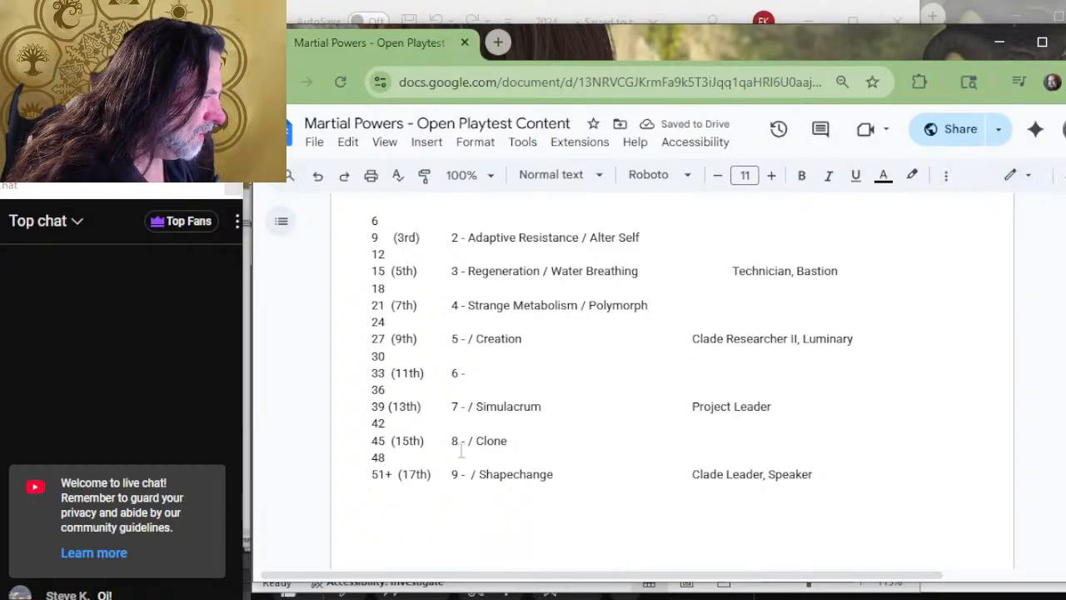
Try removing the tab before Technician, Bastion, compare its alignment with the Benefits heading, and restore the tab.
{"action": "key", "text": "Up"}
{"action": "key", "text": "Up"}
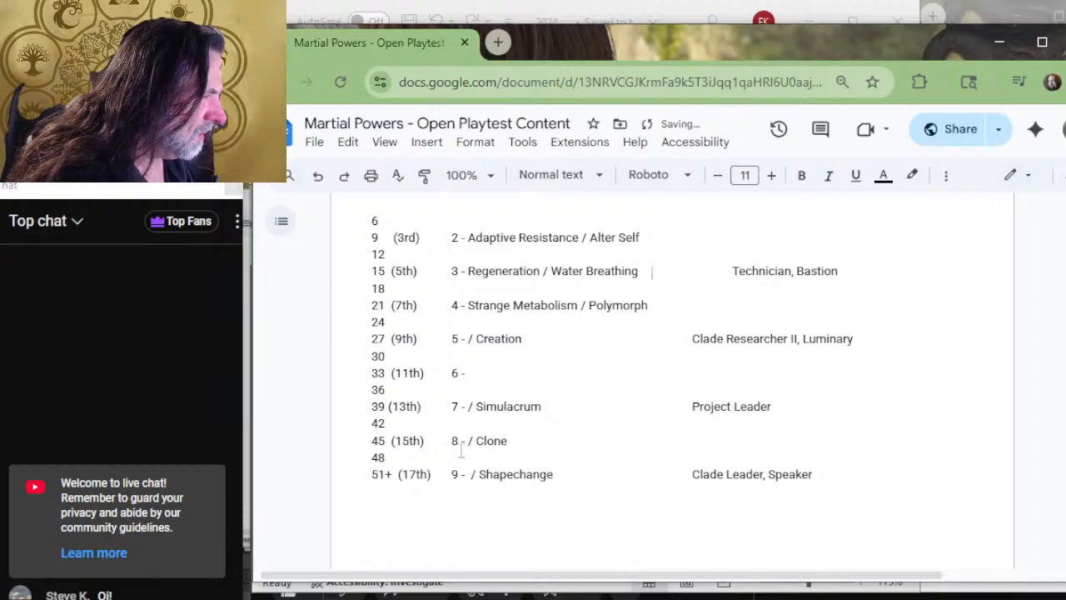
{"action": "key", "text": "Delete"}
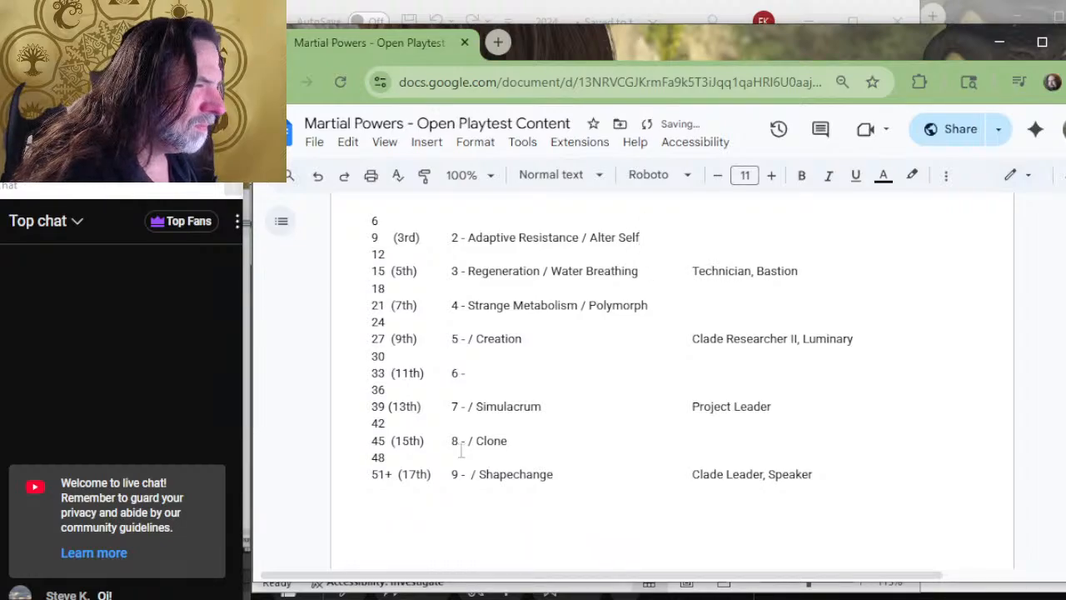
{"action": "scroll", "coordinate": [874, 338], "scroll_direction": "up", "scroll_amount": 3}
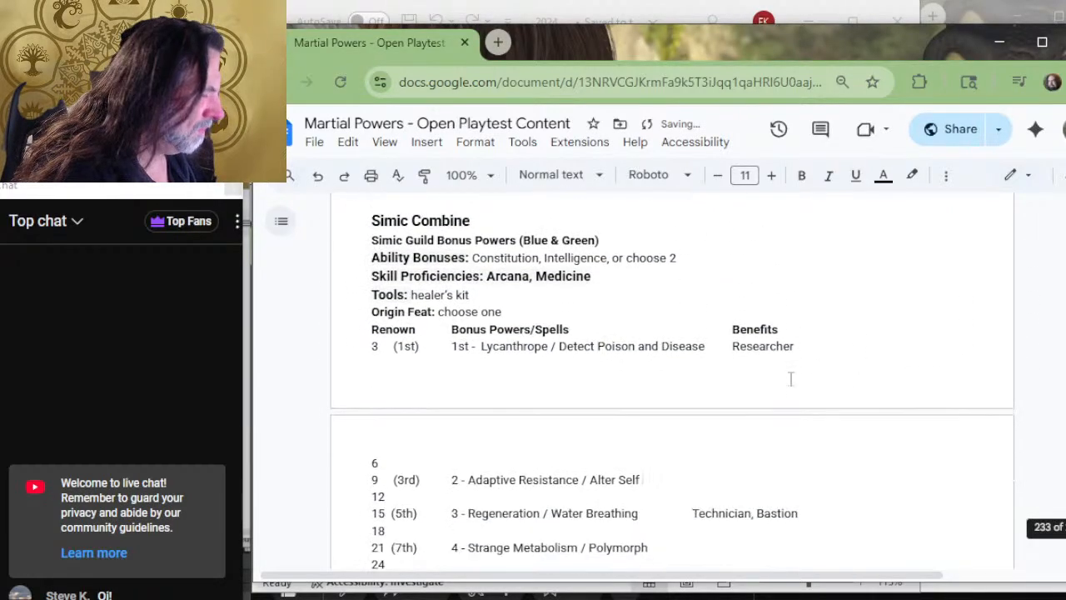
{"action": "scroll", "coordinate": [767, 355], "scroll_direction": "down", "scroll_amount": 1}
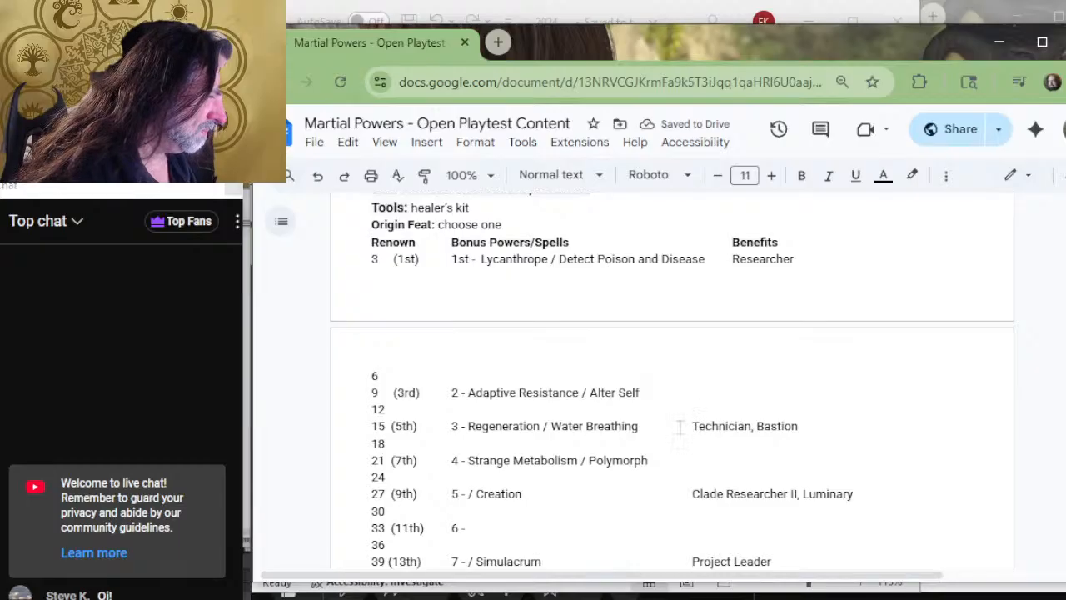
{"action": "scroll", "coordinate": [681, 424], "scroll_direction": "down", "scroll_amount": 2}
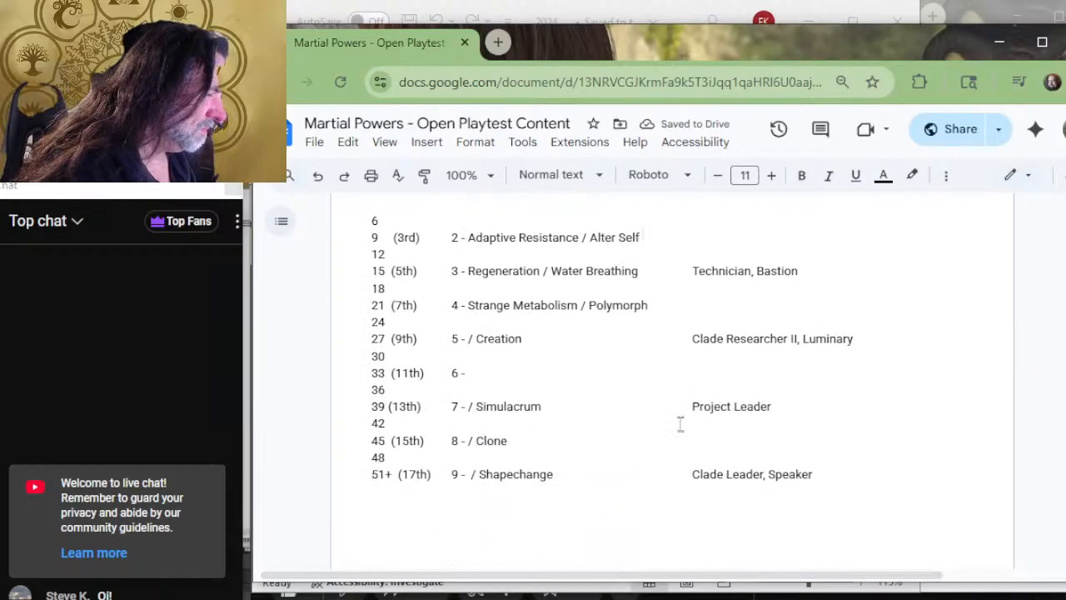
{"action": "left_click", "coordinate": [689, 271]}
{"action": "key", "text": "Tab"}
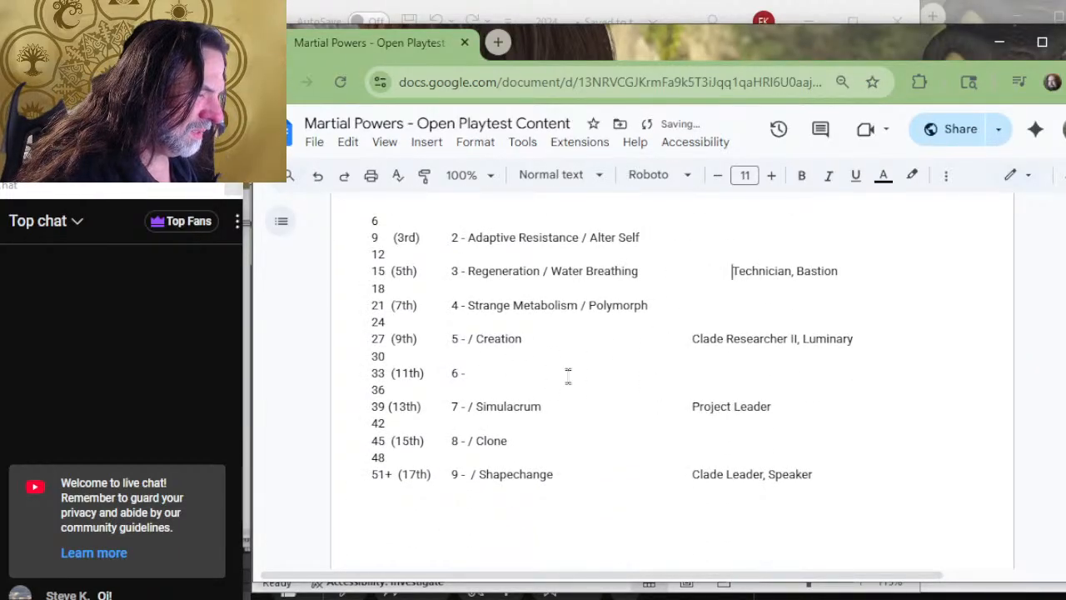
Switch to the Excel spell list and scan the level 6 spells for a blue and green option for the Simic table.
{"action": "scroll", "coordinate": [524, 368], "scroll_direction": "down", "scroll_amount": 8}
{"action": "scroll", "coordinate": [533, 350], "scroll_direction": "up", "scroll_amount": 6}
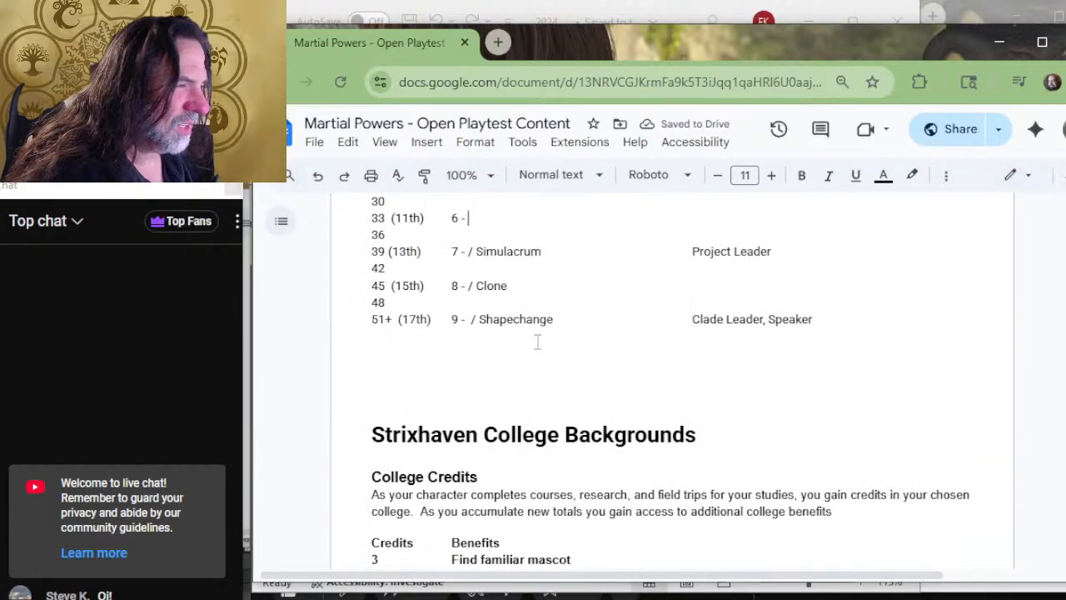
{"action": "key", "text": "alt+Tab"}
{"action": "scroll", "coordinate": [552, 371], "scroll_direction": "down", "scroll_amount": 2}
{"action": "scroll", "coordinate": [560, 368], "scroll_direction": "up", "scroll_amount": 9}
{"action": "scroll", "coordinate": [565, 368], "scroll_direction": "up", "scroll_amount": 2}
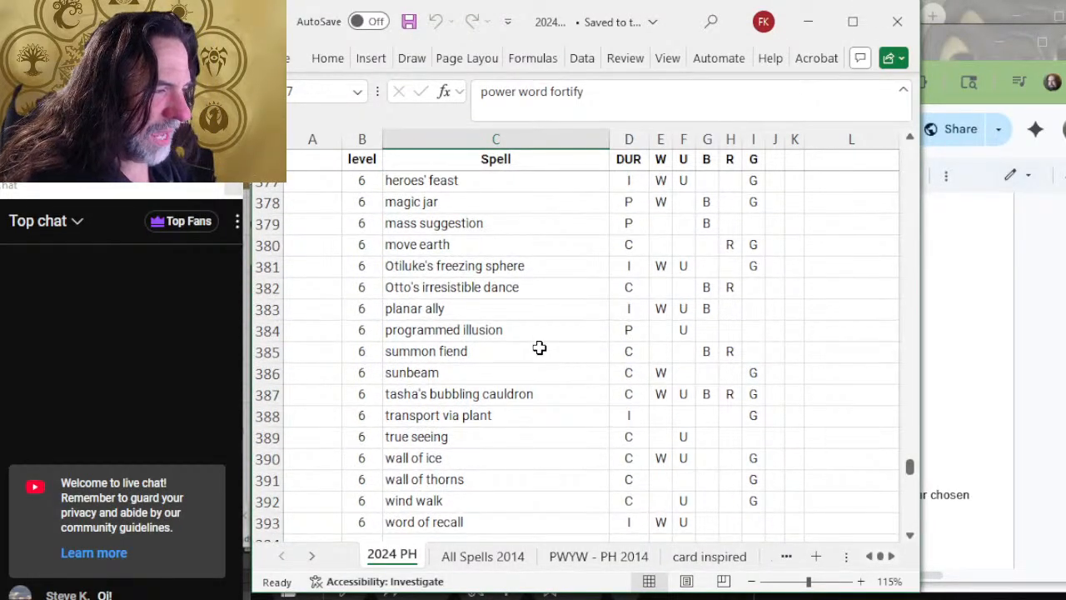
{"action": "scroll", "coordinate": [534, 351], "scroll_direction": "up", "scroll_amount": 2}
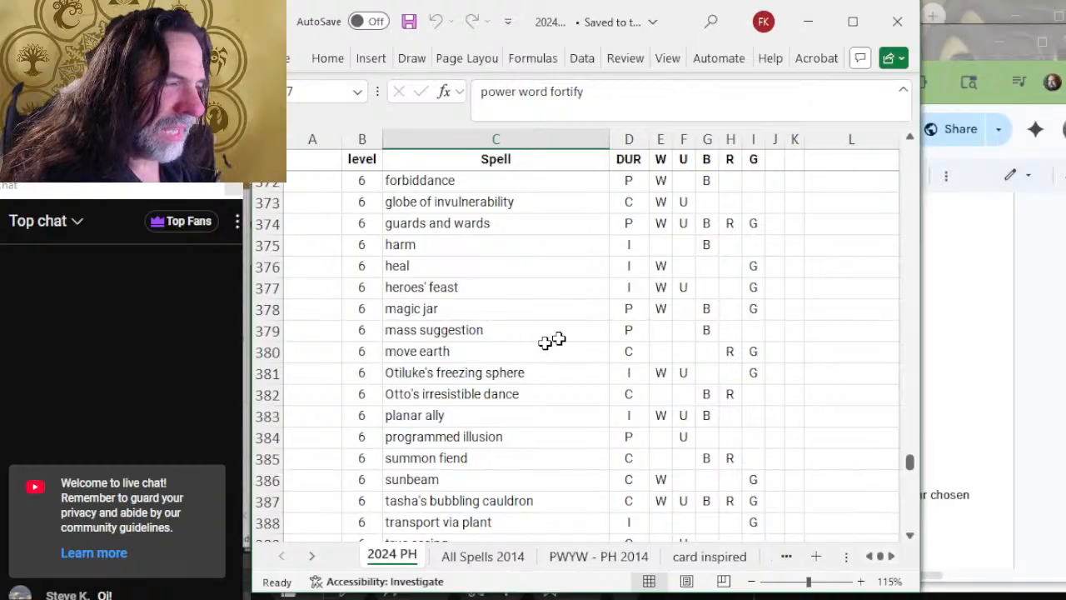
{"action": "scroll", "coordinate": [588, 323], "scroll_direction": "up", "scroll_amount": 2}
{"action": "scroll", "coordinate": [587, 310], "scroll_direction": "up", "scroll_amount": 2}
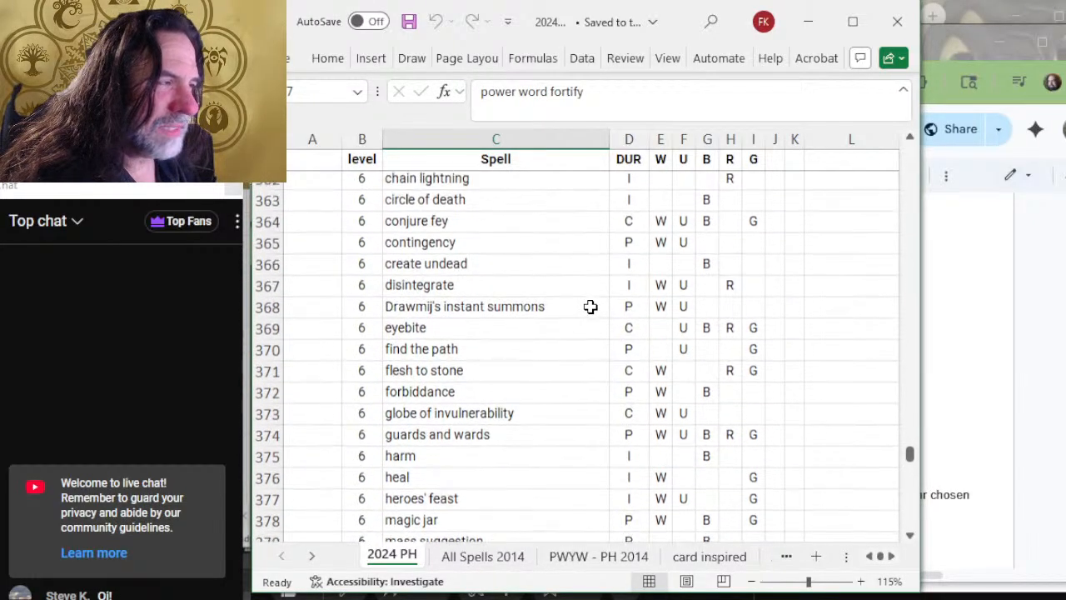
{"action": "scroll", "coordinate": [609, 291], "scroll_direction": "up", "scroll_amount": 2}
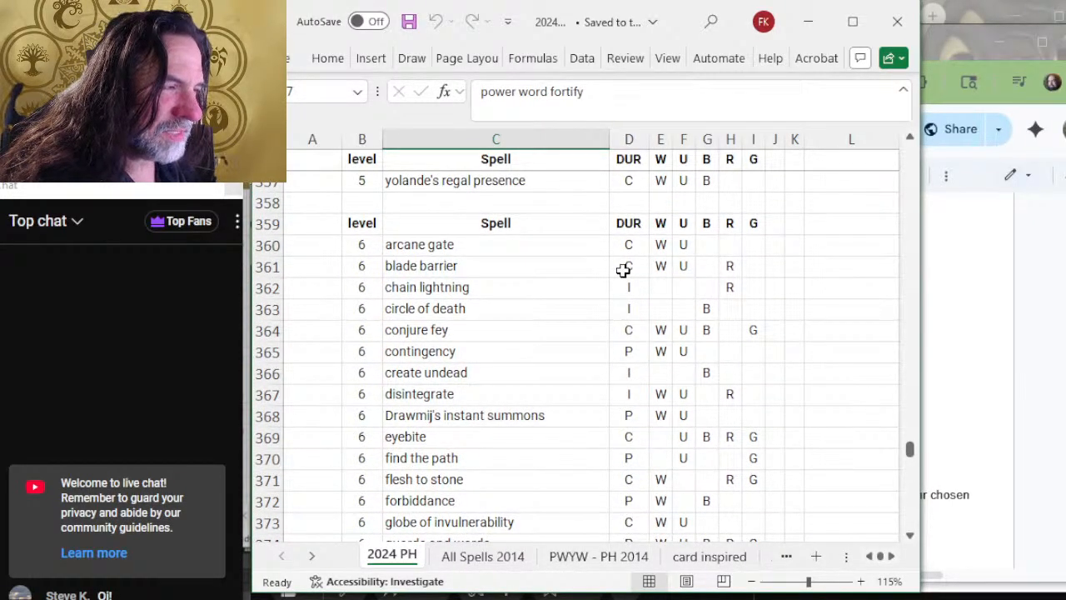
{"action": "scroll", "coordinate": [567, 285], "scroll_direction": "down", "scroll_amount": 2}
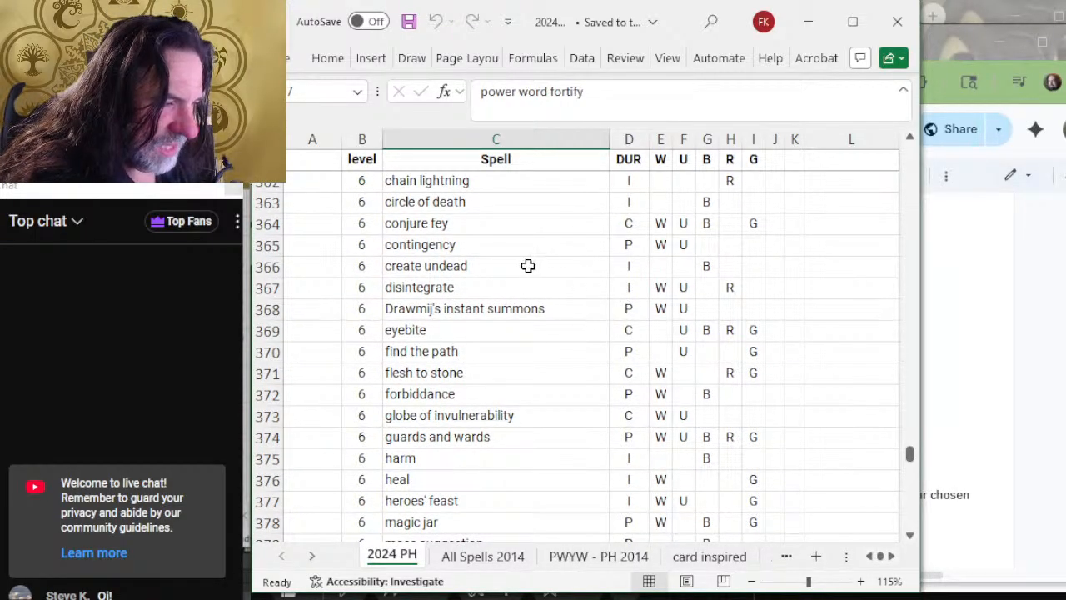
{"action": "scroll", "coordinate": [560, 285], "scroll_direction": "down", "scroll_amount": 2}
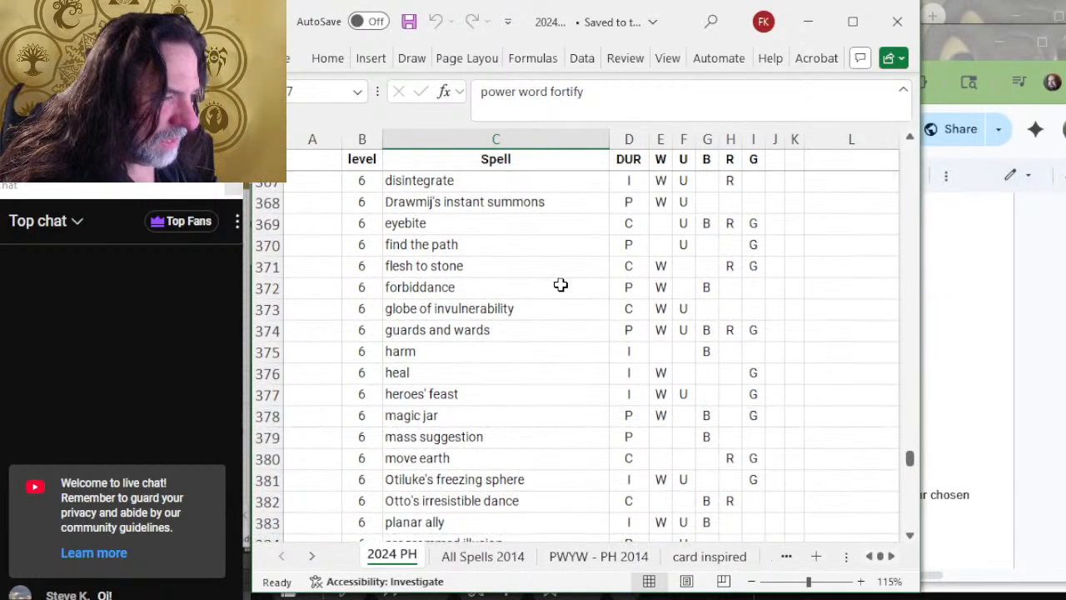
Examine the level 6 spells from flesh to stone through word of recall, including the heal entry, as candidates for the Simic table.
{"action": "left_click", "coordinate": [505, 271]}
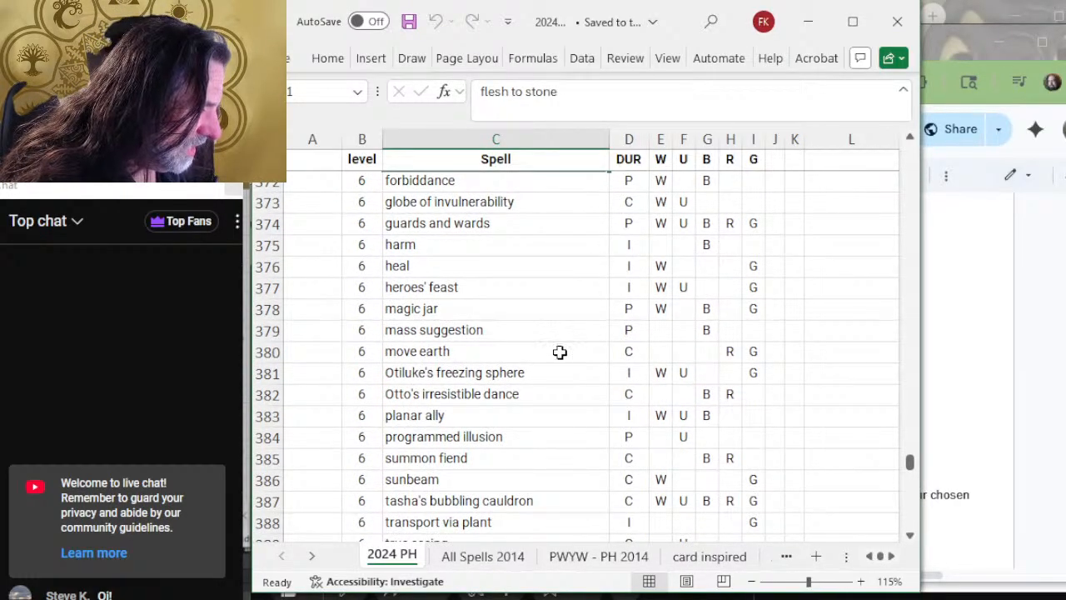
{"action": "scroll", "coordinate": [575, 309], "scroll_direction": "down", "scroll_amount": 2}
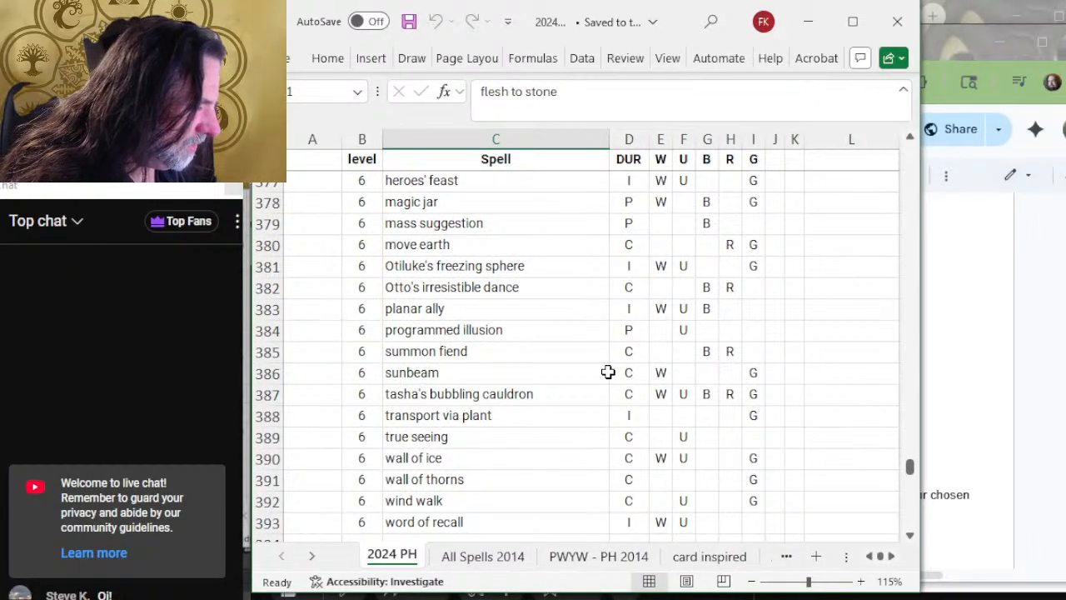
{"action": "scroll", "coordinate": [575, 283], "scroll_direction": "down", "scroll_amount": 2}
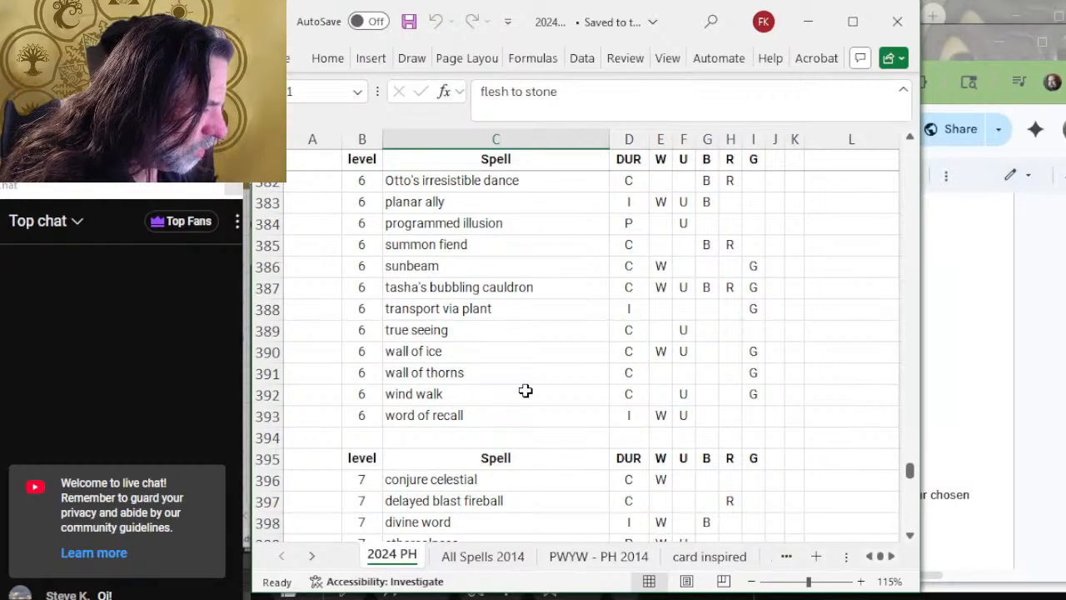
{"action": "scroll", "coordinate": [601, 361], "scroll_direction": "up", "scroll_amount": 2}
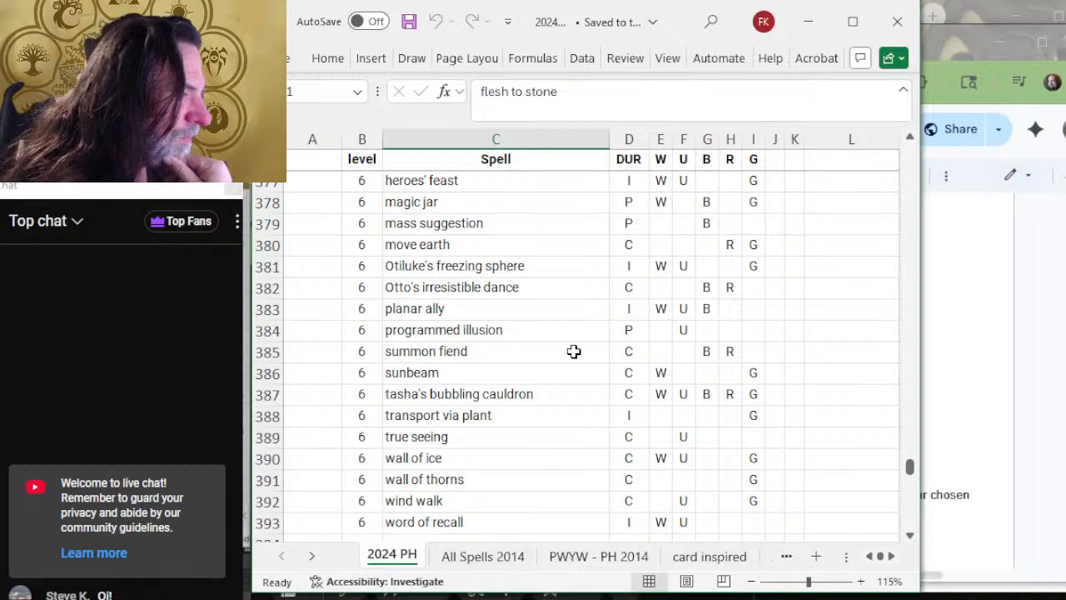
{"action": "scroll", "coordinate": [574, 352], "scroll_direction": "up", "scroll_amount": 2}
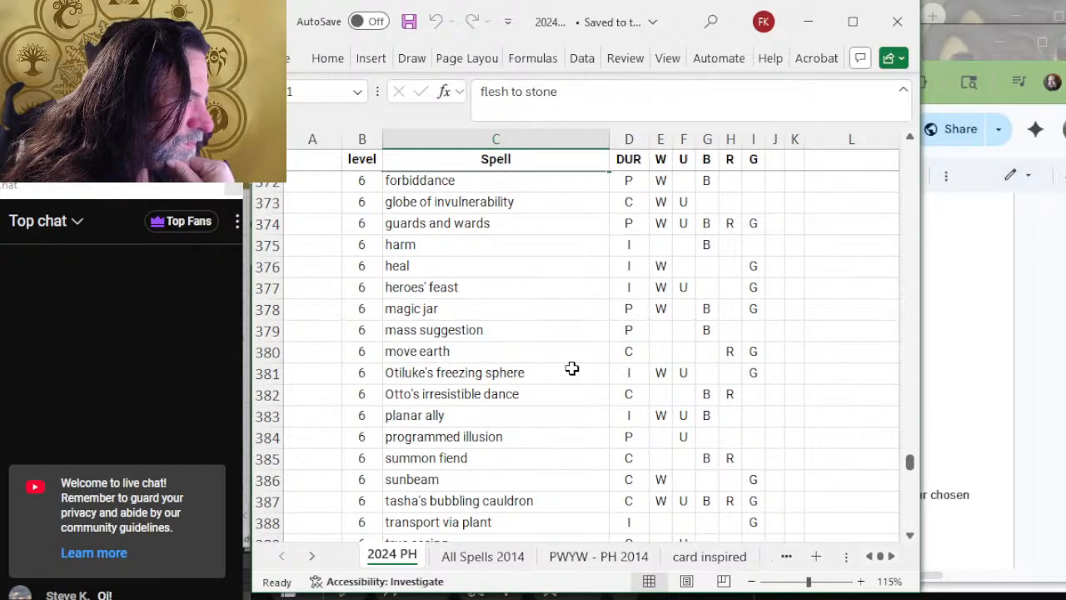
{"action": "scroll", "coordinate": [572, 368], "scroll_direction": "up", "scroll_amount": 2}
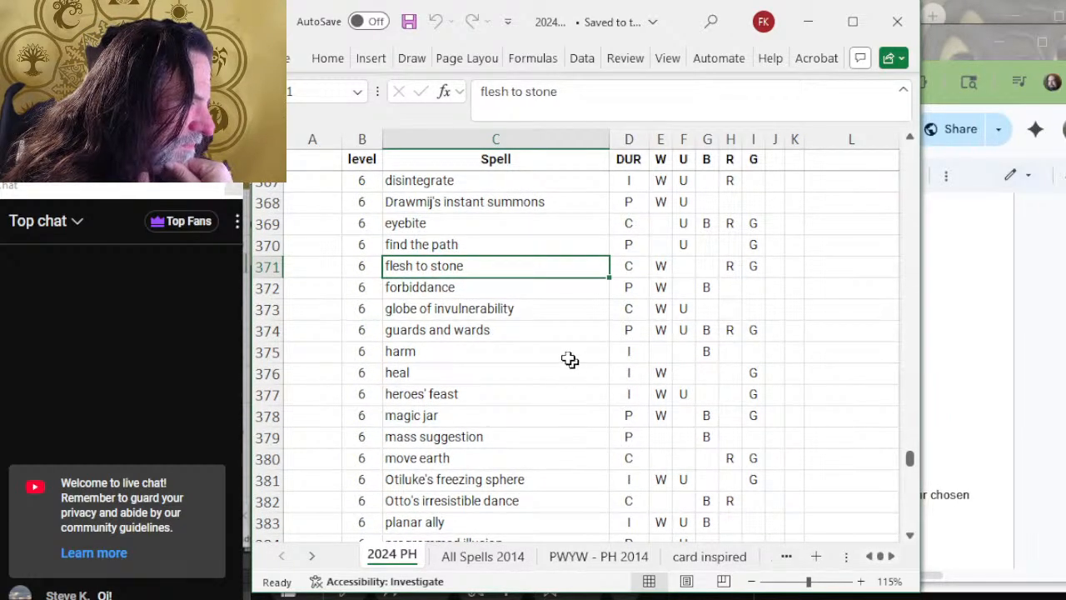
{"action": "left_click", "coordinate": [562, 358]}
{"action": "left_click", "coordinate": [547, 376]}
{"action": "scroll", "coordinate": [552, 374], "scroll_direction": "up", "scroll_amount": 2}
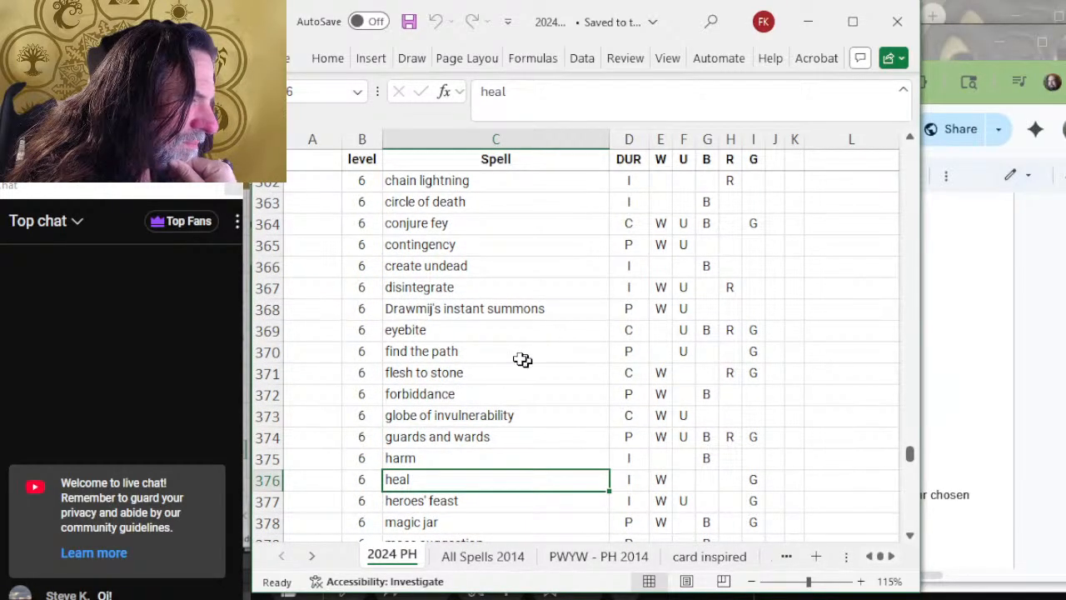
{"action": "scroll", "coordinate": [571, 355], "scroll_direction": "up", "scroll_amount": 2}
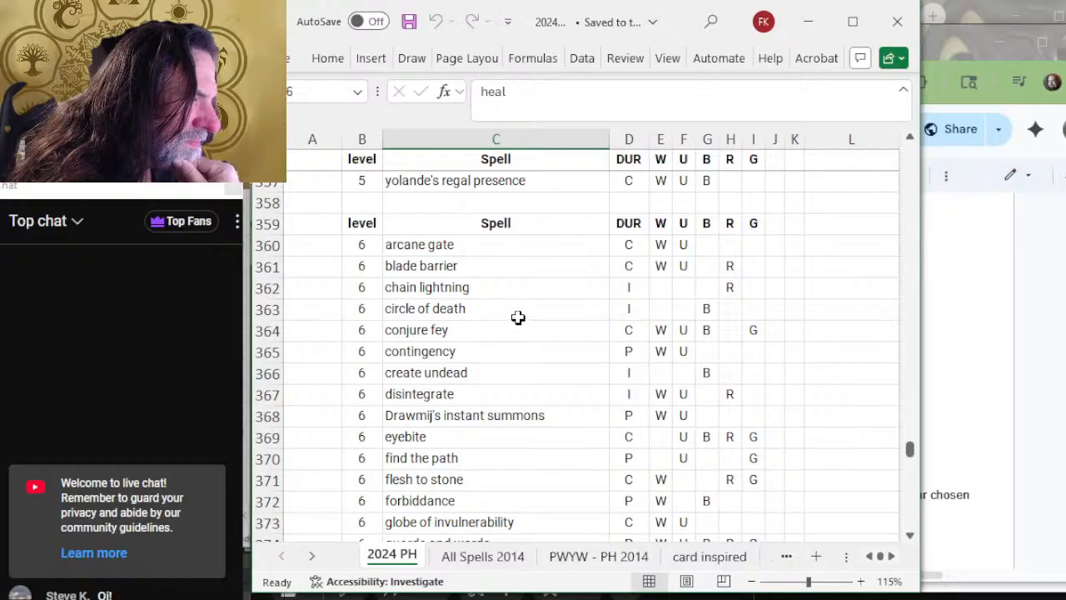
Check arcane gate and the blue and green marks of conjure fey among the level 6 spells.
{"action": "left_click", "coordinate": [490, 243]}
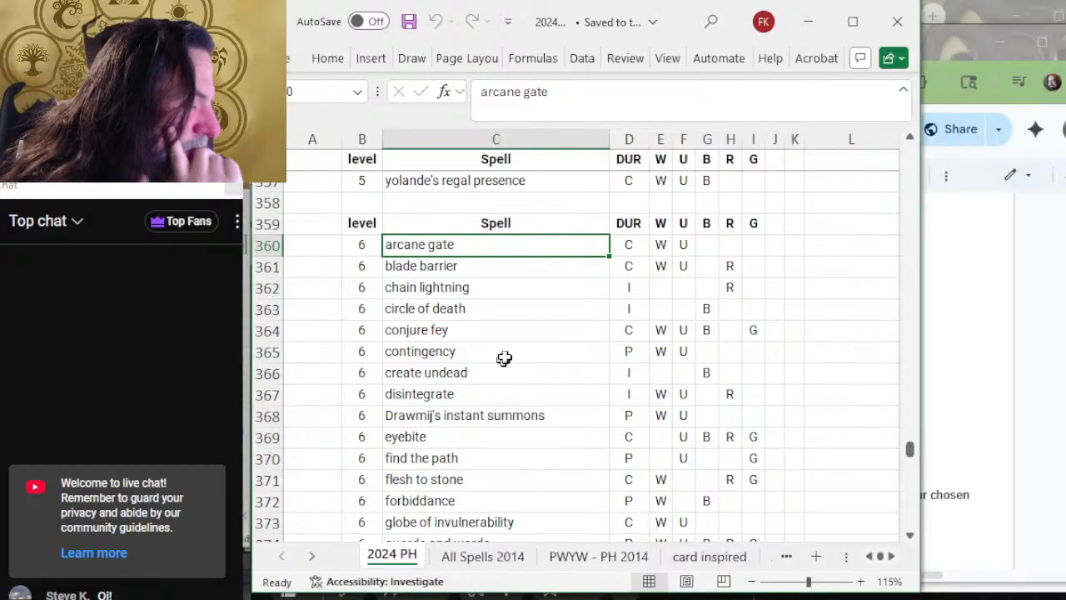
{"action": "scroll", "coordinate": [518, 337], "scroll_direction": "down", "scroll_amount": 2}
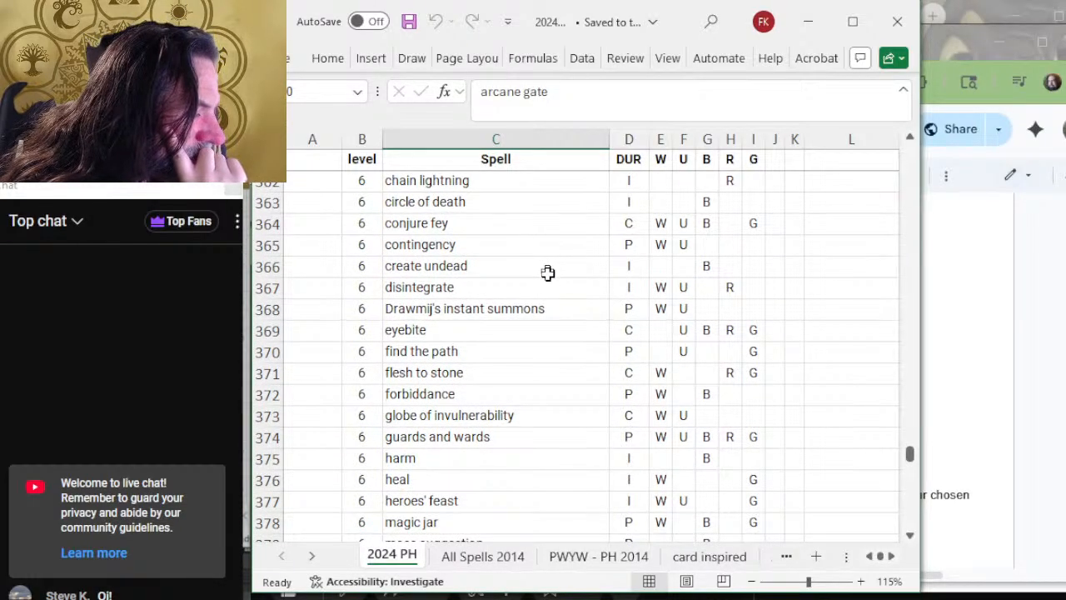
{"action": "left_click", "coordinate": [494, 225]}
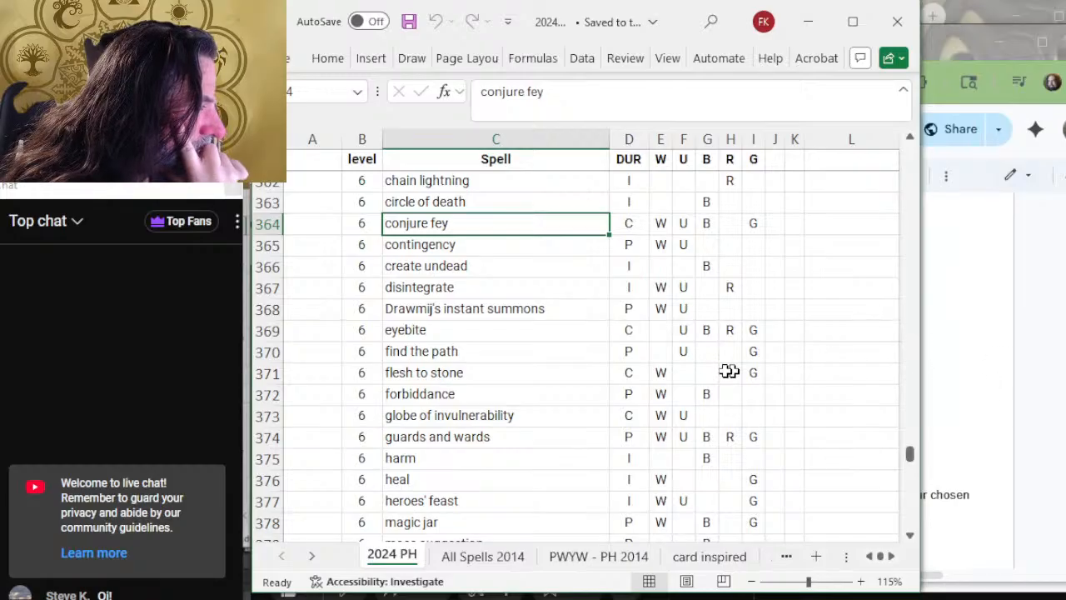
{"action": "left_click", "coordinate": [683, 223]}
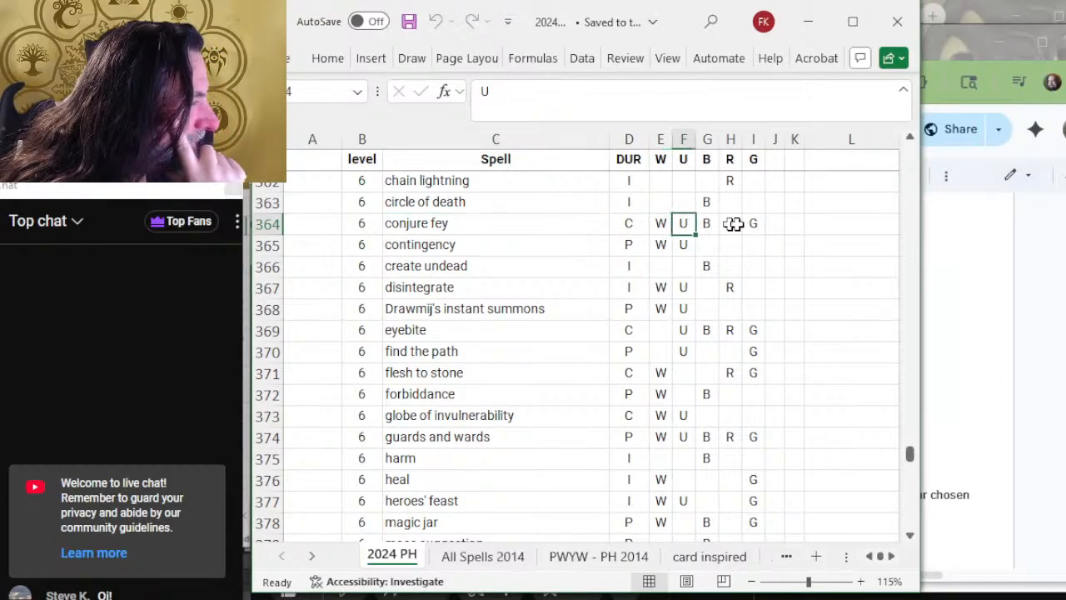
{"action": "left_click", "coordinate": [752, 228]}
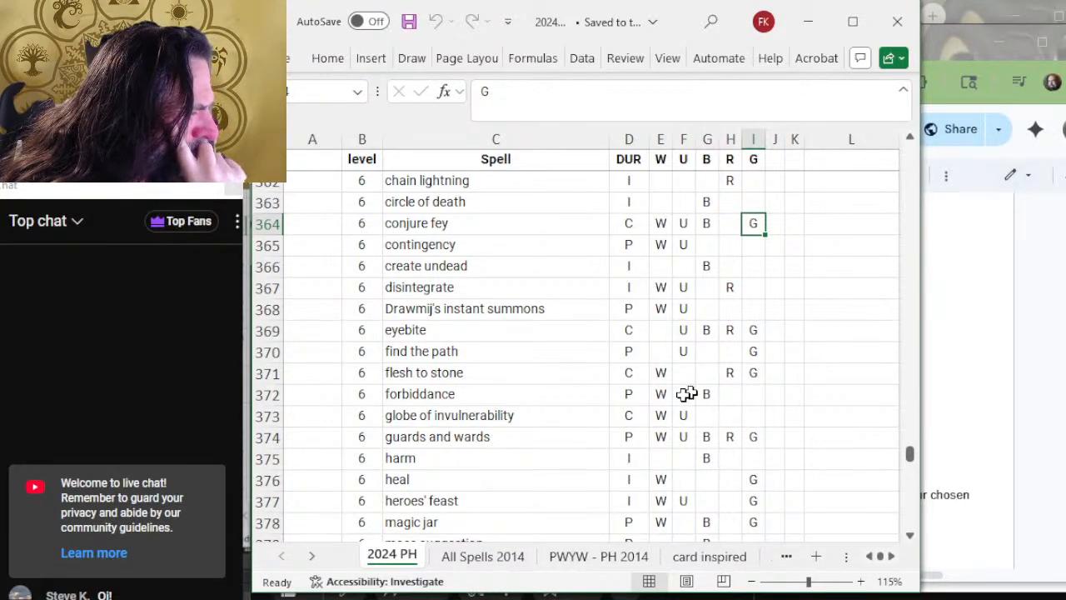
{"action": "scroll", "coordinate": [606, 308], "scroll_direction": "down", "scroll_amount": 2}
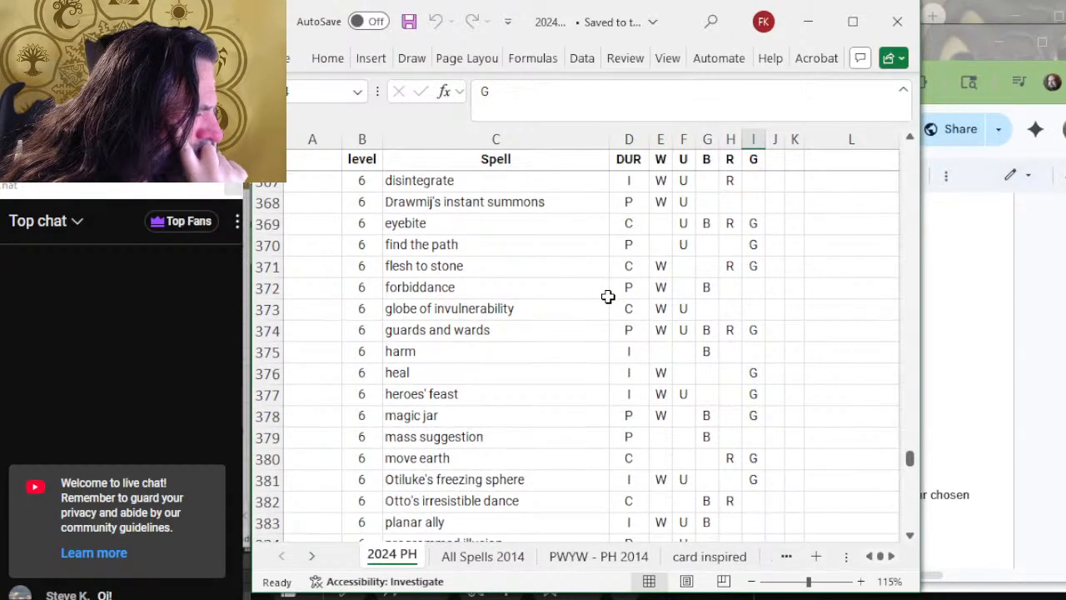
Pick heal from the level 6 spells and enter "/ Heal" in the Simic table's 33 (11th) row in the document.
{"action": "left_click", "coordinate": [472, 376]}
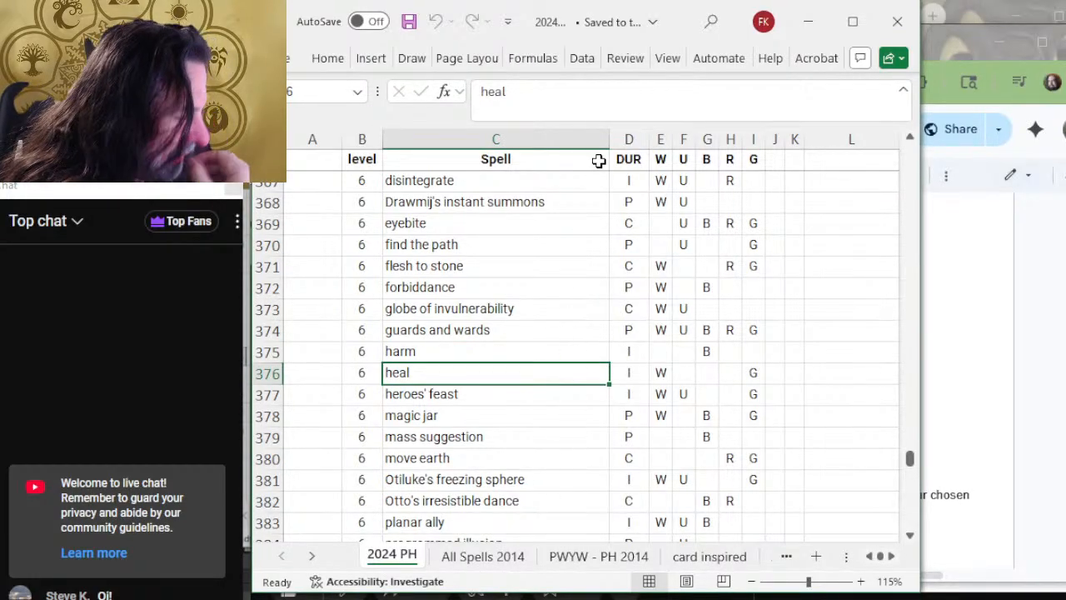
{"action": "scroll", "coordinate": [601, 158], "scroll_direction": "down", "scroll_amount": 2}
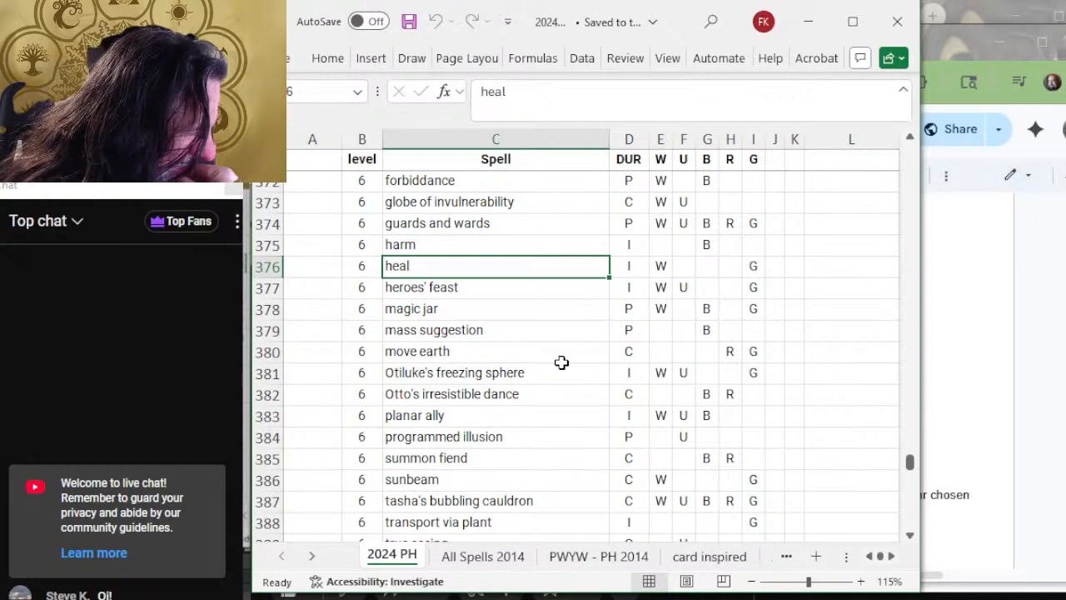
{"action": "scroll", "coordinate": [562, 361], "scroll_direction": "down", "scroll_amount": 2}
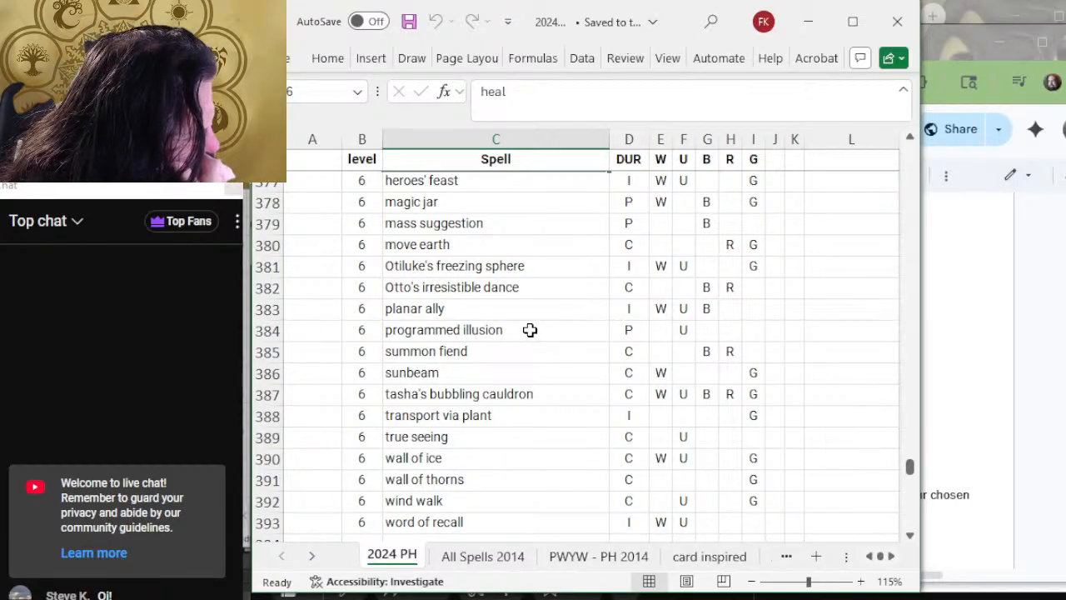
{"action": "scroll", "coordinate": [530, 330], "scroll_direction": "up", "scroll_amount": 4}
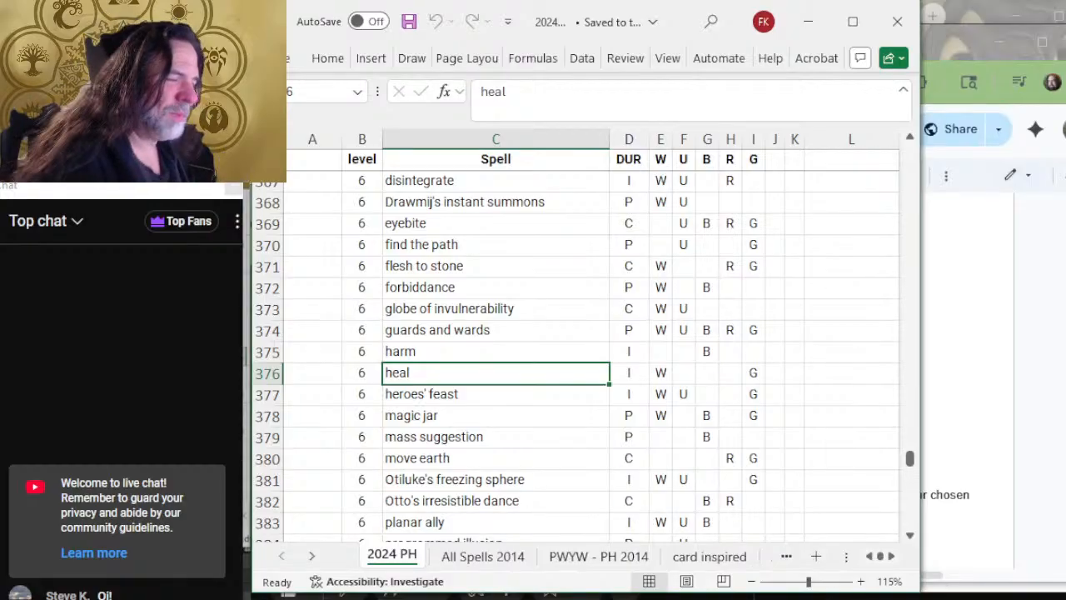
{"action": "key", "text": "alt+Tab"}
{"action": "type", "text": "/"}
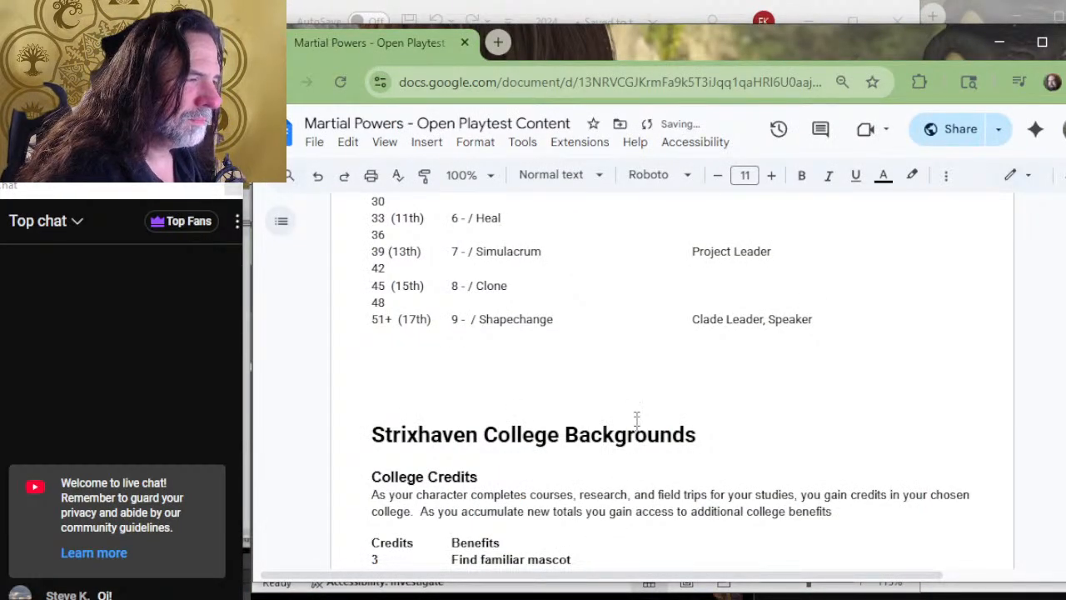
From the Selesnya table, switch to the Excel spell list and examine the level 6 spells for a white and green option, including conjure fey and heroes' feast.
{"action": "scroll", "coordinate": [635, 399], "scroll_direction": "up", "scroll_amount": 2}
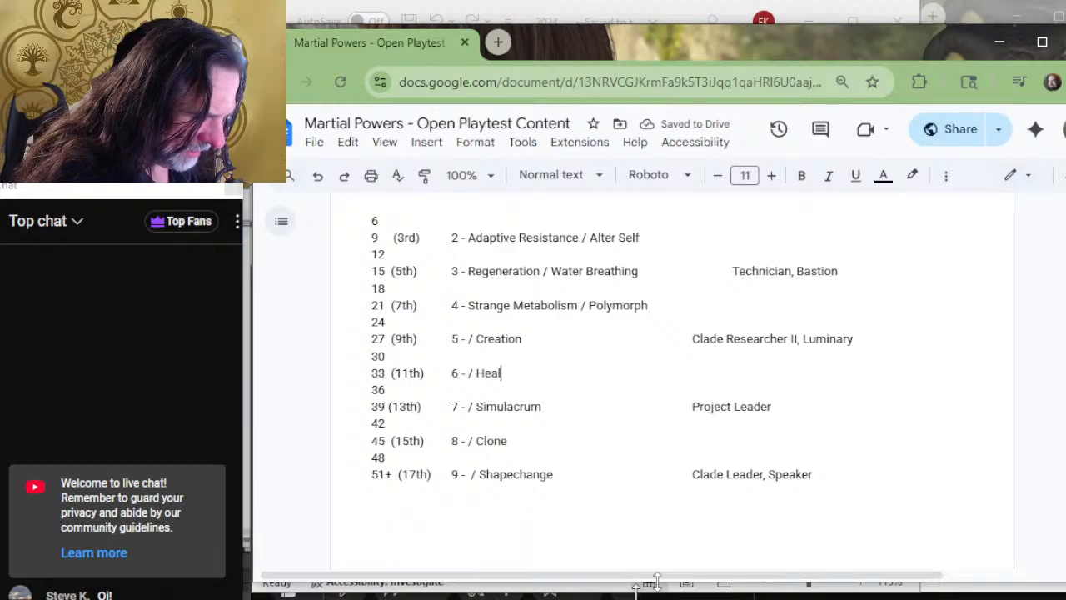
{"action": "scroll", "coordinate": [636, 339], "scroll_direction": "up", "scroll_amount": 4}
{"action": "scroll", "coordinate": [589, 300], "scroll_direction": "up", "scroll_amount": 2}
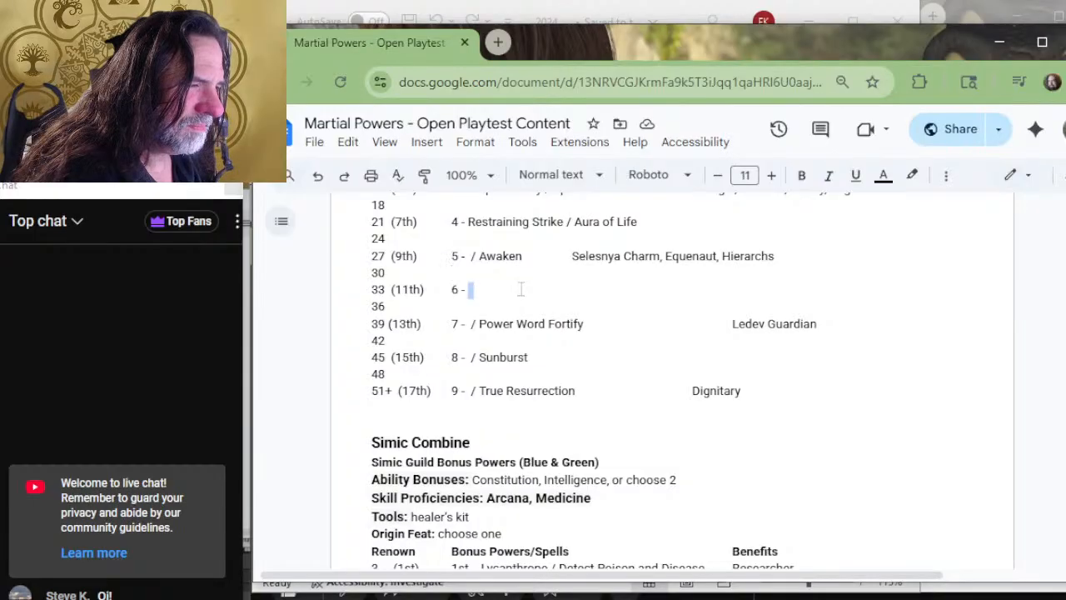
{"action": "key", "text": "alt+Tab"}
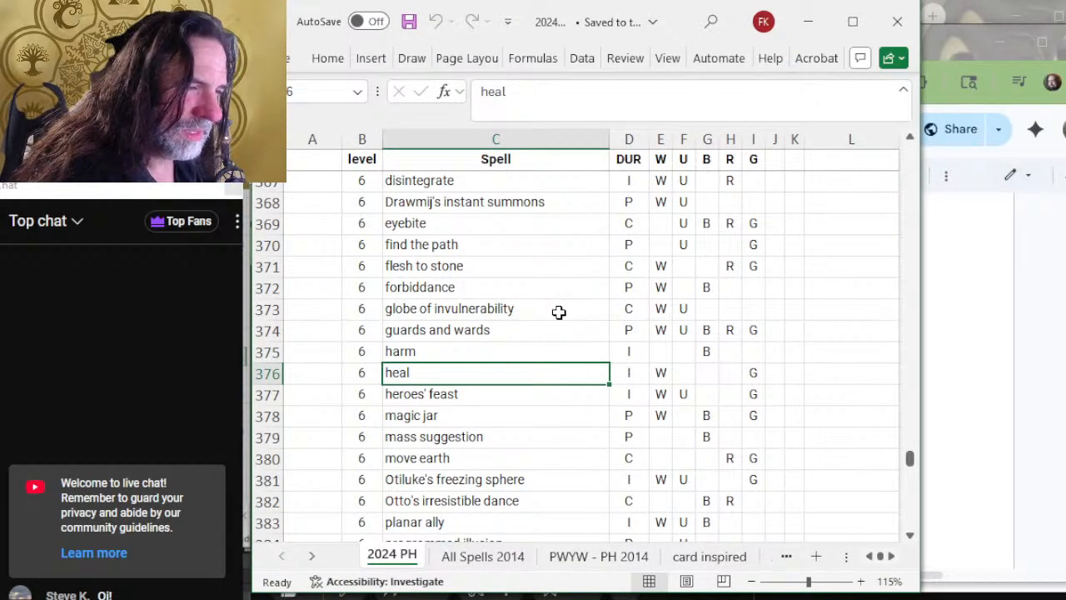
{"action": "scroll", "coordinate": [559, 311], "scroll_direction": "up", "scroll_amount": 3}
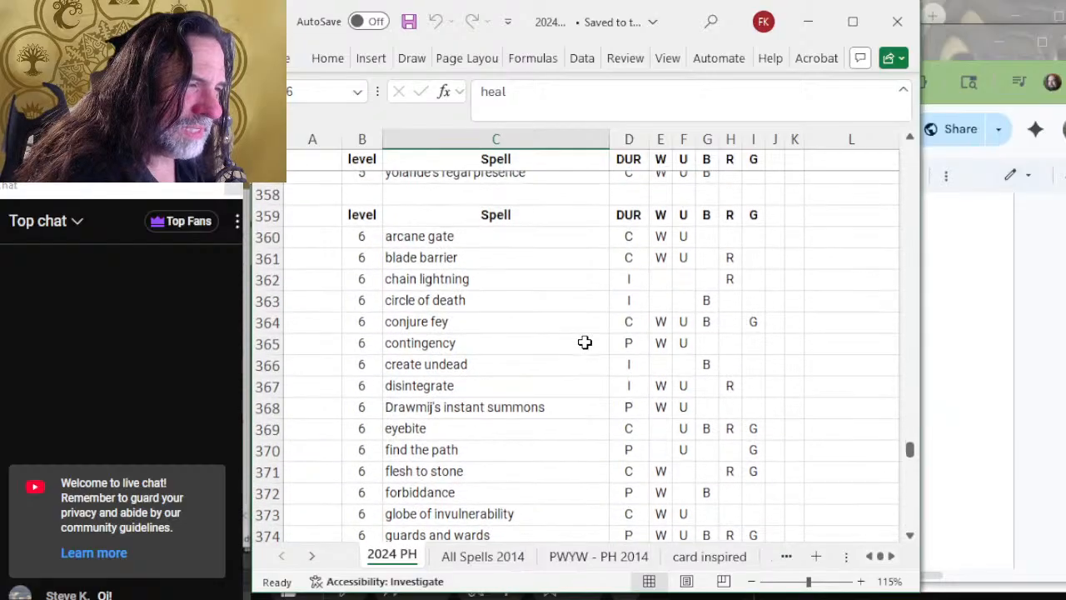
{"action": "left_click", "coordinate": [508, 334]}
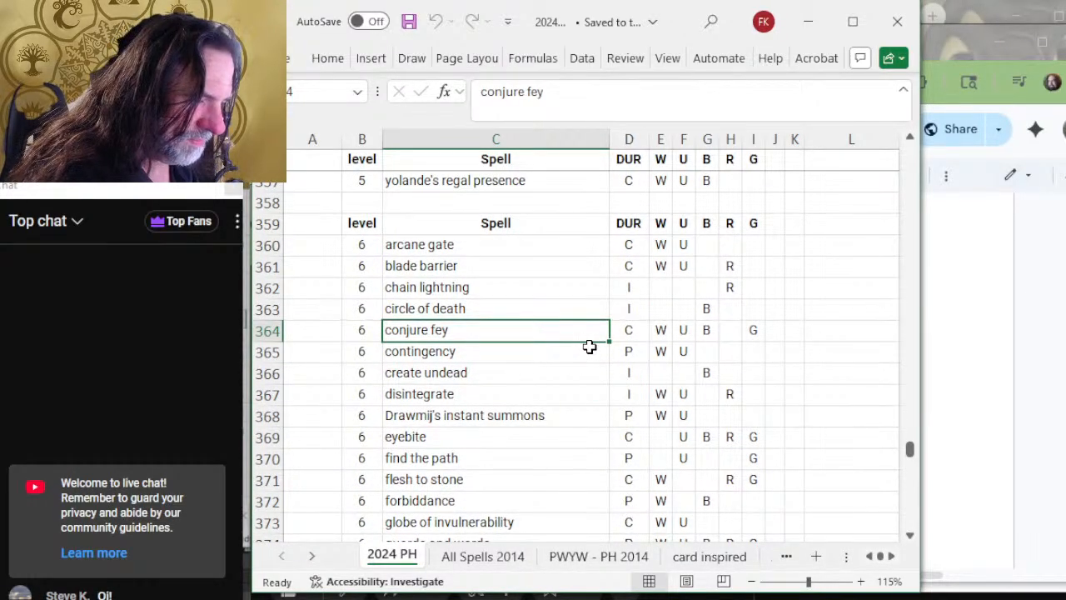
{"action": "scroll", "coordinate": [588, 347], "scroll_direction": "down", "scroll_amount": 2}
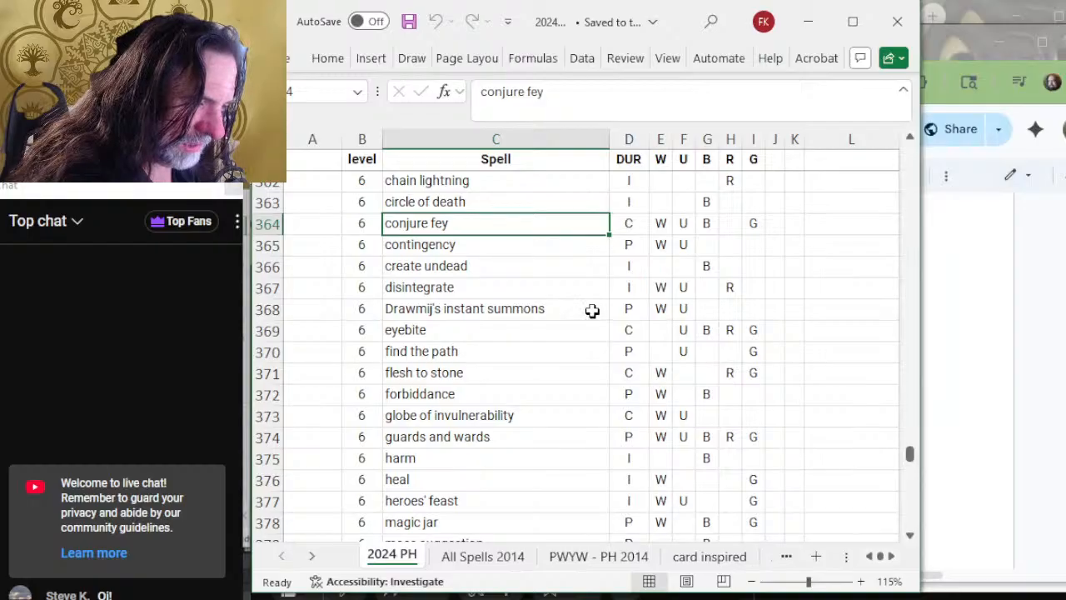
{"action": "scroll", "coordinate": [591, 310], "scroll_direction": "down", "scroll_amount": 2}
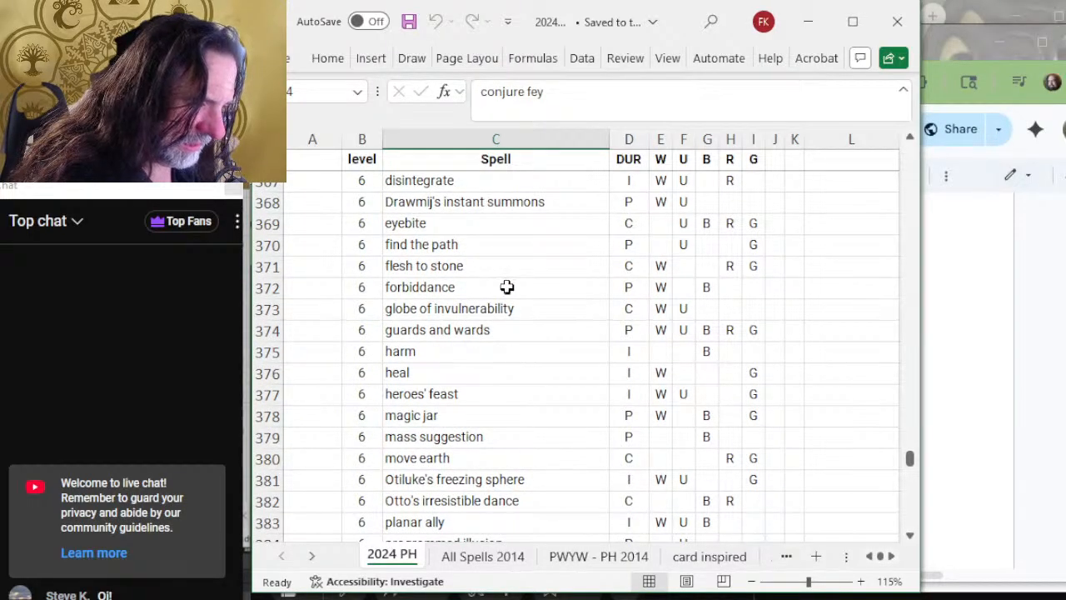
{"action": "scroll", "coordinate": [506, 287], "scroll_direction": "down", "scroll_amount": 2}
{"action": "left_click", "coordinate": [489, 291]}
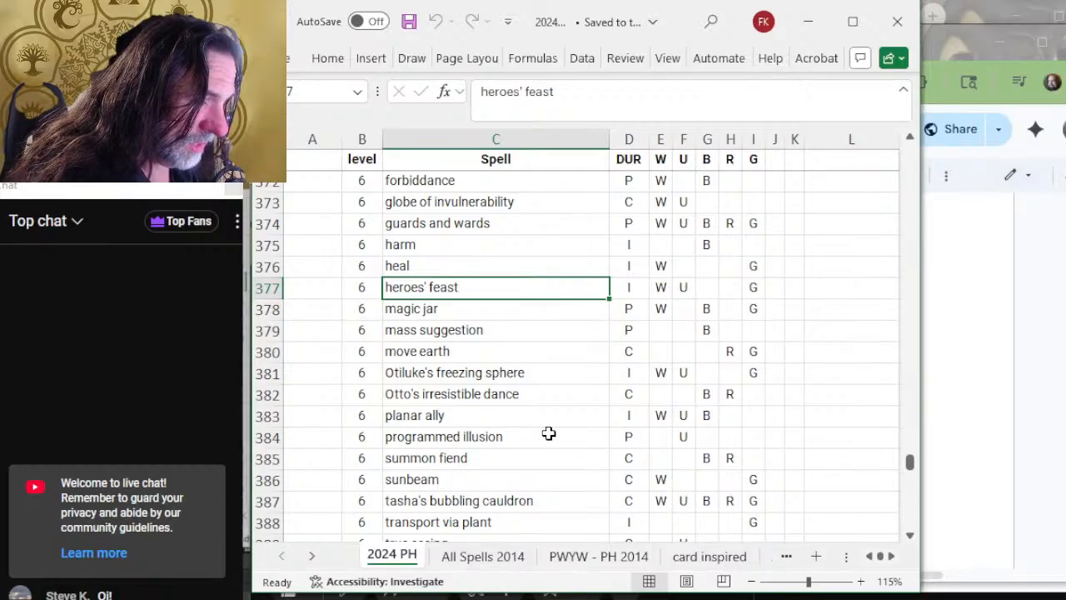
{"action": "scroll", "coordinate": [479, 283], "scroll_direction": "down", "scroll_amount": 2}
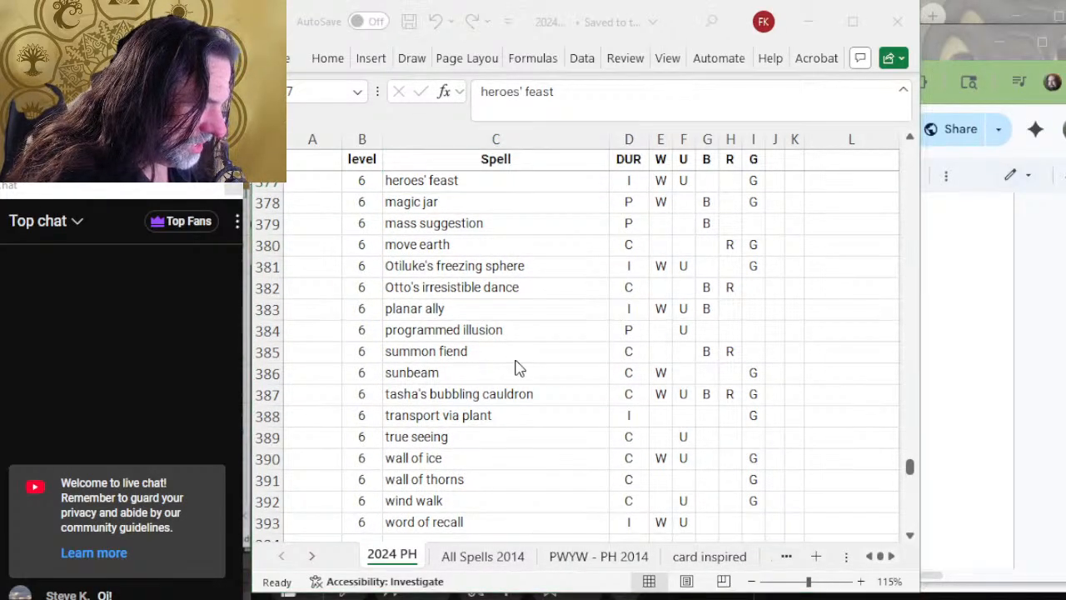
Return to the document and review the bonus spells already assigned in the other guild tables.
{"action": "key", "text": "alt+Tab"}
{"action": "scroll", "coordinate": [587, 380], "scroll_direction": "up", "scroll_amount": 12}
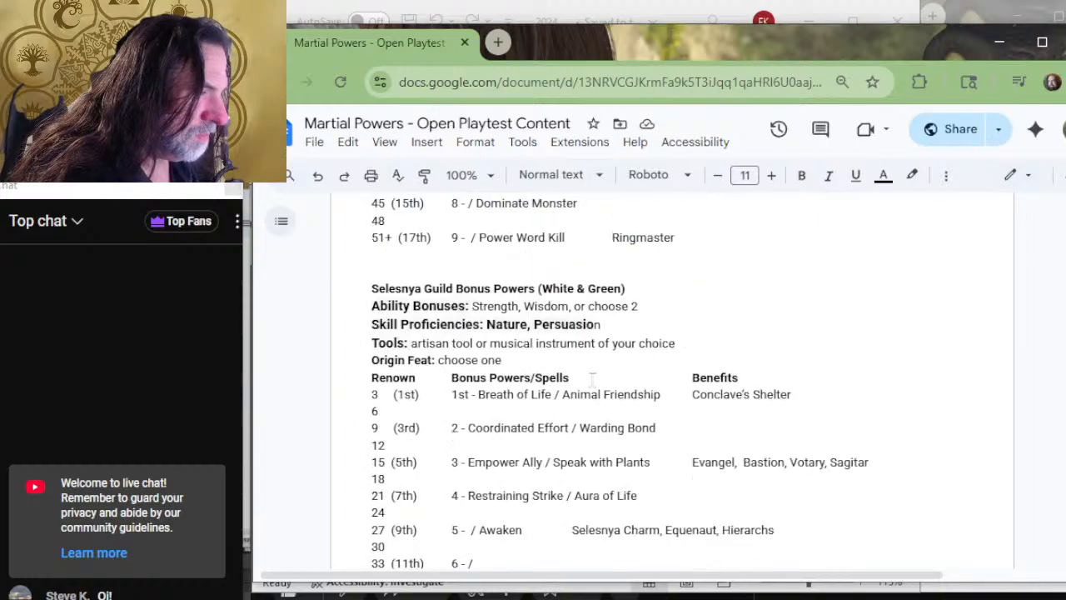
{"action": "scroll", "coordinate": [751, 390], "scroll_direction": "up", "scroll_amount": 10}
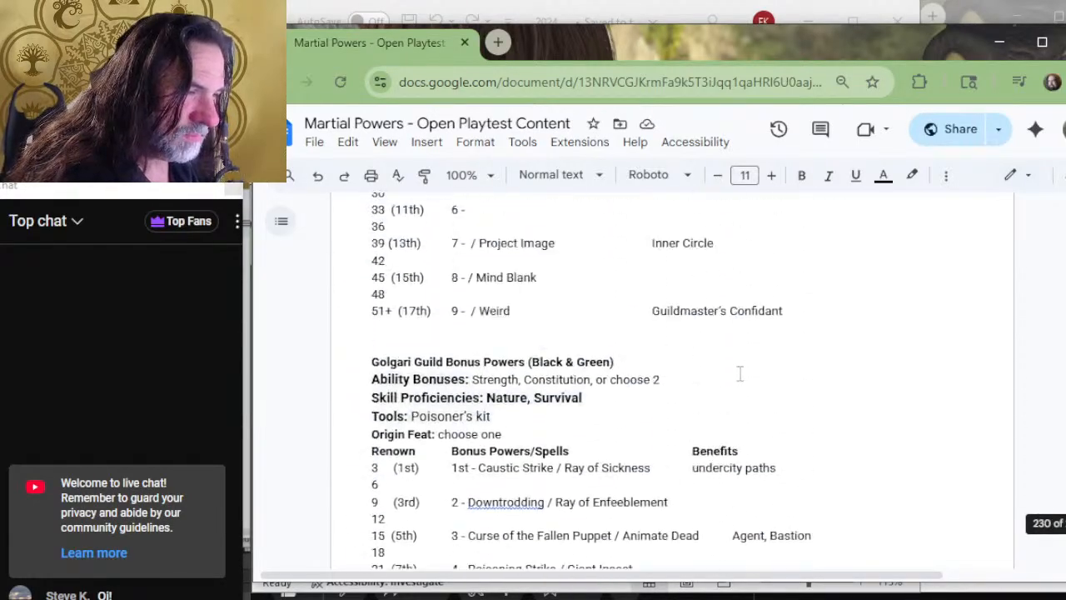
{"action": "scroll", "coordinate": [739, 374], "scroll_direction": "up", "scroll_amount": 4}
{"action": "scroll", "coordinate": [739, 374], "scroll_direction": "up", "scroll_amount": 5}
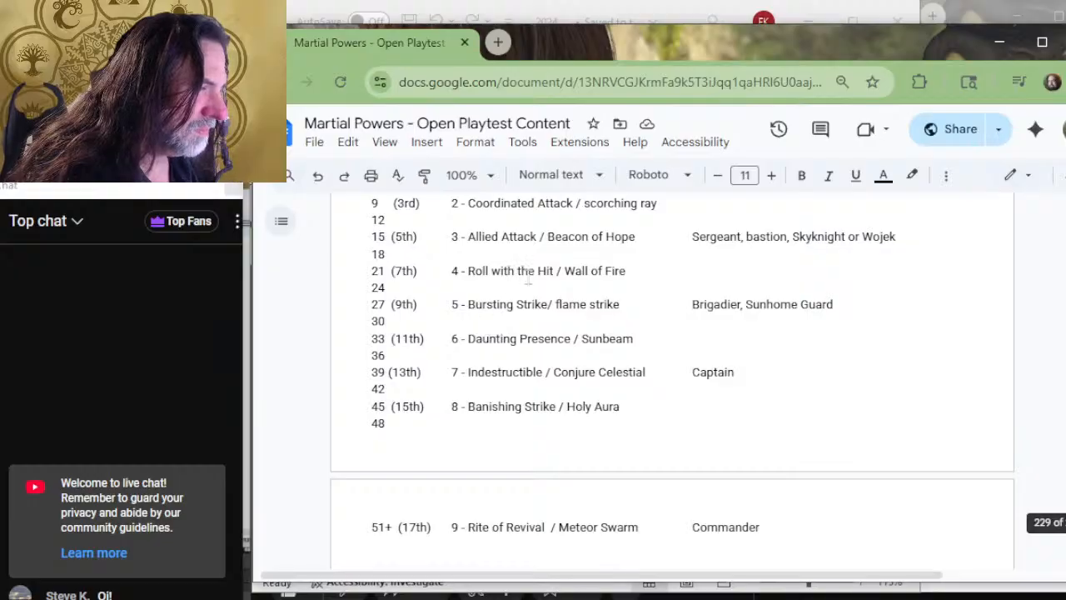
{"action": "scroll", "coordinate": [587, 357], "scroll_direction": "down", "scroll_amount": 20}
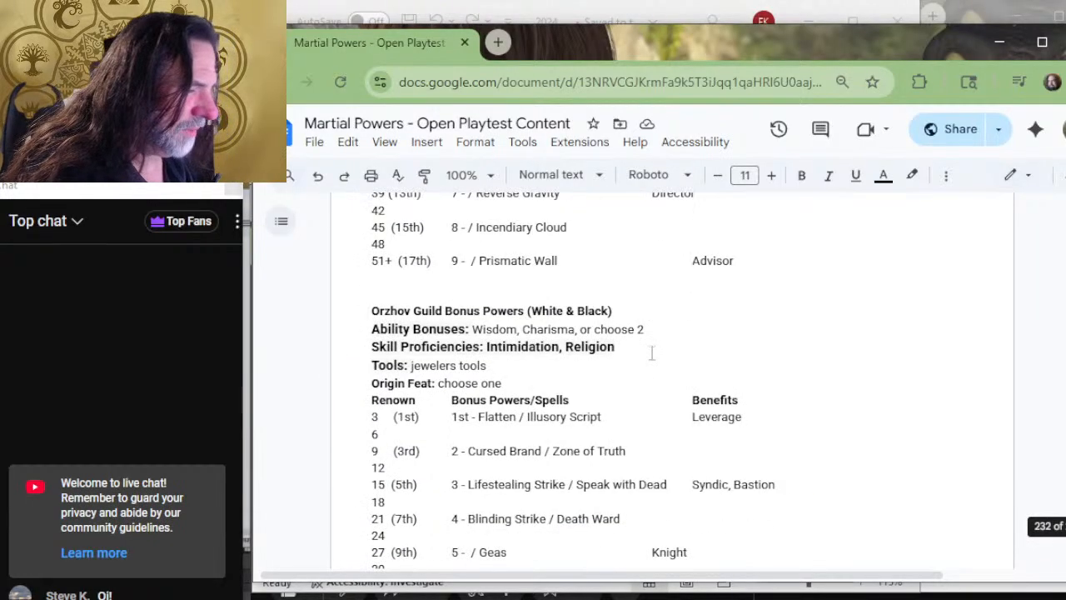
{"action": "scroll", "coordinate": [652, 349], "scroll_direction": "down", "scroll_amount": 20}
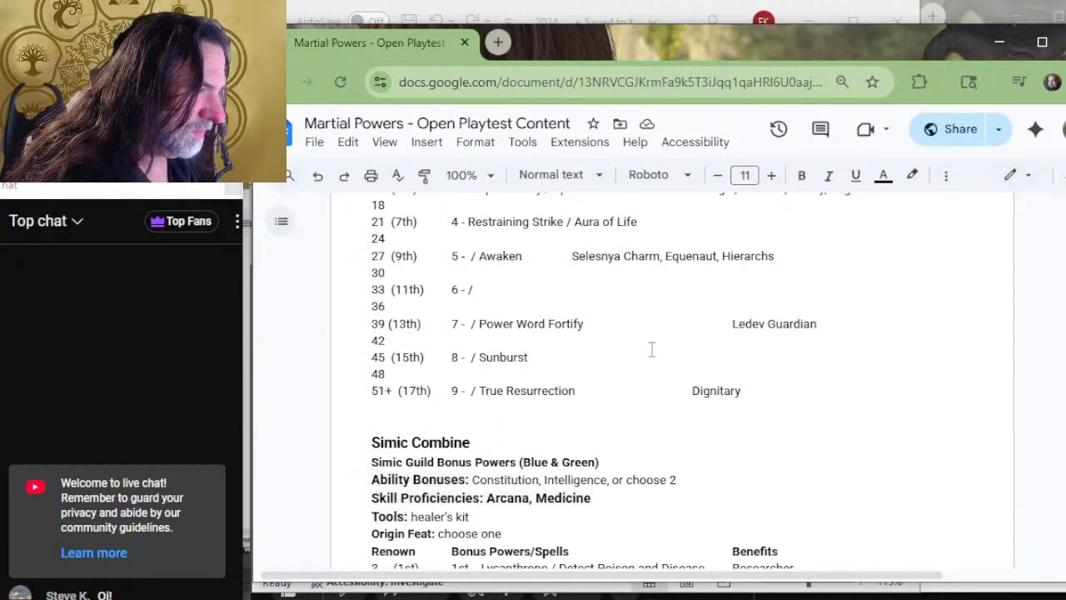
Pick wall of thorns from the Excel level 6 spells and enter "/ Wall of Thorns" in the Selesnya table's 33 (11th) row in the document.
{"action": "key", "text": "alt+Tab"}
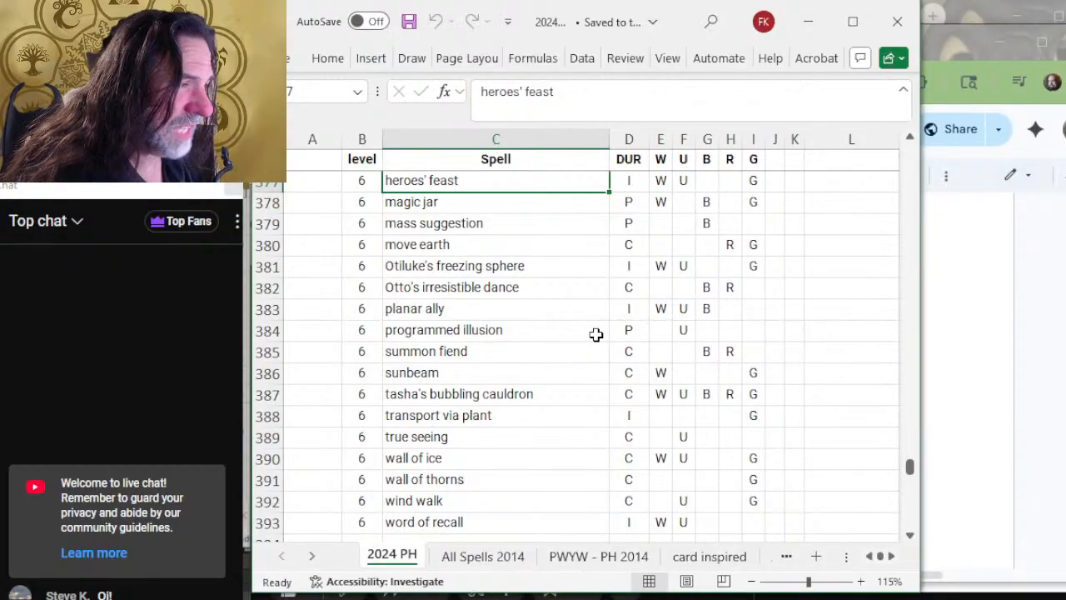
{"action": "scroll", "coordinate": [597, 325], "scroll_direction": "up", "scroll_amount": 2}
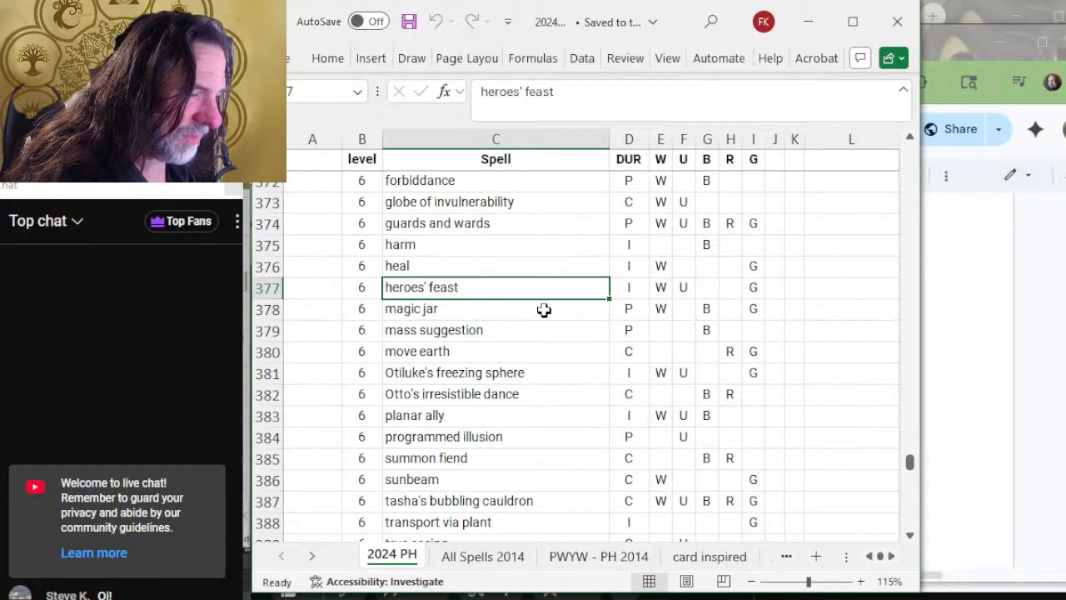
{"action": "scroll", "coordinate": [545, 306], "scroll_direction": "down", "scroll_amount": 2}
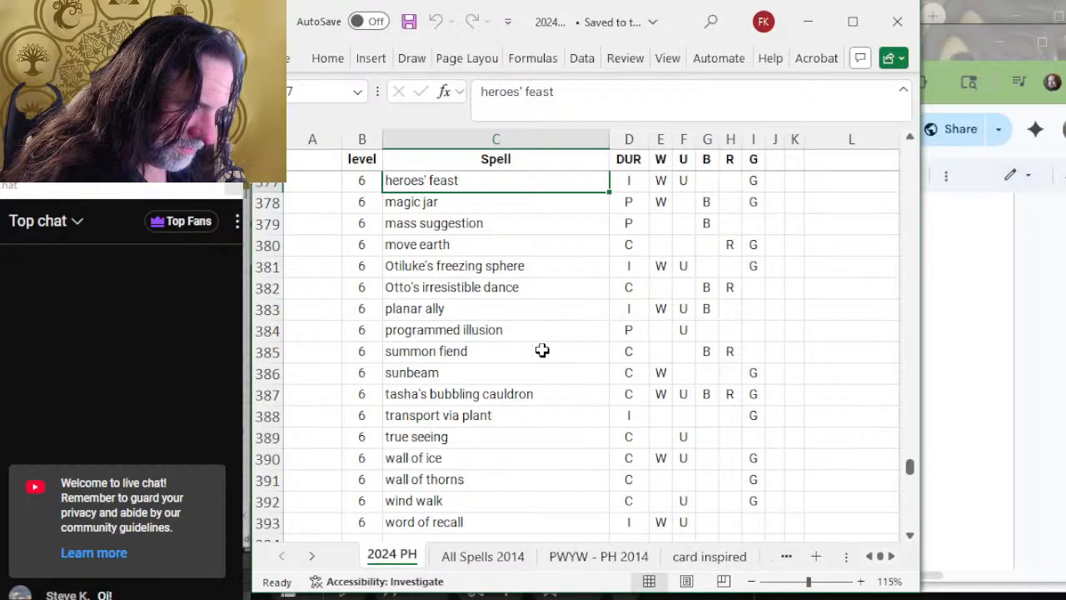
{"action": "scroll", "coordinate": [523, 304], "scroll_direction": "down", "scroll_amount": 2}
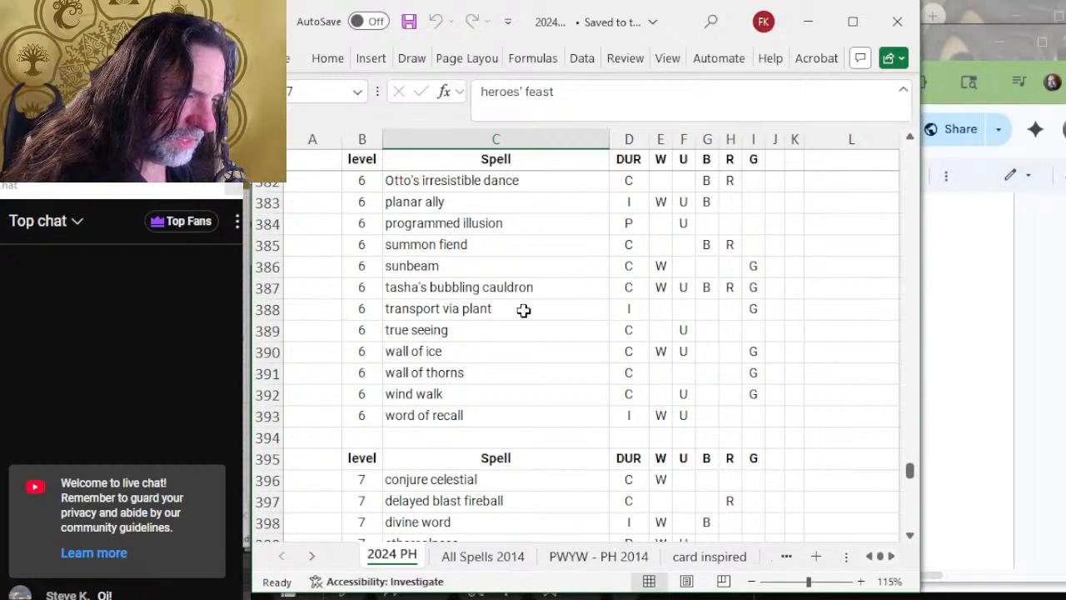
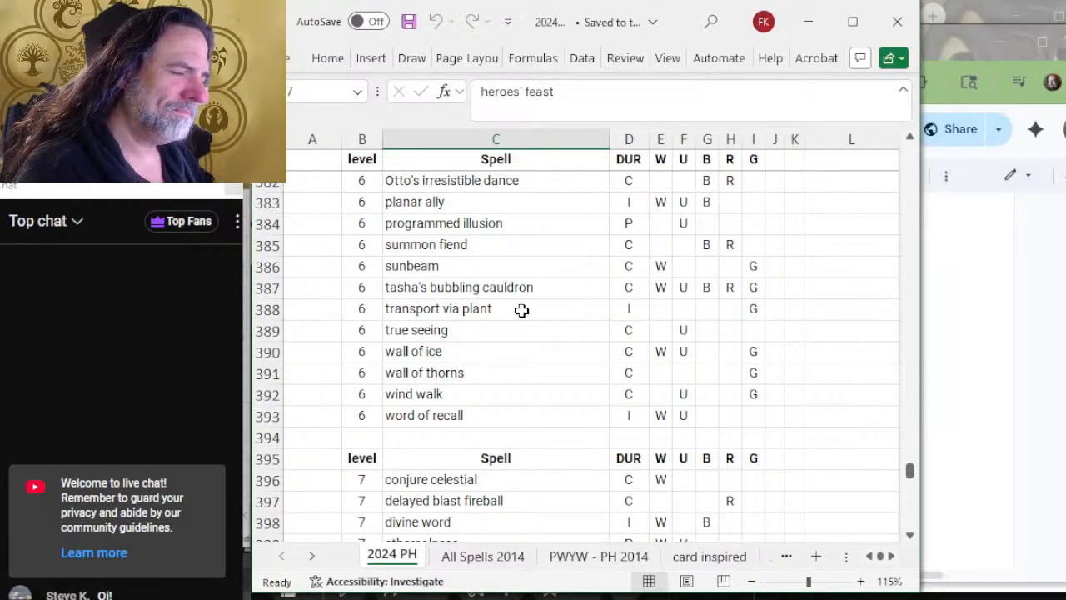
{"action": "key", "text": "alt+Tab"}
{"action": "type", "text": "Wa"}
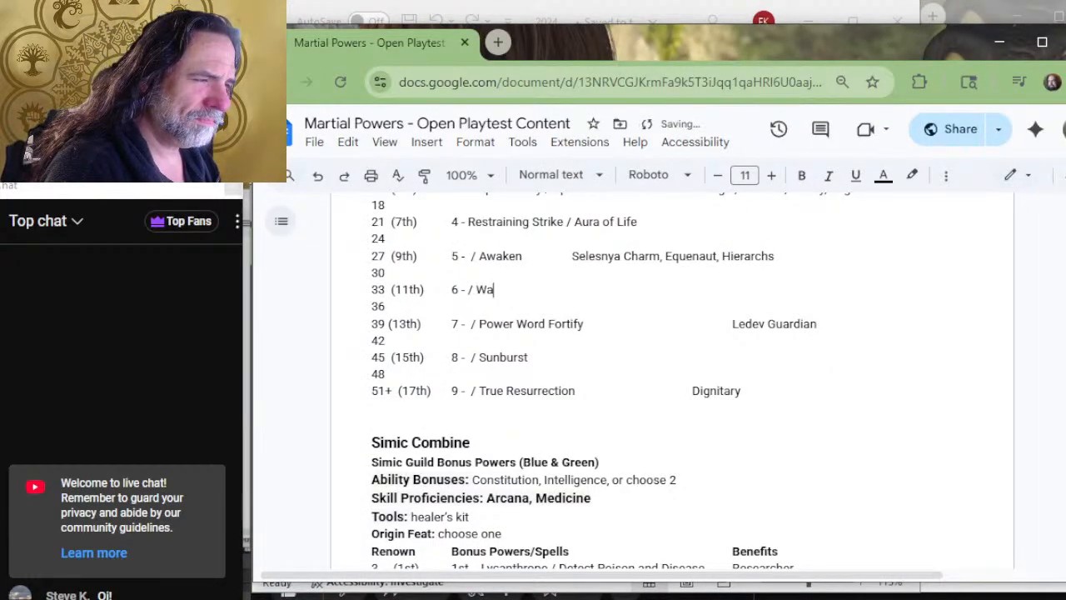
{"action": "type", "text": "ll of Thor"}
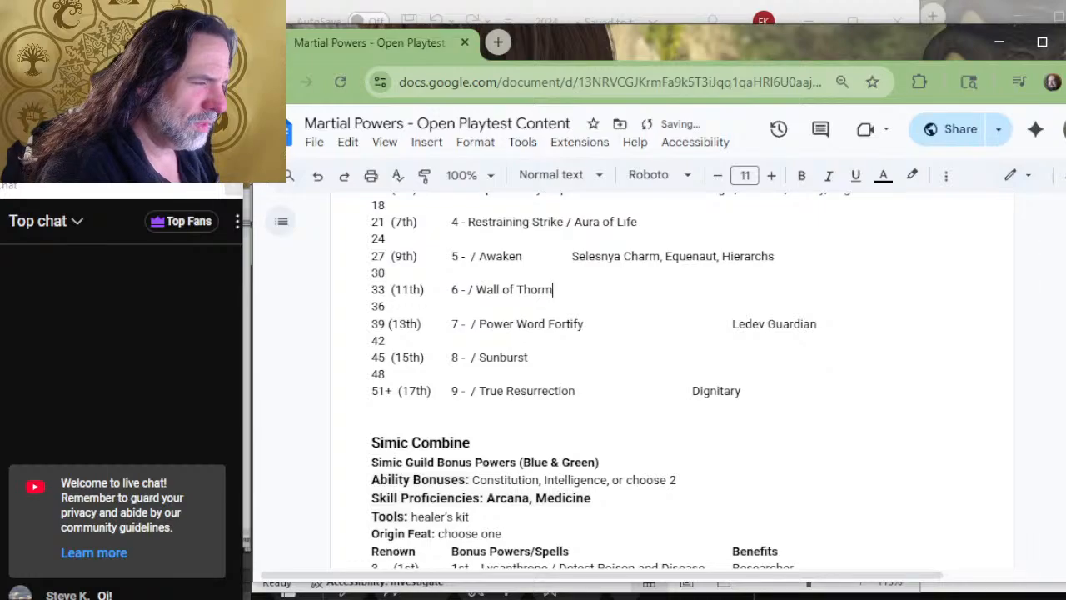
{"action": "type", "text": "ns"}
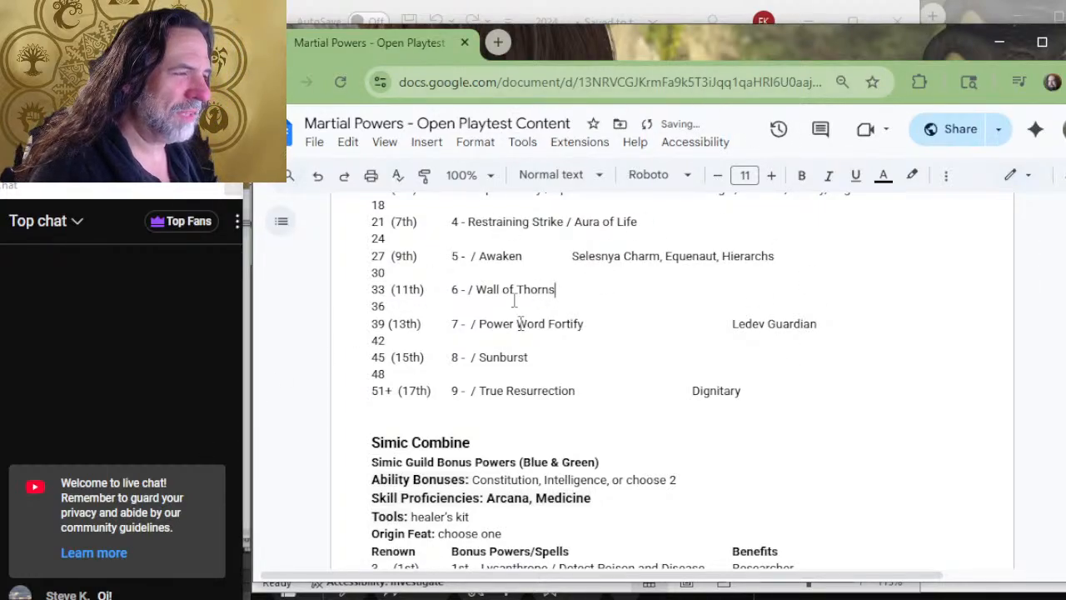
Place the cursor after "6 -" in the 33 (11th) row of the guild table just above Selesnya.
{"action": "scroll", "coordinate": [849, 408], "scroll_direction": "up", "scroll_amount": 4}
{"action": "scroll", "coordinate": [526, 415], "scroll_direction": "up", "scroll_amount": 2}
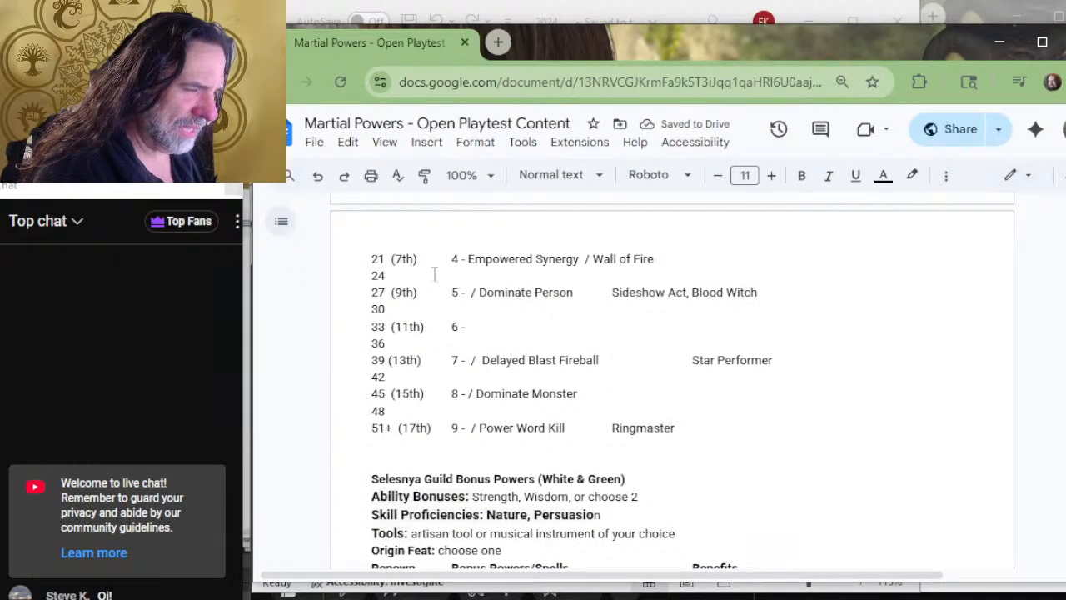
{"action": "scroll", "coordinate": [434, 274], "scroll_direction": "up", "scroll_amount": 4}
{"action": "scroll", "coordinate": [504, 350], "scroll_direction": "down", "scroll_amount": 4}
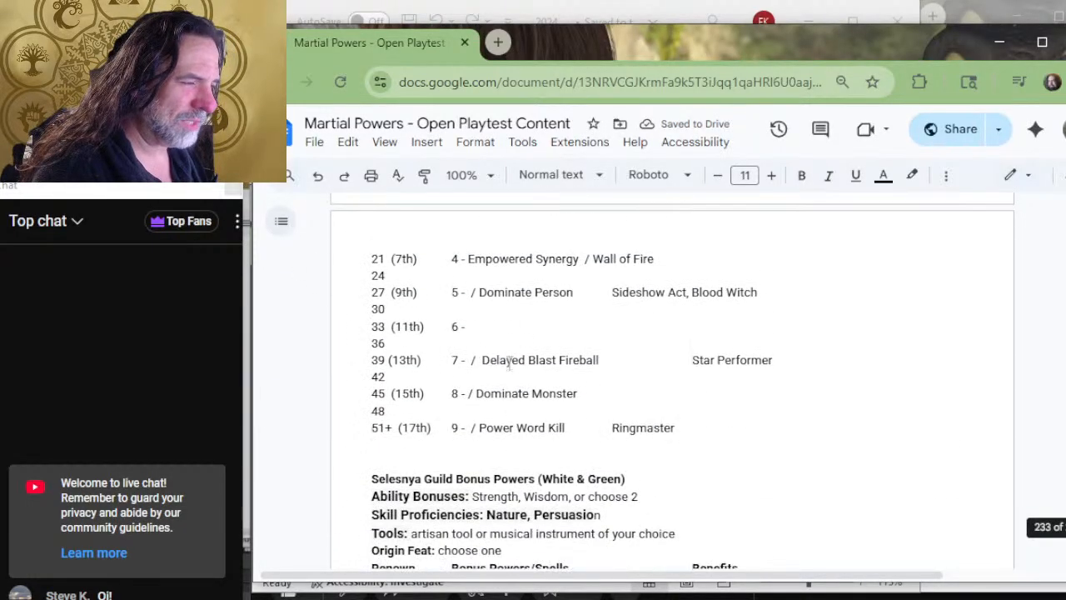
{"action": "left_click", "coordinate": [497, 328]}
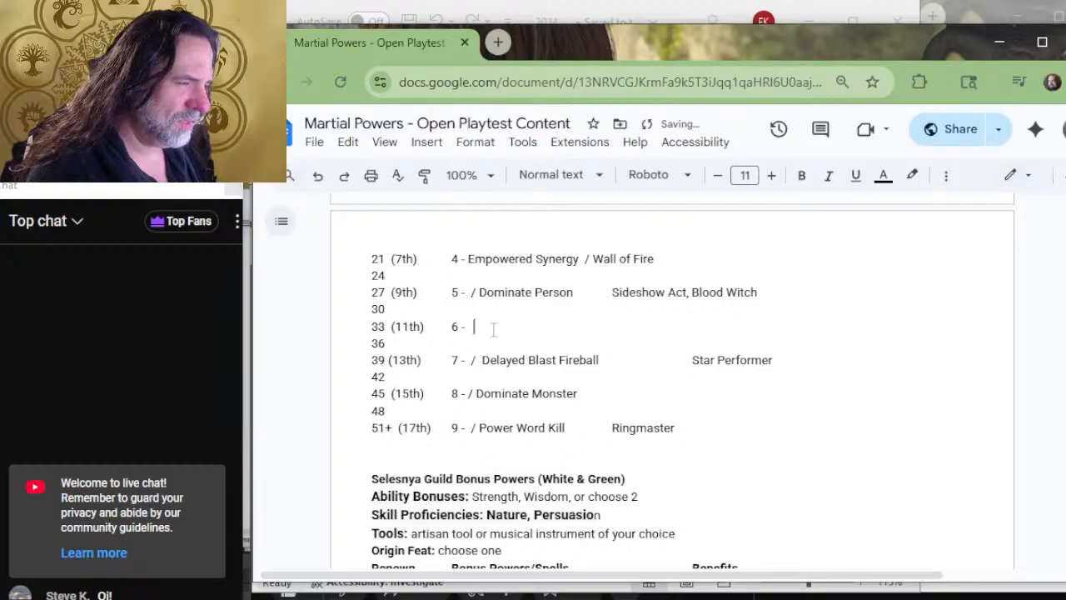
Switch to the Excel spell list and examine the level 6 spells for a red and black option for the Rakdos table, including harm.
{"action": "key", "text": "alt+Tab"}
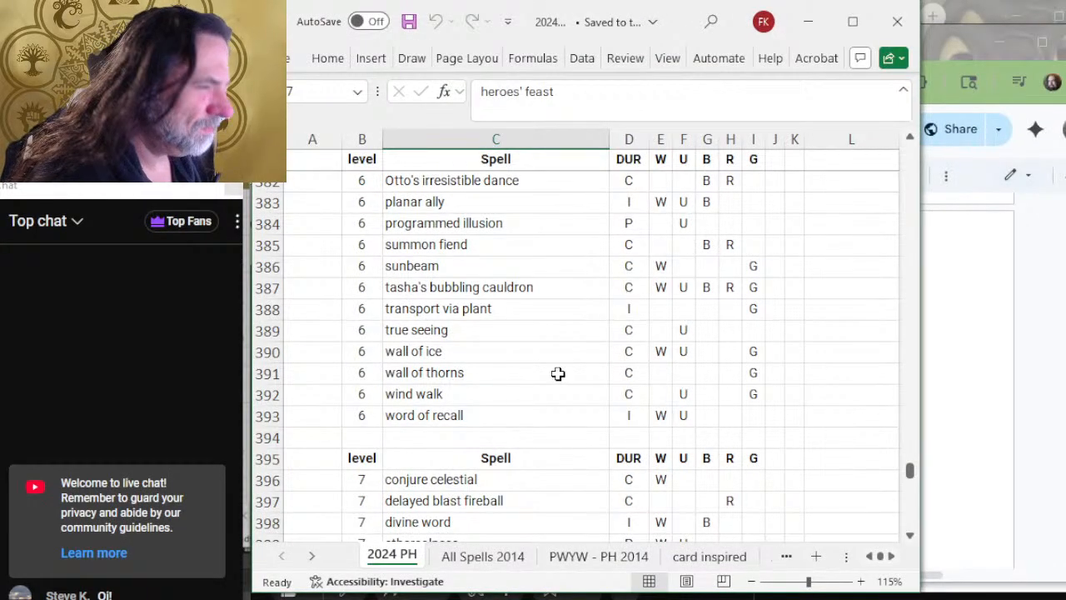
{"action": "scroll", "coordinate": [561, 325], "scroll_direction": "up", "scroll_amount": 2}
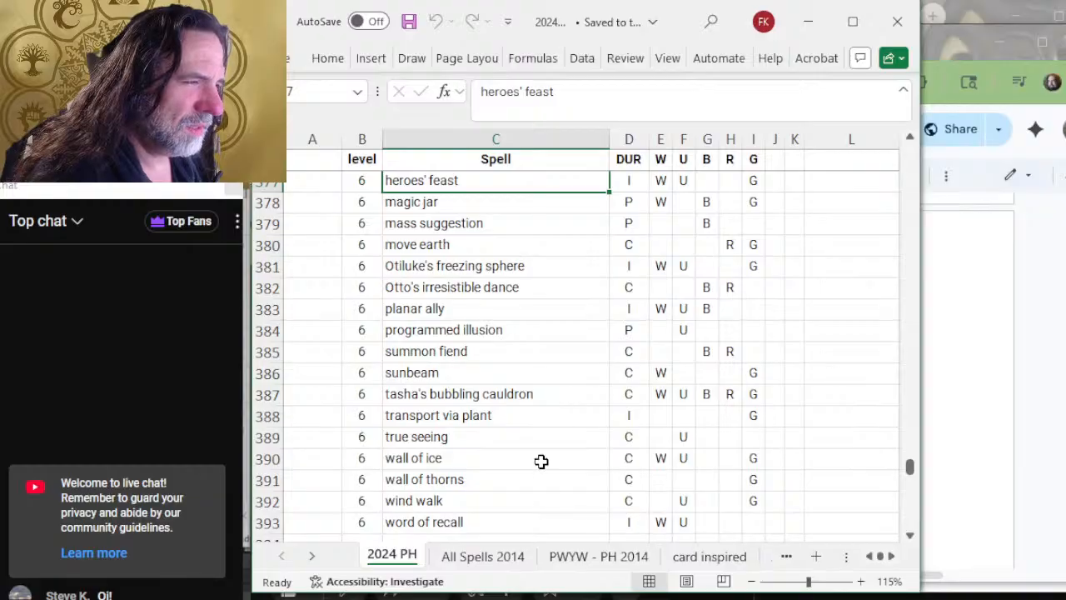
{"action": "scroll", "coordinate": [592, 390], "scroll_direction": "up", "scroll_amount": 2}
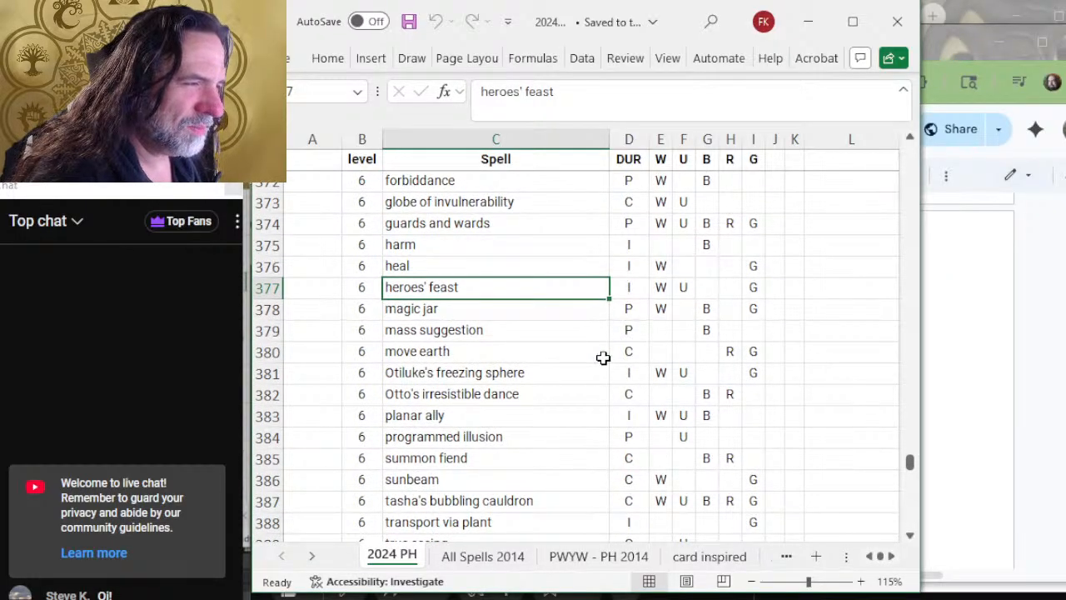
{"action": "scroll", "coordinate": [602, 357], "scroll_direction": "up", "scroll_amount": 2}
{"action": "left_click", "coordinate": [483, 345]}
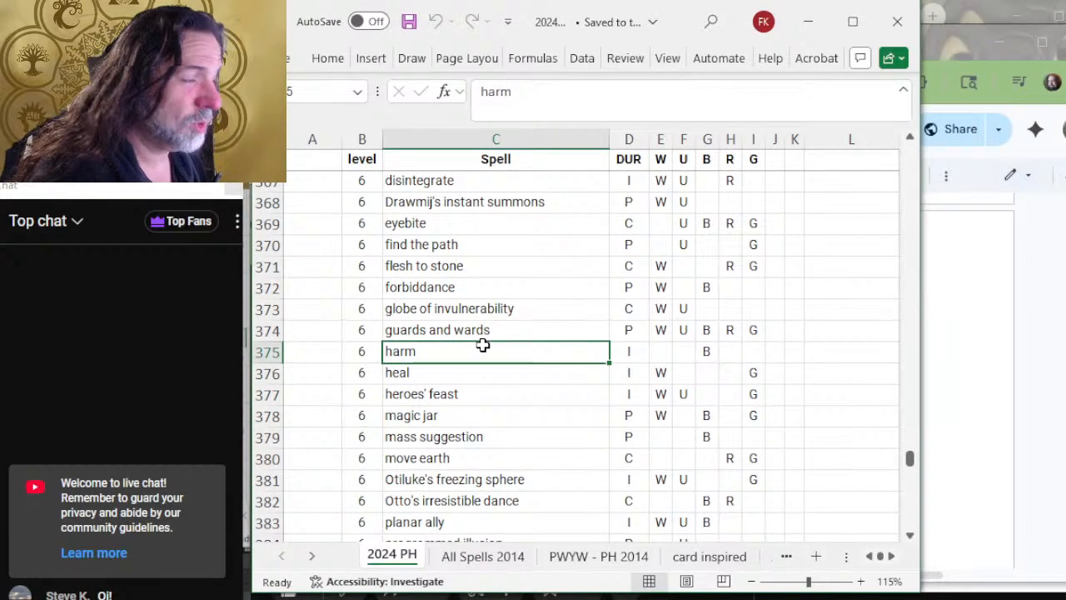
{"action": "scroll", "coordinate": [566, 406], "scroll_direction": "up", "scroll_amount": 2}
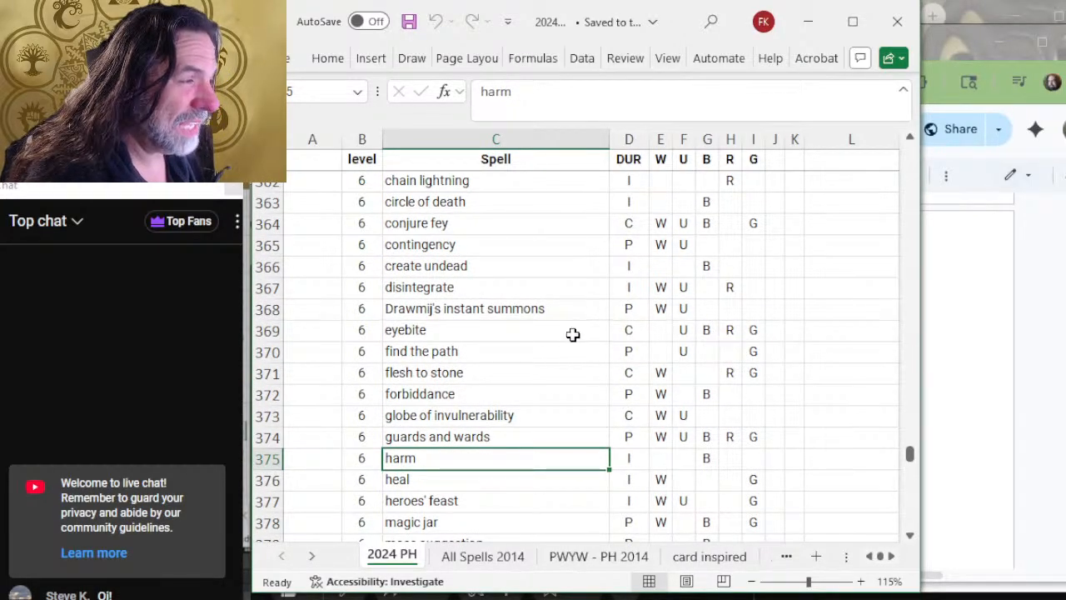
{"action": "scroll", "coordinate": [573, 333], "scroll_direction": "up", "scroll_amount": 2}
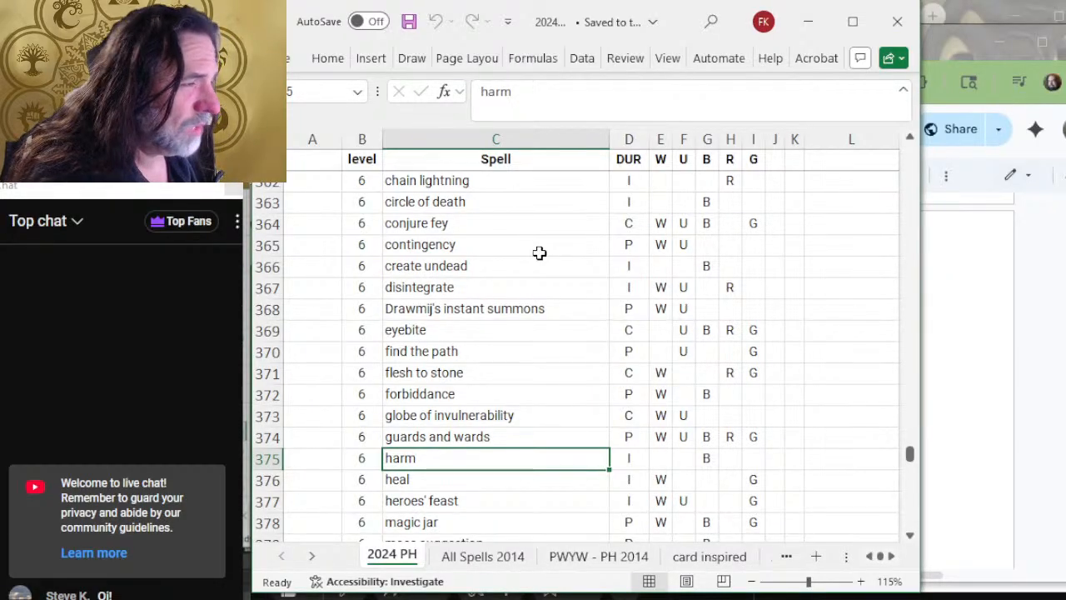
{"action": "scroll", "coordinate": [542, 251], "scroll_direction": "up", "scroll_amount": 2}
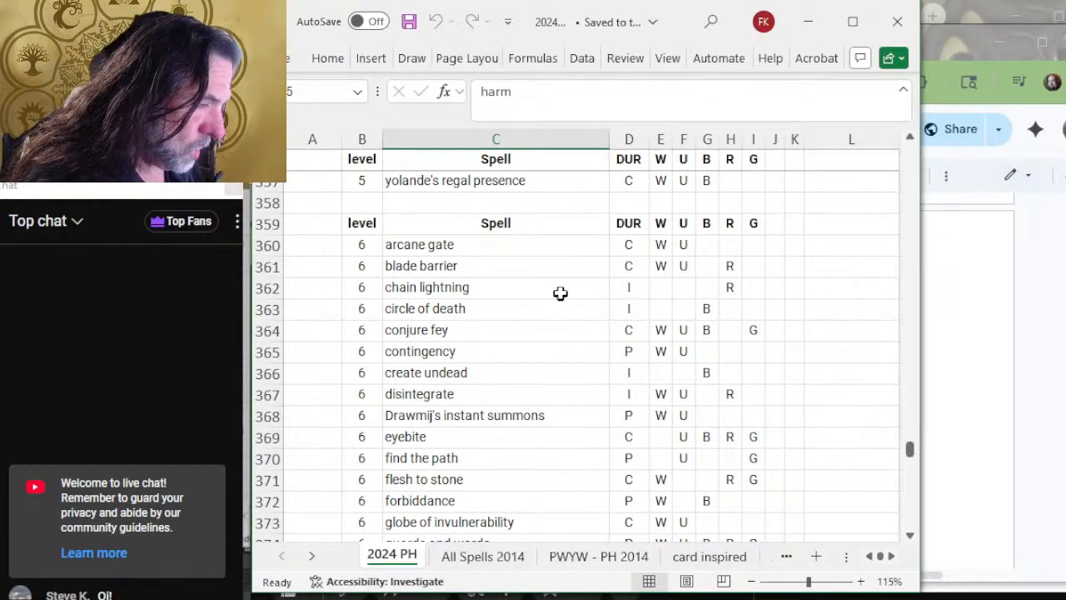
{"action": "scroll", "coordinate": [583, 286], "scroll_direction": "down", "scroll_amount": 2}
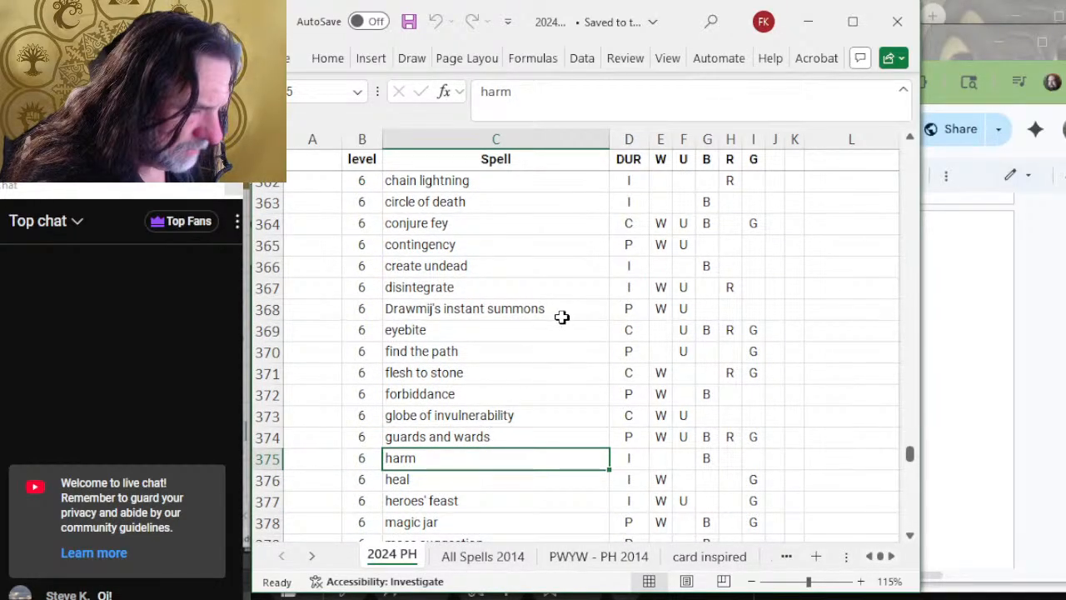
{"action": "scroll", "coordinate": [541, 315], "scroll_direction": "down", "scroll_amount": 2}
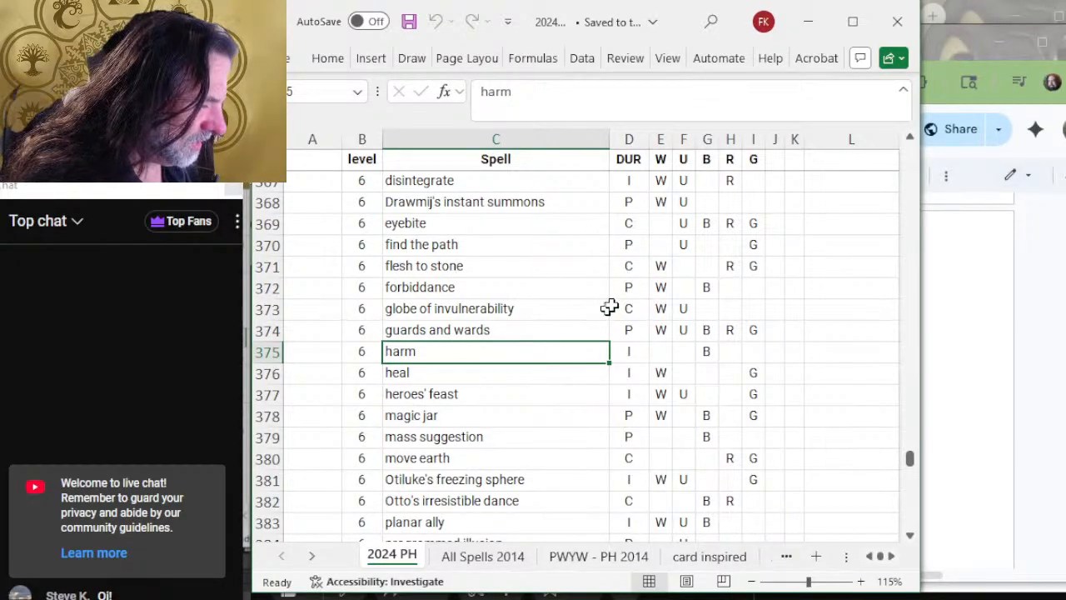
{"action": "scroll", "coordinate": [633, 296], "scroll_direction": "down", "scroll_amount": 2}
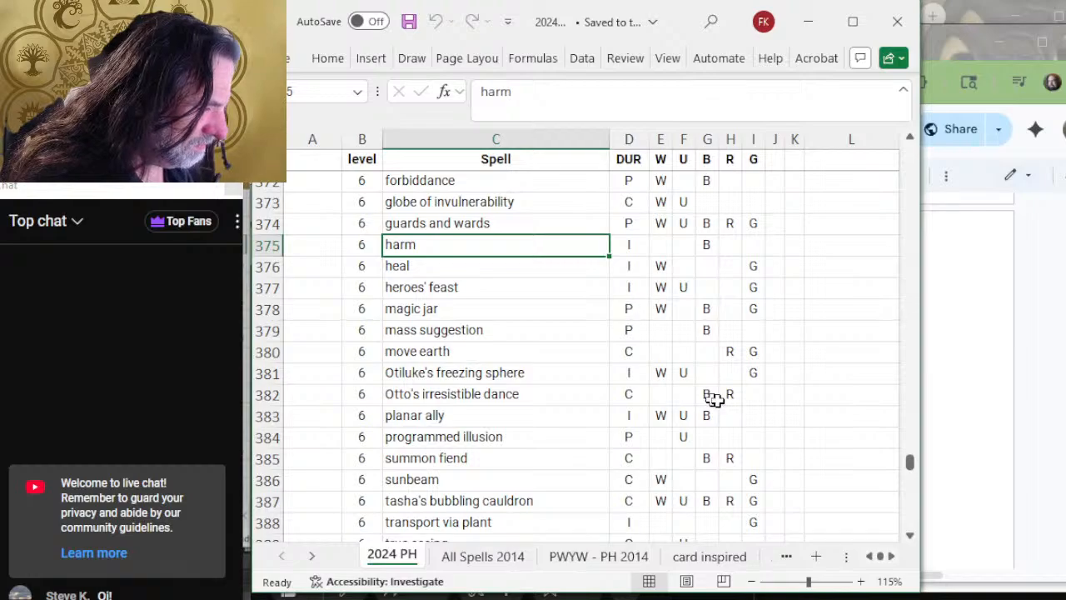
{"action": "scroll", "coordinate": [666, 371], "scroll_direction": "down", "scroll_amount": 2}
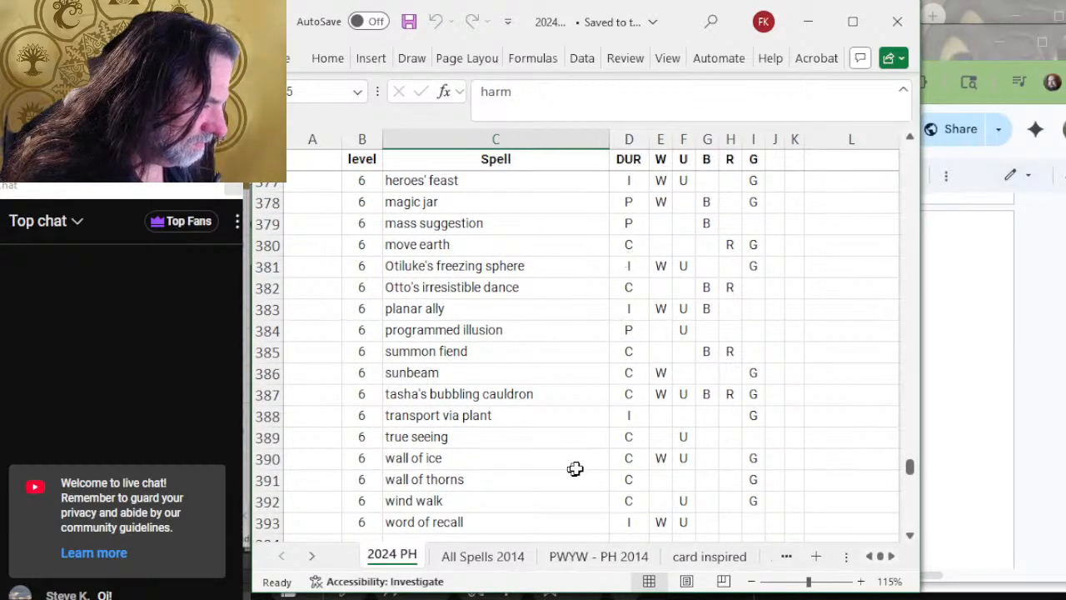
{"action": "scroll", "coordinate": [495, 321], "scroll_direction": "down", "scroll_amount": 2}
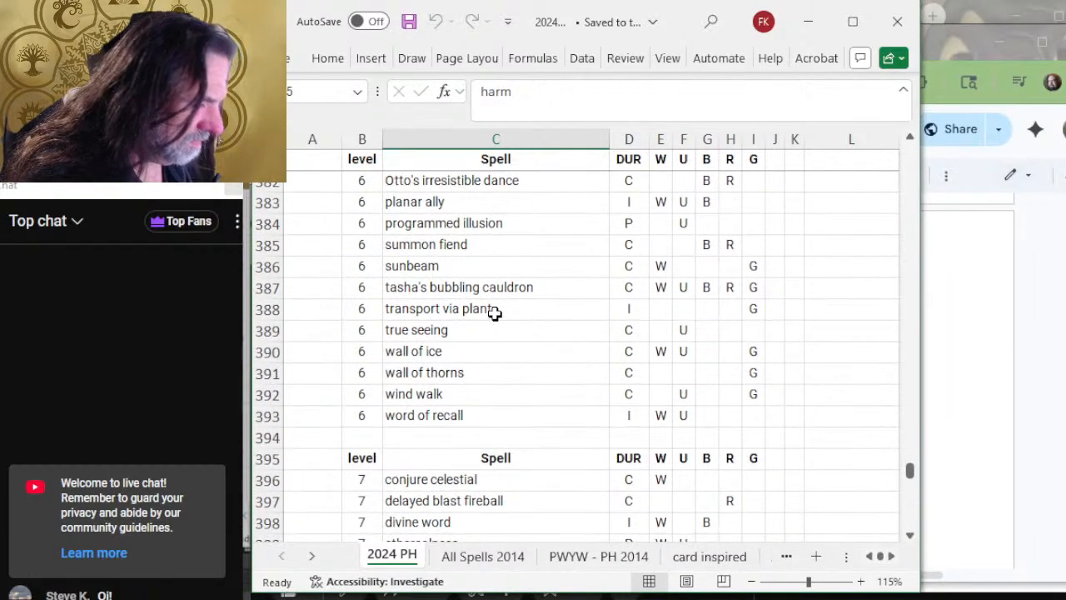
Pick circle of death from the Excel level 6 spells and enter "/ Circle of Death" in the Rakdos table's 33 (11th) row in the document.
{"action": "scroll", "coordinate": [500, 294], "scroll_direction": "up", "scroll_amount": 3}
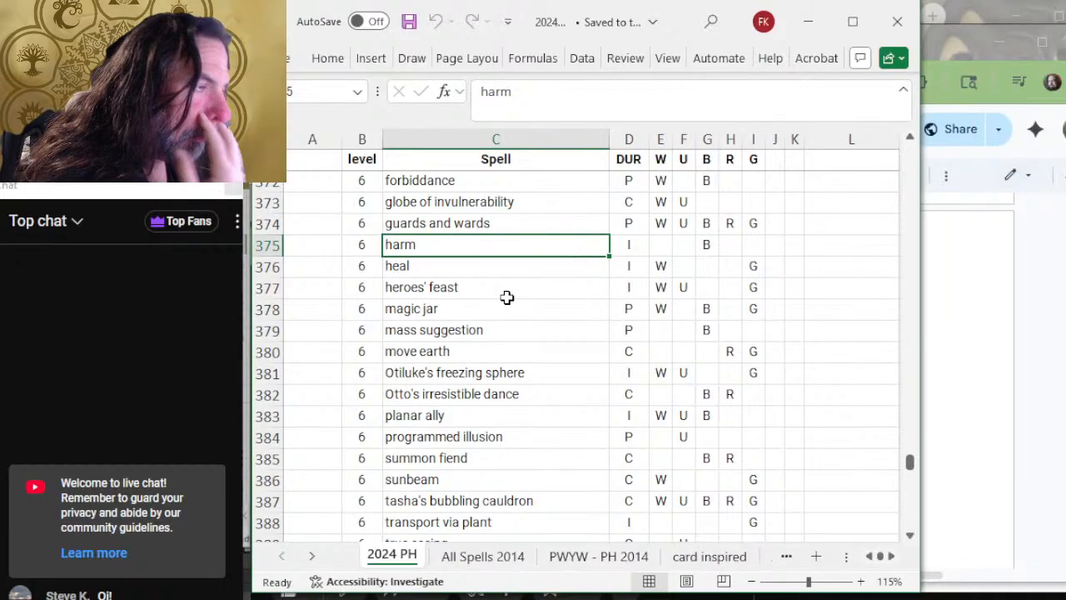
{"action": "scroll", "coordinate": [507, 298], "scroll_direction": "up", "scroll_amount": 3}
{"action": "scroll", "coordinate": [524, 282], "scroll_direction": "up", "scroll_amount": 2}
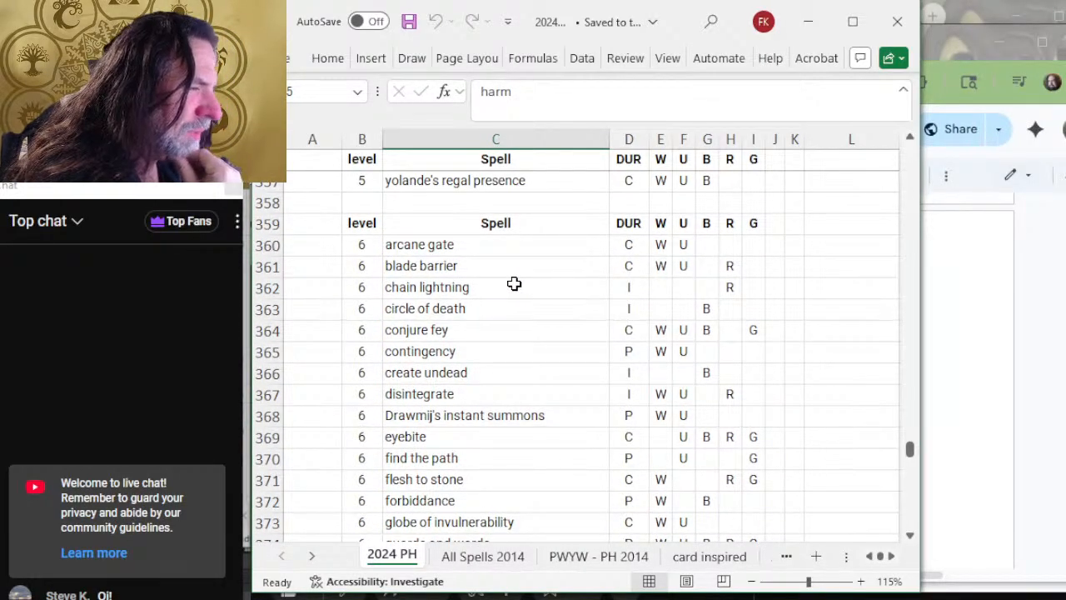
{"action": "scroll", "coordinate": [514, 350], "scroll_direction": "down", "scroll_amount": 2}
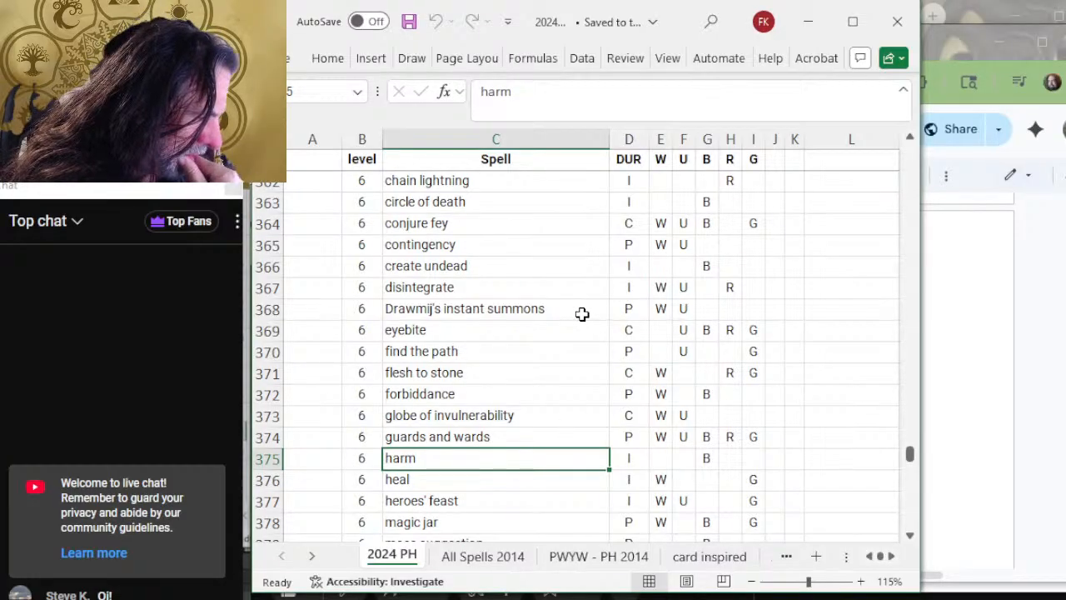
{"action": "scroll", "coordinate": [601, 421], "scroll_direction": "up", "scroll_amount": 2}
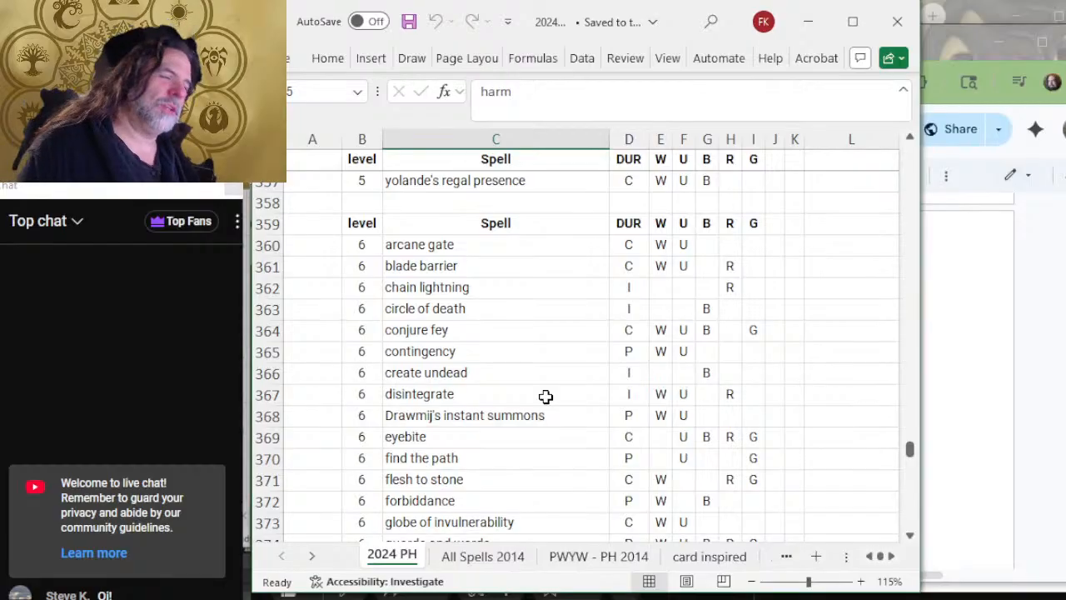
{"action": "key", "text": "alt+Tab"}
{"action": "type", "text": "C"}
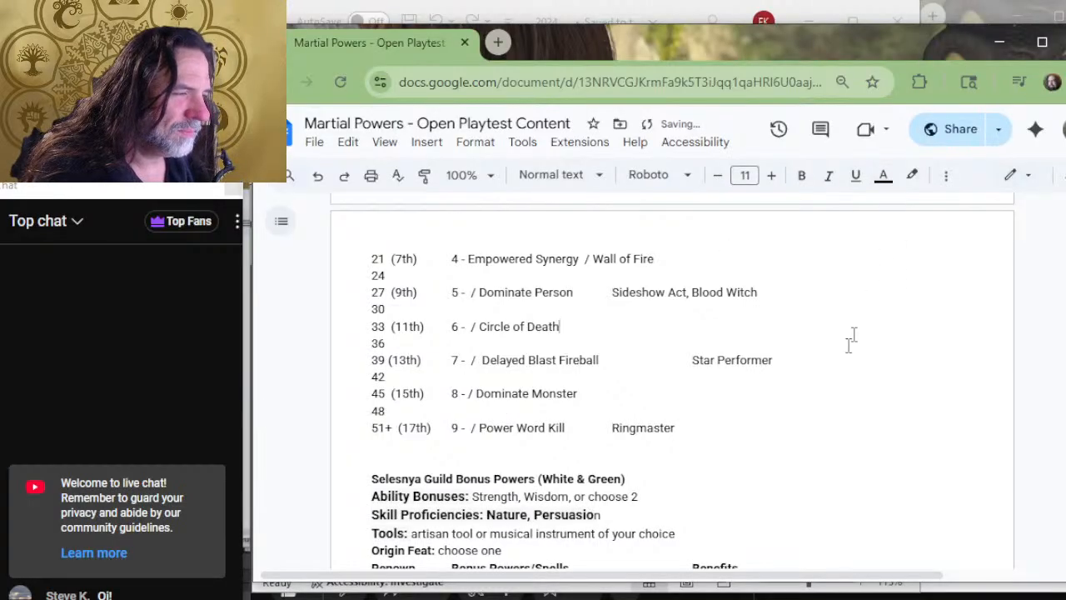
Enter "/ Harm" as the level 6 bonus spell in the Orzhov table's 33 (11th) row.
{"action": "scroll", "coordinate": [858, 308], "scroll_direction": "up", "scroll_amount": 4}
{"action": "scroll", "coordinate": [763, 308], "scroll_direction": "up", "scroll_amount": 3}
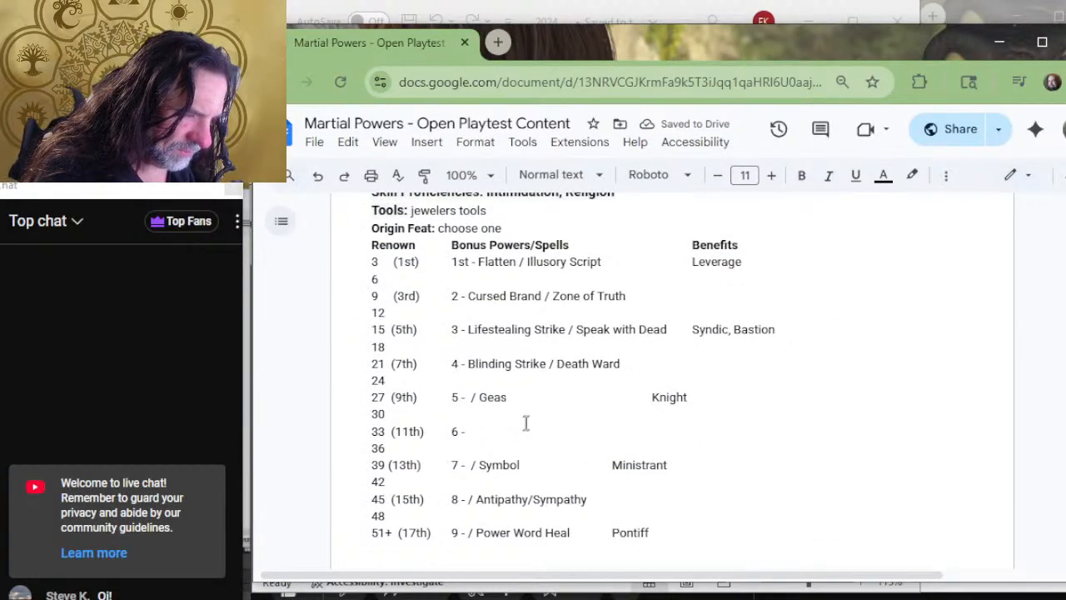
{"action": "scroll", "coordinate": [525, 424], "scroll_direction": "up", "scroll_amount": 2}
{"action": "scroll", "coordinate": [532, 417], "scroll_direction": "down", "scroll_amount": 2}
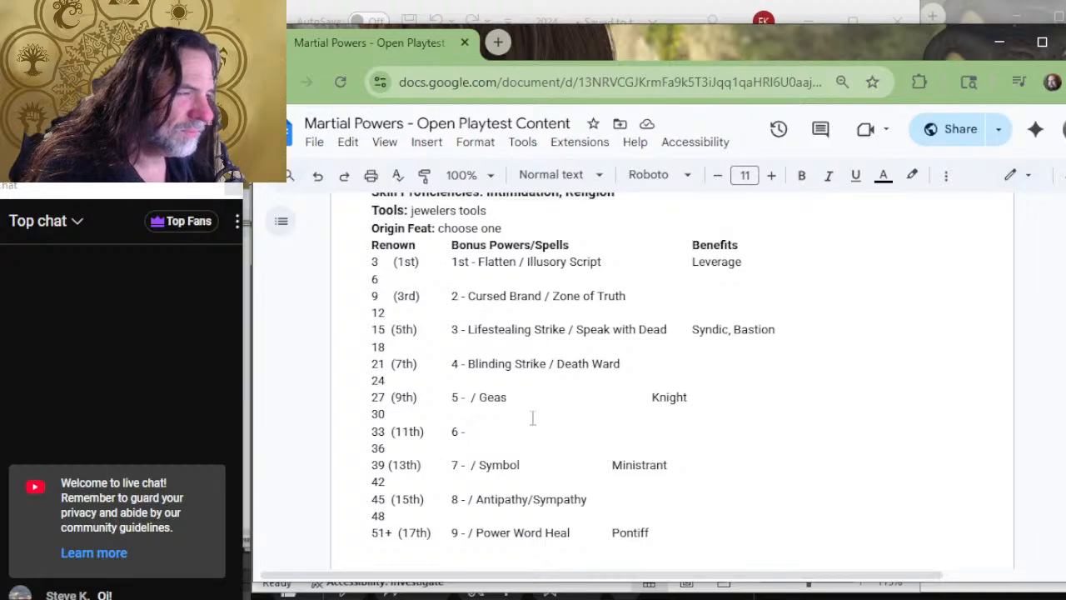
{"action": "type", "text": "Harm"}
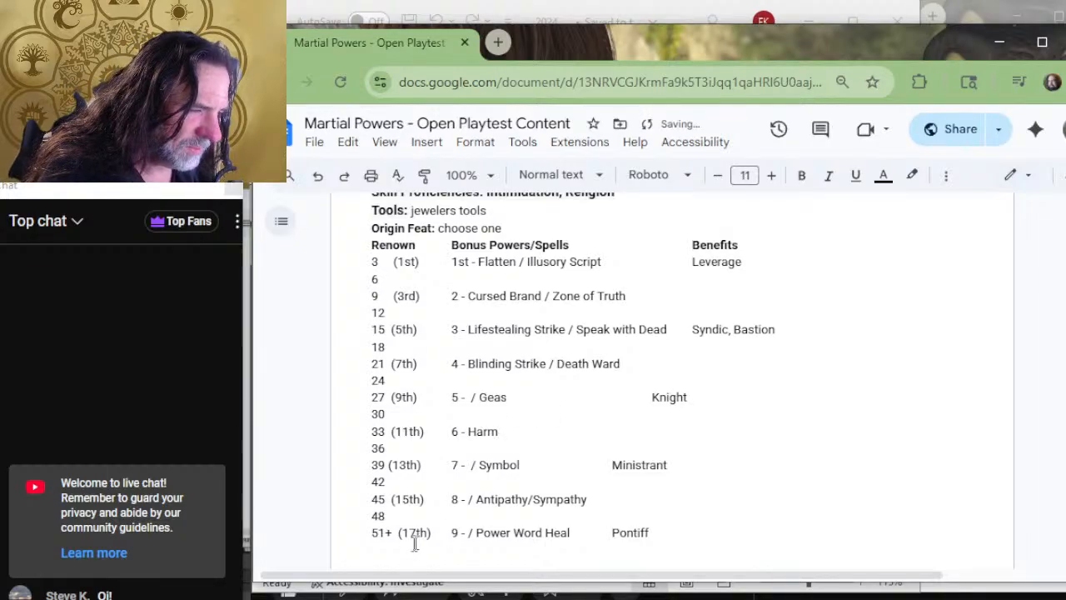
{"action": "type", "text": "- /"}
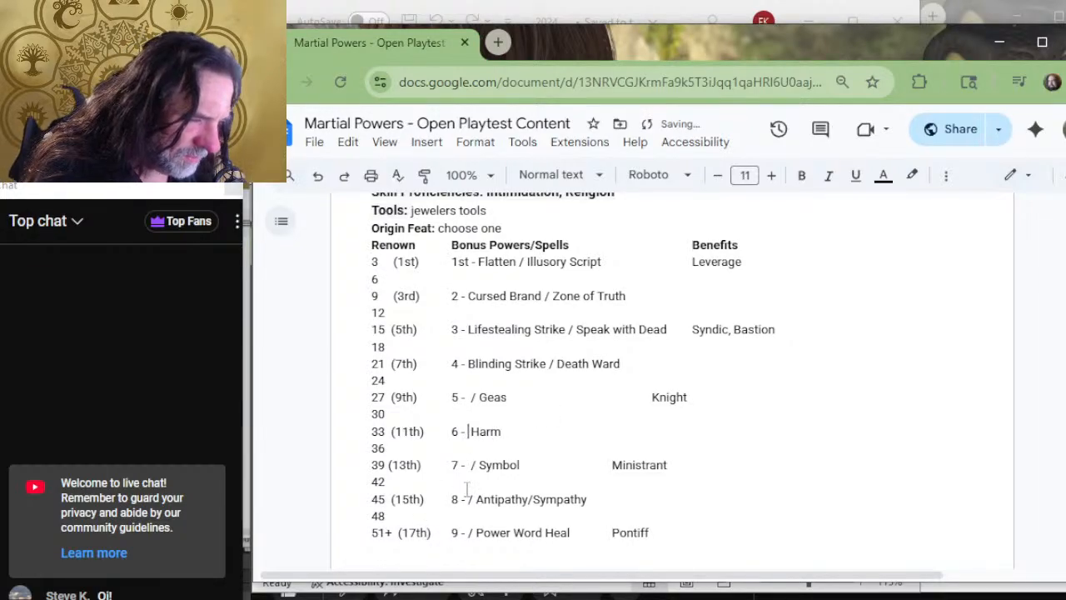
{"action": "scroll", "coordinate": [526, 500], "scroll_direction": "down", "scroll_amount": 2}
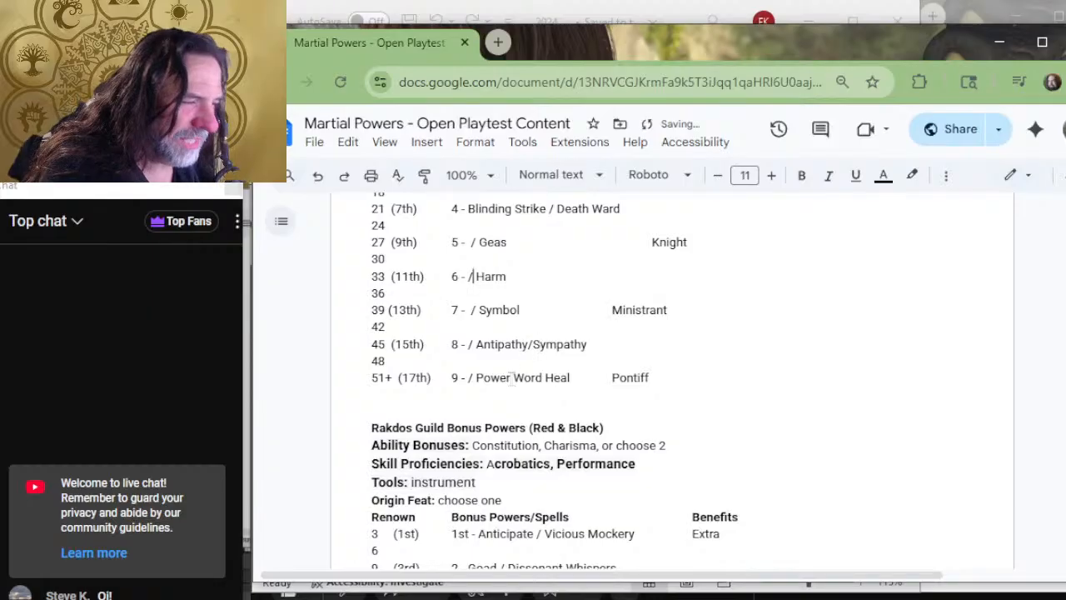
{"action": "scroll", "coordinate": [548, 352], "scroll_direction": "up", "scroll_amount": 2}
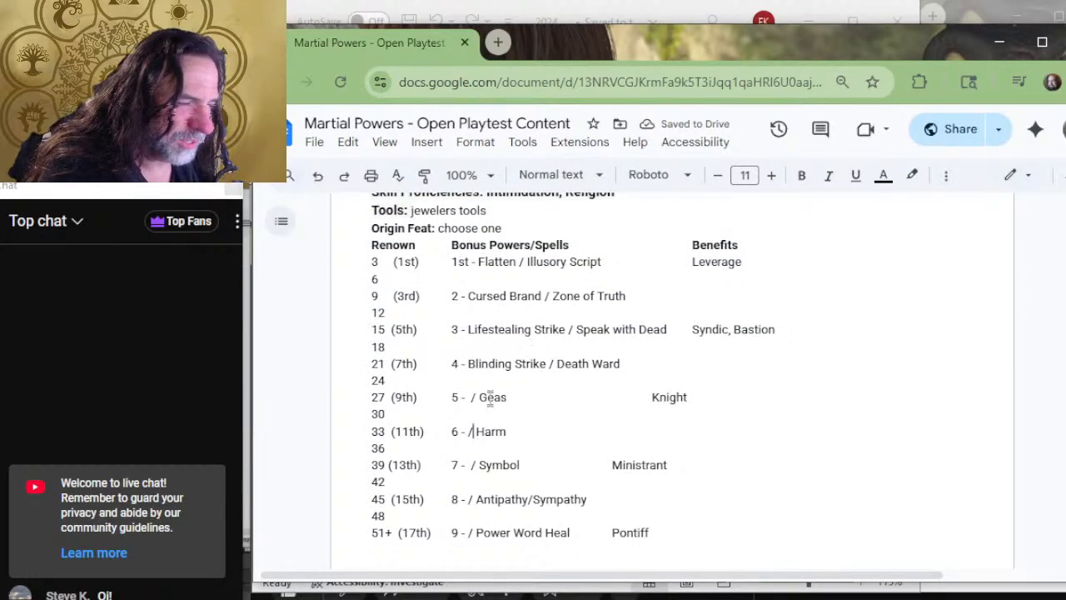
Add "/" after "6 -" in the 33 (11th) row of the guild table just above Orzhov.
{"action": "key", "text": "alt+Tab"}
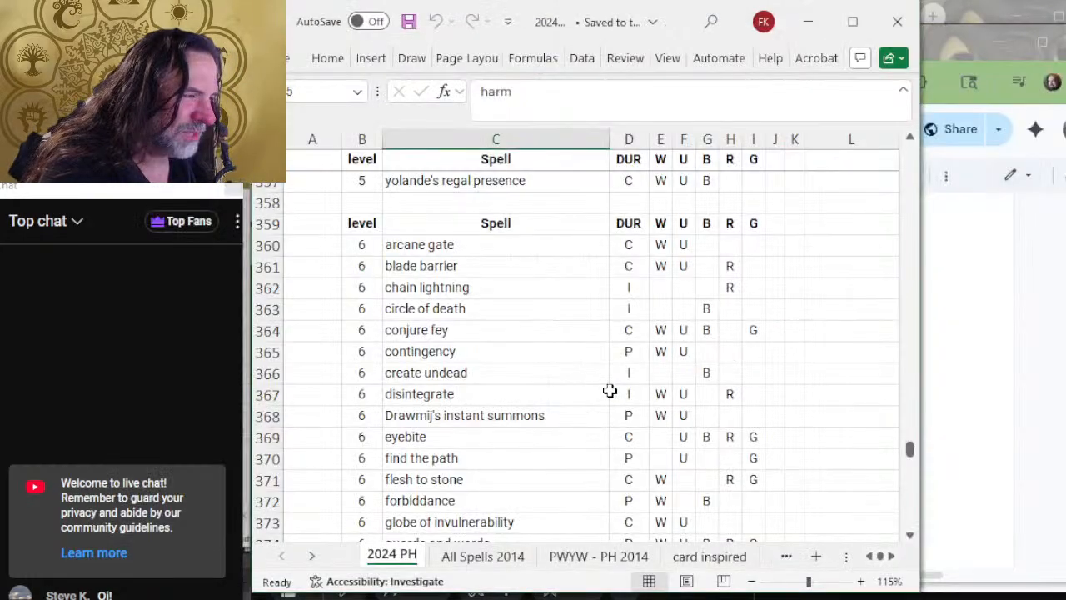
{"action": "key", "text": "alt+Tab"}
{"action": "scroll", "coordinate": [541, 367], "scroll_direction": "up", "scroll_amount": 9}
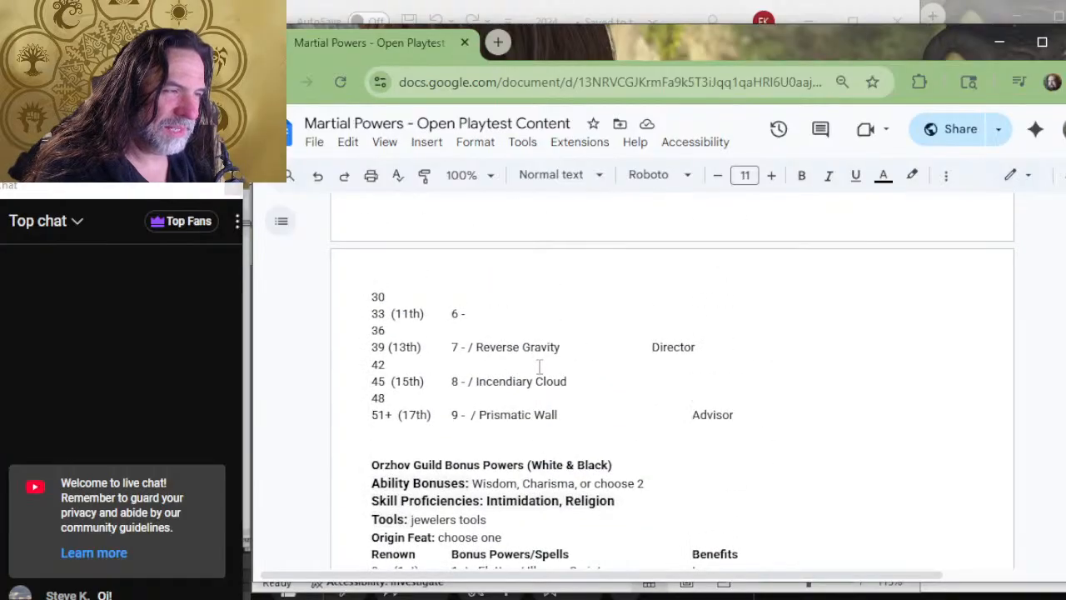
{"action": "scroll", "coordinate": [516, 416], "scroll_direction": "down", "scroll_amount": 2}
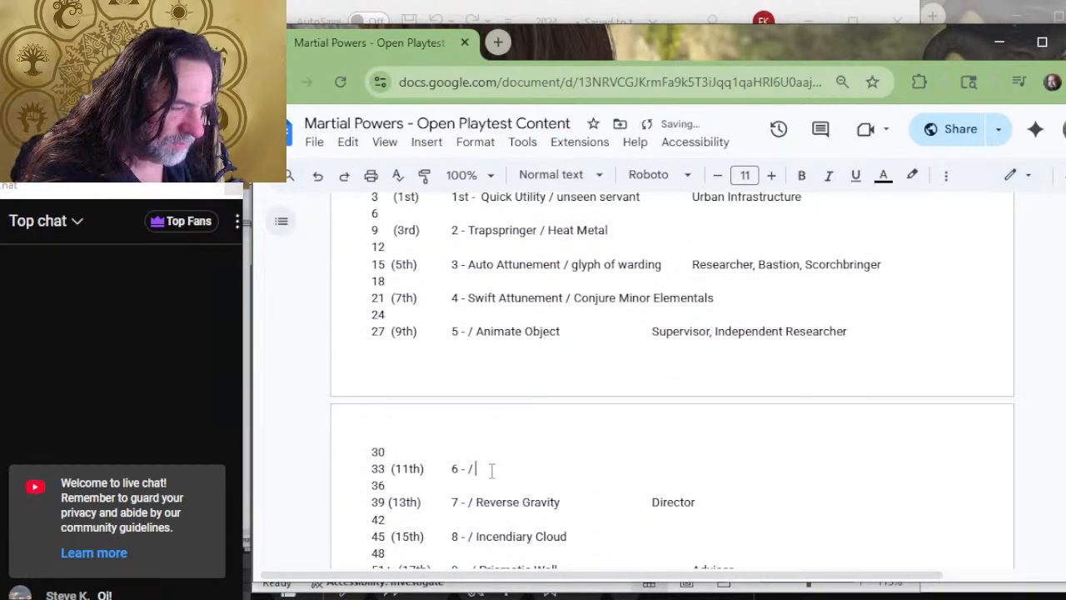
Select disintegrate and chain lightning in the Excel list as candidates, examine the remaining level 6 spells, and return to the document's table above Orzhov.
{"action": "key", "text": "alt+Tab"}
{"action": "left_click", "coordinate": [504, 398]}
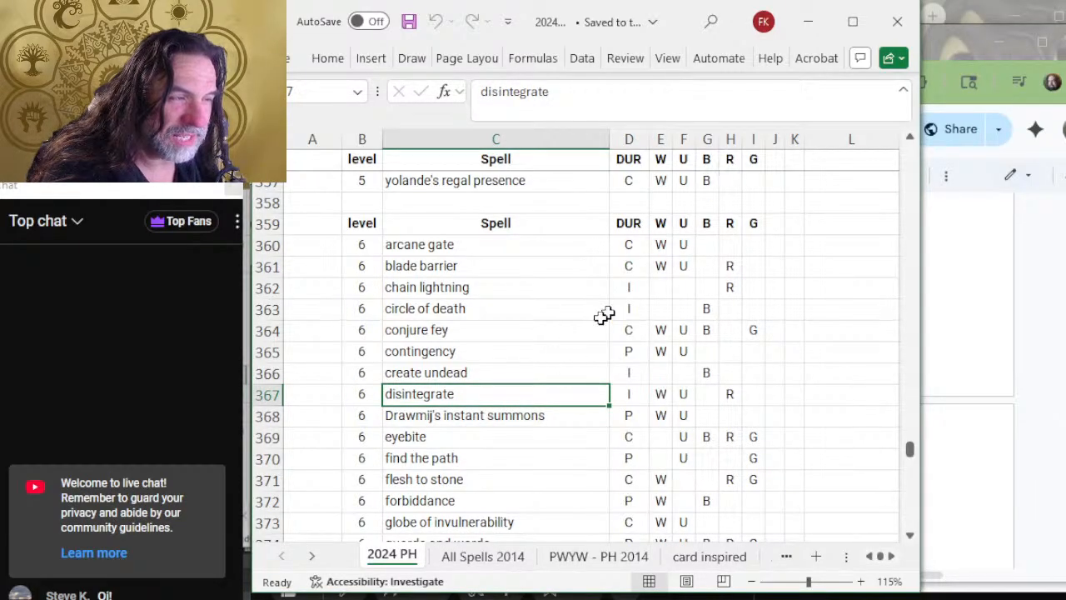
{"action": "left_click", "coordinate": [524, 288], "text": "ctrl"}
{"action": "scroll", "coordinate": [574, 304], "scroll_direction": "down", "scroll_amount": 2}
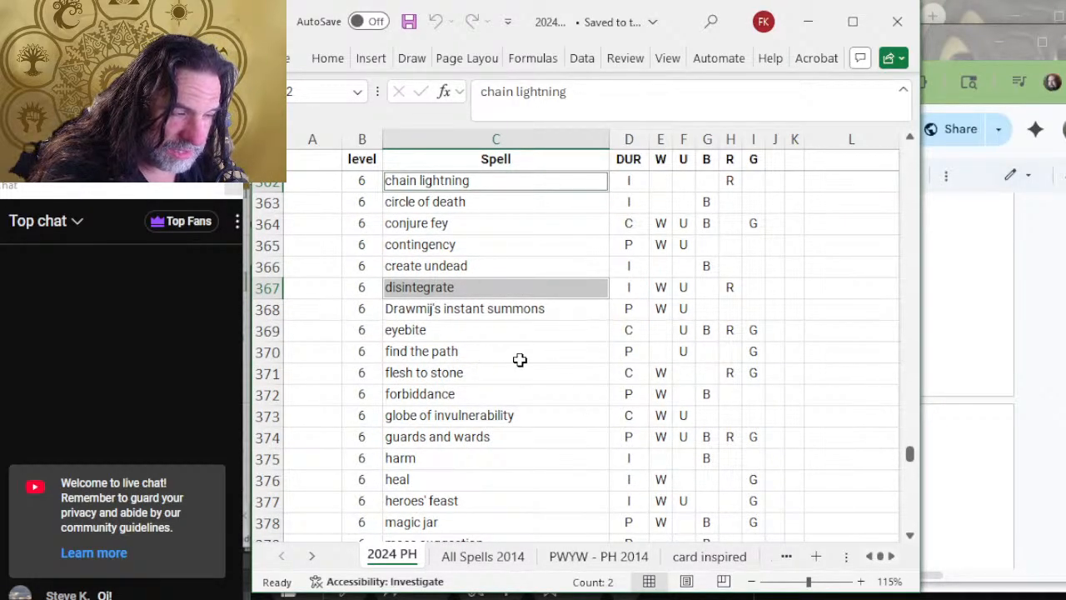
{"action": "scroll", "coordinate": [508, 354], "scroll_direction": "down", "scroll_amount": 2}
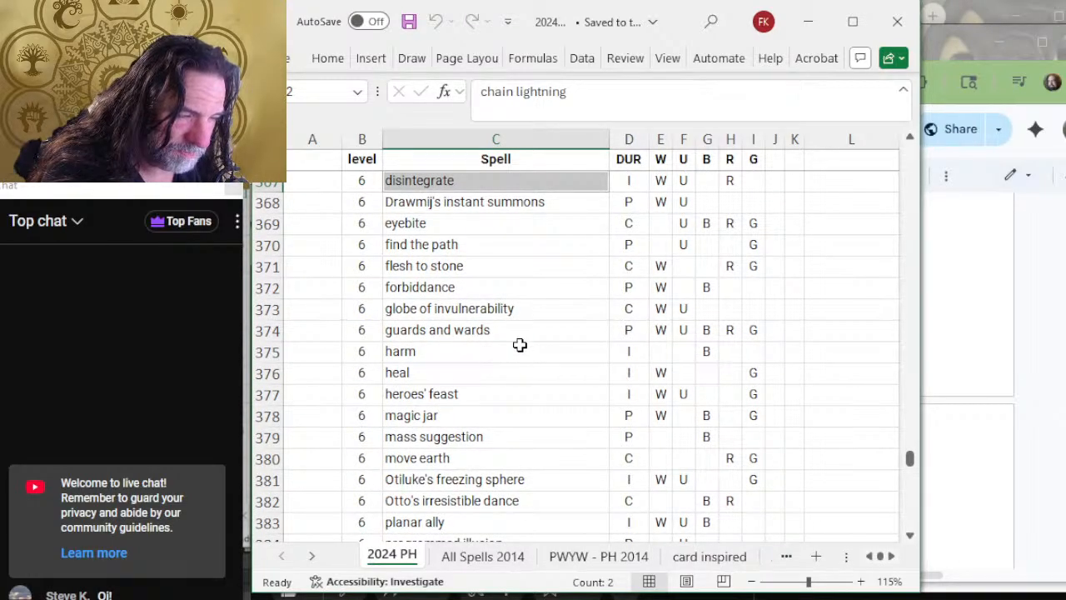
{"action": "scroll", "coordinate": [591, 348], "scroll_direction": "down", "scroll_amount": 2}
{"action": "scroll", "coordinate": [591, 348], "scroll_direction": "down", "scroll_amount": 1}
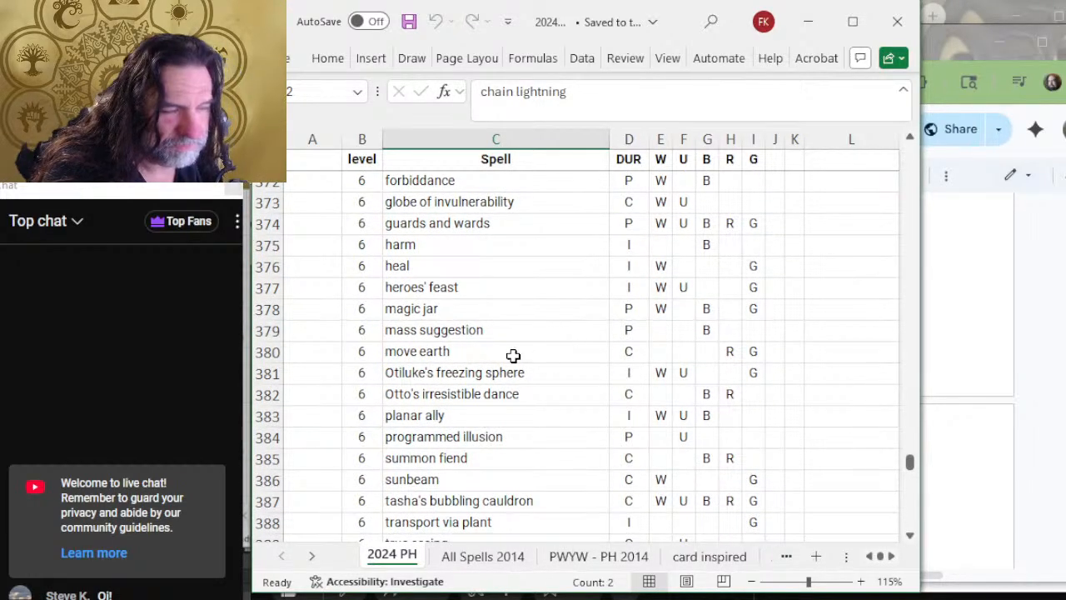
{"action": "scroll", "coordinate": [550, 369], "scroll_direction": "down", "scroll_amount": 2}
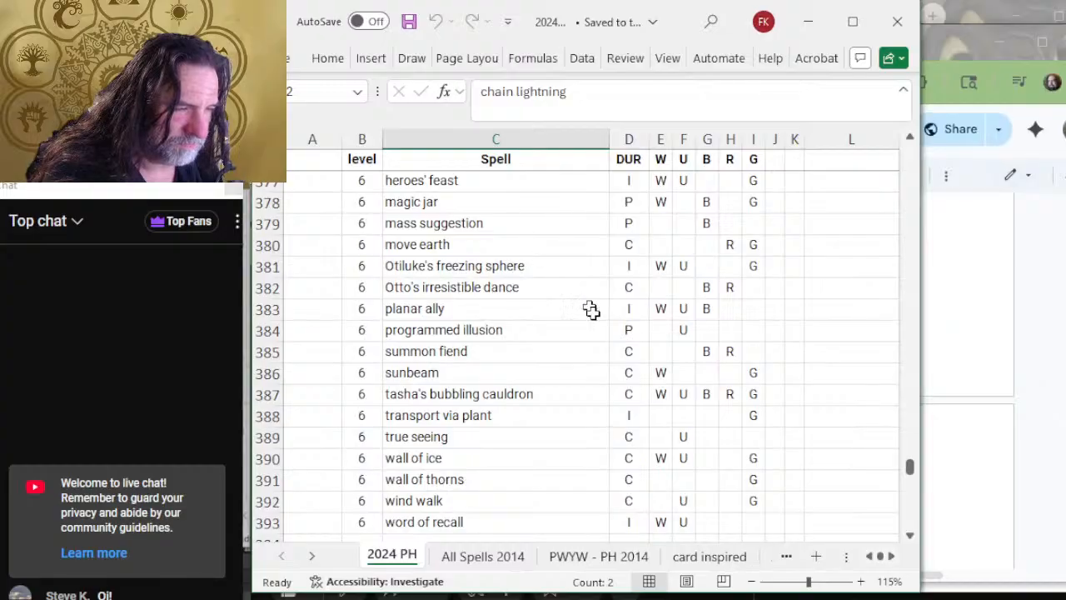
{"action": "scroll", "coordinate": [613, 335], "scroll_direction": "down", "scroll_amount": 2}
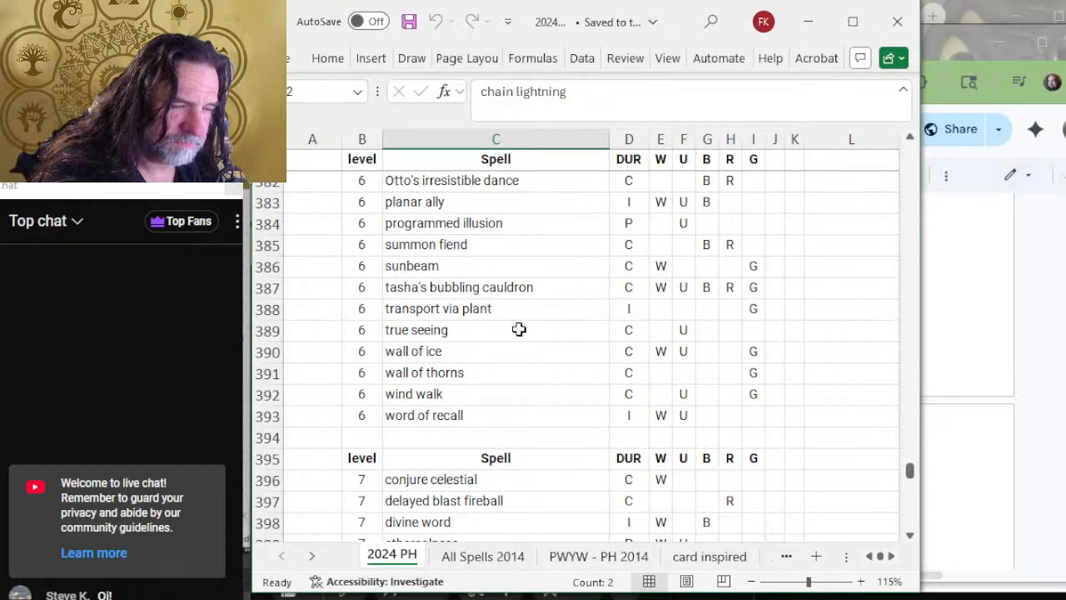
{"action": "key", "text": "ctrl+BackSpace"}
{"action": "scroll", "coordinate": [525, 333], "scroll_direction": "up", "scroll_amount": 2}
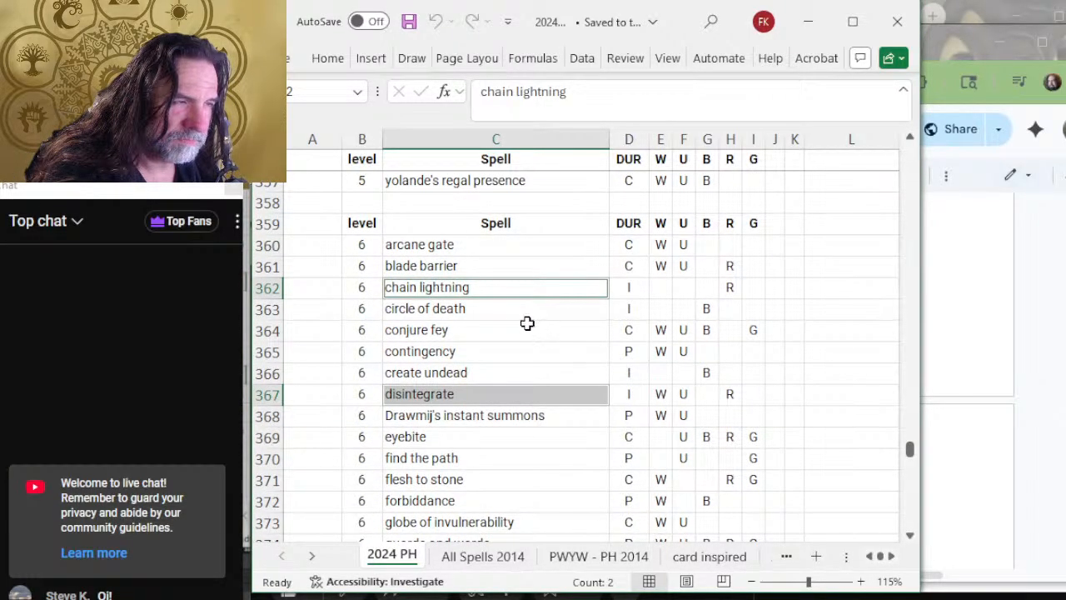
{"action": "key", "text": "alt+Tab"}
{"action": "key", "text": "alt+Tab"}
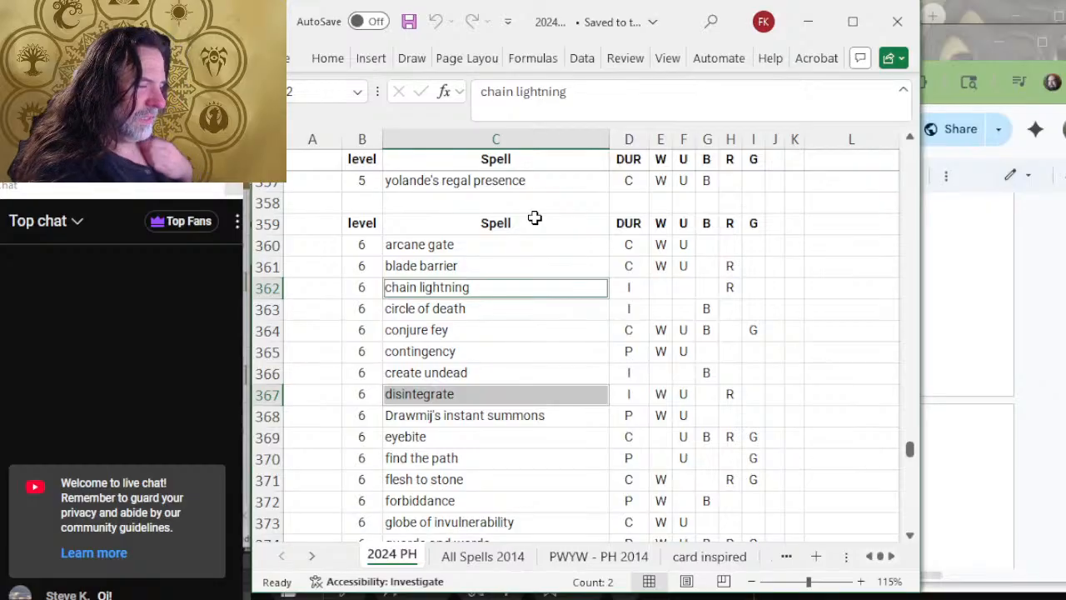
{"action": "key", "text": "alt+Tab"}
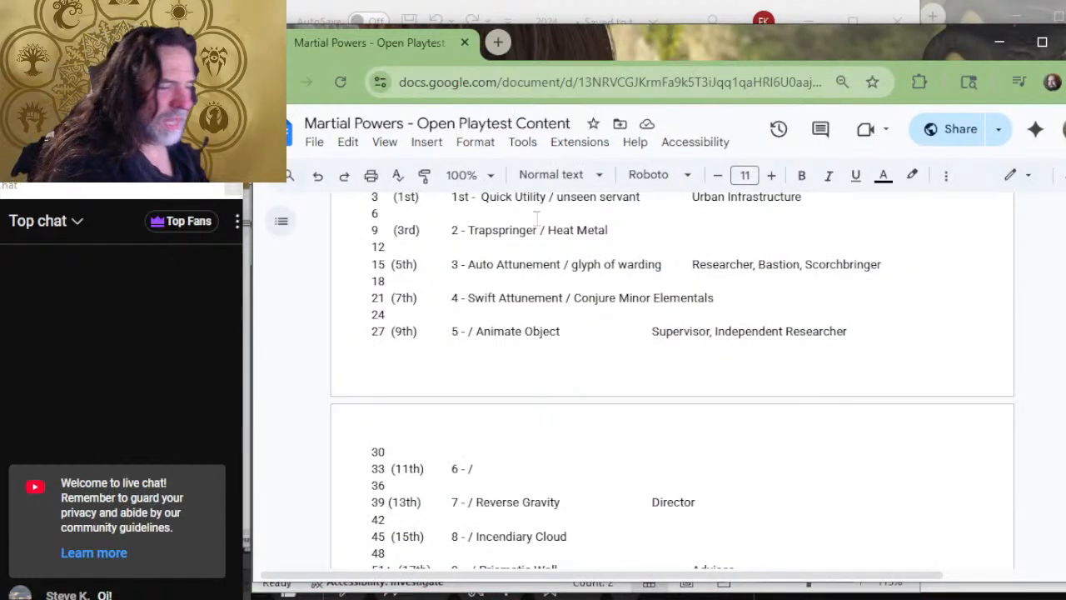
Enter "Disintegrate" as the level 6 bonus spell in the Izzet table and add "/" after "6 -" in the Gruul table.
{"action": "type", "text": "Disintegrate"}
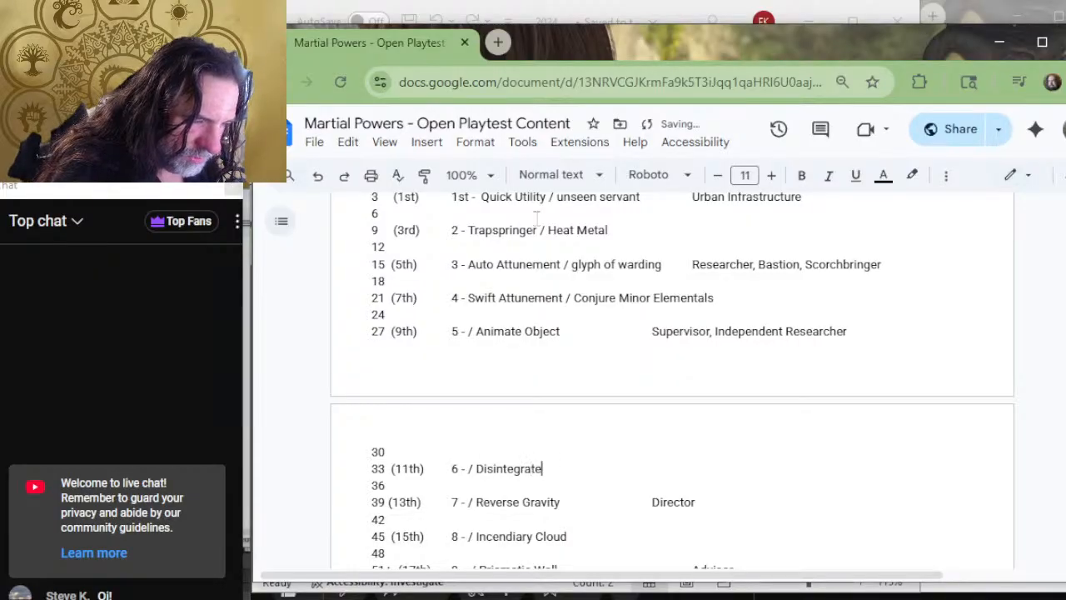
{"action": "scroll", "coordinate": [654, 212], "scroll_direction": "up", "scroll_amount": 6}
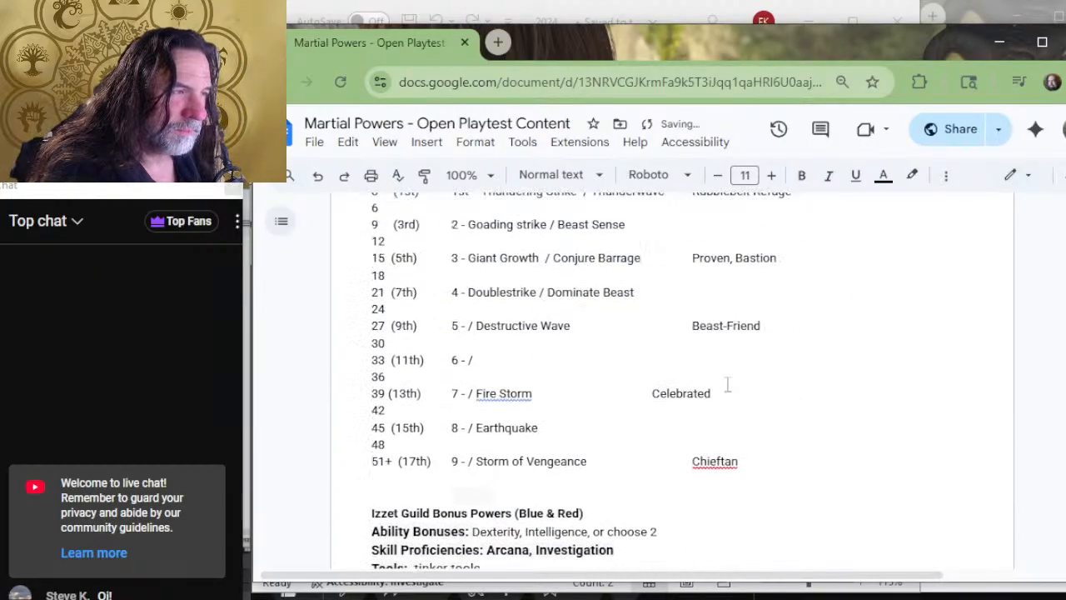
{"action": "scroll", "coordinate": [585, 410], "scroll_direction": "up", "scroll_amount": 3}
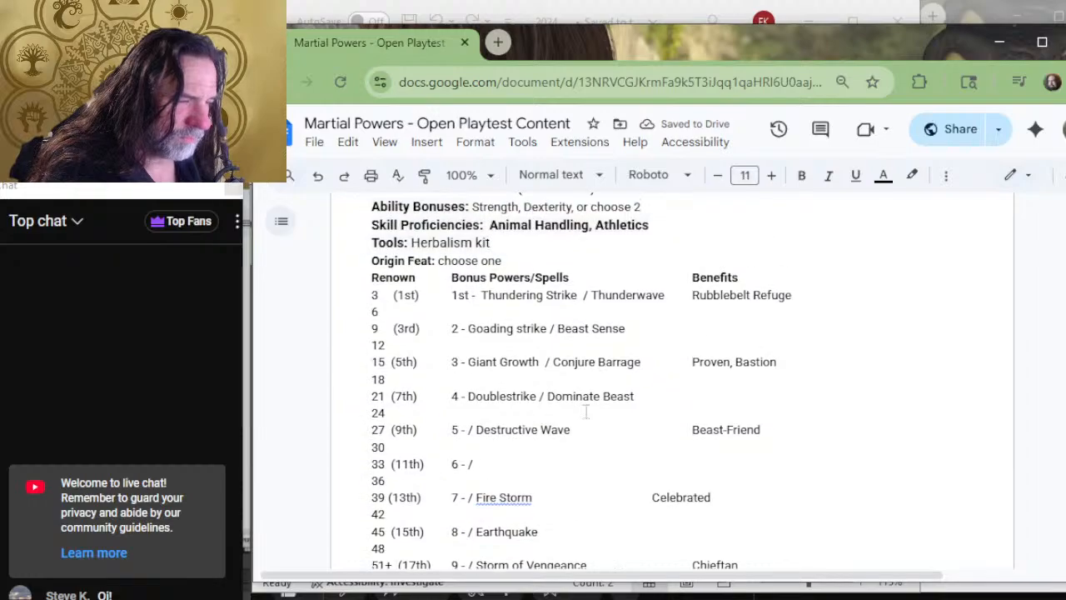
Switch to the Excel spell list and examine the level 6 spells for Gruul, marking chain lightning and conjure fey as candidates.
{"action": "key", "text": "alt+Tab"}
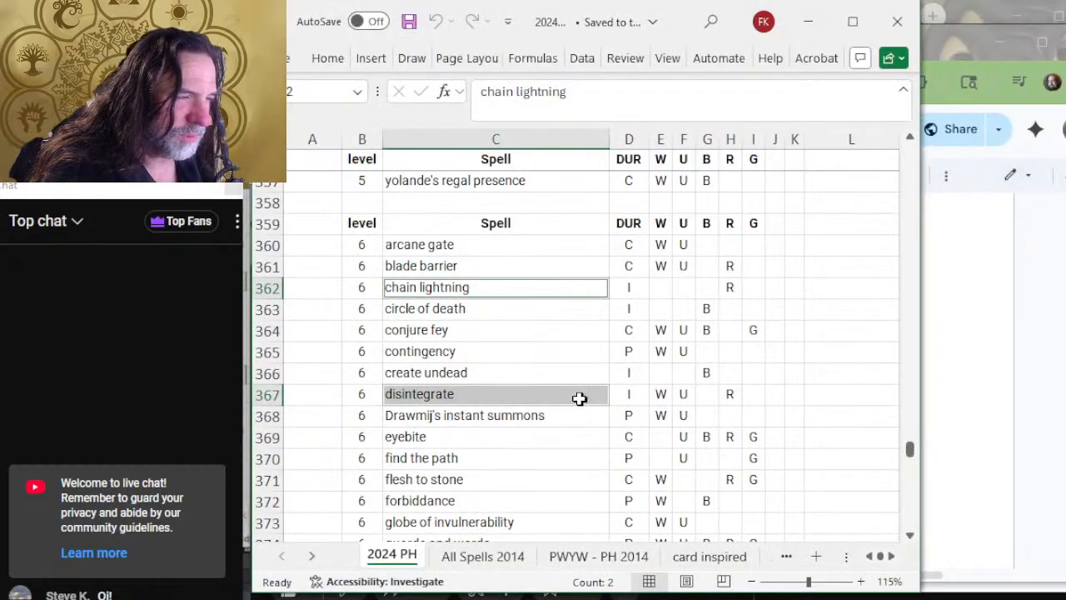
{"action": "left_click", "coordinate": [483, 401]}
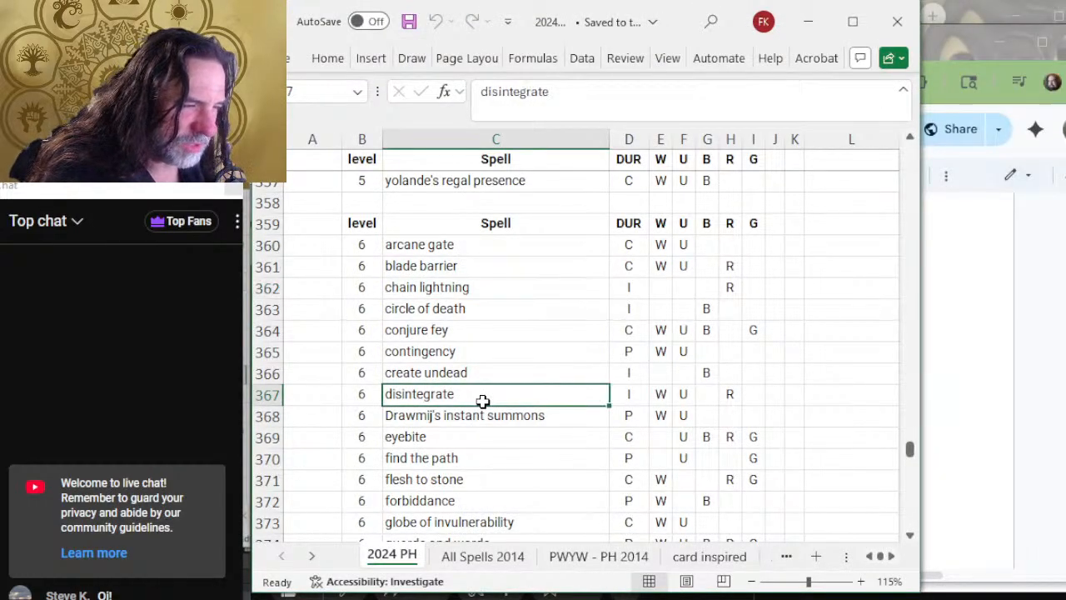
{"action": "left_click", "coordinate": [492, 342], "text": "ctrl"}
{"action": "left_click", "coordinate": [492, 335]}
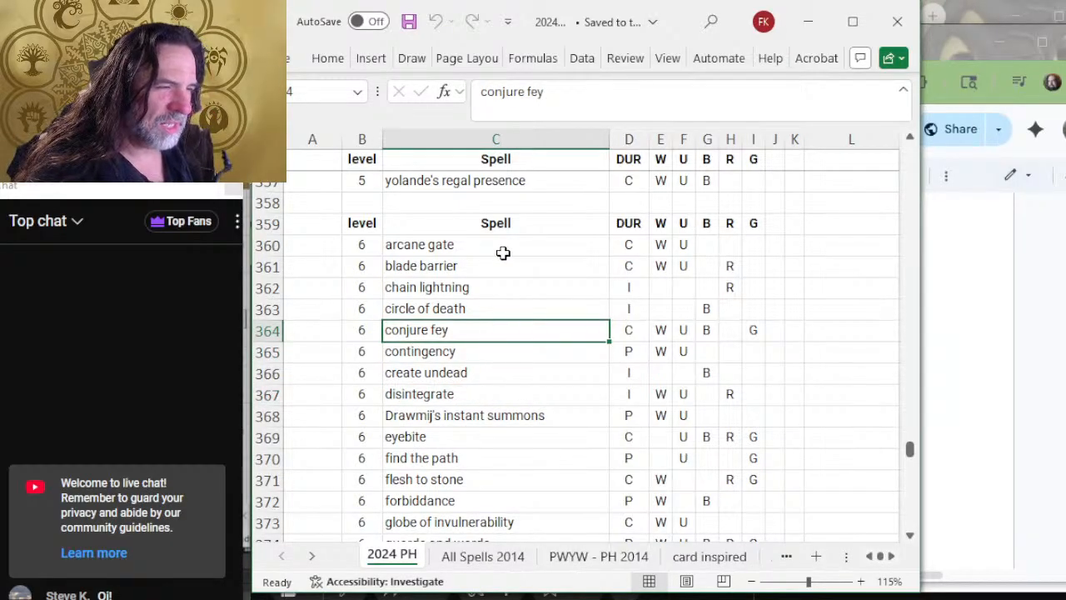
{"action": "left_click", "coordinate": [502, 288]}
{"action": "left_click", "coordinate": [499, 330], "text": "ctrl"}
{"action": "scroll", "coordinate": [500, 335], "scroll_direction": "down", "scroll_amount": 2}
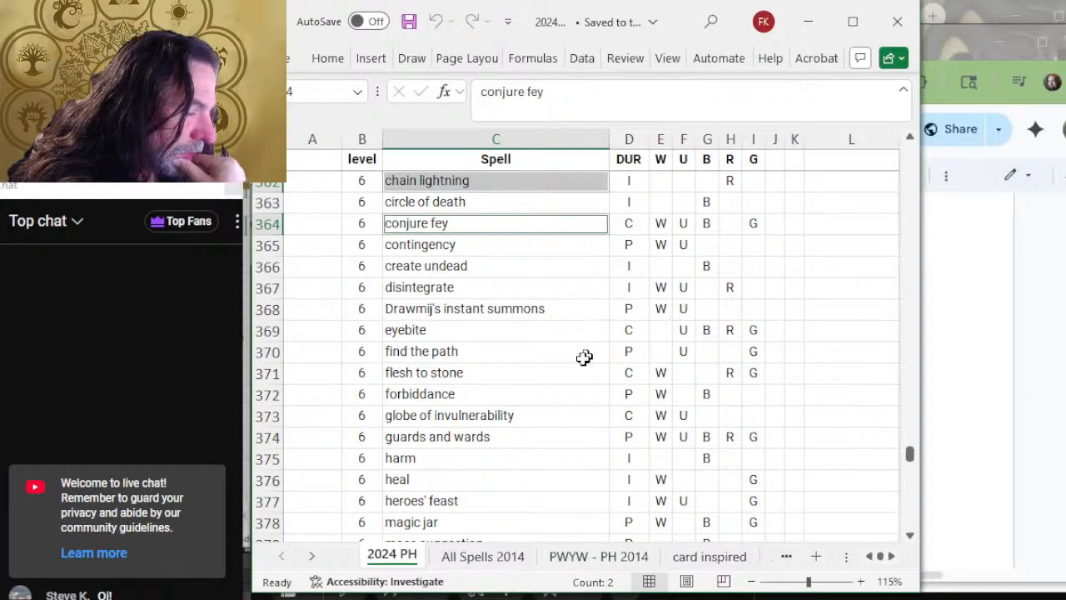
{"action": "scroll", "coordinate": [556, 319], "scroll_direction": "down", "scroll_amount": 2}
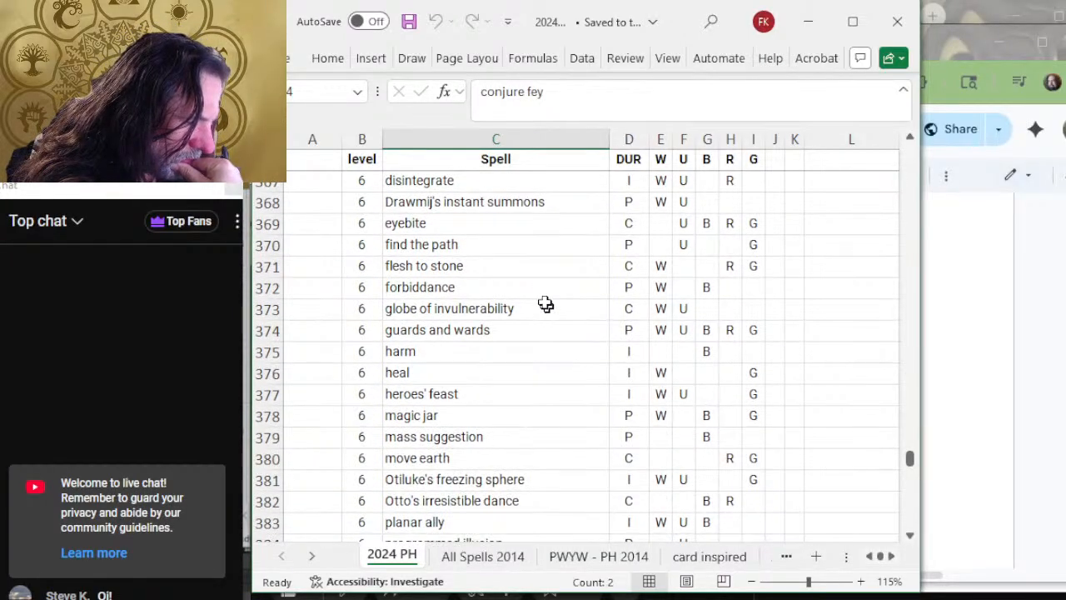
{"action": "scroll", "coordinate": [541, 307], "scroll_direction": "down", "scroll_amount": 2}
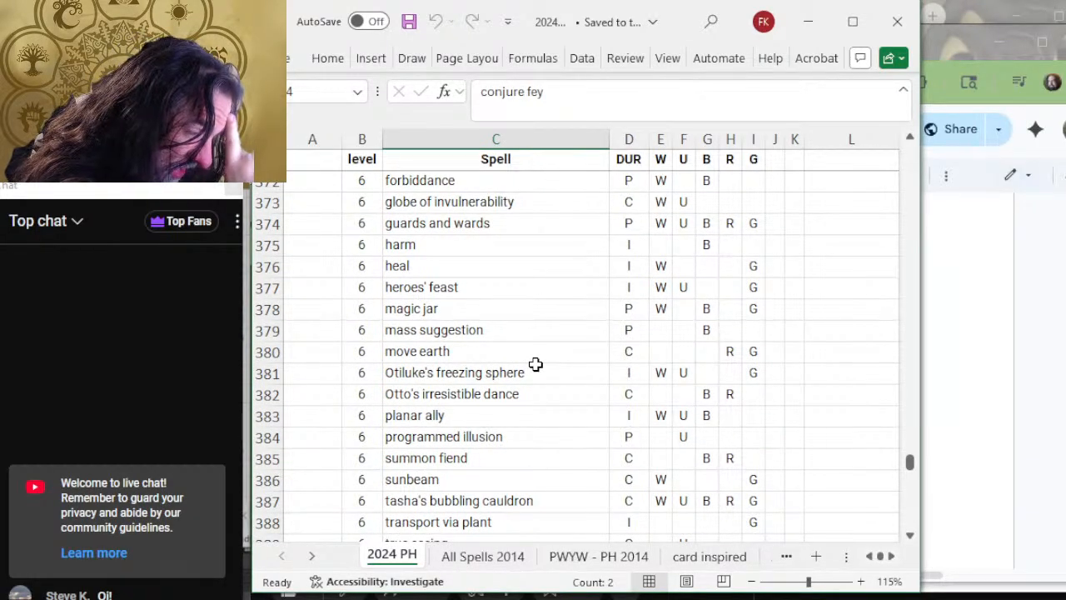
{"action": "scroll", "coordinate": [535, 375], "scroll_direction": "down", "scroll_amount": 2}
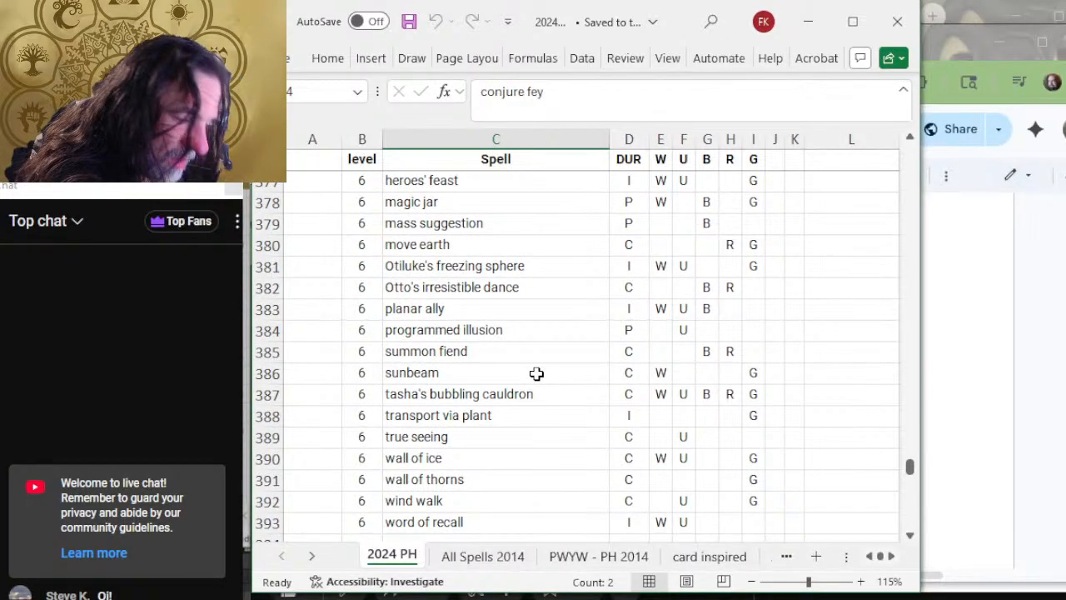
Return to the document and enter "Chain Lightning" as the level 6 bonus spell in the Gruul table's 33 (11th) row.
{"action": "scroll", "coordinate": [536, 373], "scroll_direction": "up", "scroll_amount": 6}
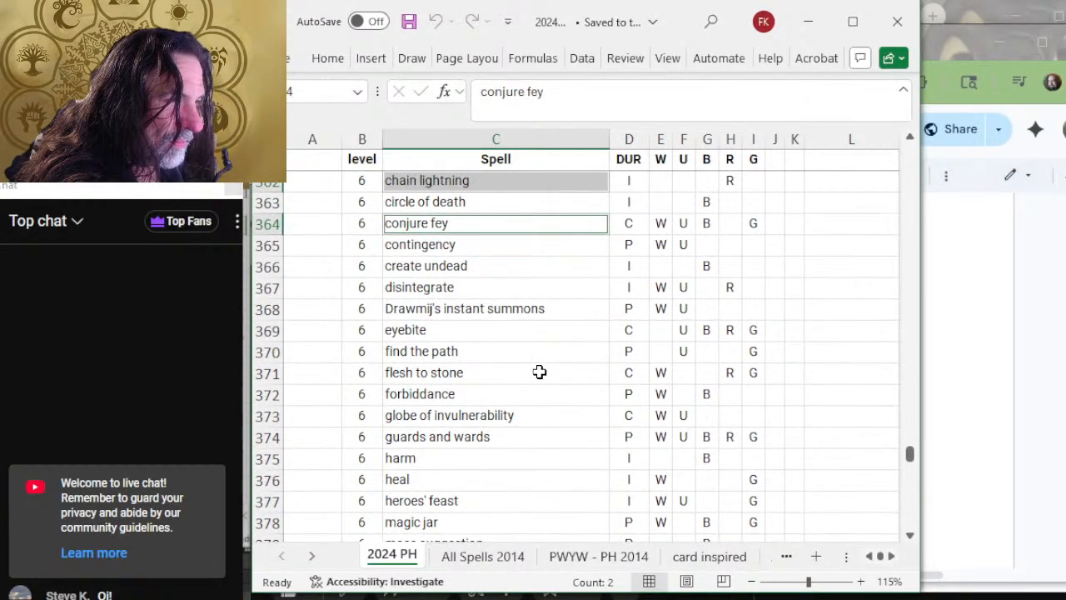
{"action": "scroll", "coordinate": [539, 372], "scroll_direction": "up", "scroll_amount": 2}
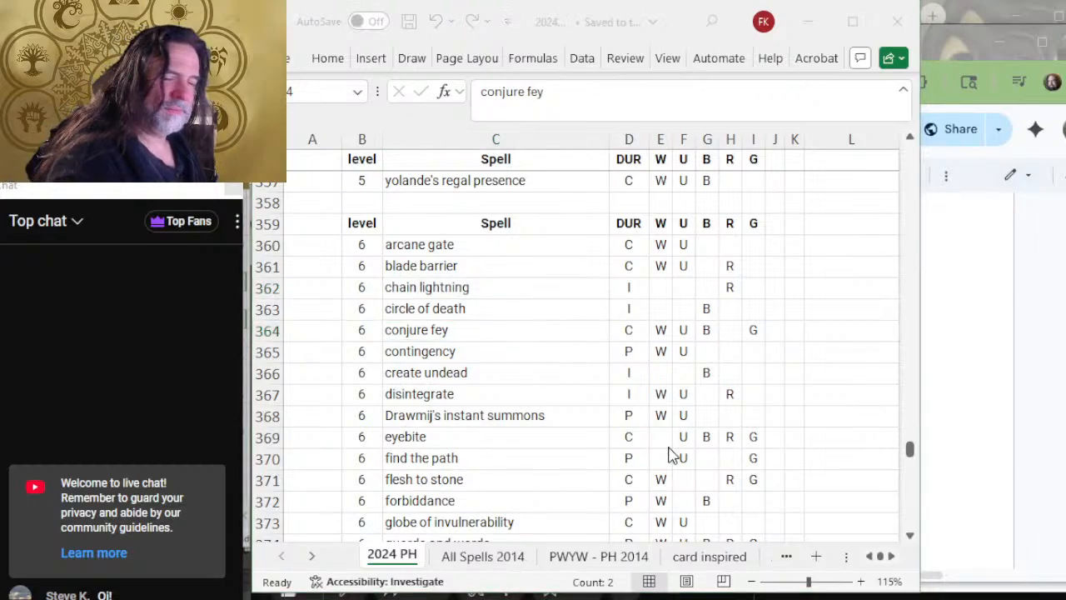
{"action": "key", "text": "alt+Tab"}
{"action": "type", "text": "Ch"}
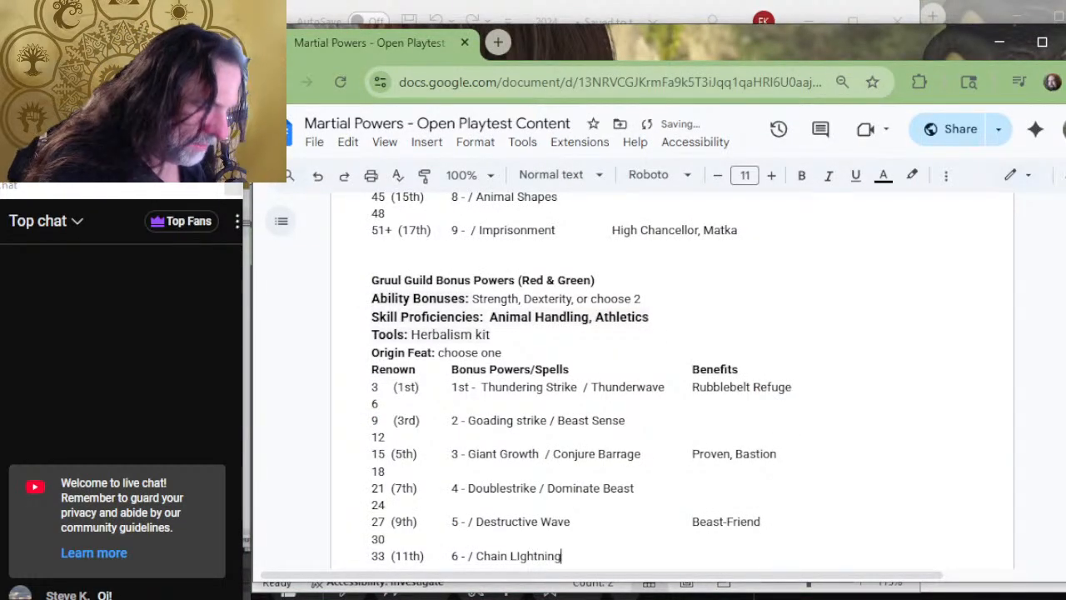
Add "/" after "6 -" in the 33 (11th) row of the Golgari table.
{"action": "scroll", "coordinate": [690, 444], "scroll_direction": "up", "scroll_amount": 4}
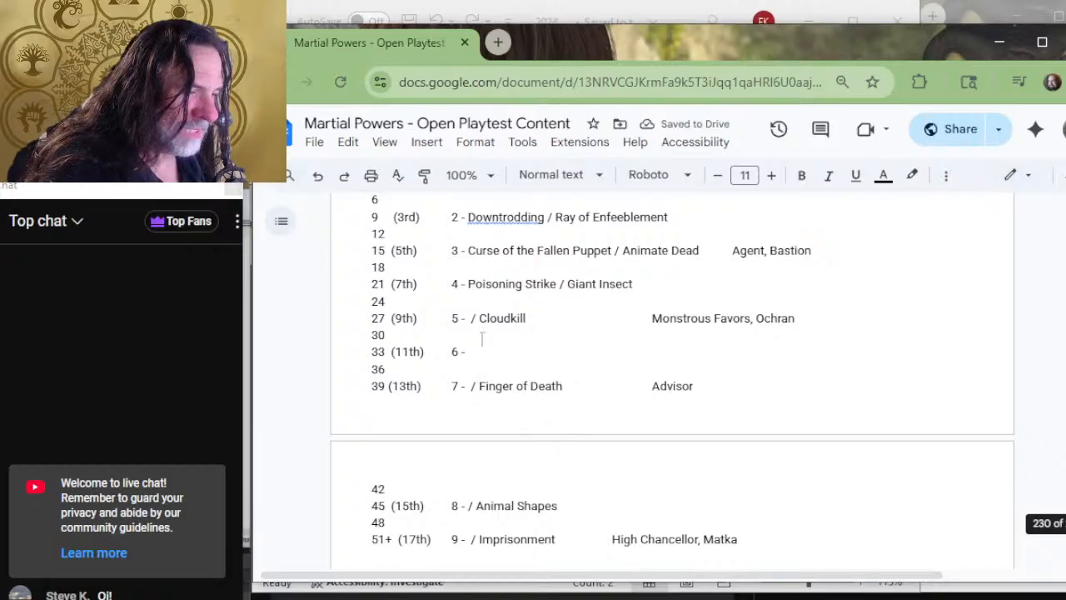
{"action": "left_click", "coordinate": [481, 348]}
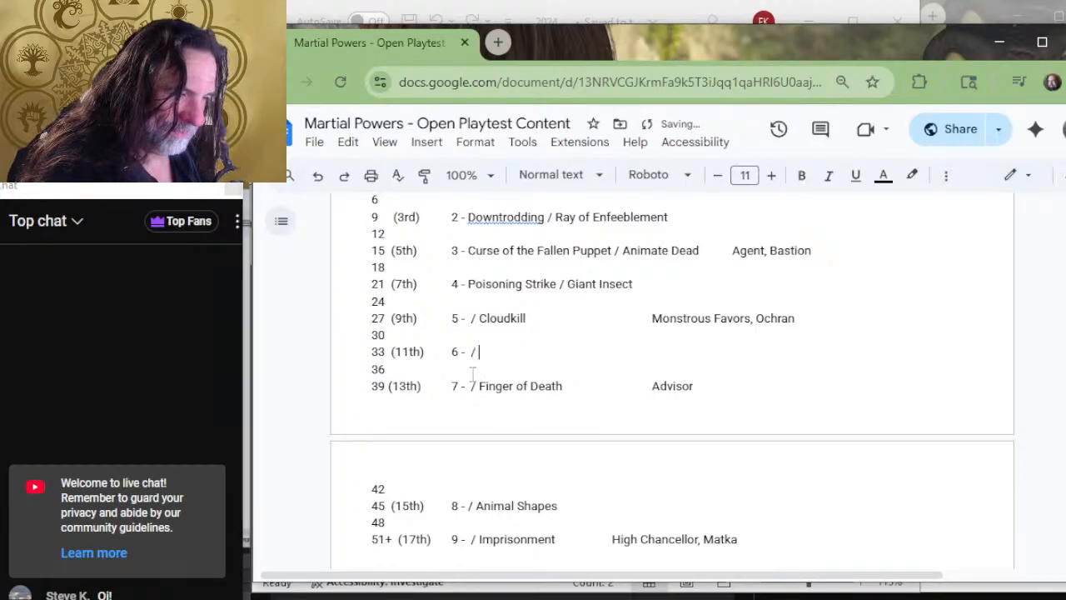
{"action": "scroll", "coordinate": [550, 342], "scroll_direction": "up", "scroll_amount": 4}
Switch to the Excel spell list and examine the level 6 spells for Golgari, selecting create undead as a candidate.
{"action": "key", "text": "alt+Tab"}
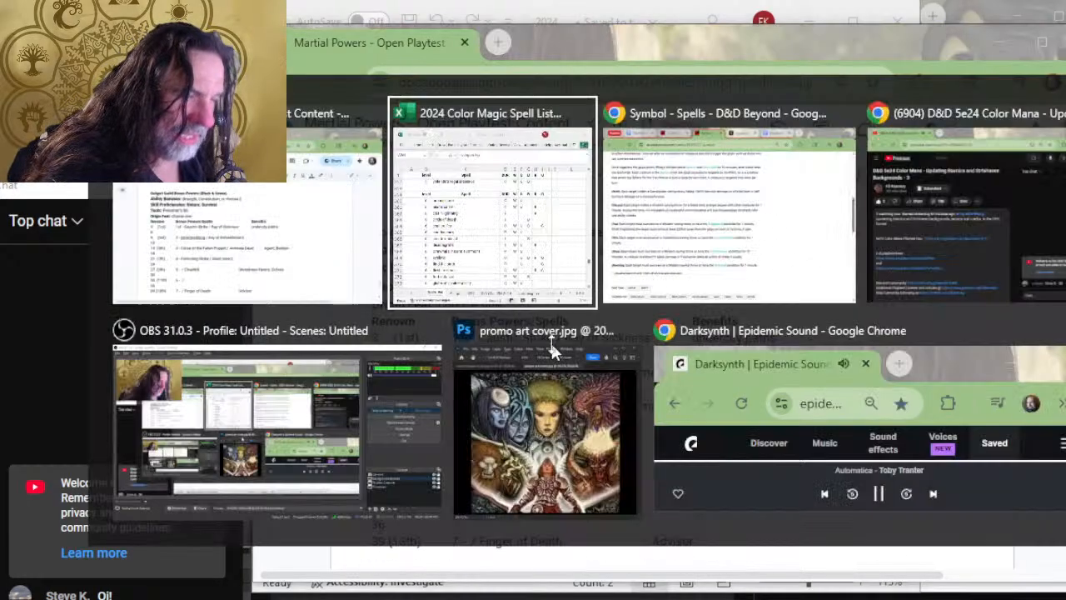
{"action": "left_click", "coordinate": [528, 286]}
{"action": "left_click", "coordinate": [509, 315]}
{"action": "left_click", "coordinate": [483, 381]}
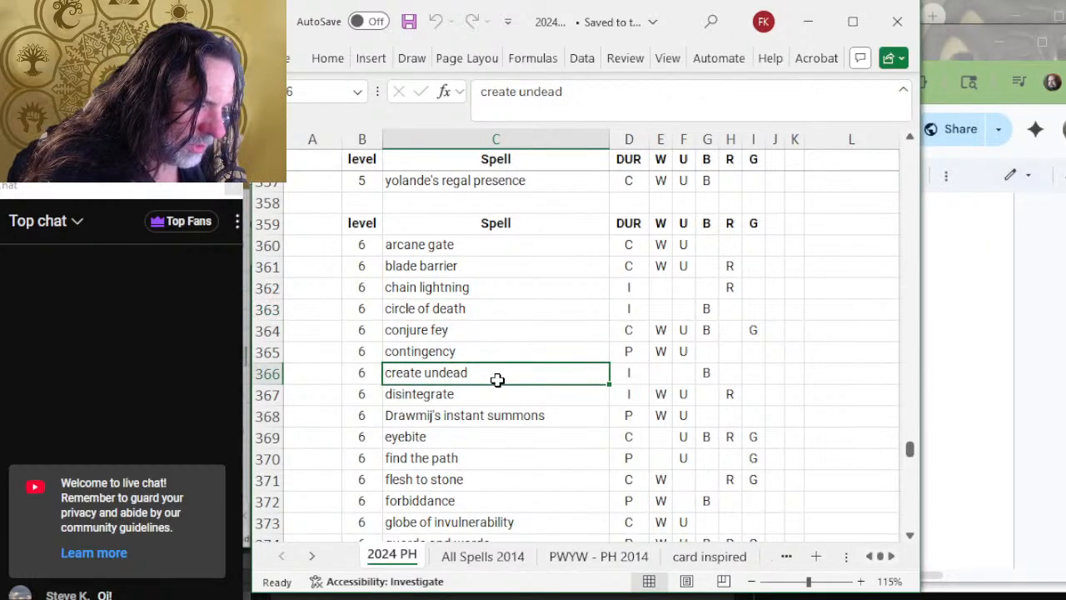
{"action": "scroll", "coordinate": [495, 378], "scroll_direction": "down", "scroll_amount": 3}
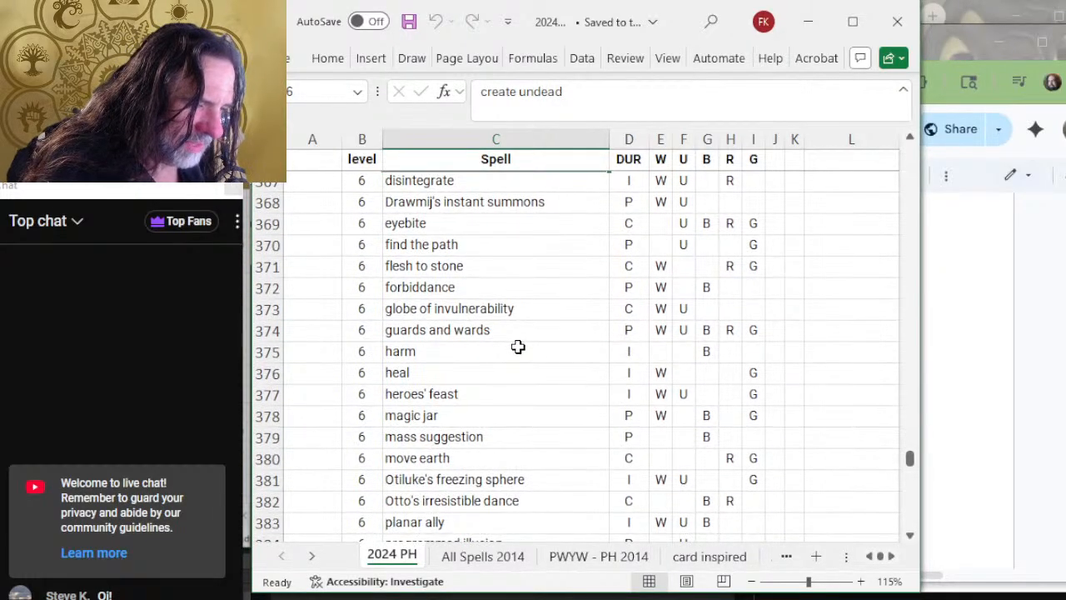
{"action": "scroll", "coordinate": [516, 350], "scroll_direction": "down", "scroll_amount": 2}
{"action": "scroll", "coordinate": [467, 364], "scroll_direction": "down", "scroll_amount": 2}
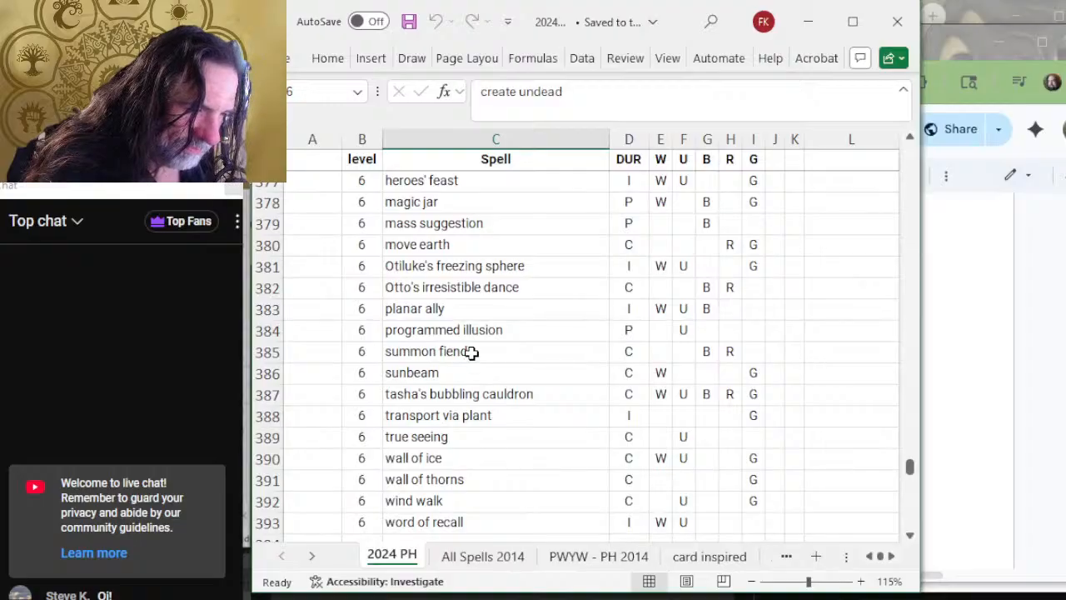
{"action": "scroll", "coordinate": [475, 351], "scroll_direction": "down", "scroll_amount": 2}
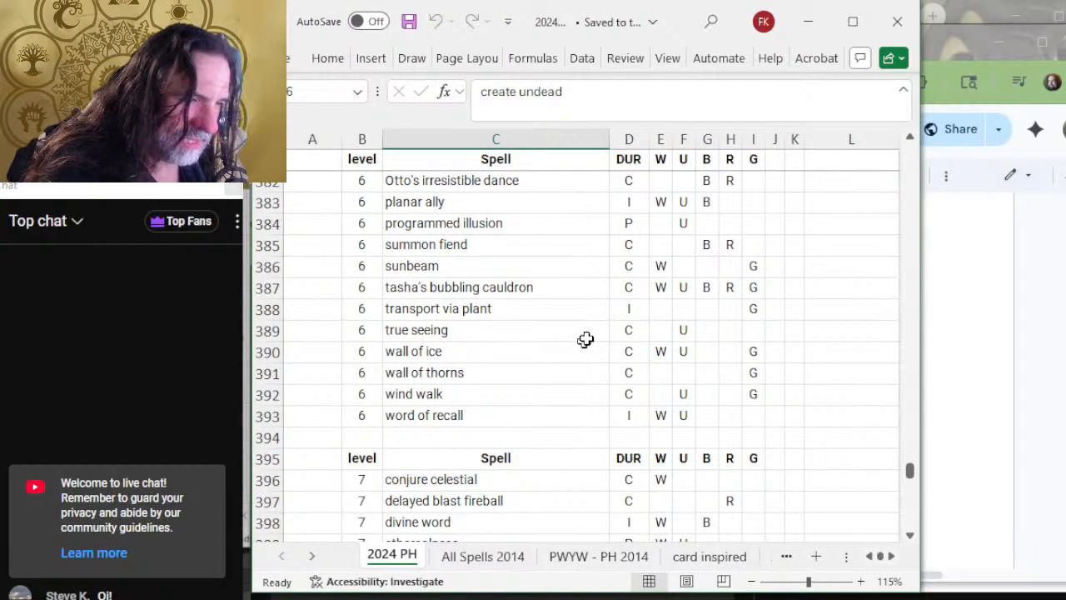
{"action": "scroll", "coordinate": [573, 353], "scroll_direction": "up", "scroll_amount": 4}
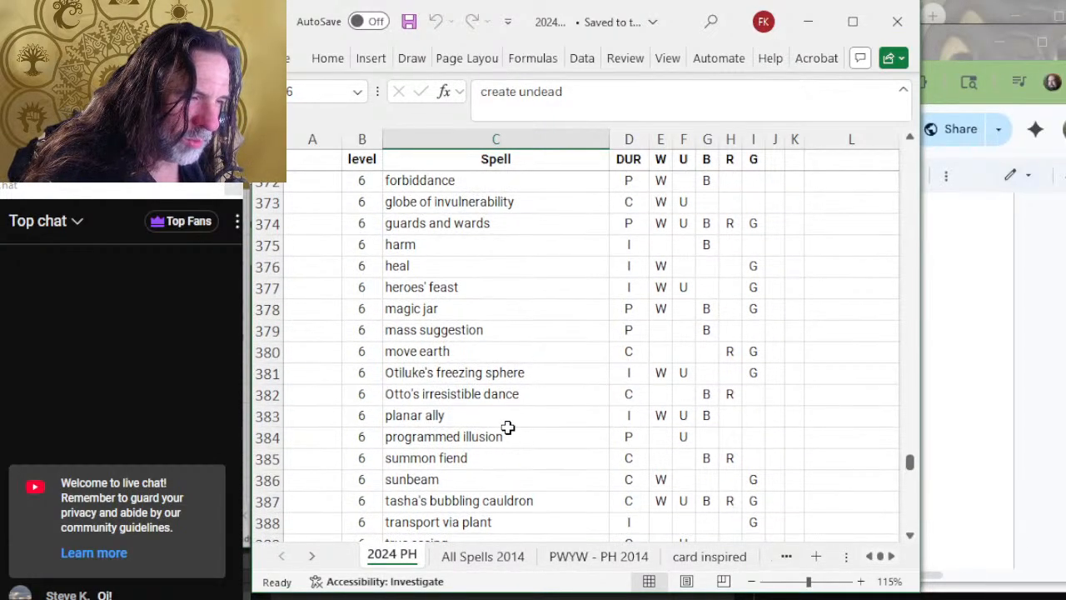
{"action": "scroll", "coordinate": [502, 411], "scroll_direction": "up", "scroll_amount": 2}
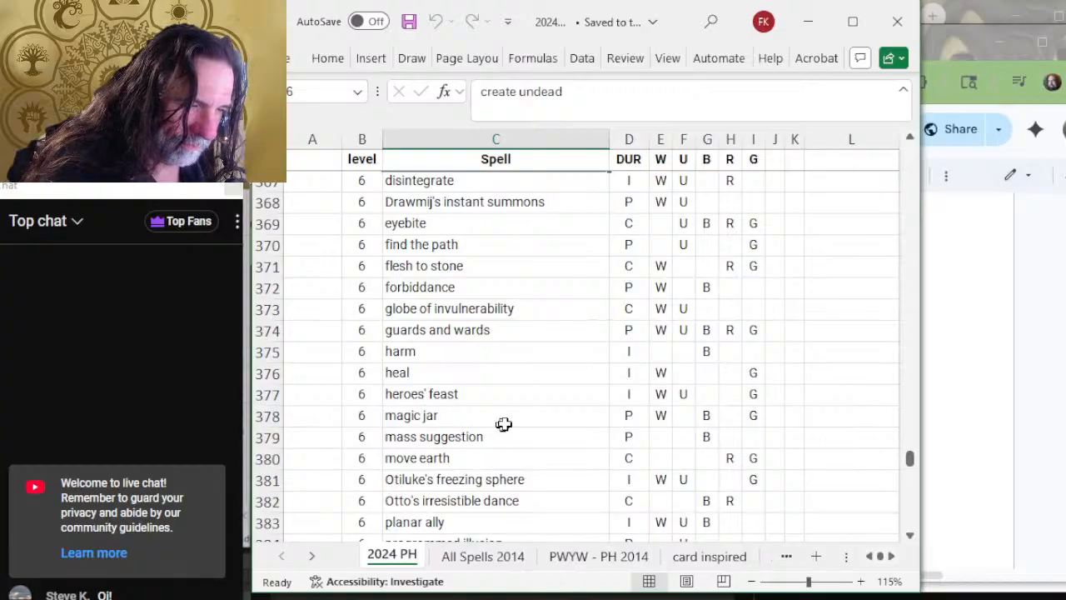
{"action": "scroll", "coordinate": [502, 392], "scroll_direction": "up", "scroll_amount": 2}
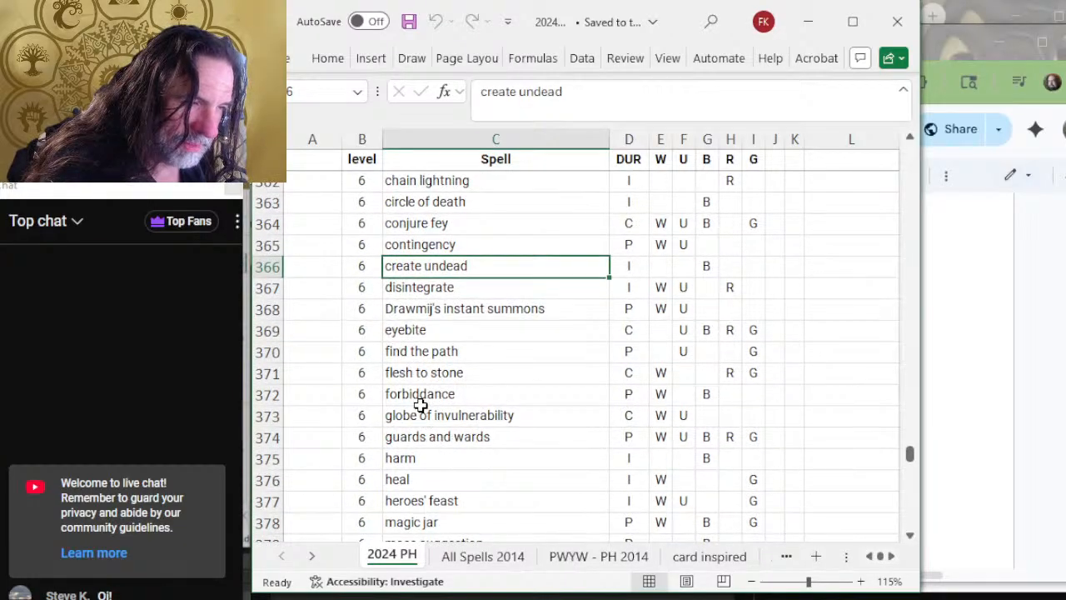
{"action": "scroll", "coordinate": [520, 348], "scroll_direction": "up", "scroll_amount": 2}
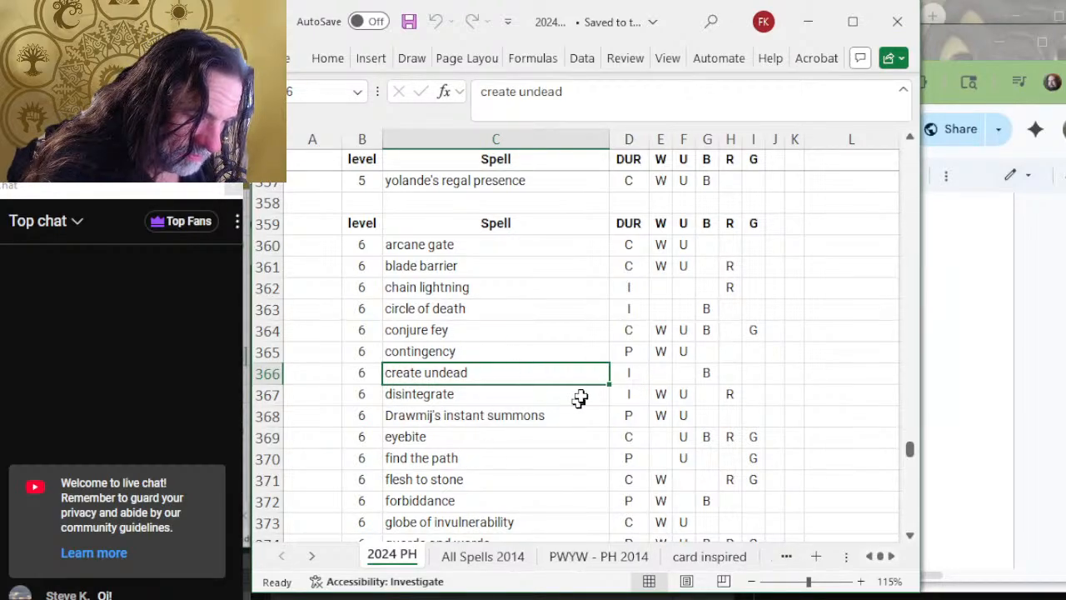
Pick flesh to stone from the Excel list and enter "Flesh to Stone" in the Golgari table's 33 (11th) row in the document.
{"action": "scroll", "coordinate": [591, 366], "scroll_direction": "down", "scroll_amount": 2}
{"action": "scroll", "coordinate": [590, 349], "scroll_direction": "down", "scroll_amount": 1}
{"action": "left_click", "coordinate": [485, 374]}
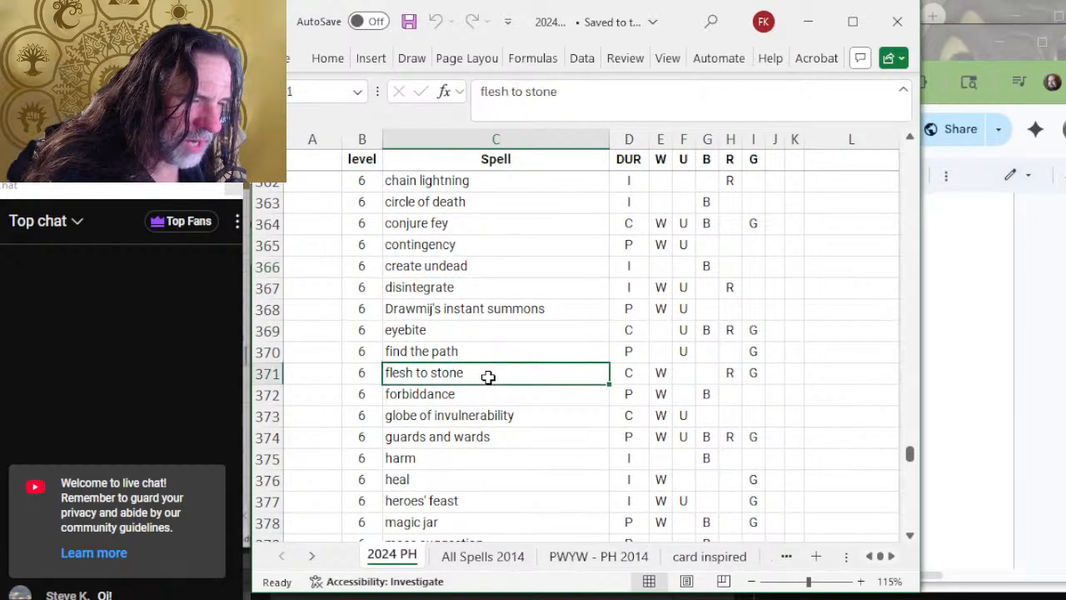
{"action": "key", "text": "alt+Tab"}
{"action": "type", "text": "Fle"}
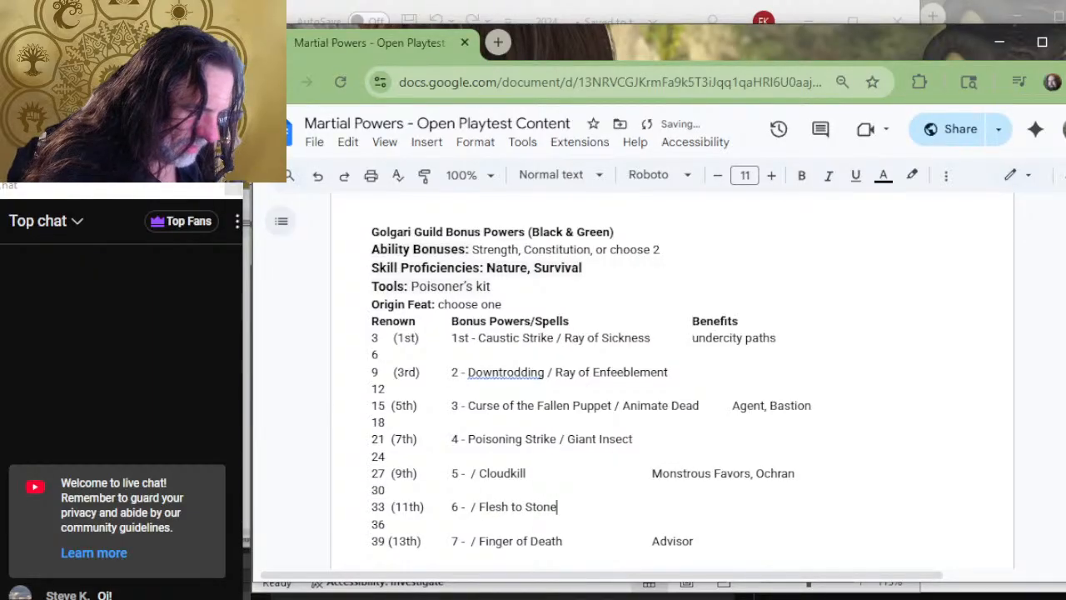
Add "/" after "6 -" in the 33 (11th) row of the Dimir table.
{"action": "scroll", "coordinate": [566, 500], "scroll_direction": "up", "scroll_amount": 4}
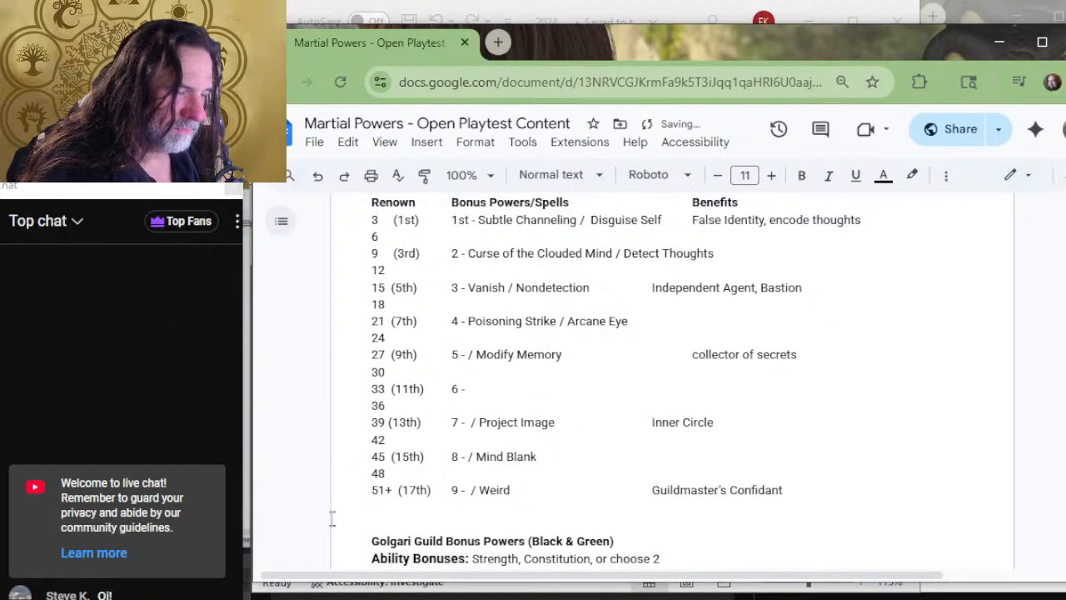
{"action": "type", "text": "/"}
{"action": "scroll", "coordinate": [472, 411], "scroll_direction": "up", "scroll_amount": 4}
{"action": "scroll", "coordinate": [518, 388], "scroll_direction": "down", "scroll_amount": 2}
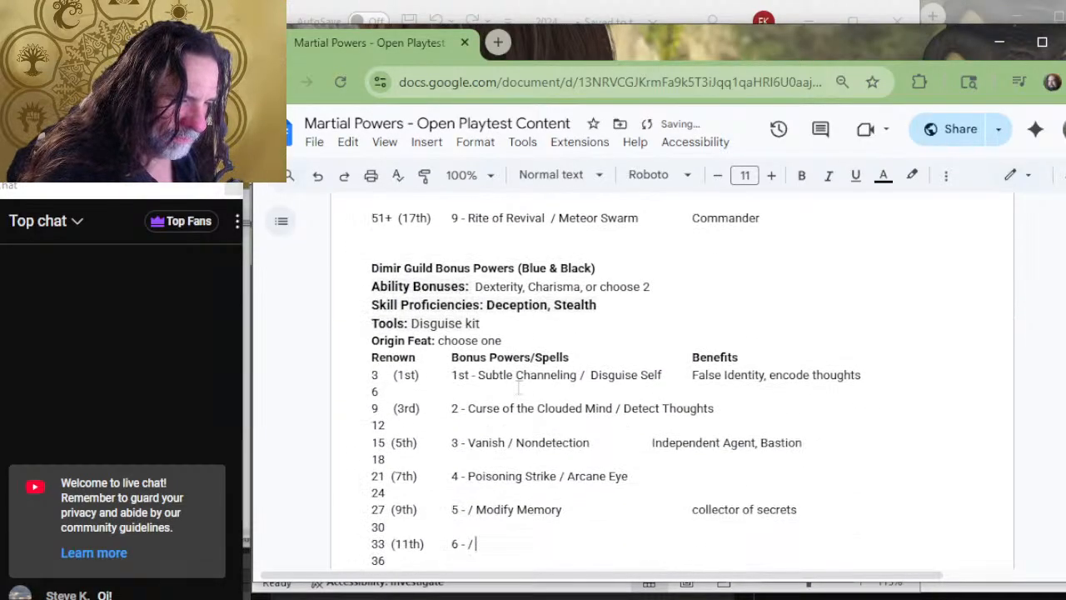
Switch to the Excel spell list and examine the level 6 spells for Dimir (blue and black), selecting true seeing as the candidate.
{"action": "key", "text": "alt+Tab"}
{"action": "left_click", "coordinate": [554, 350]}
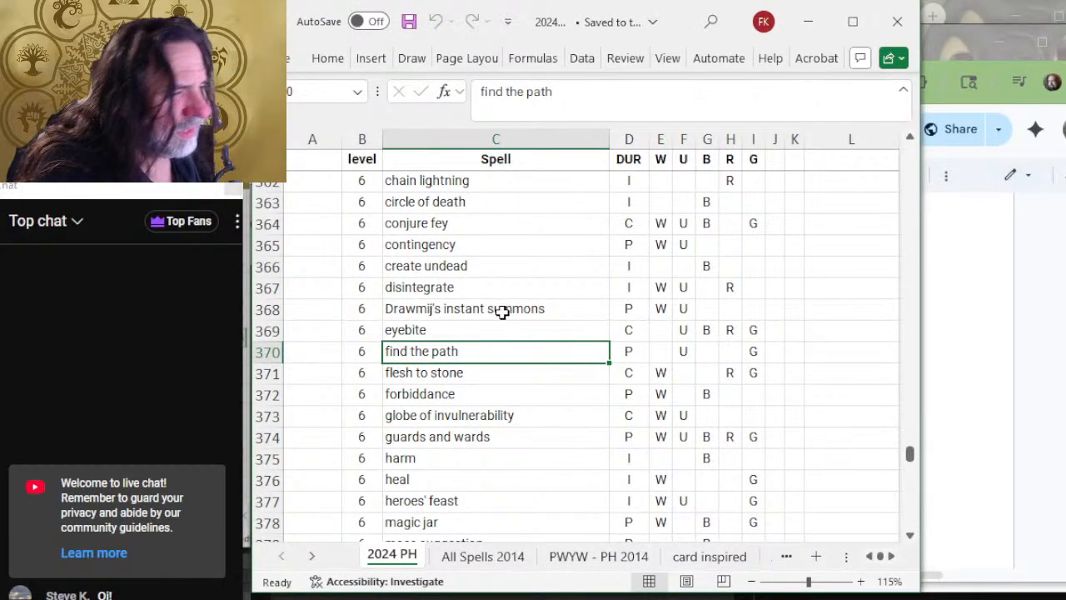
{"action": "left_click", "coordinate": [524, 330]}
{"action": "left_click", "coordinate": [548, 310]}
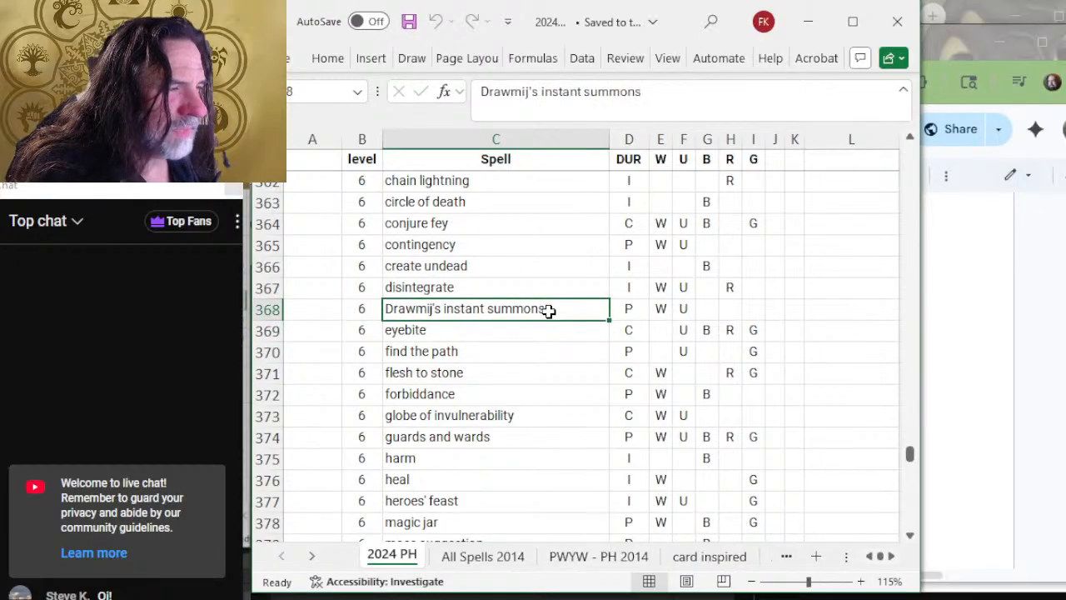
{"action": "scroll", "coordinate": [578, 309], "scroll_direction": "up", "scroll_amount": 2}
{"action": "scroll", "coordinate": [576, 278], "scroll_direction": "down", "scroll_amount": 3}
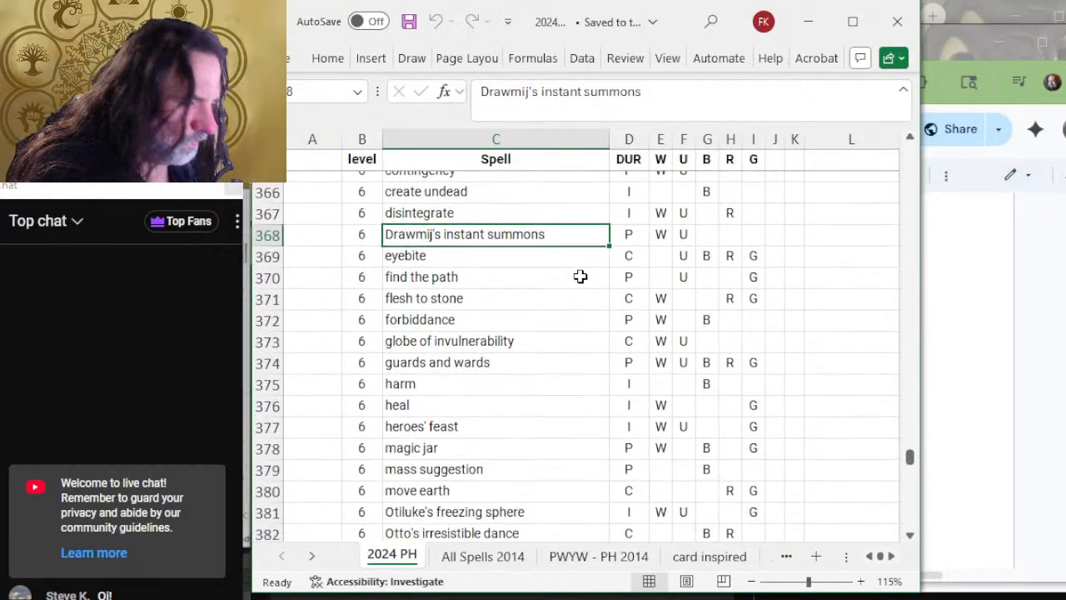
{"action": "scroll", "coordinate": [580, 276], "scroll_direction": "down", "scroll_amount": 1}
{"action": "scroll", "coordinate": [512, 283], "scroll_direction": "down", "scroll_amount": 2}
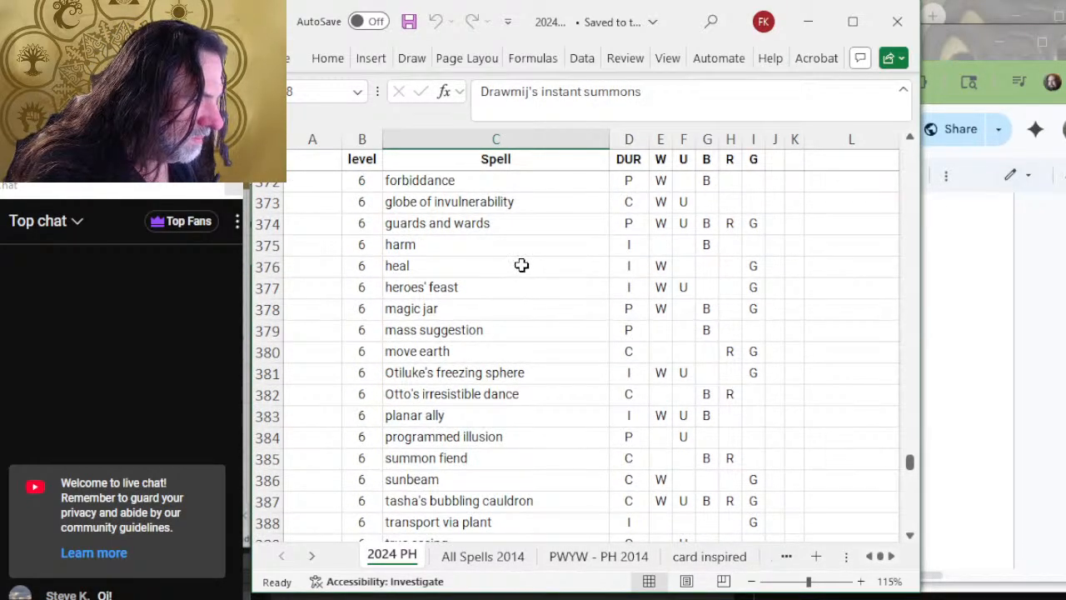
{"action": "scroll", "coordinate": [522, 263], "scroll_direction": "down", "scroll_amount": 2}
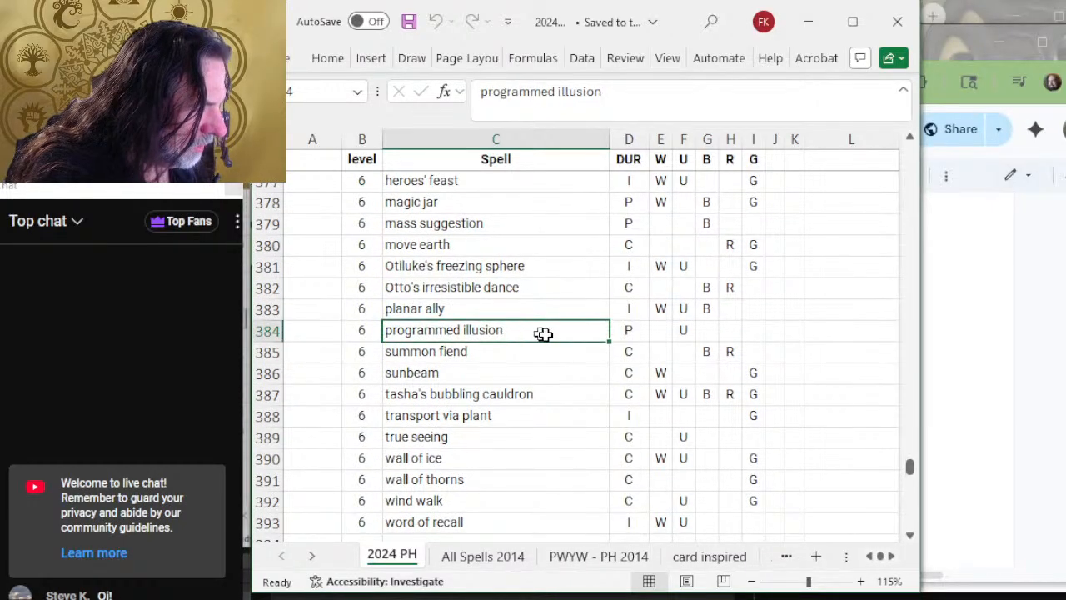
{"action": "scroll", "coordinate": [550, 331], "scroll_direction": "down", "scroll_amount": 2}
{"action": "left_click", "coordinate": [478, 333]}
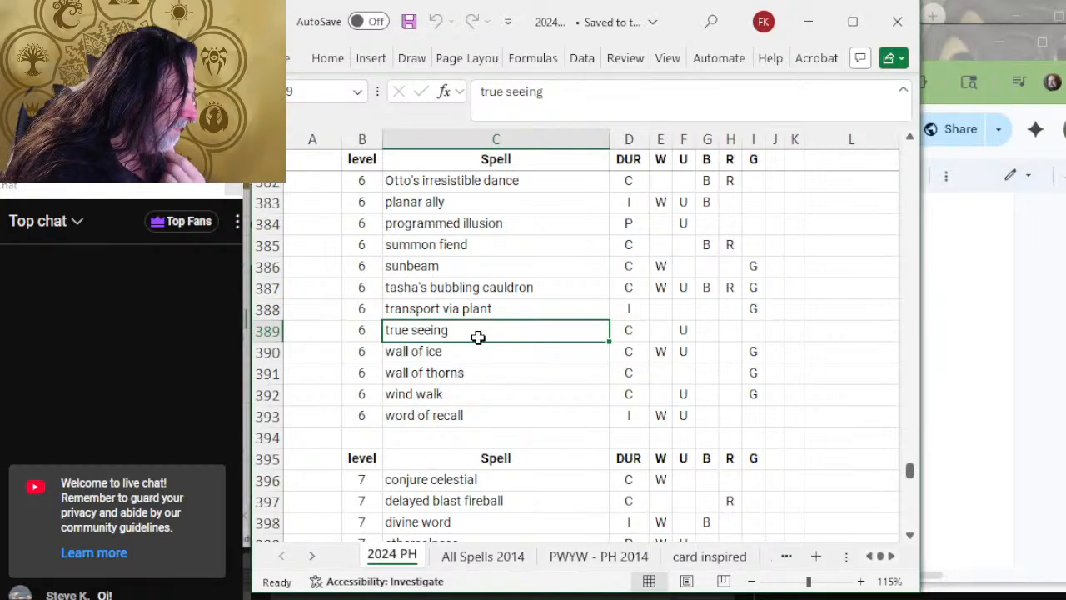
{"action": "scroll", "coordinate": [516, 238], "scroll_direction": "up", "scroll_amount": 2}
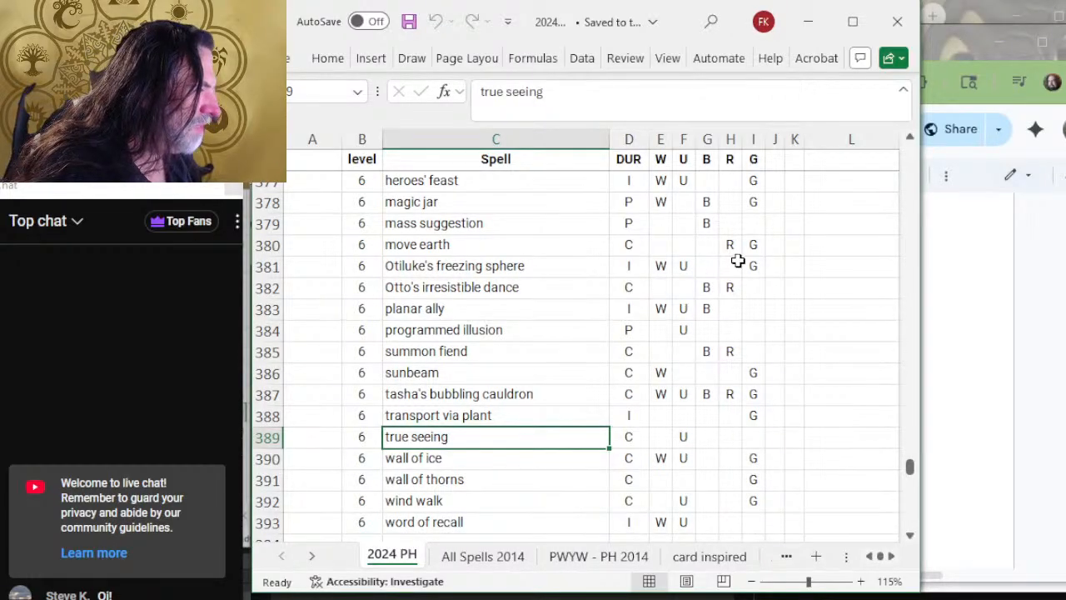
{"action": "scroll", "coordinate": [610, 324], "scroll_direction": "up", "scroll_amount": 2}
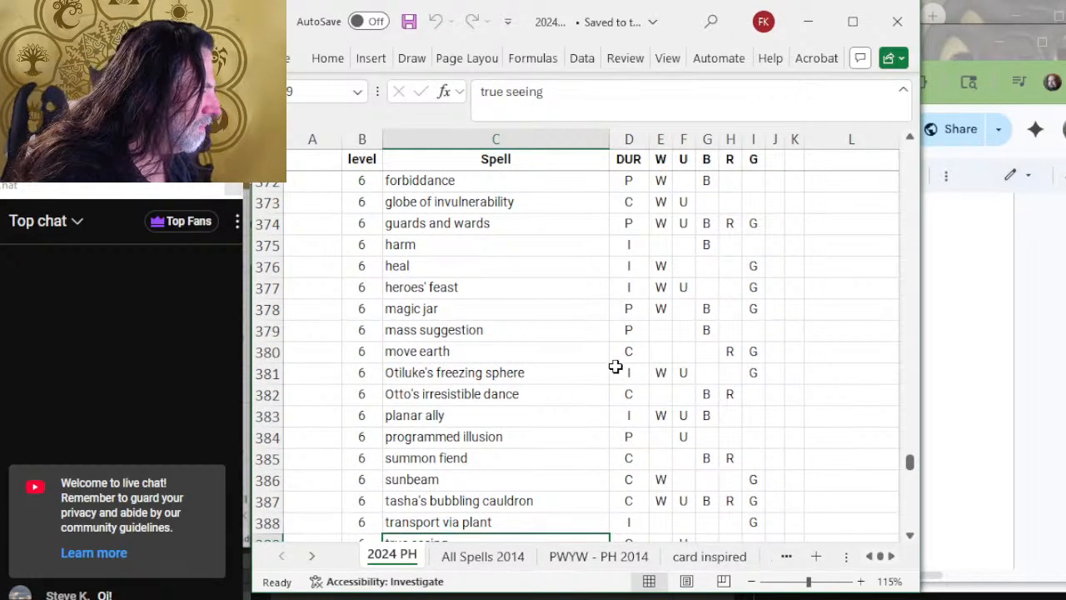
{"action": "scroll", "coordinate": [608, 342], "scroll_direction": "up", "scroll_amount": 4}
{"action": "scroll", "coordinate": [607, 339], "scroll_direction": "up", "scroll_amount": 2}
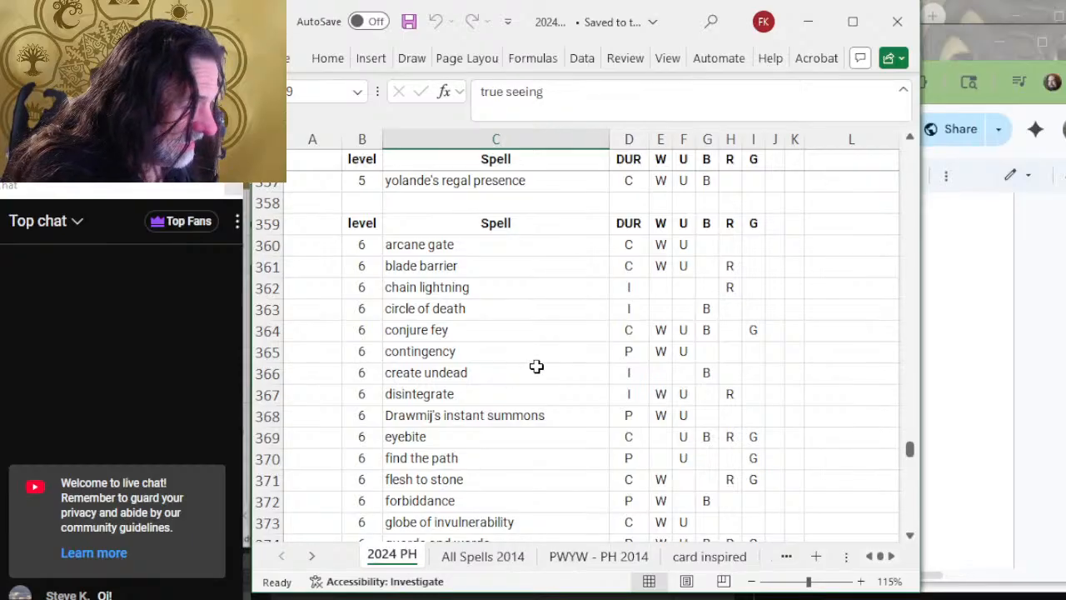
{"action": "scroll", "coordinate": [533, 364], "scroll_direction": "down", "scroll_amount": 2}
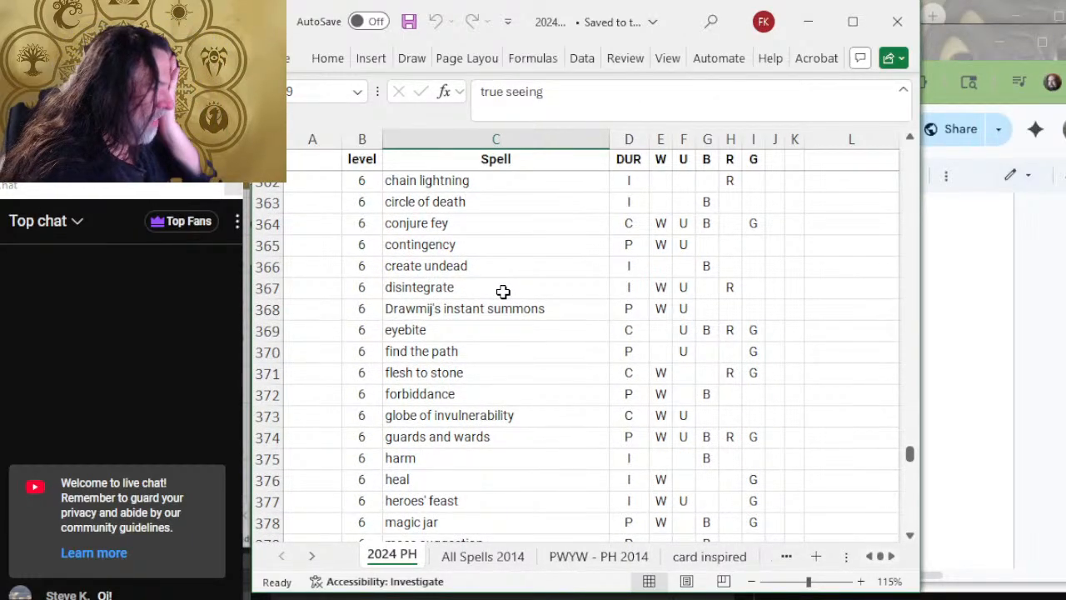
{"action": "scroll", "coordinate": [527, 261], "scroll_direction": "down", "scroll_amount": 2}
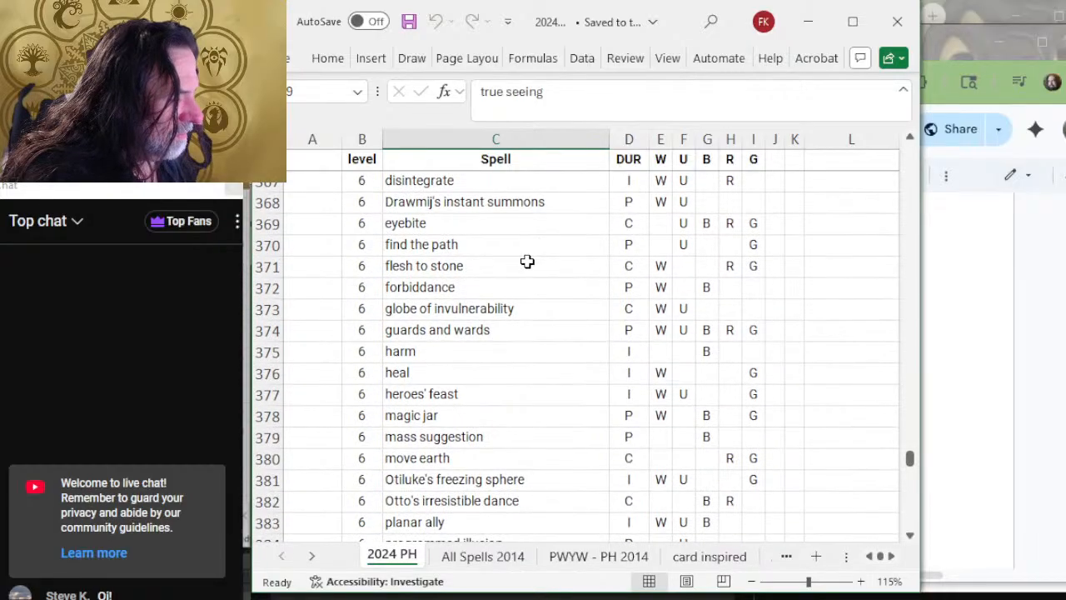
{"action": "scroll", "coordinate": [527, 262], "scroll_direction": "down", "scroll_amount": 4}
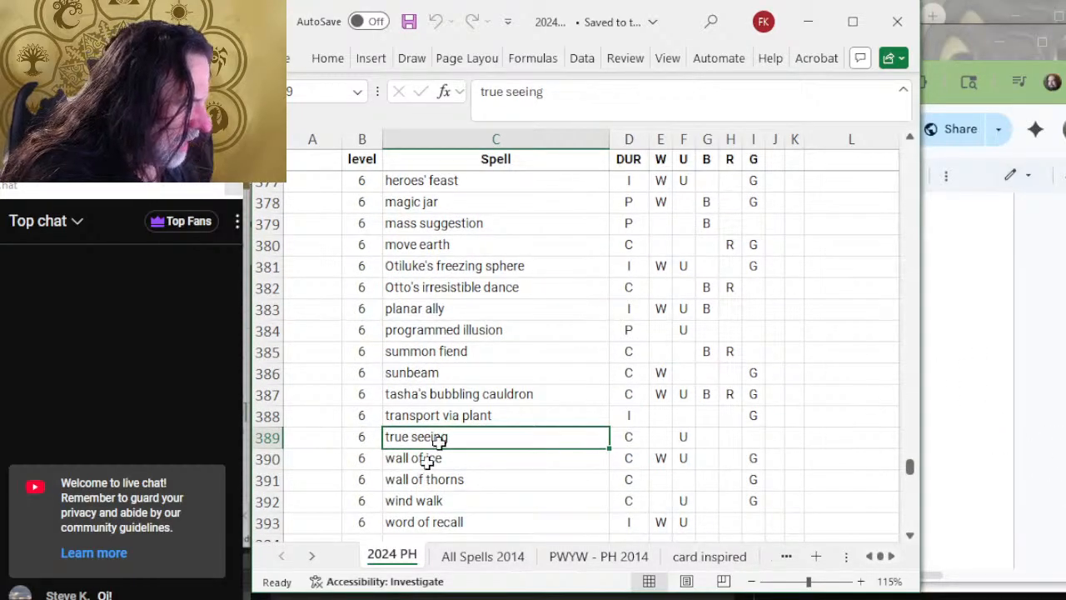
Enter "True Seeing" after the slash in the Dimir table's 33 (11th) row in the document.
{"action": "key", "text": "alt+Tab"}
{"action": "type", "text": "T"}
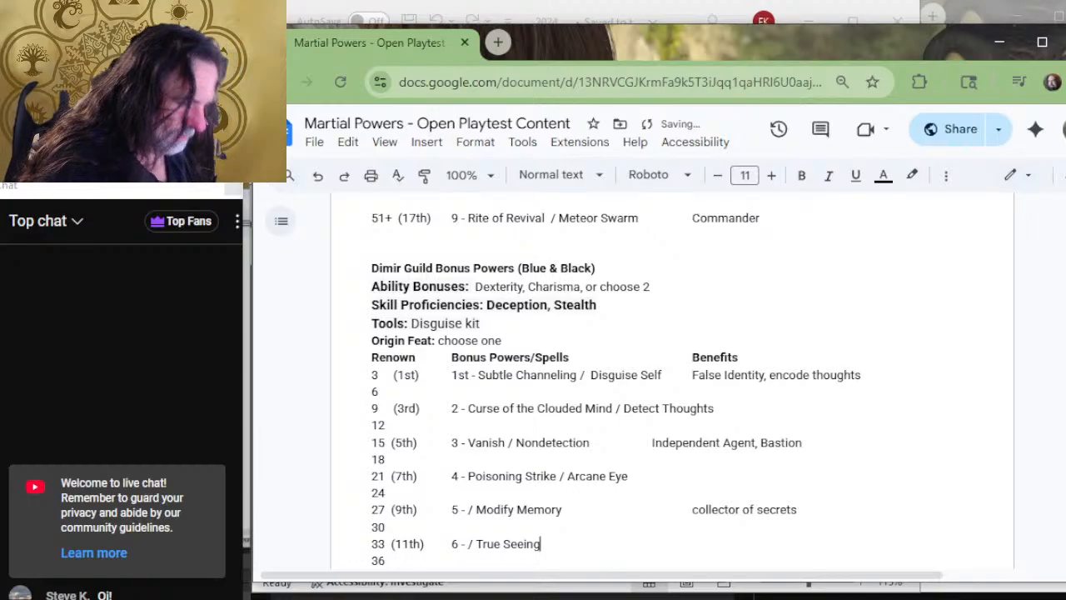
{"action": "type", "text": "rue Seeing"}
Review the Boros and Dimir guild tables in the document for rows that still lack a martial power.
{"action": "scroll", "coordinate": [548, 349], "scroll_direction": "up", "scroll_amount": 2}
{"action": "scroll", "coordinate": [548, 350], "scroll_direction": "up", "scroll_amount": 2}
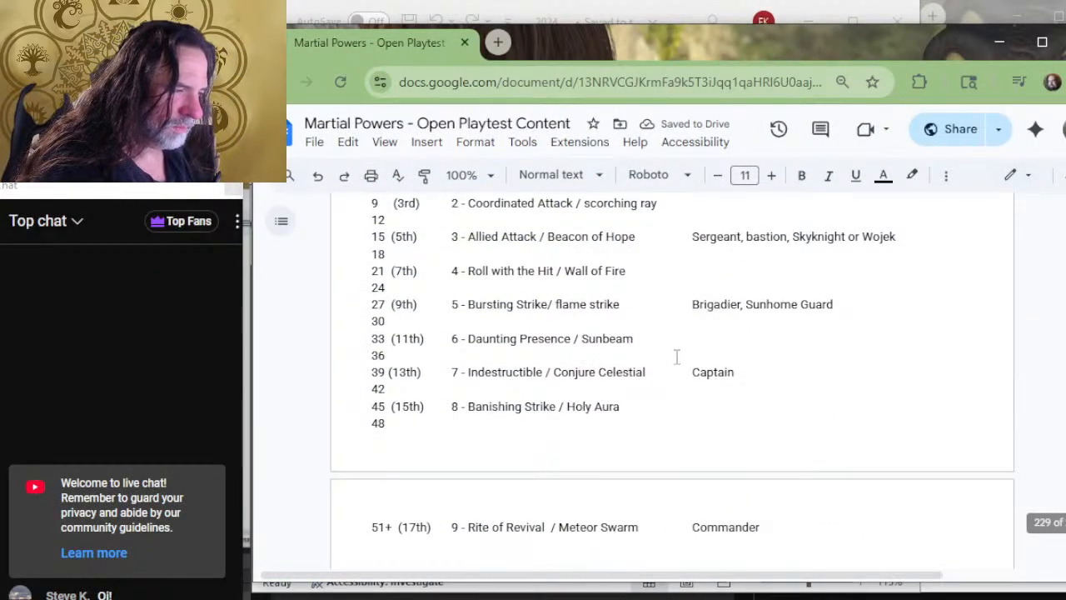
{"action": "scroll", "coordinate": [681, 348], "scroll_direction": "up", "scroll_amount": 1}
{"action": "scroll", "coordinate": [682, 346], "scroll_direction": "up", "scroll_amount": 1}
{"action": "scroll", "coordinate": [678, 345], "scroll_direction": "down", "scroll_amount": 5}
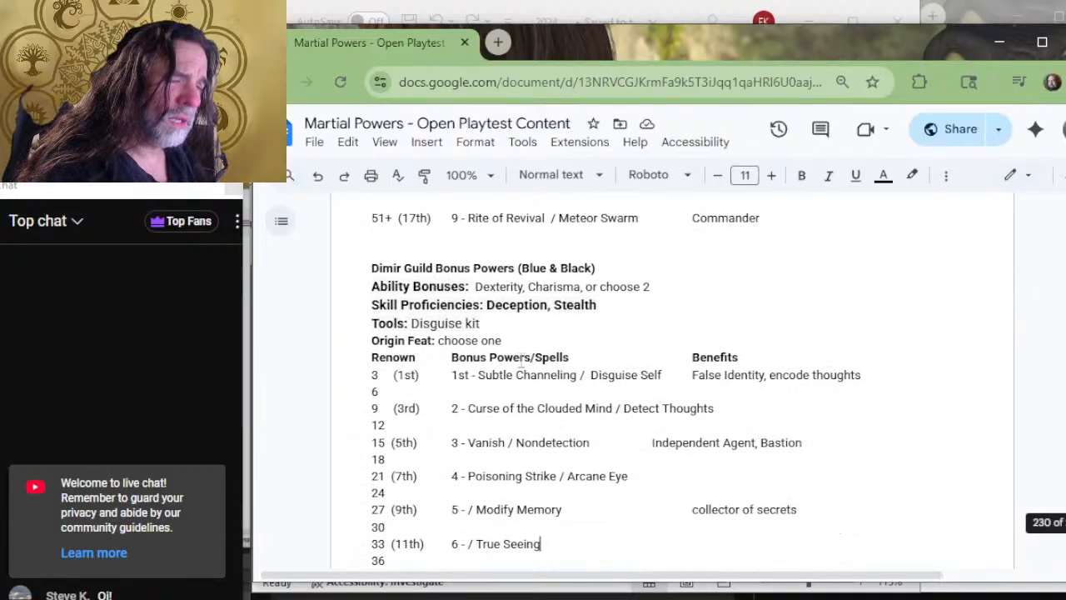
{"action": "scroll", "coordinate": [509, 370], "scroll_direction": "down", "scroll_amount": 2}
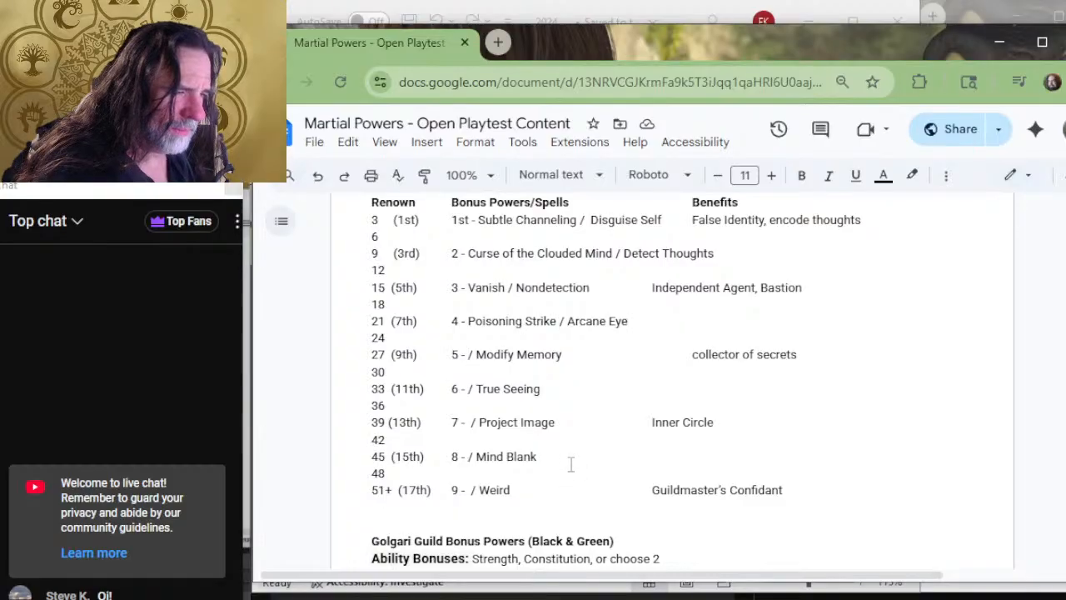
{"action": "scroll", "coordinate": [574, 310], "scroll_direction": "up", "scroll_amount": 2}
{"action": "scroll", "coordinate": [595, 291], "scroll_direction": "up", "scroll_amount": 2}
{"action": "scroll", "coordinate": [596, 292], "scroll_direction": "down", "scroll_amount": 4}
{"action": "key", "text": "alt+Tab"}
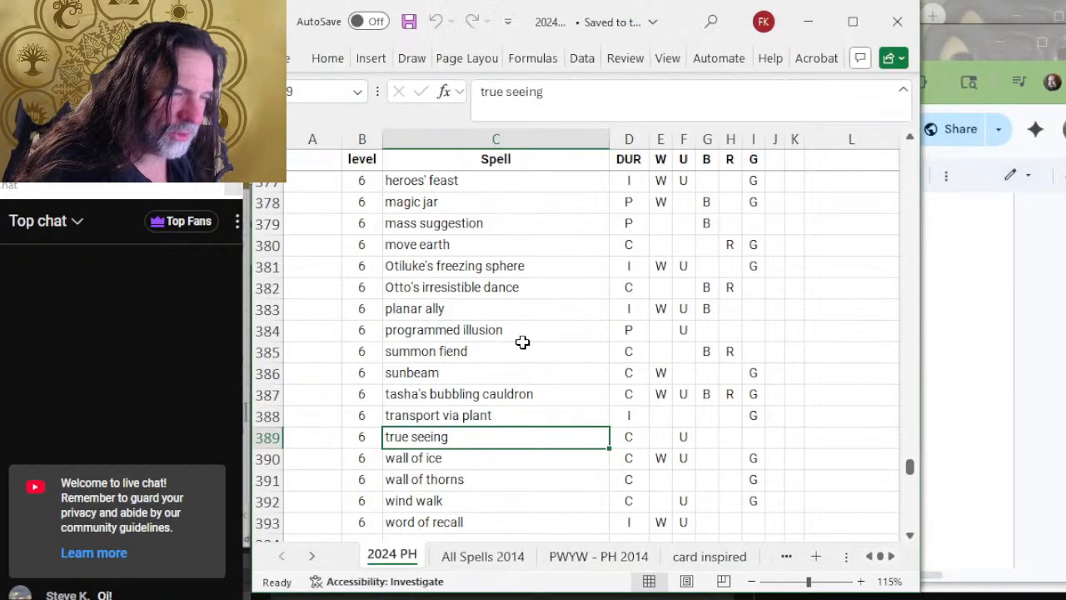
{"action": "key", "text": "alt+Tab"}
Open the Martial Powers document in the other browser window and examine the sustained powers of ranks 2 to 4, including Mindsense and Ghostwalker.
{"action": "left_click", "coordinate": [634, 301]}
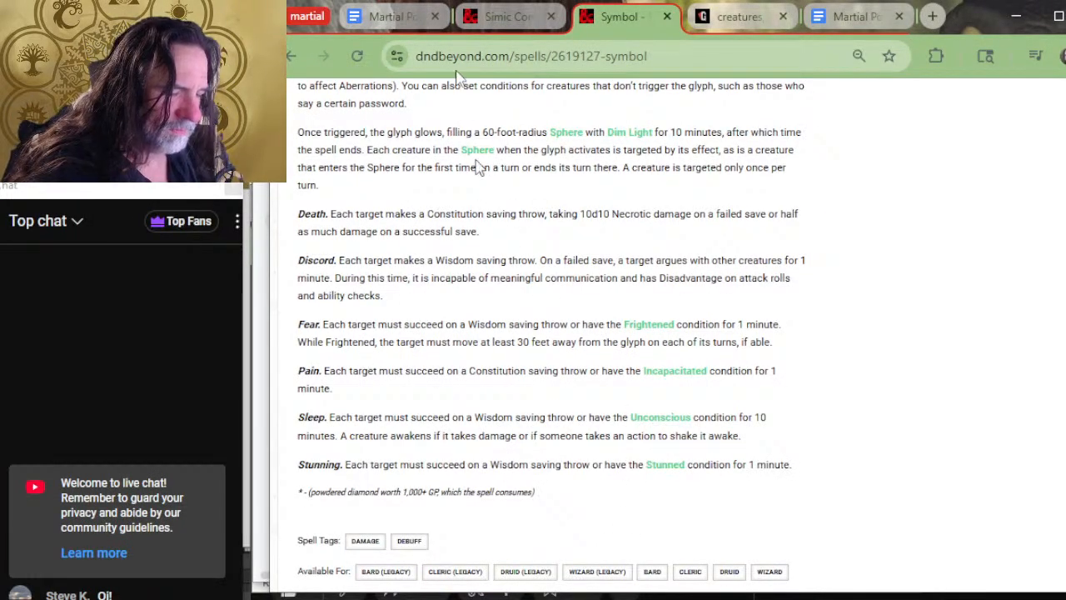
{"action": "left_click", "coordinate": [383, 17]}
{"action": "scroll", "coordinate": [563, 342], "scroll_direction": "down", "scroll_amount": 20}
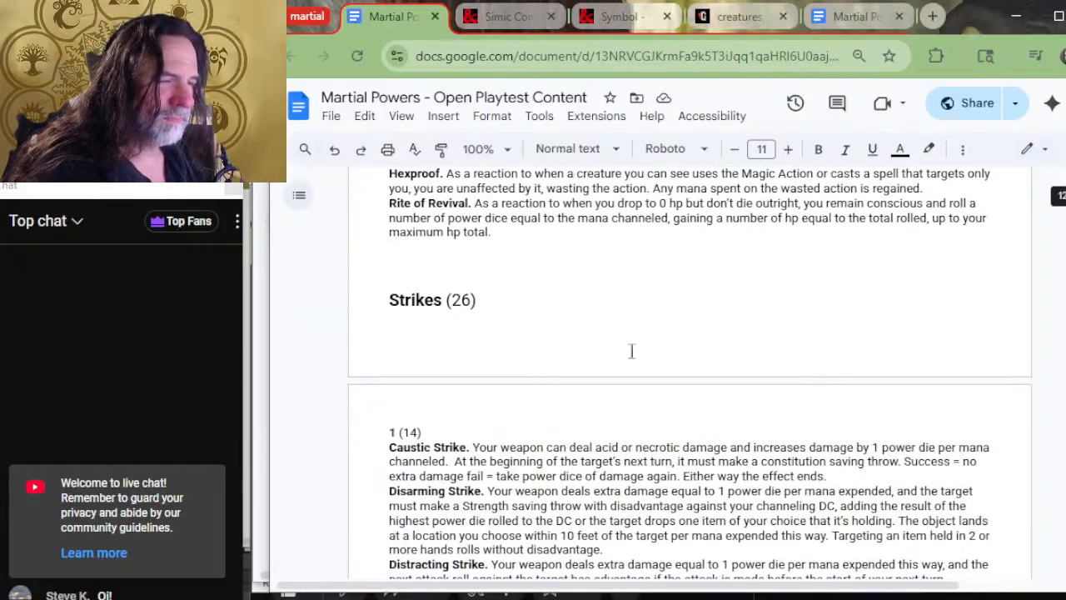
{"action": "scroll", "coordinate": [714, 300], "scroll_direction": "down", "scroll_amount": 20}
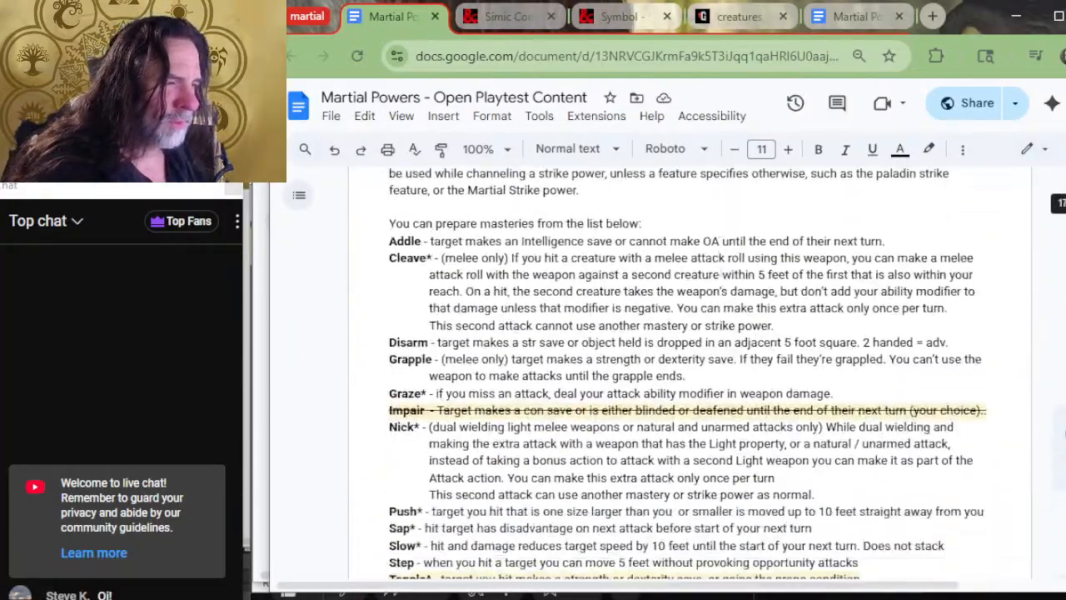
{"action": "scroll", "coordinate": [588, 476], "scroll_direction": "up", "scroll_amount": 20}
{"action": "scroll", "coordinate": [581, 469], "scroll_direction": "up", "scroll_amount": 5}
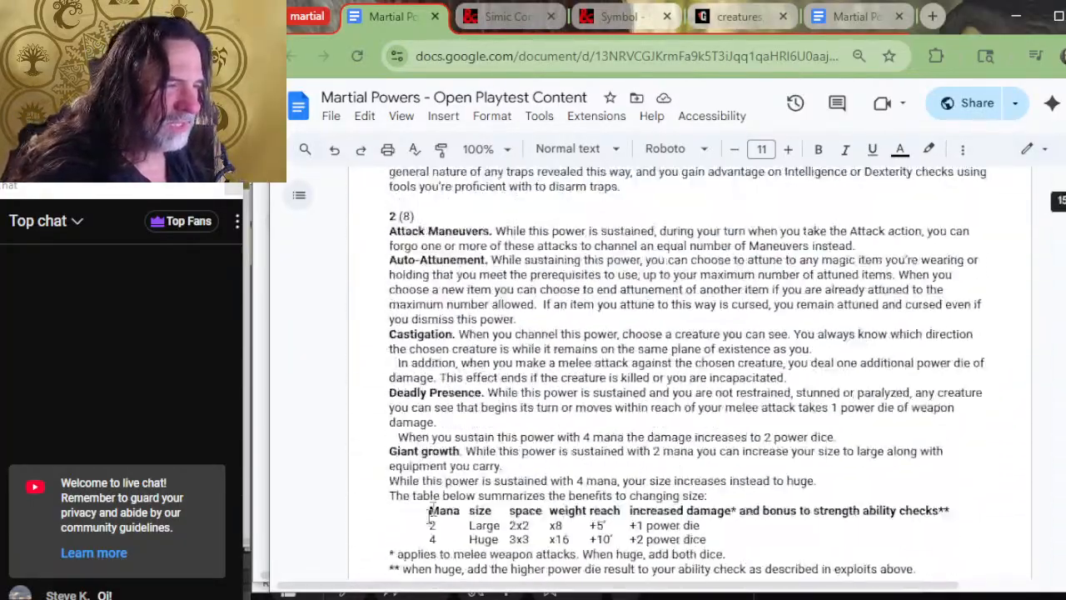
{"action": "scroll", "coordinate": [581, 410], "scroll_direction": "down", "scroll_amount": 7}
{"action": "scroll", "coordinate": [581, 410], "scroll_direction": "down", "scroll_amount": 9}
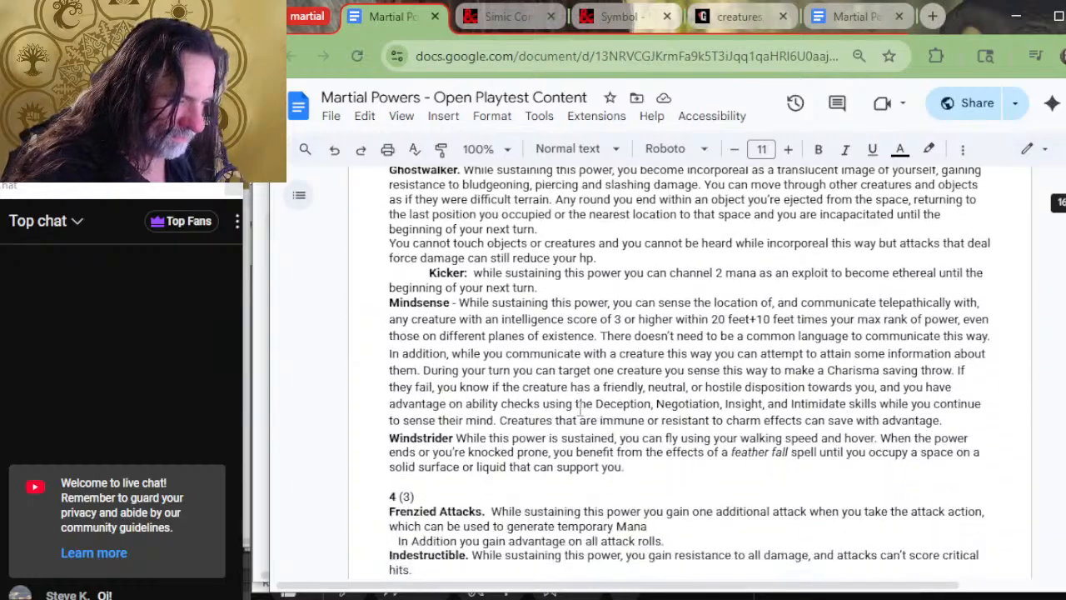
{"action": "scroll", "coordinate": [579, 407], "scroll_direction": "up", "scroll_amount": 4}
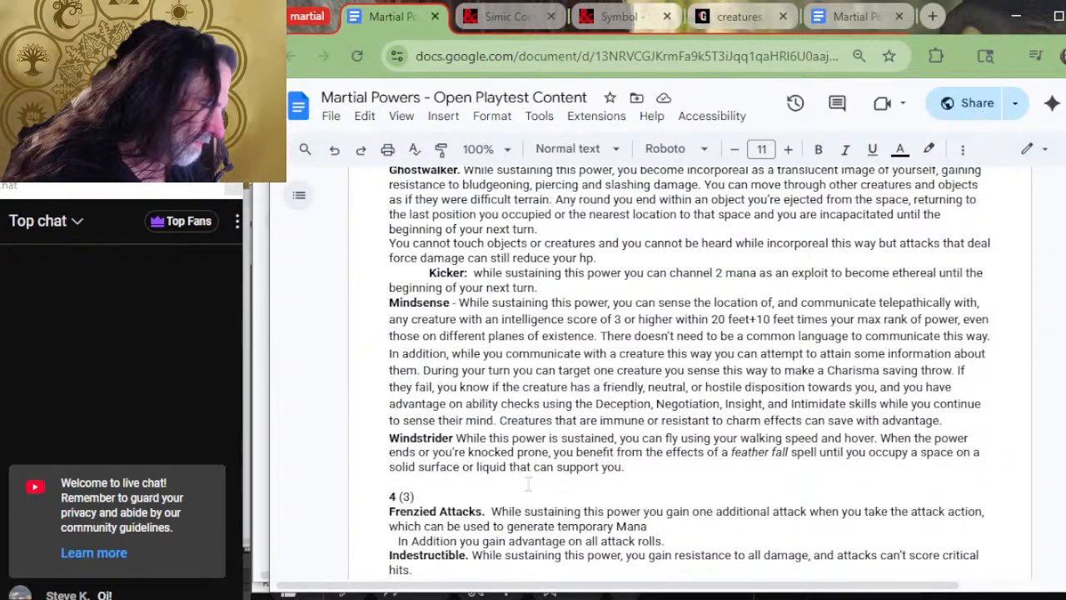
{"action": "left_click_drag", "start_coordinate": [533, 370], "coordinate": [550, 302]}
{"action": "scroll", "coordinate": [546, 342], "scroll_direction": "up", "scroll_amount": 2}
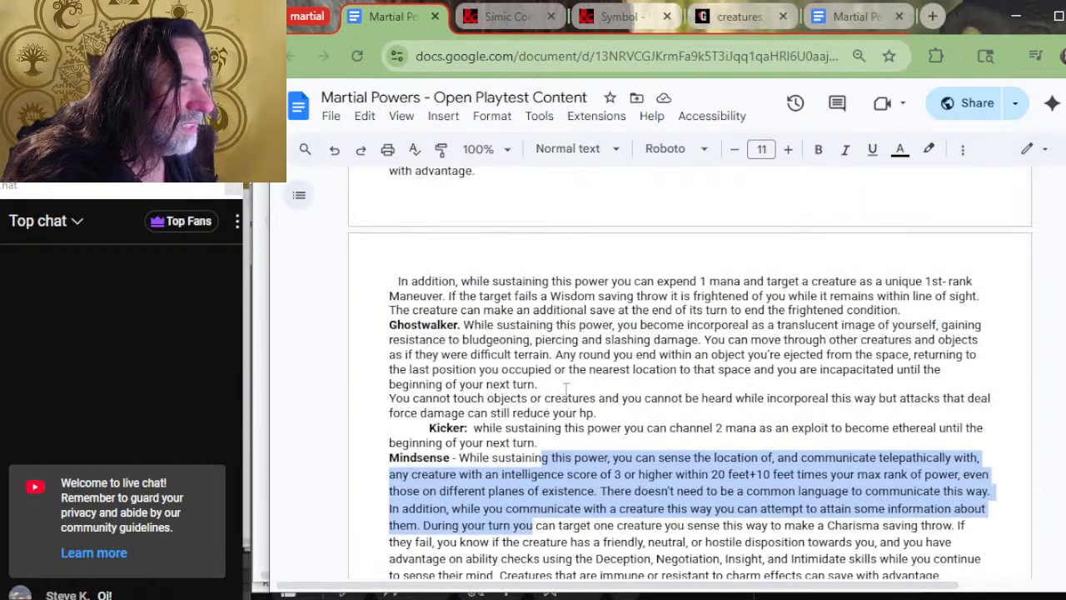
{"action": "left_click_drag", "start_coordinate": [537, 384], "coordinate": [579, 340]}
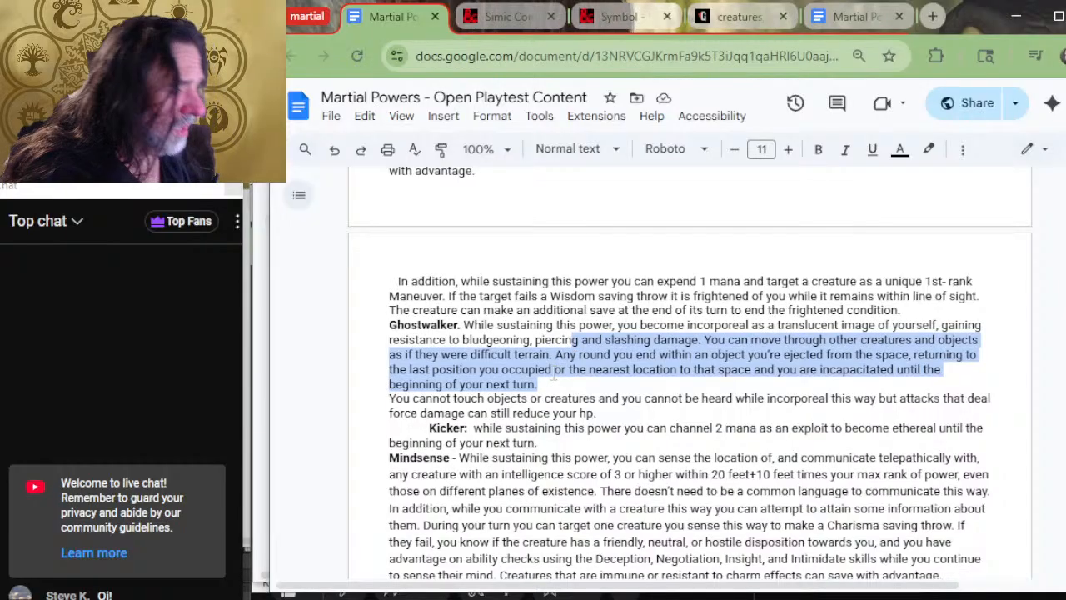
{"action": "scroll", "coordinate": [575, 358], "scroll_direction": "up", "scroll_amount": 4}
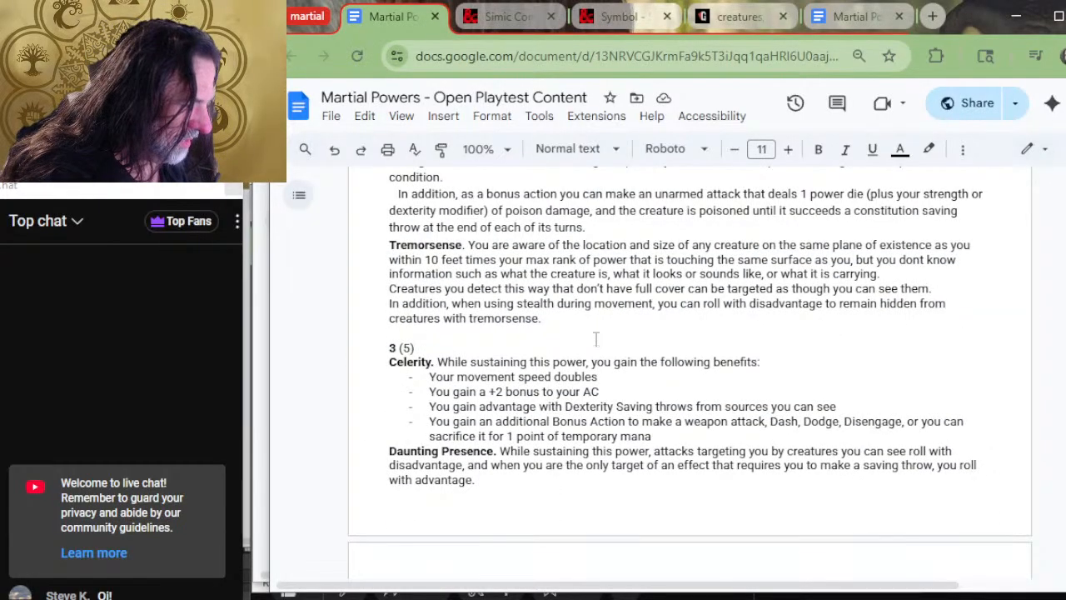
{"action": "scroll", "coordinate": [598, 334], "scroll_direction": "down", "scroll_amount": 5}
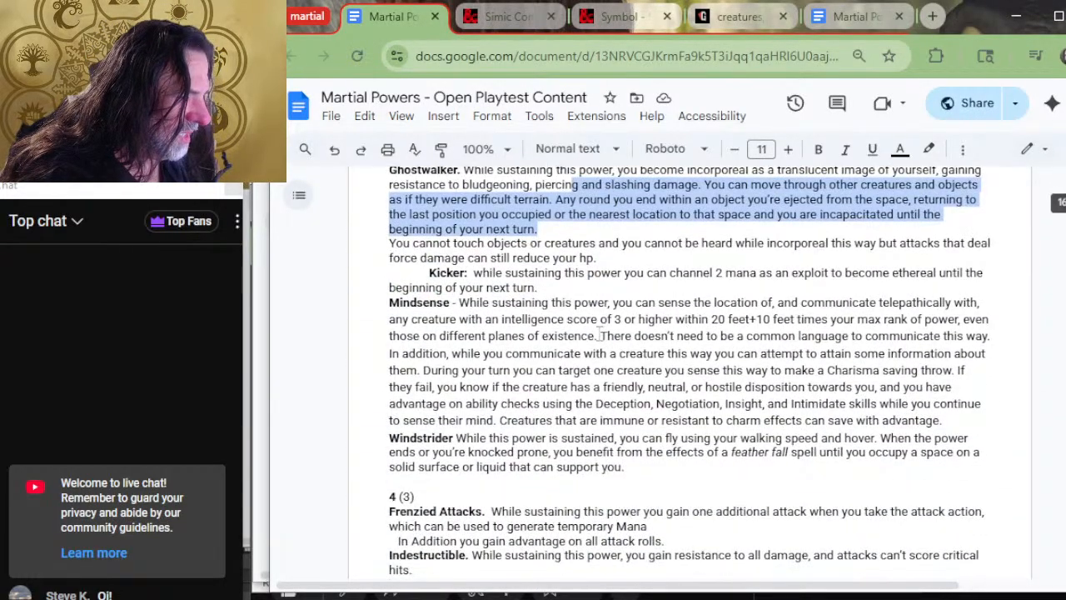
Return to the guild tables and enter "Mind Sense" before "/ Modify Memory" in the Dimir table's 27 (9th) row.
{"action": "left_click", "coordinate": [259, 333]}
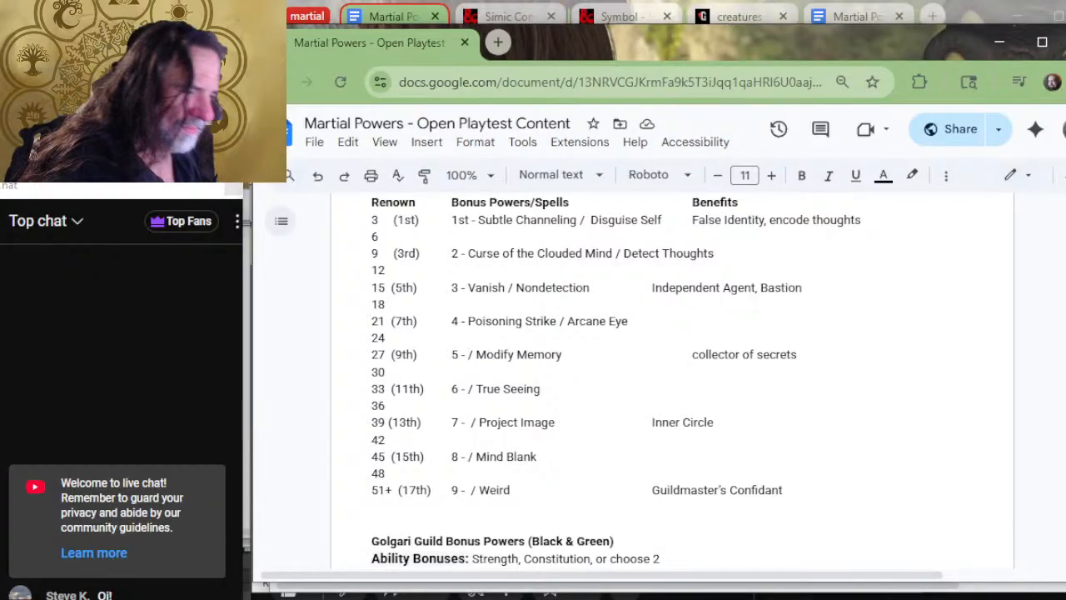
{"action": "type", "text": "Mind Se"}
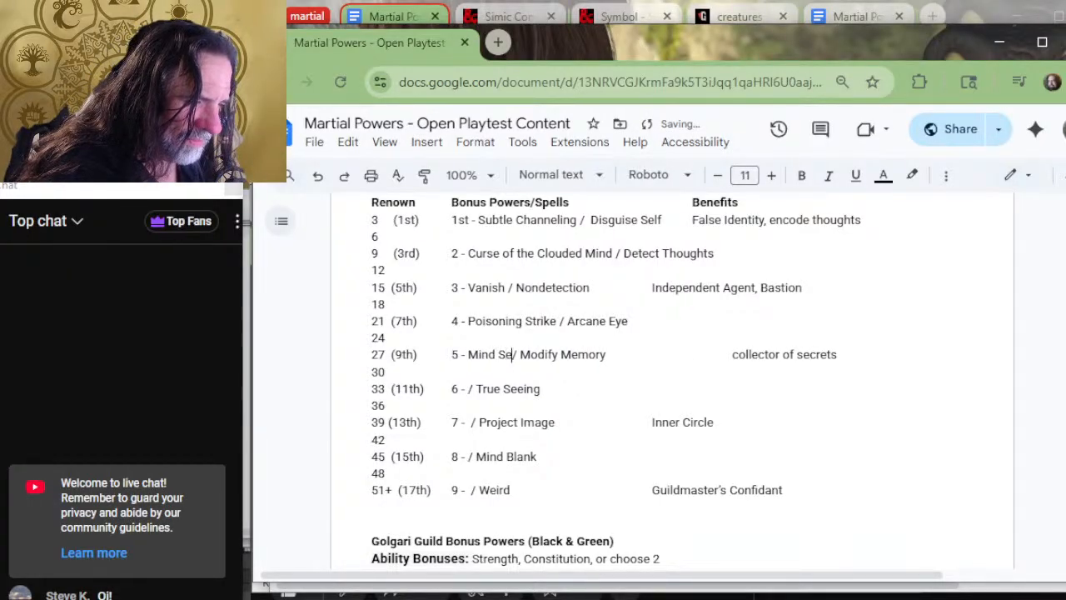
{"action": "type", "text": "nse"}
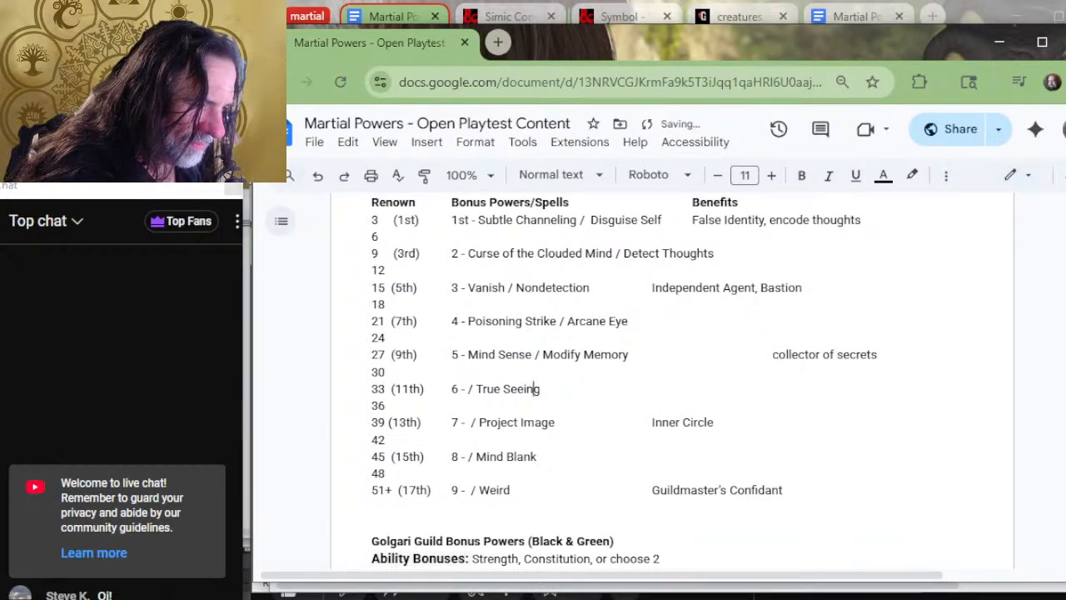
{"action": "left_click", "coordinate": [476, 389]}
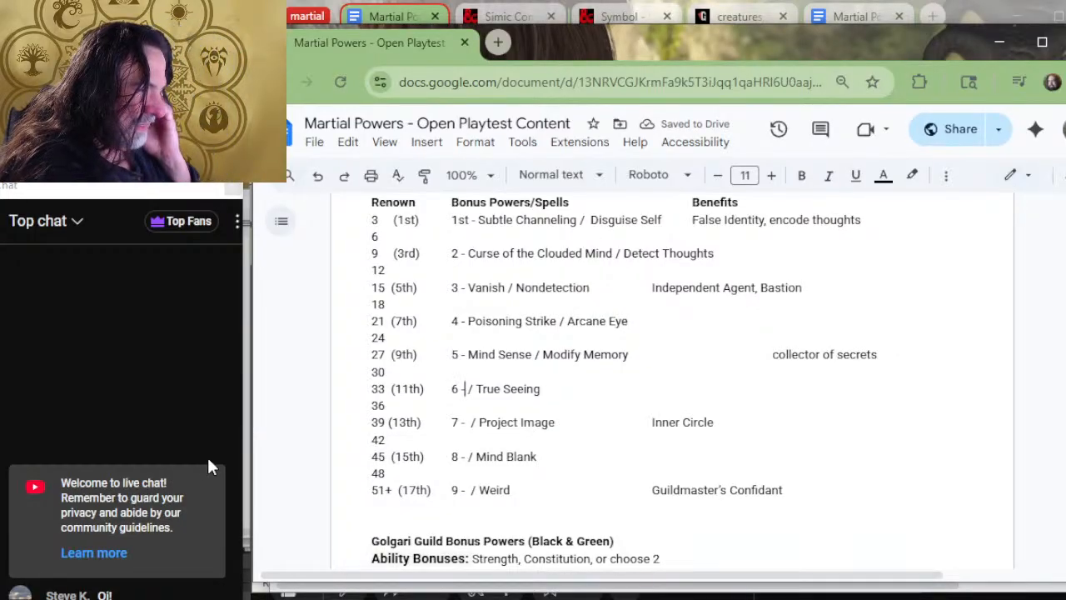
Enter "Ghostwalk" before "/ Geas" in the 27 (9th) row of the guild table just above Rakdos.
{"action": "key", "text": "alt+Tab"}
{"action": "key", "text": "alt+Tab"}
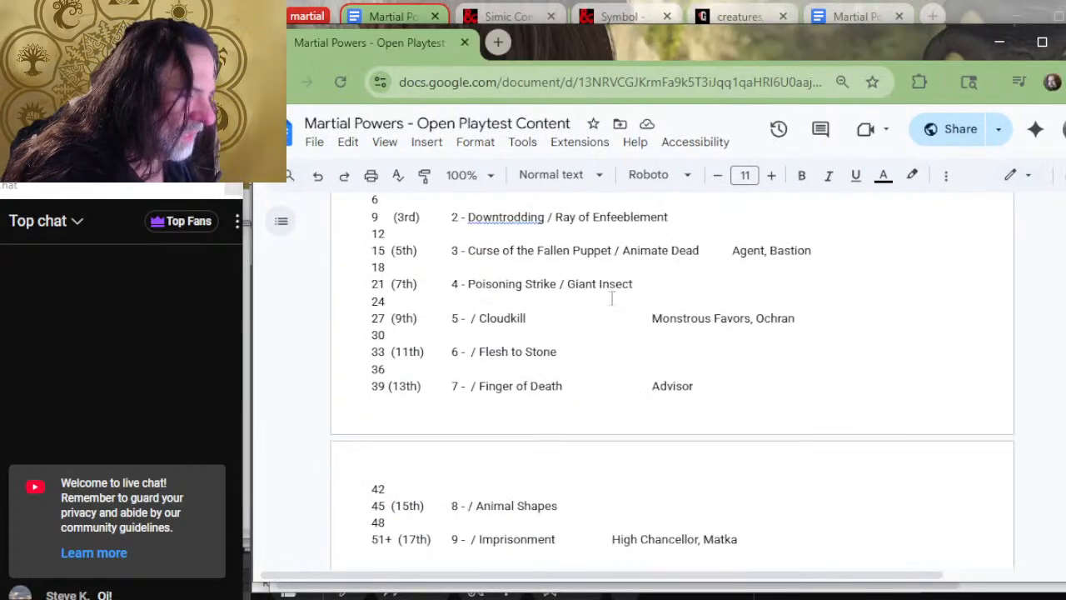
{"action": "scroll", "coordinate": [583, 394], "scroll_direction": "down", "scroll_amount": 4}
{"action": "scroll", "coordinate": [581, 343], "scroll_direction": "down", "scroll_amount": 9}
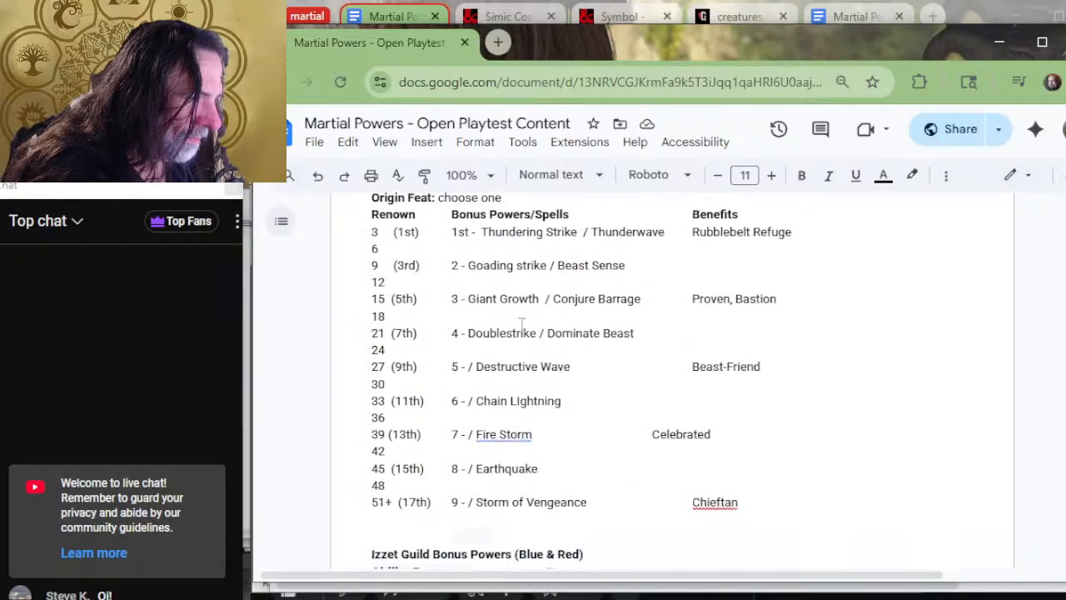
{"action": "scroll", "coordinate": [522, 324], "scroll_direction": "down", "scroll_amount": 6}
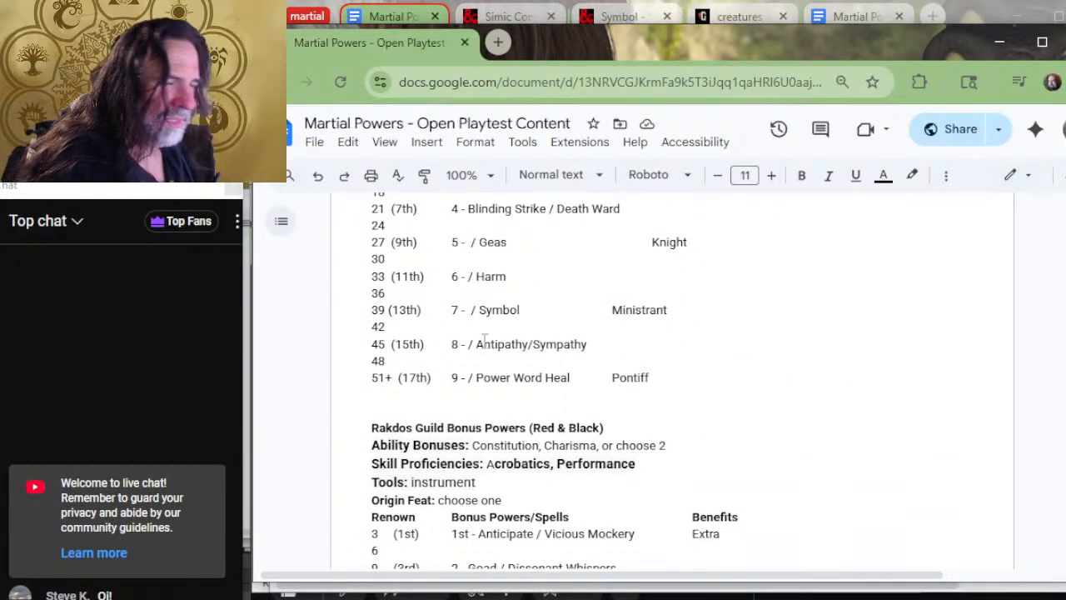
{"action": "type", "text": "Ghosew"}
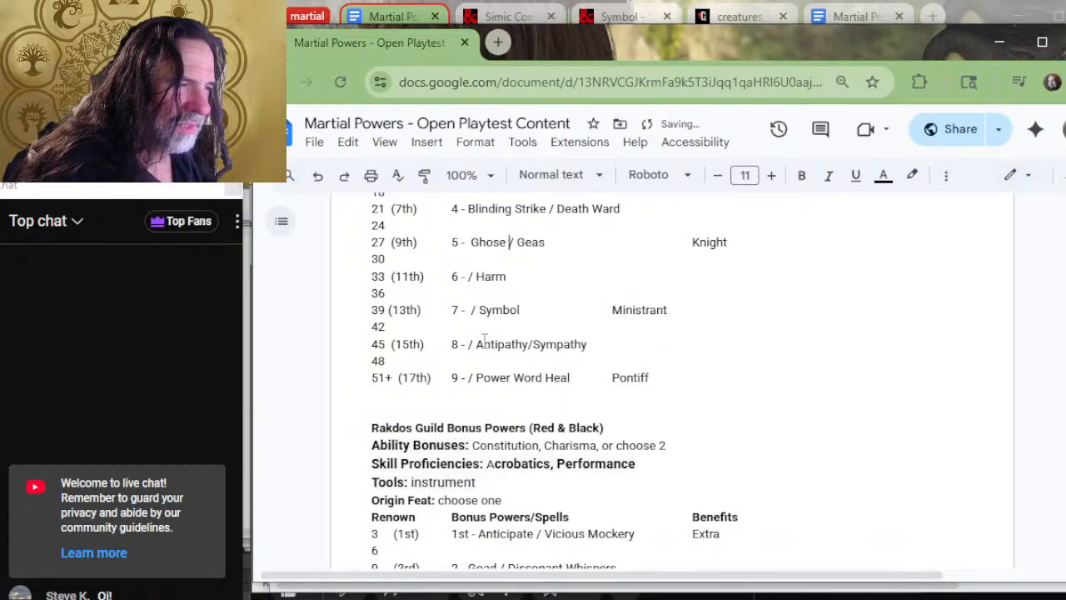
{"action": "type", "text": "alk"}
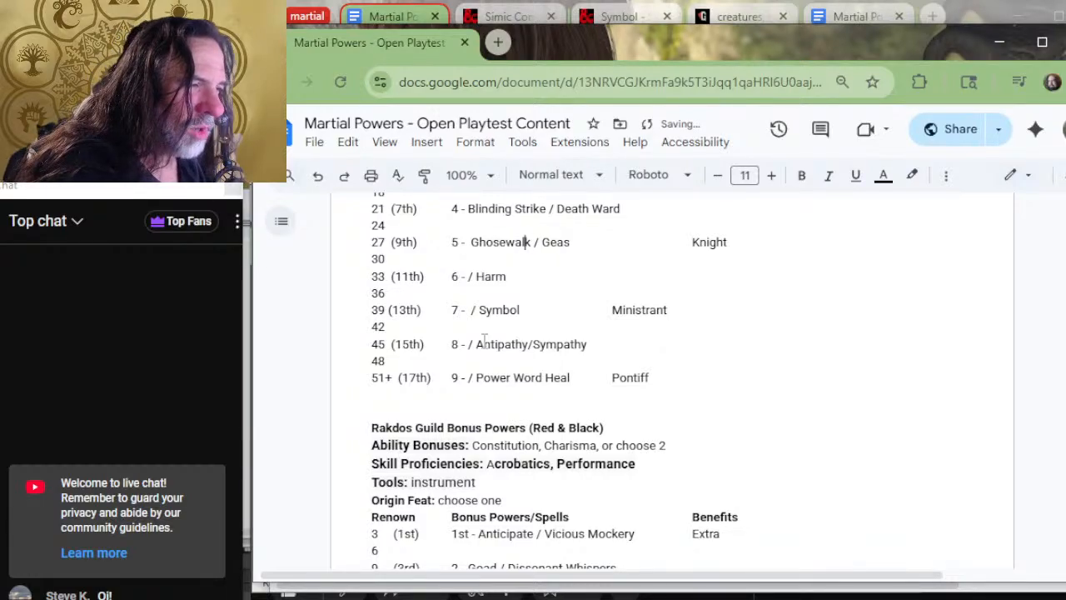
{"action": "key", "text": "Delete"}
{"action": "type", "text": "t"}
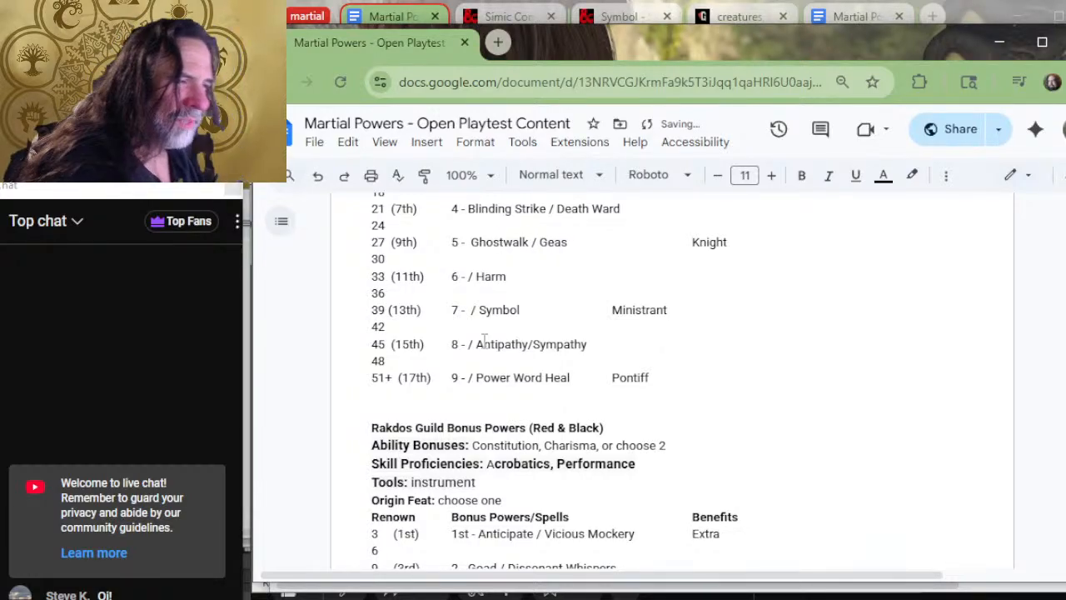
Return to the Dimir table's 33 (11th) row, and examine the sustained powers, strikes and reactions in the other window for a fitting martial power.
{"action": "scroll", "coordinate": [514, 329], "scroll_direction": "up", "scroll_amount": 15}
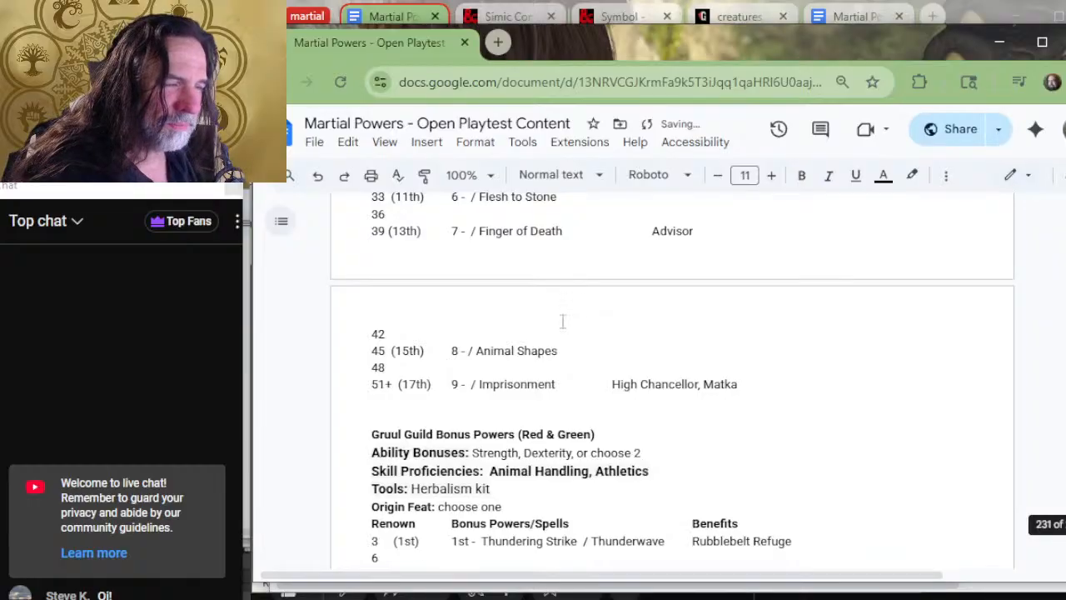
{"action": "scroll", "coordinate": [558, 325], "scroll_direction": "up", "scroll_amount": 8}
{"action": "scroll", "coordinate": [548, 333], "scroll_direction": "up", "scroll_amount": 3}
{"action": "scroll", "coordinate": [516, 427], "scroll_direction": "down", "scroll_amount": 2}
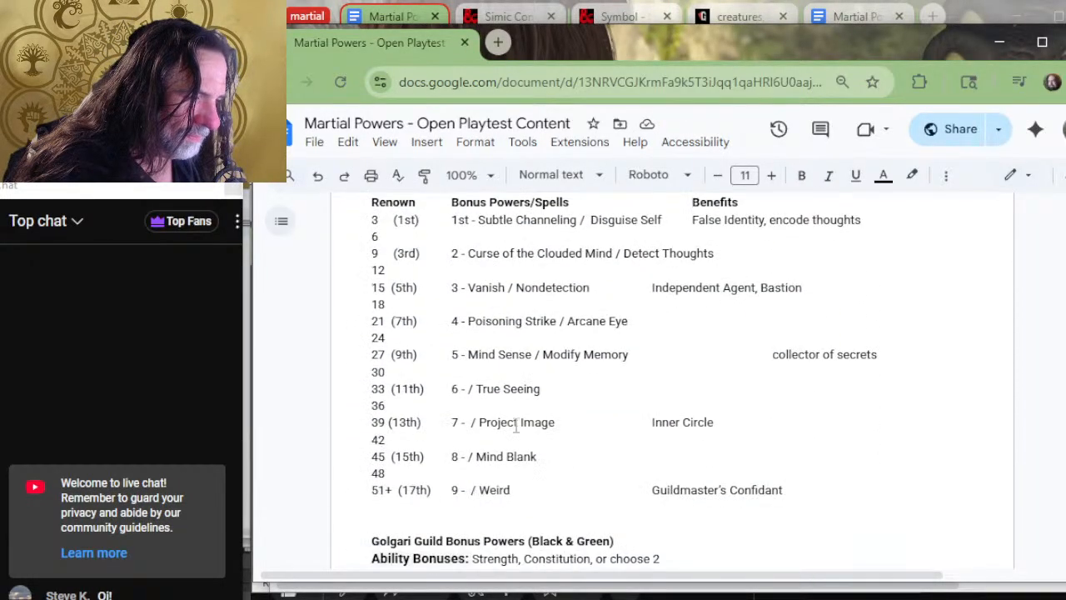
{"action": "left_click", "coordinate": [468, 386]}
{"action": "key", "text": "alt+Tab"}
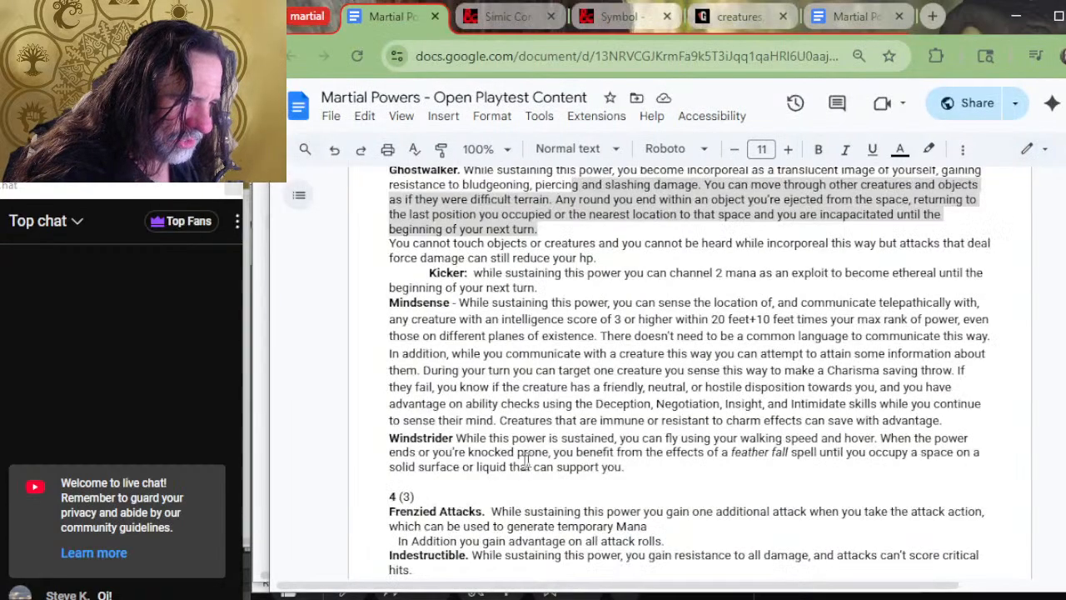
{"action": "scroll", "coordinate": [560, 393], "scroll_direction": "up", "scroll_amount": 4}
{"action": "left_click", "coordinate": [563, 393]}
{"action": "scroll", "coordinate": [646, 341], "scroll_direction": "up", "scroll_amount": 15}
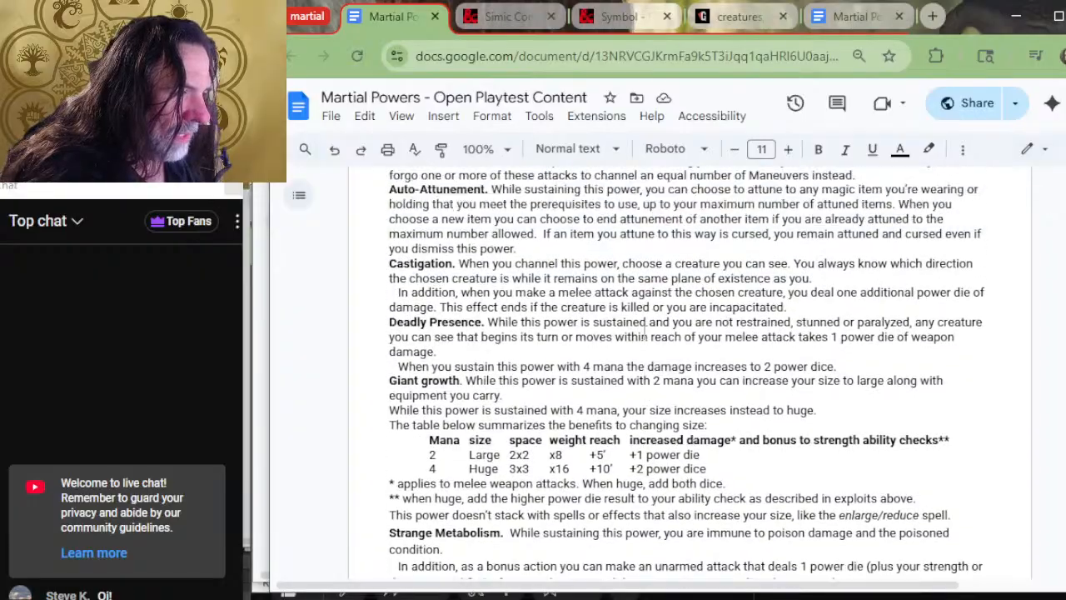
{"action": "scroll", "coordinate": [645, 333], "scroll_direction": "up", "scroll_amount": 15}
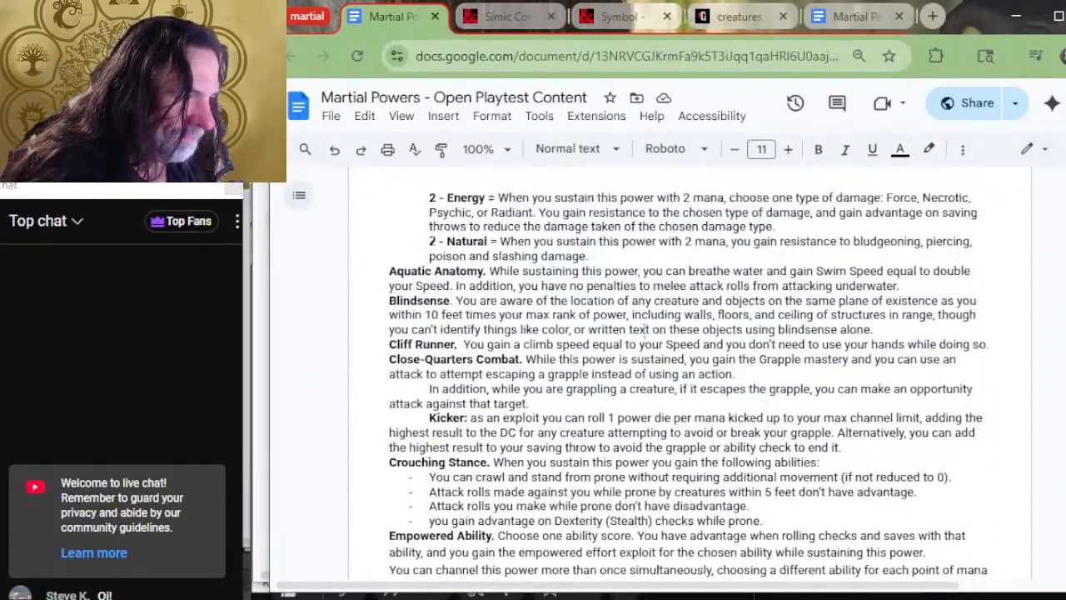
{"action": "scroll", "coordinate": [644, 333], "scroll_direction": "up", "scroll_amount": 12}
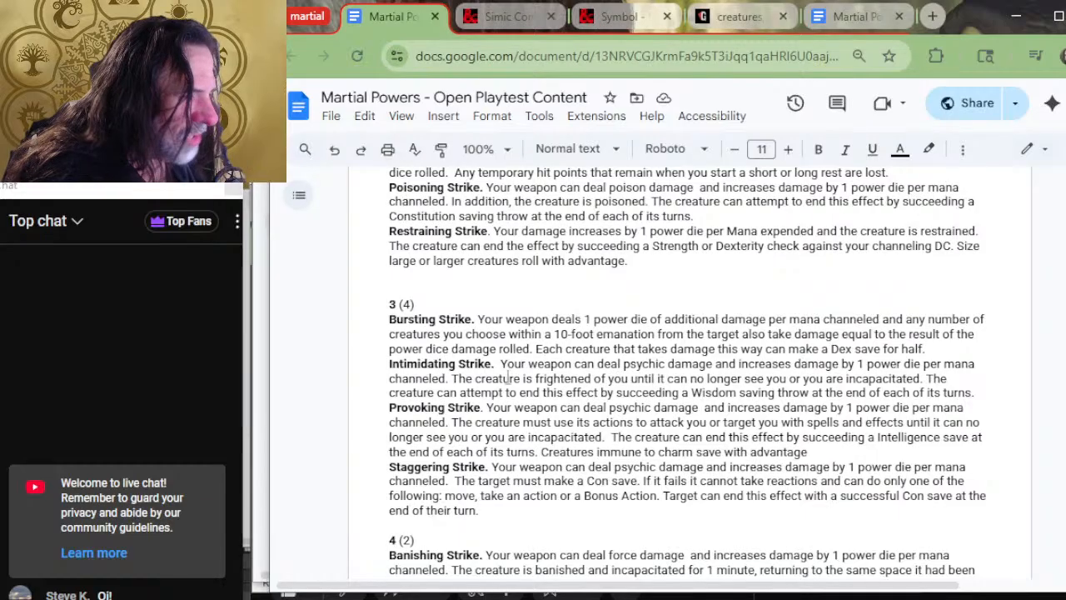
{"action": "scroll", "coordinate": [580, 341], "scroll_direction": "up", "scroll_amount": 6}
{"action": "scroll", "coordinate": [516, 353], "scroll_direction": "up", "scroll_amount": 12}
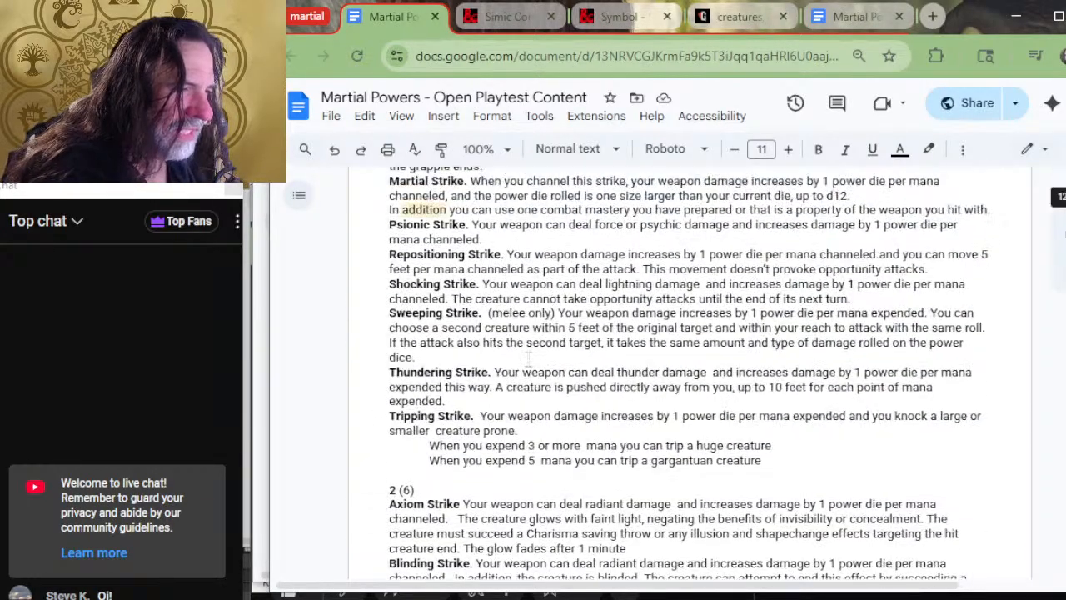
{"action": "scroll", "coordinate": [530, 360], "scroll_direction": "up", "scroll_amount": 5}
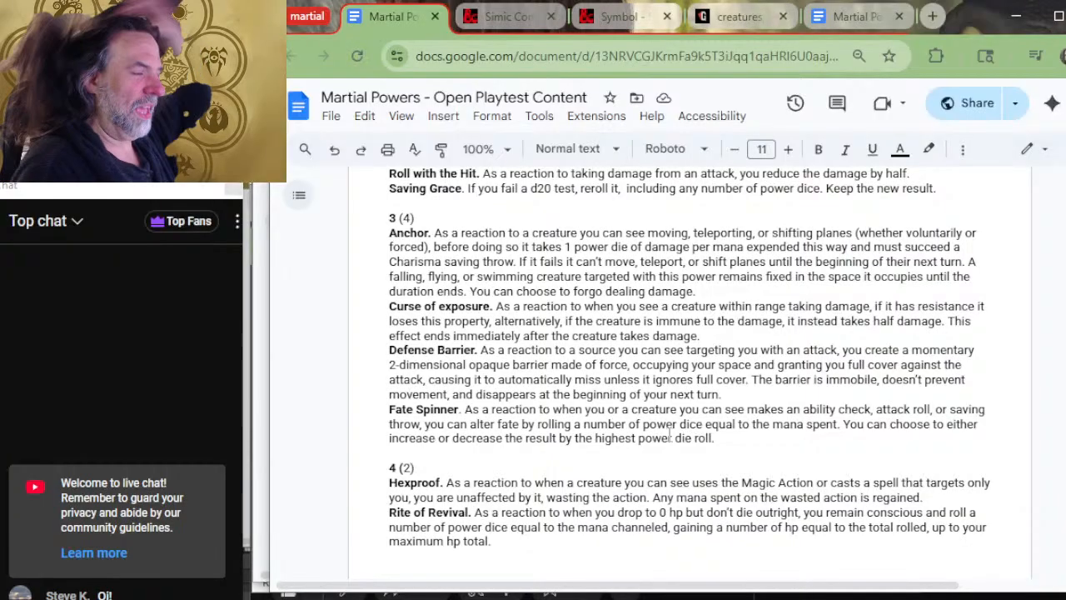
{"action": "scroll", "coordinate": [706, 359], "scroll_direction": "up", "scroll_amount": 2}
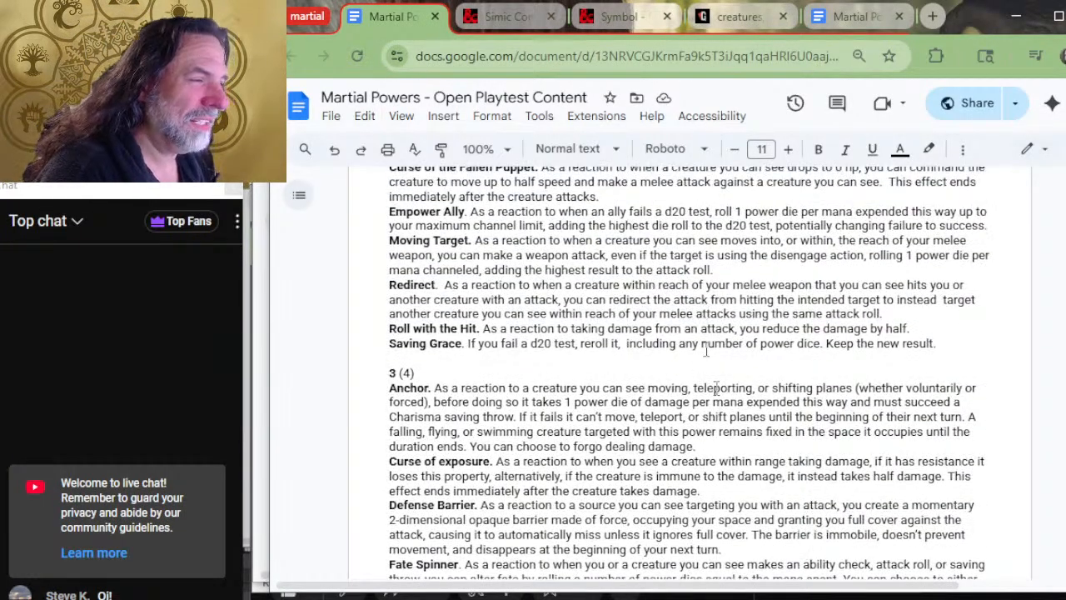
Compare the martial powers in the guild table above Boros with the rank 2 to 4 reaction powers in the other window.
{"action": "key", "text": "alt+Tab"}
{"action": "scroll", "coordinate": [1056, 479], "scroll_direction": "up", "scroll_amount": 15}
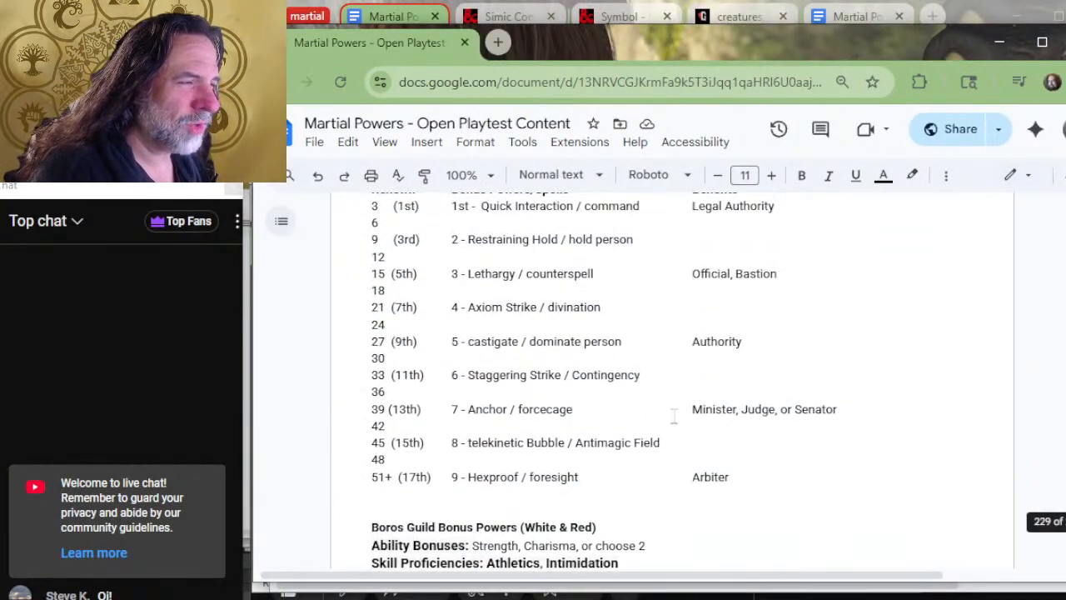
{"action": "scroll", "coordinate": [643, 417], "scroll_direction": "down", "scroll_amount": 4}
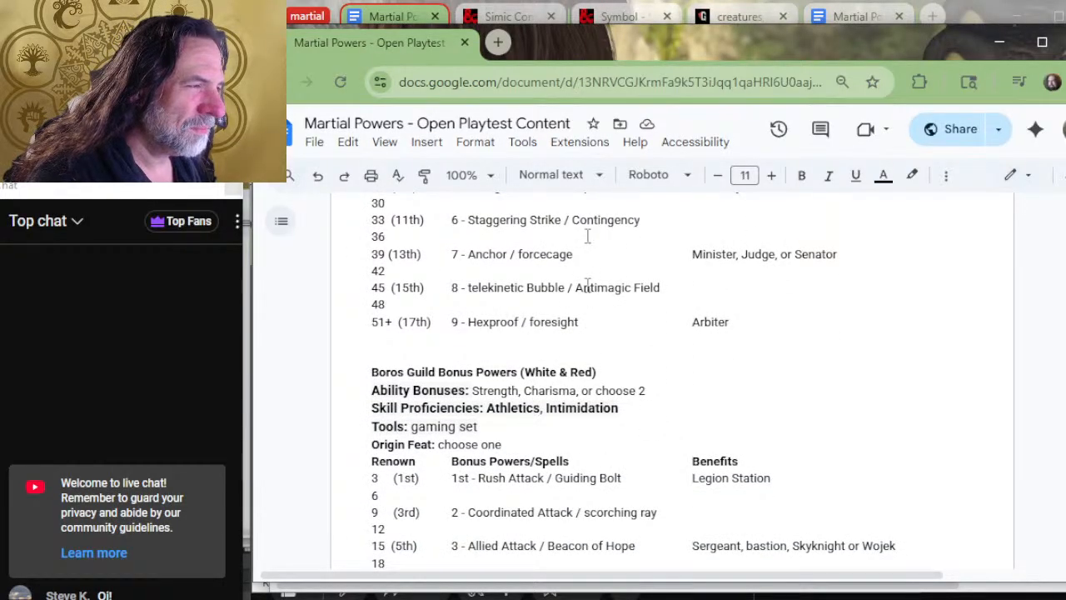
{"action": "scroll", "coordinate": [565, 351], "scroll_direction": "up", "scroll_amount": 2}
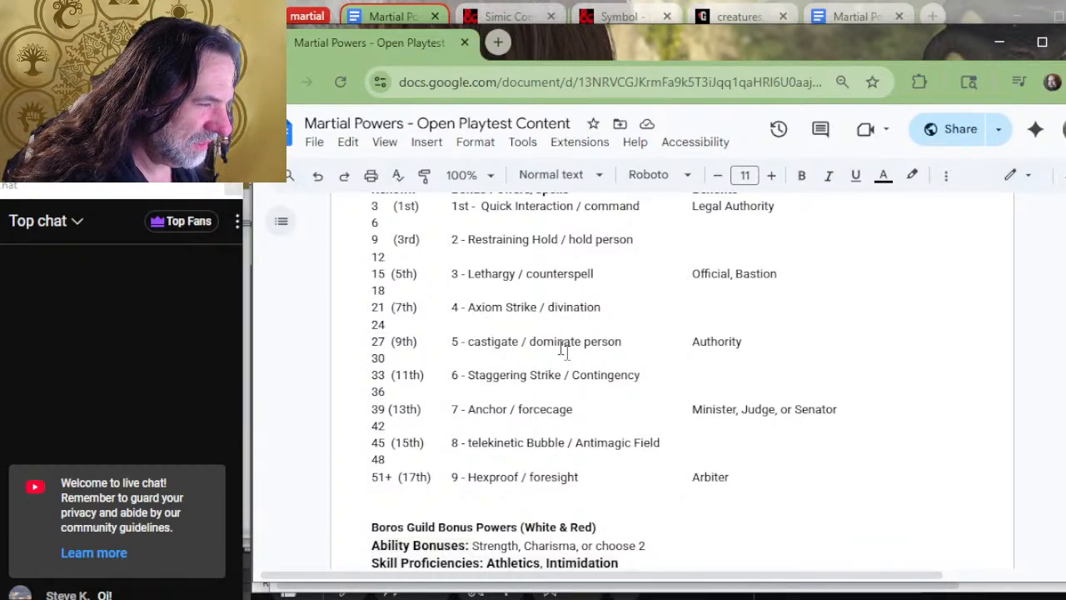
{"action": "key", "text": "alt+Tab"}
{"action": "scroll", "coordinate": [596, 351], "scroll_direction": "down", "scroll_amount": 2}
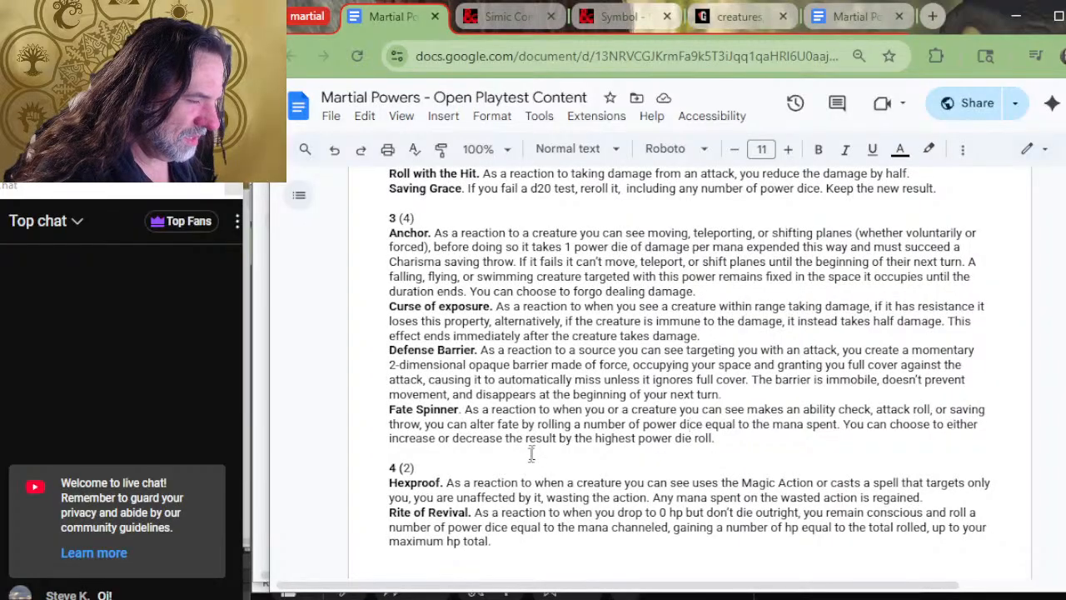
{"action": "scroll", "coordinate": [536, 372], "scroll_direction": "up", "scroll_amount": 2}
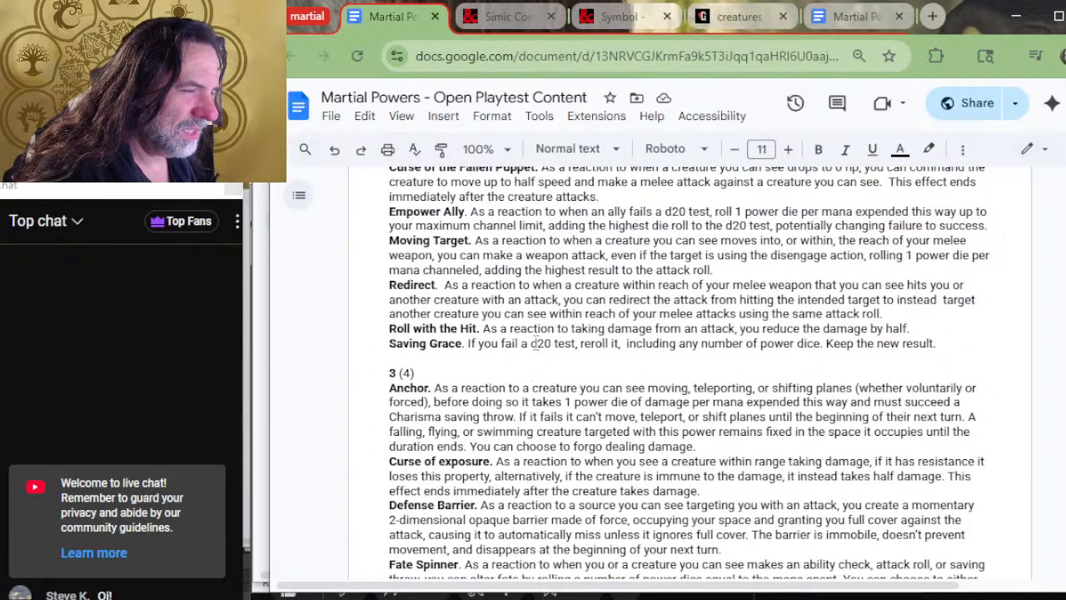
{"action": "scroll", "coordinate": [539, 343], "scroll_direction": "down", "scroll_amount": 2}
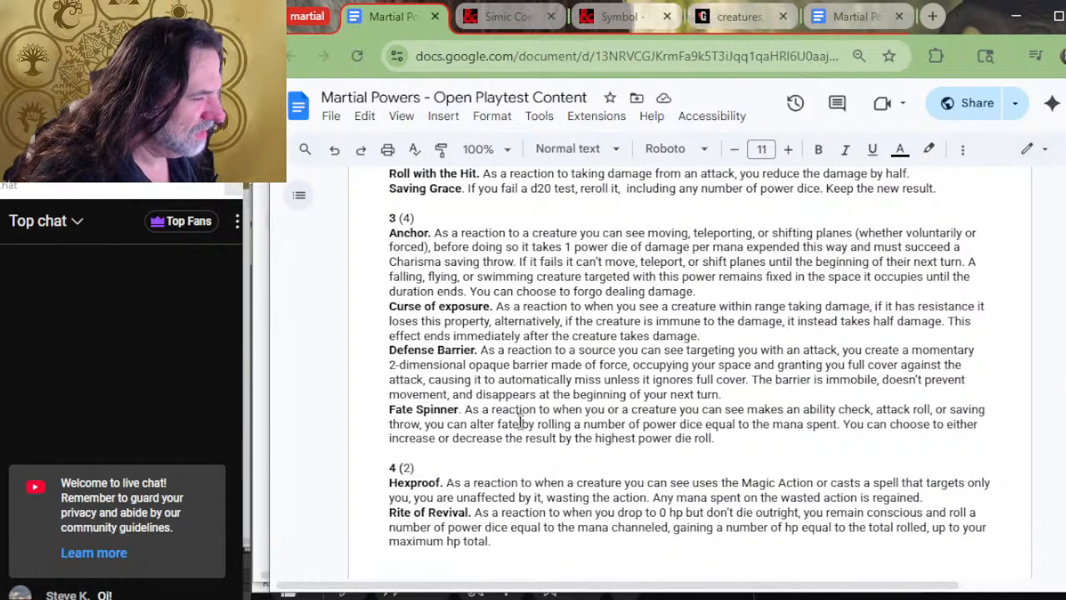
Enter "Fate Spinner" before "/ True Seeing" in the Dimir table's 33 (11th) row.
{"action": "key", "text": "alt+Tab"}
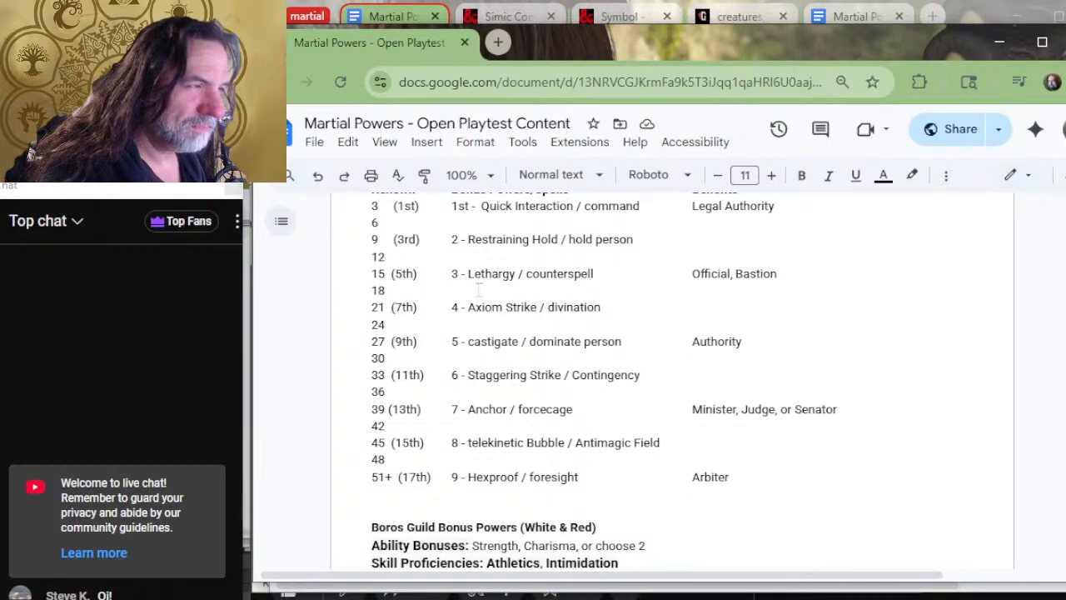
{"action": "scroll", "coordinate": [483, 293], "scroll_direction": "down", "scroll_amount": 13}
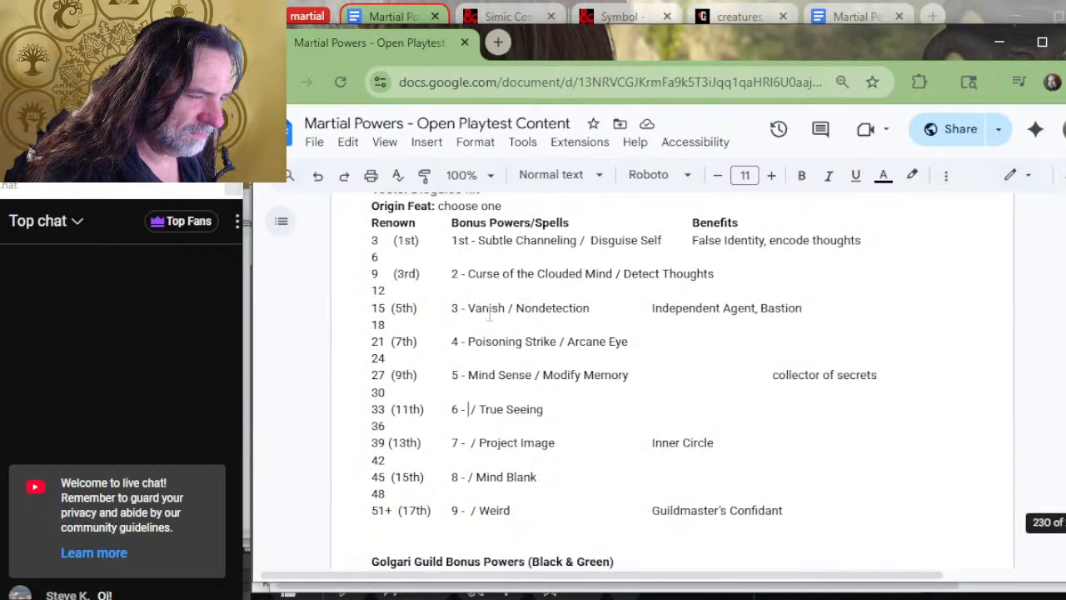
{"action": "type", "text": "Fate Spi"}
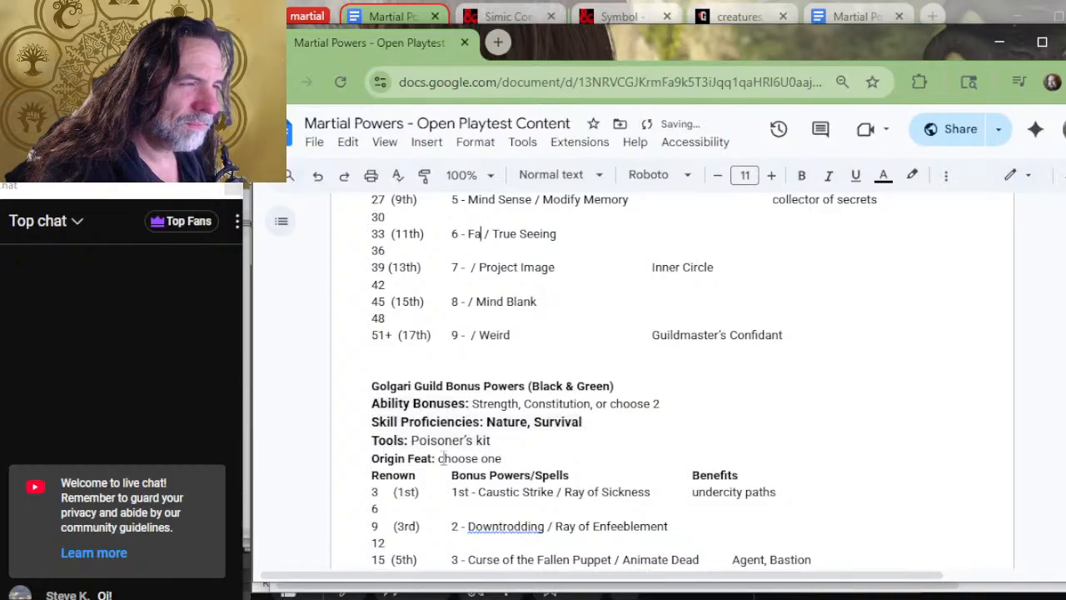
{"action": "type", "text": "nner."}
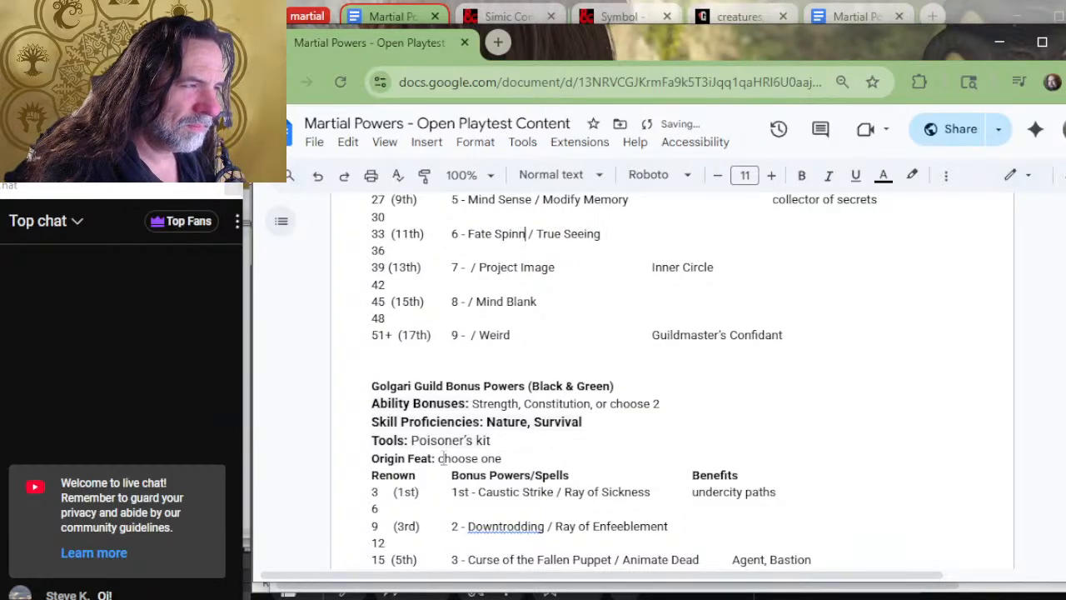
Examine the rank 4 reactions and rank 4 sustained powers in the other window for the remaining Dimir rows.
{"action": "key", "text": "alt+Tab"}
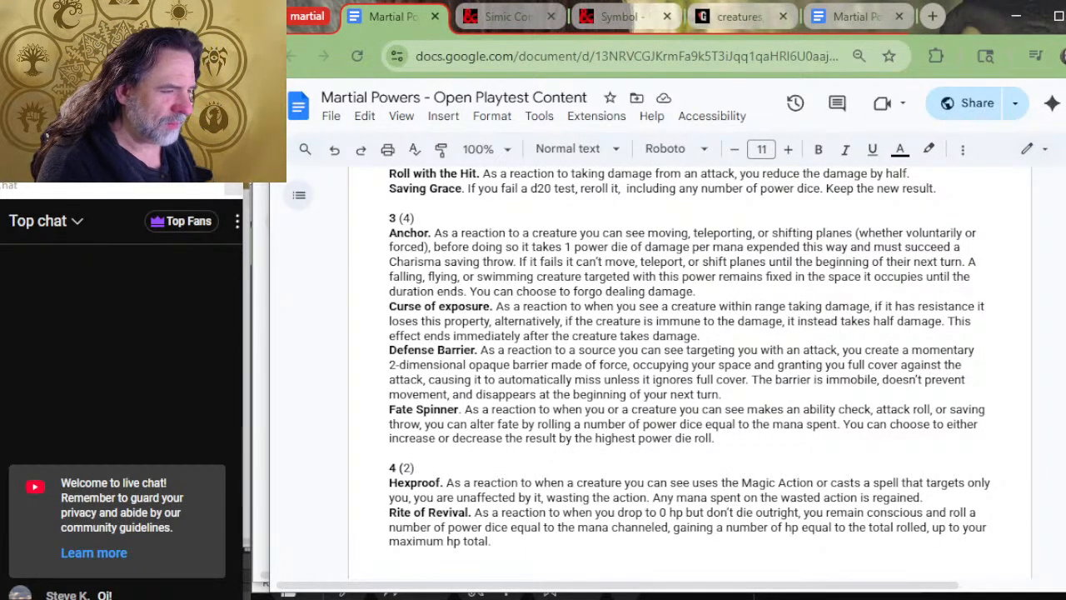
{"action": "key", "text": "alt+Tab"}
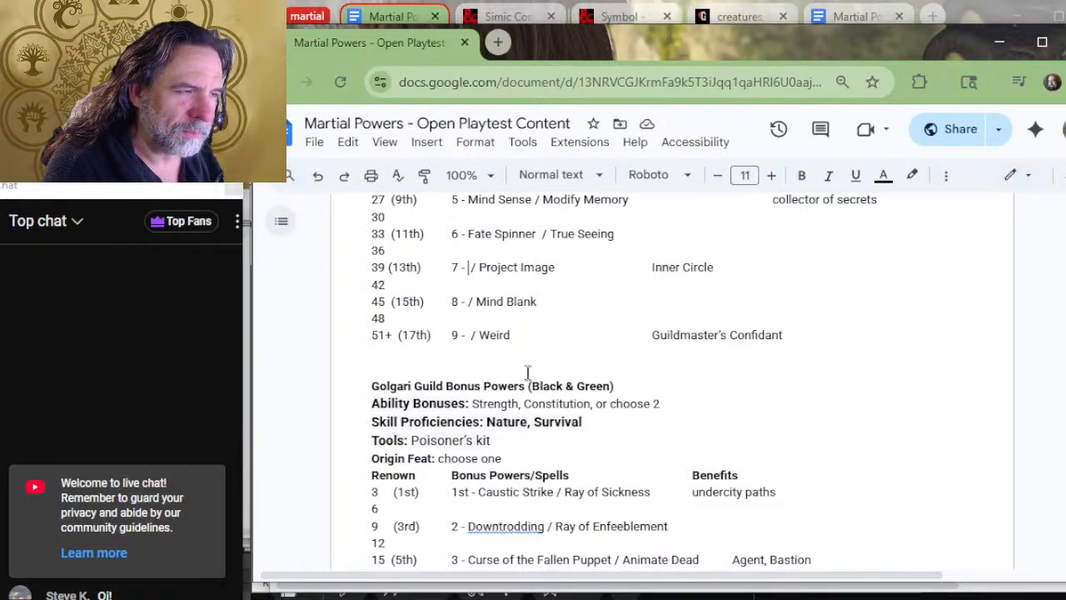
{"action": "key", "text": "alt+Tab"}
{"action": "scroll", "coordinate": [565, 360], "scroll_direction": "down", "scroll_amount": 2}
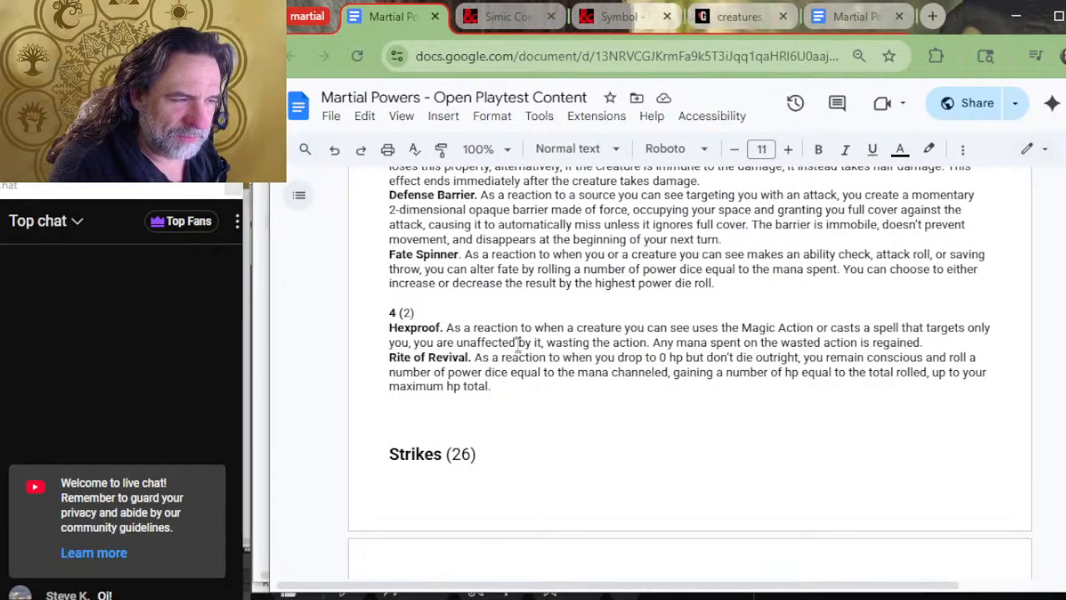
{"action": "double_click", "coordinate": [537, 342]}
{"action": "key", "text": "alt+Tab"}
{"action": "key", "text": "alt+Tab"}
{"action": "scroll", "coordinate": [574, 366], "scroll_direction": "down", "scroll_amount": 20}
{"action": "scroll", "coordinate": [658, 367], "scroll_direction": "down", "scroll_amount": 15}
{"action": "scroll", "coordinate": [622, 361], "scroll_direction": "up", "scroll_amount": 5}
{"action": "scroll", "coordinate": [615, 366], "scroll_direction": "down", "scroll_amount": 2}
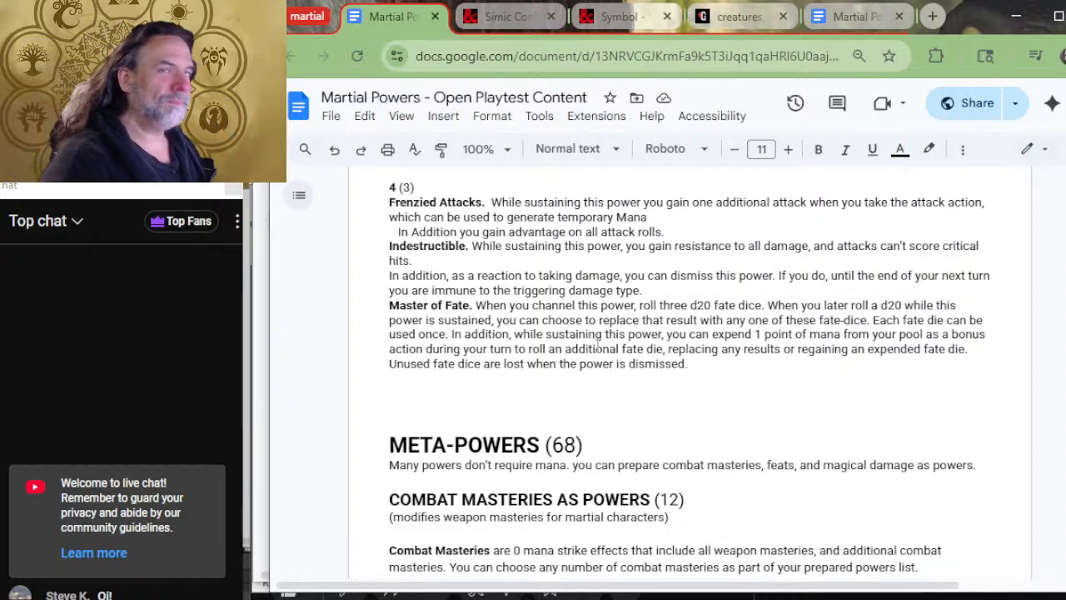
Enter "Master of Fate" before "/ Weird" in Dimir's 51+ (17th) row and remove one extra tab before "Guildmaster's Confidant".
{"action": "key", "text": "alt+Tab"}
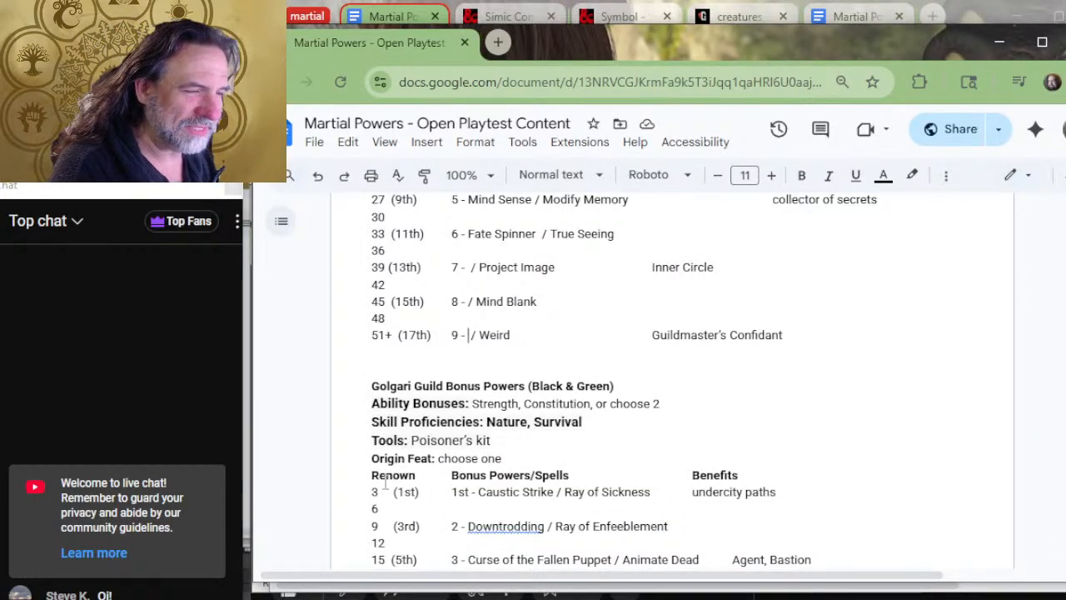
{"action": "type", "text": "D"}
{"action": "key", "text": "BackSpace"}
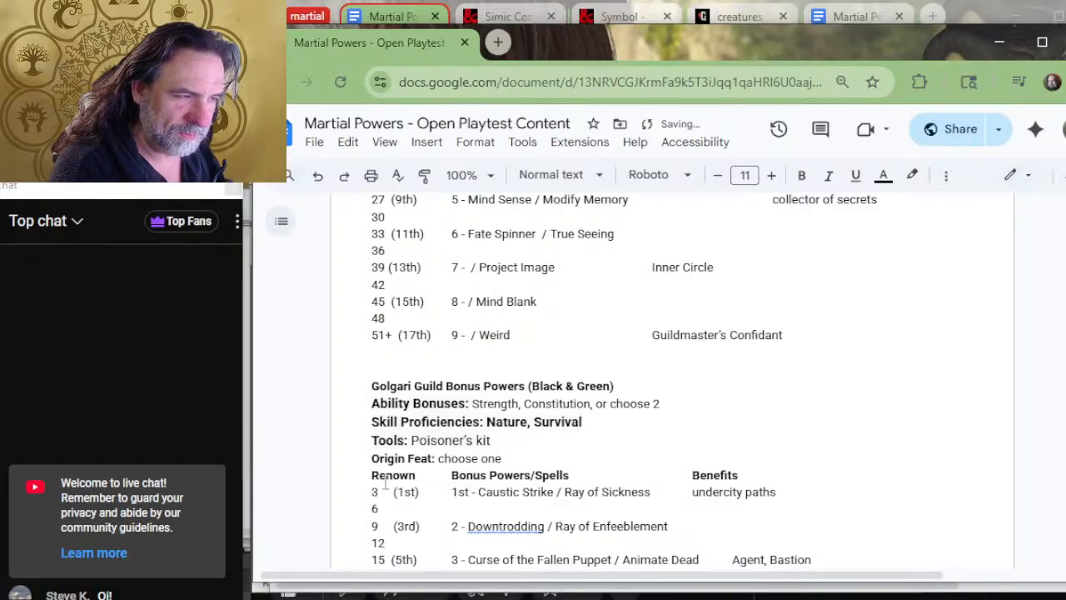
{"action": "key", "text": "alt+Tab"}
{"action": "key", "text": "alt+Tab"}
{"action": "type", "text": "Master of"}
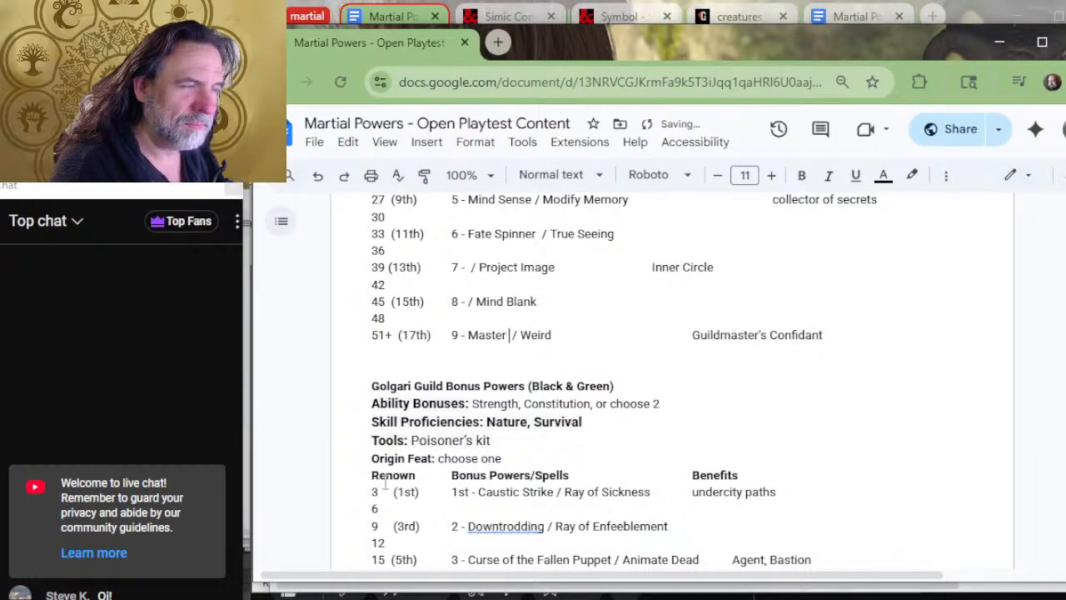
{"action": "type", "text": " Fate"}
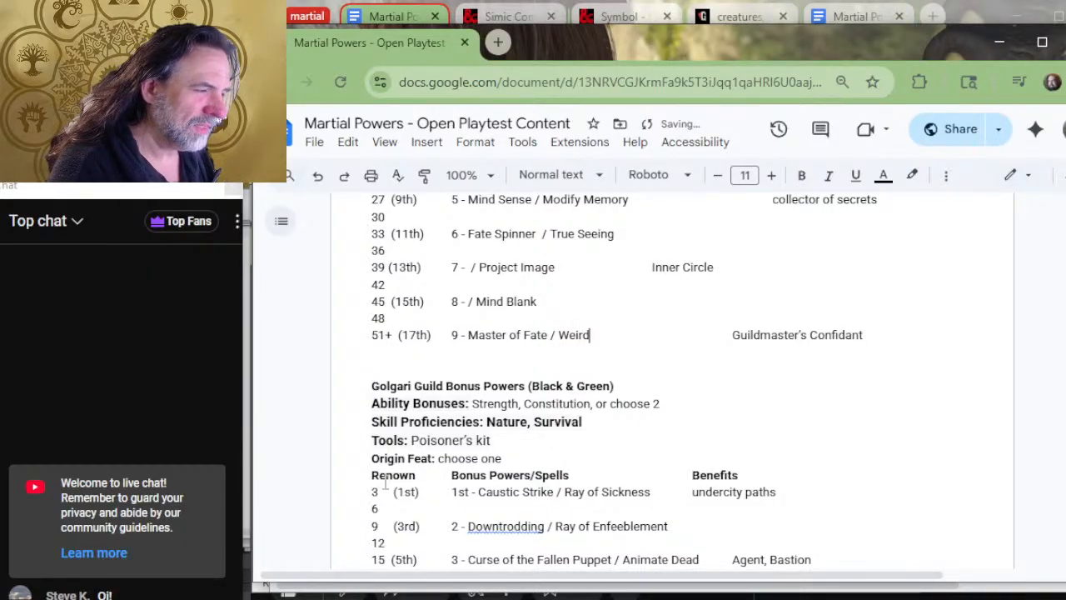
{"action": "key", "text": "Delete"}
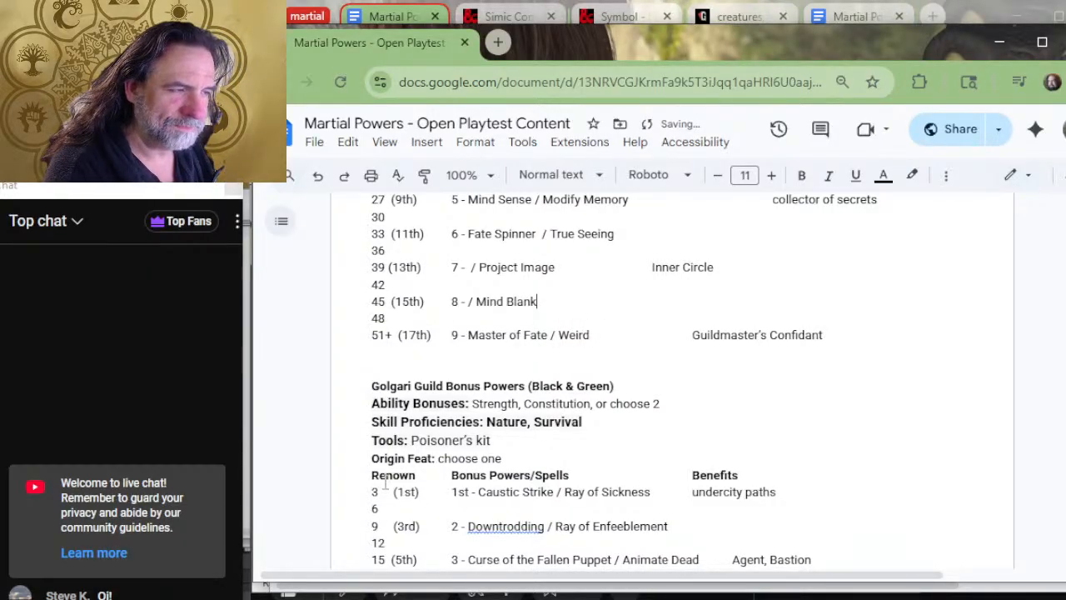
Examine the sustained and strike powers in the other window for the remaining Dimir rows, including Banishing Strike and Knockout Strike.
{"action": "key", "text": "Left"}
{"action": "key", "text": "Left"}
{"action": "key", "text": "Left"}
{"action": "key", "text": "Left"}
{"action": "key", "text": "Left"}
{"action": "key", "text": "Left"}
{"action": "key", "text": "Left"}
{"action": "key", "text": "Left"}
{"action": "key", "text": "Left"}
{"action": "key", "text": "Left"}
{"action": "key", "text": "Left"}
{"action": "key", "text": "alt+Tab"}
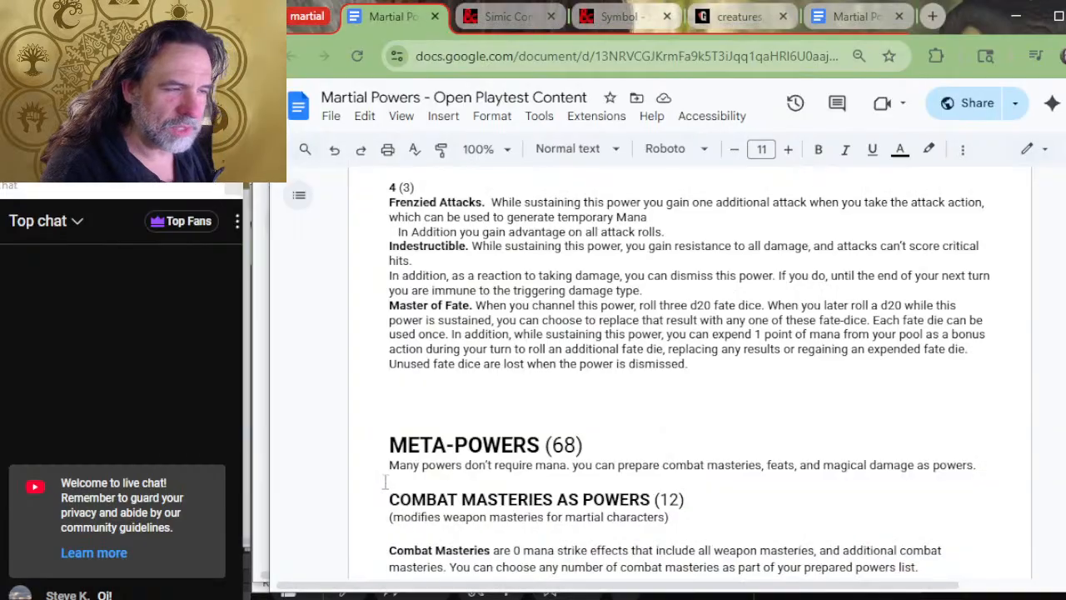
{"action": "scroll", "coordinate": [632, 409], "scroll_direction": "up", "scroll_amount": 8}
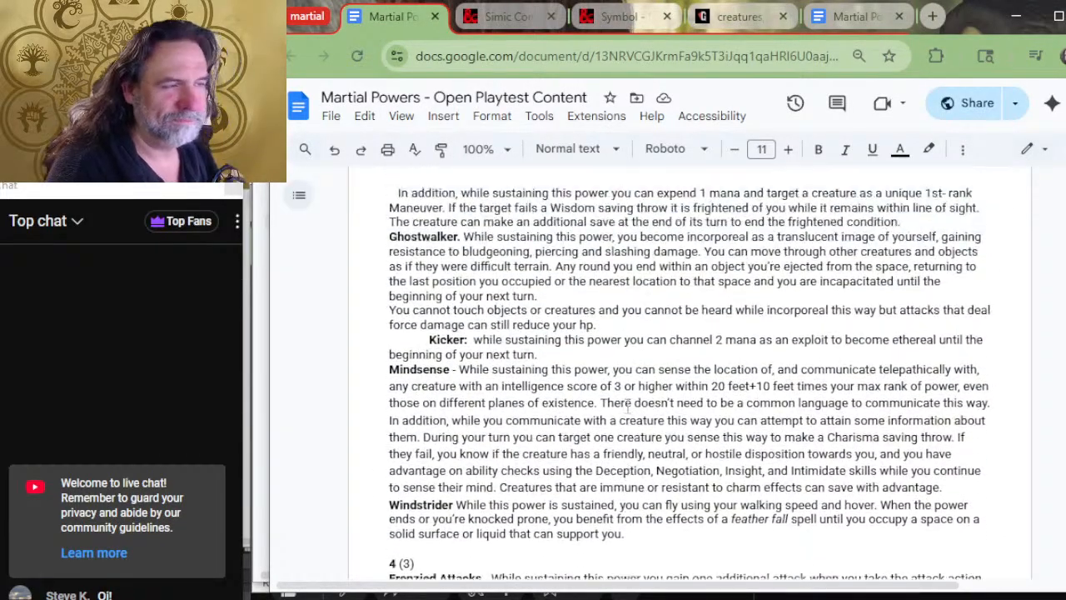
{"action": "scroll", "coordinate": [621, 412], "scroll_direction": "up", "scroll_amount": 10}
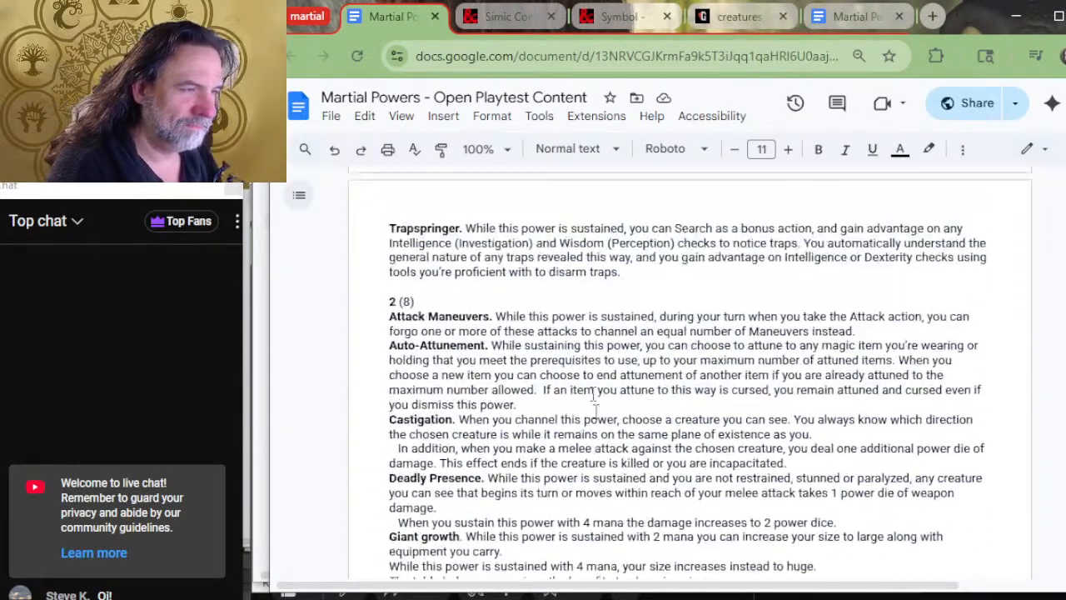
{"action": "scroll", "coordinate": [516, 383], "scroll_direction": "up", "scroll_amount": 12}
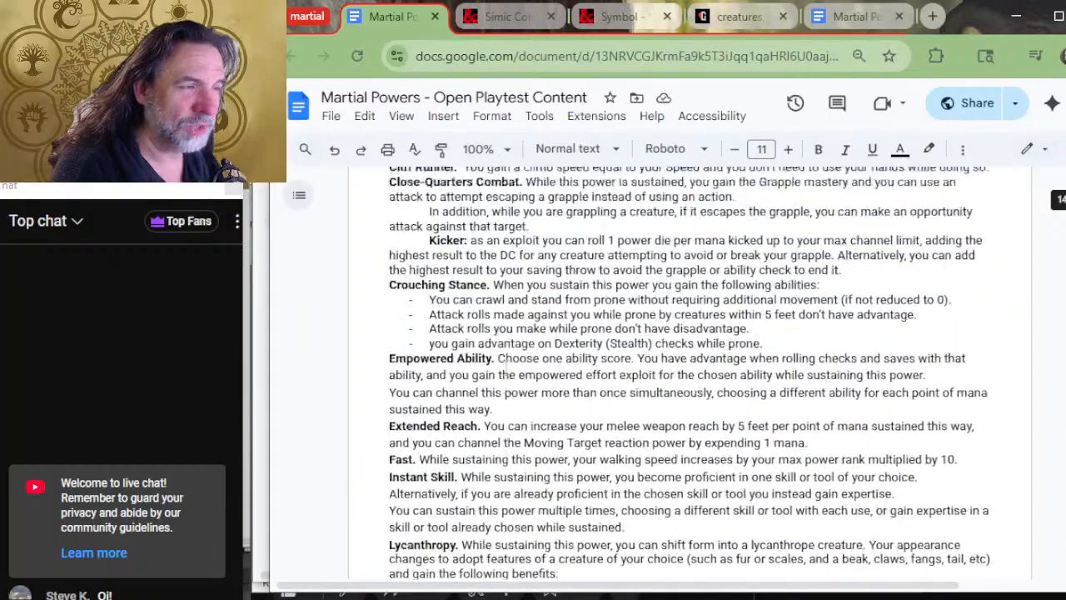
{"action": "scroll", "coordinate": [516, 377], "scroll_direction": "up", "scroll_amount": 8}
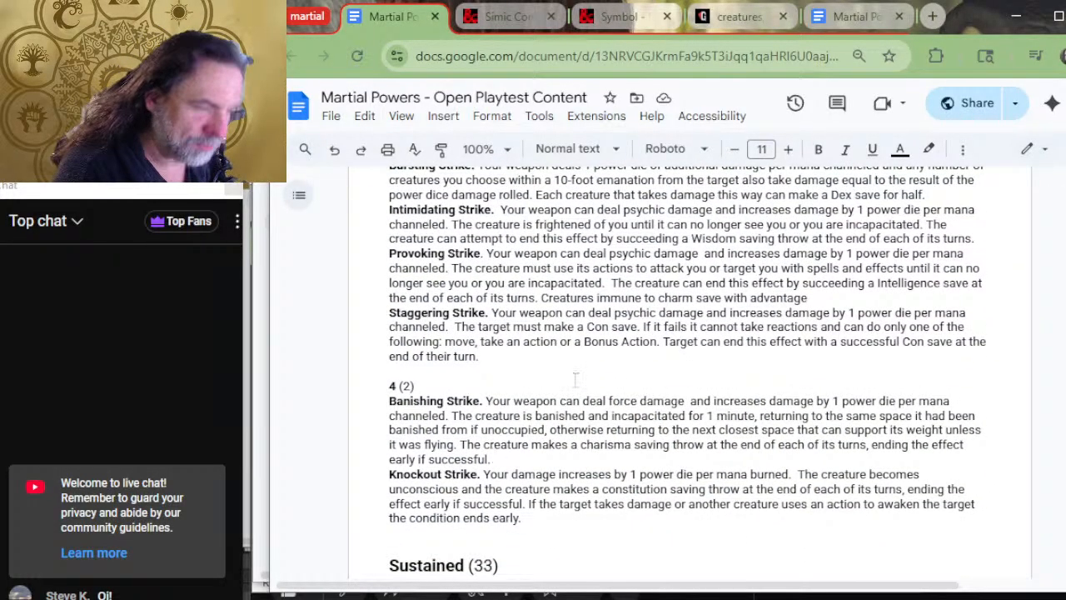
{"action": "left_click_drag", "start_coordinate": [541, 488], "coordinate": [467, 504]}
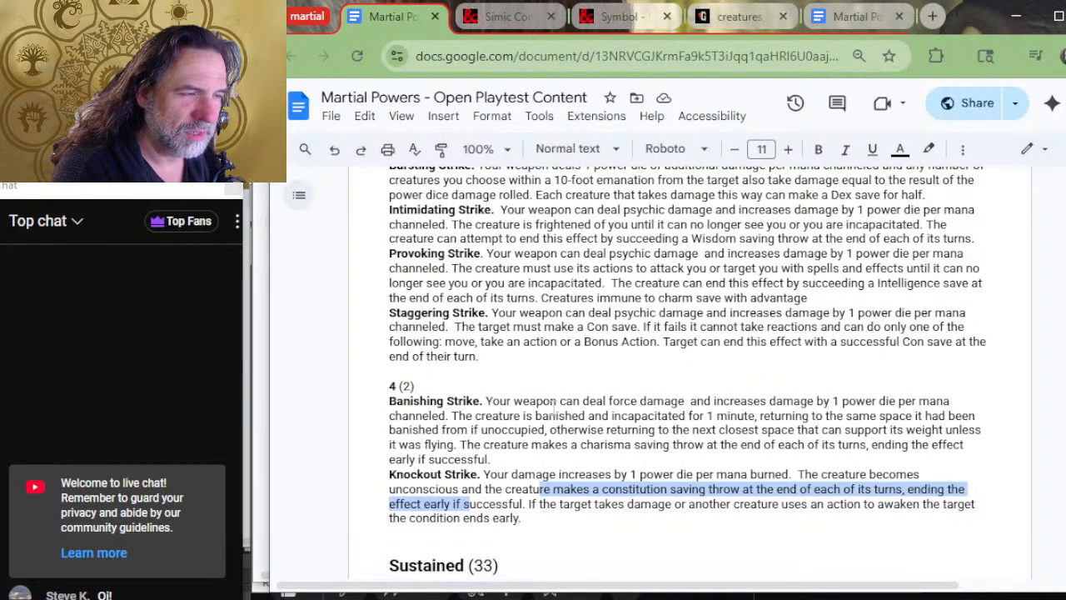
{"action": "scroll", "coordinate": [554, 403], "scroll_direction": "up", "scroll_amount": 10}
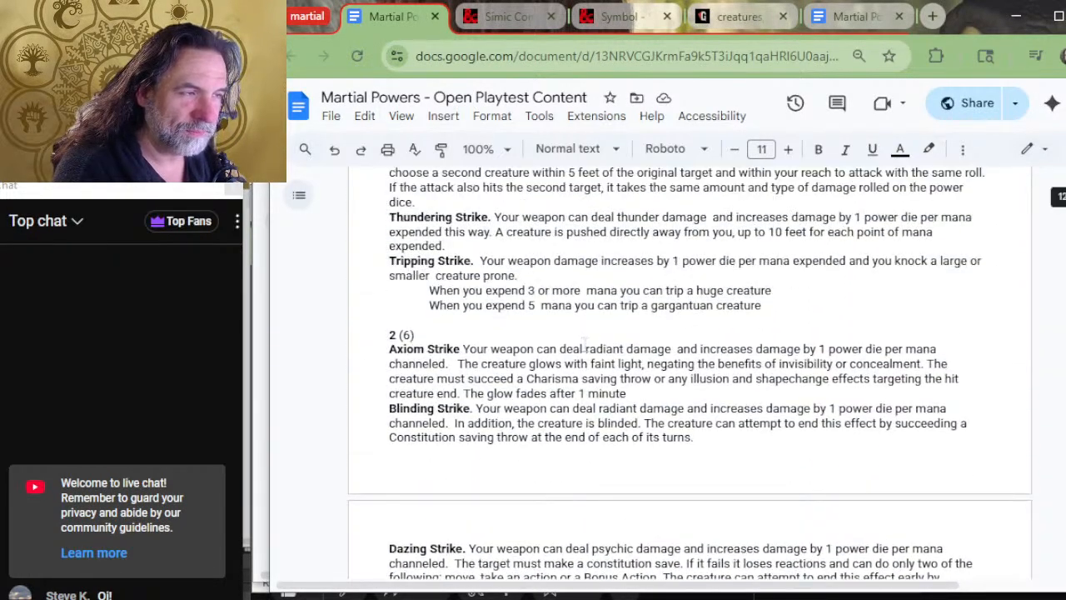
Examine the reactions, maneuvers and exploits in the powers list, and return to the empty martial slot in Dimir's 39 (13th) row.
{"action": "scroll", "coordinate": [586, 341], "scroll_direction": "up", "scroll_amount": 15}
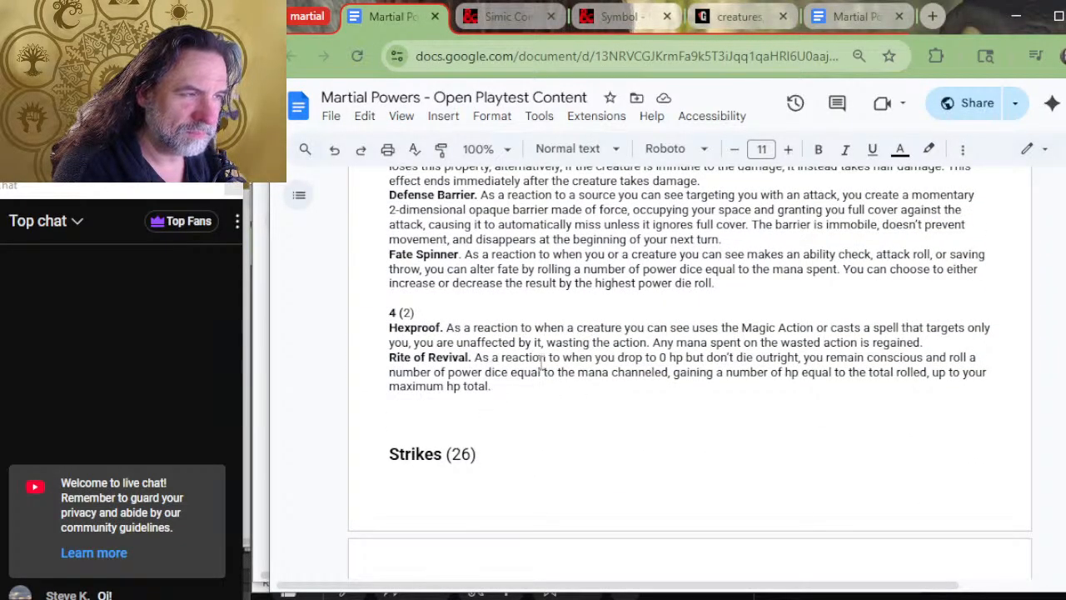
{"action": "scroll", "coordinate": [533, 374], "scroll_direction": "up", "scroll_amount": 4}
{"action": "scroll", "coordinate": [542, 387], "scroll_direction": "down", "scroll_amount": 1}
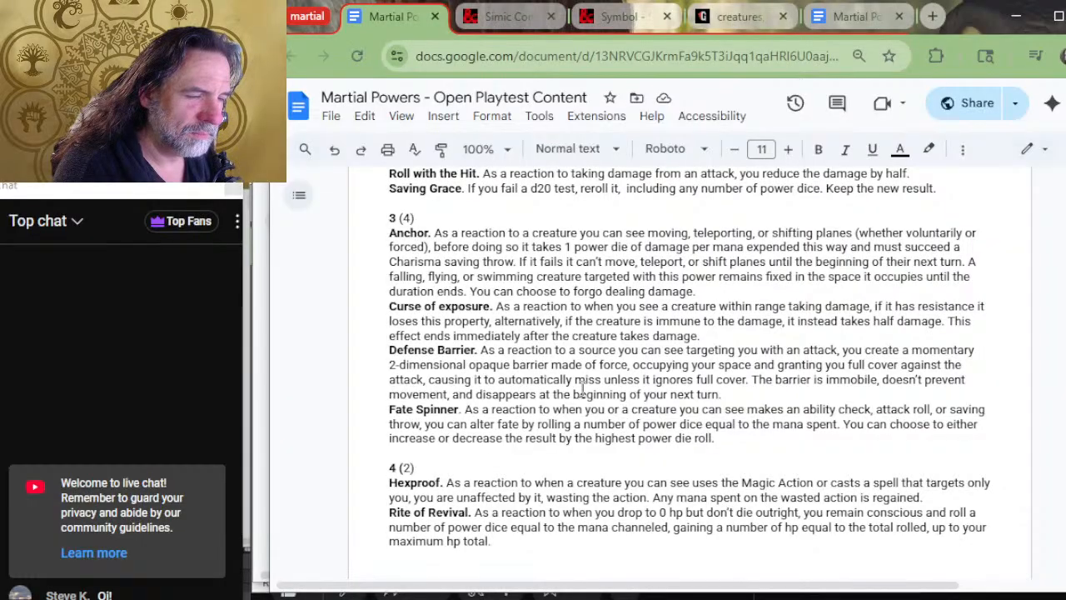
{"action": "scroll", "coordinate": [582, 388], "scroll_direction": "up", "scroll_amount": 2}
{"action": "scroll", "coordinate": [556, 408], "scroll_direction": "up", "scroll_amount": 6}
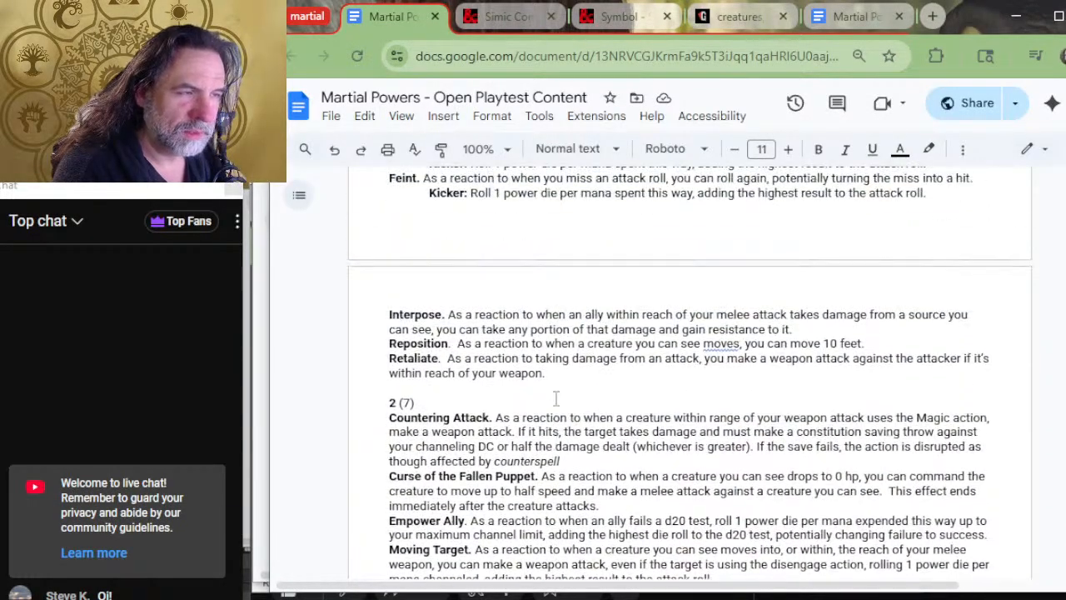
{"action": "scroll", "coordinate": [557, 398], "scroll_direction": "up", "scroll_amount": 6}
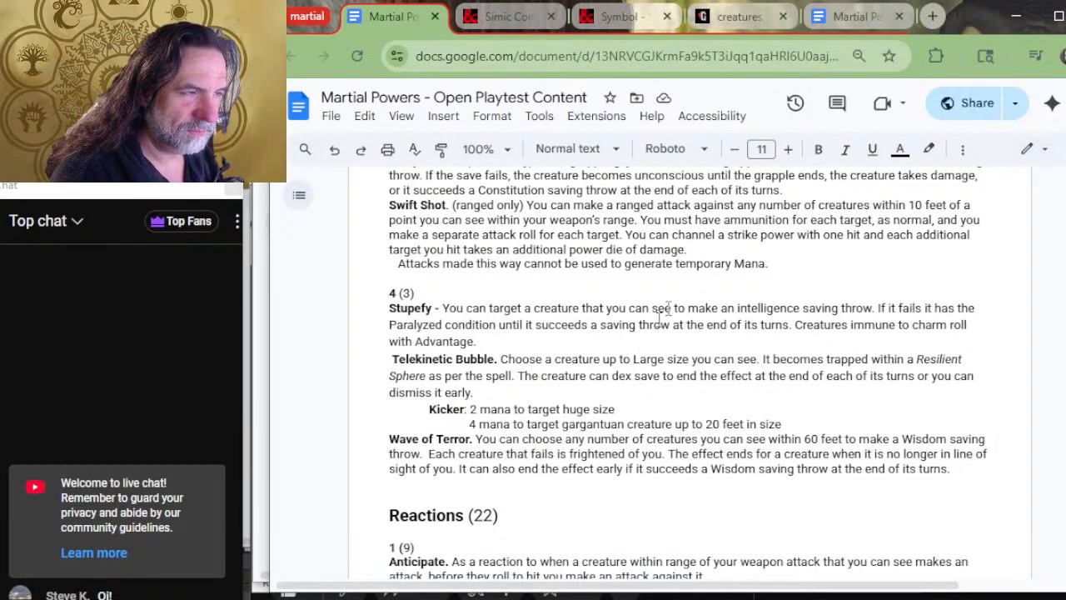
{"action": "scroll", "coordinate": [566, 329], "scroll_direction": "up", "scroll_amount": 2}
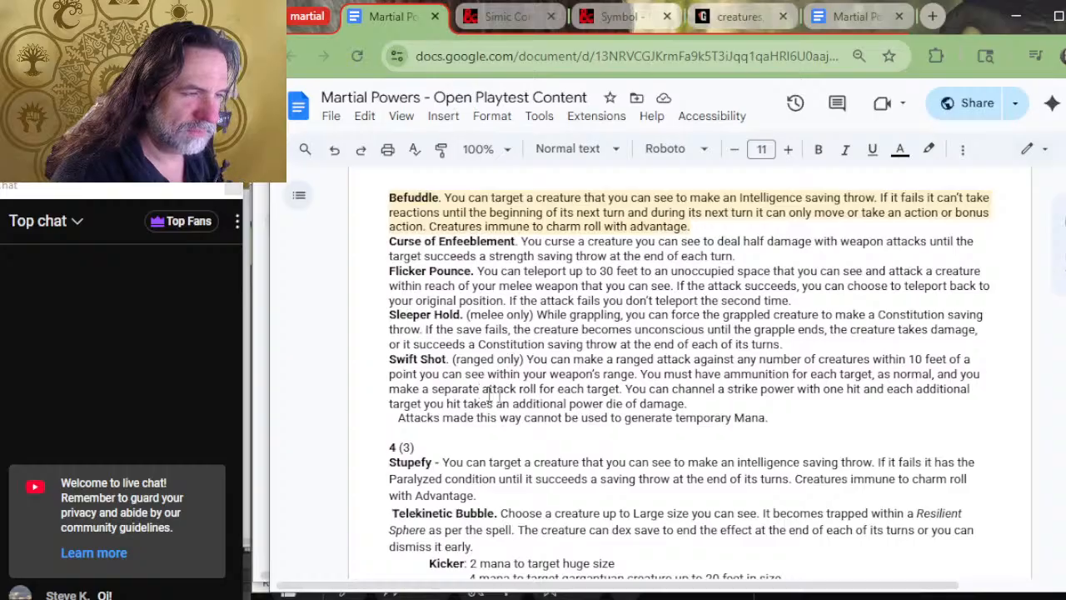
{"action": "scroll", "coordinate": [523, 449], "scroll_direction": "up", "scroll_amount": 2}
{"action": "scroll", "coordinate": [524, 401], "scroll_direction": "up", "scroll_amount": 4}
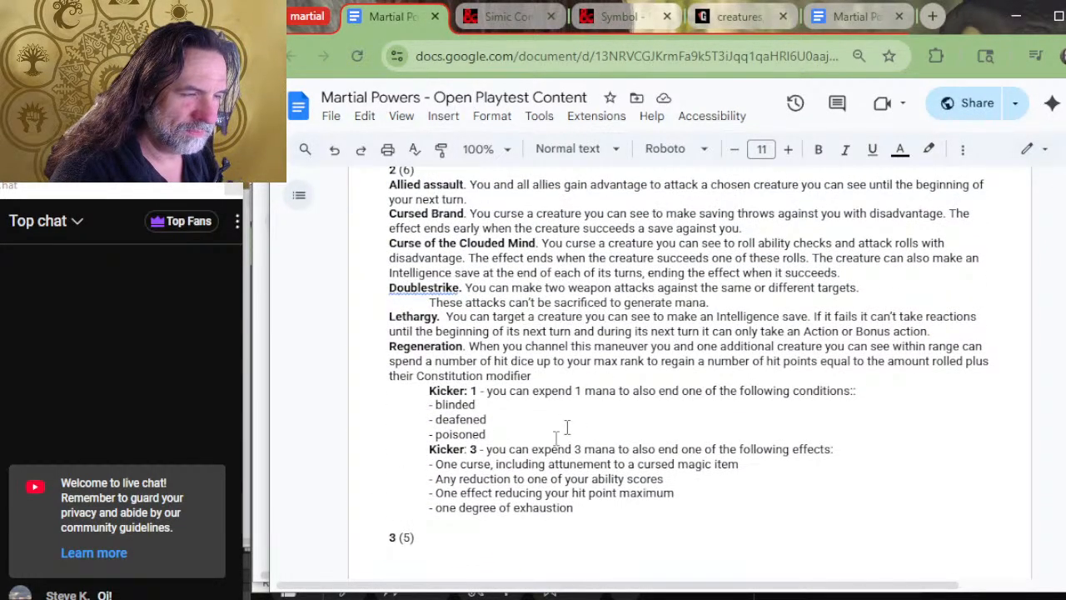
{"action": "scroll", "coordinate": [497, 451], "scroll_direction": "up", "scroll_amount": 10}
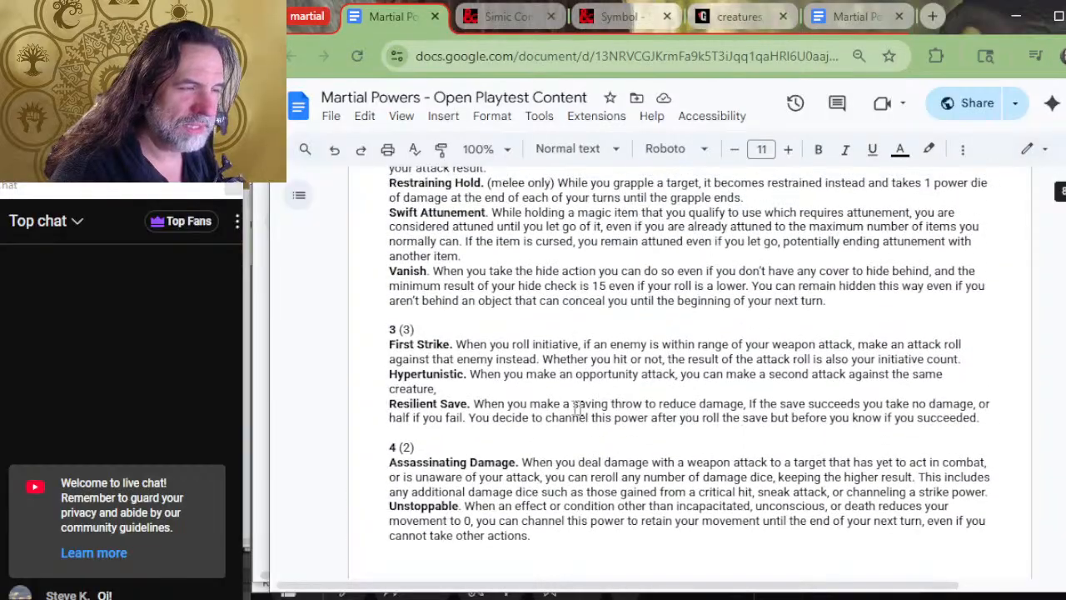
{"action": "scroll", "coordinate": [500, 408], "scroll_direction": "down", "scroll_amount": 2}
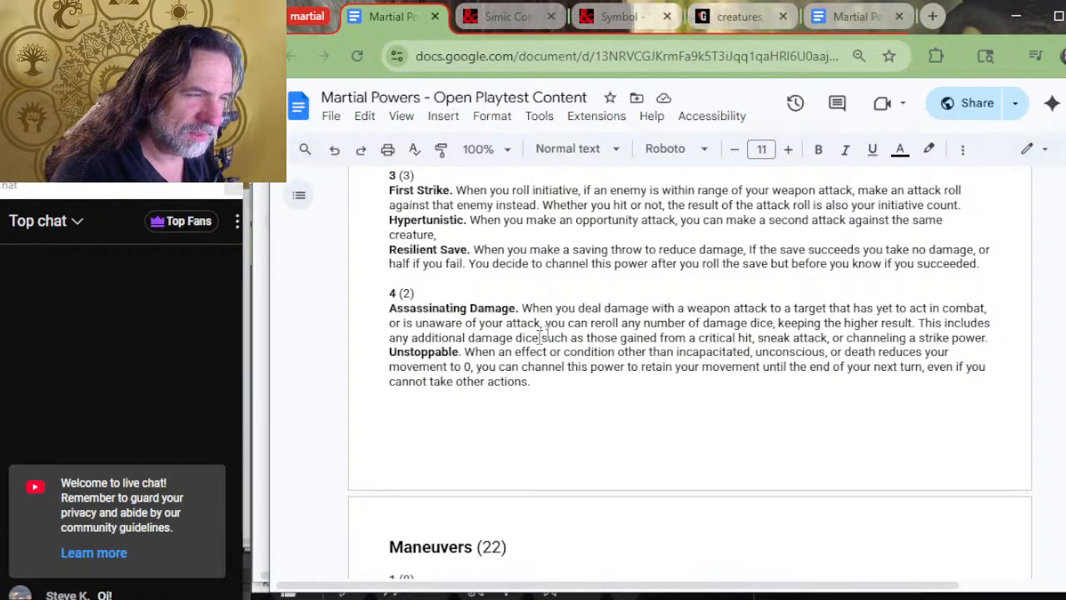
{"action": "key", "text": "alt+Tab"}
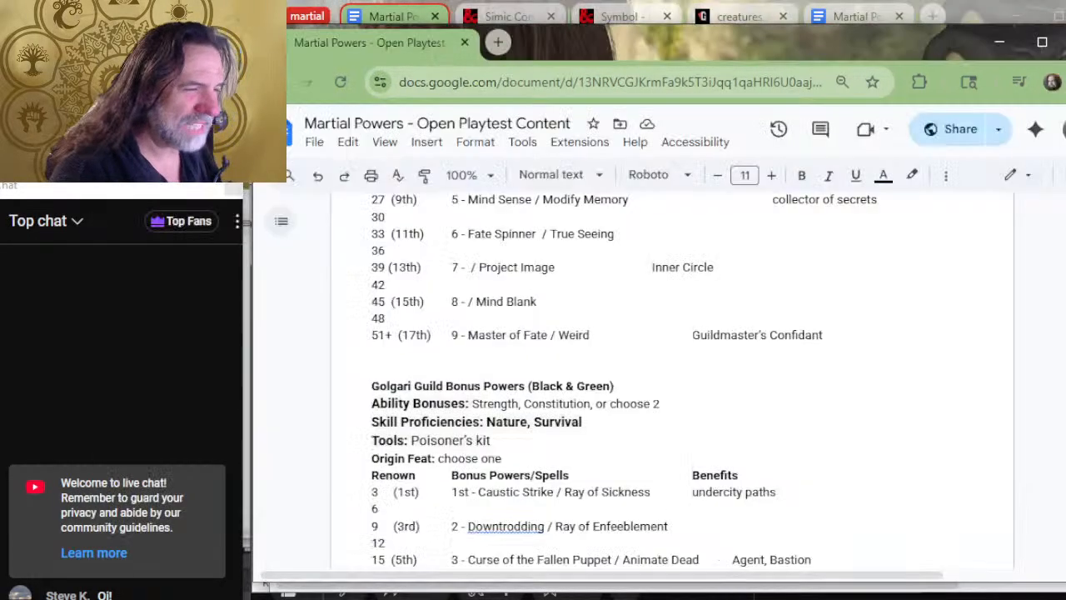
{"action": "left_click", "coordinate": [468, 266]}
{"action": "type", "text": "As"}
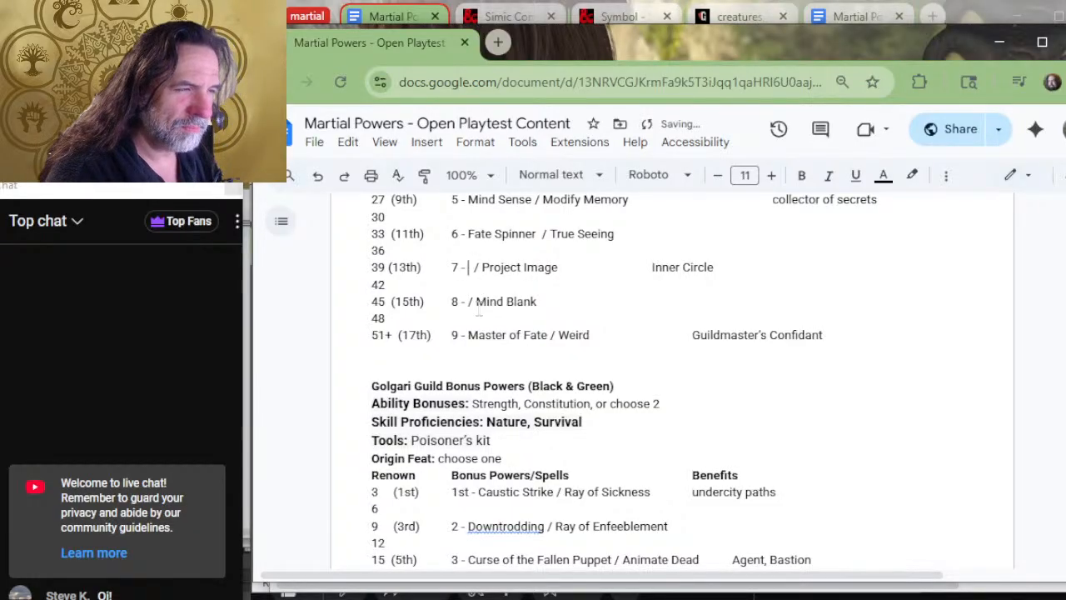
{"action": "type", "text": "sassin"}
{"action": "key", "text": "BackSpace"}
{"action": "key", "text": "BackSpace"}
{"action": "key", "text": "BackSpace"}
{"action": "key", "text": "BackSpace"}
{"action": "key", "text": "BackSpace"}
{"action": "key", "text": "BackSpace"}
{"action": "key", "text": "BackSpace"}
{"action": "key", "text": "BackSpace"}
Enter "Stupefy" before "/ Project Image" in Dimir's 39 (13th) row.
{"action": "type", "text": "Stupe"}
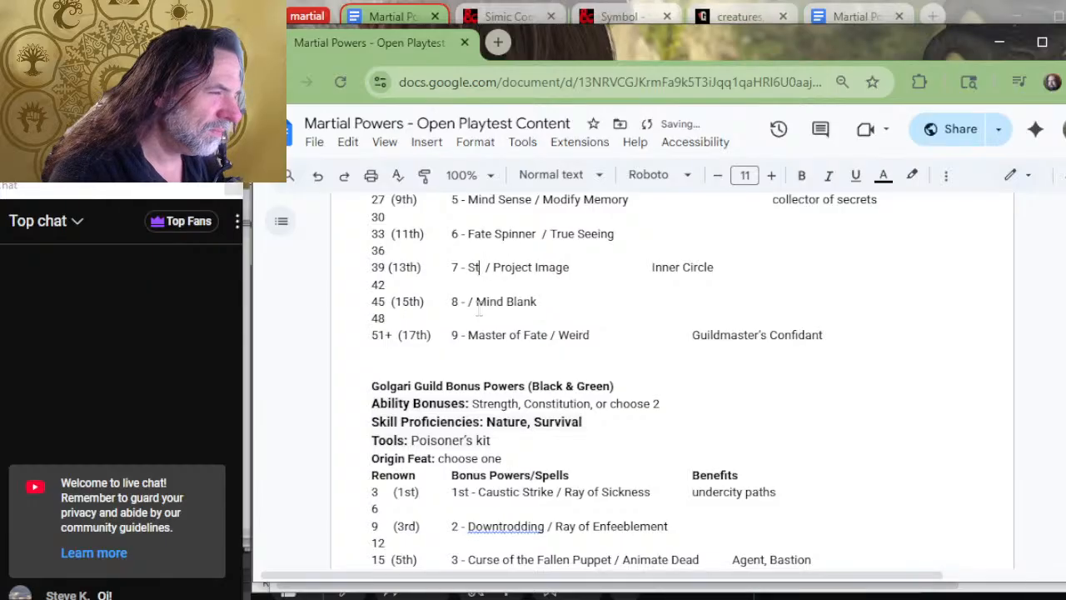
{"action": "type", "text": "fy"}
{"action": "key", "text": "BackSpace"}
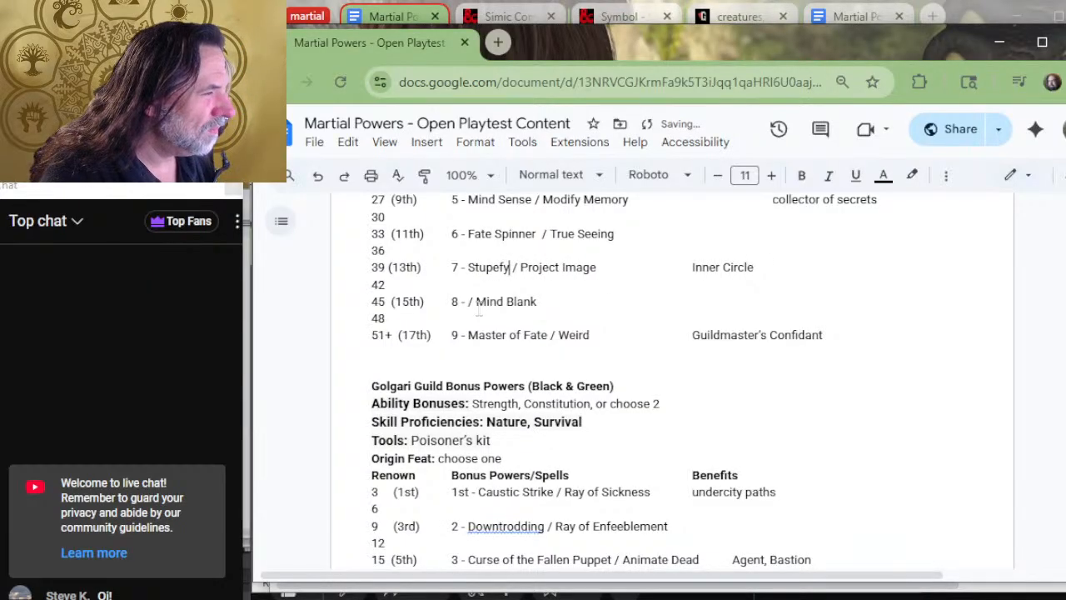
Enter "Assassinating Damage" before "/ Mind Blank" in Dimir's 45 (15th) row.
{"action": "key", "text": "alt+Tab"}
{"action": "key", "text": "alt+Tab"}
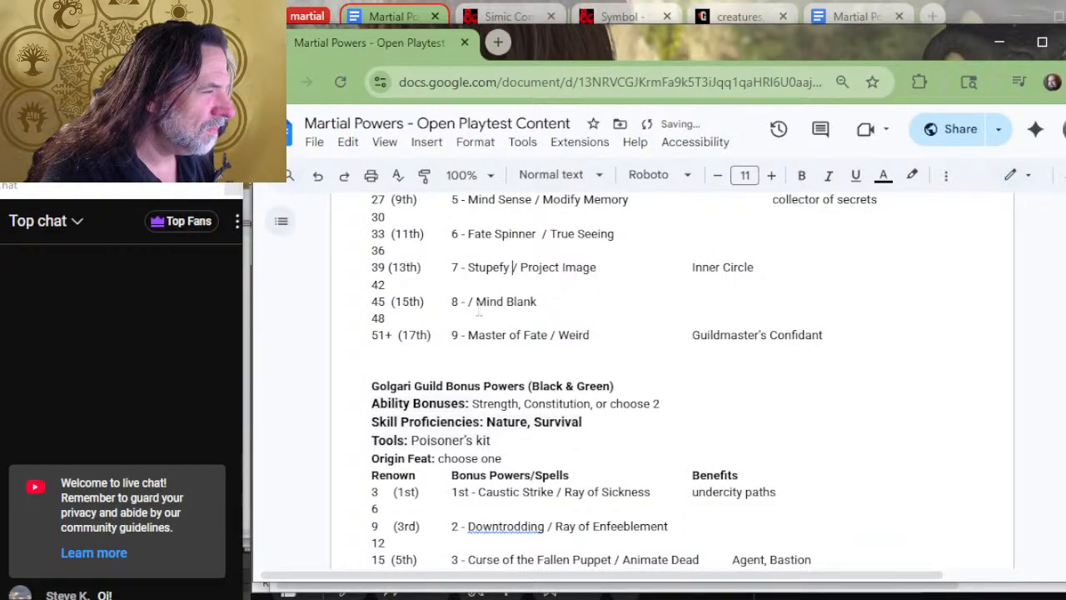
{"action": "left_click", "coordinate": [580, 306]}
{"action": "left_click", "coordinate": [475, 267]}
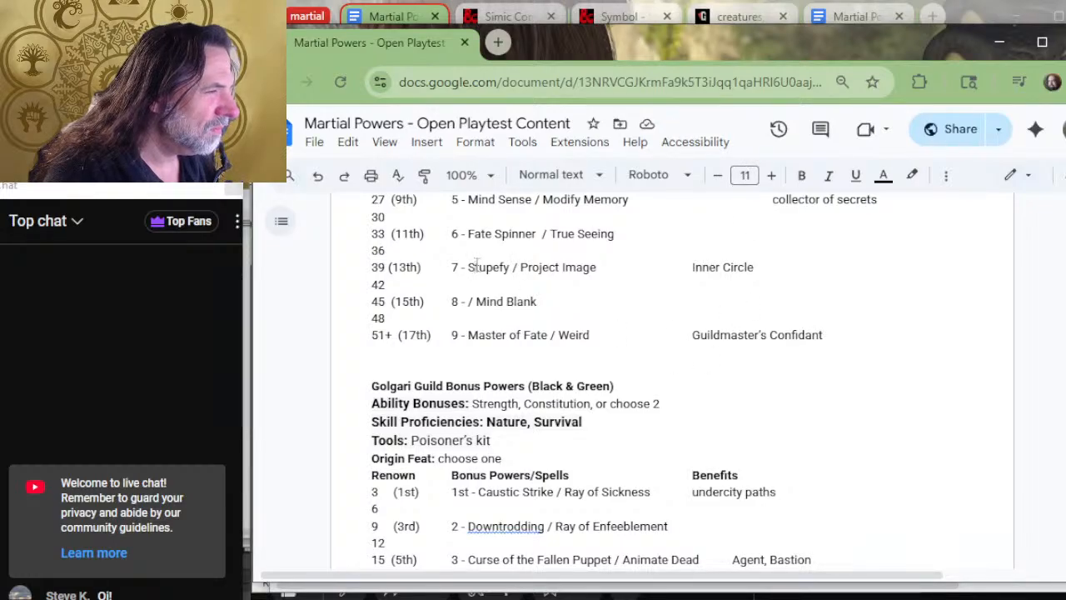
{"action": "type", "text": "Assassi"}
{"action": "type", "text": "nating Damage"}
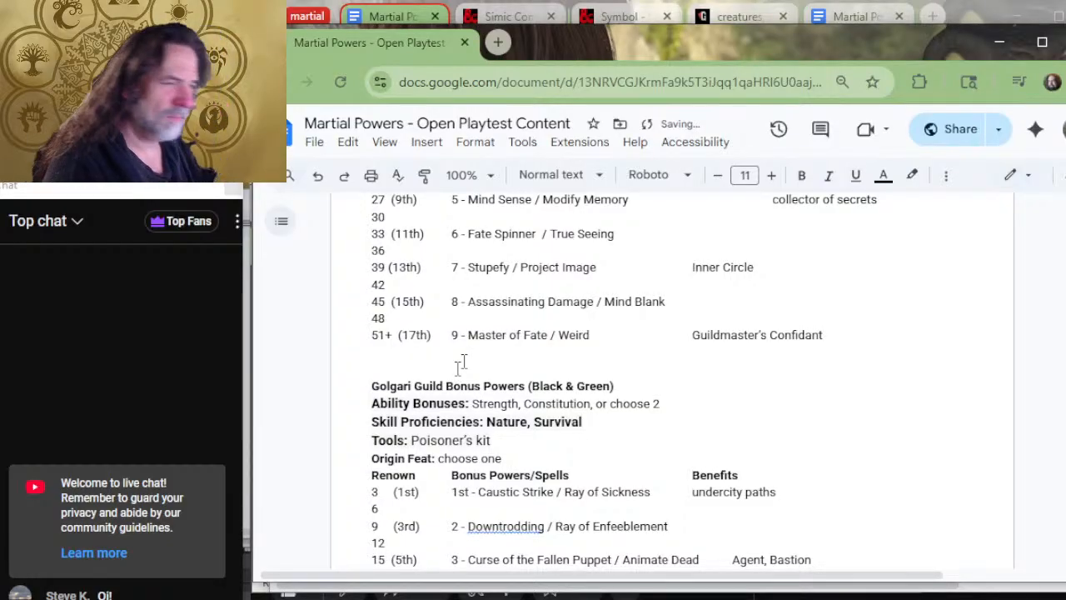
Align "Independent Agent, Bastion" and "collector of secrets" with Dimir's Benefits column by adding a tab to the first and removing extra tabs from the second.
{"action": "scroll", "coordinate": [572, 297], "scroll_direction": "up", "scroll_amount": 2}
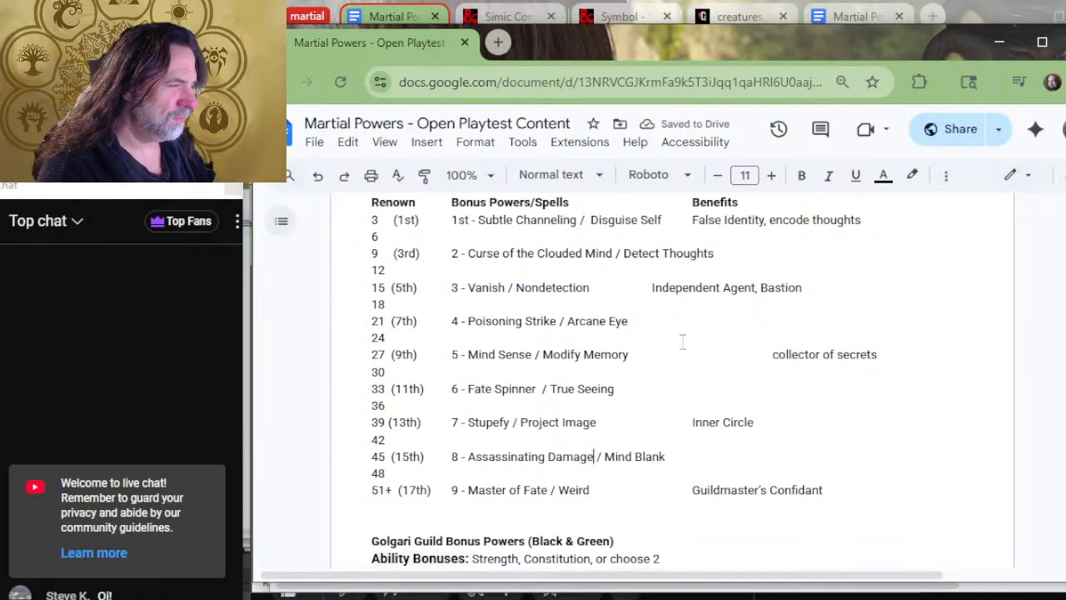
{"action": "left_click", "coordinate": [641, 286]}
{"action": "key", "text": "Tab"}
{"action": "left_click", "coordinate": [698, 325]}
{"action": "left_click", "coordinate": [695, 354]}
{"action": "key", "text": "Delete"}
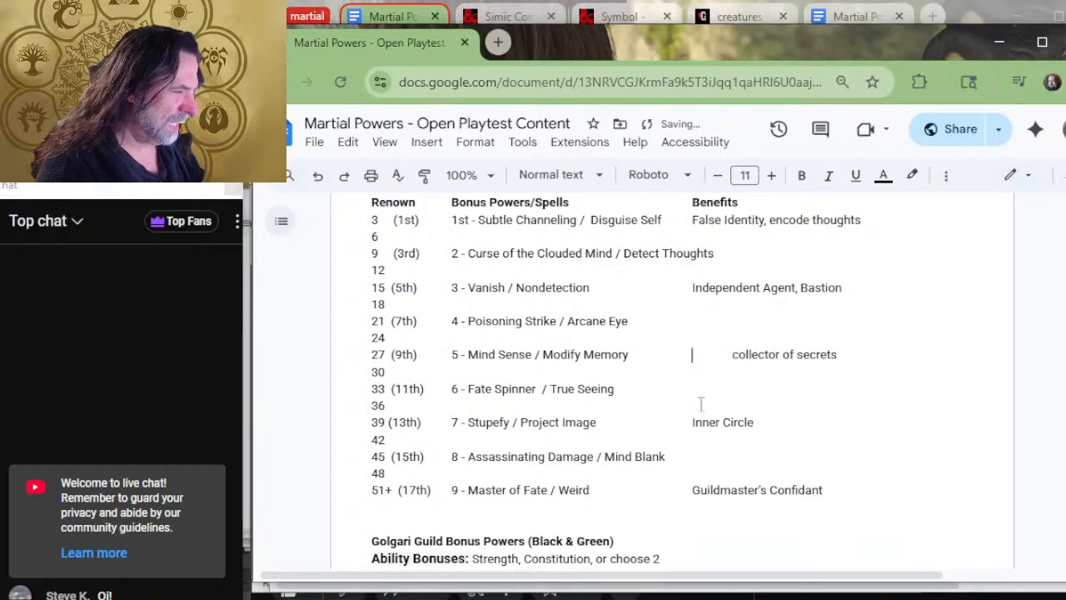
{"action": "key", "text": "Delete"}
{"action": "key", "text": "End"}
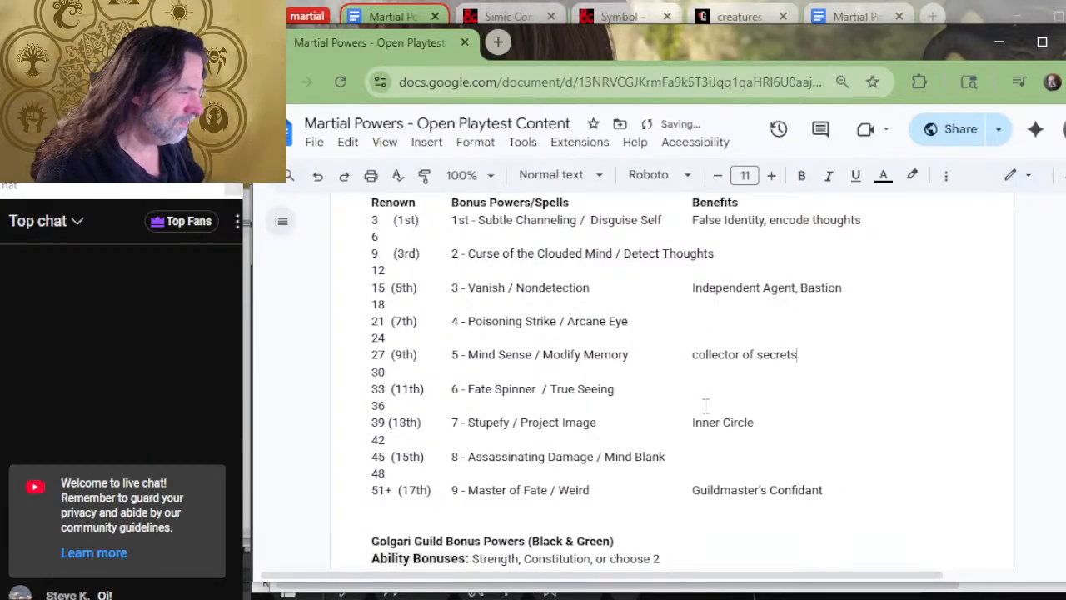
Review the Dimir table and the neighbouring guild tables, ending at the Golgari bonus powers.
{"action": "scroll", "coordinate": [905, 411], "scroll_direction": "up", "scroll_amount": 3}
{"action": "scroll", "coordinate": [887, 364], "scroll_direction": "down", "scroll_amount": 3}
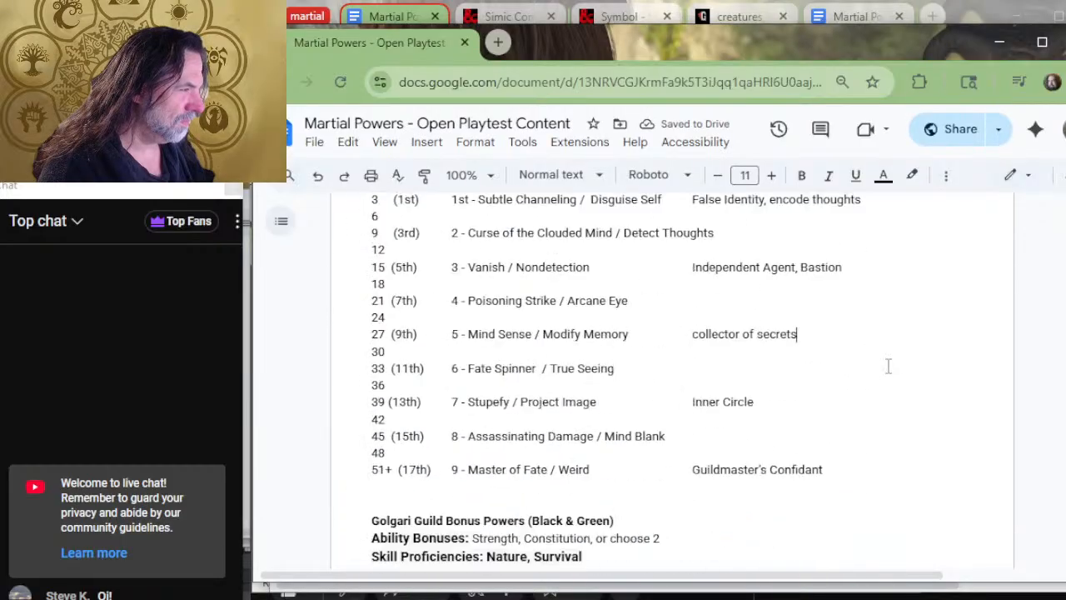
{"action": "scroll", "coordinate": [888, 366], "scroll_direction": "down", "scroll_amount": 3}
{"action": "scroll", "coordinate": [881, 374], "scroll_direction": "up", "scroll_amount": 2}
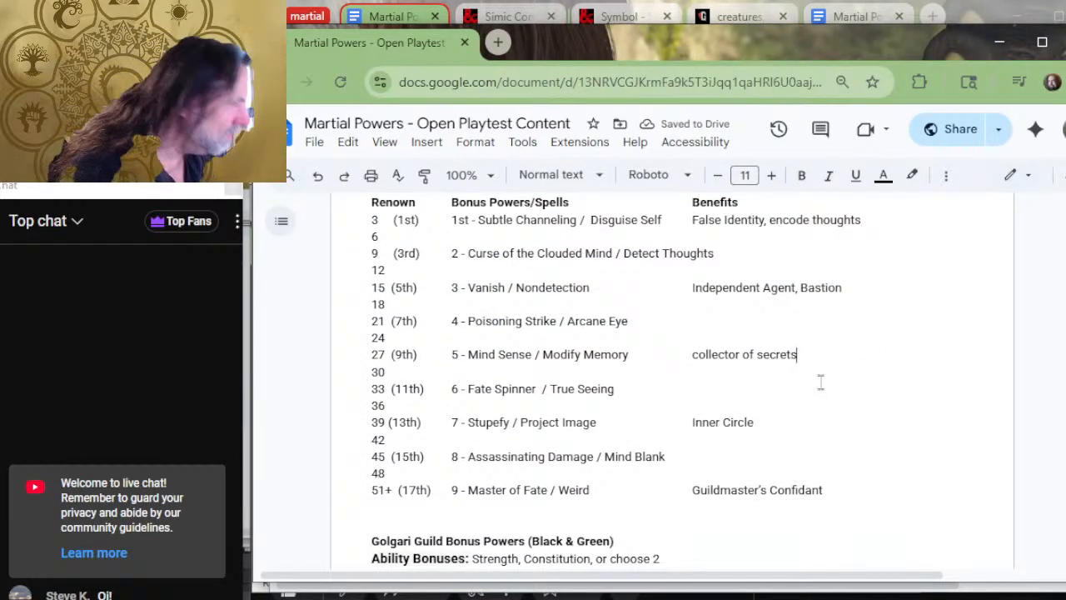
{"action": "scroll", "coordinate": [820, 383], "scroll_direction": "up", "scroll_amount": 10}
{"action": "scroll", "coordinate": [821, 375], "scroll_direction": "up", "scroll_amount": 2}
{"action": "scroll", "coordinate": [821, 375], "scroll_direction": "down", "scroll_amount": 11}
{"action": "scroll", "coordinate": [738, 304], "scroll_direction": "down", "scroll_amount": 5}
{"action": "scroll", "coordinate": [713, 304], "scroll_direction": "up", "scroll_amount": 2}
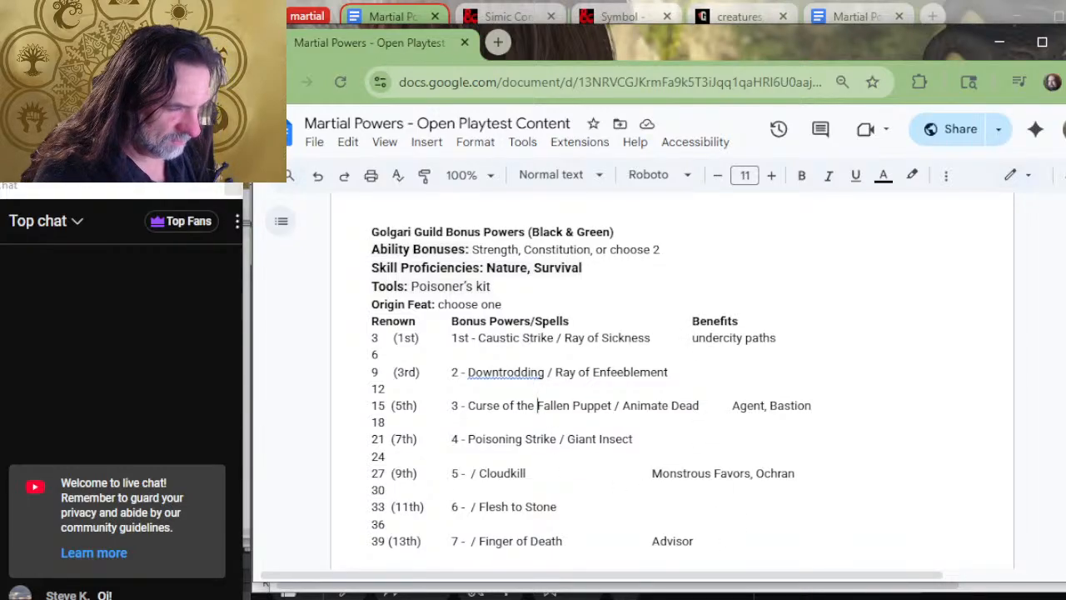
Shorten "Curse of the Fallen Puppet" to "Curse of Fallen Puppet" in Golgari's 15 (5th) row.
{"action": "key", "text": "Delete"}
{"action": "key", "text": "Delete"}
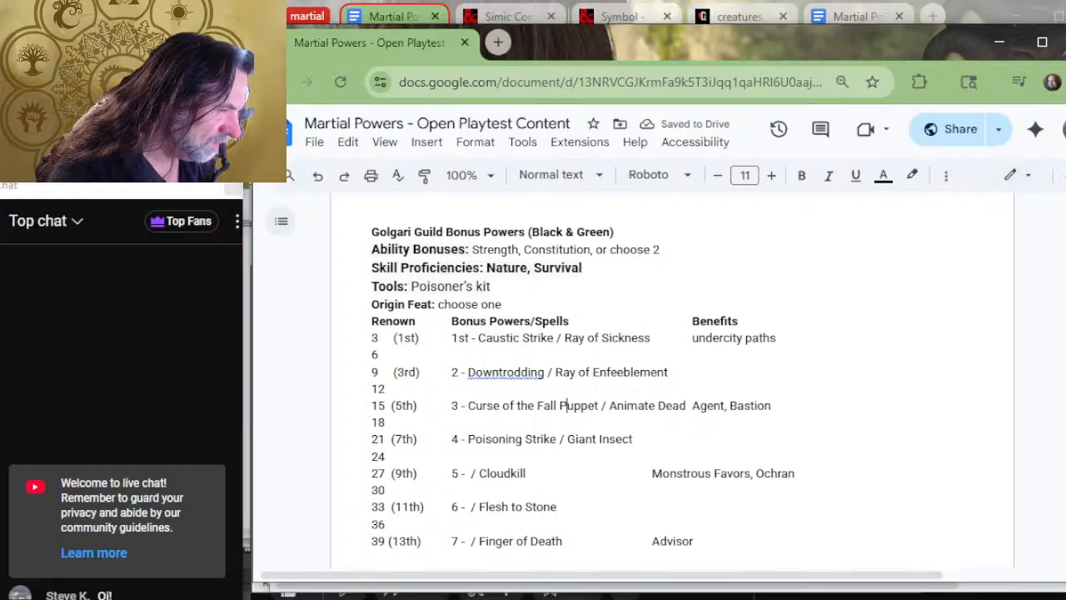
{"action": "key", "text": "Left"}
{"action": "key", "text": "Left"}
{"action": "key", "text": "Left"}
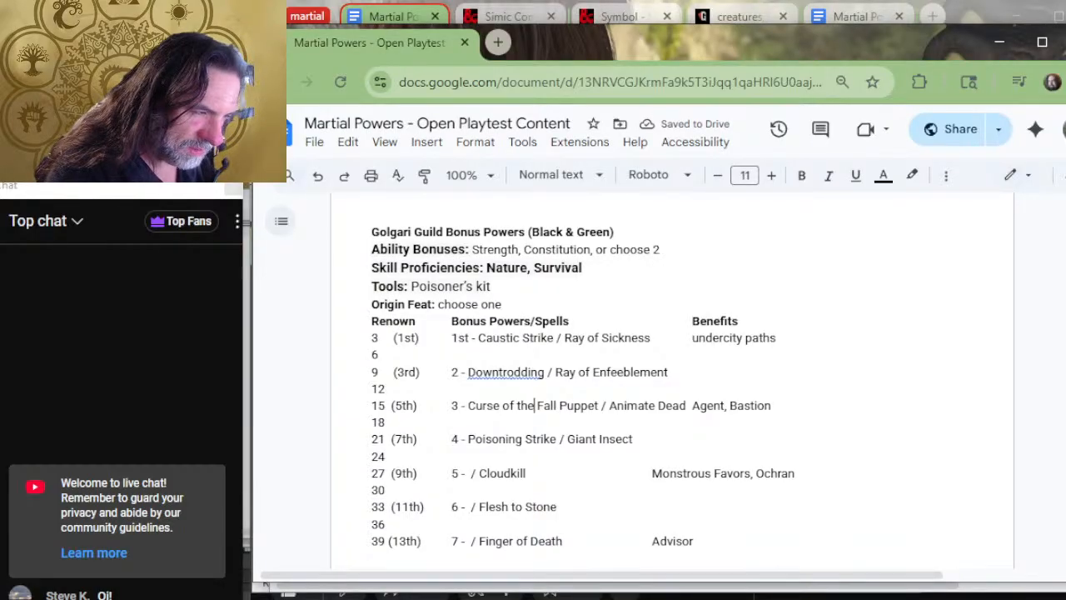
{"action": "key", "text": "BackSpace"}
{"action": "key", "text": "BackSpace"}
{"action": "key", "text": "BackSpace"}
{"action": "key", "text": "BackSpace"}
{"action": "key", "text": "Right"}
{"action": "key", "text": "Right"}
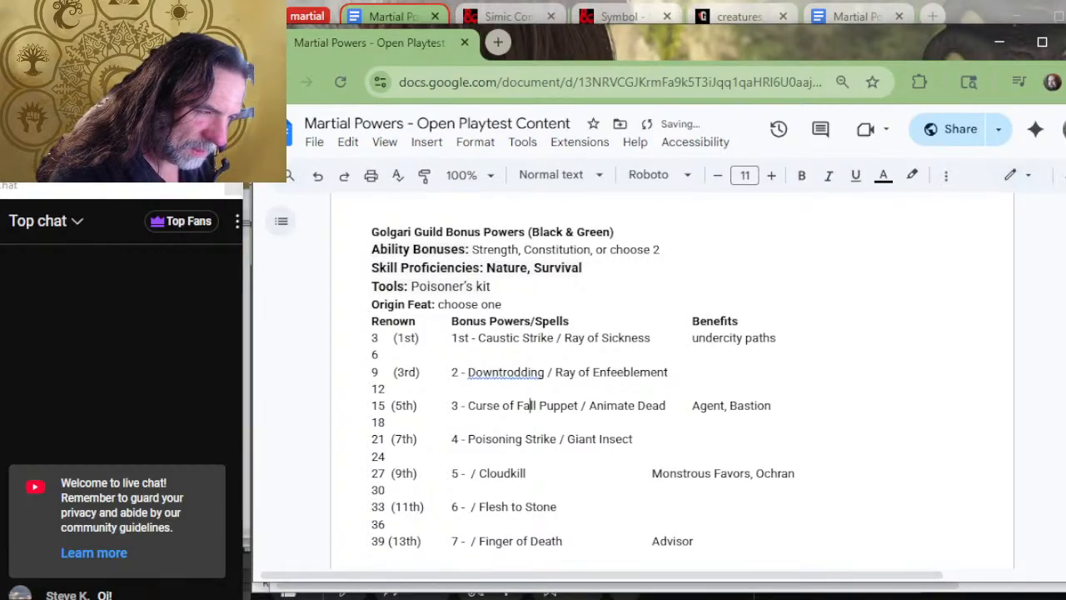
{"action": "type", "text": "en"}
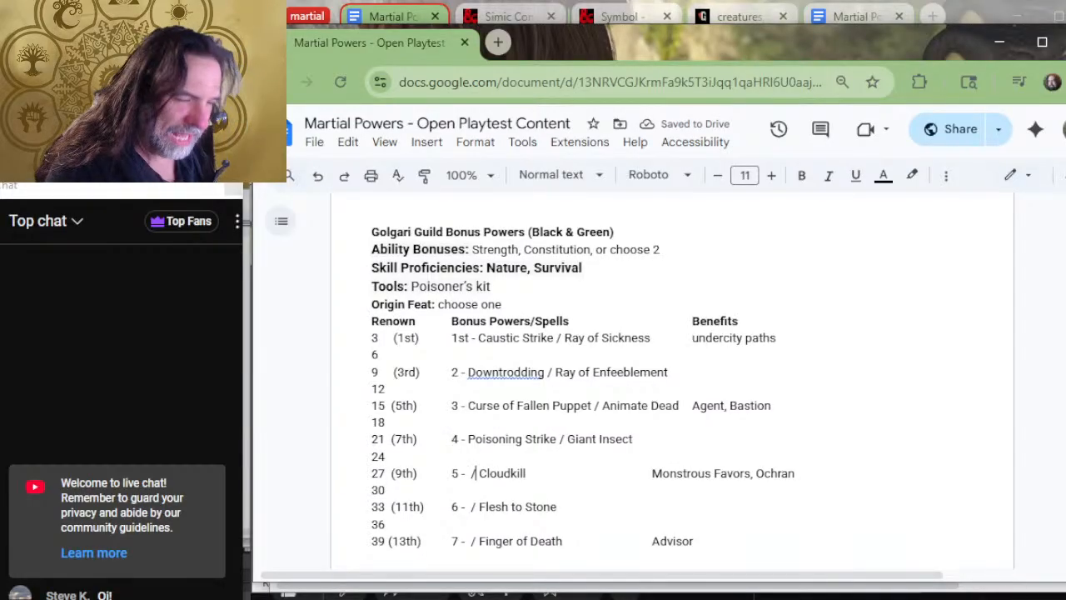
Look through the Exploits for a fitting power and enter "Resilient Save" before "/ Cloudkill" in Golgari's 27 (9th) row.
{"action": "key", "text": "Left"}
{"action": "key", "text": "Left"}
{"action": "key", "text": "alt+Tab"}
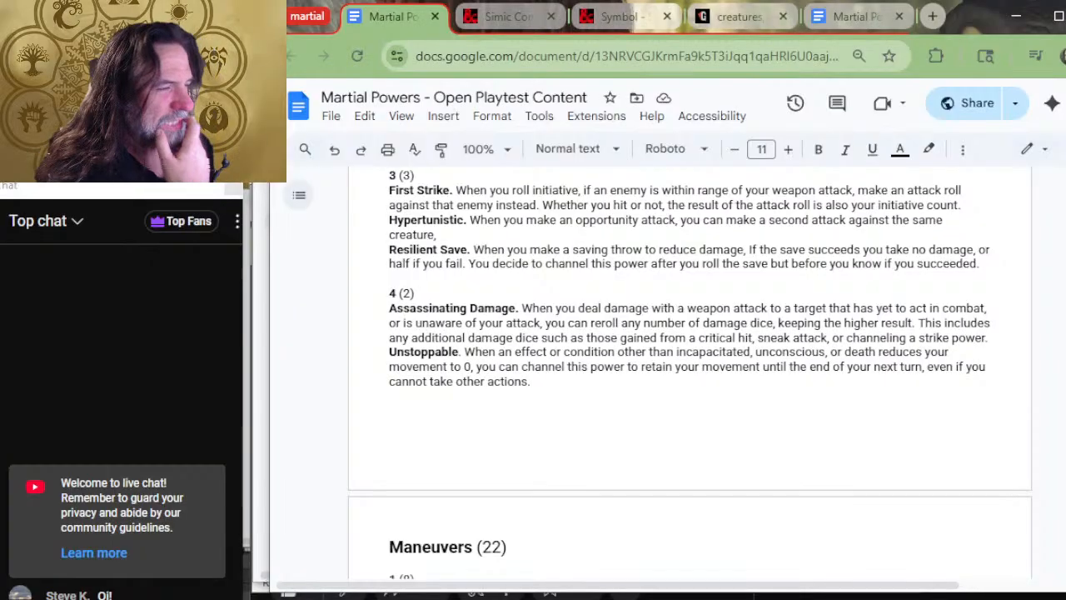
{"action": "scroll", "coordinate": [579, 293], "scroll_direction": "up", "scroll_amount": 15}
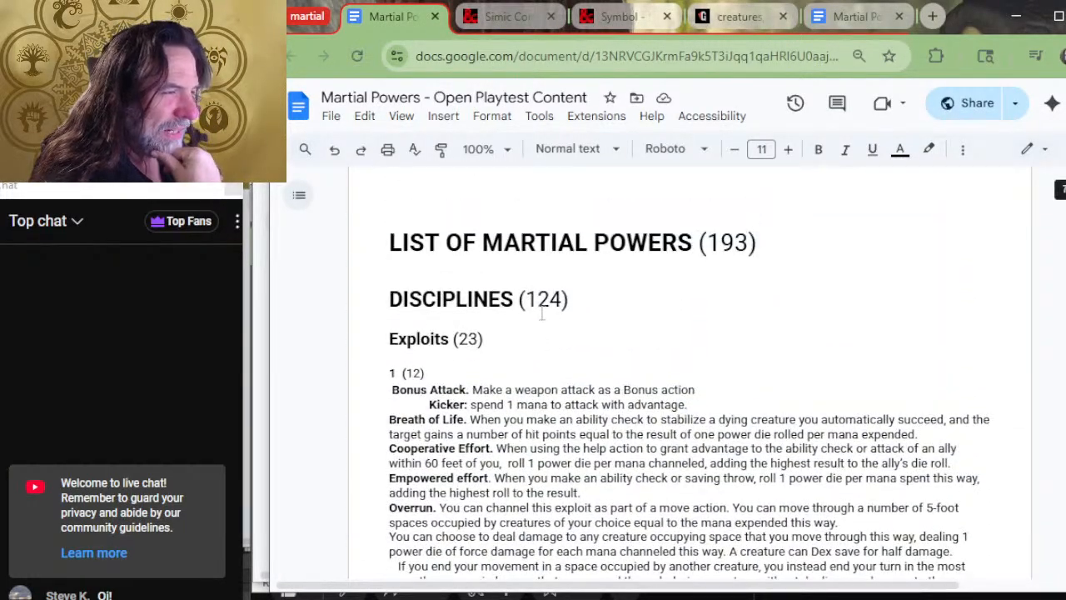
{"action": "scroll", "coordinate": [542, 315], "scroll_direction": "down", "scroll_amount": 15}
{"action": "scroll", "coordinate": [513, 318], "scroll_direction": "down", "scroll_amount": 3}
{"action": "scroll", "coordinate": [499, 315], "scroll_direction": "up", "scroll_amount": 3}
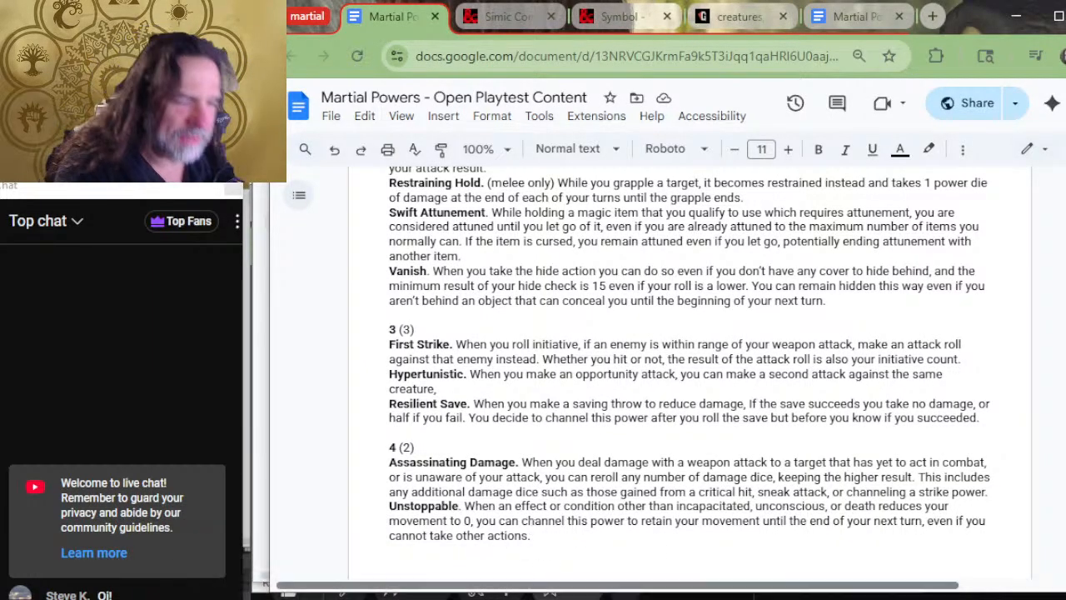
{"action": "scroll", "coordinate": [662, 554], "scroll_direction": "up", "scroll_amount": 4}
{"action": "scroll", "coordinate": [601, 550], "scroll_direction": "down", "scroll_amount": 4}
{"action": "key", "text": "alt+Tab"}
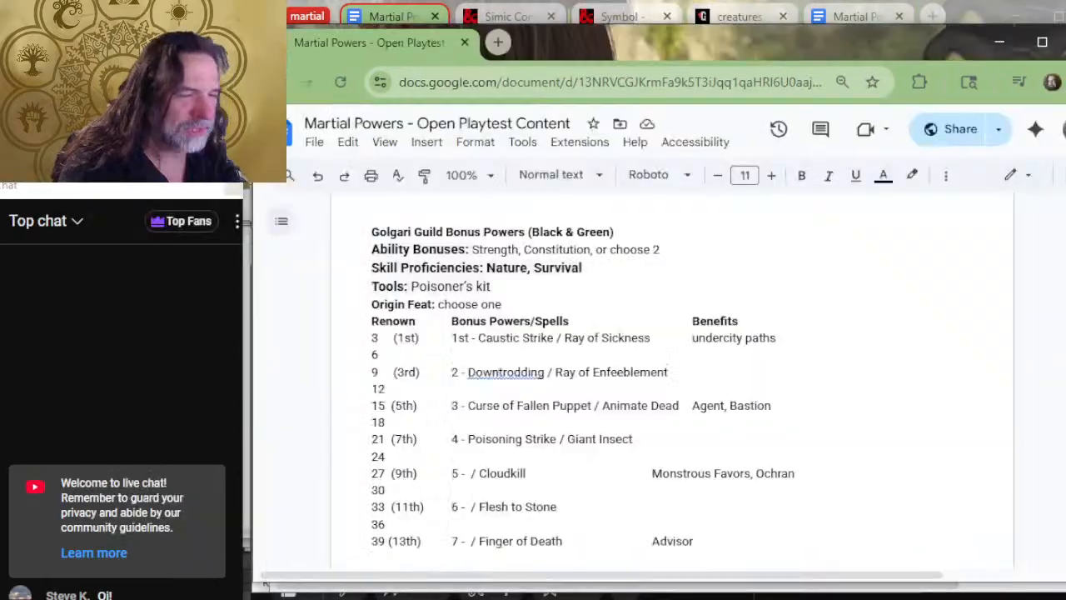
{"action": "key", "text": "alt+space"}
{"action": "key", "text": "alt+Tab"}
{"action": "key", "text": "alt+Tab"}
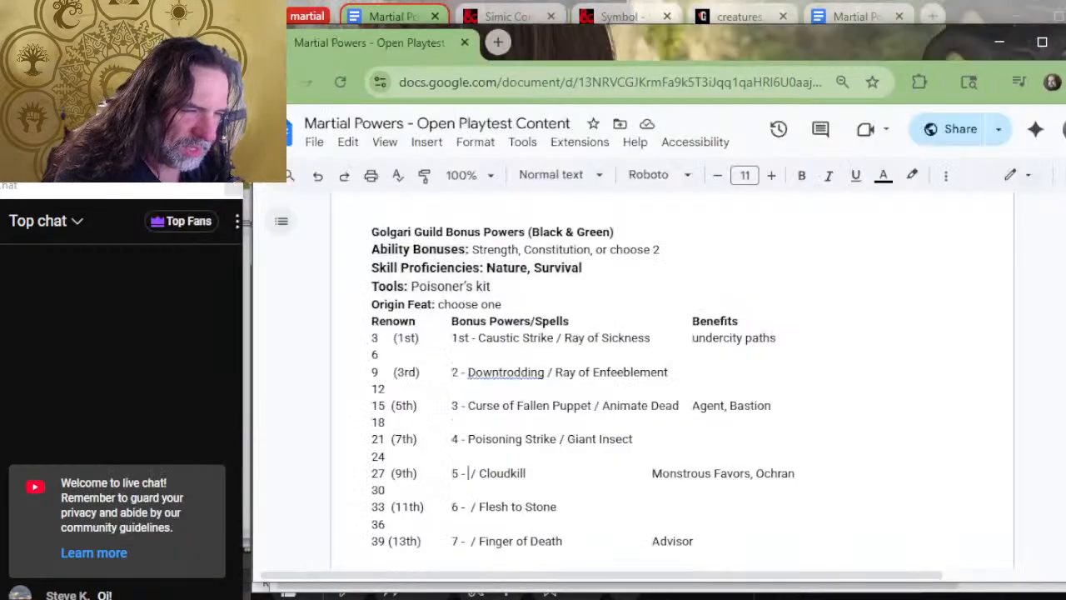
{"action": "type", "text": "Resilient "}
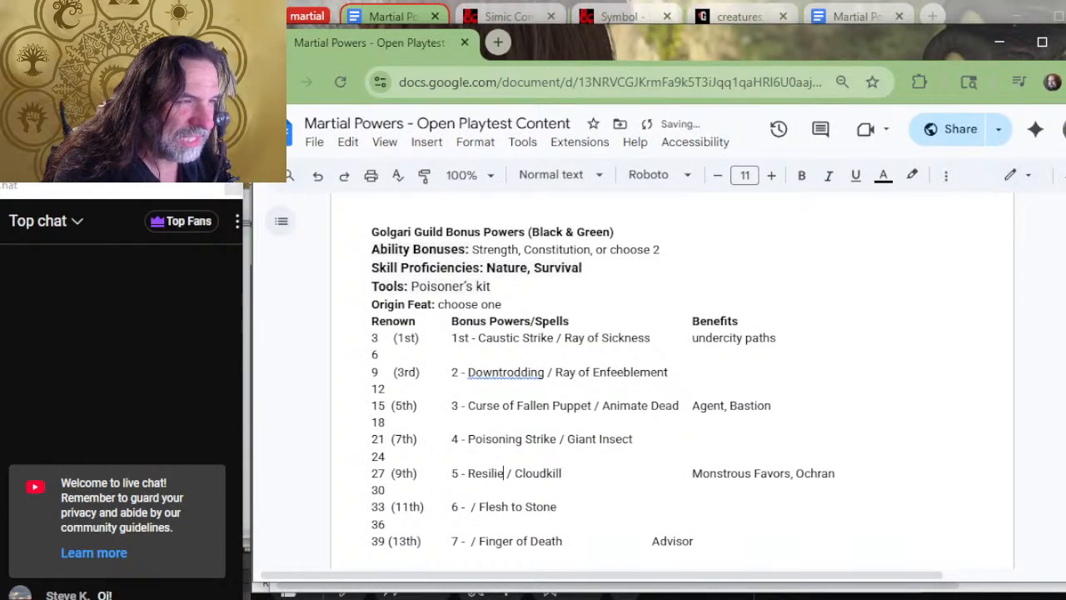
{"action": "type", "text": "Save"}
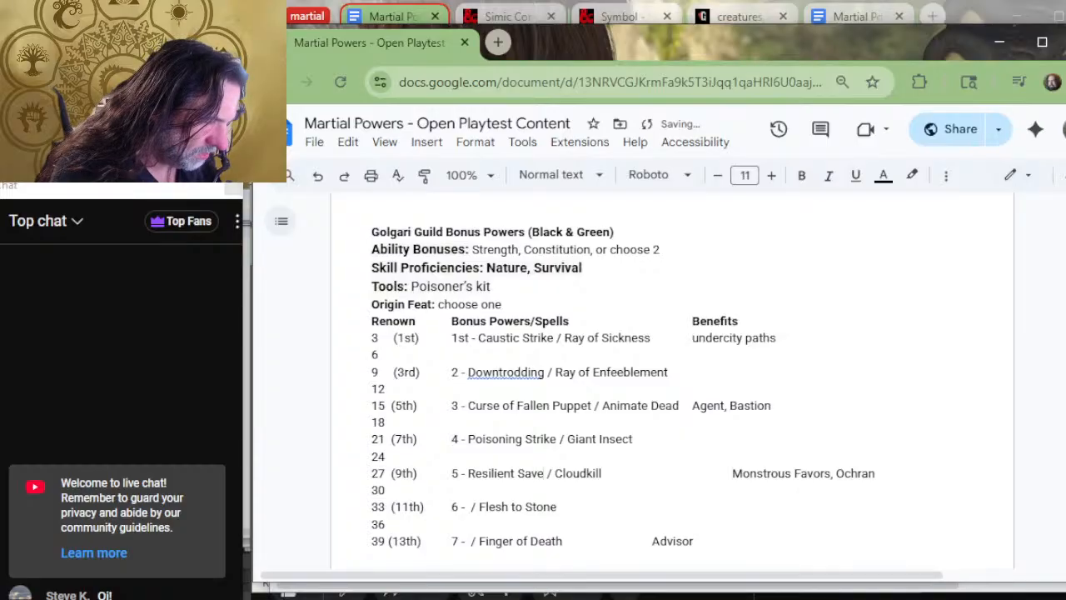
Align "Monstrous Favors, Ochran" with Golgari's Benefits column by removing the extra tab after "Cloudkill".
{"action": "key", "text": "Right"}
{"action": "key", "text": "Right"}
{"action": "key", "text": "Right"}
{"action": "key", "text": "Right"}
{"action": "key", "text": "Right"}
{"action": "key", "text": "Right"}
{"action": "key", "text": "Right"}
{"action": "key", "text": "Right"}
{"action": "key", "text": "Right"}
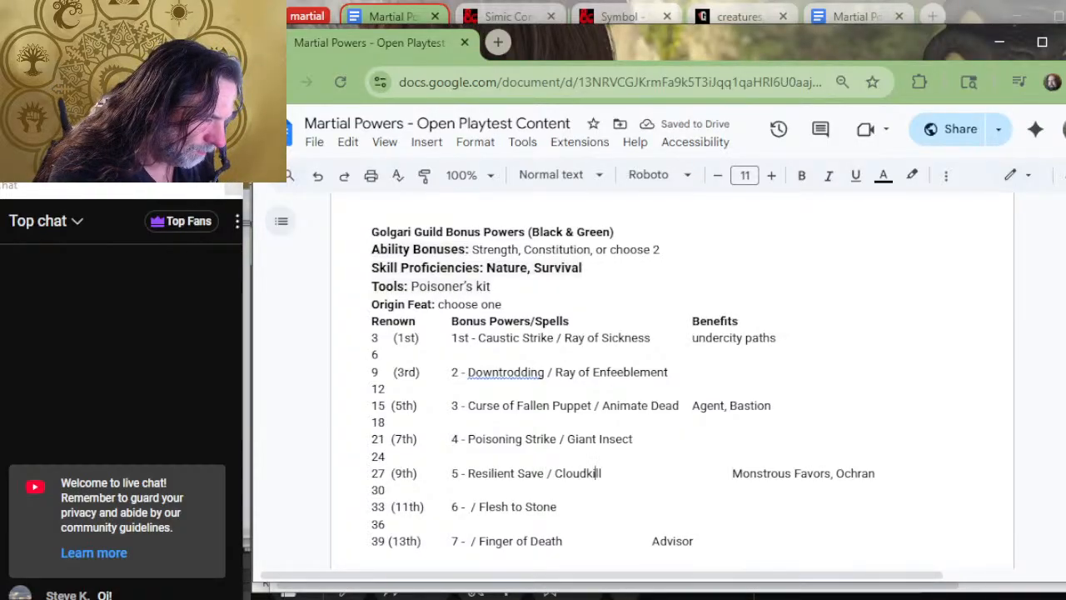
{"action": "key", "text": "Delete"}
Examine the Maneuvers from rank 2 to rank 4 for a power to pair with "Flesh to Stone" in Golgari's 33 (11th) row.
{"action": "key", "text": "alt+Tab"}
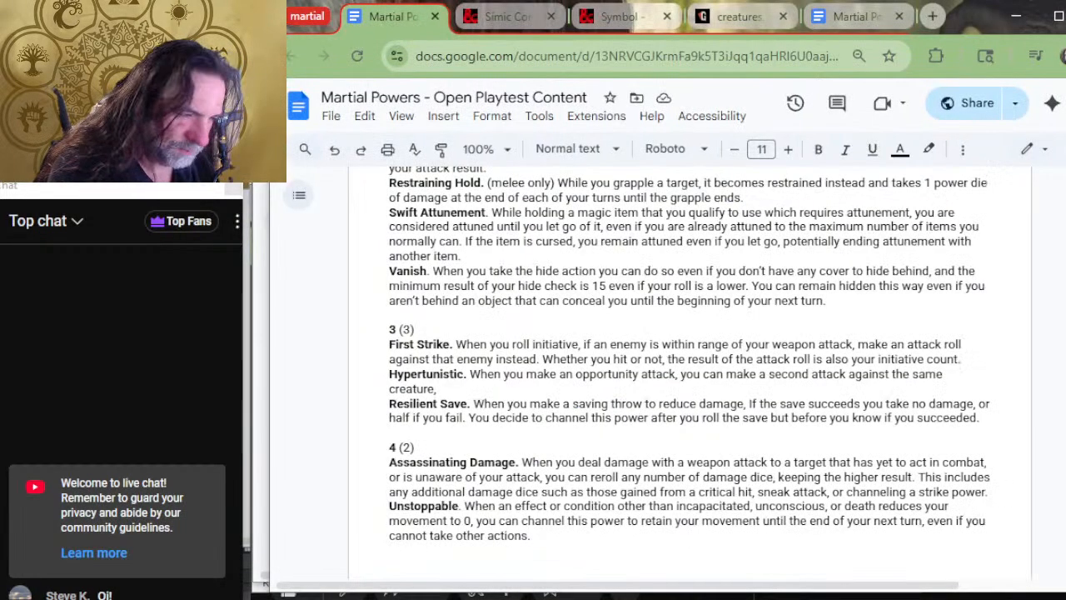
{"action": "scroll", "coordinate": [603, 430], "scroll_direction": "down", "scroll_amount": 2}
{"action": "key", "text": "alt+Tab"}
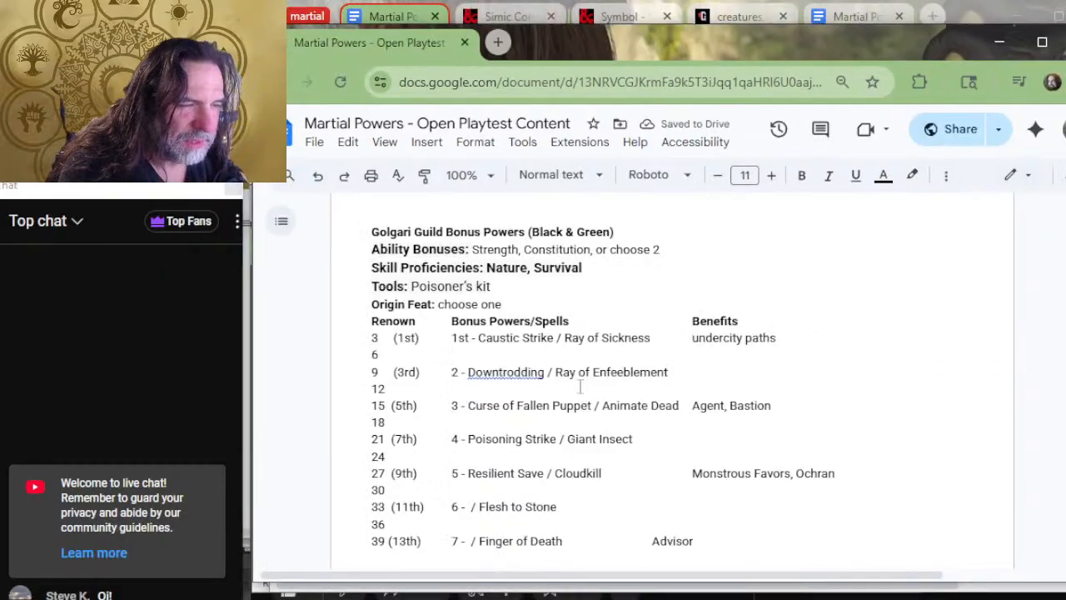
{"action": "scroll", "coordinate": [578, 488], "scroll_direction": "down", "scroll_amount": 2}
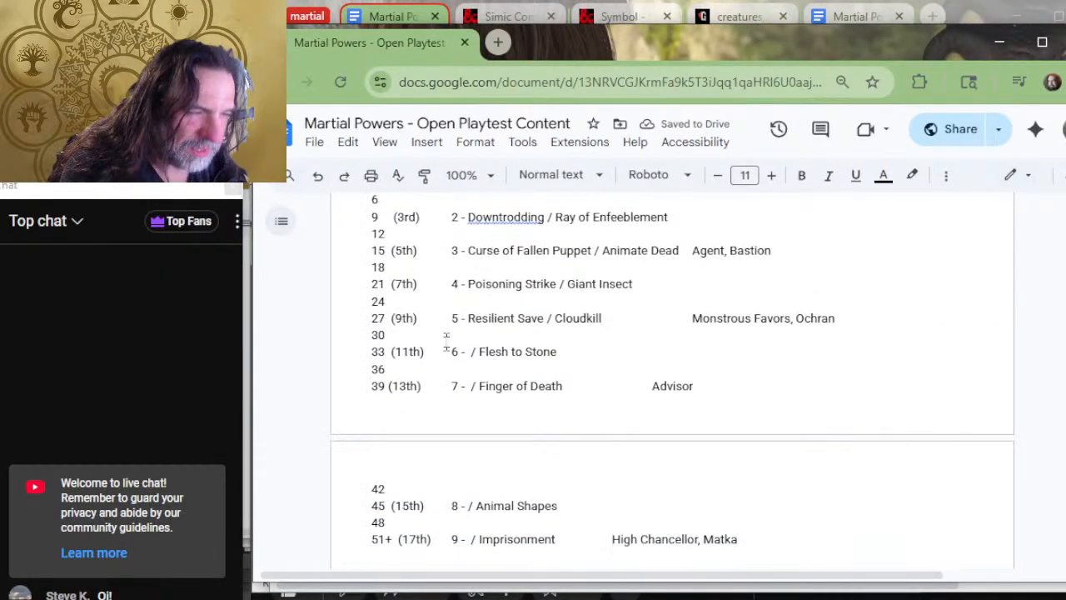
{"action": "key", "text": "alt+Tab"}
{"action": "scroll", "coordinate": [564, 398], "scroll_direction": "down", "scroll_amount": 2}
{"action": "scroll", "coordinate": [564, 398], "scroll_direction": "down", "scroll_amount": 5}
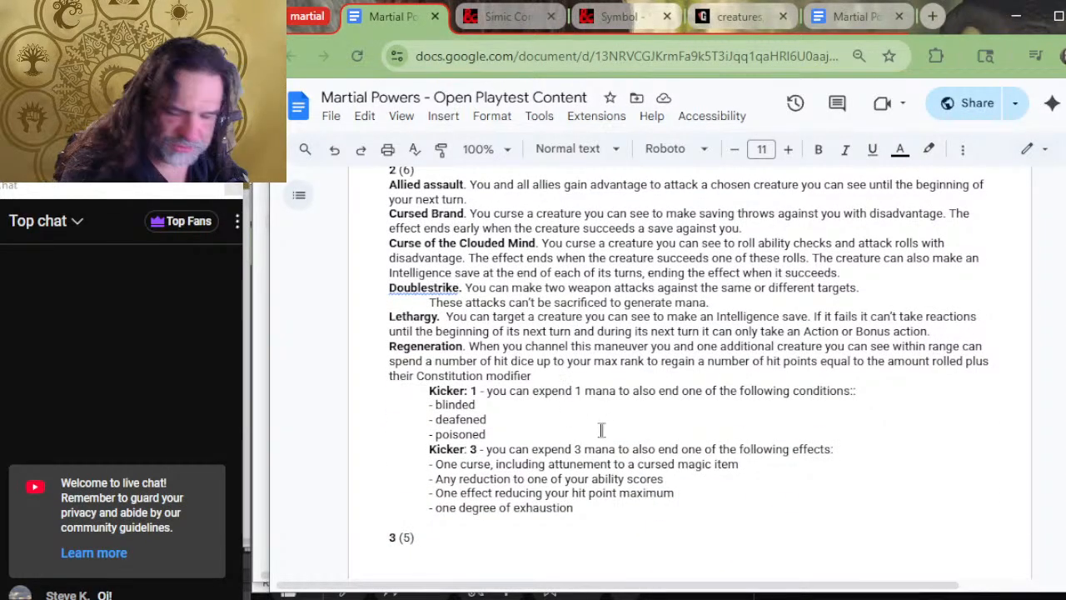
{"action": "scroll", "coordinate": [596, 395], "scroll_direction": "down", "scroll_amount": 4}
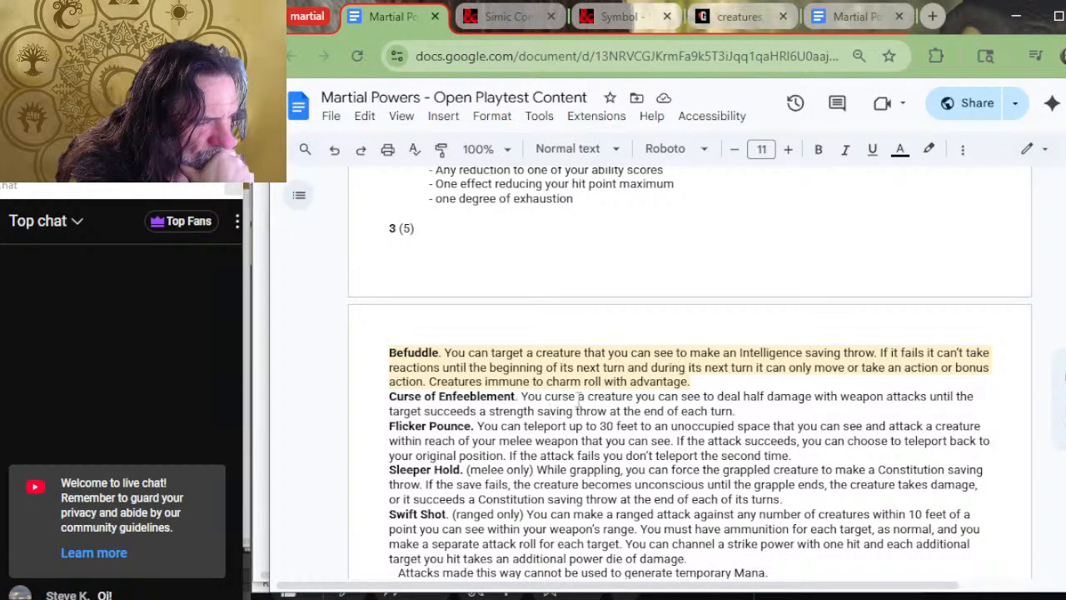
{"action": "scroll", "coordinate": [578, 397], "scroll_direction": "down", "scroll_amount": 3}
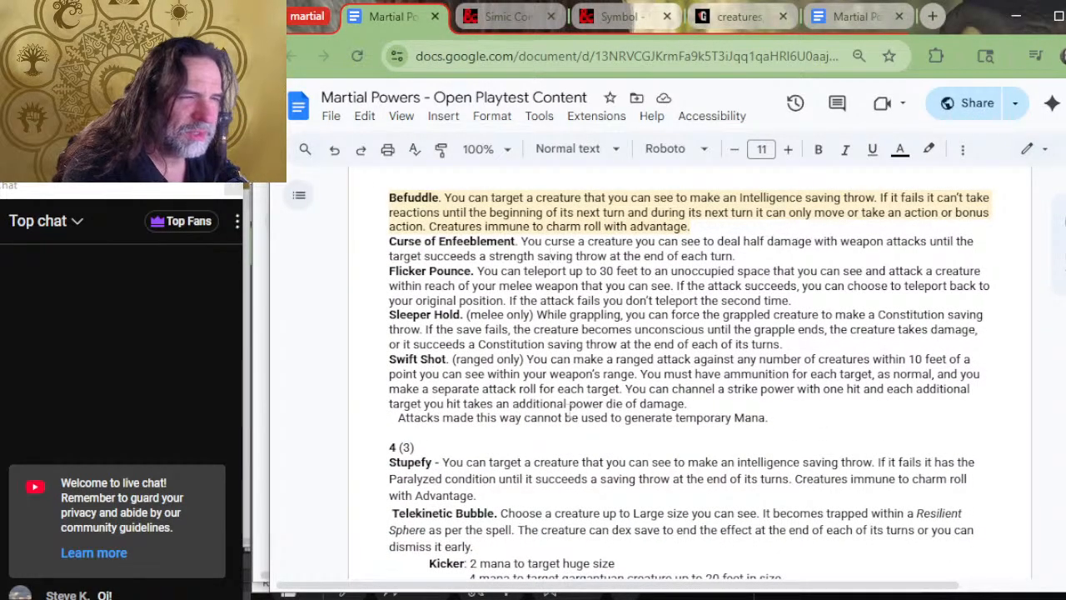
Review the powers already assigned in the Dimir table and compare them with the Golgari table's empty slots.
{"action": "key", "text": "alt+Tab"}
{"action": "scroll", "coordinate": [579, 458], "scroll_direction": "up", "scroll_amount": 6}
{"action": "scroll", "coordinate": [574, 452], "scroll_direction": "up", "scroll_amount": 6}
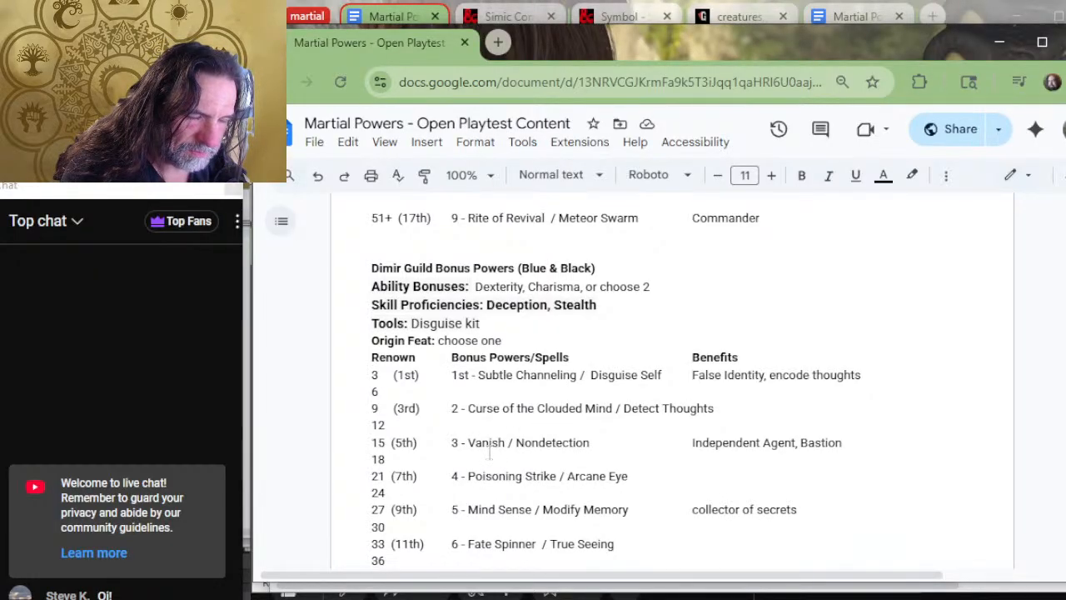
{"action": "scroll", "coordinate": [531, 450], "scroll_direction": "down", "scroll_amount": 3}
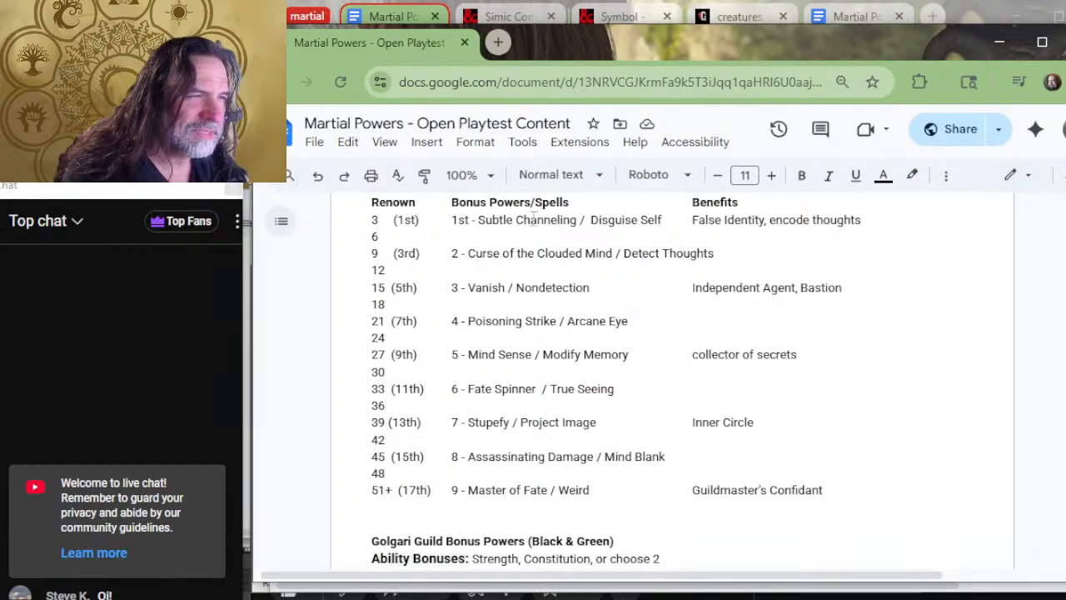
{"action": "scroll", "coordinate": [565, 401], "scroll_direction": "down", "scroll_amount": 2}
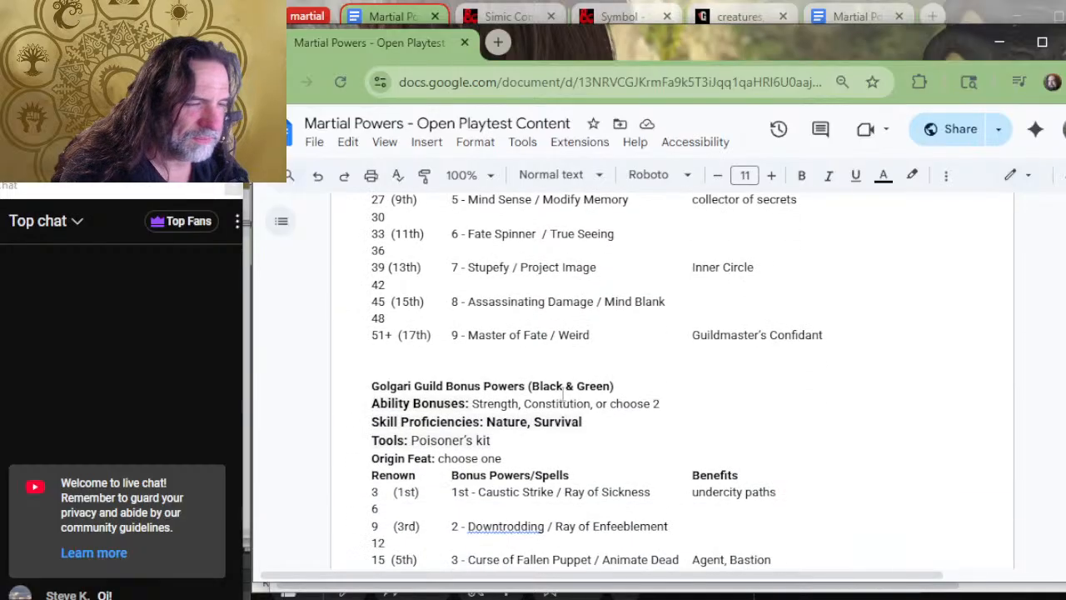
{"action": "scroll", "coordinate": [567, 395], "scroll_direction": "down", "scroll_amount": 4}
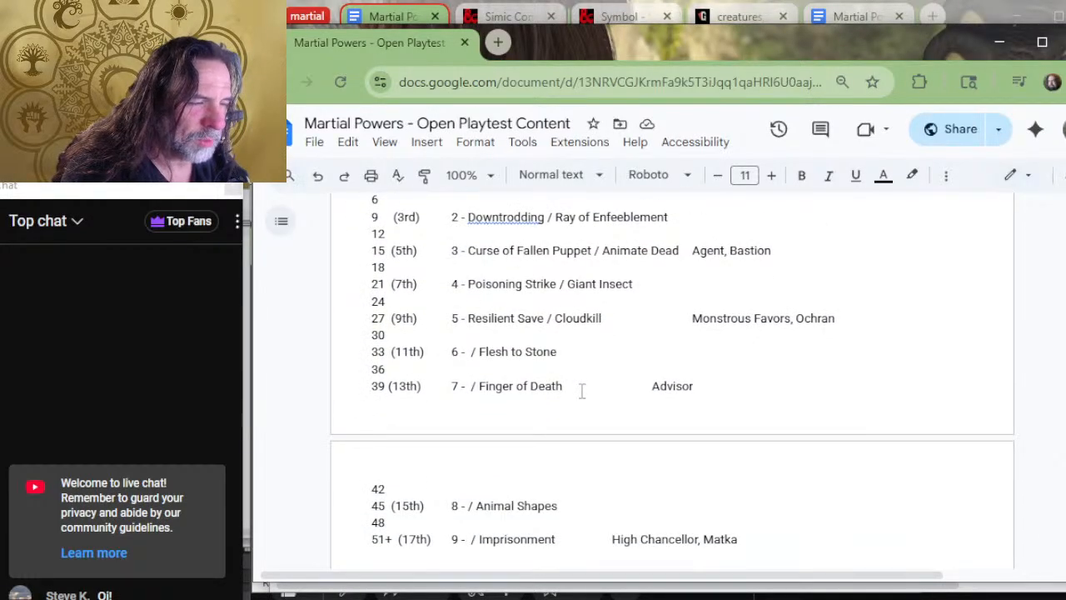
{"action": "scroll", "coordinate": [625, 421], "scroll_direction": "up", "scroll_amount": 2}
{"action": "scroll", "coordinate": [623, 415], "scroll_direction": "down", "scroll_amount": 2}
Read through the remaining Maneuvers, the Reactions and the Strike powers up to rank 4 for candidates for Golgari.
{"action": "key", "text": "alt+Tab"}
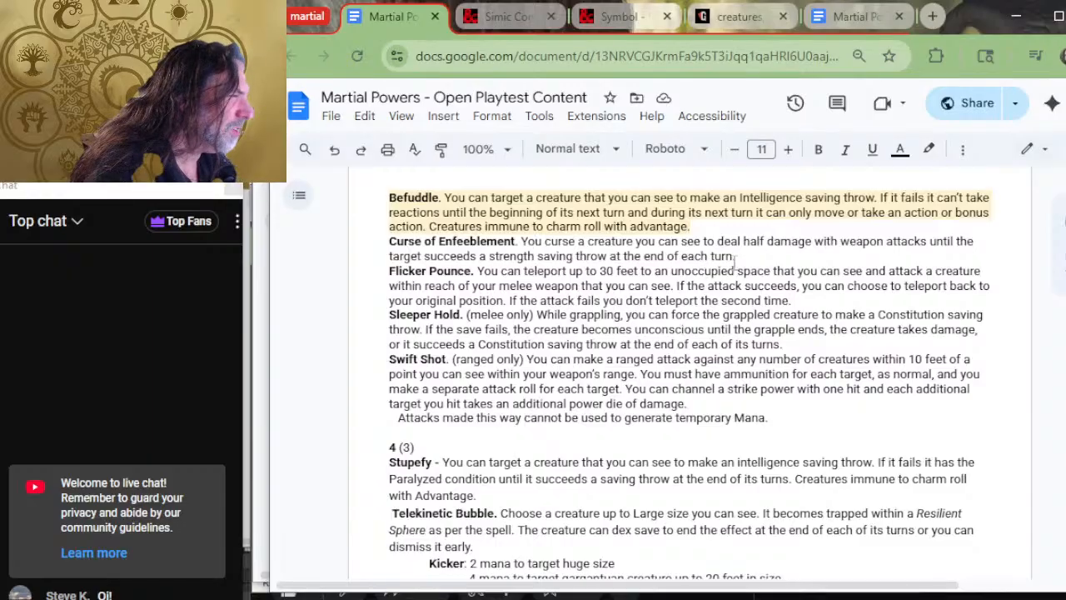
{"action": "double_click", "coordinate": [766, 253]}
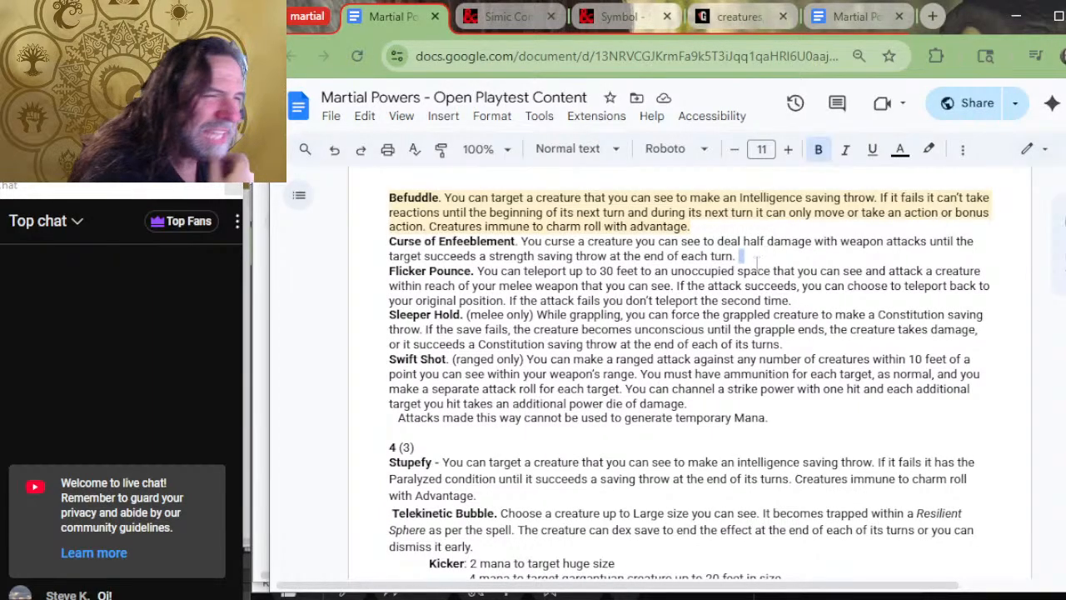
{"action": "scroll", "coordinate": [589, 333], "scroll_direction": "down", "scroll_amount": 5}
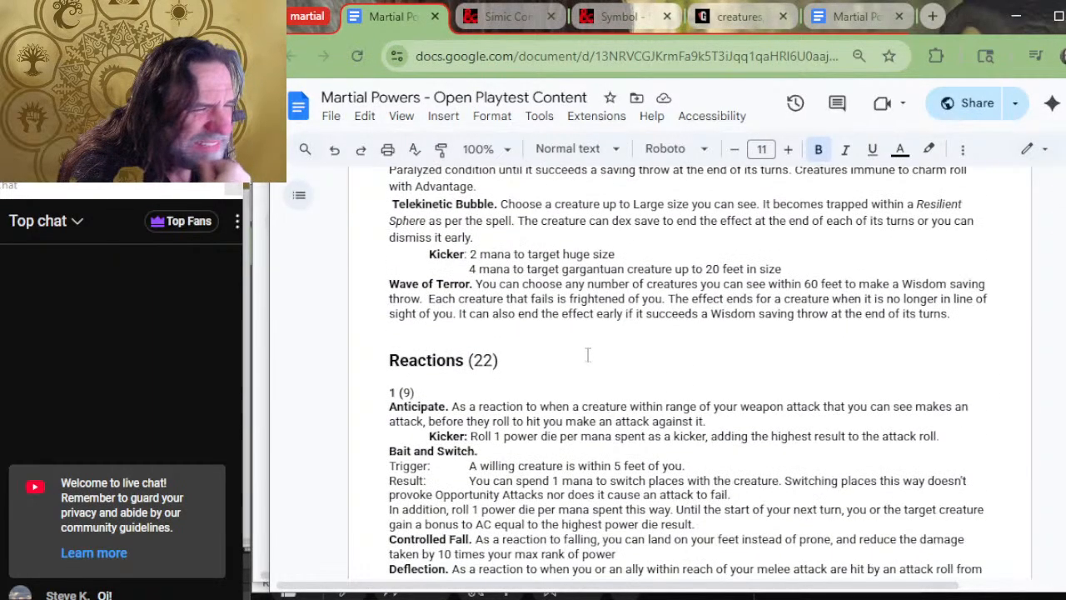
{"action": "scroll", "coordinate": [589, 347], "scroll_direction": "down", "scroll_amount": 7}
{"action": "scroll", "coordinate": [595, 339], "scroll_direction": "down", "scroll_amount": 4}
{"action": "scroll", "coordinate": [596, 337], "scroll_direction": "down", "scroll_amount": 2}
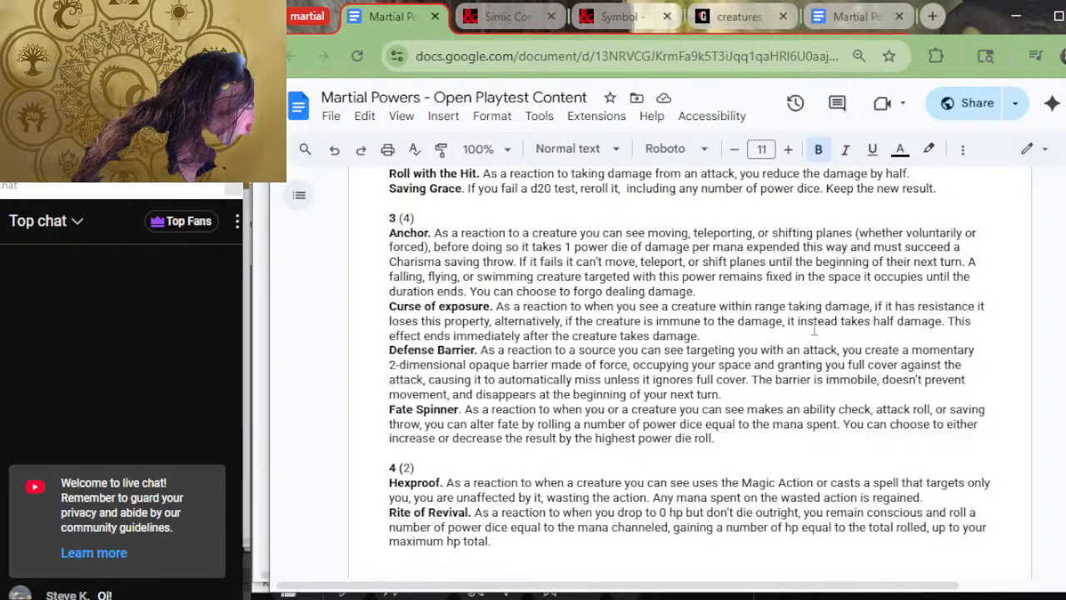
{"action": "left_click_drag", "start_coordinate": [814, 323], "coordinate": [799, 307]}
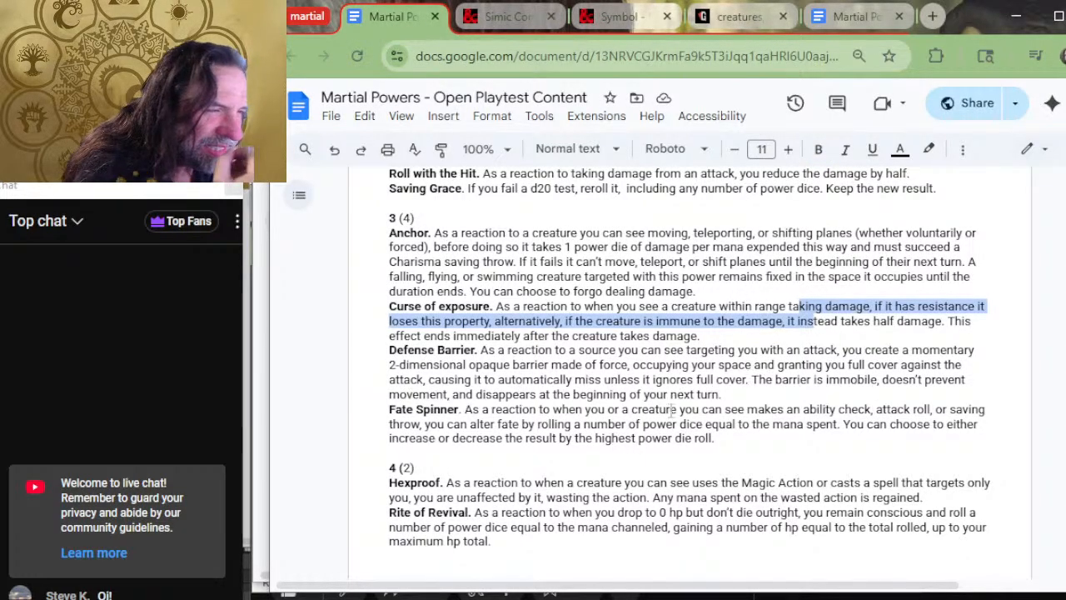
{"action": "scroll", "coordinate": [667, 408], "scroll_direction": "down", "scroll_amount": 6}
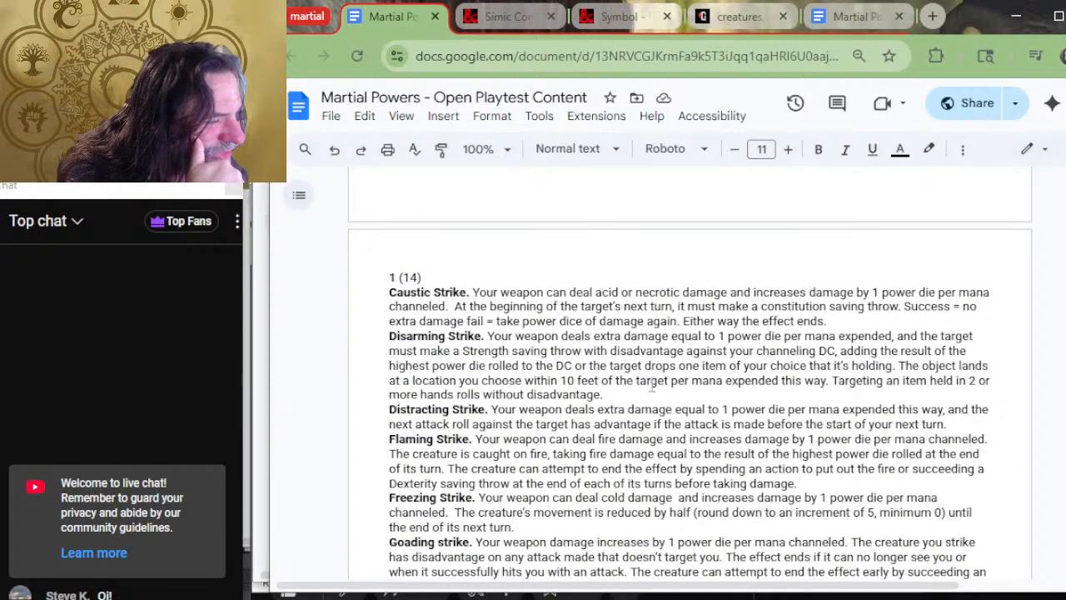
{"action": "scroll", "coordinate": [658, 400], "scroll_direction": "down", "scroll_amount": 6}
{"action": "scroll", "coordinate": [655, 385], "scroll_direction": "down", "scroll_amount": 6}
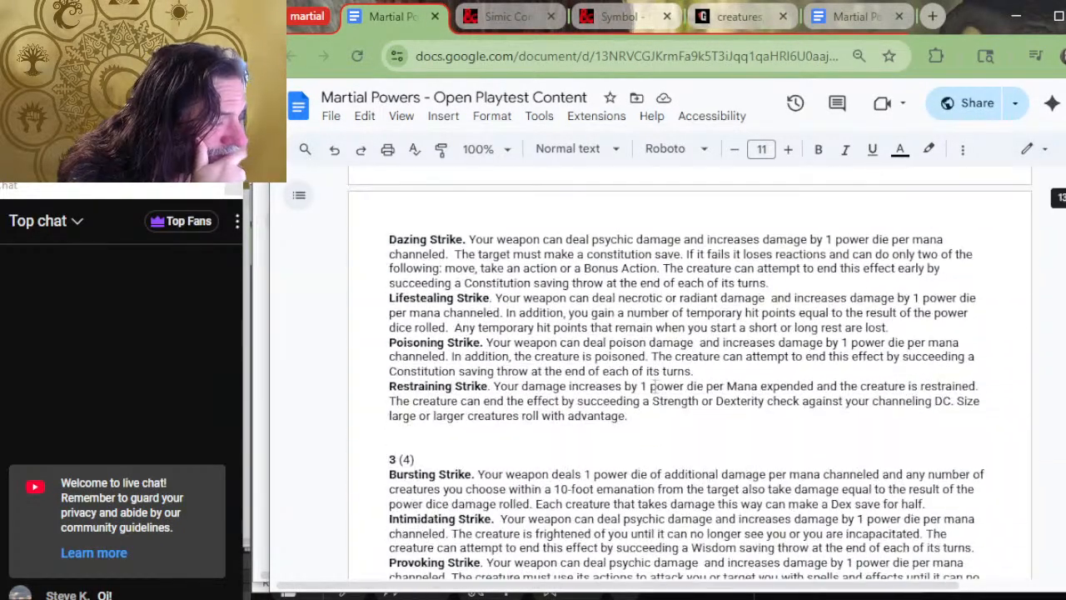
{"action": "scroll", "coordinate": [653, 385], "scroll_direction": "down", "scroll_amount": 2}
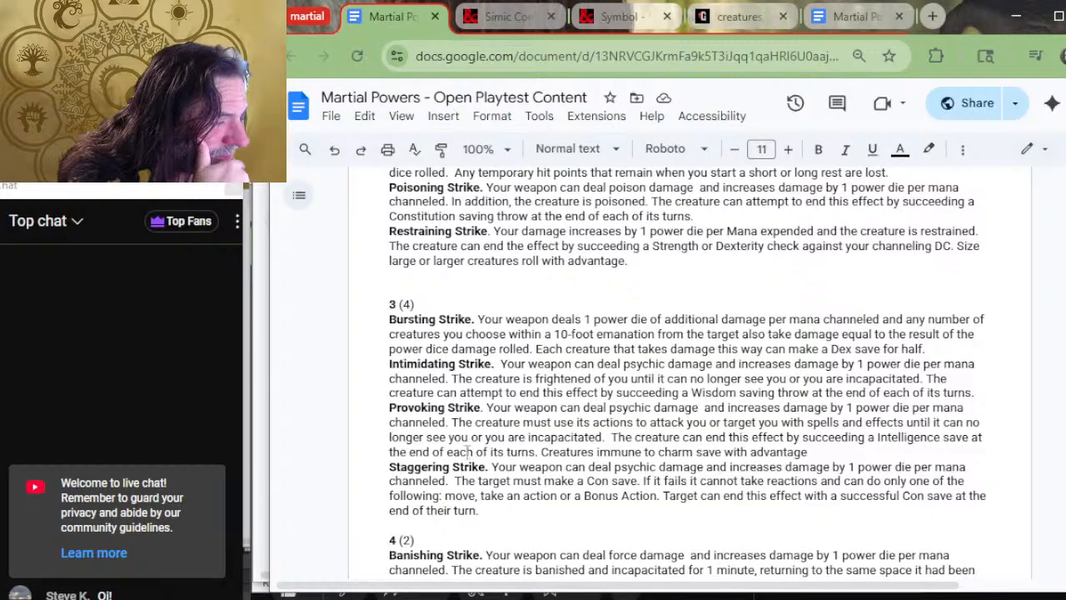
{"action": "scroll", "coordinate": [714, 387], "scroll_direction": "down", "scroll_amount": 2}
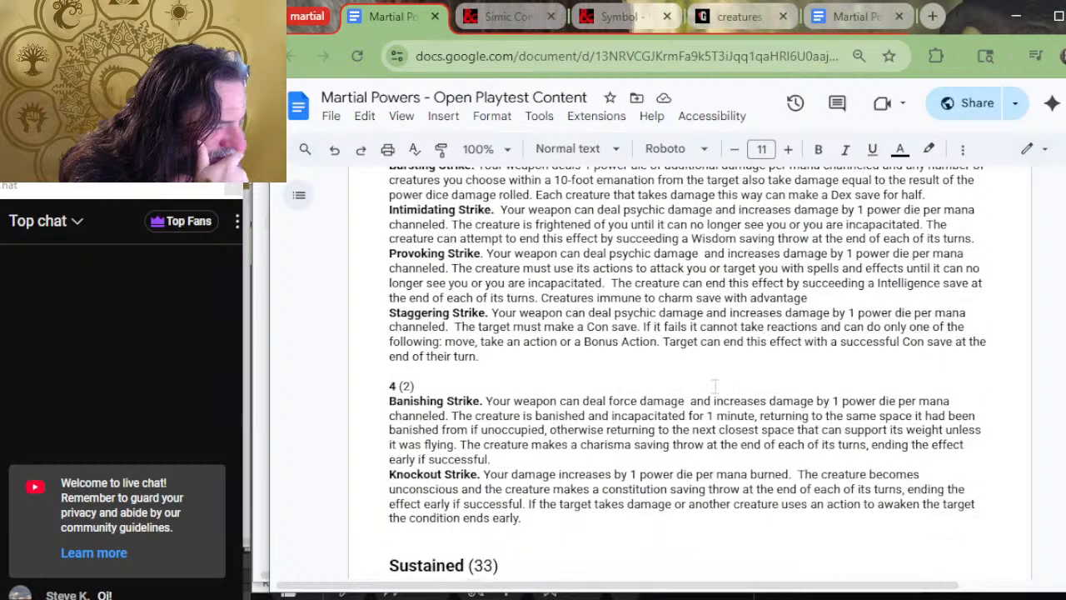
Check the rank 3 Reactions and the Sustained powers for candidates, returning to Golgari's 33 (11th) row.
{"action": "key", "text": "alt+Tab"}
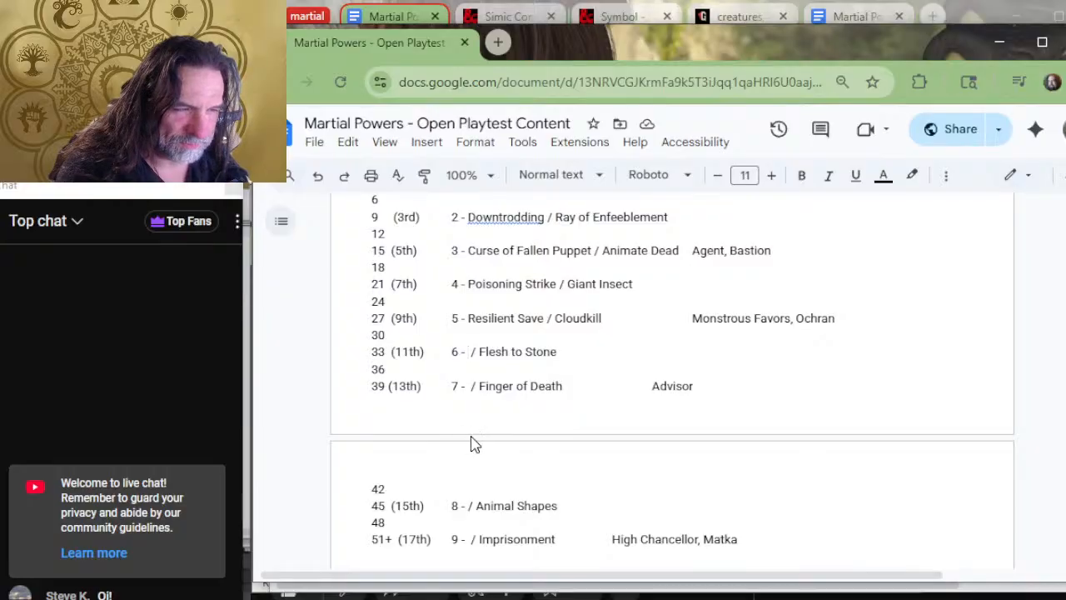
{"action": "key", "text": "alt+Tab"}
{"action": "scroll", "coordinate": [538, 377], "scroll_direction": "down", "scroll_amount": 6}
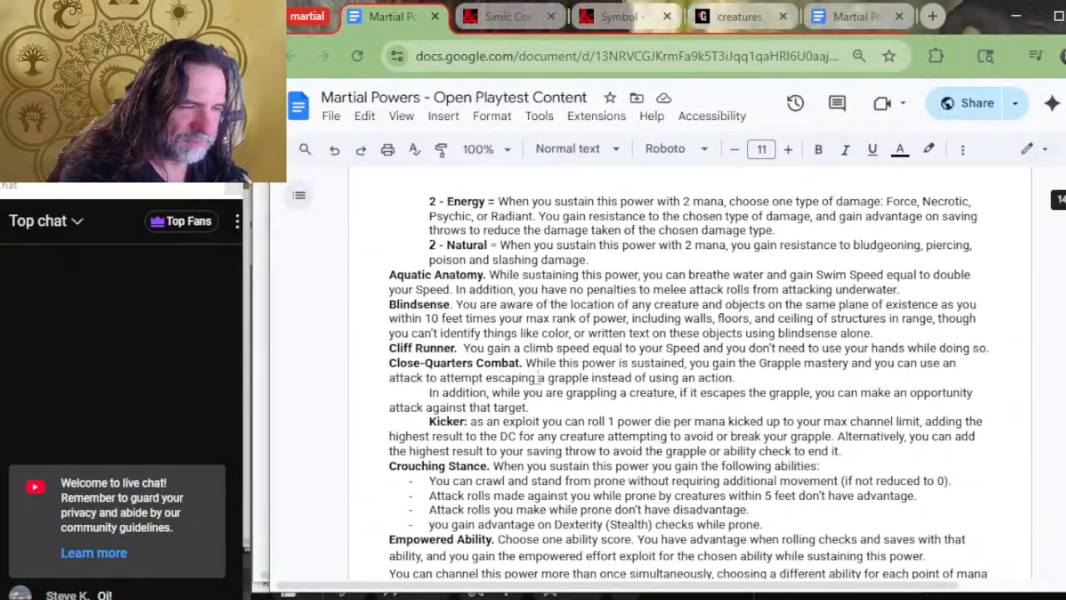
{"action": "scroll", "coordinate": [538, 377], "scroll_direction": "up", "scroll_amount": 15}
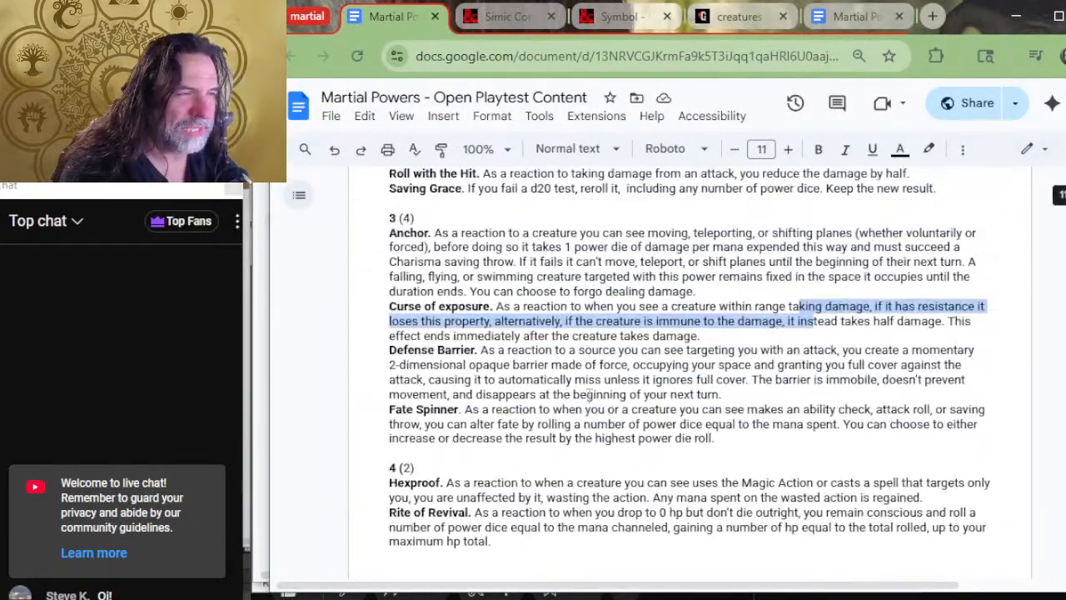
{"action": "scroll", "coordinate": [590, 400], "scroll_direction": "down", "scroll_amount": 12}
{"action": "scroll", "coordinate": [590, 399], "scroll_direction": "down", "scroll_amount": 10}
{"action": "scroll", "coordinate": [642, 387], "scroll_direction": "down", "scroll_amount": 10}
{"action": "scroll", "coordinate": [643, 388], "scroll_direction": "down", "scroll_amount": 5}
{"action": "scroll", "coordinate": [643, 389], "scroll_direction": "down", "scroll_amount": 5}
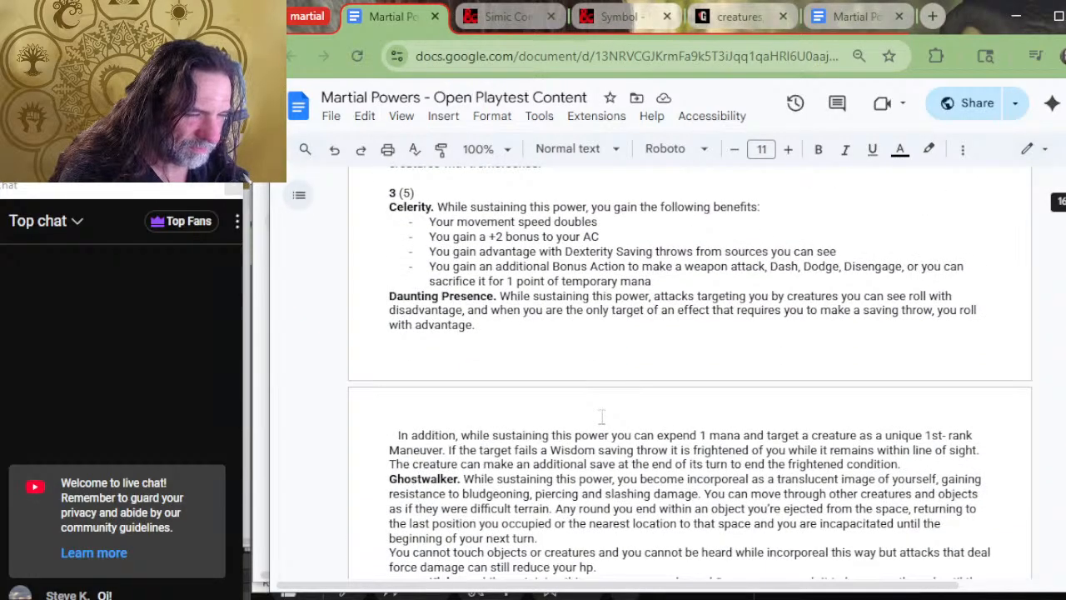
{"action": "scroll", "coordinate": [601, 416], "scroll_direction": "down", "scroll_amount": 3}
{"action": "scroll", "coordinate": [573, 416], "scroll_direction": "down", "scroll_amount": 3}
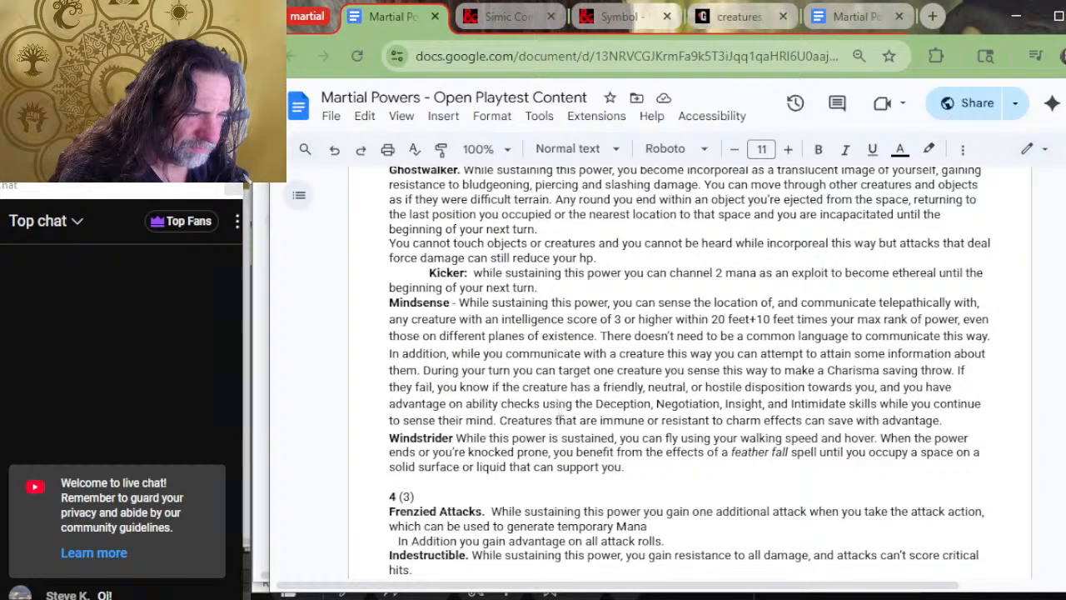
{"action": "scroll", "coordinate": [559, 414], "scroll_direction": "up", "scroll_amount": 6}
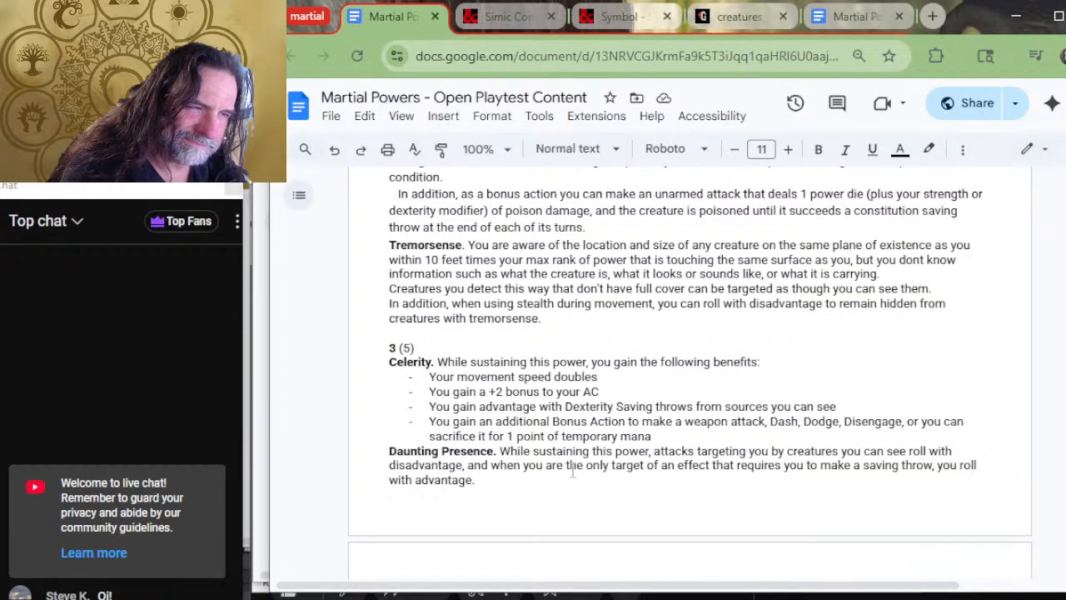
{"action": "scroll", "coordinate": [565, 425], "scroll_direction": "down", "scroll_amount": 2}
{"action": "scroll", "coordinate": [556, 387], "scroll_direction": "down", "scroll_amount": 2}
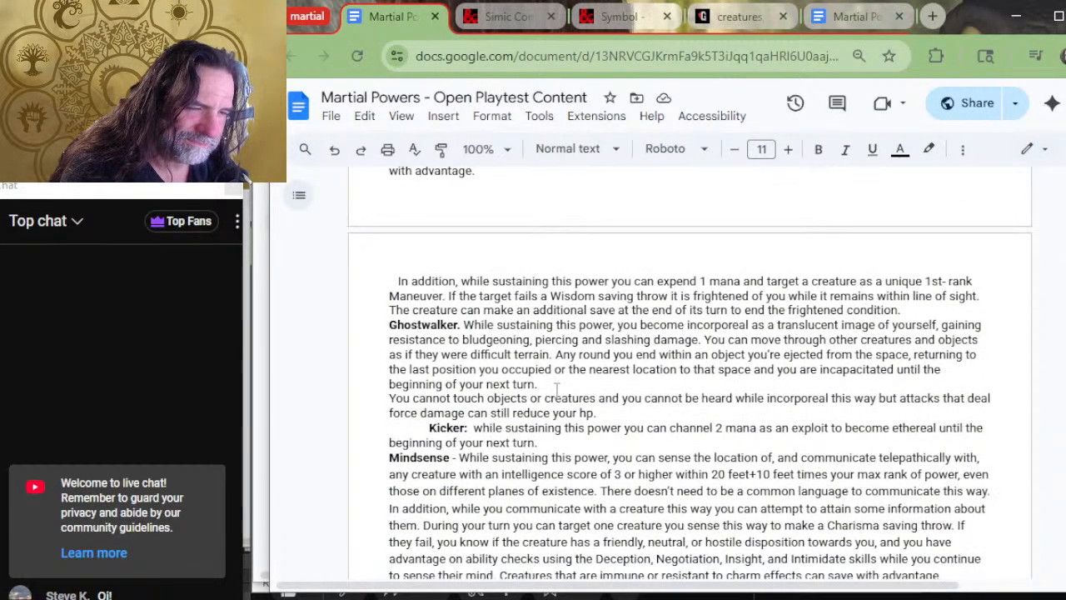
{"action": "key", "text": "alt+Tab"}
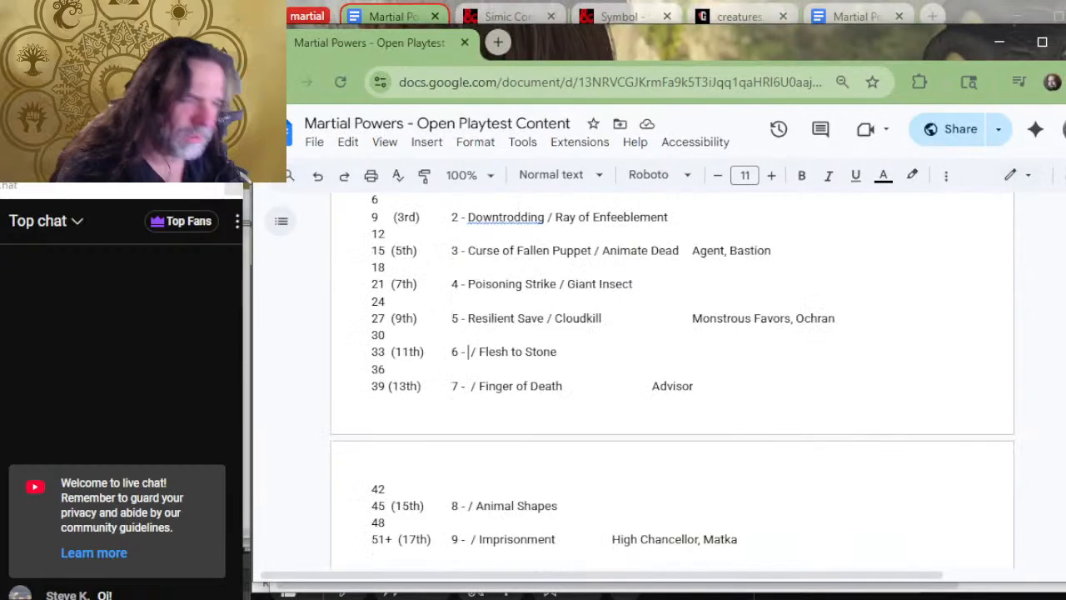
Enter "Curse of Exposure" ahead of "Flesh to Stone" in Golgari's 33 (11th) row.
{"action": "type", "text": "Curse of Expo"}
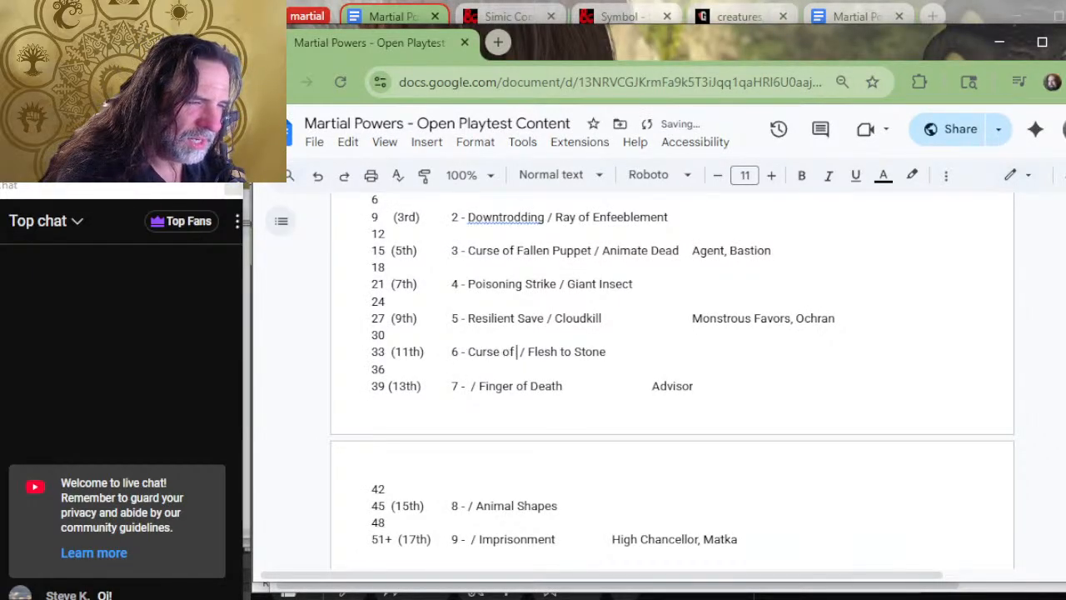
{"action": "type", "text": "sure"}
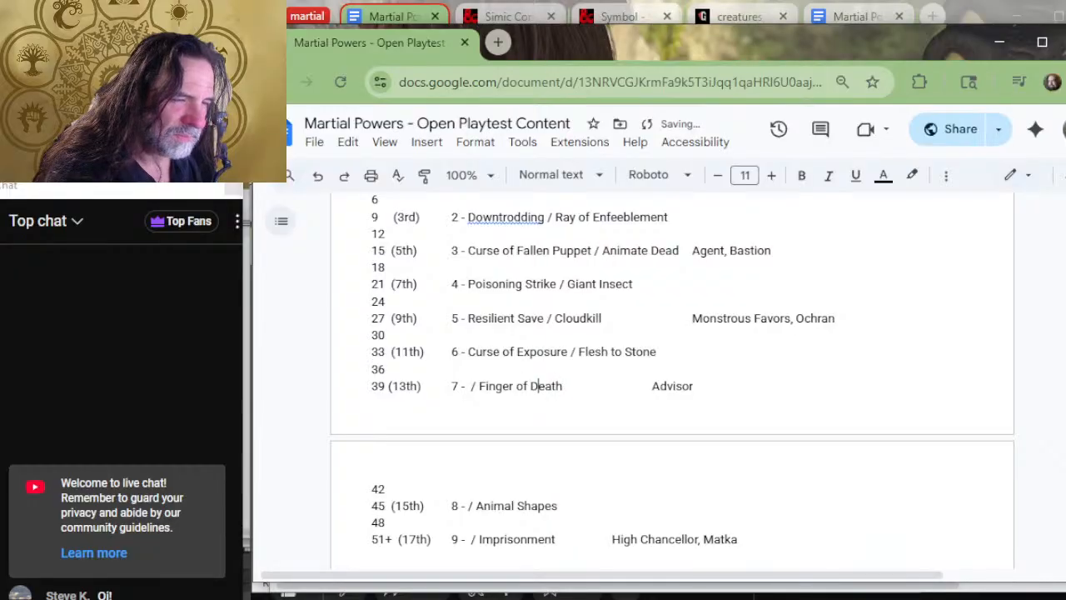
Examine the rank 4 Sustained, Strike and Reaction powers for candidates to fill Golgari's remaining high-rank slots.
{"action": "key", "text": "alt+Tab"}
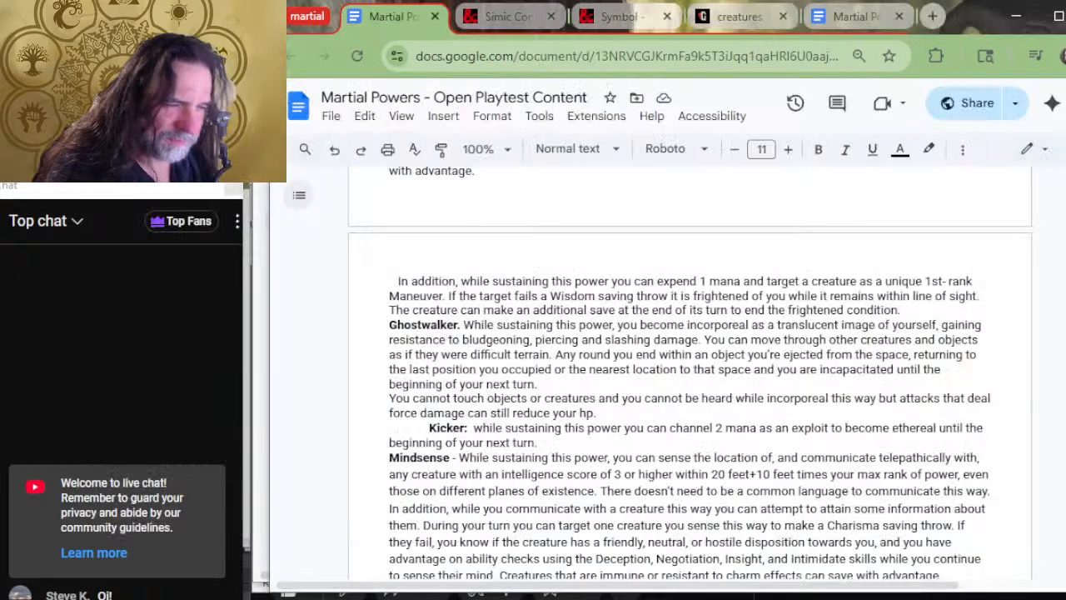
{"action": "scroll", "coordinate": [615, 369], "scroll_direction": "down", "scroll_amount": 7}
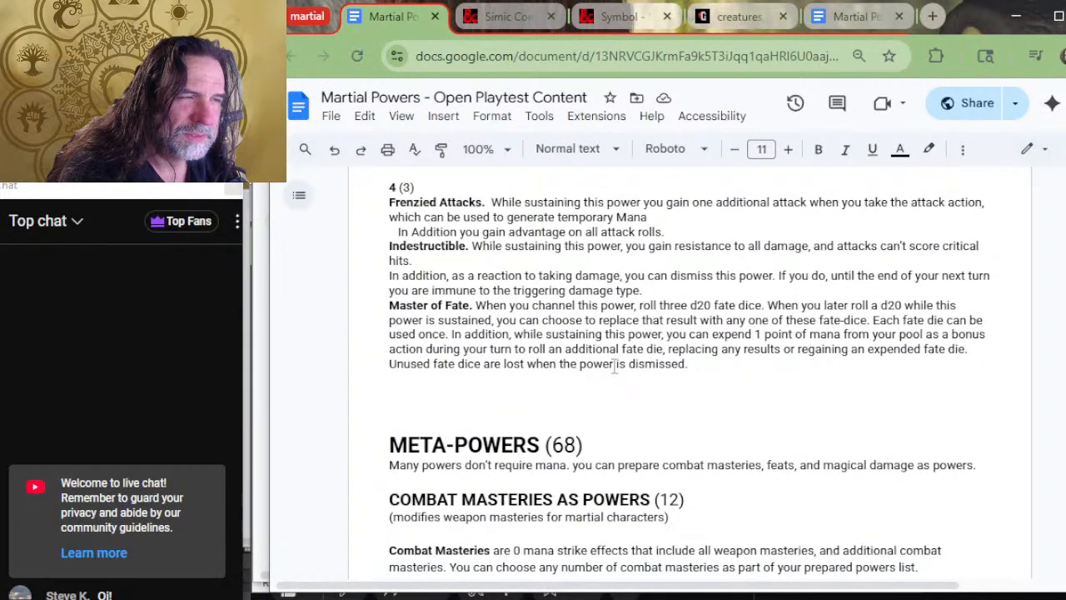
{"action": "scroll", "coordinate": [615, 369], "scroll_direction": "up", "scroll_amount": 2}
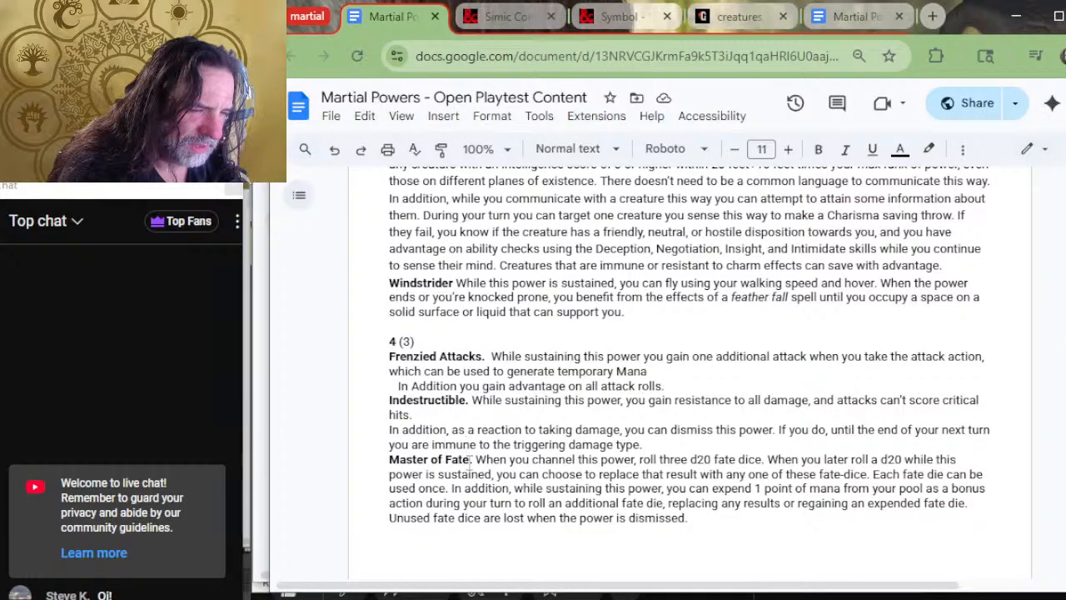
{"action": "scroll", "coordinate": [540, 358], "scroll_direction": "up", "scroll_amount": 2}
{"action": "scroll", "coordinate": [535, 376], "scroll_direction": "up", "scroll_amount": 20}
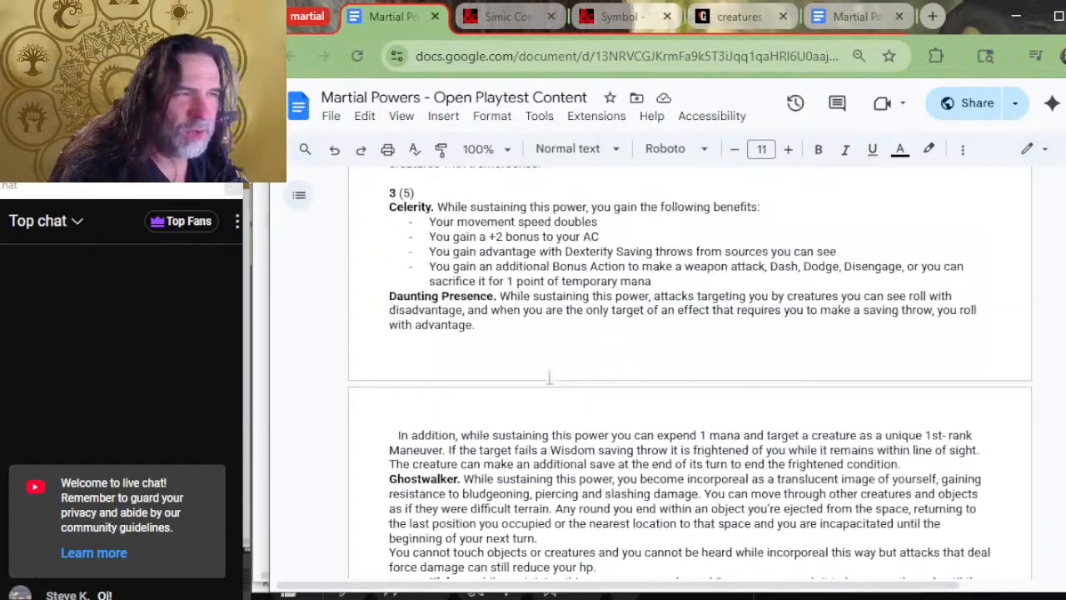
{"action": "scroll", "coordinate": [550, 372], "scroll_direction": "up", "scroll_amount": 15}
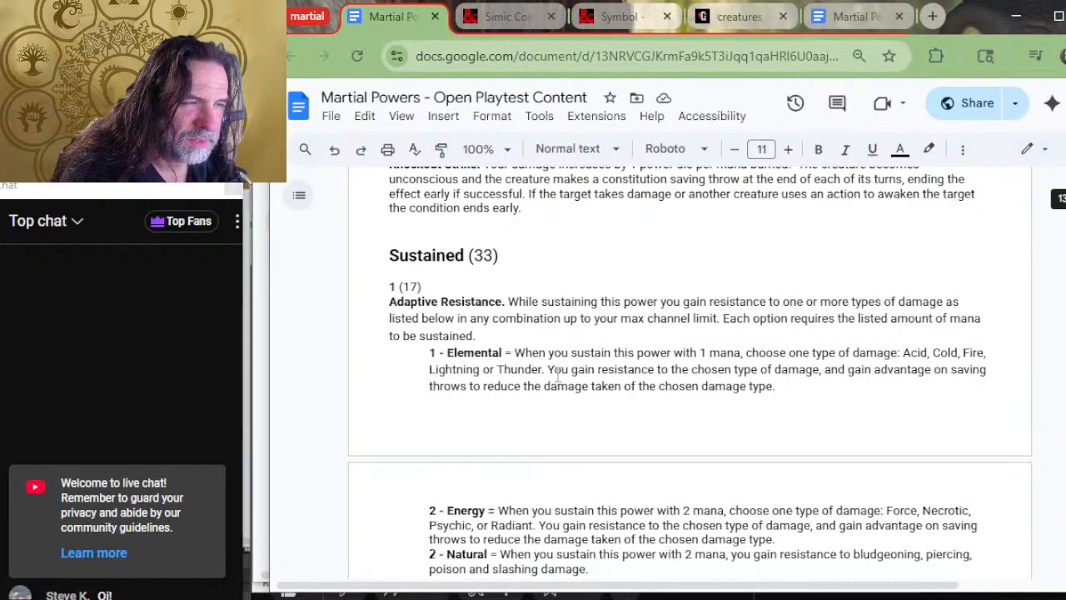
{"action": "scroll", "coordinate": [557, 375], "scroll_direction": "up", "scroll_amount": 2}
{"action": "scroll", "coordinate": [558, 376], "scroll_direction": "up", "scroll_amount": 2}
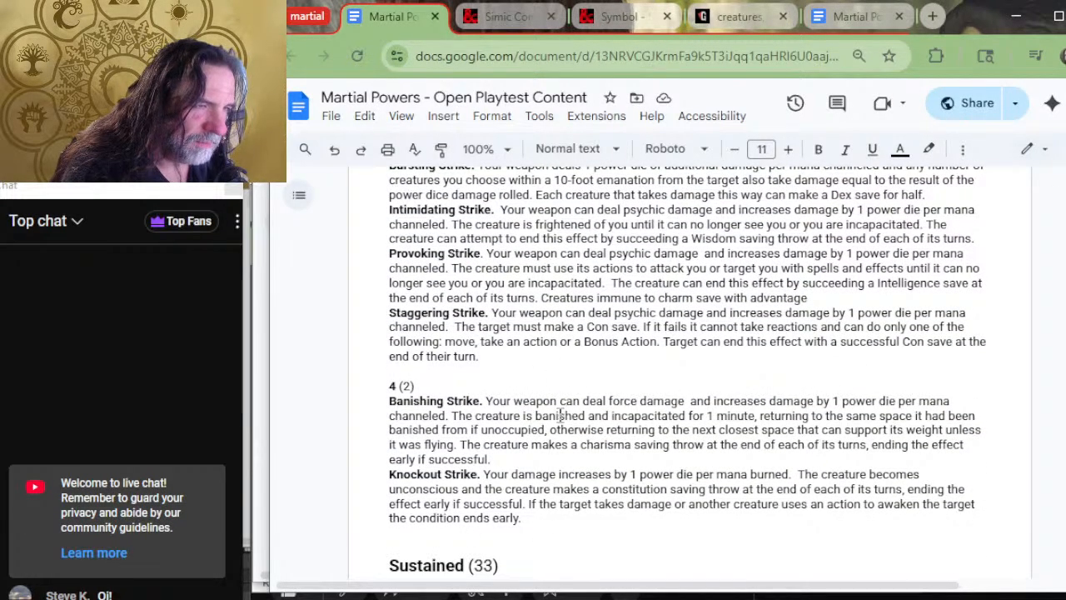
{"action": "left_click_drag", "start_coordinate": [547, 512], "coordinate": [454, 487]}
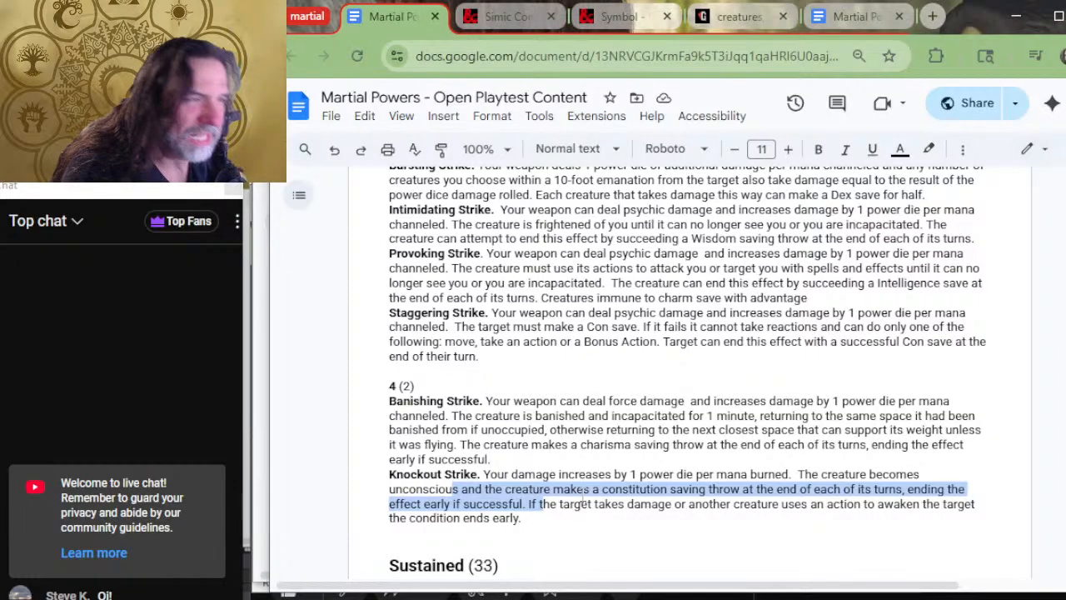
{"action": "scroll", "coordinate": [598, 450], "scroll_direction": "up", "scroll_amount": 3}
{"action": "scroll", "coordinate": [598, 451], "scroll_direction": "down", "scroll_amount": 15}
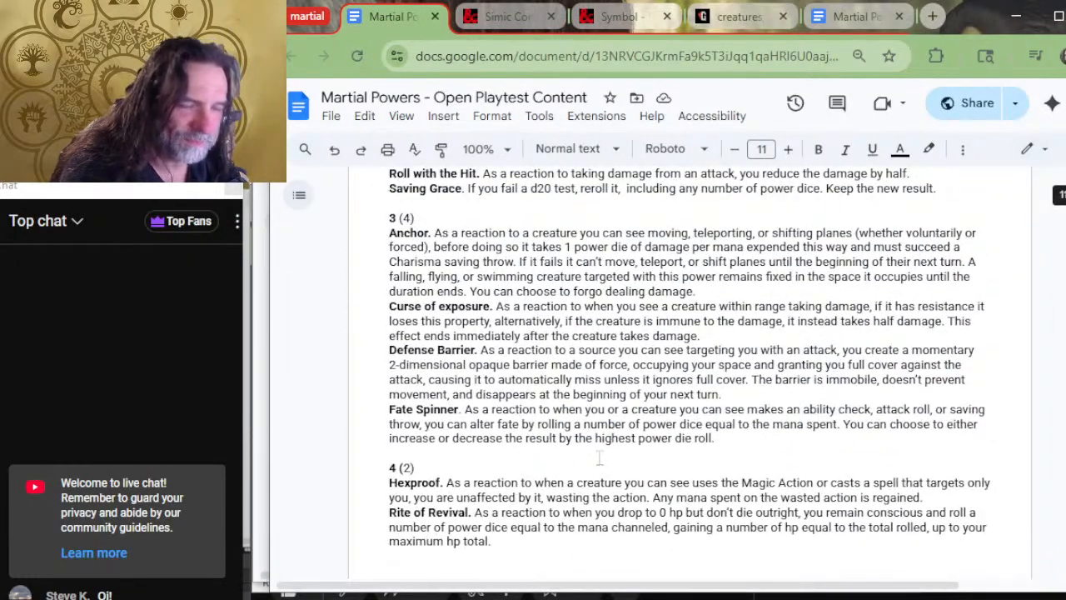
{"action": "scroll", "coordinate": [598, 457], "scroll_direction": "down", "scroll_amount": 2}
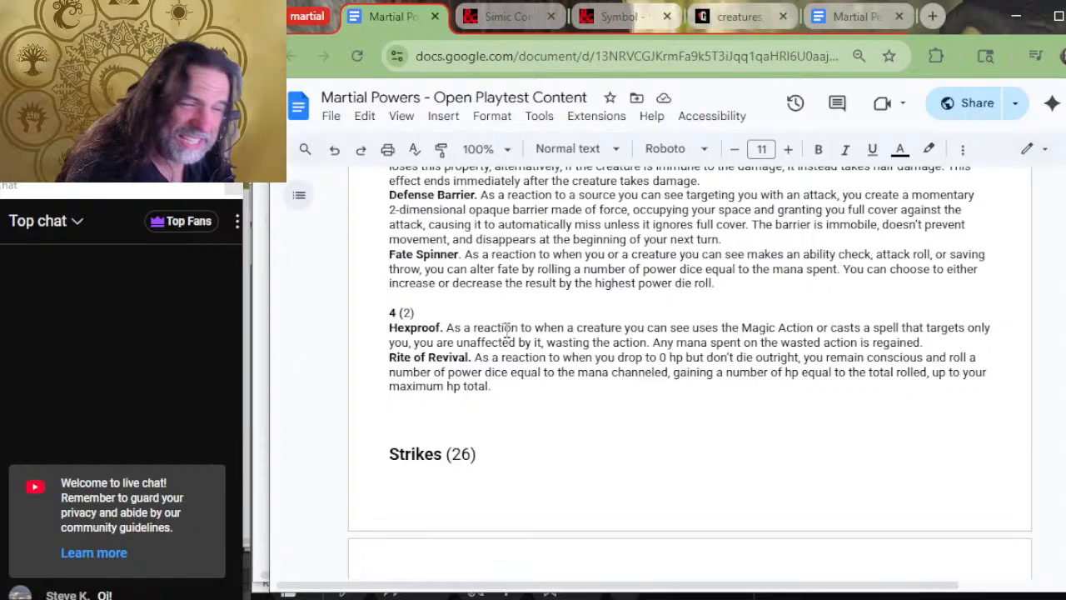
Enter "Rite of Revival" ahead of "Imprisonment" in Golgari's 51+ (17th) row.
{"action": "key", "text": "alt+Tab"}
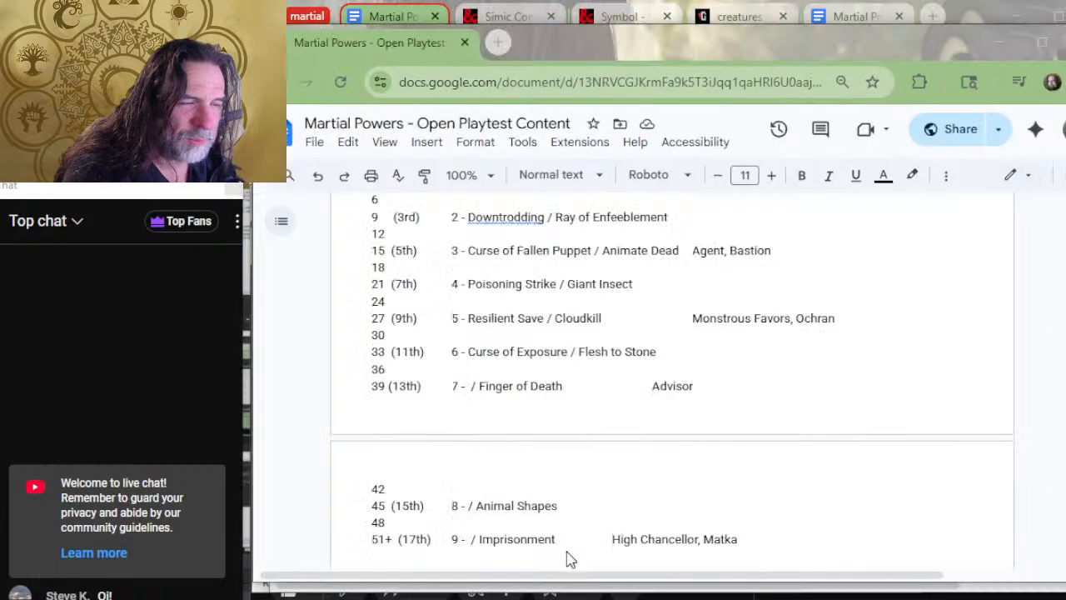
{"action": "type", "text": "R"}
{"action": "key", "text": "BackSpace"}
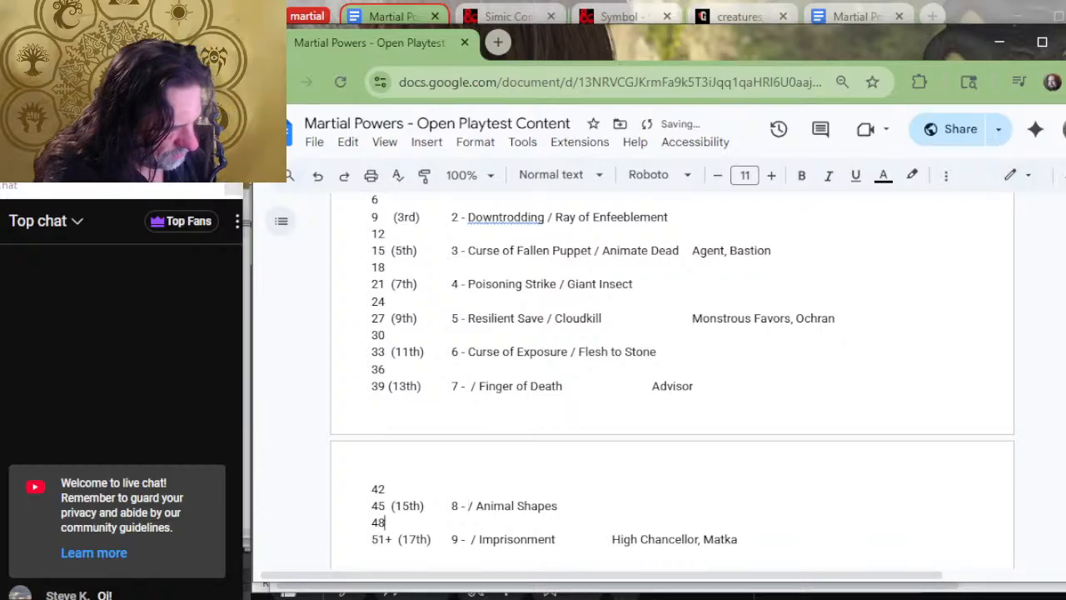
{"action": "type", "text": "Rite of R"}
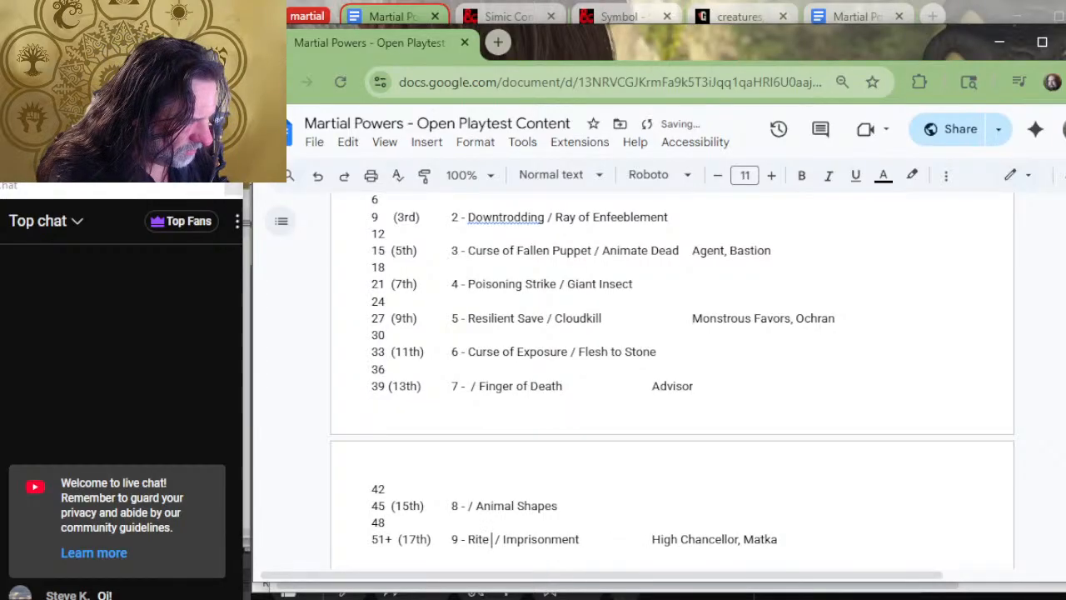
{"action": "type", "text": "evival"}
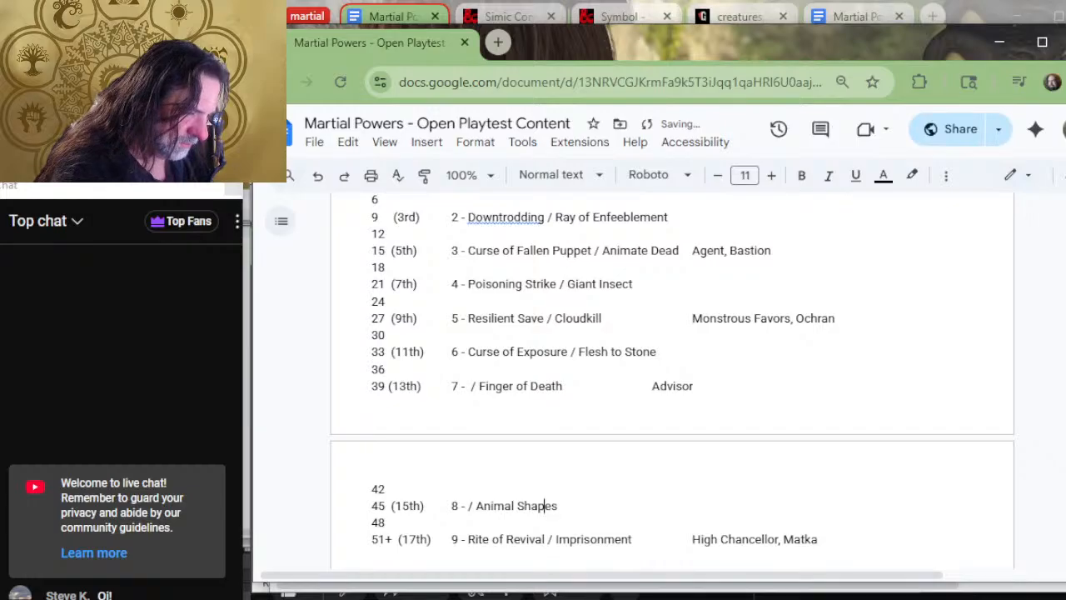
Place the text cursor ahead of "/ Animal Shapes" in Golgari's 45 (15th) row.
{"action": "key", "text": "Left"}
{"action": "key", "text": "Left"}
{"action": "key", "text": "Left"}
{"action": "key", "text": "Left"}
{"action": "key", "text": "Left"}
{"action": "key", "text": "Left"}
{"action": "key", "text": "Left"}
{"action": "key", "text": "Left"}
{"action": "key", "text": "Left"}
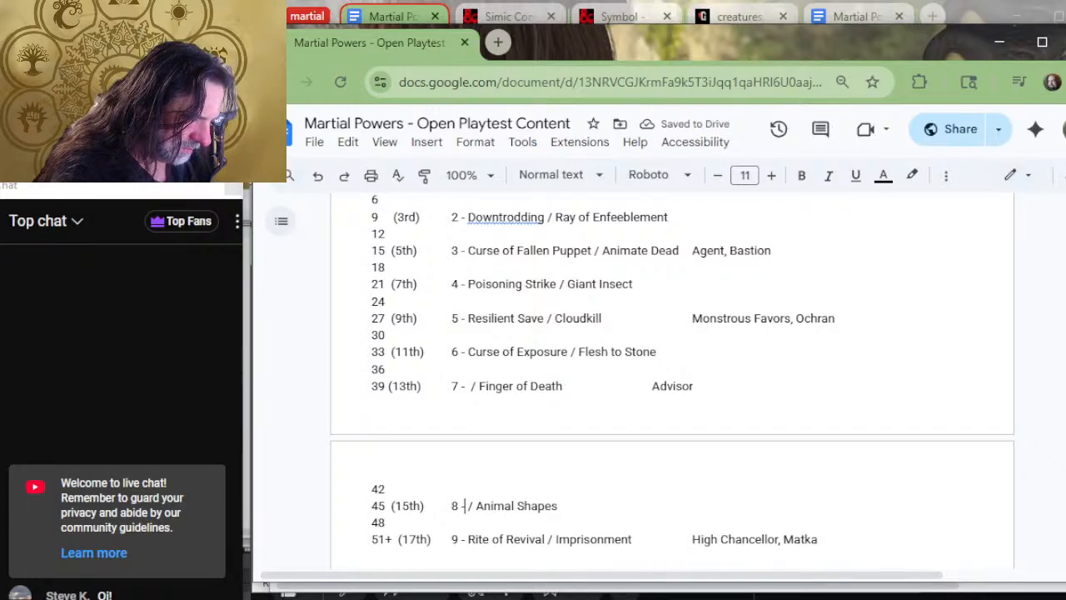
Look back through the Reactions, the Maneuvers and the rank 3 and 4 powers before them for a match to "Animal Shapes".
{"action": "key", "text": "alt+Tab"}
{"action": "key", "text": "alt+Tab"}
{"action": "key", "text": "alt+Tab"}
{"action": "scroll", "coordinate": [689, 350], "scroll_direction": "up", "scroll_amount": 10}
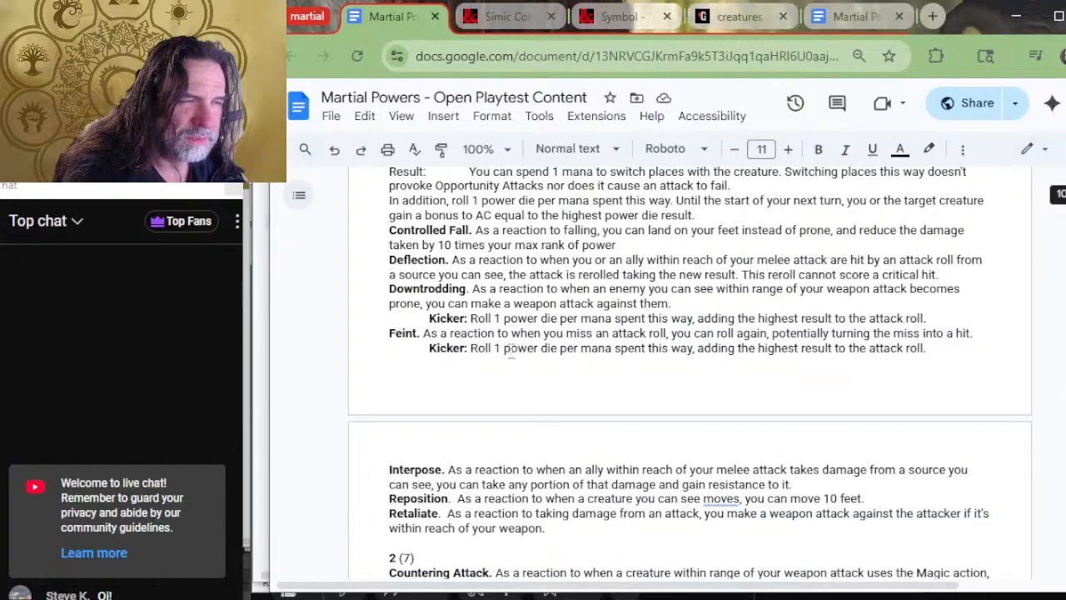
{"action": "scroll", "coordinate": [512, 350], "scroll_direction": "up", "scroll_amount": 4}
{"action": "scroll", "coordinate": [511, 350], "scroll_direction": "up", "scroll_amount": 2}
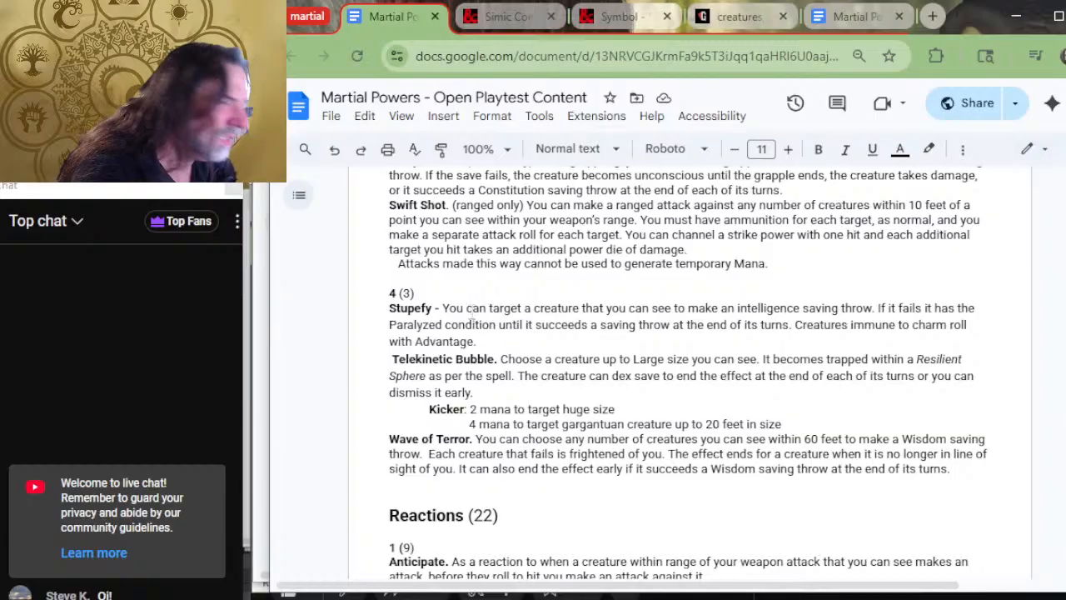
{"action": "scroll", "coordinate": [546, 340], "scroll_direction": "up", "scroll_amount": 7}
{"action": "scroll", "coordinate": [654, 427], "scroll_direction": "down", "scroll_amount": 5}
{"action": "scroll", "coordinate": [654, 427], "scroll_direction": "down", "scroll_amount": 2}
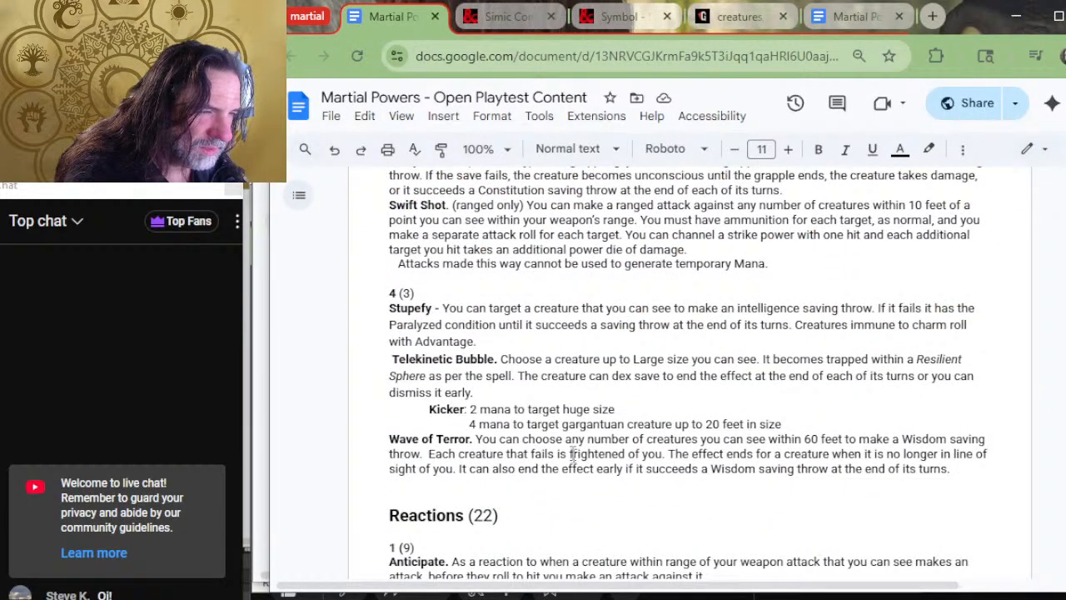
{"action": "scroll", "coordinate": [550, 425], "scroll_direction": "up", "scroll_amount": 6}
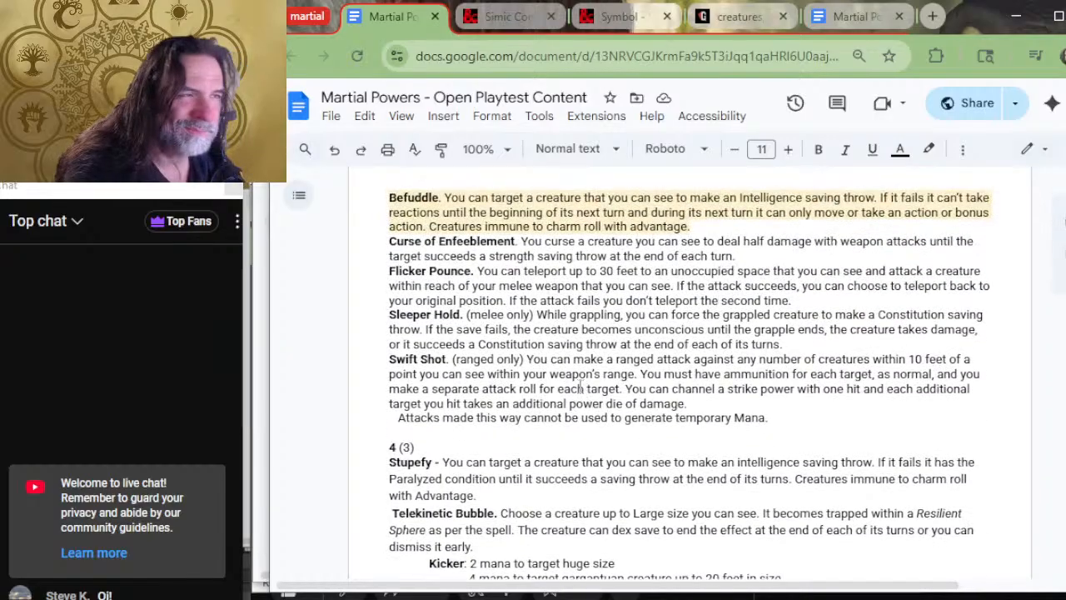
{"action": "scroll", "coordinate": [585, 394], "scroll_direction": "up", "scroll_amount": 13}
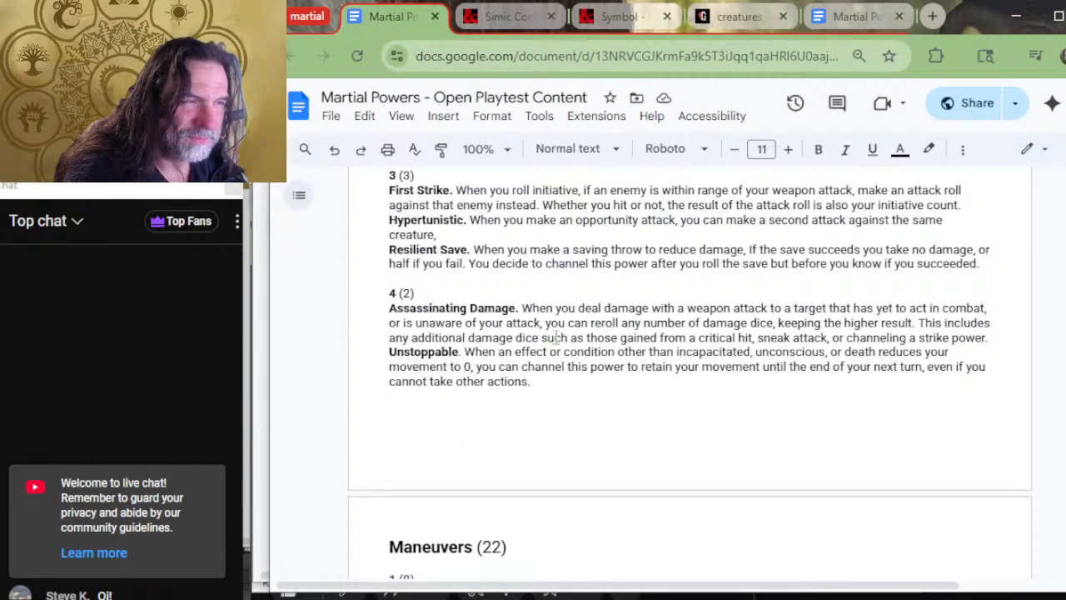
{"action": "scroll", "coordinate": [559, 352], "scroll_direction": "up", "scroll_amount": 6}
{"action": "scroll", "coordinate": [502, 325], "scroll_direction": "down", "scroll_amount": 6}
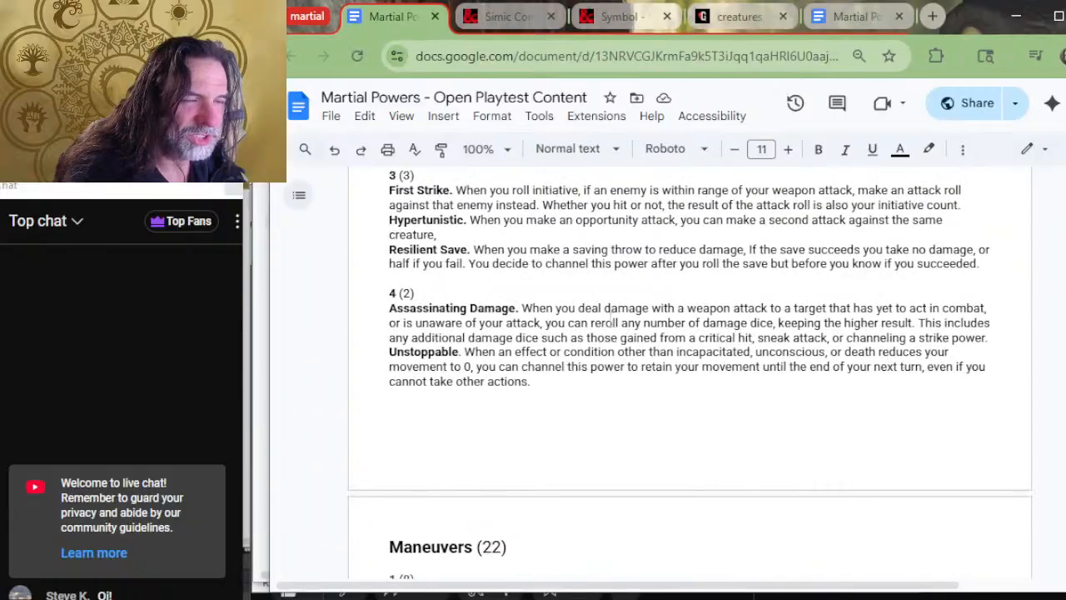
{"action": "key", "text": "alt+Tab"}
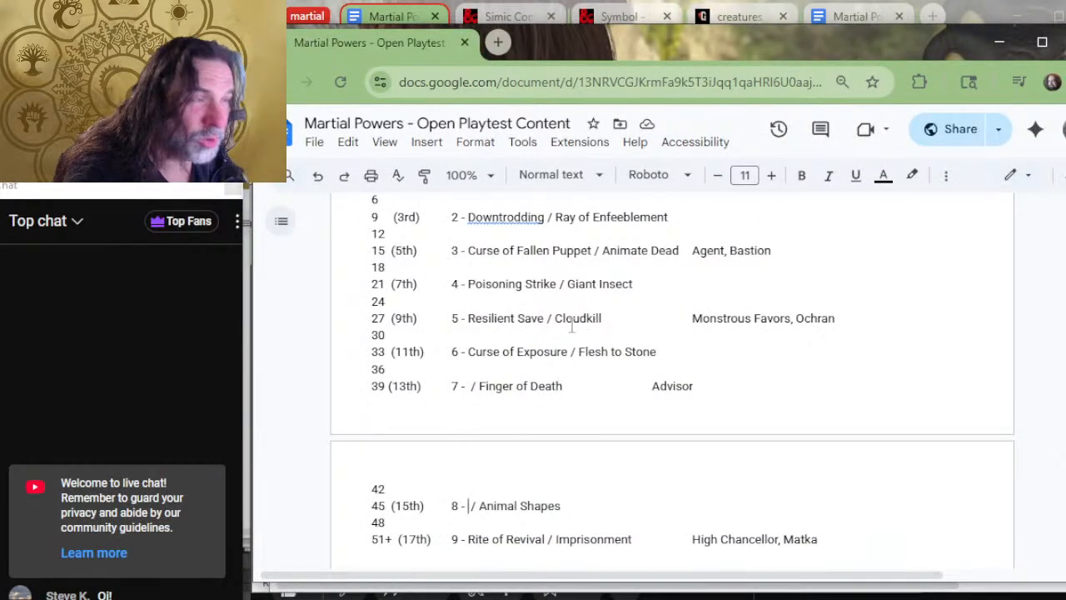
Read down the Maneuvers and Reactions up to rank 4 for powers suiting Golgari's empty 39 (13th) and 45 (15th) rows.
{"action": "key", "text": "alt+Tab"}
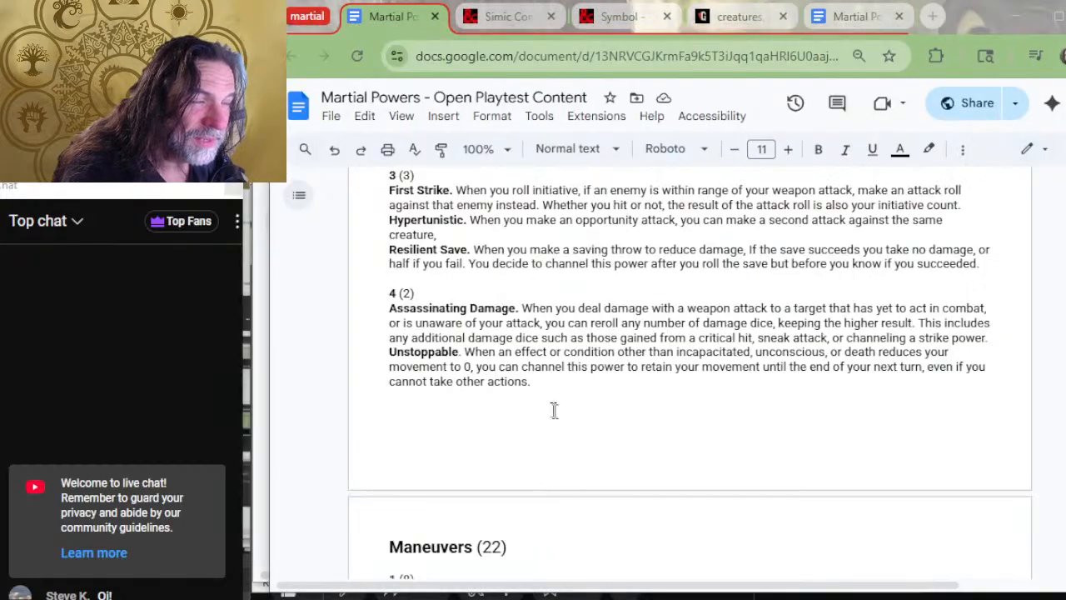
{"action": "scroll", "coordinate": [552, 408], "scroll_direction": "down", "scroll_amount": 4}
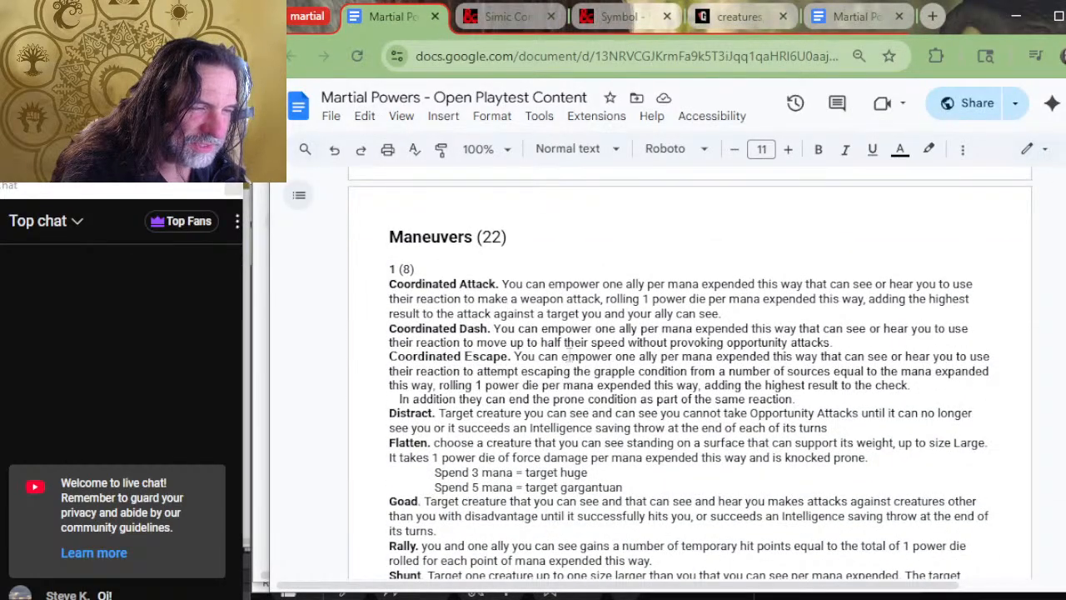
{"action": "scroll", "coordinate": [567, 375], "scroll_direction": "down", "scroll_amount": 5}
{"action": "scroll", "coordinate": [539, 397], "scroll_direction": "down", "scroll_amount": 8}
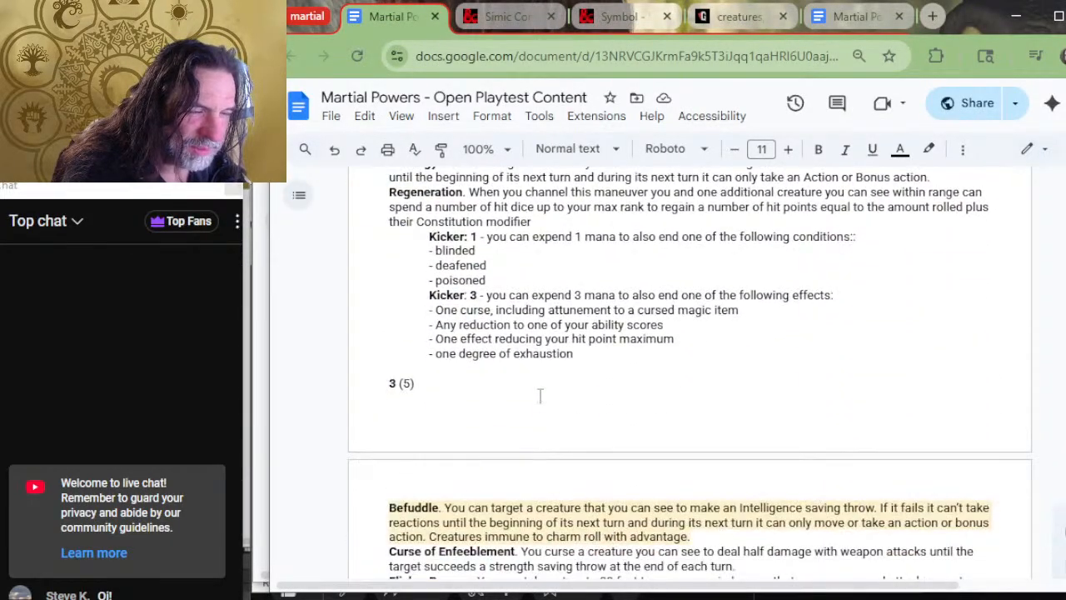
{"action": "scroll", "coordinate": [539, 397], "scroll_direction": "down", "scroll_amount": 2}
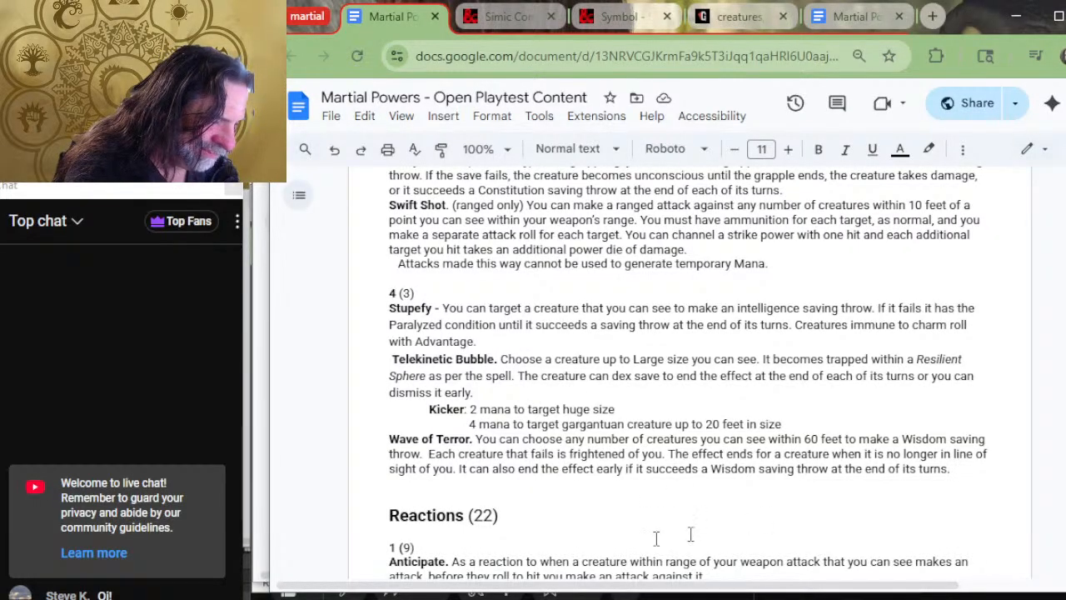
{"action": "scroll", "coordinate": [570, 491], "scroll_direction": "down", "scroll_amount": 2}
{"action": "scroll", "coordinate": [578, 485], "scroll_direction": "down", "scroll_amount": 7}
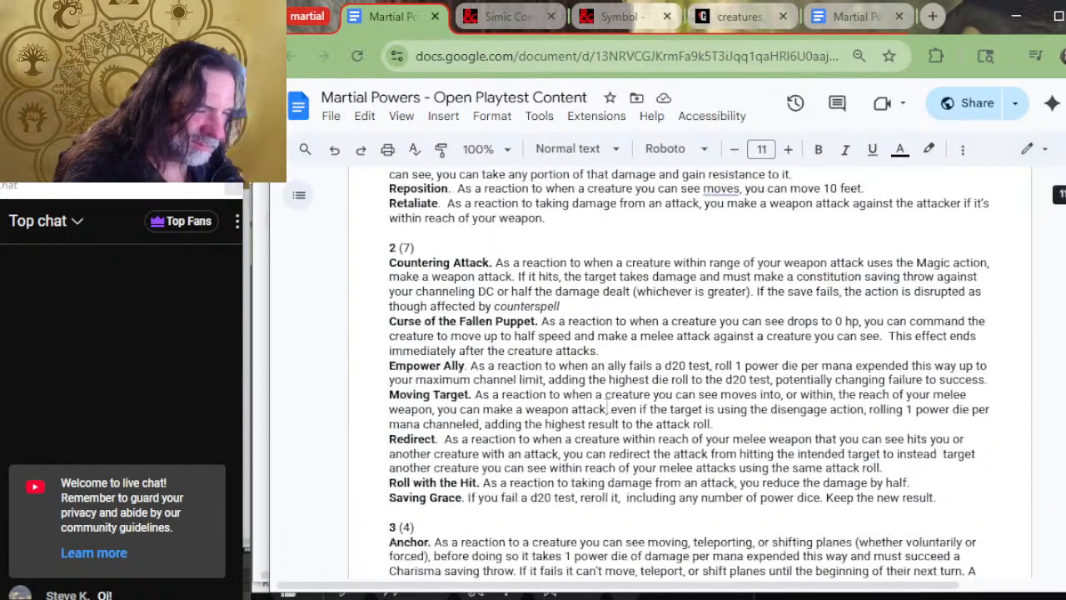
{"action": "scroll", "coordinate": [617, 362], "scroll_direction": "down", "scroll_amount": 1}
{"action": "scroll", "coordinate": [617, 362], "scroll_direction": "down", "scroll_amount": 7}
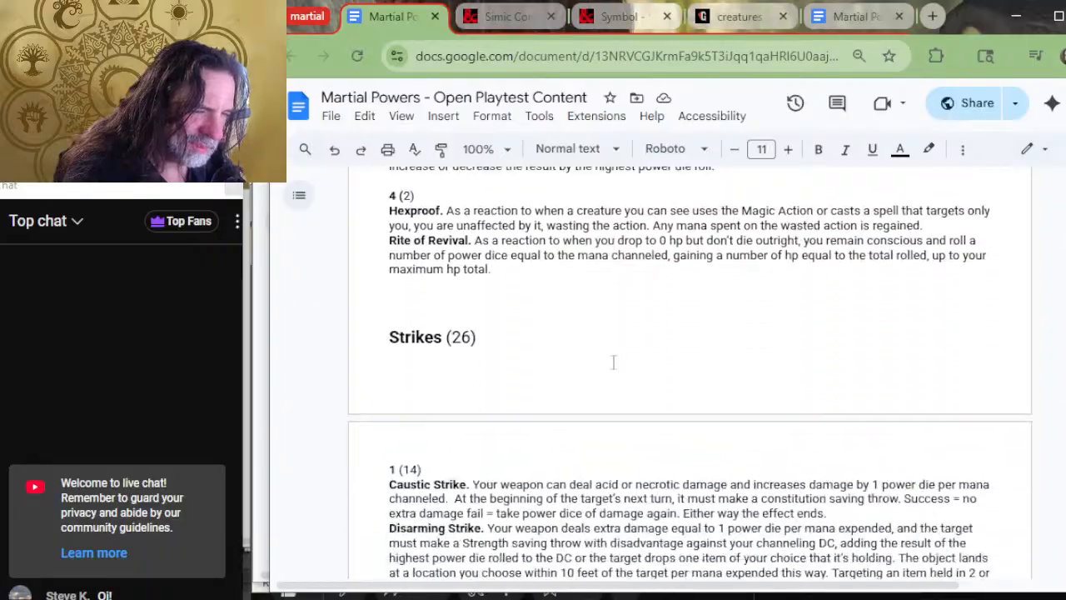
{"action": "scroll", "coordinate": [564, 363], "scroll_direction": "up", "scroll_amount": 2}
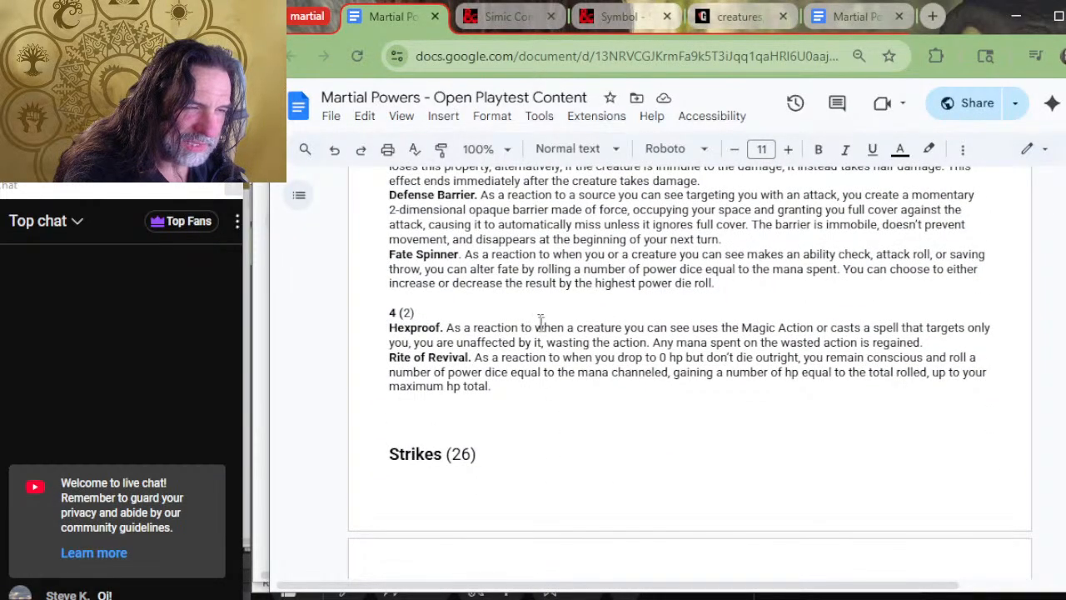
Read down the Strikes from rank 1 to rank 4 for powers suiting Golgari's empty 39 (13th) and 45 (15th) rows.
{"action": "scroll", "coordinate": [483, 337], "scroll_direction": "down", "scroll_amount": 4}
{"action": "scroll", "coordinate": [515, 333], "scroll_direction": "down", "scroll_amount": 6}
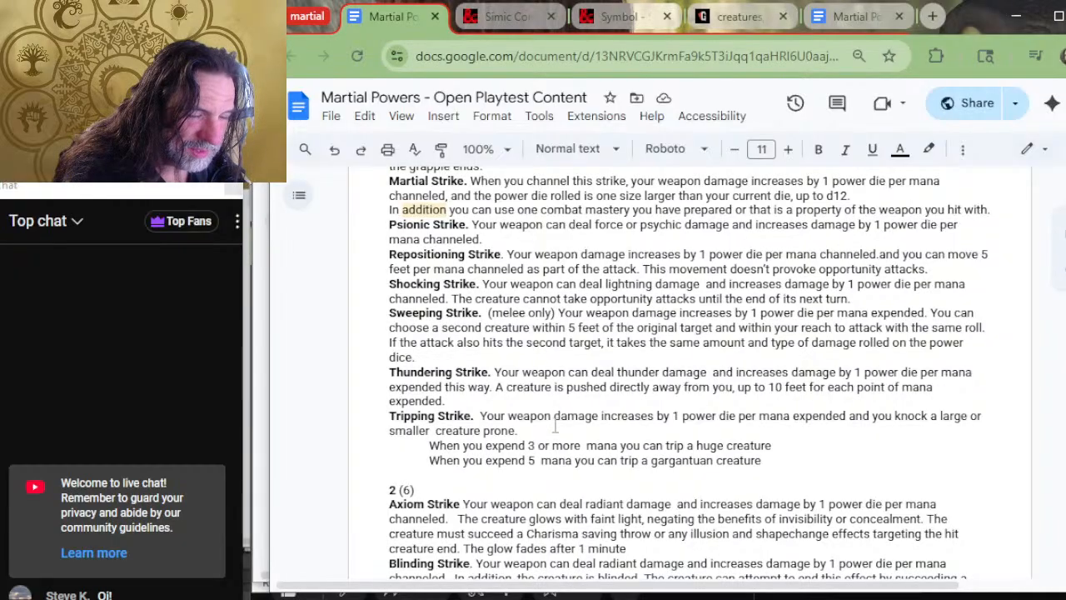
{"action": "scroll", "coordinate": [554, 427], "scroll_direction": "down", "scroll_amount": 5}
{"action": "scroll", "coordinate": [539, 354], "scroll_direction": "down", "scroll_amount": 2}
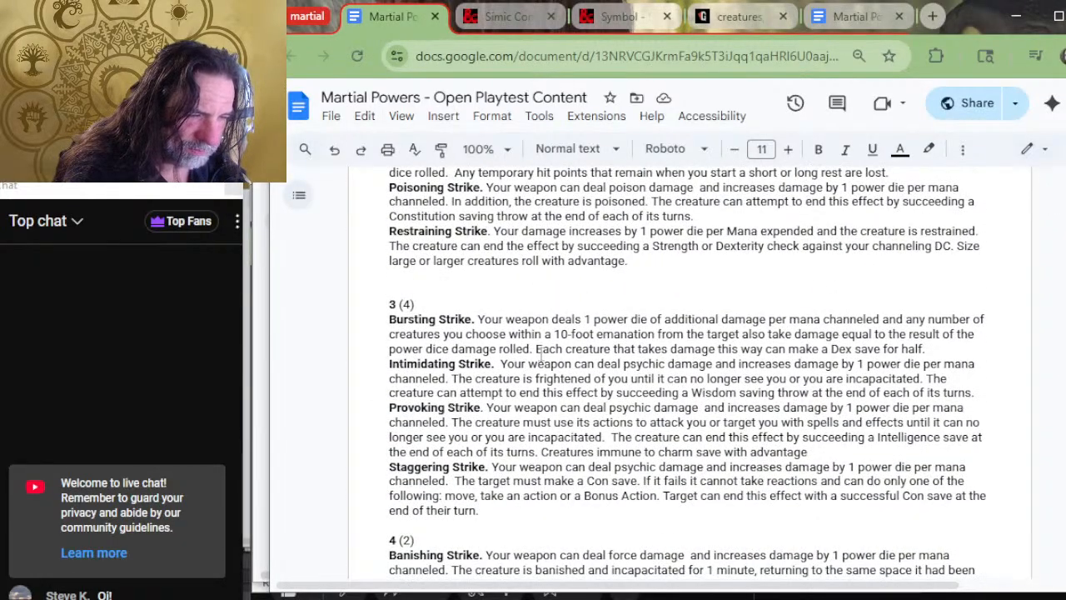
{"action": "scroll", "coordinate": [540, 353], "scroll_direction": "down", "scroll_amount": 2}
{"action": "left_click", "coordinate": [552, 489]}
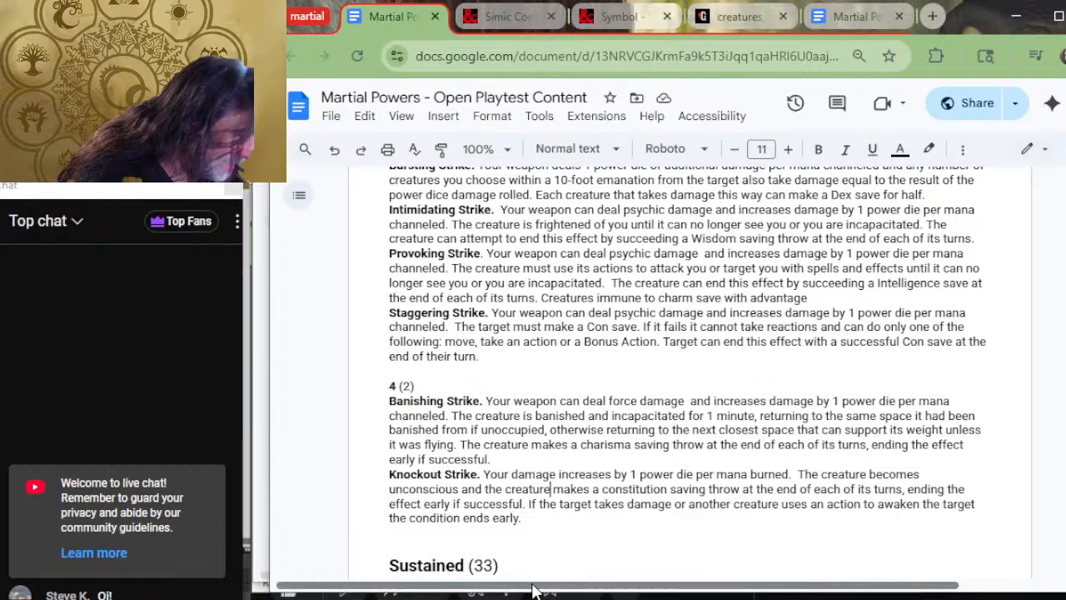
{"action": "scroll", "coordinate": [550, 483], "scroll_direction": "down", "scroll_amount": 2}
{"action": "left_click", "coordinate": [551, 334]}
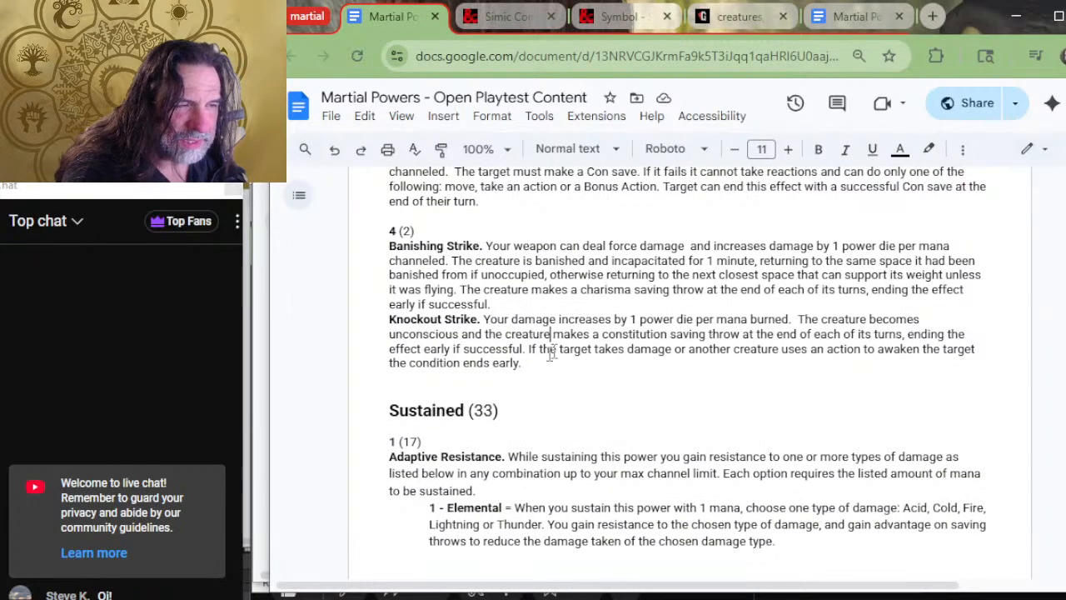
Look through the Sustained powers to rank 4 and back to rank 3 for a match to Golgari's "Animal Shapes".
{"action": "scroll", "coordinate": [540, 356], "scroll_direction": "down", "scroll_amount": 3}
{"action": "scroll", "coordinate": [637, 352], "scroll_direction": "down", "scroll_amount": 10}
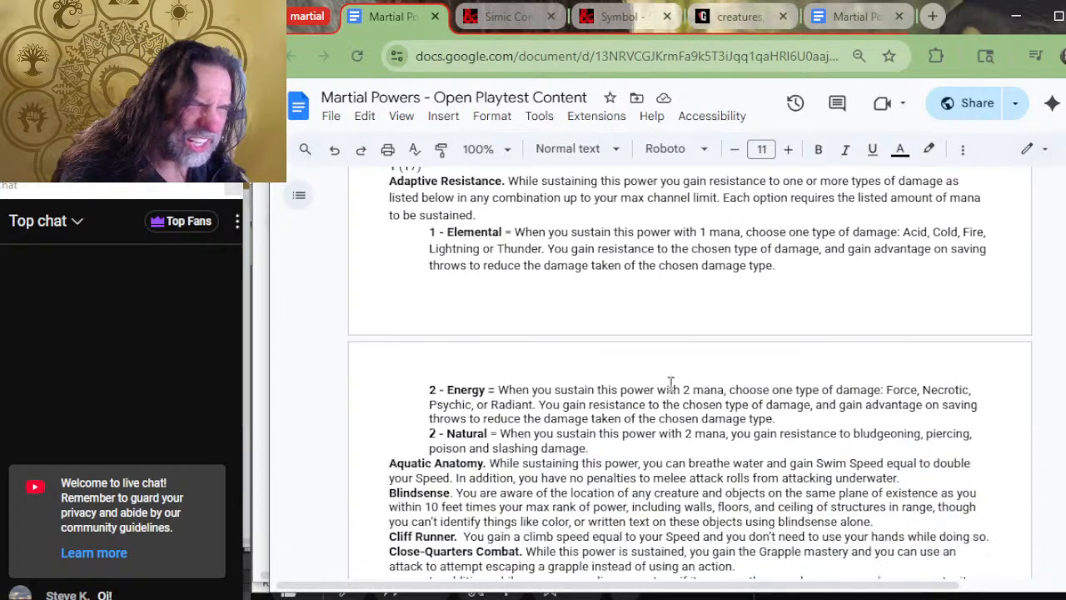
{"action": "scroll", "coordinate": [654, 350], "scroll_direction": "down", "scroll_amount": 15}
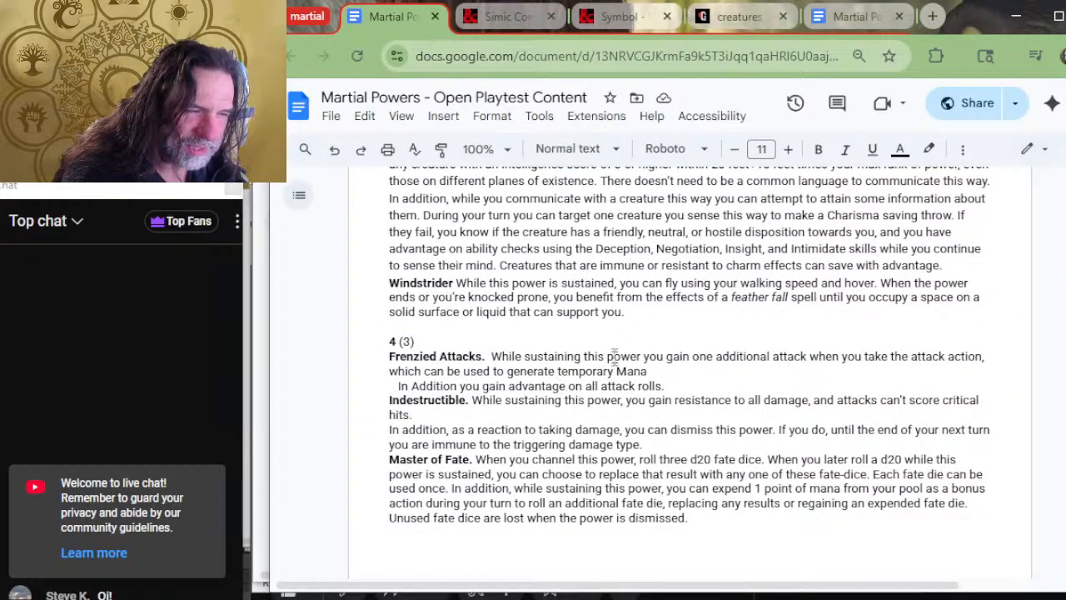
{"action": "scroll", "coordinate": [544, 379], "scroll_direction": "down", "scroll_amount": 2}
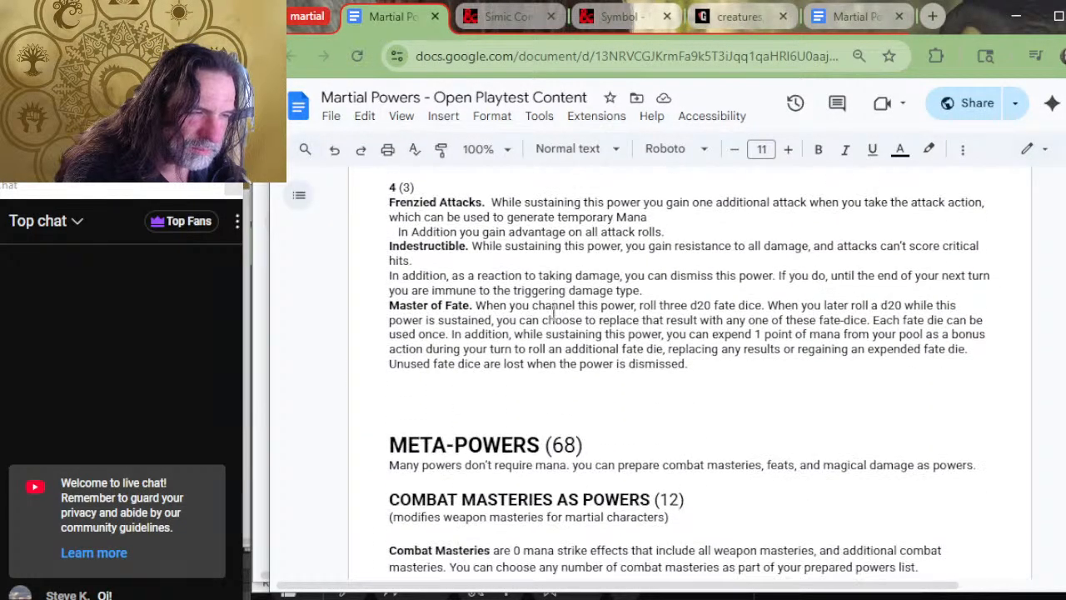
{"action": "scroll", "coordinate": [556, 315], "scroll_direction": "up", "scroll_amount": 2}
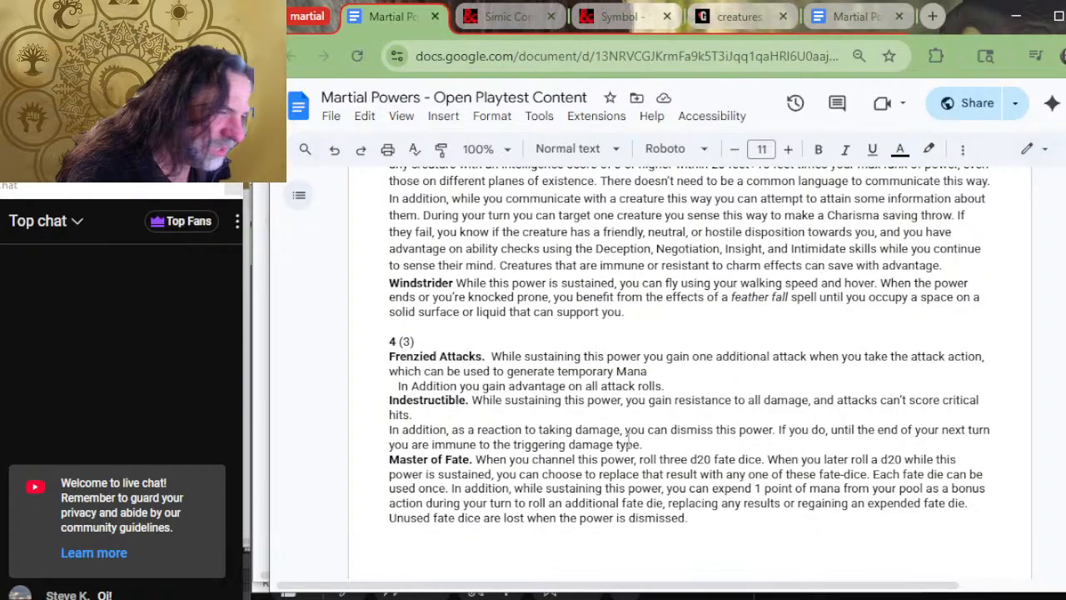
{"action": "scroll", "coordinate": [592, 405], "scroll_direction": "up", "scroll_amount": 2}
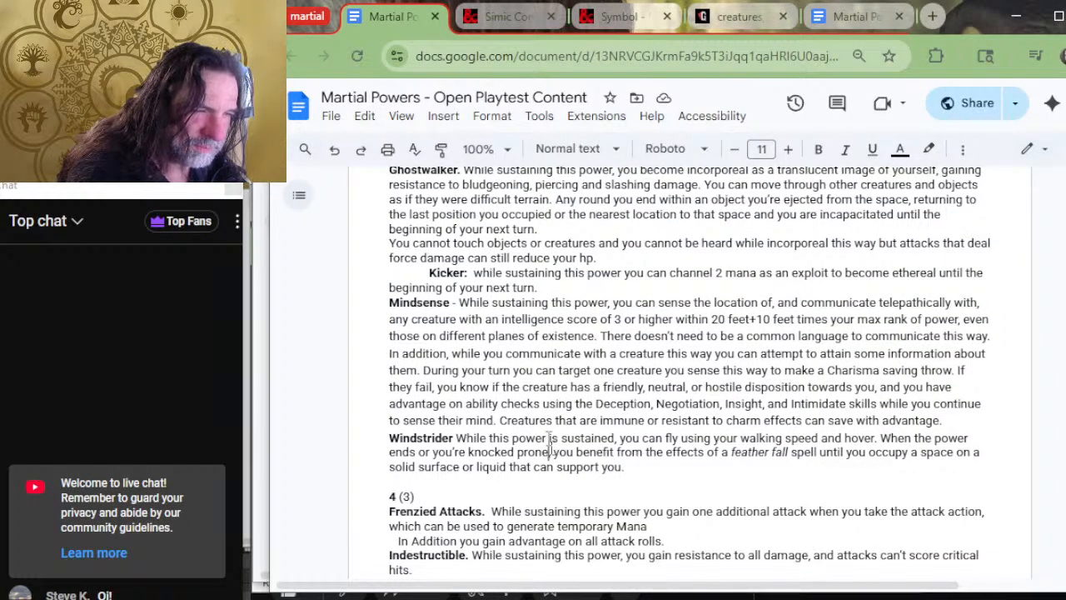
{"action": "scroll", "coordinate": [517, 377], "scroll_direction": "up", "scroll_amount": 2}
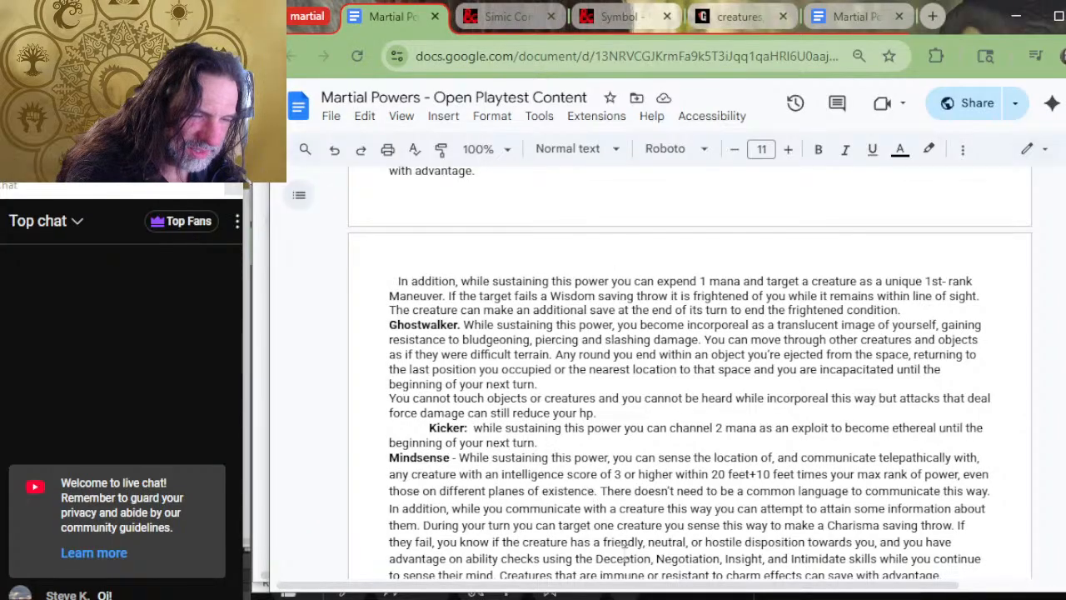
Return to the guild tables and enter "Mindsense" ahead of "/ Animal Shapes" in Golgari's 45 (15th) row.
{"action": "key", "text": "alt+Tab"}
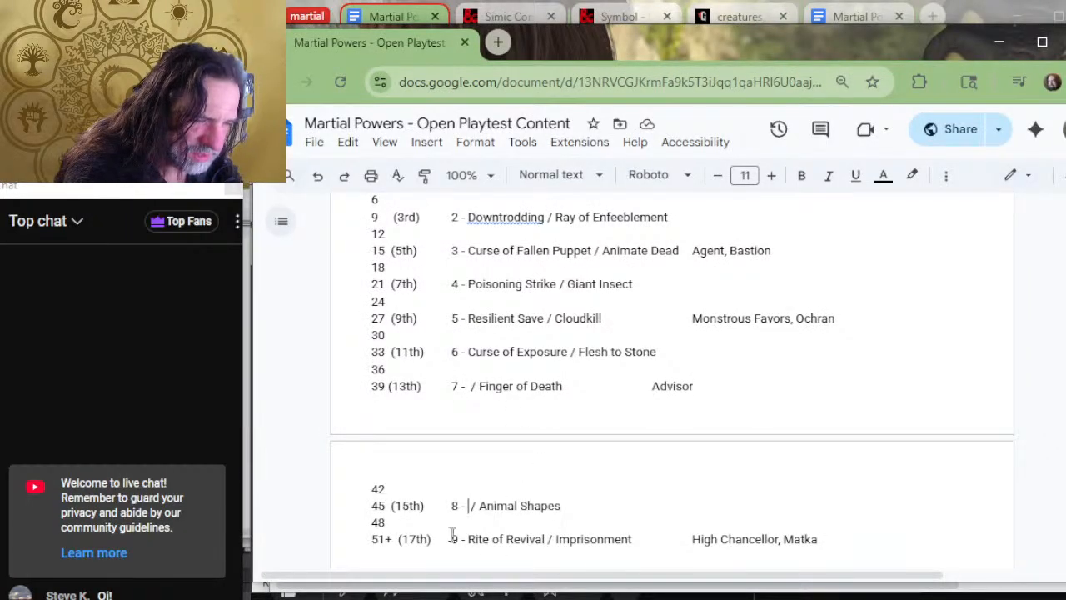
{"action": "left_click", "coordinate": [467, 506]}
{"action": "type", "text": "Mindsense"}
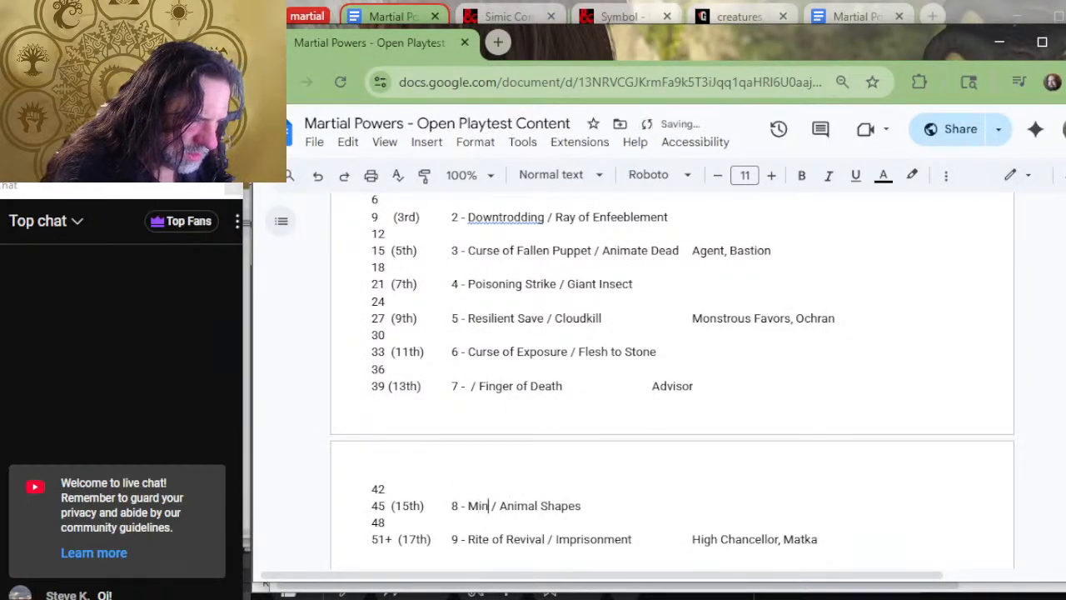
Replace "Mind Sense" with "Flicker Pounce" ahead of "Modify Memory" in Dimir's 27 (9th) row.
{"action": "scroll", "coordinate": [792, 507], "scroll_direction": "up", "scroll_amount": 6}
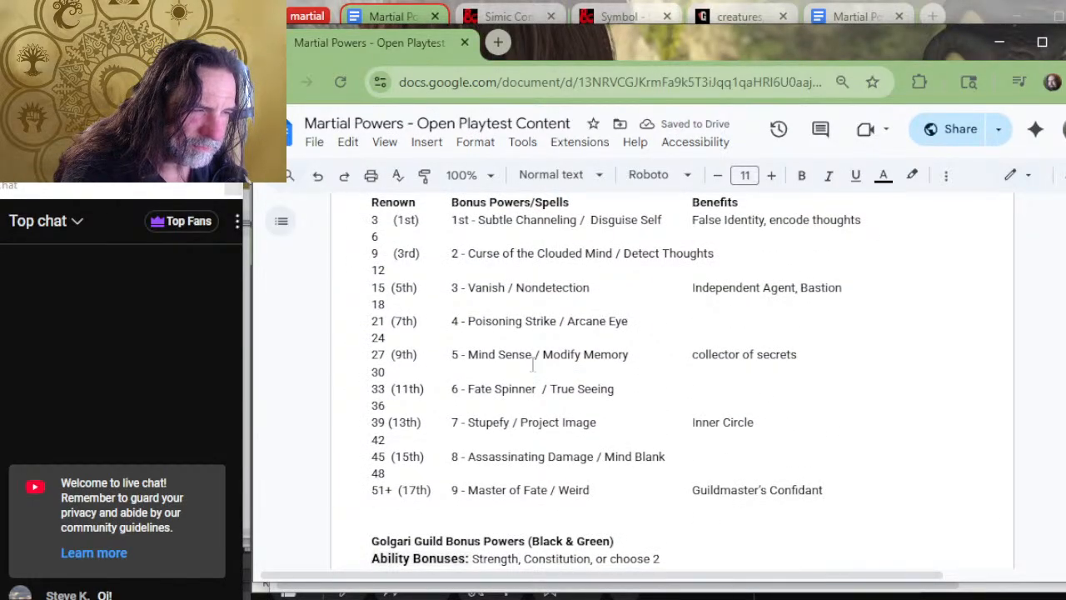
{"action": "left_click_drag", "start_coordinate": [530, 354], "coordinate": [469, 352]}
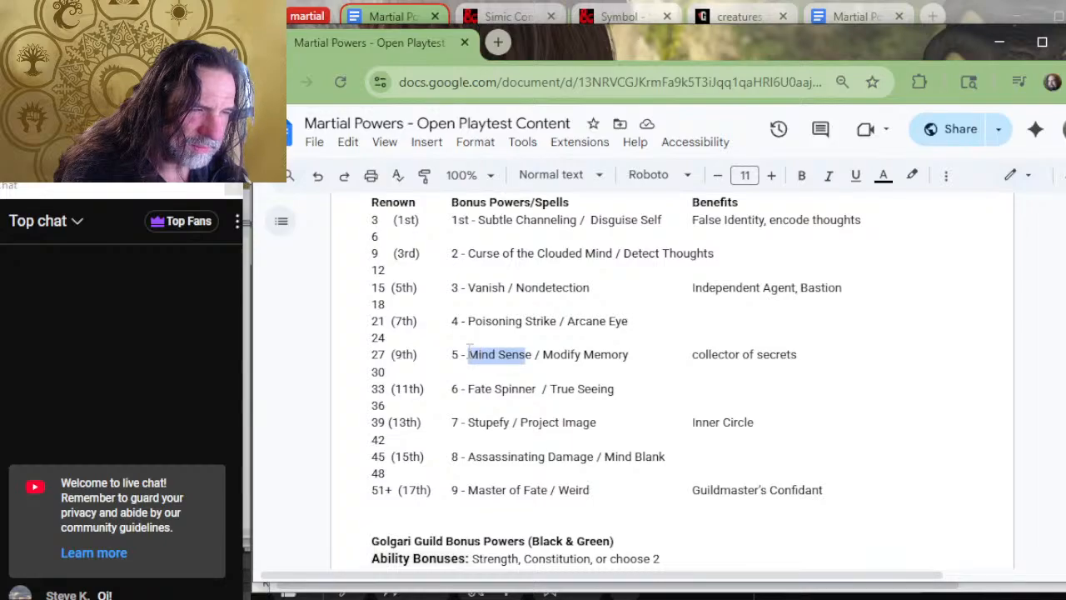
{"action": "type", "text": "Flicker"}
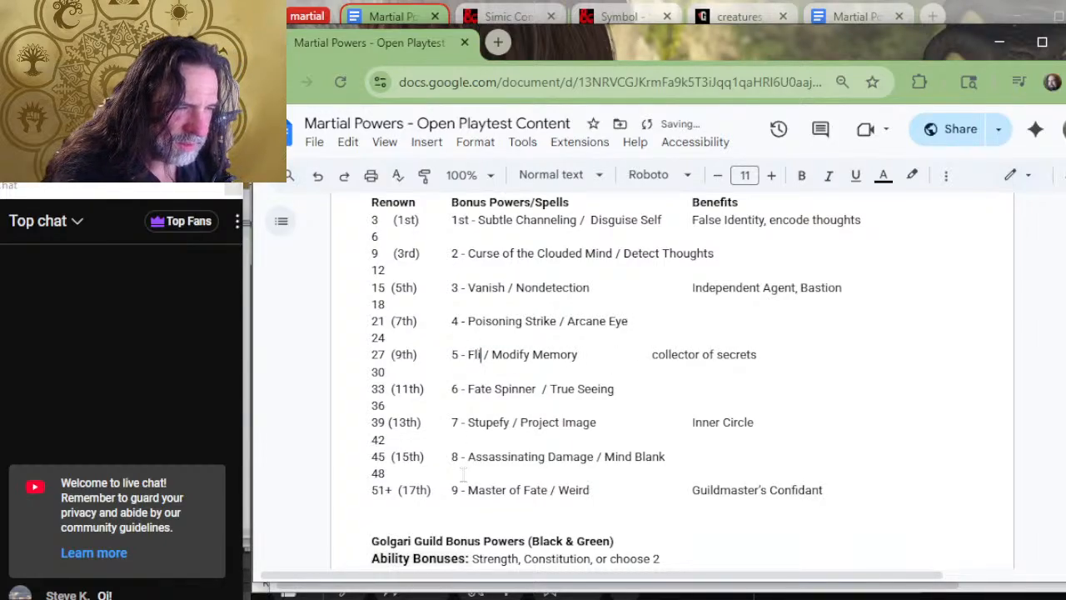
{"action": "type", "text": " Po"}
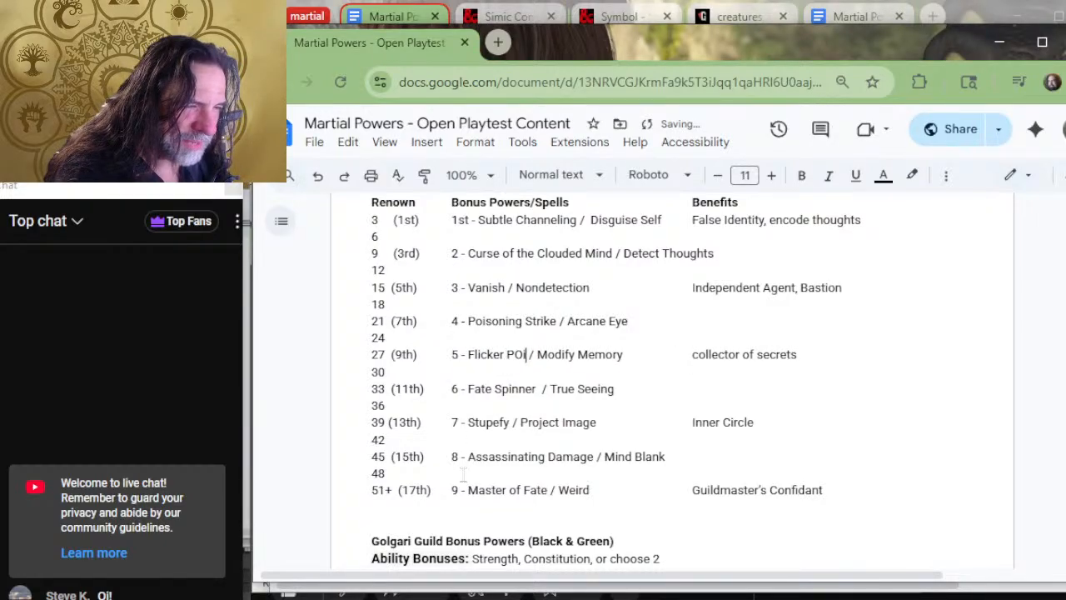
{"action": "type", "text": "unce"}
{"action": "scroll", "coordinate": [581, 376], "scroll_direction": "up", "scroll_amount": 2}
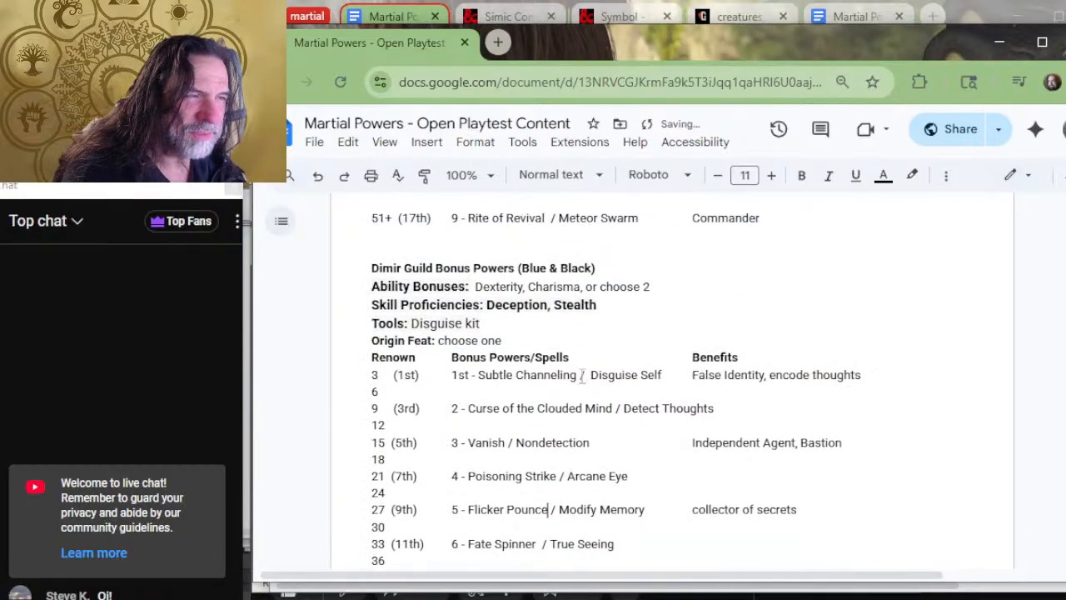
Examine the Gruul guild table and the one above it for missing bonus powers, checking the Ghostwalker and Mindsense descriptions for candidates.
{"action": "scroll", "coordinate": [583, 369], "scroll_direction": "down", "scroll_amount": 15}
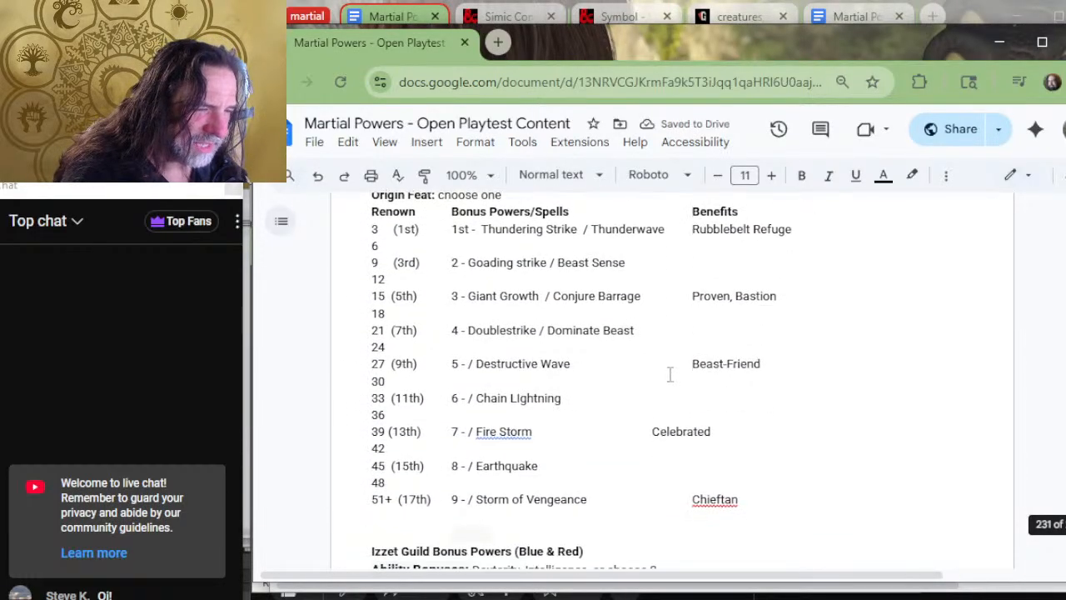
{"action": "scroll", "coordinate": [537, 454], "scroll_direction": "up", "scroll_amount": 4}
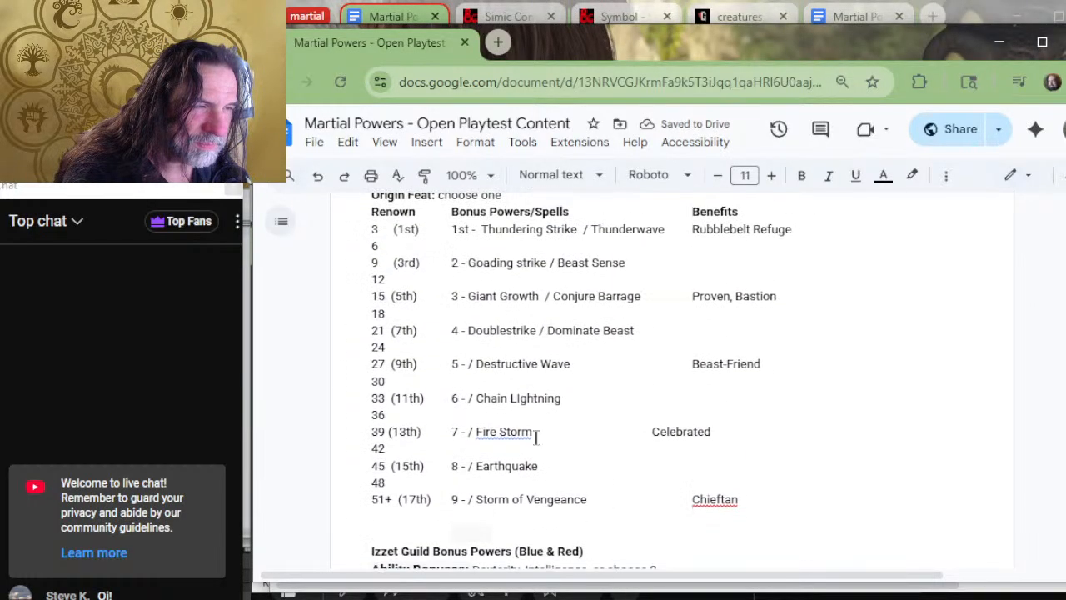
{"action": "scroll", "coordinate": [554, 437], "scroll_direction": "down", "scroll_amount": 2}
{"action": "scroll", "coordinate": [553, 437], "scroll_direction": "up", "scroll_amount": 4}
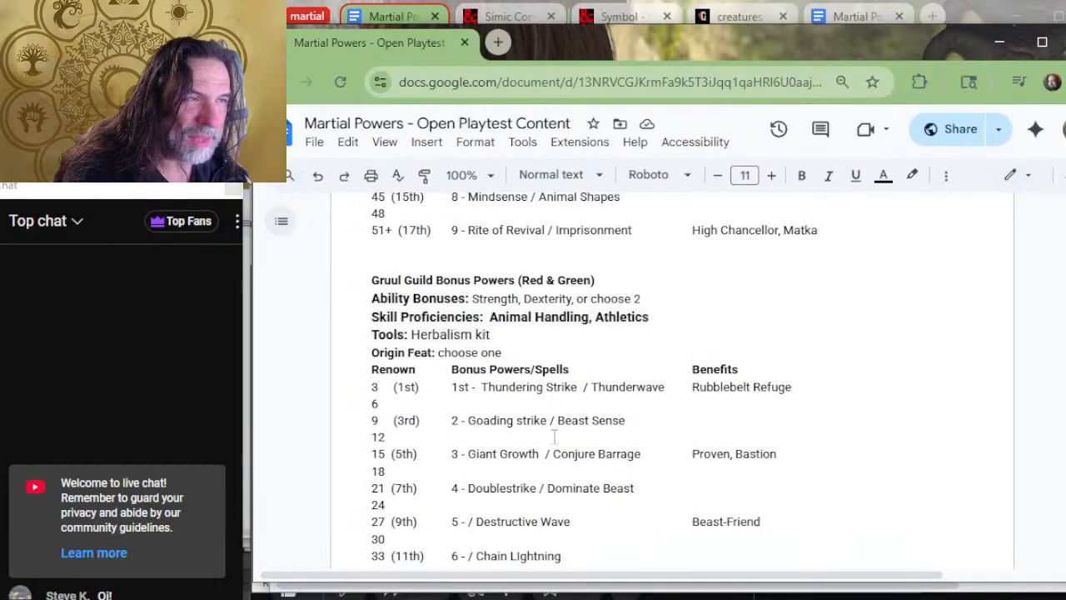
{"action": "scroll", "coordinate": [552, 435], "scroll_direction": "up", "scroll_amount": 3}
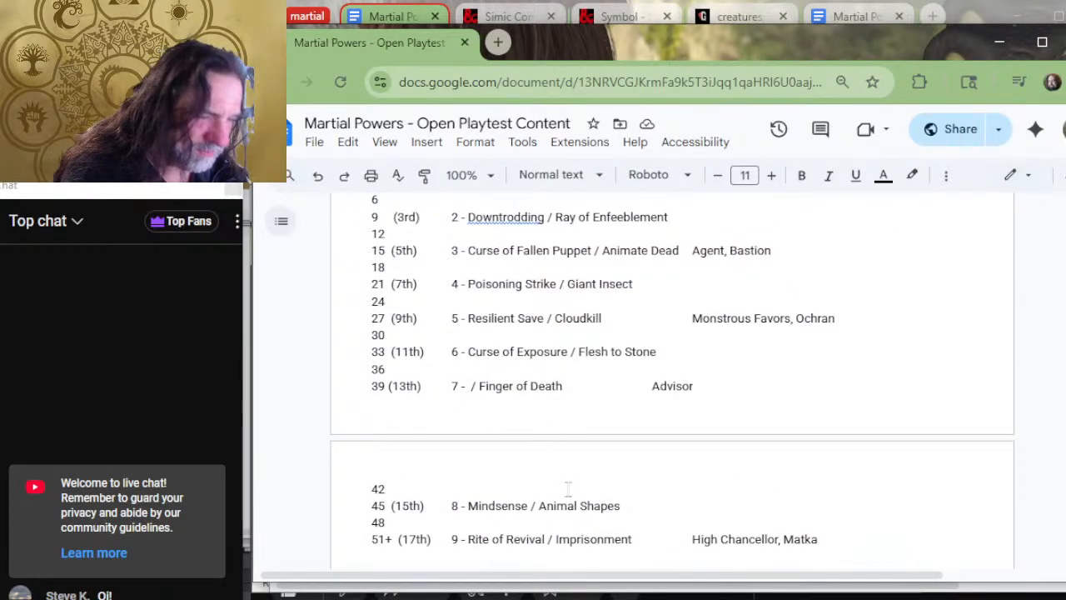
{"action": "key", "text": "alt+Tab"}
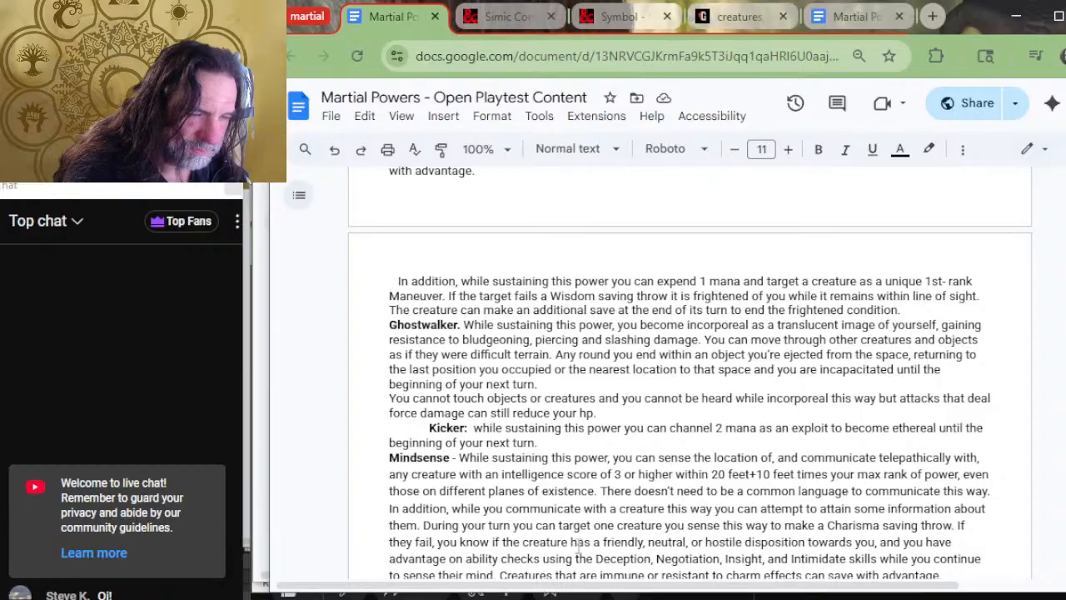
{"action": "scroll", "coordinate": [580, 541], "scroll_direction": "down", "scroll_amount": 4}
{"action": "scroll", "coordinate": [583, 550], "scroll_direction": "up", "scroll_amount": 4}
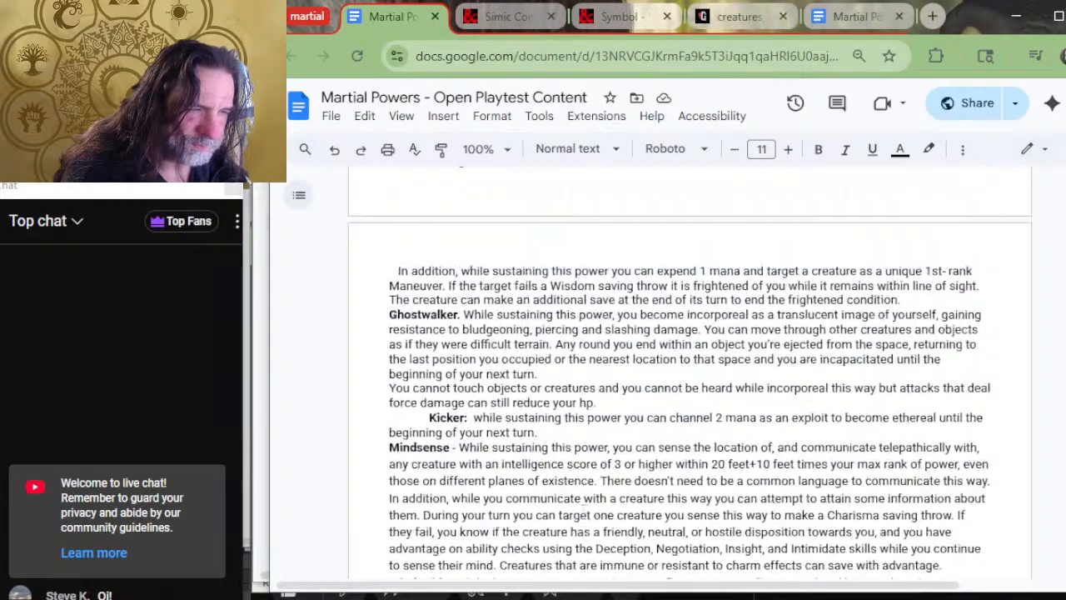
{"action": "key", "text": "alt+Tab"}
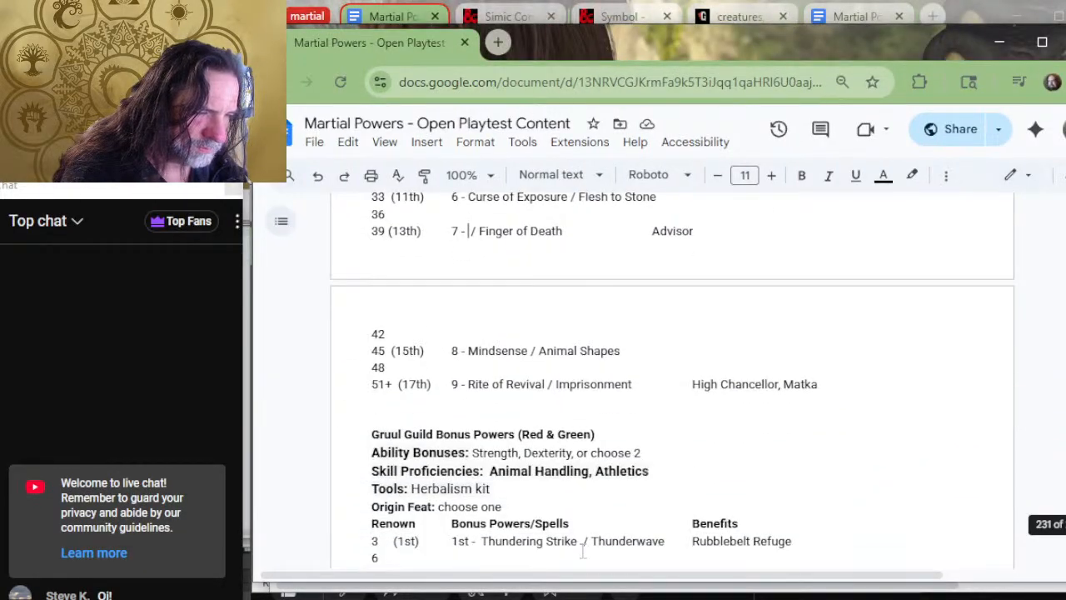
{"action": "scroll", "coordinate": [583, 554], "scroll_direction": "up", "scroll_amount": 2}
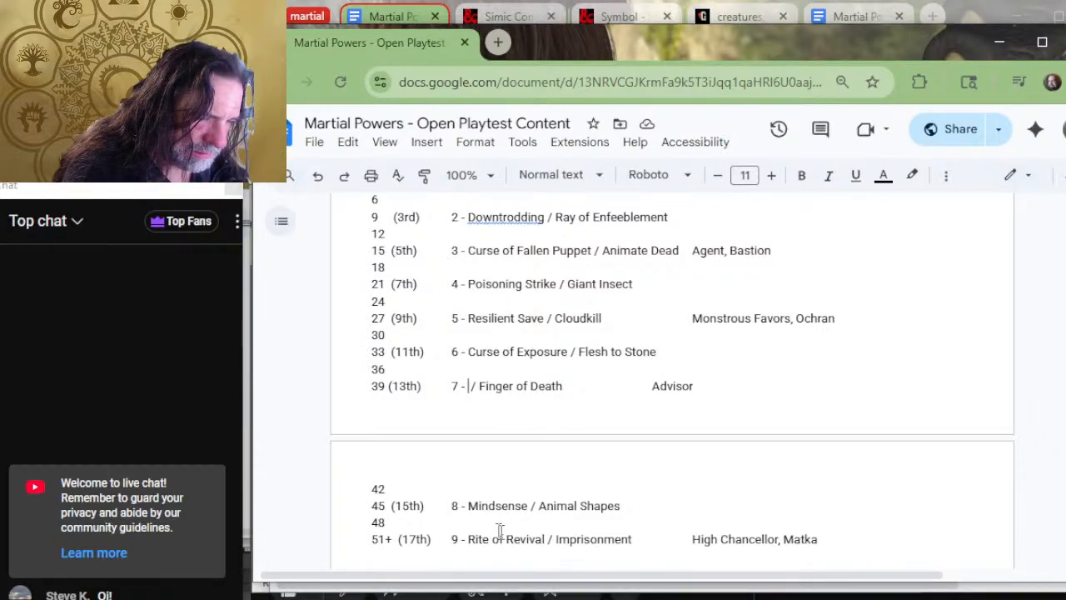
Compare the sustained power descriptions from Ghostwalker to Master of Fate with the open rank 7 and Mindsense rank 8 entries.
{"action": "left_click", "coordinate": [563, 586]}
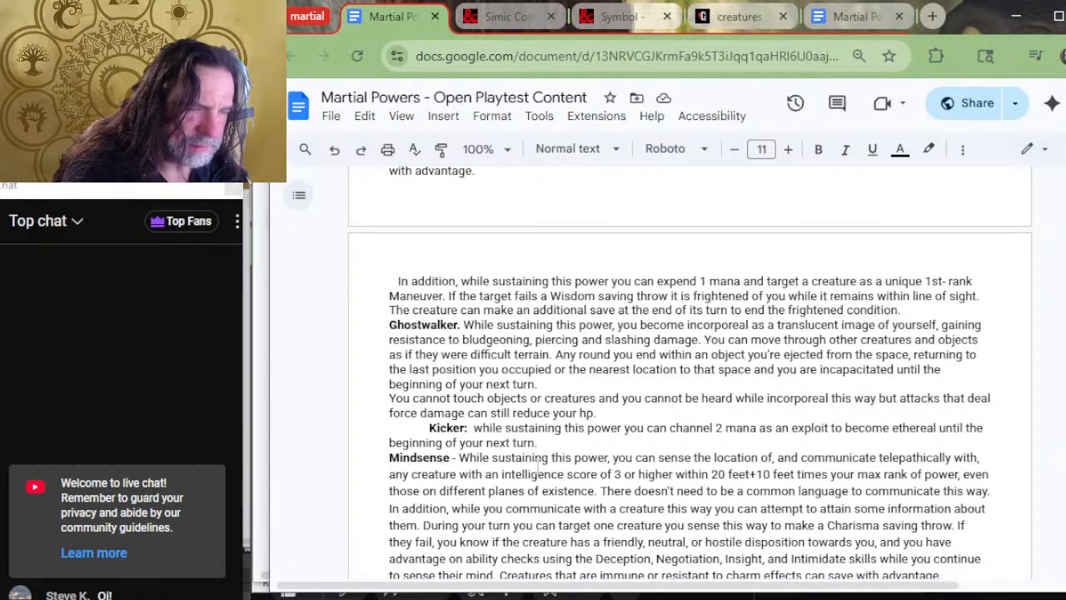
{"action": "scroll", "coordinate": [538, 467], "scroll_direction": "up", "scroll_amount": 2}
{"action": "scroll", "coordinate": [550, 483], "scroll_direction": "down", "scroll_amount": 3}
{"action": "key", "text": "alt+Tab"}
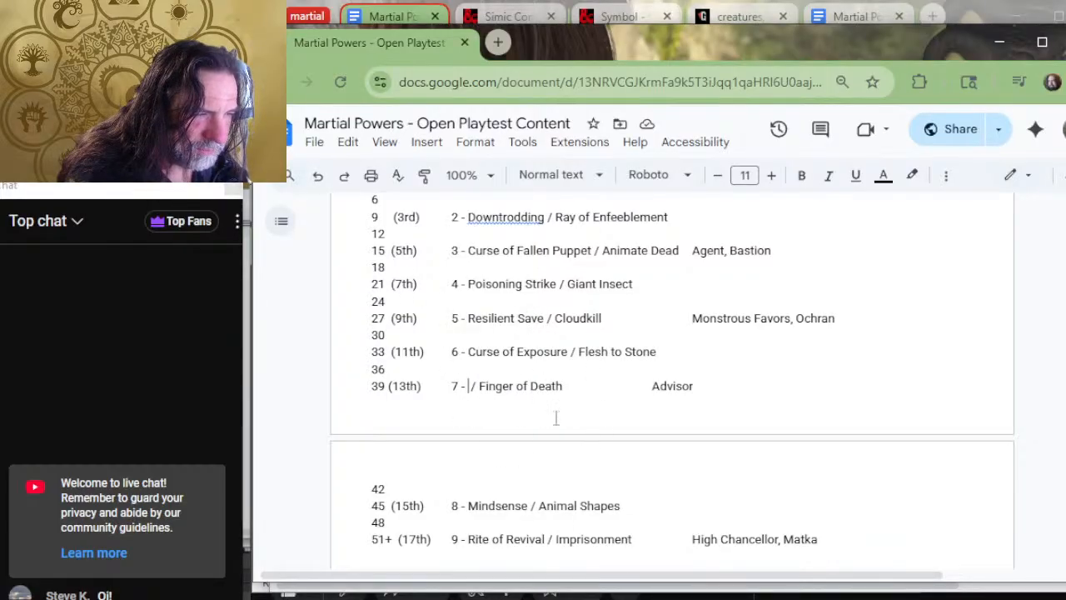
{"action": "left_click_drag", "start_coordinate": [526, 506], "coordinate": [464, 498]}
{"action": "left_click", "coordinate": [560, 521]}
{"action": "key", "text": "alt+Tab"}
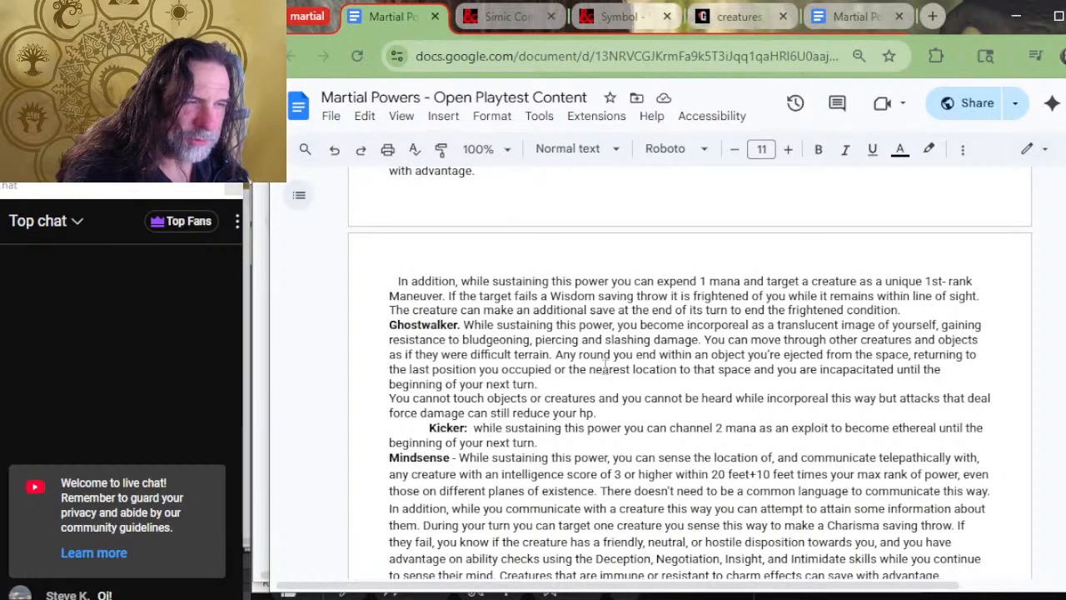
{"action": "scroll", "coordinate": [604, 366], "scroll_direction": "down", "scroll_amount": 3}
{"action": "scroll", "coordinate": [583, 371], "scroll_direction": "down", "scroll_amount": 1}
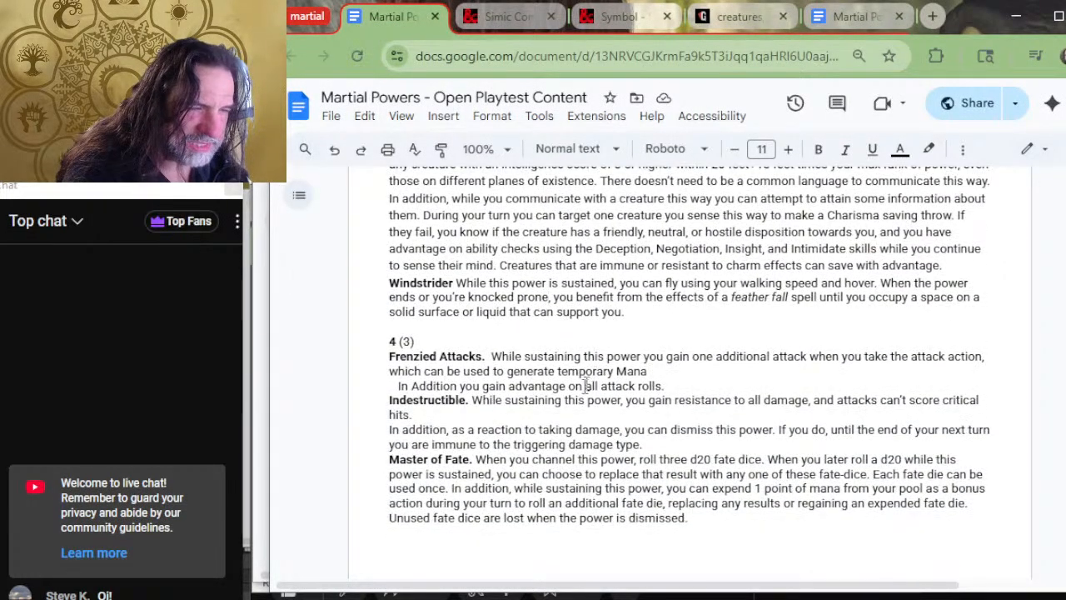
Cut Mindsense from the rank 8 entry beside Animal Shapes in the guild table above Gruul.
{"action": "key", "text": "alt+Tab"}
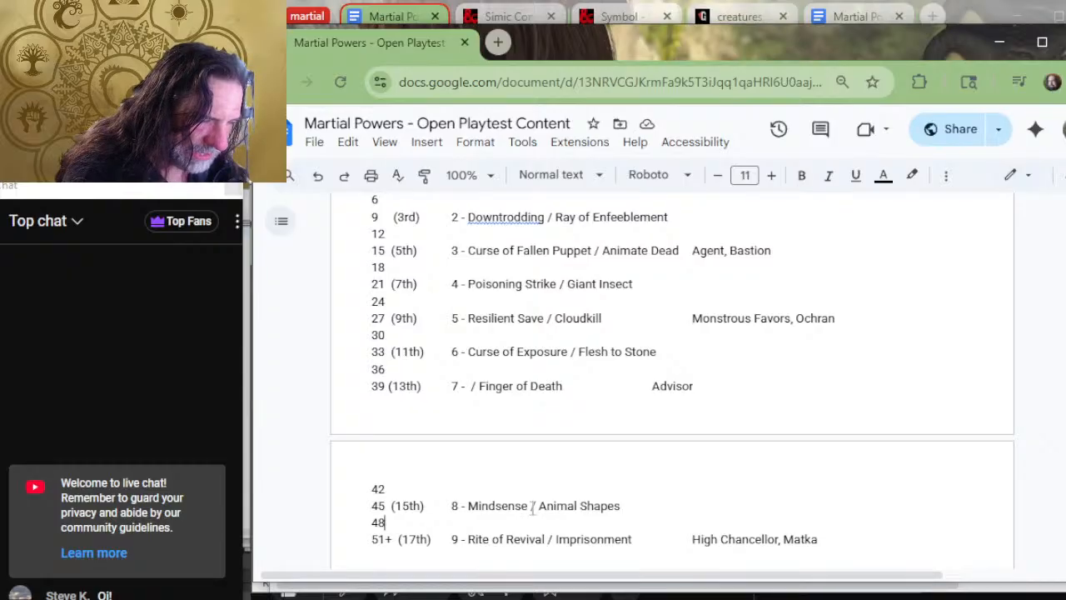
{"action": "left_click_drag", "start_coordinate": [530, 507], "coordinate": [466, 507]}
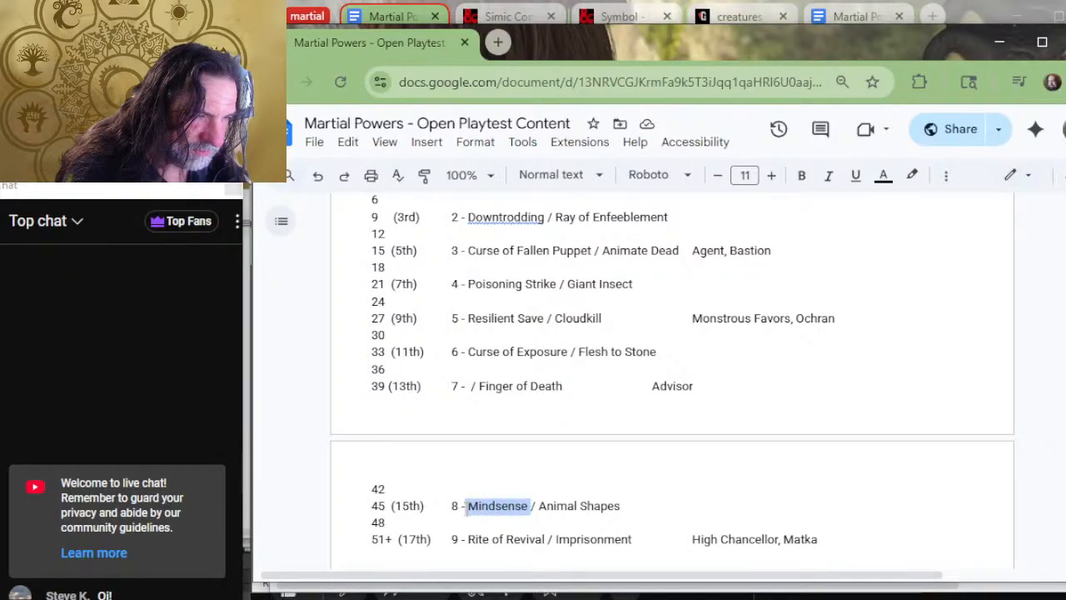
{"action": "key", "text": "ctrl+x"}
Choose a power from the sustained and strike lists and enter Knockout Strike as the rank 7 power before Finger of Death.
{"action": "key", "text": "alt+Tab"}
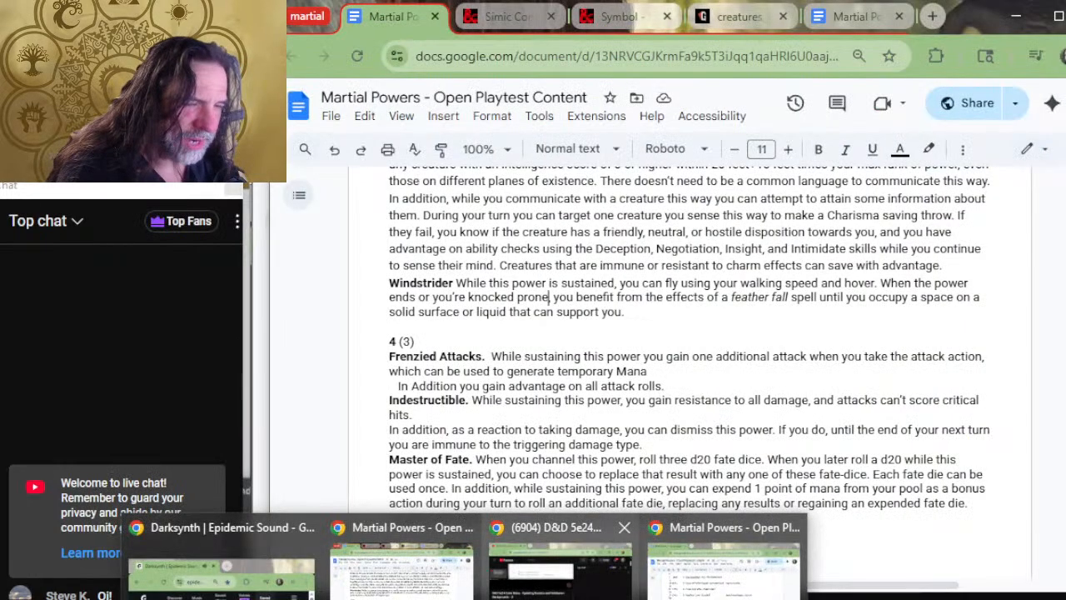
{"action": "scroll", "coordinate": [549, 366], "scroll_direction": "down", "scroll_amount": 2}
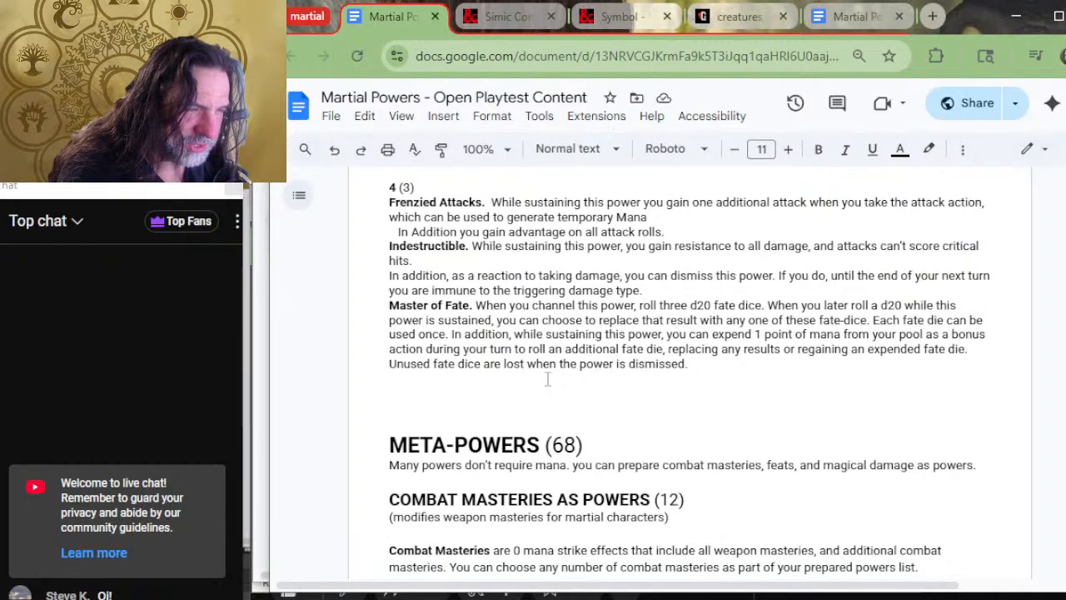
{"action": "scroll", "coordinate": [548, 381], "scroll_direction": "up", "scroll_amount": 2}
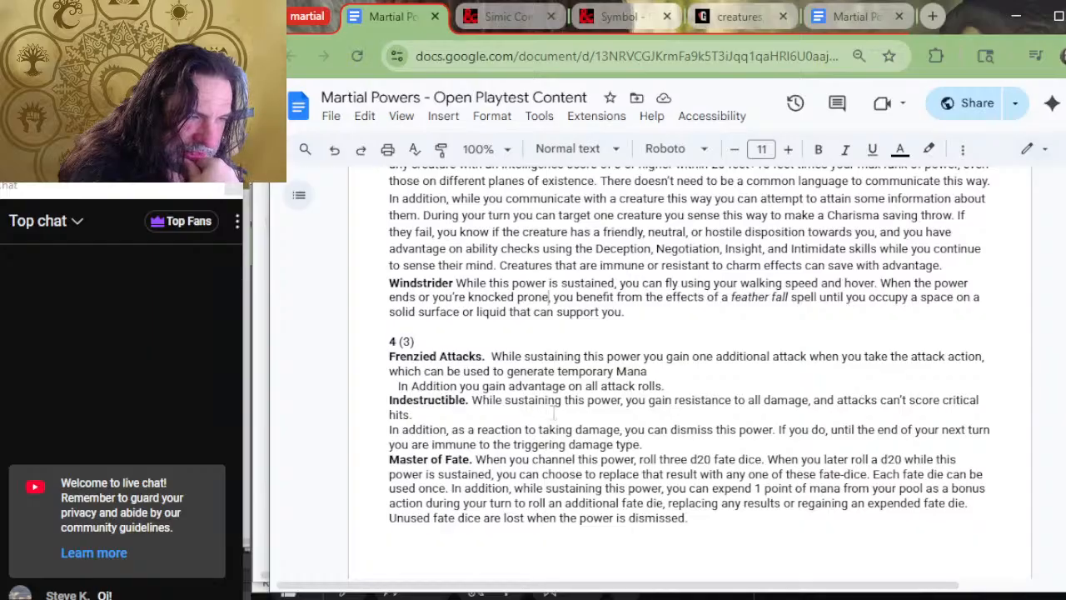
{"action": "scroll", "coordinate": [554, 400], "scroll_direction": "up", "scroll_amount": 2}
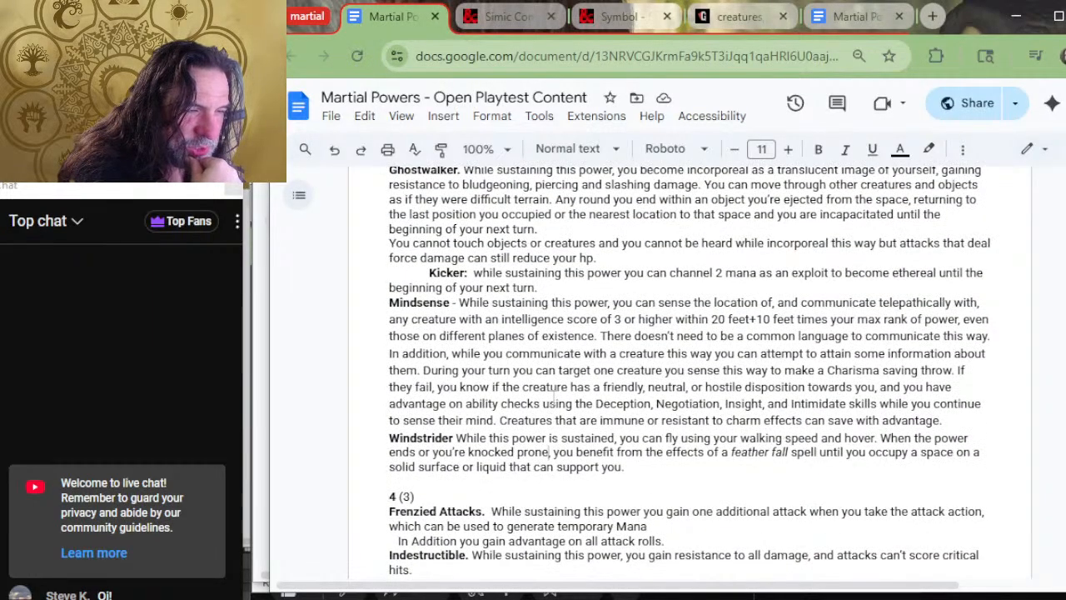
{"action": "scroll", "coordinate": [530, 408], "scroll_direction": "up", "scroll_amount": 10}
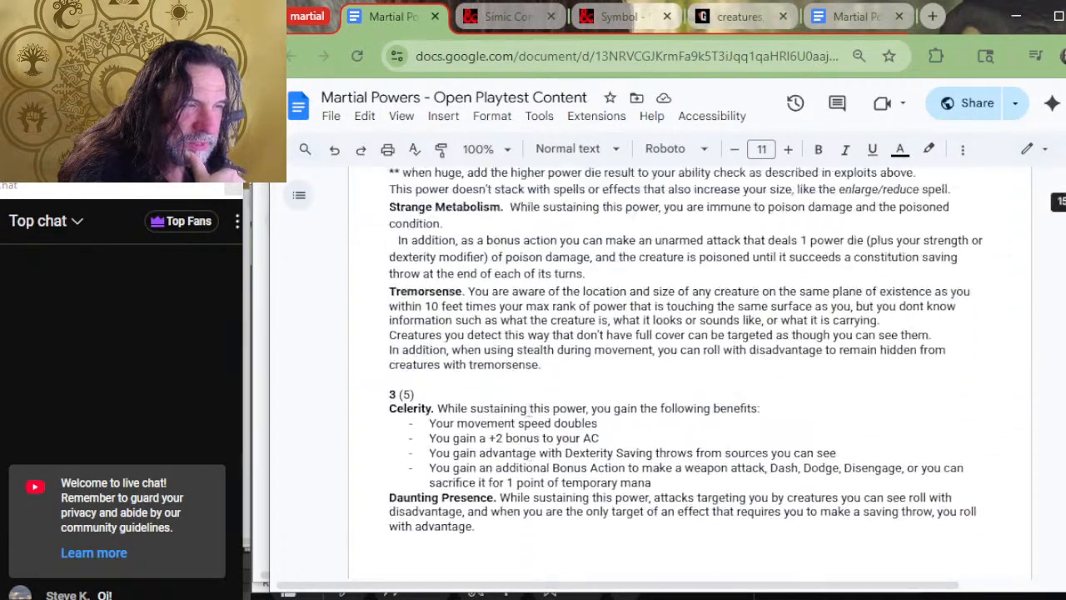
{"action": "scroll", "coordinate": [528, 408], "scroll_direction": "up", "scroll_amount": 7}
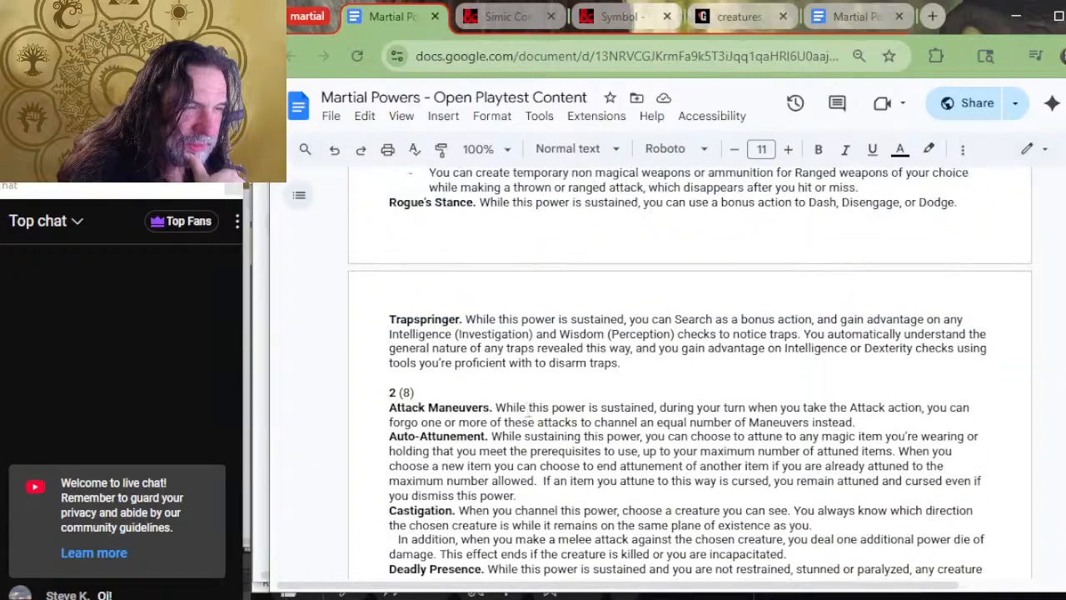
{"action": "scroll", "coordinate": [528, 408], "scroll_direction": "up", "scroll_amount": 10}
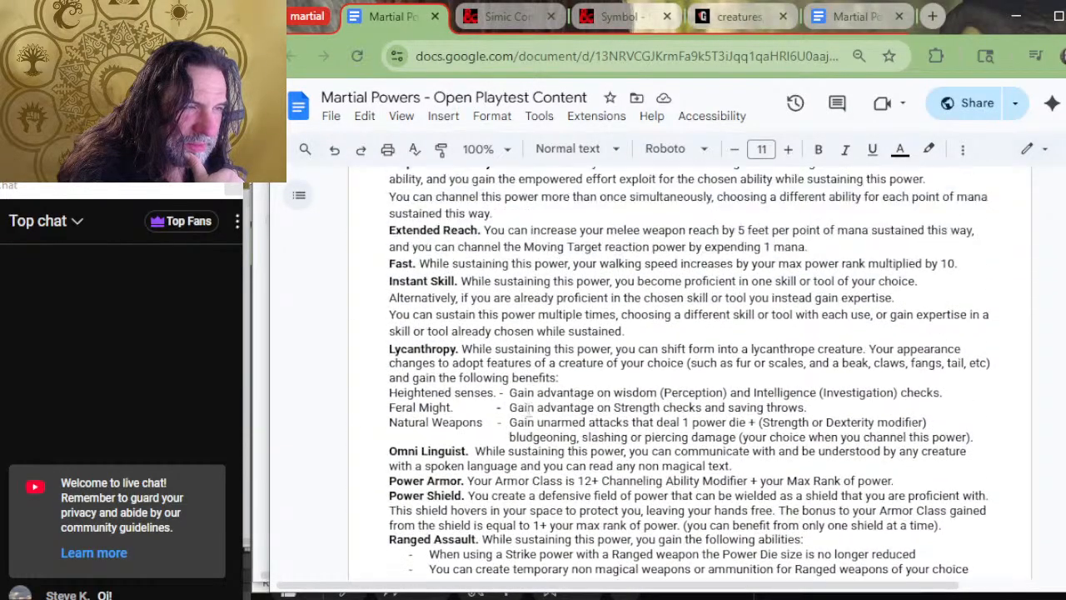
{"action": "scroll", "coordinate": [530, 414], "scroll_direction": "up", "scroll_amount": 4}
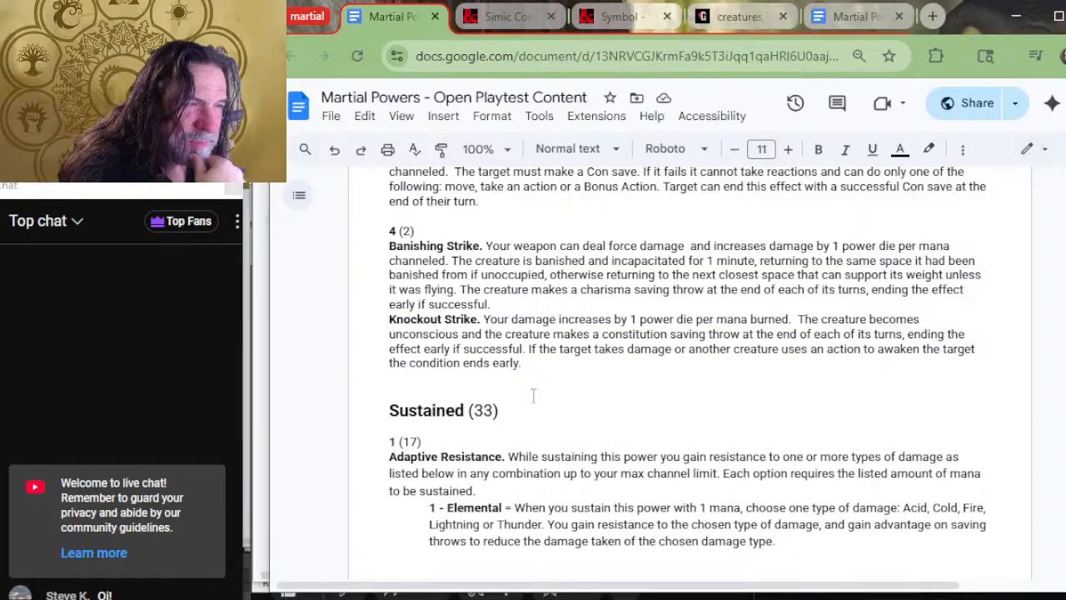
{"action": "scroll", "coordinate": [531, 401], "scroll_direction": "up", "scroll_amount": 2}
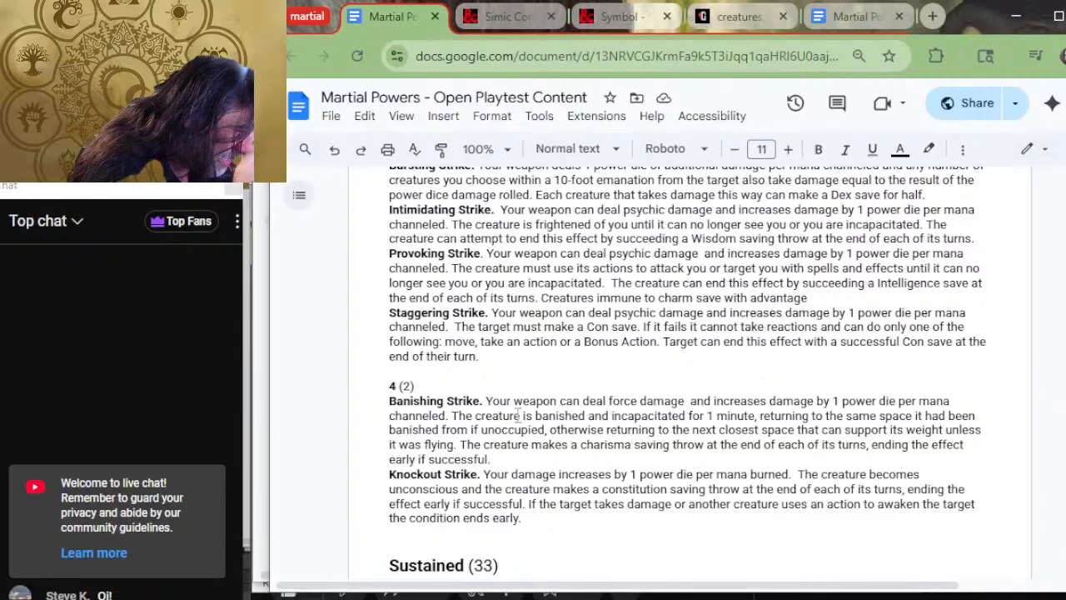
{"action": "key", "text": "alt+Tab"}
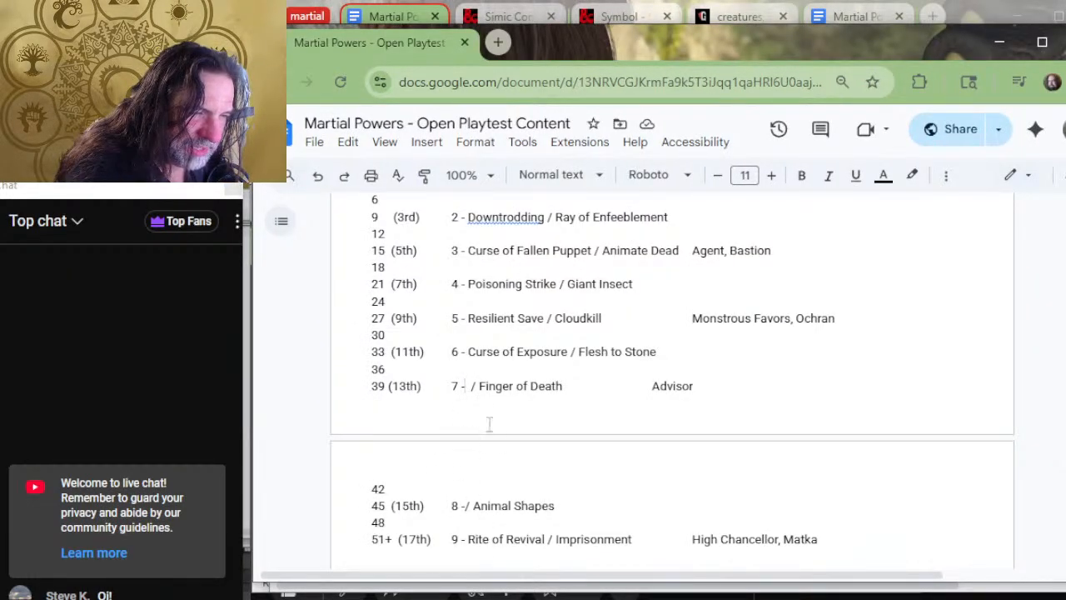
{"action": "type", "text": "Knockou"}
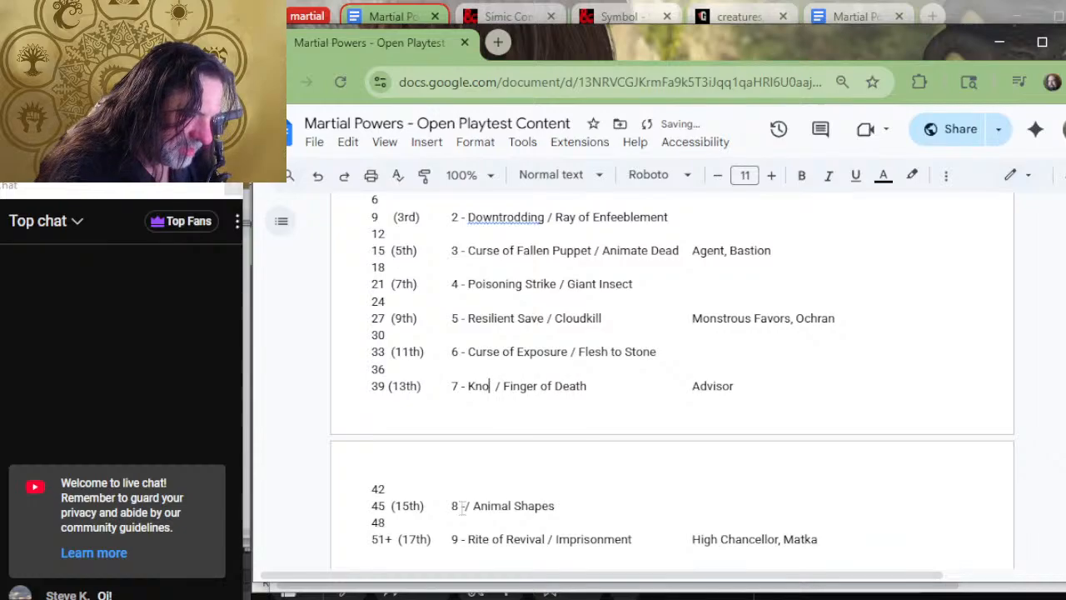
{"action": "type", "text": "t Strike"}
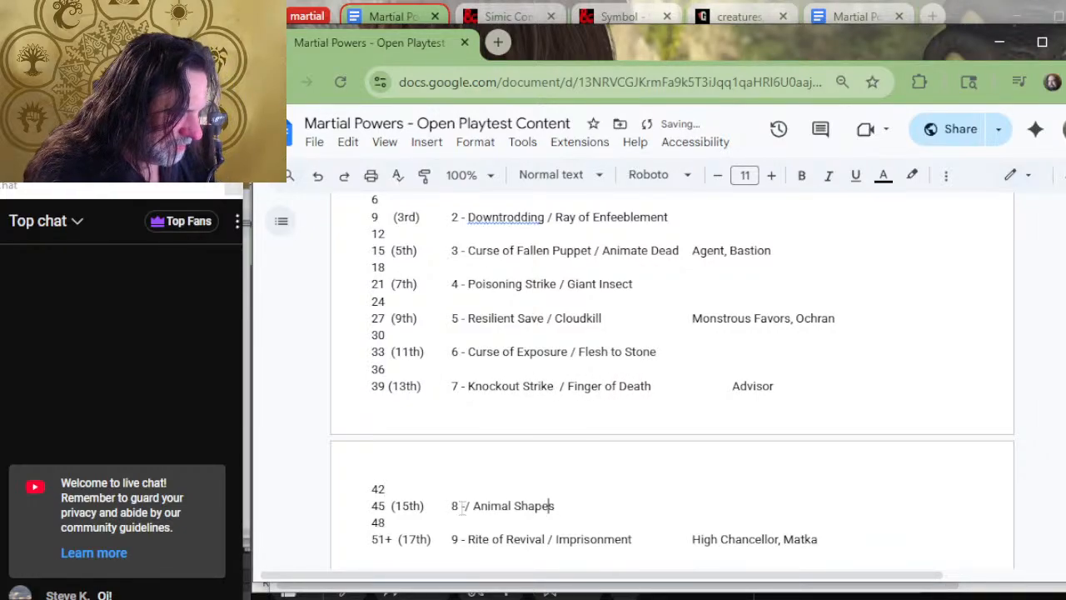
Choose a power from the strike, reaction and maneuver lists and enter Hexproof as the rank 8 power before Animal Shapes.
{"action": "key", "text": "alt+Tab"}
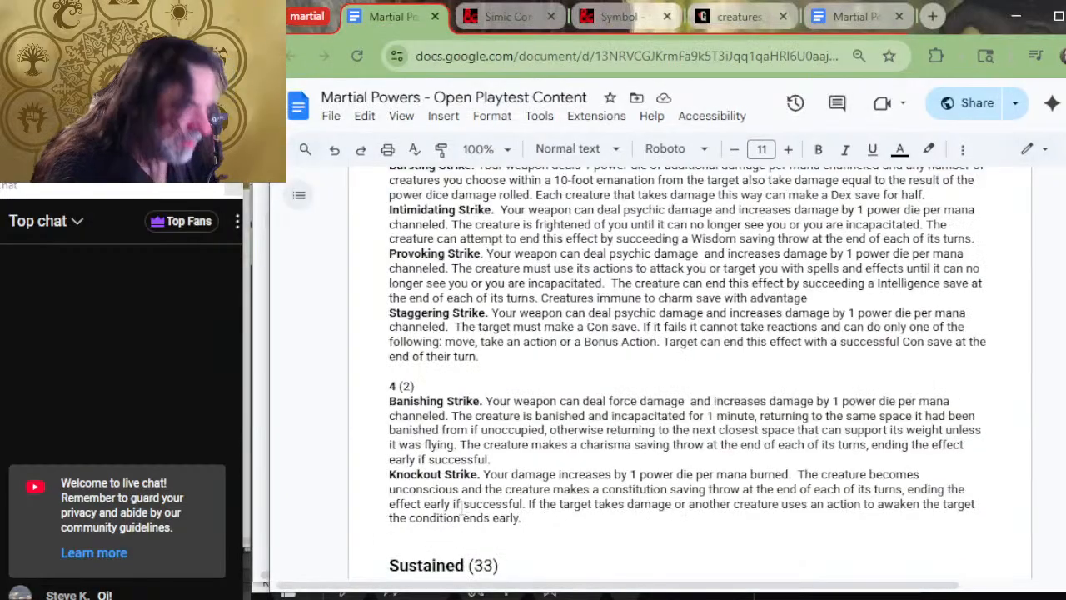
{"action": "scroll", "coordinate": [457, 443], "scroll_direction": "up", "scroll_amount": 10}
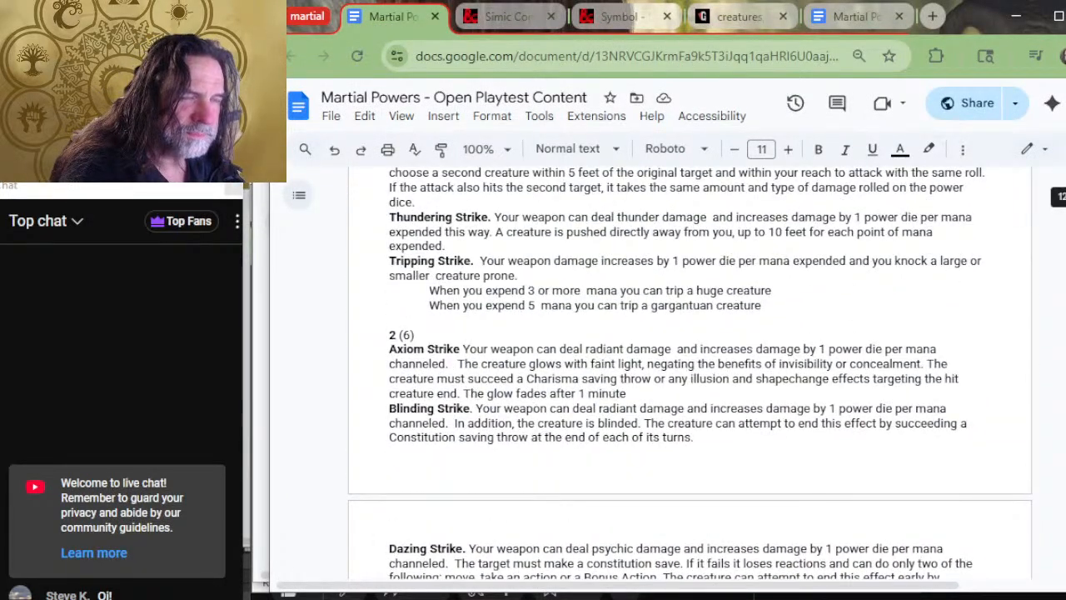
{"action": "scroll", "coordinate": [508, 384], "scroll_direction": "up", "scroll_amount": 15}
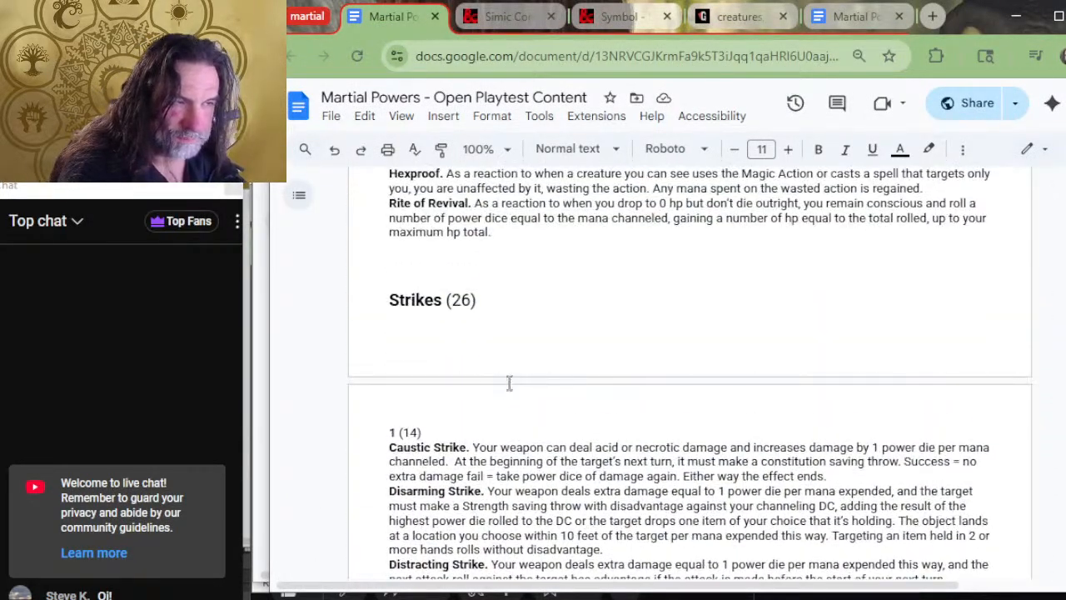
{"action": "scroll", "coordinate": [508, 384], "scroll_direction": "up", "scroll_amount": 4}
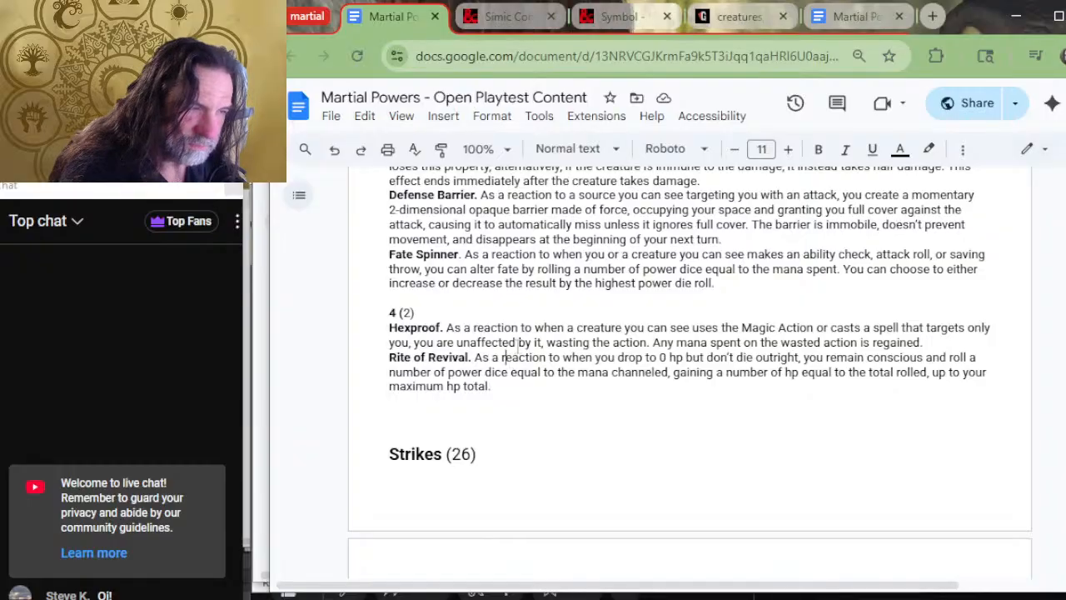
{"action": "scroll", "coordinate": [567, 378], "scroll_direction": "up", "scroll_amount": 10}
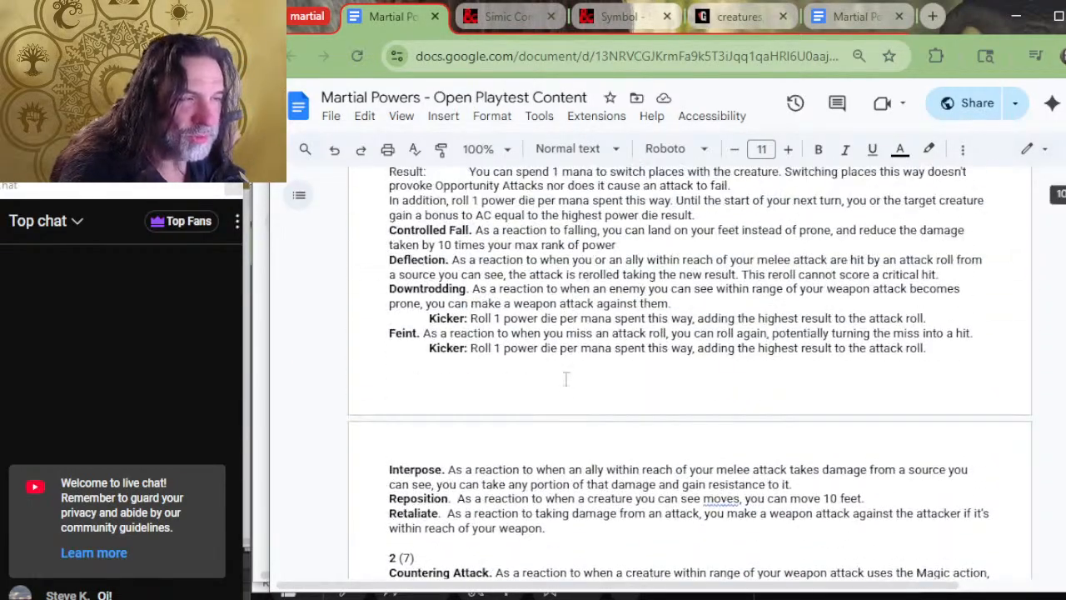
{"action": "scroll", "coordinate": [583, 387], "scroll_direction": "up", "scroll_amount": 5}
{"action": "scroll", "coordinate": [596, 391], "scroll_direction": "up", "scroll_amount": 4}
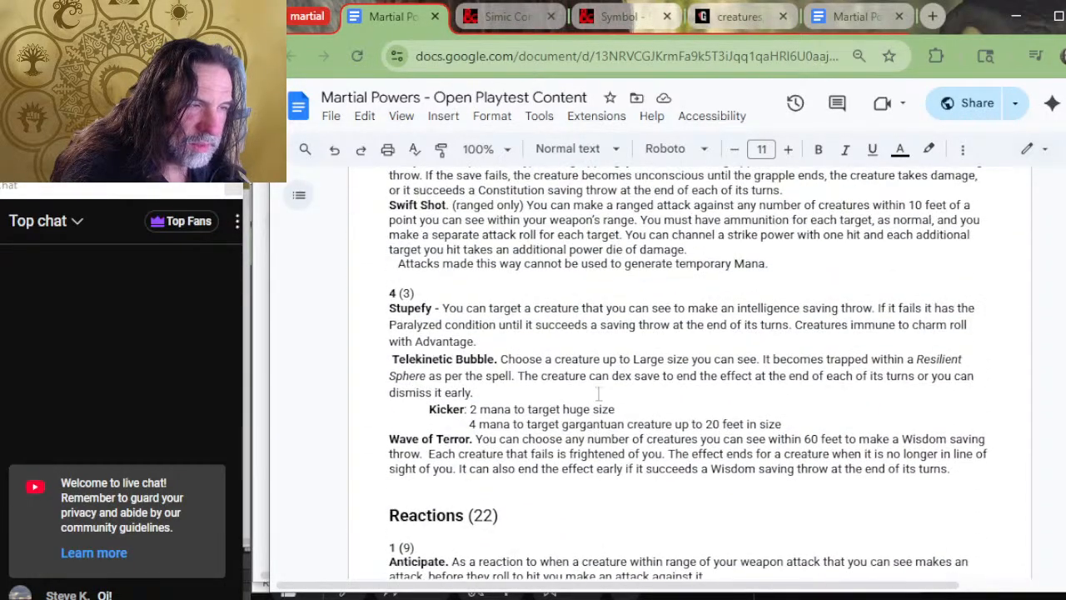
{"action": "scroll", "coordinate": [518, 349], "scroll_direction": "up", "scroll_amount": 12}
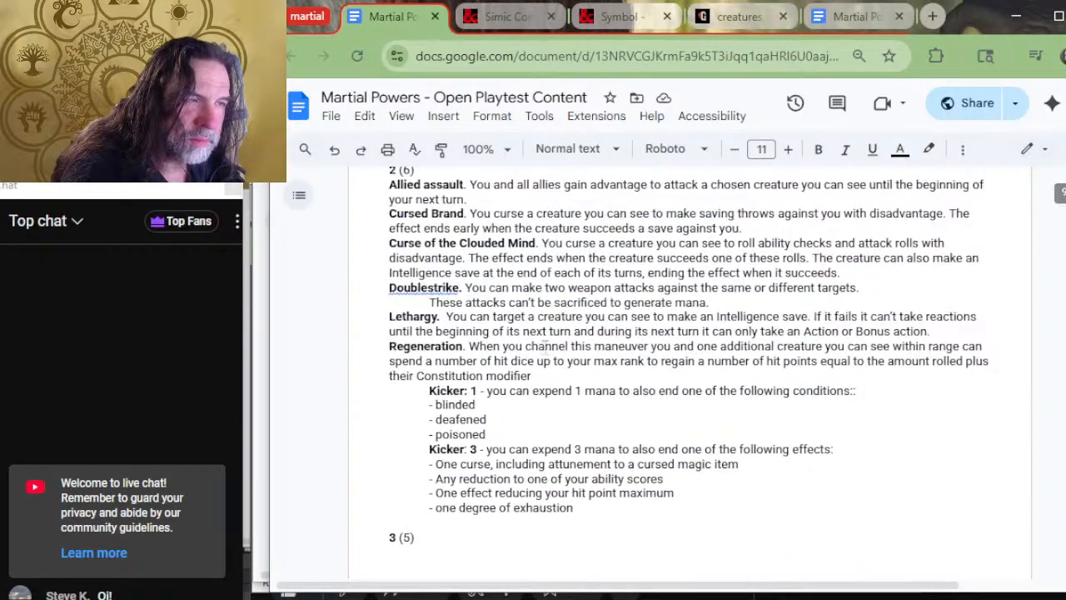
{"action": "scroll", "coordinate": [543, 344], "scroll_direction": "up", "scroll_amount": 5}
{"action": "scroll", "coordinate": [542, 344], "scroll_direction": "up", "scroll_amount": 8}
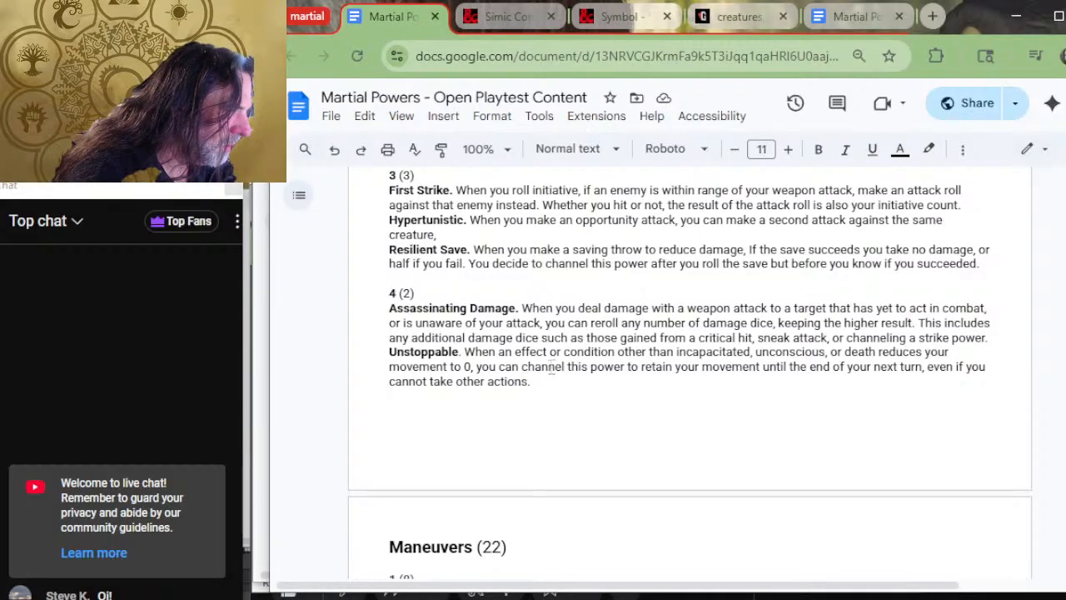
{"action": "key", "text": "alt+Tab"}
{"action": "type", "text": "Hexproof"}
{"action": "scroll", "coordinate": [626, 385], "scroll_direction": "down", "scroll_amount": 5}
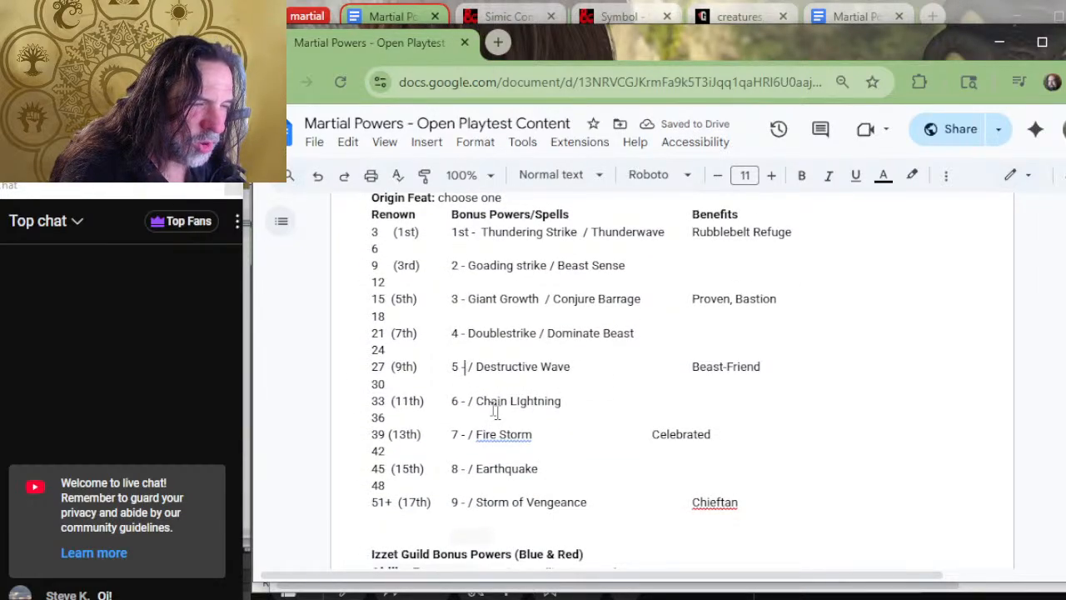
Choose from the powers listed before Maneuvers, enter First Strike as the Gruul rank 5 power before Destructive Wave, and realign Beast-Friend with the Benefits column.
{"action": "type", "text": "-"}
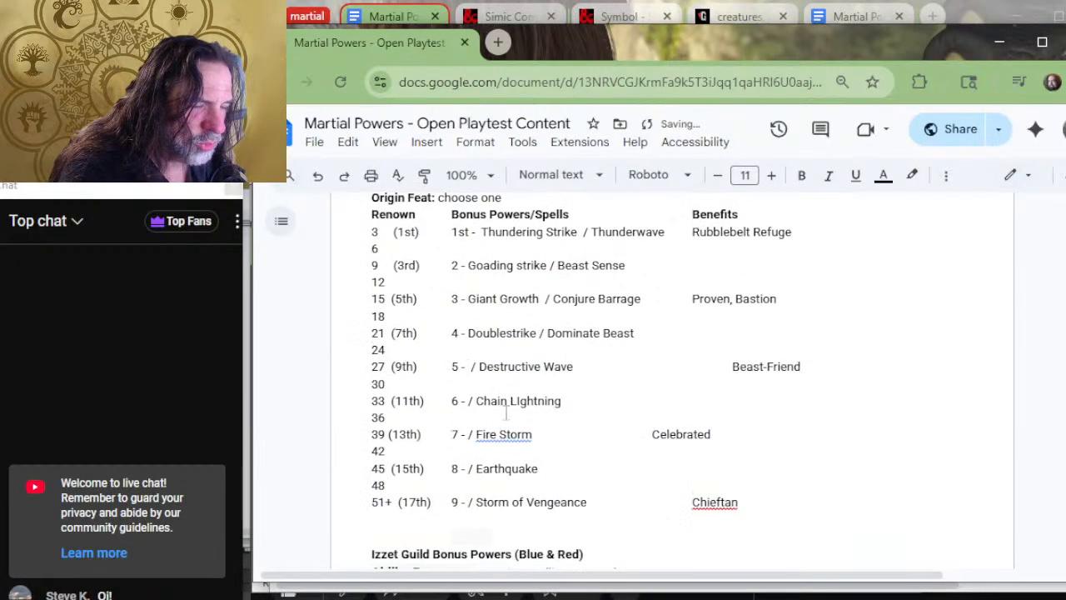
{"action": "key", "text": "alt+Tab"}
{"action": "scroll", "coordinate": [601, 405], "scroll_direction": "up", "scroll_amount": 5}
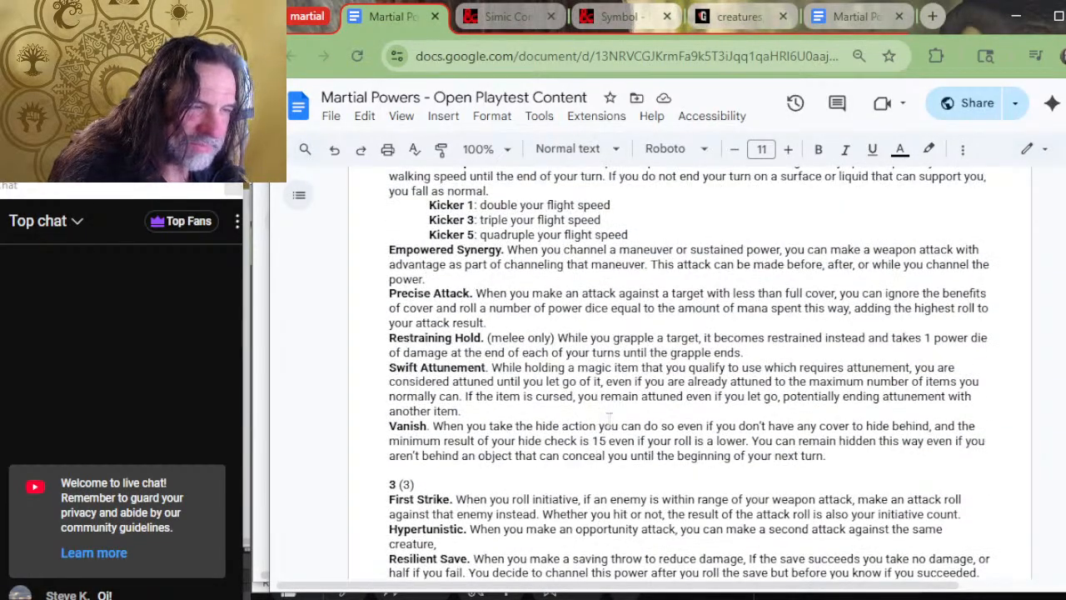
{"action": "scroll", "coordinate": [608, 420], "scroll_direction": "down", "scroll_amount": 3}
{"action": "left_click_drag", "start_coordinate": [489, 358], "coordinate": [539, 360]}
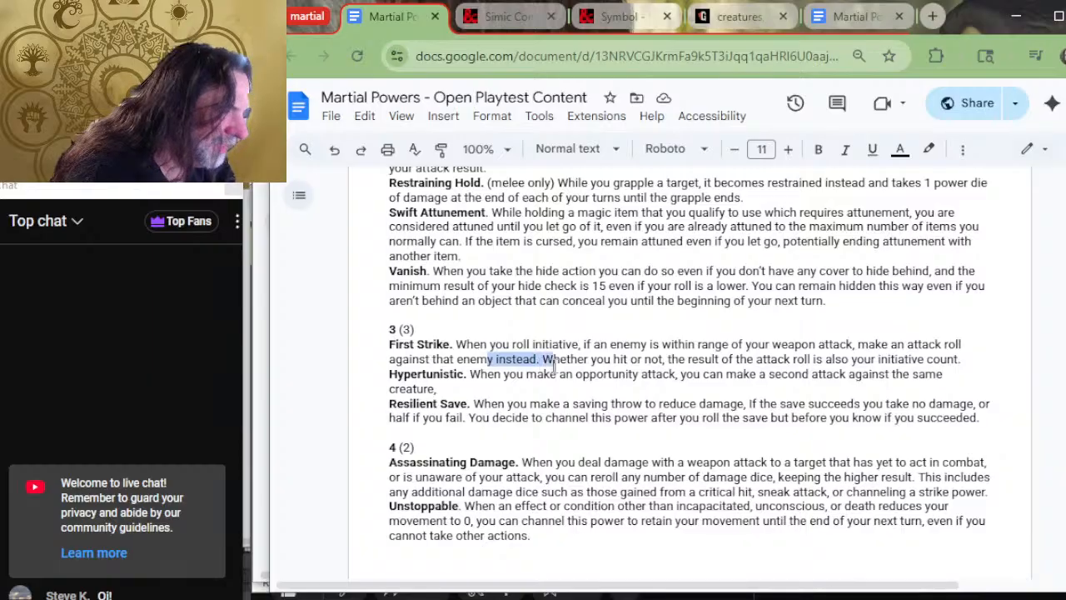
{"action": "left_click", "coordinate": [567, 359]}
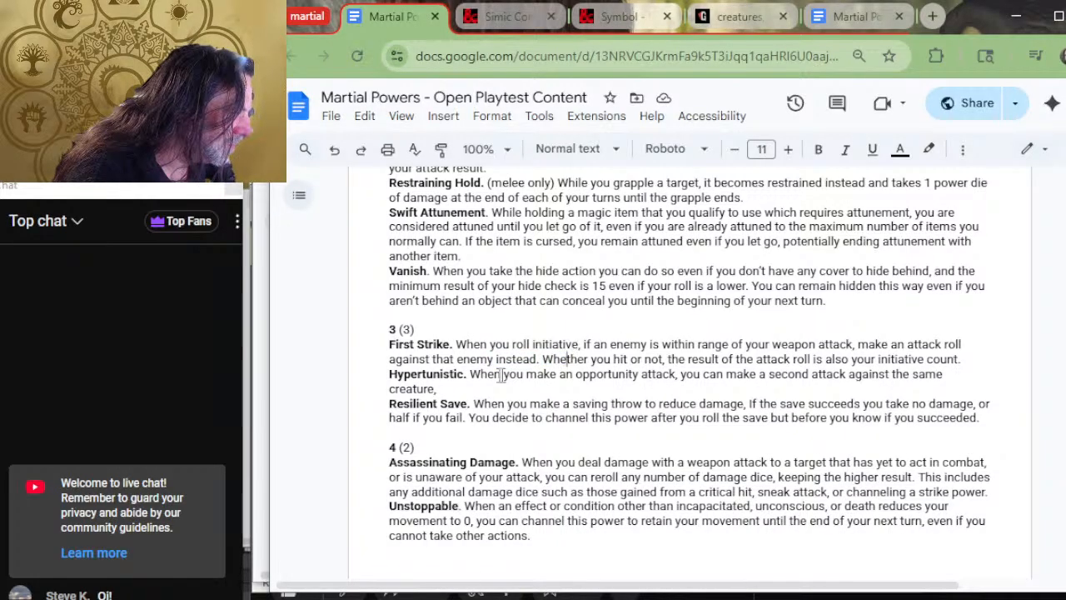
{"action": "left_click_drag", "start_coordinate": [527, 374], "coordinate": [575, 378]}
{"action": "left_click", "coordinate": [566, 376]}
{"action": "key", "text": "alt+Tab"}
{"action": "type", "text": "First Str"}
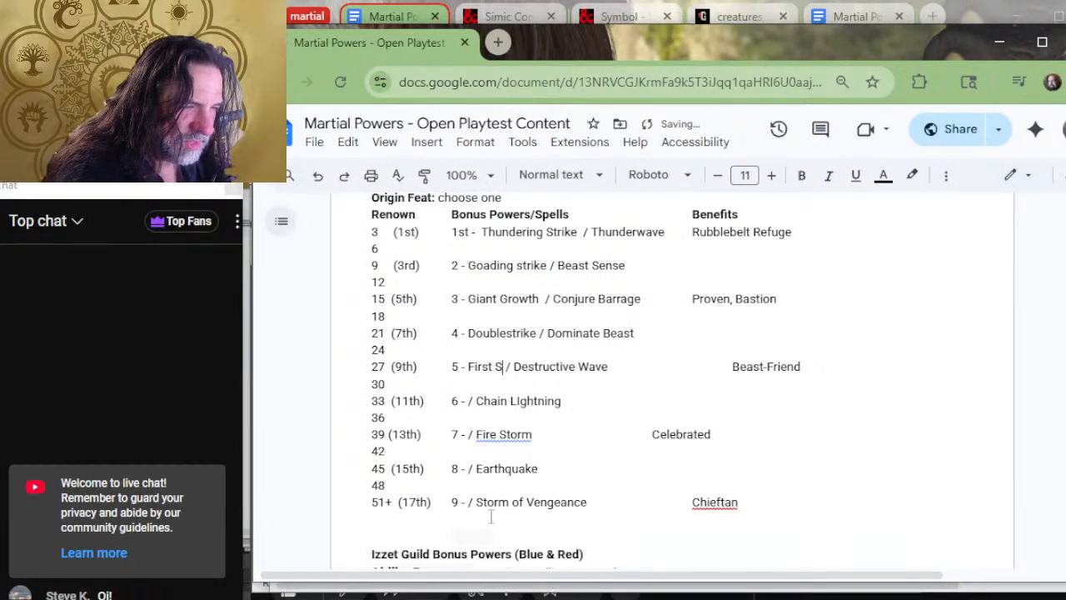
{"action": "type", "text": "ike"}
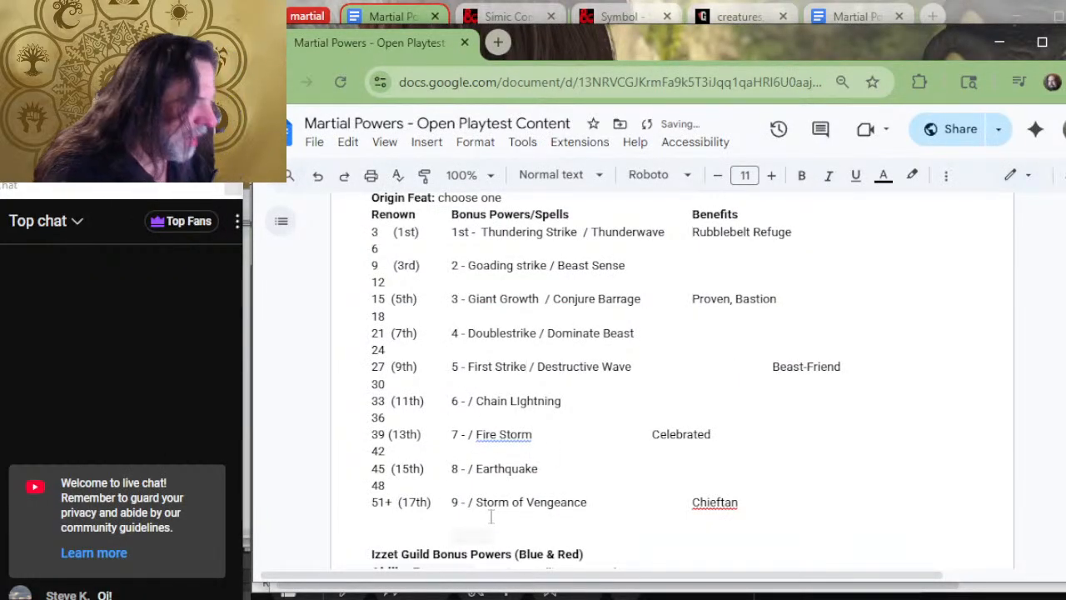
{"action": "key", "text": "Delete"}
{"action": "key", "text": "Delete"}
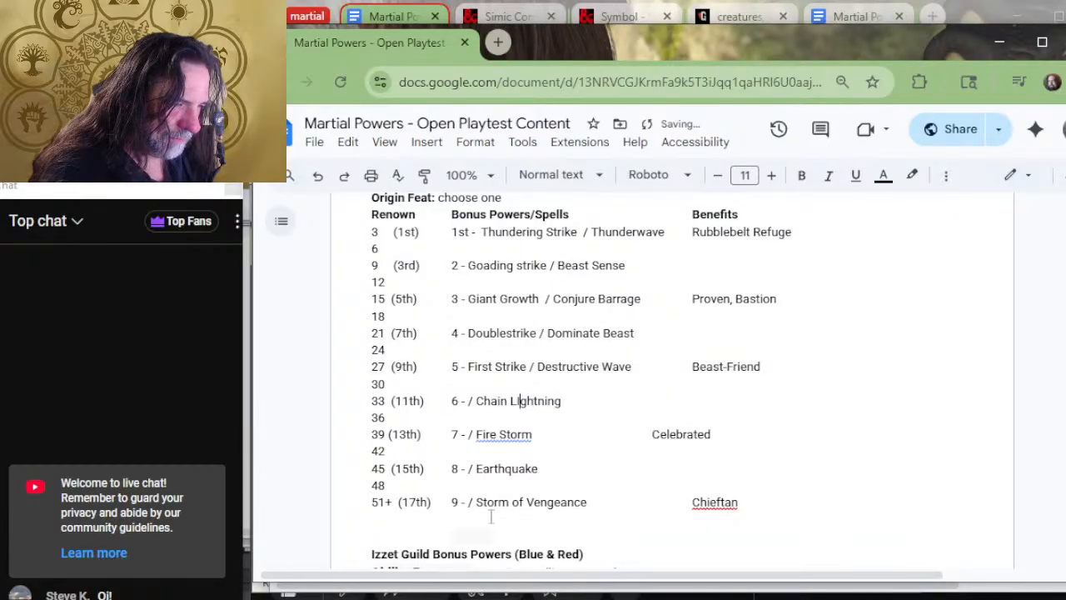
Choose a power from the maneuver, reaction and strike lists and enter Provoking Strike as the rank 6 power before Chain Lightning.
{"action": "key", "text": "alt+Tab"}
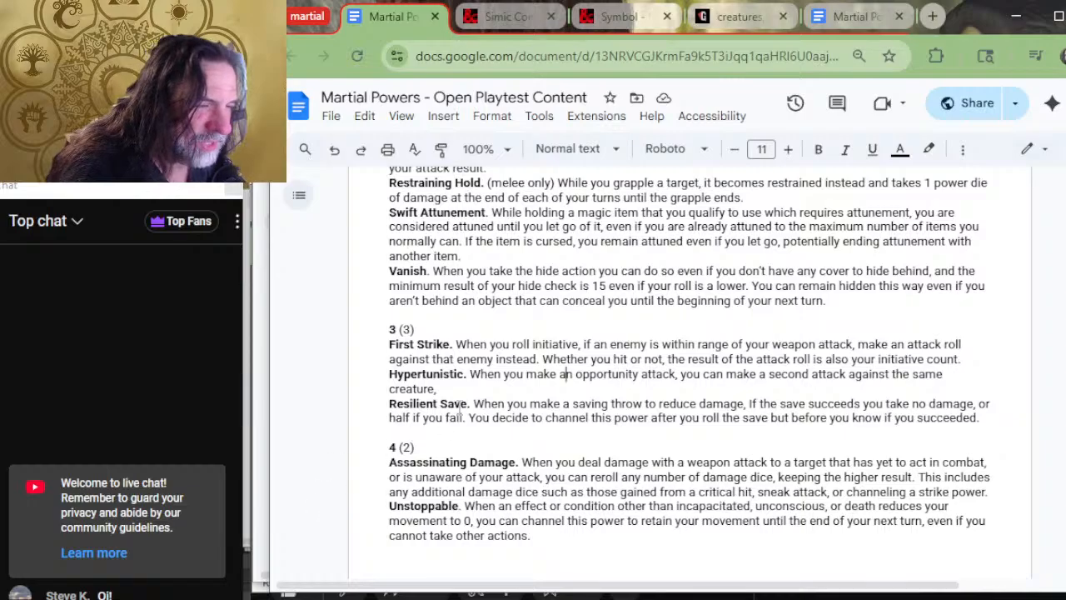
{"action": "left_click_drag", "start_coordinate": [496, 373], "coordinate": [419, 378]}
{"action": "scroll", "coordinate": [449, 373], "scroll_direction": "down", "scroll_amount": 4}
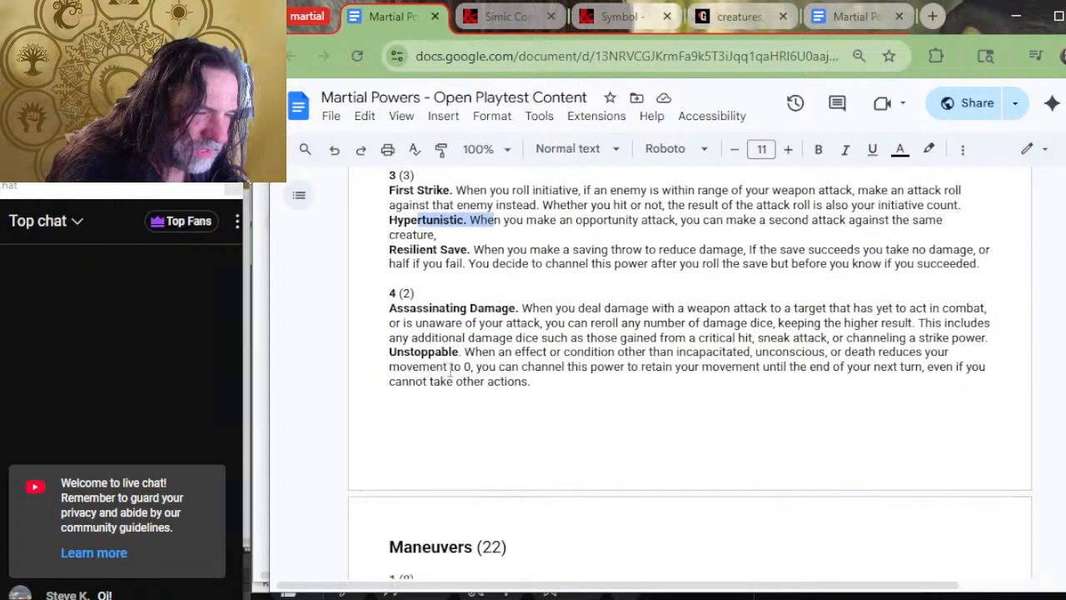
{"action": "scroll", "coordinate": [451, 368], "scroll_direction": "down", "scroll_amount": 10}
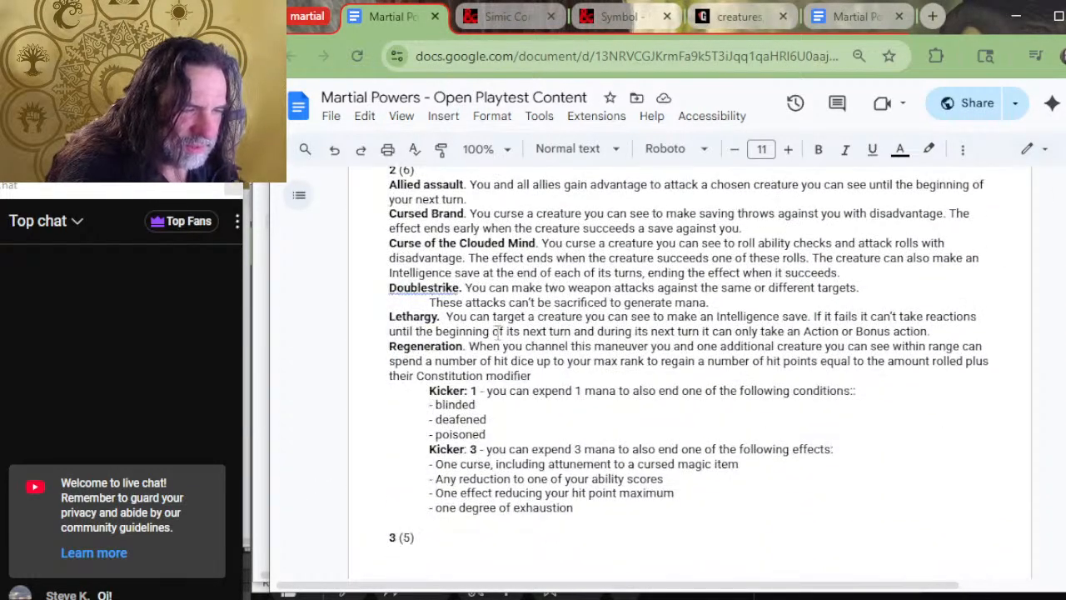
{"action": "scroll", "coordinate": [491, 372], "scroll_direction": "down", "scroll_amount": 7}
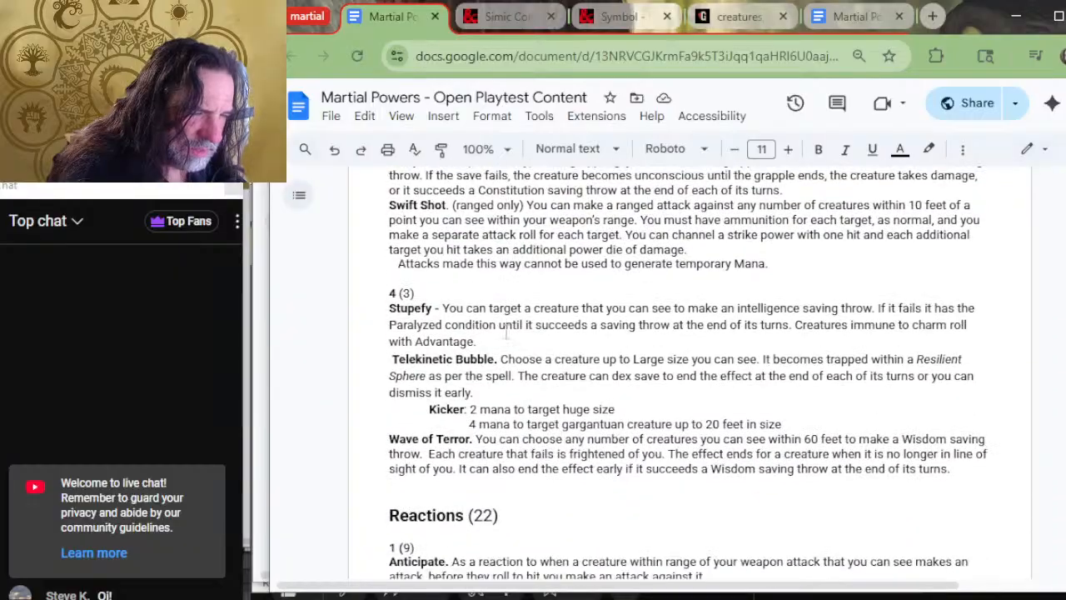
{"action": "scroll", "coordinate": [516, 358], "scroll_direction": "down", "scroll_amount": 2}
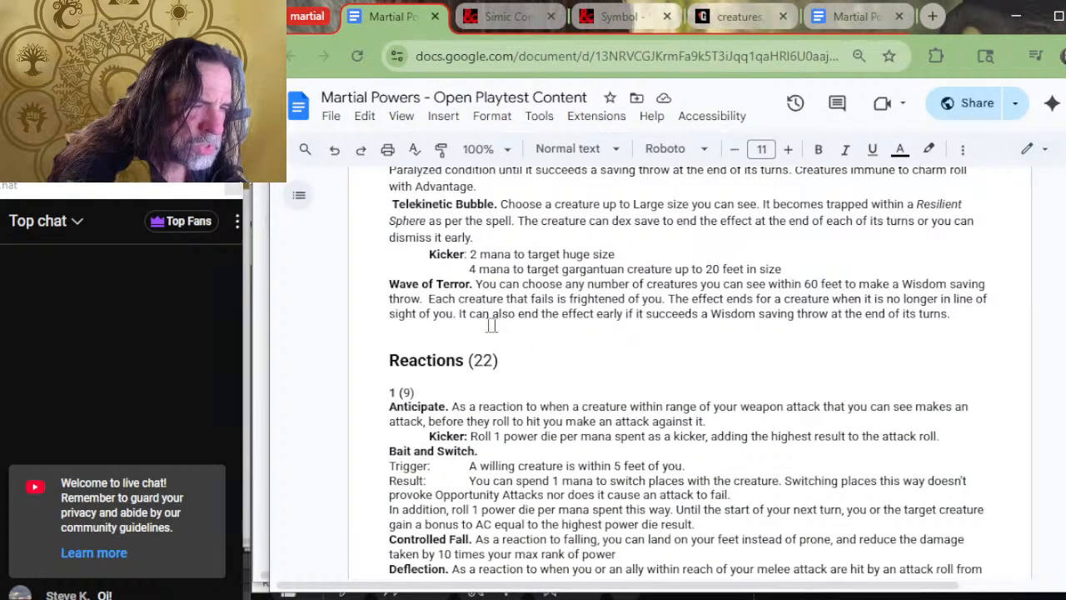
{"action": "scroll", "coordinate": [500, 324], "scroll_direction": "down", "scroll_amount": 2}
{"action": "scroll", "coordinate": [520, 327], "scroll_direction": "down", "scroll_amount": 10}
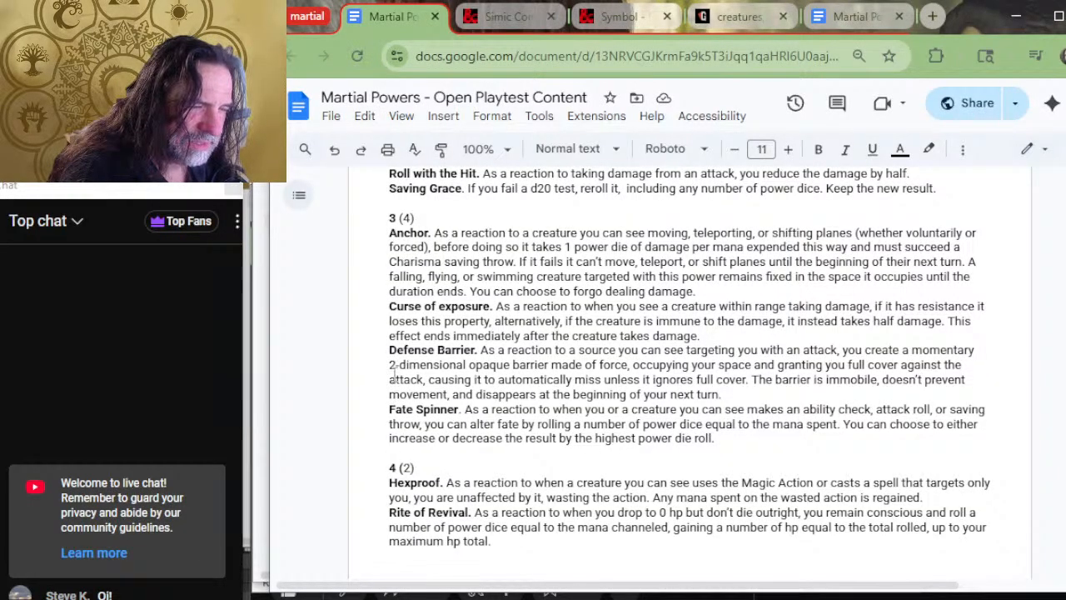
{"action": "scroll", "coordinate": [516, 348], "scroll_direction": "down", "scroll_amount": 8}
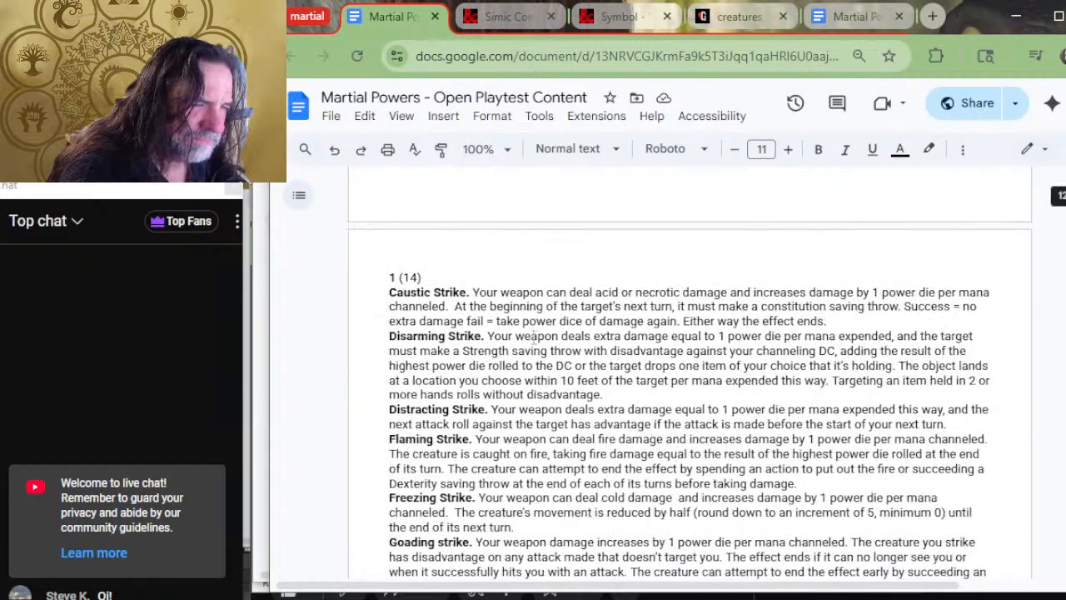
{"action": "scroll", "coordinate": [568, 332], "scroll_direction": "down", "scroll_amount": 9}
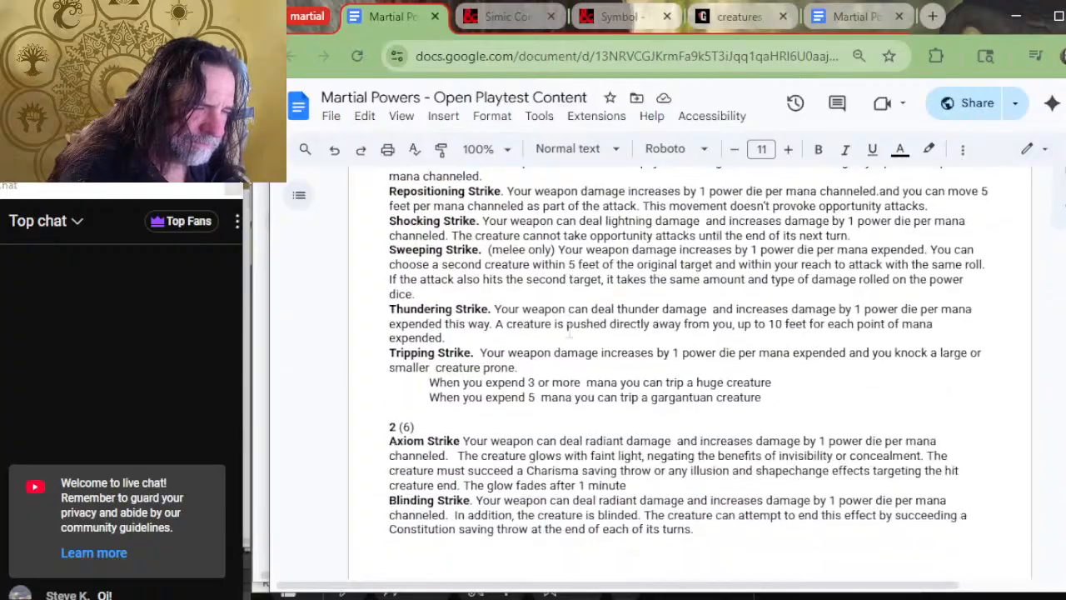
{"action": "scroll", "coordinate": [569, 331], "scroll_direction": "down", "scroll_amount": 6}
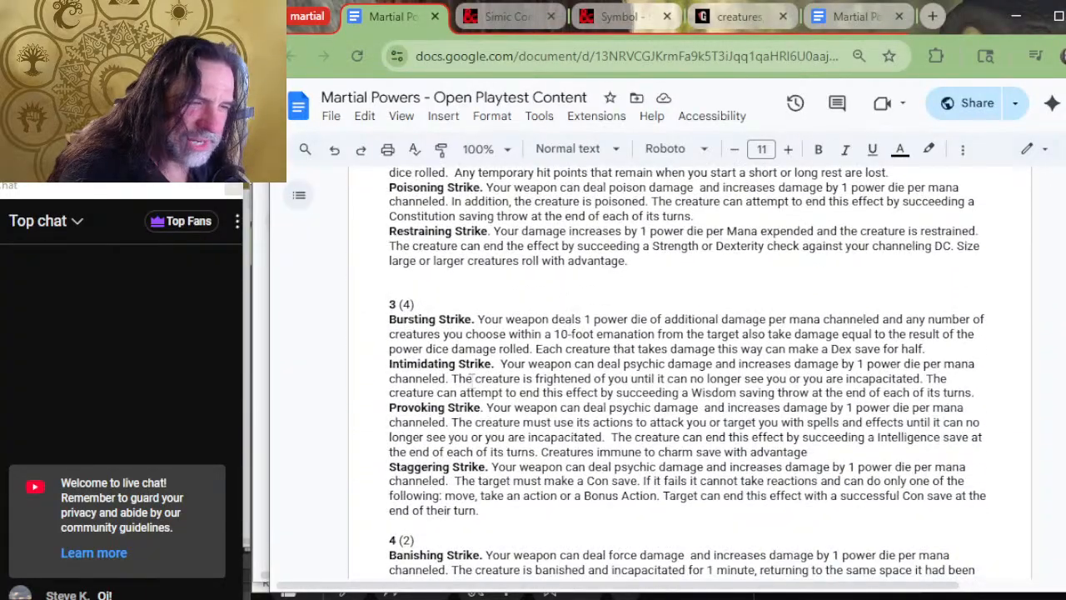
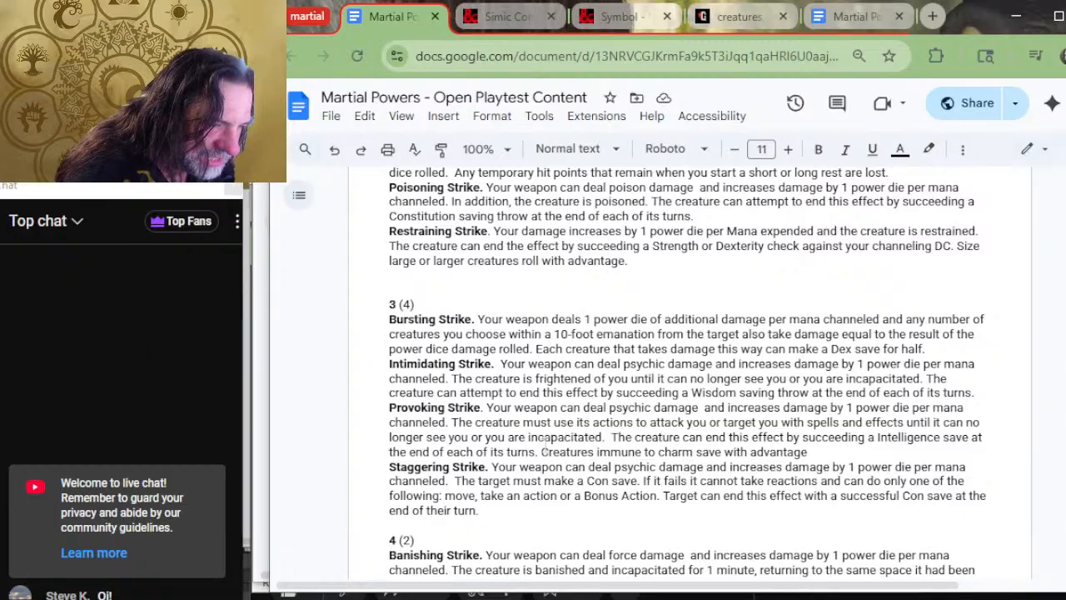
{"action": "key", "text": "alt+Tab"}
{"action": "type", "text": "{rpv"}
{"action": "key", "text": "BackSpace"}
{"action": "key", "text": "BackSpace"}
{"action": "key", "text": "BackSpace"}
{"action": "key", "text": "BackSpace"}
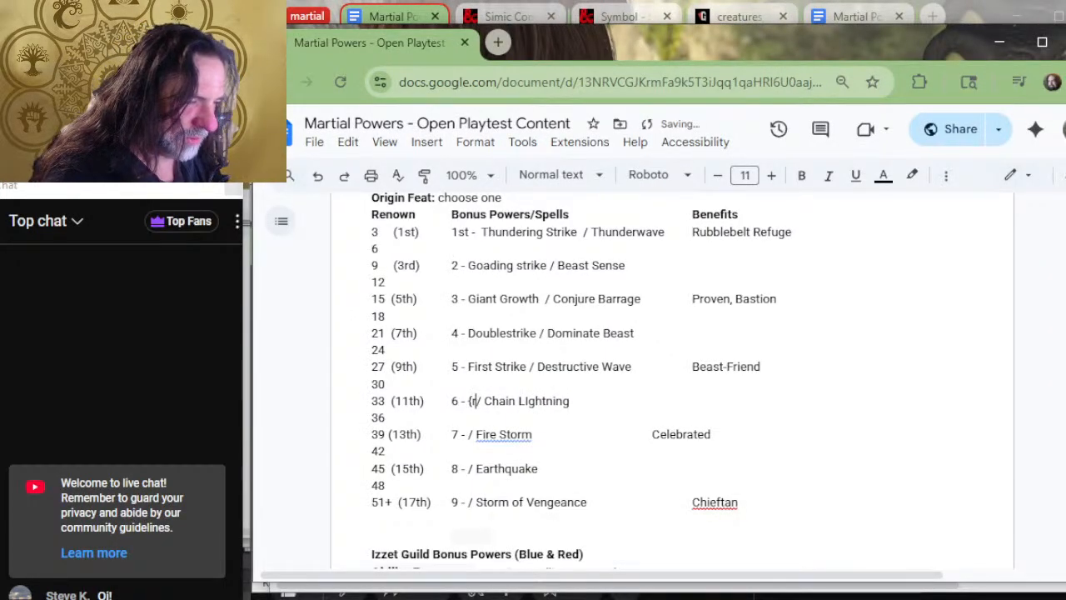
{"action": "type", "text": "Provoking Stri"}
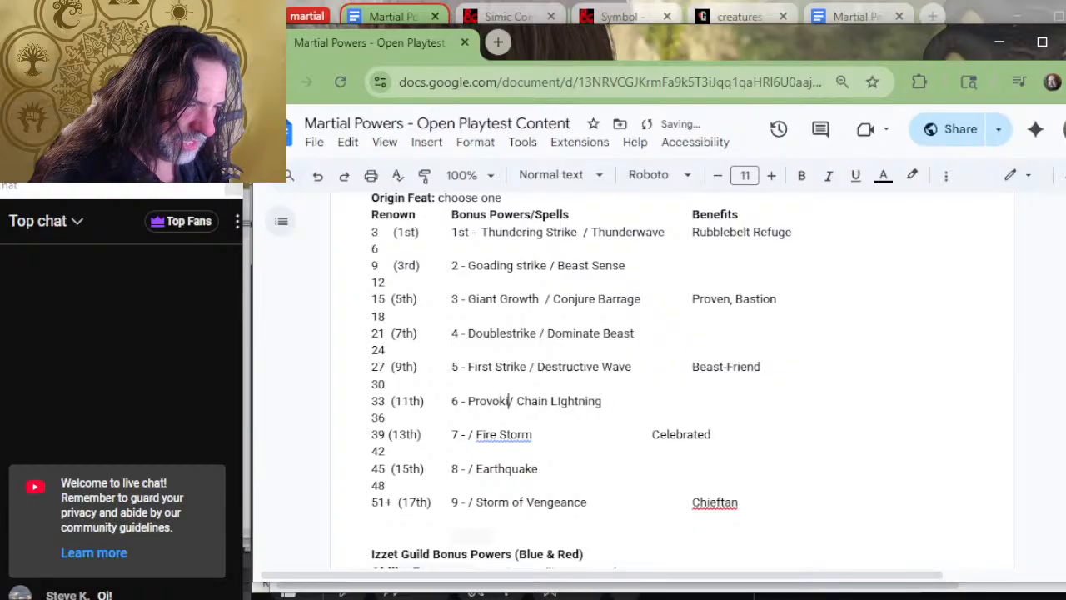
{"action": "type", "text": "ke"}
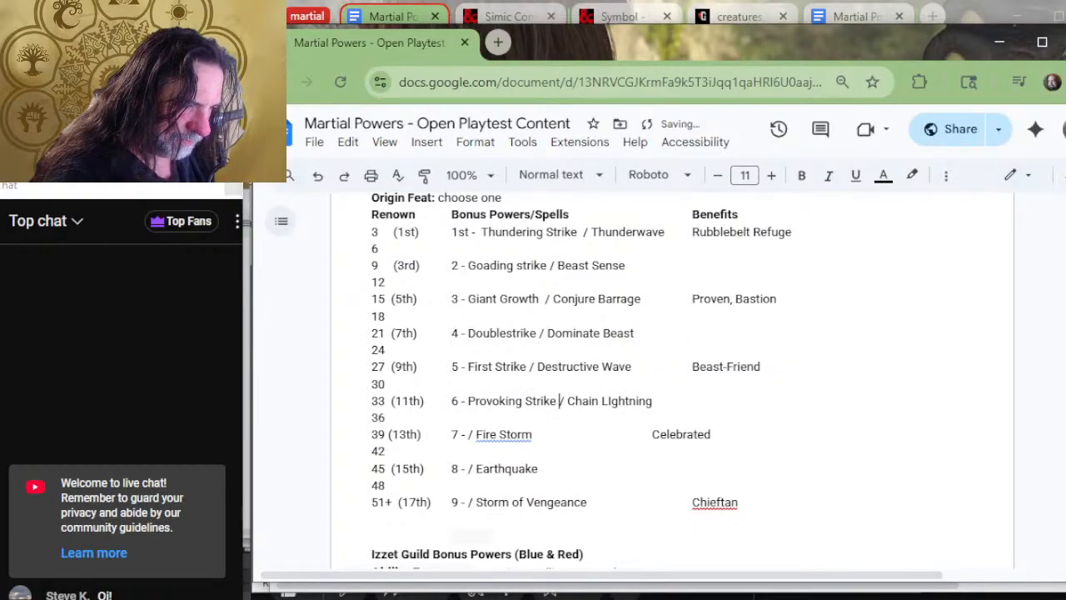
Review the power lists back up to the section before Maneuvers and enter Unstoppable as the rank 7 power before Fire Storm.
{"action": "key", "text": "Down"}
{"action": "key", "text": "Left"}
{"action": "key", "text": "Left"}
{"action": "key", "text": "Left"}
{"action": "key", "text": "Left"}
{"action": "key", "text": "Left"}
{"action": "key", "text": "Left"}
{"action": "key", "text": "Left"}
{"action": "key", "text": "Left"}
{"action": "key", "text": "Left"}
{"action": "key", "text": "Left"}
{"action": "key", "text": "Left"}
{"action": "key", "text": "Left"}
{"action": "key", "text": "Left"}
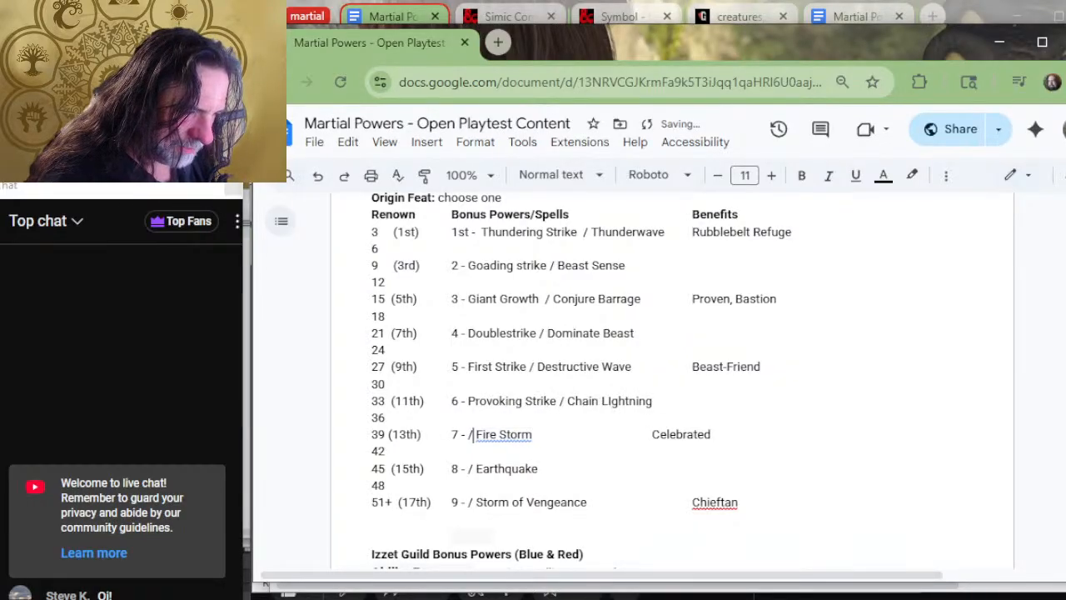
{"action": "key", "text": "alt+Tab"}
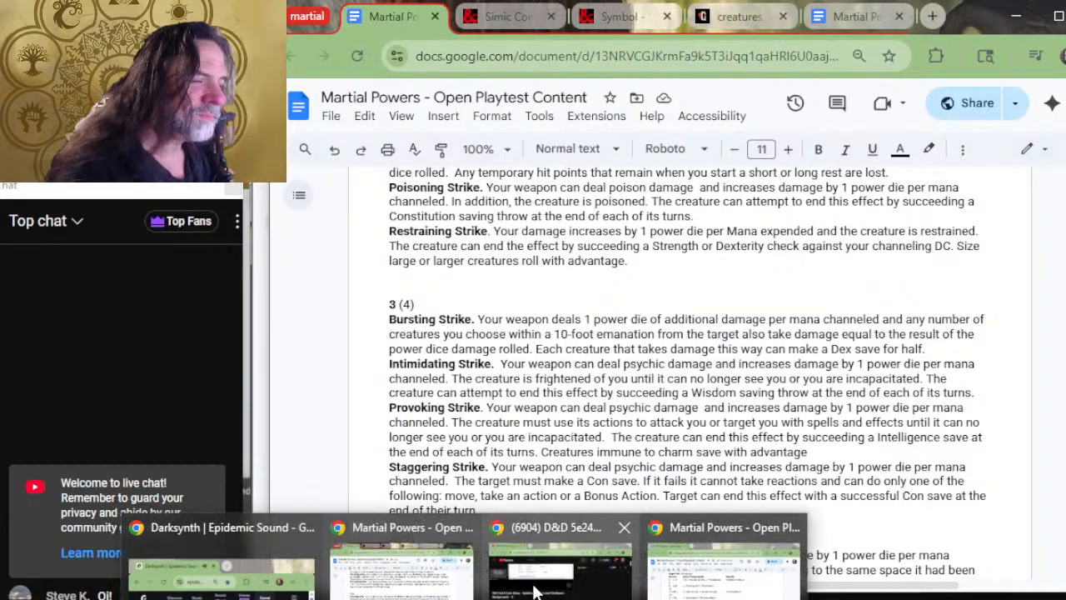
{"action": "scroll", "coordinate": [605, 337], "scroll_direction": "up", "scroll_amount": 15}
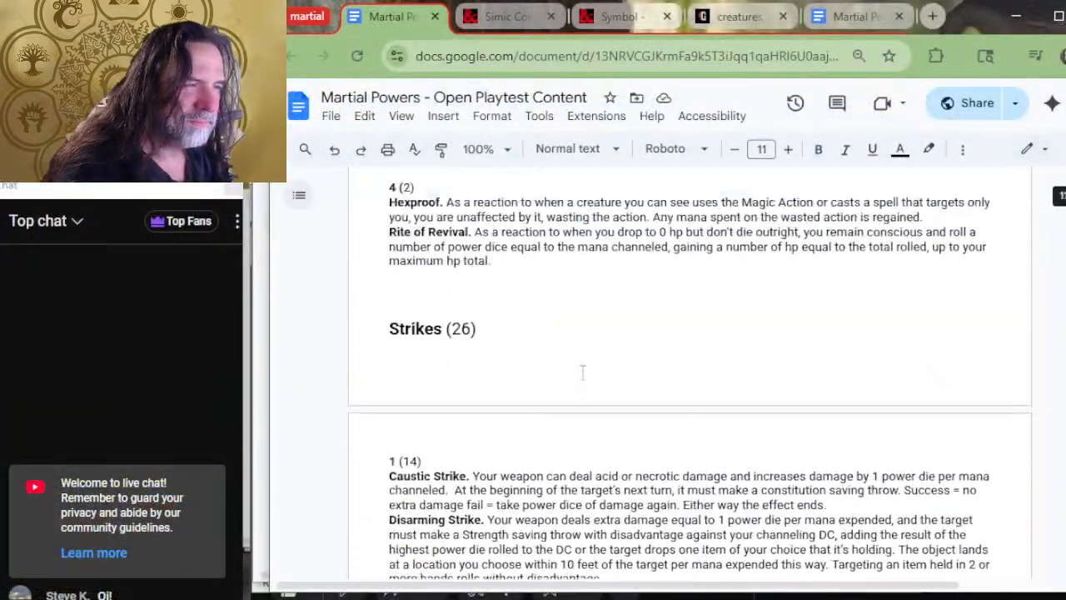
{"action": "scroll", "coordinate": [589, 364], "scroll_direction": "up", "scroll_amount": 5}
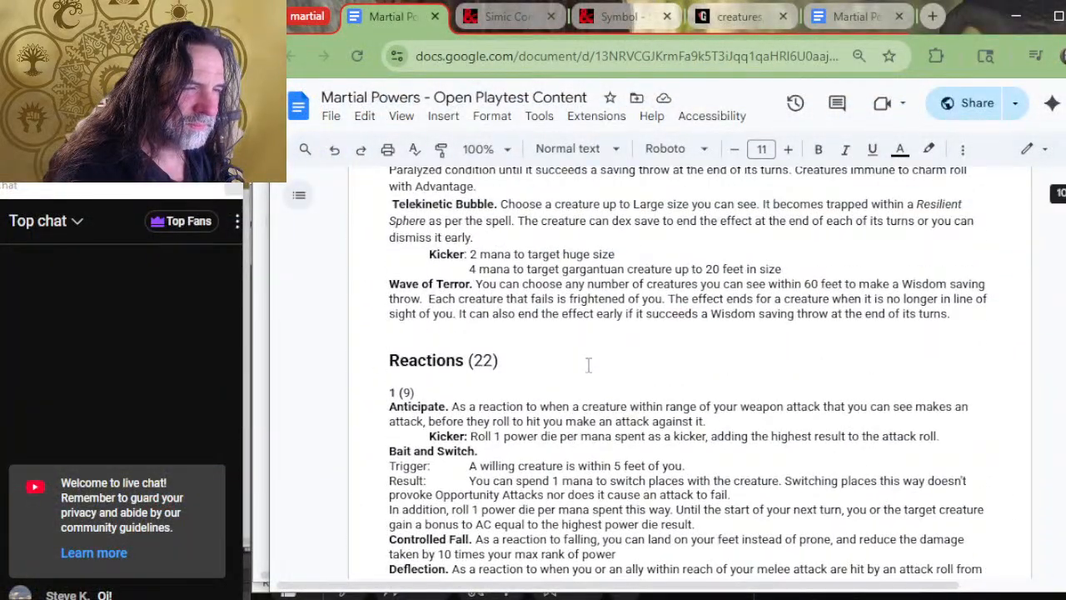
{"action": "scroll", "coordinate": [588, 365], "scroll_direction": "up", "scroll_amount": 4}
{"action": "scroll", "coordinate": [587, 365], "scroll_direction": "up", "scroll_amount": 4}
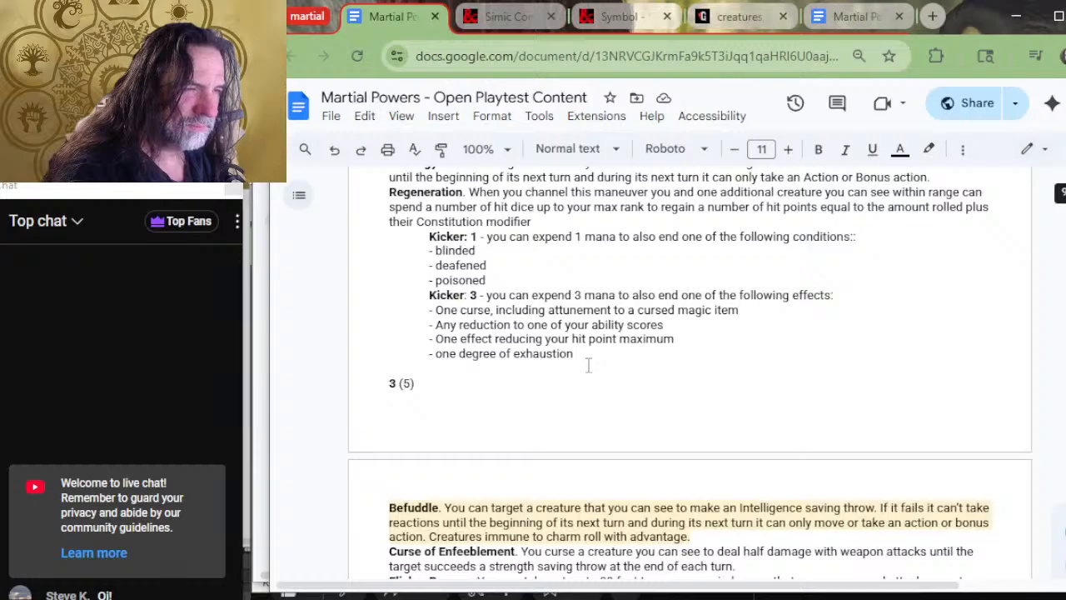
{"action": "scroll", "coordinate": [588, 365], "scroll_direction": "up", "scroll_amount": 4}
{"action": "scroll", "coordinate": [587, 365], "scroll_direction": "up", "scroll_amount": 10}
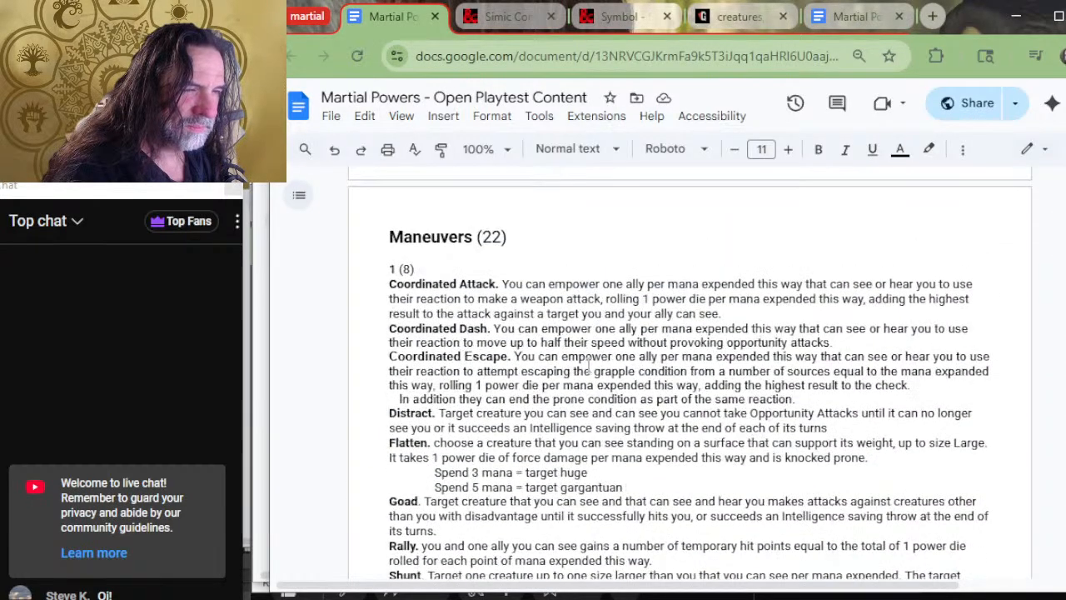
{"action": "key", "text": "alt+Tab"}
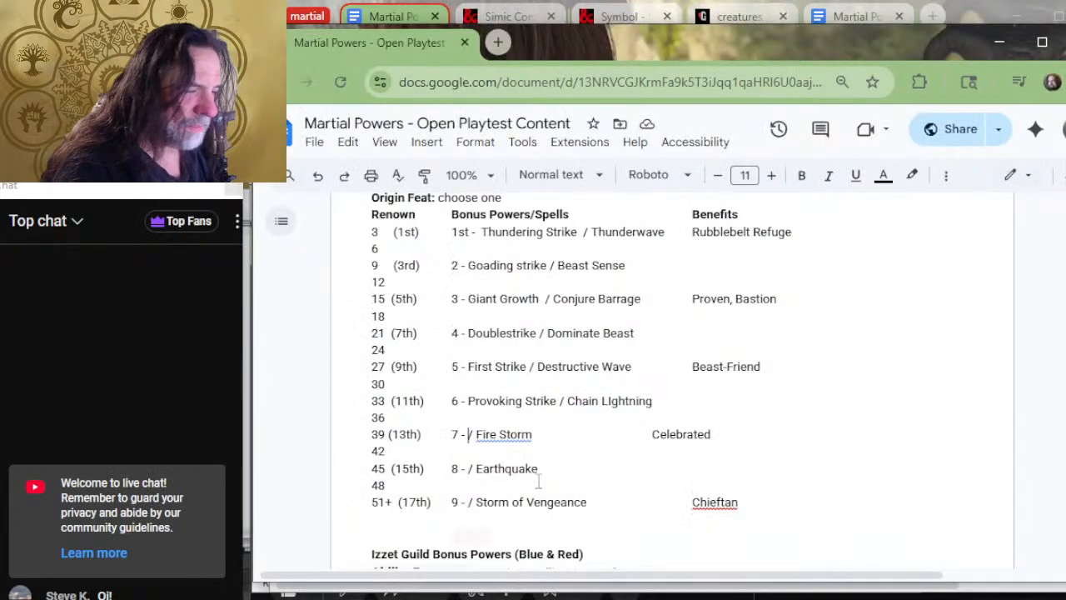
{"action": "type", "text": "Unstoppab"}
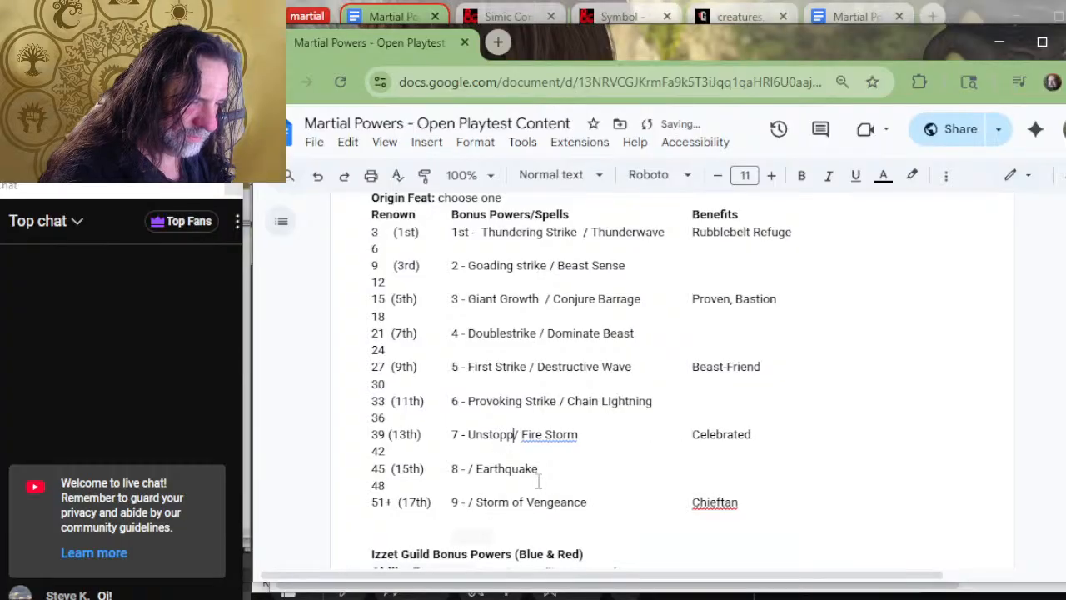
{"action": "type", "text": "le"}
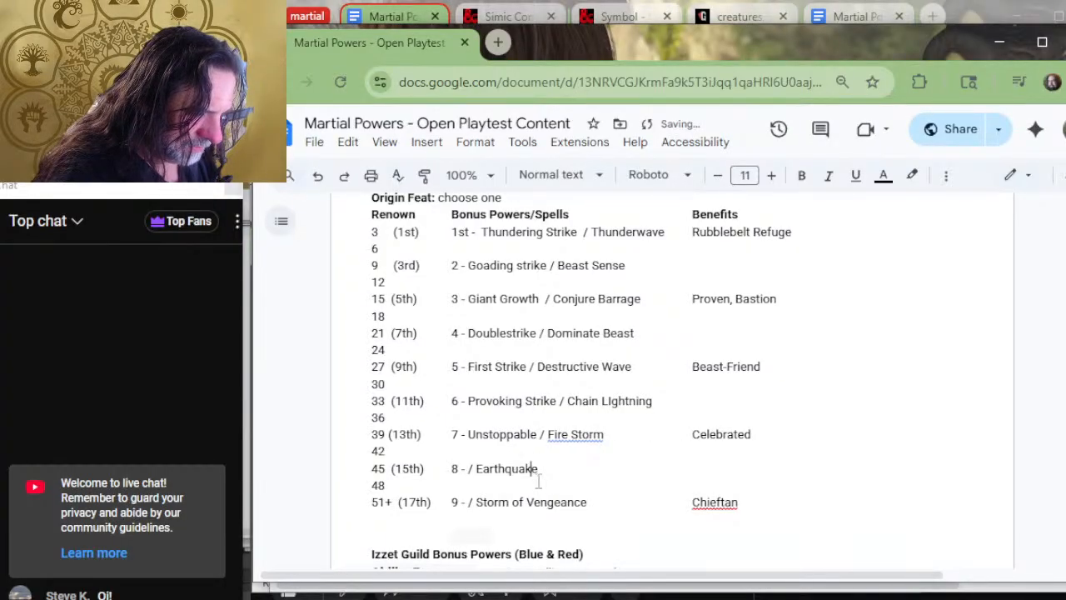
Place the cursor before Earthquake in the Gruul rank 8 entry and examine the power lists from Maneuvers through Sustained for candidates.
{"action": "key", "text": "Left"}
{"action": "key", "text": "Left"}
{"action": "key", "text": "Left"}
{"action": "key", "text": "Left"}
{"action": "key", "text": "Left"}
{"action": "key", "text": "Left"}
{"action": "key", "text": "Left"}
{"action": "key", "text": "Left"}
{"action": "key", "text": "Left"}
{"action": "key", "text": "Left"}
{"action": "key", "text": "Left"}
{"action": "key", "text": "Left"}
{"action": "key", "text": "Left"}
{"action": "key", "text": "Left"}
{"action": "key", "text": "Right"}
{"action": "key", "text": "Right"}
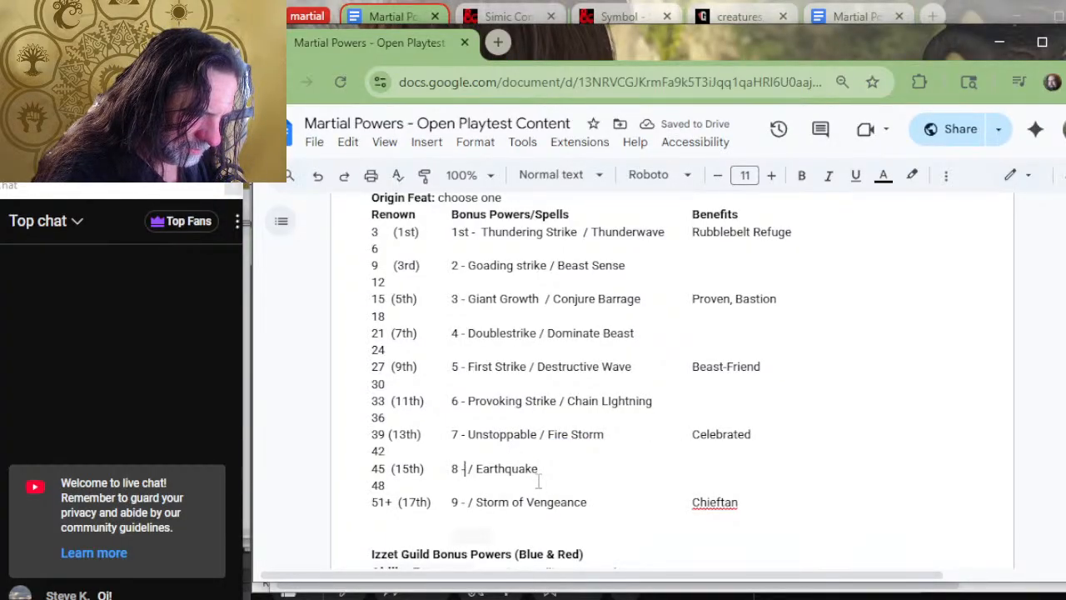
{"action": "key", "text": "alt+Tab"}
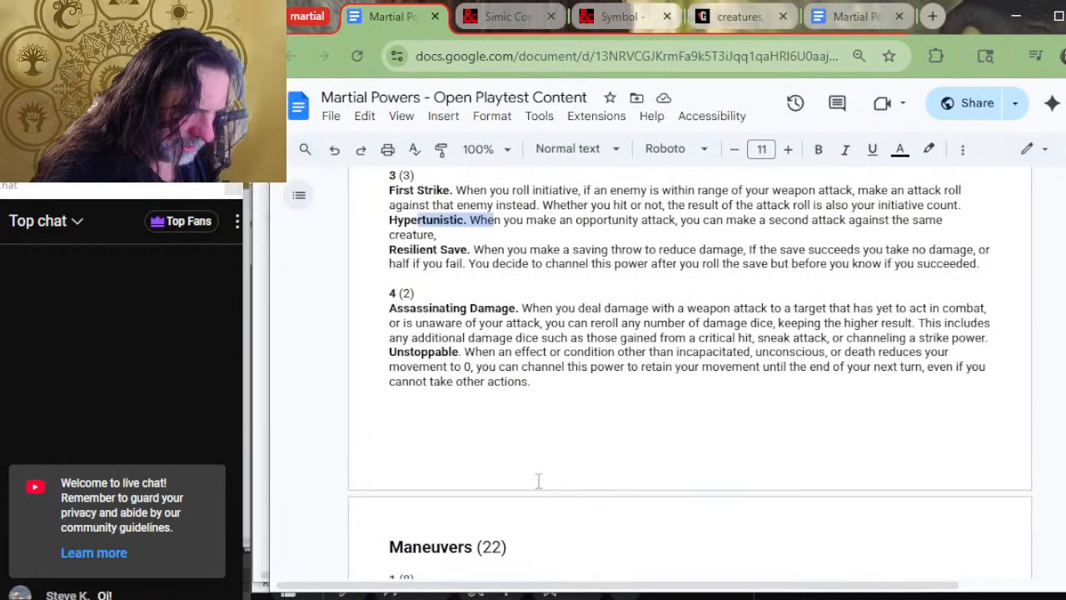
{"action": "scroll", "coordinate": [579, 396], "scroll_direction": "up", "scroll_amount": 2}
{"action": "left_click", "coordinate": [557, 398]}
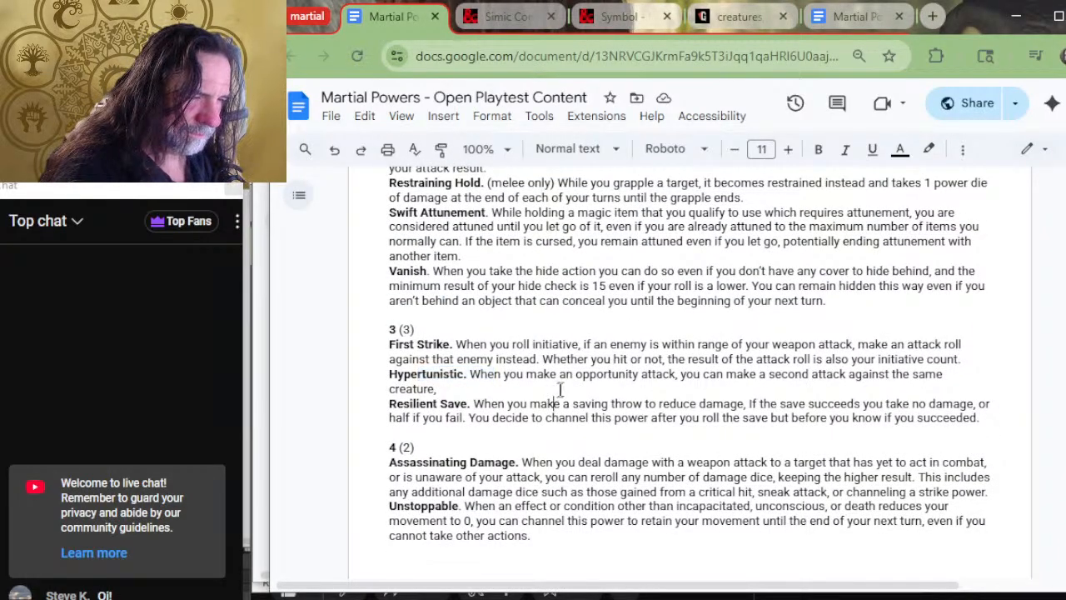
{"action": "scroll", "coordinate": [549, 375], "scroll_direction": "down", "scroll_amount": 20}
{"action": "scroll", "coordinate": [605, 358], "scroll_direction": "down", "scroll_amount": 7}
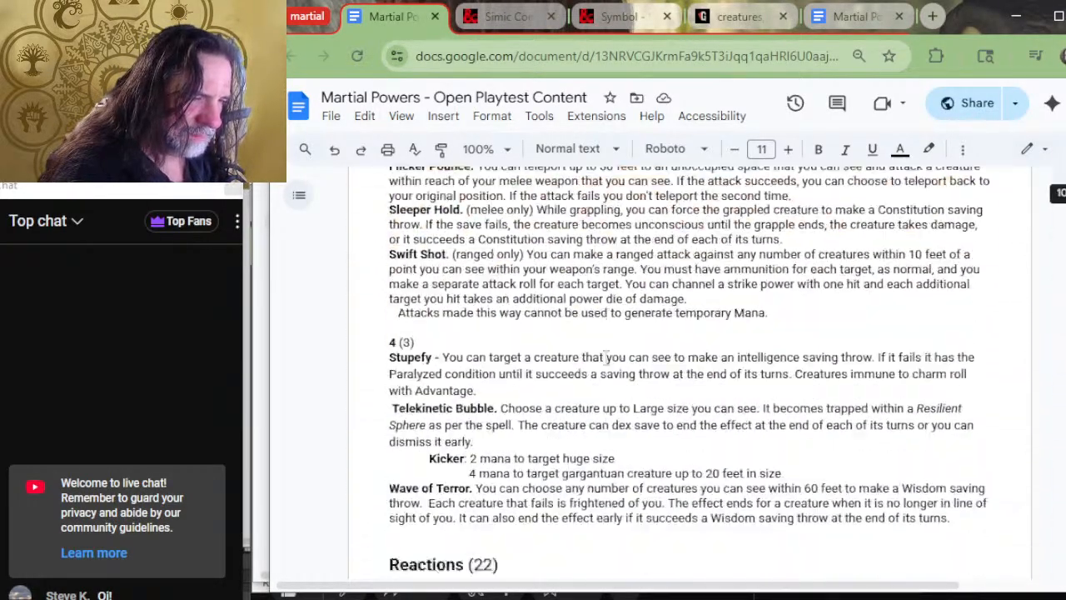
{"action": "scroll", "coordinate": [610, 354], "scroll_direction": "up", "scroll_amount": 4}
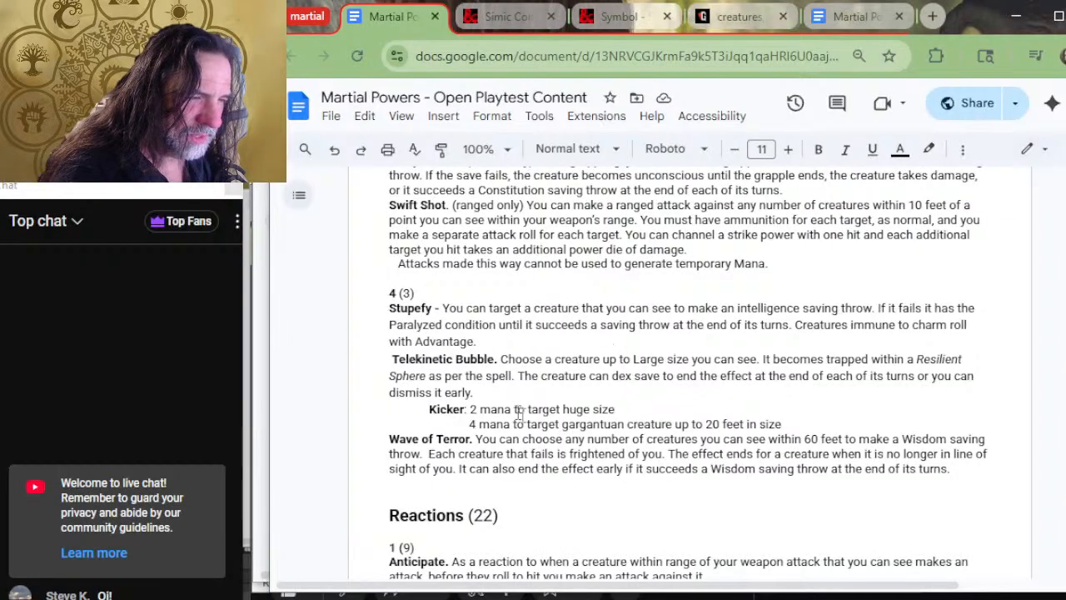
{"action": "scroll", "coordinate": [606, 461], "scroll_direction": "down", "scroll_amount": 5}
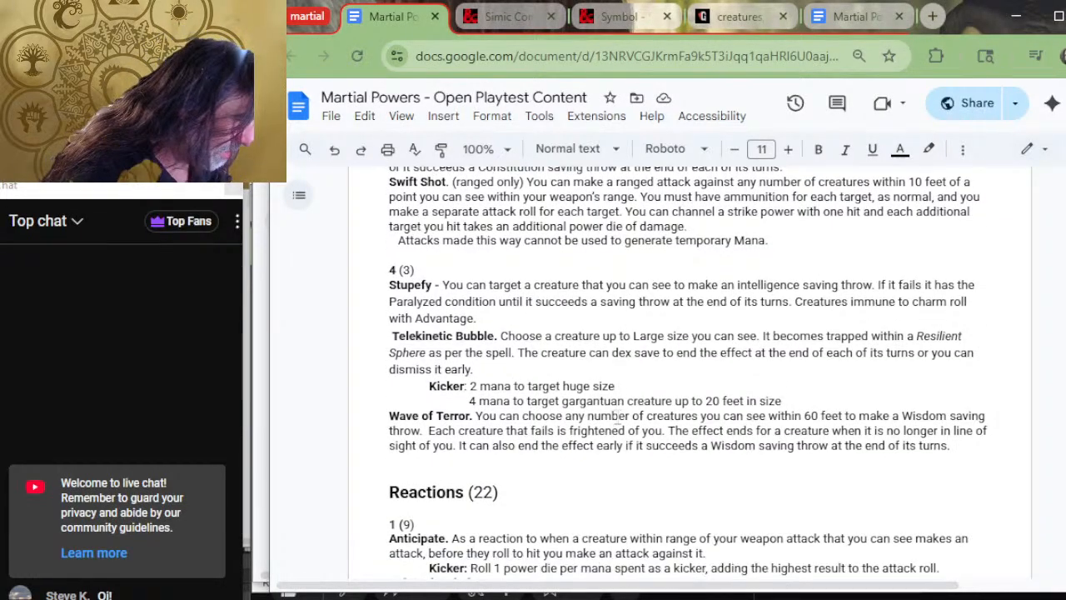
{"action": "scroll", "coordinate": [587, 309], "scroll_direction": "down", "scroll_amount": 12}
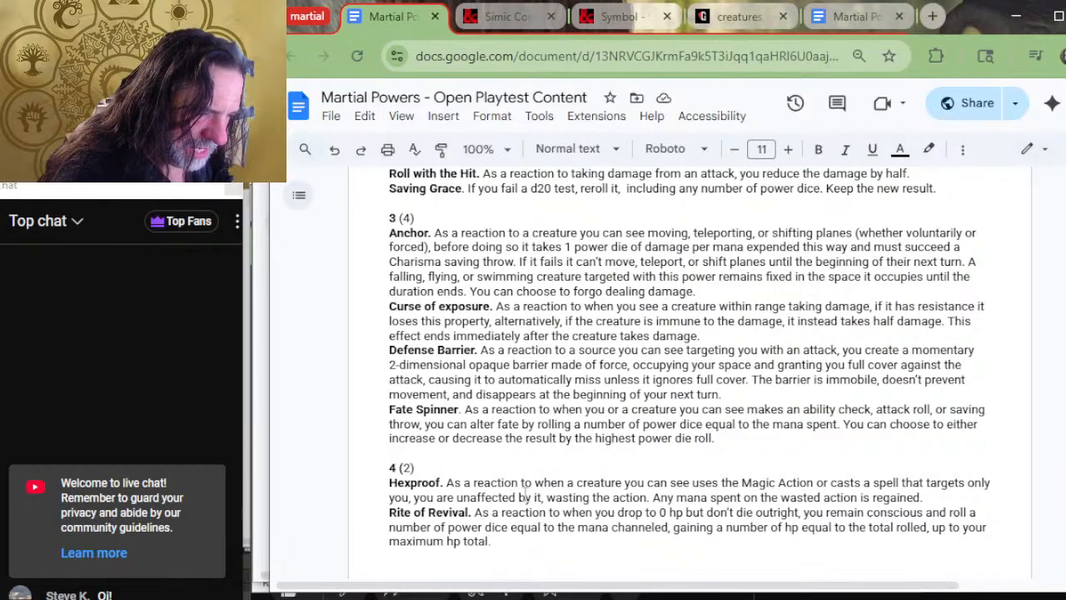
{"action": "scroll", "coordinate": [525, 491], "scroll_direction": "down", "scroll_amount": 3}
{"action": "left_click_drag", "start_coordinate": [518, 328], "coordinate": [524, 358]}
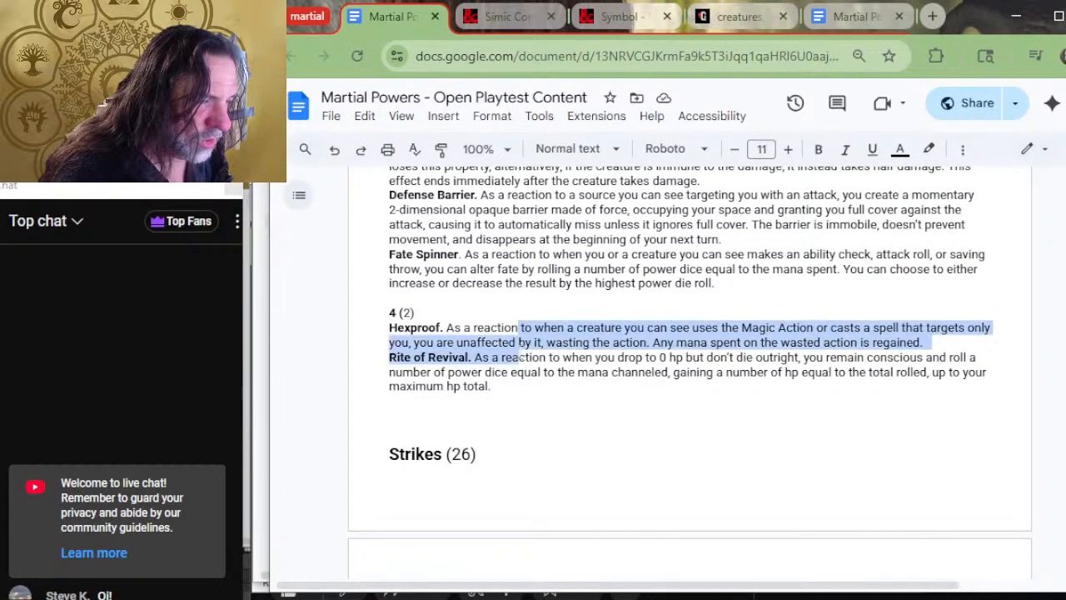
{"action": "scroll", "coordinate": [554, 350], "scroll_direction": "down", "scroll_amount": 10}
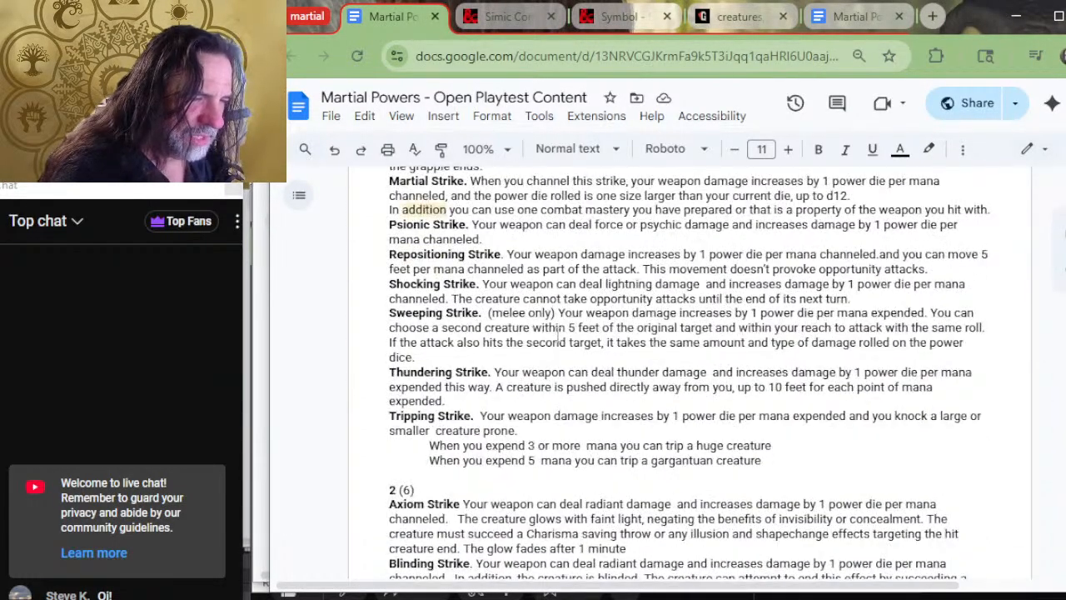
{"action": "scroll", "coordinate": [556, 342], "scroll_direction": "down", "scroll_amount": 3}
{"action": "scroll", "coordinate": [533, 348], "scroll_direction": "down", "scroll_amount": 7}
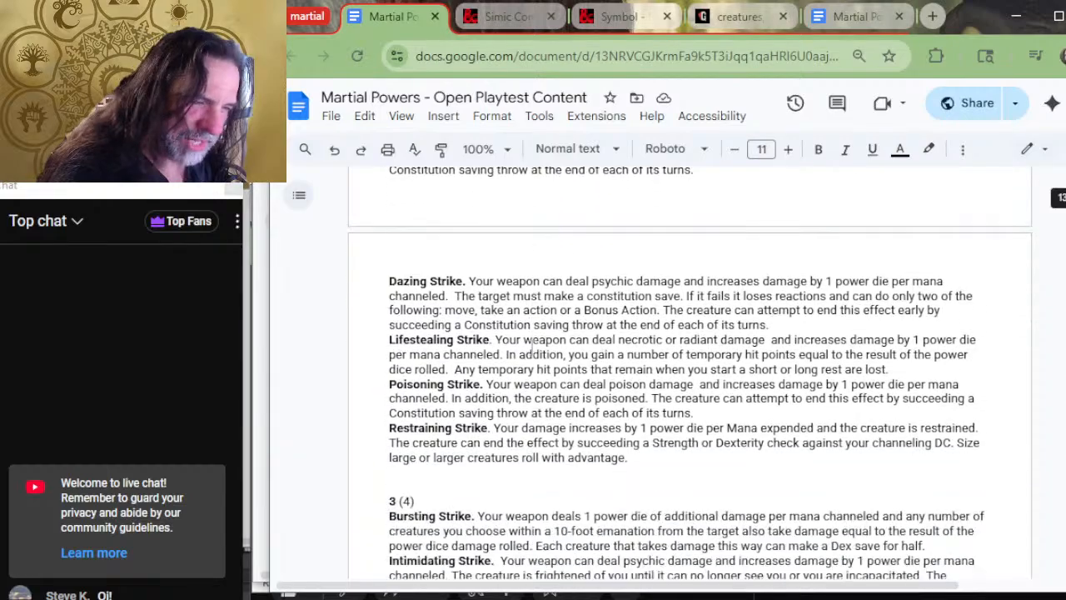
{"action": "scroll", "coordinate": [530, 353], "scroll_direction": "down", "scroll_amount": 10}
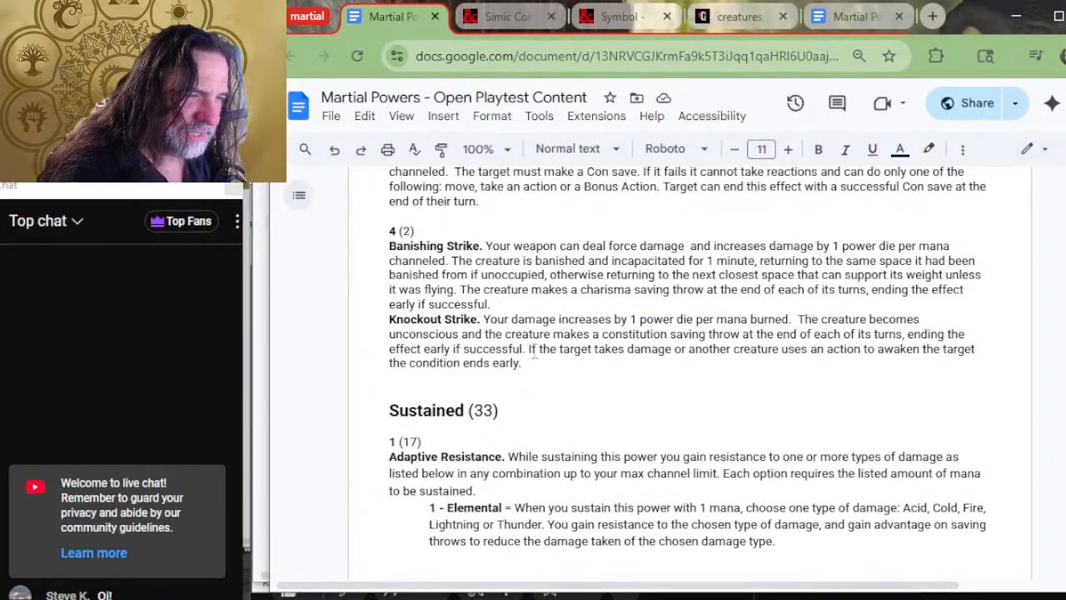
{"action": "scroll", "coordinate": [546, 281], "scroll_direction": "down", "scroll_amount": 7}
{"action": "key", "text": "alt+Tab"}
{"action": "key", "text": "alt+Tab"}
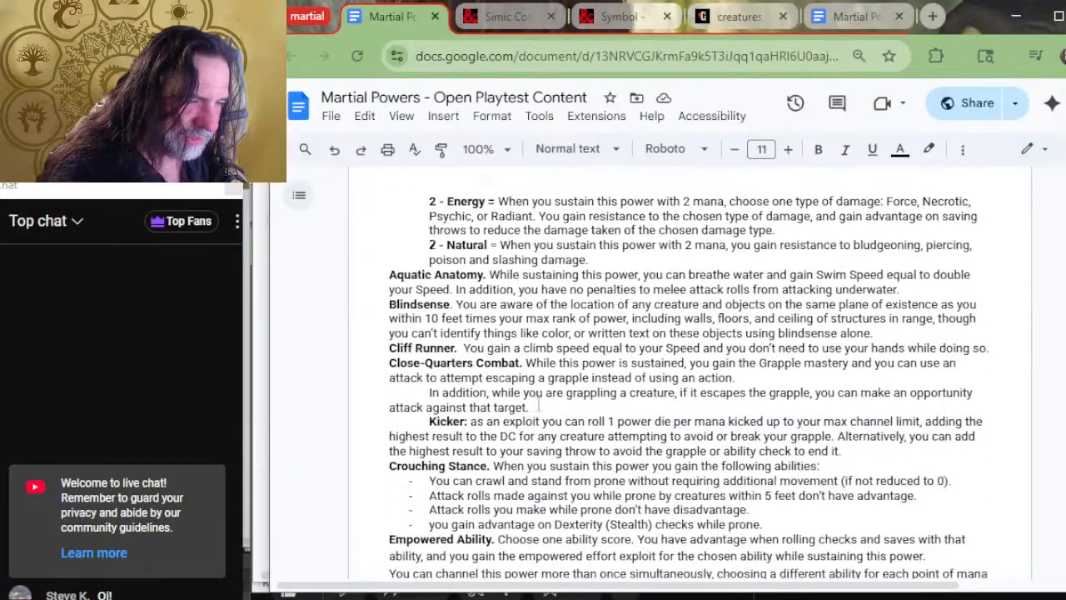
{"action": "scroll", "coordinate": [537, 406], "scroll_direction": "down", "scroll_amount": 11}
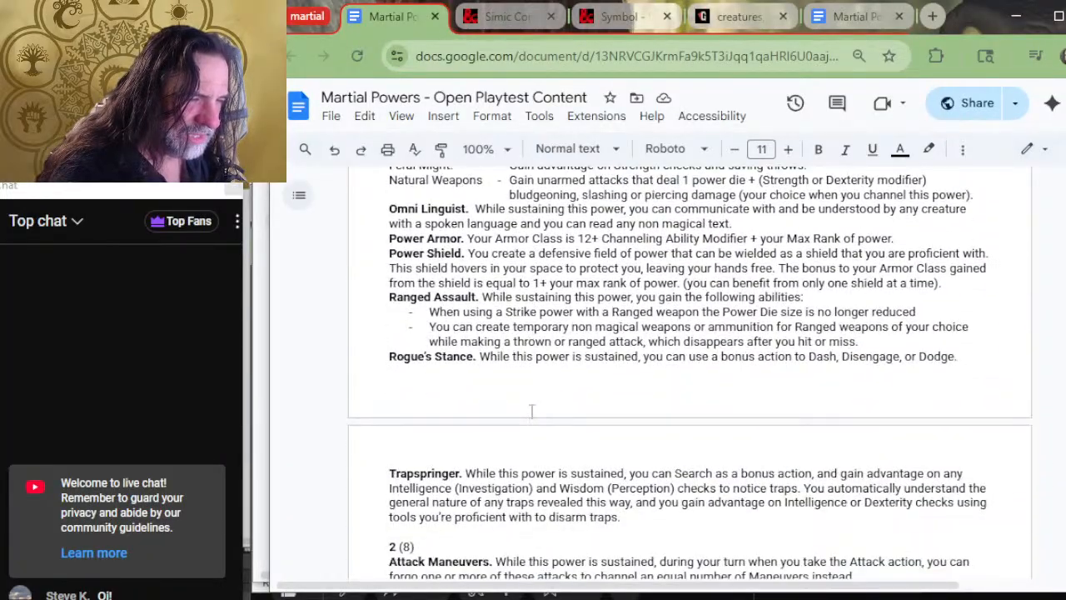
{"action": "scroll", "coordinate": [531, 414], "scroll_direction": "up", "scroll_amount": 12}
{"action": "scroll", "coordinate": [588, 433], "scroll_direction": "down", "scroll_amount": 11}
{"action": "scroll", "coordinate": [589, 438], "scroll_direction": "down", "scroll_amount": 15}
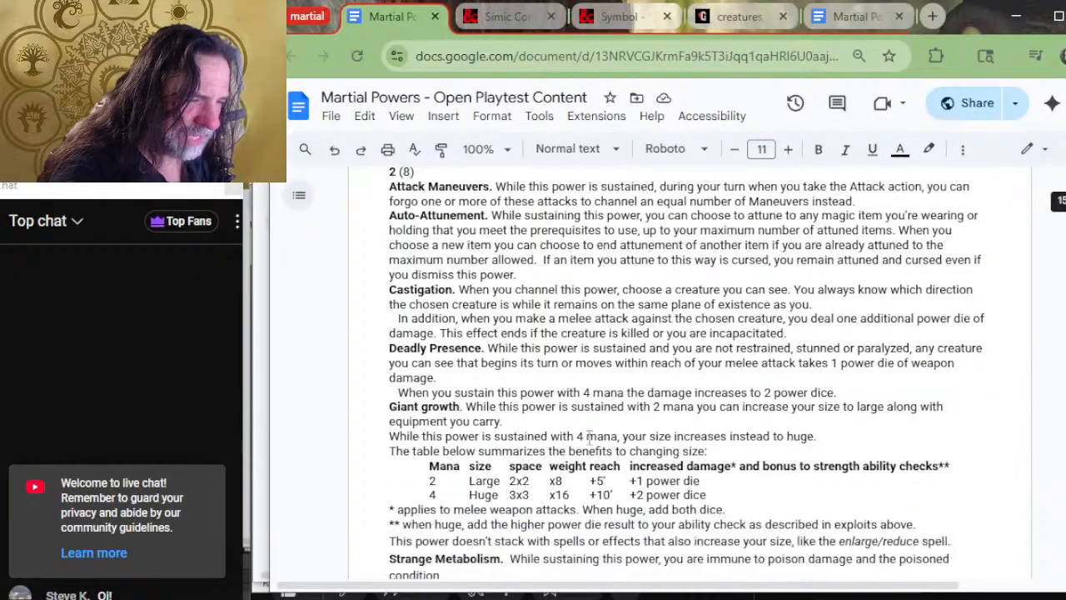
{"action": "scroll", "coordinate": [581, 427], "scroll_direction": "down", "scroll_amount": 4}
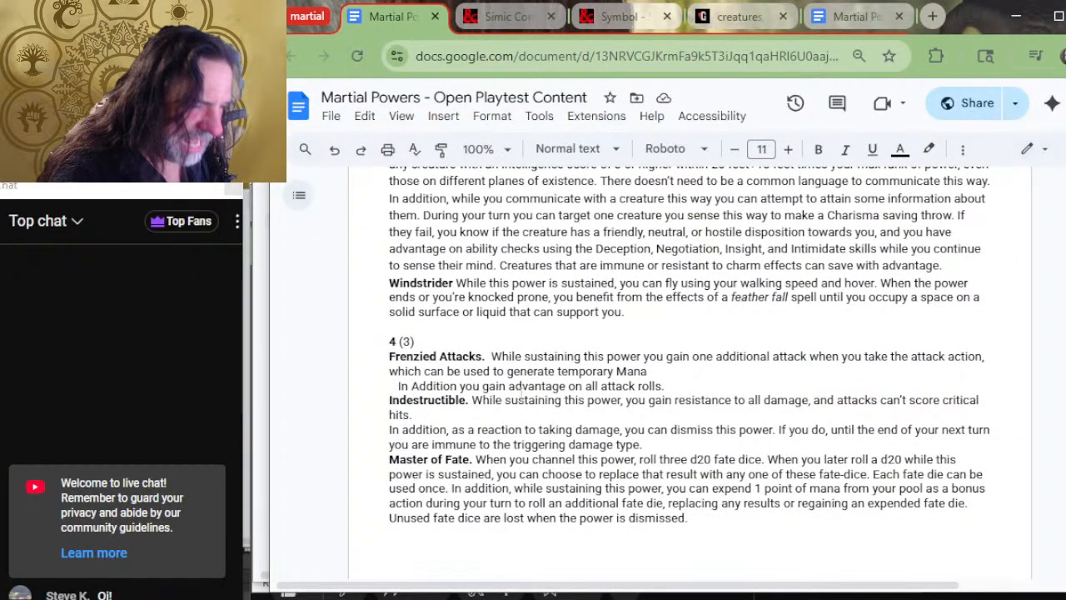
{"action": "key", "text": "alt+Tab"}
{"action": "type", "text": "Frie"}
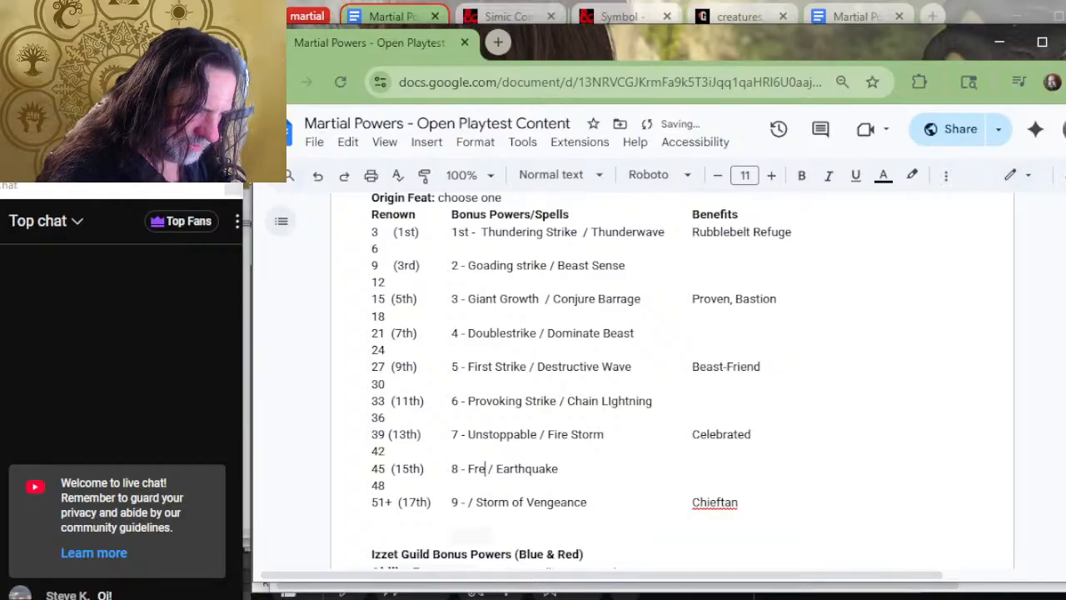
{"action": "key", "text": "BackSpace"}
{"action": "key", "text": "BackSpace"}
{"action": "key", "text": "BackSpace"}
Enter Frenzied Attacks as the Gruul rank 9 power before Storm of Vengeance and realign Chieftan with the Benefits column.
{"action": "left_click", "coordinate": [468, 502]}
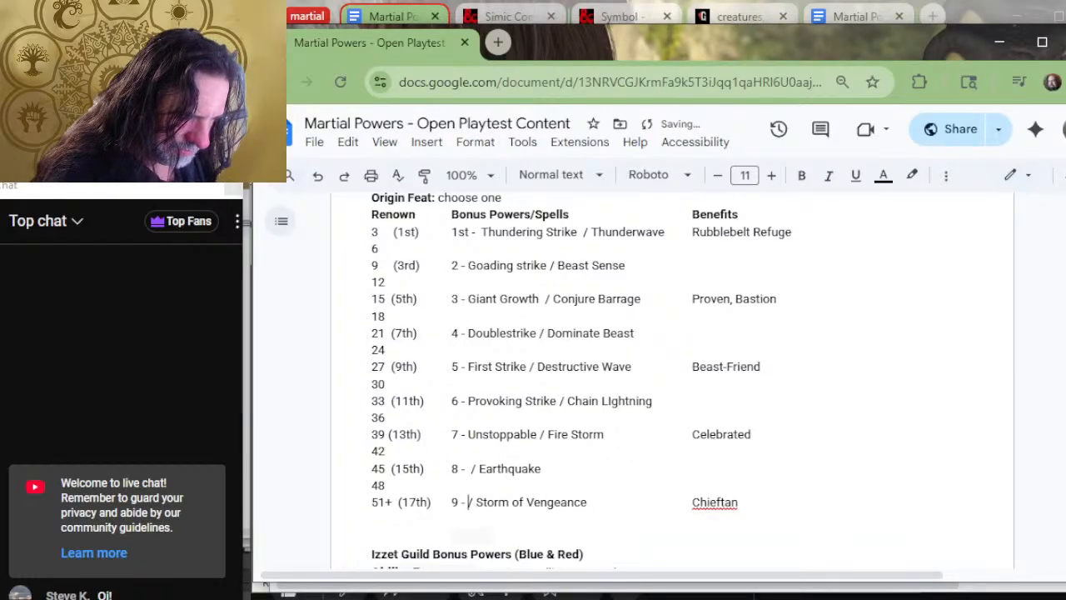
{"action": "type", "text": "Frenz"}
{"action": "type", "text": "ied Attacks"}
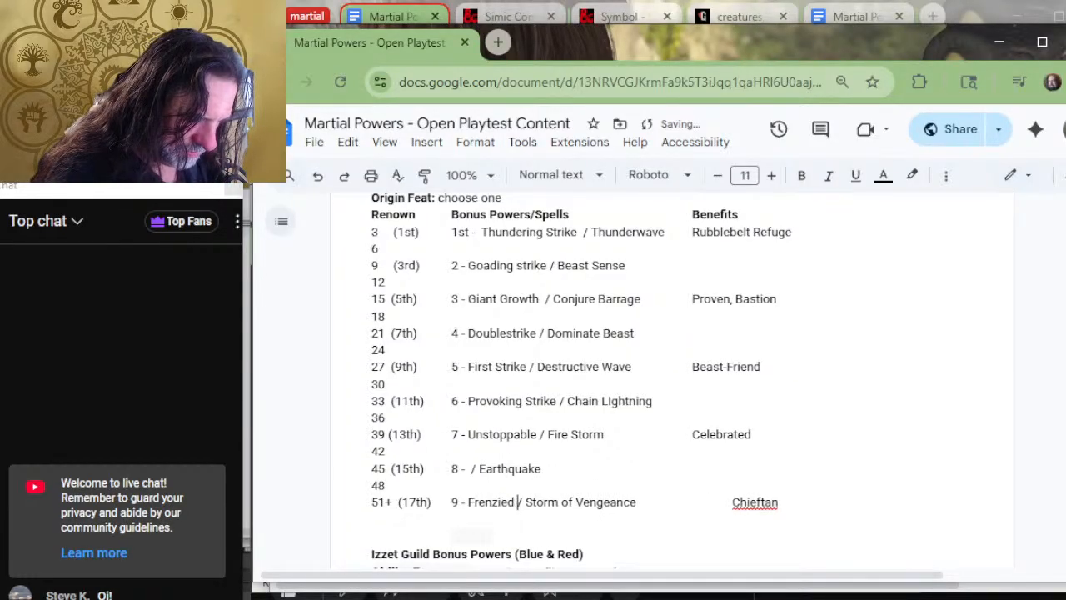
{"action": "key", "text": "alt+Tab"}
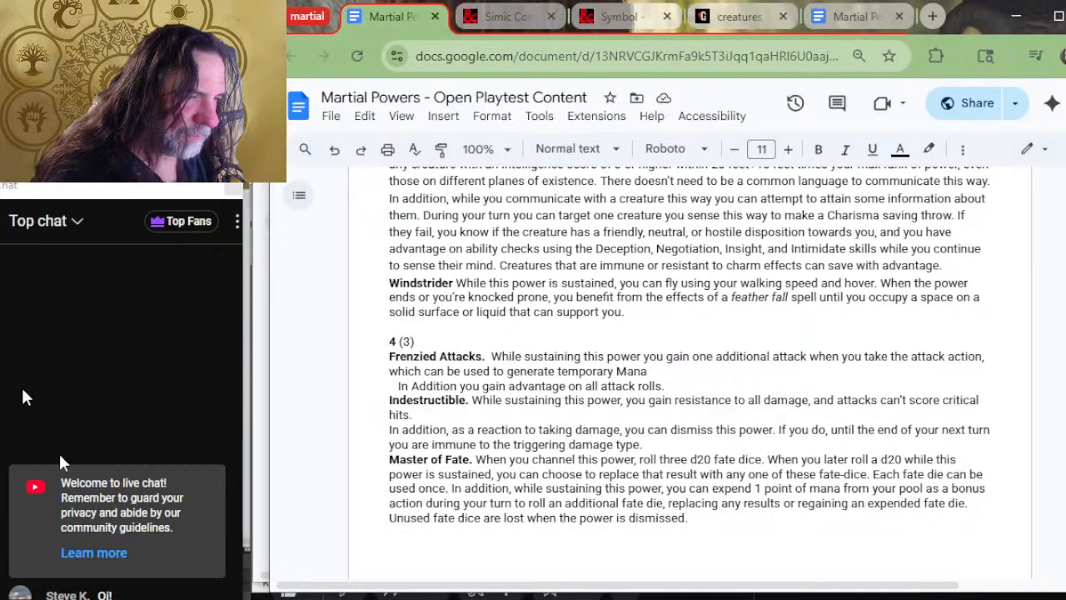
{"action": "key", "text": "alt+Tab"}
{"action": "type", "text": "s"}
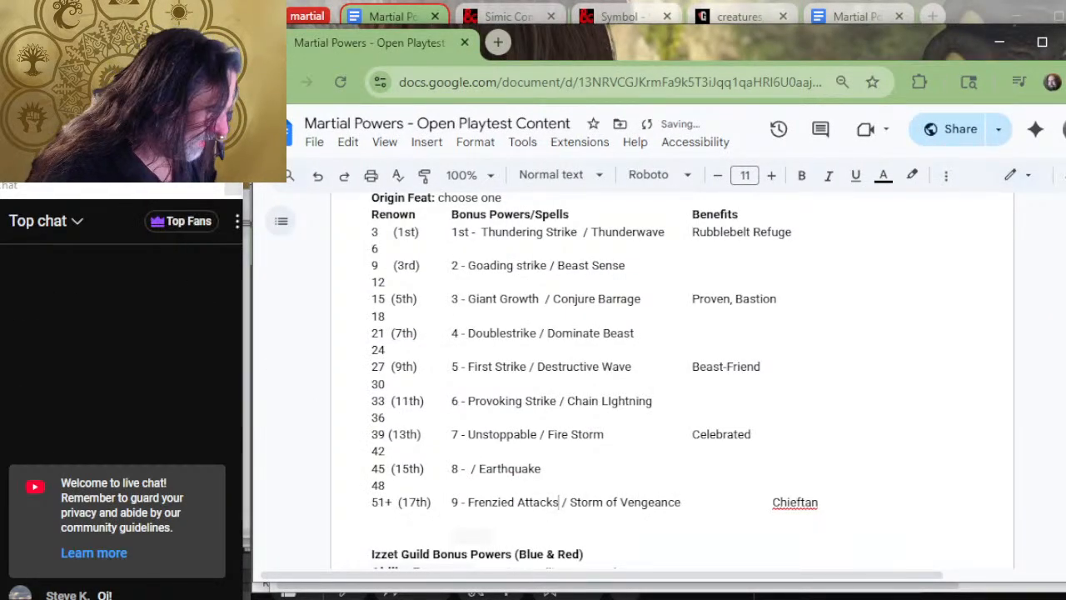
{"action": "left_click", "coordinate": [714, 502]}
{"action": "key", "text": "BackSpace"}
{"action": "key", "text": "BackSpace"}
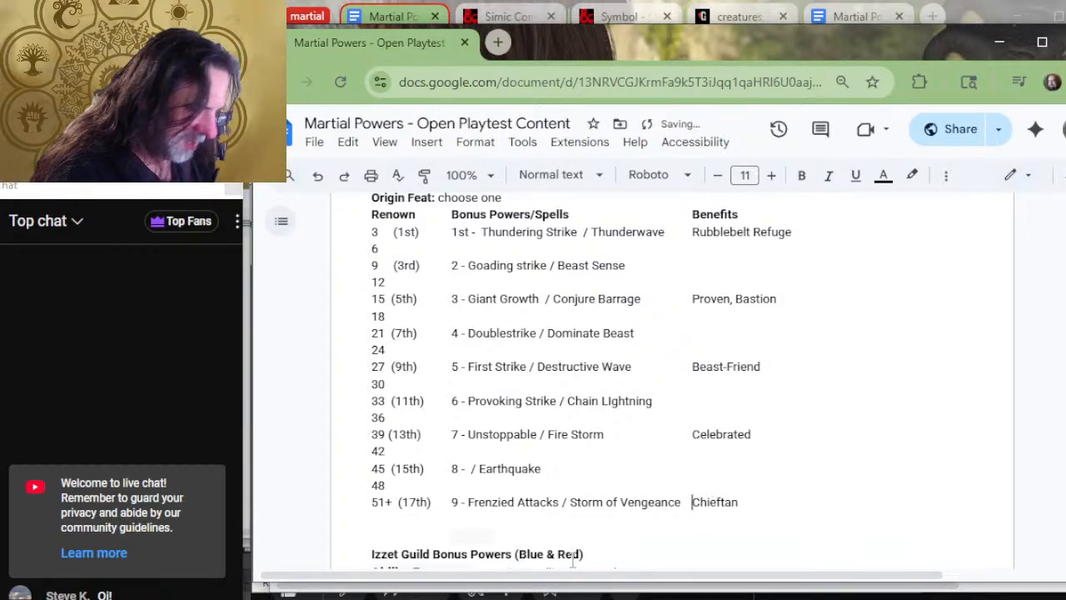
Return to the Gruul rank 8 entry and review the sustained, strike, reaction and maneuver lists for a power to go with Earthquake.
{"action": "left_click", "coordinate": [474, 470]}
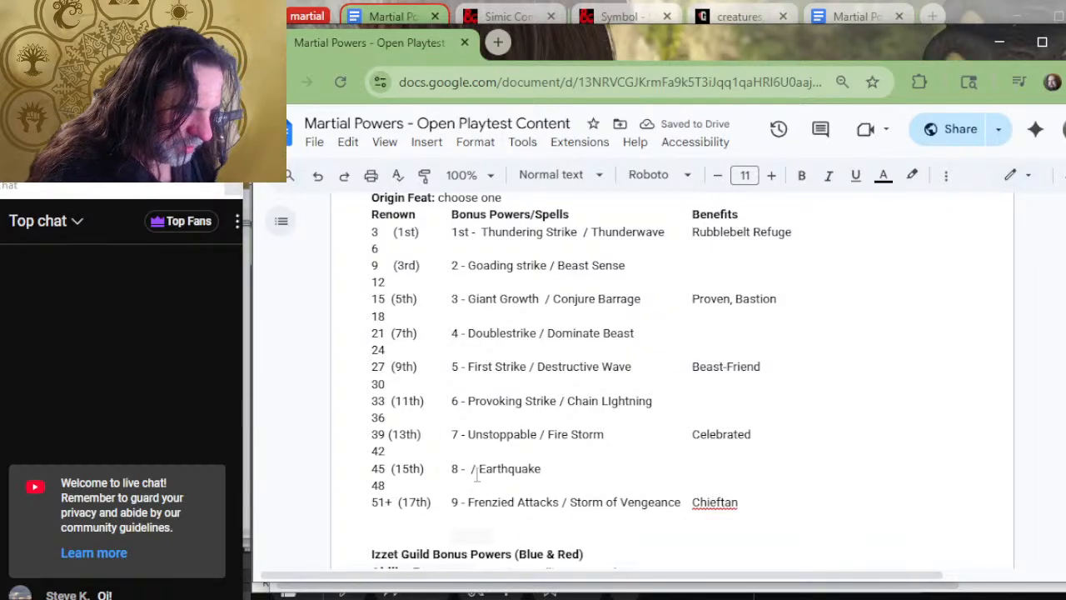
{"action": "scroll", "coordinate": [488, 430], "scroll_direction": "up", "scroll_amount": 15}
{"action": "scroll", "coordinate": [596, 326], "scroll_direction": "up", "scroll_amount": 4}
{"action": "scroll", "coordinate": [570, 301], "scroll_direction": "up", "scroll_amount": 4}
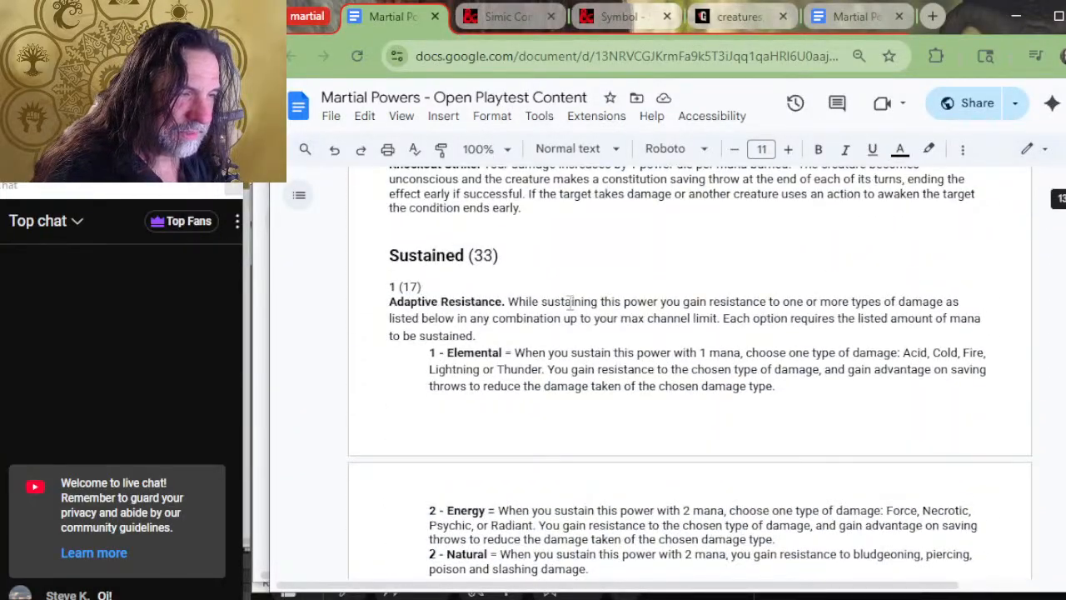
{"action": "scroll", "coordinate": [569, 301], "scroll_direction": "up", "scroll_amount": 2}
{"action": "scroll", "coordinate": [518, 323], "scroll_direction": "up", "scroll_amount": 2}
{"action": "scroll", "coordinate": [540, 333], "scroll_direction": "up", "scroll_amount": 12}
{"action": "scroll", "coordinate": [520, 356], "scroll_direction": "up", "scroll_amount": 4}
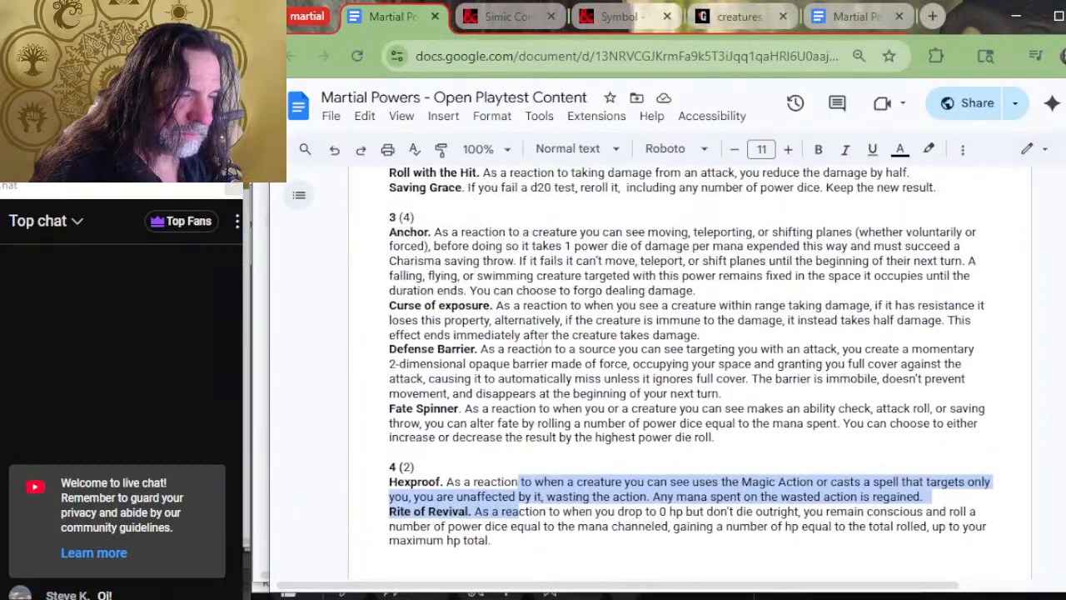
{"action": "scroll", "coordinate": [540, 343], "scroll_direction": "up", "scroll_amount": 15}
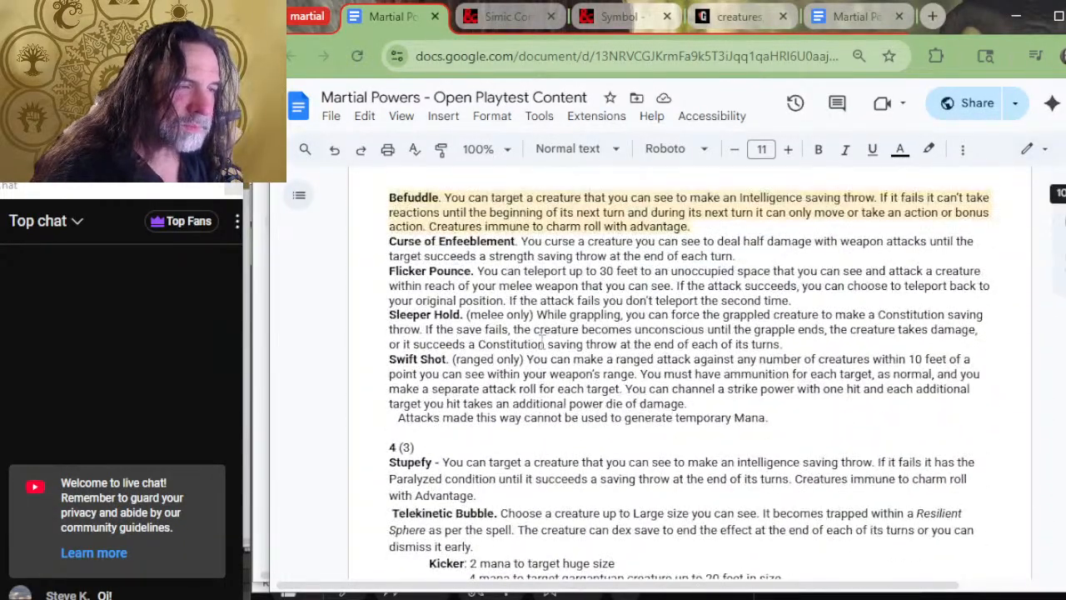
{"action": "scroll", "coordinate": [542, 340], "scroll_direction": "up", "scroll_amount": 12}
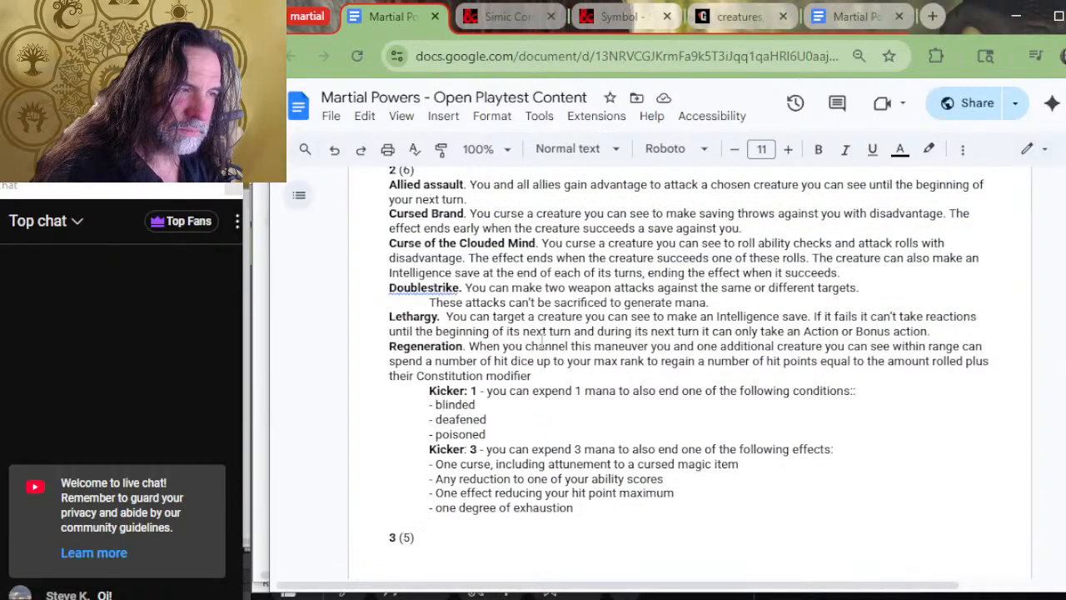
{"action": "scroll", "coordinate": [542, 341], "scroll_direction": "up", "scroll_amount": 3}
{"action": "scroll", "coordinate": [542, 345], "scroll_direction": "down", "scroll_amount": 8}
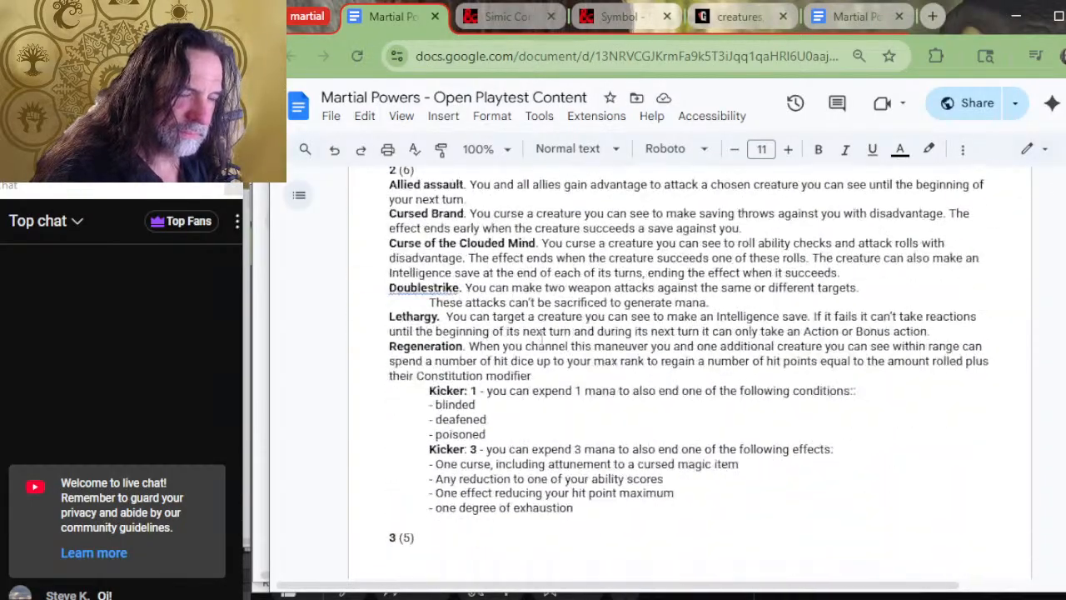
{"action": "scroll", "coordinate": [542, 337], "scroll_direction": "down", "scroll_amount": 8}
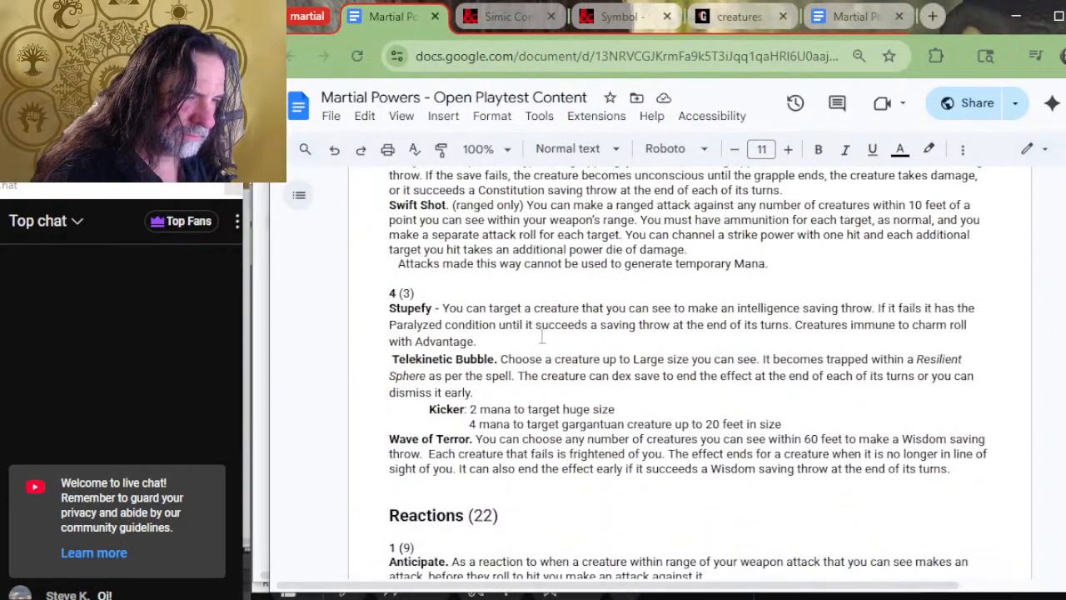
{"action": "scroll", "coordinate": [516, 381], "scroll_direction": "up", "scroll_amount": 15}
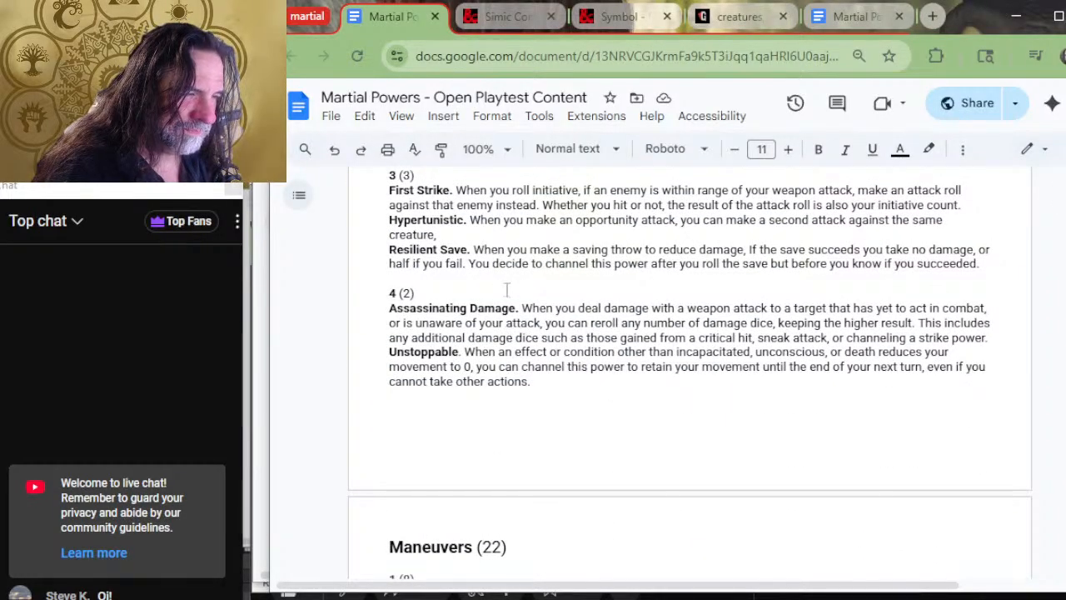
Enter Hexproof as the Gruul rank 8 power before Earthquake.
{"action": "key", "text": "alt+Tab"}
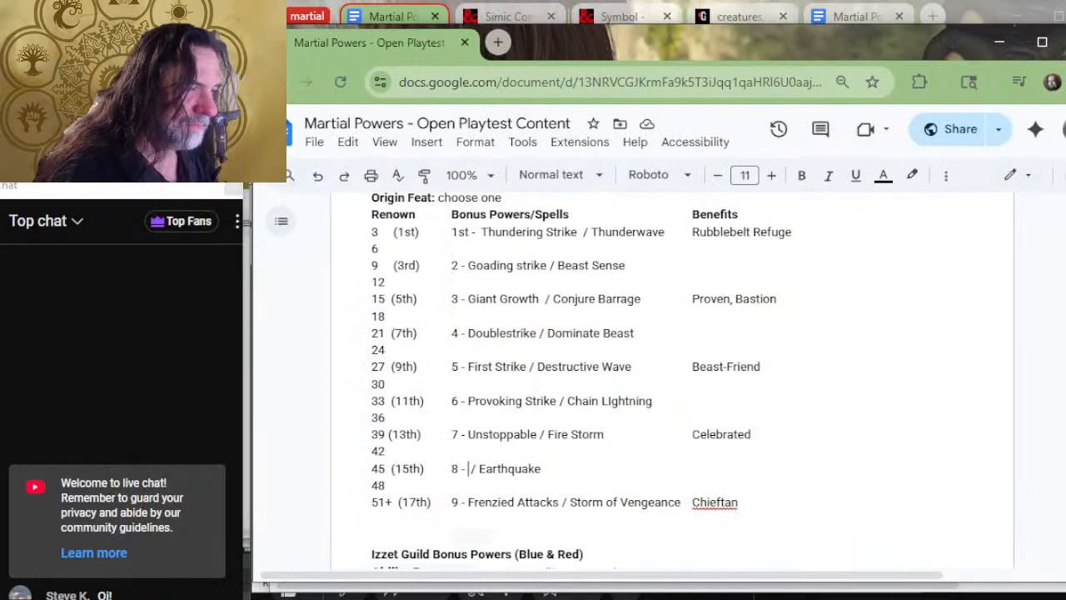
{"action": "type", "text": "Hexp"}
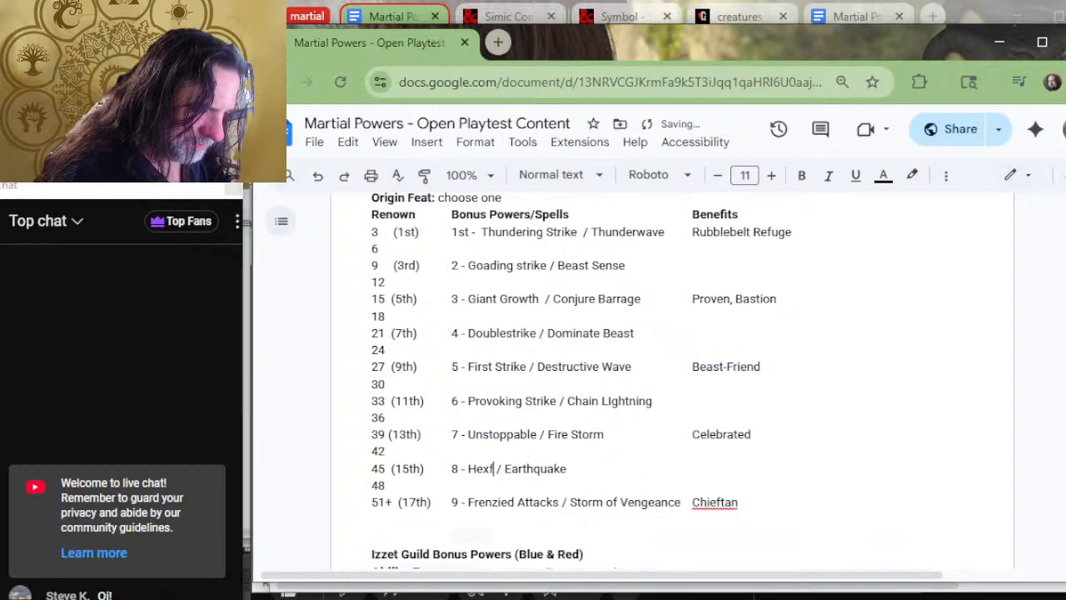
{"action": "type", "text": "roof"}
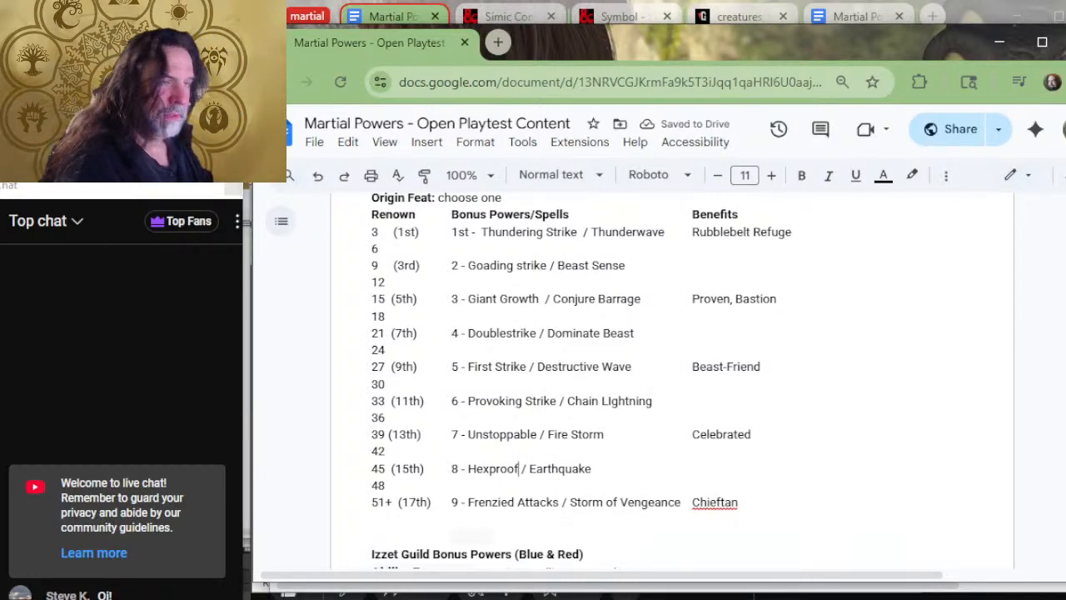
Examine the guild tables from Golgari through Rakdos for missing powers and place the cursor before Harm in the Orzhov rank 6 entry.
{"action": "scroll", "coordinate": [719, 447], "scroll_direction": "up", "scroll_amount": 7}
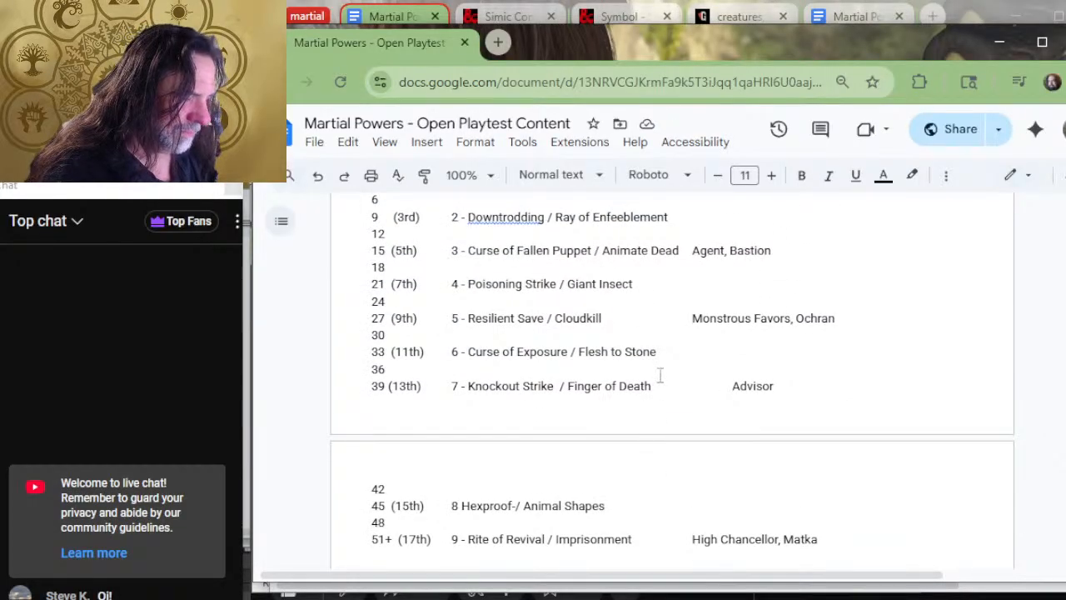
{"action": "scroll", "coordinate": [593, 466], "scroll_direction": "up", "scroll_amount": 2}
{"action": "scroll", "coordinate": [620, 406], "scroll_direction": "down", "scroll_amount": 14}
{"action": "scroll", "coordinate": [623, 405], "scroll_direction": "down", "scroll_amount": 5}
{"action": "scroll", "coordinate": [619, 402], "scroll_direction": "down", "scroll_amount": 6}
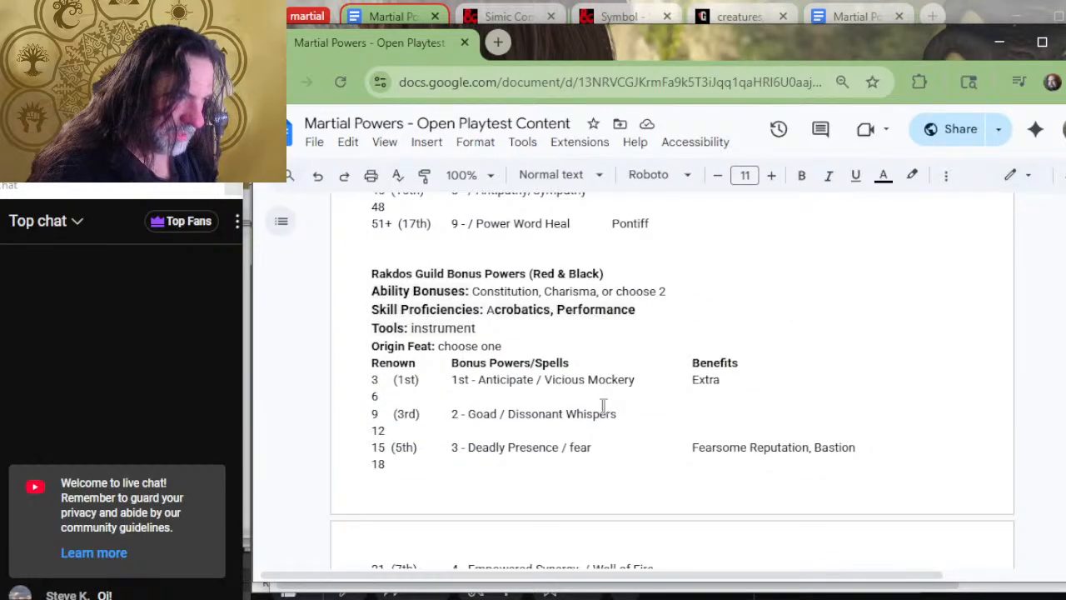
{"action": "scroll", "coordinate": [609, 400], "scroll_direction": "up", "scroll_amount": 6}
{"action": "scroll", "coordinate": [613, 408], "scroll_direction": "down", "scroll_amount": 3}
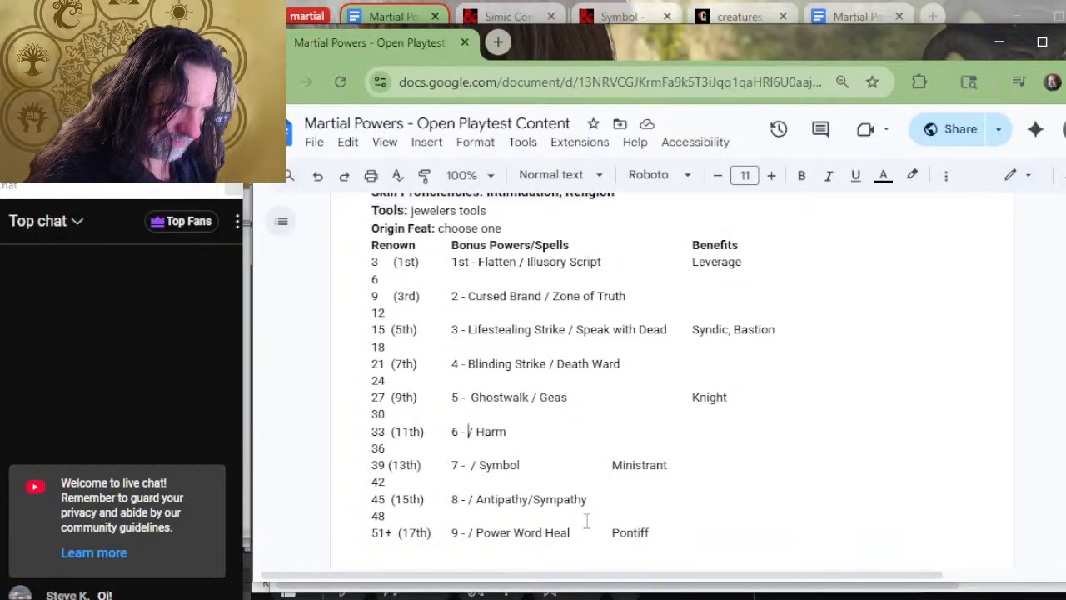
Review the exploit and maneuver lists, ranks 1 to 4, for a martial power to pair with Harm.
{"action": "key", "text": "alt+Tab"}
{"action": "scroll", "coordinate": [596, 508], "scroll_direction": "down", "scroll_amount": 4}
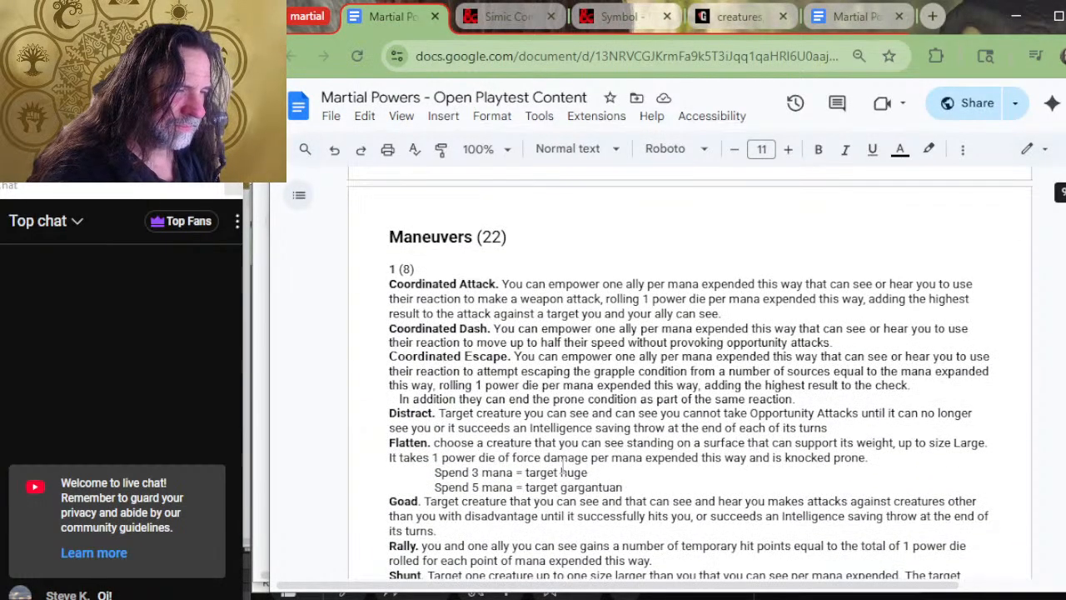
{"action": "scroll", "coordinate": [563, 471], "scroll_direction": "down", "scroll_amount": 10}
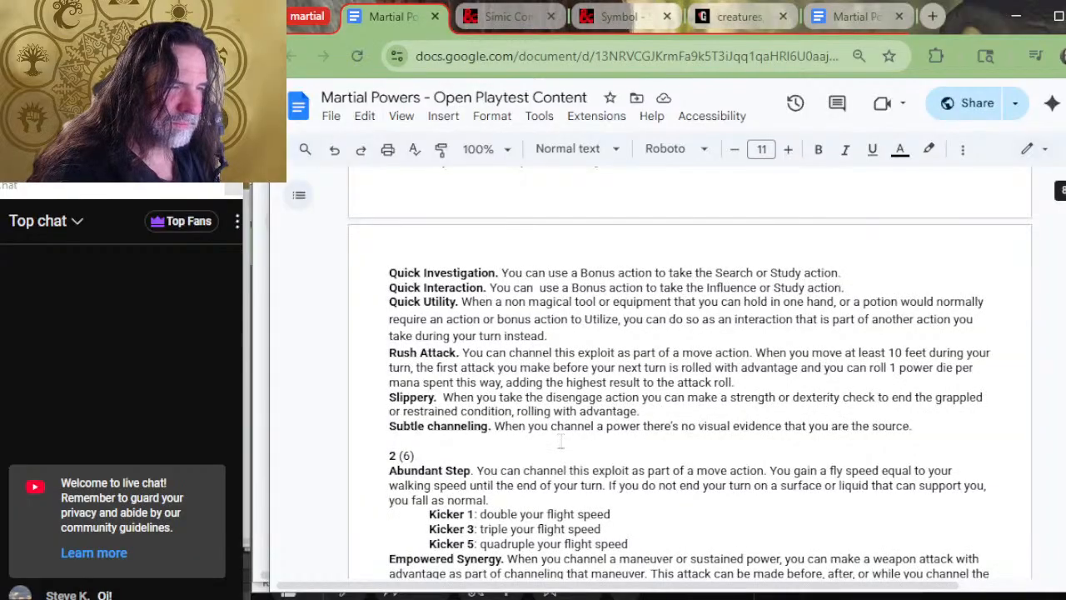
{"action": "scroll", "coordinate": [570, 440], "scroll_direction": "down", "scroll_amount": 2}
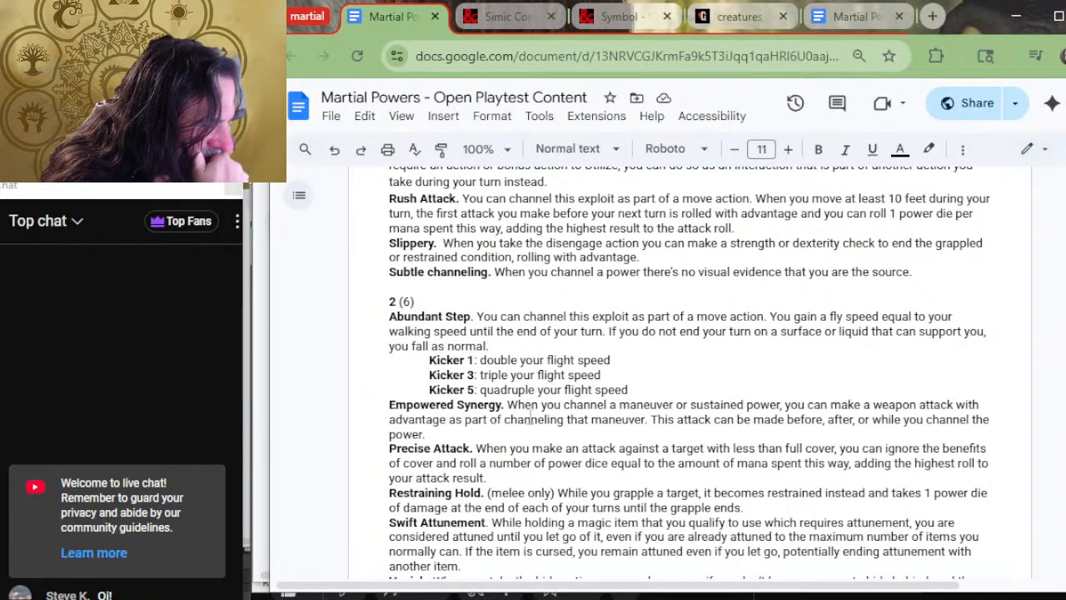
{"action": "scroll", "coordinate": [531, 416], "scroll_direction": "down", "scroll_amount": 2}
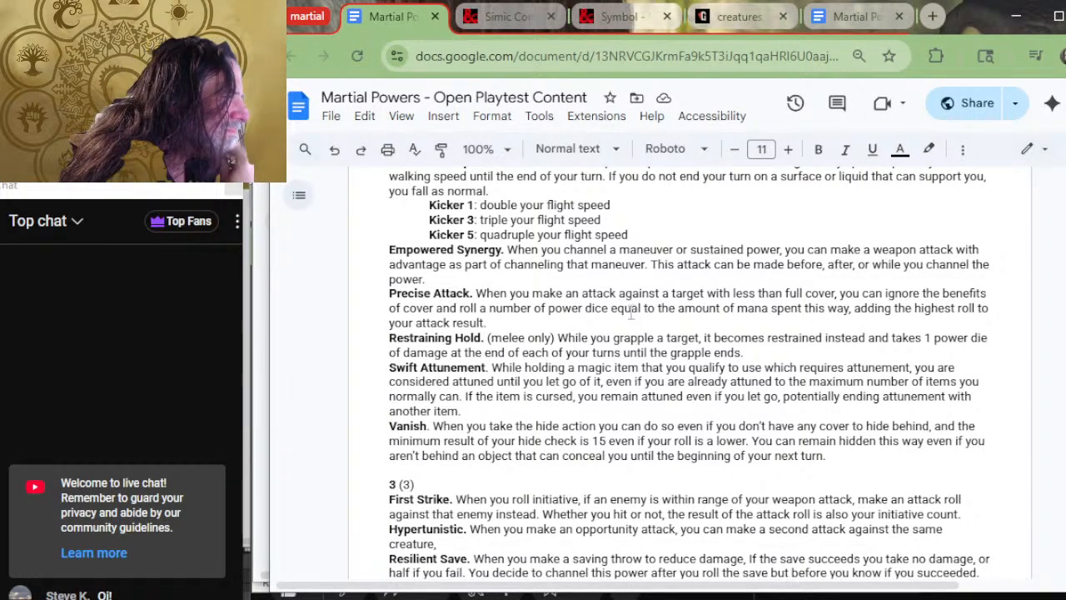
{"action": "scroll", "coordinate": [566, 382], "scroll_direction": "down", "scroll_amount": 6}
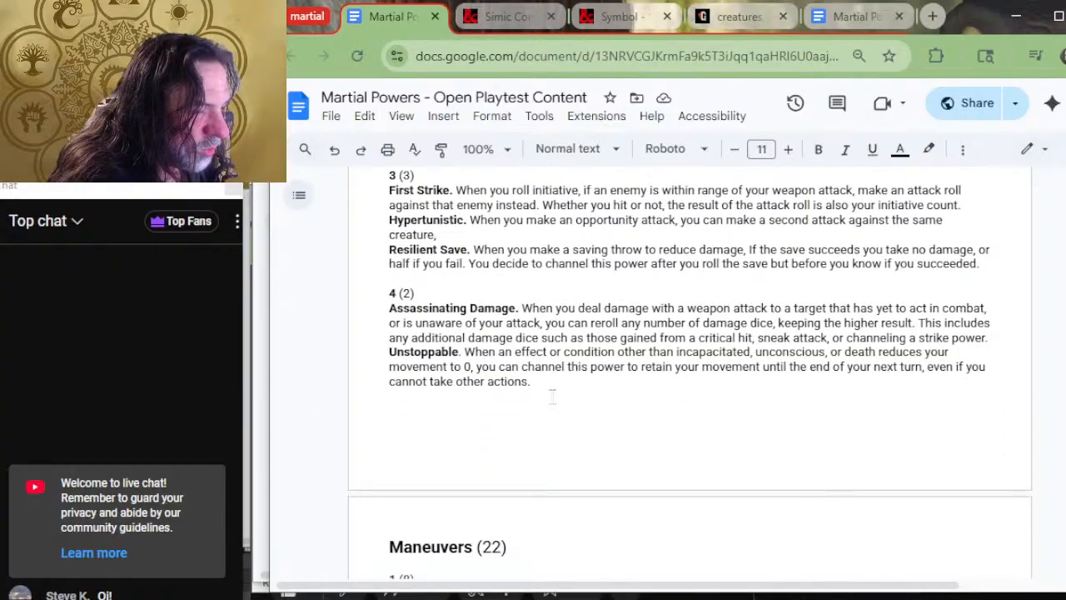
{"action": "scroll", "coordinate": [558, 399], "scroll_direction": "down", "scroll_amount": 15}
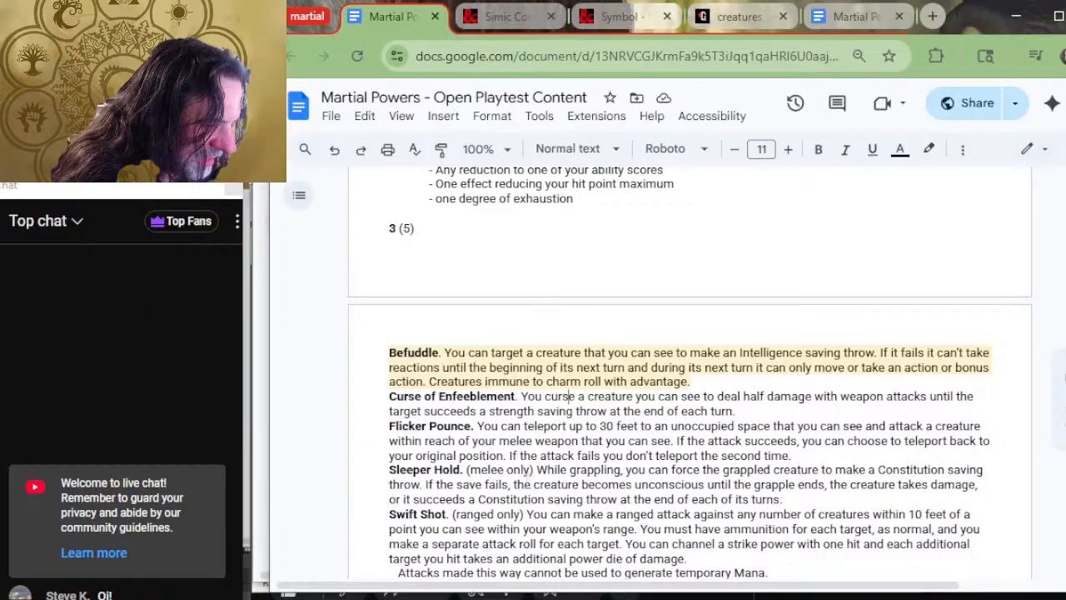
{"action": "scroll", "coordinate": [522, 483], "scroll_direction": "down", "scroll_amount": 1}
{"action": "scroll", "coordinate": [522, 479], "scroll_direction": "down", "scroll_amount": 3}
{"action": "scroll", "coordinate": [522, 466], "scroll_direction": "down", "scroll_amount": 10}
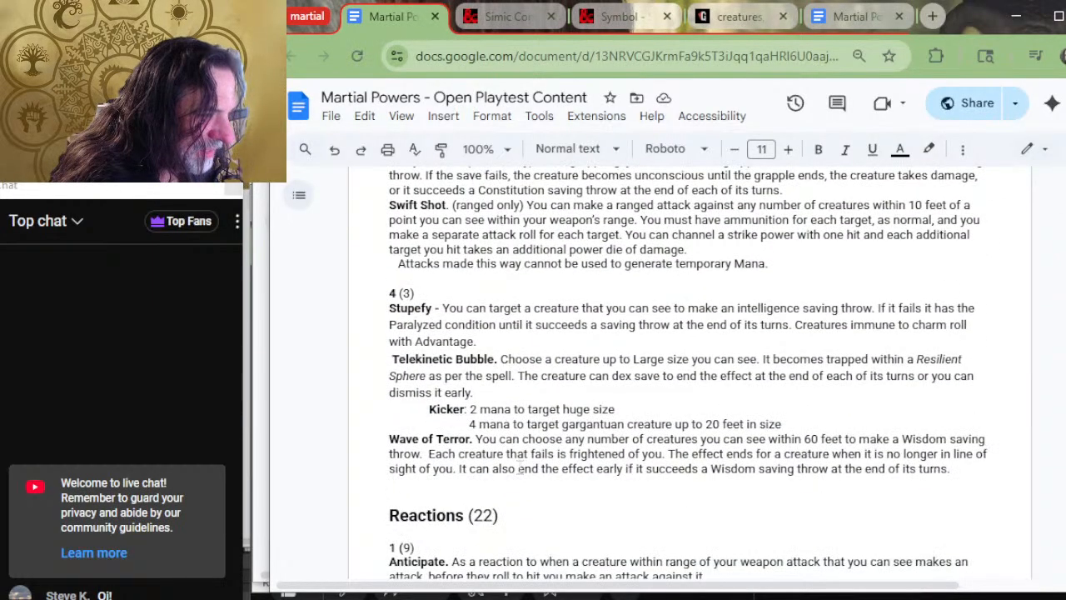
Examine the reaction powers, highlighting the rank 3 Anchor and Curse of Exposure descriptions while reading.
{"action": "scroll", "coordinate": [521, 466], "scroll_direction": "down", "scroll_amount": 6}
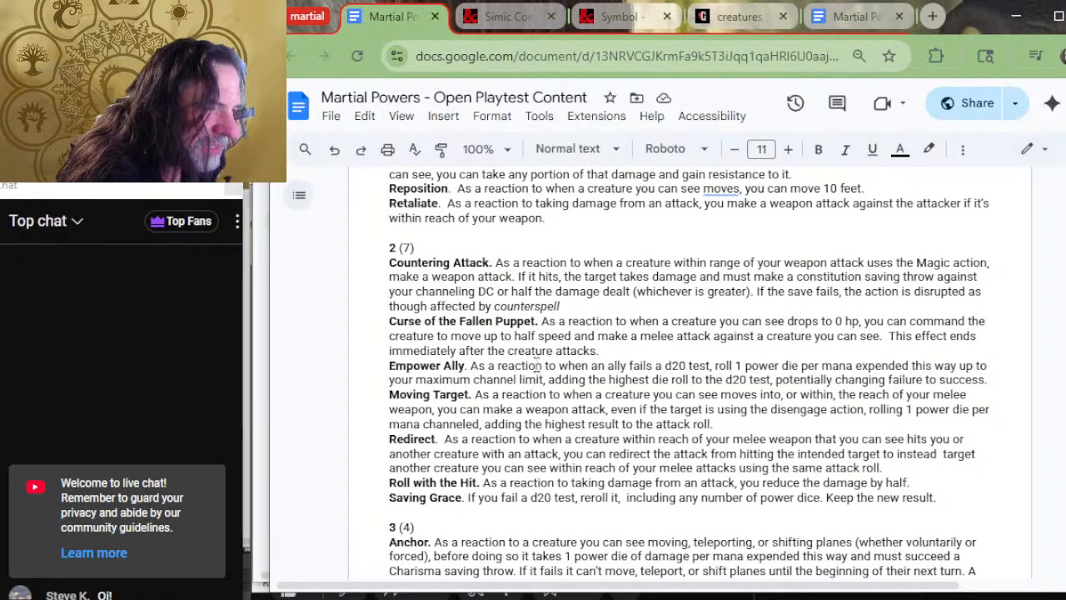
{"action": "scroll", "coordinate": [534, 371], "scroll_direction": "down", "scroll_amount": 4}
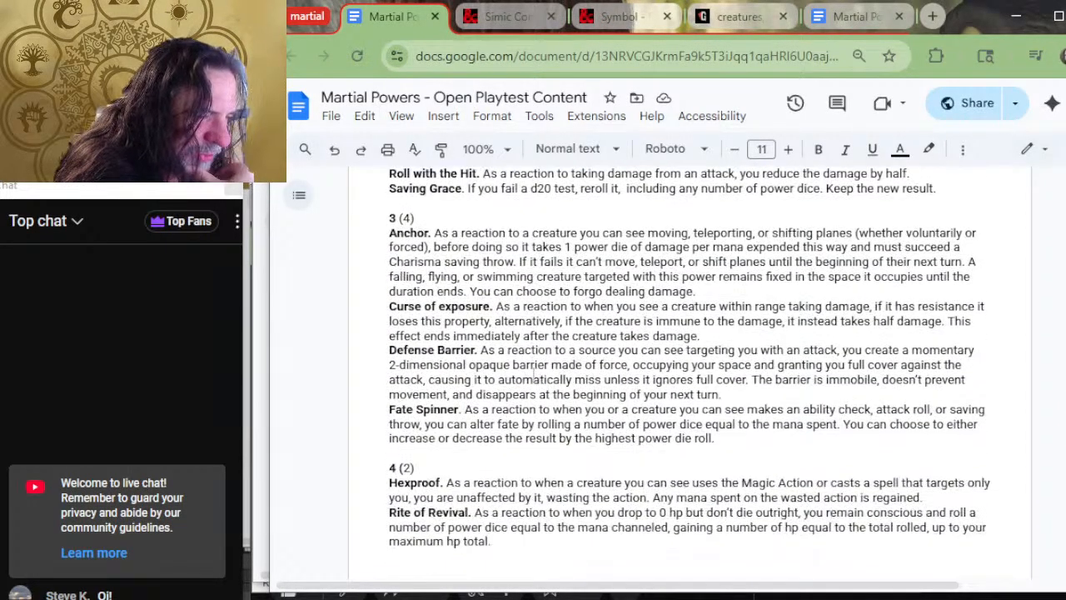
{"action": "left_click_drag", "start_coordinate": [493, 233], "coordinate": [554, 292]}
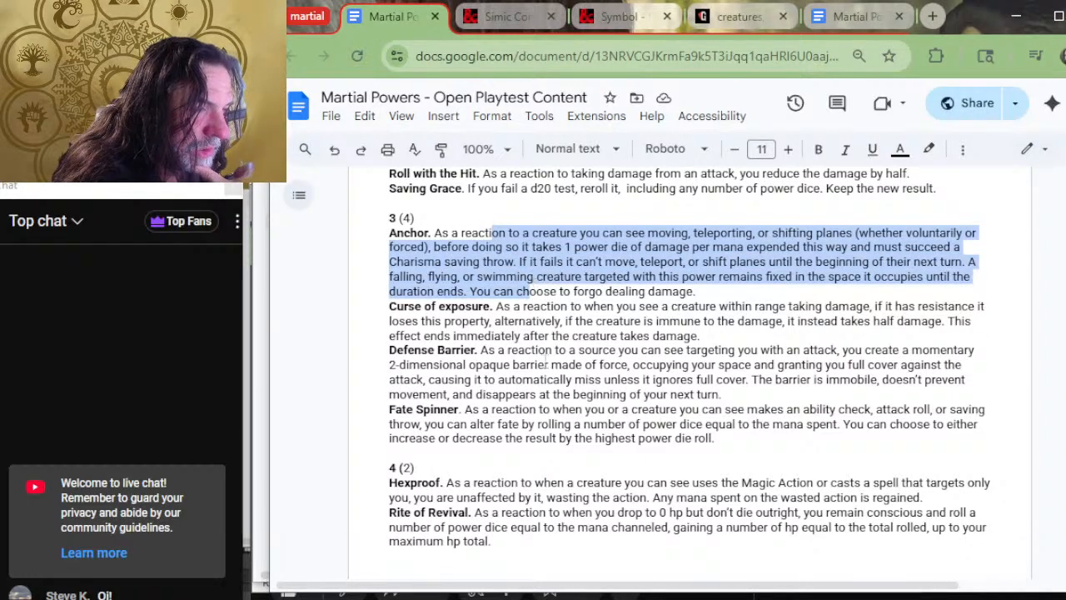
{"action": "left_click_drag", "start_coordinate": [541, 306], "coordinate": [556, 337]}
Review the strike and sustained power lists, focusing on the rank 3 sustained powers such as Celerity and Daunting Presence.
{"action": "scroll", "coordinate": [554, 406], "scroll_direction": "down", "scroll_amount": 15}
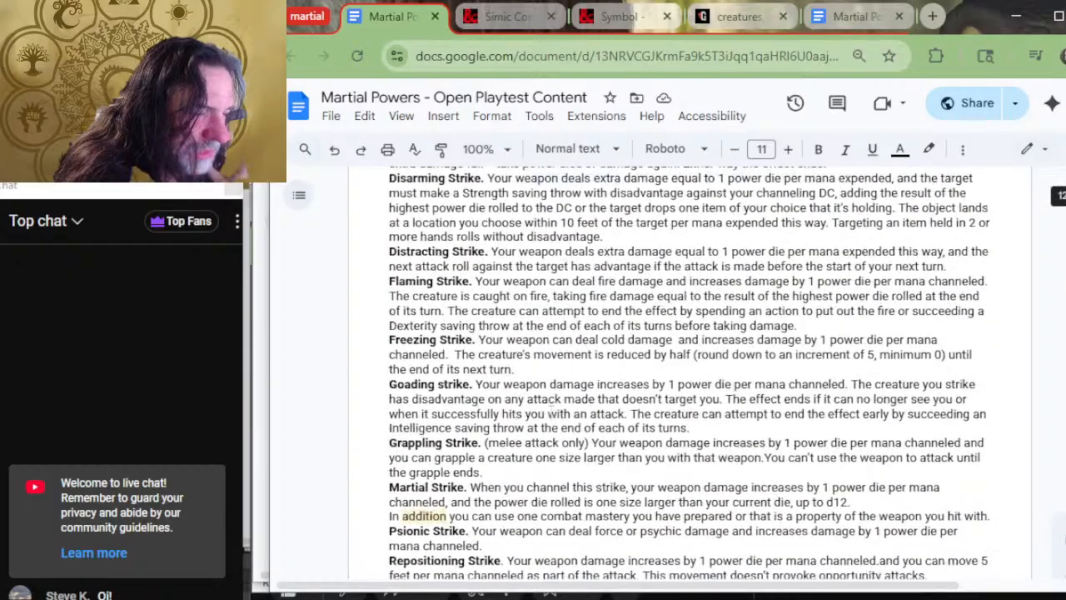
{"action": "scroll", "coordinate": [550, 405], "scroll_direction": "down", "scroll_amount": 3}
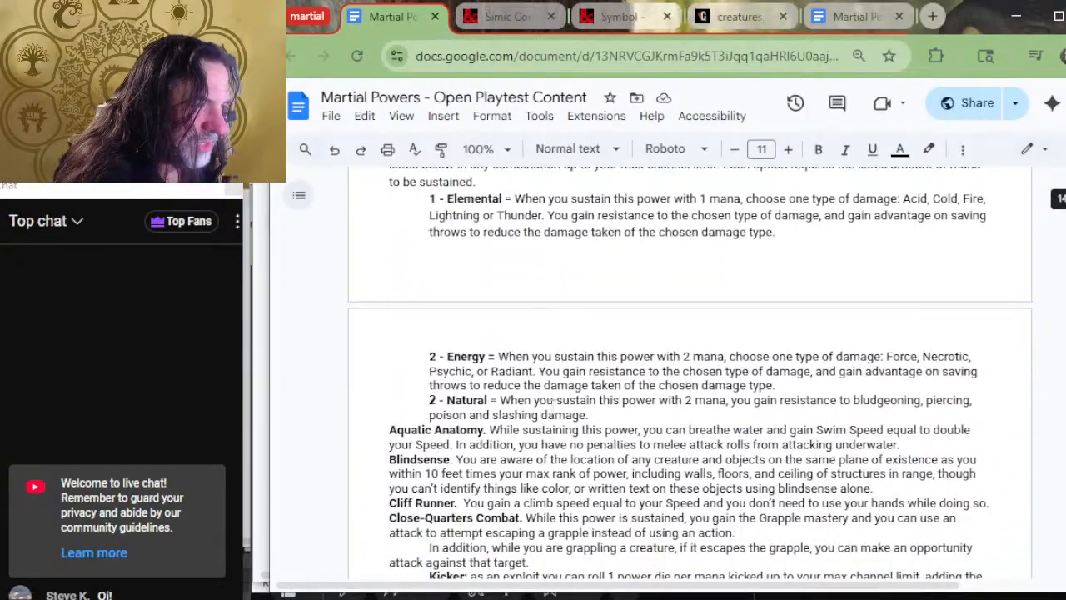
{"action": "scroll", "coordinate": [545, 406], "scroll_direction": "up", "scroll_amount": 4}
{"action": "scroll", "coordinate": [548, 407], "scroll_direction": "down", "scroll_amount": 20}
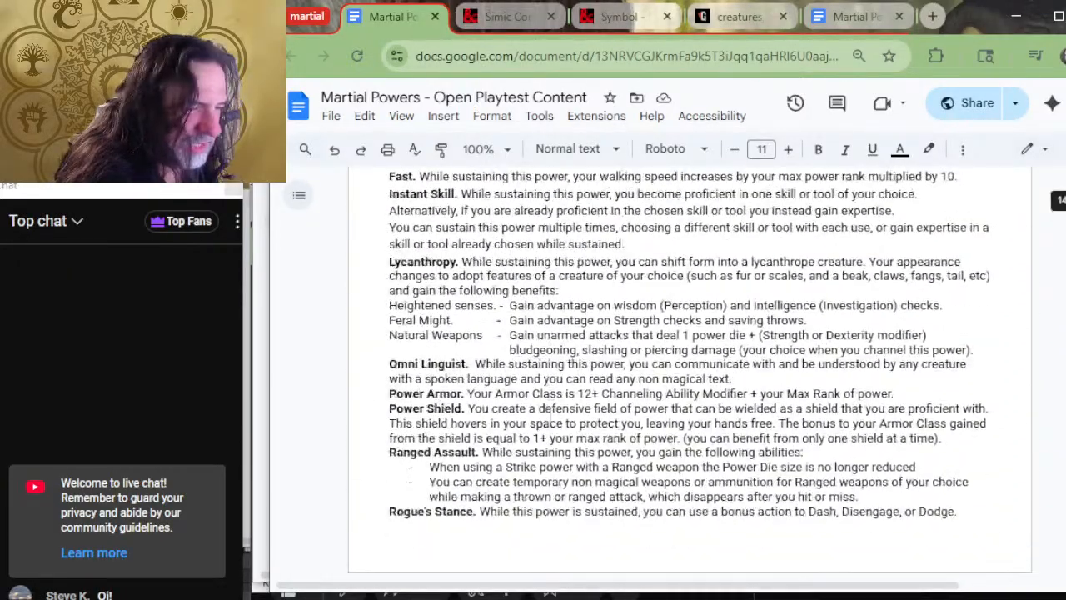
{"action": "scroll", "coordinate": [549, 406], "scroll_direction": "down", "scroll_amount": 10}
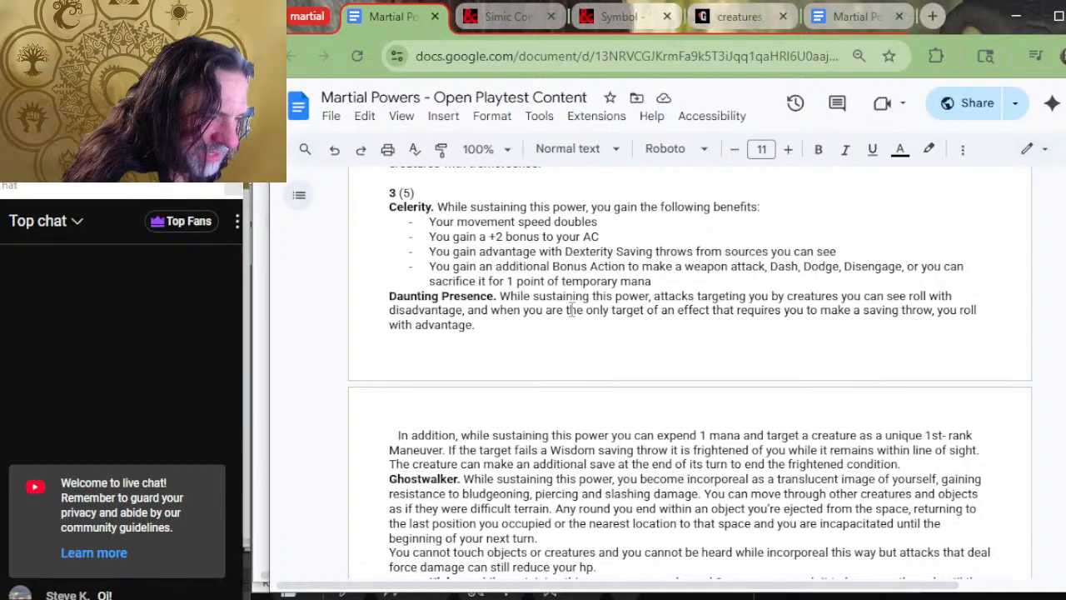
{"action": "scroll", "coordinate": [573, 310], "scroll_direction": "down", "scroll_amount": 2}
{"action": "scroll", "coordinate": [579, 358], "scroll_direction": "down", "scroll_amount": 2}
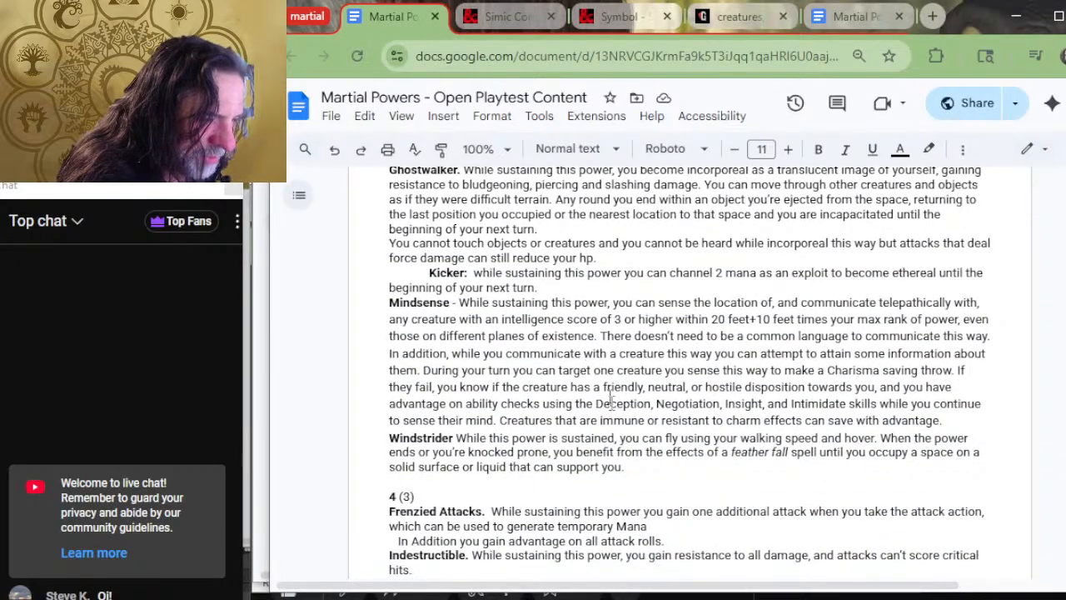
{"action": "scroll", "coordinate": [581, 437], "scroll_direction": "up", "scroll_amount": 8}
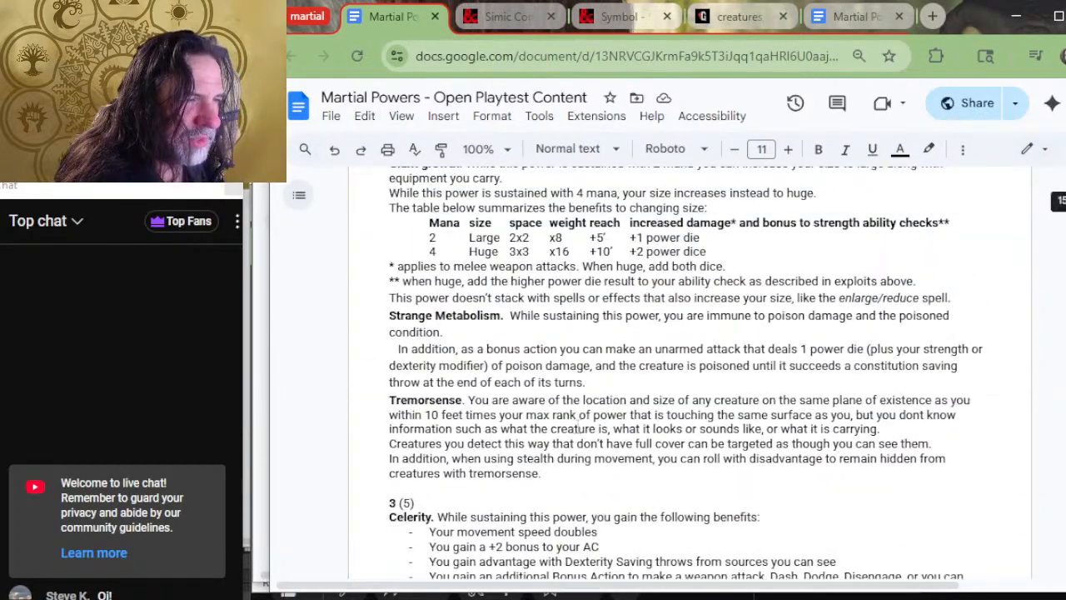
{"action": "scroll", "coordinate": [576, 426], "scroll_direction": "down", "scroll_amount": 2}
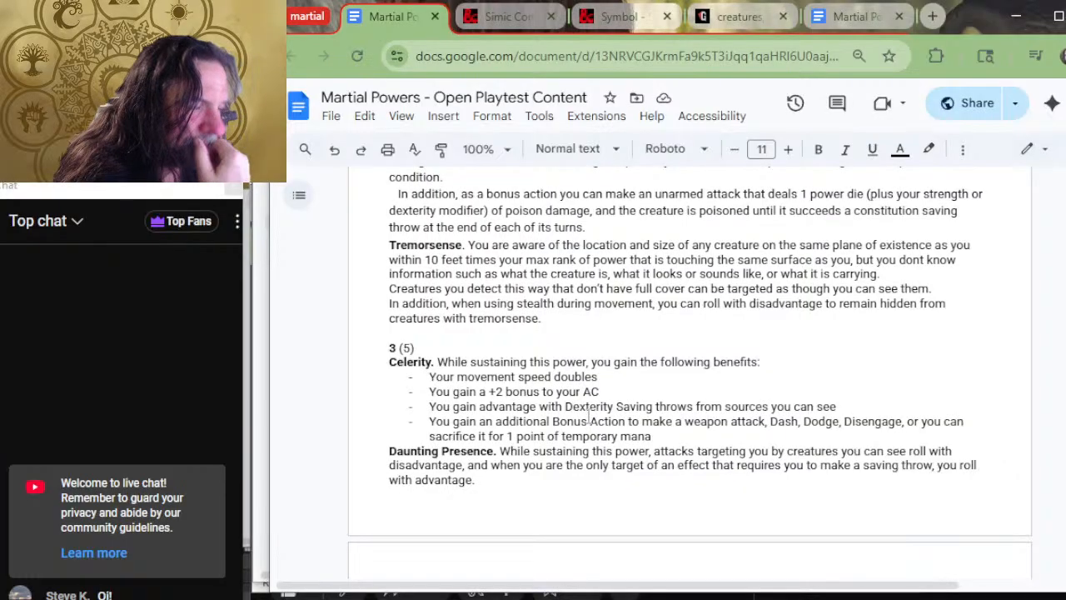
{"action": "scroll", "coordinate": [589, 416], "scroll_direction": "down", "scroll_amount": 2}
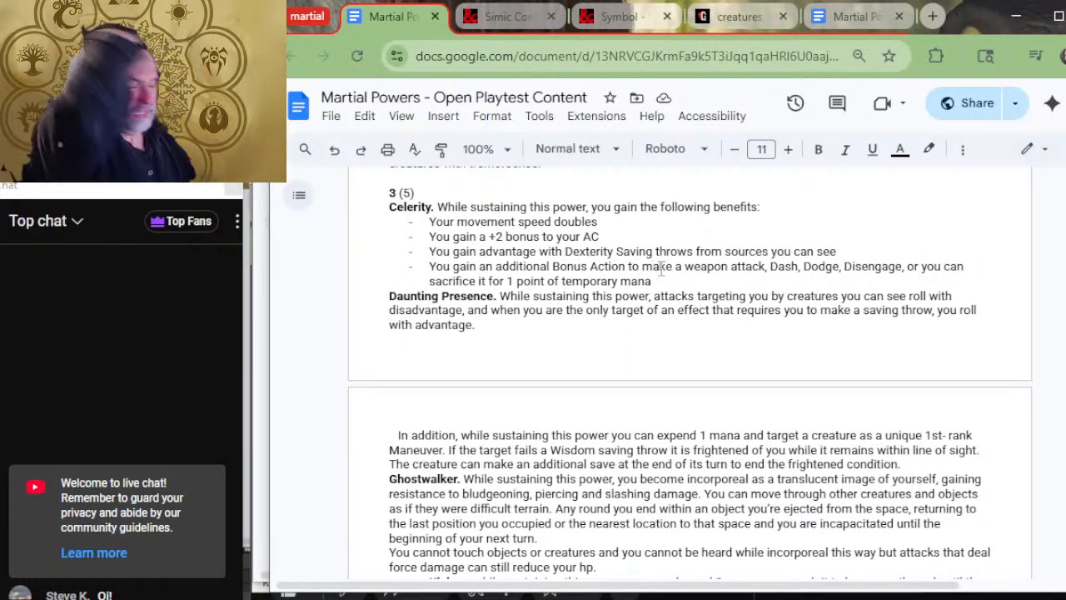
Check the Izzet and Orzhov tables, and enter Daunting Presence as the Orzhov rank 6 power before Harm.
{"action": "key", "text": "alt+Tab"}
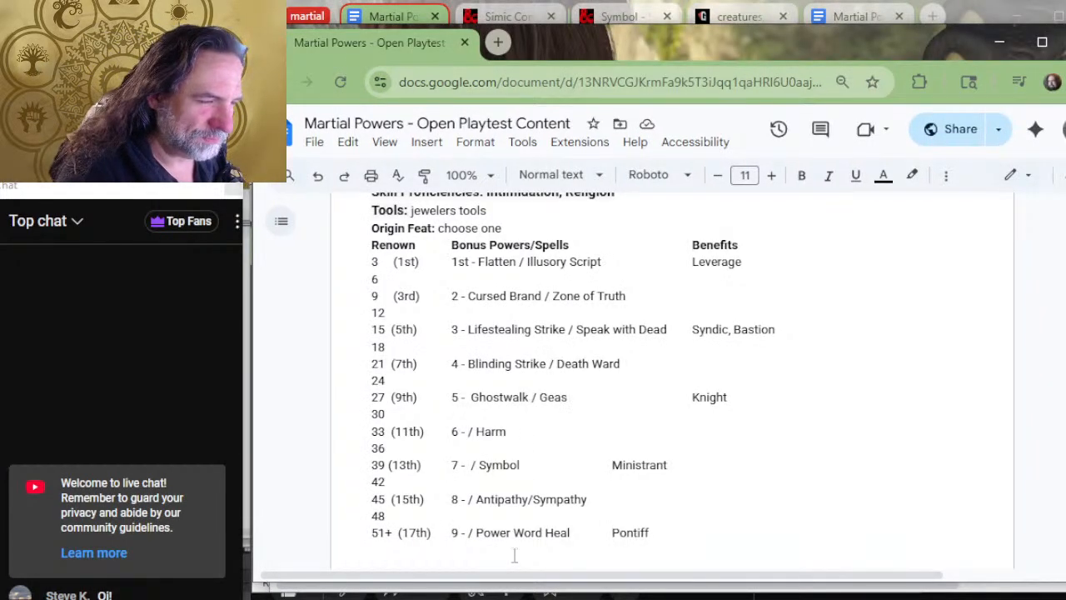
{"action": "scroll", "coordinate": [537, 420], "scroll_direction": "up", "scroll_amount": 2}
{"action": "scroll", "coordinate": [537, 421], "scroll_direction": "up", "scroll_amount": 4}
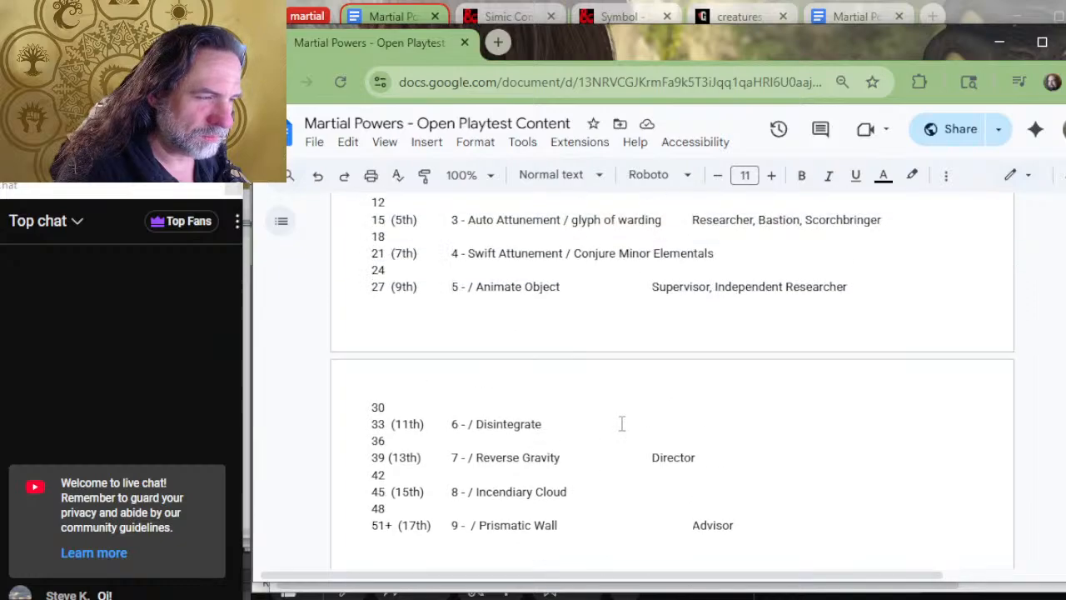
{"action": "scroll", "coordinate": [627, 423], "scroll_direction": "up", "scroll_amount": 1}
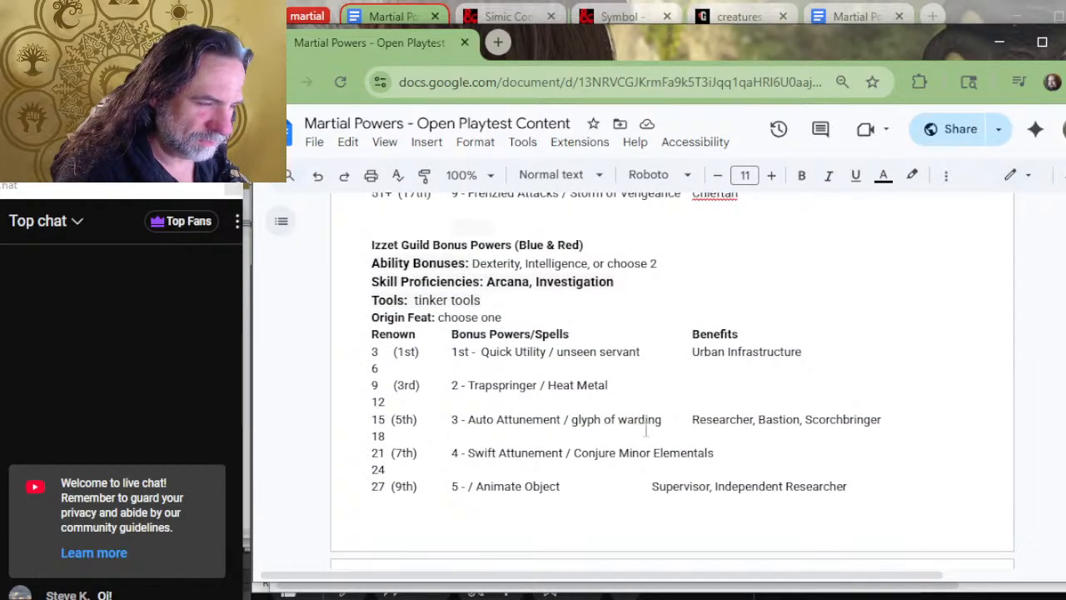
{"action": "scroll", "coordinate": [675, 454], "scroll_direction": "down", "scroll_amount": 2}
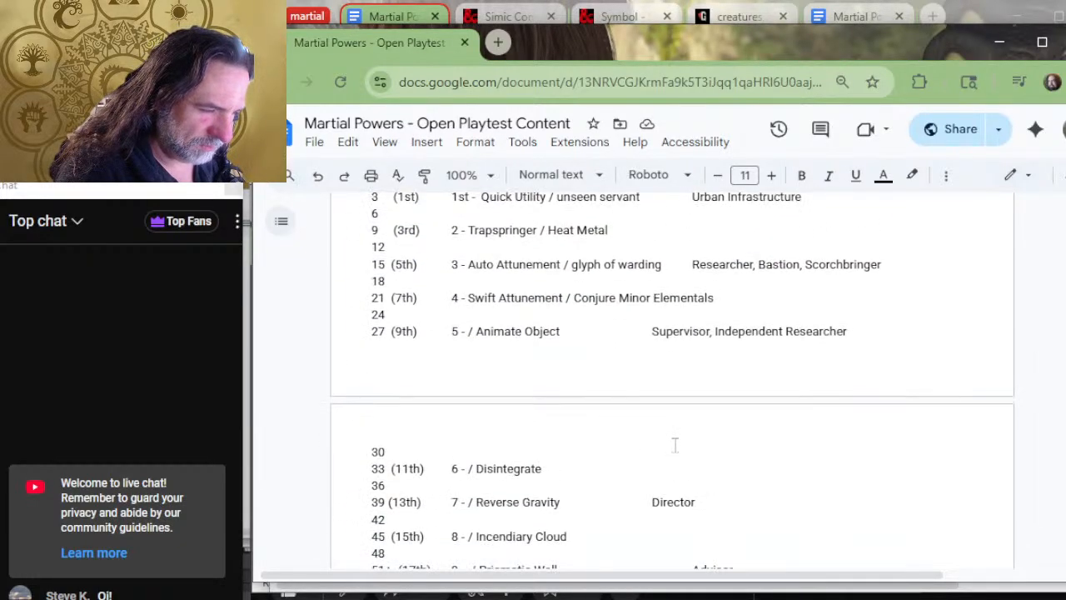
{"action": "scroll", "coordinate": [532, 379], "scroll_direction": "up", "scroll_amount": 2}
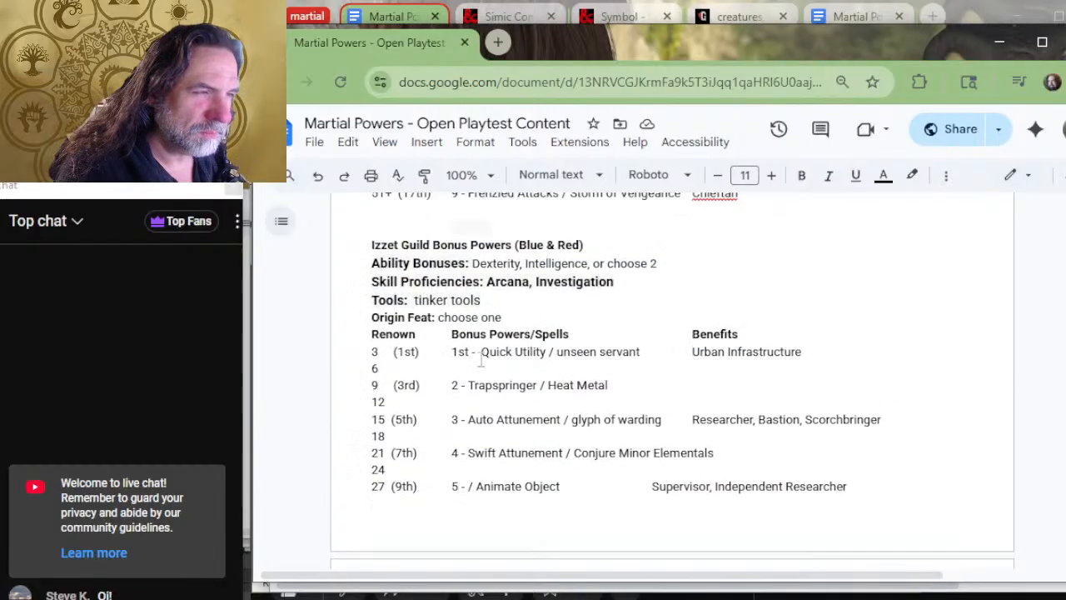
{"action": "scroll", "coordinate": [482, 356], "scroll_direction": "up", "scroll_amount": 1}
{"action": "scroll", "coordinate": [466, 346], "scroll_direction": "down", "scroll_amount": 6}
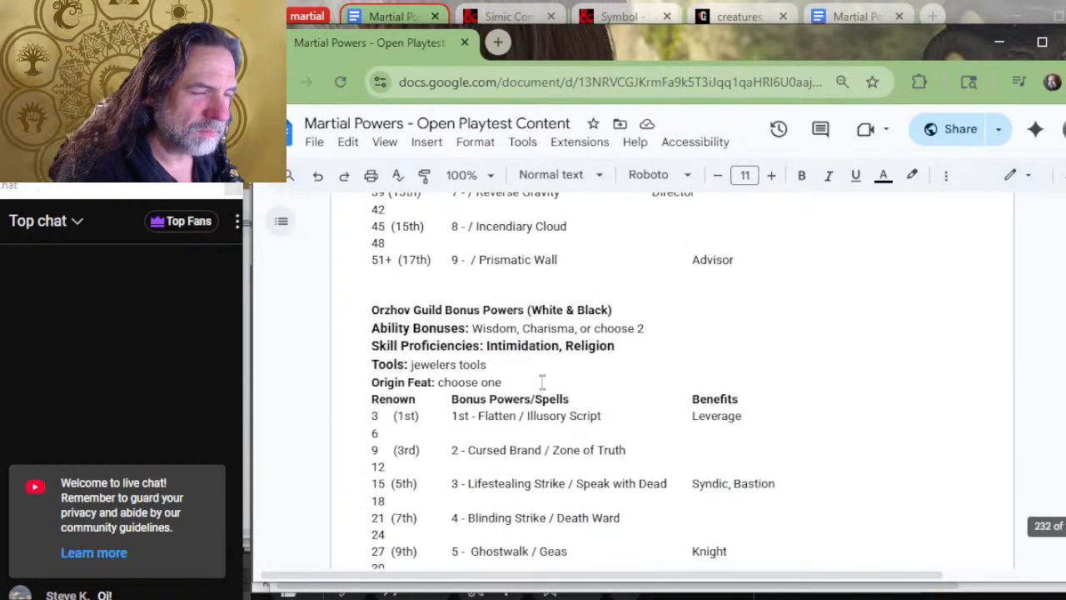
{"action": "scroll", "coordinate": [460, 350], "scroll_direction": "down", "scroll_amount": 2}
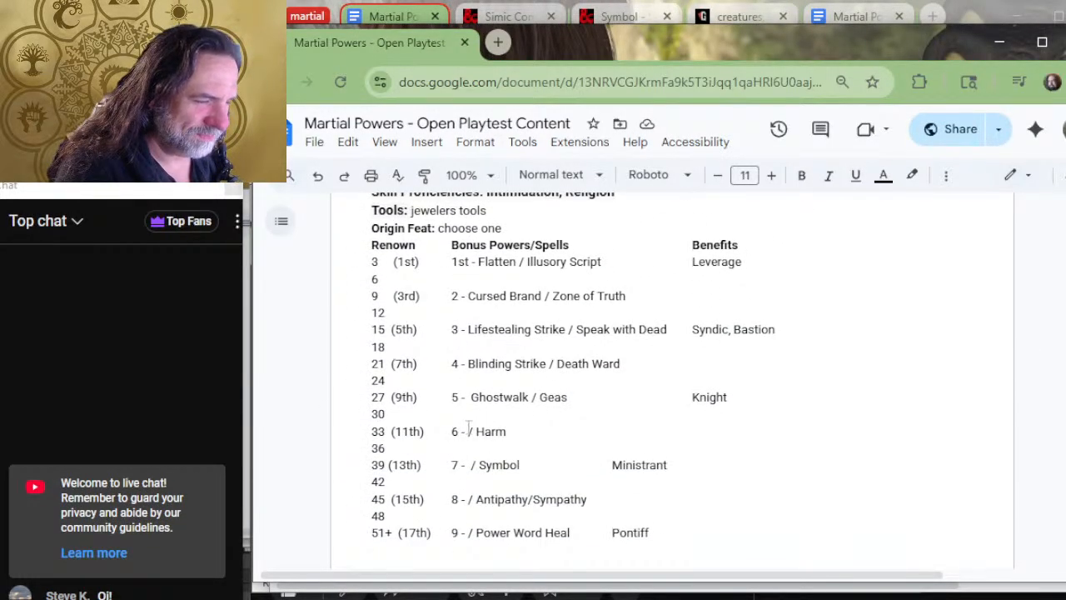
{"action": "type", "text": "Daunting P"}
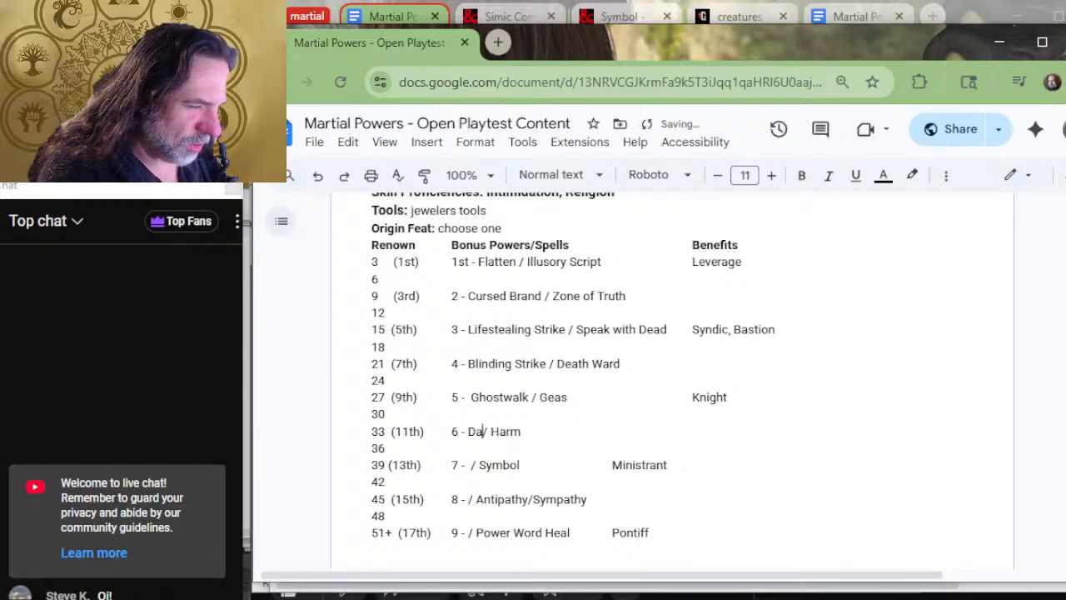
{"action": "type", "text": "resence"}
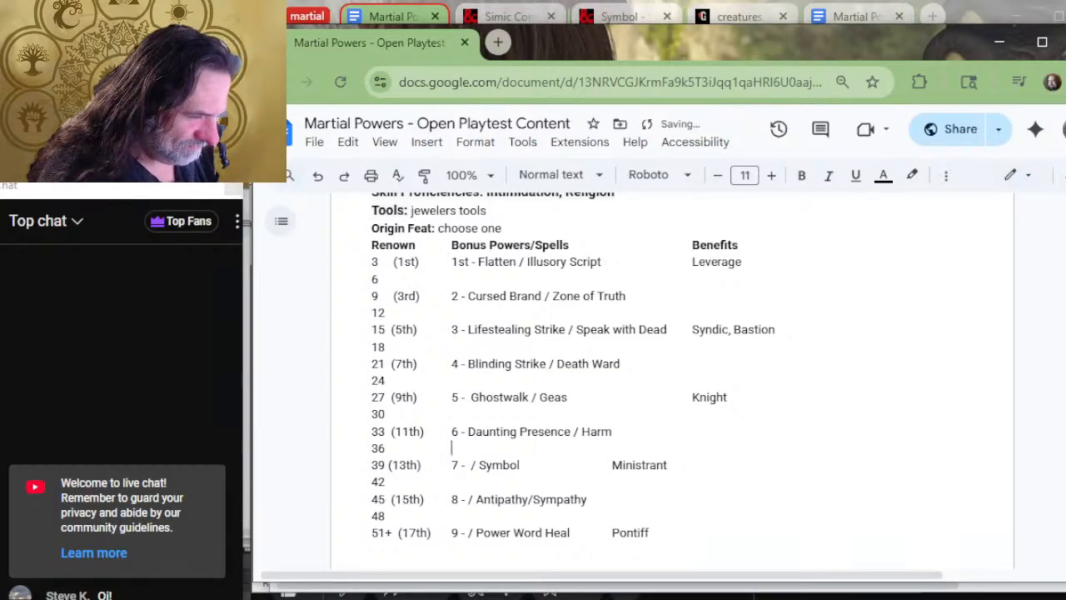
Check the empty ranks in the Izzet table and review the rank 3 and higher sustained powers for a match with Animate Object.
{"action": "scroll", "coordinate": [670, 251], "scroll_direction": "up", "scroll_amount": 10}
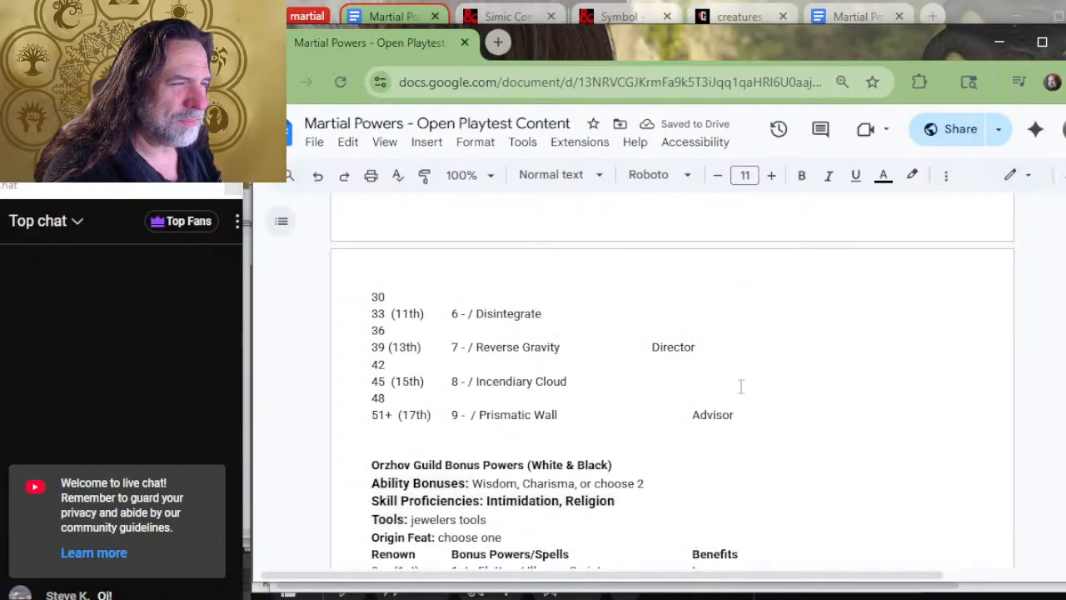
{"action": "scroll", "coordinate": [658, 300], "scroll_direction": "down", "scroll_amount": 4}
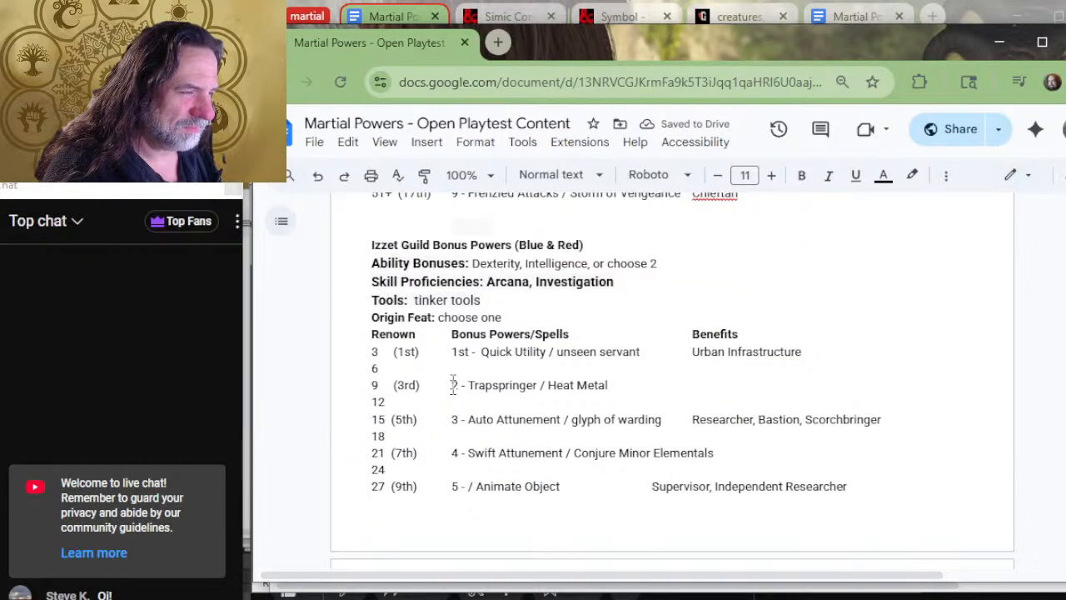
{"action": "scroll", "coordinate": [628, 317], "scroll_direction": "down", "scroll_amount": 3}
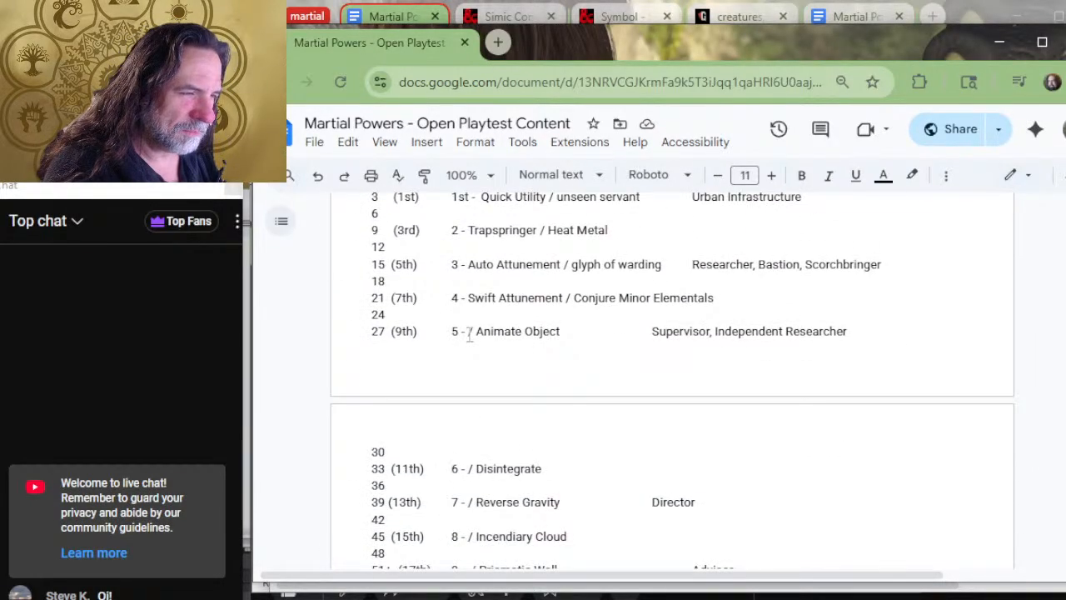
{"action": "key", "text": "alt+Tab"}
{"action": "scroll", "coordinate": [551, 427], "scroll_direction": "down", "scroll_amount": 10}
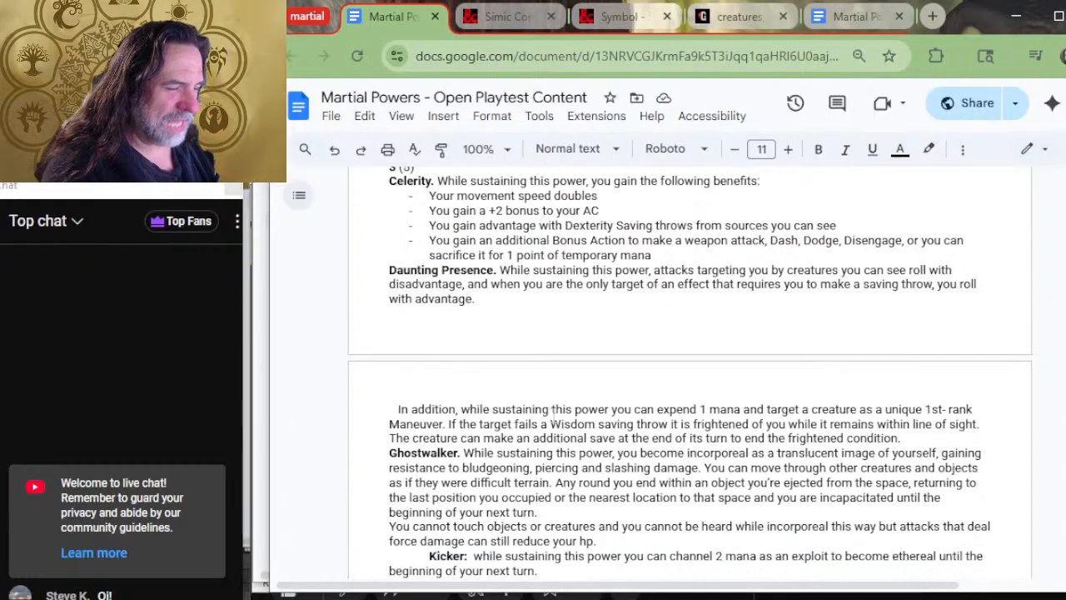
{"action": "scroll", "coordinate": [575, 414], "scroll_direction": "down", "scroll_amount": 5}
{"action": "scroll", "coordinate": [583, 417], "scroll_direction": "up", "scroll_amount": 6}
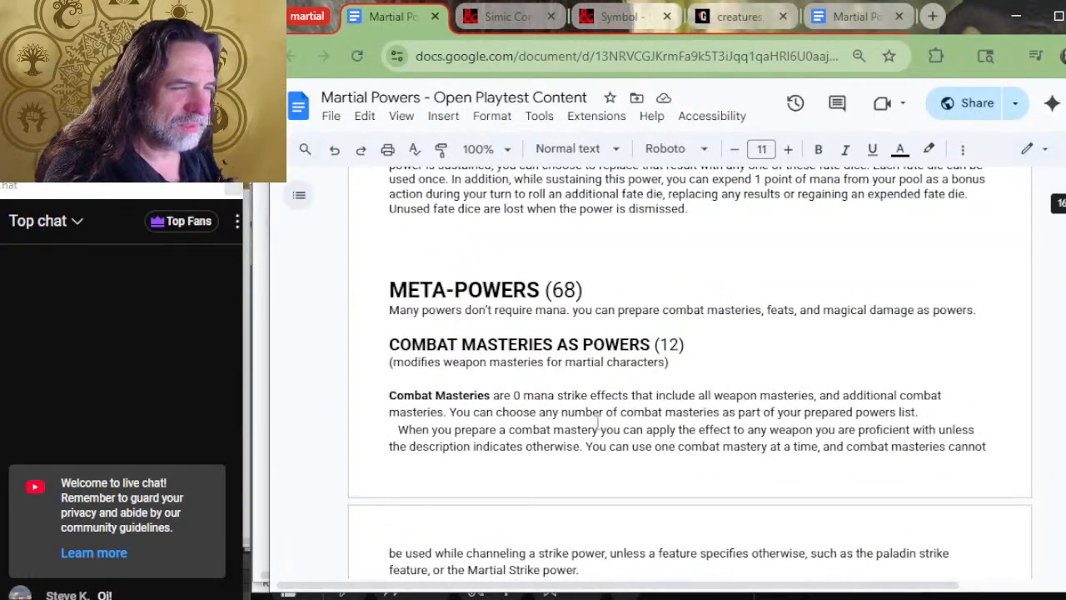
{"action": "scroll", "coordinate": [598, 421], "scroll_direction": "up", "scroll_amount": 5}
{"action": "scroll", "coordinate": [596, 416], "scroll_direction": "up", "scroll_amount": 3}
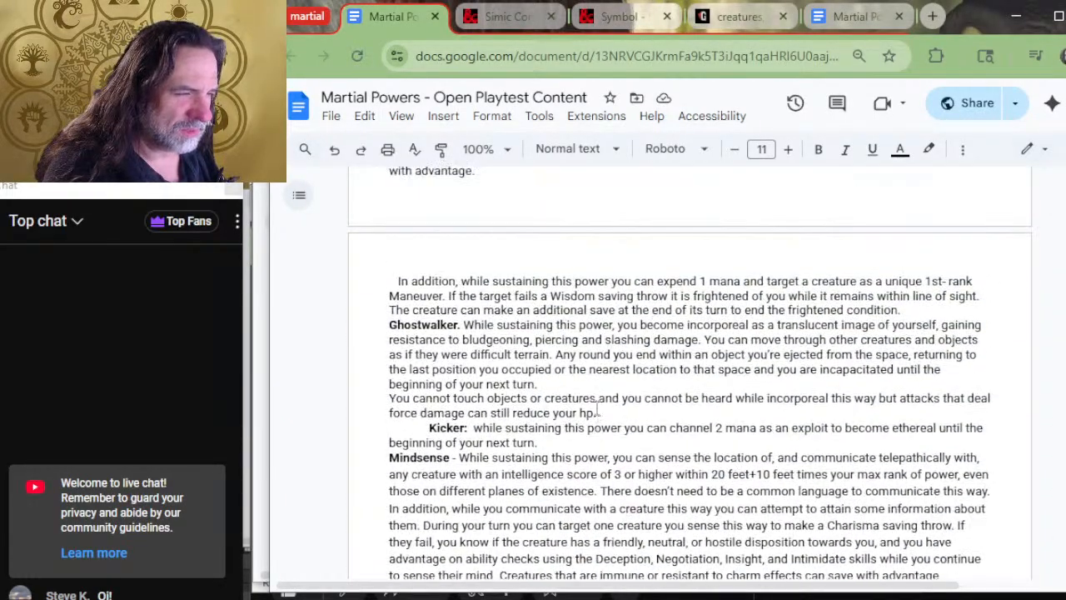
{"action": "scroll", "coordinate": [579, 390], "scroll_direction": "up", "scroll_amount": 3}
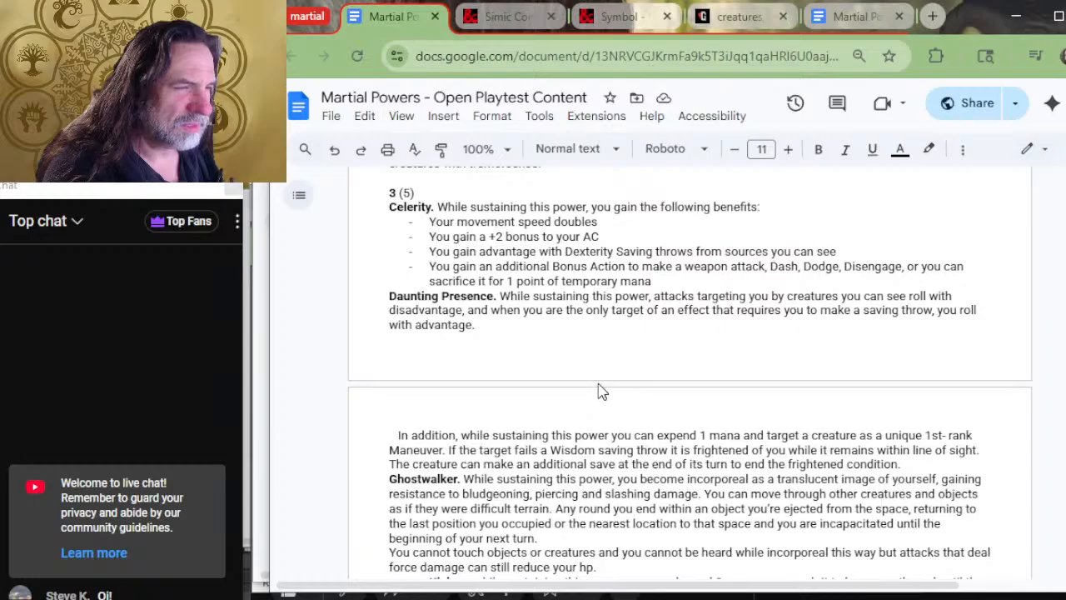
Review the strike powers and the rank 3 and 4 reactions for a martial power to pair with Animate Object.
{"action": "scroll", "coordinate": [601, 392], "scroll_direction": "up", "scroll_amount": 15}
{"action": "scroll", "coordinate": [613, 385], "scroll_direction": "up", "scroll_amount": 5}
{"action": "scroll", "coordinate": [614, 385], "scroll_direction": "down", "scroll_amount": 8}
{"action": "scroll", "coordinate": [512, 342], "scroll_direction": "up", "scroll_amount": 3}
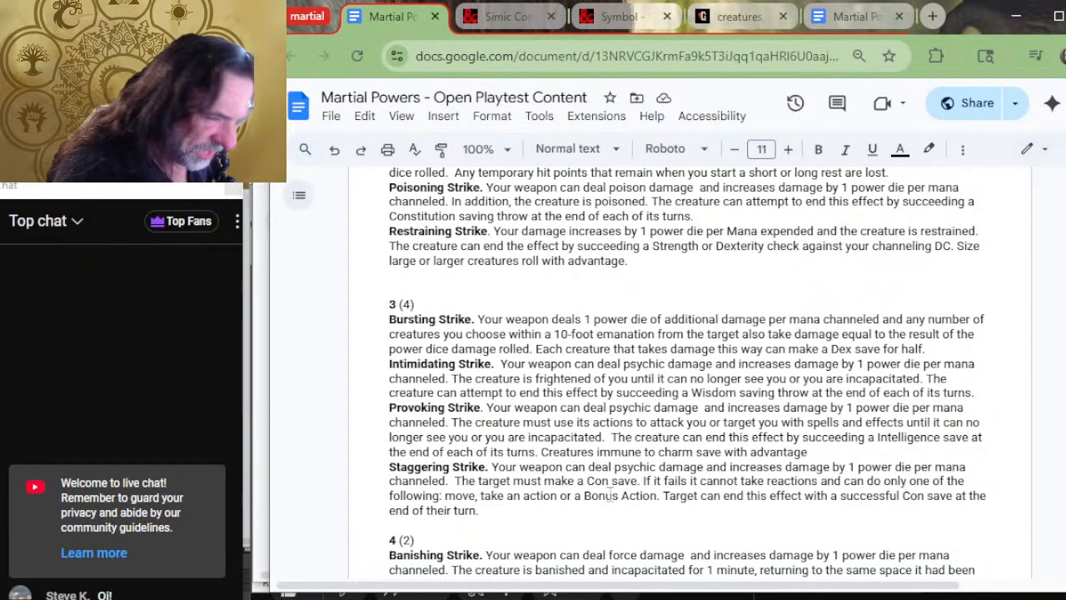
{"action": "scroll", "coordinate": [629, 425], "scroll_direction": "up", "scroll_amount": 6}
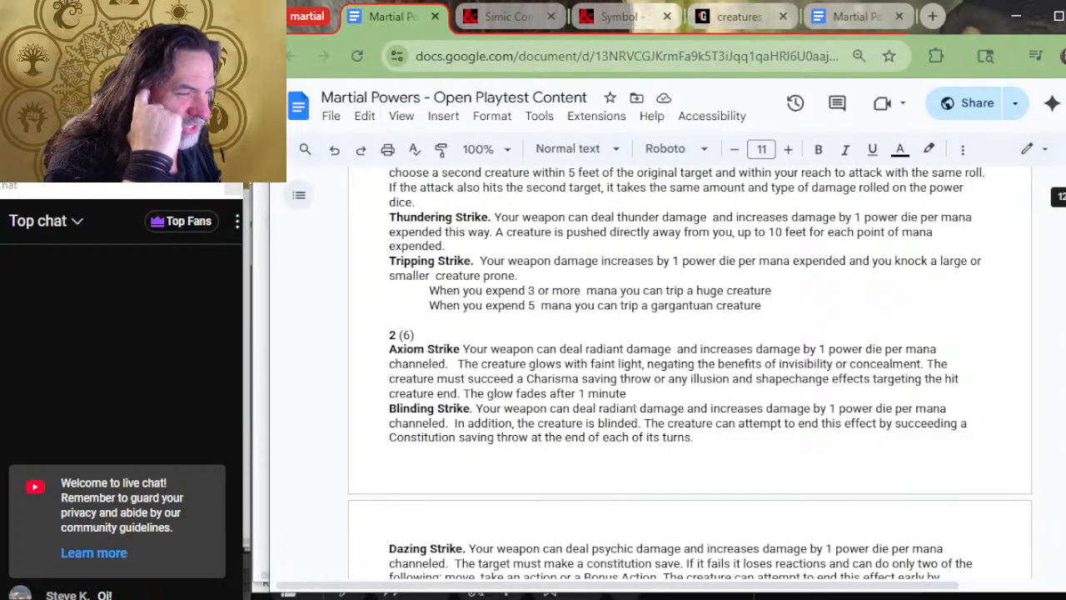
{"action": "scroll", "coordinate": [632, 408], "scroll_direction": "up", "scroll_amount": 10}
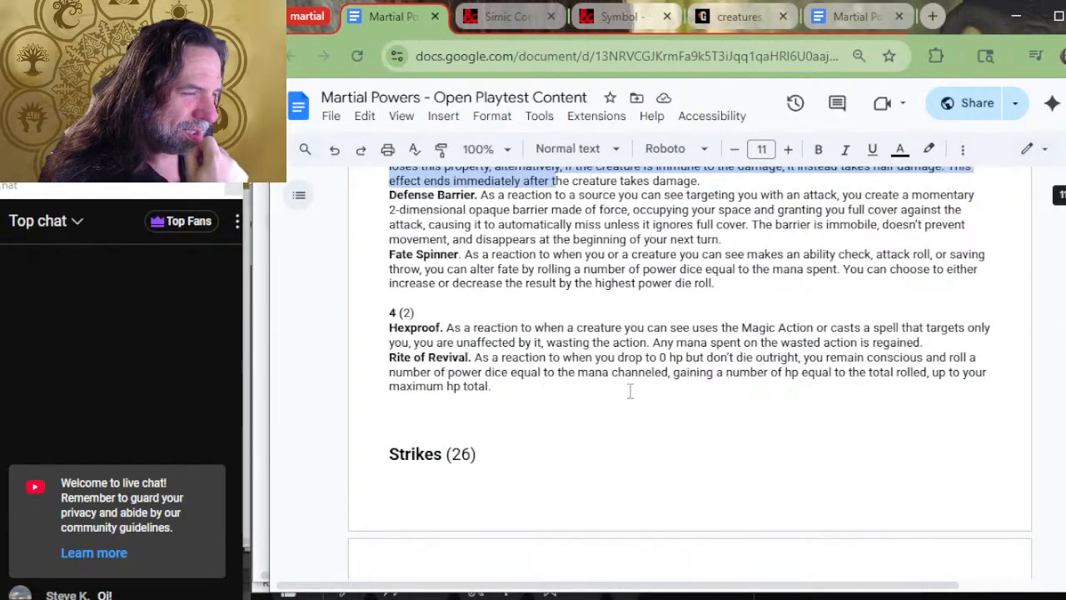
{"action": "scroll", "coordinate": [630, 392], "scroll_direction": "up", "scroll_amount": 3}
Enter Defense Barrier as the Izzet rank 5 power before Animate Object, and realign that row's benefits with the Benefits column.
{"action": "key", "text": "alt+Tab"}
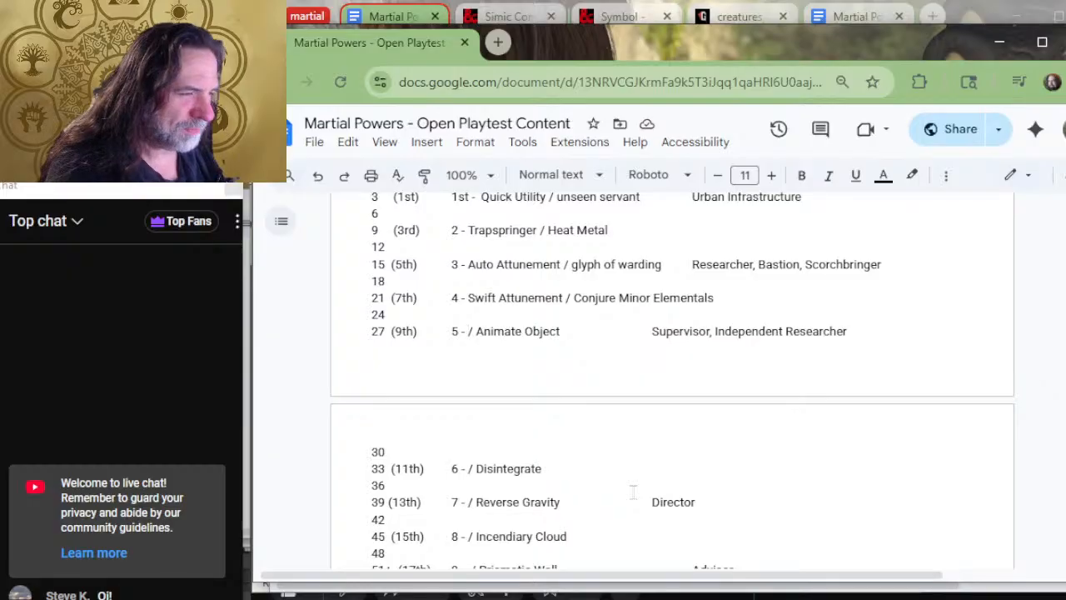
{"action": "type", "text": "Defense Barrier"}
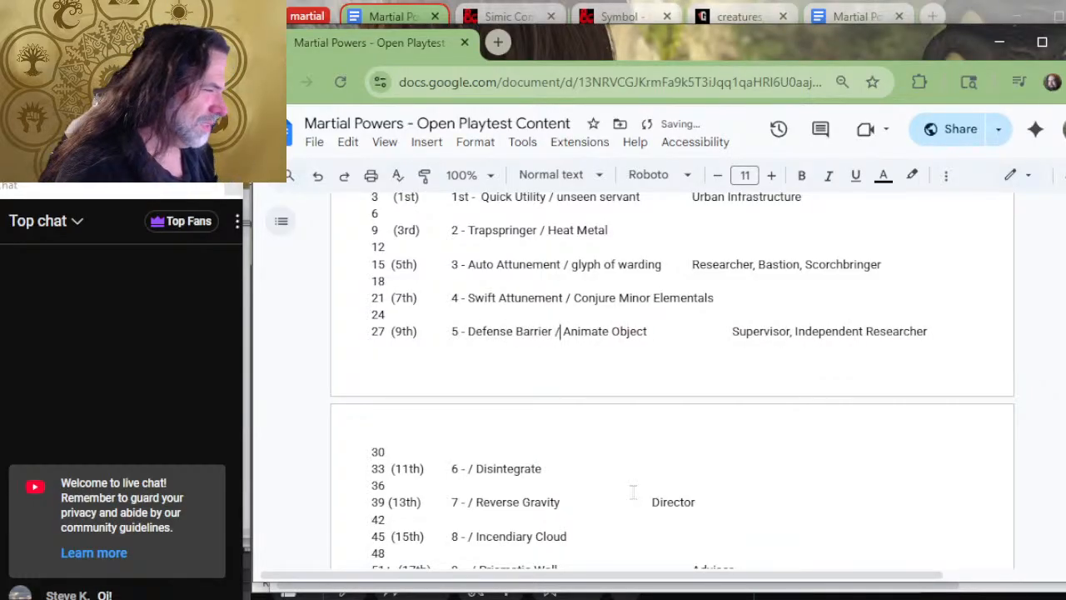
{"action": "key", "text": "Delete"}
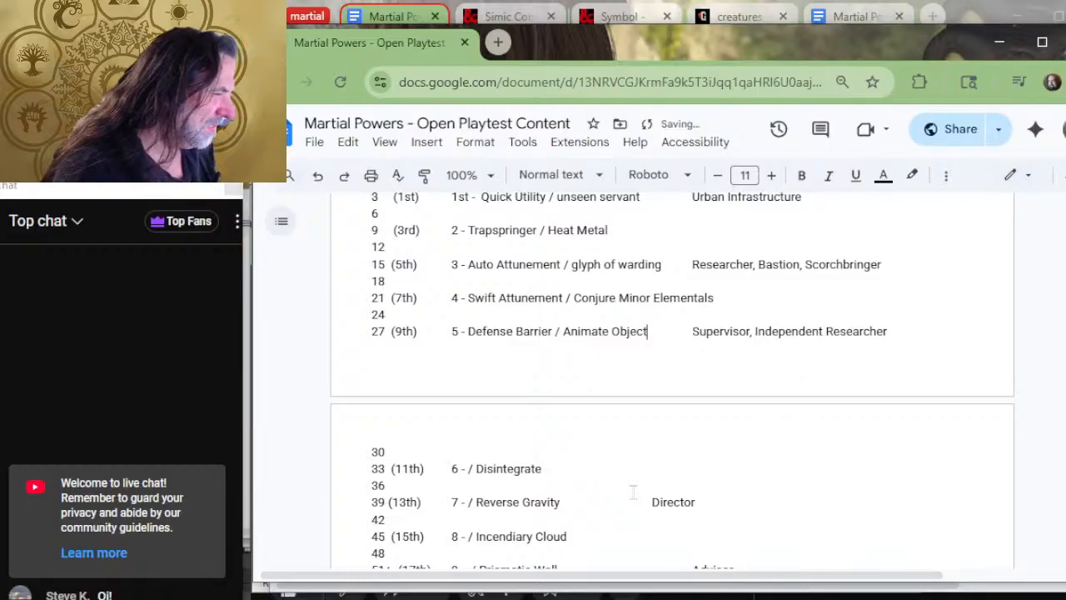
Correct the misspelled rank 9 benefit in the guild table above Izzet to Chieftain, using the suggested spelling.
{"action": "scroll", "coordinate": [832, 374], "scroll_direction": "up", "scroll_amount": 5}
{"action": "scroll", "coordinate": [795, 396], "scroll_direction": "down", "scroll_amount": 2}
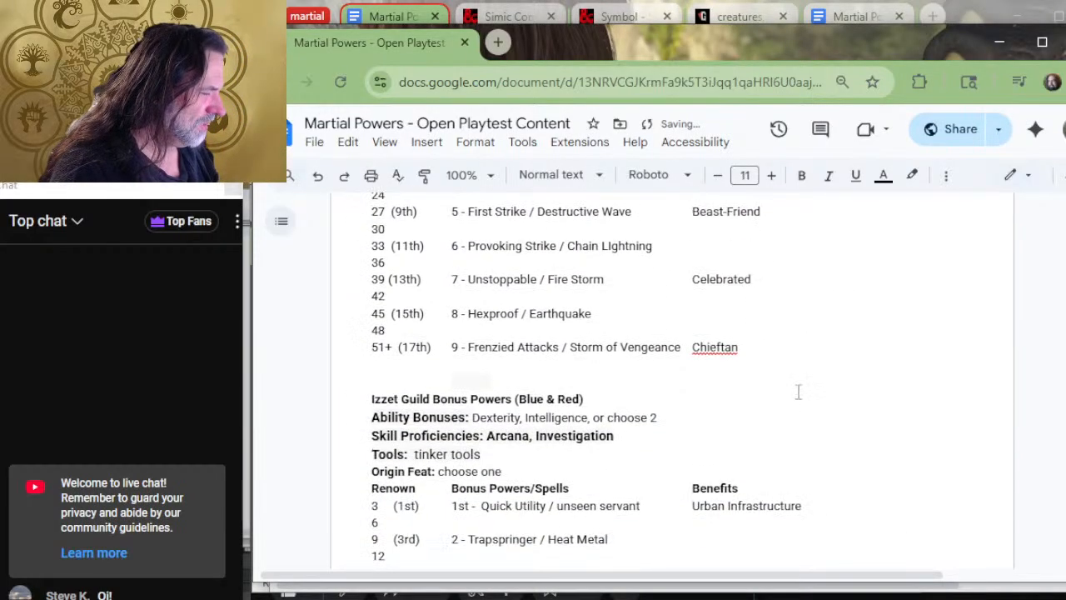
{"action": "left_click", "coordinate": [732, 343]}
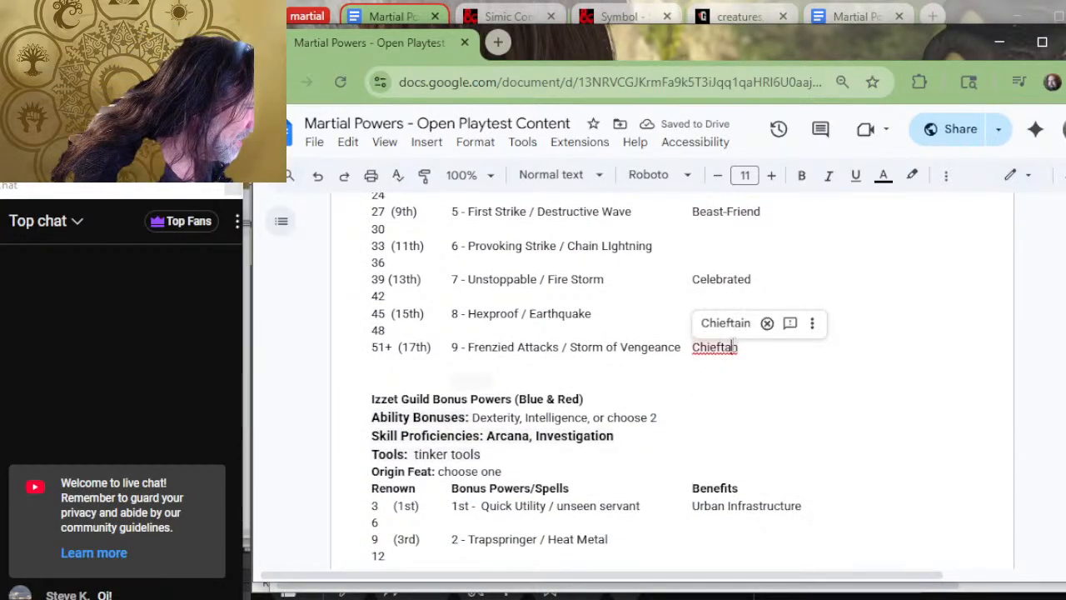
{"action": "left_click", "coordinate": [737, 325]}
{"action": "left_click", "coordinate": [767, 422]}
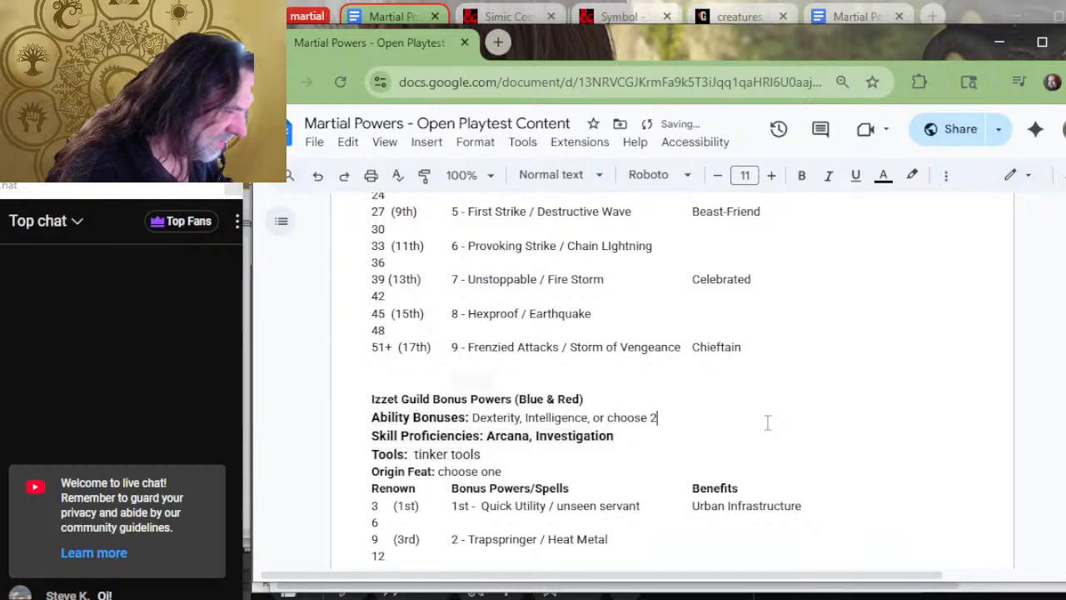
Examine the reaction powers, especially rank 3 Anchor, and the rank 3 and 4 maneuvers for a power to pair with Disintegrate.
{"action": "scroll", "coordinate": [767, 423], "scroll_direction": "down", "scroll_amount": 2}
{"action": "scroll", "coordinate": [770, 412], "scroll_direction": "down", "scroll_amount": 5}
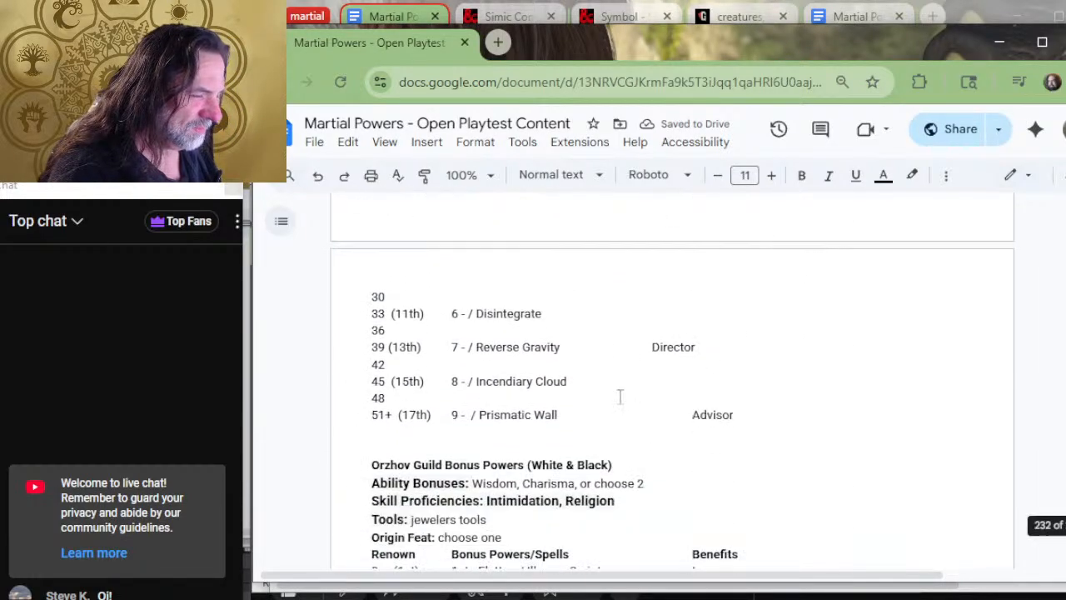
{"action": "scroll", "coordinate": [655, 357], "scroll_direction": "up", "scroll_amount": 3}
{"action": "left_click", "coordinate": [464, 468]}
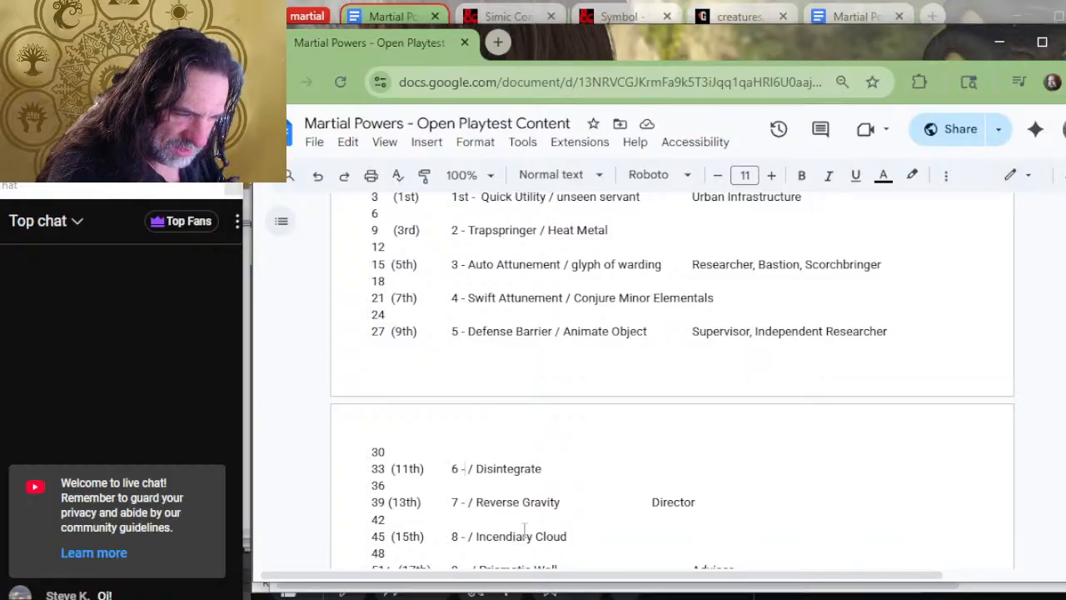
{"action": "key", "text": "alt+Tab"}
{"action": "scroll", "coordinate": [551, 398], "scroll_direction": "up", "scroll_amount": 2}
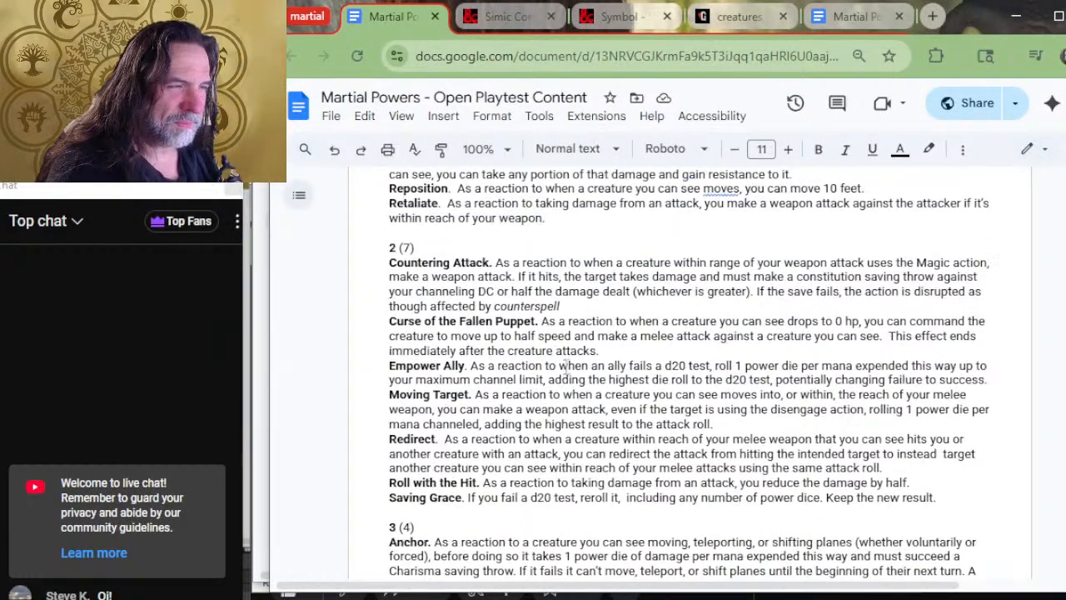
{"action": "scroll", "coordinate": [566, 363], "scroll_direction": "down", "scroll_amount": 2}
{"action": "scroll", "coordinate": [441, 379], "scroll_direction": "down", "scroll_amount": 2}
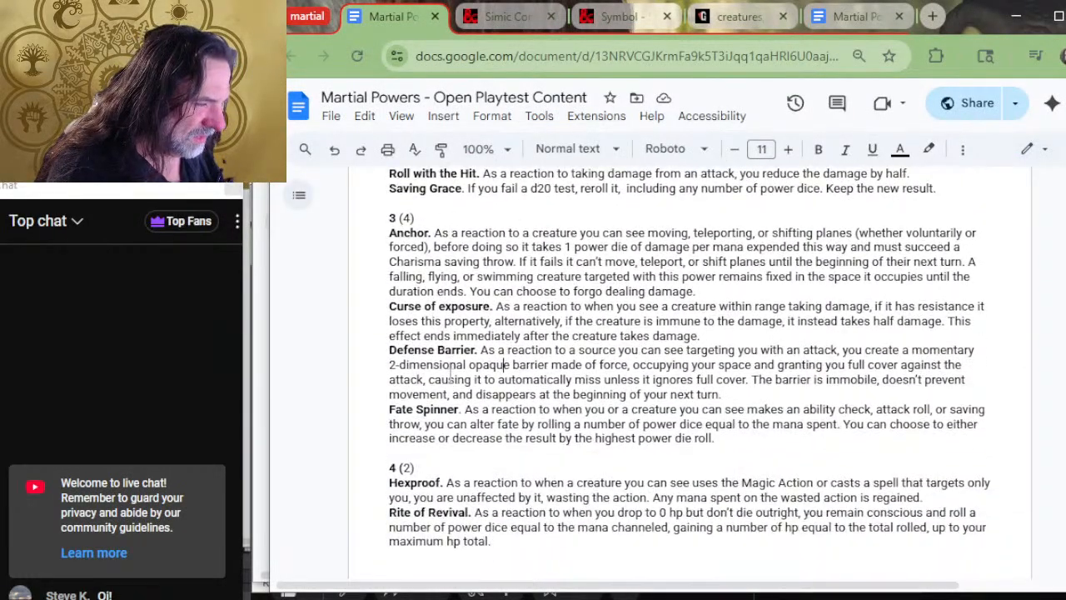
{"action": "left_click_drag", "start_coordinate": [530, 264], "coordinate": [535, 293]}
{"action": "scroll", "coordinate": [583, 349], "scroll_direction": "up", "scroll_amount": 10}
{"action": "scroll", "coordinate": [604, 366], "scroll_direction": "up", "scroll_amount": 6}
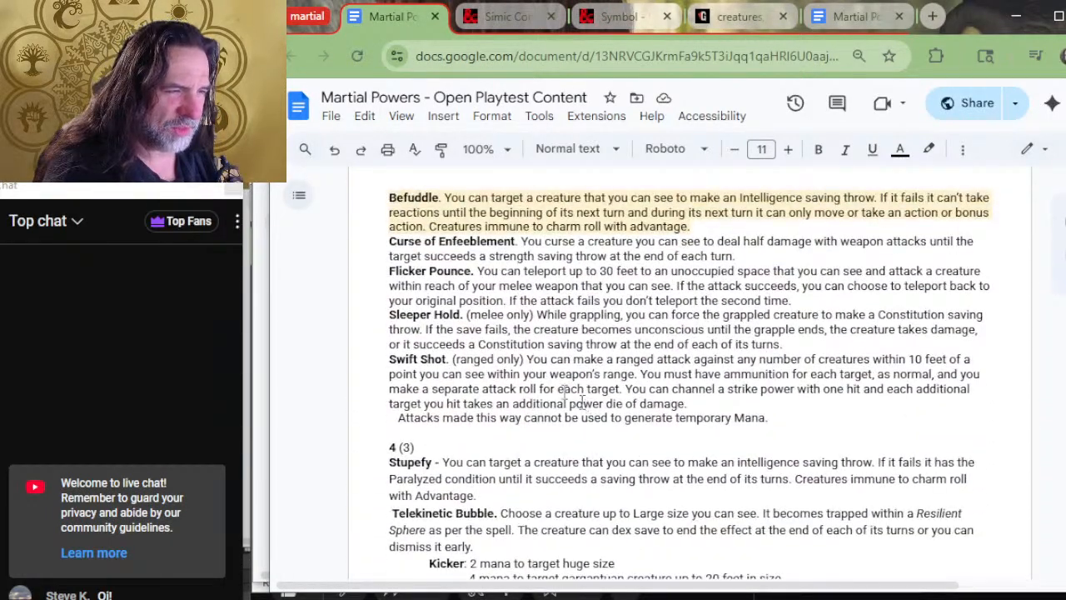
Enter Anchor as the Izzet rank 6 power before Disintegrate.
{"action": "key", "text": "alt+Tab"}
{"action": "scroll", "coordinate": [671, 385], "scroll_direction": "up", "scroll_amount": 4}
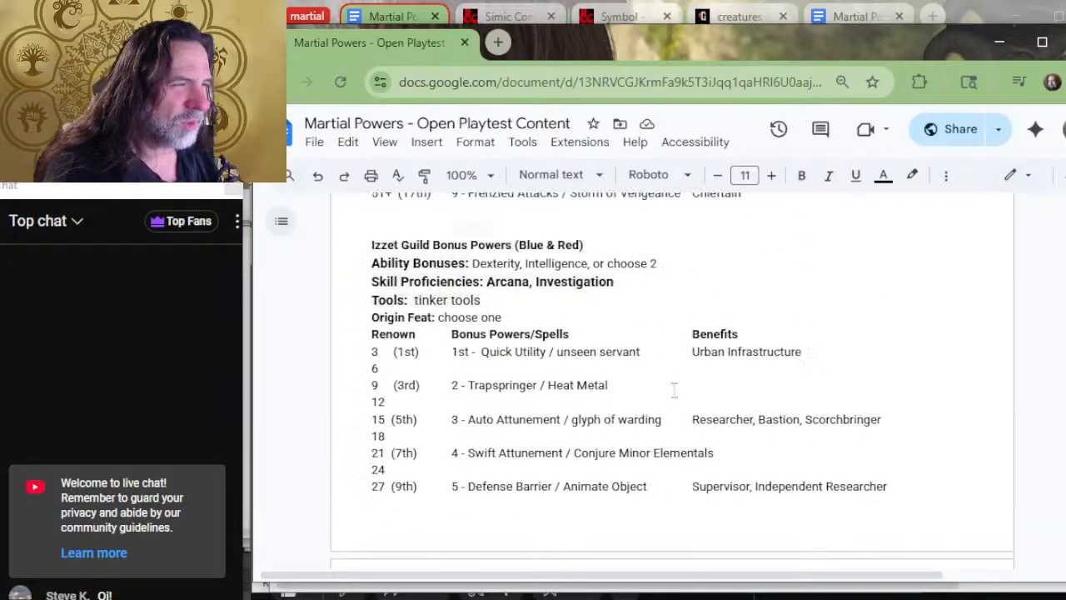
{"action": "scroll", "coordinate": [594, 390], "scroll_direction": "down", "scroll_amount": 2}
{"action": "type", "text": "Anchor"}
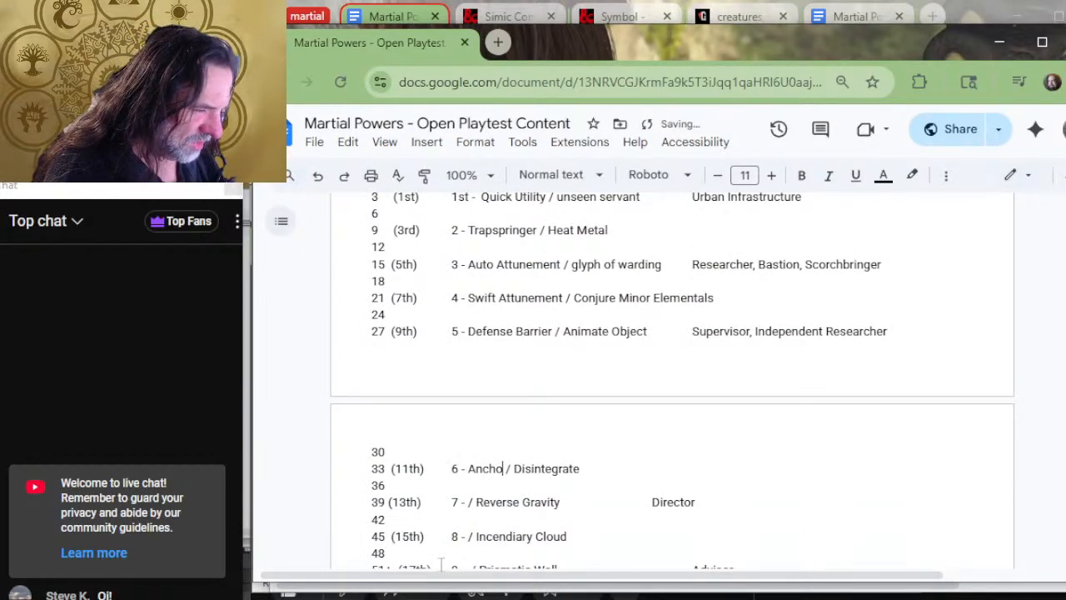
Review the exploit and maneuver lists up to rank 4 for a martial power to pair with Reverse Gravity in the Izzet table.
{"action": "key", "text": "Down"}
{"action": "key", "text": "Down"}
{"action": "key", "text": "Down"}
{"action": "key", "text": "Left"}
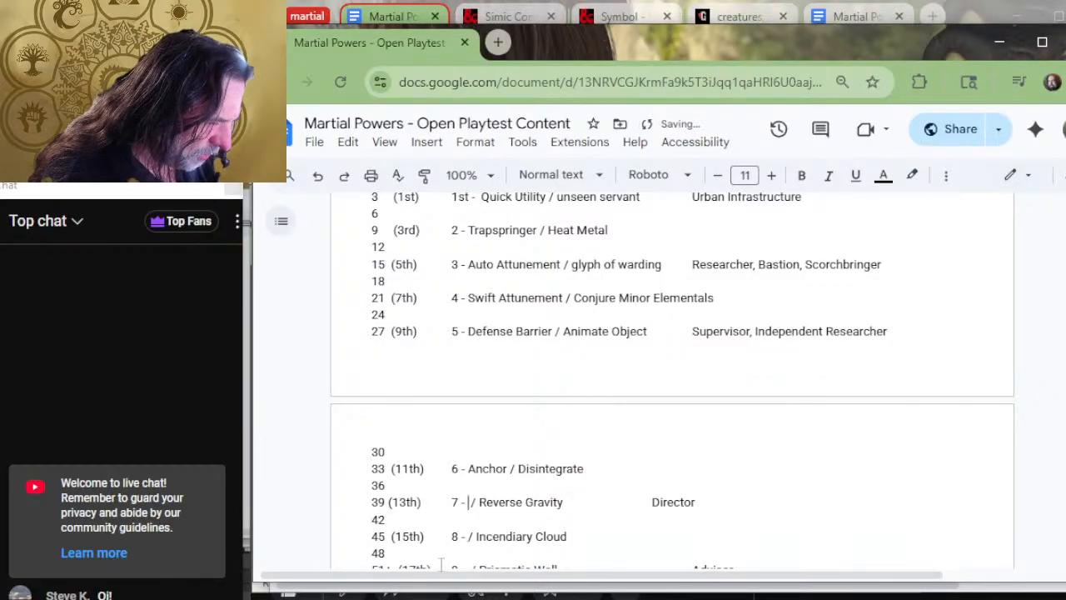
{"action": "key", "text": "alt+Tab"}
{"action": "scroll", "coordinate": [345, 459], "scroll_direction": "up", "scroll_amount": 11}
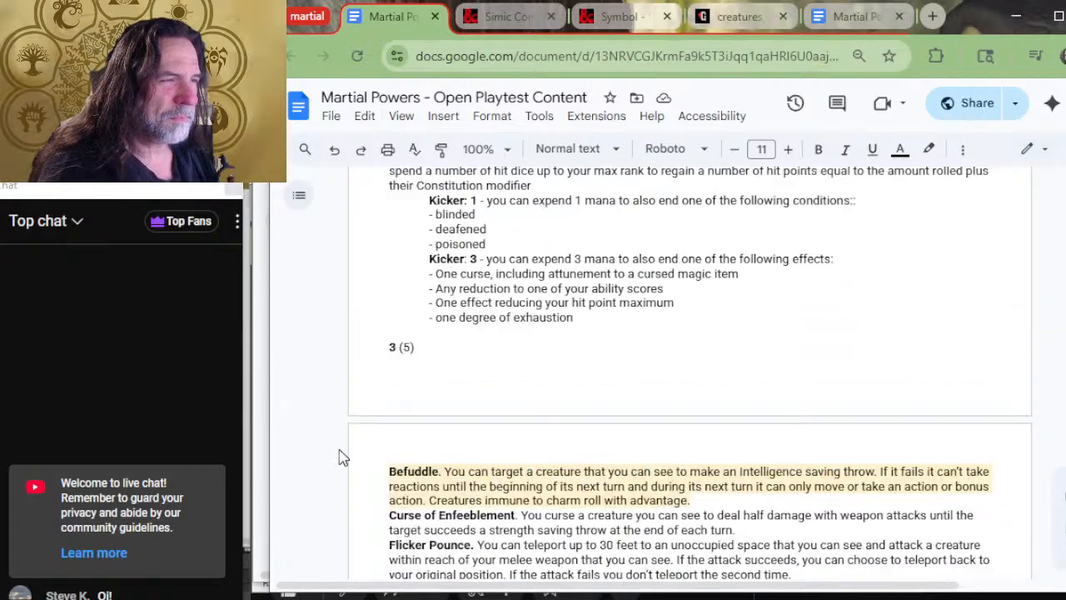
{"action": "scroll", "coordinate": [434, 303], "scroll_direction": "up", "scroll_amount": 7}
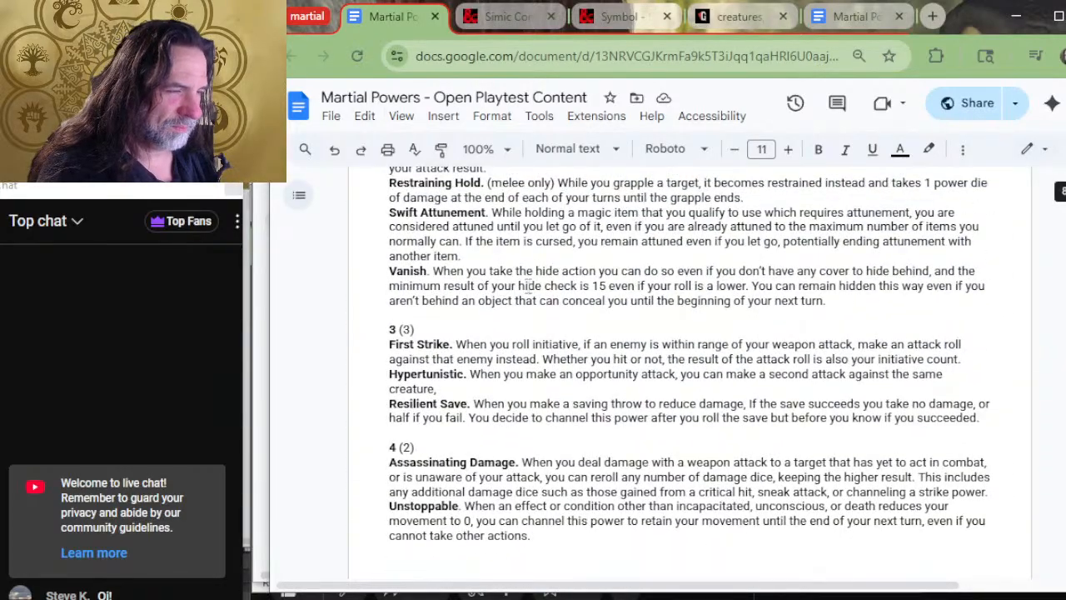
{"action": "scroll", "coordinate": [553, 308], "scroll_direction": "down", "scroll_amount": 15}
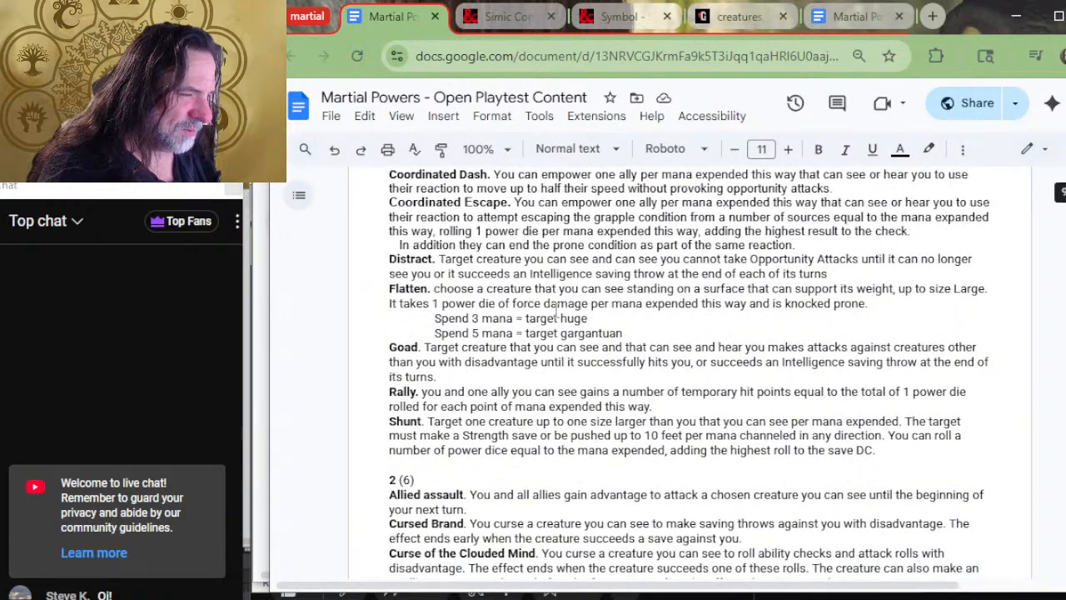
{"action": "scroll", "coordinate": [503, 308], "scroll_direction": "down", "scroll_amount": 5}
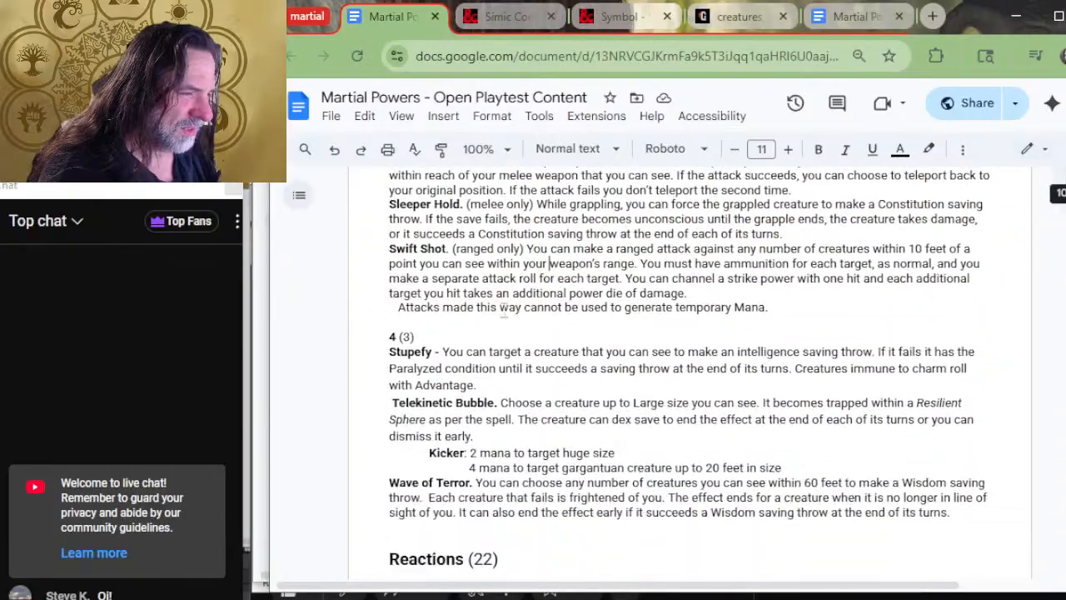
Enter Telekinetic Bubble as the Izzet rank 7 power before Reverse Gravity, and realign Director with the Benefits column.
{"action": "key", "text": "alt+Tab"}
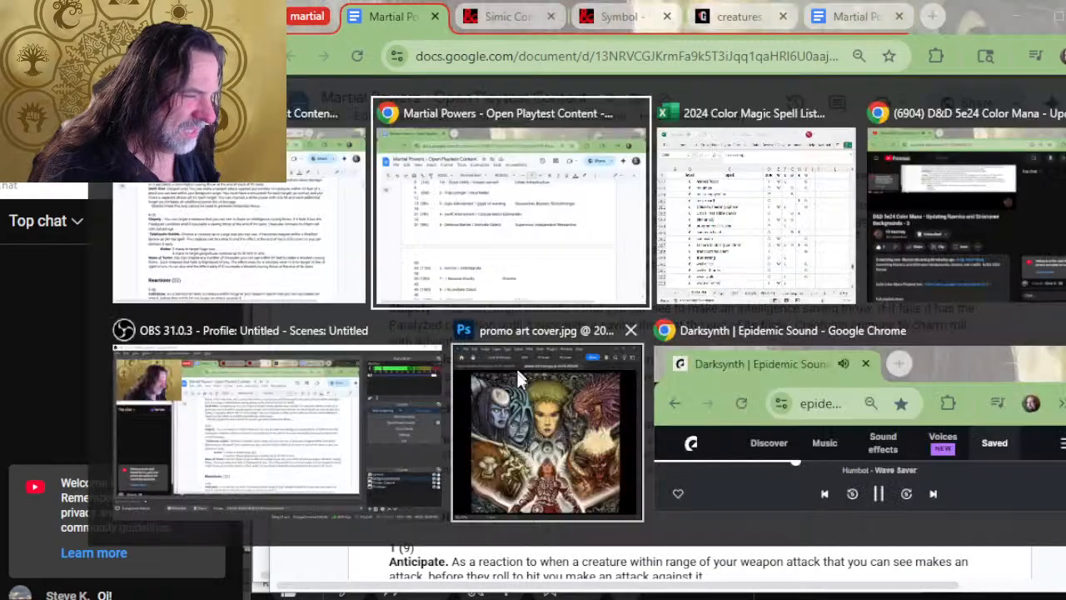
{"action": "key", "text": "BackSpace"}
{"action": "key", "text": "BackSpace"}
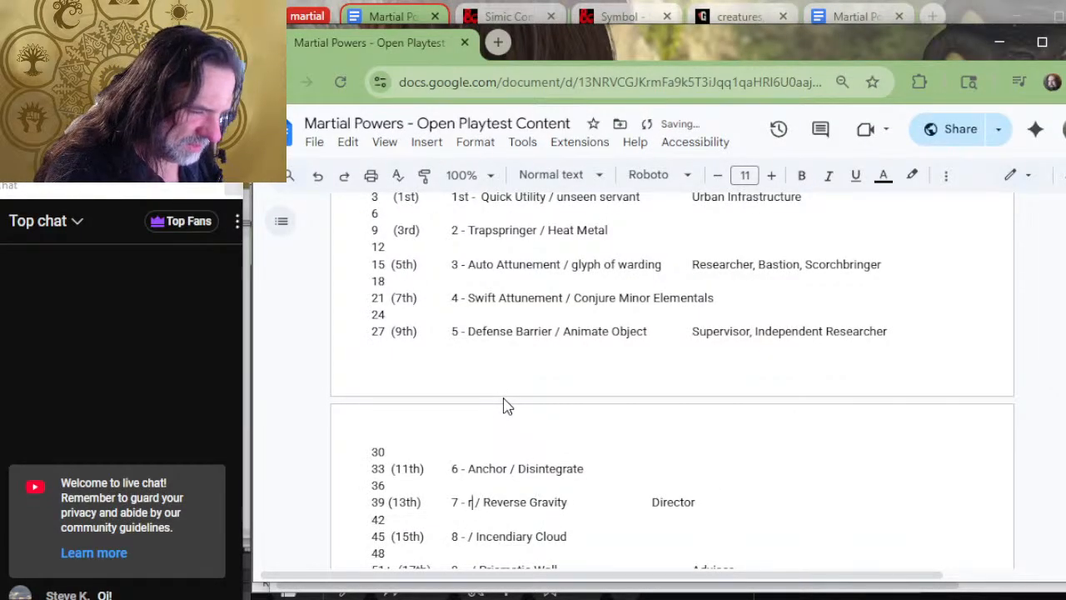
{"action": "type", "text": "Tele"}
{"action": "type", "text": "kinetic Bu"}
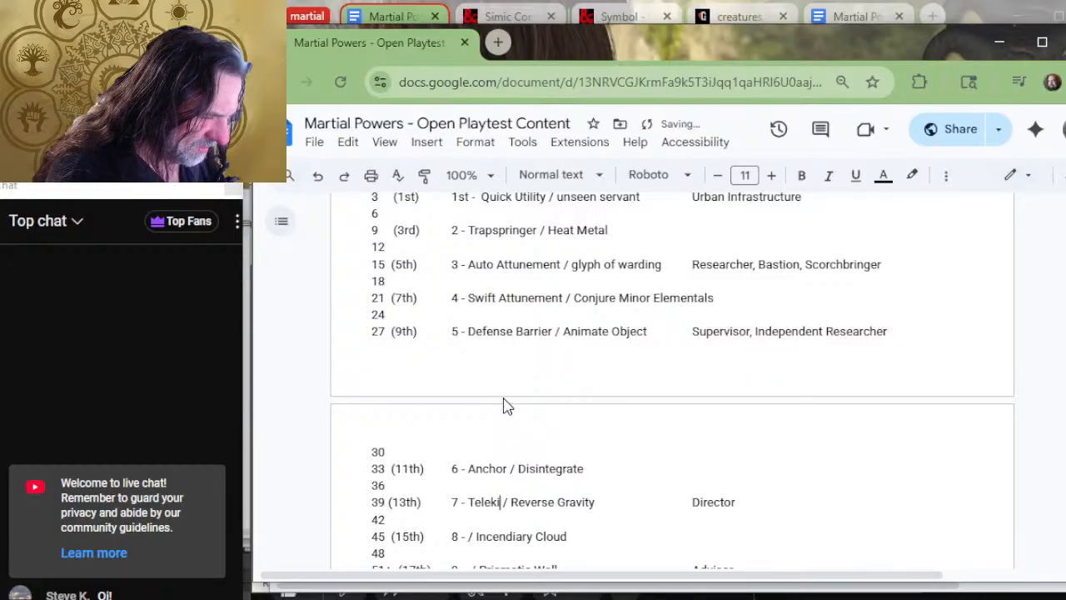
{"action": "type", "text": "bble"}
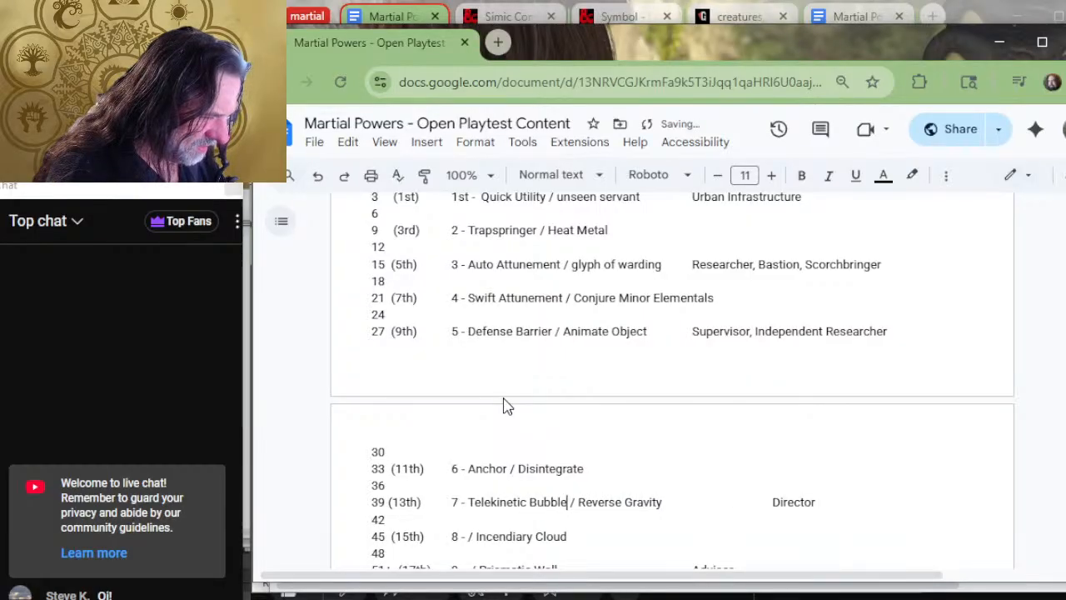
{"action": "left_click", "coordinate": [691, 502]}
{"action": "key", "text": "Delete"}
{"action": "scroll", "coordinate": [725, 500], "scroll_direction": "down", "scroll_amount": 2}
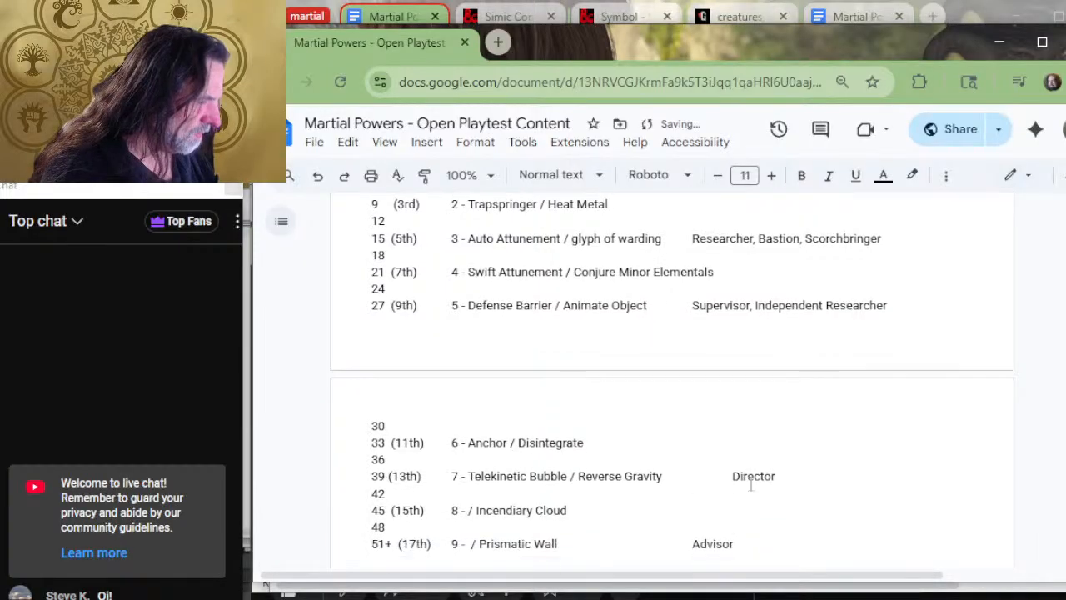
{"action": "key", "text": "Delete"}
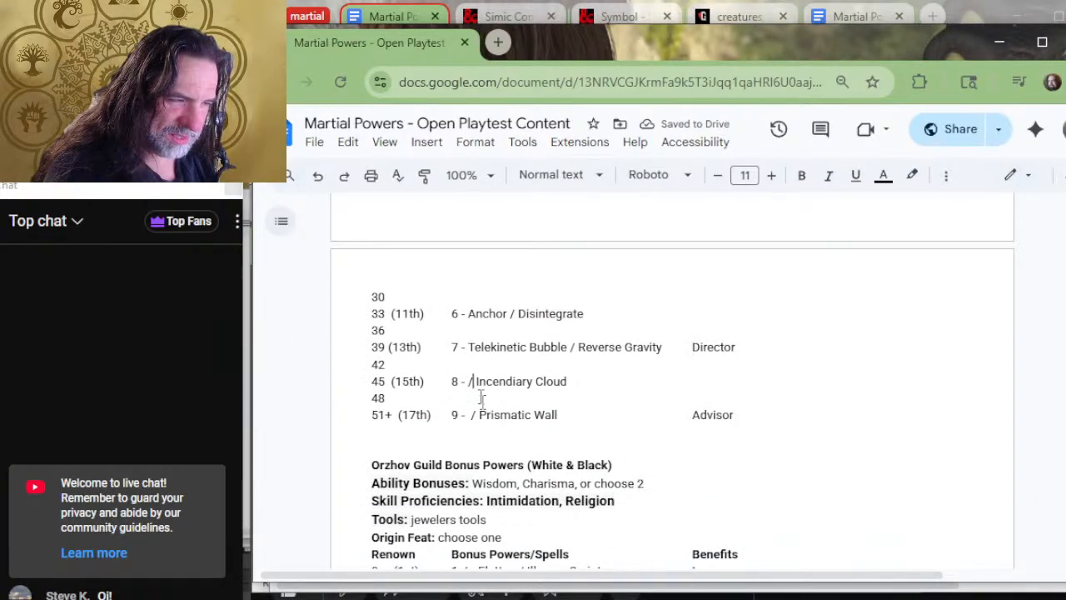
Review the reaction and strike powers, especially rank 4, for a martial power to pair with Incendiary Cloud in the Izzet table.
{"action": "key", "text": "alt+Tab"}
{"action": "scroll", "coordinate": [518, 432], "scroll_direction": "down", "scroll_amount": 8}
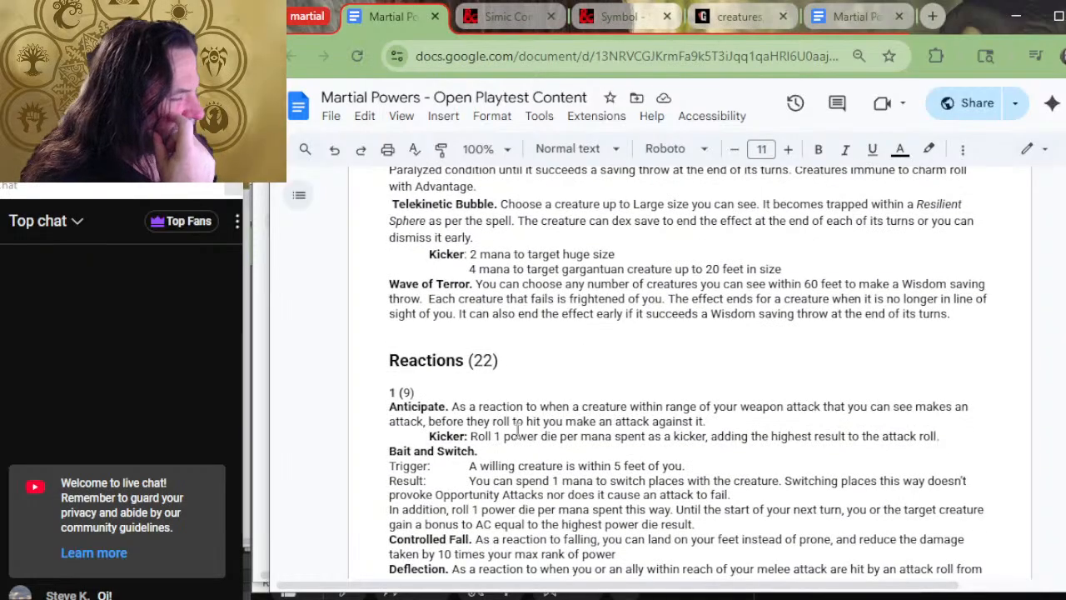
{"action": "scroll", "coordinate": [528, 425], "scroll_direction": "down", "scroll_amount": 6}
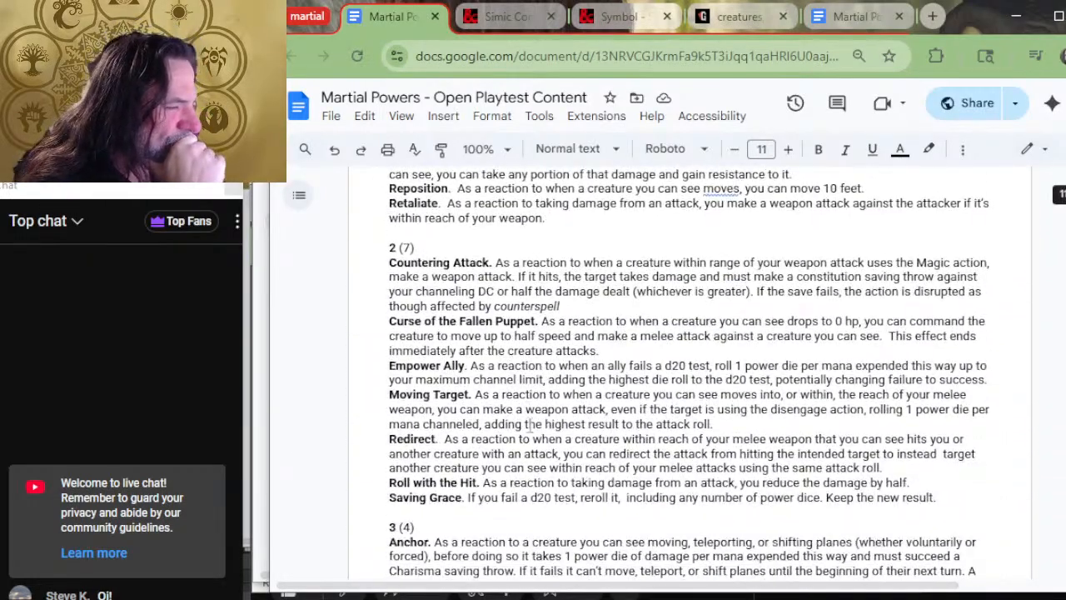
{"action": "scroll", "coordinate": [509, 386], "scroll_direction": "down", "scroll_amount": 1}
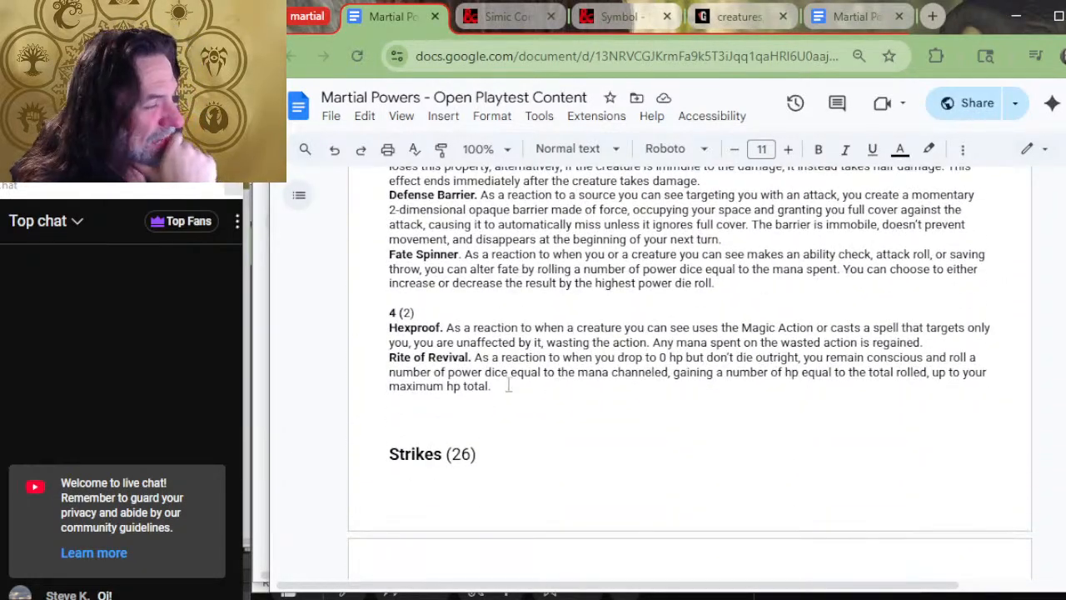
{"action": "left_click_drag", "start_coordinate": [491, 342], "coordinate": [490, 308]}
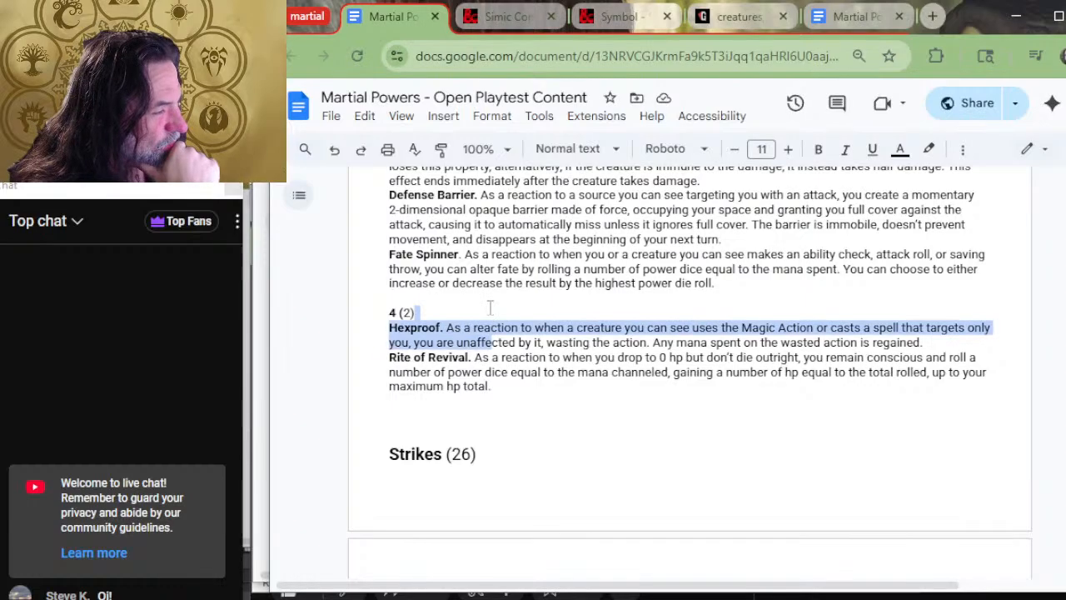
{"action": "scroll", "coordinate": [494, 333], "scroll_direction": "down", "scroll_amount": 4}
{"action": "scroll", "coordinate": [507, 343], "scroll_direction": "down", "scroll_amount": 10}
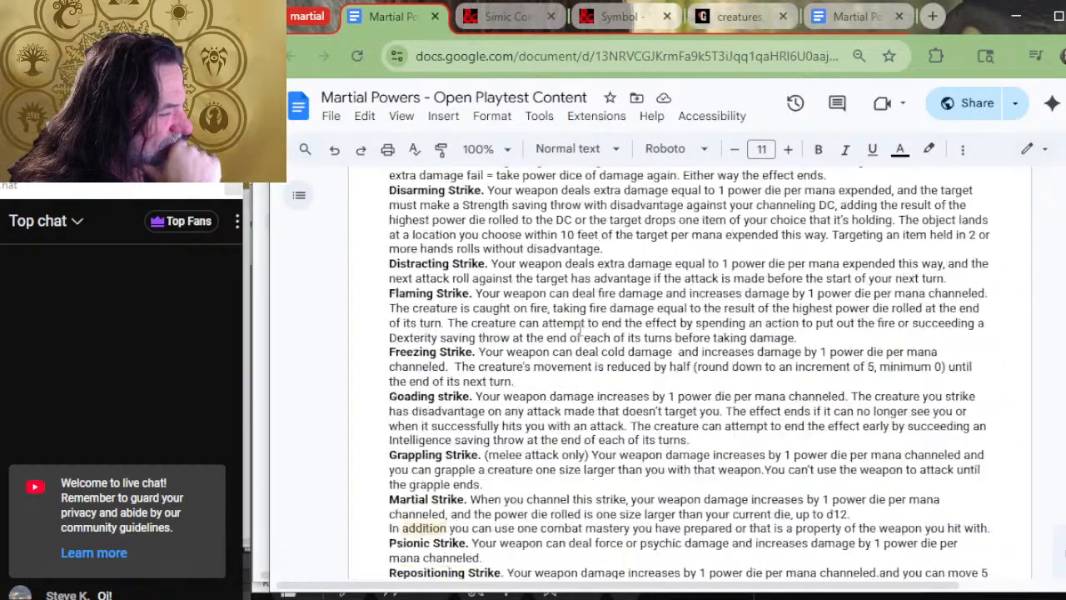
{"action": "scroll", "coordinate": [472, 441], "scroll_direction": "down", "scroll_amount": 8}
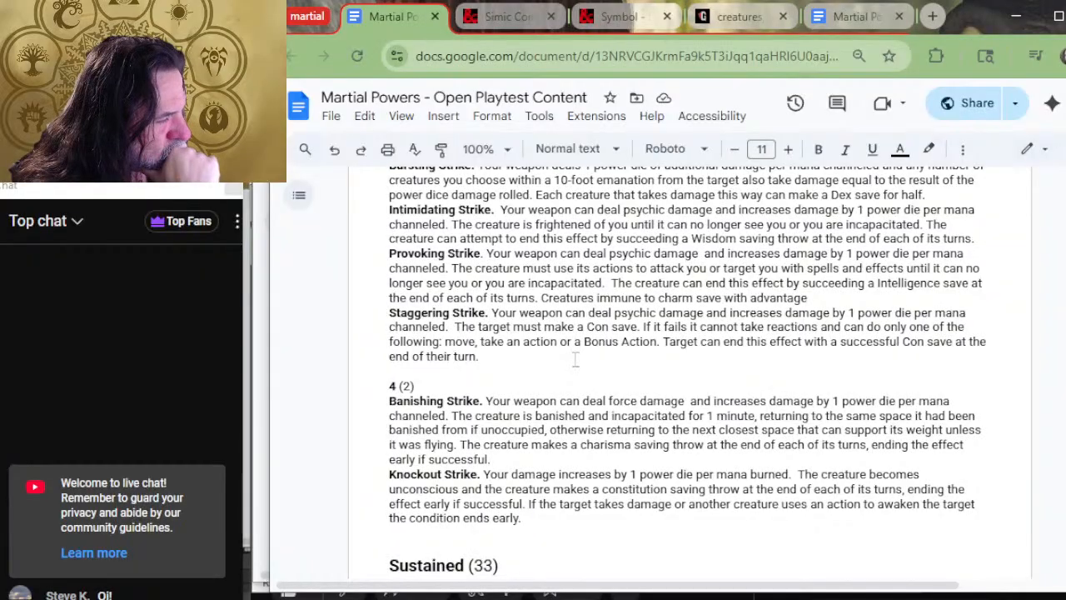
{"action": "scroll", "coordinate": [577, 358], "scroll_direction": "down", "scroll_amount": 2}
Review the sustained powers up to rank 4 as candidates for the Izzet rank 8 slot beside Incendiary Cloud.
{"action": "scroll", "coordinate": [582, 359], "scroll_direction": "down", "scroll_amount": 9}
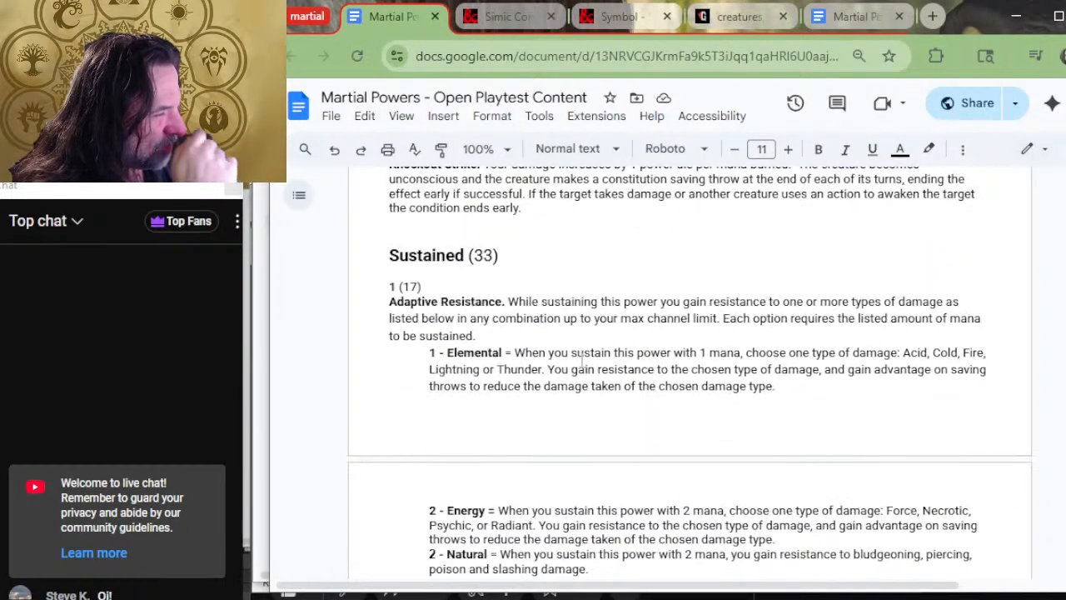
{"action": "scroll", "coordinate": [580, 368], "scroll_direction": "down", "scroll_amount": 10}
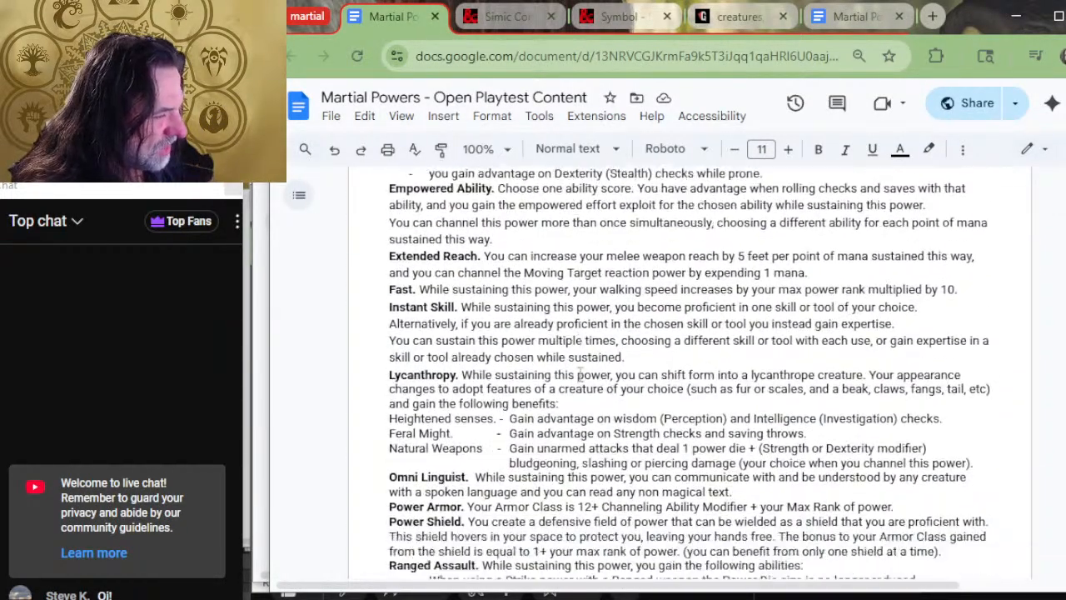
{"action": "scroll", "coordinate": [582, 372], "scroll_direction": "down", "scroll_amount": 7}
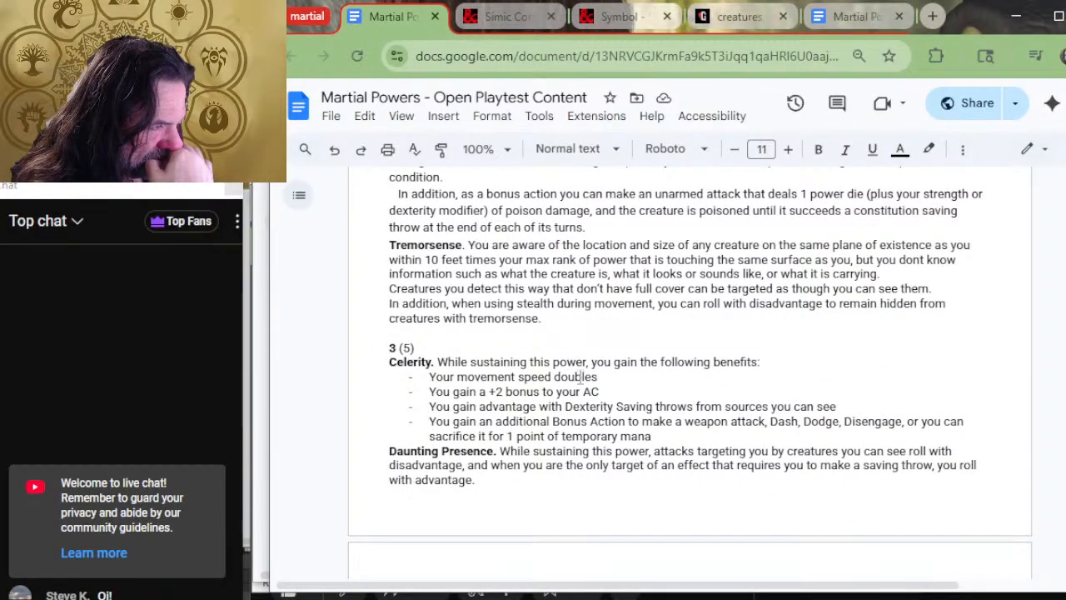
{"action": "scroll", "coordinate": [582, 375], "scroll_direction": "down", "scroll_amount": 5}
{"action": "scroll", "coordinate": [581, 378], "scroll_direction": "down", "scroll_amount": 4}
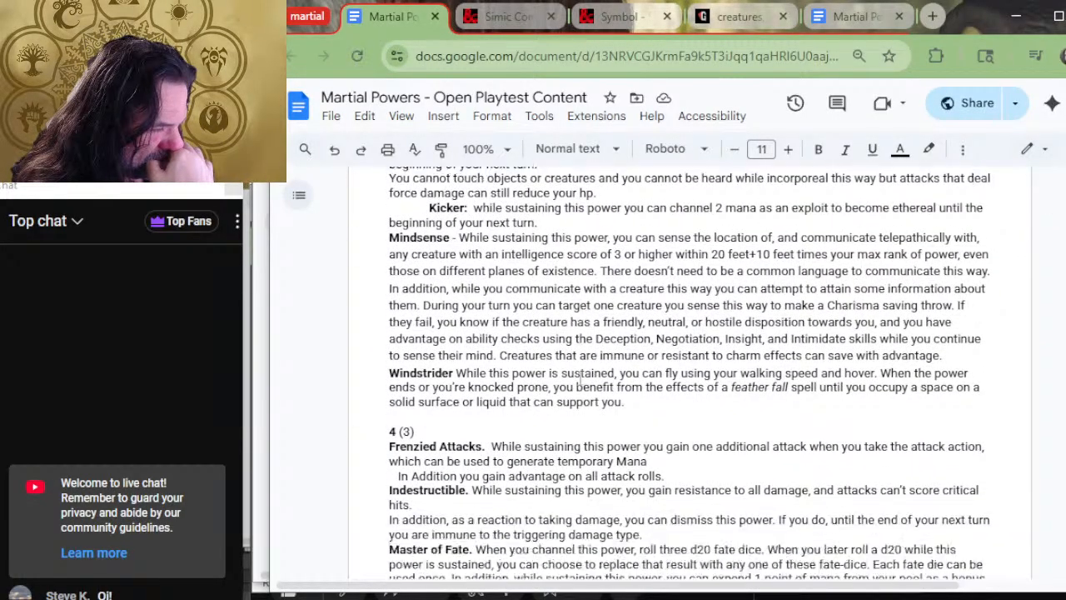
{"action": "key", "text": "alt+Tab"}
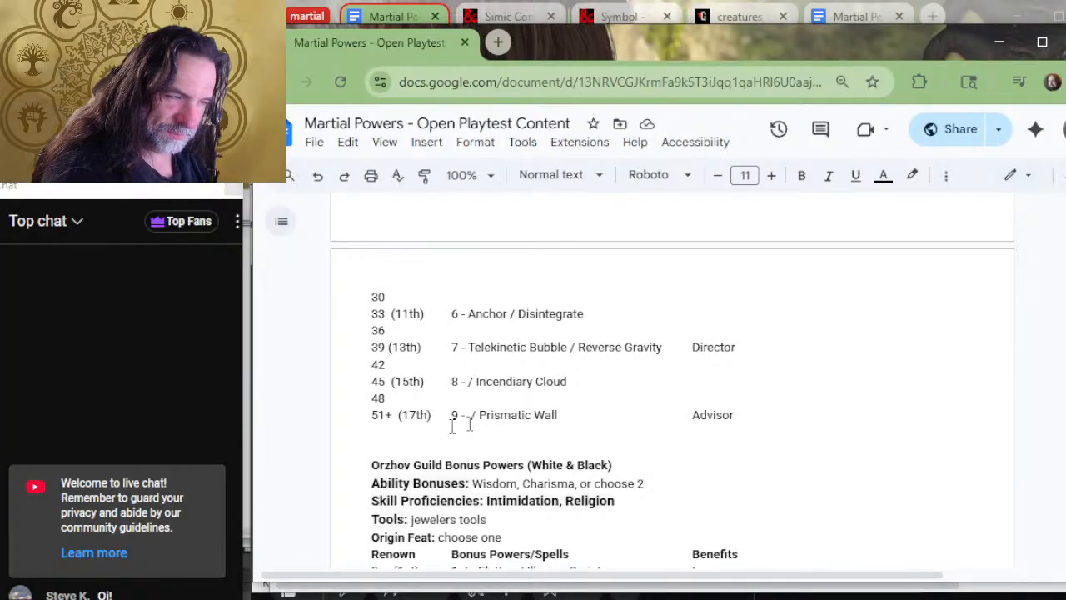
{"action": "key", "text": "alt+Tab"}
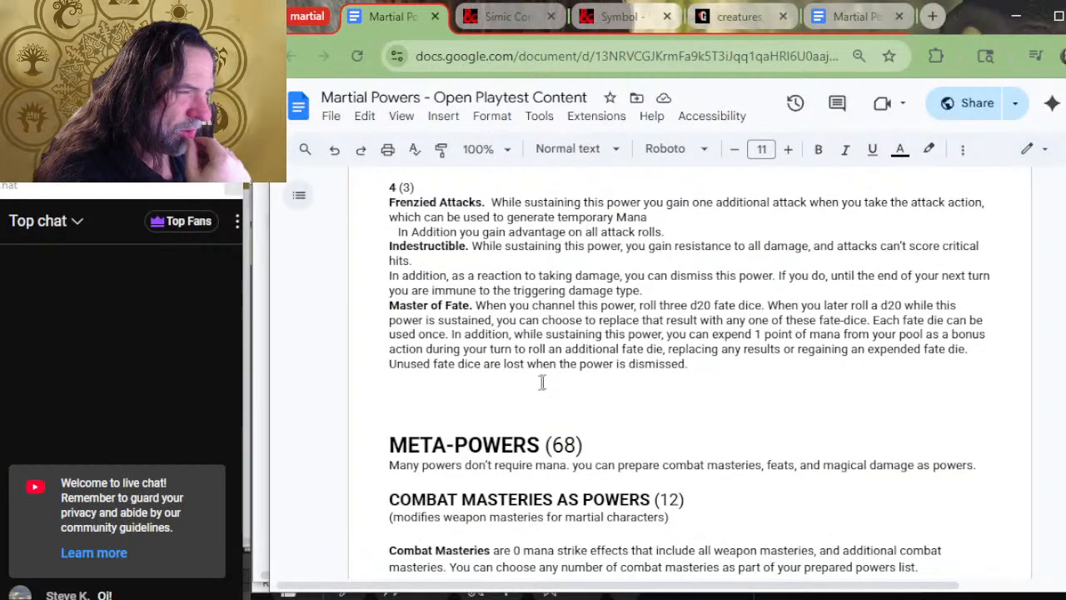
{"action": "scroll", "coordinate": [543, 380], "scroll_direction": "up", "scroll_amount": 2}
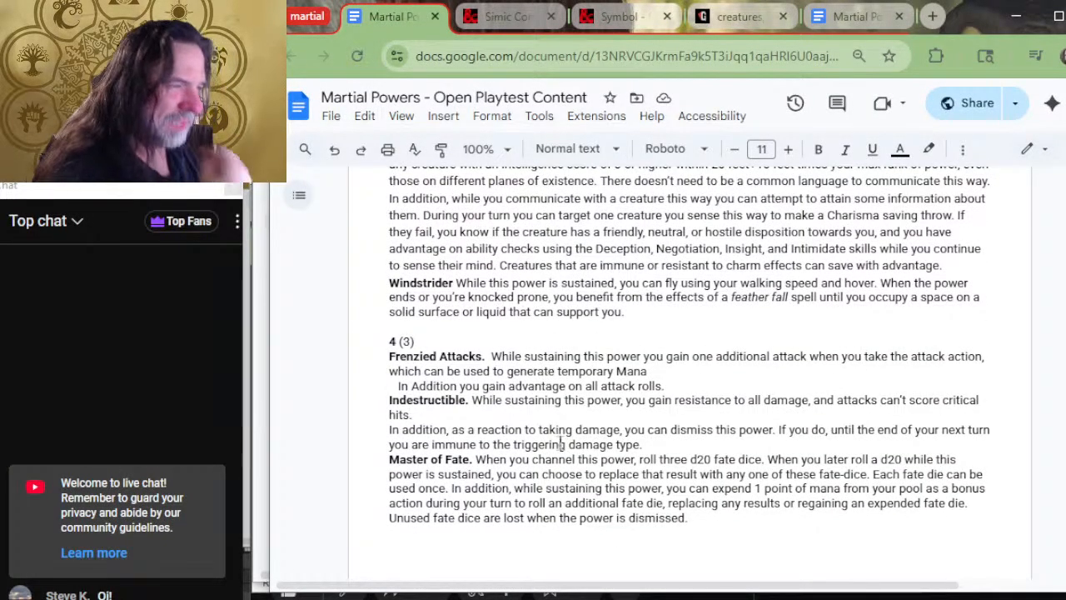
{"action": "scroll", "coordinate": [592, 380], "scroll_direction": "up", "scroll_amount": 4}
{"action": "scroll", "coordinate": [636, 450], "scroll_direction": "up", "scroll_amount": 17}
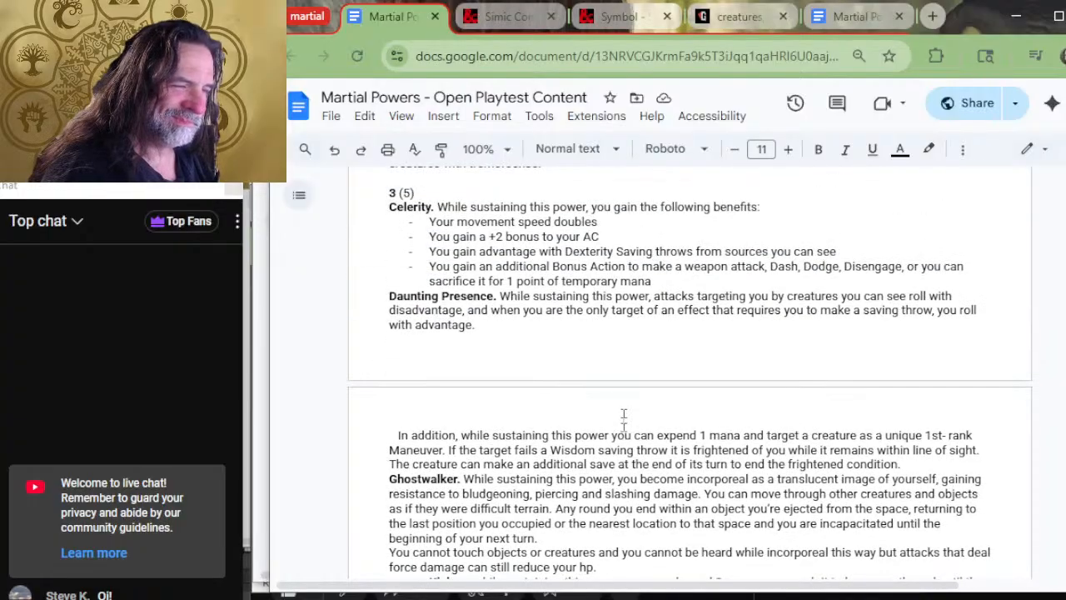
Enter Hexproof as the Izzet rank 8 power before Incendiary Cloud.
{"action": "scroll", "coordinate": [627, 381], "scroll_direction": "up", "scroll_amount": 20}
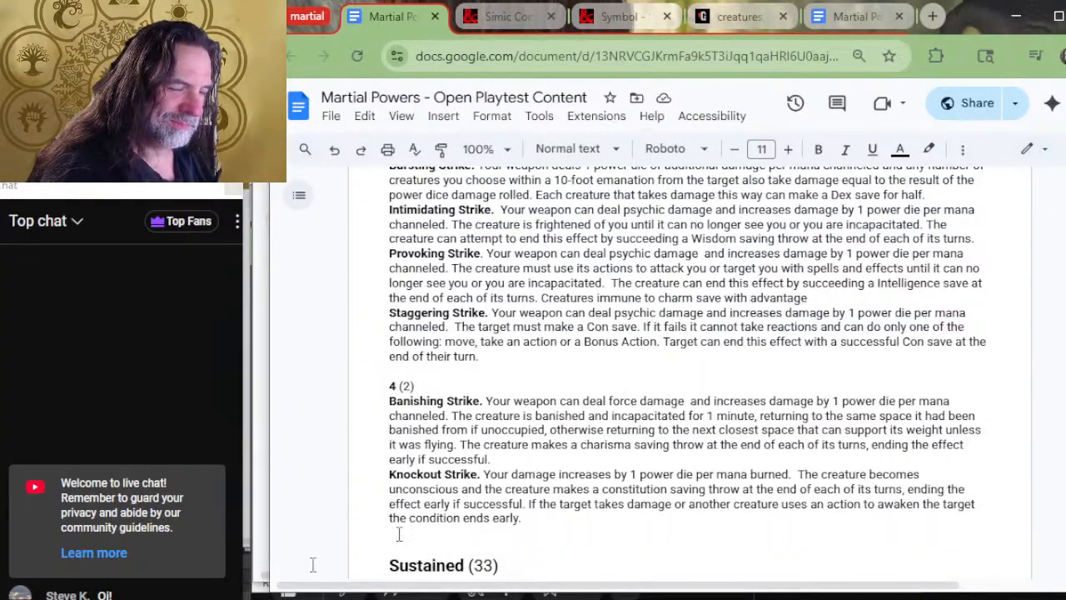
{"action": "left_click", "coordinate": [261, 571]}
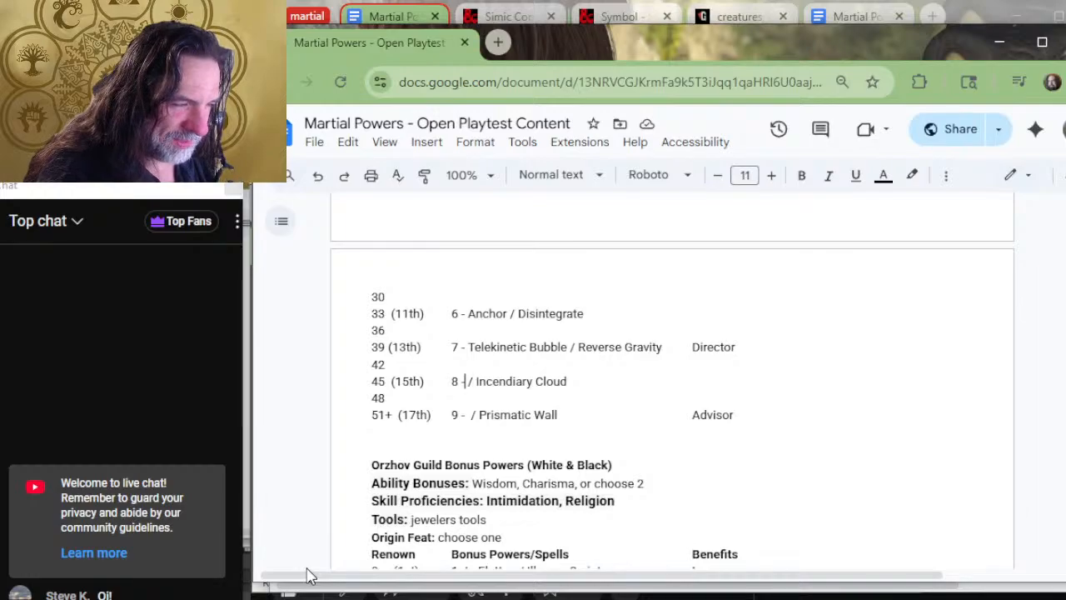
{"action": "type", "text": "- Hexproof"}
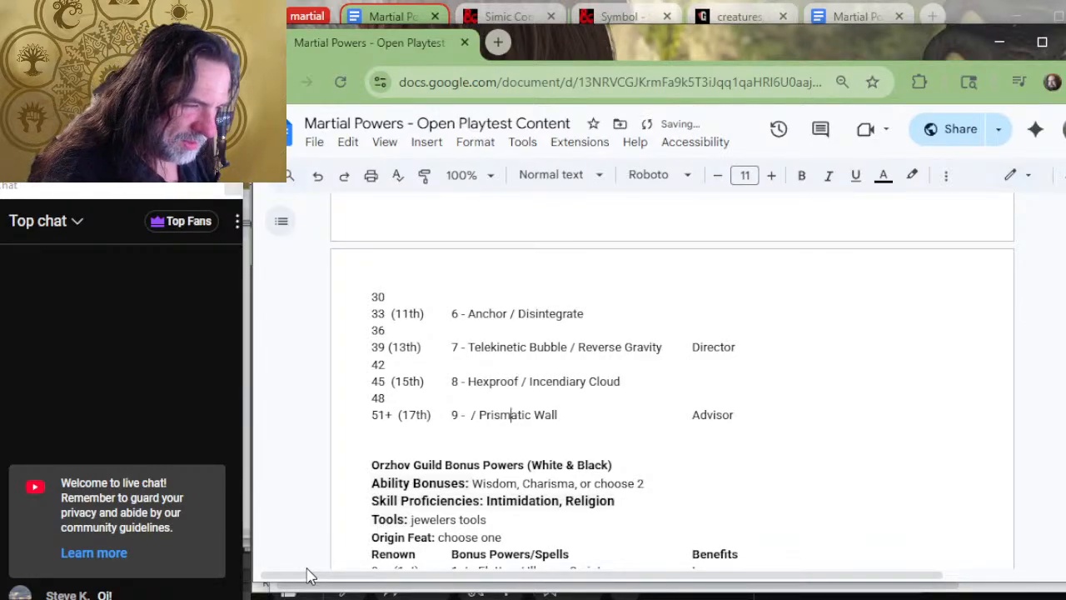
Look back through the strikes, reactions, maneuvers and exploits for a martial power to pair with Prismatic Wall at Izzet rank 9.
{"action": "left_click", "coordinate": [306, 574]}
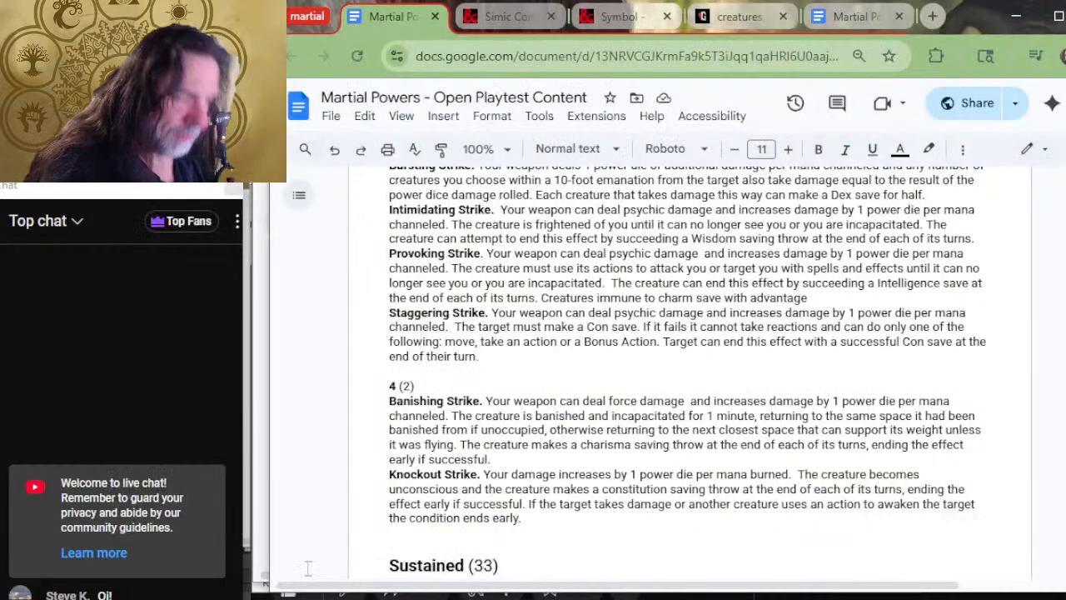
{"action": "scroll", "coordinate": [312, 558], "scroll_direction": "up", "scroll_amount": 5}
{"action": "scroll", "coordinate": [502, 379], "scroll_direction": "up", "scroll_amount": 7}
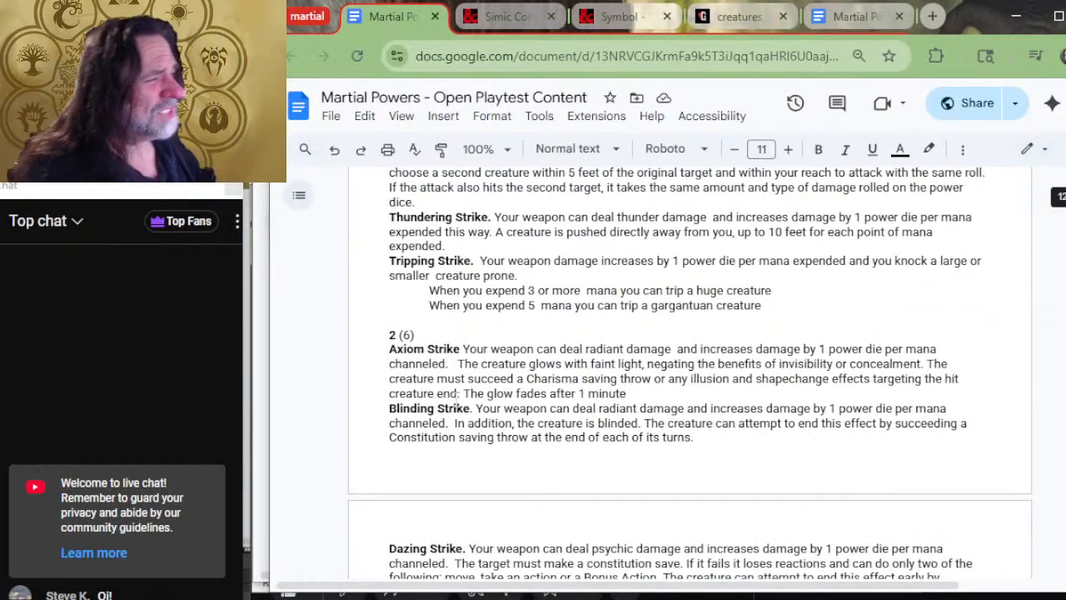
{"action": "scroll", "coordinate": [502, 379], "scroll_direction": "up", "scroll_amount": 10}
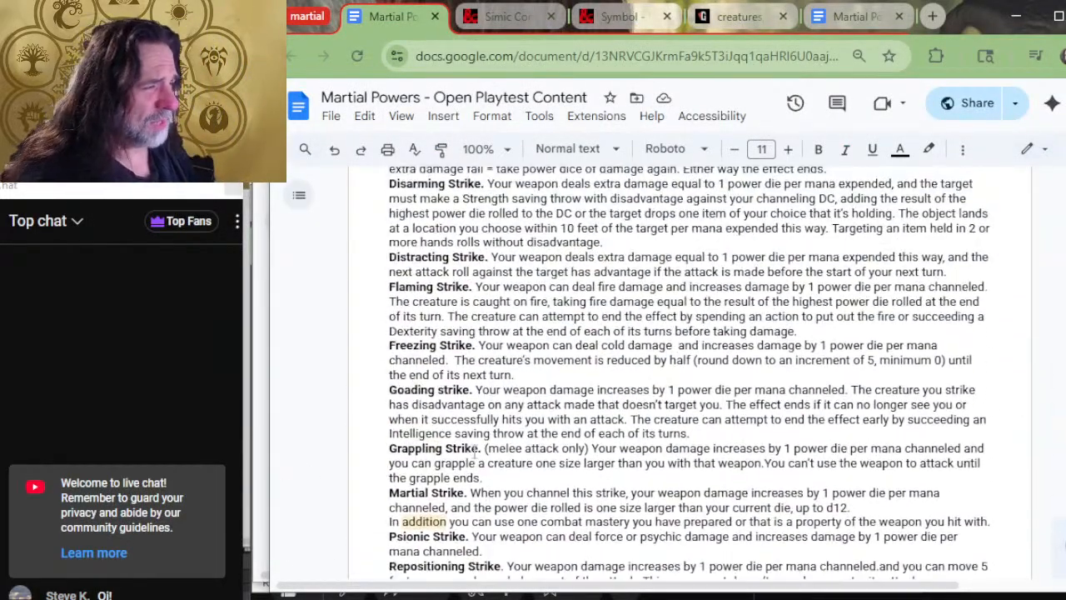
{"action": "scroll", "coordinate": [476, 433], "scroll_direction": "up", "scroll_amount": 2}
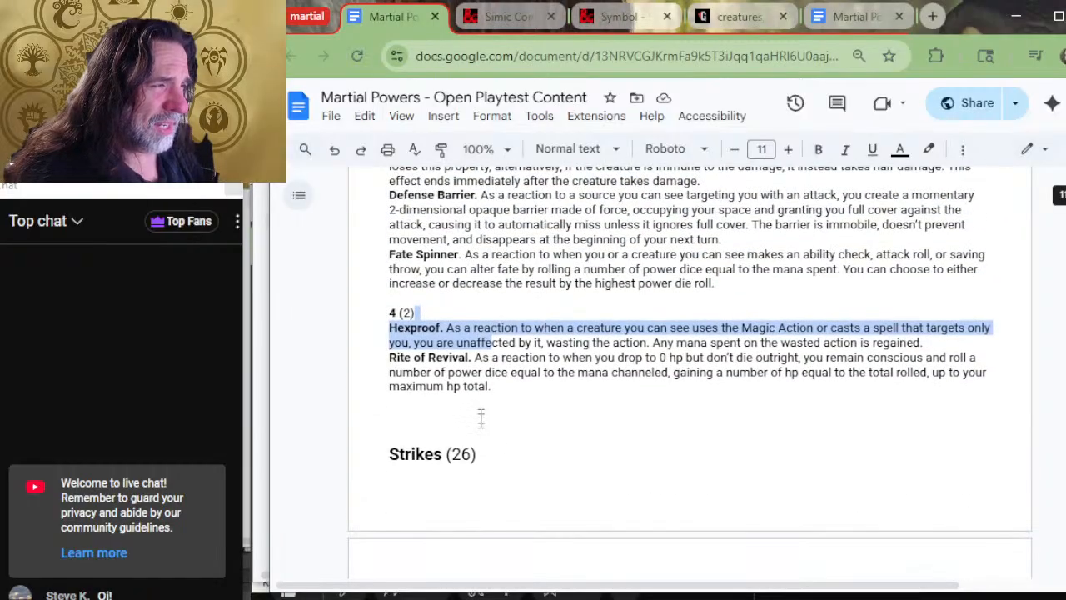
{"action": "left_click", "coordinate": [443, 332]}
{"action": "scroll", "coordinate": [467, 342], "scroll_direction": "up", "scroll_amount": 13}
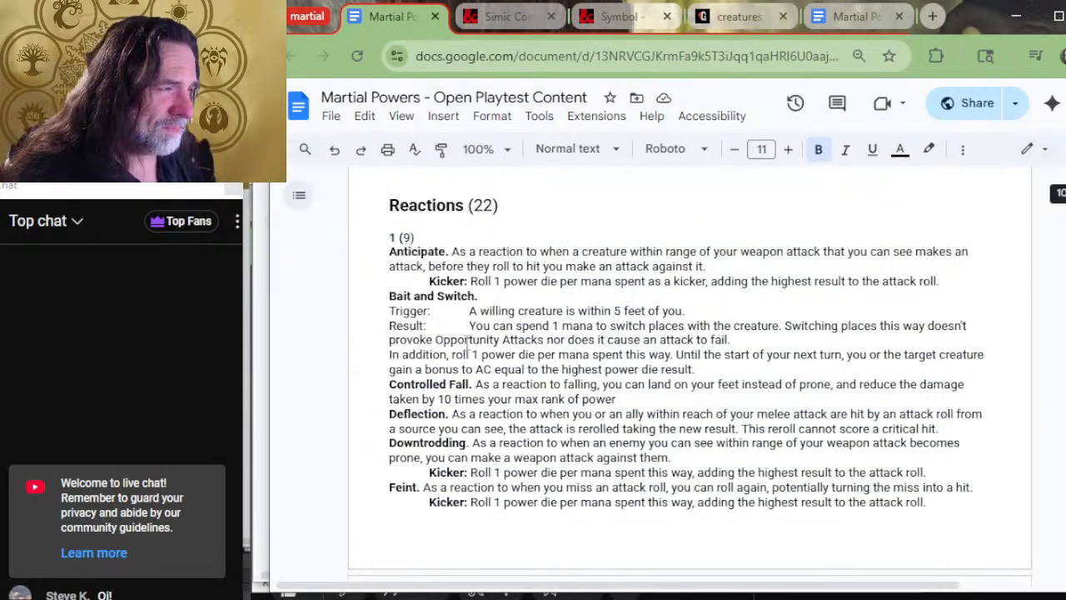
{"action": "scroll", "coordinate": [473, 357], "scroll_direction": "up", "scroll_amount": 2}
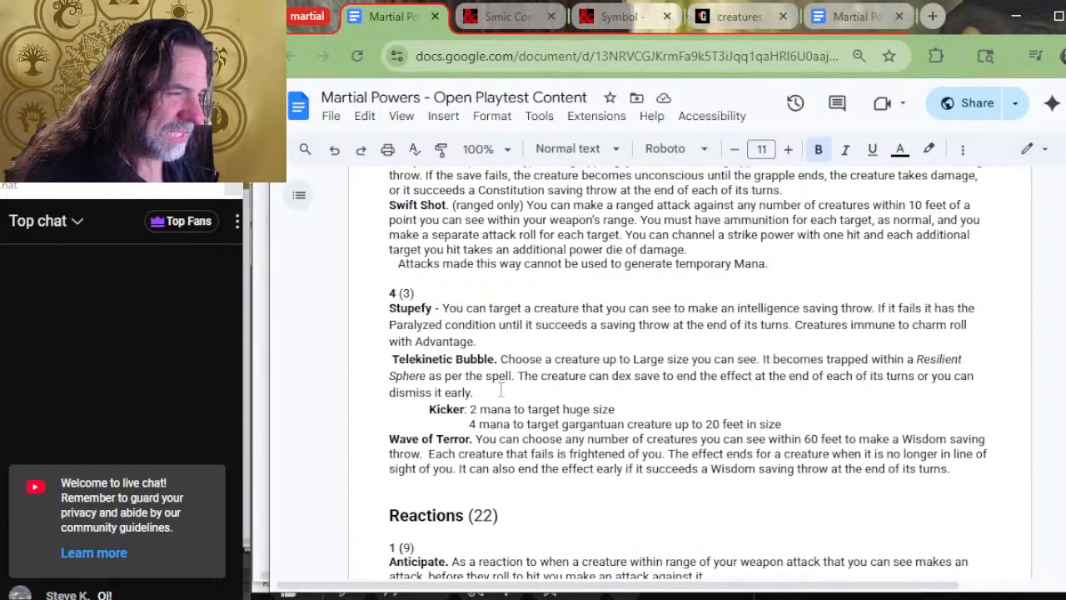
{"action": "scroll", "coordinate": [502, 390], "scroll_direction": "up", "scroll_amount": 12}
{"action": "scroll", "coordinate": [509, 365], "scroll_direction": "up", "scroll_amount": 5}
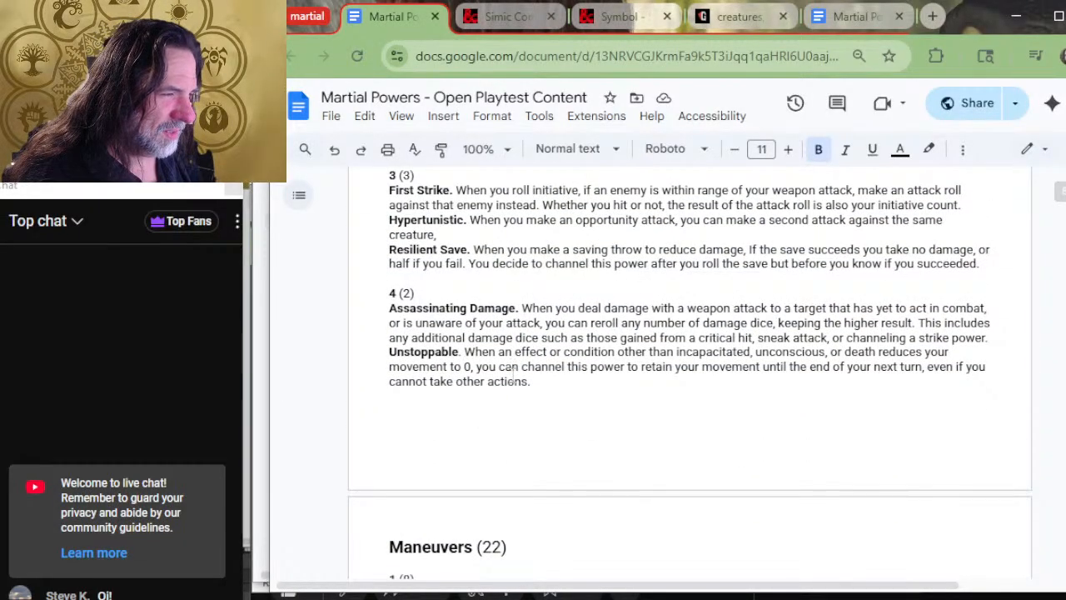
{"action": "scroll", "coordinate": [512, 378], "scroll_direction": "up", "scroll_amount": 2}
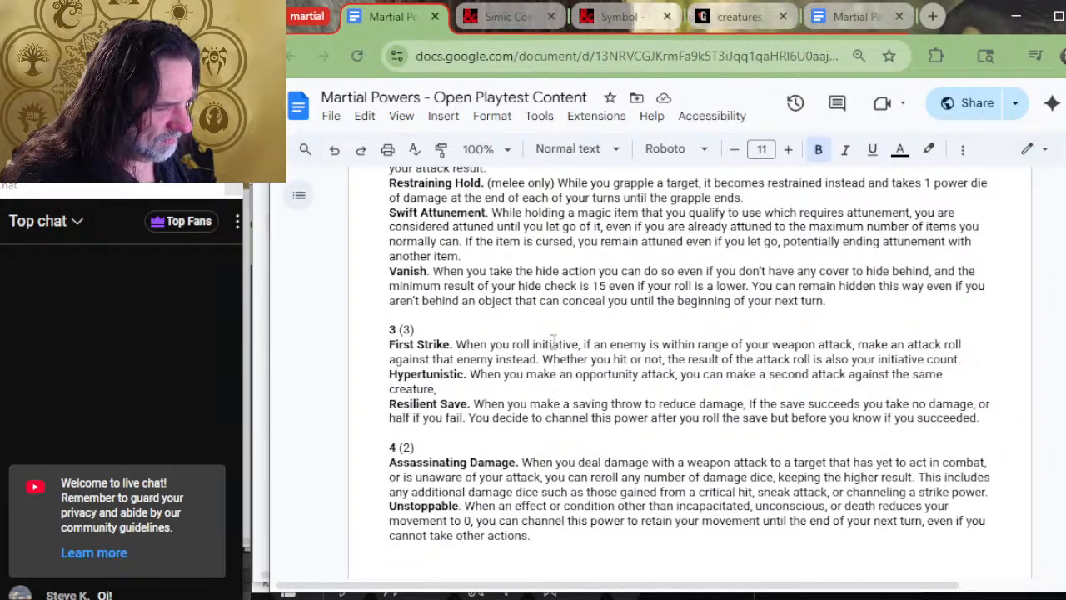
Recheck the maneuver and reaction lists for an Izzet rank 9 power, and compare with the table's Prismatic Wall entry.
{"action": "scroll", "coordinate": [552, 341], "scroll_direction": "down", "scroll_amount": 5}
{"action": "scroll", "coordinate": [554, 334], "scroll_direction": "down", "scroll_amount": 8}
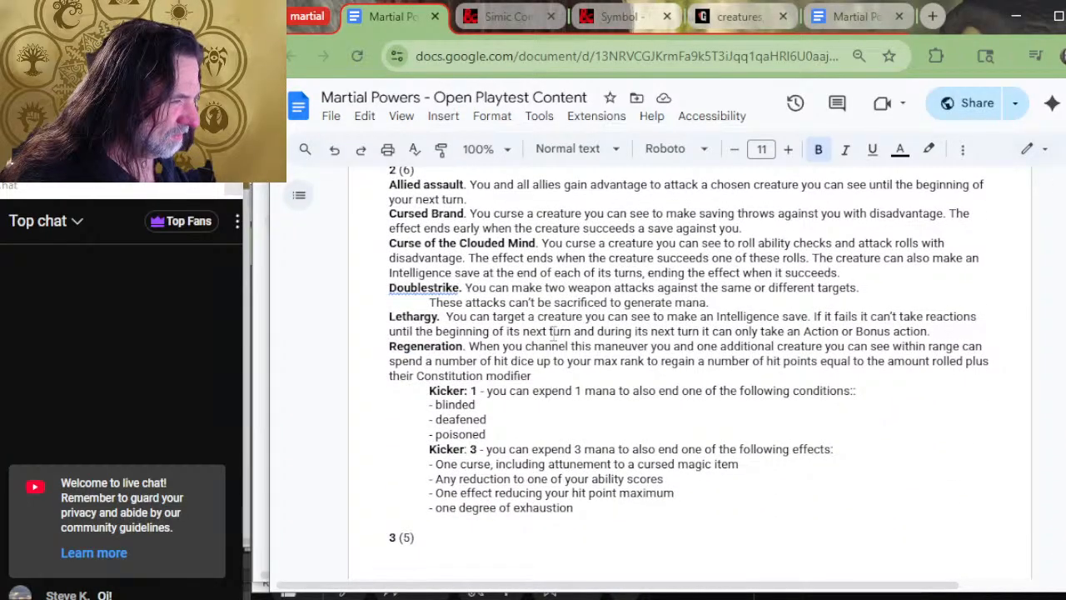
{"action": "scroll", "coordinate": [553, 330], "scroll_direction": "down", "scroll_amount": 4}
{"action": "left_click", "coordinate": [537, 383]}
{"action": "scroll", "coordinate": [537, 388], "scroll_direction": "down", "scroll_amount": 5}
{"action": "scroll", "coordinate": [539, 383], "scroll_direction": "down", "scroll_amount": 4}
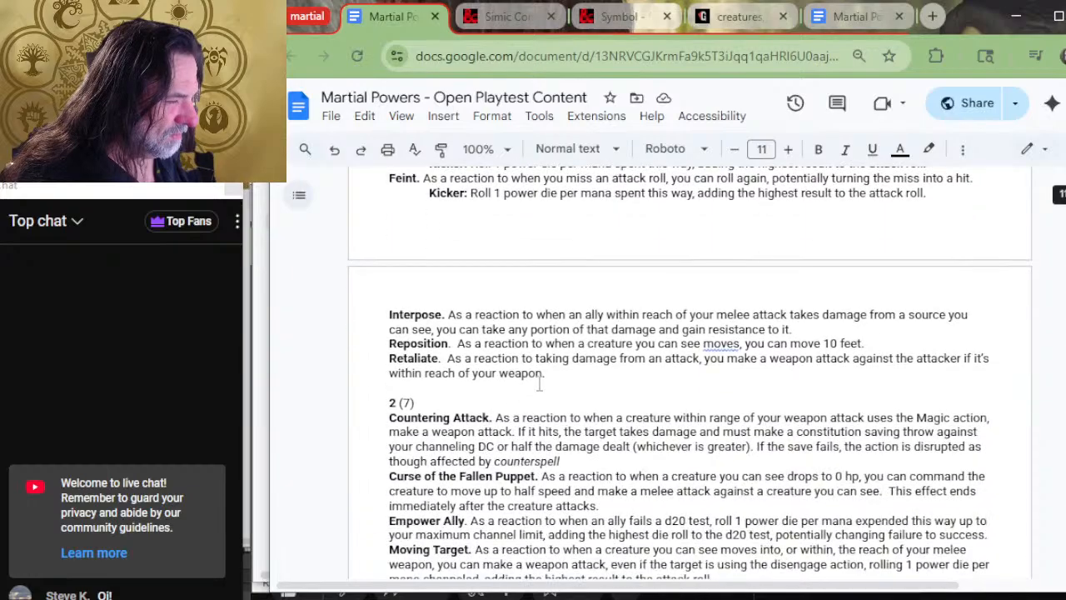
{"action": "scroll", "coordinate": [521, 321], "scroll_direction": "up", "scroll_amount": 7}
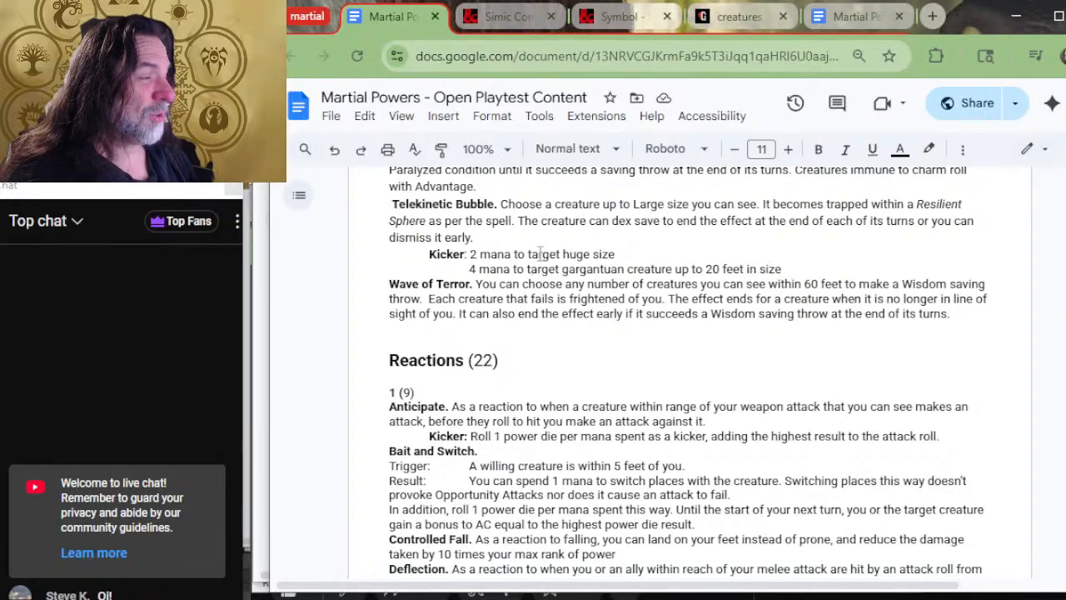
{"action": "scroll", "coordinate": [582, 248], "scroll_direction": "down", "scroll_amount": 2}
{"action": "scroll", "coordinate": [449, 381], "scroll_direction": "down", "scroll_amount": 8}
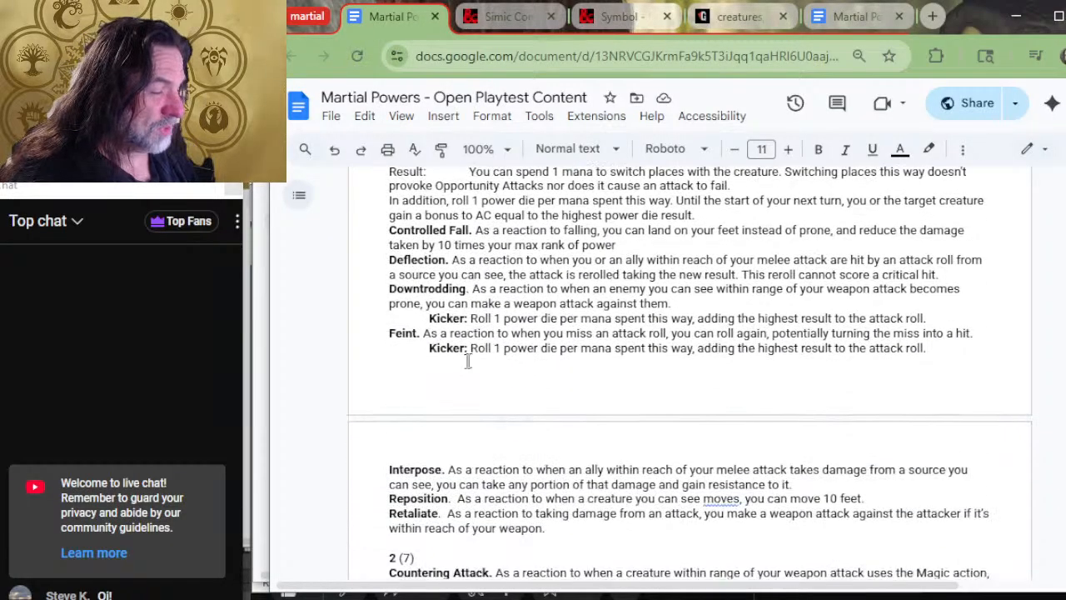
{"action": "scroll", "coordinate": [470, 366], "scroll_direction": "down", "scroll_amount": 6}
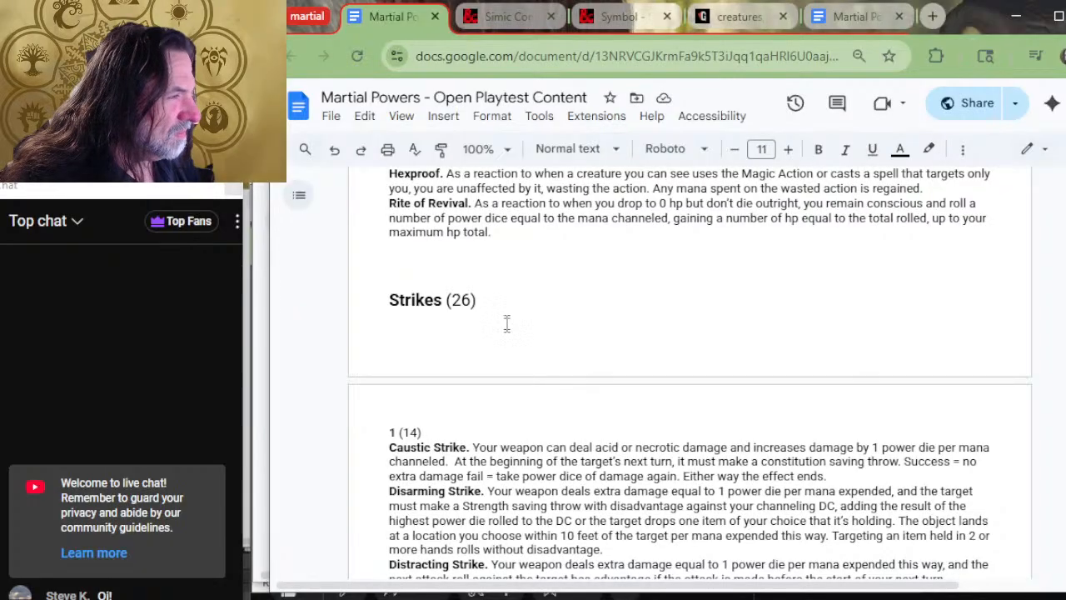
{"action": "scroll", "coordinate": [506, 323], "scroll_direction": "down", "scroll_amount": 5}
{"action": "key", "text": "alt+Tab"}
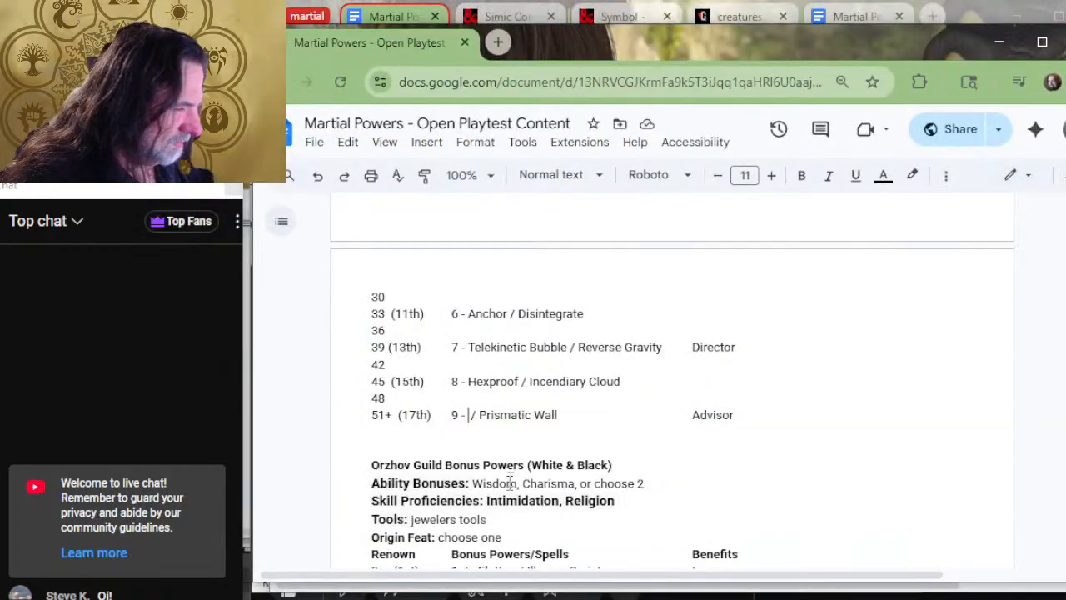
Review the strike powers and the sustained powers up to rank 4 for a martial power to pair with Prismatic Wall.
{"action": "key", "text": "alt+Tab"}
{"action": "scroll", "coordinate": [558, 370], "scroll_direction": "down", "scroll_amount": 5}
{"action": "scroll", "coordinate": [566, 312], "scroll_direction": "down", "scroll_amount": 4}
{"action": "scroll", "coordinate": [575, 307], "scroll_direction": "down", "scroll_amount": 4}
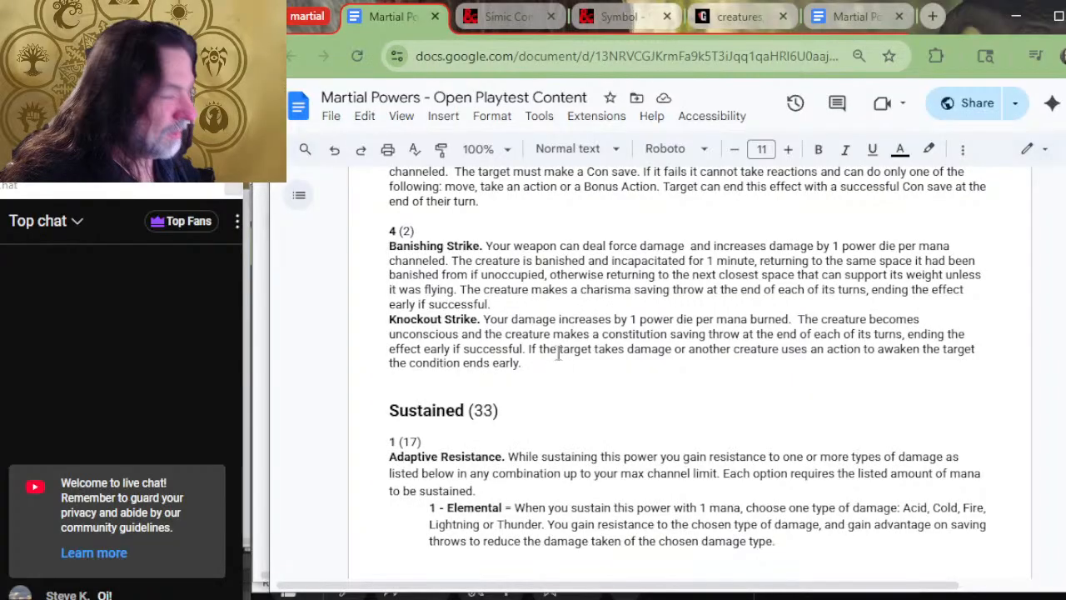
{"action": "scroll", "coordinate": [566, 370], "scroll_direction": "down", "scroll_amount": 2}
{"action": "scroll", "coordinate": [529, 408], "scroll_direction": "down", "scroll_amount": 10}
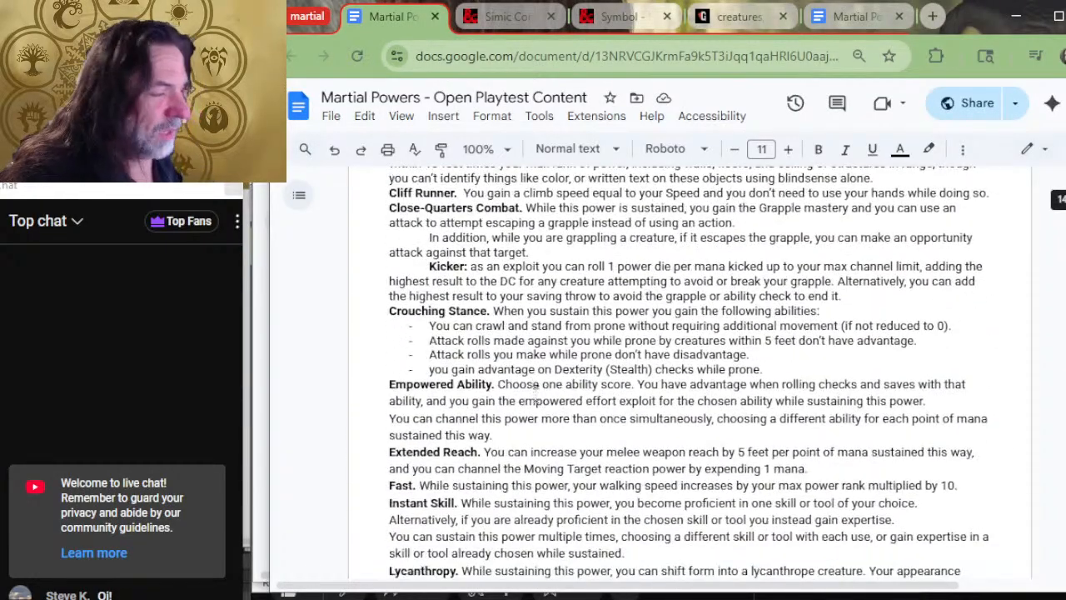
{"action": "scroll", "coordinate": [593, 287], "scroll_direction": "down", "scroll_amount": 2}
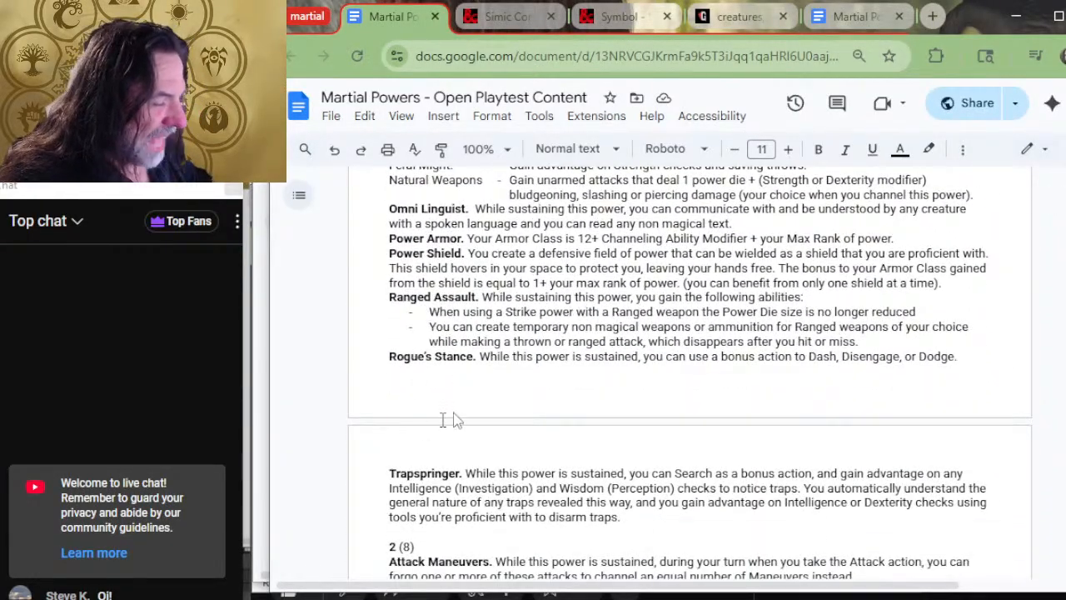
{"action": "scroll", "coordinate": [442, 420], "scroll_direction": "down", "scroll_amount": 12}
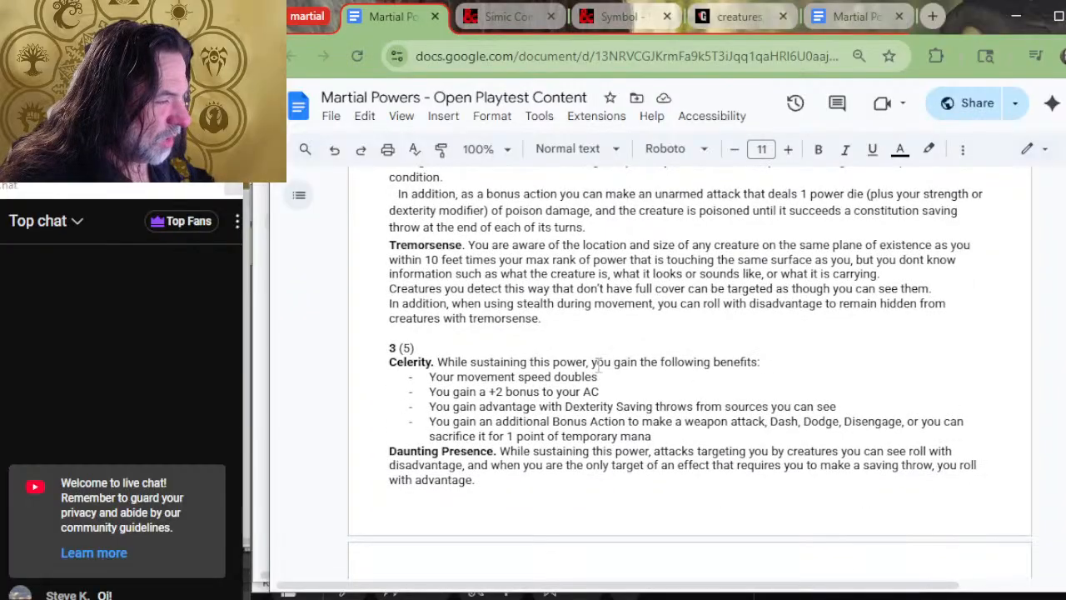
{"action": "scroll", "coordinate": [597, 363], "scroll_direction": "down", "scroll_amount": 10}
{"action": "scroll", "coordinate": [608, 364], "scroll_direction": "down", "scroll_amount": 5}
{"action": "scroll", "coordinate": [597, 369], "scroll_direction": "up", "scroll_amount": 5}
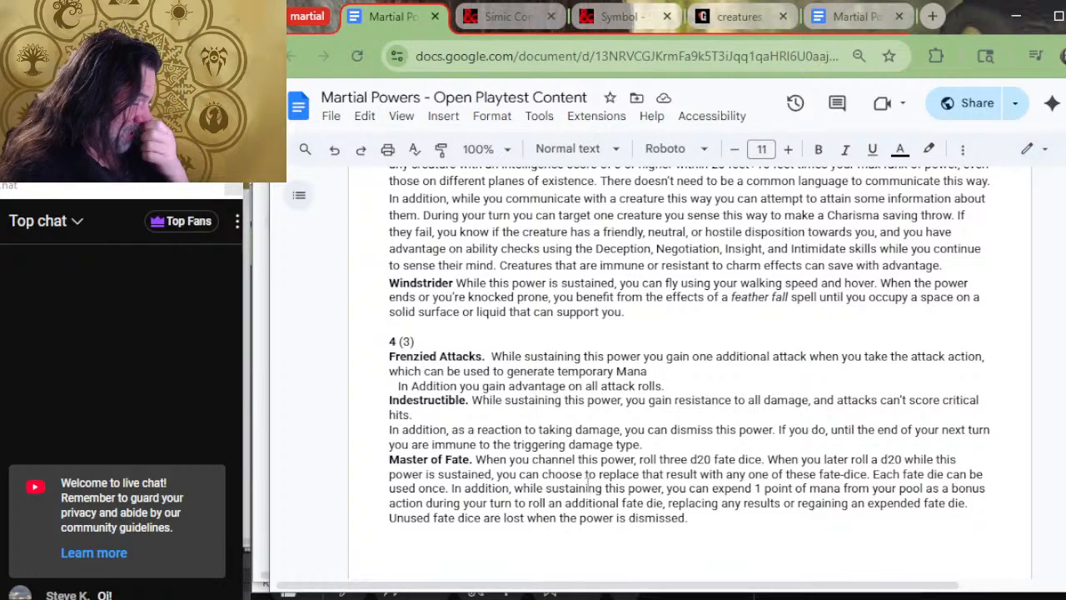
Enter Indestructible as the Izzet rank 9 power before Prismatic Wall.
{"action": "key", "text": "alt+Tab"}
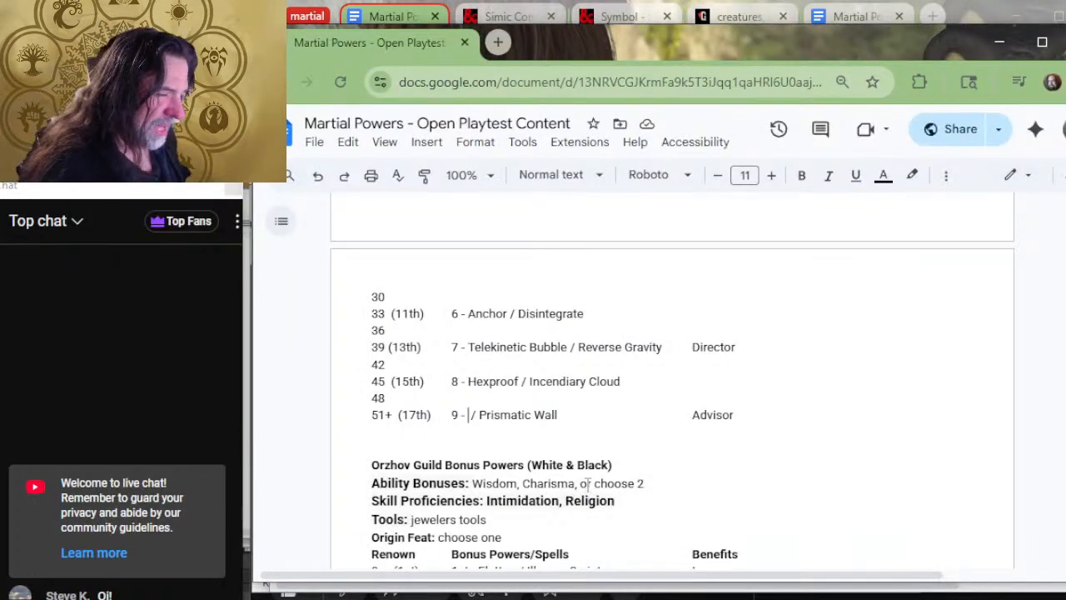
{"action": "type", "text": "Indestrub"}
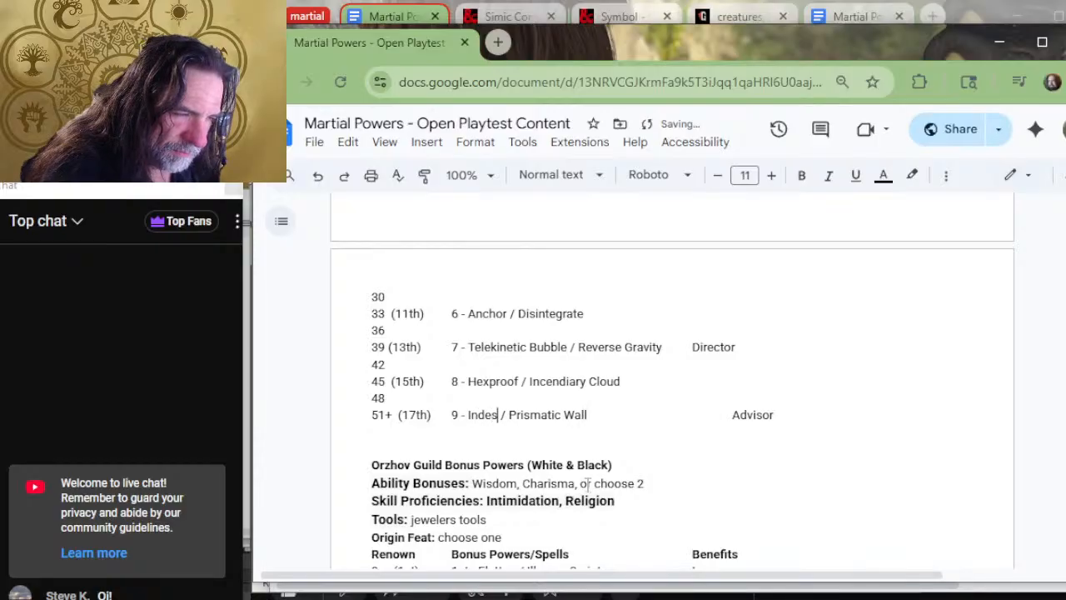
{"action": "key", "text": "BackSpace"}
{"action": "type", "text": "ctible"}
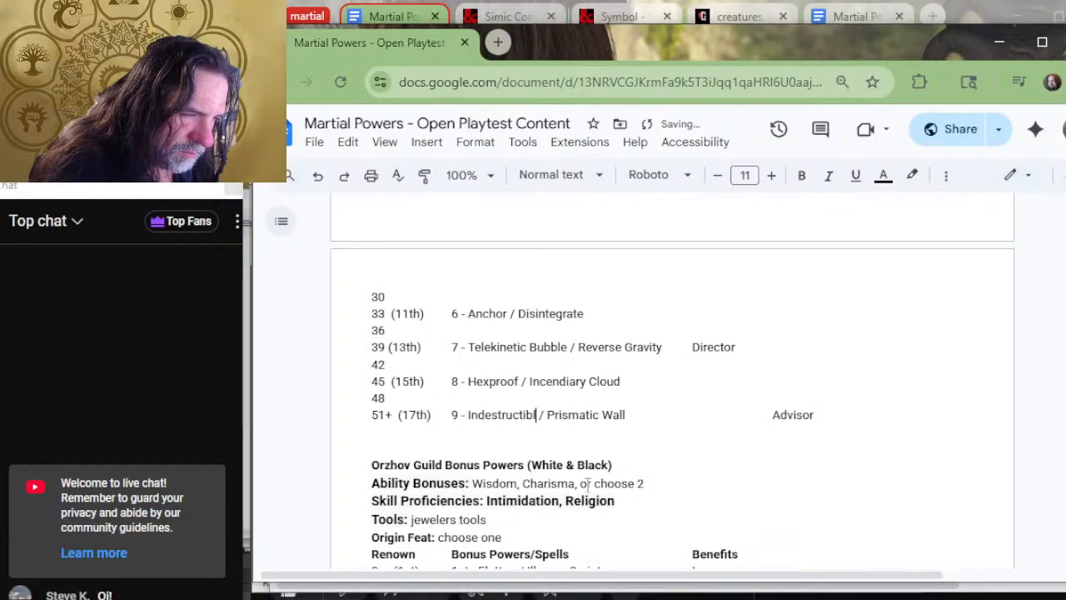
Review the high-rank bonus powers in the other guild tables back to the one before Dimir, and check the Orzhov table for empty slots.
{"action": "scroll", "coordinate": [470, 366], "scroll_direction": "up", "scroll_amount": 2}
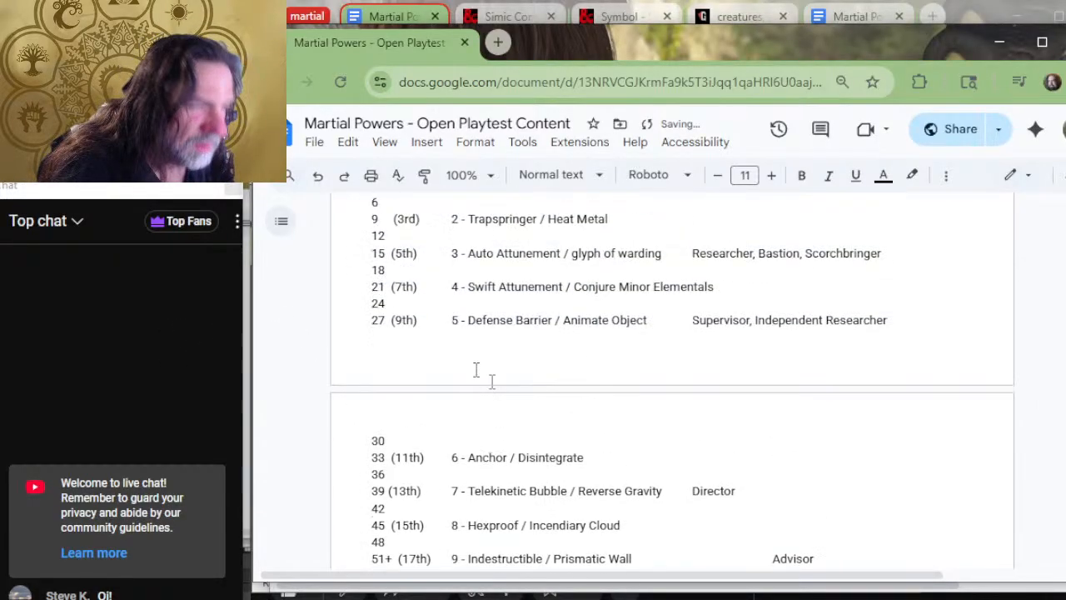
{"action": "scroll", "coordinate": [496, 379], "scroll_direction": "up", "scroll_amount": 4}
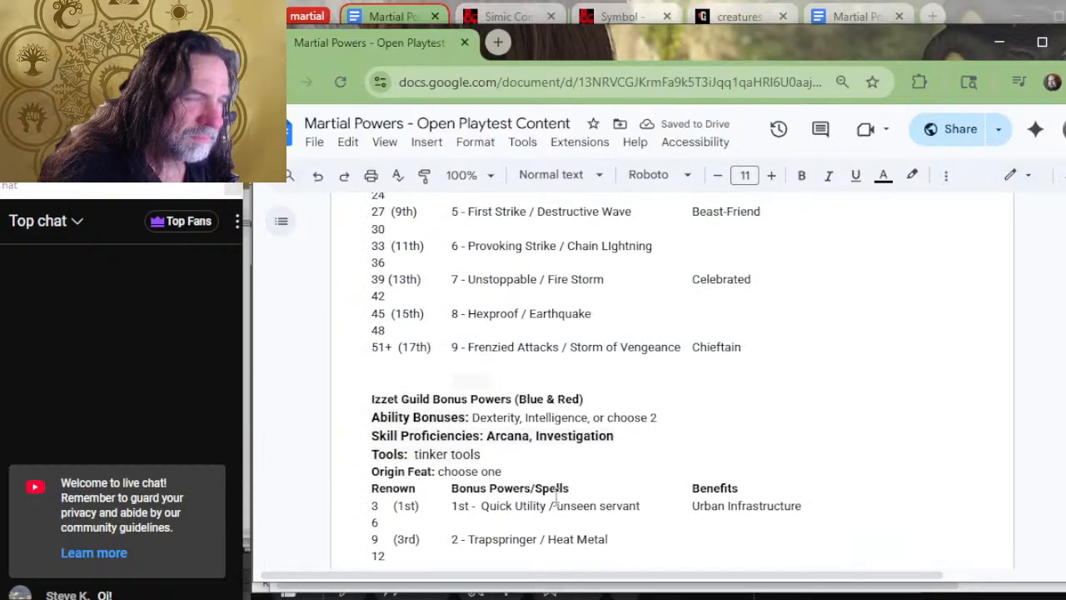
{"action": "scroll", "coordinate": [618, 393], "scroll_direction": "up", "scroll_amount": 6}
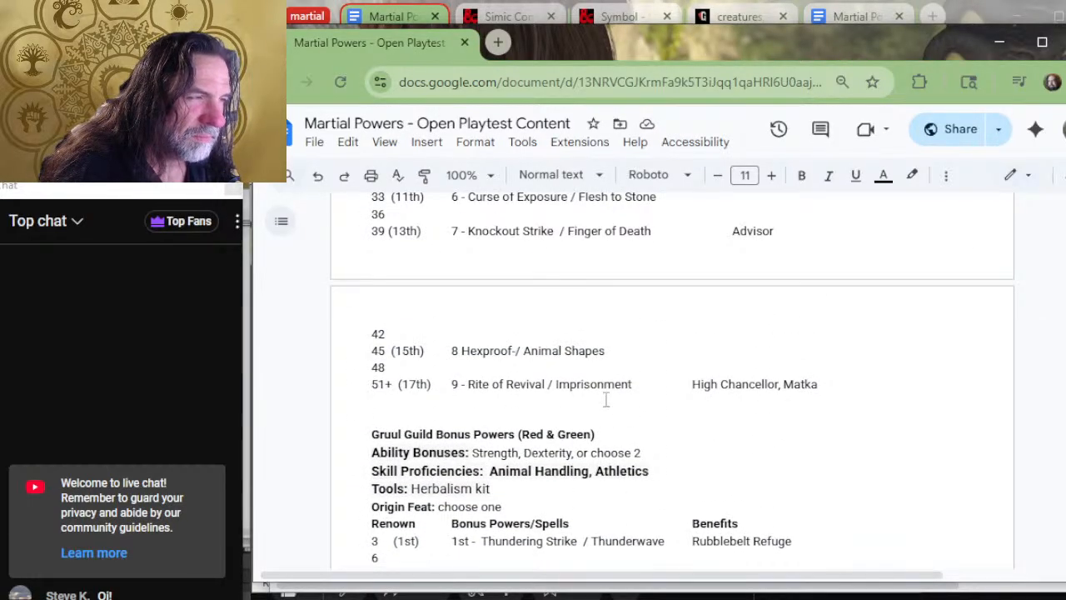
{"action": "scroll", "coordinate": [606, 401], "scroll_direction": "up", "scroll_amount": 10}
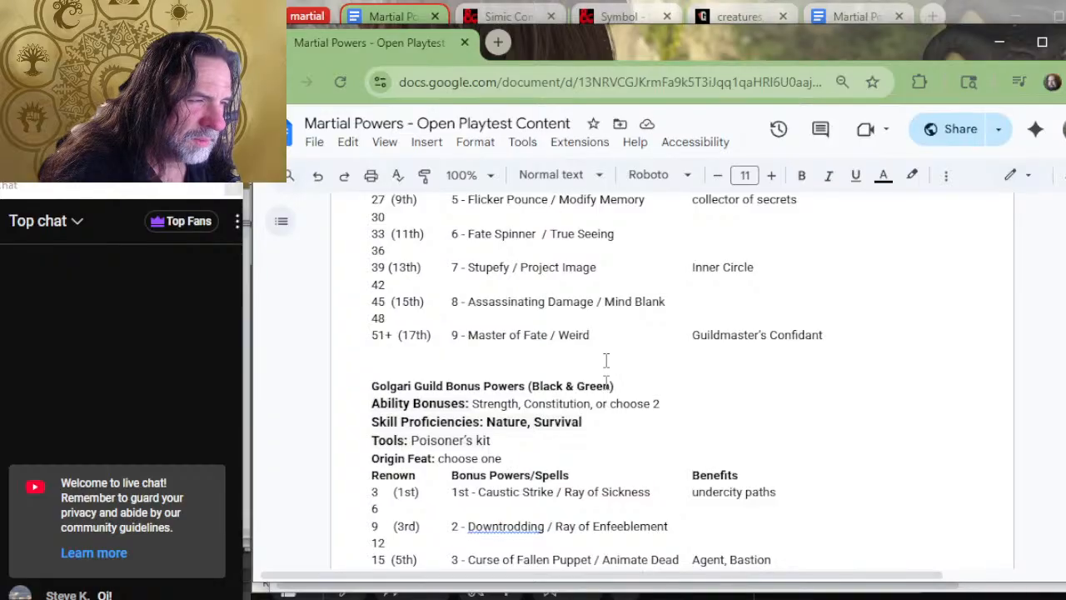
{"action": "scroll", "coordinate": [620, 331], "scroll_direction": "up", "scroll_amount": 4}
{"action": "scroll", "coordinate": [606, 322], "scroll_direction": "up", "scroll_amount": 2}
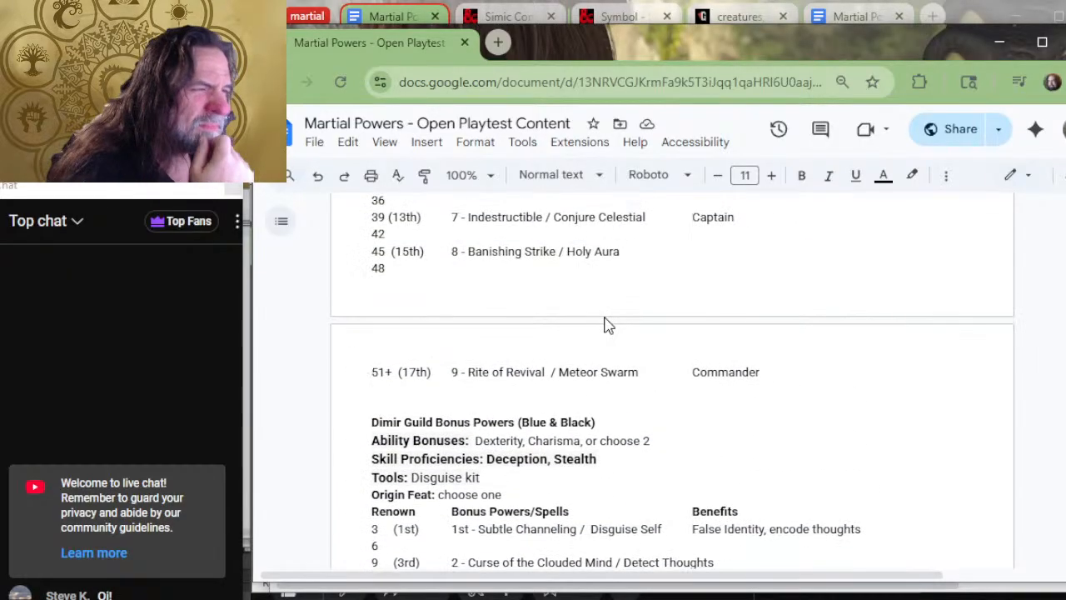
{"action": "scroll", "coordinate": [606, 325], "scroll_direction": "up", "scroll_amount": 4}
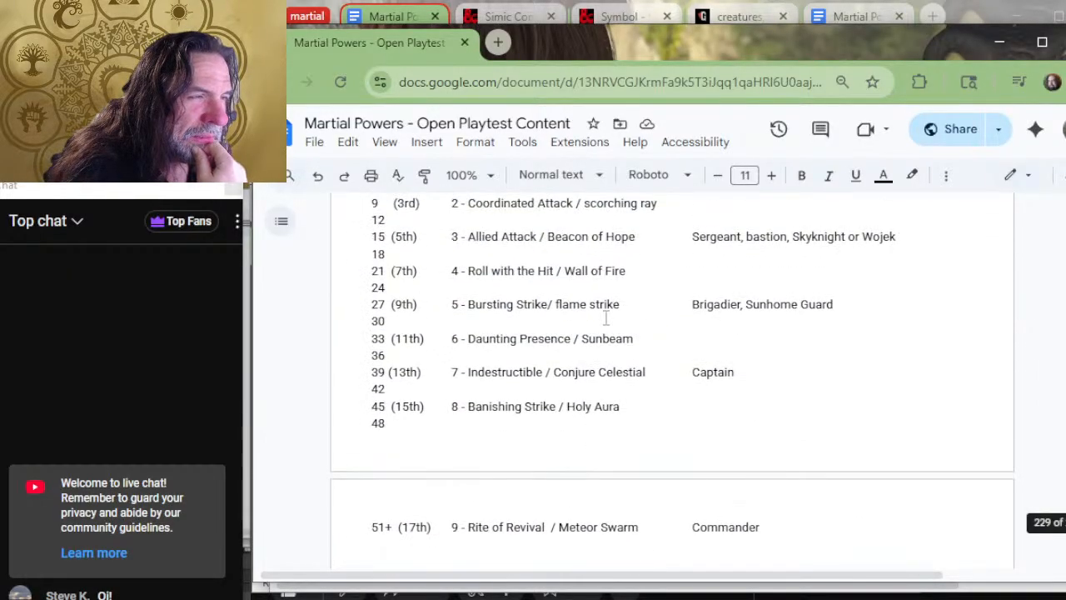
{"action": "scroll", "coordinate": [605, 316], "scroll_direction": "down", "scroll_amount": 2}
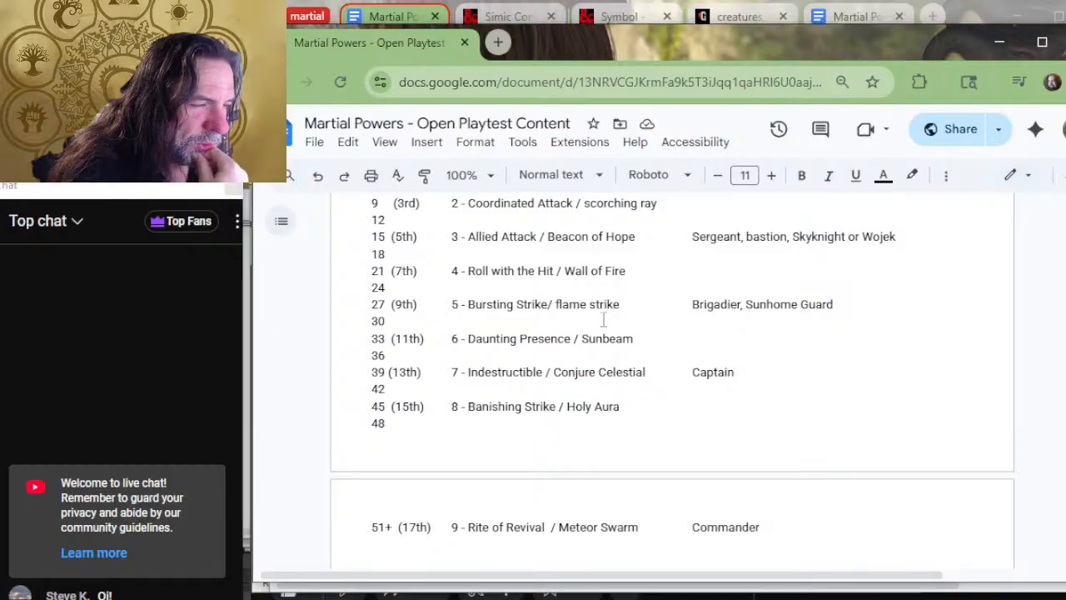
{"action": "scroll", "coordinate": [600, 329], "scroll_direction": "down", "scroll_amount": 12}
{"action": "scroll", "coordinate": [589, 344], "scroll_direction": "down", "scroll_amount": 3}
{"action": "scroll", "coordinate": [583, 353], "scroll_direction": "down", "scroll_amount": 2}
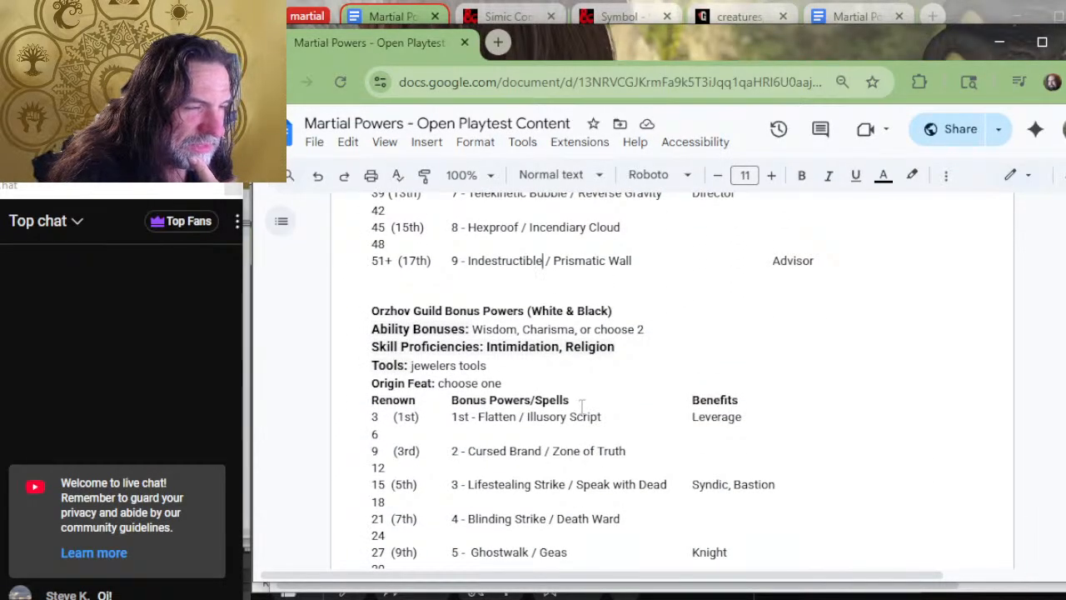
{"action": "scroll", "coordinate": [583, 399], "scroll_direction": "down", "scroll_amount": 3}
{"action": "scroll", "coordinate": [587, 387], "scroll_direction": "down", "scroll_amount": 8}
{"action": "scroll", "coordinate": [593, 369], "scroll_direction": "up", "scroll_amount": 11}
{"action": "scroll", "coordinate": [593, 370], "scroll_direction": "up", "scroll_amount": 2}
{"action": "scroll", "coordinate": [541, 399], "scroll_direction": "down", "scroll_amount": 4}
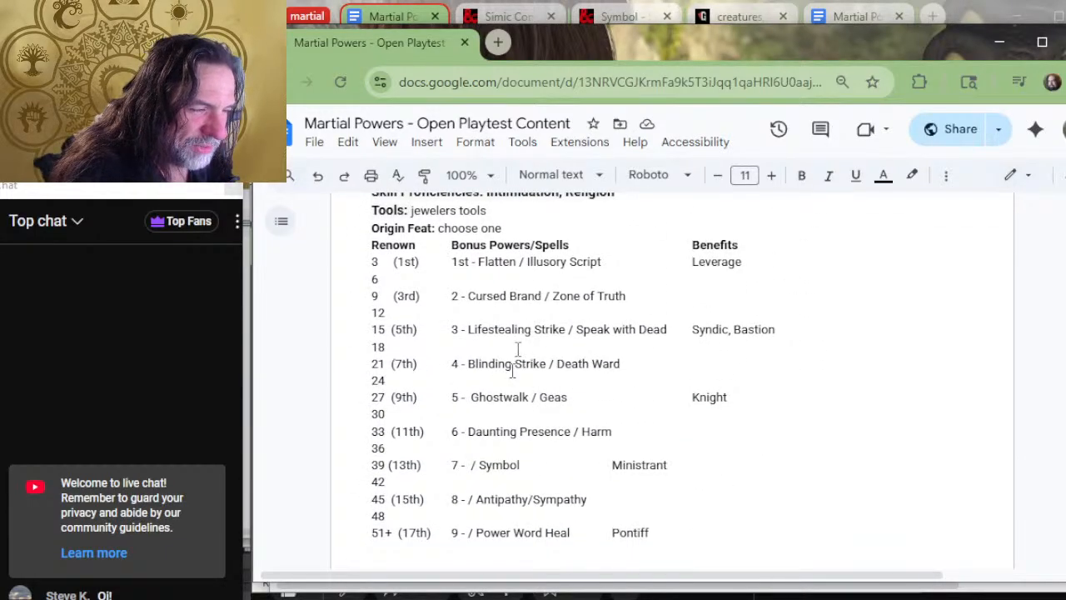
Check the sustained and strike lists for a fitting power and enter Banishing Strike as the Orzhov rank 7 power before Symbol.
{"action": "scroll", "coordinate": [511, 390], "scroll_direction": "down", "scroll_amount": 2}
{"action": "left_click", "coordinate": [477, 310]}
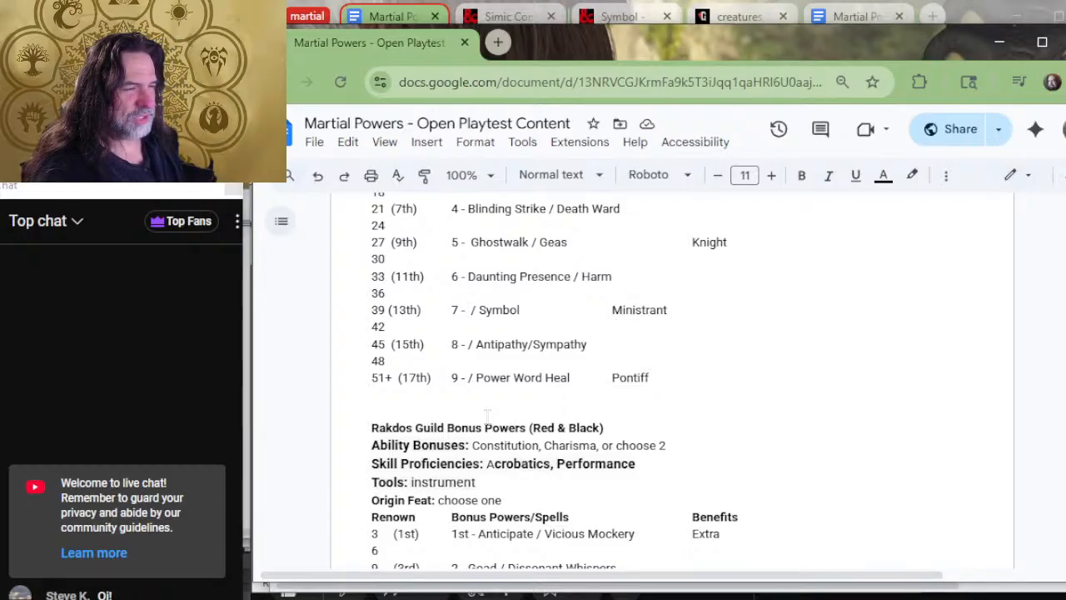
{"action": "key", "text": "alt+Tab"}
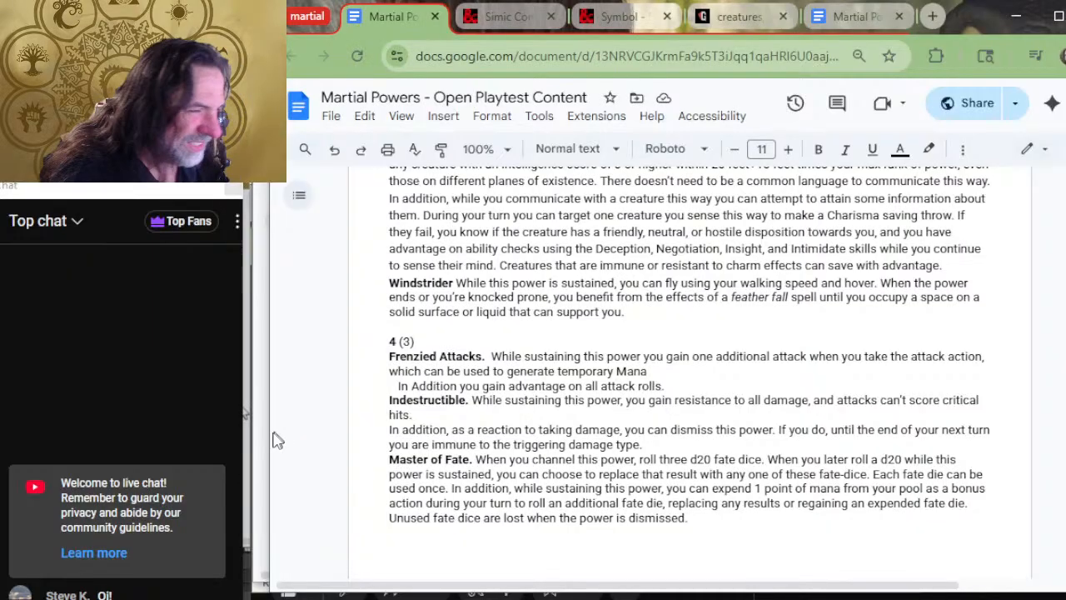
{"action": "scroll", "coordinate": [659, 419], "scroll_direction": "down", "scroll_amount": 3}
{"action": "scroll", "coordinate": [612, 387], "scroll_direction": "up", "scroll_amount": 15}
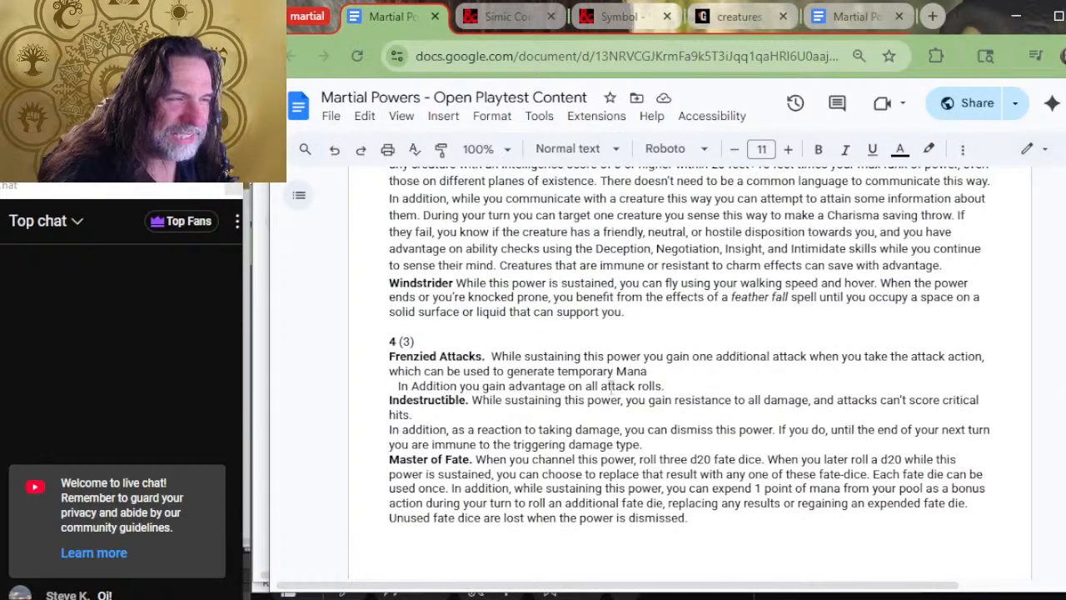
{"action": "scroll", "coordinate": [586, 385], "scroll_direction": "up", "scroll_amount": 10}
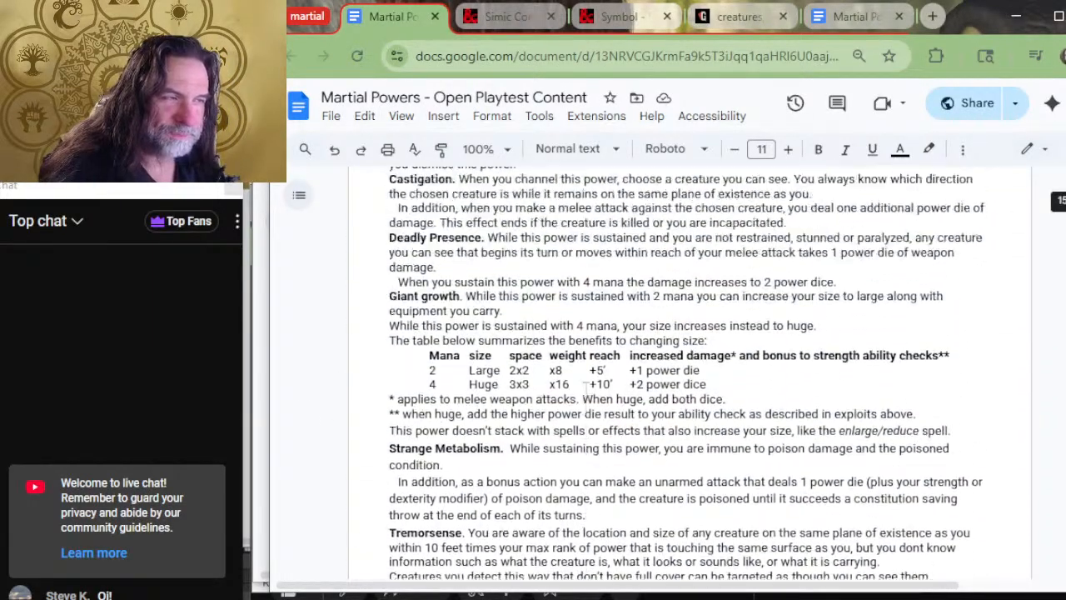
{"action": "scroll", "coordinate": [586, 391], "scroll_direction": "up", "scroll_amount": 8}
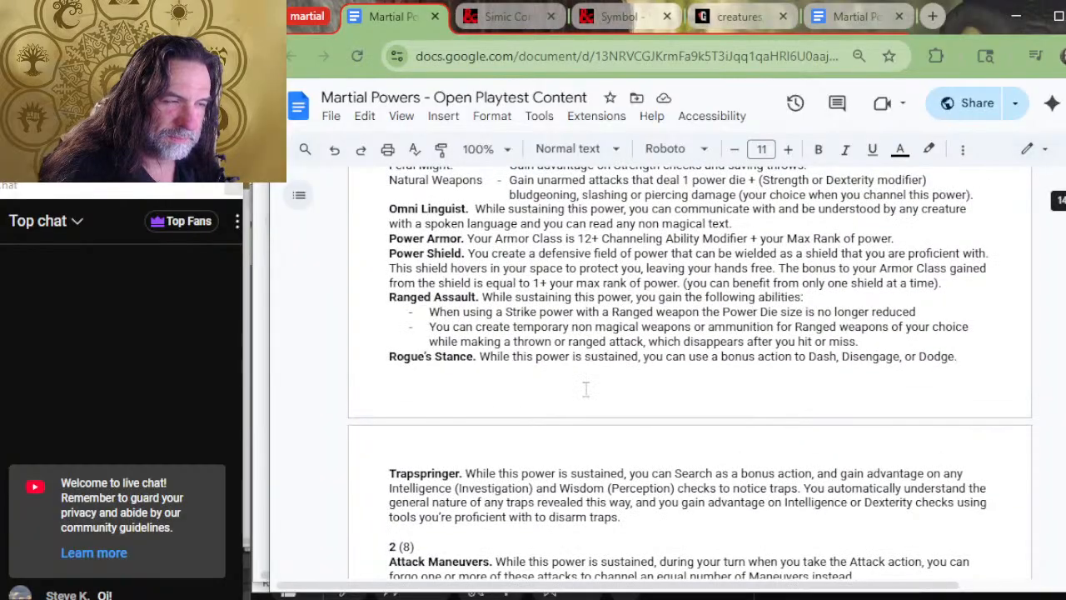
{"action": "scroll", "coordinate": [586, 390], "scroll_direction": "up", "scroll_amount": 10}
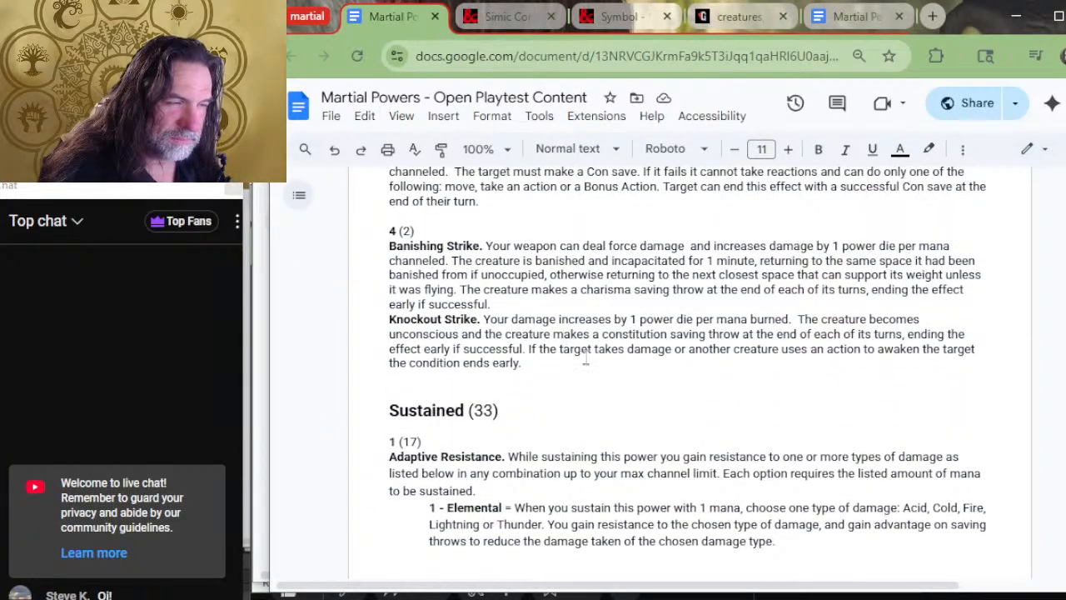
{"action": "key", "text": "alt+Tab"}
{"action": "type", "text": "Banishi"}
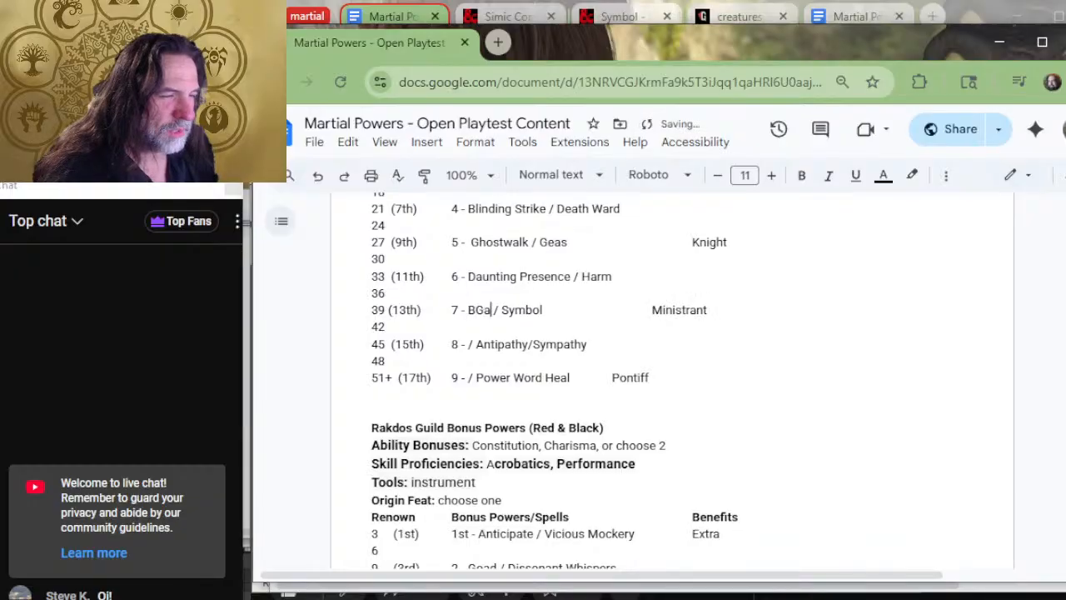
{"action": "type", "text": "ng Strike"}
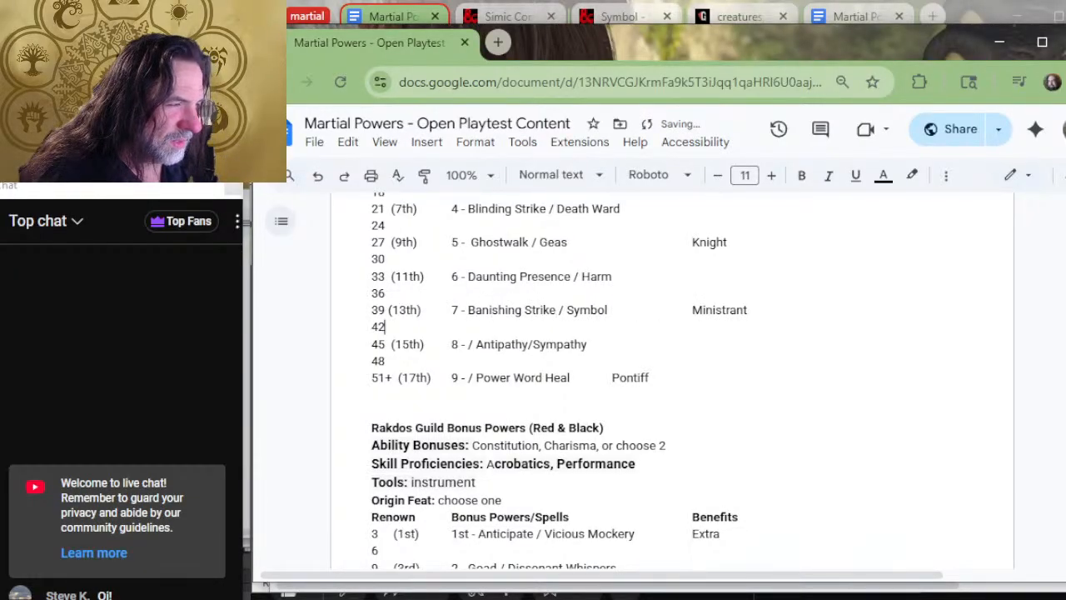
Place the cursor in the Orzhov rank 8 slot before Antipathy/Sympathy and review the strikes and high-rank reactions for candidates.
{"action": "key", "text": "Left"}
{"action": "key", "text": "Left"}
{"action": "key", "text": "Left"}
{"action": "key", "text": "Left"}
{"action": "key", "text": "Left"}
{"action": "key", "text": "Left"}
{"action": "key", "text": "Left"}
{"action": "key", "text": "Left"}
{"action": "key", "text": "Left"}
{"action": "key", "text": "Left"}
{"action": "key", "text": "Left"}
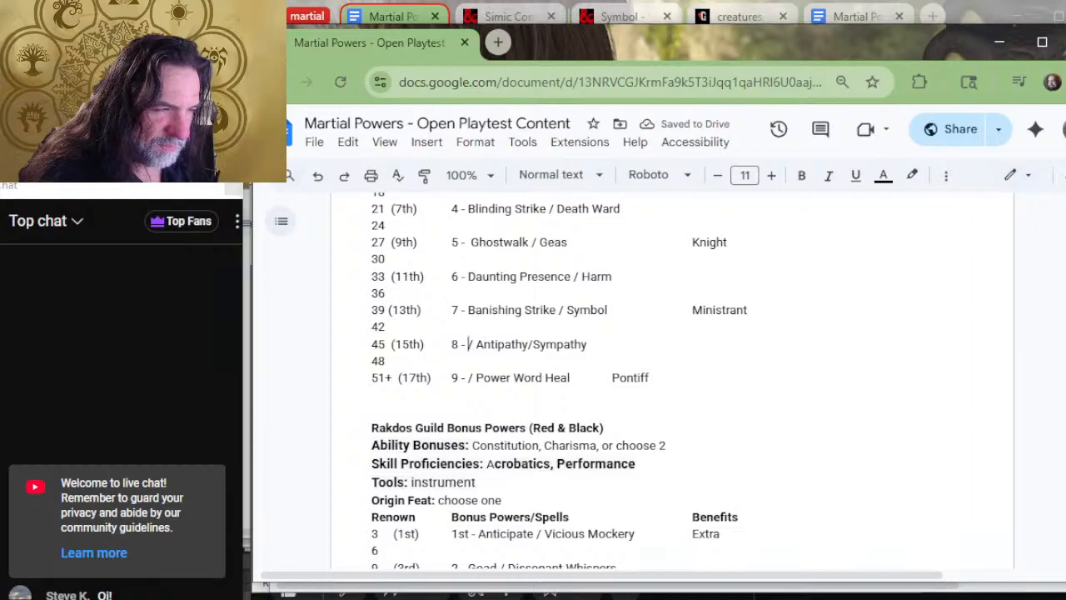
{"action": "key", "text": "alt+Tab"}
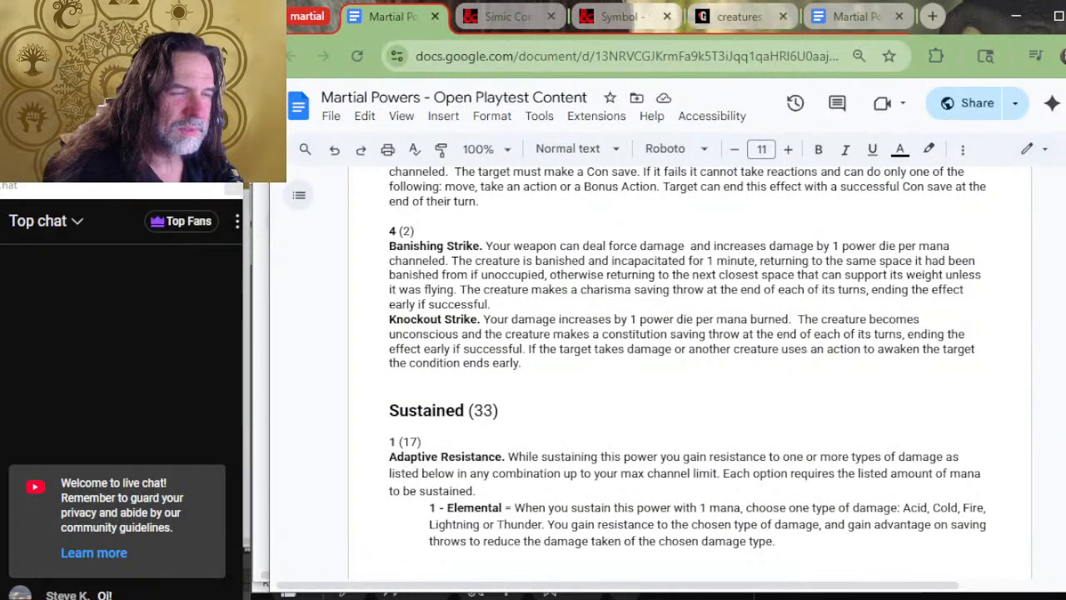
{"action": "scroll", "coordinate": [649, 453], "scroll_direction": "up", "scroll_amount": 10}
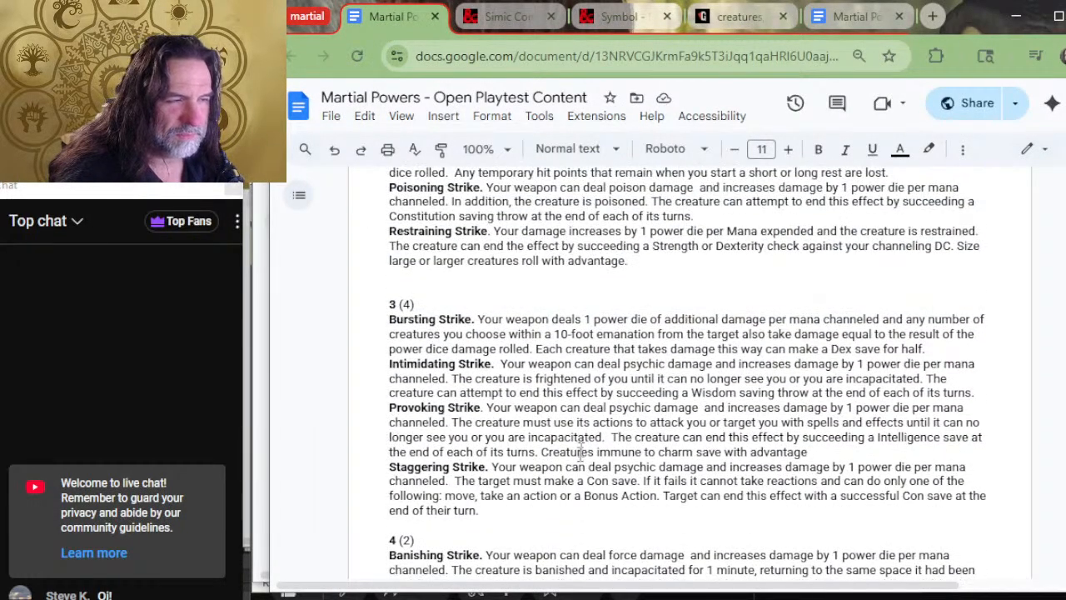
{"action": "scroll", "coordinate": [587, 427], "scroll_direction": "up", "scroll_amount": 10}
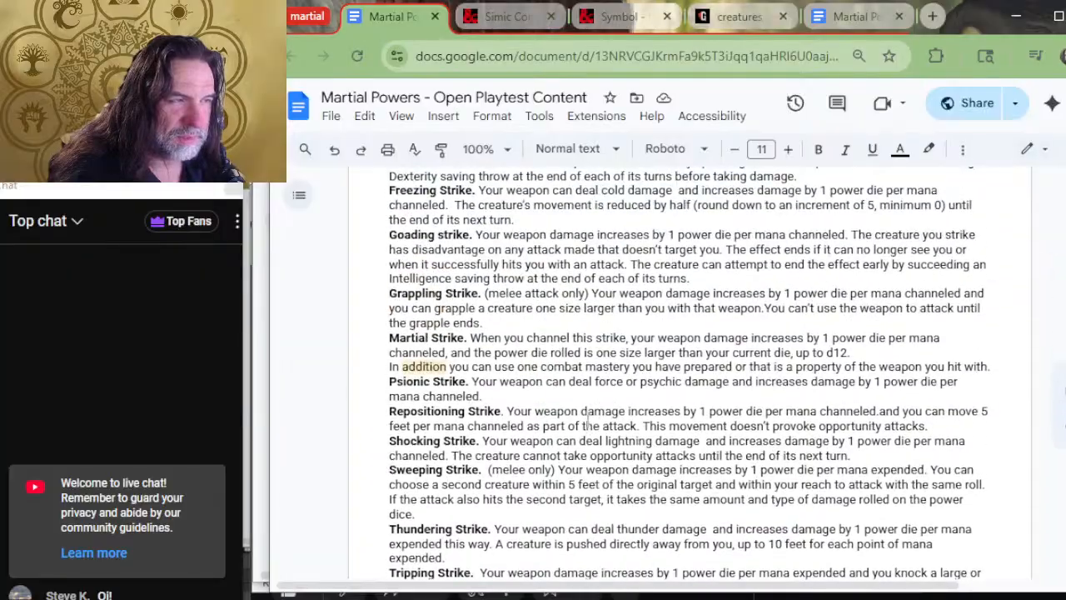
{"action": "scroll", "coordinate": [587, 418], "scroll_direction": "up", "scroll_amount": 5}
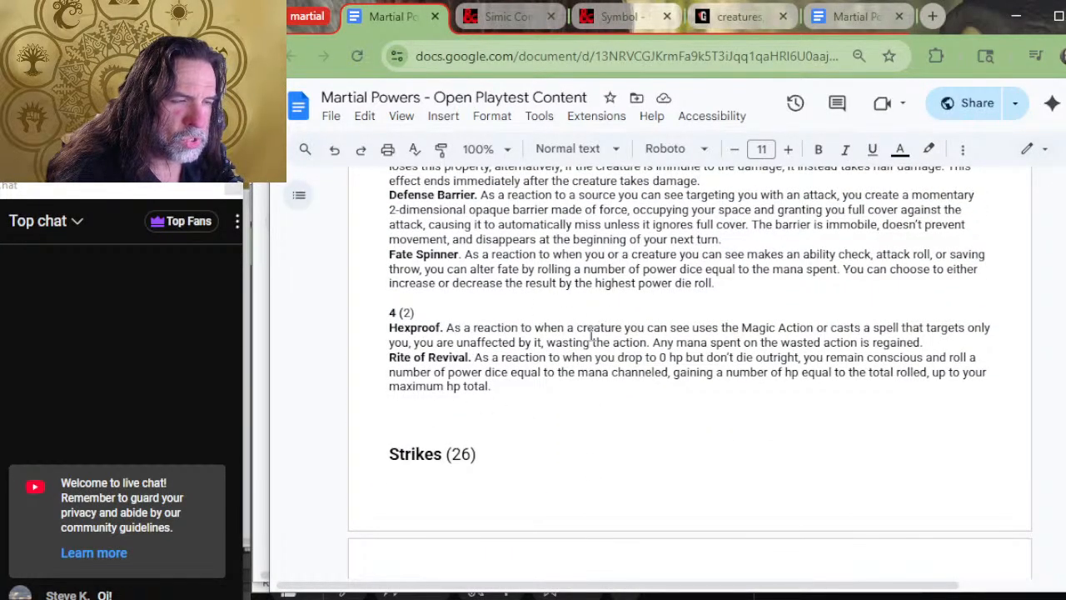
Enter Rite of Revival as the Orzhov rank 9 power before Power Word Heal.
{"action": "key", "text": "alt+Tab"}
{"action": "type", "text": "Rite"}
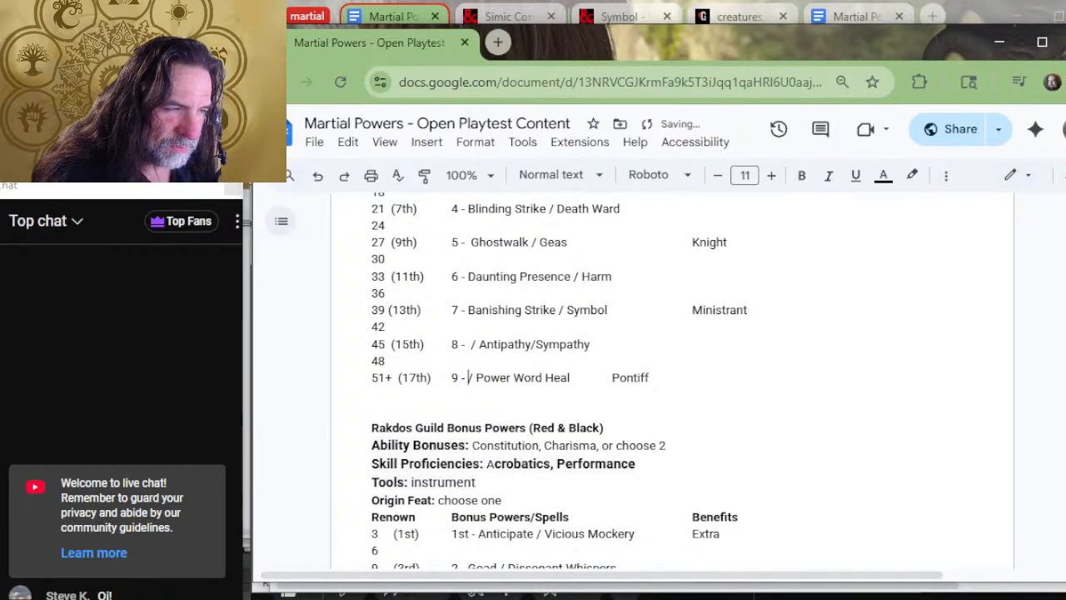
{"action": "type", "text": "Rite of Reviv"}
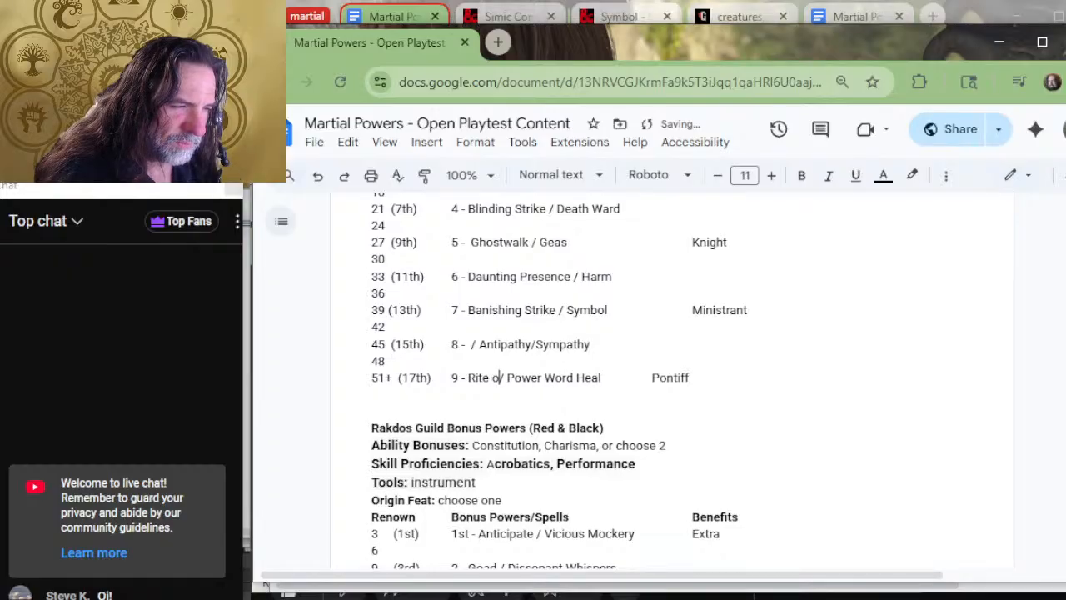
{"action": "type", "text": "al"}
Review the rank 3 and 4 maneuvers and the higher-rank powers before them for an Orzhov rank 8 candidate.
{"action": "key", "text": "alt+Tab"}
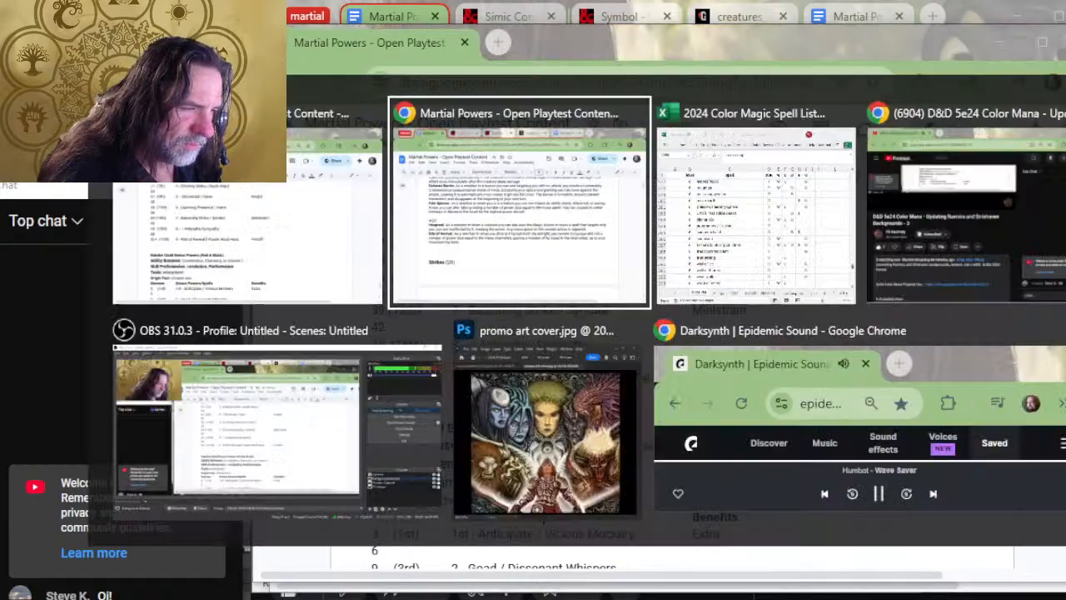
{"action": "scroll", "coordinate": [557, 445], "scroll_direction": "up", "scroll_amount": 12}
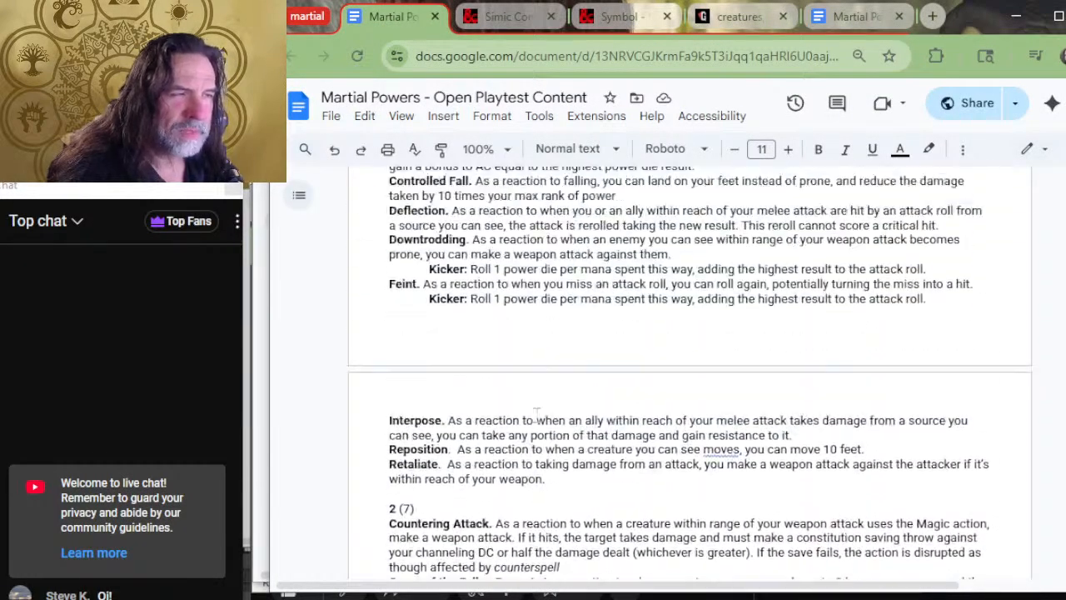
{"action": "scroll", "coordinate": [538, 408], "scroll_direction": "up", "scroll_amount": 2}
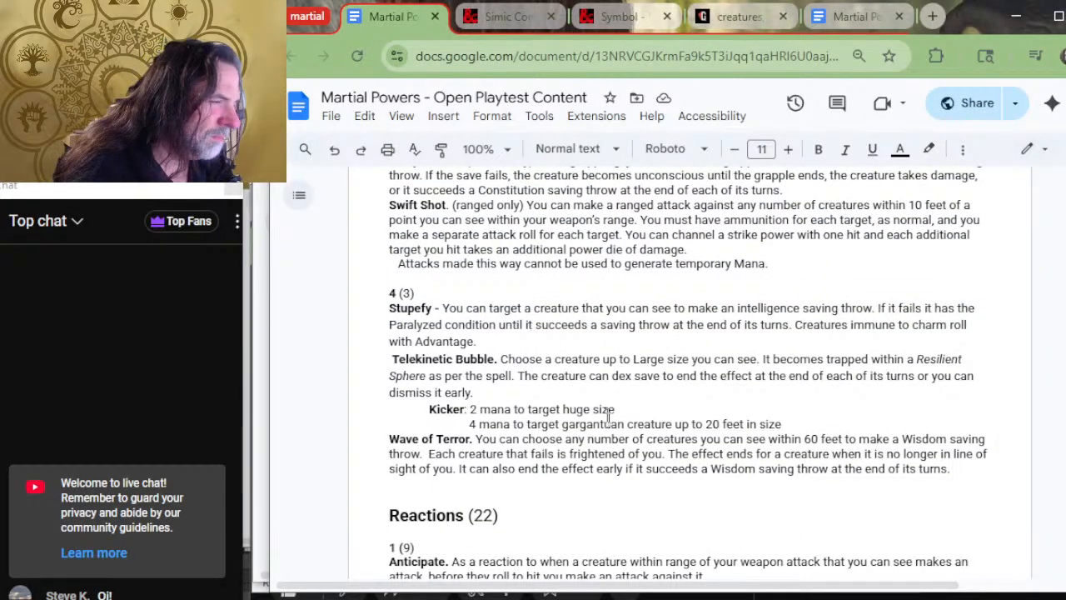
{"action": "scroll", "coordinate": [573, 367], "scroll_direction": "up", "scroll_amount": 6}
{"action": "scroll", "coordinate": [530, 341], "scroll_direction": "up", "scroll_amount": 2}
{"action": "scroll", "coordinate": [529, 342], "scroll_direction": "down", "scroll_amount": 6}
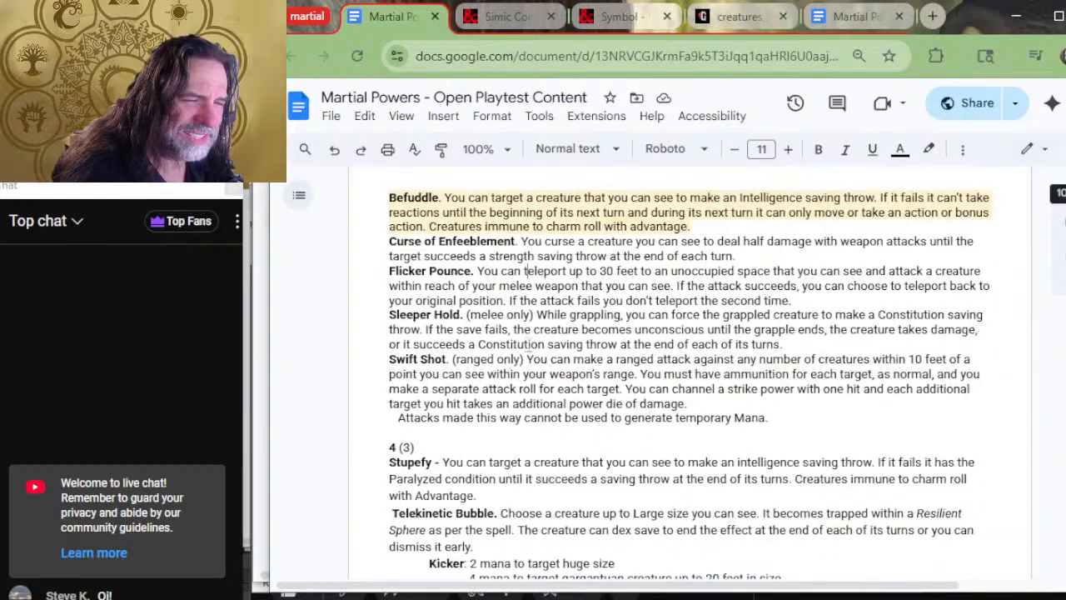
{"action": "scroll", "coordinate": [537, 374], "scroll_direction": "down", "scroll_amount": 2}
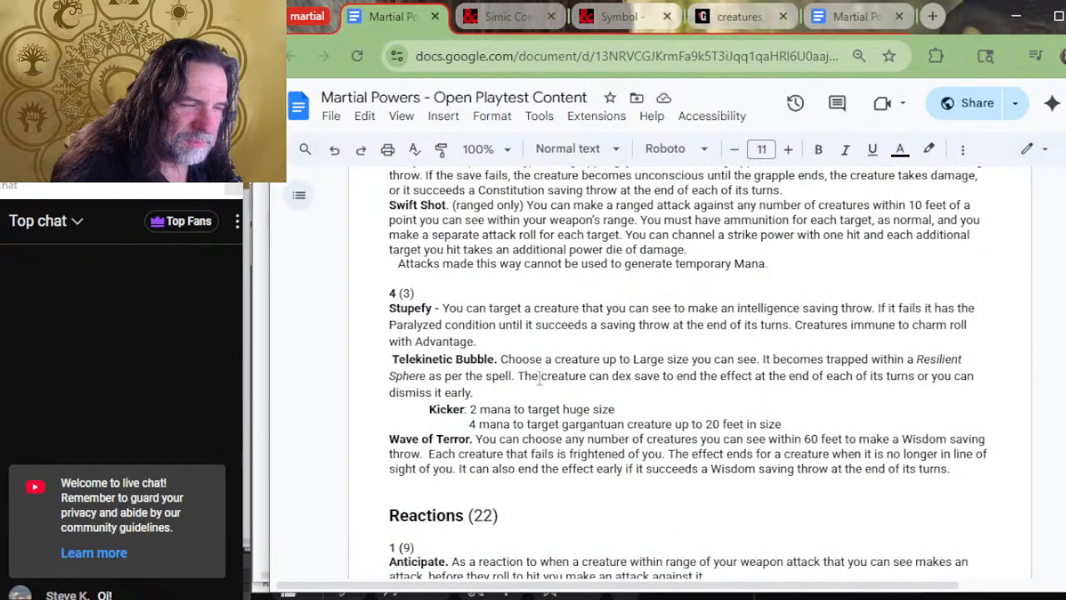
{"action": "scroll", "coordinate": [540, 378], "scroll_direction": "down", "scroll_amount": 2}
{"action": "scroll", "coordinate": [552, 387], "scroll_direction": "up", "scroll_amount": 20}
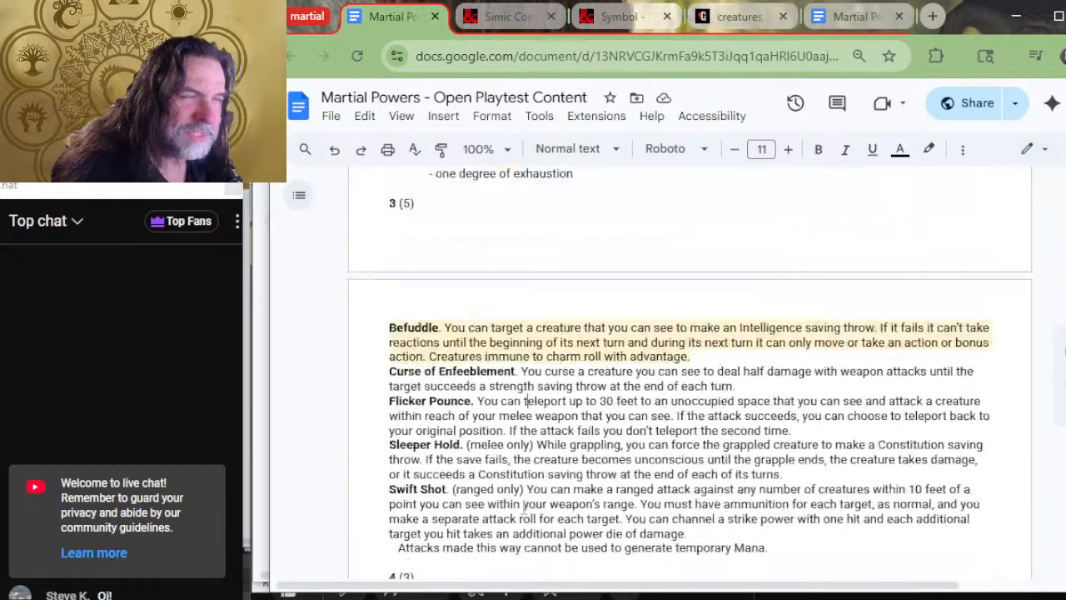
{"action": "scroll", "coordinate": [491, 370], "scroll_direction": "up", "scroll_amount": 3}
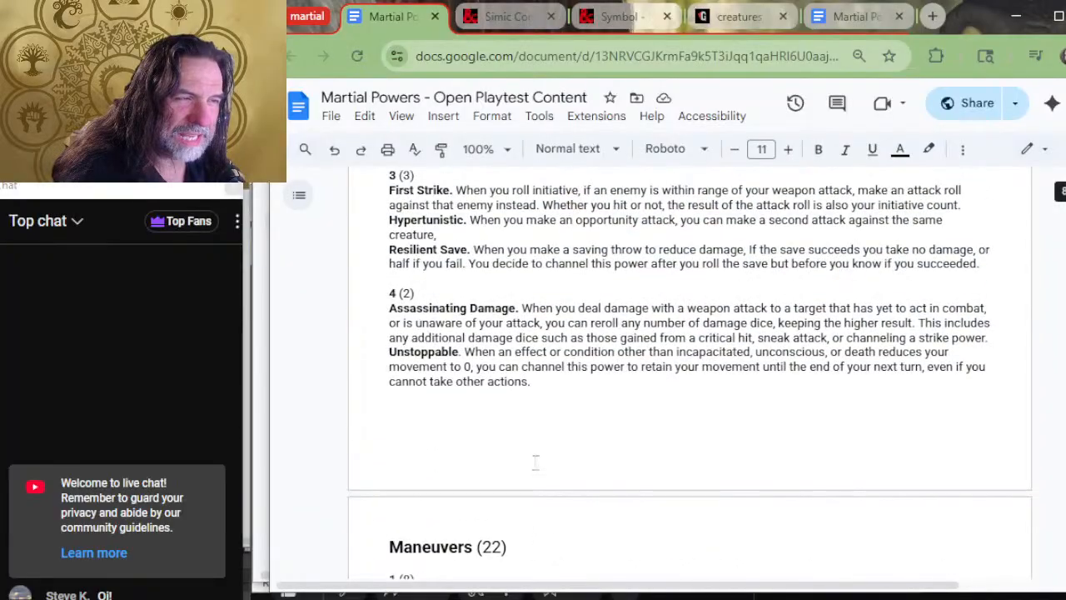
{"action": "scroll", "coordinate": [510, 358], "scroll_direction": "up", "scroll_amount": 2}
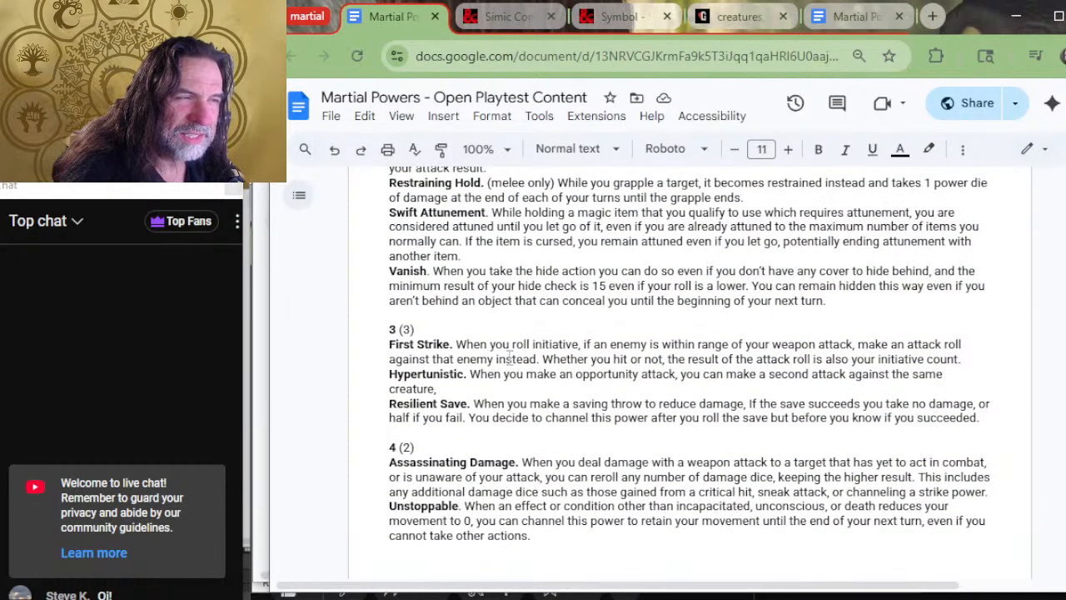
{"action": "scroll", "coordinate": [510, 358], "scroll_direction": "down", "scroll_amount": 3}
Enter Wave of Terror as the Orzhov rank 8 power before Antipathy/Sympathy and remove the extra space before the slash.
{"action": "key", "text": "alt+Tab"}
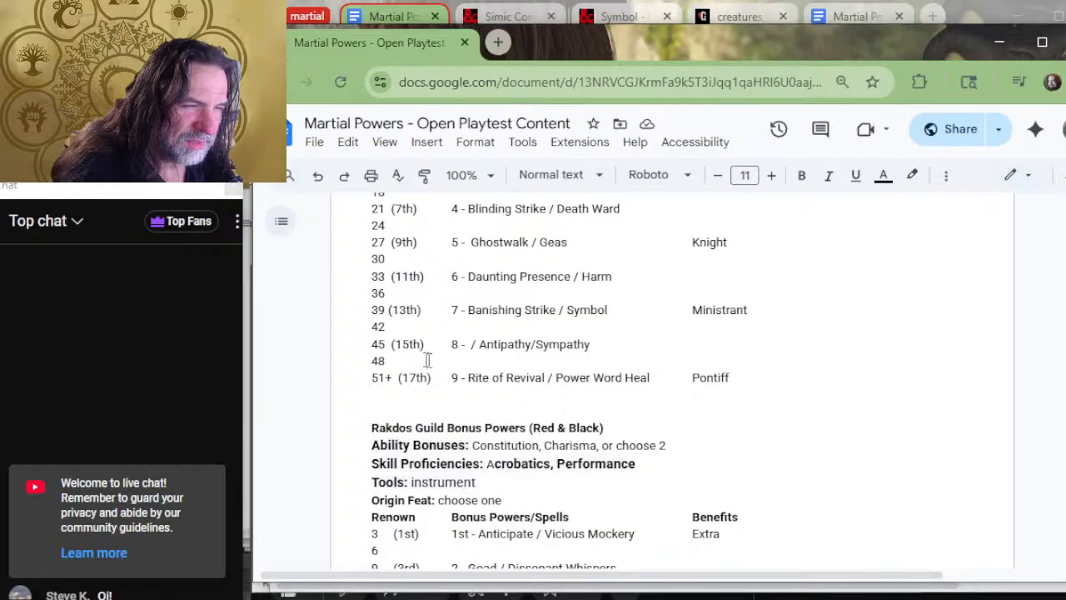
{"action": "left_click", "coordinate": [465, 346]}
{"action": "type", "text": "Wave of Te"}
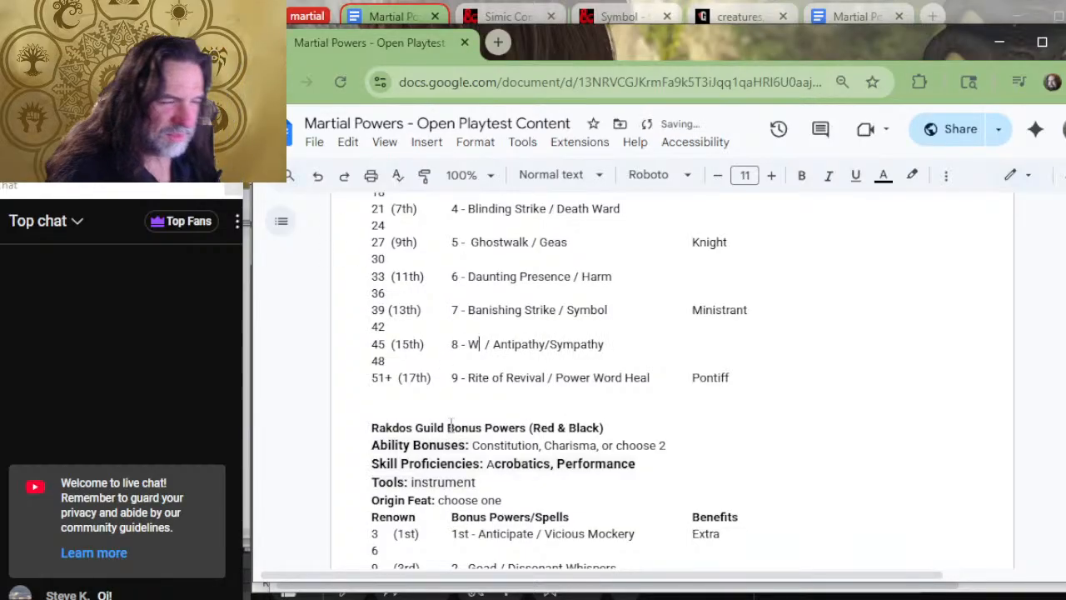
{"action": "type", "text": "rror"}
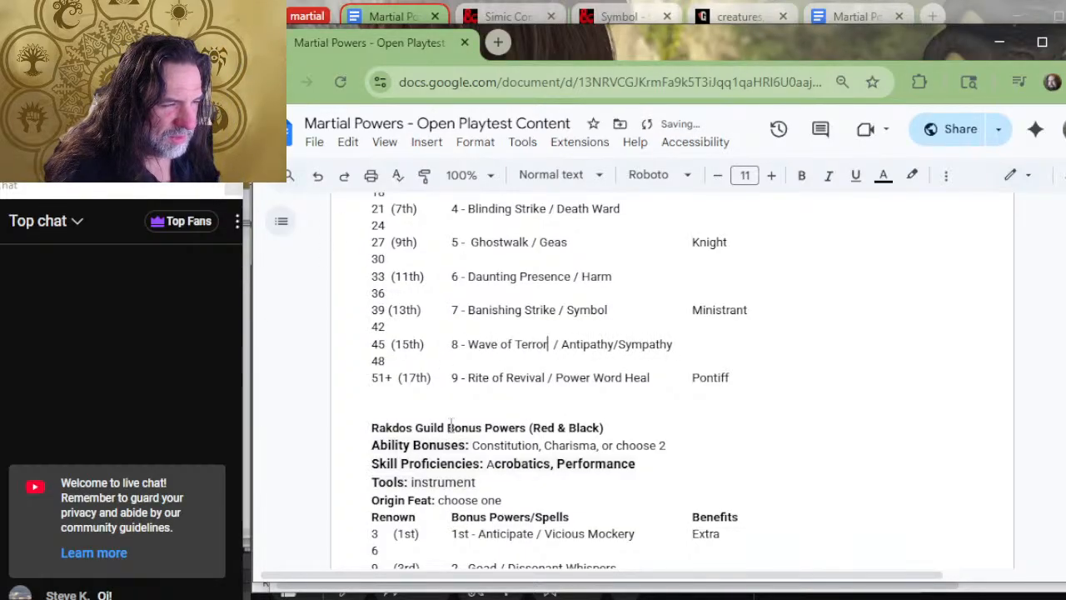
{"action": "key", "text": "Delete"}
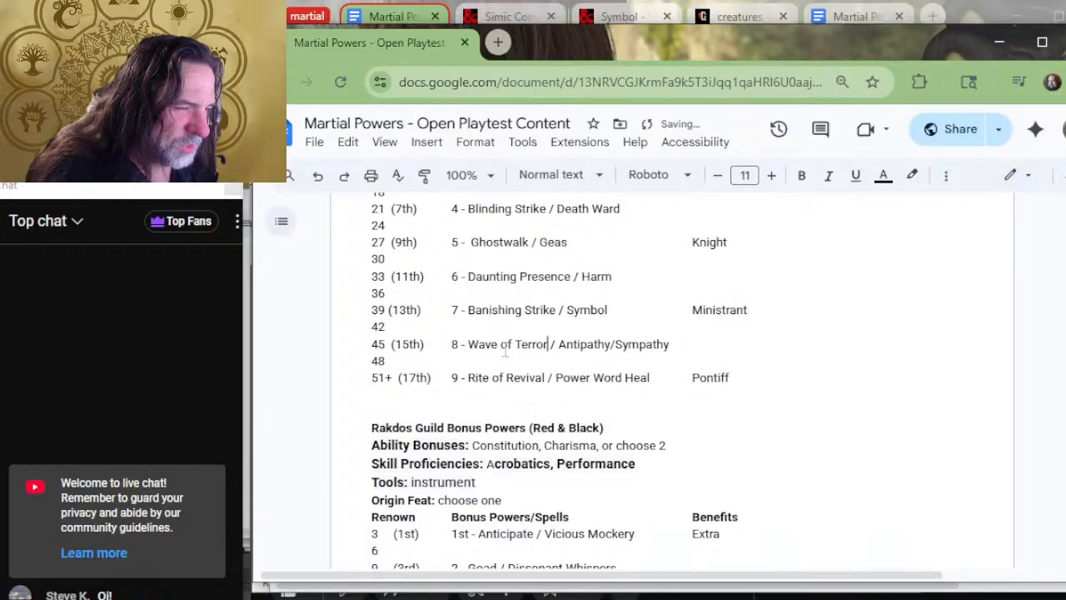
Place the cursor in the Rakdos rank 5 slot before Dominate Person and check the table's lower-rank powers.
{"action": "scroll", "coordinate": [505, 350], "scroll_direction": "down", "scroll_amount": 4}
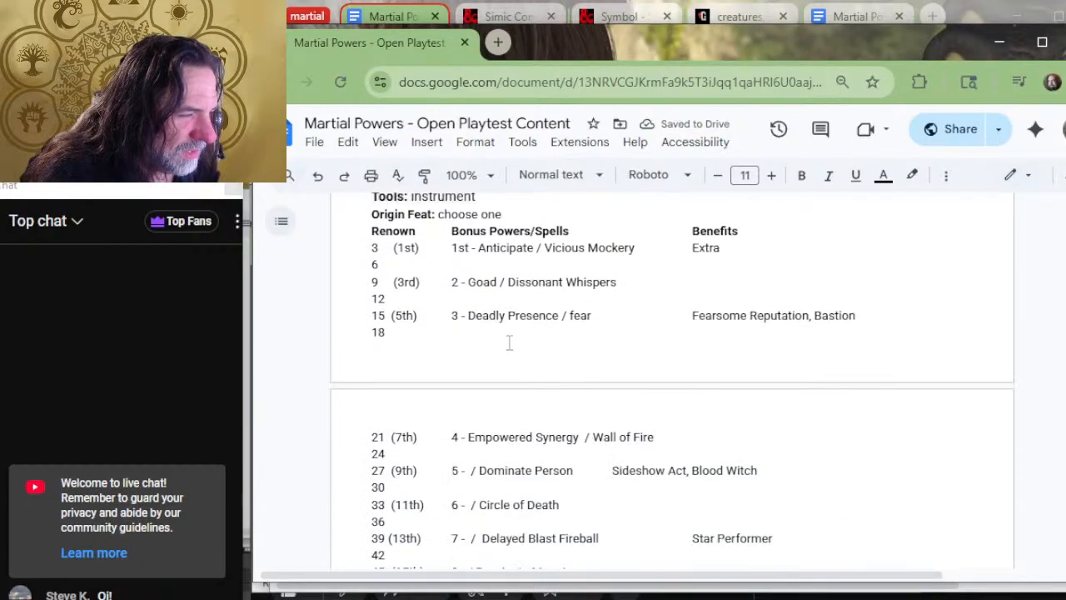
{"action": "scroll", "coordinate": [509, 340], "scroll_direction": "down", "scroll_amount": 2}
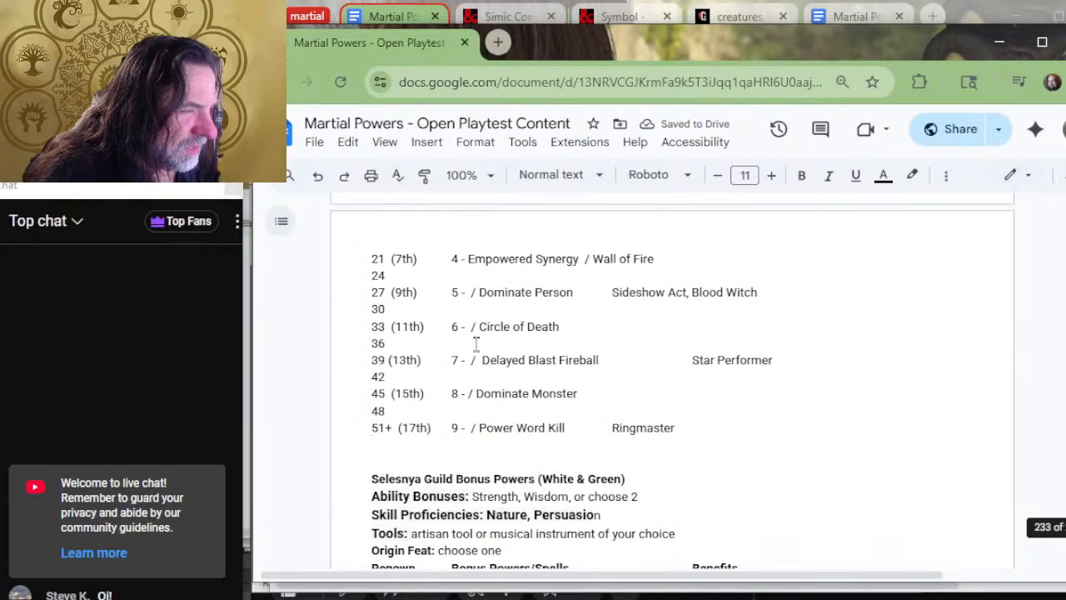
{"action": "left_click", "coordinate": [469, 292]}
{"action": "scroll", "coordinate": [468, 292], "scroll_direction": "up", "scroll_amount": 4}
{"action": "scroll", "coordinate": [603, 447], "scroll_direction": "down", "scroll_amount": 4}
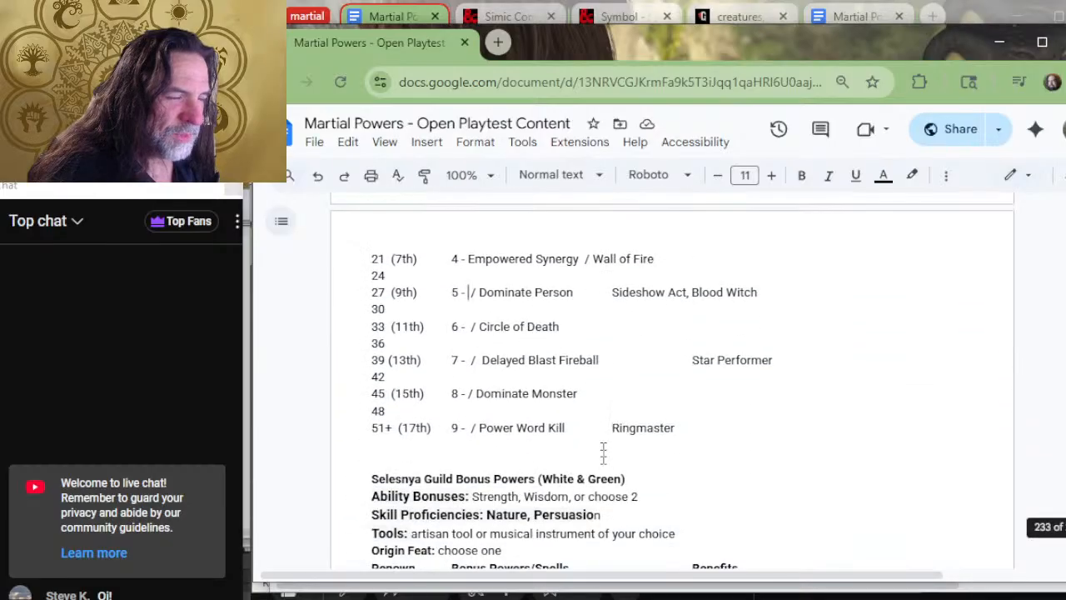
Check the rank 2 to 4 powers listed before the Maneuvers section for a power suiting Rakdos rank 5.
{"action": "key", "text": "alt+Tab"}
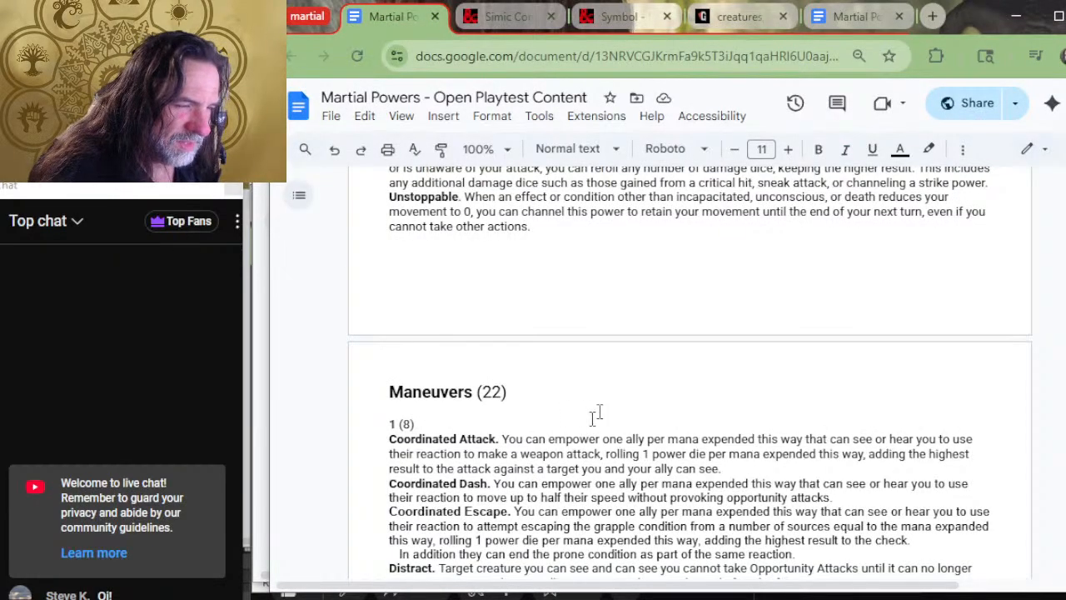
{"action": "scroll", "coordinate": [613, 404], "scroll_direction": "up", "scroll_amount": 2}
{"action": "scroll", "coordinate": [612, 404], "scroll_direction": "up", "scroll_amount": 4}
{"action": "scroll", "coordinate": [596, 425], "scroll_direction": "up", "scroll_amount": 2}
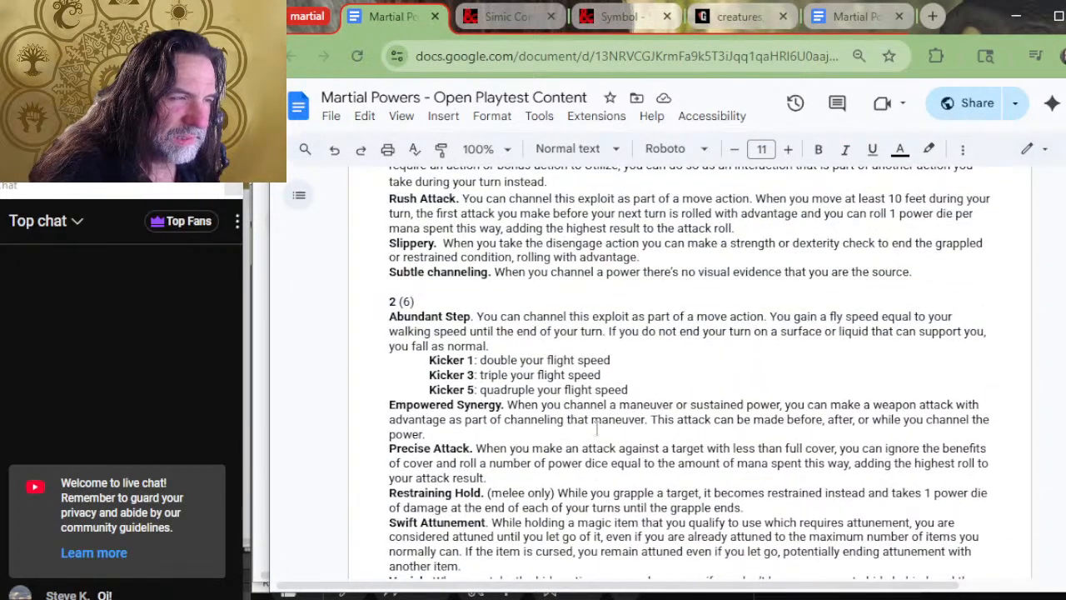
{"action": "scroll", "coordinate": [590, 381], "scroll_direction": "down", "scroll_amount": 4}
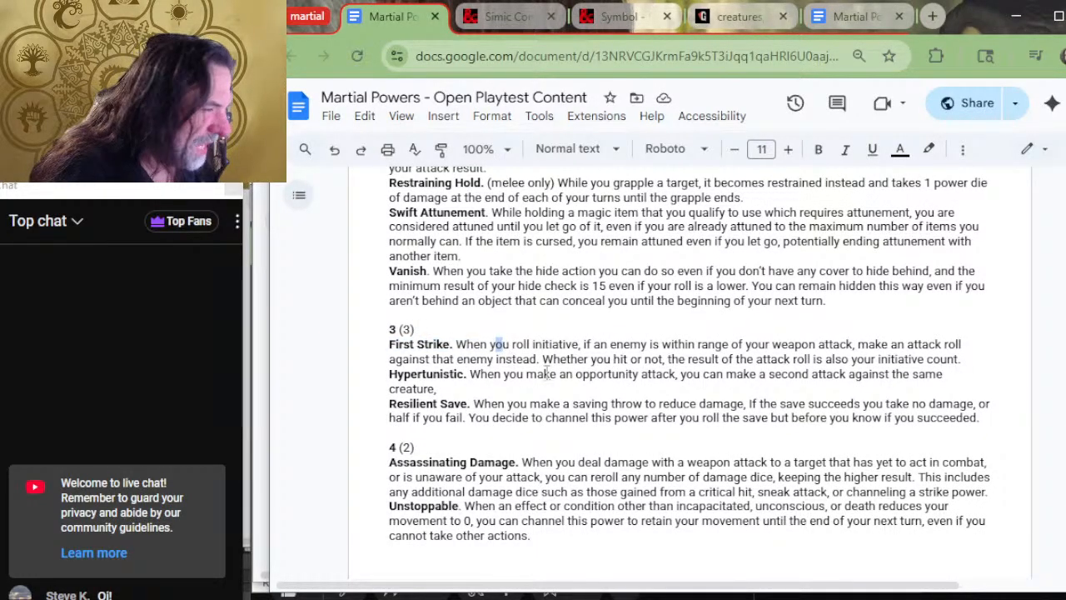
{"action": "left_click_drag", "start_coordinate": [543, 374], "coordinate": [573, 386]}
{"action": "scroll", "coordinate": [572, 388], "scroll_direction": "down", "scroll_amount": 2}
Enter Hypertunistic as the Rakdos rank 5 power and align Sideshow Act, Blood Witch with the Benefits column.
{"action": "key", "text": "alt+Tab"}
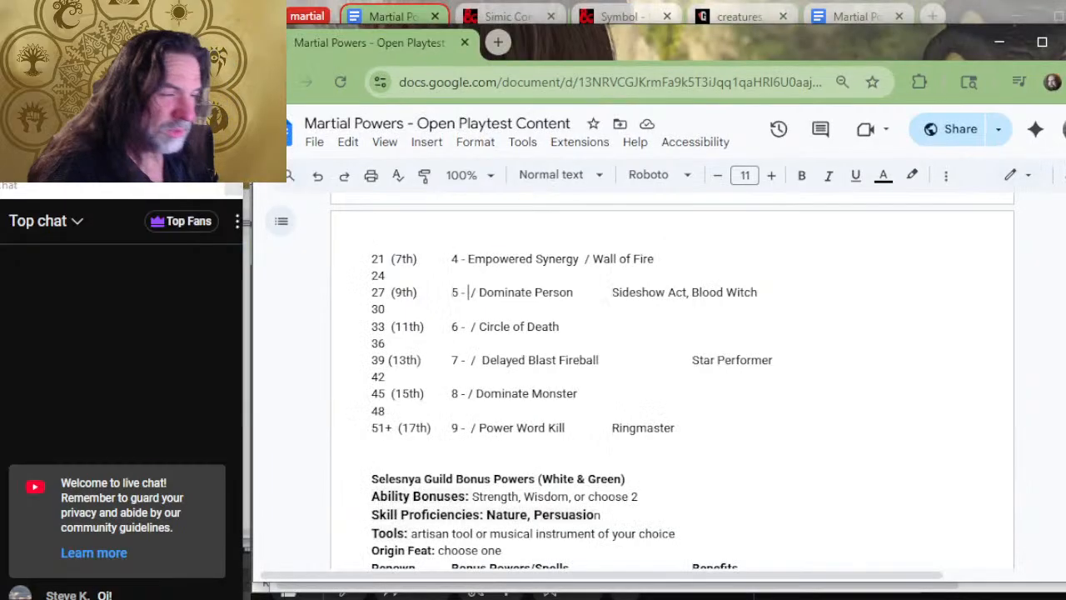
{"action": "type", "text": "Hypertunis"}
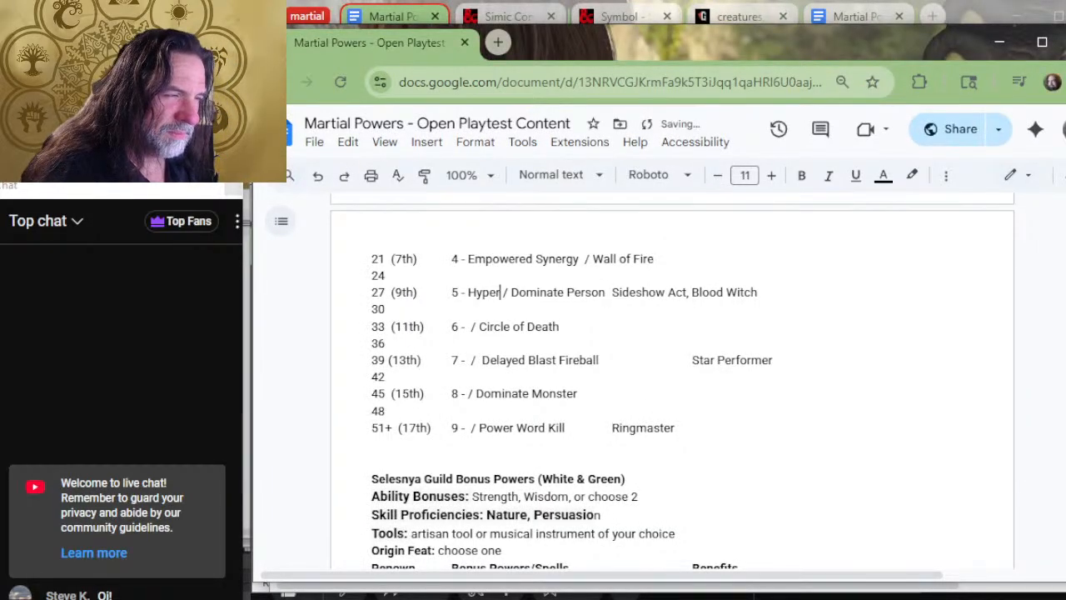
{"action": "type", "text": "tic"}
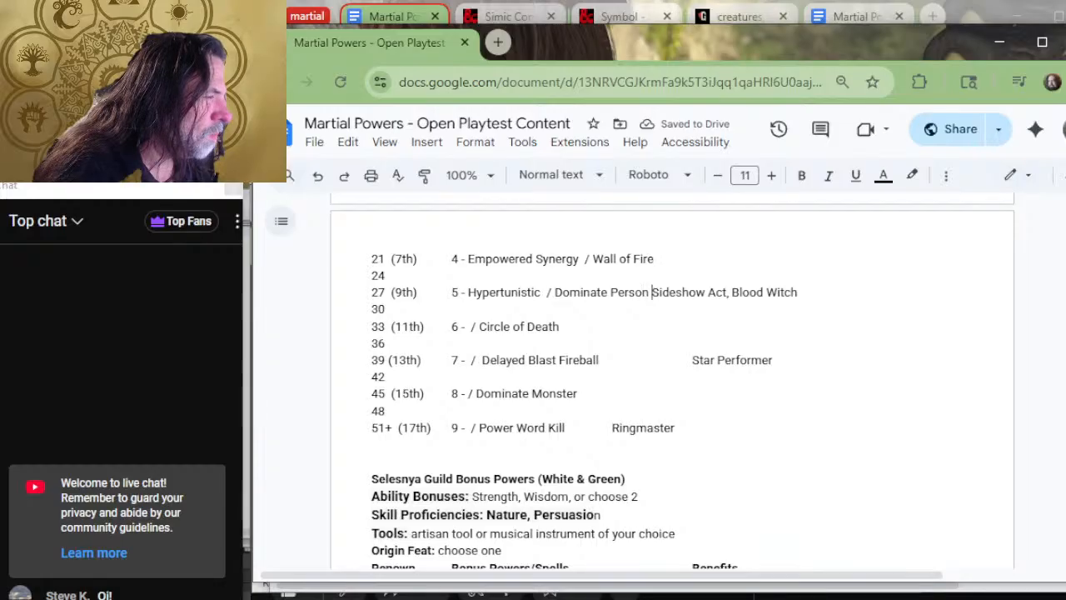
{"action": "key", "text": "Tab"}
{"action": "scroll", "coordinate": [678, 404], "scroll_direction": "up", "scroll_amount": 2}
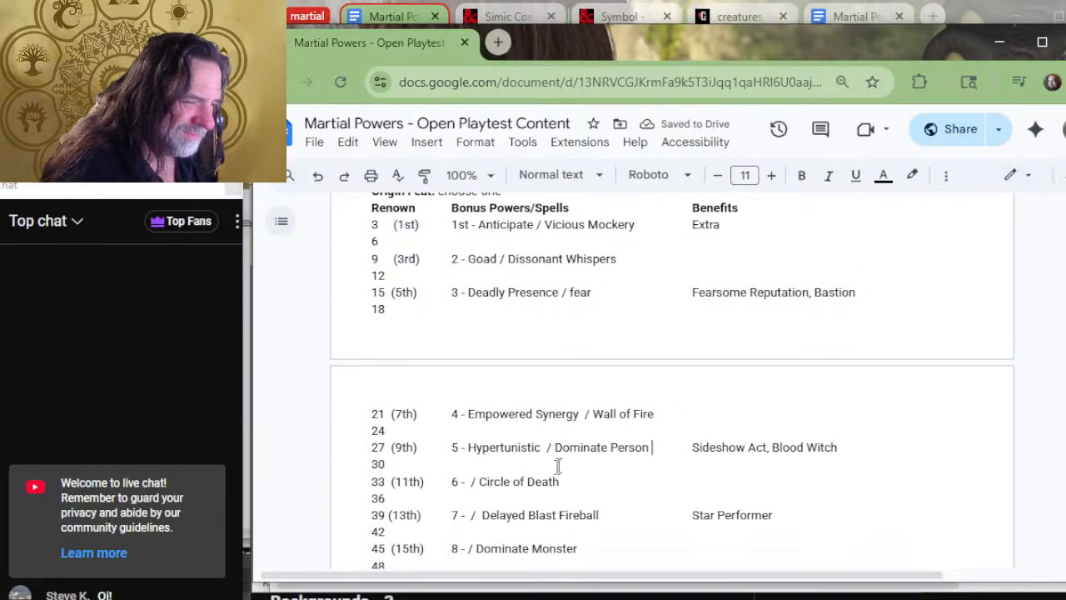
{"action": "left_click", "coordinate": [412, 592]}
{"action": "scroll", "coordinate": [412, 592], "scroll_direction": "up", "scroll_amount": 2}
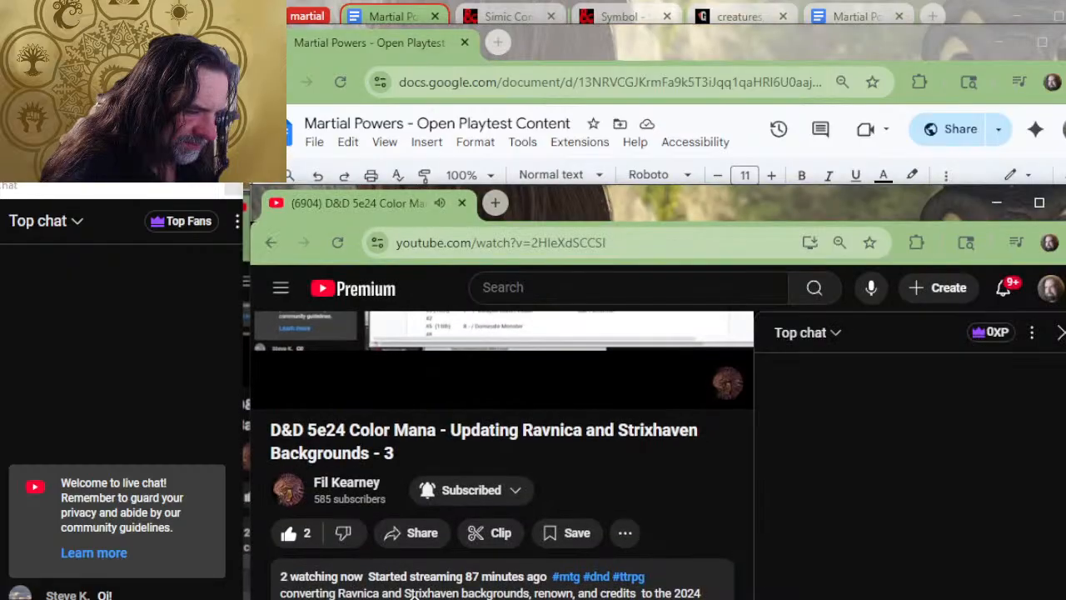
{"action": "key", "text": "alt+Tab"}
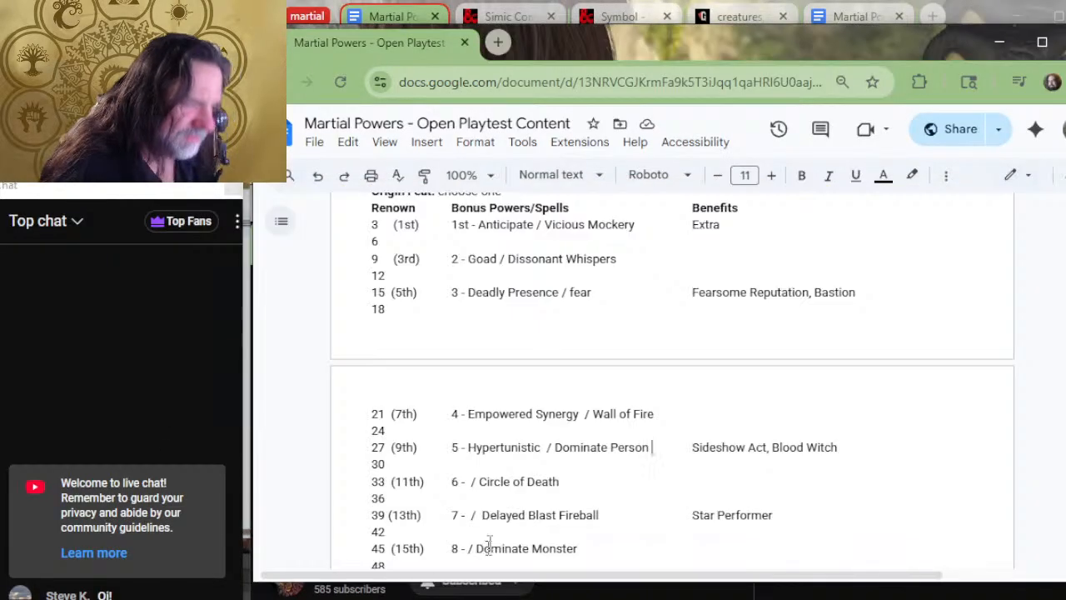
Review the Izzet guild table's Benefits column for misaligned entries.
{"action": "scroll", "coordinate": [488, 556], "scroll_direction": "up", "scroll_amount": 10}
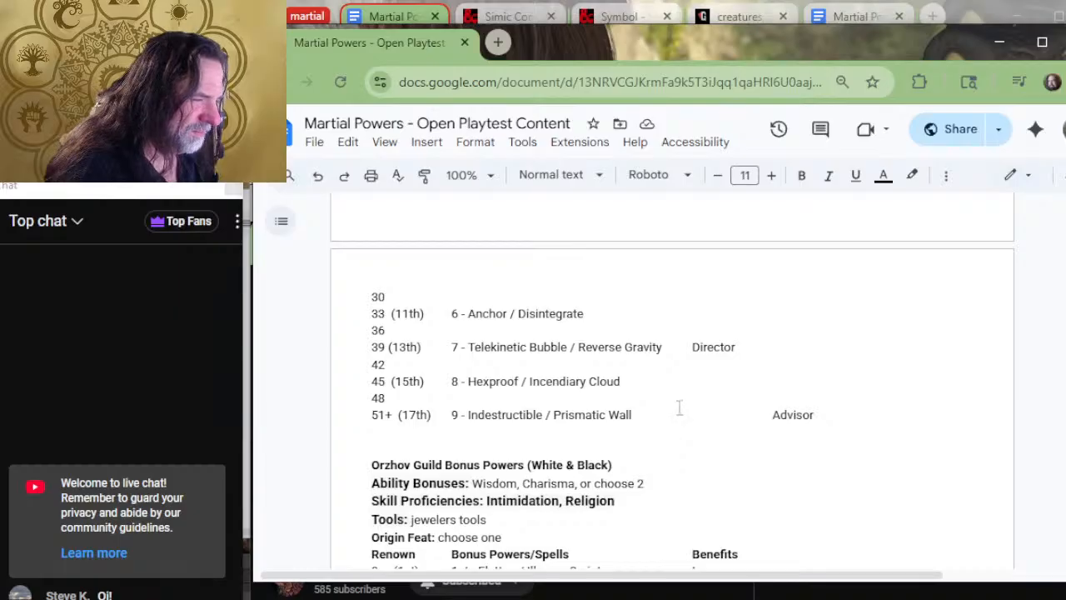
{"action": "scroll", "coordinate": [638, 409], "scroll_direction": "down", "scroll_amount": 5}
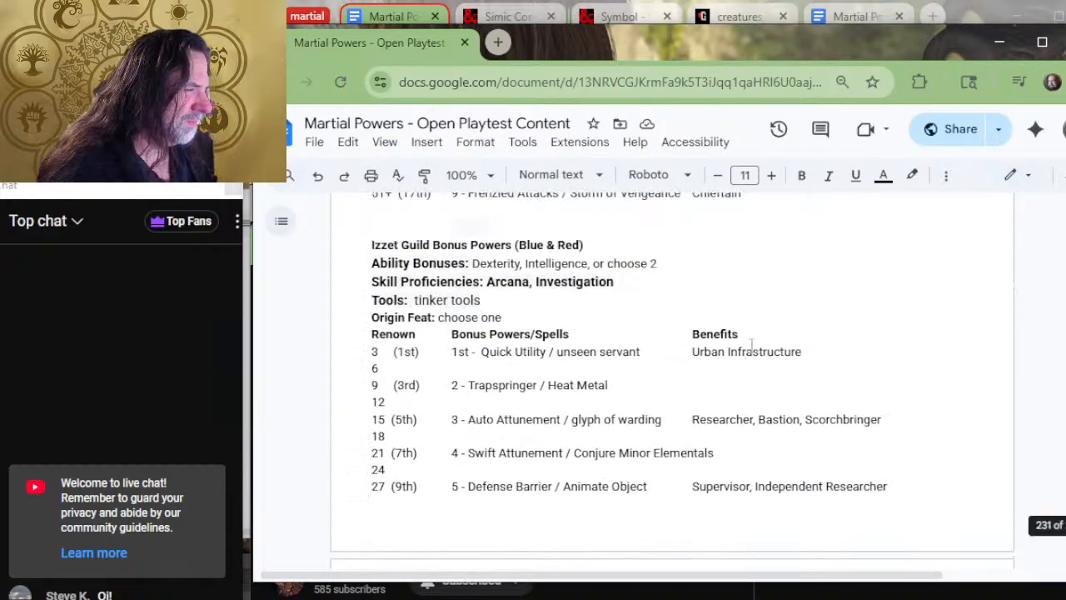
{"action": "scroll", "coordinate": [857, 292], "scroll_direction": "up", "scroll_amount": 5}
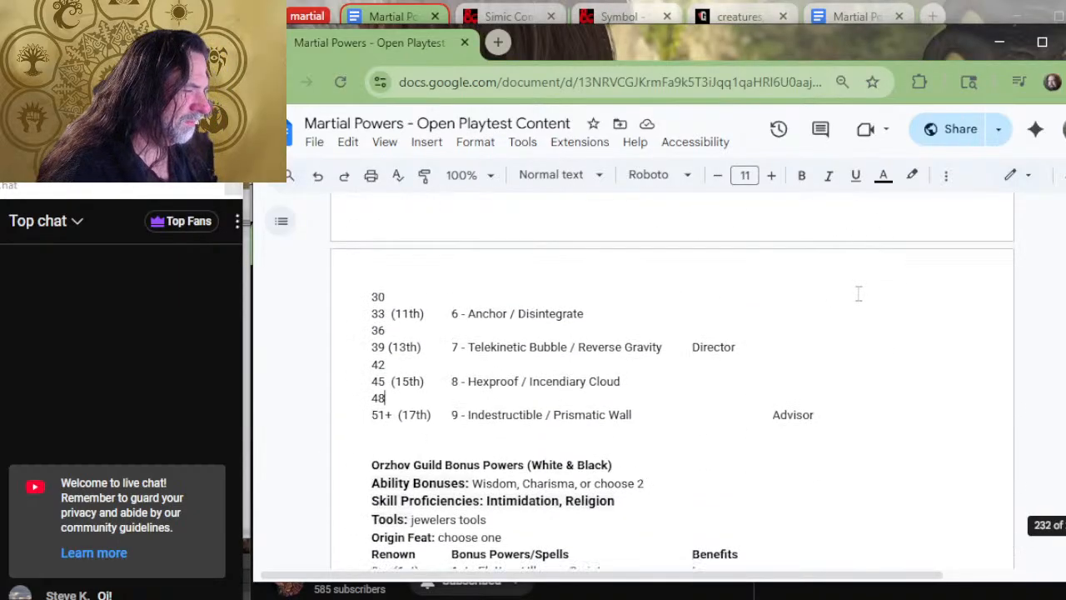
{"action": "left_click", "coordinate": [692, 350]}
{"action": "key", "text": "Tab"}
{"action": "scroll", "coordinate": [723, 386], "scroll_direction": "up", "scroll_amount": 2}
{"action": "scroll", "coordinate": [722, 385], "scroll_direction": "down", "scroll_amount": 2}
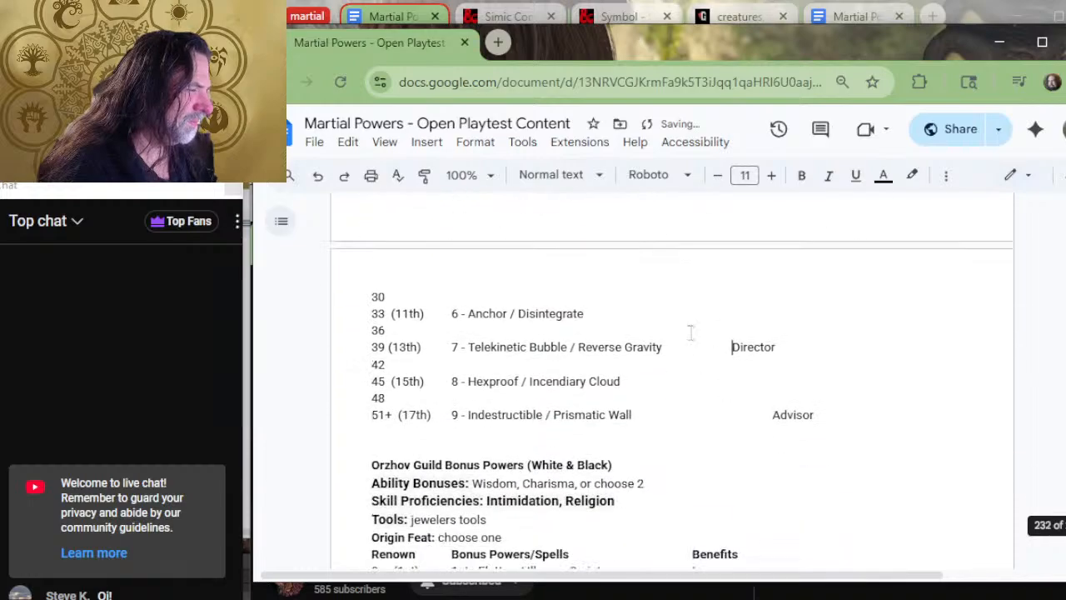
{"action": "left_click", "coordinate": [709, 350]}
{"action": "key", "text": "Delete"}
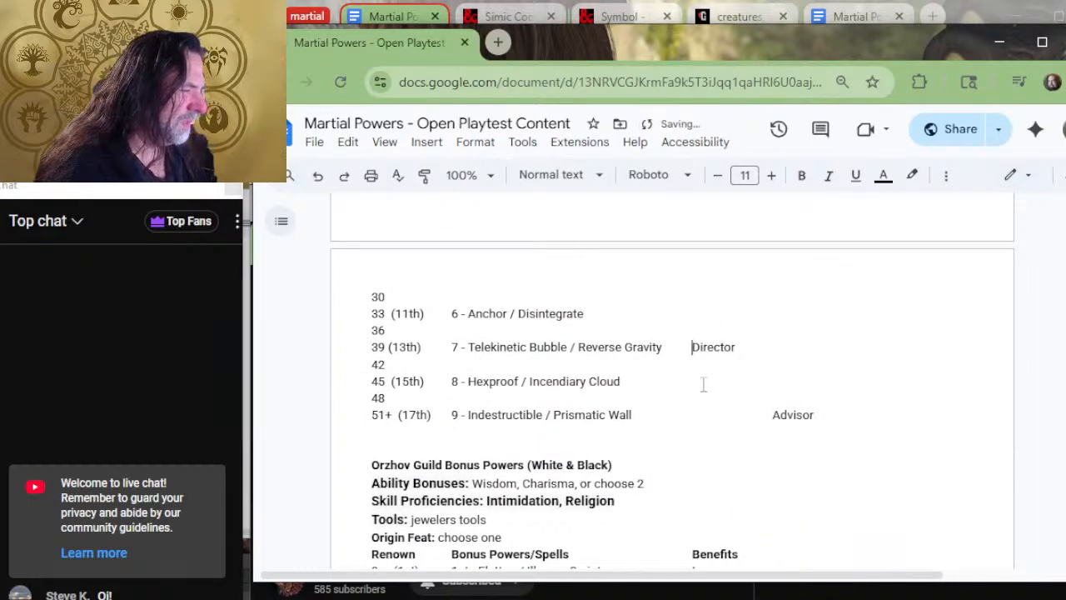
Remove the extra tabs before Advisor in the Izzet rank 9 and Golgari rank 7 rows, and check benefits alignment in the earlier guild tables.
{"action": "key", "text": "Delete"}
{"action": "key", "text": "Delete"}
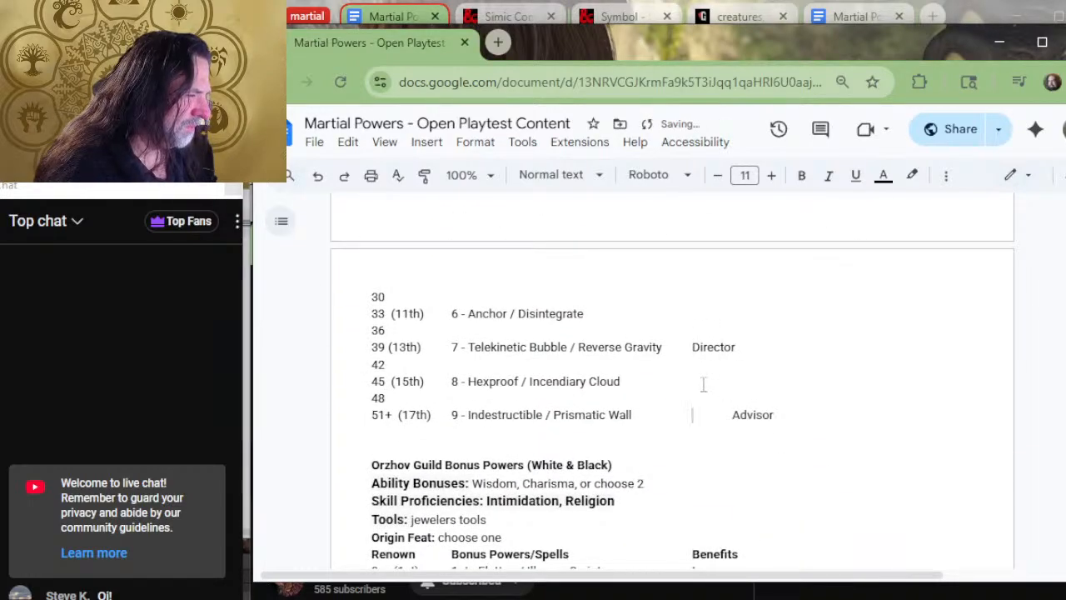
{"action": "scroll", "coordinate": [703, 384], "scroll_direction": "up", "scroll_amount": 5}
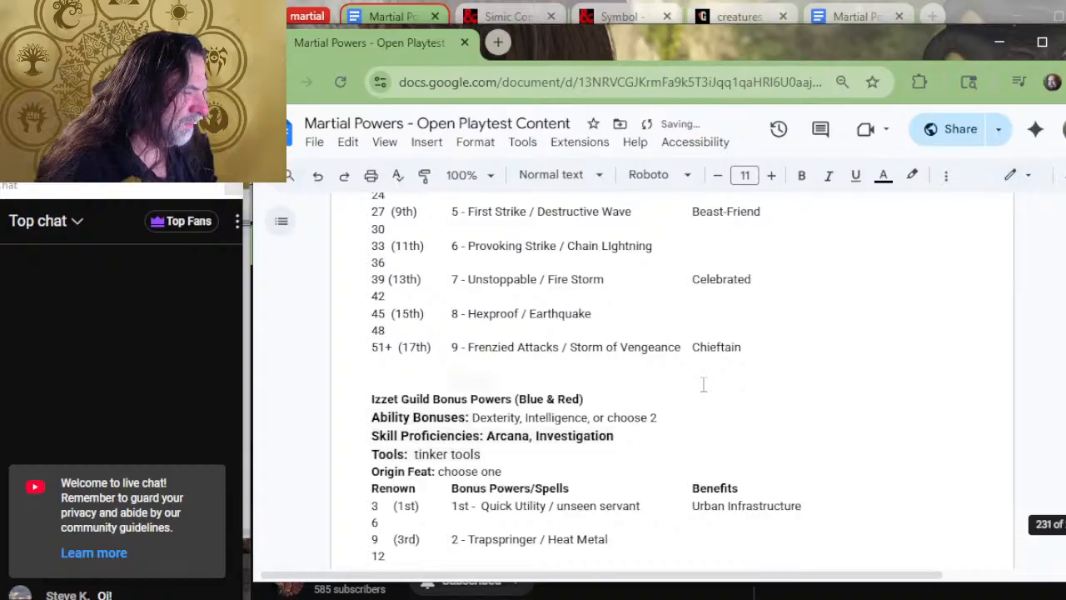
{"action": "scroll", "coordinate": [703, 384], "scroll_direction": "up", "scroll_amount": 10}
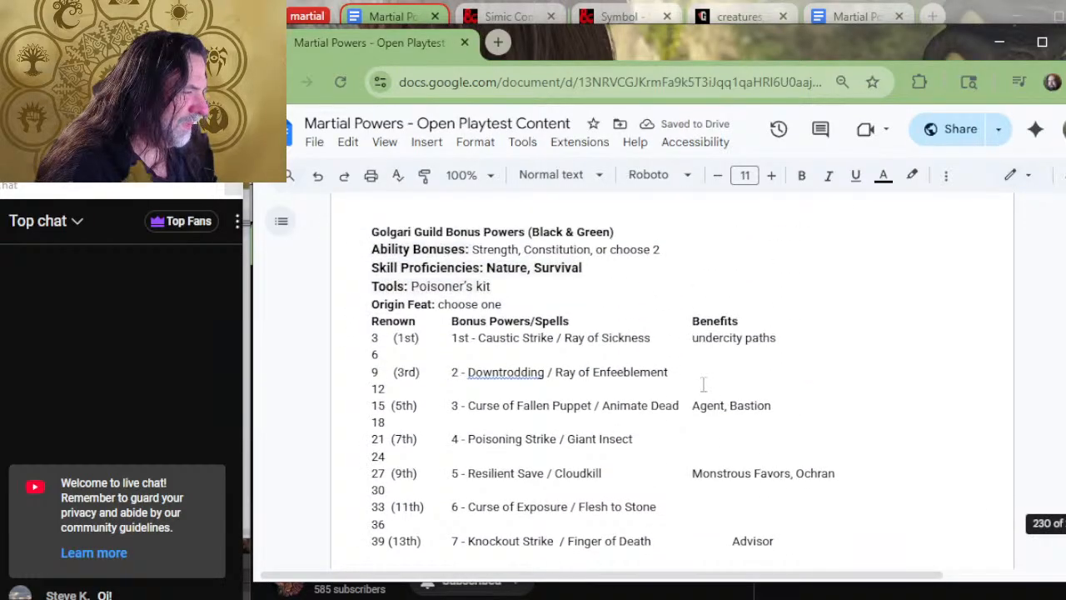
{"action": "scroll", "coordinate": [703, 384], "scroll_direction": "down", "scroll_amount": 2}
{"action": "key", "text": "Delete"}
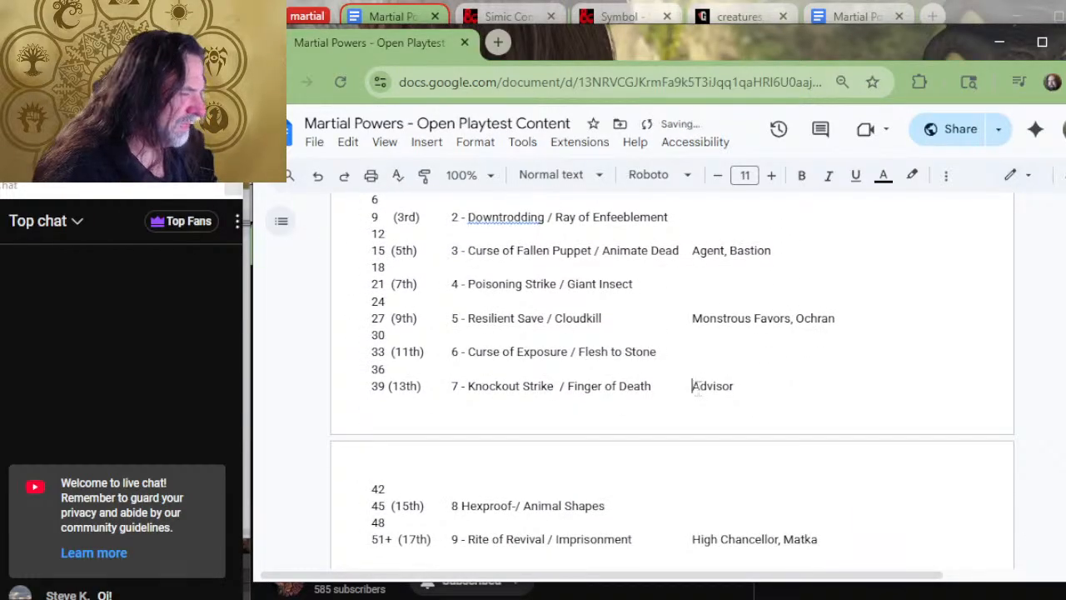
{"action": "scroll", "coordinate": [572, 405], "scroll_direction": "up", "scroll_amount": 15}
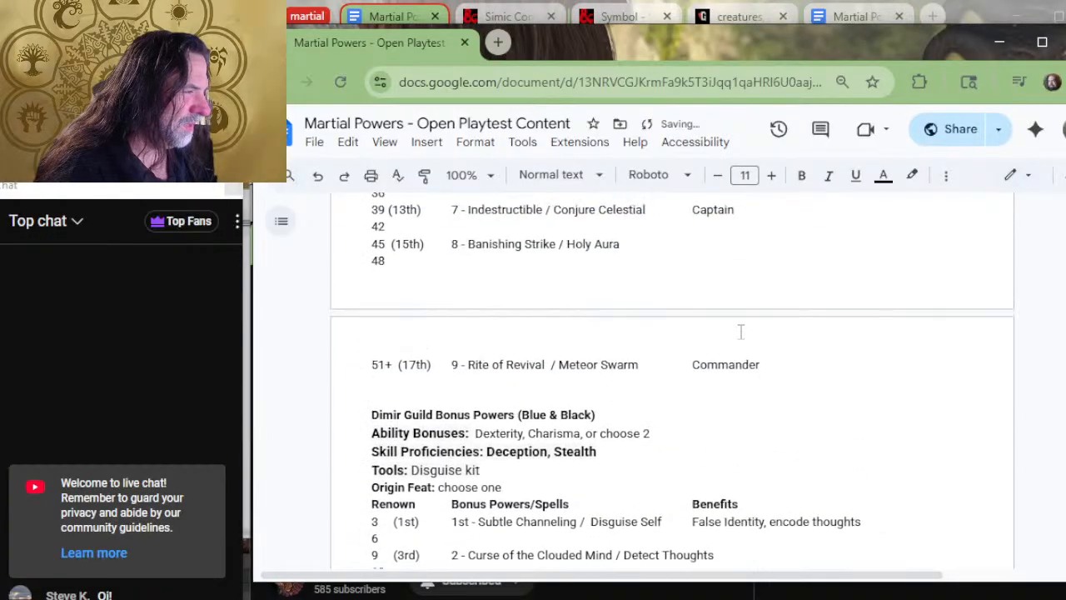
{"action": "scroll", "coordinate": [741, 332], "scroll_direction": "up", "scroll_amount": 8}
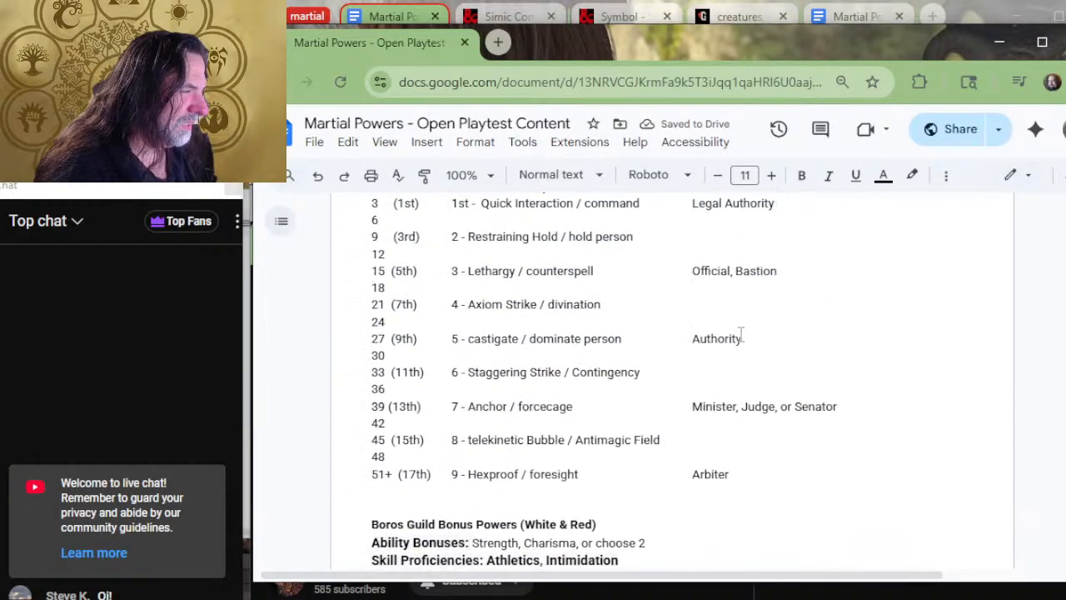
Review the guild tables from Boros through Simic for missing martial powers and misaligned benefits.
{"action": "scroll", "coordinate": [741, 331], "scroll_direction": "up", "scroll_amount": 2}
{"action": "scroll", "coordinate": [732, 337], "scroll_direction": "down", "scroll_amount": 14}
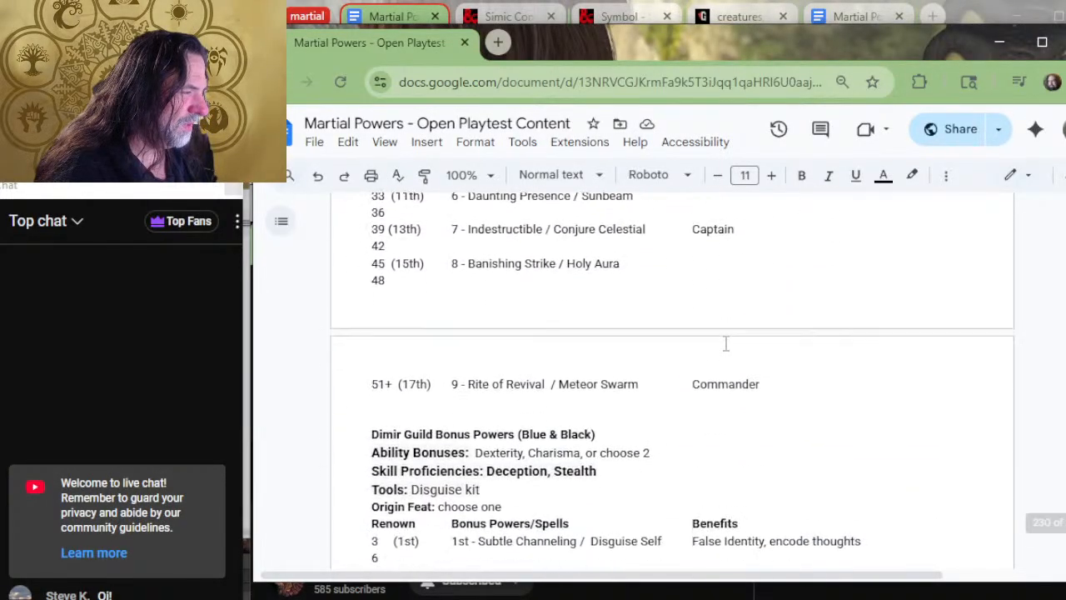
{"action": "scroll", "coordinate": [726, 346], "scroll_direction": "down", "scroll_amount": 18}
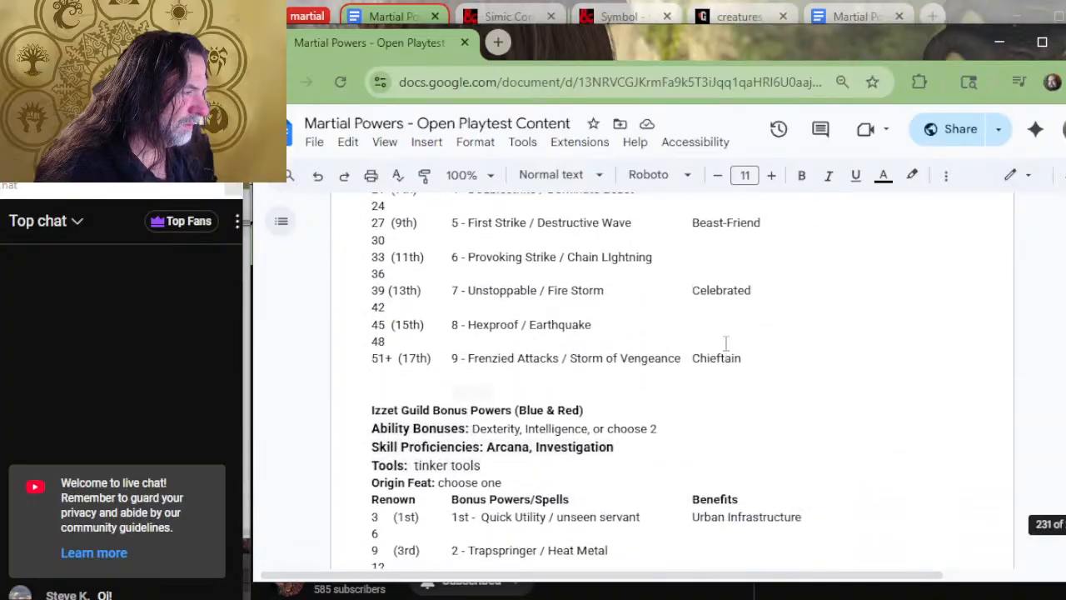
{"action": "scroll", "coordinate": [726, 346], "scroll_direction": "down", "scroll_amount": 16}
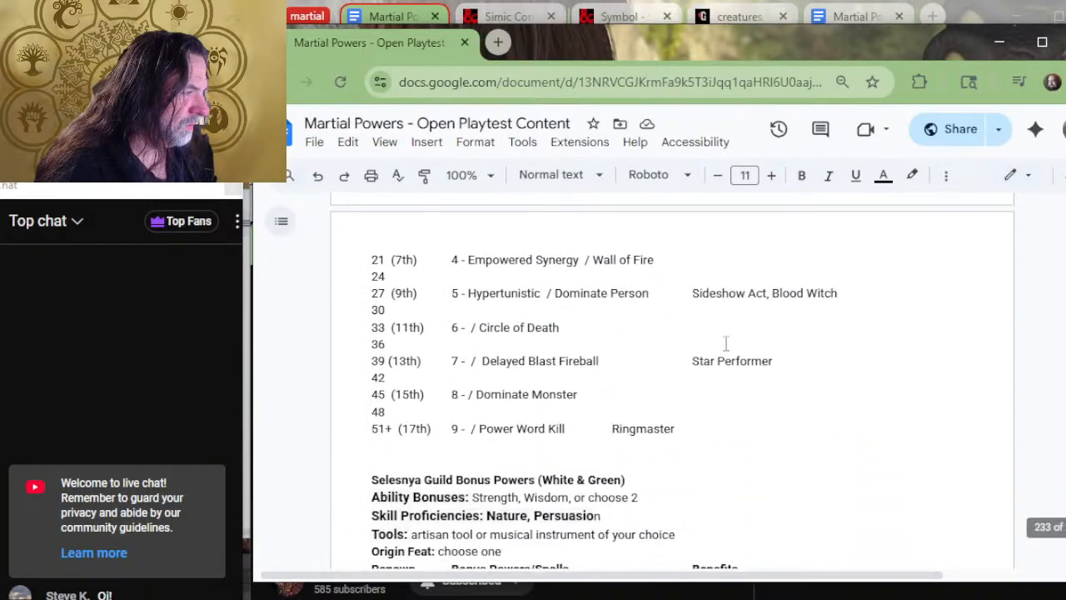
{"action": "scroll", "coordinate": [726, 344], "scroll_direction": "down", "scroll_amount": 3}
{"action": "scroll", "coordinate": [725, 344], "scroll_direction": "up", "scroll_amount": 3}
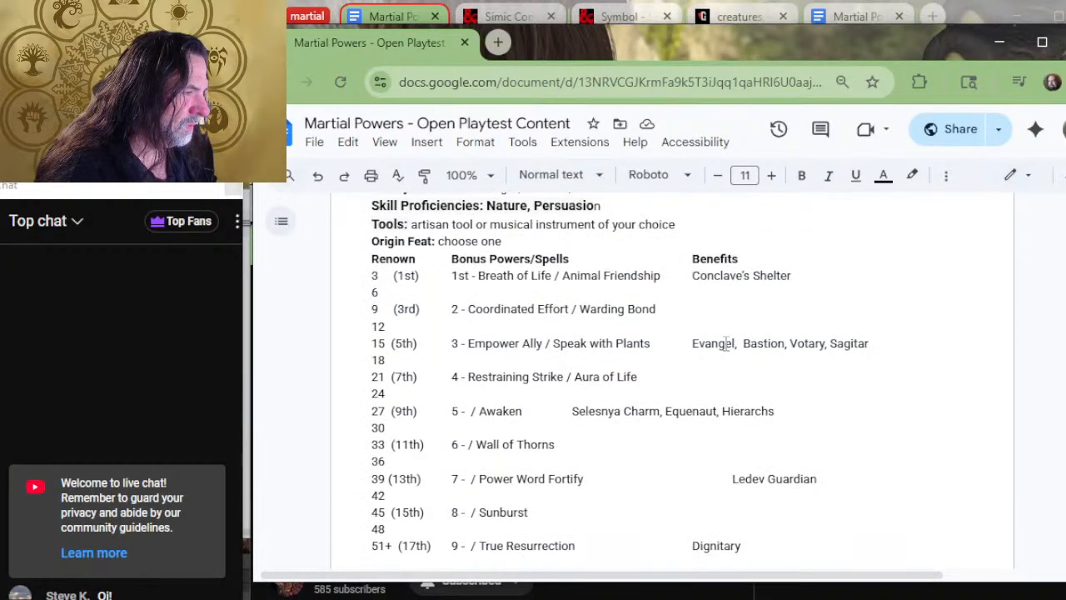
{"action": "scroll", "coordinate": [704, 390], "scroll_direction": "down", "scroll_amount": 3}
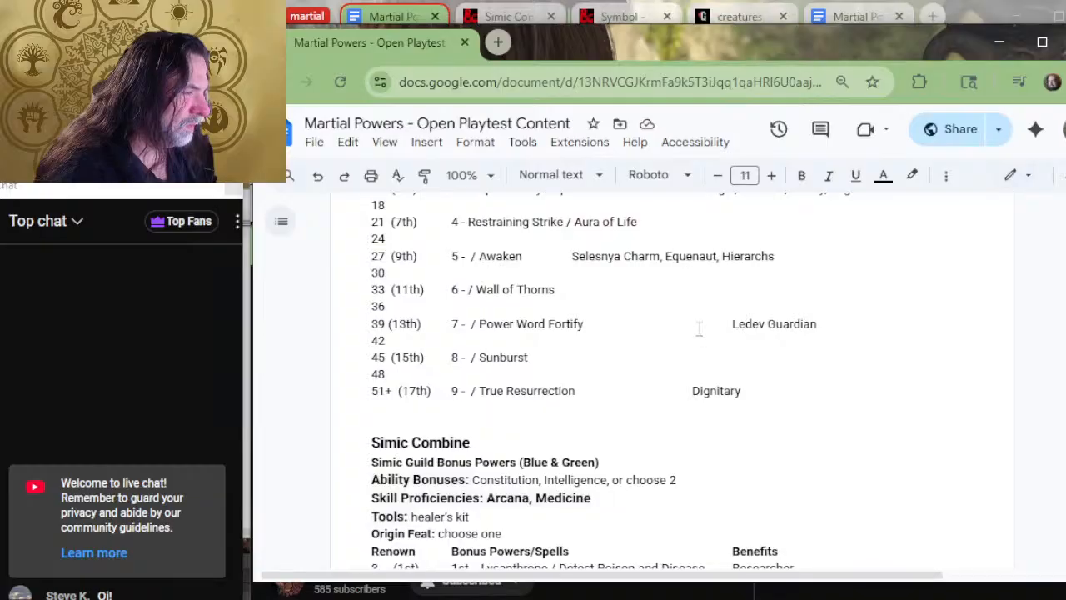
{"action": "scroll", "coordinate": [708, 346], "scroll_direction": "down", "scroll_amount": 7}
{"action": "scroll", "coordinate": [720, 291], "scroll_direction": "down", "scroll_amount": 5}
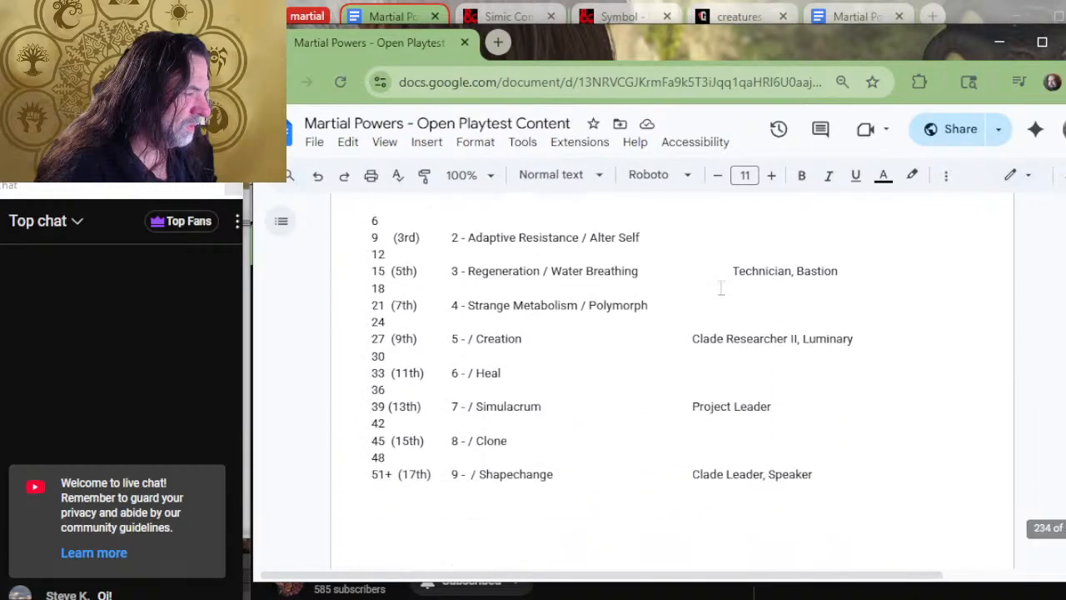
Review the powers already assigned in the Izzet and Orzhov tables and go to the empty Rakdos rank 6 entry.
{"action": "scroll", "coordinate": [718, 300], "scroll_direction": "up", "scroll_amount": 20}
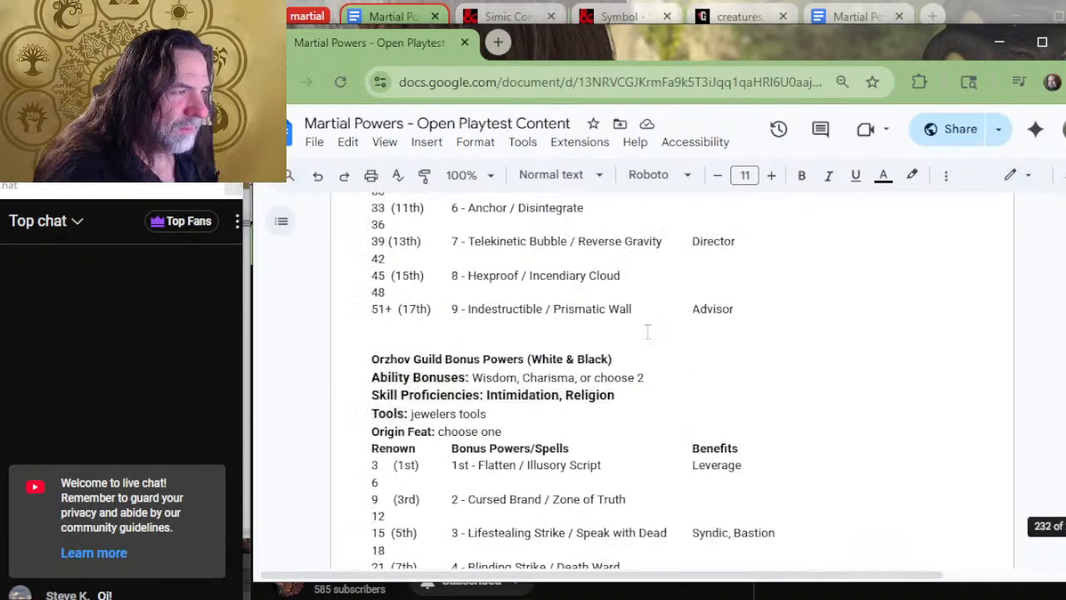
{"action": "scroll", "coordinate": [648, 331], "scroll_direction": "up", "scroll_amount": 7}
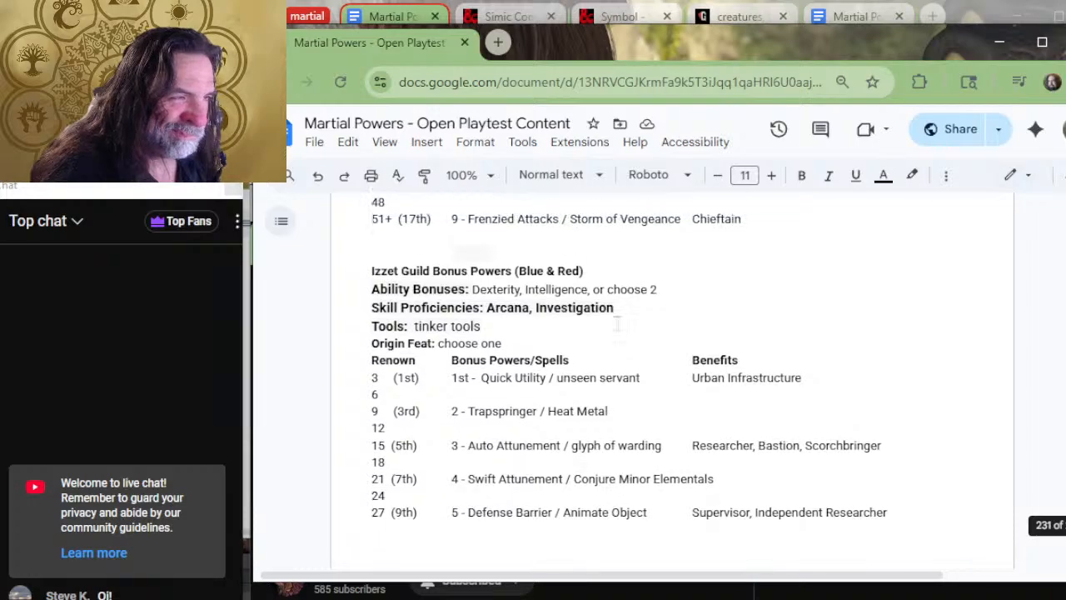
{"action": "scroll", "coordinate": [641, 325], "scroll_direction": "down", "scroll_amount": 2}
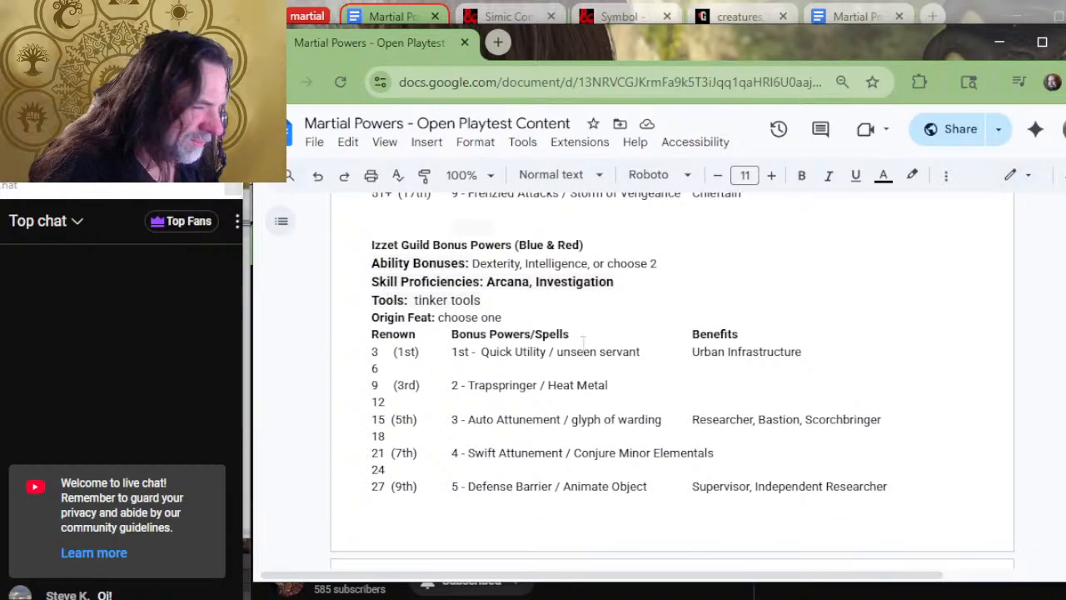
{"action": "scroll", "coordinate": [583, 340], "scroll_direction": "down", "scroll_amount": 8}
{"action": "scroll", "coordinate": [581, 348], "scroll_direction": "down", "scroll_amount": 4}
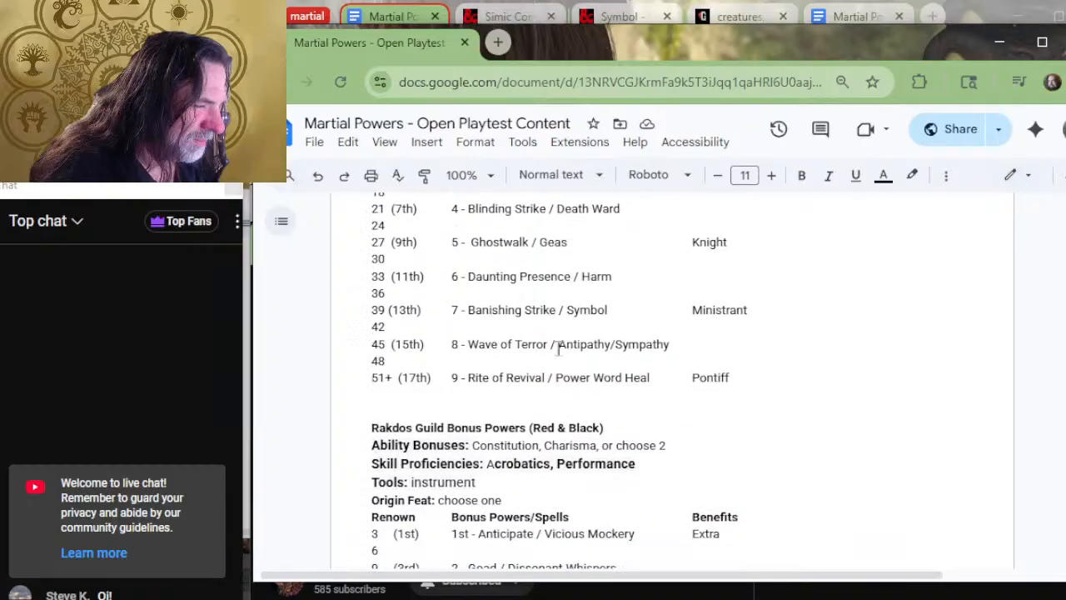
{"action": "scroll", "coordinate": [558, 350], "scroll_direction": "down", "scroll_amount": 2}
{"action": "scroll", "coordinate": [507, 345], "scroll_direction": "down", "scroll_amount": 2}
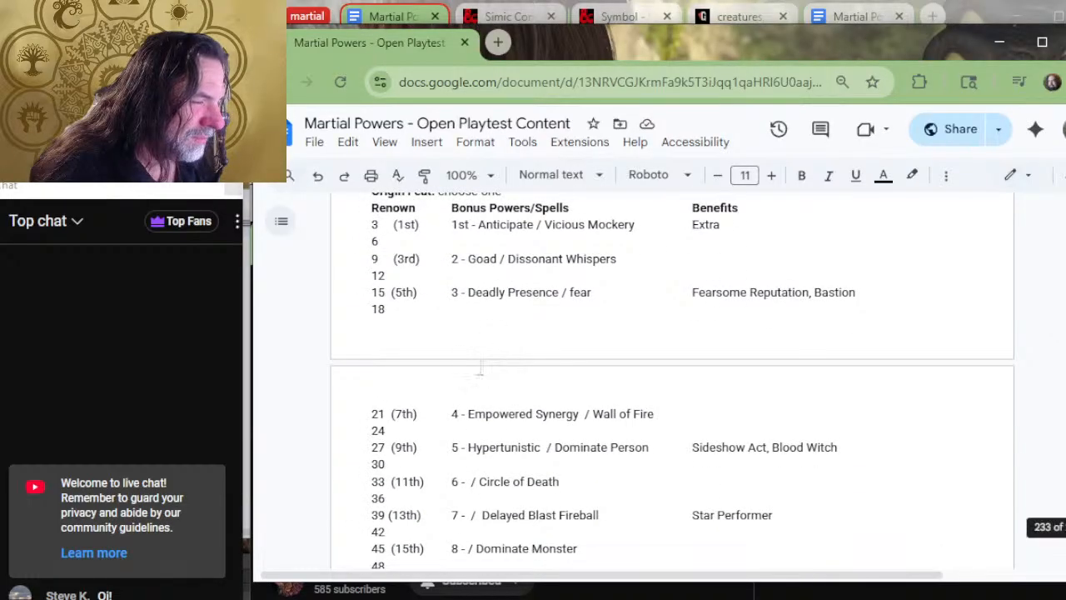
{"action": "scroll", "coordinate": [480, 369], "scroll_direction": "down", "scroll_amount": 2}
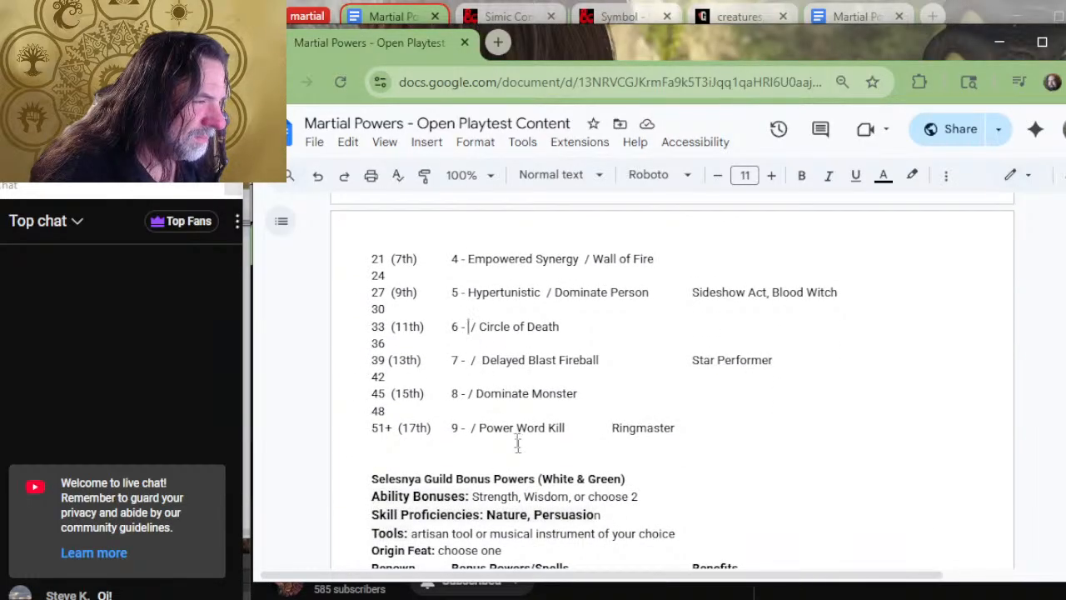
Read the Maneuvers and reaction powers in the other document window, including Curse of exposure, for a power suiting Rakdos rank 6.
{"action": "key", "text": "alt+Tab"}
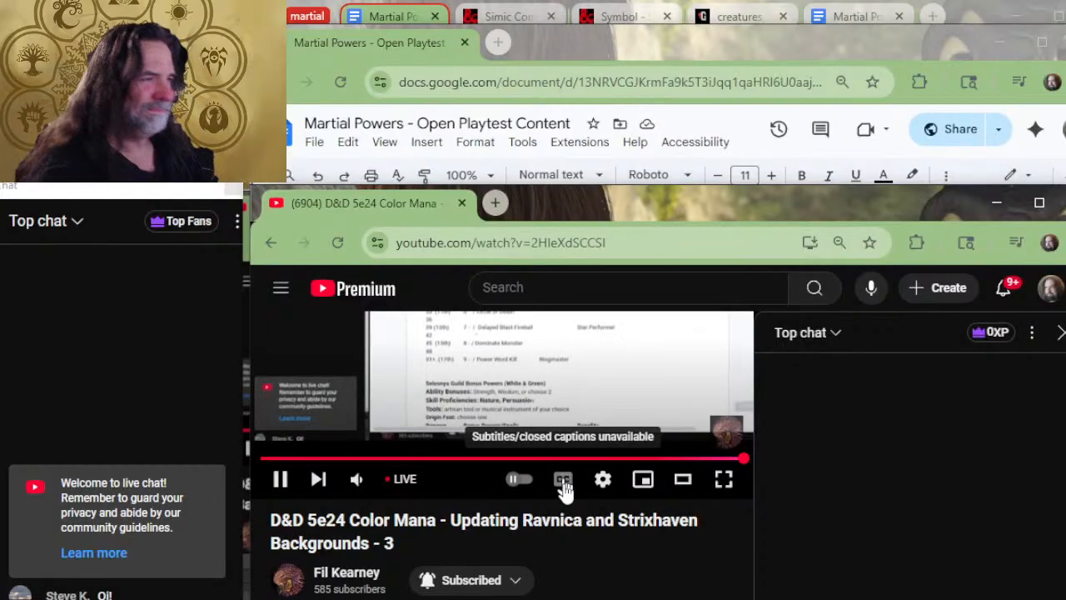
{"action": "key", "text": "alt+Tab"}
{"action": "key", "text": "alt+Tab"}
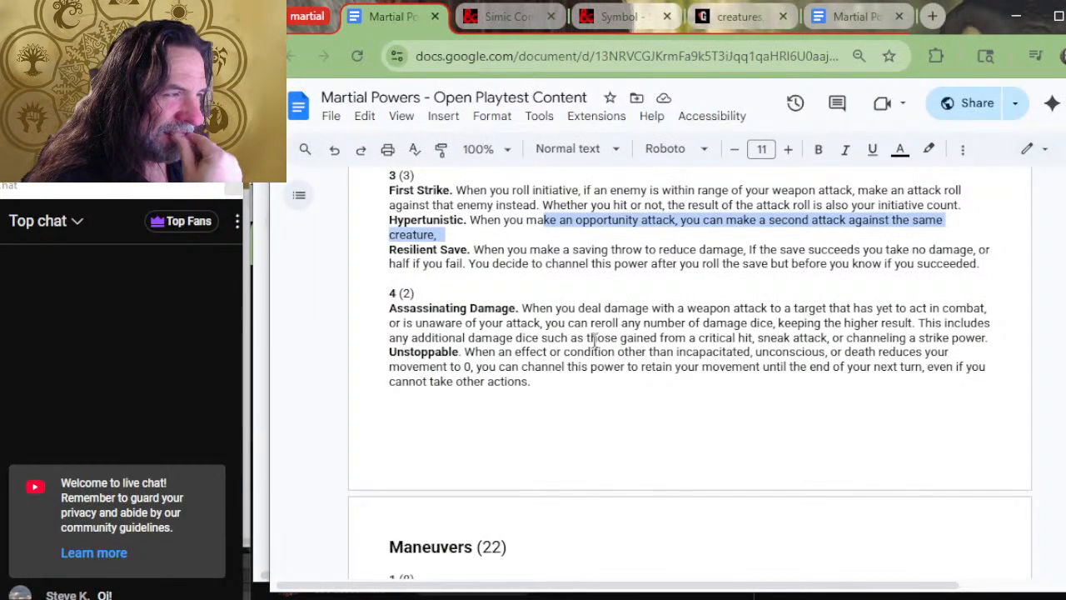
{"action": "scroll", "coordinate": [570, 265], "scroll_direction": "up", "scroll_amount": 2}
{"action": "scroll", "coordinate": [572, 266], "scroll_direction": "down", "scroll_amount": 5}
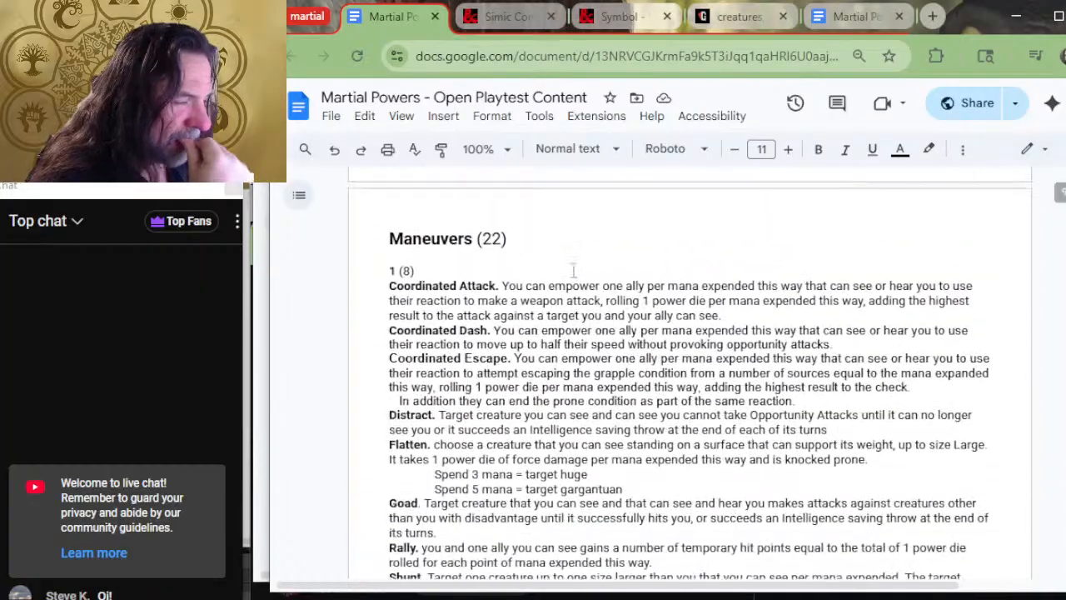
{"action": "scroll", "coordinate": [574, 268], "scroll_direction": "down", "scroll_amount": 4}
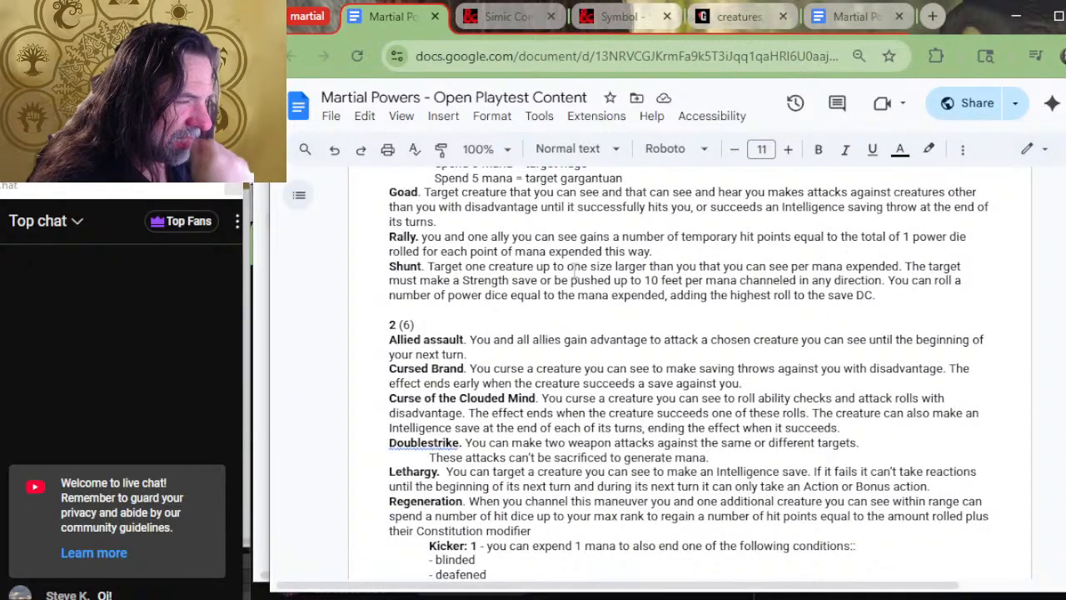
{"action": "scroll", "coordinate": [573, 268], "scroll_direction": "down", "scroll_amount": 6}
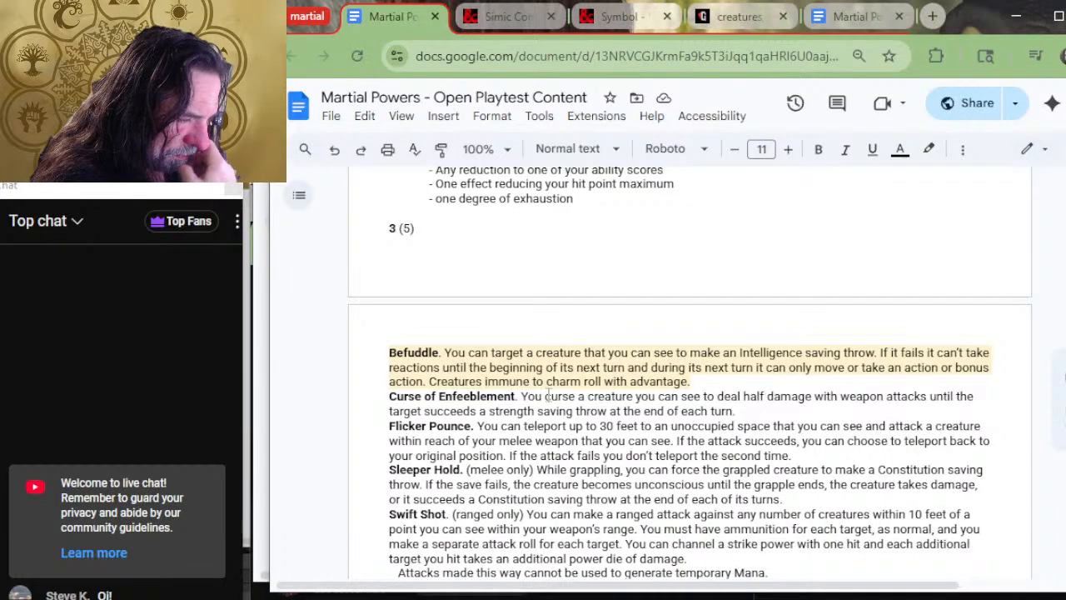
{"action": "scroll", "coordinate": [548, 396], "scroll_direction": "down", "scroll_amount": 2}
{"action": "scroll", "coordinate": [547, 396], "scroll_direction": "down", "scroll_amount": 12}
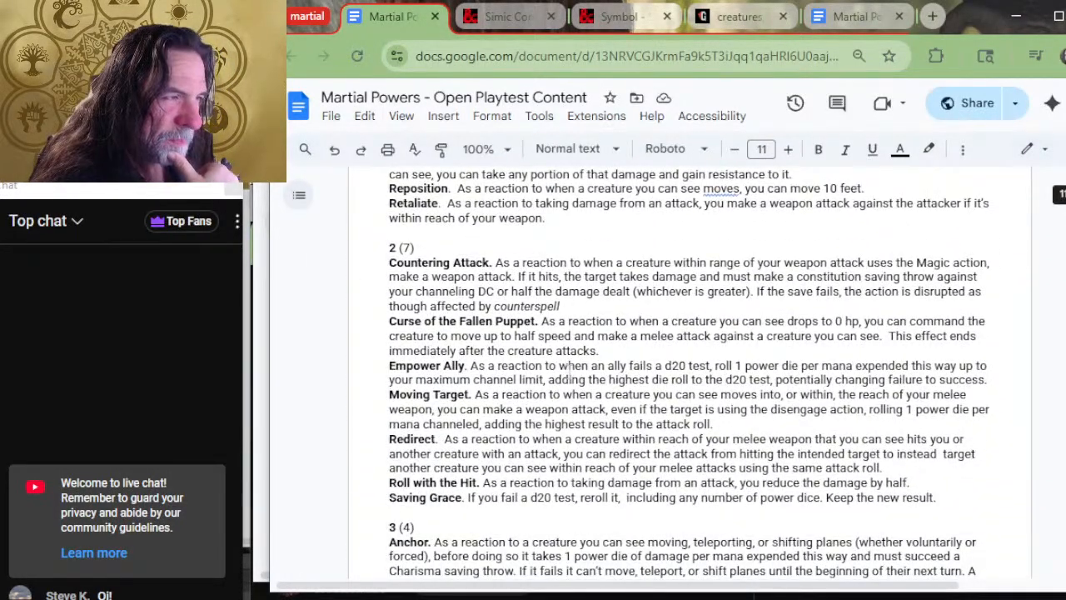
{"action": "scroll", "coordinate": [547, 397], "scroll_direction": "down", "scroll_amount": 4}
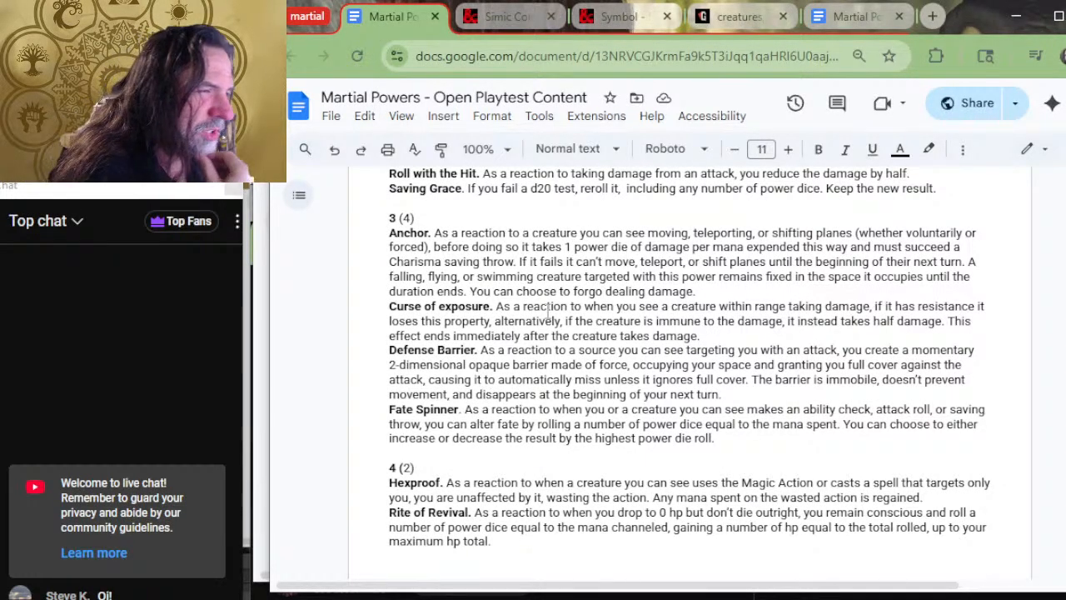
{"action": "left_click_drag", "start_coordinate": [504, 306], "coordinate": [519, 321]}
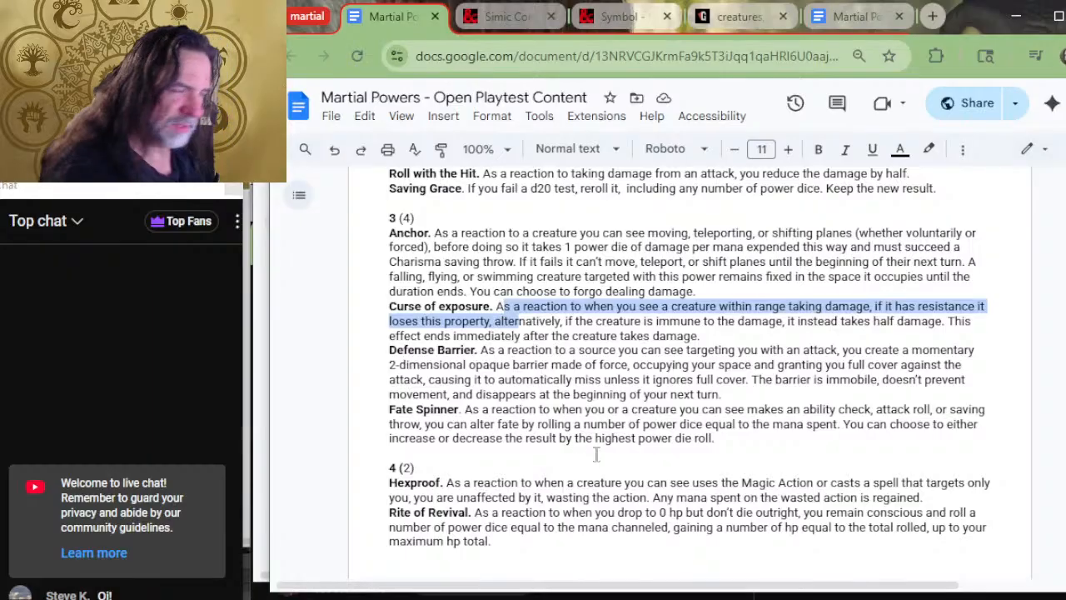
Examine the rank 1 and 2 strike powers as candidates for the empty Rakdos rank 6 entry.
{"action": "key", "text": "alt+Tab"}
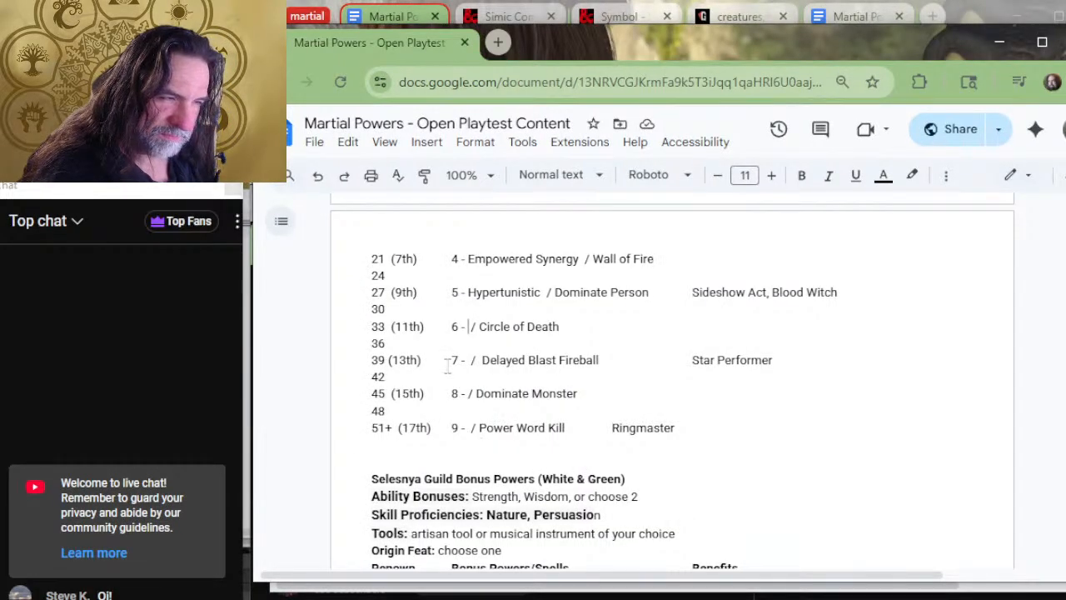
{"action": "key", "text": "alt+Tab"}
{"action": "scroll", "coordinate": [645, 454], "scroll_direction": "down", "scroll_amount": 10}
{"action": "scroll", "coordinate": [631, 446], "scroll_direction": "down", "scroll_amount": 9}
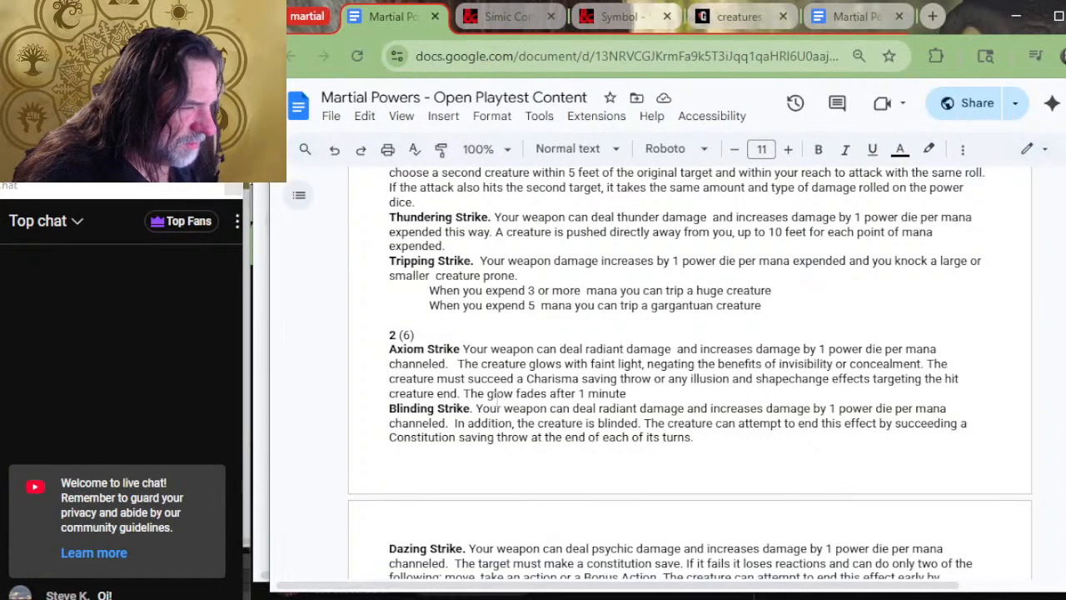
{"action": "scroll", "coordinate": [517, 394], "scroll_direction": "down", "scroll_amount": 4}
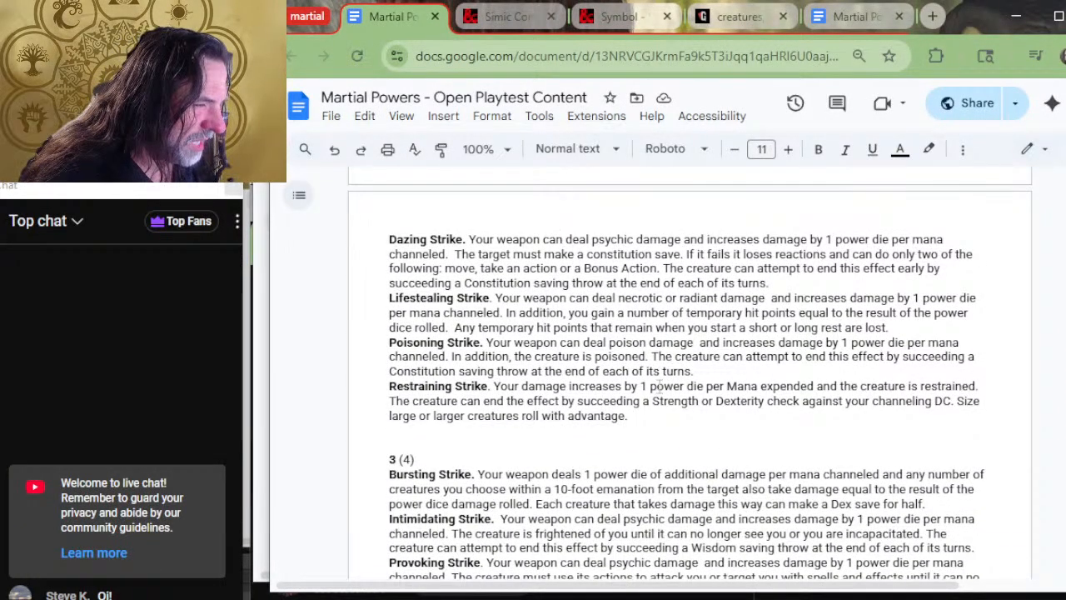
{"action": "key", "text": "alt+Tab"}
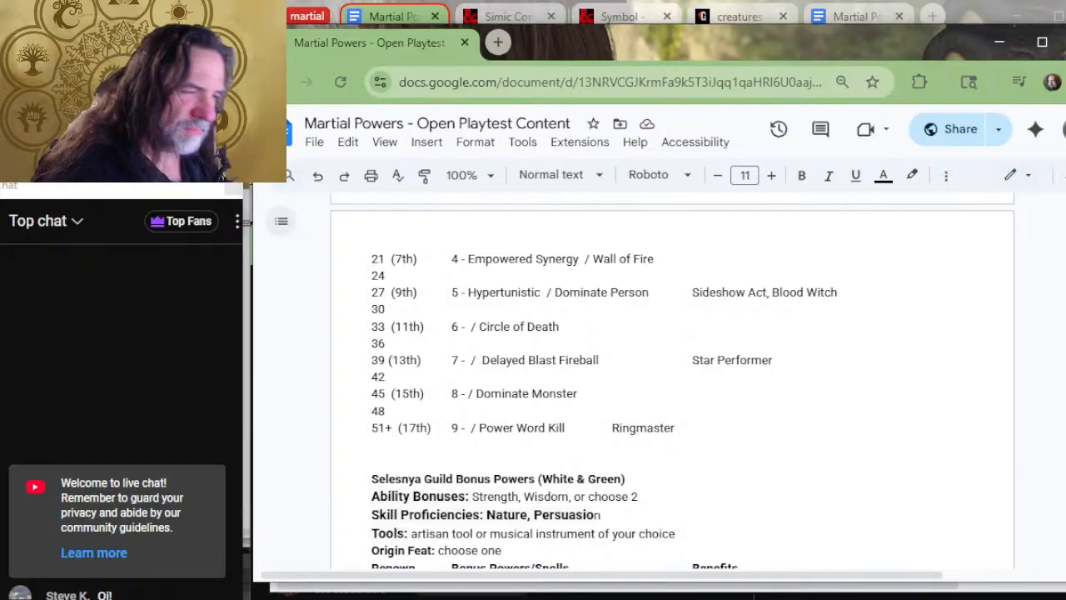
{"action": "type", "text": "Psio"}
{"action": "key", "text": "alt+Tab"}
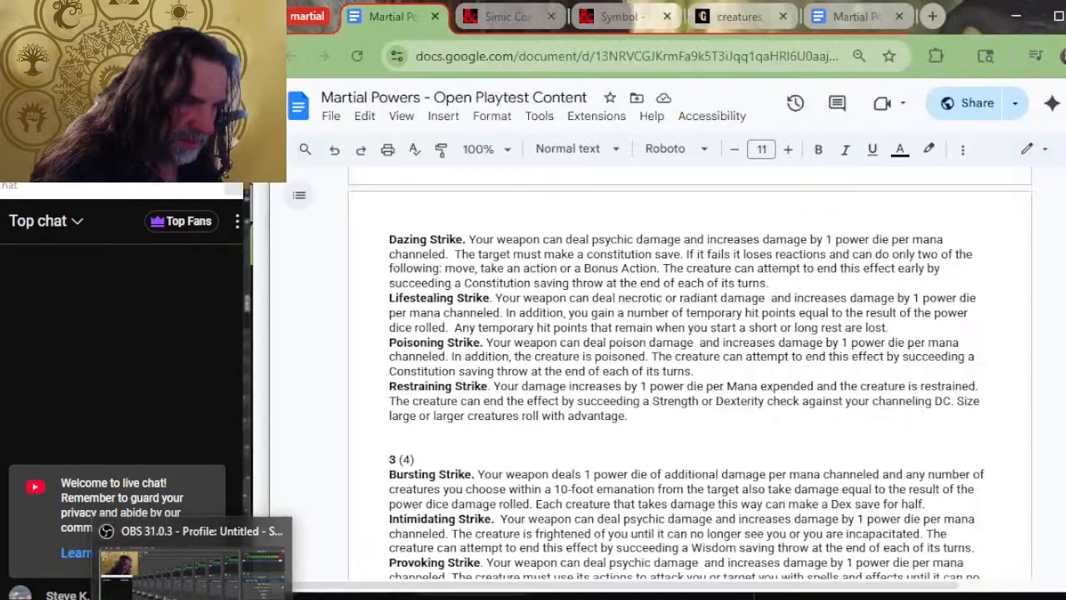
{"action": "key", "text": "alt+Tab"}
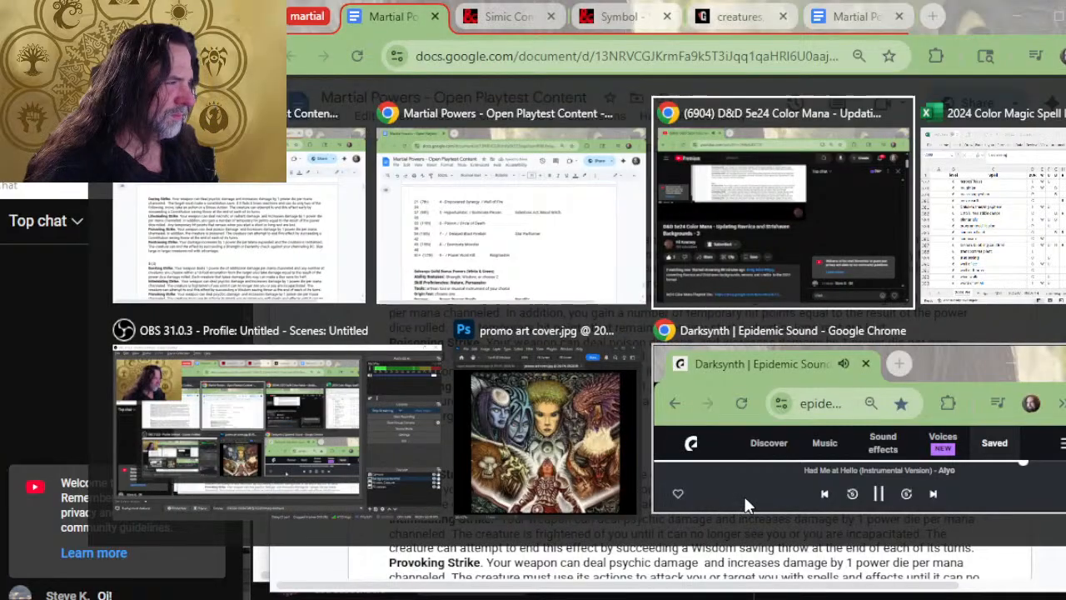
{"action": "key", "text": "alt+Tab"}
{"action": "key", "text": "alt+Tab"}
{"action": "key", "text": "alt+Tab"}
{"action": "key", "text": "alt+Tab"}
{"action": "key", "text": "alt+Tab"}
{"action": "key", "text": "alt+Tab"}
{"action": "key", "text": "alt+Tab"}
Check the rank 3 strike powers and enter Intimidating Strike as the Rakdos rank 6 power in place of the draft text.
{"action": "scroll", "coordinate": [480, 420], "scroll_direction": "down", "scroll_amount": 2}
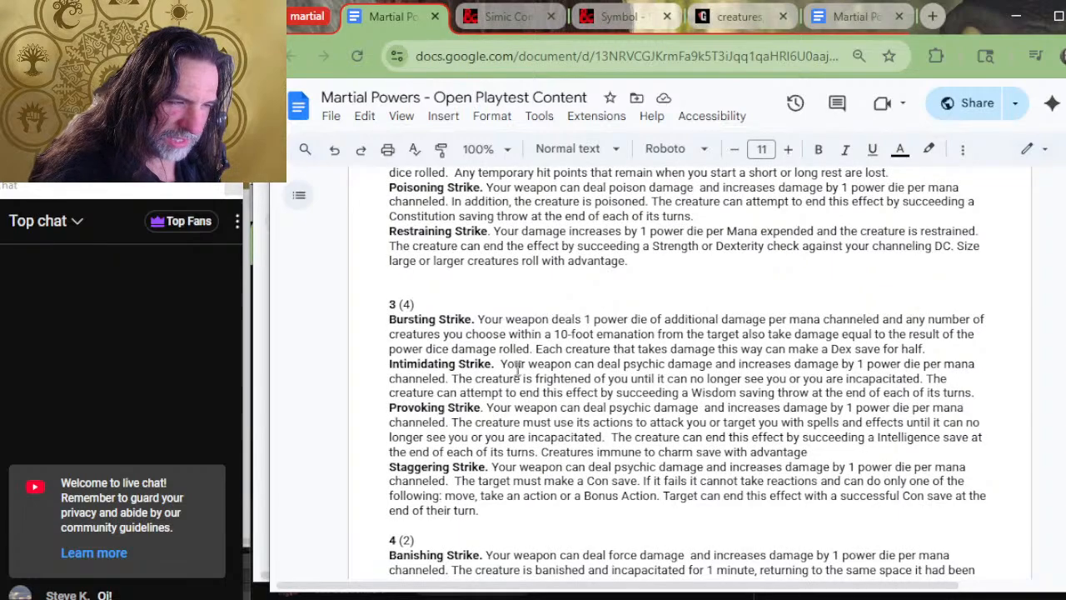
{"action": "key", "text": "alt+Tab"}
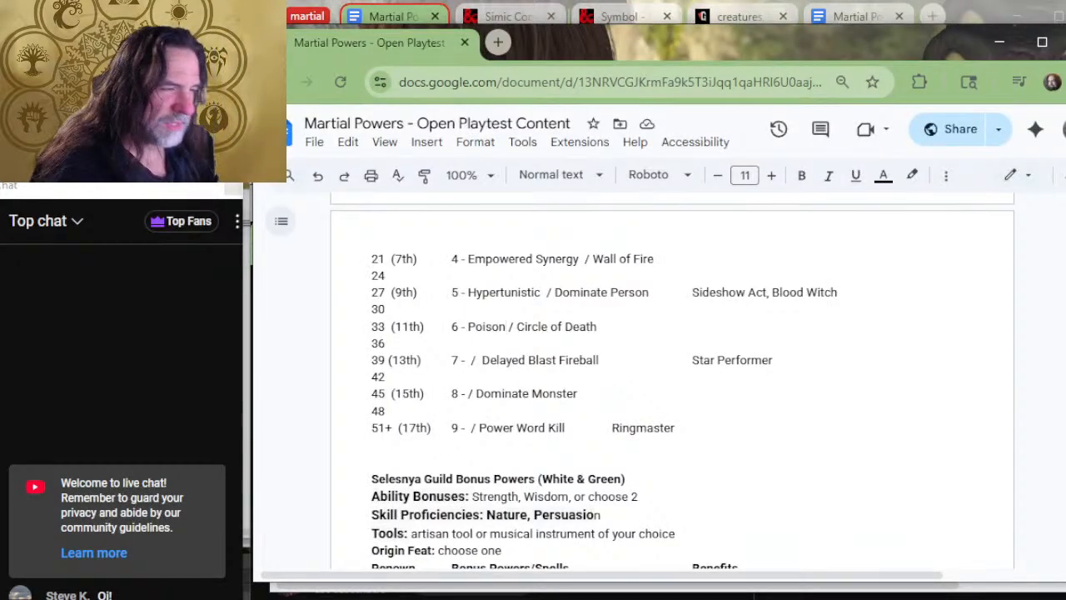
{"action": "key", "text": "BackSpace"}
{"action": "key", "text": "BackSpace"}
{"action": "key", "text": "BackSpace"}
{"action": "key", "text": "BackSpace"}
{"action": "key", "text": "BackSpace"}
{"action": "key", "text": "BackSpace"}
{"action": "type", "text": "Om"}
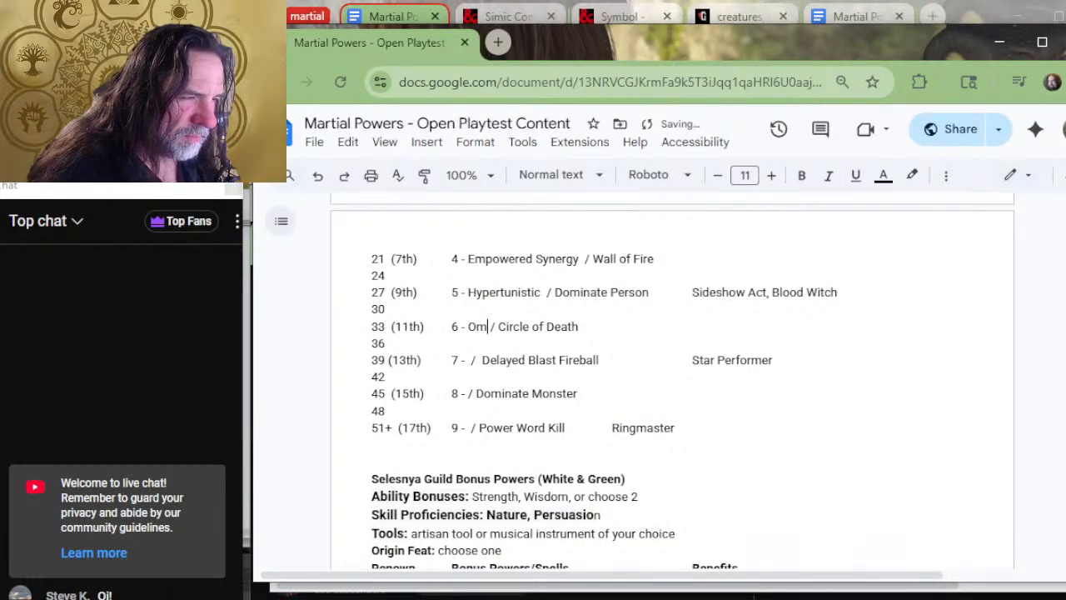
{"action": "key", "text": "BackSpace"}
{"action": "key", "text": "BackSpace"}
{"action": "type", "text": "Intimidating Strike"}
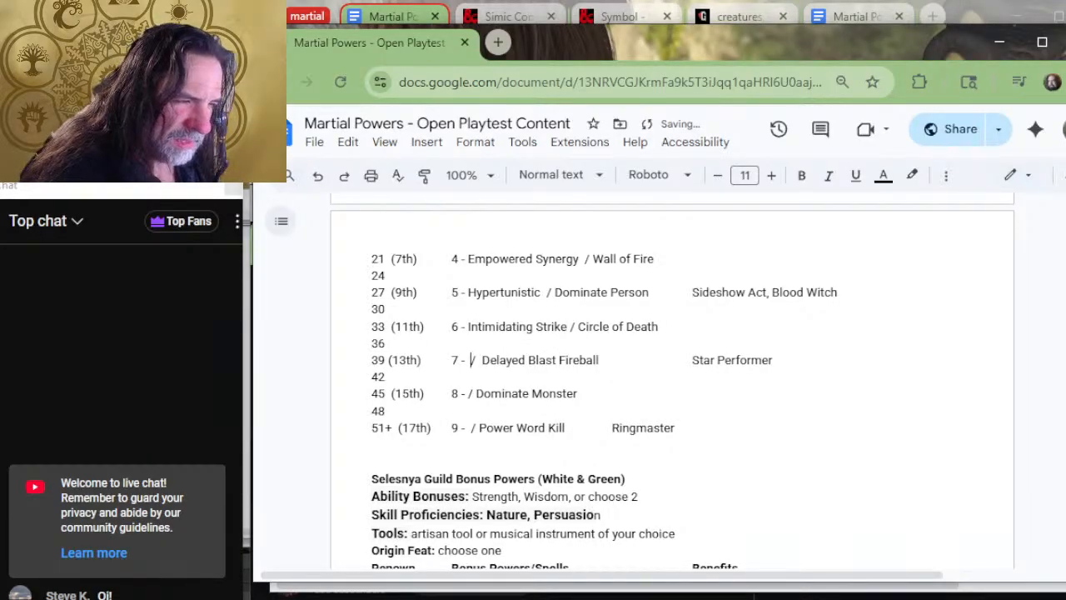
Examine the rank 4 strike powers and the sustained powers through rank 4 in the other document window for the remaining Rakdos ranks.
{"action": "key", "text": "alt+Tab"}
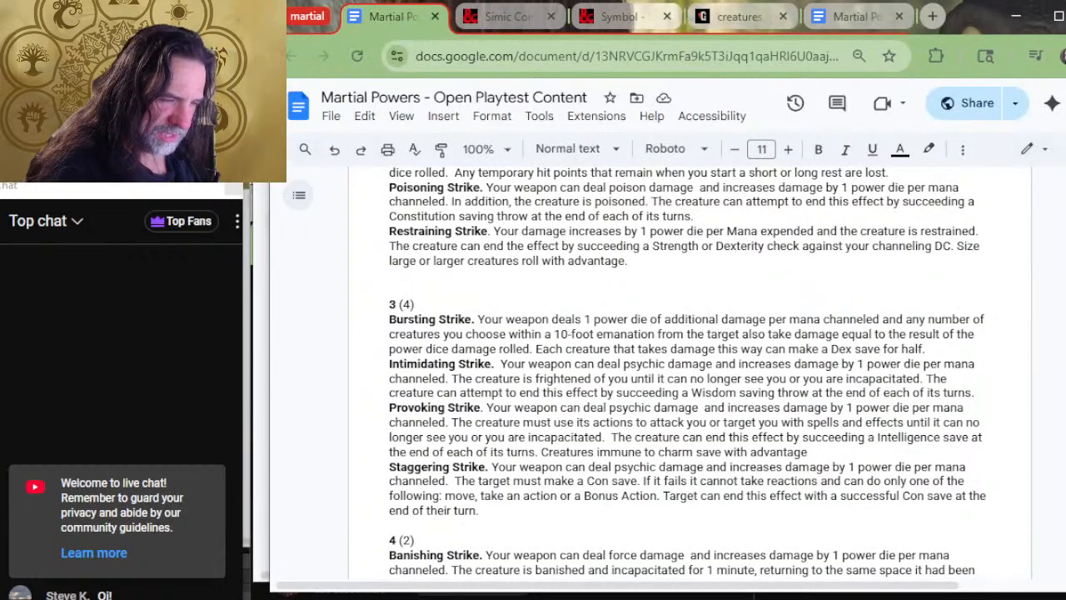
{"action": "scroll", "coordinate": [658, 450], "scroll_direction": "down", "scroll_amount": 4}
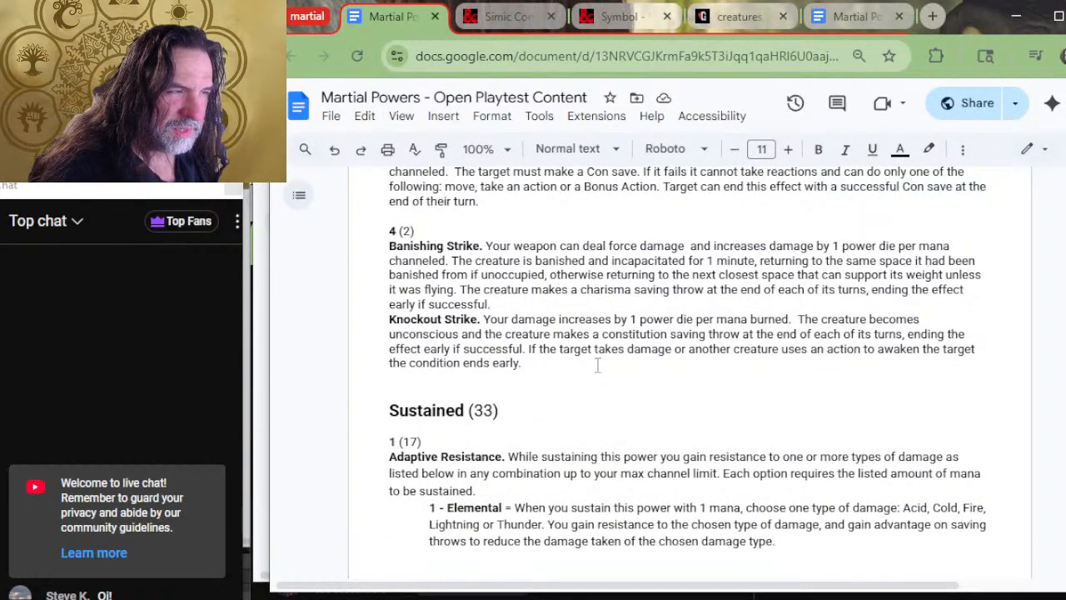
{"action": "scroll", "coordinate": [597, 366], "scroll_direction": "down", "scroll_amount": 4}
{"action": "scroll", "coordinate": [605, 355], "scroll_direction": "up", "scroll_amount": 9}
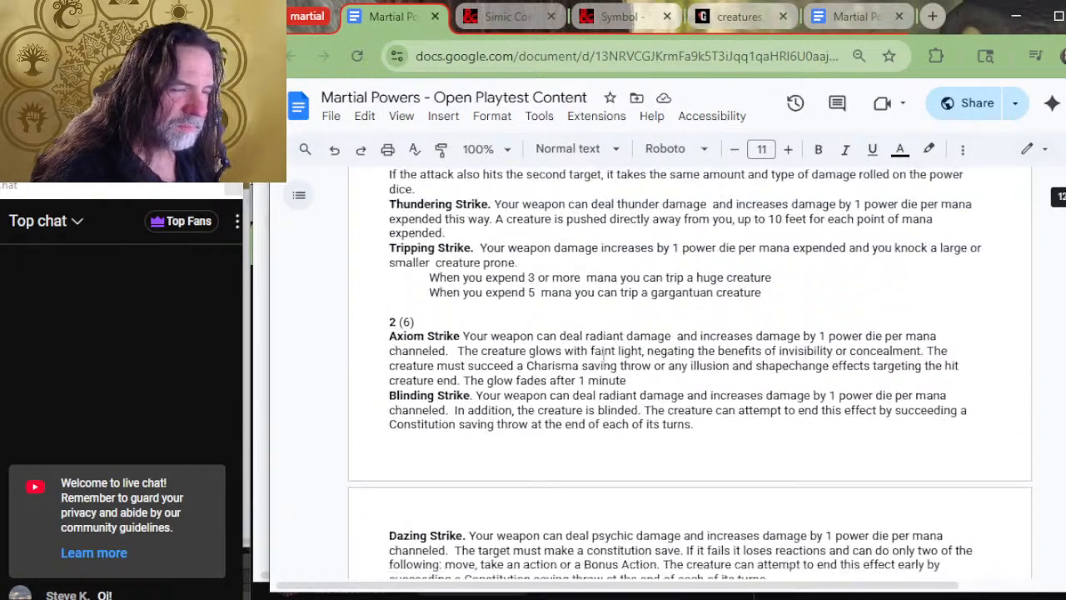
{"action": "scroll", "coordinate": [605, 356], "scroll_direction": "down", "scroll_amount": 15}
{"action": "key", "text": "alt+Tab"}
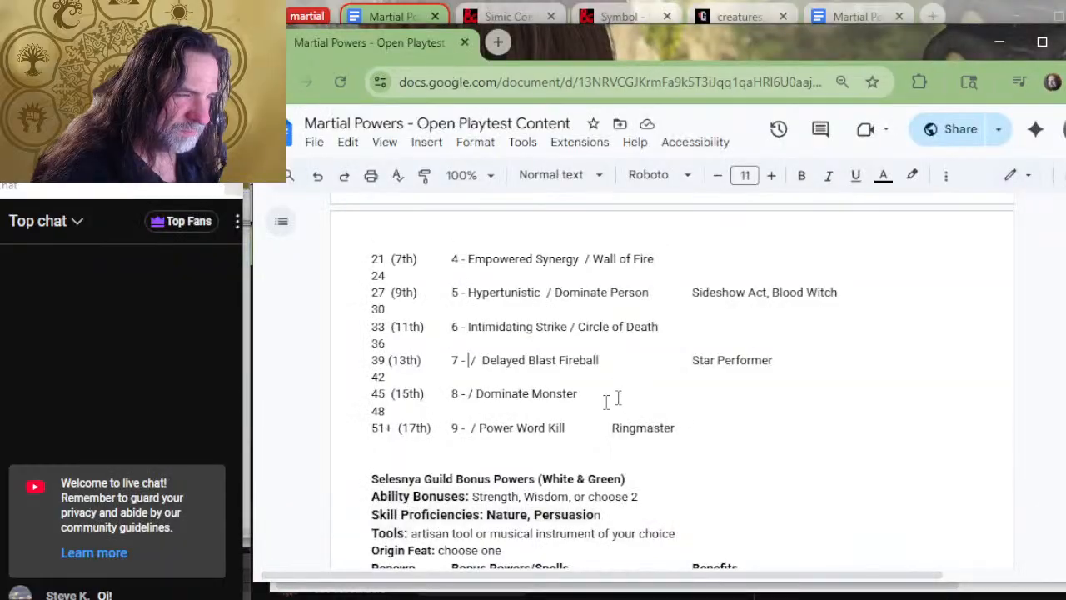
{"action": "key", "text": "alt+Tab"}
{"action": "scroll", "coordinate": [621, 388], "scroll_direction": "down", "scroll_amount": 4}
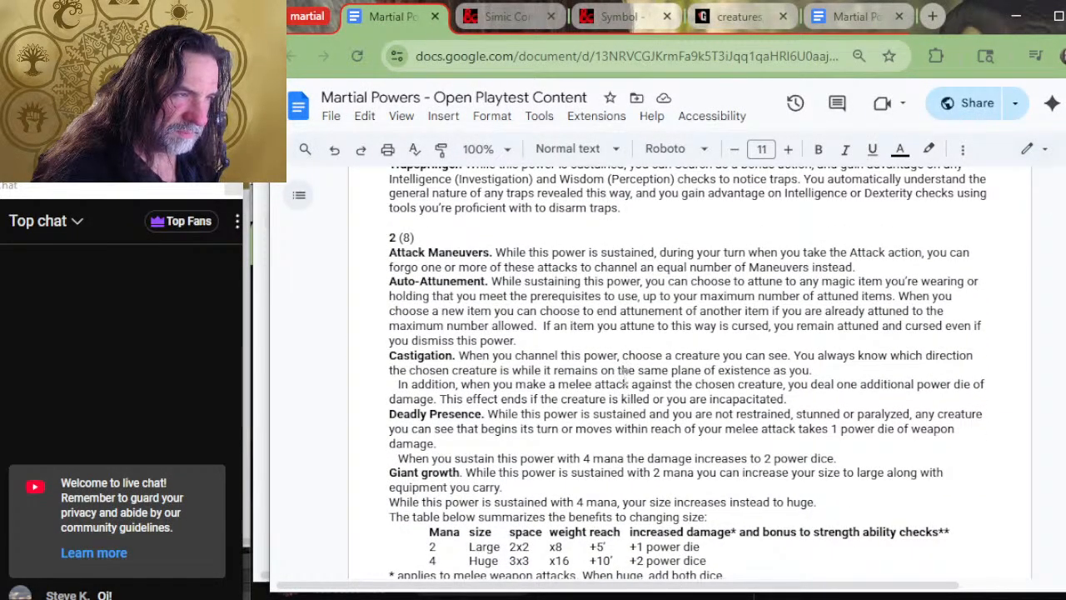
{"action": "scroll", "coordinate": [518, 293], "scroll_direction": "down", "scroll_amount": 7}
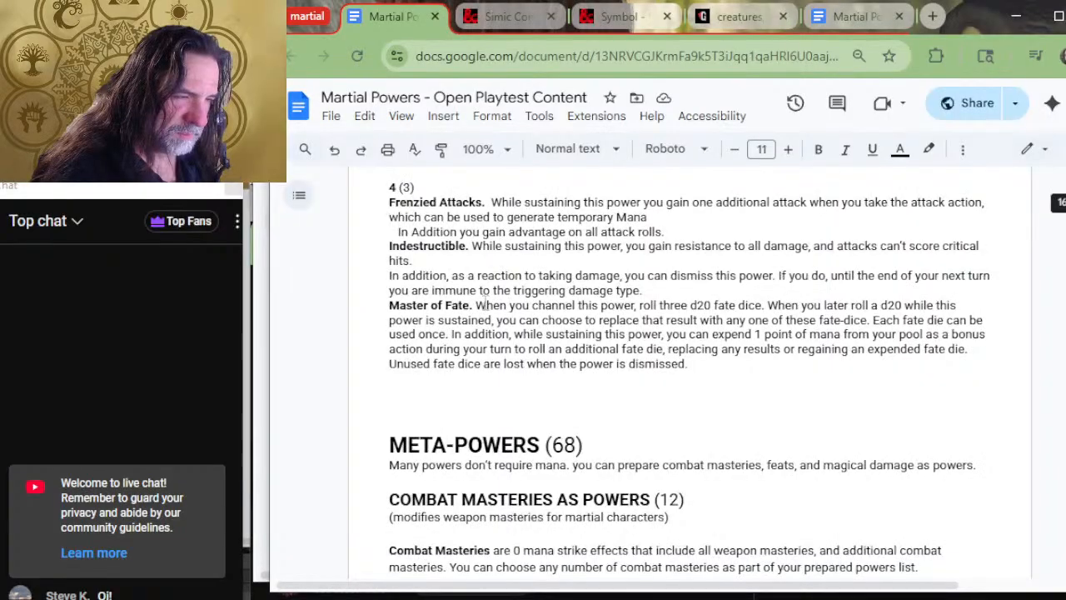
{"action": "scroll", "coordinate": [516, 339], "scroll_direction": "up", "scroll_amount": 2}
Enter Frenzied Attacks as the Rakdos rank 9 power and realign Ringmaster with the benefits column.
{"action": "key", "text": "alt+Tab"}
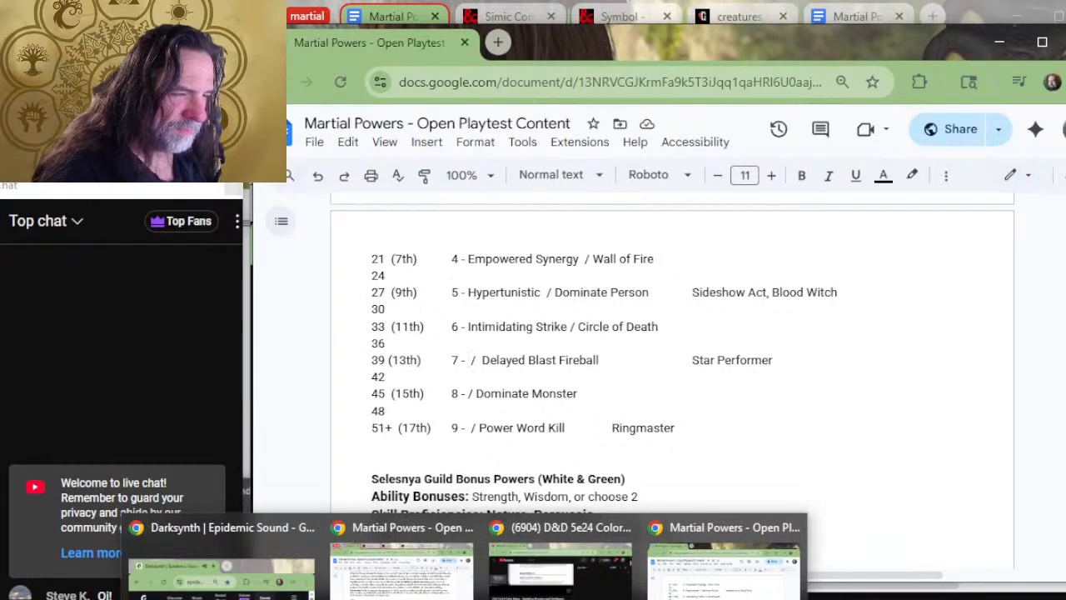
{"action": "left_click", "coordinate": [385, 411]}
{"action": "type", "text": "Frenzied A"}
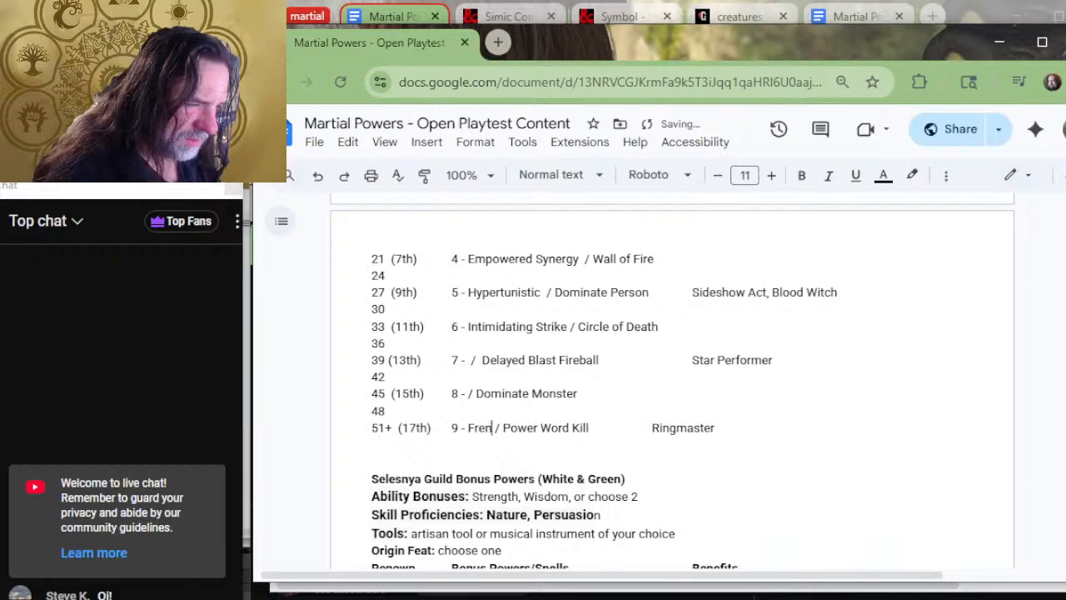
{"action": "type", "text": "ttacks"}
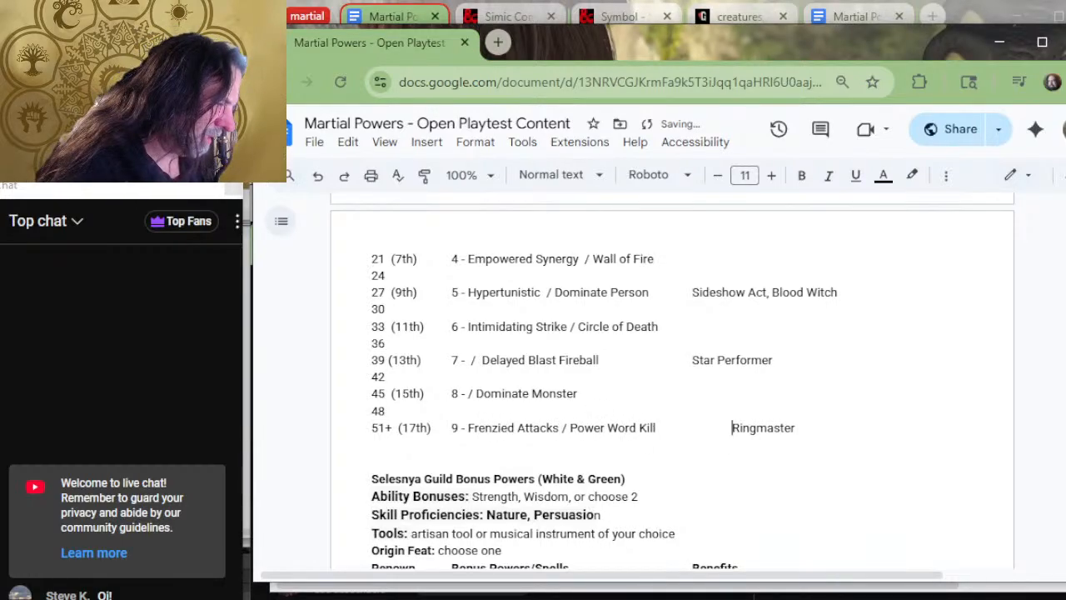
{"action": "key", "text": "Delete"}
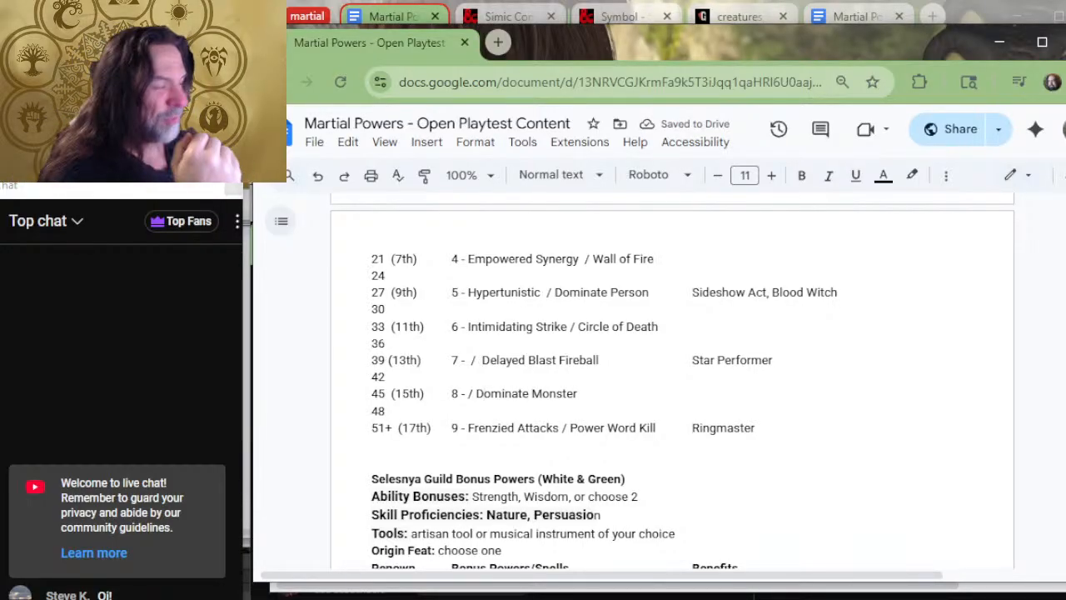
Go to the empty Rakdos rank 8 entry and look back through the sustained powers and rank 4 strikes for a candidate.
{"action": "left_click", "coordinate": [468, 393]}
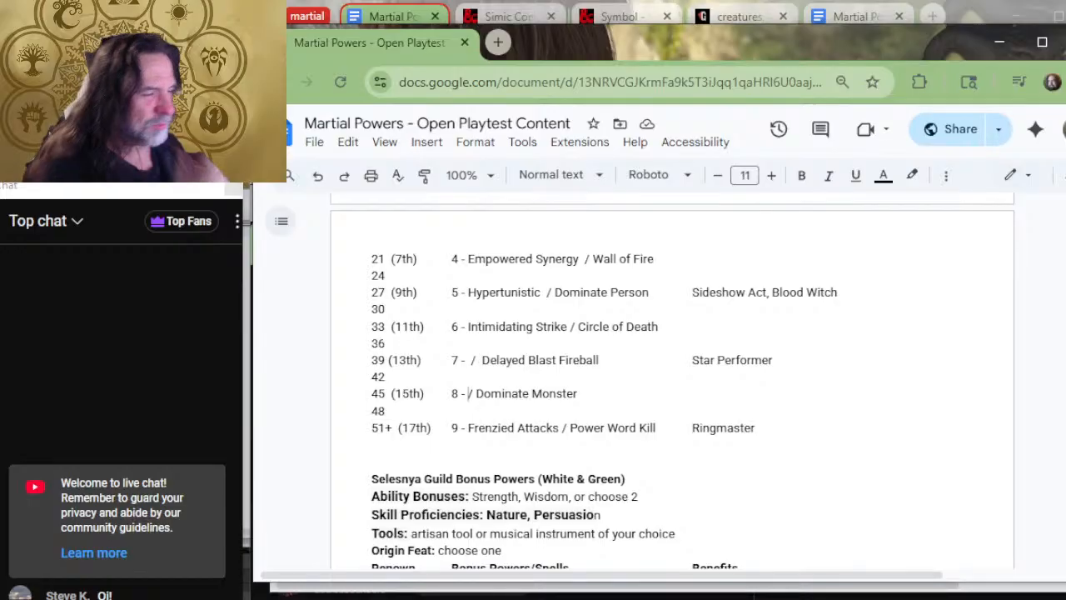
{"action": "mouse_move", "coordinate": [469, 598]}
{"action": "left_click", "coordinate": [400, 583]}
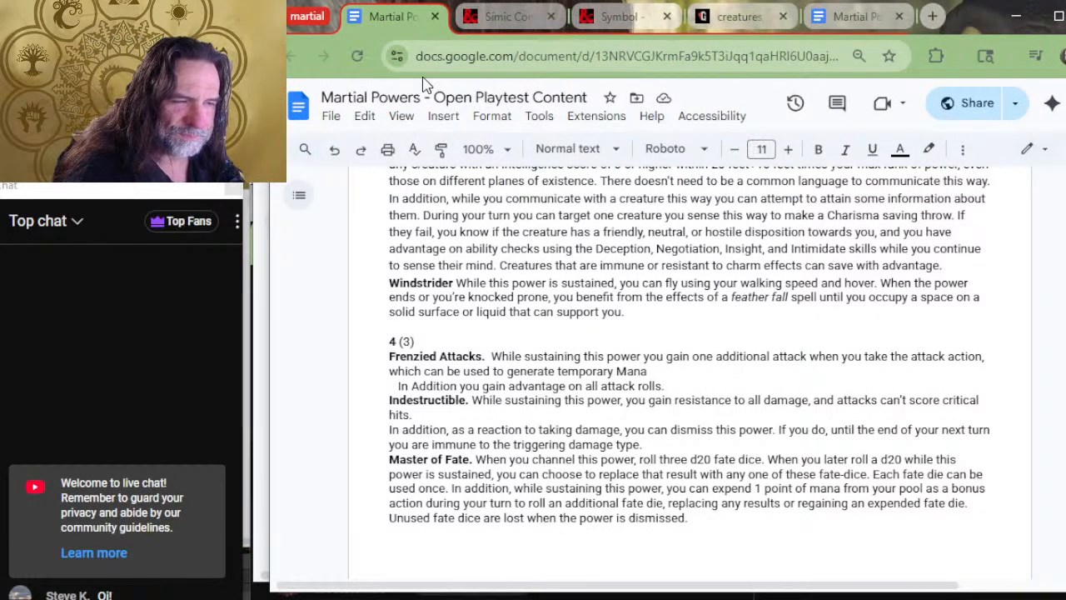
{"action": "scroll", "coordinate": [500, 408], "scroll_direction": "up", "scroll_amount": 3}
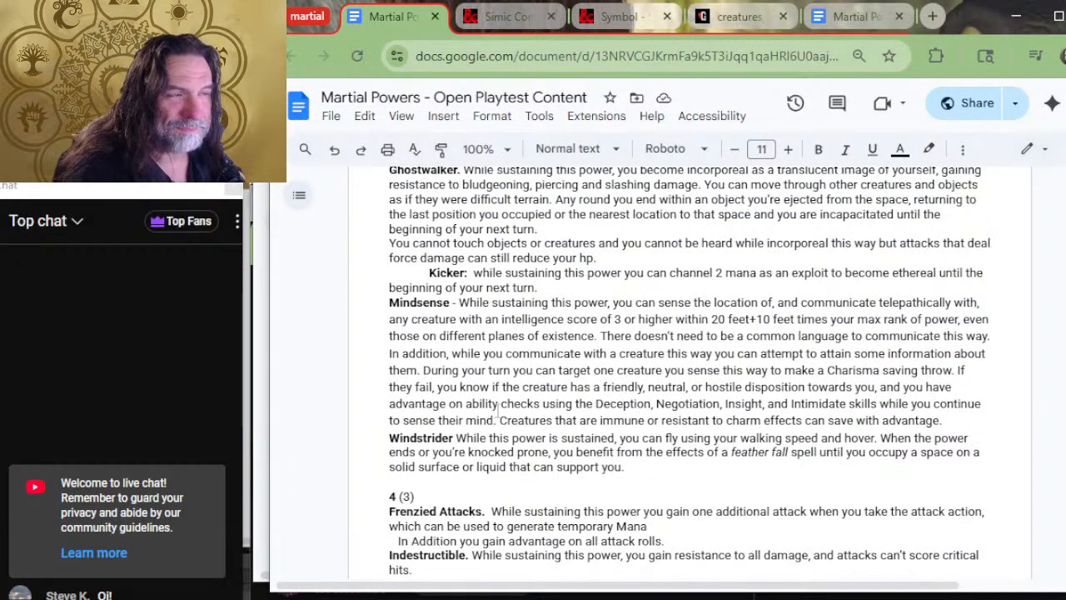
{"action": "scroll", "coordinate": [594, 356], "scroll_direction": "up", "scroll_amount": 15}
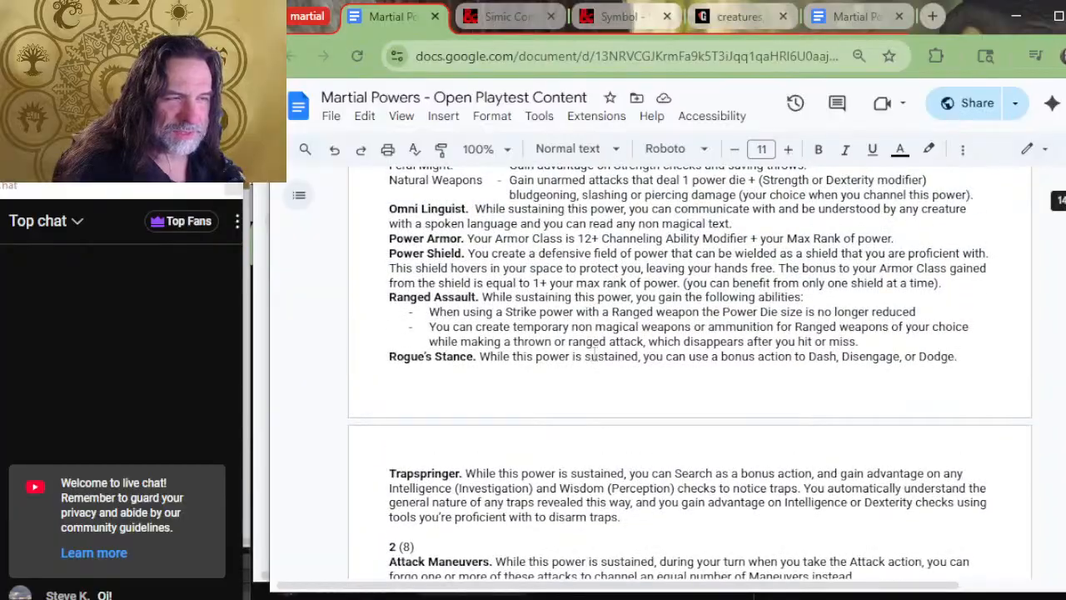
{"action": "scroll", "coordinate": [594, 357], "scroll_direction": "up", "scroll_amount": 12}
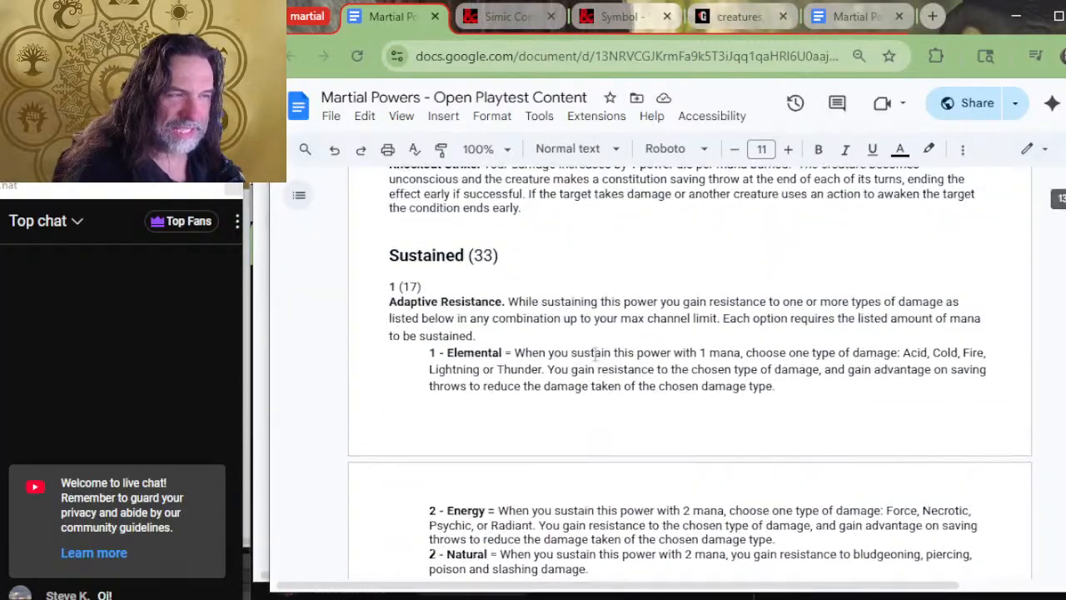
{"action": "scroll", "coordinate": [595, 354], "scroll_direction": "up", "scroll_amount": 1}
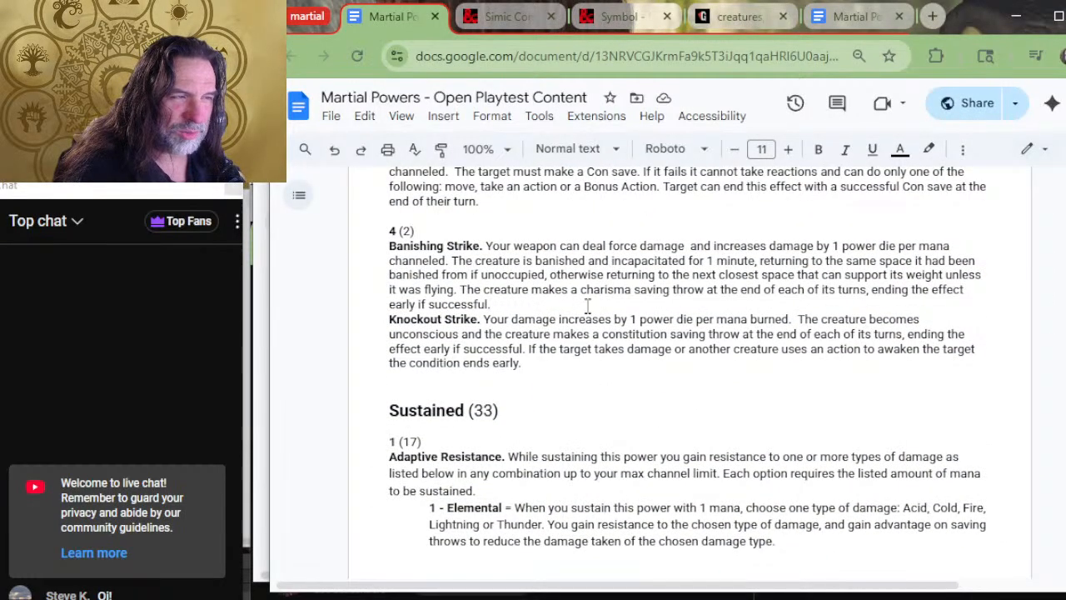
{"action": "scroll", "coordinate": [590, 302], "scroll_direction": "up", "scroll_amount": 12}
{"action": "key", "text": "alt+Tab"}
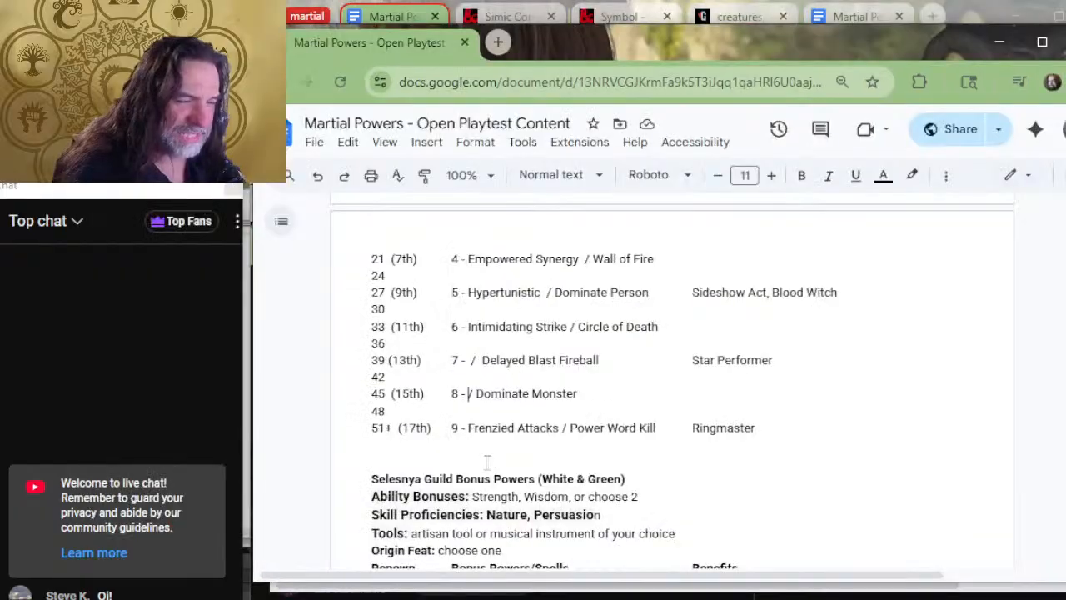
Check the reaction powers, including Hexproof, and the maneuvers, and enter Wave of Terror as the Rakdos rank 8 power.
{"action": "key", "text": "alt+Tab"}
{"action": "scroll", "coordinate": [600, 370], "scroll_direction": "up", "scroll_amount": 8}
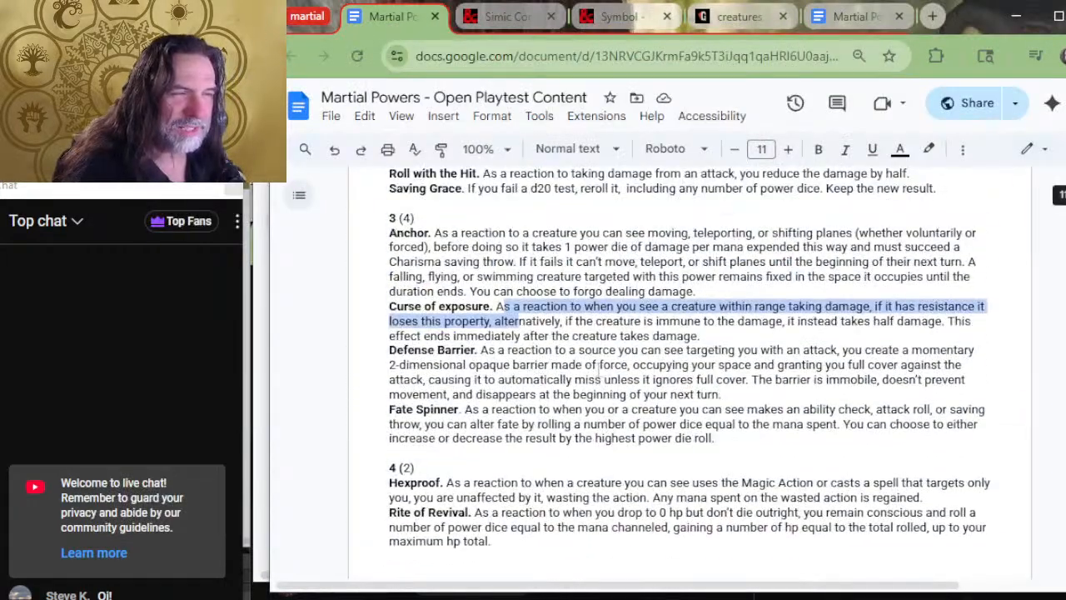
{"action": "scroll", "coordinate": [595, 373], "scroll_direction": "down", "scroll_amount": 2}
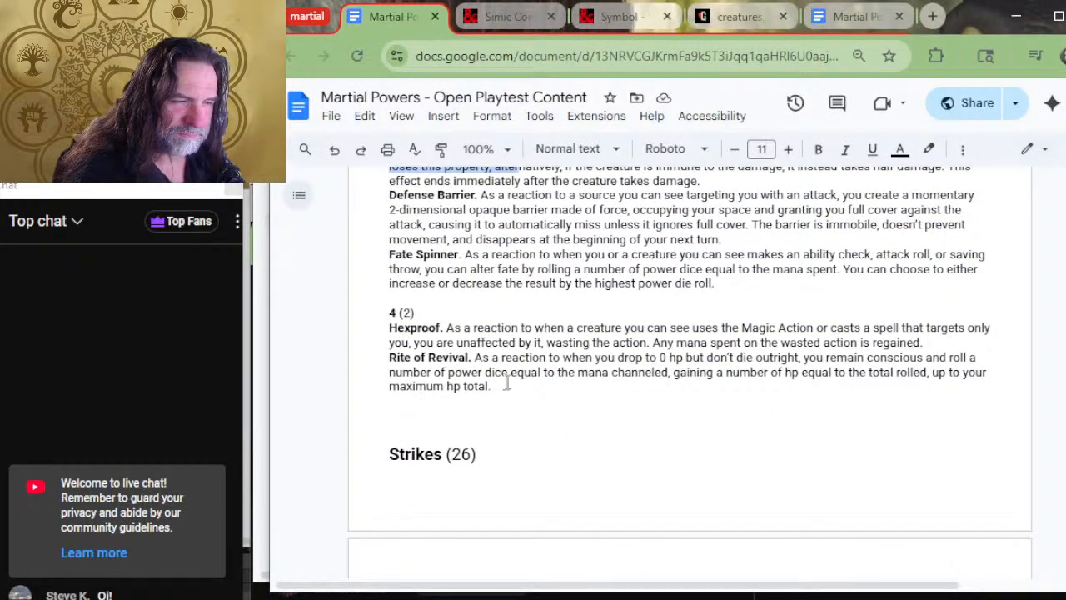
{"action": "left_click_drag", "start_coordinate": [515, 343], "coordinate": [520, 327]}
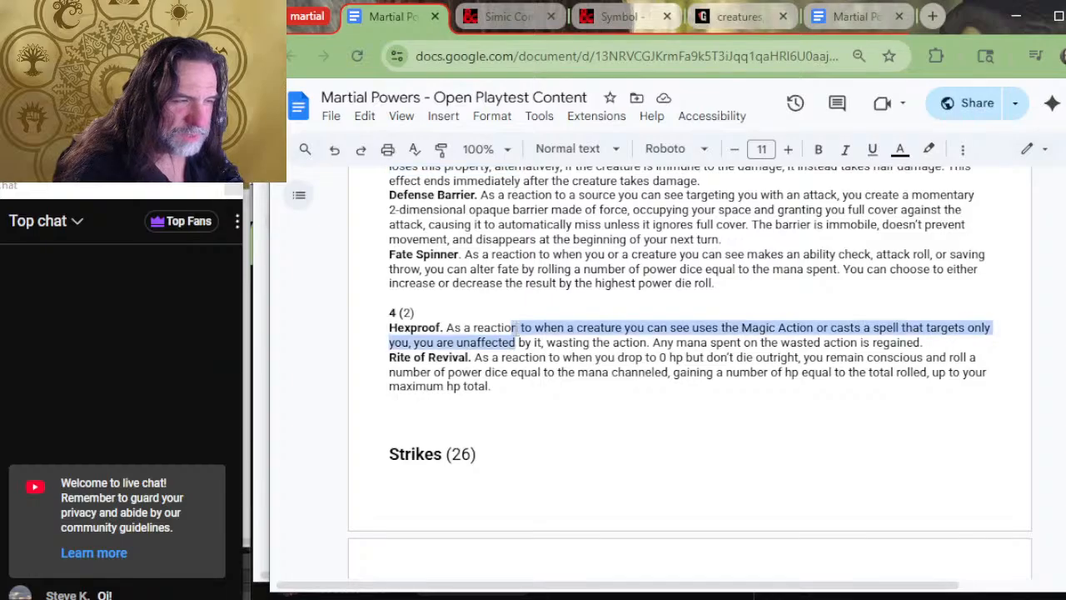
{"action": "scroll", "coordinate": [541, 337], "scroll_direction": "up", "scroll_amount": 10}
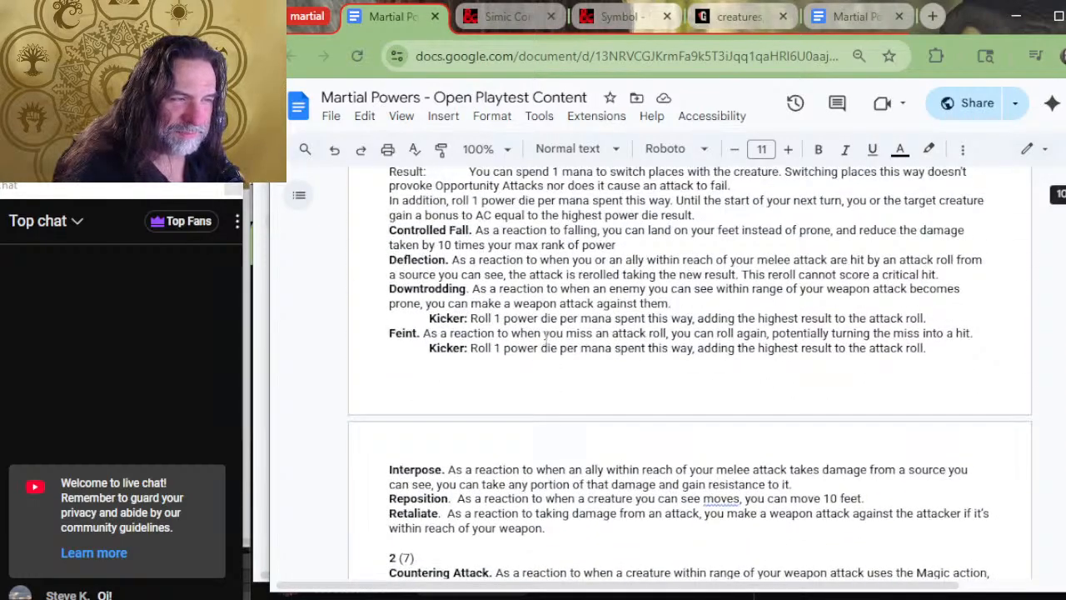
{"action": "scroll", "coordinate": [546, 334], "scroll_direction": "up", "scroll_amount": 6}
{"action": "key", "text": "alt+Tab"}
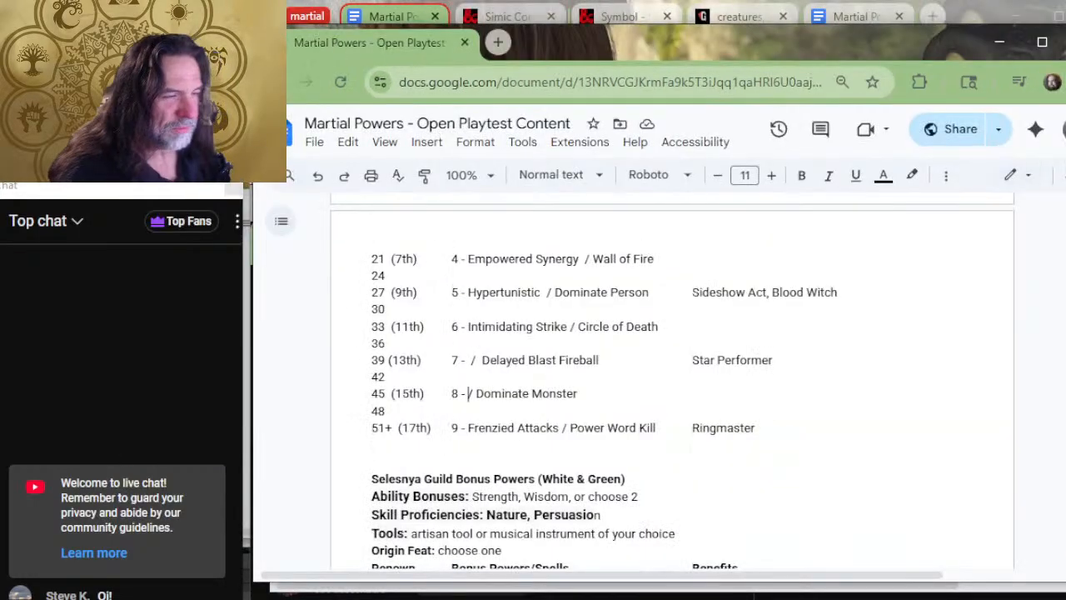
{"action": "type", "text": "Wave of"}
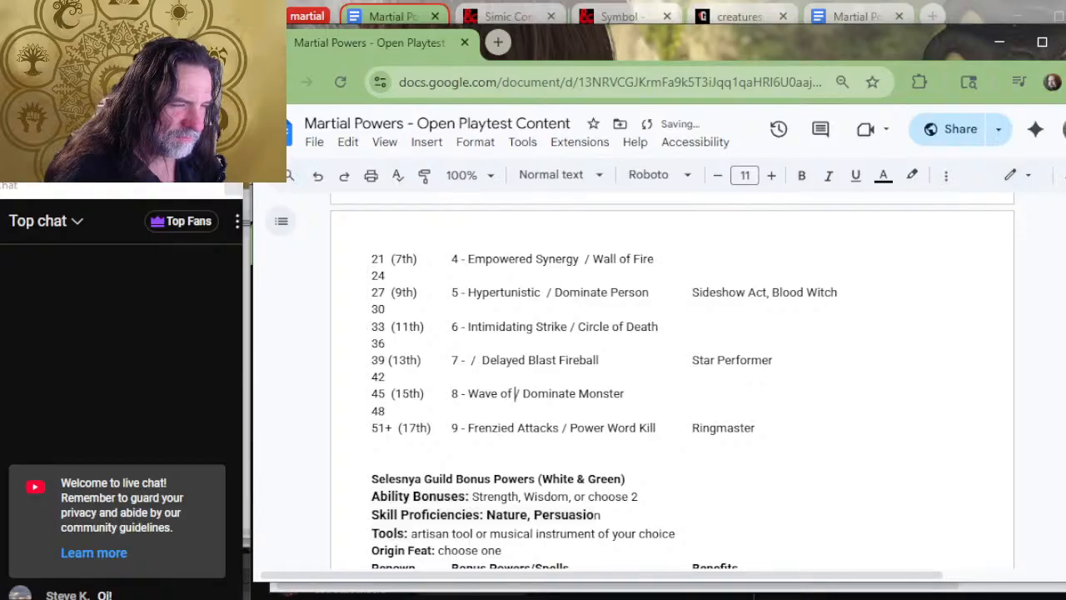
{"action": "type", "text": " Terror"}
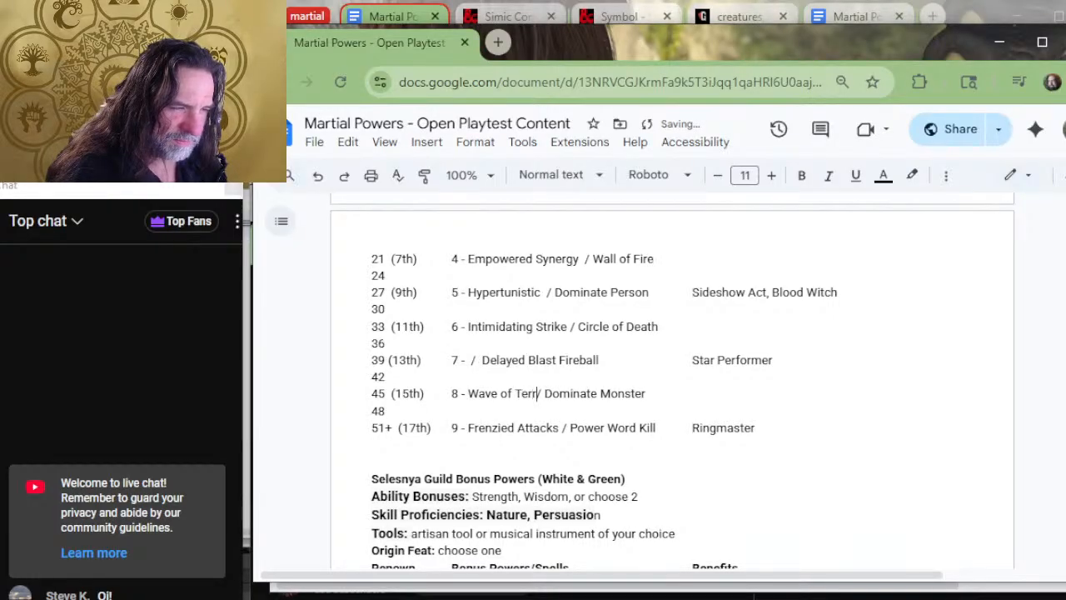
Read the maneuvers and the rank 3 and 4 powers listed before them for a power suiting Rakdos rank 7.
{"action": "key", "text": "alt+Tab"}
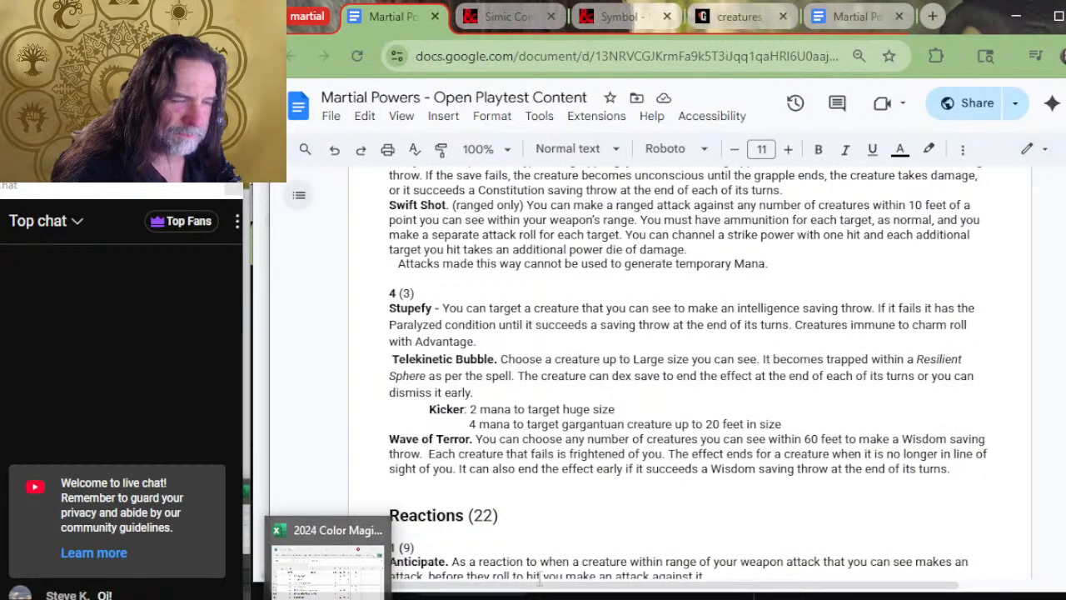
{"action": "scroll", "coordinate": [666, 375], "scroll_direction": "down", "scroll_amount": 2}
{"action": "scroll", "coordinate": [522, 517], "scroll_direction": "up", "scroll_amount": 2}
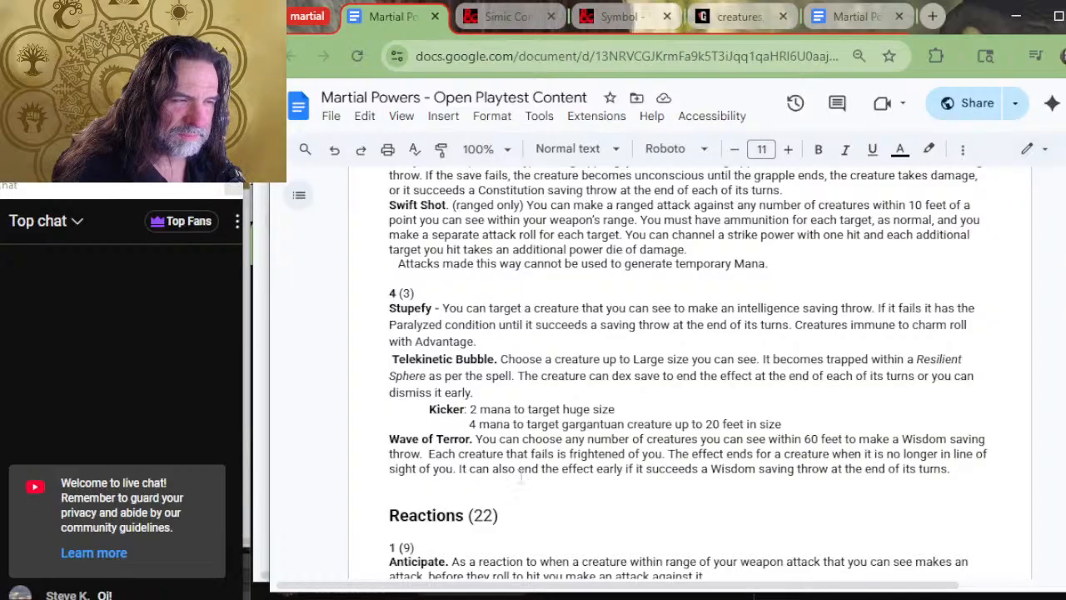
{"action": "scroll", "coordinate": [522, 473], "scroll_direction": "up", "scroll_amount": 2}
{"action": "left_click_drag", "start_coordinate": [599, 478], "coordinate": [603, 449]}
{"action": "scroll", "coordinate": [590, 473], "scroll_direction": "up", "scroll_amount": 4}
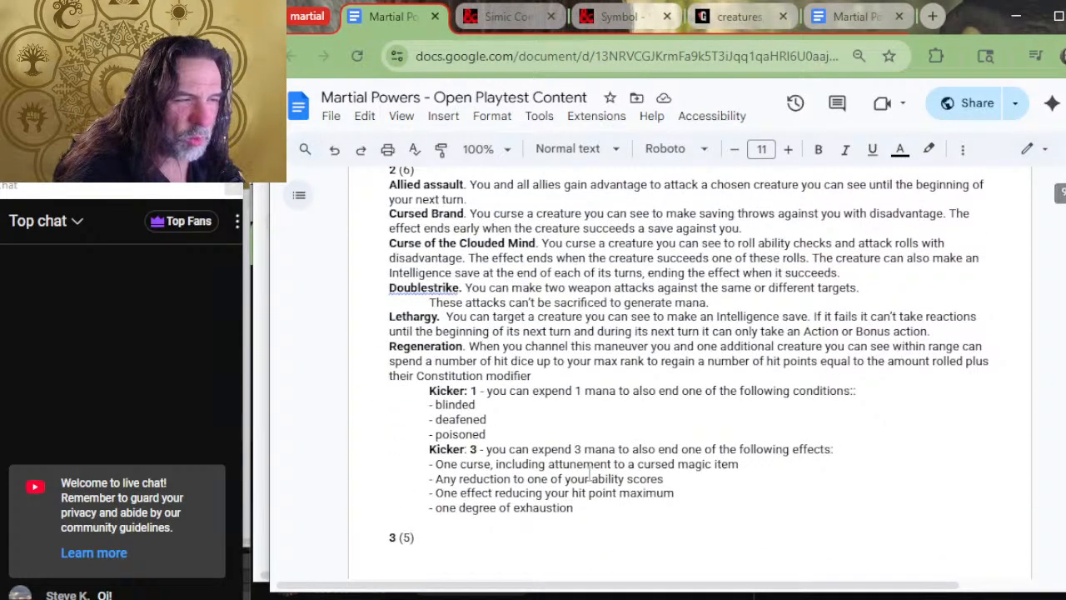
{"action": "scroll", "coordinate": [590, 473], "scroll_direction": "up", "scroll_amount": 4}
{"action": "scroll", "coordinate": [597, 469], "scroll_direction": "down", "scroll_amount": 7}
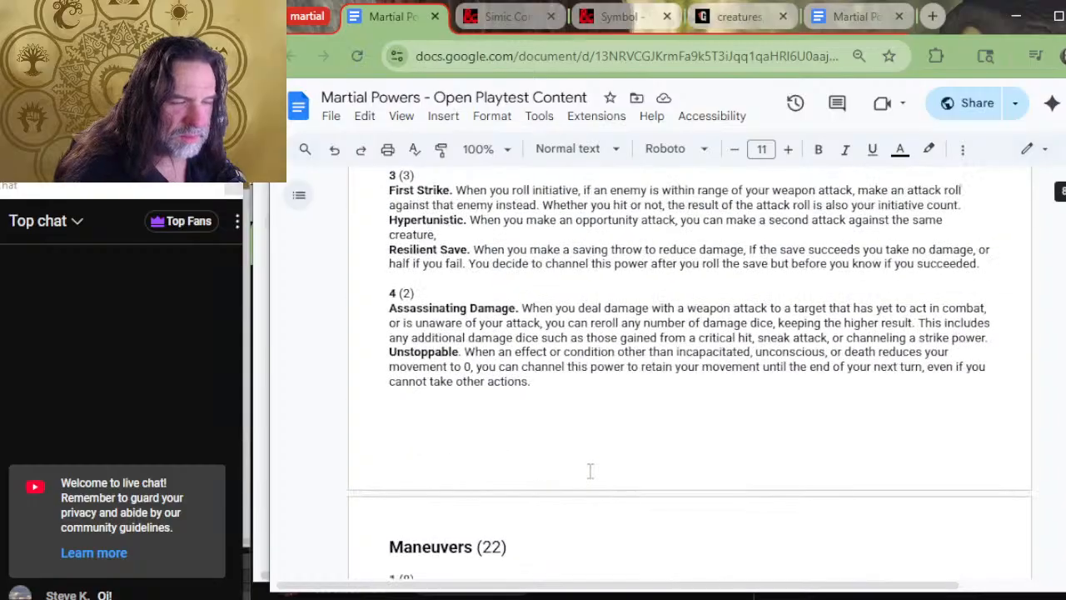
{"action": "scroll", "coordinate": [516, 383], "scroll_direction": "up", "scroll_amount": 2}
{"action": "scroll", "coordinate": [516, 383], "scroll_direction": "down", "scroll_amount": 1}
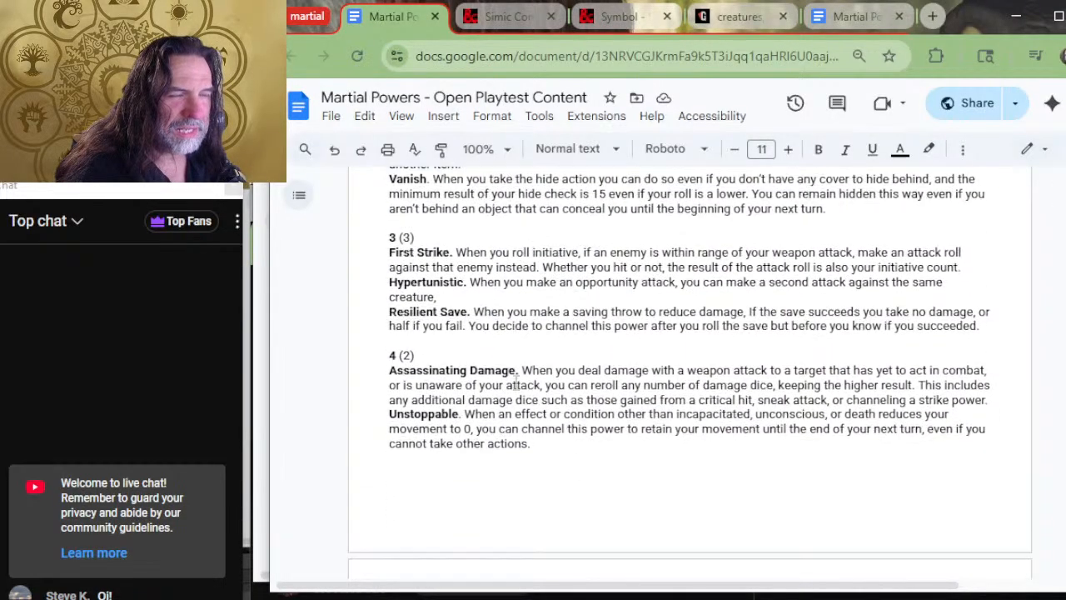
Enter Assassinating Damage before Delayed Blast Fireball as the Rakdos rank 7 power.
{"action": "key", "text": "alt+Tab"}
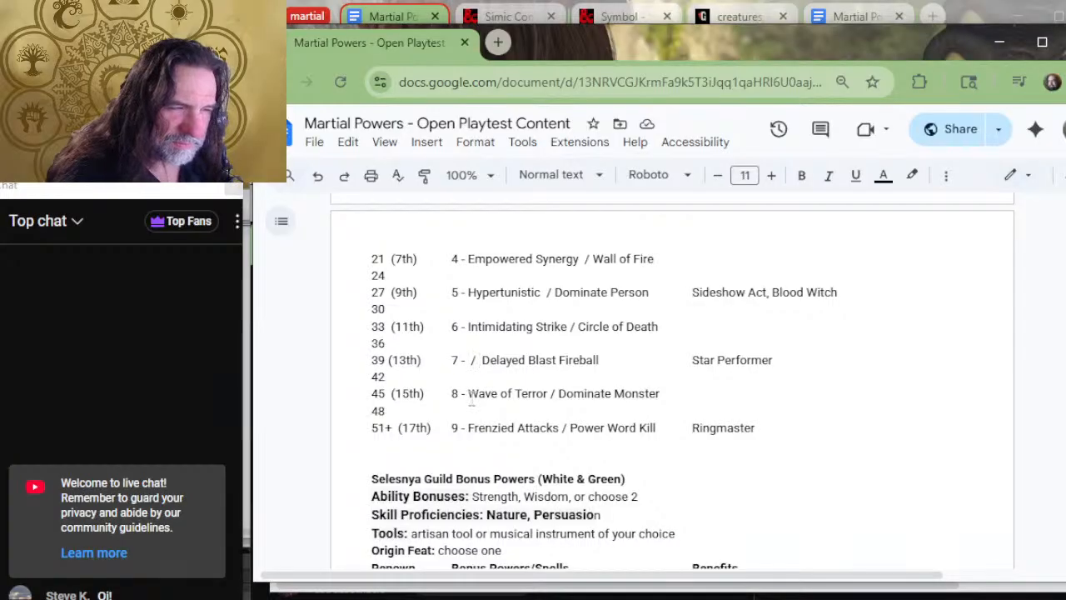
{"action": "key", "text": "Delete"}
{"action": "type", "text": "Assa"}
{"action": "type", "text": "ssinating Da"}
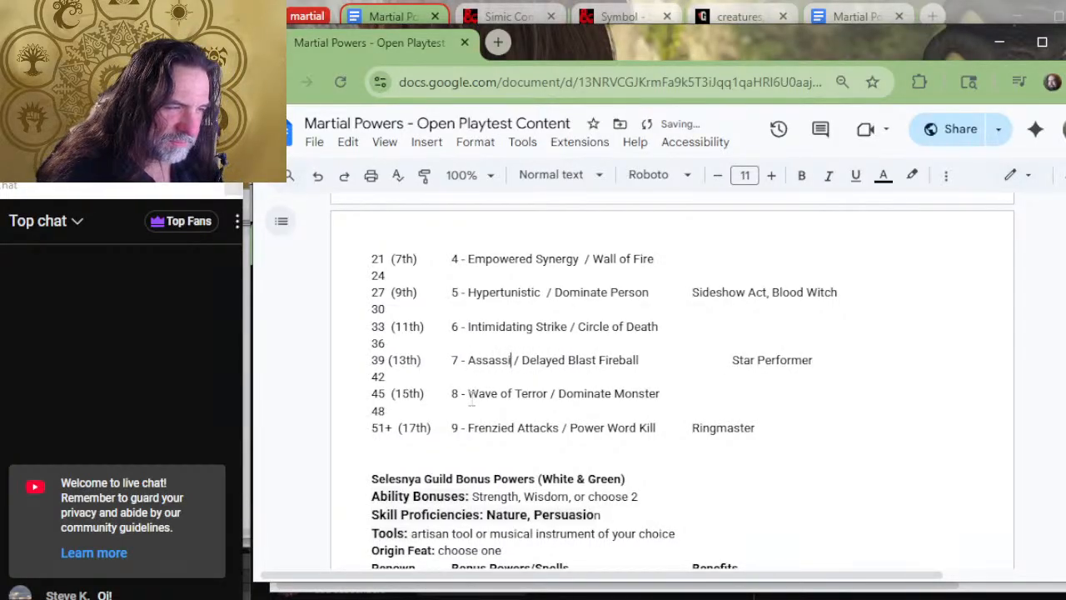
{"action": "type", "text": "mage"}
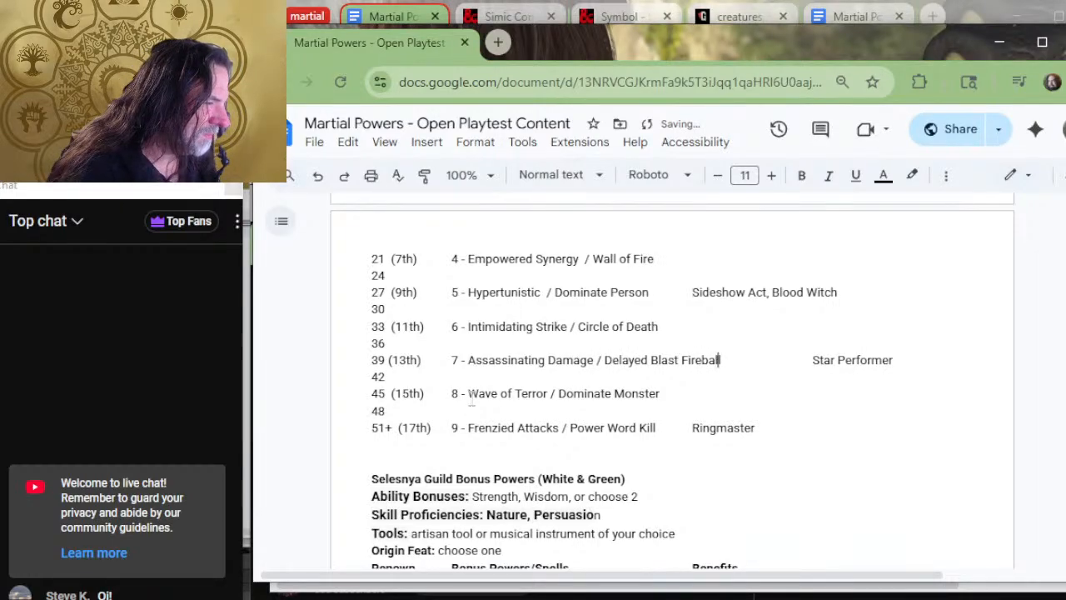
Remove the extra spacing before Star Performer in the Rakdos rank 7 row to bring it back toward the benefits column.
{"action": "key", "text": "Delete"}
{"action": "key", "text": "Delete"}
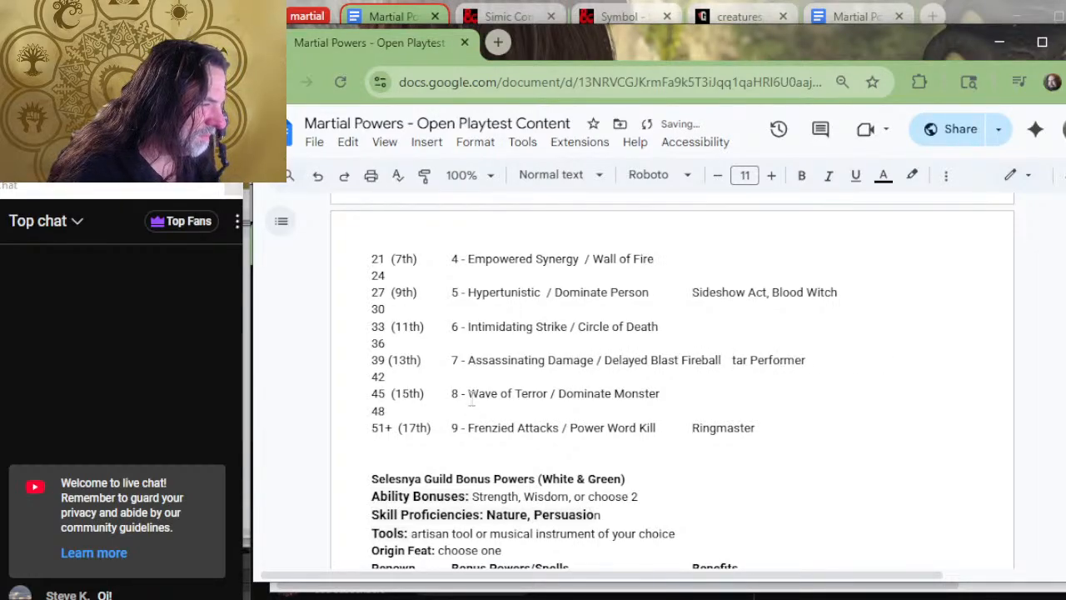
{"action": "key", "text": "ctrl+minus"}
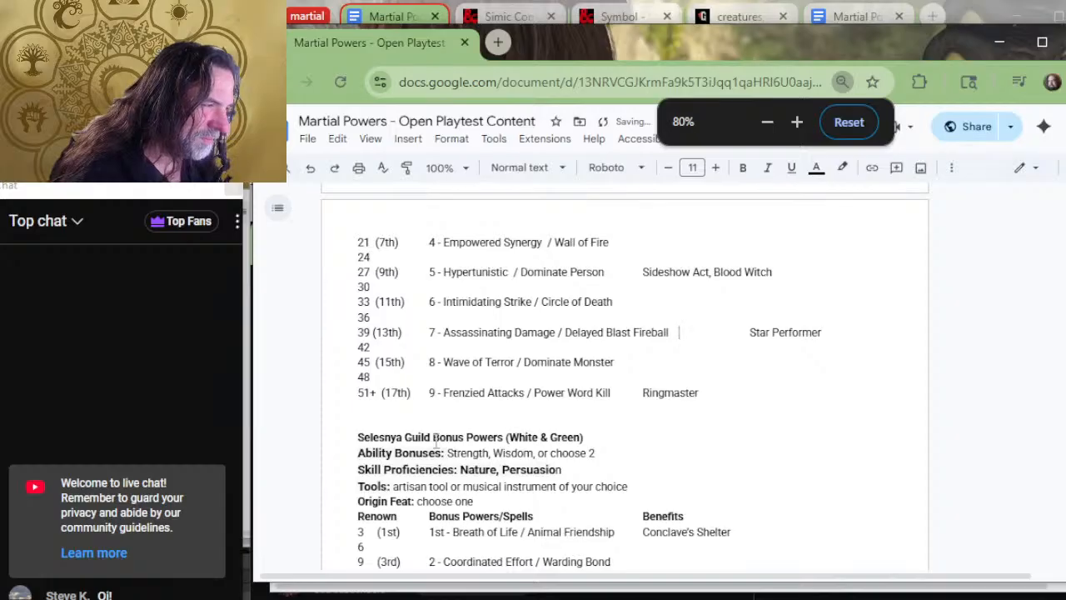
{"action": "key", "text": "Delete"}
{"action": "key", "text": "Delete"}
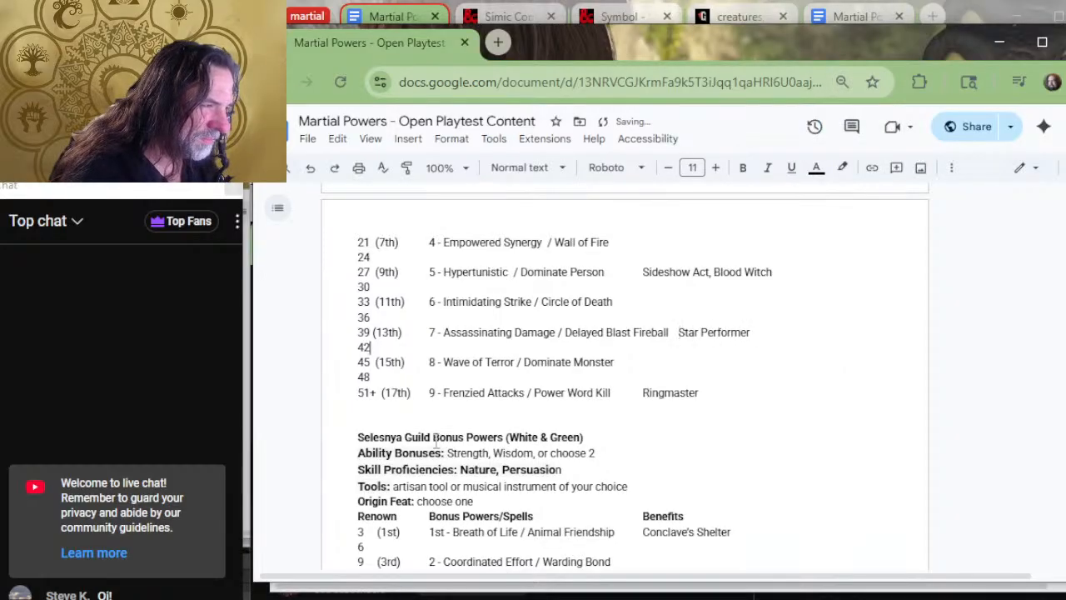
Indent Ringmaster in the Rakdos rank 9 row and Sideshow Act, Blood Witch in rank 5 to line up with Star Performer.
{"action": "key", "text": "Down"}
{"action": "key", "text": "Left"}
{"action": "key", "text": "Left"}
{"action": "key", "text": "Left"}
{"action": "key", "text": "Left"}
{"action": "key", "text": "Tab"}
{"action": "key", "text": "Up"}
{"action": "key", "text": "Up"}
{"action": "key", "text": "Up"}
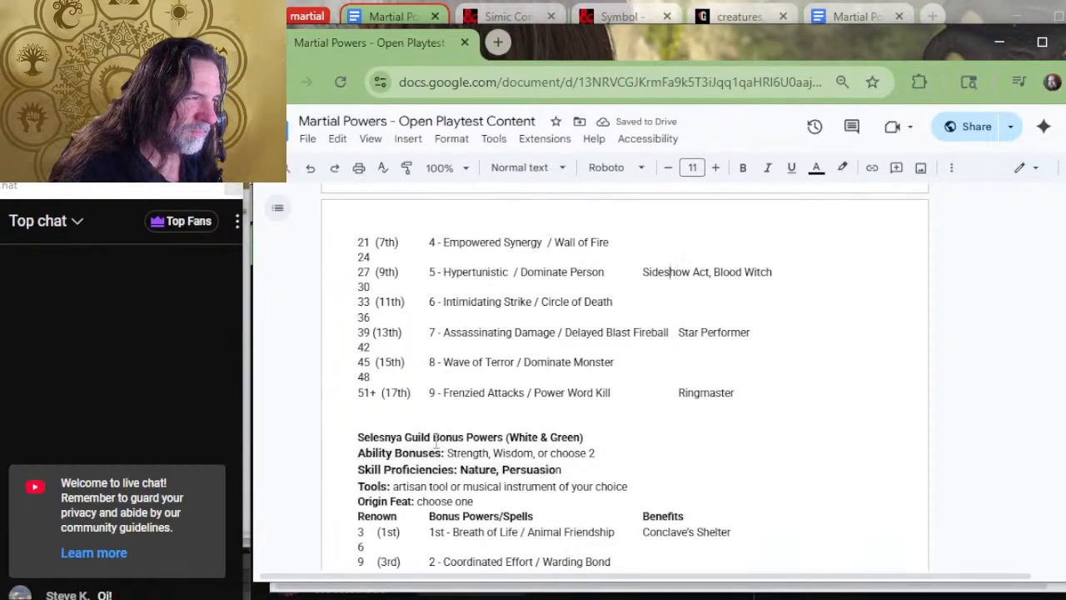
{"action": "key", "text": "Tab"}
Indent Fearsome Reputation, Bastion in the Rakdos rank 3 row to match the shifted benefits column.
{"action": "key", "text": "Up"}
{"action": "key", "text": "Up"}
{"action": "key", "text": "Up"}
{"action": "key", "text": "Up"}
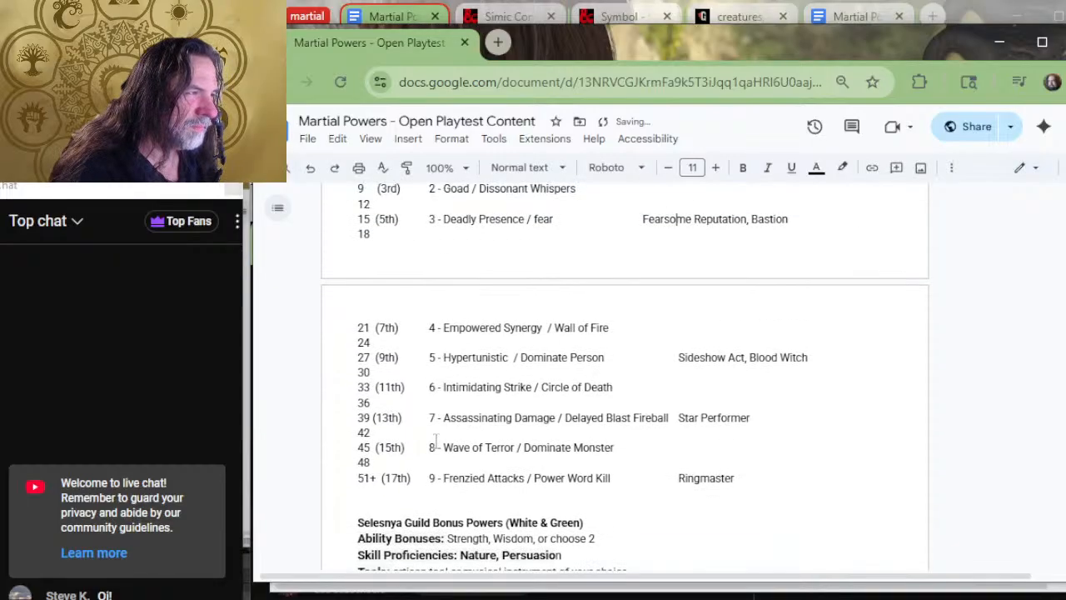
{"action": "key", "text": "Left"}
{"action": "key", "text": "Left"}
{"action": "key", "text": "Left"}
{"action": "key", "text": "Left"}
{"action": "key", "text": "Tab"}
Indent the Extra entry in the Rakdos 1st rank row and the Benefits heading above it to align with the shifted column.
{"action": "key", "text": "Up"}
{"action": "key", "text": "Up"}
{"action": "key", "text": "Up"}
{"action": "key", "text": "Up"}
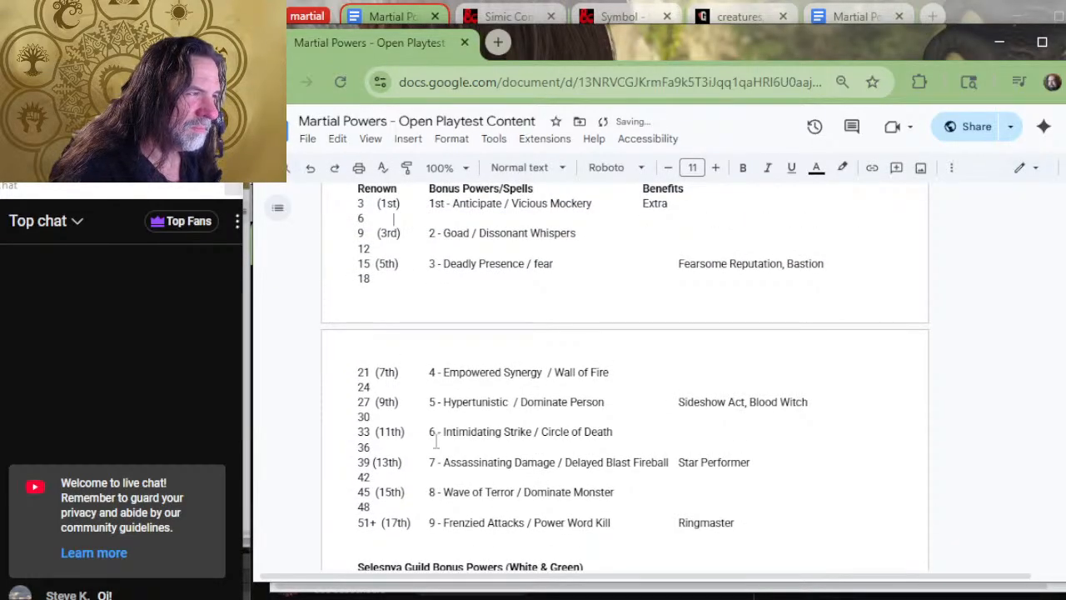
{"action": "key", "text": "Left"}
{"action": "key", "text": "Left"}
{"action": "key", "text": "Left"}
{"action": "key", "text": "Down"}
{"action": "key", "text": "Left"}
{"action": "key", "text": "Tab"}
{"action": "key", "text": "Up"}
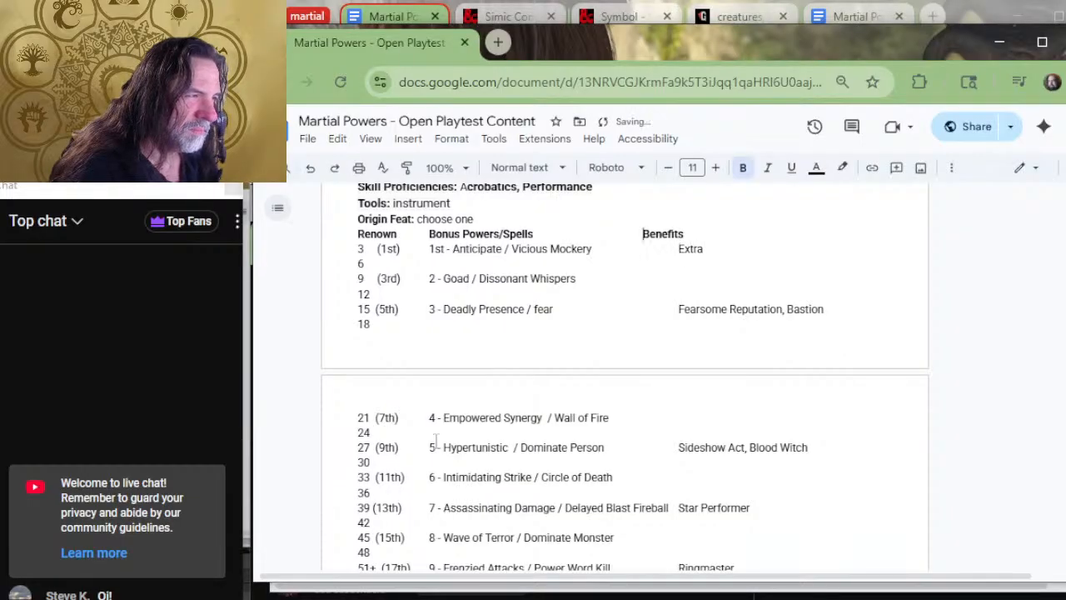
{"action": "key", "text": "Tab"}
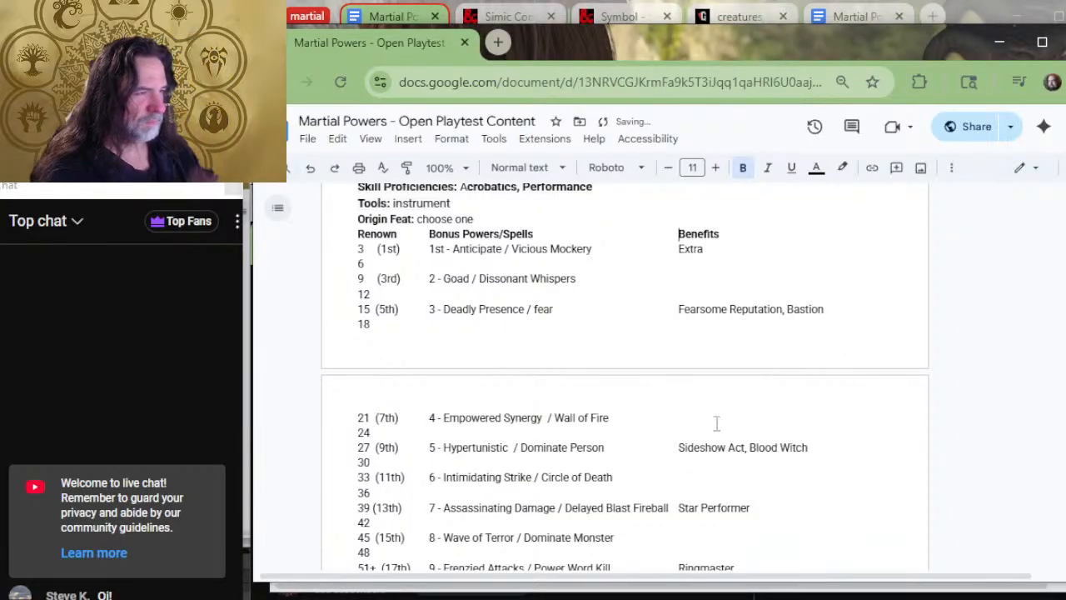
Place the cursor before Awaken in the Selesnya rank 5 row and switch to the window with the martial power descriptions.
{"action": "scroll", "coordinate": [661, 400], "scroll_direction": "down", "scroll_amount": 4}
{"action": "scroll", "coordinate": [655, 383], "scroll_direction": "down", "scroll_amount": 2}
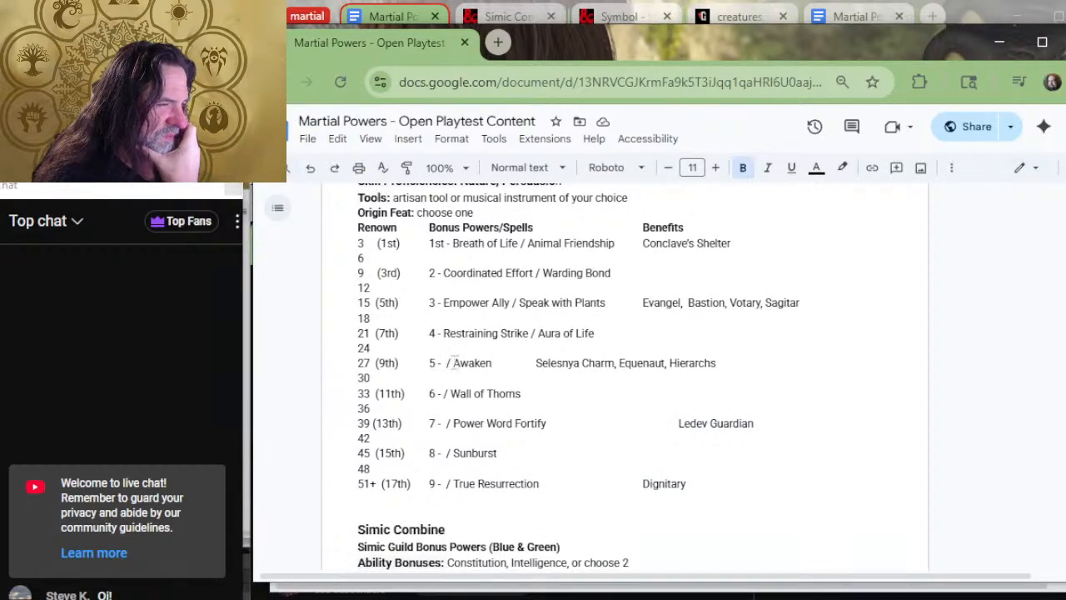
{"action": "left_click", "coordinate": [453, 363]}
{"action": "key", "text": "alt+Tab"}
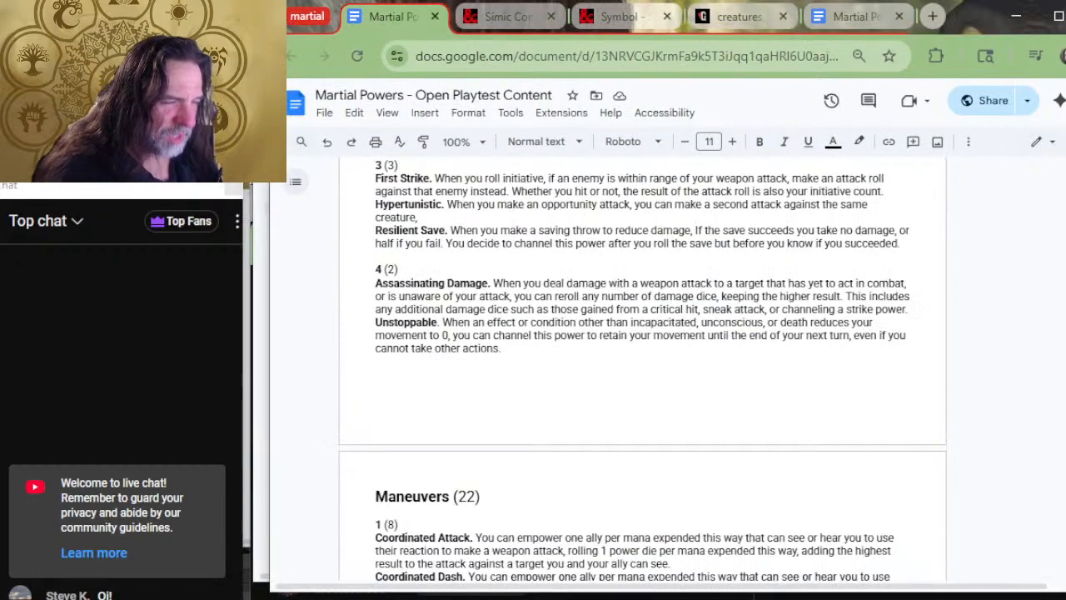
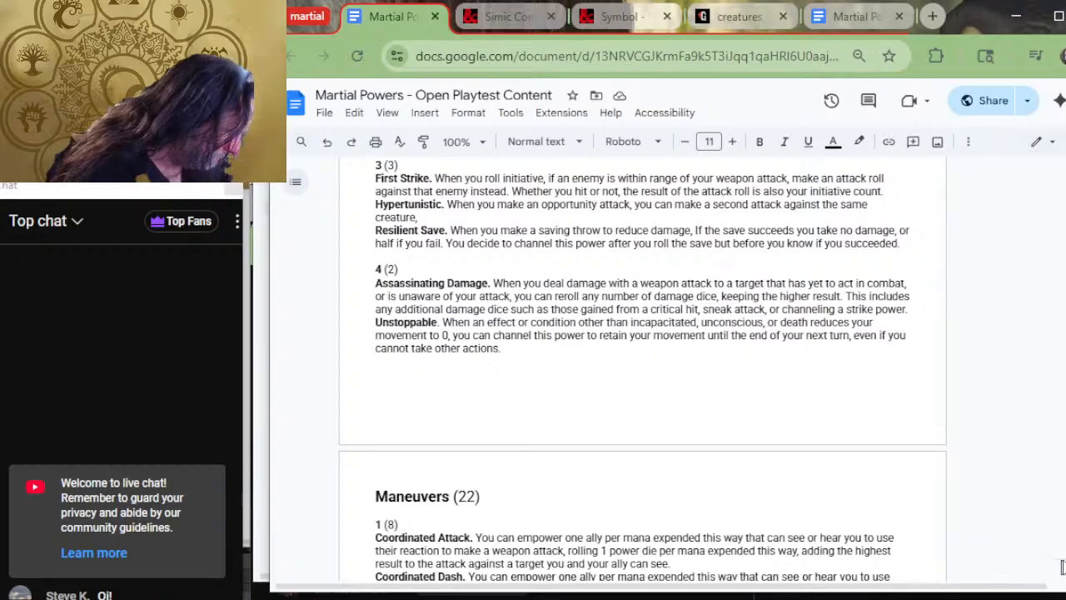
{"action": "key", "text": "alt+Tab"}
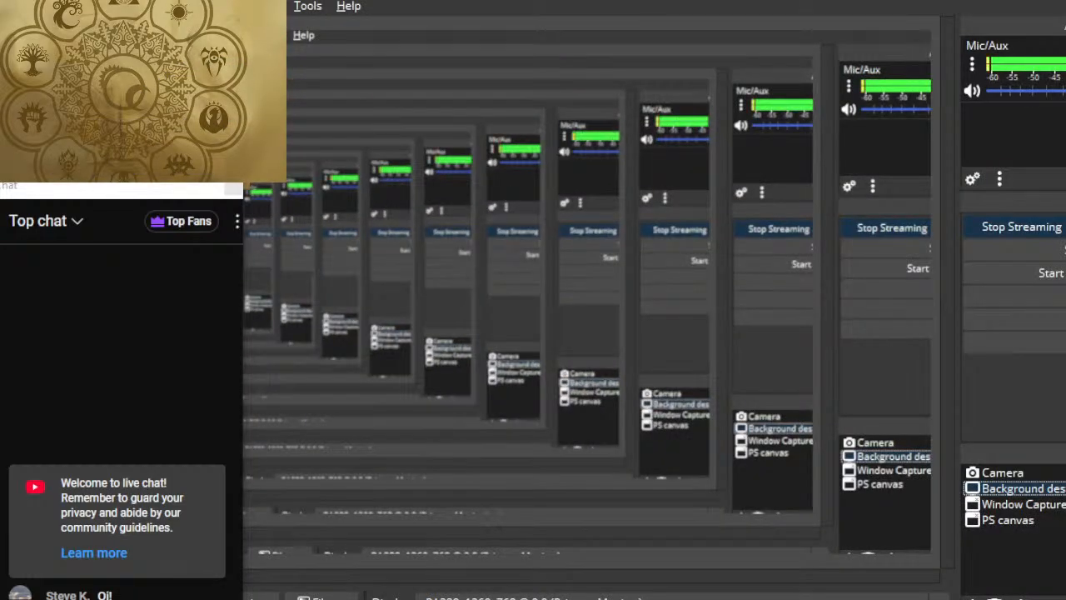
{"action": "key", "text": "alt+Tab"}
{"action": "key", "text": "alt+Tab"}
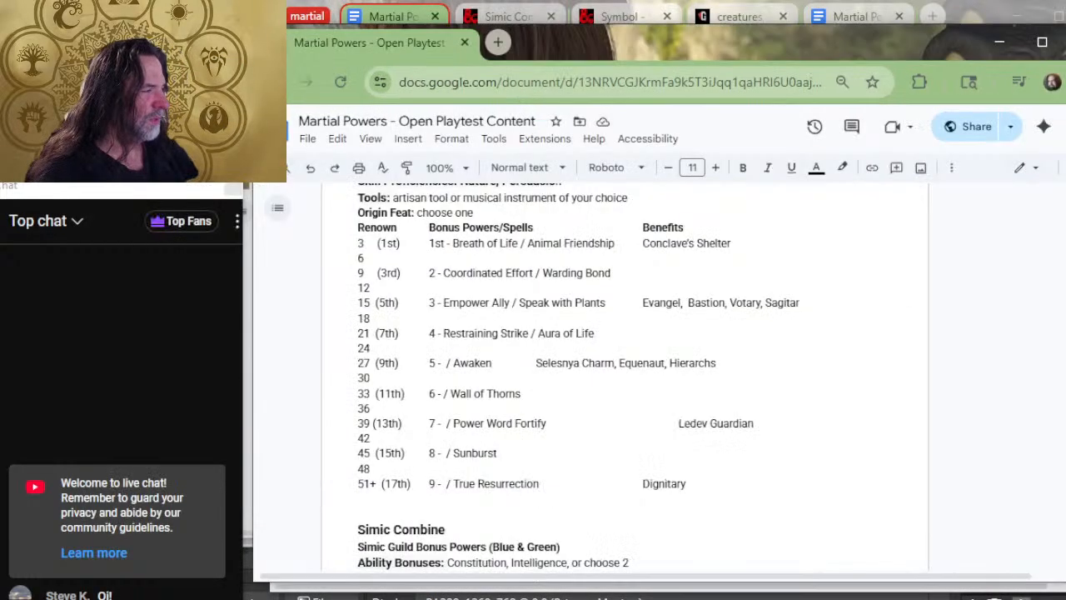
{"action": "key", "text": "alt+Tab"}
{"action": "key", "text": "alt+Tab"}
{"action": "key", "text": "alt+Tab"}
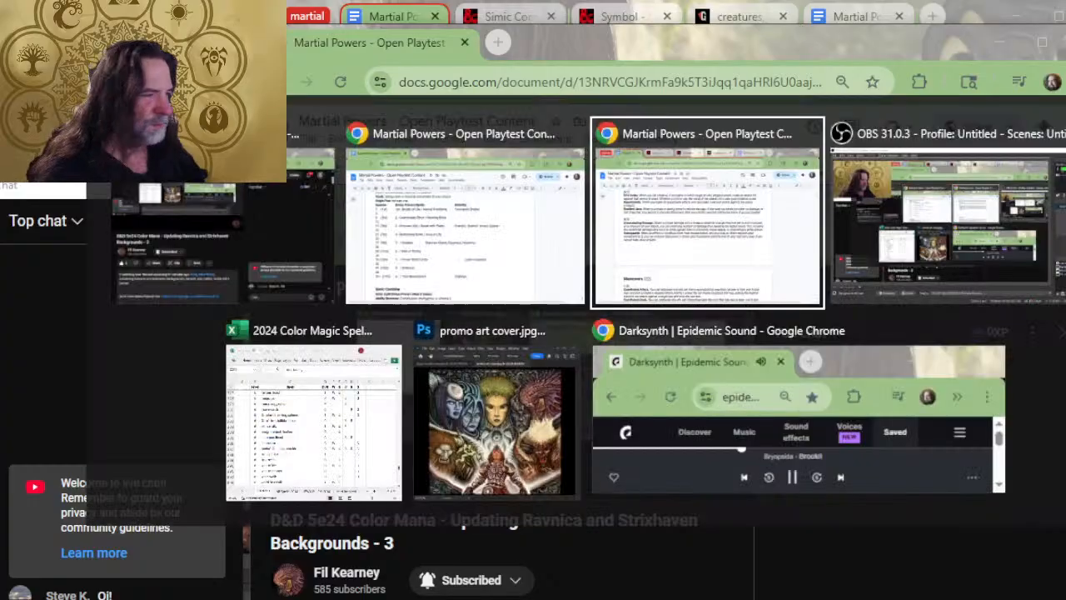
{"action": "key", "text": "alt+Tab"}
{"action": "key", "text": "alt+Tab"}
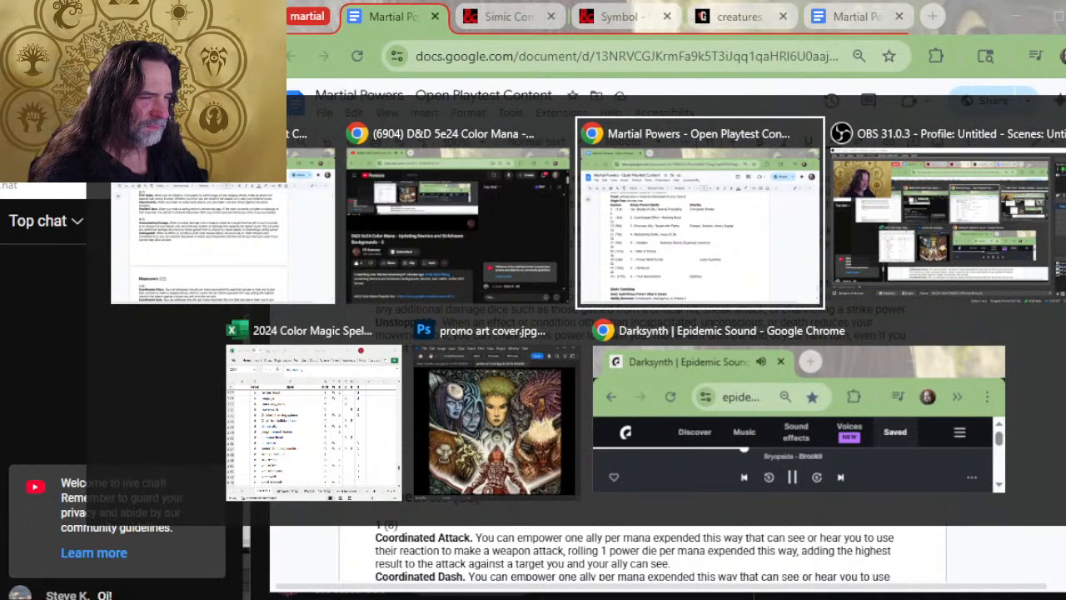
Bring up the document window with the Selesnya bonus powers table and check its unfilled power slots.
{"action": "key", "text": "alt+shift+Tab"}
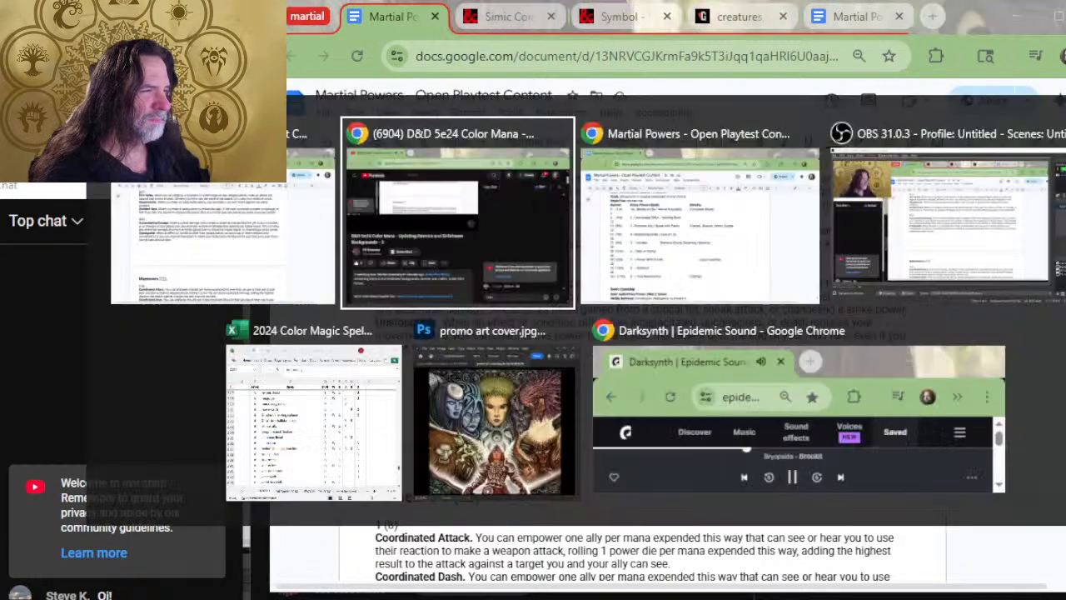
{"action": "key", "text": "alt+Tab"}
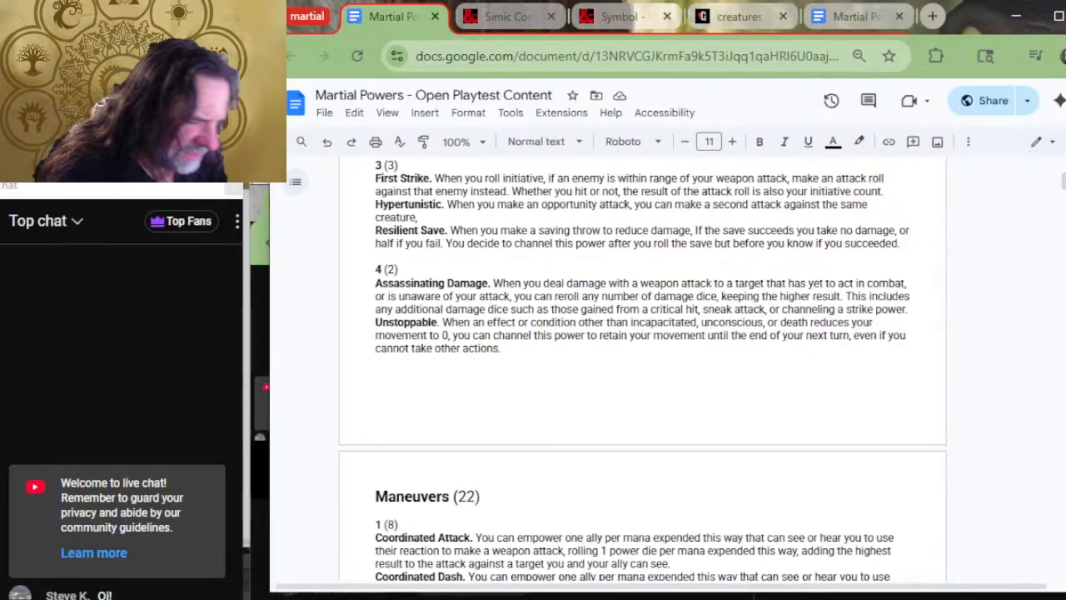
{"action": "key", "text": "alt+Tab"}
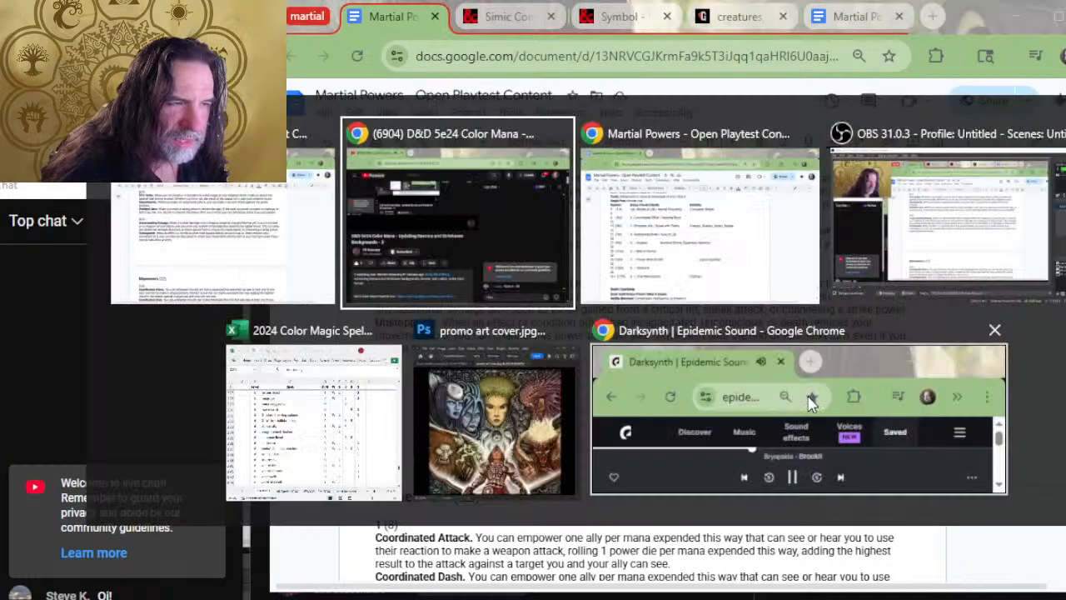
{"action": "key", "text": "alt+Tab"}
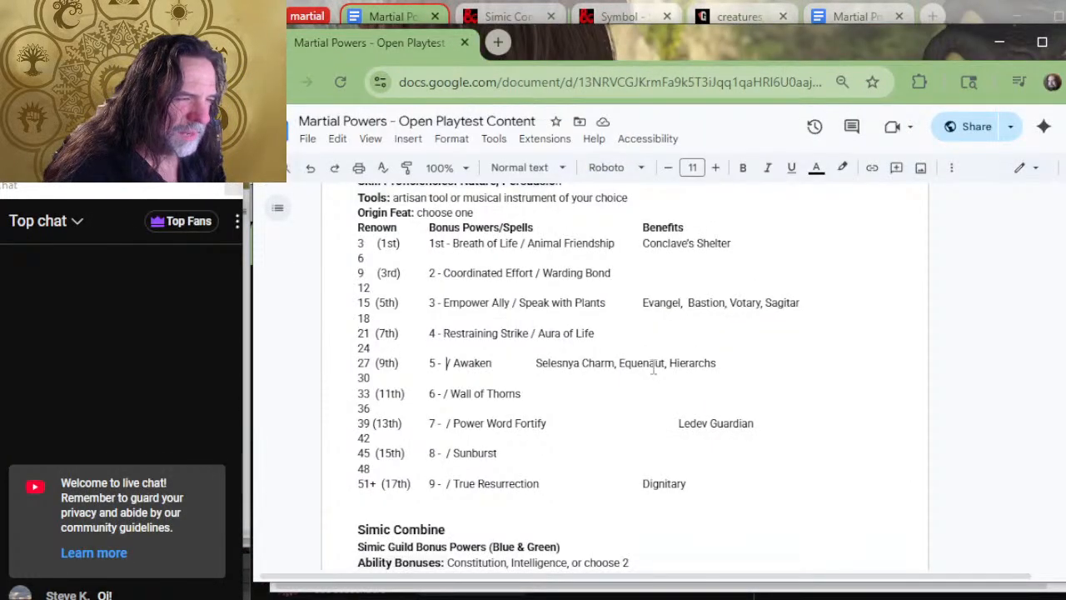
{"action": "scroll", "coordinate": [576, 326], "scroll_direction": "up", "scroll_amount": 2}
{"action": "scroll", "coordinate": [500, 337], "scroll_direction": "down", "scroll_amount": 2}
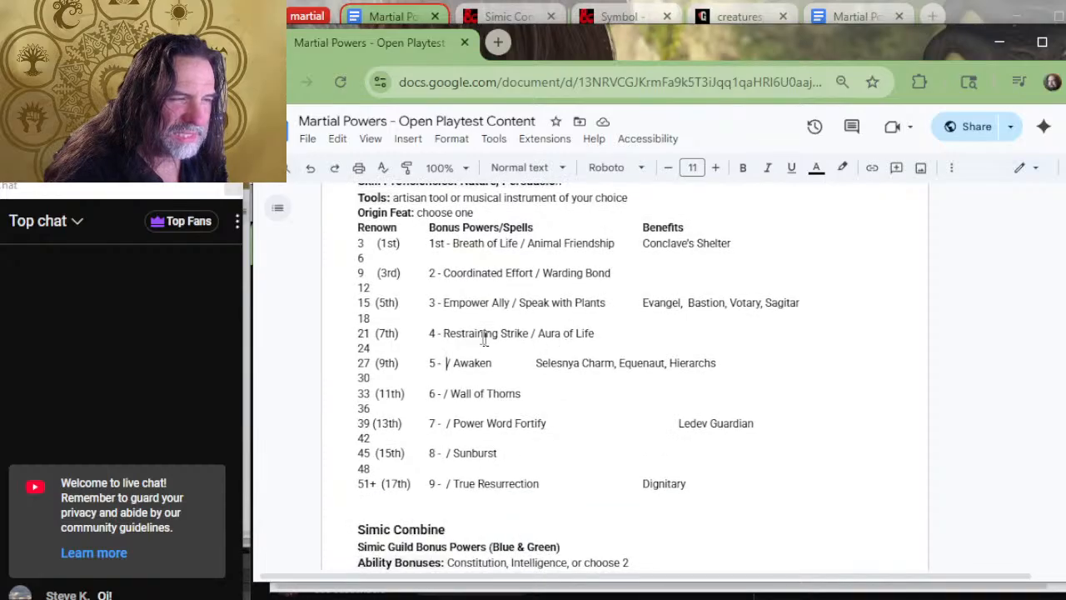
Look through the rank 3 and 4 Sustained powers in the other document window for a candidate for the Selesnya rank 5 slot.
{"action": "key", "text": "alt+Tab"}
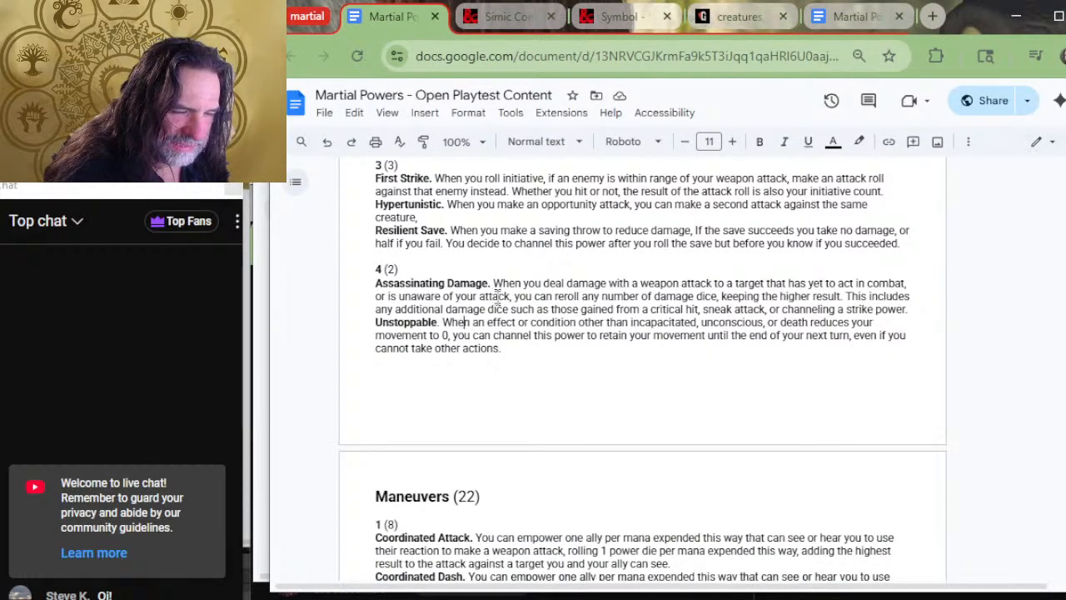
{"action": "scroll", "coordinate": [541, 350], "scroll_direction": "down", "scroll_amount": 20}
{"action": "scroll", "coordinate": [589, 408], "scroll_direction": "down", "scroll_amount": 15}
{"action": "key", "text": "alt+Tab"}
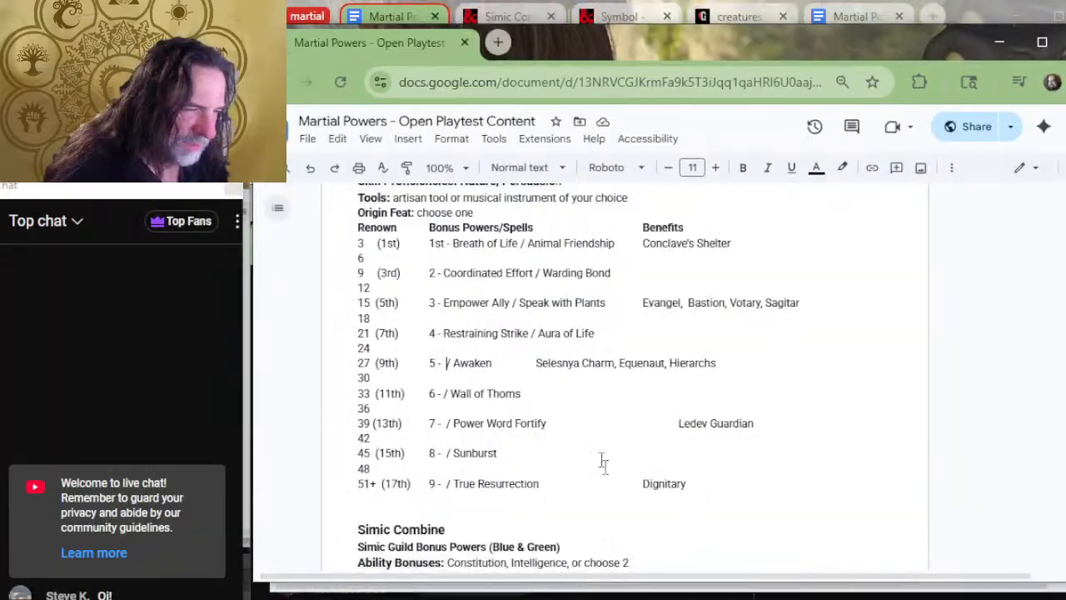
{"action": "key", "text": "alt+Tab"}
{"action": "scroll", "coordinate": [611, 406], "scroll_direction": "down", "scroll_amount": 15}
{"action": "scroll", "coordinate": [611, 405], "scroll_direction": "down", "scroll_amount": 3}
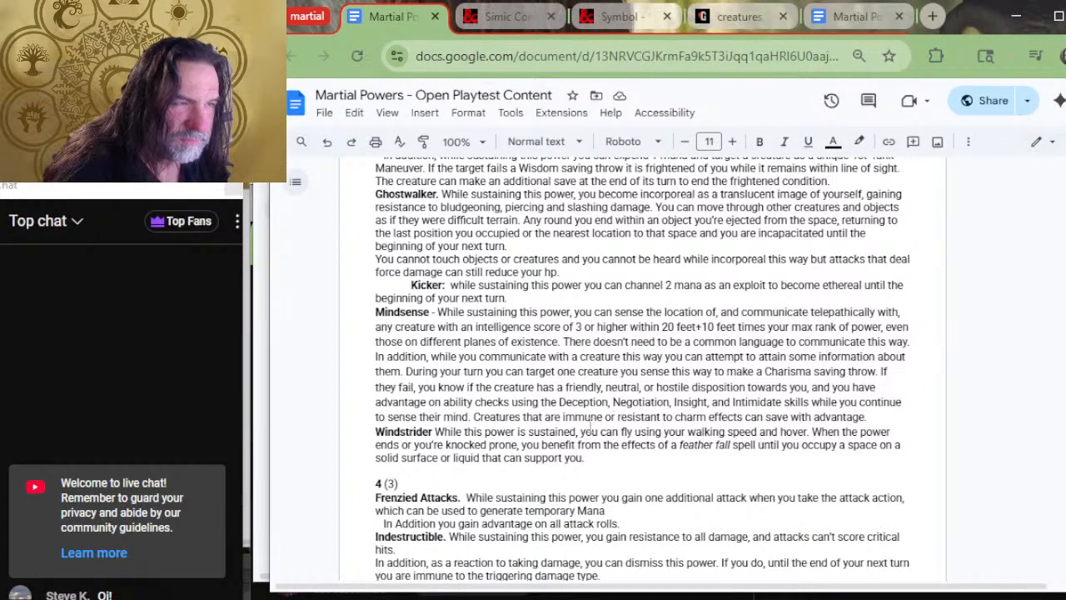
{"action": "scroll", "coordinate": [601, 446], "scroll_direction": "up", "scroll_amount": 3}
{"action": "scroll", "coordinate": [600, 446], "scroll_direction": "down", "scroll_amount": 4}
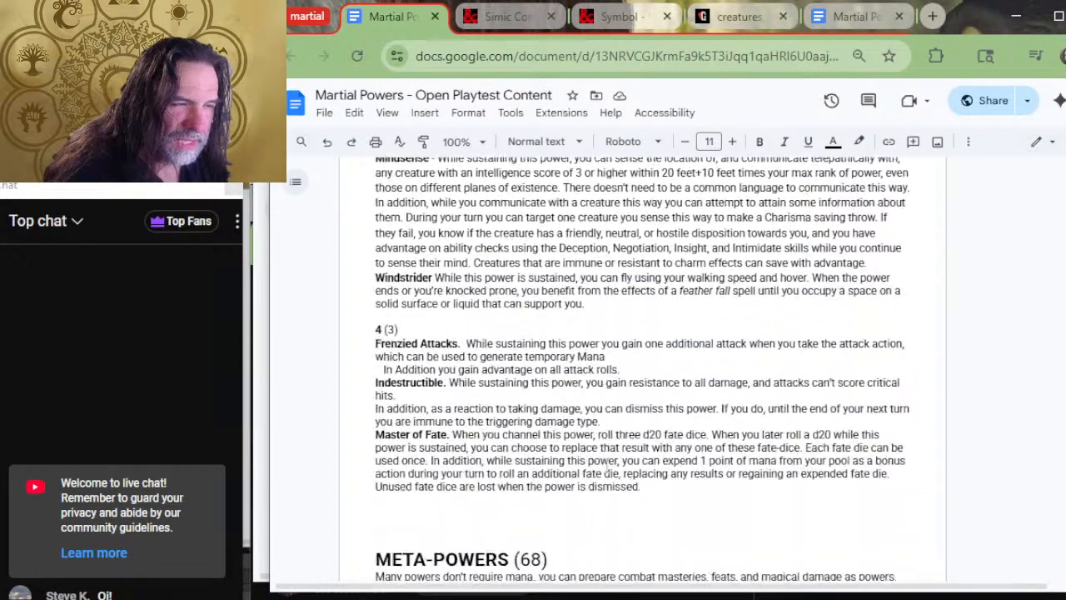
{"action": "scroll", "coordinate": [604, 455], "scroll_direction": "up", "scroll_amount": 7}
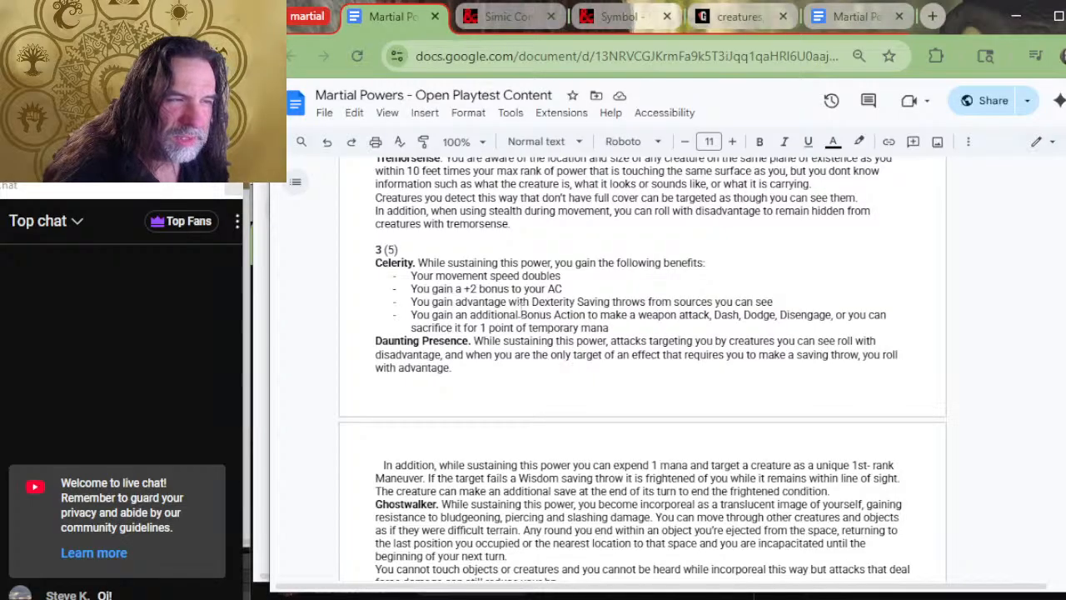
Enter "Windstrider" as the rank 5 bonus power before Awaken and realign that row's benefits with the Benefits column.
{"action": "key", "text": "alt+Tab"}
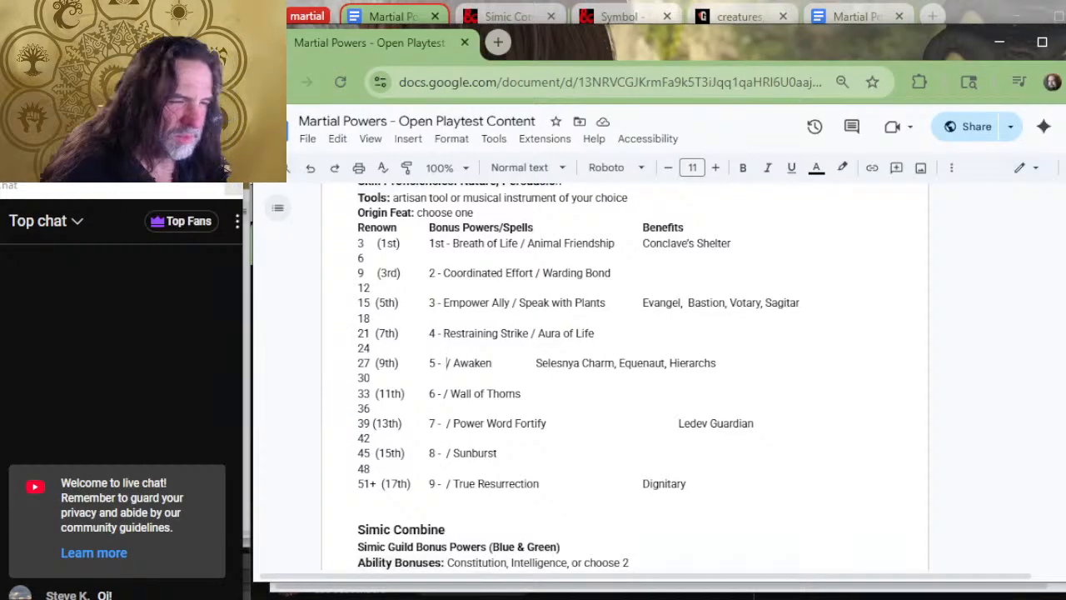
{"action": "type", "text": "Wind Stride"}
{"action": "key", "text": "alt+Tab"}
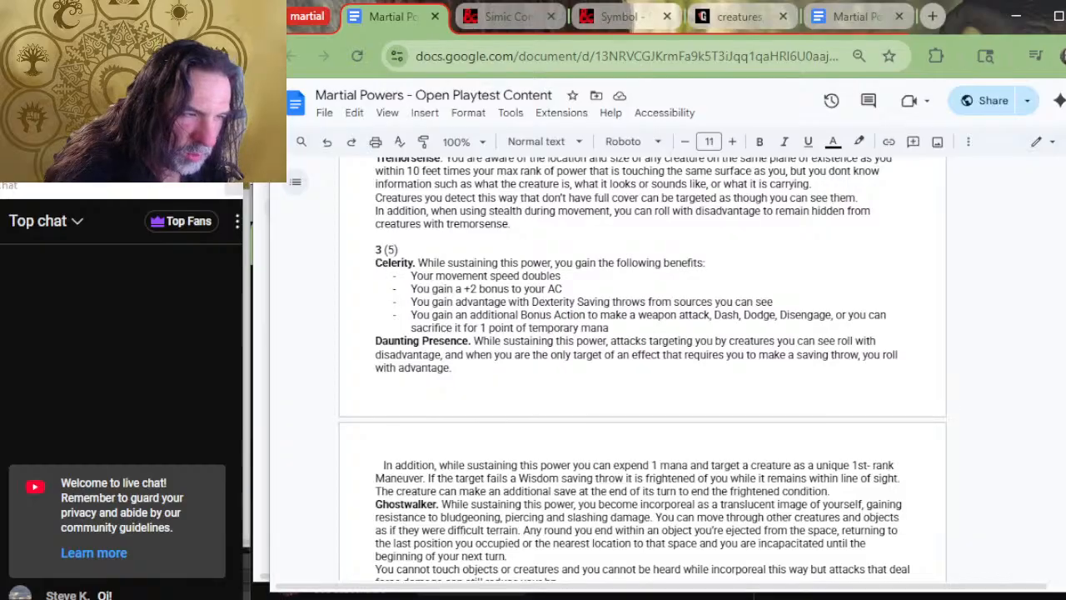
{"action": "key", "text": "alt+Tab"}
{"action": "key", "text": "BackSpace"}
{"action": "key", "text": "BackSpace"}
{"action": "key", "text": "BackSpace"}
{"action": "key", "text": "BackSpace"}
{"action": "key", "text": "BackSpace"}
{"action": "key", "text": "BackSpace"}
{"action": "key", "text": "BackSpace"}
{"action": "type", "text": "strider"}
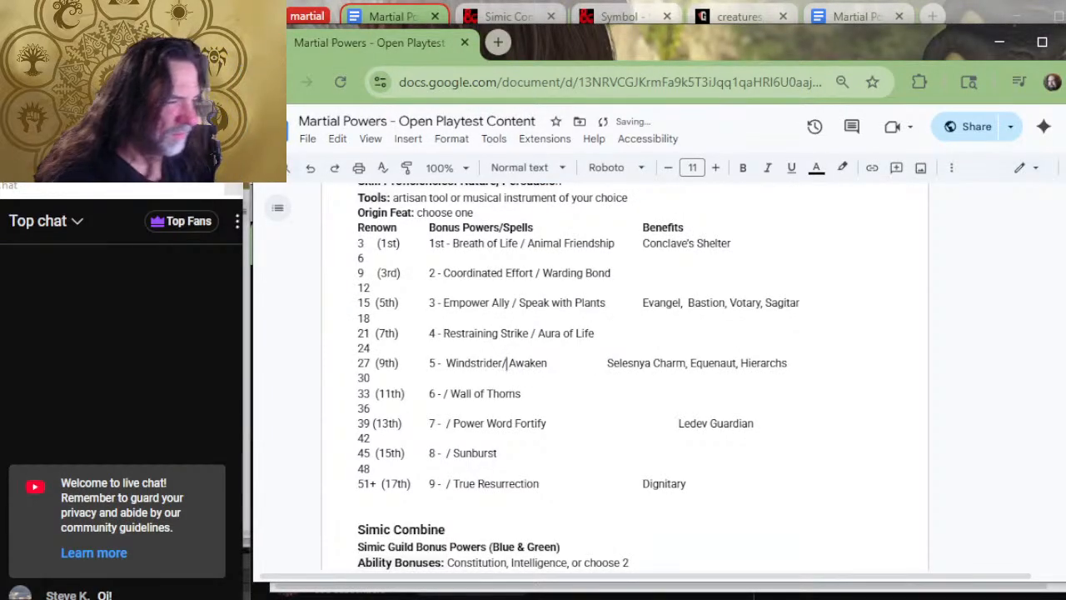
{"action": "key", "text": "Tab"}
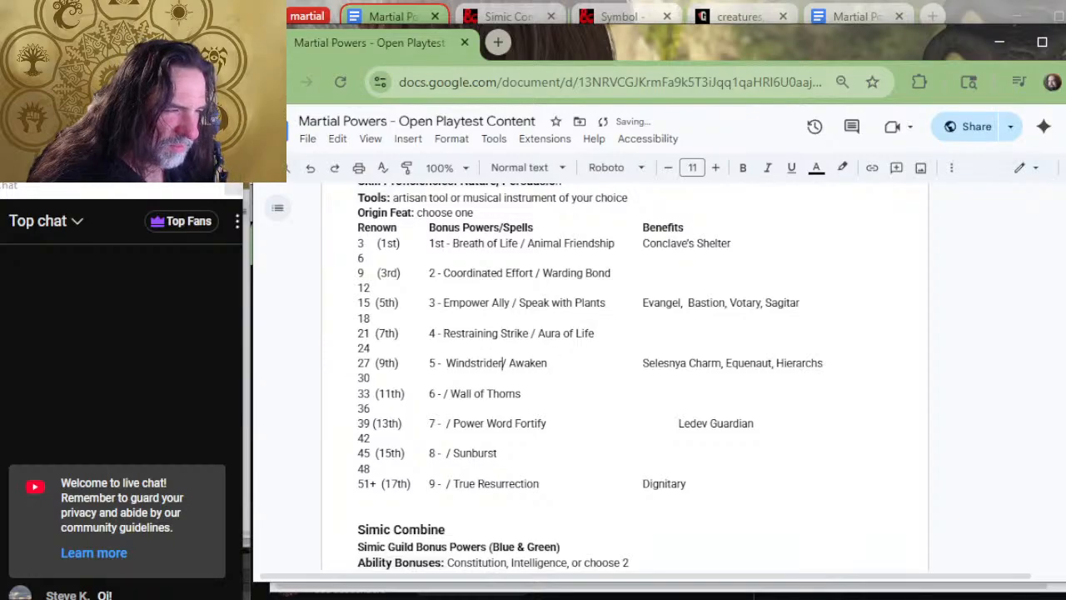
Place the text cursor in the empty power slot before Wall of Thorns in the rank 6 row.
{"action": "key", "text": "Down"}
{"action": "key", "text": "Down"}
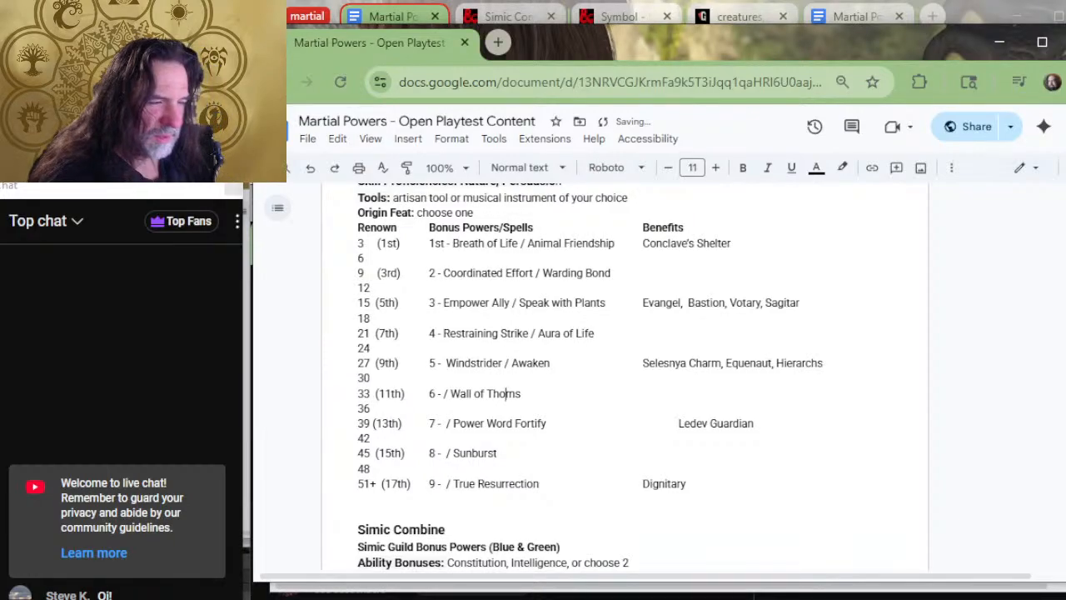
{"action": "key", "text": "ctrl+Left"}
{"action": "key", "text": "ctrl+Left"}
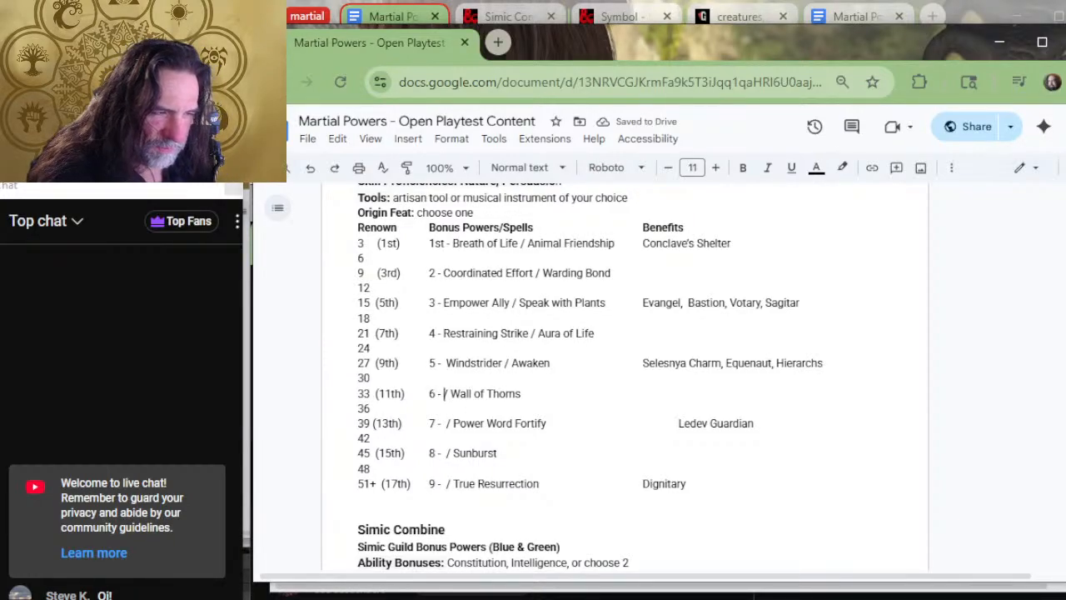
Look through the Sustained powers from rank 4 back to rank 1 for a candidate for the Selesnya rank 6 slot.
{"action": "key", "text": "alt+Tab"}
{"action": "scroll", "coordinate": [621, 365], "scroll_direction": "down", "scroll_amount": 5}
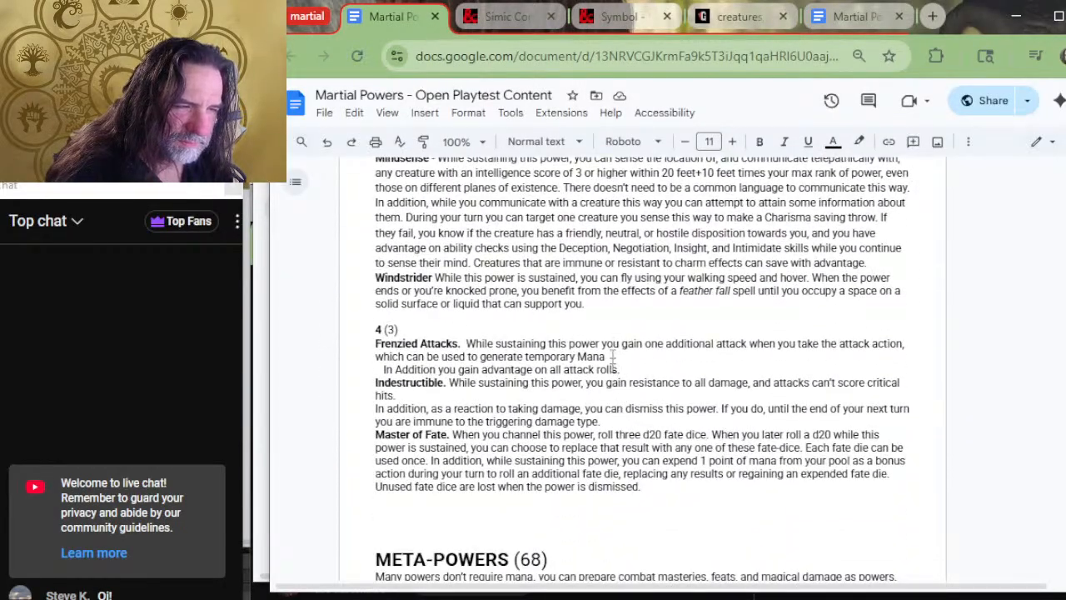
{"action": "scroll", "coordinate": [671, 408], "scroll_direction": "up", "scroll_amount": 6}
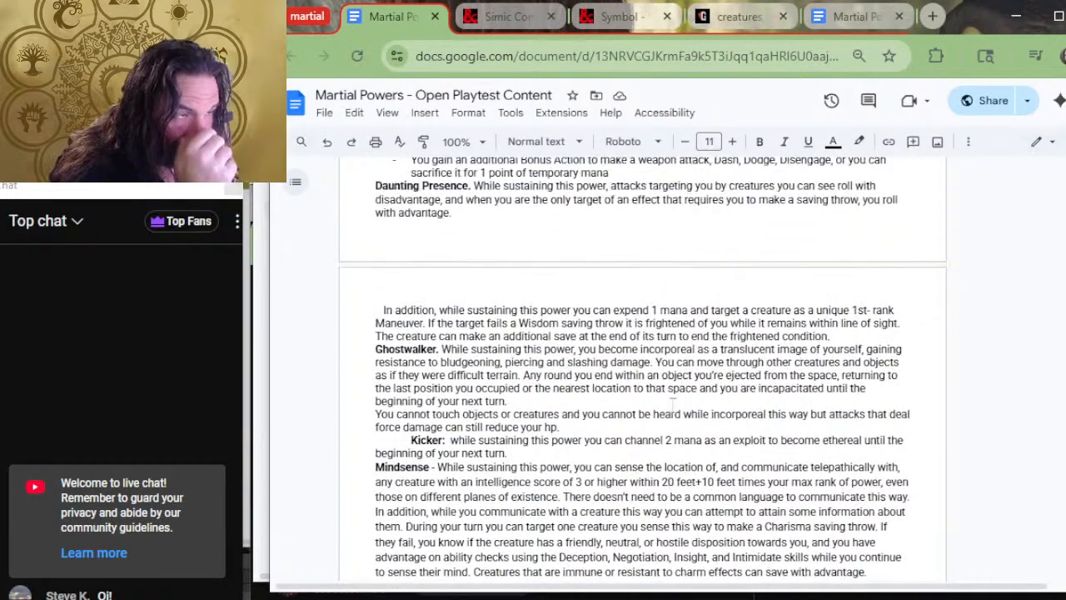
{"action": "scroll", "coordinate": [674, 405], "scroll_direction": "up", "scroll_amount": 2}
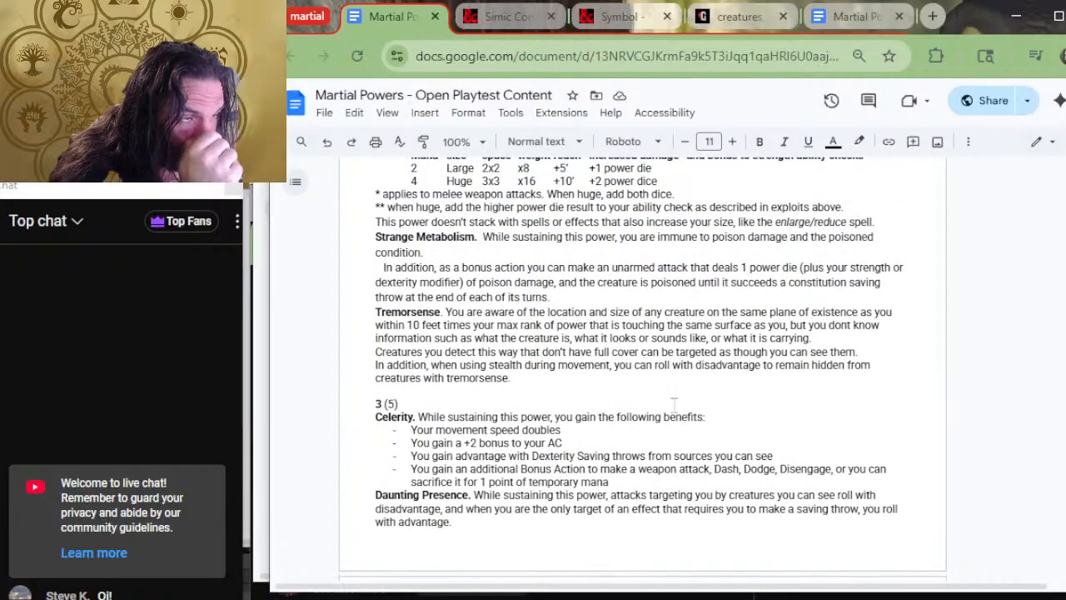
{"action": "scroll", "coordinate": [673, 405], "scroll_direction": "up", "scroll_amount": 10}
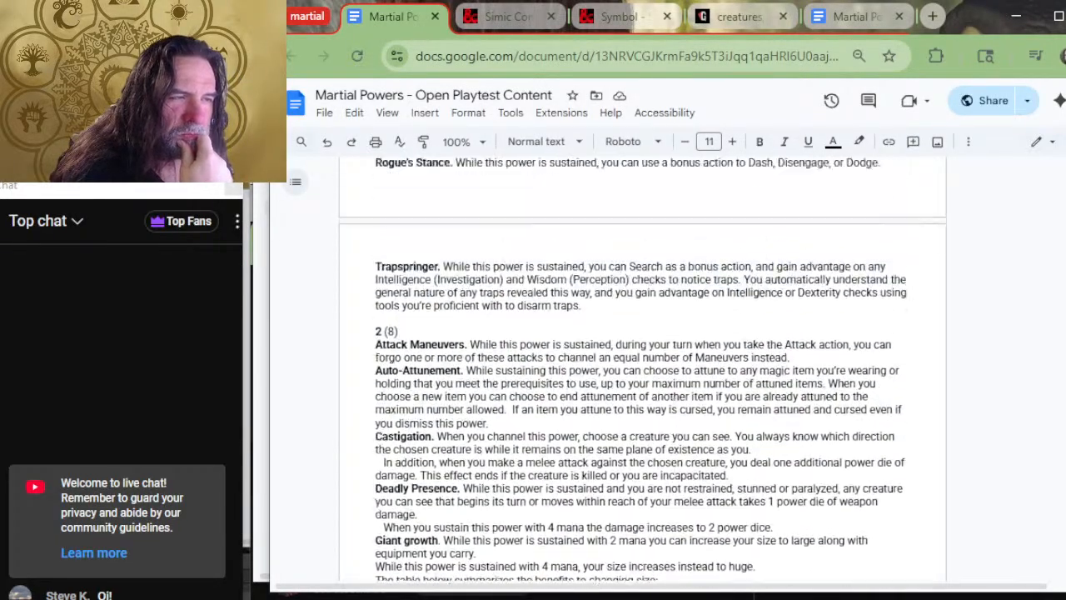
{"action": "scroll", "coordinate": [675, 395], "scroll_direction": "up", "scroll_amount": 10}
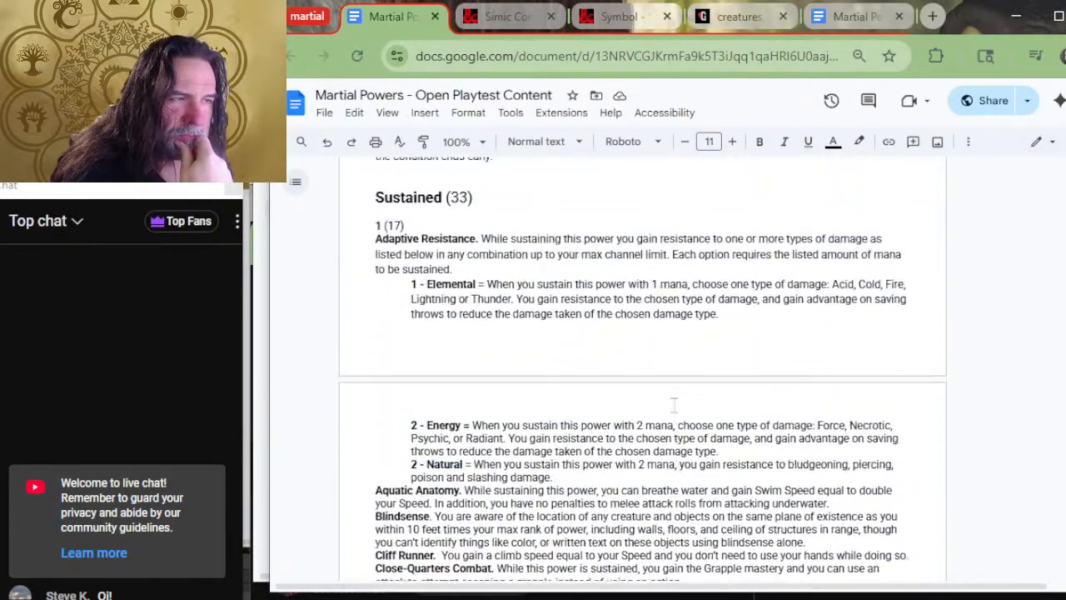
Examine the Strikes section, comparing the rank 2 and rank 3 strikes as candidates for the rank 6 slot.
{"action": "scroll", "coordinate": [674, 405], "scroll_direction": "up", "scroll_amount": 2}
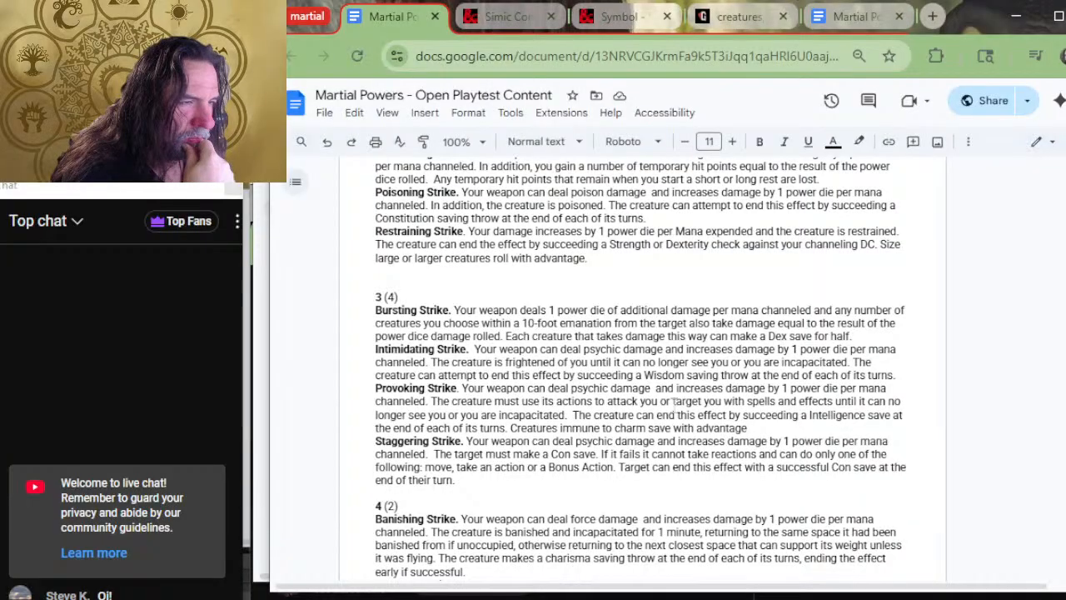
{"action": "scroll", "coordinate": [673, 401], "scroll_direction": "up", "scroll_amount": 2}
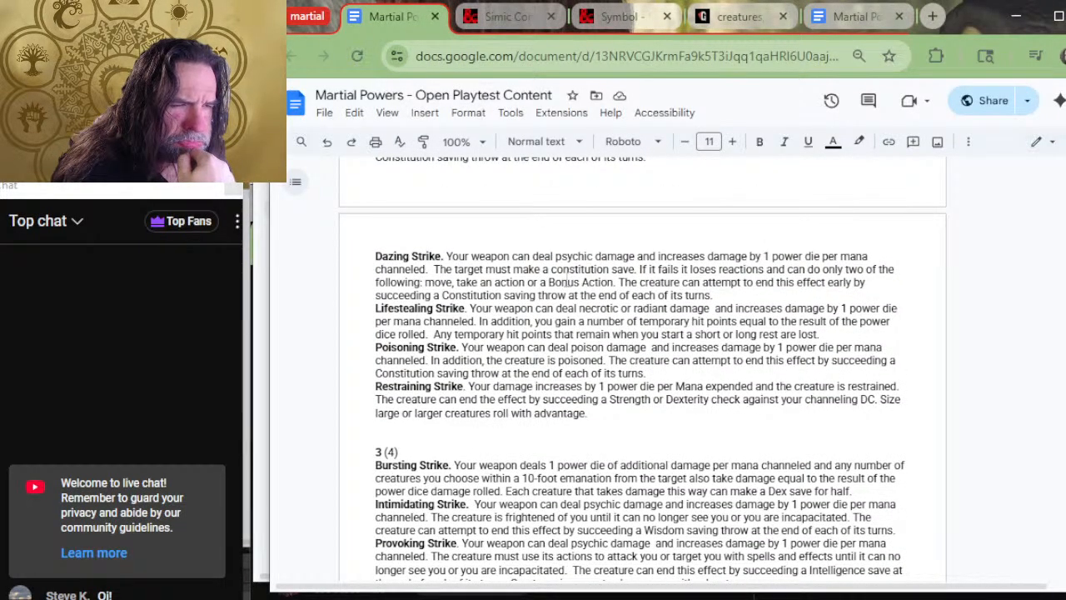
{"action": "scroll", "coordinate": [572, 304], "scroll_direction": "up", "scroll_amount": 2}
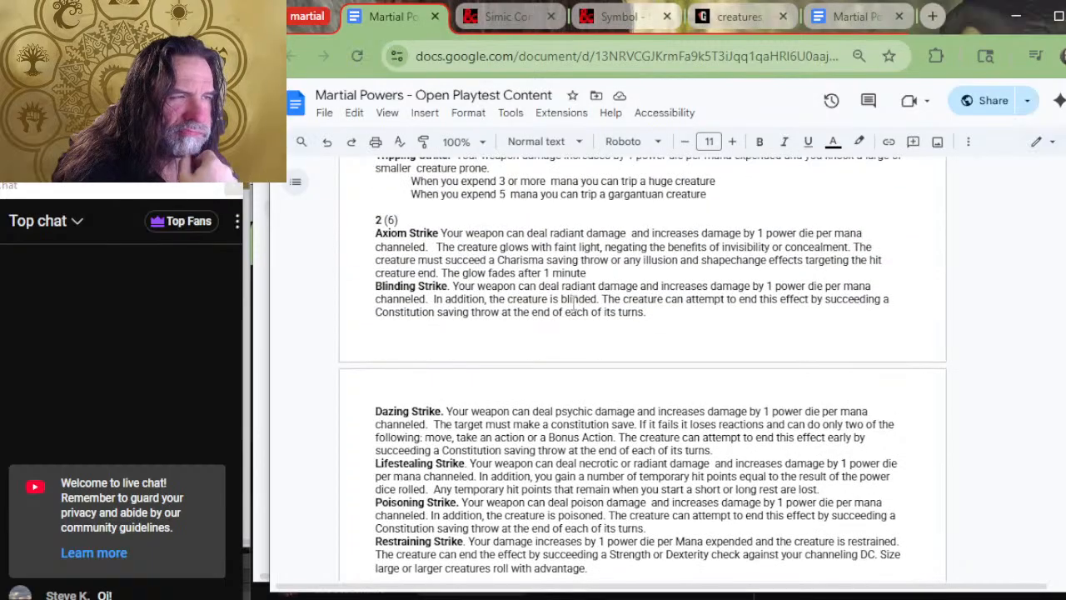
{"action": "scroll", "coordinate": [572, 304], "scroll_direction": "down", "scroll_amount": 2}
{"action": "scroll", "coordinate": [572, 304], "scroll_direction": "down", "scroll_amount": 2}
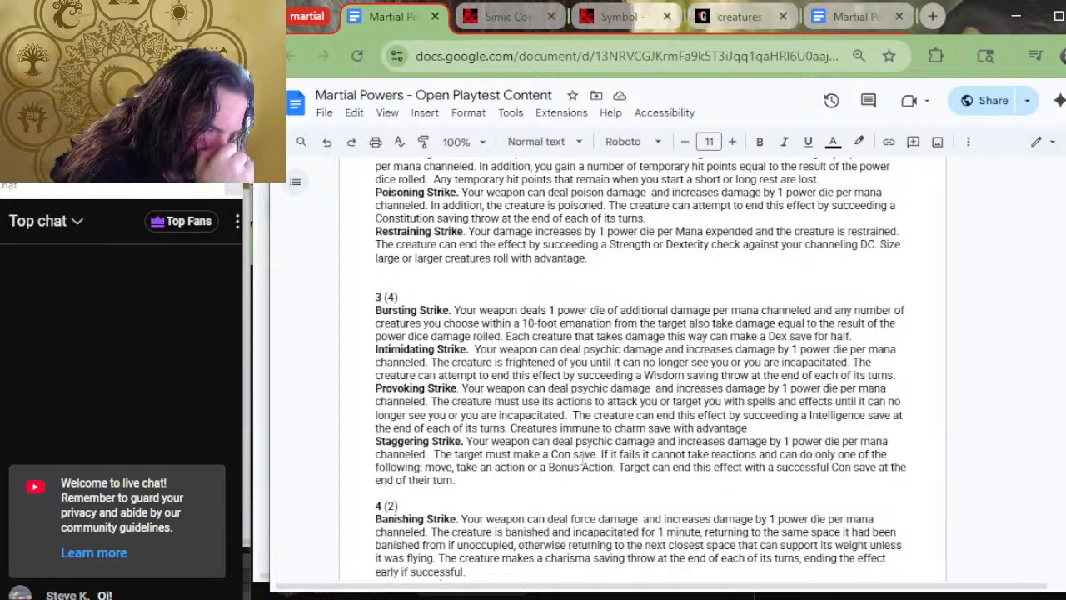
{"action": "left_click_drag", "start_coordinate": [572, 453], "coordinate": [551, 440]}
{"action": "scroll", "coordinate": [552, 438], "scroll_direction": "up", "scroll_amount": 4}
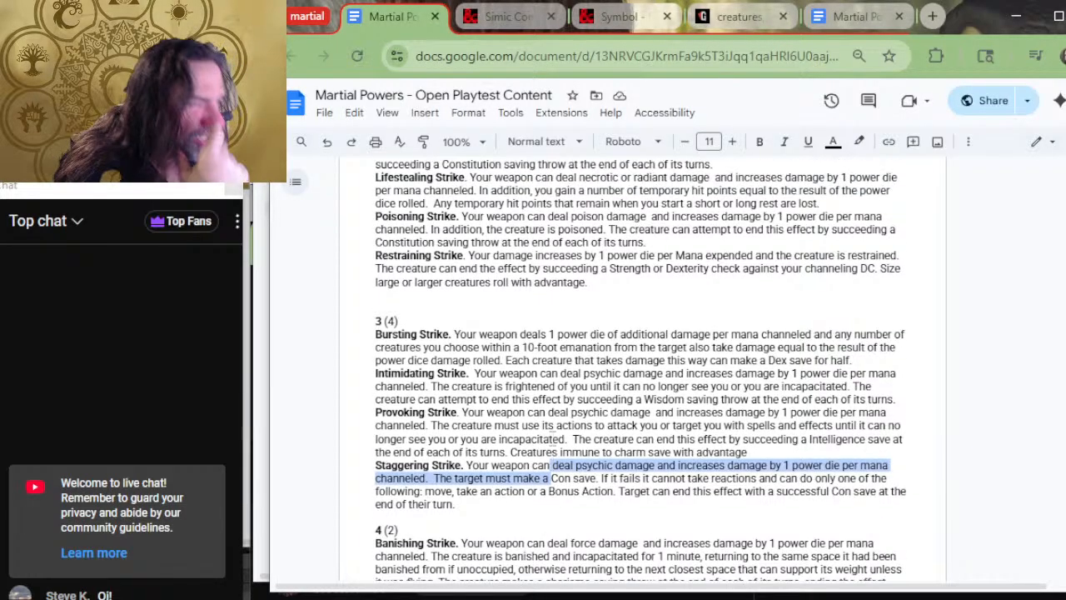
{"action": "scroll", "coordinate": [552, 436], "scroll_direction": "up", "scroll_amount": 8}
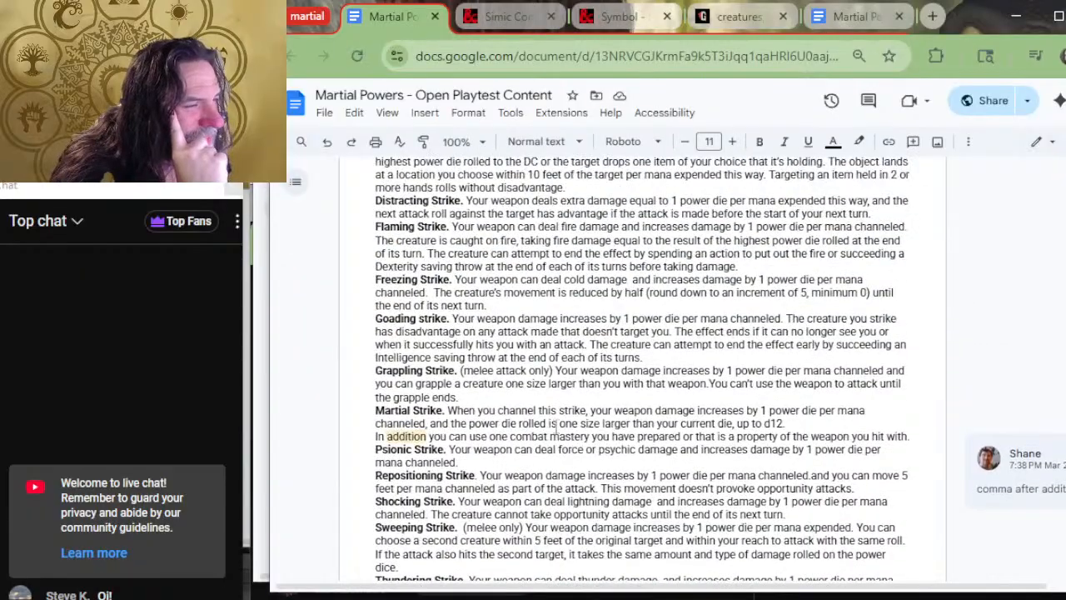
Look back through the Reactions, the Maneuvers and the powers listed before them for a candidate for the Selesnya rank 6 slot.
{"action": "scroll", "coordinate": [552, 433], "scroll_direction": "up", "scroll_amount": 2}
{"action": "scroll", "coordinate": [427, 426], "scroll_direction": "up", "scroll_amount": 2}
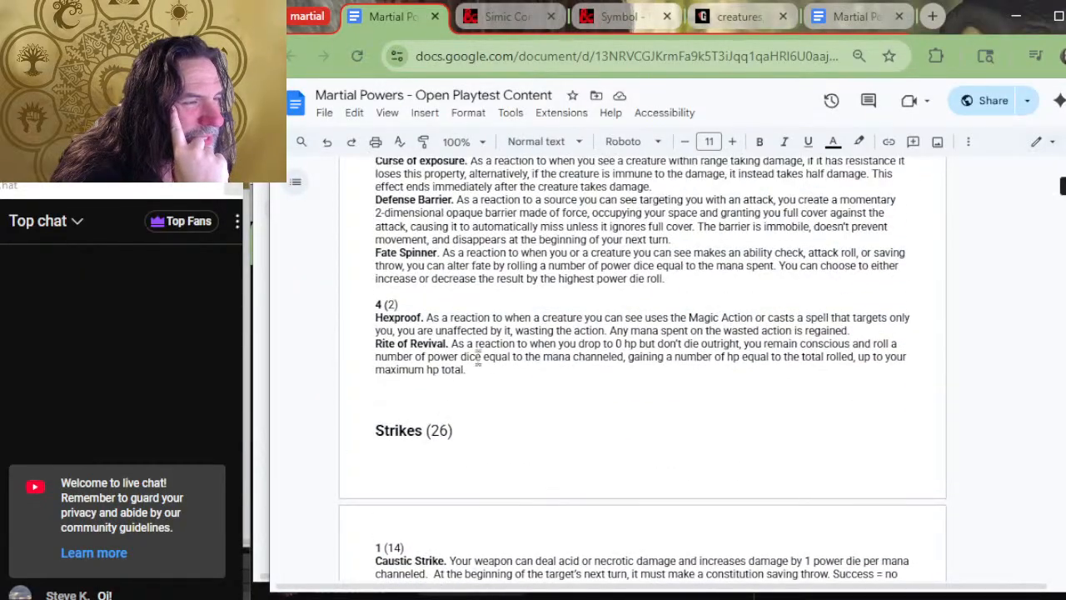
{"action": "scroll", "coordinate": [463, 370], "scroll_direction": "up", "scroll_amount": 2}
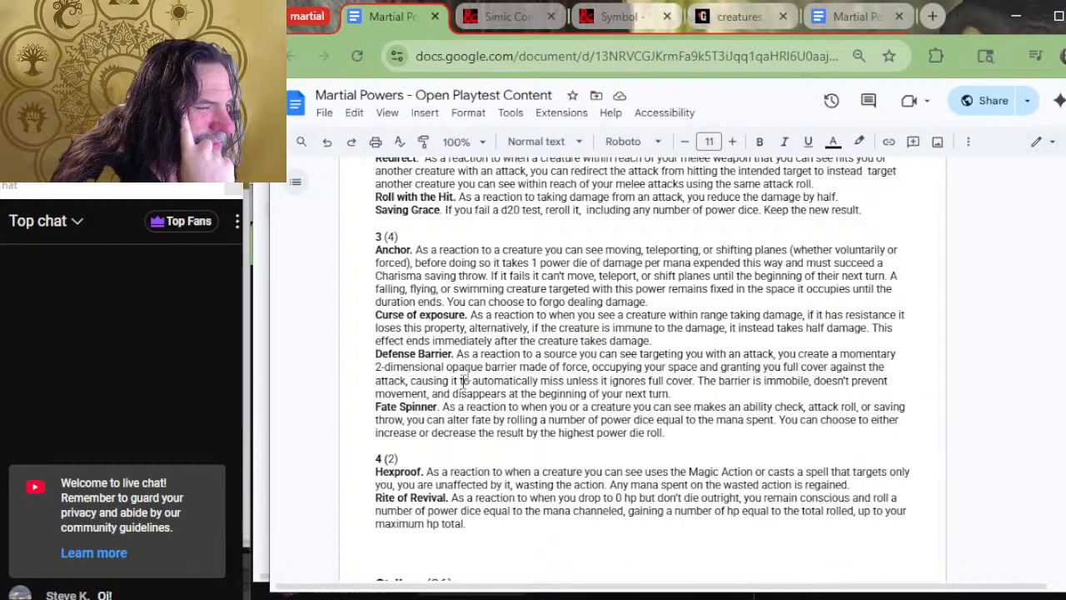
{"action": "scroll", "coordinate": [490, 317], "scroll_direction": "up", "scroll_amount": 4}
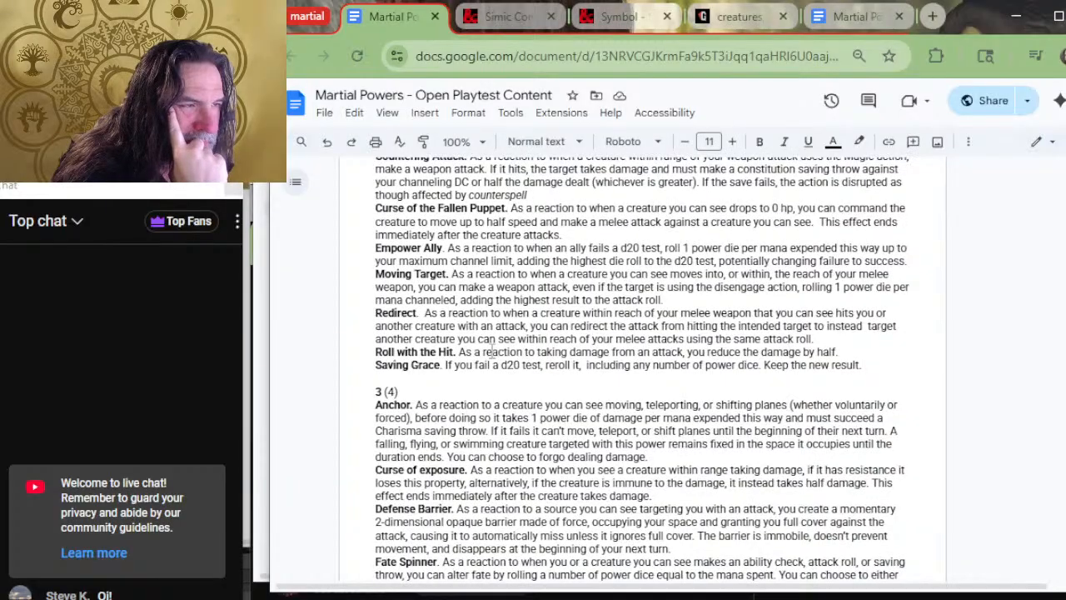
{"action": "scroll", "coordinate": [491, 350], "scroll_direction": "up", "scroll_amount": 7}
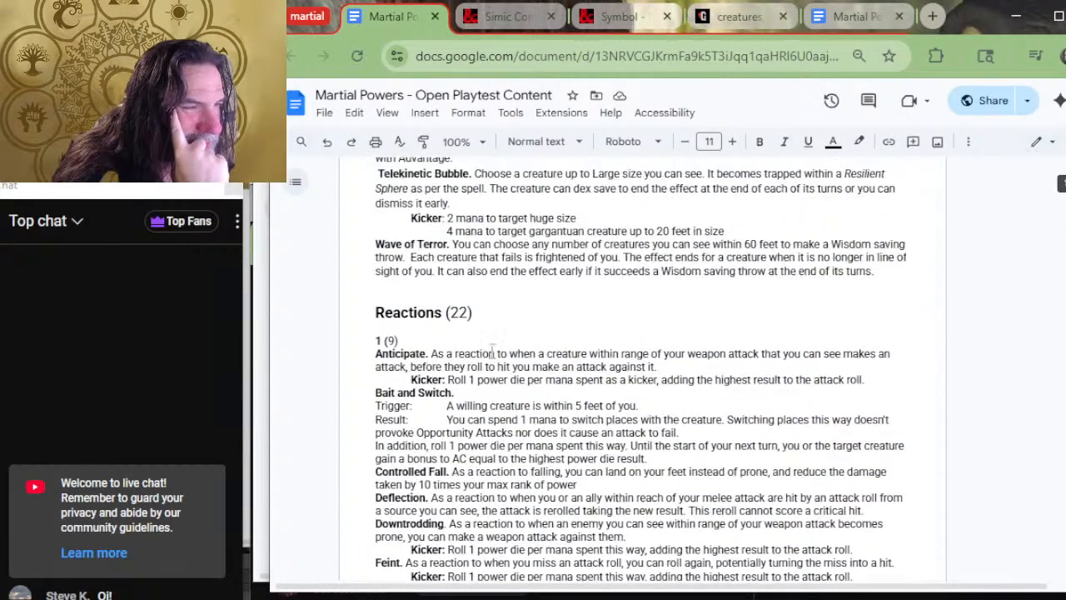
{"action": "scroll", "coordinate": [491, 350], "scroll_direction": "up", "scroll_amount": 4}
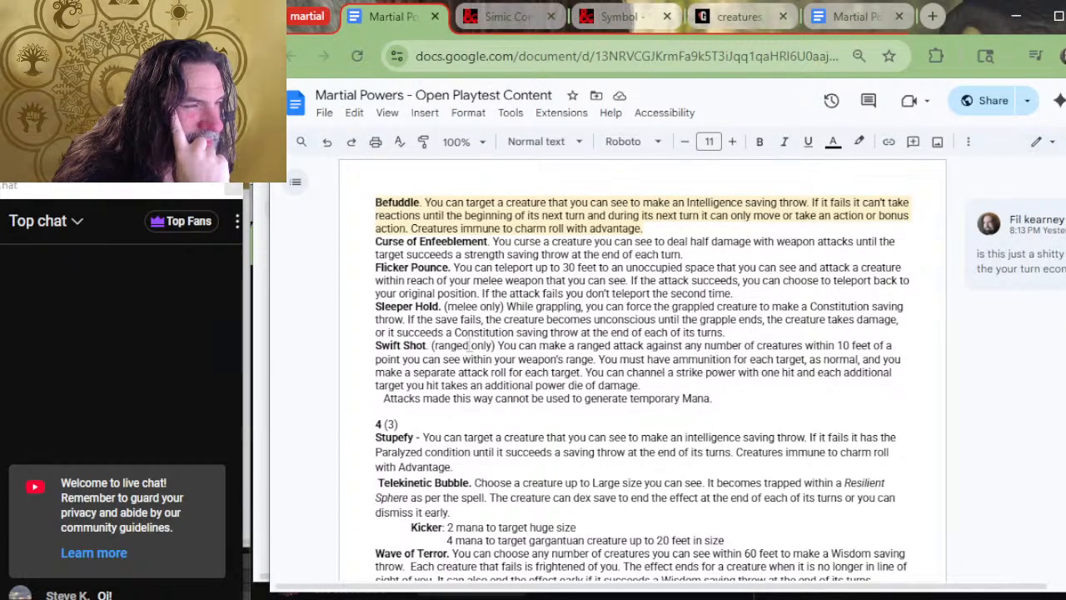
{"action": "scroll", "coordinate": [516, 215], "scroll_direction": "up", "scroll_amount": 2}
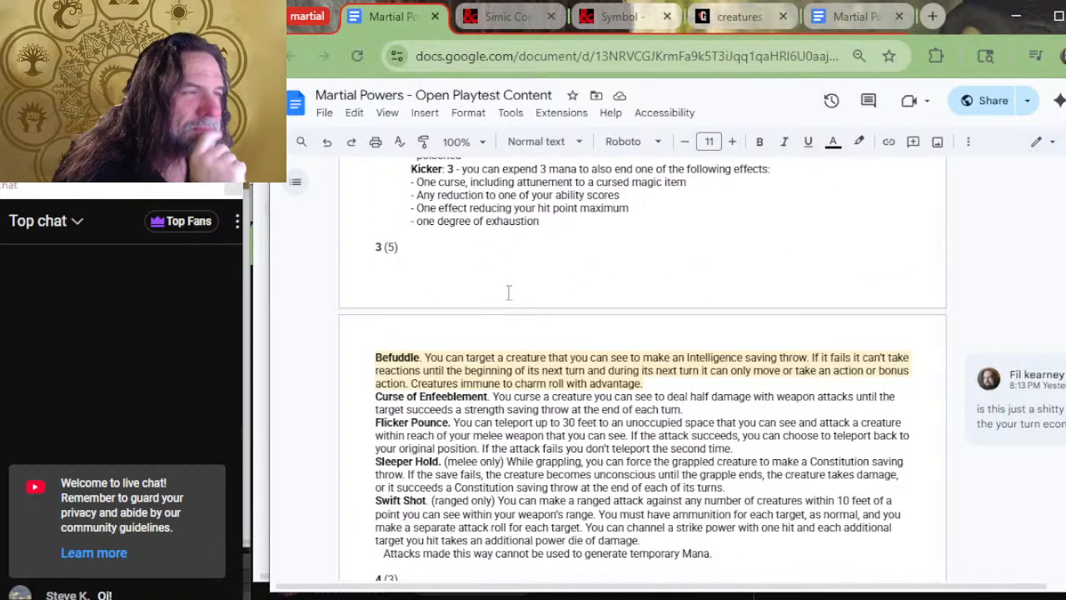
{"action": "scroll", "coordinate": [508, 293], "scroll_direction": "down", "scroll_amount": 2}
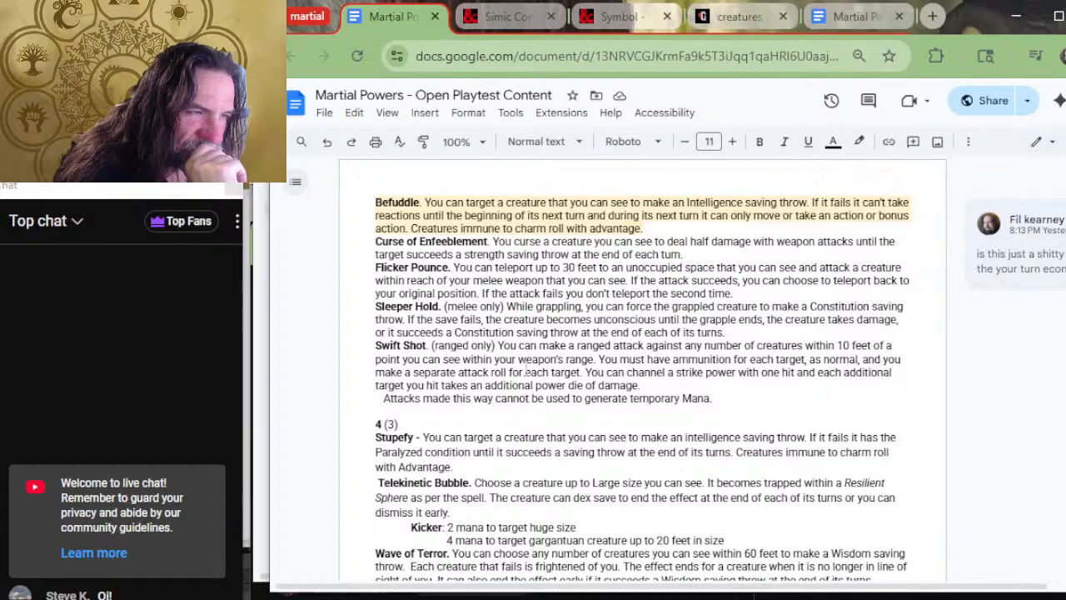
{"action": "scroll", "coordinate": [530, 325], "scroll_direction": "up", "scroll_amount": 15}
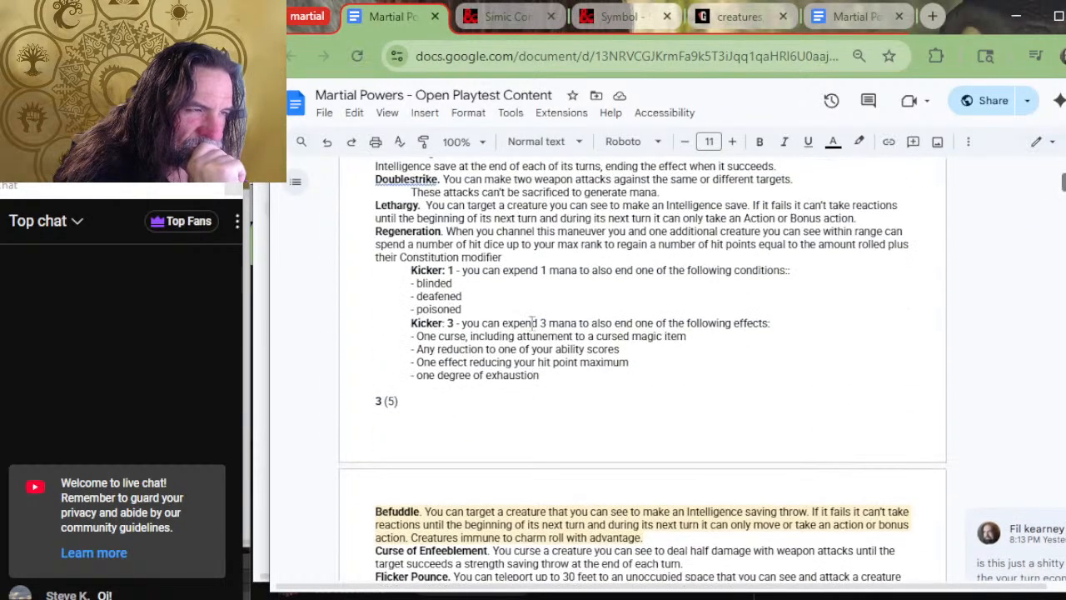
{"action": "scroll", "coordinate": [531, 325], "scroll_direction": "up", "scroll_amount": 4}
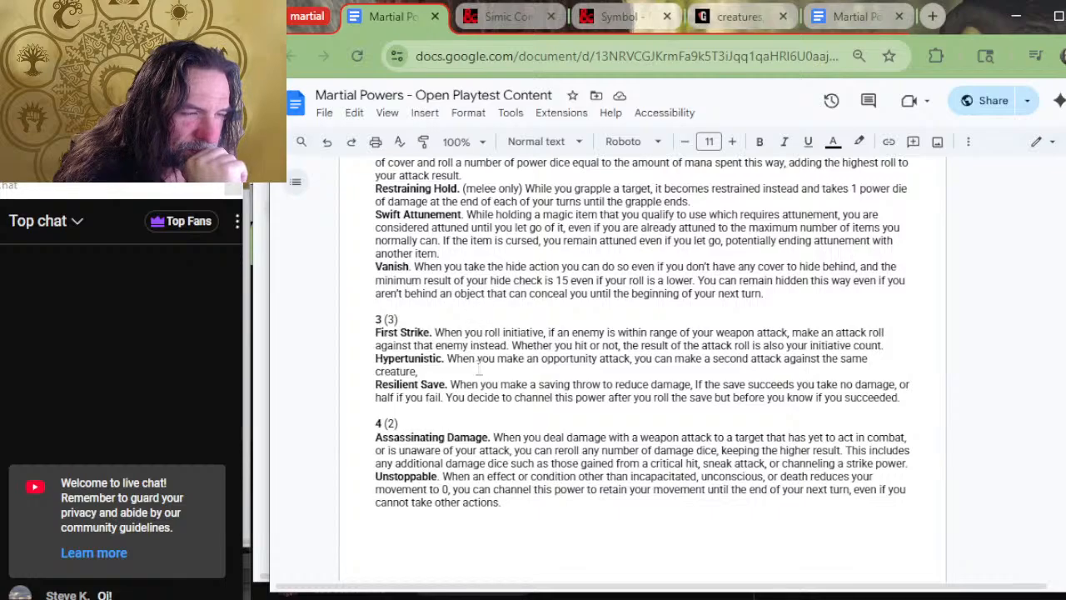
Enter "Resilient Save" as the Selesnya rank 6 bonus power before Wall of Thorns.
{"action": "left_click", "coordinate": [473, 597]}
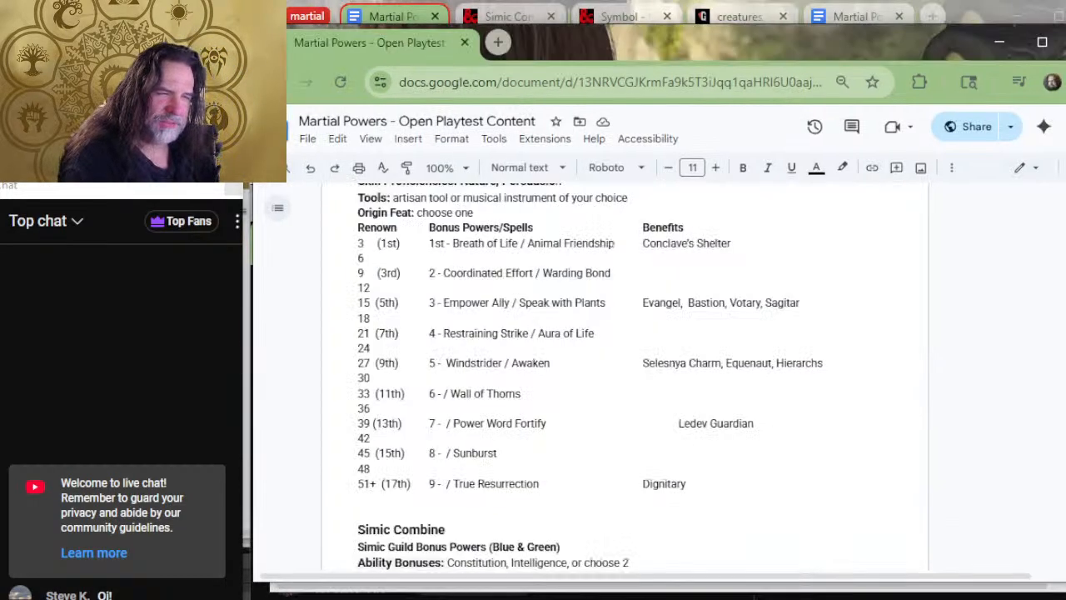
{"action": "type", "text": "Resili"}
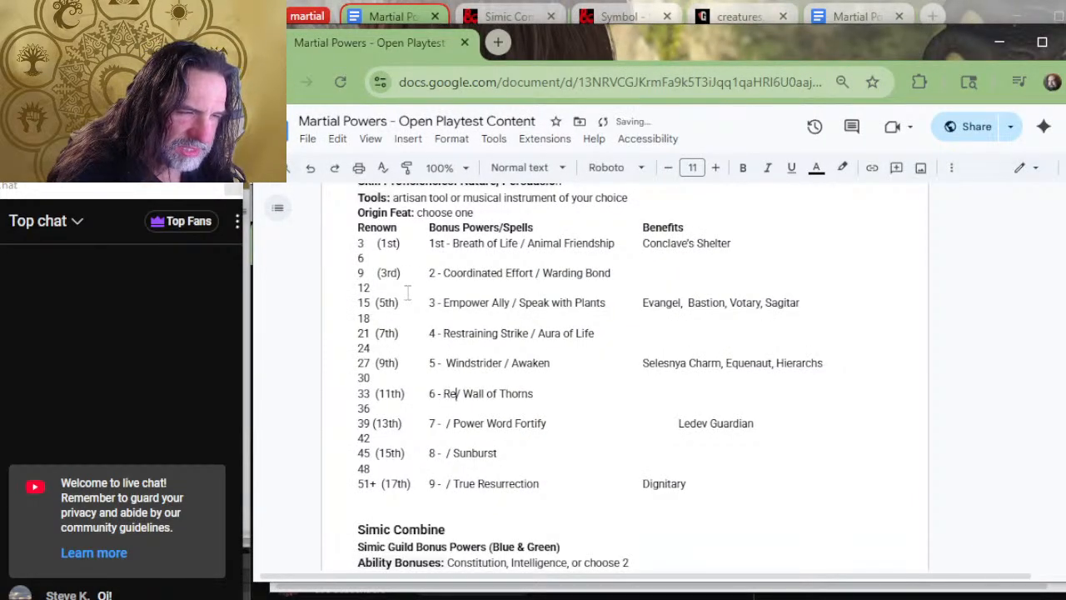
{"action": "type", "text": "ent Safe"}
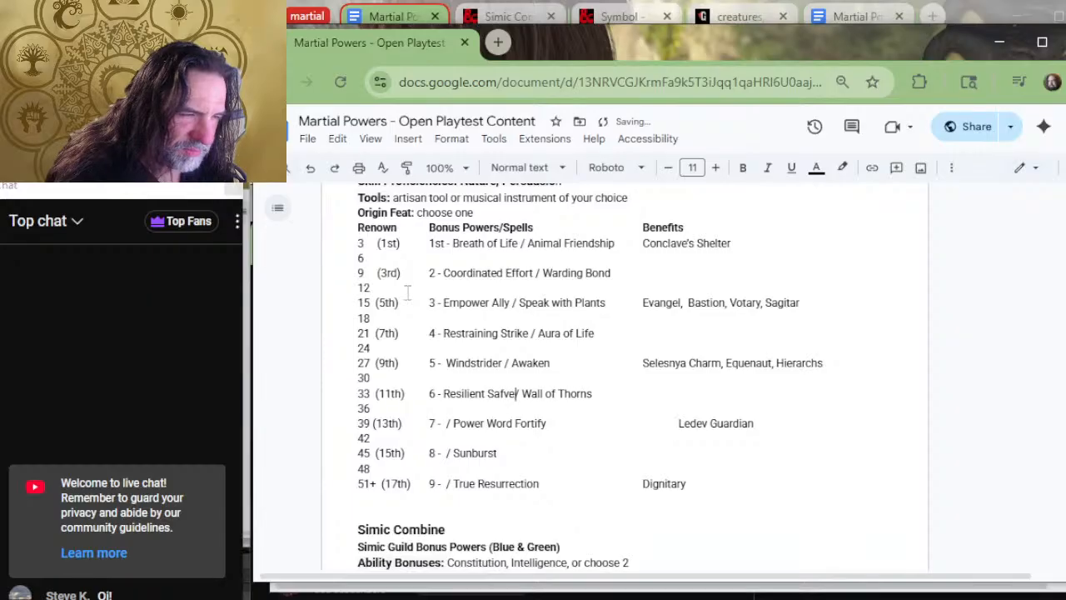
{"action": "key", "text": "BackSpace"}
{"action": "key", "text": "BackSpace"}
{"action": "type", "text": "ve"}
Place the text cursor in the empty rank 7 slot and look through the Maneuvers and Reactions for a candidate power.
{"action": "key", "text": "Down"}
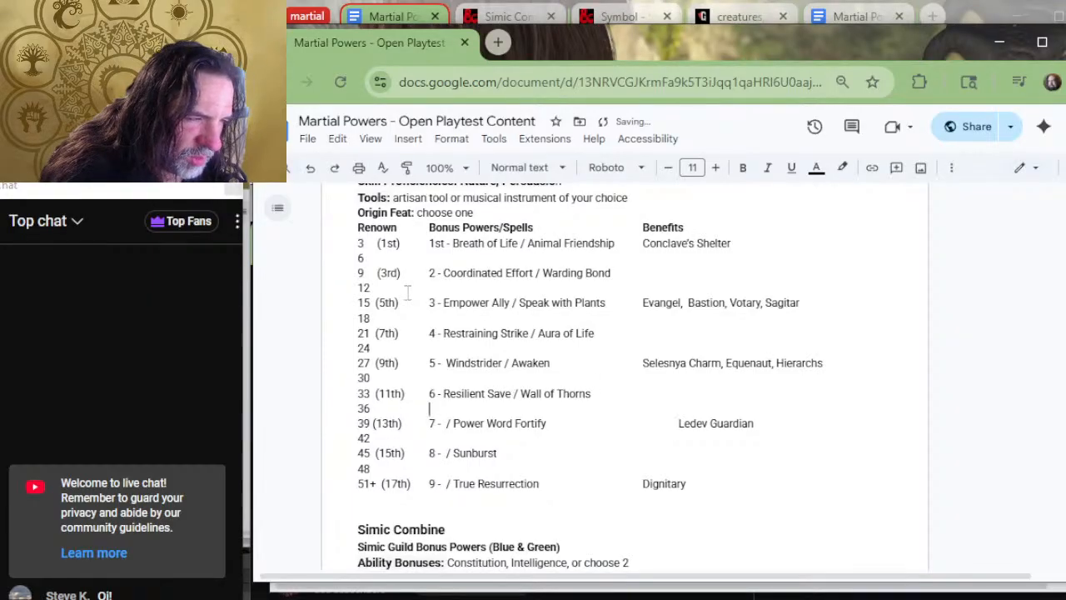
{"action": "key", "text": "ctrl+Left"}
{"action": "key", "text": "ctrl+Left"}
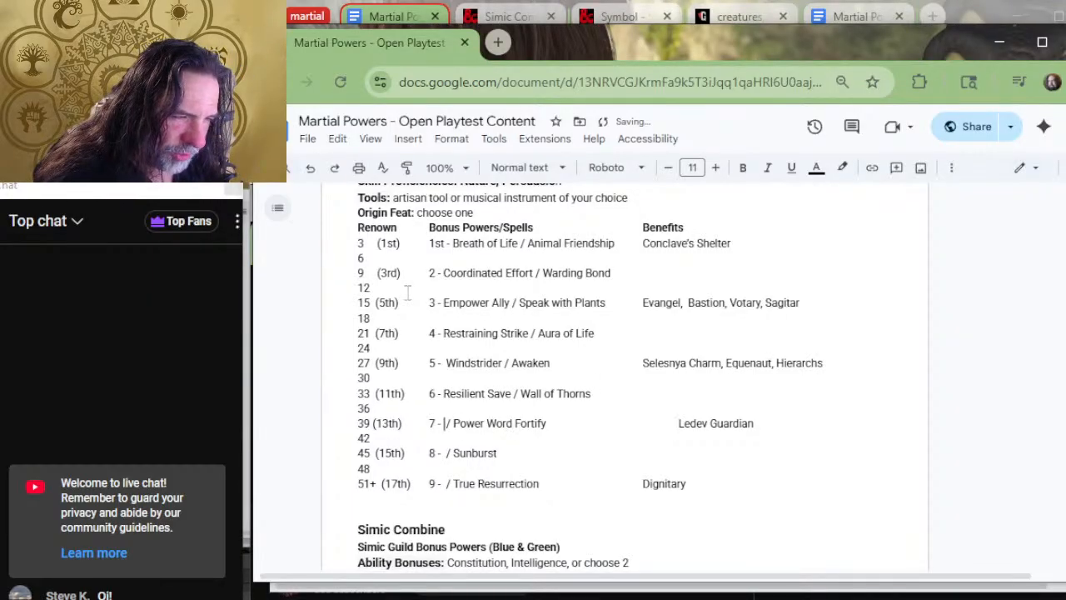
{"action": "key", "text": "alt+Tab"}
{"action": "scroll", "coordinate": [447, 358], "scroll_direction": "down", "scroll_amount": 2}
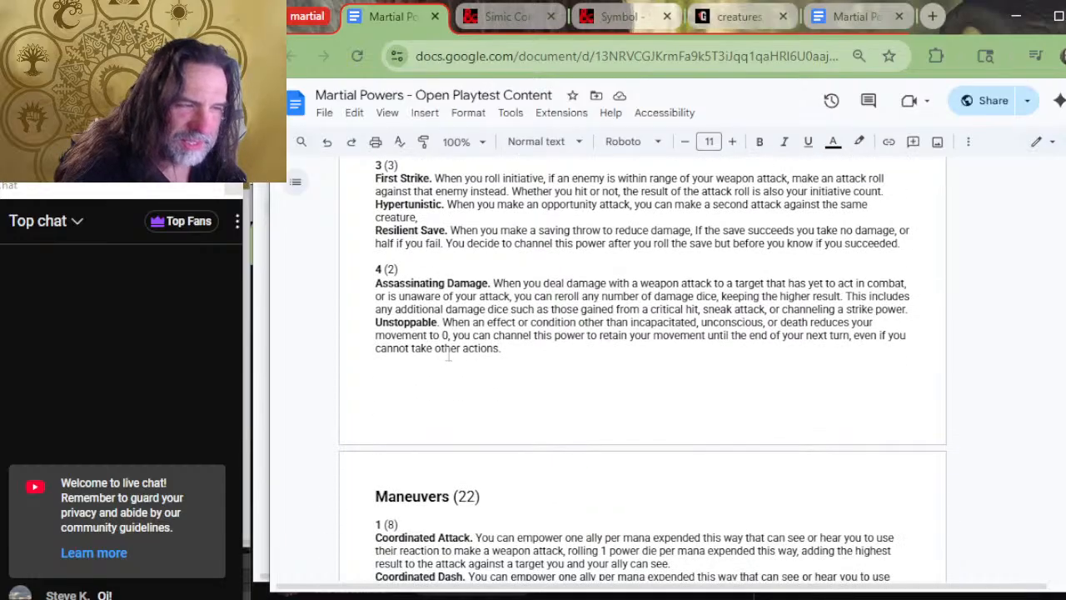
{"action": "scroll", "coordinate": [543, 325], "scroll_direction": "down", "scroll_amount": 10}
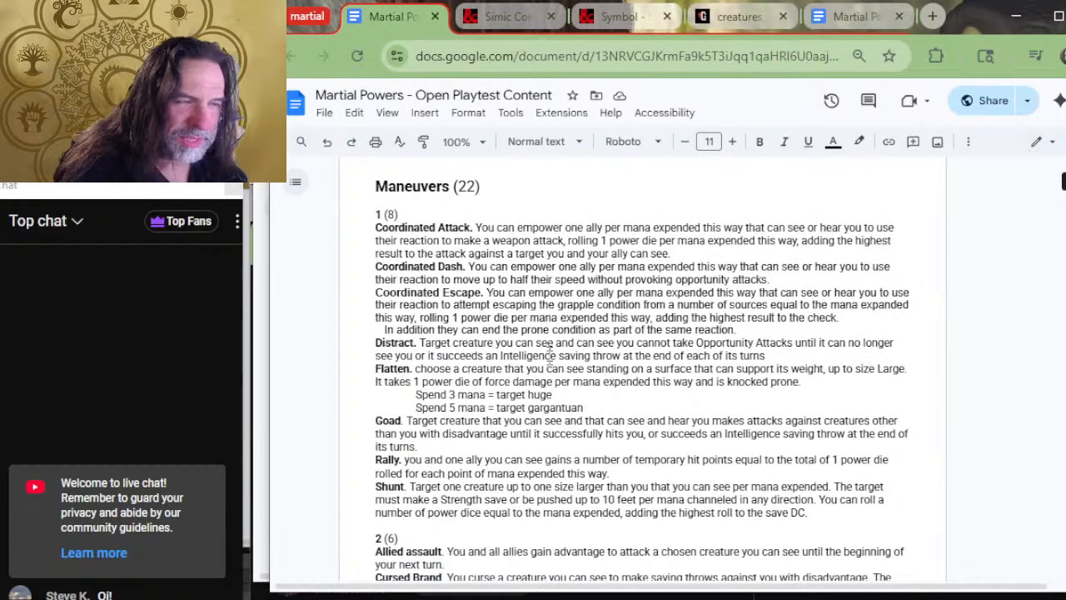
{"action": "scroll", "coordinate": [542, 381], "scroll_direction": "down", "scroll_amount": 8}
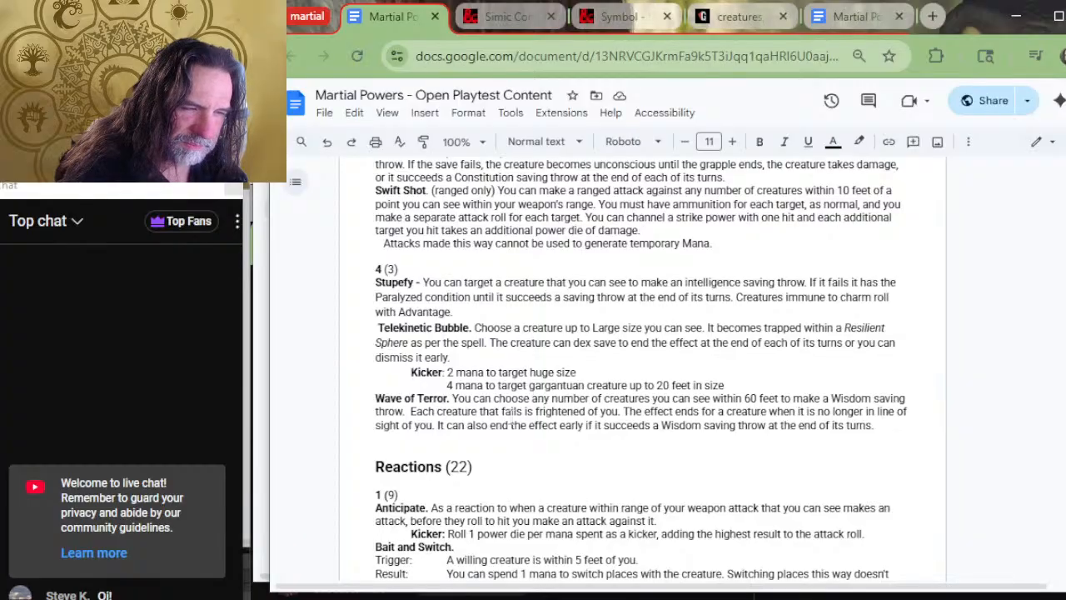
{"action": "scroll", "coordinate": [526, 344], "scroll_direction": "down", "scroll_amount": 10}
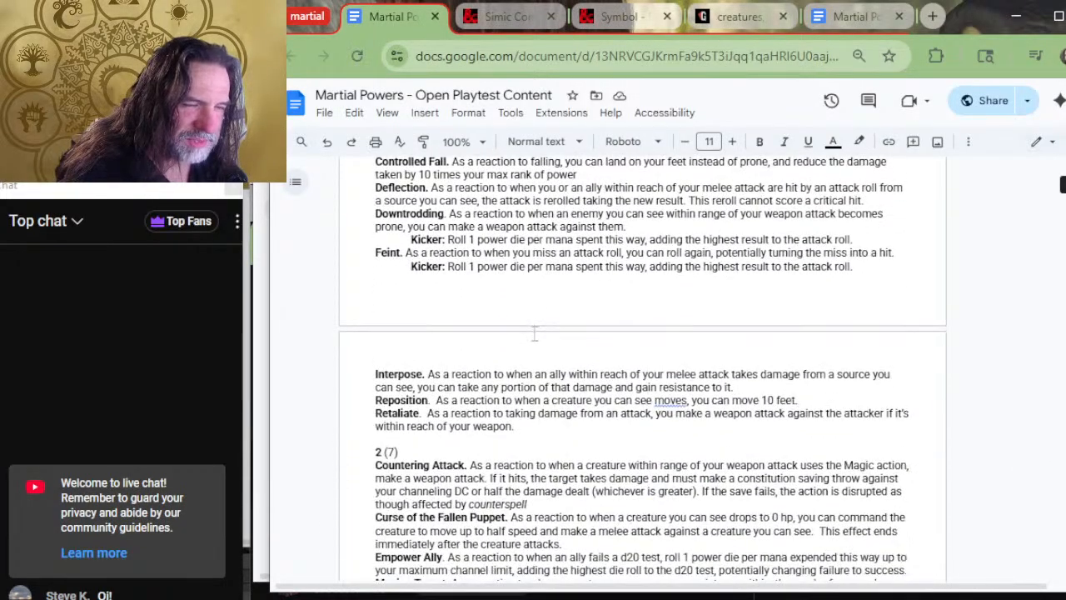
{"action": "scroll", "coordinate": [531, 341], "scroll_direction": "down", "scroll_amount": 4}
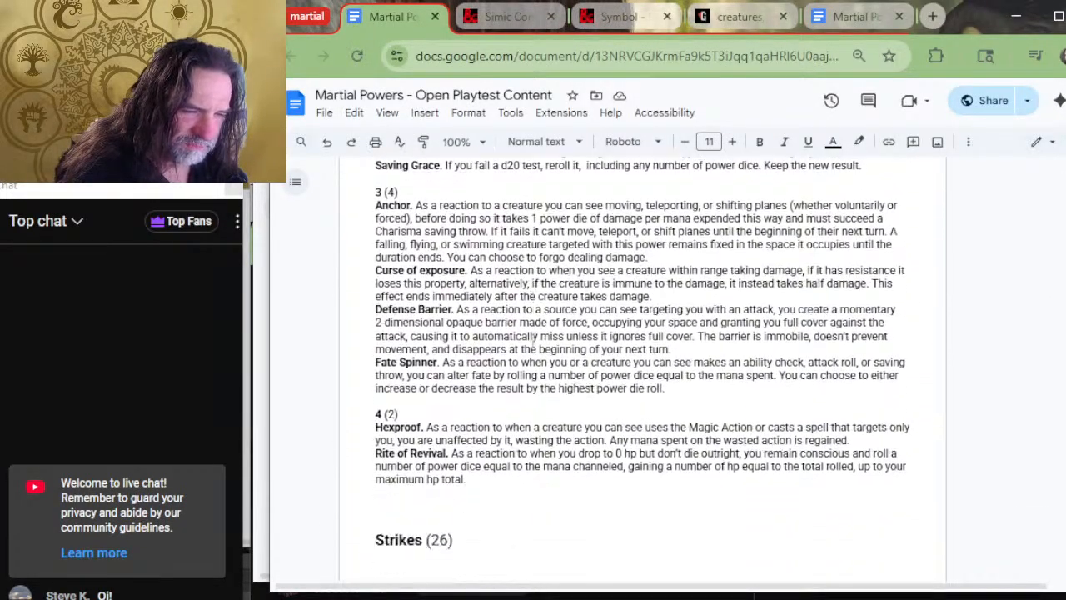
Enter "Hexproof" as the rank 7 bonus power before Power Word Fortify and realign Ledev Guardian with the Benefits column.
{"action": "key", "text": "alt+Tab"}
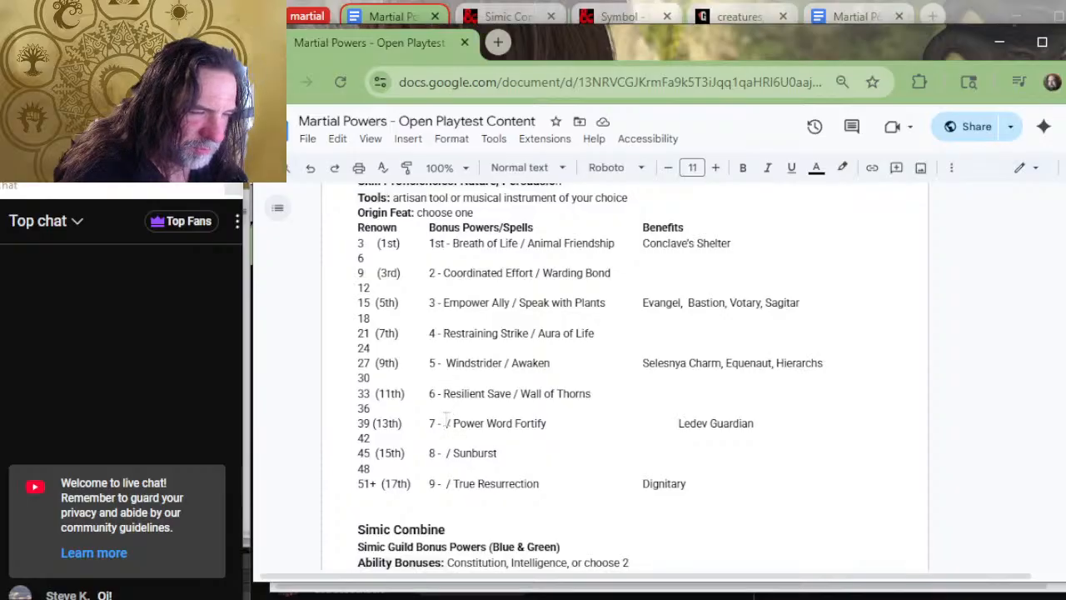
{"action": "type", "text": "Hexproof"}
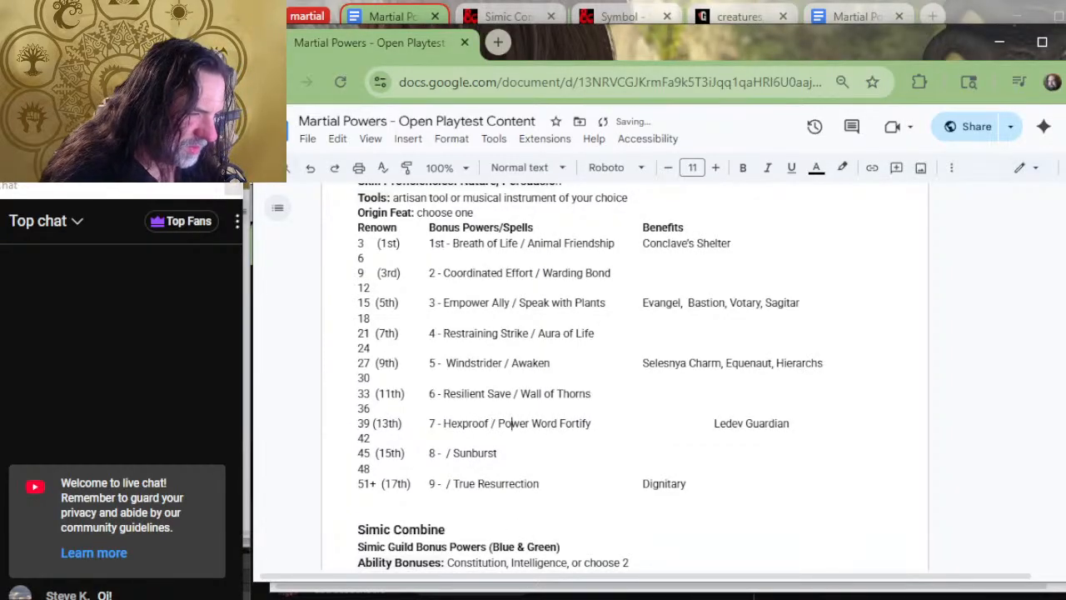
{"action": "key", "text": "Tab"}
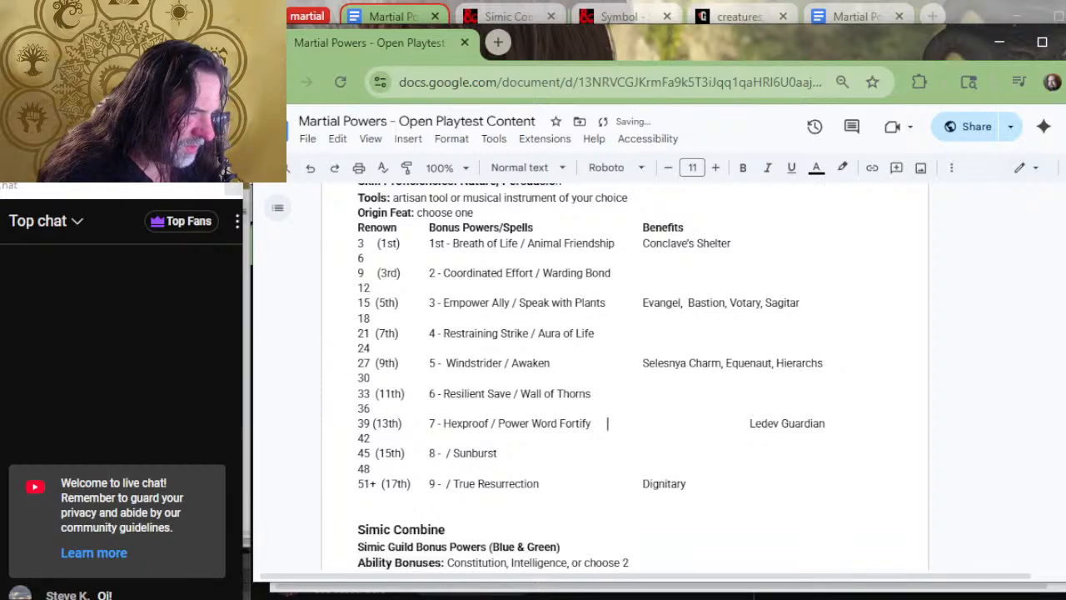
{"action": "key", "text": "Delete"}
{"action": "key", "text": "Delete"}
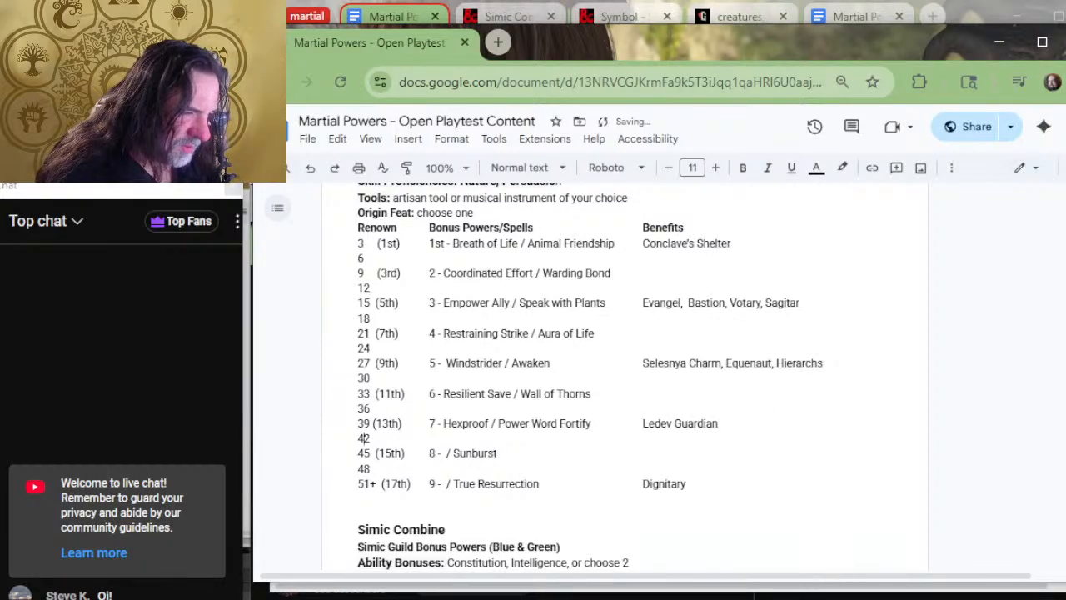
Enter "Rite of Revival" as the Selesnya rank 8 bonus power before Sunburst.
{"action": "key", "text": "Down"}
{"action": "key", "text": "Left"}
{"action": "key", "text": "Left"}
{"action": "key", "text": "Left"}
{"action": "key", "text": "Left"}
{"action": "key", "text": "Left"}
{"action": "key", "text": "Left"}
{"action": "key", "text": "Left"}
{"action": "key", "text": "Down"}
{"action": "key", "text": "Down"}
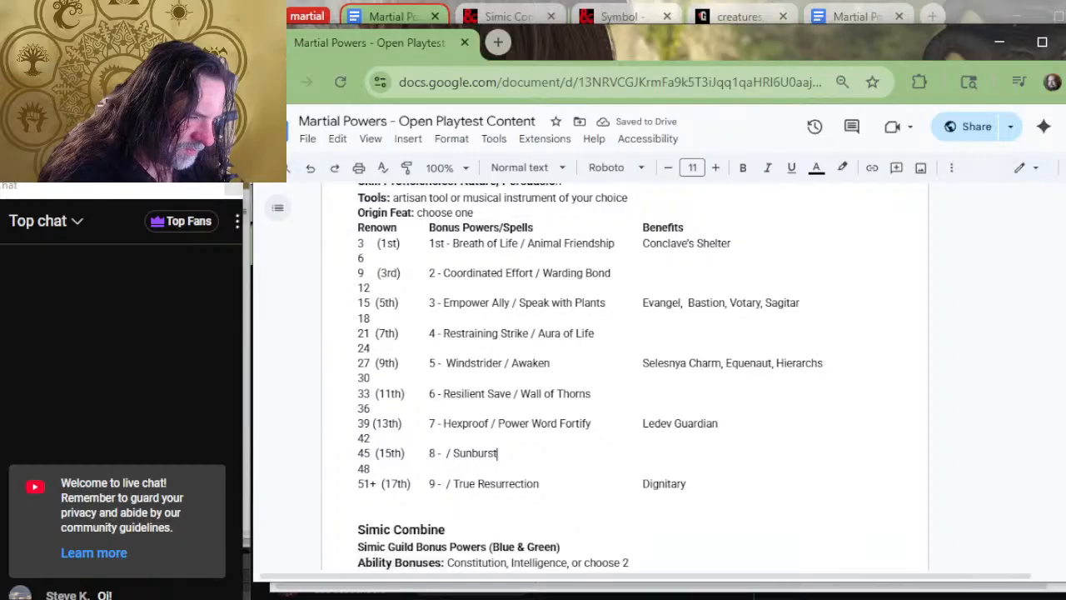
{"action": "key", "text": "Left"}
{"action": "key", "text": "Left"}
{"action": "key", "text": "Left"}
{"action": "key", "text": "Left"}
{"action": "key", "text": "Left"}
{"action": "key", "text": "Left"}
{"action": "key", "text": "Left"}
{"action": "key", "text": "Left"}
{"action": "key", "text": "Left"}
{"action": "key", "text": "Left"}
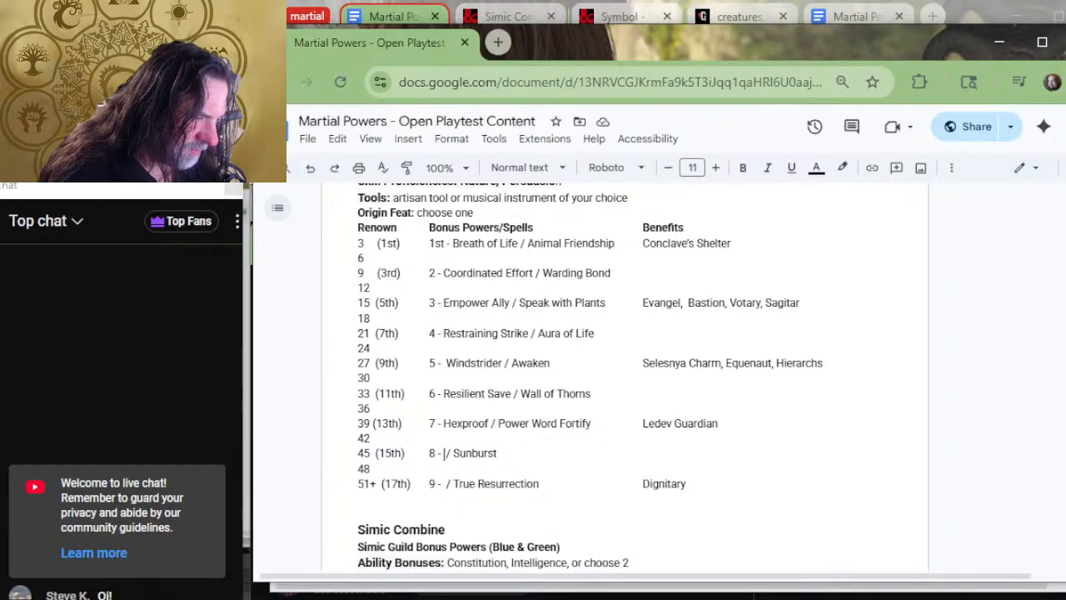
{"action": "type", "text": "Rite of "}
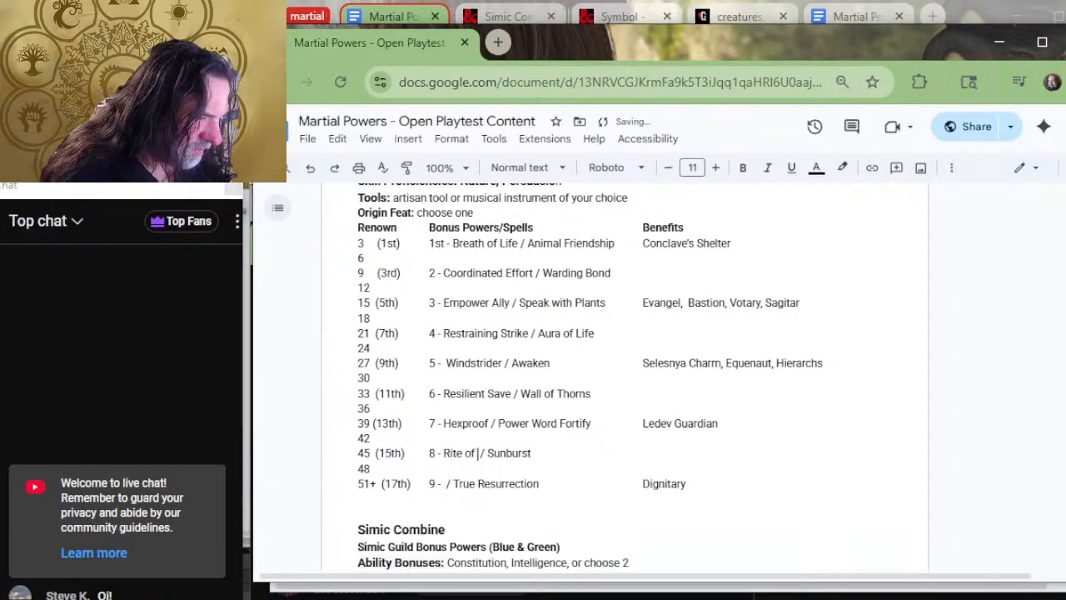
{"action": "type", "text": "Revival"}
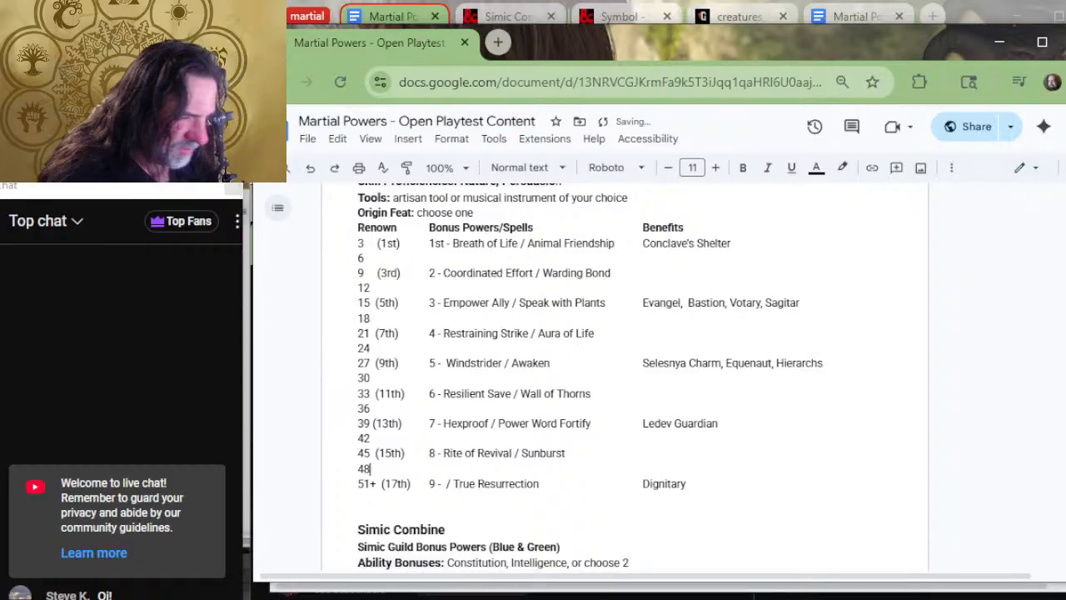
Place the text cursor in the empty rank 9 slot, examine the Strikes and Sustained powers for a candidate, and return to the table.
{"action": "key", "text": "Left"}
{"action": "key", "text": "alt+Tab"}
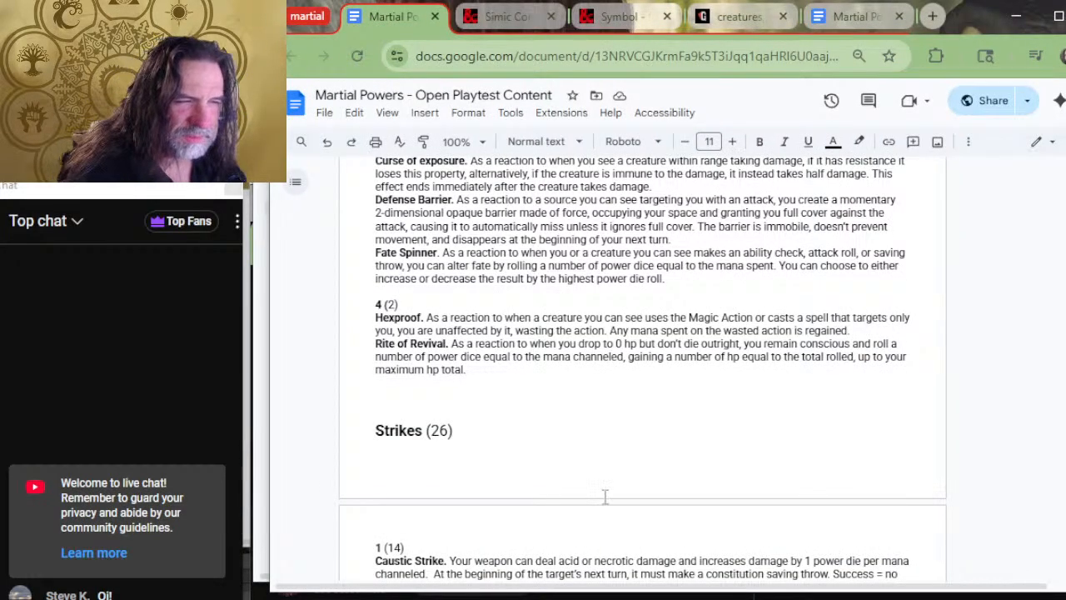
{"action": "scroll", "coordinate": [478, 485], "scroll_direction": "down", "scroll_amount": 4}
{"action": "scroll", "coordinate": [533, 378], "scroll_direction": "down", "scroll_amount": 6}
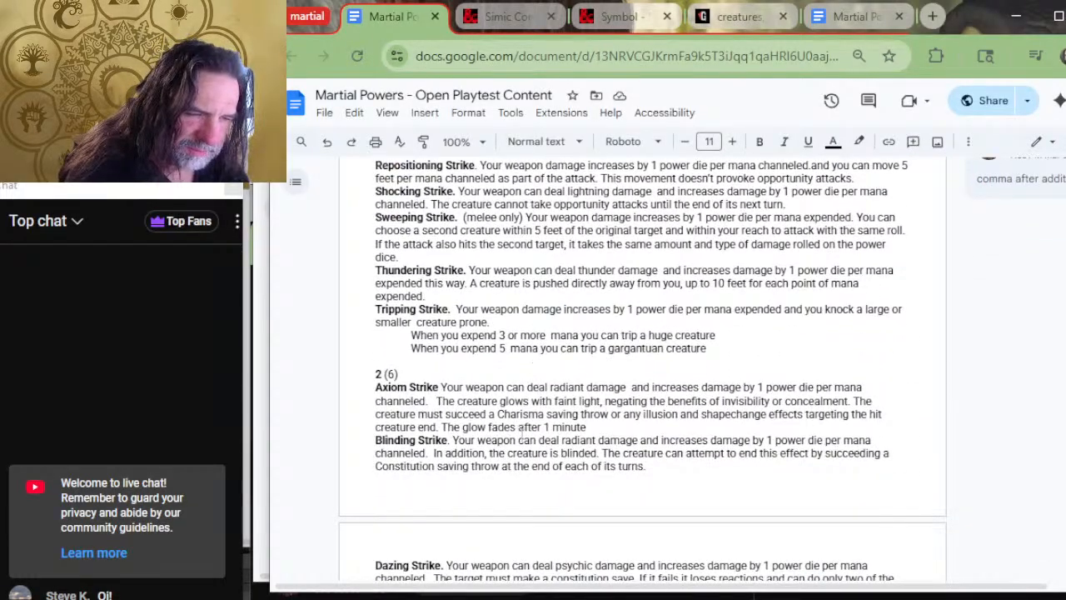
{"action": "scroll", "coordinate": [525, 417], "scroll_direction": "down", "scroll_amount": 6}
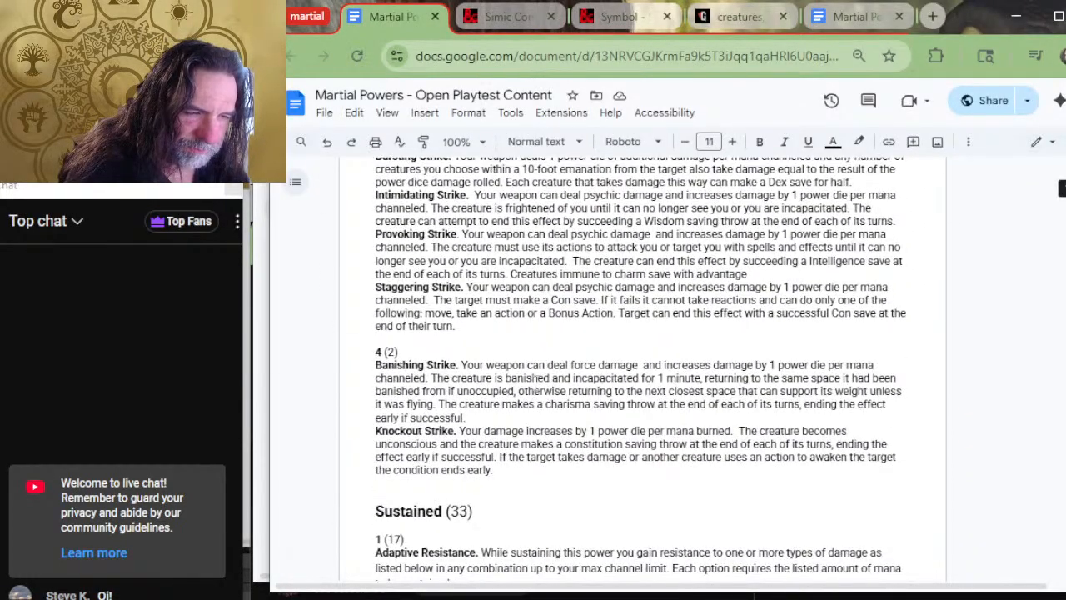
{"action": "scroll", "coordinate": [543, 398], "scroll_direction": "down", "scroll_amount": 5}
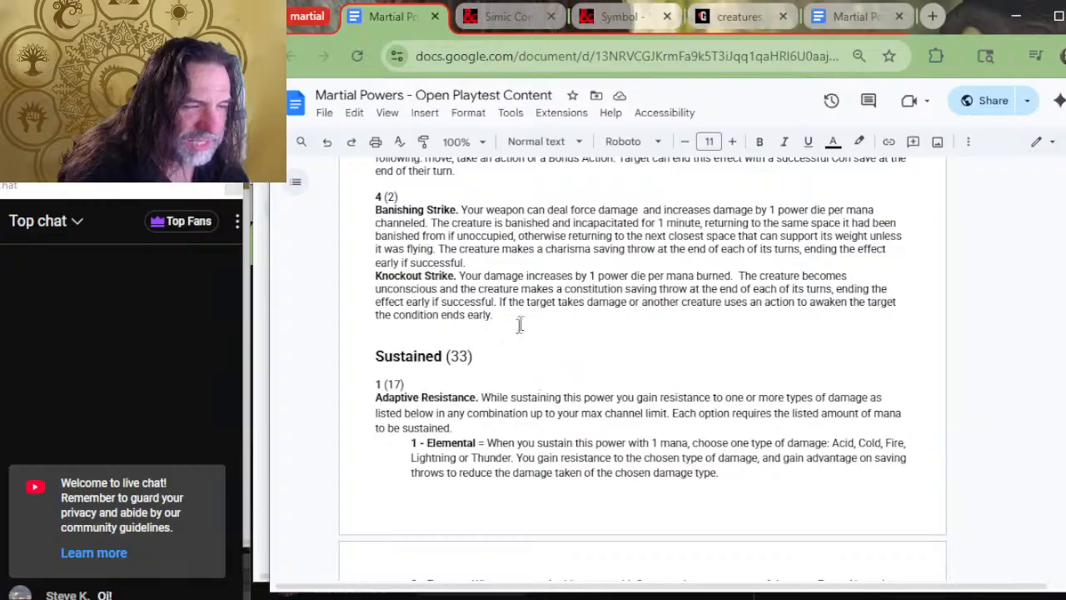
{"action": "scroll", "coordinate": [512, 352], "scroll_direction": "down", "scroll_amount": 6}
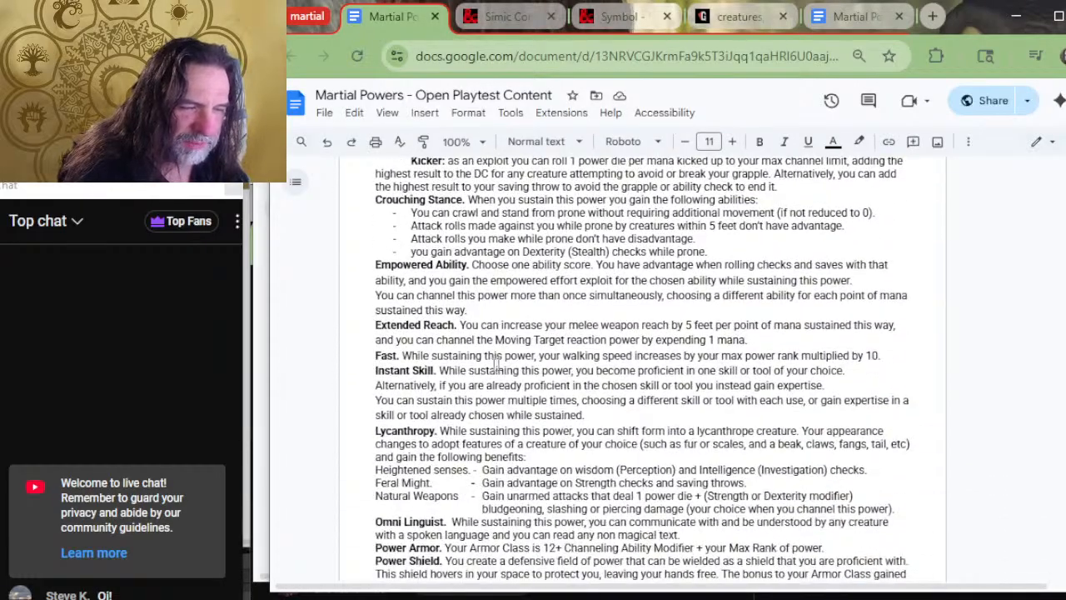
{"action": "scroll", "coordinate": [493, 359], "scroll_direction": "down", "scroll_amount": 10}
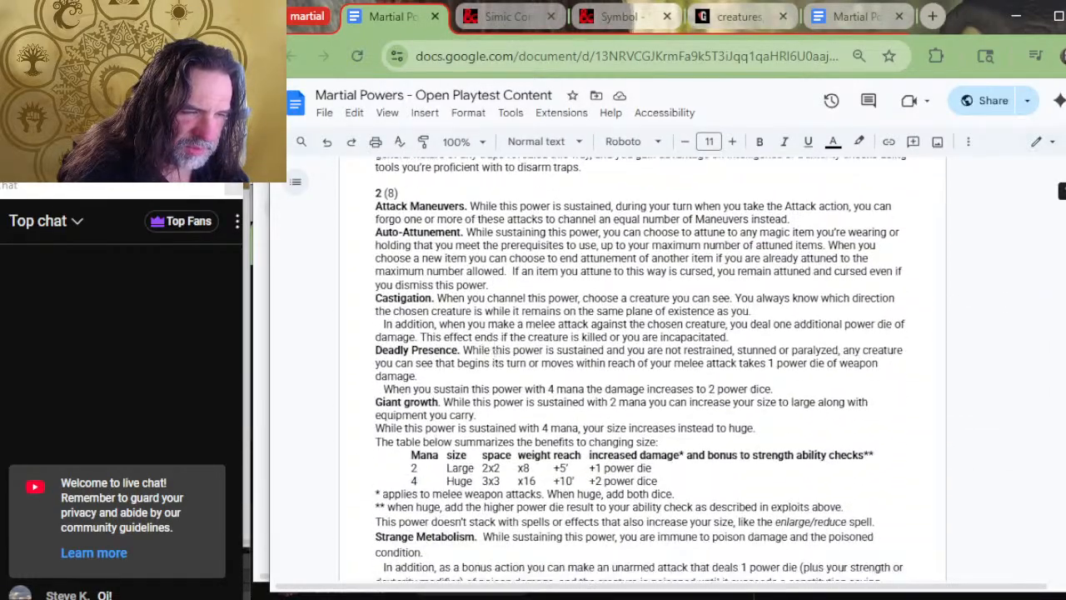
{"action": "scroll", "coordinate": [496, 354], "scroll_direction": "down", "scroll_amount": 7}
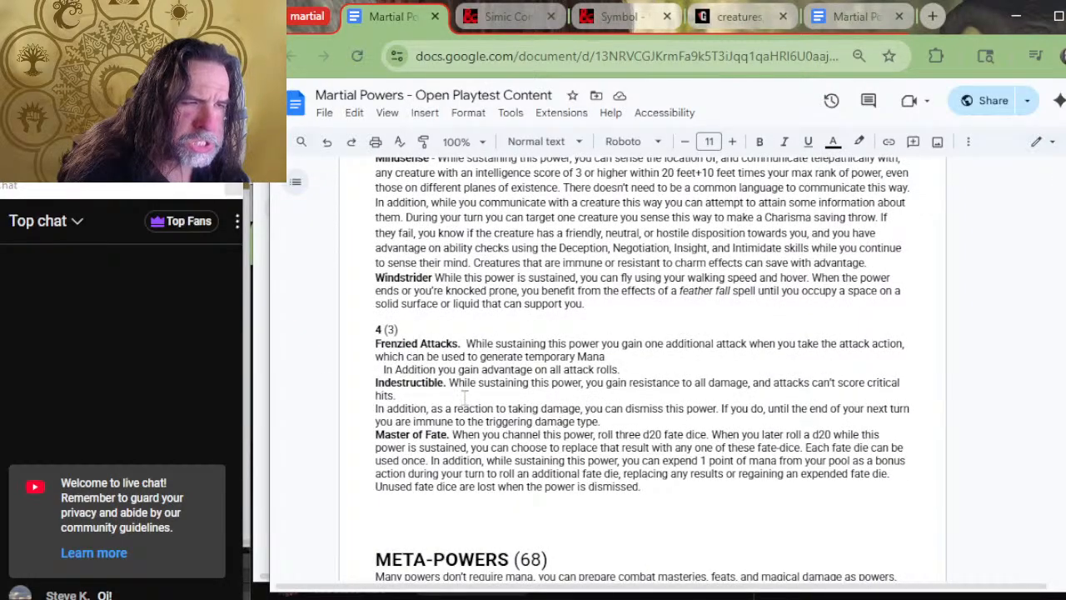
{"action": "key", "text": "alt+Tab"}
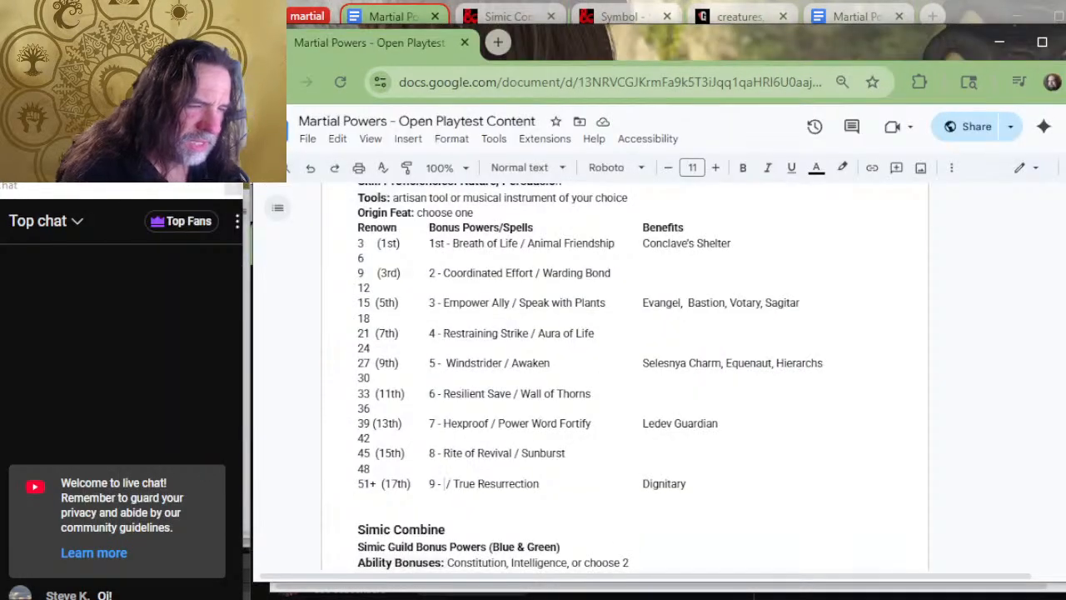
Enter "Knockout Strike" as the Selesnya rank 9 bonus power before True Resurrection and realign Dignitary with the Benefits column.
{"action": "type", "text": "Knockout Stri"}
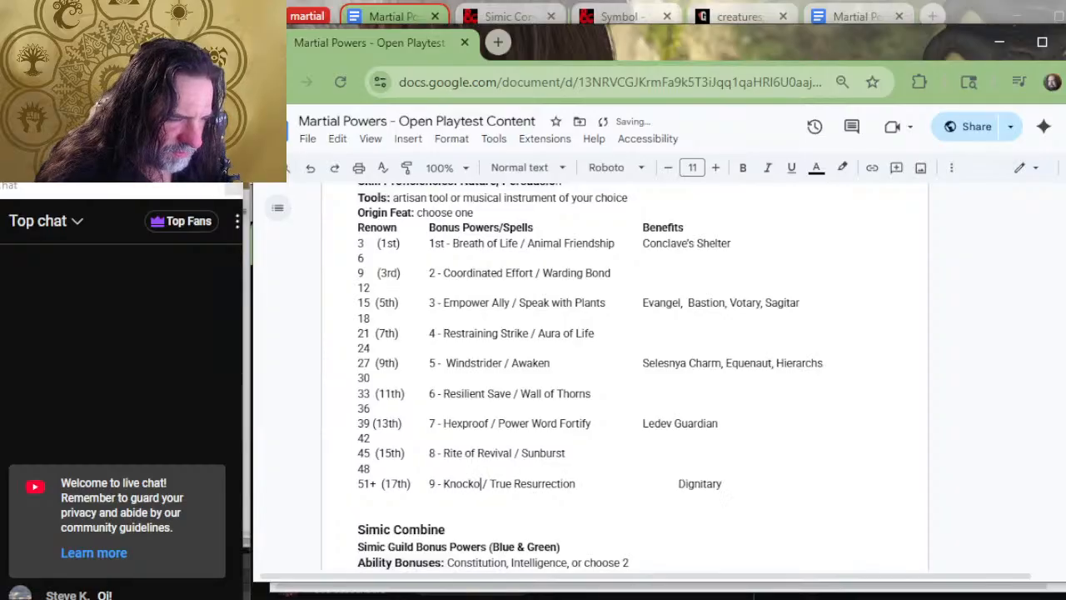
{"action": "type", "text": "ke"}
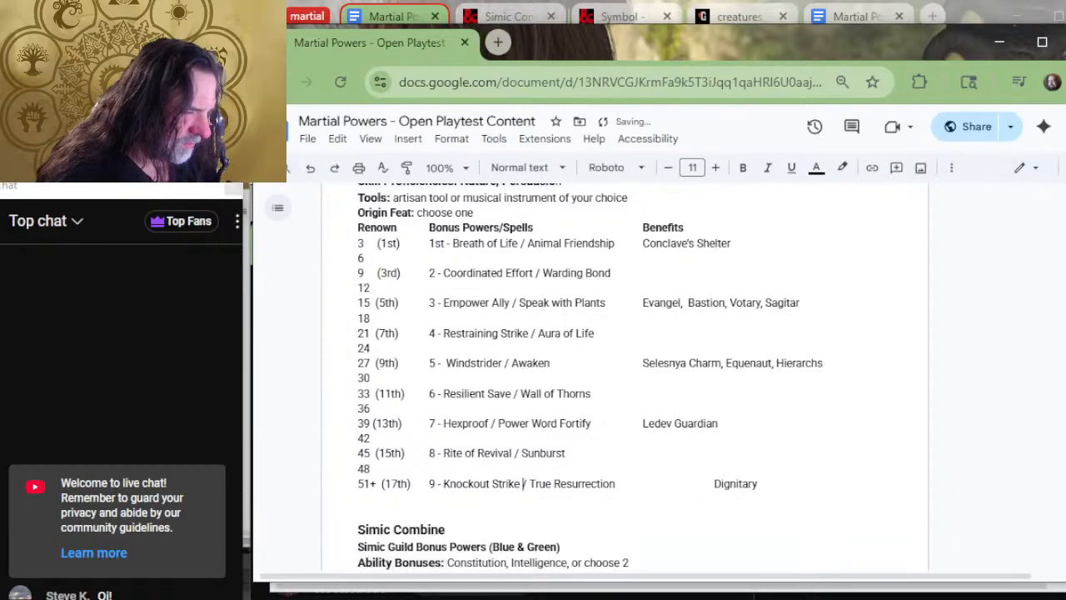
{"action": "key", "text": "Delete"}
{"action": "key", "text": "Delete"}
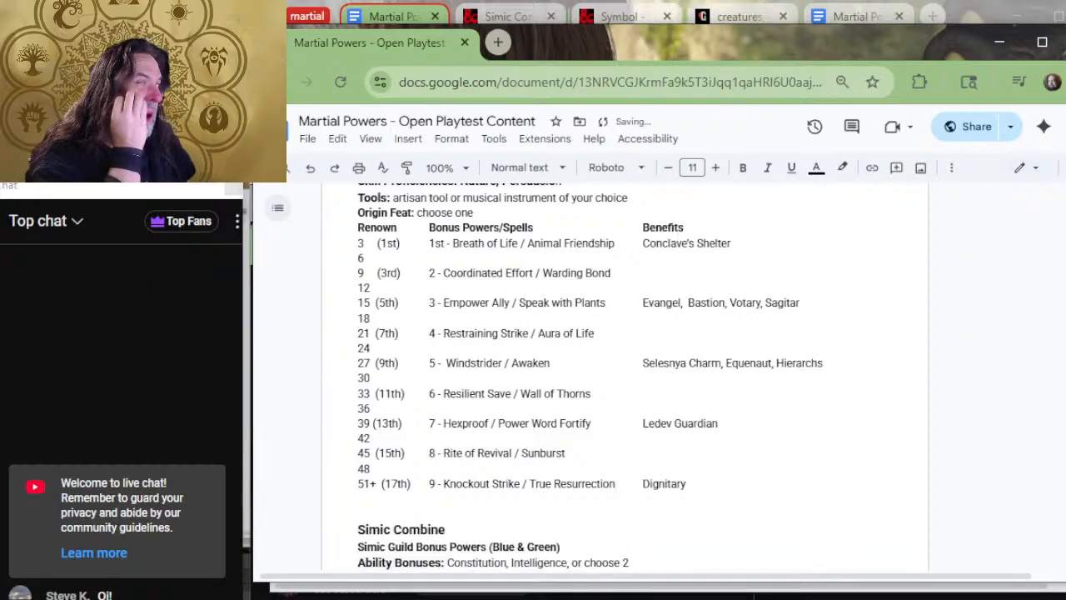
Go to the Simic Combine bonus powers table and review its filled and empty power slots.
{"action": "scroll", "coordinate": [522, 450], "scroll_direction": "down", "scroll_amount": 4}
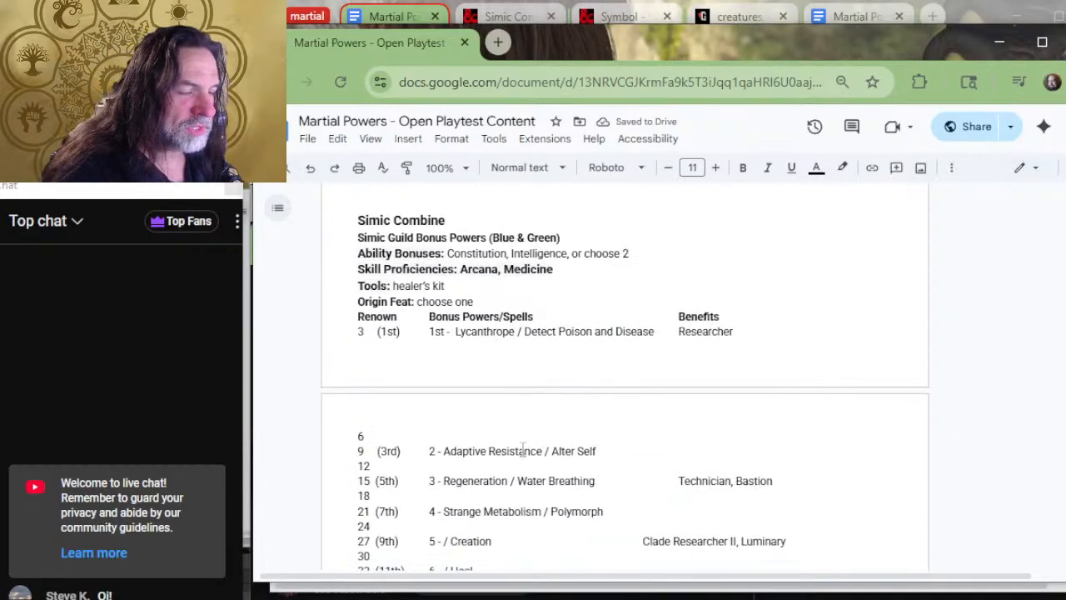
{"action": "scroll", "coordinate": [489, 306], "scroll_direction": "down", "scroll_amount": 4}
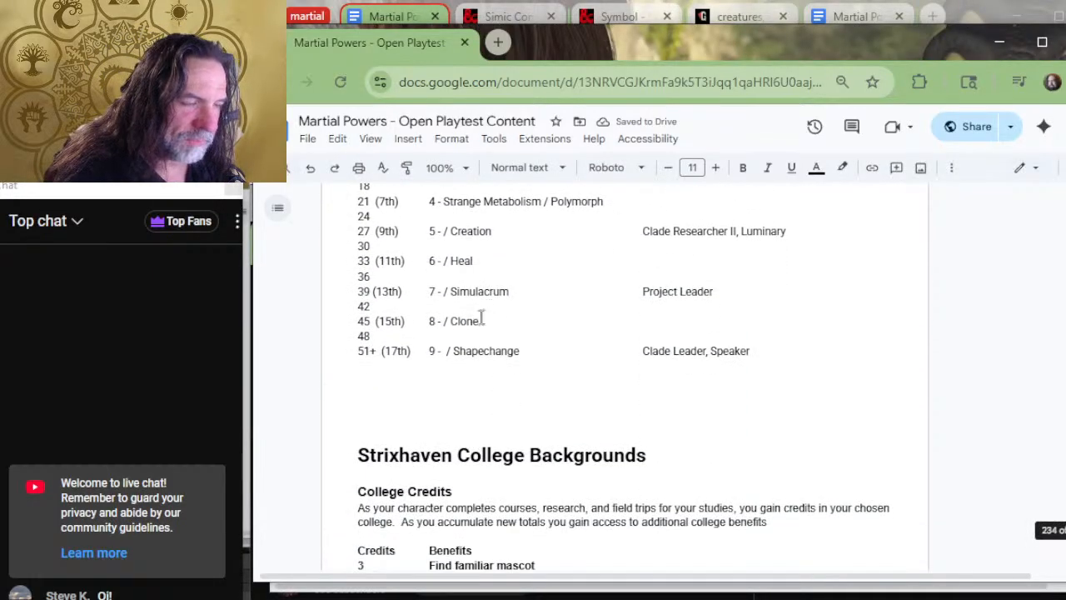
{"action": "left_click", "coordinate": [447, 223]}
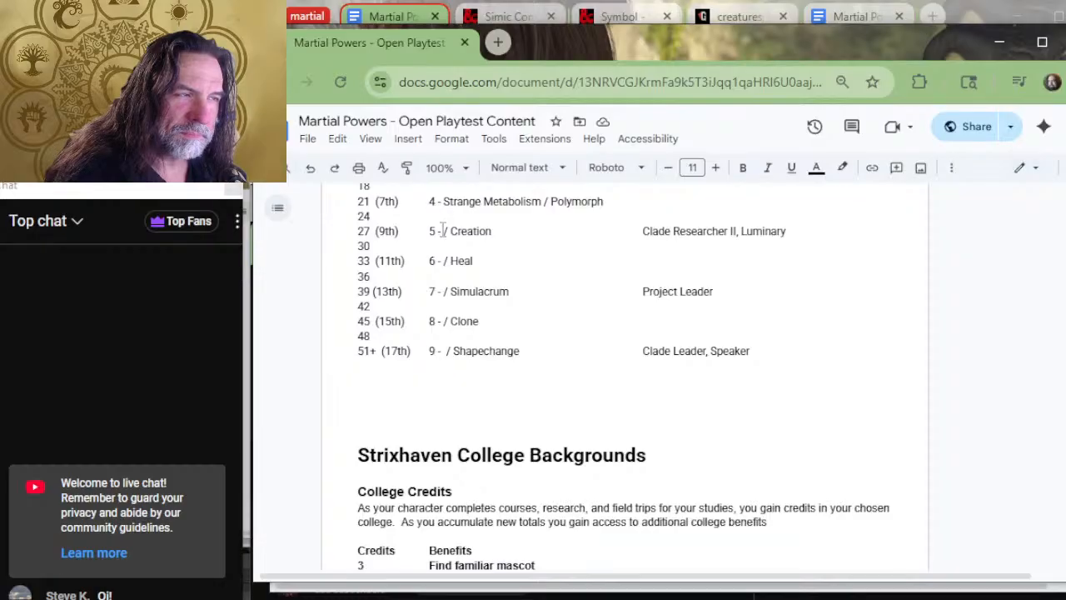
{"action": "scroll", "coordinate": [476, 261], "scroll_direction": "up", "scroll_amount": 4}
{"action": "scroll", "coordinate": [582, 369], "scroll_direction": "down", "scroll_amount": 2}
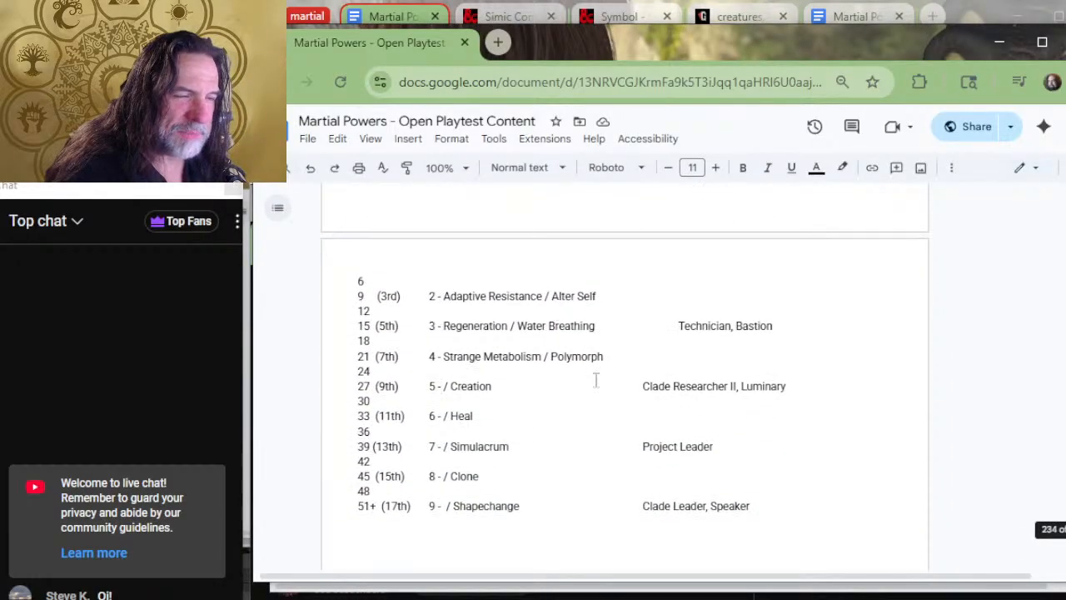
Check the Sustained powers, then enter "Frenzied Attacks" as the Simic rank 8 bonus power before Clone.
{"action": "key", "text": "alt+Tab"}
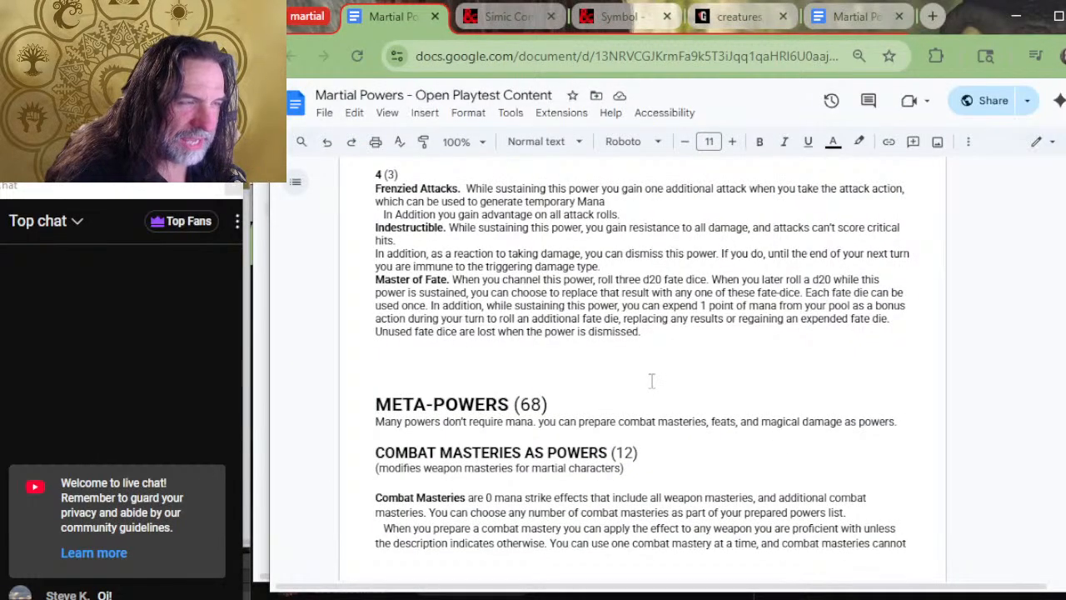
{"action": "key", "text": "alt+Tab"}
{"action": "key", "text": "alt+Tab"}
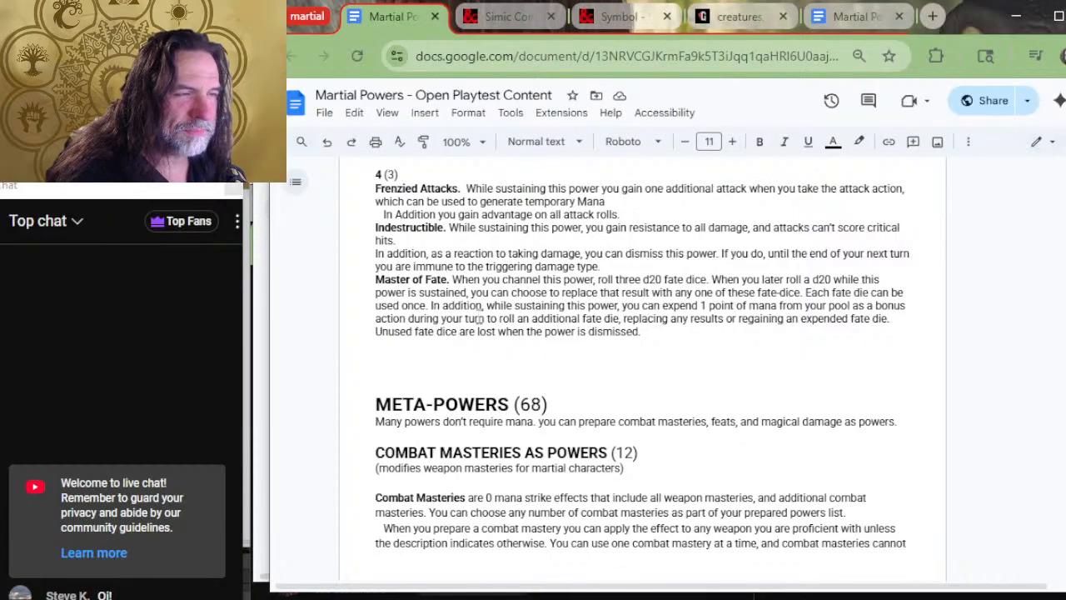
{"action": "scroll", "coordinate": [510, 313], "scroll_direction": "up", "scroll_amount": 2}
{"action": "scroll", "coordinate": [510, 313], "scroll_direction": "up", "scroll_amount": 3}
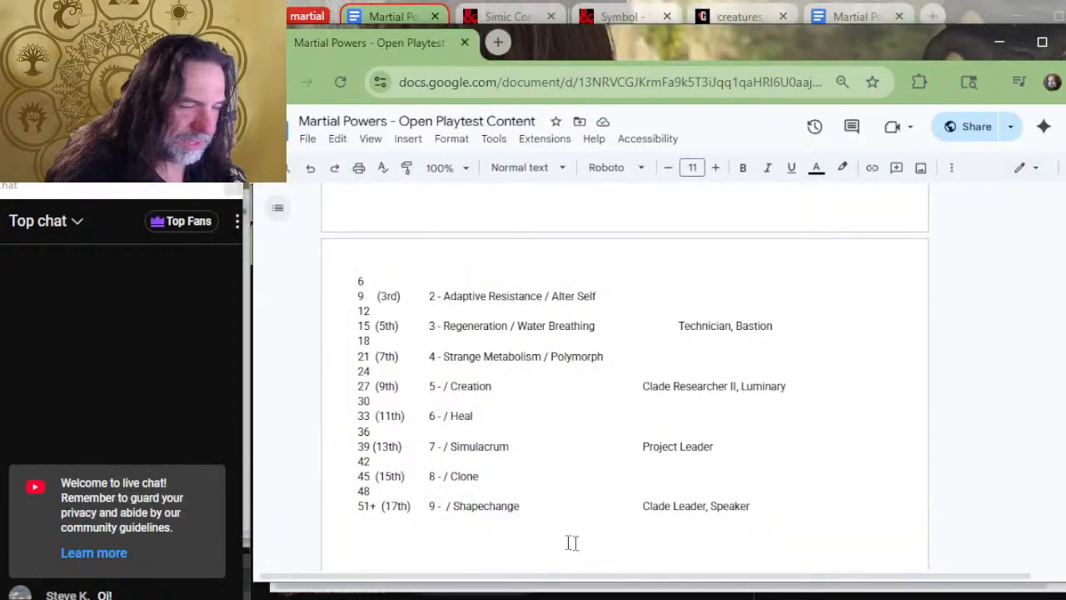
{"action": "key", "text": "alt+Tab"}
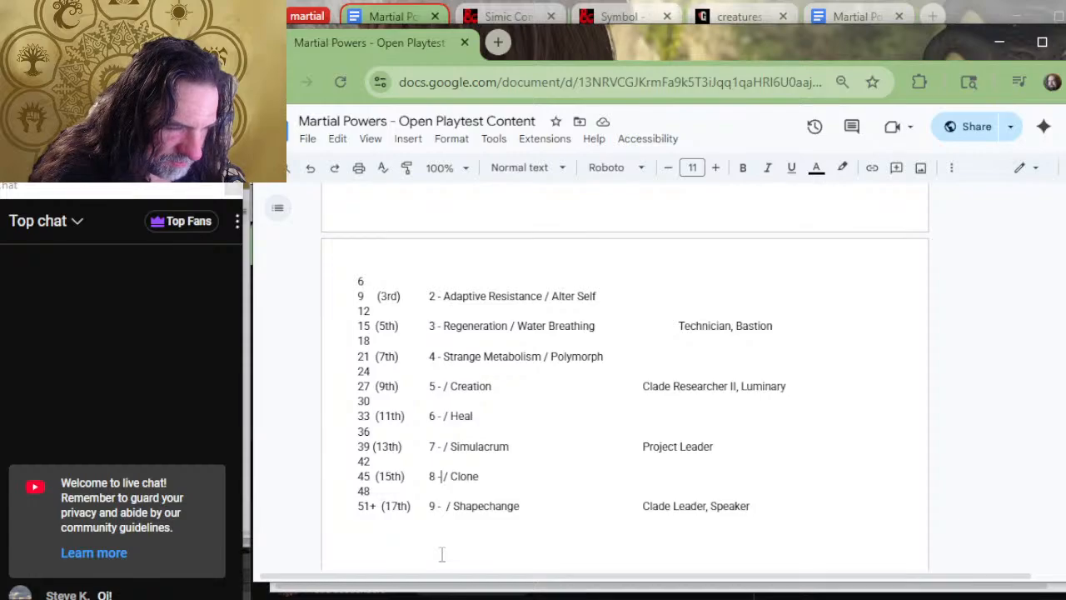
{"action": "key", "text": "BackSpace"}
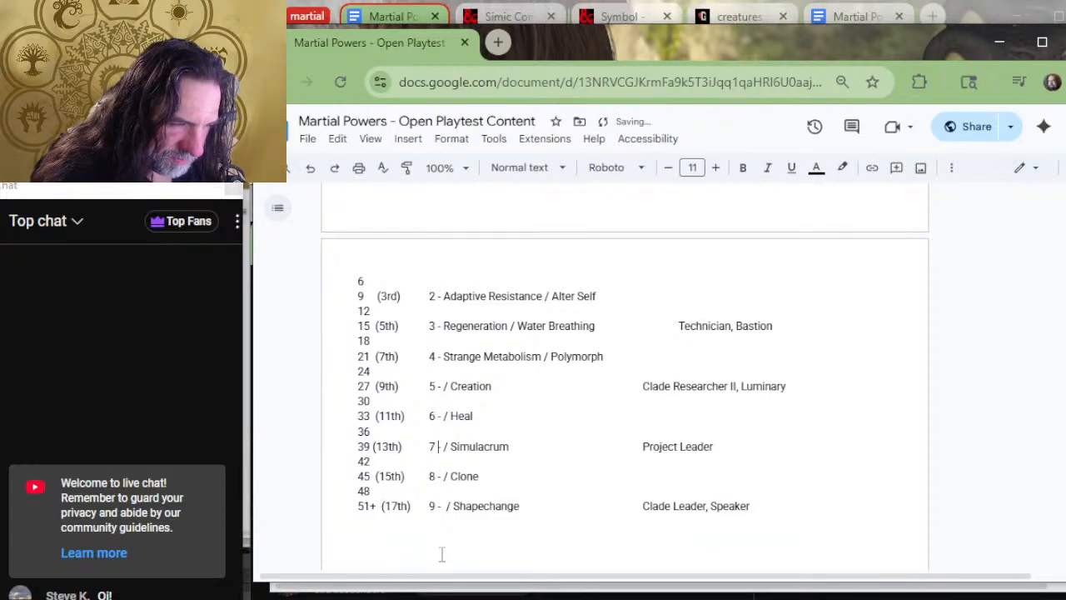
{"action": "type", "text": "Frenzi"}
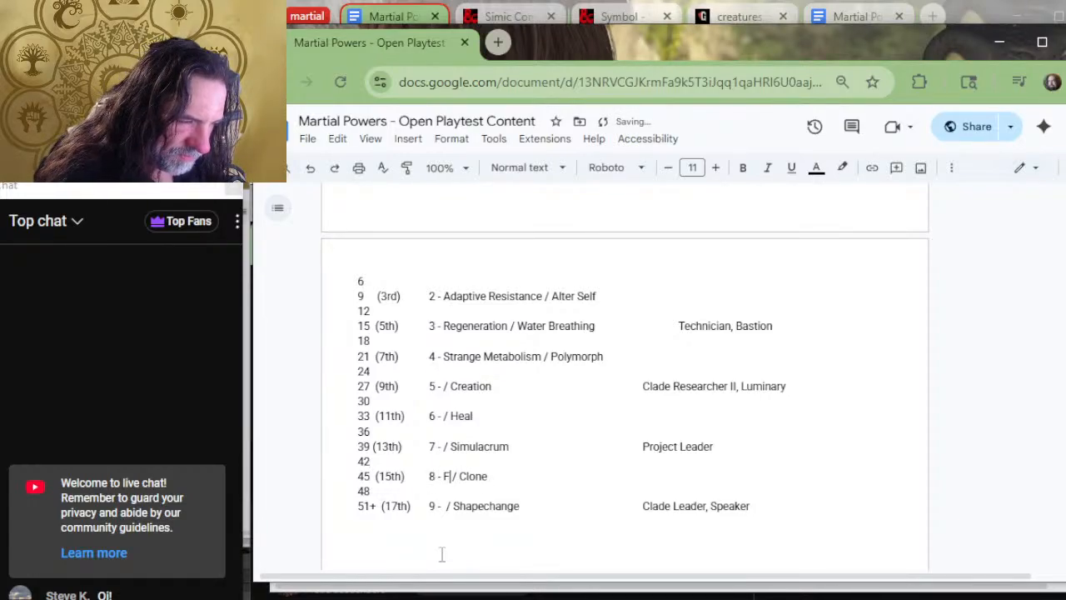
{"action": "type", "text": "ed Attacks"}
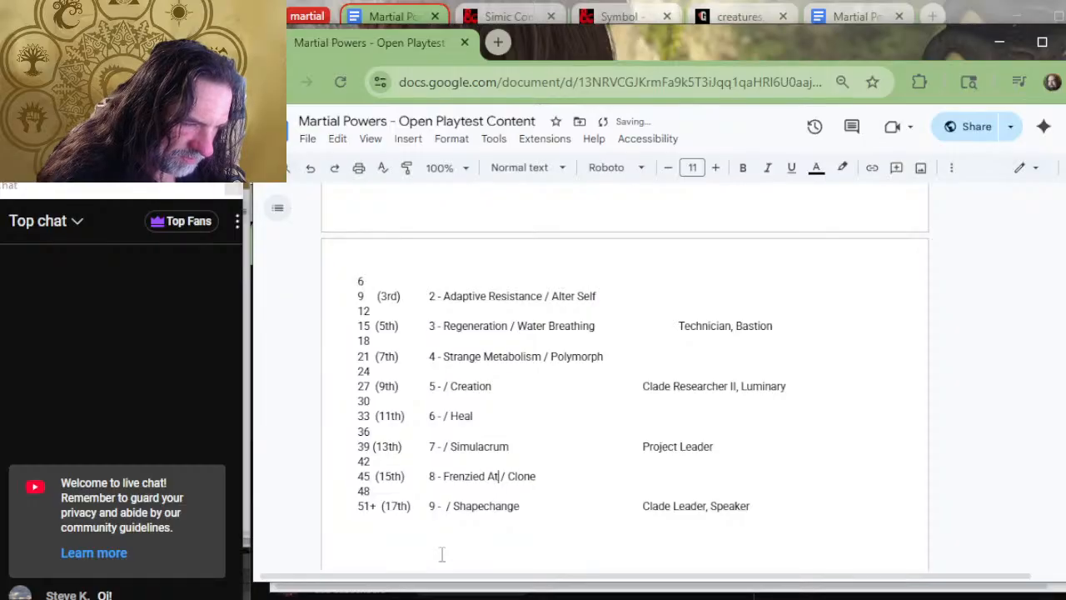
Place the text cursor in the empty Simic rank 5 slot and look through the Sustained powers and Strikes for a candidate.
{"action": "key", "text": "Up"}
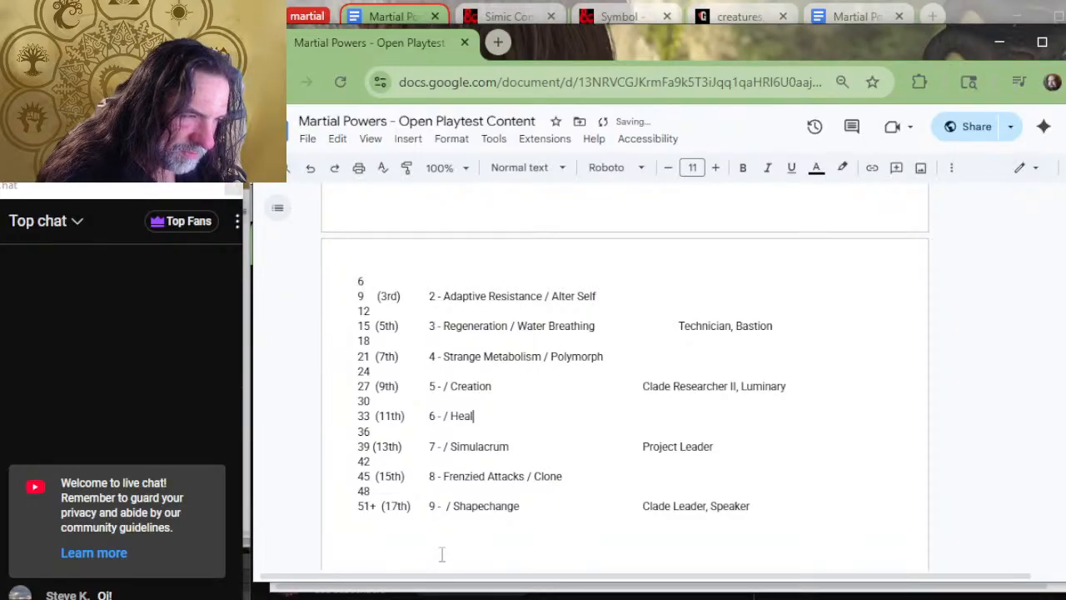
{"action": "key", "text": "BackSpace"}
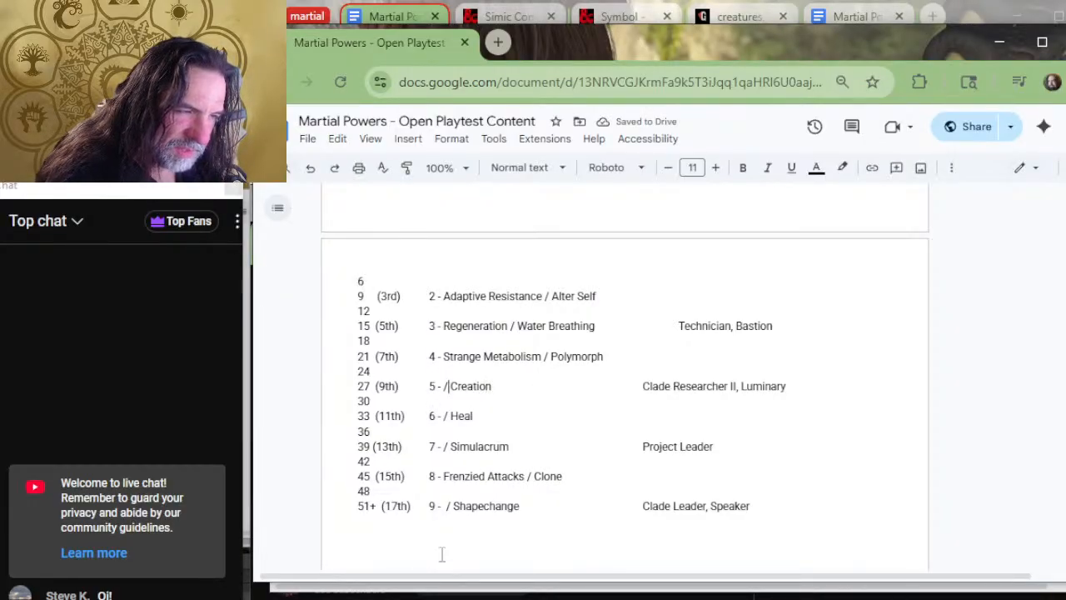
{"action": "key", "text": "alt+Tab"}
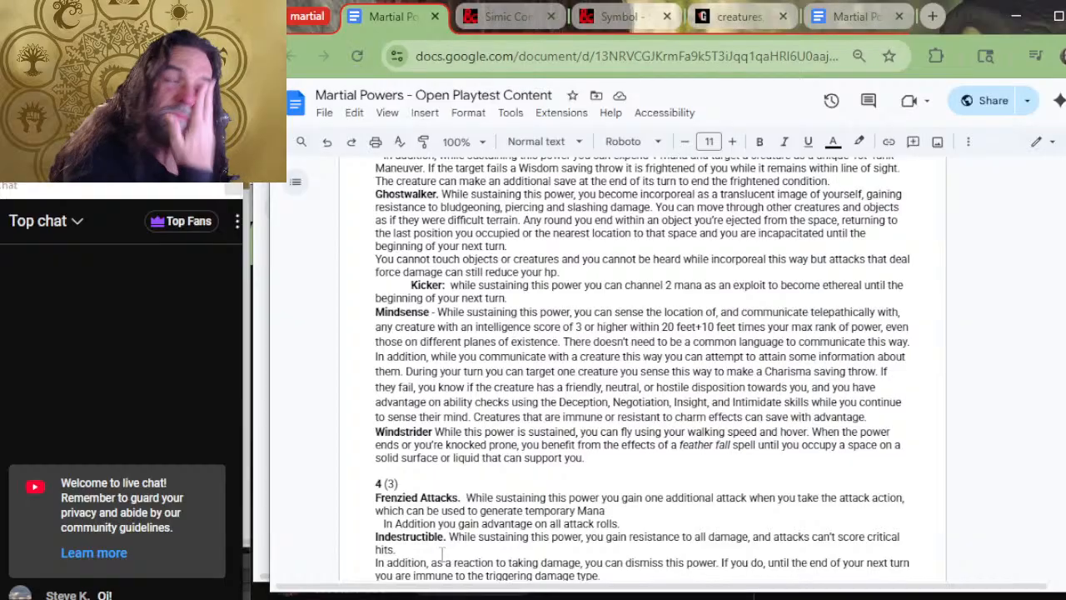
{"action": "scroll", "coordinate": [449, 549], "scroll_direction": "up", "scroll_amount": 2}
{"action": "scroll", "coordinate": [453, 543], "scroll_direction": "up", "scroll_amount": 2}
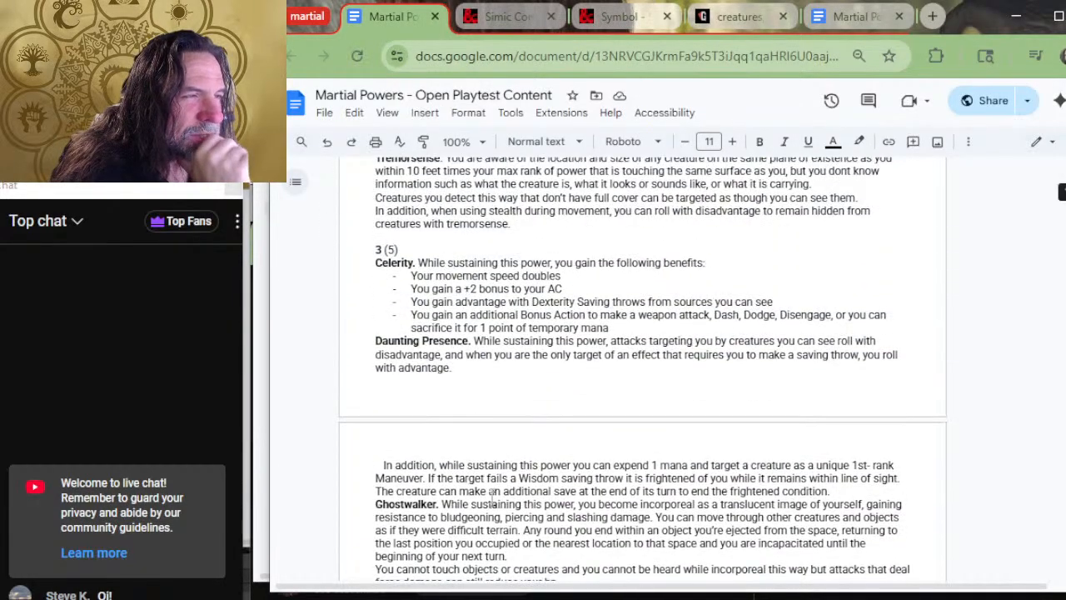
{"action": "scroll", "coordinate": [586, 431], "scroll_direction": "up", "scroll_amount": 2}
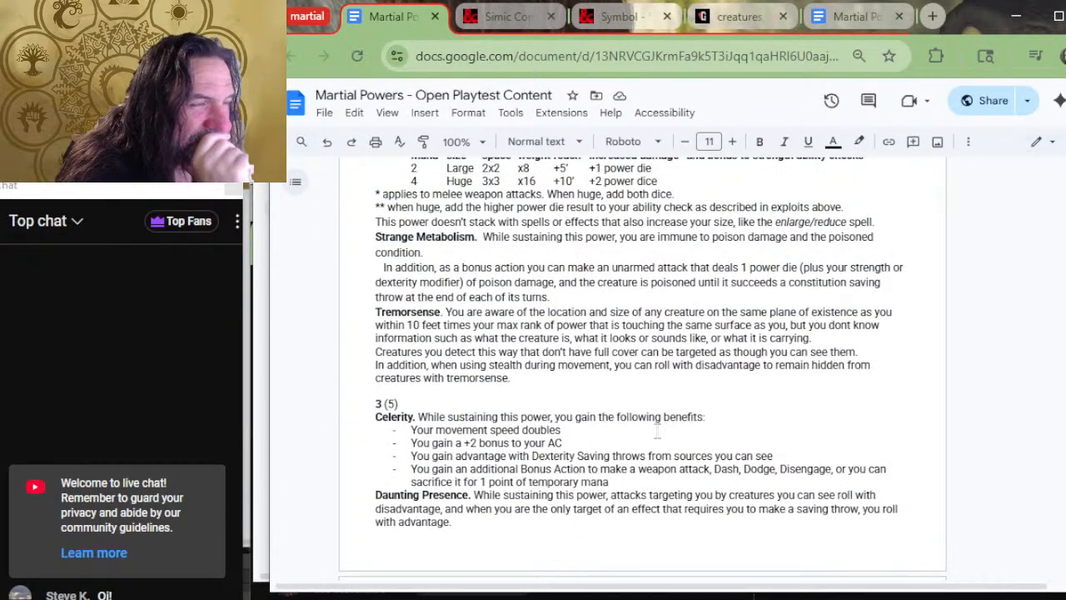
{"action": "scroll", "coordinate": [665, 489], "scroll_direction": "up", "scroll_amount": 2}
{"action": "scroll", "coordinate": [613, 429], "scroll_direction": "up", "scroll_amount": 6}
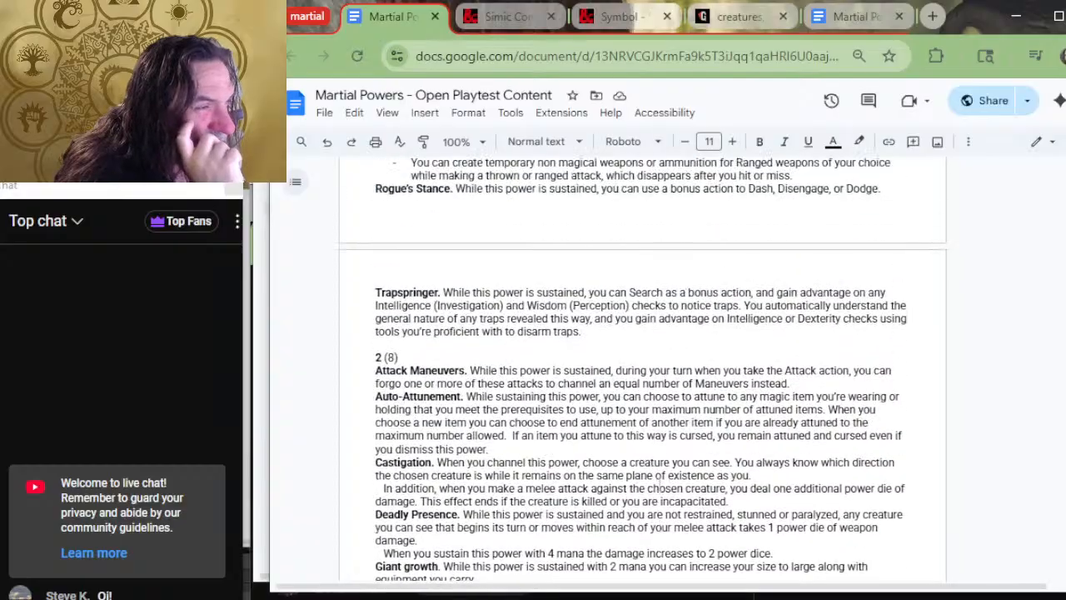
{"action": "scroll", "coordinate": [506, 348], "scroll_direction": "up", "scroll_amount": 10}
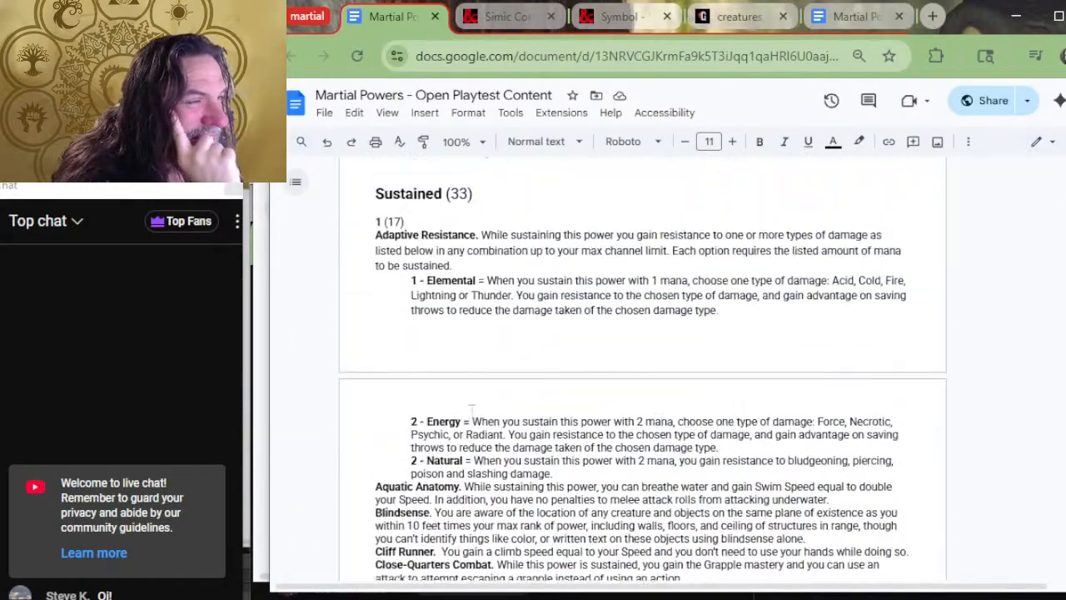
{"action": "scroll", "coordinate": [506, 347], "scroll_direction": "up", "scroll_amount": 4}
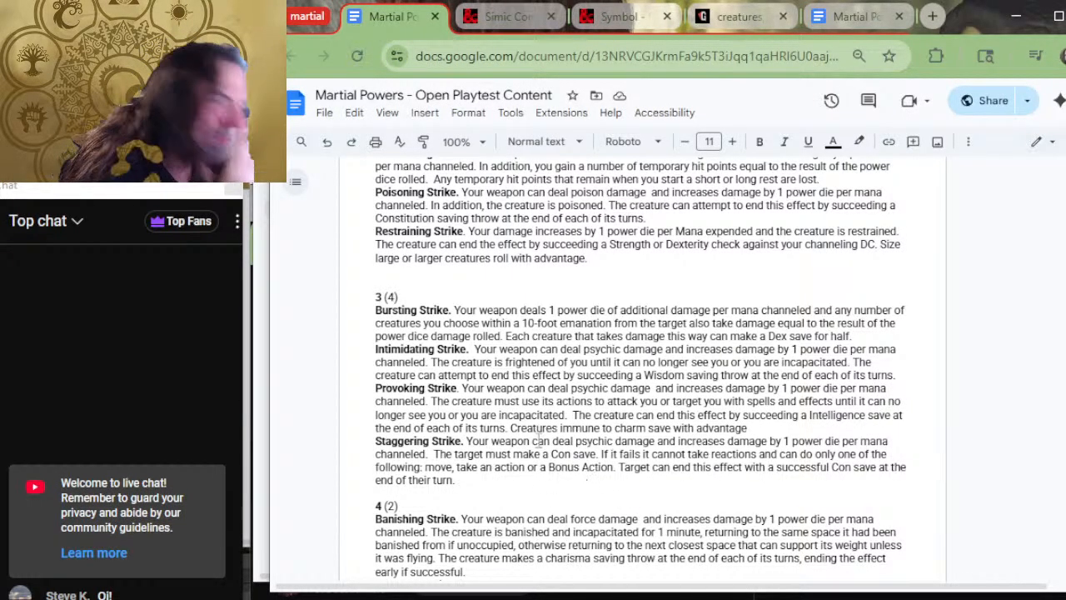
{"action": "scroll", "coordinate": [539, 441], "scroll_direction": "up", "scroll_amount": 10}
{"action": "scroll", "coordinate": [540, 441], "scroll_direction": "up", "scroll_amount": 3}
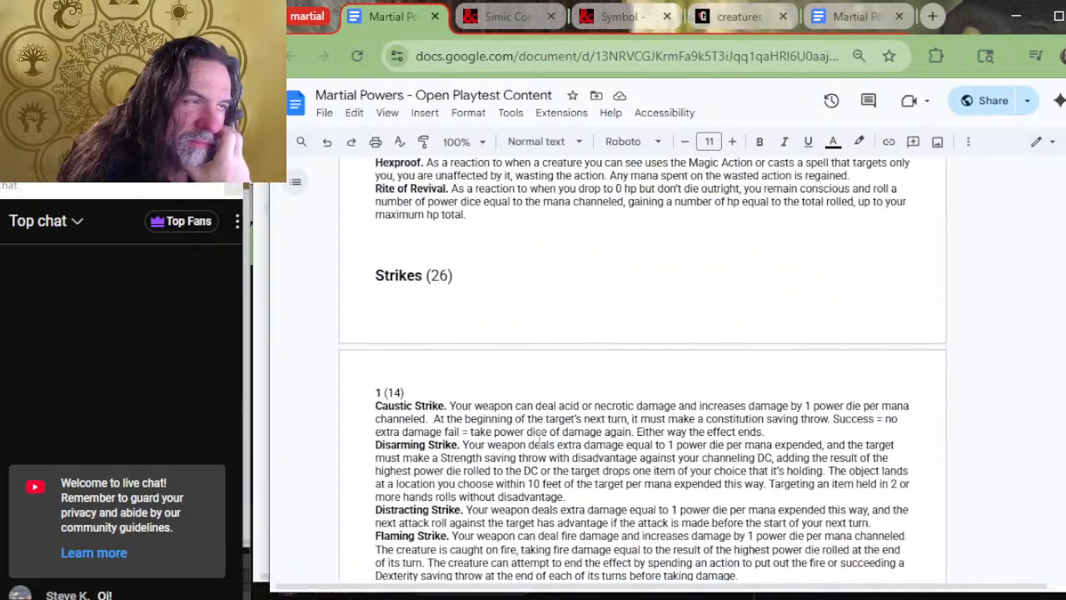
{"action": "scroll", "coordinate": [539, 436], "scroll_direction": "up", "scroll_amount": 3}
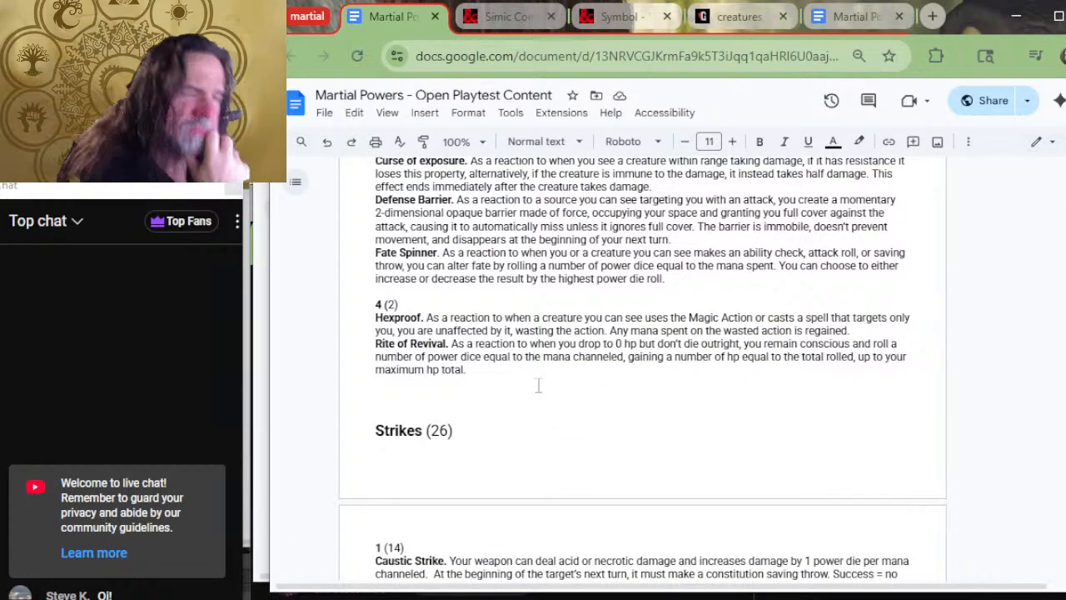
Compare the Simic table's empty slots with the Reactions and the higher-rank Maneuvers to find a suitable power.
{"action": "key", "text": "alt+Tab"}
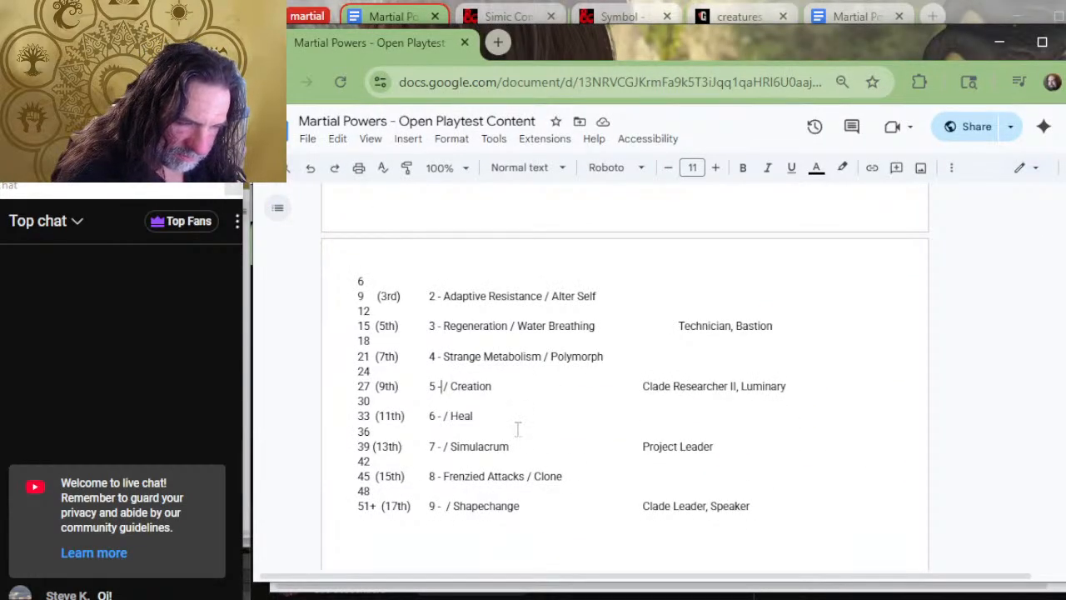
{"action": "key", "text": "alt+Tab"}
{"action": "scroll", "coordinate": [522, 302], "scroll_direction": "up", "scroll_amount": 8}
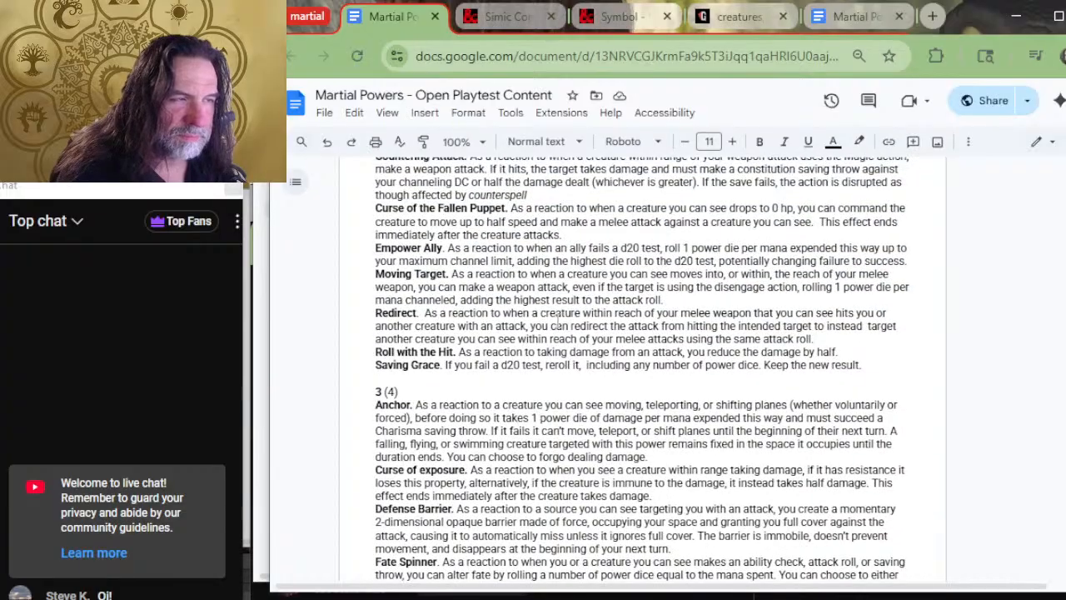
{"action": "key", "text": "alt+Tab"}
{"action": "key", "text": "alt+Tab"}
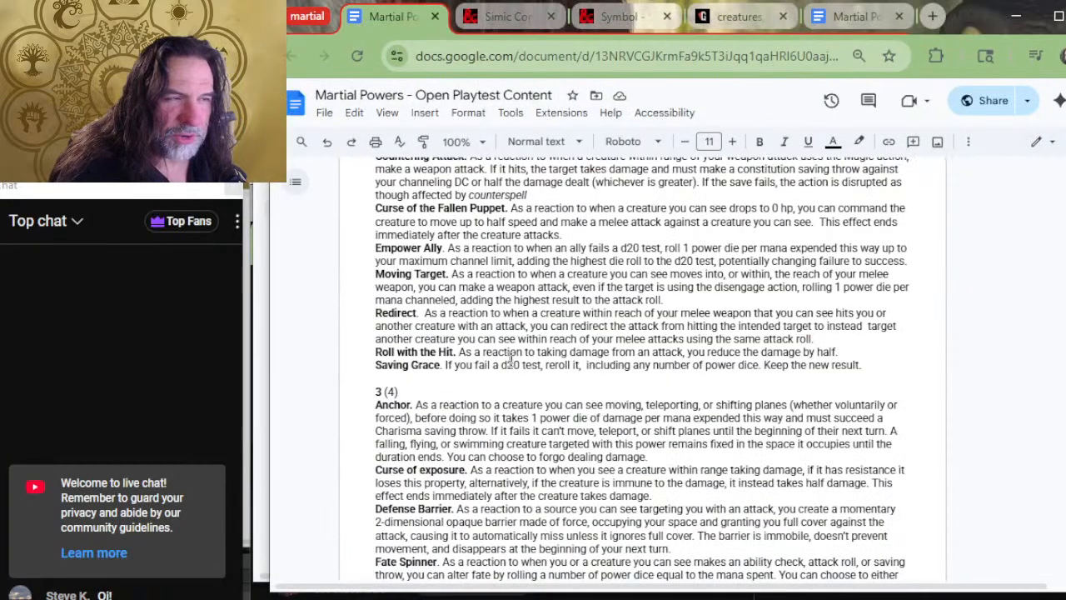
{"action": "scroll", "coordinate": [537, 385], "scroll_direction": "down", "scroll_amount": 3}
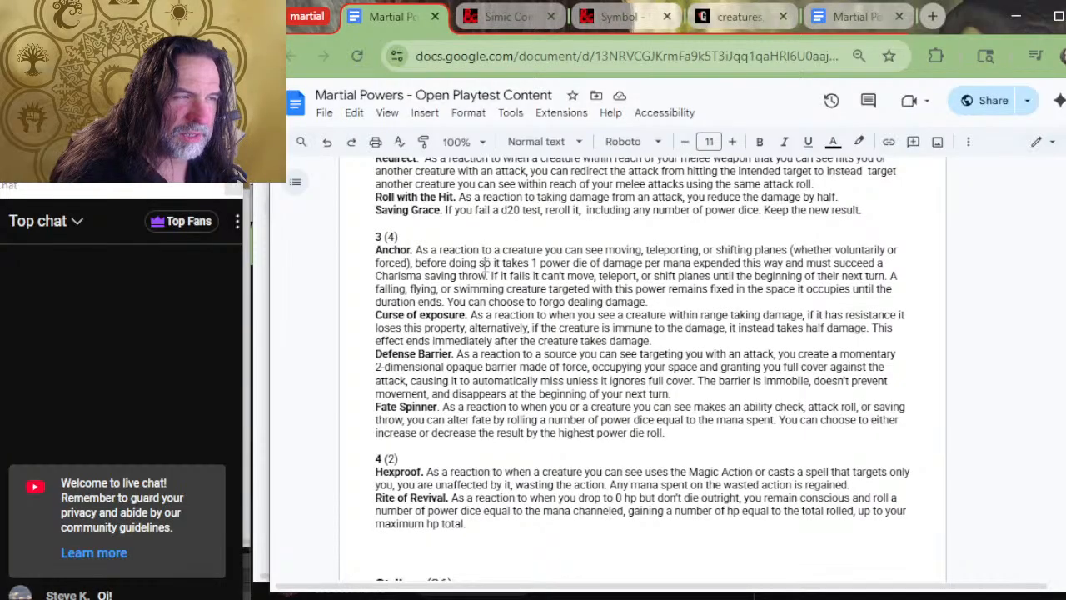
{"action": "scroll", "coordinate": [559, 325], "scroll_direction": "up", "scroll_amount": 10}
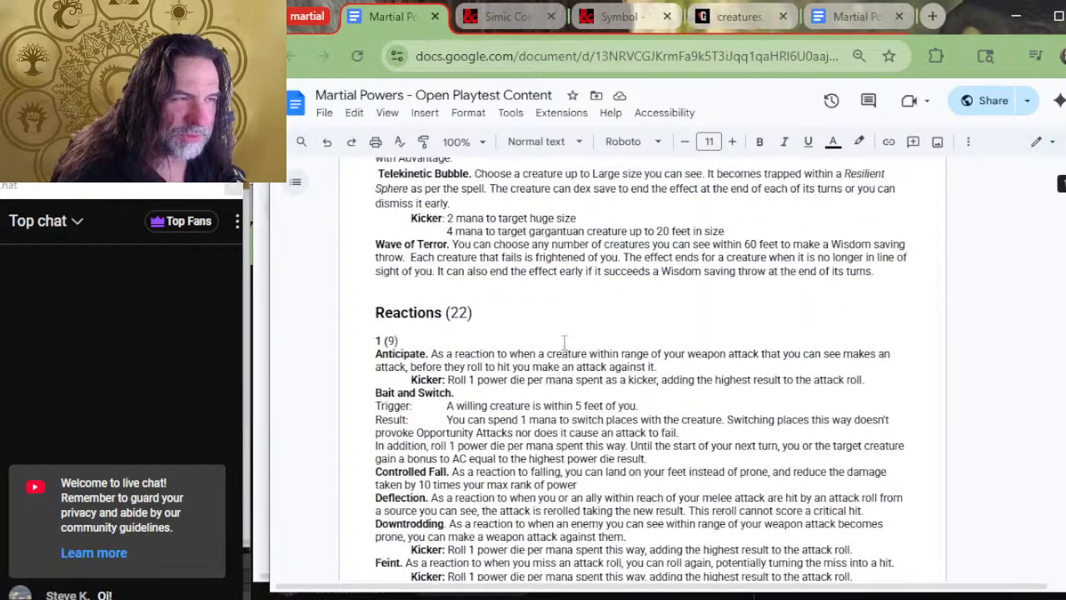
{"action": "scroll", "coordinate": [581, 388], "scroll_direction": "up", "scroll_amount": 5}
{"action": "scroll", "coordinate": [582, 386], "scroll_direction": "down", "scroll_amount": 2}
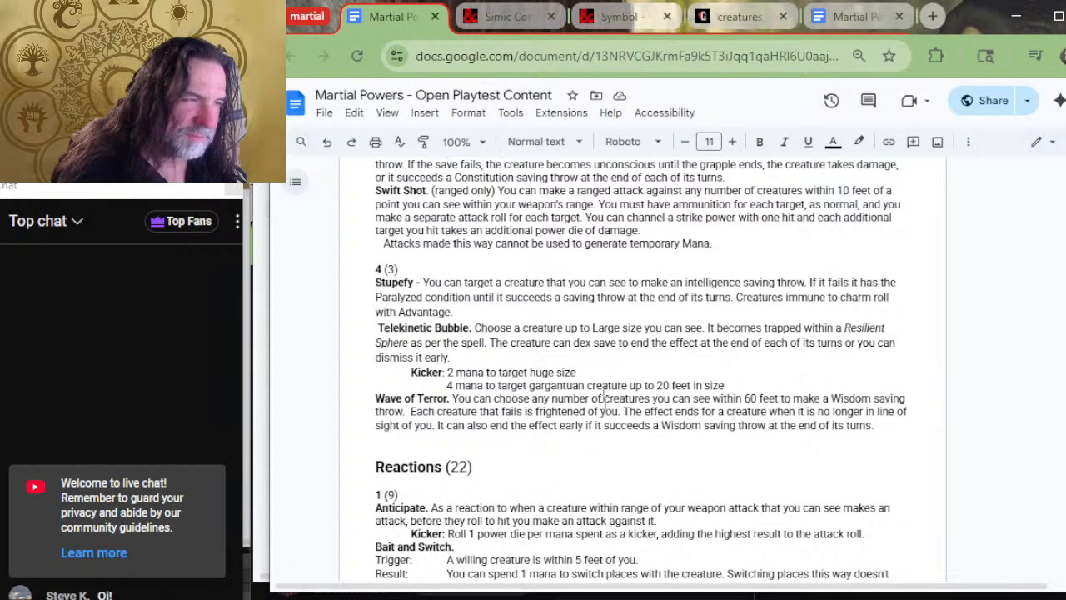
Enter "Stupefy" as the Simic rank 7 bonus power before Simulacrum and realign Project Leader with the Benefits column.
{"action": "key", "text": "alt+Tab"}
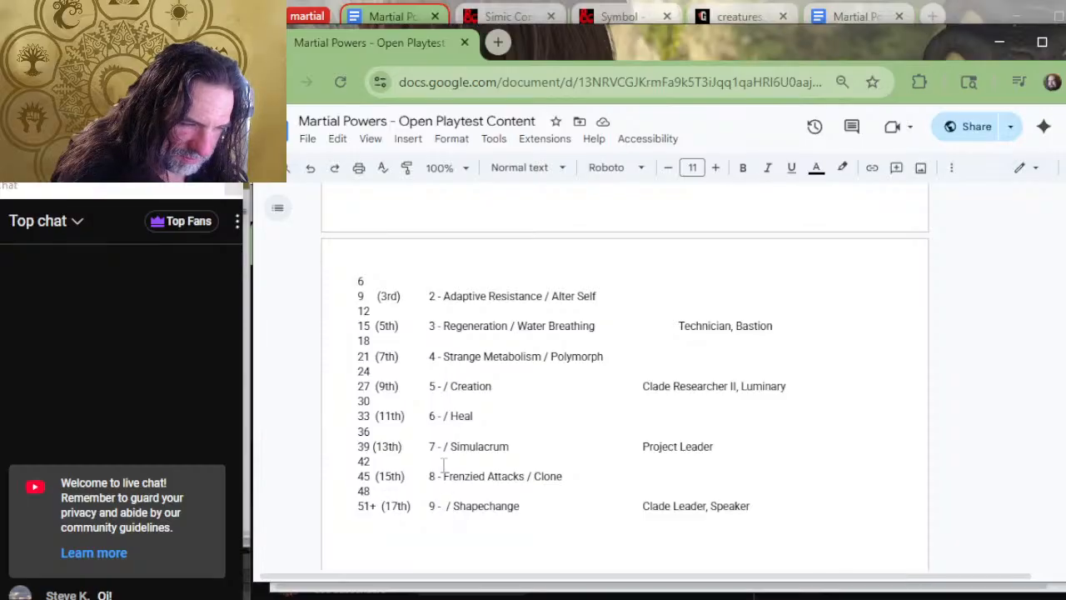
{"action": "left_click", "coordinate": [442, 447]}
{"action": "type", "text": "St"}
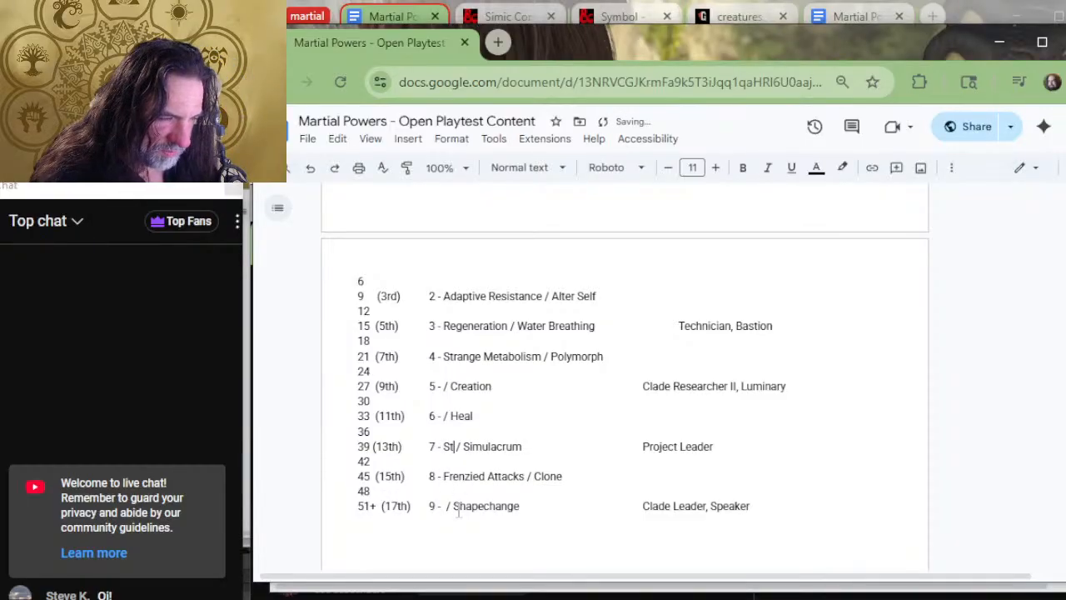
{"action": "type", "text": "upefy"}
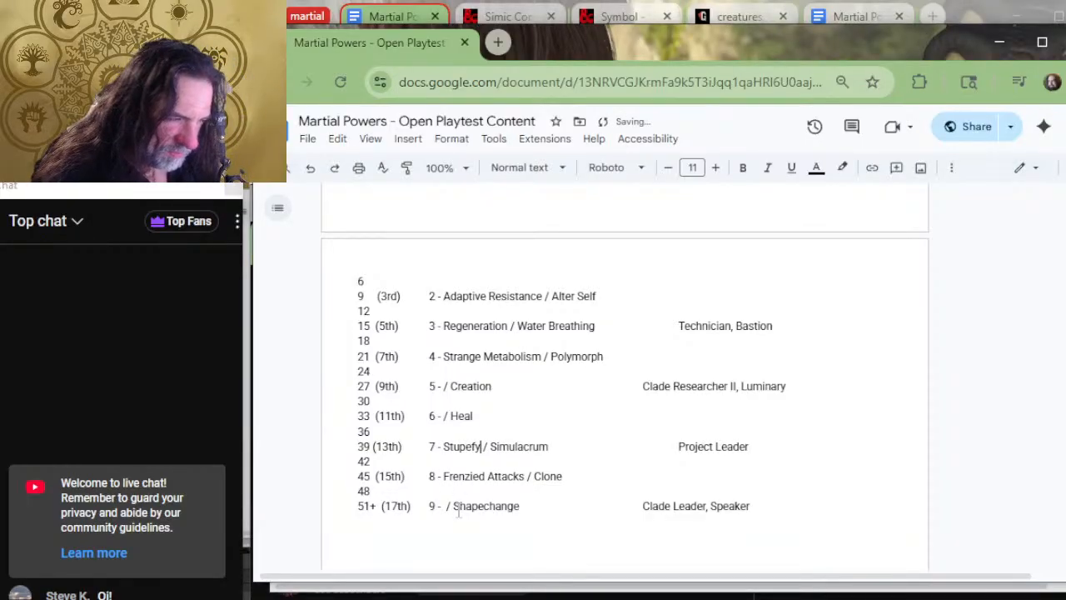
{"action": "key", "text": "Delete"}
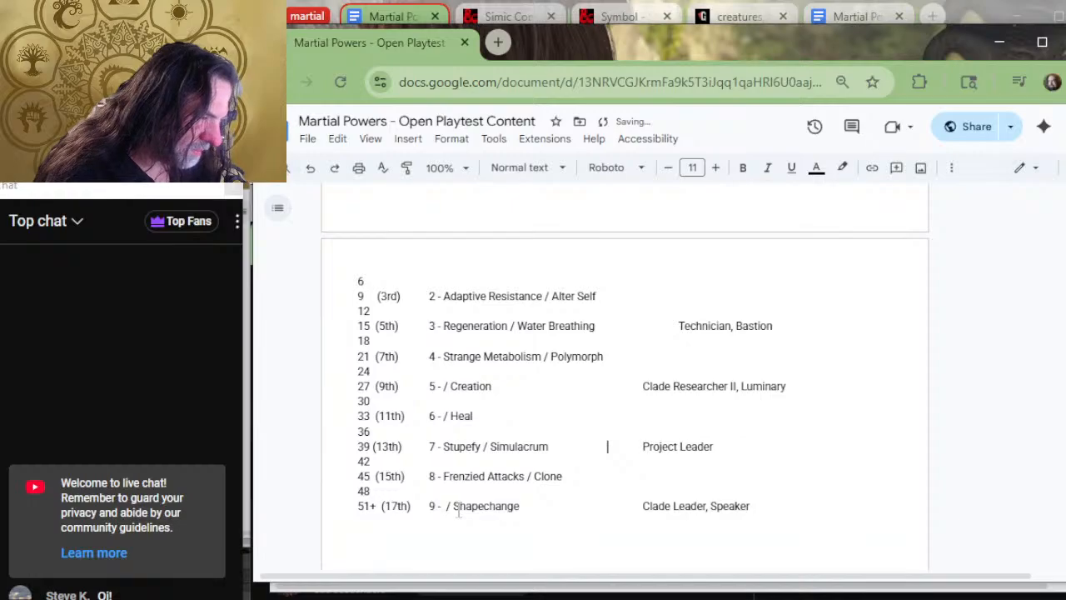
{"action": "key", "text": "Up"}
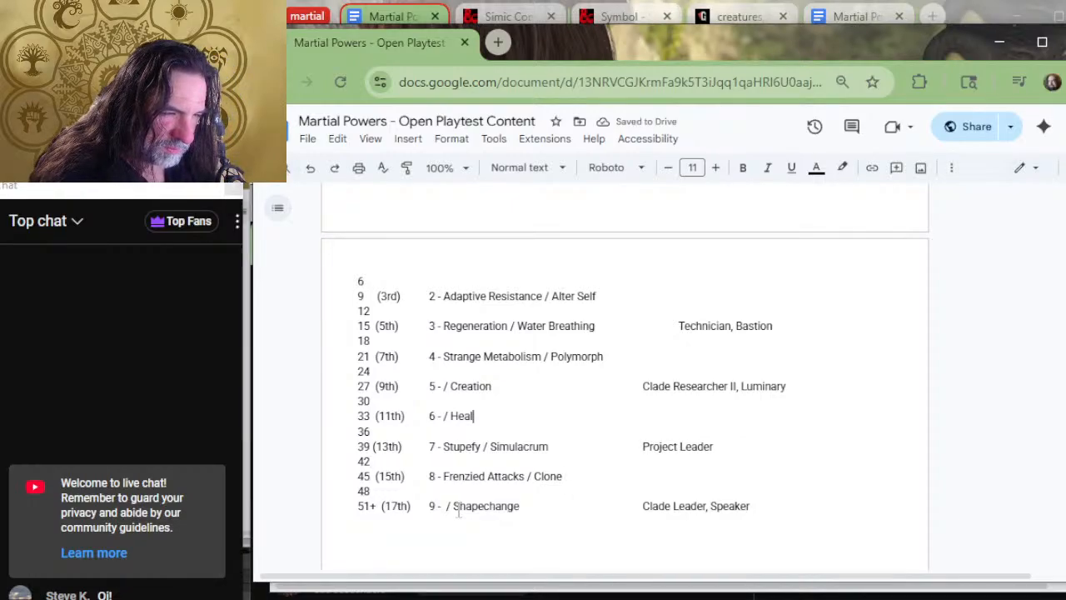
Look through the Maneuvers and the ranked exploits, up to Assassinating Damage and Unstoppable, for a power suited to the empty Simic slots.
{"action": "key", "text": "alt+Tab"}
{"action": "scroll", "coordinate": [481, 470], "scroll_direction": "up", "scroll_amount": 2}
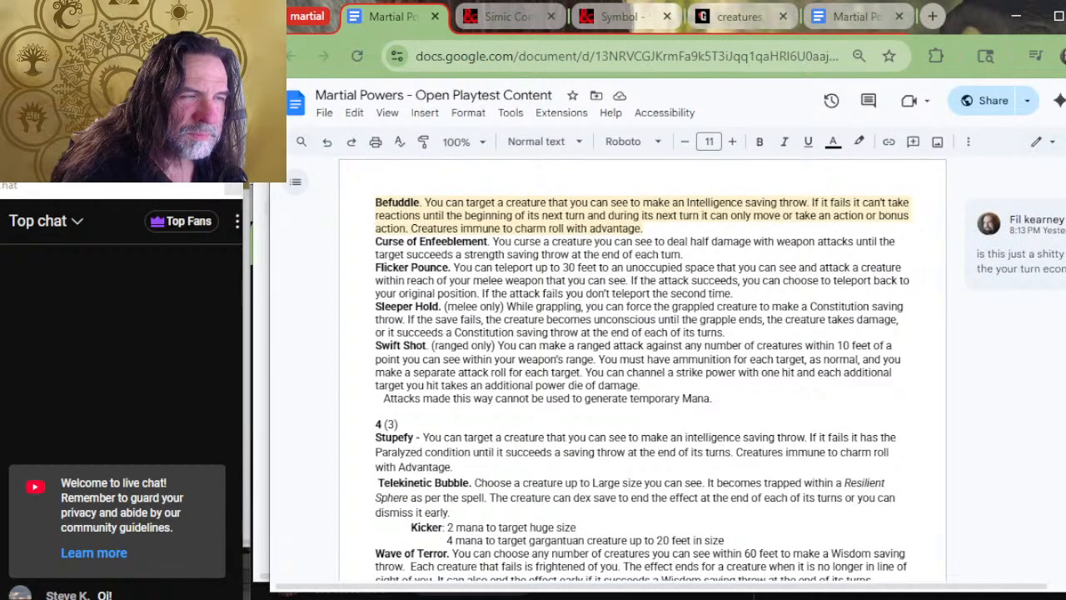
{"action": "scroll", "coordinate": [524, 295], "scroll_direction": "up", "scroll_amount": 2}
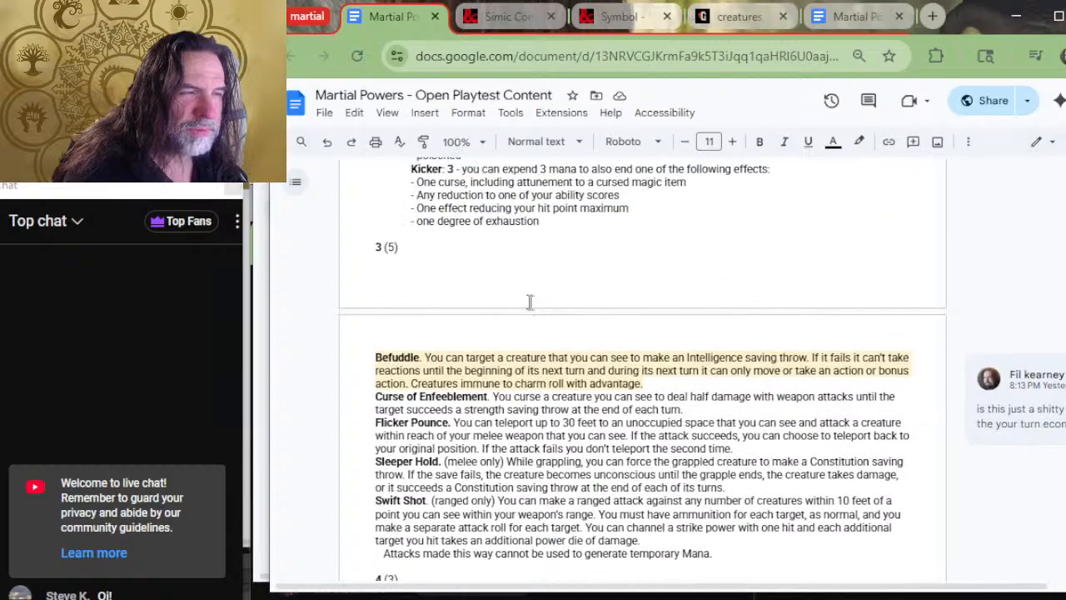
{"action": "scroll", "coordinate": [534, 307], "scroll_direction": "up", "scroll_amount": 10}
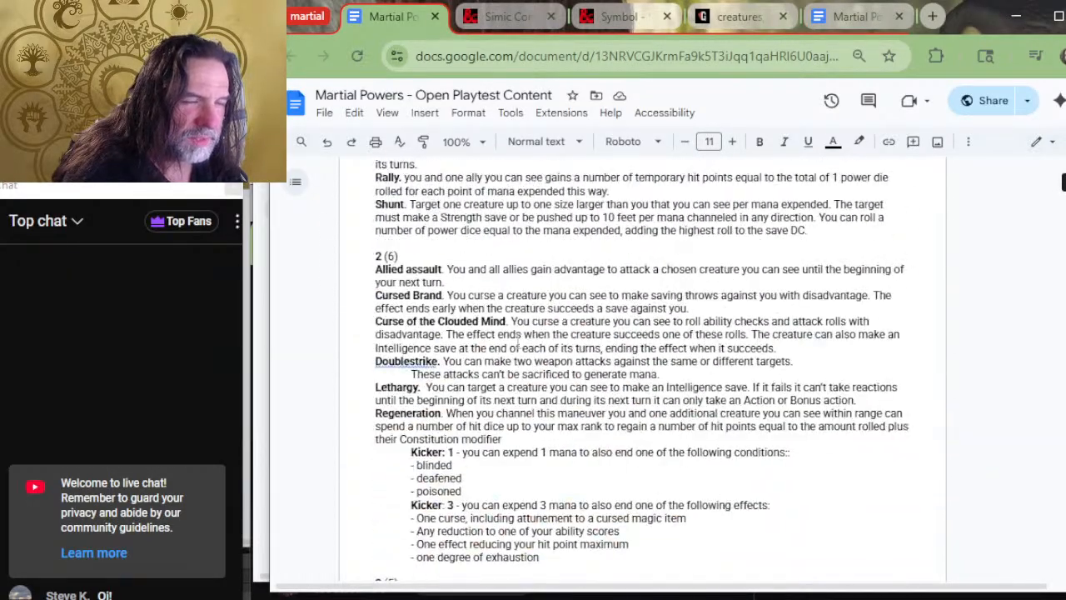
{"action": "scroll", "coordinate": [537, 358], "scroll_direction": "down", "scroll_amount": 4}
{"action": "scroll", "coordinate": [540, 358], "scroll_direction": "down", "scroll_amount": 10}
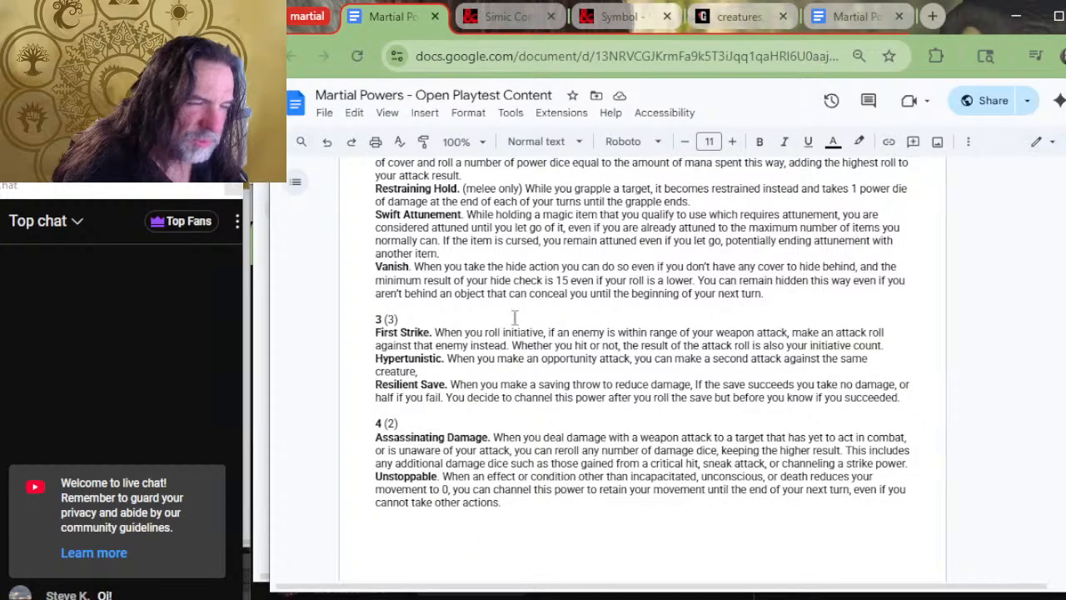
{"action": "scroll", "coordinate": [531, 359], "scroll_direction": "up", "scroll_amount": 5}
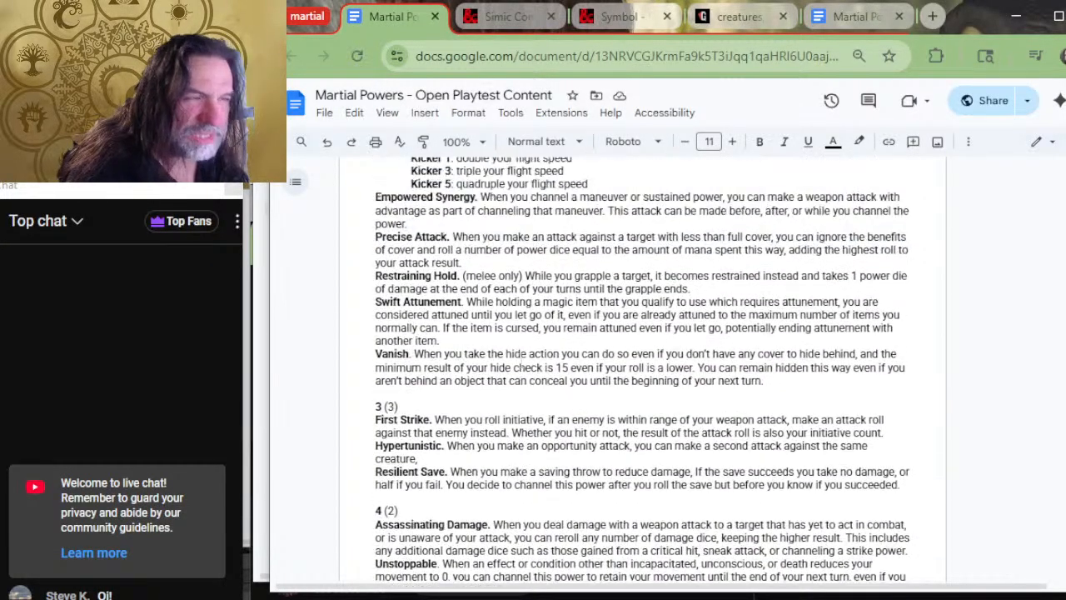
{"action": "scroll", "coordinate": [520, 363], "scroll_direction": "up", "scroll_amount": 5}
{"action": "scroll", "coordinate": [520, 364], "scroll_direction": "down", "scroll_amount": 7}
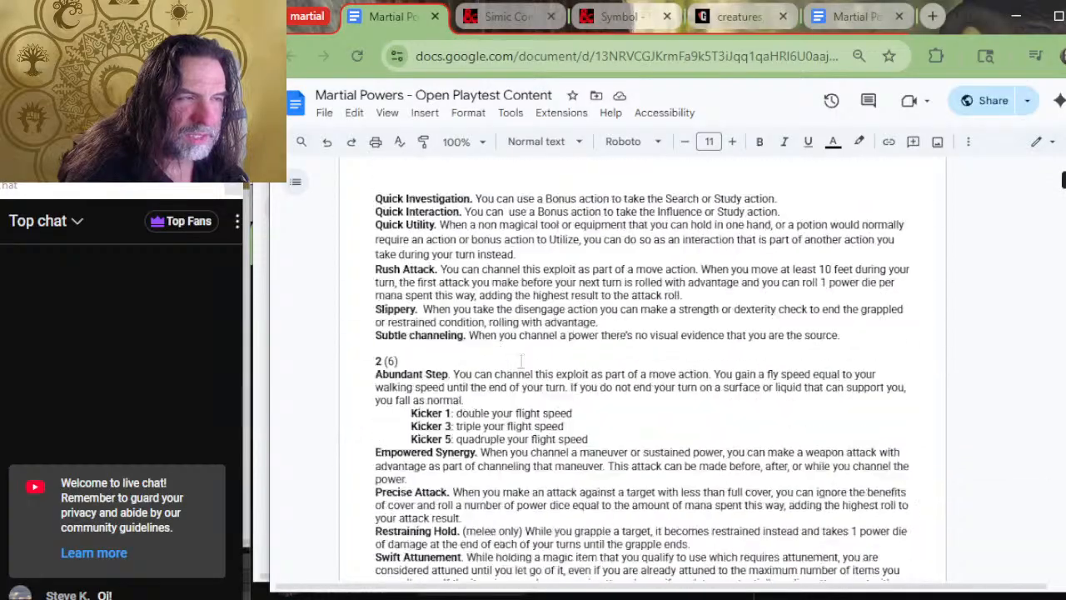
{"action": "scroll", "coordinate": [520, 364], "scroll_direction": "down", "scroll_amount": 3}
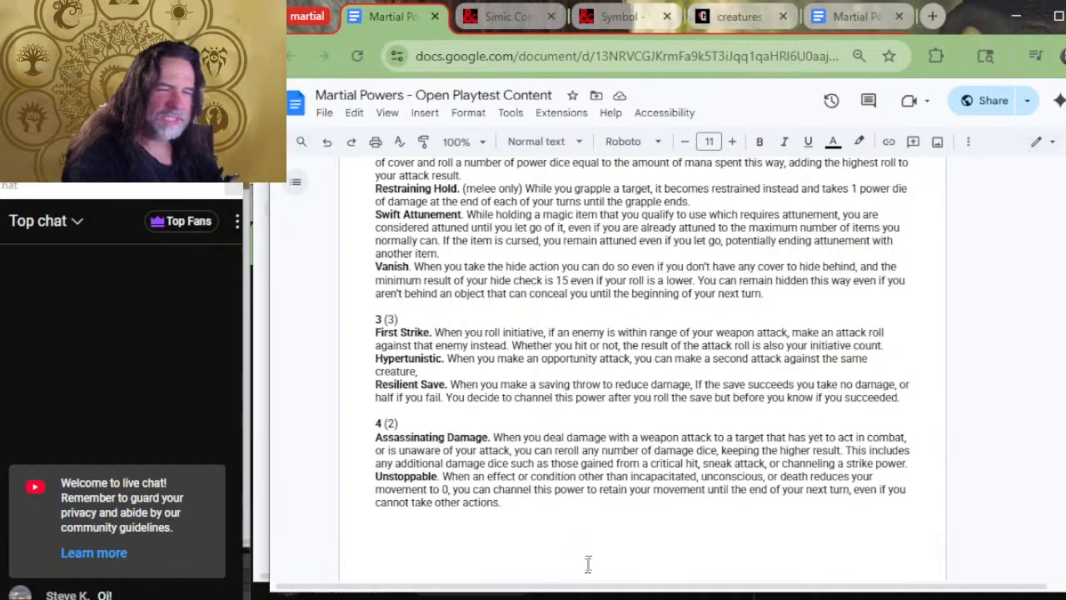
Enter "Resilient Save" as the Simic rank 6 bonus power before Heal.
{"action": "key", "text": "alt+Tab"}
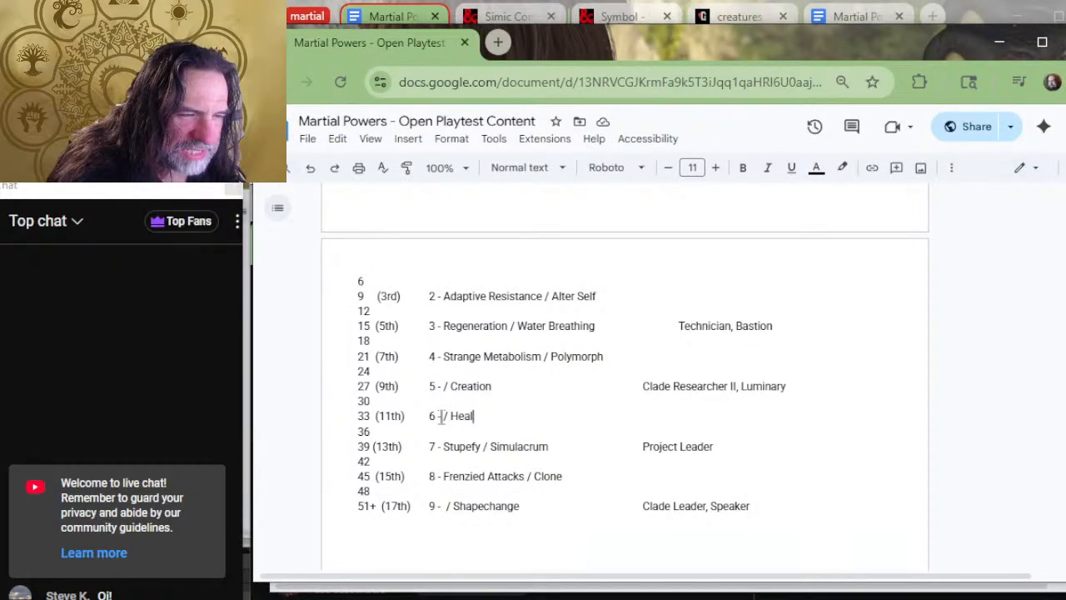
{"action": "type", "text": "Resilient"}
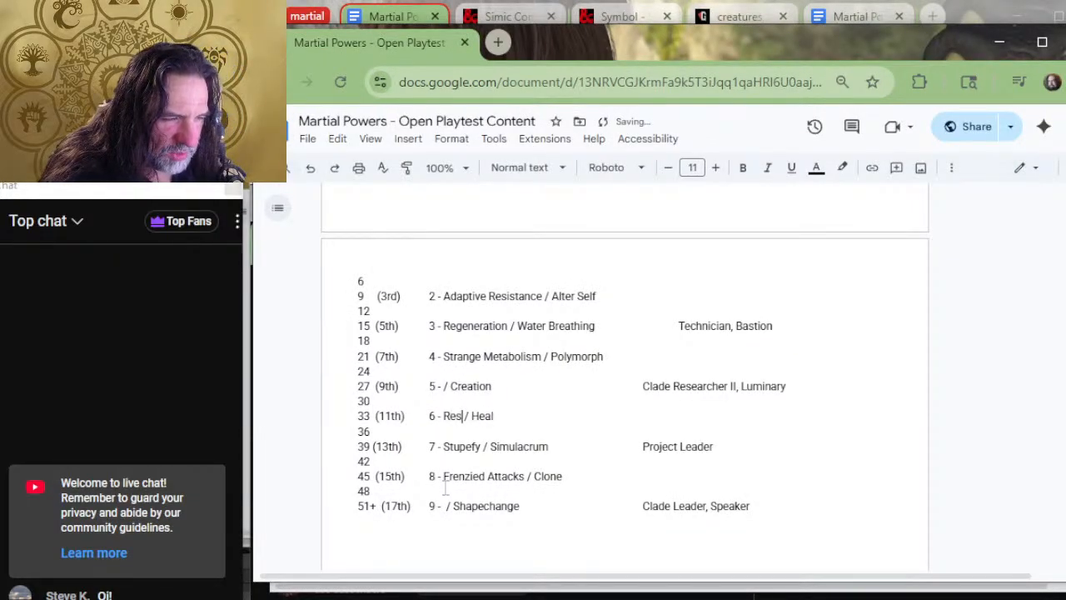
{"action": "type", "text": " Save"}
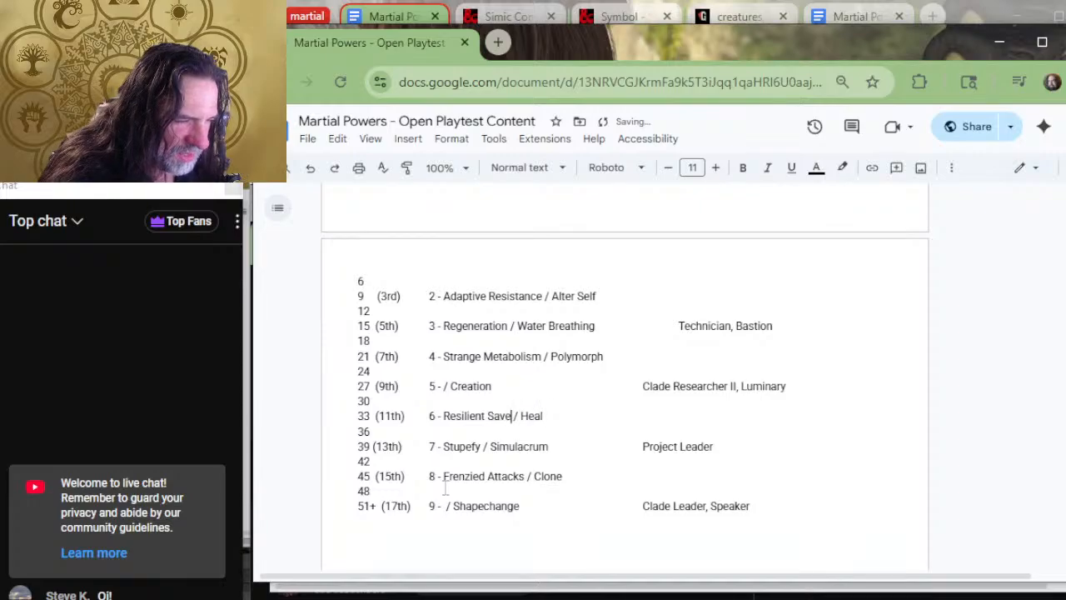
Look through the exploits and the rank 1 Maneuvers again, and check which Simic ranks still lack a martial power.
{"action": "key", "text": "alt+Tab"}
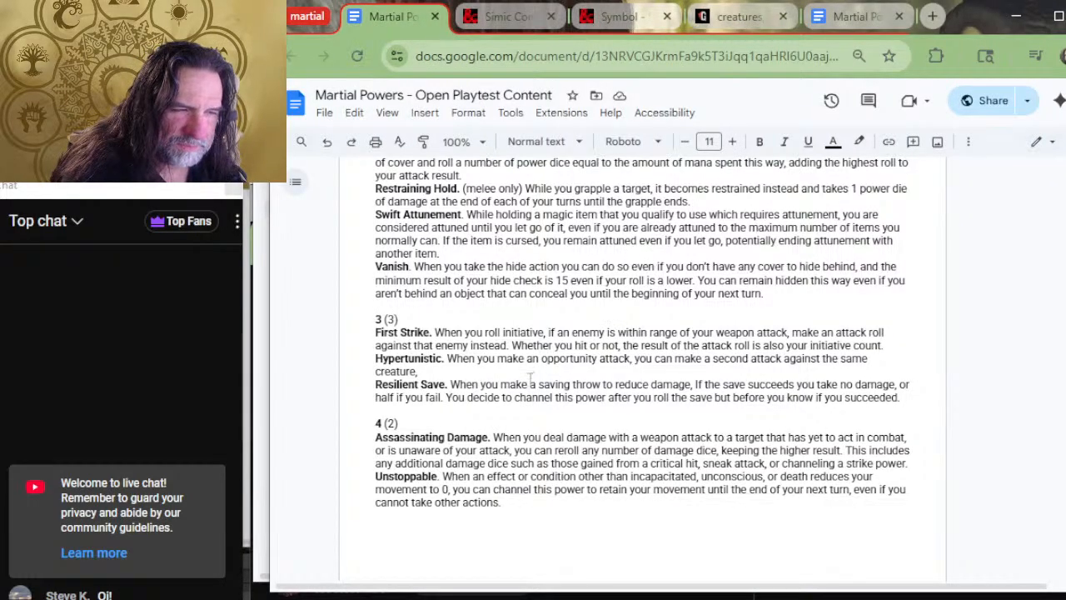
{"action": "scroll", "coordinate": [515, 439], "scroll_direction": "up", "scroll_amount": 2}
{"action": "scroll", "coordinate": [516, 437], "scroll_direction": "down", "scroll_amount": 1}
{"action": "scroll", "coordinate": [525, 426], "scroll_direction": "up", "scroll_amount": 4}
{"action": "scroll", "coordinate": [526, 426], "scroll_direction": "up", "scroll_amount": 2}
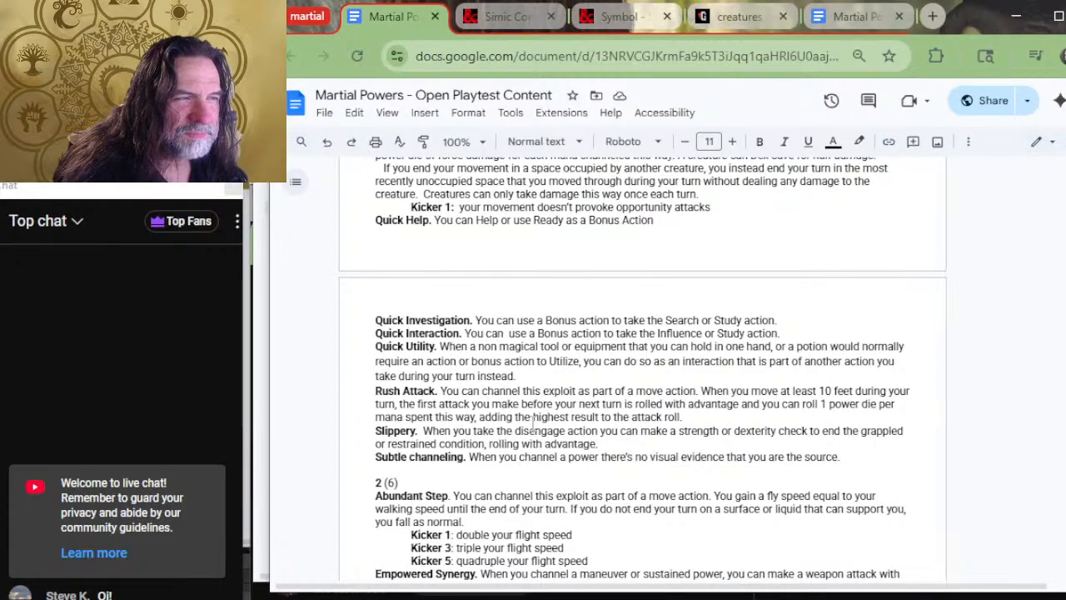
{"action": "scroll", "coordinate": [540, 428], "scroll_direction": "down", "scroll_amount": 12}
{"action": "scroll", "coordinate": [549, 406], "scroll_direction": "up", "scroll_amount": 1}
{"action": "scroll", "coordinate": [550, 405], "scroll_direction": "down", "scroll_amount": 5}
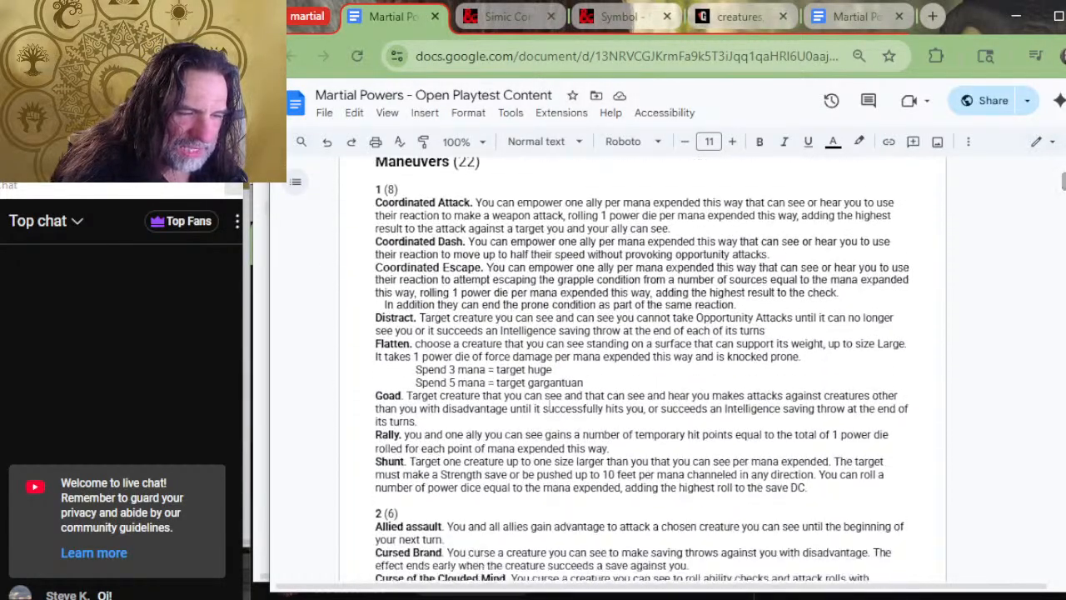
{"action": "key", "text": "alt+Tab"}
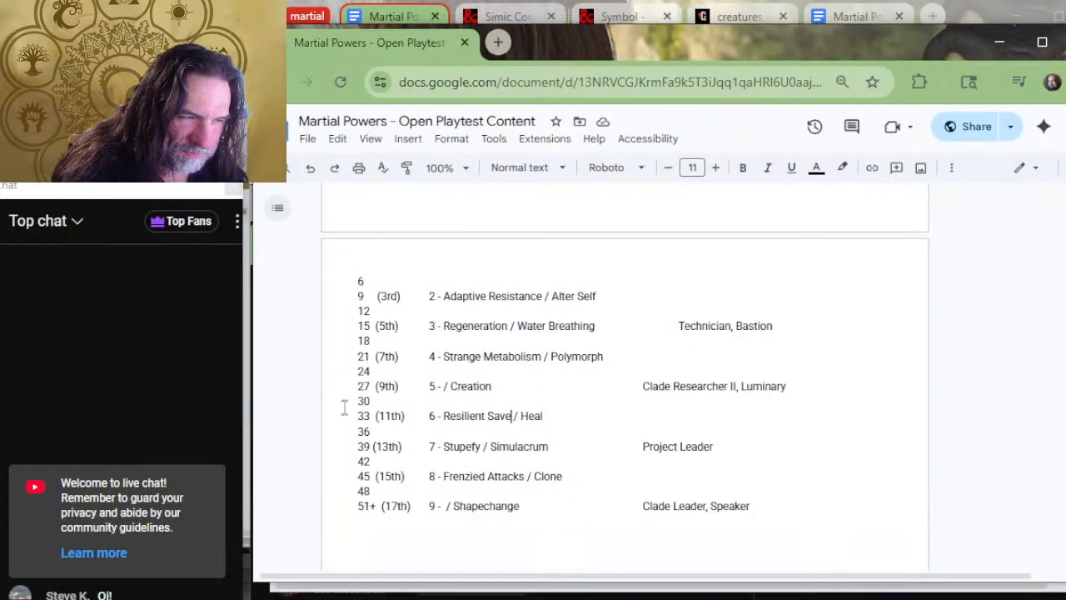
Examine the rank 3 and 4 Maneuvers and all ranks of Reactions for a power to fill the remaining Simic slots.
{"action": "key", "text": "alt+Tab"}
{"action": "scroll", "coordinate": [580, 401], "scroll_direction": "down", "scroll_amount": 4}
{"action": "scroll", "coordinate": [580, 401], "scroll_direction": "down", "scroll_amount": 3}
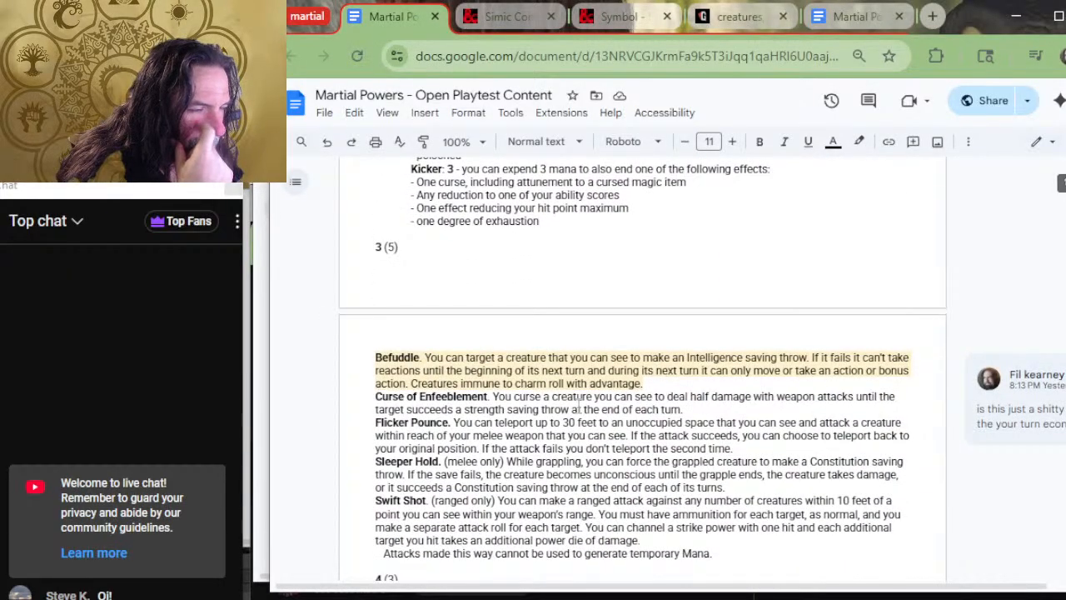
{"action": "scroll", "coordinate": [581, 403], "scroll_direction": "down", "scroll_amount": 3}
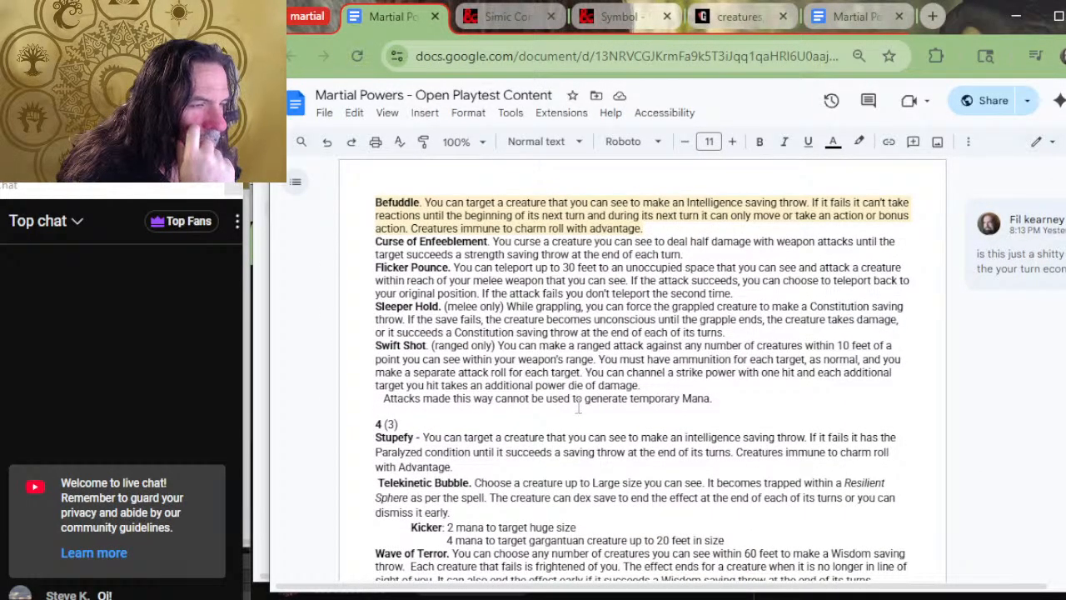
{"action": "mouse_move", "coordinate": [568, 320]}
{"action": "left_mouse_down"}
{"action": "mouse_move", "coordinate": [566, 296]}
{"action": "mouse_move", "coordinate": [565, 306]}
{"action": "left_mouse_up"}
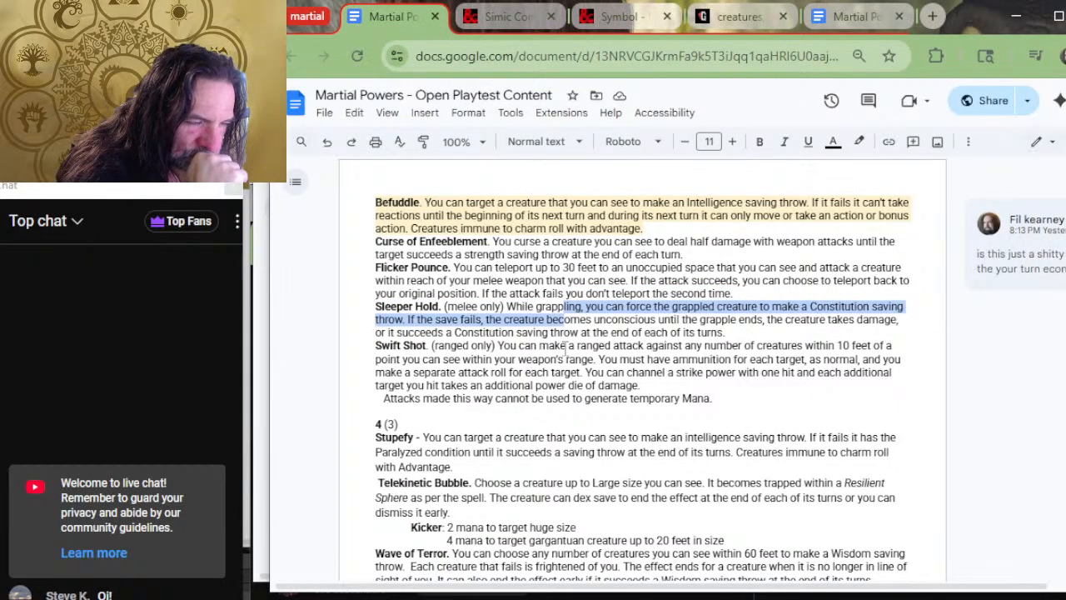
{"action": "scroll", "coordinate": [566, 348], "scroll_direction": "down", "scroll_amount": 2}
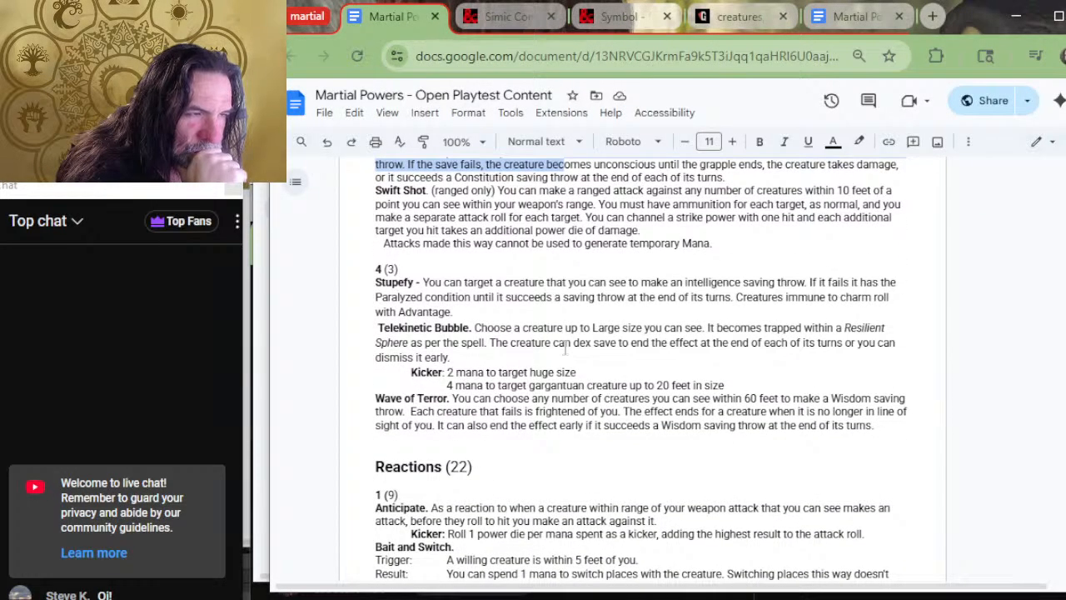
{"action": "scroll", "coordinate": [565, 348], "scroll_direction": "down", "scroll_amount": 2}
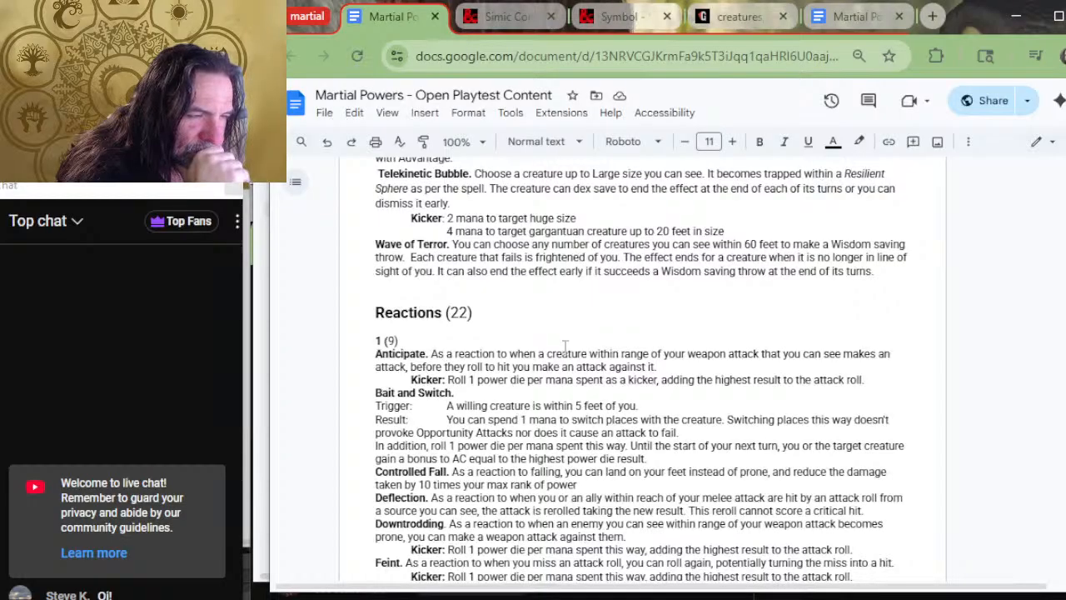
{"action": "scroll", "coordinate": [565, 348], "scroll_direction": "down", "scroll_amount": 4}
{"action": "scroll", "coordinate": [565, 349], "scroll_direction": "down", "scroll_amount": 2}
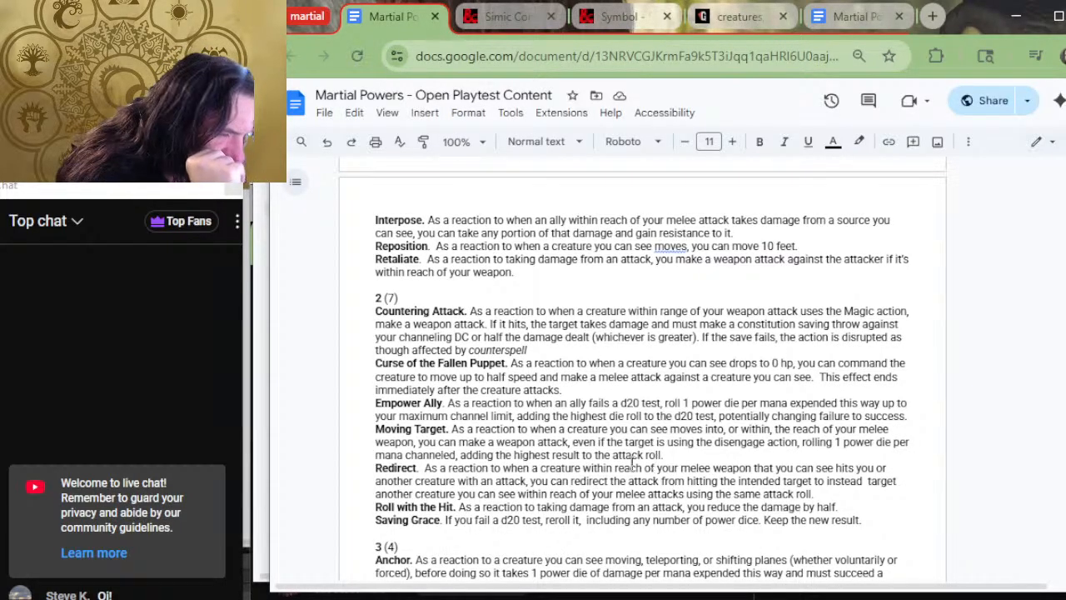
{"action": "scroll", "coordinate": [517, 429], "scroll_direction": "down", "scroll_amount": 4}
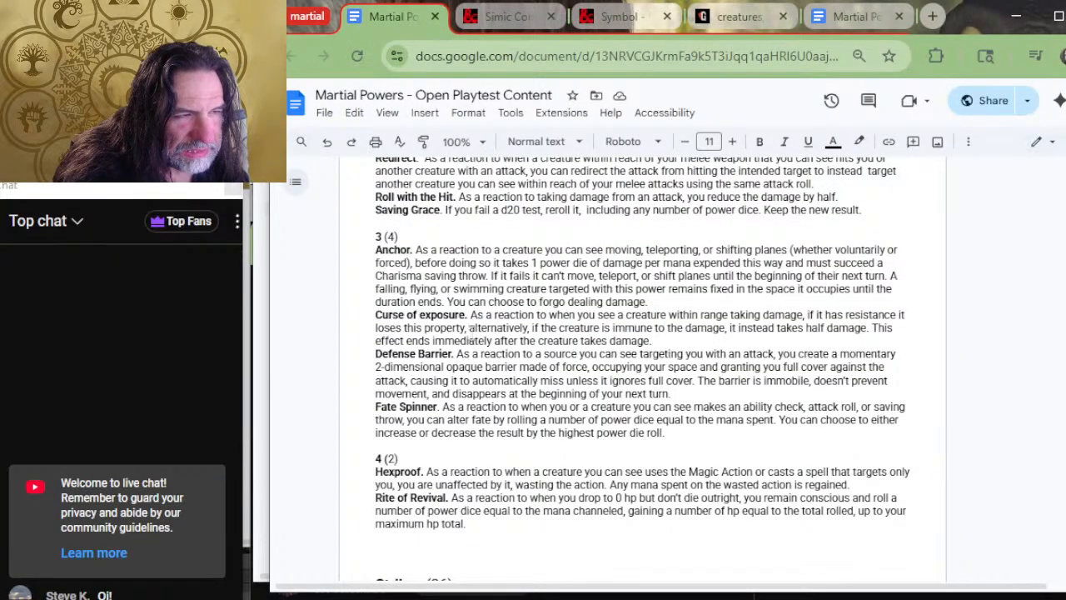
{"action": "scroll", "coordinate": [531, 343], "scroll_direction": "down", "scroll_amount": 2}
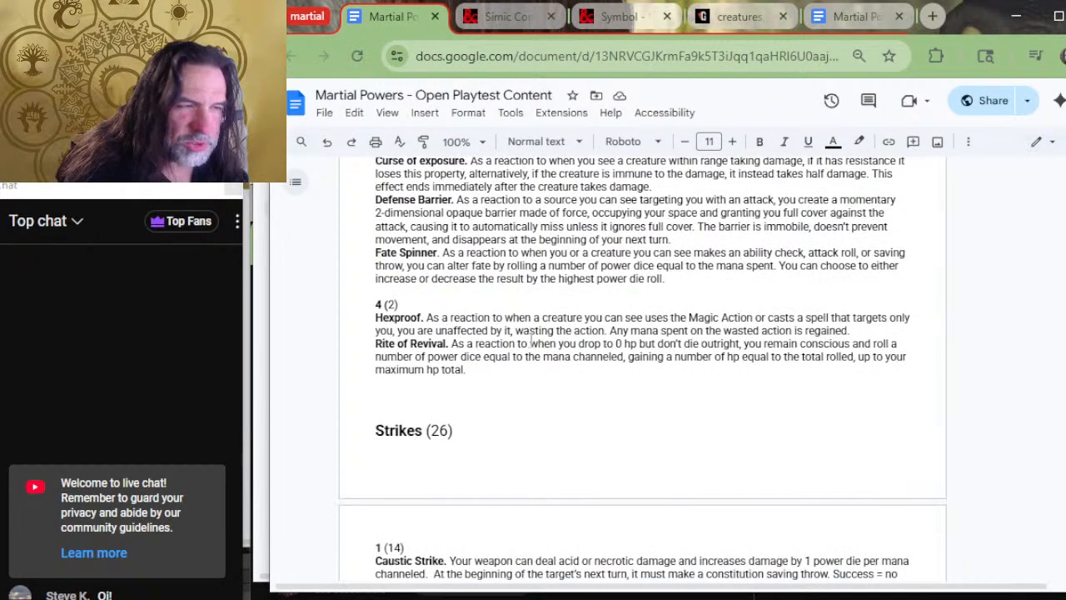
Enter "Hexproof" as the Simic rank 9 bonus power before Shapechange and realign "Clade Leader, Speaker" with the other entries in its column.
{"action": "key", "text": "alt+Tab"}
{"action": "key", "text": "alt+Tab"}
{"action": "key", "text": "alt+Tab"}
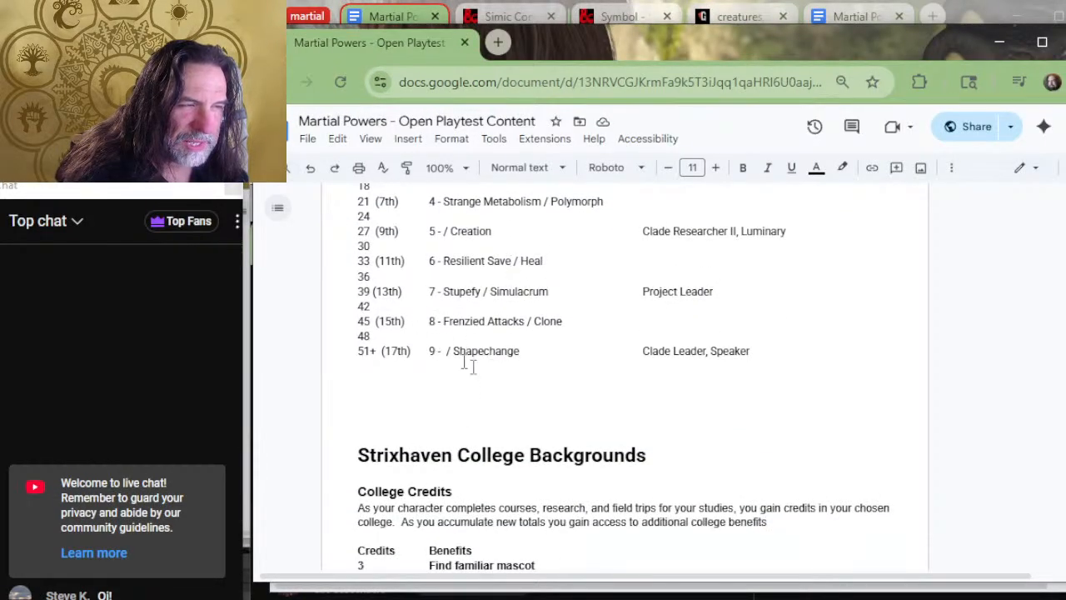
{"action": "left_click", "coordinate": [444, 351]}
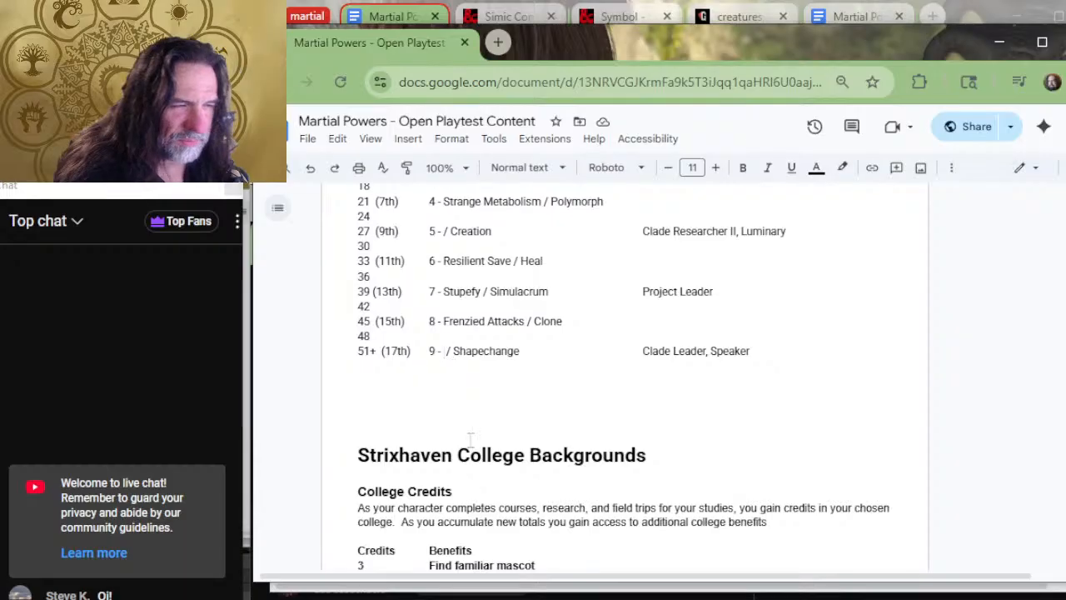
{"action": "type", "text": "Hexpero"}
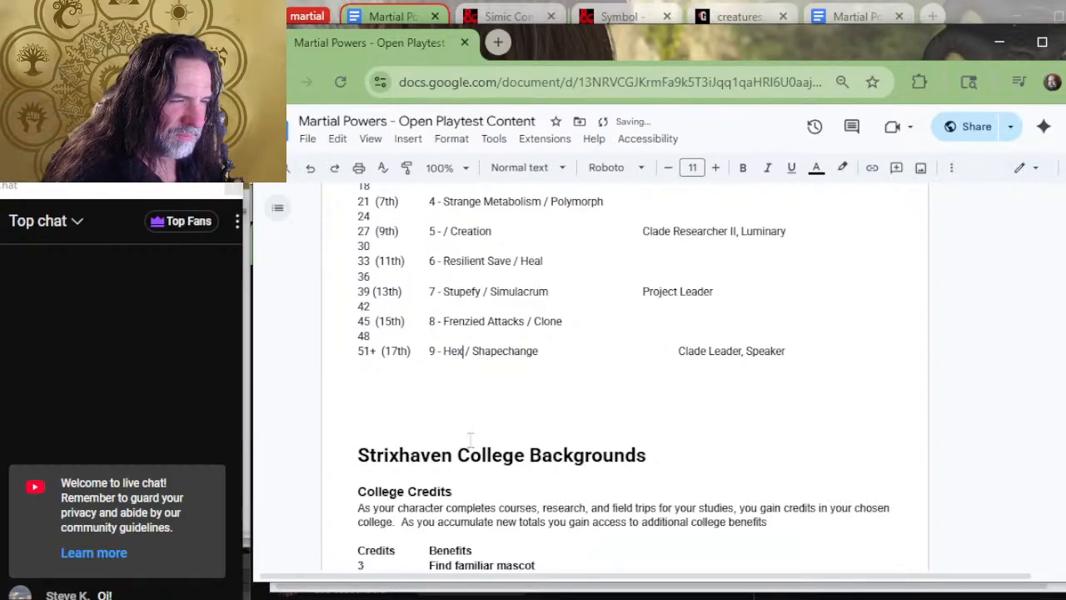
{"action": "key", "text": "BackSpace"}
{"action": "key", "text": "BackSpace"}
{"action": "key", "text": "BackSpace"}
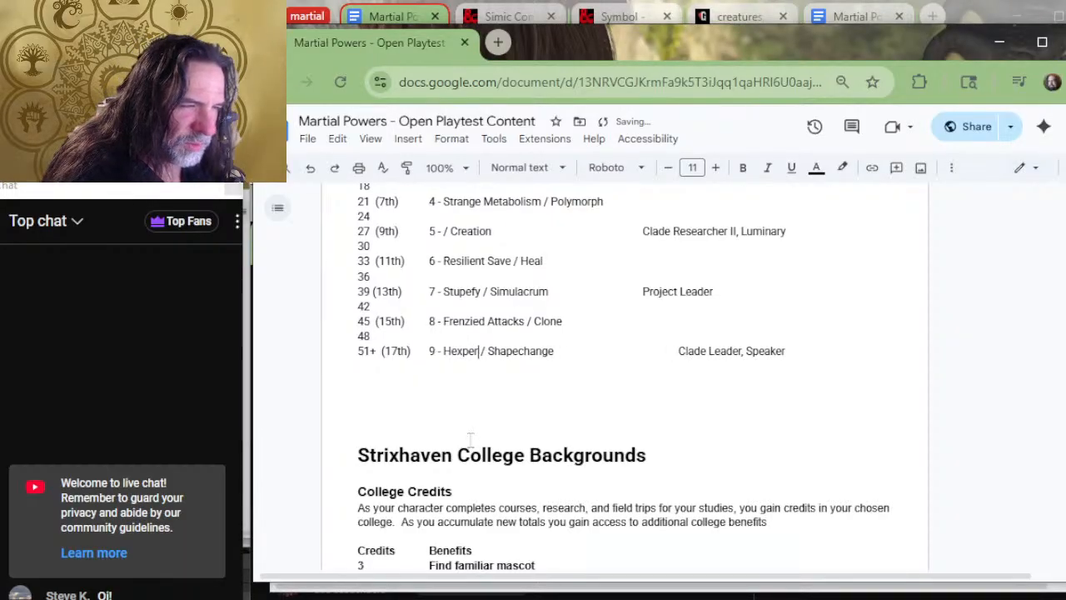
{"action": "type", "text": "roof"}
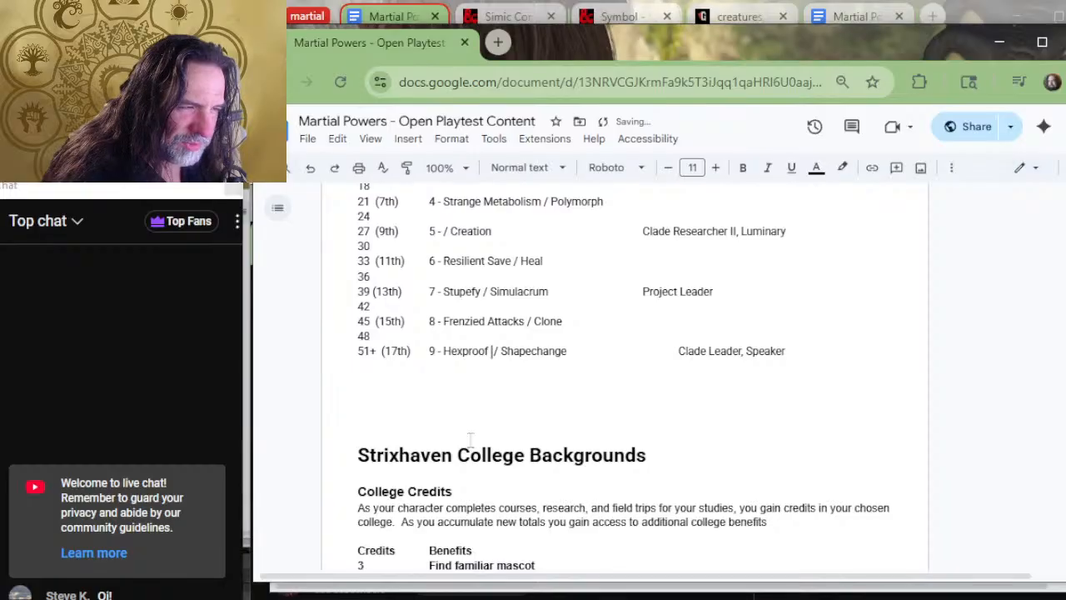
{"action": "key", "text": "Right"}
{"action": "key", "text": "Delete"}
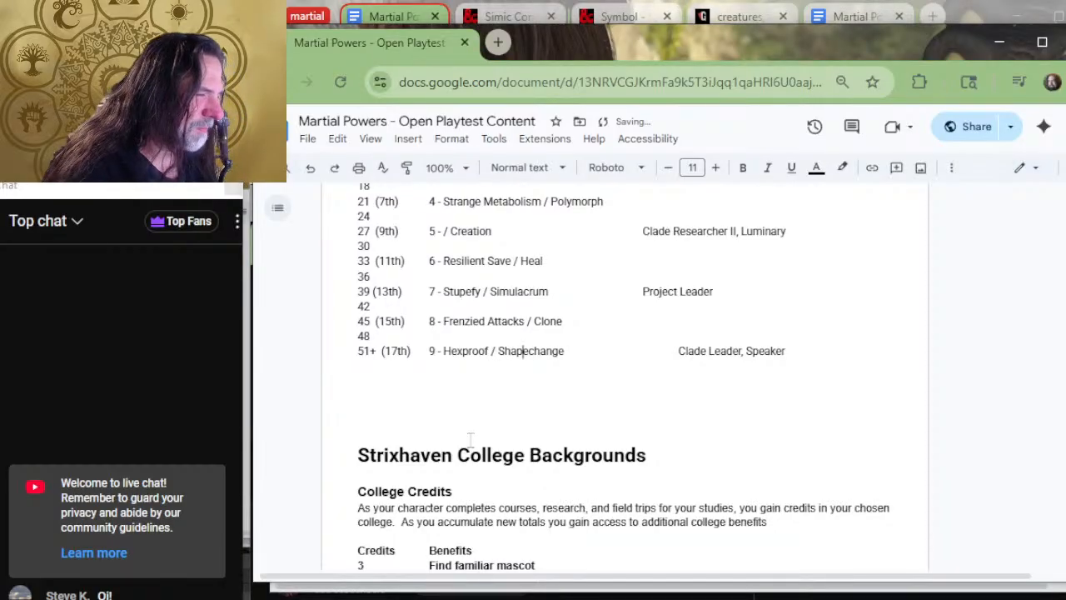
{"action": "key", "text": "Delete"}
Examine all ranks of Strikes and the Sustained powers up to rank 3 for a martial power to fill the empty Simic rank 5 slot.
{"action": "scroll", "coordinate": [470, 439], "scroll_direction": "up", "scroll_amount": 5}
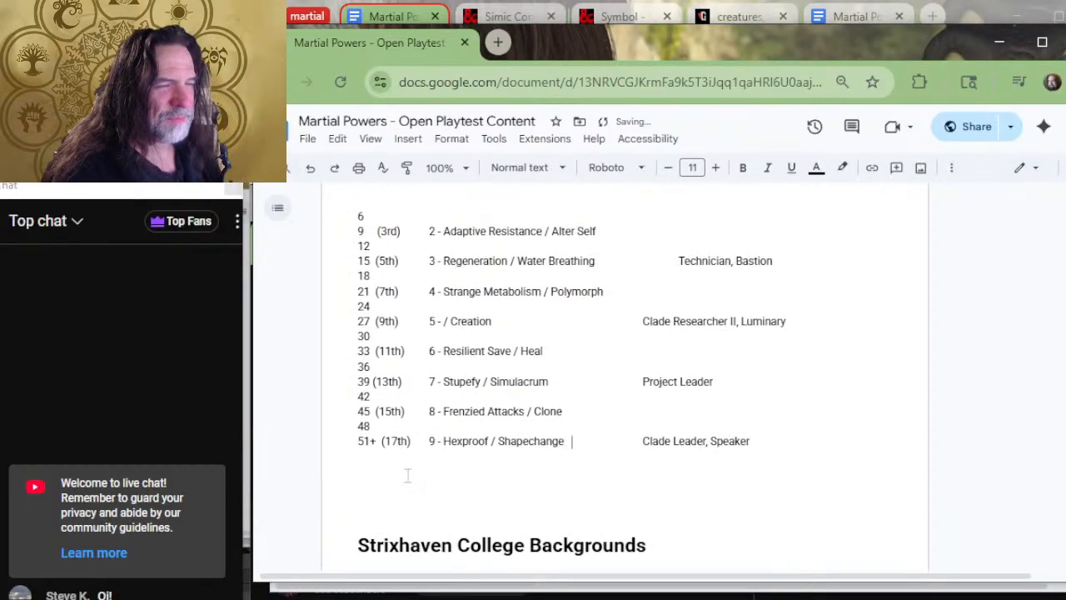
{"action": "scroll", "coordinate": [408, 475], "scroll_direction": "down", "scroll_amount": 2}
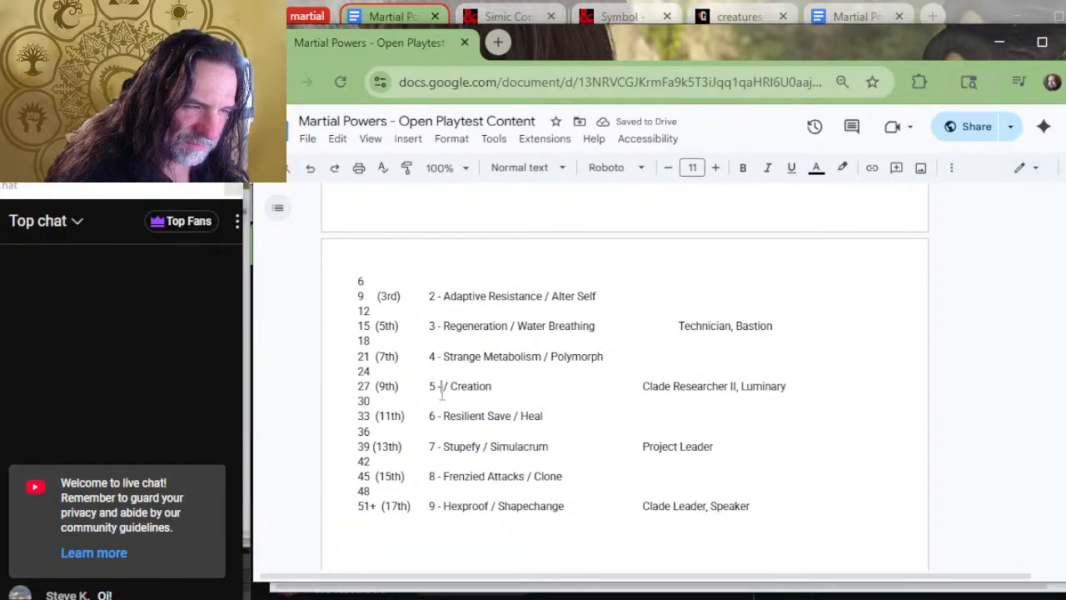
{"action": "left_click", "coordinate": [507, 587]}
{"action": "scroll", "coordinate": [576, 450], "scroll_direction": "down", "scroll_amount": 5}
{"action": "scroll", "coordinate": [587, 403], "scroll_direction": "down", "scroll_amount": 2}
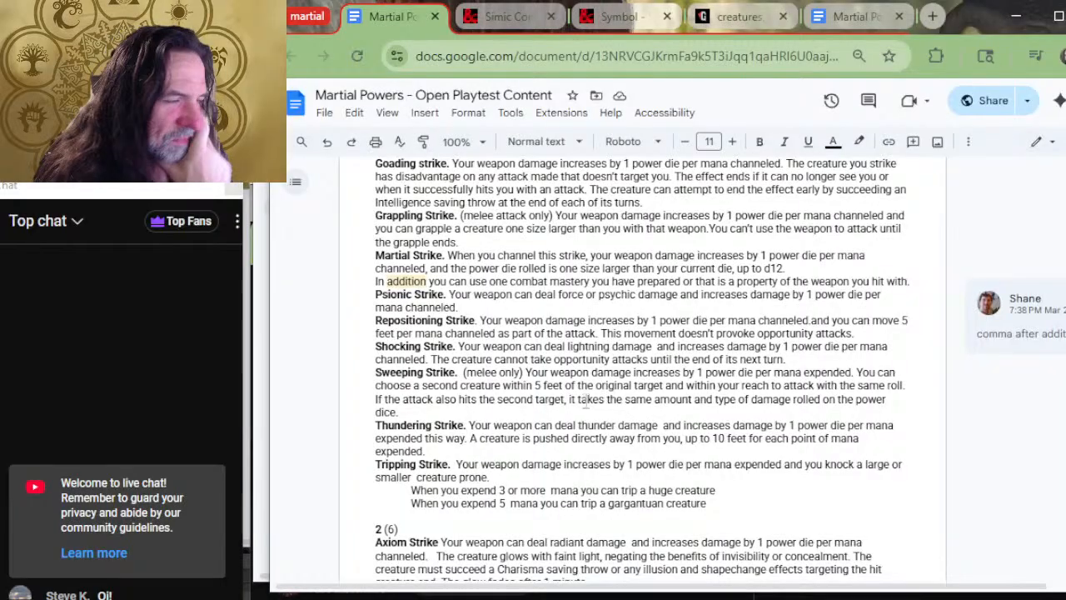
{"action": "scroll", "coordinate": [587, 403], "scroll_direction": "down", "scroll_amount": 7}
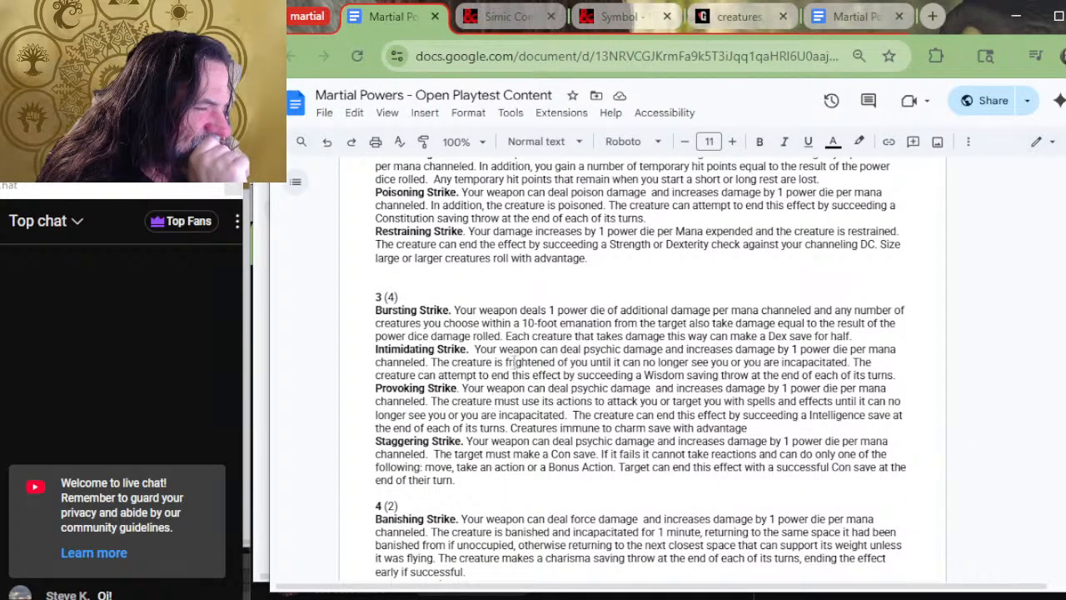
{"action": "left_click_drag", "start_coordinate": [449, 467], "coordinate": [467, 441]}
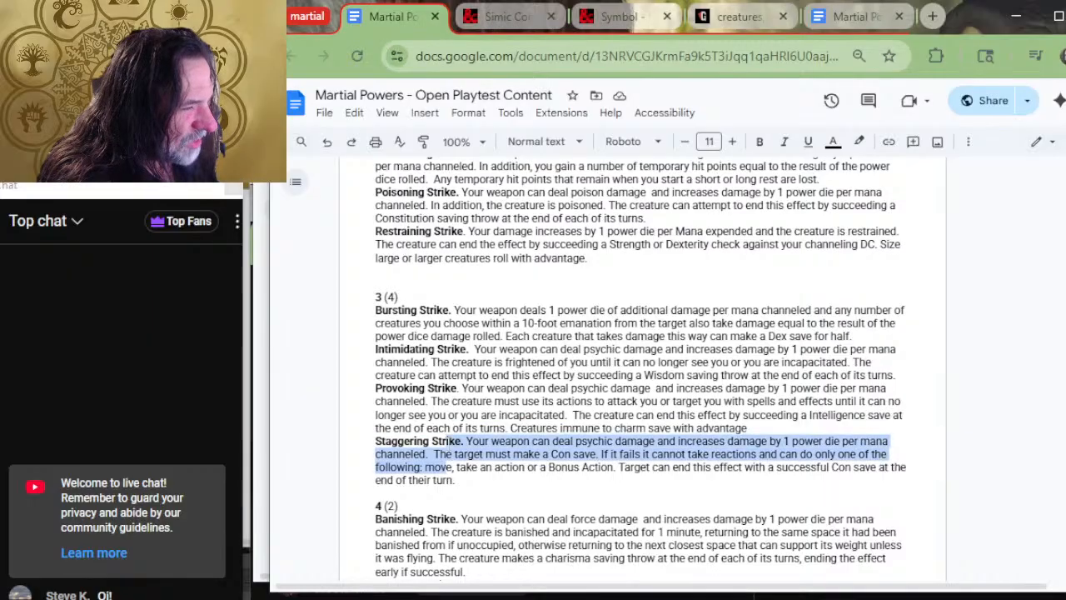
{"action": "scroll", "coordinate": [554, 425], "scroll_direction": "down", "scroll_amount": 2}
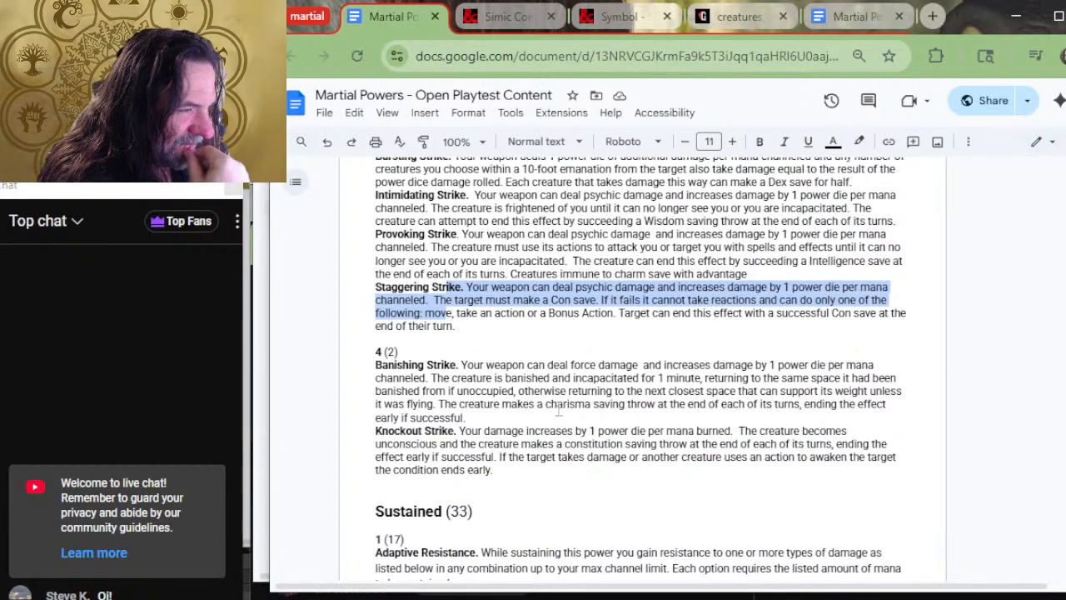
{"action": "scroll", "coordinate": [559, 416], "scroll_direction": "down", "scroll_amount": 4}
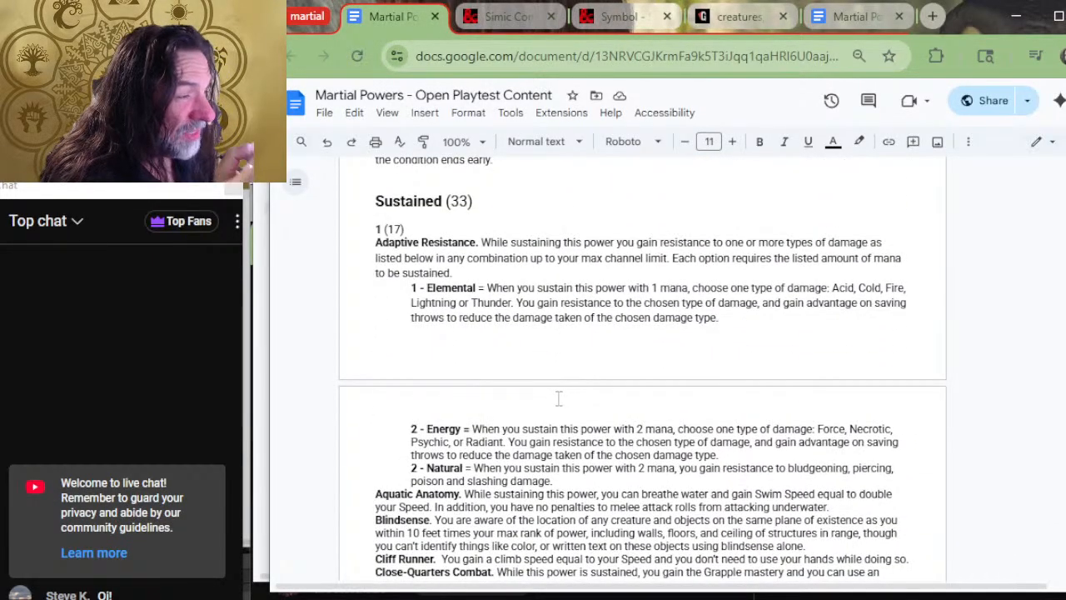
{"action": "scroll", "coordinate": [559, 403], "scroll_direction": "down", "scroll_amount": 12}
{"action": "scroll", "coordinate": [559, 392], "scroll_direction": "down", "scroll_amount": 8}
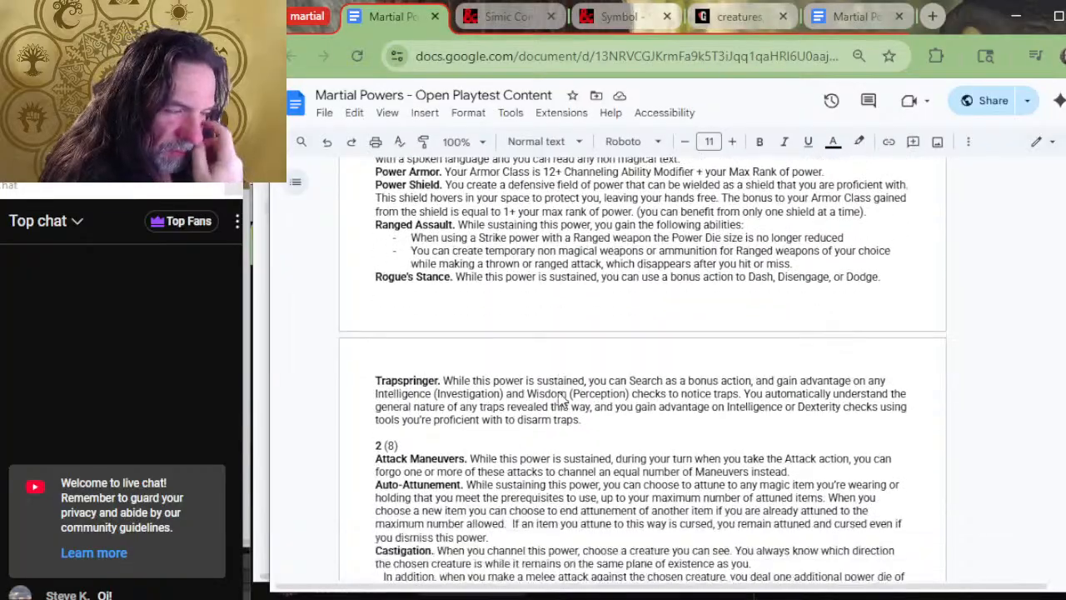
{"action": "scroll", "coordinate": [559, 391], "scroll_direction": "down", "scroll_amount": 3}
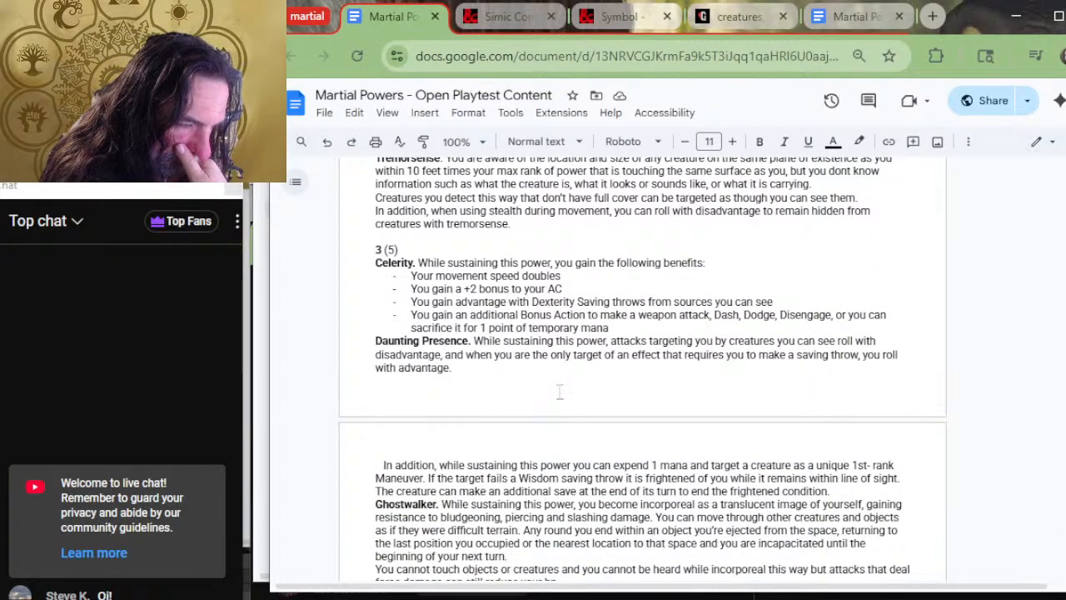
{"action": "scroll", "coordinate": [559, 392], "scroll_direction": "down", "scroll_amount": 2}
{"action": "scroll", "coordinate": [545, 402], "scroll_direction": "down", "scroll_amount": 2}
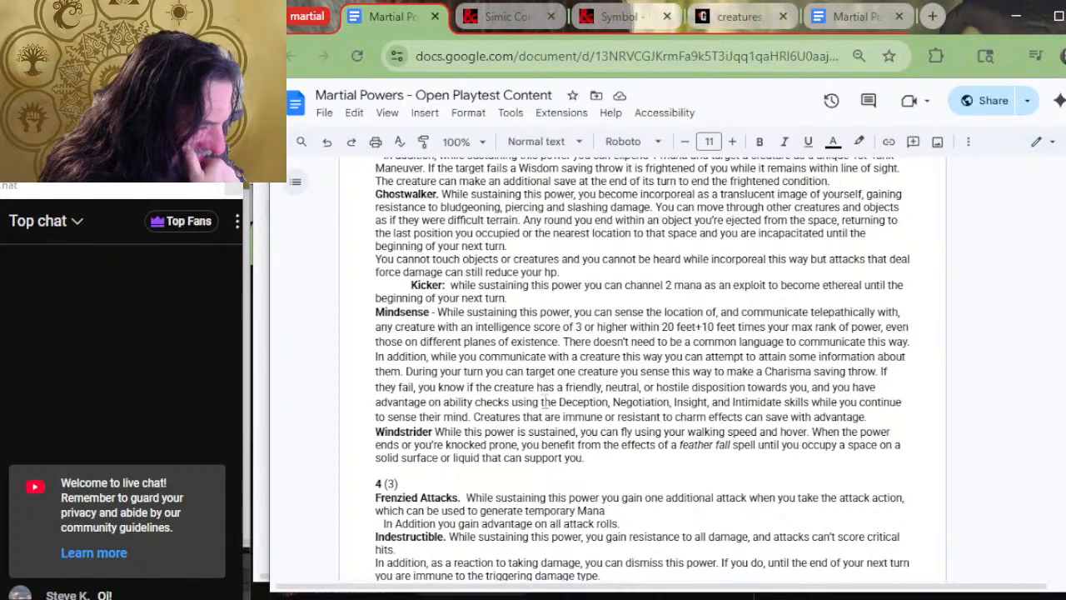
Compare the rank 3 and 4 Sustained powers with the entries already used in the Simic bonus powers table.
{"action": "key", "text": "alt+Tab"}
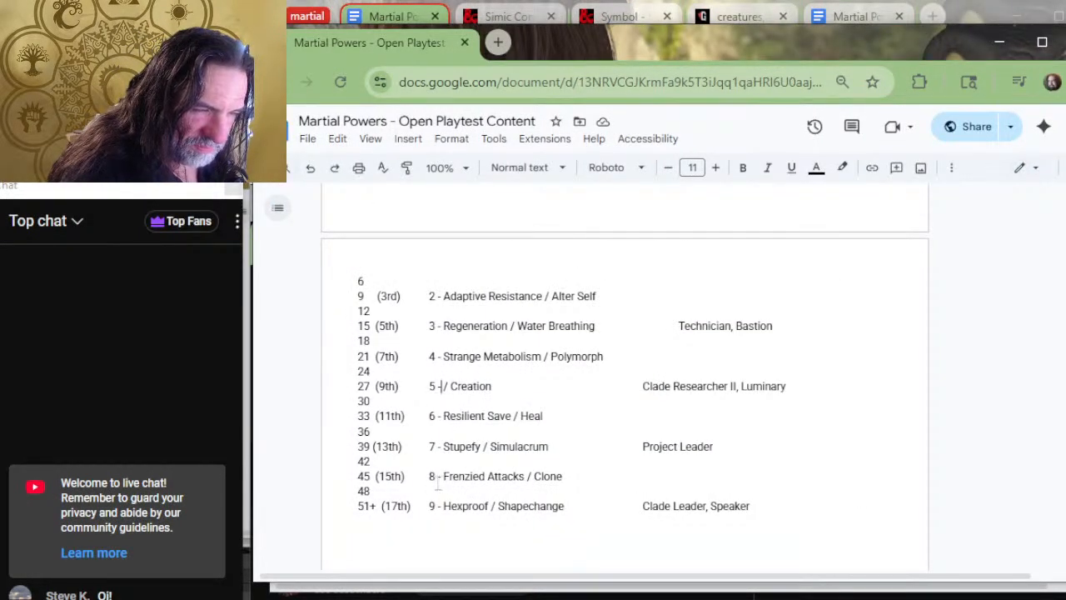
{"action": "key", "text": "alt+Tab"}
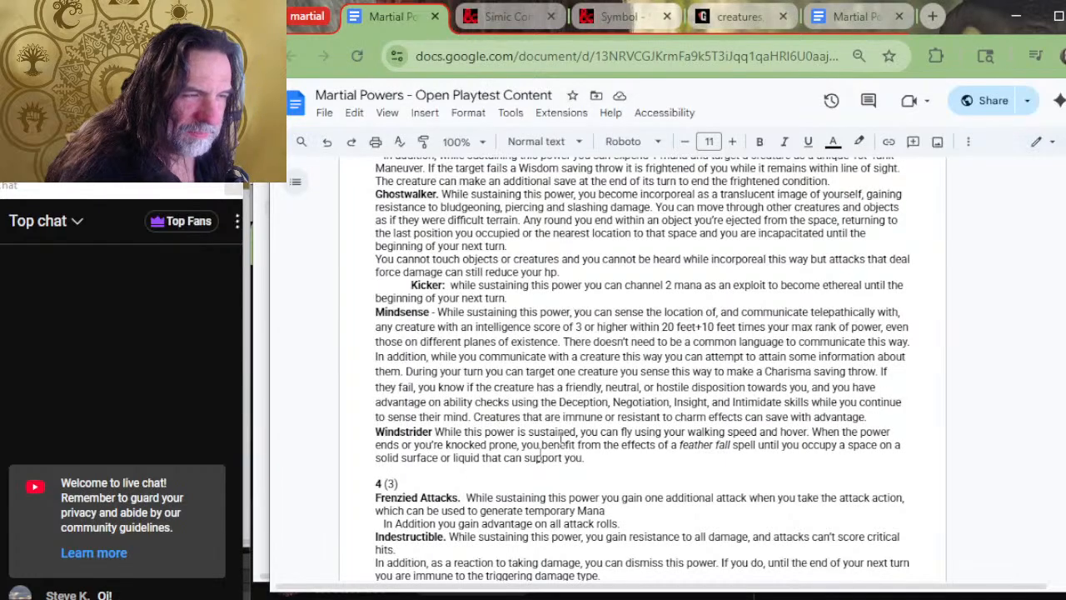
{"action": "scroll", "coordinate": [504, 475], "scroll_direction": "down", "scroll_amount": 2}
{"action": "key", "text": "alt+Tab"}
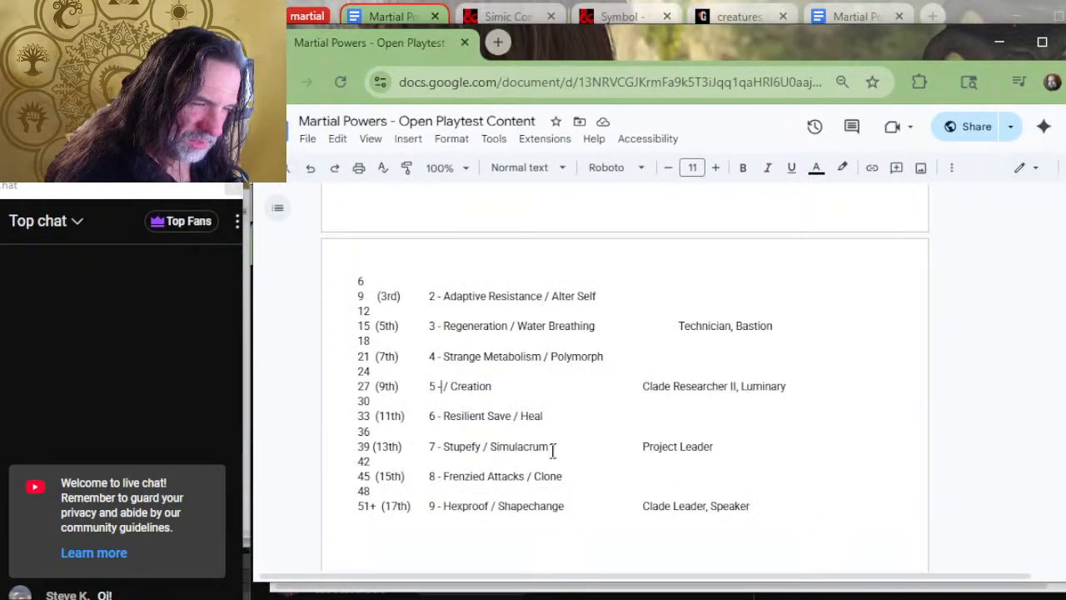
{"action": "key", "text": "alt+Tab"}
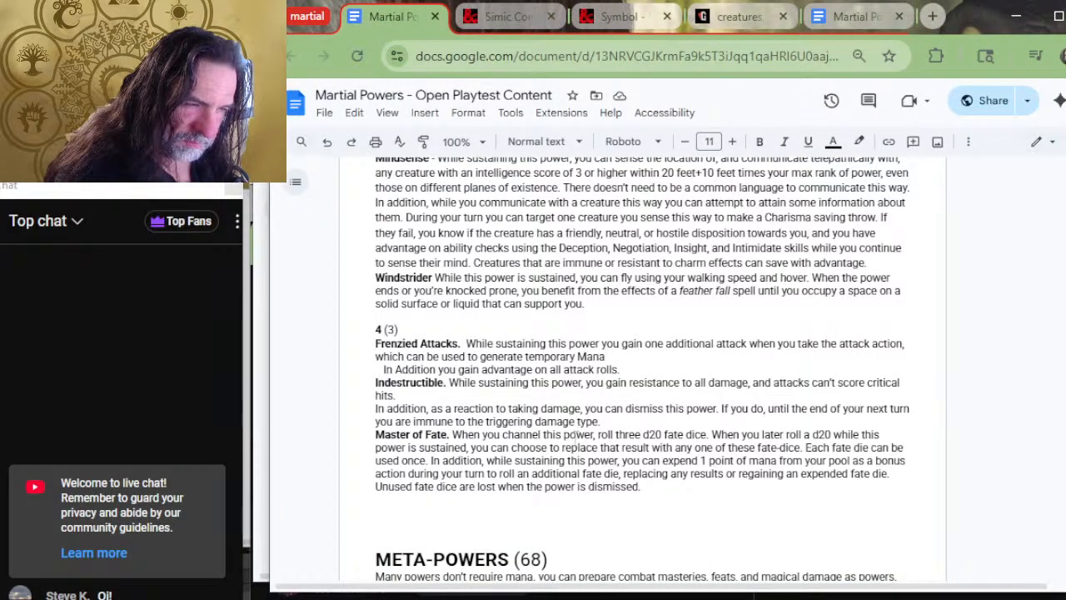
{"action": "key", "text": "alt+Tab"}
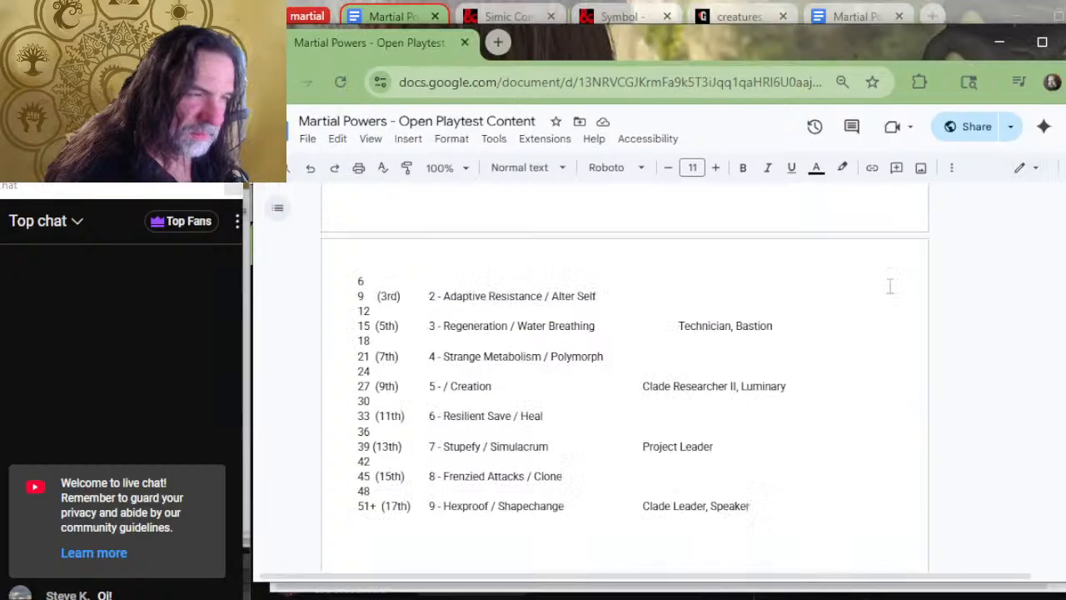
{"action": "key", "text": "alt+Tab"}
Look back through the Sustained powers, Strikes and Reactions to the rank 3 and 4 Maneuvers for a Simic rank 5 power.
{"action": "scroll", "coordinate": [951, 325], "scroll_direction": "up", "scroll_amount": 5}
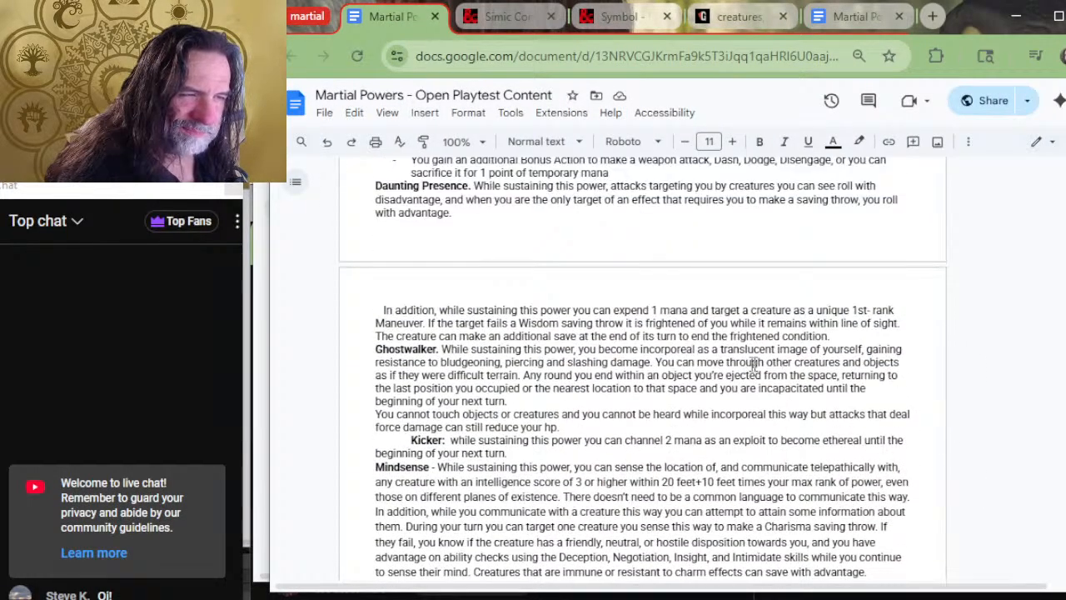
{"action": "scroll", "coordinate": [750, 364], "scroll_direction": "up", "scroll_amount": 4}
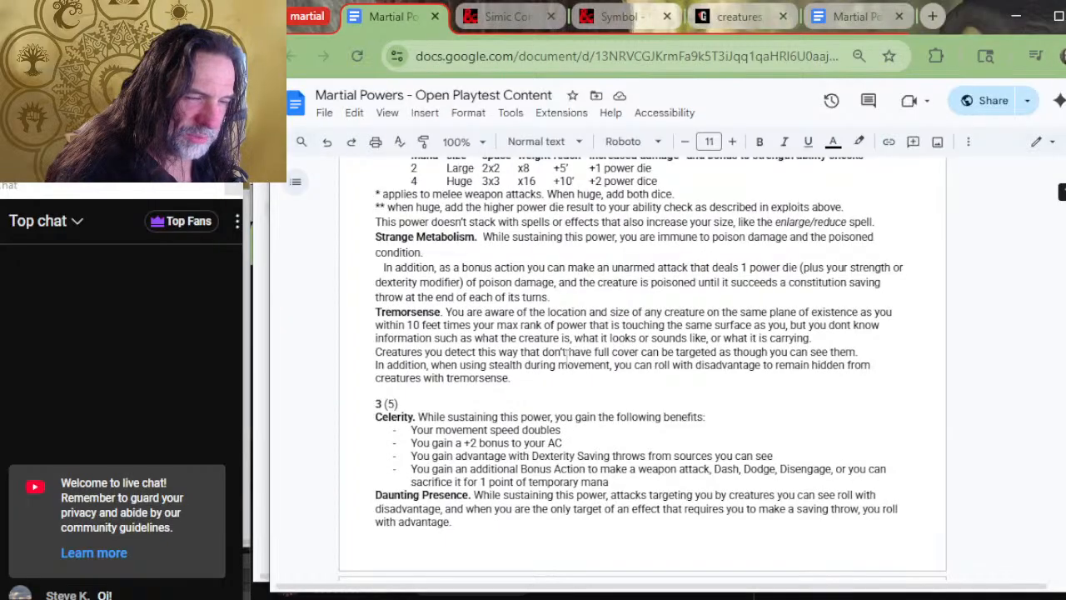
{"action": "scroll", "coordinate": [571, 333], "scroll_direction": "up", "scroll_amount": 2}
{"action": "scroll", "coordinate": [571, 333], "scroll_direction": "up", "scroll_amount": 12}
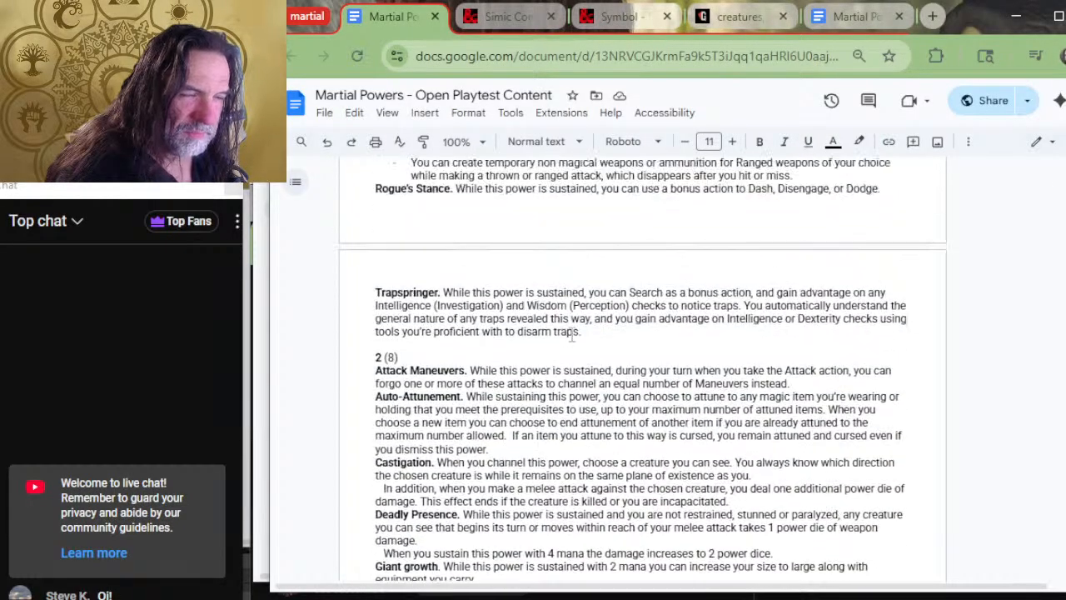
{"action": "scroll", "coordinate": [571, 333], "scroll_direction": "up", "scroll_amount": 10}
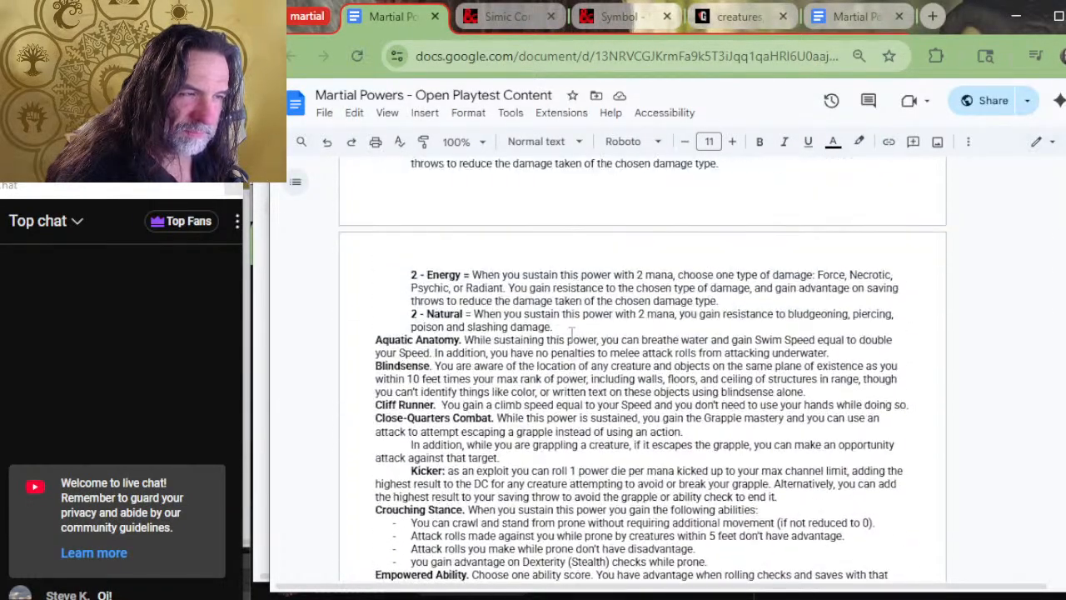
{"action": "scroll", "coordinate": [571, 333], "scroll_direction": "up", "scroll_amount": 2}
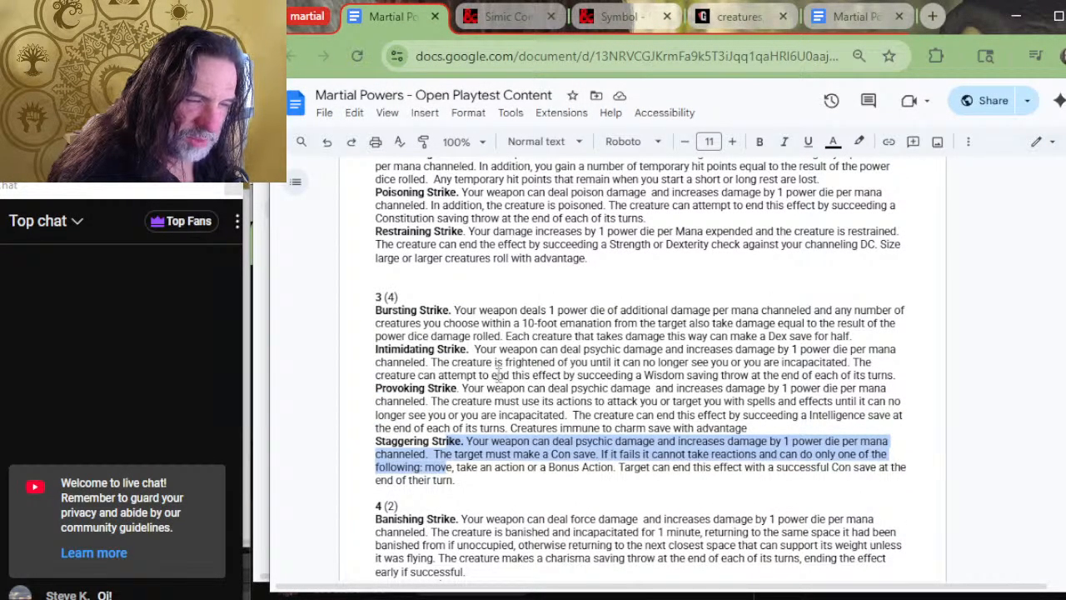
{"action": "left_click", "coordinate": [517, 402]}
{"action": "scroll", "coordinate": [545, 442], "scroll_direction": "up", "scroll_amount": 2}
{"action": "scroll", "coordinate": [537, 391], "scroll_direction": "up", "scroll_amount": 20}
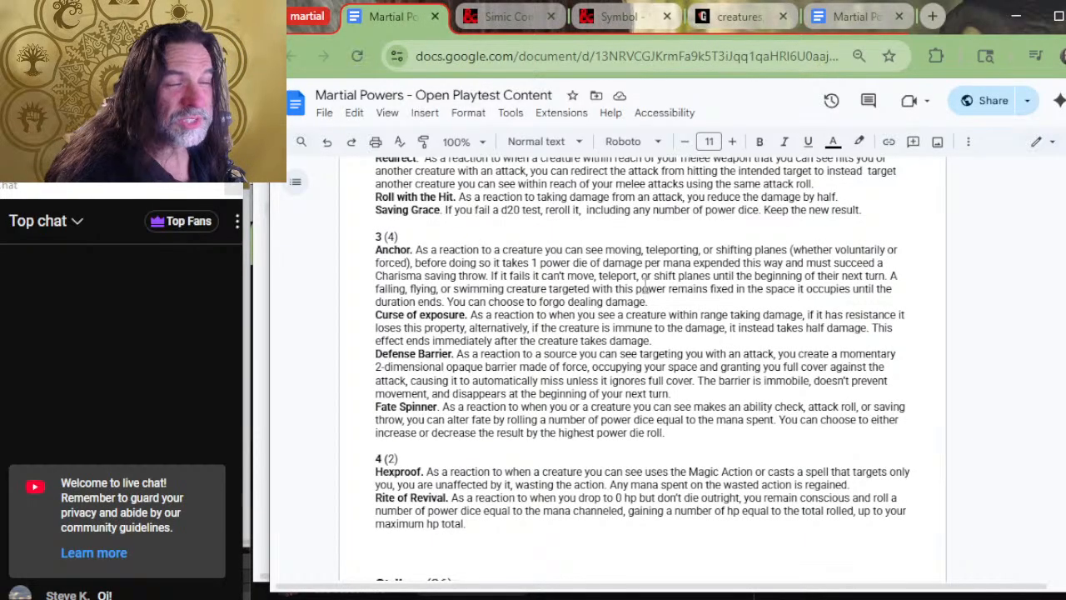
{"action": "scroll", "coordinate": [647, 278], "scroll_direction": "up", "scroll_amount": 15}
{"action": "scroll", "coordinate": [677, 318], "scroll_direction": "up", "scroll_amount": 6}
{"action": "scroll", "coordinate": [678, 316], "scroll_direction": "down", "scroll_amount": 4}
{"action": "scroll", "coordinate": [678, 316], "scroll_direction": "down", "scroll_amount": 2}
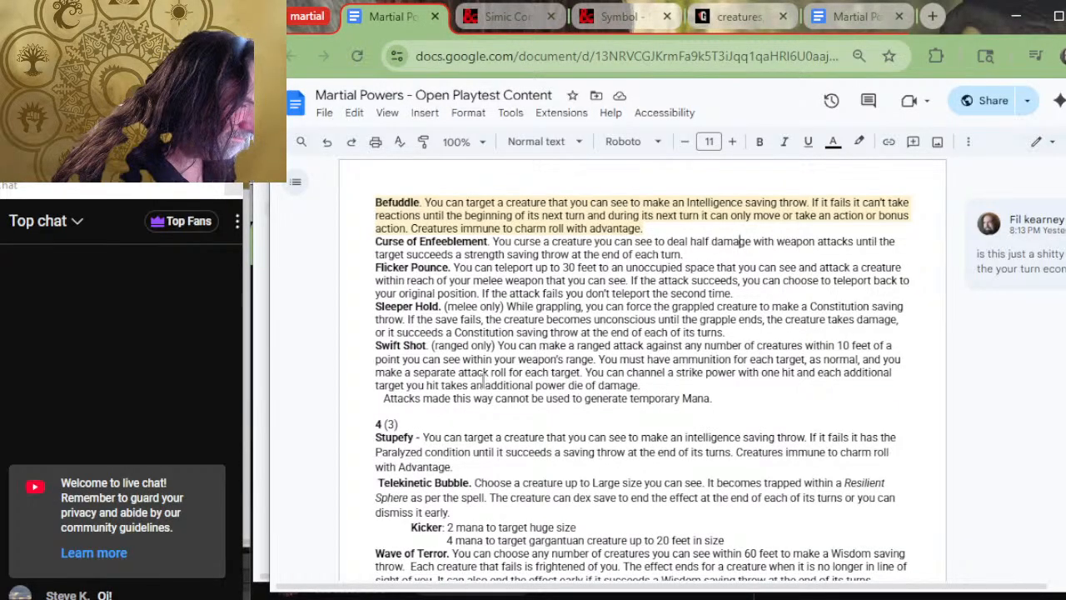
Enter "Curse of Enfeeblement" as the Simic rank 5 bonus power before Creation.
{"action": "key", "text": "alt+Tab"}
{"action": "type", "text": "Curse"}
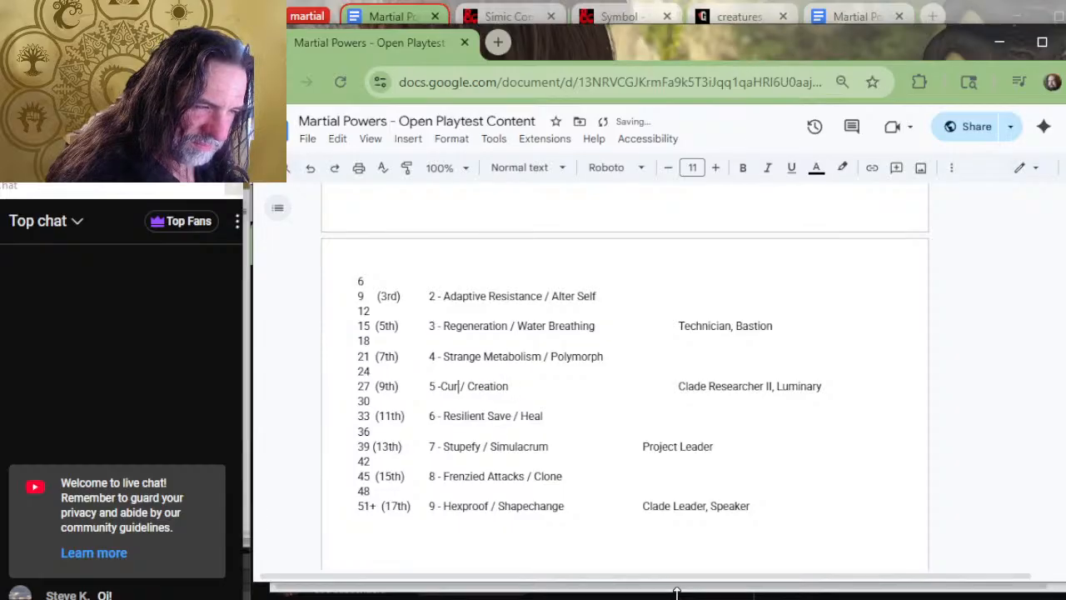
{"action": "type", "text": " of Enfeeblement"}
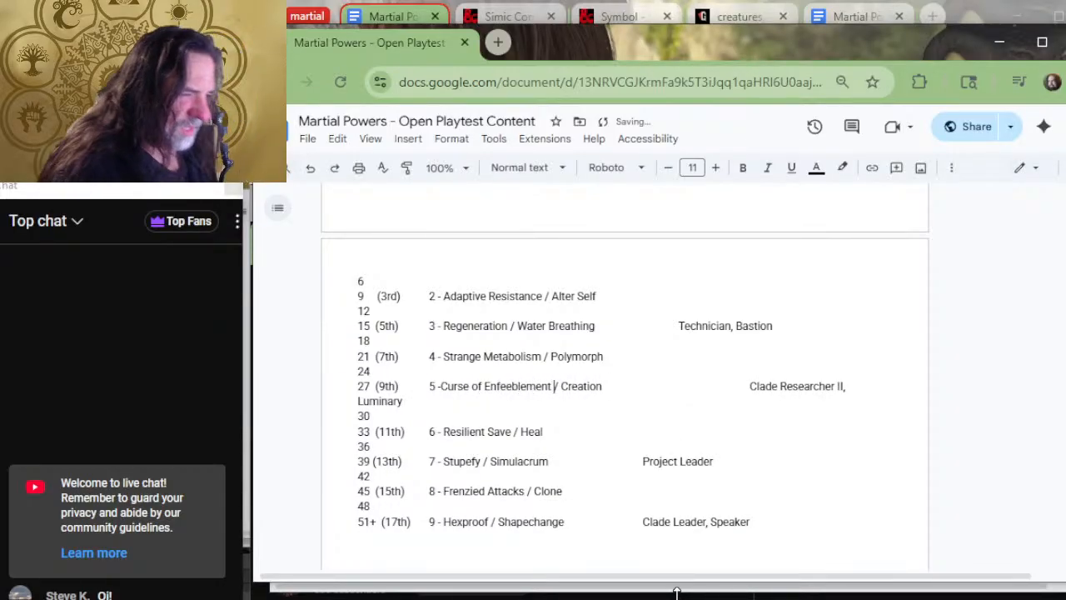
Align the Simic benefits "Clade Researcher II, Luminary", "Project Leader" and "Clade Leader, Speaker" with the "Technician, Bastion" entry.
{"action": "key", "text": "Delete"}
{"action": "key", "text": "Delete"}
{"action": "key", "text": "Delete"}
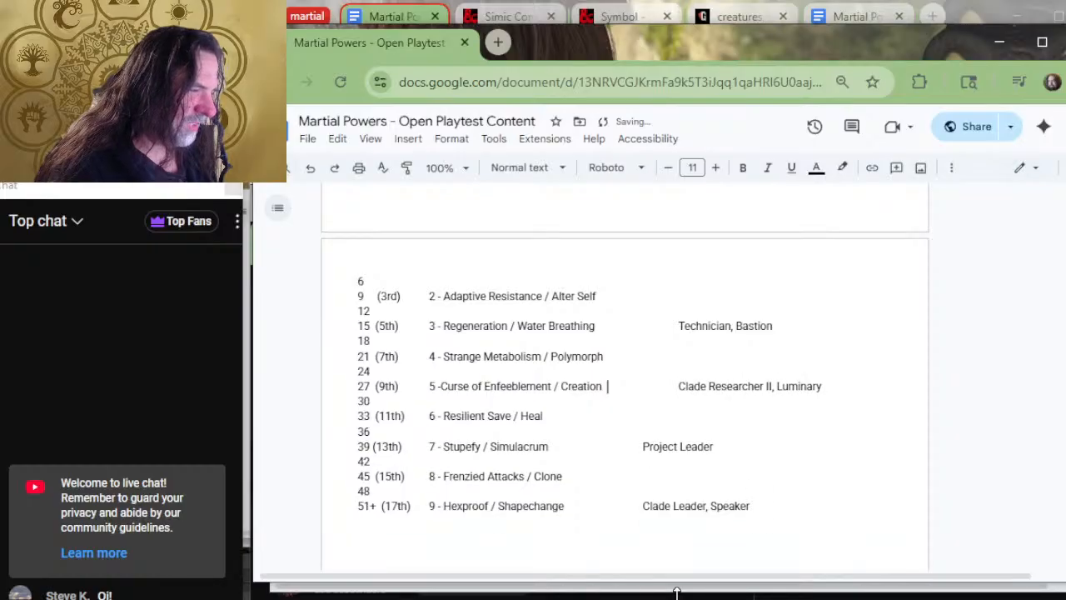
{"action": "scroll", "coordinate": [872, 452], "scroll_direction": "up", "scroll_amount": 4}
{"action": "scroll", "coordinate": [632, 383], "scroll_direction": "down", "scroll_amount": 4}
{"action": "key", "text": "Tab"}
{"action": "scroll", "coordinate": [634, 400], "scroll_direction": "down", "scroll_amount": 2}
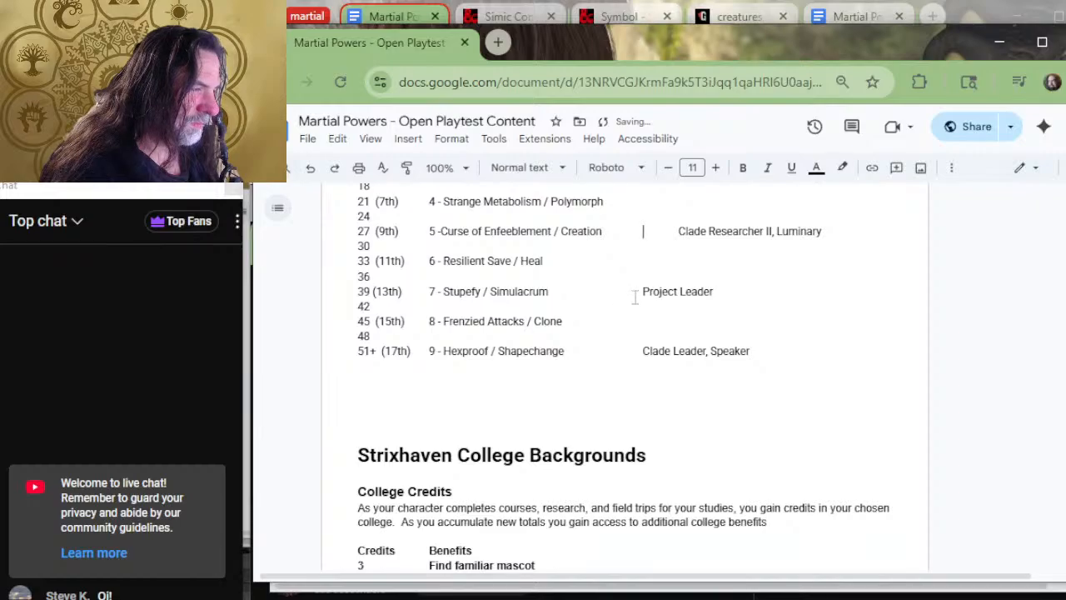
{"action": "key", "text": "Tab"}
{"action": "left_click", "coordinate": [638, 350]}
{"action": "key", "text": "Tab"}
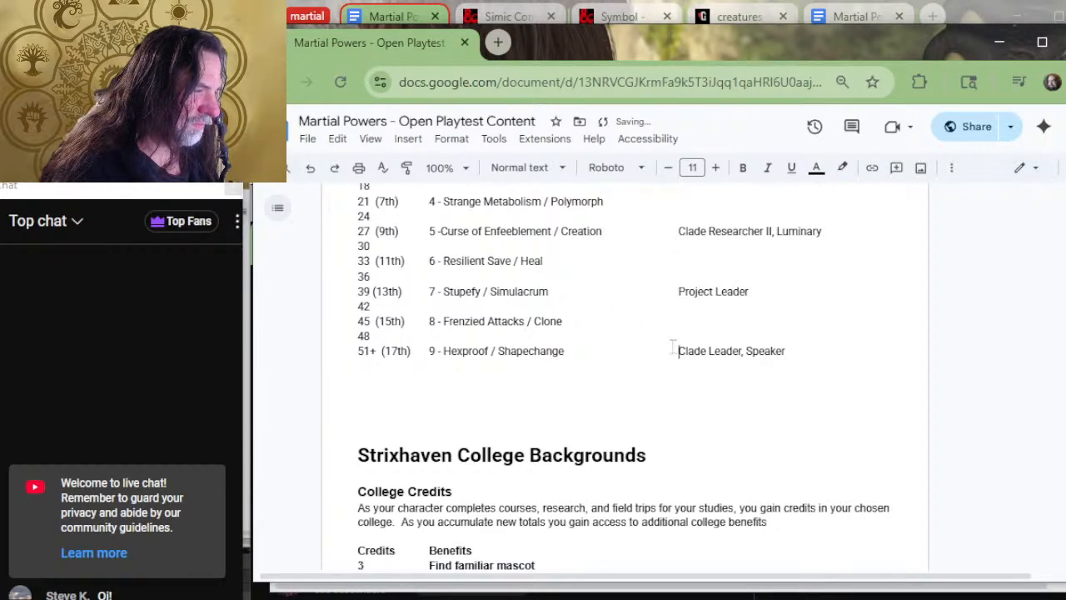
Review the guild bonus powers tables and the Strixhaven College Backgrounds section, including the start of the Lorehold bonus powers.
{"action": "scroll", "coordinate": [676, 337], "scroll_direction": "up", "scroll_amount": 4}
{"action": "scroll", "coordinate": [677, 337], "scroll_direction": "up", "scroll_amount": 4}
{"action": "scroll", "coordinate": [672, 342], "scroll_direction": "down", "scroll_amount": 7}
{"action": "scroll", "coordinate": [669, 345], "scroll_direction": "up", "scroll_amount": 7}
{"action": "scroll", "coordinate": [666, 347], "scroll_direction": "up", "scroll_amount": 10}
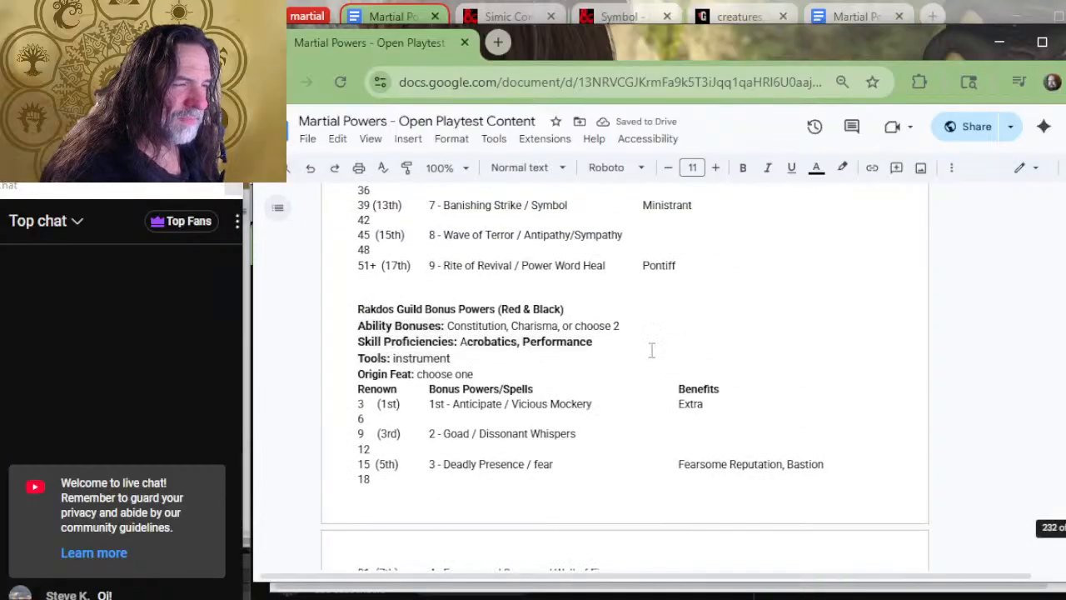
{"action": "scroll", "coordinate": [647, 349], "scroll_direction": "down", "scroll_amount": 15}
{"action": "scroll", "coordinate": [646, 350], "scroll_direction": "down", "scroll_amount": 10}
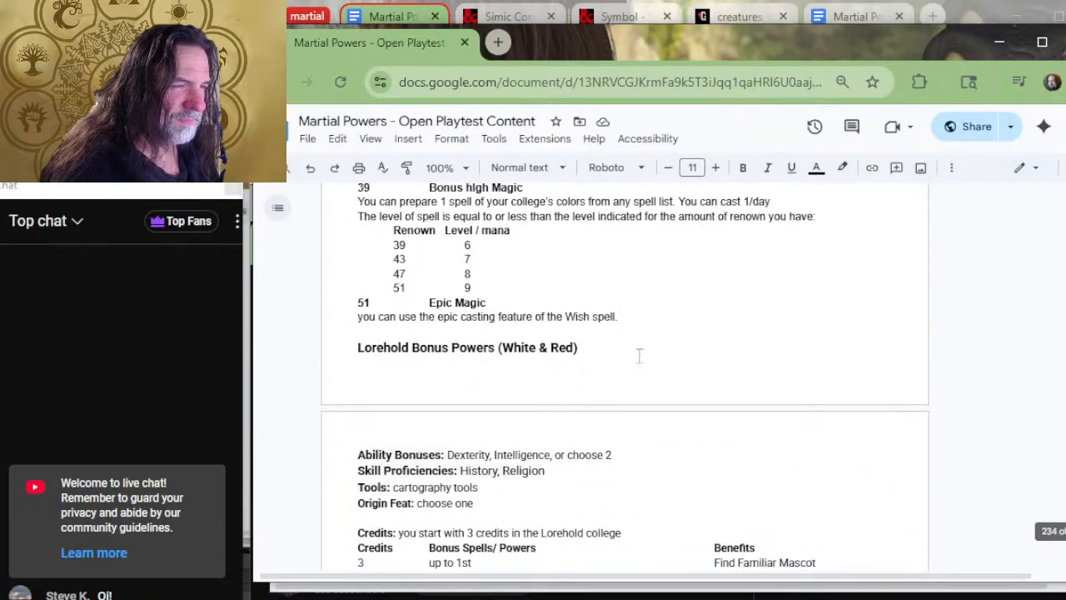
{"action": "scroll", "coordinate": [570, 365], "scroll_direction": "up", "scroll_amount": 2}
{"action": "scroll", "coordinate": [571, 366], "scroll_direction": "up", "scroll_amount": 4}
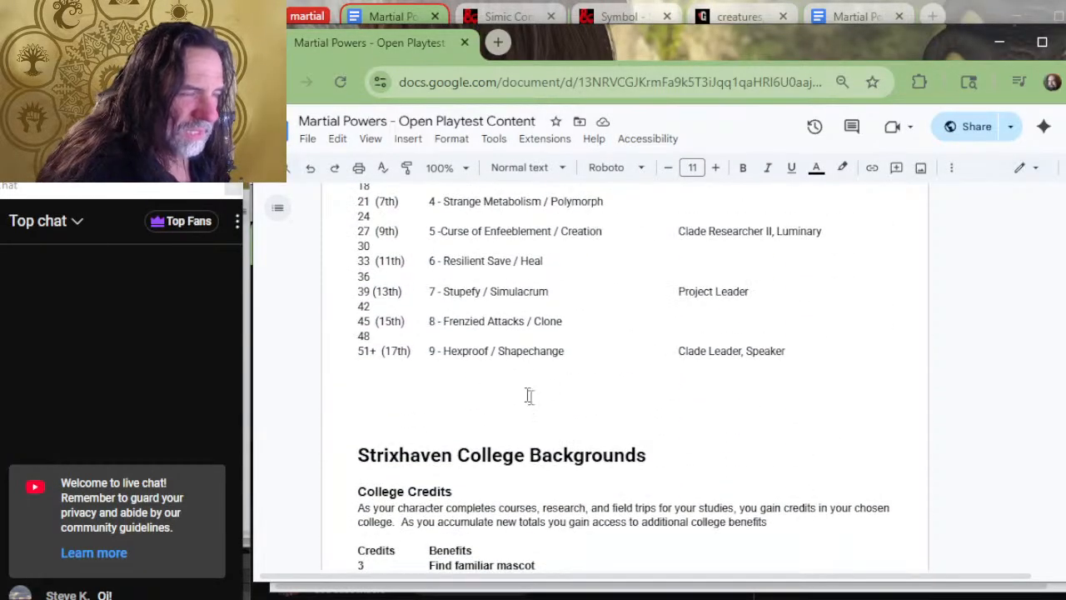
{"action": "scroll", "coordinate": [561, 392], "scroll_direction": "down", "scroll_amount": 4}
{"action": "scroll", "coordinate": [503, 346], "scroll_direction": "up", "scroll_amount": 4}
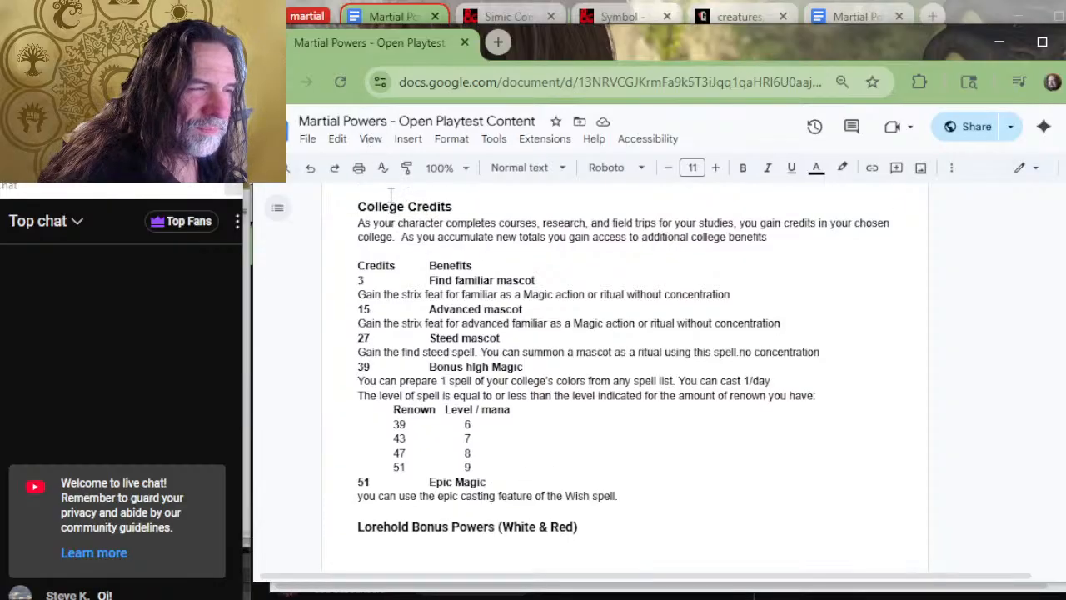
Copy the whole Selesnya renown table, from the Renown heading row through the rank 9 Dignitary row.
{"action": "scroll", "coordinate": [636, 358], "scroll_direction": "up", "scroll_amount": 4}
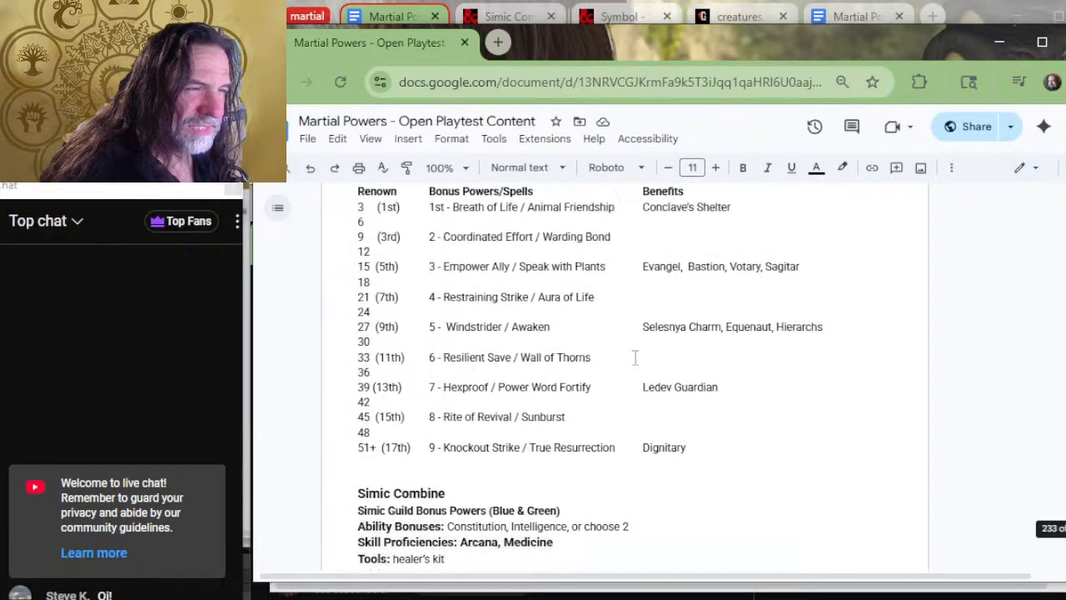
{"action": "scroll", "coordinate": [646, 322], "scroll_direction": "up", "scroll_amount": 3}
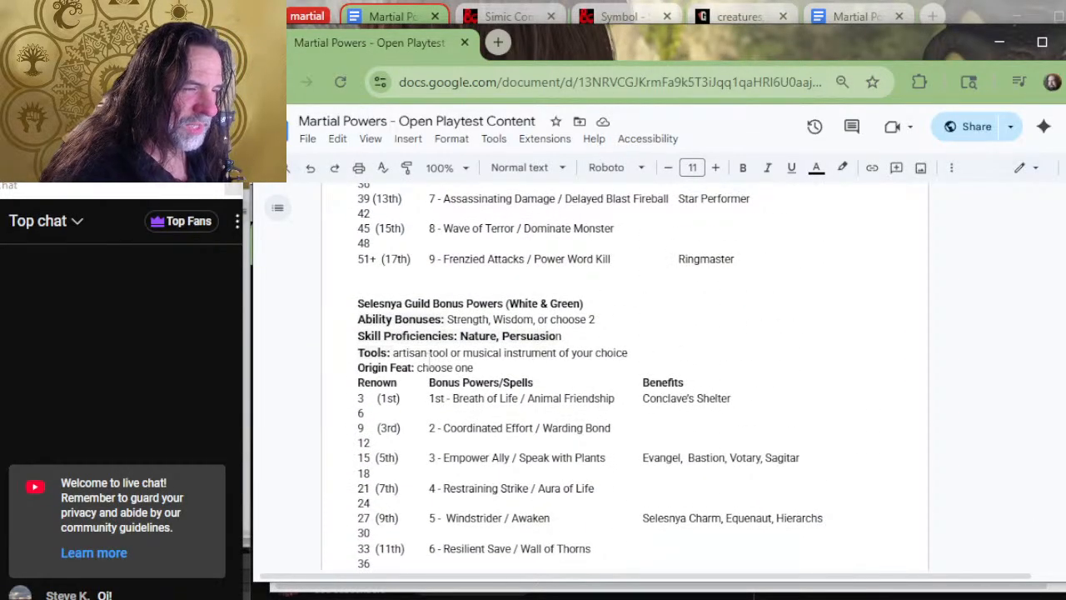
{"action": "scroll", "coordinate": [596, 447], "scroll_direction": "down", "scroll_amount": 3}
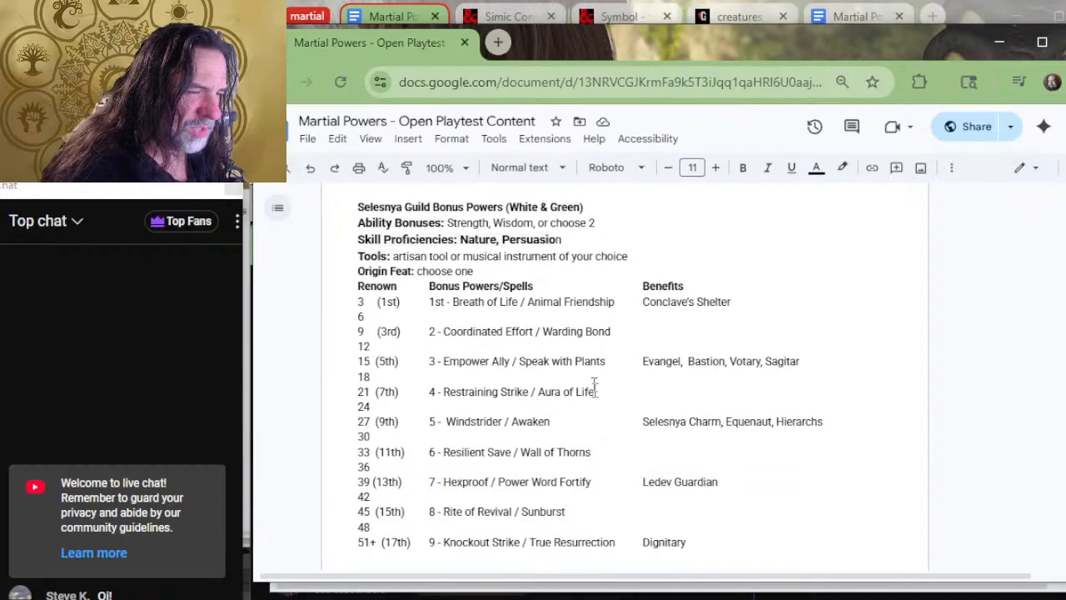
{"action": "left_click_drag", "start_coordinate": [712, 483], "coordinate": [353, 228]}
{"action": "key", "text": "ctrl+c"}
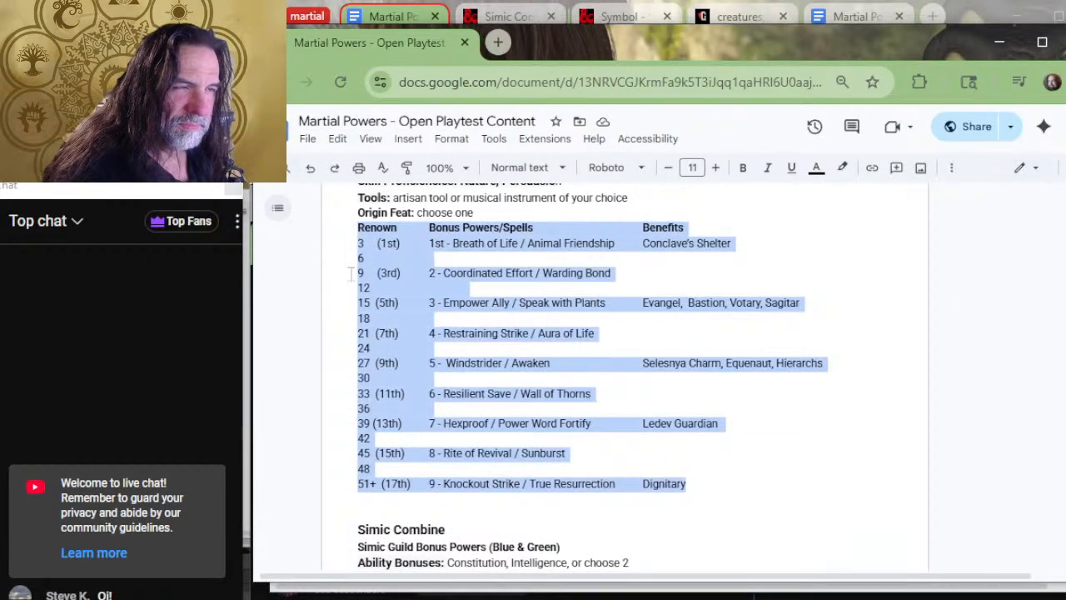
Try to paste the copied Selesnya renown table below the Credits line of the Prismari college.
{"action": "scroll", "coordinate": [588, 384], "scroll_direction": "down", "scroll_amount": 6}
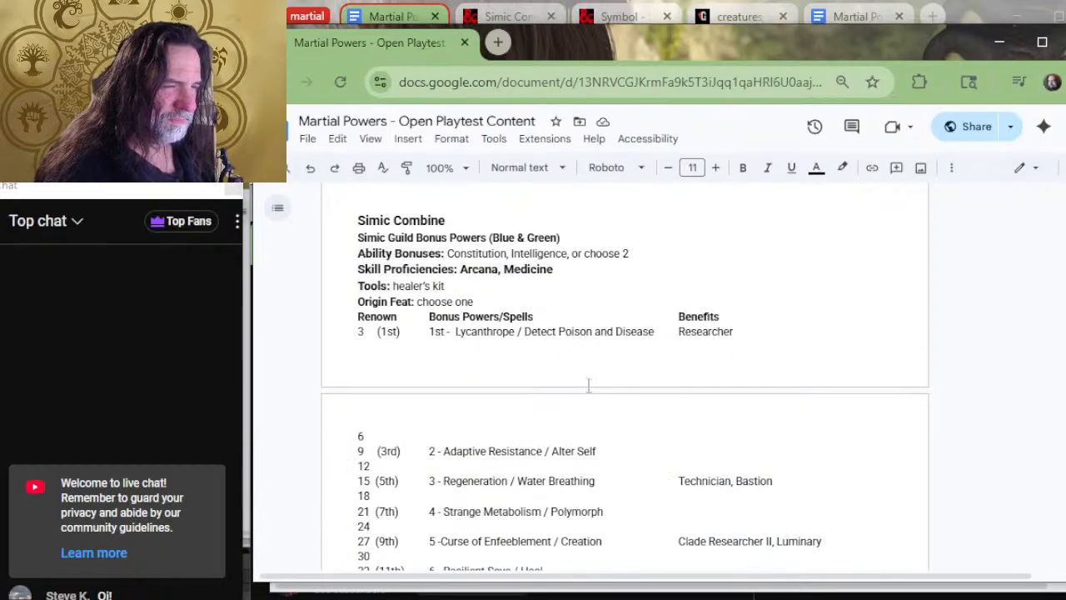
{"action": "scroll", "coordinate": [463, 354], "scroll_direction": "down", "scroll_amount": 9}
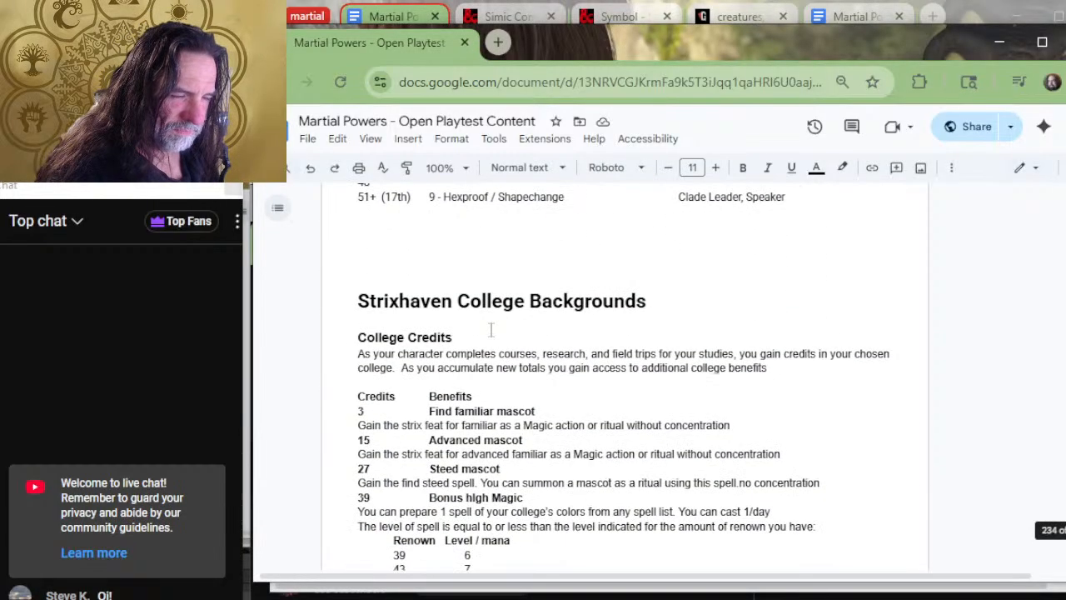
{"action": "scroll", "coordinate": [491, 330], "scroll_direction": "down", "scroll_amount": 6}
{"action": "left_click", "coordinate": [500, 333]}
{"action": "key", "text": "Return"}
{"action": "key", "text": "Return"}
{"action": "scroll", "coordinate": [508, 325], "scroll_direction": "down", "scroll_amount": 5}
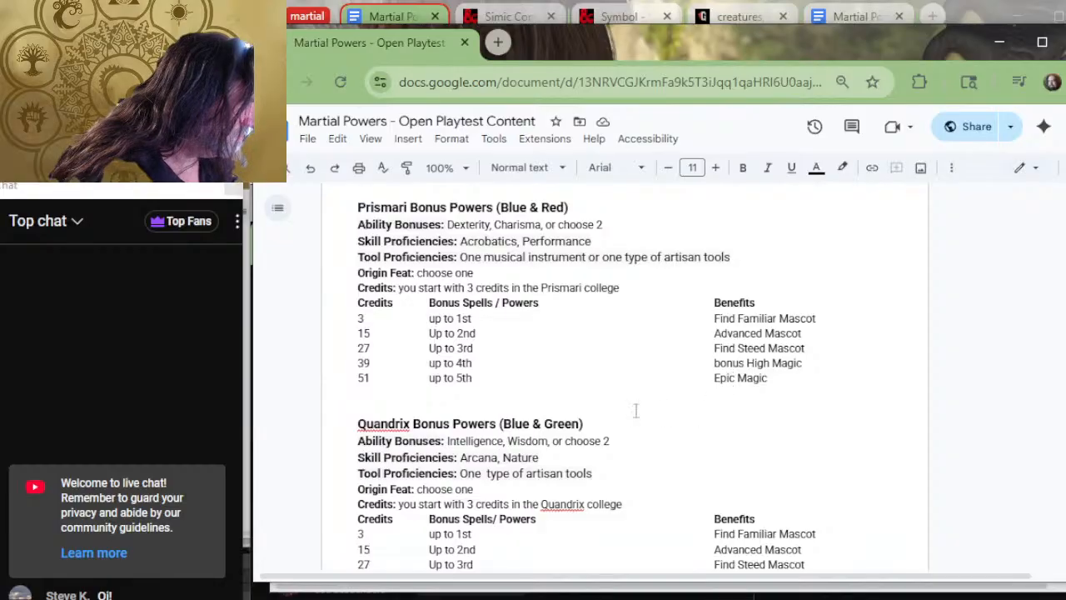
{"action": "left_click", "coordinate": [704, 289]}
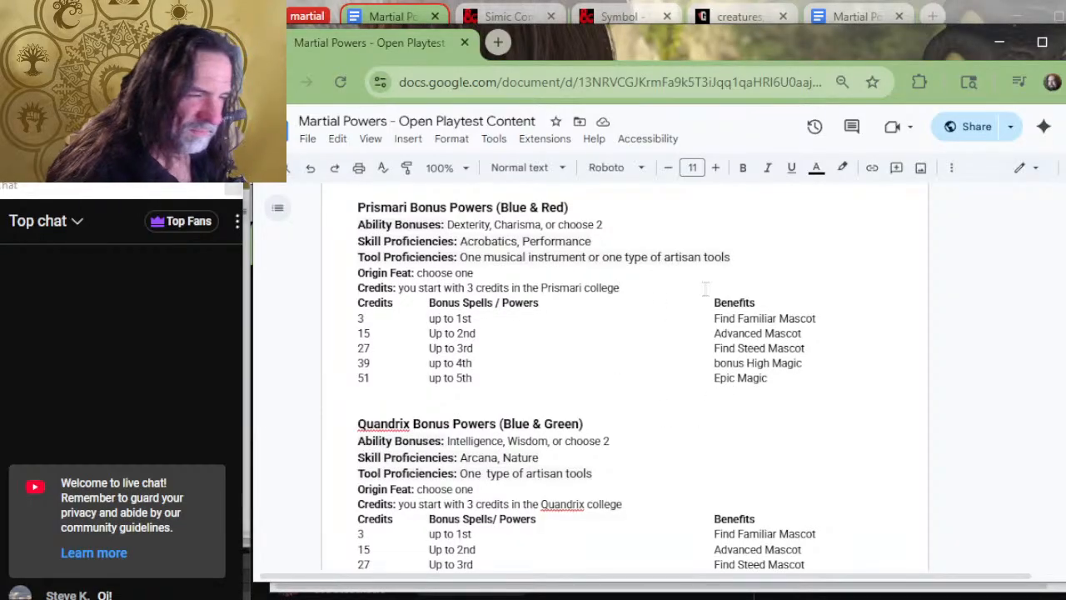
{"action": "key", "text": "Return"}
{"action": "key", "text": "ctrl+v"}
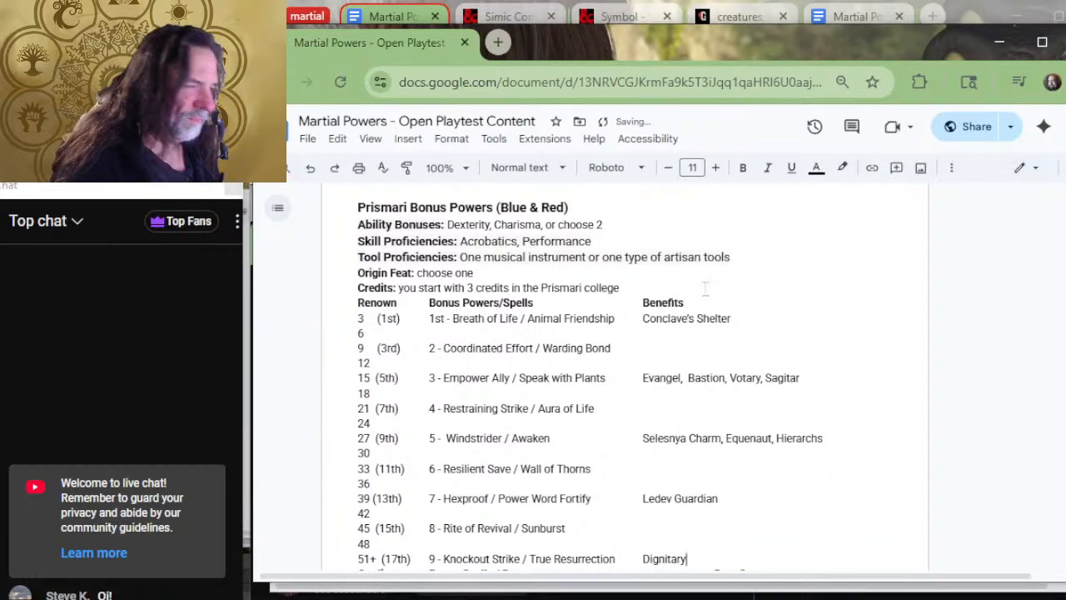
{"action": "left_click_drag", "start_coordinate": [741, 319], "coordinate": [445, 321]}
{"action": "key", "text": "ctrl+z"}
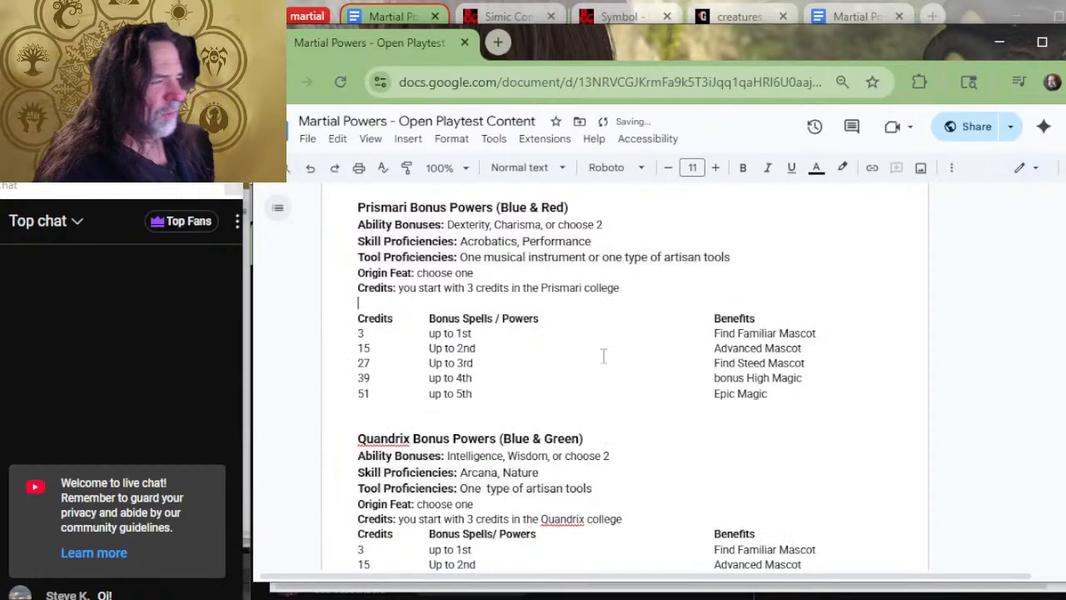
Review the Credits lines and bonus tables of the Strixhaven colleges, from Lorehold to Witherbloom.
{"action": "scroll", "coordinate": [613, 349], "scroll_direction": "down", "scroll_amount": 4}
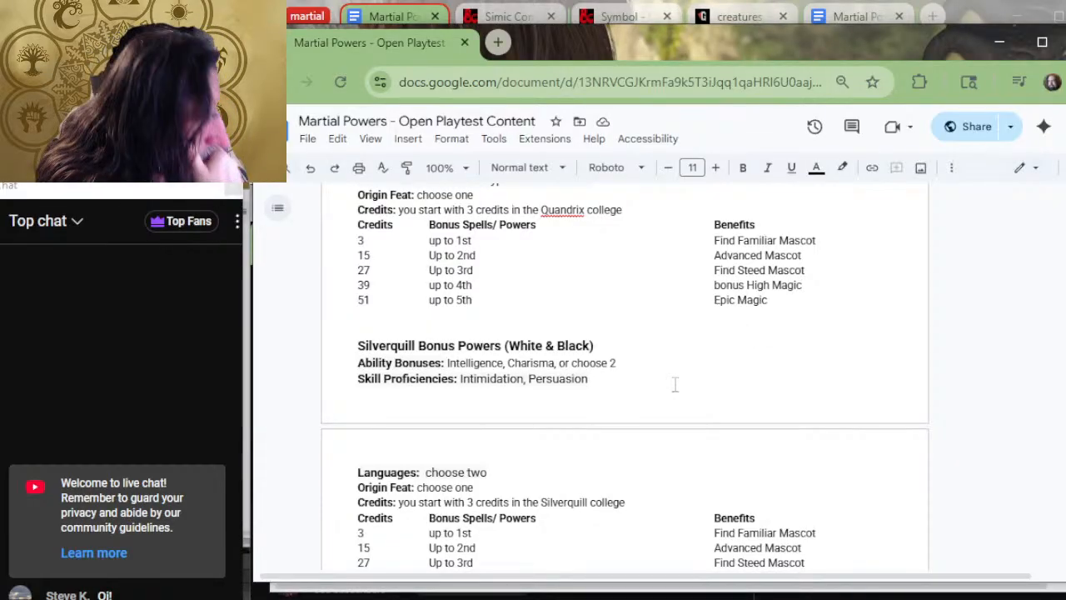
{"action": "scroll", "coordinate": [702, 316], "scroll_direction": "down", "scroll_amount": 3}
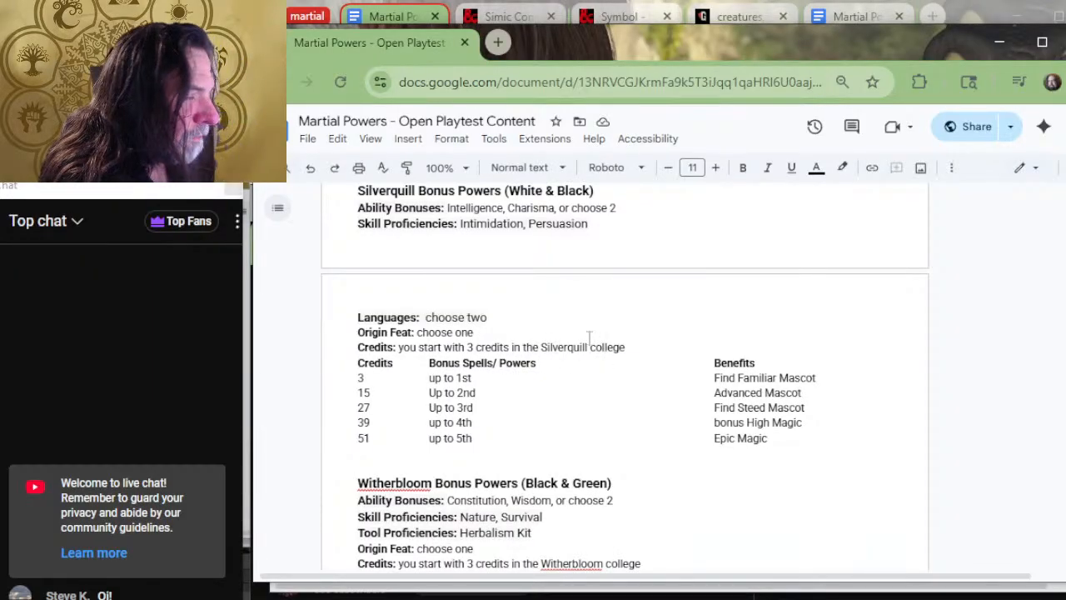
{"action": "scroll", "coordinate": [620, 358], "scroll_direction": "up", "scroll_amount": 3}
{"action": "scroll", "coordinate": [610, 349], "scroll_direction": "up", "scroll_amount": 6}
{"action": "scroll", "coordinate": [610, 350], "scroll_direction": "down", "scroll_amount": 6}
{"action": "scroll", "coordinate": [635, 445], "scroll_direction": "up", "scroll_amount": 15}
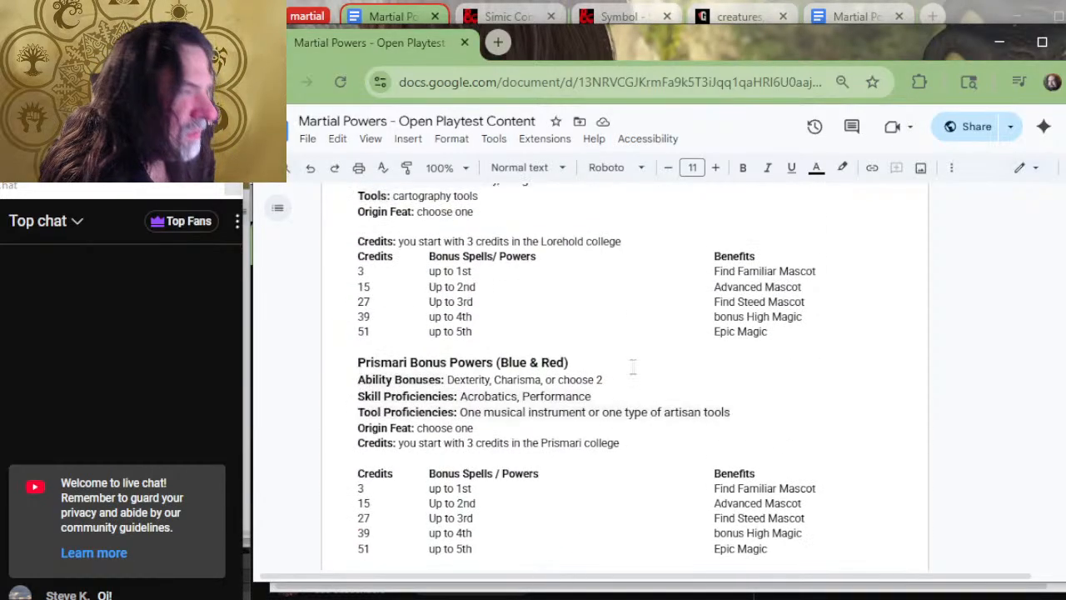
{"action": "scroll", "coordinate": [643, 375], "scroll_direction": "up", "scroll_amount": 5}
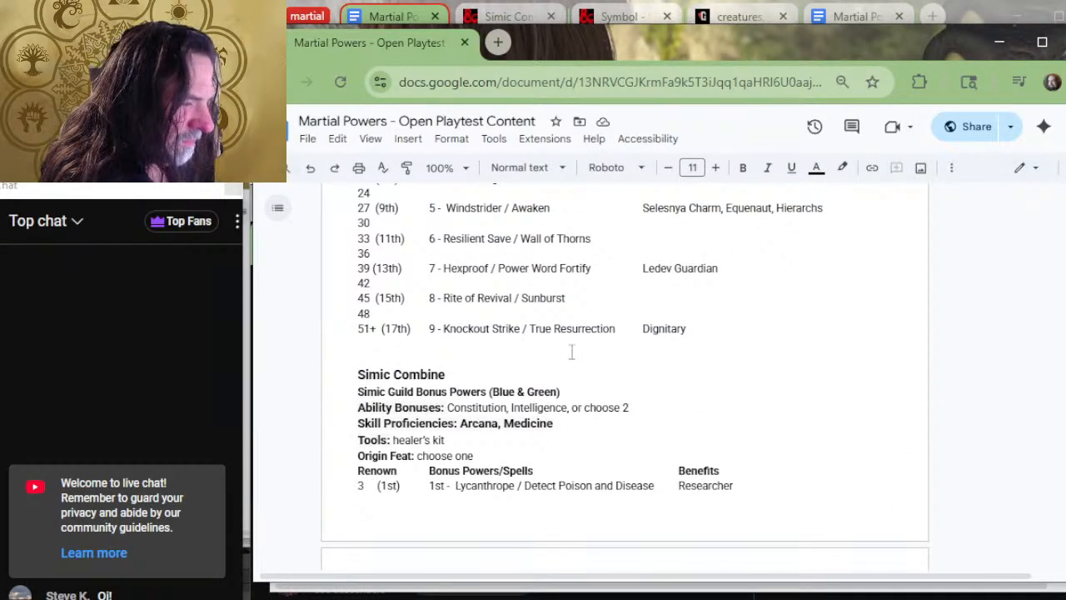
Add a line below Selesnya's Origin Feat and copy the bold "Renown" heading label into it.
{"action": "scroll", "coordinate": [571, 352], "scroll_direction": "up", "scroll_amount": 4}
{"action": "left_click", "coordinate": [552, 371]}
{"action": "key", "text": "Return"}
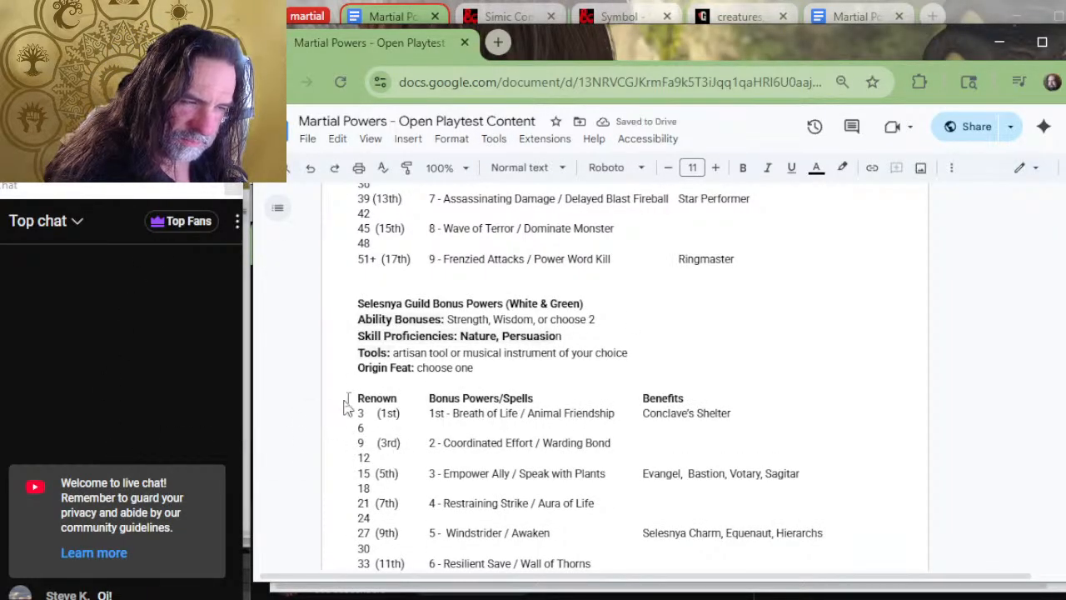
{"action": "left_click_drag", "start_coordinate": [397, 401], "coordinate": [356, 400]}
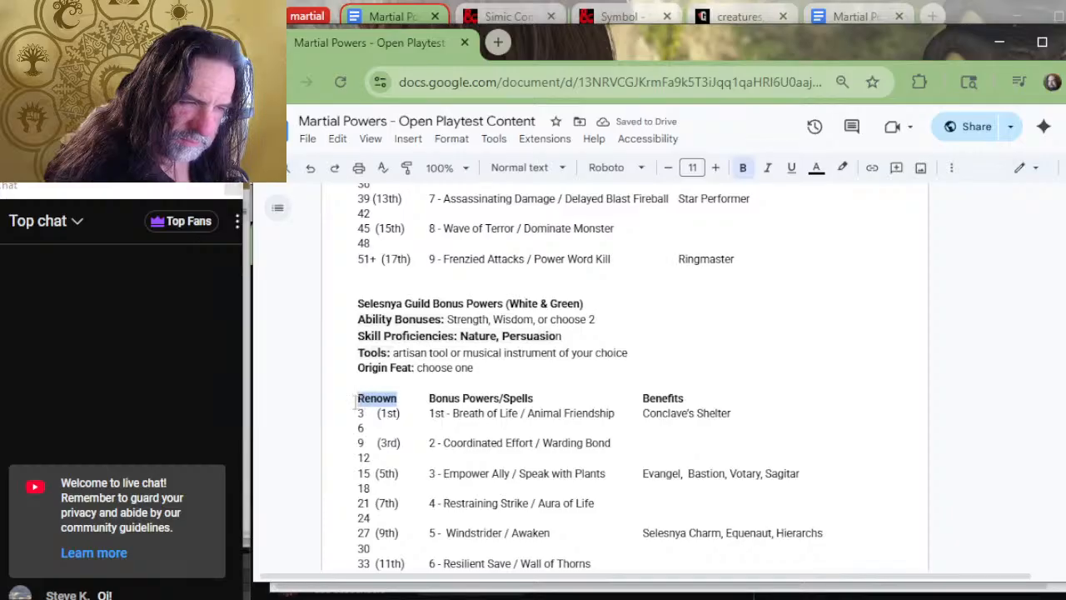
{"action": "key", "text": "ctrl+c"}
{"action": "left_click", "coordinate": [364, 381]}
{"action": "key", "text": "ctrl+v"}
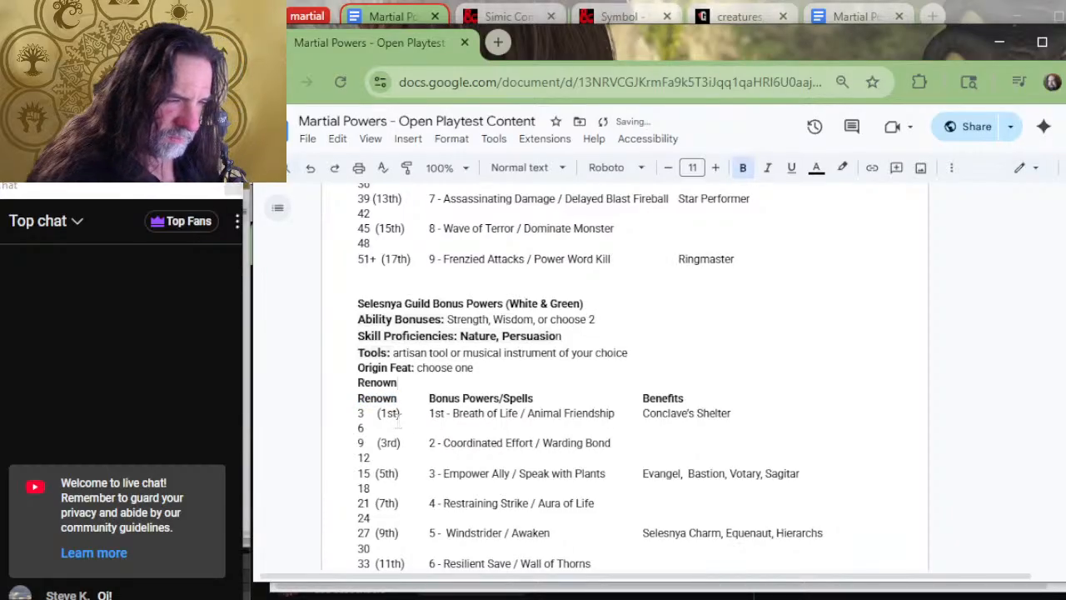
Complete Selesnya's new Renown line with ": You begin with 3 ranks of Renown in this guild." in non-bold text.
{"action": "key", "text": "ctrl+b"}
{"action": "type", "text": ": You begin wit"}
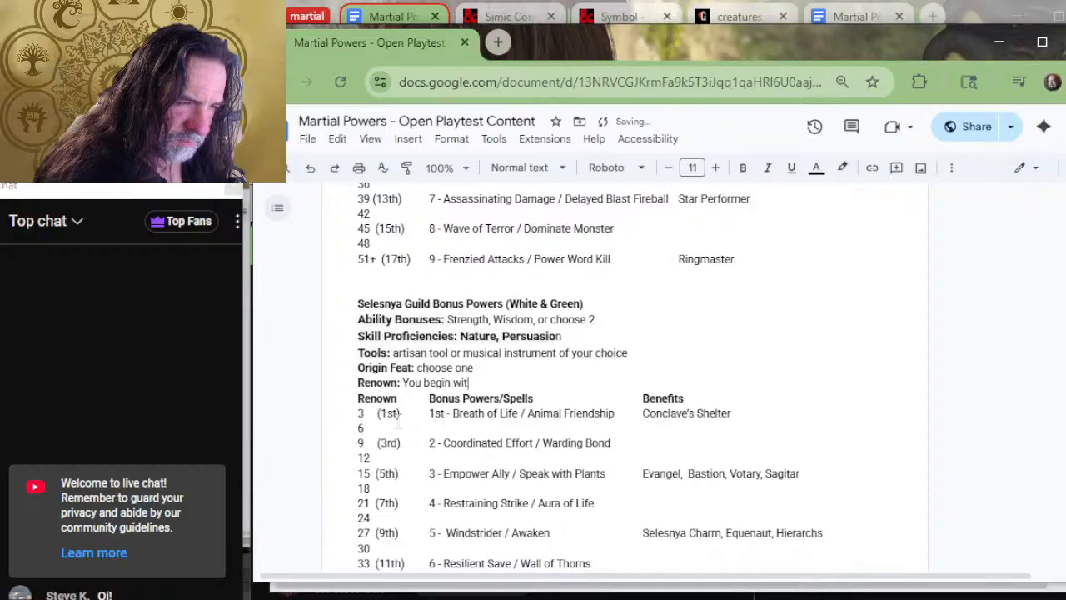
{"action": "type", "text": "h 3 ranks "}
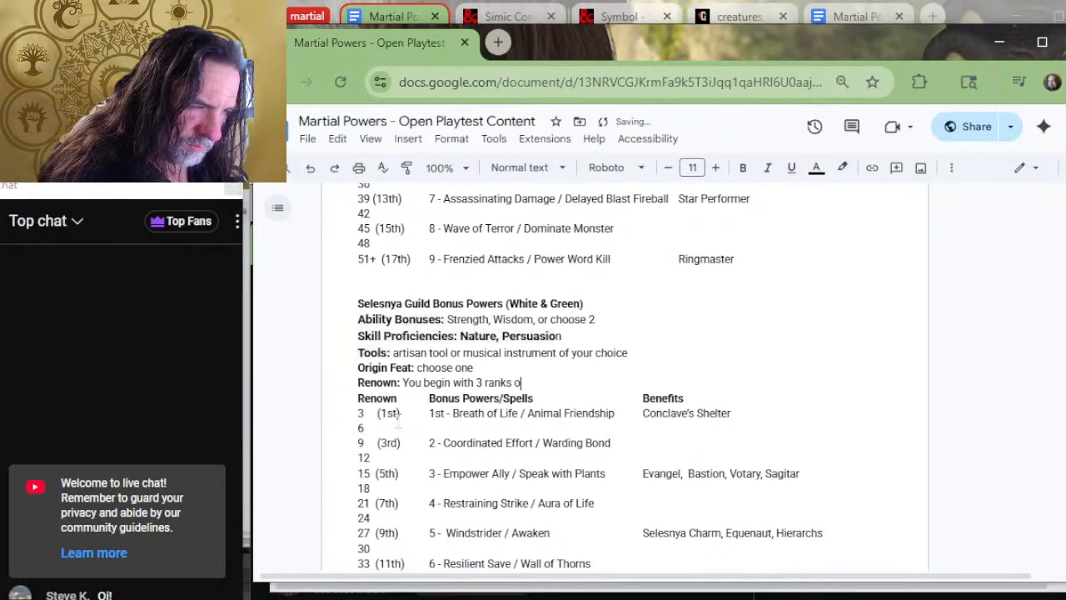
{"action": "type", "text": "of Renow"}
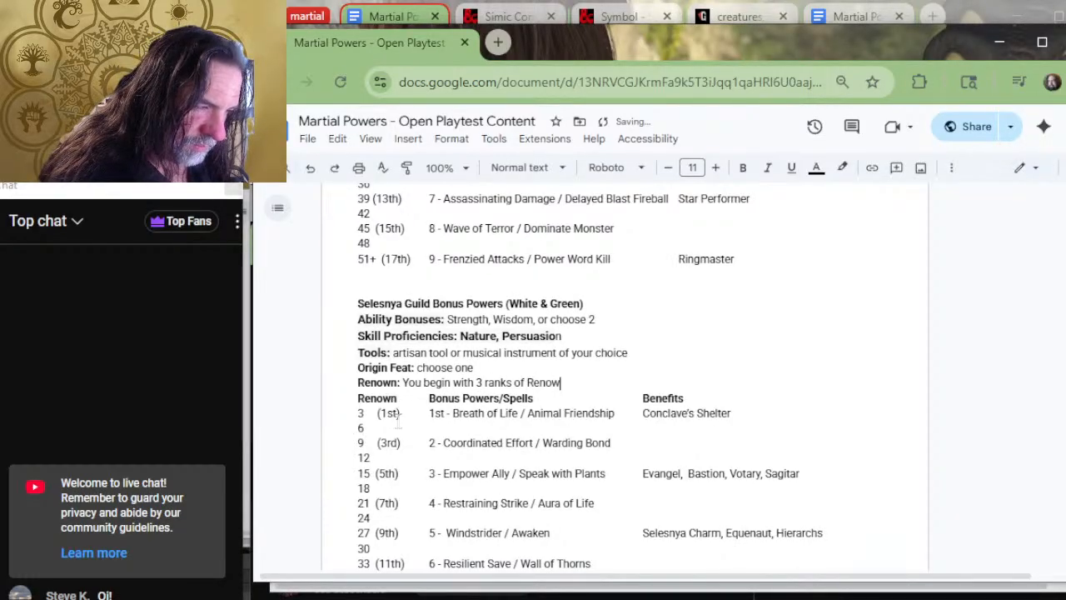
{"action": "type", "text": "n"}
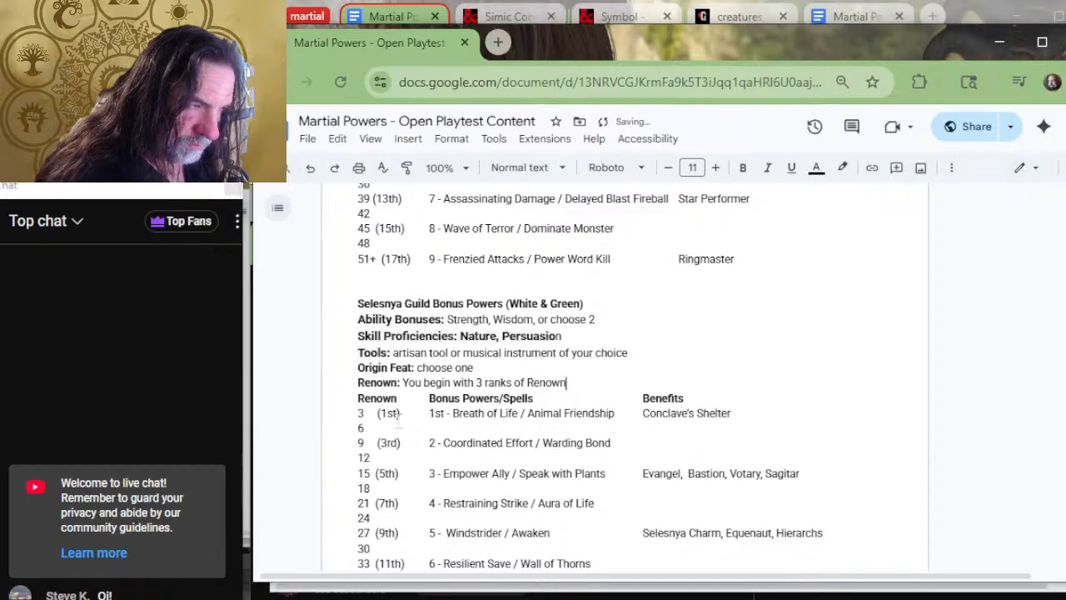
{"action": "type", "text": " in this gu"}
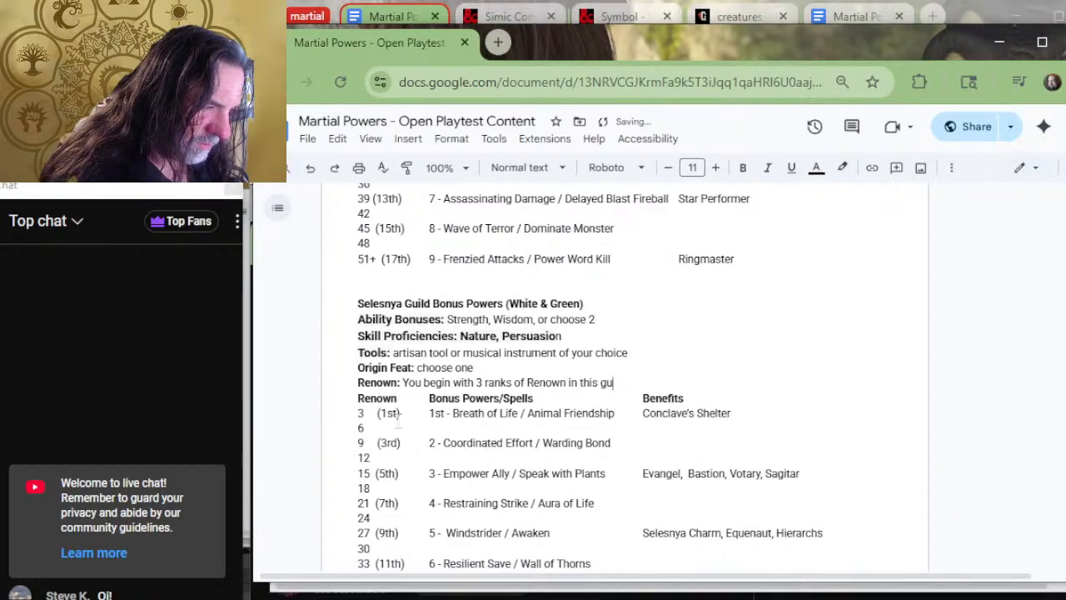
{"action": "type", "text": "ild."}
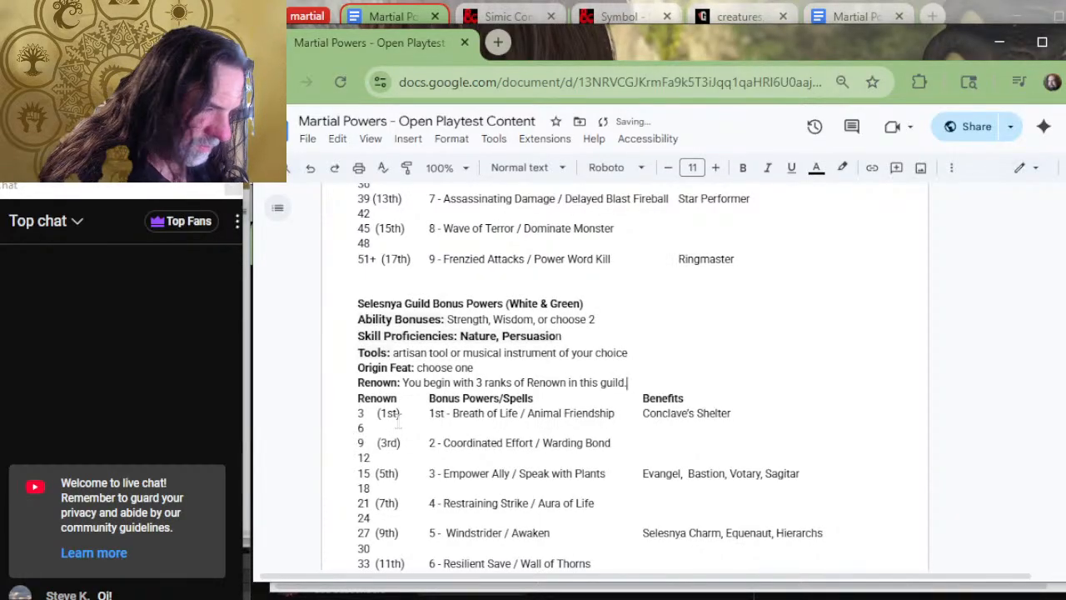
Copy Selesnya's starting Renown line and paste it below the Origin Feat of the Simic guild.
{"action": "key", "text": "shift+Up"}
{"action": "key", "text": "ctrl+c"}
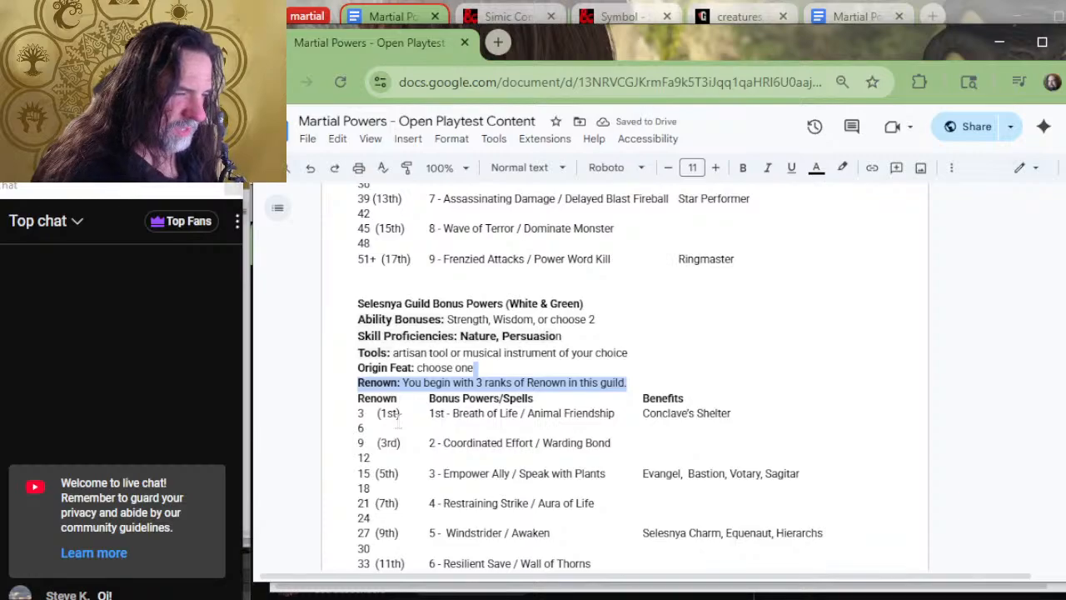
{"action": "scroll", "coordinate": [398, 421], "scroll_direction": "down", "scroll_amount": 4}
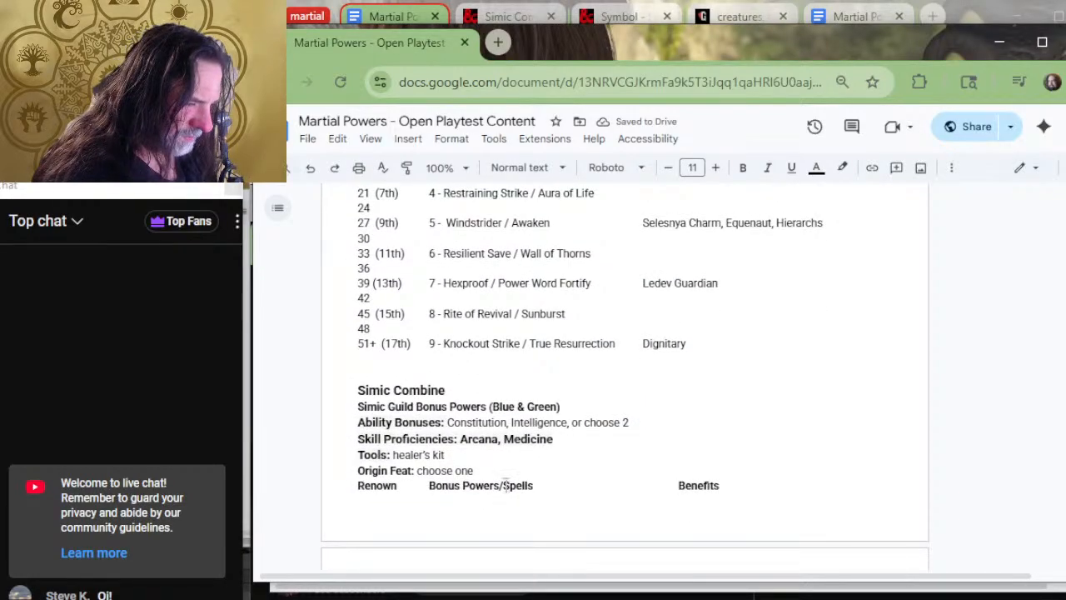
{"action": "left_click", "coordinate": [505, 476]}
{"action": "key", "text": "ctrl+v"}
Paste the starting Renown line below the Origin Feat of the guild preceding Selesnya and of the Orzhov guild.
{"action": "scroll", "coordinate": [547, 379], "scroll_direction": "up", "scroll_amount": 7}
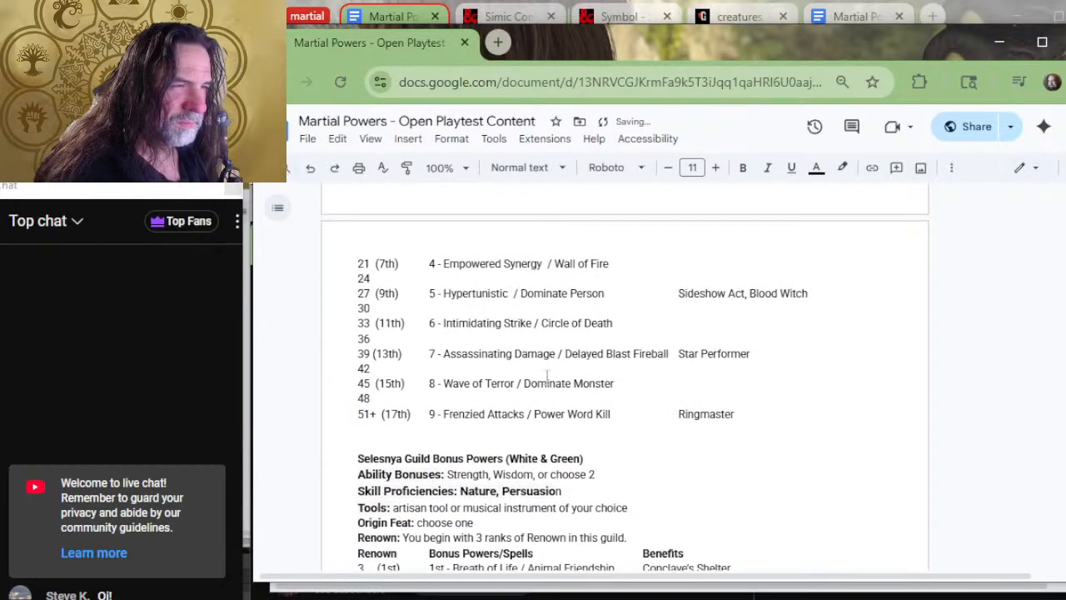
{"action": "scroll", "coordinate": [547, 378], "scroll_direction": "up", "scroll_amount": 2}
{"action": "left_click", "coordinate": [527, 222]}
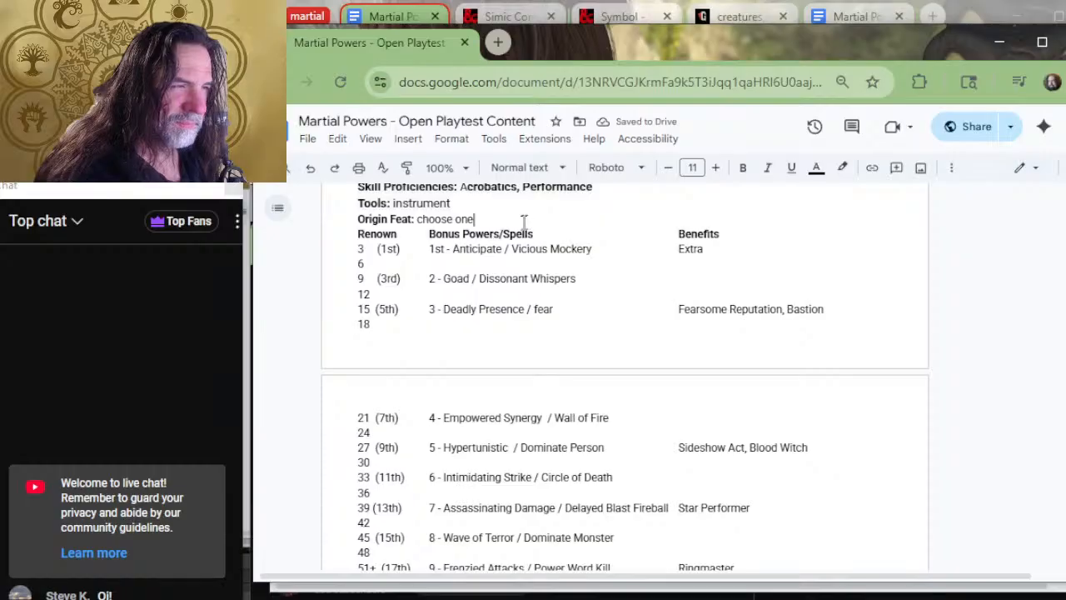
{"action": "key", "text": "ctrl+v"}
{"action": "scroll", "coordinate": [542, 287], "scroll_direction": "up", "scroll_amount": 10}
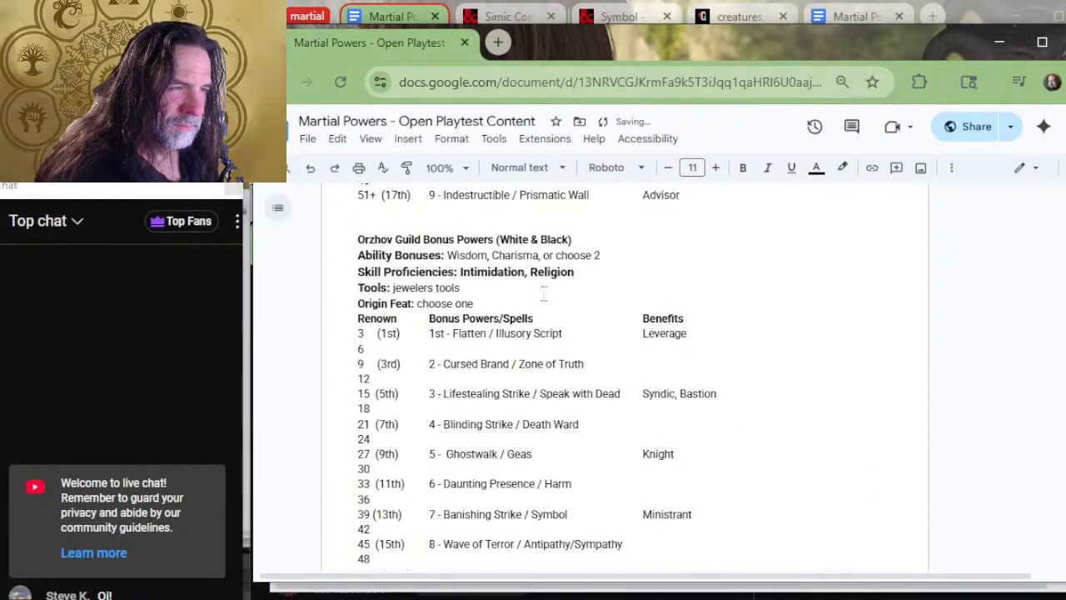
{"action": "left_click", "coordinate": [518, 302]}
{"action": "key", "text": "ctrl+v"}
Paste the starting Renown line below the Origin Feat of the Izzet and Gruul guilds.
{"action": "scroll", "coordinate": [540, 308], "scroll_direction": "up", "scroll_amount": 6}
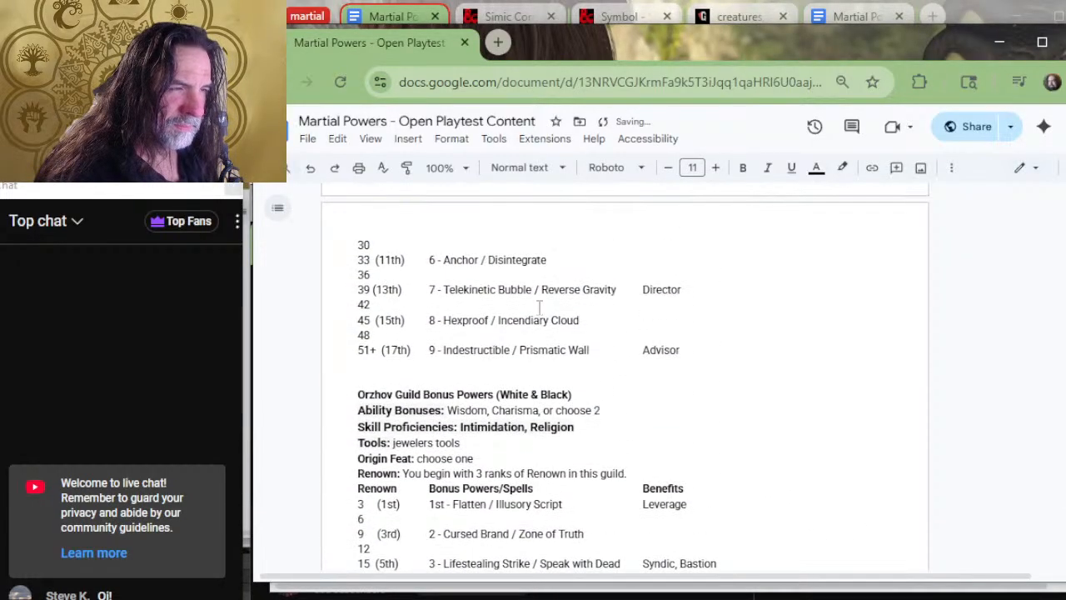
{"action": "left_click", "coordinate": [519, 293]}
{"action": "key", "text": "ctrl+v"}
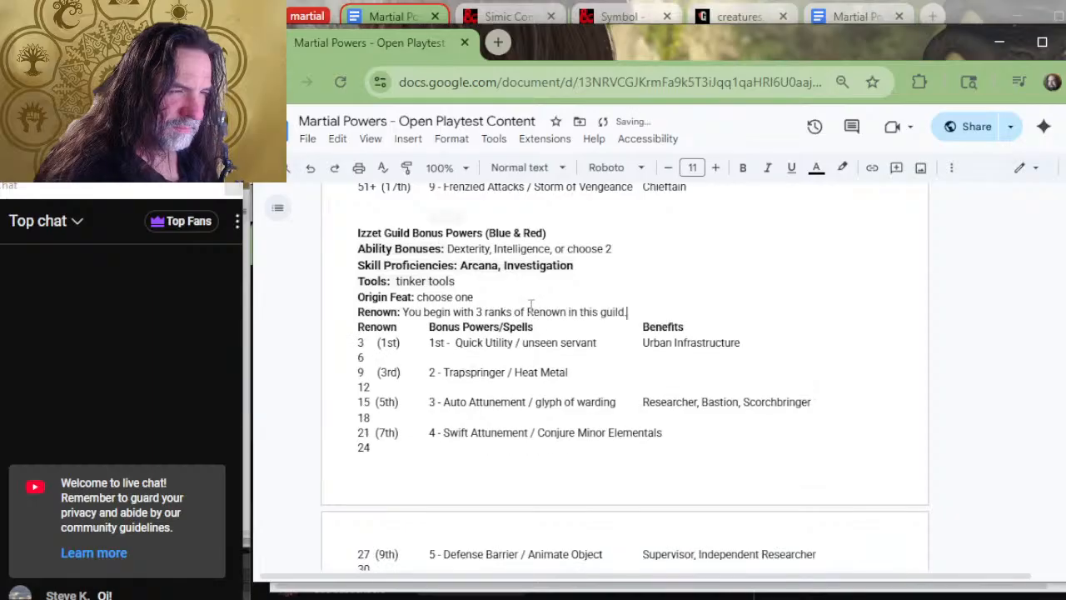
{"action": "scroll", "coordinate": [530, 304], "scroll_direction": "up", "scroll_amount": 3}
{"action": "scroll", "coordinate": [530, 305], "scroll_direction": "up", "scroll_amount": 4}
{"action": "left_click", "coordinate": [495, 225]}
{"action": "key", "text": "ctrl+v"}
Paste the starting Renown line below the Origin Feat of the Golgari and Dimir guilds.
{"action": "scroll", "coordinate": [541, 325], "scroll_direction": "up", "scroll_amount": 10}
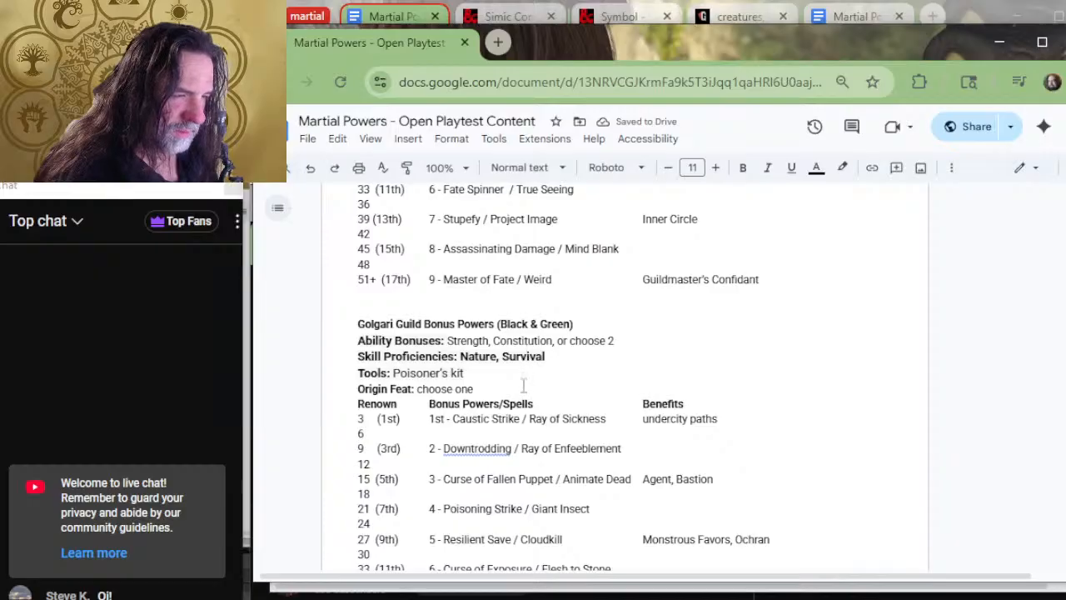
{"action": "key", "text": "ctrl+v"}
{"action": "scroll", "coordinate": [546, 408], "scroll_direction": "down", "scroll_amount": 10}
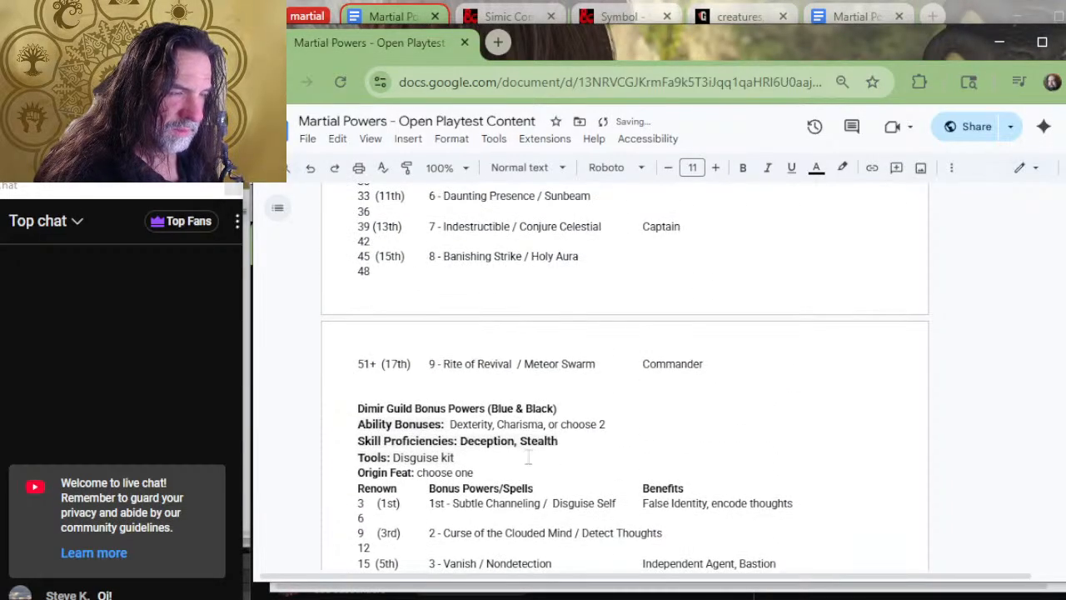
{"action": "left_click", "coordinate": [523, 473]}
{"action": "key", "text": "ctrl+v"}
Paste the starting Renown line below the Origin Feat of the Boros and Azorius guilds.
{"action": "scroll", "coordinate": [556, 427], "scroll_direction": "up", "scroll_amount": 4}
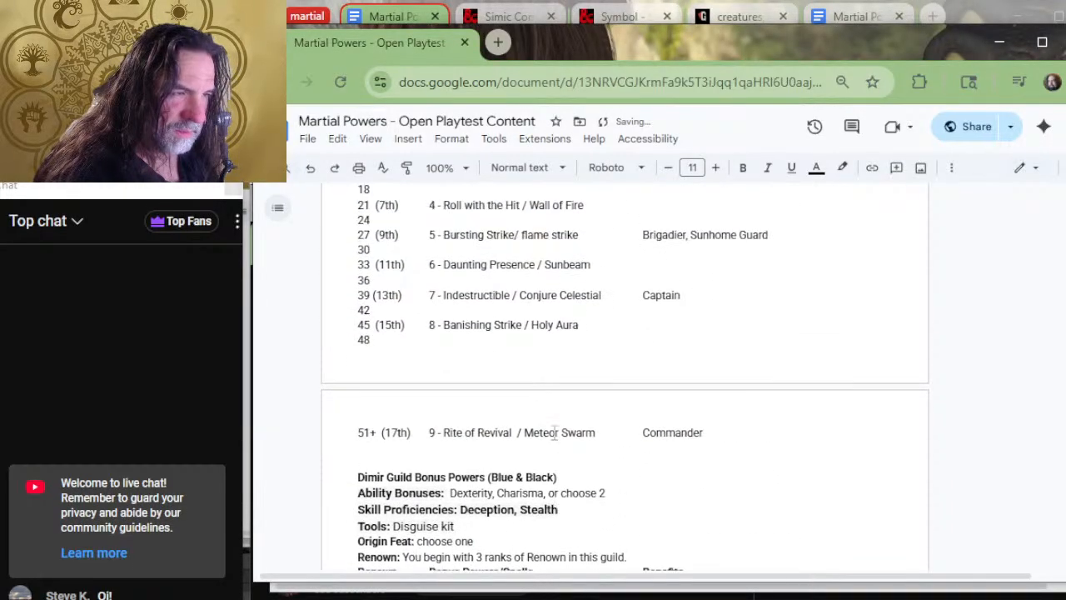
{"action": "left_click", "coordinate": [478, 327]}
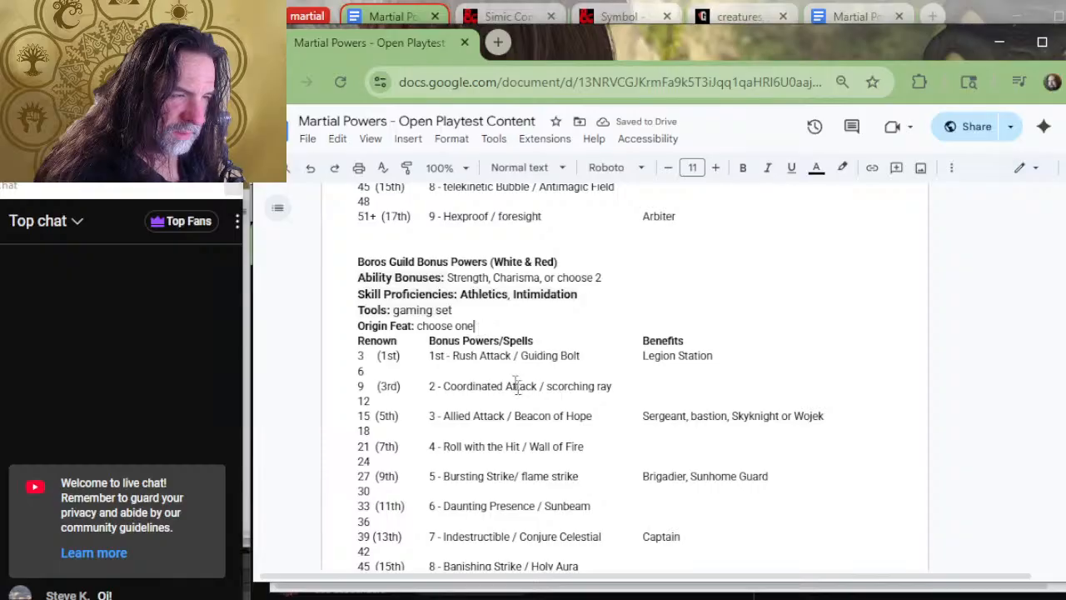
{"action": "key", "text": "ctrl+v"}
{"action": "scroll", "coordinate": [530, 383], "scroll_direction": "up", "scroll_amount": 2}
{"action": "scroll", "coordinate": [530, 383], "scroll_direction": "up", "scroll_amount": 4}
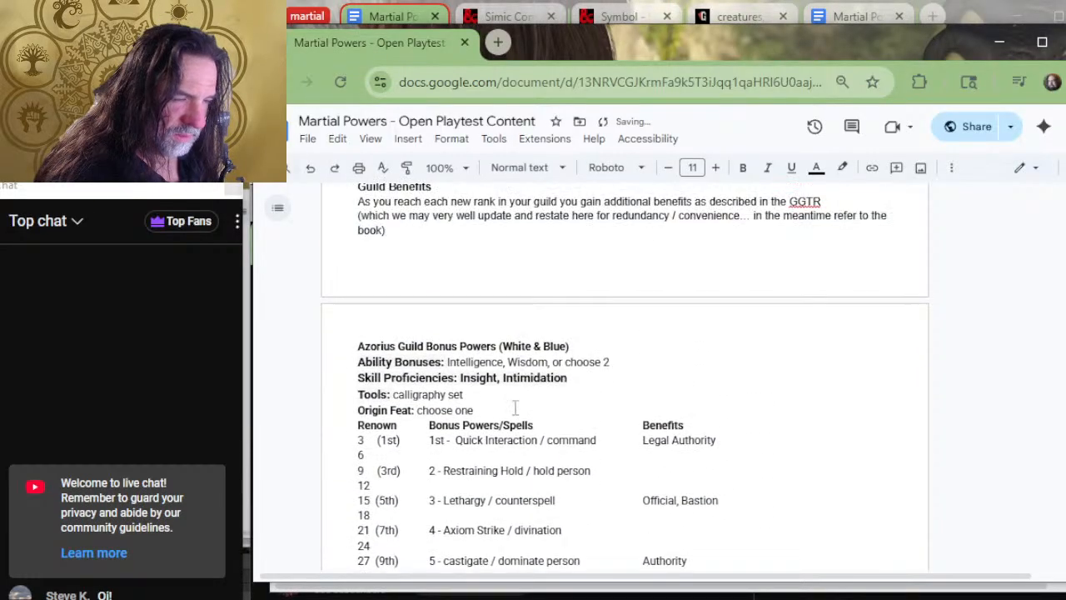
{"action": "type", "text": "Renown: You begin with 3 ranks of renown in this guild."}
Check the guild introduction and the guild sections from Azorius to Gruul for the starting Renown line.
{"action": "scroll", "coordinate": [474, 333], "scroll_direction": "up", "scroll_amount": 6}
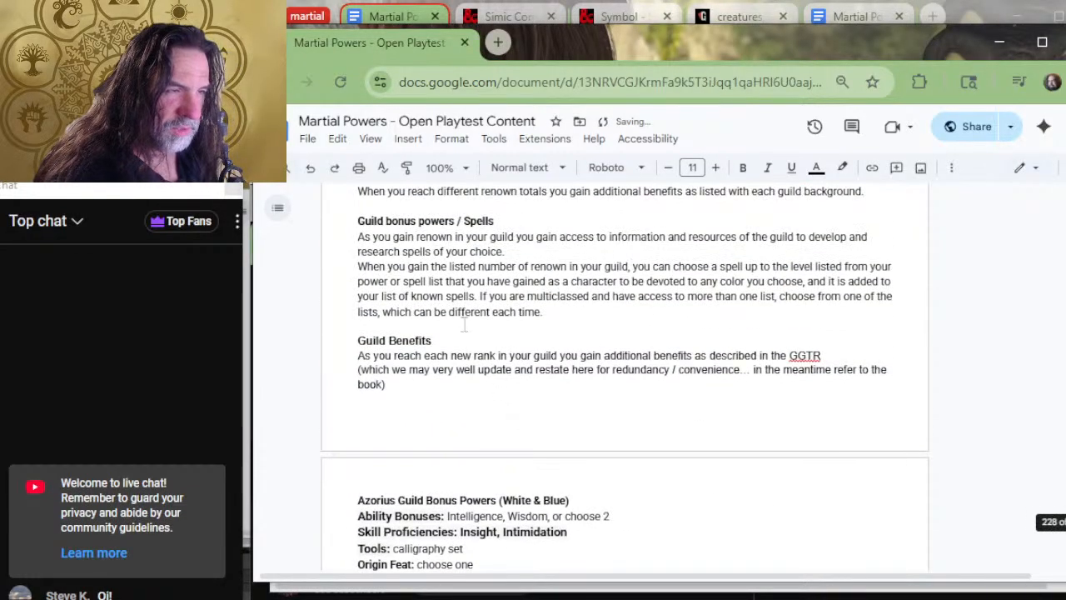
{"action": "scroll", "coordinate": [475, 332], "scroll_direction": "down", "scroll_amount": 6}
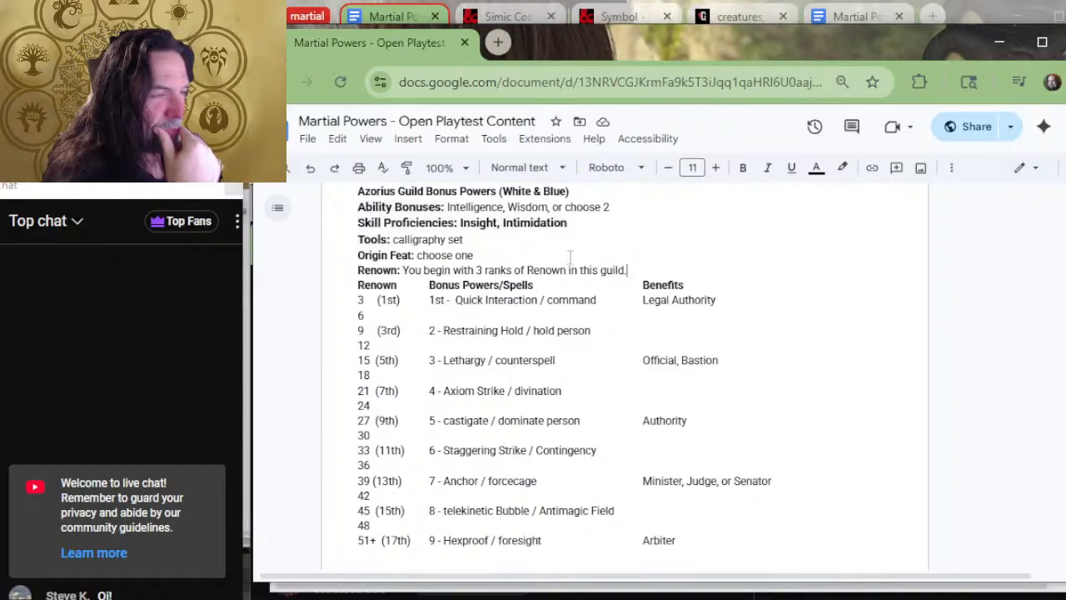
{"action": "scroll", "coordinate": [569, 255], "scroll_direction": "down", "scroll_amount": 15}
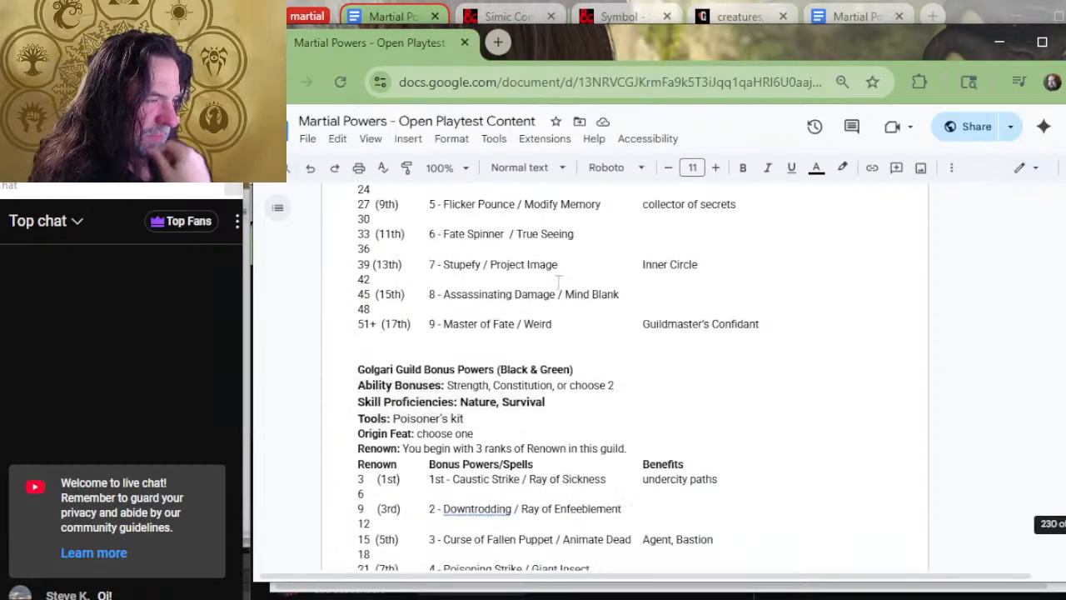
{"action": "scroll", "coordinate": [559, 280], "scroll_direction": "down", "scroll_amount": 15}
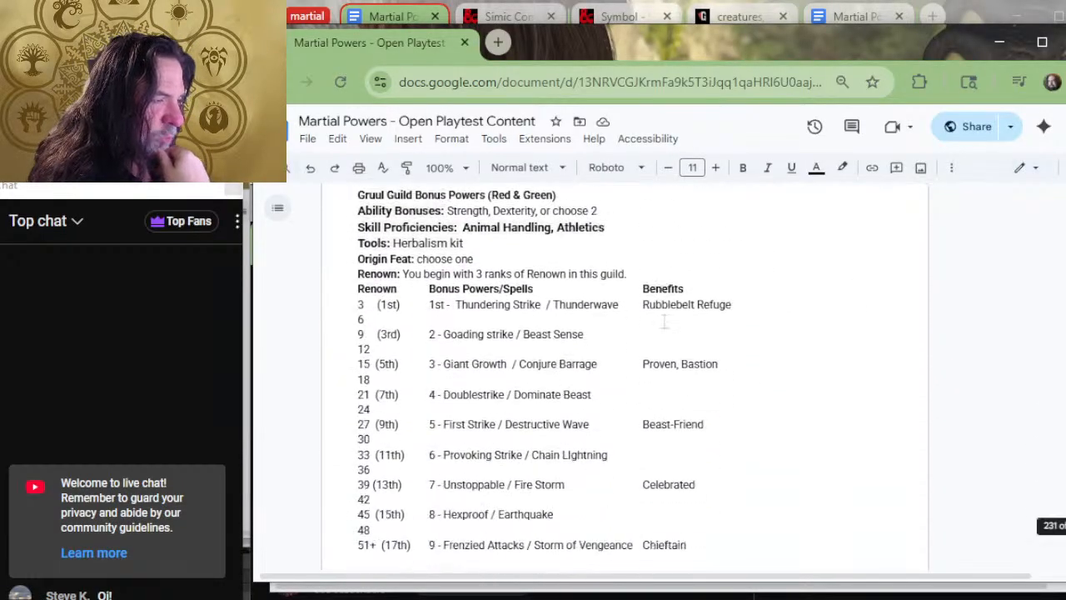
Check the remaining guild sections from Gruul to Simic Combine for the starting Renown line and their power and benefit lists.
{"action": "scroll", "coordinate": [664, 321], "scroll_direction": "down", "scroll_amount": 15}
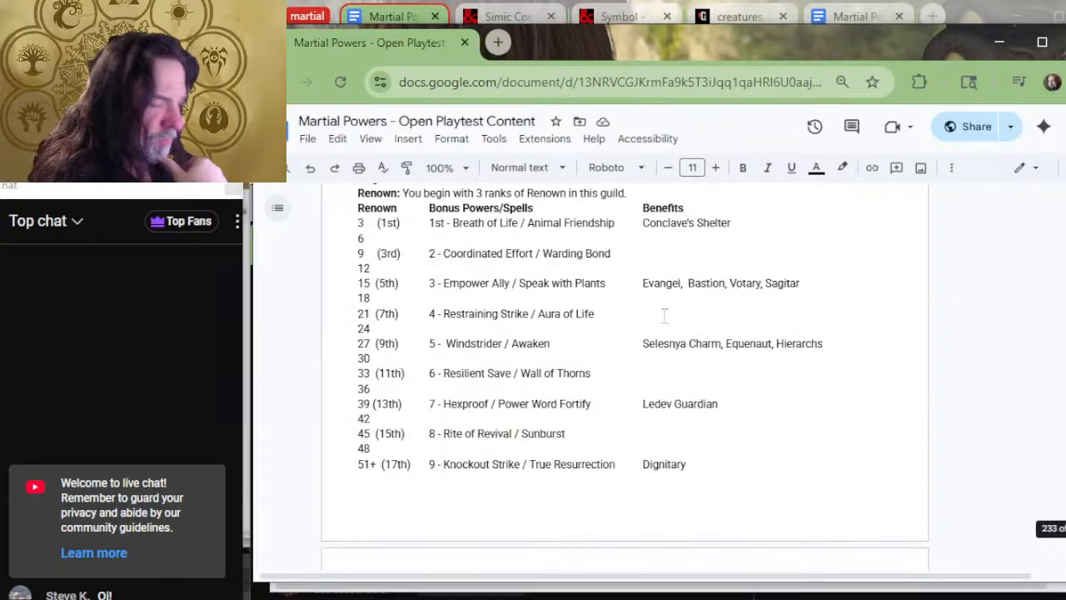
{"action": "scroll", "coordinate": [671, 305], "scroll_direction": "down", "scroll_amount": 15}
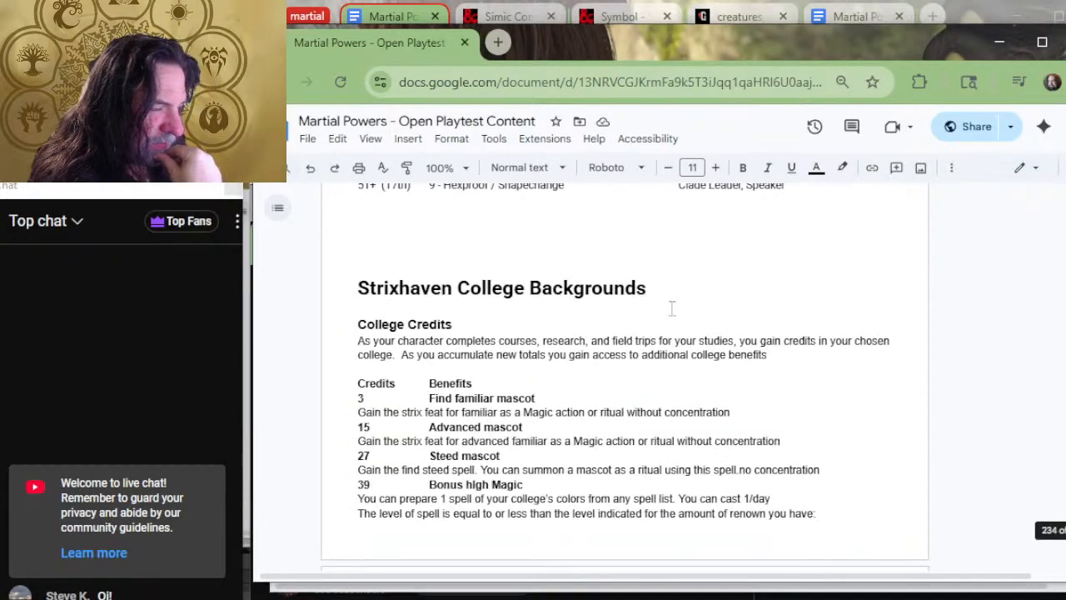
{"action": "scroll", "coordinate": [670, 318], "scroll_direction": "up", "scroll_amount": 2}
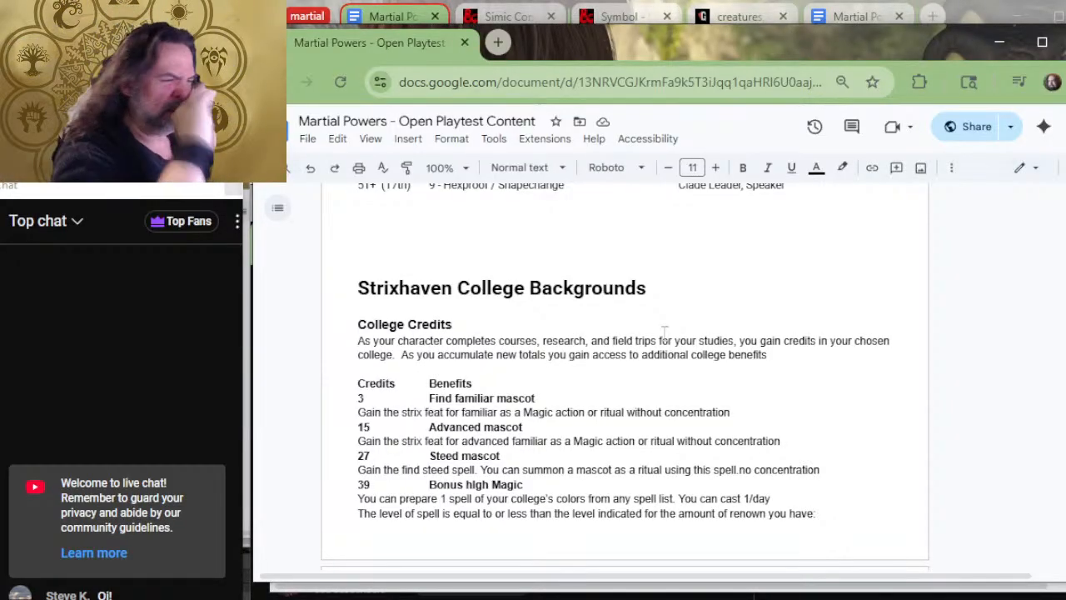
{"action": "scroll", "coordinate": [669, 348], "scroll_direction": "up", "scroll_amount": 2}
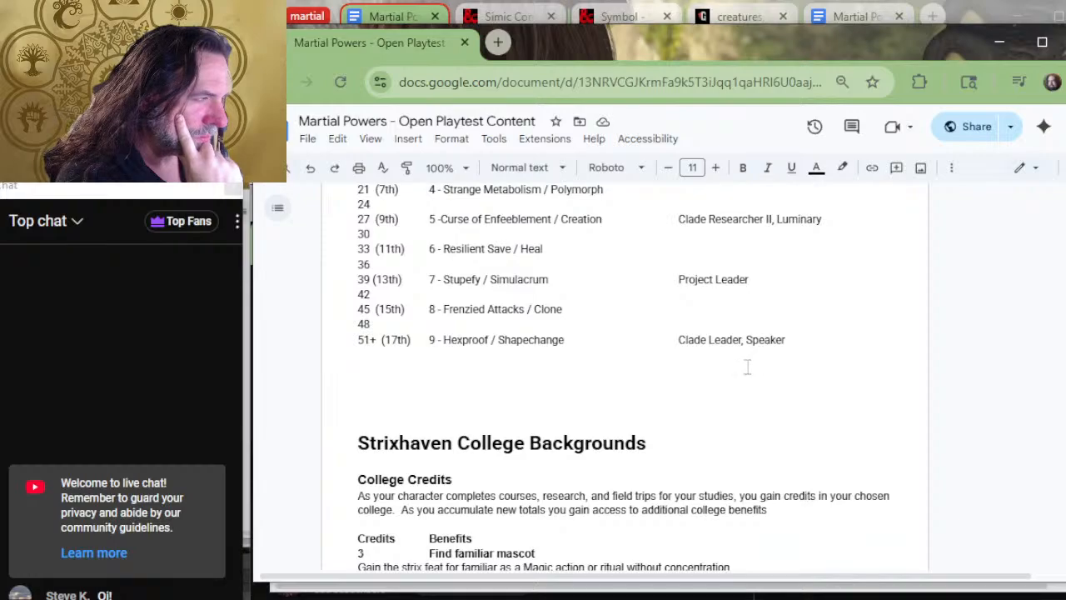
{"action": "scroll", "coordinate": [692, 345], "scroll_direction": "up", "scroll_amount": 2}
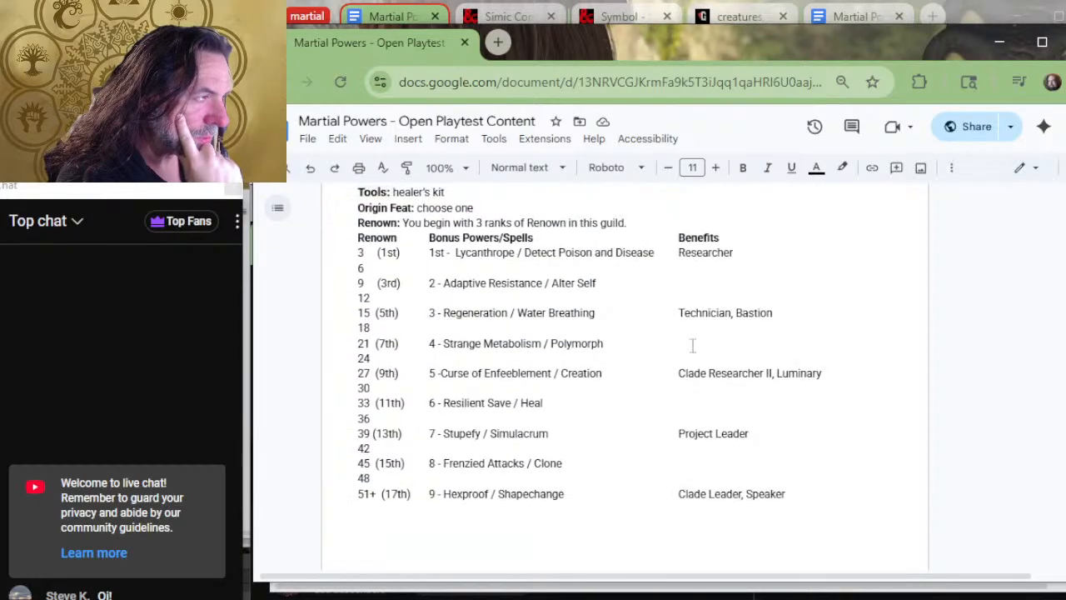
{"action": "left_click", "coordinate": [594, 312]}
{"action": "scroll", "coordinate": [620, 306], "scroll_direction": "up", "scroll_amount": 2}
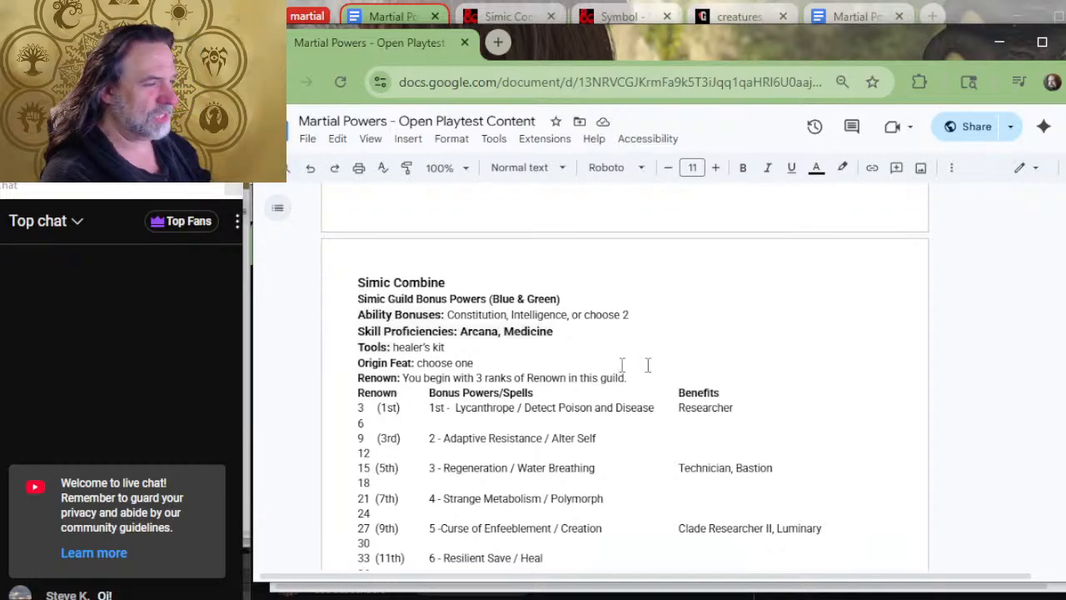
Compare the Simic Combine renown table with the College Credits benefits in the Strixhaven College Backgrounds section.
{"action": "scroll", "coordinate": [816, 333], "scroll_direction": "down", "scroll_amount": 4}
{"action": "scroll", "coordinate": [702, 344], "scroll_direction": "down", "scroll_amount": 1}
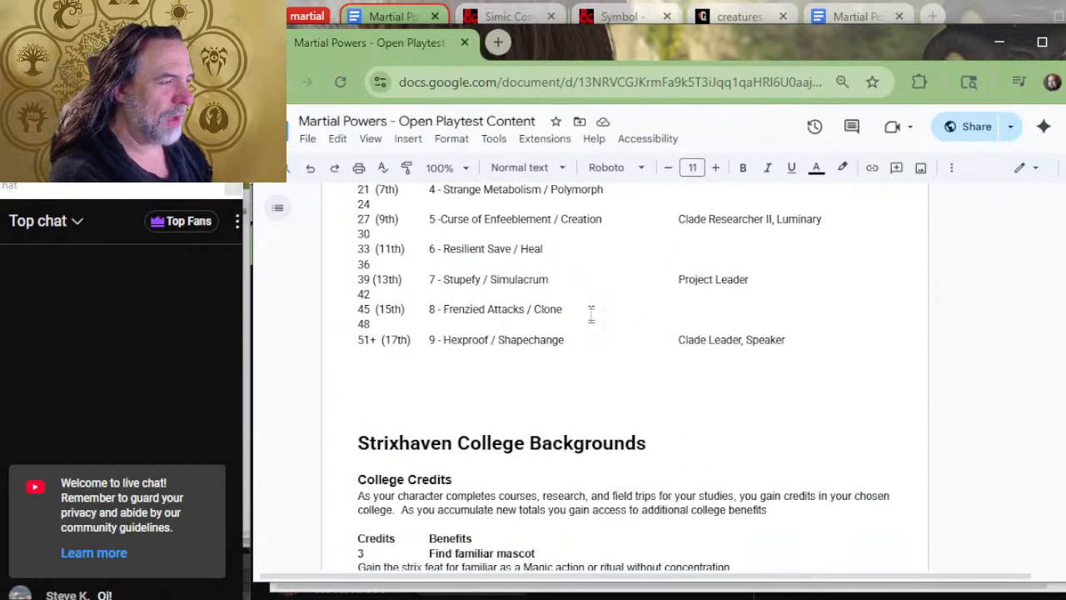
{"action": "scroll", "coordinate": [591, 313], "scroll_direction": "up", "scroll_amount": 2}
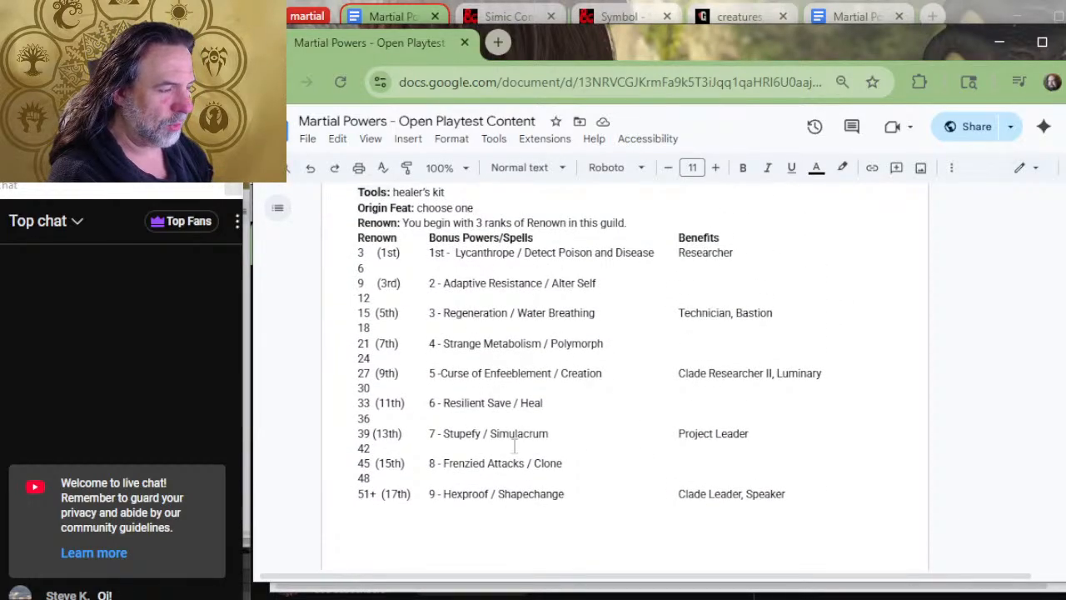
{"action": "scroll", "coordinate": [512, 464], "scroll_direction": "down", "scroll_amount": 6}
{"action": "scroll", "coordinate": [543, 293], "scroll_direction": "up", "scroll_amount": 1}
{"action": "scroll", "coordinate": [543, 294], "scroll_direction": "up", "scroll_amount": 1}
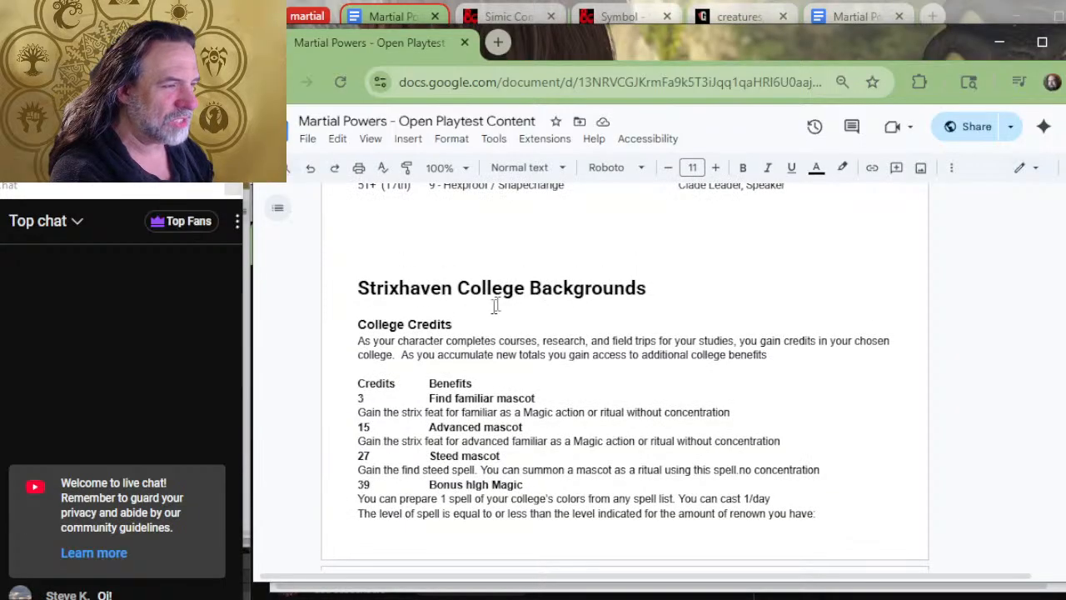
{"action": "scroll", "coordinate": [568, 287], "scroll_direction": "up", "scroll_amount": 5}
{"action": "scroll", "coordinate": [571, 271], "scroll_direction": "up", "scroll_amount": 2}
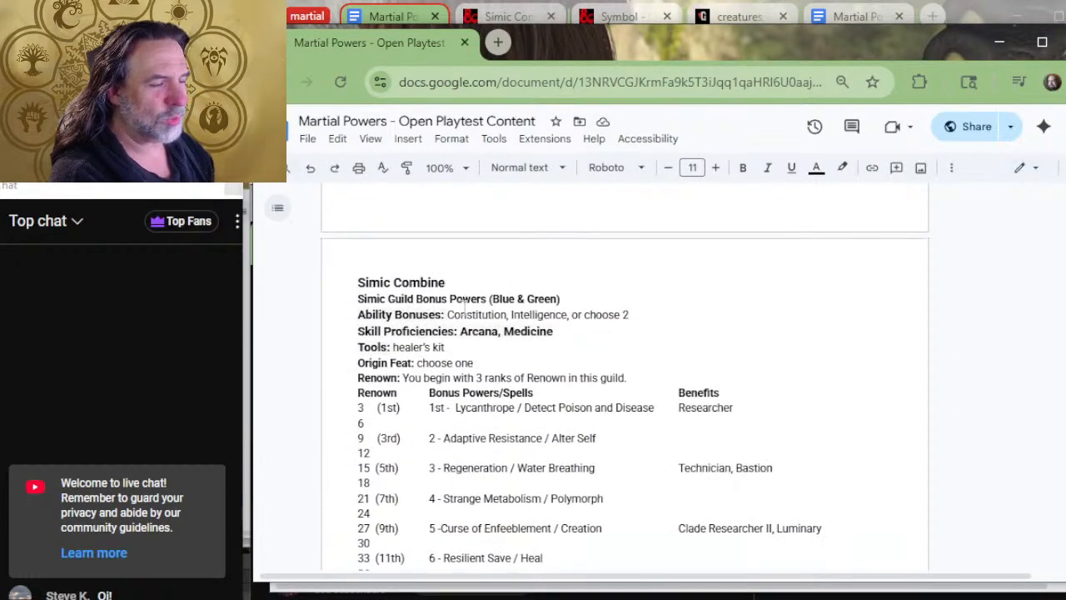
{"action": "scroll", "coordinate": [571, 271], "scroll_direction": "down", "scroll_amount": 3}
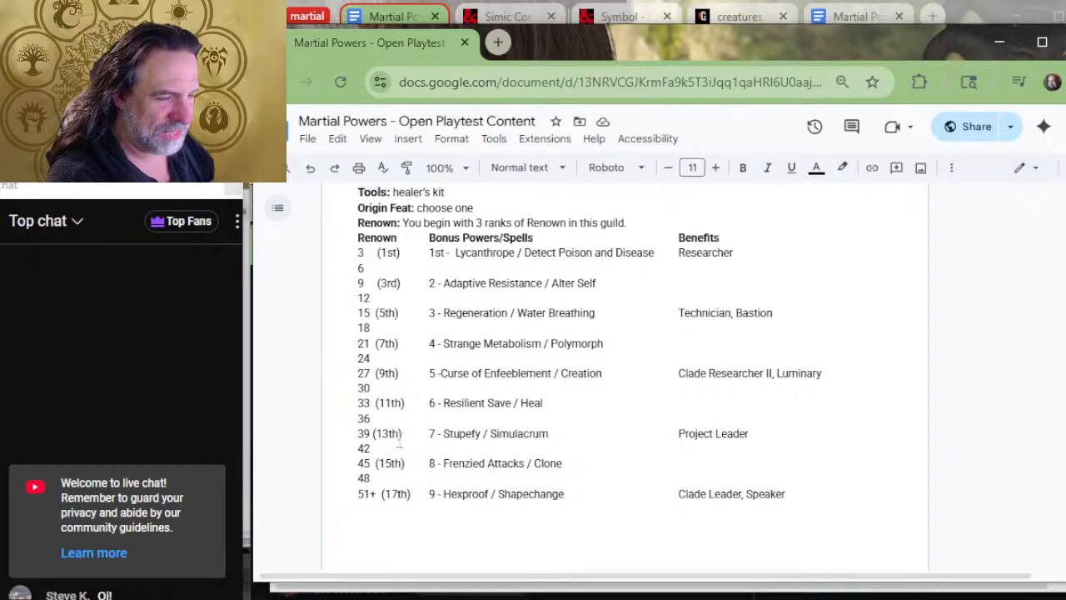
{"action": "scroll", "coordinate": [470, 417], "scroll_direction": "down", "scroll_amount": 7}
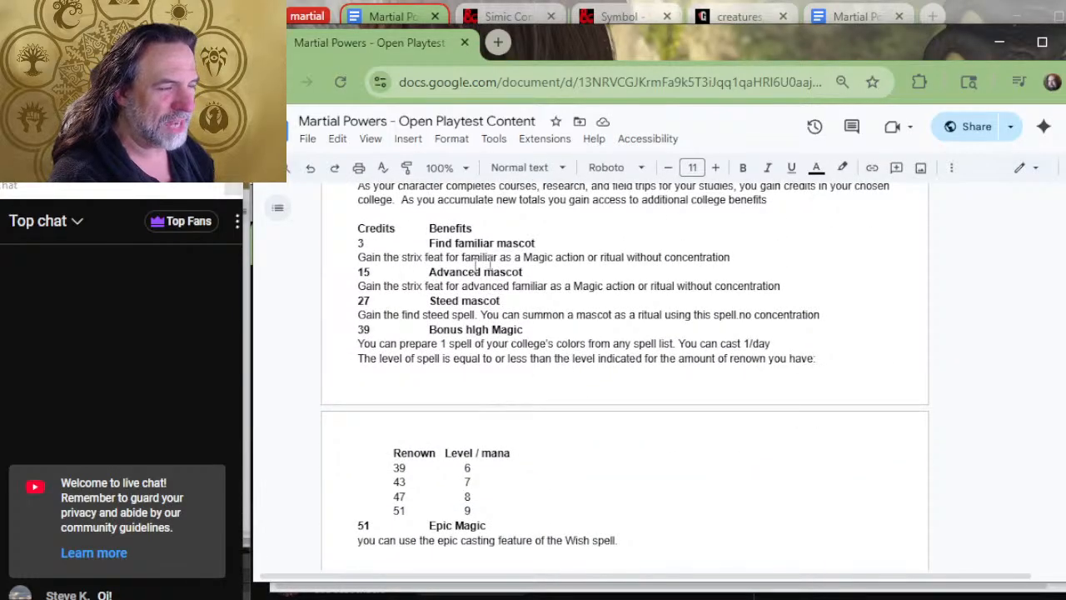
{"action": "scroll", "coordinate": [476, 272], "scroll_direction": "up", "scroll_amount": 2}
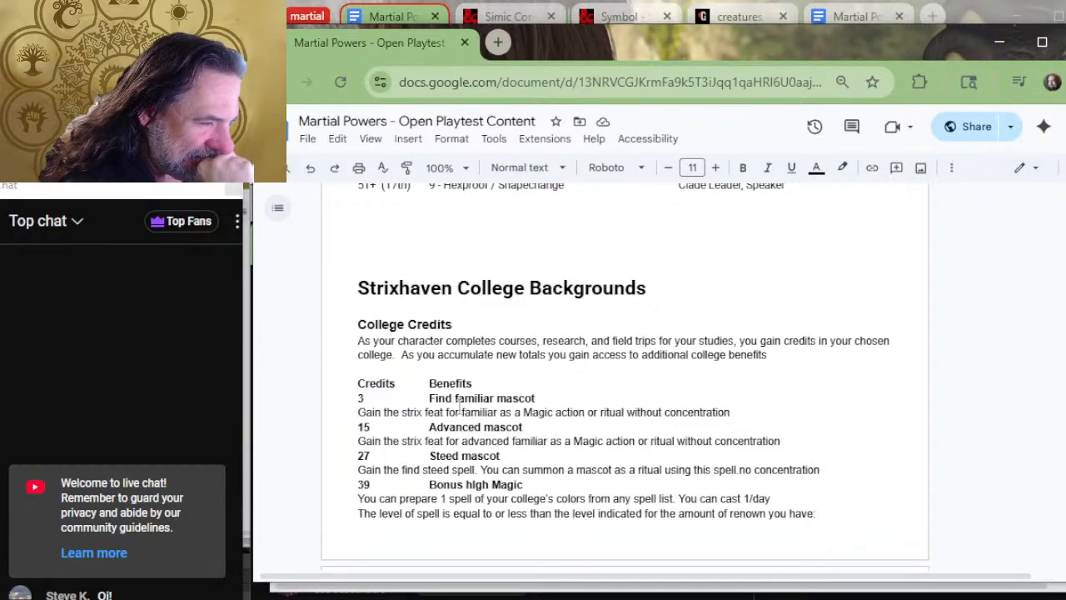
{"action": "scroll", "coordinate": [611, 434], "scroll_direction": "down", "scroll_amount": 2}
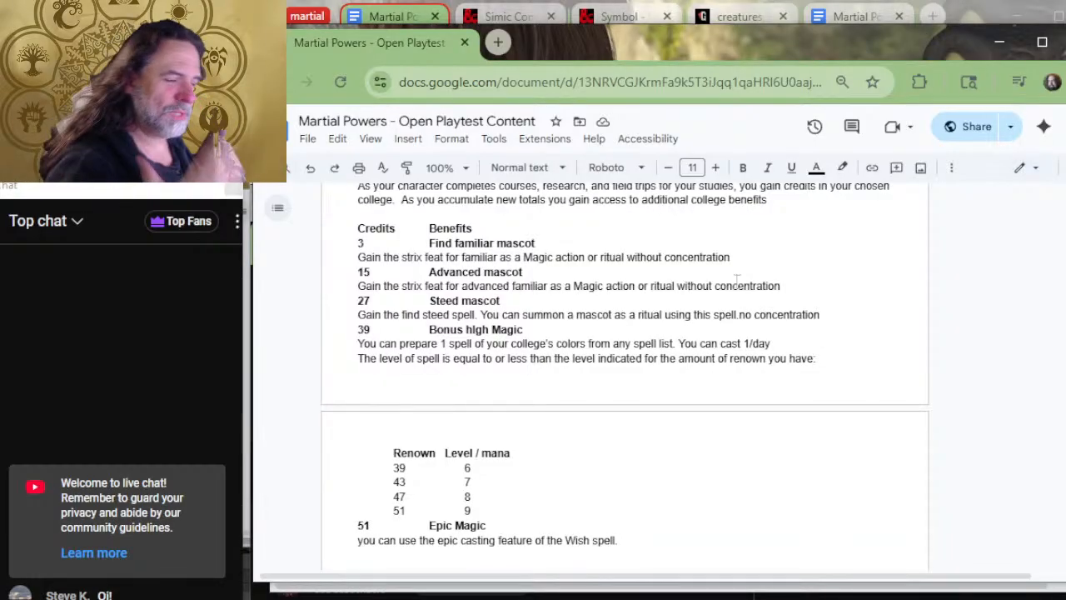
Move Lorehold's starting Credits line directly below its Origin Feat and leave a blank line before the credits table.
{"action": "scroll", "coordinate": [736, 279], "scroll_direction": "down", "scroll_amount": 4}
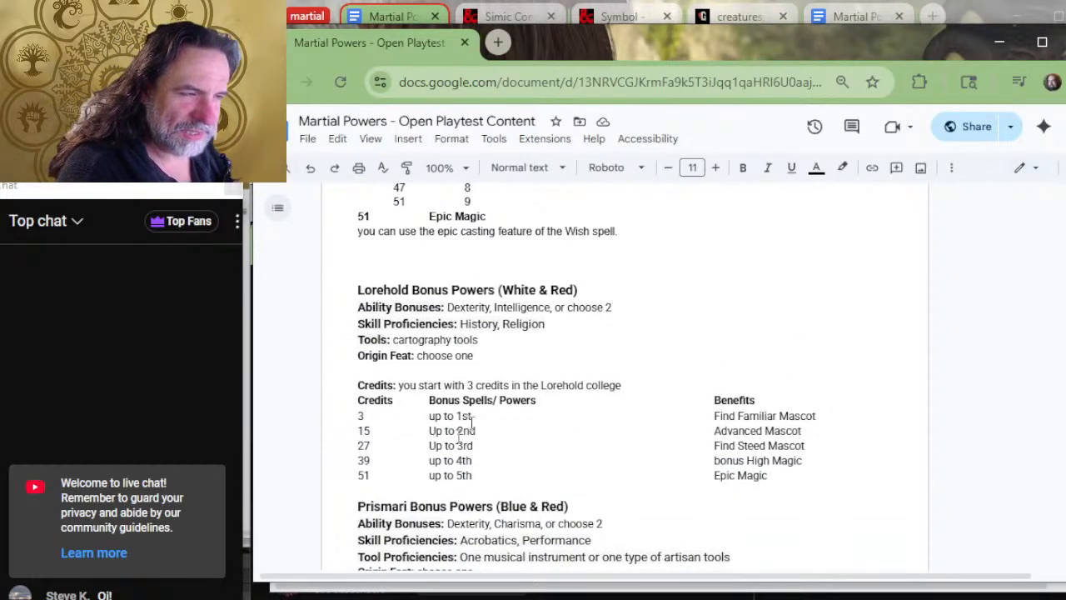
{"action": "left_click", "coordinate": [546, 371]}
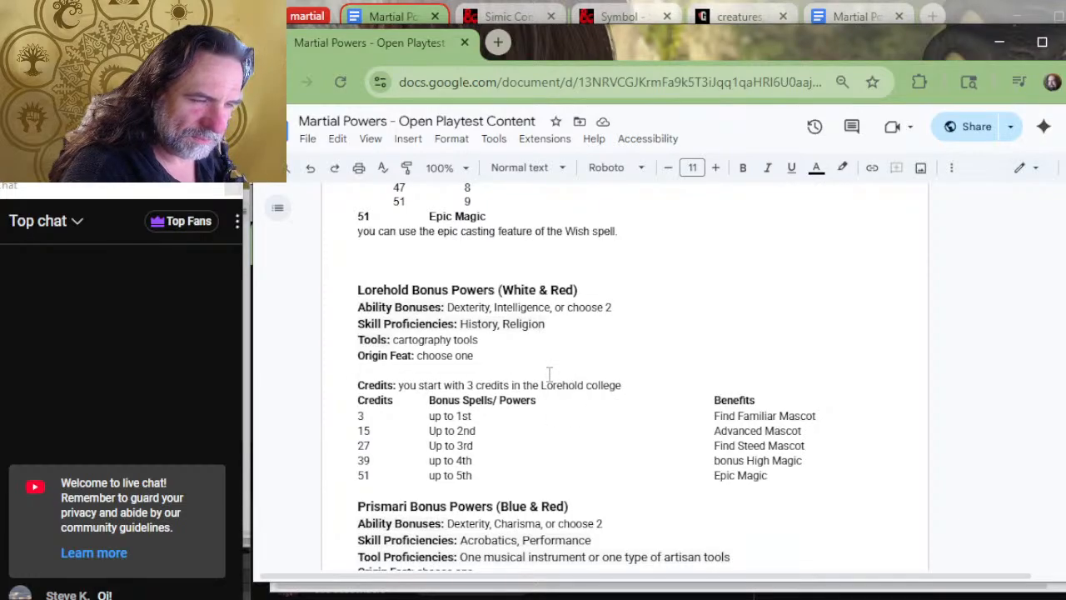
{"action": "key", "text": "Delete"}
{"action": "key", "text": "Down"}
{"action": "key", "text": "Return"}
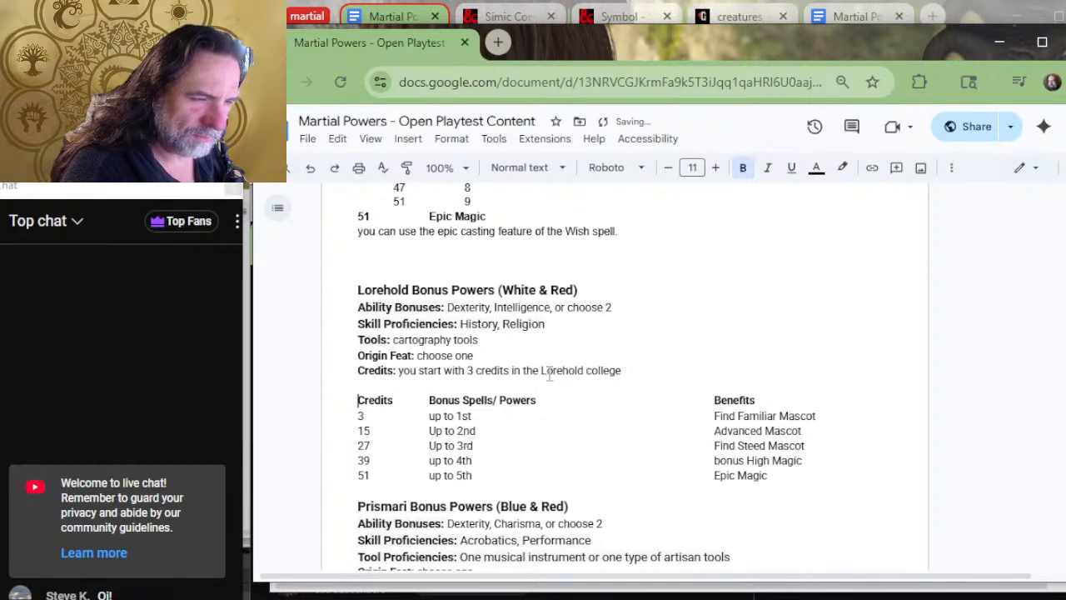
Insert a blank line between Quandrix's starting Credits line and its credits table, matching the Prismari layout.
{"action": "scroll", "coordinate": [549, 375], "scroll_direction": "down", "scroll_amount": 2}
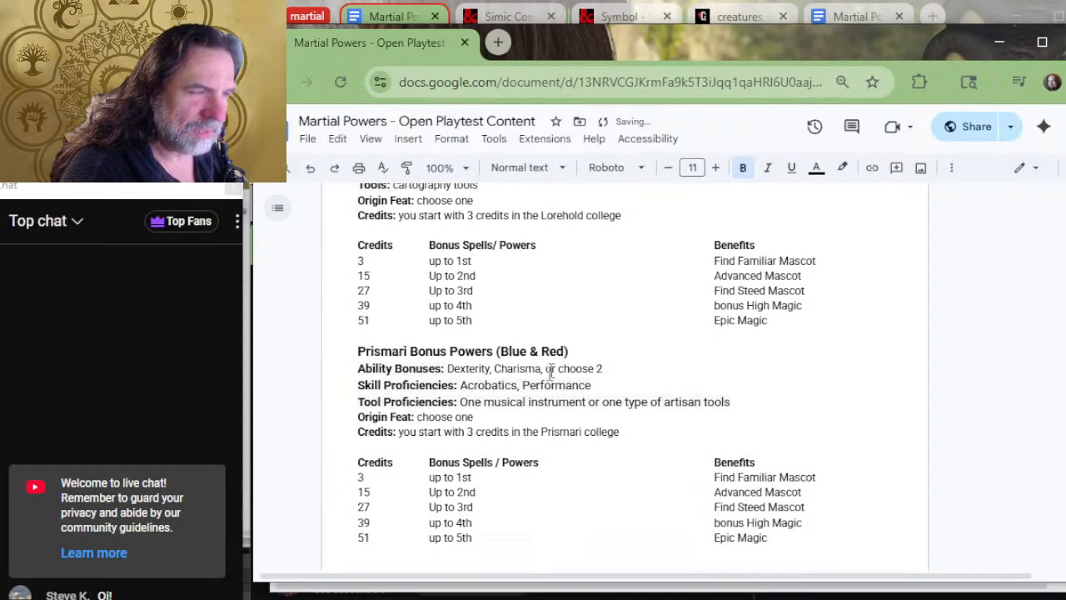
{"action": "left_click", "coordinate": [425, 450]}
{"action": "scroll", "coordinate": [569, 417], "scroll_direction": "down", "scroll_amount": 4}
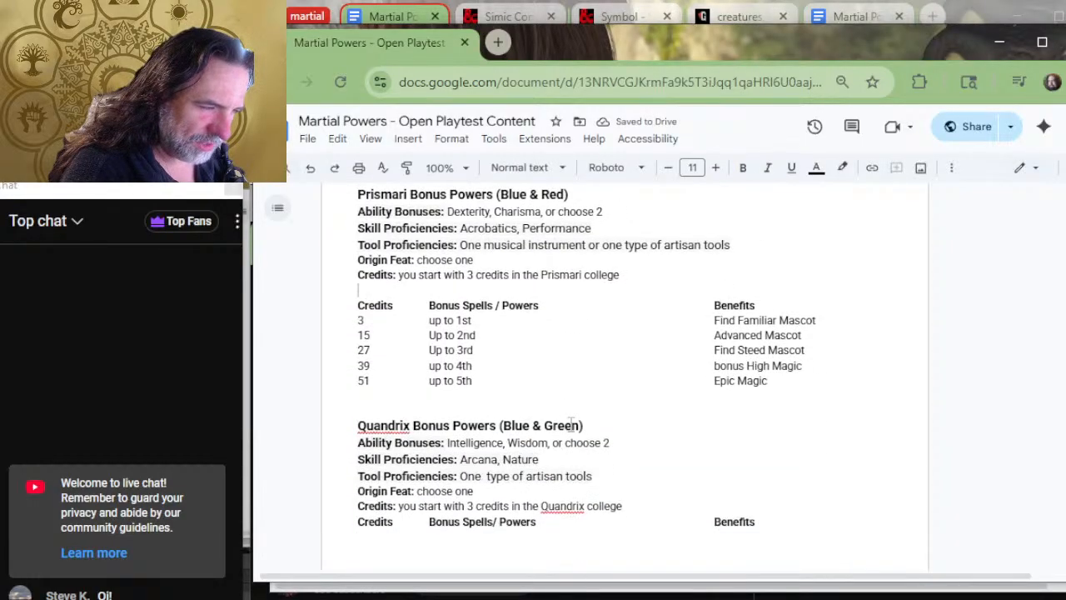
{"action": "left_click", "coordinate": [623, 355]}
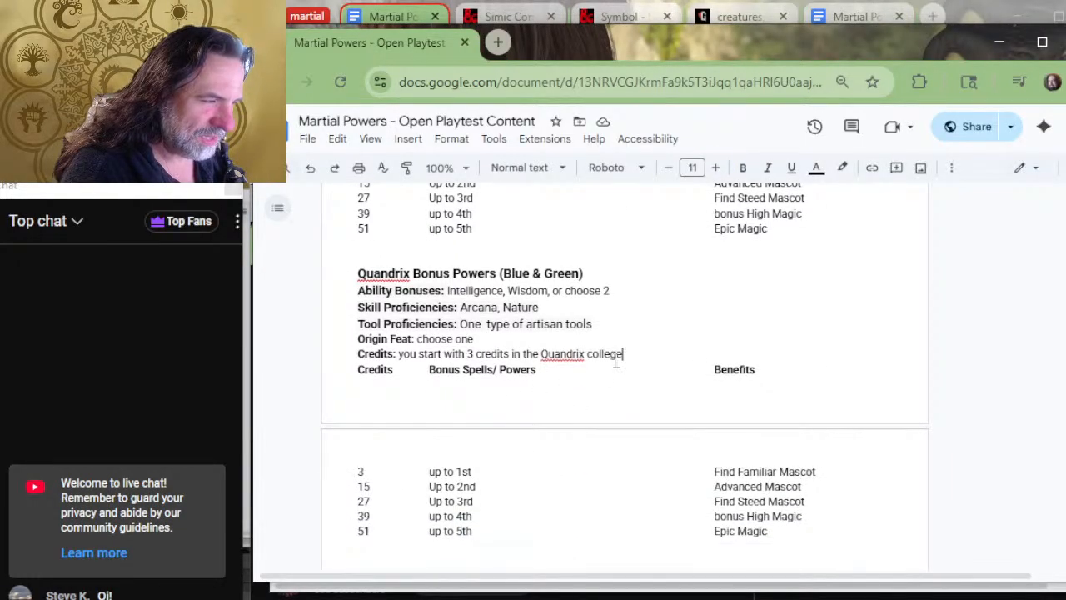
{"action": "key", "text": "Return"}
Insert a blank line between the starting Credits line and the credits table of the Silverquill and Witherbloom colleges.
{"action": "scroll", "coordinate": [618, 366], "scroll_direction": "down", "scroll_amount": 2}
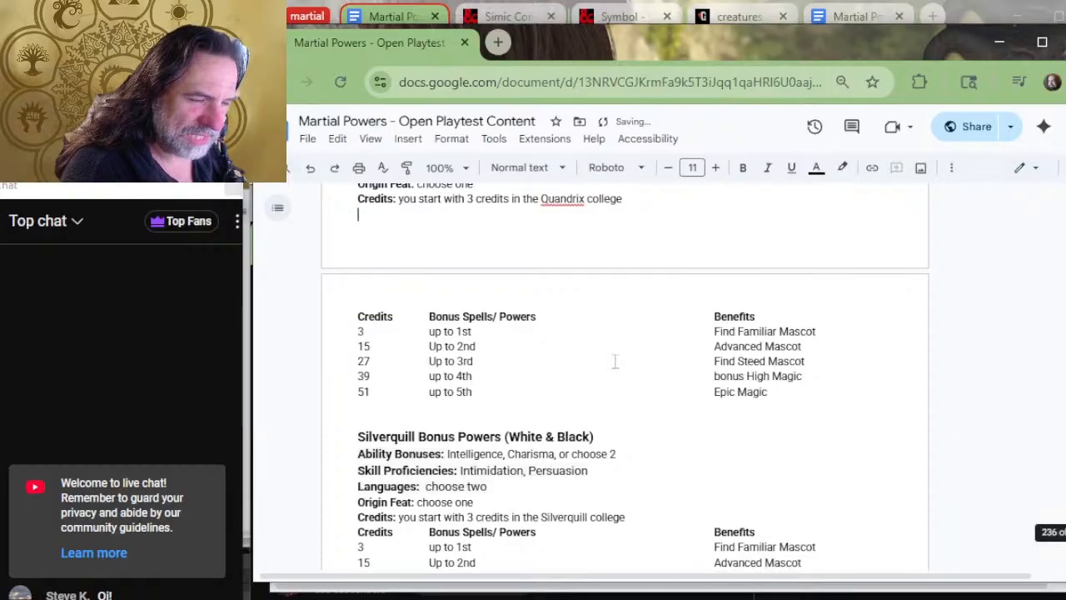
{"action": "scroll", "coordinate": [622, 395], "scroll_direction": "down", "scroll_amount": 2}
{"action": "left_click", "coordinate": [638, 363]}
{"action": "key", "text": "Return"}
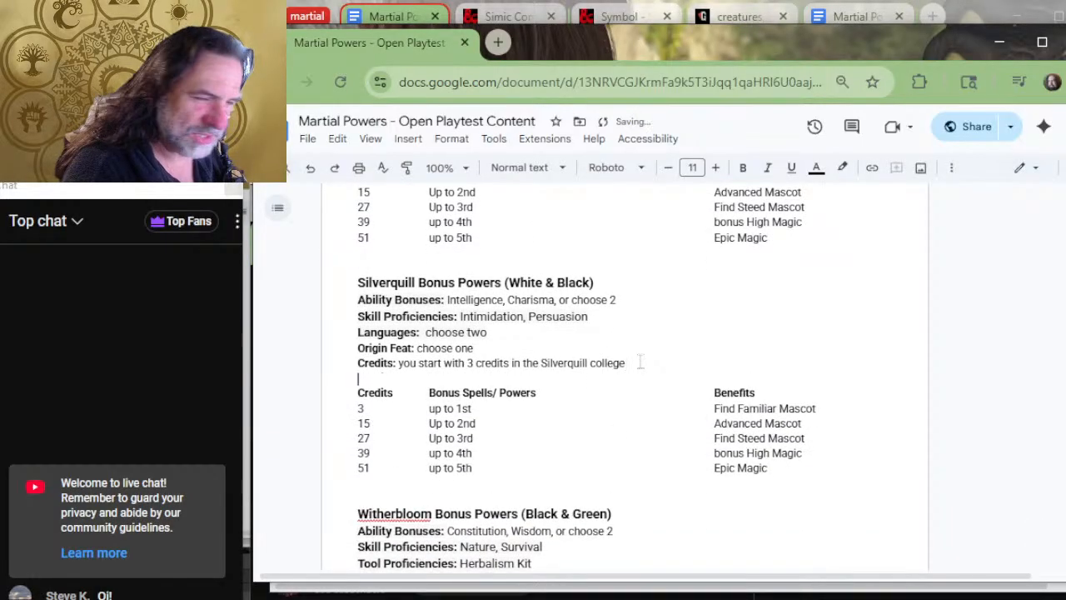
{"action": "scroll", "coordinate": [612, 212], "scroll_direction": "down", "scroll_amount": 4}
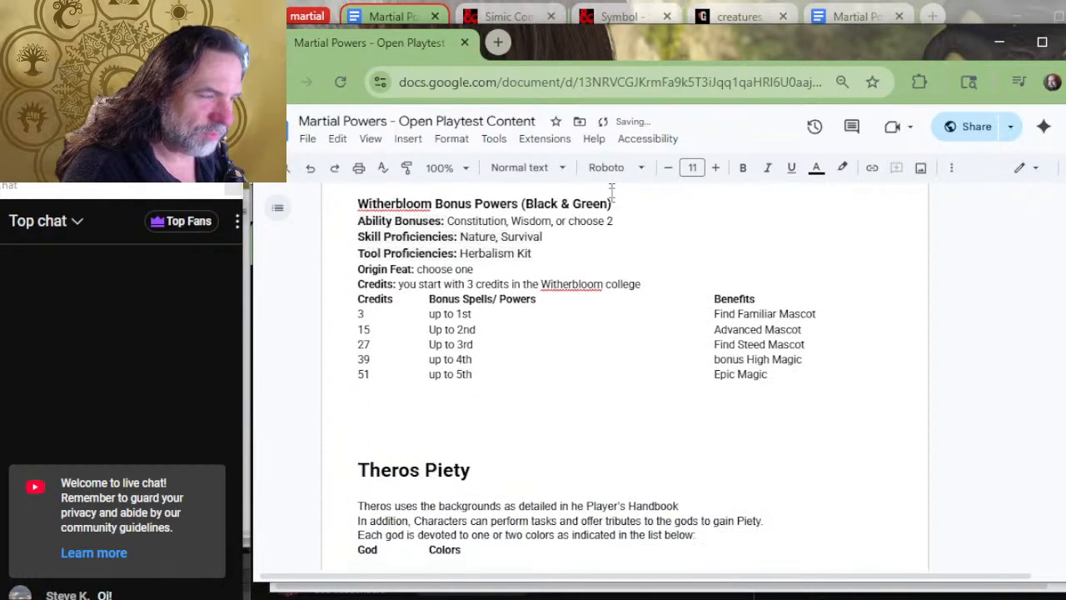
{"action": "left_click", "coordinate": [661, 285]}
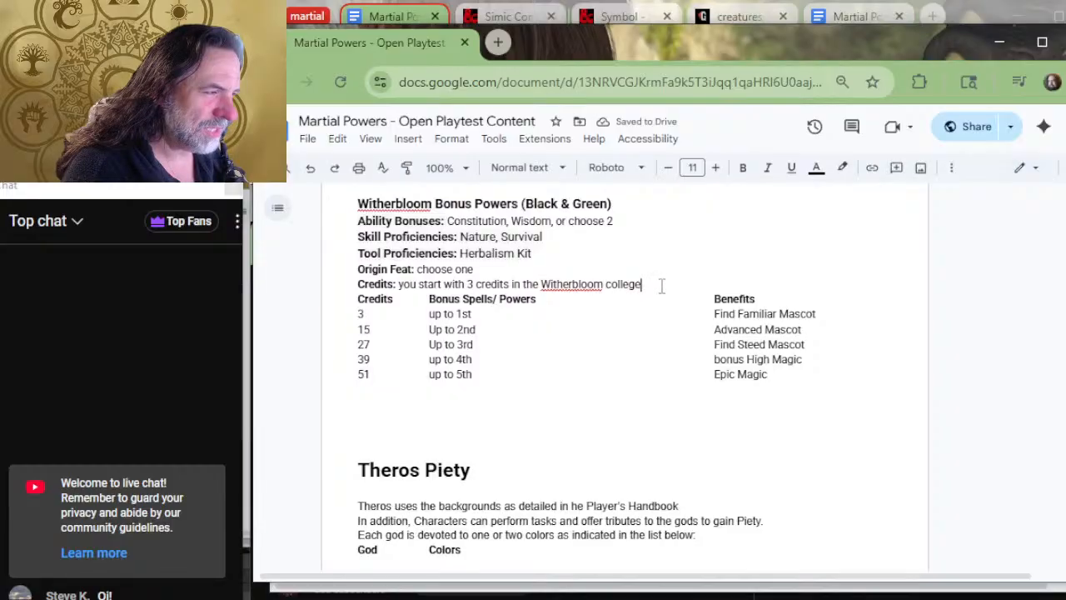
{"action": "key", "text": "Return"}
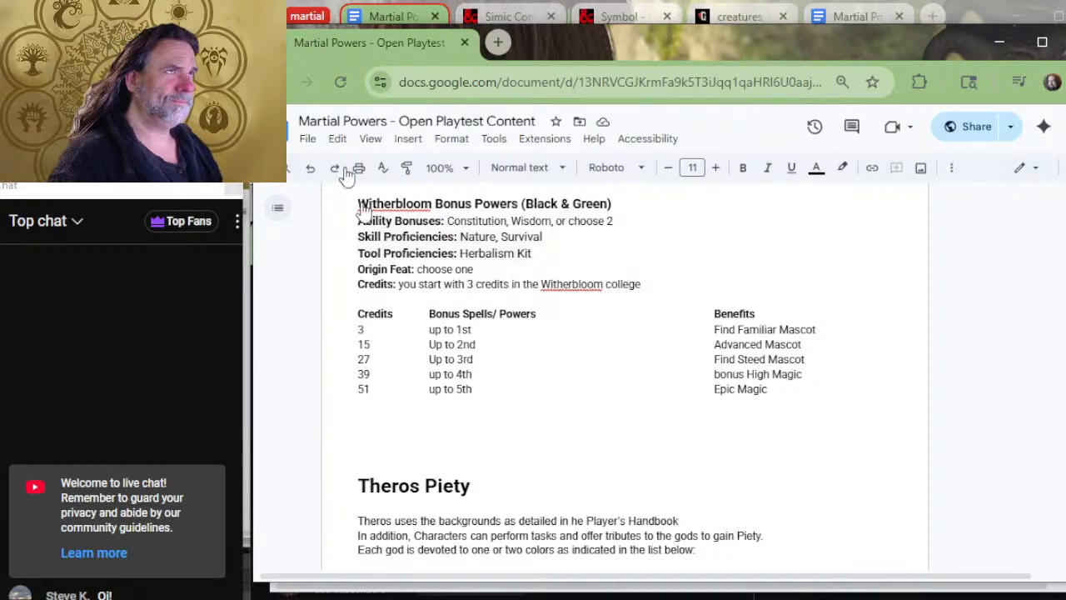
Review the Ravnica guild sections backwards from Simic Combine to Azorius, up to the guild backgrounds introduction.
{"action": "scroll", "coordinate": [602, 269], "scroll_direction": "up", "scroll_amount": 15}
{"action": "scroll", "coordinate": [643, 292], "scroll_direction": "up", "scroll_amount": 15}
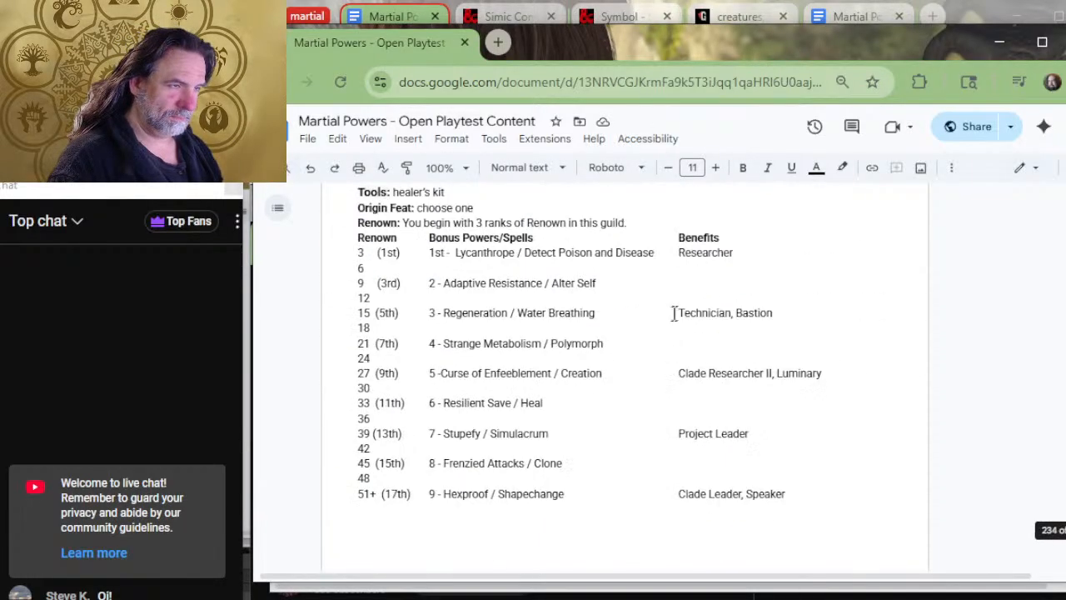
{"action": "scroll", "coordinate": [676, 311], "scroll_direction": "down", "scroll_amount": 10}
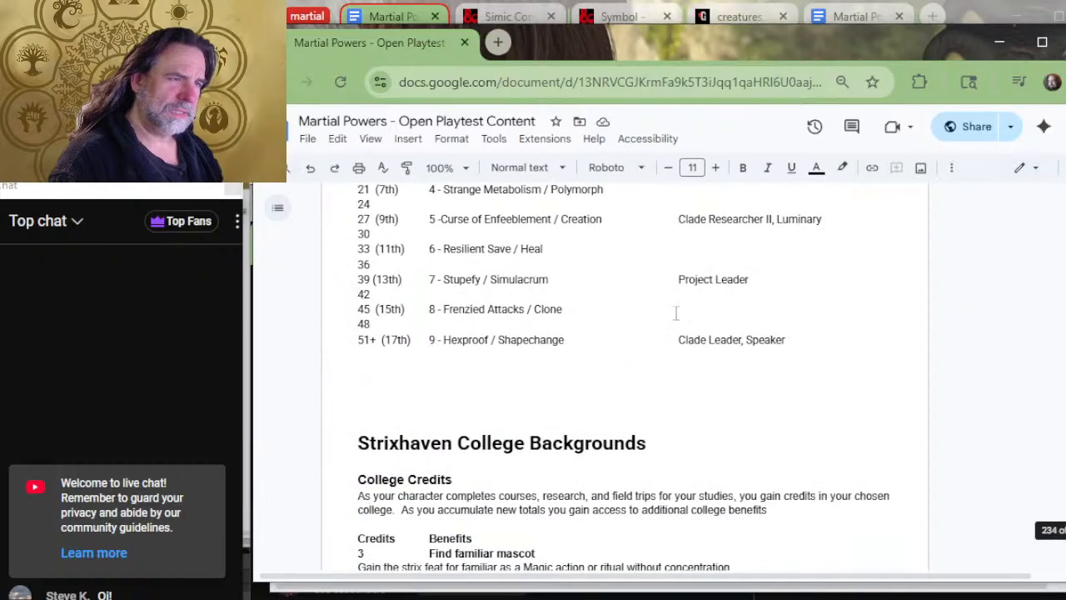
{"action": "scroll", "coordinate": [652, 328], "scroll_direction": "up", "scroll_amount": 5}
{"action": "scroll", "coordinate": [652, 328], "scroll_direction": "up", "scroll_amount": 10}
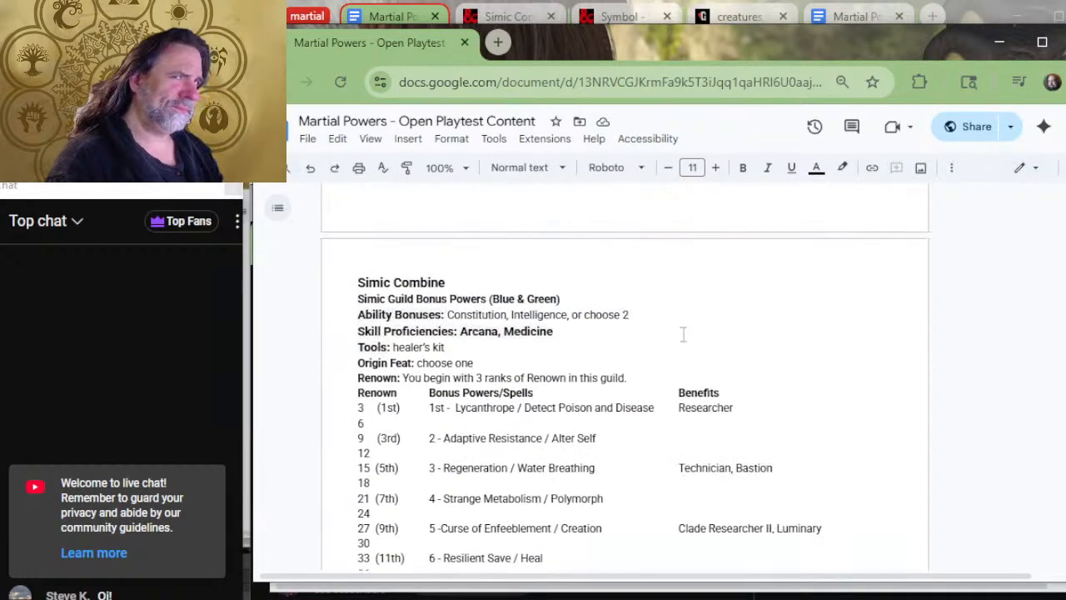
{"action": "scroll", "coordinate": [686, 328], "scroll_direction": "up", "scroll_amount": 12}
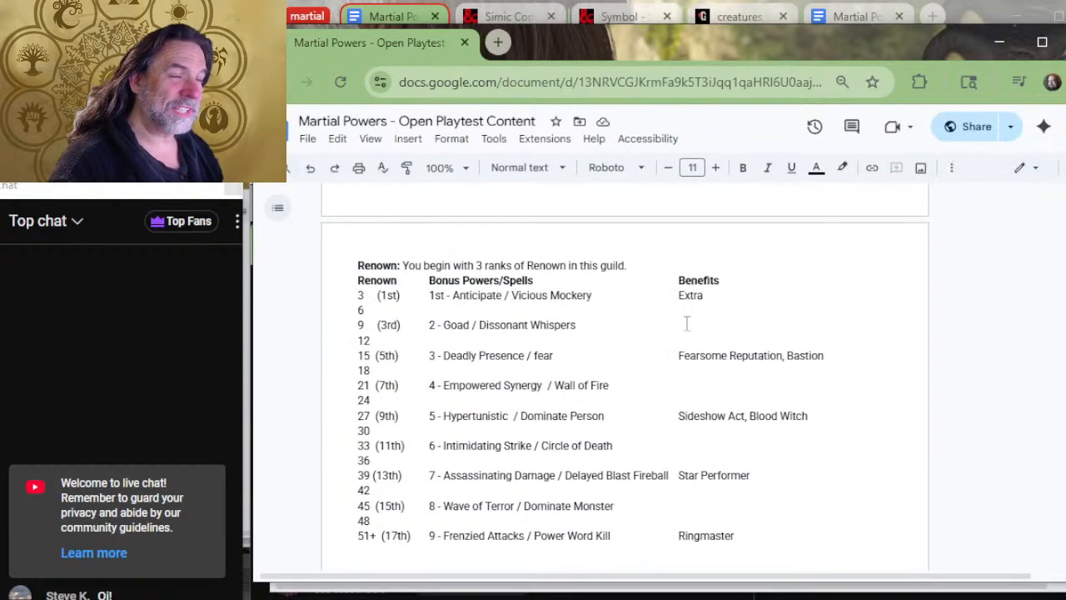
{"action": "scroll", "coordinate": [687, 315], "scroll_direction": "up", "scroll_amount": 3}
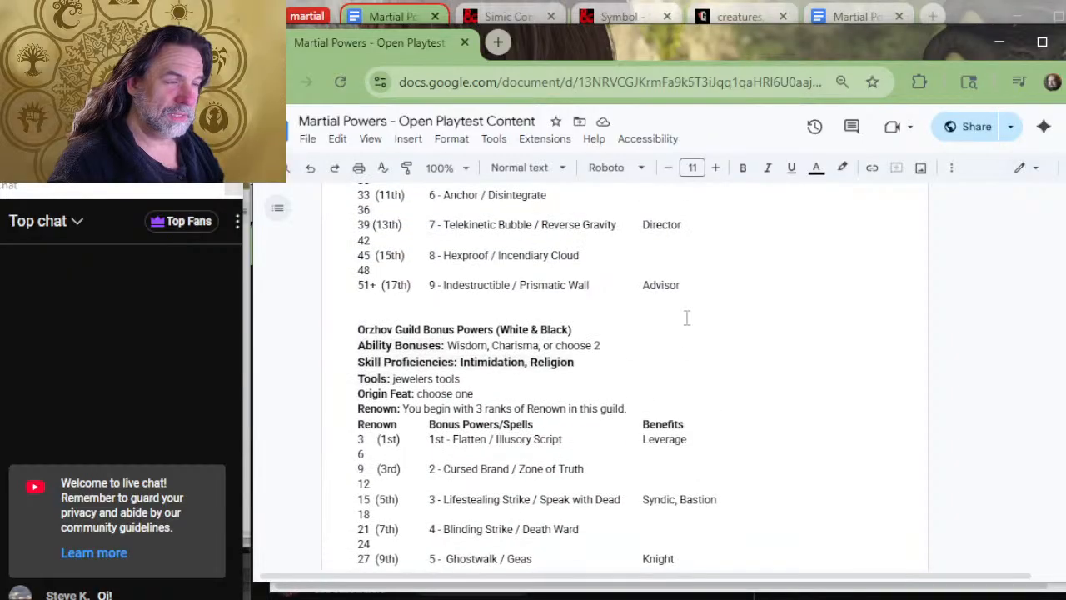
{"action": "scroll", "coordinate": [686, 317], "scroll_direction": "up", "scroll_amount": 20}
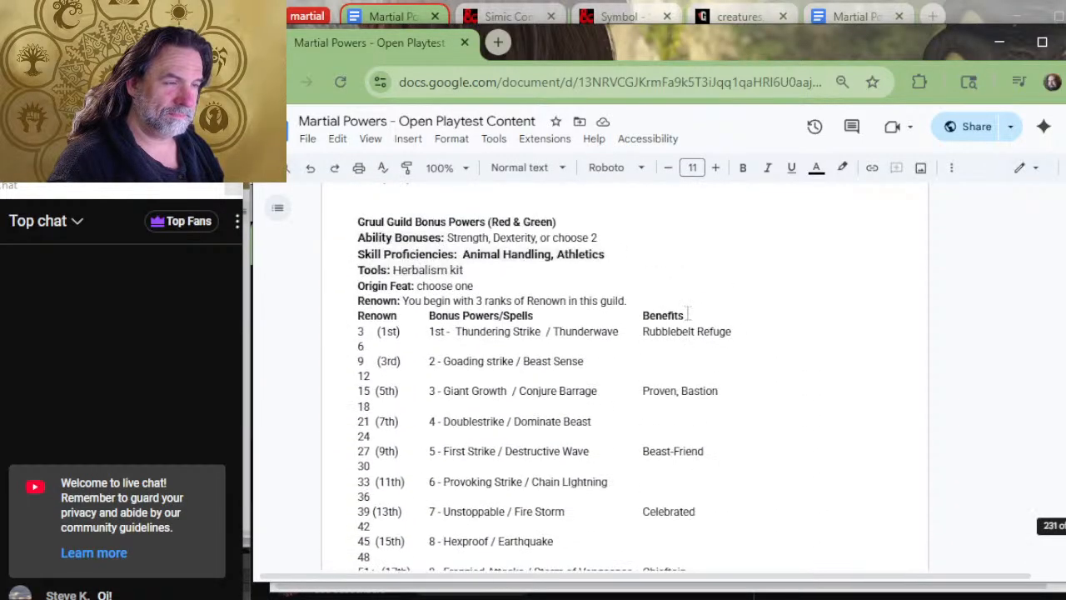
{"action": "scroll", "coordinate": [687, 313], "scroll_direction": "down", "scroll_amount": 4}
{"action": "scroll", "coordinate": [687, 313], "scroll_direction": "up", "scroll_amount": 20}
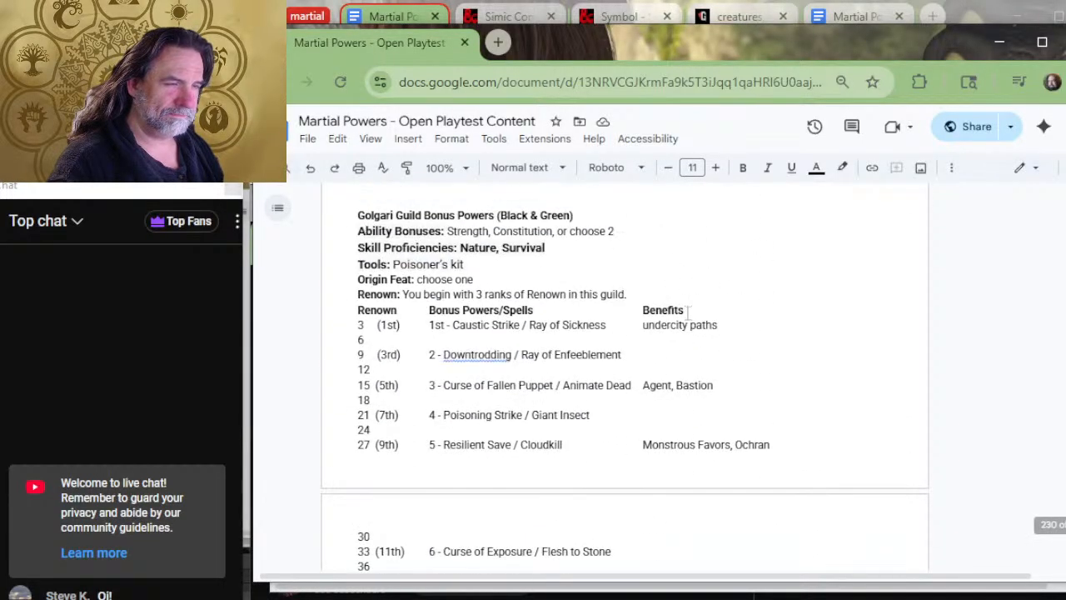
{"action": "scroll", "coordinate": [687, 313], "scroll_direction": "up", "scroll_amount": 20}
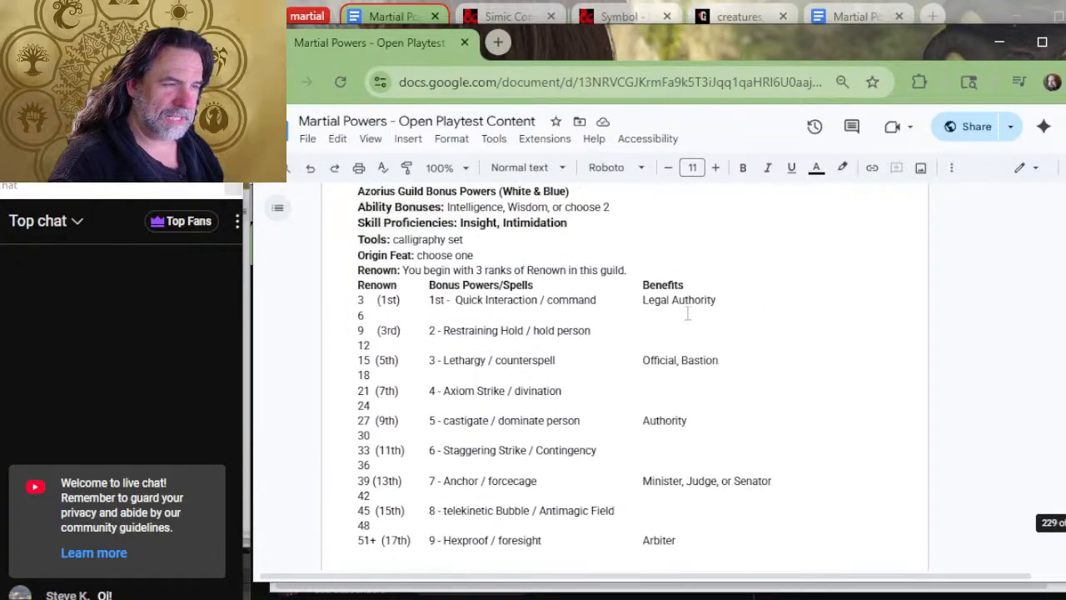
{"action": "scroll", "coordinate": [687, 313], "scroll_direction": "up", "scroll_amount": 2}
{"action": "scroll", "coordinate": [618, 318], "scroll_direction": "down", "scroll_amount": 4}
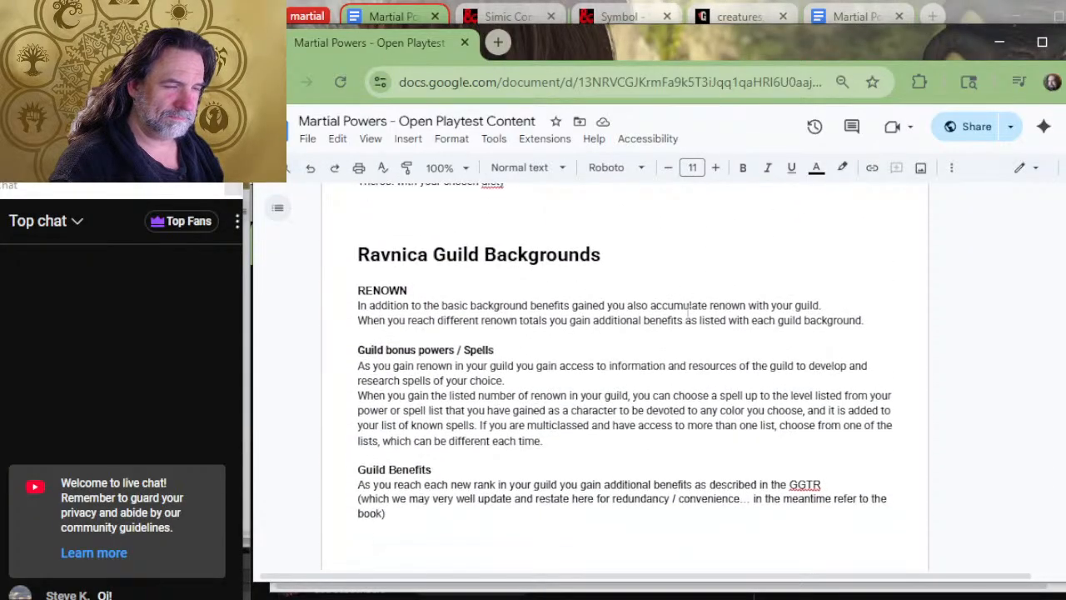
{"action": "left_click", "coordinate": [529, 388]}
{"action": "key", "text": "Up"}
{"action": "key", "text": "Up"}
{"action": "key", "text": "Up"}
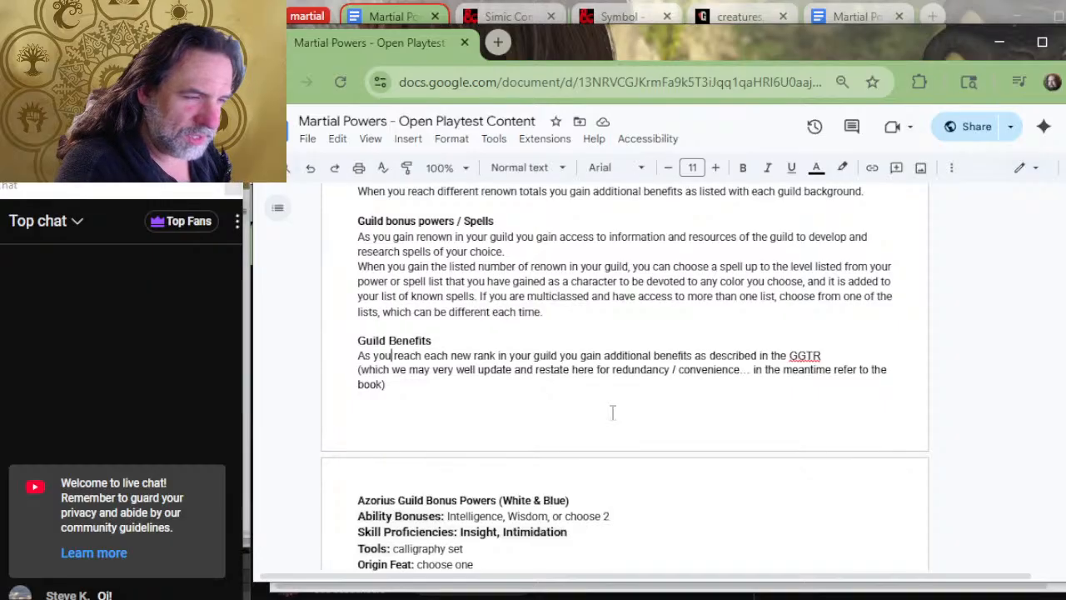
{"action": "key", "text": "Home"}
{"action": "key", "text": "End"}
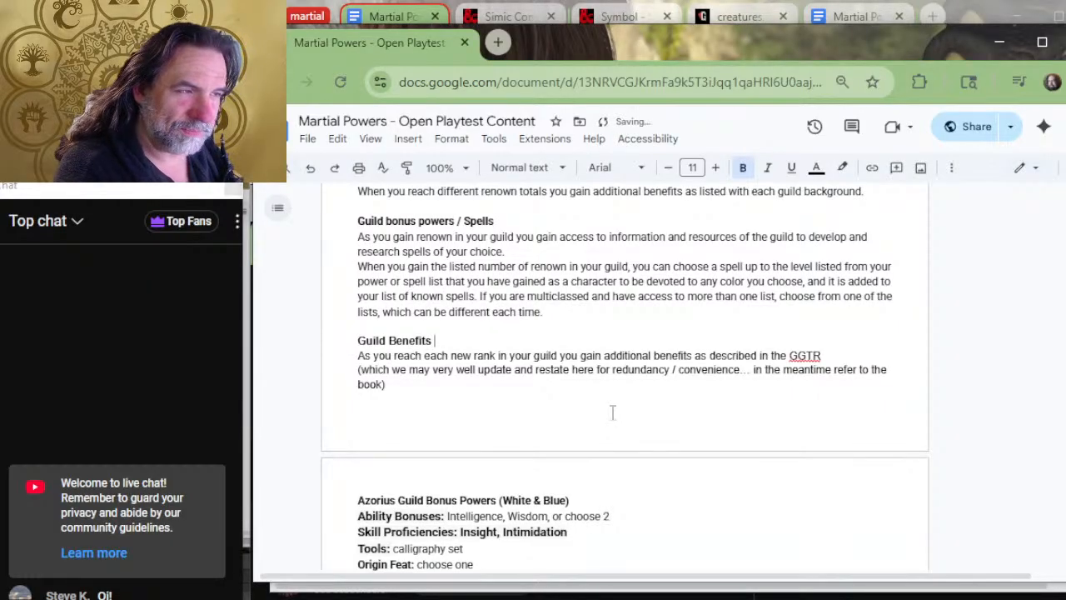
{"action": "type", "text": "(renown)"}
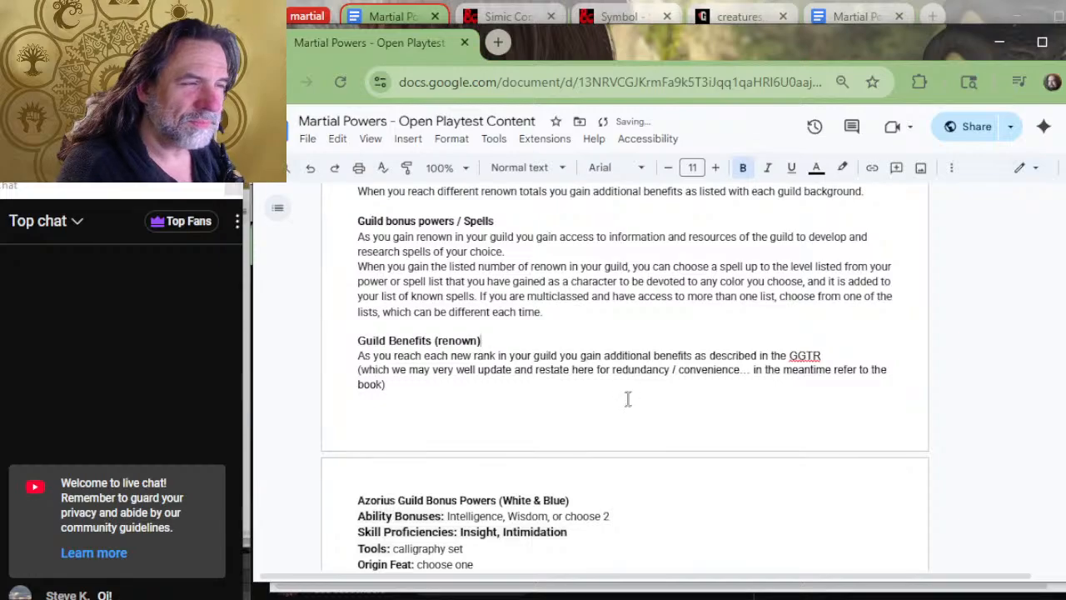
{"action": "scroll", "coordinate": [625, 398], "scroll_direction": "up", "scroll_amount": 2}
{"action": "scroll", "coordinate": [458, 375], "scroll_direction": "down", "scroll_amount": 2}
{"action": "key", "text": "BackSpace"}
{"action": "key", "text": "BackSpace"}
{"action": "key", "text": "BackSpace"}
{"action": "key", "text": "BackSpace"}
{"action": "key", "text": "BackSpace"}
{"action": "key", "text": "BackSpace"}
{"action": "key", "text": "BackSpace"}
{"action": "key", "text": "BackSpace"}
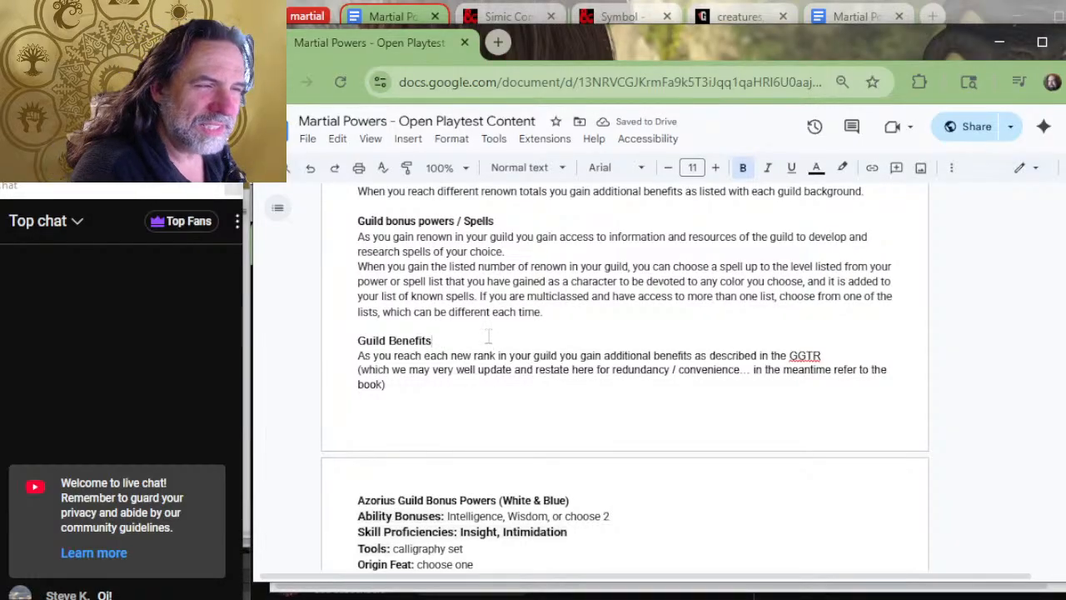
Below the guild bonus powers paragraph, add the line "In addition you can research spells of the level gained by your renown score to".
{"action": "left_click", "coordinate": [577, 315]}
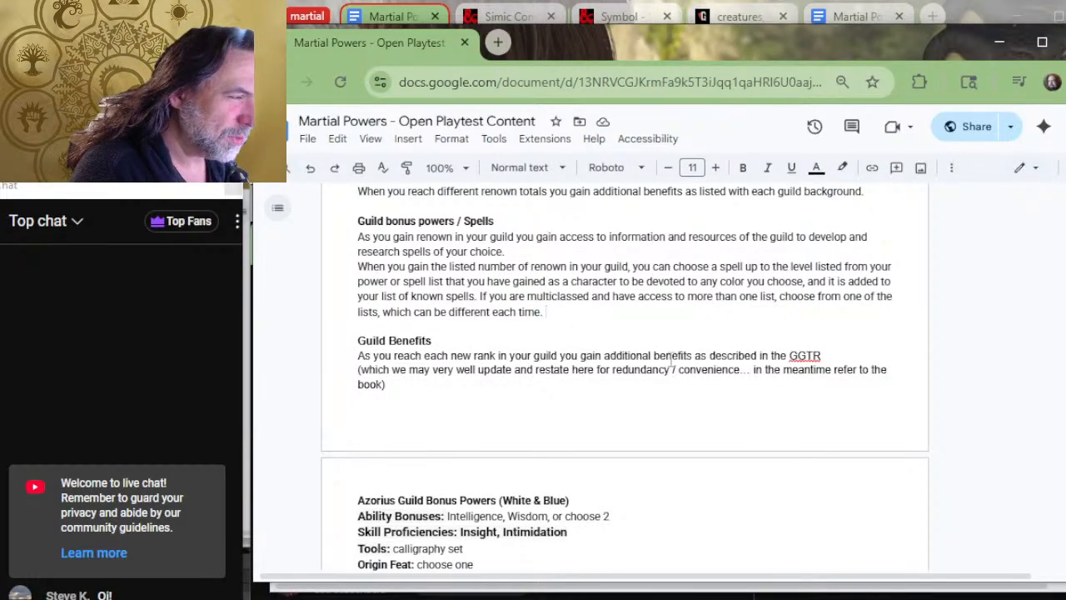
{"action": "key", "text": "Return"}
{"action": "type", "text": "In addition you can "}
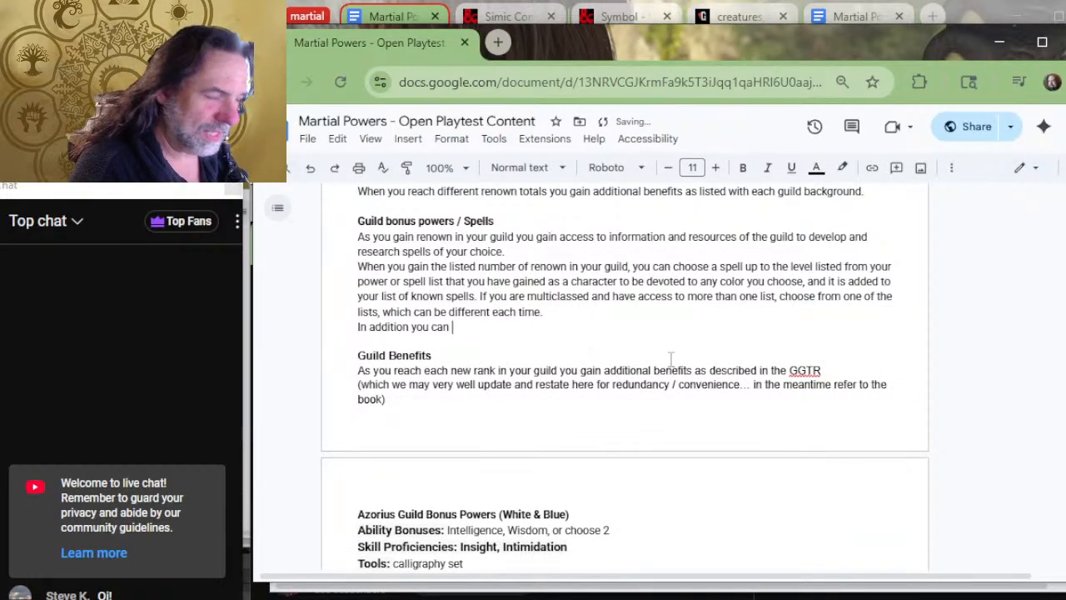
{"action": "type", "text": "research"}
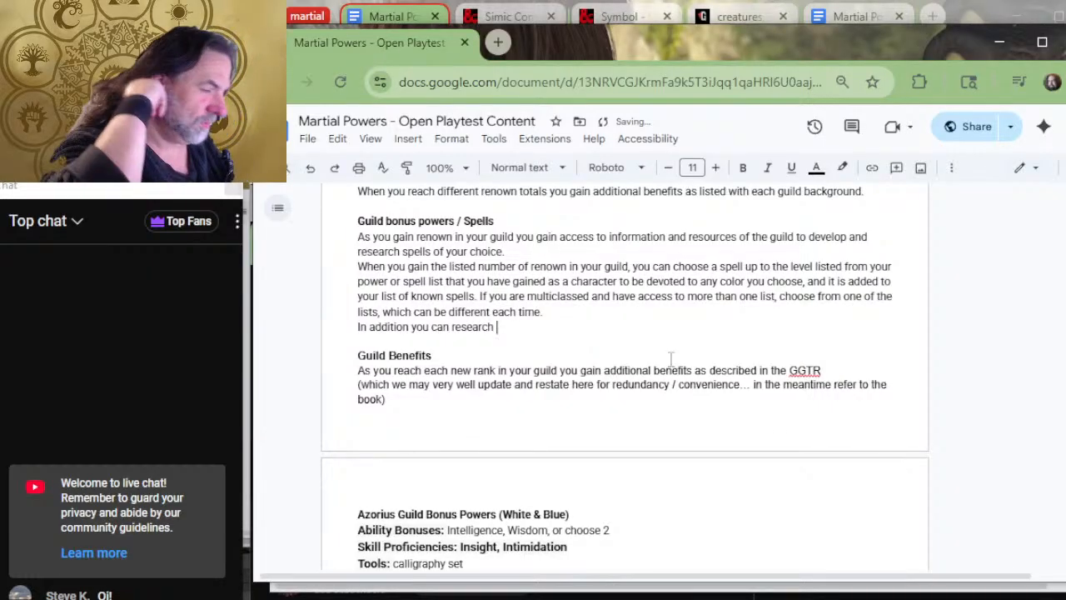
{"action": "type", "text": " spells of the level gained by your renown score "}
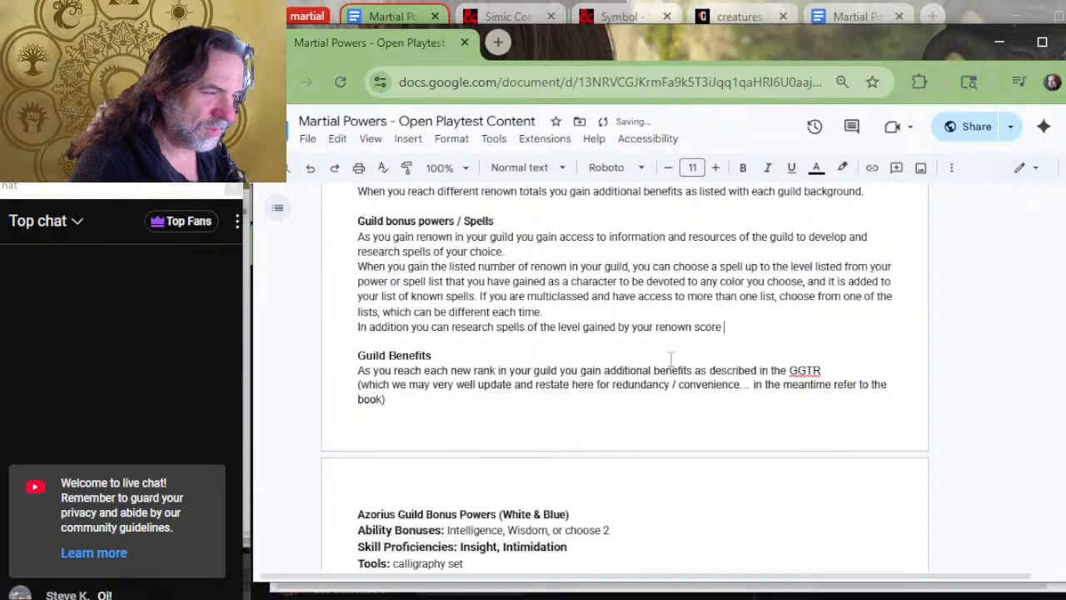
{"action": "type", "text": "to"}
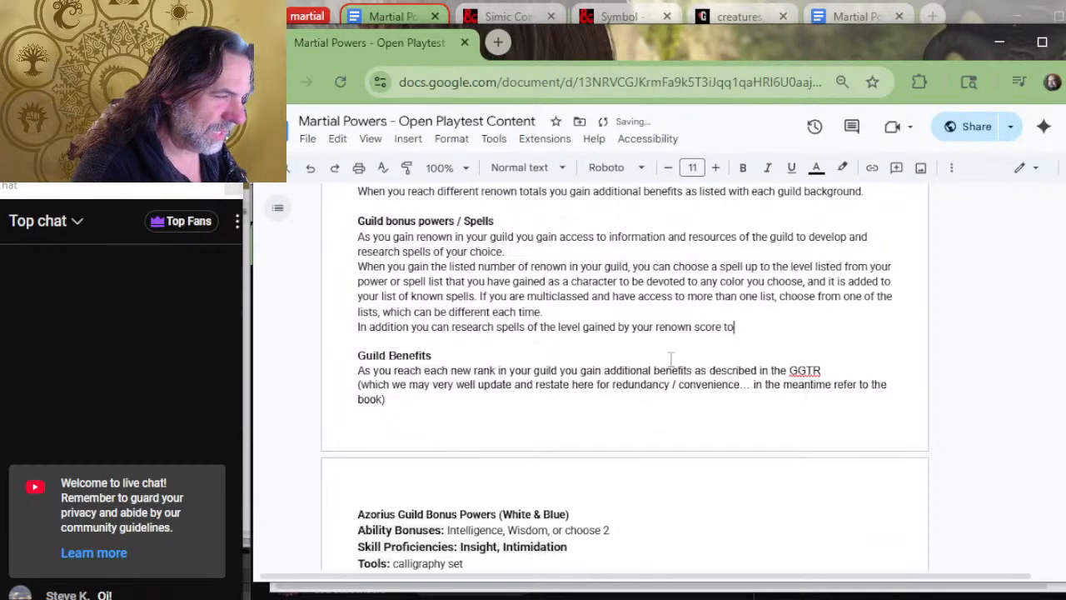
Insert "on your spell list" after "research spells" in the new guild bonus powers sentence.
{"action": "key", "text": "Up"}
{"action": "key", "text": "Right"}
{"action": "key", "text": "Right"}
{"action": "key", "text": "Right"}
{"action": "key", "text": "Right"}
{"action": "key", "text": "Right"}
{"action": "key", "text": "Right"}
{"action": "key", "text": "Right"}
{"action": "key", "text": "Right"}
{"action": "key", "text": "Right"}
{"action": "key", "text": "Right"}
{"action": "key", "text": "Right"}
{"action": "key", "text": "Right"}
{"action": "key", "text": "Right"}
{"action": "key", "text": "Right"}
{"action": "key", "text": "Right"}
{"action": "key", "text": "Right"}
{"action": "key", "text": "Right"}
{"action": "key", "text": "Right"}
{"action": "key", "text": "Right"}
{"action": "key", "text": "Right"}
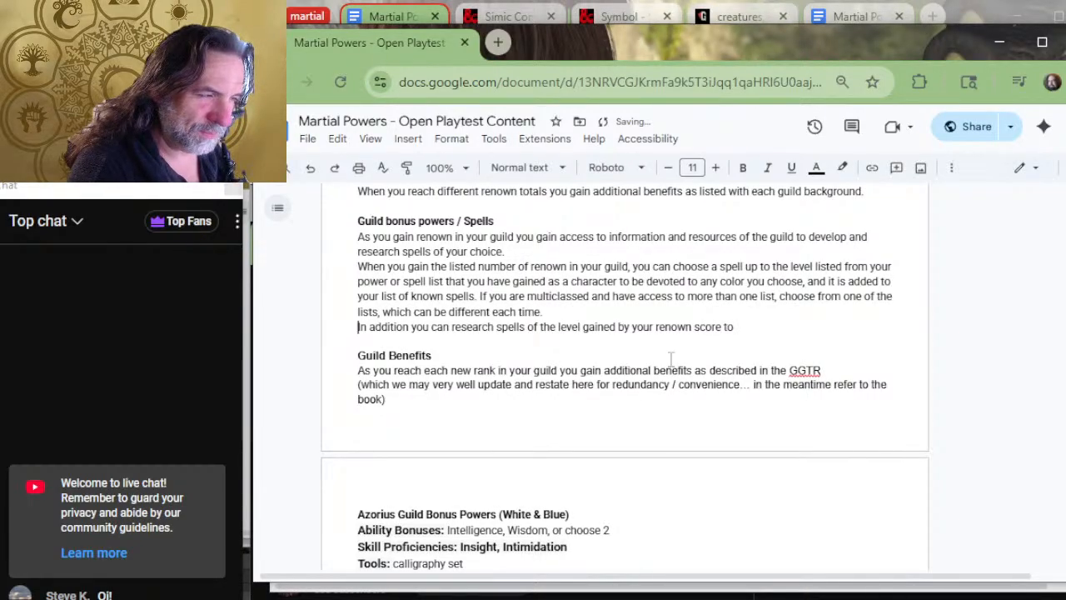
{"action": "key", "text": "Right"}
{"action": "key", "text": "Right"}
{"action": "key", "text": "Right"}
{"action": "key", "text": "Right"}
{"action": "key", "text": "Right"}
{"action": "key", "text": "Right"}
{"action": "key", "text": "Right"}
{"action": "key", "text": "Right"}
{"action": "key", "text": "Right"}
{"action": "key", "text": "Right"}
{"action": "key", "text": "Right"}
{"action": "key", "text": "Right"}
{"action": "key", "text": "Right"}
{"action": "key", "text": "Right"}
{"action": "key", "text": "Right"}
{"action": "key", "text": "Right"}
{"action": "key", "text": "Right"}
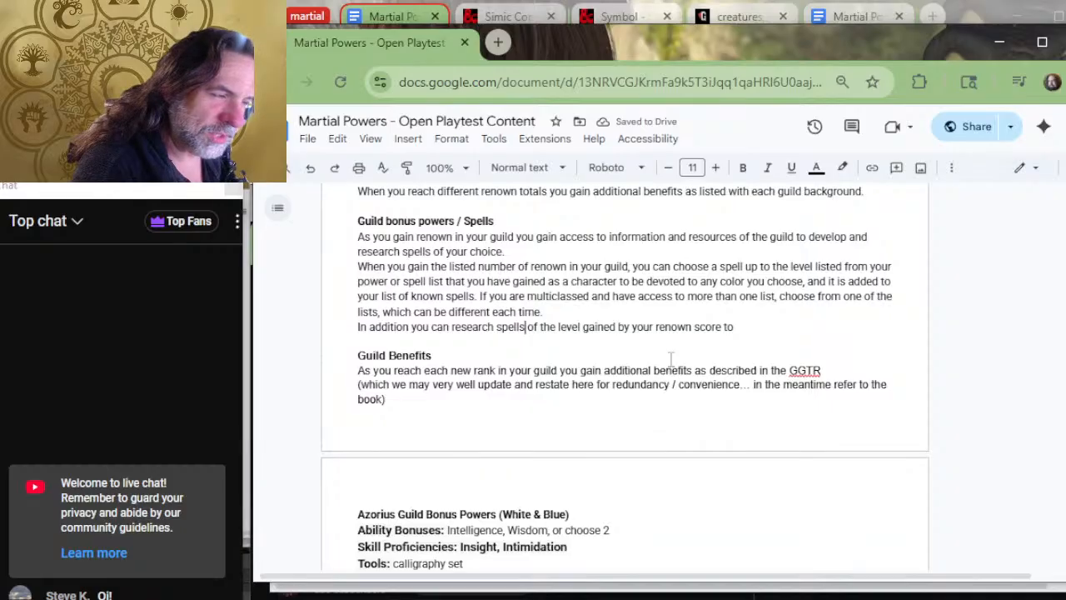
{"action": "type", "text": "on your spell list"}
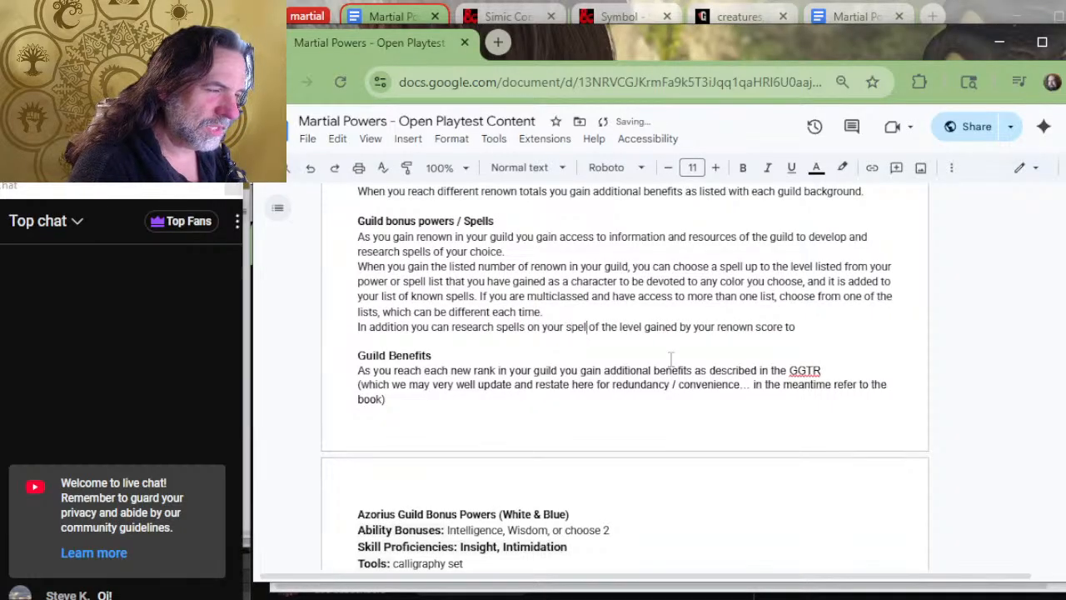
Change "of the level" to "of a level" in the spell research sentence.
{"action": "key", "text": "End"}
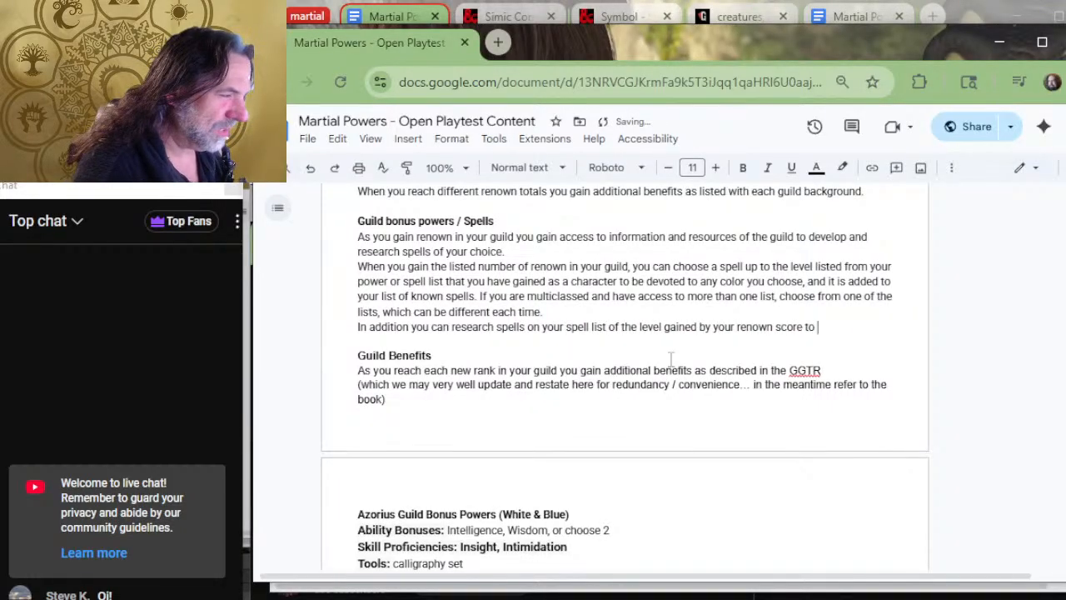
{"action": "key", "text": "Left"}
{"action": "key", "text": "Left"}
{"action": "key", "text": "Left"}
{"action": "key", "text": "Left"}
{"action": "key", "text": "Left"}
{"action": "key", "text": "Left"}
{"action": "key", "text": "Left"}
{"action": "key", "text": "Left"}
{"action": "key", "text": "Left"}
{"action": "key", "text": "Left"}
{"action": "key", "text": "Left"}
{"action": "key", "text": "Left"}
{"action": "key", "text": "Left"}
{"action": "key", "text": "Left"}
{"action": "key", "text": "Left"}
{"action": "key", "text": "Left"}
{"action": "key", "text": "Left"}
{"action": "key", "text": "Left"}
{"action": "key", "text": "Left"}
{"action": "key", "text": "Left"}
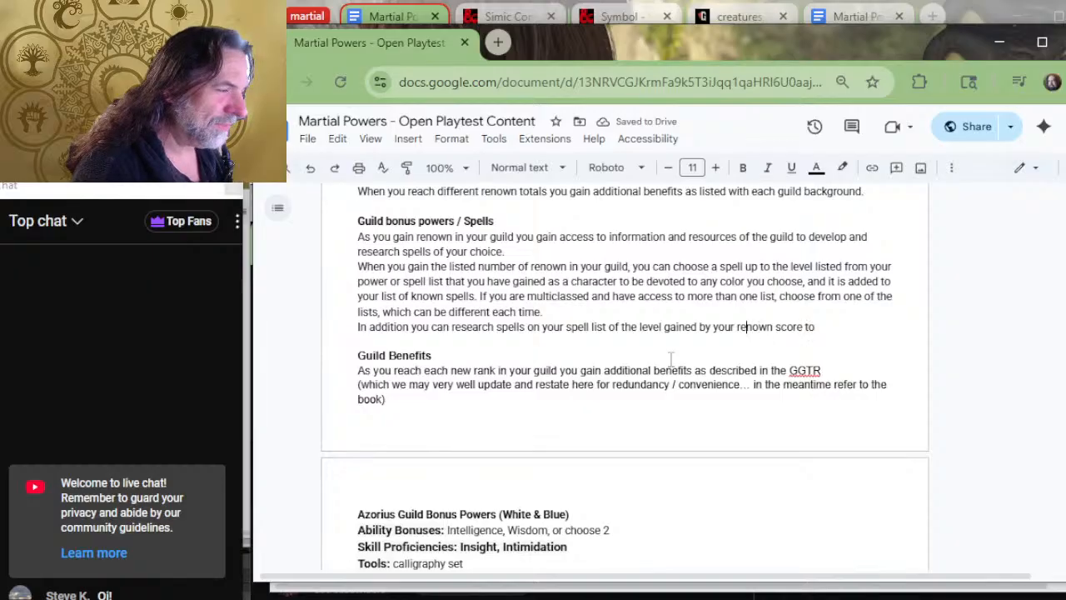
{"action": "key", "text": "BackSpace"}
{"action": "key", "text": "Delete"}
{"action": "key", "text": "Delete"}
{"action": "type", "text": "a"}
Insert "up" between "a level" and "gained" in the spell research sentence.
{"action": "key", "text": "Right"}
{"action": "key", "text": "Right"}
{"action": "key", "text": "Right"}
{"action": "key", "text": "Right"}
{"action": "key", "text": "Right"}
{"action": "key", "text": "Right"}
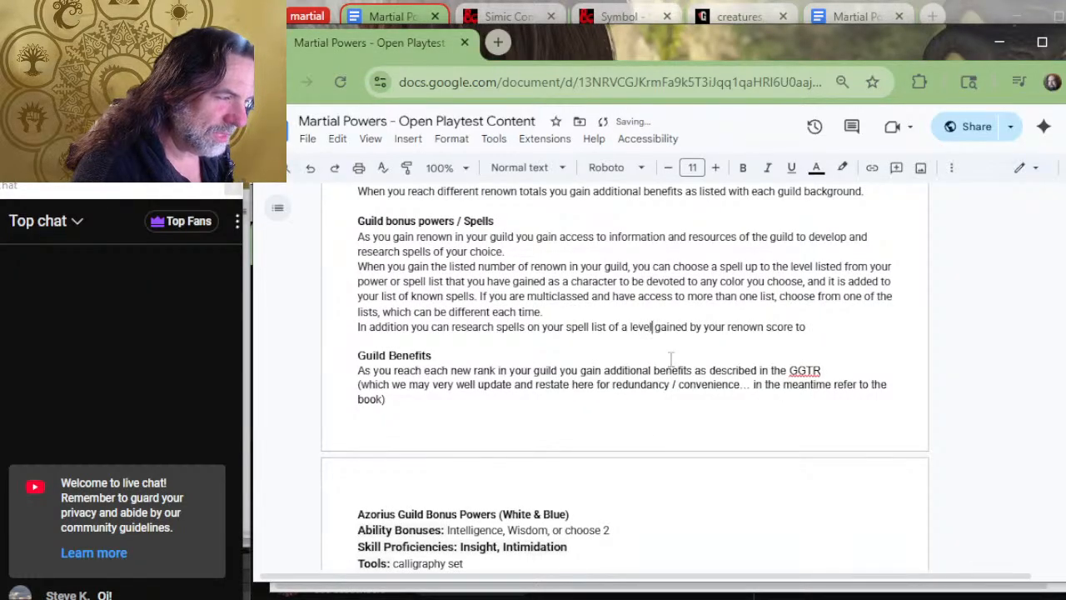
{"action": "type", "text": "up to "}
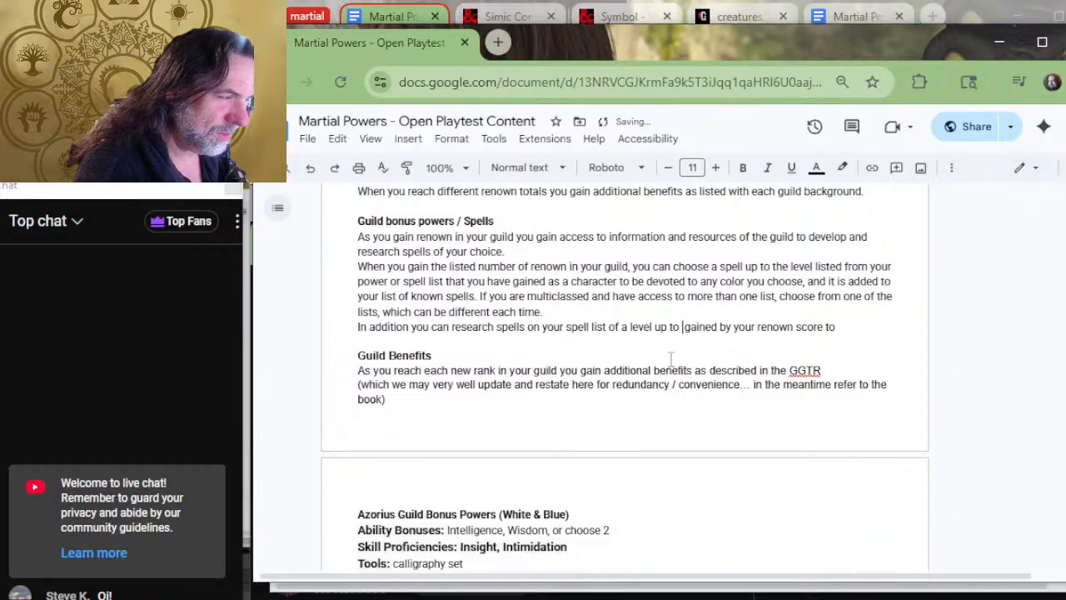
{"action": "type", "text": "that"}
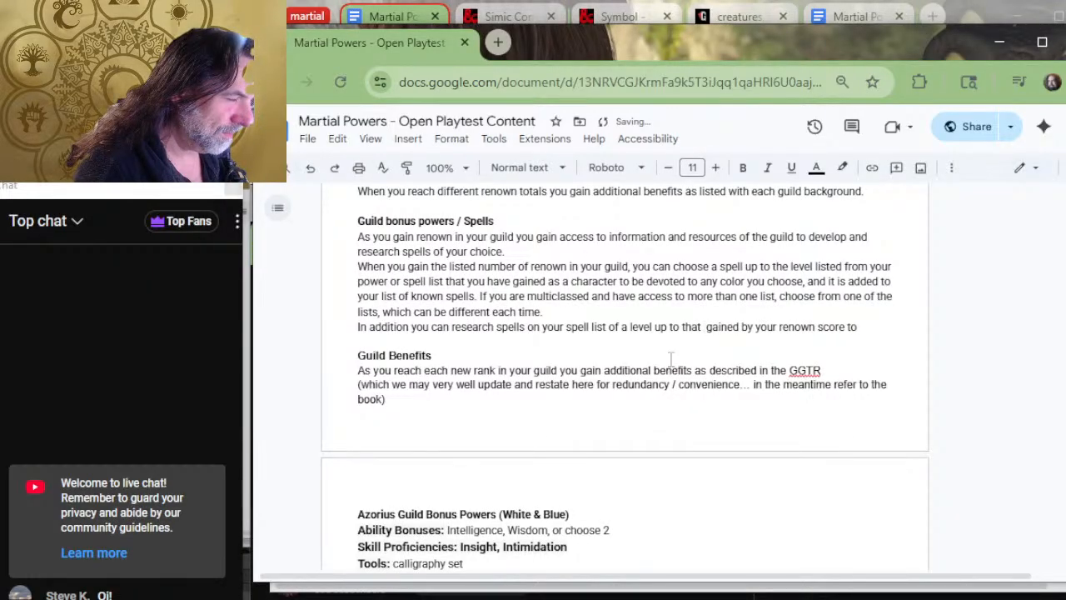
{"action": "key", "text": "BackSpace"}
{"action": "key", "text": "BackSpace"}
{"action": "key", "text": "BackSpace"}
{"action": "key", "text": "BackSpace"}
{"action": "key", "text": "BackSpace"}
{"action": "key", "text": "BackSpace"}
{"action": "key", "text": "BackSpace"}
{"action": "key", "text": "BackSpace"}
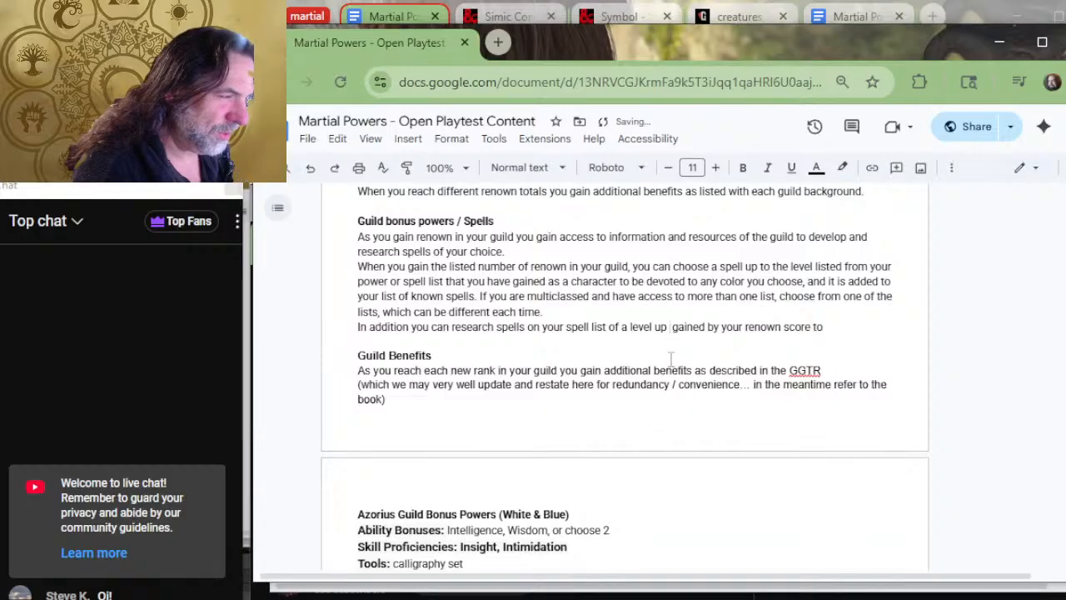
{"action": "key", "text": "End"}
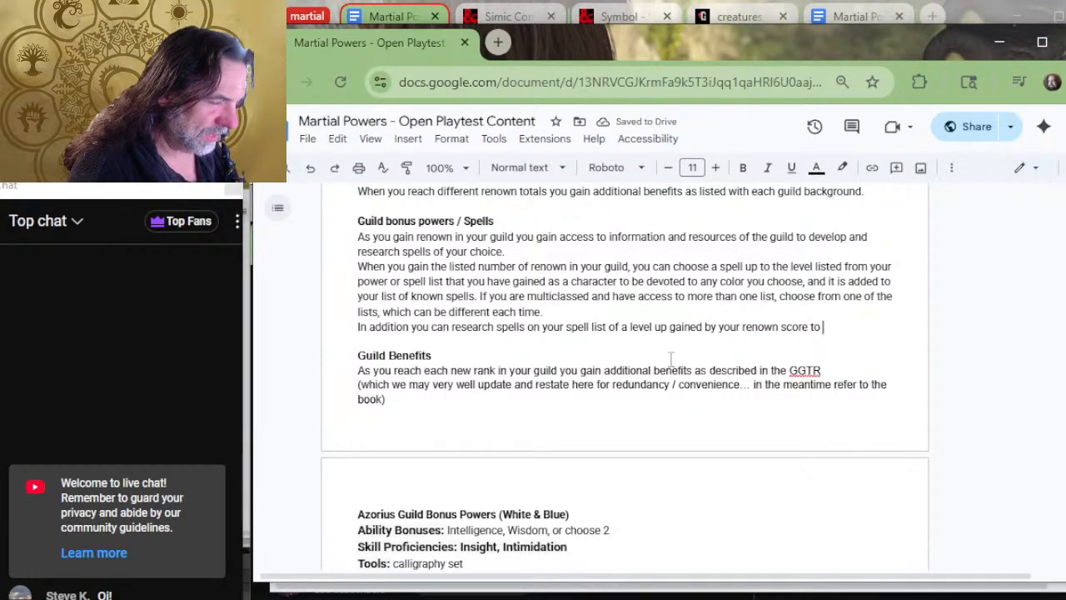
{"action": "key", "text": "BackSpace"}
{"action": "key", "text": "BackSpace"}
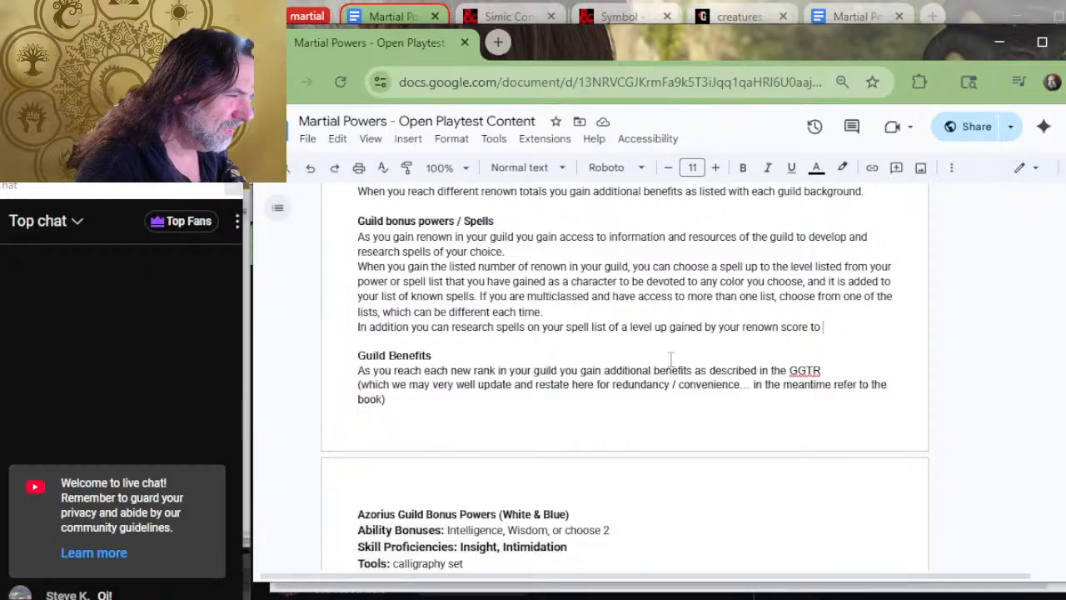
Insert "to that which you have" between "a level up" and "gained by your renown score".
{"action": "key", "text": "Left"}
{"action": "key", "text": "Left"}
{"action": "key", "text": "Left"}
{"action": "key", "text": "Left"}
{"action": "key", "text": "Left"}
{"action": "key", "text": "Left"}
{"action": "key", "text": "Left"}
{"action": "key", "text": "Left"}
{"action": "key", "text": "Left"}
{"action": "key", "text": "Left"}
{"action": "key", "text": "Left"}
{"action": "key", "text": "Left"}
{"action": "key", "text": "Left"}
{"action": "key", "text": "Left"}
{"action": "key", "text": "Left"}
{"action": "key", "text": "Left"}
{"action": "key", "text": "Left"}
{"action": "key", "text": "Left"}
{"action": "key", "text": "Left"}
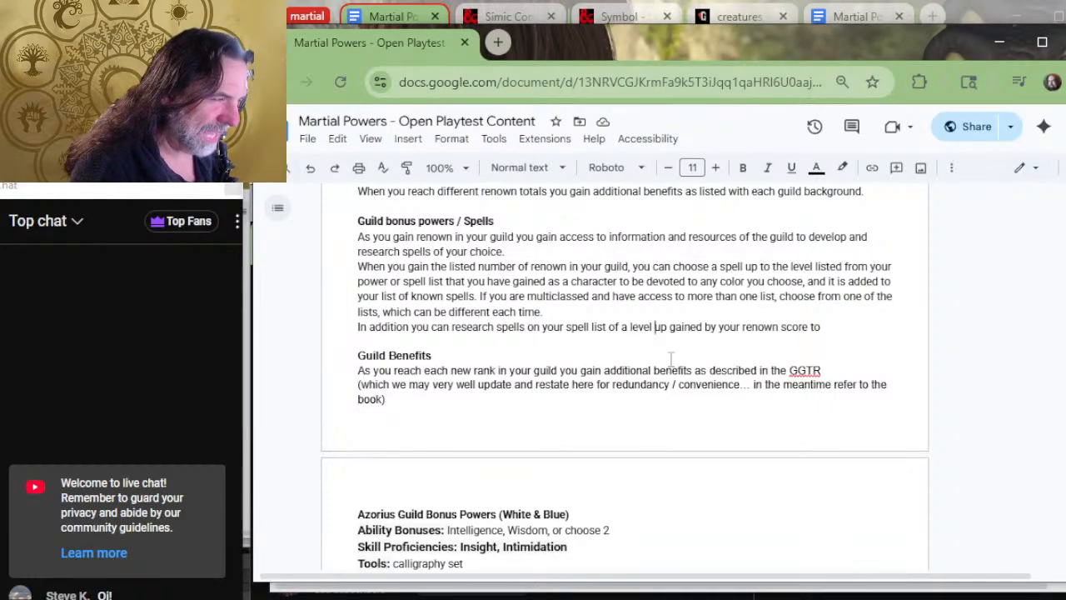
{"action": "key", "text": "Right"}
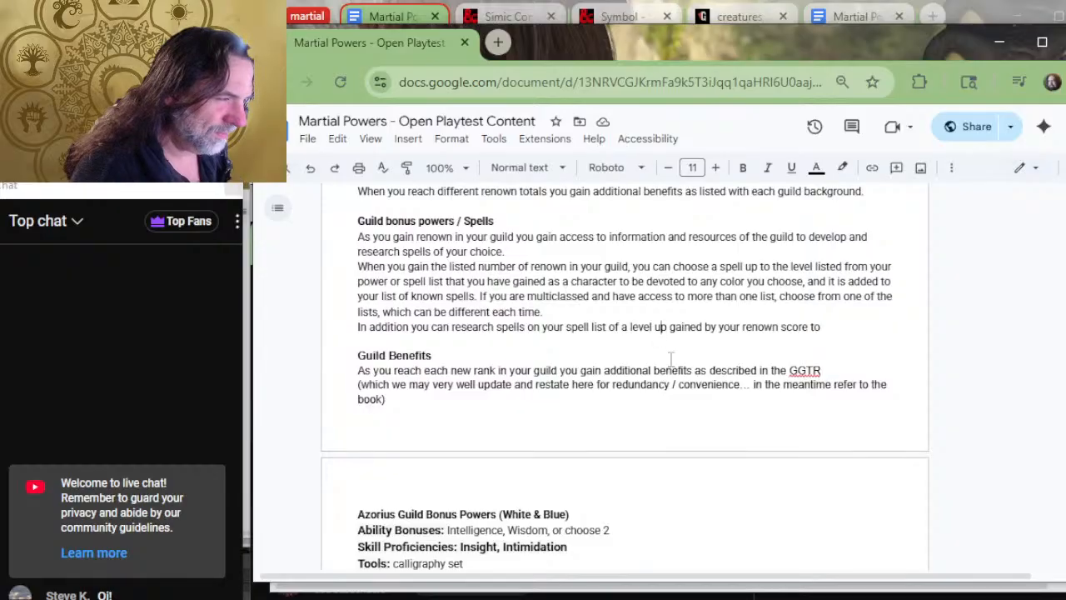
{"action": "type", "text": "to "}
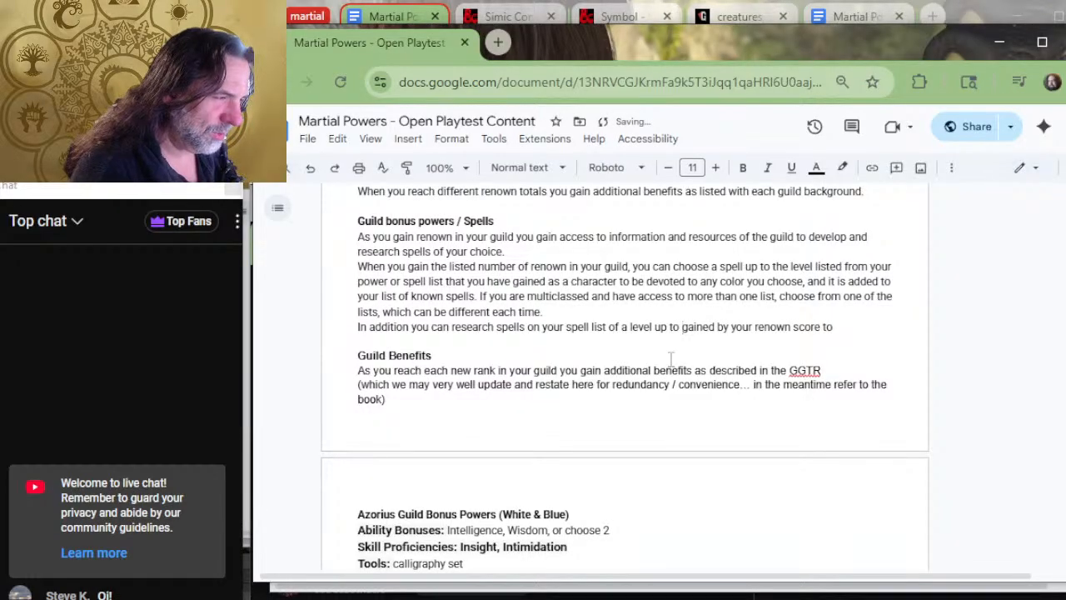
{"action": "type", "text": "that which"}
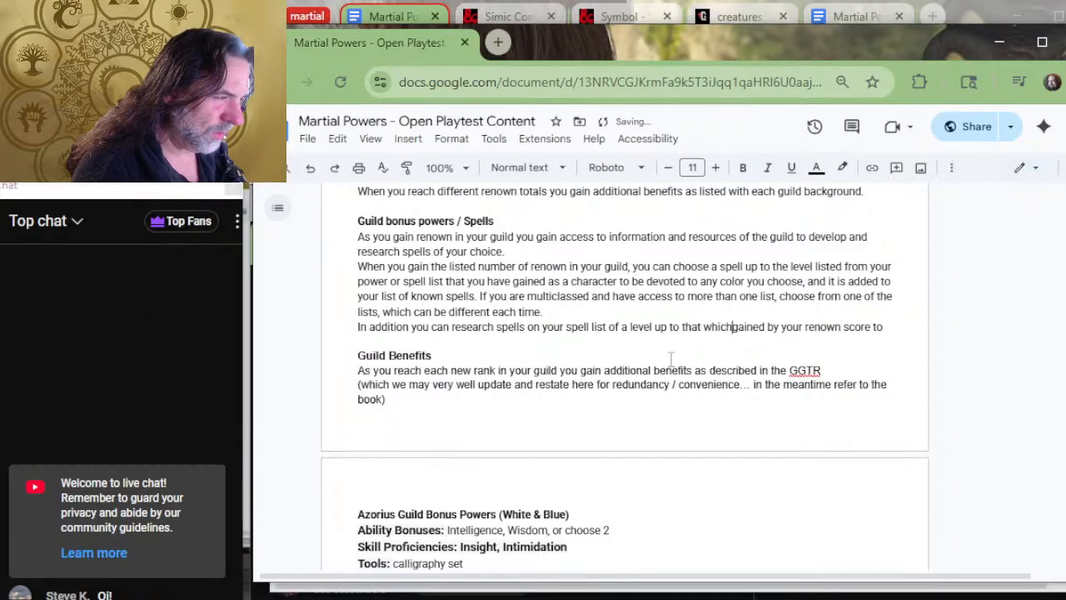
{"action": "type", "text": " you have"}
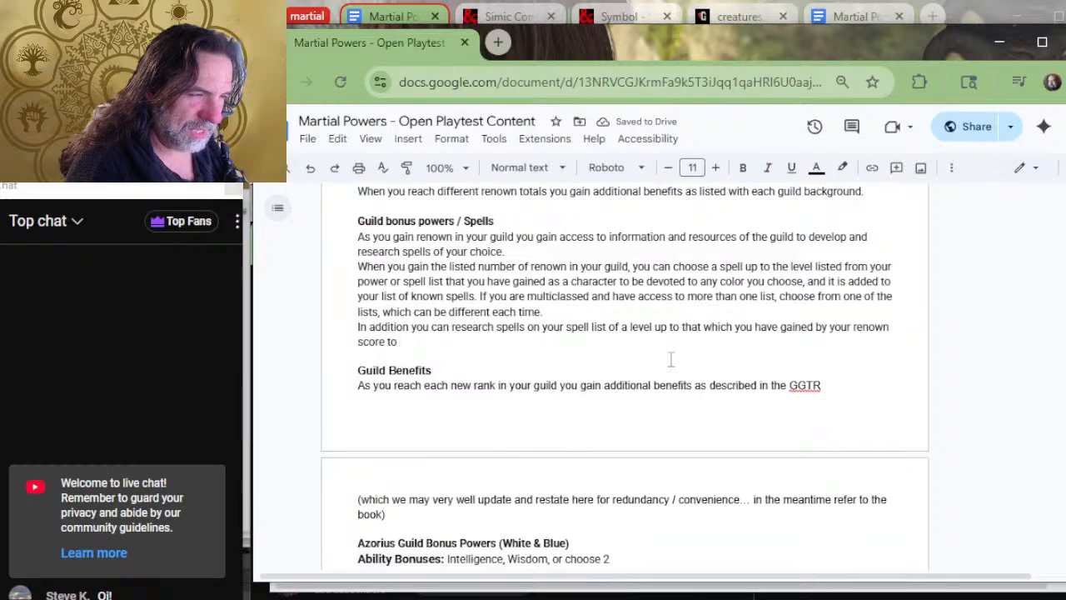
Reword the sentence's opening to "In addition, you can spend downtime at your guildhall to research spells", removing the duplicate "you can".
{"action": "key", "text": "Up"}
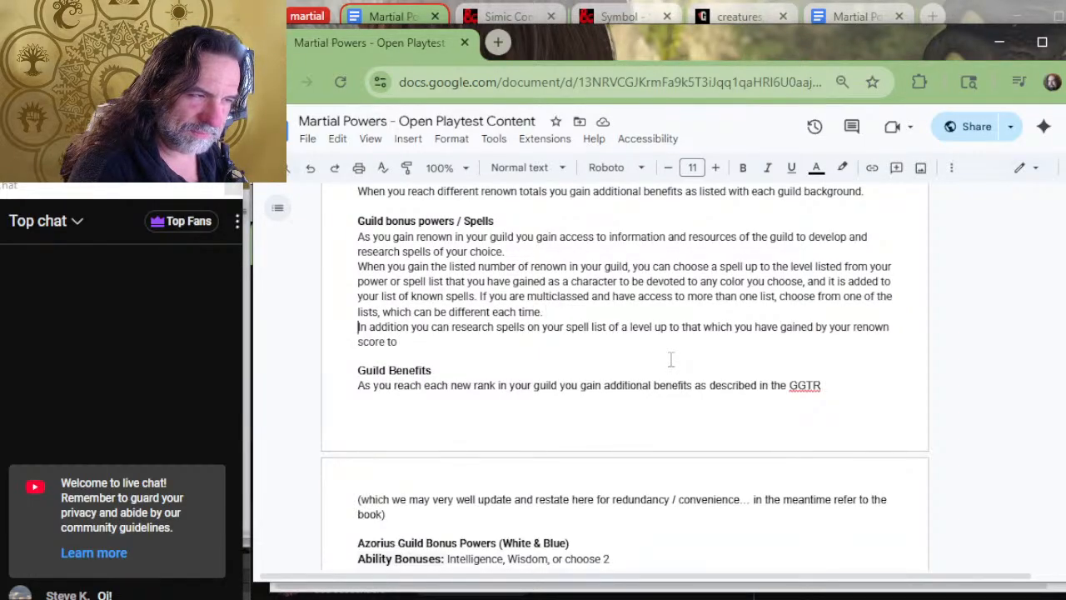
{"action": "key", "text": "ctrl+Left"}
{"action": "key", "text": "ctrl+Left"}
{"action": "key", "text": "Left"}
{"action": "key", "text": "Left"}
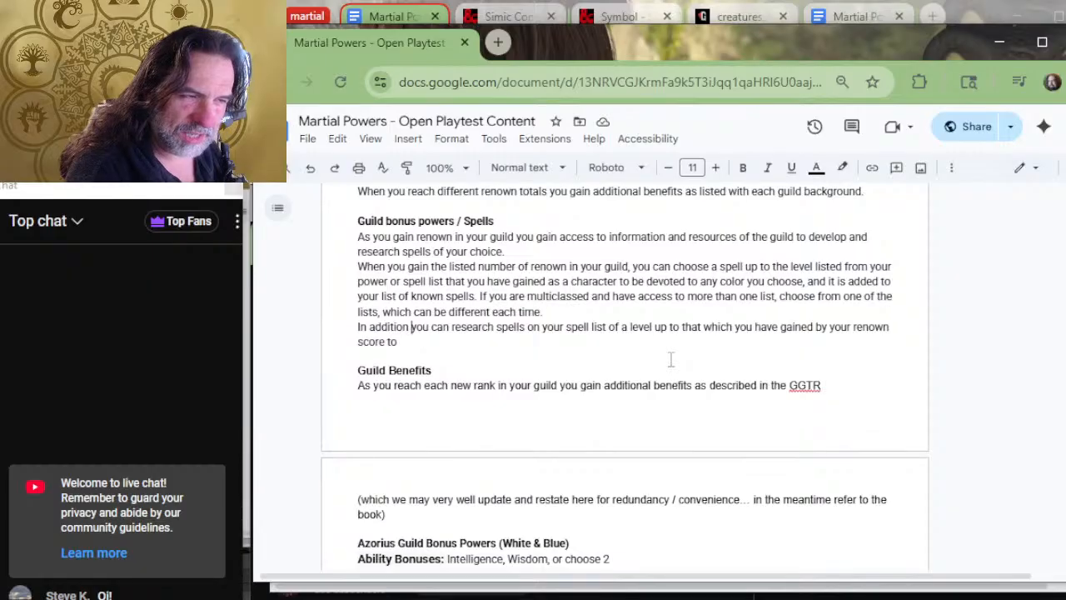
{"action": "type", "text": ", you can spend"}
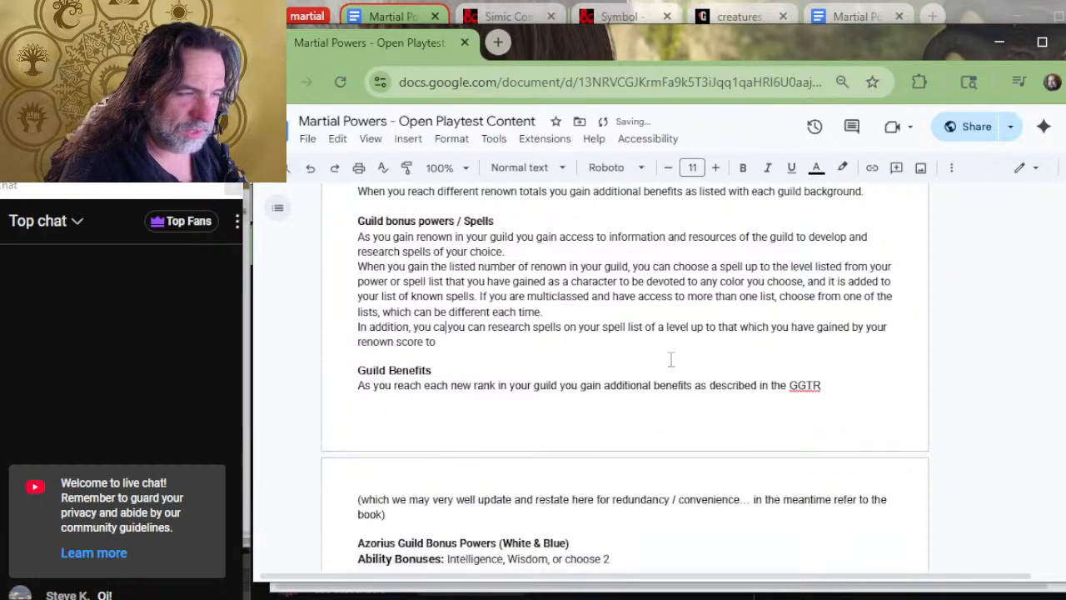
{"action": "type", "text": " downtime"}
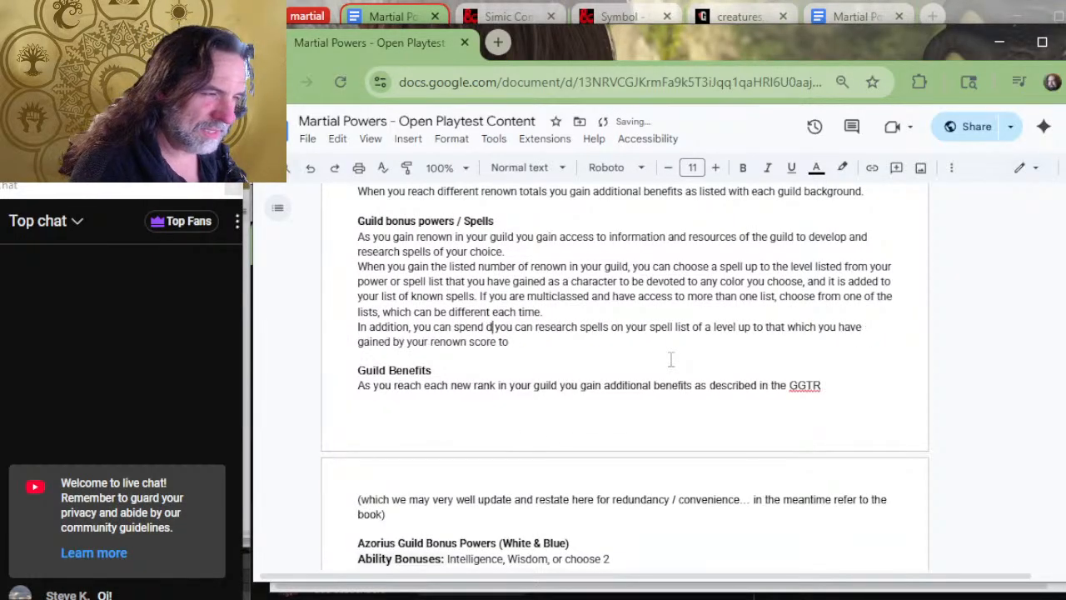
{"action": "type", "text": " at your guildhall to"}
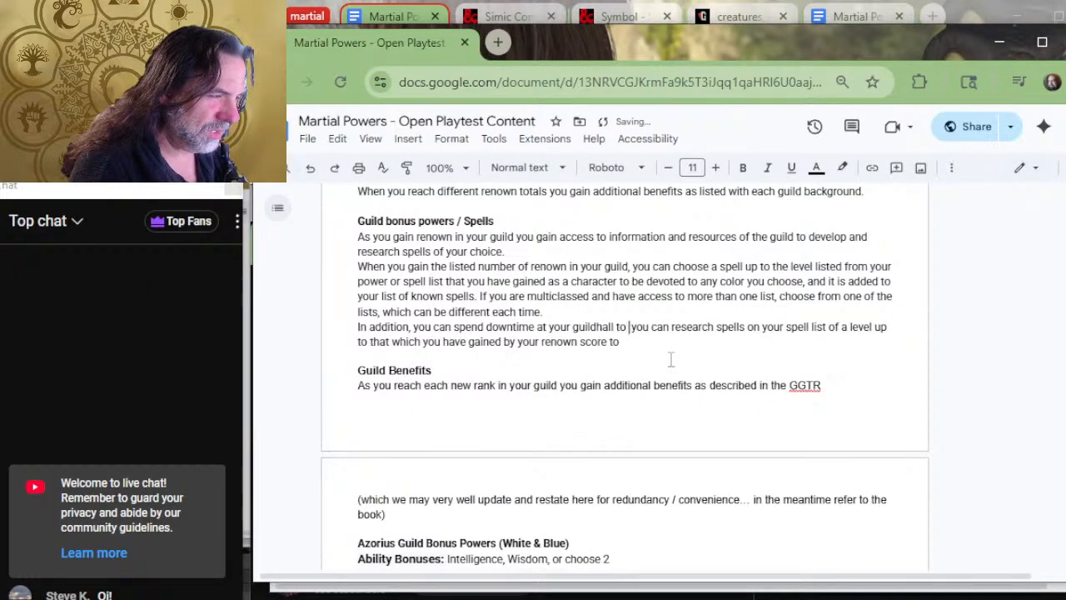
{"action": "key", "text": "Delete"}
{"action": "key", "text": "Delete"}
{"action": "key", "text": "Delete"}
{"action": "key", "text": "Delete"}
{"action": "key", "text": "Delete"}
{"action": "key", "text": "Delete"}
{"action": "key", "text": "Delete"}
{"action": "key", "text": "Delete"}
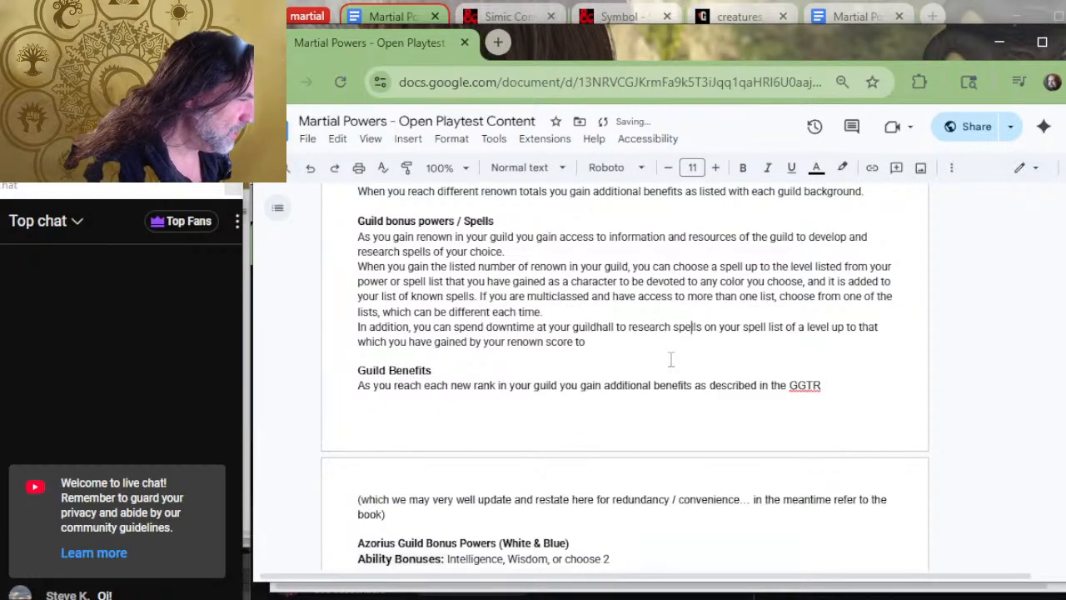
Change "gained by your renown score" to "gained for your renown score" in the spell research sentence.
{"action": "key", "text": "Right"}
{"action": "key", "text": "Right"}
{"action": "key", "text": "Right"}
{"action": "key", "text": "Right"}
{"action": "key", "text": "Right"}
{"action": "key", "text": "Right"}
{"action": "key", "text": "Right"}
{"action": "key", "text": "Right"}
{"action": "key", "text": "Right"}
{"action": "key", "text": "Right"}
{"action": "key", "text": "Right"}
{"action": "key", "text": "Right"}
{"action": "key", "text": "Right"}
{"action": "key", "text": "Right"}
{"action": "key", "text": "Right"}
{"action": "key", "text": "Right"}
{"action": "key", "text": "Right"}
{"action": "key", "text": "Right"}
{"action": "key", "text": "Right"}
{"action": "key", "text": "Right"}
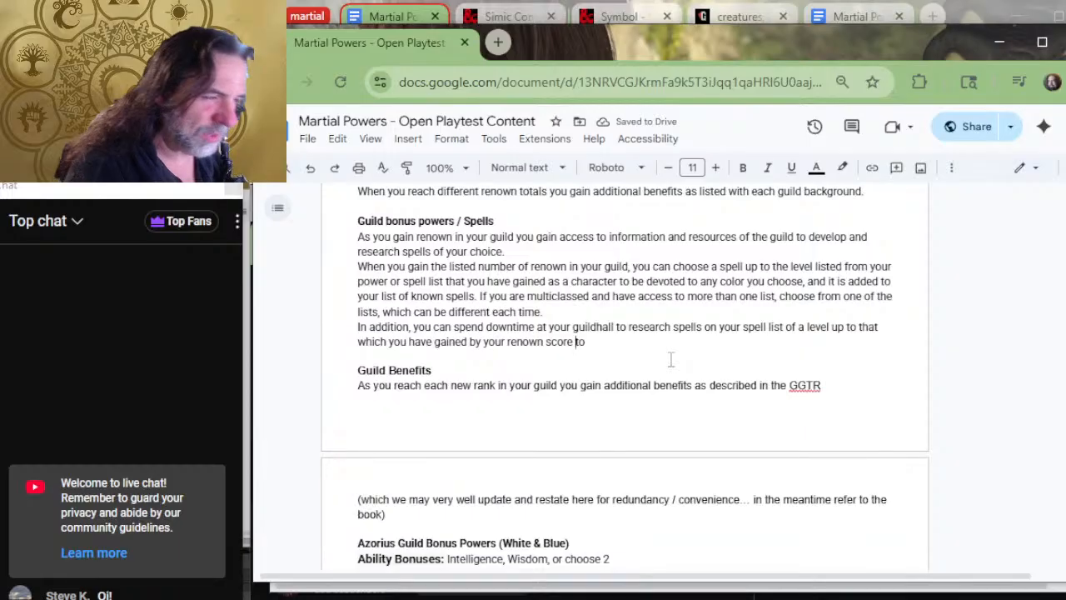
{"action": "key", "text": "Left"}
{"action": "key", "text": "Left"}
{"action": "key", "text": "Left"}
{"action": "key", "text": "Left"}
{"action": "key", "text": "Left"}
{"action": "key", "text": "Left"}
{"action": "key", "text": "Left"}
{"action": "key", "text": "Left"}
{"action": "key", "text": "Left"}
{"action": "key", "text": "Left"}
{"action": "key", "text": "Left"}
{"action": "key", "text": "Left"}
{"action": "key", "text": "Left"}
{"action": "key", "text": "Left"}
{"action": "key", "text": "BackSpace"}
{"action": "key", "text": "BackSpace"}
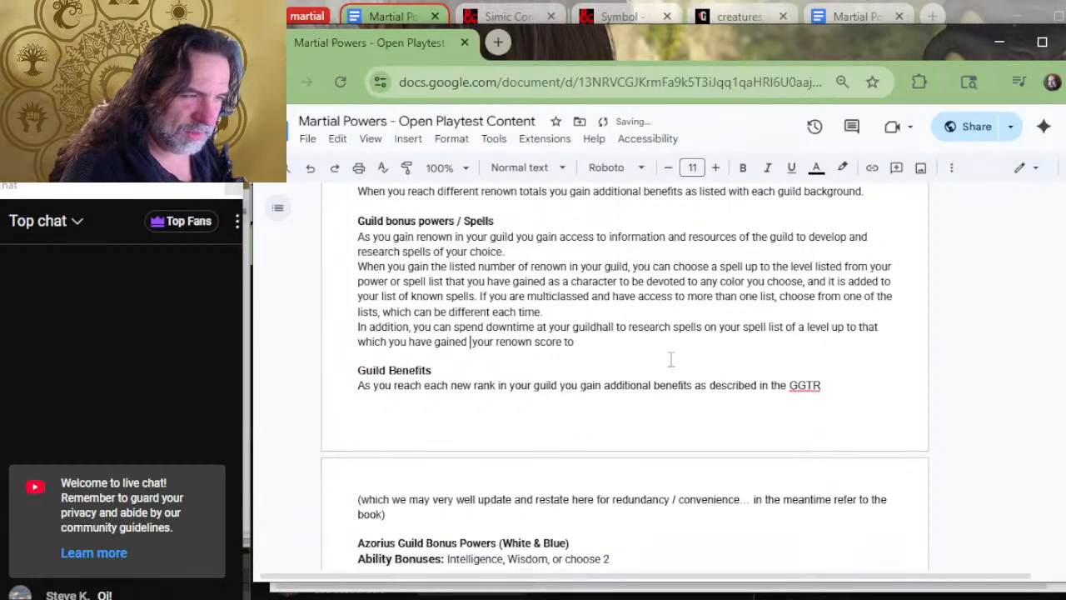
{"action": "type", "text": "for"}
Replace the trailing "to" after "renown score" with ", devoting" in the spell research sentence.
{"action": "key", "text": "End"}
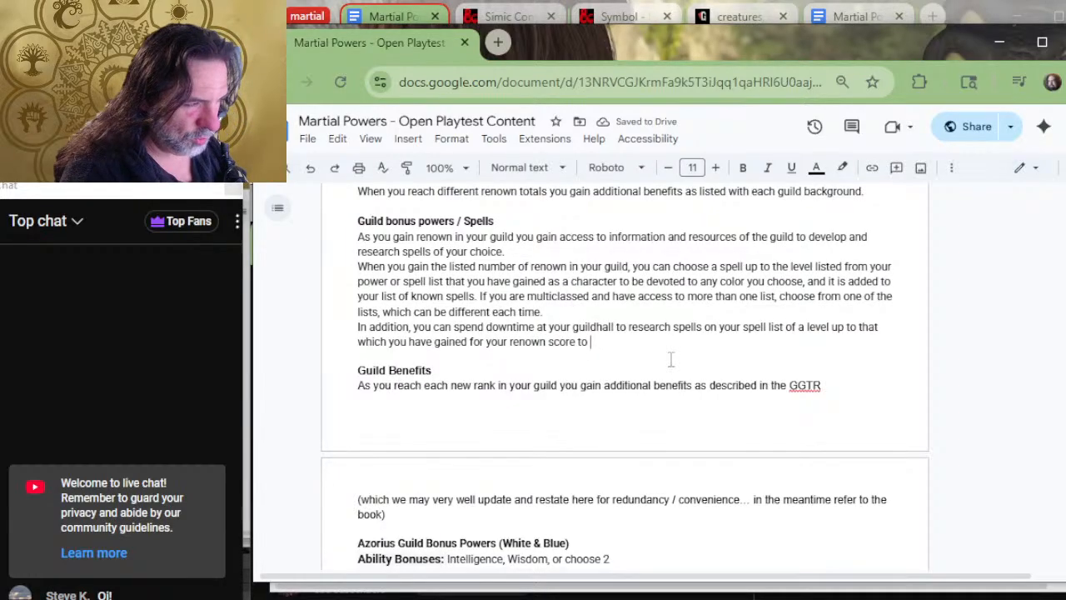
{"action": "type", "text": "devote"}
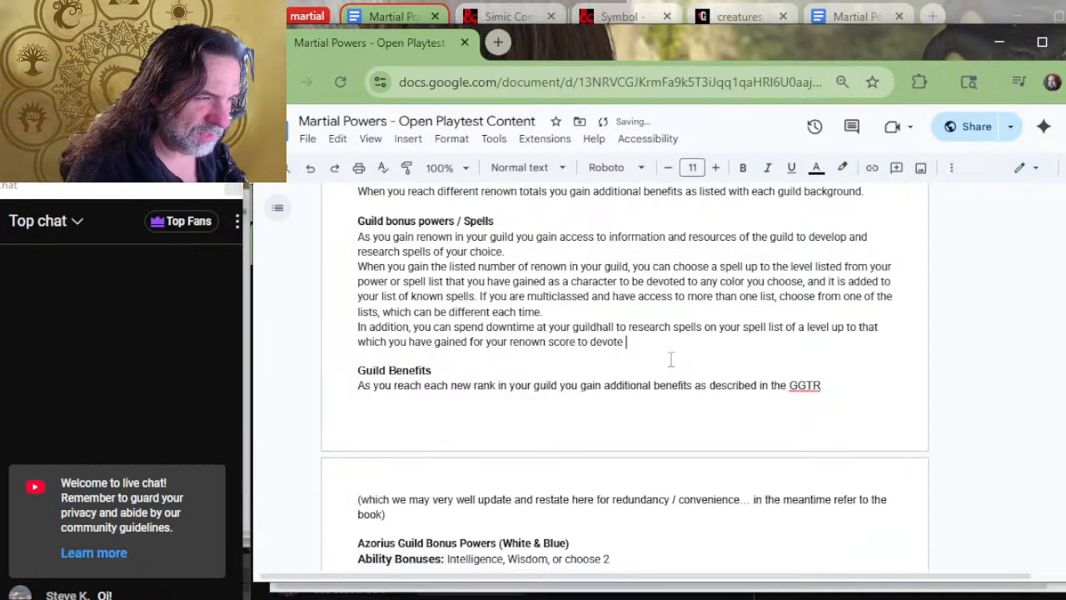
{"action": "key", "text": "Up"}
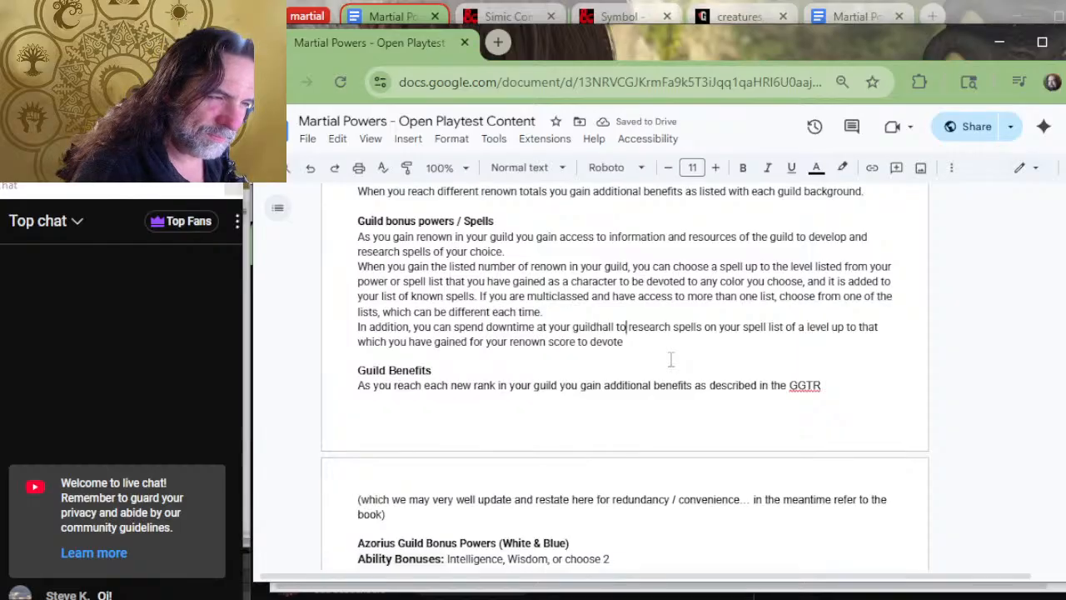
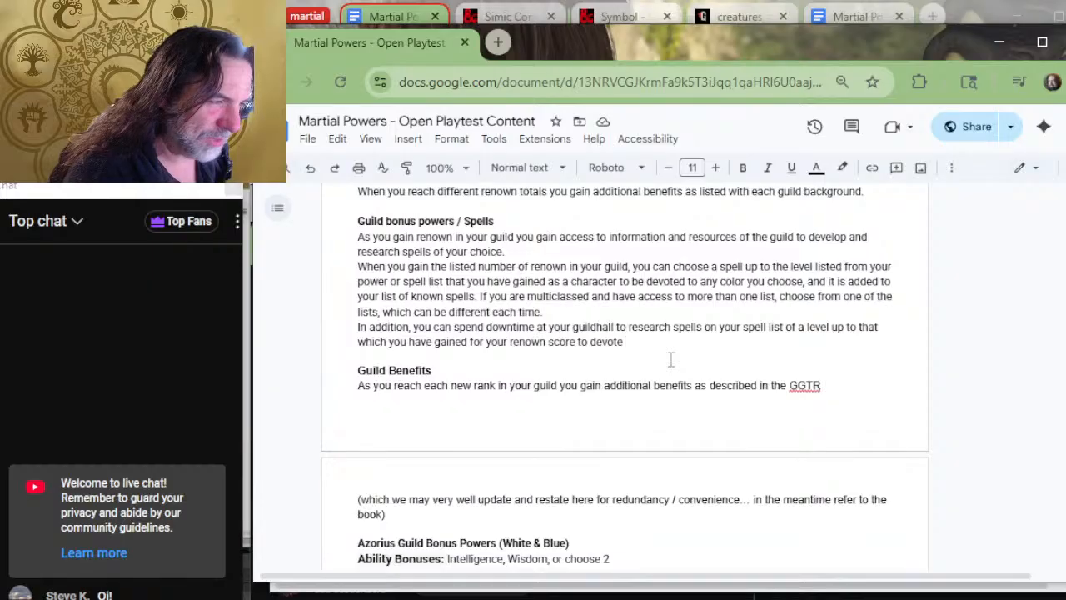
{"action": "key", "text": "BackSpace"}
{"action": "key", "text": "BackSpace"}
{"action": "key", "text": "BackSpace"}
{"action": "key", "text": "BackSpace"}
{"action": "key", "text": "BackSpace"}
{"action": "key", "text": "BackSpace"}
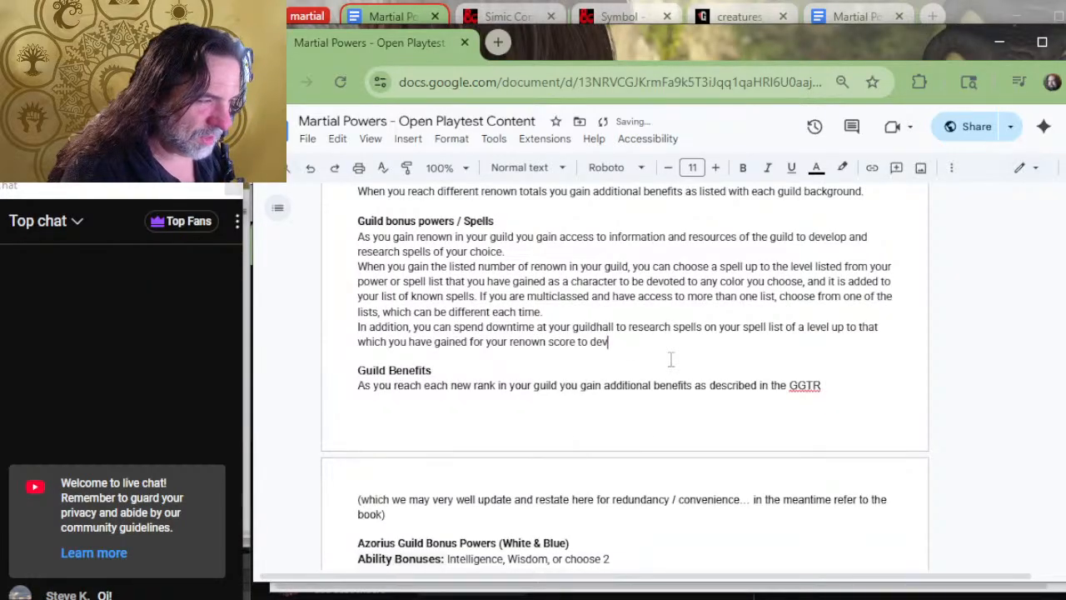
{"action": "type", "text": "devoting it"}
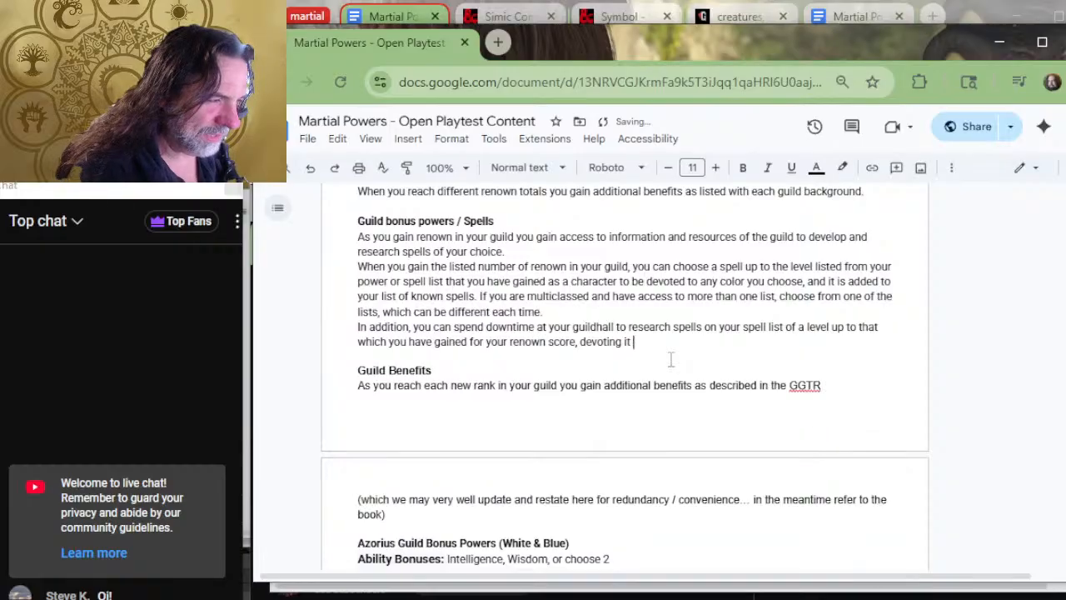
{"action": "key", "text": "BackSpace"}
{"action": "key", "text": "BackSpace"}
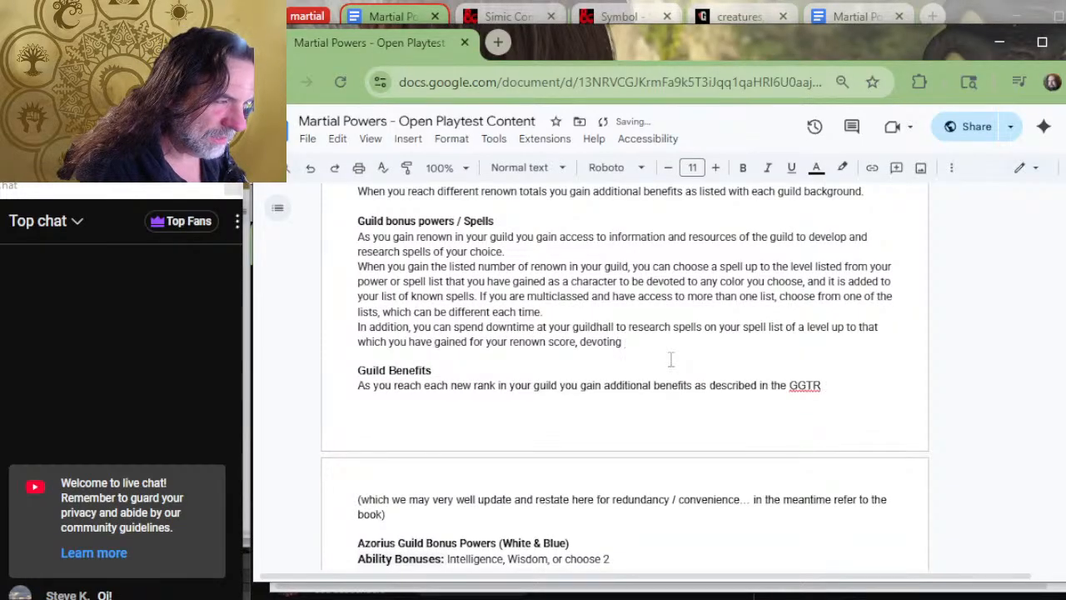
Complete the spell research sentence with "them to one color of mana that your guild is also devoted to.".
{"action": "type", "text": "thos"}
{"action": "key", "text": "BackSpace"}
{"action": "key", "text": "BackSpace"}
{"action": "key", "text": "BackSpace"}
{"action": "key", "text": "BackSpace"}
{"action": "type", "text": "them to the color of mana"}
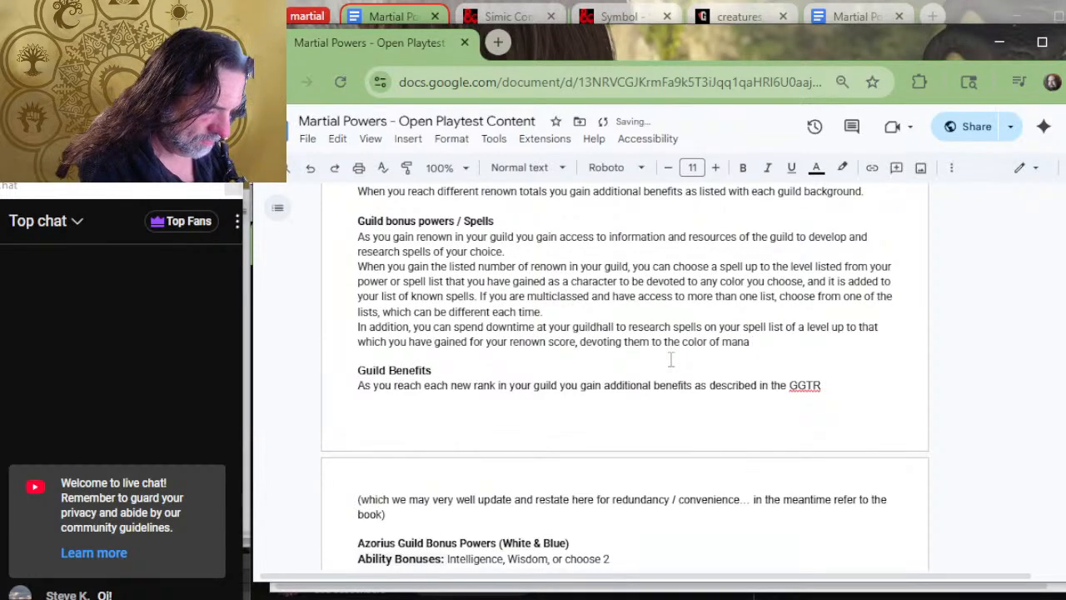
{"action": "key", "text": "BackSpace"}
{"action": "key", "text": "BackSpace"}
{"action": "key", "text": "BackSpace"}
{"action": "key", "text": "BackSpace"}
{"action": "key", "text": "BackSpace"}
{"action": "key", "text": "BackSpace"}
{"action": "key", "text": "BackSpace"}
{"action": "key", "text": "BackSpace"}
{"action": "key", "text": "BackSpace"}
{"action": "key", "text": "BackSpace"}
{"action": "key", "text": "BackSpace"}
{"action": "key", "text": "BackSpace"}
{"action": "key", "text": "BackSpace"}
{"action": "key", "text": "BackSpace"}
{"action": "key", "text": "BackSpace"}
{"action": "key", "text": "BackSpace"}
{"action": "key", "text": "BackSpace"}
{"action": "key", "text": "BackSpace"}
{"action": "type", "text": "one color of manay"}
{"action": "key", "text": "BackSpace"}
{"action": "key", "text": "BackSpace"}
{"action": "type", "text": "that"}
{"action": "key", "text": "BackSpace"}
{"action": "key", "text": "BackSpace"}
{"action": "key", "text": "BackSpace"}
{"action": "type", "text": "hat your guild is also devoted to. F"}
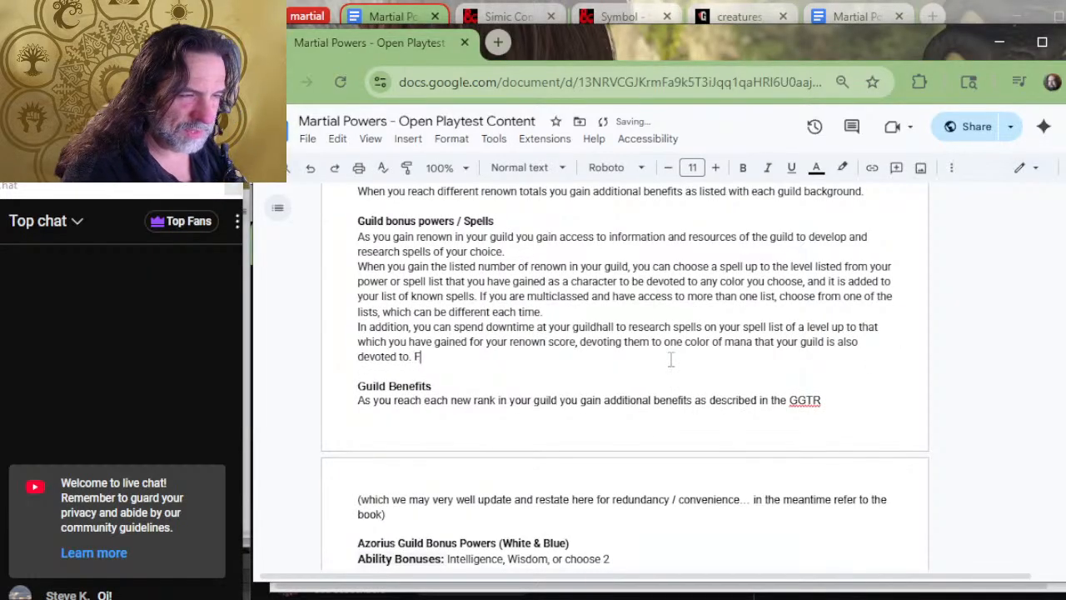
{"action": "key", "text": "BackSpace"}
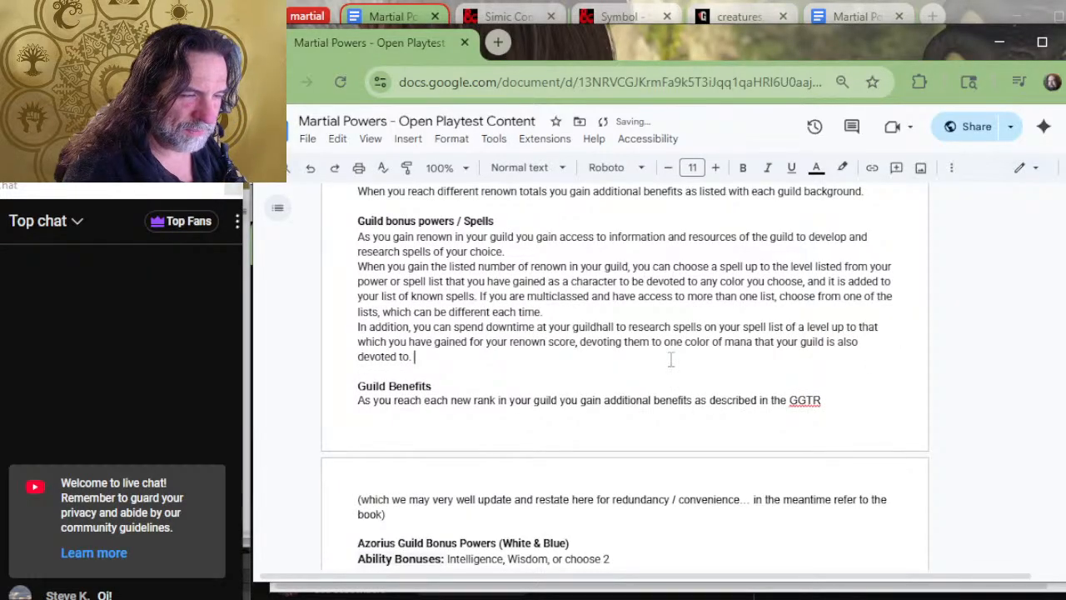
Add the example "For example, an Azorius guildmember can research Sleep to be a White or Blue spell" after the spell research sentence.
{"action": "type", "text": "For"}
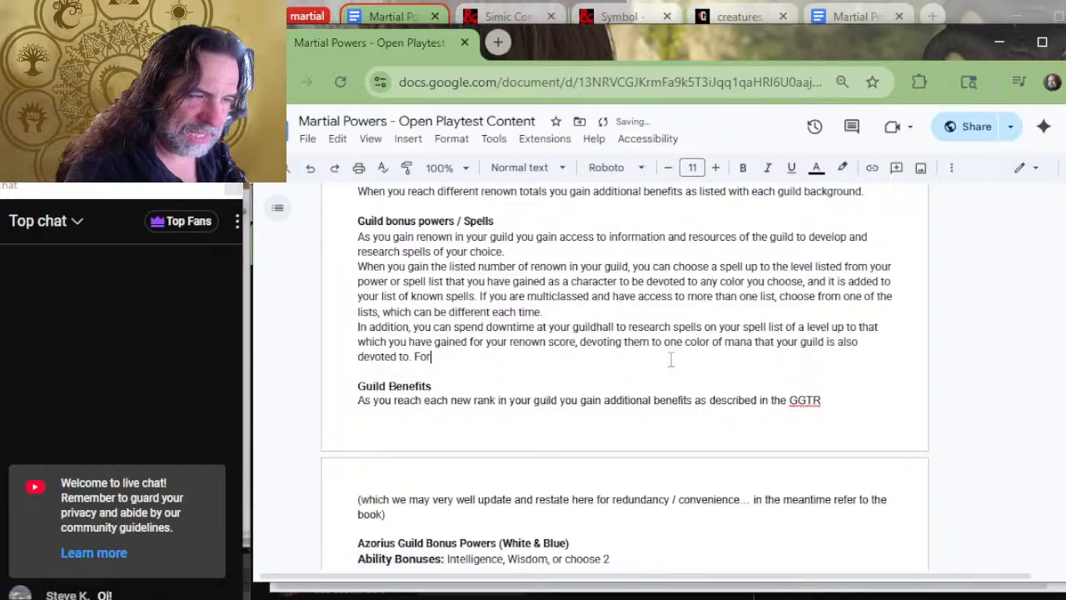
{"action": "type", "text": " example,"}
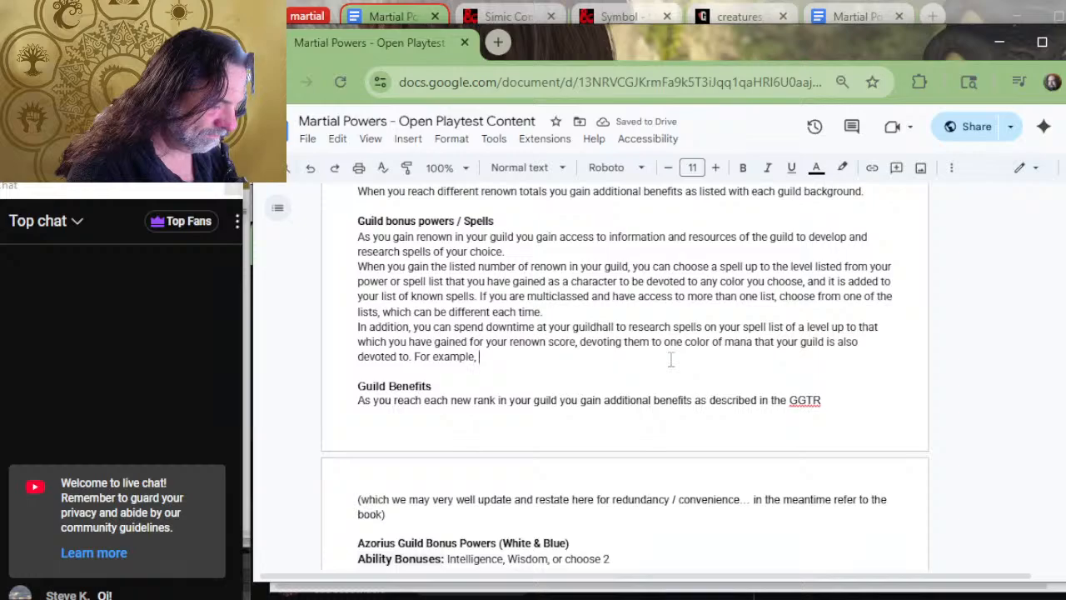
{"action": "type", "text": "Az"}
{"action": "key", "text": "BackSpace"}
{"action": "key", "text": "BackSpace"}
{"action": "type", "text": "AN"}
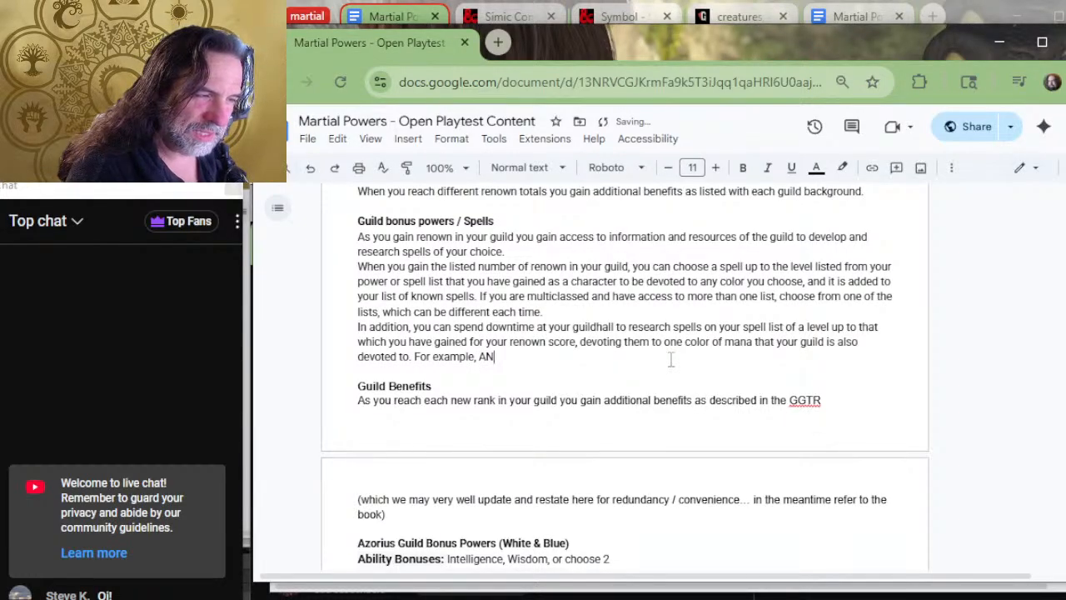
{"action": "type", "text": " Aan Az"}
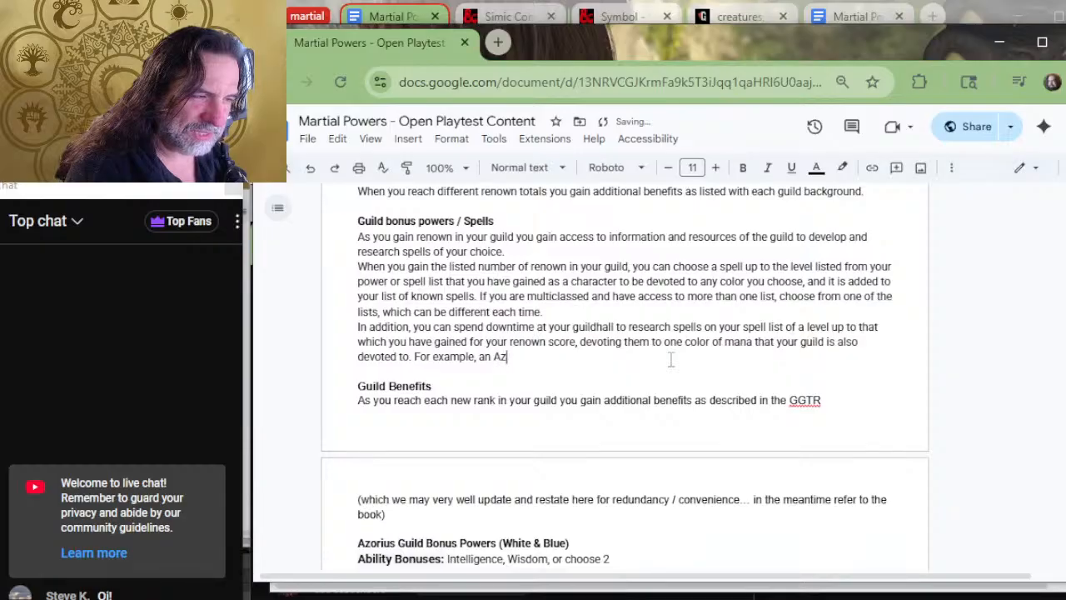
{"action": "type", "text": "orius guildmember can r"}
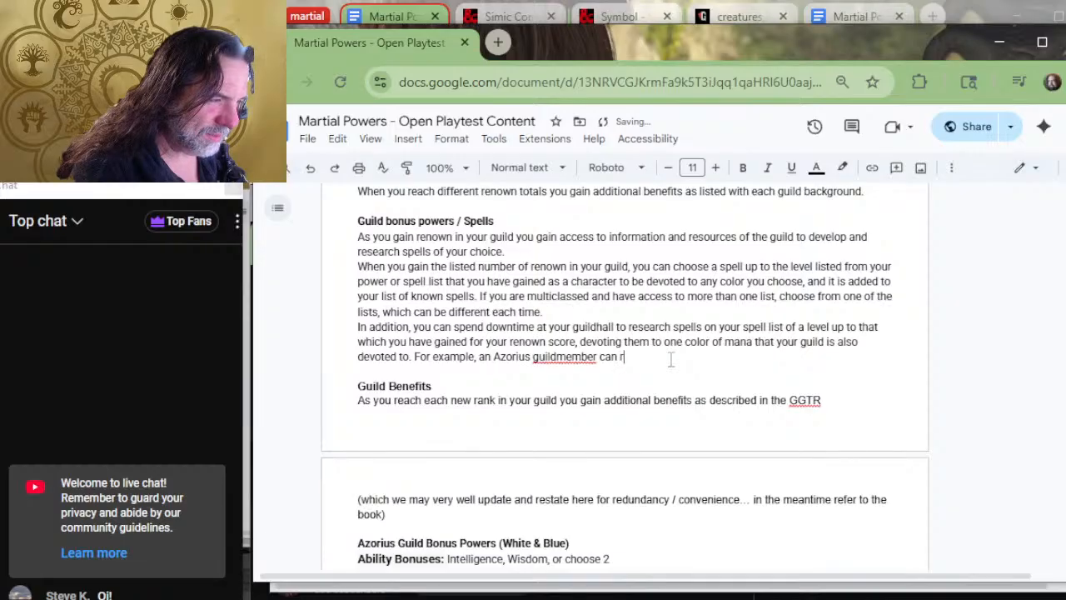
{"action": "type", "text": "esearch Sl"}
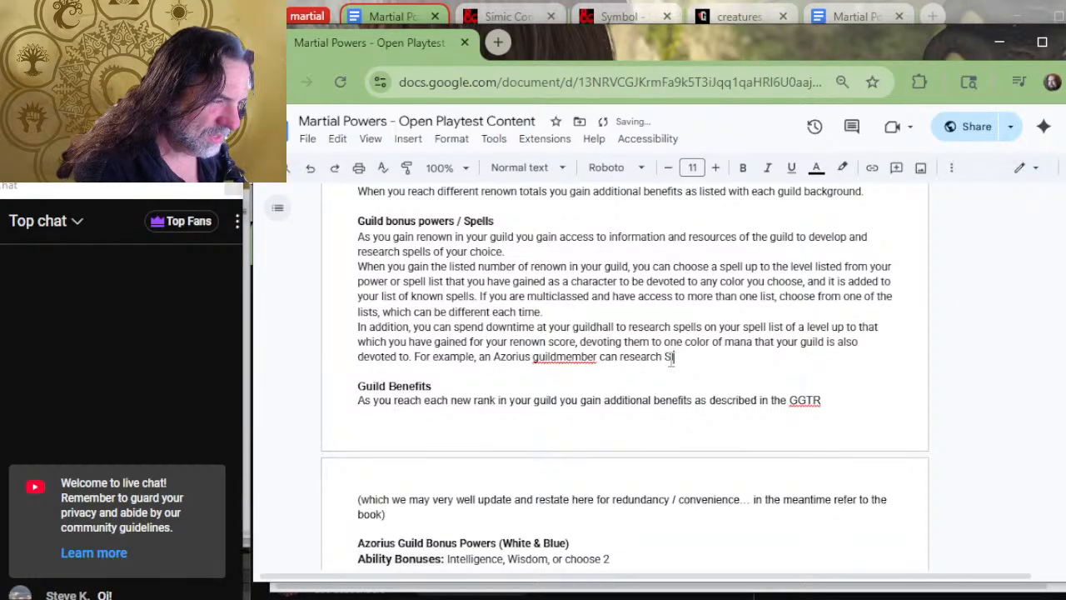
{"action": "type", "text": "eep to be a White or BLue sp"}
{"action": "key", "text": "BackSpace"}
{"action": "key", "text": "BackSpace"}
{"action": "key", "text": "BackSpace"}
{"action": "key", "text": "BackSpace"}
{"action": "key", "text": "BackSpace"}
{"action": "key", "text": "BackSpace"}
{"action": "type", "text": "lue s"}
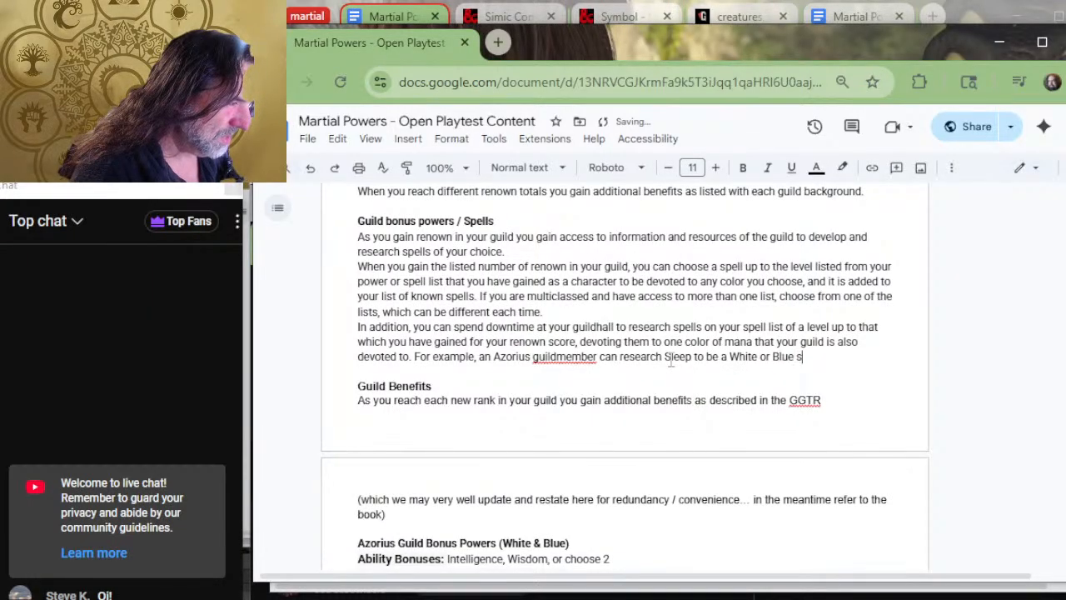
{"action": "type", "text": "pell"}
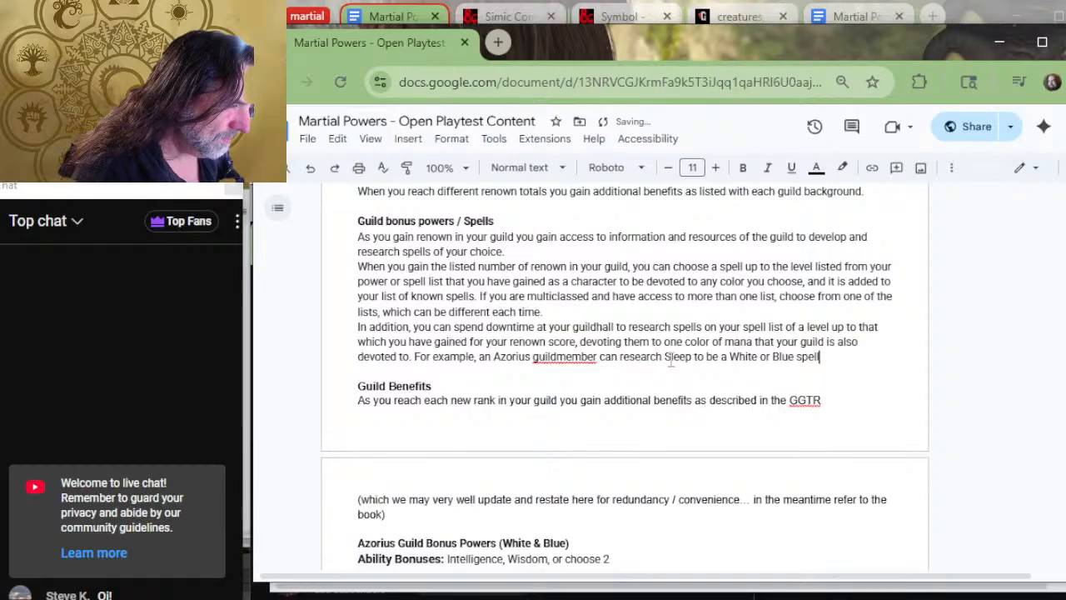
Finish the Azorius example with the condition "when you have gained 6 or more renown with the Azorius Senate.".
{"action": "type", "text": " when you"}
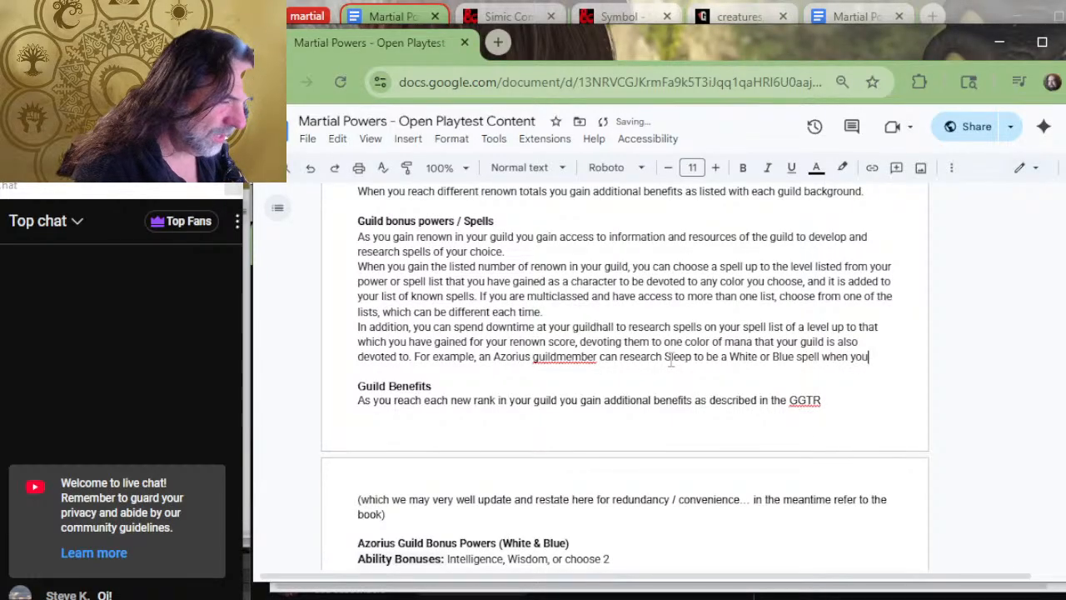
{"action": "type", "text": " have gained "}
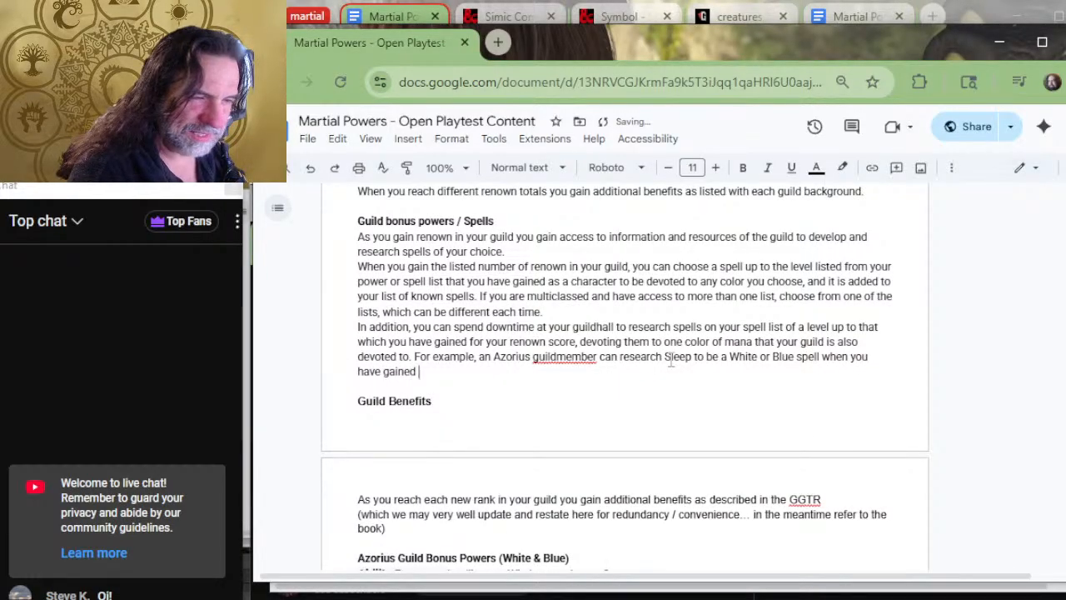
{"action": "type", "text": "6 or more re"}
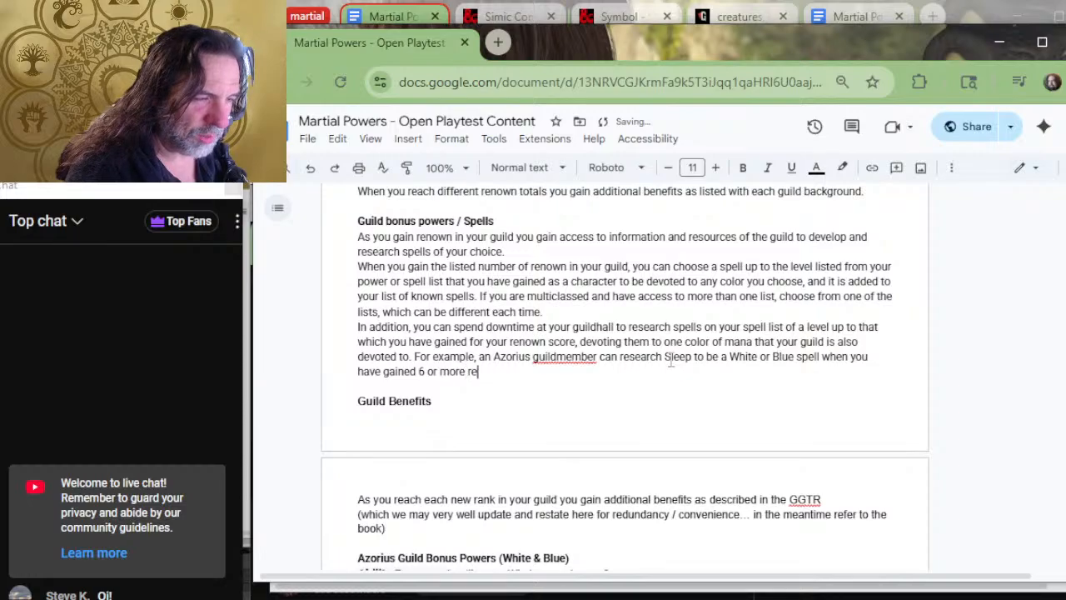
{"action": "type", "text": "nown iwith the Azorius Semnat"}
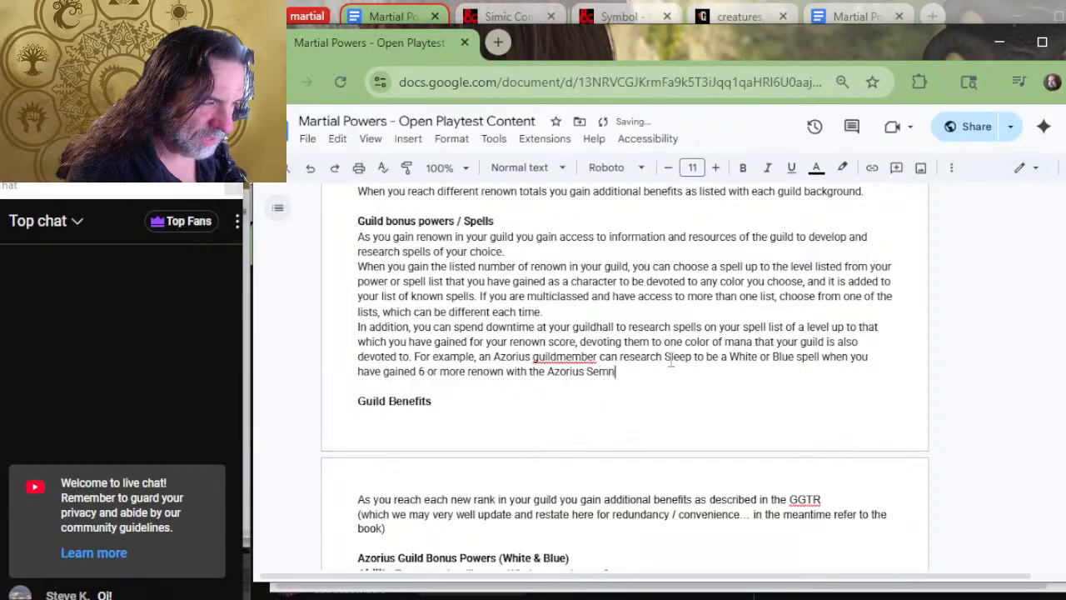
{"action": "key", "text": "BackSpace"}
{"action": "key", "text": "BackSpace"}
{"action": "key", "text": "BackSpace"}
{"action": "key", "text": "BackSpace"}
{"action": "type", "text": "nate."}
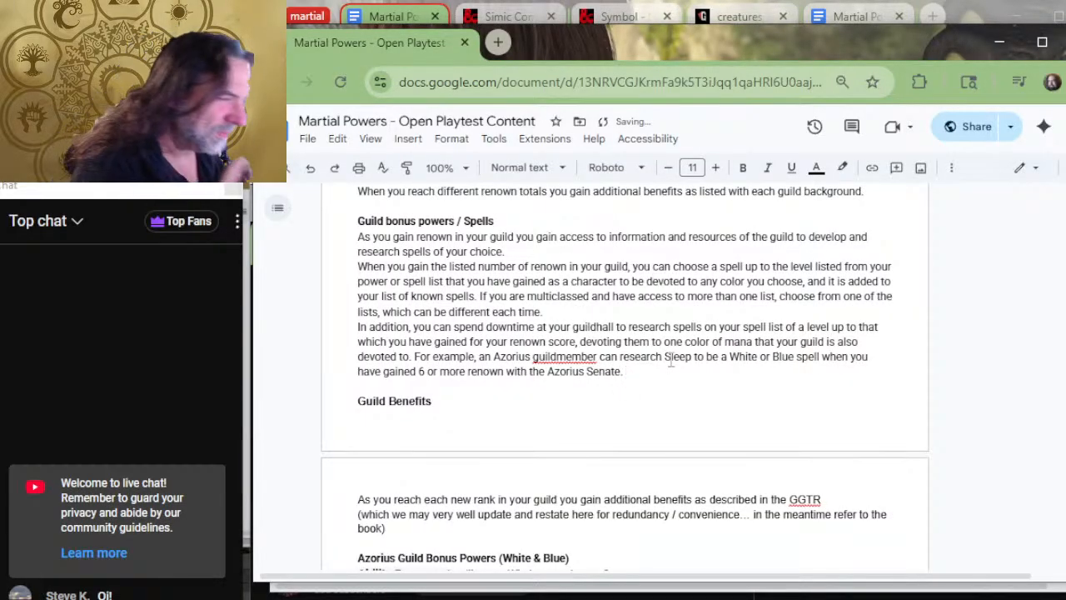
Insert "at no cost" after "at your guildhall" in the spell research sentence.
{"action": "key", "text": "Up"}
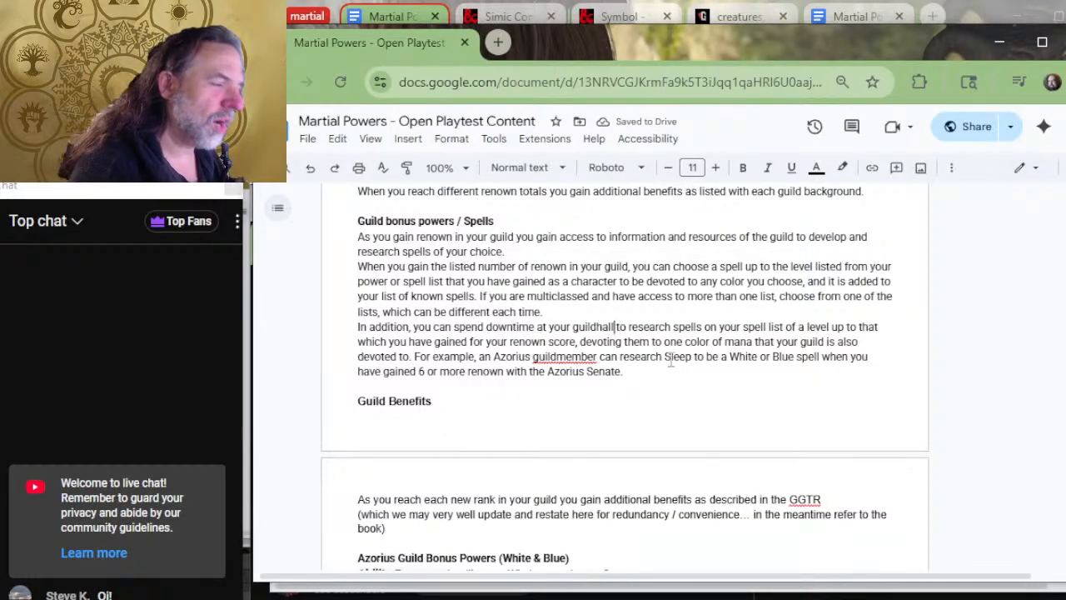
{"action": "type", "text": "at no cost"}
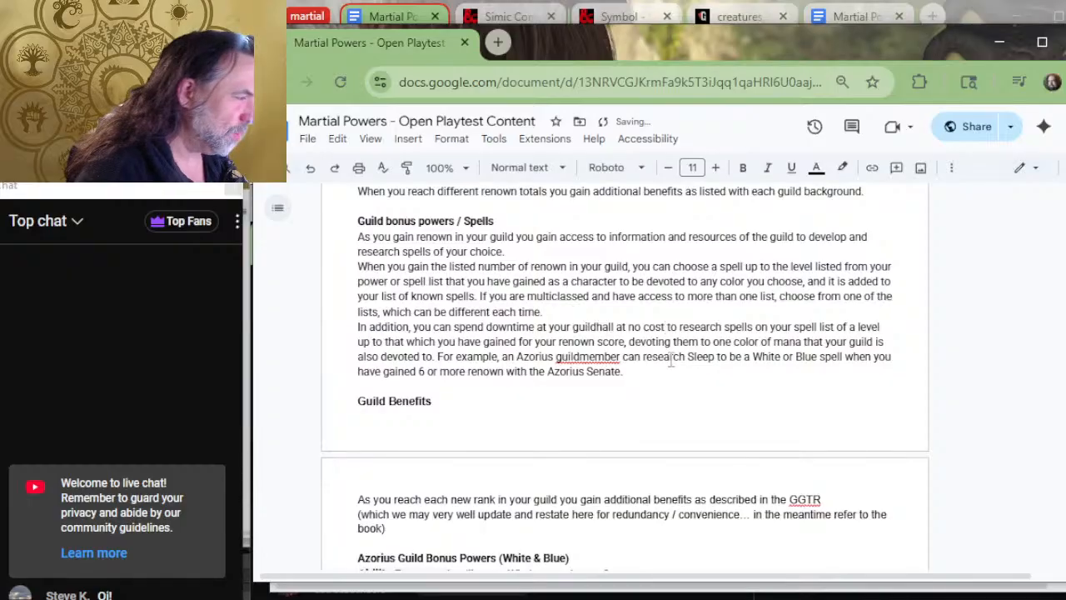
Replace "them" after "devoting" with "a spell researched this way" in the spell research sentence.
{"action": "key", "text": "ctrl+Right"}
{"action": "key", "text": "ctrl+Right"}
{"action": "key", "text": "ctrl+Right"}
{"action": "key", "text": "ctrl+Right"}
{"action": "key", "text": "ctrl+Right"}
{"action": "key", "text": "ctrl+Right"}
{"action": "key", "text": "ctrl+Right"}
{"action": "key", "text": "ctrl+Right"}
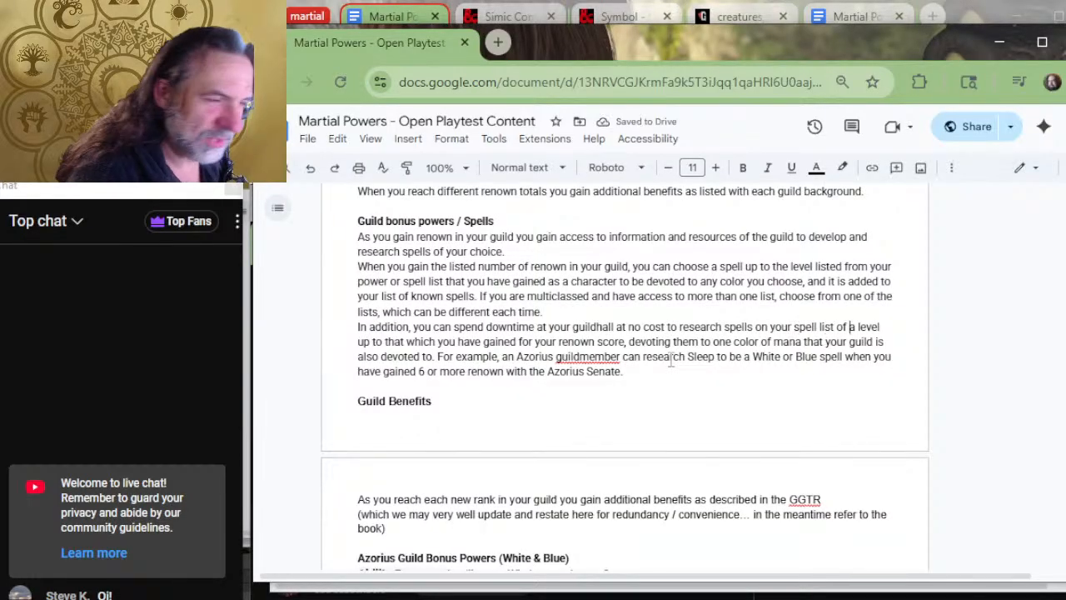
{"action": "key", "text": "ctrl+Right"}
{"action": "key", "text": "ctrl+Right"}
{"action": "key", "text": "ctrl+Right"}
{"action": "key", "text": "ctrl+Right"}
{"action": "key", "text": "ctrl+Right"}
{"action": "key", "text": "ctrl+Right"}
{"action": "key", "text": "ctrl+Right"}
{"action": "key", "text": "ctrl+Right"}
{"action": "key", "text": "ctrl+Right"}
{"action": "key", "text": "ctrl+Right"}
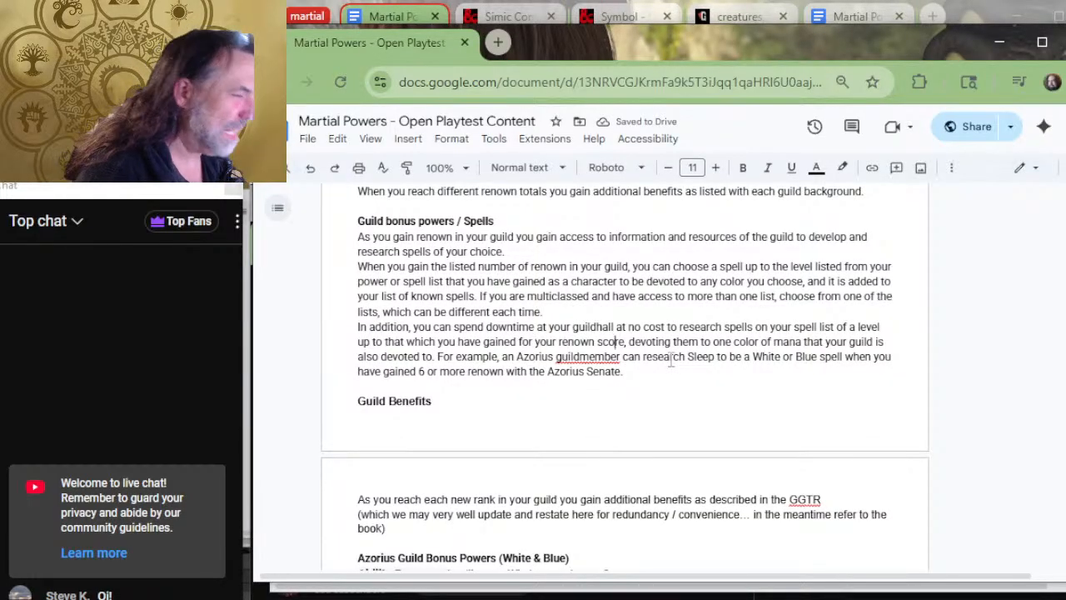
{"action": "key", "text": "ctrl+Right"}
{"action": "key", "text": "ctrl+Right"}
{"action": "key", "text": "ctrl+Right"}
{"action": "key", "text": "ctrl+Right"}
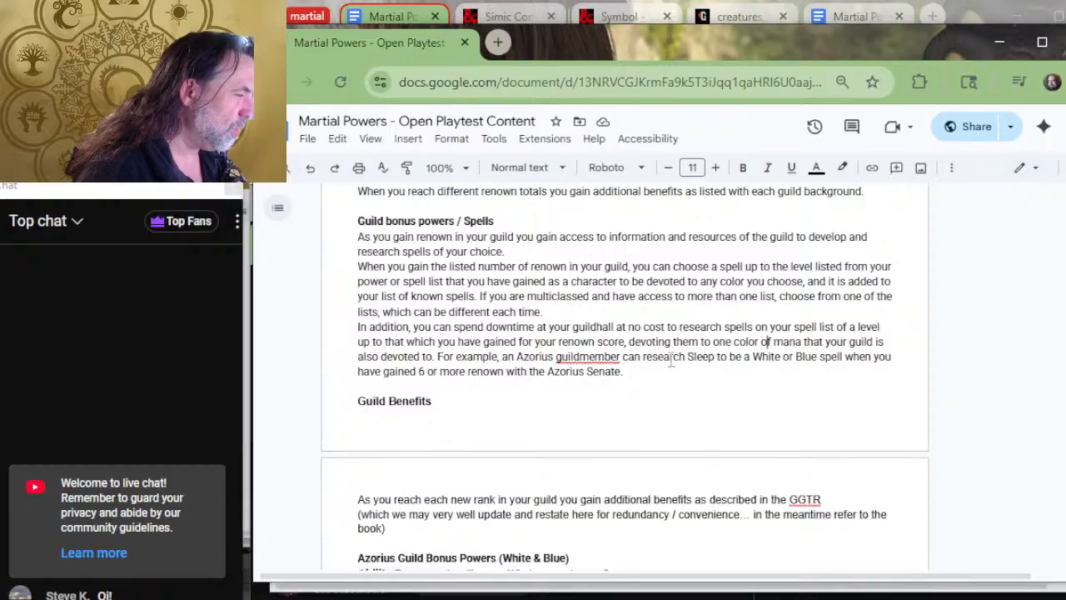
{"action": "key", "text": "Left"}
{"action": "key", "text": "Left"}
{"action": "key", "text": "Left"}
{"action": "key", "text": "Left"}
{"action": "key", "text": "Left"}
{"action": "key", "text": "BackSpace"}
{"action": "key", "text": "BackSpace"}
{"action": "key", "text": "BackSpace"}
{"action": "key", "text": "BackSpace"}
{"action": "key", "text": "BackSpace"}
{"action": "type", "text": "a spell researched this way"}
{"action": "key", "text": "Delete"}
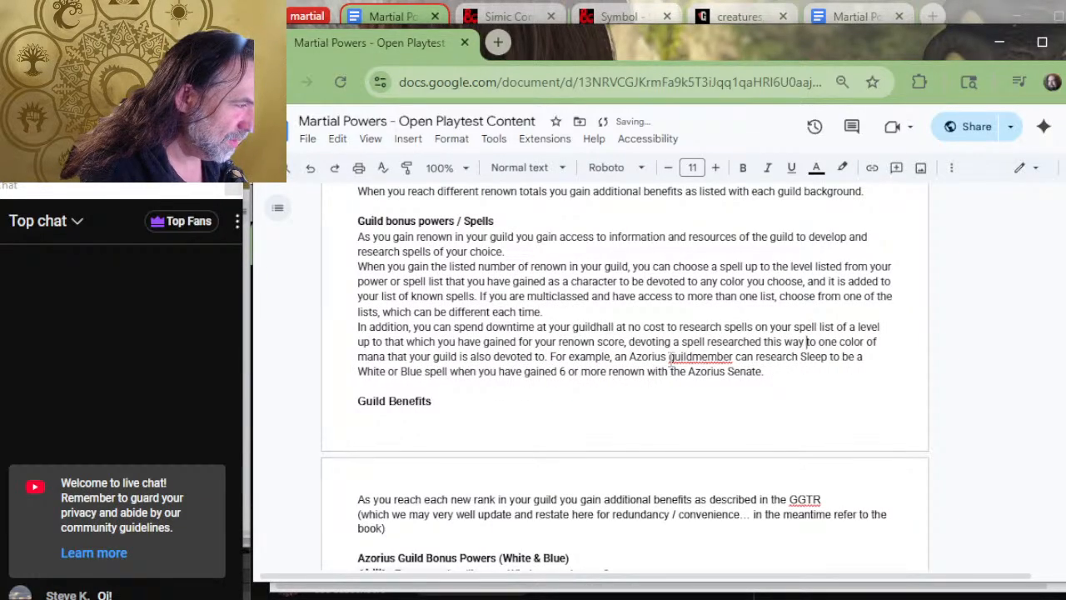
Replace the clause "devoting a spell researched this way" in the guild spell research text with a new sentence beginning "You can devote that spell to one color".
{"action": "key", "text": "ctrl+BackSpace"}
{"action": "key", "text": "ctrl+BackSpace"}
{"action": "key", "text": "ctrl+BackSpace"}
{"action": "key", "text": "ctrl+BackSpace"}
{"action": "key", "text": "ctrl+BackSpace"}
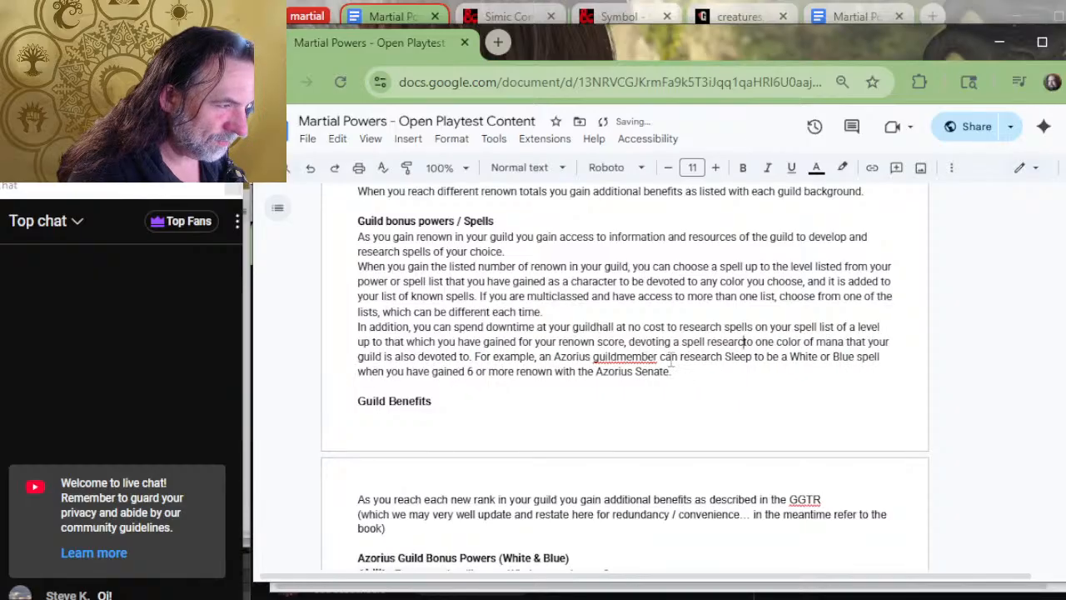
{"action": "key", "text": "ctrl+BackSpace"}
{"action": "key", "text": "BackSpace"}
{"action": "key", "text": "BackSpace"}
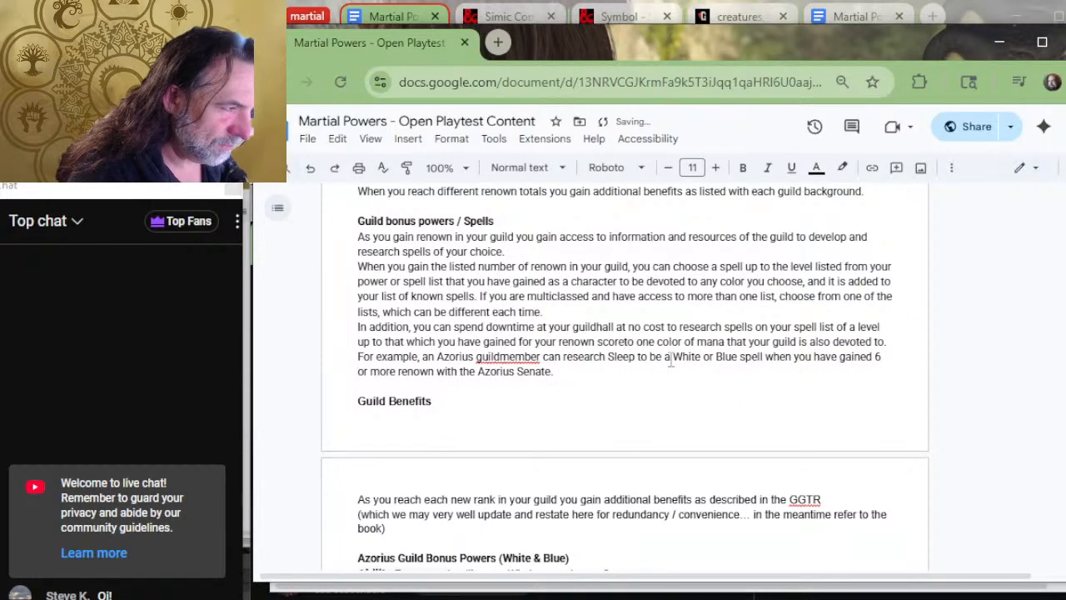
{"action": "type", "text": ". "}
{"action": "type", "text": "You c"}
{"action": "type", "text": "an devote "}
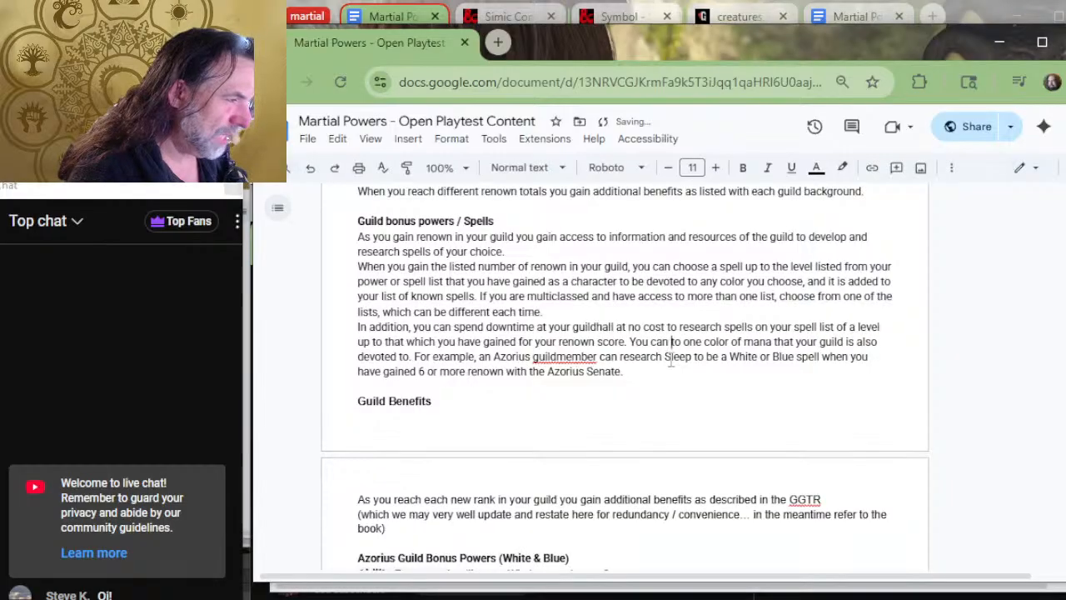
{"action": "type", "text": "that spell"}
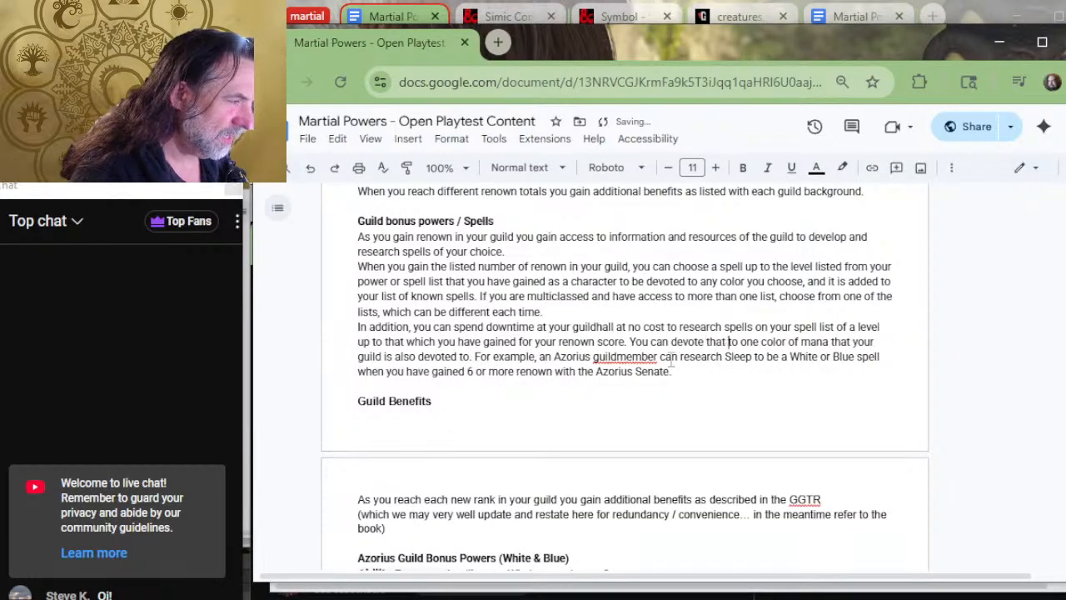
{"action": "key", "text": "Delete"}
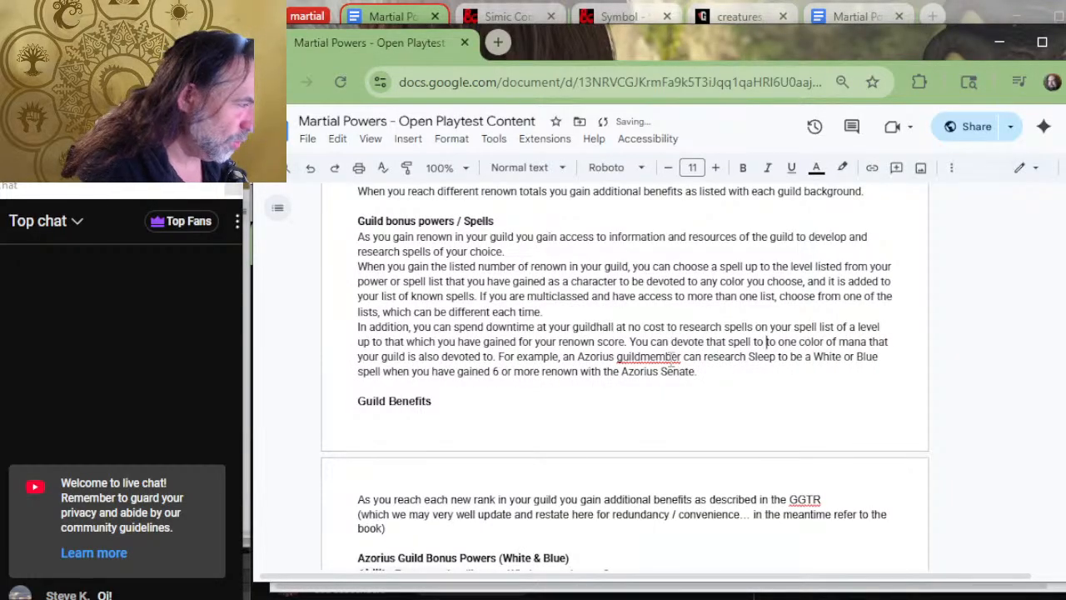
{"action": "type", "text": "o"}
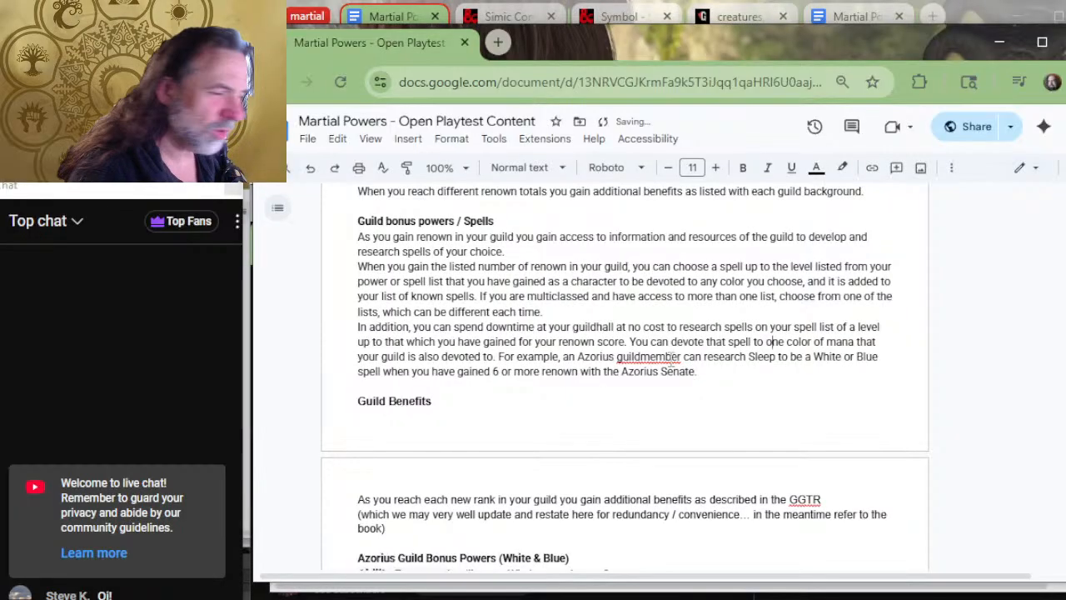
Correct "guildmember" to "guild member" in the Azorius example using the spelling suggestion.
{"action": "key", "text": "End"}
{"action": "key", "text": "Up"}
{"action": "key", "text": "Left"}
{"action": "key", "text": "Left"}
{"action": "key", "text": "Left"}
{"action": "key", "text": "Left"}
{"action": "key", "text": "Left"}
{"action": "key", "text": "Left"}
{"action": "key", "text": "Left"}
{"action": "key", "text": "Left"}
{"action": "key", "text": "Left"}
{"action": "key", "text": "Left"}
{"action": "key", "text": "Left"}
{"action": "key", "text": "Left"}
{"action": "key", "text": "Left"}
{"action": "key", "text": "Left"}
{"action": "key", "text": "Left"}
{"action": "key", "text": "Left"}
{"action": "key", "text": "Left"}
{"action": "key", "text": "Left"}
{"action": "key", "text": "Left"}
{"action": "key", "text": "Left"}
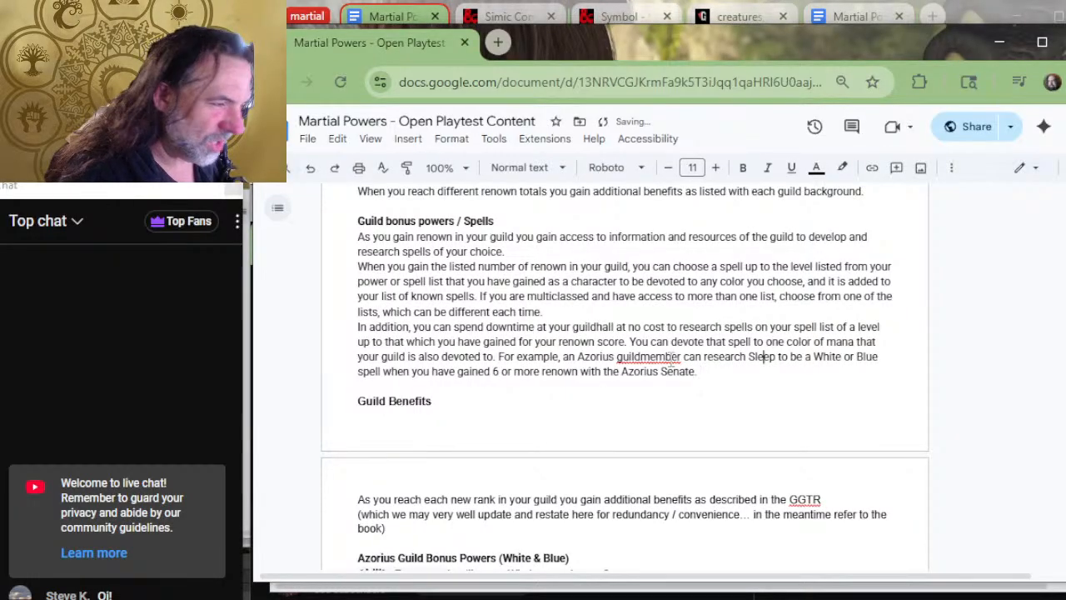
{"action": "left_click", "coordinate": [656, 356]}
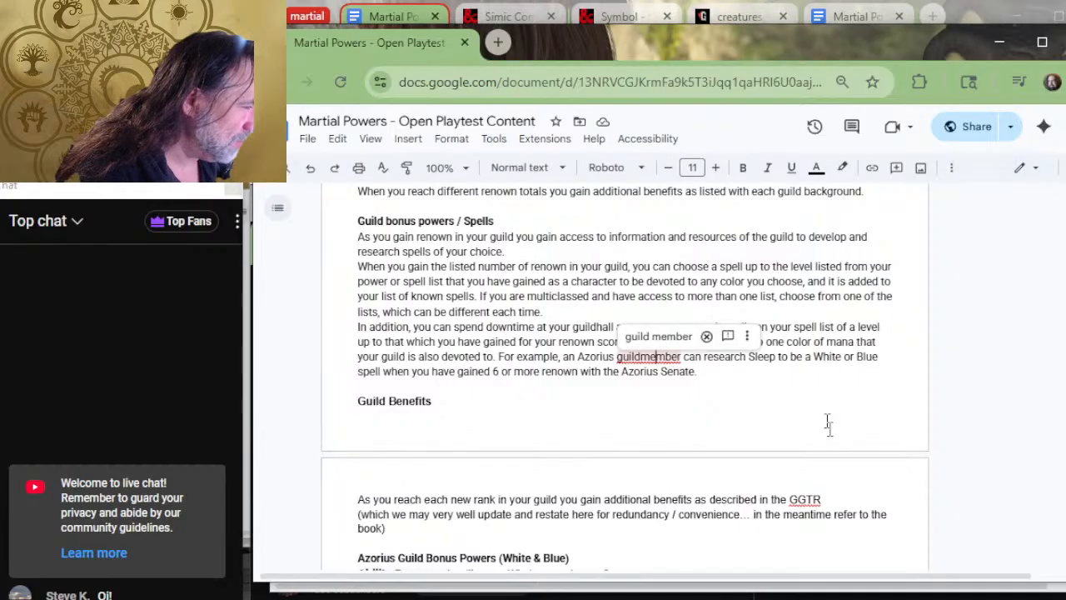
{"action": "left_click", "coordinate": [660, 336]}
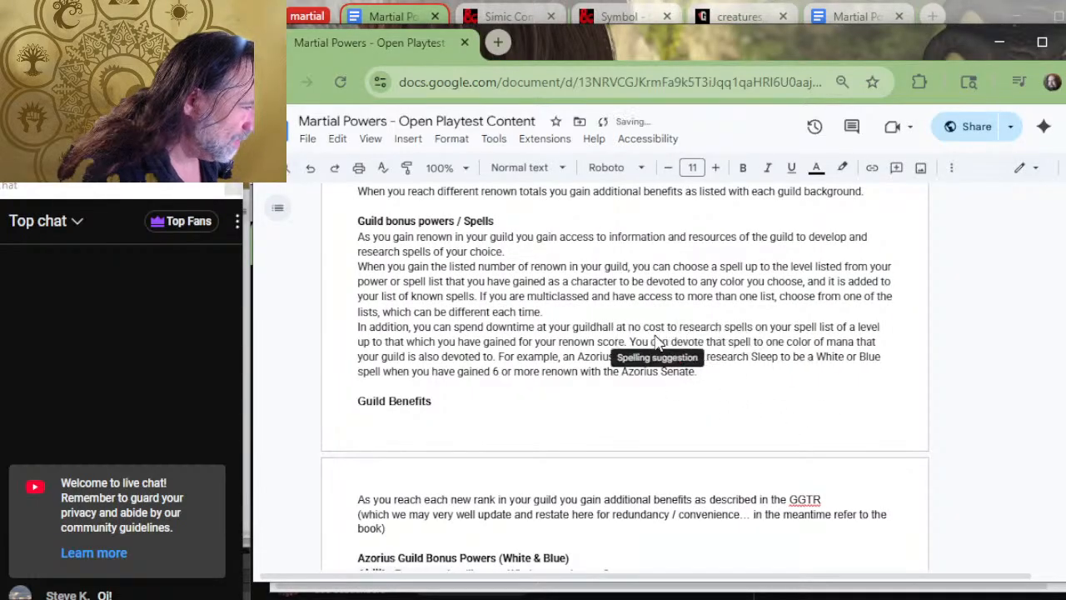
{"action": "left_click", "coordinate": [789, 370]}
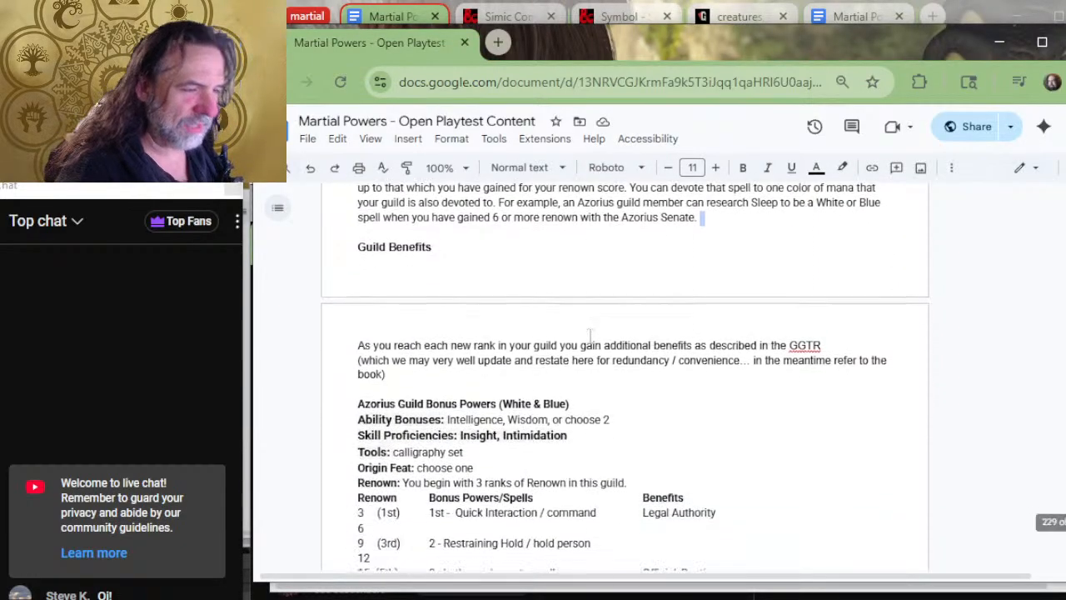
Copy the "In addition, you can spend downtime" paragraph under Guild bonus powers / Spells, and insert a blank line above it.
{"action": "left_click", "coordinate": [410, 376]}
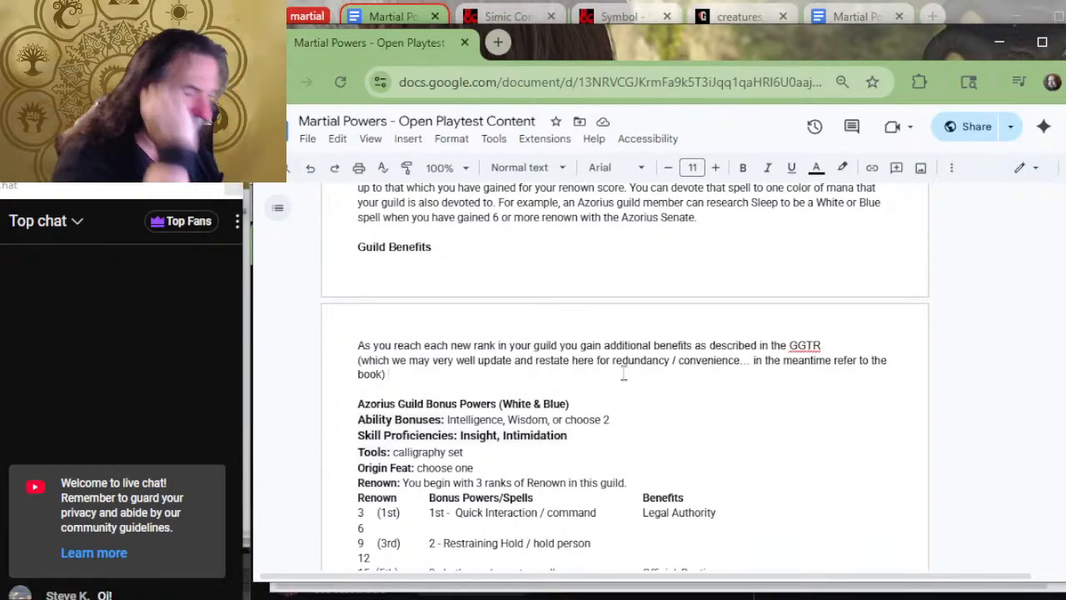
{"action": "scroll", "coordinate": [612, 383], "scroll_direction": "down", "scroll_amount": 2}
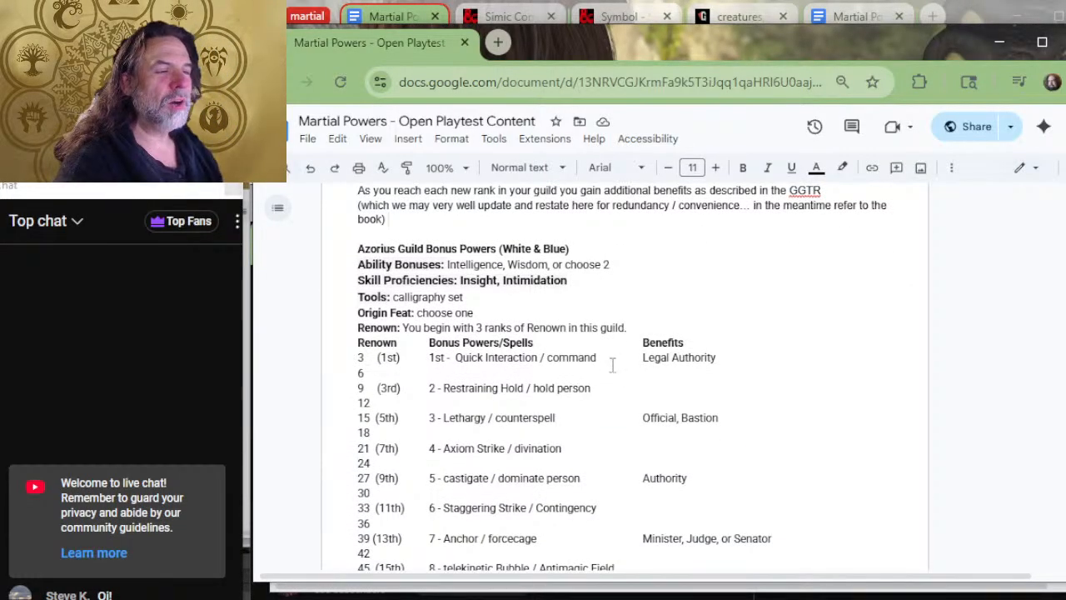
{"action": "scroll", "coordinate": [600, 388], "scroll_direction": "up", "scroll_amount": 9}
{"action": "scroll", "coordinate": [588, 393], "scroll_direction": "down", "scroll_amount": 2}
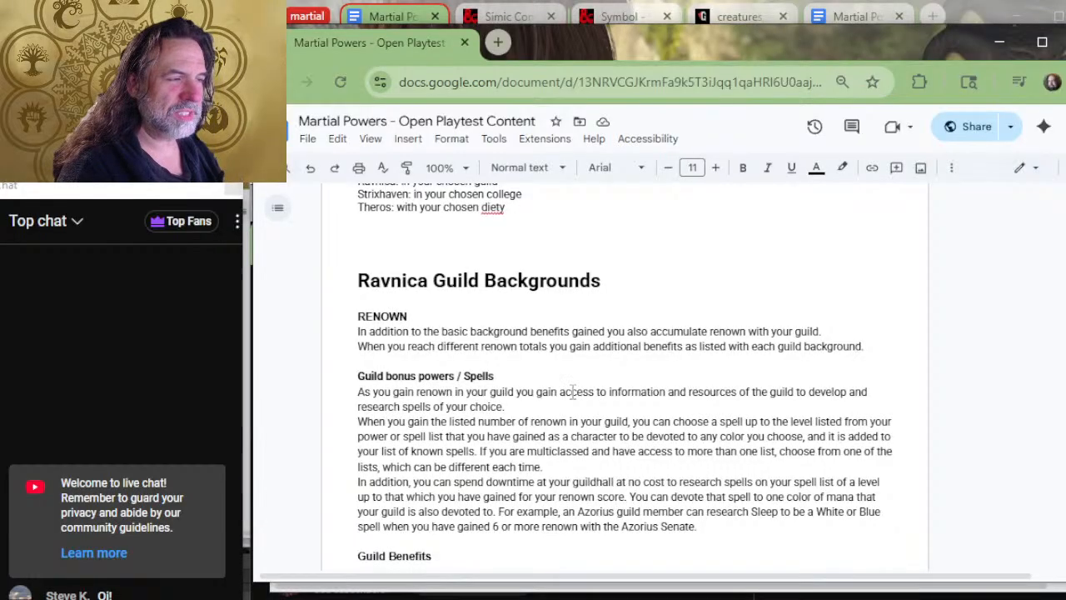
{"action": "scroll", "coordinate": [575, 383], "scroll_direction": "down", "scroll_amount": 2}
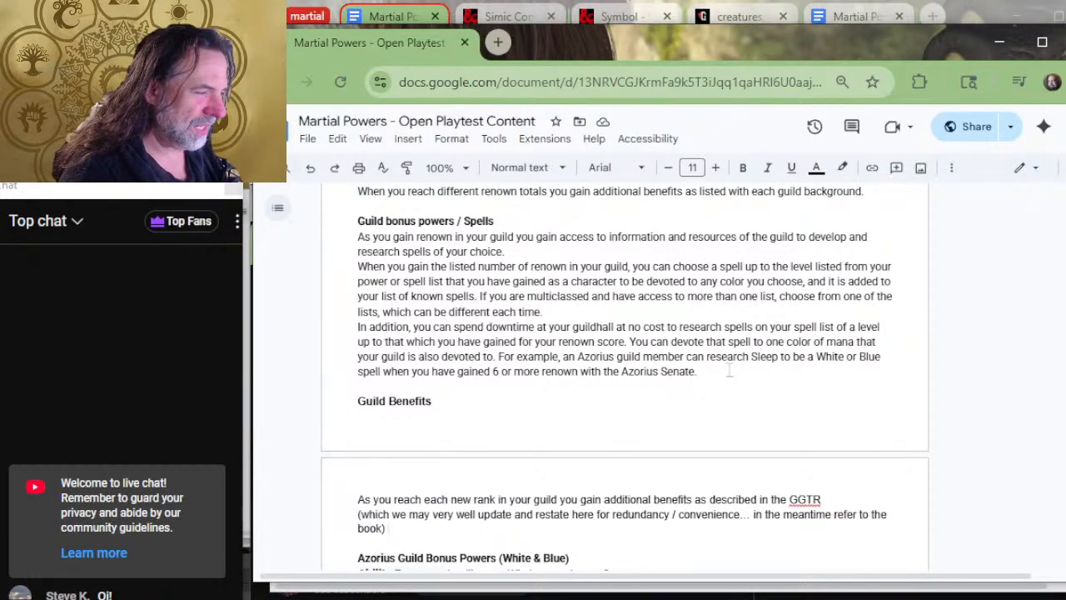
{"action": "left_click_drag", "start_coordinate": [698, 372], "coordinate": [356, 328]}
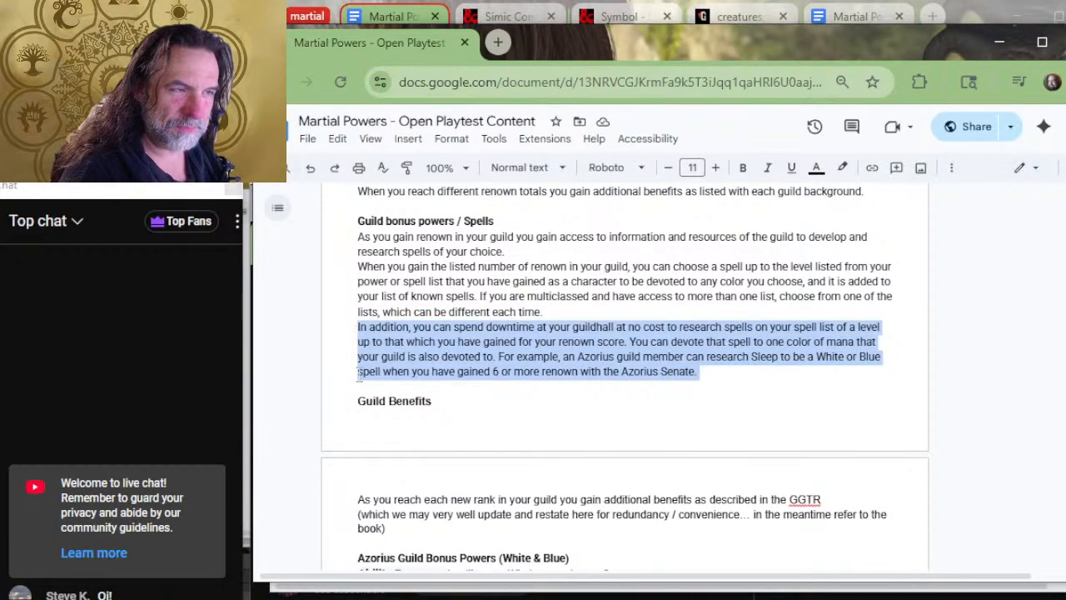
{"action": "left_click", "coordinate": [566, 312]}
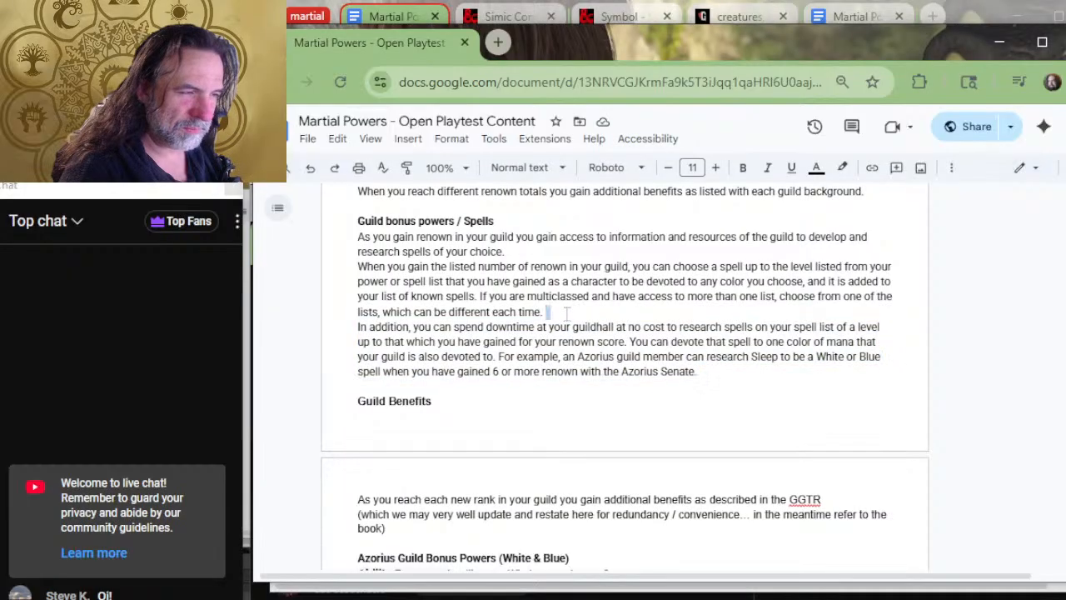
{"action": "key", "text": "Return"}
Add a bold "Spell Research" heading between the College Credits text and the credits table in Strixhaven College Backgrounds.
{"action": "scroll", "coordinate": [566, 326], "scroll_direction": "down", "scroll_amount": 20}
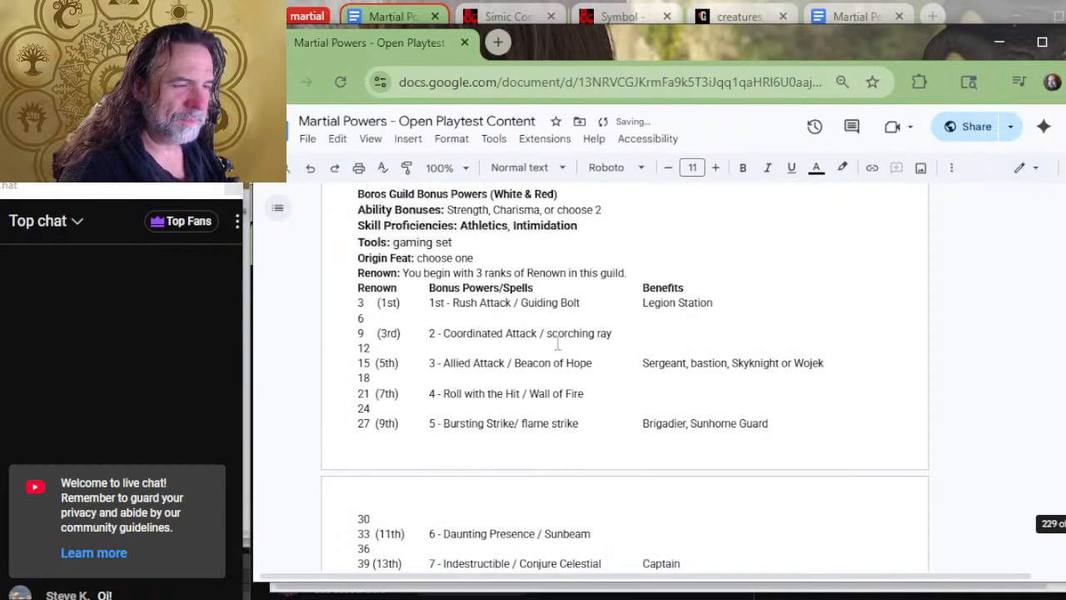
{"action": "scroll", "coordinate": [549, 344], "scroll_direction": "down", "scroll_amount": 20}
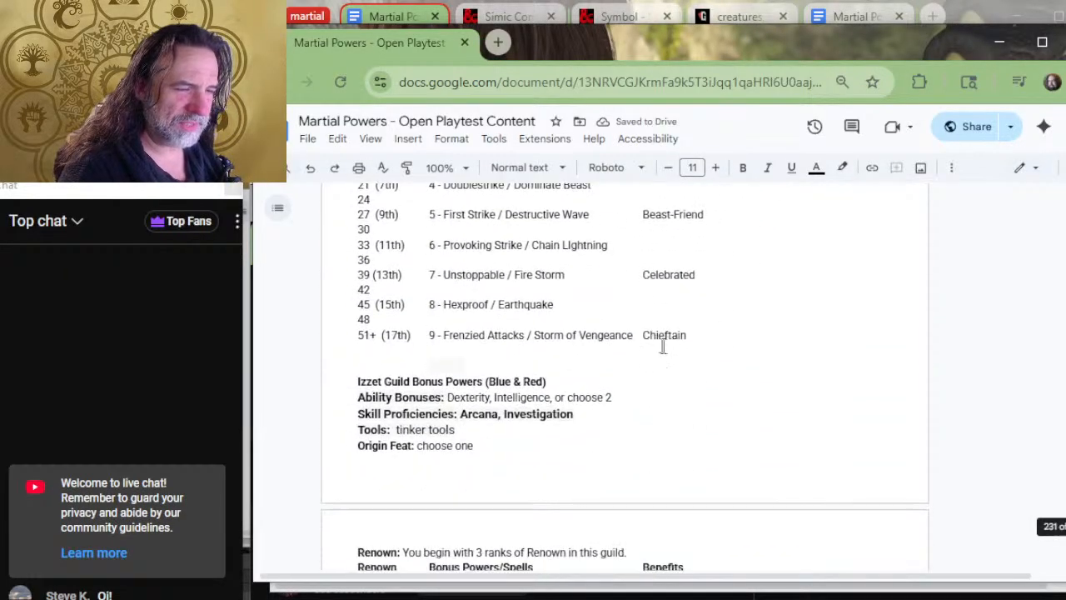
{"action": "scroll", "coordinate": [667, 348], "scroll_direction": "down", "scroll_amount": 20}
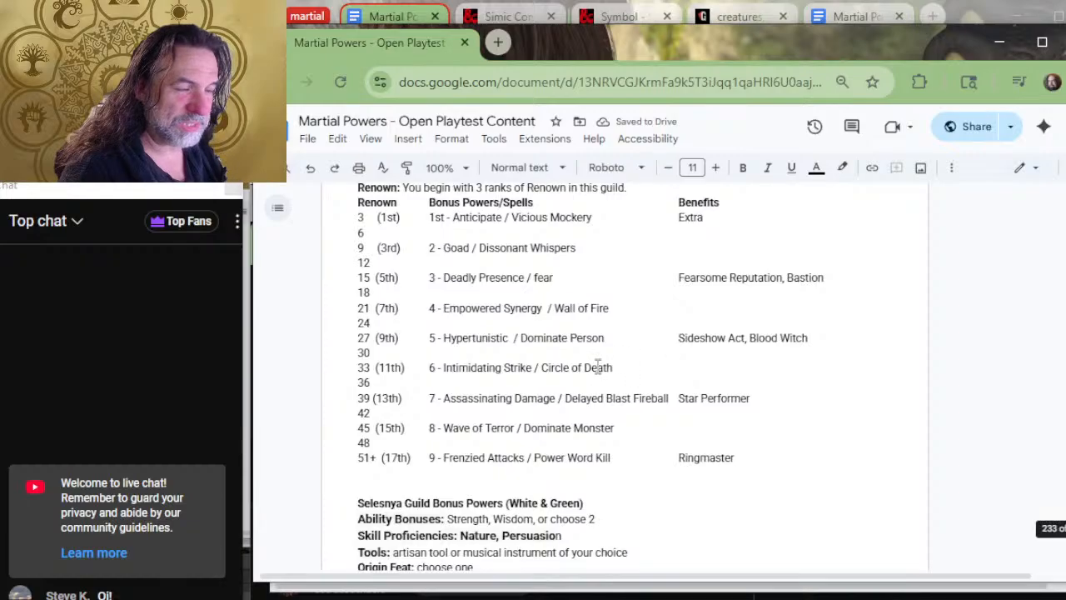
{"action": "scroll", "coordinate": [626, 392], "scroll_direction": "down", "scroll_amount": 20}
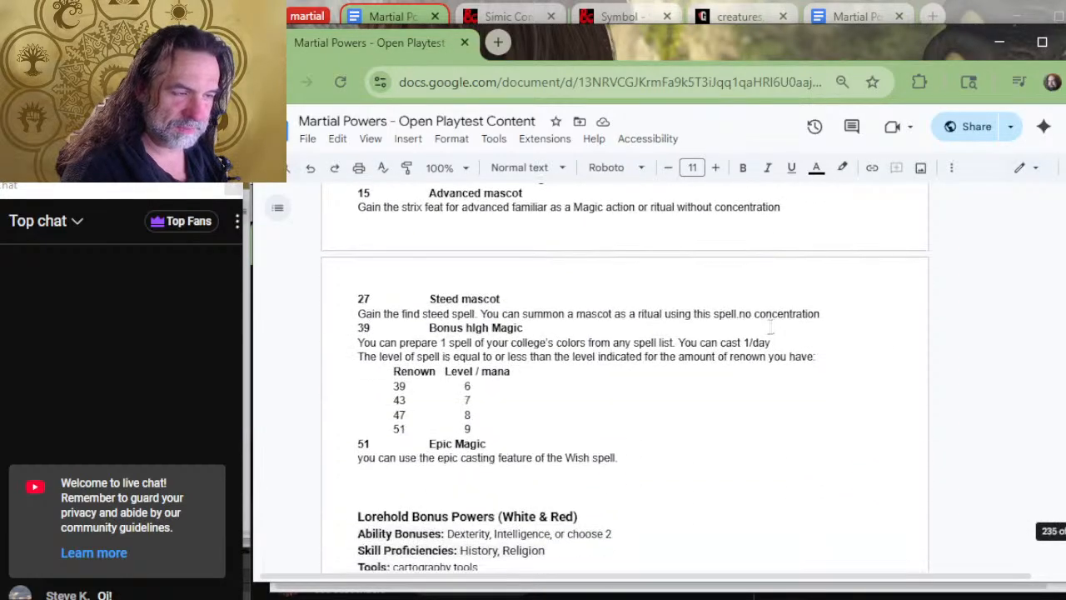
{"action": "scroll", "coordinate": [775, 320], "scroll_direction": "down", "scroll_amount": 3}
{"action": "scroll", "coordinate": [770, 284], "scroll_direction": "up", "scroll_amount": 10}
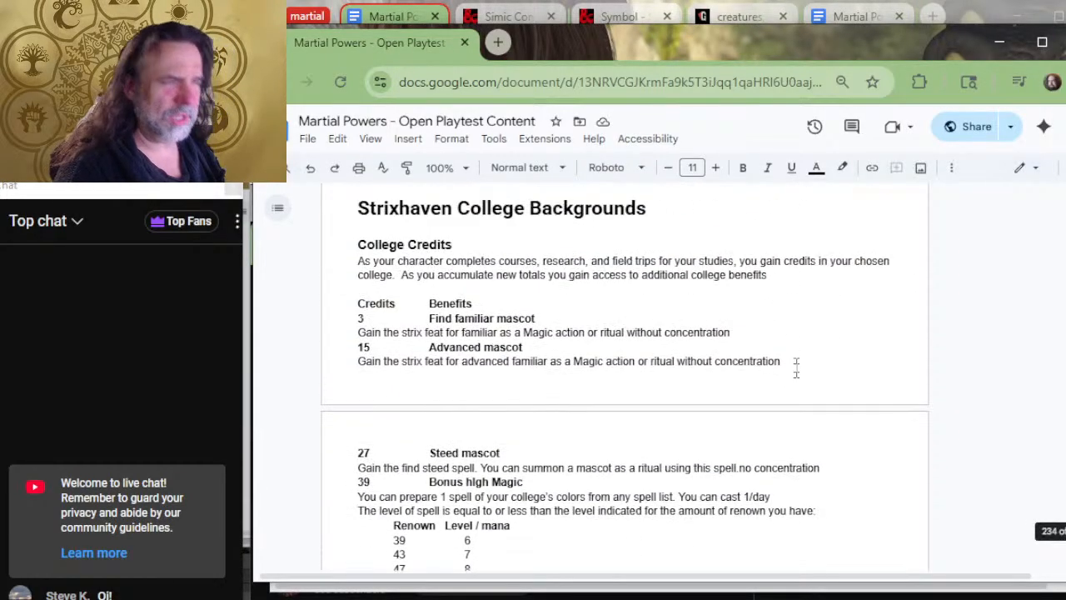
{"action": "scroll", "coordinate": [800, 388], "scroll_direction": "up", "scroll_amount": 3}
{"action": "scroll", "coordinate": [535, 502], "scroll_direction": "down", "scroll_amount": 2}
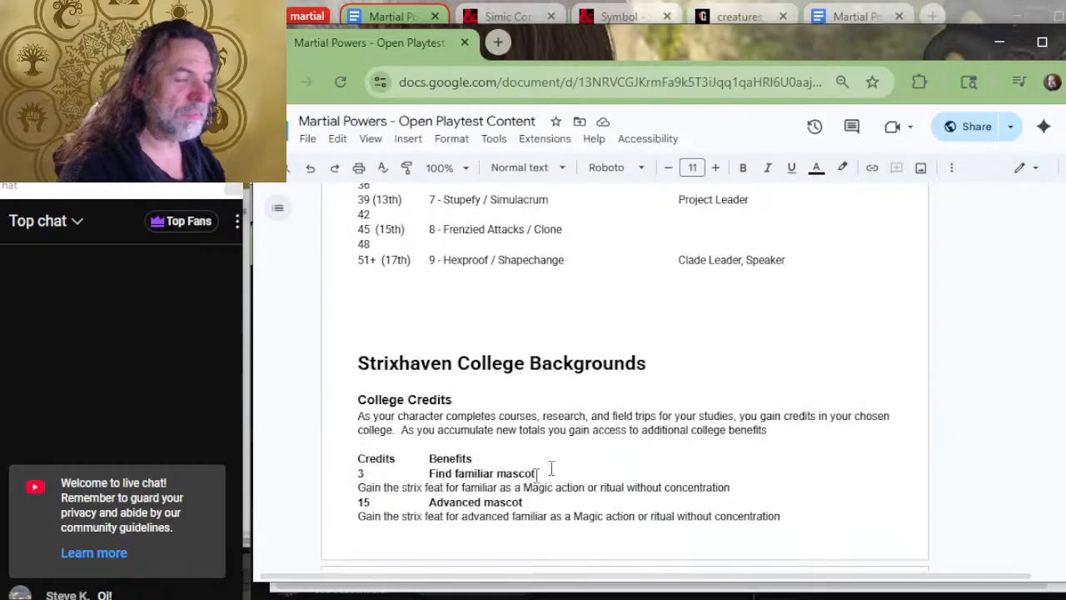
{"action": "scroll", "coordinate": [535, 502], "scroll_direction": "down", "scroll_amount": 2}
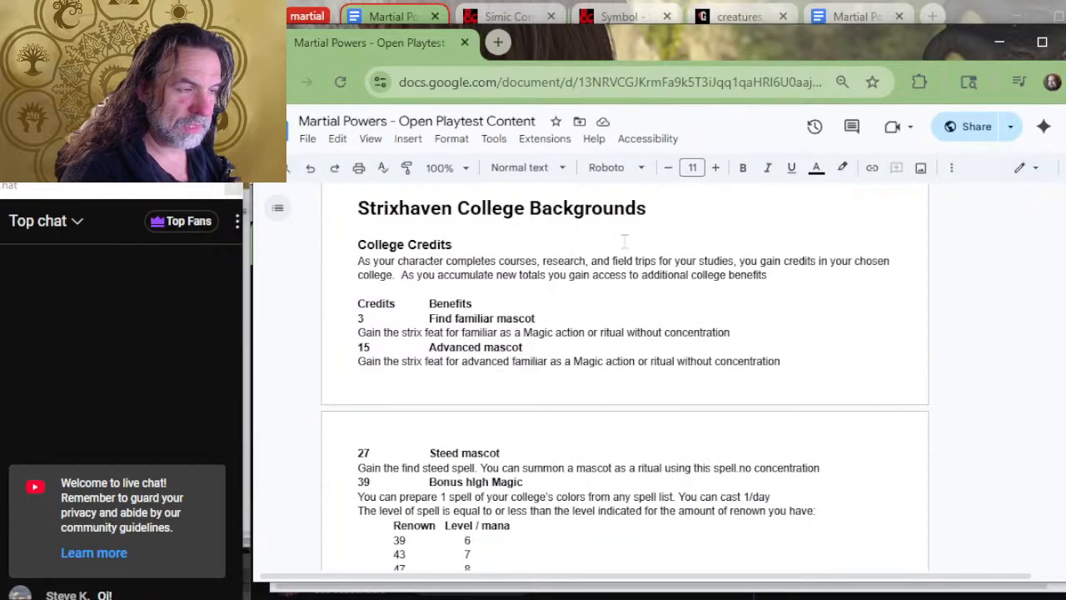
{"action": "left_click", "coordinate": [589, 290]}
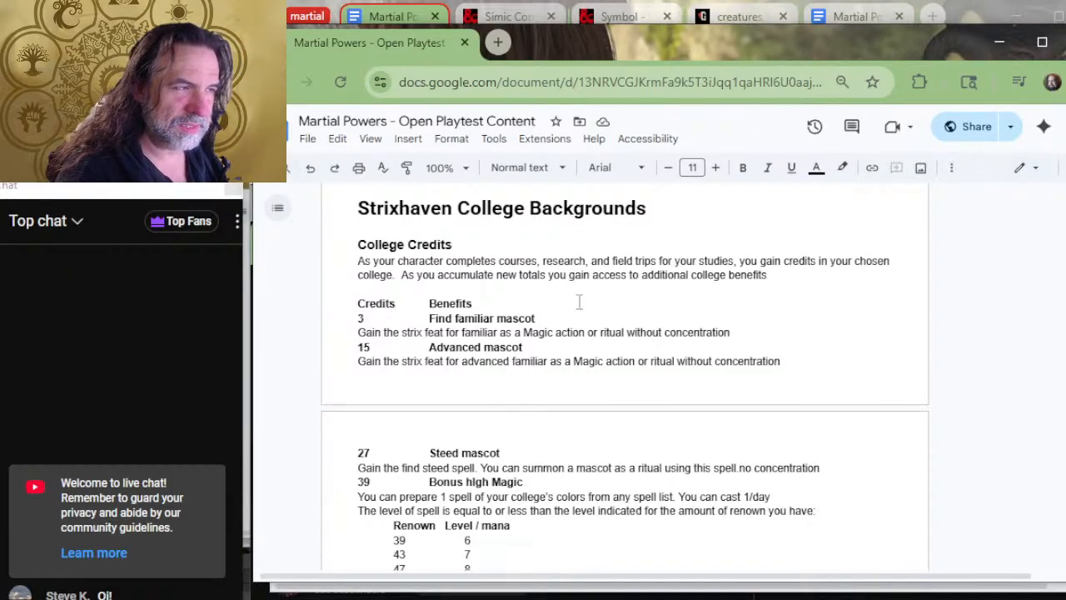
{"action": "key", "text": "Return"}
{"action": "key", "text": "Return"}
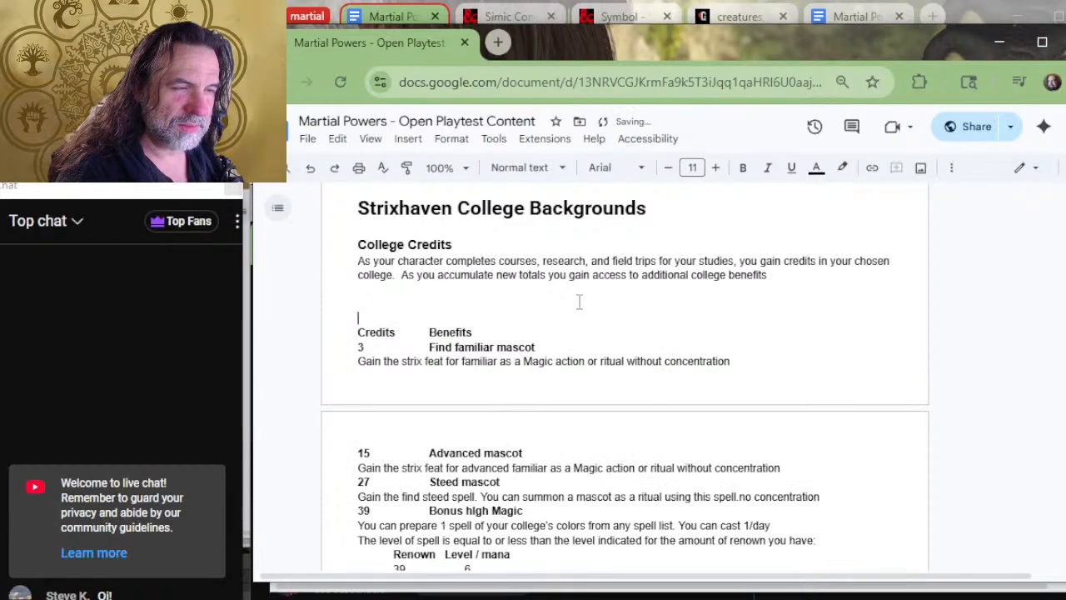
{"action": "key", "text": "ctrl+b"}
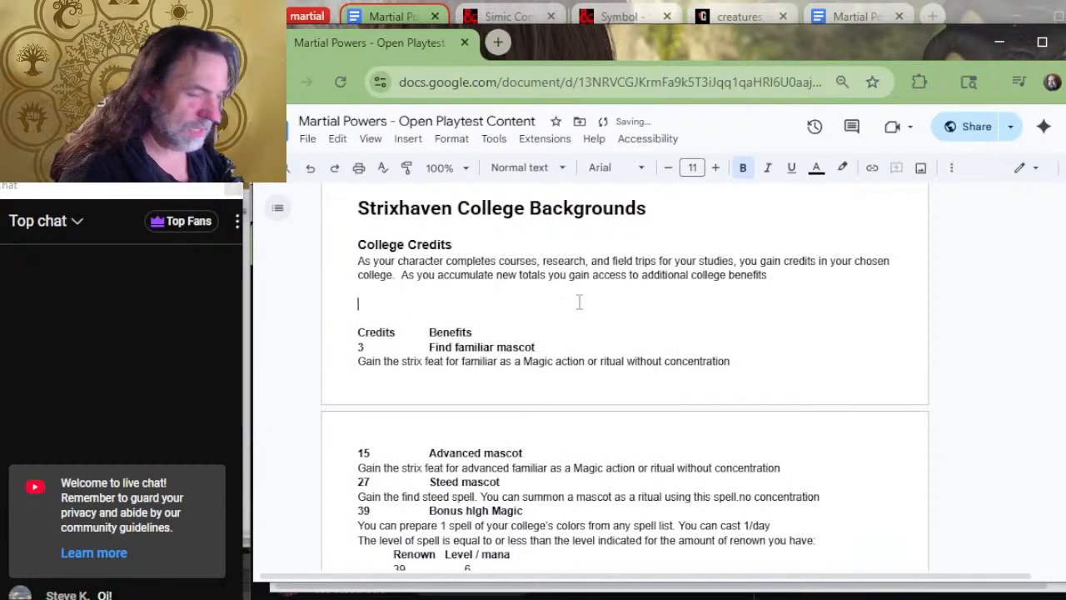
{"action": "type", "text": "Spell Research"}
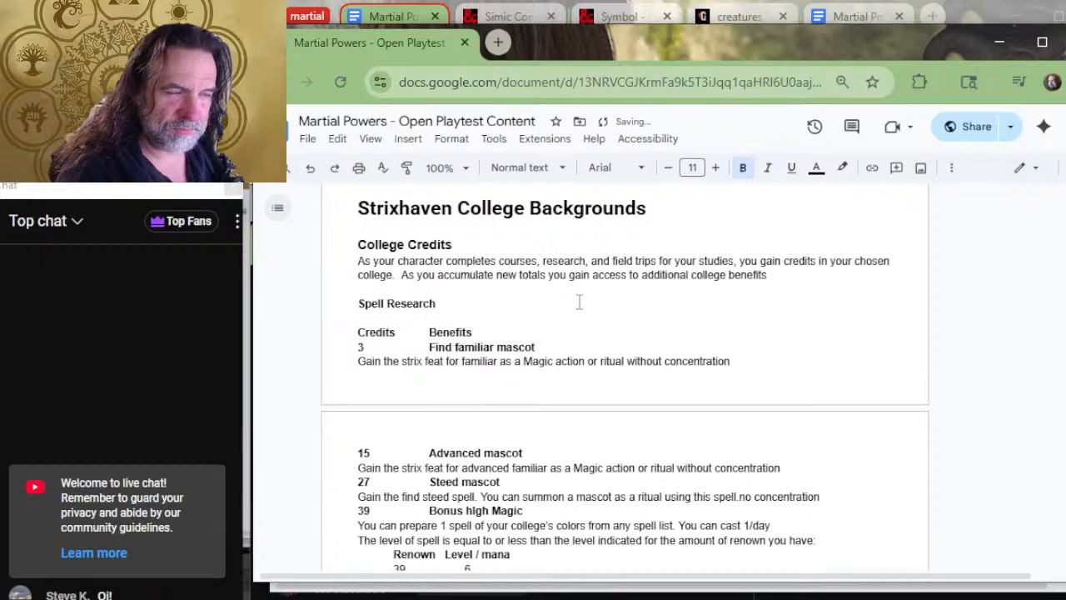
Paste the copied guild spell research paragraph under the Spell Research heading and shorten its opening to "You can spend downtime".
{"action": "key", "text": "Return"}
{"action": "type", "text": "In addition, you can spend downtime at your guildhall at no cost to research spells on your spell list of a level up to that which you have gained for your renown score. You can devote that spell to one color of mana that your guild is also devoted to. For example, an Azorius guild member can research Sleep to be a White or Blue spell when you have gained 6 or more renown with the Azorius Senate."}
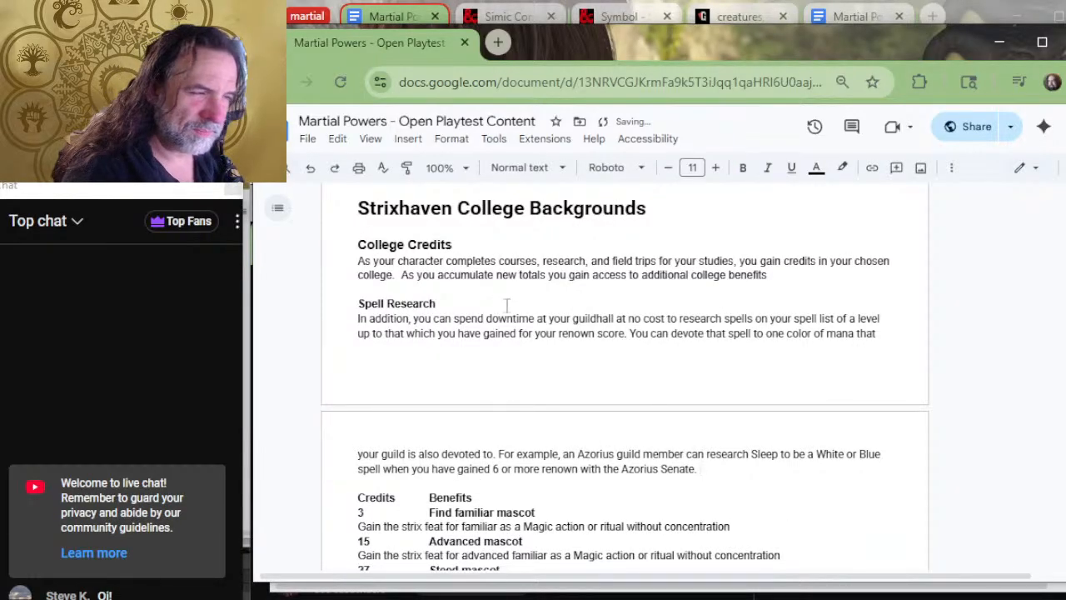
{"action": "left_click_drag", "start_coordinate": [415, 319], "coordinate": [358, 327]}
{"action": "type", "text": "Y"}
{"action": "key", "text": "Delete"}
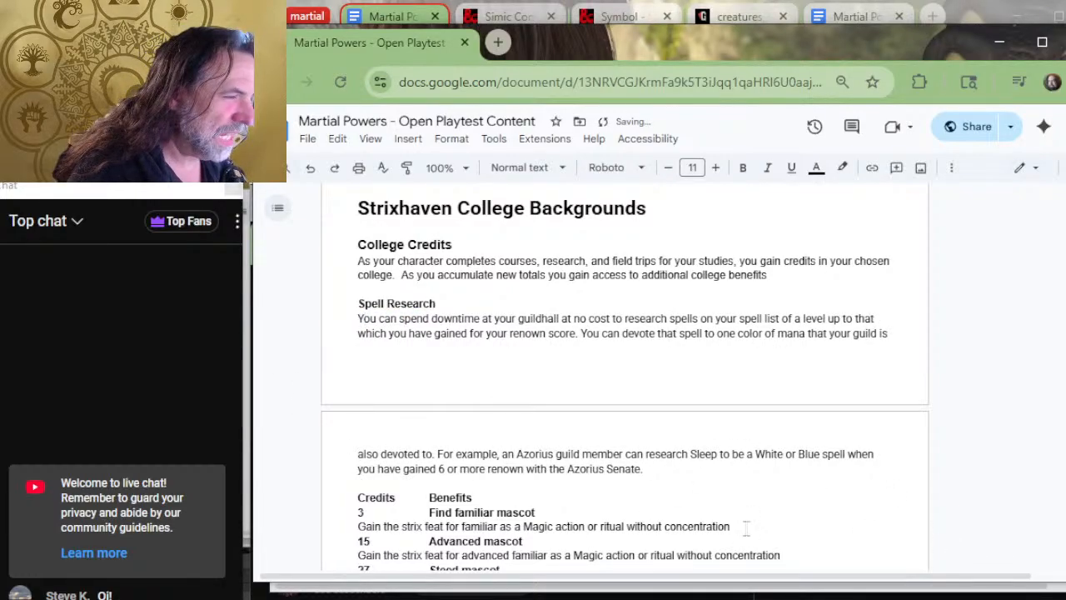
Replace "guildhall" with "college library and archives" in the Strixhaven Spell Research paragraph.
{"action": "left_click_drag", "start_coordinate": [561, 318], "coordinate": [517, 319]}
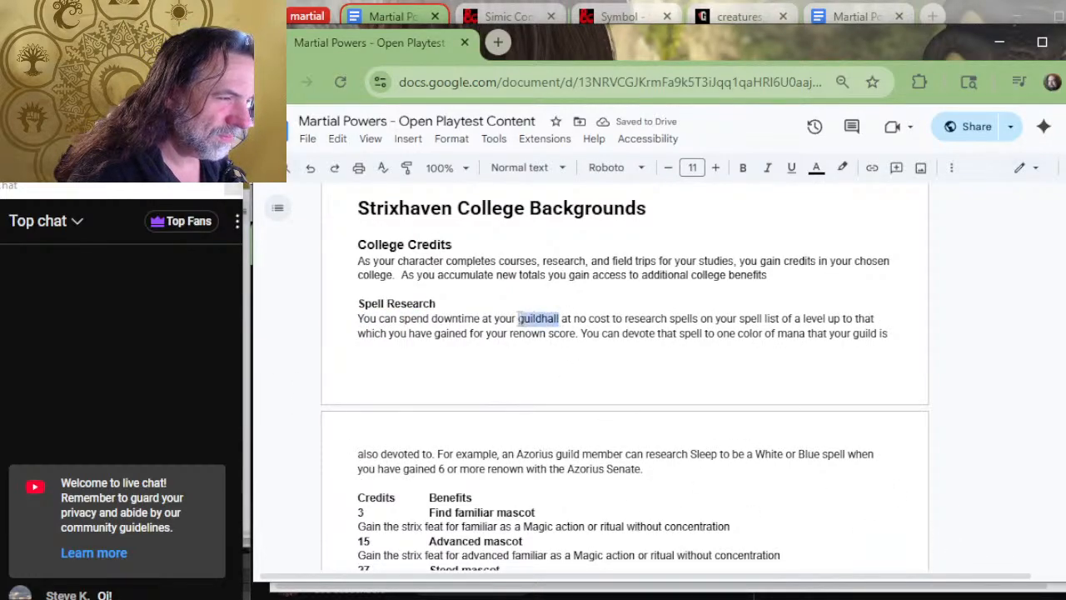
{"action": "type", "text": "college"}
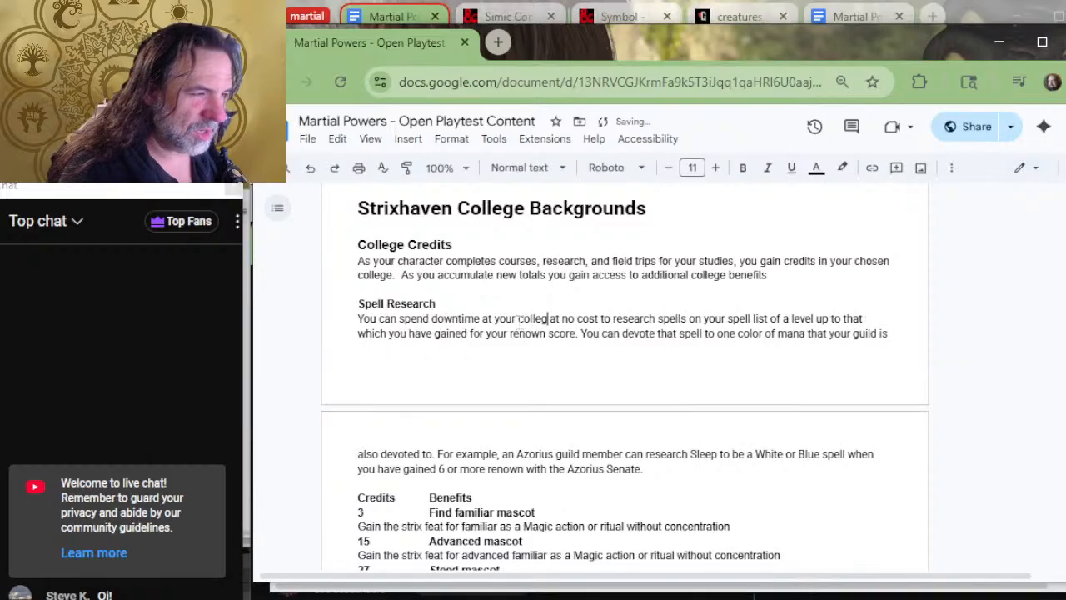
{"action": "type", "text": " library and ar"}
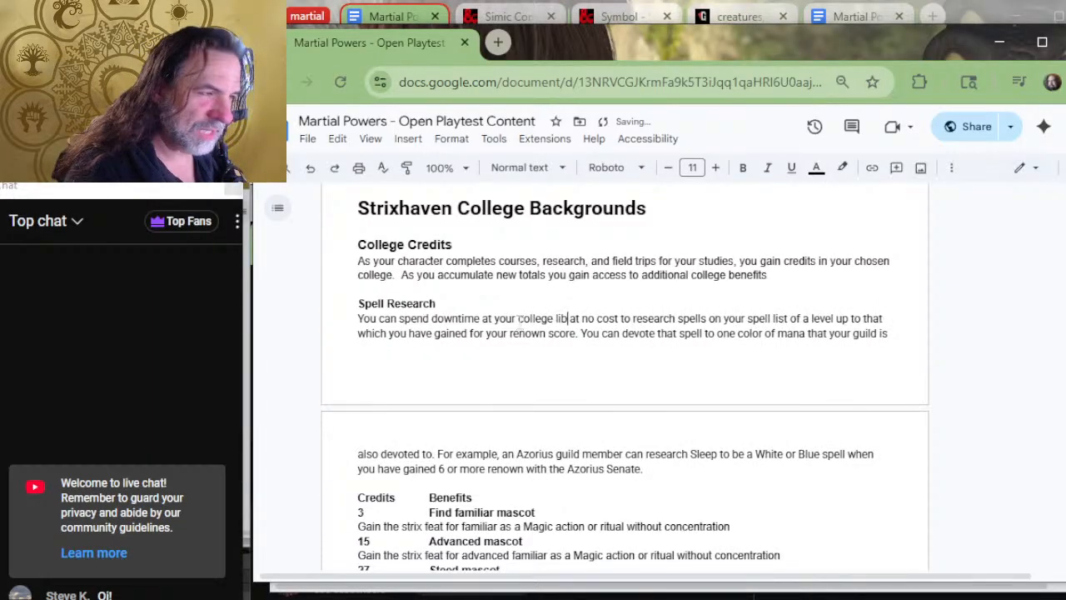
{"action": "type", "text": "chives"}
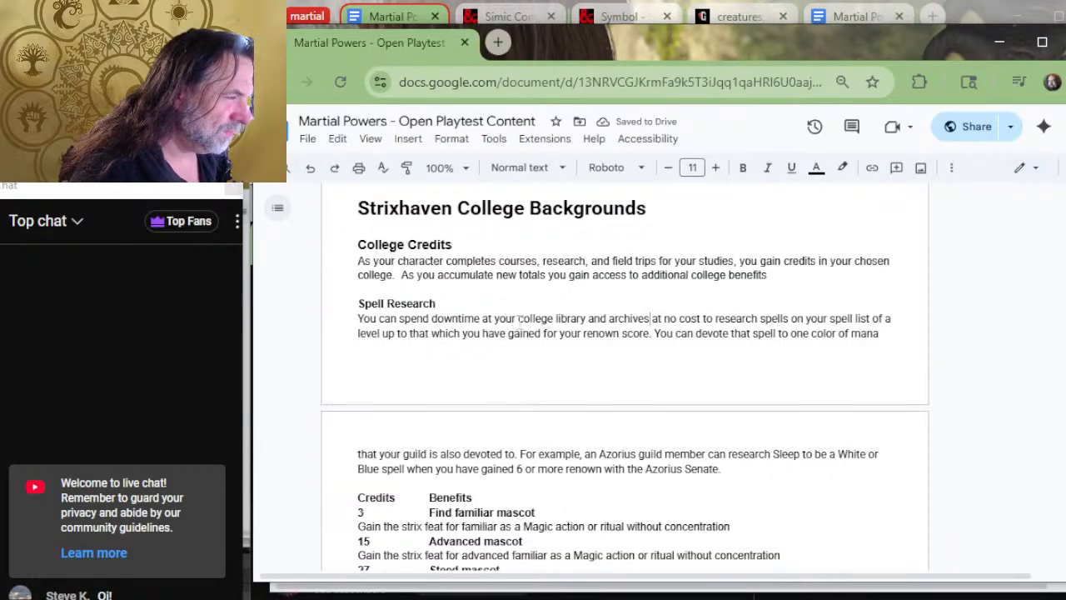
Replace "renown score" with "college credits" in the Strixhaven Spell Research paragraph.
{"action": "key", "text": "Down"}
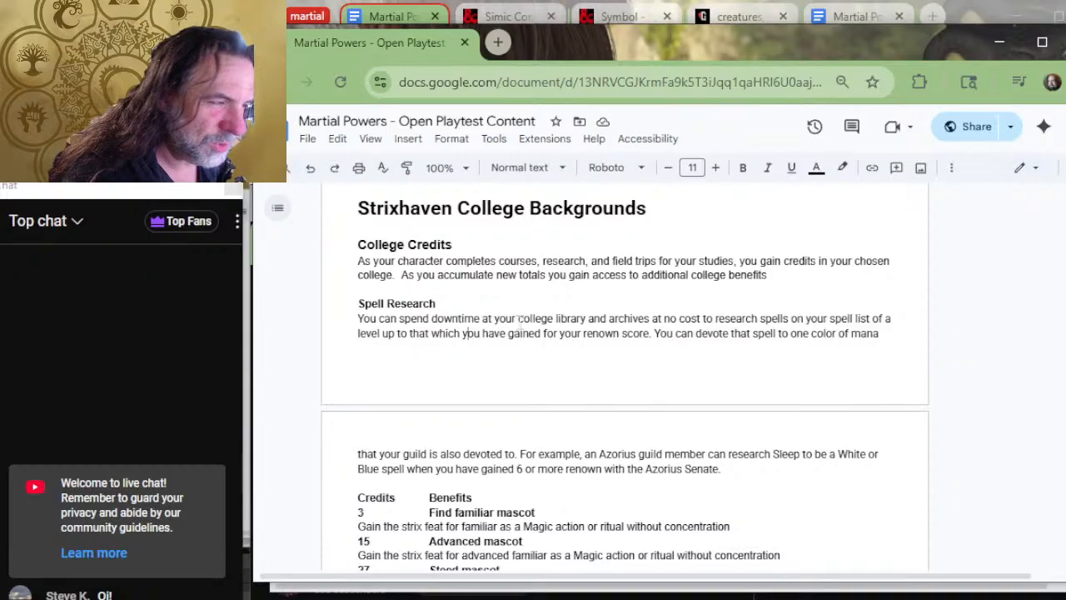
{"action": "key", "text": "Delete"}
{"action": "key", "text": "Delete"}
{"action": "key", "text": "Delete"}
{"action": "key", "text": "Delete"}
{"action": "key", "text": "Delete"}
{"action": "key", "text": "Delete"}
{"action": "key", "text": "Delete"}
{"action": "type", "text": "college credi"}
{"action": "key", "text": "Delete"}
{"action": "key", "text": "Delete"}
{"action": "key", "text": "Delete"}
{"action": "key", "text": "Delete"}
{"action": "key", "text": "Delete"}
{"action": "type", "text": "ts"}
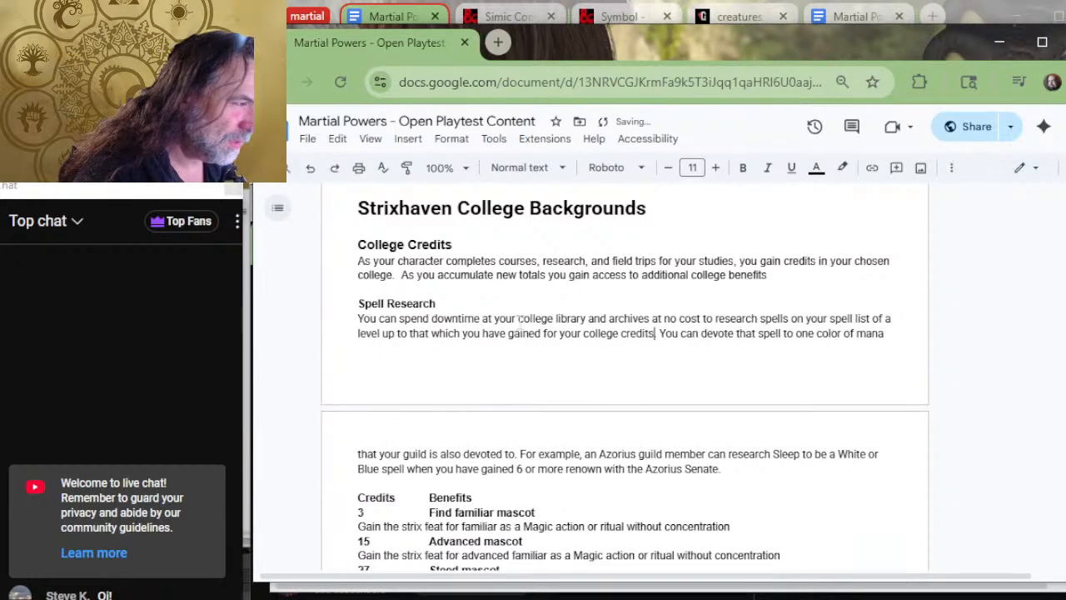
Replace "guild" with "college" in the Strixhaven Spell Research phrase "that your guild is also devoted to".
{"action": "key", "text": "Down"}
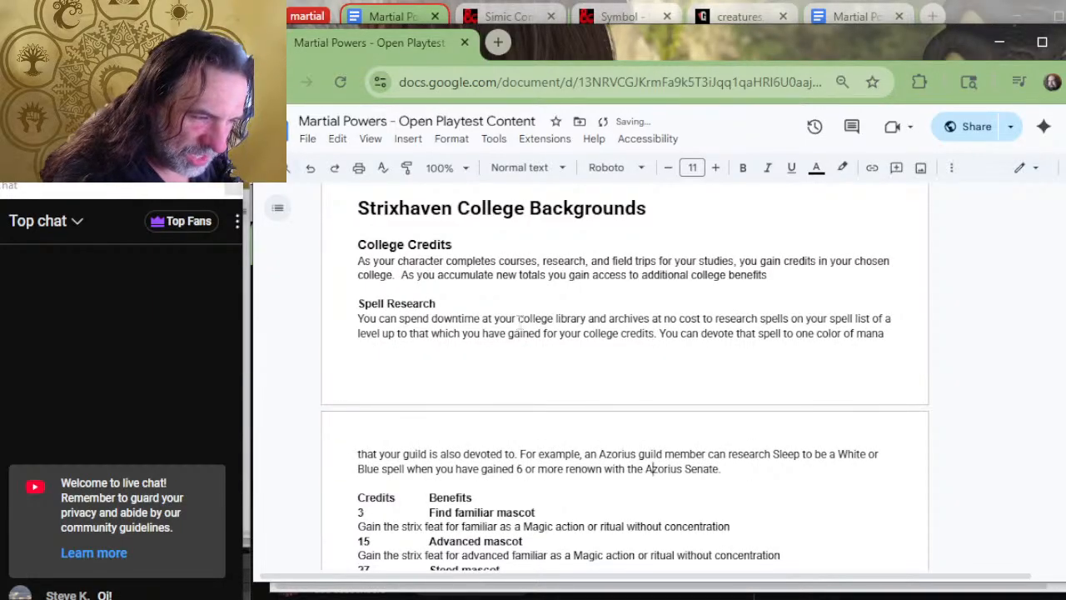
{"action": "key", "text": "Left"}
{"action": "key", "text": "Left"}
{"action": "key", "text": "Left"}
{"action": "key", "text": "Left"}
{"action": "key", "text": "Left"}
{"action": "key", "text": "Left"}
{"action": "key", "text": "Left"}
{"action": "key", "text": "Left"}
{"action": "key", "text": "Left"}
{"action": "key", "text": "Left"}
{"action": "key", "text": "Left"}
{"action": "key", "text": "Left"}
{"action": "key", "text": "Left"}
{"action": "key", "text": "Left"}
{"action": "key", "text": "Left"}
{"action": "key", "text": "Left"}
{"action": "key", "text": "Left"}
{"action": "key", "text": "Left"}
{"action": "key", "text": "Left"}
{"action": "key", "text": "Left"}
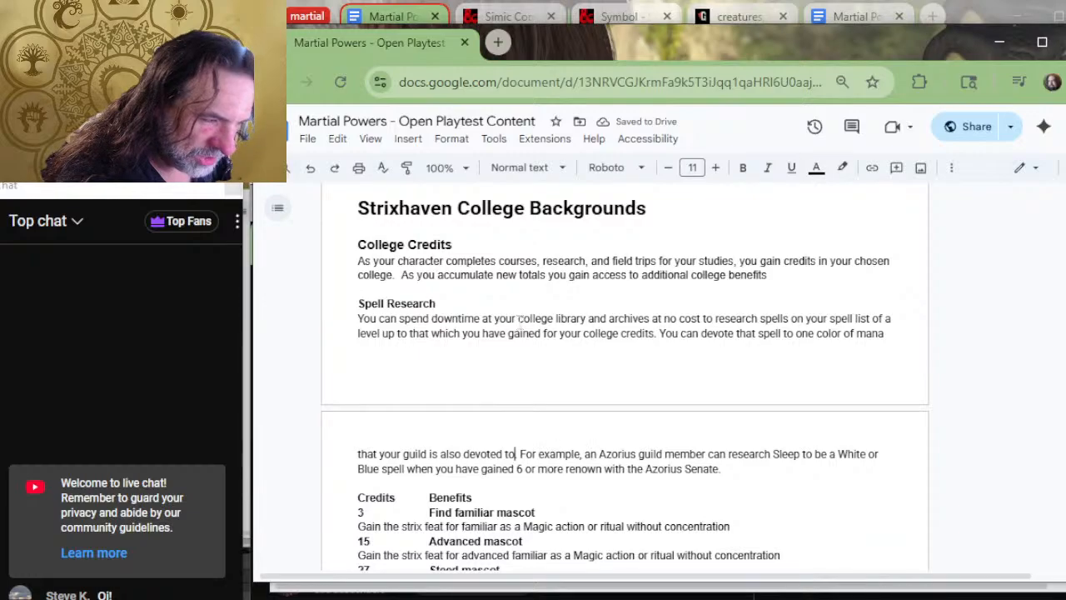
{"action": "key", "text": "Left"}
{"action": "key", "text": "Left"}
{"action": "key", "text": "BackSpace"}
{"action": "key", "text": "BackSpace"}
{"action": "key", "text": "BackSpace"}
{"action": "key", "text": "BackSpace"}
{"action": "key", "text": "BackSpace"}
{"action": "key", "text": "BackSpace"}
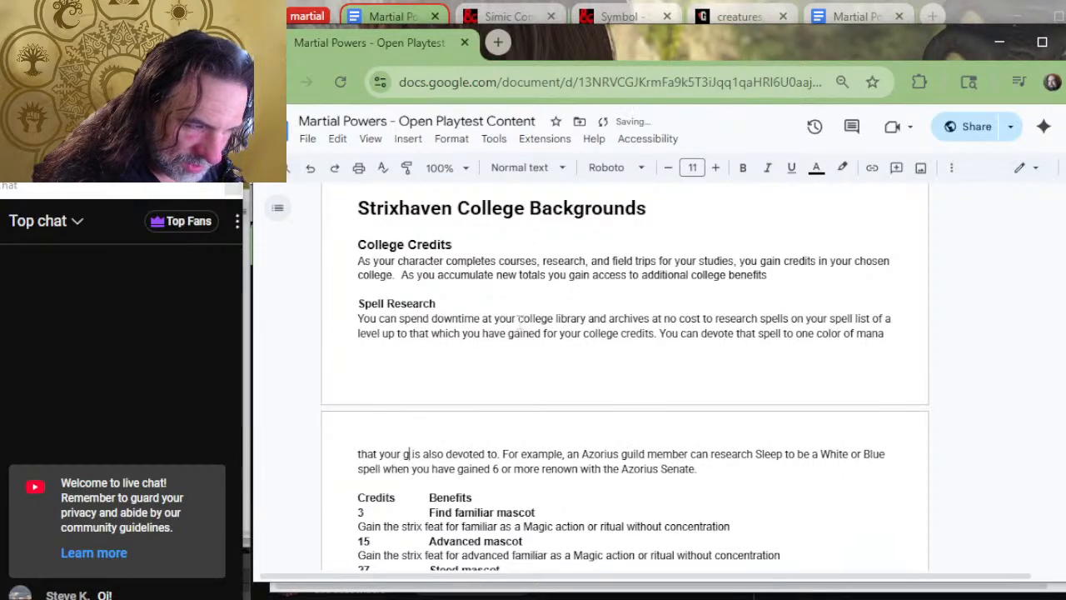
{"action": "type", "text": "college"}
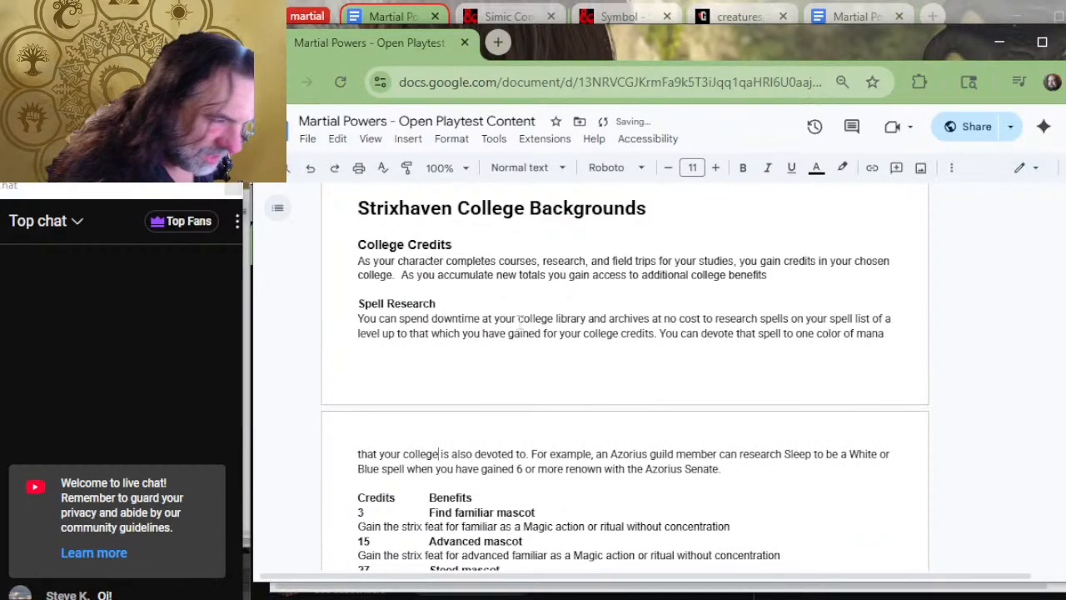
Replace "an Azorius guild" with "a" before "member" in the Strixhaven Spell Research example and start entering a replacement name.
{"action": "key", "text": "Right"}
{"action": "key", "text": "Right"}
{"action": "key", "text": "Right"}
{"action": "key", "text": "Right"}
{"action": "key", "text": "Right"}
{"action": "key", "text": "Right"}
{"action": "key", "text": "Right"}
{"action": "key", "text": "Right"}
{"action": "key", "text": "Right"}
{"action": "key", "text": "Right"}
{"action": "key", "text": "Right"}
{"action": "key", "text": "Right"}
{"action": "key", "text": "Right"}
{"action": "key", "text": "Right"}
{"action": "key", "text": "Right"}
{"action": "key", "text": "Right"}
{"action": "key", "text": "Right"}
{"action": "key", "text": "Right"}
{"action": "key", "text": "Right"}
{"action": "key", "text": "Right"}
{"action": "key", "text": "Right"}
{"action": "key", "text": "Right"}
{"action": "key", "text": "Right"}
{"action": "key", "text": "Right"}
{"action": "key", "text": "Right"}
{"action": "key", "text": "Right"}
{"action": "key", "text": "Right"}
{"action": "key", "text": "Right"}
{"action": "key", "text": "Right"}
{"action": "key", "text": "Right"}
{"action": "key", "text": "Right"}
{"action": "key", "text": "Right"}
{"action": "key", "text": "Right"}
{"action": "key", "text": "Right"}
{"action": "key", "text": "Right"}
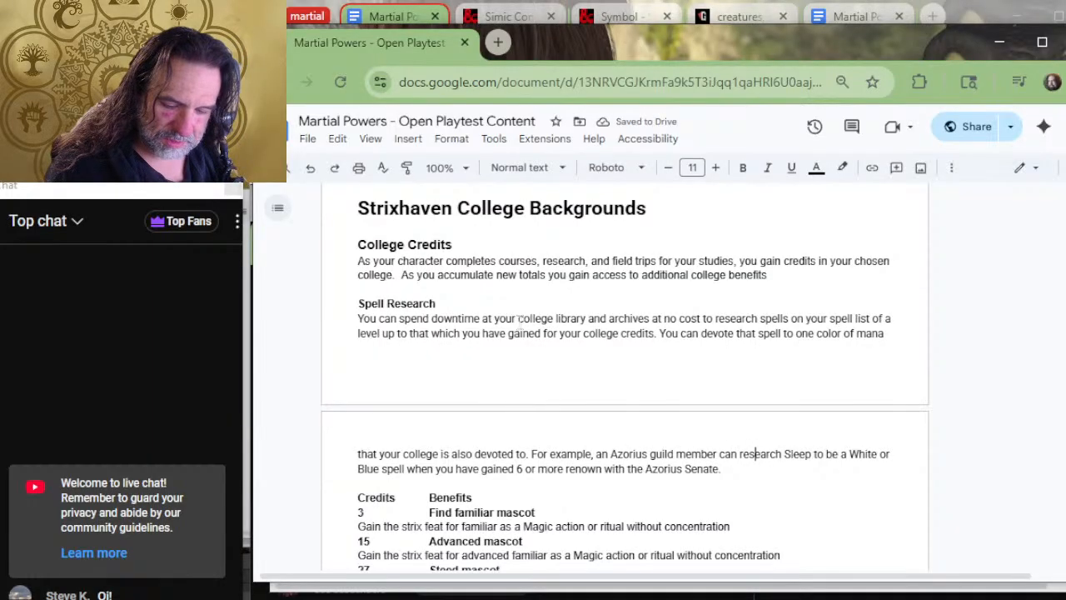
{"action": "key", "text": "Left"}
{"action": "key", "text": "Left"}
{"action": "key", "text": "Left"}
{"action": "key", "text": "Left"}
{"action": "key", "text": "Left"}
{"action": "key", "text": "Left"}
{"action": "key", "text": "Left"}
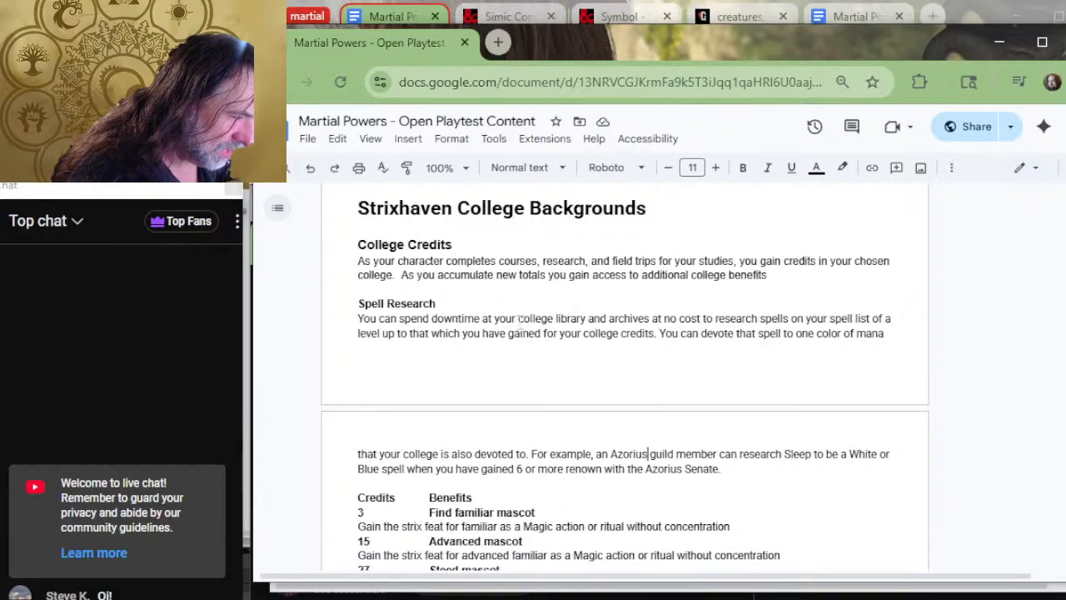
{"action": "key", "text": "BackSpace"}
{"action": "key", "text": "BackSpace"}
{"action": "key", "text": "BackSpace"}
{"action": "key", "text": "BackSpace"}
{"action": "key", "text": "BackSpace"}
{"action": "key", "text": "BackSpace"}
{"action": "key", "text": "BackSpace"}
{"action": "key", "text": "BackSpace"}
{"action": "key", "text": "BackSpace"}
{"action": "key", "text": "BackSpace"}
{"action": "key", "text": "BackSpace"}
{"action": "key", "text": "BackSpace"}
{"action": "key", "text": "BackSpace"}
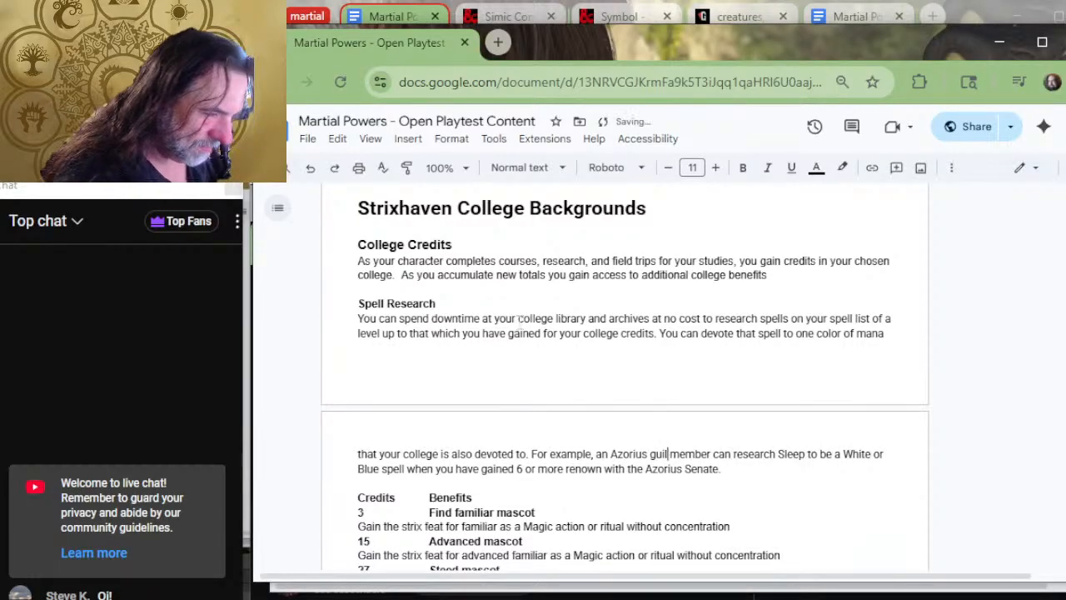
{"action": "key", "text": "BackSpace"}
{"action": "key", "text": "BackSpace"}
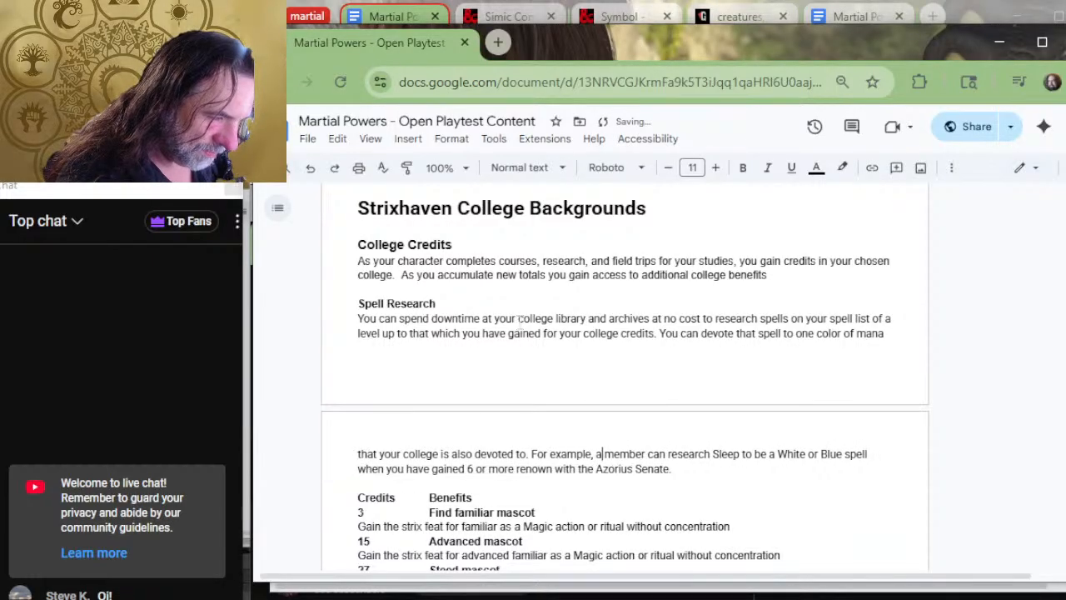
{"action": "type", "text": ":Lpre"}
{"action": "key", "text": "BackSpace"}
{"action": "key", "text": "BackSpace"}
{"action": "key", "text": "BackSpace"}
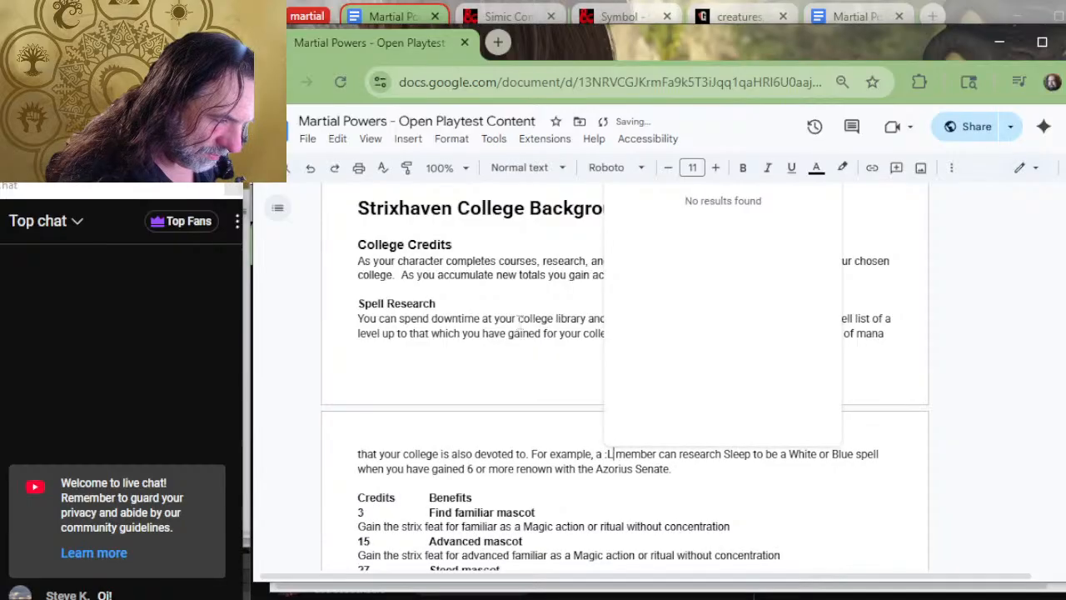
{"action": "type", "text": "oreho"}
{"action": "key", "text": "BackSpace"}
{"action": "key", "text": "BackSpace"}
{"action": "key", "text": "BackSpace"}
{"action": "key", "text": "BackSpace"}
{"action": "key", "text": "BackSpace"}
{"action": "key", "text": "BackSpace"}
{"action": "key", "text": "BackSpace"}
Reword the Spell Research example under Strixhaven College Backgrounds so its subject reads "Silverquil student" instead of "member".
{"action": "type", "text": "Silverquil "}
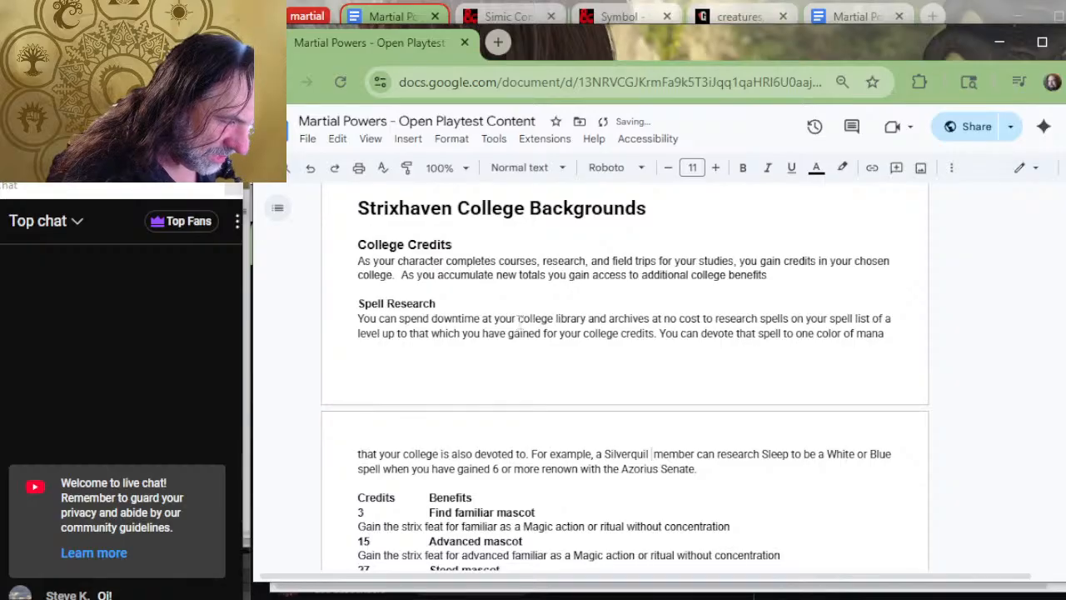
{"action": "type", "text": "student"}
{"action": "key", "text": "Delete"}
{"action": "key", "text": "Delete"}
{"action": "key", "text": "Delete"}
{"action": "key", "text": "Delete"}
{"action": "key", "text": "Delete"}
{"action": "key", "text": "Delete"}
{"action": "key", "text": "Delete"}
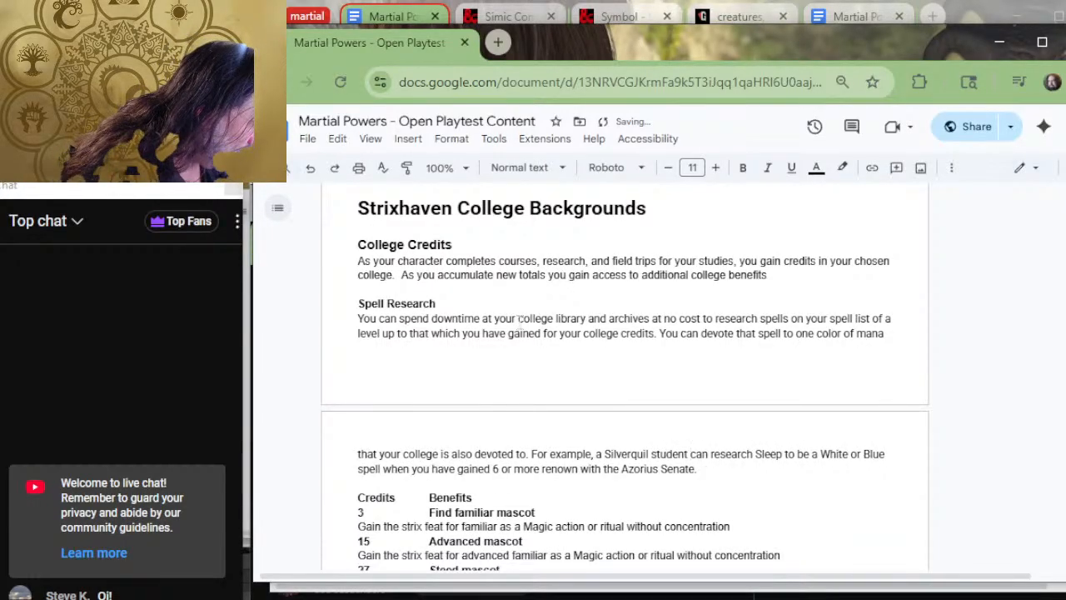
Change the second mana color in the Spell Research example from Blue to Black.
{"action": "key", "text": "Right"}
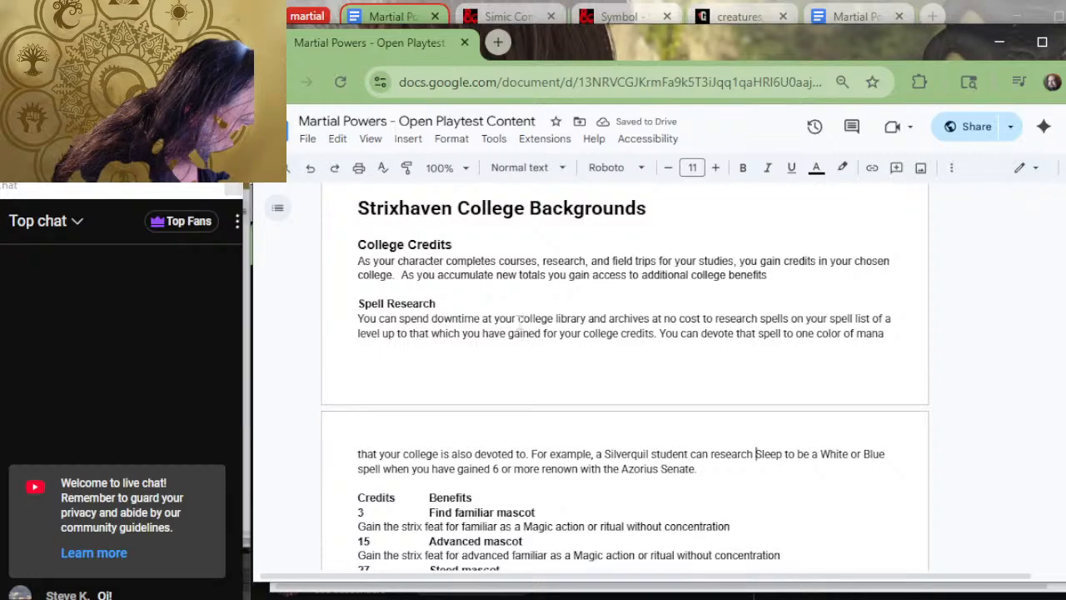
{"action": "key", "text": "Delete"}
{"action": "key", "text": "Delete"}
{"action": "key", "text": "Delete"}
{"action": "type", "text": "lack"}
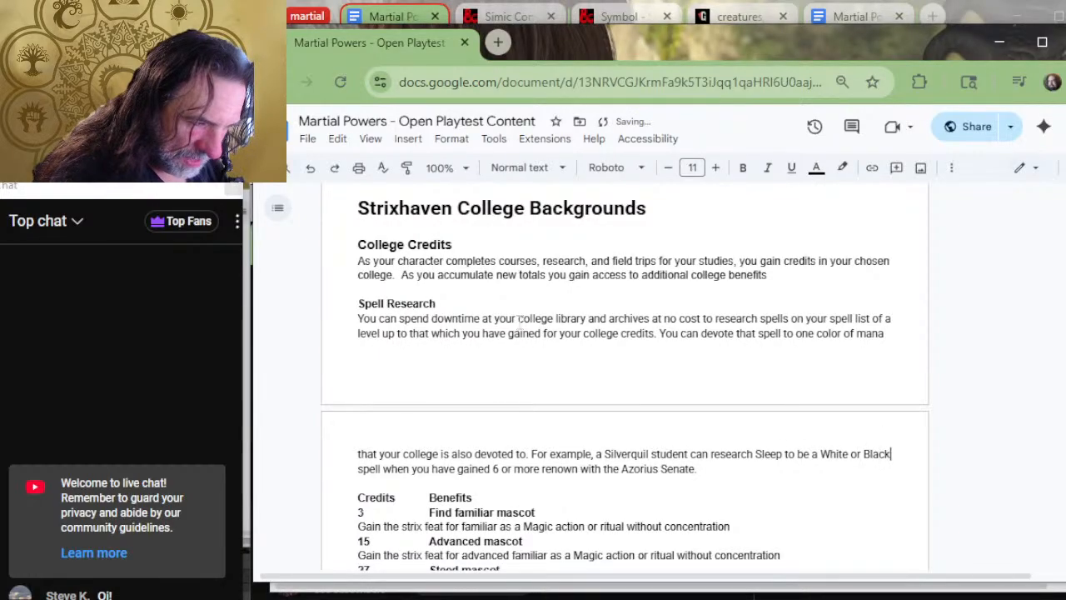
Replace the word "renown" with "credits" in the Spell Research example.
{"action": "key", "text": "BackSpace"}
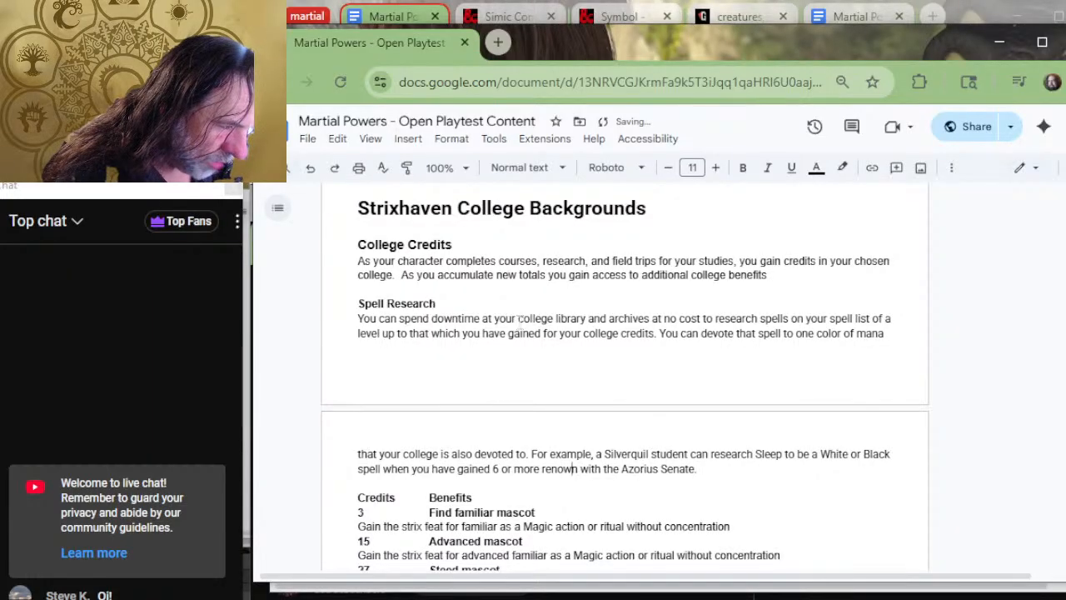
{"action": "key", "text": "BackSpace"}
{"action": "key", "text": "BackSpace"}
{"action": "key", "text": "BackSpace"}
{"action": "key", "text": "BackSpace"}
{"action": "key", "text": "BackSpace"}
{"action": "key", "text": "BackSpace"}
{"action": "type", "text": "credits"}
Replace "Azorius Senate" with "college of Silverquill" in the Spell Research example and correct the student's college name to "Silverquill".
{"action": "key", "text": "Right"}
{"action": "key", "text": "Right"}
{"action": "key", "text": "Right"}
{"action": "key", "text": "Right"}
{"action": "key", "text": "Right"}
{"action": "key", "text": "Right"}
{"action": "key", "text": "Delete"}
{"action": "key", "text": "Delete"}
{"action": "key", "text": "Delete"}
{"action": "key", "text": "Delete"}
{"action": "key", "text": "Delete"}
{"action": "key", "text": "Delete"}
{"action": "key", "text": "Delete"}
{"action": "key", "text": "Delete"}
{"action": "key", "text": "Delete"}
{"action": "key", "text": "Delete"}
{"action": "key", "text": "Delete"}
{"action": "key", "text": "Delete"}
{"action": "key", "text": "Delete"}
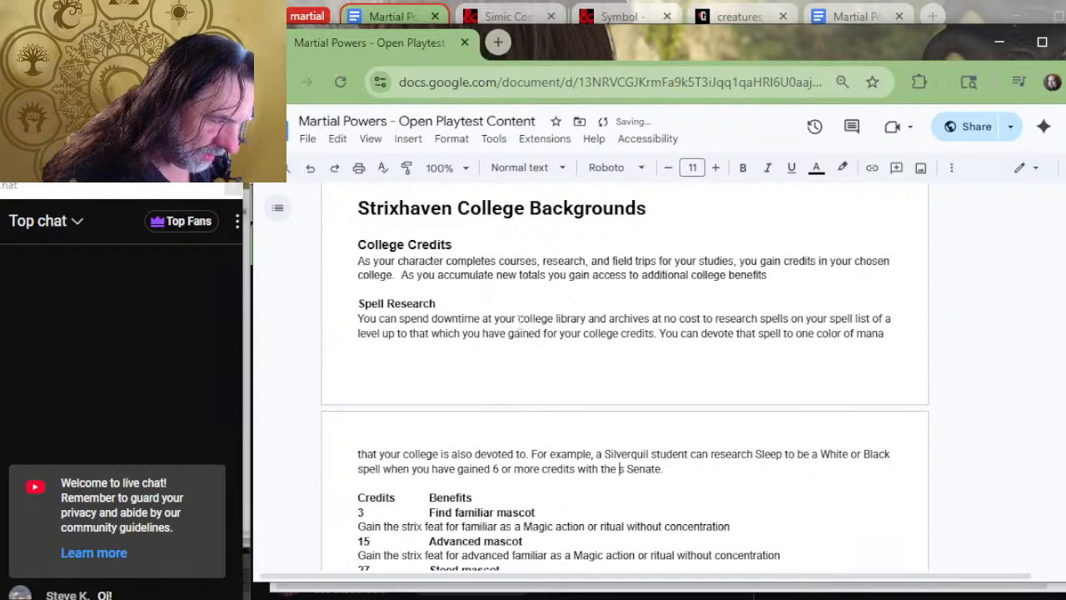
{"action": "type", "text": "college of"}
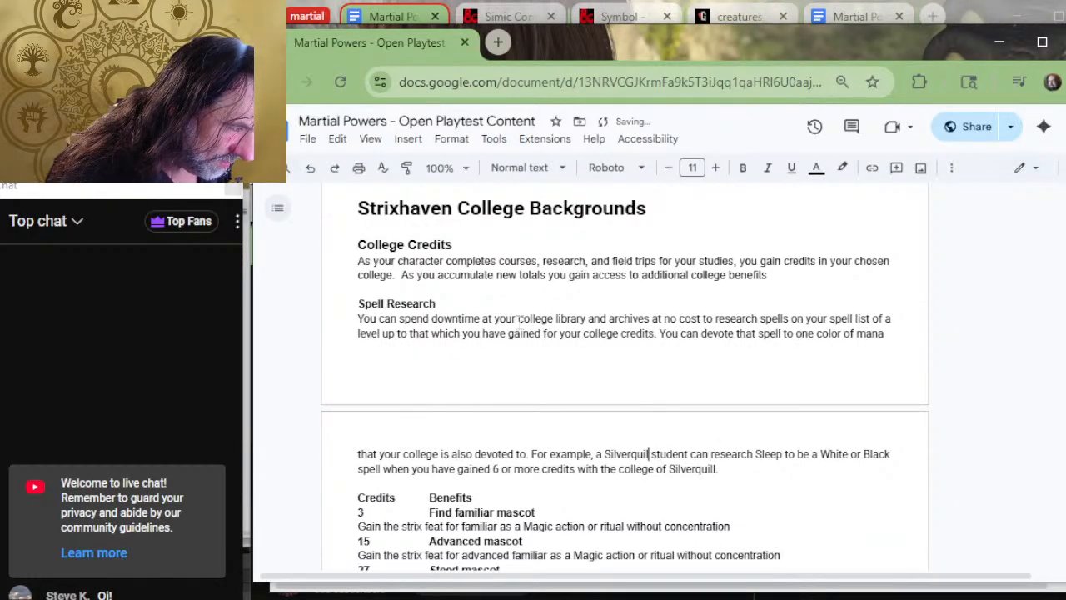
{"action": "type", "text": "l"}
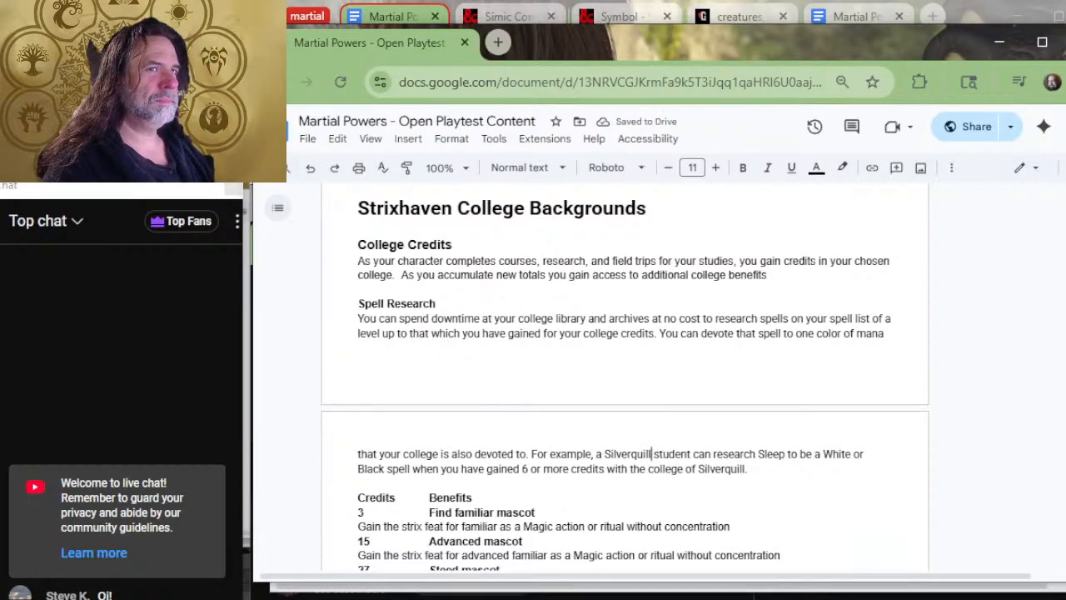
Switch to the Excel spell list and look up the level and colors of the sleep spell on the 2024 PH sheet.
{"action": "key", "text": "alt+Tab"}
{"action": "key", "text": "alt+Tab"}
{"action": "key", "text": "alt+Tab"}
{"action": "key", "text": "alt+Tab"}
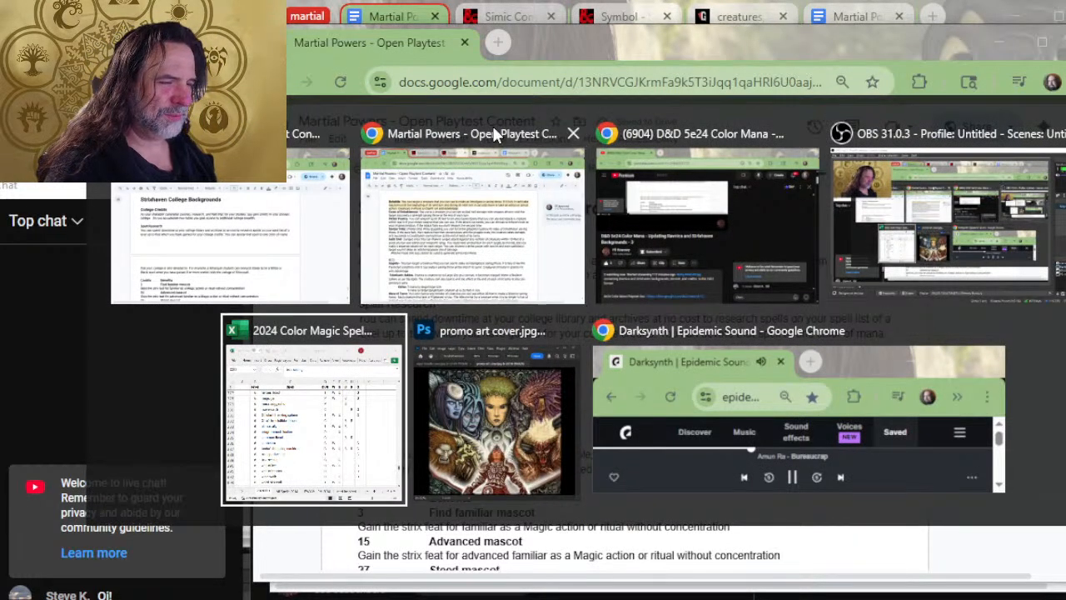
{"action": "scroll", "coordinate": [466, 313], "scroll_direction": "up", "scroll_amount": 15}
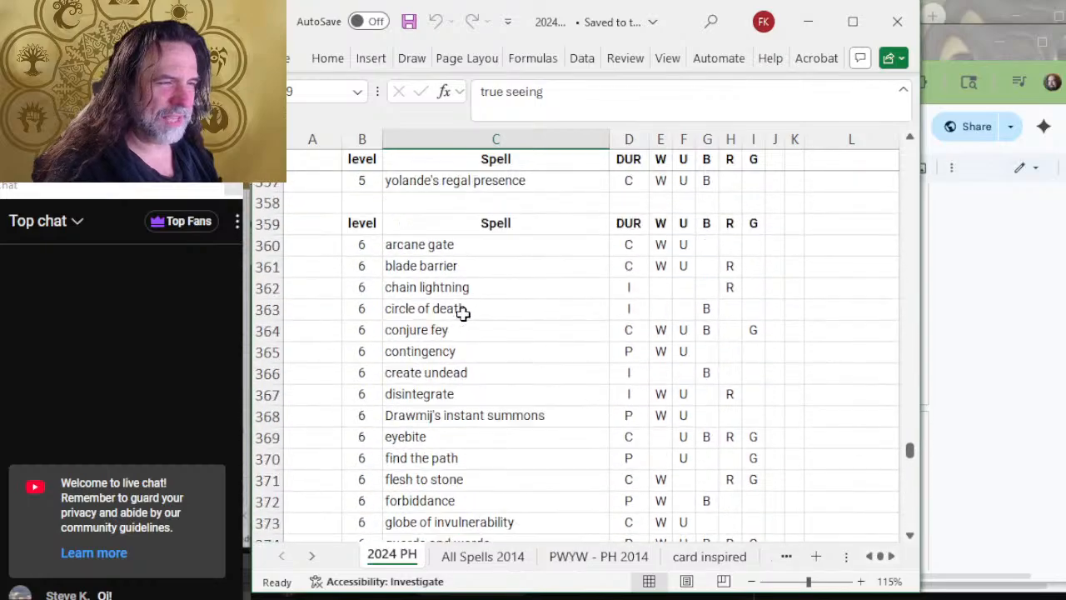
{"action": "scroll", "coordinate": [470, 312], "scroll_direction": "up", "scroll_amount": 20}
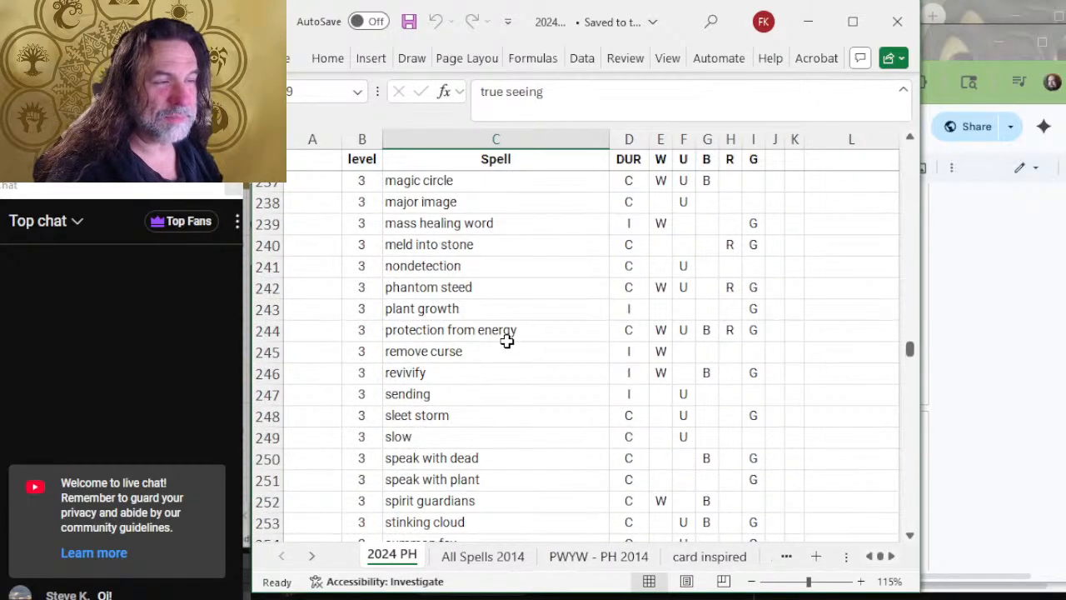
{"action": "scroll", "coordinate": [507, 341], "scroll_direction": "up", "scroll_amount": 8}
{"action": "scroll", "coordinate": [508, 342], "scroll_direction": "down", "scroll_amount": 5}
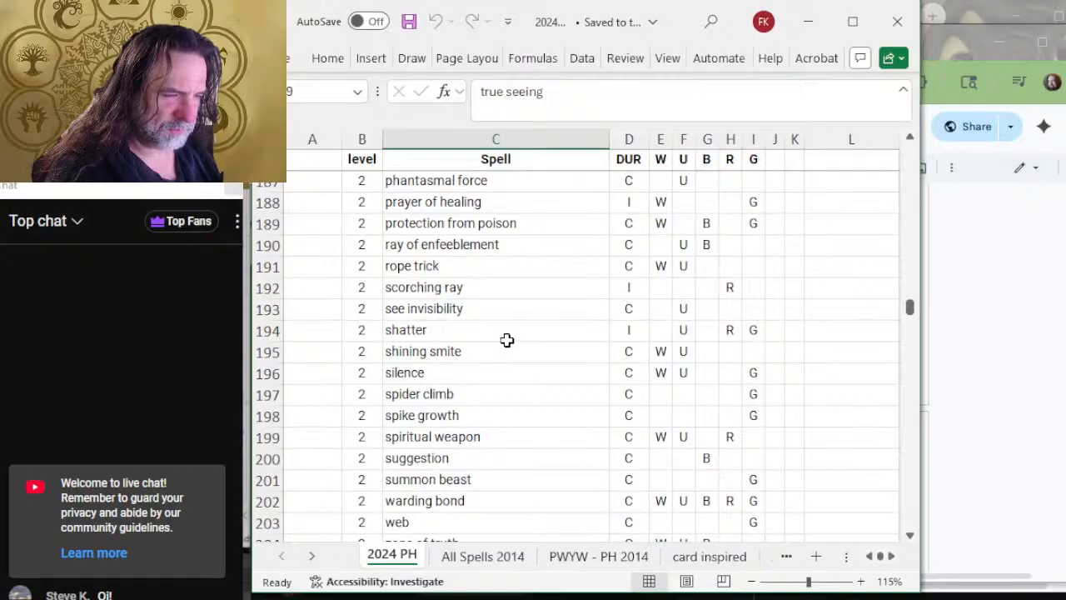
{"action": "scroll", "coordinate": [505, 340], "scroll_direction": "down", "scroll_amount": 2}
{"action": "scroll", "coordinate": [509, 362], "scroll_direction": "up", "scroll_amount": 2}
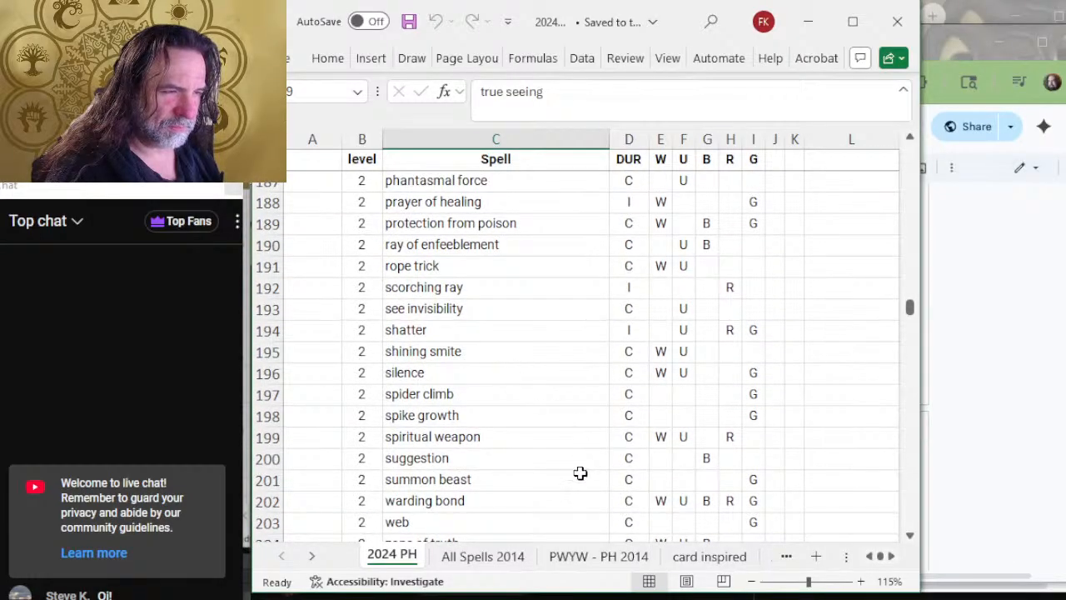
{"action": "scroll", "coordinate": [581, 472], "scroll_direction": "up", "scroll_amount": 16}
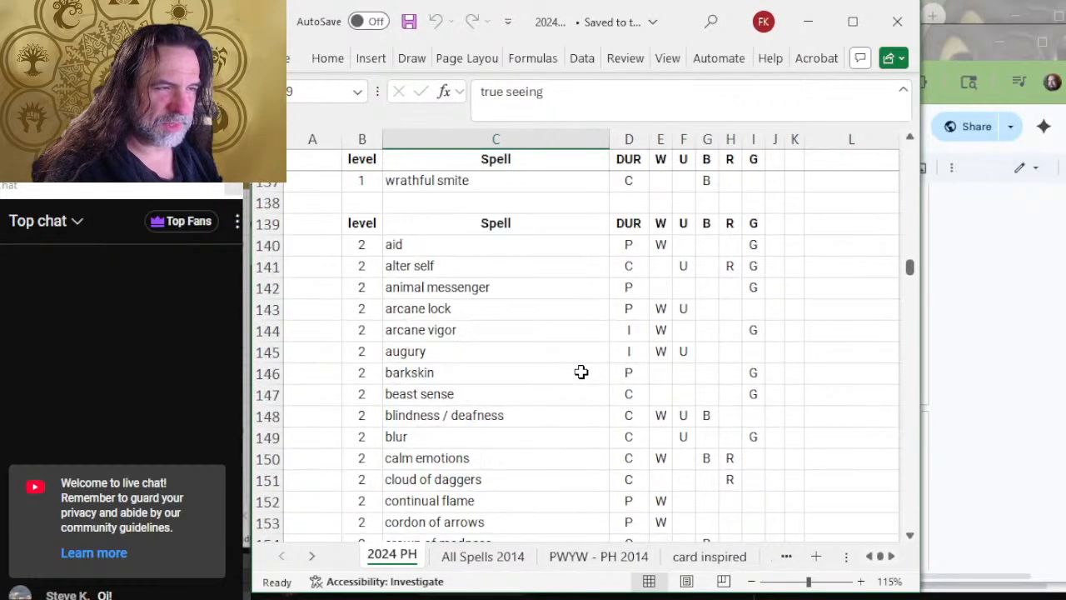
{"action": "scroll", "coordinate": [580, 372], "scroll_direction": "up", "scroll_amount": 3}
{"action": "scroll", "coordinate": [580, 371], "scroll_direction": "up", "scroll_amount": 2}
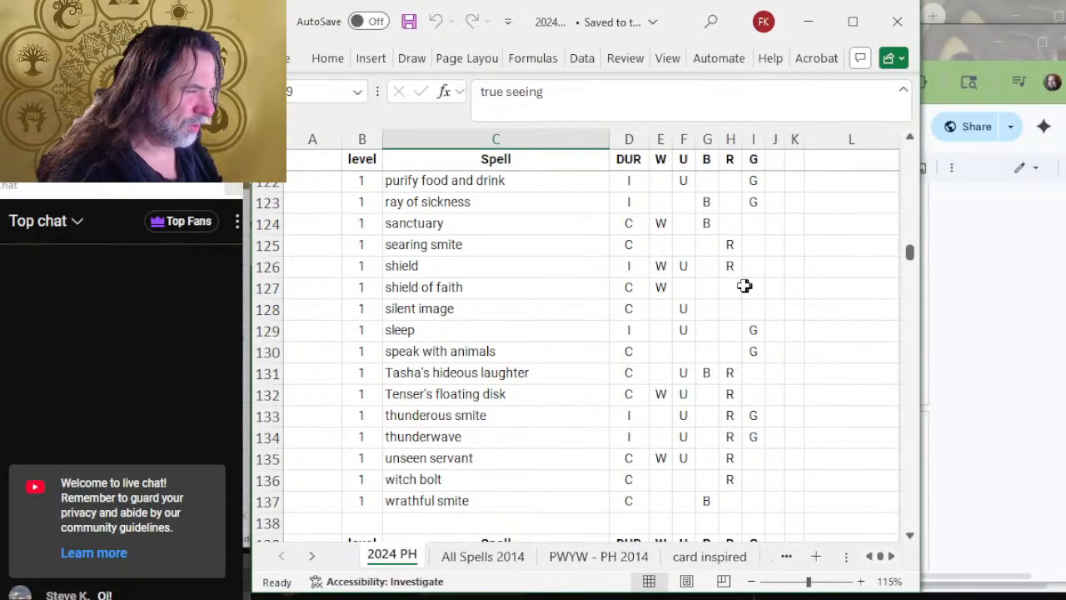
Switch back to the Google Docs document and set the credits required in the Silverquill example to 3.
{"action": "key", "text": "alt+Tab"}
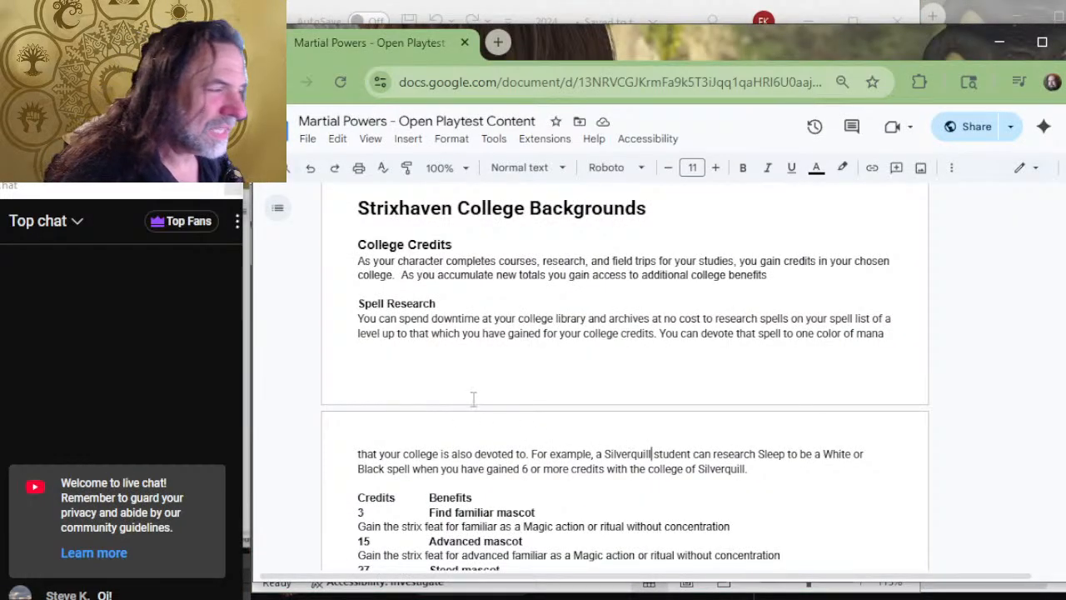
{"action": "scroll", "coordinate": [543, 302], "scroll_direction": "down", "scroll_amount": 1}
{"action": "scroll", "coordinate": [543, 303], "scroll_direction": "down", "scroll_amount": 1}
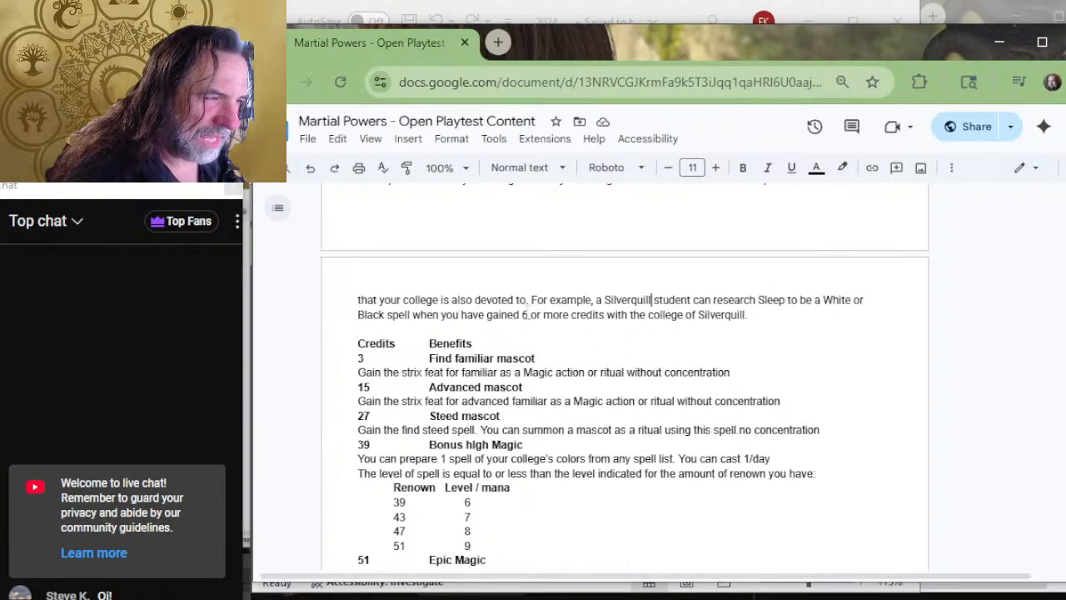
{"action": "key", "text": "BackSpace"}
{"action": "type", "text": "3"}
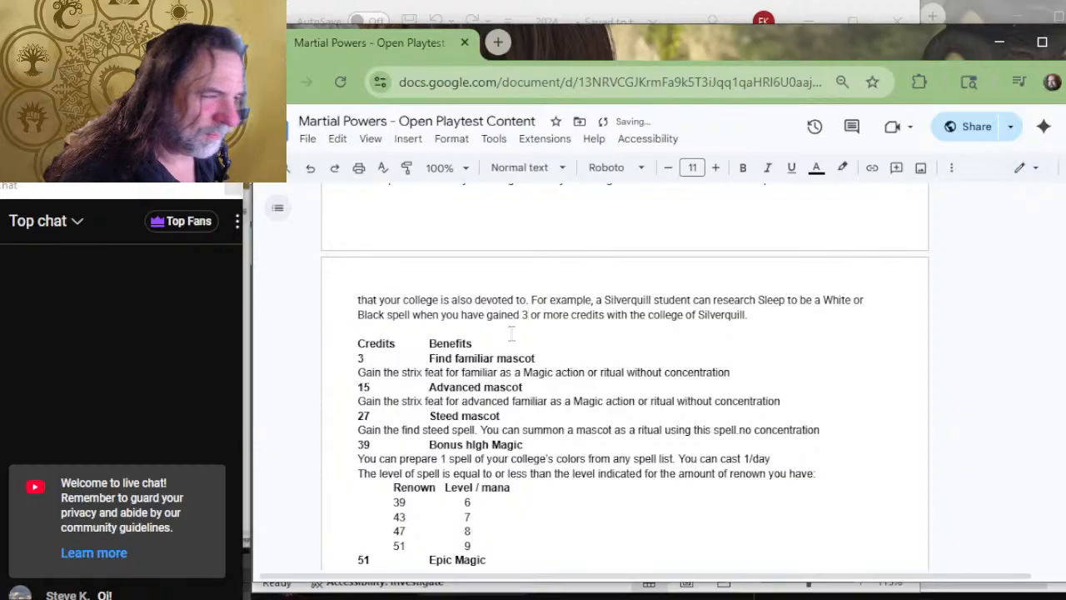
Set the renown required in the Azorius Sleep example under Guild bonus powers / Spells to 3.
{"action": "scroll", "coordinate": [567, 300], "scroll_direction": "up", "scroll_amount": 2}
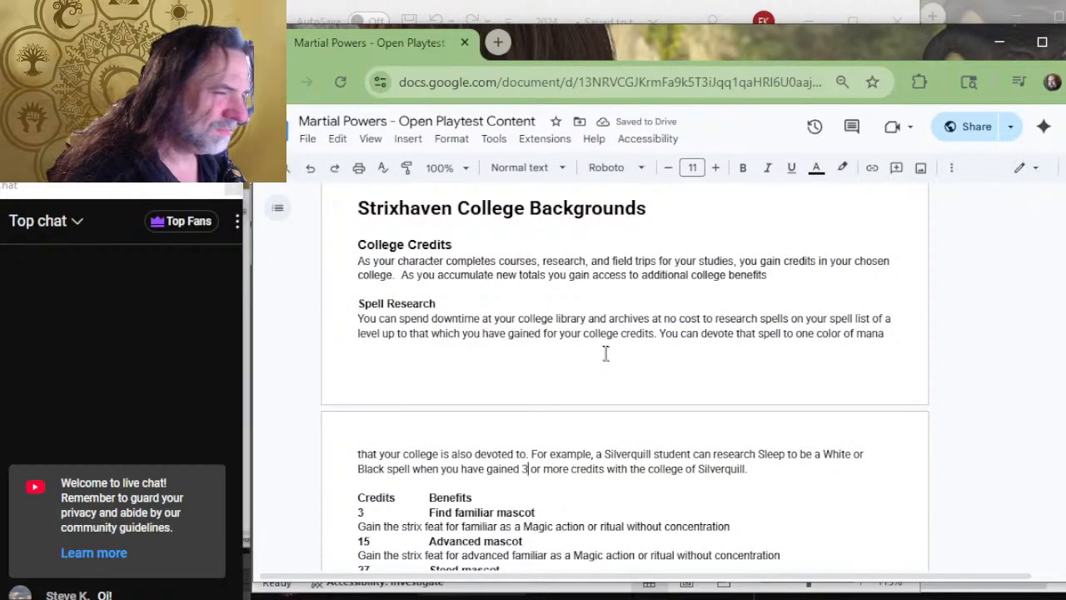
{"action": "scroll", "coordinate": [607, 354], "scroll_direction": "up", "scroll_amount": 15}
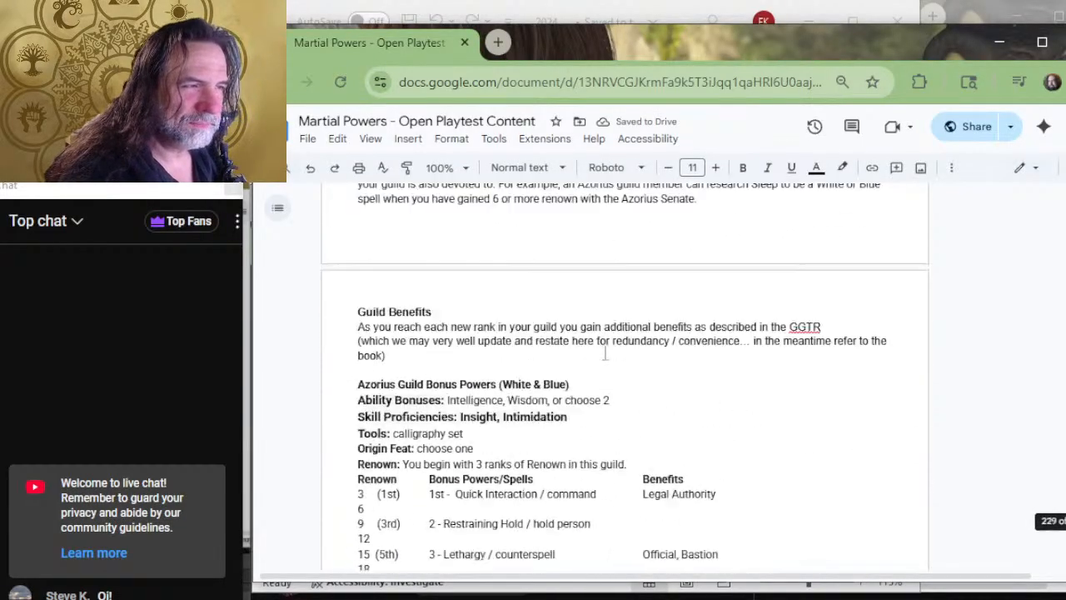
{"action": "scroll", "coordinate": [606, 354], "scroll_direction": "up", "scroll_amount": 5}
{"action": "key", "text": "alt+Tab"}
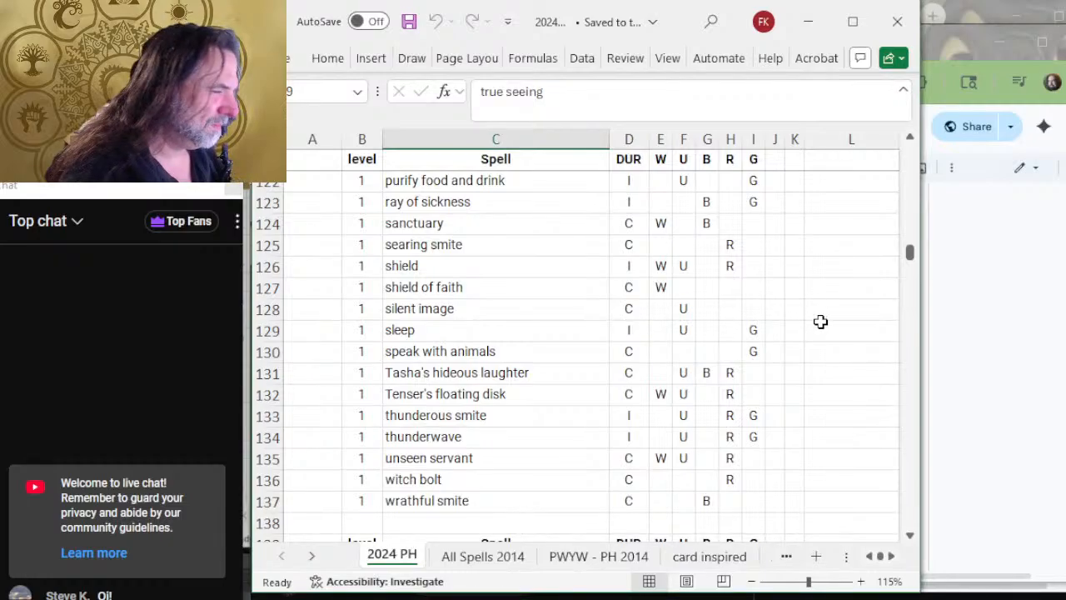
{"action": "key", "text": "alt+Tab"}
{"action": "scroll", "coordinate": [569, 380], "scroll_direction": "up", "scroll_amount": 3}
{"action": "scroll", "coordinate": [569, 380], "scroll_direction": "up", "scroll_amount": 10}
{"action": "scroll", "coordinate": [618, 360], "scroll_direction": "down", "scroll_amount": 15}
{"action": "scroll", "coordinate": [618, 361], "scroll_direction": "down", "scroll_amount": 4}
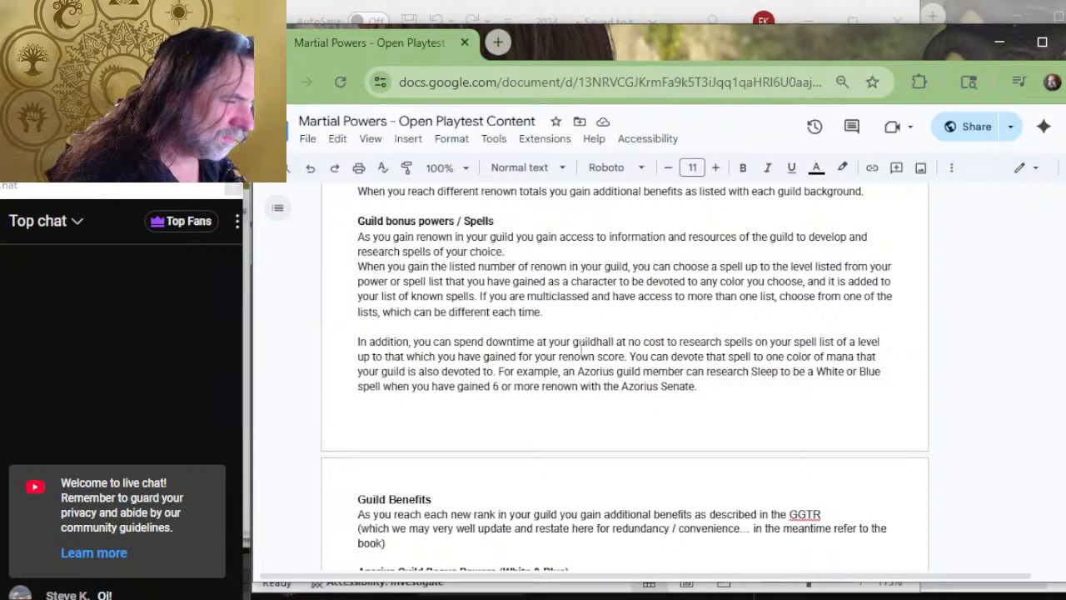
{"action": "scroll", "coordinate": [599, 316], "scroll_direction": "down", "scroll_amount": 2}
{"action": "scroll", "coordinate": [588, 316], "scroll_direction": "up", "scroll_amount": 2}
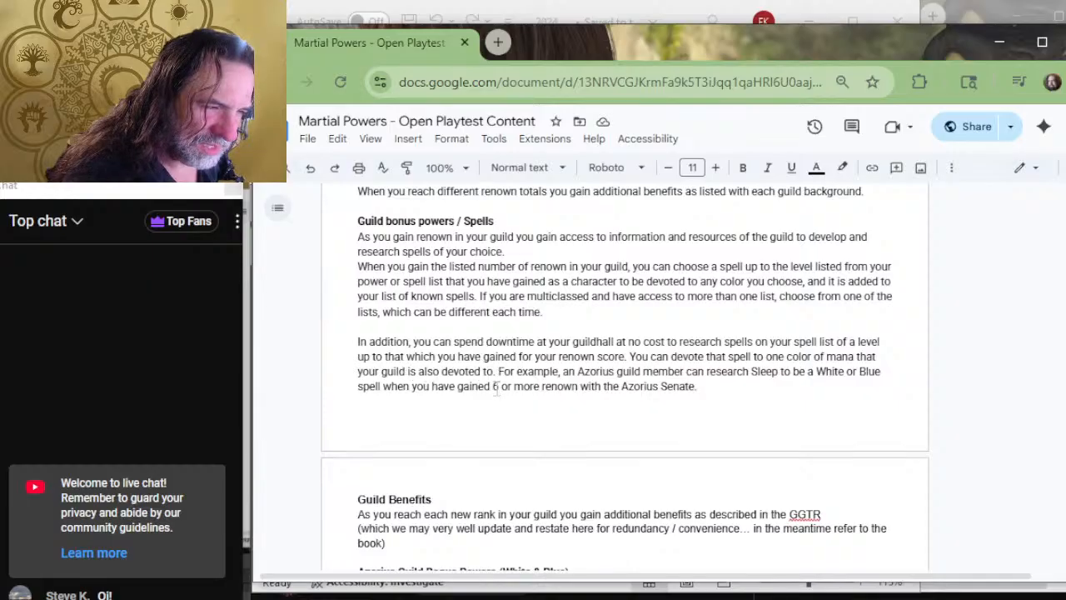
{"action": "key", "text": "BackSpace"}
{"action": "type", "text": "3"}
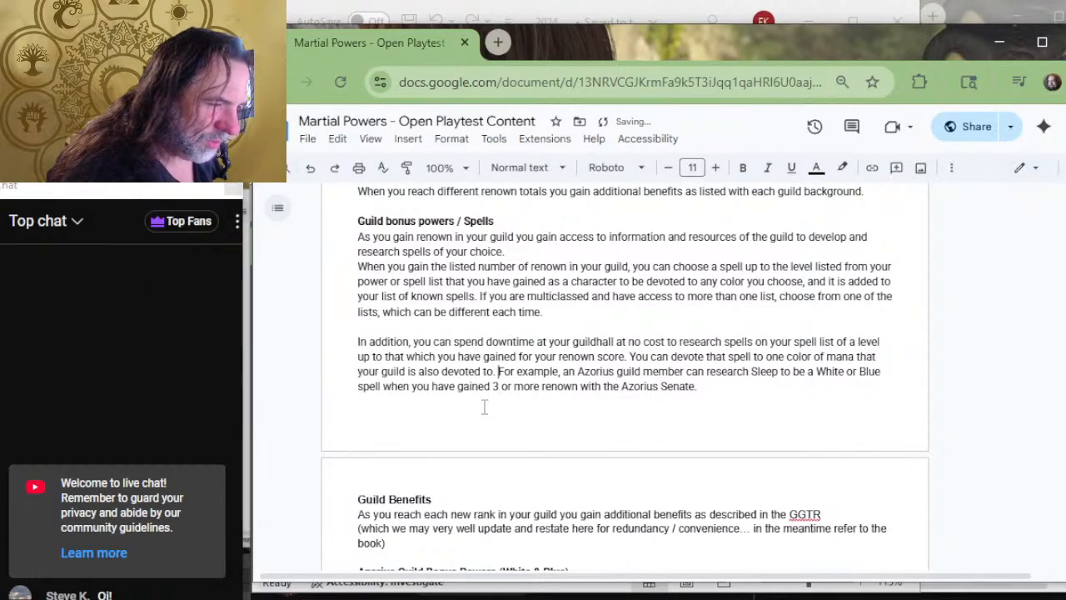
Change "an Azorius guild member" to "a Boros guild member" in the guild spell research example.
{"action": "key", "text": "Right"}
{"action": "key", "text": "Right"}
{"action": "key", "text": "Right"}
{"action": "key", "text": "Right"}
{"action": "key", "text": "Right"}
{"action": "key", "text": "Right"}
{"action": "key", "text": "Right"}
{"action": "key", "text": "Right"}
{"action": "key", "text": "Right"}
{"action": "key", "text": "Right"}
{"action": "key", "text": "Right"}
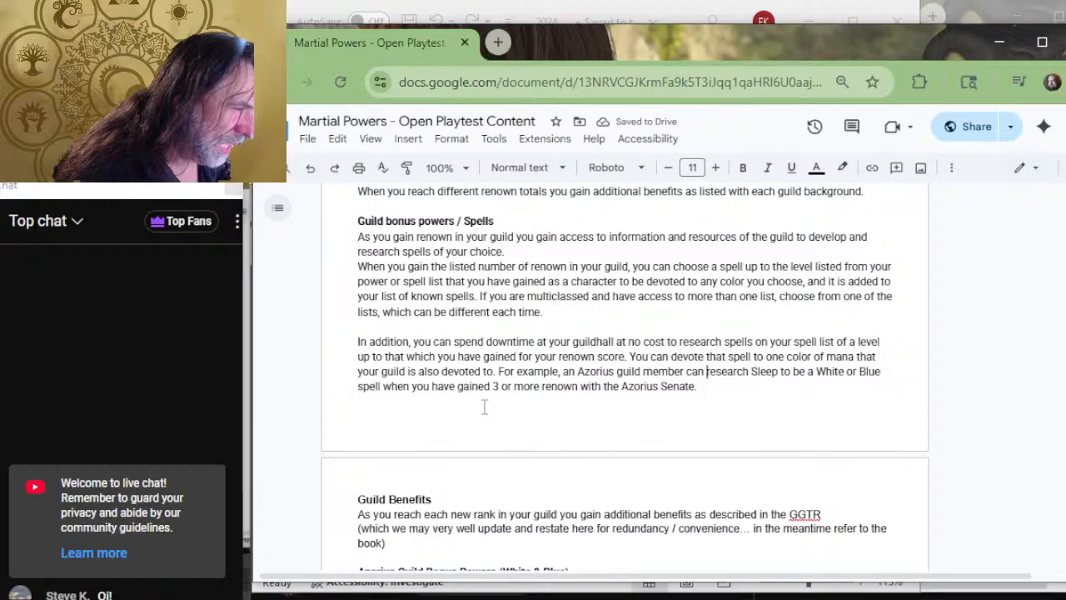
{"action": "key", "text": "Left"}
{"action": "key", "text": "Left"}
{"action": "key", "text": "Left"}
{"action": "key", "text": "Left"}
{"action": "key", "text": "Left"}
{"action": "key", "text": "Left"}
{"action": "key", "text": "Left"}
{"action": "key", "text": "Left"}
{"action": "key", "text": "Left"}
{"action": "key", "text": "Left"}
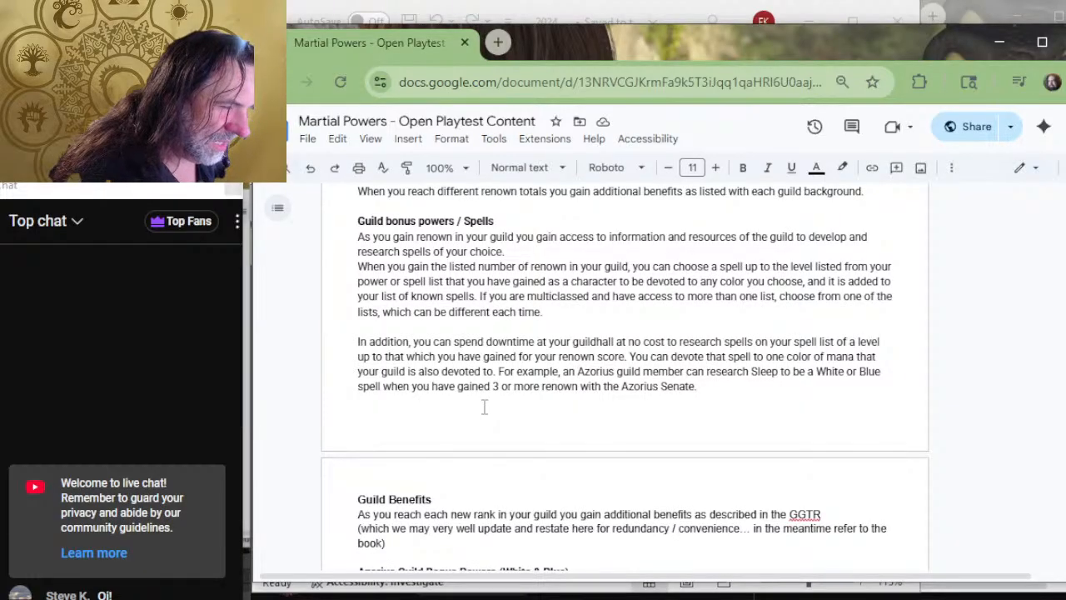
{"action": "key", "text": "BackSpace"}
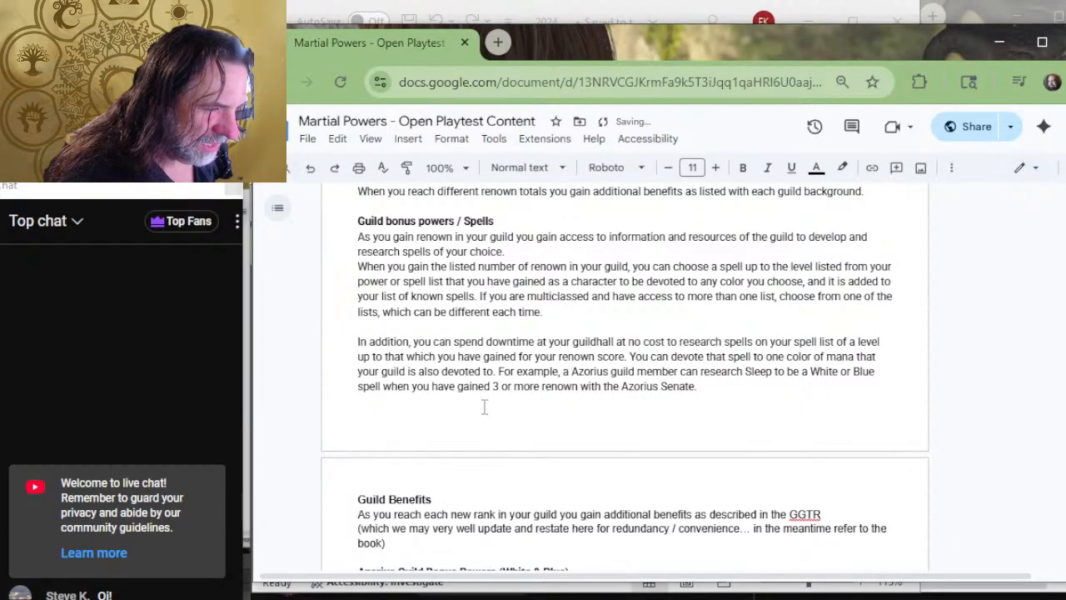
{"action": "key", "text": "Delete"}
{"action": "key", "text": "Delete"}
{"action": "key", "text": "Delete"}
{"action": "key", "text": "Delete"}
{"action": "key", "text": "Delete"}
{"action": "key", "text": "Delete"}
{"action": "key", "text": "Delete"}
{"action": "key", "text": "Delete"}
{"action": "key", "text": "Delete"}
{"action": "key", "text": "Delete"}
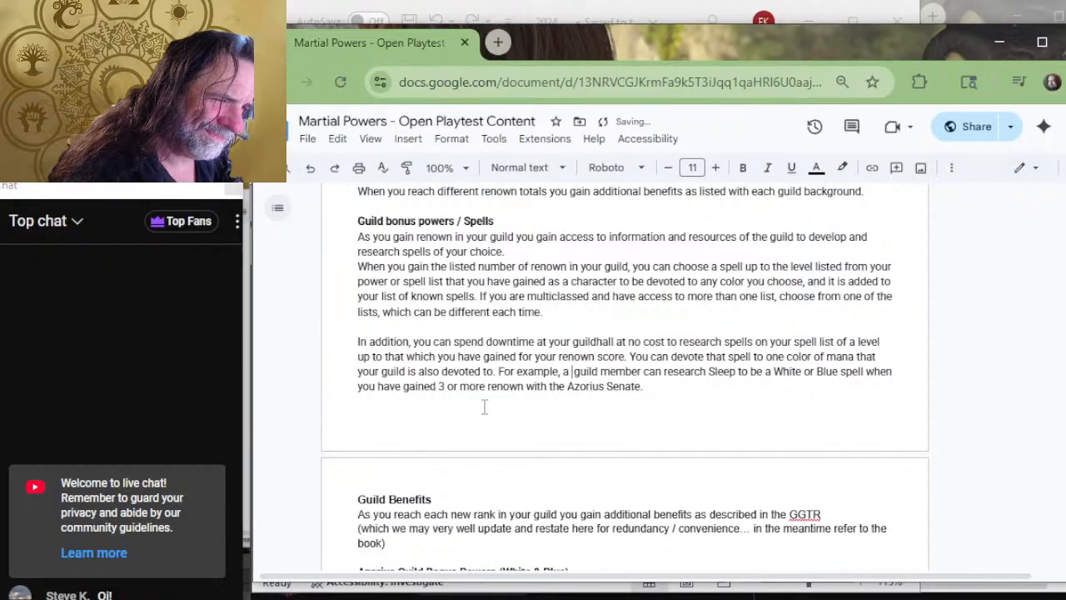
{"action": "key", "text": "Delete"}
{"action": "key", "text": "Delete"}
{"action": "key", "text": "BackSpace"}
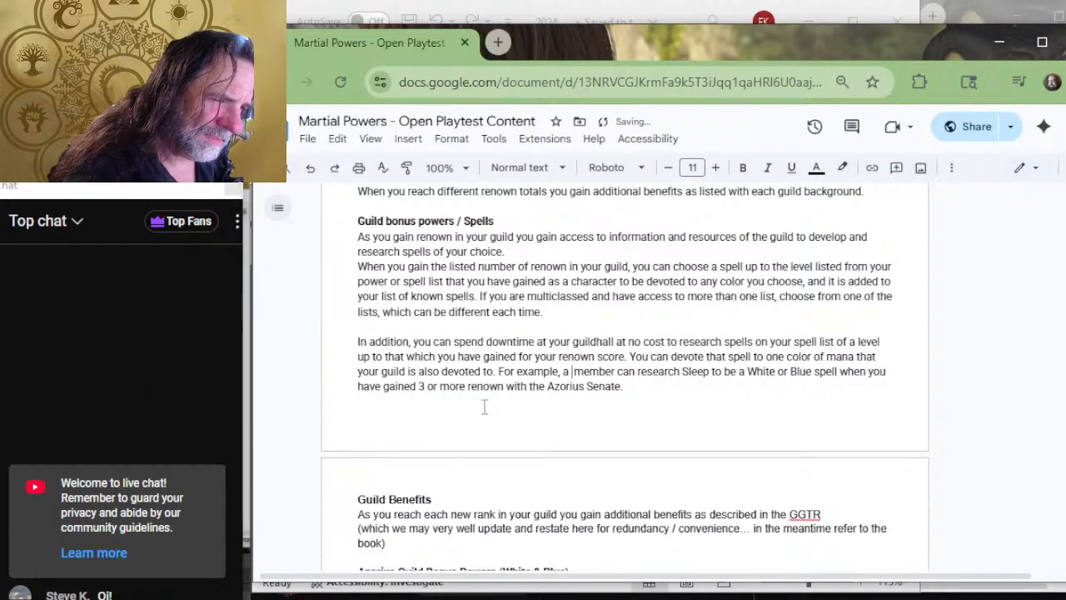
{"action": "type", "text": "Boros"}
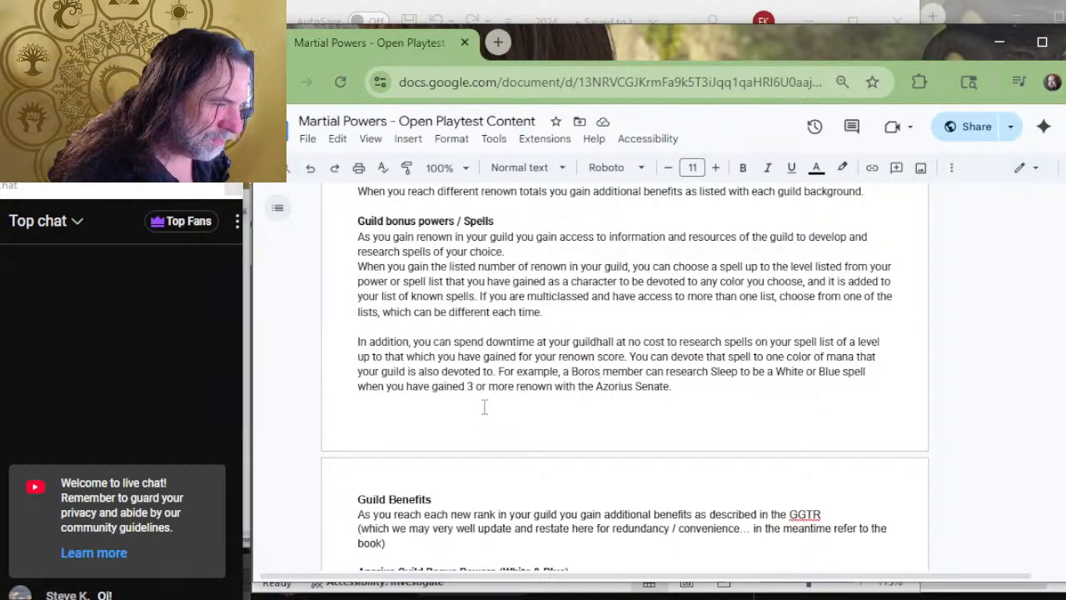
{"action": "key", "text": "Delete"}
{"action": "key", "text": "Delete"}
{"action": "key", "text": "Delete"}
{"action": "key", "text": "Delete"}
{"action": "key", "text": "Delete"}
{"action": "key", "text": "Delete"}
{"action": "key", "text": "Delete"}
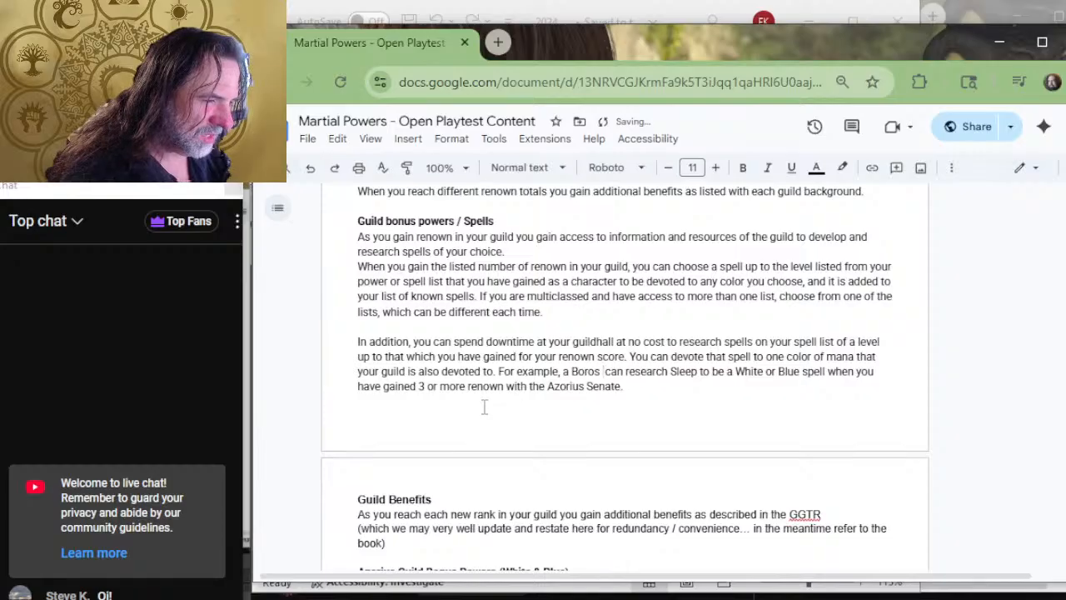
{"action": "type", "text": "guild member"}
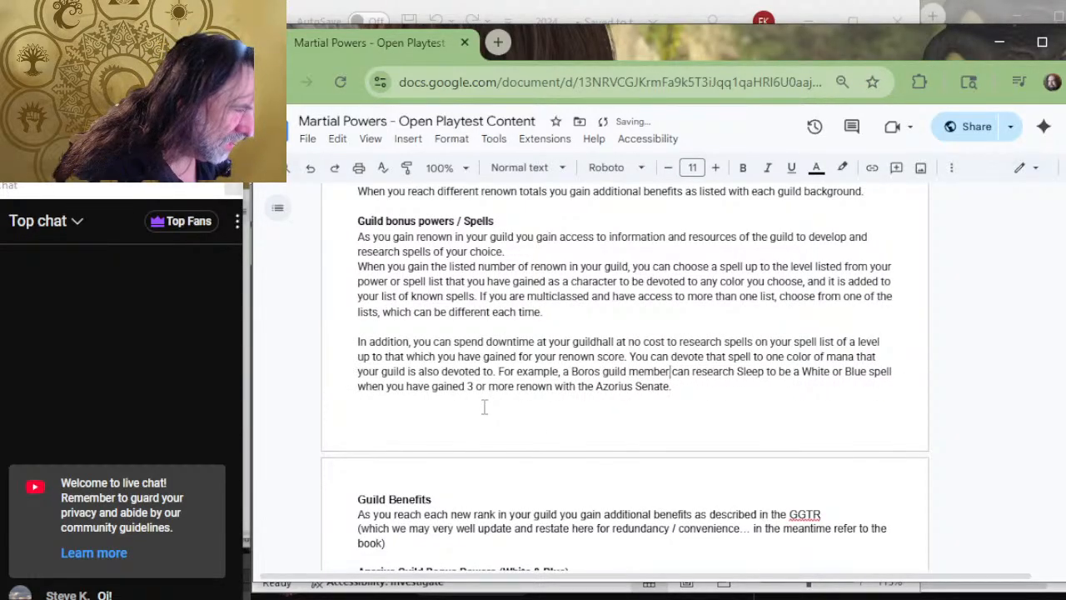
Change the second mana color in the Boros example from Blue to Red.
{"action": "key", "text": "Right"}
{"action": "key", "text": "Right"}
{"action": "key", "text": "Right"}
{"action": "key", "text": "Right"}
{"action": "key", "text": "Right"}
{"action": "key", "text": "Right"}
{"action": "key", "text": "Right"}
{"action": "key", "text": "Right"}
{"action": "key", "text": "Right"}
{"action": "key", "text": "Right"}
{"action": "key", "text": "Right"}
{"action": "key", "text": "Right"}
{"action": "key", "text": "Right"}
{"action": "key", "text": "Right"}
{"action": "key", "text": "Right"}
{"action": "key", "text": "Right"}
{"action": "key", "text": "Right"}
{"action": "key", "text": "Right"}
{"action": "key", "text": "Right"}
{"action": "key", "text": "Right"}
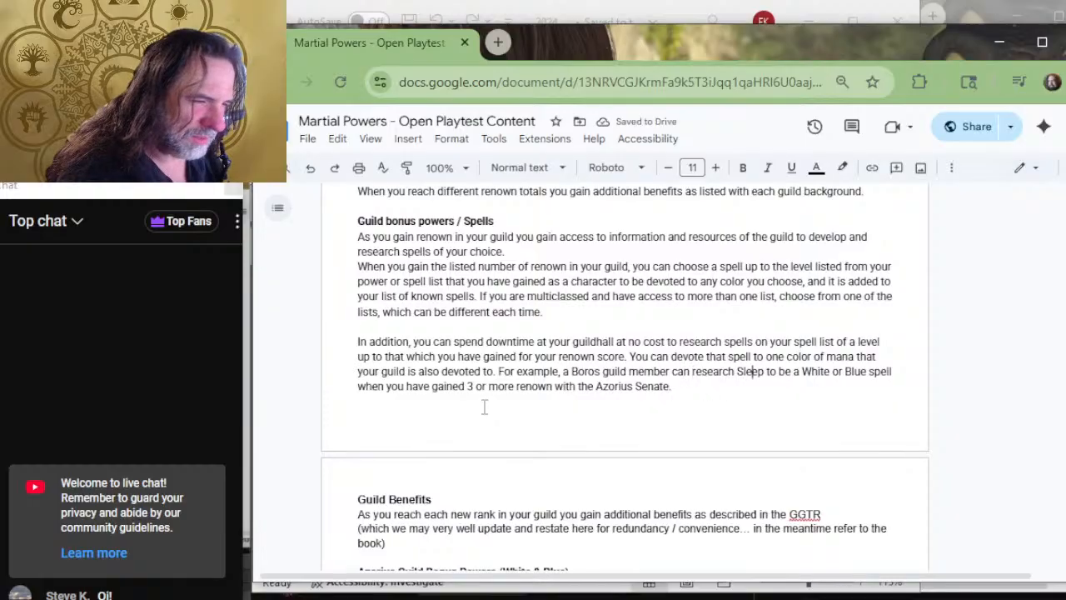
{"action": "key", "text": "Delete"}
{"action": "key", "text": "Delete"}
{"action": "key", "text": "Delete"}
{"action": "key", "text": "Delete"}
{"action": "type", "text": "Red"}
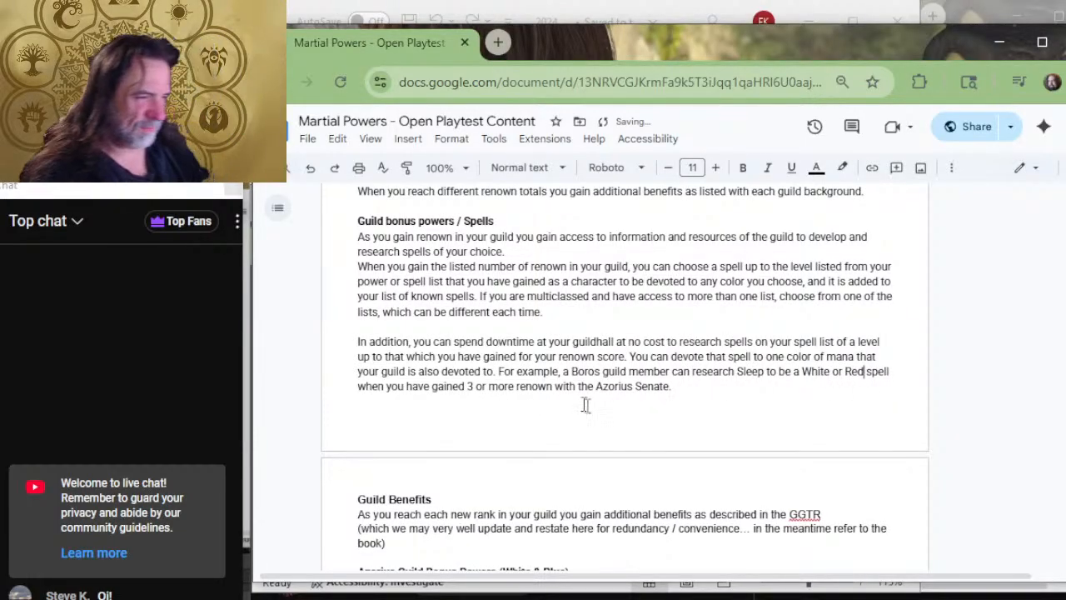
Add the bold heading "Bastion" between the College Credits paragraph and Spell Research in the Strixhaven College Backgrounds section.
{"action": "scroll", "coordinate": [576, 405], "scroll_direction": "down", "scroll_amount": 20}
{"action": "scroll", "coordinate": [642, 439], "scroll_direction": "down", "scroll_amount": 10}
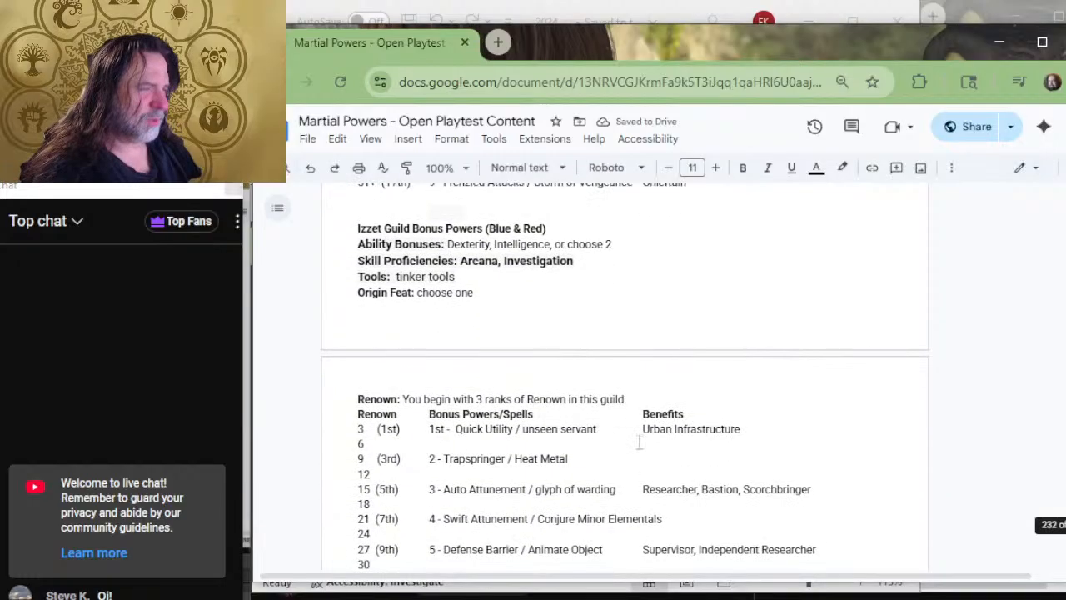
{"action": "scroll", "coordinate": [538, 522], "scroll_direction": "down", "scroll_amount": 15}
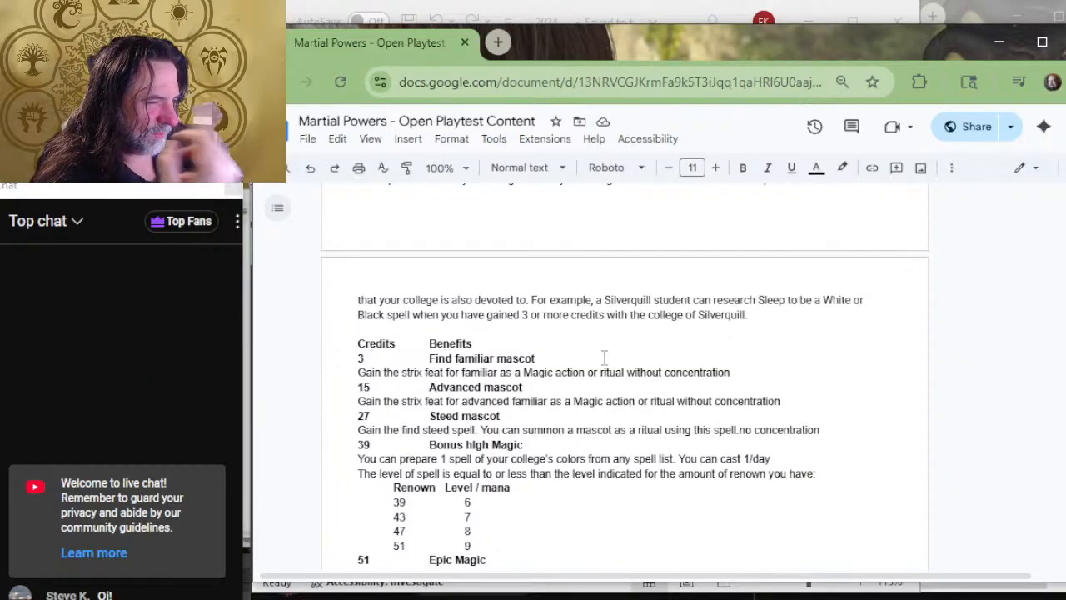
{"action": "left_click", "coordinate": [572, 386]}
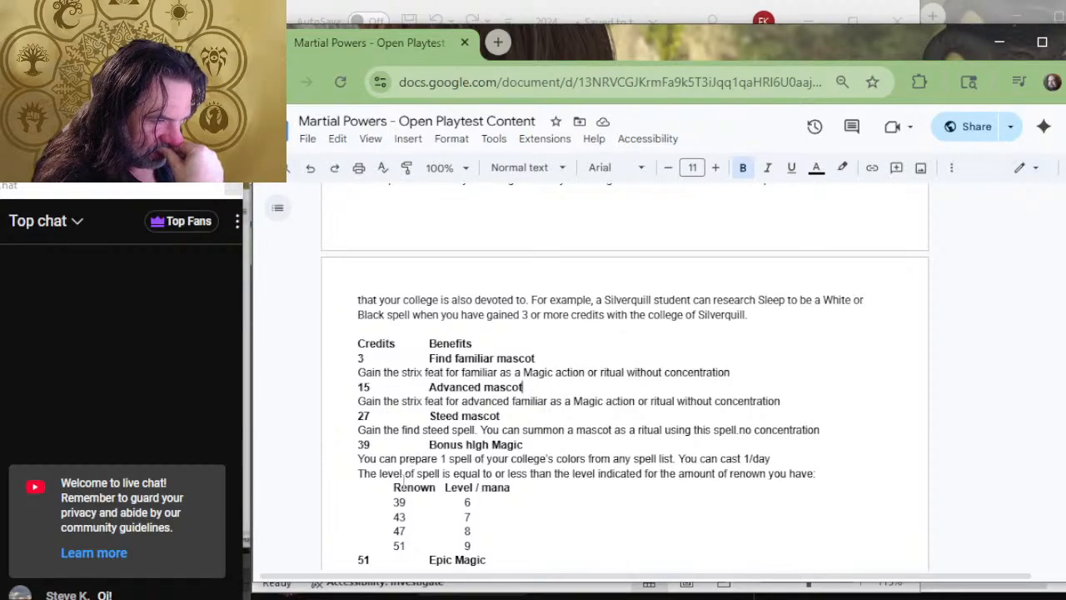
{"action": "scroll", "coordinate": [550, 370], "scroll_direction": "up", "scroll_amount": 2}
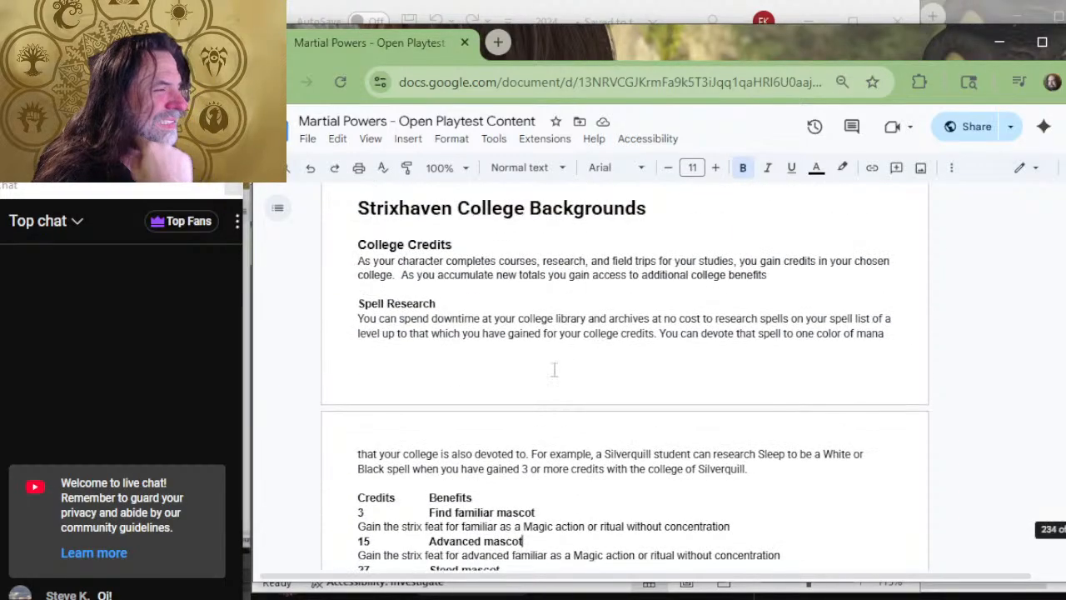
{"action": "left_click", "coordinate": [493, 294]}
{"action": "key", "text": "Return"}
{"action": "key", "text": "Return"}
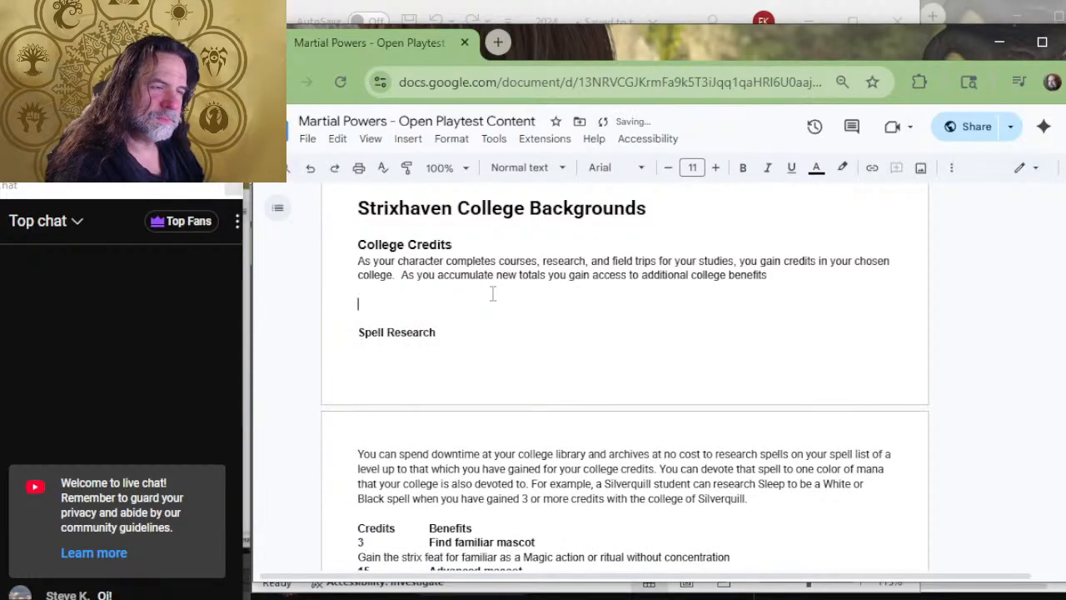
{"action": "type", "text": "B"}
{"action": "key", "text": "BackSpace"}
{"action": "type", "text": "GB"}
{"action": "key", "text": "BackSpace"}
{"action": "key", "text": "BackSpace"}
{"action": "key", "text": "ctrl+b"}
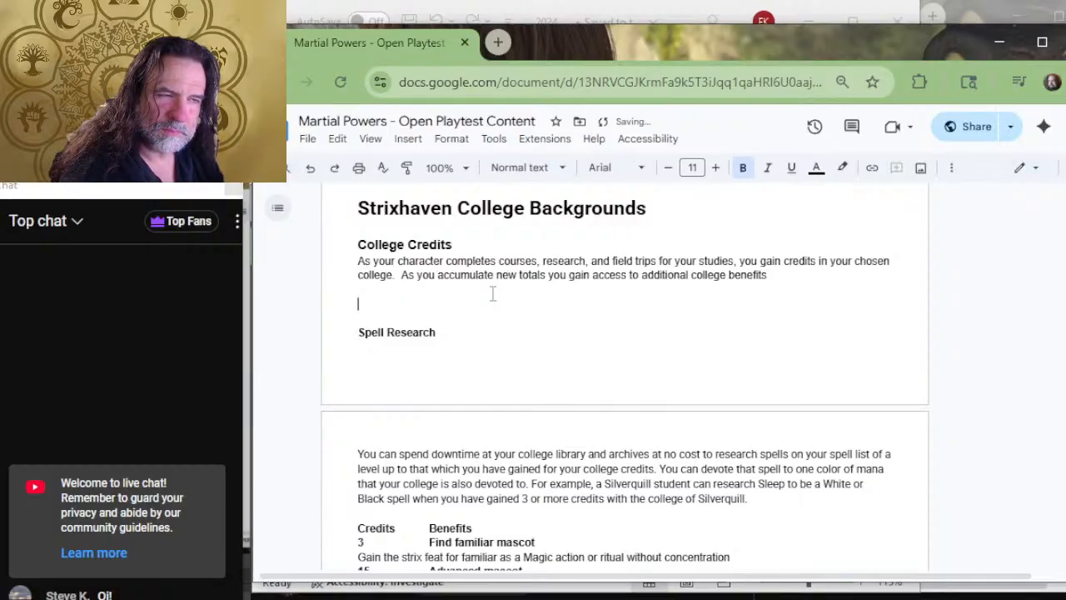
{"action": "type", "text": "GB"}
{"action": "key", "text": "BackSpace"}
{"action": "key", "text": "BackSpace"}
{"action": "type", "text": "B"}
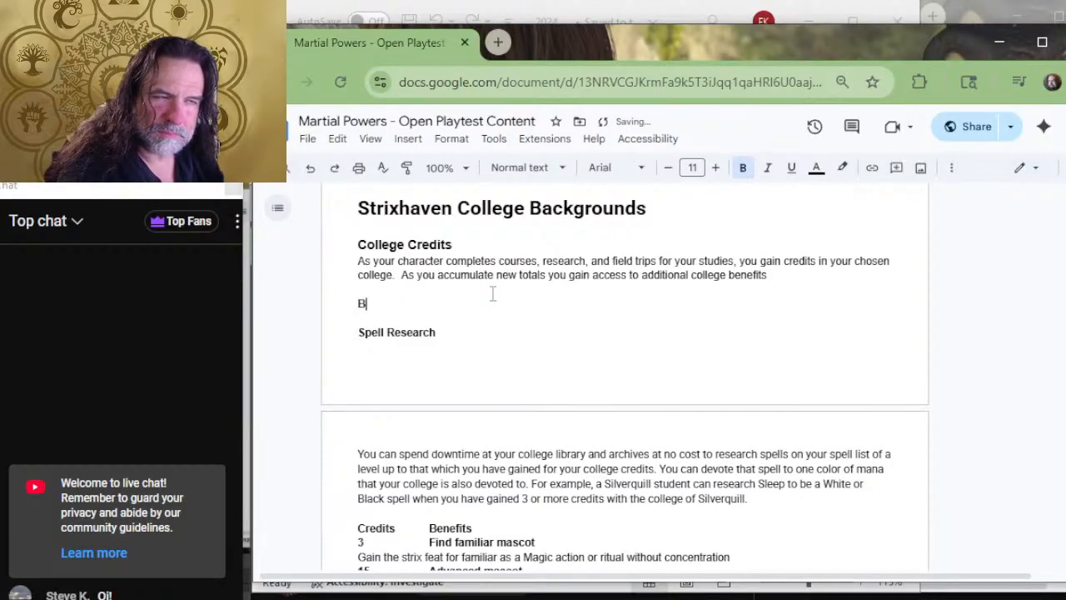
{"action": "type", "text": "astion"}
{"action": "key", "text": "ctrl+b"}
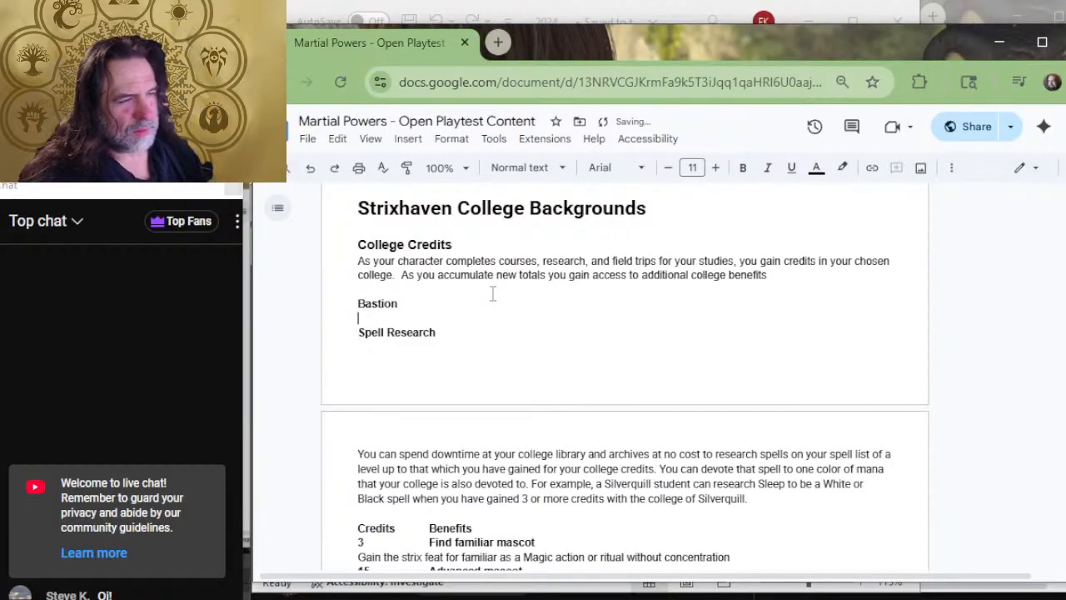
Begin the paragraph under Bastion with the non-bold text "When you gain 15 credits you can establish".
{"action": "key", "text": "Return"}
{"action": "type", "text": "When y"}
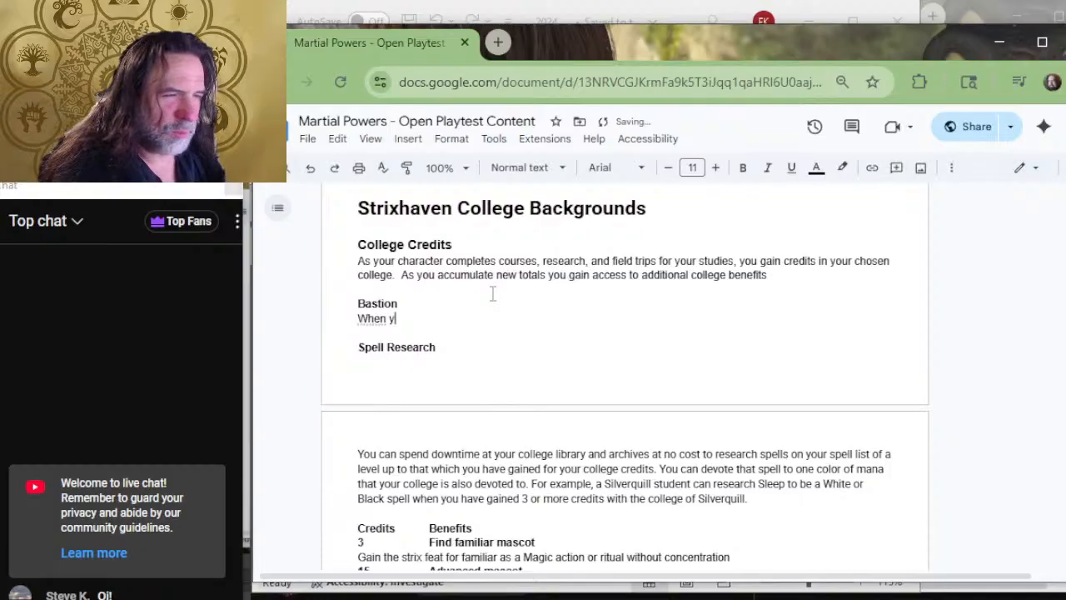
{"action": "type", "text": "ou gain 15 credits you can establish"}
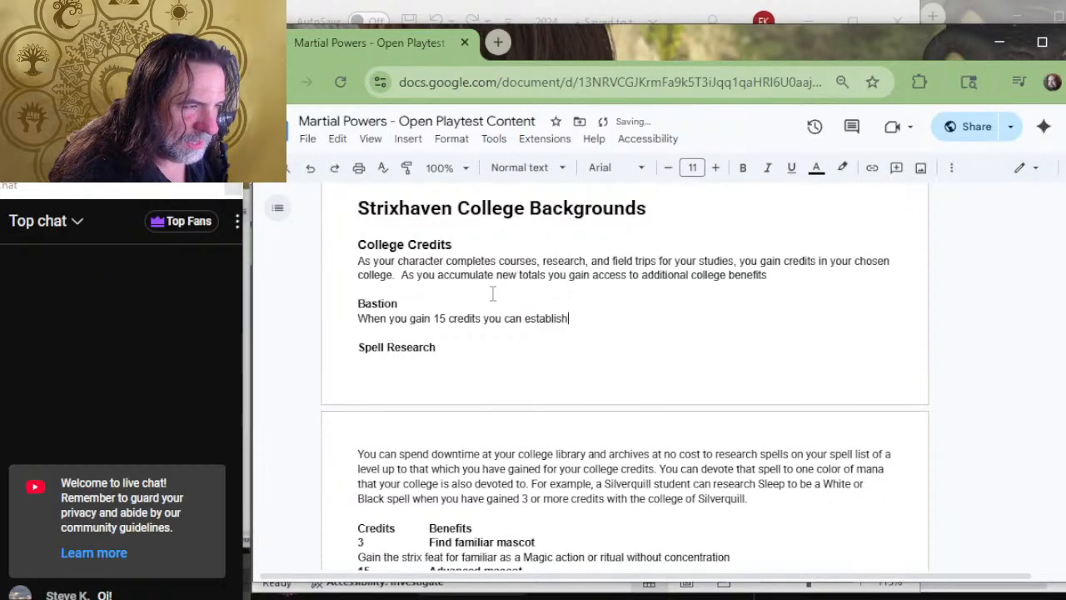
Try replacing "can establish" in the Bastion sentence with "have gained access facilities in the college".
{"action": "key", "text": "BackSpace"}
{"action": "key", "text": "BackSpace"}
{"action": "key", "text": "BackSpace"}
{"action": "key", "text": "BackSpace"}
{"action": "key", "text": "BackSpace"}
{"action": "key", "text": "BackSpace"}
{"action": "key", "text": "BackSpace"}
{"action": "key", "text": "BackSpace"}
{"action": "key", "text": "BackSpace"}
{"action": "key", "text": "BackSpace"}
{"action": "key", "text": "BackSpace"}
{"action": "key", "text": "BackSpace"}
{"action": "key", "text": "BackSpace"}
{"action": "key", "text": "BackSpace"}
{"action": "type", "text": "have gained access to"}
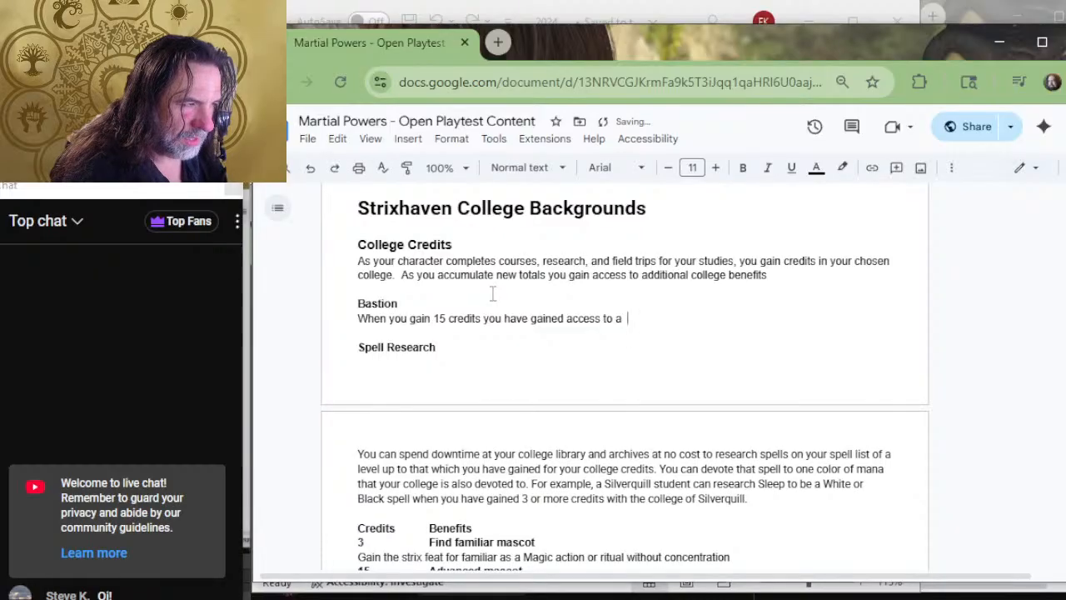
{"action": "key", "text": "BackSpace"}
{"action": "key", "text": "BackSpace"}
{"action": "key", "text": "BackSpace"}
{"action": "type", "text": "facilities in "}
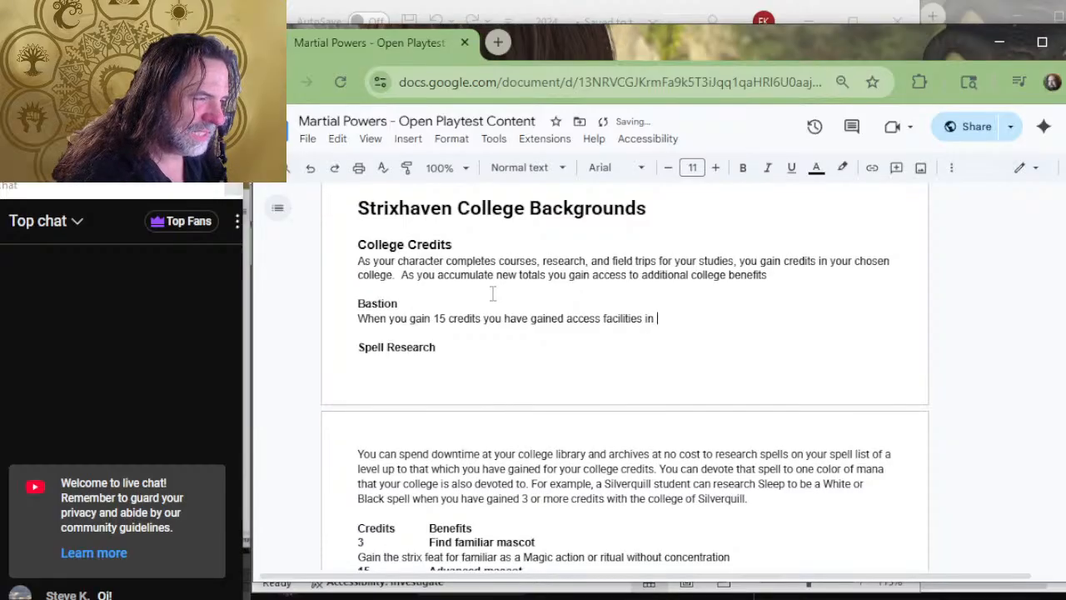
{"action": "type", "text": "the college"}
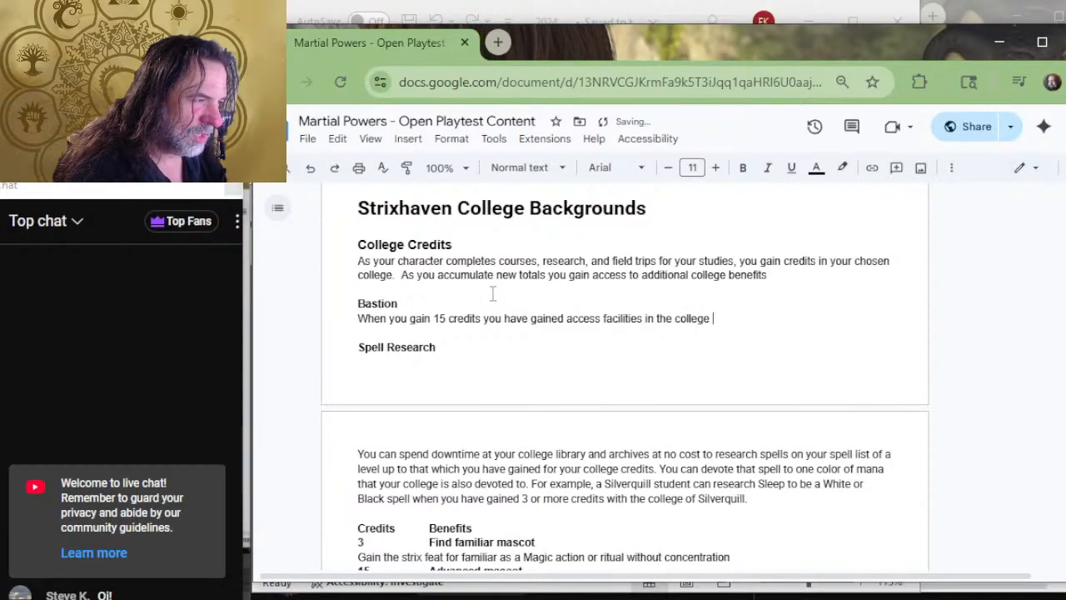
Reword the Bastion sentence after "When you gain 15 credits you" to "can use your college campus as a Bastion".
{"action": "key", "text": "BackSpace"}
{"action": "key", "text": "BackSpace"}
{"action": "key", "text": "BackSpace"}
{"action": "key", "text": "BackSpace"}
{"action": "key", "text": "BackSpace"}
{"action": "key", "text": "BackSpace"}
{"action": "key", "text": "BackSpace"}
{"action": "key", "text": "BackSpace"}
{"action": "key", "text": "BackSpace"}
{"action": "key", "text": "BackSpace"}
{"action": "key", "text": "BackSpace"}
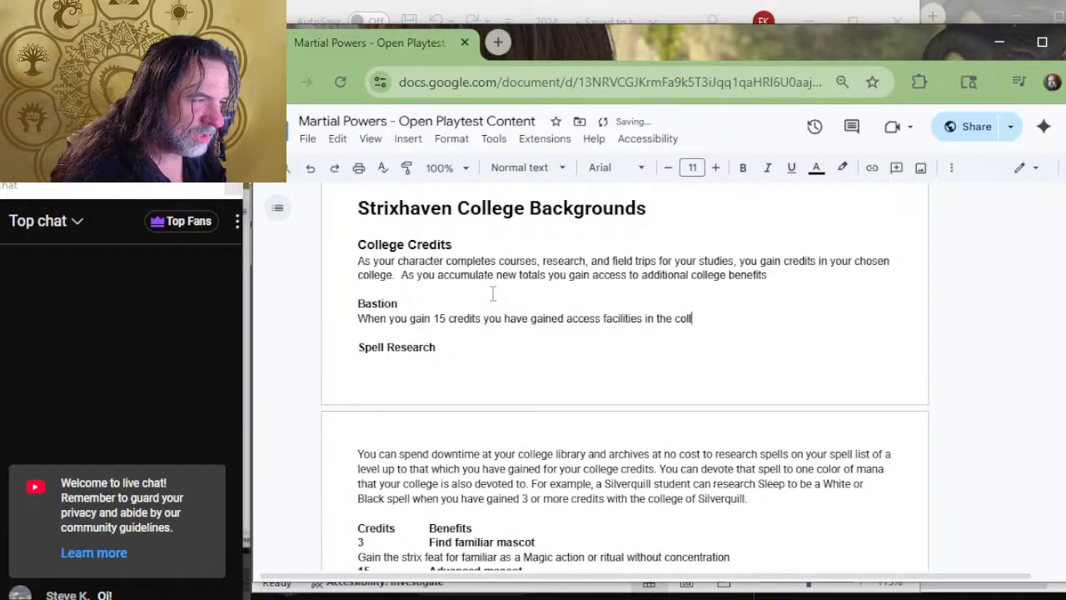
{"action": "key", "text": "BackSpace"}
{"action": "key", "text": "BackSpace"}
{"action": "key", "text": "BackSpace"}
{"action": "key", "text": "BackSpace"}
{"action": "key", "text": "BackSpace"}
{"action": "key", "text": "BackSpace"}
{"action": "key", "text": "BackSpace"}
{"action": "key", "text": "BackSpace"}
{"action": "key", "text": "BackSpace"}
{"action": "key", "text": "BackSpace"}
{"action": "key", "text": "BackSpace"}
{"action": "key", "text": "BackSpace"}
{"action": "key", "text": "BackSpace"}
{"action": "key", "text": "BackSpace"}
{"action": "key", "text": "BackSpace"}
{"action": "key", "text": "BackSpace"}
{"action": "key", "text": "BackSpace"}
{"action": "key", "text": "BackSpace"}
{"action": "key", "text": "BackSpace"}
{"action": "key", "text": "BackSpace"}
{"action": "type", "text": "can y"}
{"action": "type", "text": "se y"}
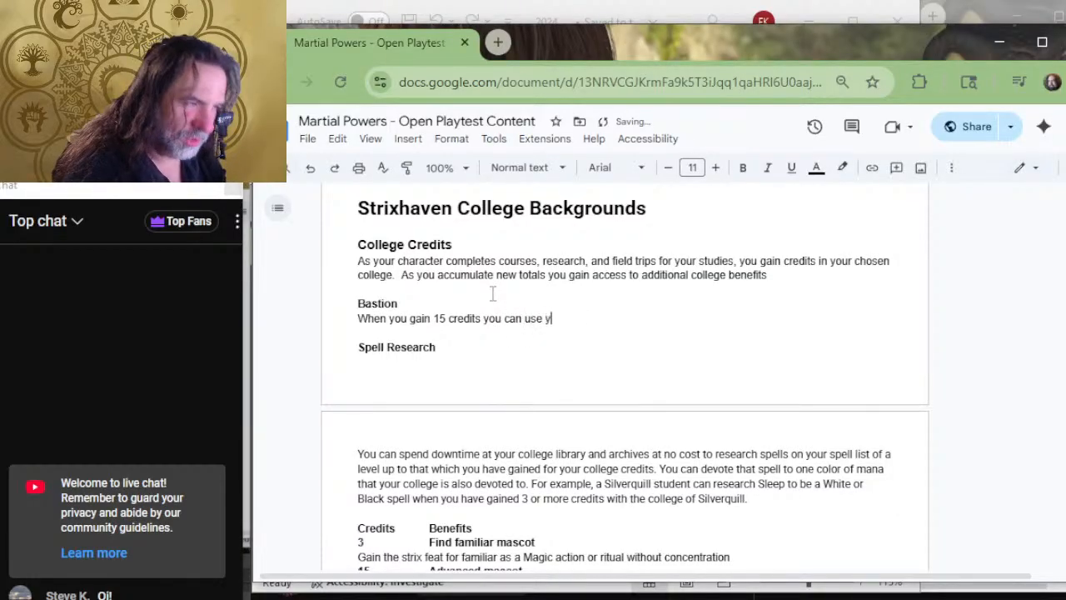
{"action": "type", "text": "our college "}
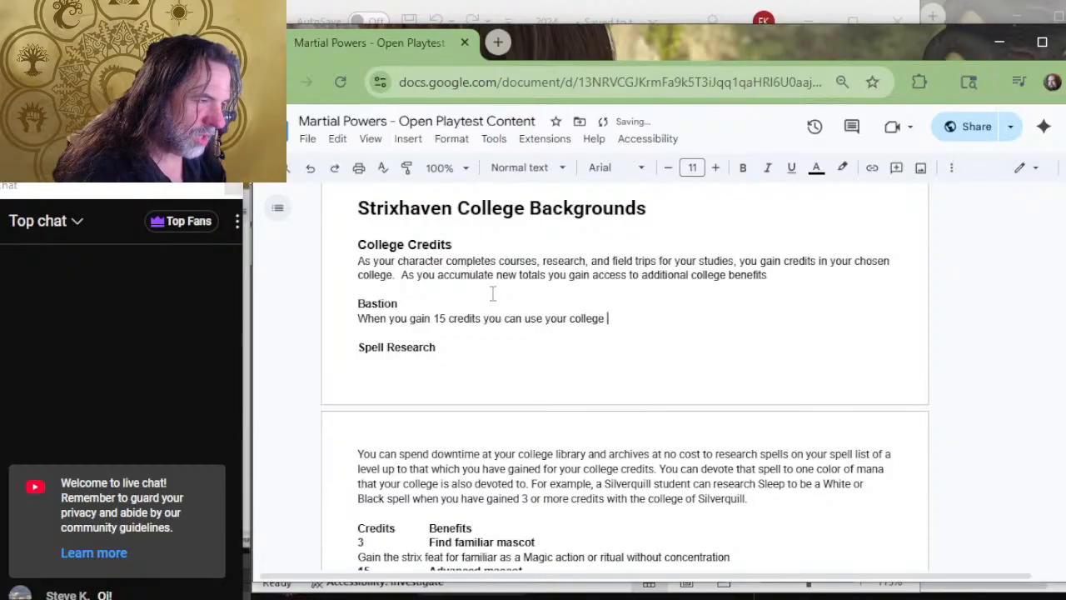
{"action": "type", "text": "campus as "}
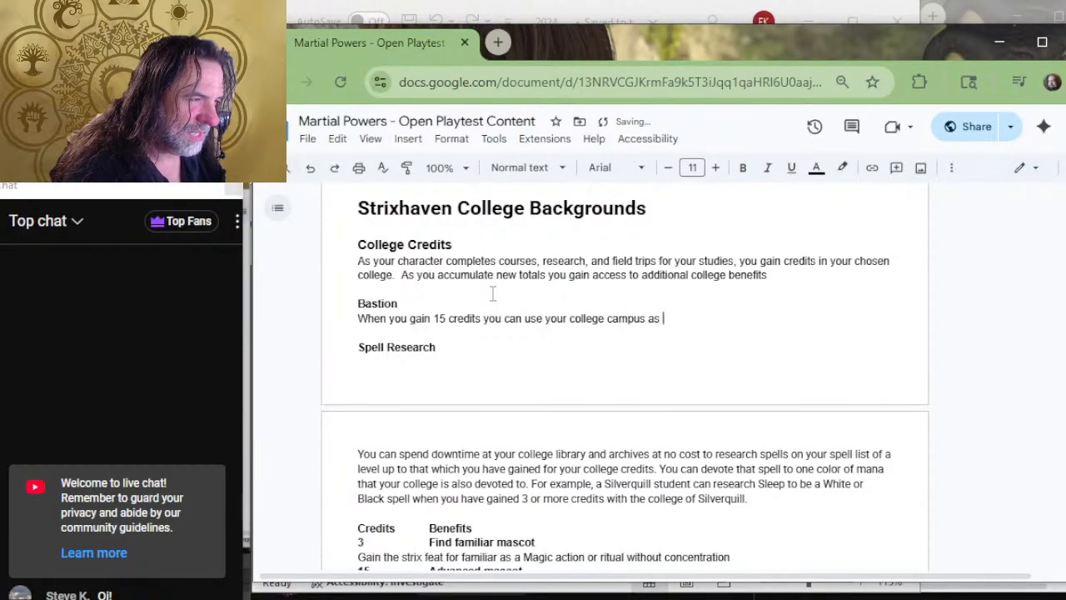
{"action": "type", "text": "a bBastio"}
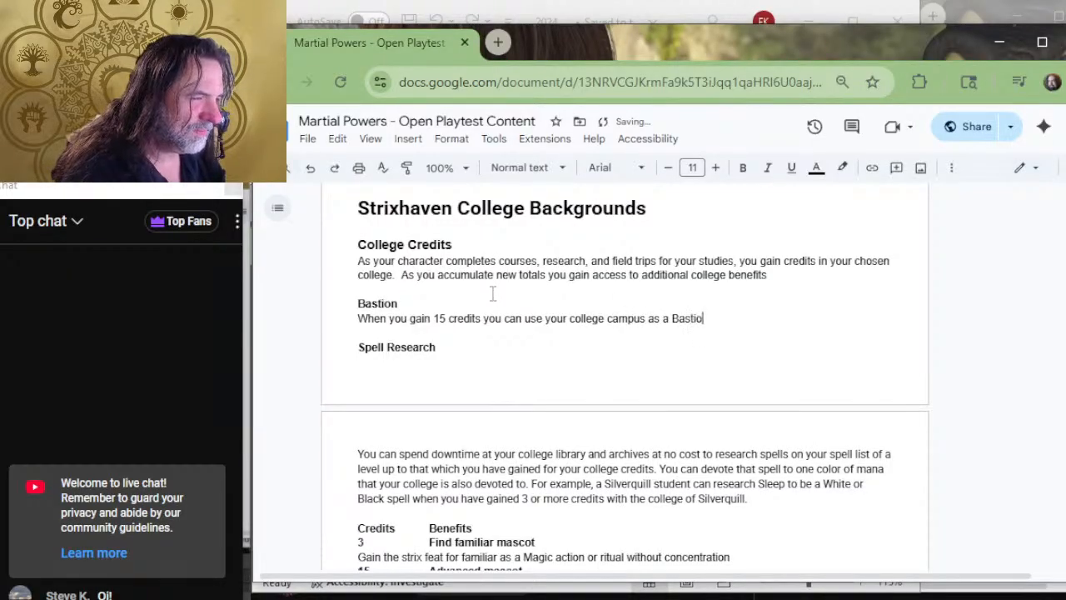
{"action": "type", "text": "n to "}
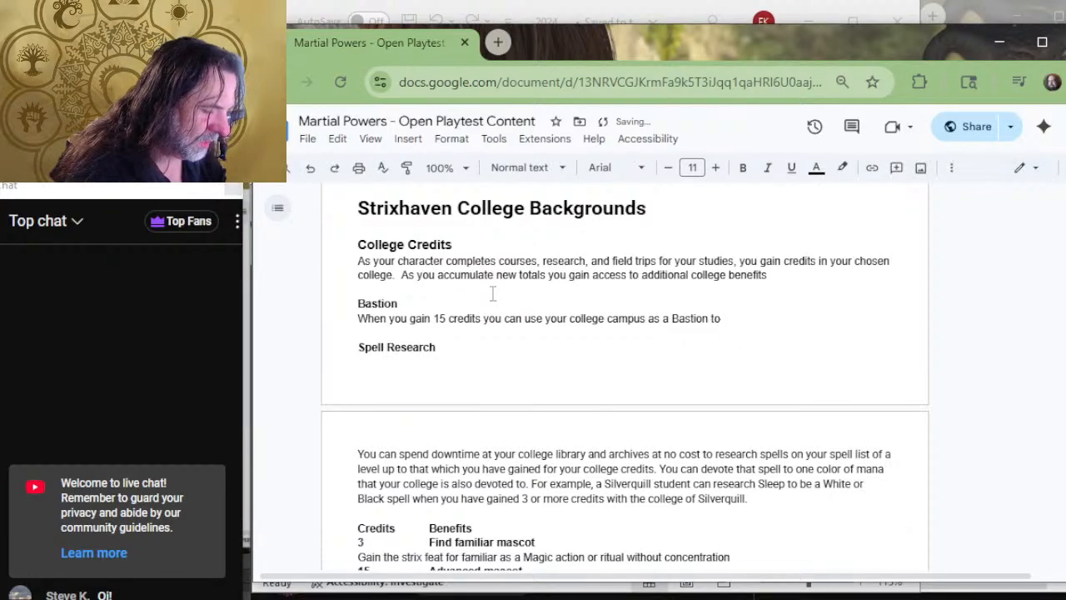
{"action": "type", "text": "ded"}
{"action": "key", "text": "BackSpace"}
{"action": "type", "text": "velop"}
{"action": "key", "text": "ctrl+BackSpace"}
{"action": "key", "text": "ctrl+BackSpace"}
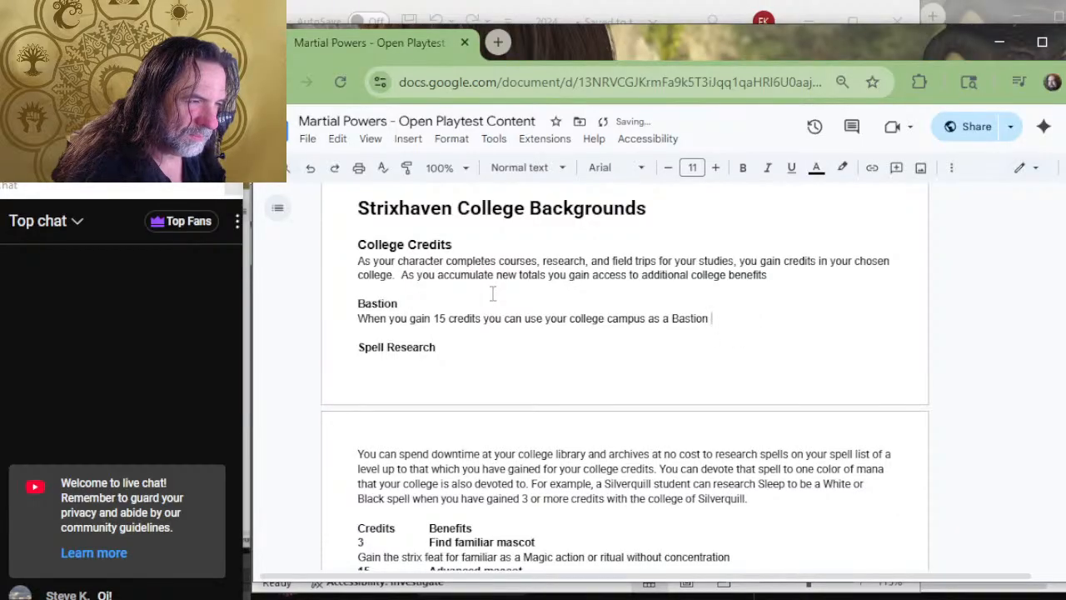
{"action": "key", "text": "BackSpace"}
Replace "can use" before "your college campus" in the Bastion sentence with "gain access to unused space on".
{"action": "key", "text": "Left"}
{"action": "key", "text": "Left"}
{"action": "key", "text": "Left"}
{"action": "key", "text": "Left"}
{"action": "key", "text": "Left"}
{"action": "key", "text": "Left"}
{"action": "key", "text": "Left"}
{"action": "key", "text": "Left"}
{"action": "key", "text": "Left"}
{"action": "key", "text": "Left"}
{"action": "key", "text": "Left"}
{"action": "key", "text": "Left"}
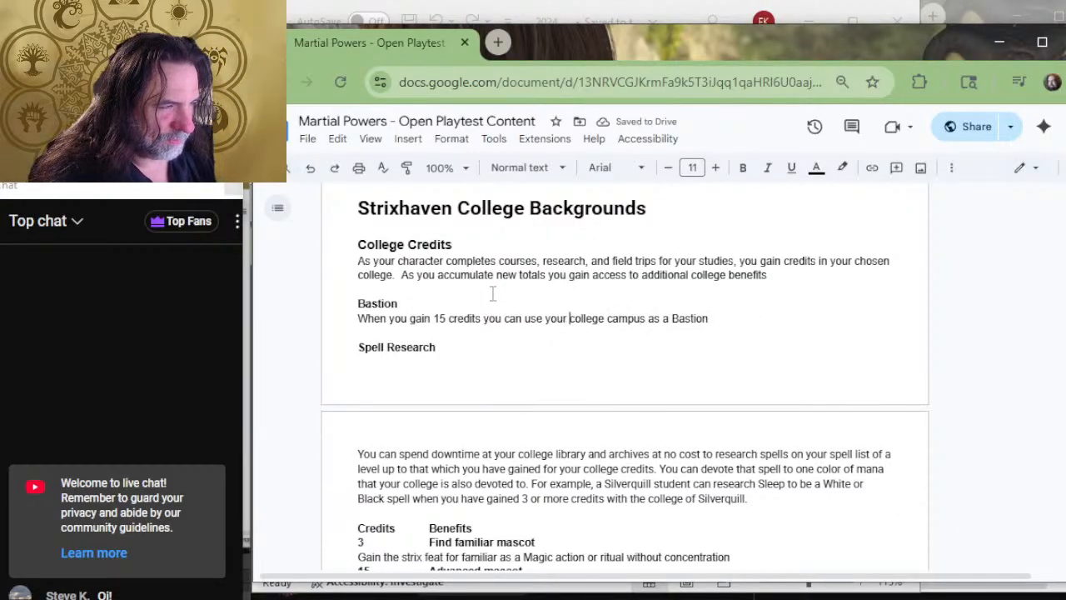
{"action": "key", "text": "BackSpace"}
{"action": "key", "text": "BackSpace"}
{"action": "key", "text": "BackSpace"}
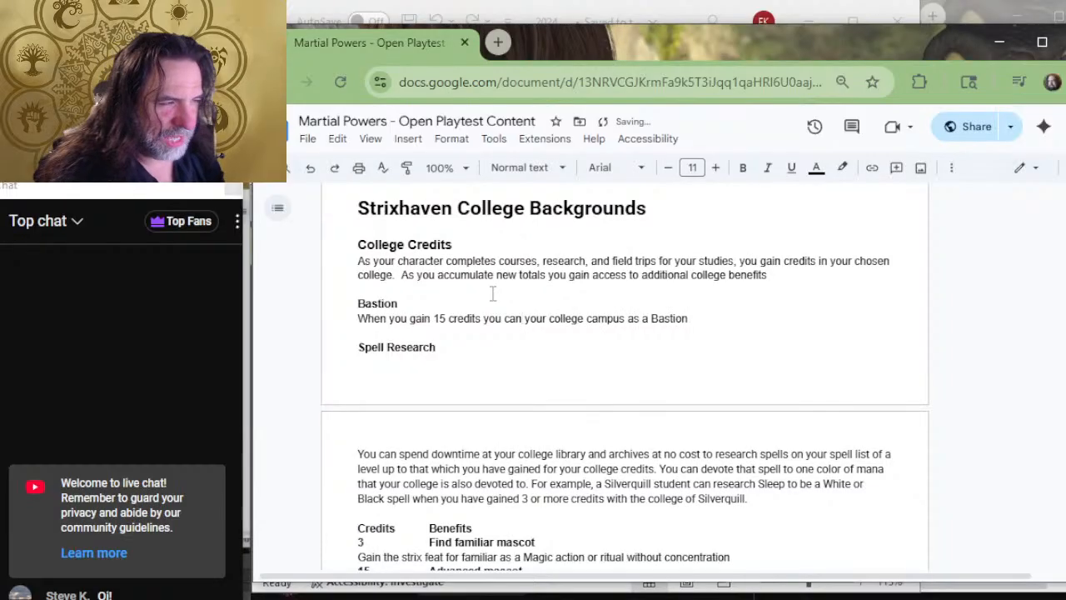
{"action": "key", "text": "BackSpace"}
{"action": "key", "text": "BackSpace"}
{"action": "key", "text": "BackSpace"}
{"action": "type", "text": "gain "}
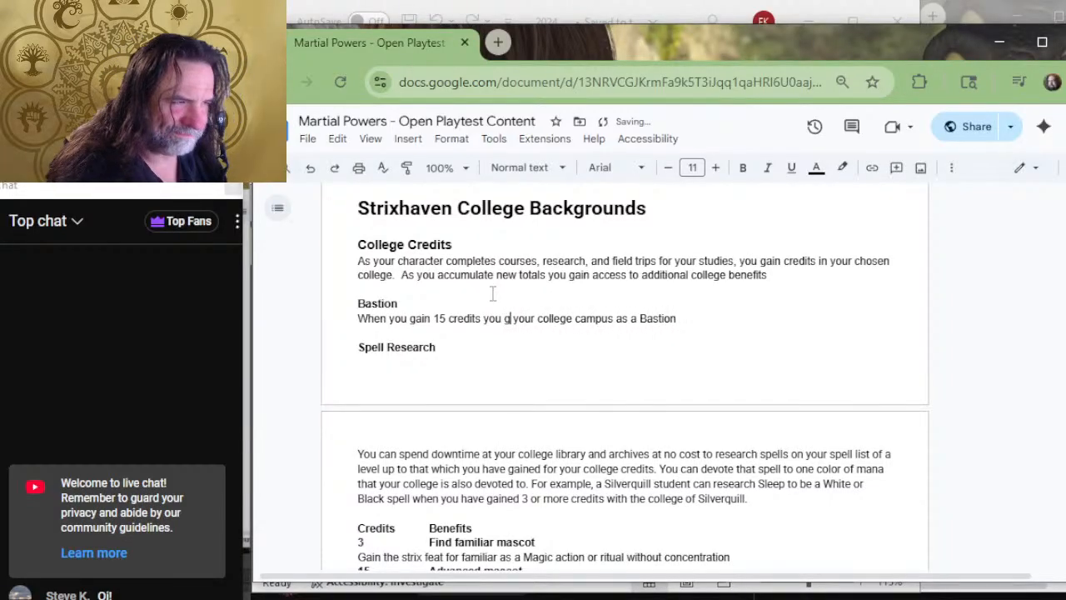
{"action": "type", "text": "access to un"}
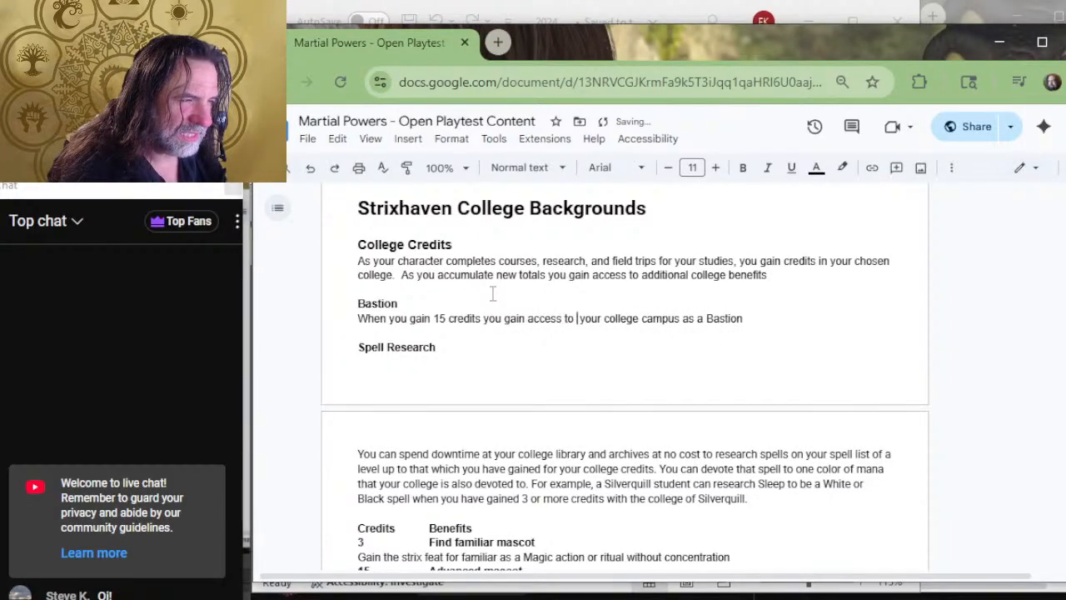
{"action": "type", "text": "used "}
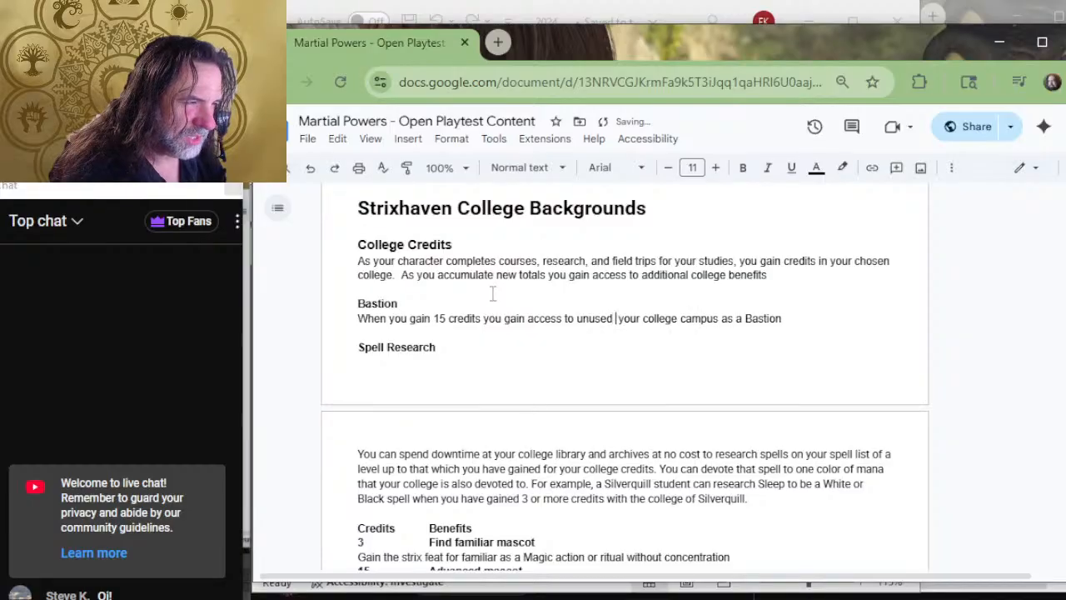
{"action": "type", "text": "space "}
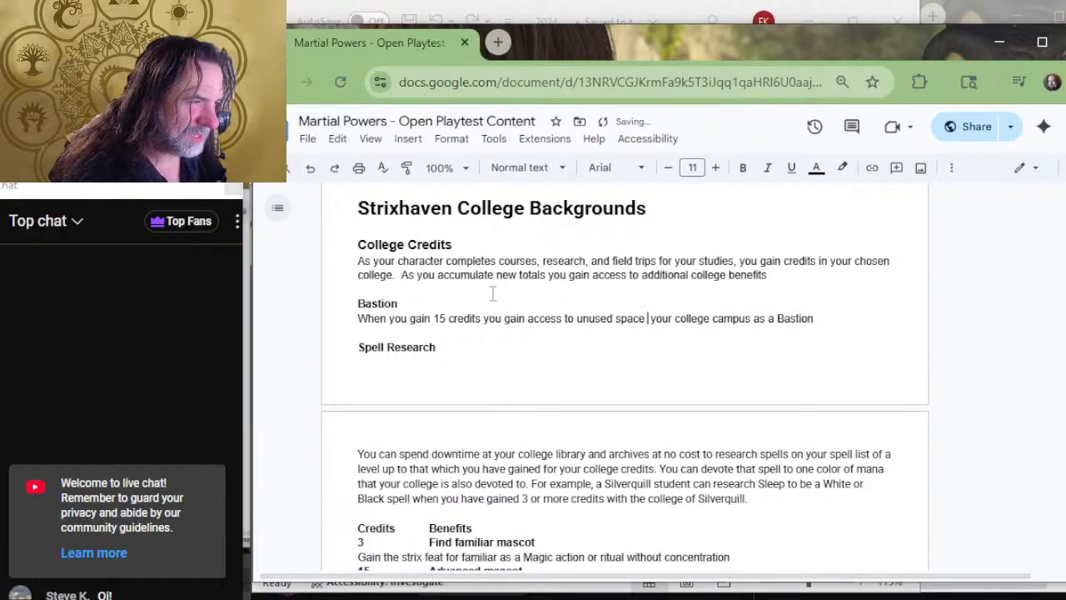
{"action": "type", "text": "in"}
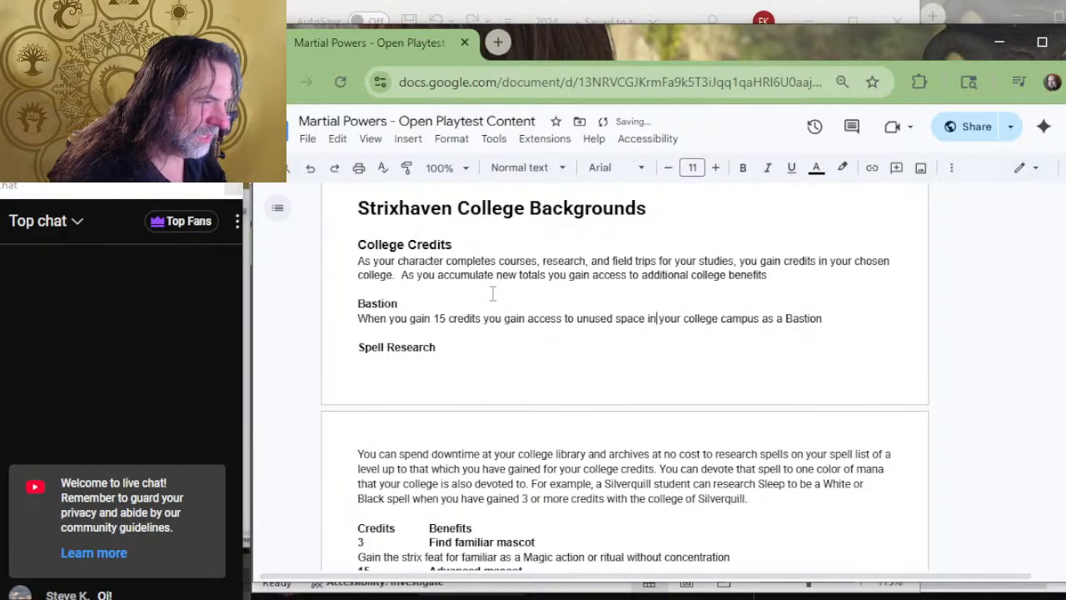
{"action": "key", "text": "BackSpace"}
{"action": "key", "text": "BackSpace"}
{"action": "type", "text": "on"}
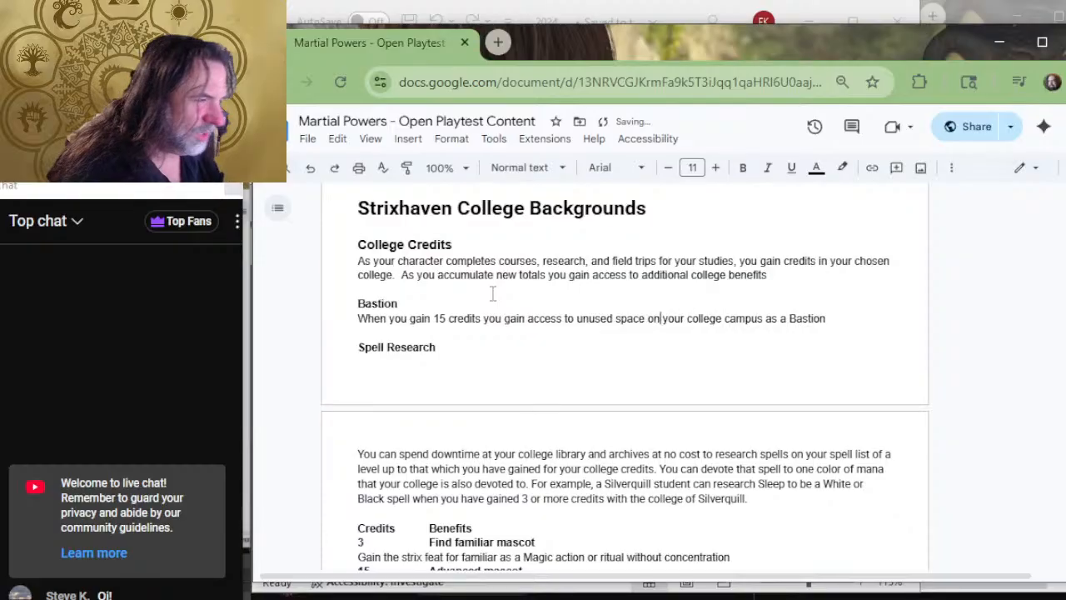
Insert "to use" before "as a Bastion" at the end of the Bastion sentence.
{"action": "key", "text": "Down"}
{"action": "key", "text": "Left"}
{"action": "key", "text": "Left"}
{"action": "key", "text": "Left"}
{"action": "key", "text": "Left"}
{"action": "key", "text": "Left"}
{"action": "key", "text": "Left"}
{"action": "key", "text": "Left"}
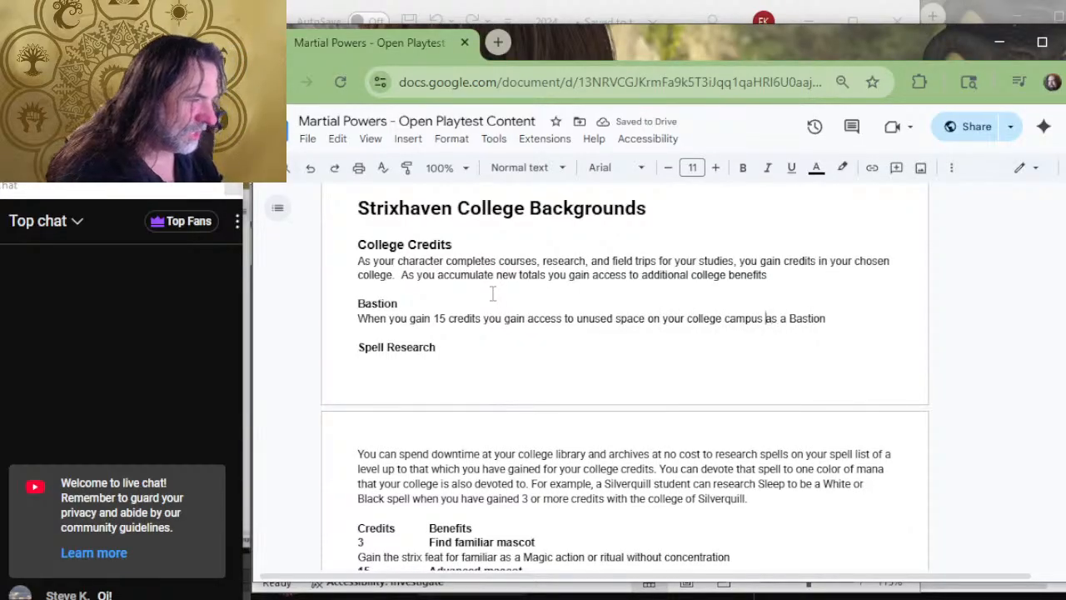
{"action": "type", "text": "to use"}
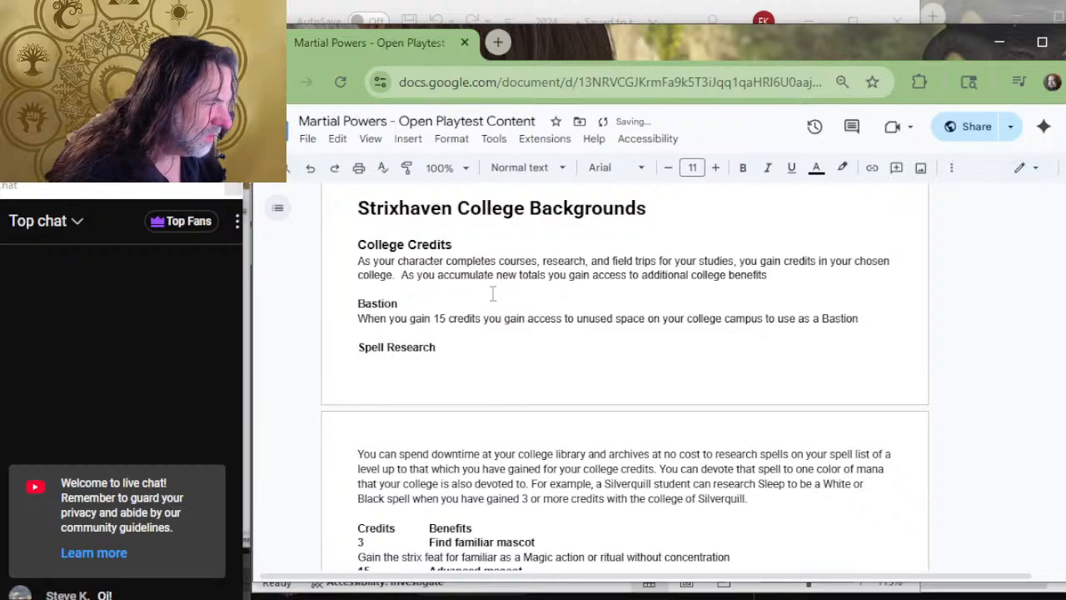
{"action": "key", "text": "Down"}
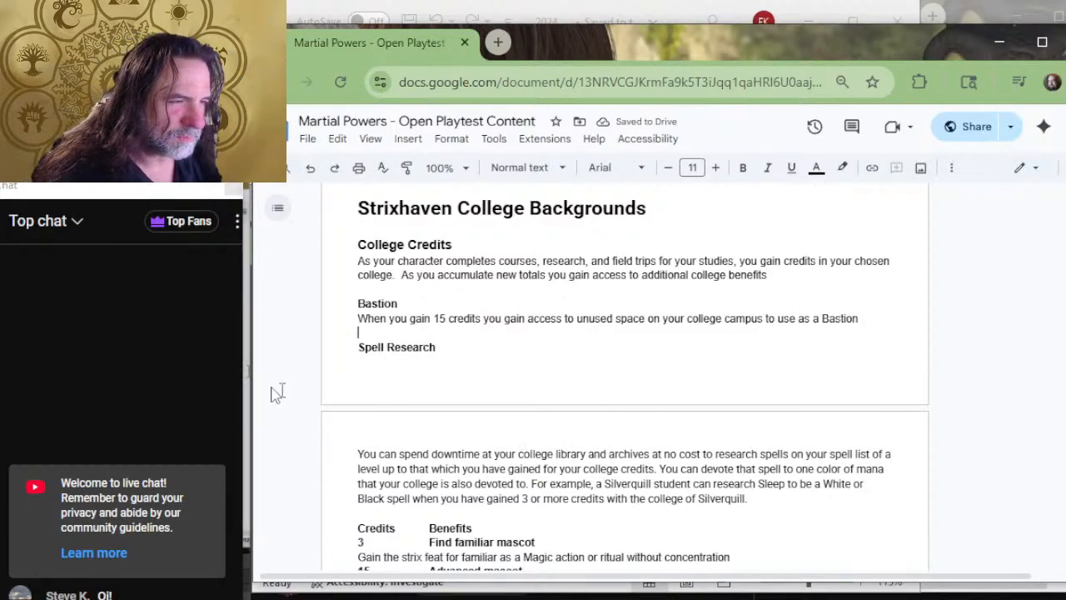
Add a bold heading line reading "Colette Benefits" between the Spell Research paragraph and the Credits and Benefits list.
{"action": "scroll", "coordinate": [422, 360], "scroll_direction": "down", "scroll_amount": 2}
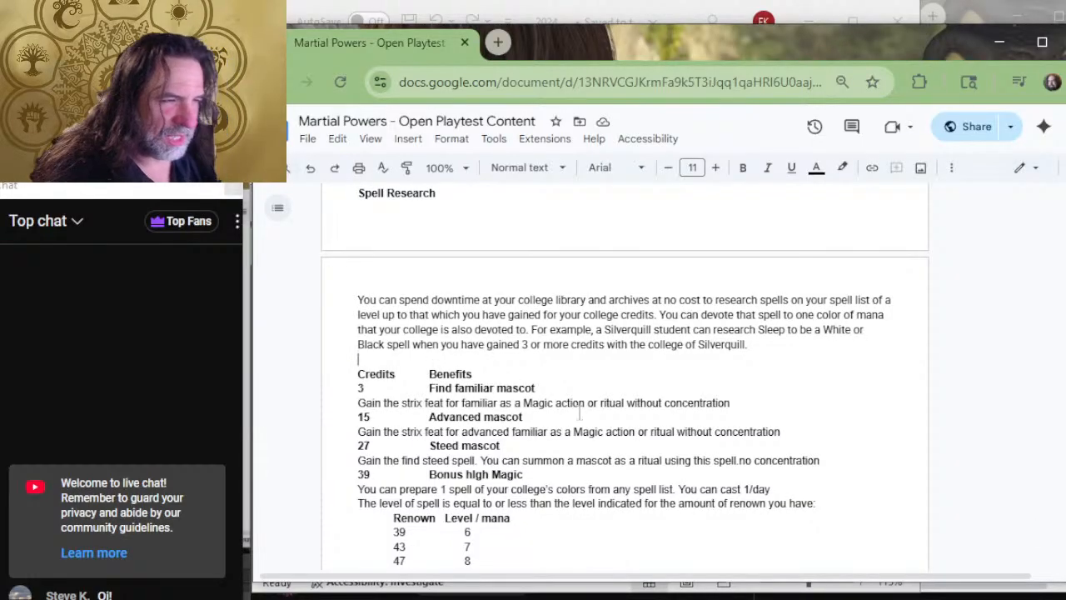
{"action": "scroll", "coordinate": [575, 333], "scroll_direction": "up", "scroll_amount": 4}
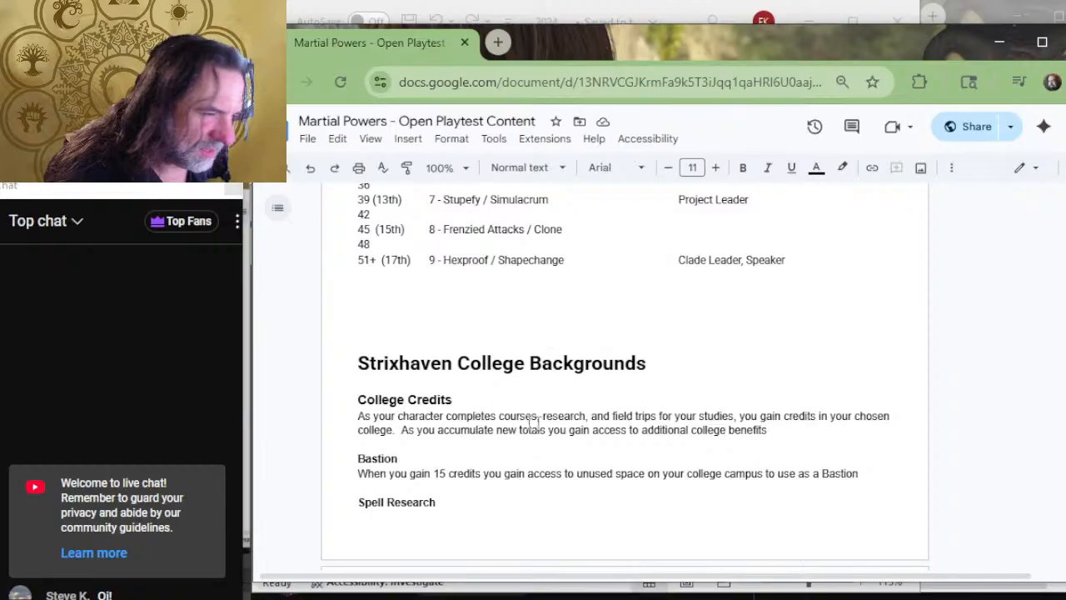
{"action": "scroll", "coordinate": [516, 413], "scroll_direction": "down", "scroll_amount": 2}
{"action": "scroll", "coordinate": [516, 413], "scroll_direction": "down", "scroll_amount": 2}
{"action": "key", "text": "Return"}
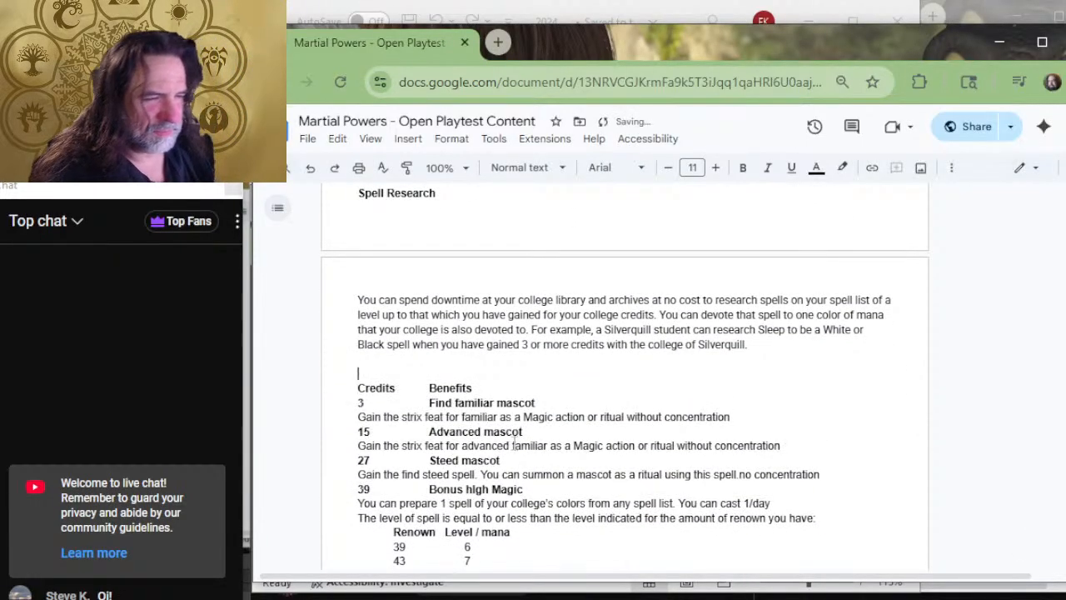
{"action": "key", "text": "ctrl+b"}
{"action": "type", "text": "C"}
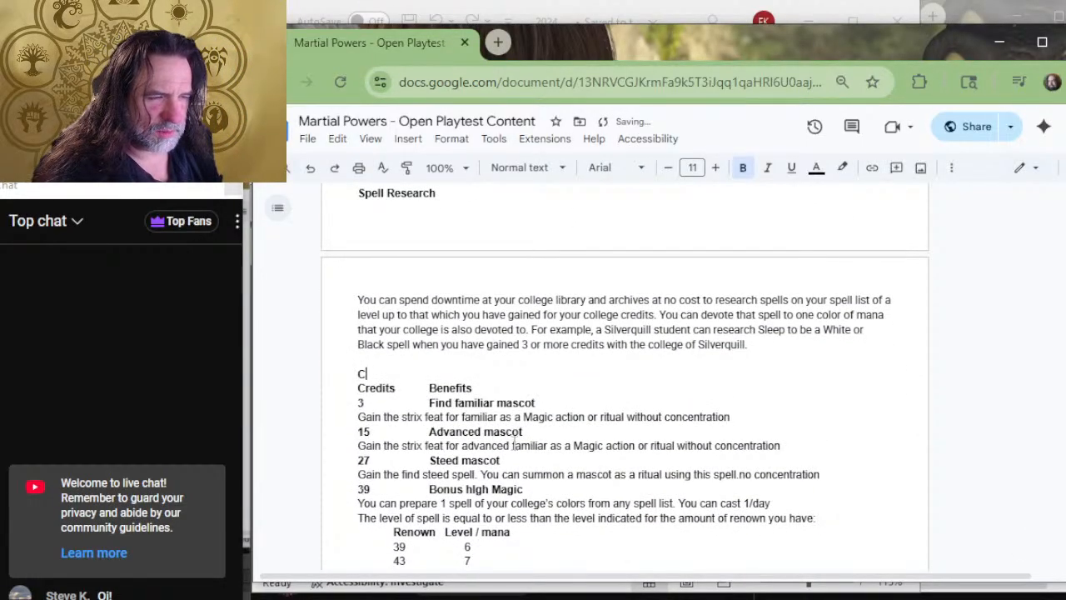
{"action": "type", "text": "olette Benefits"}
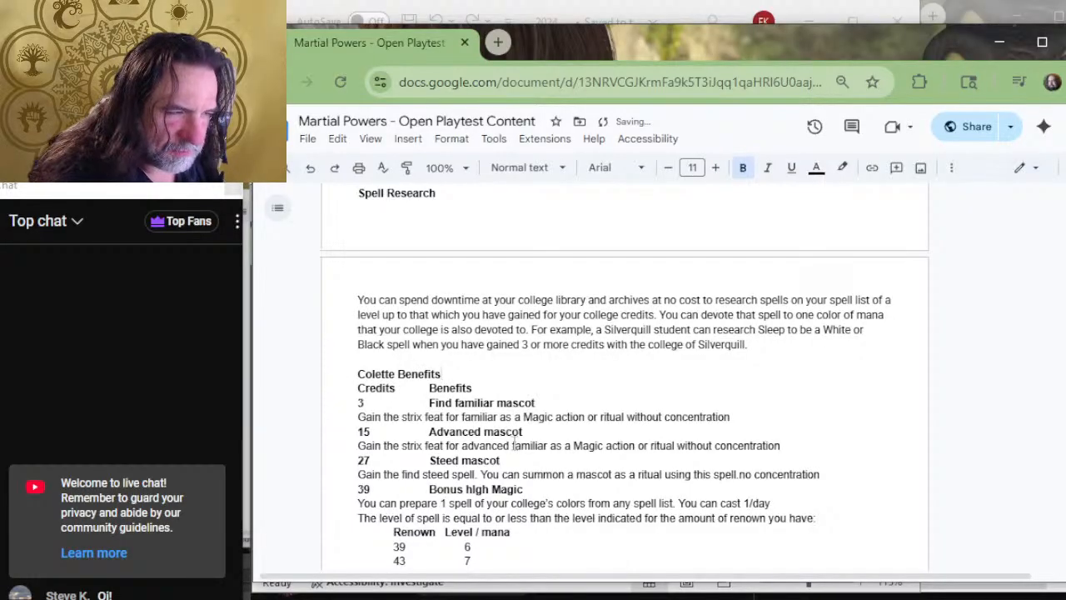
Correct the first word of the "Colette Benefits" heading to "College".
{"action": "key", "text": "Home"}
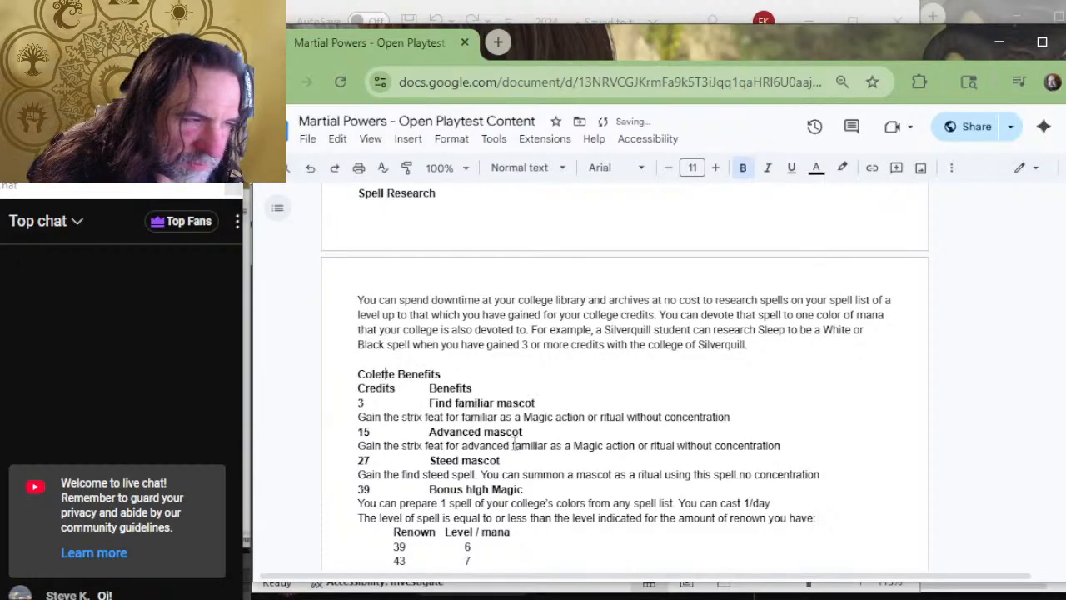
{"action": "key", "text": "Delete"}
{"action": "key", "text": "Delete"}
{"action": "type", "text": "g"}
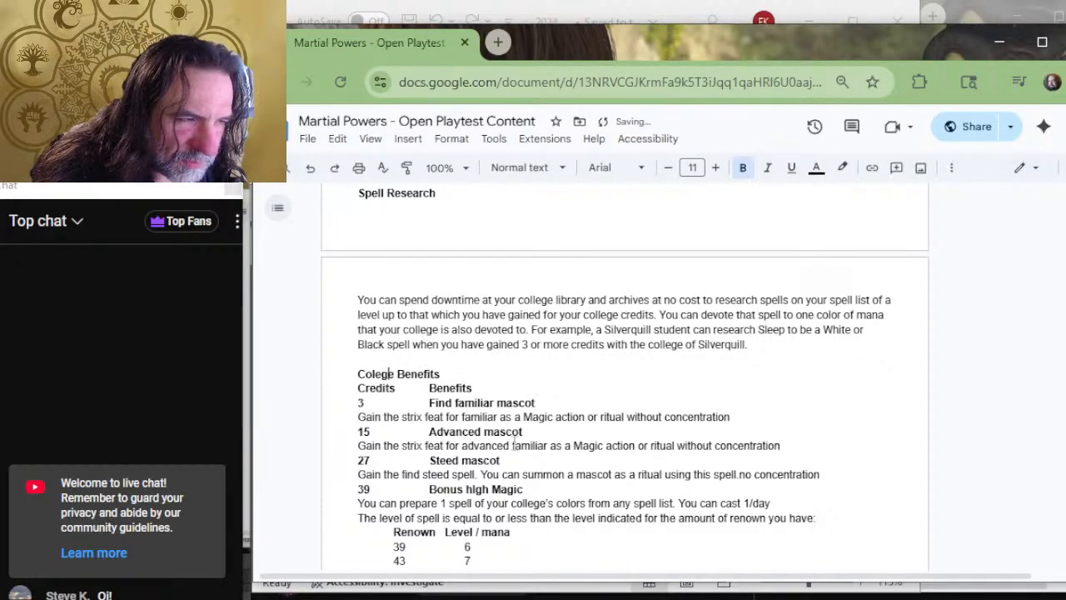
{"action": "key", "text": "Left"}
{"action": "key", "text": "Left"}
{"action": "type", "text": "l"}
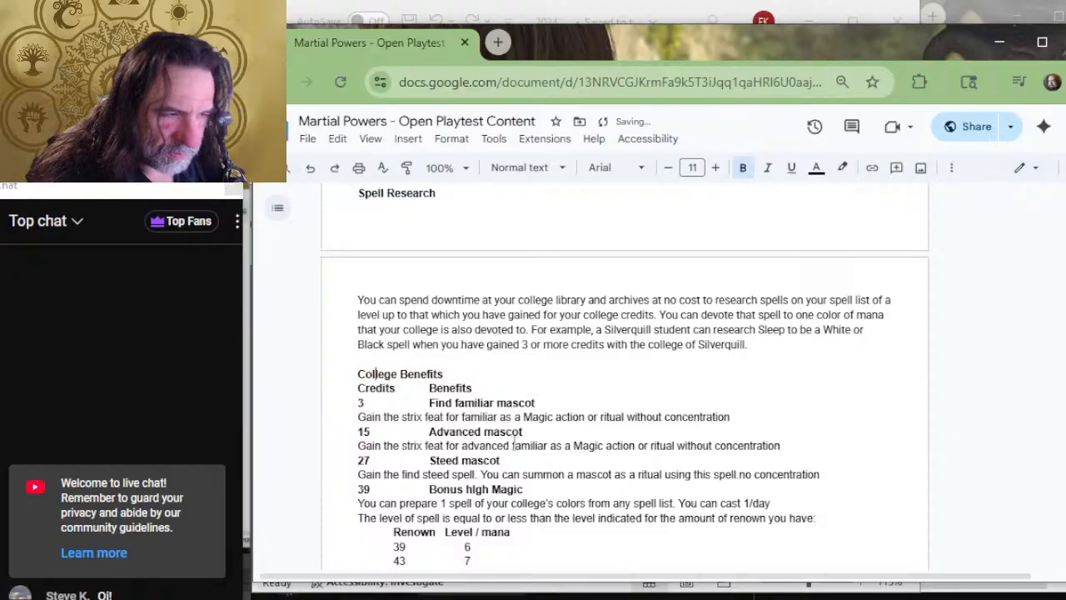
Under the College Benefits heading, add "When you reach certain amount of college credits you gain additional benefits as listed below," followed by one blank line.
{"action": "key", "text": "Home"}
{"action": "key", "text": "Down"}
{"action": "key", "text": "Return"}
{"action": "key", "text": "Up"}
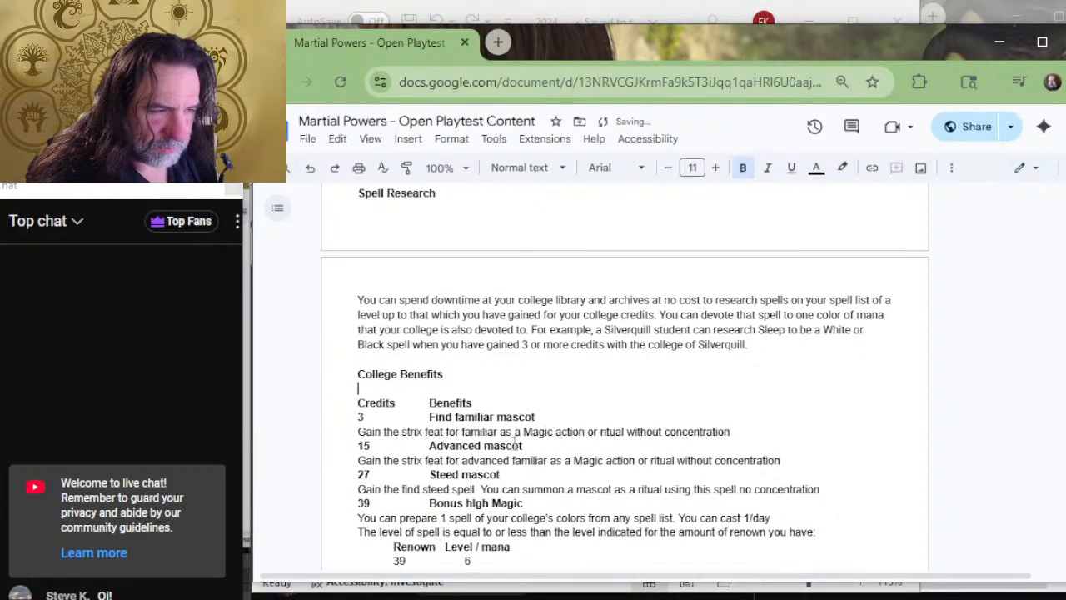
{"action": "key", "text": "Return"}
{"action": "key", "text": "Up"}
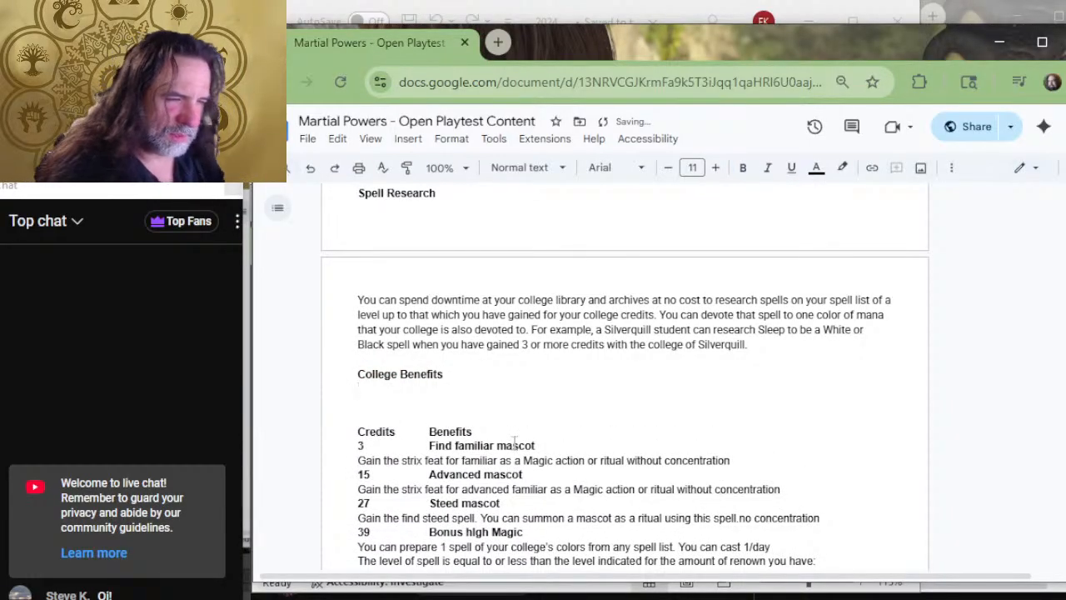
{"action": "type", "text": "When you reach "}
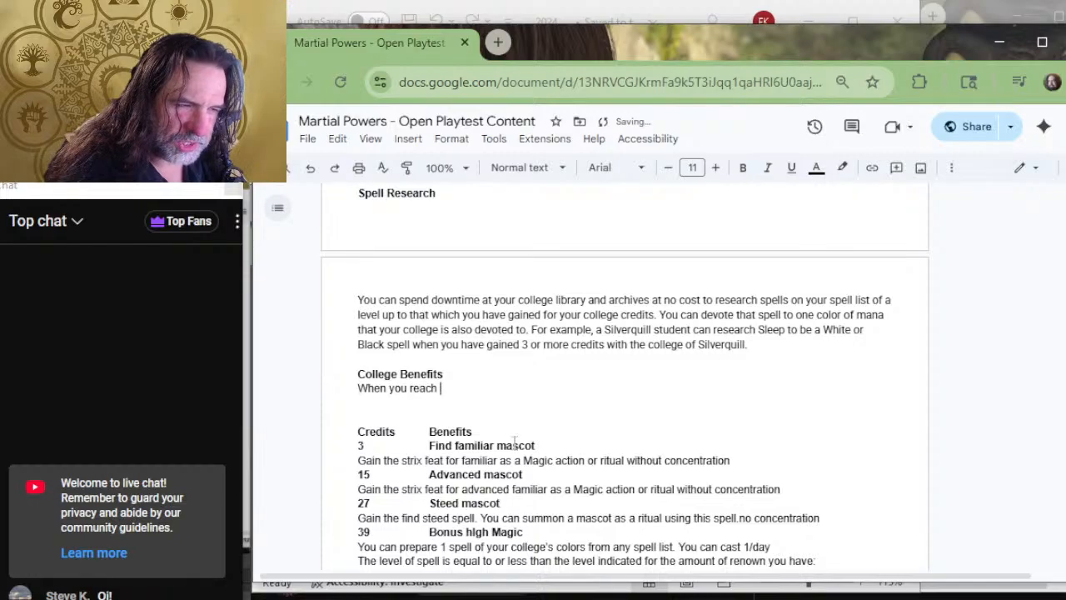
{"action": "type", "text": "certa"}
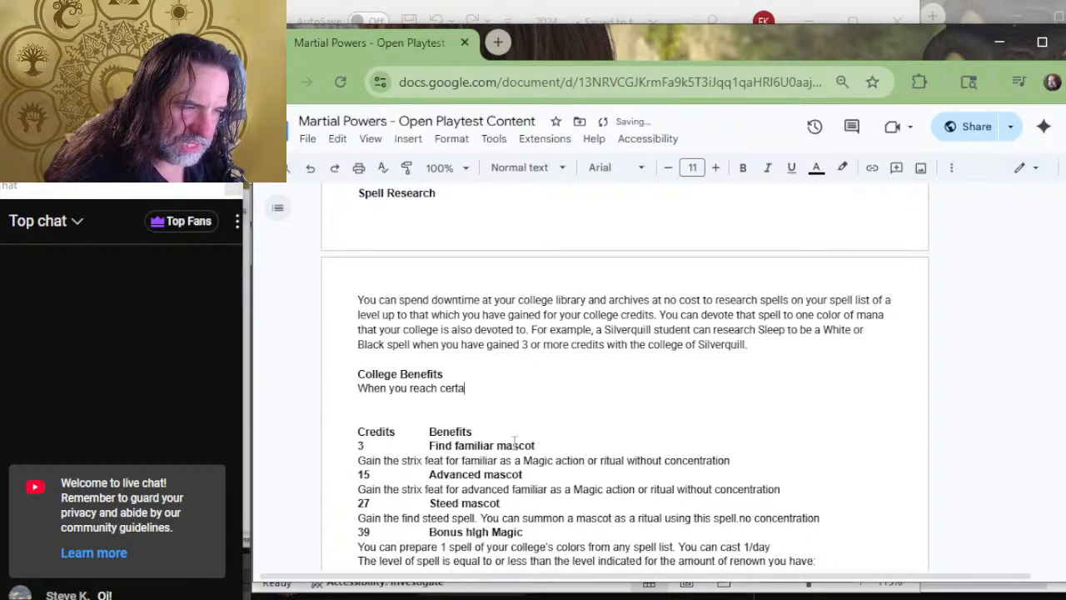
{"action": "type", "text": "in "}
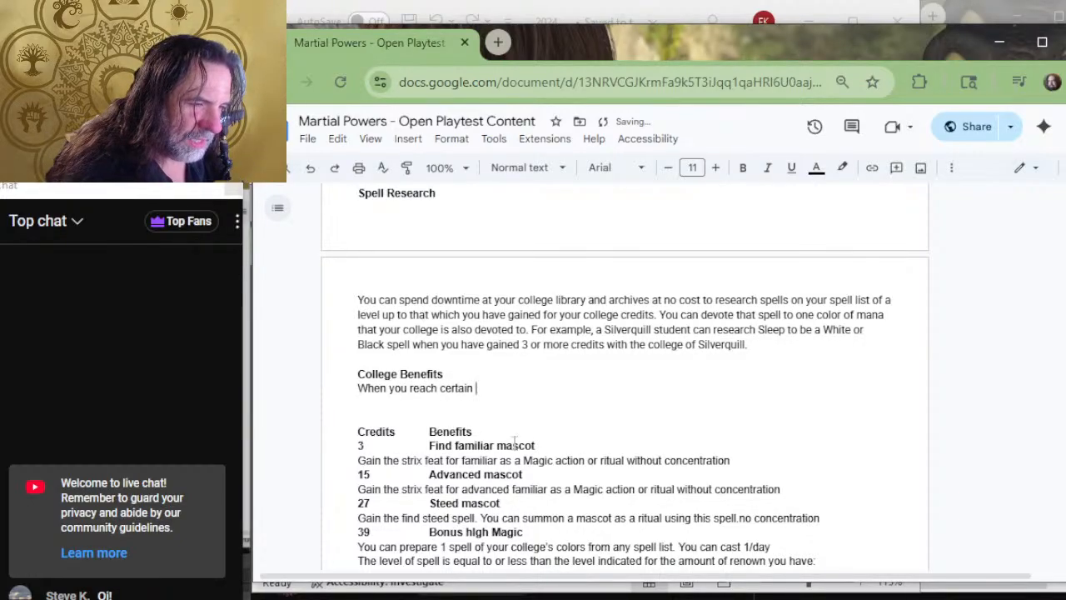
{"action": "type", "text": "amount of college "}
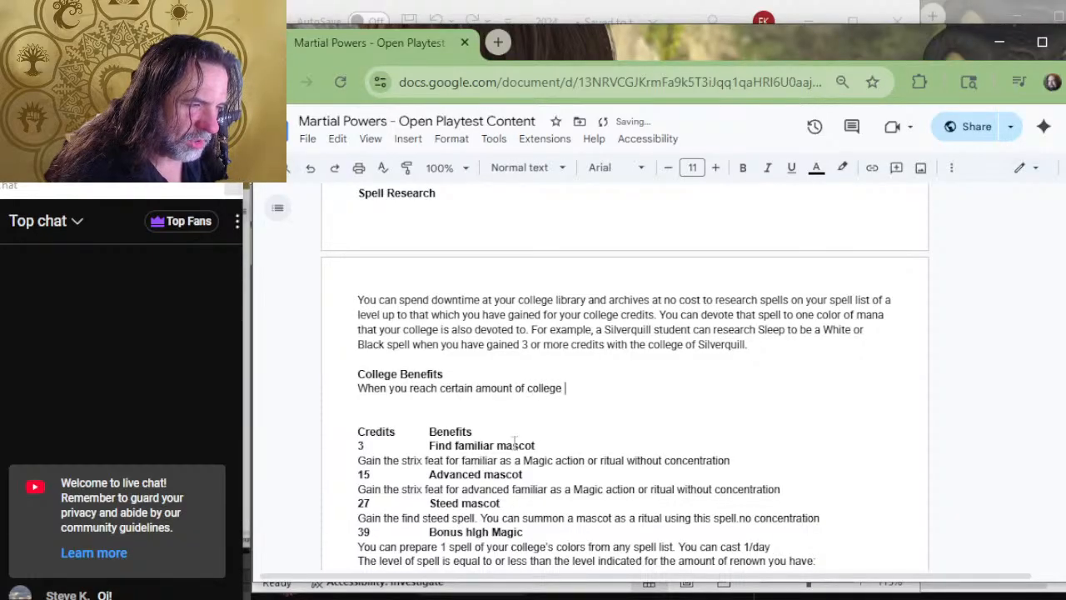
{"action": "type", "text": "credits you gain "}
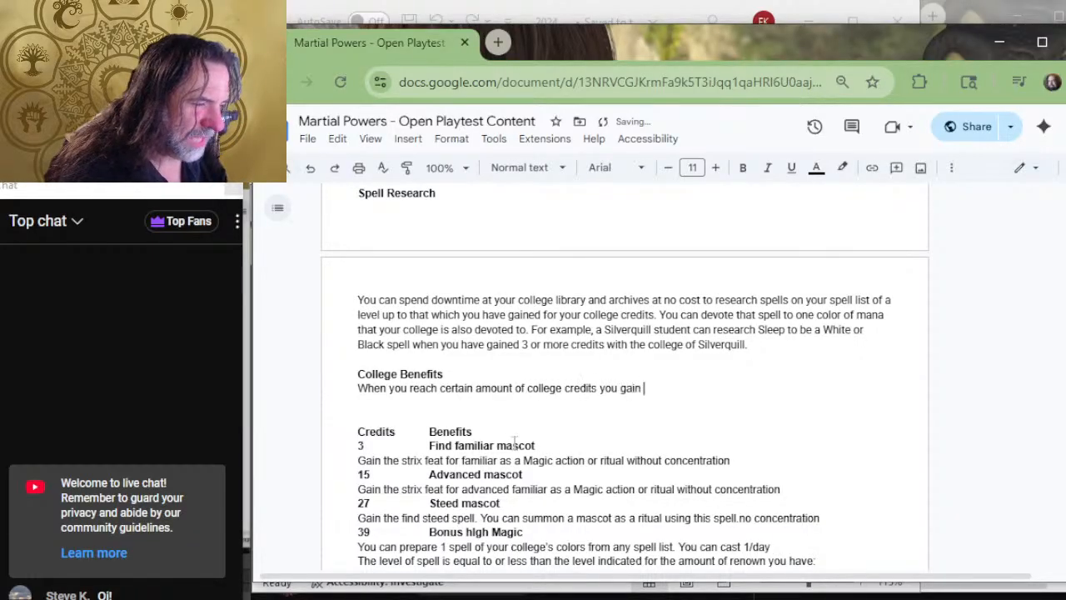
{"action": "type", "text": "additional b"}
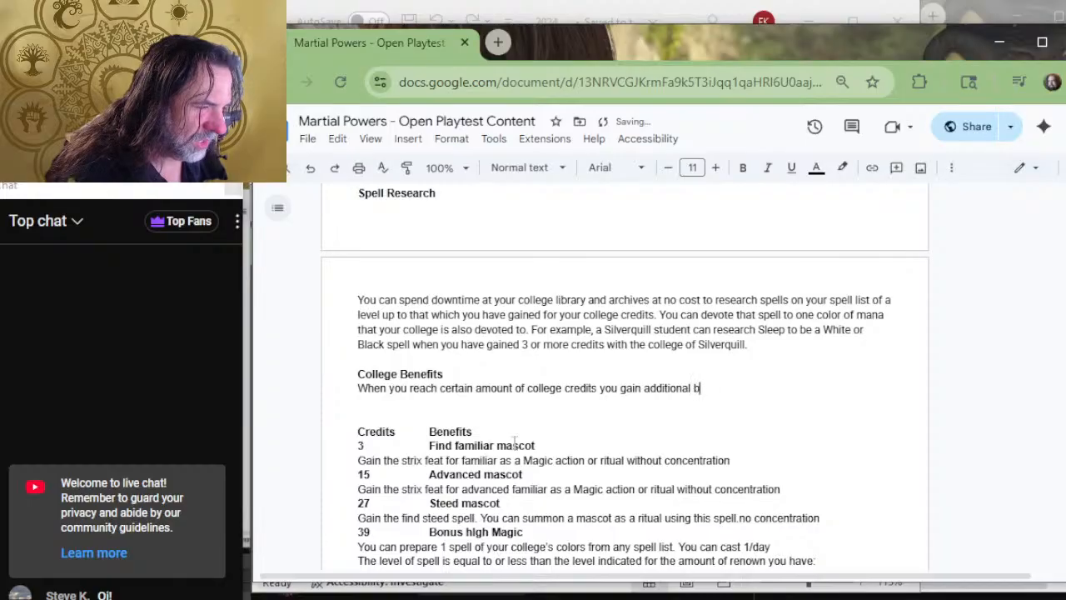
{"action": "type", "text": "enefits as listed below,."}
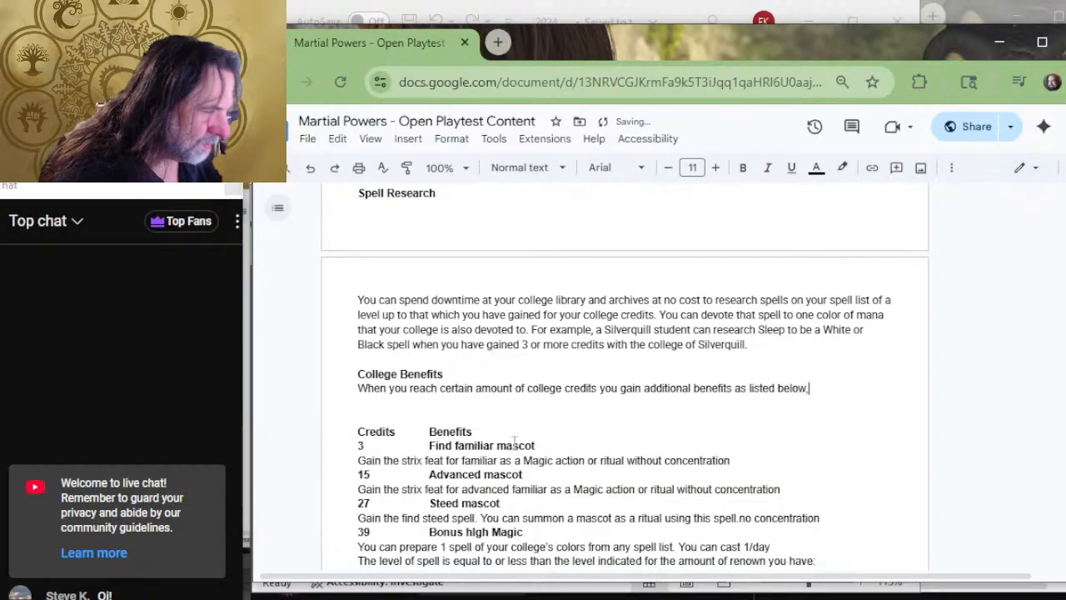
{"action": "key", "text": "BackSpace"}
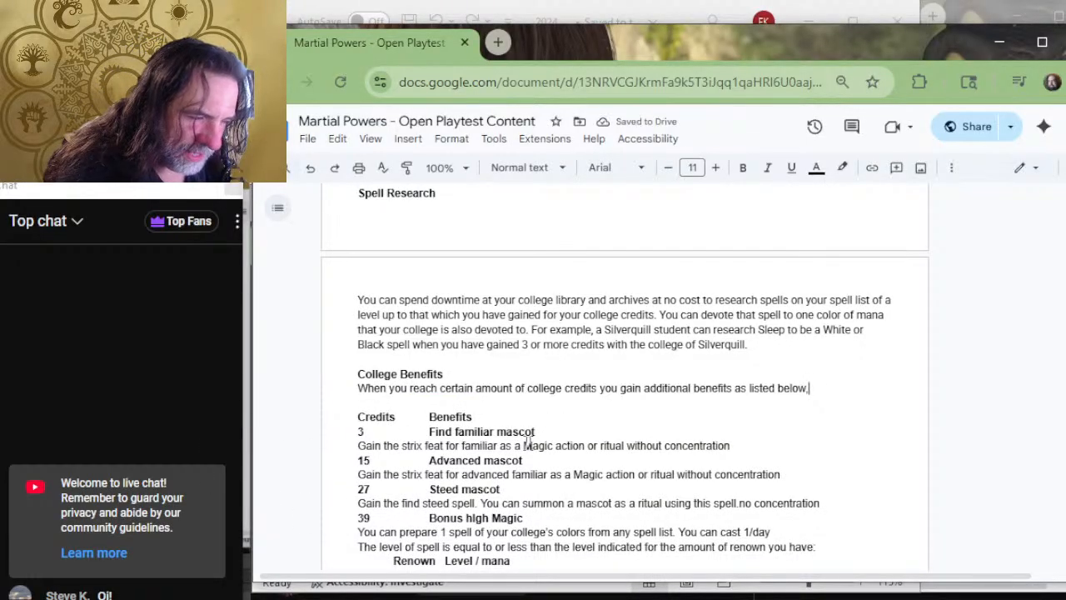
Shorten the 3-credit benefit title "Find familiar mascot" to "Familiar mascot".
{"action": "left_click", "coordinate": [458, 431]}
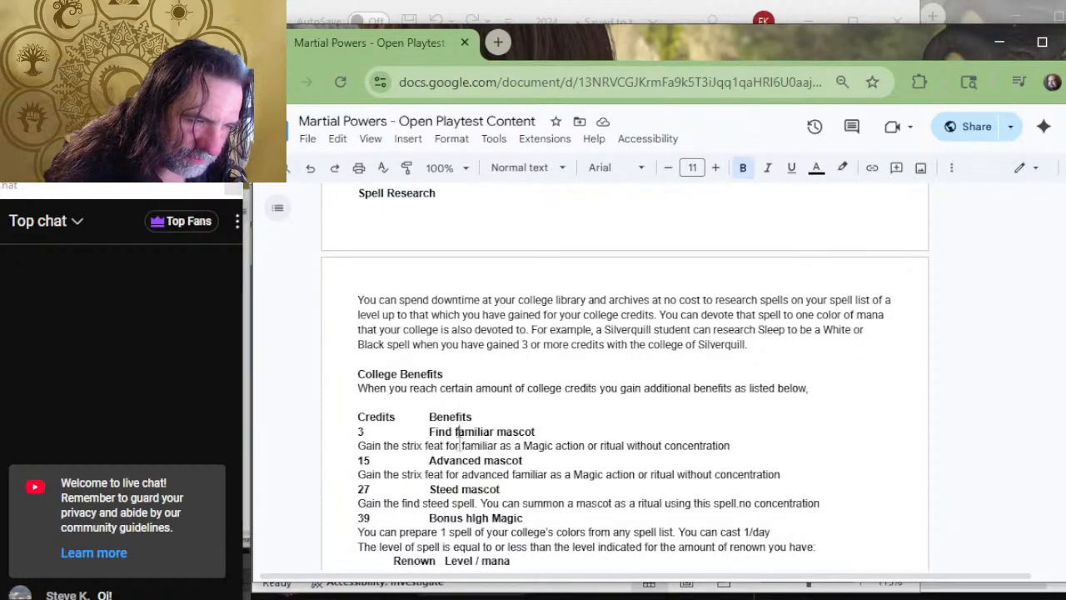
{"action": "key", "text": "BackSpace"}
{"action": "key", "text": "BackSpace"}
{"action": "key", "text": "BackSpace"}
{"action": "key", "text": "BackSpace"}
{"action": "key", "text": "BackSpace"}
{"action": "key", "text": "Delete"}
{"action": "type", "text": "F"}
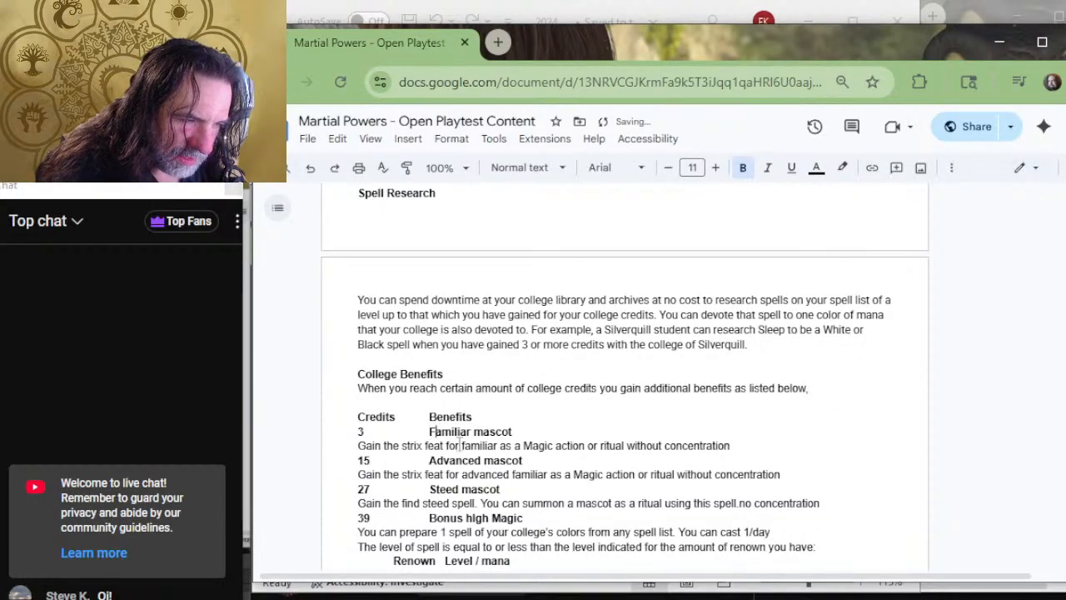
Delete the Epic Magic title and its Wish spell description from the 51-credit entry, keeping the number 51.
{"action": "scroll", "coordinate": [536, 439], "scroll_direction": "down", "scroll_amount": 2}
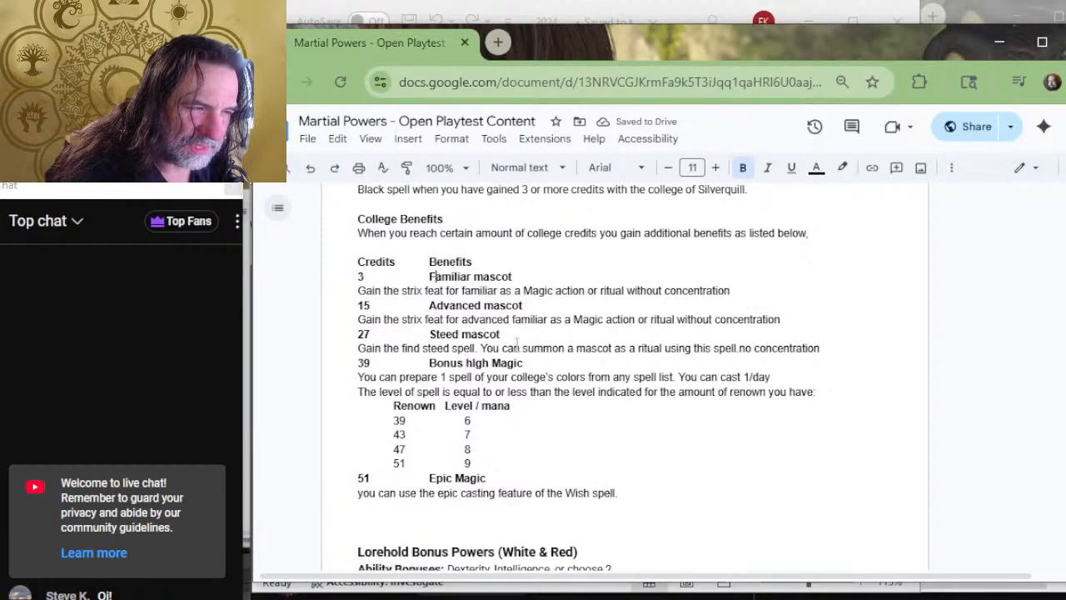
{"action": "left_click", "coordinate": [500, 480]}
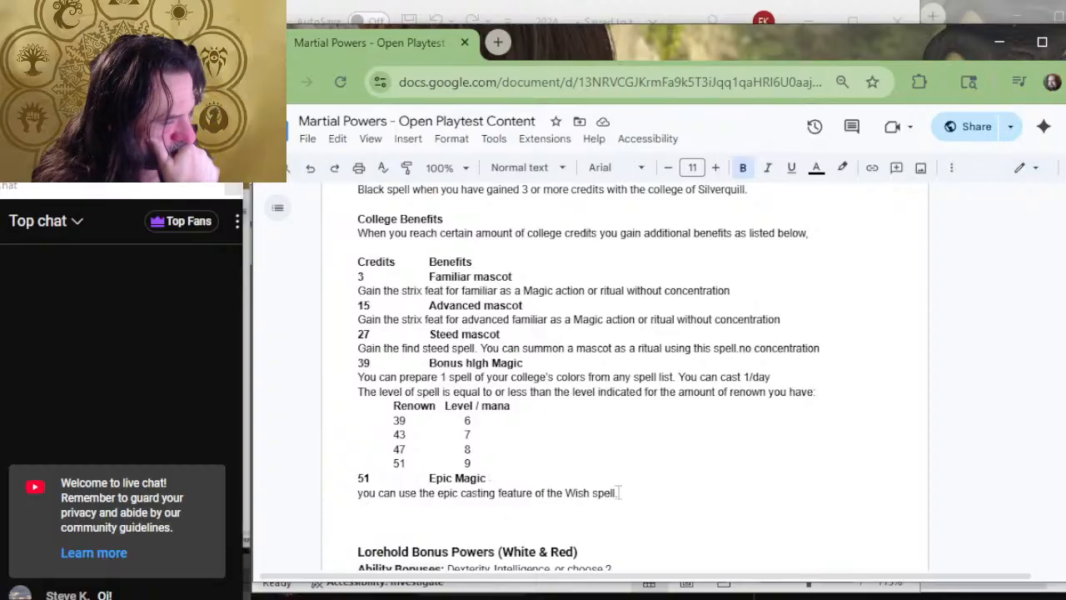
{"action": "left_click_drag", "start_coordinate": [647, 485], "coordinate": [410, 478]}
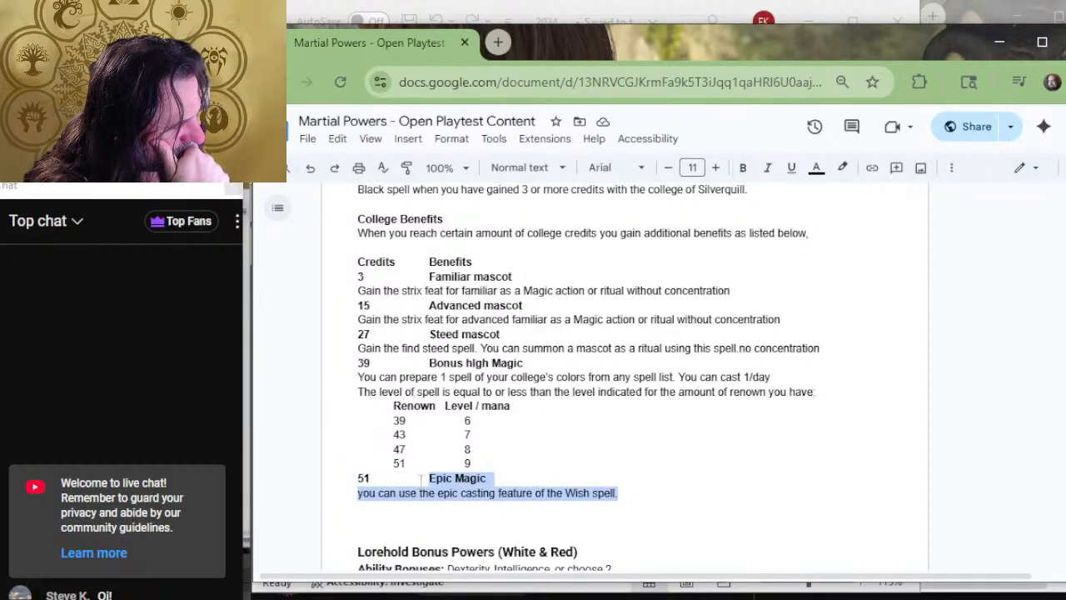
{"action": "key", "text": "Delete"}
{"action": "key", "text": "Tab"}
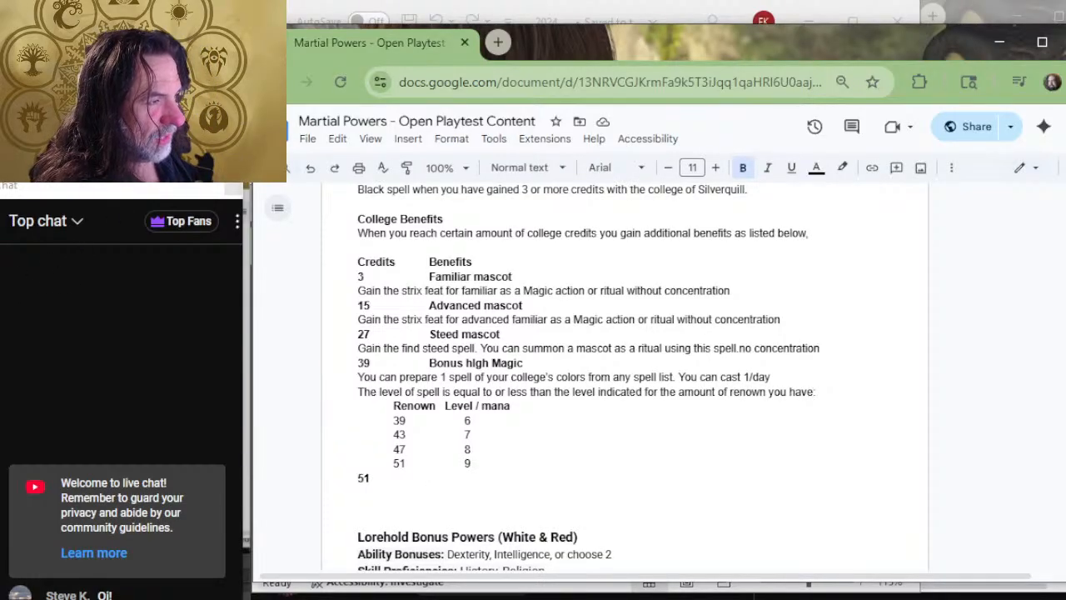
Replace "gain access to" with "are granted" before "unused space" in the Bastion sentence.
{"action": "scroll", "coordinate": [582, 334], "scroll_direction": "up", "scroll_amount": 4}
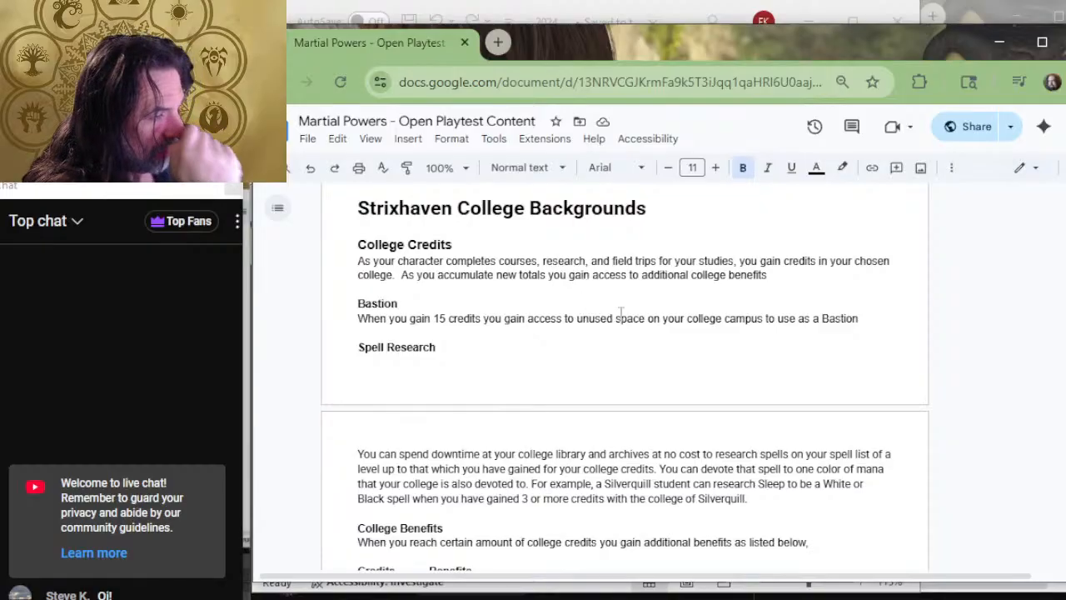
{"action": "left_click", "coordinate": [871, 322]}
{"action": "double_click", "coordinate": [869, 323]}
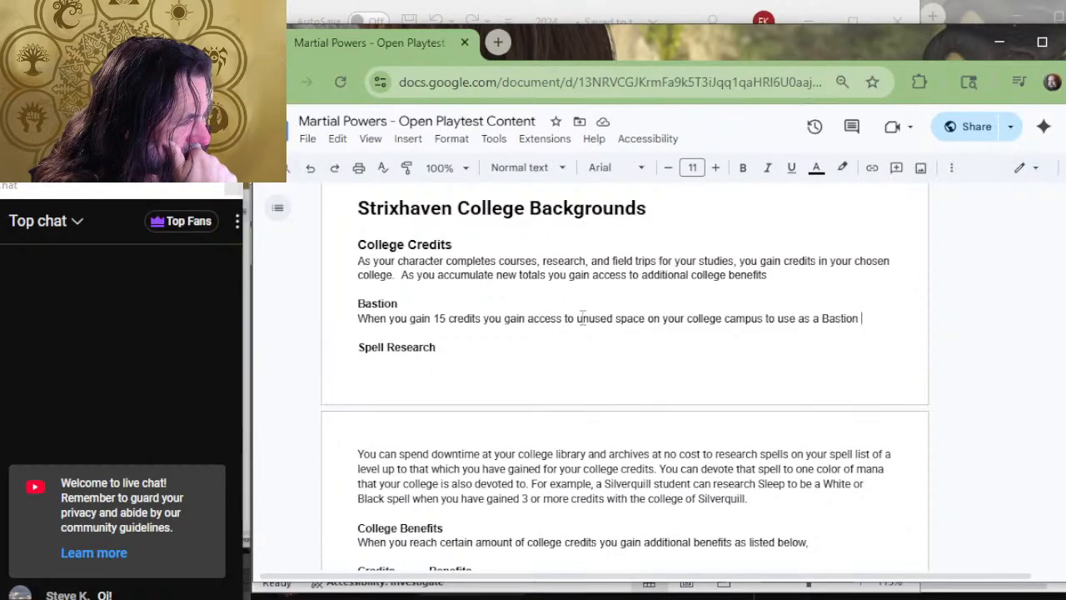
{"action": "left_click_drag", "start_coordinate": [584, 318], "coordinate": [503, 318]}
{"action": "key", "text": "BackSpace"}
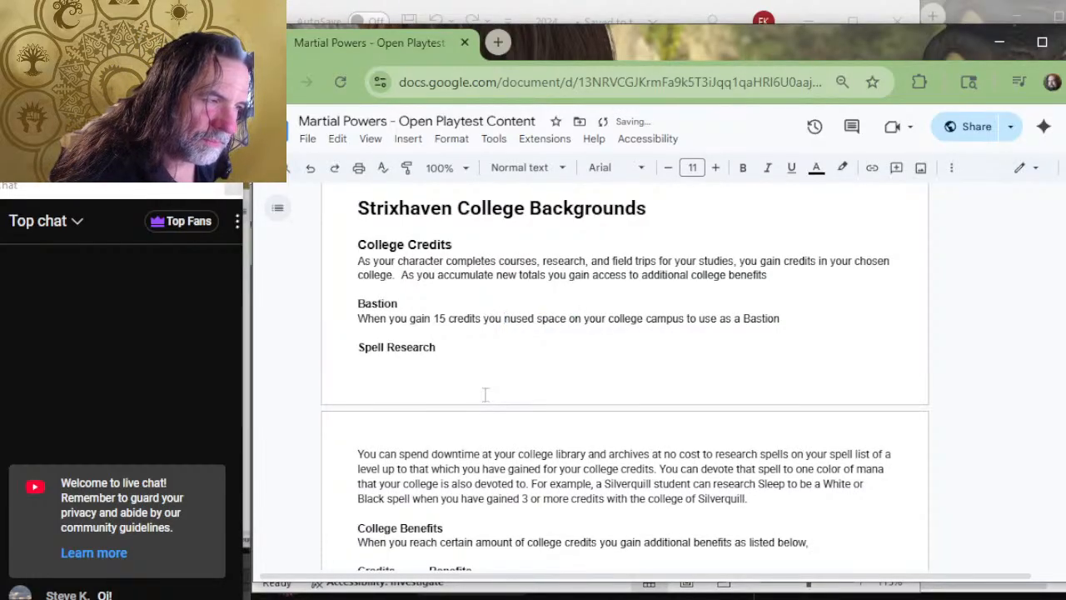
{"action": "type", "text": "are granted u"}
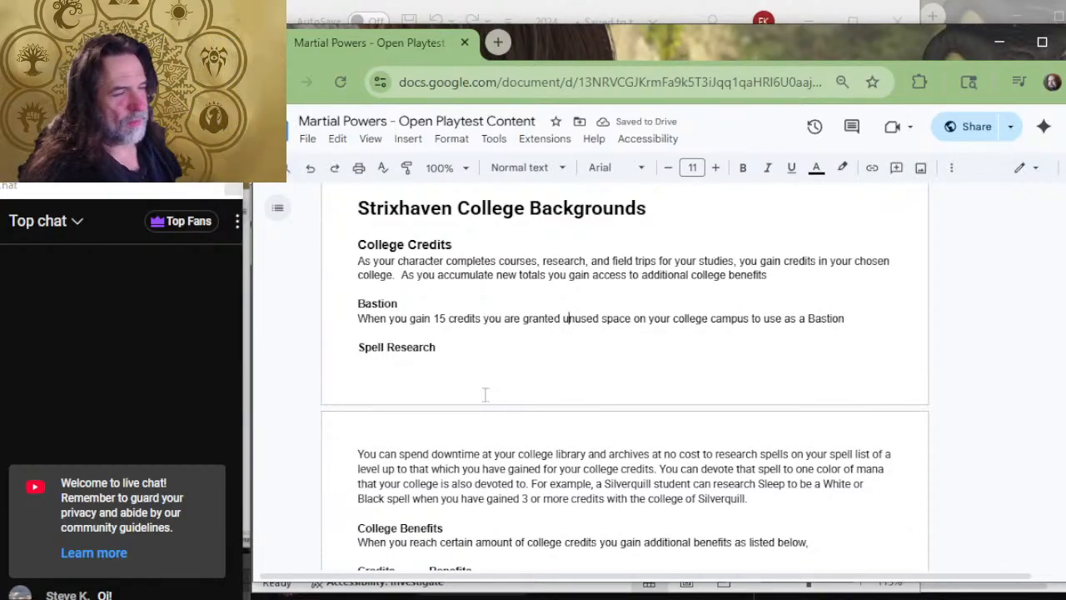
{"action": "scroll", "coordinate": [470, 383], "scroll_direction": "down", "scroll_amount": 3}
{"action": "scroll", "coordinate": [460, 365], "scroll_direction": "up", "scroll_amount": 3}
{"action": "scroll", "coordinate": [461, 365], "scroll_direction": "down", "scroll_amount": 3}
{"action": "left_click", "coordinate": [506, 358]}
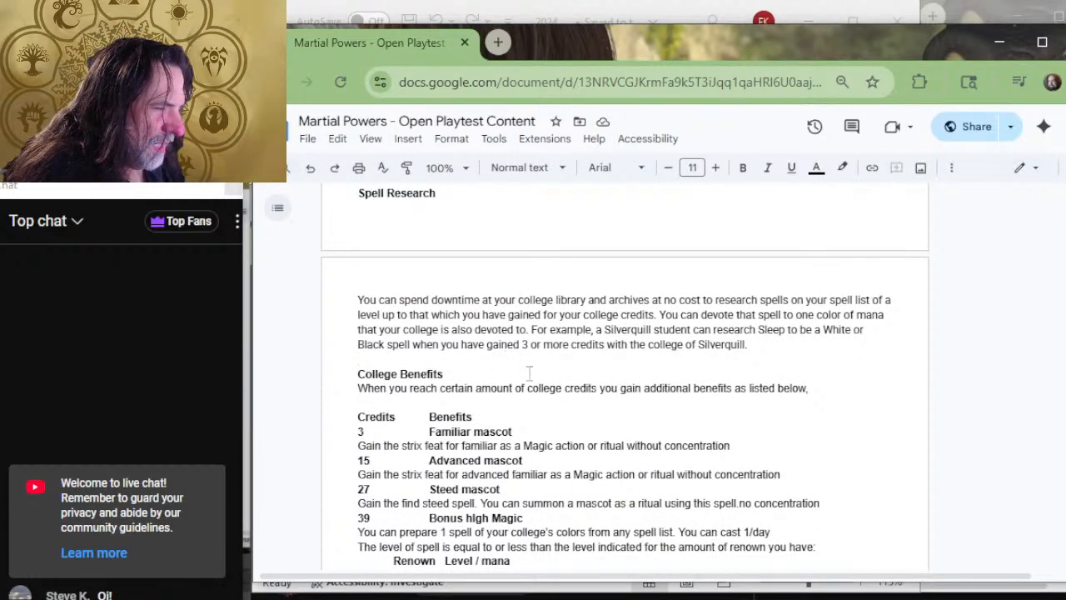
{"action": "scroll", "coordinate": [529, 373], "scroll_direction": "down", "scroll_amount": 3}
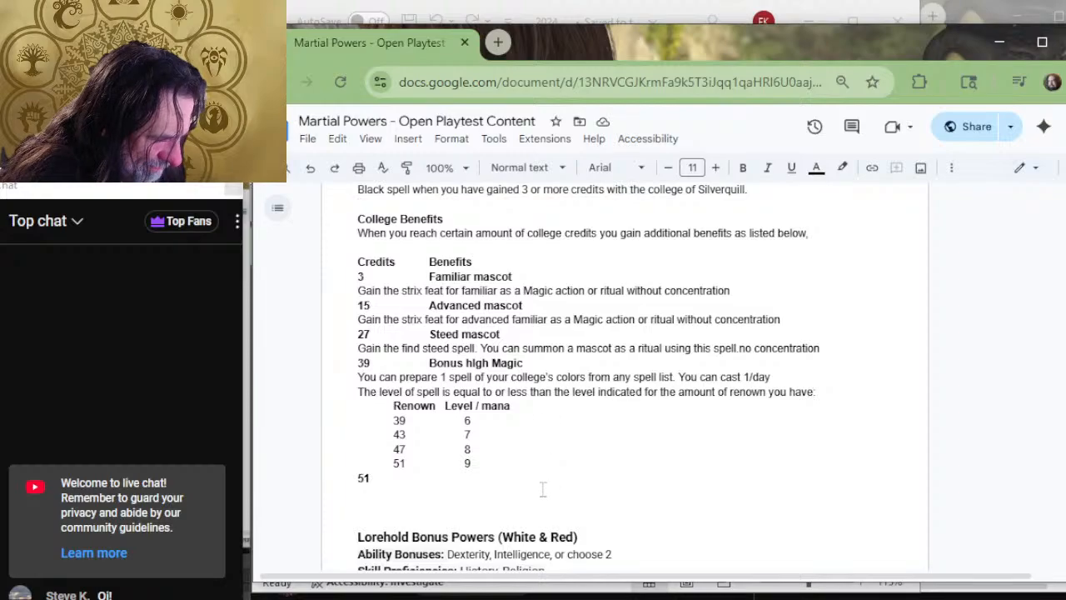
{"action": "left_click", "coordinate": [479, 597]}
{"action": "scroll", "coordinate": [479, 597], "scroll_direction": "down", "scroll_amount": 1}
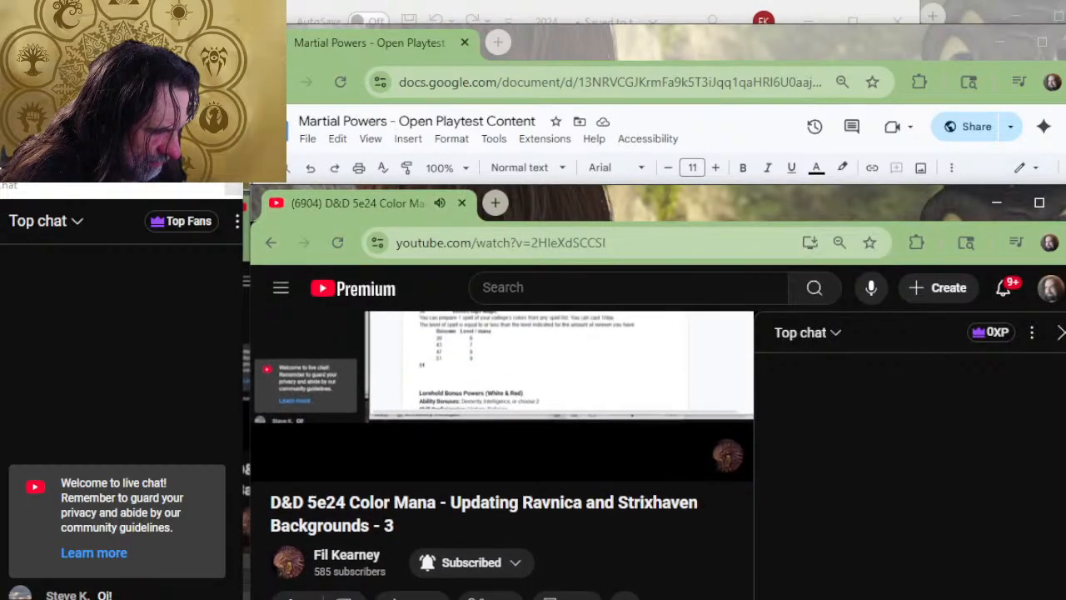
{"action": "key", "text": "alt+Tab"}
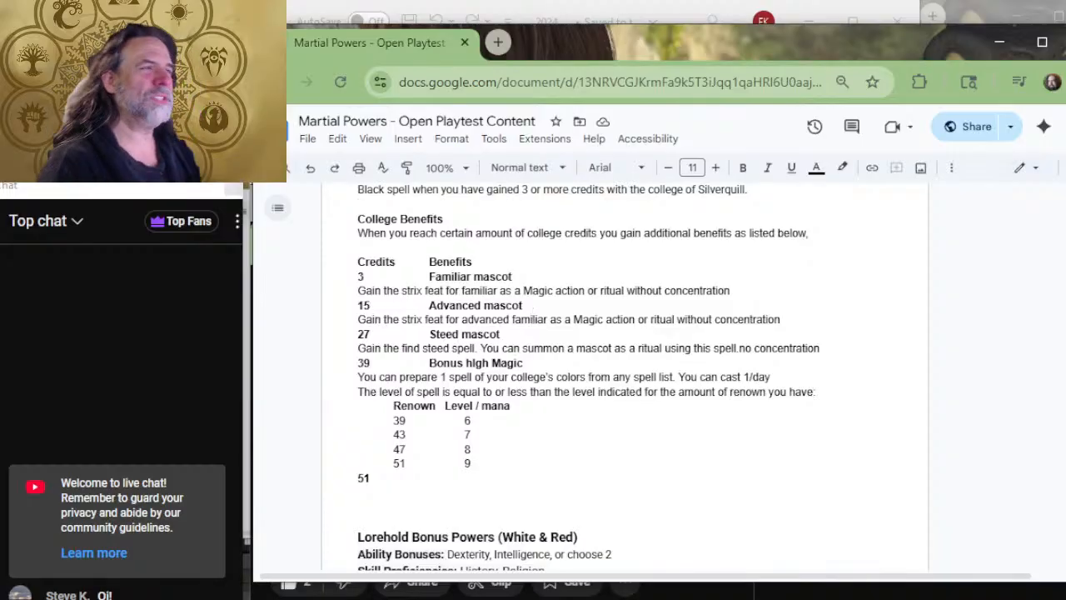
In the other browser window, close the D&D Beyond page for the Symbol spell and bring up the Simic Combine page.
{"action": "key", "text": "alt+Tab"}
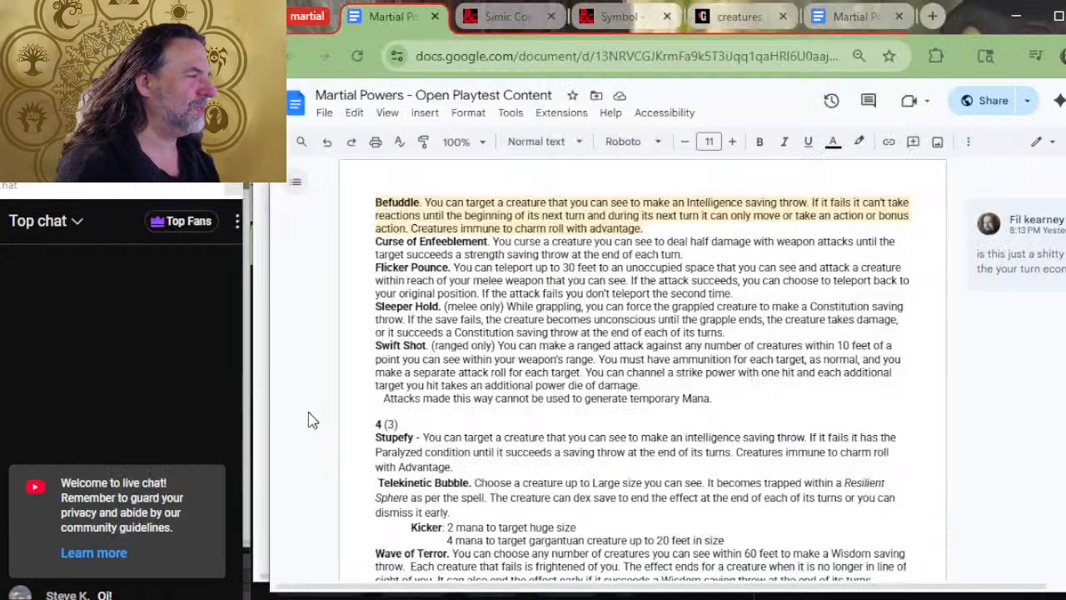
{"action": "left_click", "coordinate": [619, 25]}
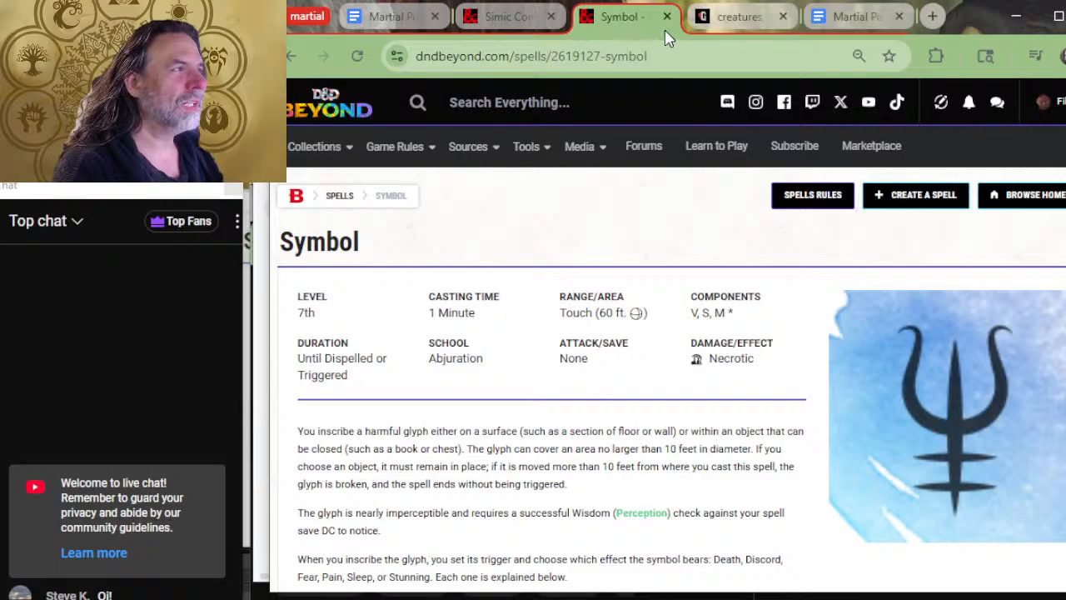
{"action": "left_click", "coordinate": [667, 16]}
{"action": "left_click", "coordinate": [520, 17]}
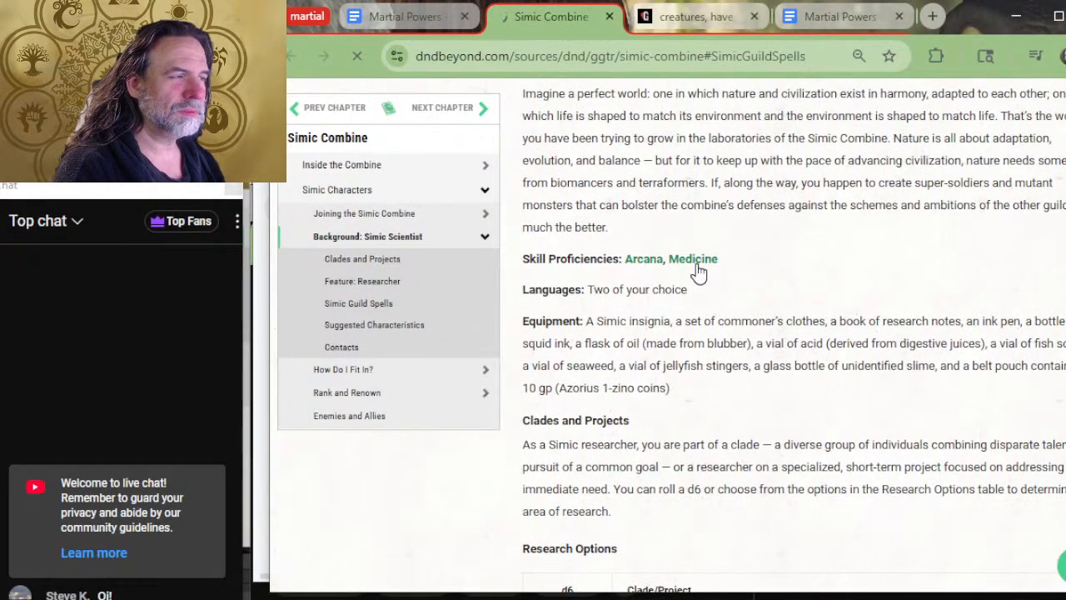
From D&D Beyond's full list of sources, open the sourcebook Strixhaven: A Curriculum of Chaos.
{"action": "mouse_move", "coordinate": [441, 147]}
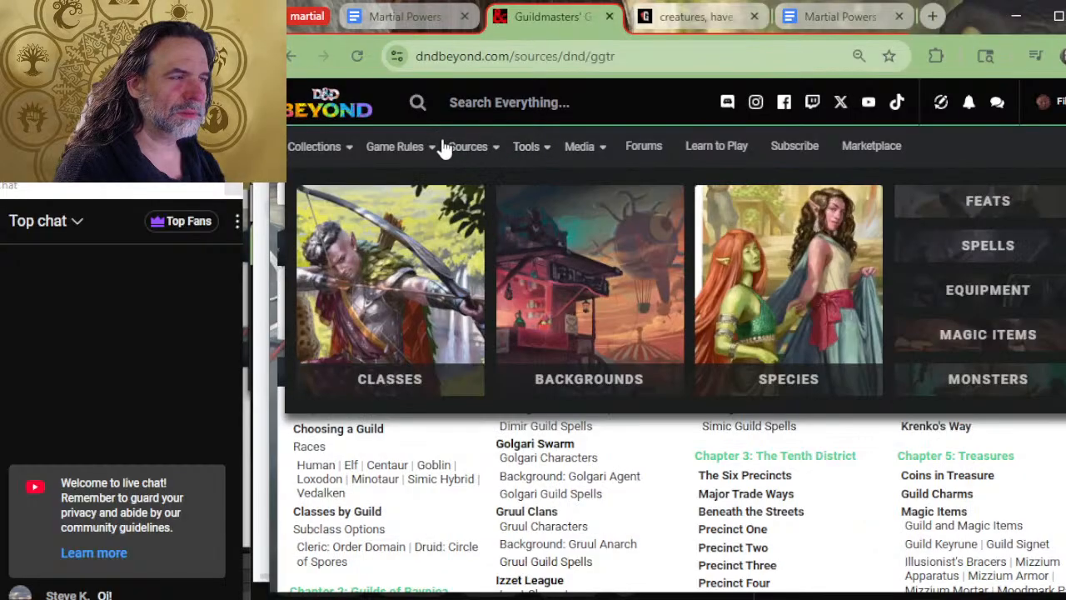
{"action": "mouse_move", "coordinate": [519, 147]}
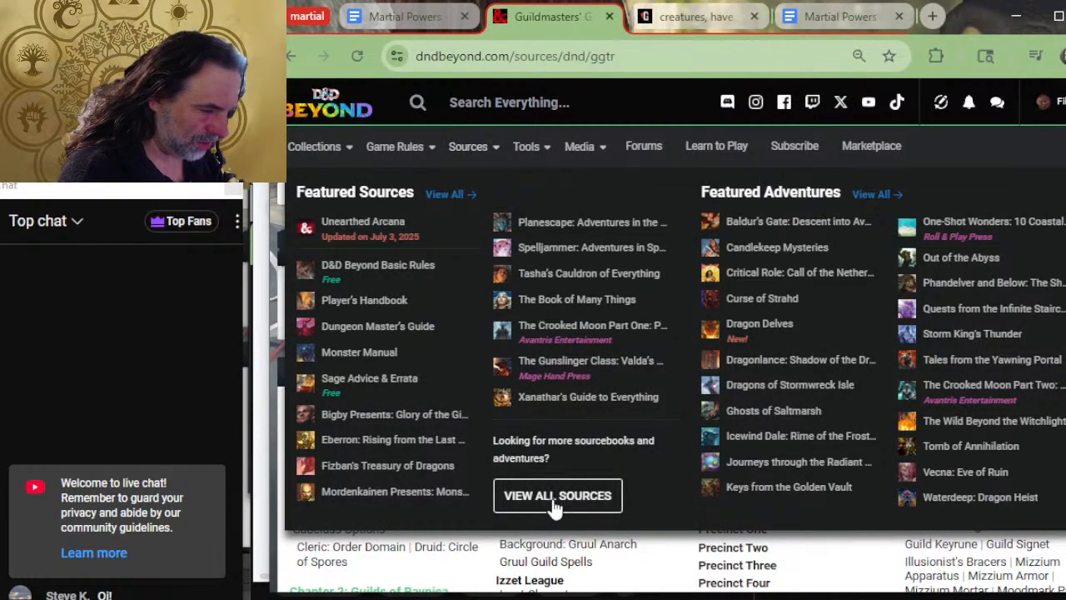
{"action": "left_click", "coordinate": [553, 499]}
{"action": "scroll", "coordinate": [706, 398], "scroll_direction": "down", "scroll_amount": 4}
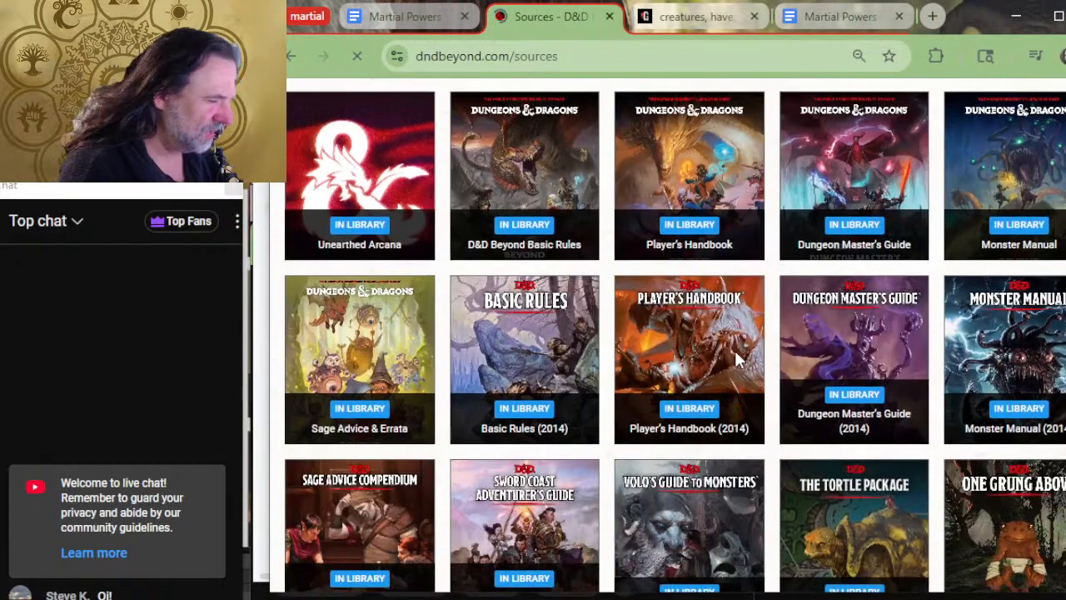
{"action": "scroll", "coordinate": [774, 273], "scroll_direction": "down", "scroll_amount": 2}
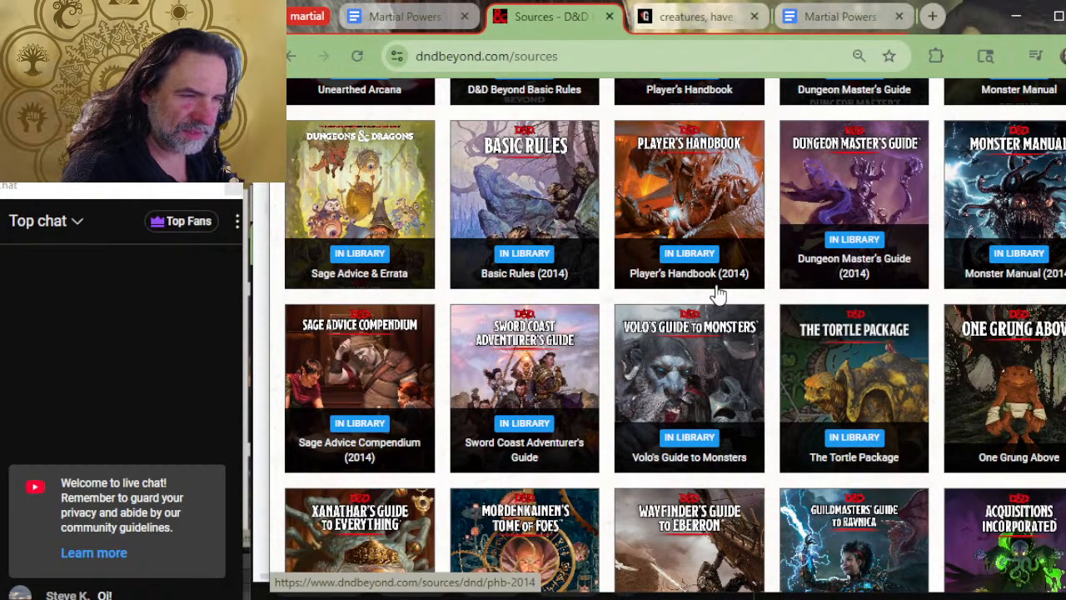
{"action": "scroll", "coordinate": [718, 293], "scroll_direction": "down", "scroll_amount": 2}
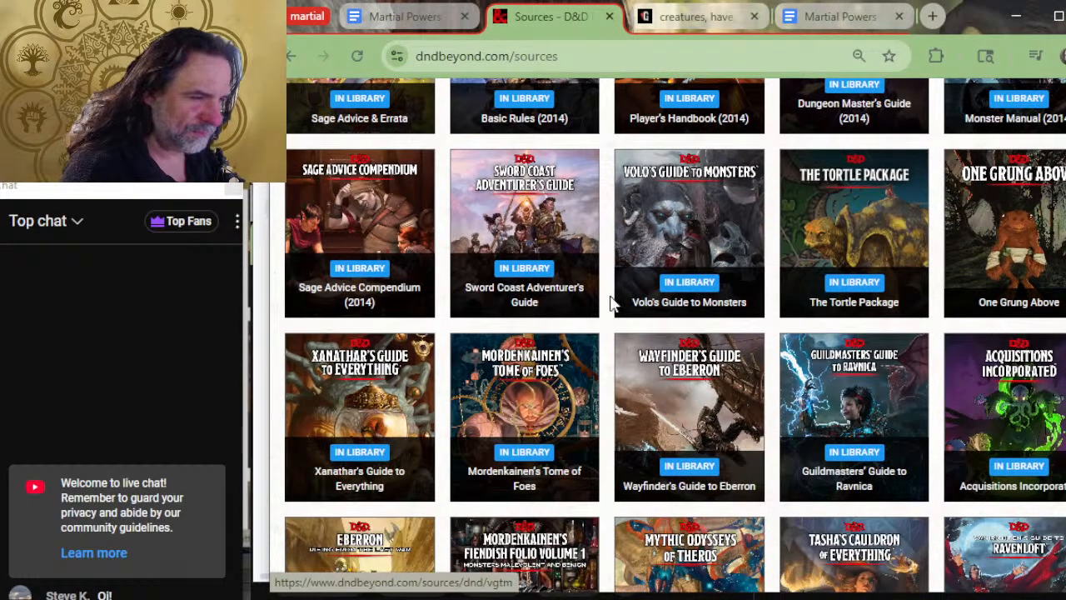
{"action": "scroll", "coordinate": [612, 303], "scroll_direction": "down", "scroll_amount": 2}
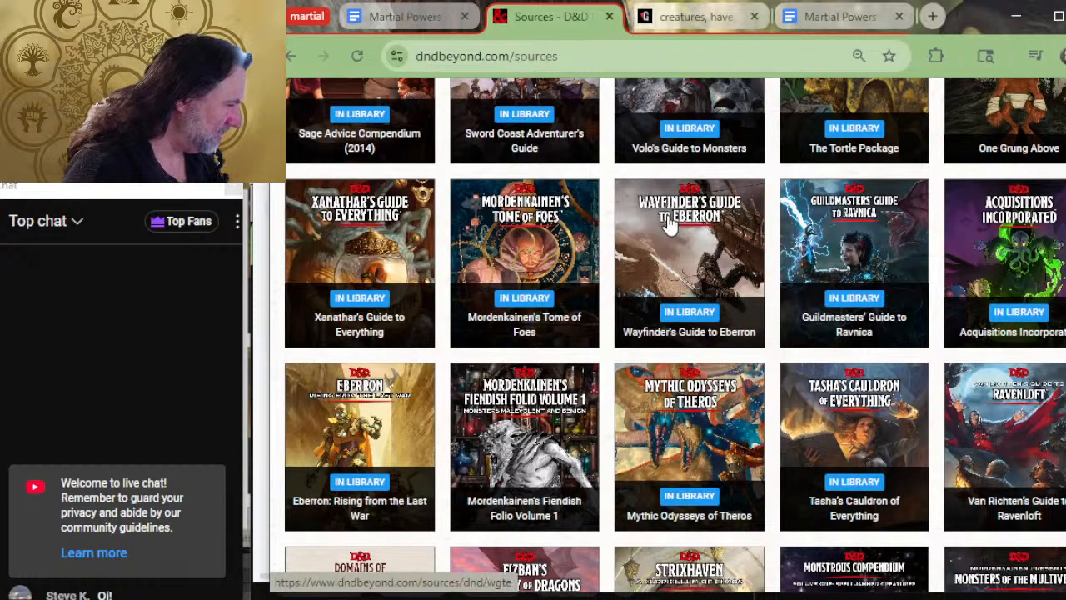
{"action": "scroll", "coordinate": [690, 241], "scroll_direction": "down", "scroll_amount": 2}
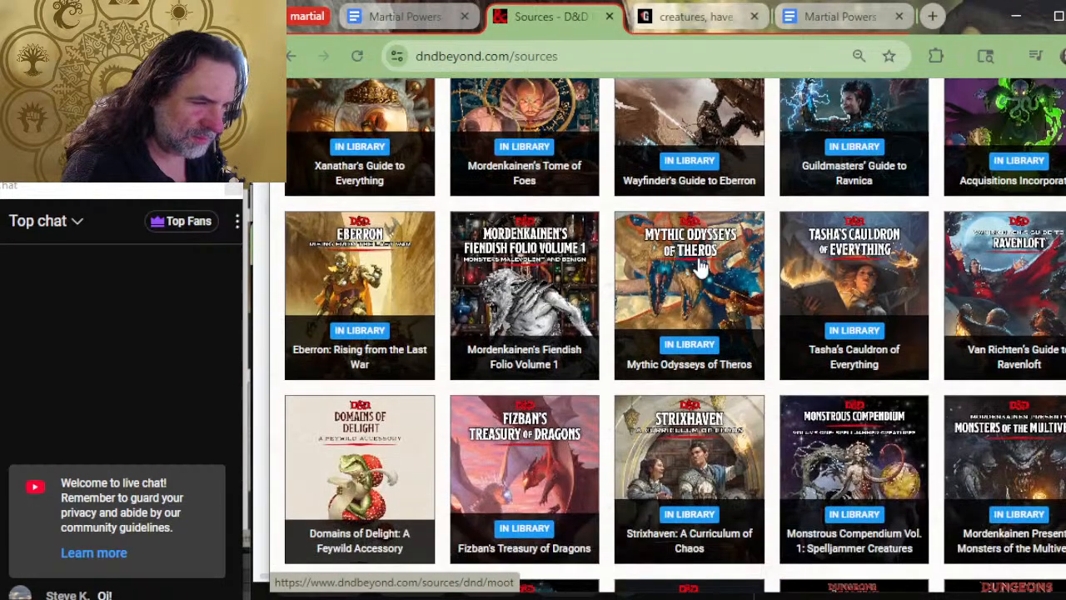
{"action": "left_click", "coordinate": [707, 429]}
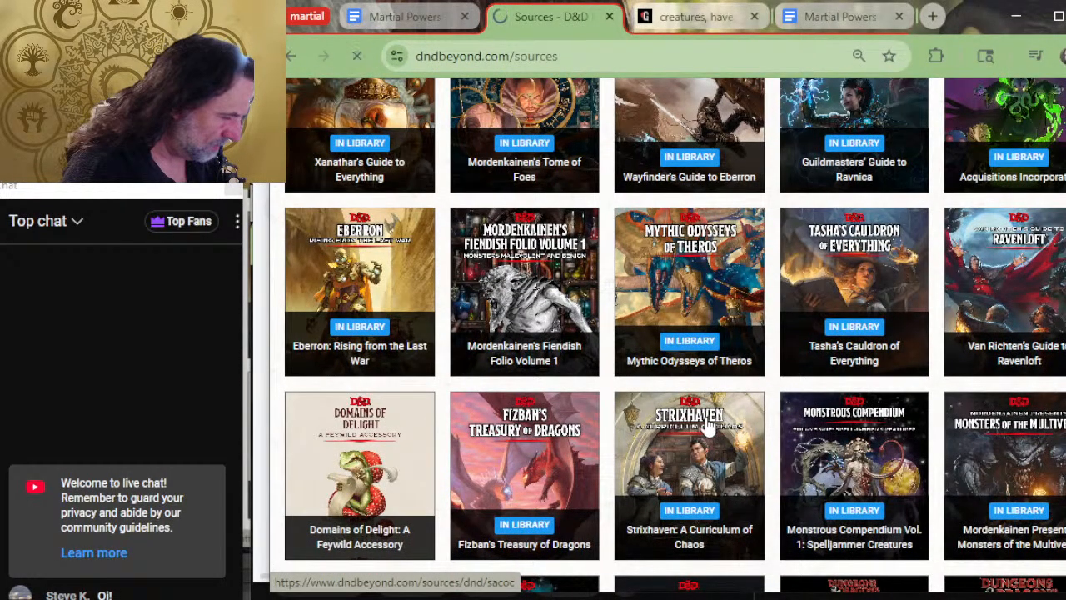
Open the Strixhaven Backgrounds section from the Character Options chapter in the book's contents.
{"action": "scroll", "coordinate": [737, 314], "scroll_direction": "down", "scroll_amount": 2}
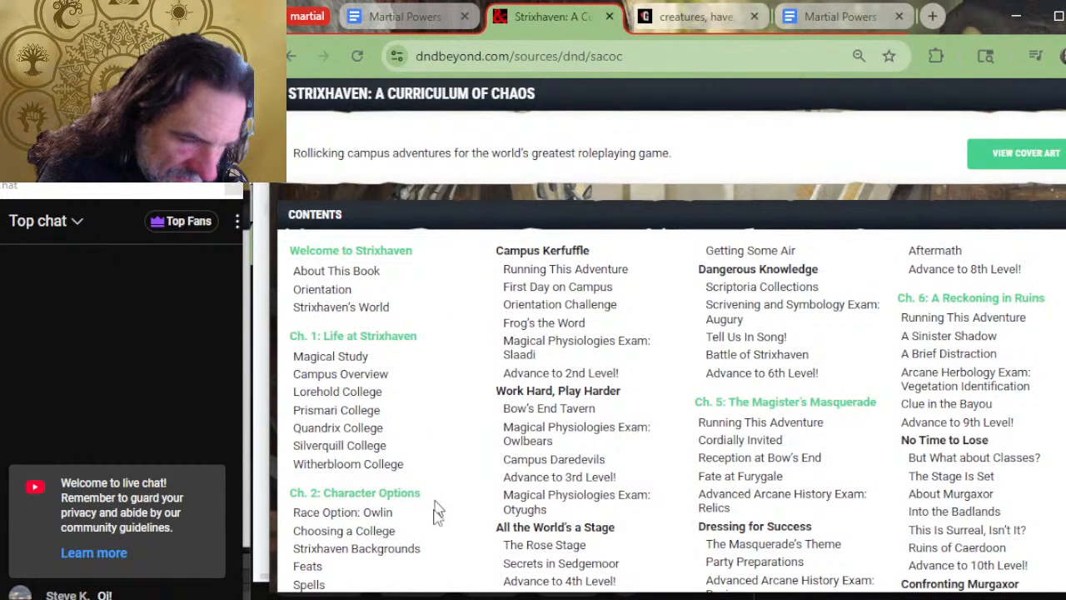
{"action": "scroll", "coordinate": [461, 429], "scroll_direction": "down", "scroll_amount": 2}
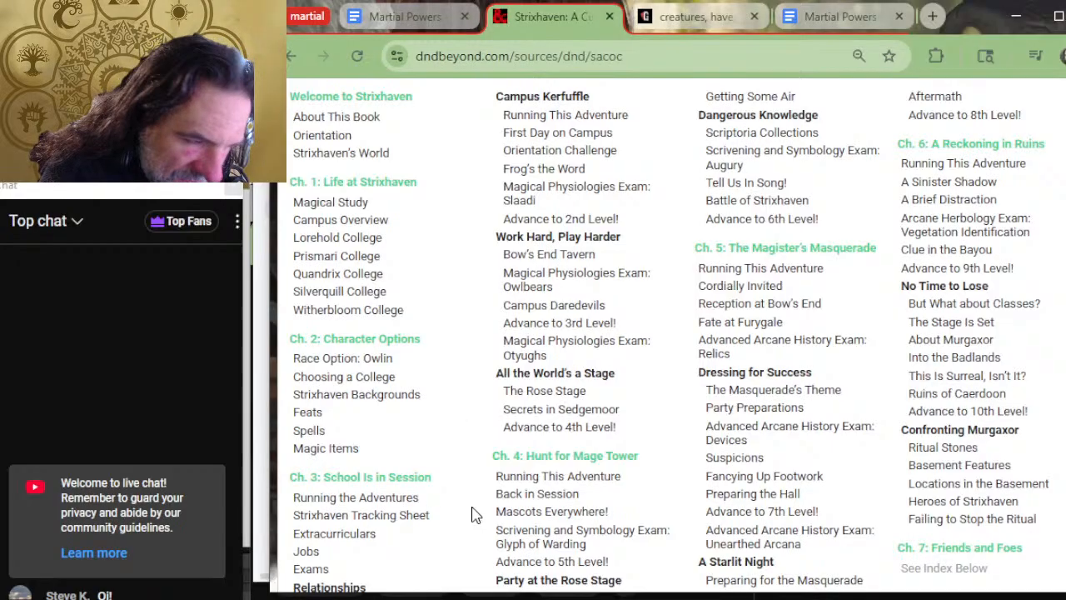
{"action": "scroll", "coordinate": [466, 543], "scroll_direction": "down", "scroll_amount": 2}
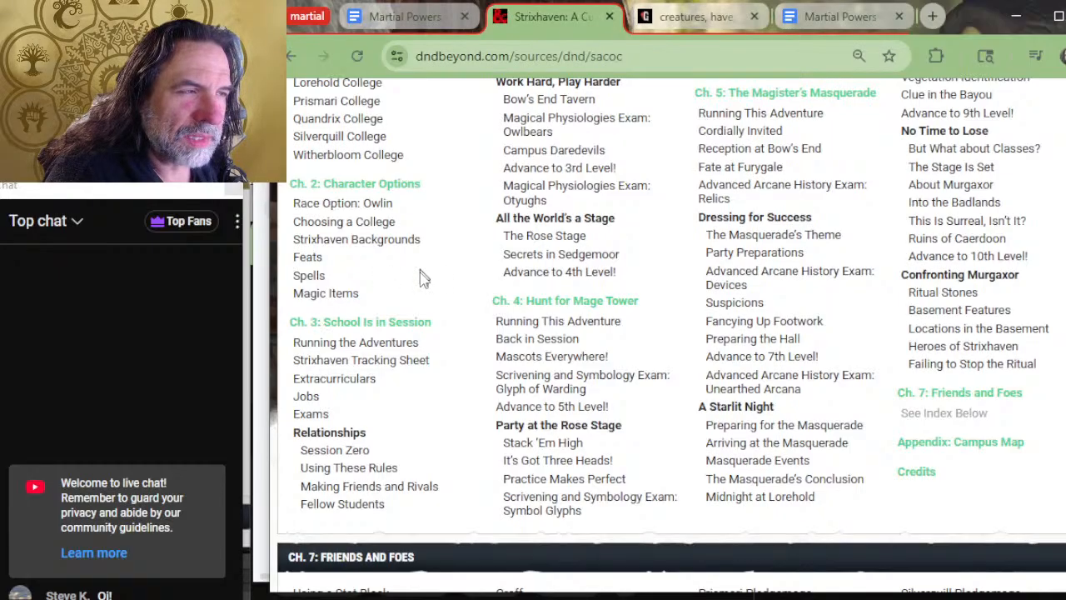
{"action": "left_click", "coordinate": [374, 240]}
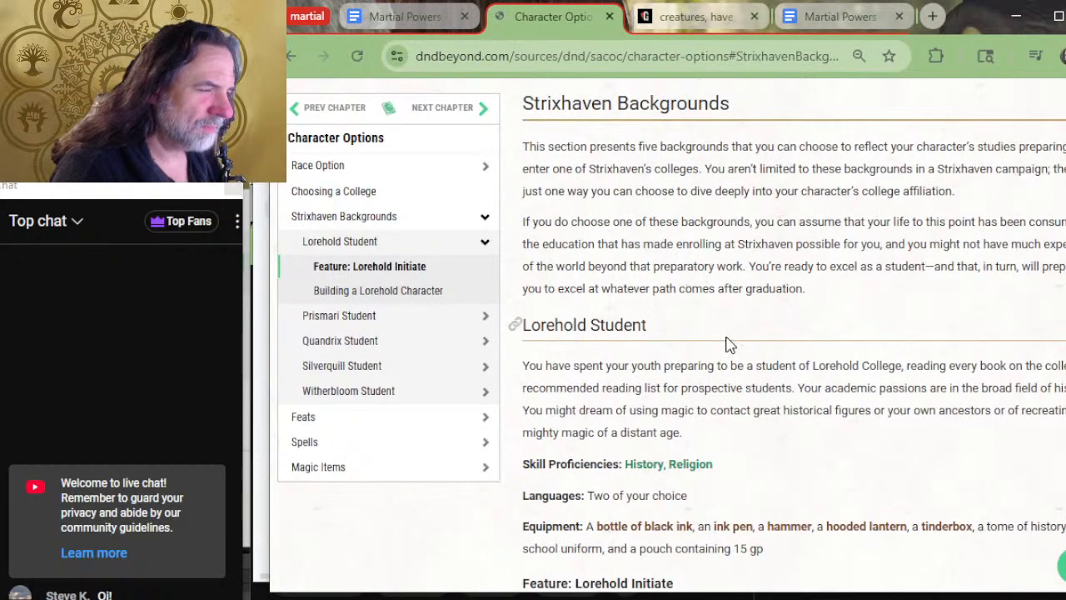
Examine the Lorehold Student background, including its proficiencies, Lorehold Initiate feature, spell table and the Locate Object spell.
{"action": "scroll", "coordinate": [716, 333], "scroll_direction": "down", "scroll_amount": 2}
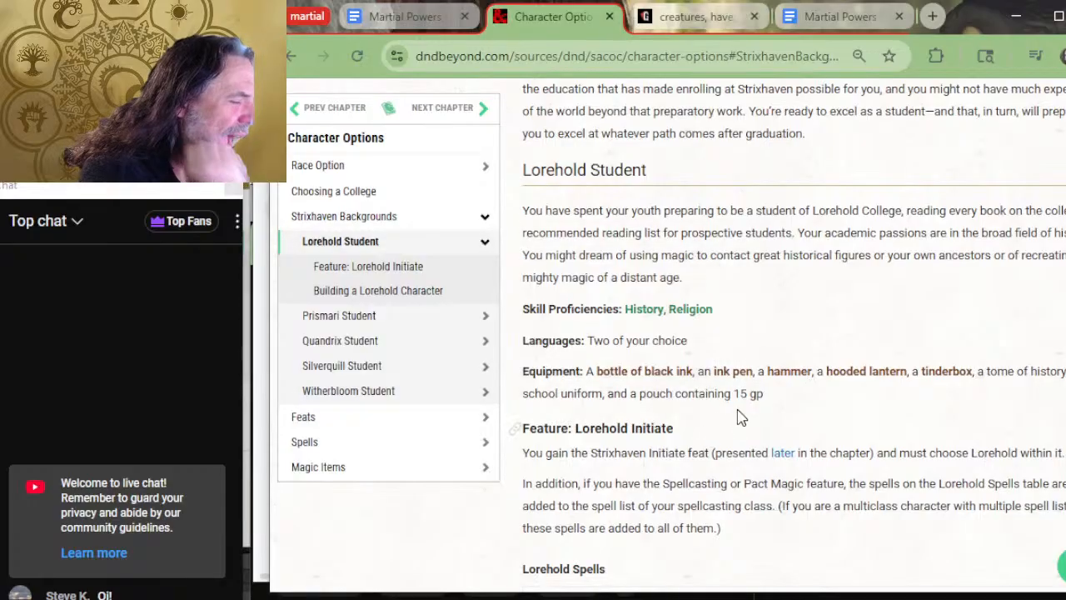
{"action": "scroll", "coordinate": [738, 412], "scroll_direction": "down", "scroll_amount": 2}
{"action": "scroll", "coordinate": [754, 291], "scroll_direction": "down", "scroll_amount": 2}
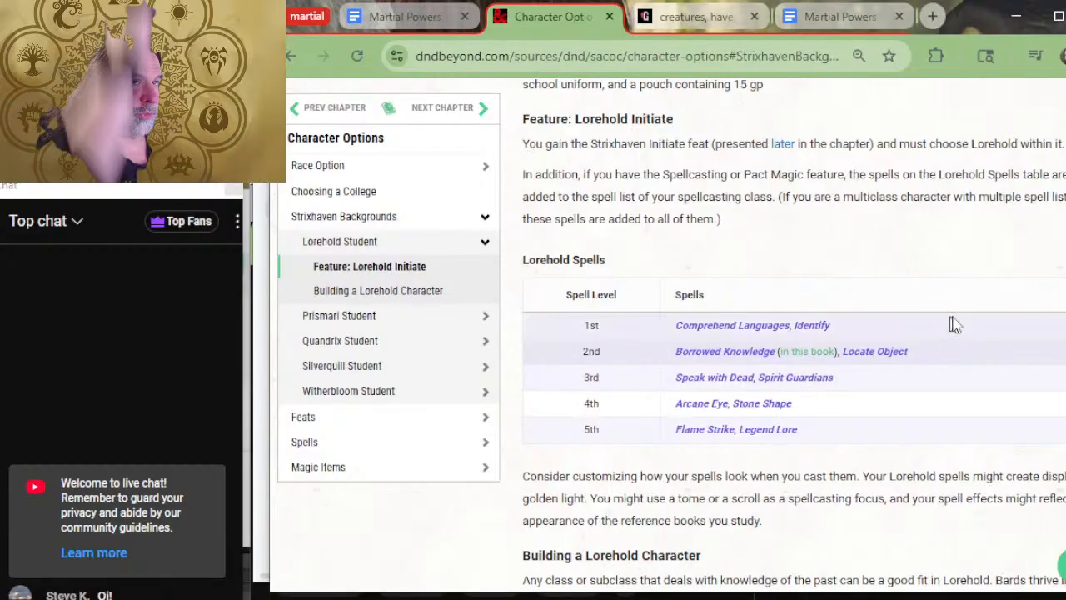
{"action": "mouse_move", "coordinate": [904, 352]}
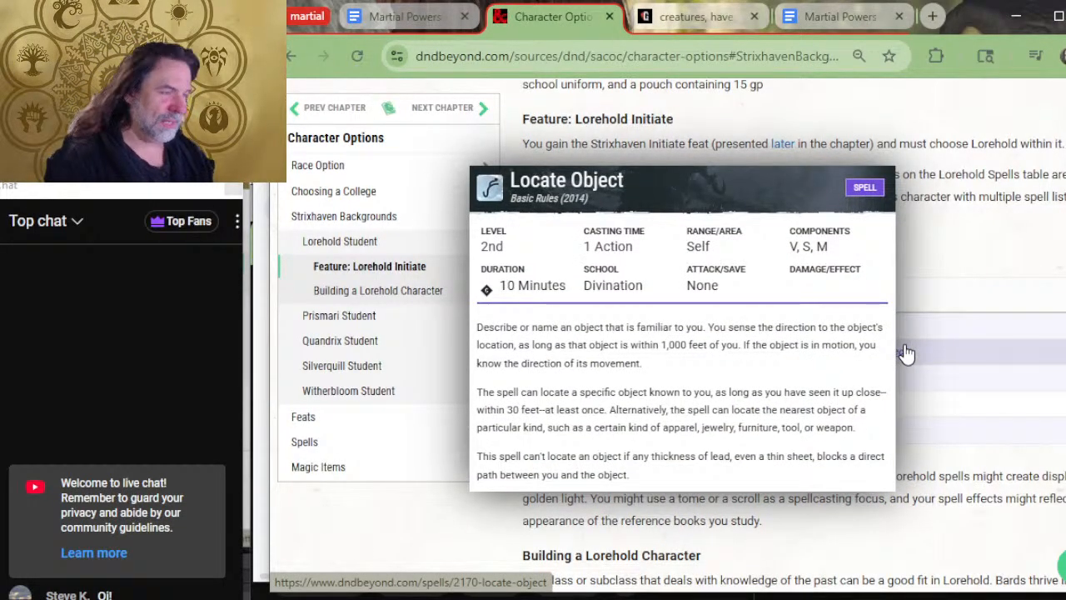
{"action": "scroll", "coordinate": [791, 333], "scroll_direction": "up", "scroll_amount": 2}
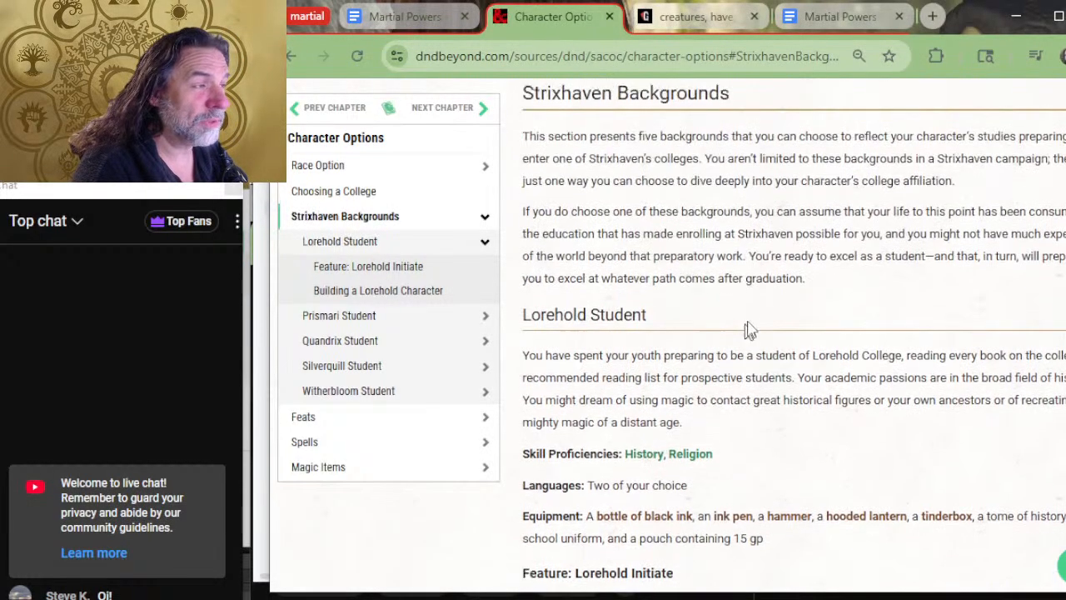
{"action": "scroll", "coordinate": [724, 346], "scroll_direction": "up", "scroll_amount": 4}
{"action": "scroll", "coordinate": [772, 327], "scroll_direction": "up", "scroll_amount": 6}
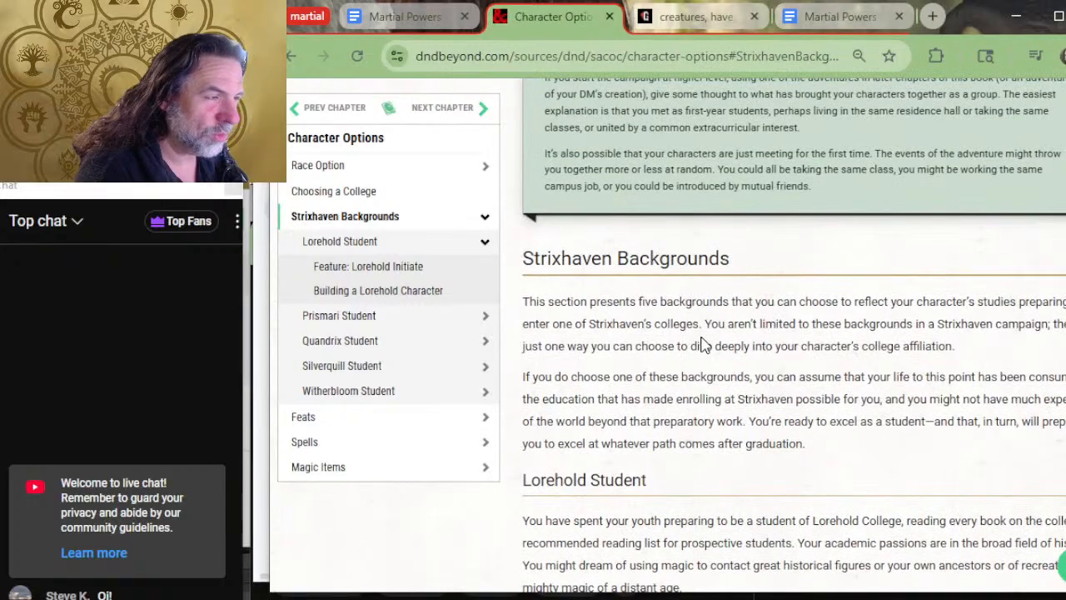
{"action": "scroll", "coordinate": [748, 287], "scroll_direction": "down", "scroll_amount": 6}
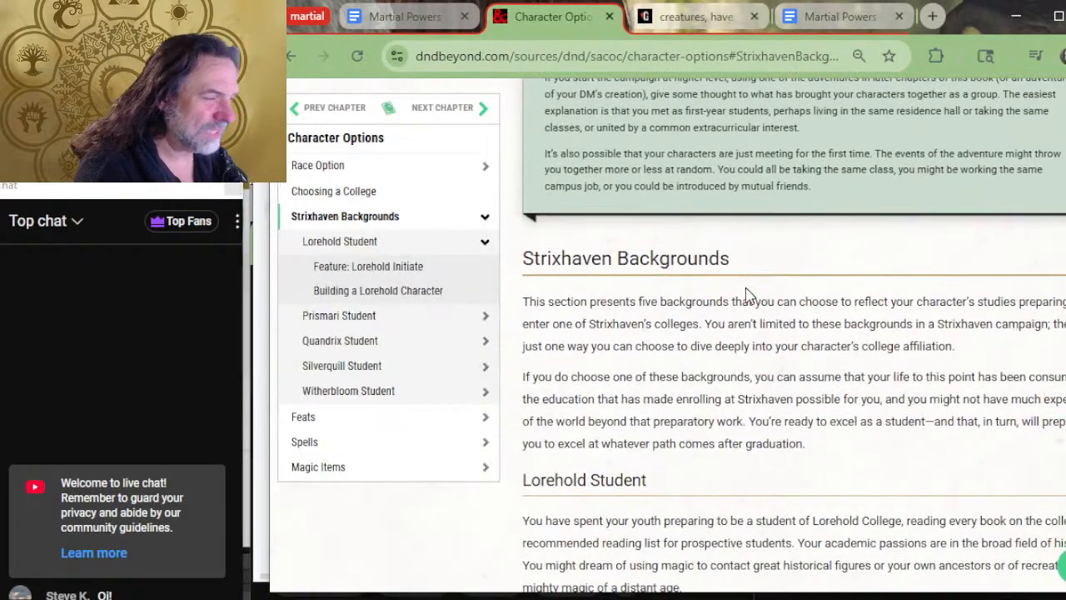
{"action": "scroll", "coordinate": [774, 217], "scroll_direction": "down", "scroll_amount": 2}
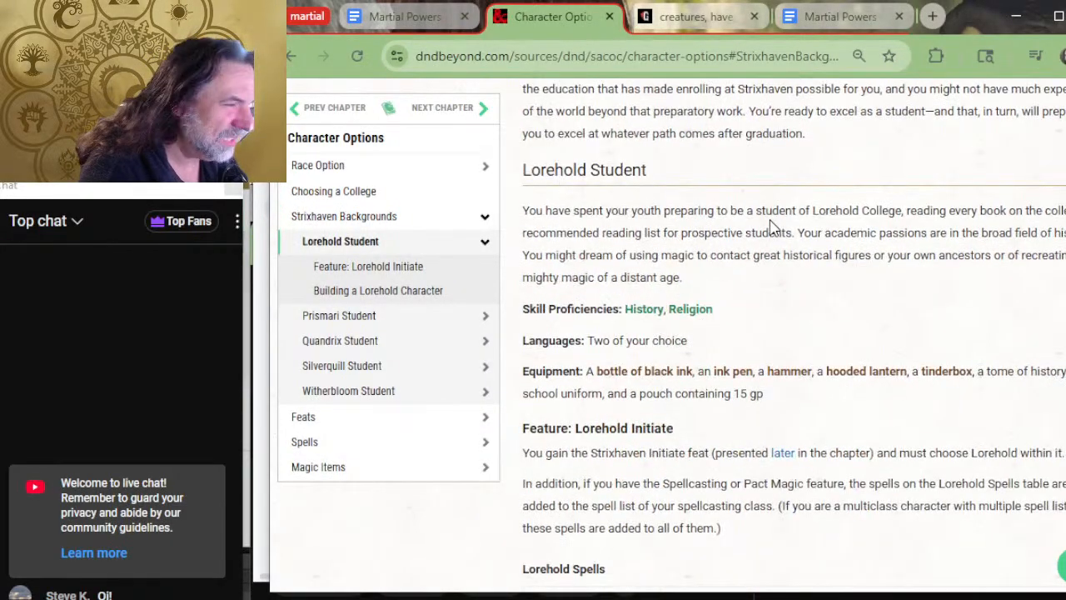
{"action": "mouse_move", "coordinate": [690, 315]}
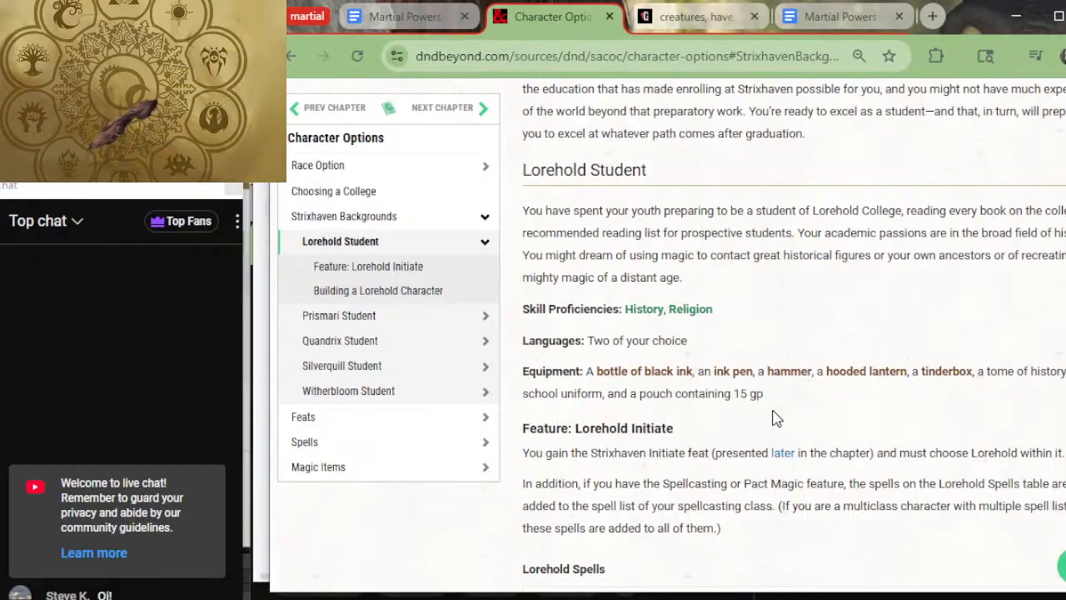
{"action": "scroll", "coordinate": [773, 418], "scroll_direction": "down", "scroll_amount": 5}
{"action": "scroll", "coordinate": [773, 345], "scroll_direction": "down", "scroll_amount": 1}
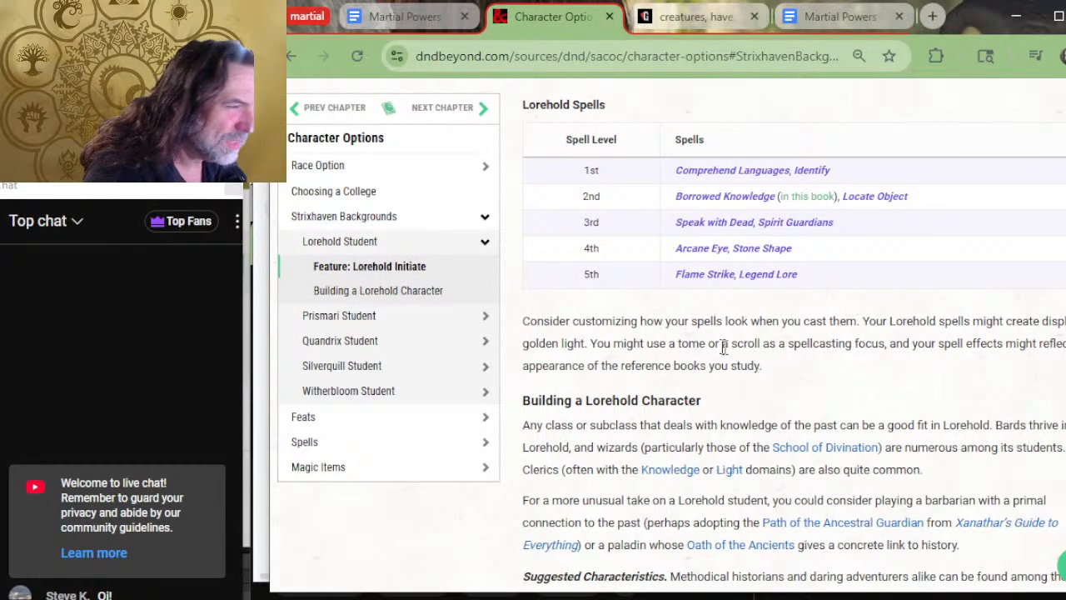
Review the Prismari Student background's proficiencies, equipment, Prismari Initiate feature and spell table.
{"action": "scroll", "coordinate": [762, 346], "scroll_direction": "down", "scroll_amount": 3}
{"action": "scroll", "coordinate": [673, 376], "scroll_direction": "down", "scroll_amount": 13}
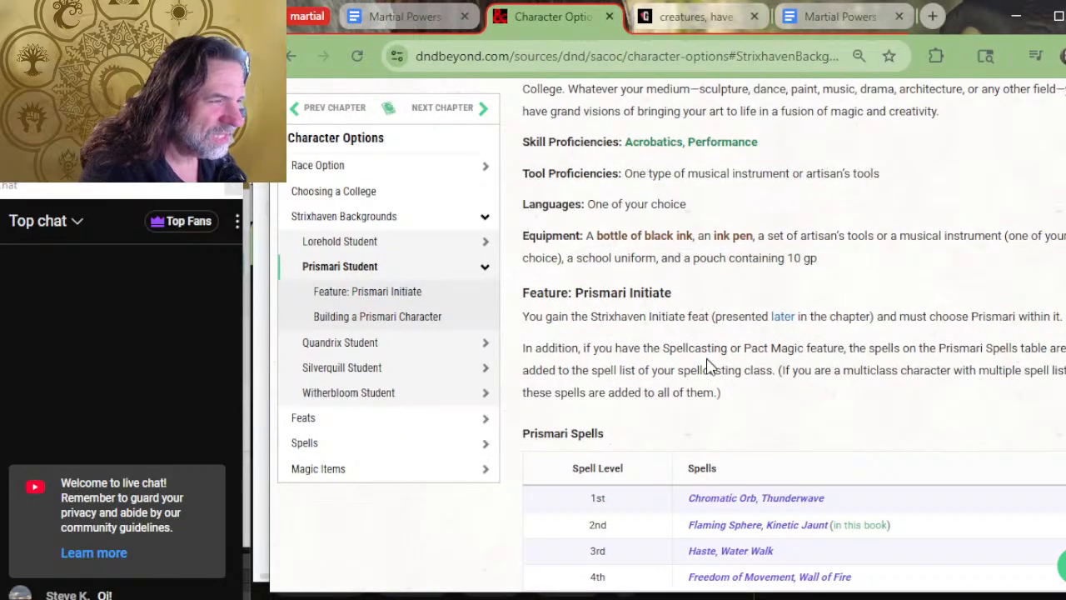
{"action": "scroll", "coordinate": [708, 367], "scroll_direction": "up", "scroll_amount": 2}
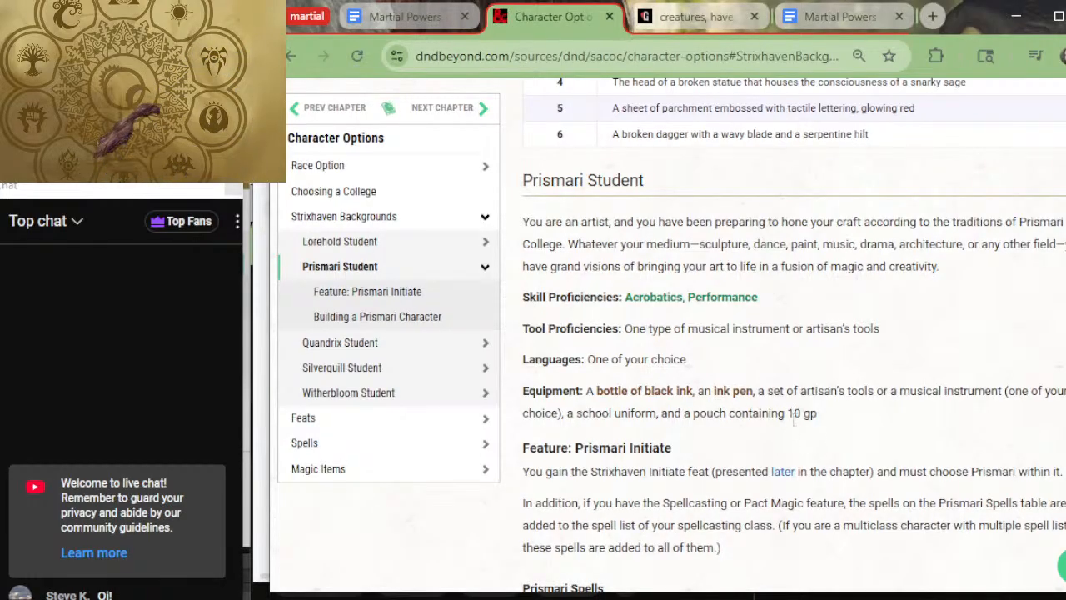
Open the Strixhaven Initiate feat from the Prismari Initiate feature and read it together with the Strixhaven Mascot feat and Spells section.
{"action": "left_click", "coordinate": [783, 472]}
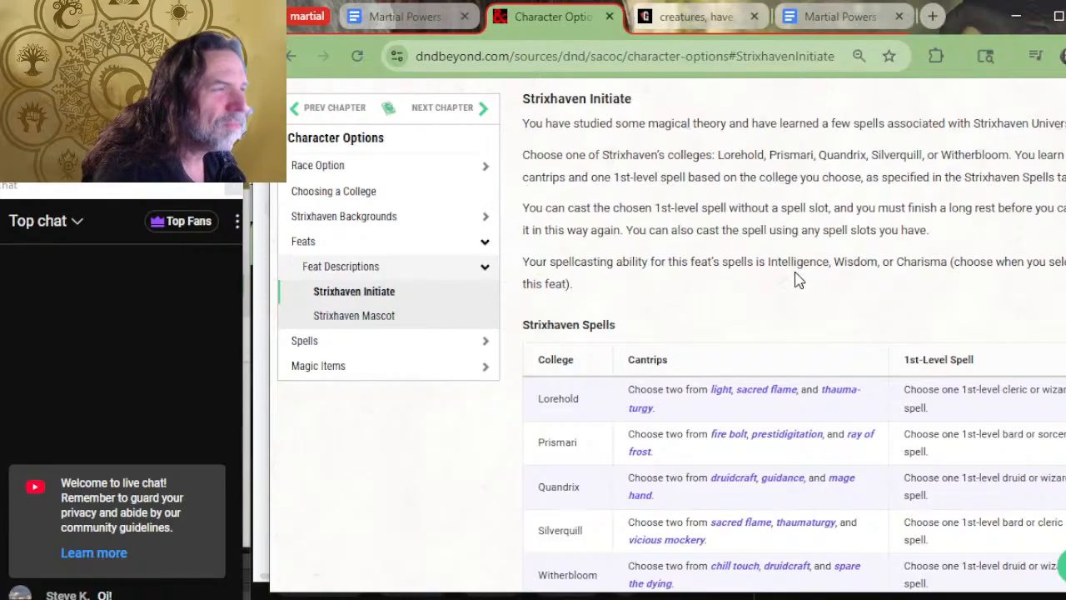
{"action": "scroll", "coordinate": [795, 281], "scroll_direction": "up", "scroll_amount": 2}
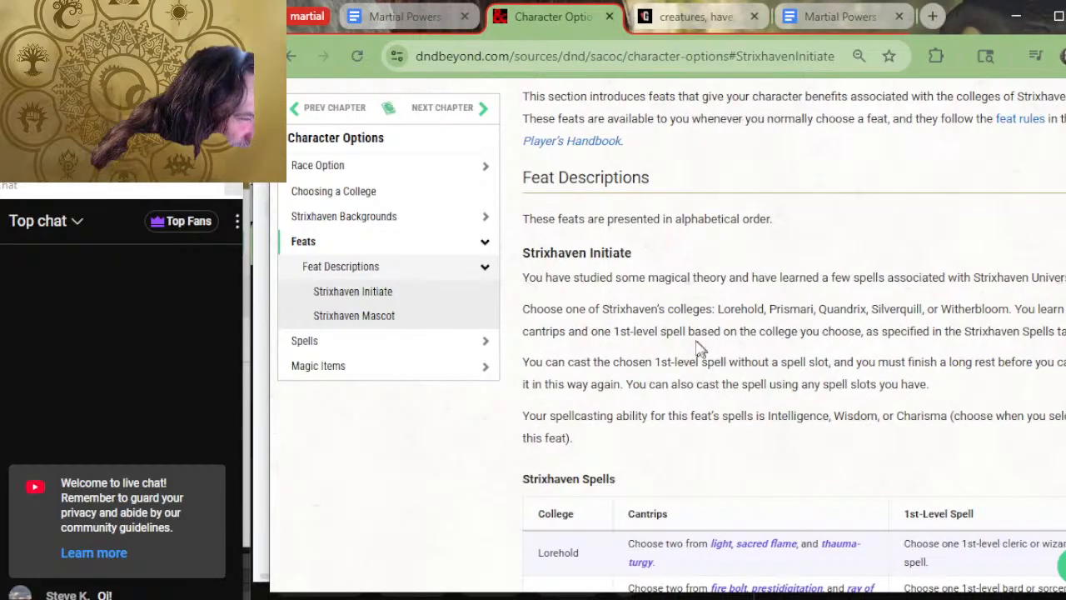
{"action": "scroll", "coordinate": [768, 361], "scroll_direction": "down", "scroll_amount": 5}
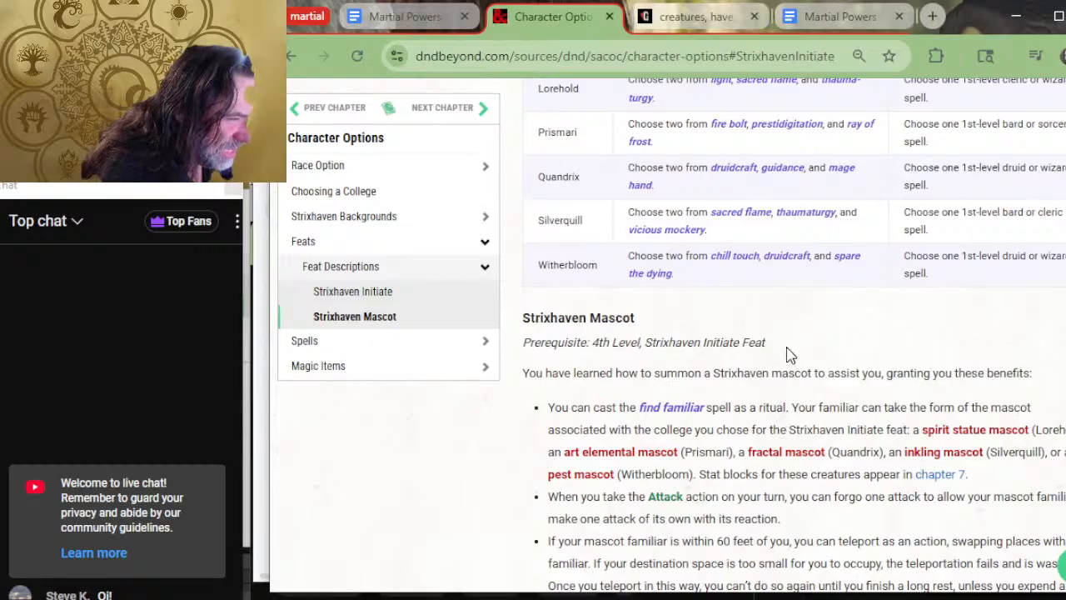
{"action": "scroll", "coordinate": [786, 352], "scroll_direction": "down", "scroll_amount": 2}
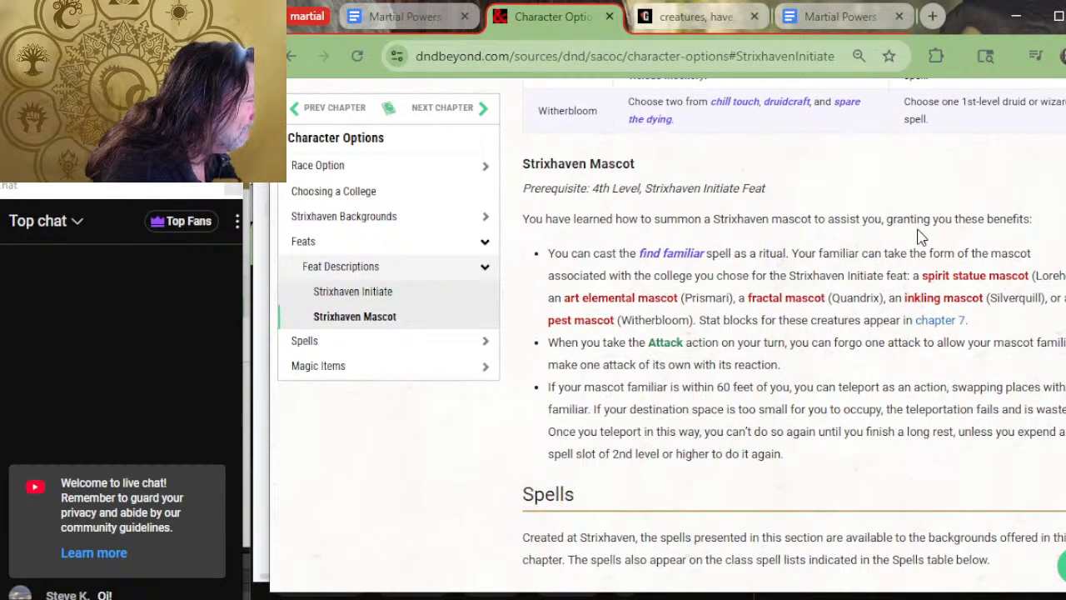
{"action": "mouse_move", "coordinate": [699, 254]}
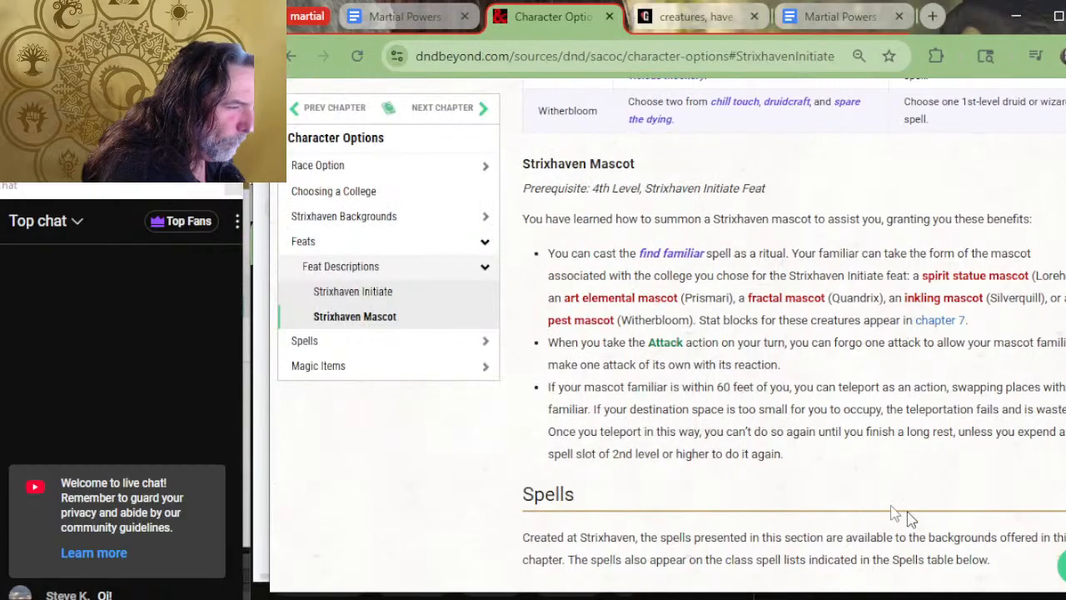
{"action": "scroll", "coordinate": [805, 345], "scroll_direction": "down", "scroll_amount": 4}
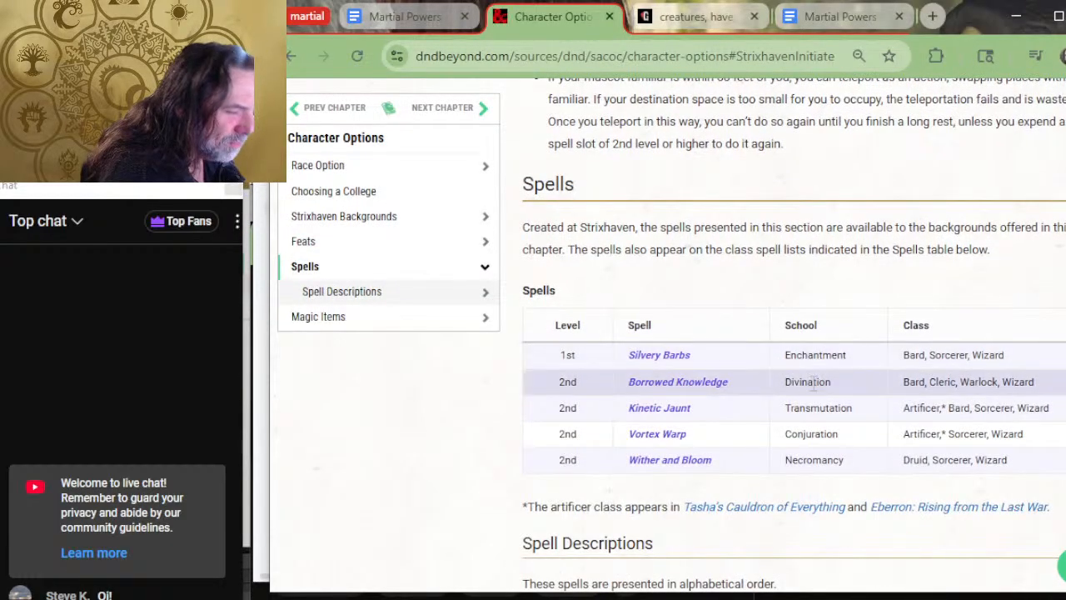
{"action": "scroll", "coordinate": [708, 309], "scroll_direction": "up", "scroll_amount": 2}
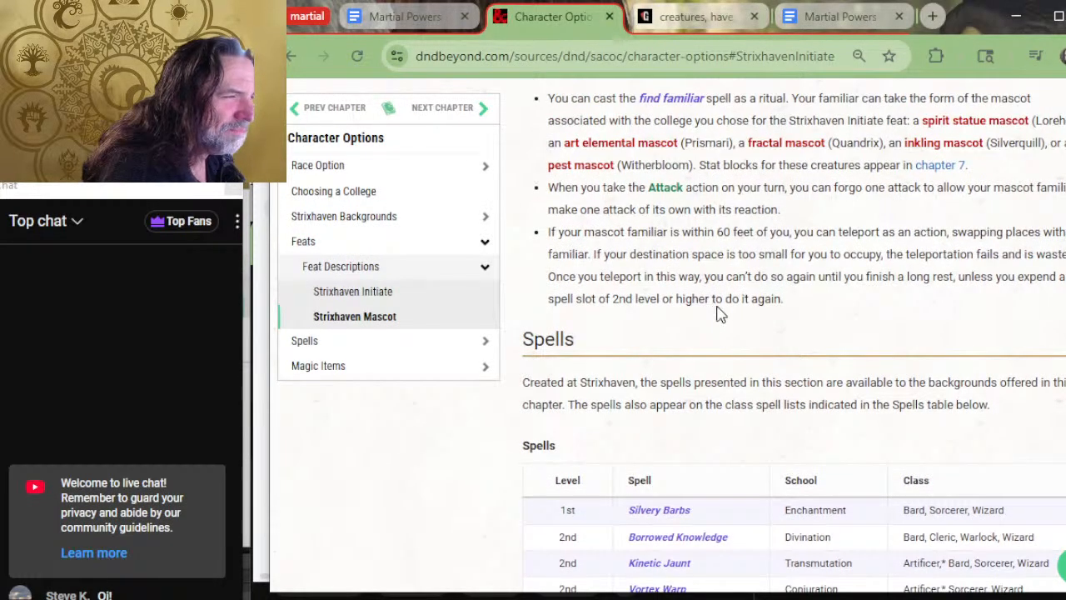
{"action": "scroll", "coordinate": [720, 313], "scroll_direction": "up", "scroll_amount": 2}
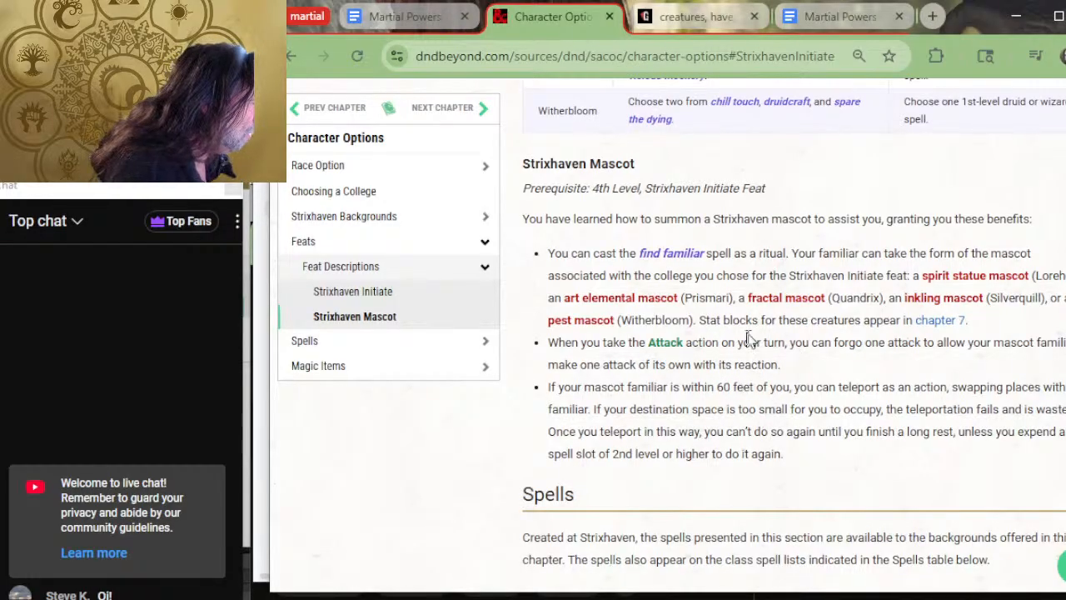
{"action": "mouse_move", "coordinate": [957, 310]}
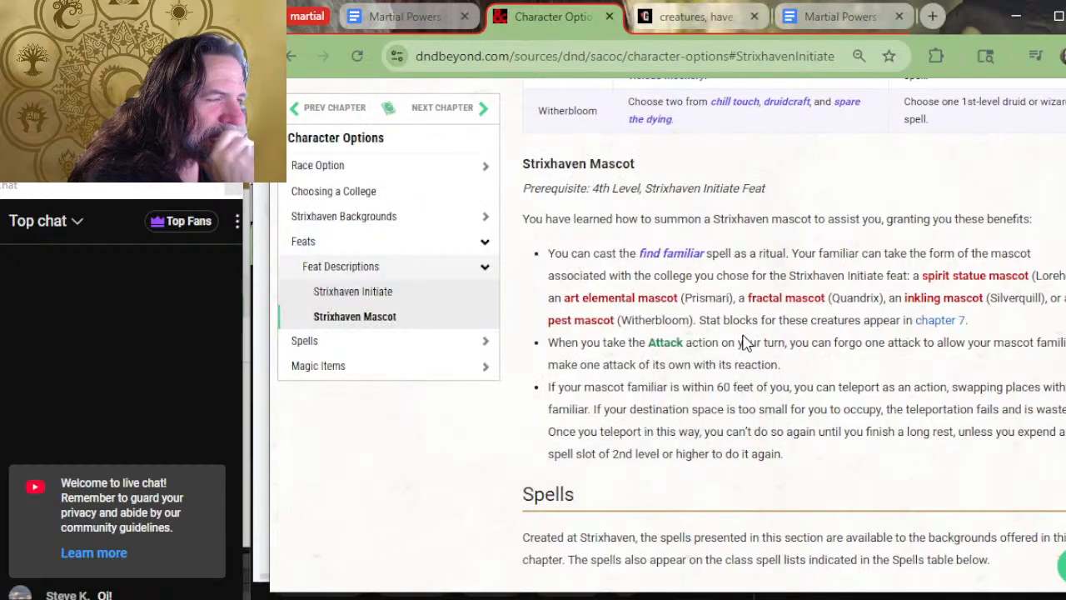
{"action": "scroll", "coordinate": [714, 390], "scroll_direction": "up", "scroll_amount": 2}
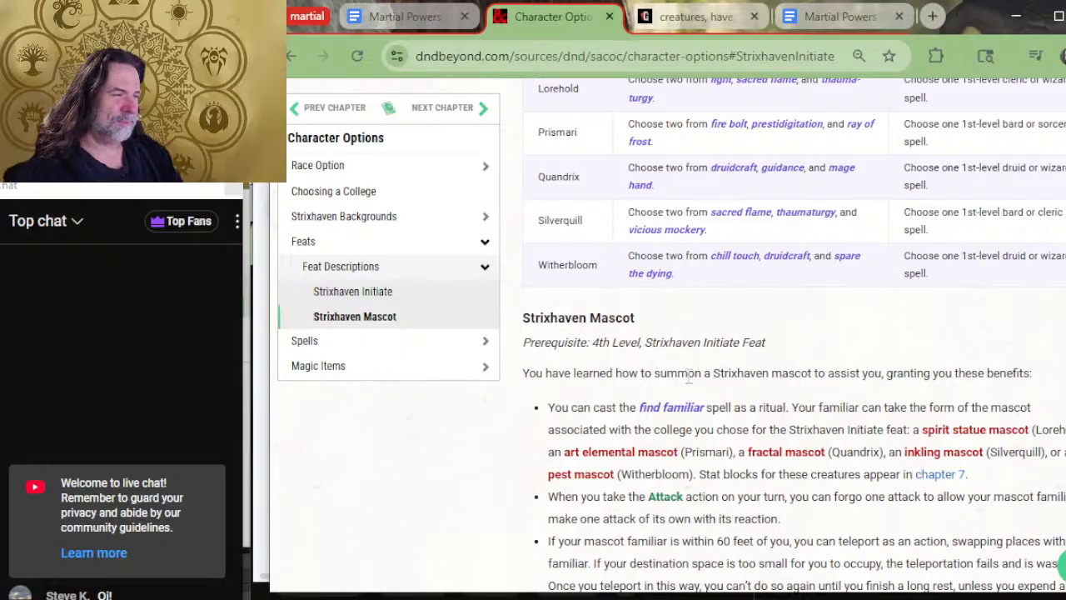
Switch back to the Martial Powers document in Google Docs, at the mascot entries of the College Benefits list.
{"action": "key", "text": "alt+Tab"}
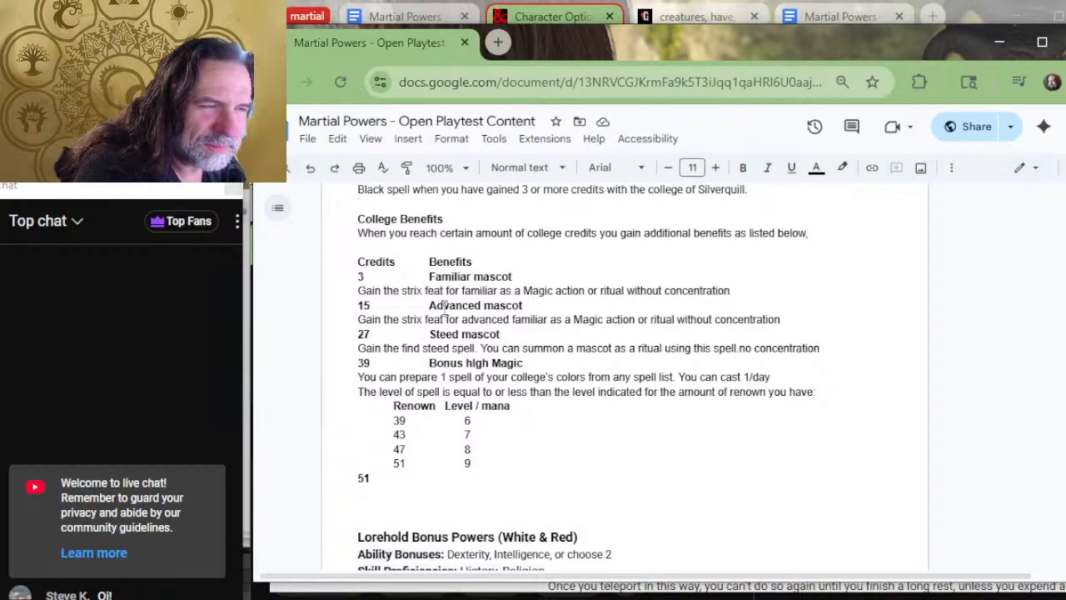
{"action": "key", "text": "alt+Tab"}
{"action": "key", "text": "alt+Tab"}
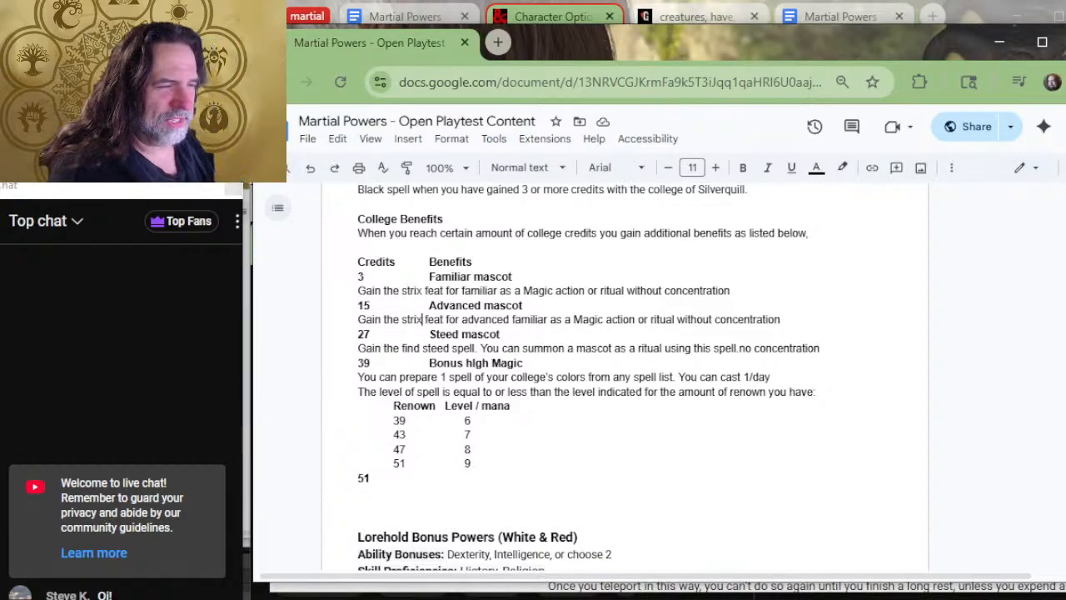
Complete the feat name in the 15-credit benefit description so it reads "strixhaven Mascot feat".
{"action": "type", "text": "haven Mas"}
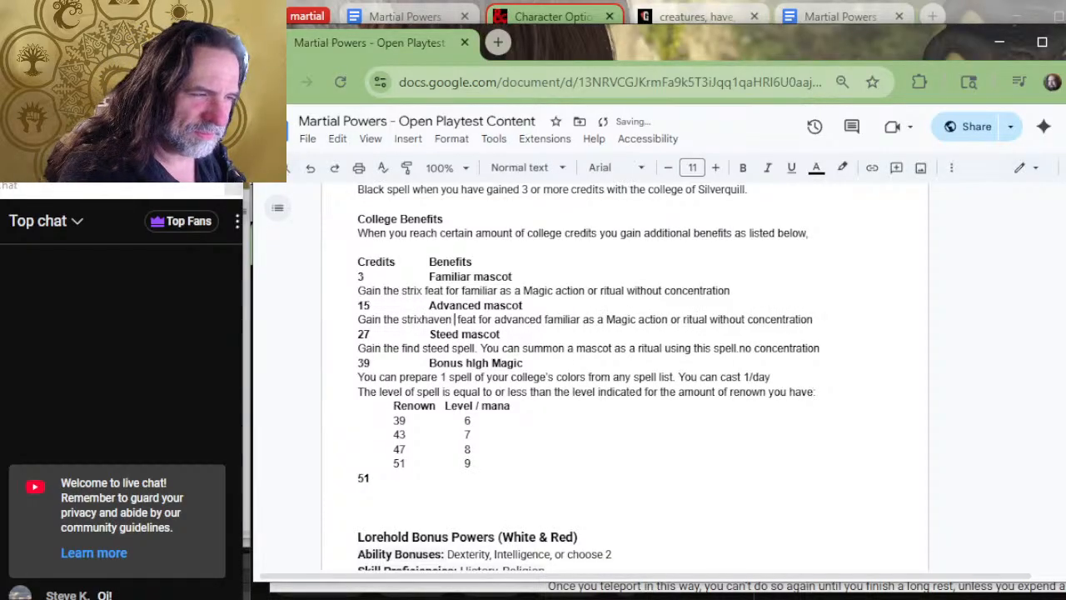
{"action": "type", "text": "cot"}
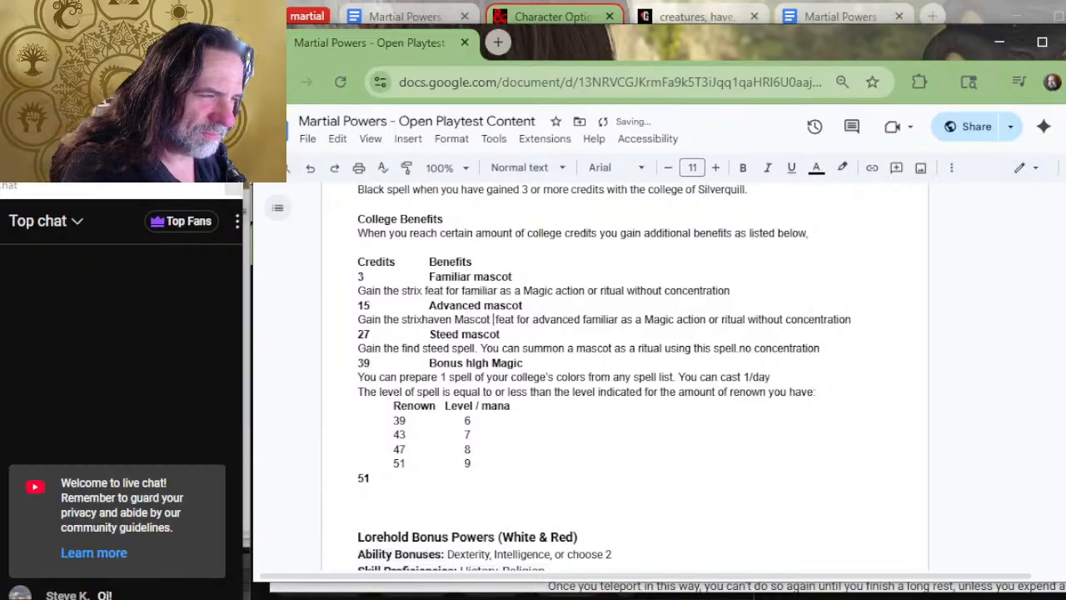
{"action": "key", "text": "Delete"}
Rename the 15-credit benefit heading as "Strixhaven Mascot", keeping it aligned with the other benefit headings.
{"action": "left_click", "coordinate": [499, 304]}
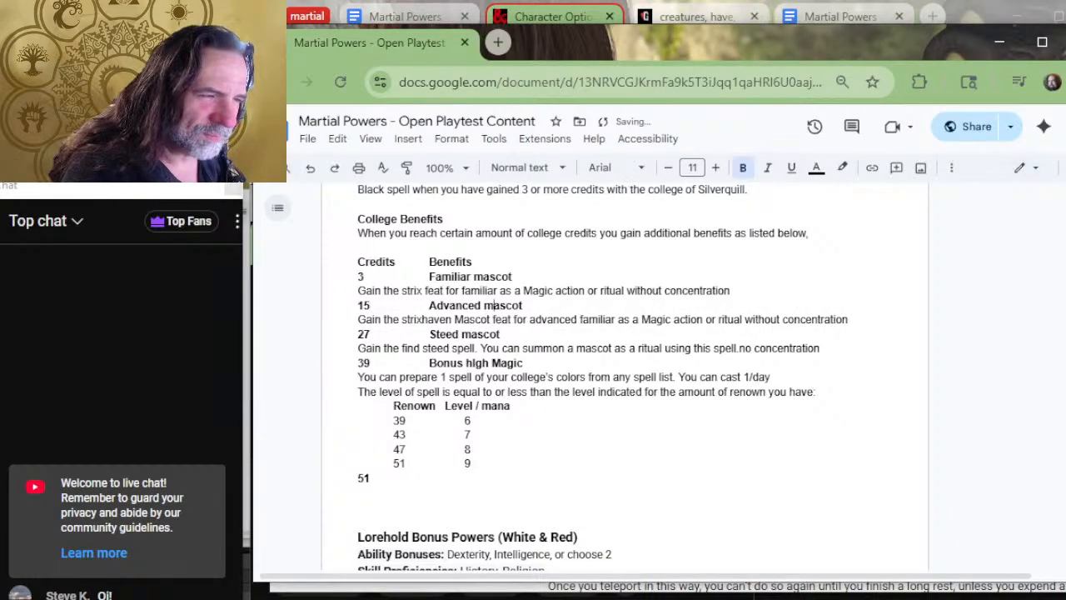
{"action": "key", "text": "BackSpace"}
{"action": "key", "text": "BackSpace"}
{"action": "key", "text": "BackSpace"}
{"action": "key", "text": "BackSpace"}
{"action": "key", "text": "BackSpace"}
{"action": "key", "text": "BackSpace"}
{"action": "key", "text": "BackSpace"}
{"action": "key", "text": "BackSpace"}
{"action": "key", "text": "BackSpace"}
{"action": "key", "text": "BackSpace"}
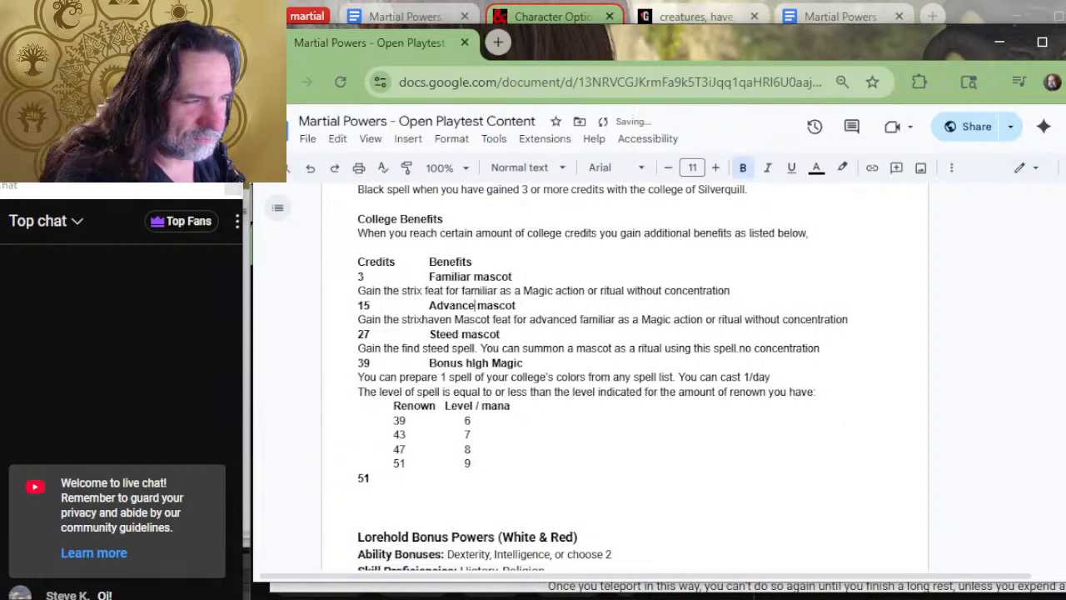
{"action": "key", "text": "Tab"}
{"action": "type", "text": "Strixhaven"}
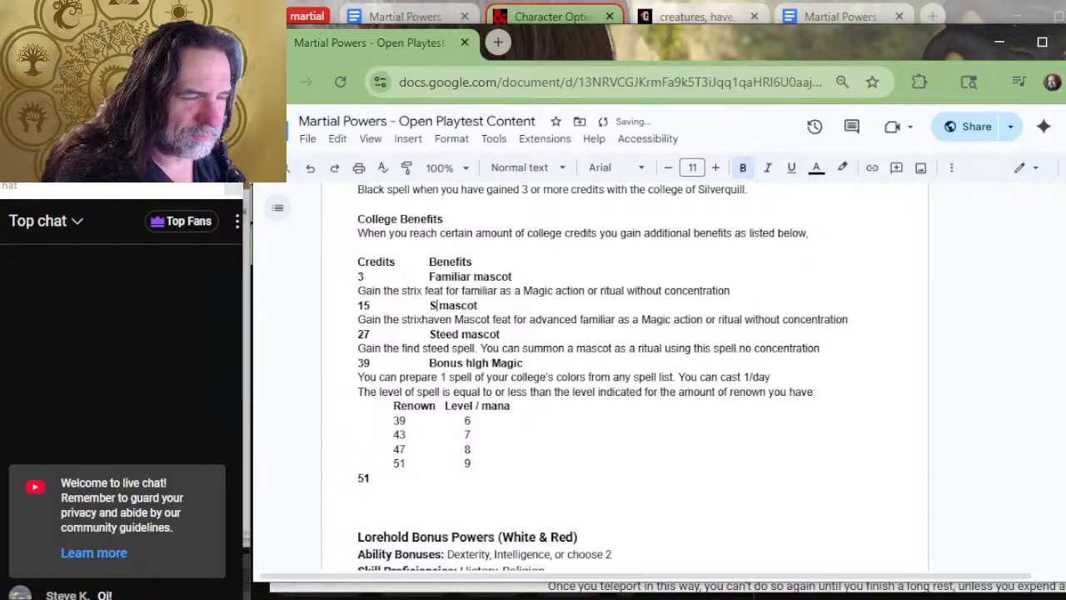
{"action": "key", "text": "Delete"}
{"action": "type", "text": "M"}
In the 15-credit description, replace "for advanced familiar" after "feat" with "that you can cast with Concentration", keeping "as a Magic action".
{"action": "left_click", "coordinate": [494, 319]}
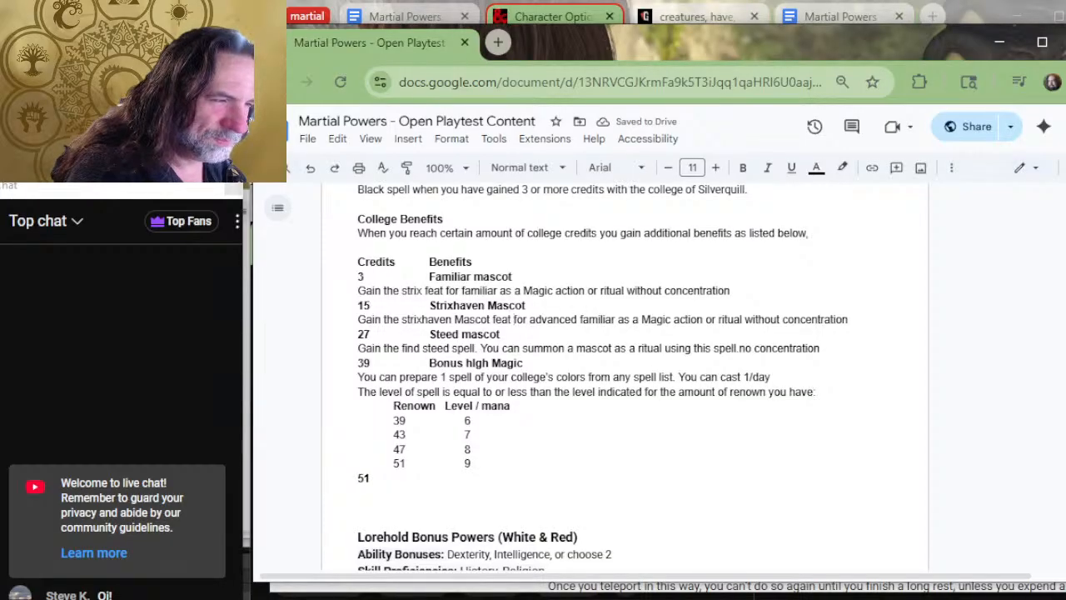
{"action": "type", "text": "that you can cast with Concentration"}
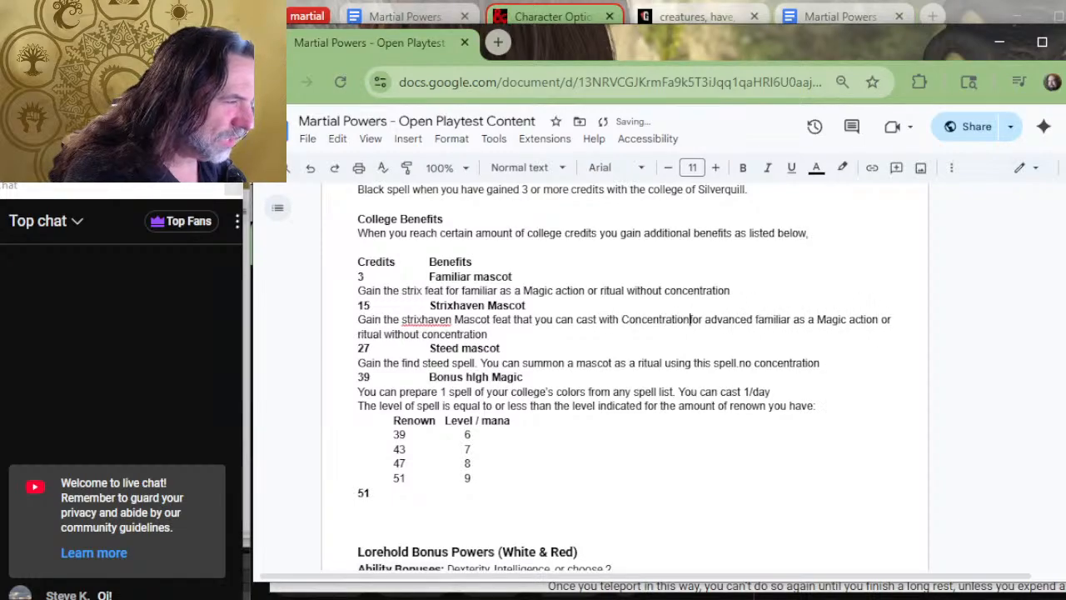
{"action": "type", "text": " as a"}
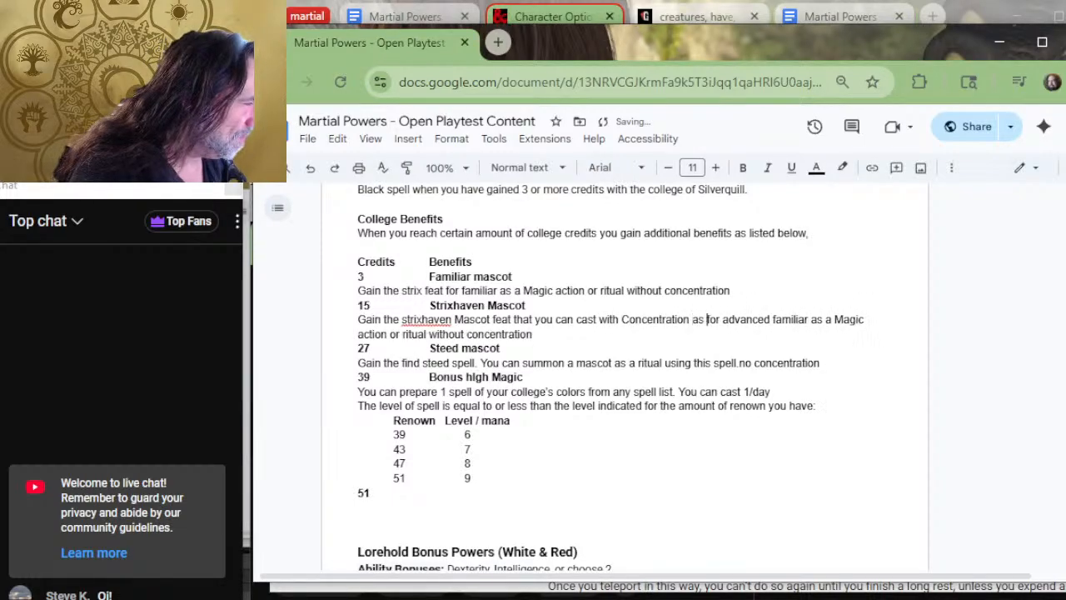
{"action": "key", "text": "Delete"}
{"action": "key", "text": "Delete"}
{"action": "key", "text": "Delete"}
{"action": "key", "text": "Delete"}
{"action": "key", "text": "Delete"}
{"action": "key", "text": "Delete"}
{"action": "key", "text": "Delete"}
{"action": "key", "text": "Delete"}
{"action": "key", "text": "Delete"}
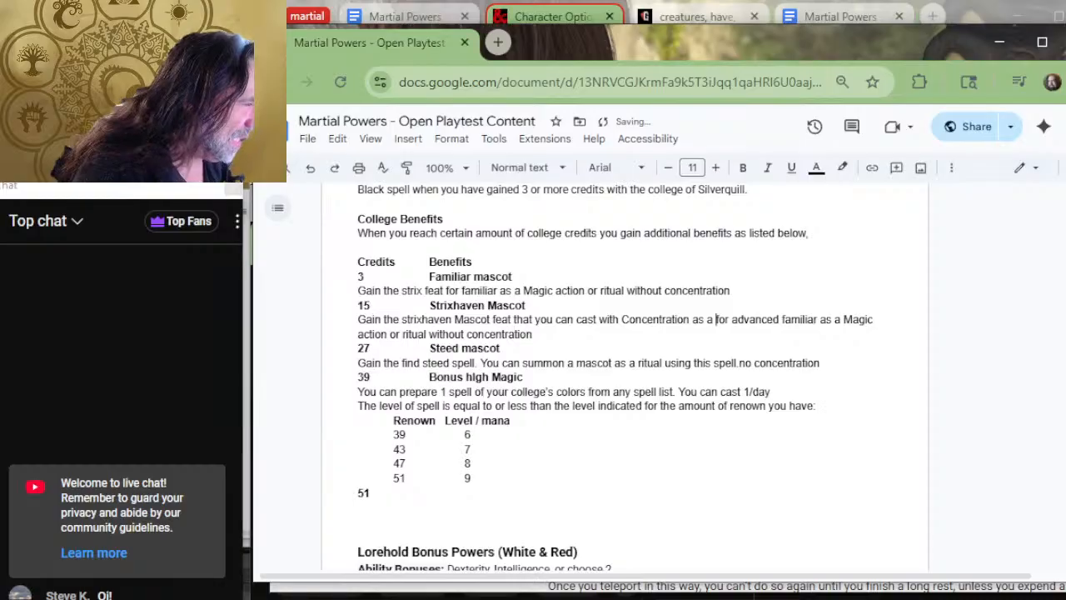
{"action": "key", "text": "Delete"}
{"action": "key", "text": "Delete"}
{"action": "key", "text": "Delete"}
{"action": "key", "text": "Delete"}
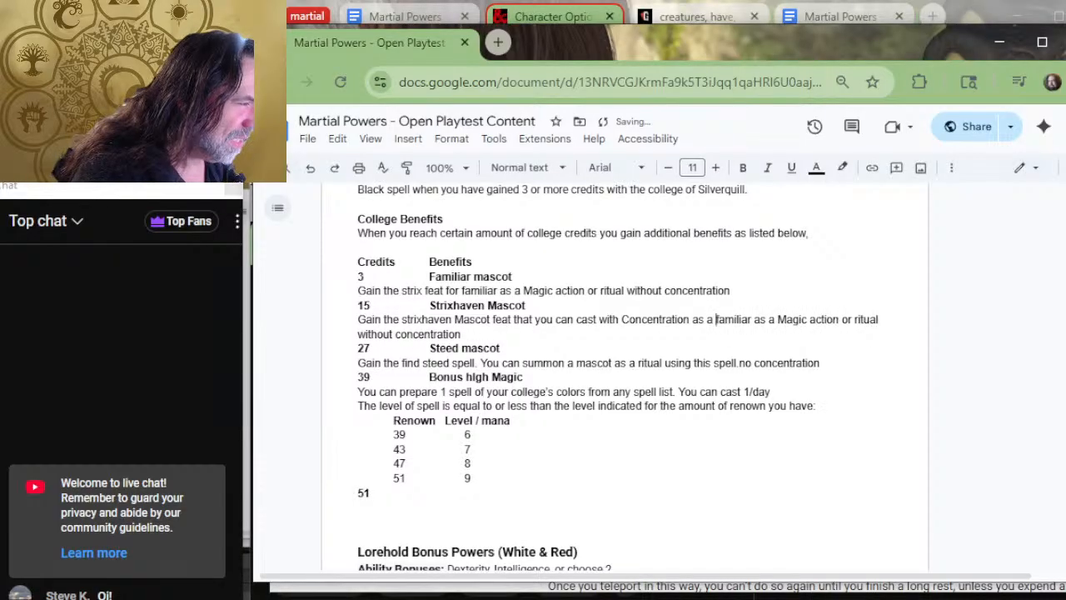
{"action": "key", "text": "BackSpace"}
{"action": "key", "text": "BackSpace"}
{"action": "key", "text": "BackSpace"}
{"action": "key", "text": "BackSpace"}
{"action": "key", "text": "BackSpace"}
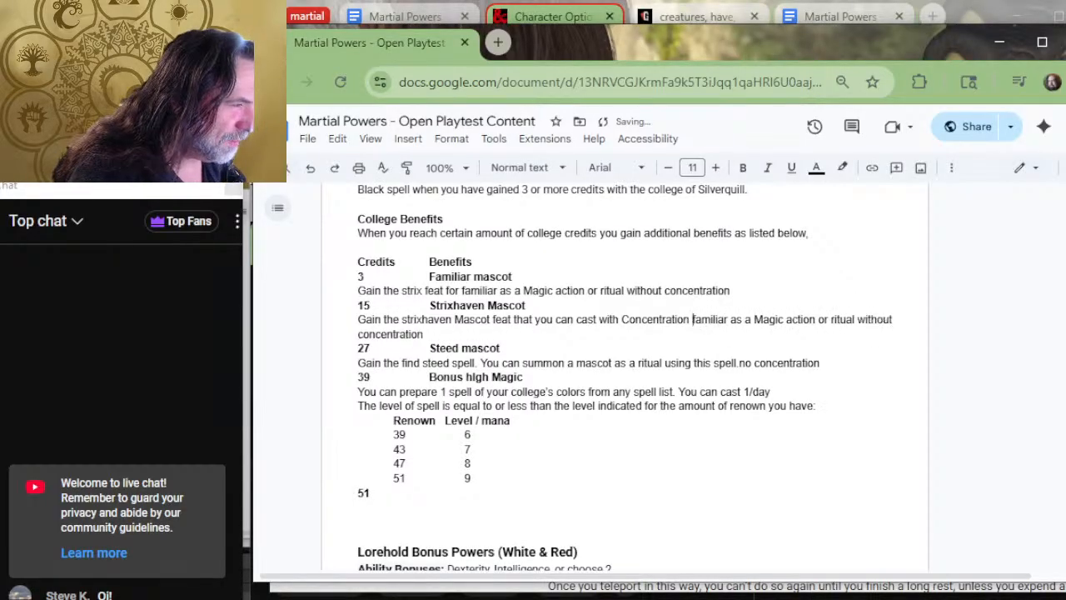
{"action": "key", "text": "Delete"}
{"action": "key", "text": "Delete"}
{"action": "key", "text": "Delete"}
{"action": "key", "text": "Delete"}
{"action": "key", "text": "Delete"}
{"action": "key", "text": "Delete"}
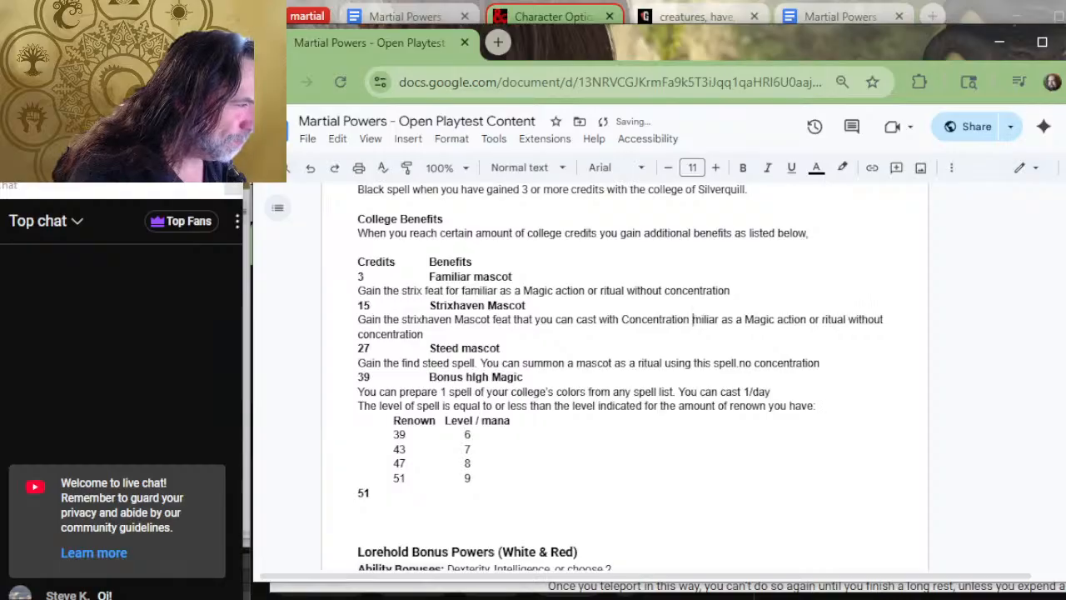
{"action": "key", "text": "Delete"}
{"action": "key", "text": "Delete"}
{"action": "key", "text": "Delete"}
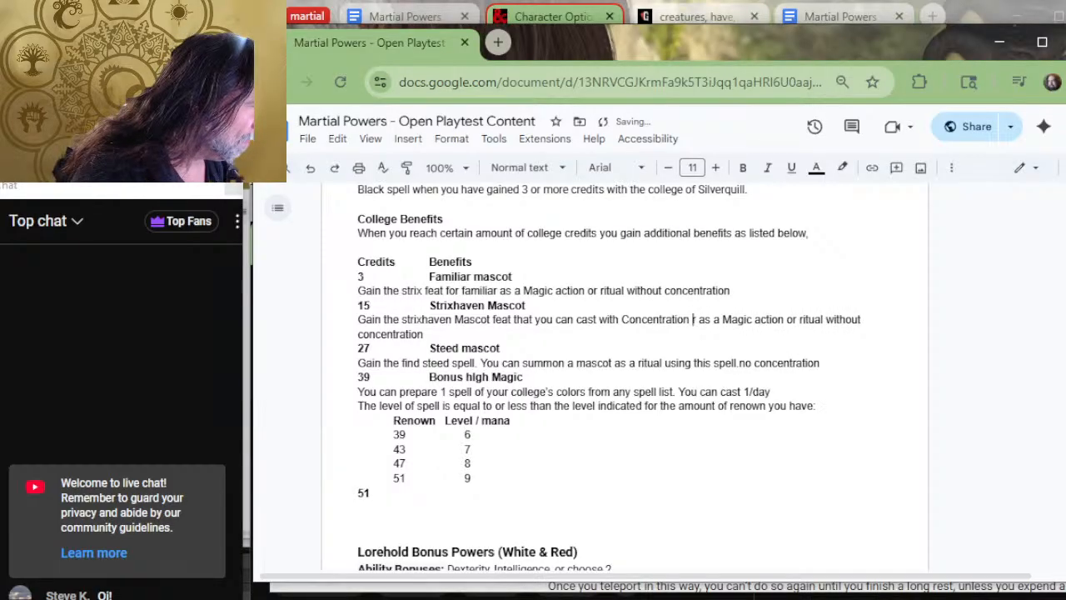
{"action": "key", "text": "Delete"}
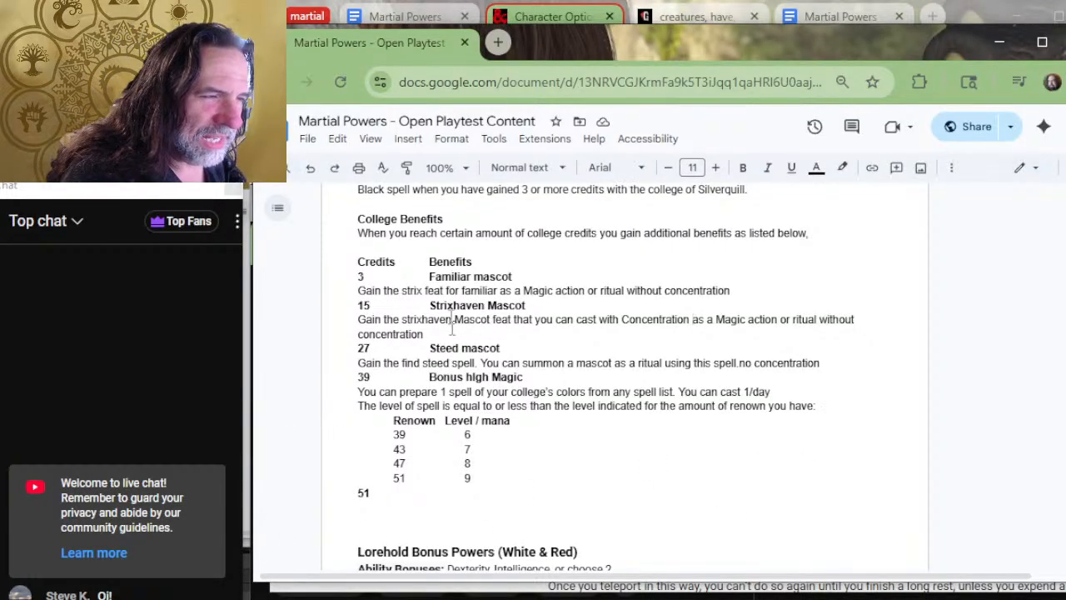
In the 3-credit Familiar mascot description, replace "feat for familiar" with "Find Familiar spell".
{"action": "left_click", "coordinate": [451, 279]}
{"action": "left_click", "coordinate": [452, 289]}
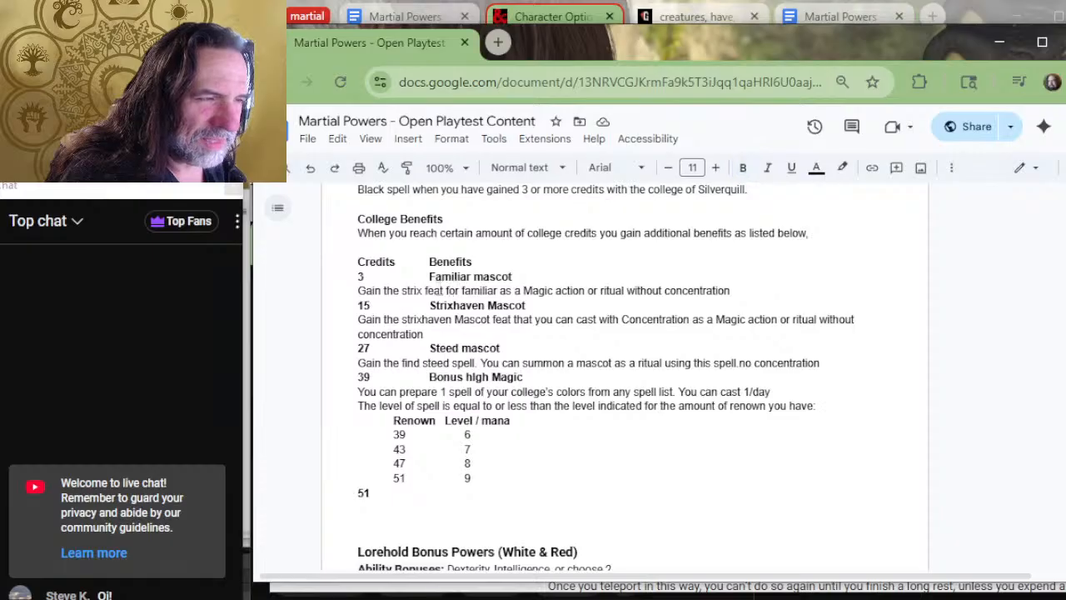
{"action": "mouse_move", "coordinate": [435, 289]}
{"action": "left_mouse_down"}
{"action": "mouse_move", "coordinate": [360, 290]}
{"action": "mouse_move", "coordinate": [427, 277]}
{"action": "mouse_move", "coordinate": [403, 291]}
{"action": "mouse_move", "coordinate": [425, 291]}
{"action": "left_mouse_up"}
{"action": "left_click", "coordinate": [459, 291]}
{"action": "mouse_move", "coordinate": [471, 599]}
{"action": "type", "text": "Find Fam"}
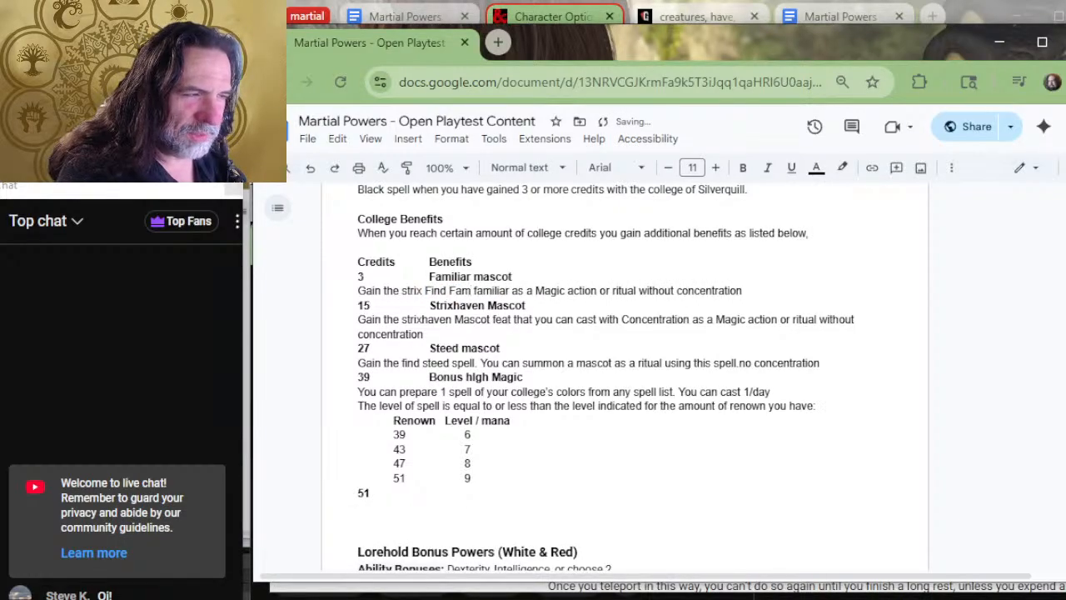
{"action": "type", "text": "iliar spell"}
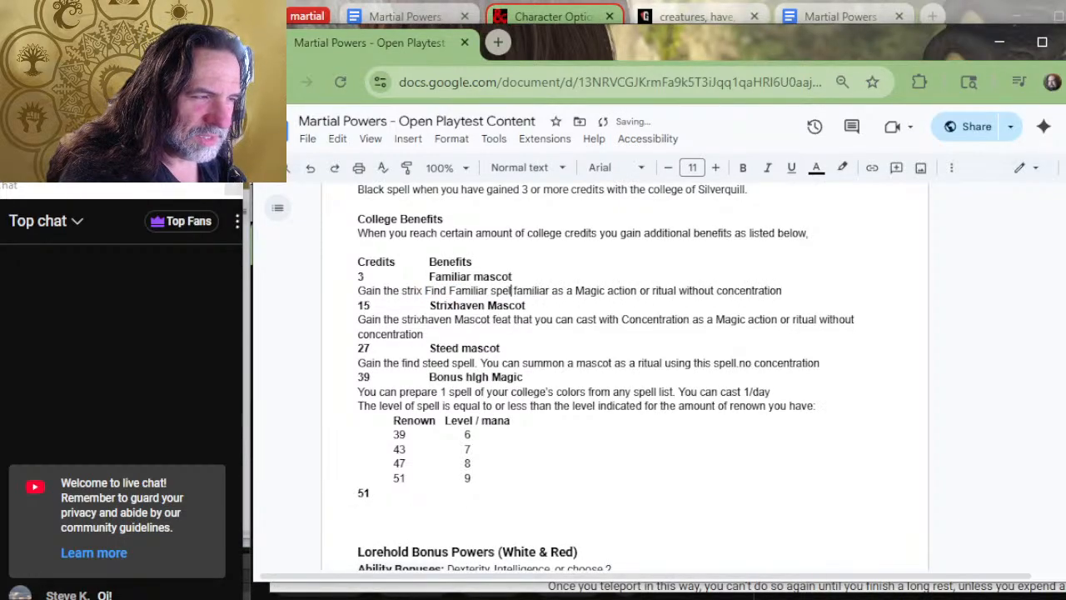
{"action": "key", "text": "Delete"}
{"action": "key", "text": "Delete"}
{"action": "key", "text": "Delete"}
{"action": "key", "text": "Delete"}
{"action": "key", "text": "Delete"}
{"action": "key", "text": "Delete"}
{"action": "key", "text": "Delete"}
{"action": "key", "text": "Delete"}
{"action": "key", "text": "Delete"}
{"action": "key", "text": "Delete"}
{"action": "key", "text": "Delete"}
{"action": "key", "text": "Delete"}
{"action": "key", "text": "Delete"}
{"action": "key", "text": "Delete"}
{"action": "key", "text": "Delete"}
{"action": "key", "text": "Delete"}
{"action": "key", "text": "Delete"}
{"action": "key", "text": "Delete"}
{"action": "key", "text": "Delete"}
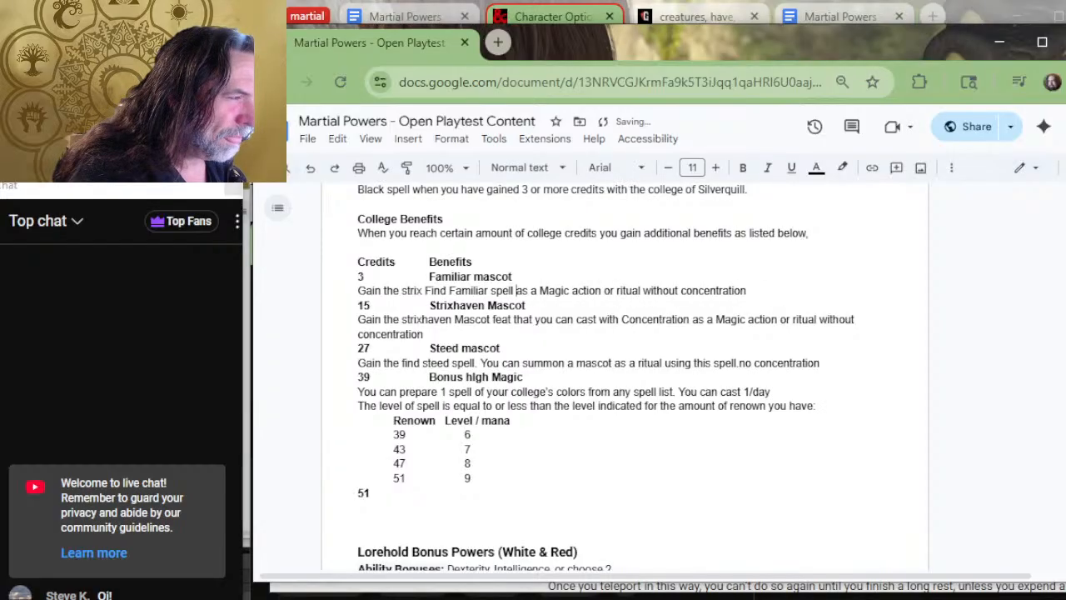
Replace the rest of the 3-credit description with ", which can appear as your college mascot, using the rules for Find Familiar listed in the PH".
{"action": "key", "text": "Delete"}
{"action": "key", "text": "Delete"}
{"action": "key", "text": "Delete"}
{"action": "key", "text": "Delete"}
{"action": "key", "text": "Delete"}
{"action": "key", "text": "Delete"}
{"action": "key", "text": "Delete"}
{"action": "key", "text": "Delete"}
{"action": "key", "text": "Delete"}
{"action": "key", "text": "Delete"}
{"action": "key", "text": "Delete"}
{"action": "key", "text": "Delete"}
{"action": "key", "text": "Delete"}
{"action": "key", "text": "Delete"}
{"action": "key", "text": "Delete"}
{"action": "key", "text": "Delete"}
{"action": "key", "text": "Delete"}
{"action": "key", "text": "Delete"}
{"action": "key", "text": "Delete"}
{"action": "key", "text": "Delete"}
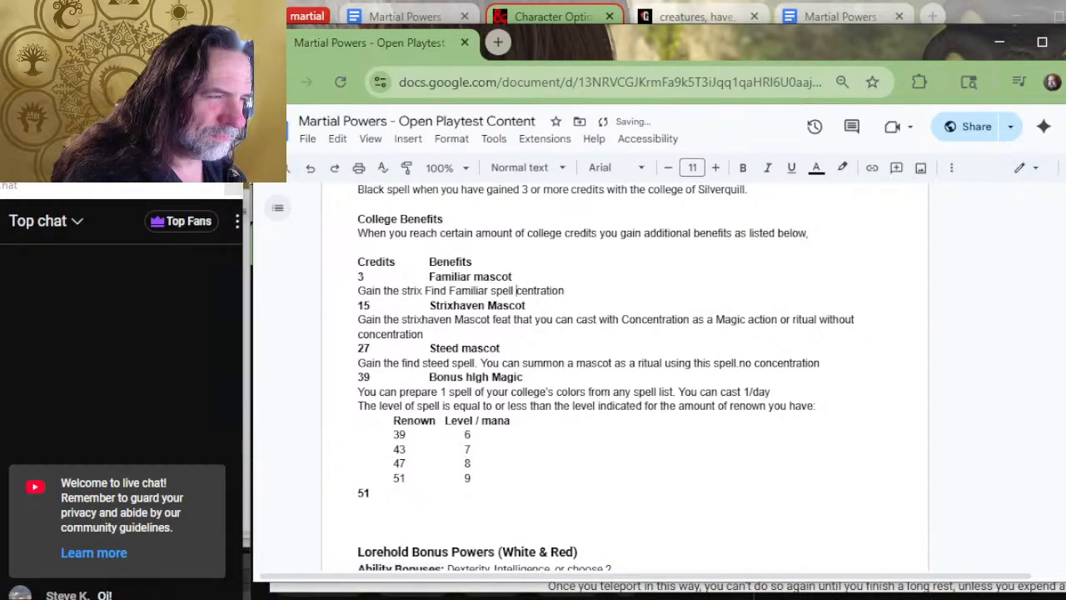
{"action": "type", "text": "wh"}
{"action": "key", "text": "BackSpace"}
{"action": "key", "text": "BackSpace"}
{"action": "key", "text": "BackSpace"}
{"action": "type", "text": ", which "}
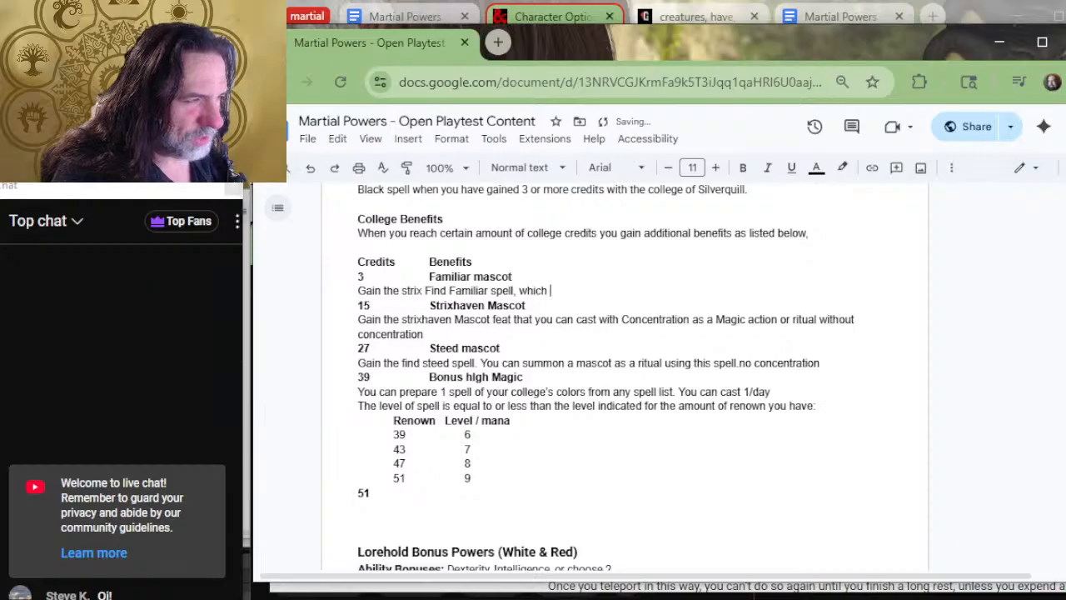
{"action": "type", "text": "can appear "}
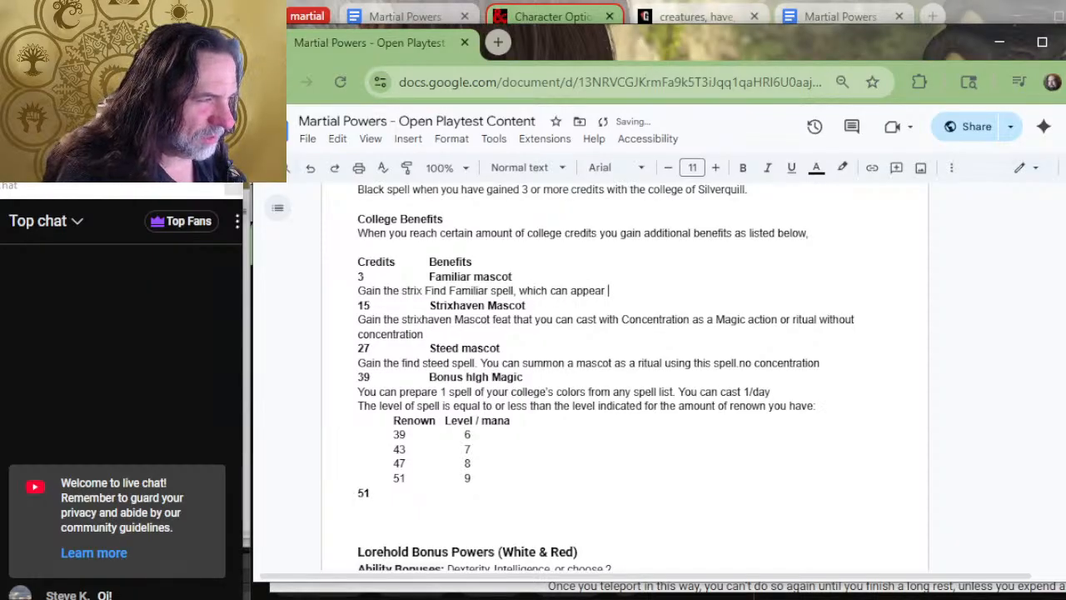
{"action": "type", "text": "as your c"}
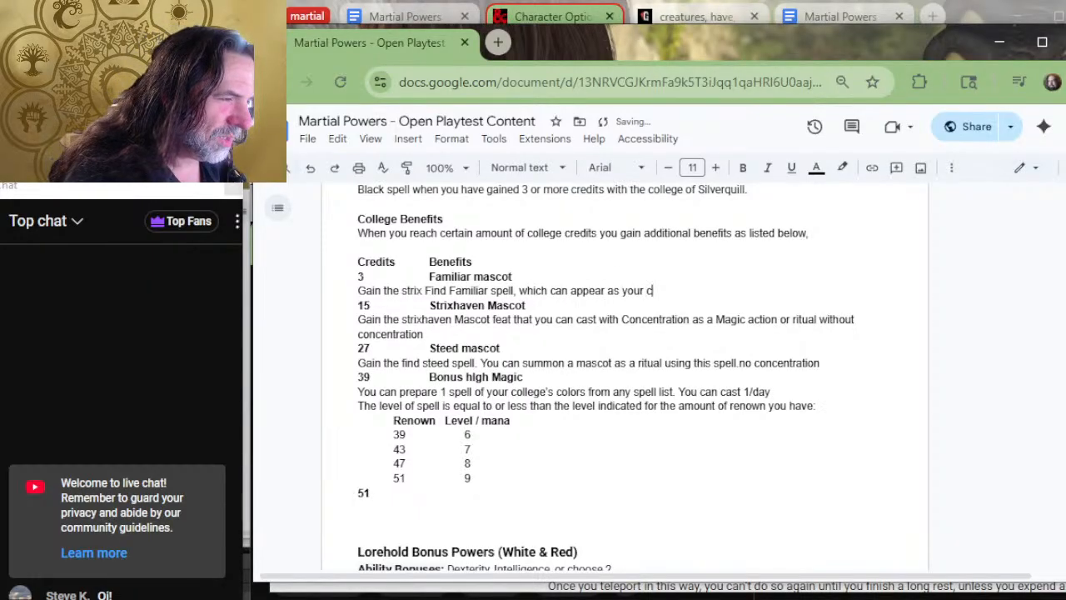
{"action": "type", "text": "ollege mascot"}
{"action": "key", "text": "BackSpace"}
{"action": "type", "text": ", us"}
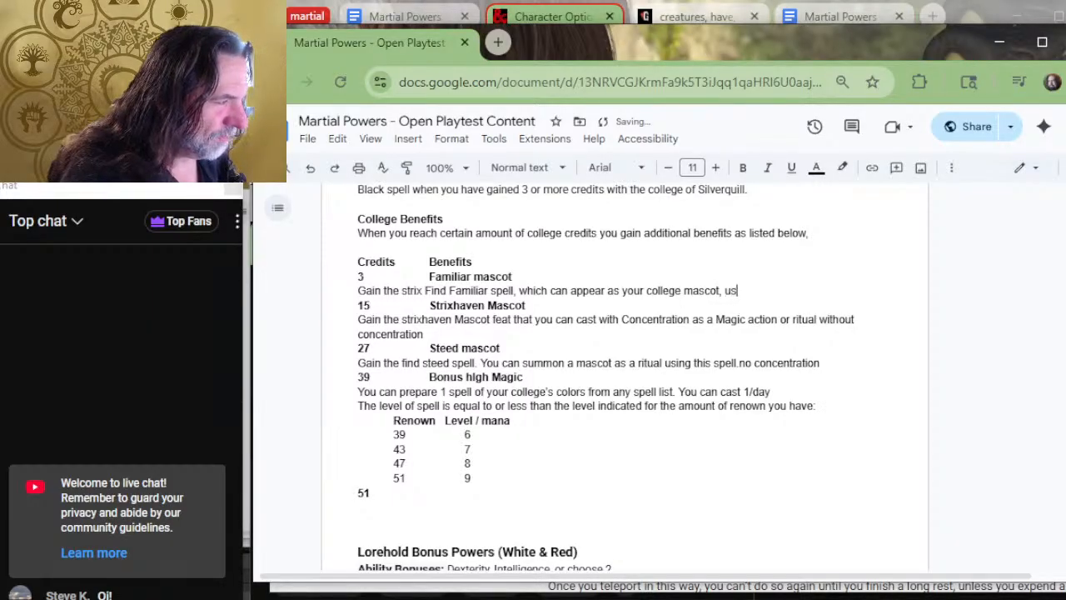
{"action": "type", "text": "ing the rules ofr"}
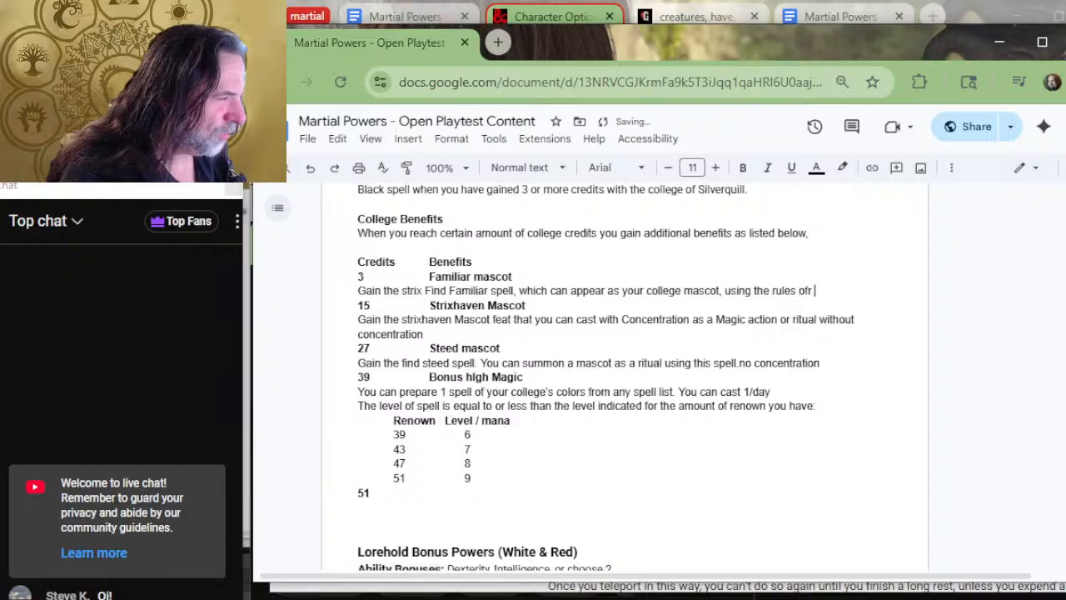
{"action": "key", "text": "BackSpace"}
{"action": "key", "text": "BackSpace"}
{"action": "key", "text": "BackSpace"}
{"action": "key", "text": "BackSpace"}
{"action": "type", "text": "fo"}
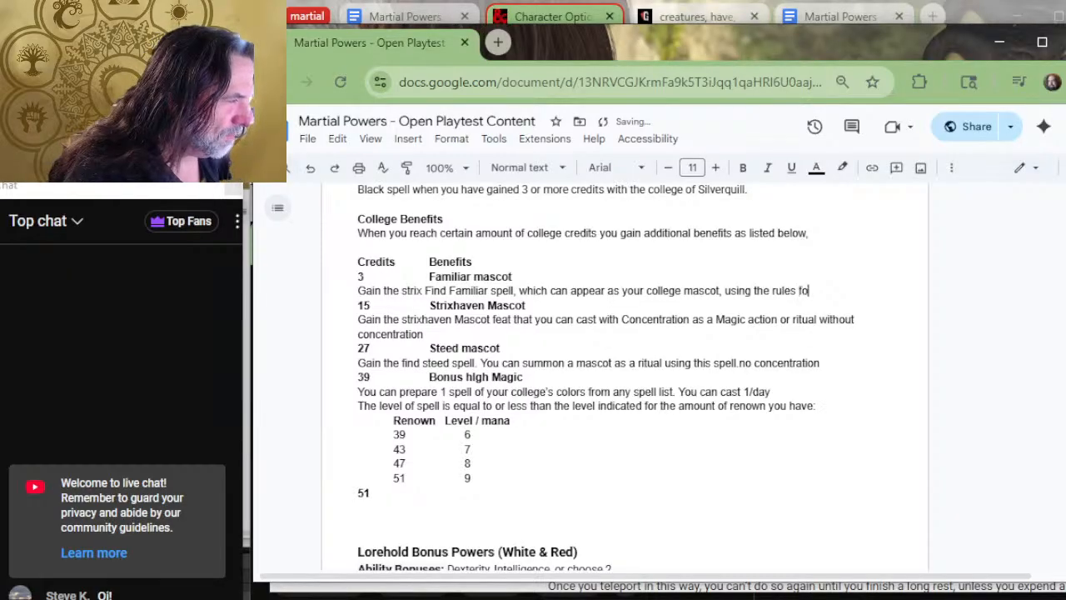
{"action": "type", "text": "r Find Fami"}
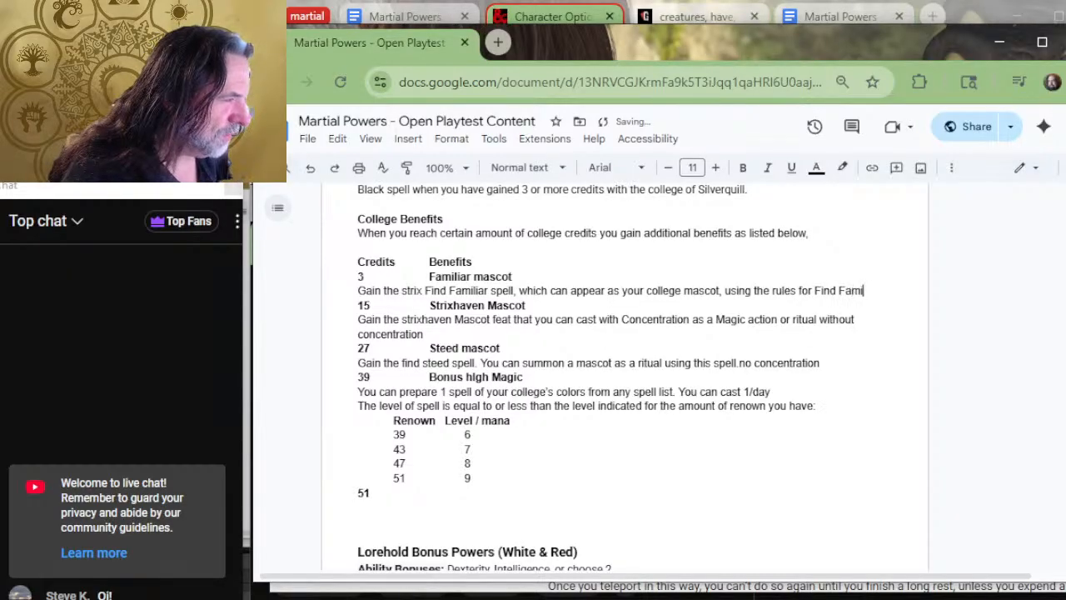
{"action": "type", "text": "liar listed "}
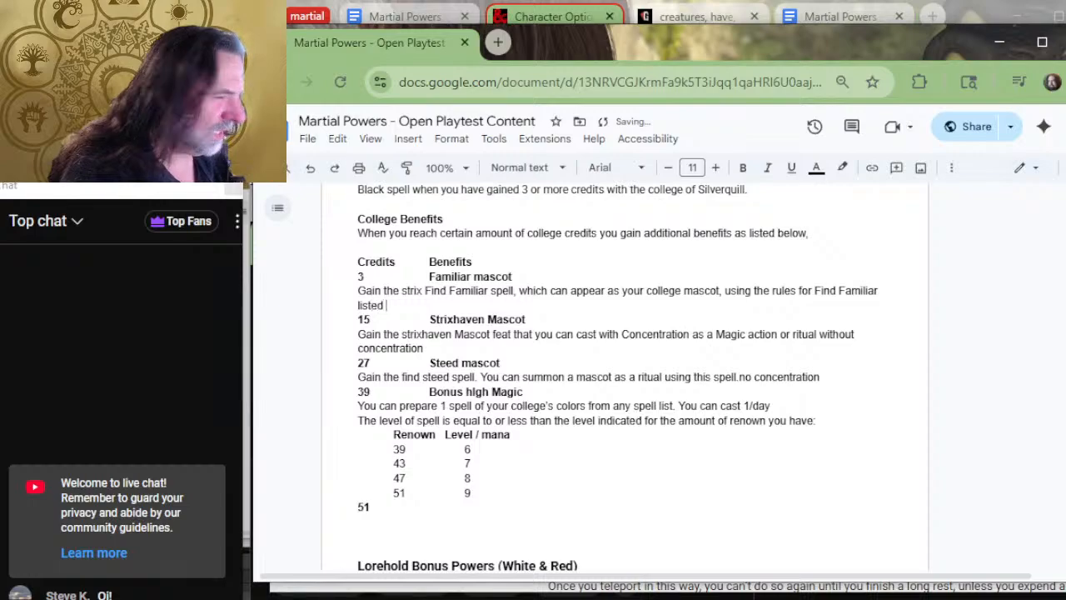
{"action": "type", "text": "in the PH"}
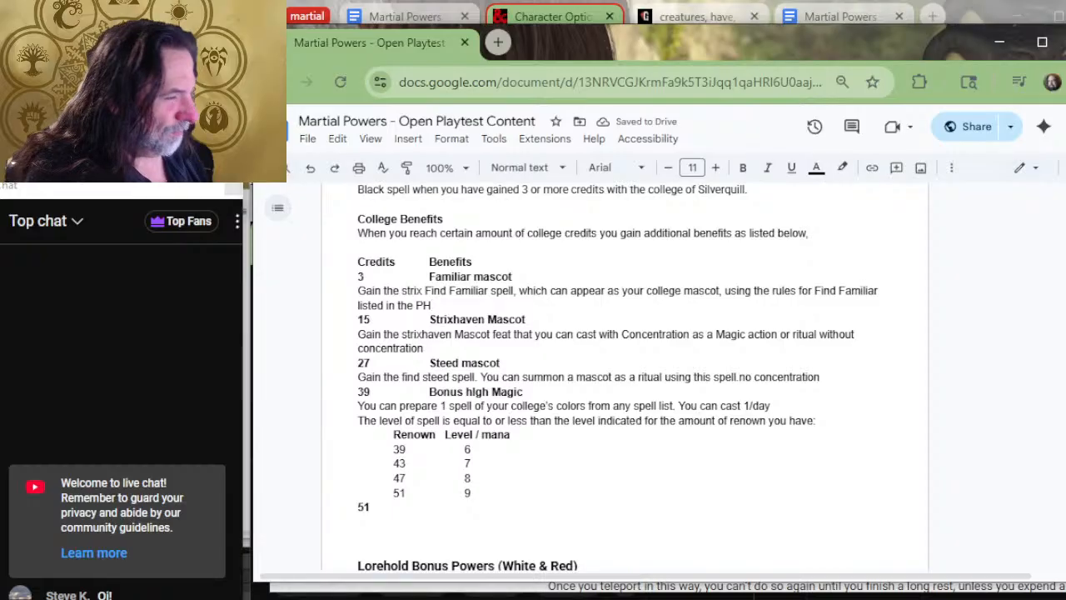
In the 27-credit Steed mascot description, replace the period after "find steed spell" with "which can take the form of your college mascot.".
{"action": "left_click", "coordinate": [426, 348]}
{"action": "key", "text": "Down"}
{"action": "key", "text": "Up"}
{"action": "key", "text": "Right"}
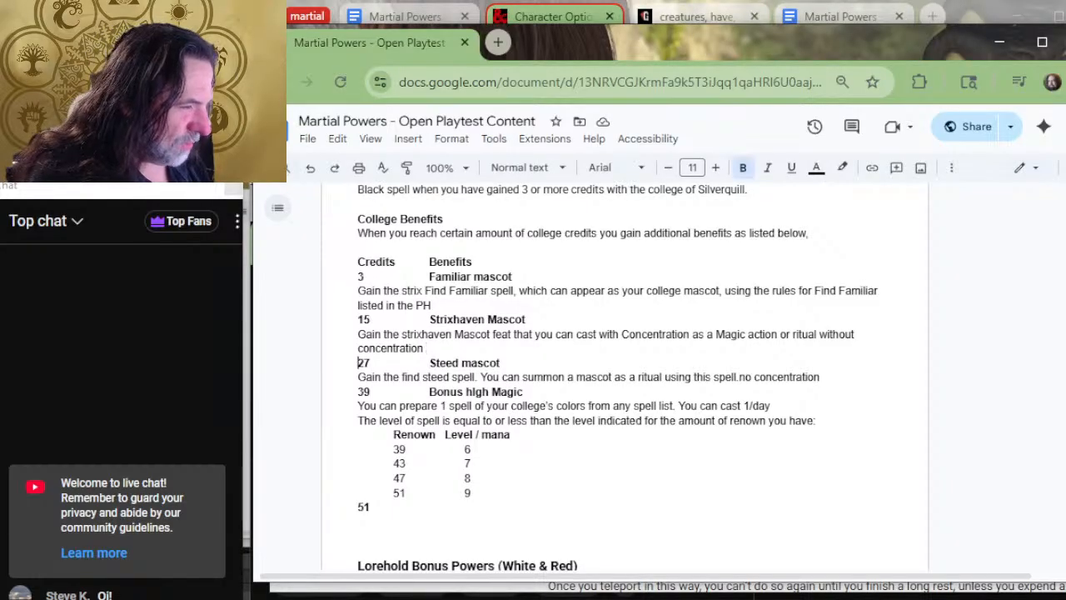
{"action": "key", "text": "Down"}
{"action": "key", "text": "Right"}
{"action": "key", "text": "Right"}
{"action": "key", "text": "Right"}
{"action": "key", "text": "Right"}
{"action": "key", "text": "Right"}
{"action": "key", "text": "Right"}
{"action": "key", "text": "Right"}
{"action": "key", "text": "Right"}
{"action": "key", "text": "Right"}
{"action": "key", "text": "Right"}
{"action": "key", "text": "Right"}
{"action": "key", "text": "Right"}
{"action": "key", "text": "Right"}
{"action": "key", "text": "Right"}
{"action": "key", "text": "Right"}
{"action": "key", "text": "Right"}
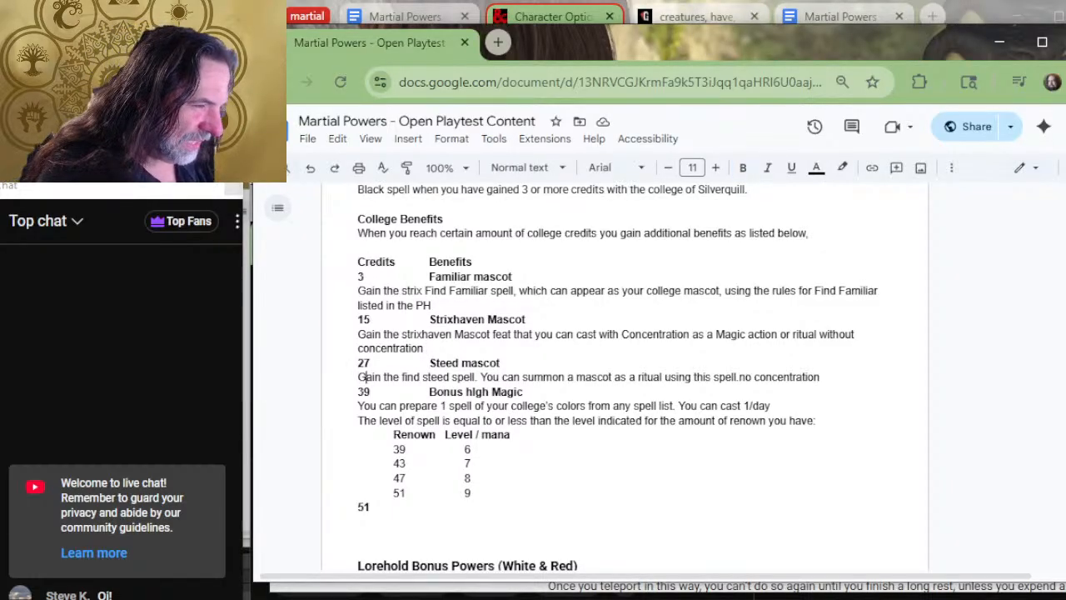
{"action": "key", "text": "Right"}
{"action": "key", "text": "Right"}
{"action": "key", "text": "Right"}
{"action": "key", "text": "Right"}
{"action": "key", "text": "Right"}
{"action": "key", "text": "Right"}
{"action": "key", "text": "Right"}
{"action": "key", "text": "Right"}
{"action": "key", "text": "Right"}
{"action": "key", "text": "Right"}
{"action": "key", "text": "Right"}
{"action": "key", "text": "Right"}
{"action": "key", "text": "Right"}
{"action": "key", "text": "Right"}
{"action": "key", "text": "Right"}
{"action": "key", "text": "Right"}
{"action": "key", "text": "Right"}
{"action": "key", "text": "Right"}
{"action": "key", "text": "Right"}
{"action": "key", "text": "Right"}
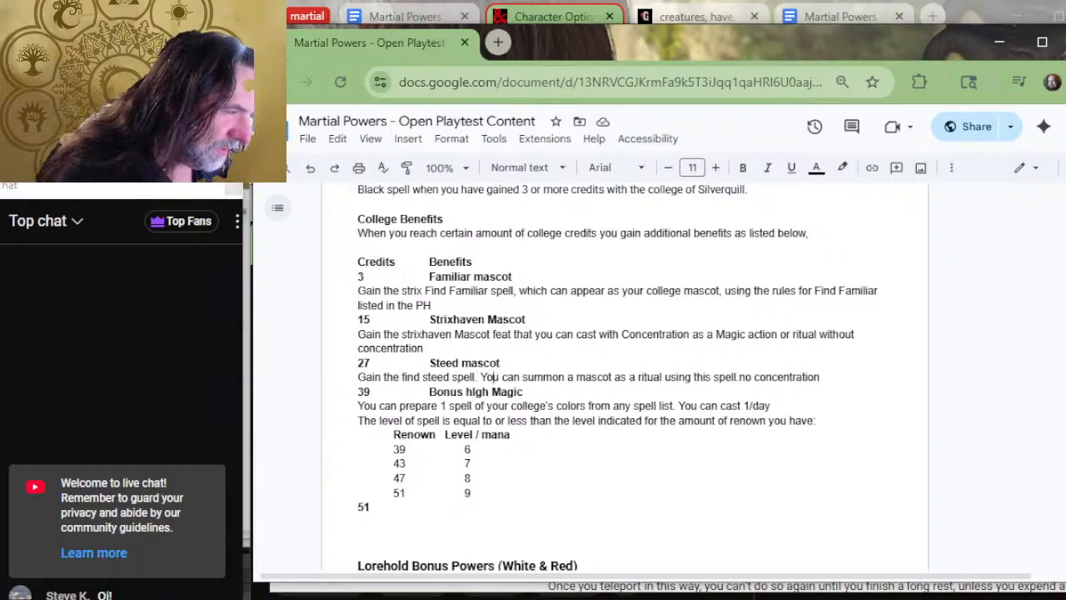
{"action": "key", "text": "Left"}
{"action": "key", "text": "Left"}
{"action": "key", "text": "Left"}
{"action": "key", "text": "Left"}
{"action": "key", "text": "Left"}
{"action": "key", "text": "Left"}
{"action": "key", "text": "Left"}
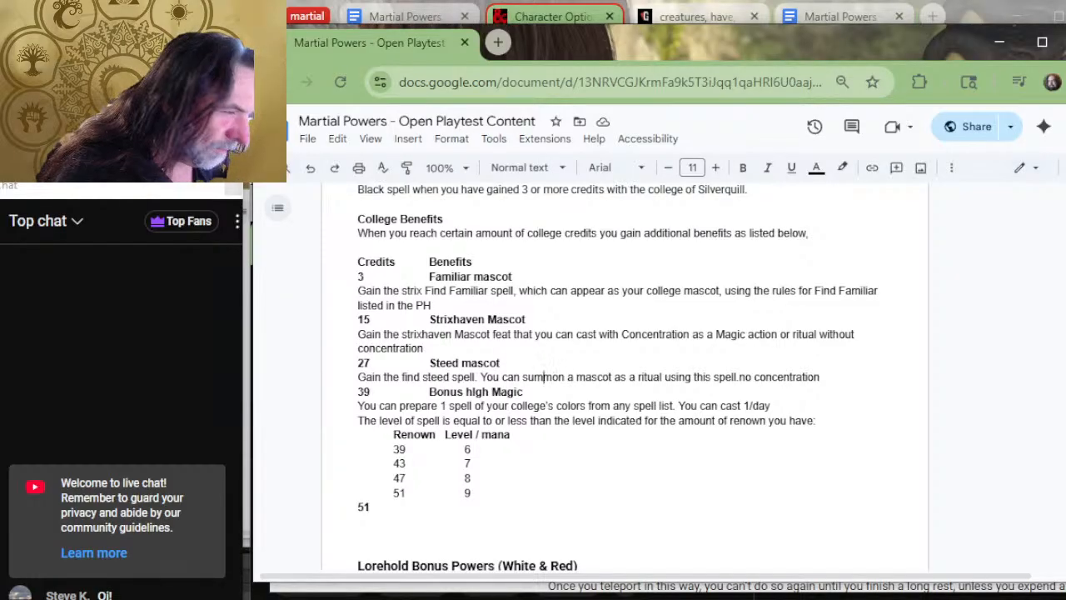
{"action": "key", "text": "Right"}
{"action": "key", "text": "Right"}
{"action": "key", "text": "Right"}
{"action": "key", "text": "Right"}
{"action": "key", "text": "Right"}
{"action": "key", "text": "Right"}
{"action": "key", "text": "Right"}
{"action": "key", "text": "Right"}
{"action": "key", "text": "Right"}
{"action": "key", "text": "Right"}
{"action": "key", "text": "Right"}
{"action": "key", "text": "Right"}
{"action": "key", "text": "Right"}
{"action": "key", "text": "Right"}
{"action": "key", "text": "Right"}
{"action": "key", "text": "Right"}
{"action": "key", "text": "Right"}
{"action": "key", "text": "Right"}
{"action": "key", "text": "Right"}
{"action": "key", "text": "Right"}
{"action": "key", "text": "Right"}
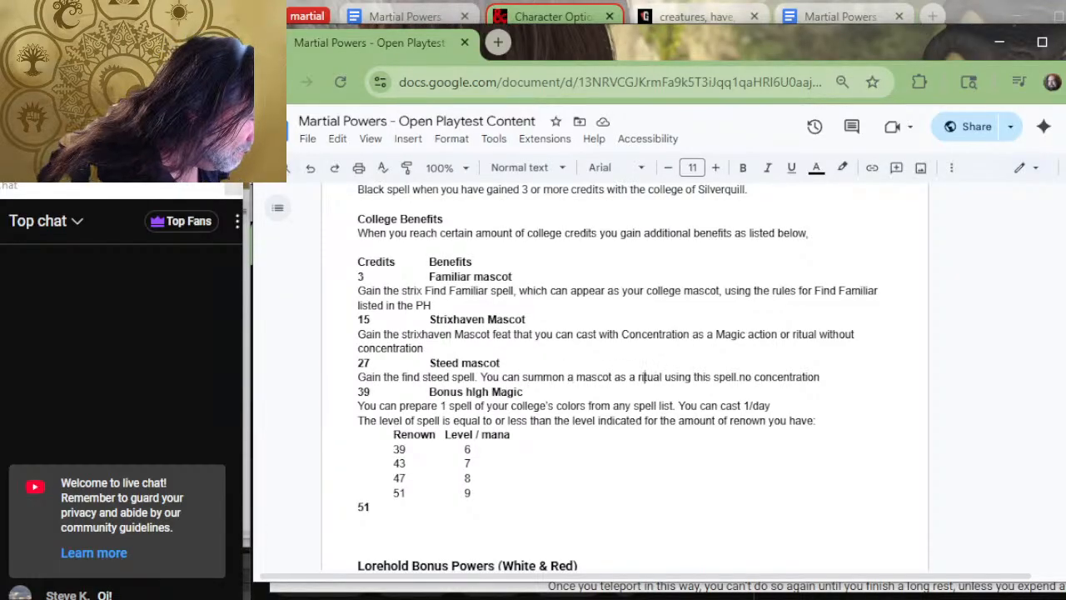
{"action": "key", "text": "Left"}
{"action": "key", "text": "Left"}
{"action": "key", "text": "Left"}
{"action": "key", "text": "Left"}
{"action": "key", "text": "Left"}
{"action": "key", "text": "Left"}
{"action": "key", "text": "Left"}
{"action": "key", "text": "Left"}
{"action": "key", "text": "Left"}
{"action": "key", "text": "Left"}
{"action": "key", "text": "Left"}
{"action": "key", "text": "Left"}
{"action": "key", "text": "Left"}
{"action": "key", "text": "Left"}
{"action": "key", "text": "Left"}
{"action": "key", "text": "Left"}
{"action": "key", "text": "Left"}
{"action": "key", "text": "Left"}
{"action": "key", "text": "Left"}
{"action": "key", "text": "Left"}
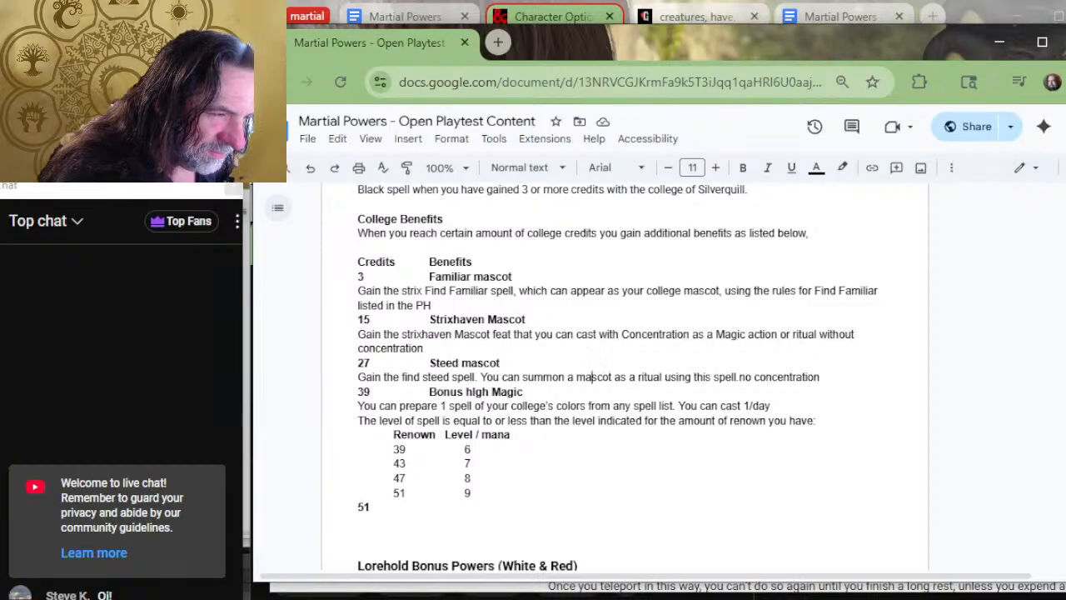
{"action": "key", "text": "BackSpace"}
{"action": "type", "text": "which c"}
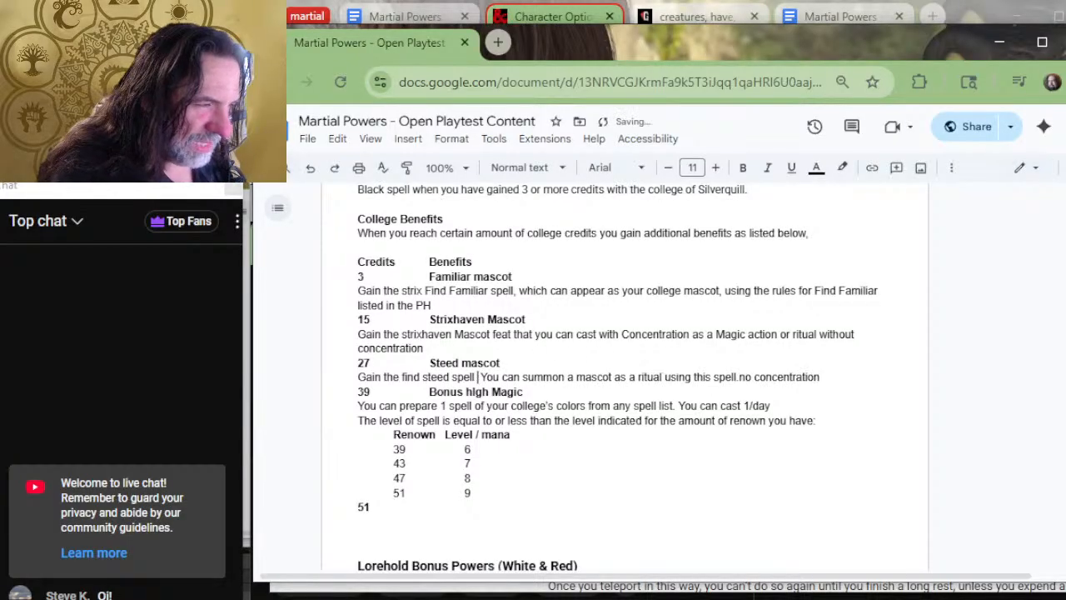
{"action": "type", "text": "an take the form"}
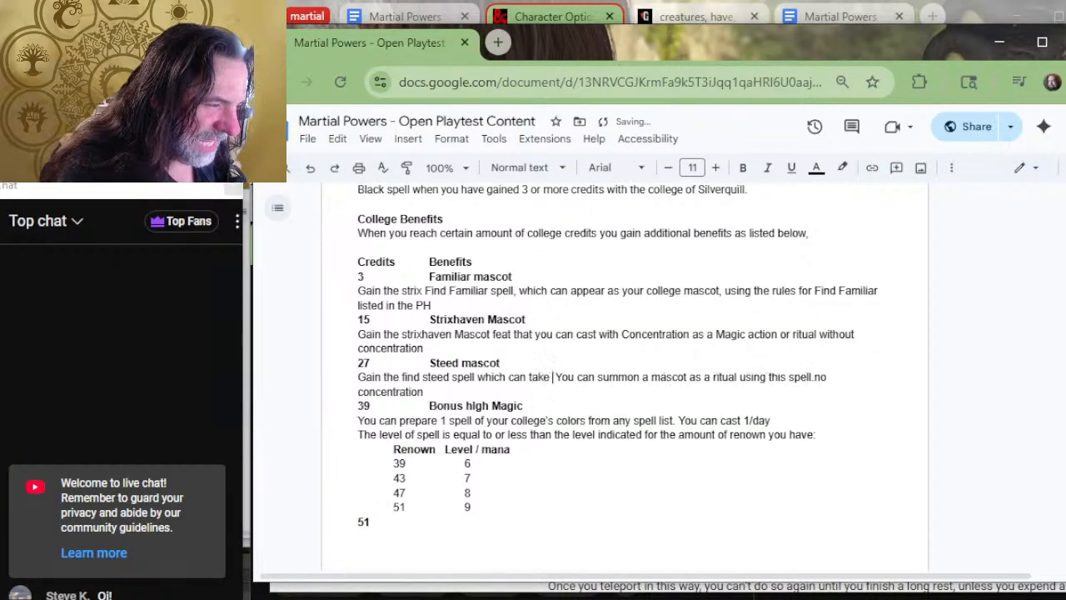
{"action": "type", "text": " of your "}
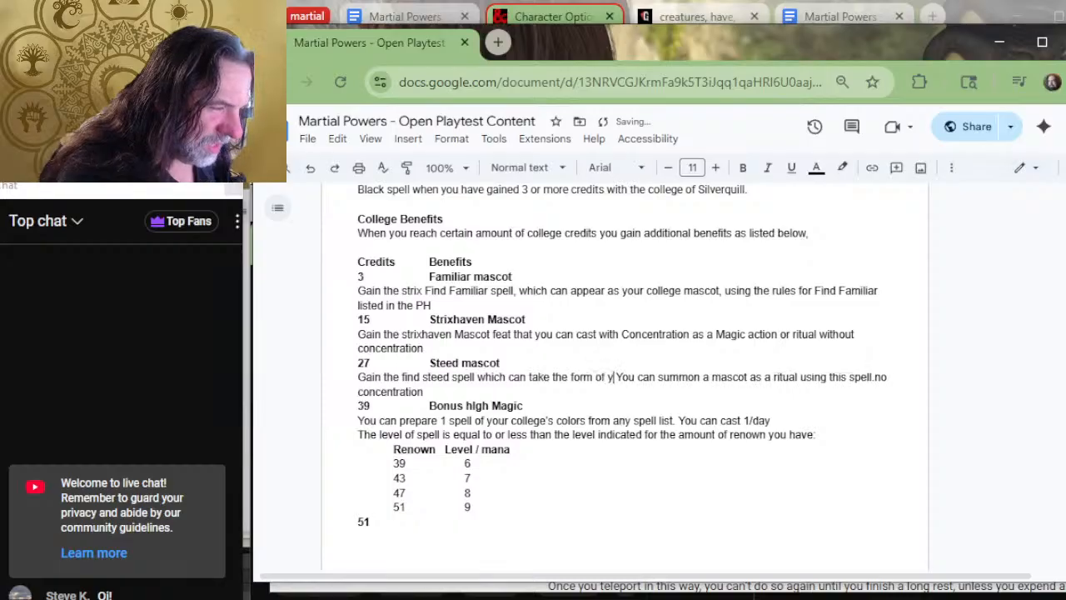
{"action": "type", "text": "college mascot. "}
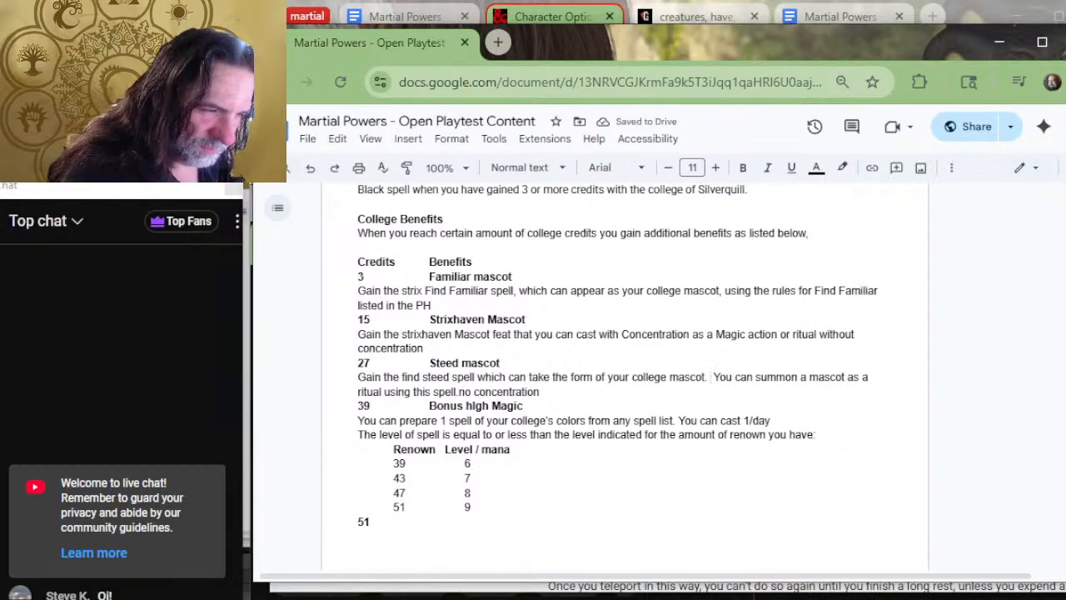
Delete the rest of the Steed mascot description about summoning a mascot as a ritual, ending it at "college mascot.".
{"action": "type", "text": "You can"}
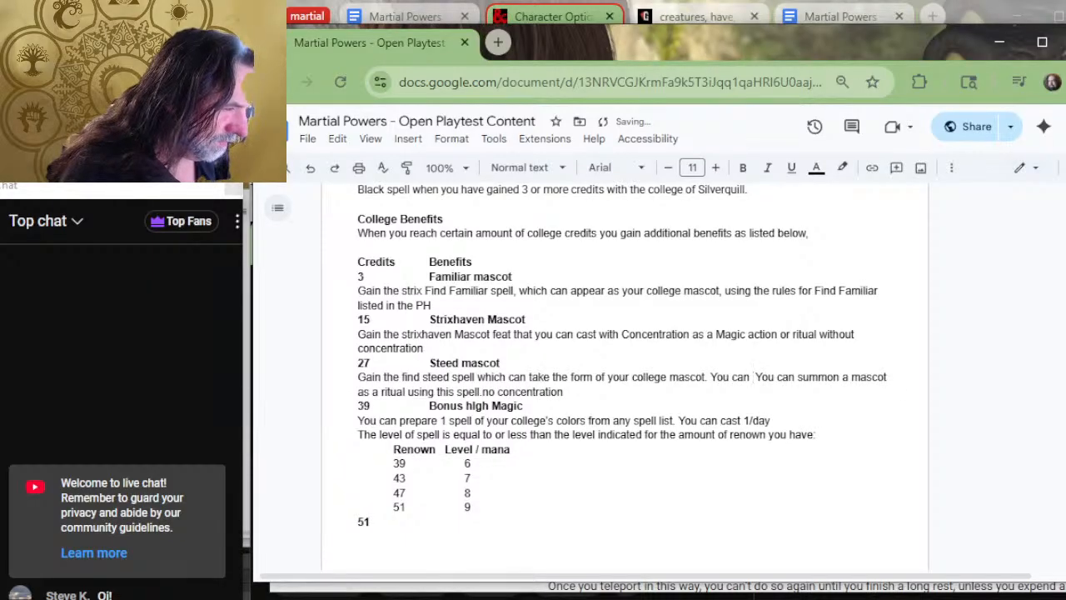
{"action": "key", "text": "BackSpace"}
{"action": "key", "text": "ctrl+shift+Down"}
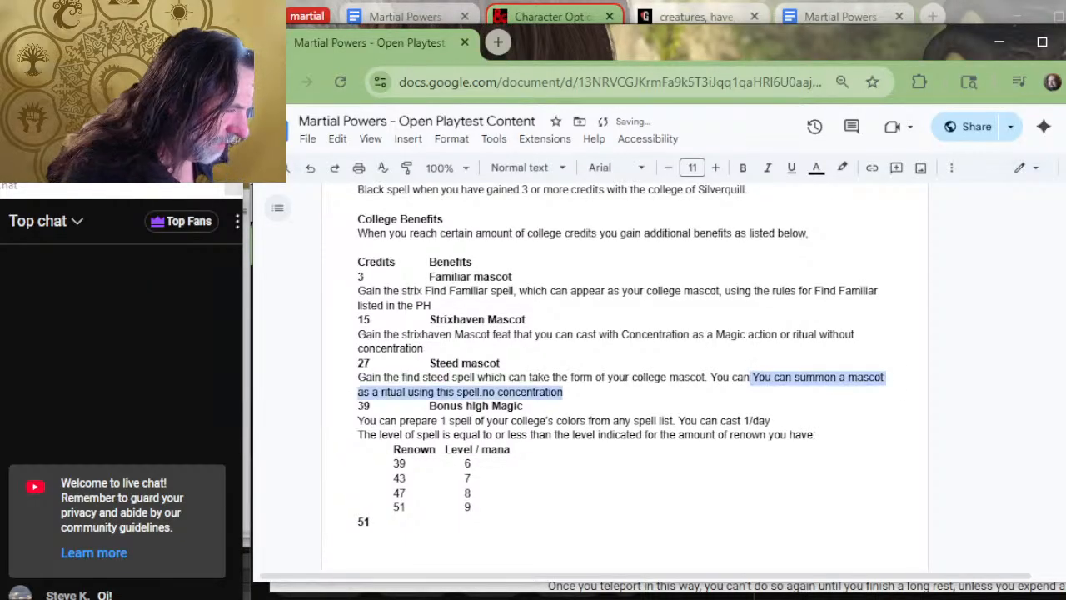
{"action": "key", "text": "BackSpace"}
{"action": "key", "text": "BackSpace"}
{"action": "key", "text": "BackSpace"}
{"action": "key", "text": "BackSpace"}
{"action": "key", "text": "BackSpace"}
{"action": "key", "text": "BackSpace"}
{"action": "key", "text": "BackSpace"}
{"action": "key", "text": "BackSpace"}
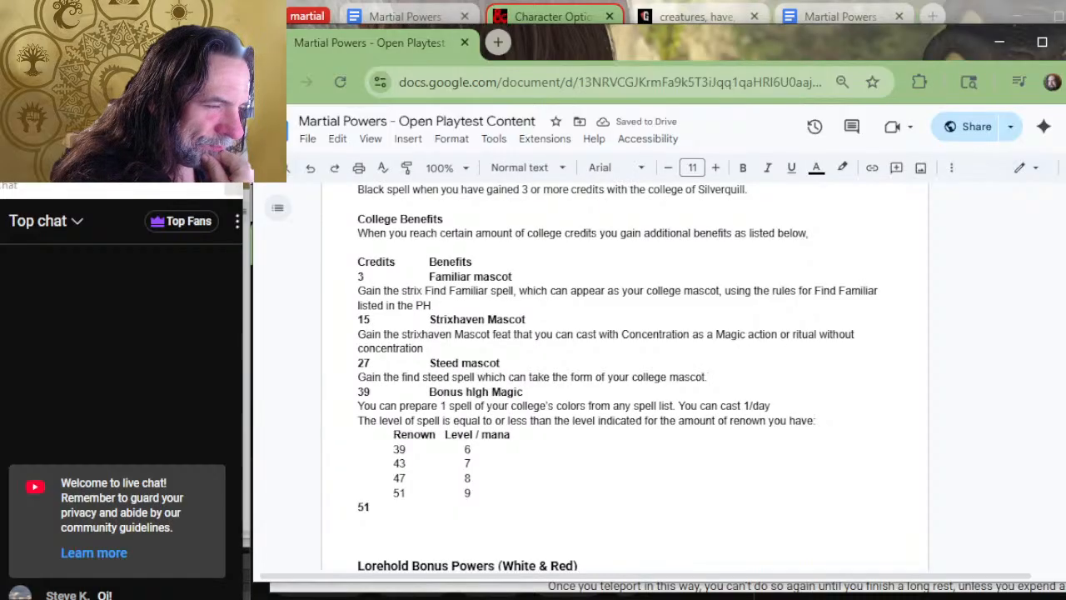
Add a tab after the number 51 in the last row of the College Benefits list.
{"action": "left_click", "coordinate": [500, 363]}
{"action": "key", "text": "Right"}
{"action": "key", "text": "Down"}
{"action": "key", "text": "Down"}
{"action": "key", "text": "Down"}
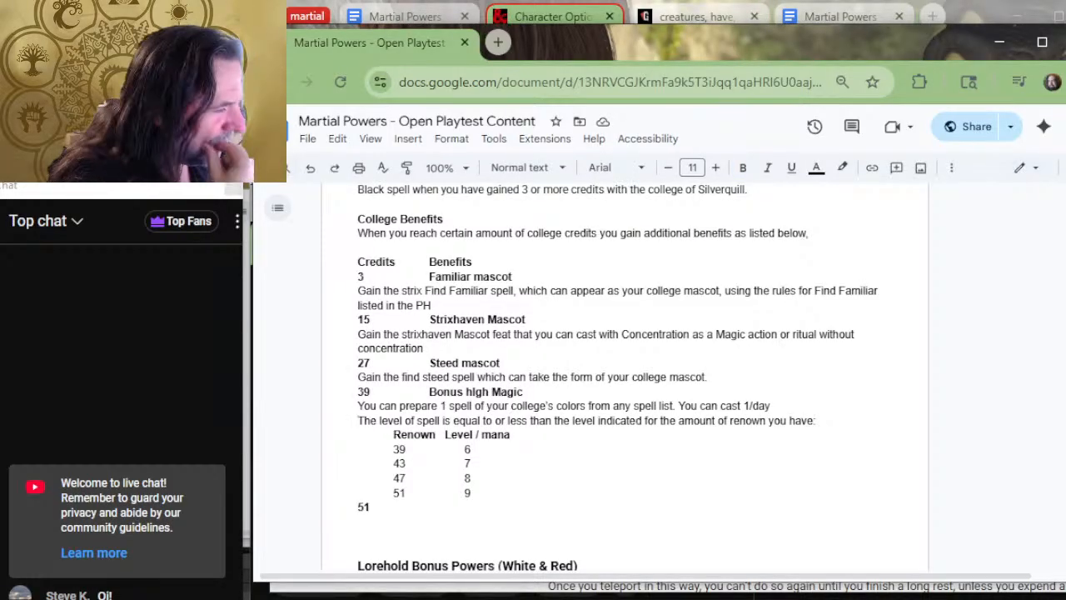
{"action": "key", "text": "Down"}
{"action": "key", "text": "Down"}
{"action": "key", "text": "Down"}
{"action": "key", "text": "Down"}
{"action": "key", "text": "Down"}
{"action": "key", "text": "Down"}
{"action": "key", "text": "Down"}
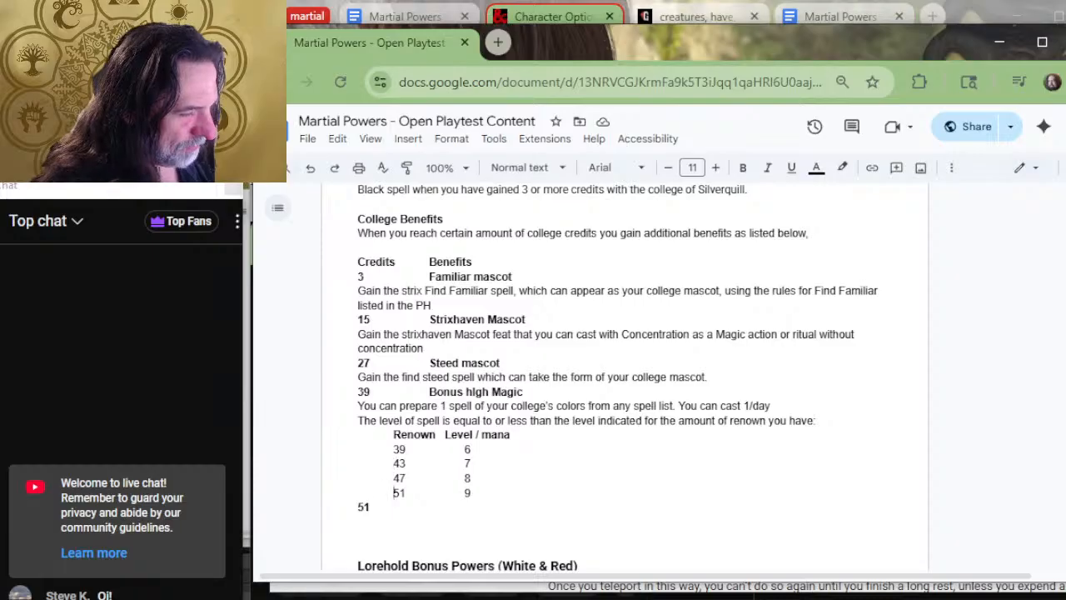
{"action": "key", "text": "Up"}
{"action": "key", "text": "End"}
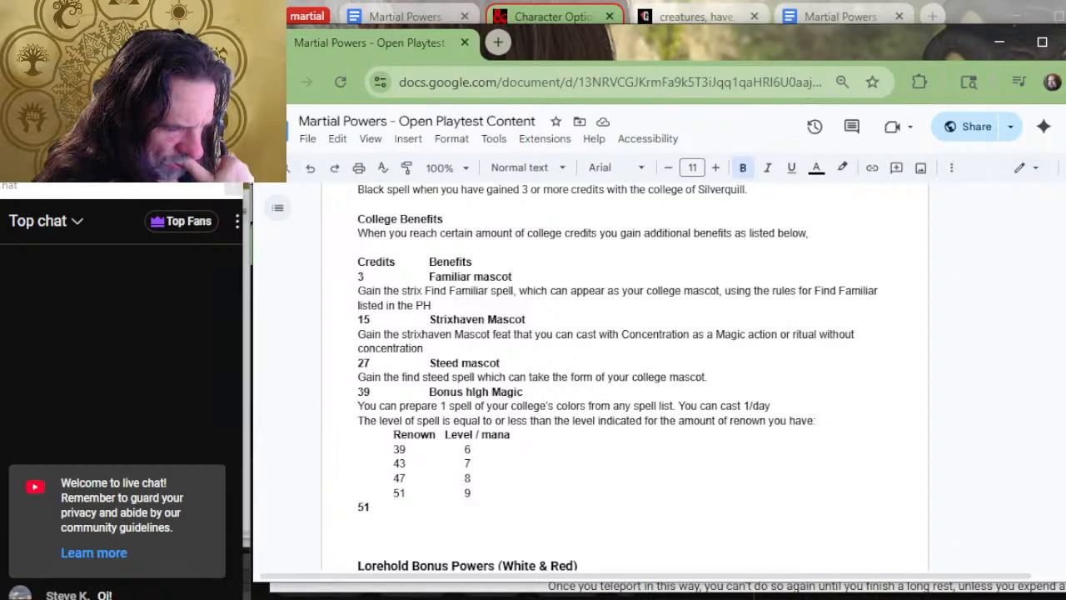
{"action": "key", "text": "Tab"}
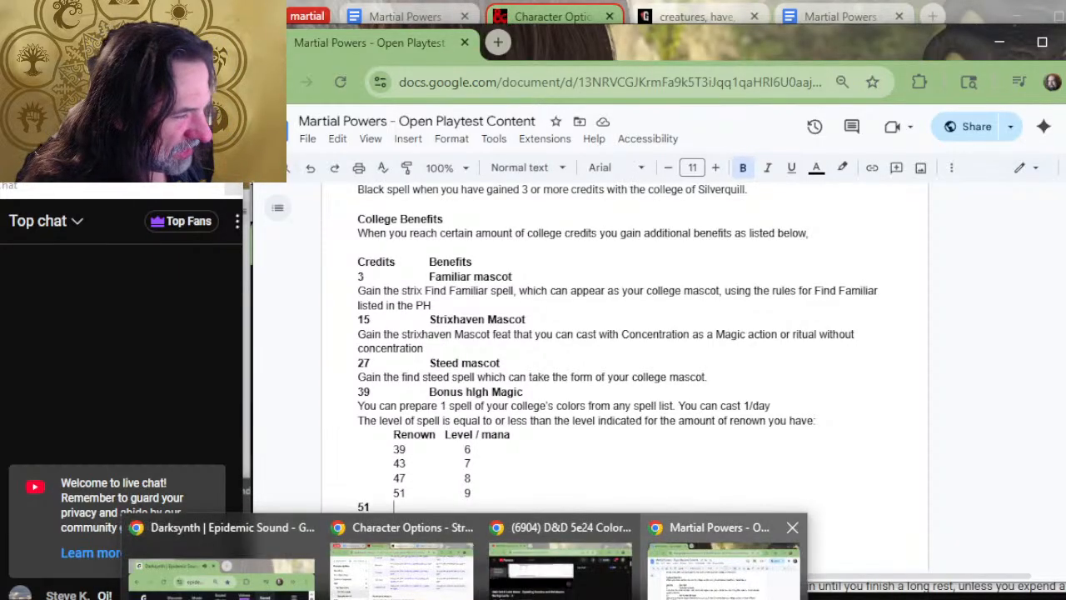
Delete the 39-credit "Bonus high Magic" heading, its description and the Renown and Level / mana table, keeping the number 39.
{"action": "left_click", "coordinate": [486, 497]}
{"action": "left_click_drag", "start_coordinate": [486, 497], "coordinate": [430, 391]}
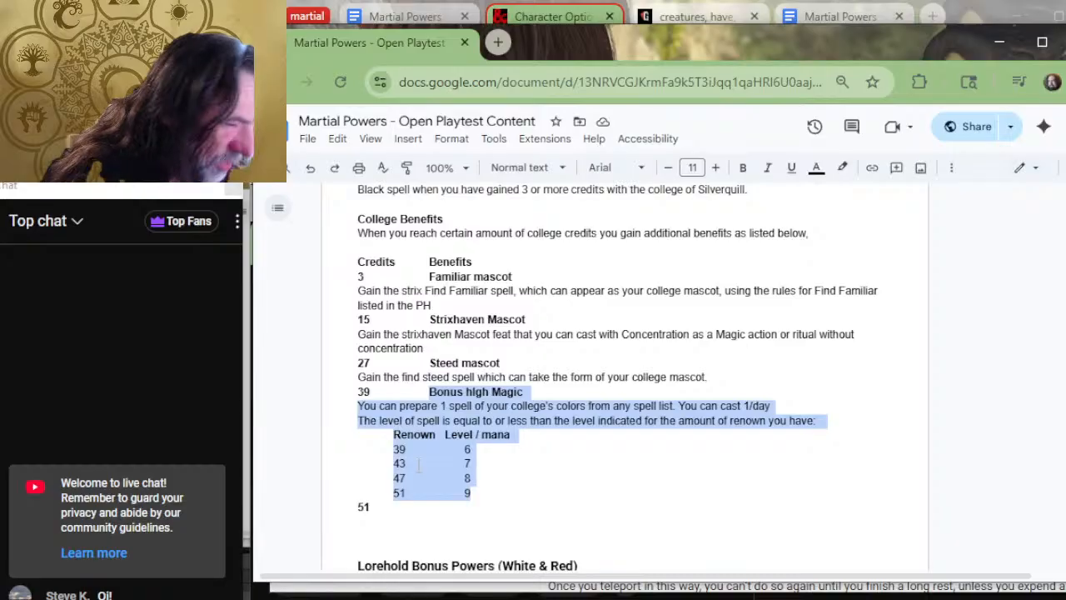
{"action": "key", "text": "BackSpace"}
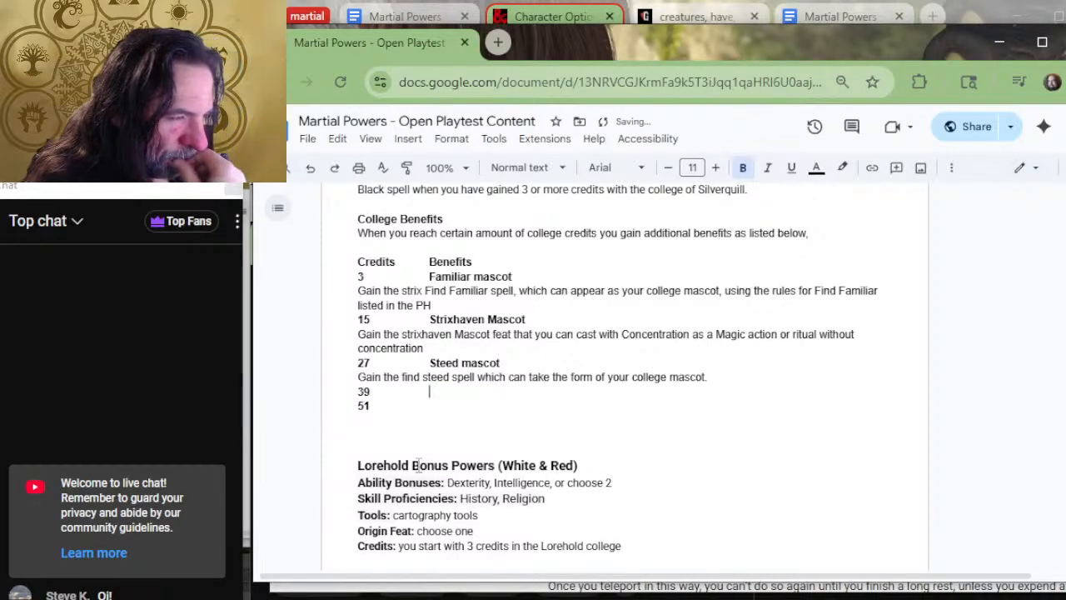
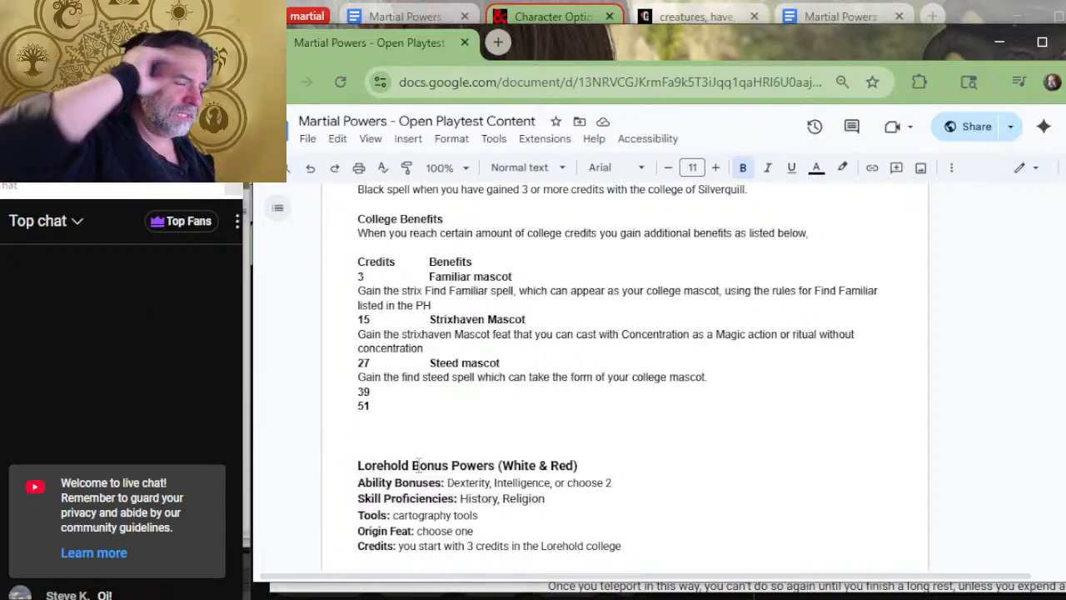
Rename the "Spell Research" heading under Strixhaven College Backgrounds as "Bonus Powers and Spells".
{"action": "scroll", "coordinate": [661, 285], "scroll_direction": "up", "scroll_amount": 5}
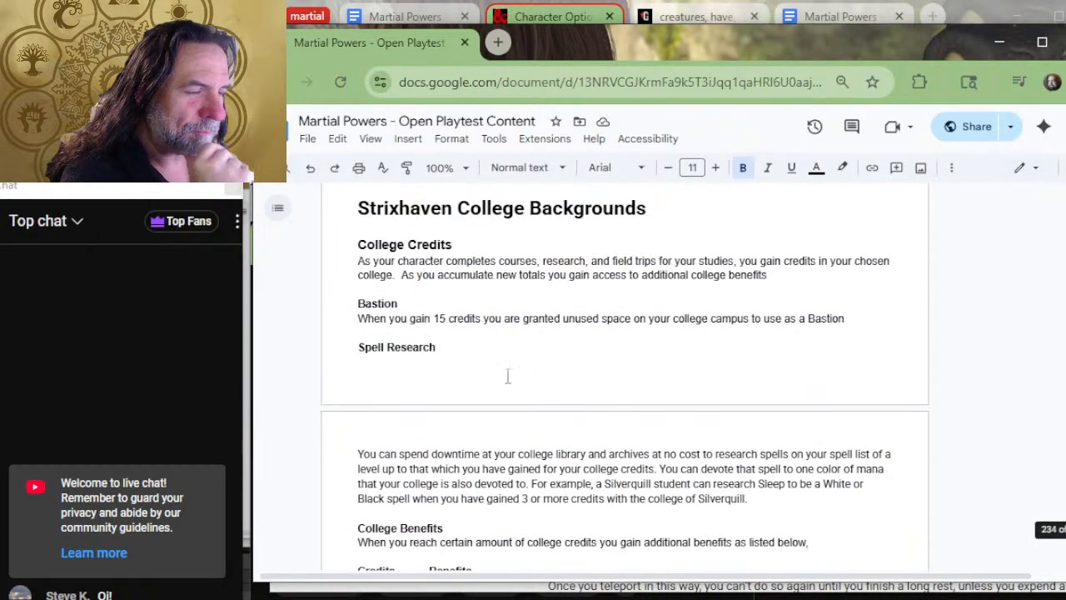
{"action": "left_click", "coordinate": [452, 350]}
{"action": "key", "text": "BackSpace"}
{"action": "key", "text": "BackSpace"}
{"action": "key", "text": "BackSpace"}
{"action": "key", "text": "BackSpace"}
{"action": "key", "text": "BackSpace"}
{"action": "key", "text": "BackSpace"}
{"action": "key", "text": "BackSpace"}
{"action": "key", "text": "BackSpace"}
{"action": "key", "text": "BackSpace"}
{"action": "key", "text": "BackSpace"}
{"action": "key", "text": "BackSpace"}
{"action": "key", "text": "BackSpace"}
{"action": "key", "text": "BackSpace"}
{"action": "key", "text": "BackSpace"}
{"action": "type", "text": "Bonus "}
{"action": "type", "text": "Spells and"}
{"action": "key", "text": "BackSpace"}
{"action": "key", "text": "BackSpace"}
{"action": "key", "text": "BackSpace"}
{"action": "key", "text": "BackSpace"}
{"action": "key", "text": "BackSpace"}
{"action": "key", "text": "BackSpace"}
{"action": "key", "text": "BackSpace"}
{"action": "key", "text": "BackSpace"}
{"action": "key", "text": "BackSpace"}
{"action": "key", "text": "BackSpace"}
{"action": "type", "text": "Powers and Spells"}
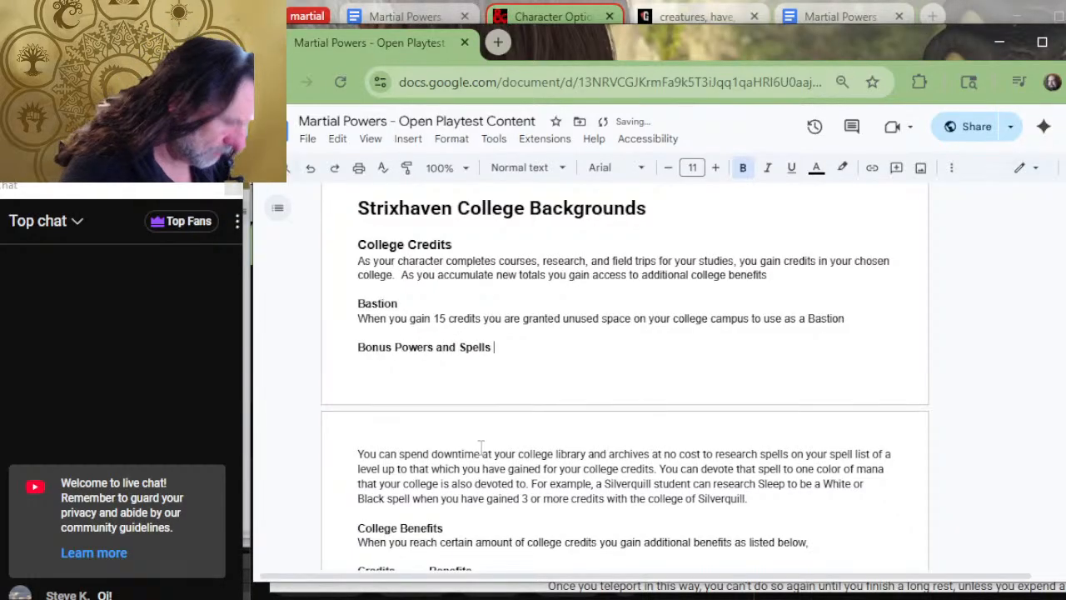
Begin a new paragraph under the Bonus Powers and Spells heading reading "When you gain an amount of credits".
{"action": "key", "text": "Return"}
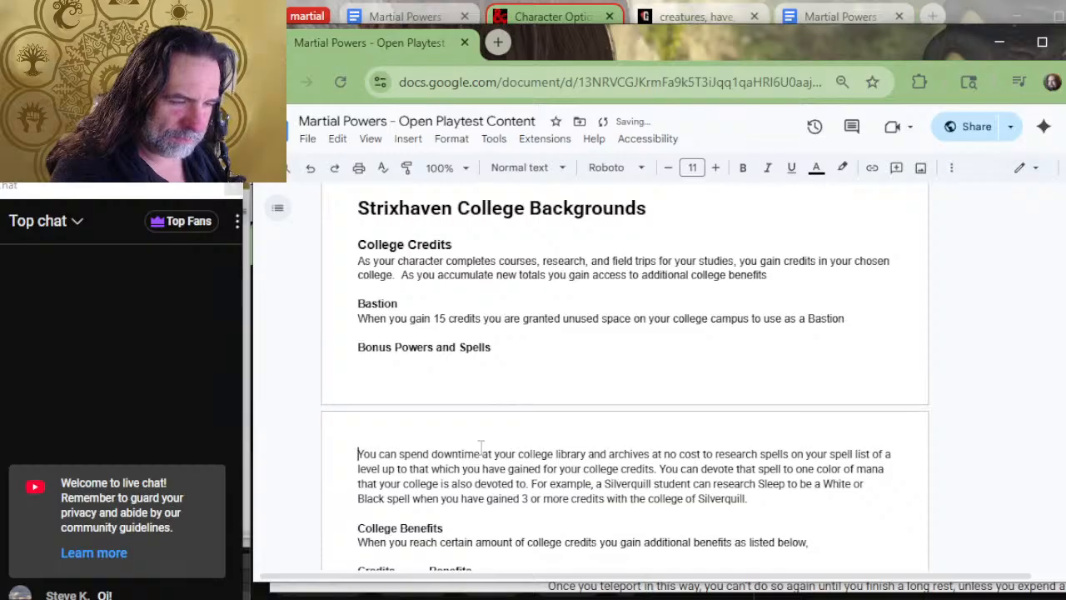
{"action": "type", "text": "WHn you"}
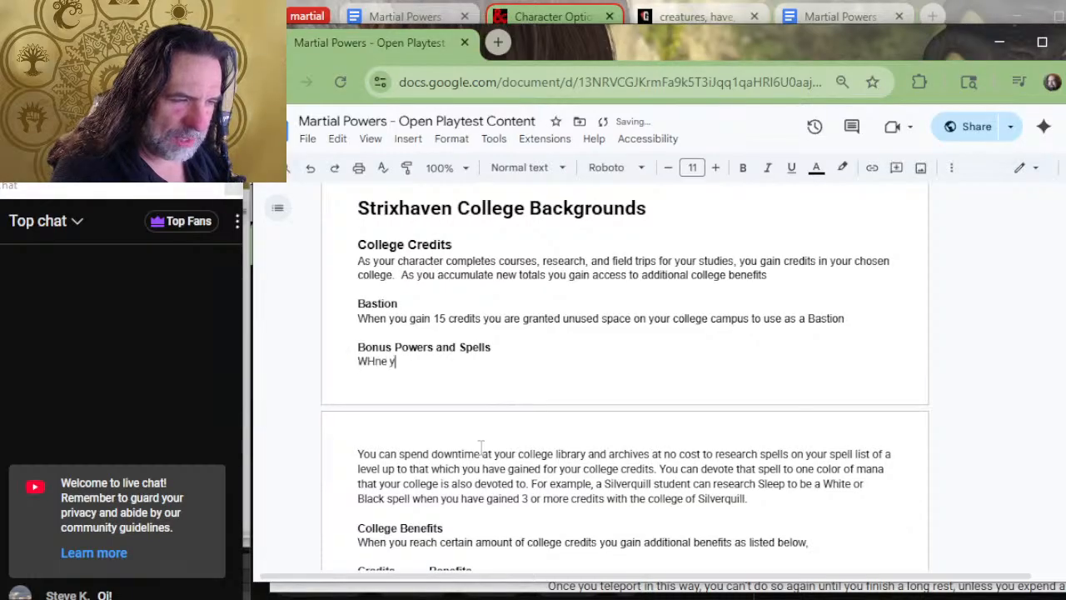
{"action": "key", "text": "BackSpace"}
{"action": "key", "text": "BackSpace"}
{"action": "key", "text": "BackSpace"}
{"action": "key", "text": "BackSpace"}
{"action": "key", "text": "BackSpace"}
{"action": "key", "text": "BackSpace"}
{"action": "type", "text": "hen you gain"}
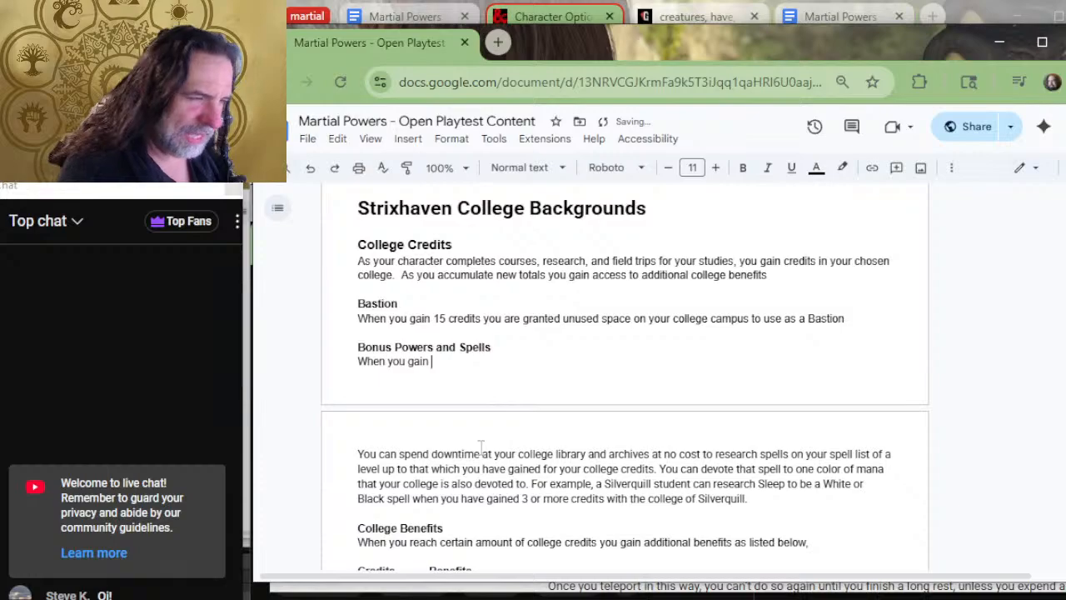
{"action": "type", "text": " an amount of re"}
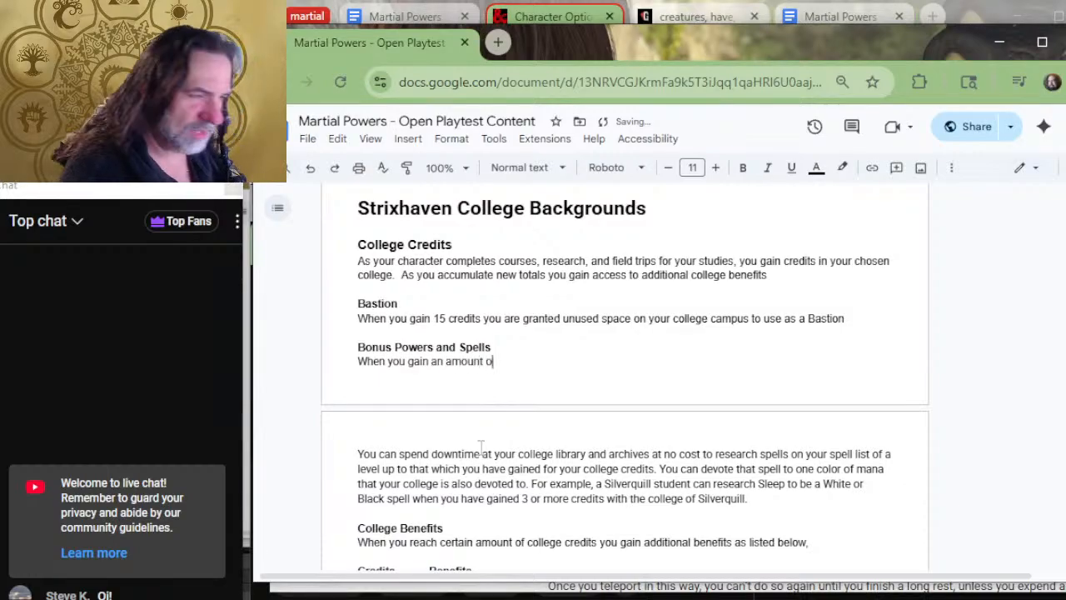
{"action": "key", "text": "BackSpace"}
{"action": "type", "text": "credit"}
{"action": "key", "text": "BackSpace"}
{"action": "key", "text": "BackSpace"}
{"action": "key", "text": "BackSpace"}
{"action": "type", "text": "dits"}
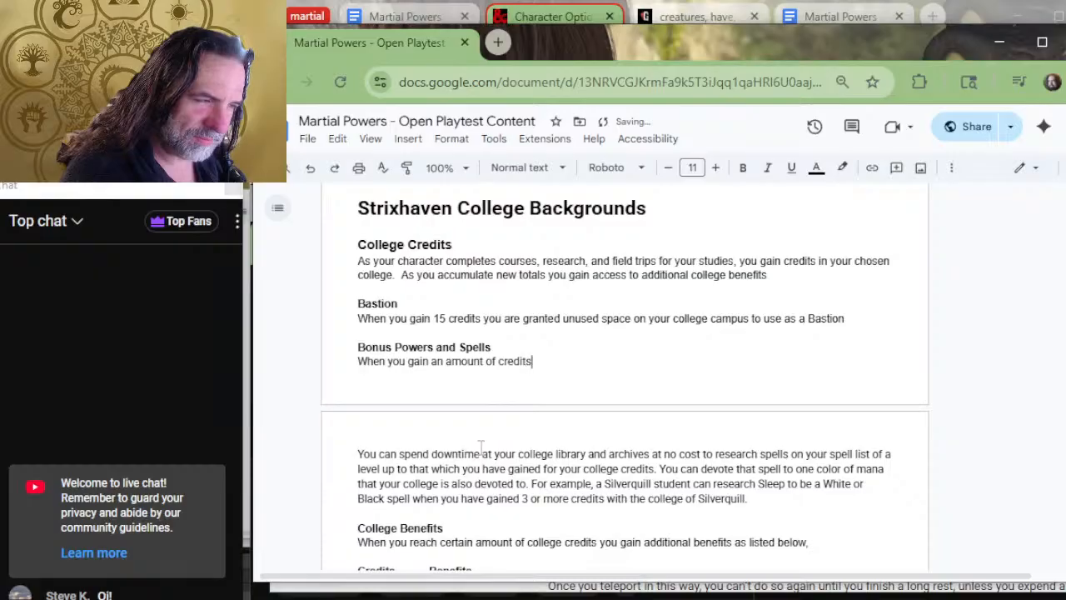
Copy the two paragraphs under "Guild bonus powers / Spells" in Ravnica Guild Backgrounds, from "As you gain renown" to "different each time.".
{"action": "scroll", "coordinate": [863, 307], "scroll_direction": "up", "scroll_amount": 10}
{"action": "scroll", "coordinate": [823, 367], "scroll_direction": "up", "scroll_amount": 20}
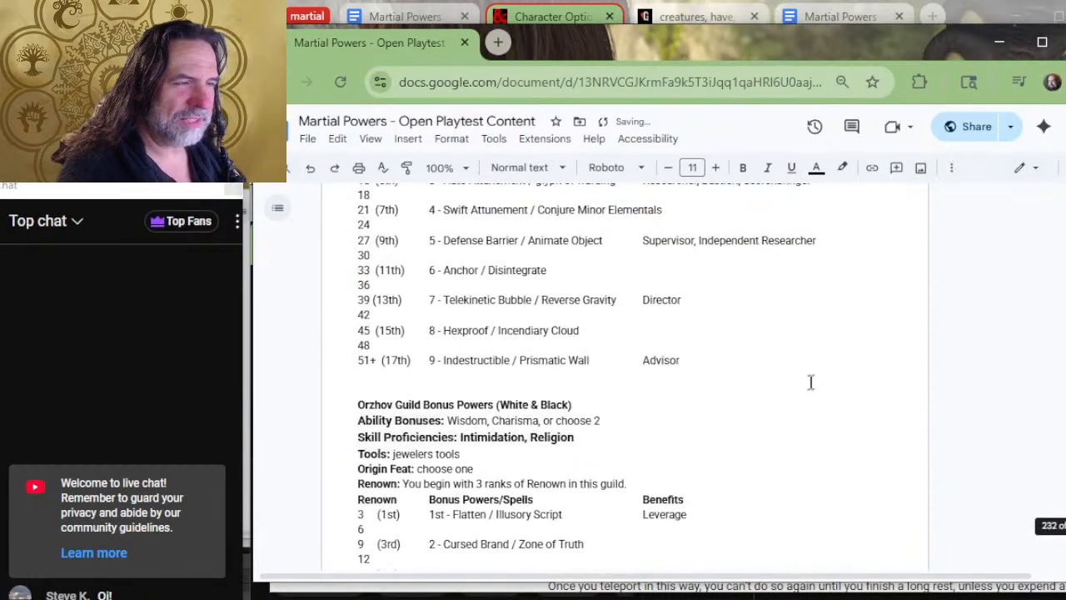
{"action": "scroll", "coordinate": [701, 389], "scroll_direction": "up", "scroll_amount": 20}
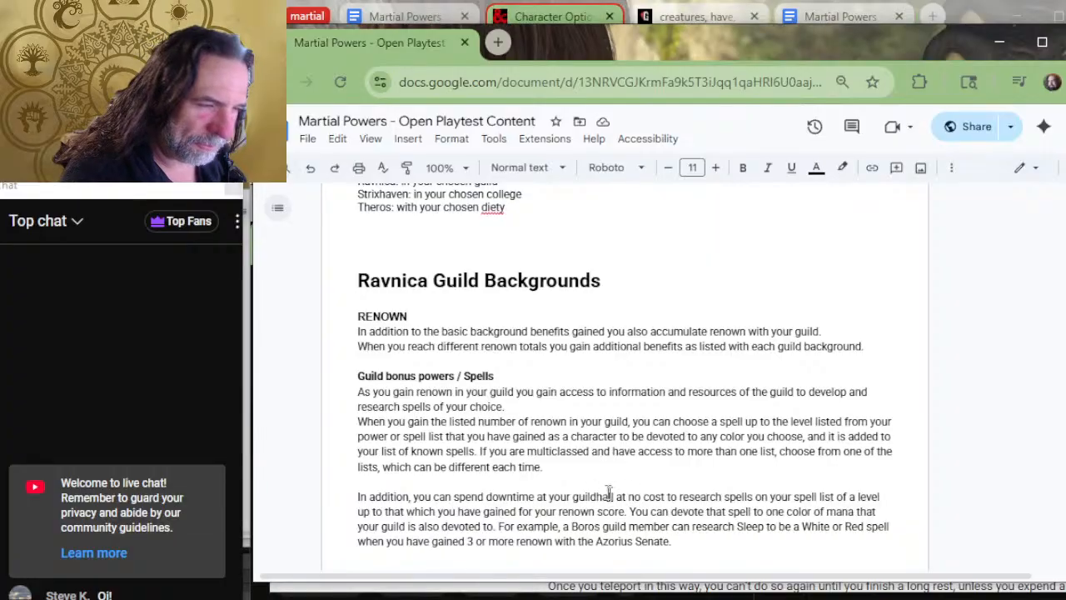
{"action": "left_click_drag", "start_coordinate": [581, 469], "coordinate": [298, 398]}
{"action": "key", "text": "ctrl+c"}
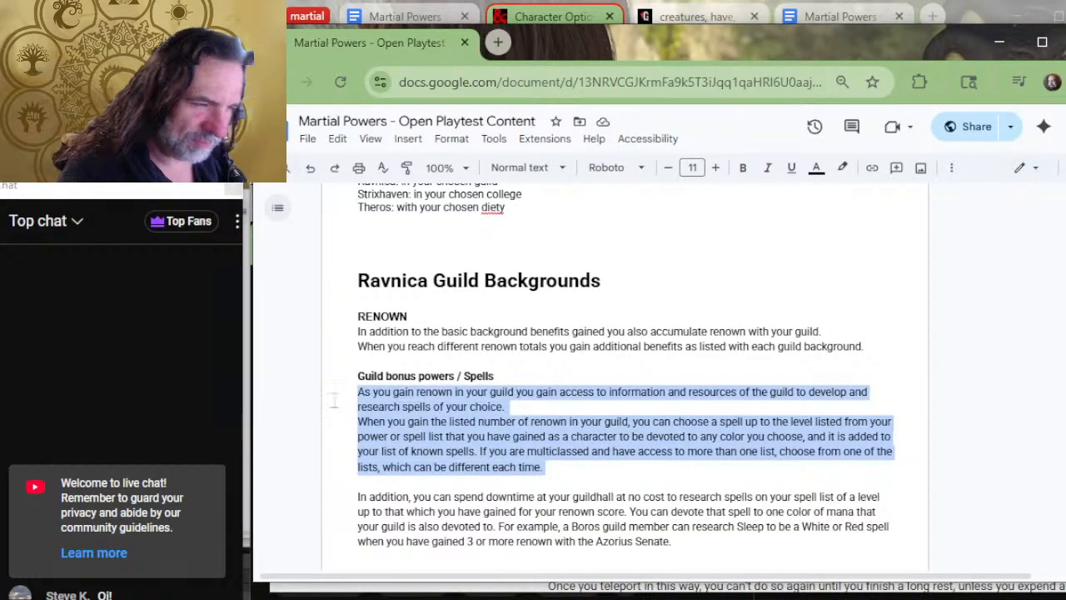
Replace the line "When you gain an amount of credits" under Bonus Powers and Spells with the copied guild paragraphs.
{"action": "scroll", "coordinate": [454, 393], "scroll_direction": "down", "scroll_amount": 20}
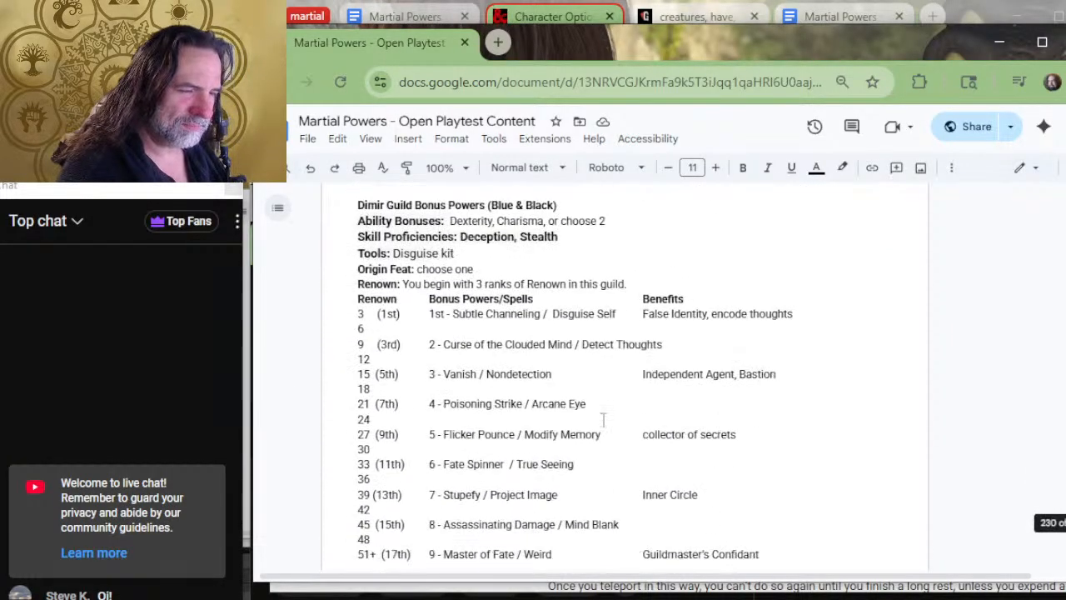
{"action": "scroll", "coordinate": [603, 419], "scroll_direction": "down", "scroll_amount": 15}
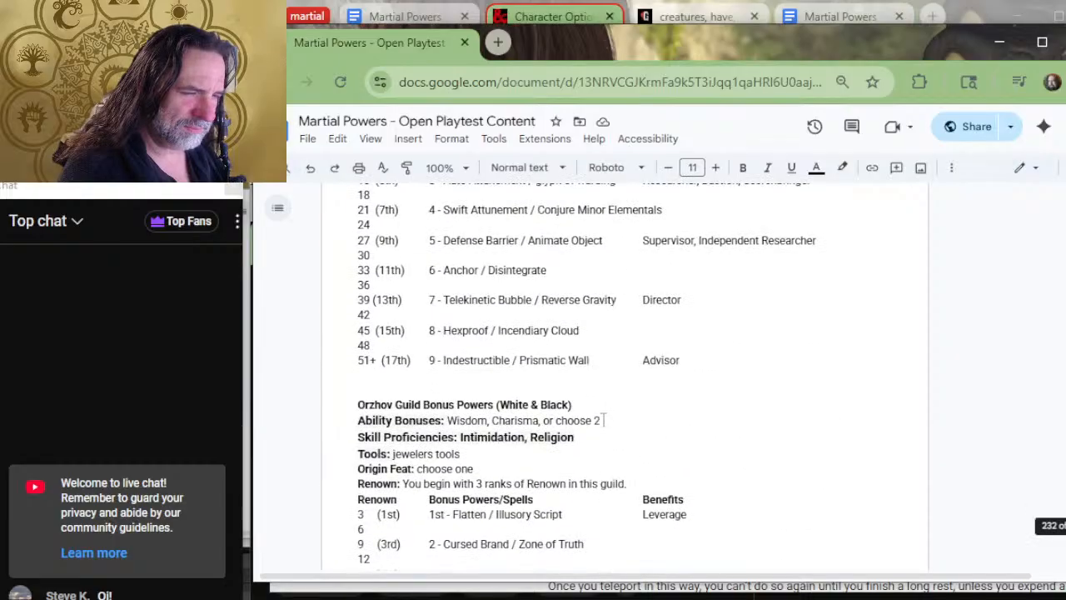
{"action": "scroll", "coordinate": [612, 400], "scroll_direction": "down", "scroll_amount": 10}
{"action": "scroll", "coordinate": [614, 395], "scroll_direction": "up", "scroll_amount": 2}
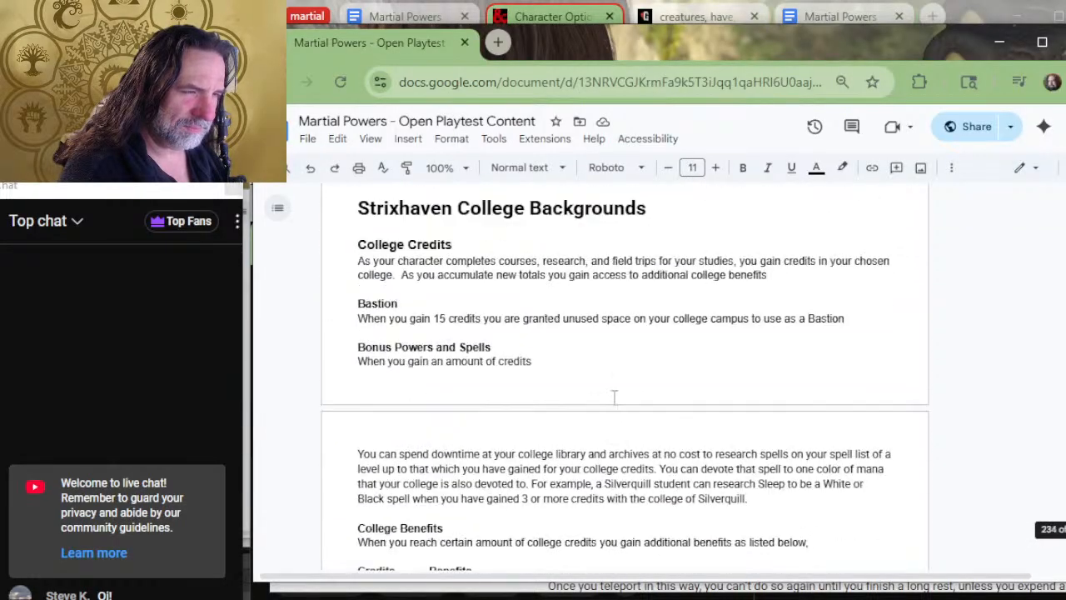
{"action": "left_click_drag", "start_coordinate": [544, 367], "coordinate": [345, 373]}
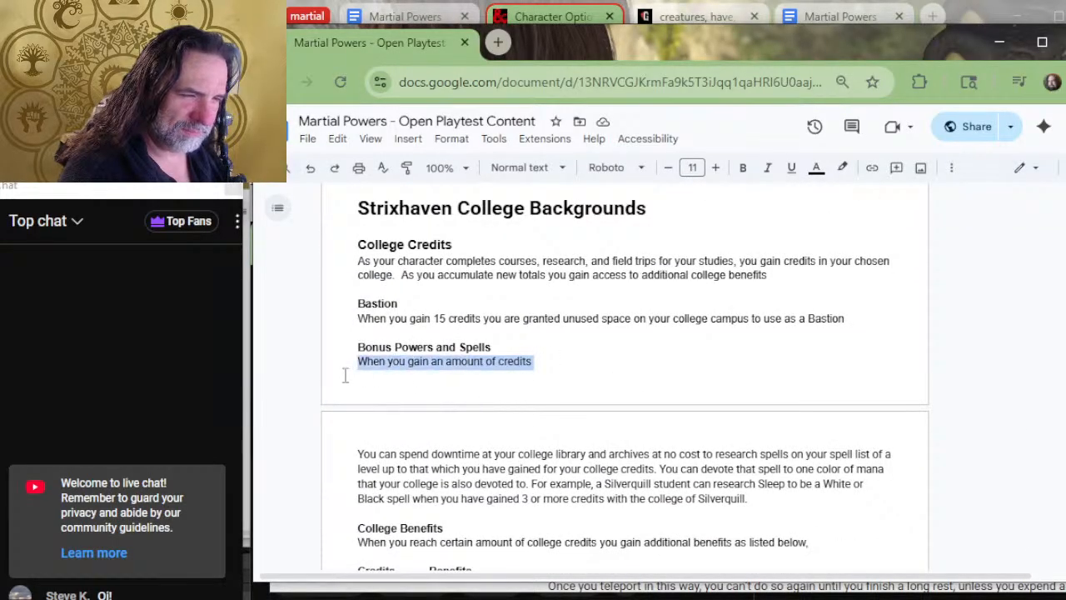
{"action": "key", "text": "ctrl+v"}
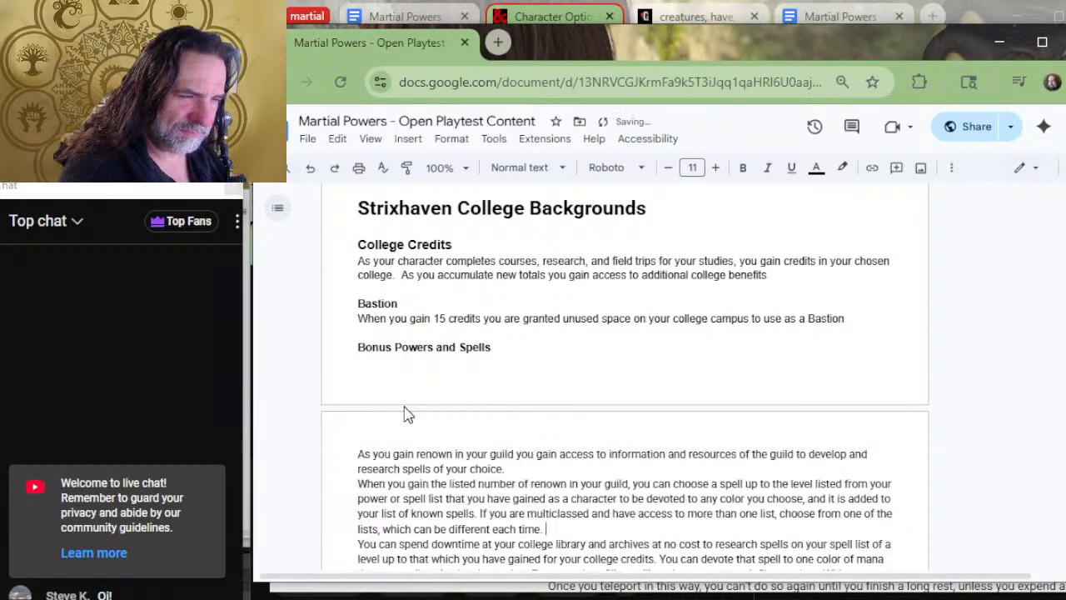
{"action": "left_click", "coordinate": [435, 348]}
Change "renown" to "credits" in the first sentence under Bonus Powers and Spells.
{"action": "scroll", "coordinate": [440, 366], "scroll_direction": "down", "scroll_amount": 2}
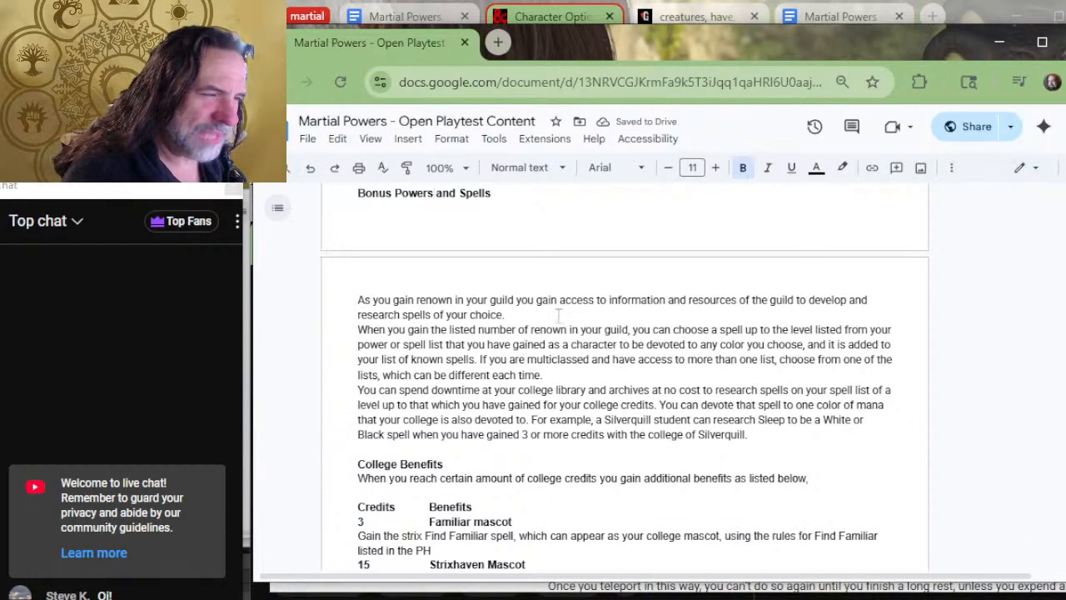
{"action": "left_click", "coordinate": [448, 302]}
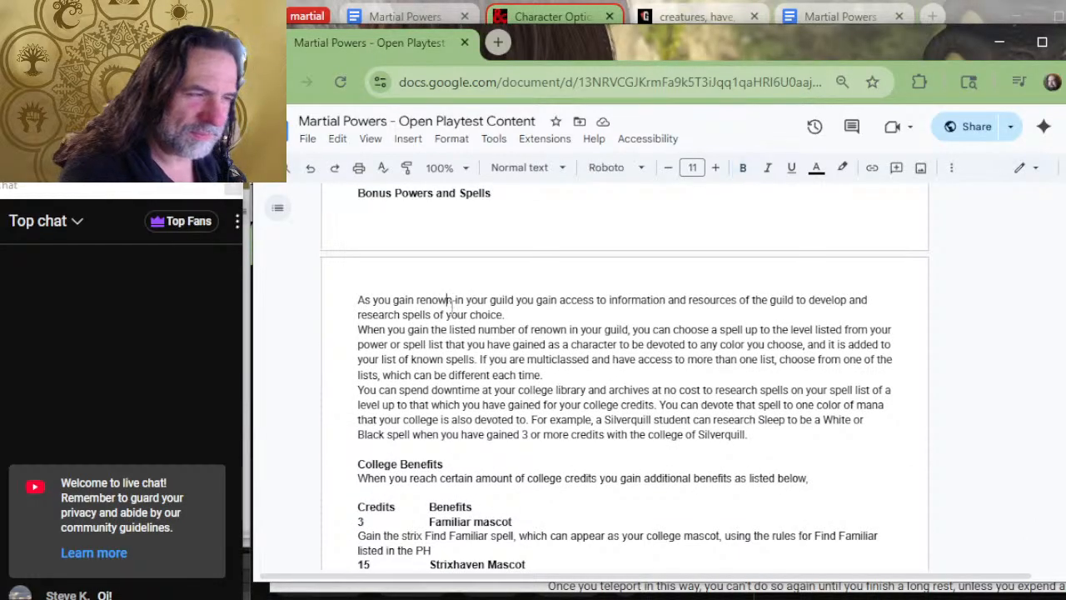
{"action": "key", "text": "BackSpace"}
{"action": "key", "text": "BackSpace"}
{"action": "key", "text": "BackSpace"}
{"action": "key", "text": "BackSpace"}
{"action": "key", "text": "BackSpace"}
{"action": "key", "text": "BackSpace"}
{"action": "type", "text": "cred"}
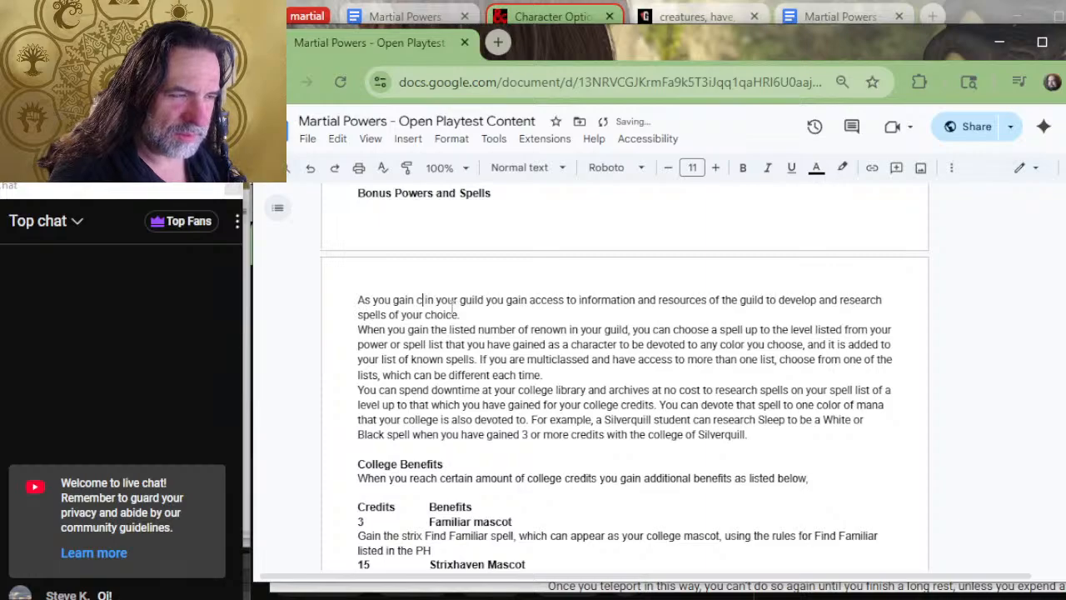
{"action": "type", "text": "its"}
{"action": "key", "text": "Delete"}
Change "guild" to "college" after "As you gain credits in your" in the same sentence.
{"action": "key", "text": "Right"}
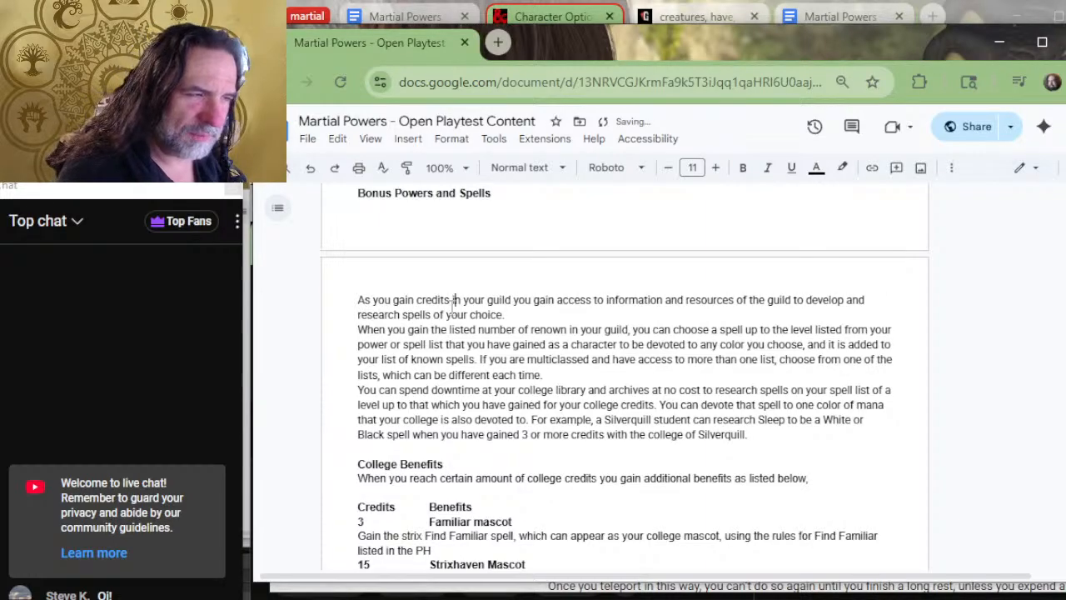
{"action": "key", "text": "Delete"}
{"action": "key", "text": "Delete"}
{"action": "key", "text": "Delete"}
{"action": "key", "text": "Delete"}
{"action": "key", "text": "Delete"}
{"action": "type", "text": "college"}
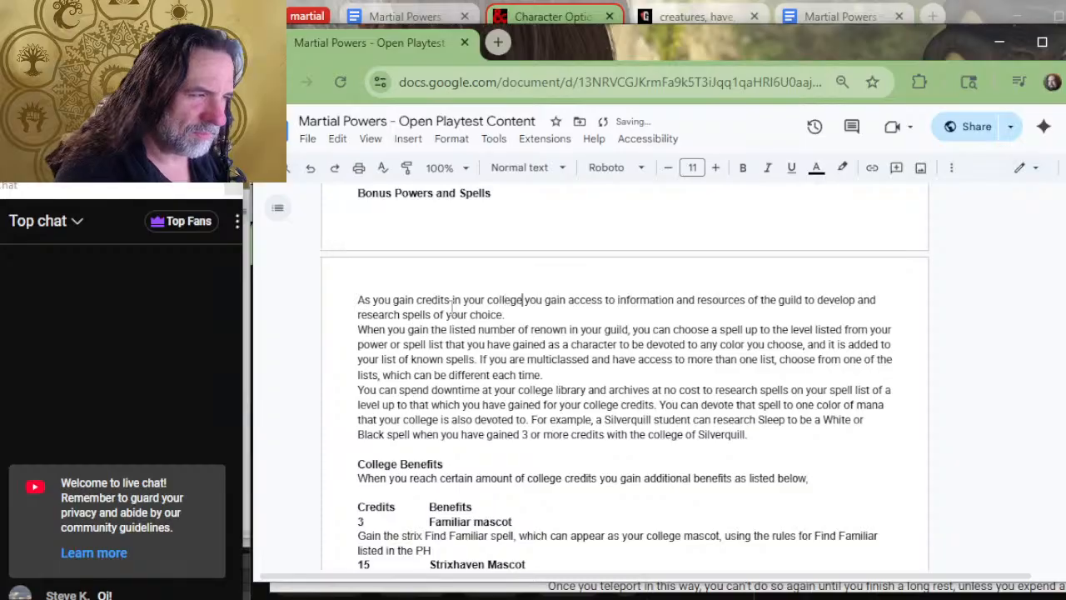
Remove "of the guild" from the first pasted sentence, retyping the end of "resources" before "to develop and research spells".
{"action": "key", "text": "Right"}
{"action": "key", "text": "Right"}
{"action": "key", "text": "Right"}
{"action": "key", "text": "Right"}
{"action": "key", "text": "Right"}
{"action": "key", "text": "Right"}
{"action": "key", "text": "Right"}
{"action": "key", "text": "Right"}
{"action": "key", "text": "Right"}
{"action": "key", "text": "Right"}
{"action": "key", "text": "Right"}
{"action": "key", "text": "Right"}
{"action": "key", "text": "Right"}
{"action": "key", "text": "Right"}
{"action": "key", "text": "Right"}
{"action": "key", "text": "Right"}
{"action": "key", "text": "Right"}
{"action": "key", "text": "Right"}
{"action": "key", "text": "Right"}
{"action": "key", "text": "Right"}
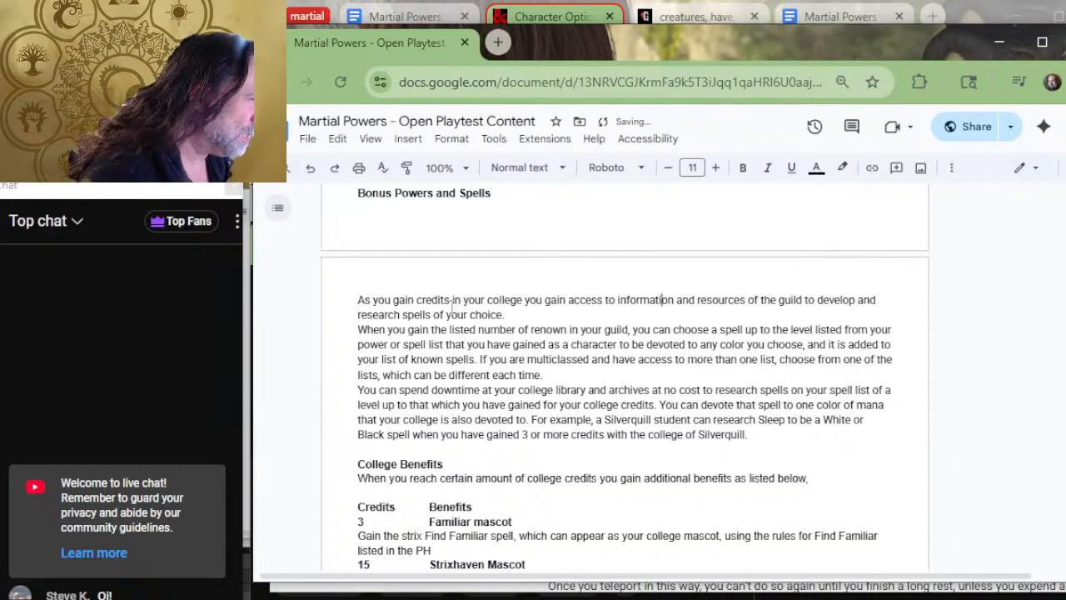
{"action": "key", "text": "Right"}
{"action": "key", "text": "Right"}
{"action": "key", "text": "Right"}
{"action": "key", "text": "Right"}
{"action": "key", "text": "Right"}
{"action": "key", "text": "Right"}
{"action": "key", "text": "Right"}
{"action": "key", "text": "Right"}
{"action": "key", "text": "Right"}
{"action": "key", "text": "Right"}
{"action": "key", "text": "Delete"}
{"action": "key", "text": "Delete"}
{"action": "key", "text": "Delete"}
{"action": "key", "text": "Delete"}
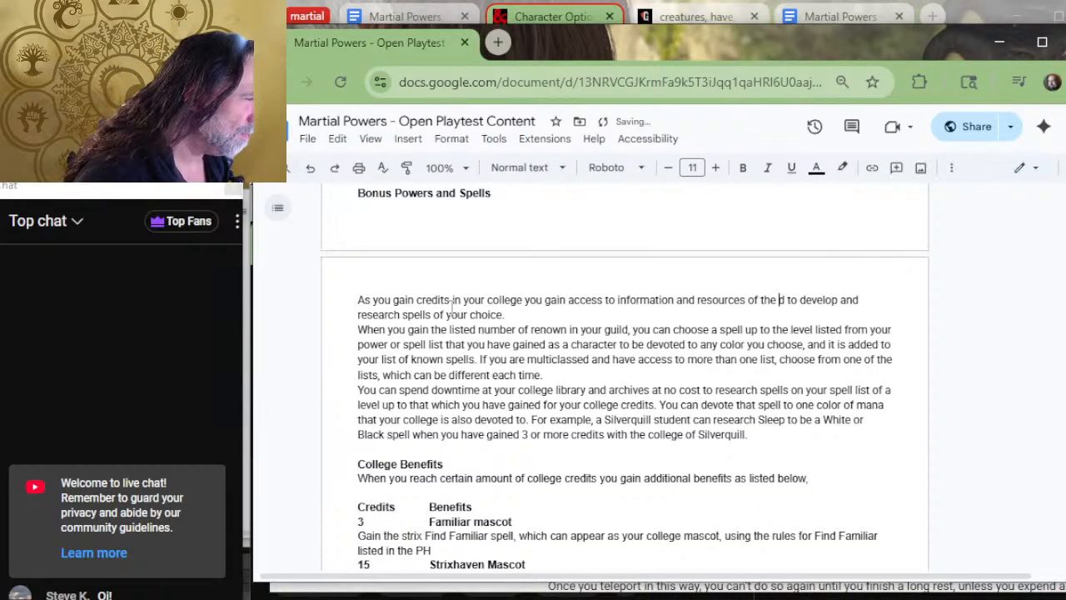
{"action": "key", "text": "Delete"}
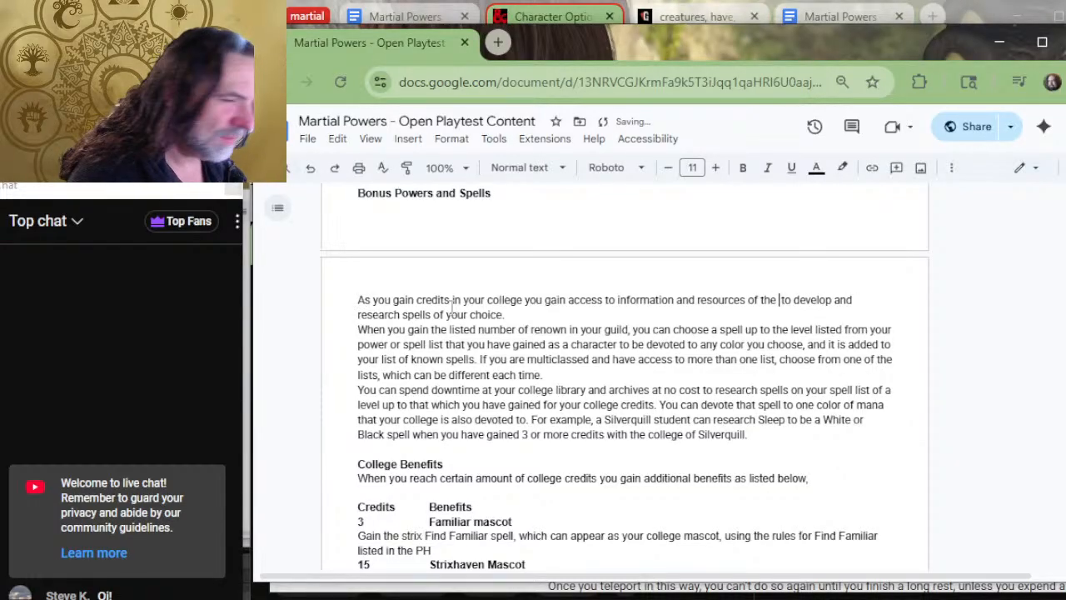
{"action": "key", "text": "BackSpace"}
{"action": "key", "text": "BackSpace"}
{"action": "key", "text": "BackSpace"}
{"action": "key", "text": "BackSpace"}
{"action": "key", "text": "BackSpace"}
{"action": "key", "text": "BackSpace"}
{"action": "key", "text": "BackSpace"}
{"action": "key", "text": "BackSpace"}
{"action": "key", "text": "BackSpace"}
{"action": "key", "text": "BackSpace"}
{"action": "key", "text": "BackSpace"}
{"action": "key", "text": "BackSpace"}
{"action": "key", "text": "BackSpace"}
{"action": "key", "text": "BackSpace"}
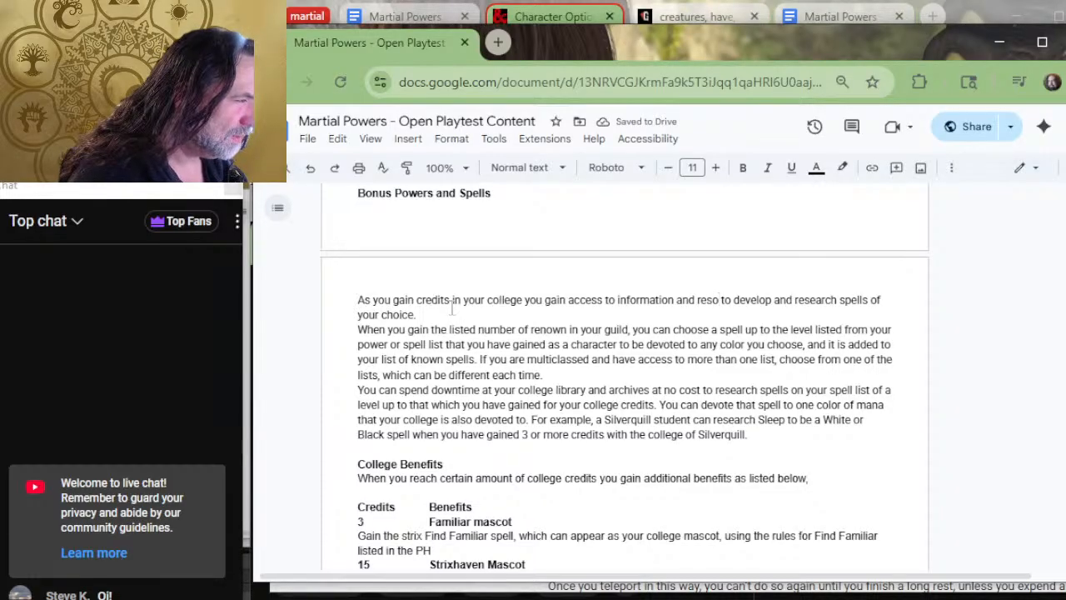
{"action": "type", "text": "ources"}
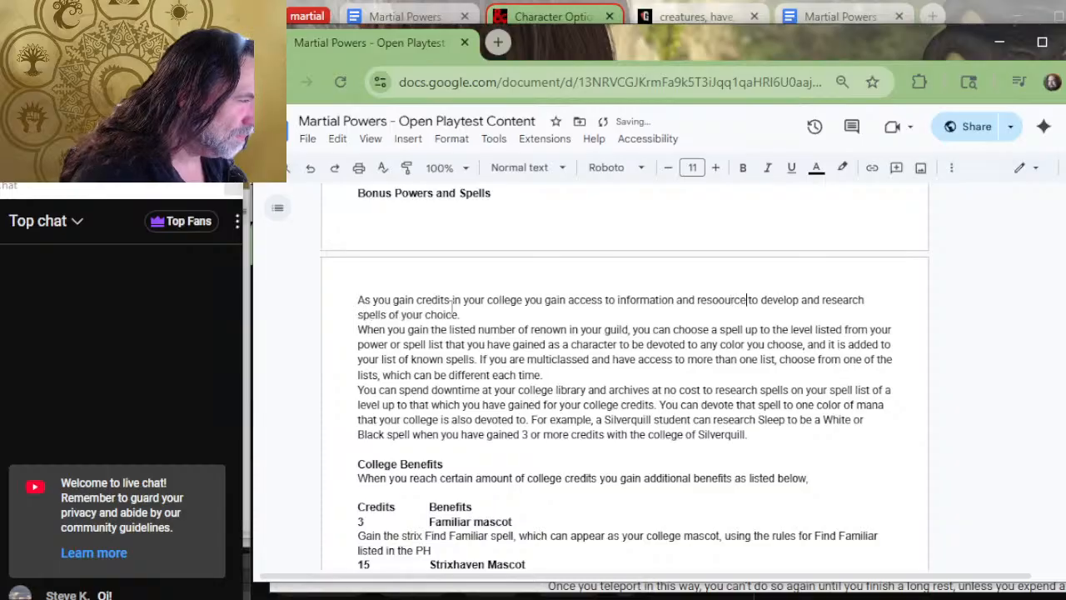
Review the pasted paragraph about choosing a spell at the listed renown, through its sentence on multiclassed characters.
{"action": "key", "text": "Down"}
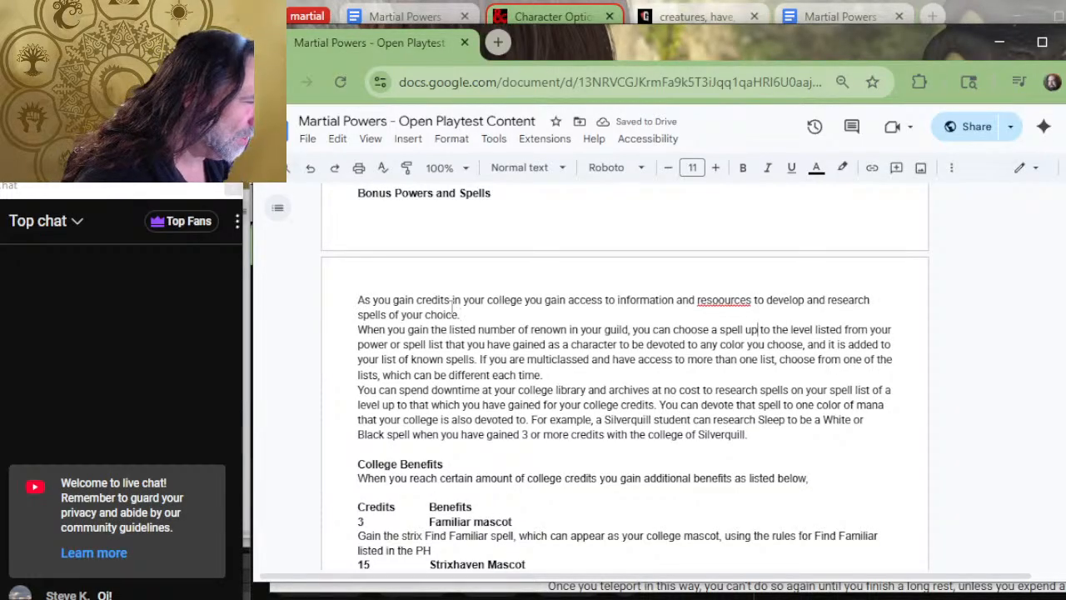
{"action": "key", "text": "Left"}
{"action": "key", "text": "Left"}
{"action": "key", "text": "Left"}
{"action": "key", "text": "Left"}
{"action": "key", "text": "Left"}
{"action": "key", "text": "Left"}
{"action": "key", "text": "Left"}
{"action": "key", "text": "Left"}
{"action": "key", "text": "Left"}
{"action": "key", "text": "Left"}
{"action": "key", "text": "Left"}
{"action": "key", "text": "Left"}
{"action": "key", "text": "Left"}
{"action": "key", "text": "Left"}
{"action": "key", "text": "Left"}
{"action": "key", "text": "Left"}
{"action": "key", "text": "Left"}
{"action": "key", "text": "Left"}
{"action": "key", "text": "Left"}
{"action": "key", "text": "Left"}
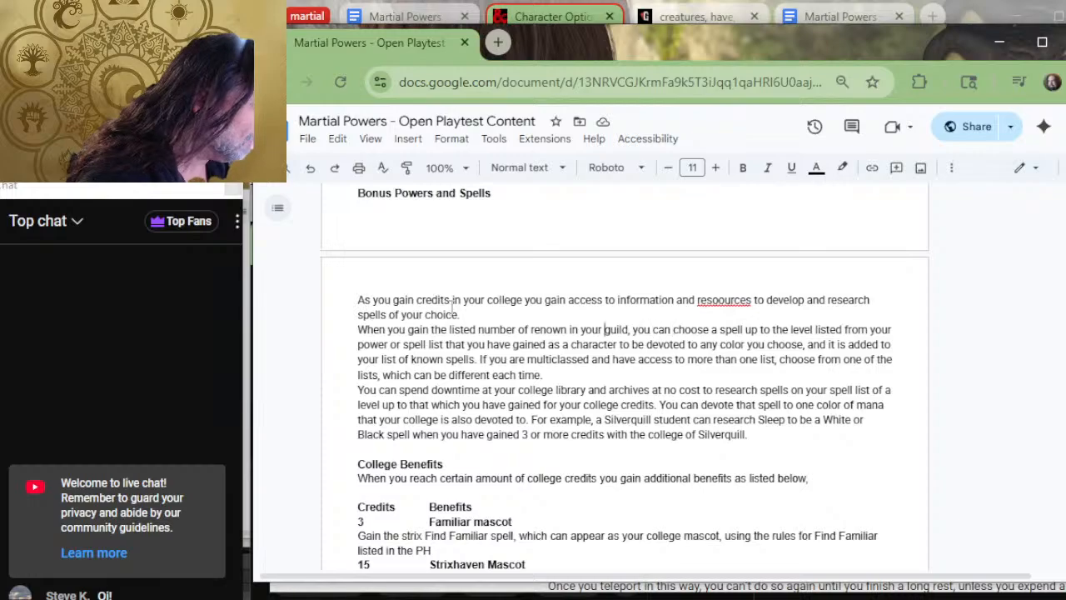
{"action": "key", "text": "Left"}
{"action": "key", "text": "Left"}
{"action": "key", "text": "Left"}
{"action": "key", "text": "Left"}
{"action": "key", "text": "Left"}
{"action": "key", "text": "Left"}
{"action": "key", "text": "Left"}
{"action": "key", "text": "Left"}
{"action": "key", "text": "Left"}
{"action": "key", "text": "Left"}
{"action": "key", "text": "Left"}
{"action": "key", "text": "Left"}
{"action": "key", "text": "Right"}
{"action": "key", "text": "Right"}
{"action": "key", "text": "Right"}
{"action": "key", "text": "Right"}
{"action": "key", "text": "Right"}
{"action": "key", "text": "Right"}
{"action": "key", "text": "Right"}
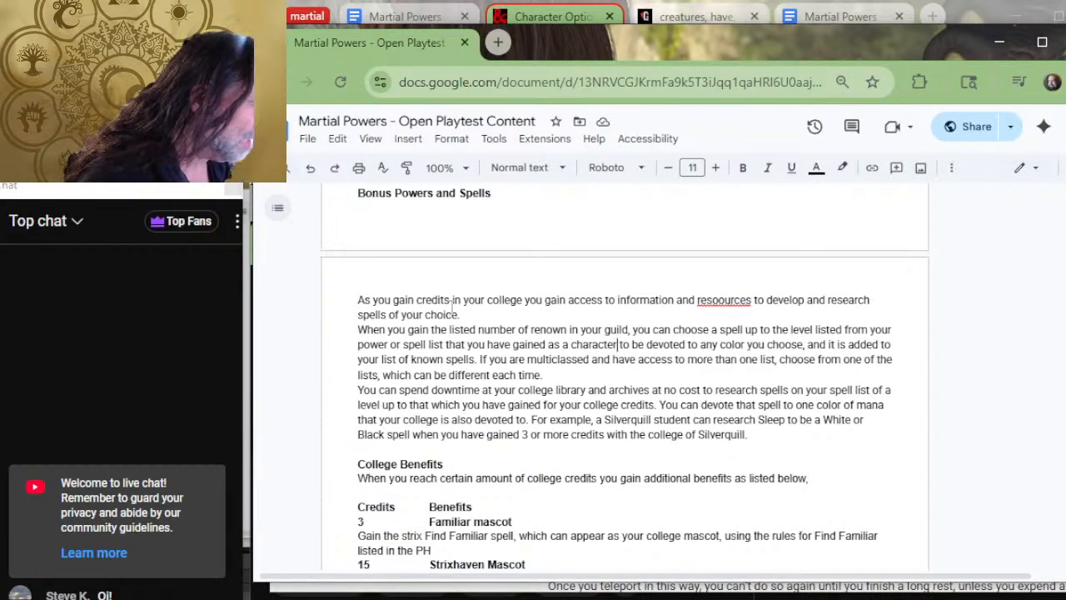
{"action": "key", "text": "Right"}
{"action": "key", "text": "Right"}
{"action": "key", "text": "Right"}
{"action": "key", "text": "Right"}
{"action": "key", "text": "Right"}
{"action": "key", "text": "Right"}
{"action": "key", "text": "Right"}
{"action": "key", "text": "Right"}
{"action": "key", "text": "Right"}
{"action": "key", "text": "Right"}
{"action": "key", "text": "Right"}
{"action": "key", "text": "Right"}
{"action": "key", "text": "Right"}
{"action": "key", "text": "Right"}
{"action": "key", "text": "Right"}
{"action": "key", "text": "Right"}
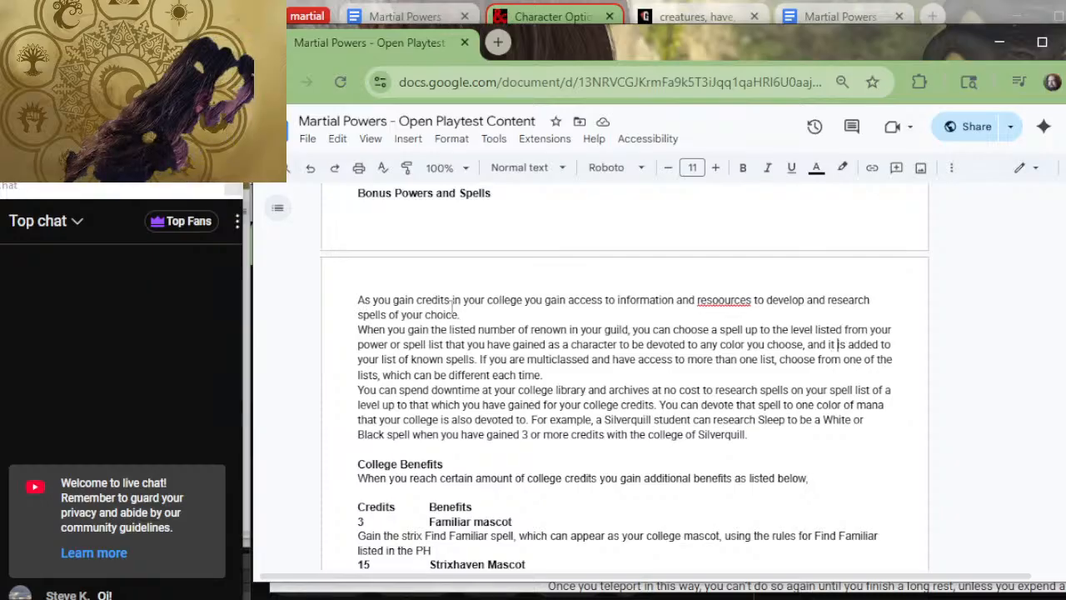
{"action": "key", "text": "Left"}
{"action": "key", "text": "Left"}
{"action": "key", "text": "Left"}
{"action": "key", "text": "Left"}
{"action": "key", "text": "Left"}
{"action": "key", "text": "Left"}
{"action": "key", "text": "Left"}
{"action": "key", "text": "Left"}
{"action": "key", "text": "Left"}
{"action": "key", "text": "Left"}
{"action": "key", "text": "Left"}
{"action": "key", "text": "Left"}
{"action": "key", "text": "Left"}
{"action": "key", "text": "Left"}
{"action": "key", "text": "Left"}
{"action": "key", "text": "Left"}
{"action": "key", "text": "Left"}
{"action": "key", "text": "Left"}
{"action": "key", "text": "Left"}
{"action": "key", "text": "Left"}
{"action": "key", "text": "Left"}
{"action": "key", "text": "Left"}
{"action": "key", "text": "Left"}
{"action": "key", "text": "Left"}
{"action": "key", "text": "Left"}
{"action": "key", "text": "Left"}
{"action": "key", "text": "Left"}
{"action": "key", "text": "Left"}
{"action": "key", "text": "Left"}
{"action": "key", "text": "Left"}
{"action": "key", "text": "Left"}
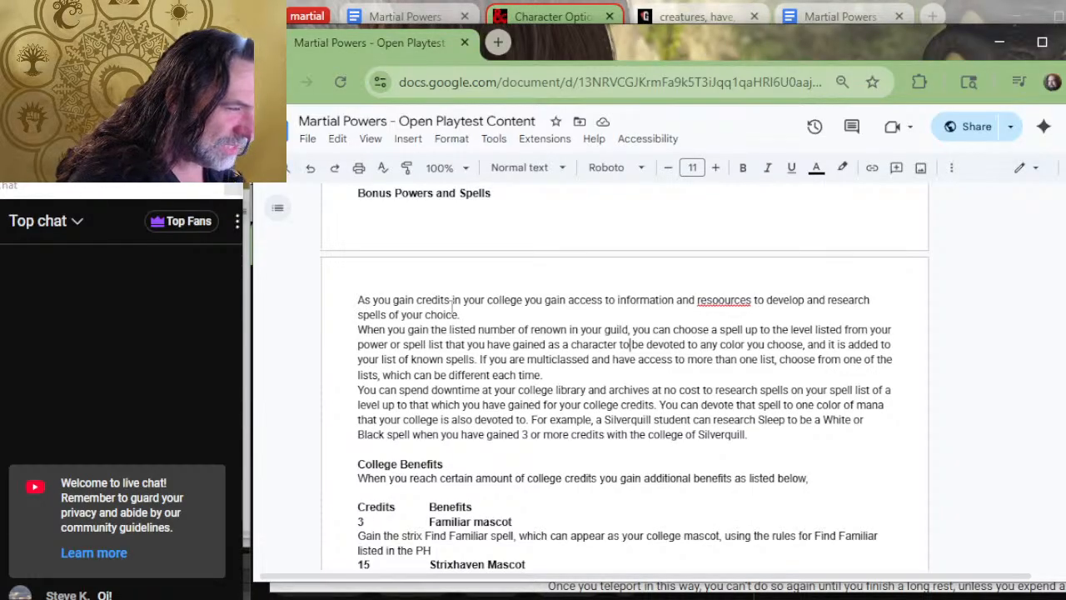
{"action": "key", "text": "Left"}
{"action": "key", "text": "Left"}
{"action": "key", "text": "Left"}
{"action": "key", "text": "Left"}
{"action": "key", "text": "Left"}
{"action": "key", "text": "Left"}
{"action": "key", "text": "Left"}
{"action": "key", "text": "Left"}
{"action": "key", "text": "Left"}
{"action": "key", "text": "Left"}
{"action": "key", "text": "Left"}
{"action": "key", "text": "Left"}
{"action": "key", "text": "Left"}
{"action": "key", "text": "Right"}
{"action": "key", "text": "Right"}
{"action": "key", "text": "Right"}
{"action": "key", "text": "Right"}
{"action": "key", "text": "Right"}
{"action": "key", "text": "Right"}
{"action": "key", "text": "Right"}
{"action": "key", "text": "Right"}
{"action": "key", "text": "Right"}
{"action": "key", "text": "Right"}
{"action": "key", "text": "Right"}
{"action": "key", "text": "Right"}
{"action": "key", "text": "Right"}
{"action": "key", "text": "Right"}
{"action": "key", "text": "Right"}
{"action": "key", "text": "Right"}
{"action": "key", "text": "Right"}
{"action": "key", "text": "Right"}
{"action": "key", "text": "Down"}
{"action": "key", "text": "Left"}
{"action": "key", "text": "Left"}
{"action": "key", "text": "Left"}
{"action": "key", "text": "Left"}
{"action": "key", "text": "Left"}
{"action": "key", "text": "Left"}
{"action": "key", "text": "Left"}
{"action": "key", "text": "Left"}
{"action": "key", "text": "Left"}
{"action": "key", "text": "Left"}
{"action": "key", "text": "Left"}
{"action": "key", "text": "Left"}
{"action": "key", "text": "Left"}
{"action": "key", "text": "Left"}
{"action": "key", "text": "Left"}
{"action": "key", "text": "Left"}
{"action": "key", "text": "Right"}
{"action": "key", "text": "Right"}
Insert a blank line between the paragraph ending "different each time." and the one about spending downtime at the college library.
{"action": "key", "text": "Down"}
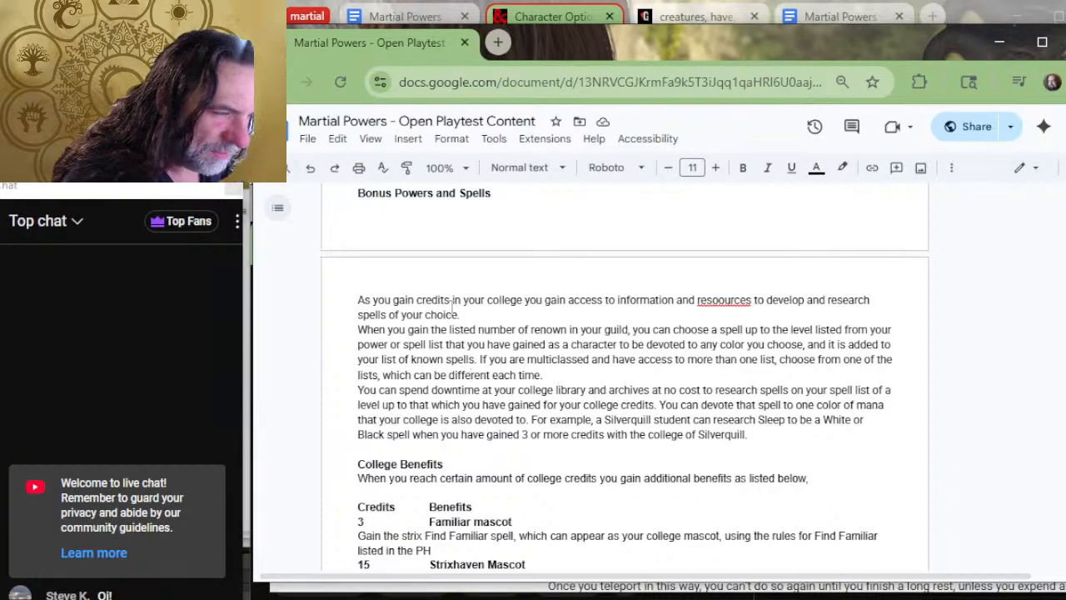
{"action": "key", "text": "Right"}
{"action": "key", "text": "Right"}
{"action": "key", "text": "Right"}
{"action": "key", "text": "Right"}
{"action": "key", "text": "Right"}
{"action": "key", "text": "Right"}
{"action": "key", "text": "Right"}
{"action": "key", "text": "Right"}
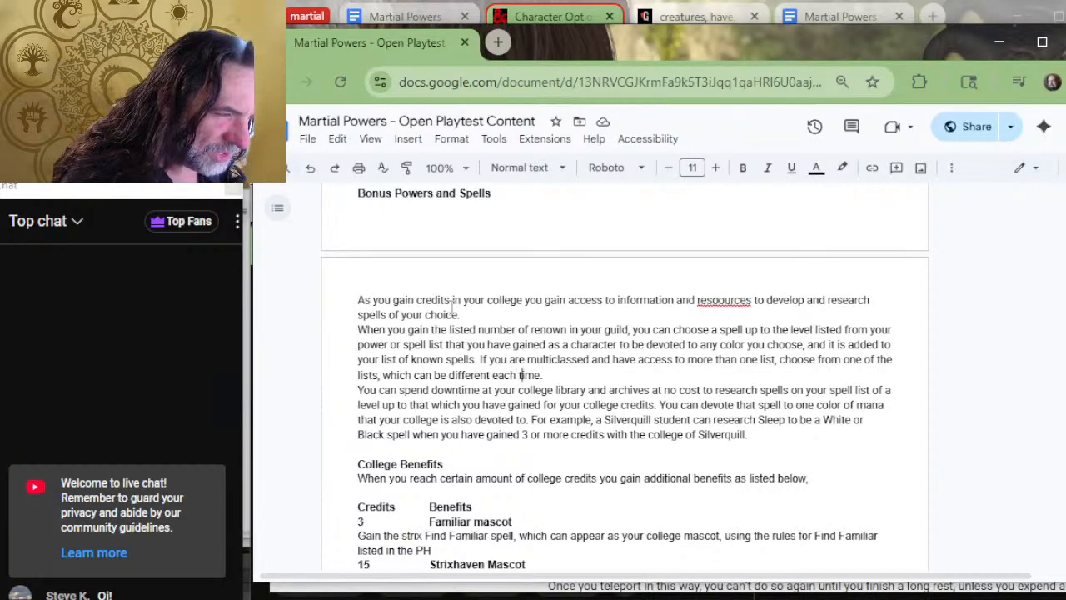
{"action": "key", "text": "Return"}
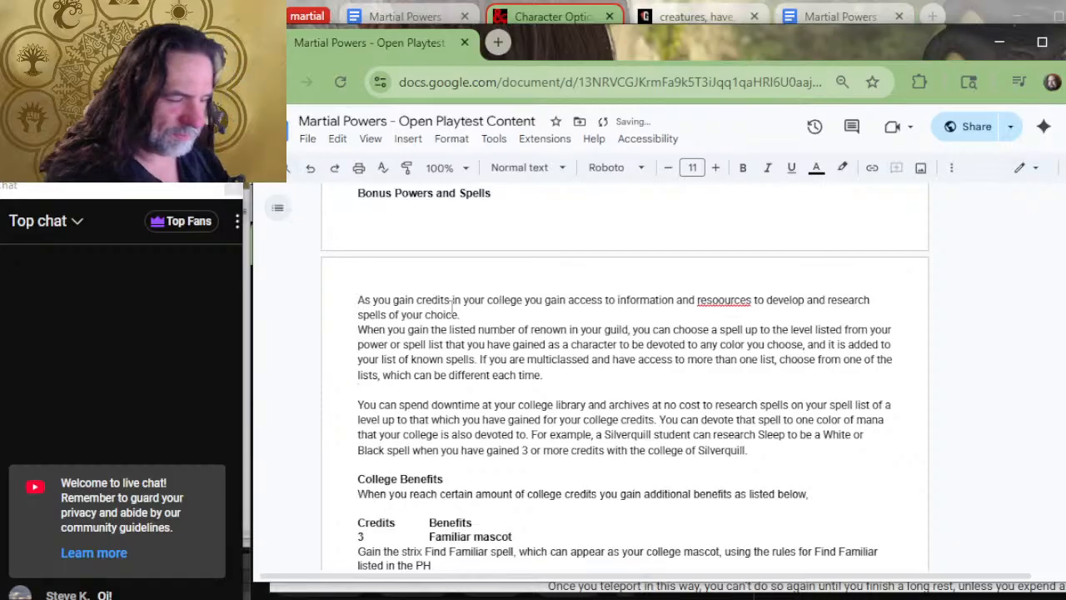
Add "In addition," at the start of the paragraph about spending downtime at the college library and archives.
{"action": "key", "text": "Down"}
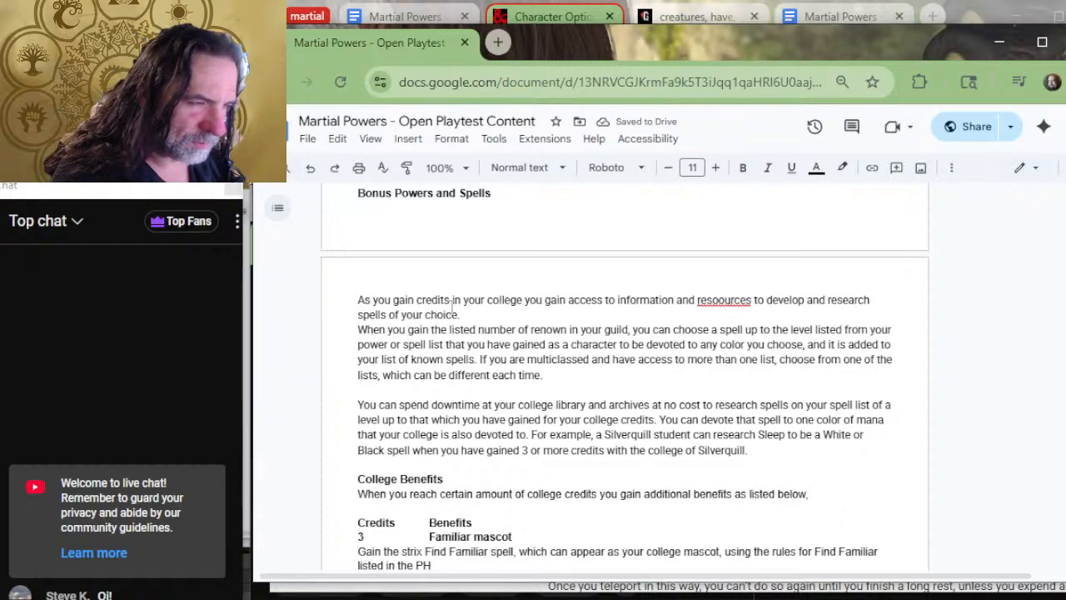
{"action": "type", "text": "IN addition,"}
{"action": "key", "text": "Home"}
{"action": "key", "text": "Right"}
{"action": "key", "text": "Delete"}
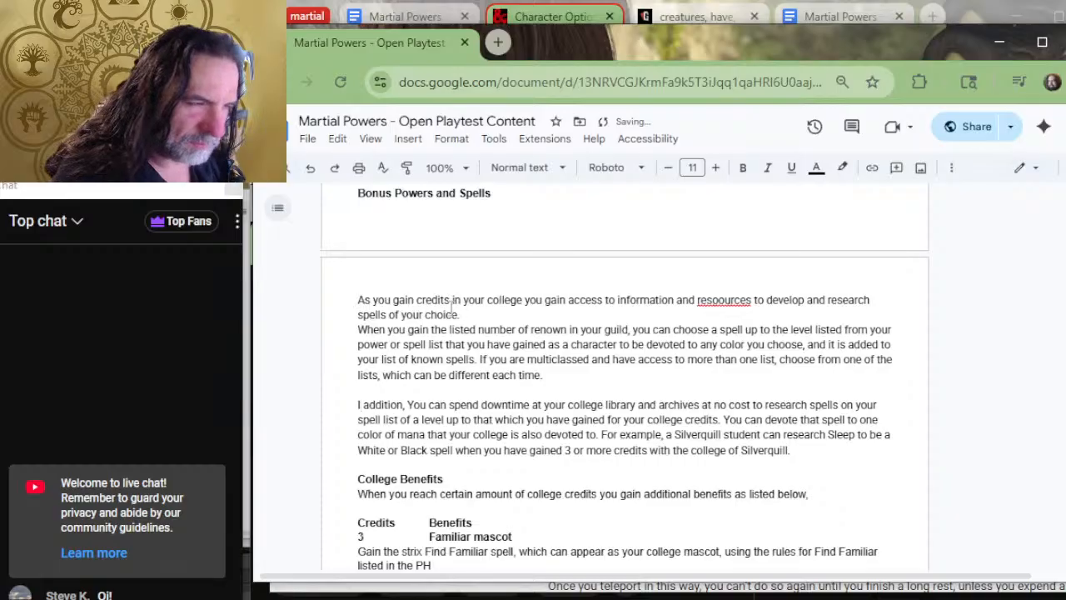
{"action": "type", "text": "n"}
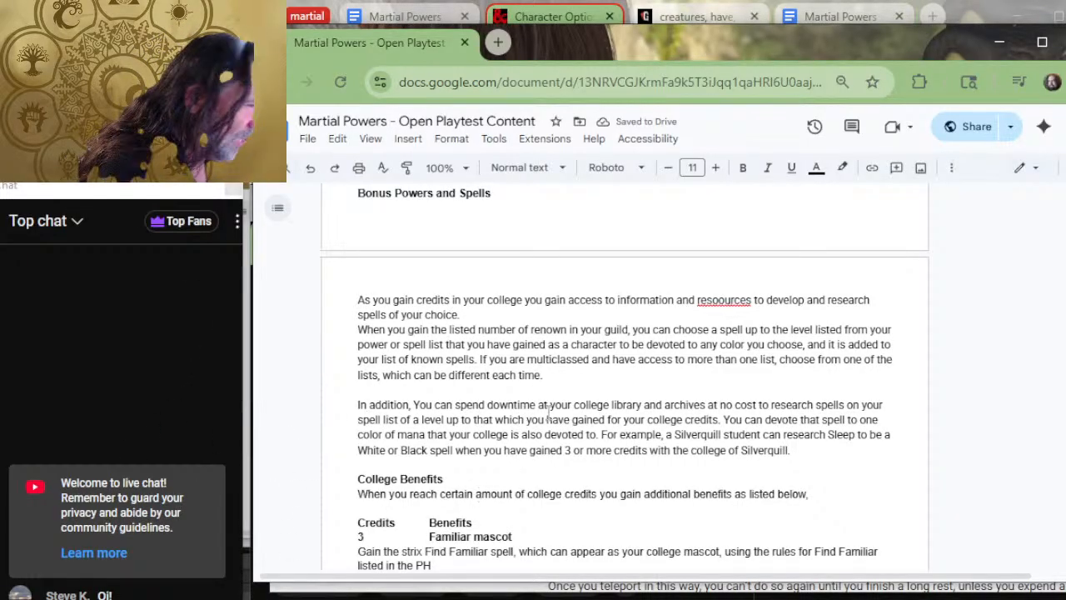
Replace "guild" with "college" in the sentence about the listed number of renown, and correct the misspelled "resources" in the sentence above.
{"action": "left_click", "coordinate": [626, 330]}
{"action": "key", "text": "BackSpace"}
{"action": "key", "text": "BackSpace"}
{"action": "key", "text": "BackSpace"}
{"action": "key", "text": "BackSpace"}
{"action": "key", "text": "BackSpace"}
{"action": "key", "text": "BackSpace"}
{"action": "type", "text": "cp"}
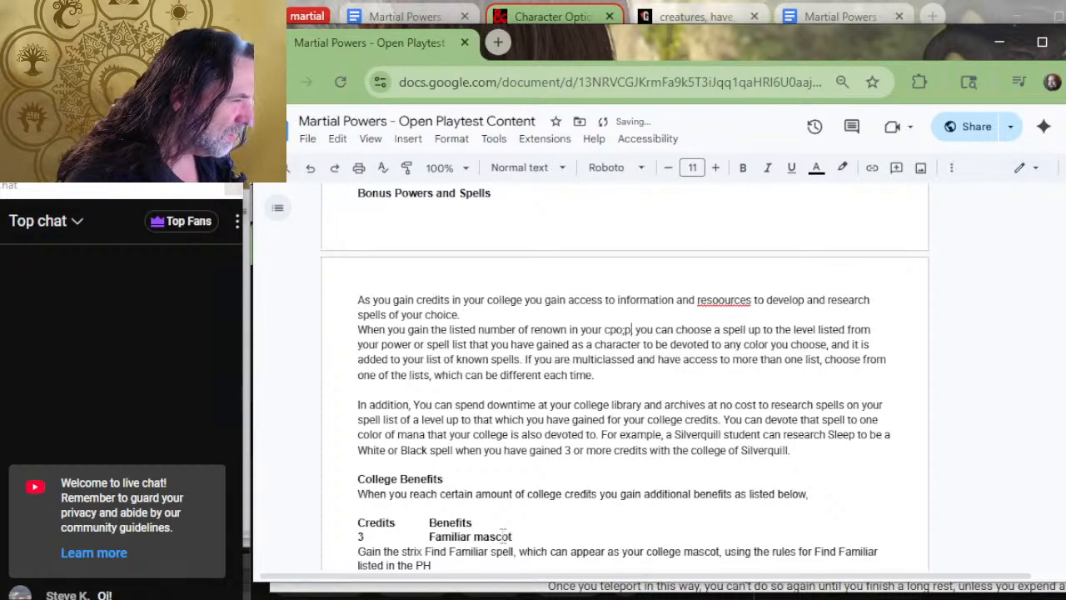
{"action": "key", "text": "BackSpace"}
{"action": "type", "text": "ollege,"}
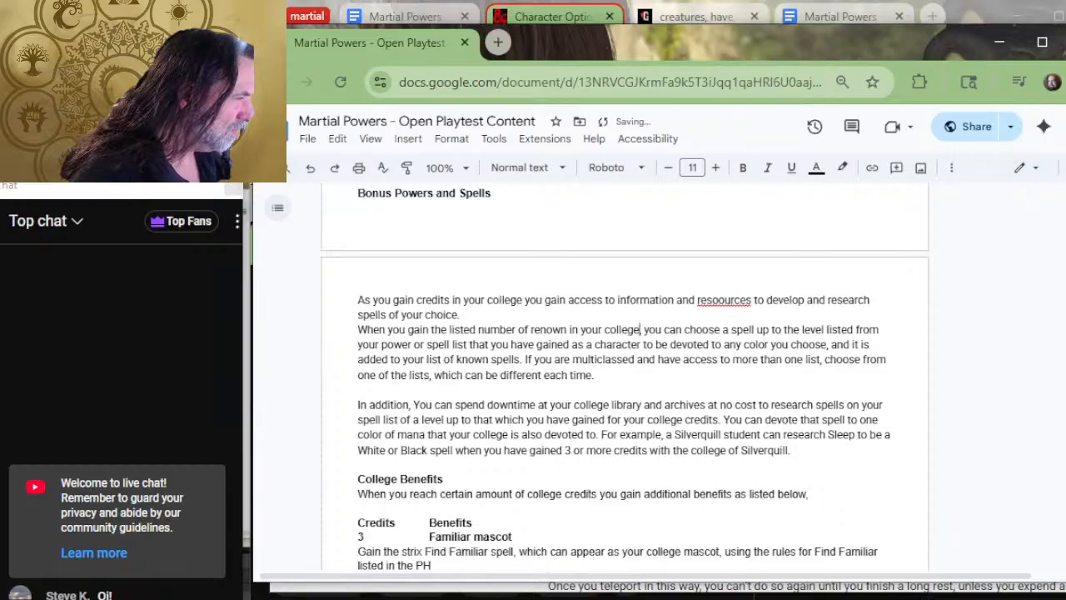
{"action": "left_click", "coordinate": [716, 302]}
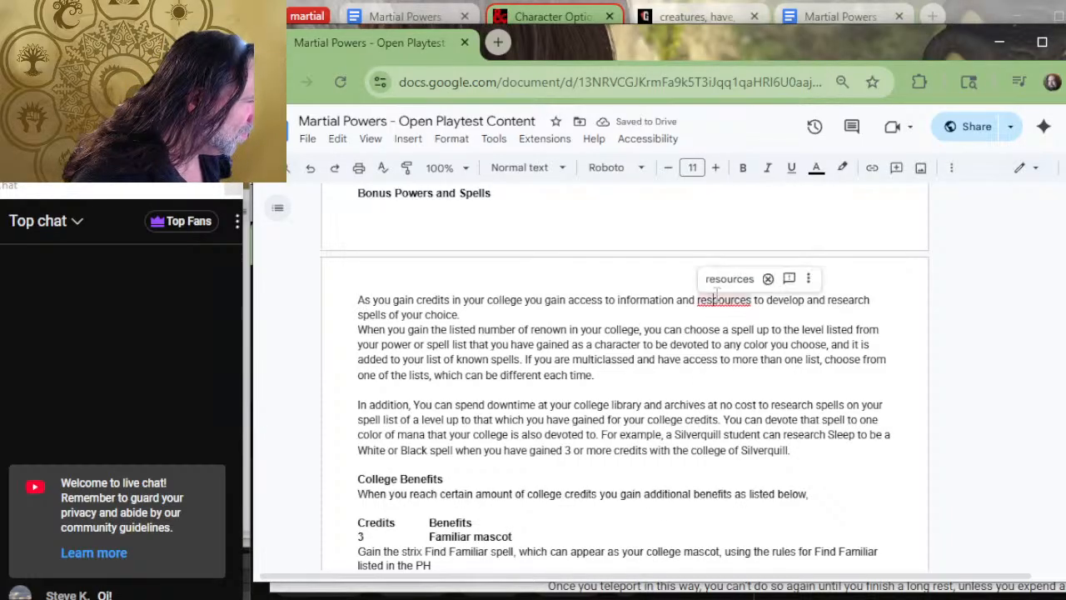
{"action": "left_click", "coordinate": [718, 280]}
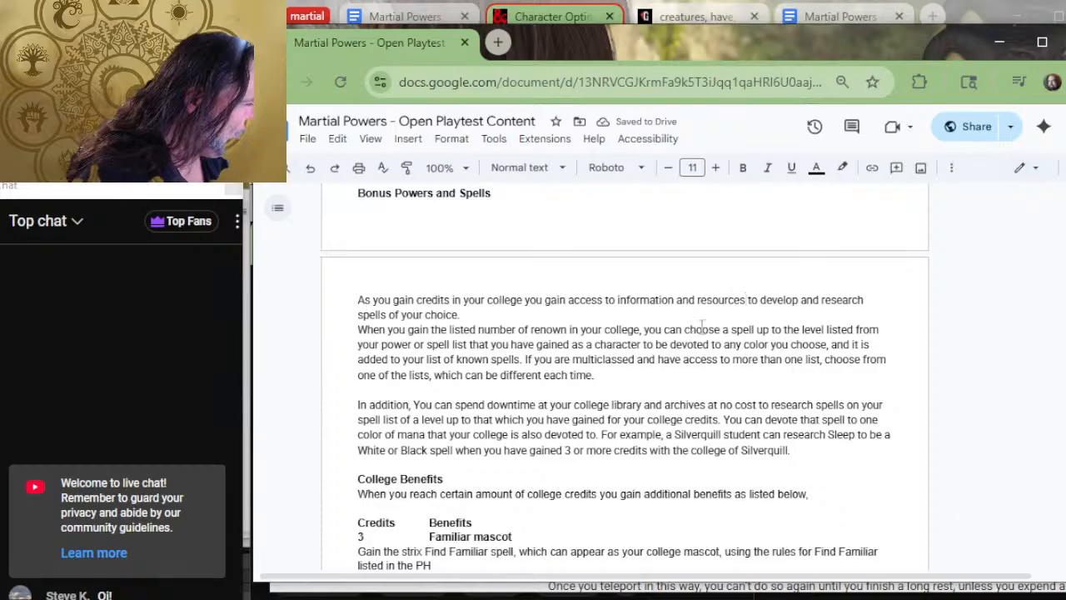
Replace "can choose a spell" with "gain the power or spell" in the sentence about the listed number of renown.
{"action": "left_click_drag", "start_coordinate": [721, 328], "coordinate": [663, 323]}
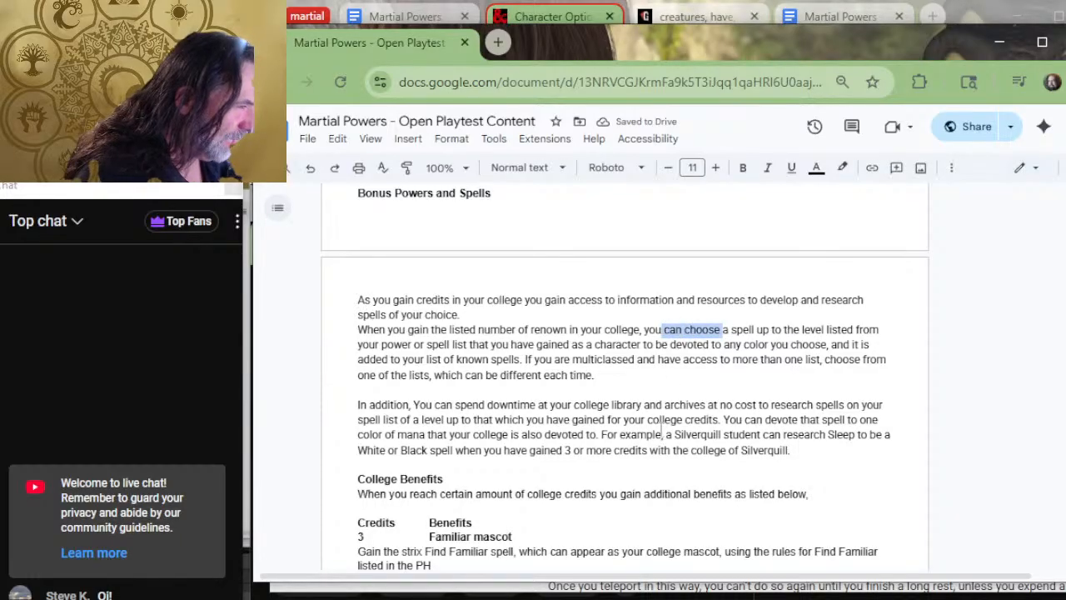
{"action": "type", "text": "gain the power or spell"}
{"action": "key", "text": "Delete"}
{"action": "key", "text": "Delete"}
{"action": "key", "text": "Delete"}
{"action": "key", "text": "Delete"}
{"action": "key", "text": "Delete"}
{"action": "key", "text": "Delete"}
{"action": "key", "text": "Delete"}
{"action": "key", "text": "Delete"}
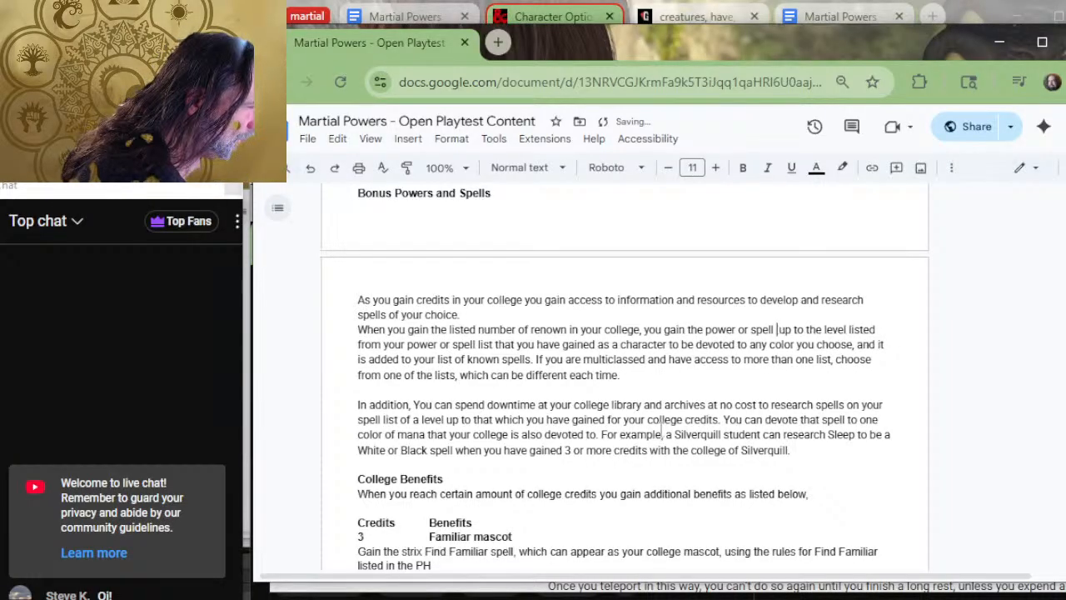
Insert "listed" before "power or spell" in the sentence about the listed number of renown.
{"action": "key", "text": "Left"}
{"action": "key", "text": "Left"}
{"action": "key", "text": "Left"}
{"action": "key", "text": "Left"}
{"action": "key", "text": "Left"}
{"action": "key", "text": "Left"}
{"action": "key", "text": "Left"}
{"action": "key", "text": "Left"}
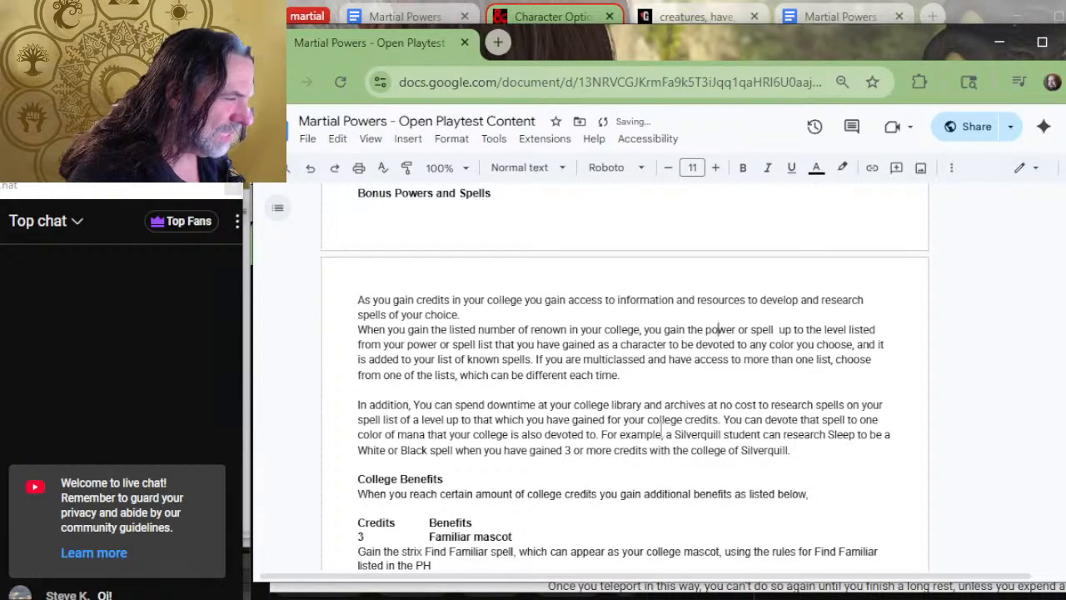
{"action": "type", "text": "listed"}
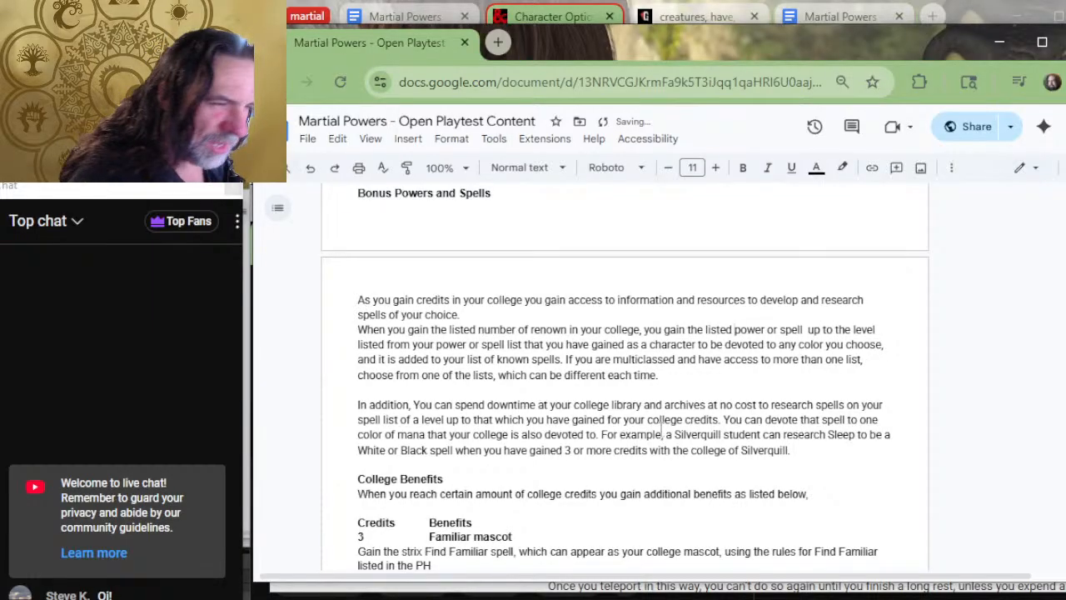
Delete "from your power or spell list" between "up to the level listed" and "that you have gained as a character".
{"action": "key", "text": "Down"}
{"action": "key", "text": "Right"}
{"action": "key", "text": "Right"}
{"action": "key", "text": "Right"}
{"action": "key", "text": "Right"}
{"action": "key", "text": "Right"}
{"action": "key", "text": "Right"}
{"action": "key", "text": "Right"}
{"action": "key", "text": "Right"}
{"action": "key", "text": "Right"}
{"action": "key", "text": "Right"}
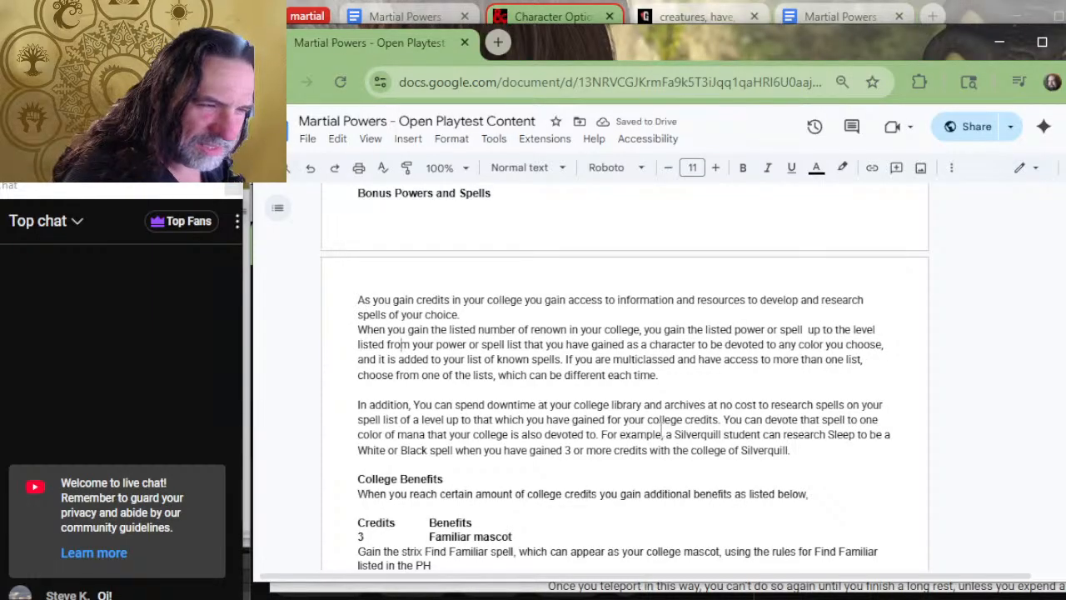
{"action": "key", "text": "Right"}
{"action": "key", "text": "Right"}
{"action": "key", "text": "Right"}
{"action": "key", "text": "Right"}
{"action": "key", "text": "Right"}
{"action": "key", "text": "Right"}
{"action": "key", "text": "Right"}
{"action": "key", "text": "Right"}
{"action": "key", "text": "Right"}
{"action": "key", "text": "Left"}
{"action": "key", "text": "Left"}
{"action": "key", "text": "Left"}
{"action": "key", "text": "Left"}
{"action": "key", "text": "Left"}
{"action": "key", "text": "Left"}
{"action": "key", "text": "Left"}
{"action": "key", "text": "Left"}
{"action": "key", "text": "Left"}
{"action": "key", "text": "Left"}
{"action": "key", "text": "Left"}
{"action": "key", "text": "Left"}
{"action": "key", "text": "Left"}
{"action": "key", "text": "Left"}
{"action": "key", "text": "Left"}
{"action": "key", "text": "Left"}
{"action": "key", "text": "Left"}
{"action": "key", "text": "Left"}
{"action": "key", "text": "Left"}
{"action": "key", "text": "Left"}
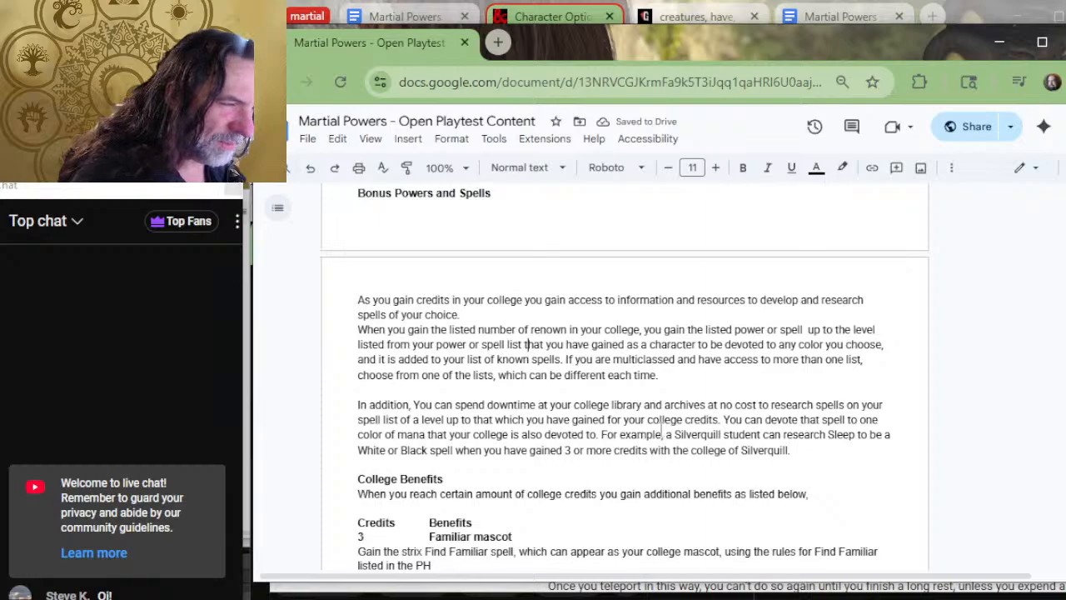
{"action": "key", "text": "Left"}
{"action": "key", "text": "Left"}
{"action": "key", "text": "Left"}
{"action": "key", "text": "Left"}
{"action": "key", "text": "Left"}
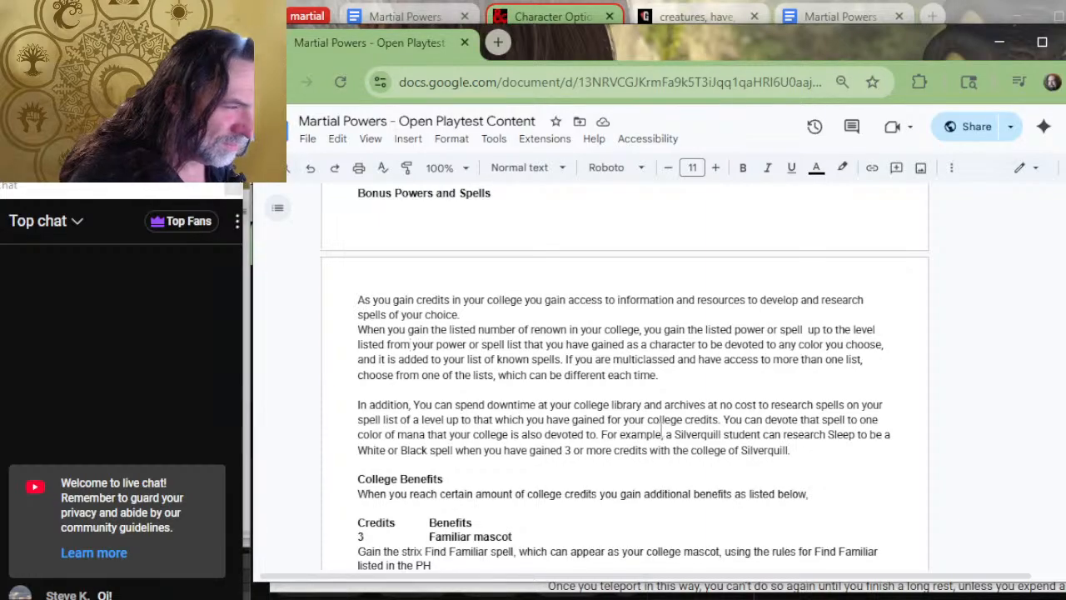
{"action": "key", "text": "BackSpace"}
{"action": "key", "text": "BackSpace"}
{"action": "key", "text": "BackSpace"}
{"action": "key", "text": "BackSpace"}
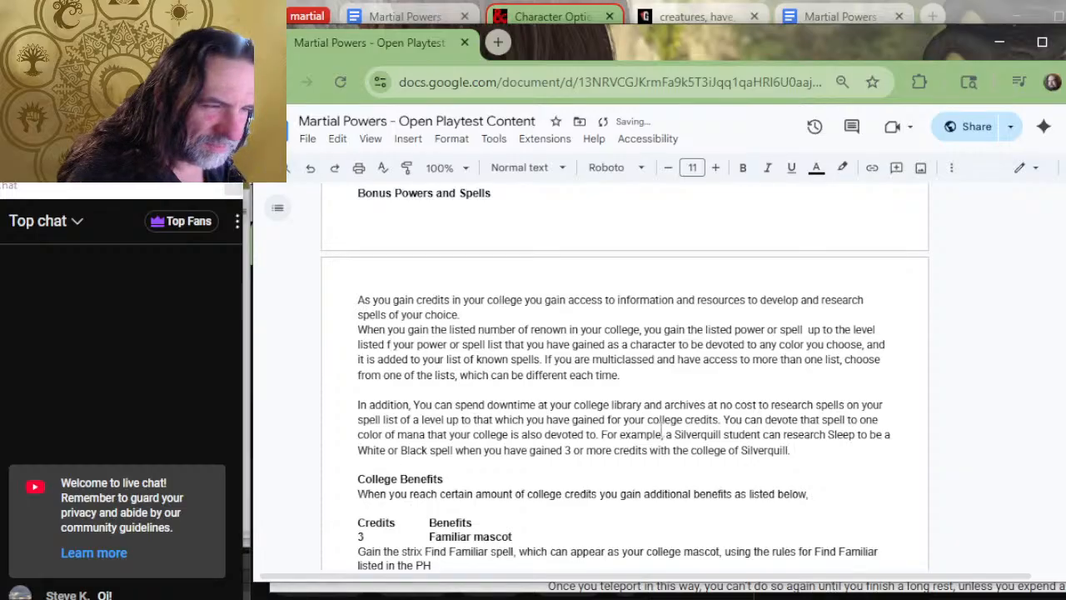
{"action": "key", "text": "BackSpace"}
{"action": "key", "text": "Delete"}
{"action": "key", "text": "Delete"}
{"action": "key", "text": "Delete"}
{"action": "key", "text": "Delete"}
{"action": "key", "text": "Delete"}
{"action": "key", "text": "Delete"}
{"action": "key", "text": "Delete"}
{"action": "key", "text": "Delete"}
{"action": "key", "text": "Delete"}
{"action": "key", "text": "Delete"}
{"action": "key", "text": "Delete"}
{"action": "key", "text": "Delete"}
{"action": "key", "text": "Delete"}
{"action": "key", "text": "Delete"}
{"action": "key", "text": "Delete"}
{"action": "key", "text": "Delete"}
{"action": "key", "text": "Delete"}
{"action": "key", "text": "Delete"}
{"action": "key", "text": "Delete"}
{"action": "key", "text": "Delete"}
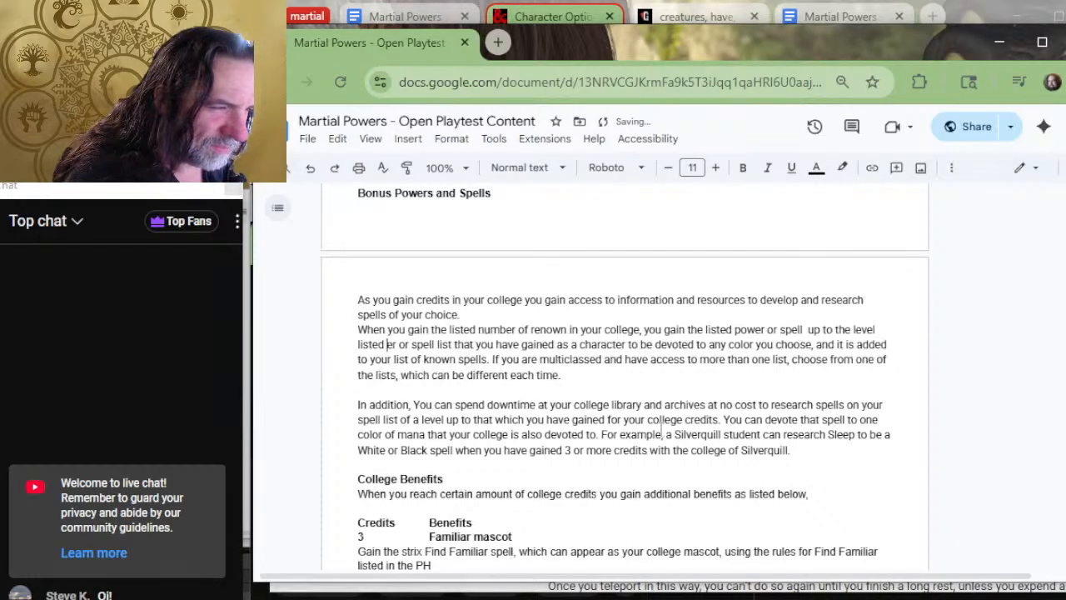
{"action": "key", "text": "Delete"}
{"action": "key", "text": "Delete"}
{"action": "key", "text": "Delete"}
Insert "powers and" before "spells" in the phrase "added to your list of known spells".
{"action": "key", "text": "Right"}
{"action": "key", "text": "Right"}
{"action": "key", "text": "Right"}
{"action": "key", "text": "Right"}
{"action": "key", "text": "Right"}
{"action": "key", "text": "Right"}
{"action": "key", "text": "Right"}
{"action": "key", "text": "Right"}
{"action": "key", "text": "Right"}
{"action": "key", "text": "Right"}
{"action": "key", "text": "Right"}
{"action": "key", "text": "Right"}
{"action": "key", "text": "Right"}
{"action": "key", "text": "Right"}
{"action": "key", "text": "Right"}
{"action": "key", "text": "Right"}
{"action": "key", "text": "Right"}
{"action": "key", "text": "Right"}
{"action": "key", "text": "Right"}
{"action": "key", "text": "Right"}
{"action": "key", "text": "Right"}
{"action": "key", "text": "Right"}
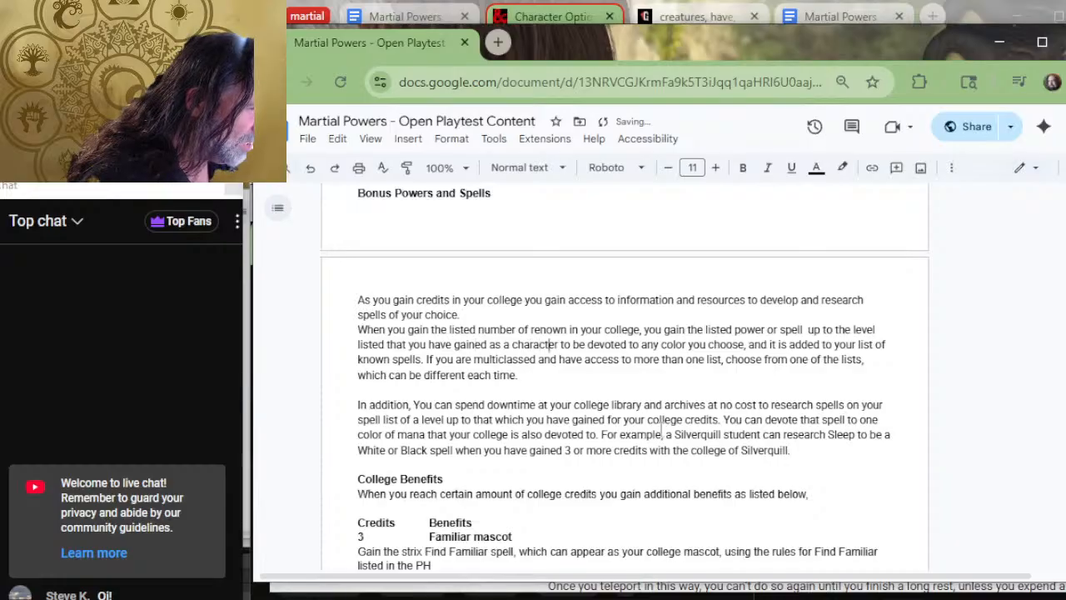
{"action": "key", "text": "Right"}
{"action": "key", "text": "Right"}
{"action": "key", "text": "Right"}
{"action": "key", "text": "Right"}
{"action": "key", "text": "Right"}
{"action": "key", "text": "Right"}
{"action": "key", "text": "Right"}
{"action": "key", "text": "Right"}
{"action": "key", "text": "Right"}
{"action": "key", "text": "Right"}
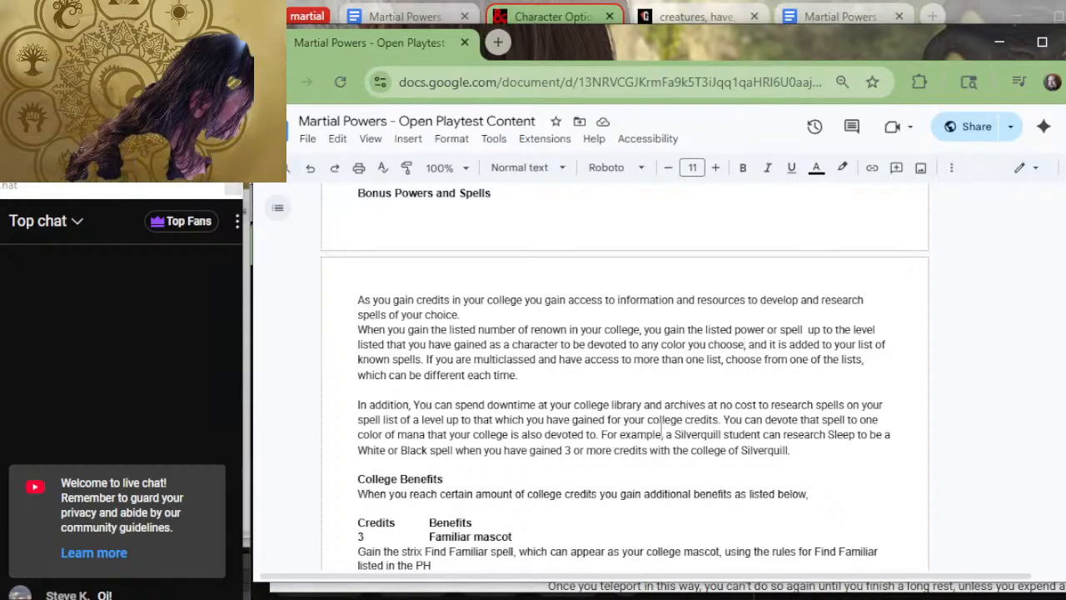
{"action": "type", "text": ","}
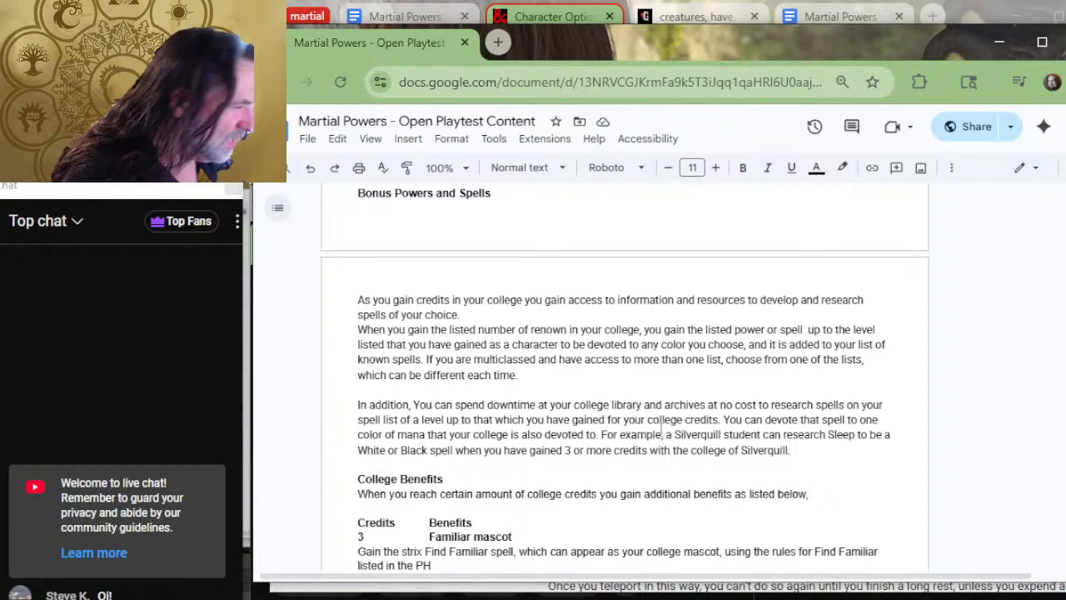
{"action": "key", "text": "Right"}
{"action": "key", "text": "Right"}
{"action": "key", "text": "Right"}
{"action": "key", "text": "Right"}
{"action": "key", "text": "Right"}
{"action": "key", "text": "Right"}
{"action": "key", "text": "Right"}
{"action": "key", "text": "Right"}
{"action": "key", "text": "Right"}
{"action": "key", "text": "Right"}
{"action": "key", "text": "Right"}
{"action": "key", "text": "Right"}
{"action": "key", "text": "Right"}
{"action": "key", "text": "Right"}
{"action": "key", "text": "Right"}
{"action": "key", "text": "Right"}
{"action": "key", "text": "Right"}
{"action": "key", "text": "Right"}
{"action": "key", "text": "Right"}
{"action": "key", "text": "Right"}
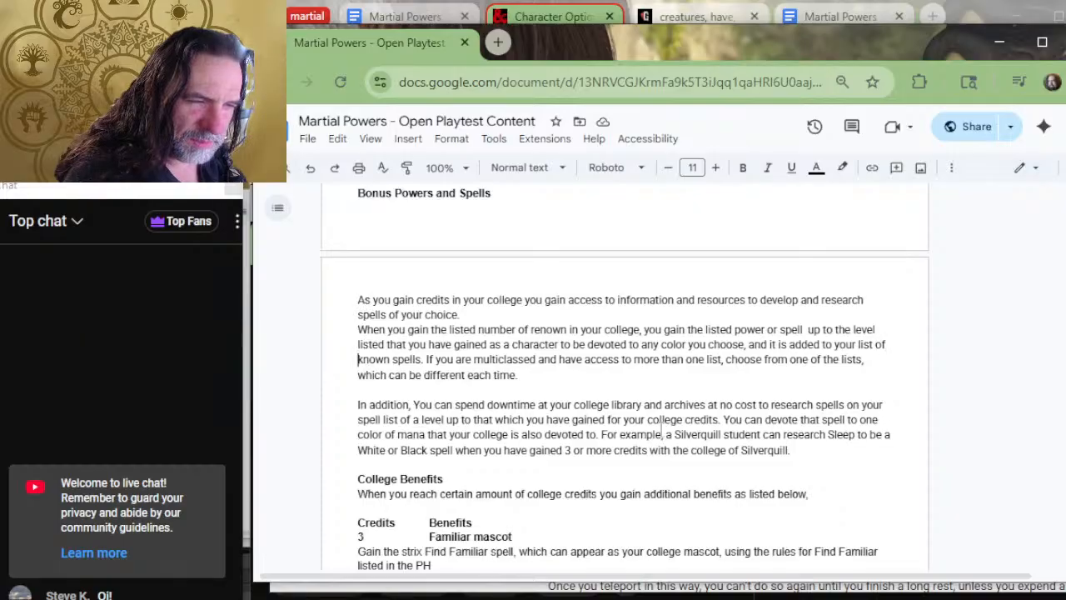
{"action": "type", "text": "powers and"}
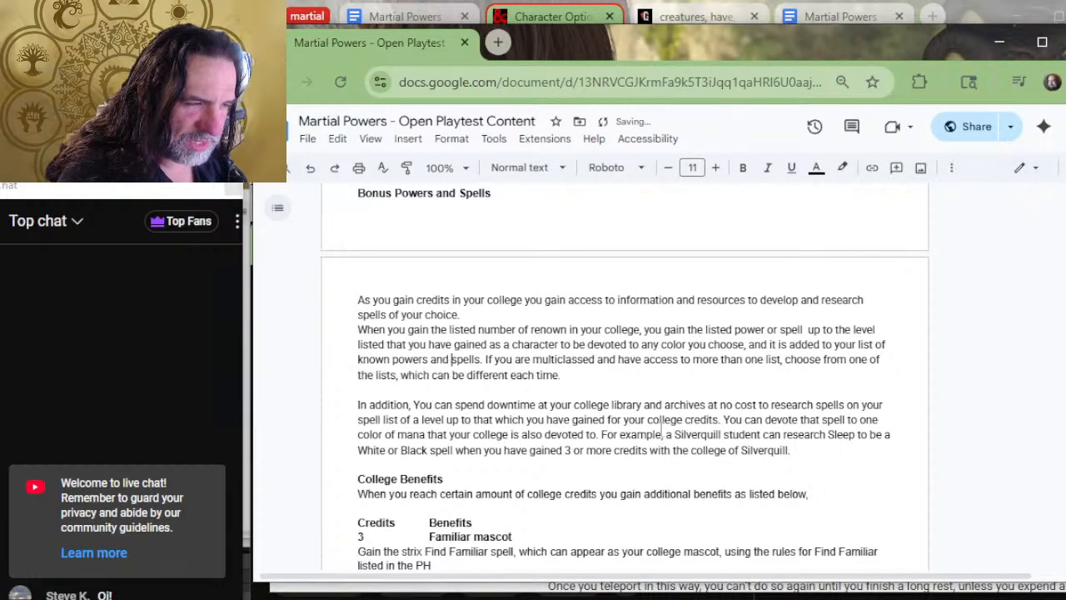
Copy the college bonus powers text from "you gain the listed power or spell" through "which can be different each time.".
{"action": "key", "text": "Right"}
{"action": "key", "text": "Right"}
{"action": "key", "text": "Right"}
{"action": "key", "text": "Right"}
{"action": "key", "text": "Right"}
{"action": "key", "text": "Right"}
{"action": "key", "text": "Right"}
{"action": "key", "text": "Right"}
{"action": "key", "text": "Right"}
{"action": "key", "text": "Right"}
{"action": "key", "text": "Right"}
{"action": "key", "text": "Right"}
{"action": "key", "text": "Right"}
{"action": "key", "text": "Right"}
{"action": "key", "text": "Right"}
{"action": "key", "text": "Right"}
{"action": "key", "text": "Right"}
{"action": "key", "text": "Right"}
{"action": "key", "text": "Right"}
{"action": "key", "text": "Right"}
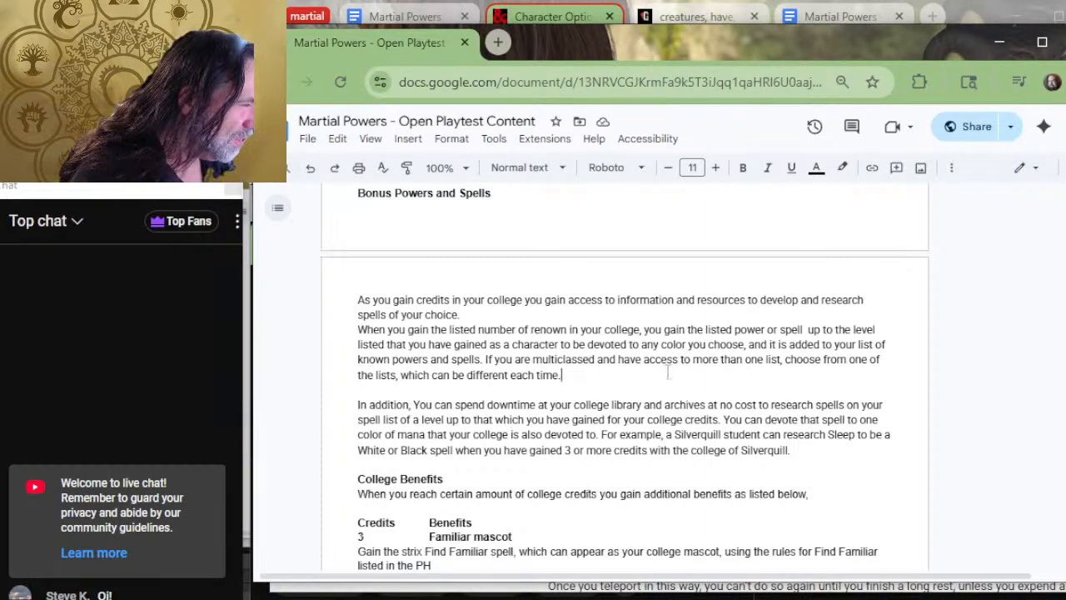
{"action": "left_click_drag", "start_coordinate": [669, 377], "coordinate": [647, 330]}
{"action": "key", "text": "ctrl+c"}
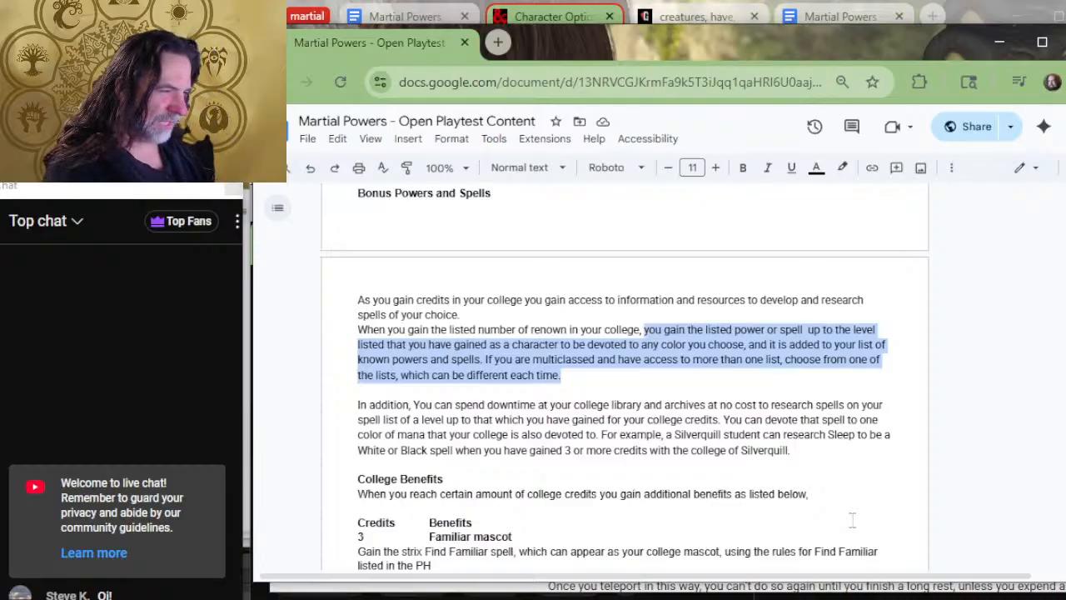
Replace the passage from "you can choose a spell" through "different each time" in the Ravnica Guild bonus powers / Spells section with the copied text.
{"action": "scroll", "coordinate": [851, 519], "scroll_direction": "down", "scroll_amount": 20}
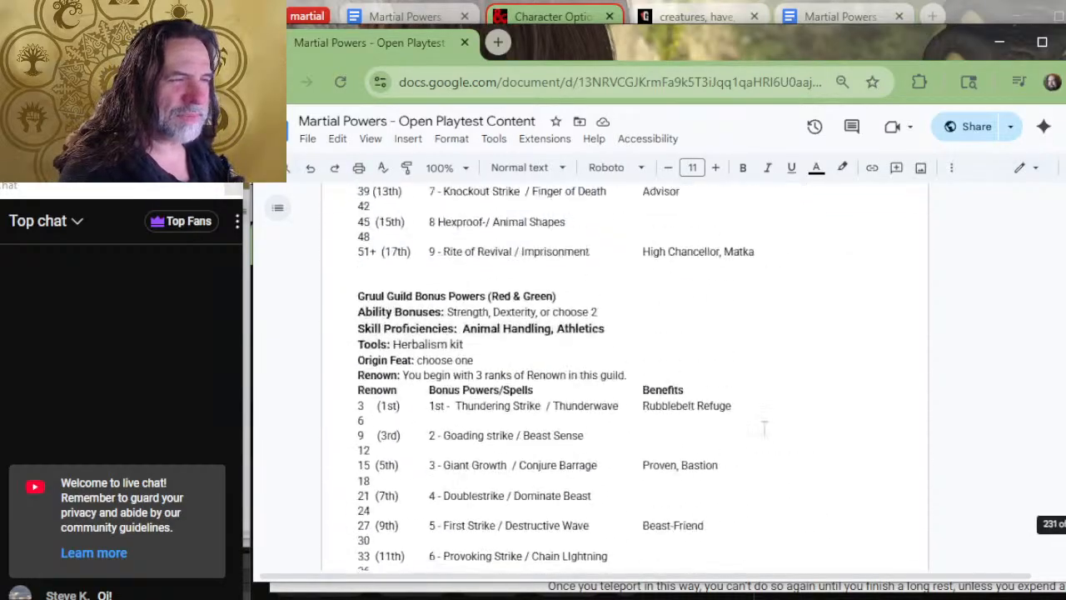
{"action": "scroll", "coordinate": [618, 433], "scroll_direction": "up", "scroll_amount": 20}
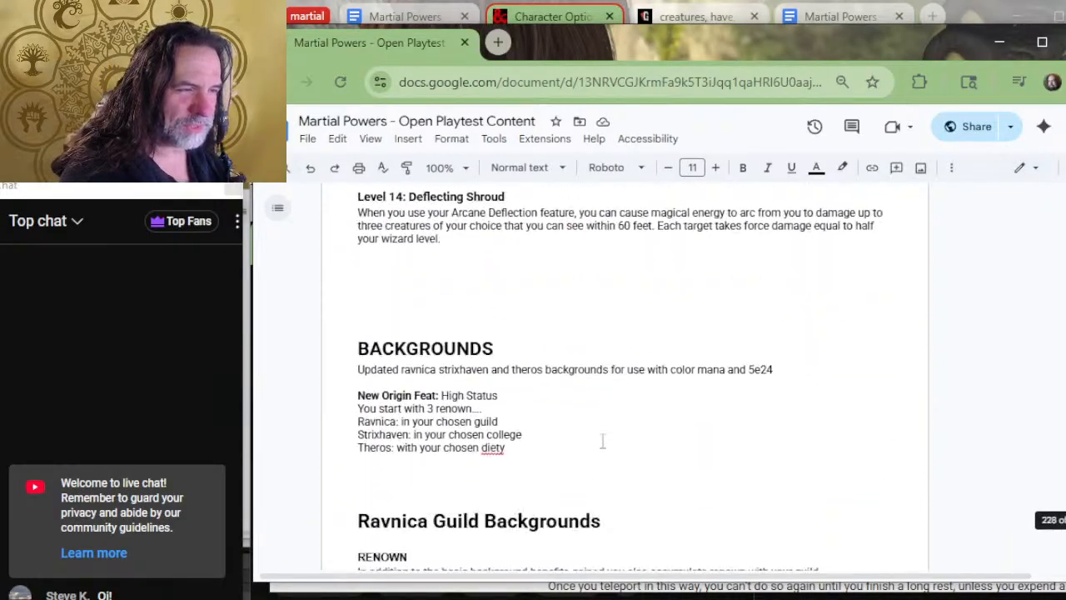
{"action": "scroll", "coordinate": [556, 406], "scroll_direction": "down", "scroll_amount": 3}
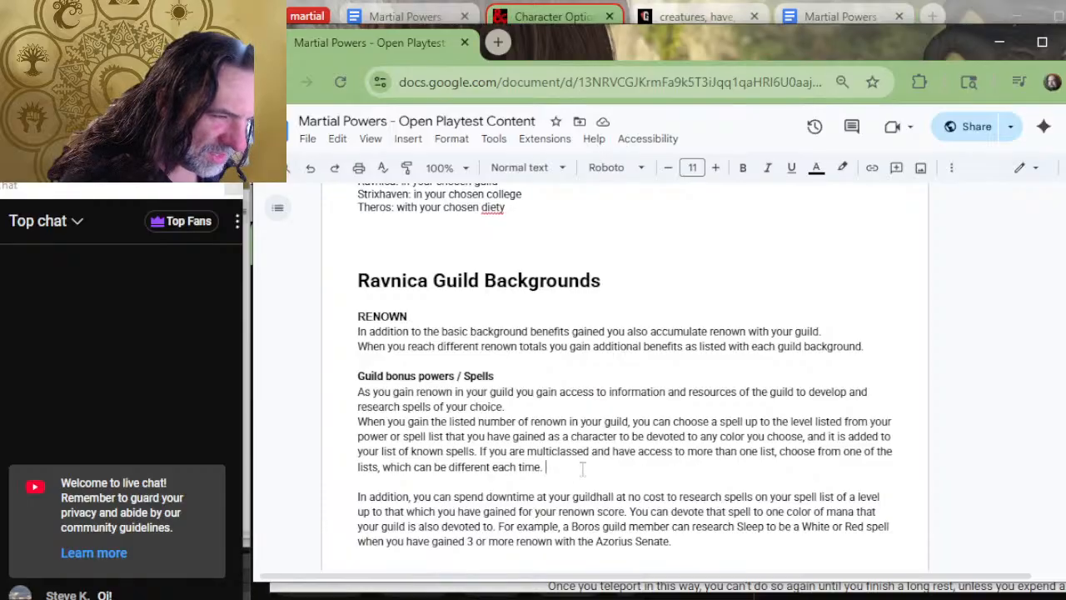
{"action": "left_click_drag", "start_coordinate": [585, 469], "coordinate": [634, 422]}
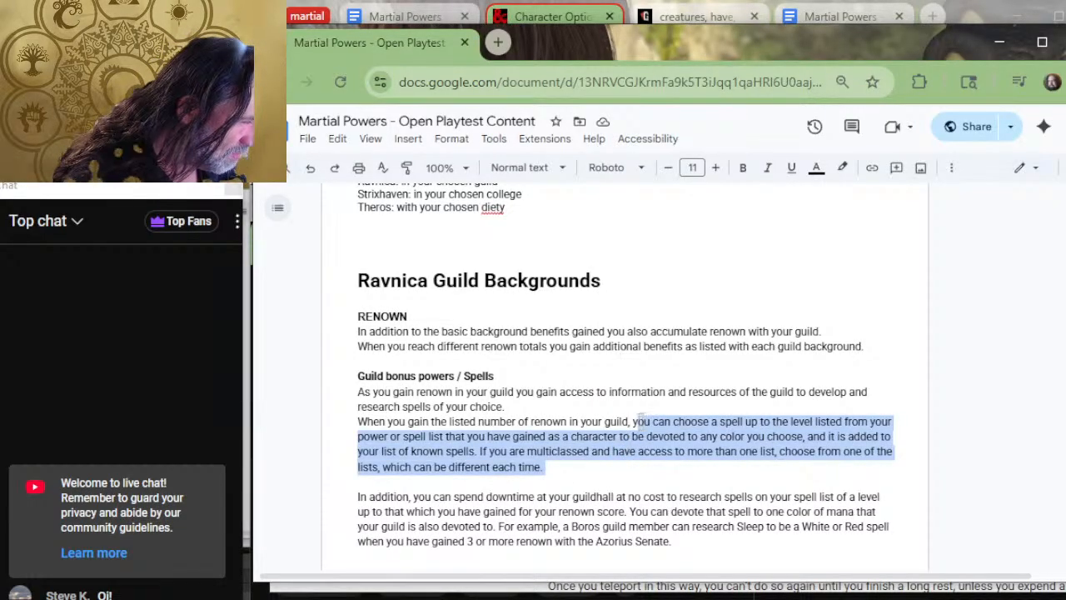
{"action": "key", "text": "ctrl+v"}
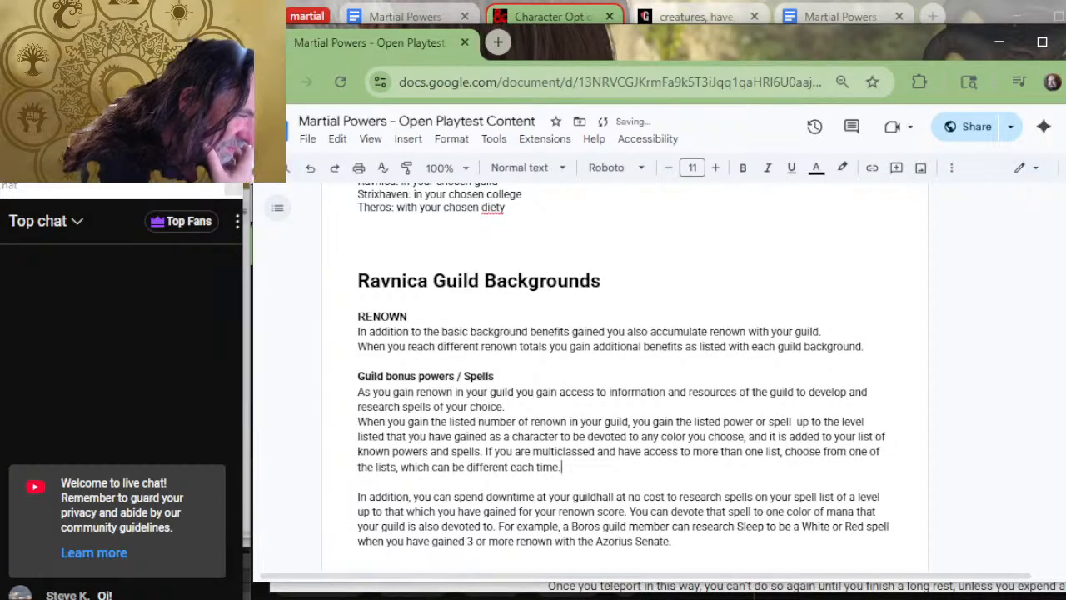
Change the Strixhaven "Bonus Powers and Spells" heading to "College Bonus Powers / Spells".
{"action": "scroll", "coordinate": [532, 467], "scroll_direction": "down", "scroll_amount": 2}
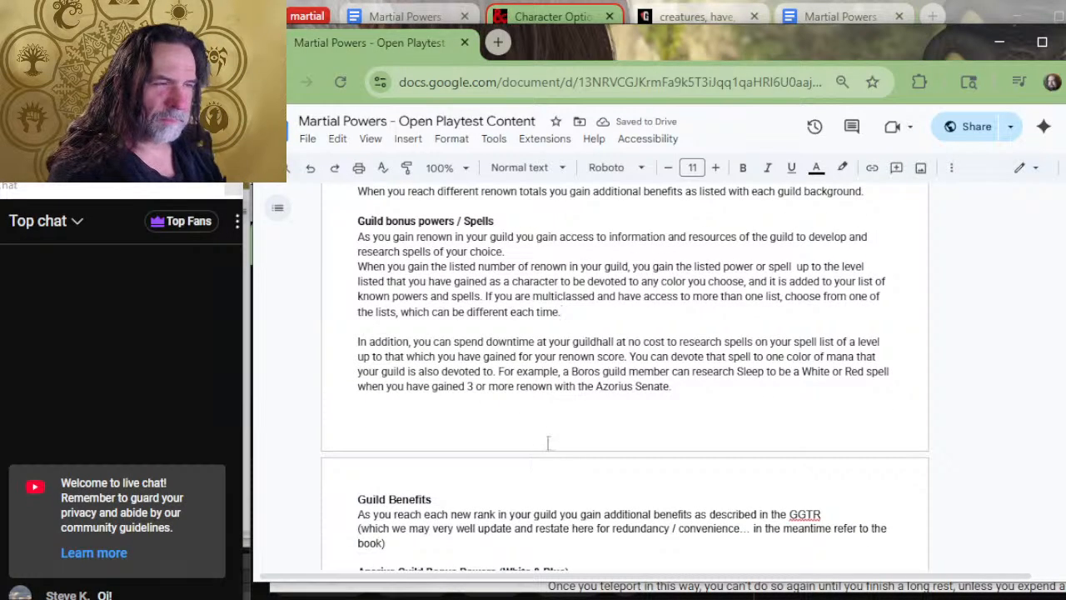
{"action": "scroll", "coordinate": [507, 204], "scroll_direction": "down", "scroll_amount": 20}
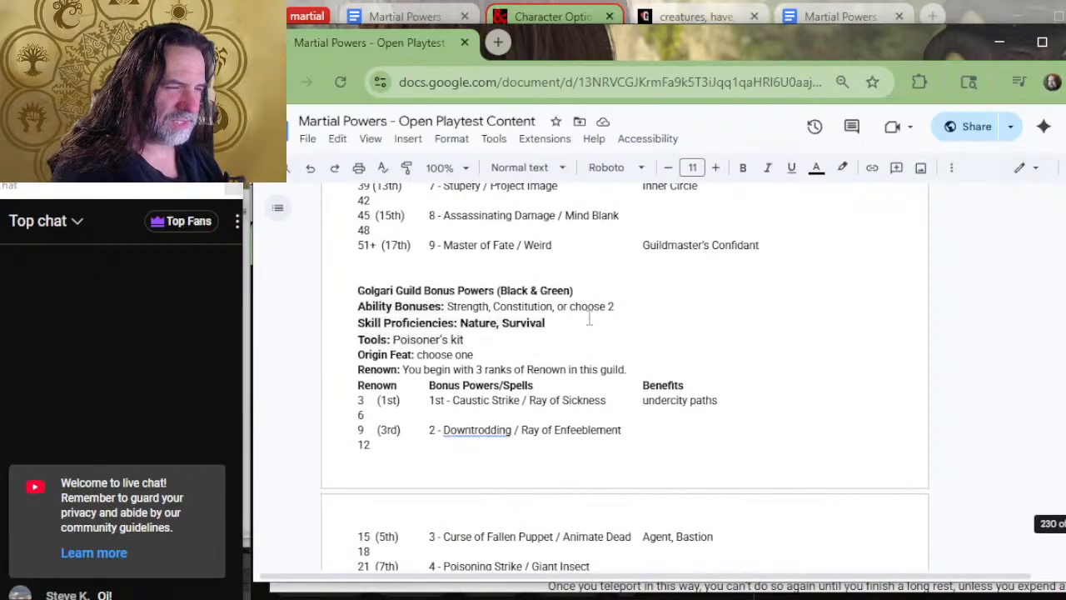
{"action": "scroll", "coordinate": [636, 329], "scroll_direction": "down", "scroll_amount": 20}
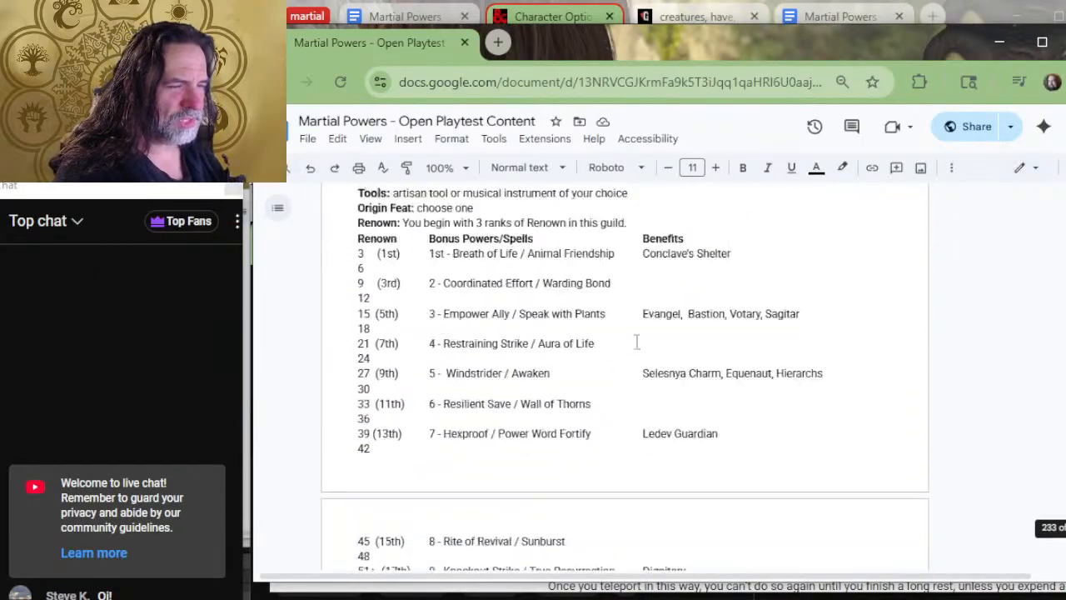
{"action": "scroll", "coordinate": [629, 347], "scroll_direction": "down", "scroll_amount": 12}
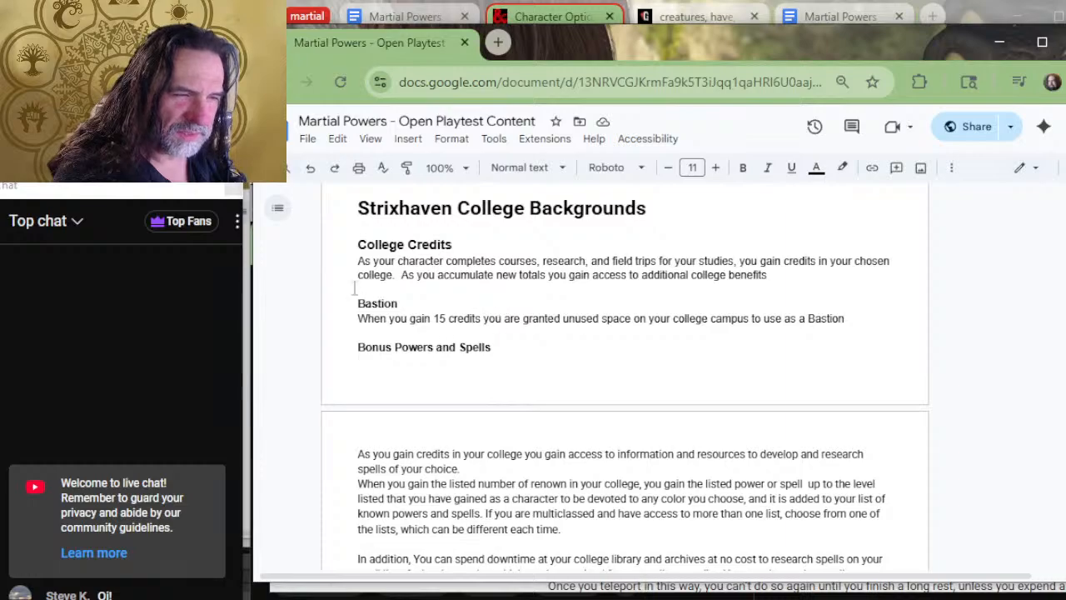
{"action": "left_click", "coordinate": [348, 347]}
{"action": "type", "text": "Collet"}
{"action": "key", "text": "BackSpace"}
{"action": "key", "text": "BackSpace"}
{"action": "type", "text": "ge"}
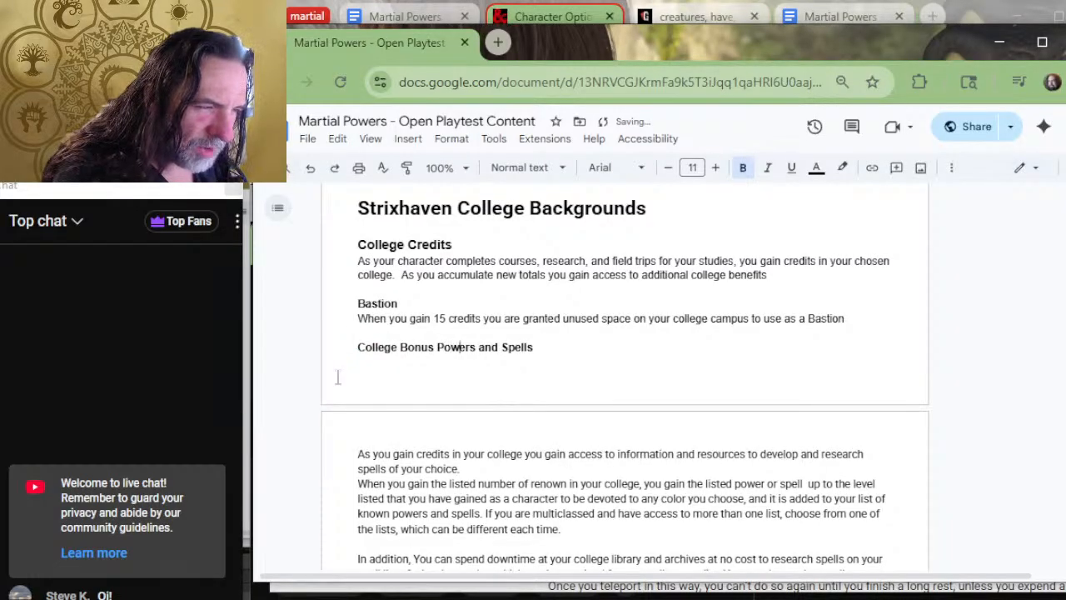
{"action": "key", "text": "Delete"}
{"action": "key", "text": "Delete"}
{"action": "key", "text": "Delete"}
{"action": "key", "text": "Delete"}
{"action": "type", "text": "/"}
Replace "renown" with "credits" in the college sentence beginning "When you gain the listed number of".
{"action": "scroll", "coordinate": [337, 377], "scroll_direction": "down", "scroll_amount": 2}
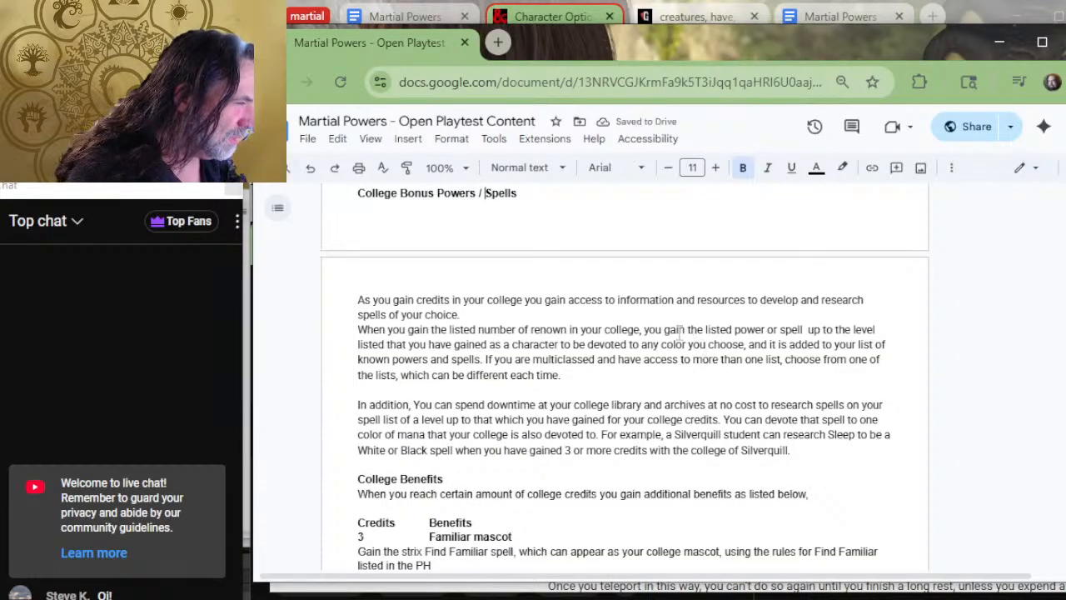
{"action": "left_click", "coordinate": [568, 329]}
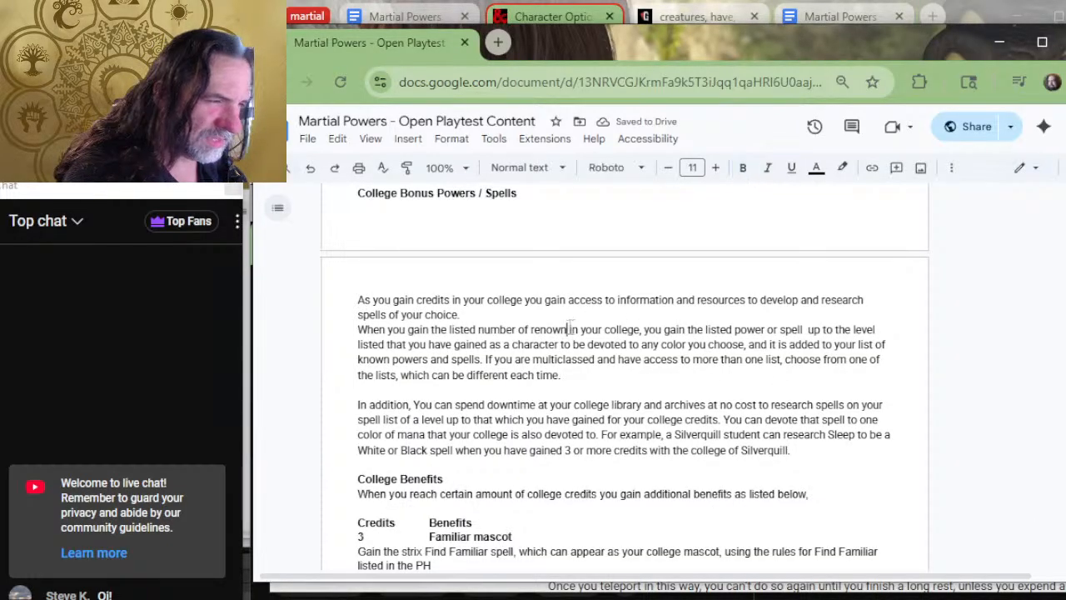
{"action": "key", "text": "BackSpace"}
{"action": "key", "text": "BackSpace"}
{"action": "key", "text": "BackSpace"}
{"action": "key", "text": "BackSpace"}
{"action": "key", "text": "BackSpace"}
{"action": "key", "text": "BackSpace"}
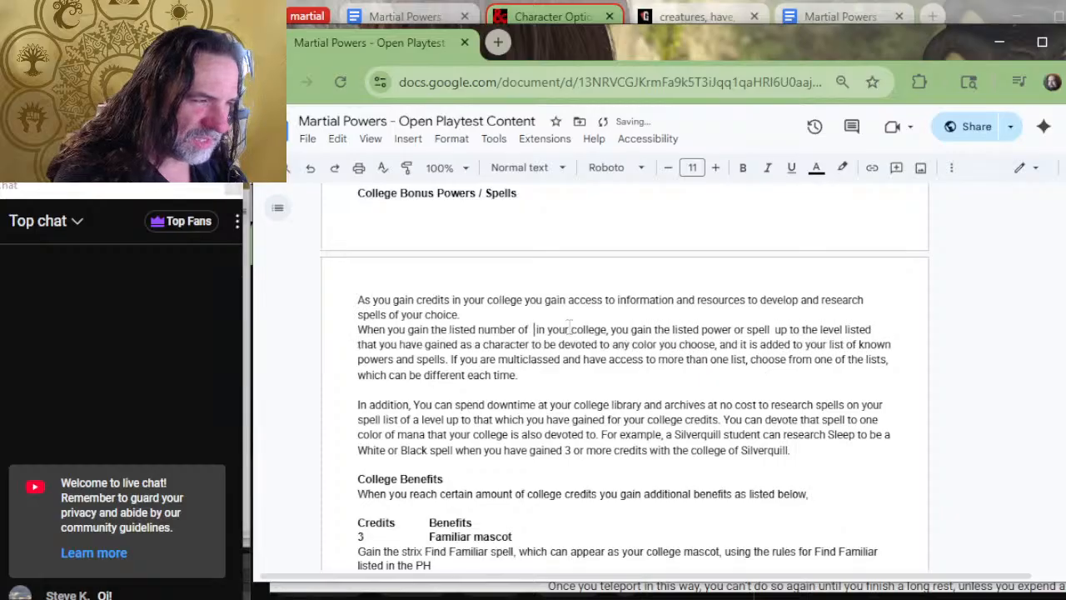
{"action": "type", "text": "credits"}
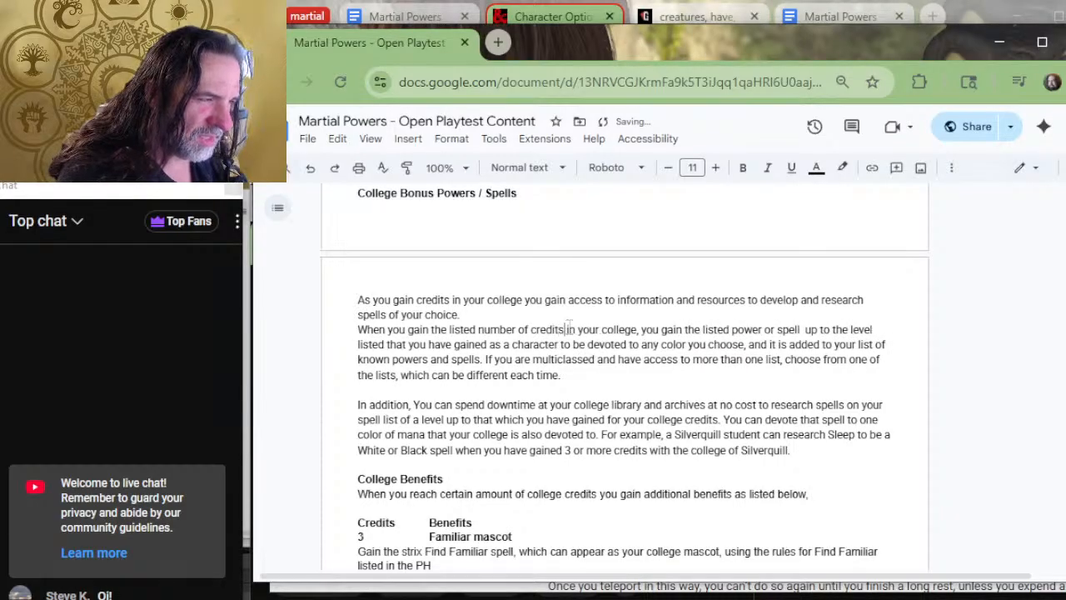
Add credit rows 6, 9 and 12 between the Familiar mascot description and the 15-credit row in College Benefits.
{"action": "scroll", "coordinate": [630, 277], "scroll_direction": "down", "scroll_amount": 2}
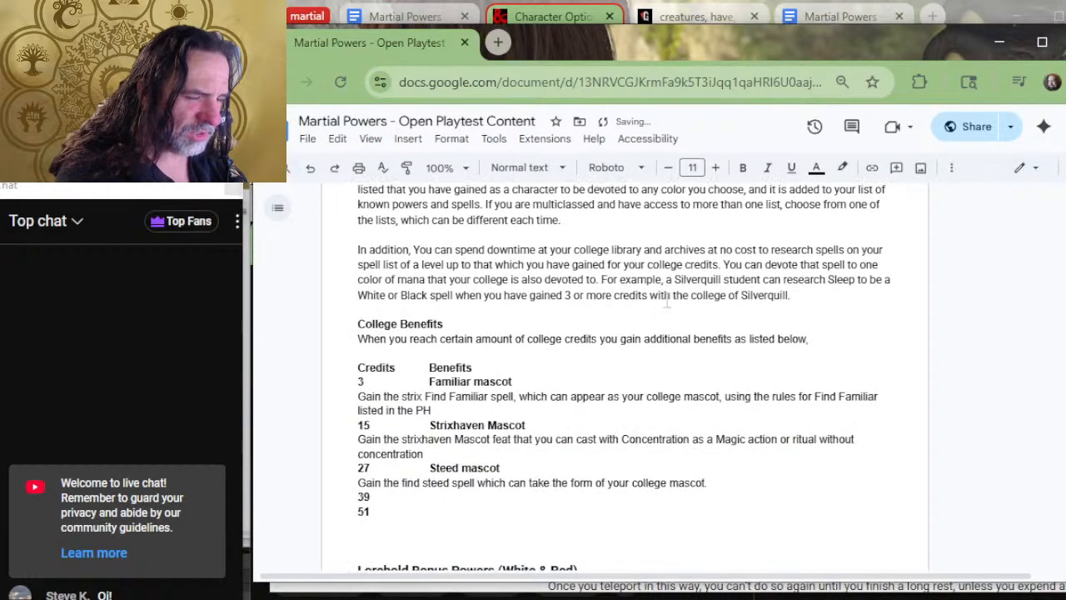
{"action": "left_click", "coordinate": [351, 415]}
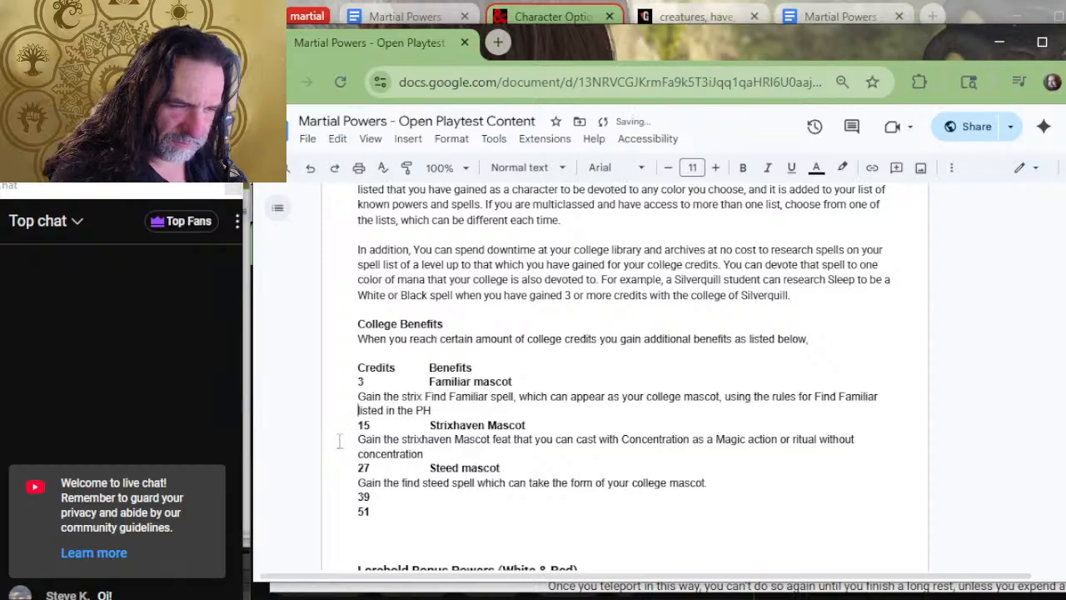
{"action": "key", "text": "Down"}
{"action": "key", "text": "Return"}
{"action": "key", "text": "Up"}
{"action": "type", "text": "6"}
{"action": "key", "text": "Return"}
{"action": "type", "text": "9"}
{"action": "key", "text": "Return"}
{"action": "type", "text": "12"}
Add credit rows 18, 21 and 24 between the Strixhaven Mascot description and the 27-credit row.
{"action": "key", "text": "Down"}
{"action": "key", "text": "Down"}
{"action": "key", "text": "Down"}
{"action": "key", "text": "Down"}
{"action": "key", "text": "Return"}
{"action": "key", "text": "Up"}
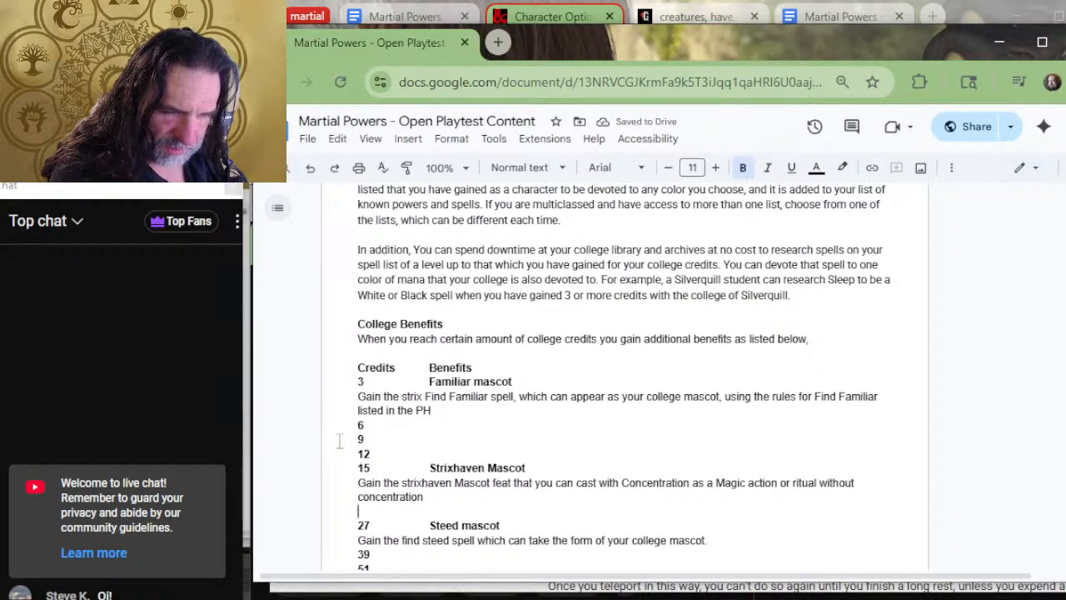
{"action": "type", "text": "18"}
{"action": "key", "text": "Return"}
{"action": "type", "text": "21"}
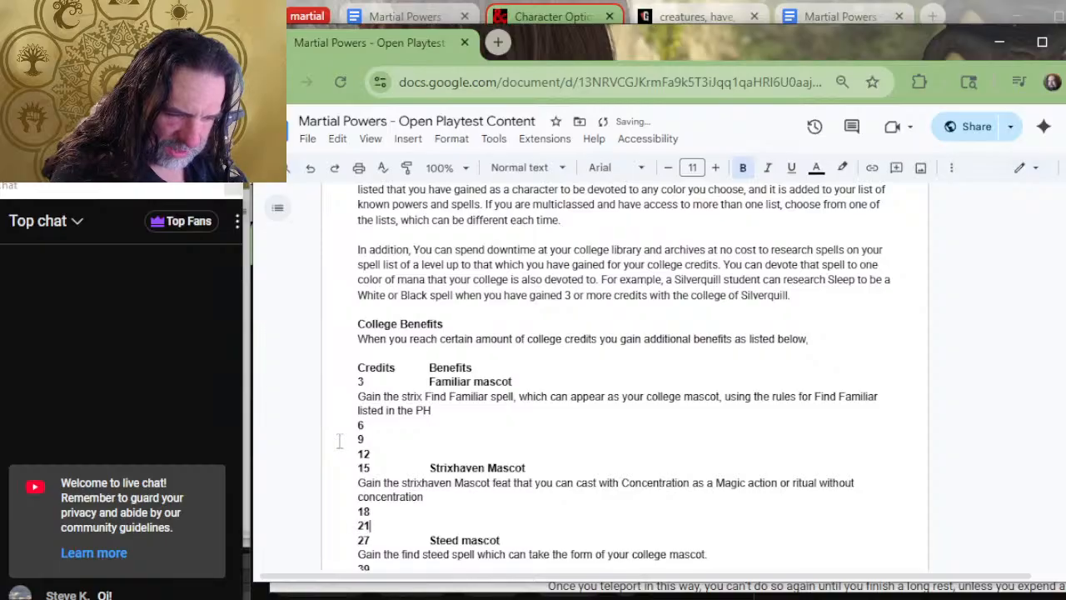
{"action": "key", "text": "Return"}
{"action": "type", "text": "24"}
Add credit rows 30, 33 and 36 between the Steed mascot description and the 39-credit row.
{"action": "scroll", "coordinate": [435, 399], "scroll_direction": "down", "scroll_amount": 2}
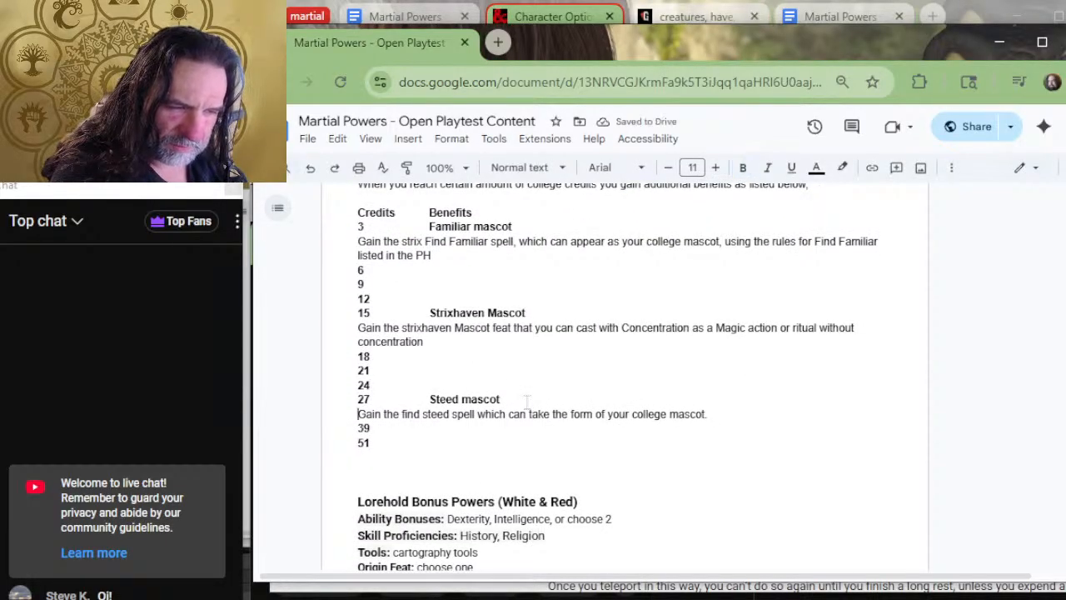
{"action": "key", "text": "Down"}
{"action": "key", "text": "End"}
{"action": "key", "text": "Return"}
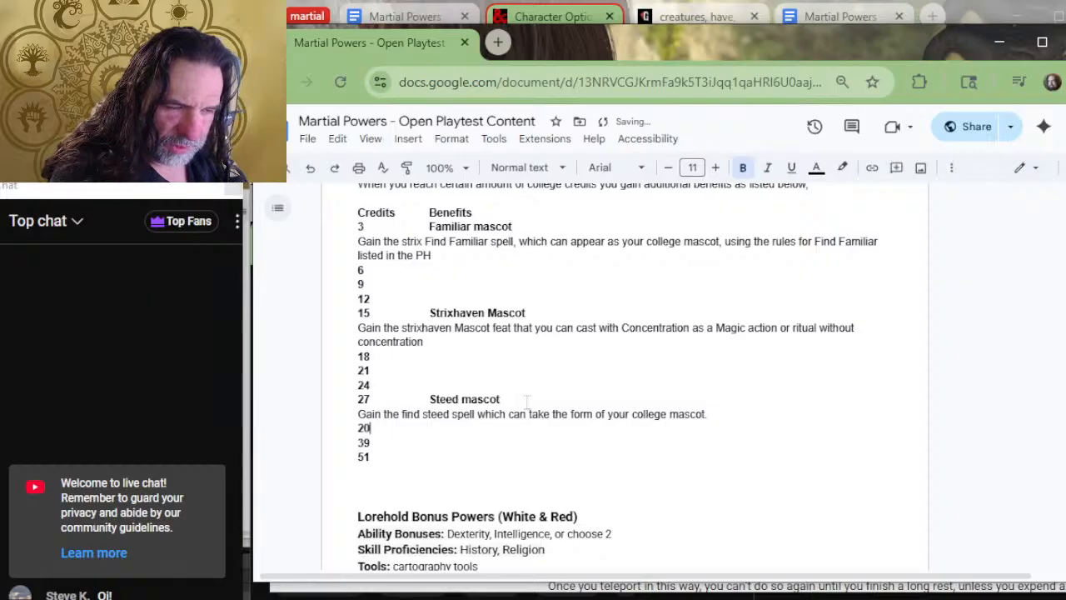
{"action": "type", "text": "30"}
{"action": "key", "text": "Return"}
{"action": "type", "text": "33"}
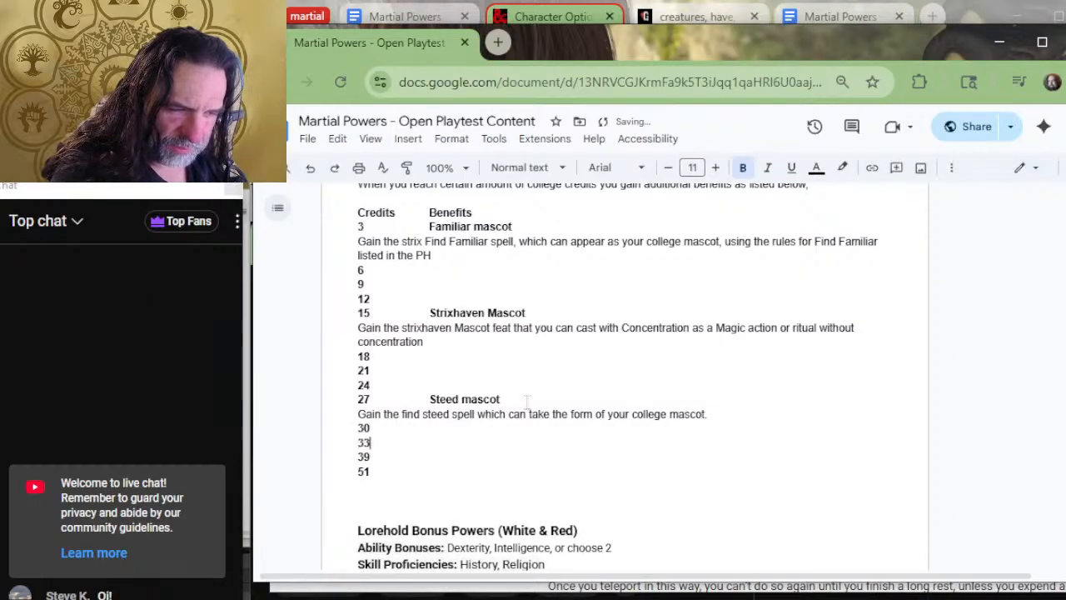
{"action": "key", "text": "Return"}
{"action": "type", "text": "36"}
Add credit rows 42, 45 and 48 between the 39-credit and 51-credit rows.
{"action": "key", "text": "Right"}
{"action": "key", "text": "Down"}
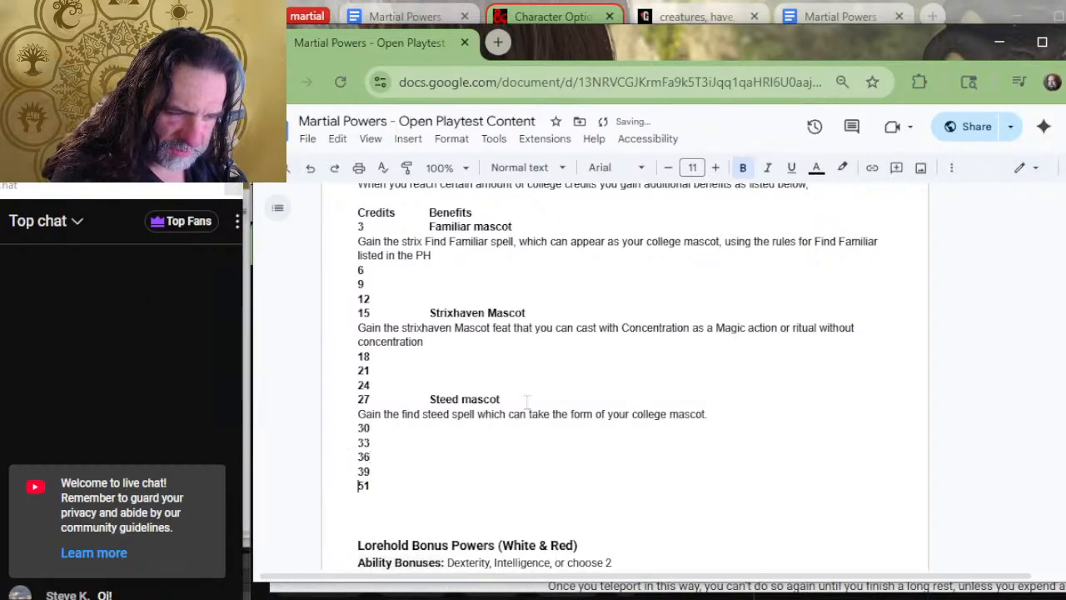
{"action": "key", "text": "Return"}
{"action": "key", "text": "Up"}
{"action": "type", "text": "42"}
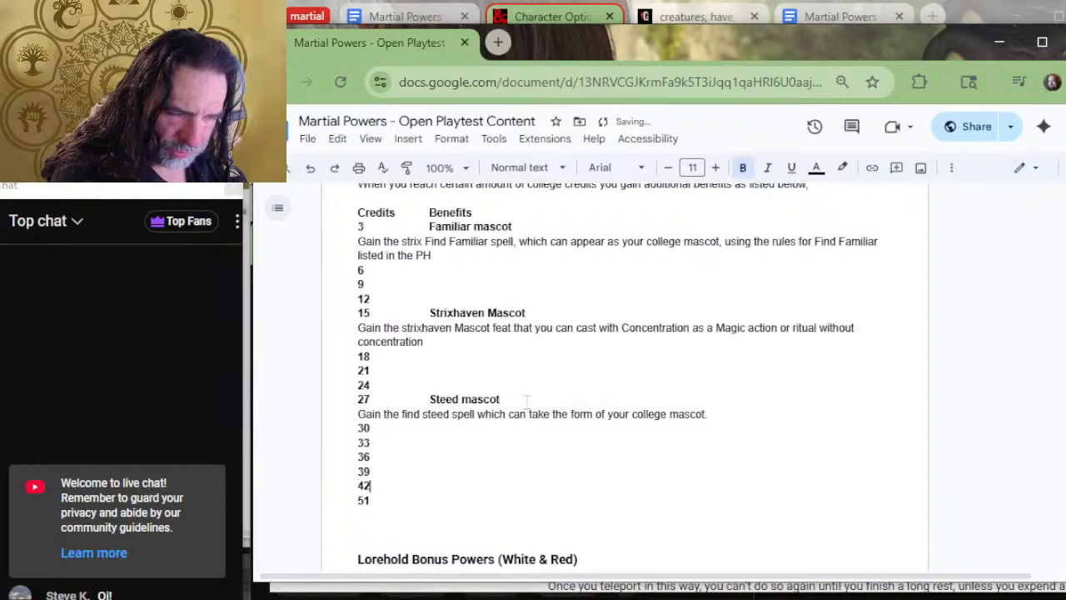
{"action": "key", "text": "Return"}
{"action": "type", "text": "45"}
{"action": "key", "text": "Return"}
{"action": "type", "text": "48"}
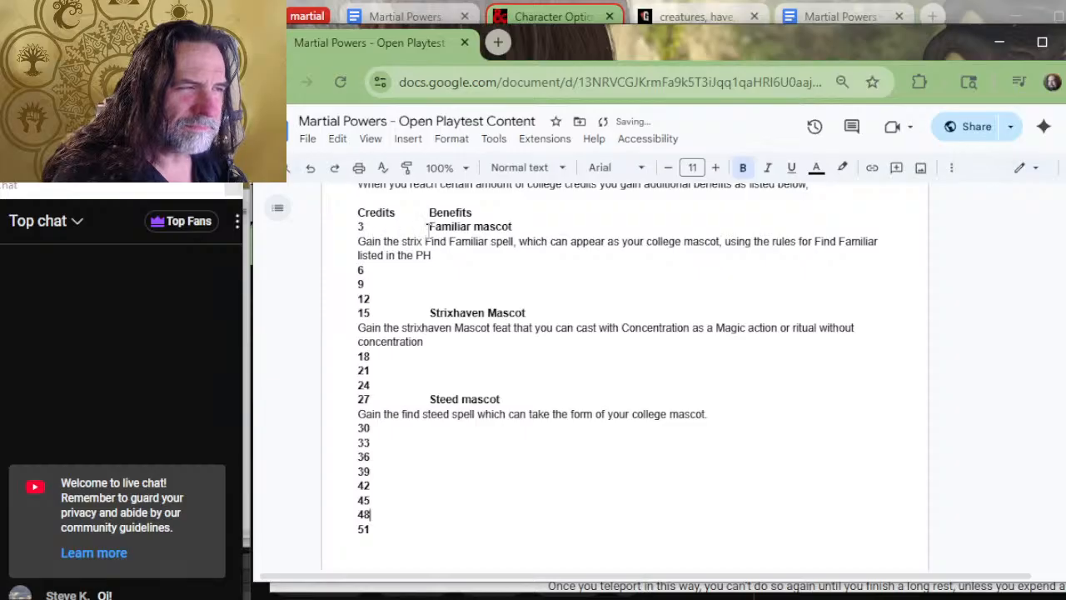
Join the Familiar mascot description into one paragraph and indent it to line up under the Benefits column.
{"action": "left_click", "coordinate": [360, 241]}
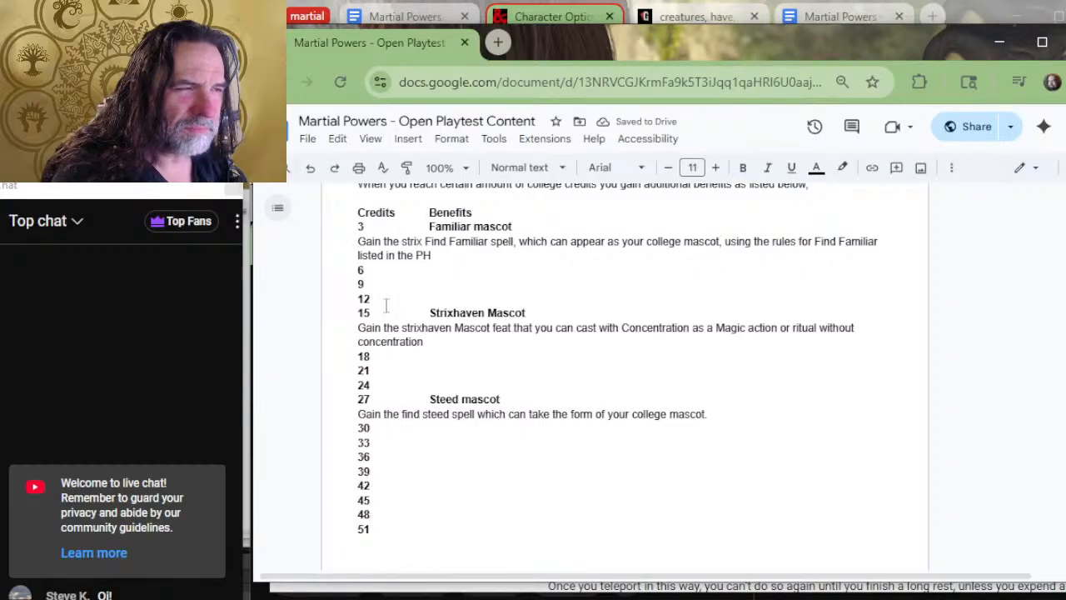
{"action": "key", "text": "Tab"}
{"action": "left_click", "coordinate": [504, 255]}
{"action": "key", "text": "Delete"}
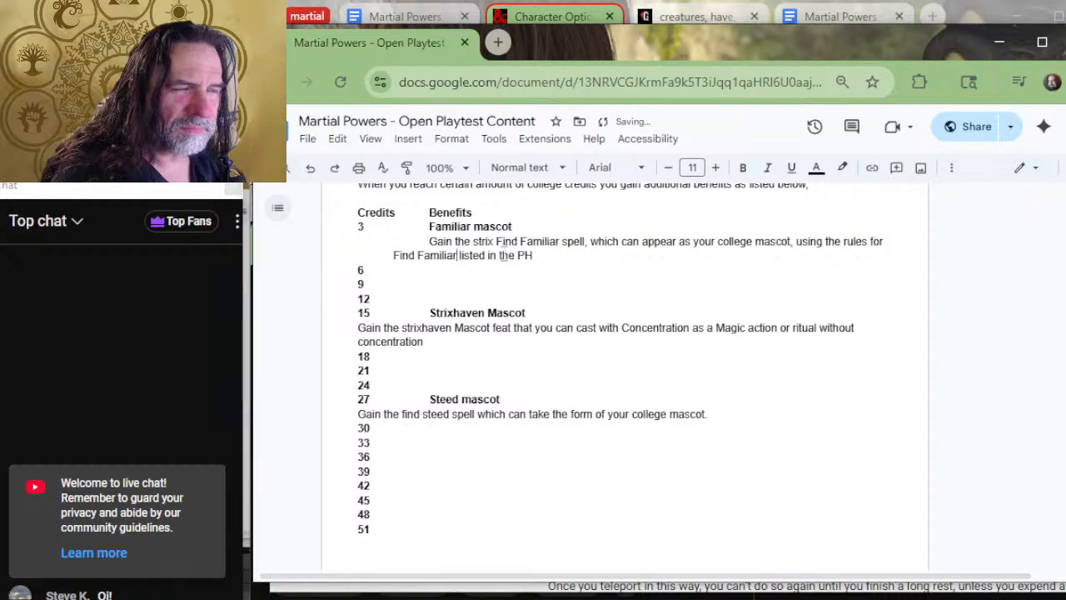
{"action": "key", "text": "Up"}
{"action": "key", "text": "Tab"}
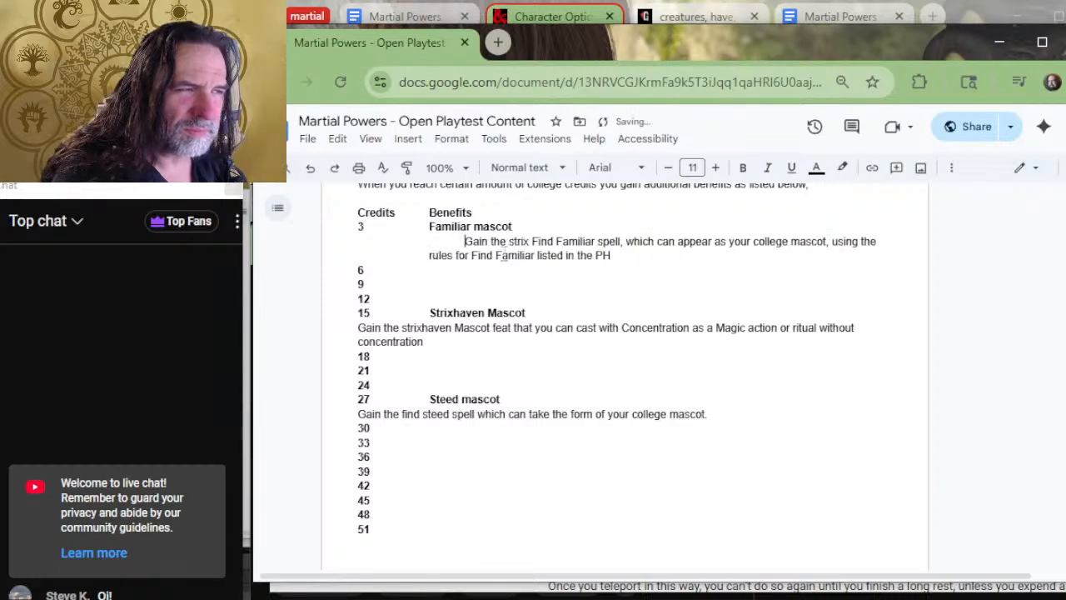
{"action": "key", "text": "BackSpace"}
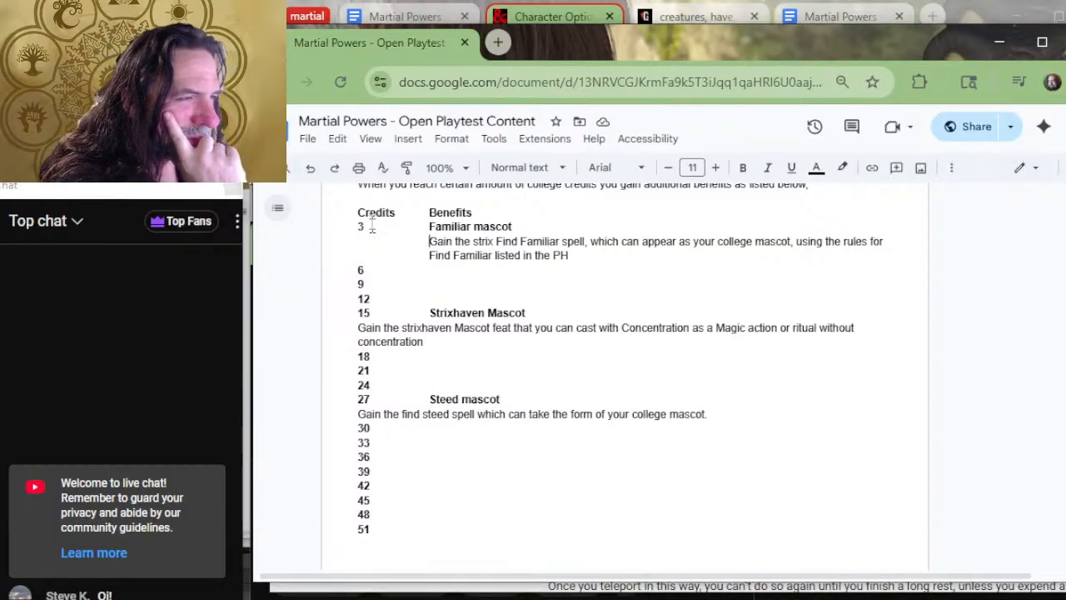
Label the 3-credit row "(1st)" and the 9-credit row "(2nd)" in the College Benefits list.
{"action": "left_click", "coordinate": [428, 215]}
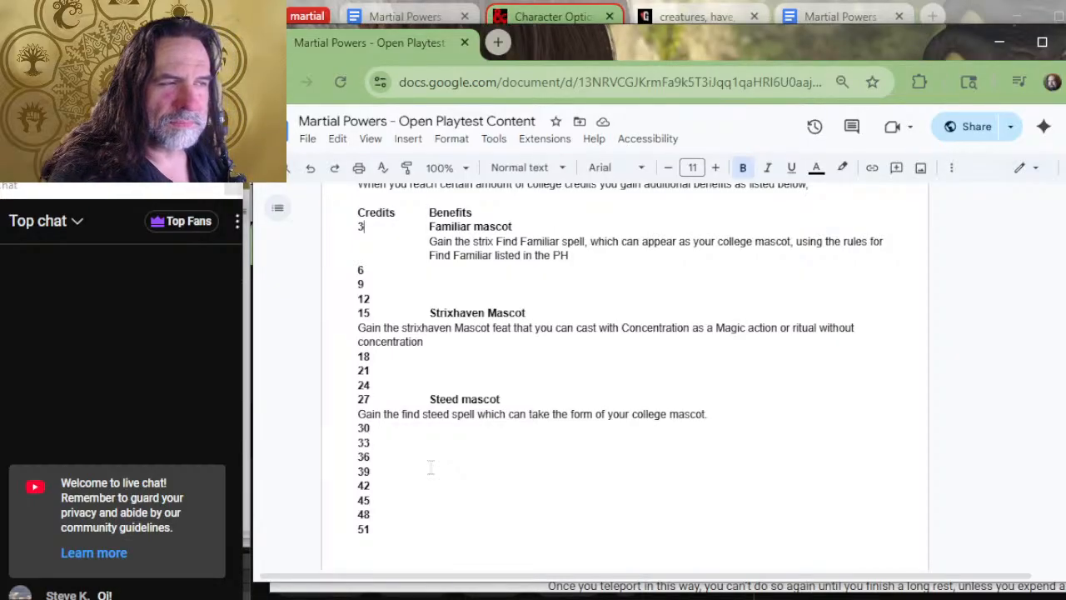
{"action": "type", "text": "(1st)"}
{"action": "key", "text": "Down"}
{"action": "key", "text": "Down"}
{"action": "key", "text": "Down"}
{"action": "key", "text": "Down"}
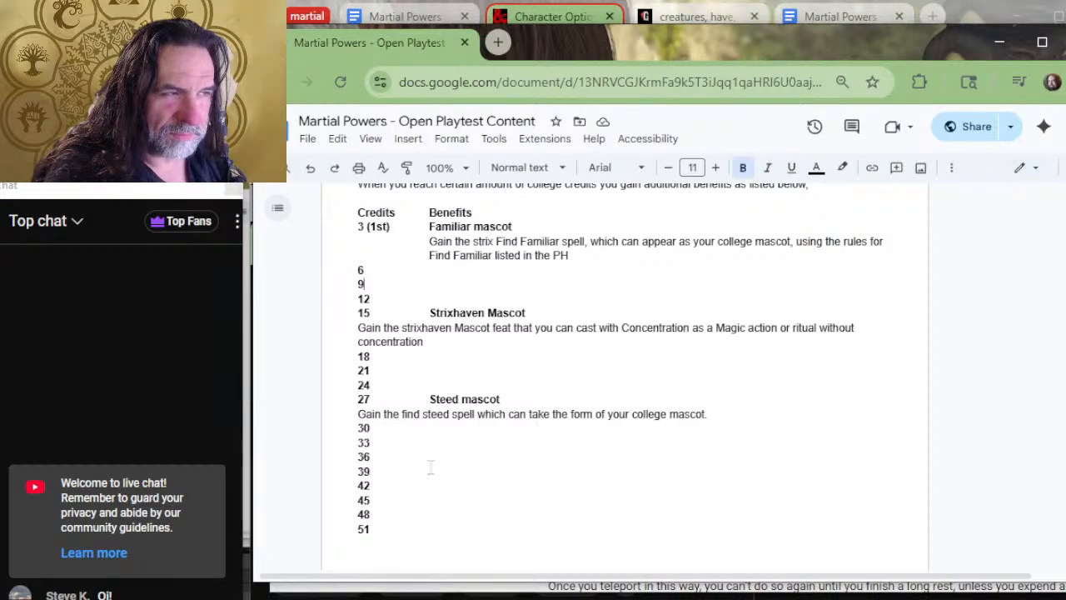
{"action": "type", "text": "(2nd)"}
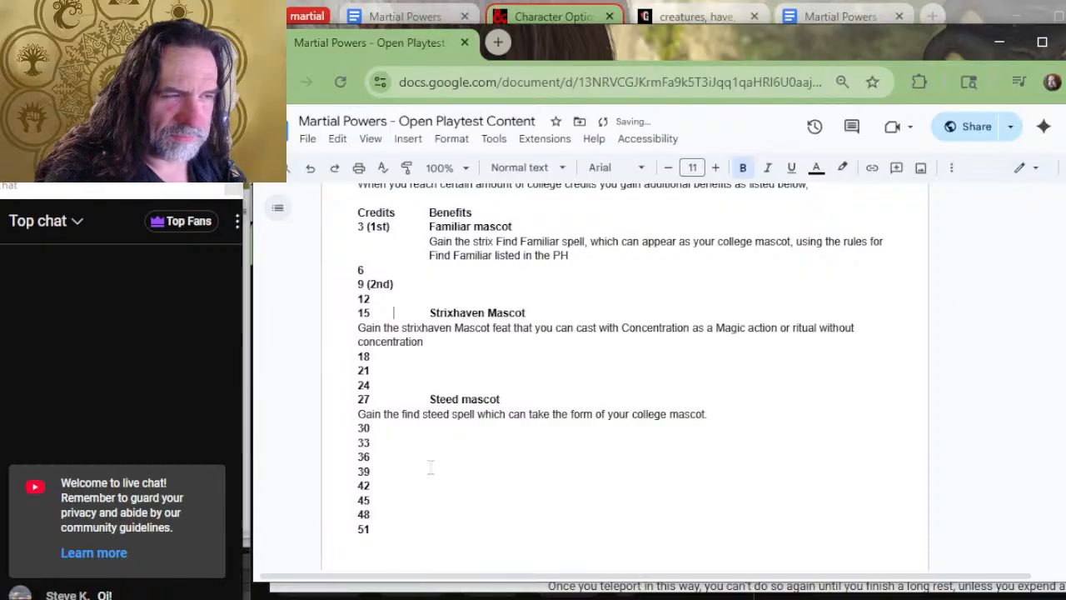
Label the 15-credit row "(3rd)" and the 21-credit row "(4th)", keeping Strixhaven Mascot in the Benefits column.
{"action": "key", "text": "BackSpace"}
{"action": "type", "text": "(3rd)"}
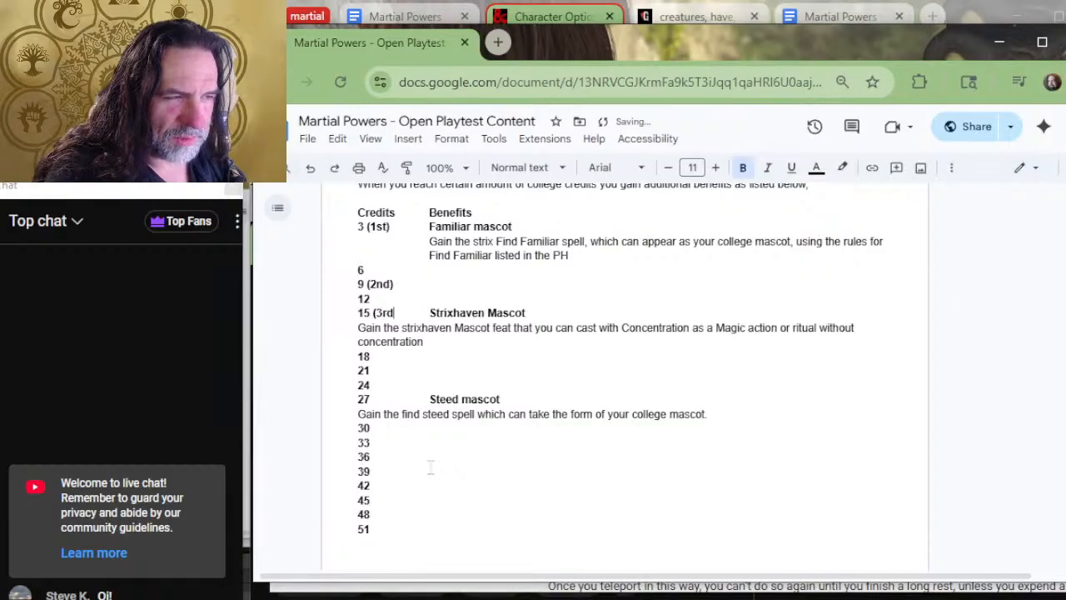
{"action": "key", "text": "Down"}
{"action": "key", "text": "Down"}
{"action": "key", "text": "Down"}
{"action": "key", "text": "Down"}
{"action": "type", "text": "(4th)"}
Label the 27-credit row "(5th)" and the 33-credit row "(6th)", keeping Steed mascot in the Benefits column.
{"action": "key", "text": "Down"}
{"action": "key", "text": "Down"}
{"action": "key", "text": "BackSpace"}
{"action": "type", "text": "(5"}
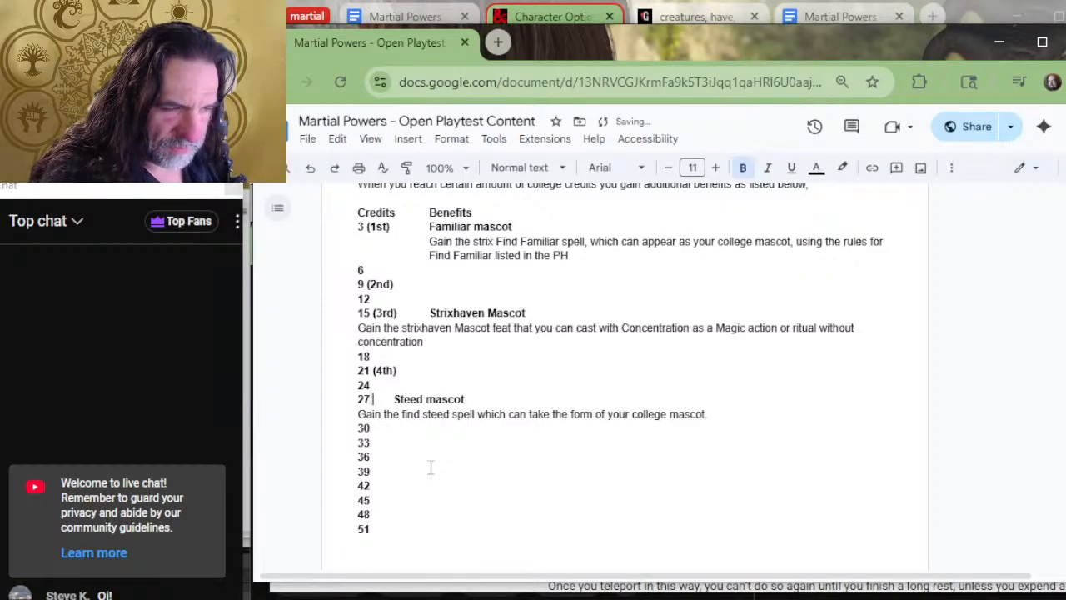
{"action": "type", "text": "th)"}
{"action": "key", "text": "Tab"}
{"action": "key", "text": "Down"}
{"action": "key", "text": "Down"}
{"action": "type", "text": "(6"}
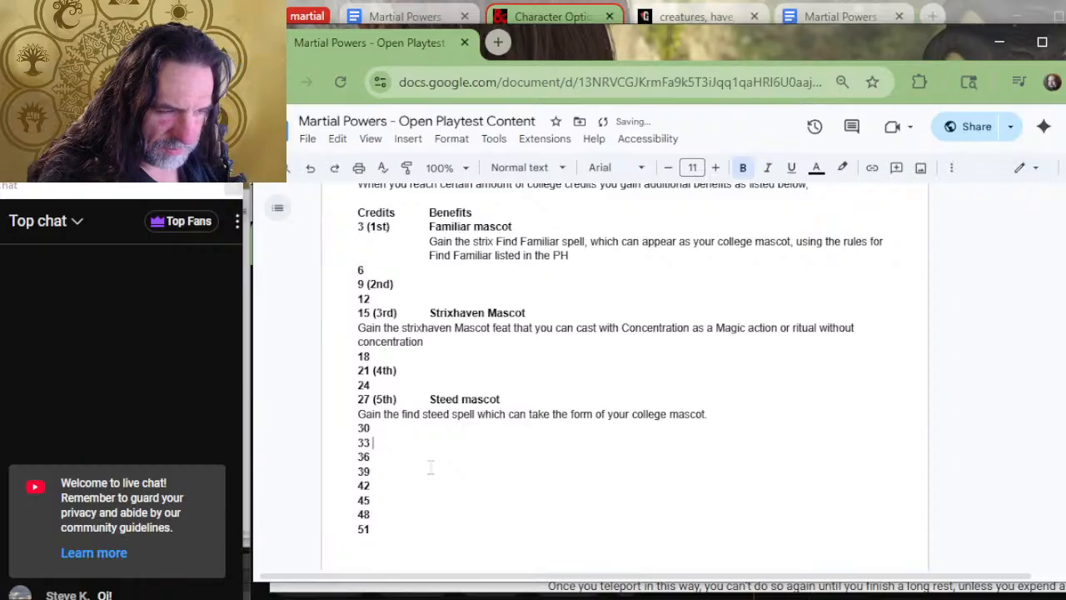
{"action": "type", "text": "th)"}
Label the 39-credit row "(7th)" in the College Benefits list.
{"action": "key", "text": "Down"}
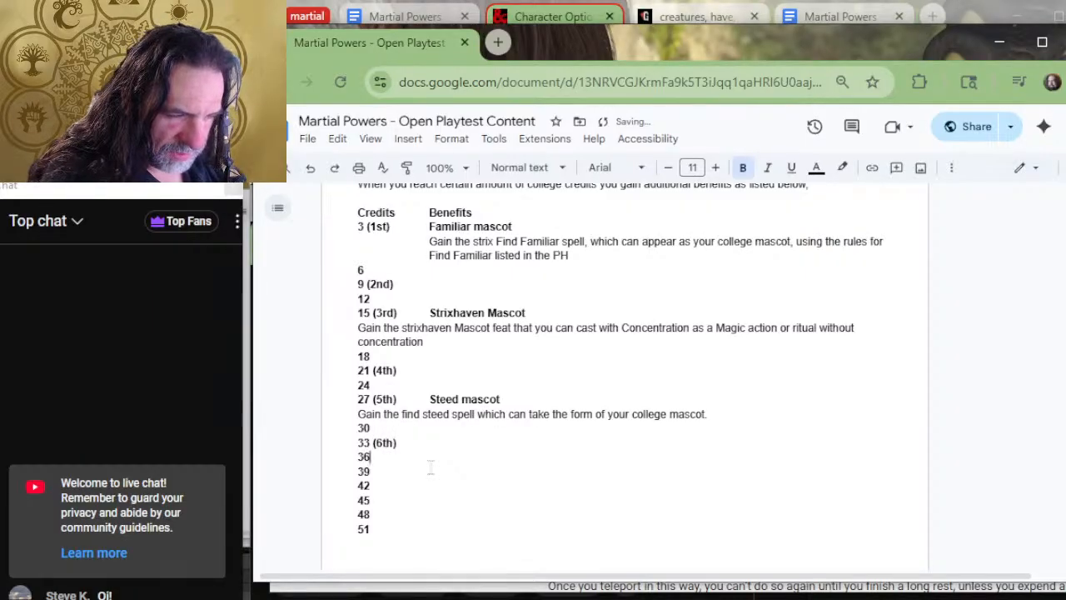
{"action": "key", "text": "Down"}
{"action": "type", "text": "(8th"}
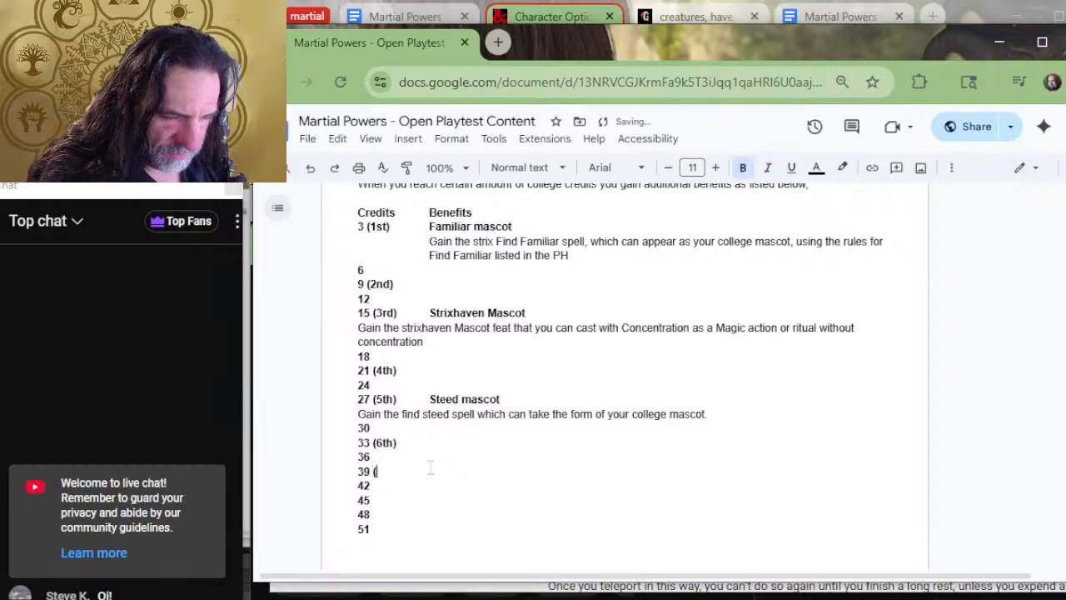
{"action": "key", "text": "BackSpace"}
{"action": "key", "text": "BackSpace"}
{"action": "key", "text": "BackSpace"}
{"action": "key", "text": "BackSpace"}
{"action": "type", "text": "(7th)"}
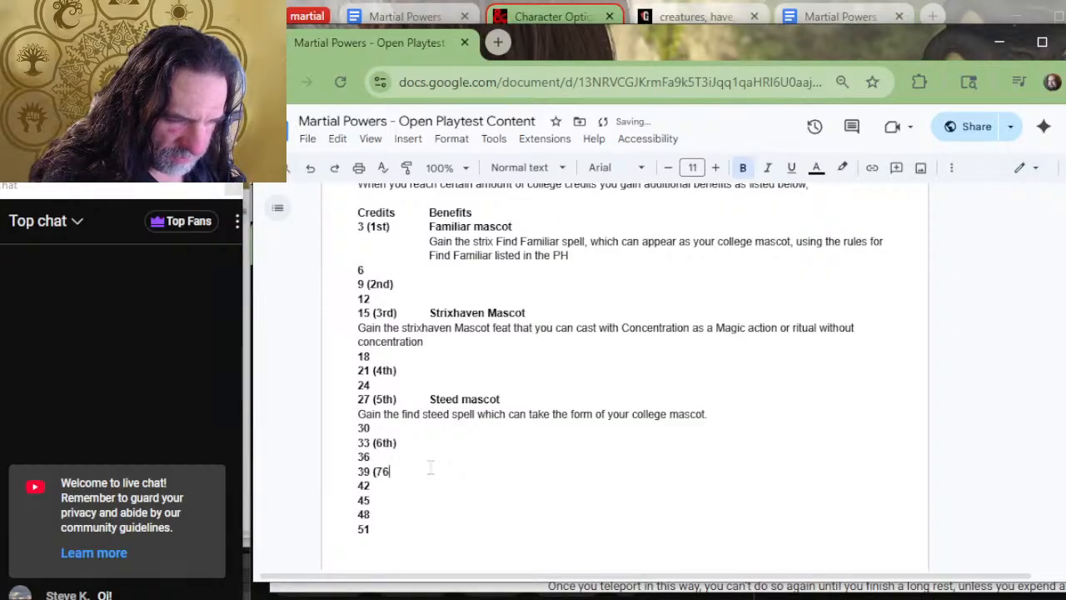
Label the 45-credit row "(8th)" and the 51-credit row "(9th)" in the College Benefits list.
{"action": "key", "text": "Down"}
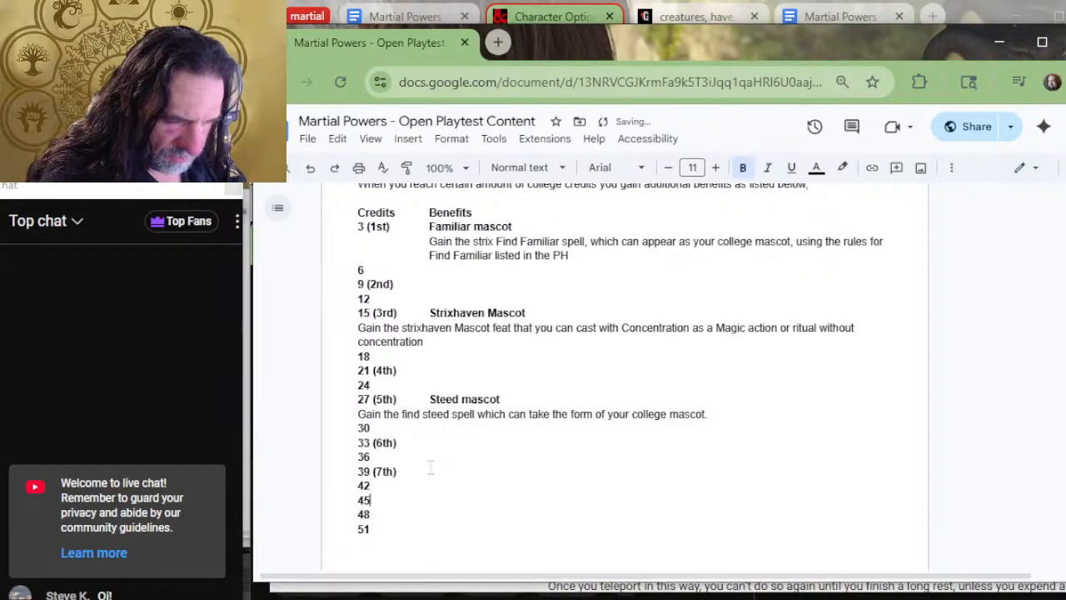
{"action": "type", "text": "8th)"}
{"action": "key", "text": "BackSpace"}
{"action": "key", "text": "BackSpace"}
{"action": "key", "text": "BackSpace"}
{"action": "key", "text": "BackSpace"}
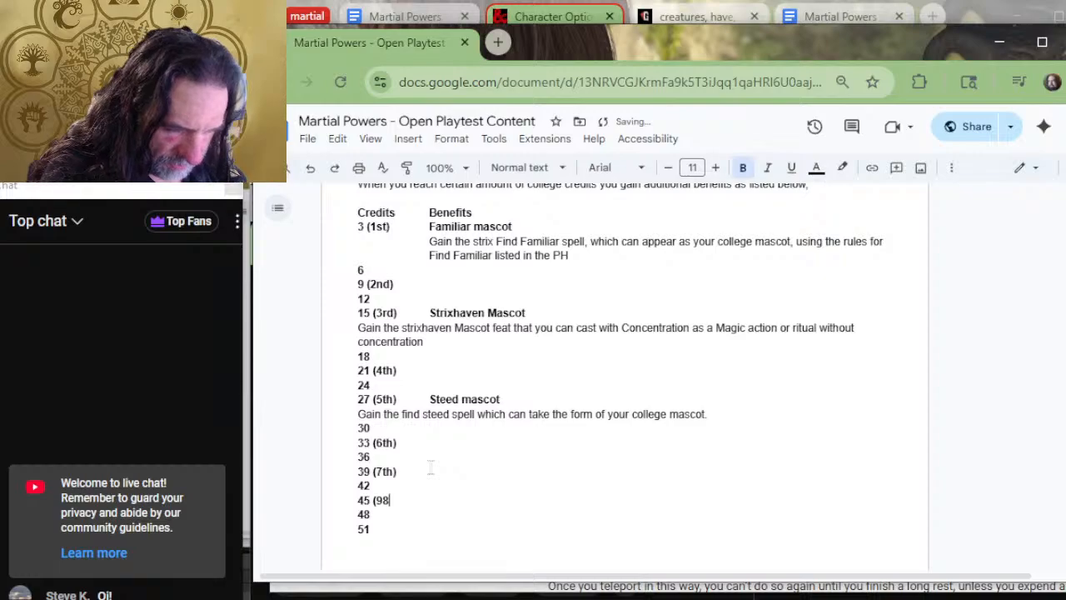
{"action": "type", "text": "7"}
{"action": "key", "text": "BackSpace"}
{"action": "type", "text": "9"}
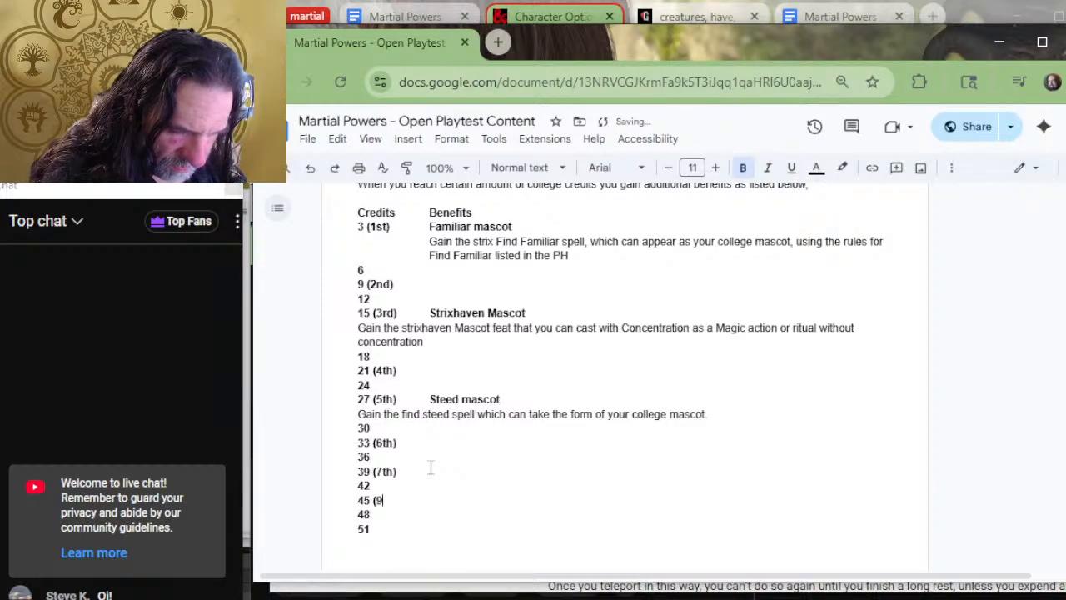
{"action": "key", "text": "BackSpace"}
{"action": "type", "text": "8th)"}
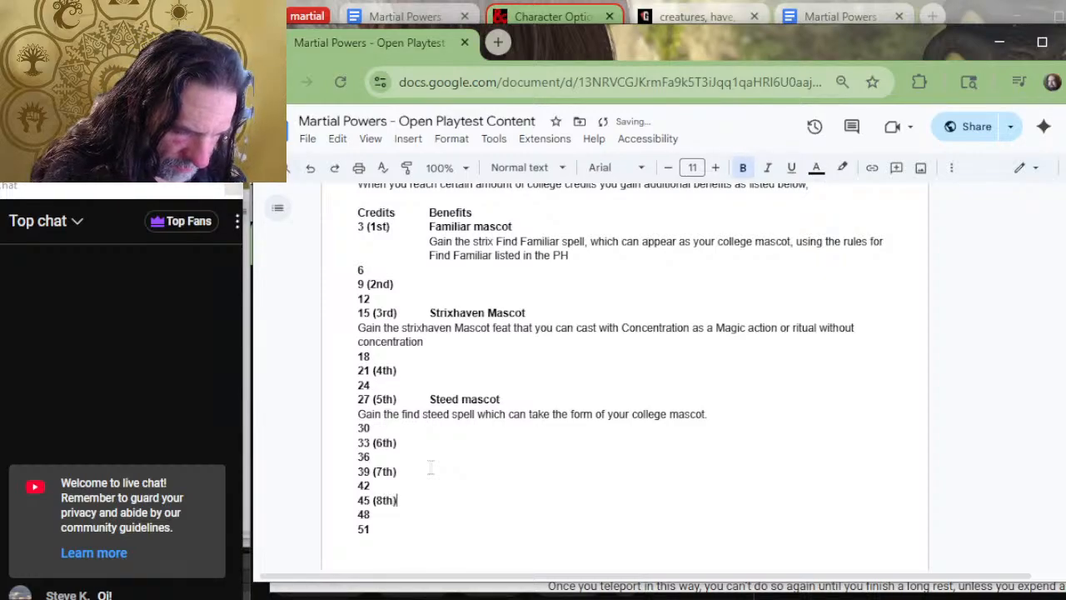
{"action": "key", "text": "BackSpace"}
{"action": "type", "text": "(9th)"}
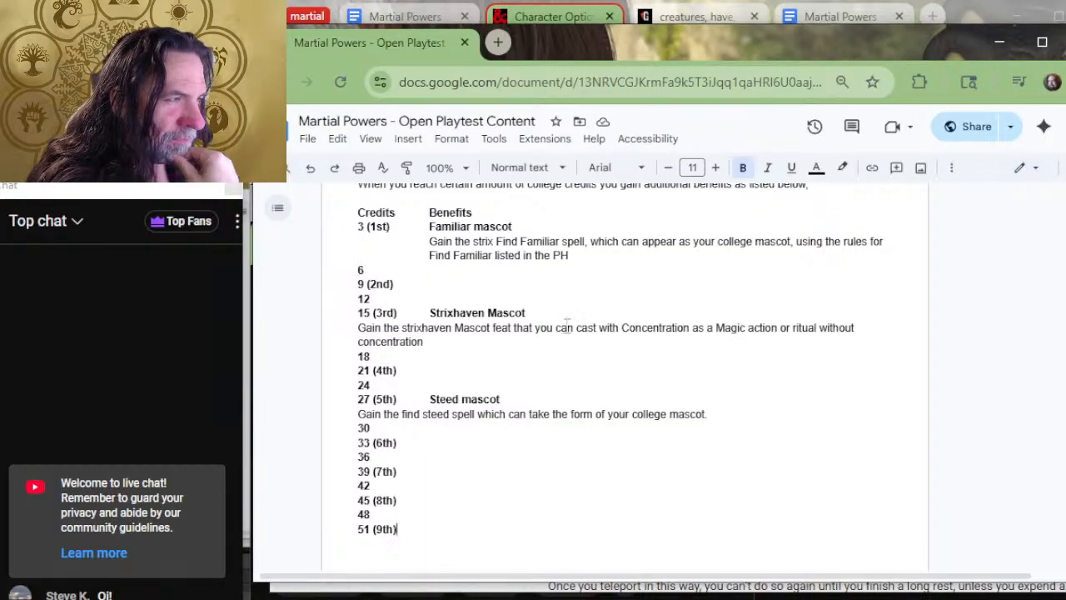
Review the Strixhaven College Backgrounds text from College Credits and Bastion through the bonus powers rules and College Benefits list.
{"action": "scroll", "coordinate": [450, 338], "scroll_direction": "up", "scroll_amount": 3}
{"action": "scroll", "coordinate": [499, 383], "scroll_direction": "down", "scroll_amount": 3}
{"action": "scroll", "coordinate": [504, 382], "scroll_direction": "up", "scroll_amount": 3}
{"action": "scroll", "coordinate": [509, 391], "scroll_direction": "down", "scroll_amount": 10}
{"action": "scroll", "coordinate": [524, 393], "scroll_direction": "up", "scroll_amount": 3}
{"action": "scroll", "coordinate": [525, 397], "scroll_direction": "down", "scroll_amount": 6}
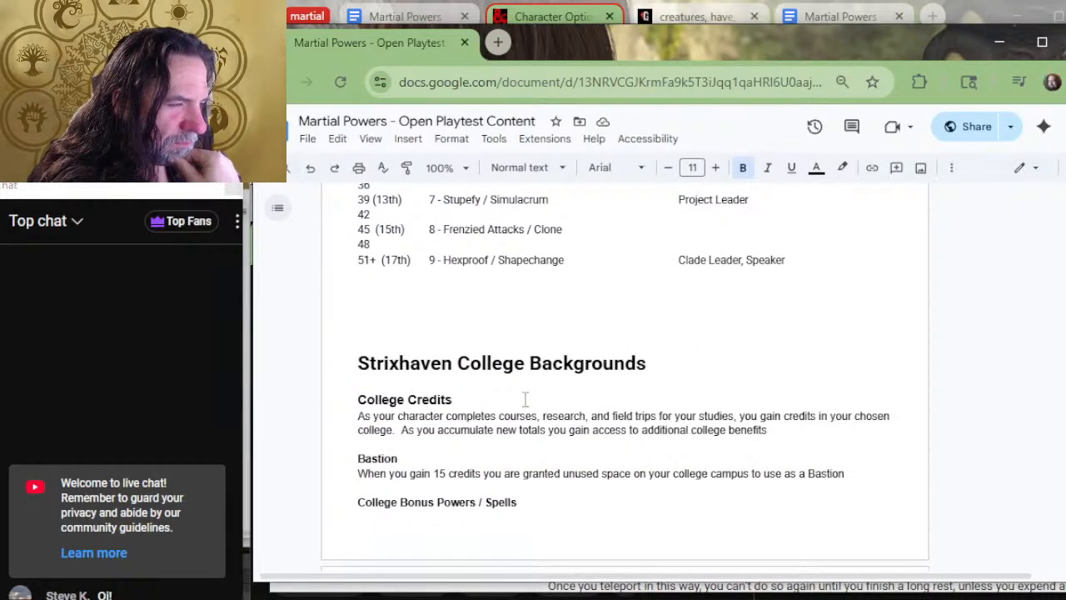
{"action": "scroll", "coordinate": [524, 399], "scroll_direction": "down", "scroll_amount": 6}
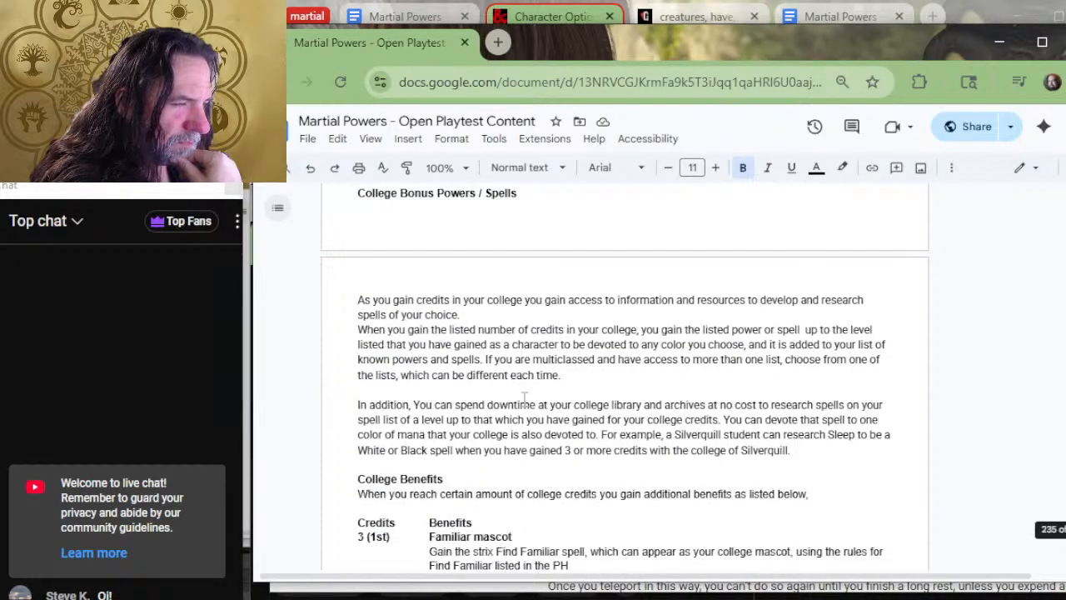
{"action": "scroll", "coordinate": [524, 397], "scroll_direction": "down", "scroll_amount": 3}
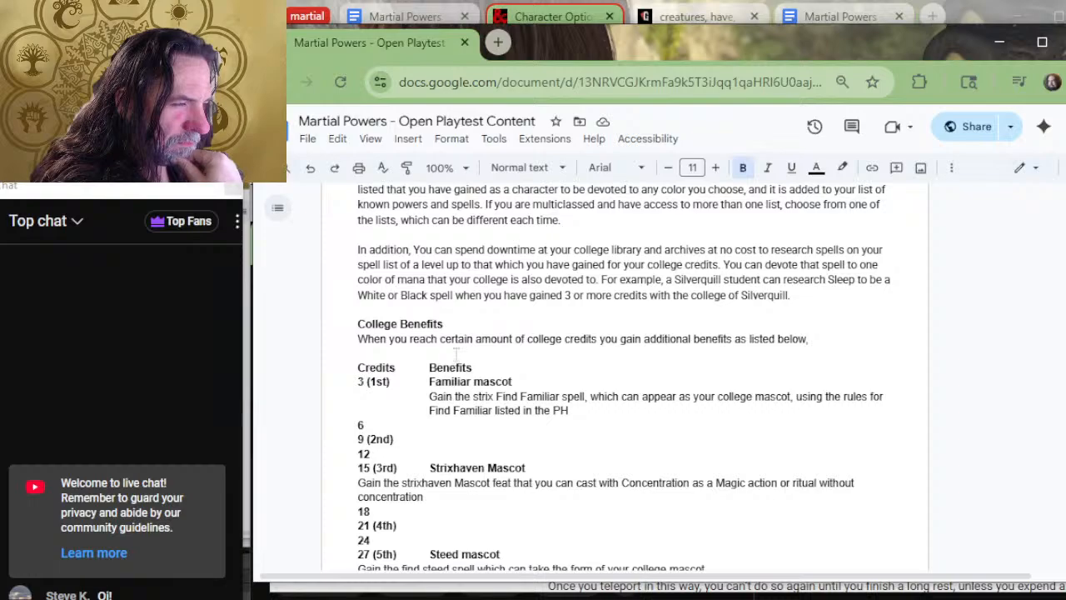
{"action": "scroll", "coordinate": [455, 353], "scroll_direction": "up", "scroll_amount": 6}
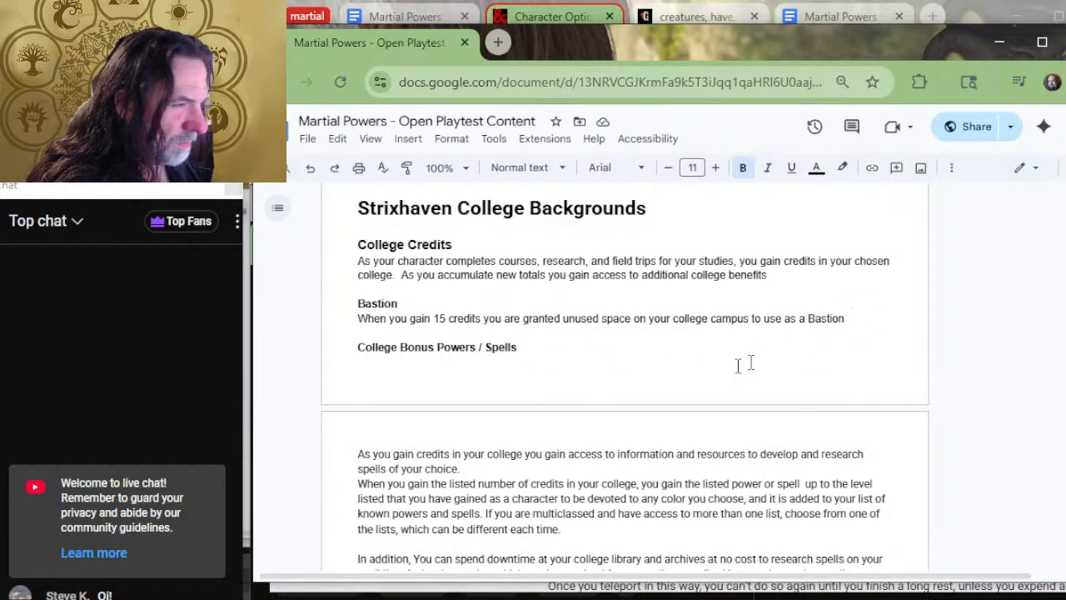
Insert "Bastion," before Strixhaven Mascot in the 15-credit row of the benefits list.
{"action": "scroll", "coordinate": [749, 367], "scroll_direction": "down", "scroll_amount": 10}
{"action": "left_click", "coordinate": [558, 312]}
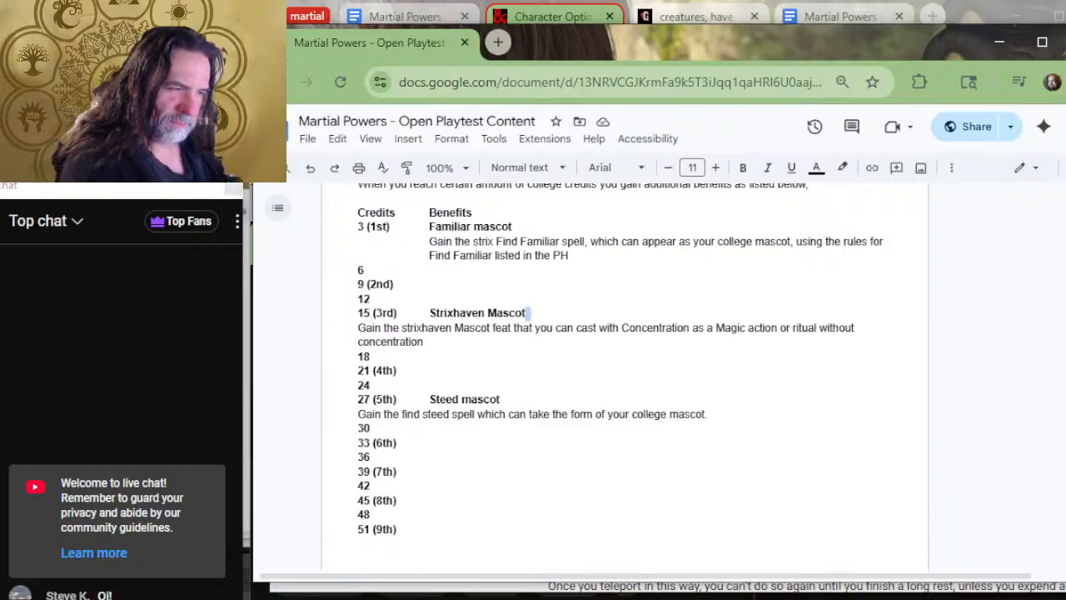
{"action": "type", "text": ","}
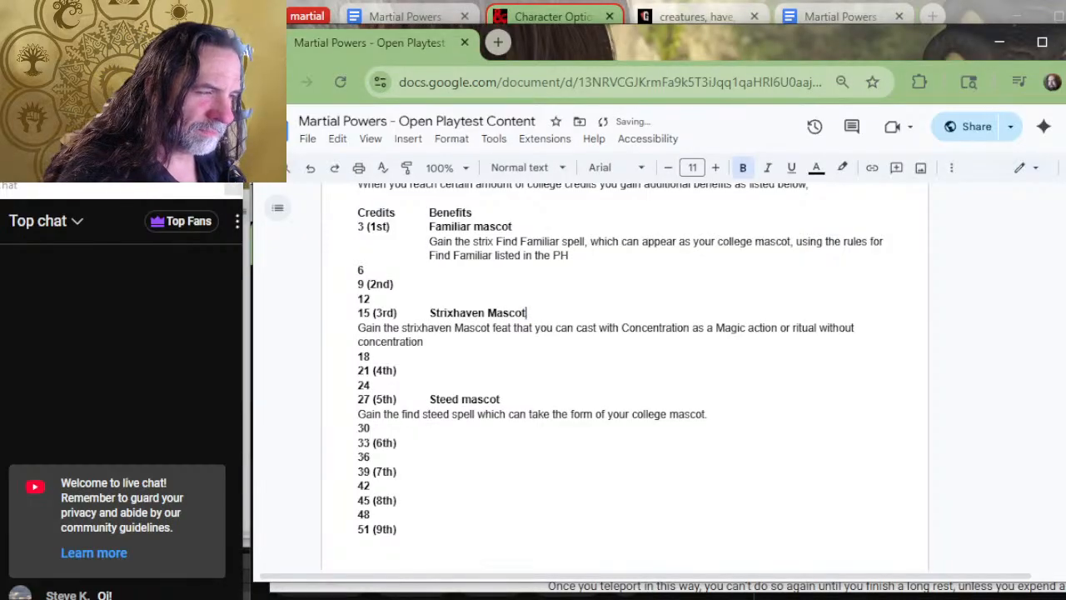
{"action": "key", "text": "BackSpace"}
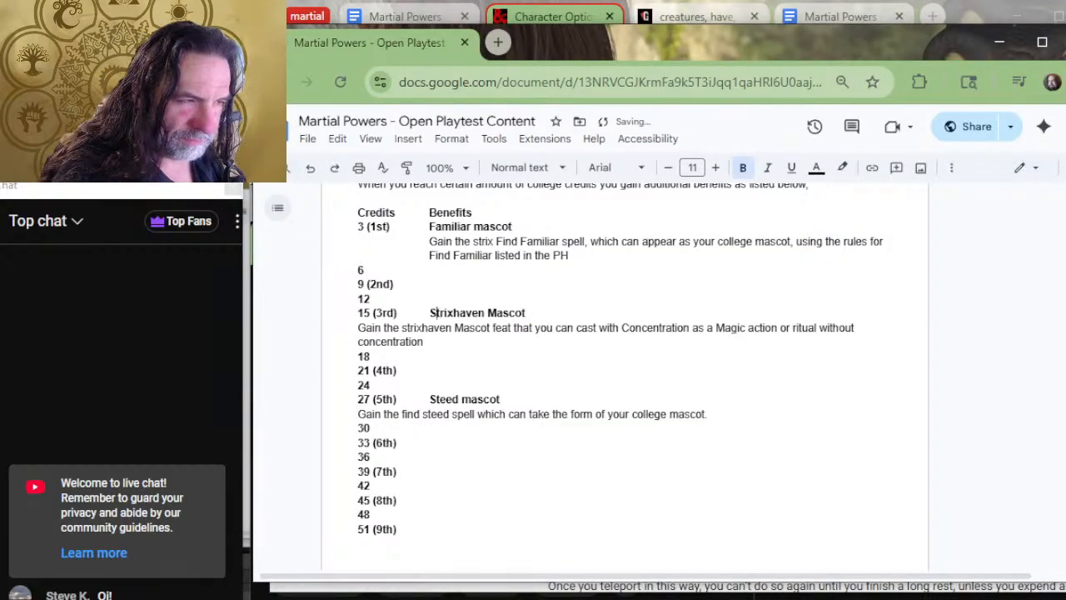
{"action": "type", "text": "Bastion,"}
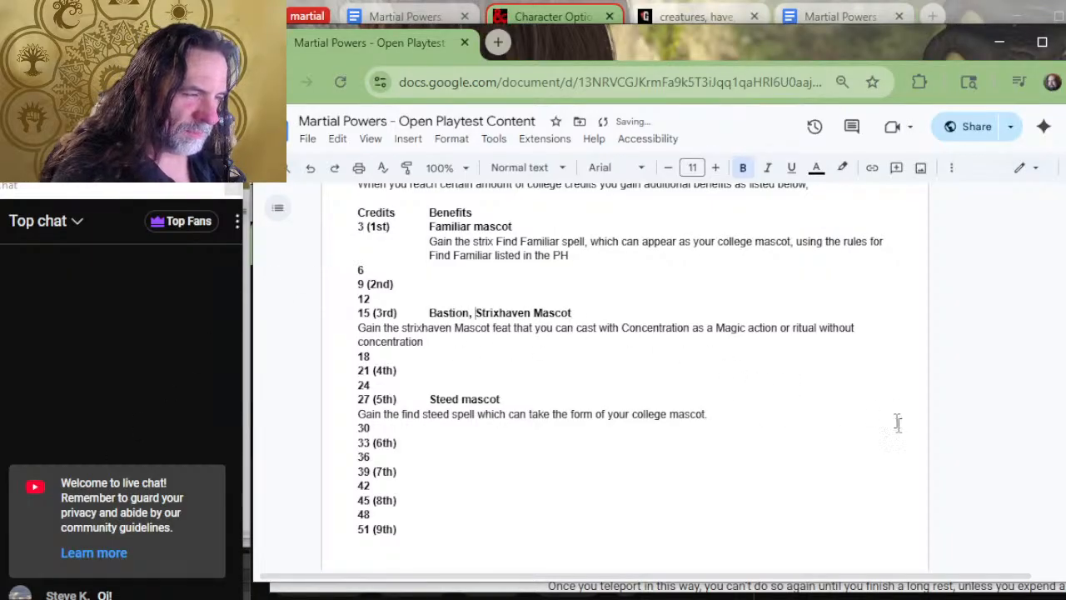
Move the Strixhaven Mascot heading and its description out of the 15-credit row to directly below the Bastion paragraph.
{"action": "left_click_drag", "start_coordinate": [517, 351], "coordinate": [480, 305]}
{"action": "key", "text": "ctrl+x"}
{"action": "scroll", "coordinate": [563, 393], "scroll_direction": "up", "scroll_amount": 6}
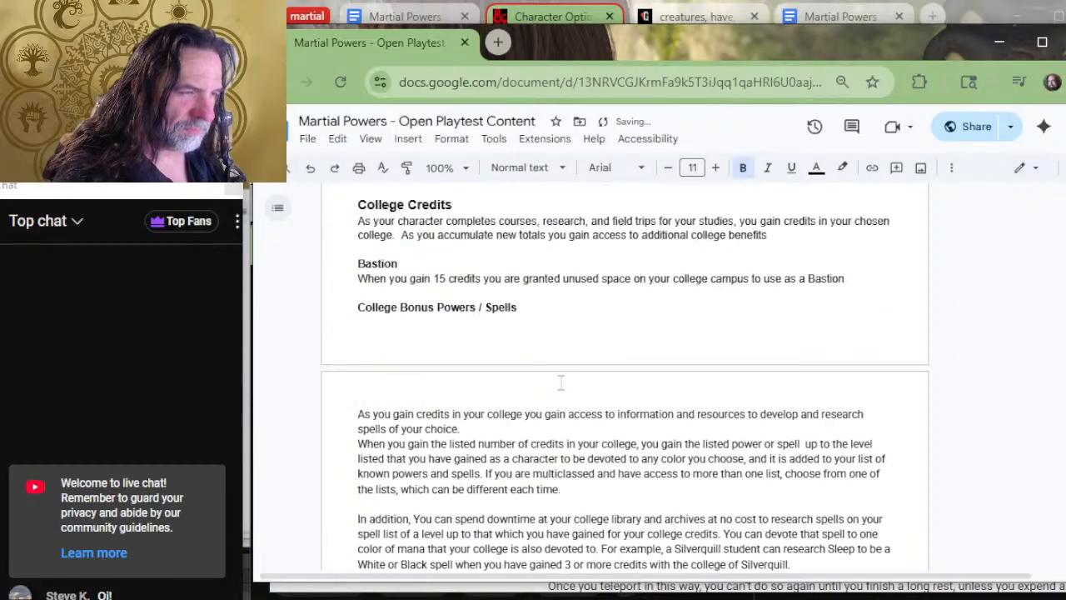
{"action": "left_click", "coordinate": [547, 337]}
{"action": "key", "text": "Return"}
{"action": "key", "text": "Up"}
{"action": "key", "text": "ctrl+v"}
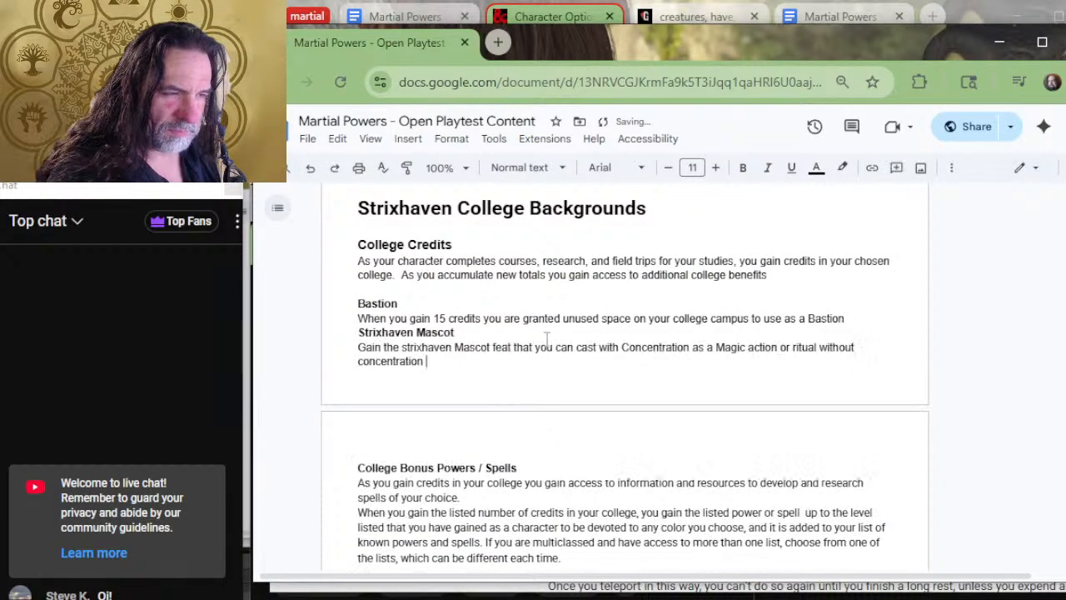
{"action": "key", "text": "Return"}
{"action": "key", "text": "Return"}
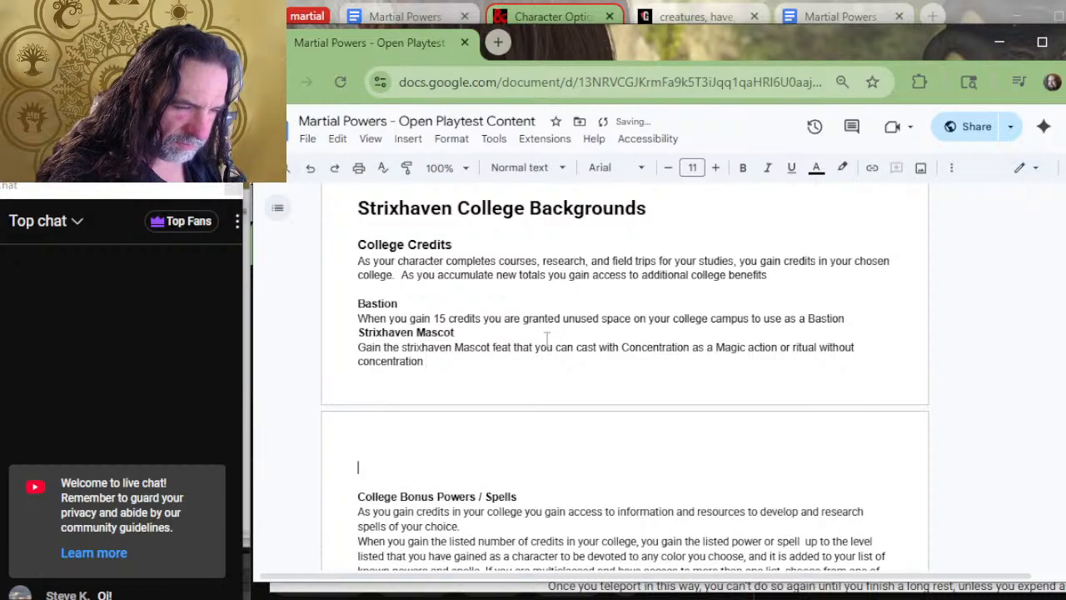
Move the Bastion and Strixhaven Mascot entries together to below the College Benefits introduction, above the credits list.
{"action": "left_click_drag", "start_coordinate": [466, 360], "coordinate": [441, 291]}
{"action": "key", "text": "ctrl+x"}
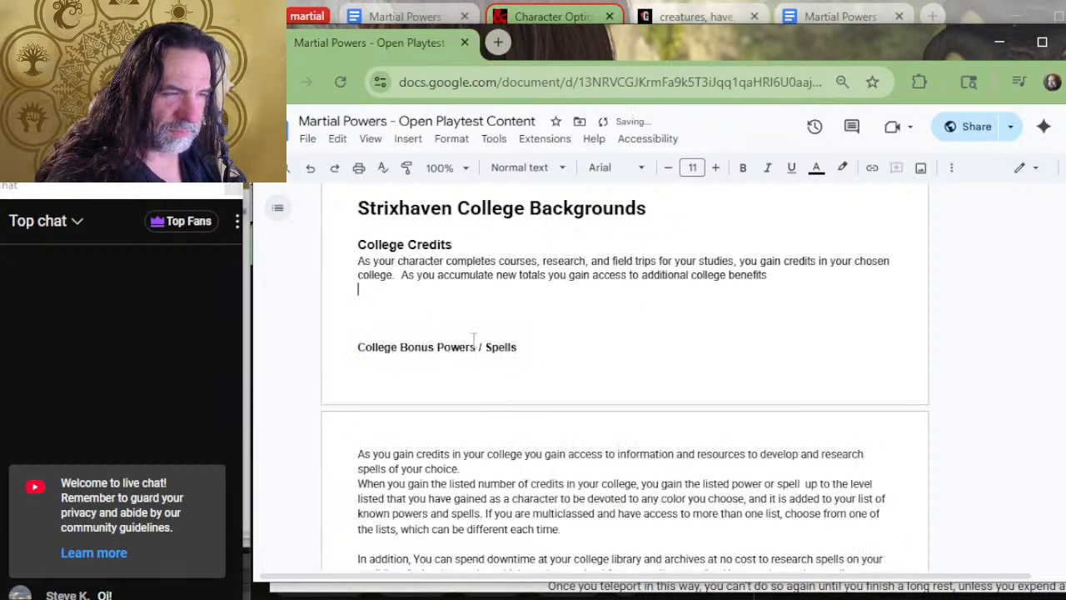
{"action": "scroll", "coordinate": [473, 341], "scroll_direction": "down", "scroll_amount": 2}
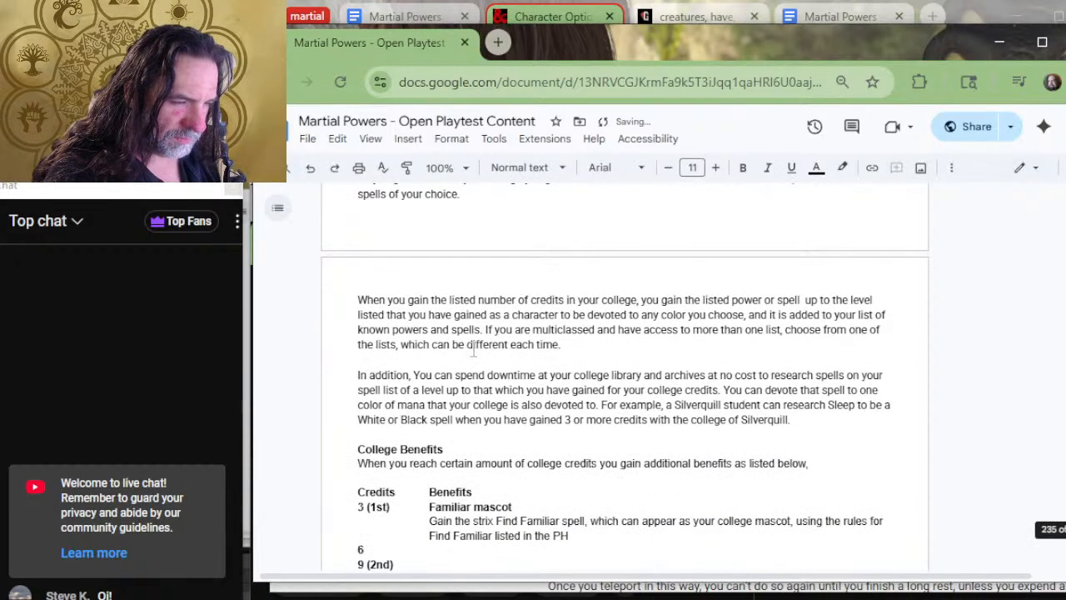
{"action": "left_click", "coordinate": [438, 476]}
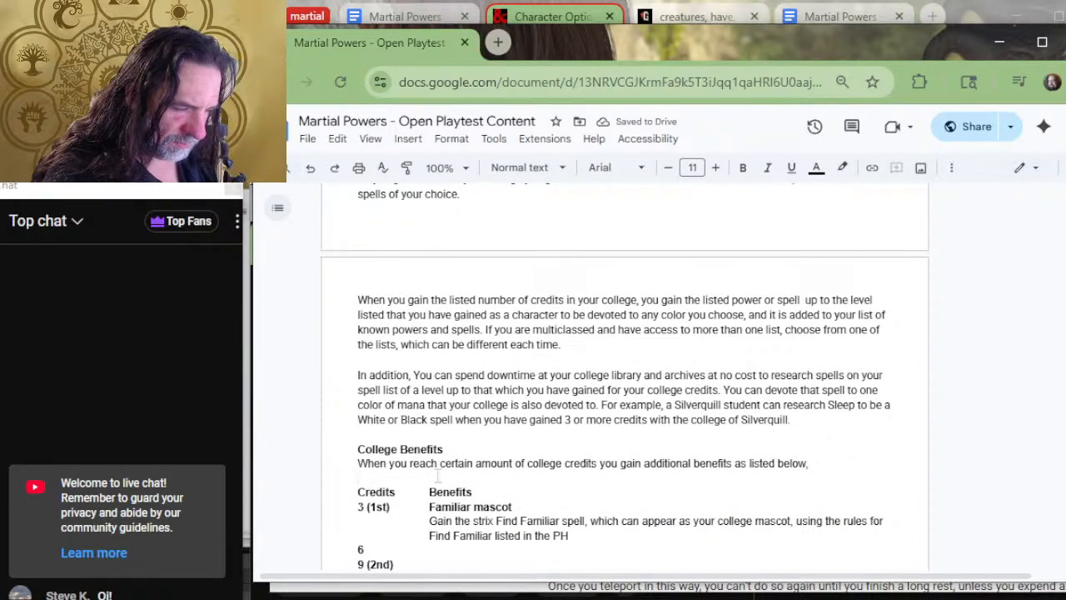
{"action": "key", "text": "Return"}
{"action": "key", "text": "ctrl+v"}
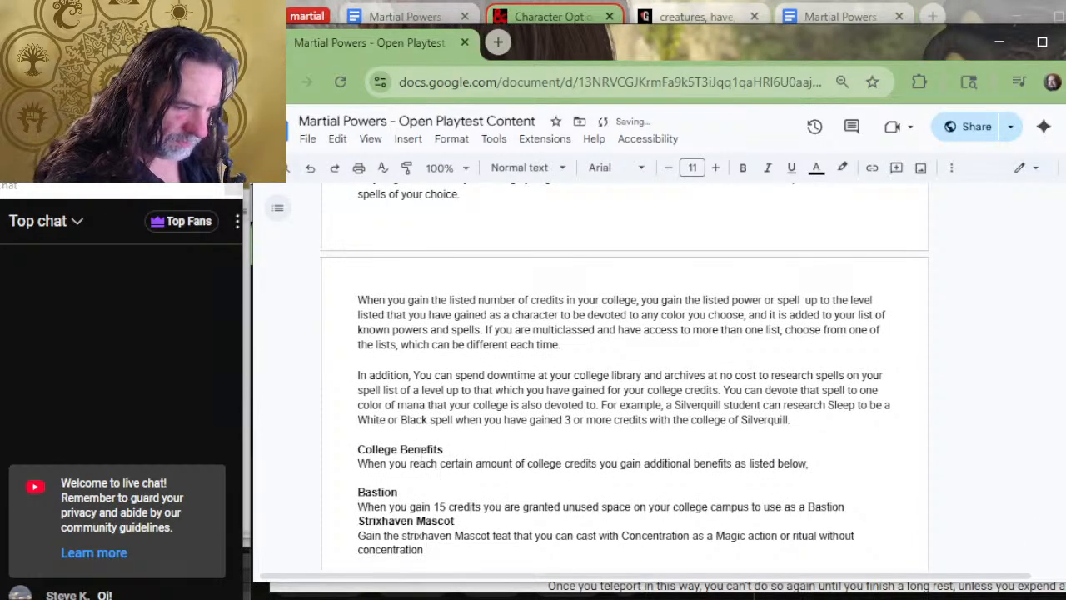
Prefix the Bastion heading with 3 and the Strixhaven Mascot heading with 15, tabbing each heading over from its number.
{"action": "scroll", "coordinate": [422, 453], "scroll_direction": "down", "scroll_amount": 2}
{"action": "left_click", "coordinate": [348, 334]}
{"action": "type", "text": "3"}
{"action": "key", "text": "Tab"}
{"action": "key", "text": "Left"}
{"action": "key", "text": "Down"}
{"action": "key", "text": "Left"}
{"action": "key", "text": "Left"}
{"action": "key", "text": "Right"}
{"action": "key", "text": "Down"}
{"action": "type", "text": "15"}
{"action": "key", "text": "Tab"}
{"action": "key", "text": "Down"}
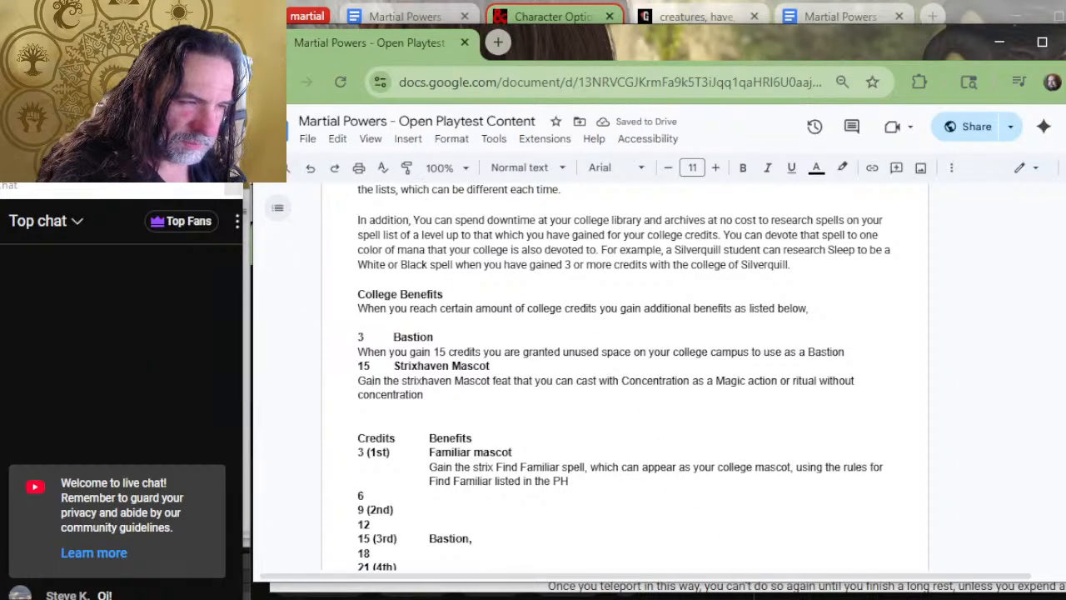
Move the Familiar mascot entry from the 3-credit row to beside the 3 above Bastion, with Bastion tabbed on its own line.
{"action": "left_click_drag", "start_coordinate": [570, 481], "coordinate": [429, 451]}
{"action": "key", "text": "BackSpace"}
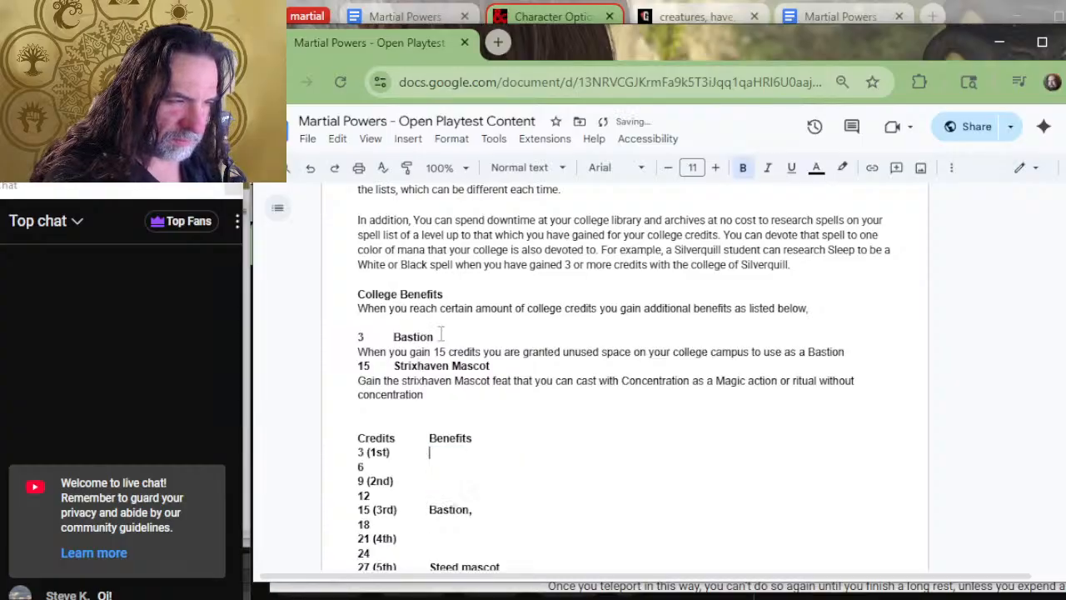
{"action": "left_click", "coordinate": [392, 336]}
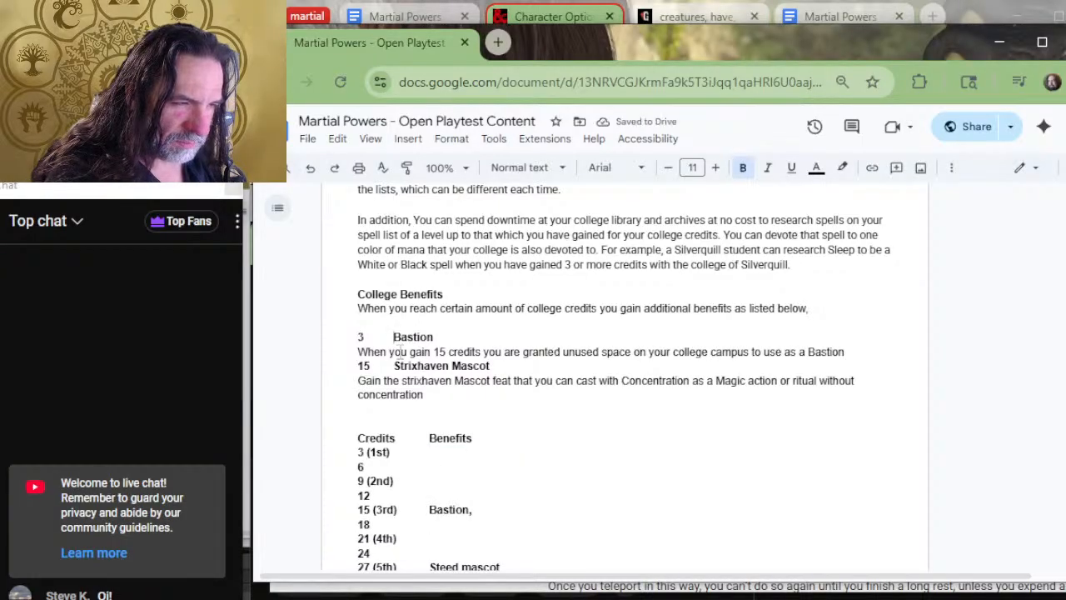
{"action": "key", "text": "Return"}
{"action": "key", "text": "Return"}
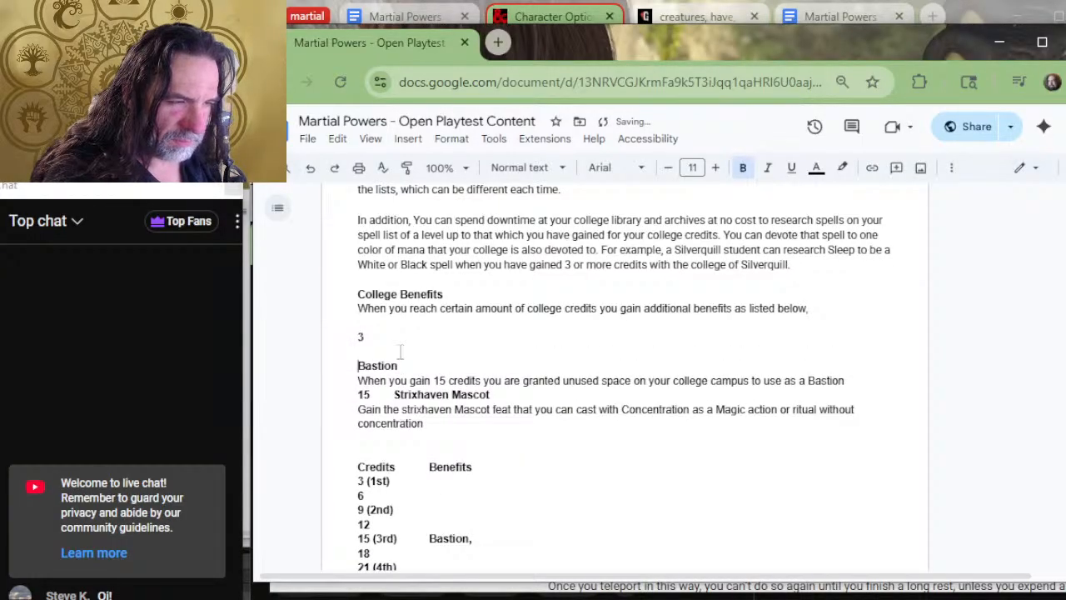
{"action": "key", "text": "Tab"}
{"action": "key", "text": "Up"}
{"action": "key", "text": "Up"}
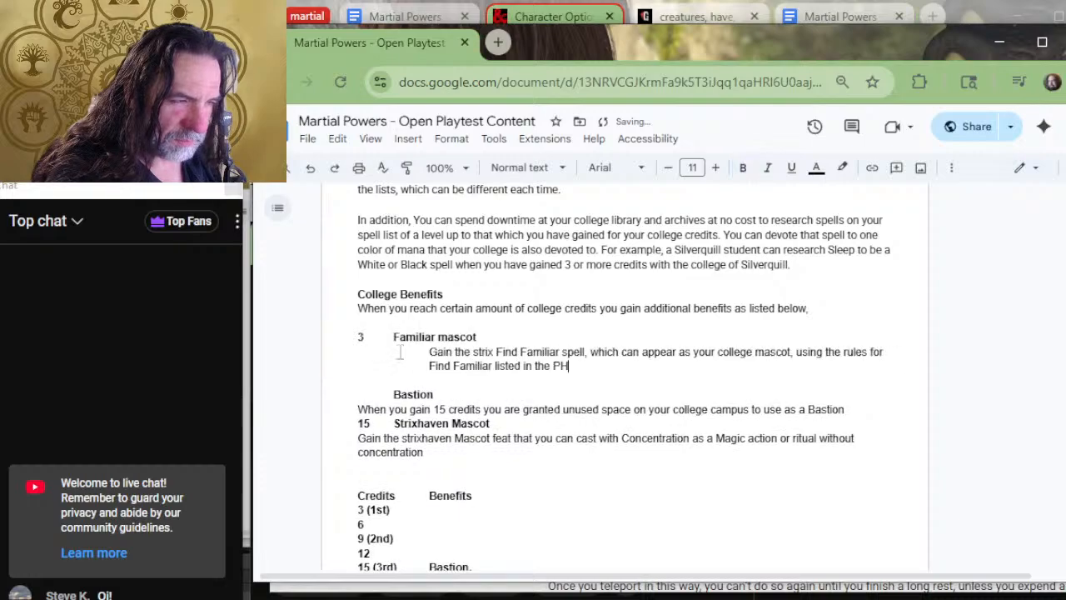
Remove the indent from the Familiar mascot description so it starts at the page margin.
{"action": "key", "text": "Up"}
{"action": "key", "text": "Right"}
{"action": "key", "text": "Home"}
{"action": "key", "text": "BackSpace"}
{"action": "key", "text": "Down"}
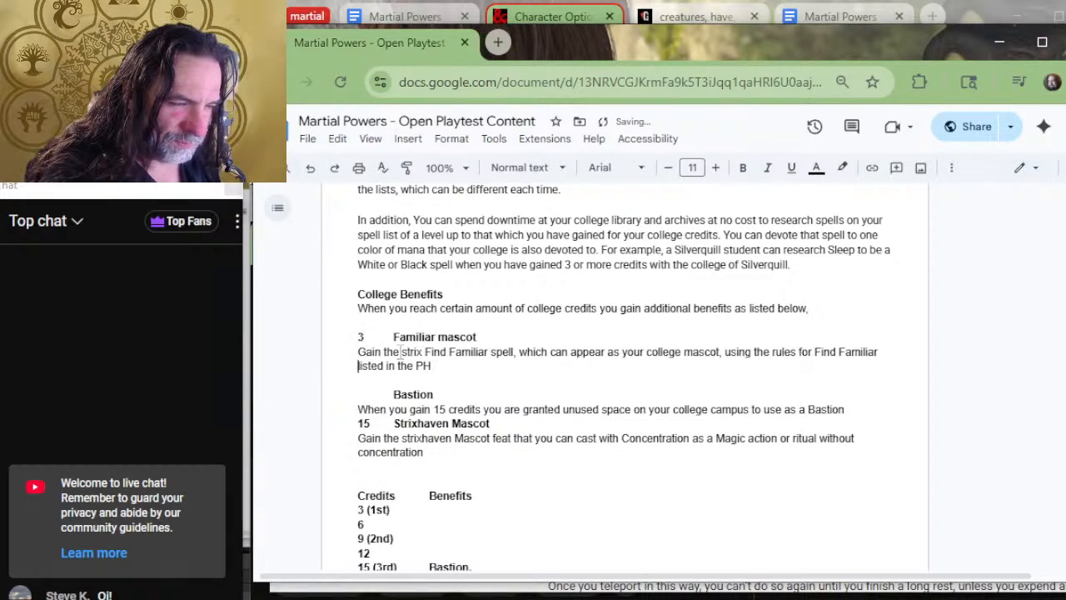
Prefix the Bastion heading with 15 and leave a blank line between it and the Familiar mascot description.
{"action": "key", "text": "Down"}
{"action": "key", "text": "Delete"}
{"action": "key", "text": "ctrl+z"}
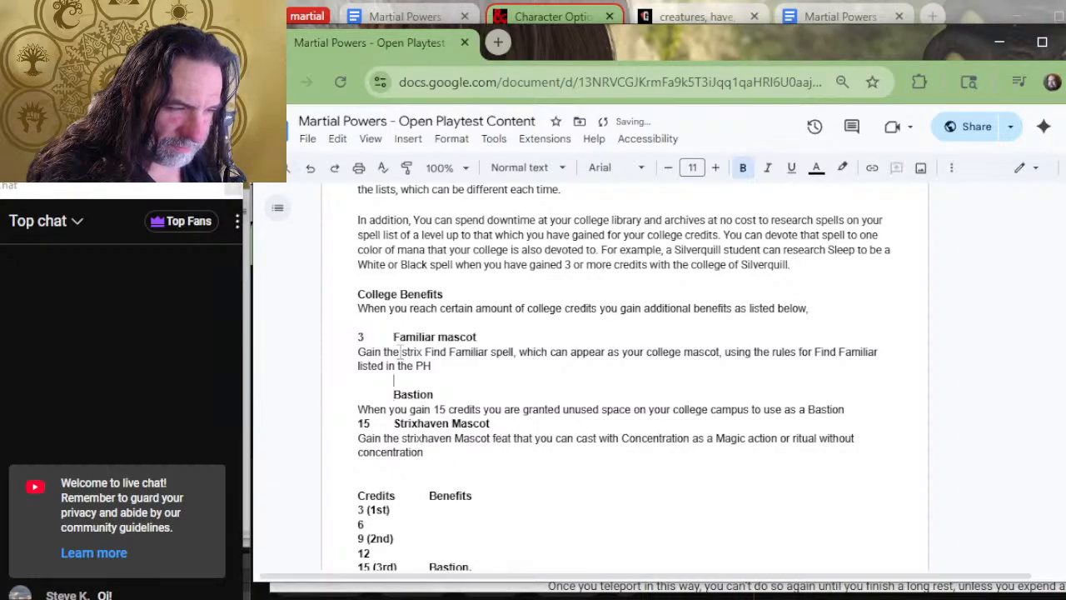
{"action": "type", "text": "15"}
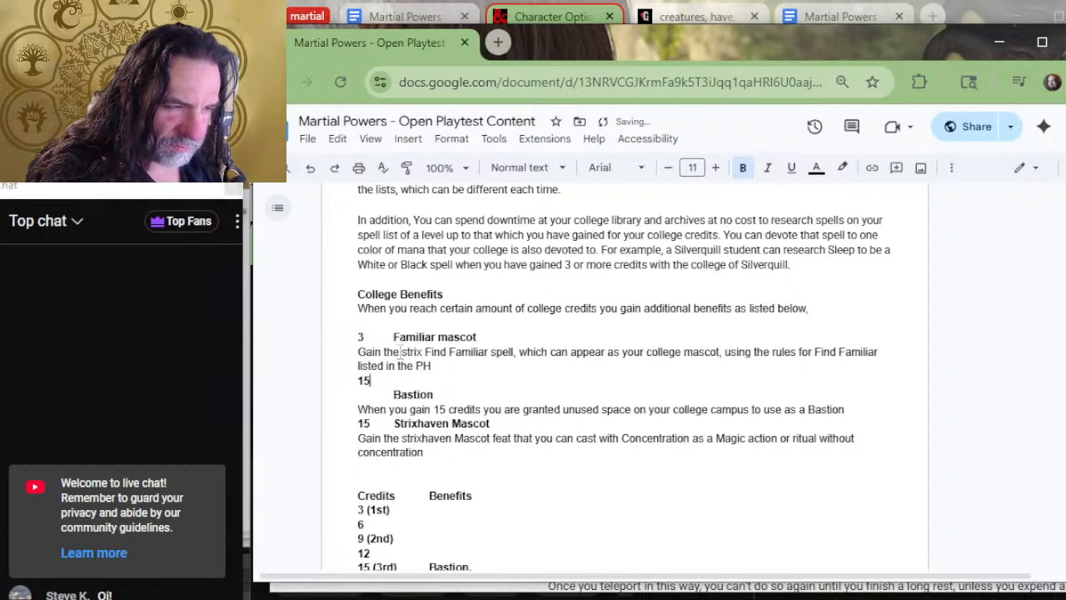
{"action": "key", "text": "Delete"}
{"action": "key", "text": "Tab"}
{"action": "key", "text": "Home"}
{"action": "key", "text": "Return"}
Delete the 15 in front of the Strixhaven Mascot heading, keeping the heading tabbed in.
{"action": "key", "text": "Down"}
{"action": "key", "text": "Down"}
{"action": "key", "text": "Delete"}
{"action": "key", "text": "Delete"}
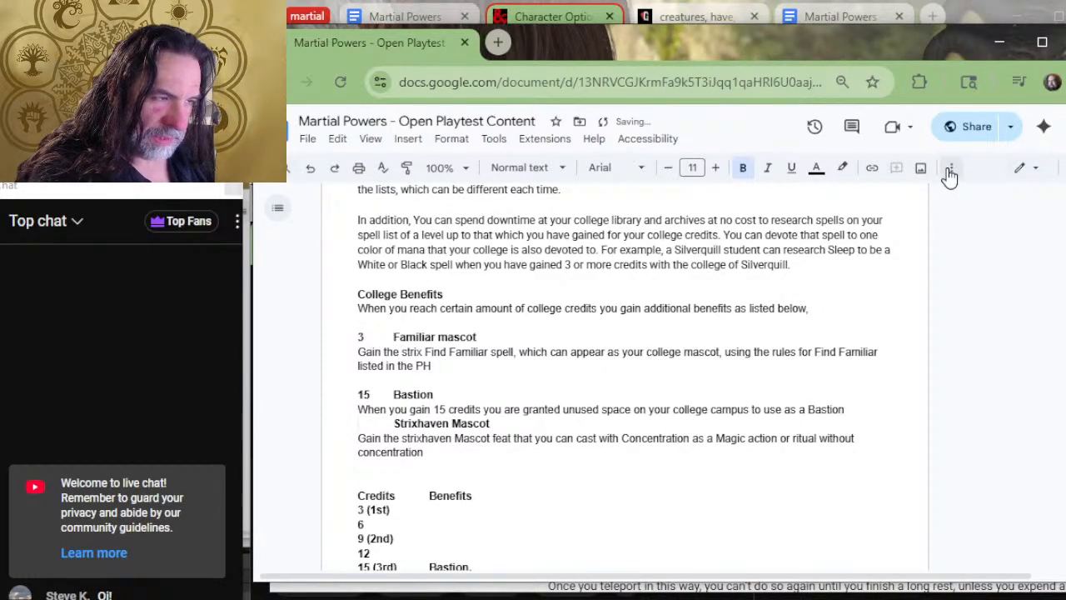
{"action": "scroll", "coordinate": [958, 343], "scroll_direction": "down", "scroll_amount": 2}
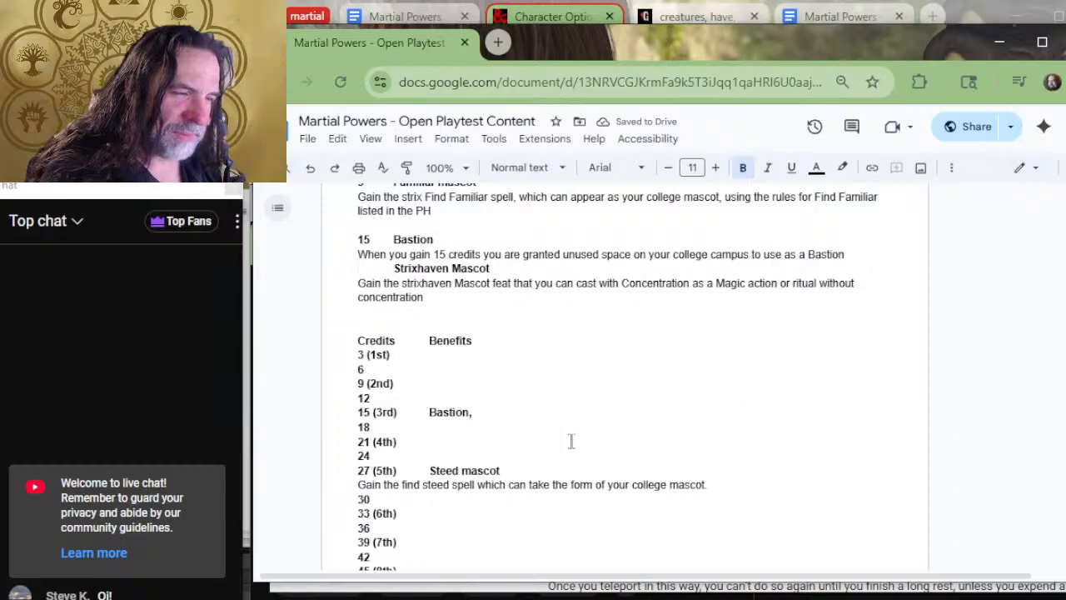
Replace the Benefits column heading above the credits list with "Bonus Power / Spell".
{"action": "scroll", "coordinate": [445, 376], "scroll_direction": "up", "scroll_amount": 3}
{"action": "scroll", "coordinate": [469, 350], "scroll_direction": "down", "scroll_amount": 3}
{"action": "left_click_drag", "start_coordinate": [472, 340], "coordinate": [431, 338]}
{"action": "type", "text": "Bo"}
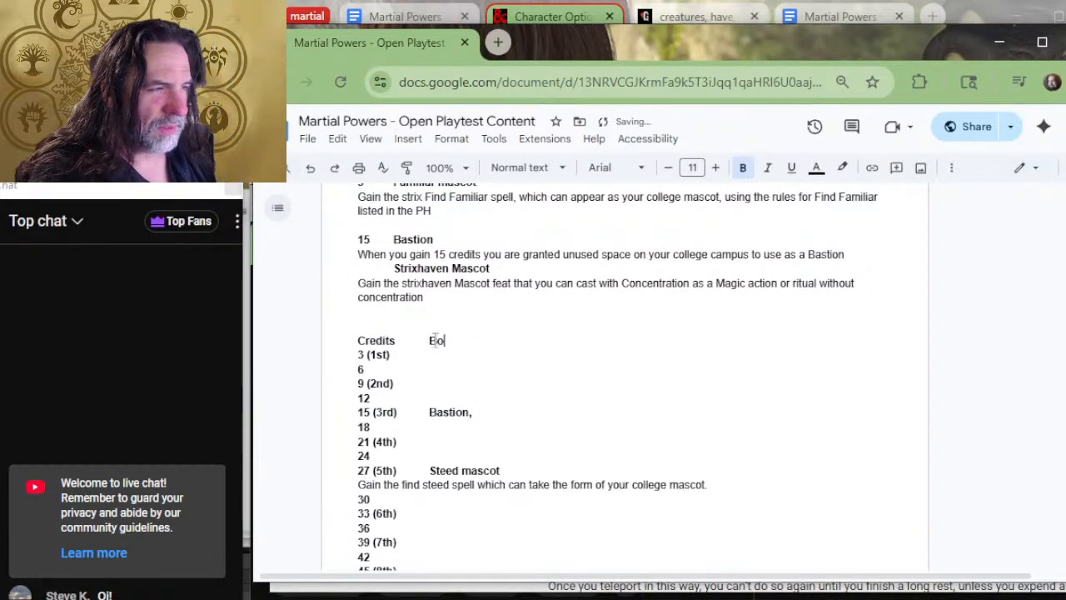
{"action": "type", "text": "nus Spell"}
{"action": "key", "text": "BackSpace"}
{"action": "key", "text": "BackSpace"}
{"action": "key", "text": "BackSpace"}
{"action": "key", "text": "BackSpace"}
{"action": "key", "text": "BackSpace"}
{"action": "type", "text": "Power / Spell"}
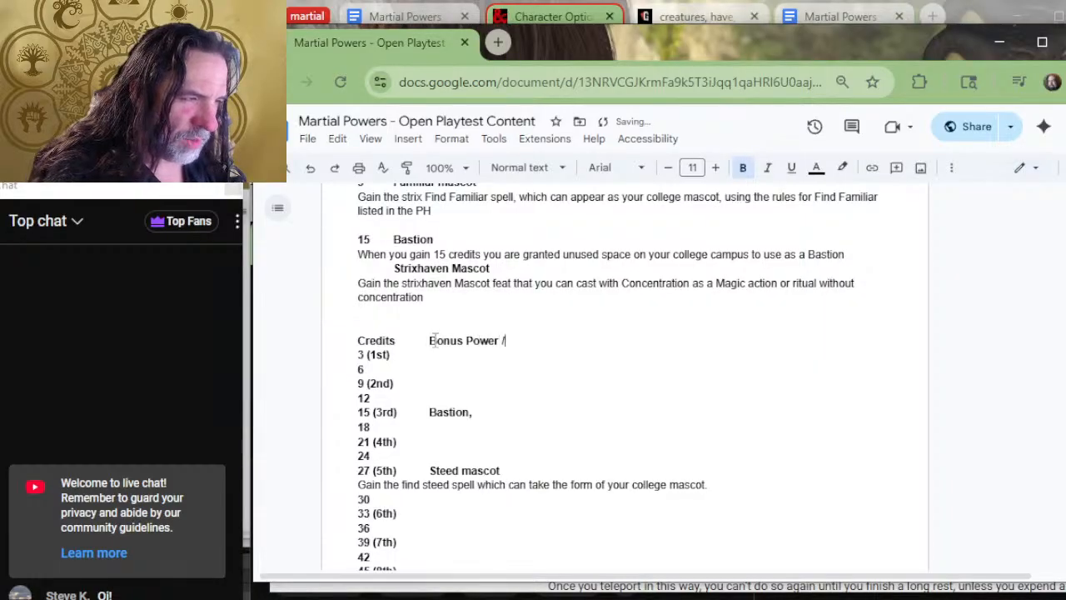
Add a tabbed "Benefit" column heading after Bonus Power / Spell on the credits heading line.
{"action": "key", "text": "Down"}
{"action": "key", "text": "Down"}
{"action": "key", "text": "Up"}
{"action": "key", "text": "Up"}
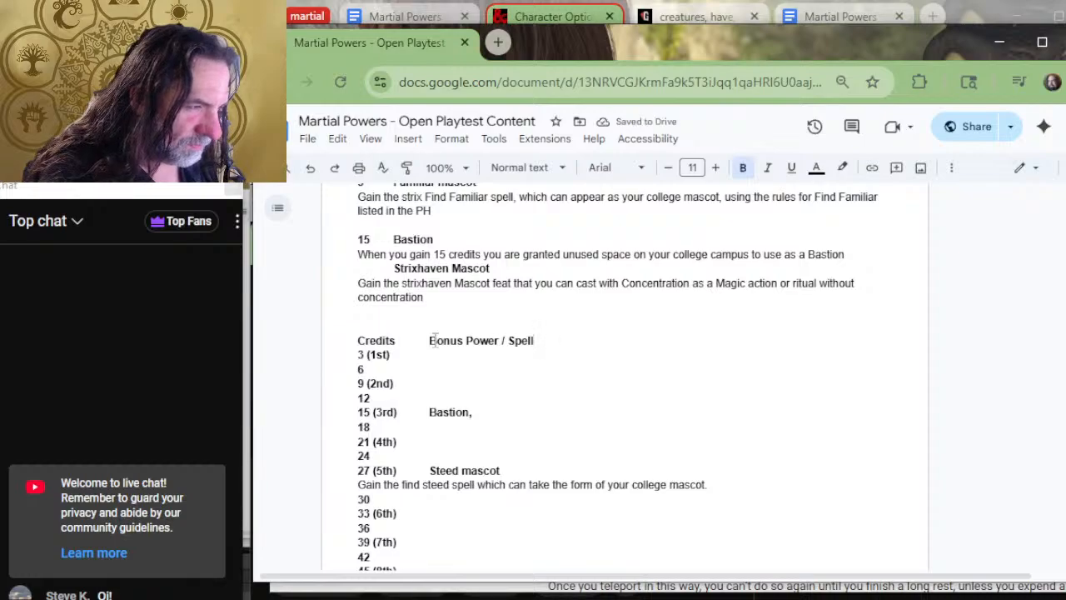
{"action": "key", "text": "Tab"}
{"action": "type", "text": "Benefit"}
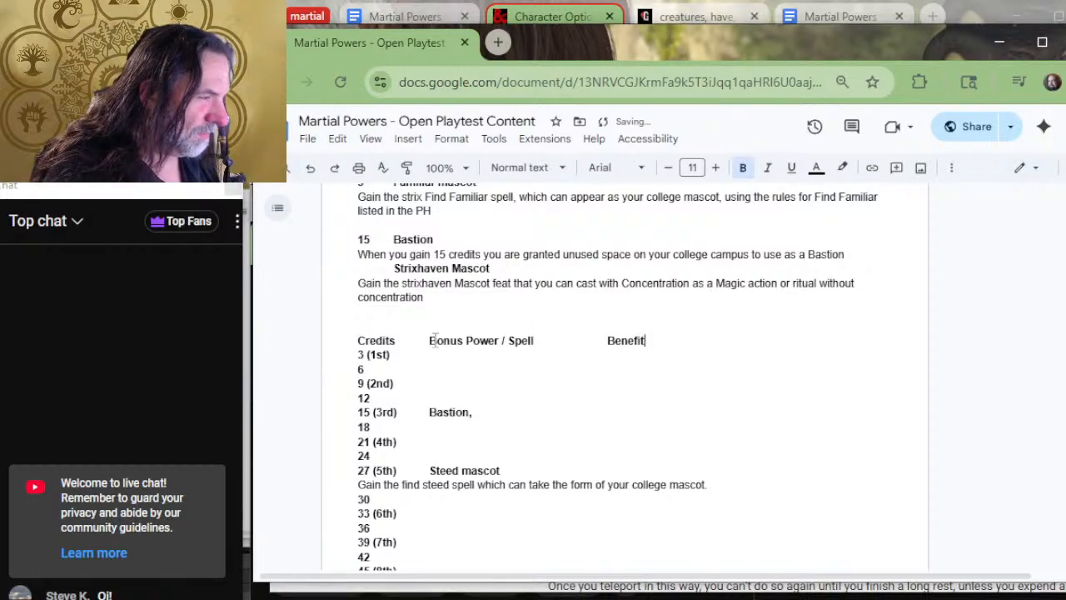
Delete the "Bastion," entry from the 15 (3rd) row of the credits list.
{"action": "key", "text": "Down"}
{"action": "key", "text": "Right"}
{"action": "key", "text": "Down"}
{"action": "key", "text": "Down"}
{"action": "key", "text": "End"}
{"action": "key", "text": "Down"}
{"action": "key", "text": "Down"}
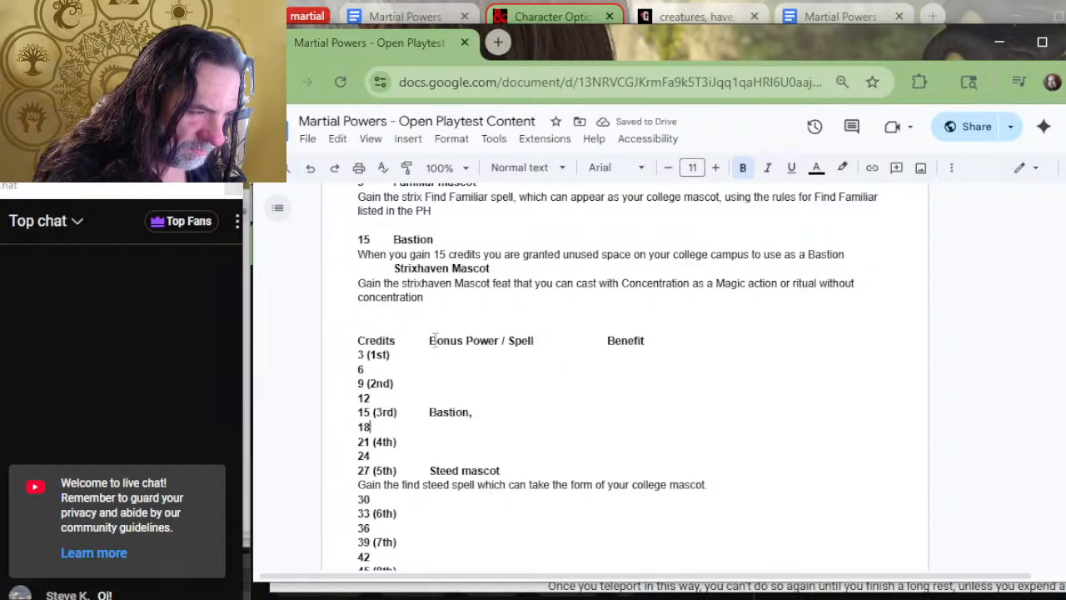
{"action": "key", "text": "Up"}
{"action": "key", "text": "End"}
{"action": "key", "text": "BackSpace"}
{"action": "key", "text": "BackSpace"}
{"action": "key", "text": "BackSpace"}
{"action": "key", "text": "BackSpace"}
{"action": "key", "text": "BackSpace"}
{"action": "key", "text": "BackSpace"}
{"action": "key", "text": "BackSpace"}
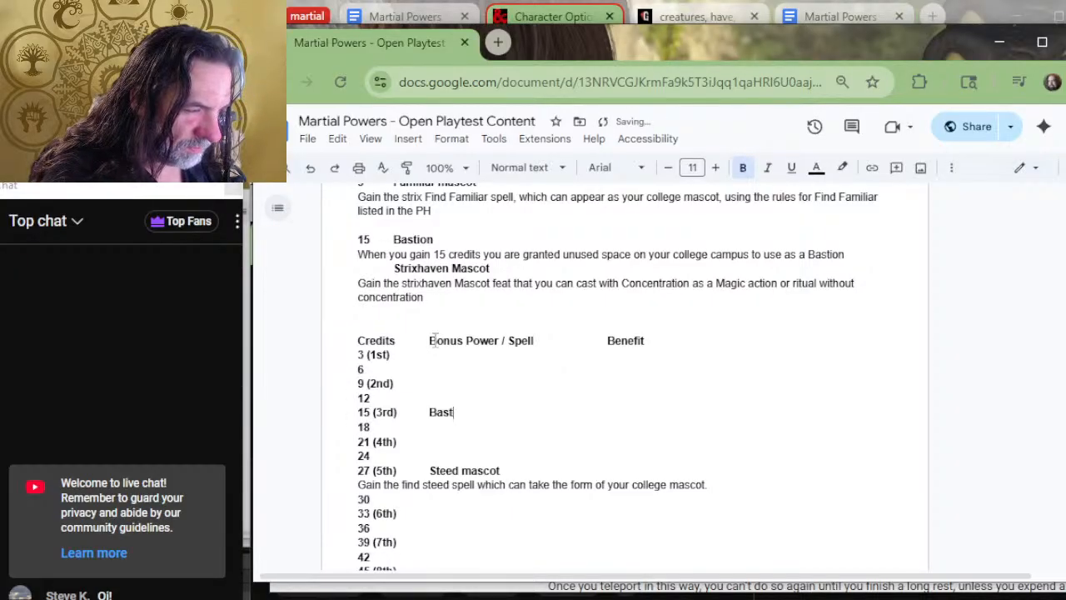
{"action": "key", "text": "BackSpace"}
Add the heading line "27" with "Steed Mascot" tabbed beside it, one blank line below the Strixhaven Mascot description.
{"action": "scroll", "coordinate": [880, 238], "scroll_direction": "up", "scroll_amount": 4}
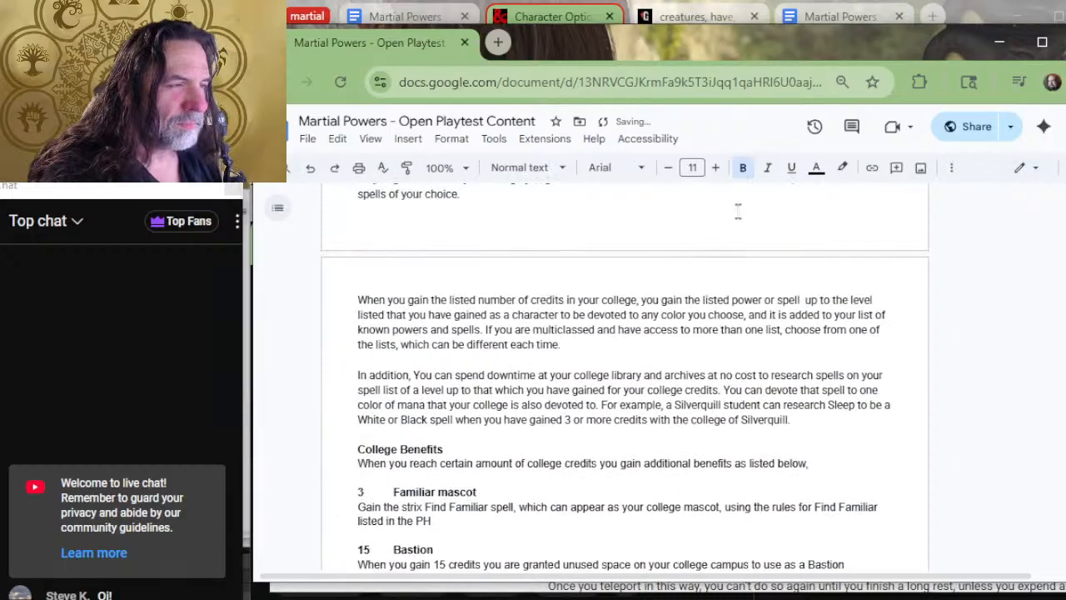
{"action": "scroll", "coordinate": [595, 374], "scroll_direction": "down", "scroll_amount": 3}
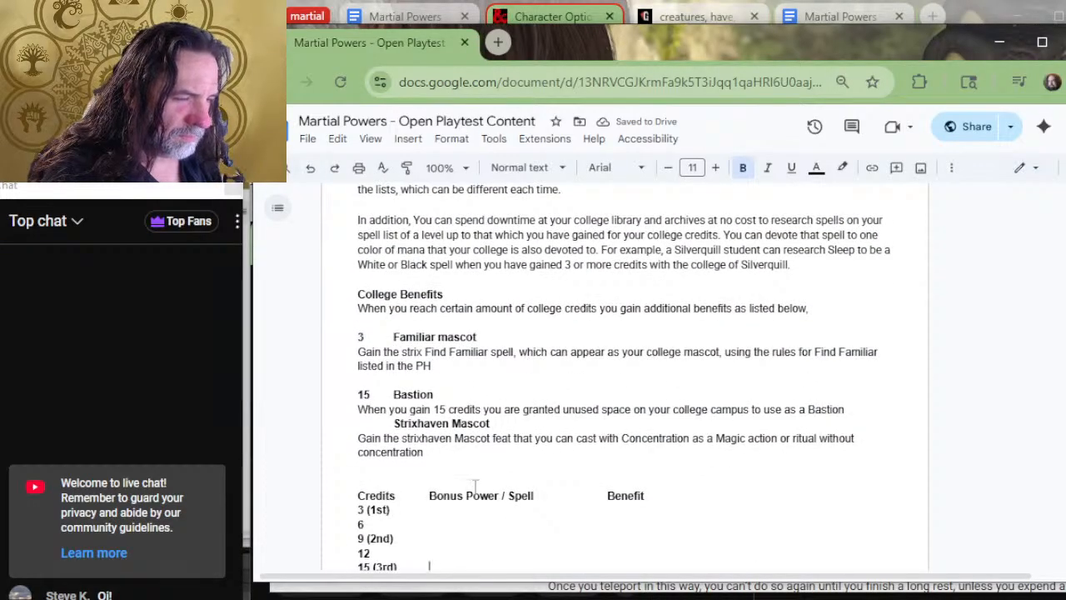
{"action": "left_click", "coordinate": [445, 452]}
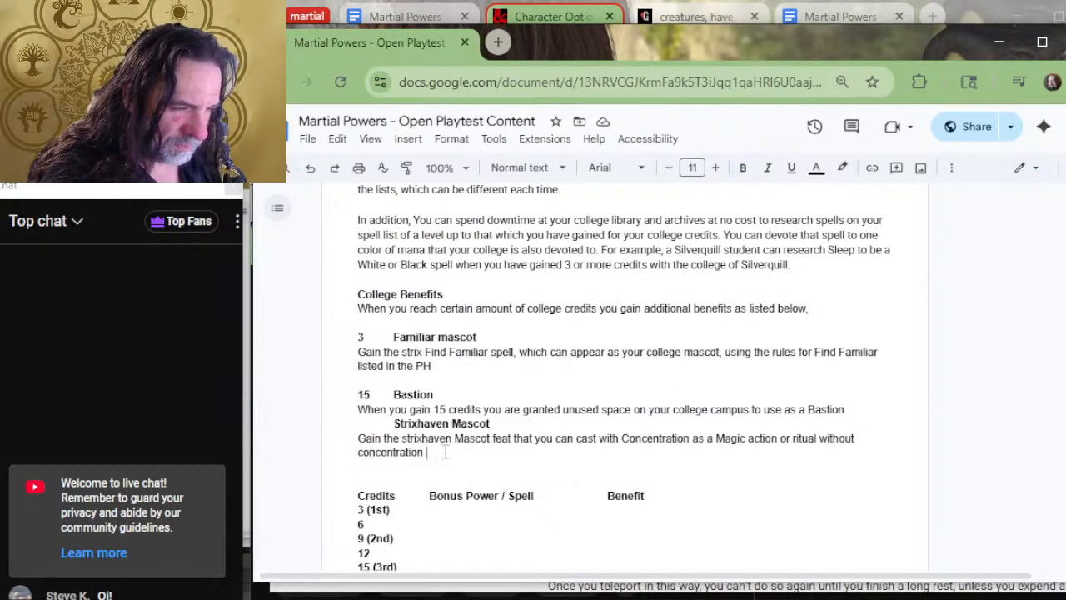
{"action": "key", "text": "Return"}
{"action": "key", "text": "Return"}
{"action": "type", "text": "27"}
{"action": "key", "text": "Tab"}
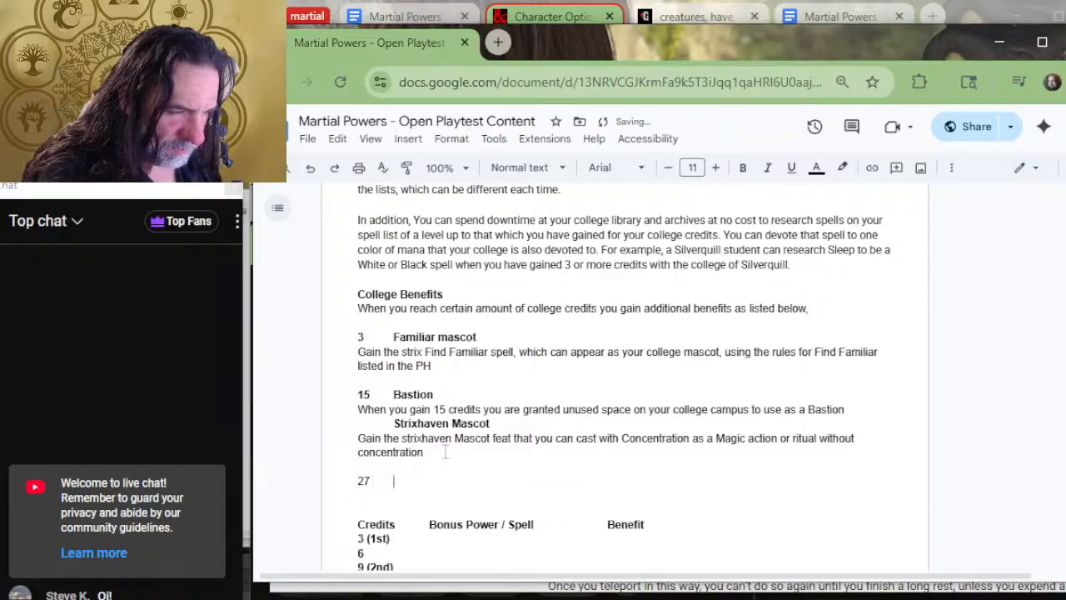
{"action": "type", "text": "Steed "}
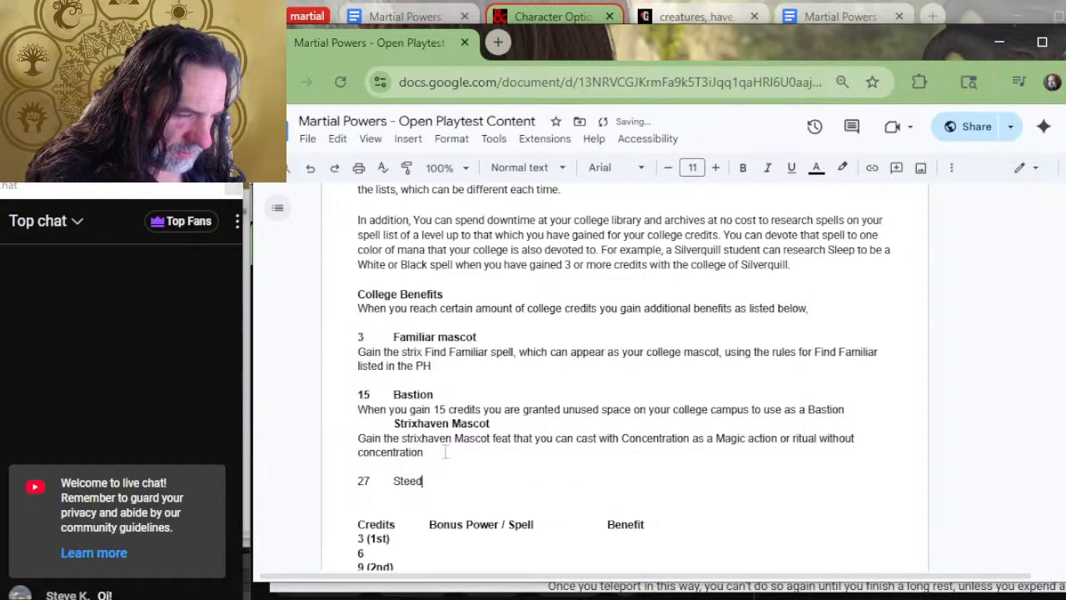
{"action": "type", "text": "Mascot"}
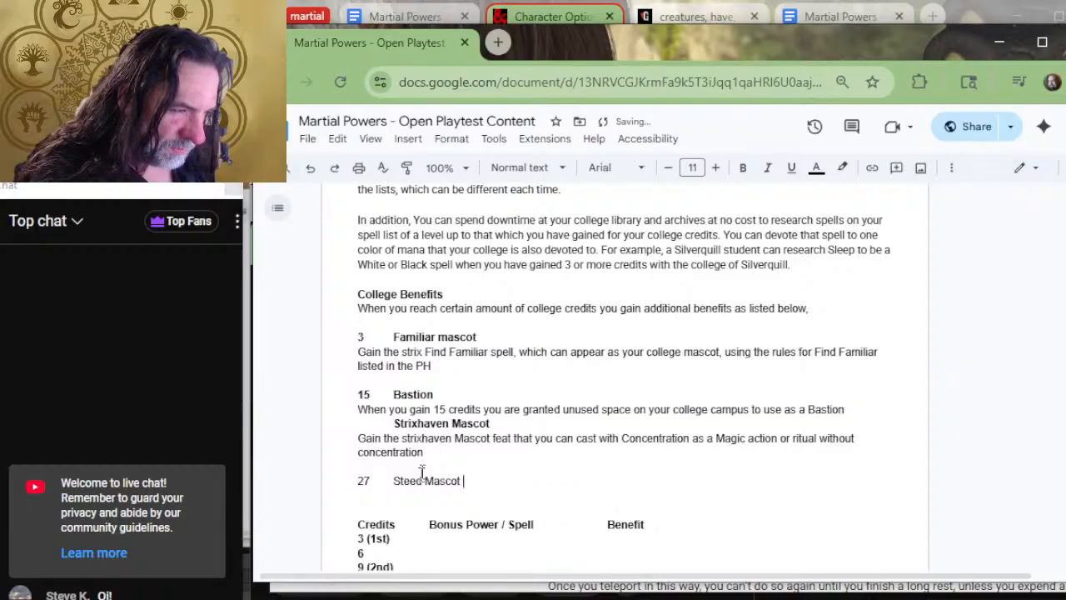
Move the find steed spell description from the 27 (5th) row to beneath the new Steed Mascot heading.
{"action": "scroll", "coordinate": [422, 466], "scroll_direction": "down", "scroll_amount": 2}
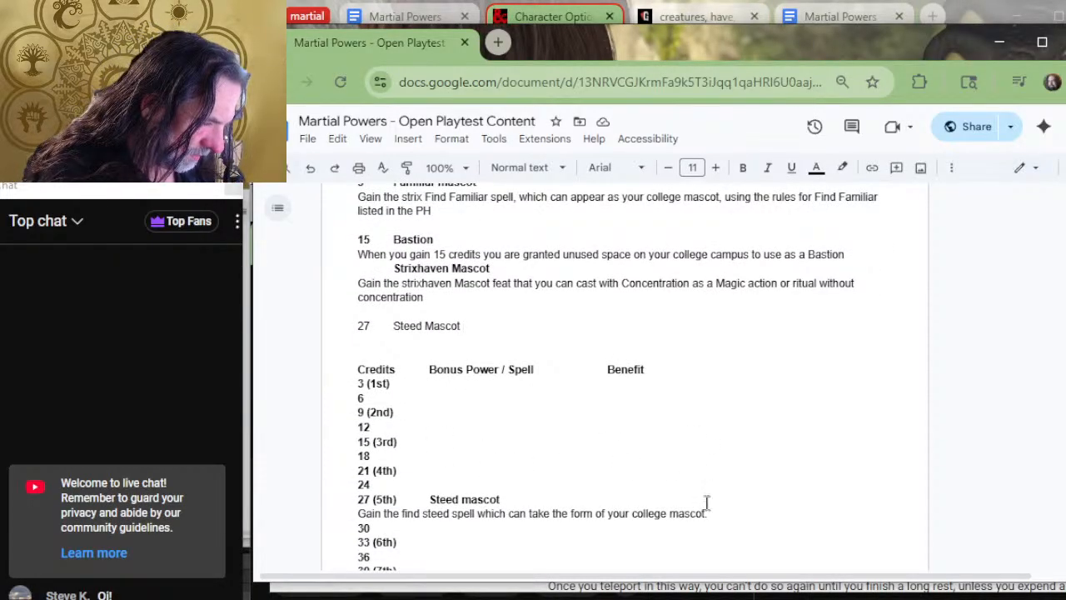
{"action": "left_click_drag", "start_coordinate": [706, 510], "coordinate": [710, 502]}
{"action": "key", "text": "ctrl+x"}
{"action": "left_click", "coordinate": [477, 326]}
{"action": "key", "text": "ctrl+v"}
Clear the Steed mascot entry from the 27 (5th) row and retype 30 on its own line above 33 (6th).
{"action": "left_click_drag", "start_coordinate": [524, 514], "coordinate": [414, 522]}
{"action": "key", "text": "Delete"}
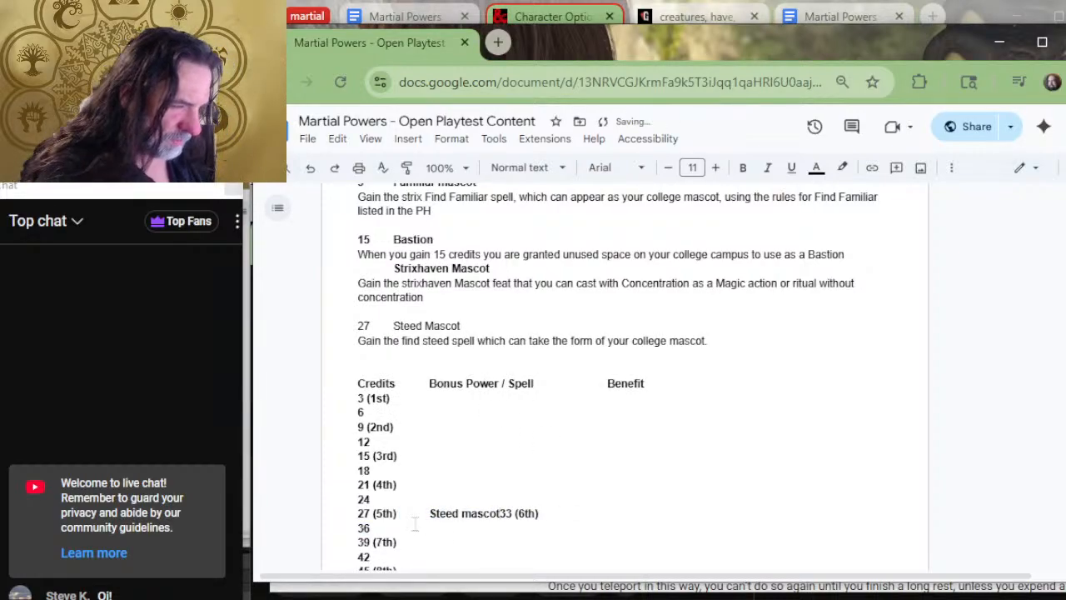
{"action": "key", "text": "Return"}
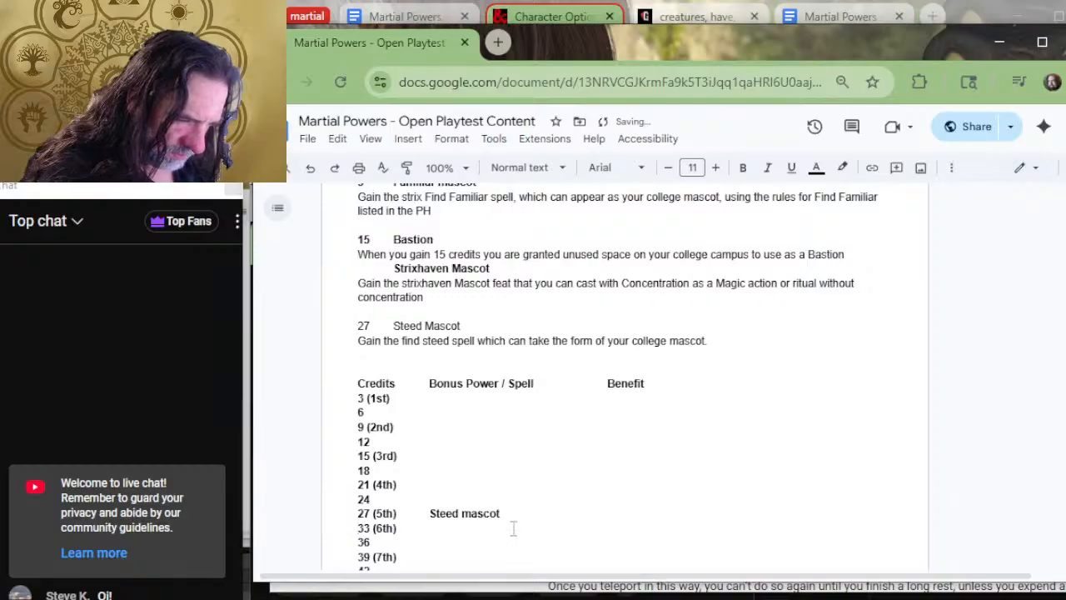
{"action": "key", "text": "Return"}
{"action": "key", "text": "Up"}
{"action": "type", "text": "30"}
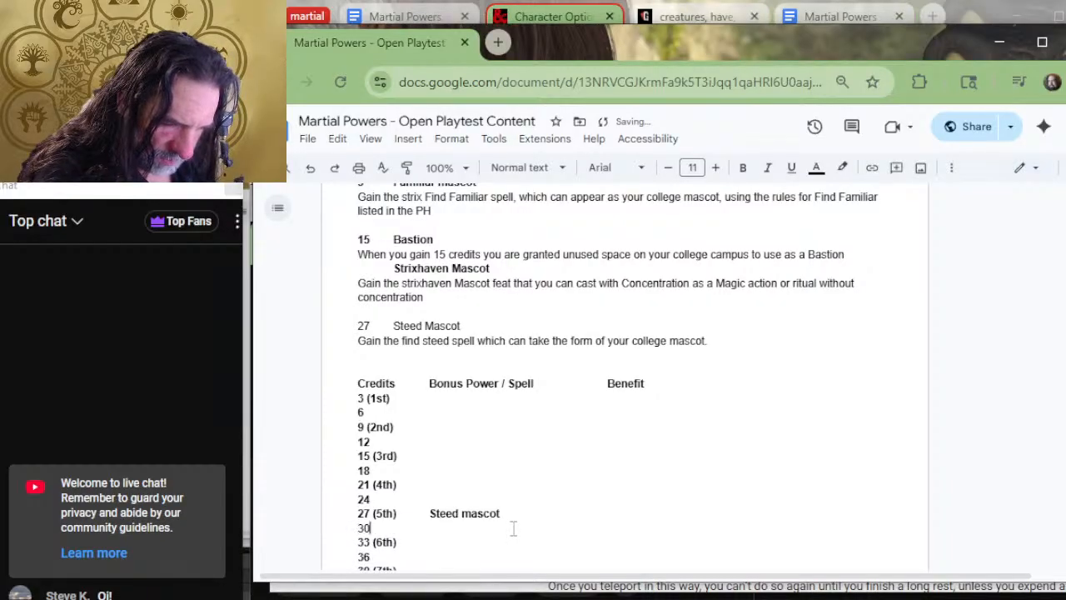
{"action": "left_click_drag", "start_coordinate": [514, 516], "coordinate": [430, 514]}
{"action": "key", "text": "BackSpace"}
Insert three more line breaks after the 51 (9th) row, above the Lorehold Bonus Powers heading.
{"action": "scroll", "coordinate": [454, 491], "scroll_direction": "down", "scroll_amount": 4}
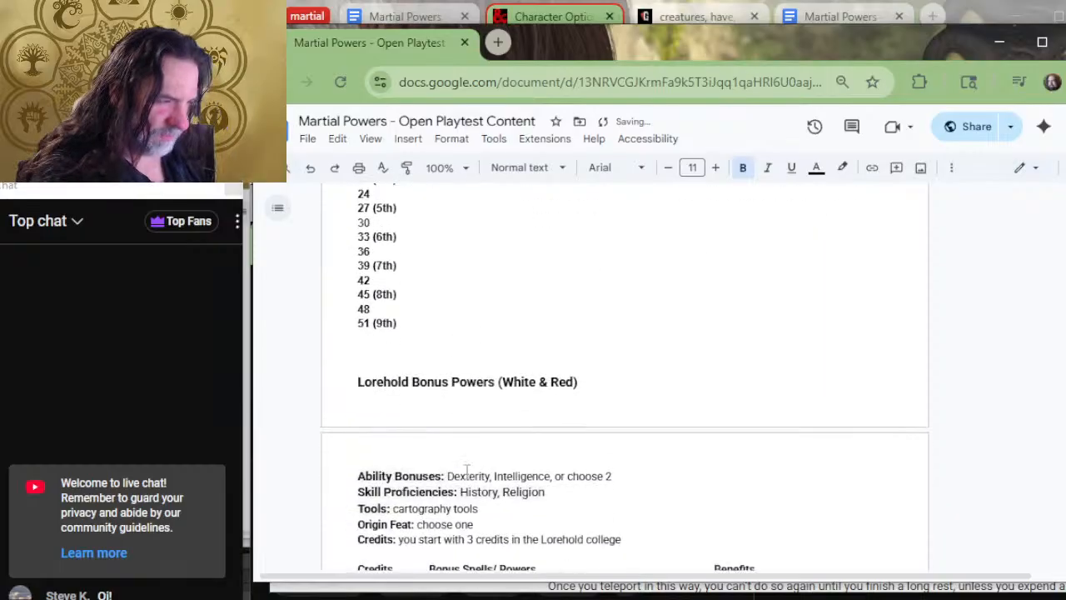
{"action": "double_click", "coordinate": [437, 333]}
{"action": "left_click", "coordinate": [436, 327]}
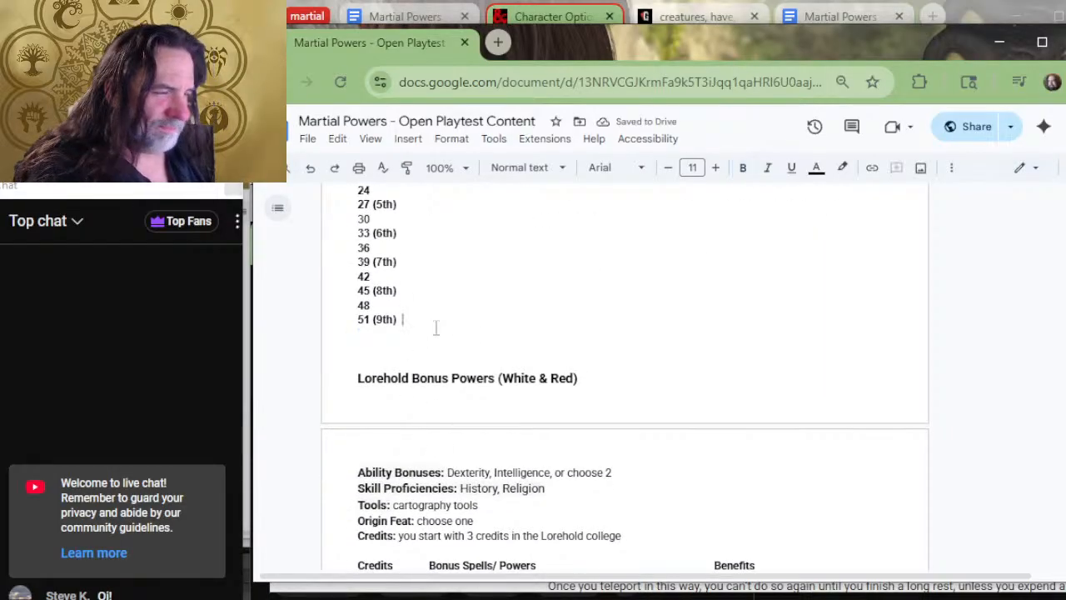
{"action": "key", "text": "Return"}
{"action": "key", "text": "Return"}
{"action": "key", "text": "Return"}
Add the credit number 39 on its own line below the Steed Mascot description, separated by a blank line.
{"action": "scroll", "coordinate": [535, 374], "scroll_direction": "up", "scroll_amount": 4}
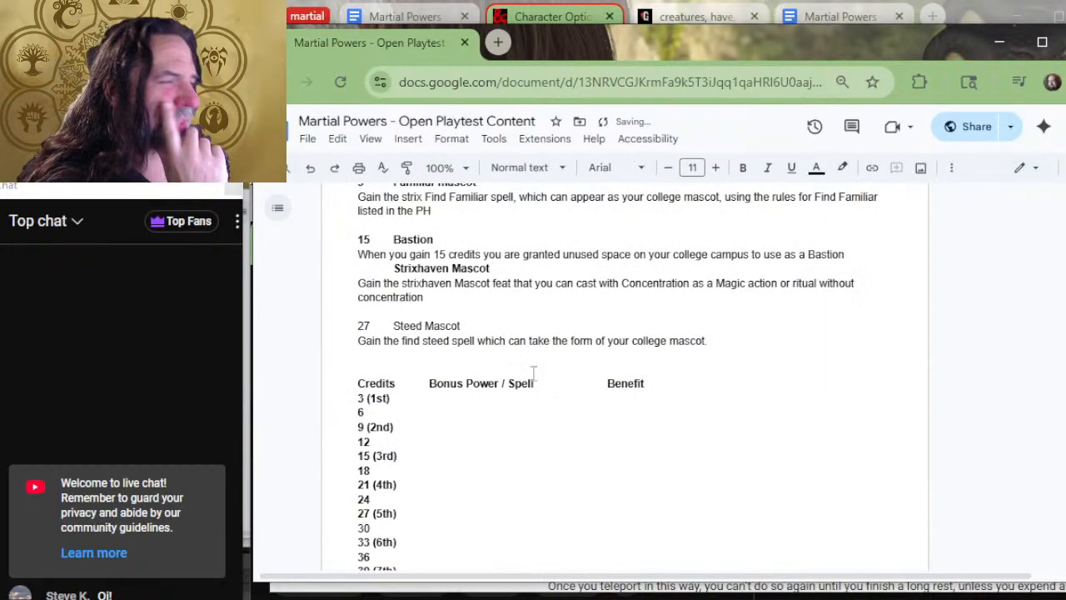
{"action": "scroll", "coordinate": [540, 366], "scroll_direction": "up", "scroll_amount": 2}
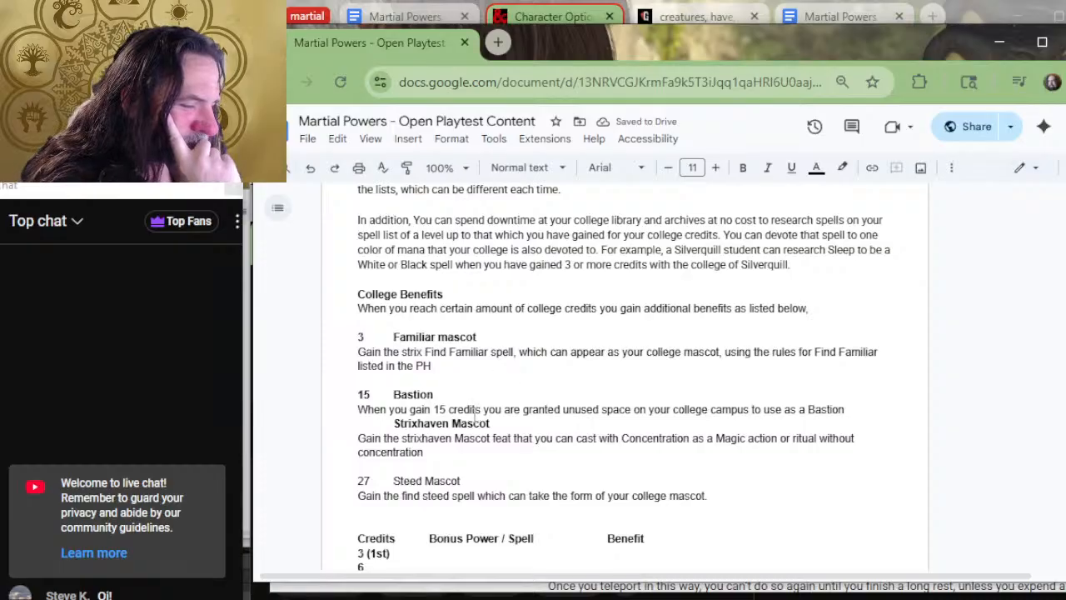
{"action": "scroll", "coordinate": [475, 408], "scroll_direction": "down", "scroll_amount": 2}
{"action": "left_click", "coordinate": [443, 362]}
{"action": "key", "text": "Return"}
{"action": "key", "text": "Return"}
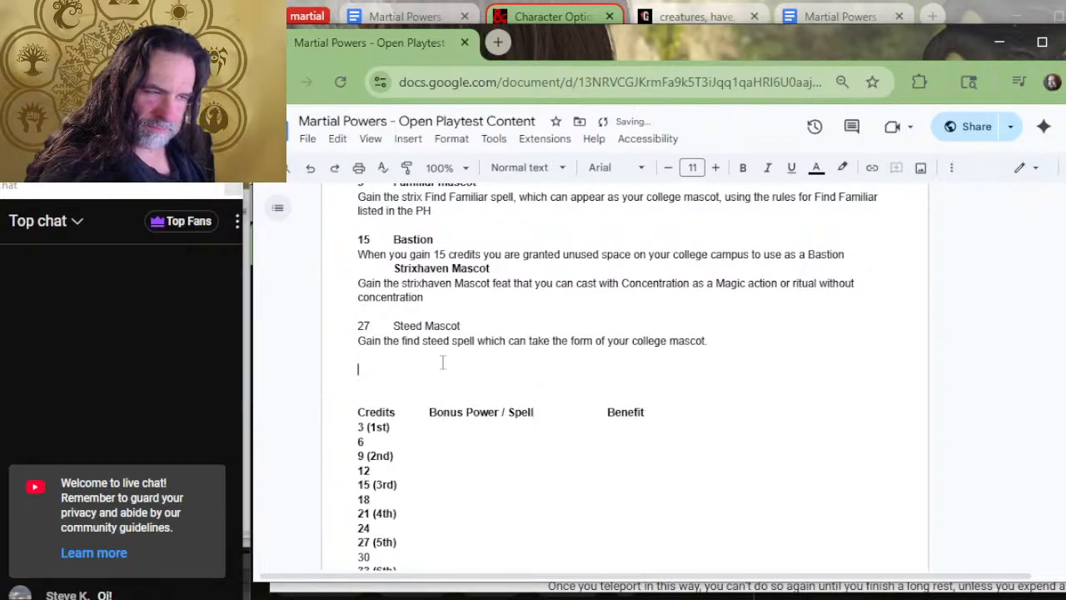
{"action": "type", "text": "39"}
{"action": "key", "text": "Return"}
{"action": "key", "text": "Return"}
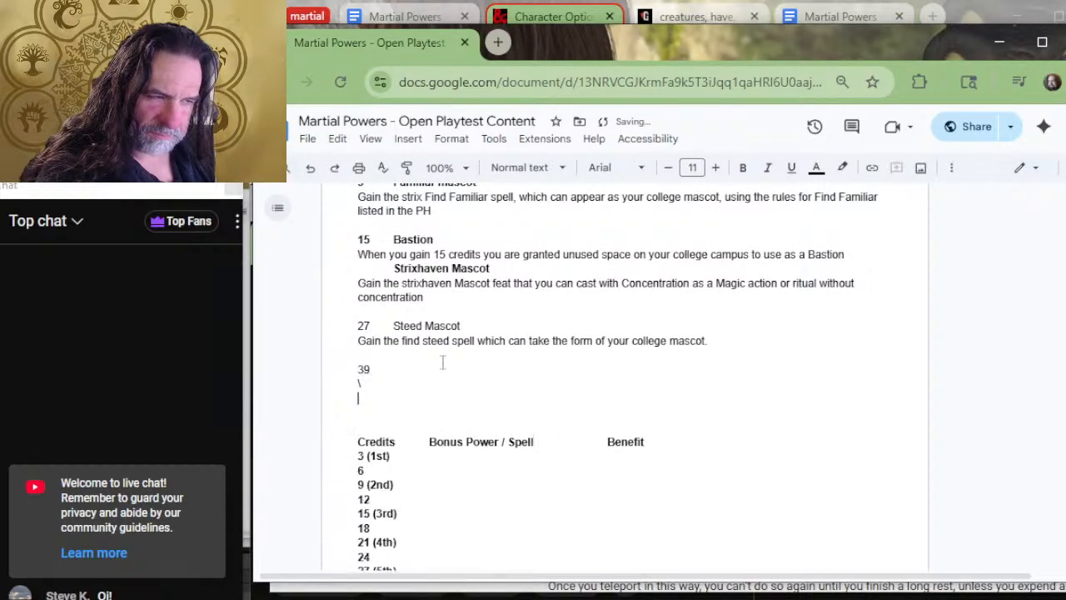
Add the credit number 51 on its own line beneath 39, leaving two blank lines between them.
{"action": "key", "text": "Return"}
{"action": "type", "text": "54"}
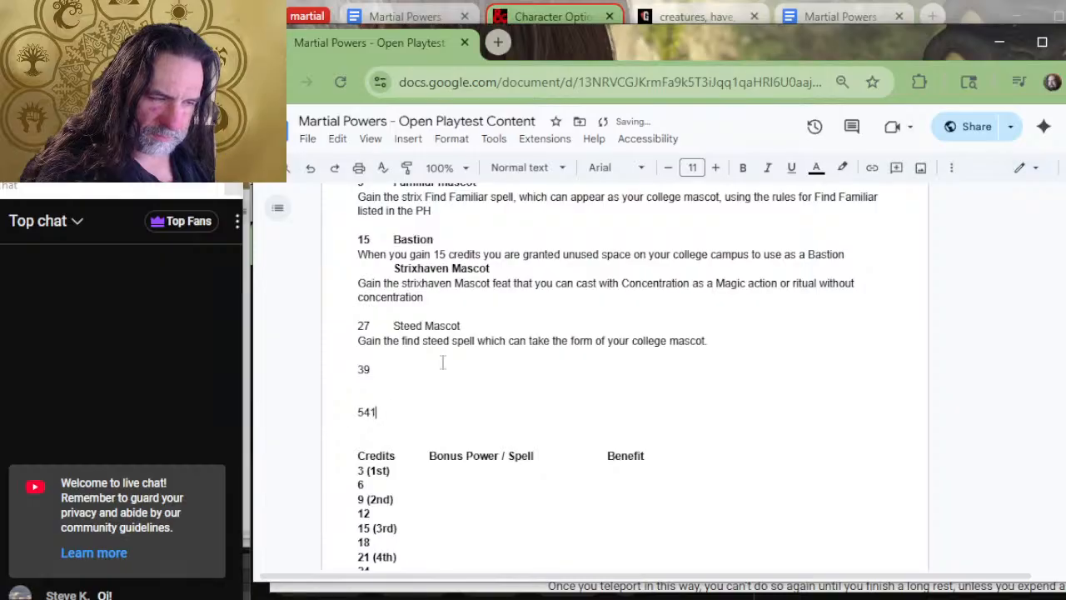
{"action": "key", "text": "BackSpace"}
{"action": "type", "text": "1"}
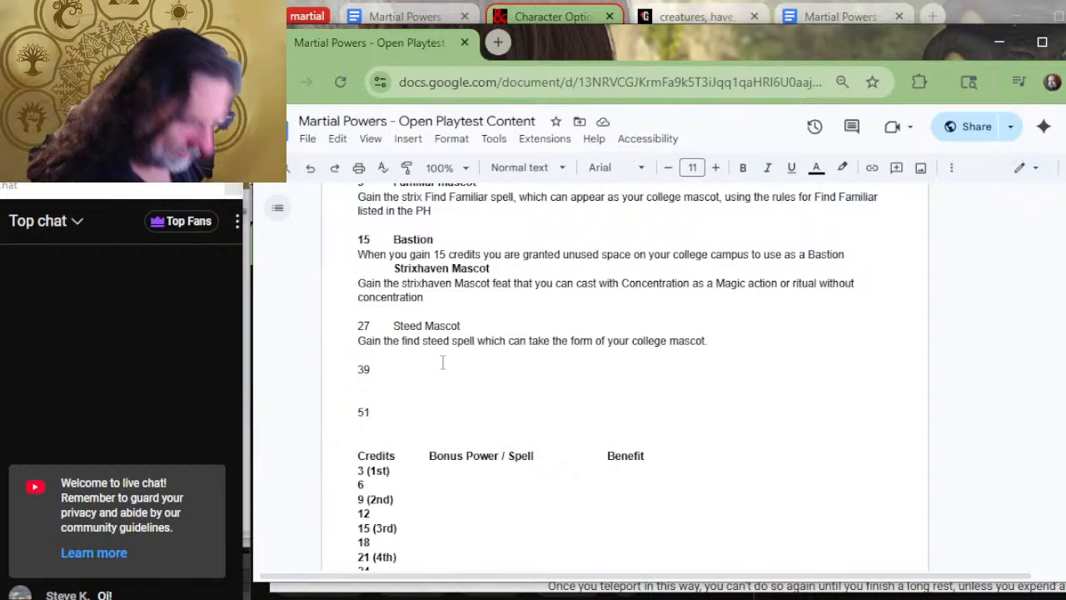
{"action": "key", "text": "Up"}
{"action": "key", "text": "Up"}
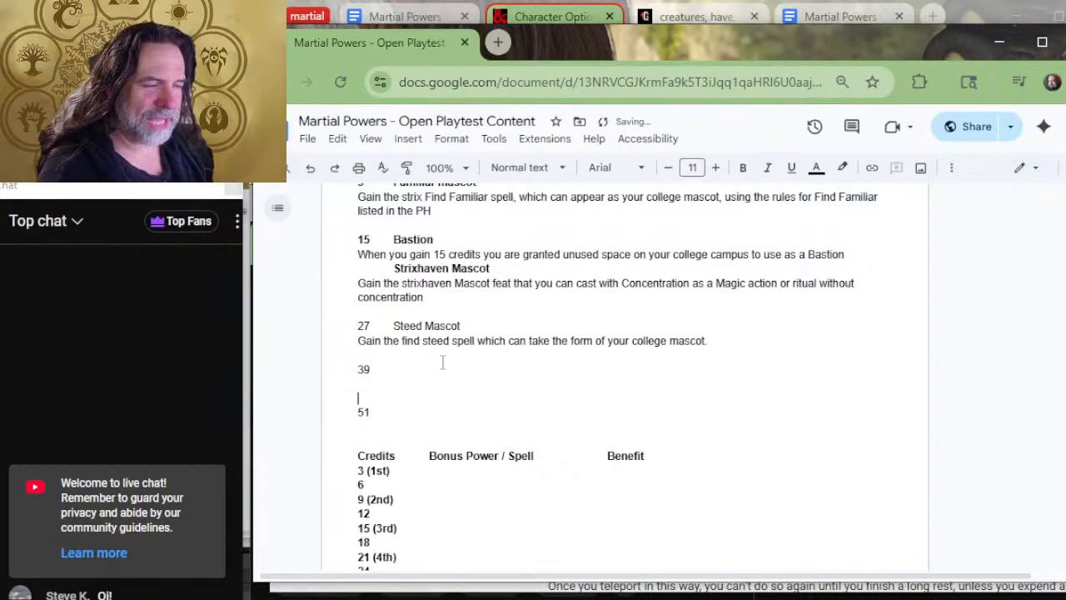
{"action": "key", "text": "Tab"}
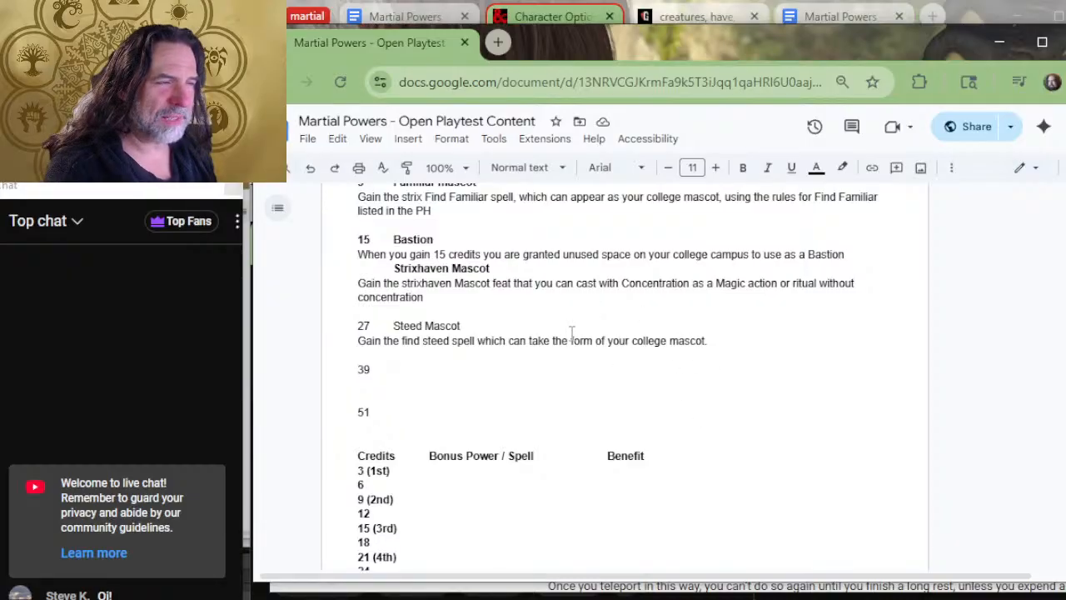
Review the college benefits section, then switch to the browser window with the Strixhaven Character Options page.
{"action": "scroll", "coordinate": [569, 337], "scroll_direction": "up", "scroll_amount": 2}
{"action": "scroll", "coordinate": [569, 337], "scroll_direction": "down", "scroll_amount": 2}
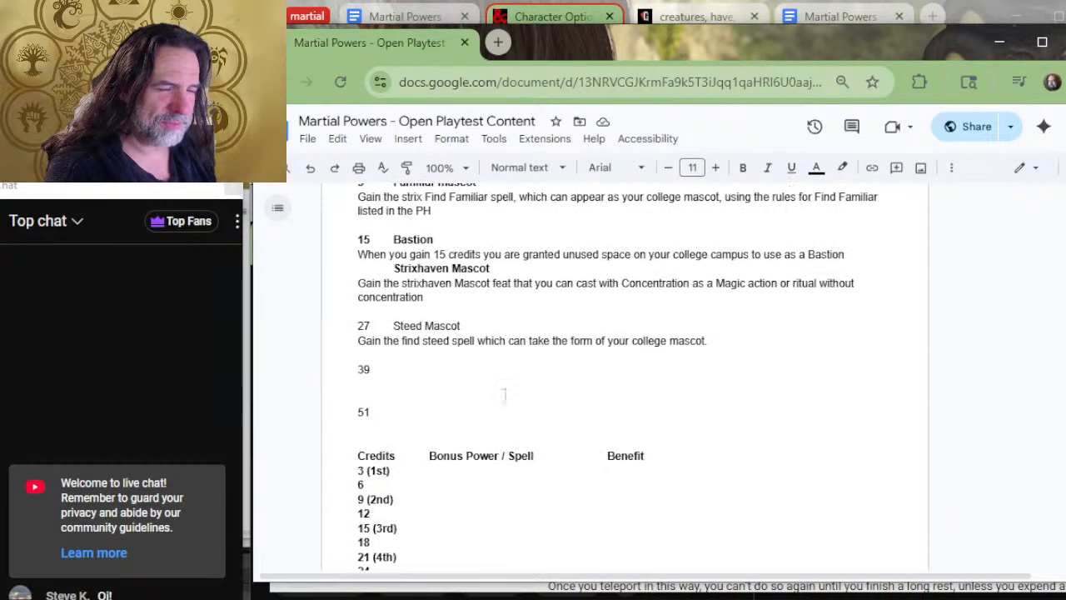
{"action": "scroll", "coordinate": [474, 399], "scroll_direction": "up", "scroll_amount": 4}
{"action": "scroll", "coordinate": [474, 399], "scroll_direction": "down", "scroll_amount": 4}
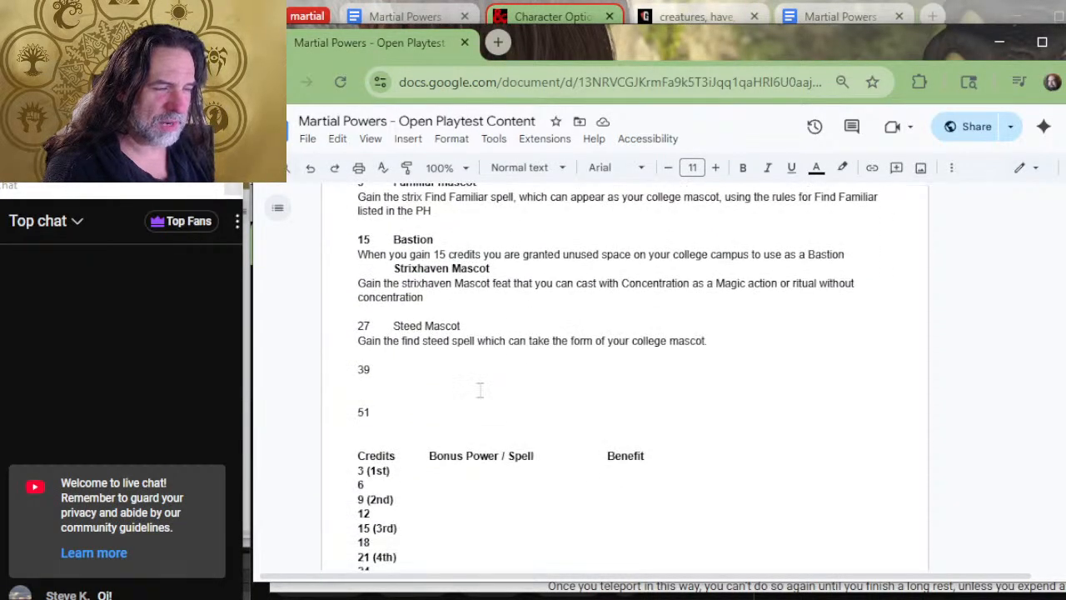
{"action": "key", "text": "alt+Tab"}
{"action": "key", "text": "alt+Tab"}
{"action": "key", "text": "alt+Tab"}
{"action": "key", "text": "alt+Tab"}
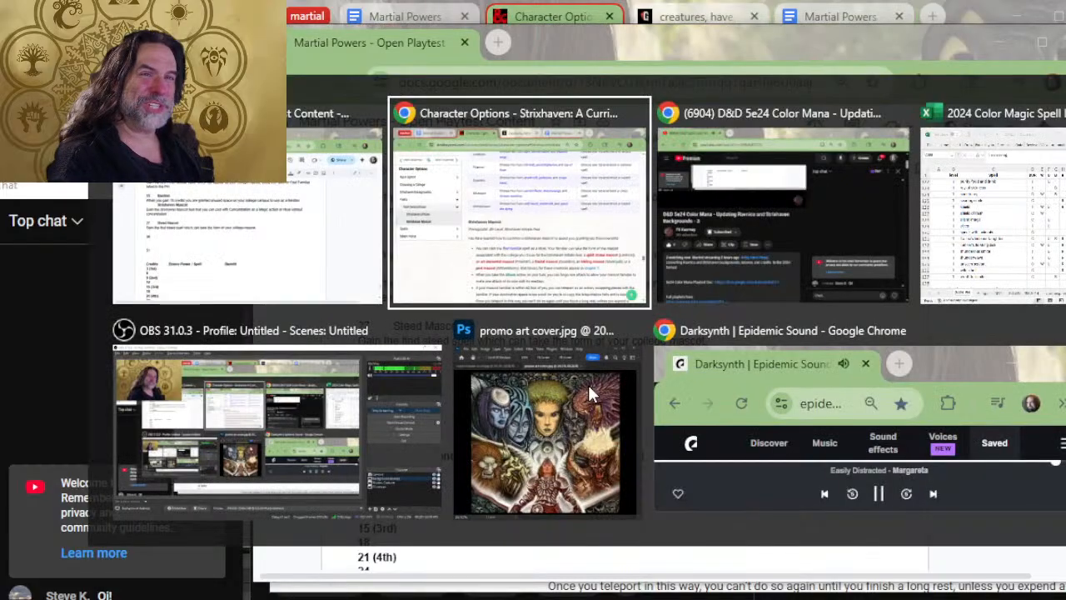